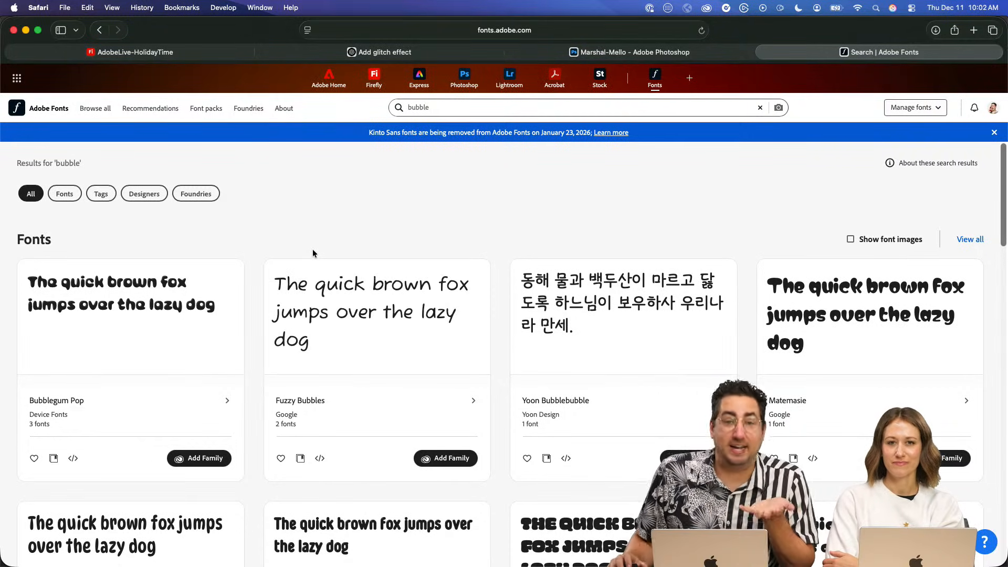
# - Browse the "bubble" font search results and add the Cheee family by OH no Type Co
pyautogui.scroll(-1, 313, 250)
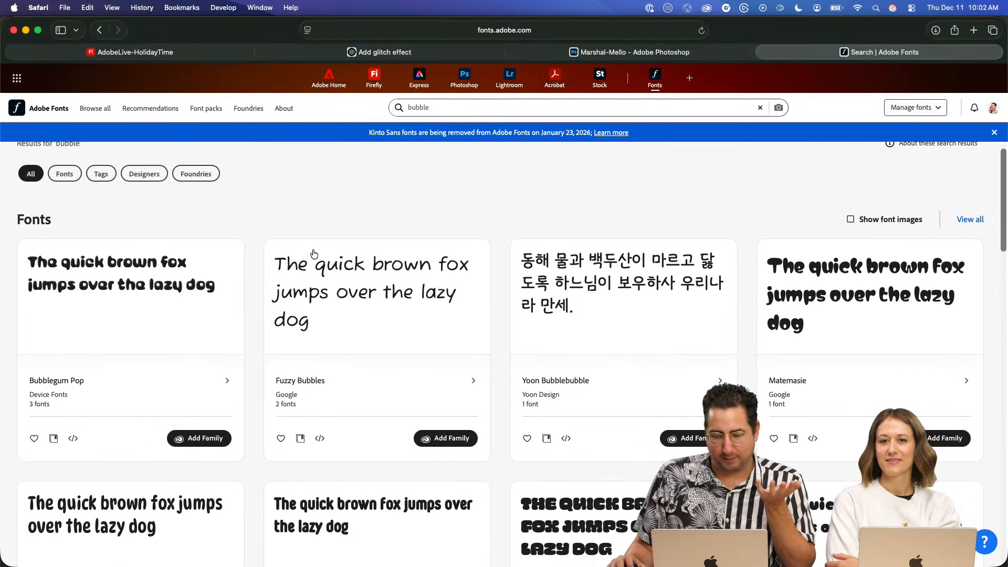
pyautogui.scroll(-10, 314, 255)
pyautogui.scroll(13, 295, 232)
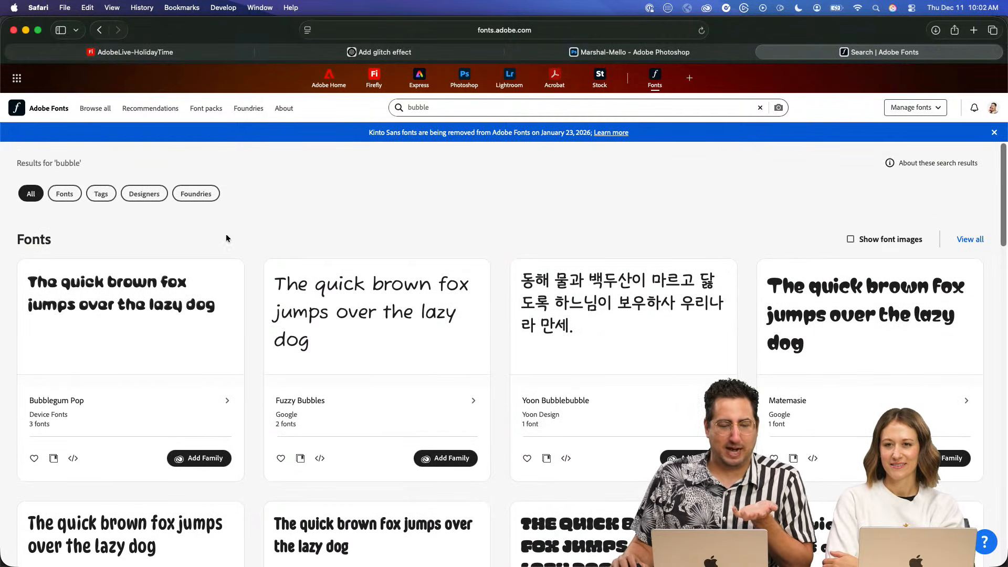
pyautogui.scroll(-6, 254, 266)
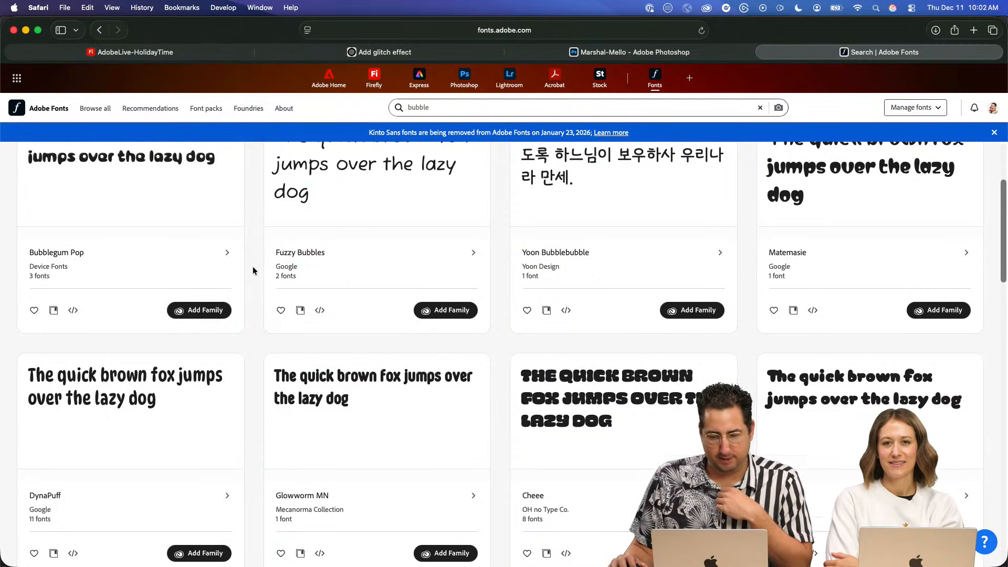
pyautogui.scroll(-3, 253, 270)
pyautogui.scroll(-1, 253, 270)
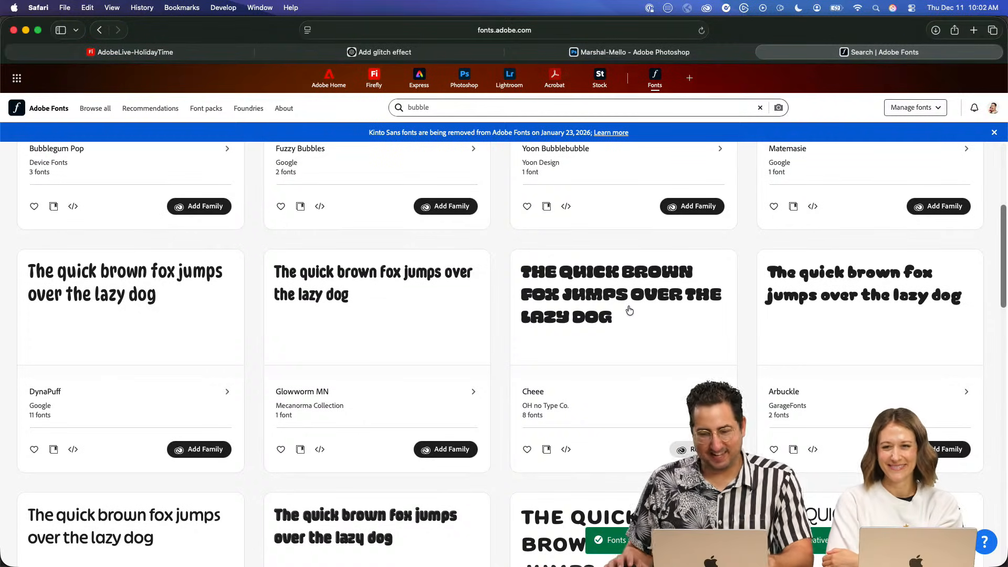
# - Open the Cheee family page and review its individual font styles
pyautogui.click(613, 305)
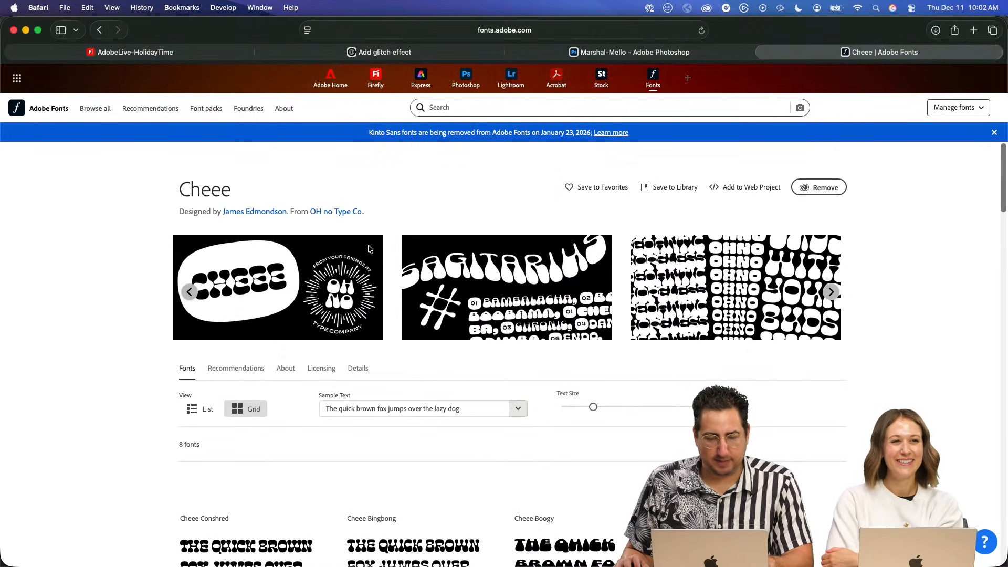
pyautogui.scroll(-4, 388, 251)
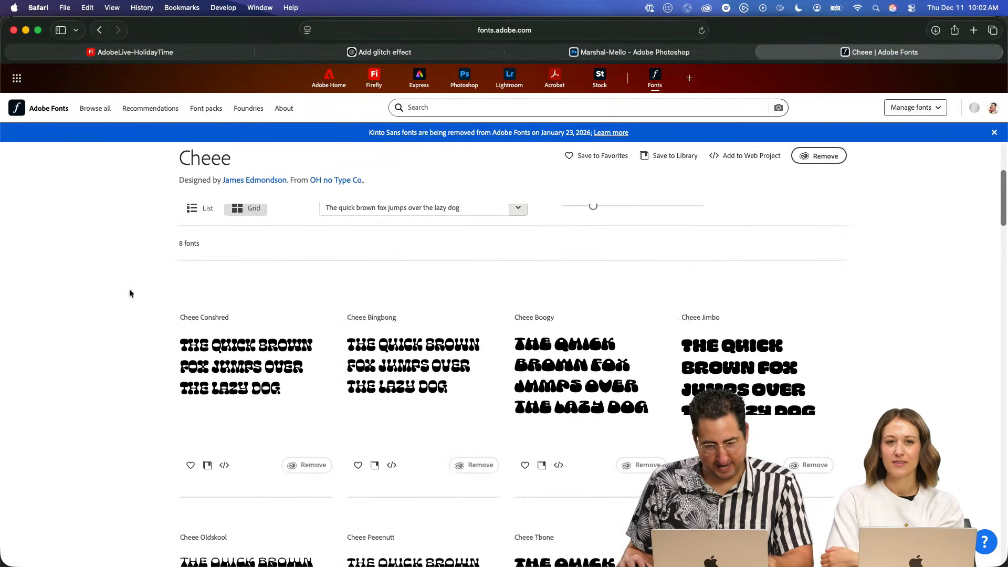
pyautogui.scroll(-3, 129, 292)
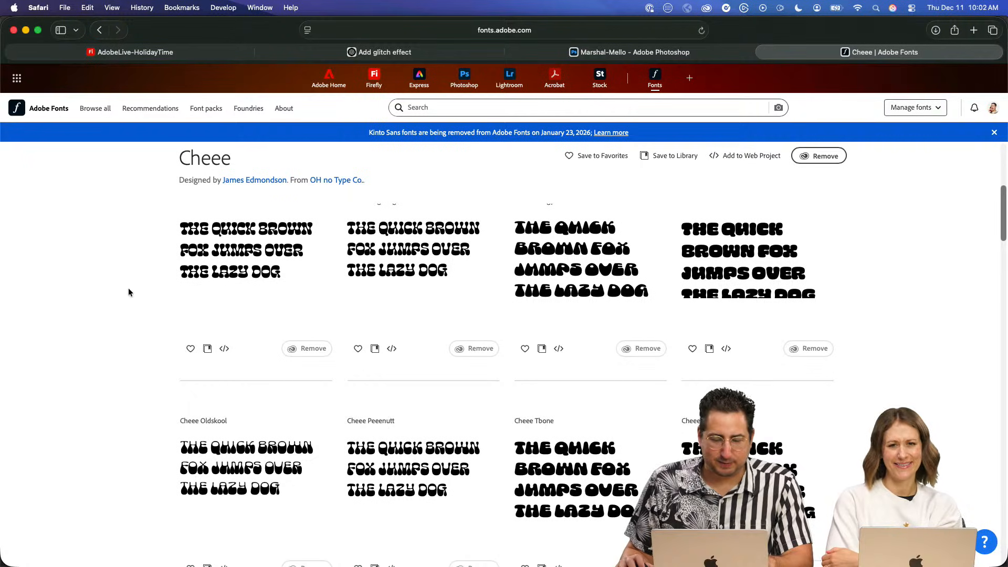
pyautogui.scroll(2, 129, 292)
pyautogui.scroll(-5, 129, 293)
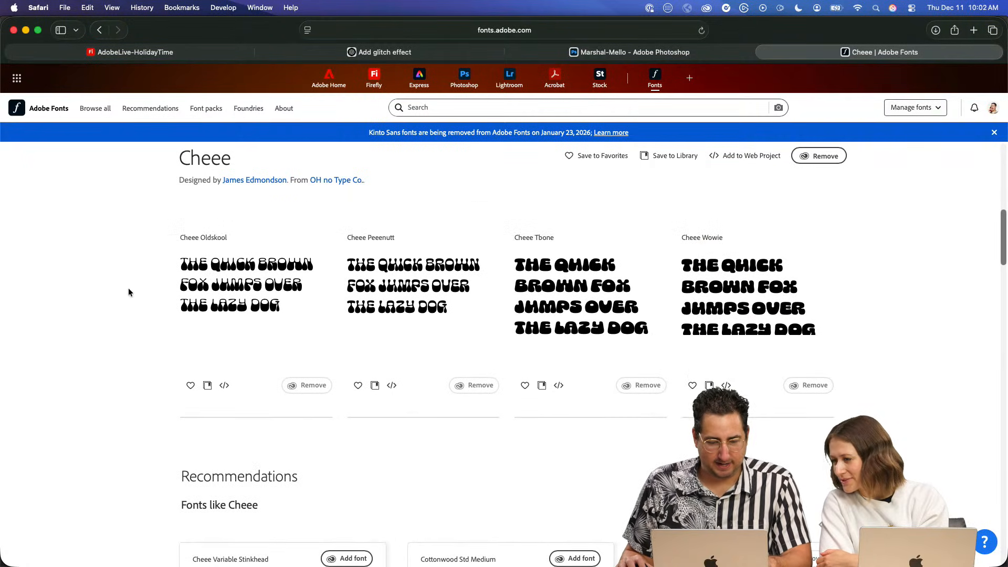
# - Switch to Illustrator and add the point text "Discoco" on the artboard
pyautogui.press('super+Tab')
pyautogui.click(401, 230)
pyautogui.press('t')
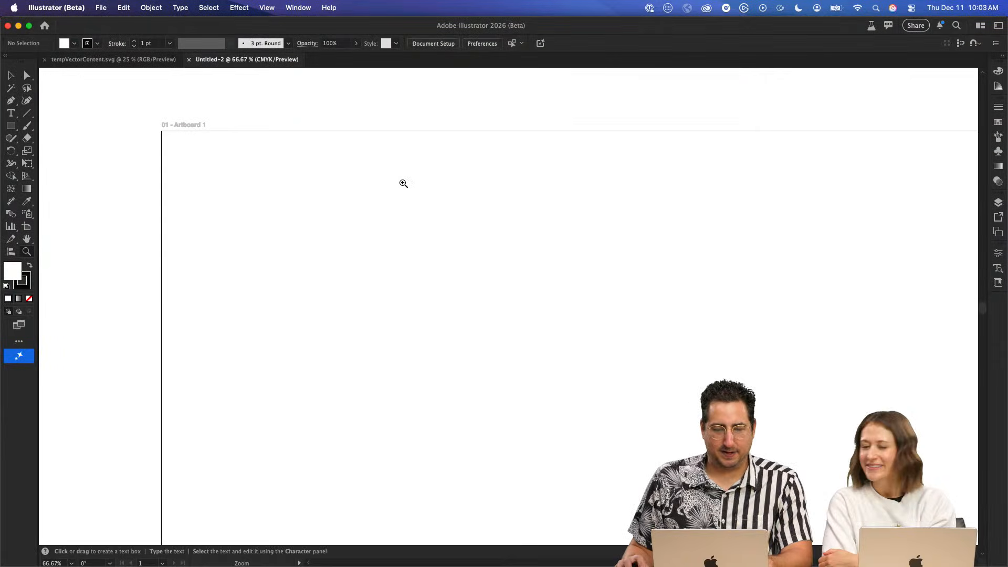
pyautogui.click(423, 239)
pyautogui.write('Discoco')
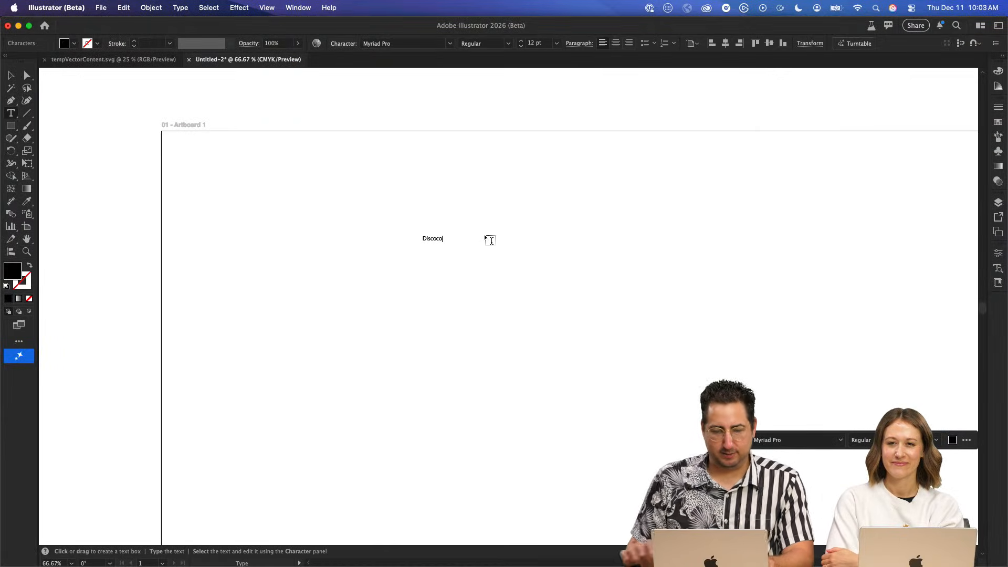
pyautogui.press('Escape')
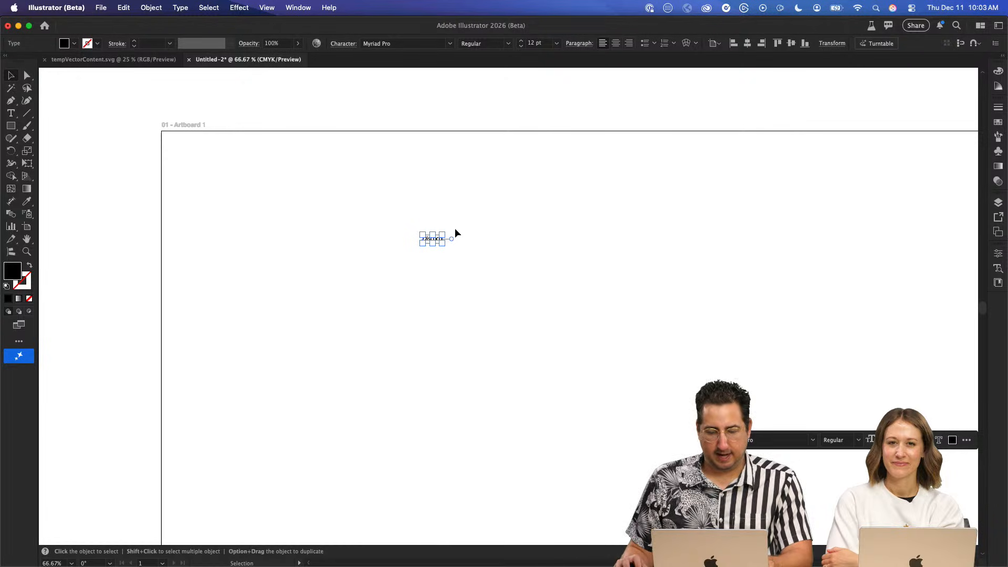
# - Enlarge the Discoco text to about 162 pt and move it lower on the artboard
pyautogui.moveTo(445, 233); pyautogui.dragTo(717, 117)
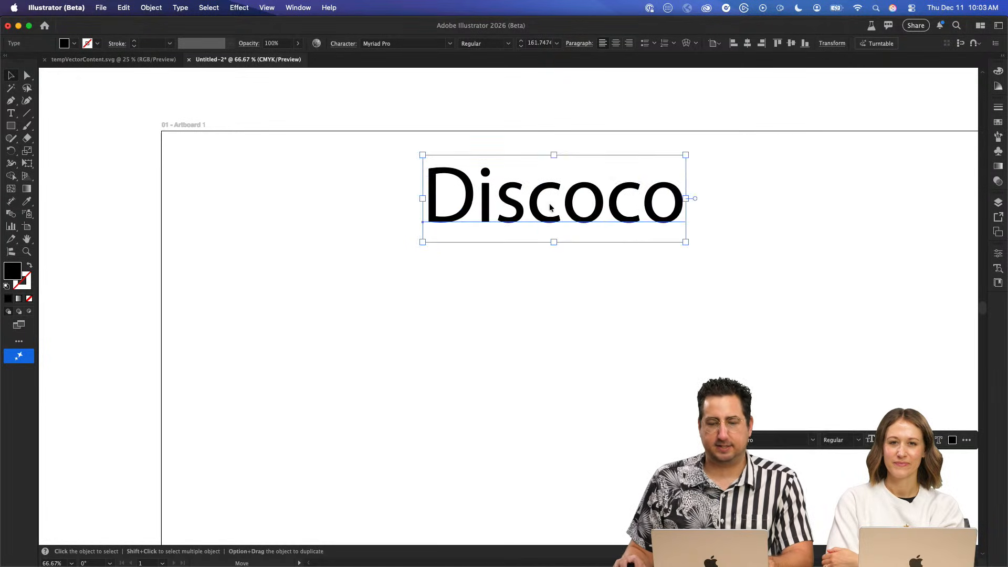
pyautogui.moveTo(558, 210); pyautogui.dragTo(467, 318)
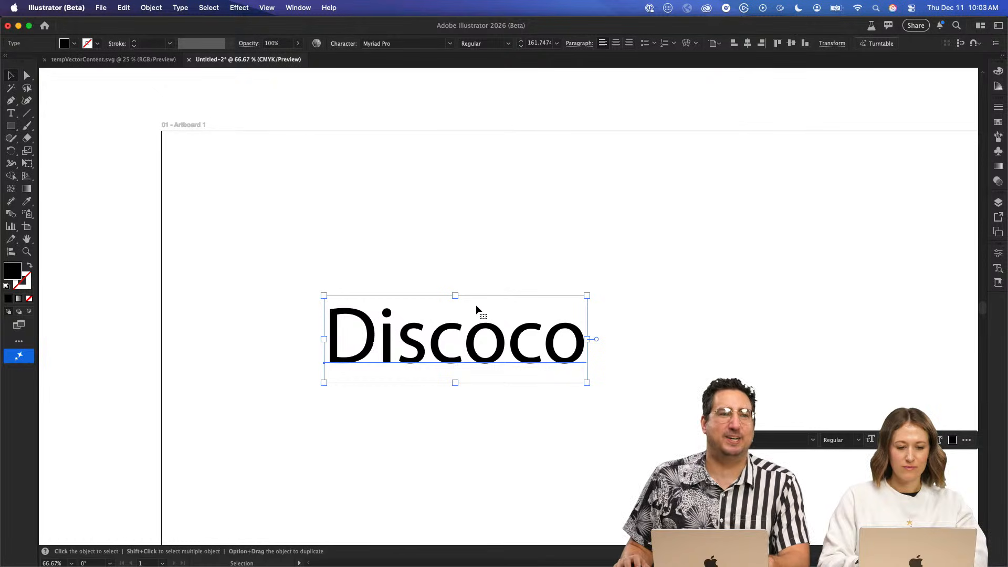
# - Set the font of the whole Discoco text to Cheee Conshred
pyautogui.doubleClick(481, 298)
pyautogui.press('super+a')
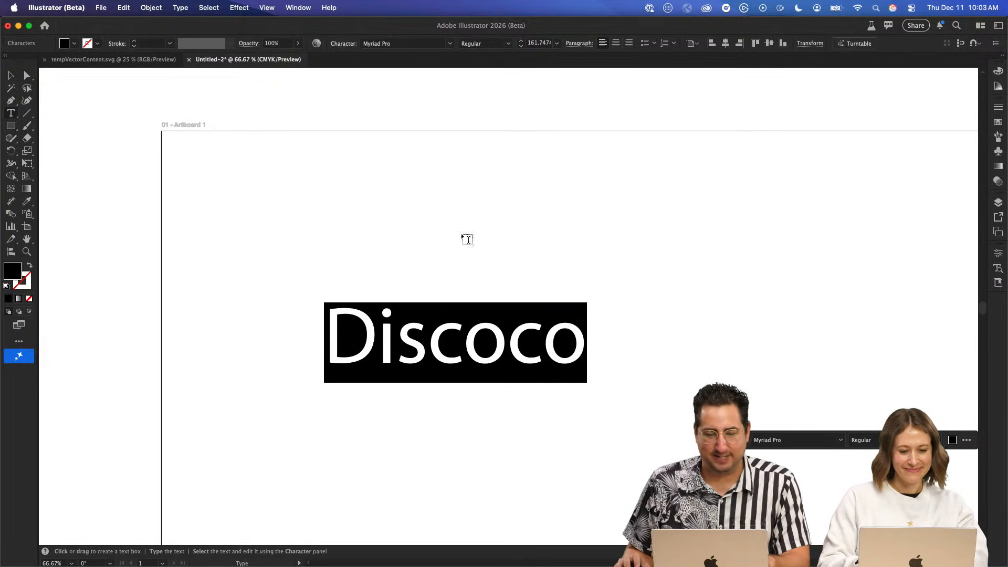
pyautogui.click(393, 43)
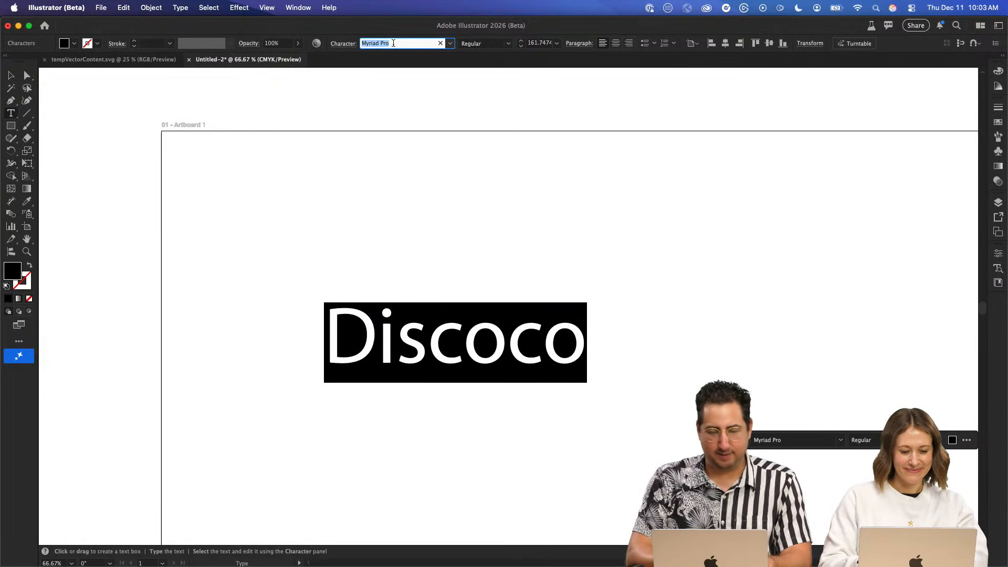
pyautogui.write('s')
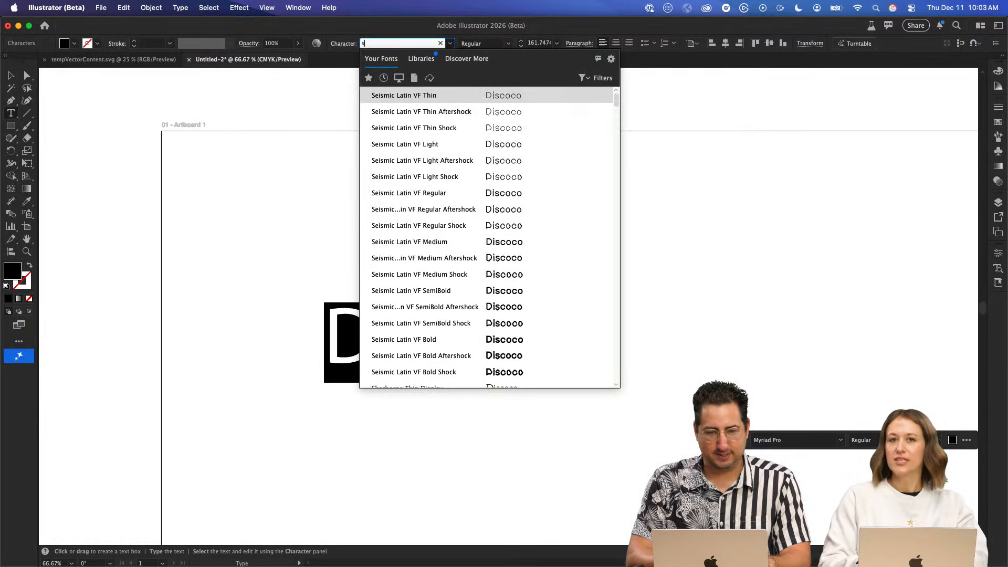
pyautogui.press('BackSpace')
pyautogui.write('chee')
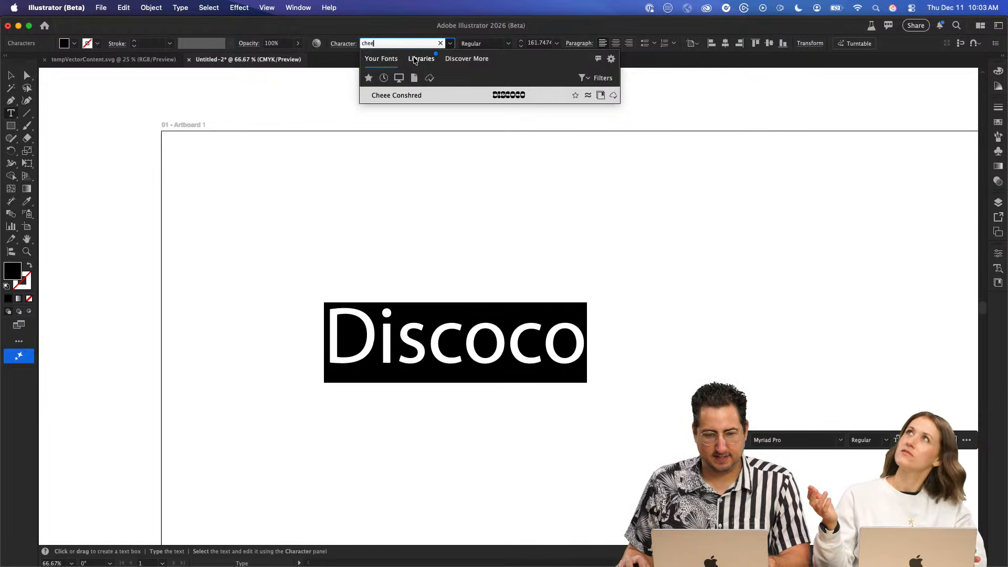
pyautogui.click(445, 95)
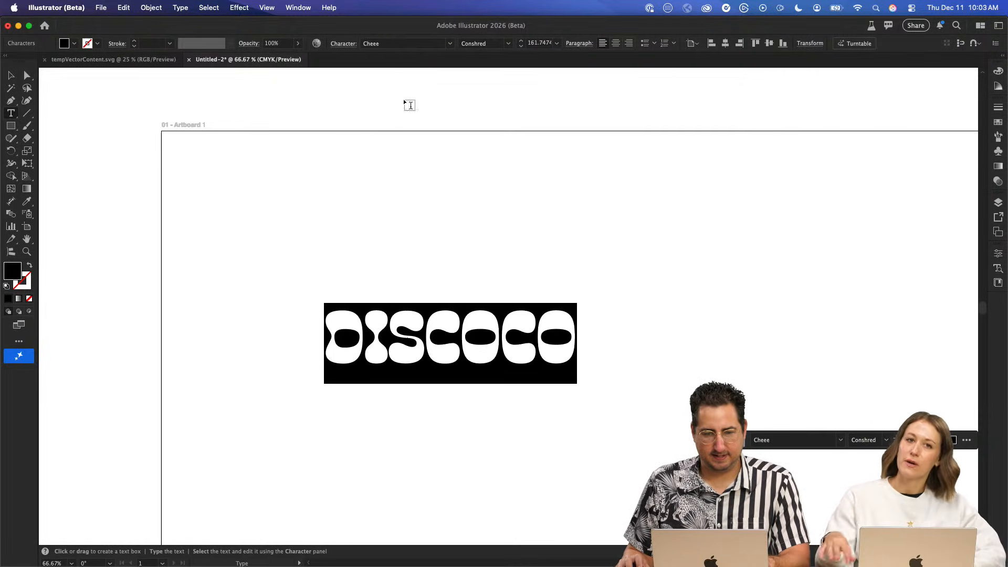
pyautogui.press('Escape')
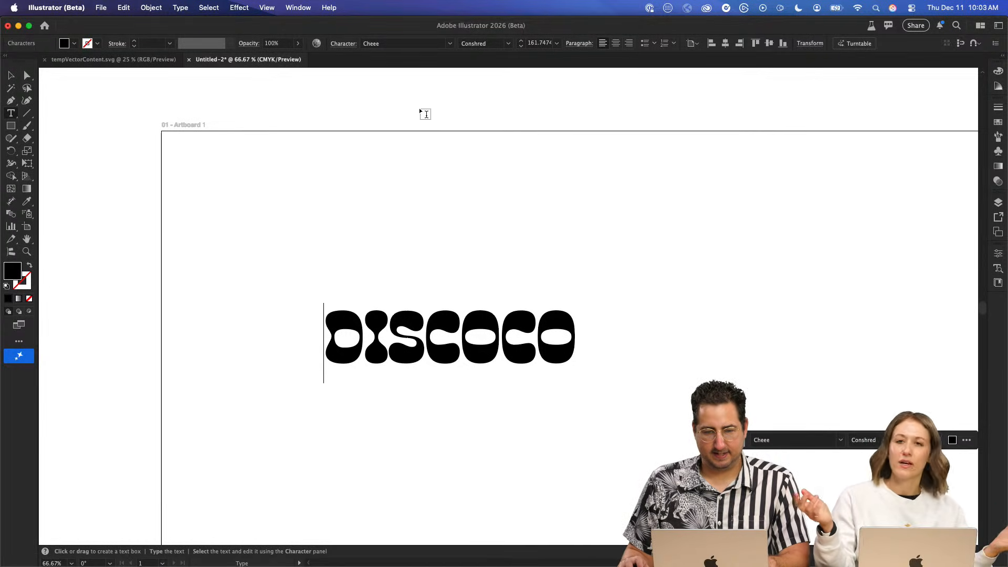
# - Search the Adobe Fonts catalogue for "chee" and apply Cheee Peeenutt to the whole Discoco text
pyautogui.press('super+a')
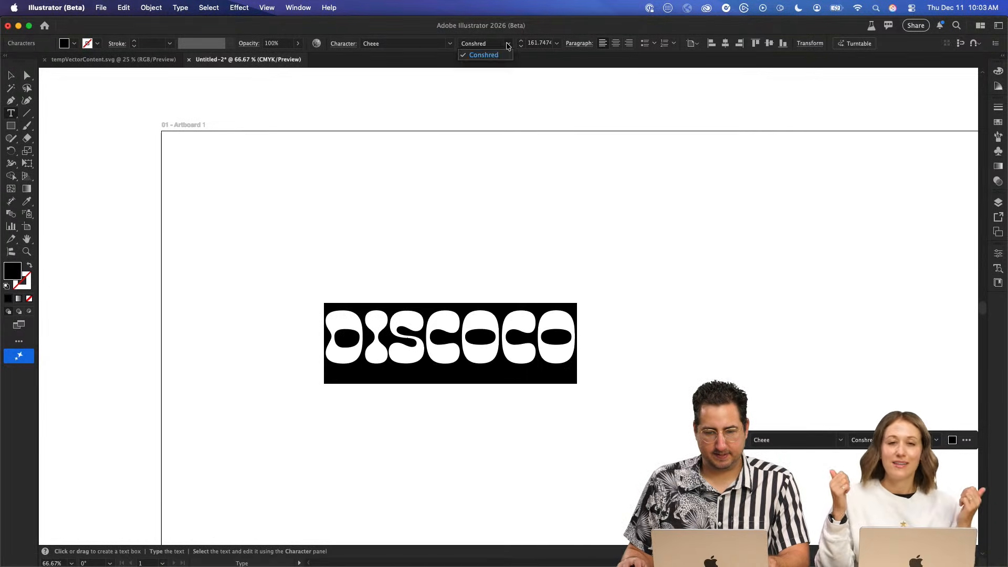
pyautogui.click(412, 44)
pyautogui.write('chee')
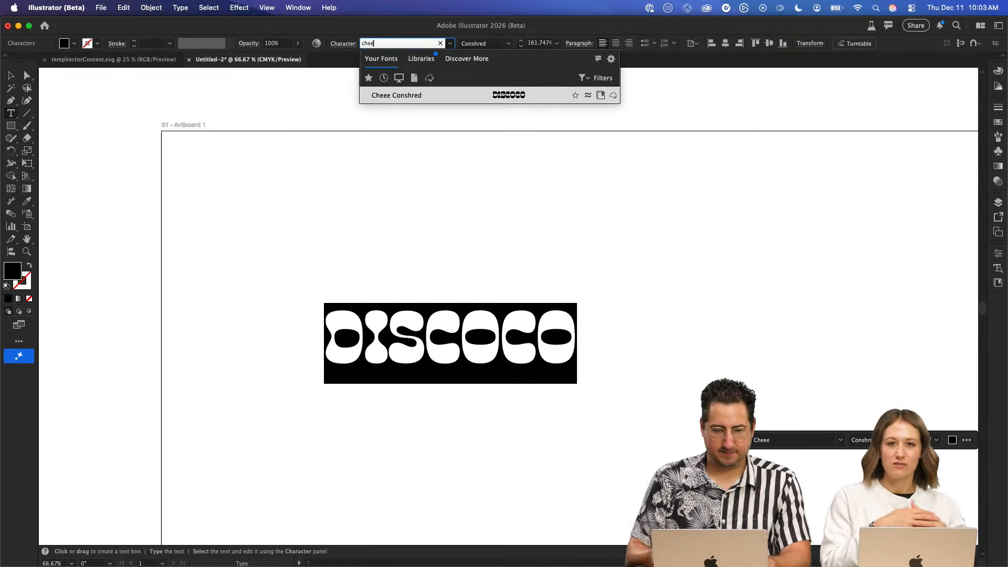
pyautogui.click(467, 59)
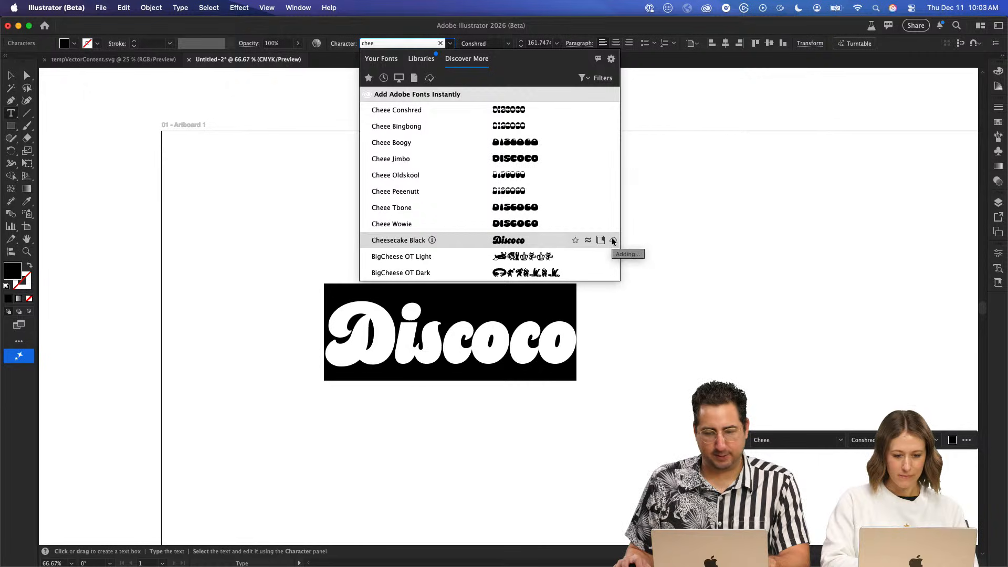
pyautogui.click(395, 196)
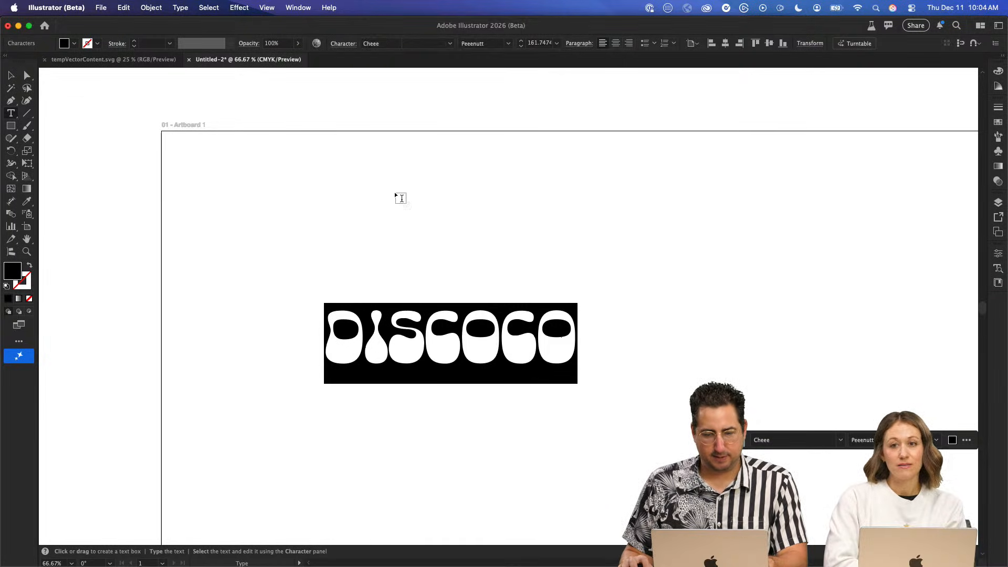
# - Try the letter A within and at the end of the Discoco text, removing it each time
pyautogui.click(462, 336)
pyautogui.write('a')
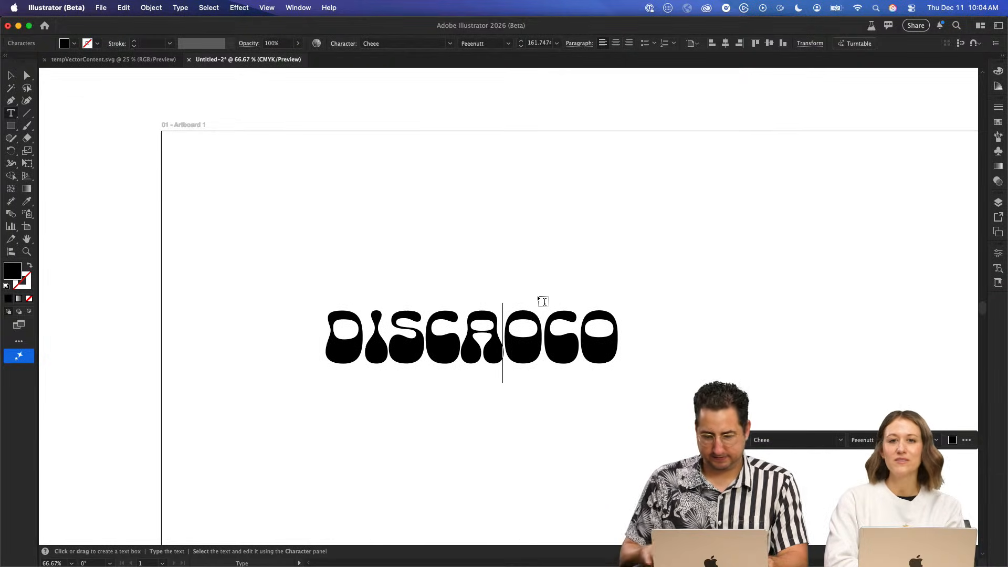
pyautogui.press('BackSpace')
pyautogui.press('Right')
pyautogui.press('Right')
pyautogui.press('Right')
pyautogui.write('a')
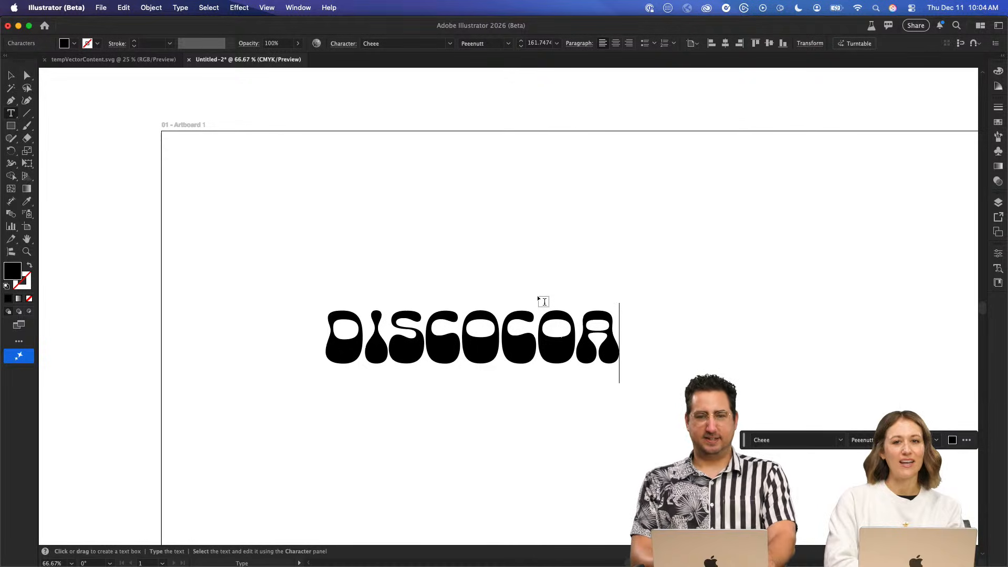
pyautogui.press('BackSpace')
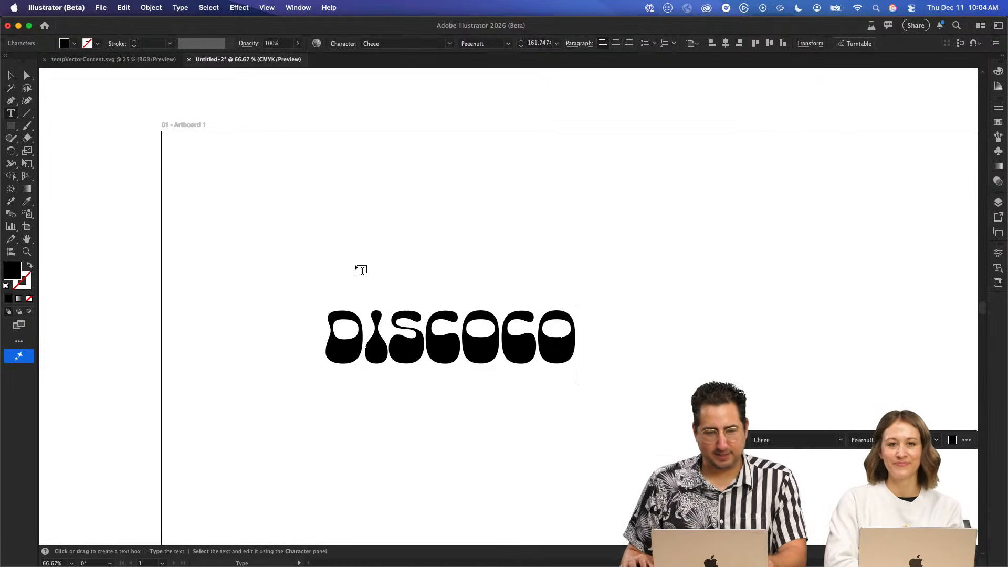
# - Duplicate the Discoco text above the original, try the test letters "asdf oof" in the copy, and delete the copy
pyautogui.press('Escape')
pyautogui.moveTo(464, 335); pyautogui.dragTo(550, 229)
pyautogui.doubleClick(396, 236)
pyautogui.click(475, 245)
pyautogui.write('asdf')
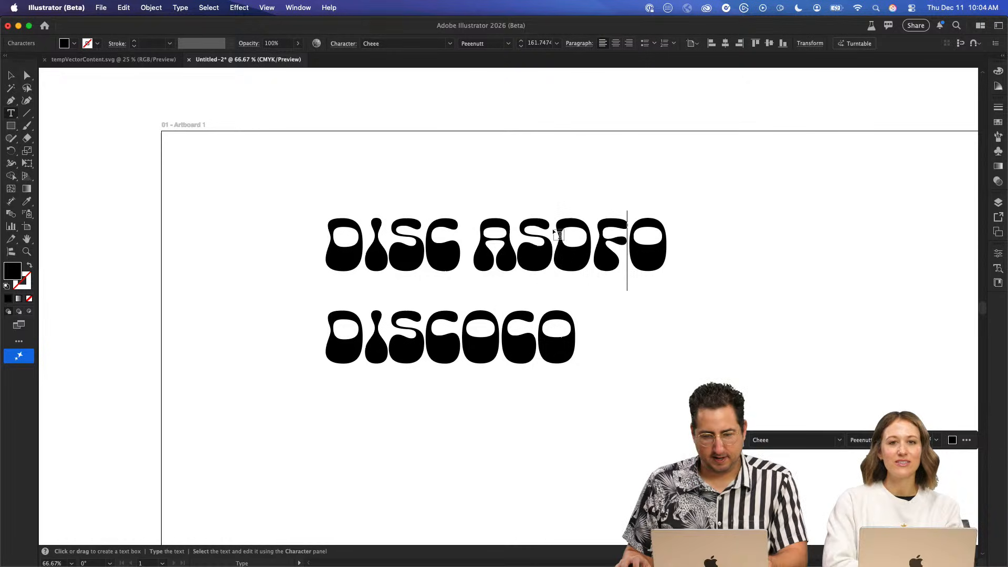
pyautogui.write(' oof')
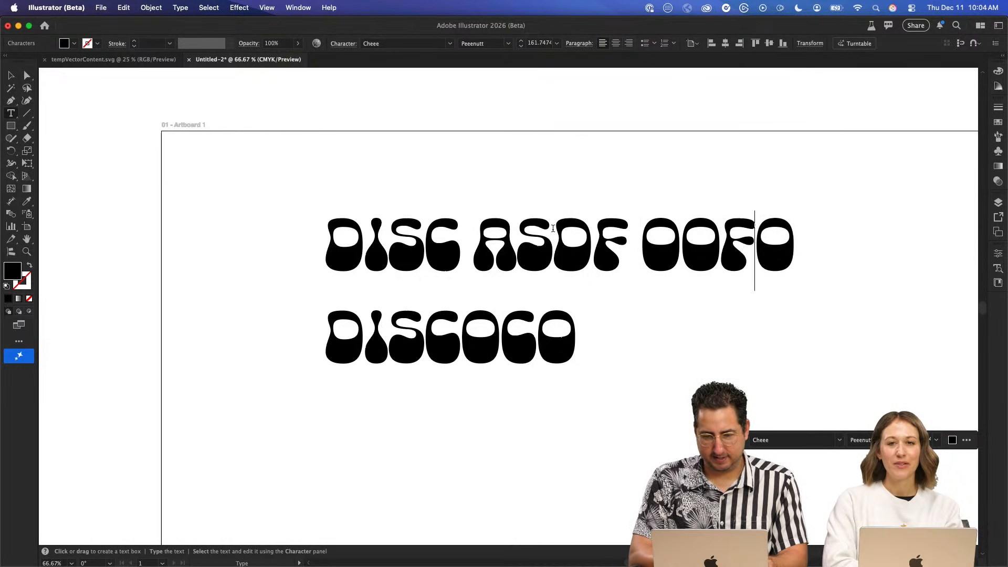
pyautogui.write('j')
pyautogui.press('super+a')
pyautogui.press('BackSpace')
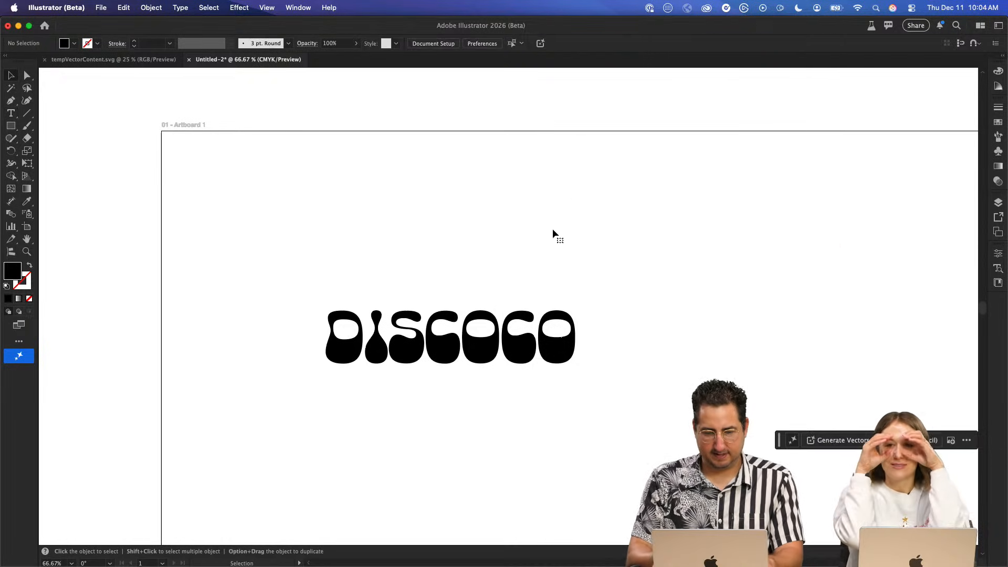
pyautogui.press('Escape')
pyautogui.click(484, 331)
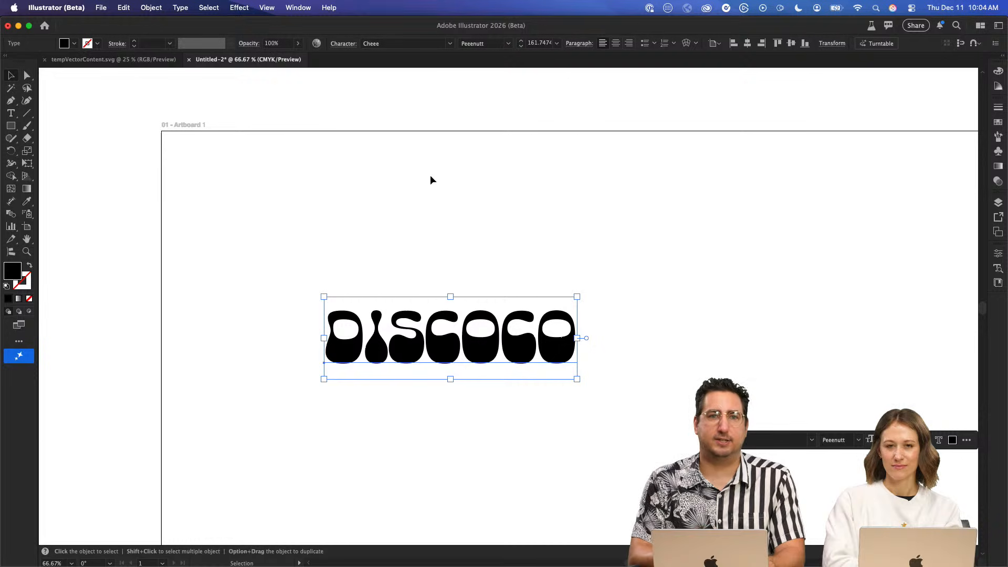
# - Switch to Safari and examine the recommended similar fonts and font pairings on the Cheee page
pyautogui.press('super+Tab')
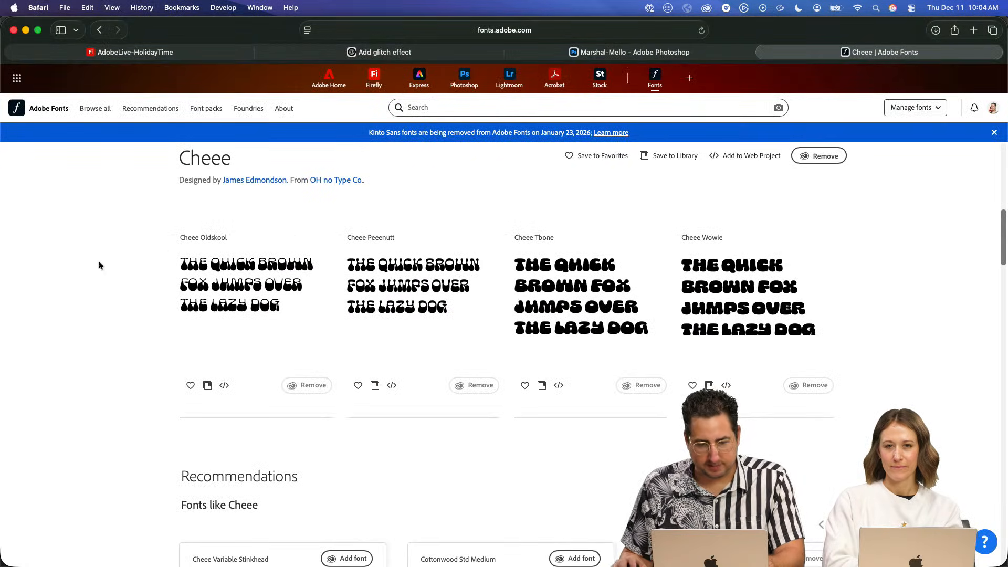
pyautogui.scroll(-5, 96, 269)
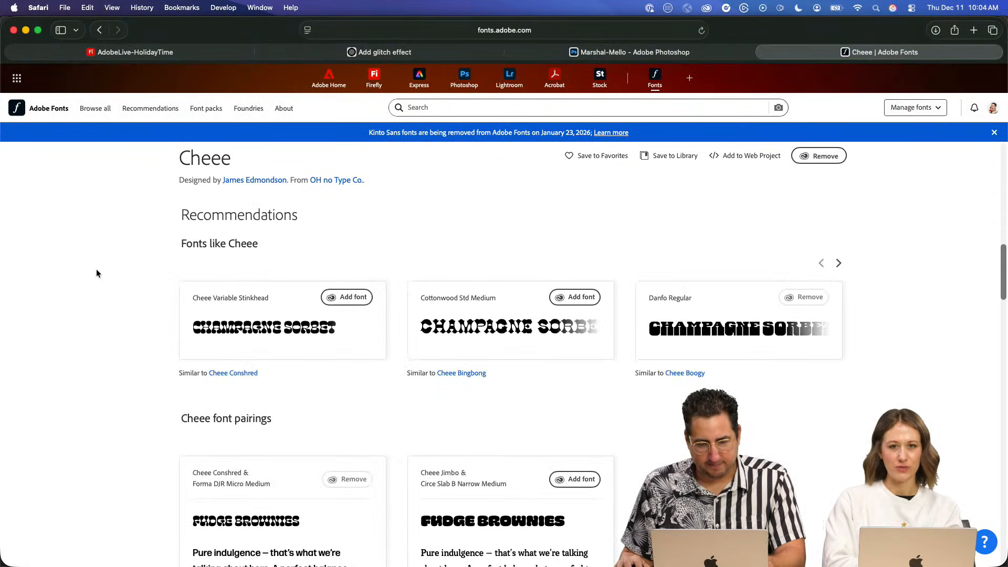
pyautogui.scroll(-5, 97, 270)
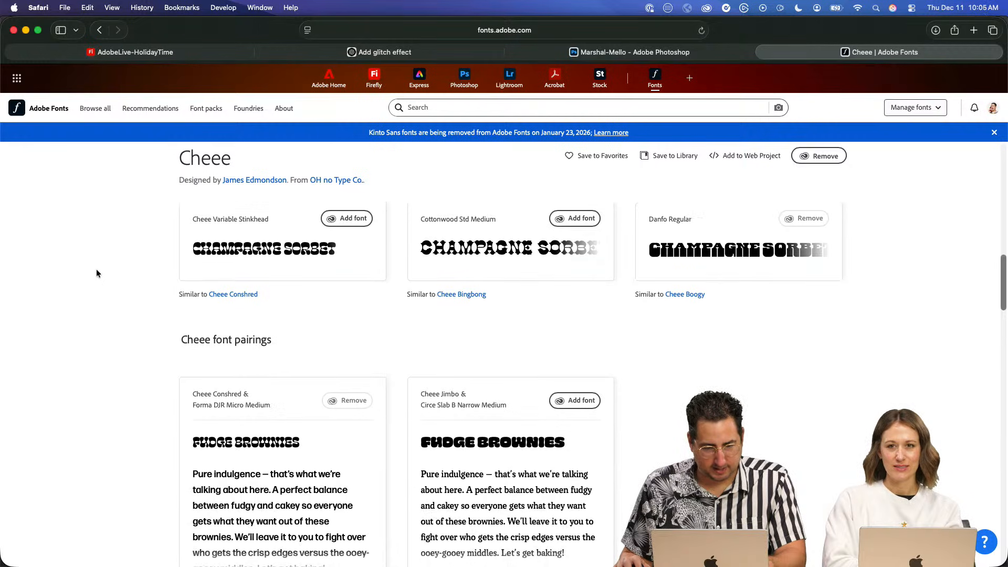
pyautogui.scroll(4, 96, 272)
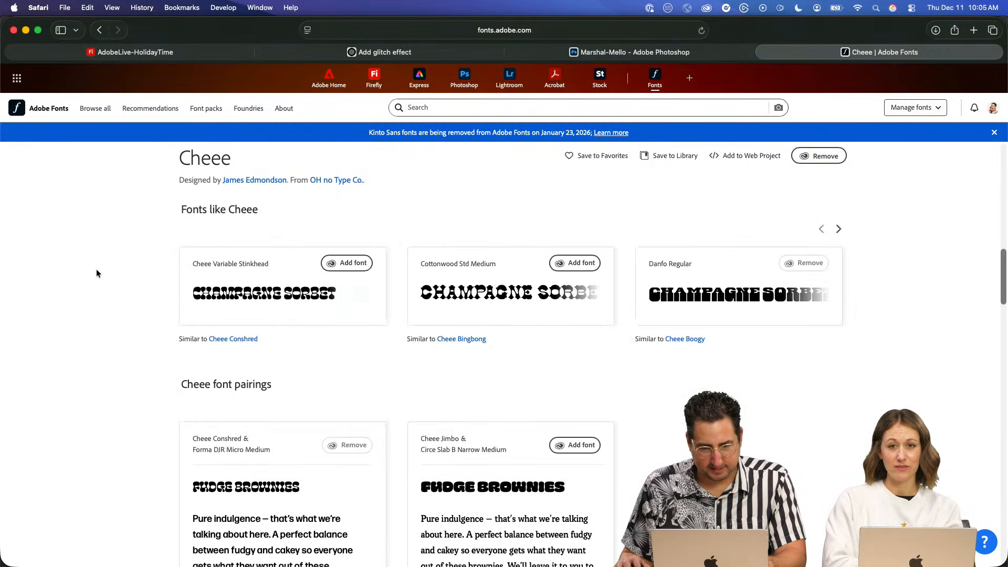
pyautogui.scroll(-1, 115, 278)
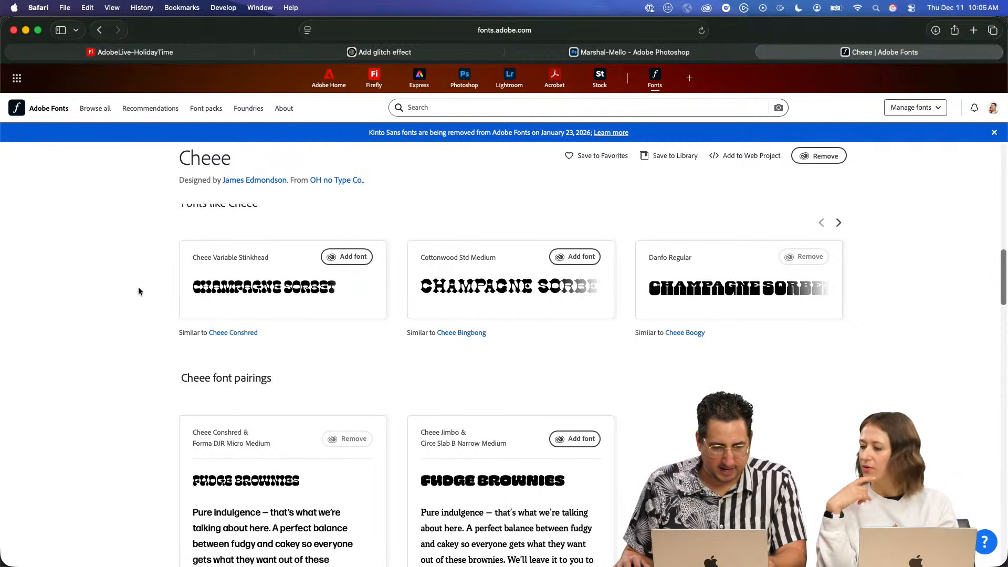
# - Browse the fonts recommended as similar to Cheee and add DynaPuff Bold
pyautogui.scroll(2, 115, 297)
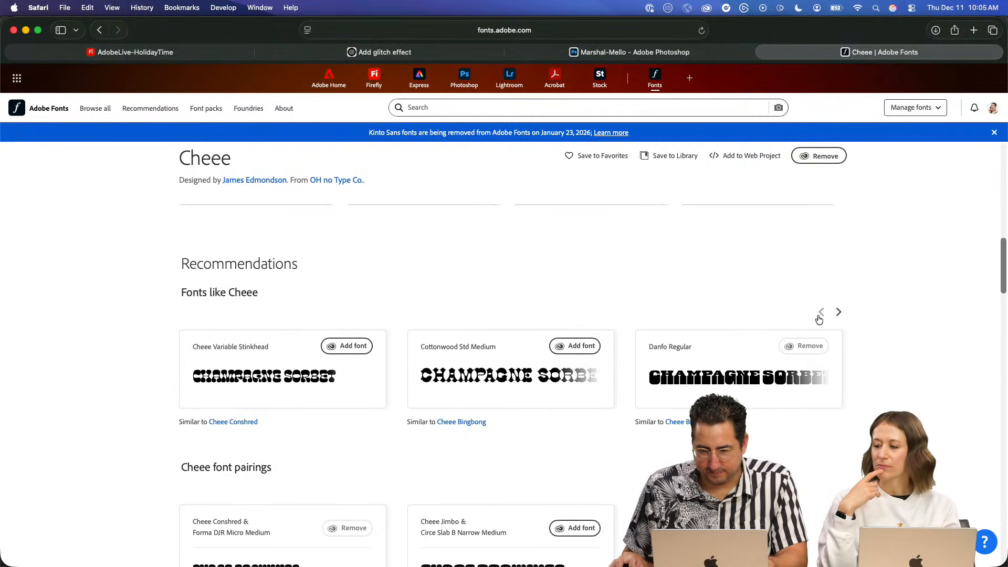
pyautogui.click(838, 312)
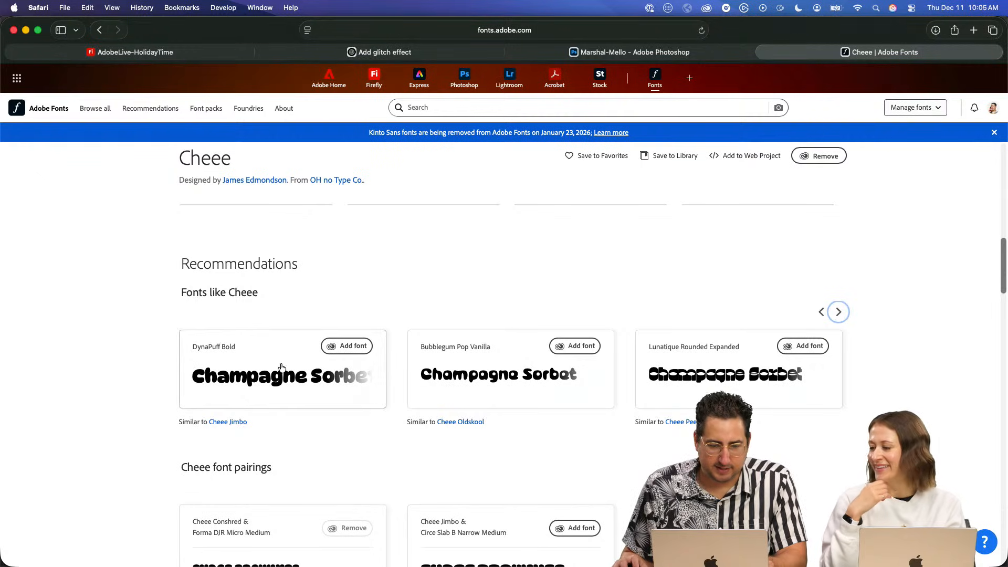
pyautogui.click(357, 351)
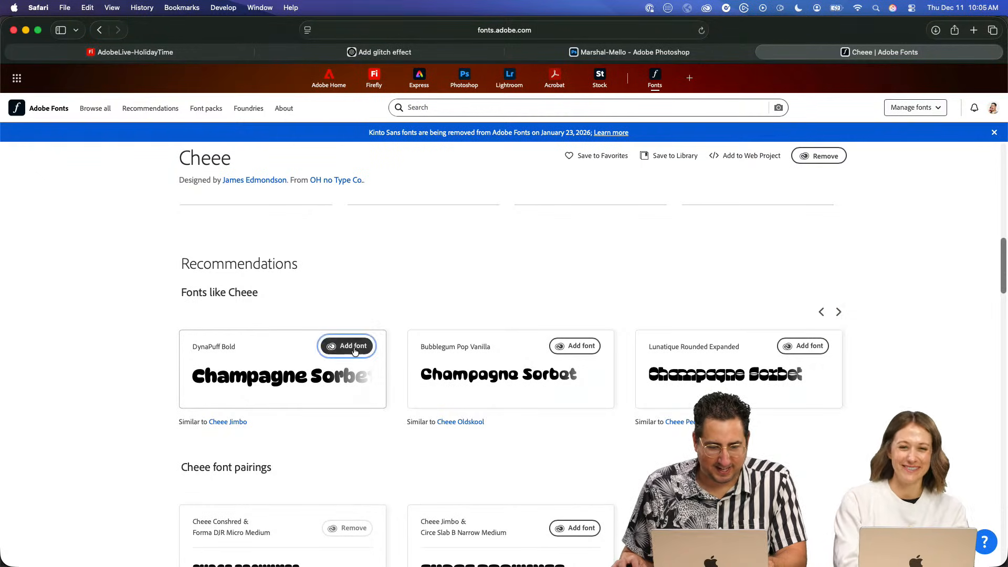
pyautogui.click(838, 312)
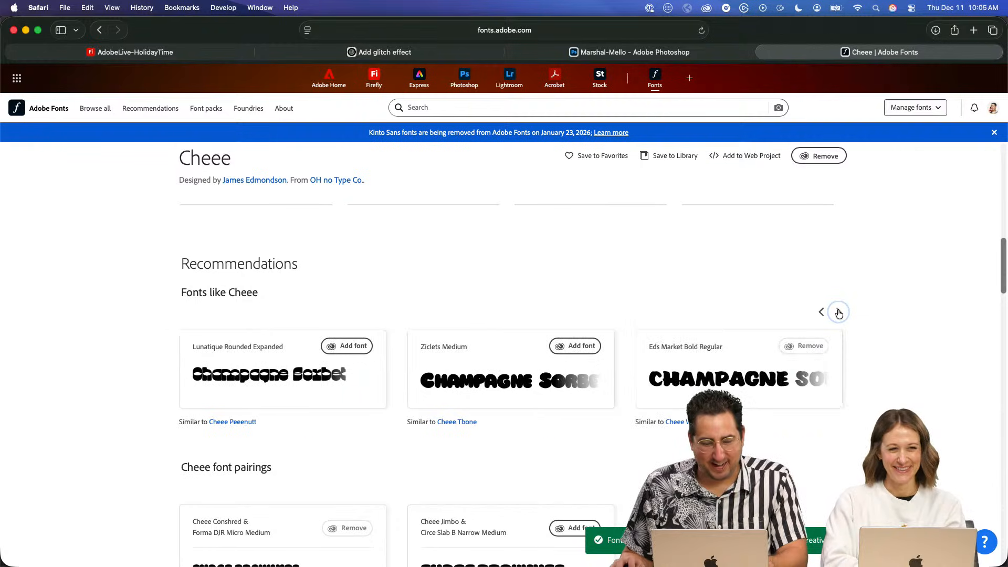
pyautogui.click(822, 312)
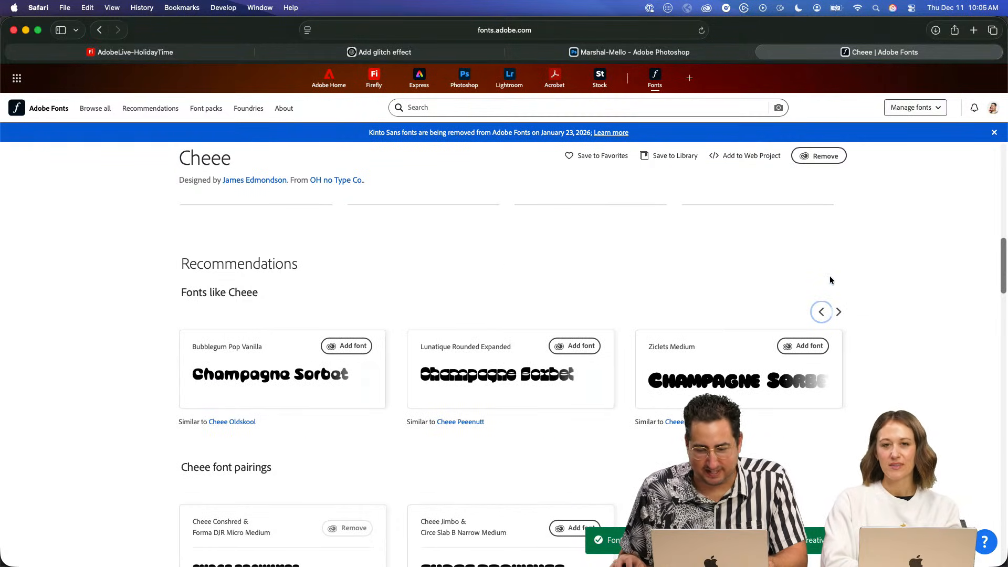
pyautogui.click(822, 312)
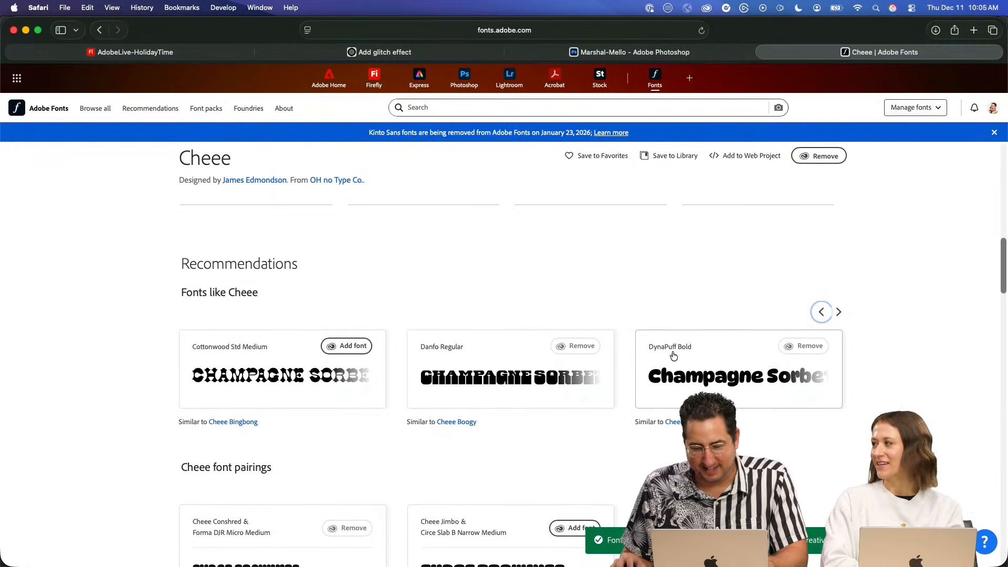
# - Switch to Illustrator and duplicate the Discoco text directly below the original
pyautogui.press('super+Tab')
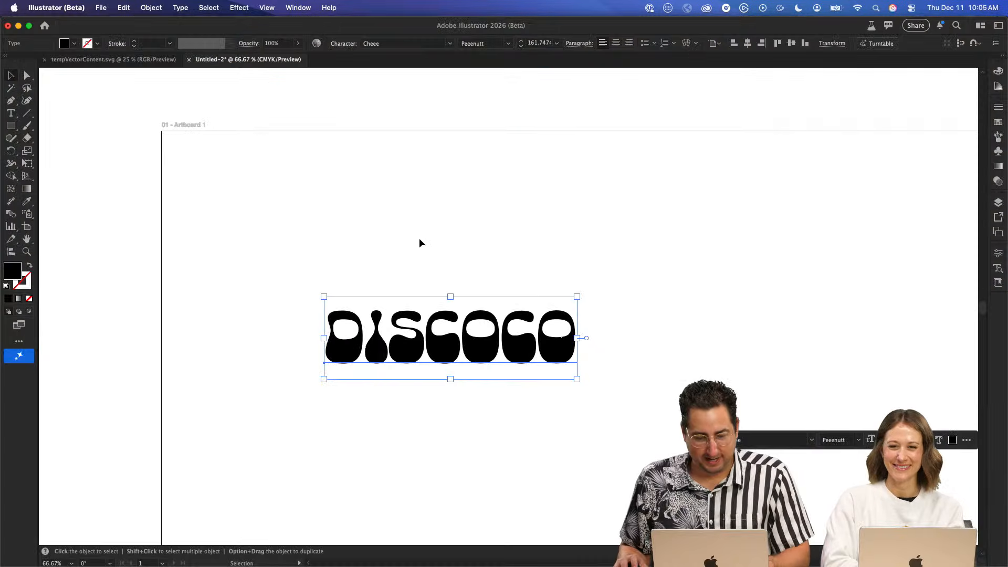
pyautogui.moveTo(430, 325); pyautogui.dragTo(432, 399)
pyautogui.doubleClick(432, 399)
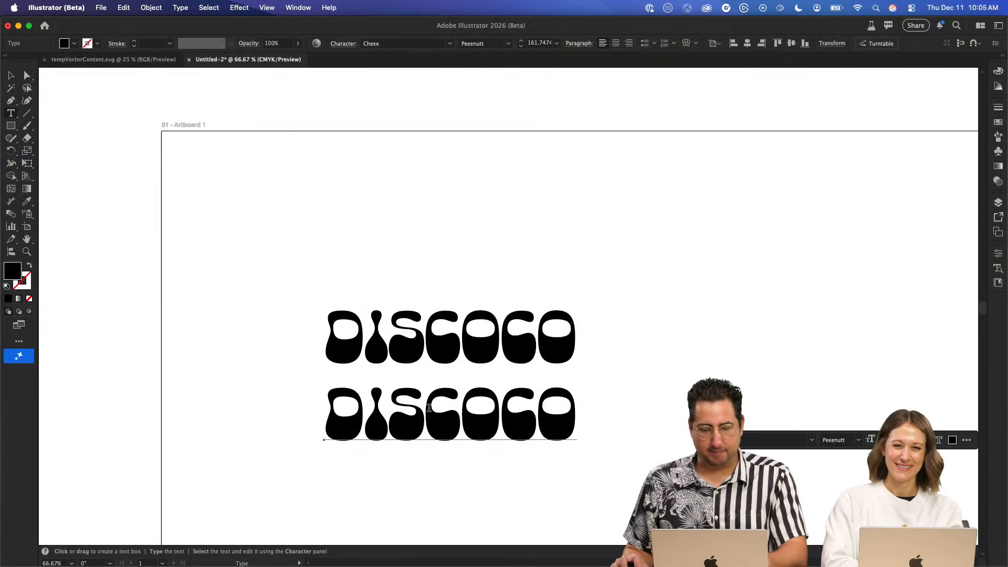
# - Search the font list for "dyna" for the whole lower Discoco copy and recheck DynaPuff Bold on the Cheee page in Safari
pyautogui.press('super+a')
pyautogui.click(390, 43)
pyautogui.write('dyna')
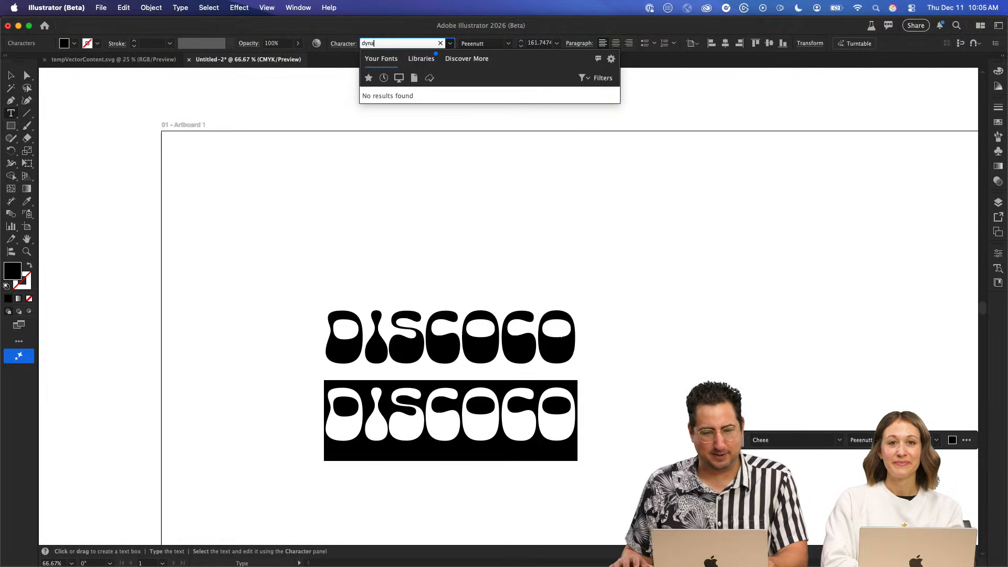
pyautogui.press('super+Tab')
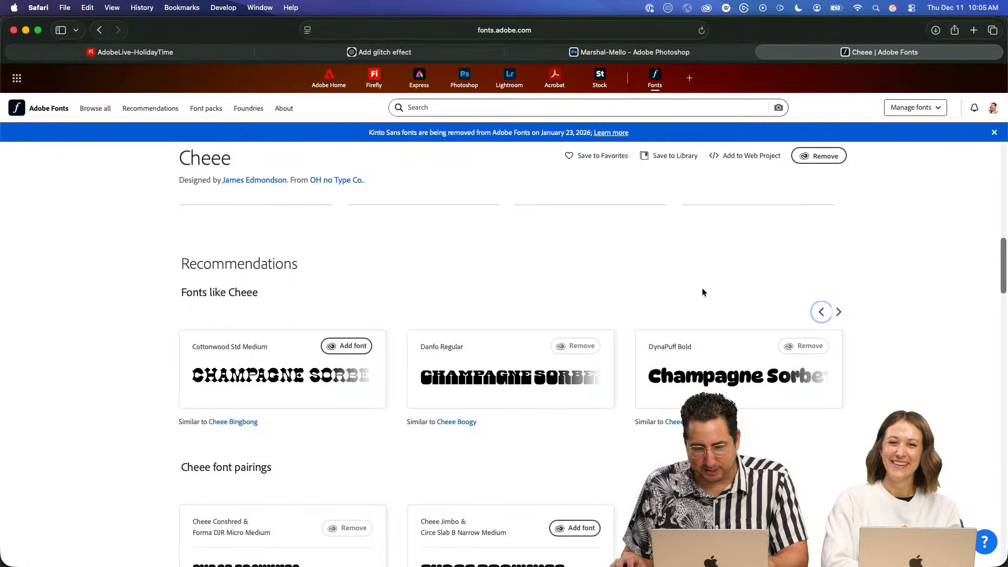
pyautogui.press('super+Tab')
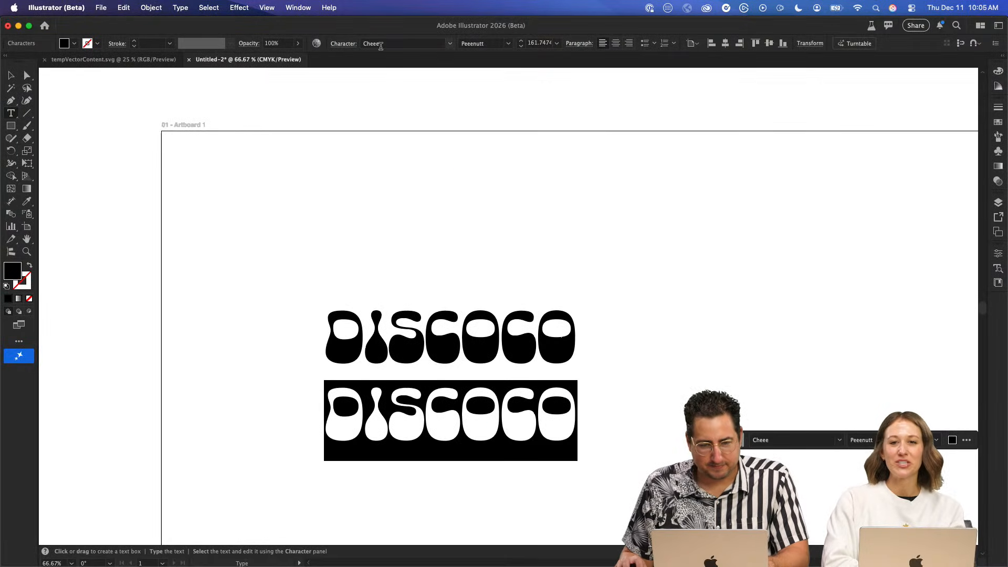
# - Search again for "dyna", try to add DynaPuff Bold from the Adobe Fonts catalogue for the lower copy, and deselect the text
pyautogui.click(399, 43)
pyautogui.write('dyna')
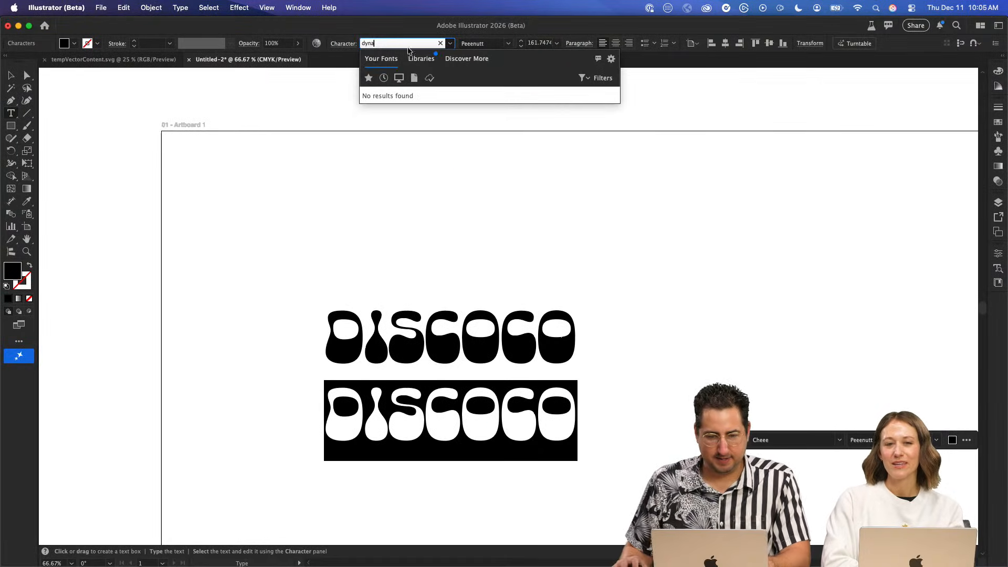
pyautogui.click(467, 59)
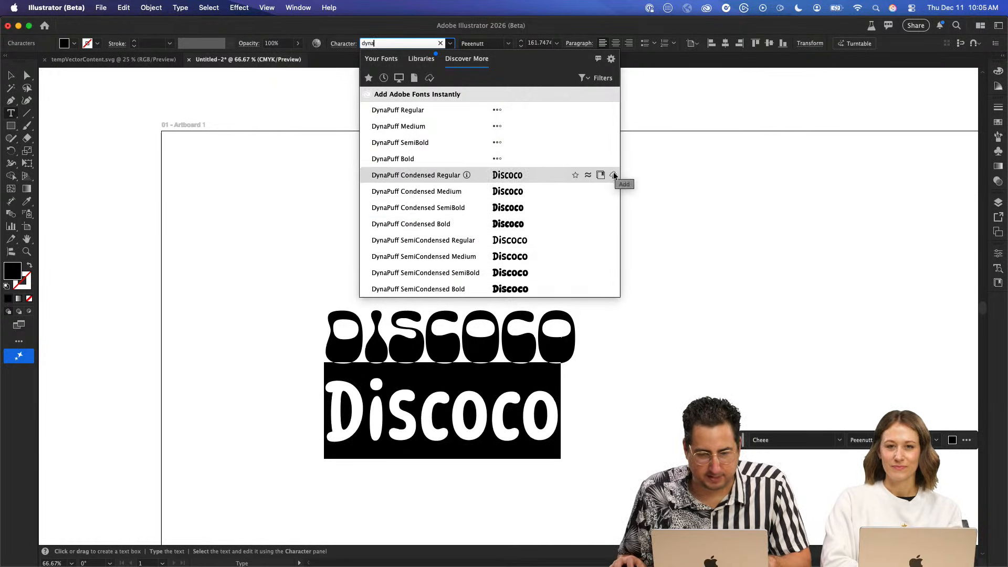
pyautogui.click(614, 159)
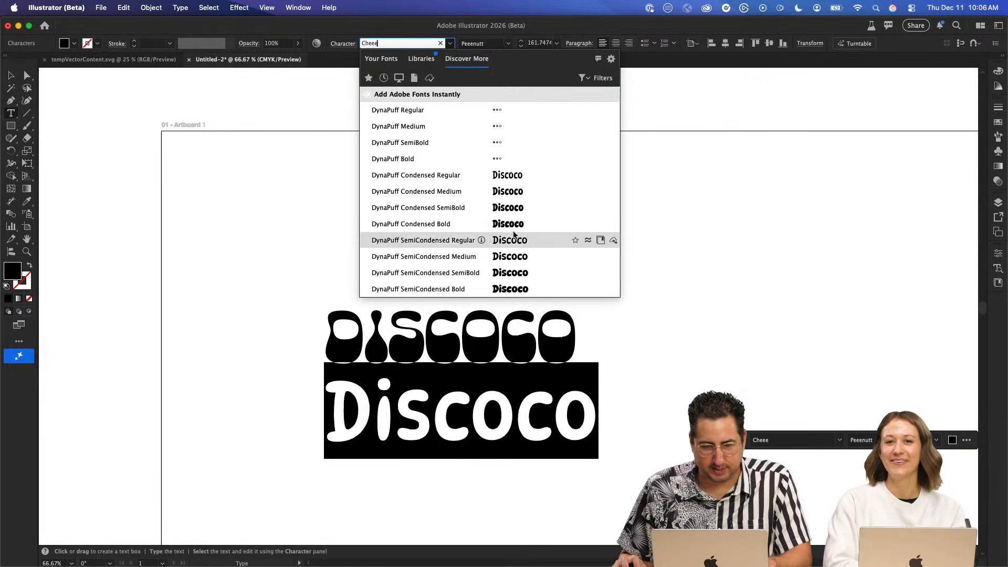
pyautogui.click(756, 232)
pyautogui.click(11, 75)
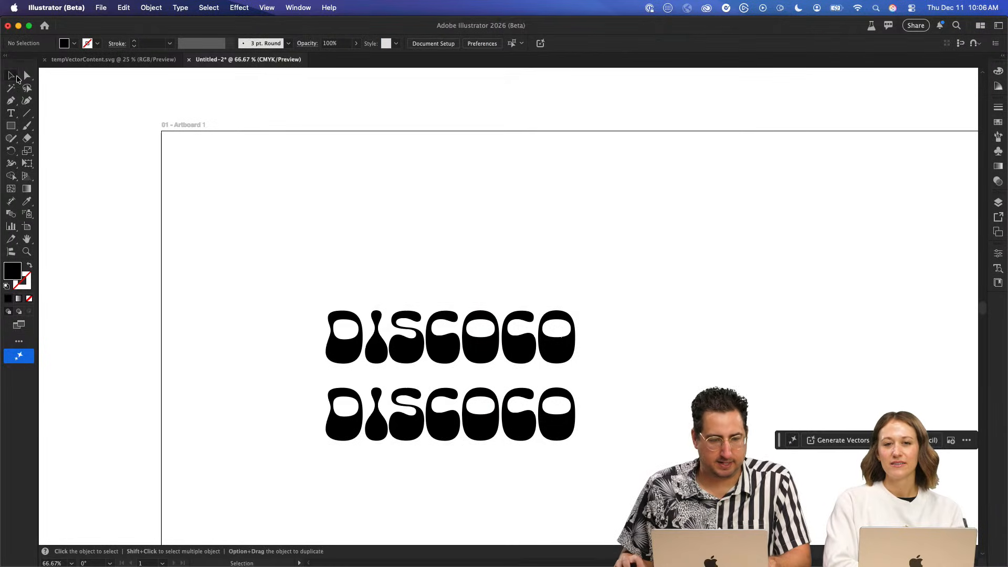
# - Duplicate the upper Discoco text above the other two, convert the copy to outlines and remove its fill
pyautogui.moveTo(431, 320); pyautogui.dragTo(556, 212)
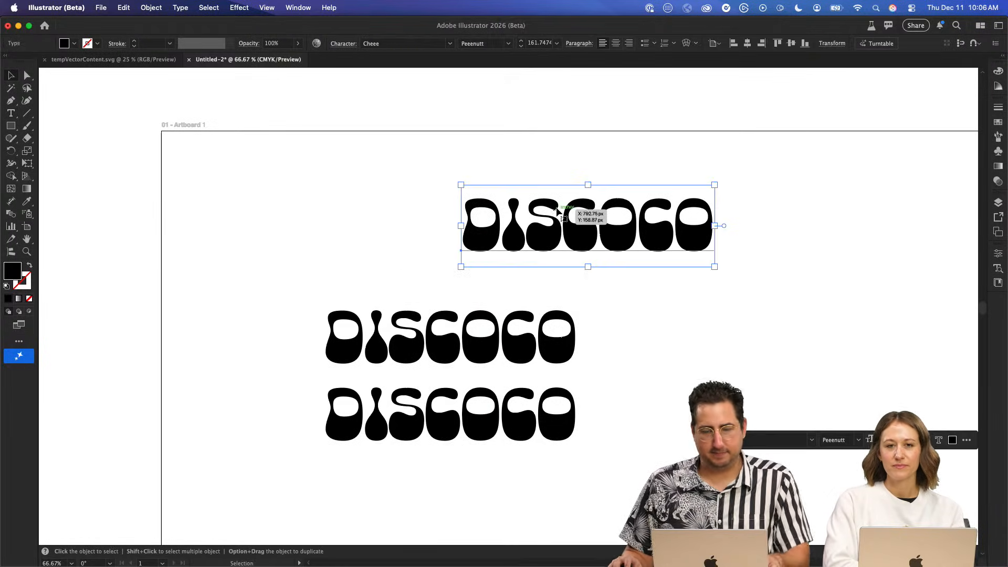
pyautogui.press('o')
pyautogui.press('/')
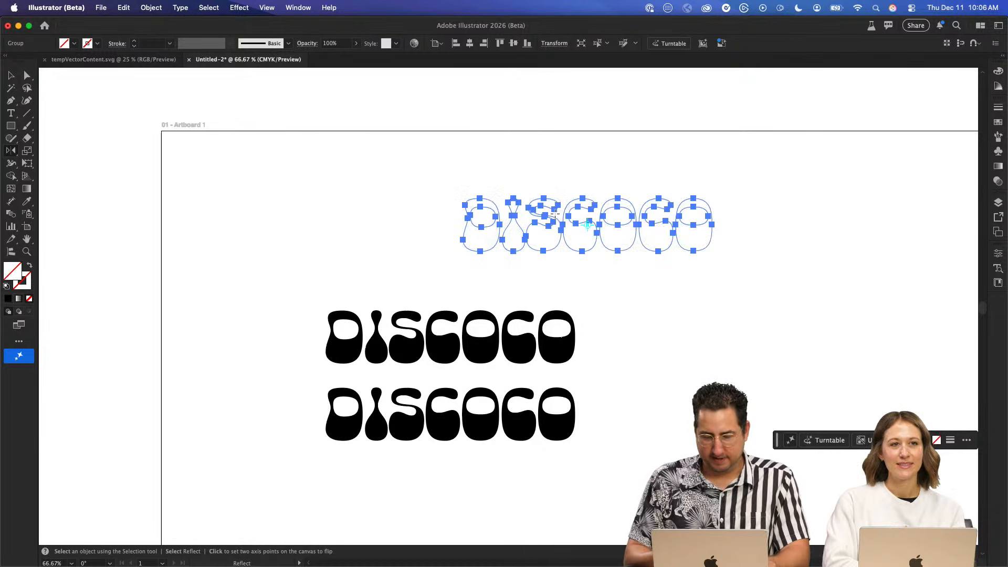
pyautogui.press('z')
pyautogui.click(576, 256)
pyautogui.click(519, 289)
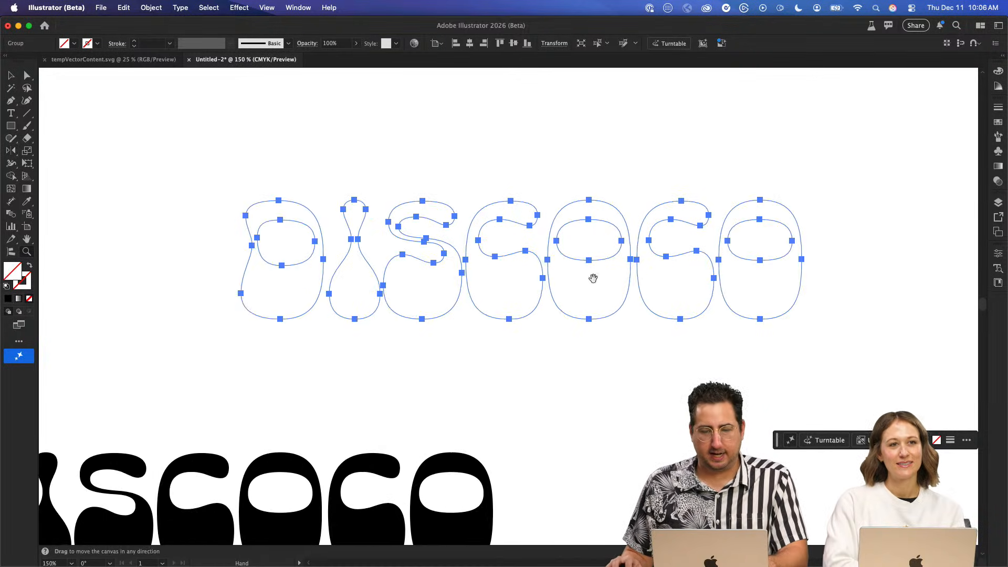
pyautogui.moveTo(592, 276); pyautogui.dragTo(505, 283)
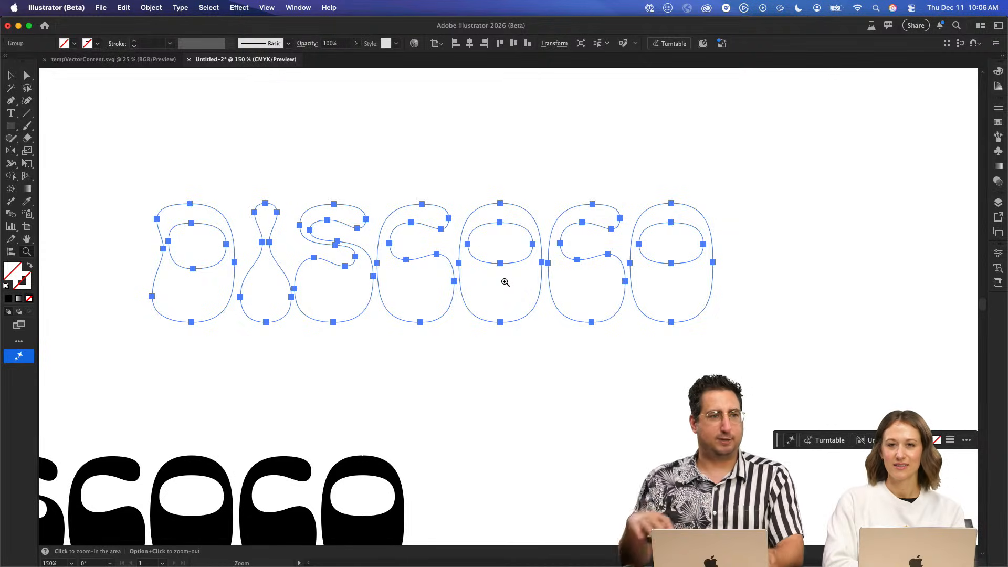
# - Switch to Safari and capture the six colour circles on the AdobeLive-HolidayTime board to the clipboard
pyautogui.press('super+Tab')
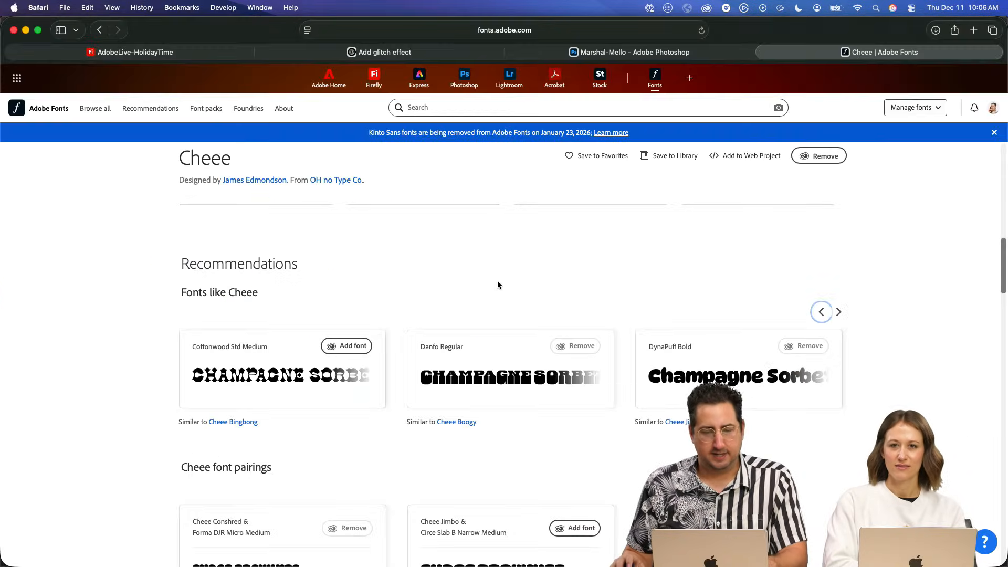
pyautogui.click(141, 54)
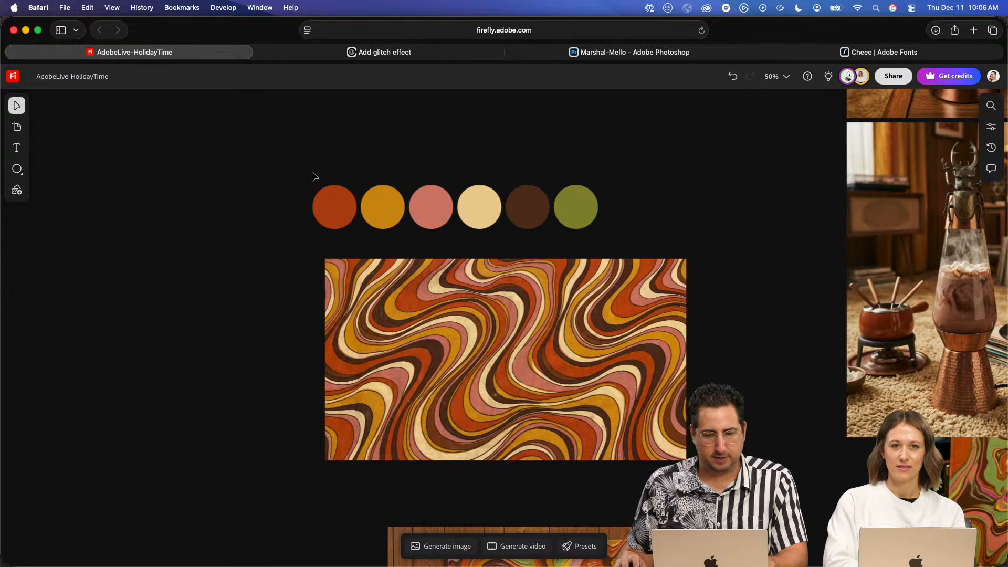
pyautogui.moveTo(261, 160); pyautogui.dragTo(634, 227)
pyautogui.click(307, 144)
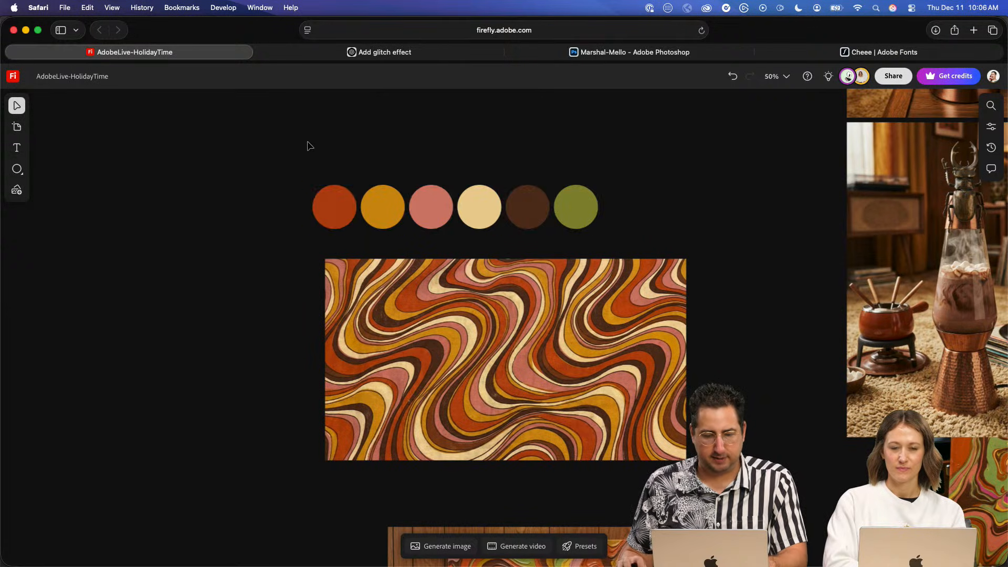
pyautogui.moveTo(282, 158); pyautogui.dragTo(628, 243)
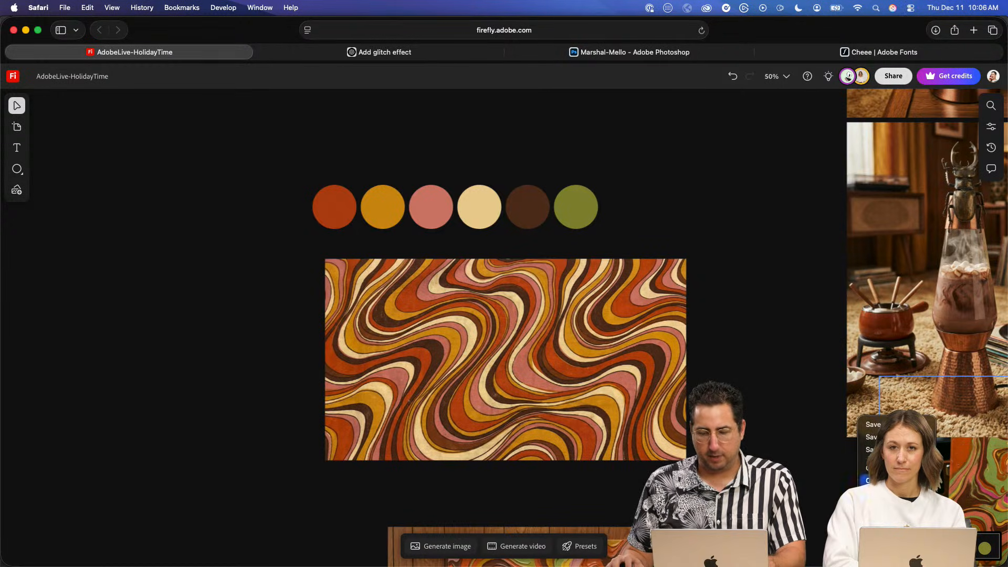
pyautogui.click(896, 450)
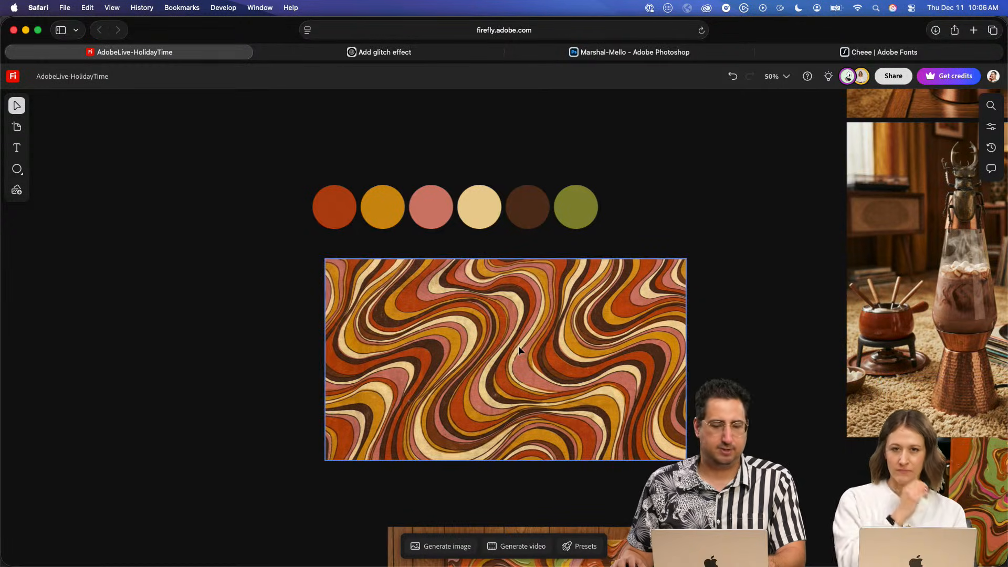
# - Switch to Illustrator, paste the captured colour palette and place it near the upper edge of the artboard
pyautogui.press('super+Tab')
pyautogui.press('super+v')
pyautogui.moveTo(512, 319); pyautogui.dragTo(474, 135)
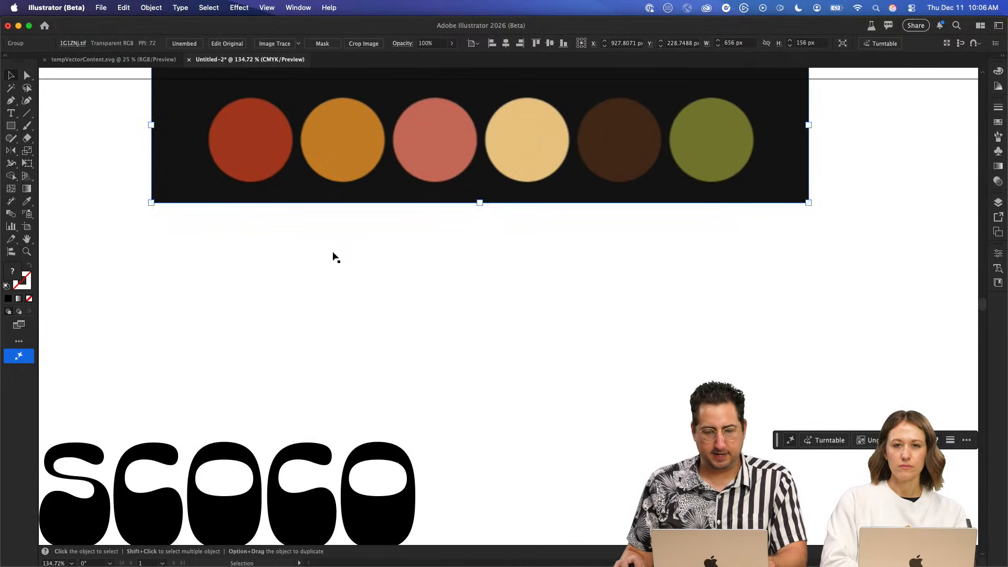
pyautogui.click(414, 268)
# - Draw a square about 55 px wide over the first palette circle and fill it with the sampled red
pyautogui.press('i')
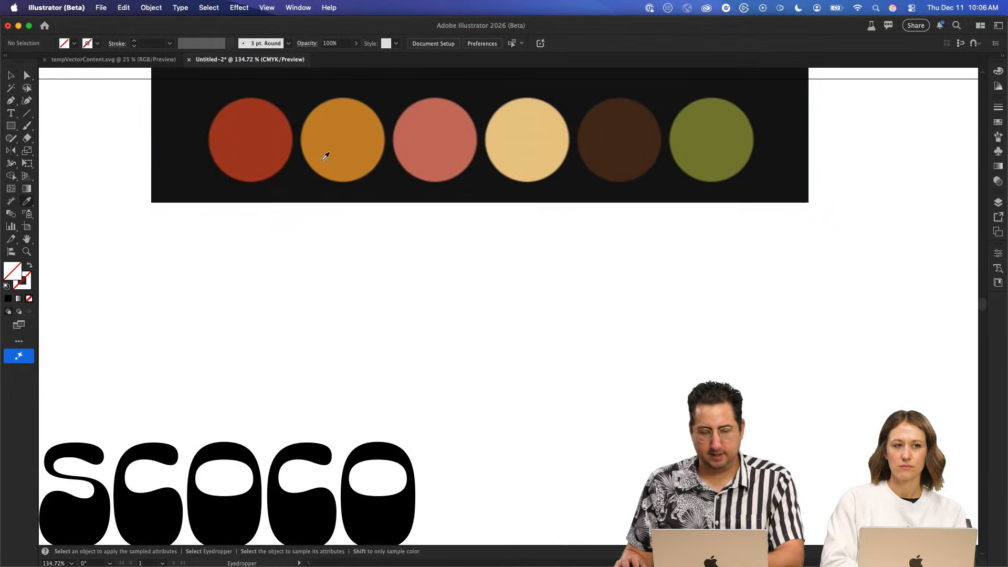
pyautogui.press('m')
pyautogui.moveTo(226, 149)
pyautogui.mouseDown()
pyautogui.moveTo(281, 185)
pyautogui.moveTo(282, 205)
pyautogui.mouseUp()
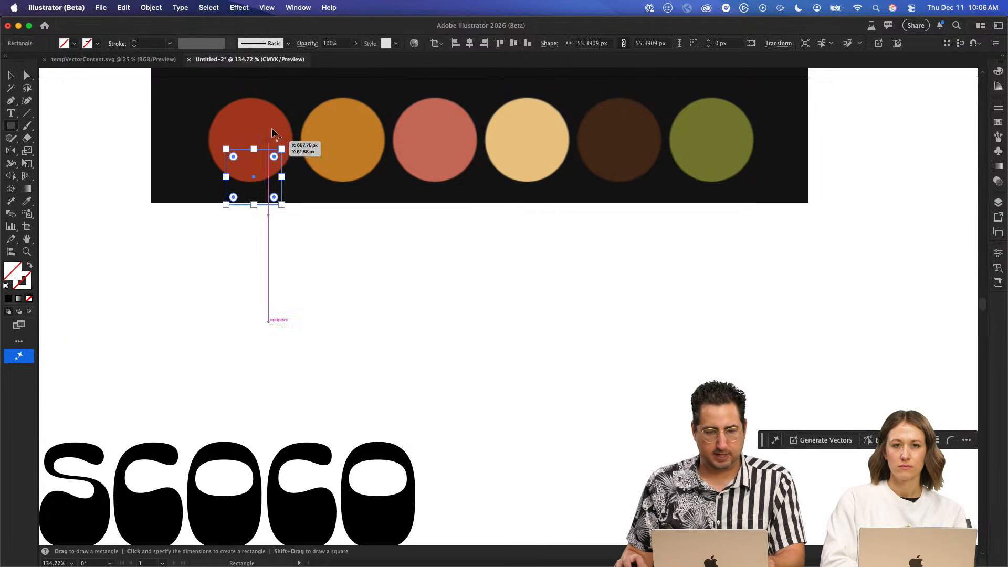
pyautogui.press('i')
pyautogui.click(263, 126)
# - Duplicate the red square horizontally at equal spacing to make a row of six across the palette circles
pyautogui.press('v')
pyautogui.moveTo(269, 171); pyautogui.dragTo(357, 171)
pyautogui.press('super+d')
pyautogui.press('super+d')
pyautogui.press('super+d')
pyautogui.press('super+d')
# - Fill the second, third and fourth squares with the orange, pink and cream sampled from their palette circles
pyautogui.click(355, 160)
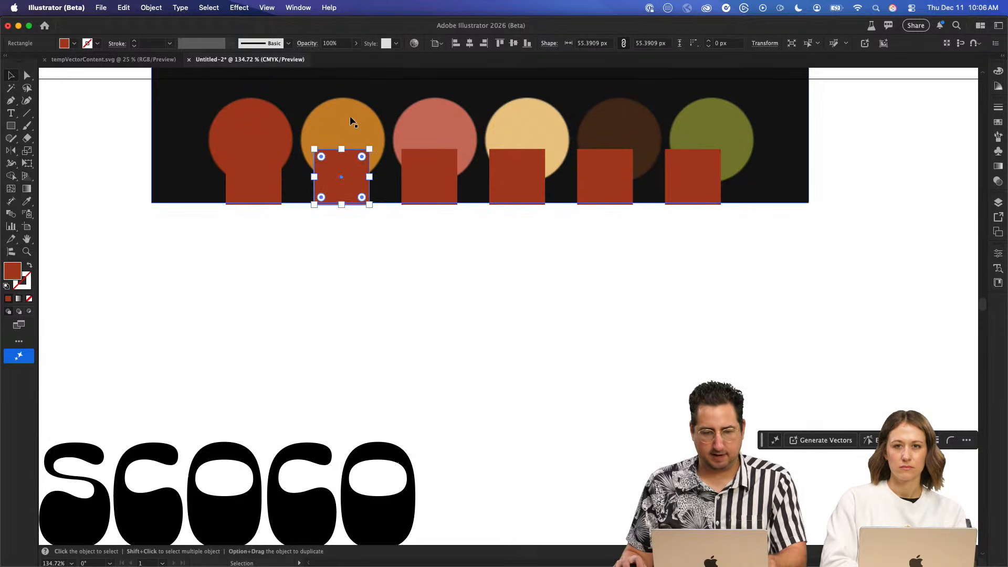
pyautogui.press('i')
pyautogui.click(351, 123)
pyautogui.press('v')
pyautogui.click(430, 168)
pyautogui.press('i')
pyautogui.click(434, 120)
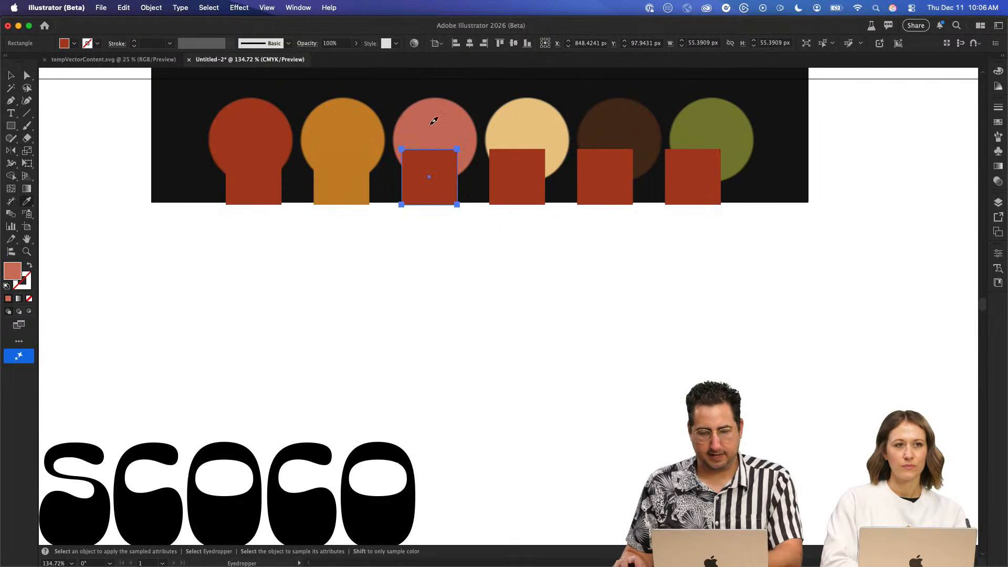
pyautogui.press('v')
pyautogui.click(520, 168)
pyautogui.press('i')
pyautogui.click(524, 135)
# - Fill the fifth and sixth squares with the dark brown and olive green sampled from their palette circles
pyautogui.press('v')
pyautogui.click(615, 175)
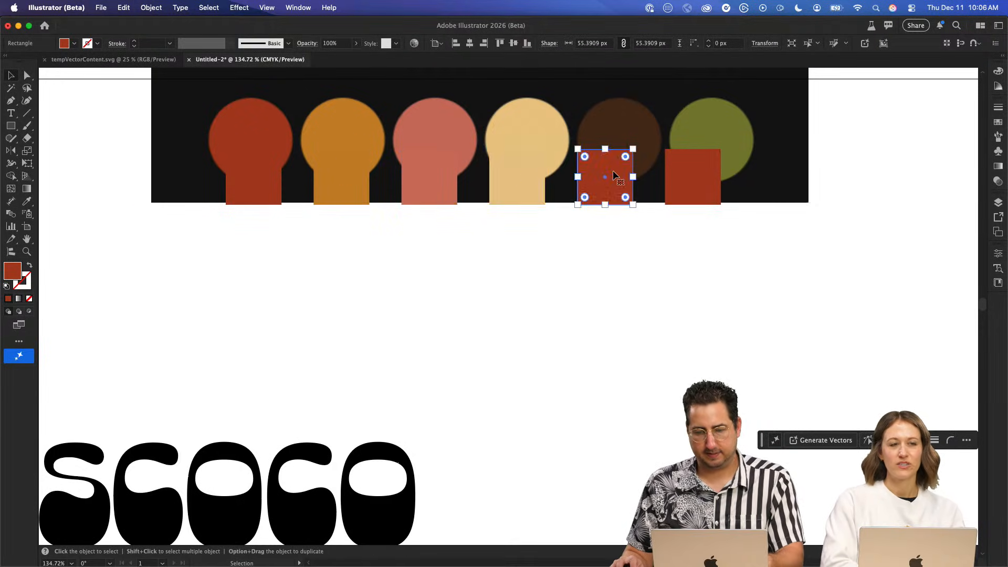
pyautogui.press('i')
pyautogui.click(634, 126)
pyautogui.press('v')
pyautogui.click(699, 170)
pyautogui.press('i')
pyautogui.click(723, 129)
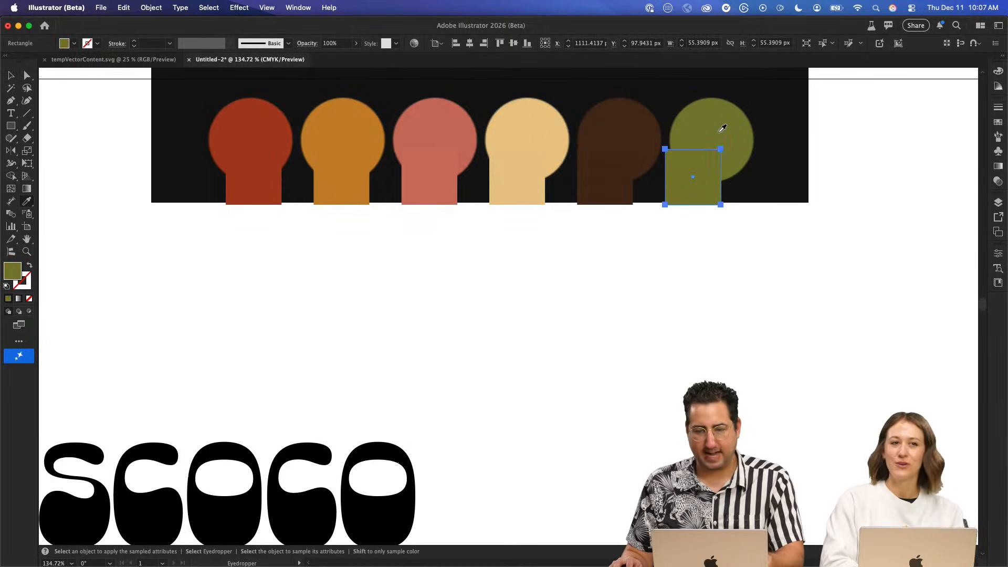
# - Delete the pasted palette image behind the six colour squares
pyautogui.press('v')
pyautogui.click(765, 135)
pyautogui.press('Delete')
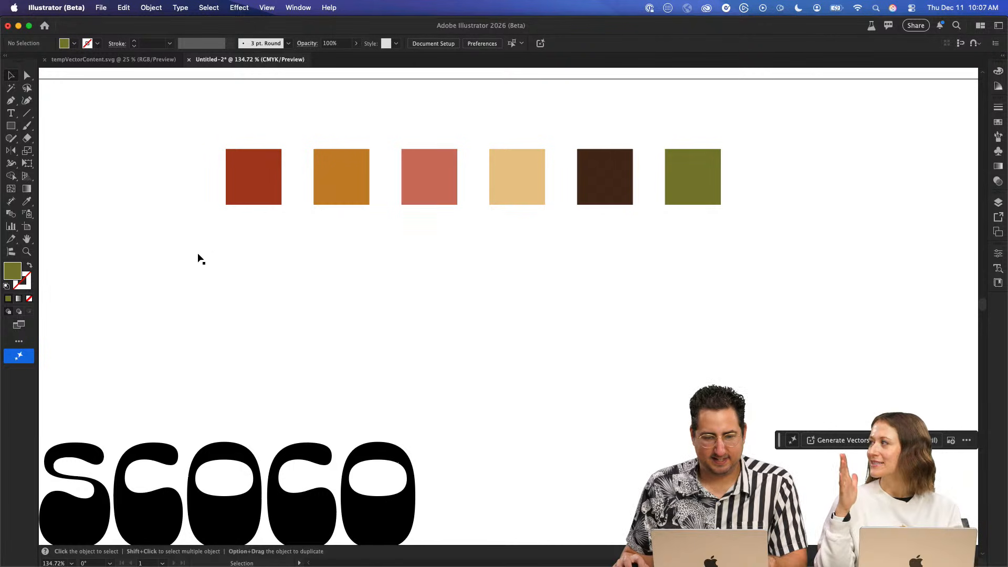
# - Combine the unfilled Discoco outlines into one compound path and add a new fill to its appearance
pyautogui.click(515, 288)
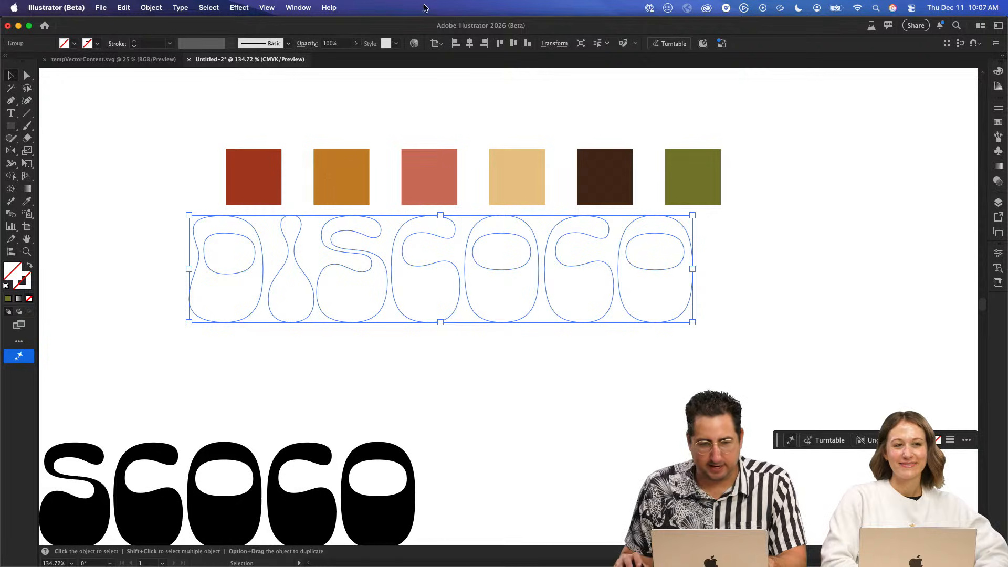
pyautogui.click(298, 8)
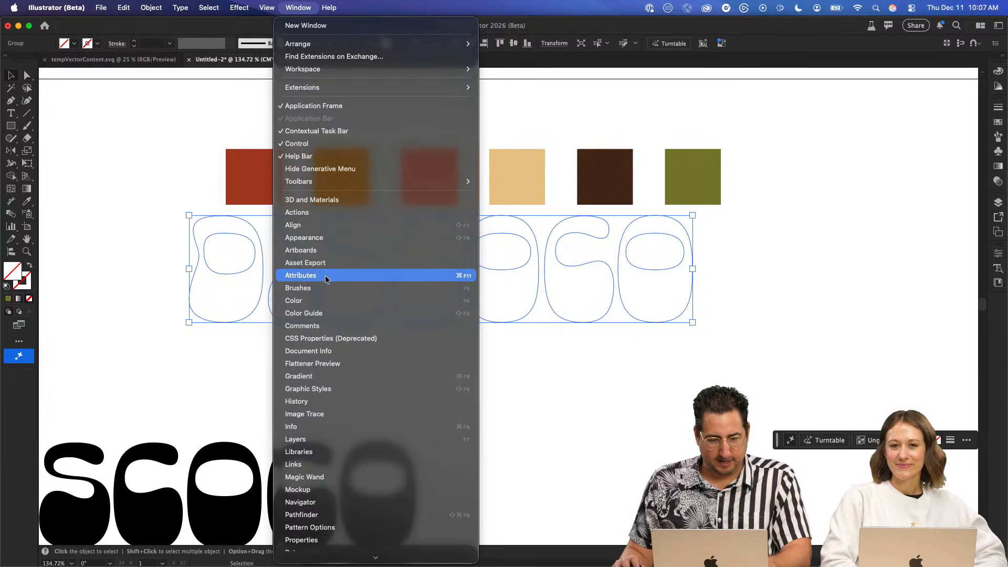
pyautogui.click(327, 239)
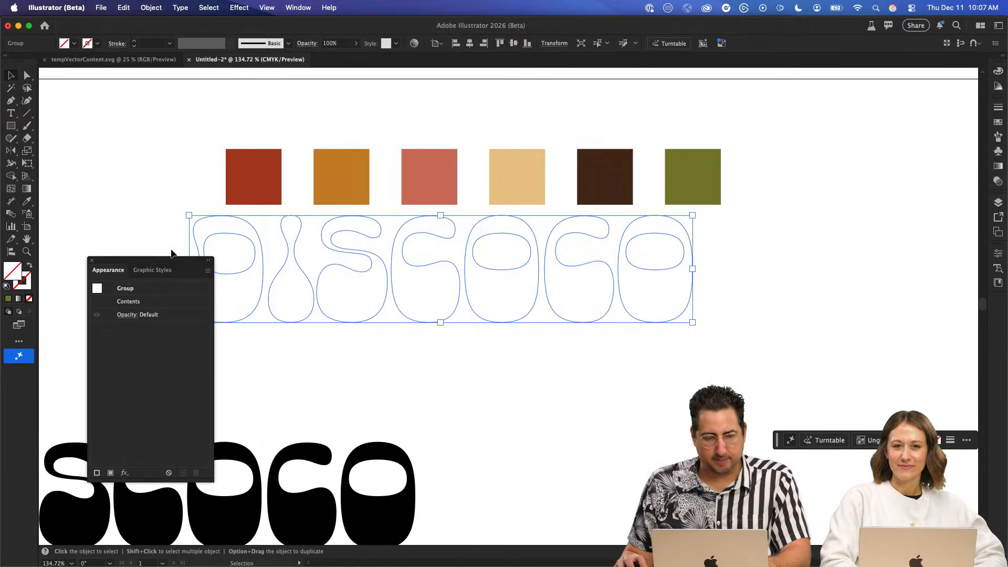
pyautogui.moveTo(163, 259); pyautogui.dragTo(868, 152)
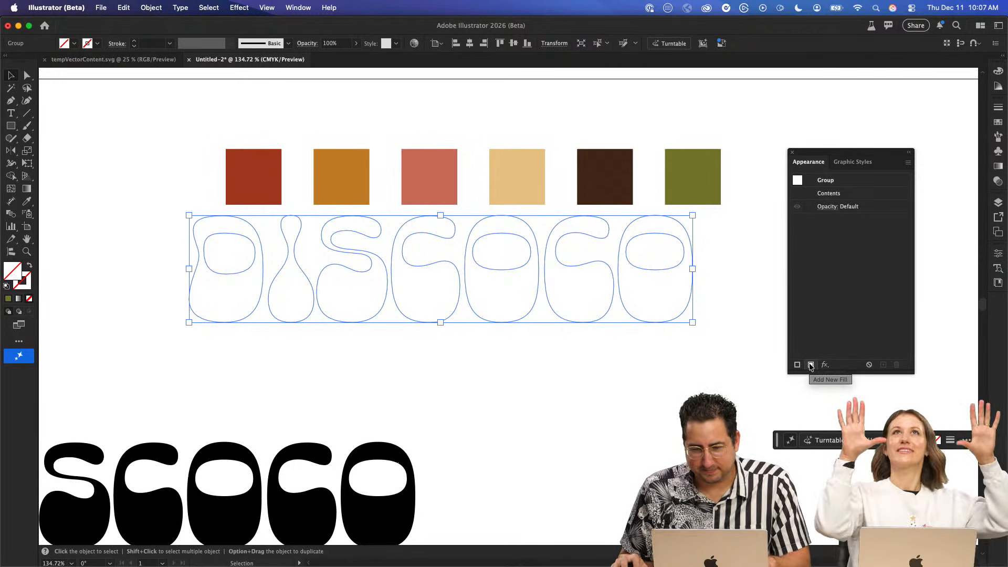
pyautogui.press('super+8')
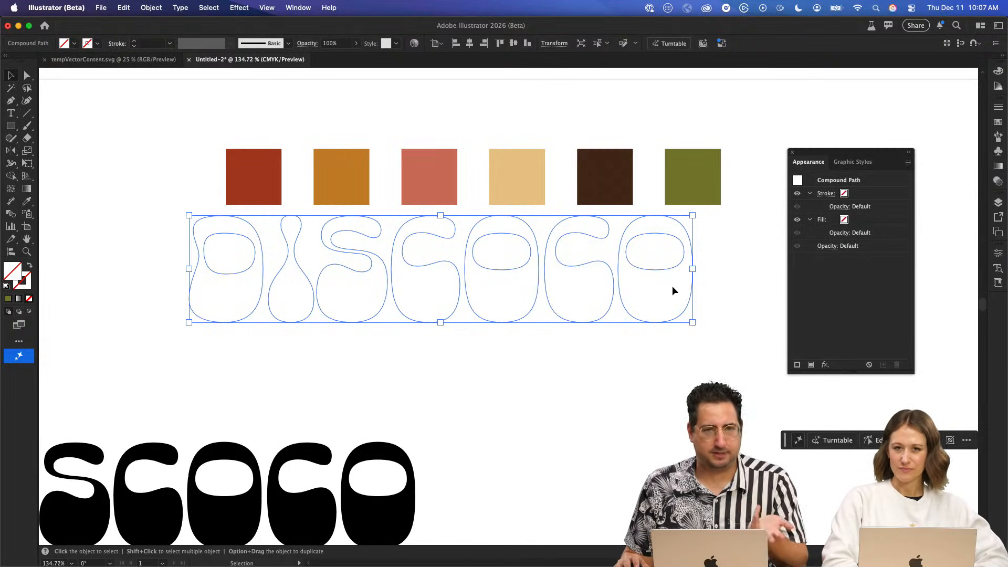
pyautogui.click(811, 365)
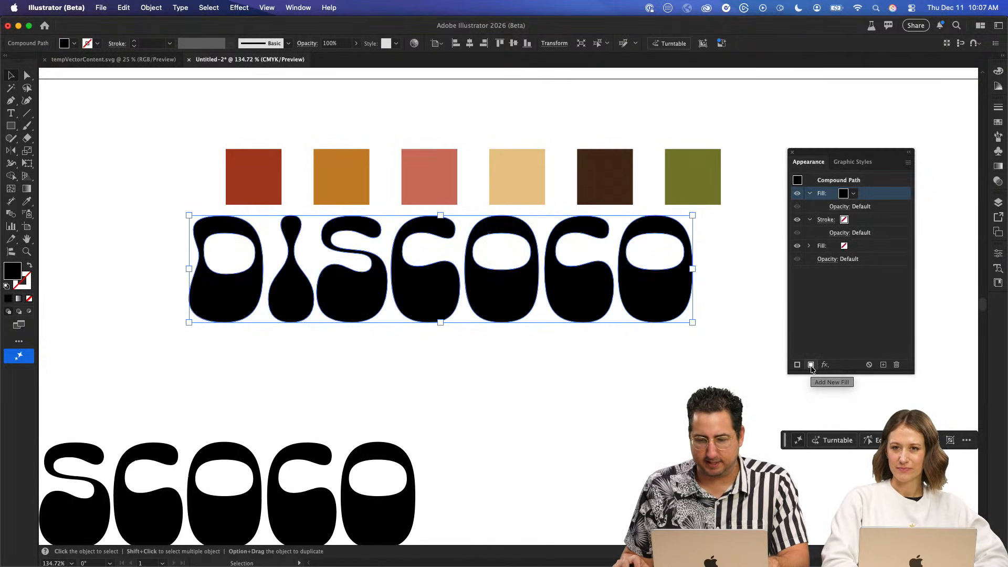
# - Save the colours of the six palette squares as a new colour group in the swatches
pyautogui.click(853, 194)
pyautogui.click(735, 117)
pyautogui.moveTo(741, 131); pyautogui.dragTo(278, 189)
pyautogui.click(998, 125)
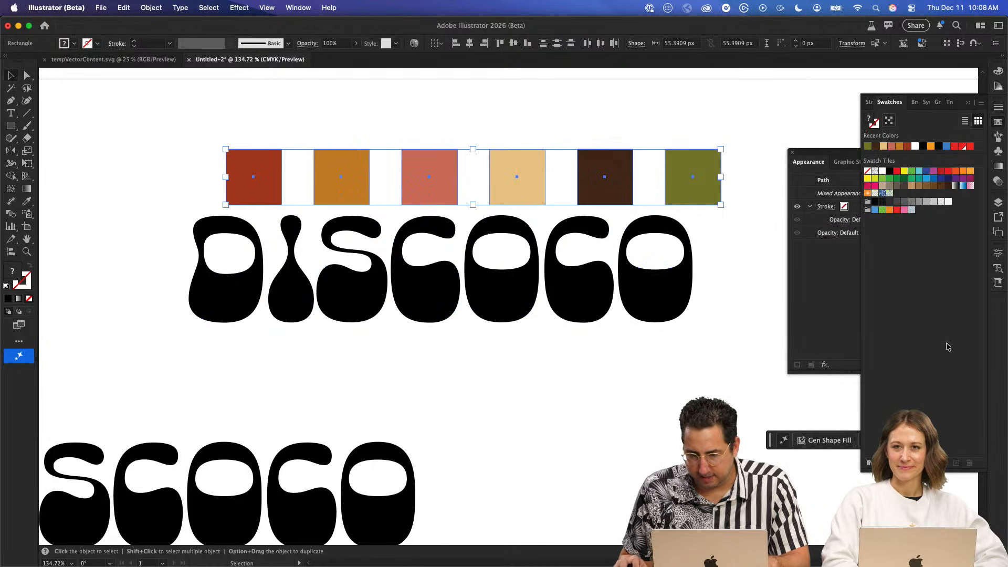
pyautogui.click(944, 462)
pyautogui.press('Return')
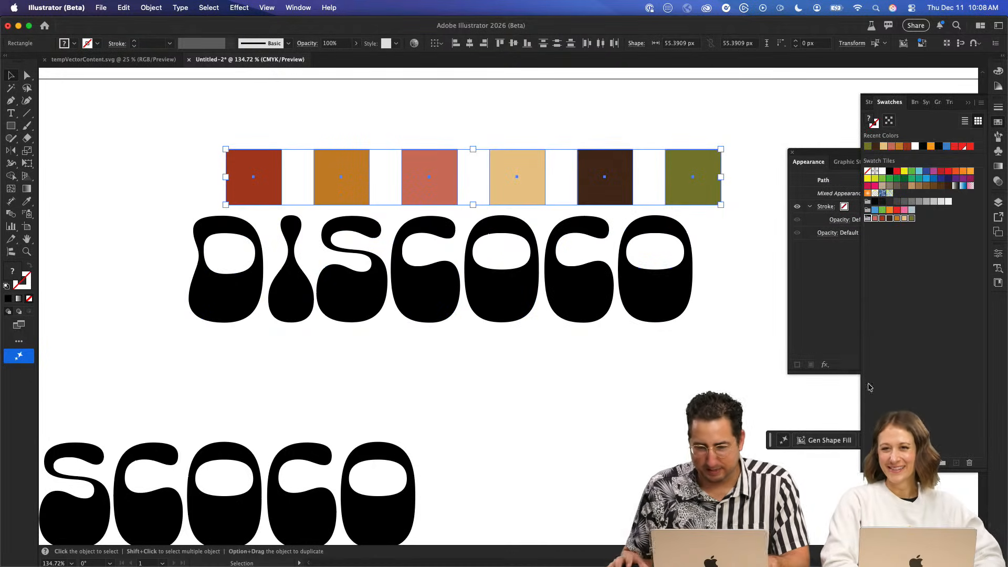
# - Fill the black Discoco compound path with the cream swatch from the palette colour group
pyautogui.click(571, 285)
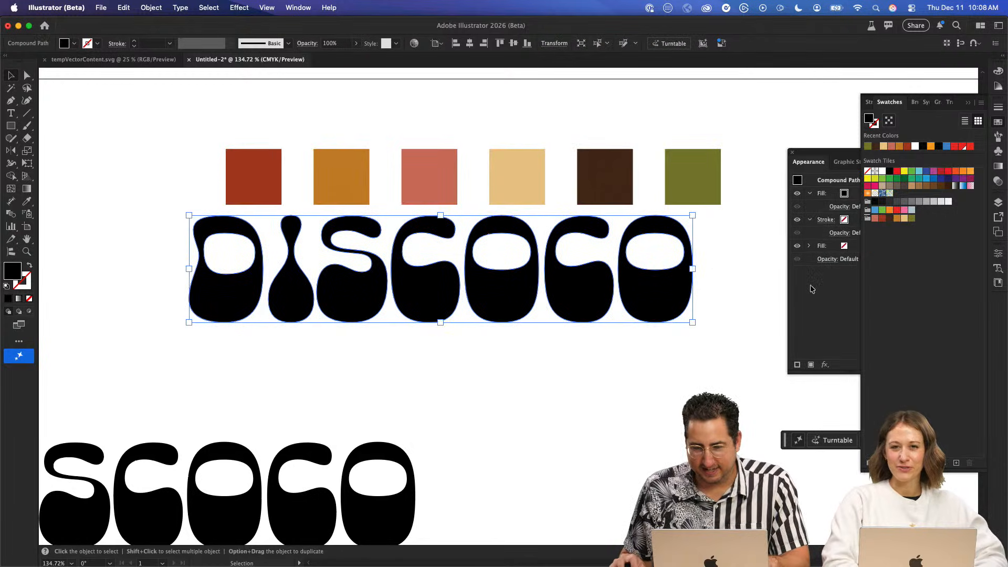
pyautogui.click(844, 194)
pyautogui.click(844, 194)
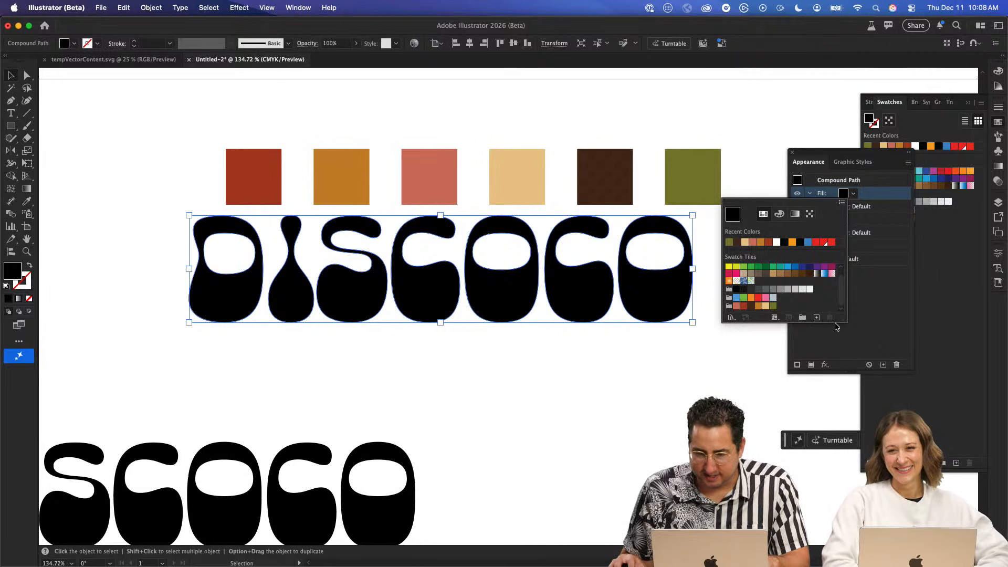
pyautogui.moveTo(846, 322); pyautogui.dragTo(846, 410)
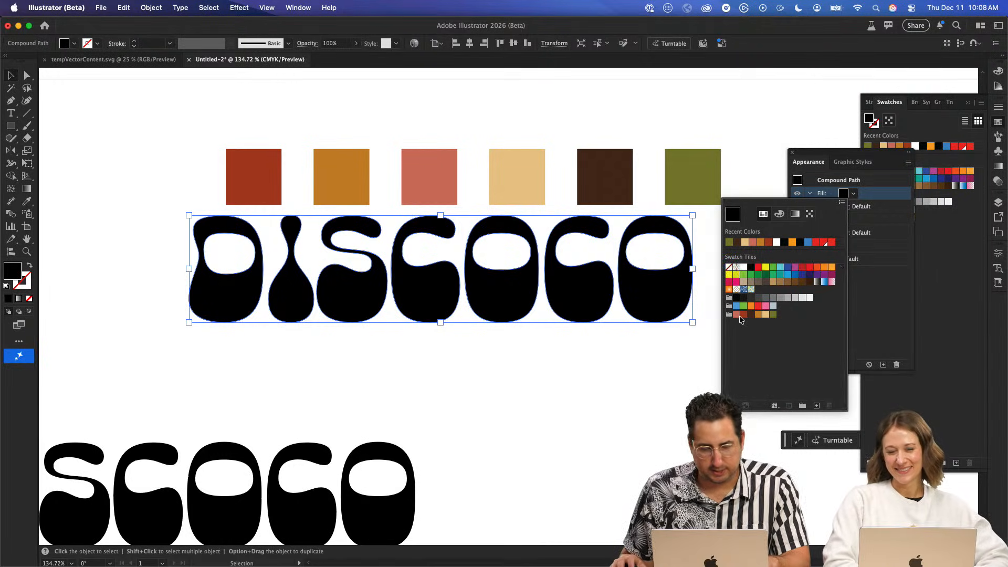
pyautogui.click(758, 315)
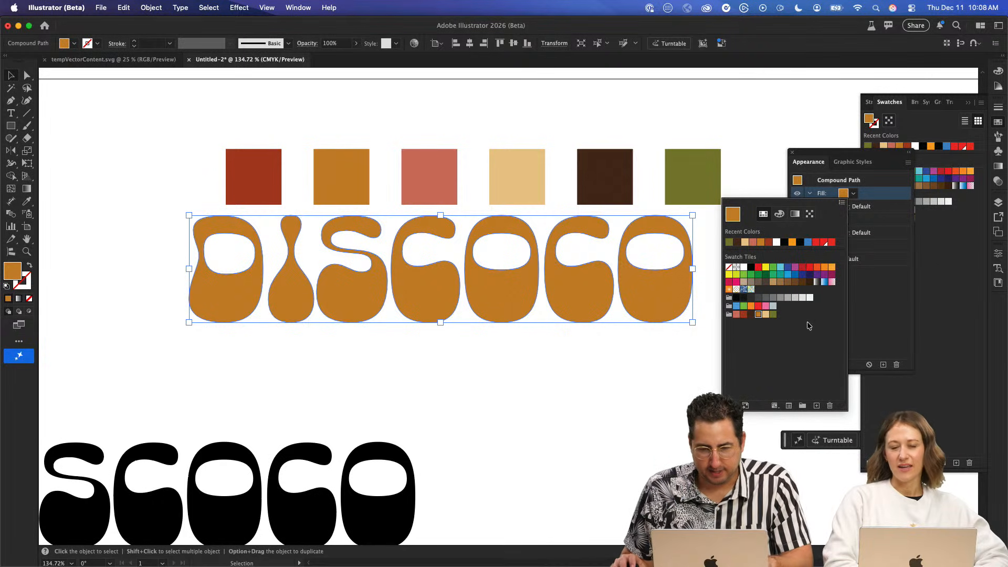
pyautogui.click(765, 314)
pyautogui.click(878, 290)
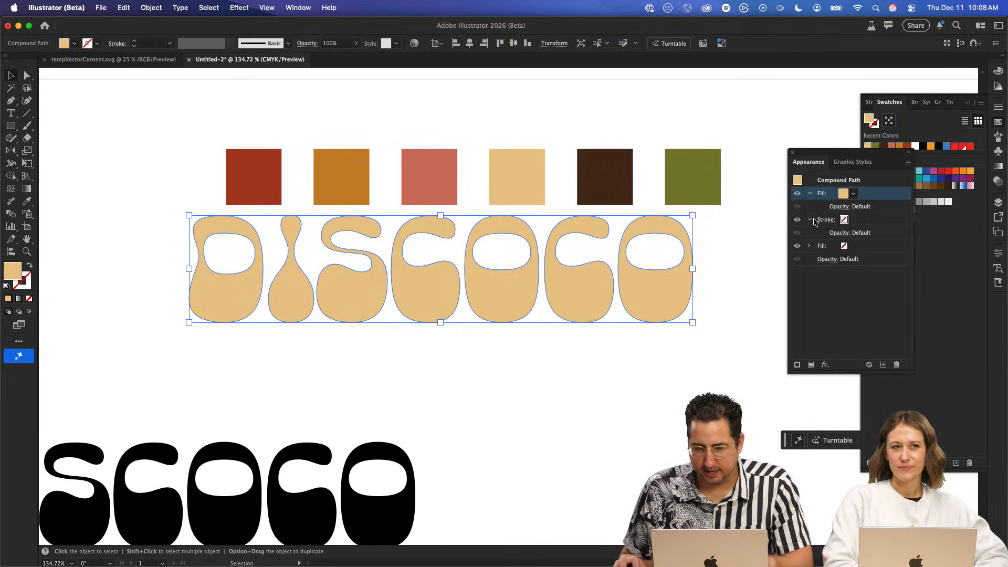
# - Colour the Discoco lettering's stroke with the dark brown swatch from the palette colour group
pyautogui.click(847, 220)
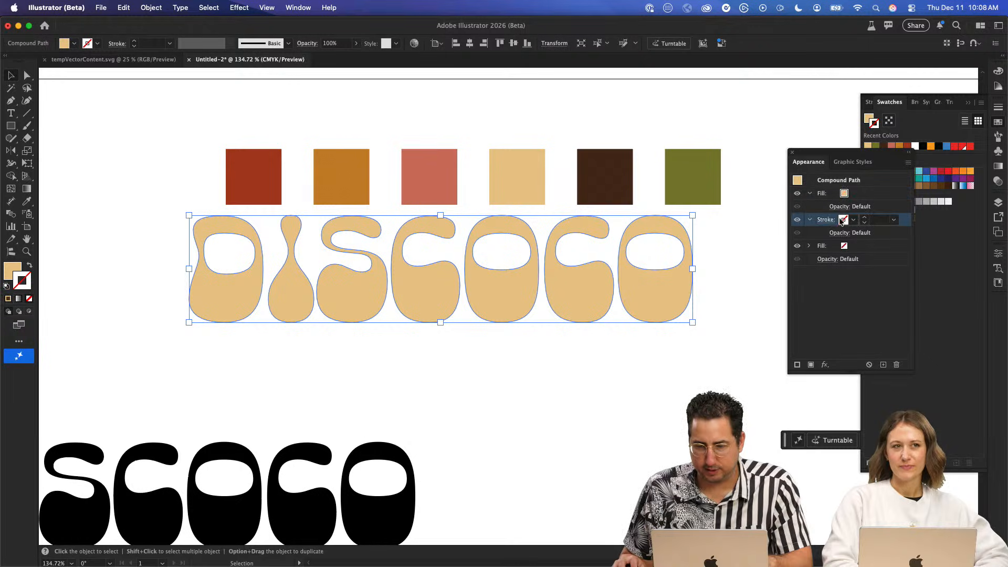
pyautogui.click(825, 219)
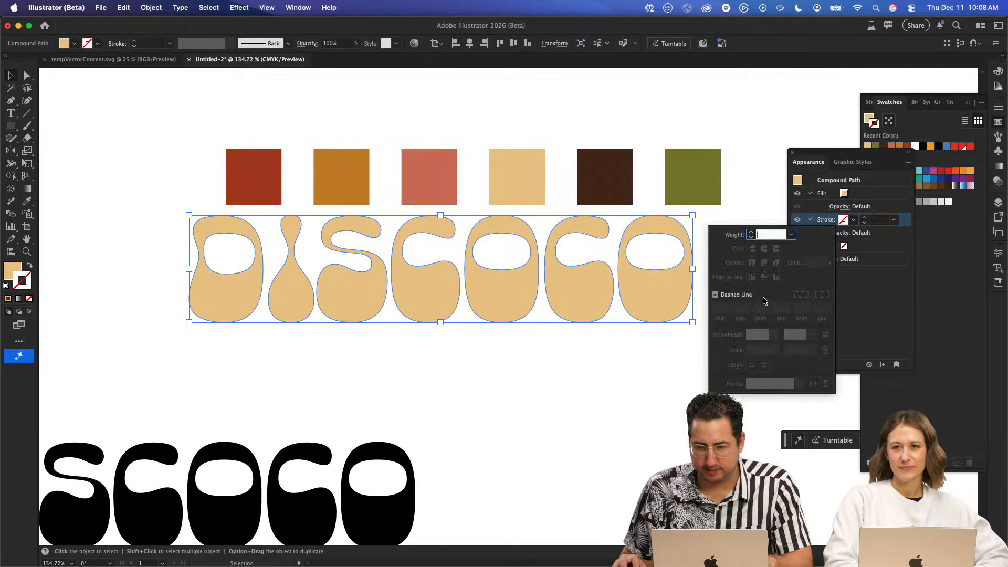
pyautogui.click(845, 221)
pyautogui.click(848, 220)
pyautogui.click(848, 220)
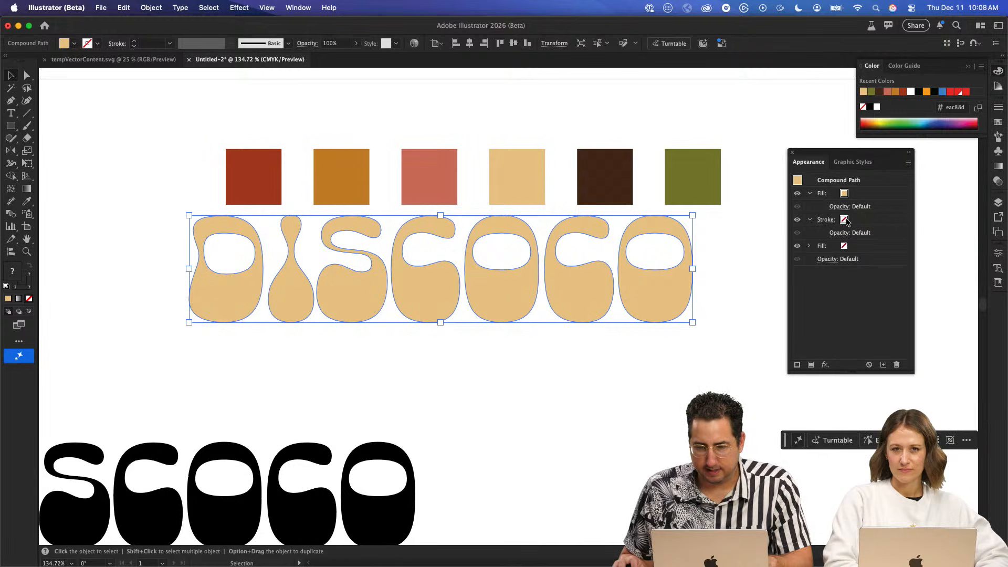
pyautogui.click(849, 220)
pyautogui.click(851, 219)
pyautogui.scroll(-1, 779, 321)
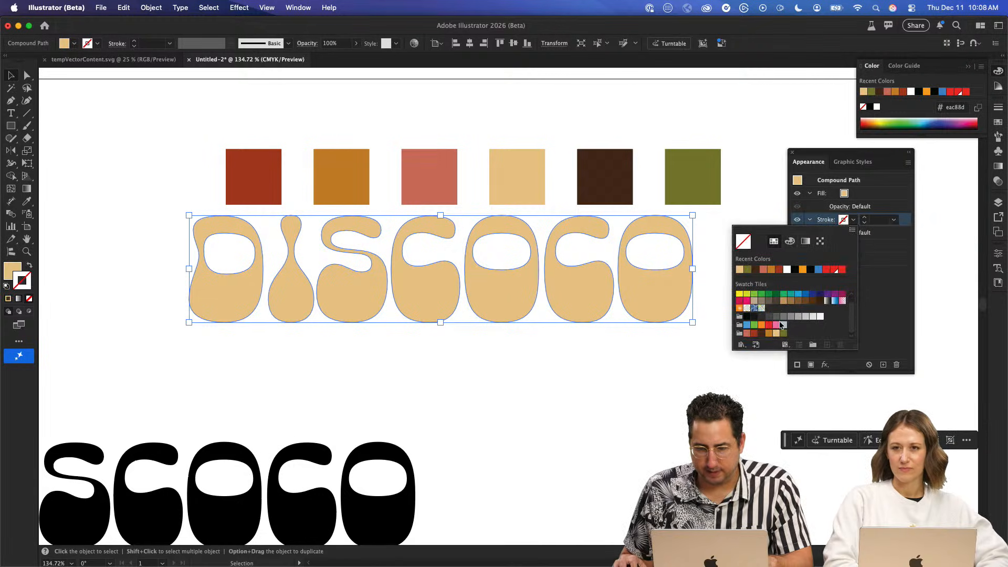
pyautogui.click(762, 333)
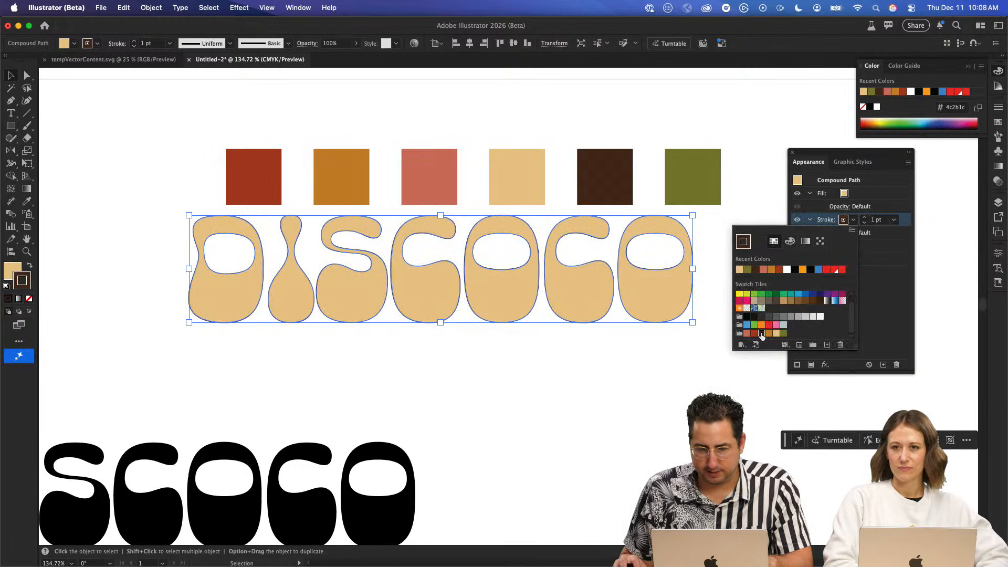
# - Align the dark brown stroke to the outside of the letters and set its weight to 6 pt
pyautogui.click(820, 221)
pyautogui.click(821, 221)
pyautogui.click(776, 277)
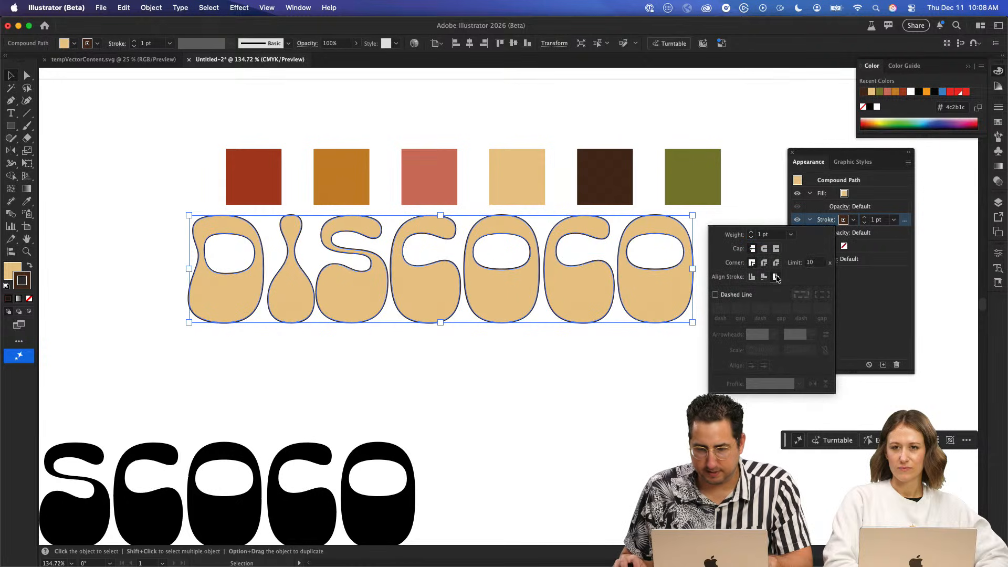
pyautogui.click(776, 236)
pyautogui.press('Up')
pyautogui.press('Up')
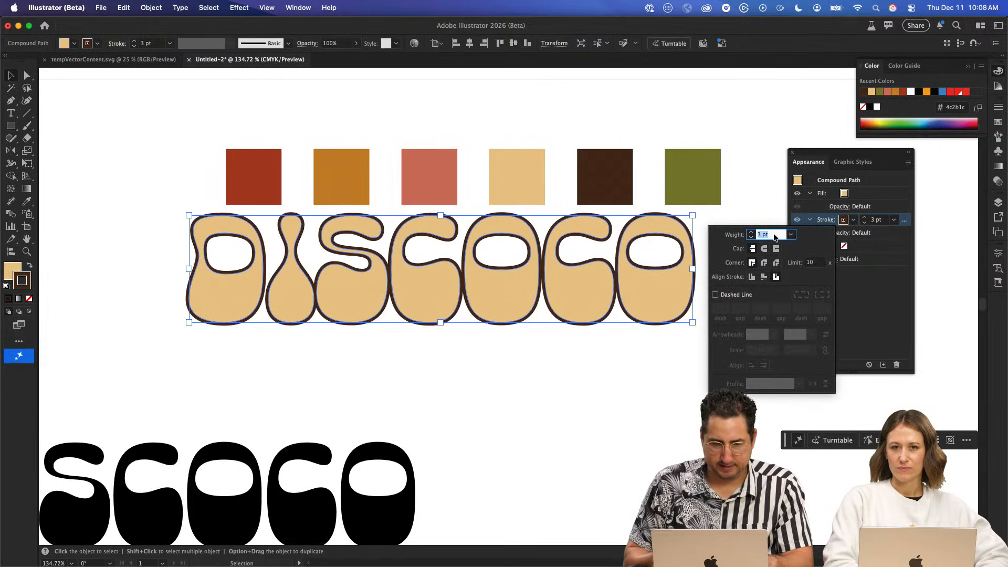
pyautogui.press('Up')
pyautogui.press('Up')
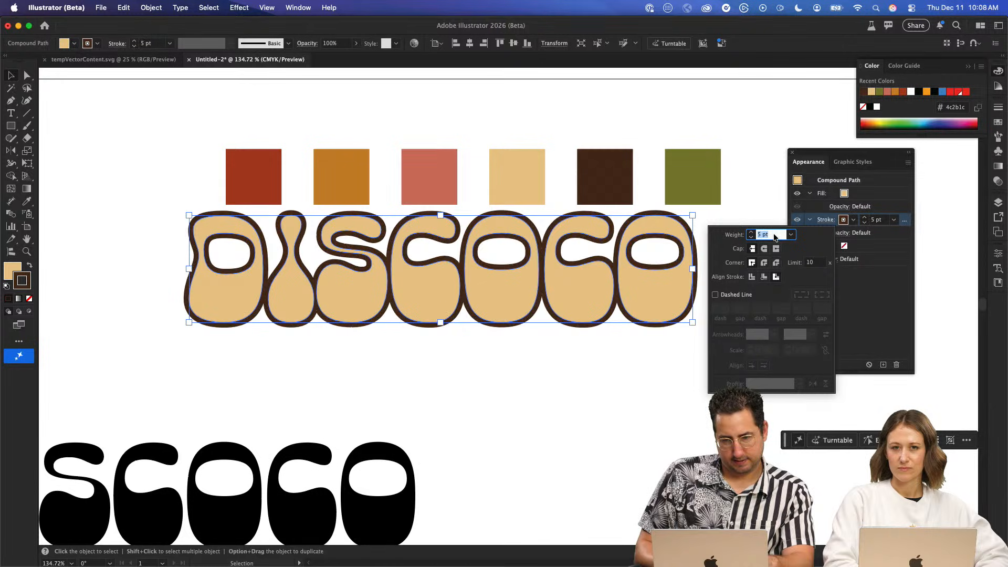
pyautogui.press('Up')
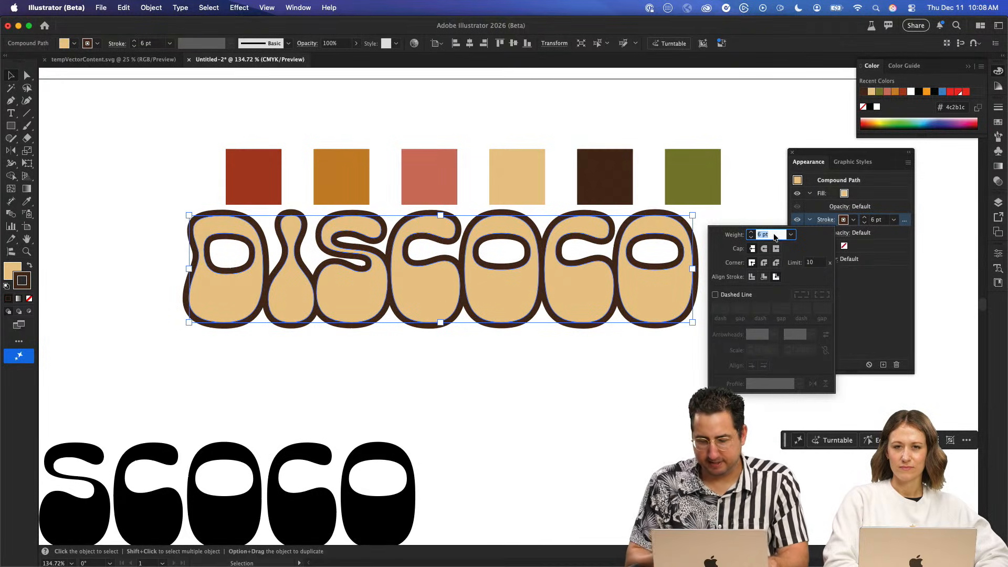
pyautogui.press('Return')
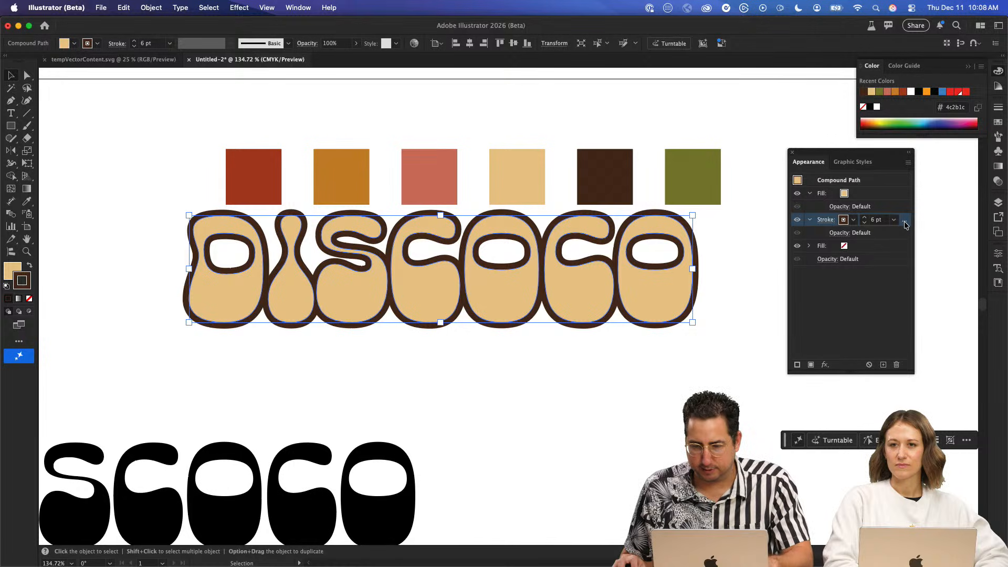
# - Duplicate the dark brown stroke in the lettering's appearance and select the lower copy
pyautogui.click(908, 162)
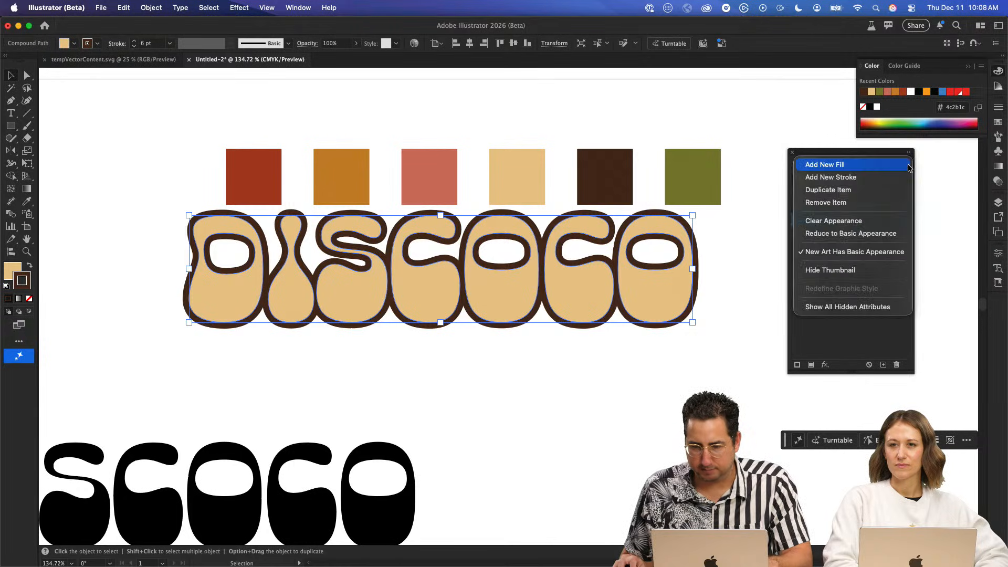
pyautogui.click(857, 191)
pyautogui.click(860, 249)
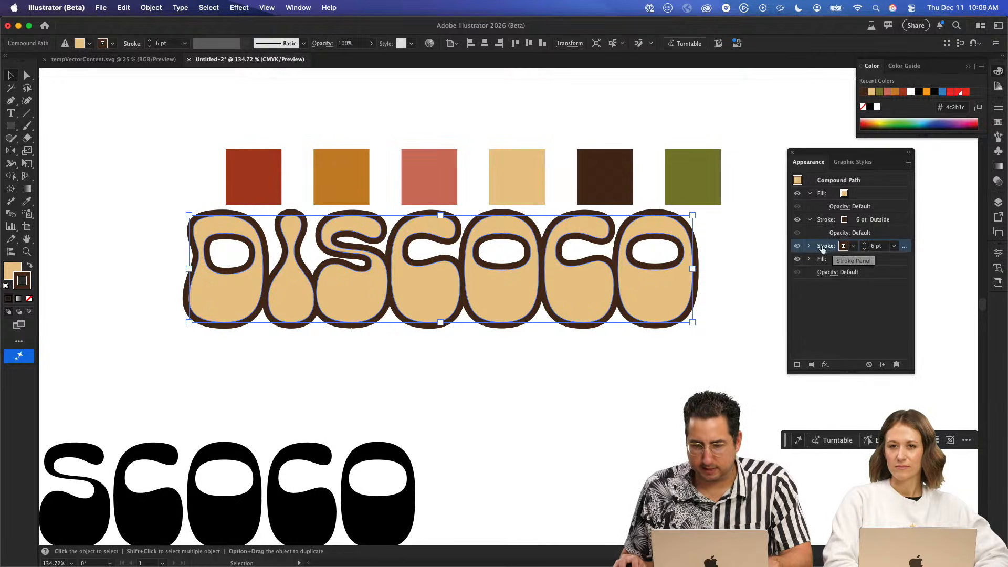
# - Start a Transform effect on the lower stroke with a 1 px horizontal and 1 px vertical move, previewed live
pyautogui.click(825, 365)
pyautogui.moveTo(861, 335)
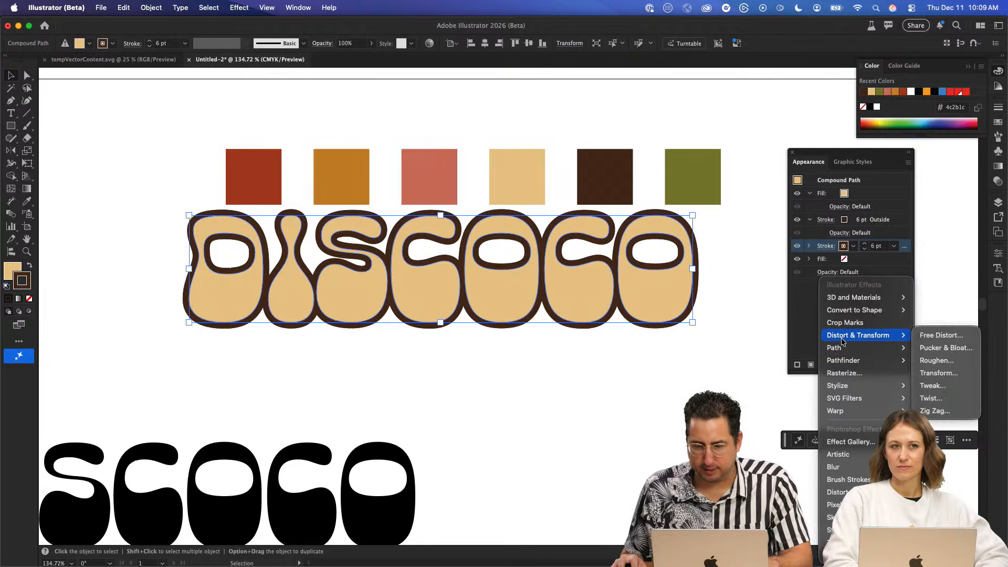
pyautogui.click(939, 373)
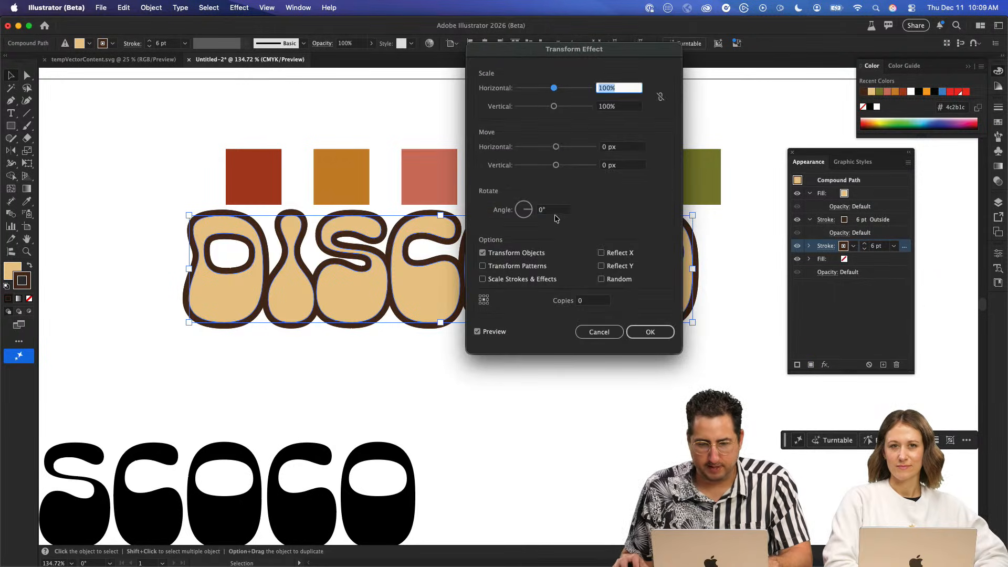
pyautogui.click(621, 147)
pyautogui.write('1')
pyautogui.press('Tab')
pyautogui.write('1')
pyautogui.press('Tab')
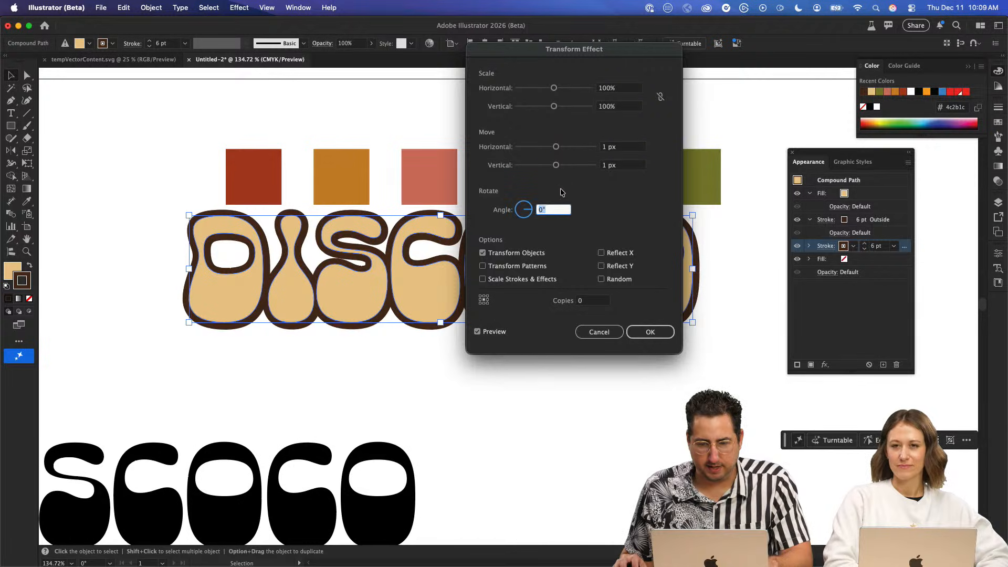
pyautogui.click(494, 332)
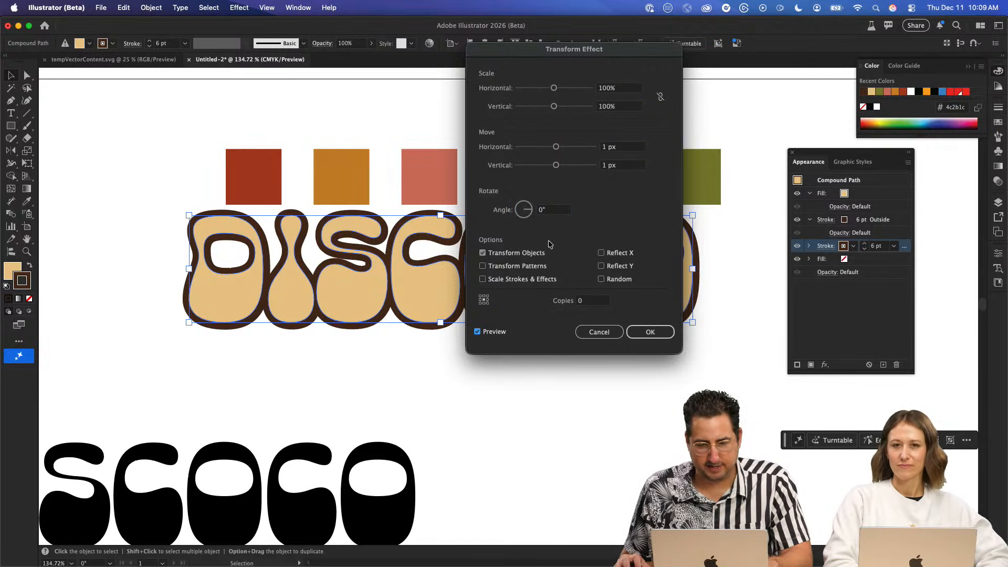
# - Try 200 and 10 copies for the lower stroke's Transform effect
pyautogui.click(586, 301)
pyautogui.write('200')
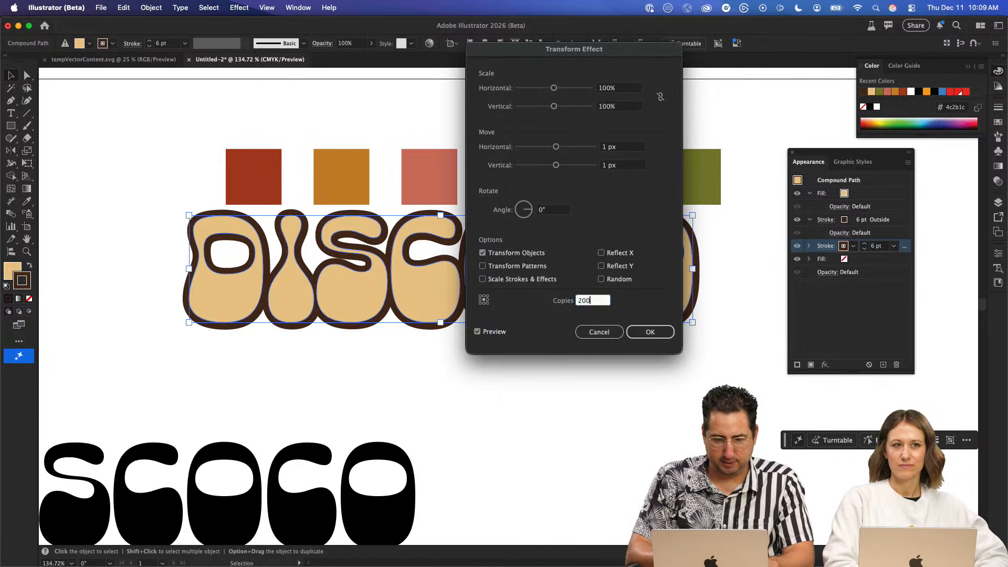
pyautogui.press('Tab')
pyautogui.doubleClick(581, 300)
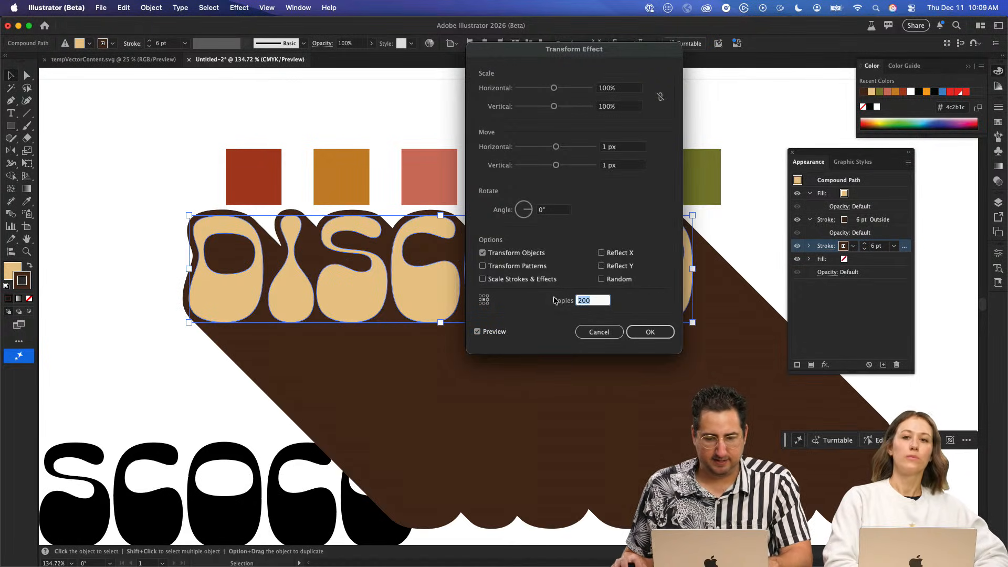
pyautogui.write('10')
pyautogui.press('Tab')
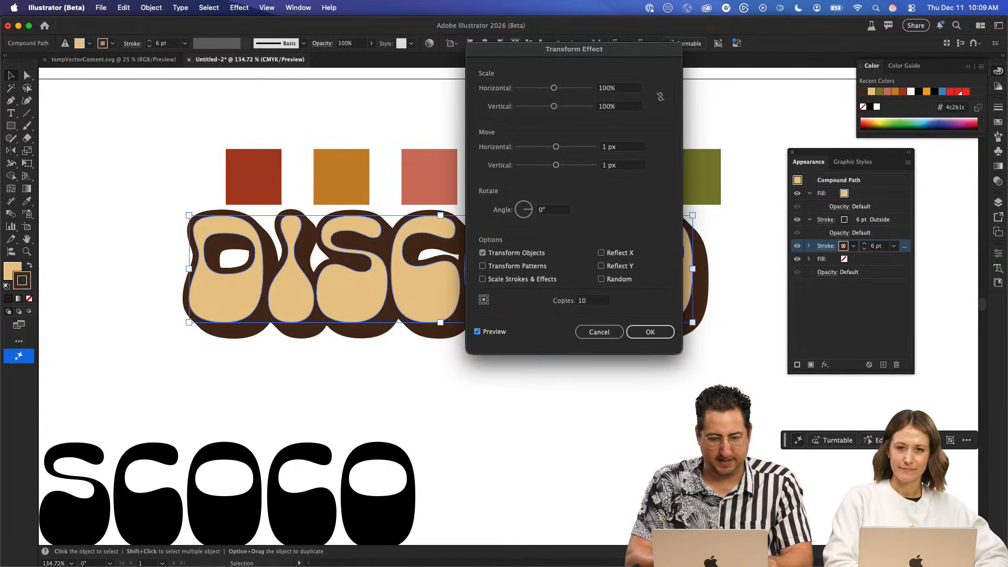
# - Set the Transform effect to 30 copies and apply it to the lower stroke as an extruded shadow
pyautogui.moveTo(598, 302); pyautogui.dragTo(554, 302)
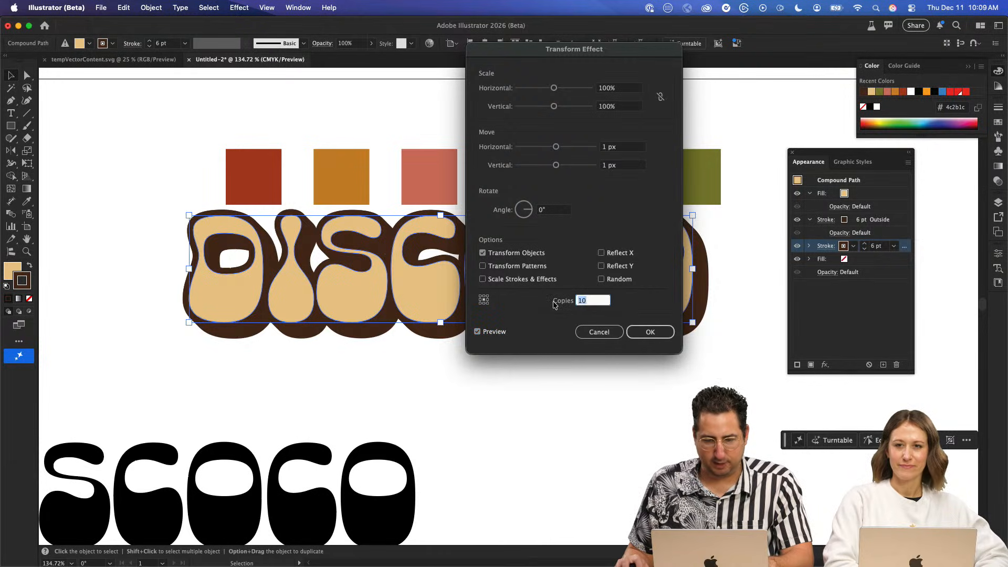
pyautogui.write('30')
pyautogui.press('Tab')
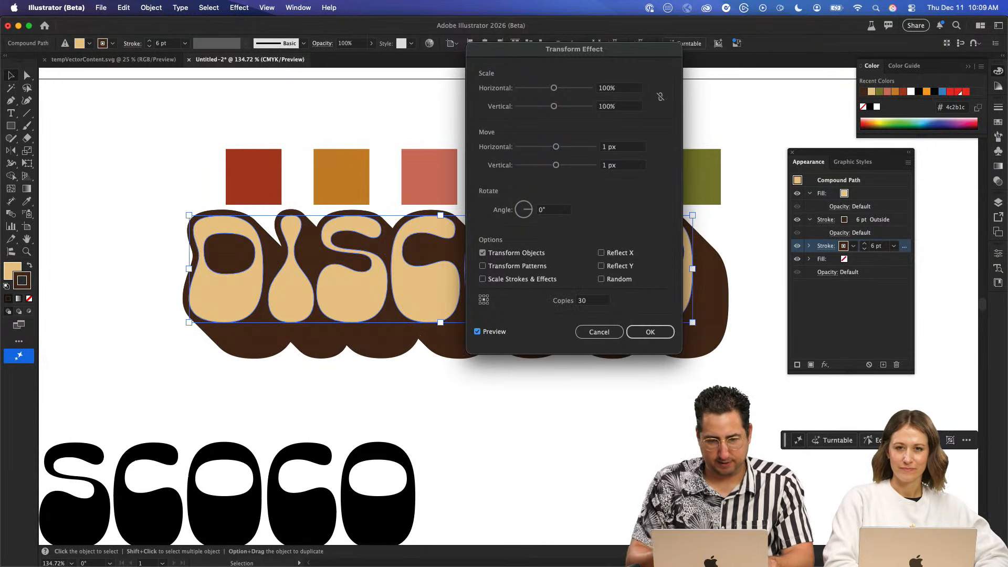
pyautogui.moveTo(539, 53); pyautogui.dragTo(528, 92)
pyautogui.click(634, 370)
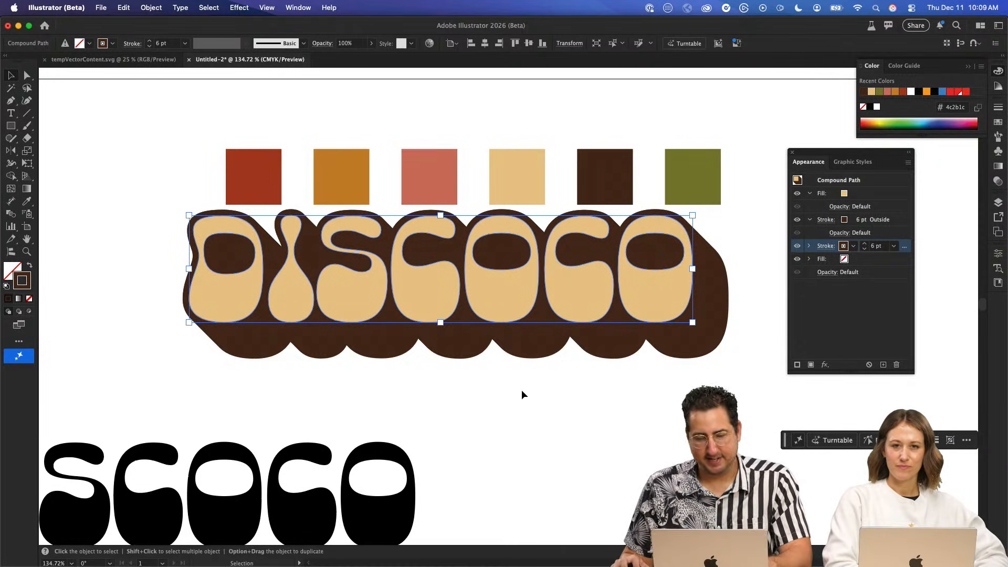
# - Save the DISCOCO lettering's appearance as a new graphic style
pyautogui.click(539, 405)
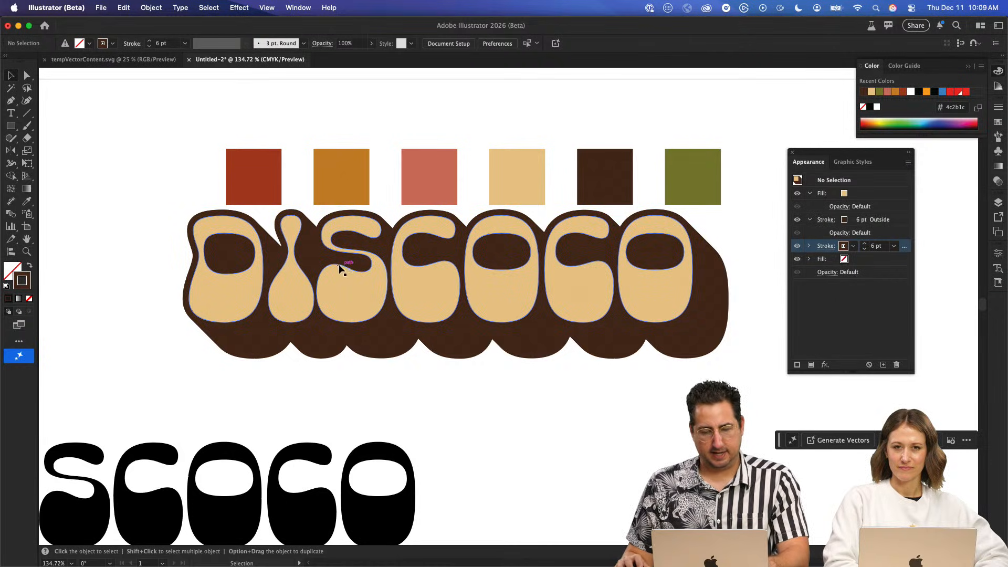
pyautogui.click(683, 289)
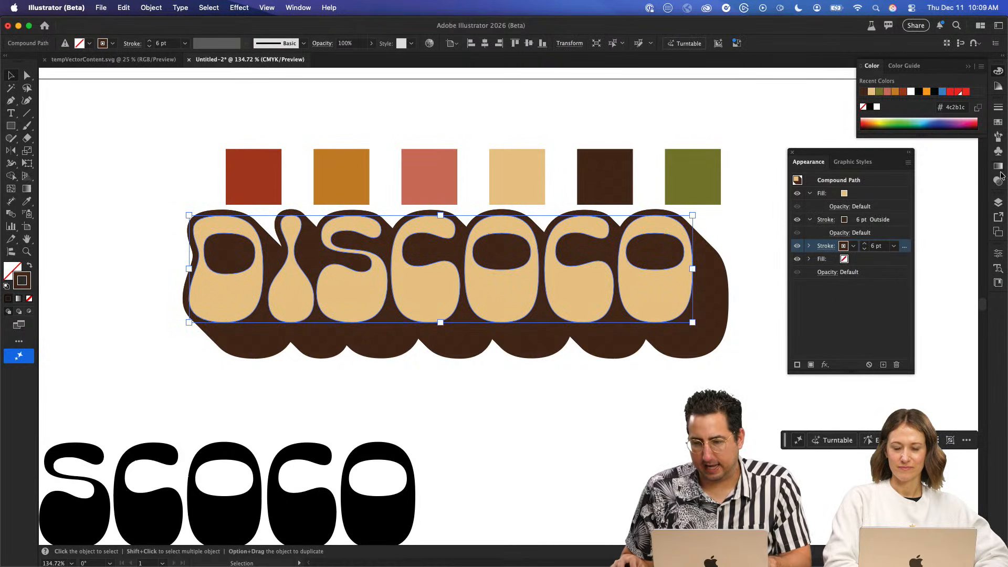
pyautogui.click(853, 162)
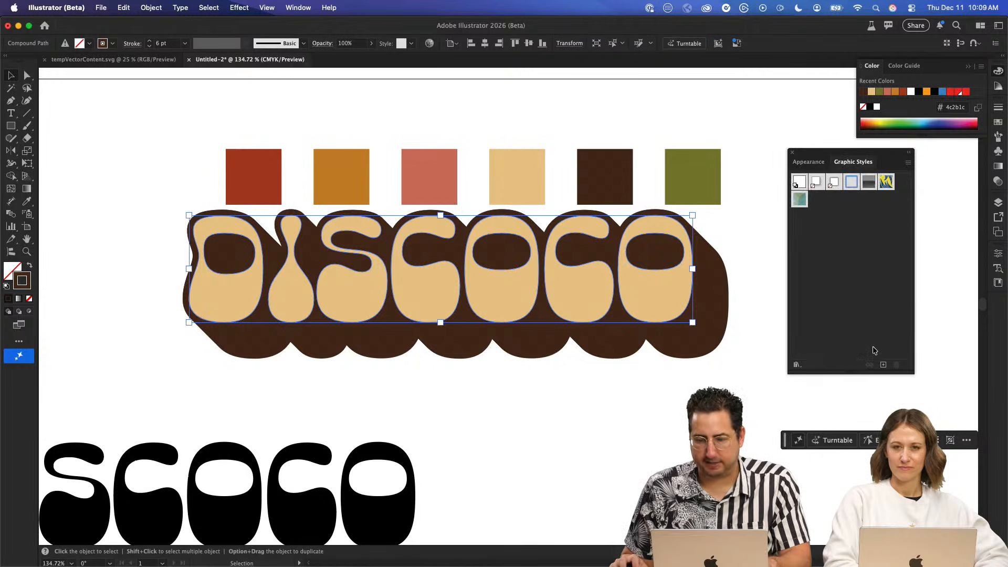
pyautogui.click(882, 363)
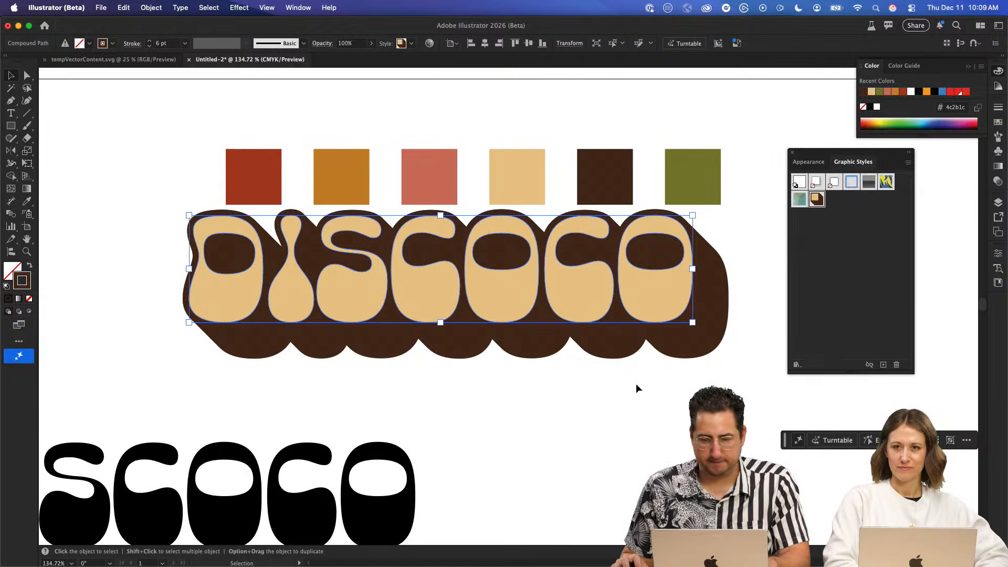
pyautogui.click(672, 410)
# - Add the point text "EGG NOG" in the empty area below the styled DISCOCO lettering
pyautogui.moveTo(672, 409); pyautogui.dragTo(461, 240)
pyautogui.press('t')
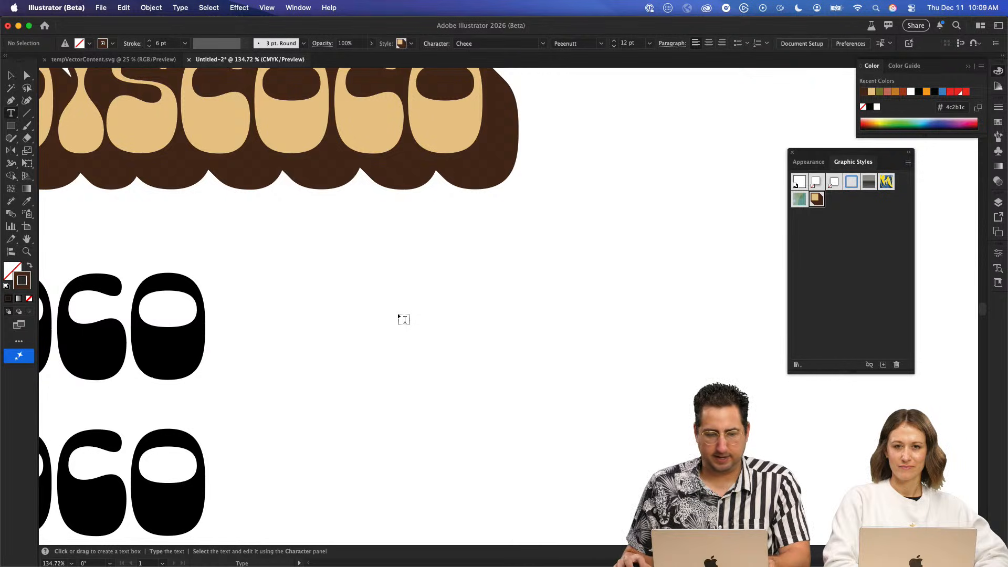
pyautogui.click(399, 315)
pyautogui.write('D')
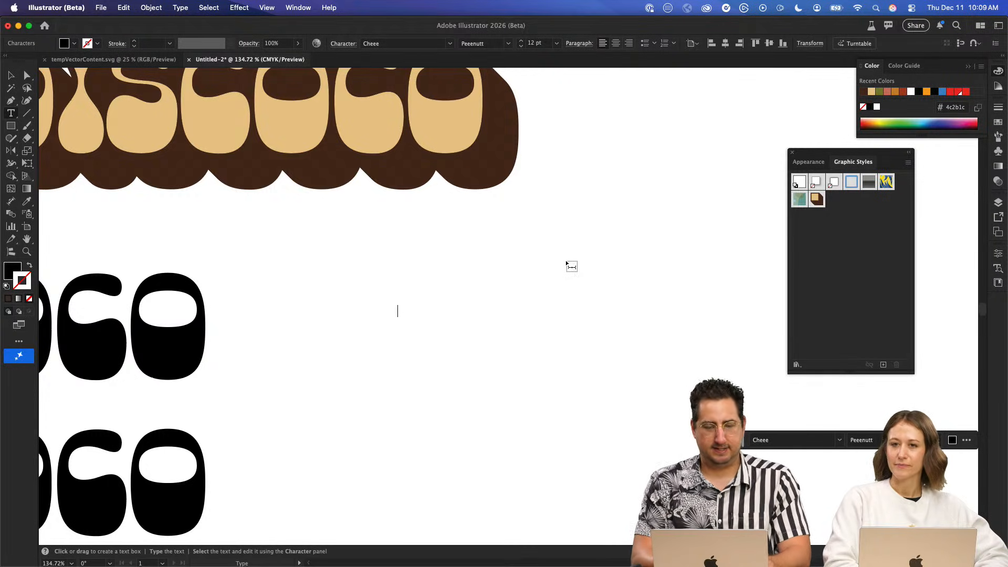
pyautogui.write('GG NOG')
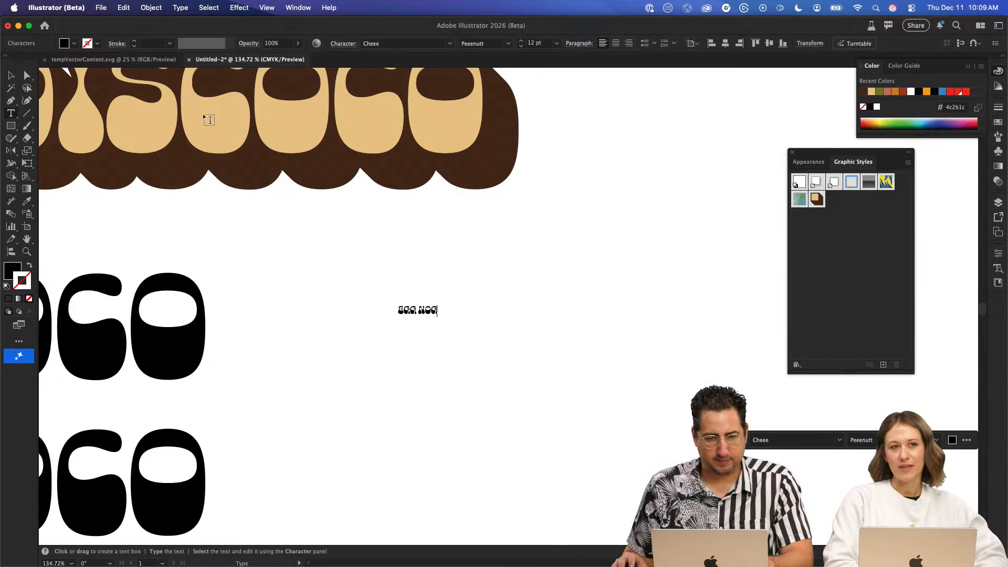
# - Scale the EGG NOG text up to about 100 pt from its lower-left corner and reposition it beneath the lettering
pyautogui.click(11, 75)
pyautogui.press('s')
pyautogui.click(397, 314)
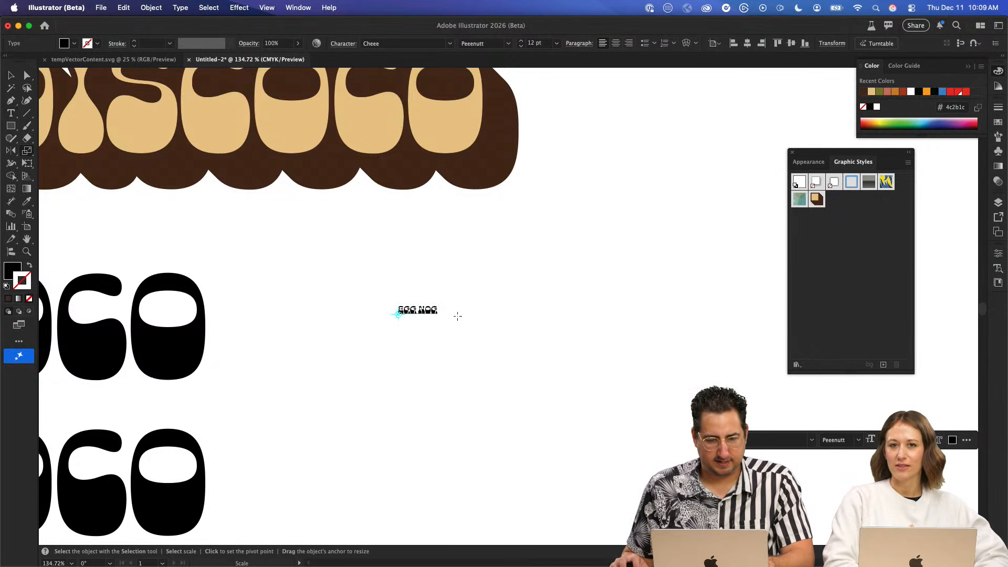
pyautogui.moveTo(457, 315); pyautogui.dragTo(648, 159)
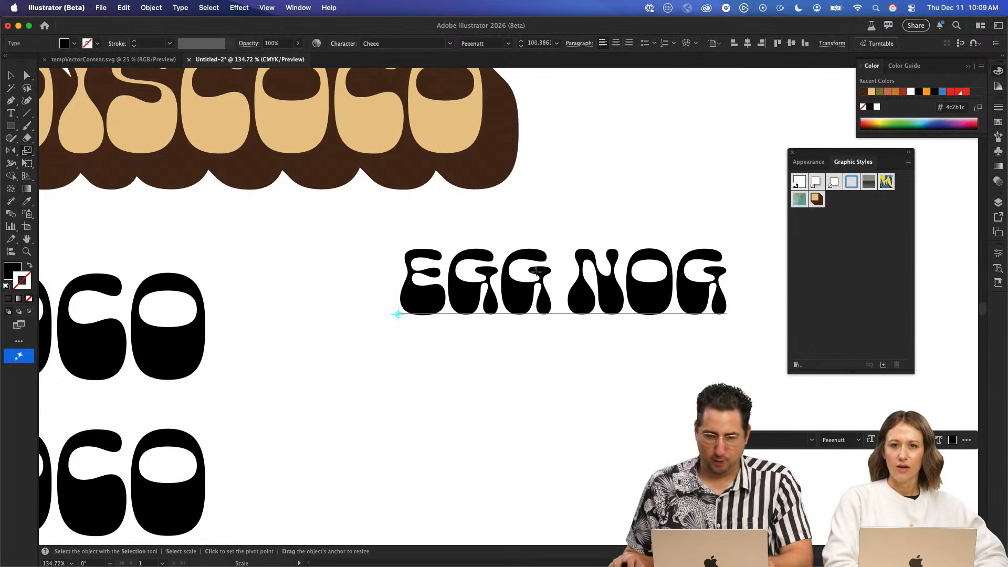
pyautogui.press('v')
pyautogui.moveTo(491, 281); pyautogui.dragTo(435, 270)
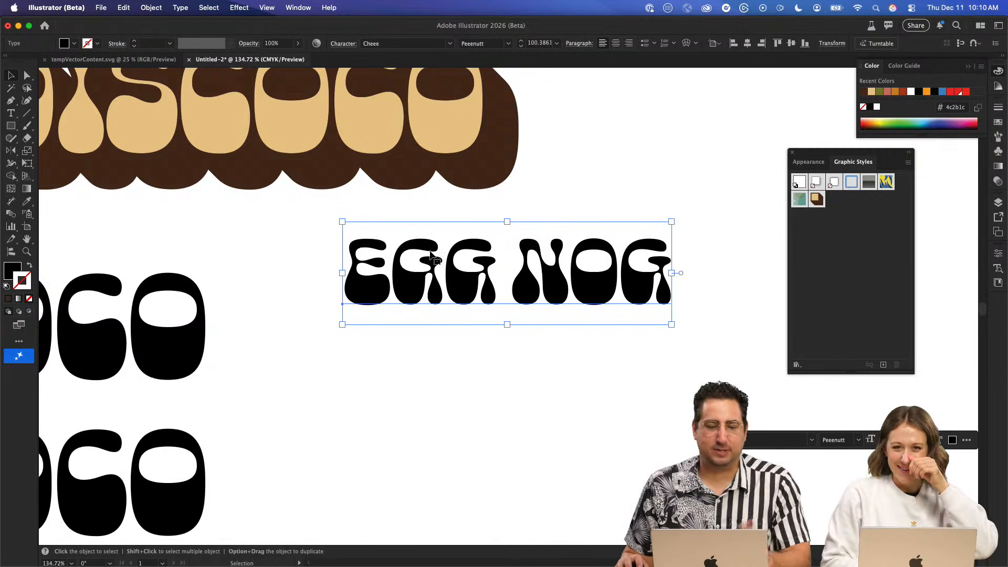
# - Replace the EGG NOG text's black fill with the saved brown graphic style and enlarge the text to about 130 pt
pyautogui.press('/')
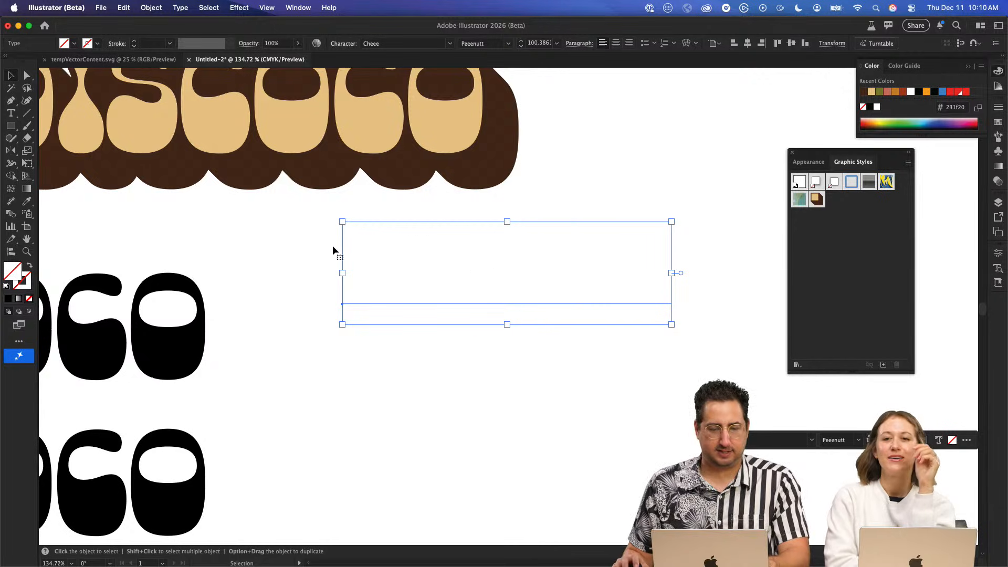
pyautogui.click(817, 198)
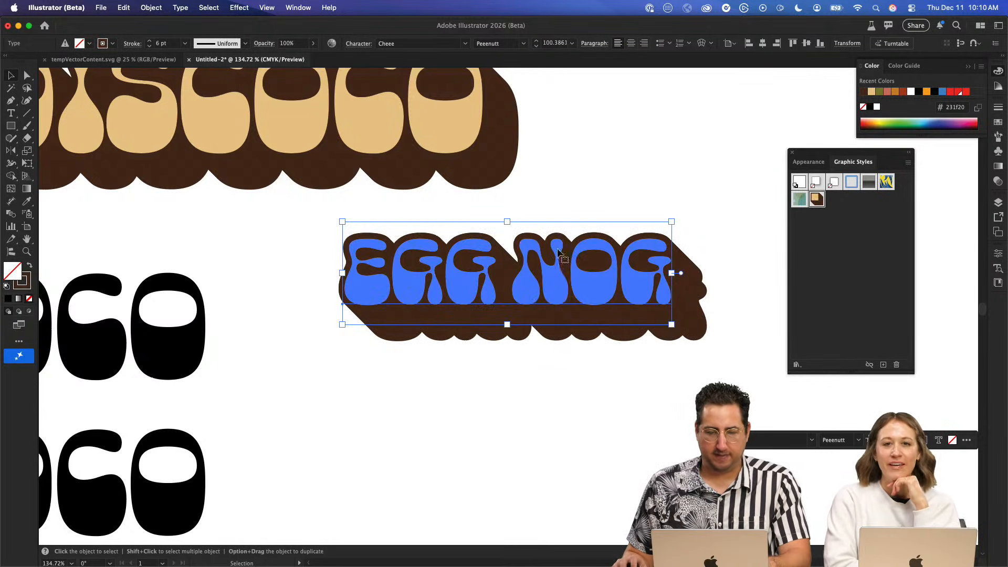
pyautogui.press('s')
pyautogui.moveTo(619, 208); pyautogui.dragTo(689, 138)
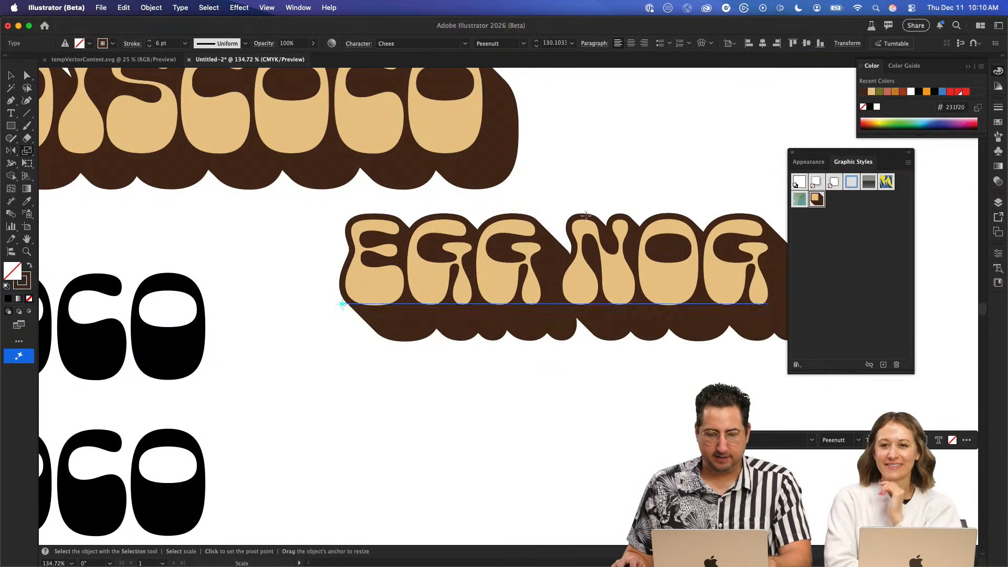
pyautogui.press('v')
pyautogui.moveTo(562, 234); pyautogui.dragTo(495, 282)
pyautogui.doubleClick(496, 292)
pyautogui.press('super+a')
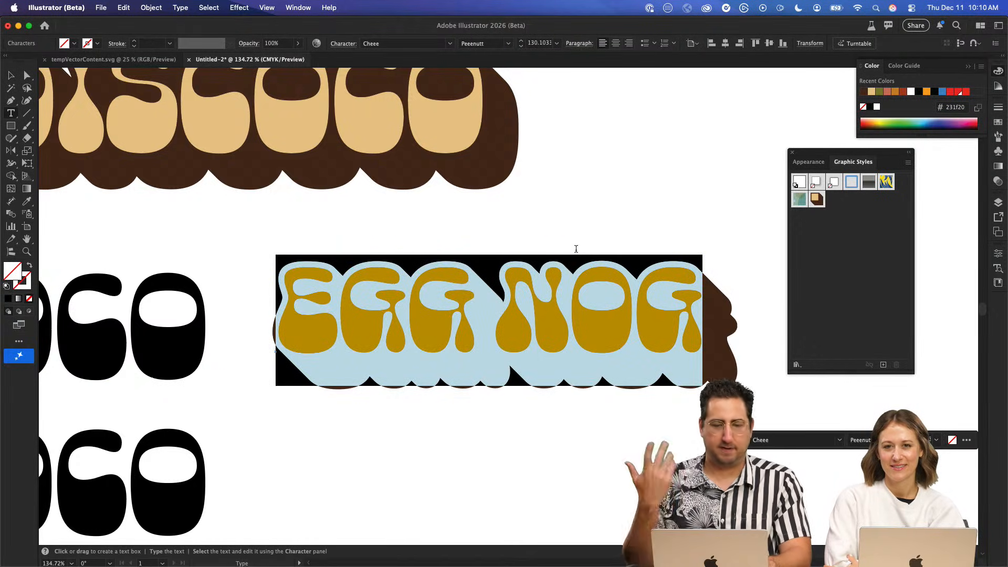
pyautogui.press('Escape')
# - Duplicate the styled EGG NOG text directly below itself and change the copy's wording to "HOT CIDER"
pyautogui.moveTo(605, 268); pyautogui.dragTo(552, 197)
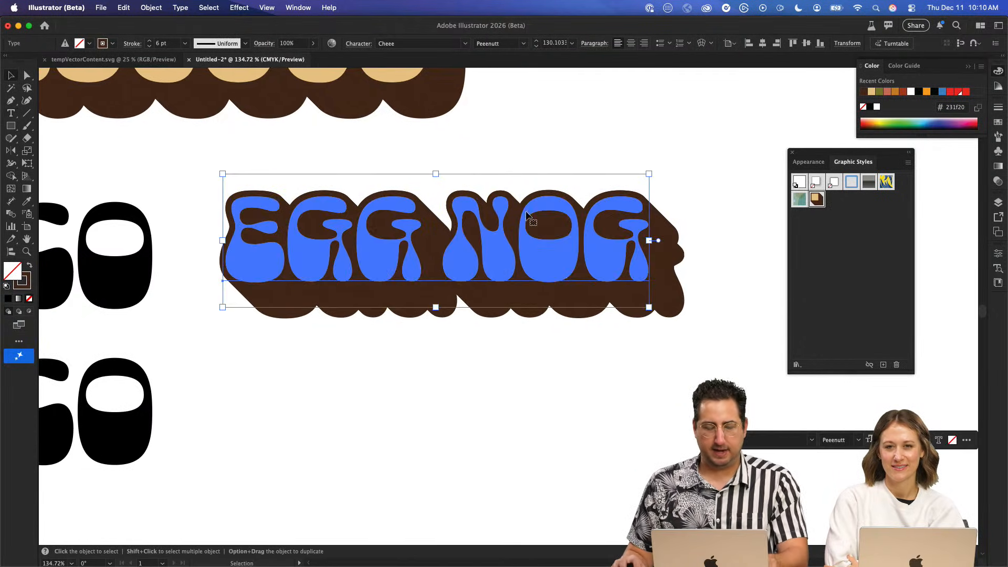
pyautogui.moveTo(544, 241); pyautogui.dragTo(545, 377)
pyautogui.doubleClick(516, 375)
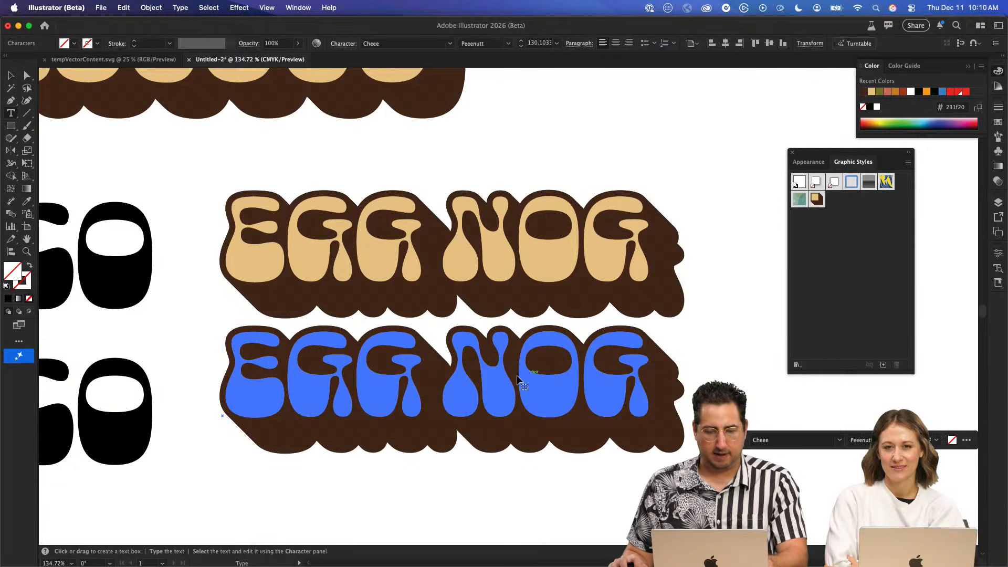
pyautogui.press('super+a')
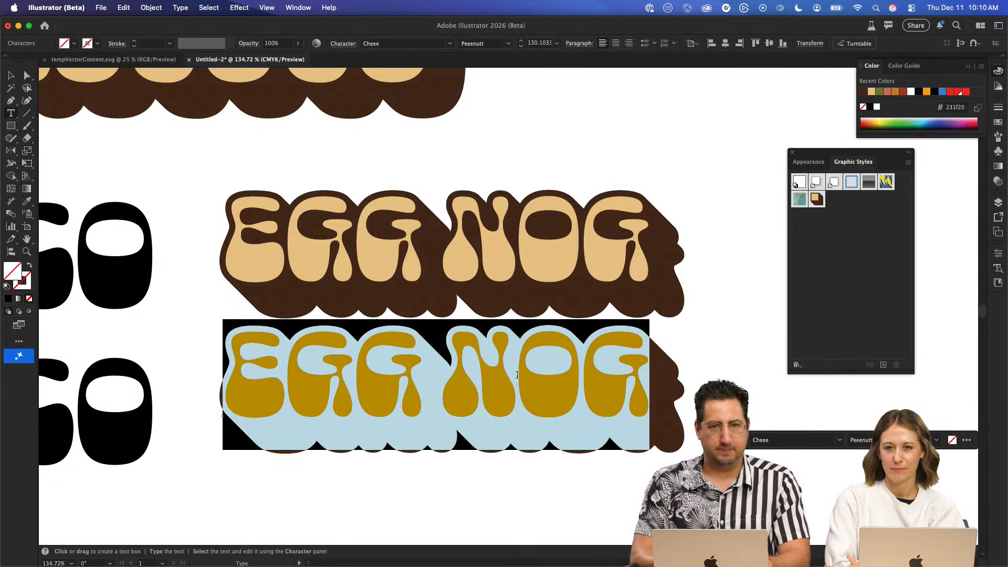
pyautogui.write('HOT CIDER')
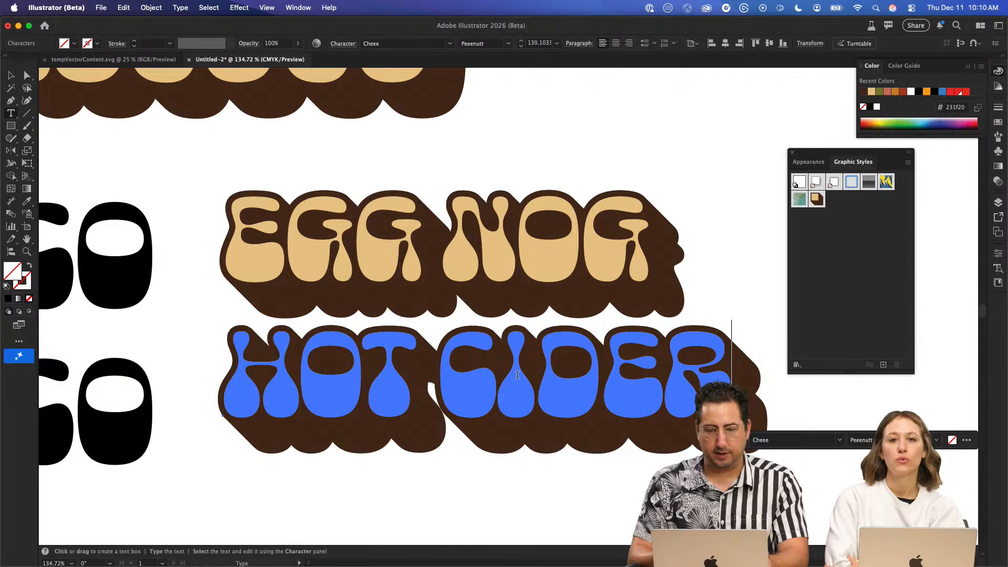
pyautogui.press('Escape')
# - Duplicate the HOT CIDER text below itself and change the copy to "WHITE" and "MOCHA" on two lines
pyautogui.scroll(-6, 520, 375)
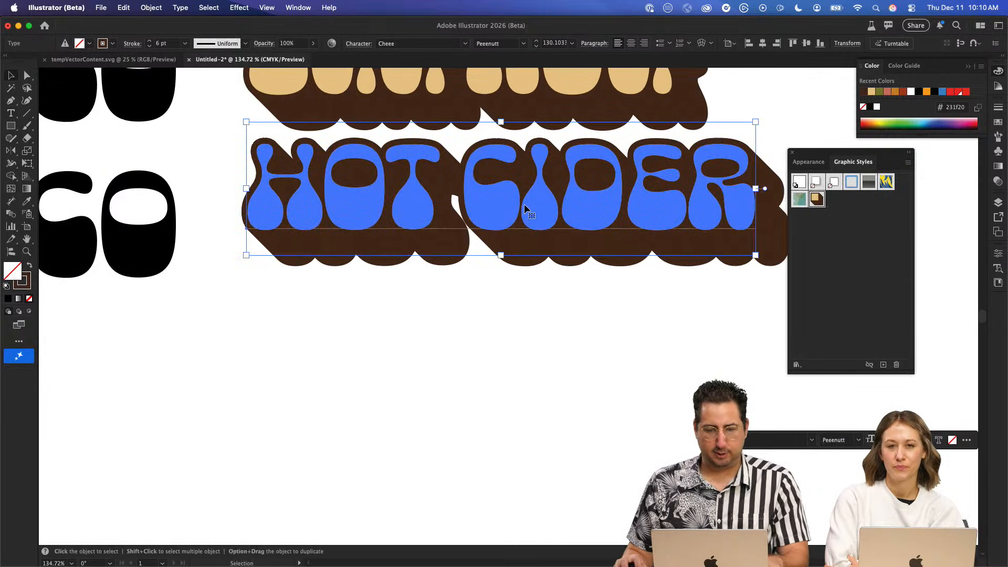
pyautogui.moveTo(523, 211); pyautogui.dragTo(522, 358)
pyautogui.doubleClick(530, 344)
pyautogui.press('super+a')
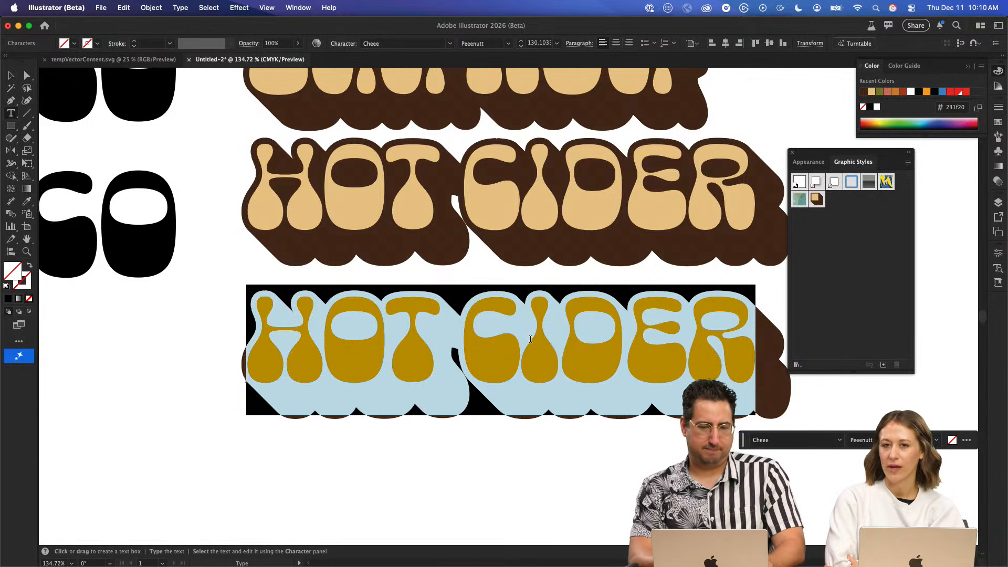
pyautogui.write('WHITE')
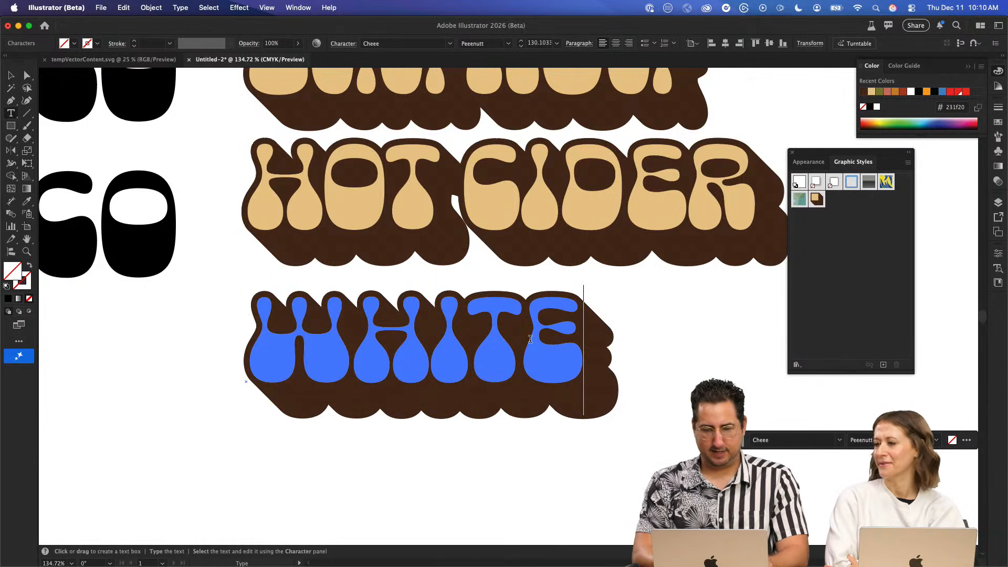
pyautogui.press('Return')
pyautogui.write('MOCHA')
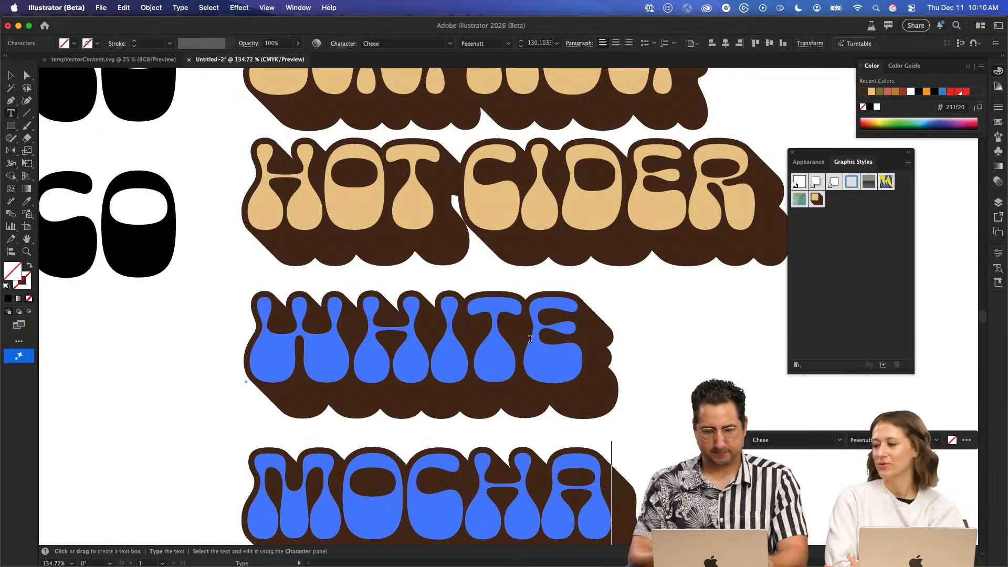
pyautogui.press('Escape')
pyautogui.press('t')
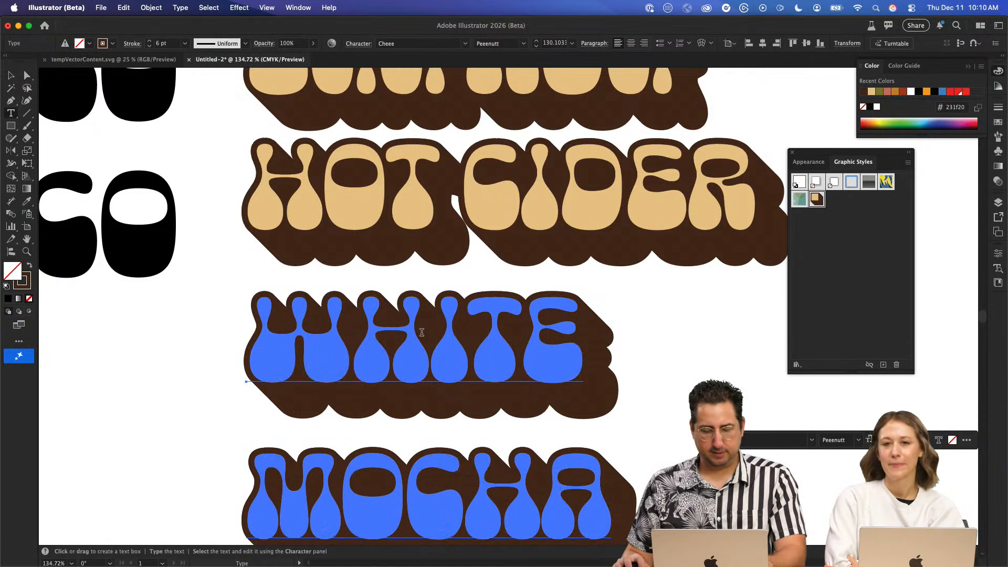
pyautogui.click(422, 331)
pyautogui.press('super+a')
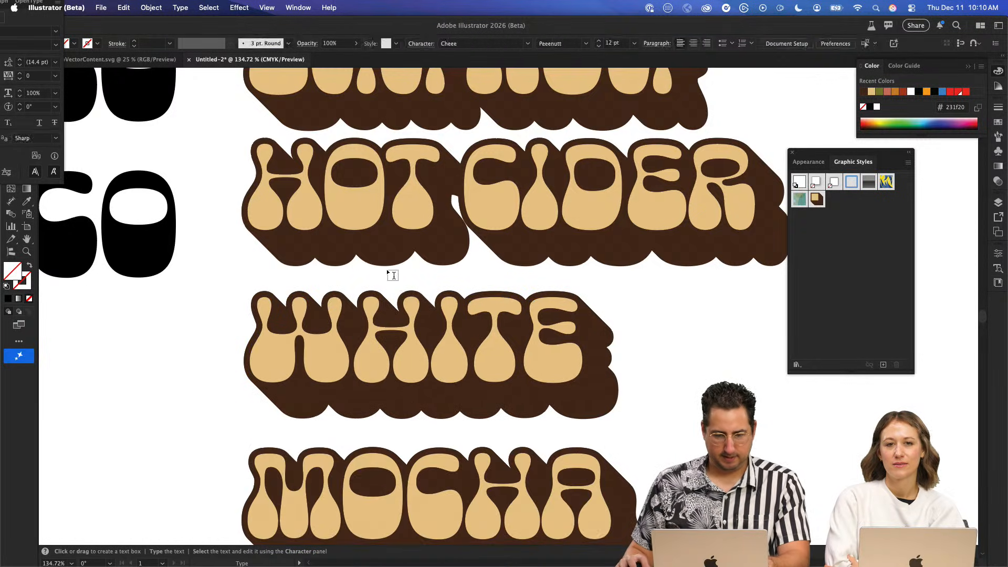
pyautogui.click(388, 270)
pyautogui.press('Escape')
pyautogui.press('Delete')
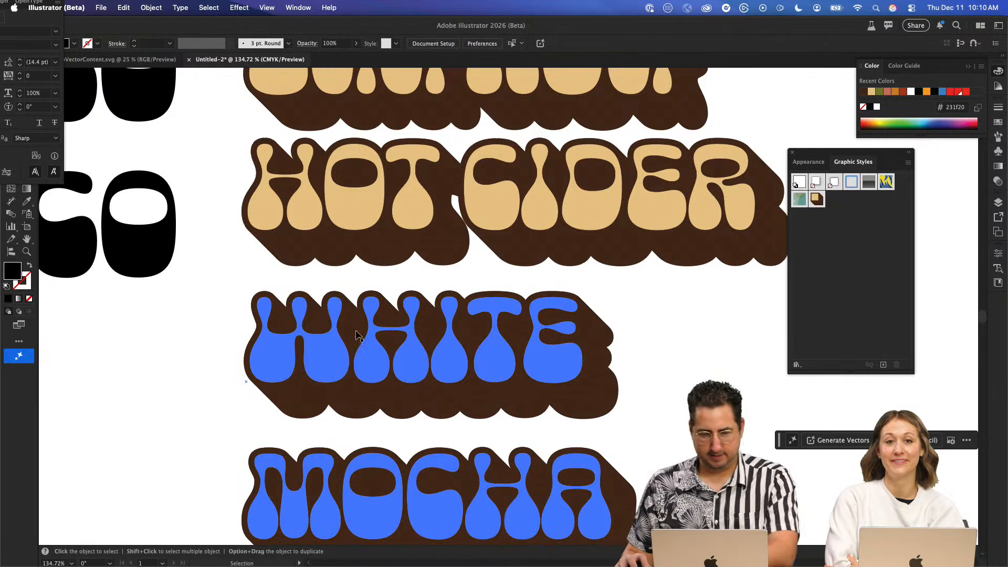
# - Replace the word WHITE with "PEPPERMINT" on its own line above MOCHA
pyautogui.doubleClick(372, 303)
pyautogui.press('BackSpace')
pyautogui.press('BackSpace')
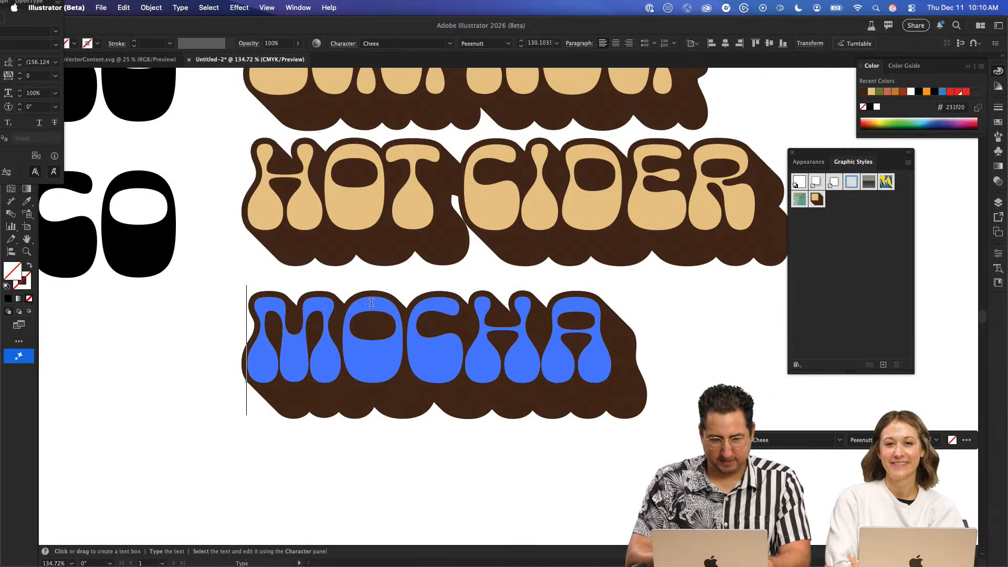
pyautogui.write('PEPPER')
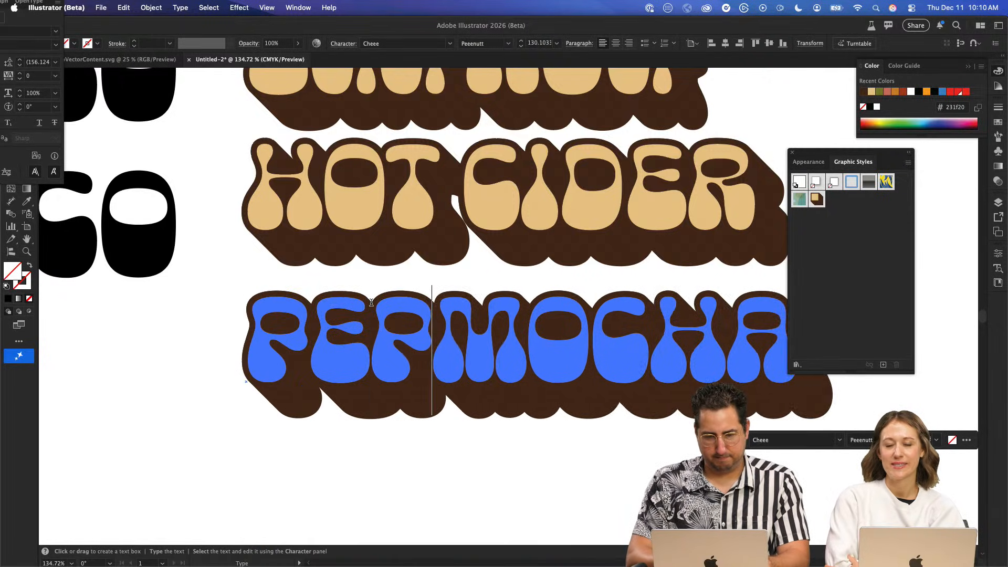
pyautogui.write('MINT')
pyautogui.press('Return')
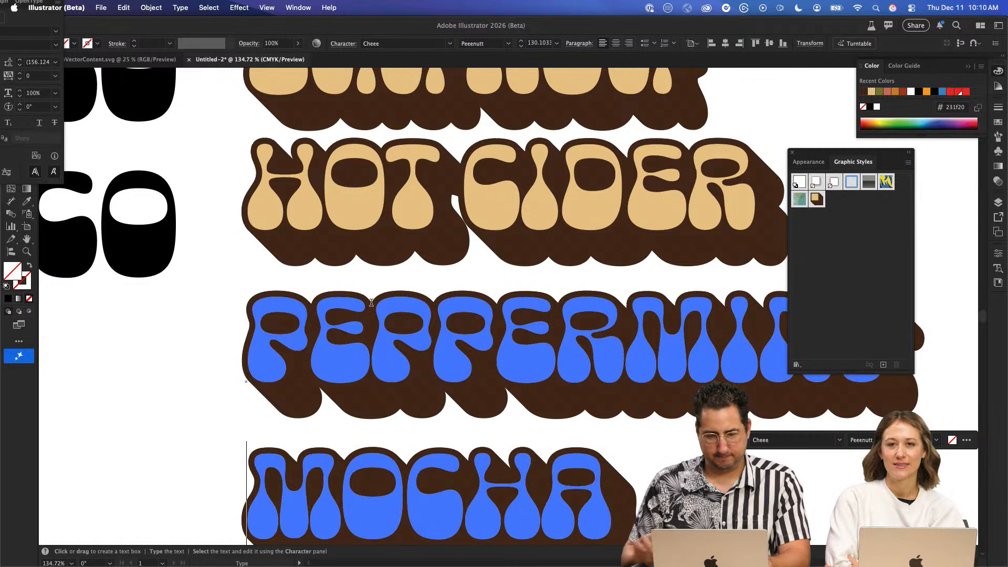
# - Select all of the PEPPERMINT MOCHA text and try to bring the partly off-screen Character panel into reach
pyautogui.press('super+a')
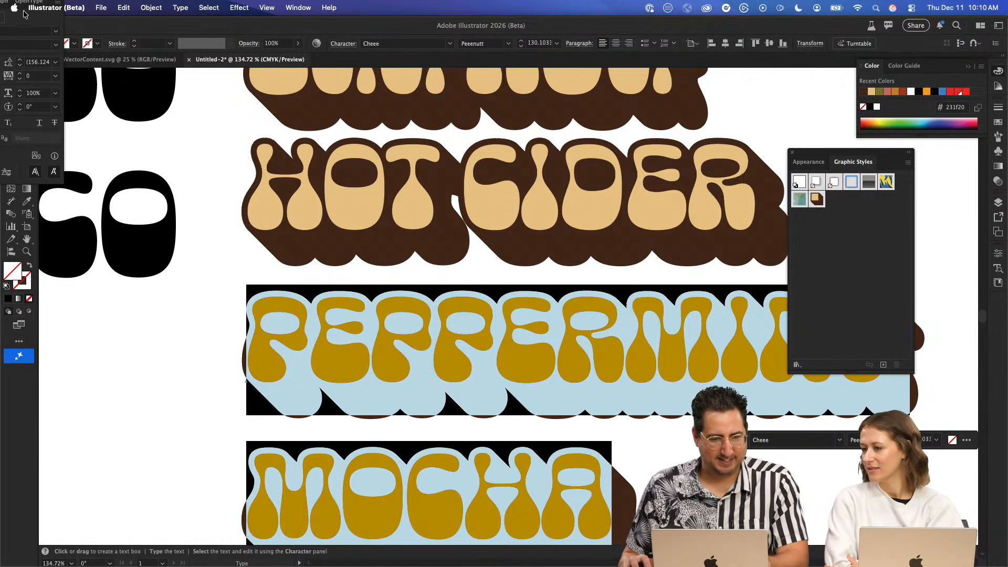
pyautogui.moveTo(51, 3); pyautogui.dragTo(459, 172)
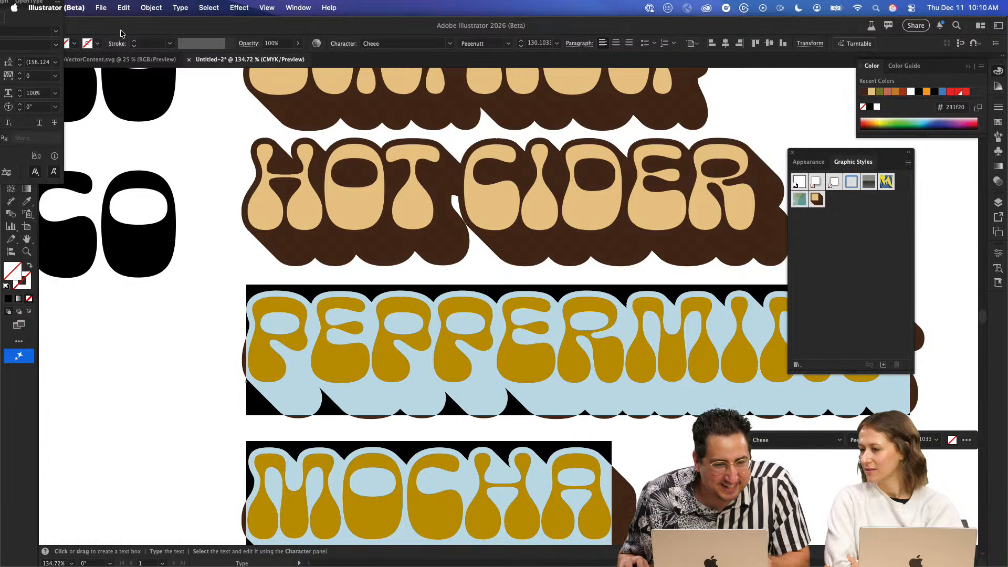
pyautogui.press('super+t')
pyautogui.press('super+t')
pyautogui.press('super+t')
pyautogui.press('super+t')
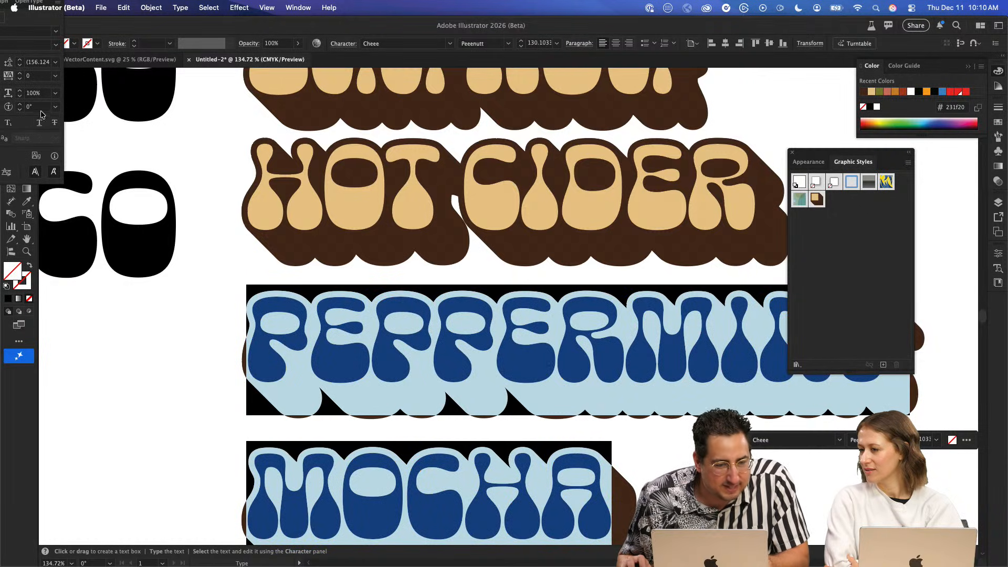
pyautogui.click(34, 93)
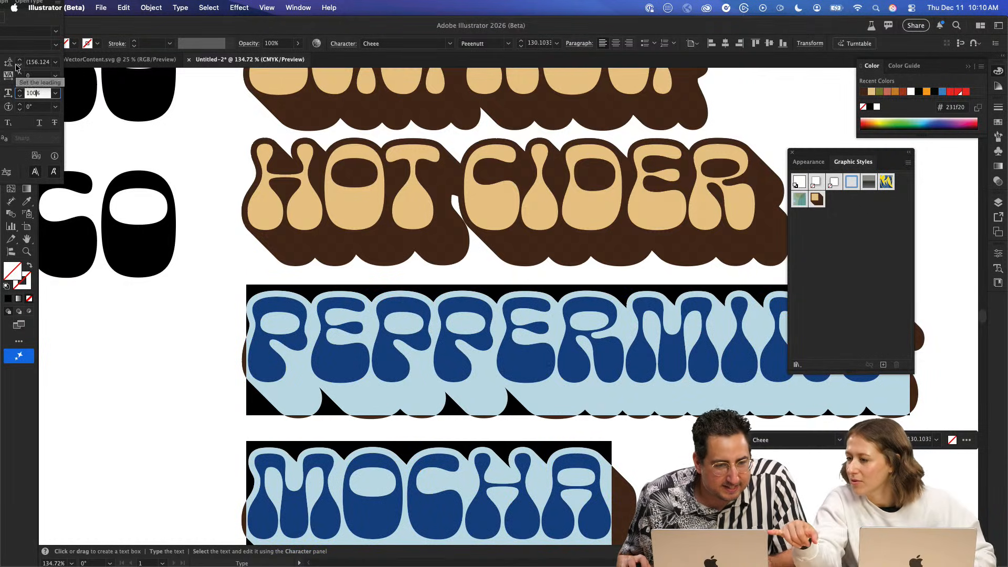
pyautogui.click(64, 22)
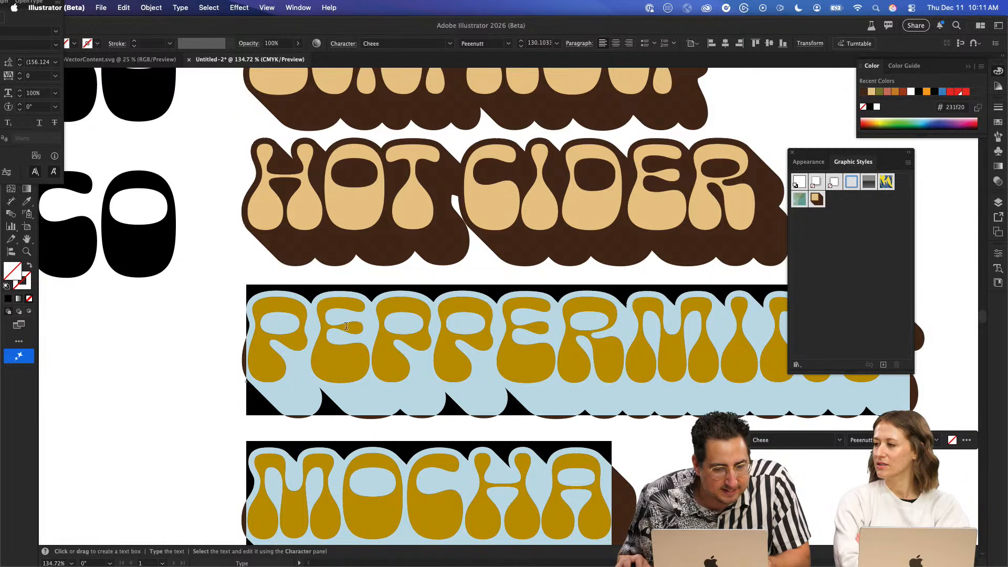
# - Reset the panel layout and bring up the Character panel, with the docked Properties panel collapsed
pyautogui.press('Escape')
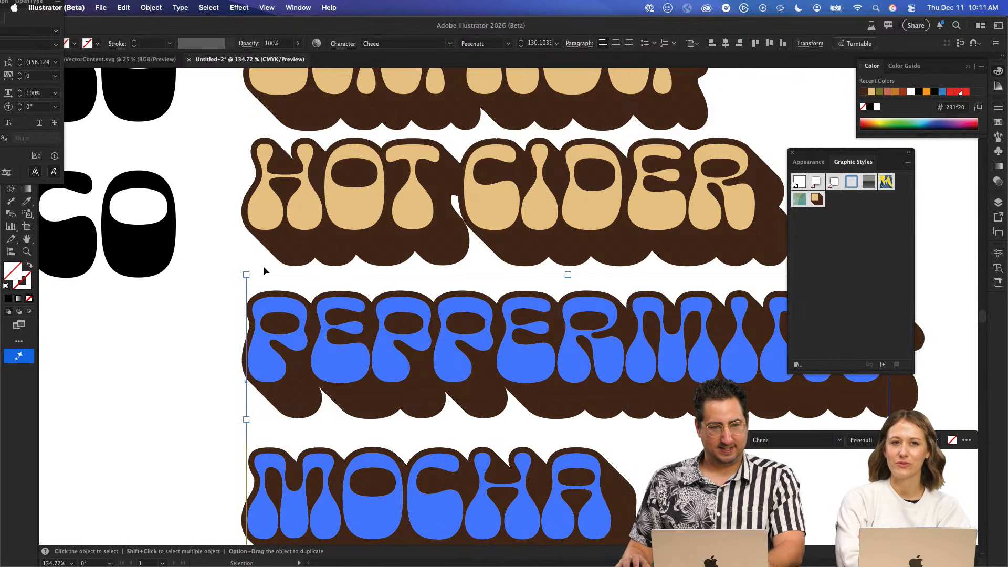
pyautogui.press('t')
pyautogui.click(286, 7)
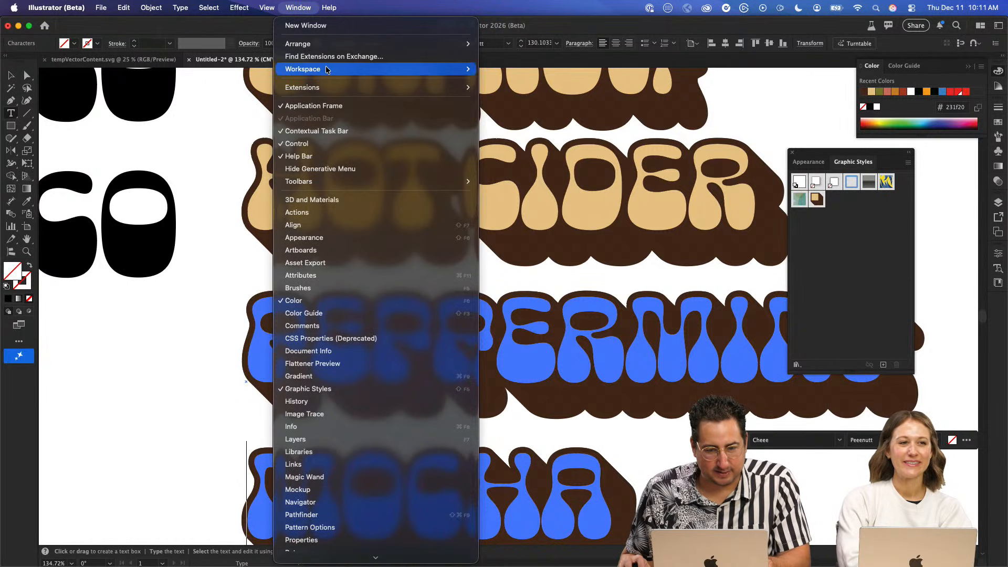
pyautogui.moveTo(315, 68)
pyautogui.click(525, 201)
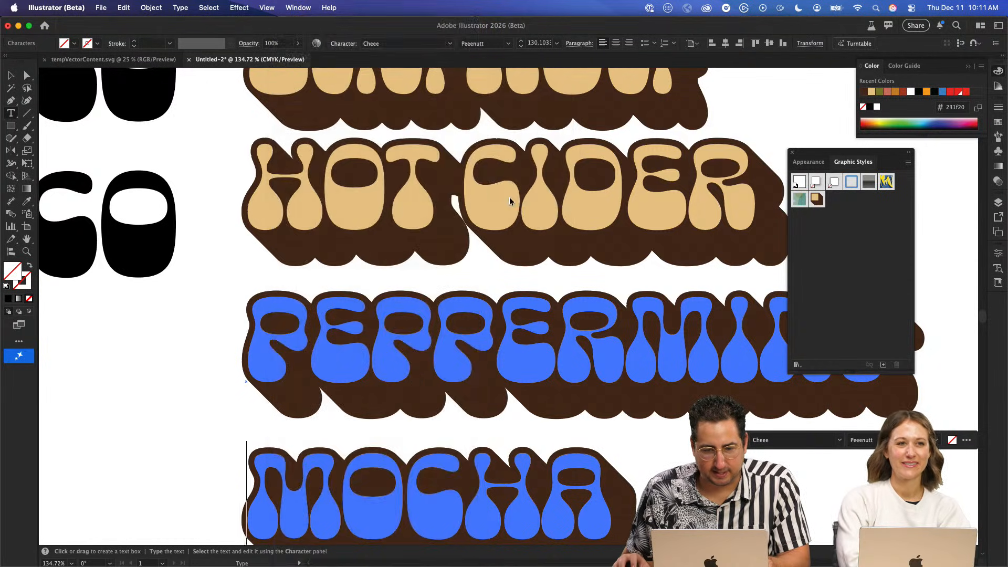
pyautogui.press('super+t')
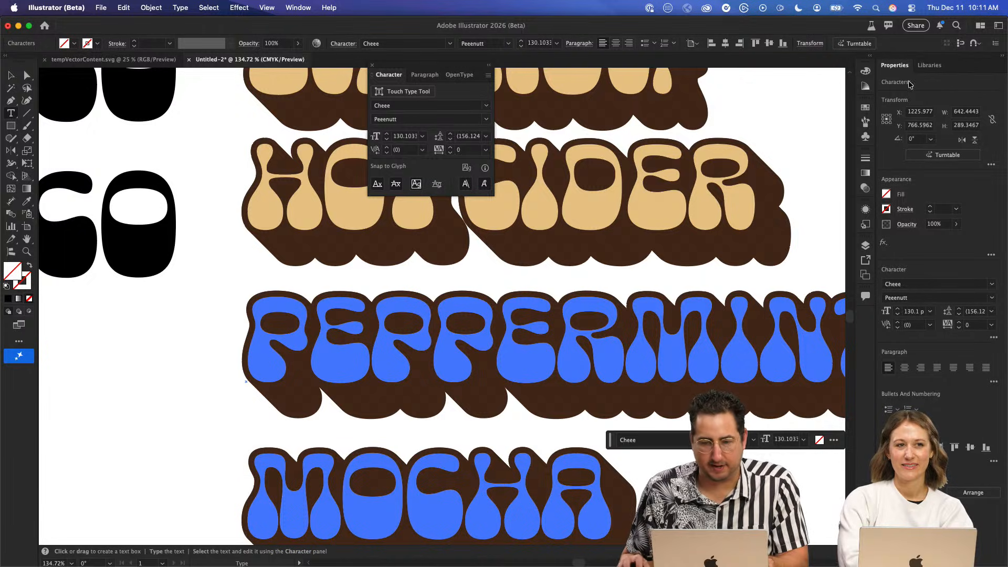
pyautogui.click(1002, 55)
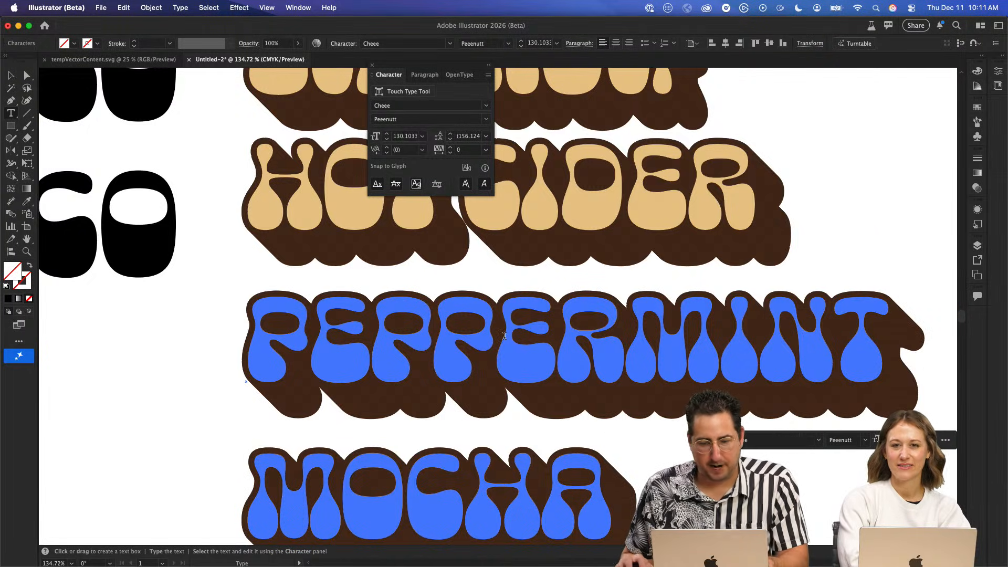
# - Set the leading of all the PEPPERMINT MOCHA text to 96 pt to pull the two lines together
pyautogui.press('super+a')
pyautogui.click(461, 137)
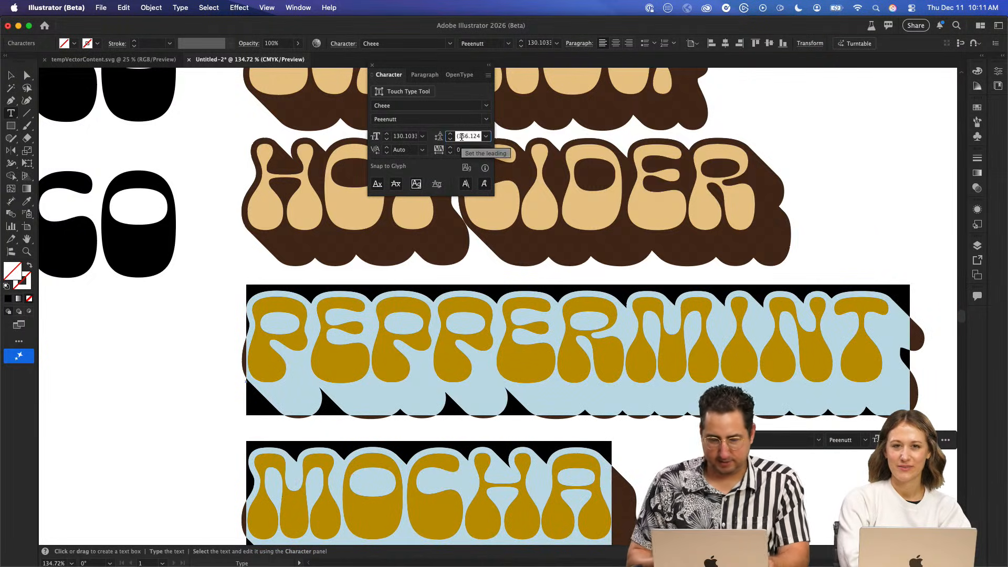
pyautogui.write('110')
pyautogui.press('Return')
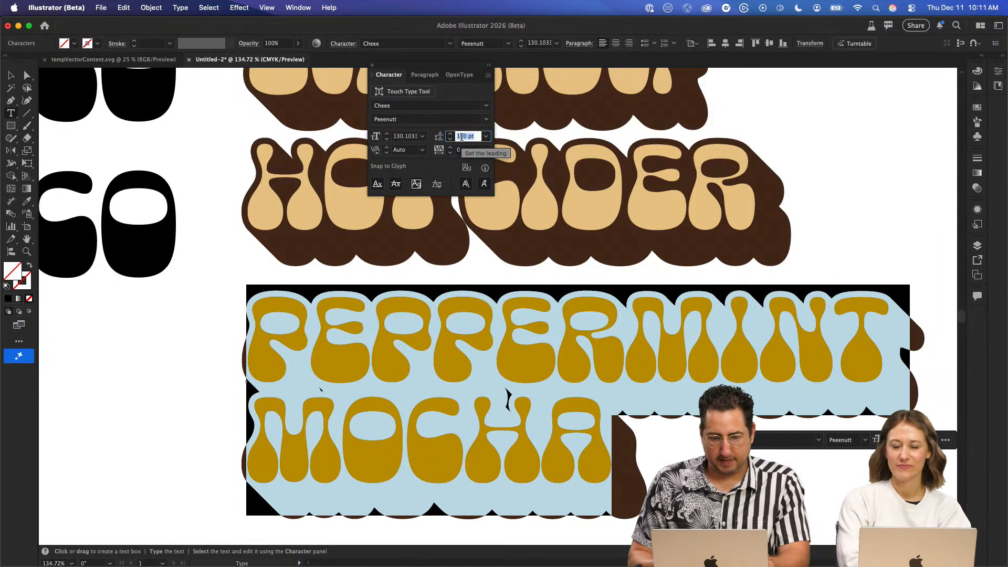
pyautogui.press('Down')
pyautogui.press('Down')
pyautogui.press('Down')
pyautogui.press('Down')
pyautogui.press('Down')
pyautogui.press('Down')
pyautogui.press('Down')
pyautogui.press('Down')
pyautogui.press('Down')
pyautogui.press('Down')
pyautogui.press('Down')
pyautogui.press('Down')
pyautogui.press('Down')
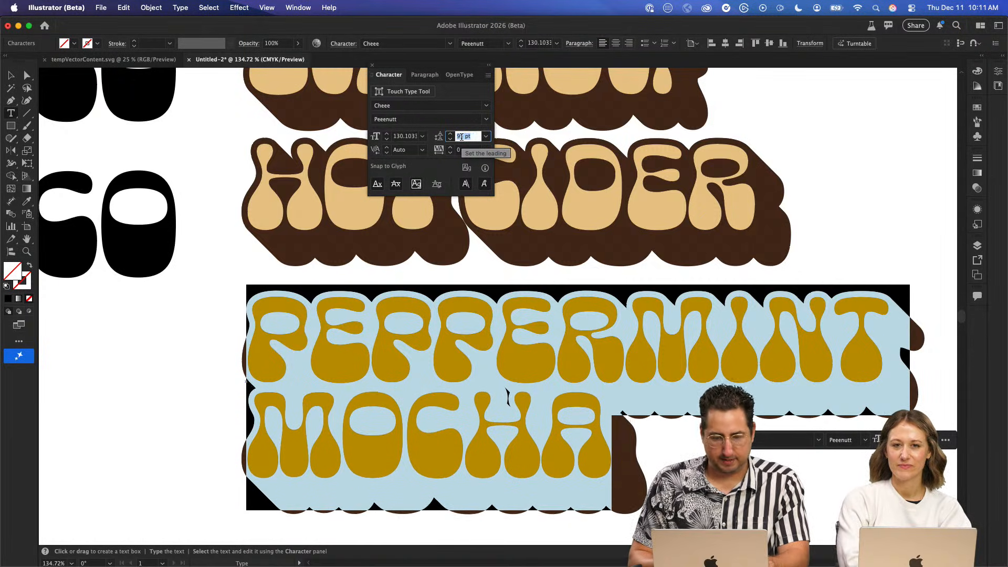
pyautogui.press('Up')
# - Center-align both lines of the PEPPERMINT MOCHA text
pyautogui.moveTo(428, 473); pyautogui.dragTo(443, 482)
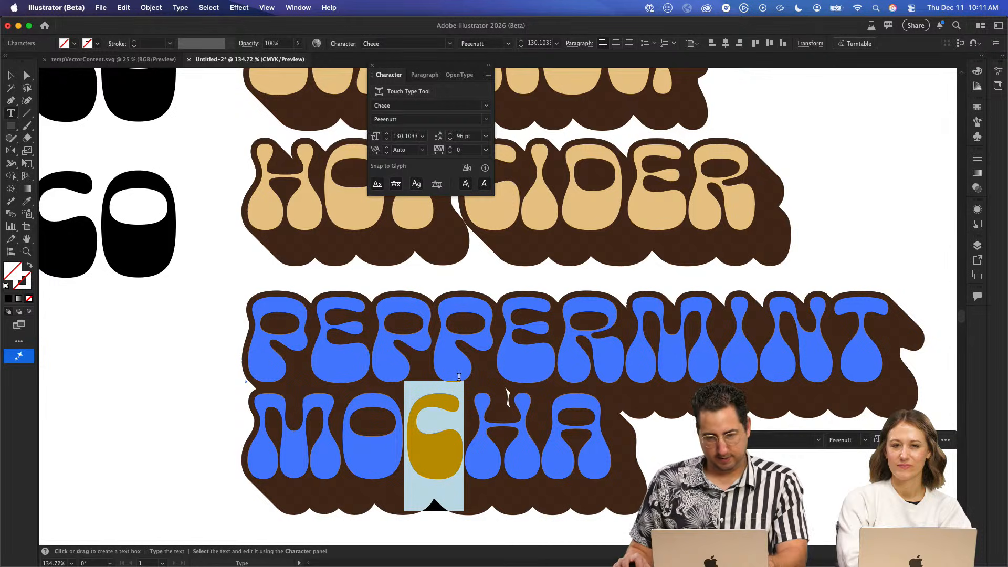
pyautogui.press('Left')
pyautogui.press('super+a')
pyautogui.press('super+t')
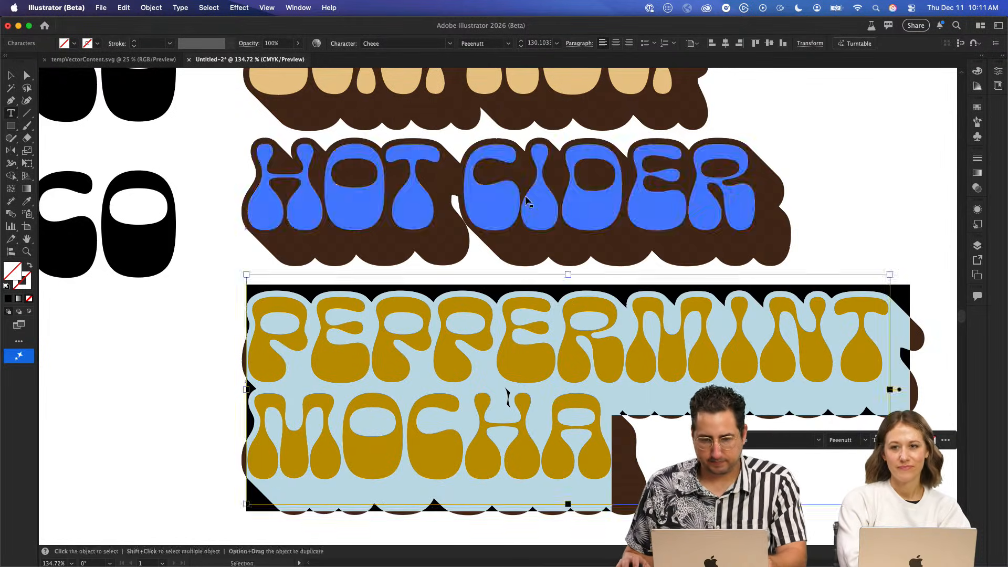
pyautogui.press('super+t')
pyautogui.click(429, 79)
pyautogui.click(395, 92)
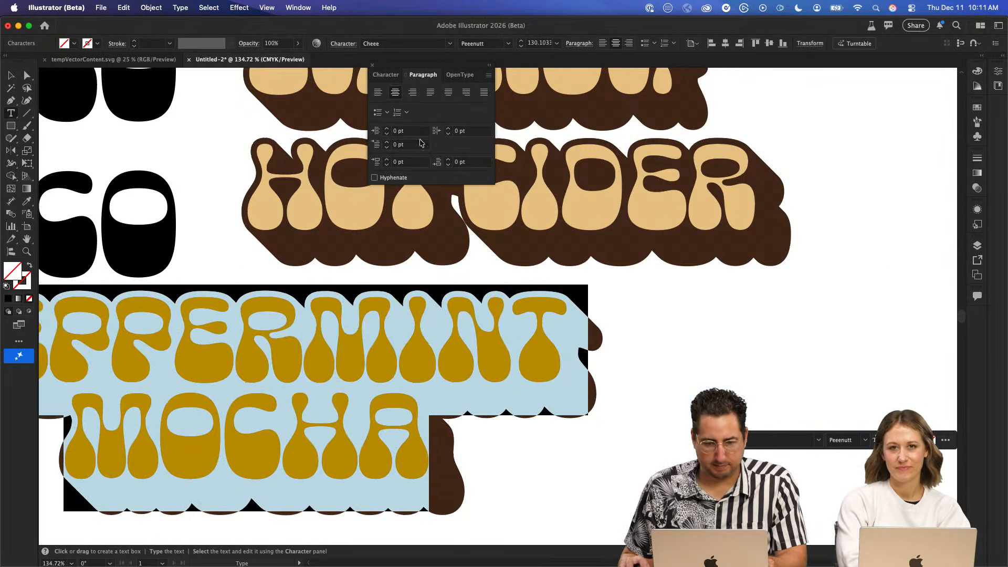
# - Move the PEPPERMINT MOCHA text so it sits roughly centered beneath HOT CIDER, and close the paragraph settings
pyautogui.press('super+shift+a')
pyautogui.click(9, 79)
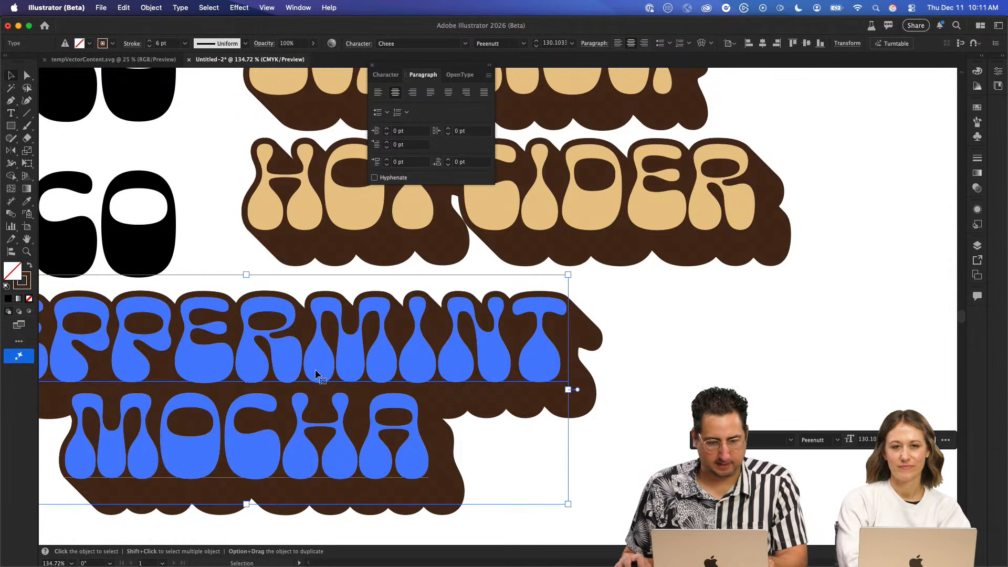
pyautogui.moveTo(315, 369); pyautogui.dragTo(574, 369)
pyautogui.moveTo(481, 250); pyautogui.dragTo(455, 408)
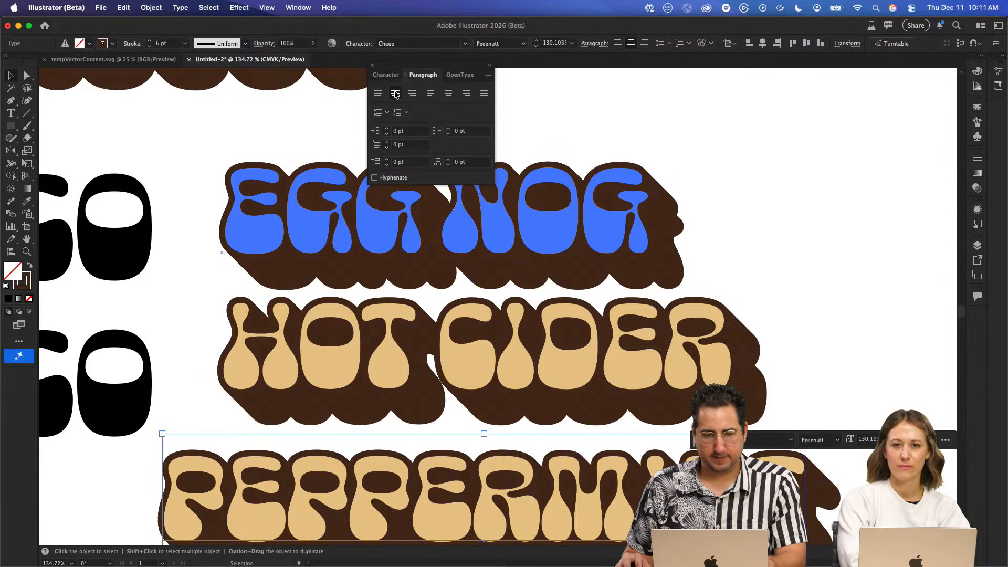
pyautogui.click(374, 67)
pyautogui.click(655, 128)
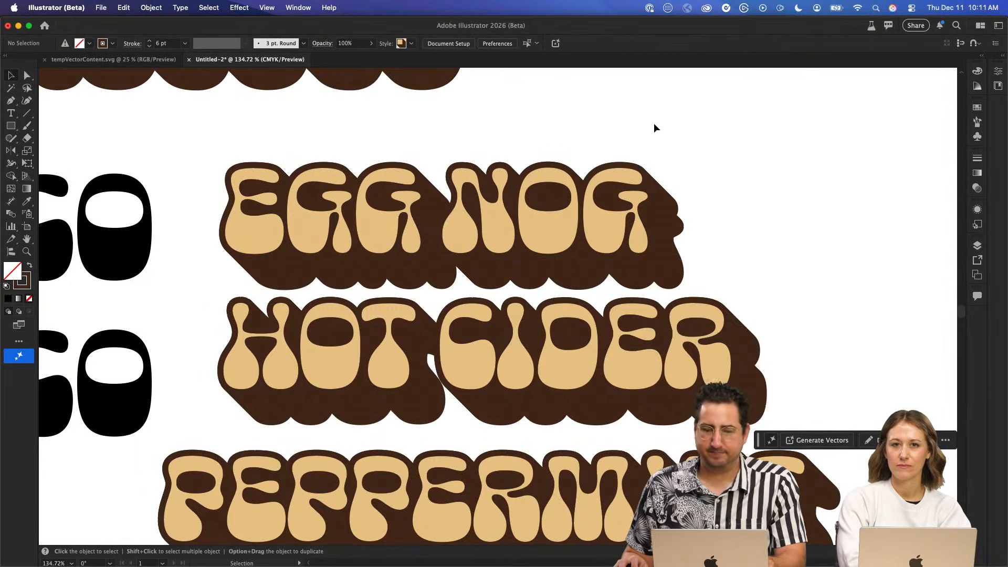
# - Add a Pathfinder Divide effect to the HOT CIDER text's 6 pt stroke that carries the Transform effect
pyautogui.click(518, 355)
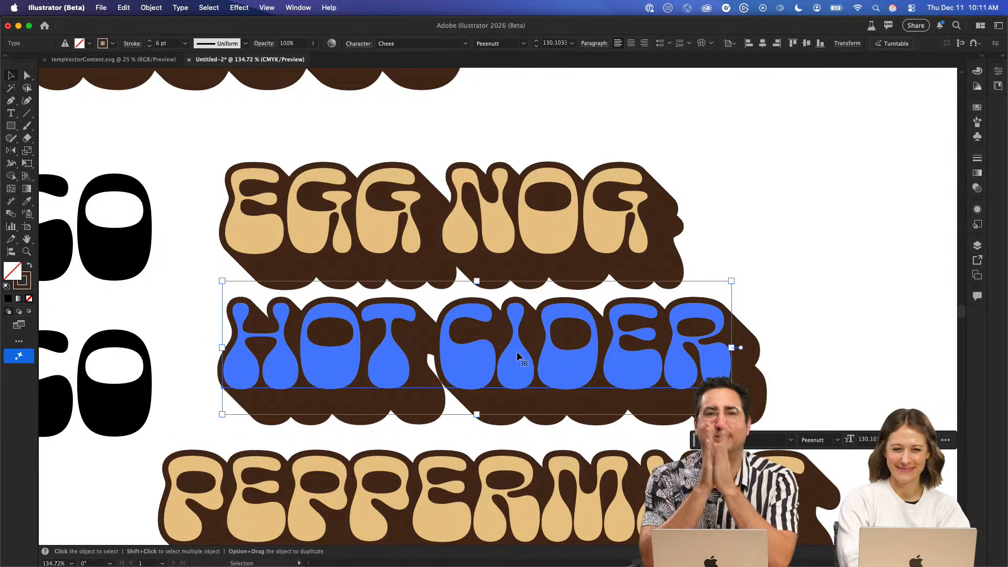
pyautogui.click(977, 187)
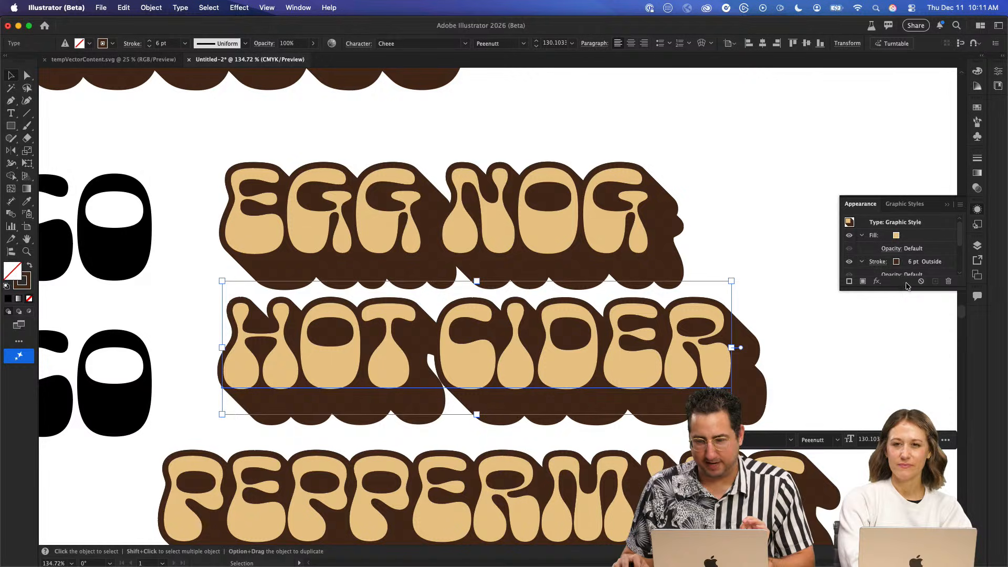
pyautogui.moveTo(906, 289); pyautogui.dragTo(907, 457)
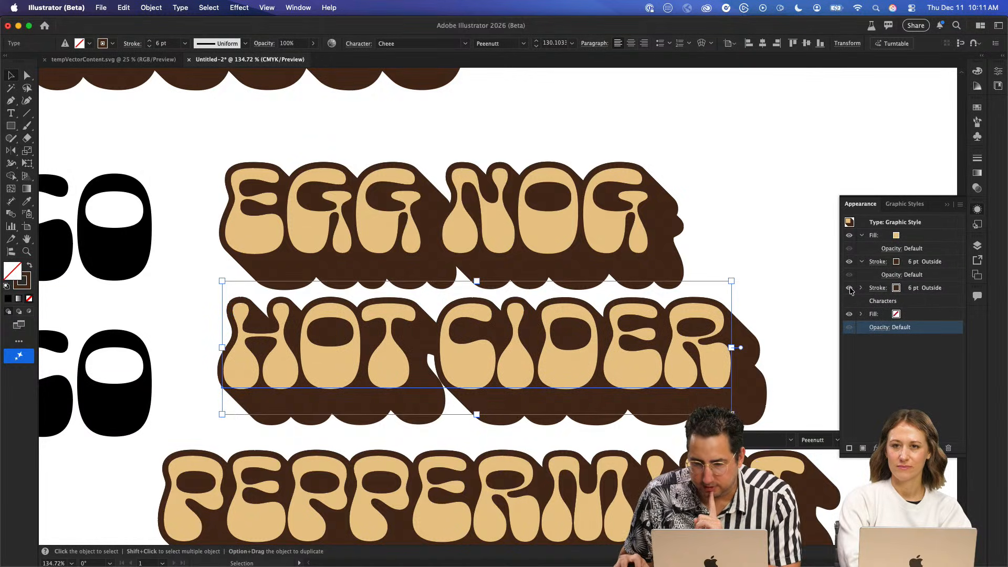
pyautogui.click(936, 291)
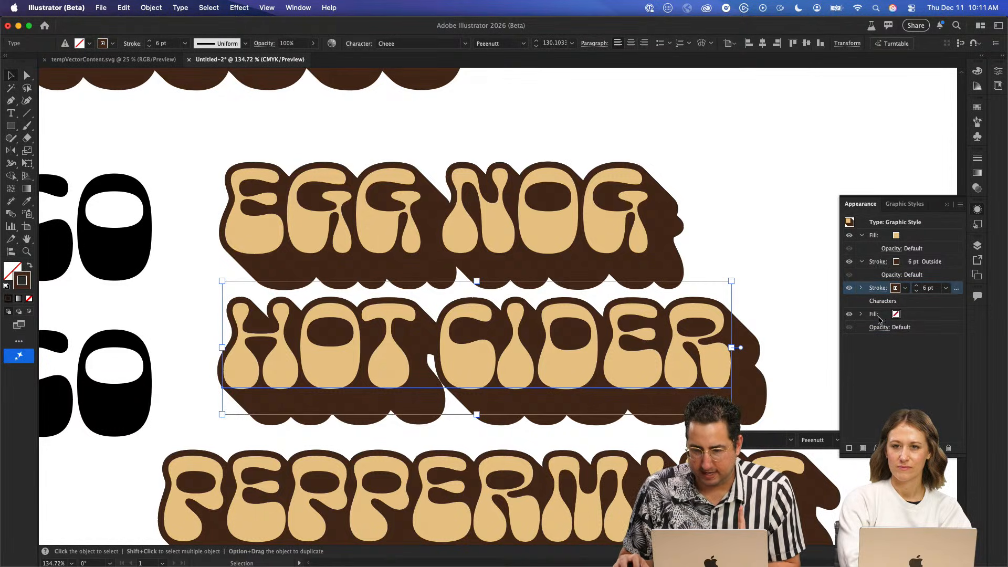
pyautogui.click(861, 289)
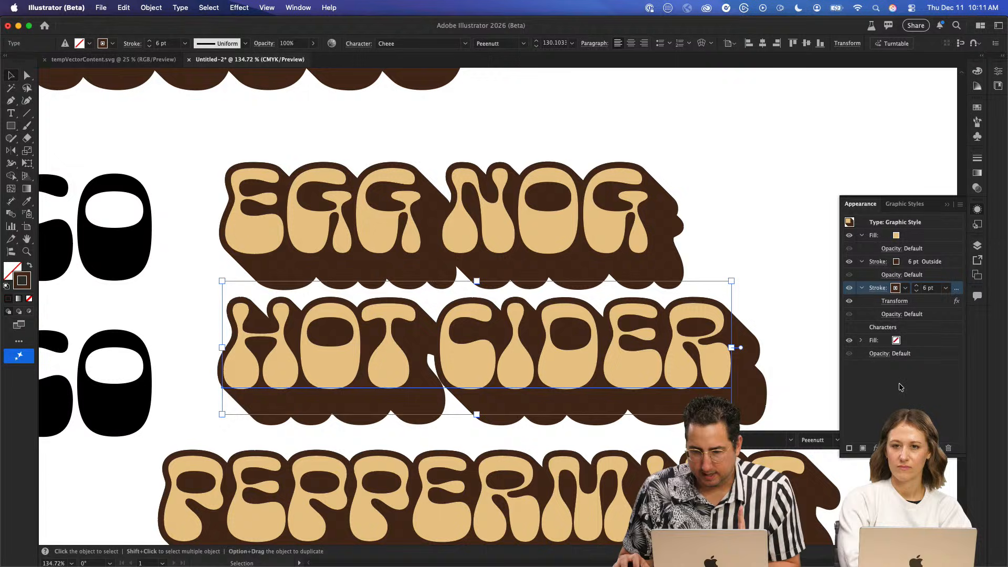
pyautogui.click(875, 447)
pyautogui.moveTo(907, 366)
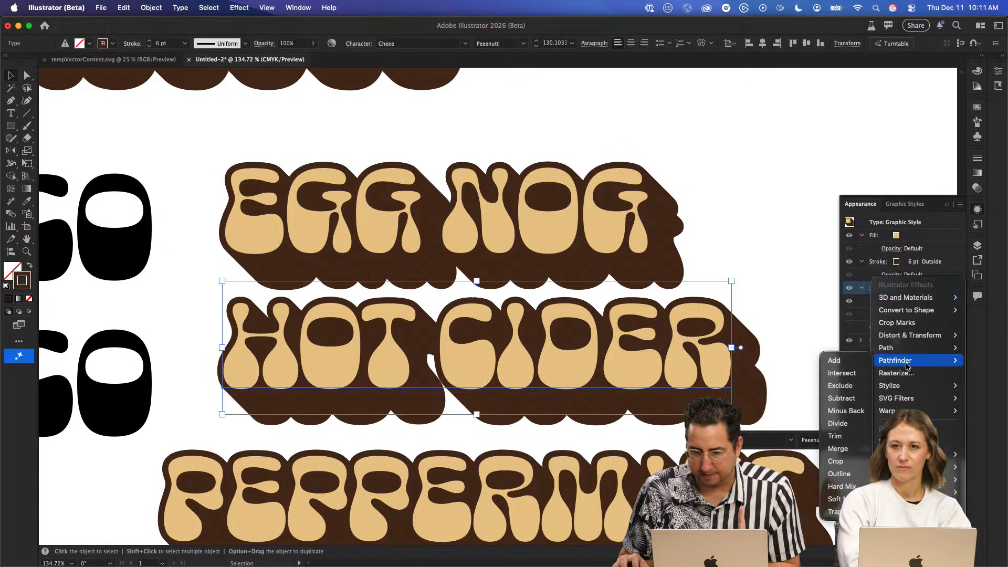
pyautogui.click(848, 425)
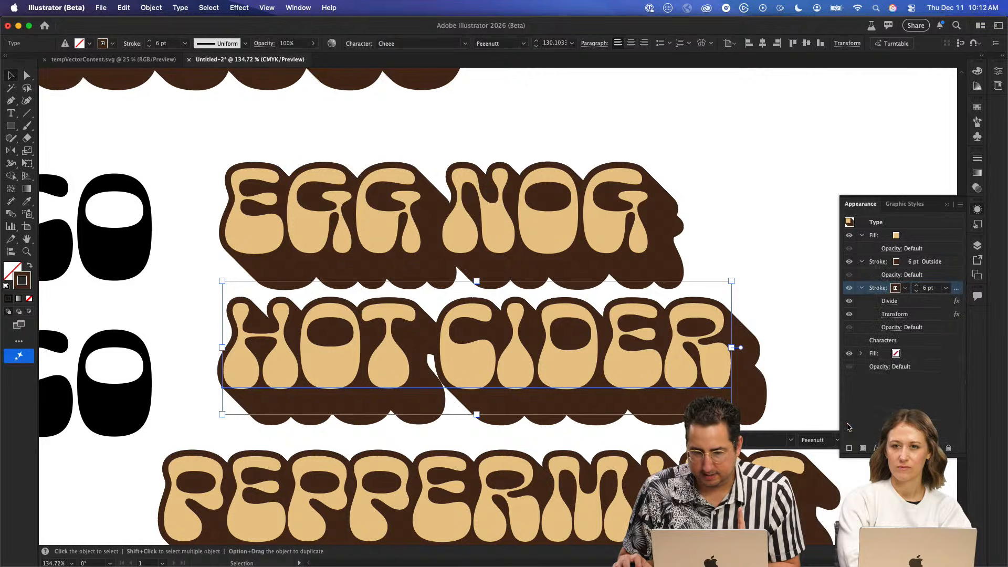
# - Try HOT CIDER's Divide effect without removing unpainted artwork, and with Merge as the operation, then cancel the options
pyautogui.click(892, 301)
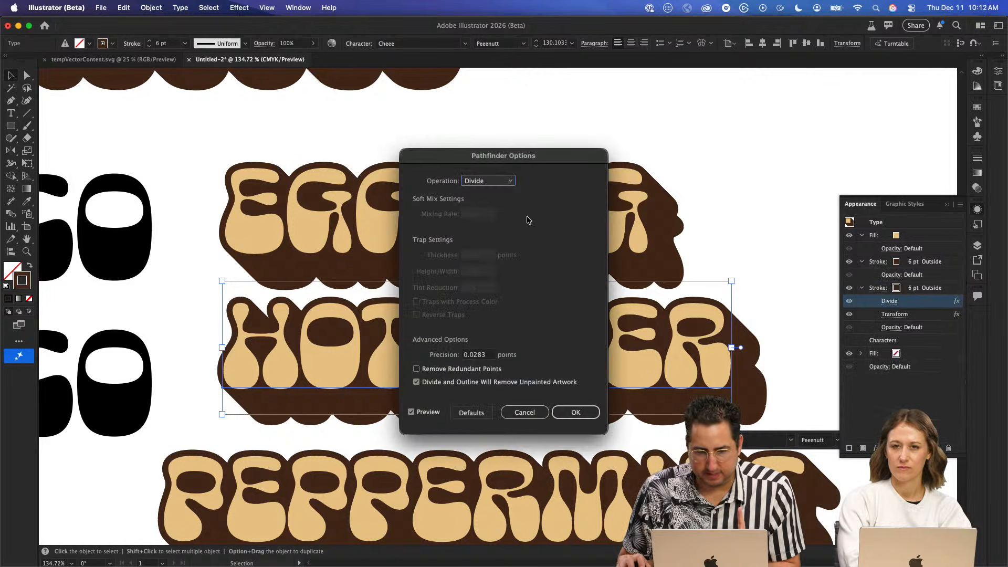
pyautogui.moveTo(528, 158); pyautogui.dragTo(809, 72)
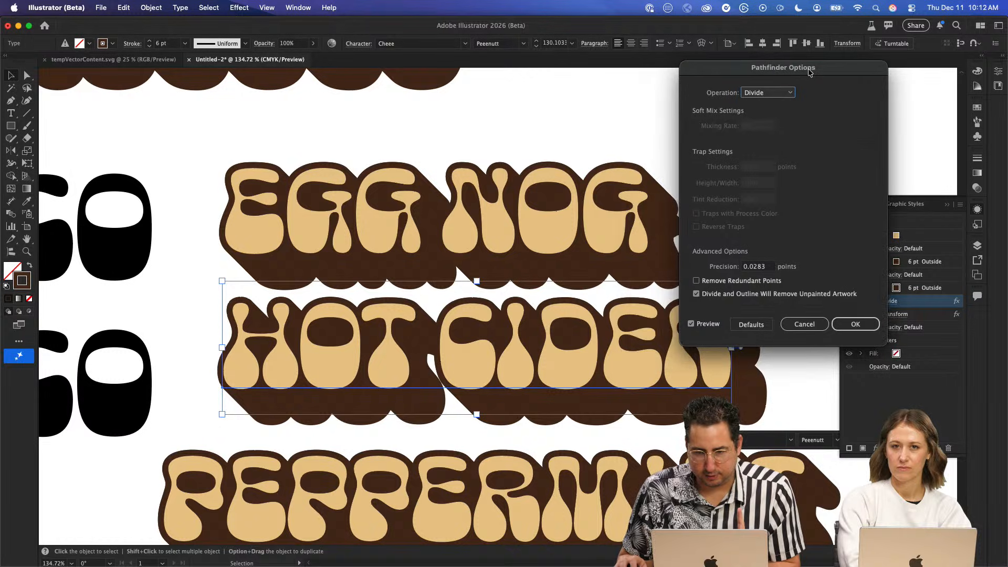
pyautogui.click(725, 294)
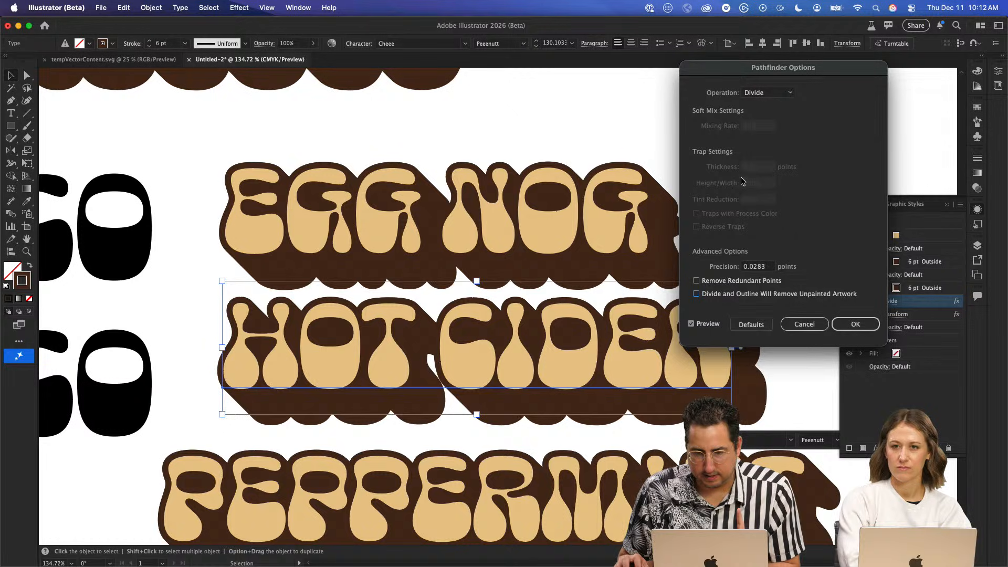
pyautogui.click(767, 93)
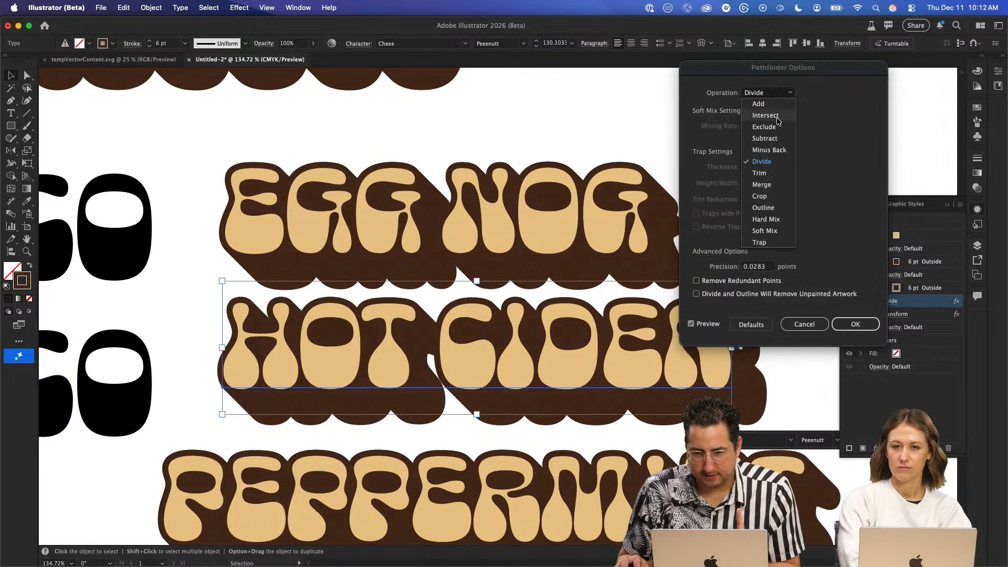
pyautogui.click(767, 185)
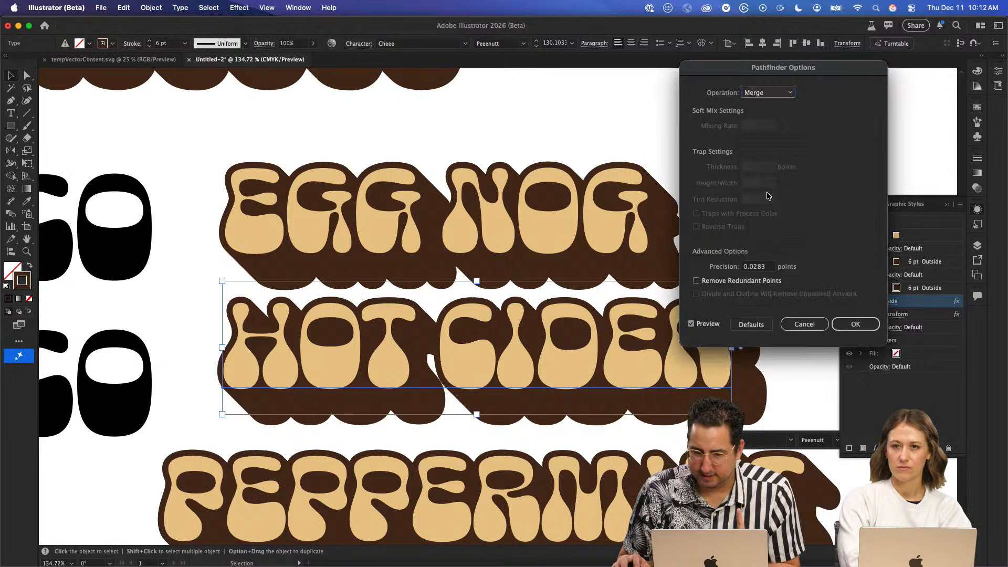
pyautogui.click(732, 285)
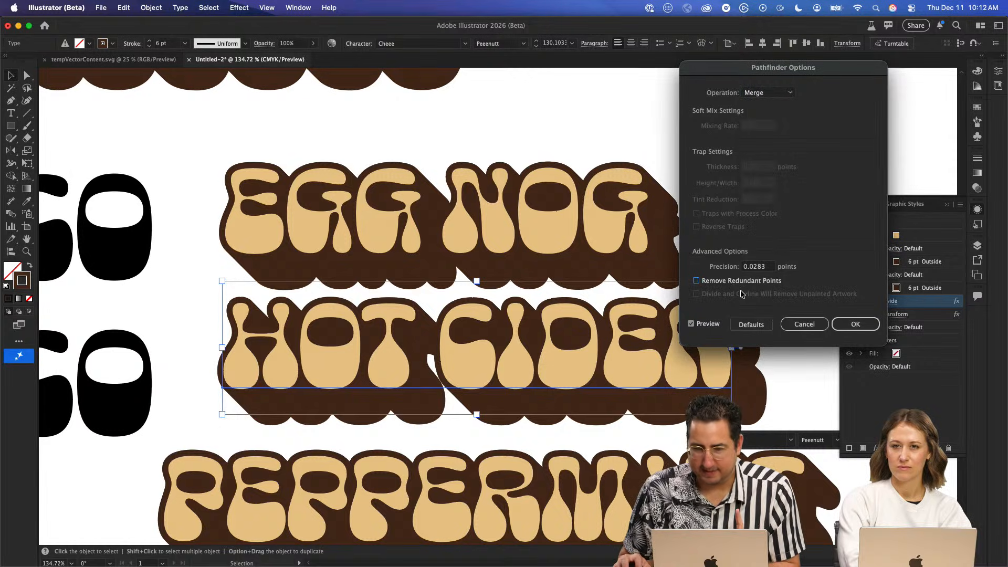
pyautogui.press('Escape')
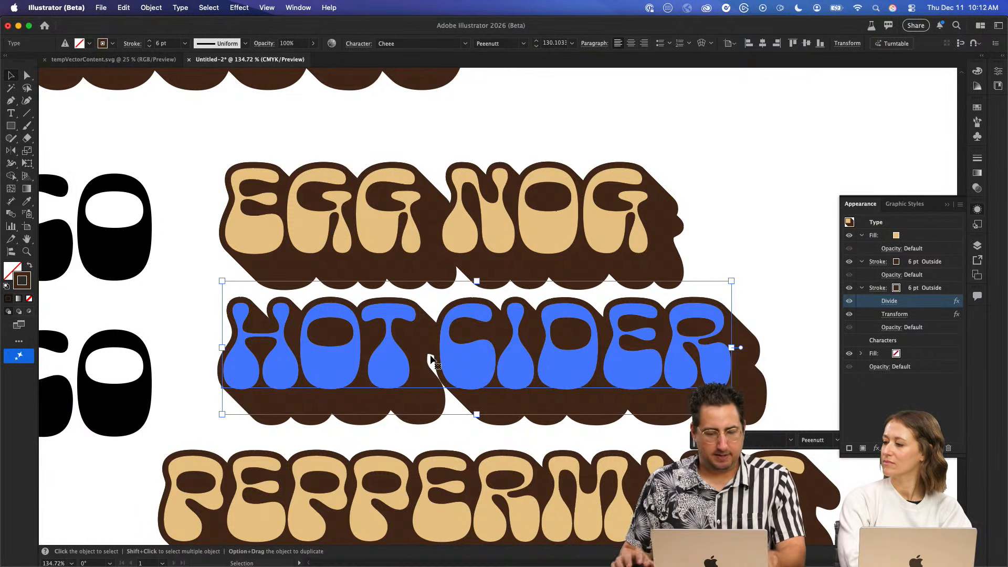
# - Insert a space before MOCHA on the second line, with no space inside the word, to shift it slightly right under PEPPERMINT
pyautogui.scroll(-8, 431, 360)
pyautogui.doubleClick(511, 322)
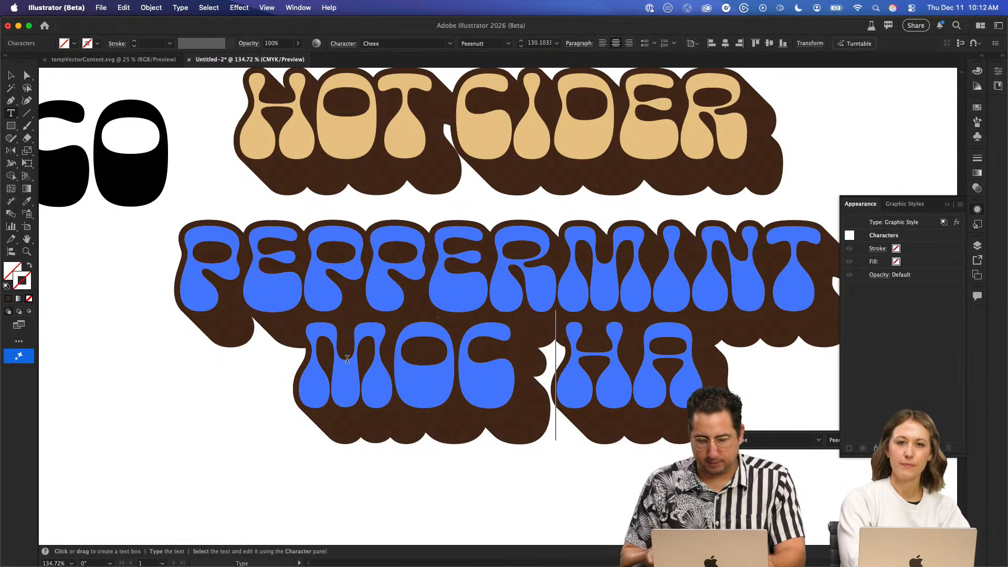
pyautogui.press('BackSpace')
pyautogui.press('BackSpace')
pyautogui.write('C')
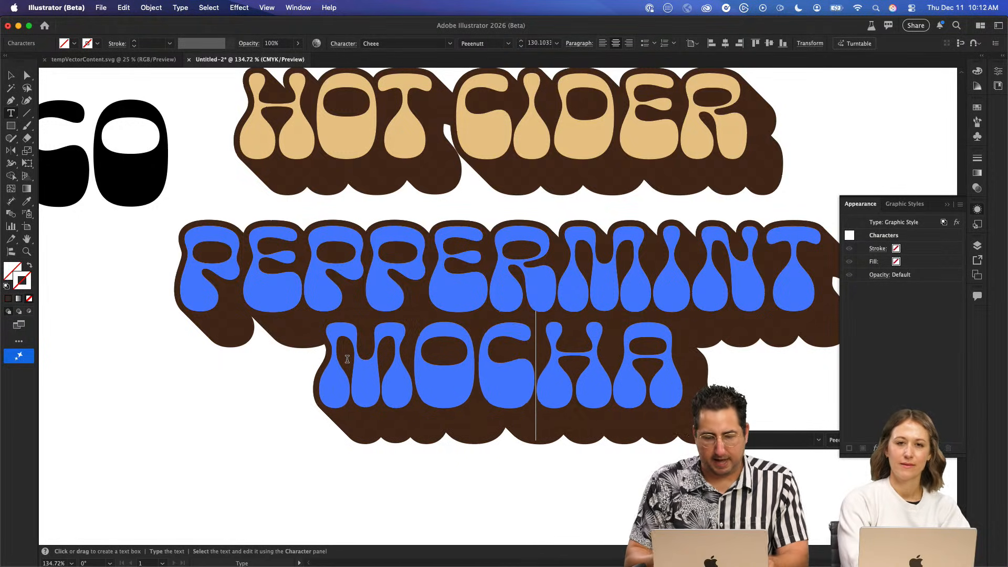
pyautogui.click(347, 360)
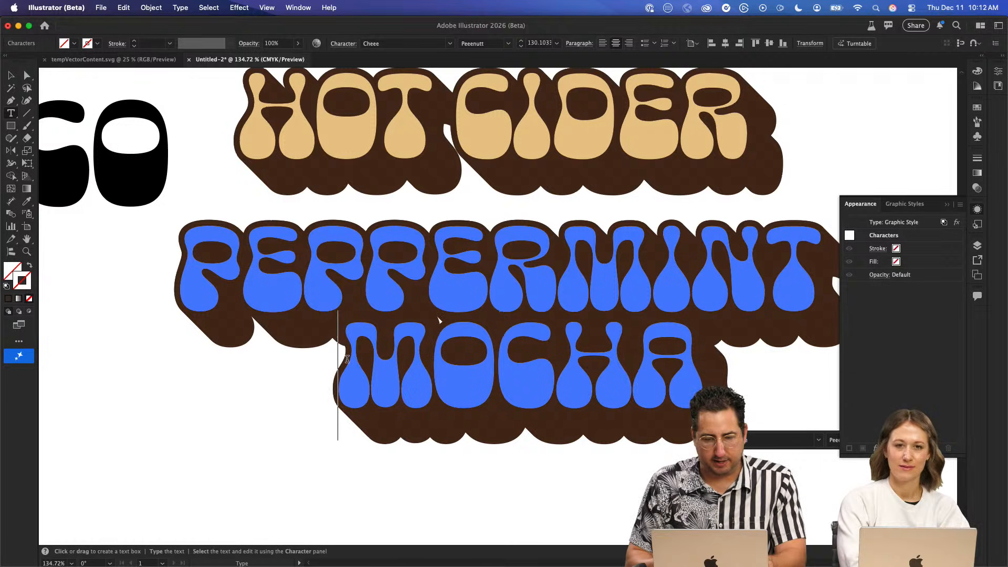
pyautogui.press('Escape')
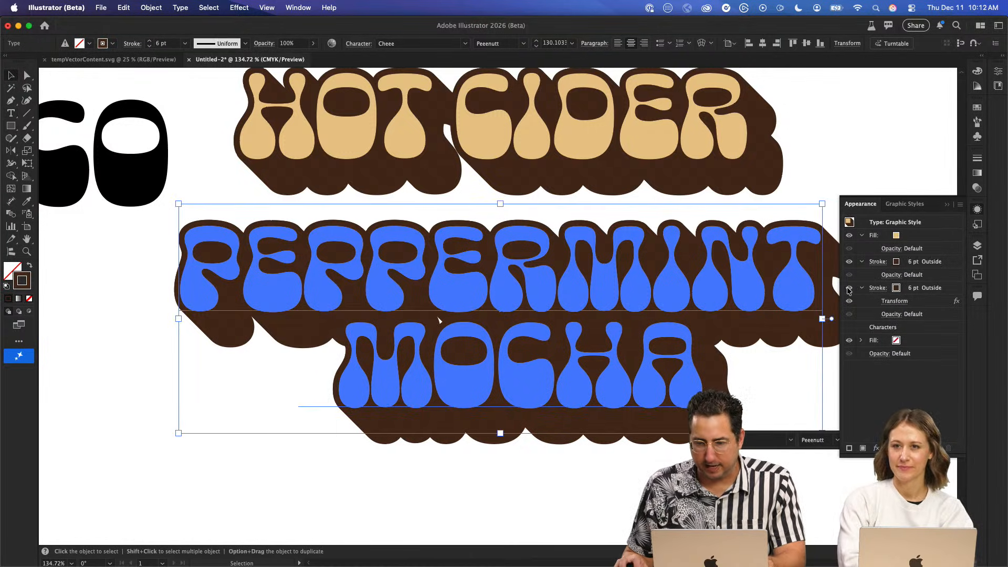
# - Add a Pathfinder Divide effect to the PEPPERMINT MOCHA text's 6 pt stroke that carries the Transform effect
pyautogui.click(927, 288)
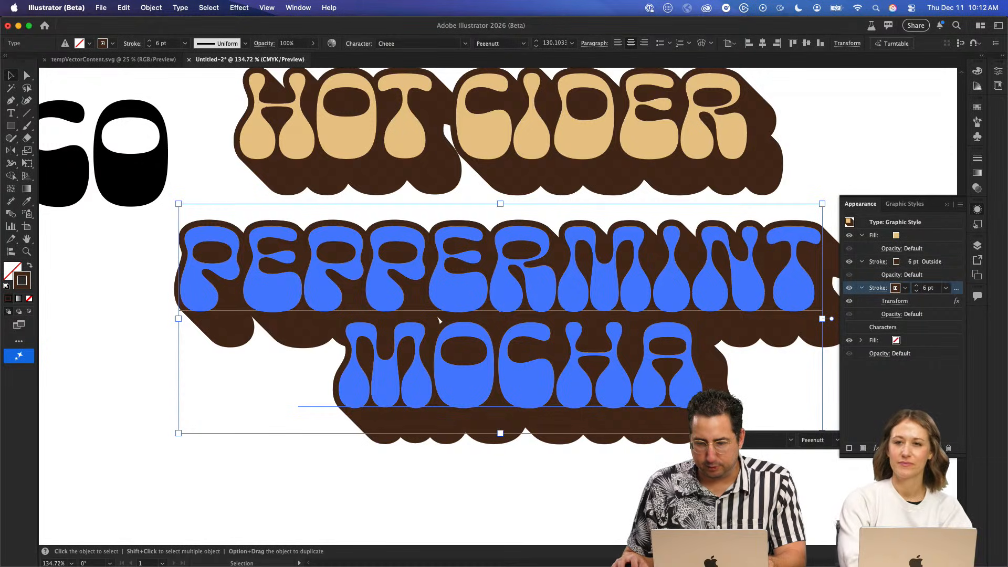
pyautogui.click(877, 449)
pyautogui.moveTo(907, 340)
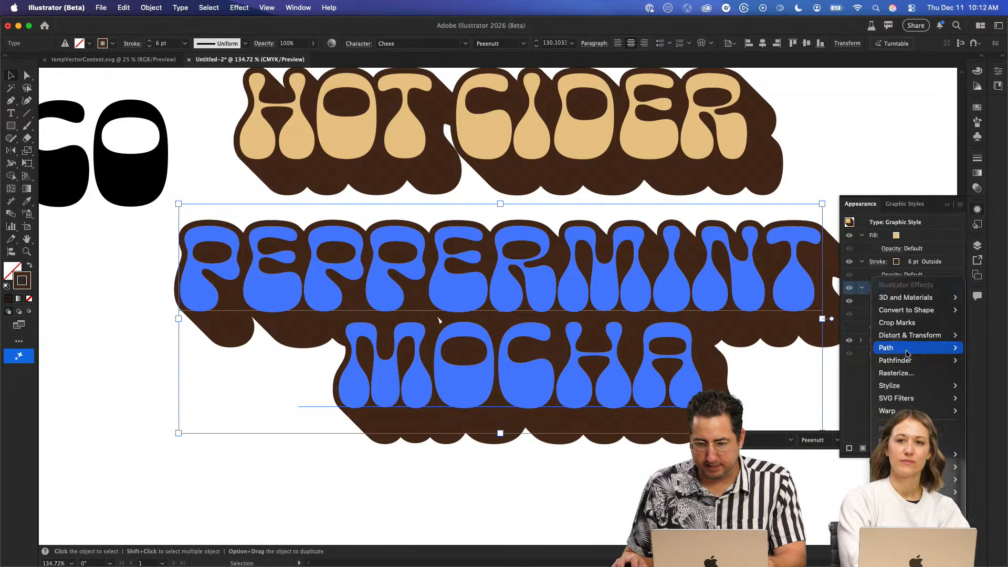
pyautogui.moveTo(898, 362)
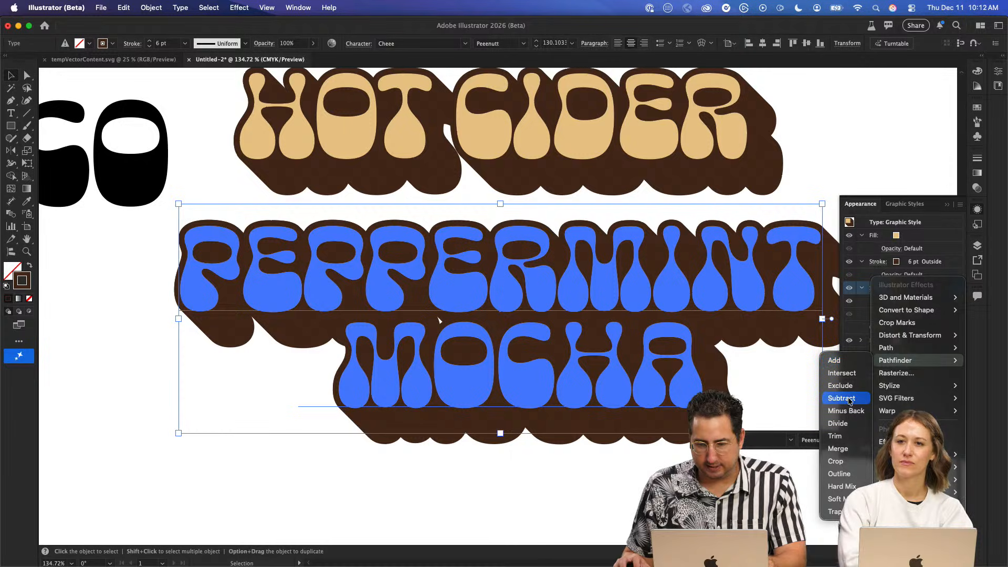
pyautogui.click(851, 426)
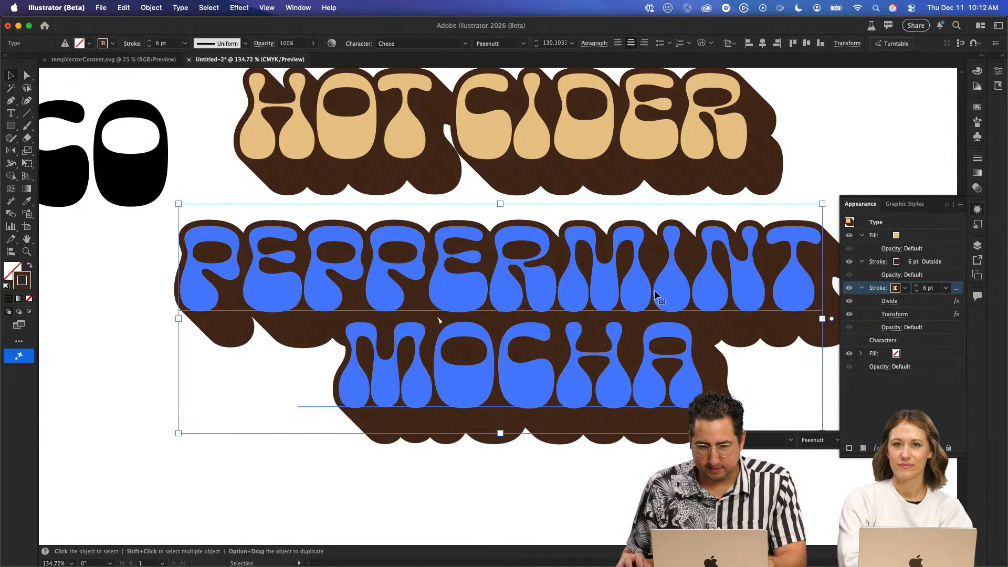
# - Try Add, Intersect, Exclude, Subtract, Trim and Merge with redundant points removed in PEPPERMINT MOCHA's Divide options, then cancel and deselect
pyautogui.click(889, 300)
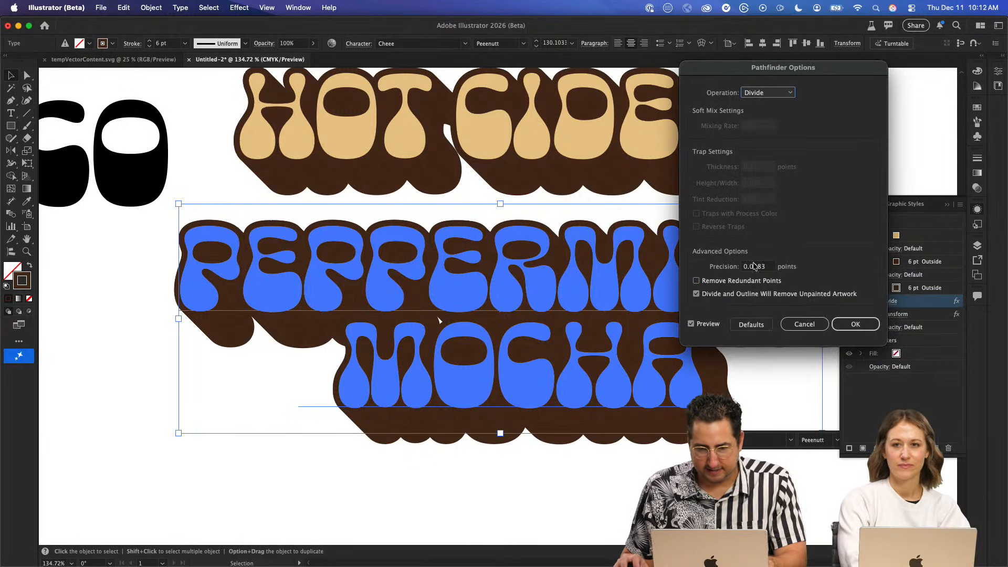
pyautogui.click(735, 282)
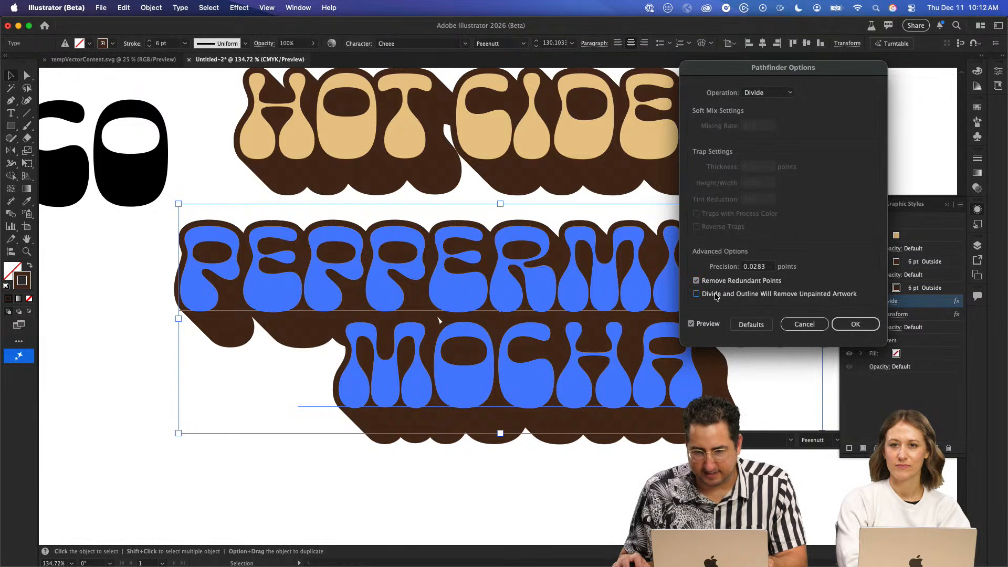
pyautogui.click(770, 92)
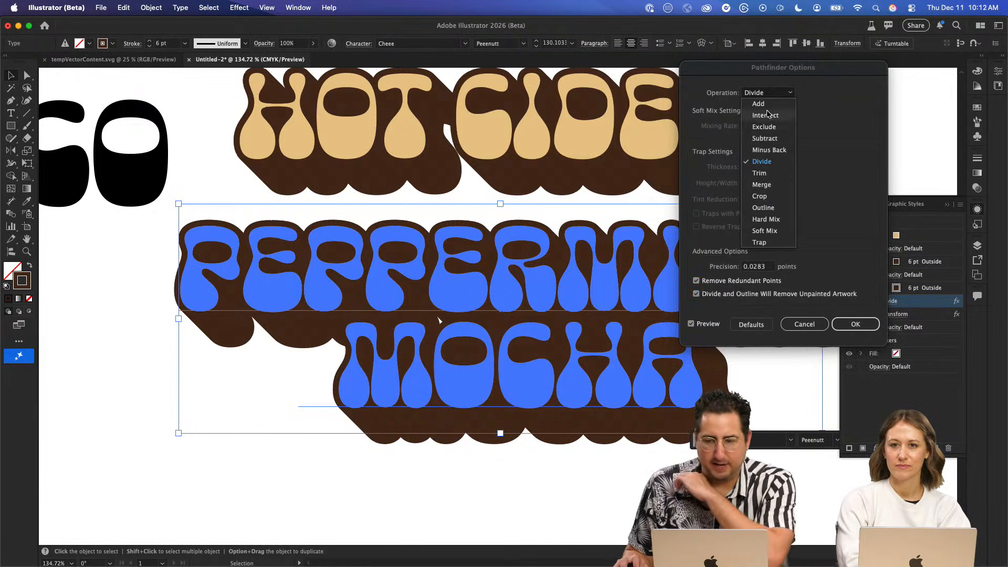
pyautogui.click(771, 107)
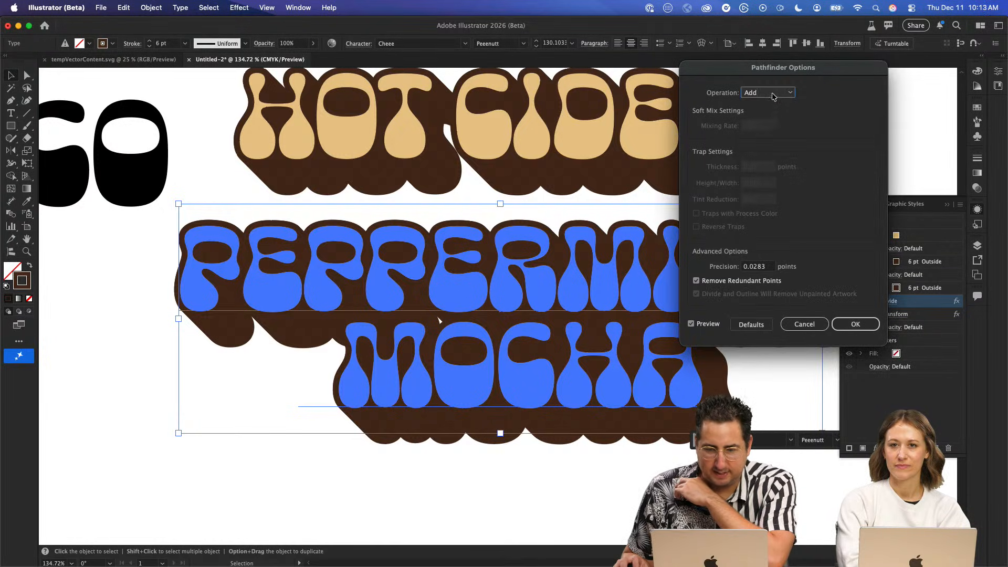
pyautogui.click(769, 93)
pyautogui.click(771, 106)
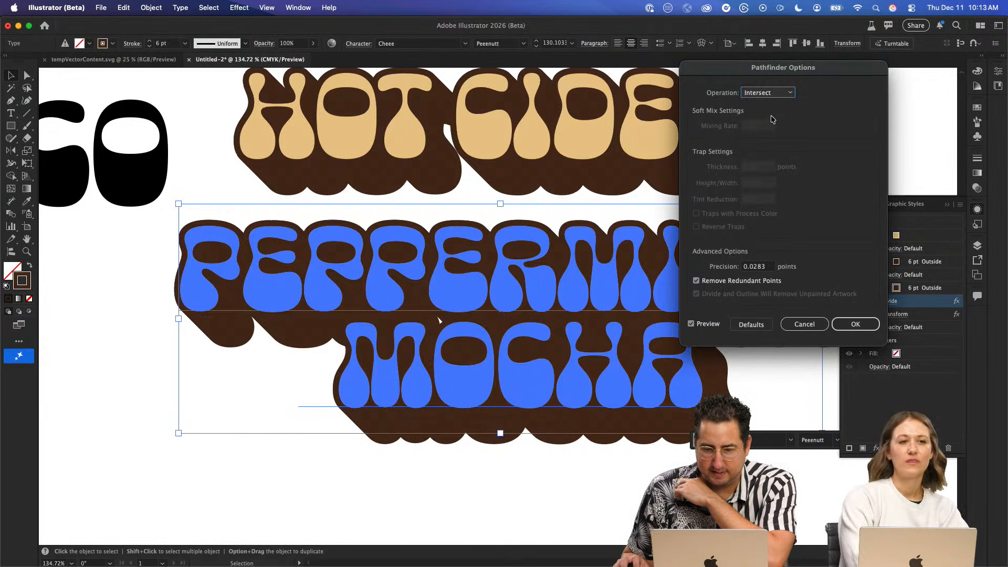
pyautogui.click(768, 92)
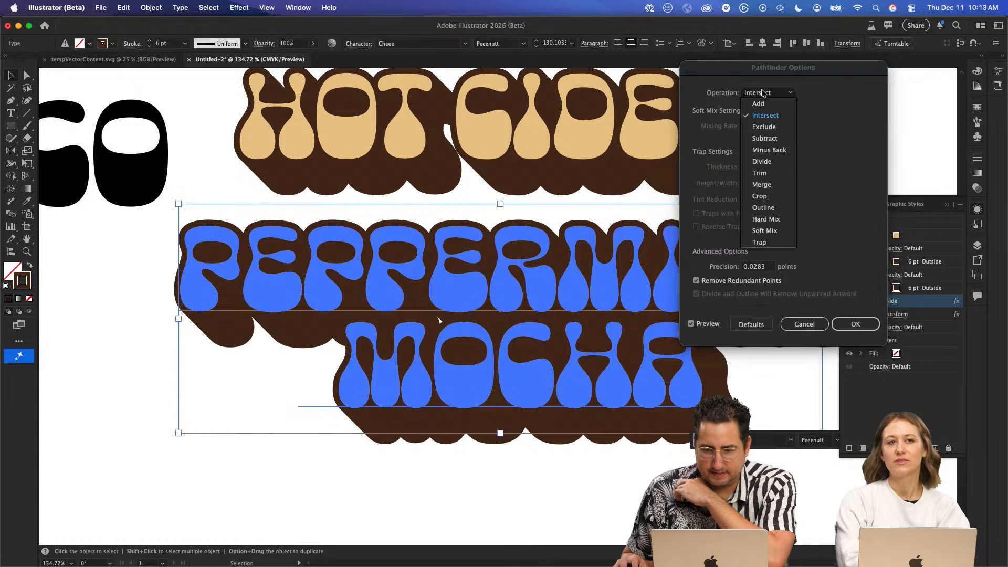
pyautogui.click(765, 122)
pyautogui.click(766, 97)
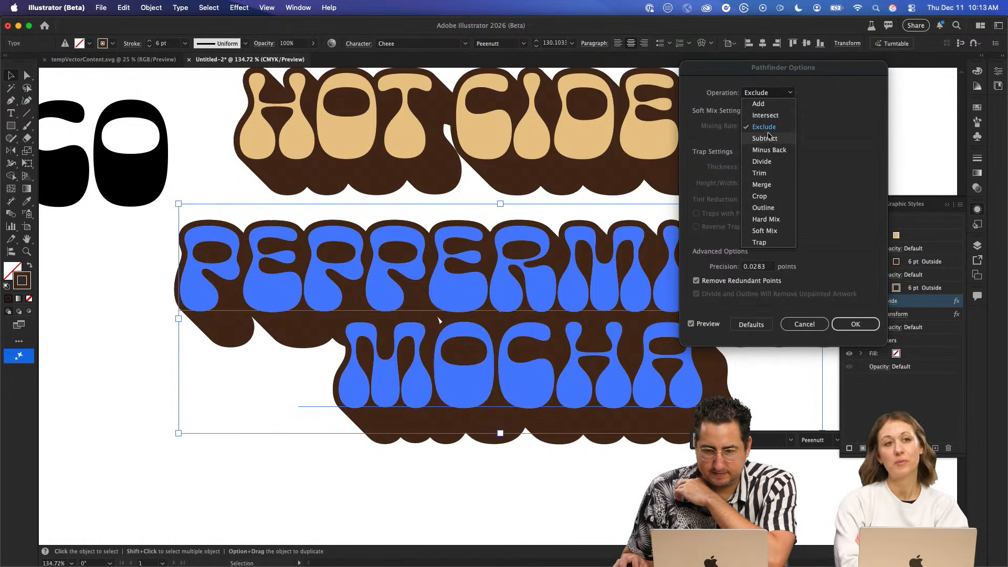
pyautogui.click(770, 139)
pyautogui.click(769, 95)
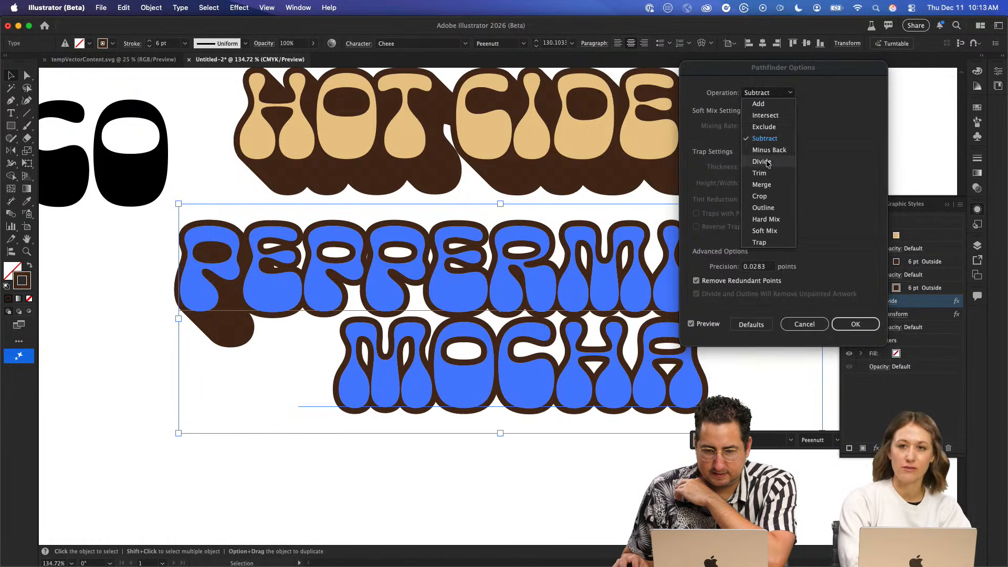
pyautogui.click(769, 165)
pyautogui.click(770, 96)
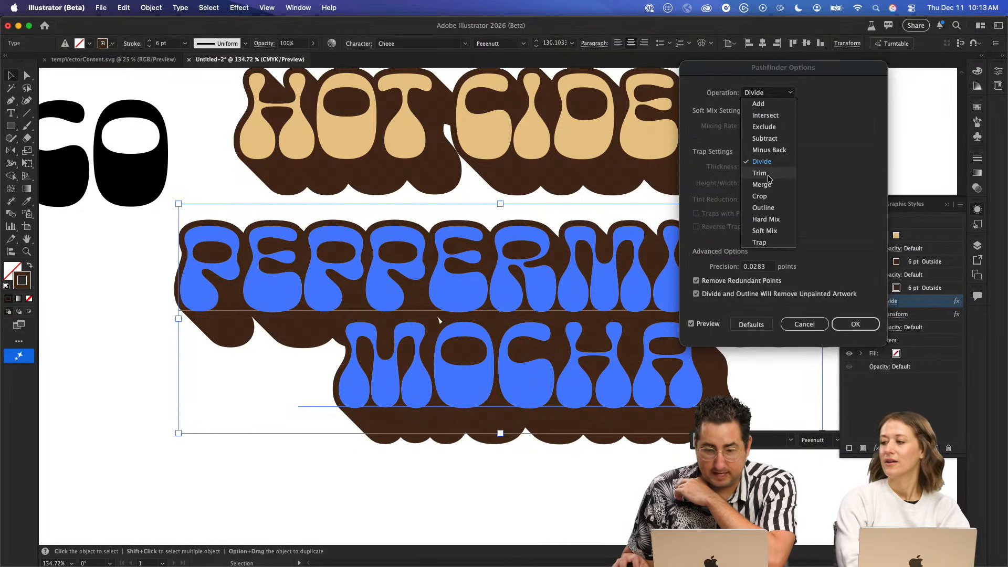
pyautogui.click(761, 172)
pyautogui.click(775, 95)
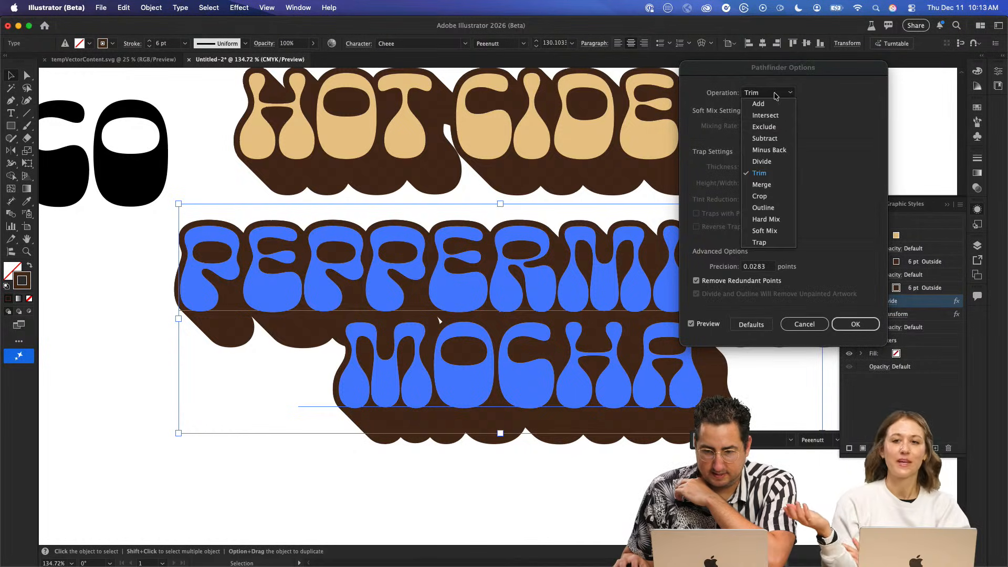
pyautogui.click(778, 187)
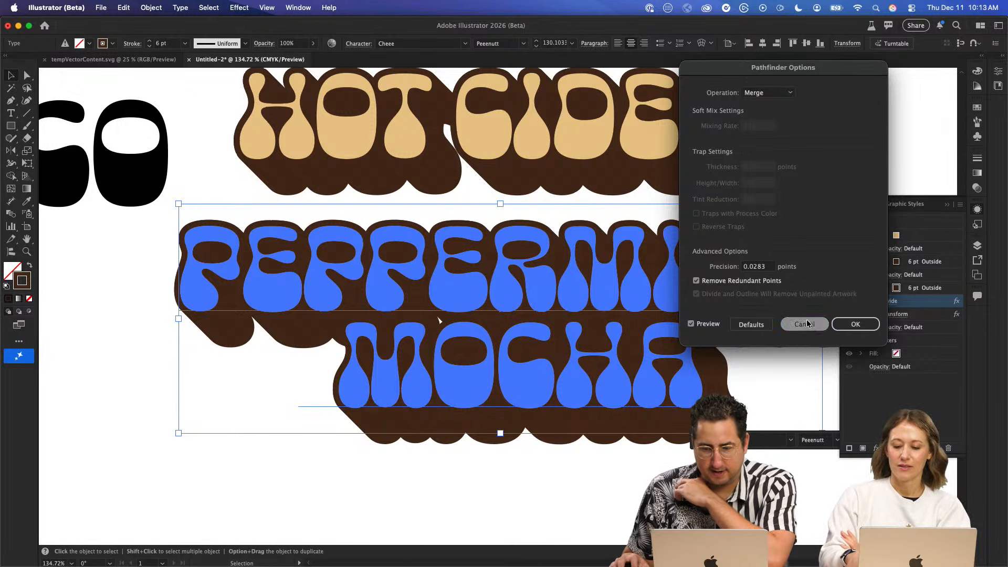
pyautogui.click(855, 324)
pyautogui.click(807, 146)
# - Move the styled DISCOCO lettering left and slightly down, clear of the color swatches and above the black DISCOCO texts
pyautogui.scroll(-3, 600, 295)
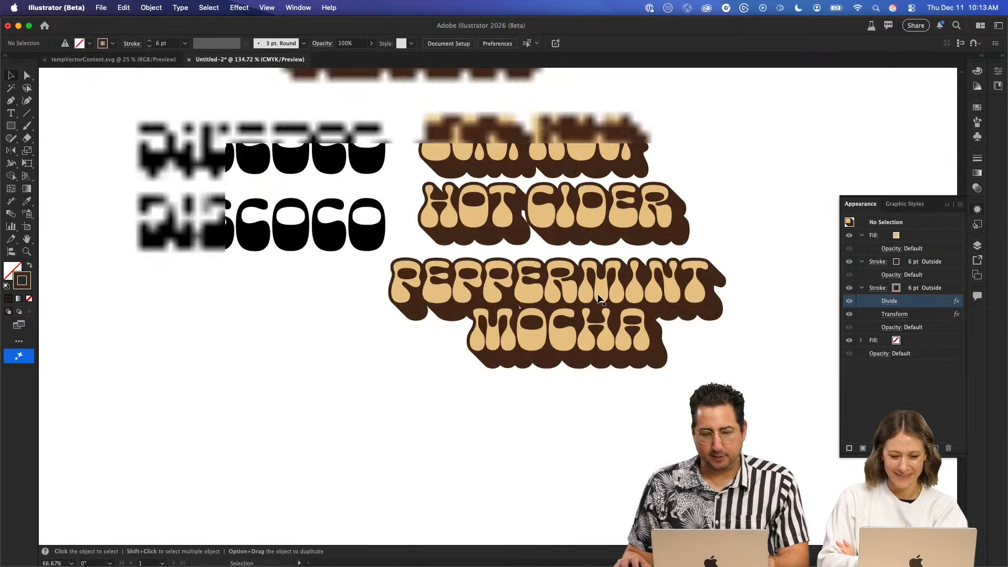
pyautogui.moveTo(569, 174); pyautogui.dragTo(504, 282)
pyautogui.click(336, 216)
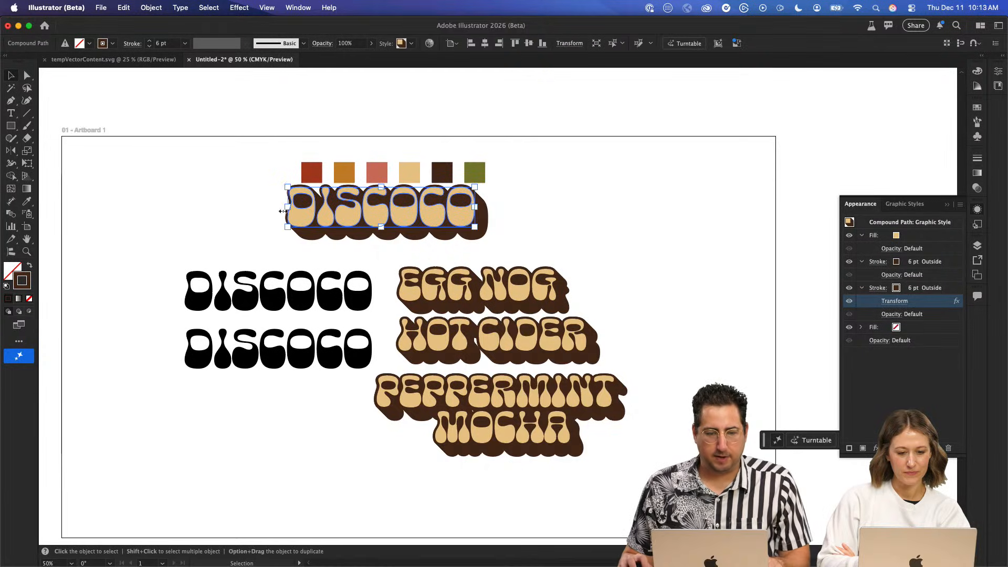
pyautogui.moveTo(374, 214); pyautogui.dragTo(250, 226)
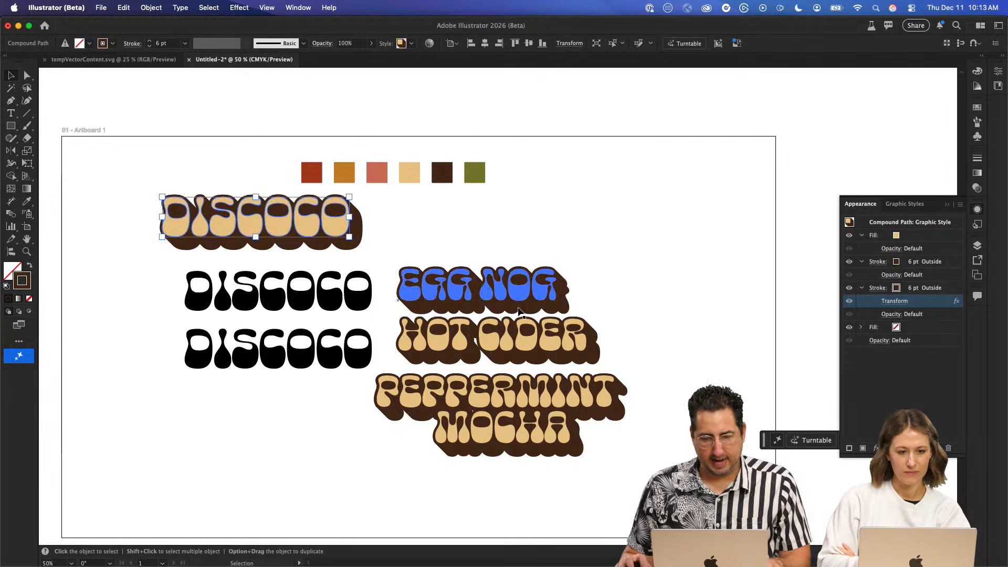
# - Change the EGG NOG text's fill to the golden-orange palette swatch, keeping the brown strokes, and deselect it
pyautogui.click(470, 286)
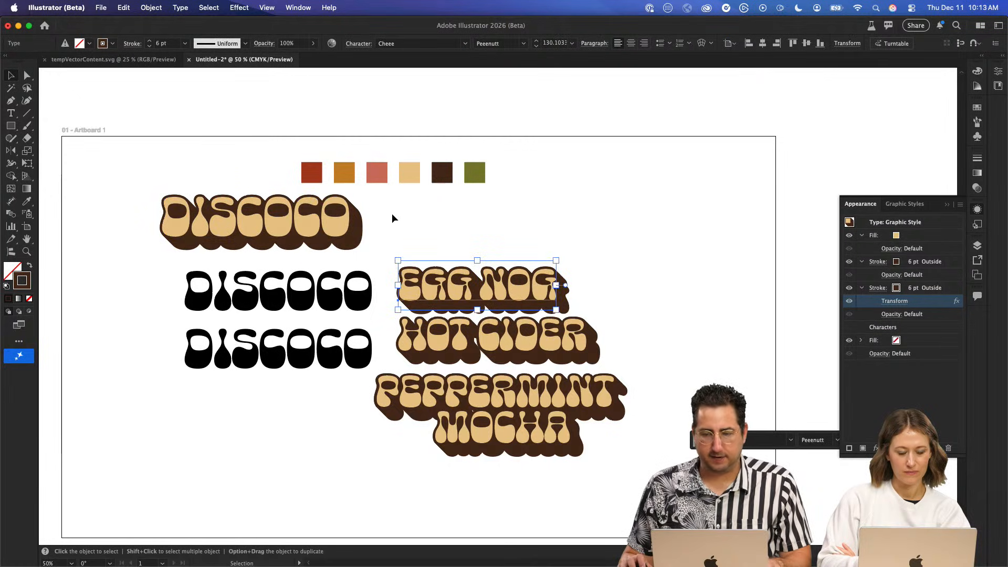
pyautogui.click(897, 236)
pyautogui.click(904, 236)
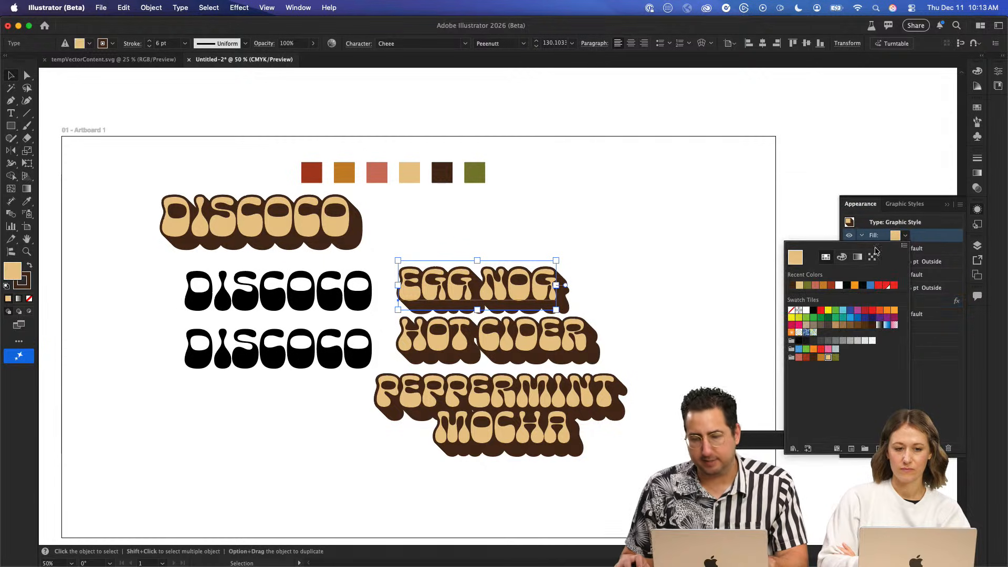
pyautogui.click(821, 358)
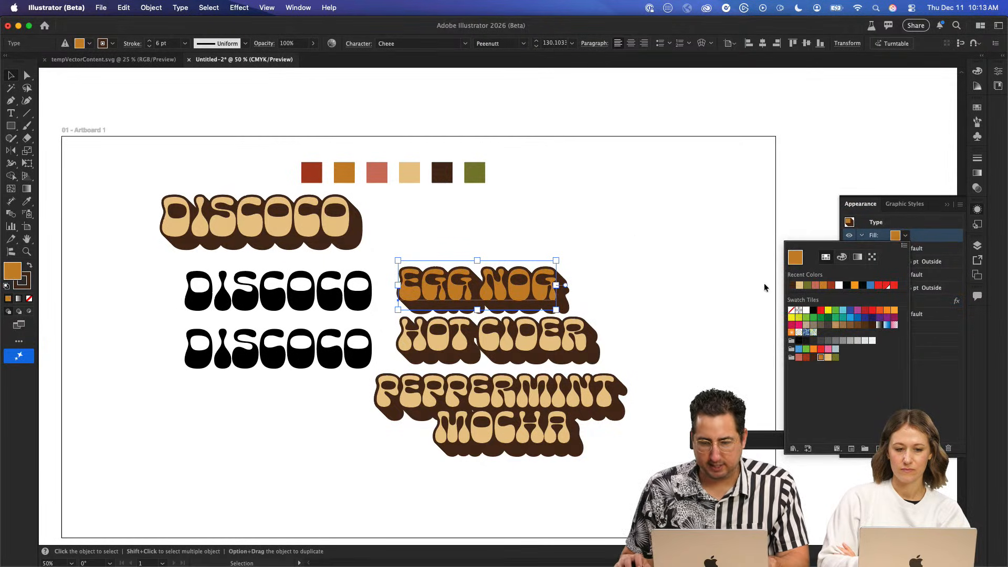
pyautogui.click(647, 202)
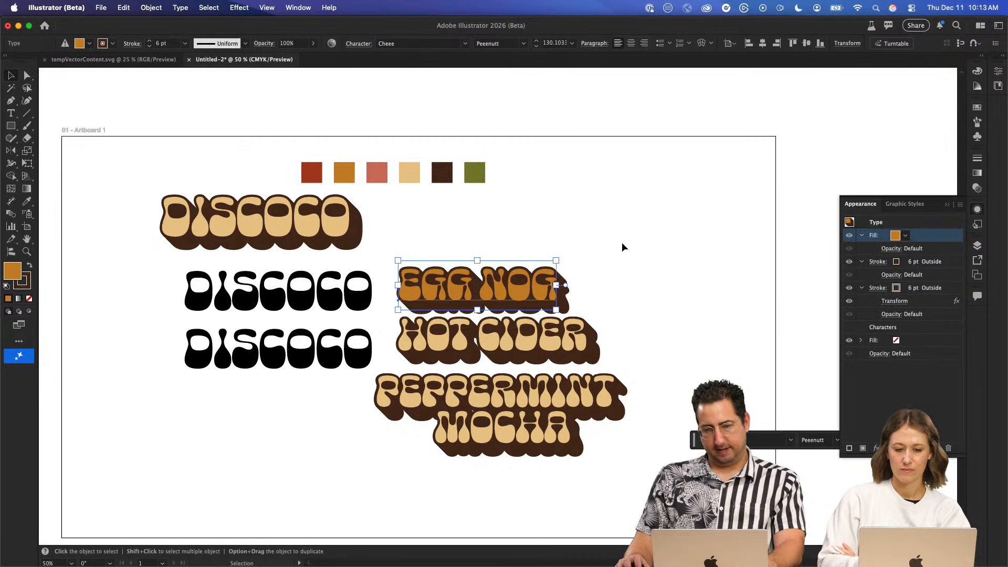
pyautogui.click(622, 243)
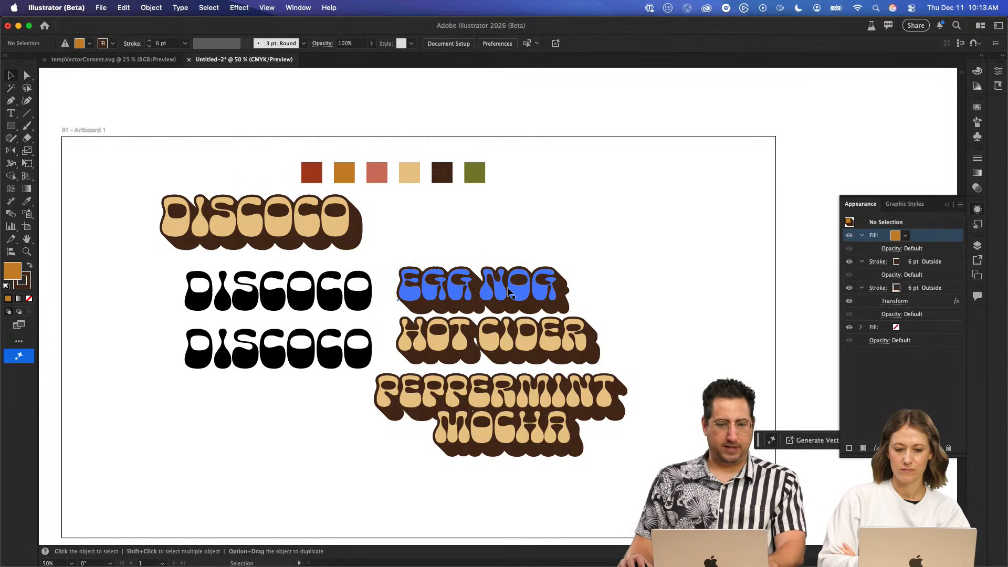
# - Change the font of the lower black DISCOCO text to DynaPuff Medium
pyautogui.scroll(-2, 505, 288)
pyautogui.scroll(4, 504, 288)
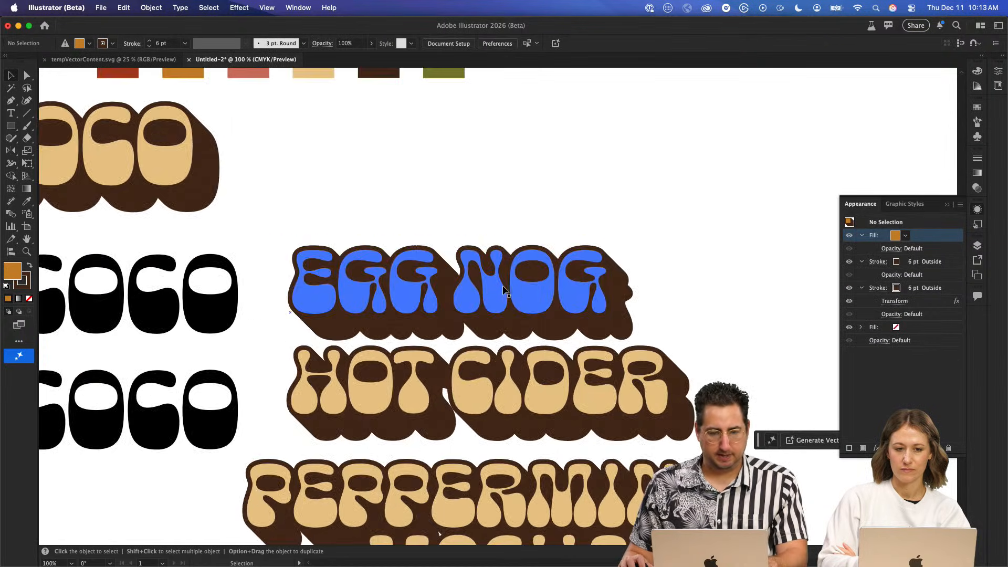
pyautogui.hscroll(-10, 529, 292)
pyautogui.scroll(4, 529, 292)
pyautogui.click(374, 408)
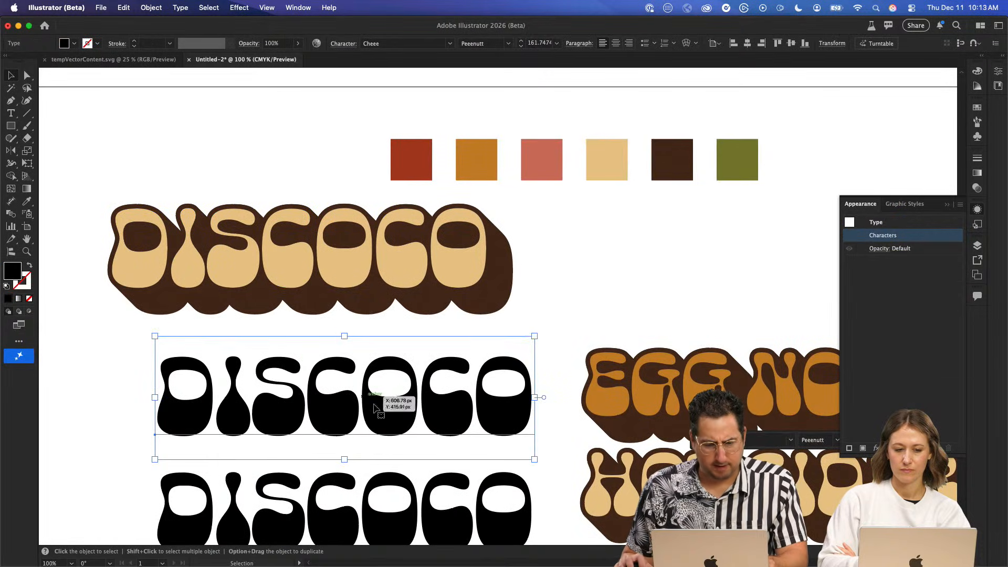
pyautogui.scroll(-5, 374, 409)
pyautogui.hscroll(-1, 375, 409)
pyautogui.click(394, 339)
pyautogui.click(399, 44)
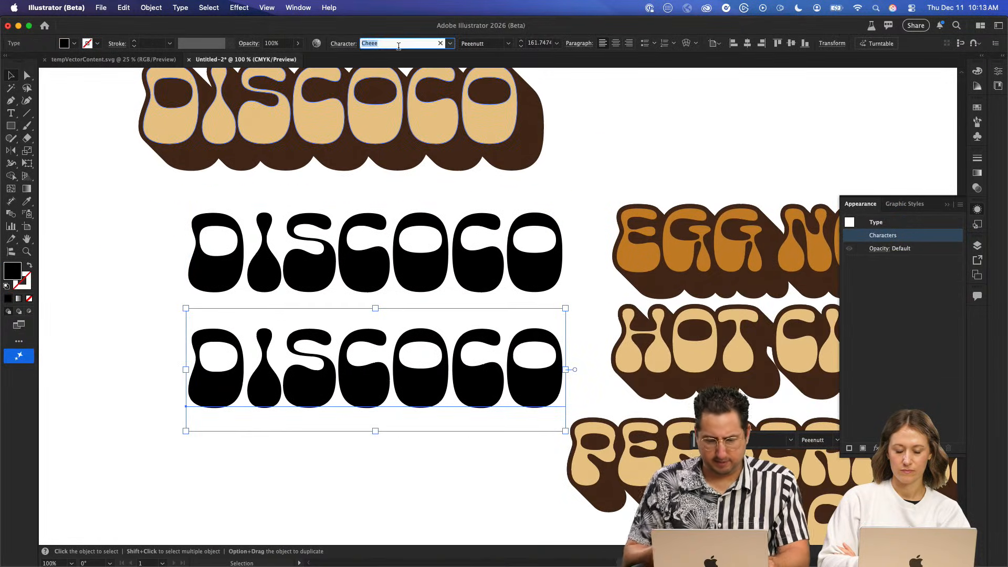
pyautogui.write('dyn')
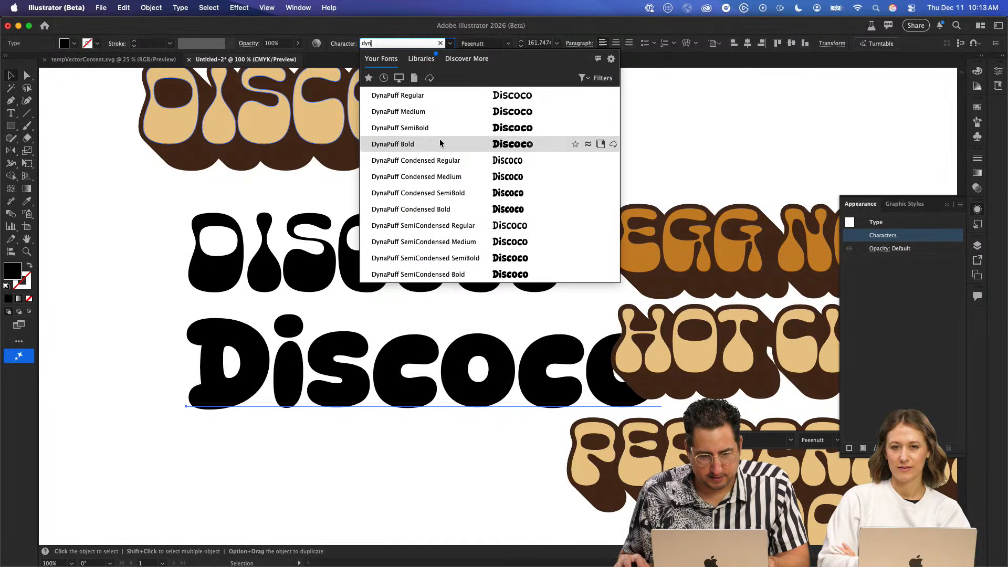
pyautogui.click(442, 112)
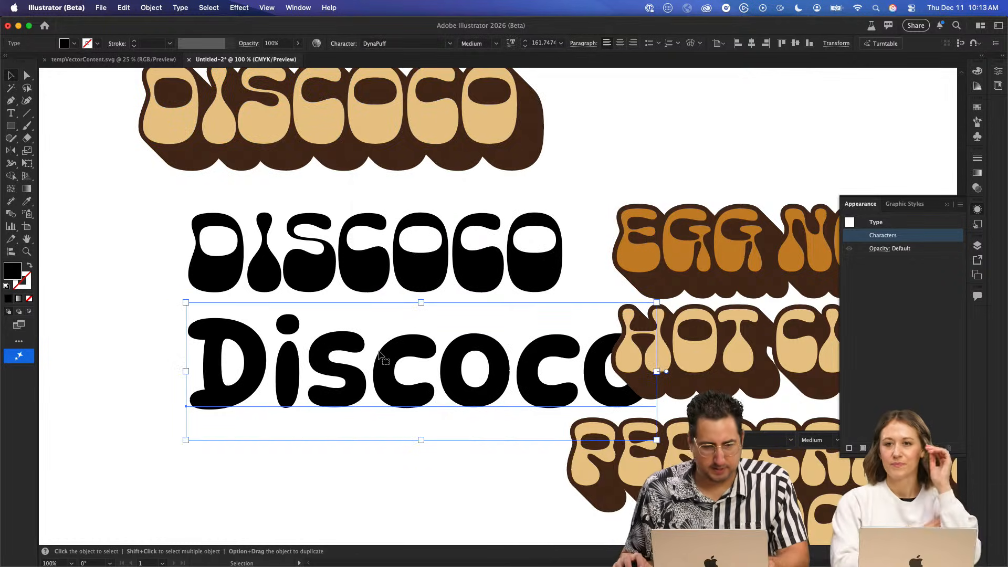
# - Replace the wording of the DynaPuff text with "Funky Fun"
pyautogui.doubleClick(425, 323)
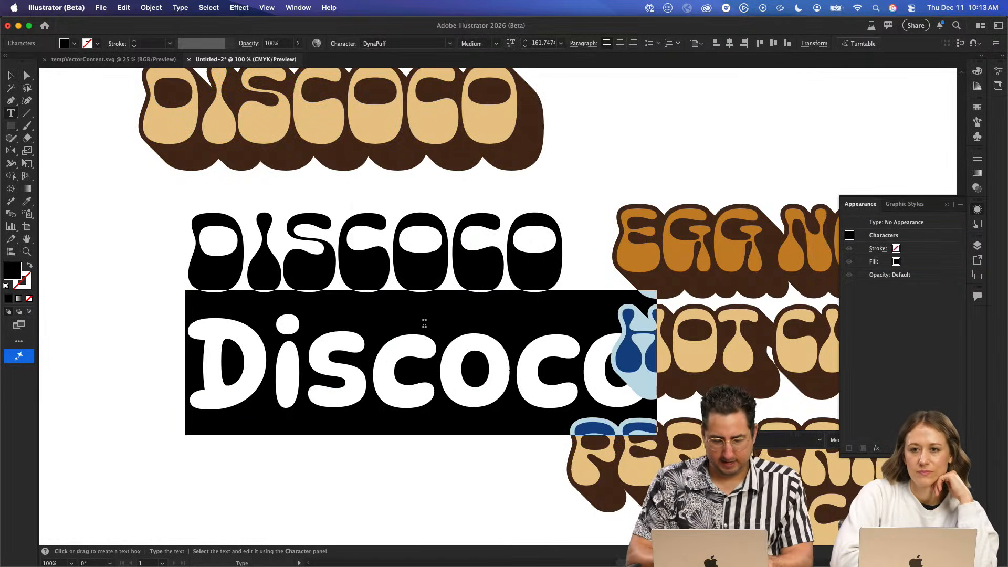
pyautogui.write('Funk')
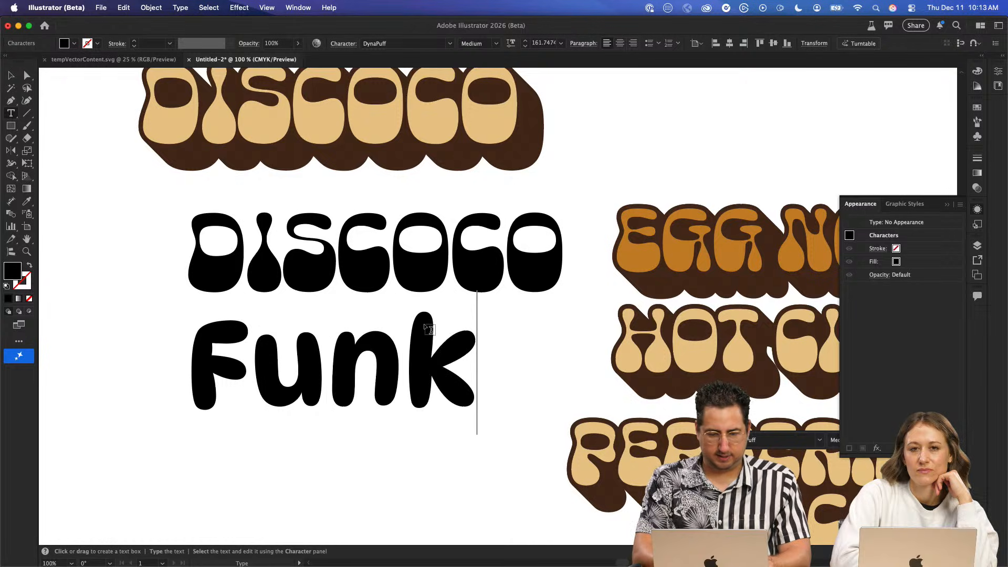
pyautogui.write('y Fun')
pyautogui.press('Escape')
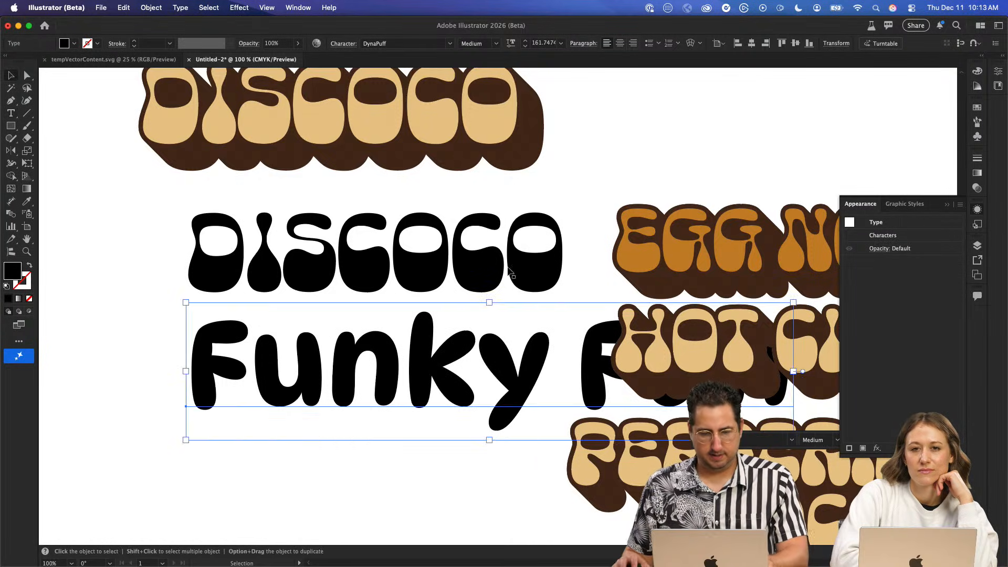
# - Scale the Funky Fun text down to about 95 pt and move it up directly beneath the styled DISCOCO lettering
pyautogui.press('s')
pyautogui.moveTo(687, 153); pyautogui.dragTo(502, 269)
pyautogui.press('v')
pyautogui.moveTo(458, 372); pyautogui.dragTo(439, 196)
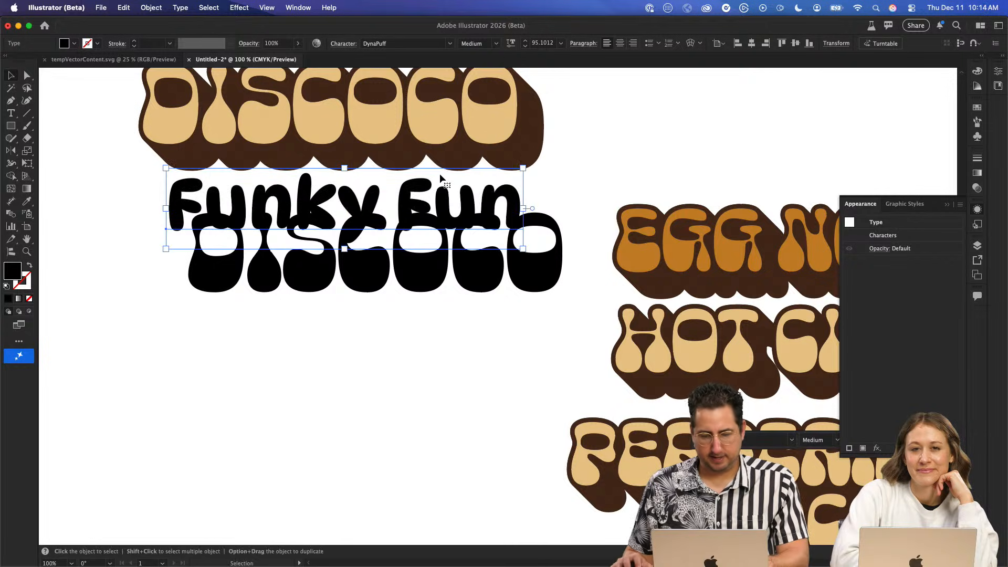
pyautogui.doubleClick(440, 179)
pyautogui.press('Escape')
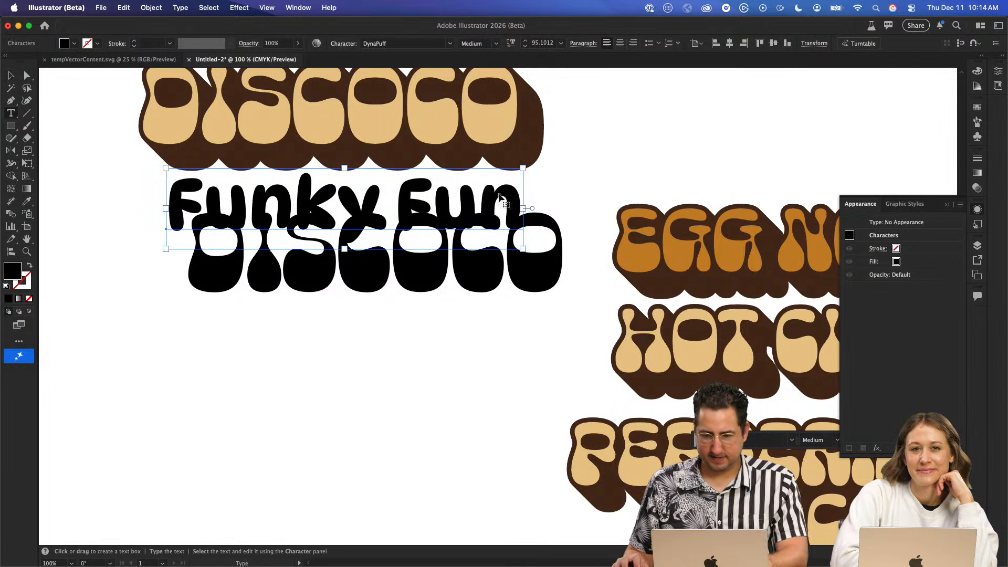
# - Apply the saved cream-and-brown extruded shadow graphic style to the Funky Fun text and deselect it
pyautogui.click(918, 204)
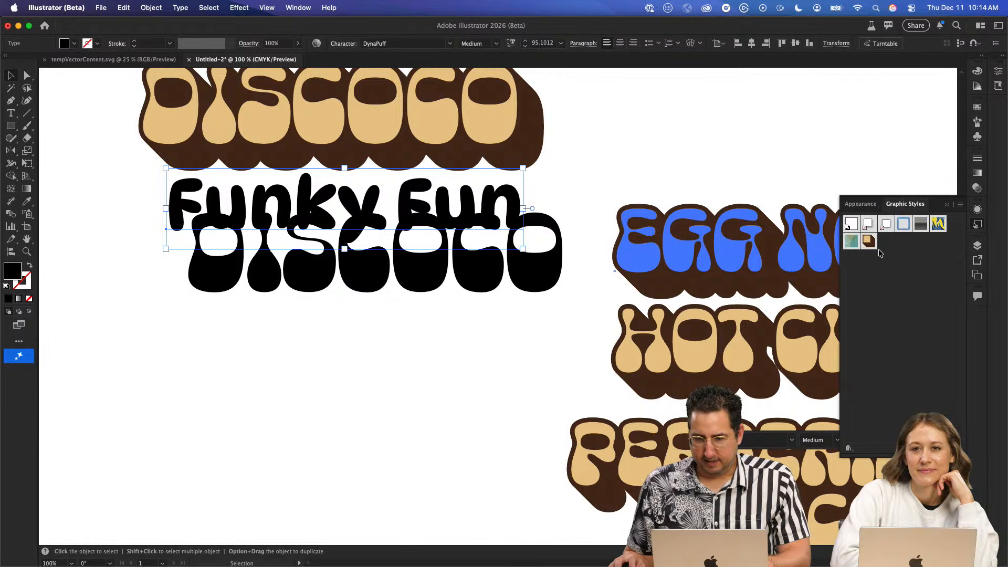
pyautogui.click(869, 241)
pyautogui.click(691, 138)
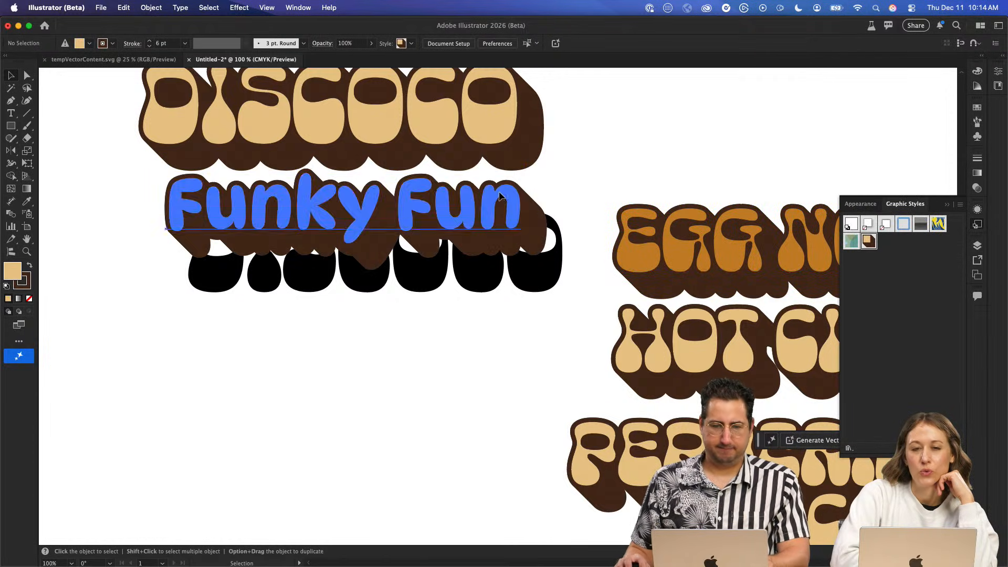
# - Scale the Funky Fun text down to about 78 pt, tuck it beneath the styled DISCOCO lettering and deselect it
pyautogui.moveTo(502, 190); pyautogui.dragTo(502, 174)
pyautogui.scroll(4, 609, 124)
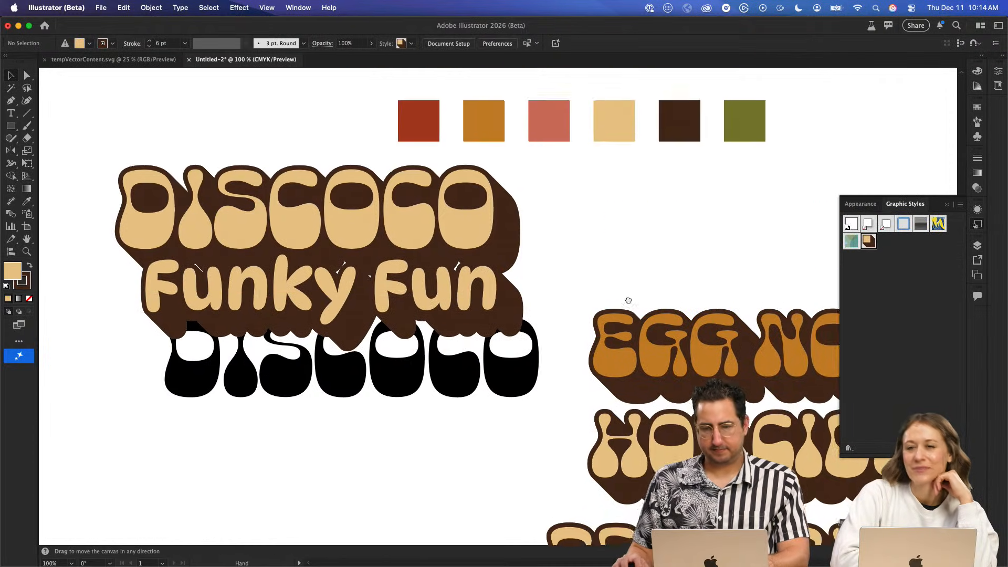
pyautogui.press('s')
pyautogui.moveTo(605, 126); pyautogui.dragTo(555, 173)
pyautogui.press('v')
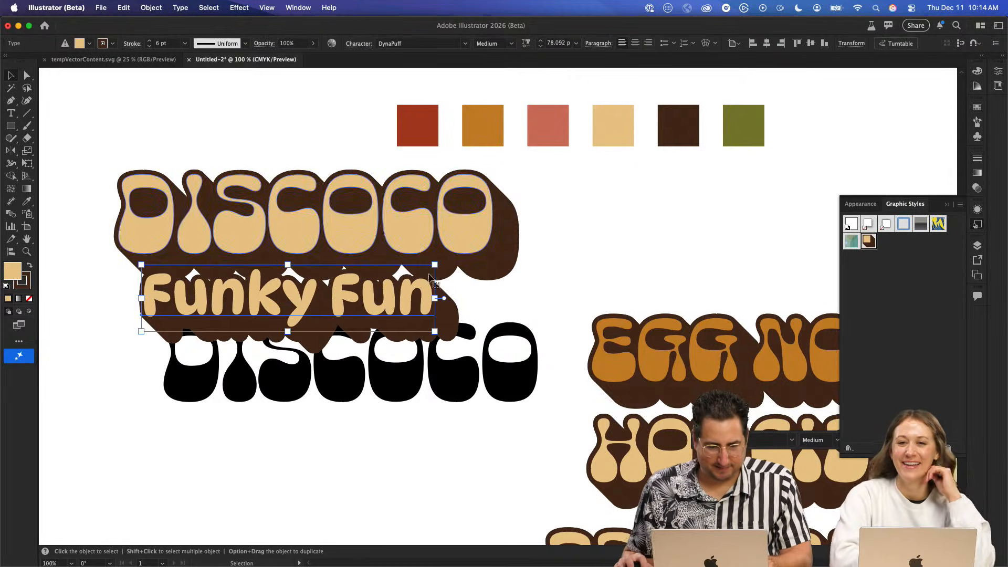
pyautogui.moveTo(400, 295); pyautogui.dragTo(427, 282)
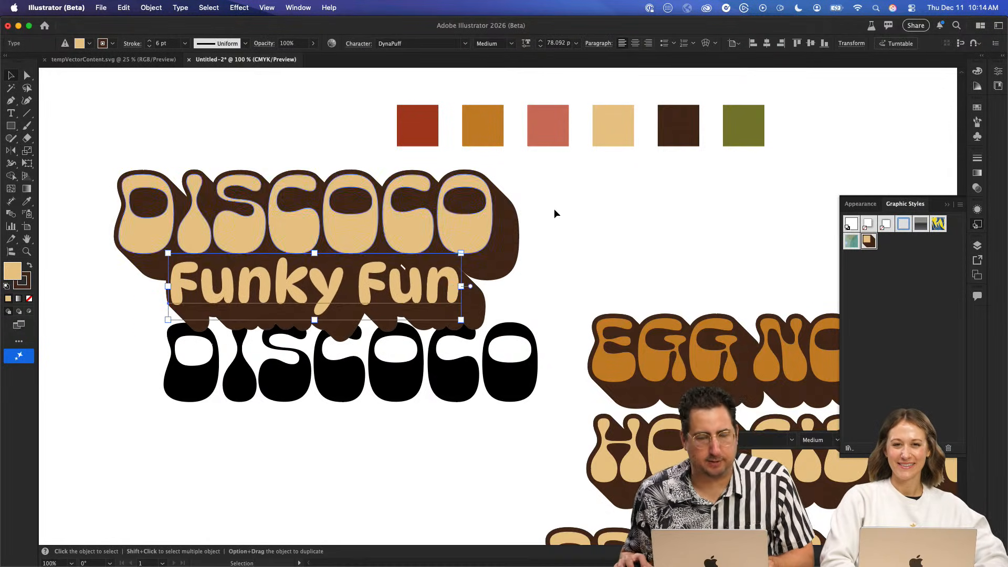
pyautogui.click(648, 204)
# - Duplicate the styled DISCOCO lettering onto the empty canvas above the artboard and deselect it
pyautogui.moveTo(679, 258)
pyautogui.mouseDown()
pyautogui.moveTo(458, 313)
pyautogui.moveTo(670, 252)
pyautogui.mouseUp()
pyautogui.click(382, 202)
pyautogui.moveTo(461, 183); pyautogui.dragTo(582, 119)
pyautogui.moveTo(503, 194); pyautogui.dragTo(405, 381)
pyautogui.moveTo(439, 305); pyautogui.dragTo(412, 178)
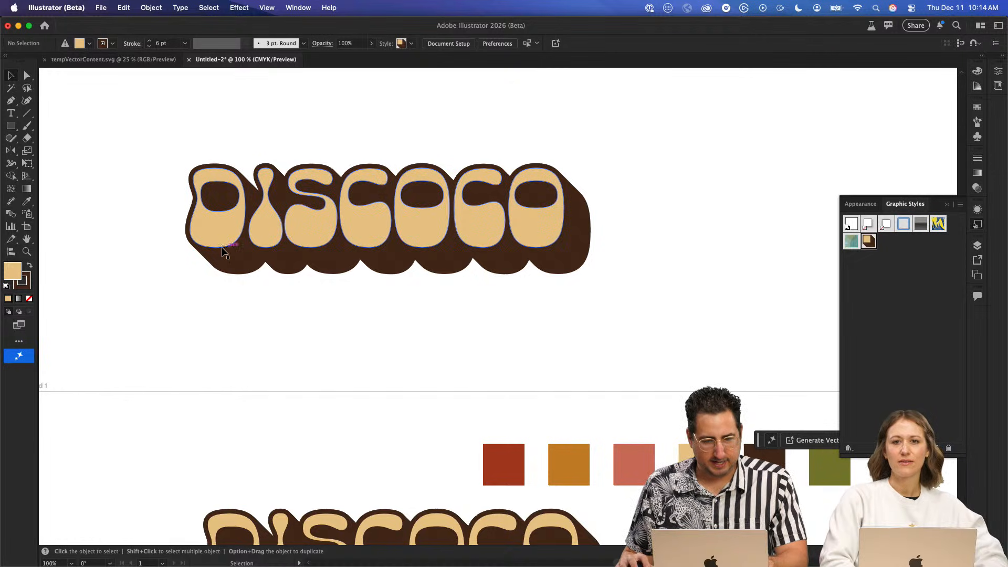
pyautogui.press('a')
pyautogui.click(467, 327)
pyautogui.press('v')
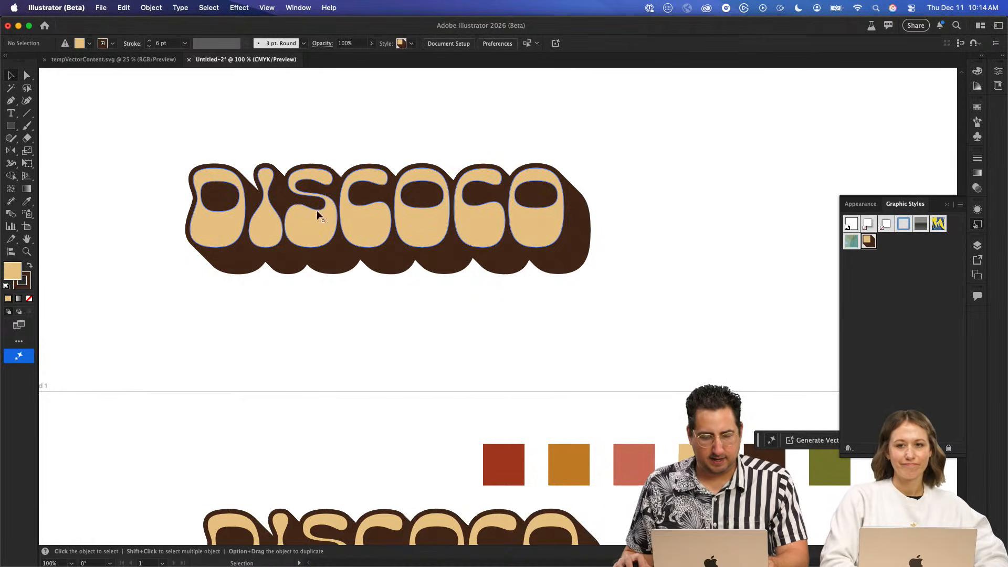
# - Place the black DISCOCO text directly beneath the styled copy above the artboard and convert it to separate letter outlines
pyautogui.scroll(-10, 407, 178)
pyautogui.hscroll(-1, 407, 178)
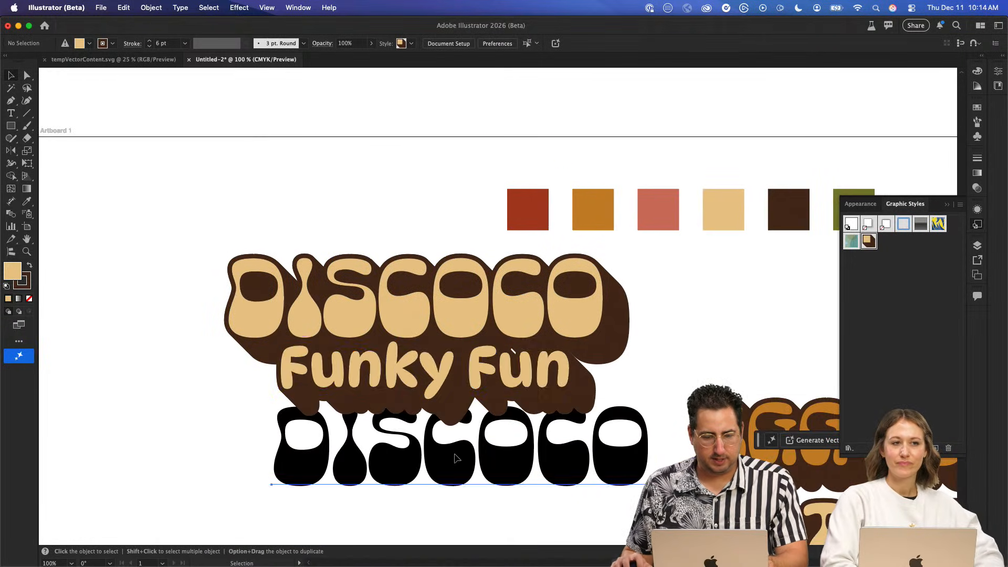
pyautogui.moveTo(461, 450); pyautogui.dragTo(458, 136)
pyautogui.scroll(10, 381, 198)
pyautogui.moveTo(365, 369); pyautogui.dragTo(304, 321)
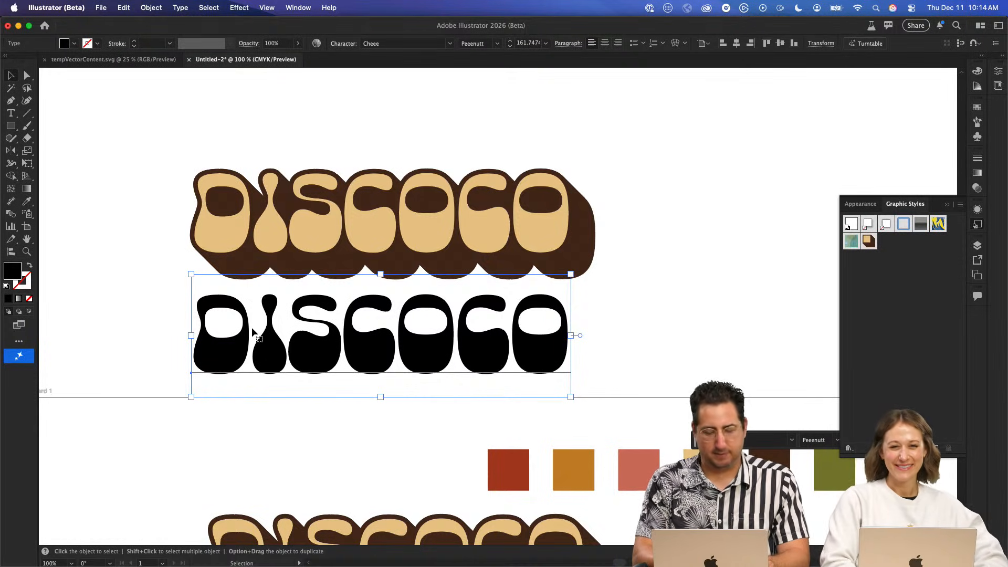
pyautogui.press('super+shift+o')
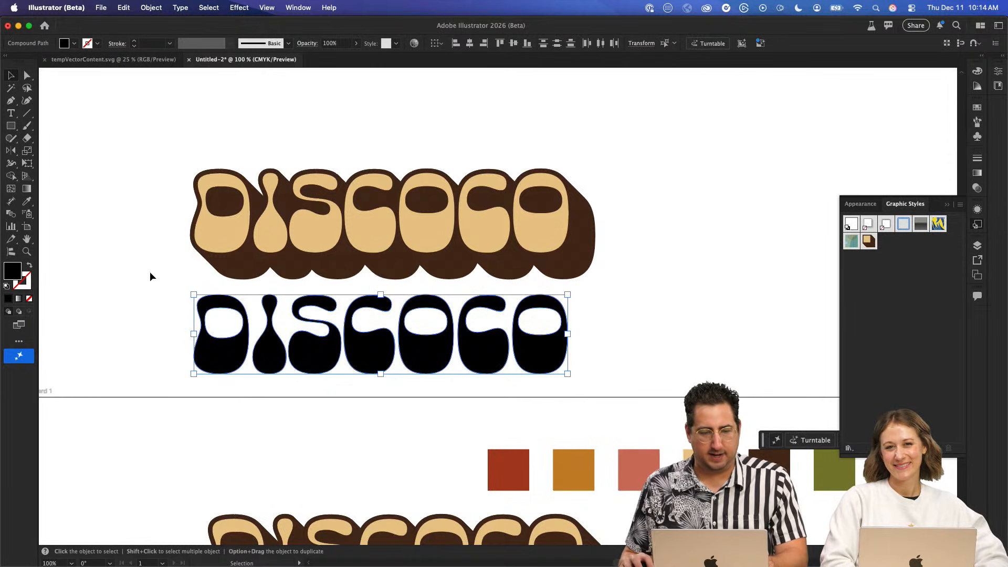
pyautogui.click(149, 277)
# - Apply the saved cream-and-brown extruded graphic style to each outlined black DISCOCO letter individually, from the D to the final O
pyautogui.click(221, 357)
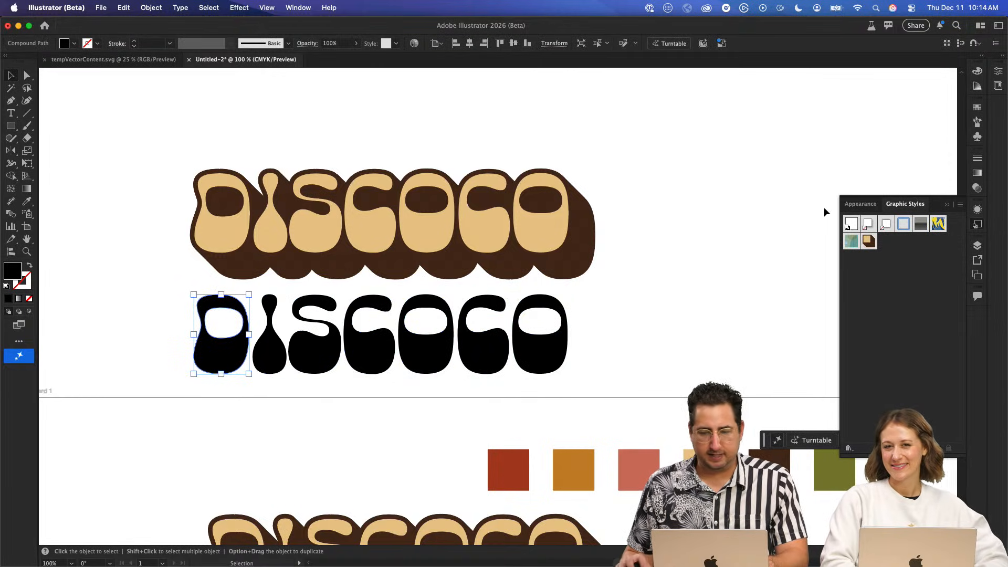
pyautogui.click(870, 242)
pyautogui.click(269, 345)
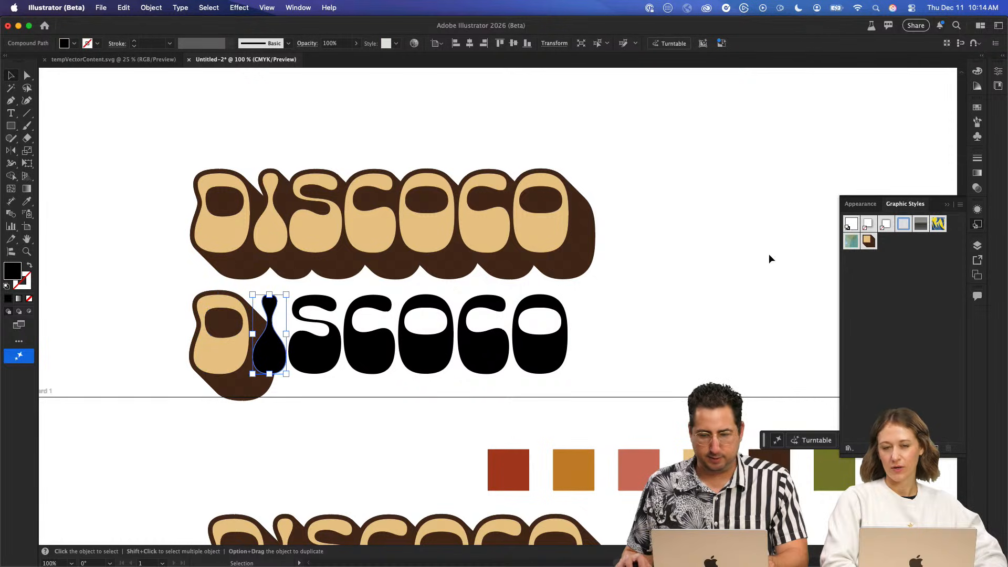
pyautogui.click(868, 242)
pyautogui.click(315, 346)
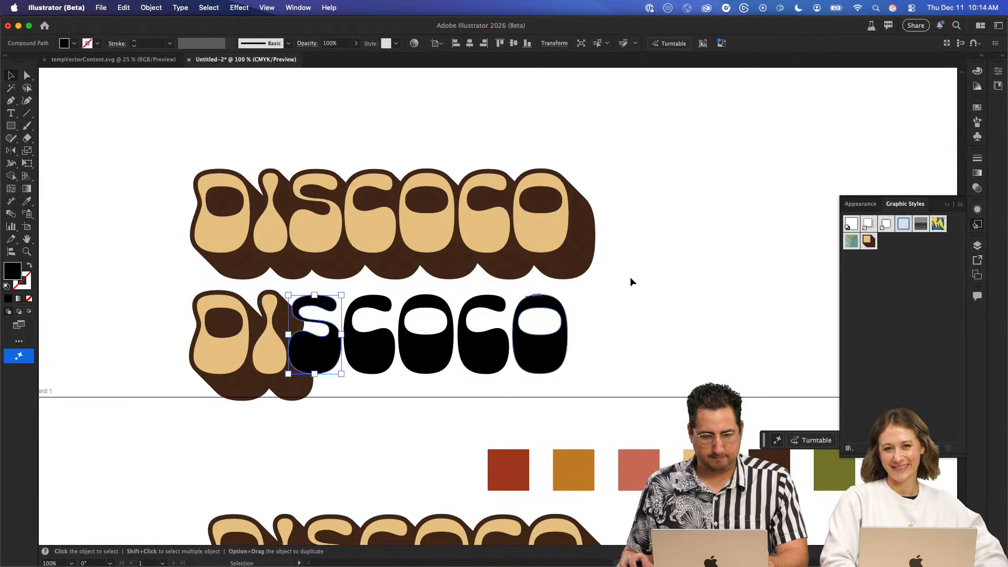
pyautogui.click(870, 241)
pyautogui.click(362, 350)
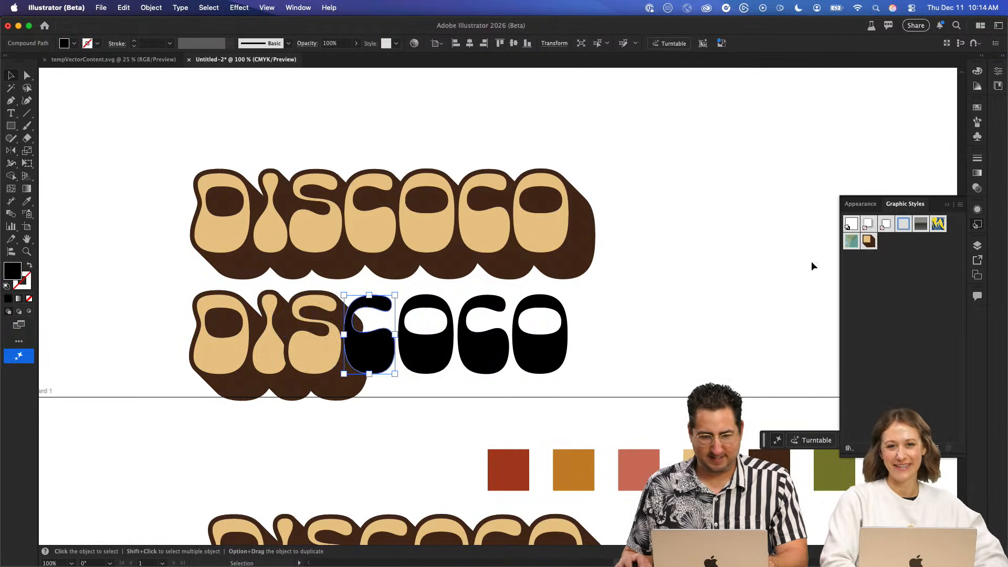
pyautogui.click(869, 242)
pyautogui.click(427, 349)
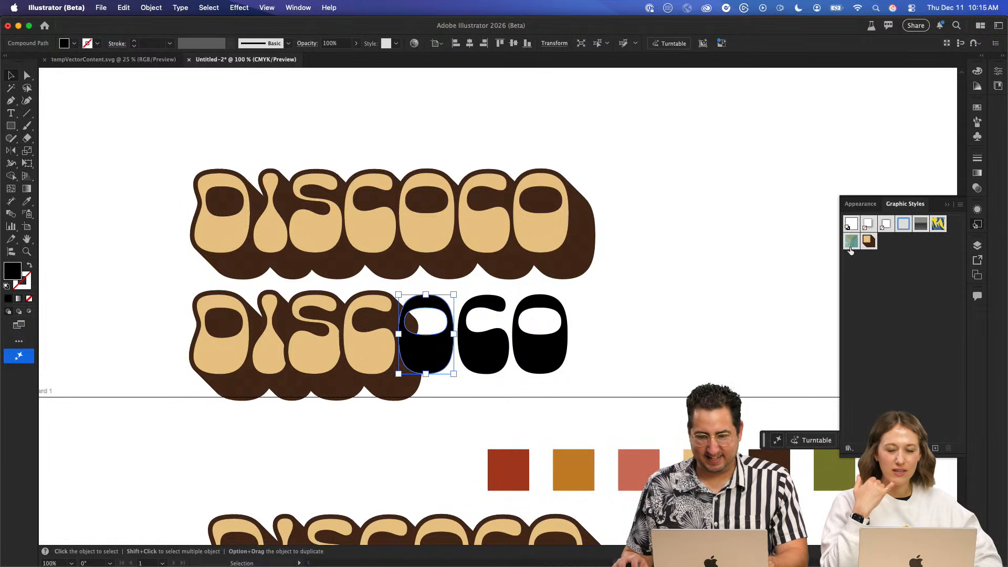
pyautogui.click(869, 241)
pyautogui.click(482, 349)
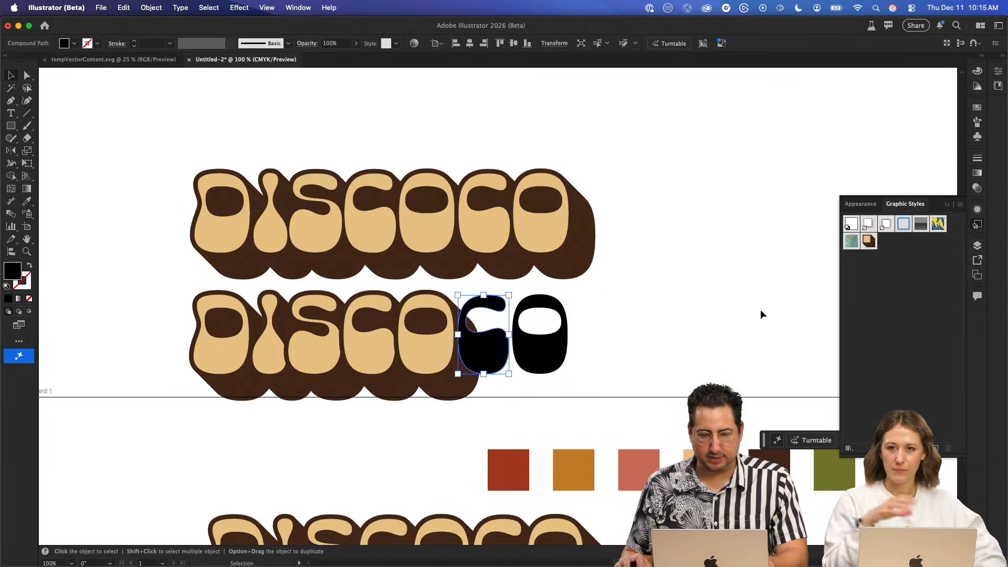
pyautogui.click(869, 241)
pyautogui.click(541, 349)
pyautogui.click(872, 245)
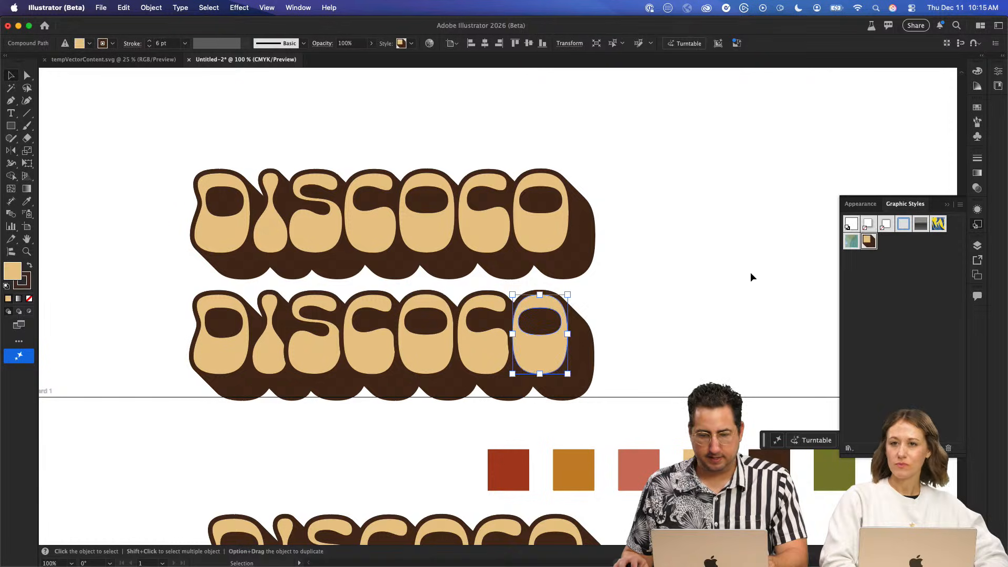
pyautogui.click(751, 272)
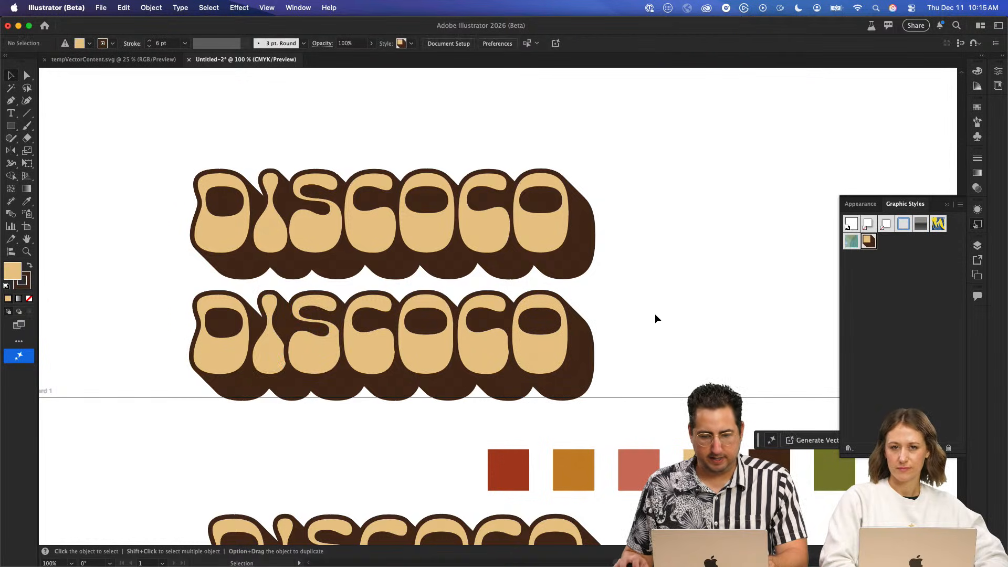
# - Widen the gaps before the I and the S in the lower outlined DISCOCO by nudging the letters rightward
pyautogui.press('z')
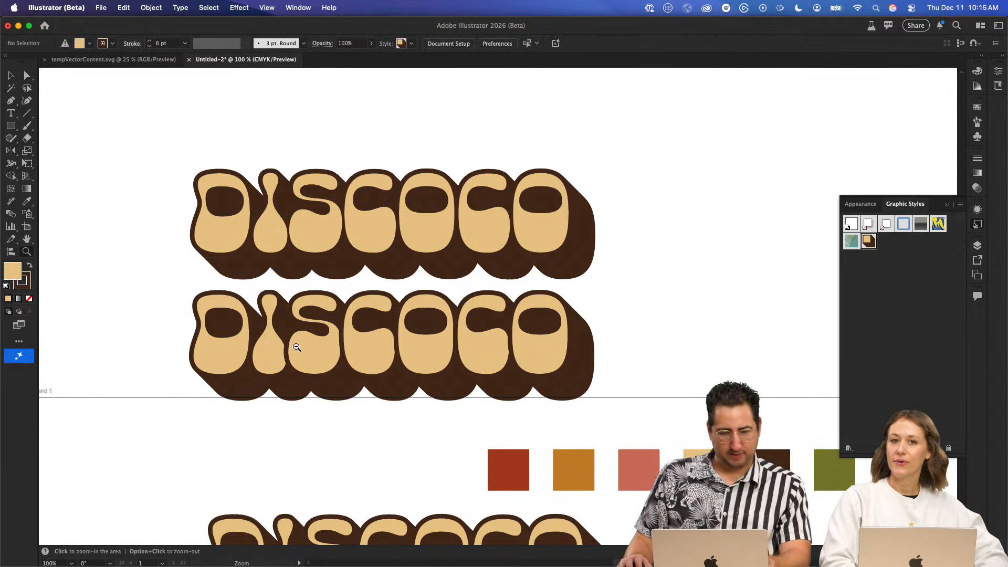
pyautogui.keyDown('alt'); pyautogui.click(297, 347); pyautogui.keyUp('alt')
pyautogui.click(297, 347)
pyautogui.click(297, 347)
pyautogui.click(296, 347)
pyautogui.press('v')
pyautogui.hscroll(5, 184, 257)
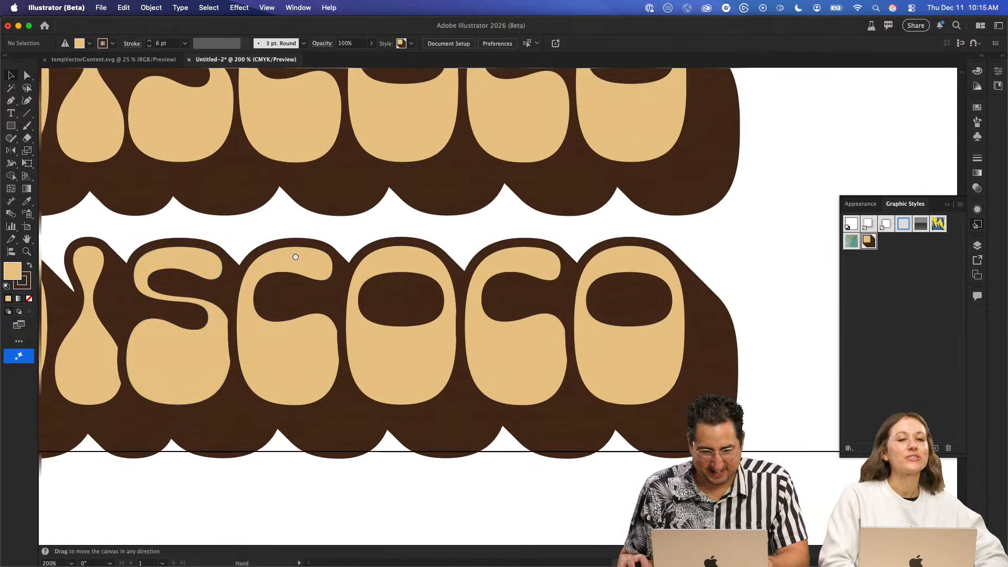
pyautogui.hscroll(-5, 183, 257)
pyautogui.moveTo(249, 221); pyautogui.dragTo(786, 337)
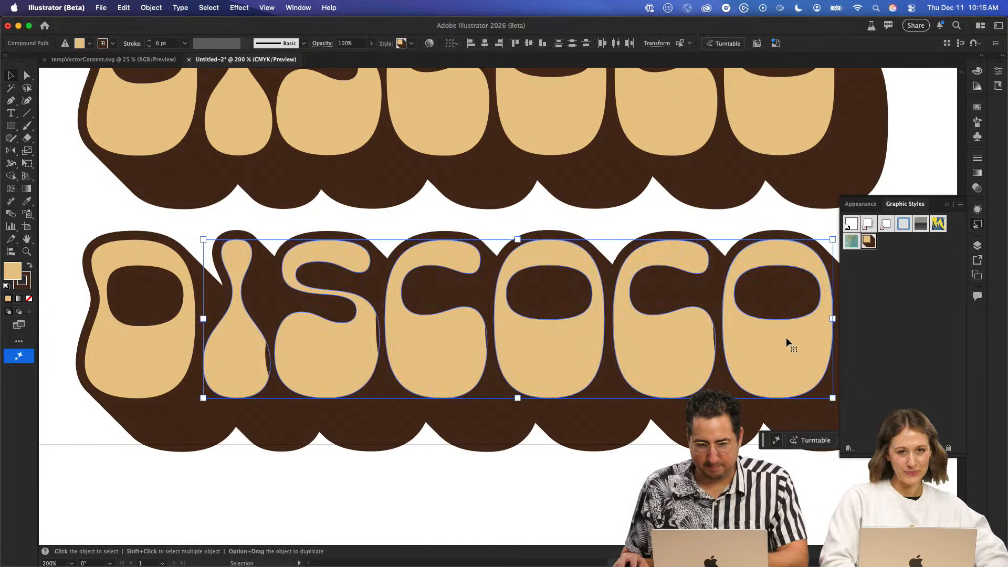
pyautogui.press('Right')
pyautogui.press('Right')
pyautogui.press('Right')
pyautogui.moveTo(362, 217); pyautogui.dragTo(742, 287)
pyautogui.press('Right')
pyautogui.press('Right')
pyautogui.press('Right')
# - Space out the COCO letters of the lower outlined DISCOCO with small rightward nudges and deselect them
pyautogui.moveTo(456, 216); pyautogui.dragTo(835, 235)
pyautogui.press('Right')
pyautogui.press('Right')
pyautogui.press('Right')
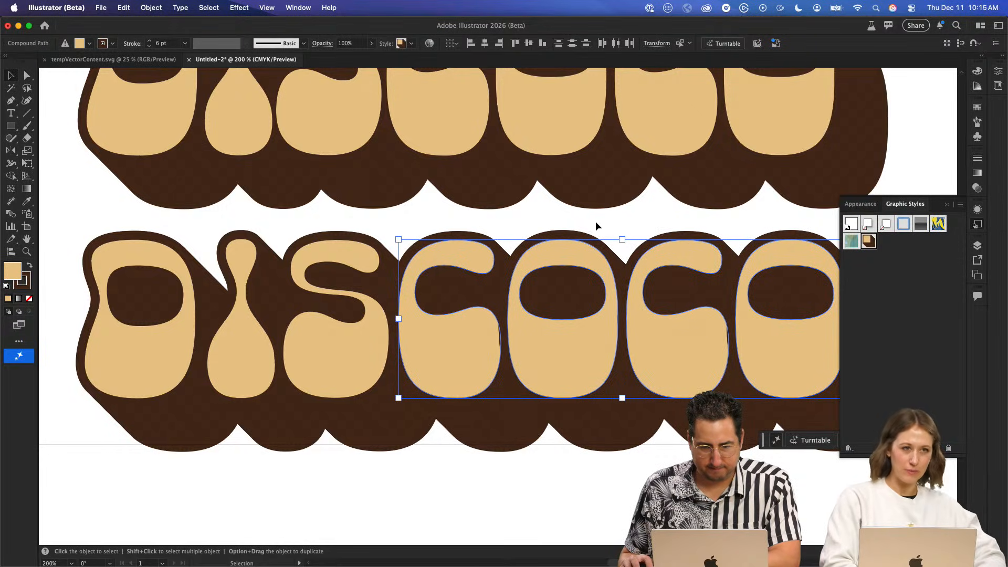
pyautogui.moveTo(596, 226); pyautogui.dragTo(831, 258)
pyautogui.press('Right')
pyautogui.press('Right')
pyautogui.press('Right')
pyautogui.press('Right')
pyautogui.press('Right')
pyautogui.press('Right')
pyautogui.press('Right')
pyautogui.press('Right')
pyautogui.press('Right')
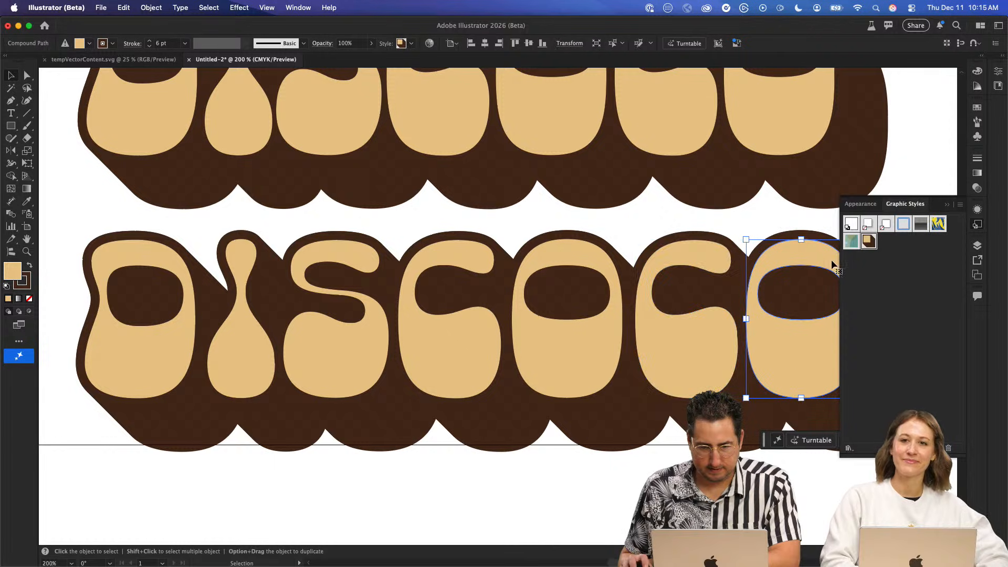
pyautogui.click(150, 224)
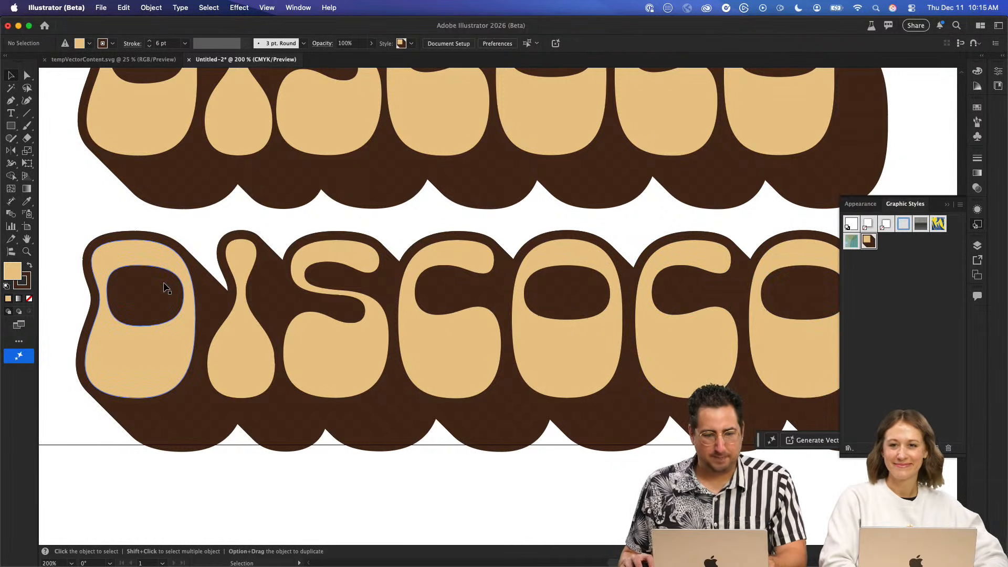
# - Change the fill of the I in the lower outlined DISCOCO to the coral pink palette swatch
pyautogui.click(150, 378)
pyautogui.click(233, 339)
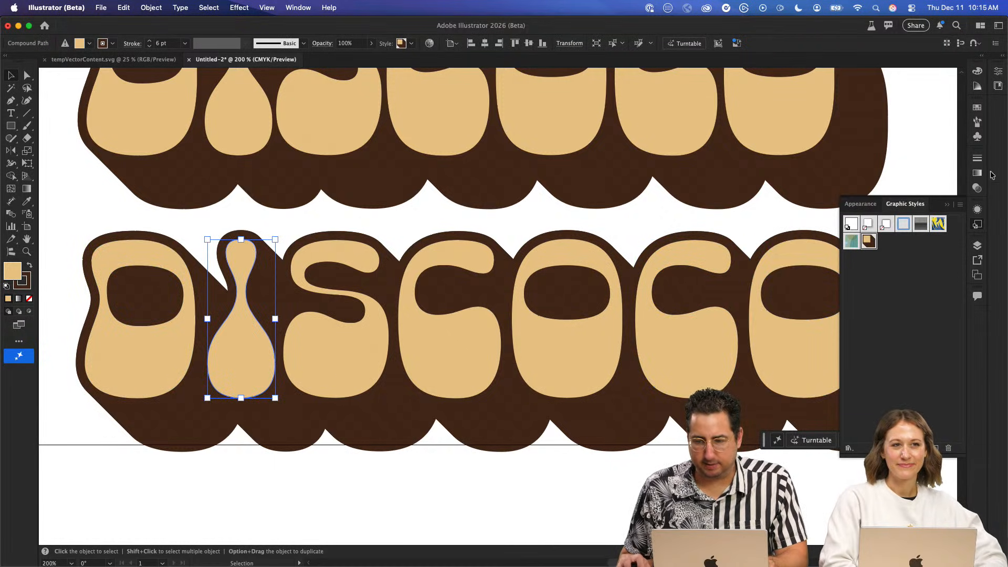
pyautogui.click(978, 210)
pyautogui.click(897, 235)
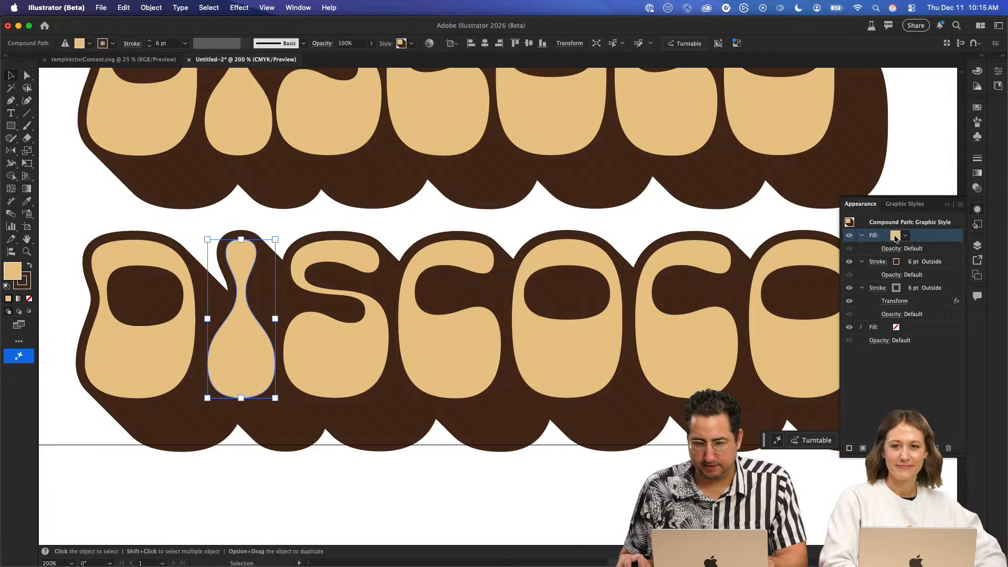
pyautogui.click(896, 236)
pyautogui.click(825, 357)
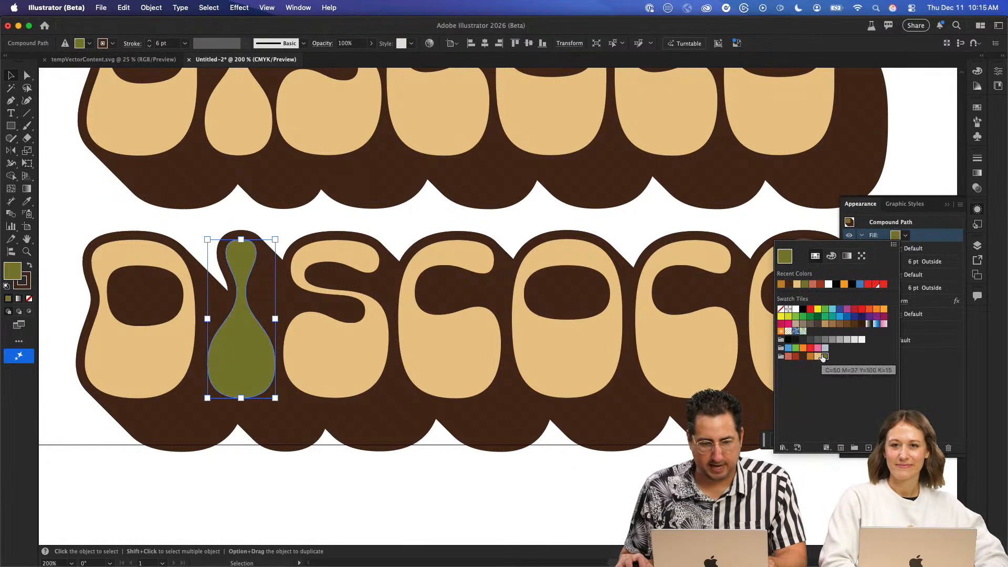
pyautogui.click(788, 357)
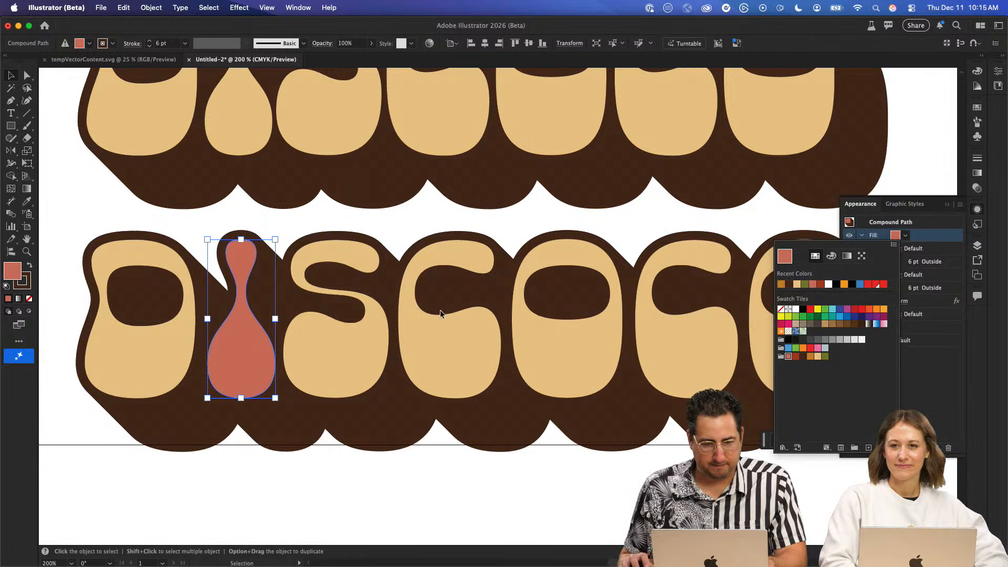
pyautogui.click(925, 371)
# - Try palette colors on the I's front 6 pt outside stroke and set it to olive green
pyautogui.click(898, 262)
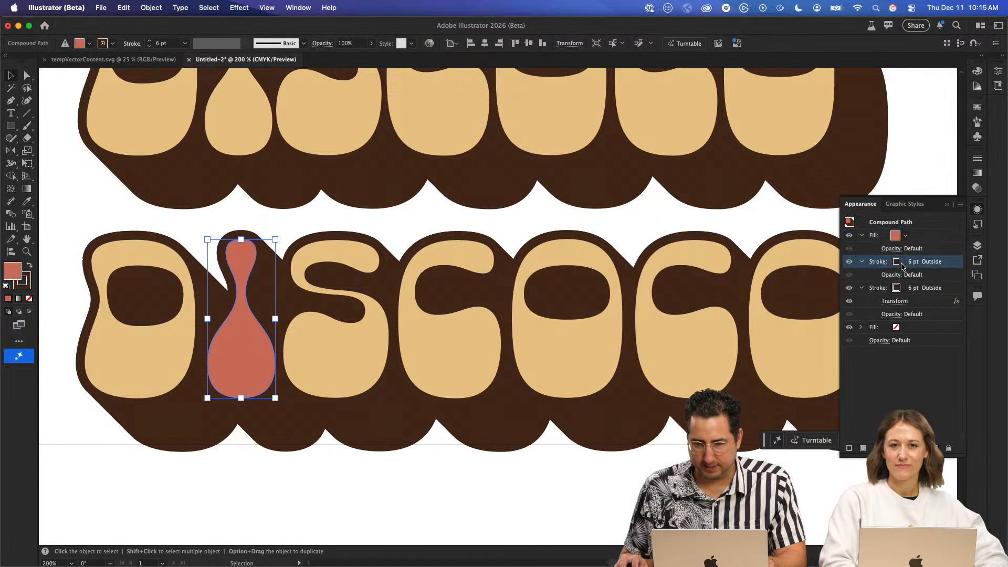
pyautogui.click(896, 262)
pyautogui.click(817, 377)
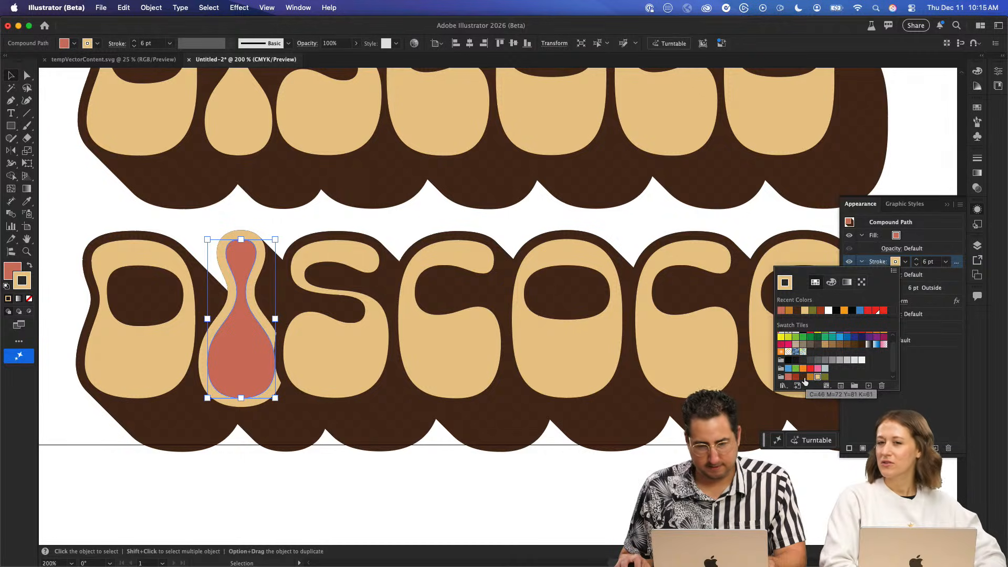
pyautogui.click(788, 377)
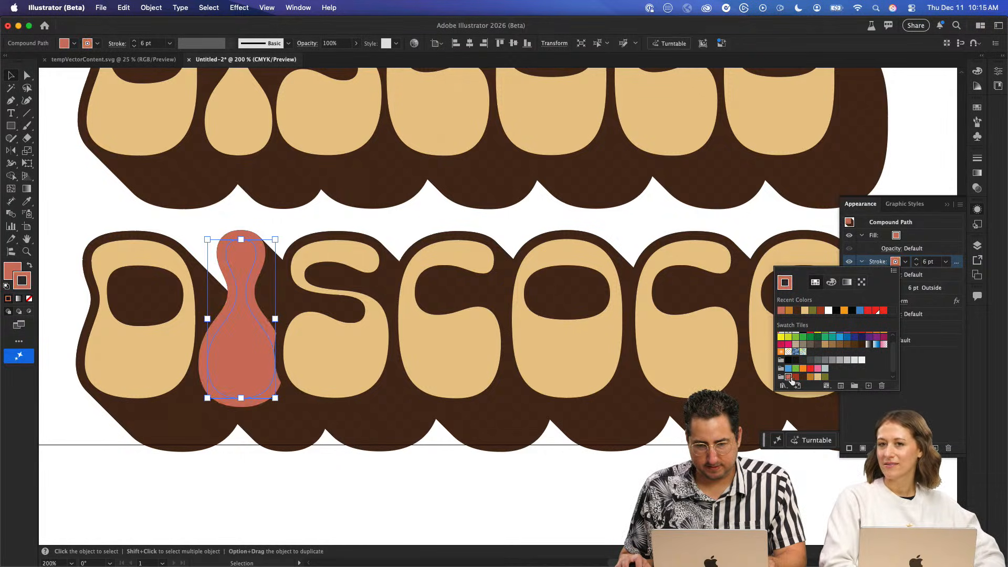
pyautogui.click(795, 377)
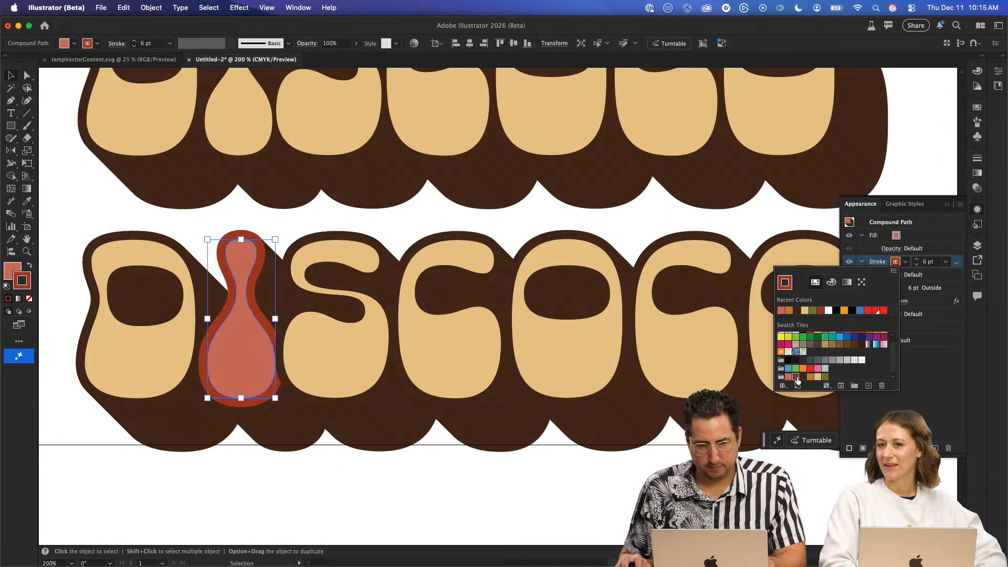
pyautogui.click(825, 377)
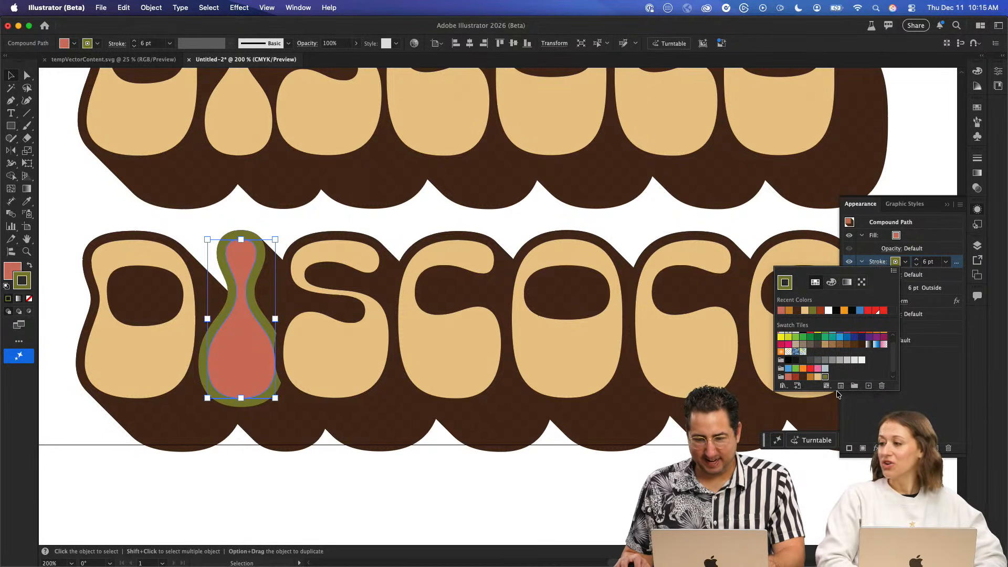
pyautogui.click(525, 236)
# - Duplicate the ochre palette square and place the copy directly above the original
pyautogui.keyDown('alt'); pyautogui.keyDown('super'); pyautogui.click(636, 332); pyautogui.keyUp('super'); pyautogui.keyUp('alt')
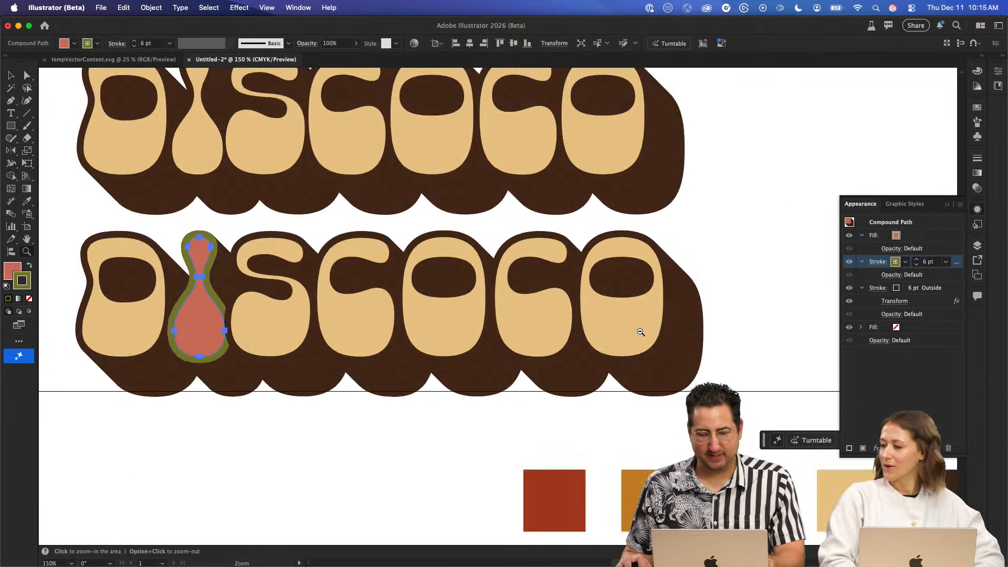
pyautogui.keyDown('alt'); pyautogui.keyDown('super'); pyautogui.click(639, 333); pyautogui.keyUp('super'); pyautogui.keyUp('alt')
pyautogui.keyDown('alt'); pyautogui.keyDown('super'); pyautogui.click(639, 333); pyautogui.keyUp('super'); pyautogui.keyUp('alt')
pyautogui.moveTo(565, 241); pyautogui.dragTo(543, 275)
pyautogui.keyDown('super'); pyautogui.click(480, 332); pyautogui.keyUp('super')
pyautogui.keyDown('super'); pyautogui.click(470, 330); pyautogui.keyUp('super')
pyautogui.moveTo(386, 295); pyautogui.dragTo(452, 337)
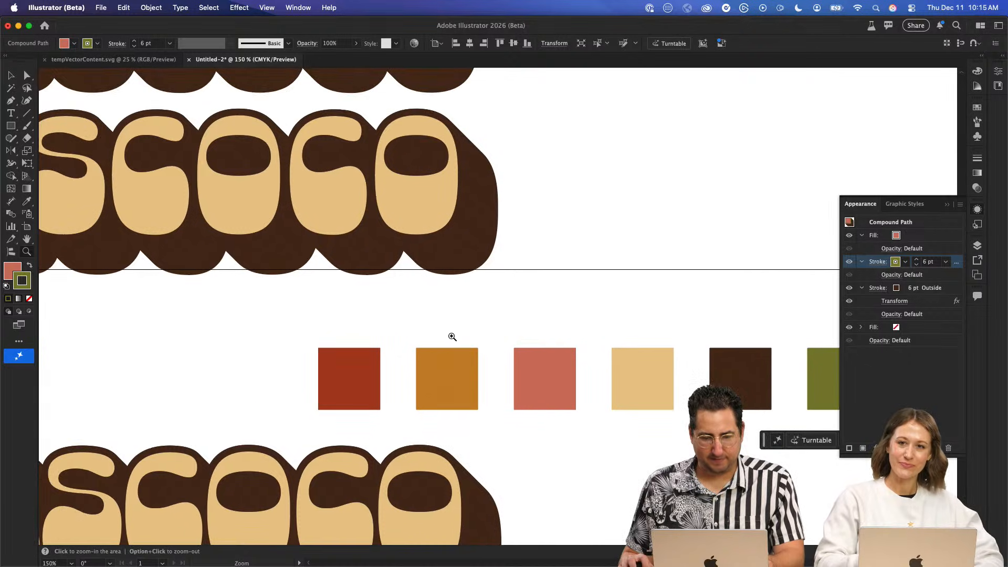
pyautogui.moveTo(453, 377); pyautogui.dragTo(450, 306)
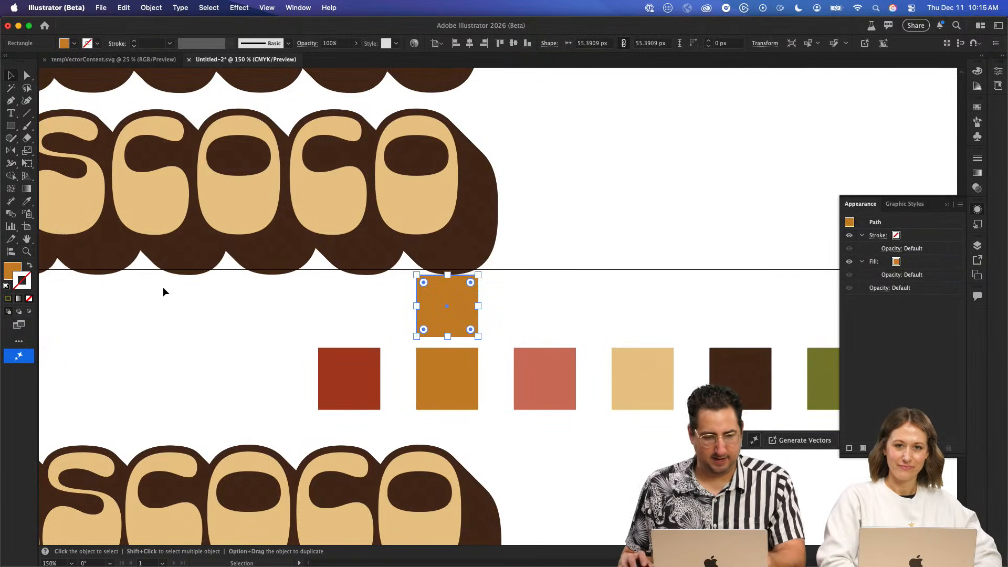
# - Change the copied square's fill to orange e86015 and move it to the left end of the palette row
pyautogui.doubleClick(10, 270)
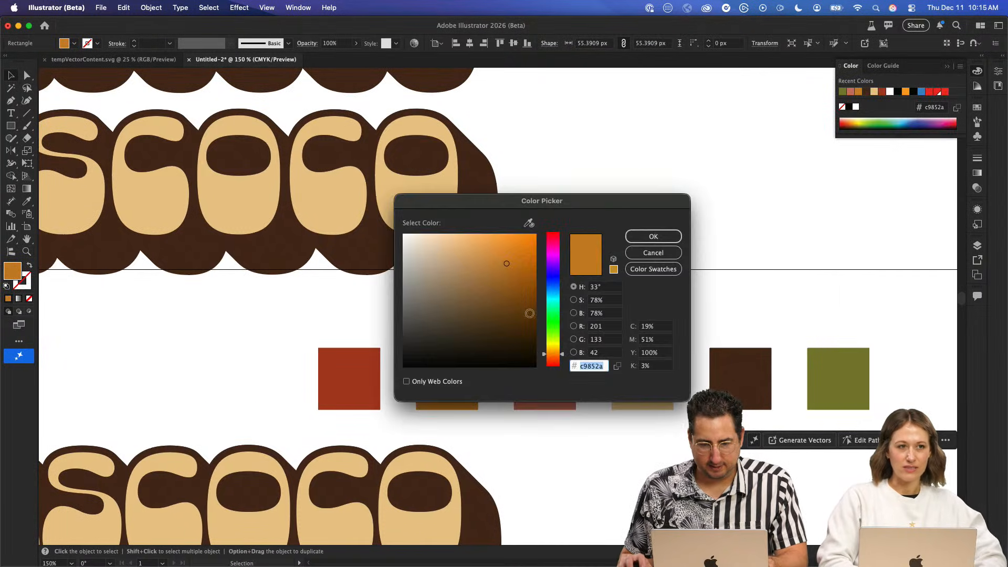
pyautogui.click(555, 358)
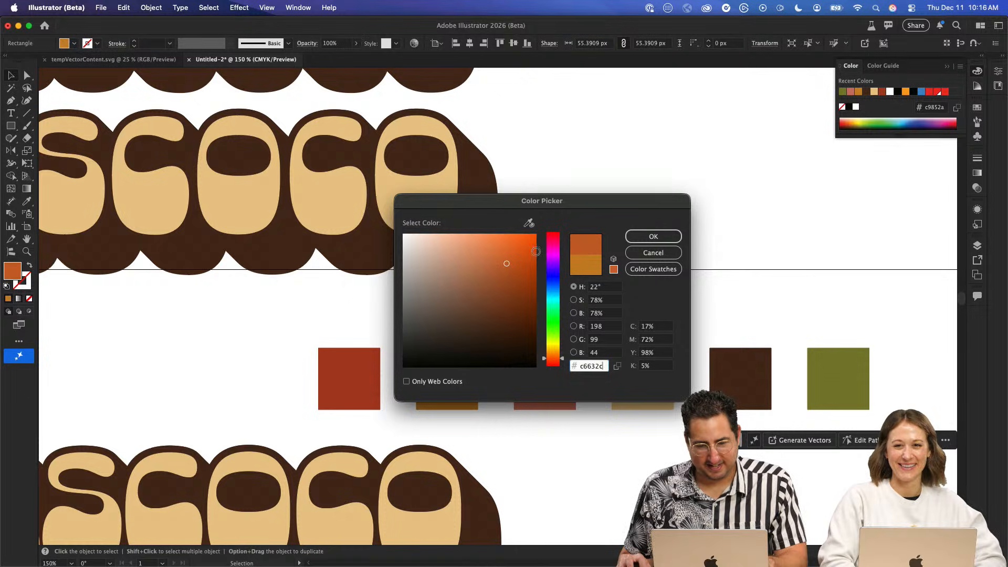
pyautogui.press('Return')
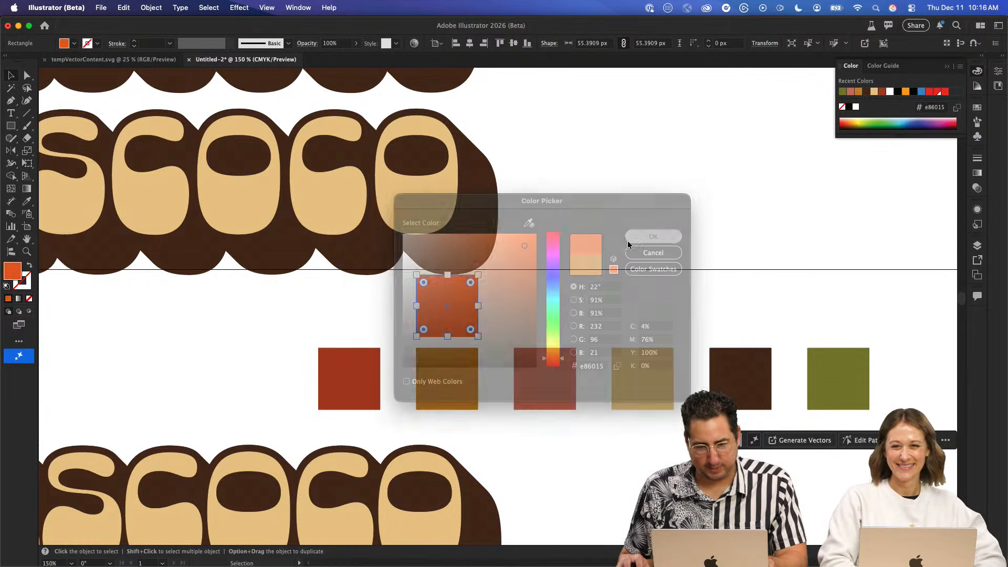
pyautogui.moveTo(455, 305); pyautogui.dragTo(269, 374)
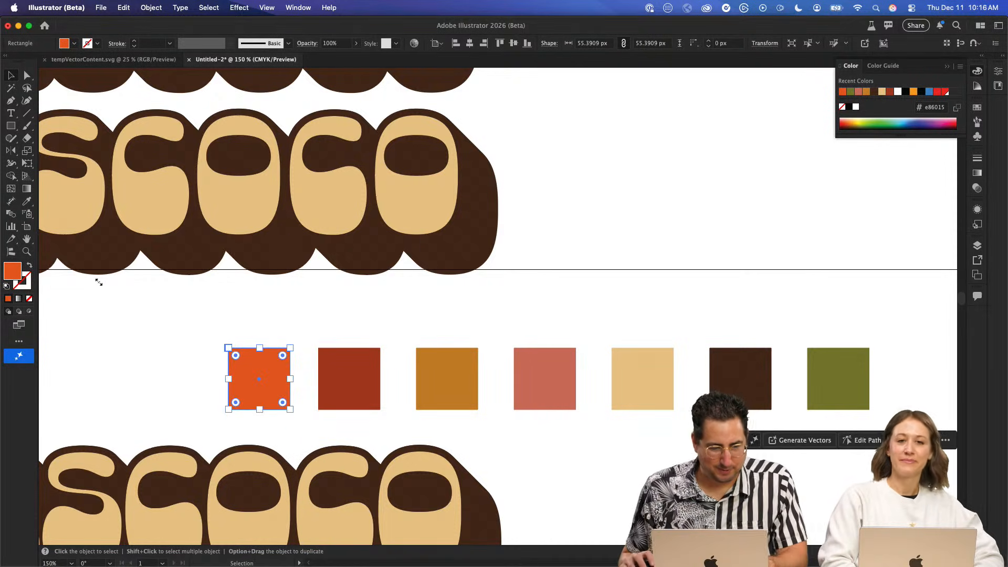
# - Darken the orange palette square's fill to cc5012 and deselect it
pyautogui.doubleClick(5, 275)
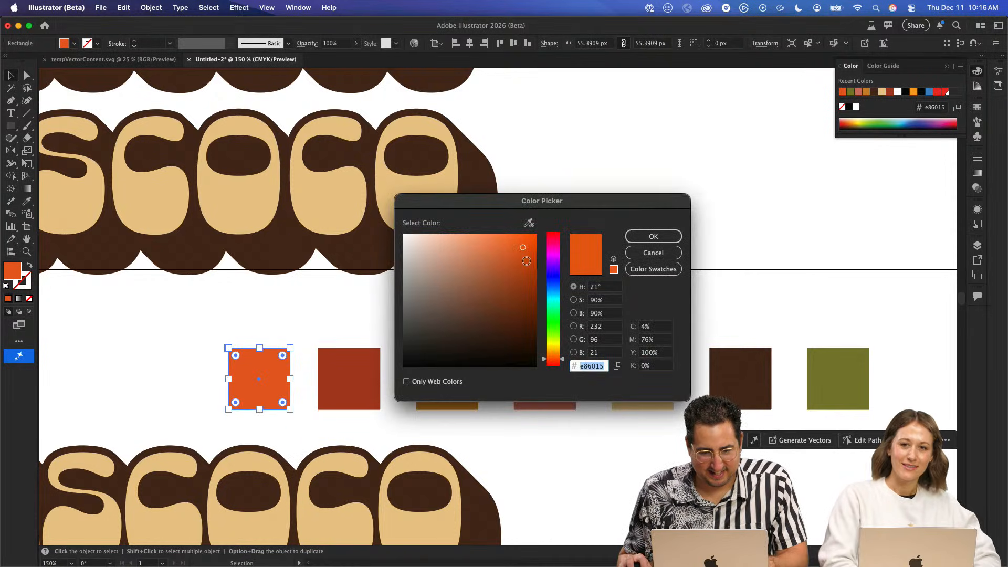
pyautogui.write('cc5012')
pyautogui.click(638, 240)
pyautogui.click(587, 211)
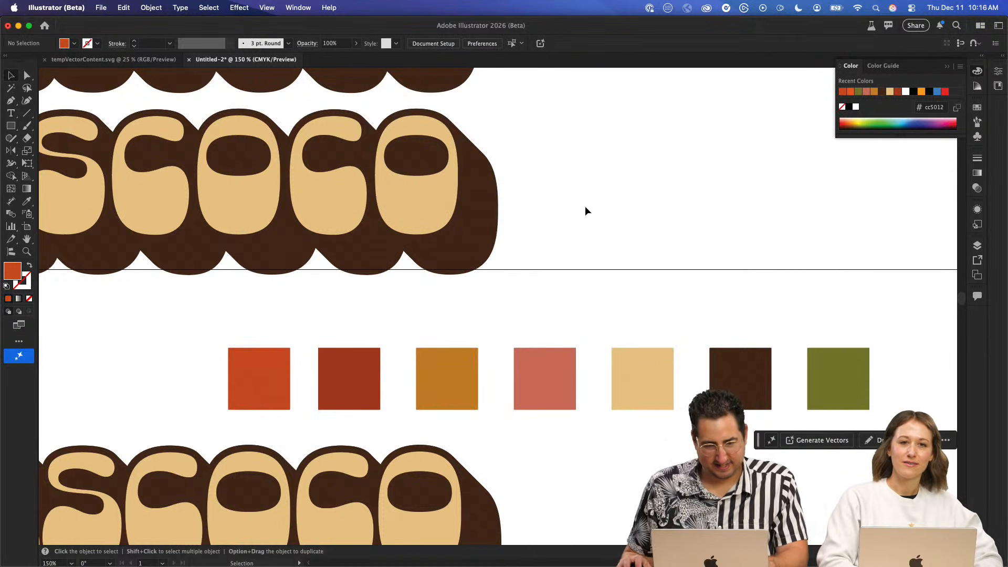
pyautogui.moveTo(198, 333); pyautogui.dragTo(410, 376)
# - Set the orange palette square's fill to cc6715 and deselect it
pyautogui.click(450, 419)
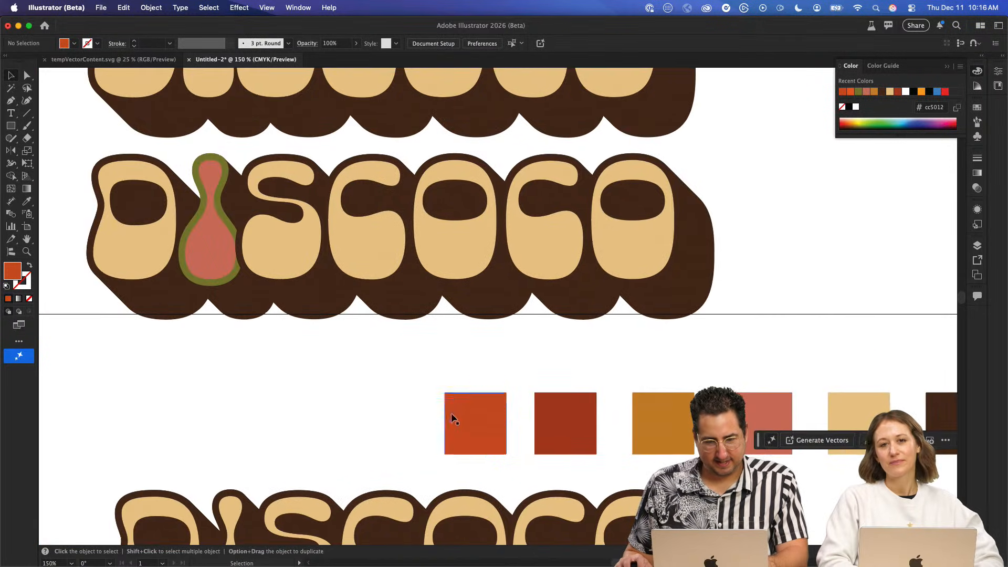
pyautogui.doubleClick(12, 272)
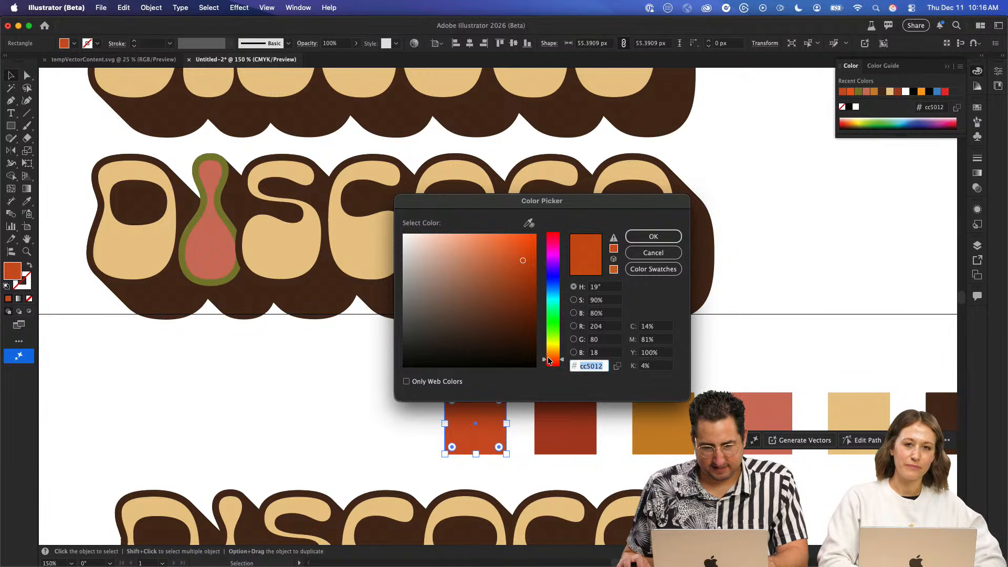
pyautogui.moveTo(549, 361); pyautogui.dragTo(550, 357)
pyautogui.click(653, 237)
pyautogui.click(796, 277)
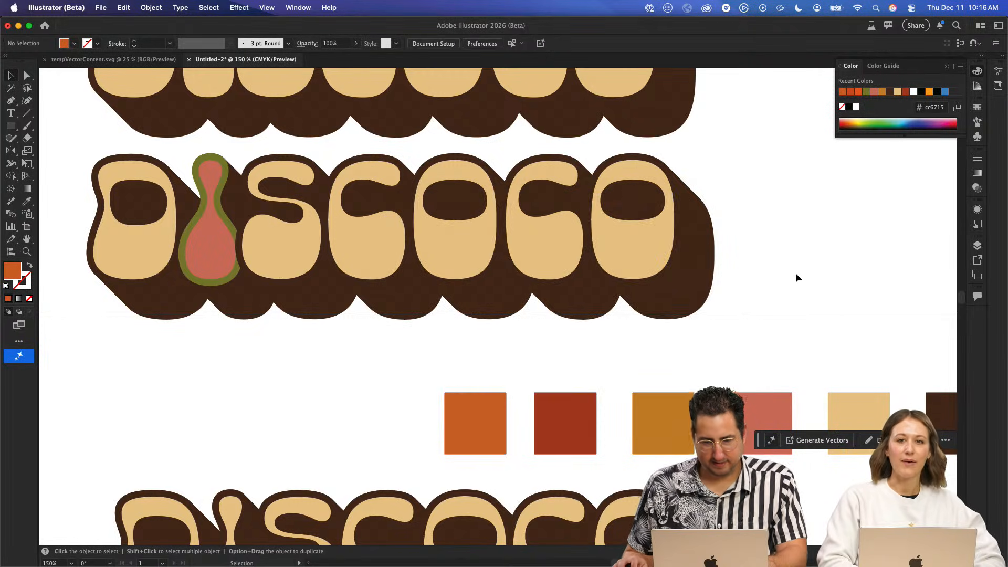
pyautogui.moveTo(775, 297); pyautogui.dragTo(642, 304)
pyautogui.moveTo(458, 342); pyautogui.dragTo(591, 332)
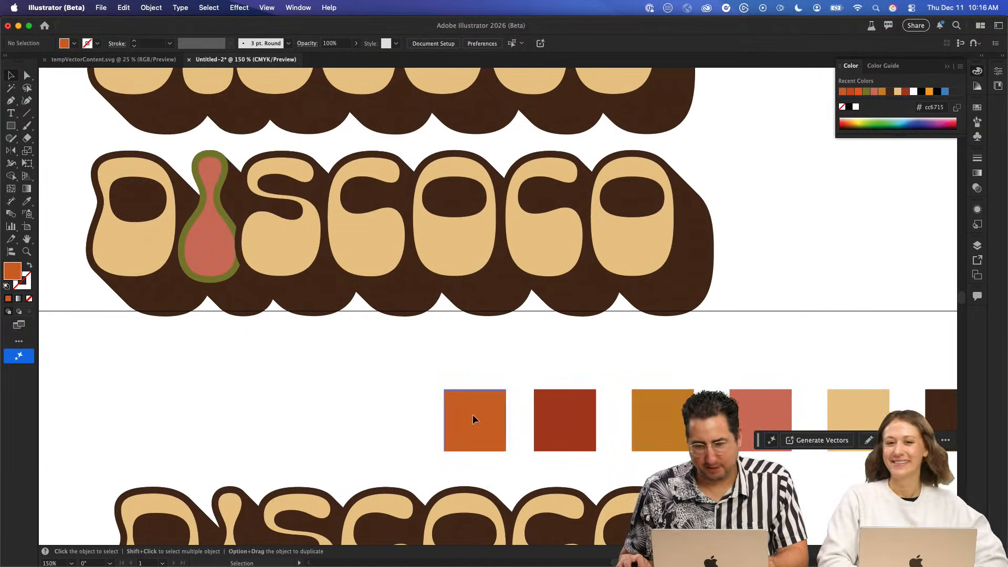
# - Save the square's orange as global process swatch C=16 M=69 Y=100 K=3 and move it into the retro palette's color group before olive green
pyautogui.click(473, 419)
pyautogui.click(977, 107)
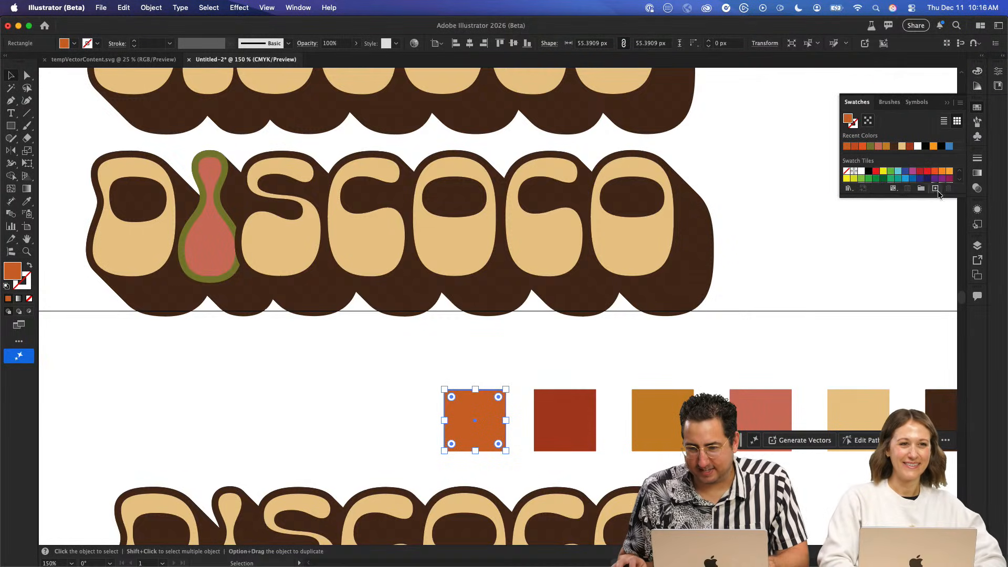
pyautogui.click(937, 190)
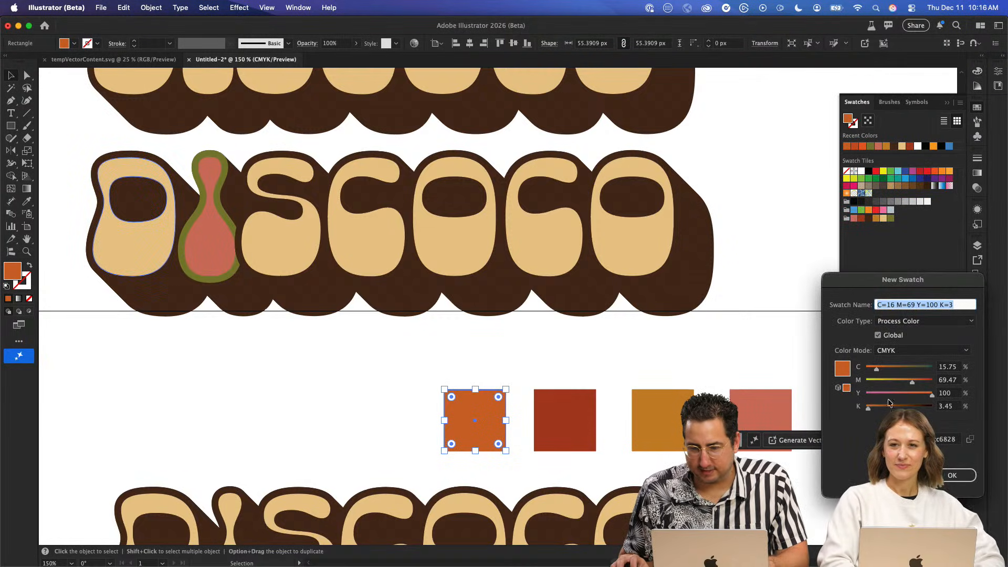
pyautogui.click(950, 474)
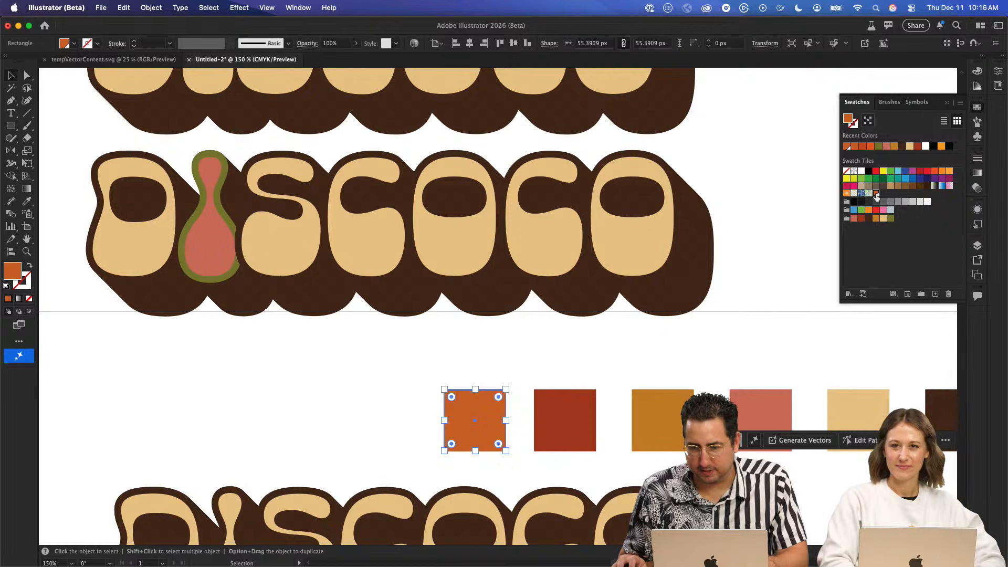
pyautogui.moveTo(891, 225); pyautogui.dragTo(892, 219)
pyautogui.click(523, 348)
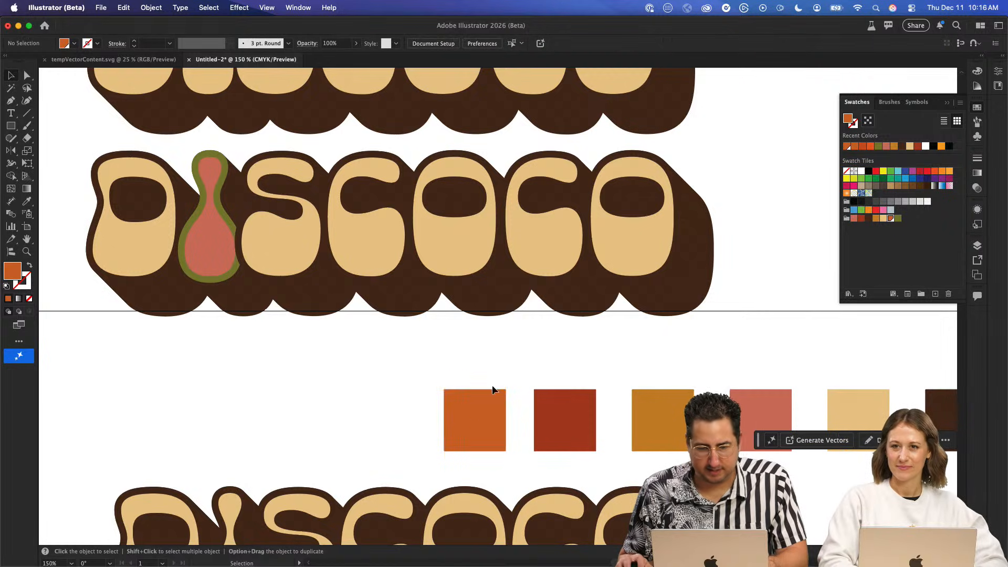
# - Copy the orange square into the Firefly board and place it beside the red circle at the start of the palette
pyautogui.press('a')
pyautogui.click(474, 416)
pyautogui.press('super+c')
pyautogui.press('super+Tab')
pyautogui.press('super+v')
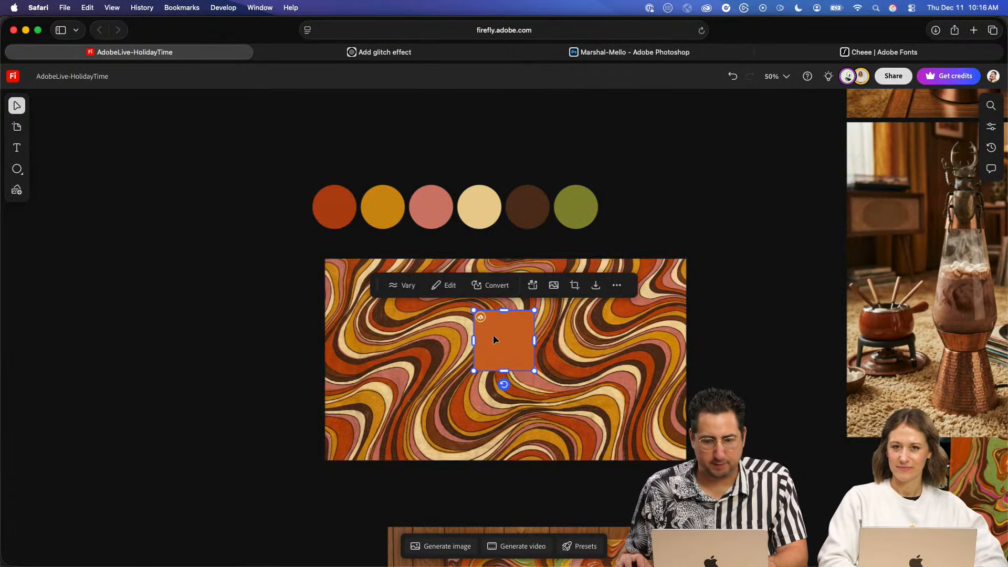
pyautogui.moveTo(441, 318); pyautogui.dragTo(247, 218)
# - Switch back to Illustrator, duplicate the upper outlined DISCOCO straight above itself, and expand the copy's appearance
pyautogui.press('super+Tab')
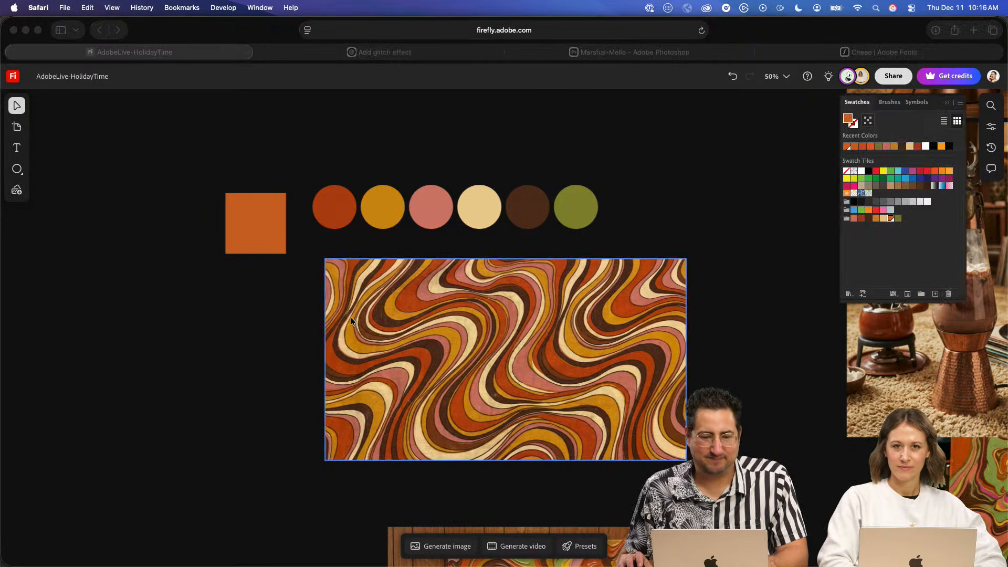
pyautogui.moveTo(220, 241); pyautogui.dragTo(262, 311)
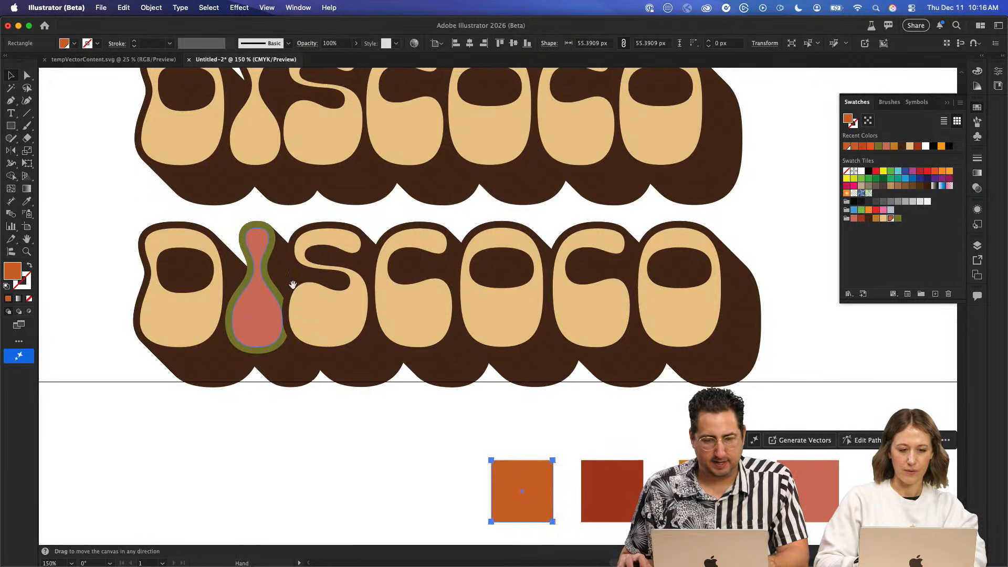
pyautogui.moveTo(377, 228); pyautogui.dragTo(393, 244)
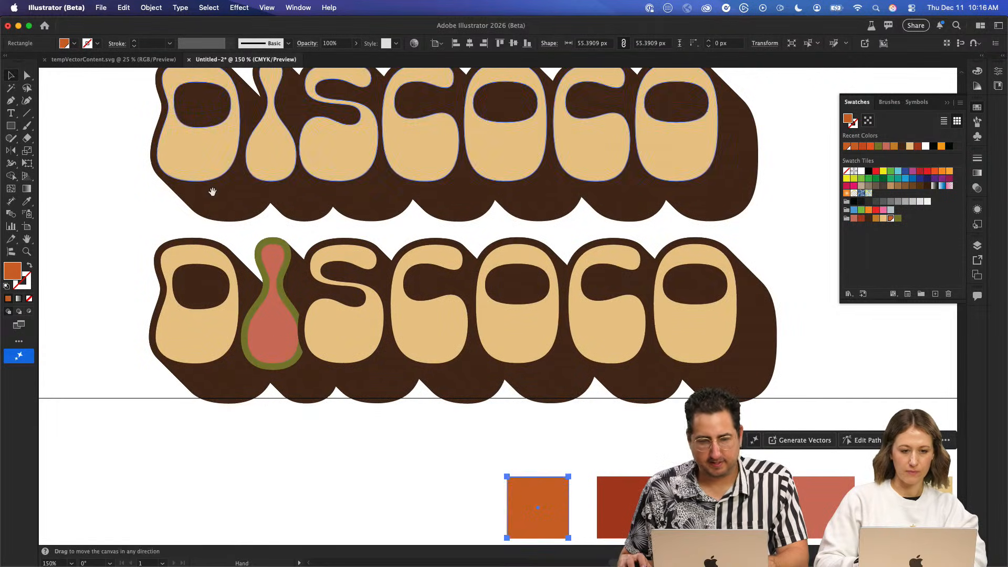
pyautogui.moveTo(212, 191); pyautogui.dragTo(278, 342)
pyautogui.click(277, 252)
pyautogui.moveTo(327, 191); pyautogui.dragTo(350, 345)
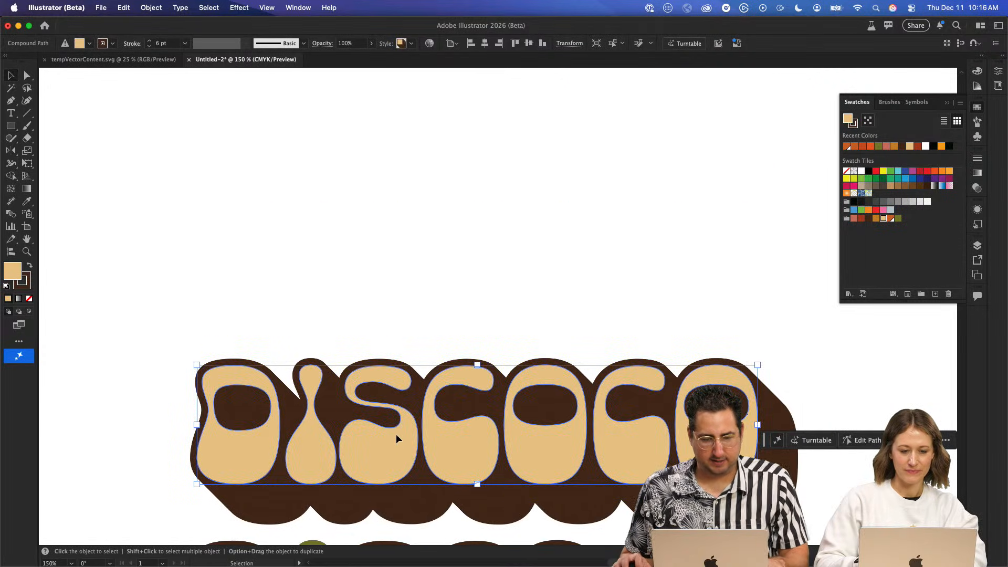
pyautogui.moveTo(396, 433); pyautogui.dragTo(395, 197)
pyautogui.click(151, 7)
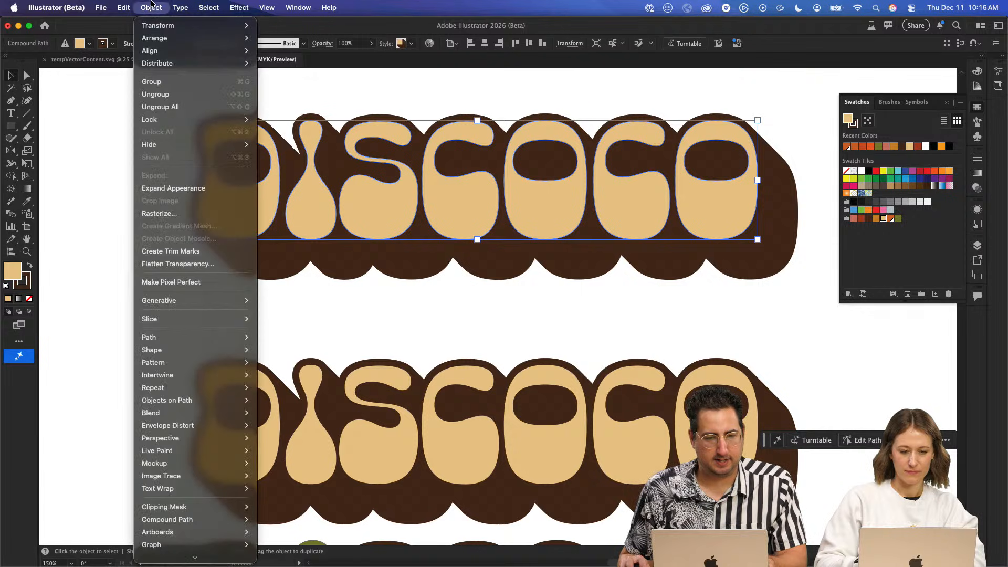
pyautogui.click(184, 188)
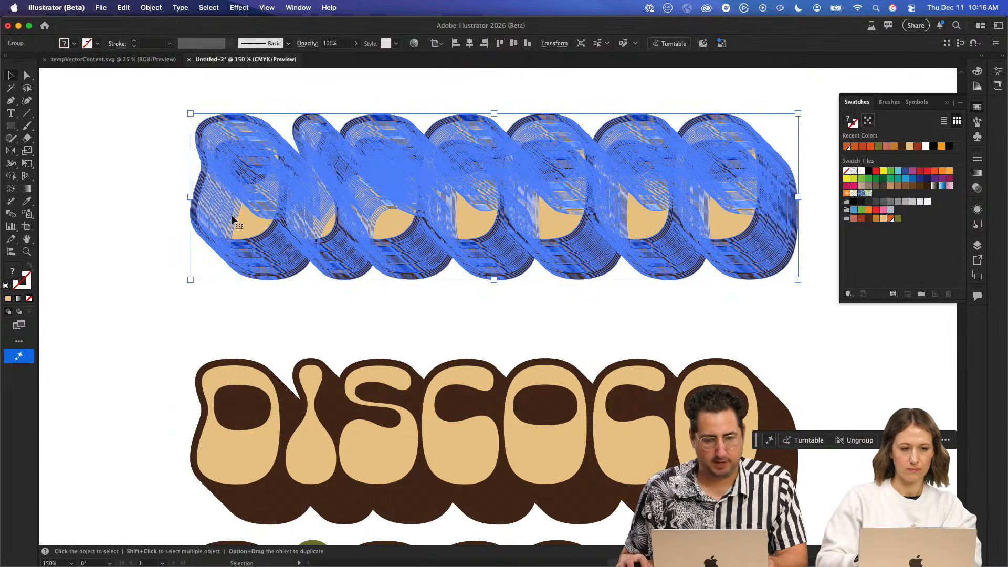
# - Isolate the expanded DISCOCO group, recolor all its dark brown shapes with the C=23 M=87 Y=100 K=16 swatch using Magic Wand, and exit isolation
pyautogui.doubleClick(250, 215)
pyautogui.press('y')
pyautogui.click(251, 214)
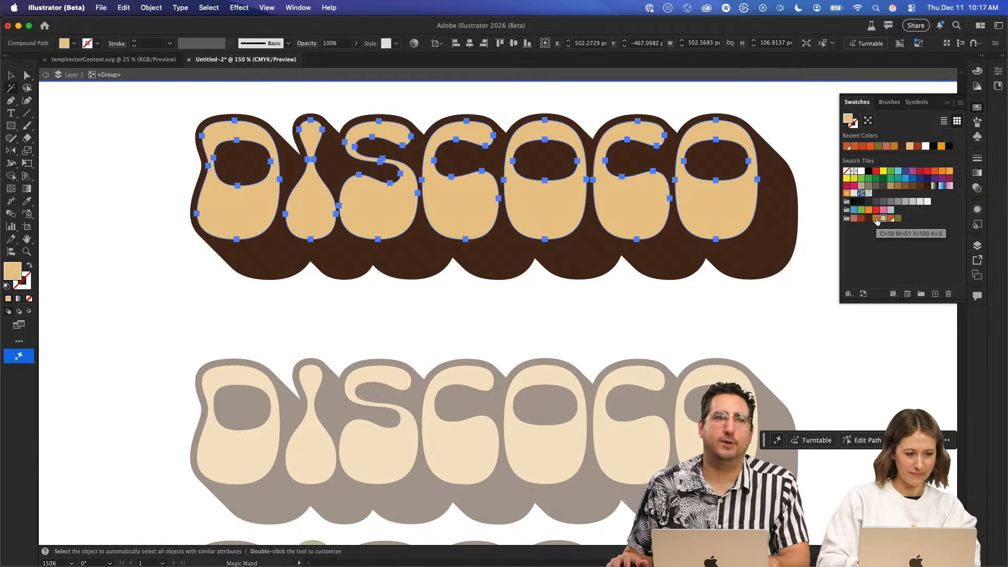
pyautogui.click(756, 258)
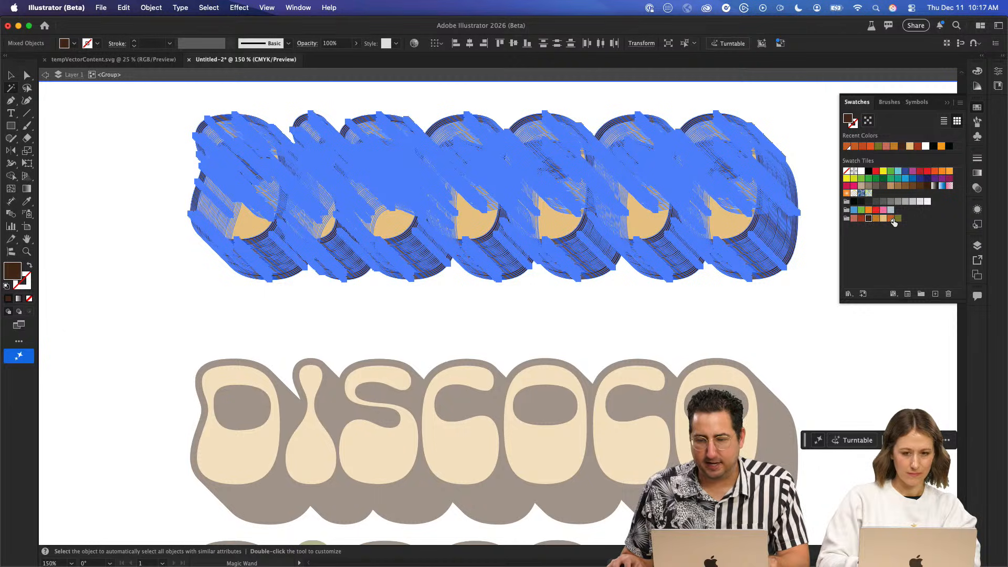
pyautogui.click(862, 219)
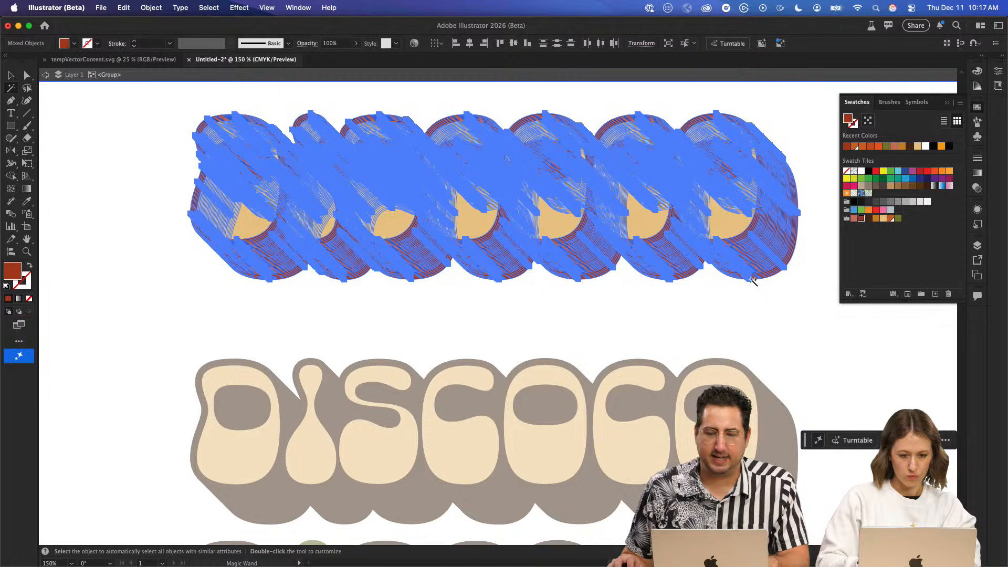
pyautogui.click(702, 338)
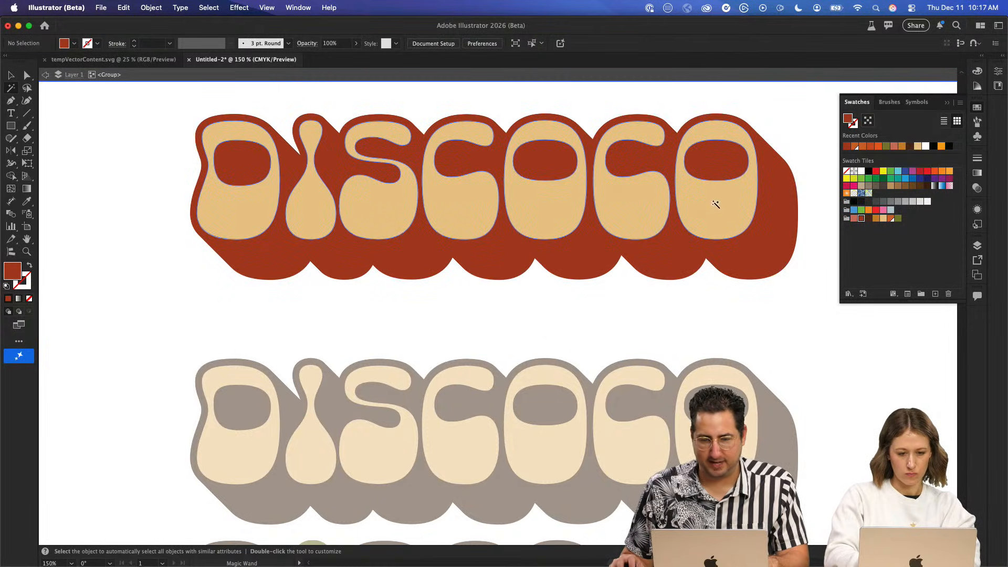
pyautogui.press('v')
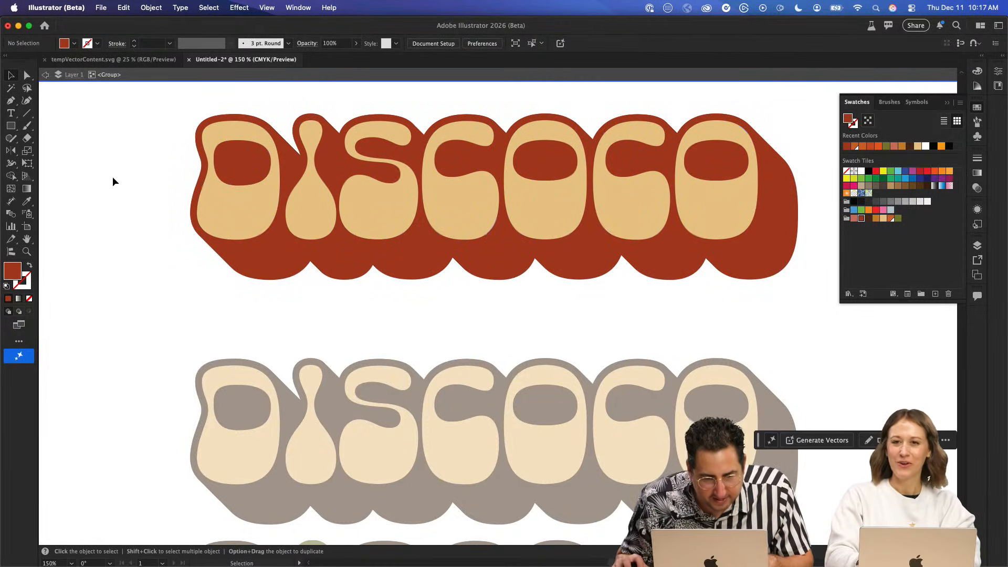
pyautogui.press('Escape')
pyautogui.press('z')
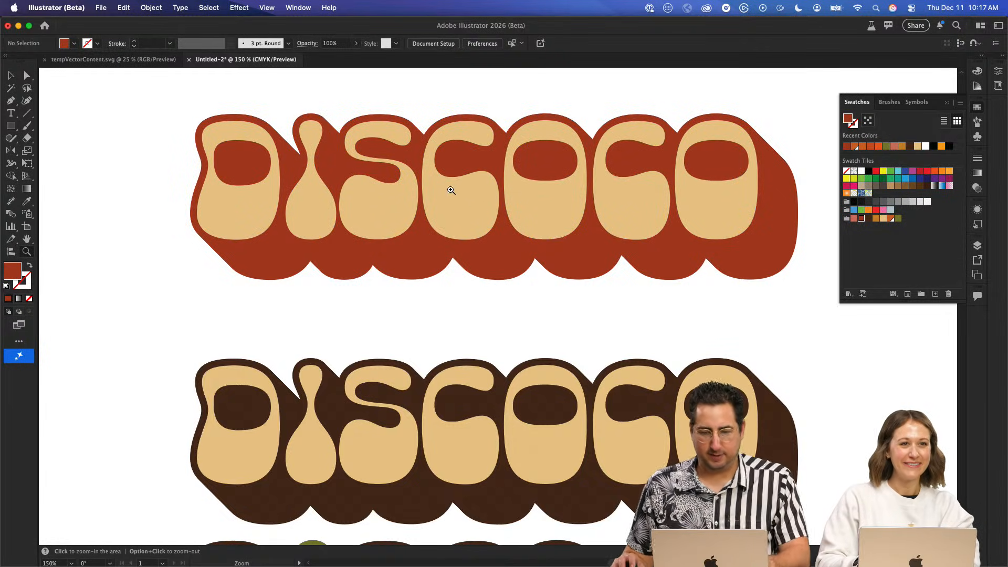
pyautogui.press('v')
pyautogui.click(448, 186)
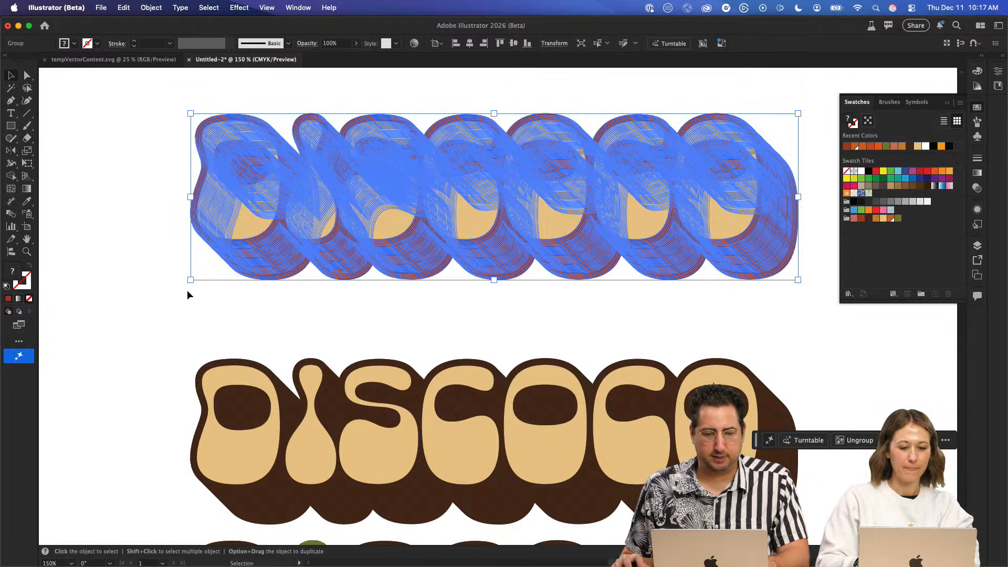
pyautogui.click(174, 211)
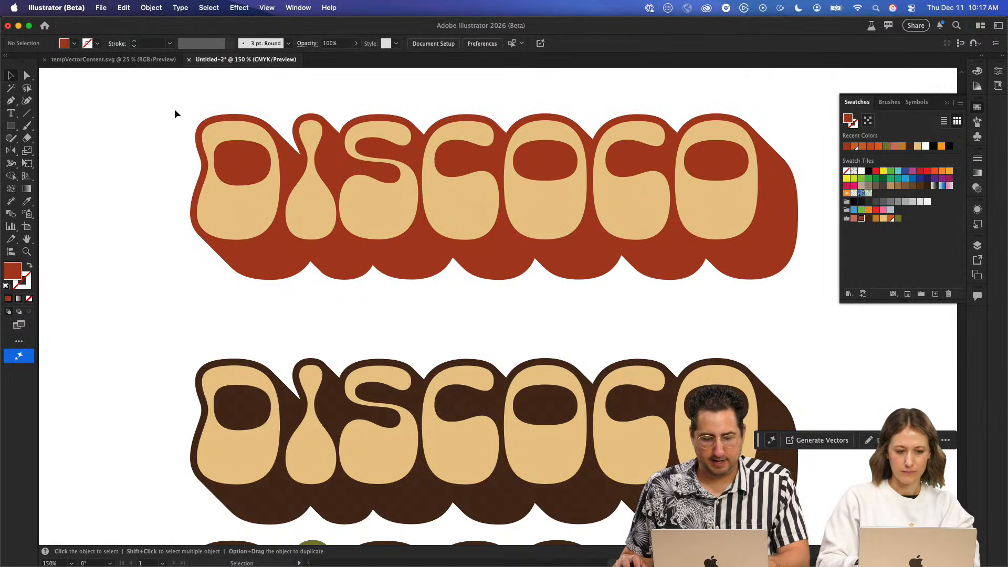
# - Copy the red-shadowed DISCOCO into the Firefly board and place it in the empty area left of the wavy pattern
pyautogui.click(251, 162)
pyautogui.press('super+c')
pyautogui.press('super+Tab')
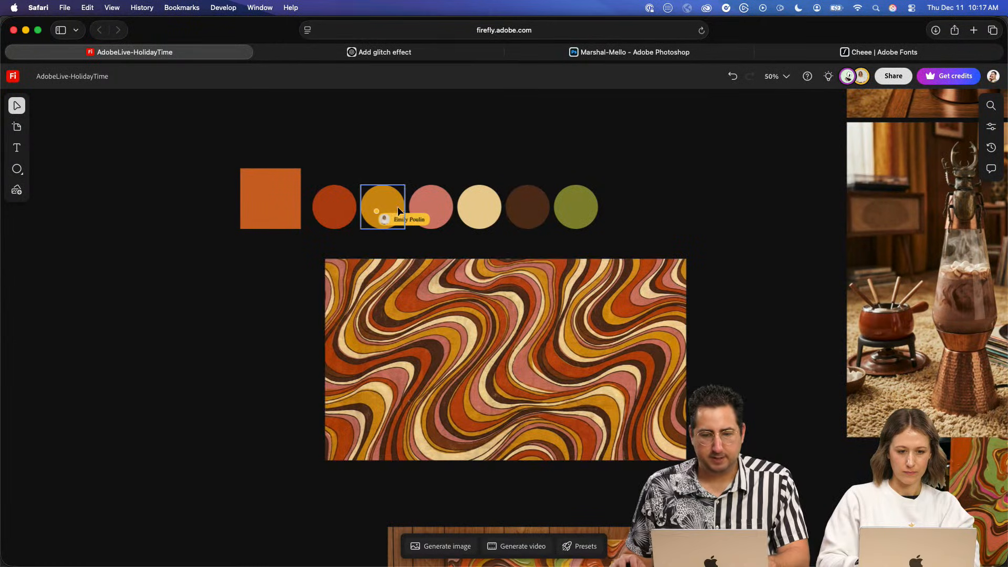
pyautogui.press('super+v')
pyautogui.moveTo(503, 332); pyautogui.dragTo(504, 266)
pyautogui.press('space')
pyautogui.moveTo(579, 262); pyautogui.dragTo(309, 273)
pyautogui.hscroll(-5, 405, 222)
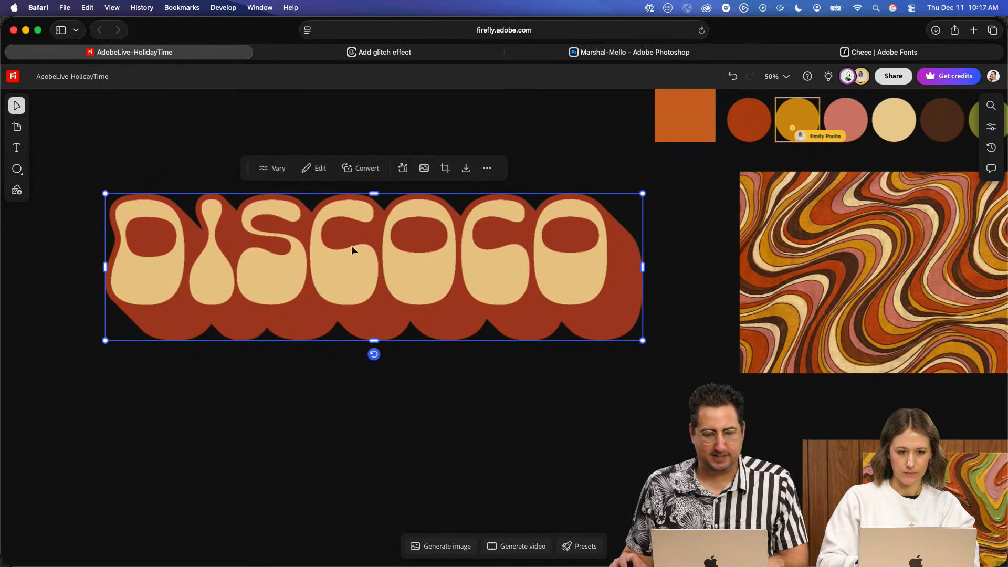
# - Duplicate the pasted DISCOCO lettering directly below itself on the Firefly board
pyautogui.moveTo(351, 250); pyautogui.dragTo(351, 434)
pyautogui.press('space')
pyautogui.moveTo(413, 313); pyautogui.dragTo(455, 230)
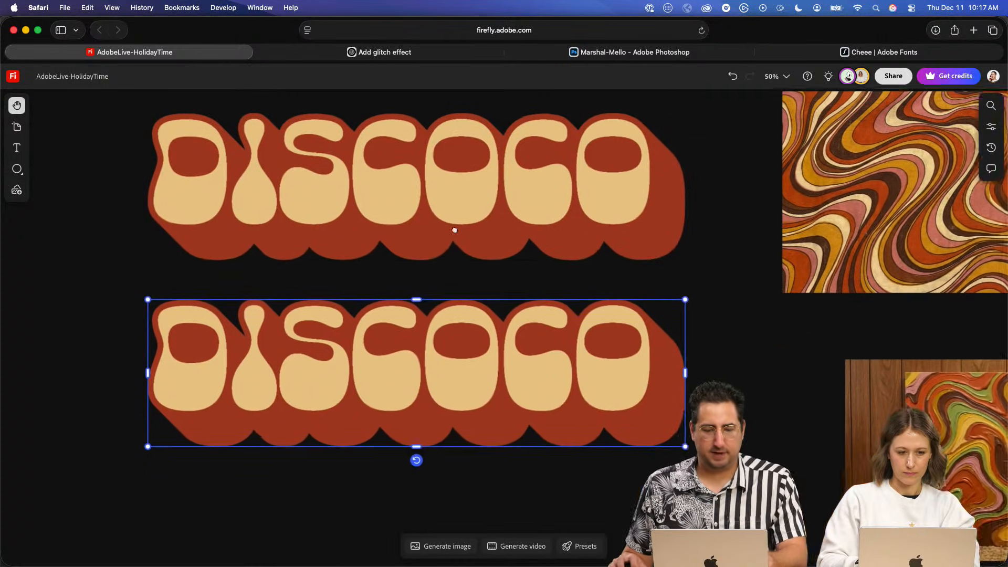
# - Deselect the duplicated DISCOCO lettering and replace the image generation prompt with "shag carpet rug, 70s style"
pyautogui.scroll(-3, 455, 230)
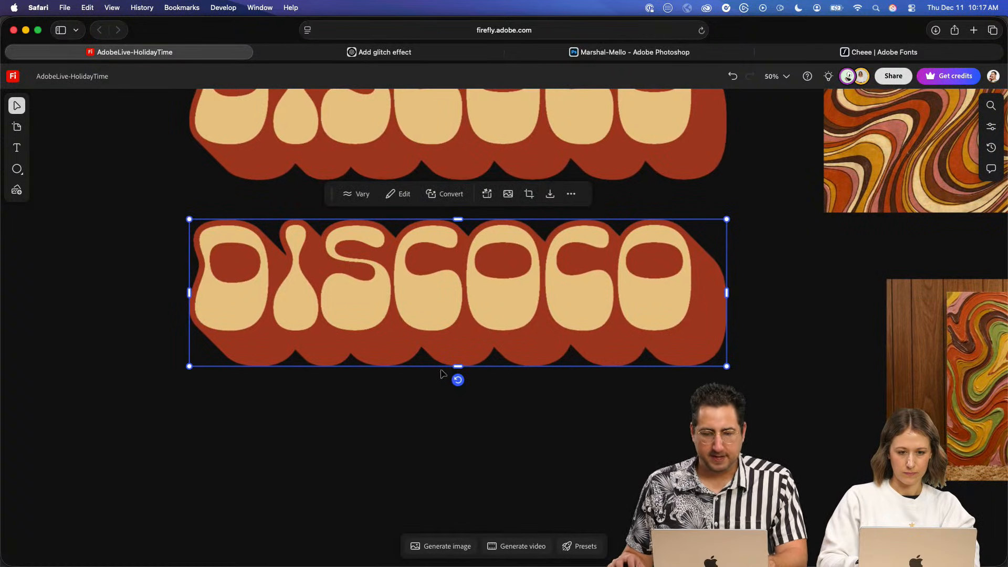
pyautogui.click(430, 481)
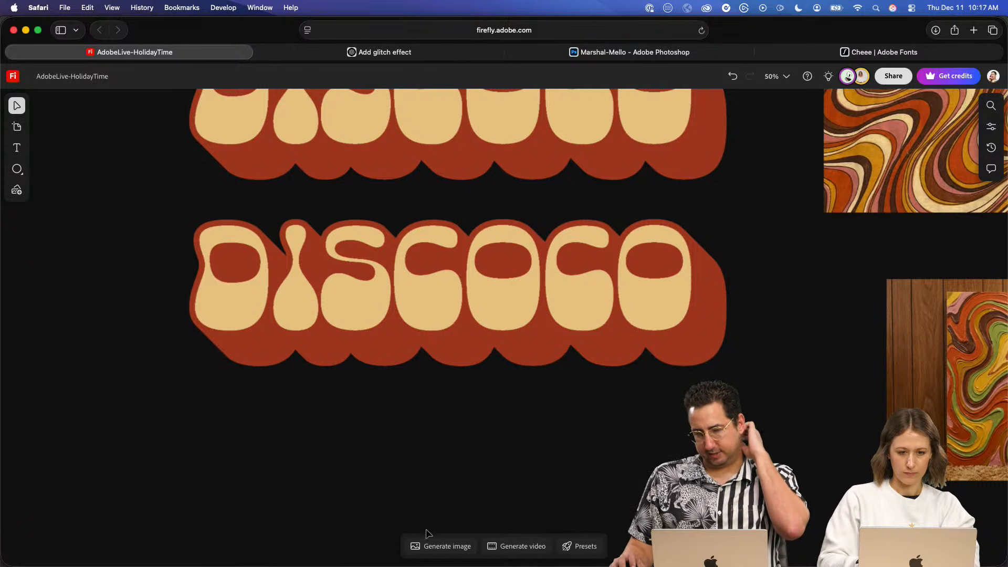
pyautogui.click(442, 546)
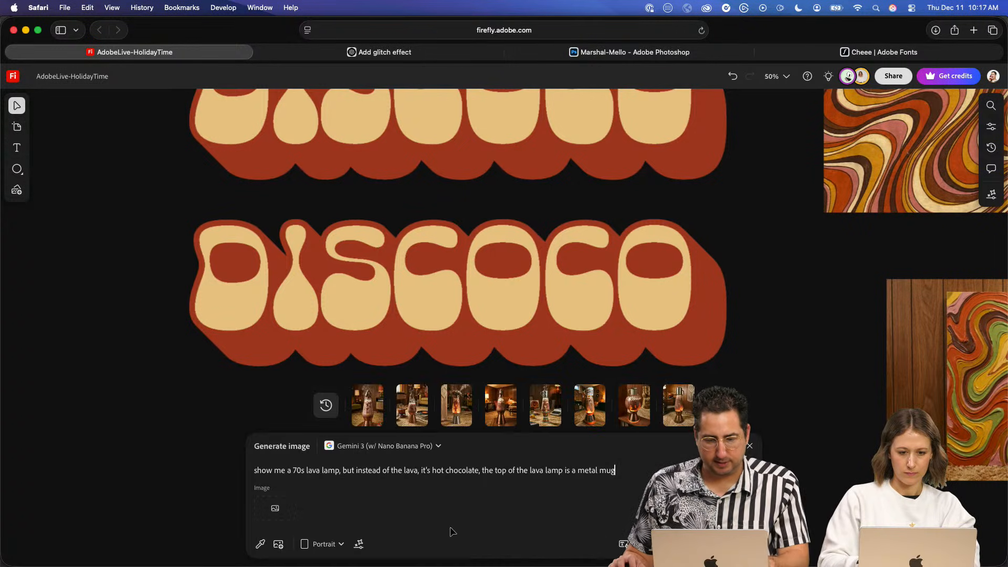
pyautogui.tripleClick(450, 471)
pyautogui.write('sh')
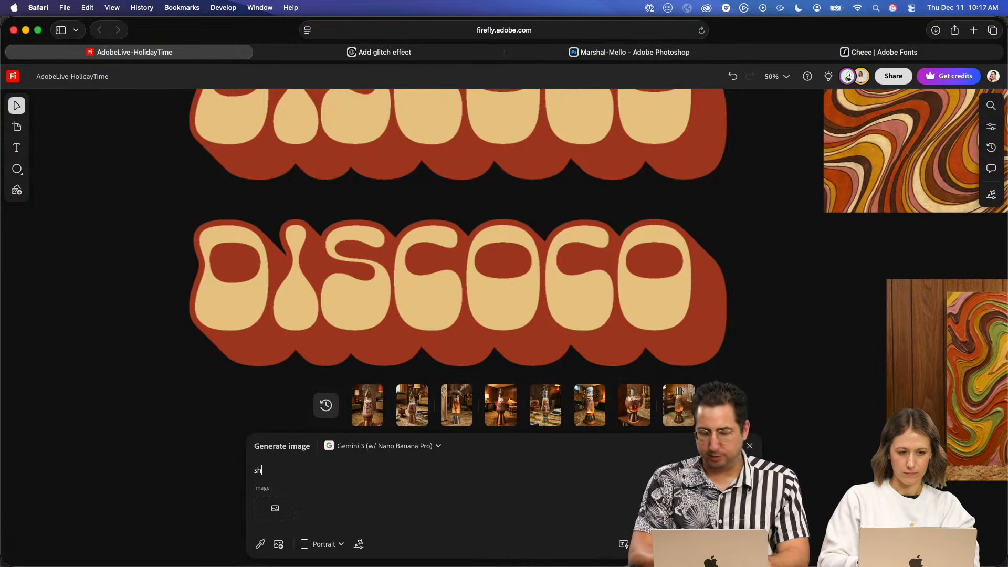
pyautogui.write('ag carpet')
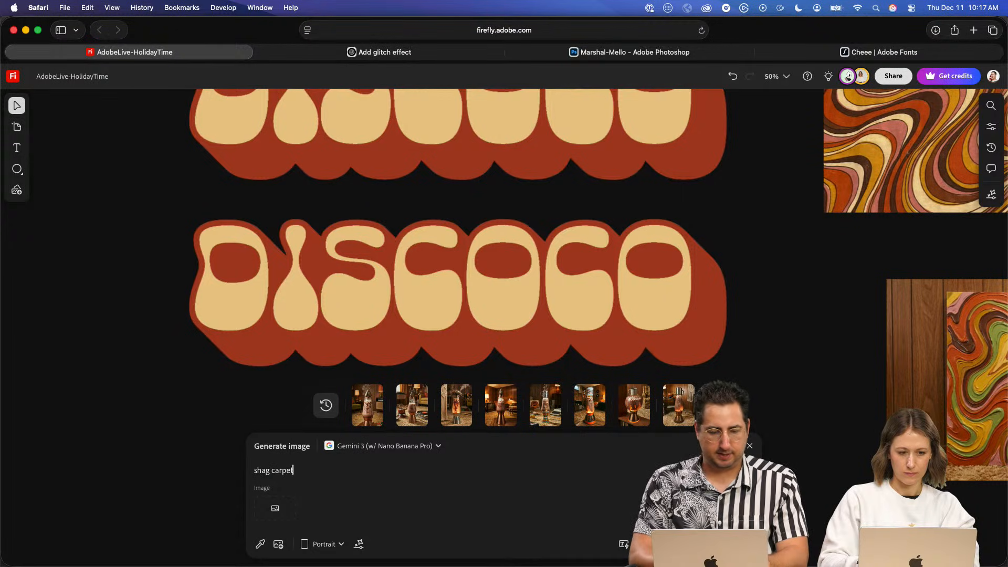
pyautogui.write(' rug, 7')
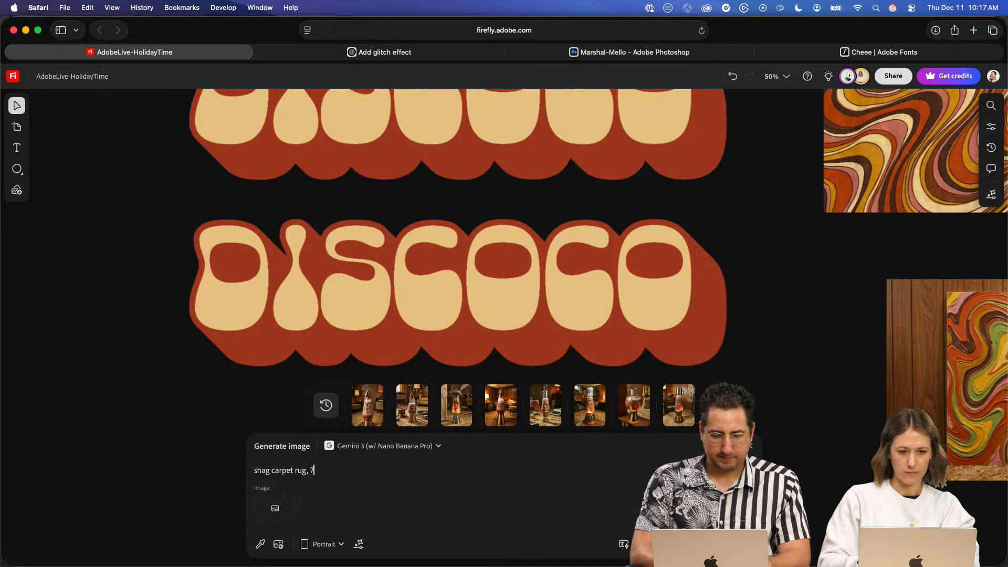
pyautogui.write('0s style')
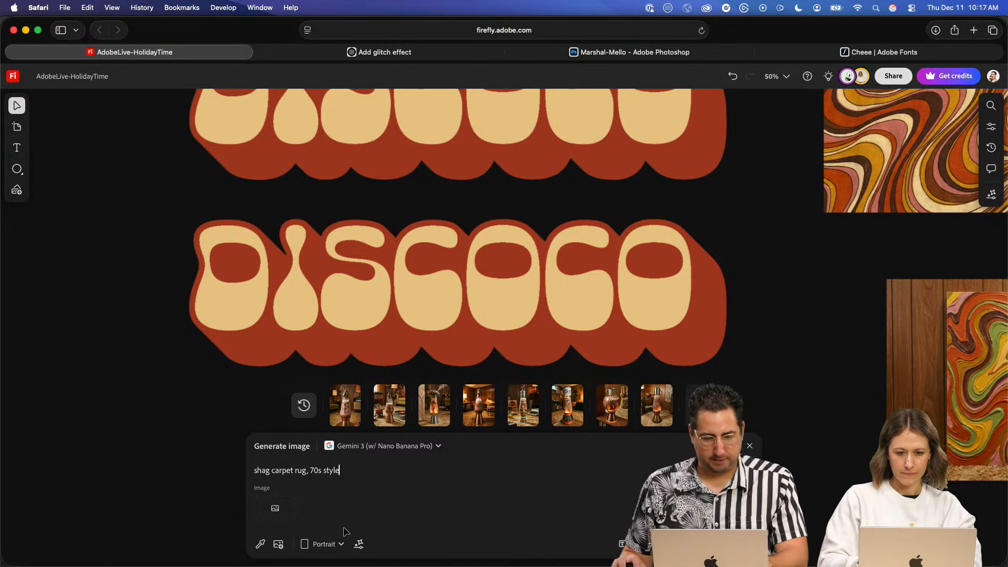
# - Set the image orientation to Landscape and generate the shag carpet rug image
pyautogui.click(331, 544)
pyautogui.click(349, 457)
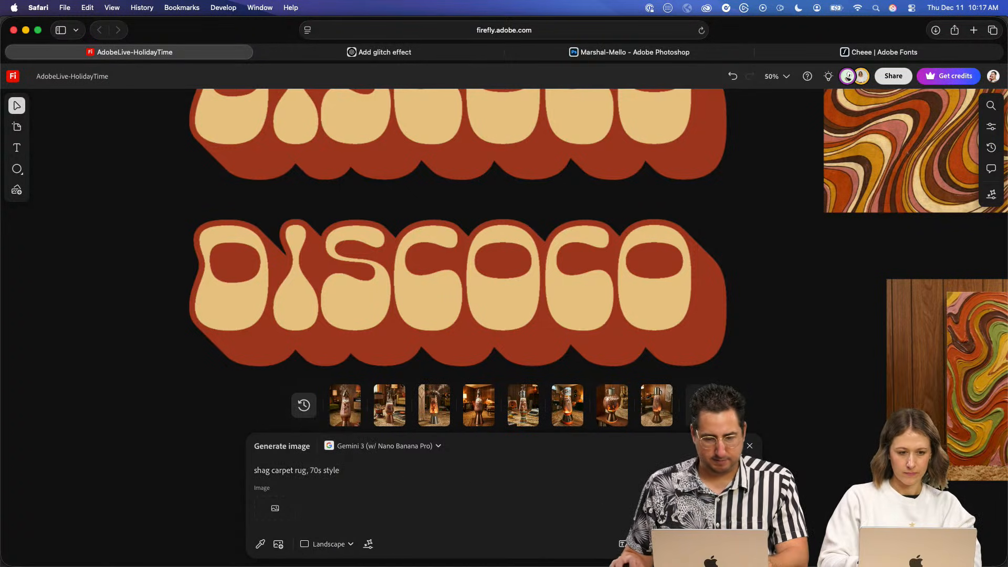
pyautogui.click(729, 544)
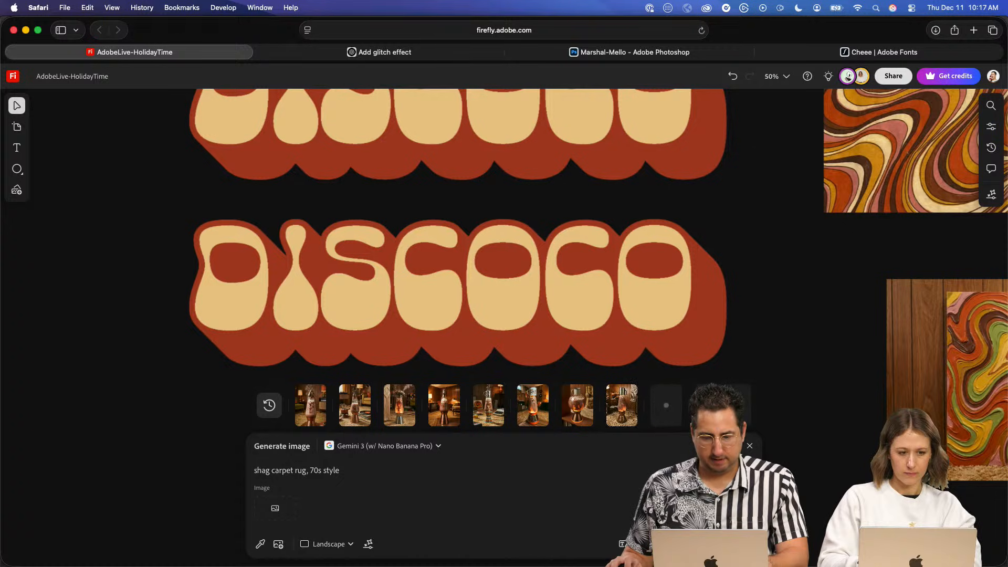
# - Replace the rug prompt with "70s themed room with Lava lamps and wood panel walls"
pyautogui.tripleClick(316, 468)
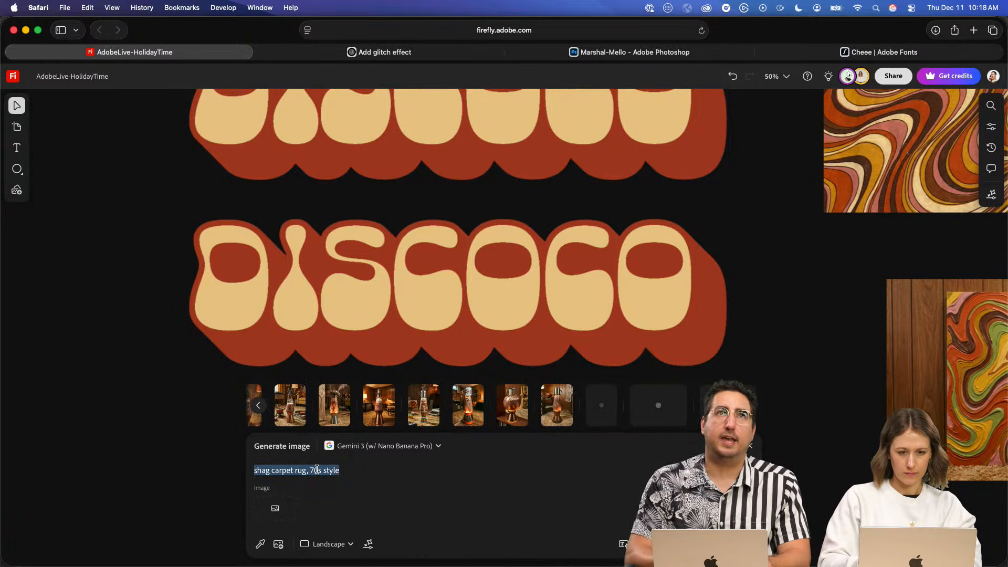
pyautogui.write('70s themed room')
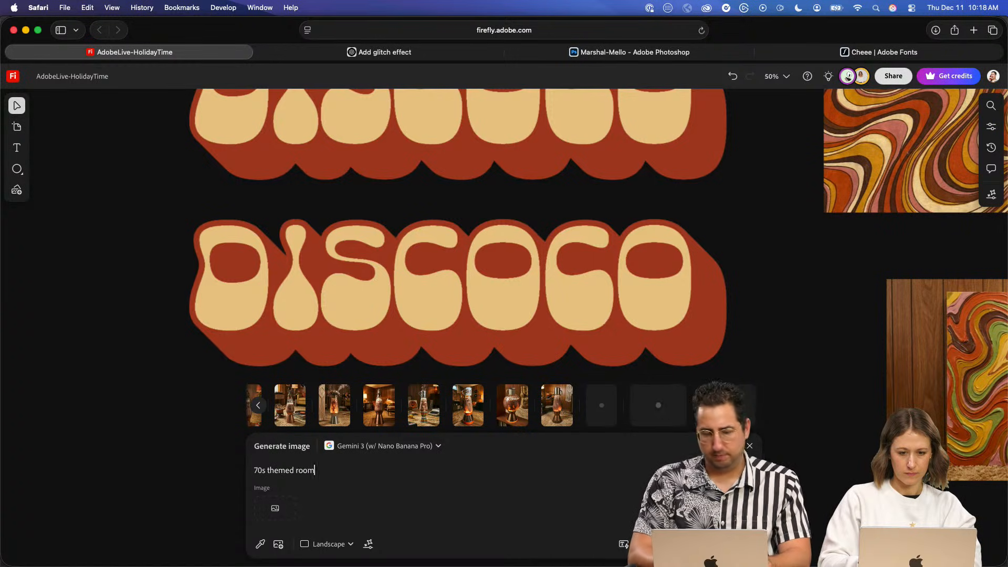
pyautogui.write(' with')
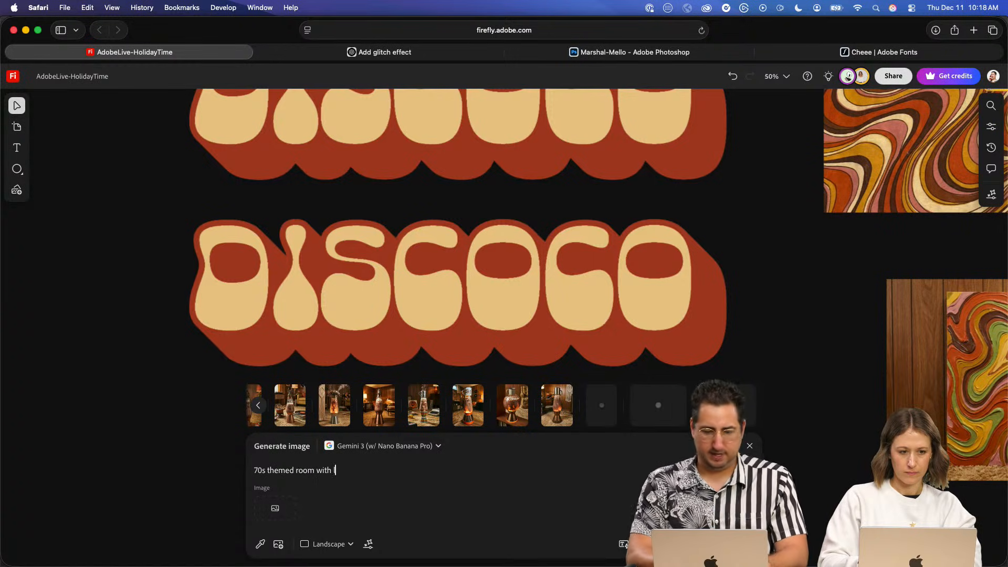
pyautogui.write(' laval ')
pyautogui.write(' lamps and wood')
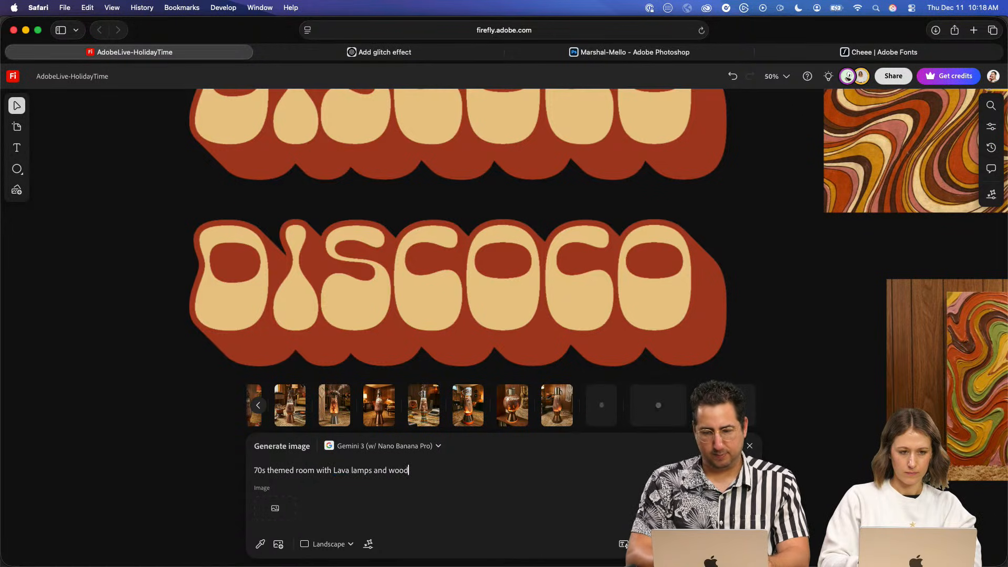
pyautogui.write(' p')
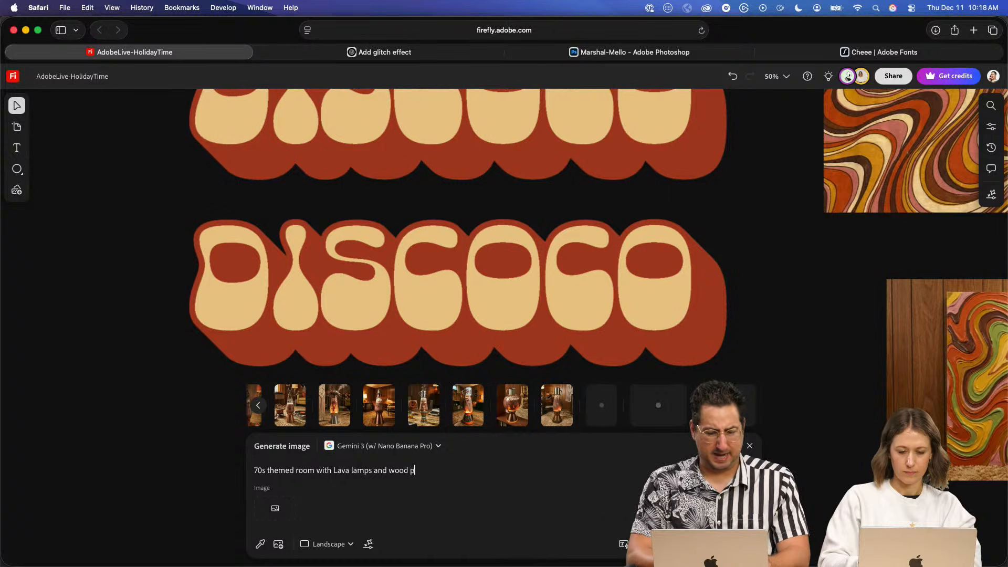
pyautogui.write('anel walls')
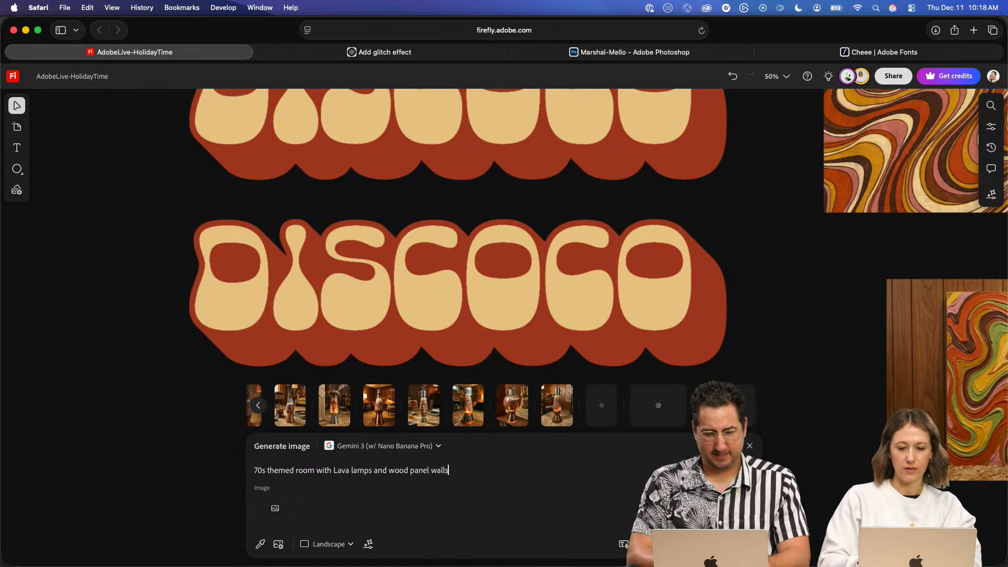
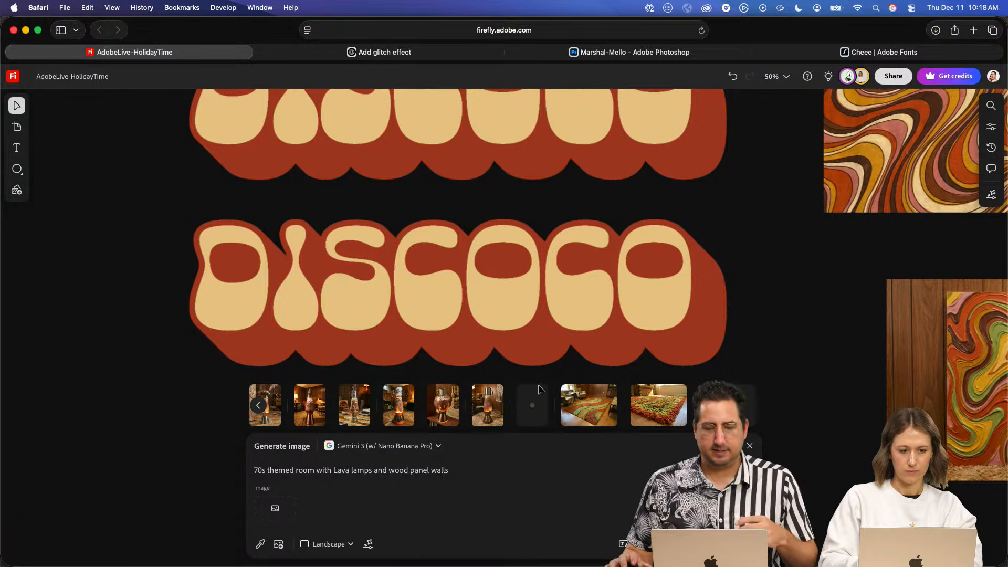
# - Place the generated image of the 70s shag rug with wavy stripes on the board below the lower DISCOCO lettering
pyautogui.hscroll(-2, 556, 389)
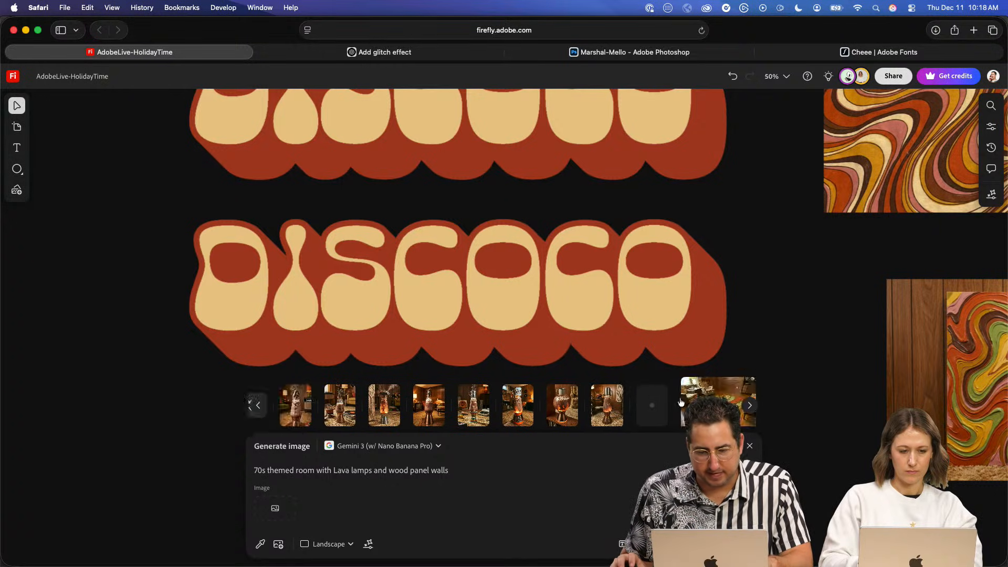
pyautogui.hscroll(3, 681, 402)
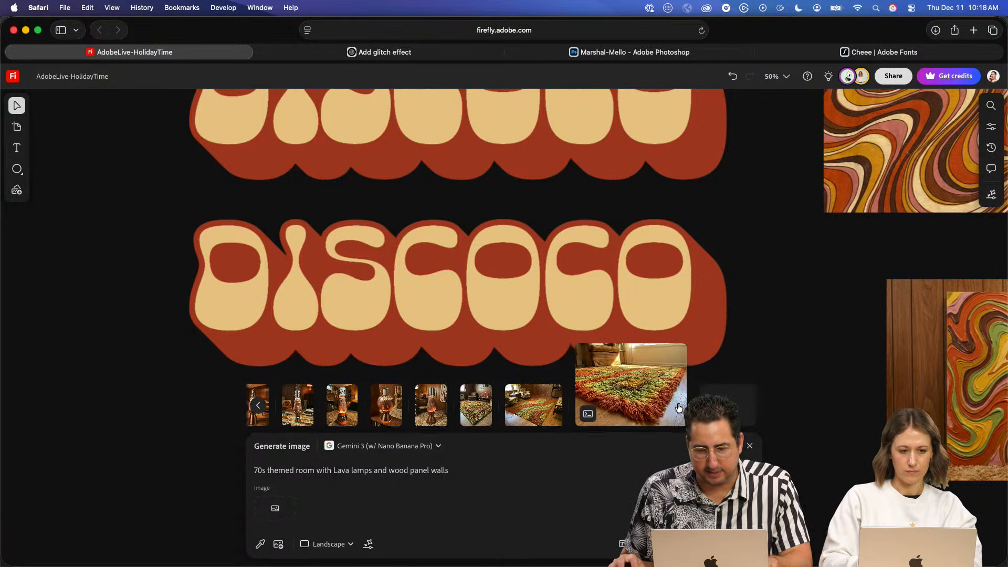
pyautogui.hscroll(-2, 651, 404)
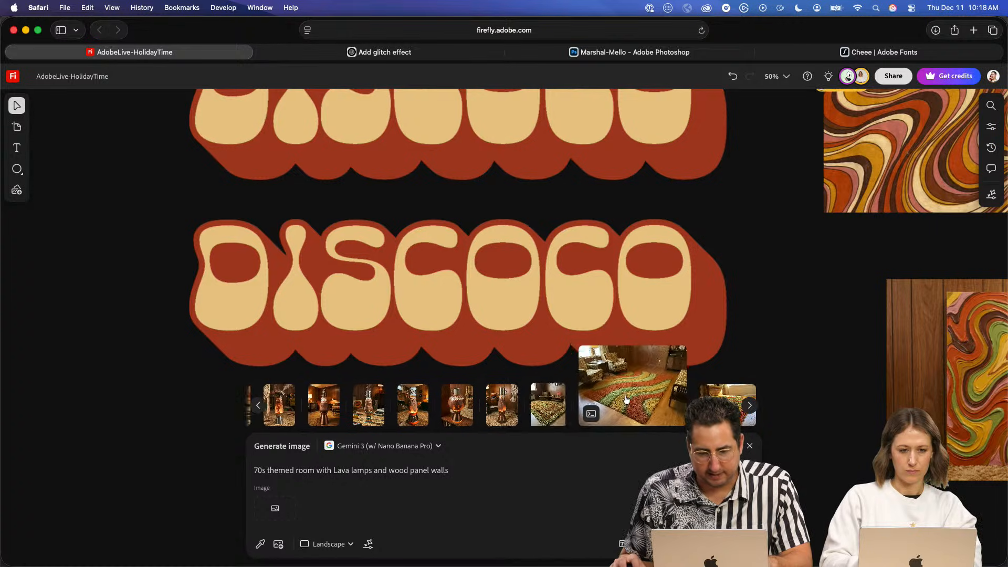
pyautogui.hscroll(2, 641, 400)
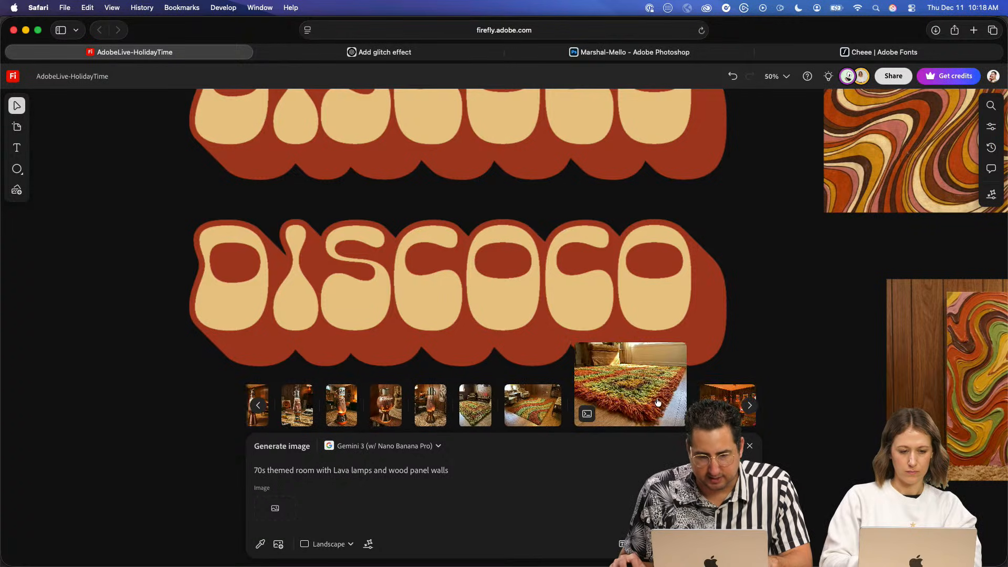
pyautogui.hscroll(-2, 629, 404)
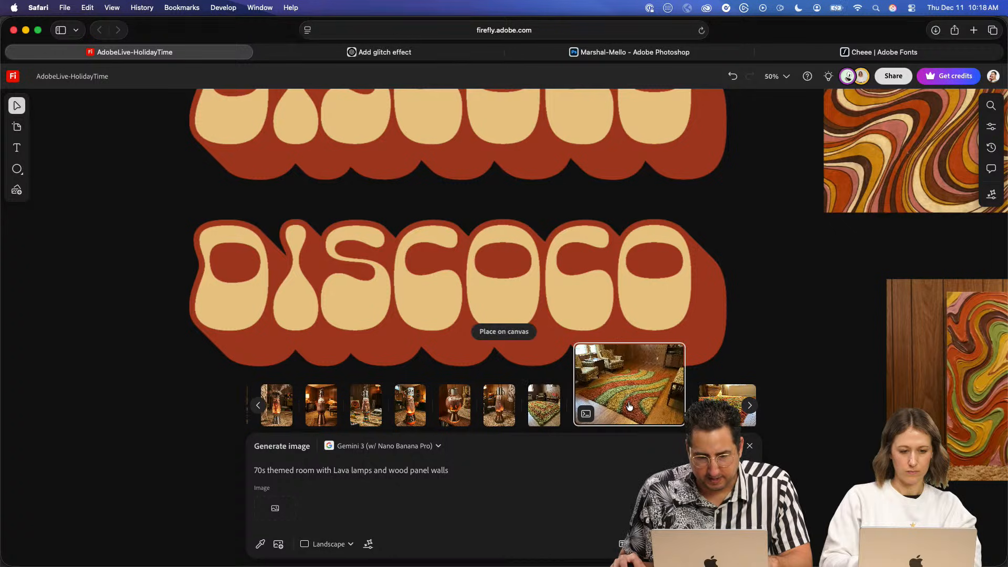
pyautogui.moveTo(629, 405)
pyautogui.mouseDown()
pyautogui.moveTo(410, 362)
pyautogui.moveTo(168, 431)
pyautogui.moveTo(205, 420)
pyautogui.mouseUp()
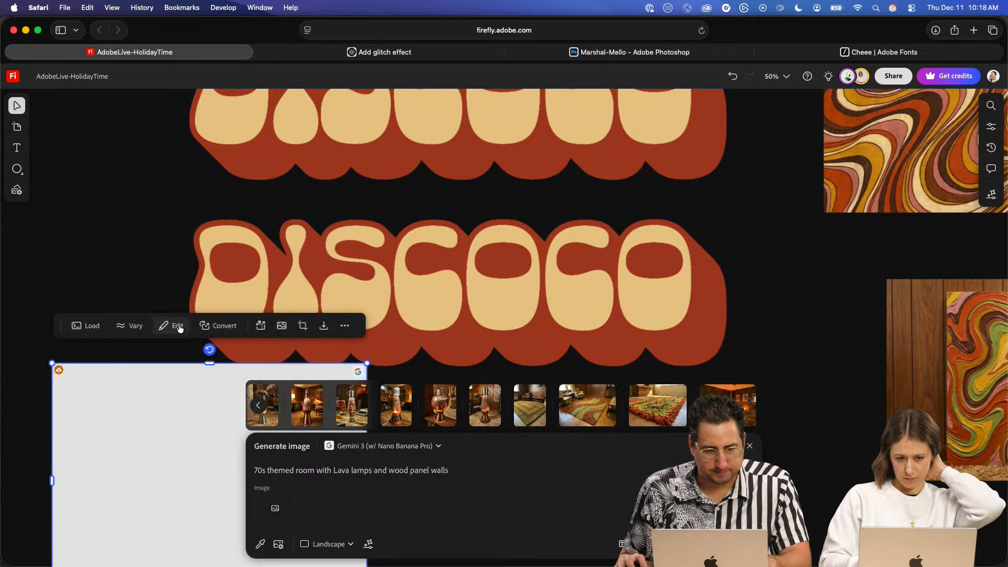
# - Draw a landscape artboard about 1905 by 1074 in the empty area beside the lower DISCOCO lettering
pyautogui.scroll(-5, 399, 274)
pyautogui.press('space')
pyautogui.moveTo(444, 214); pyautogui.dragTo(582, 168)
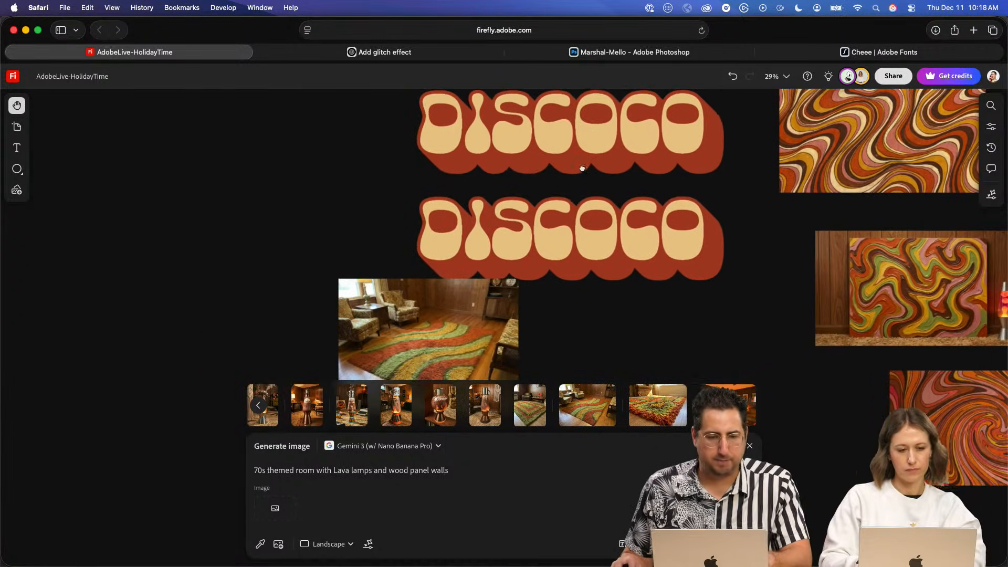
pyautogui.click(17, 127)
pyautogui.moveTo(64, 196)
pyautogui.mouseDown()
pyautogui.moveTo(259, 306)
pyautogui.moveTo(376, 344)
pyautogui.moveTo(347, 340)
pyautogui.moveTo(349, 358)
pyautogui.mouseUp()
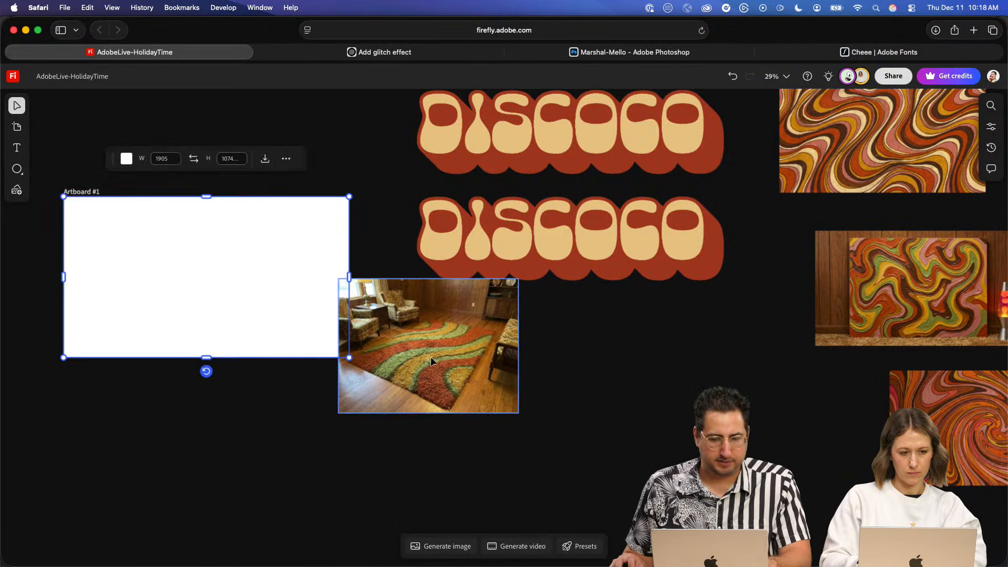
# - Move the shag rug image into the artboard and shrink it into the upper-left corner
pyautogui.click(431, 361)
pyautogui.moveTo(435, 358); pyautogui.dragTo(151, 294)
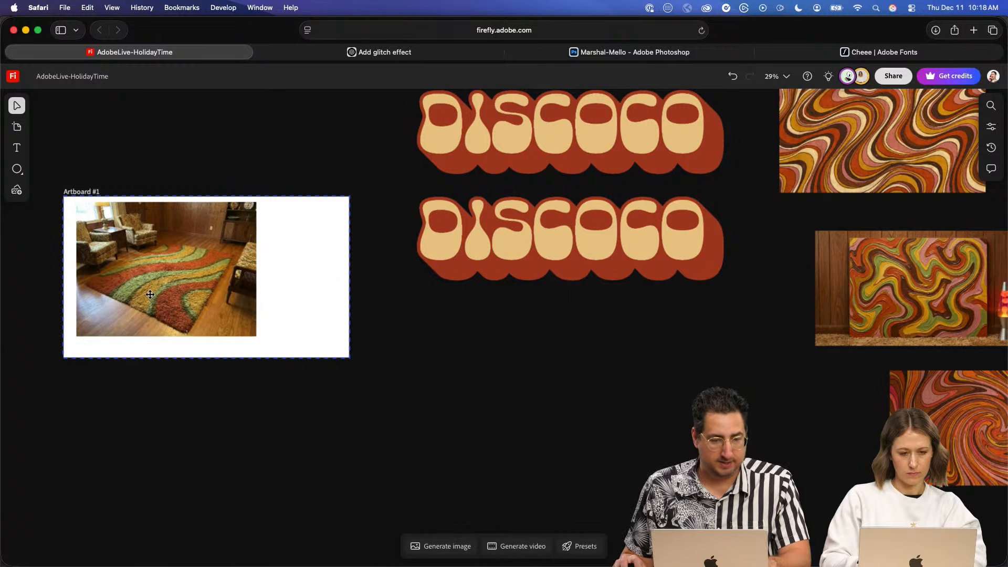
pyautogui.moveTo(257, 336); pyautogui.dragTo(129, 247)
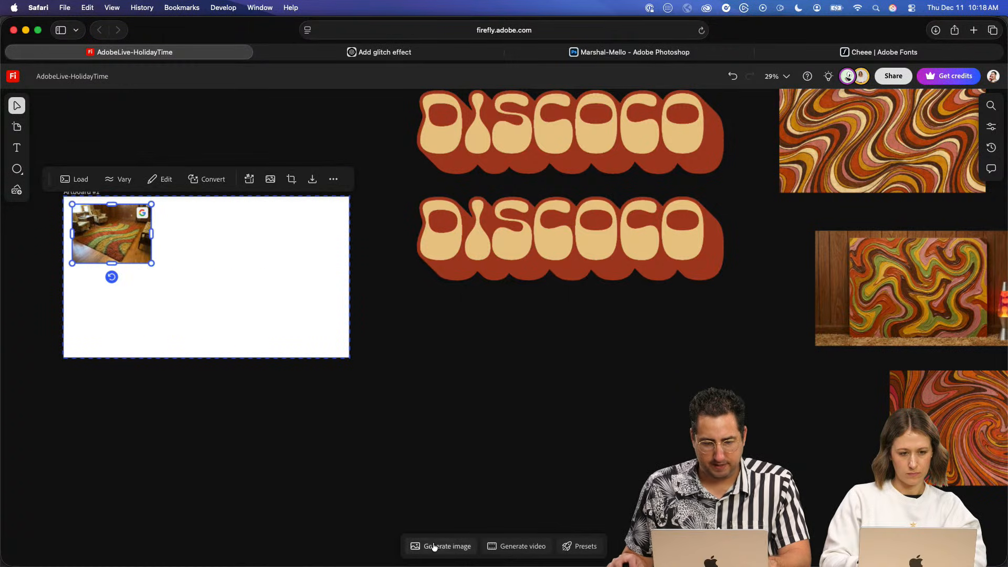
# - Place the generated 70s lava lamp room image on the artboard, scale it down and align it beside the rug image
pyautogui.click(434, 547)
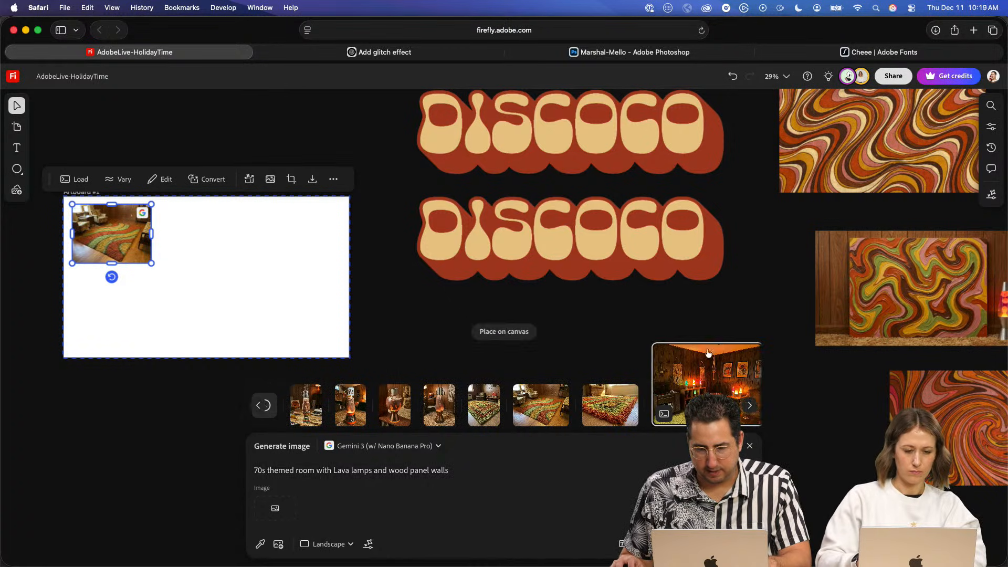
pyautogui.moveTo(708, 353); pyautogui.dragTo(277, 304)
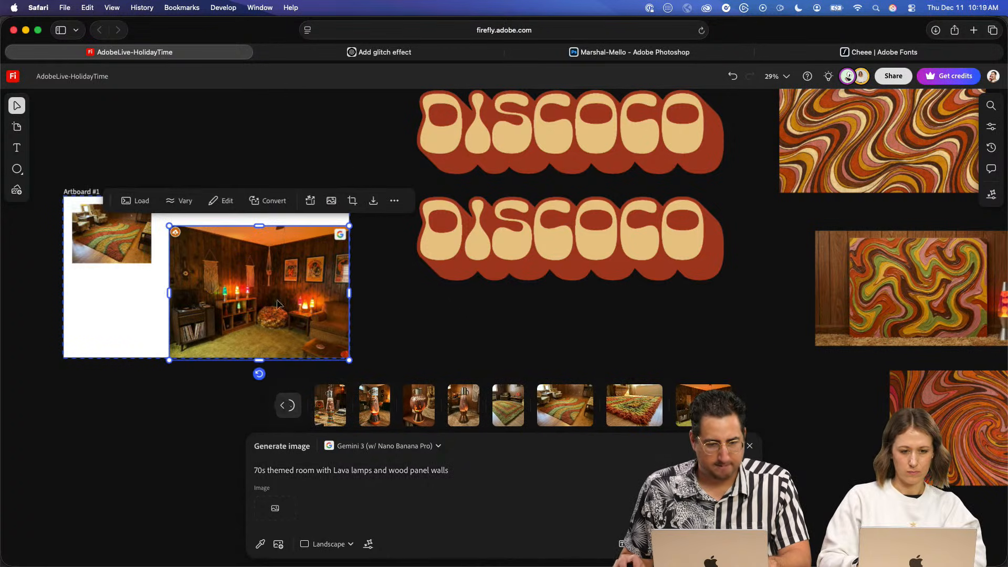
pyautogui.moveTo(350, 361); pyautogui.dragTo(292, 319)
pyautogui.moveTo(243, 279); pyautogui.dragTo(235, 256)
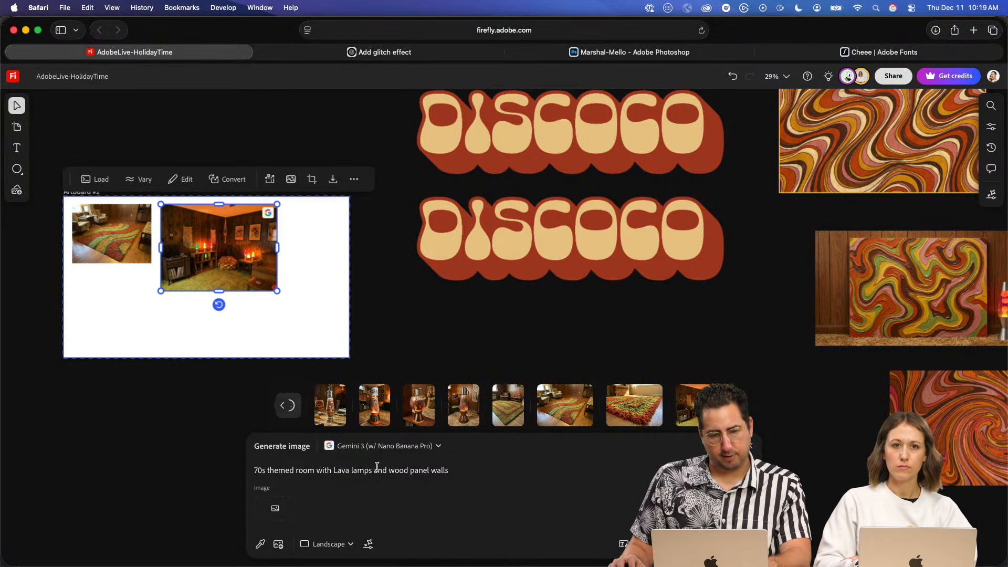
# - Replace the image generation prompt with "a shag rug with the word 'DISCOCO', top down photo, in a 70s themed room"
pyautogui.click(320, 309)
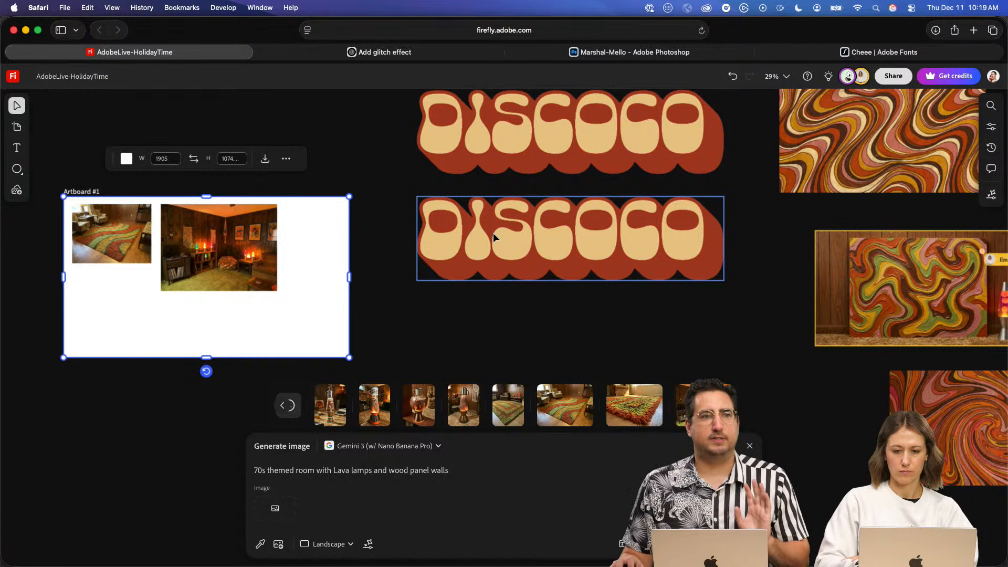
pyautogui.tripleClick(372, 470)
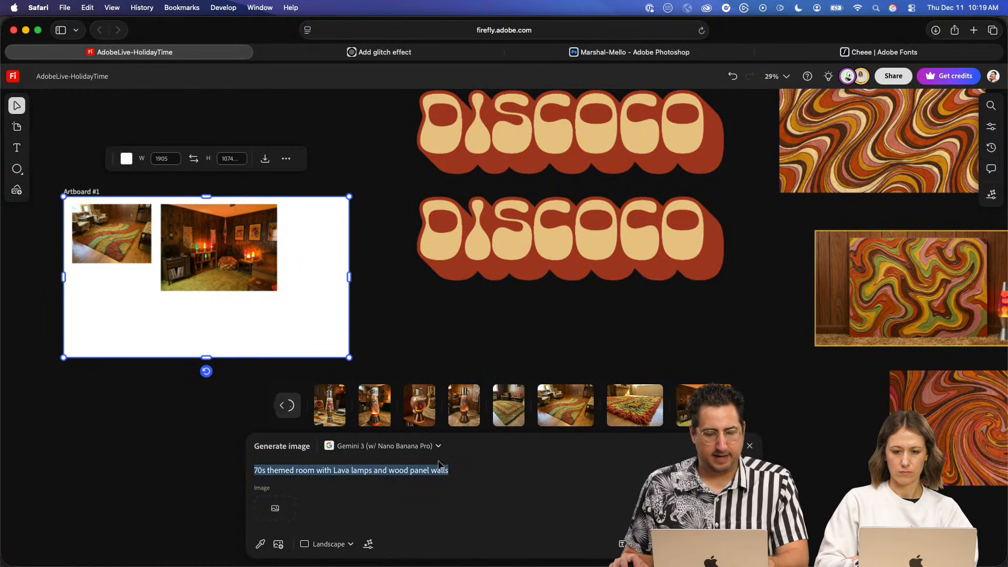
pyautogui.press('BackSpace')
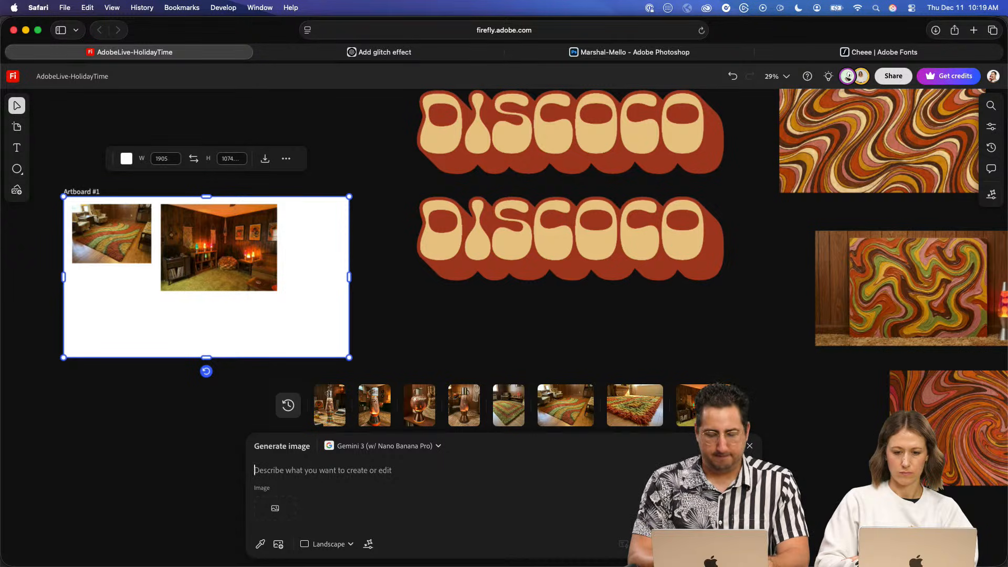
pyautogui.write('a t')
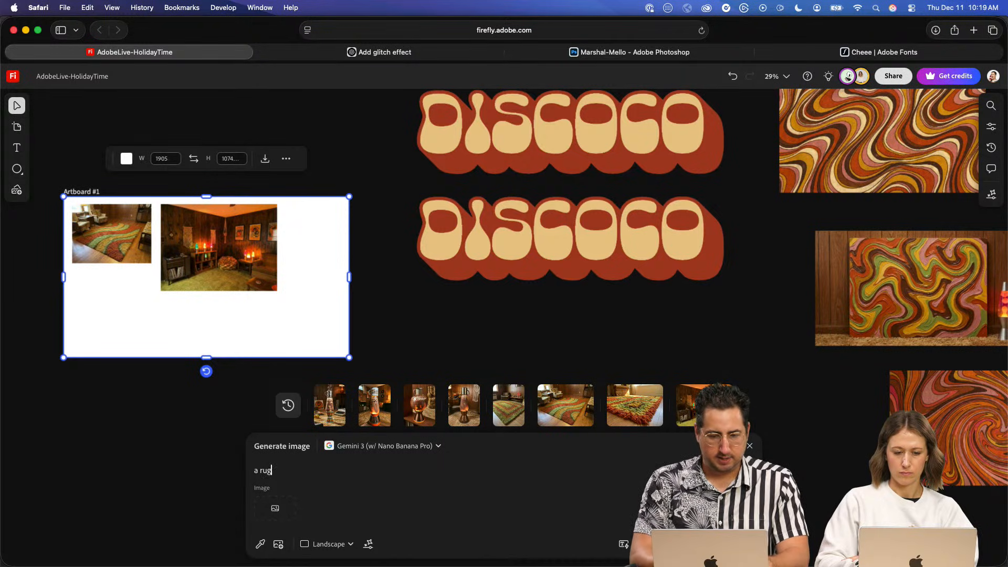
pyautogui.write('hag ')
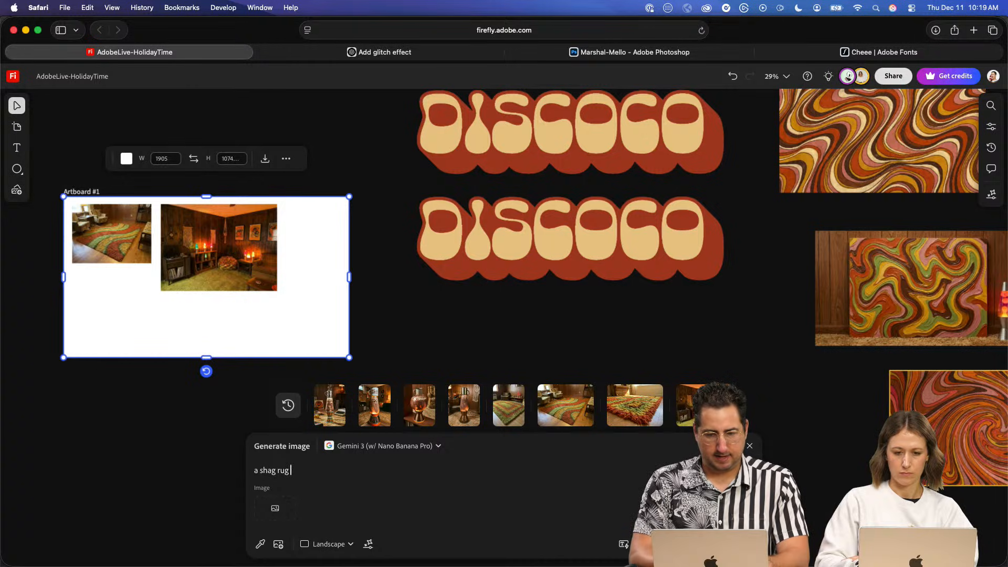
pyautogui.write('rug with the word')
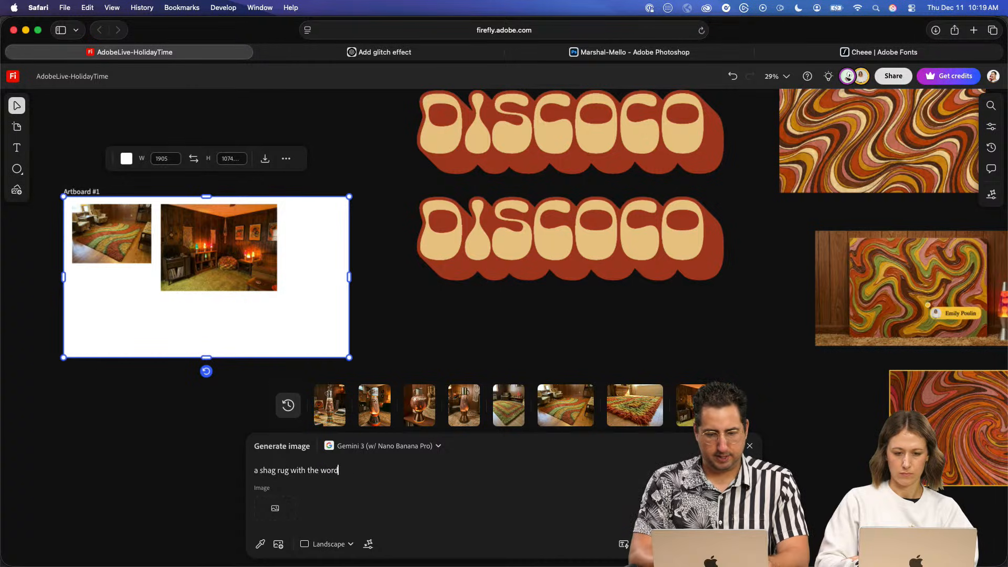
pyautogui.write(" 'Di")
pyautogui.press('BackSpace')
pyautogui.press('BackSpace')
pyautogui.press('BackSpace')
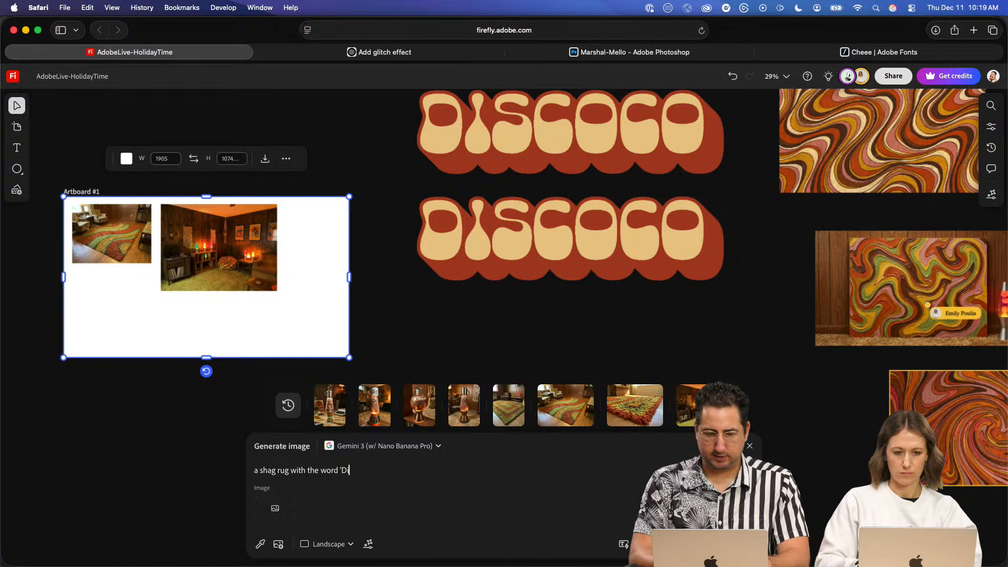
pyautogui.write('DISCOCO')
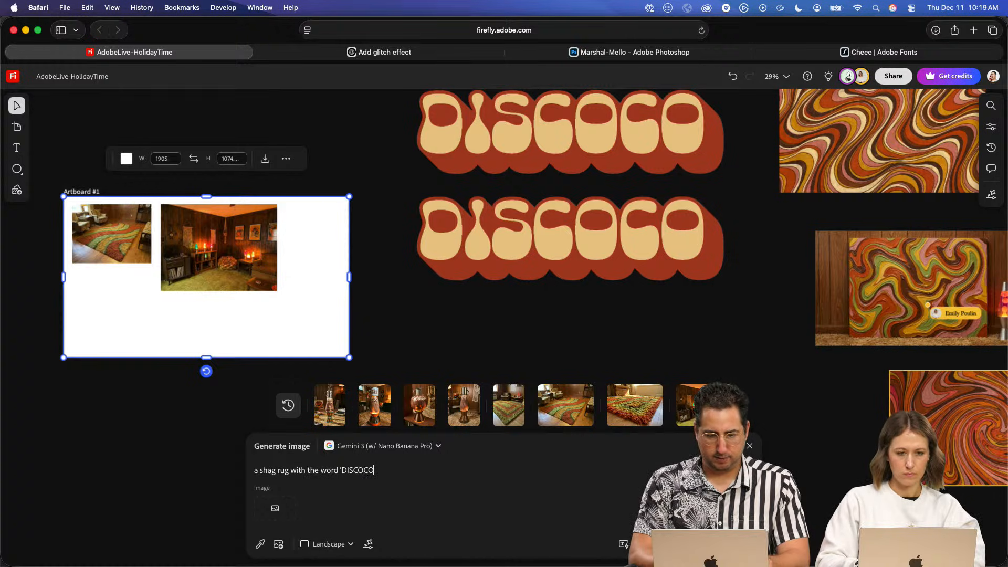
pyautogui.write("' ")
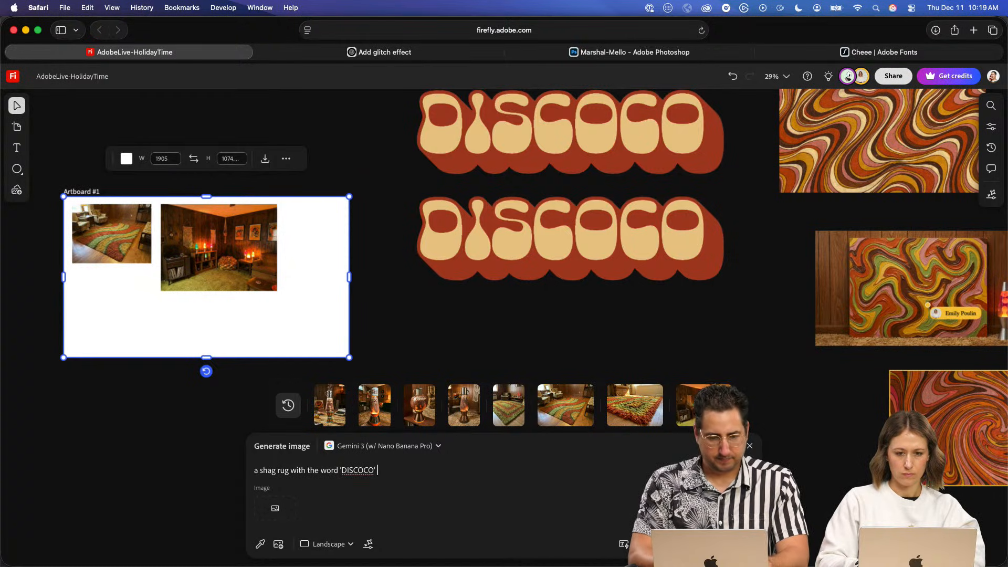
pyautogui.write('oon')
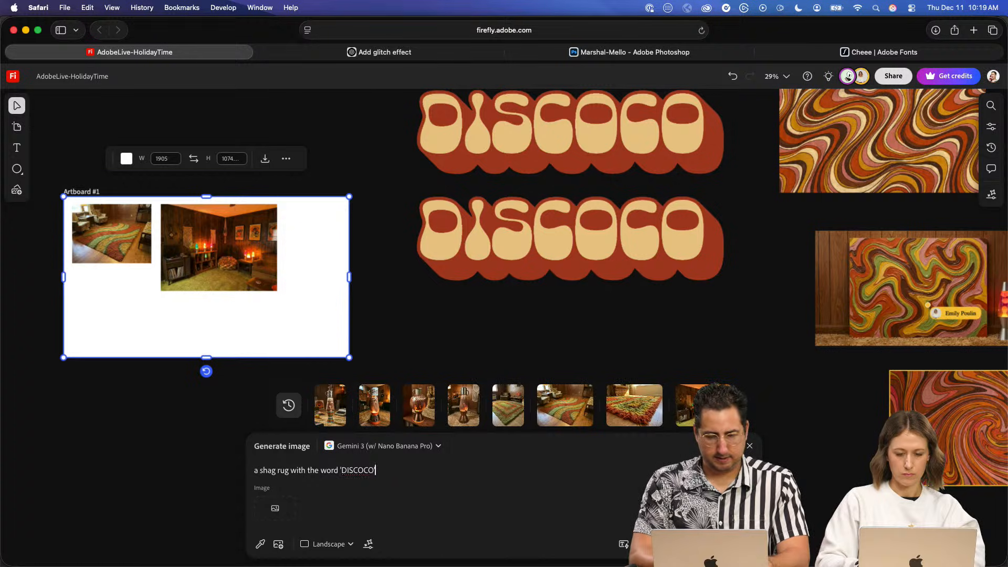
pyautogui.write("', top down photo")
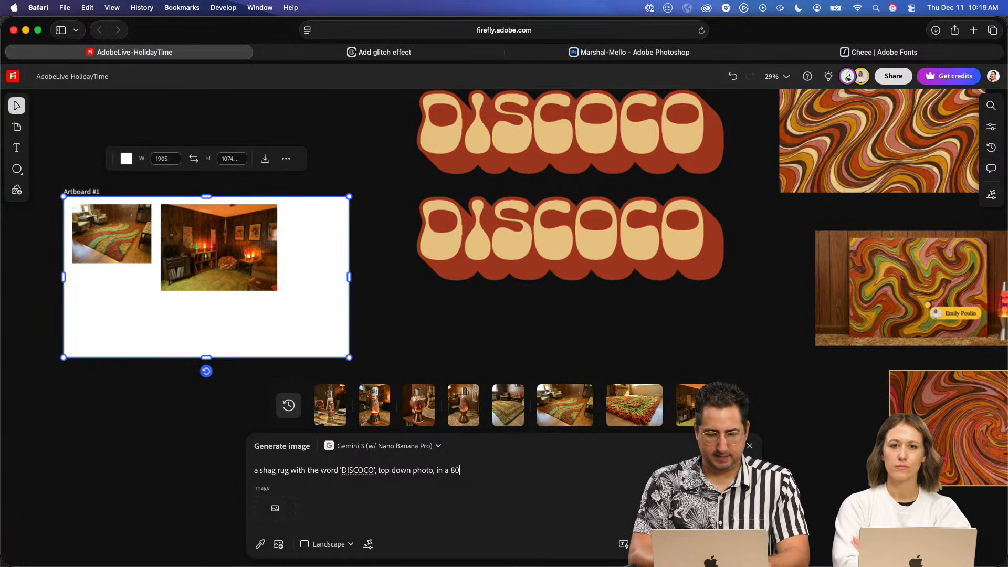
pyautogui.write(', in a 70s themed room')
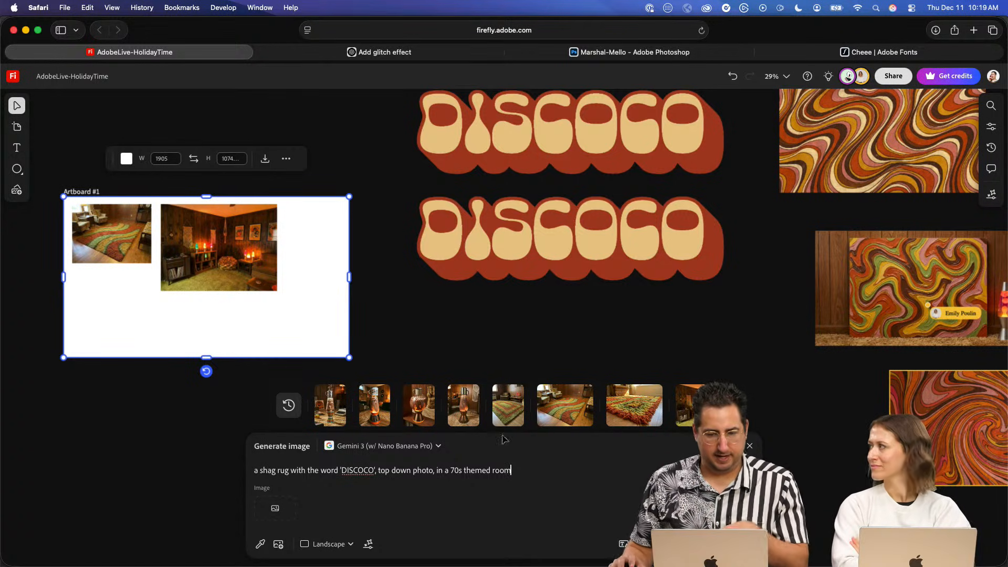
# - Generate the rug image using the lower DISCOCO lettering, the shag rug image and the lava lamp room image as references
pyautogui.click(260, 544)
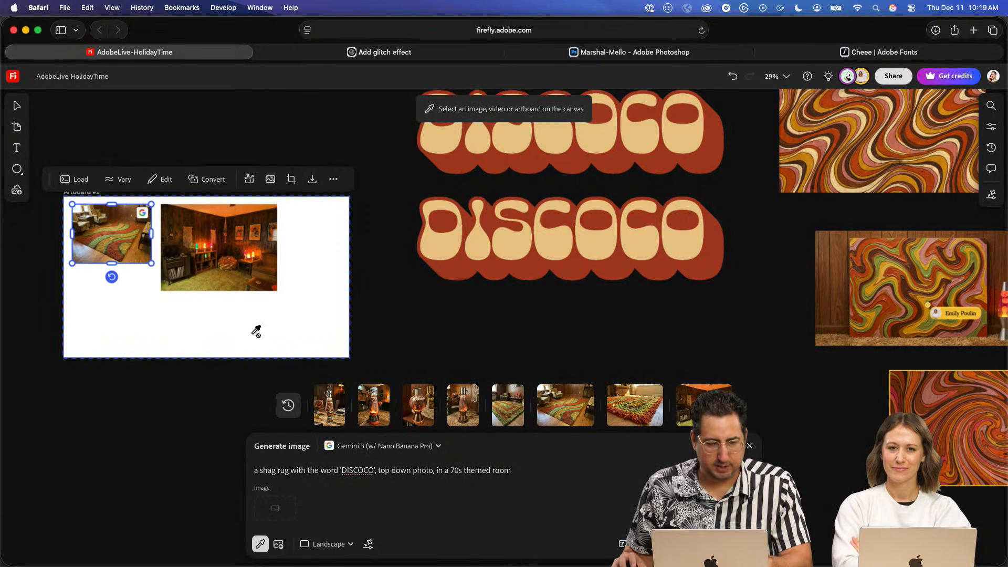
pyautogui.click(513, 225)
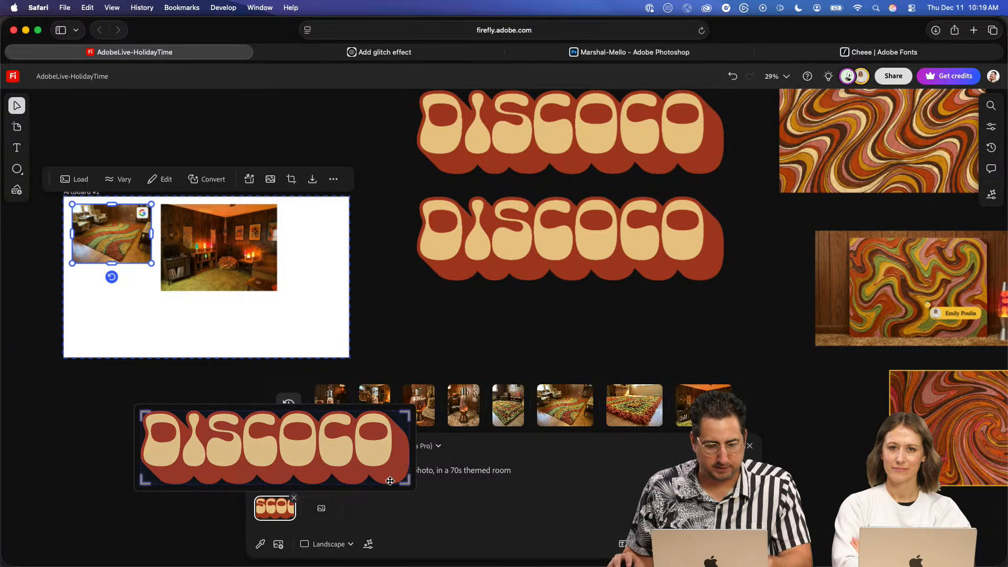
pyautogui.click(321, 508)
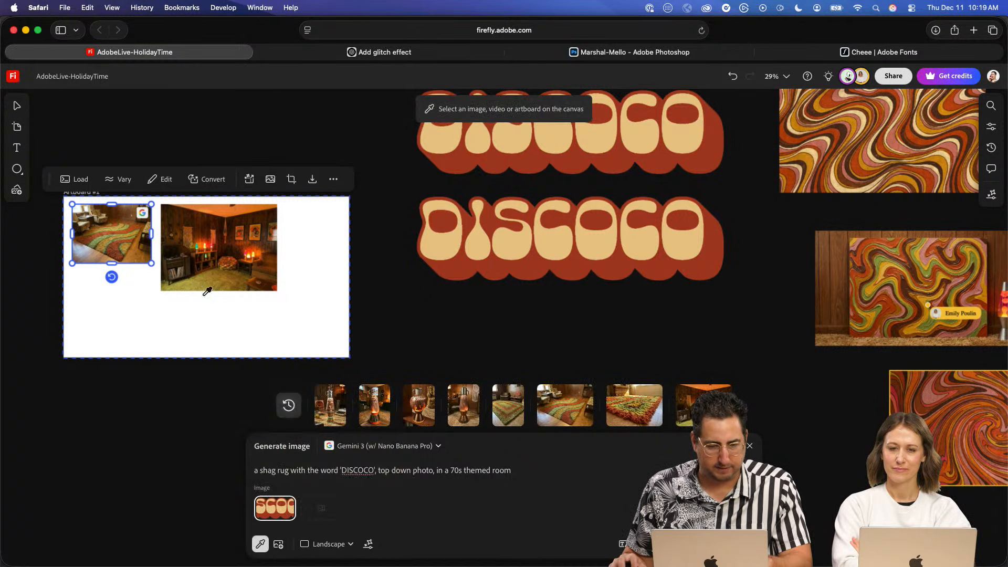
pyautogui.click(108, 231)
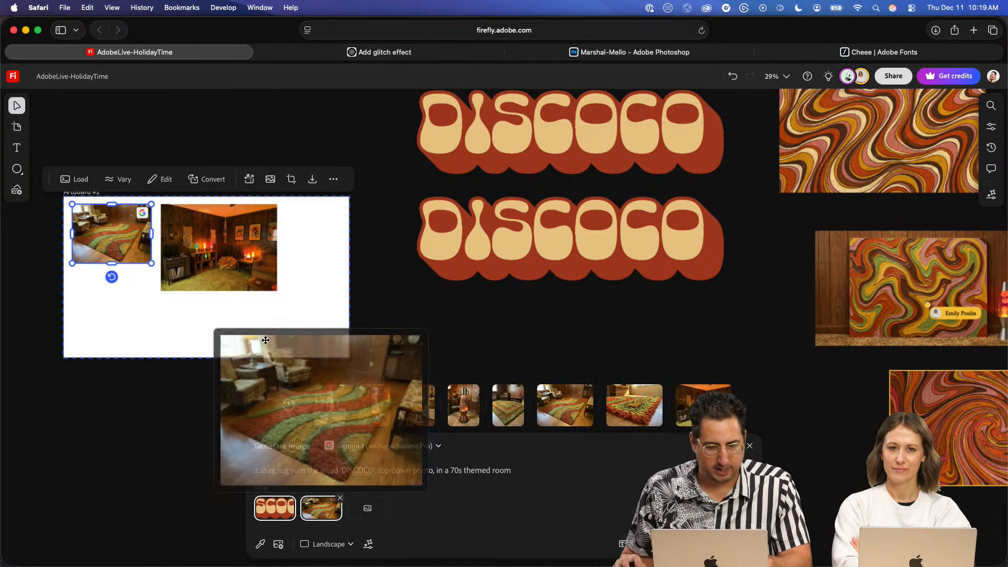
pyautogui.click(368, 508)
pyautogui.click(219, 247)
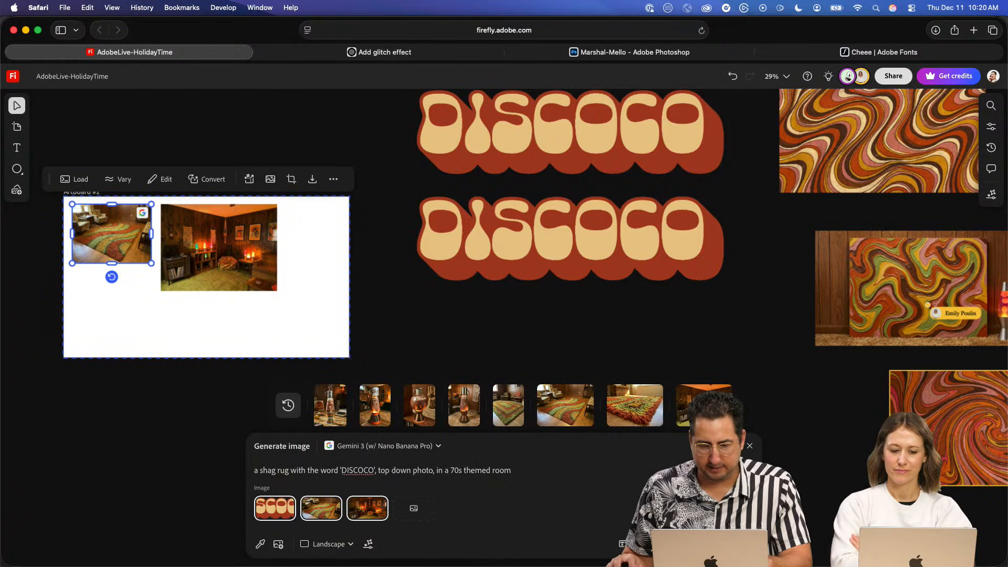
pyautogui.click(728, 544)
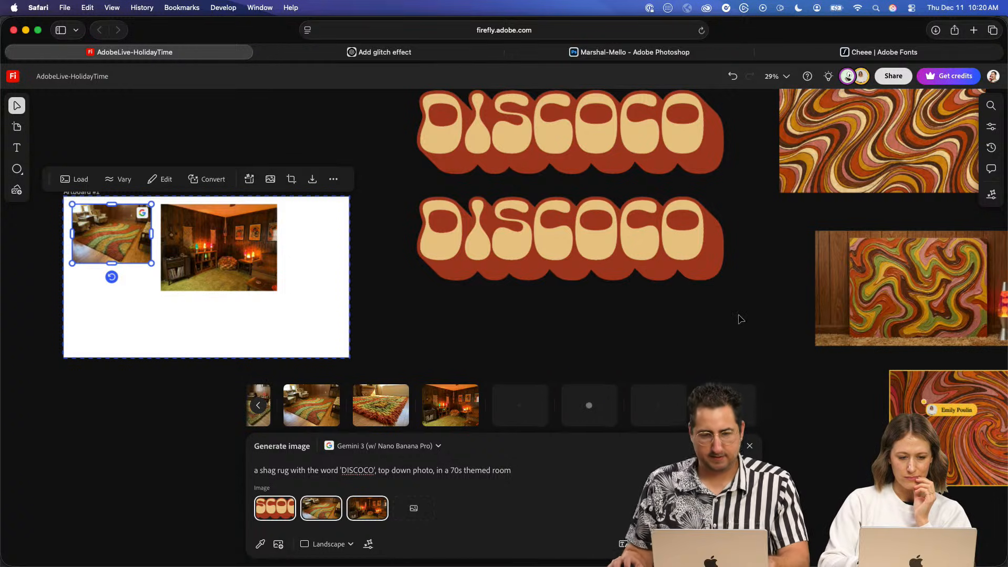
pyautogui.click(709, 324)
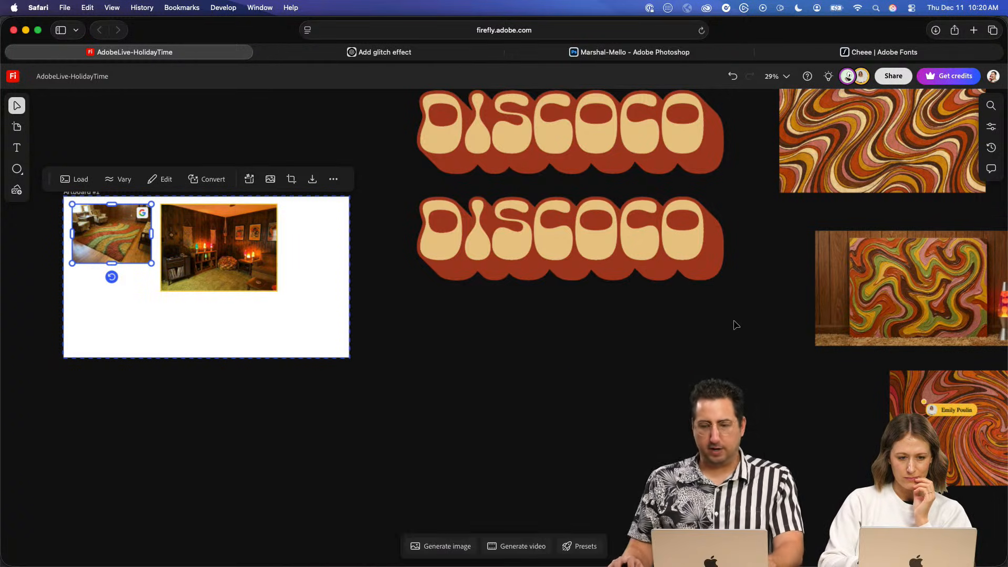
# - Examine the lava lamp images up close, focusing on the lamp topped with a metal mug
pyautogui.press('space')
pyautogui.moveTo(797, 238); pyautogui.dragTo(640, 277)
pyautogui.moveTo(852, 258); pyautogui.dragTo(704, 282)
pyautogui.moveTo(781, 264); pyautogui.dragTo(565, 314)
pyautogui.moveTo(768, 138); pyautogui.dragTo(688, 287)
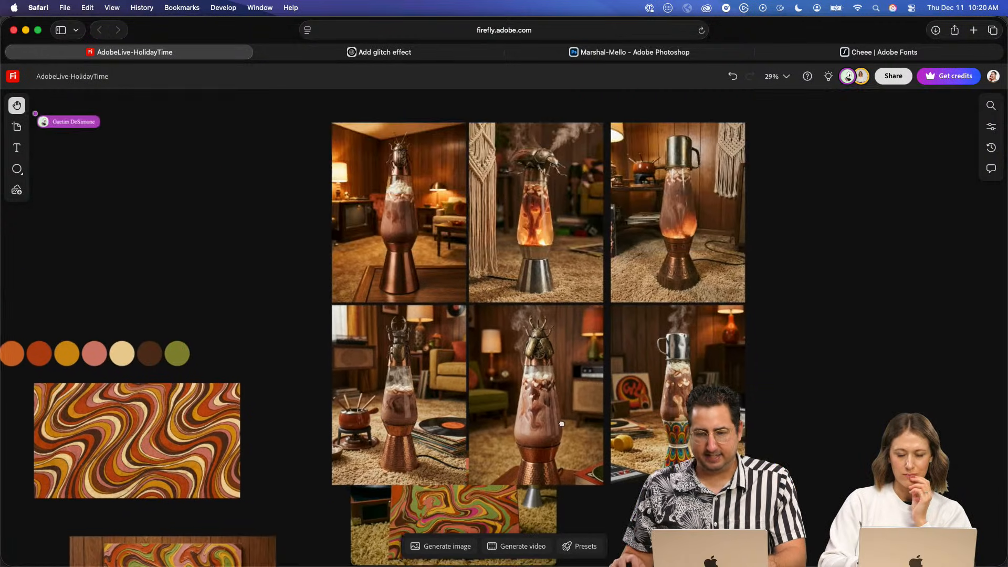
pyautogui.scroll(5, 641, 177)
pyautogui.press('space')
pyautogui.moveTo(628, 254); pyautogui.dragTo(347, 409)
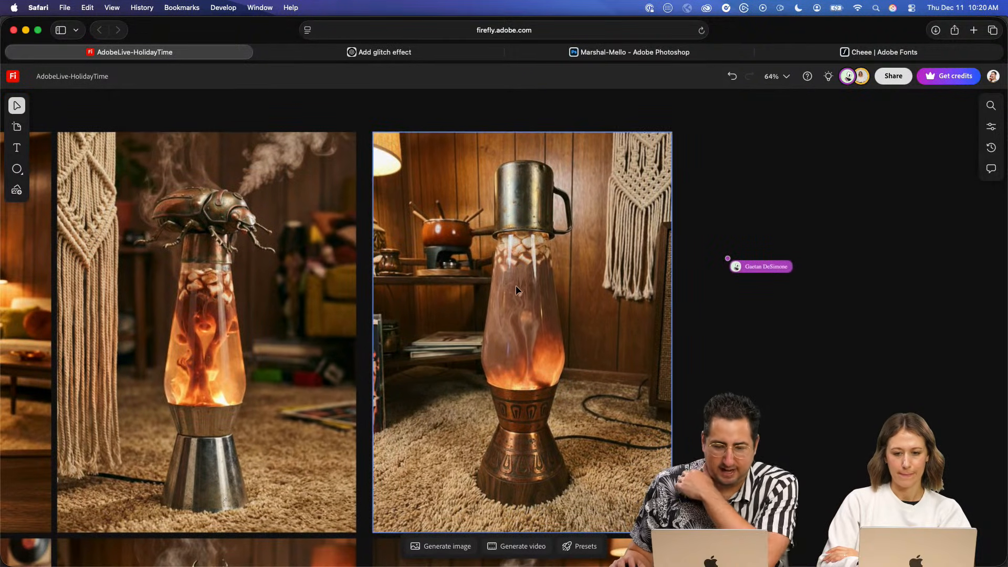
pyautogui.click(513, 231)
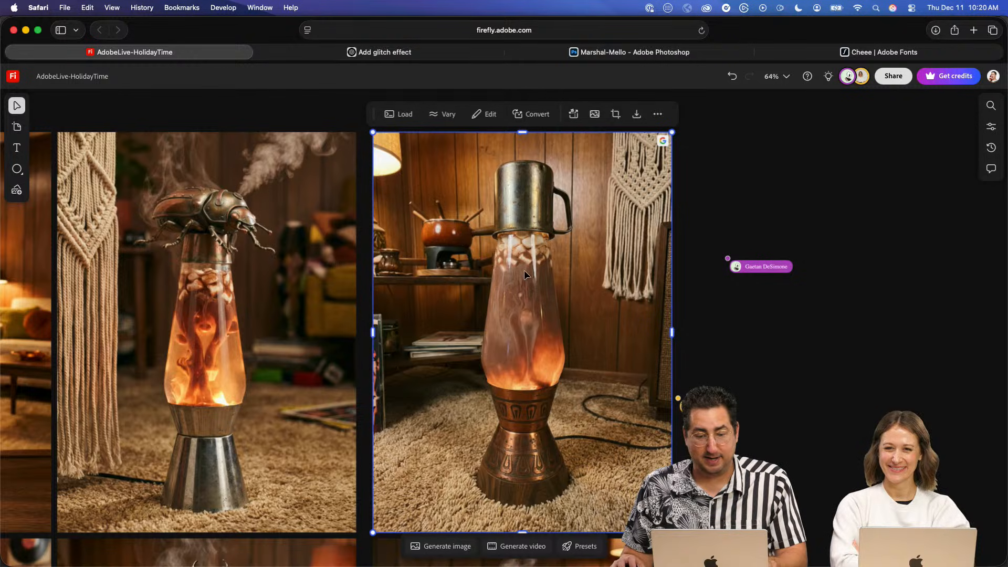
# - Paste a copy of the mug-topped lava lamp image onto the board below Artboard #1
pyautogui.scroll(-5, 529, 376)
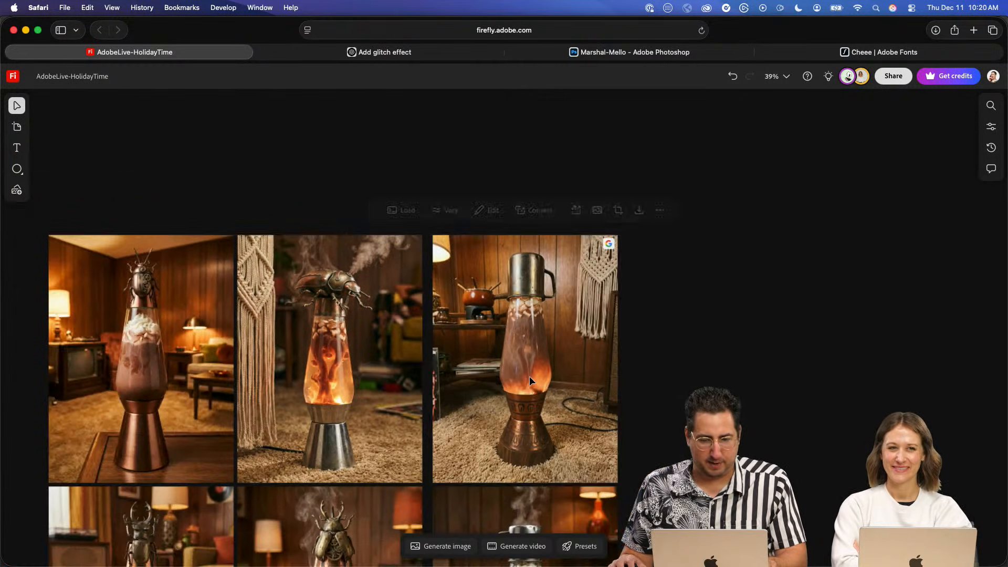
pyautogui.hscroll(-15, 328, 342)
pyautogui.scroll(-5, 329, 343)
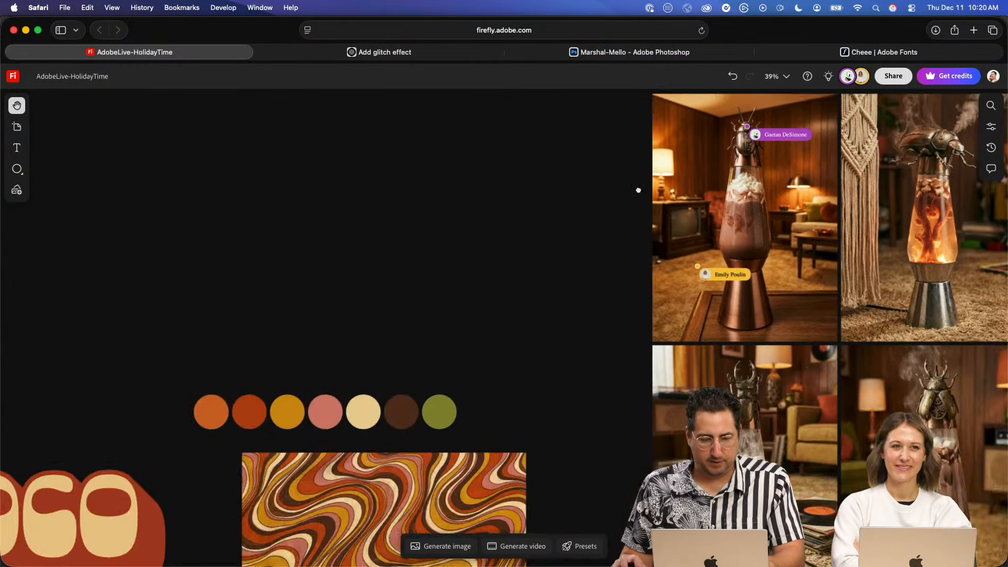
pyautogui.hscroll(-10, 296, 338)
pyautogui.scroll(-6, 393, 325)
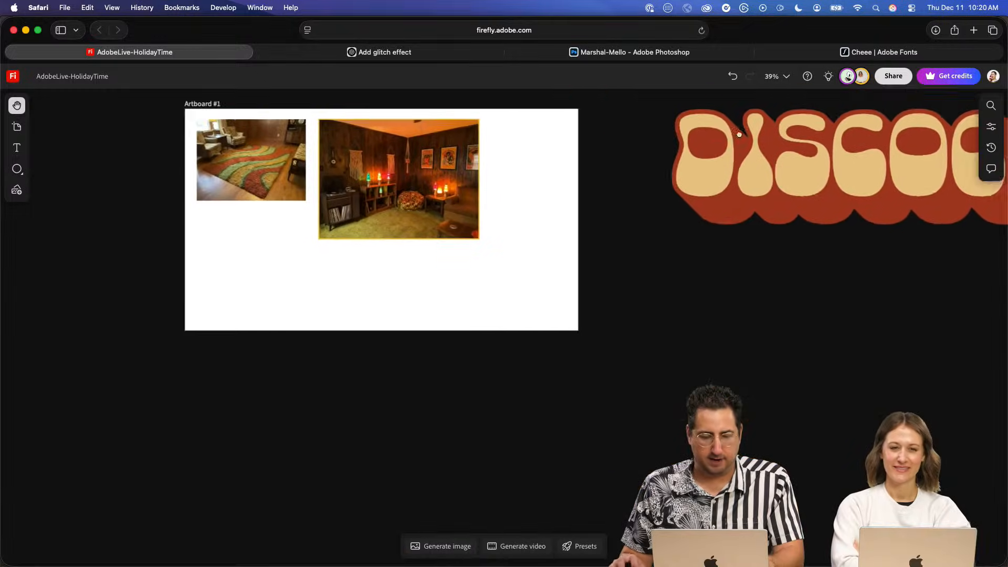
pyautogui.press('super+v')
pyautogui.moveTo(497, 315); pyautogui.dragTo(285, 372)
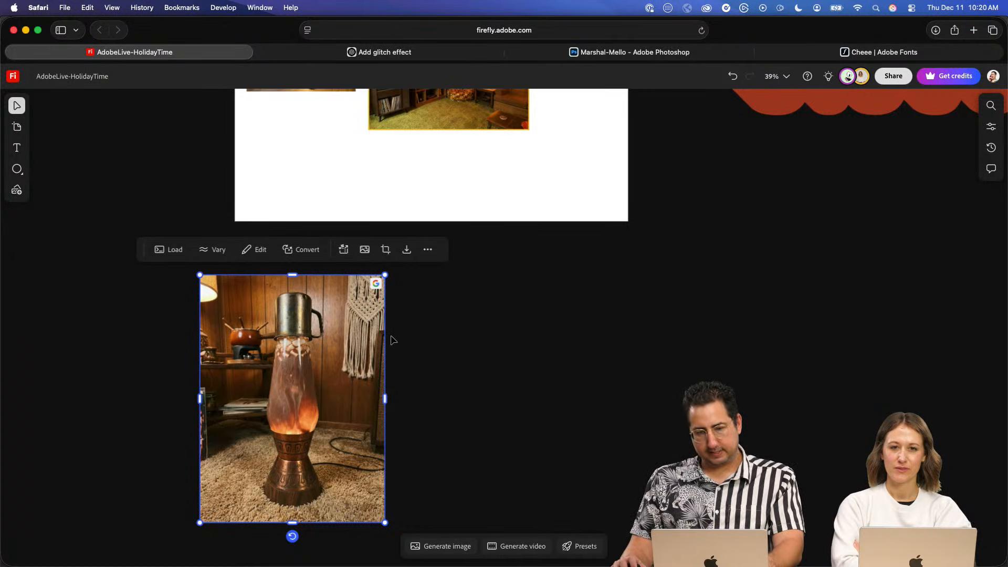
# - Select and copy the row of seven color circles above the wavy retro pattern image
pyautogui.scroll(8, 625, 369)
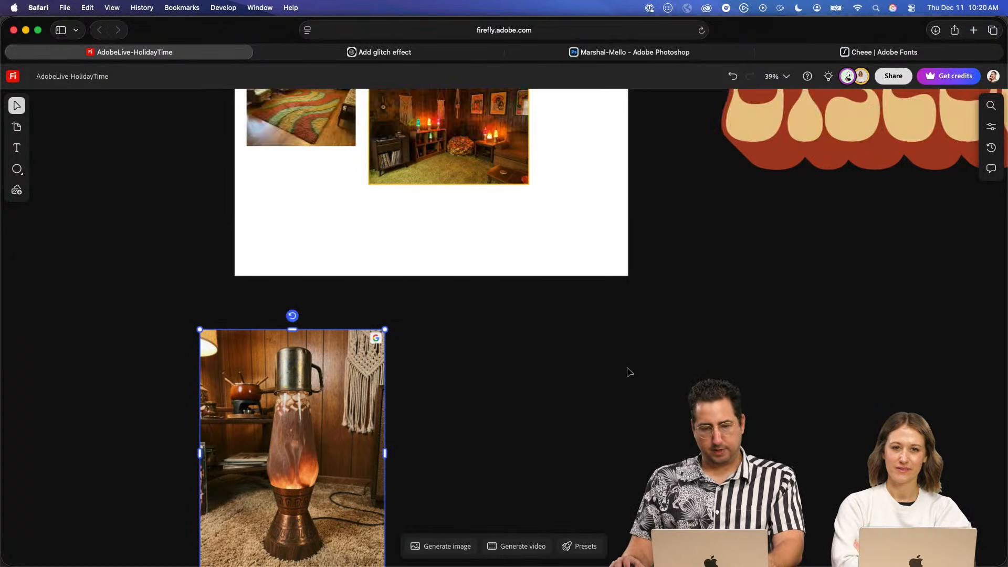
pyautogui.scroll(7, 629, 373)
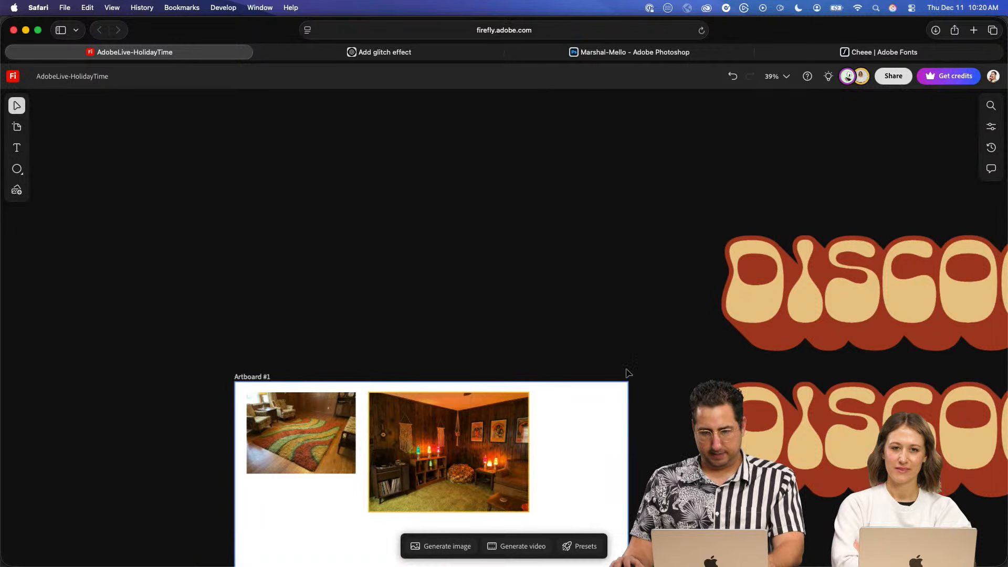
pyautogui.press('space')
pyautogui.moveTo(556, 289); pyautogui.dragTo(300, 372)
pyautogui.scroll(-1, 637, 325)
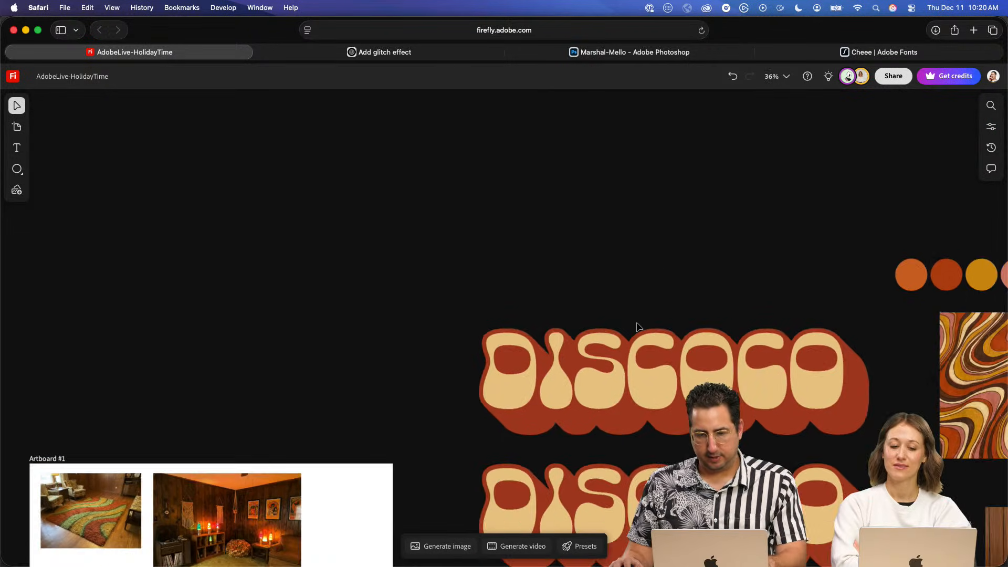
pyautogui.press('space')
pyautogui.moveTo(456, 265); pyautogui.dragTo(140, 248)
pyautogui.click(719, 353)
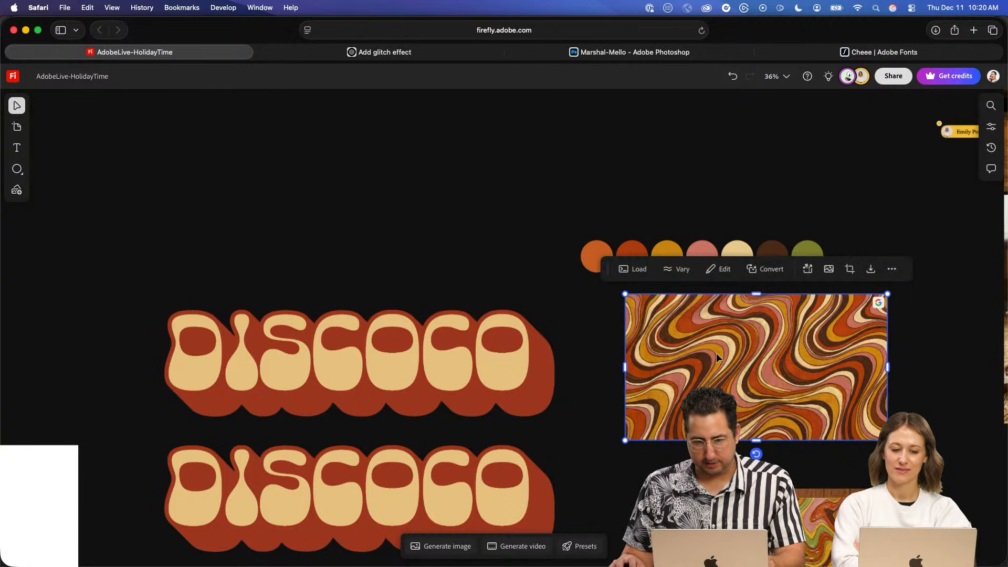
pyautogui.click(601, 214)
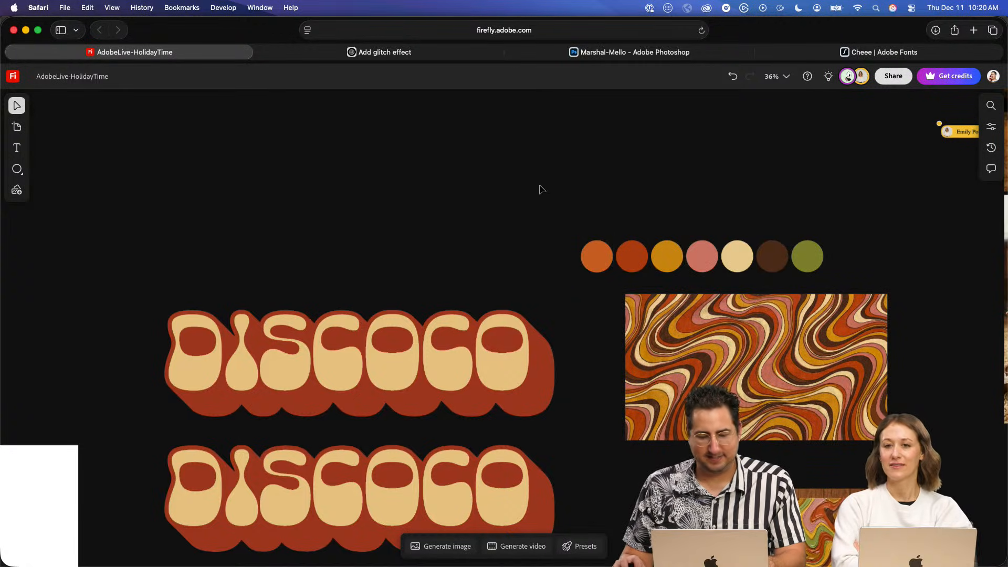
pyautogui.moveTo(540, 186); pyautogui.dragTo(811, 275)
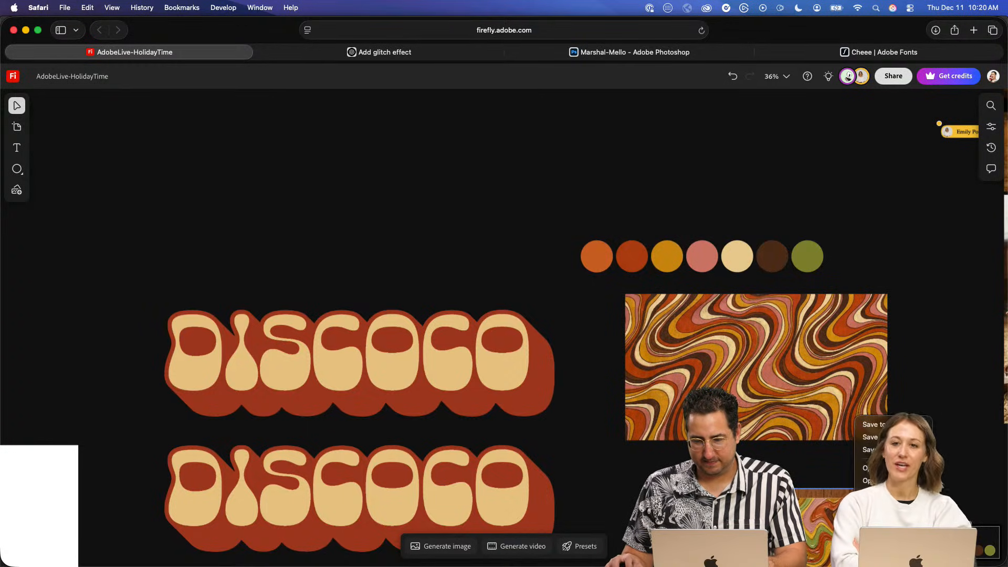
pyautogui.click(540, 164)
pyautogui.moveTo(571, 221); pyautogui.dragTo(852, 279)
pyautogui.press('space')
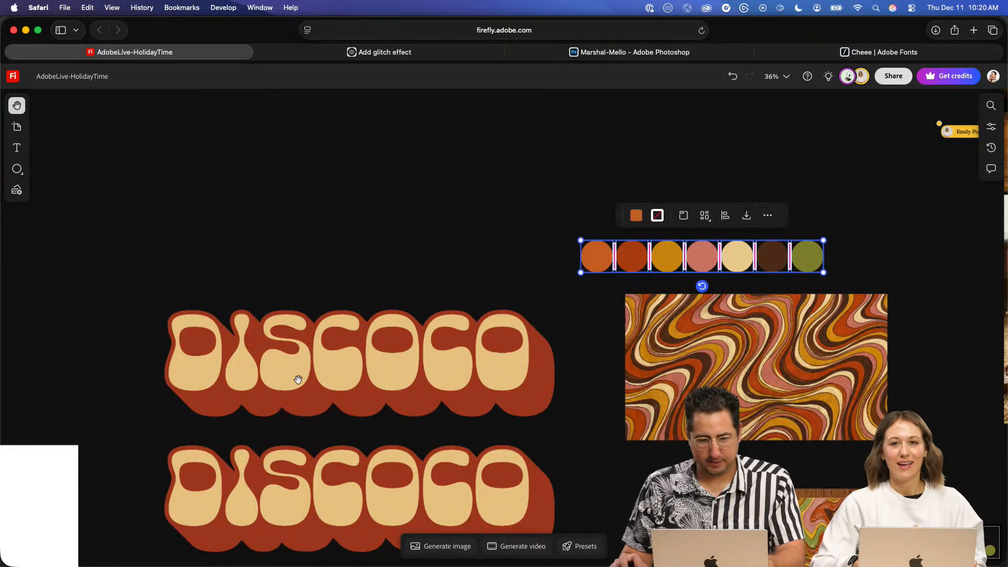
# - Add a wide artboard between Artboard #1 and the lamp image, and paste the color circles into it, enlarged to nearly fill it
pyautogui.moveTo(298, 380); pyautogui.dragTo(682, 125)
pyautogui.moveTo(367, 399); pyautogui.dragTo(339, 499)
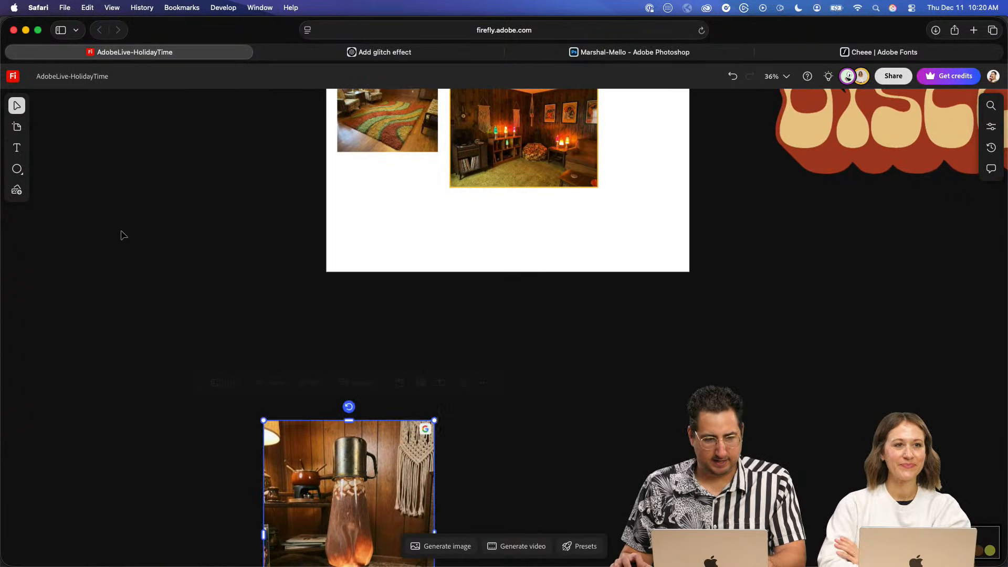
pyautogui.click(17, 126)
pyautogui.moveTo(205, 314); pyautogui.dragTo(623, 384)
pyautogui.press('super+v')
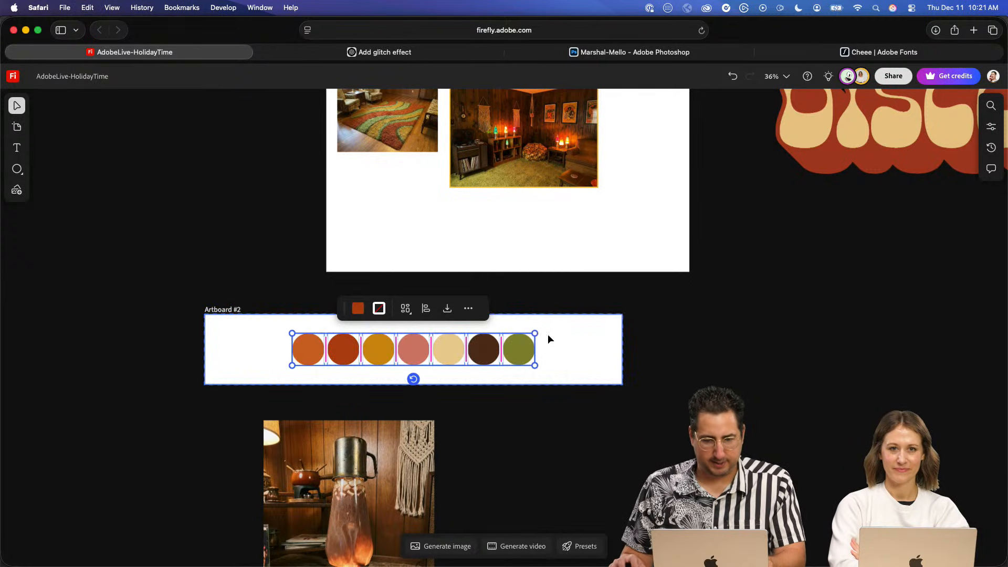
pyautogui.moveTo(535, 333); pyautogui.dragTo(603, 304)
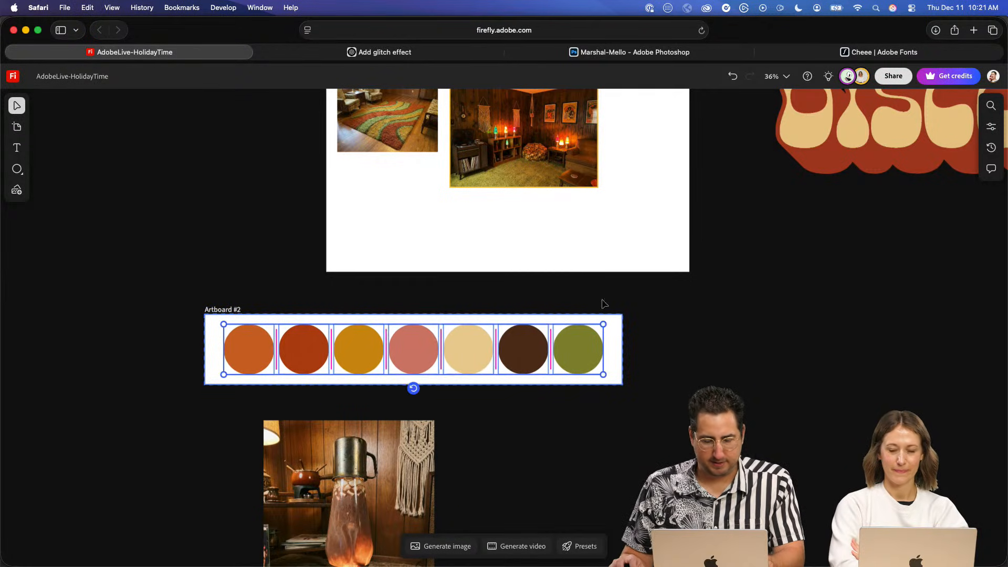
# - Select the lamp image and replace the image generation prompt with "reimagine this image with the color palette provided."
pyautogui.scroll(-5, 454, 451)
pyautogui.click(286, 357)
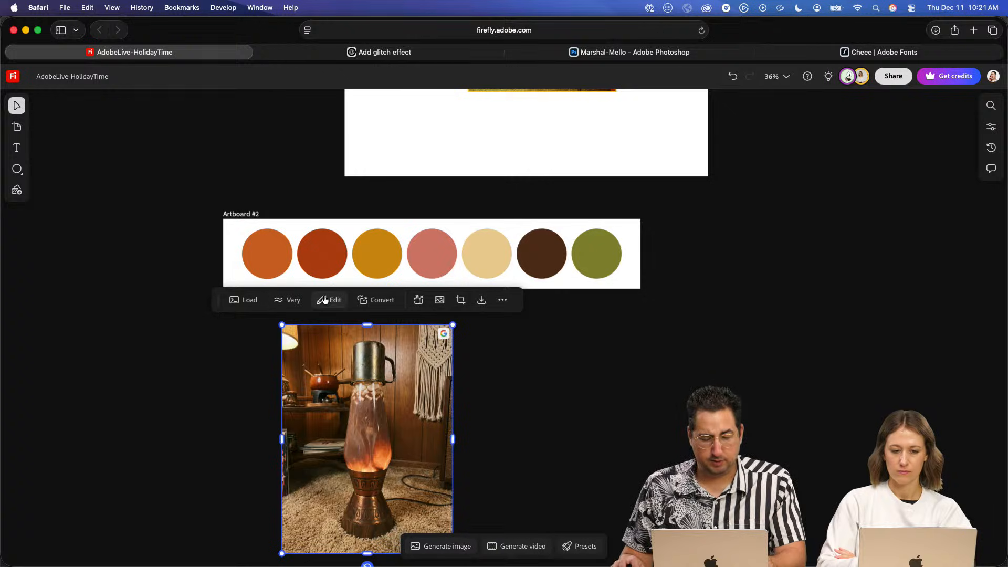
pyautogui.click(451, 546)
pyautogui.tripleClick(425, 469)
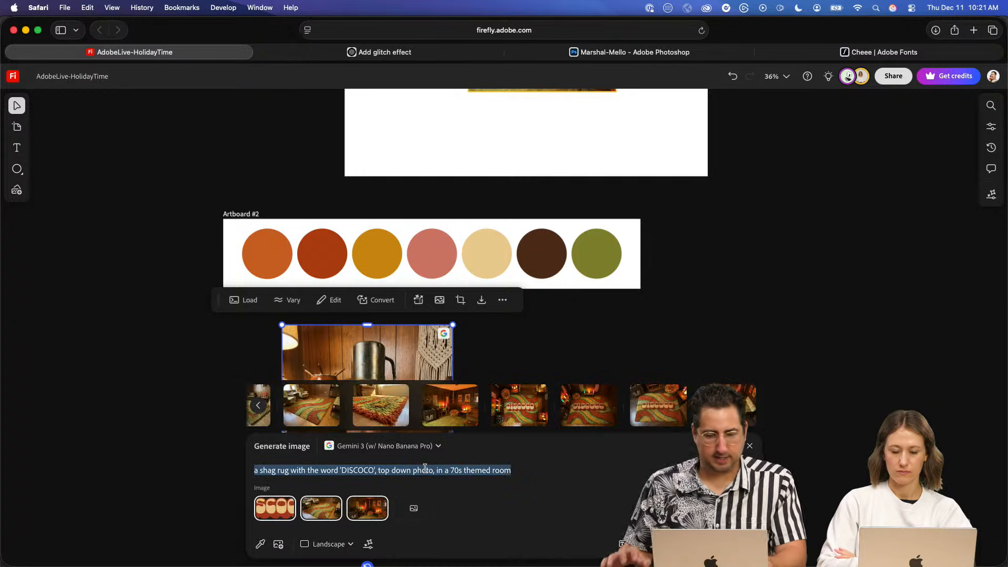
pyautogui.write('reimagin')
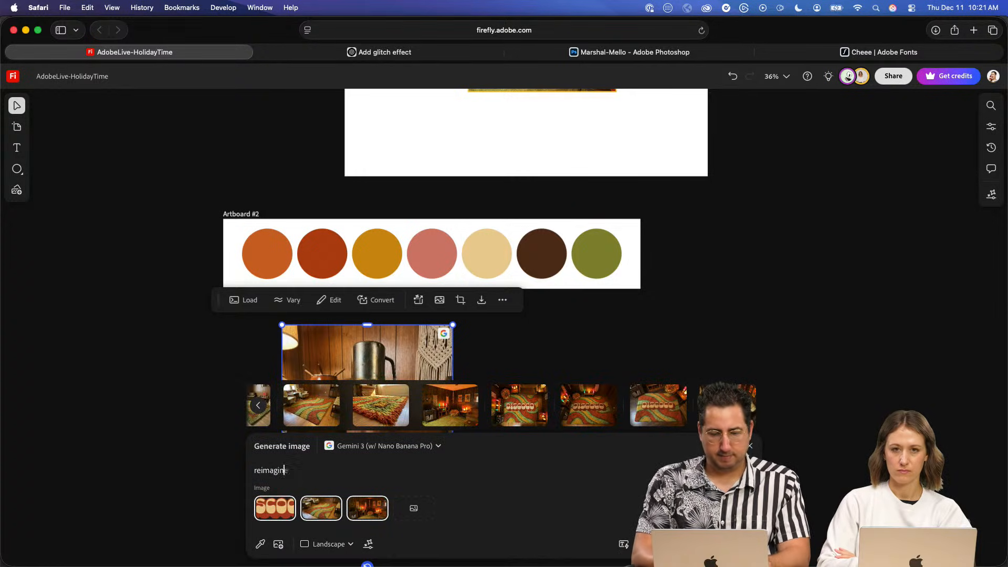
pyautogui.write('e this image')
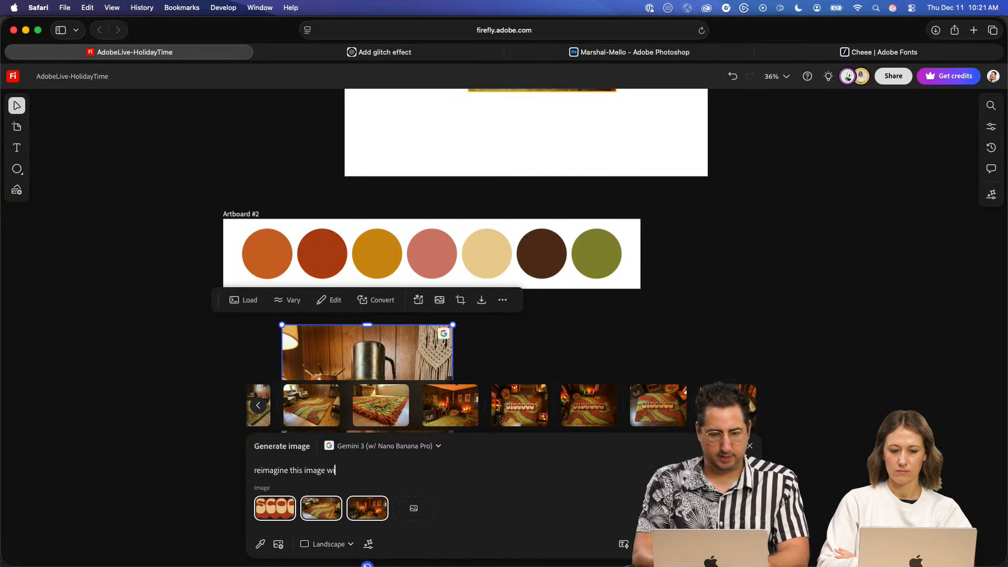
pyautogui.write(' with the color palette pro')
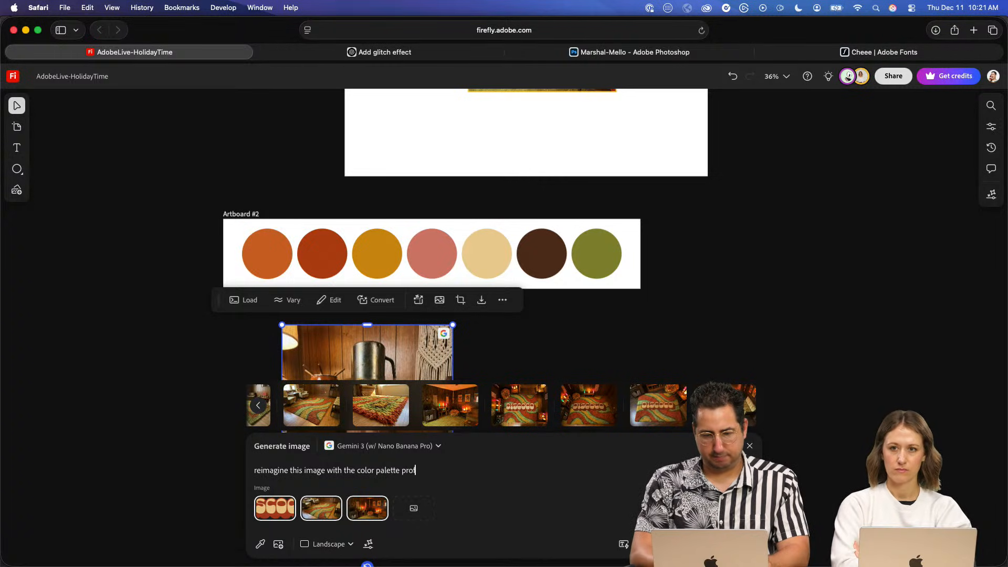
pyautogui.write('vided.')
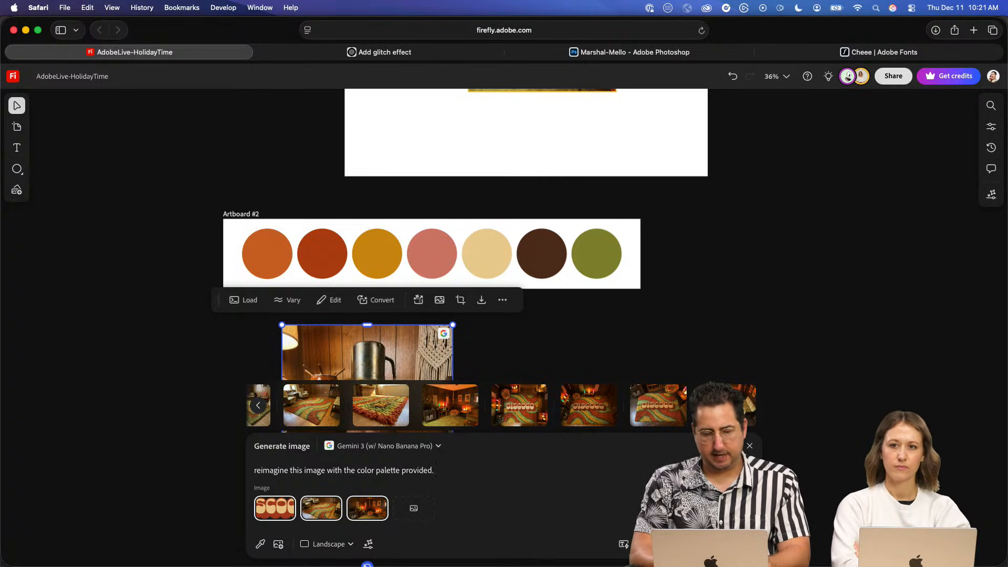
pyautogui.write(' Make the ')
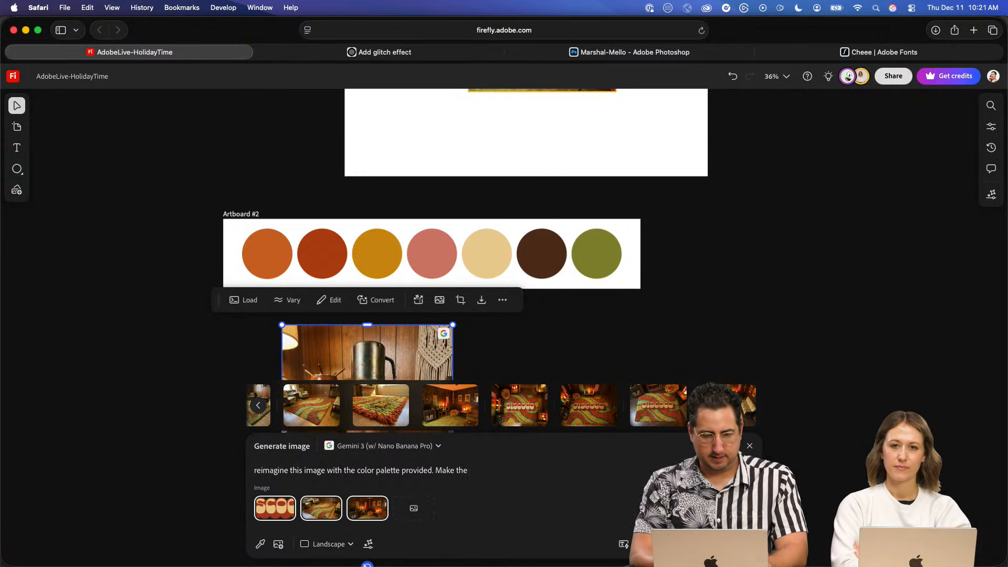
pyautogui.write('inside liquid')
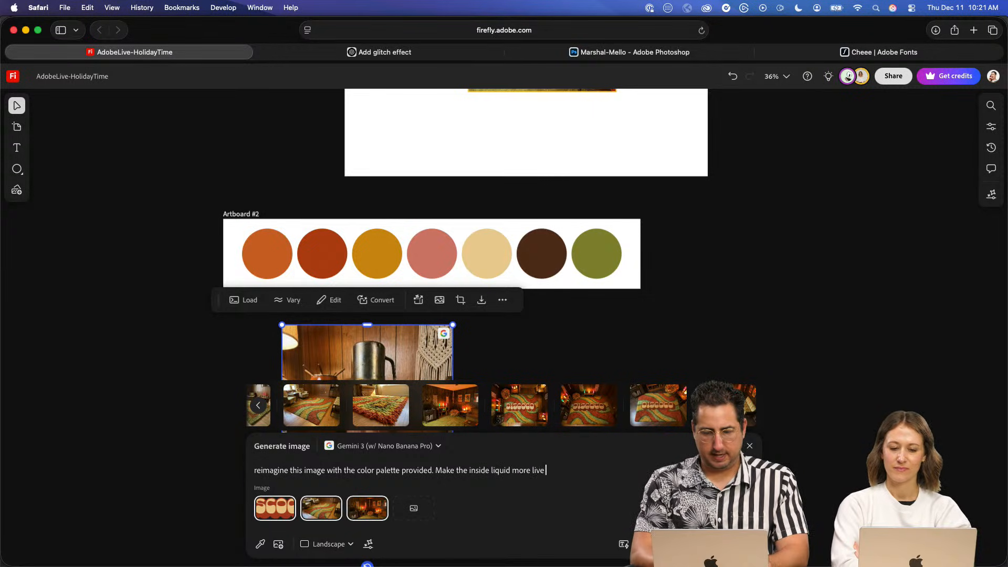
pyautogui.write(' more lik')
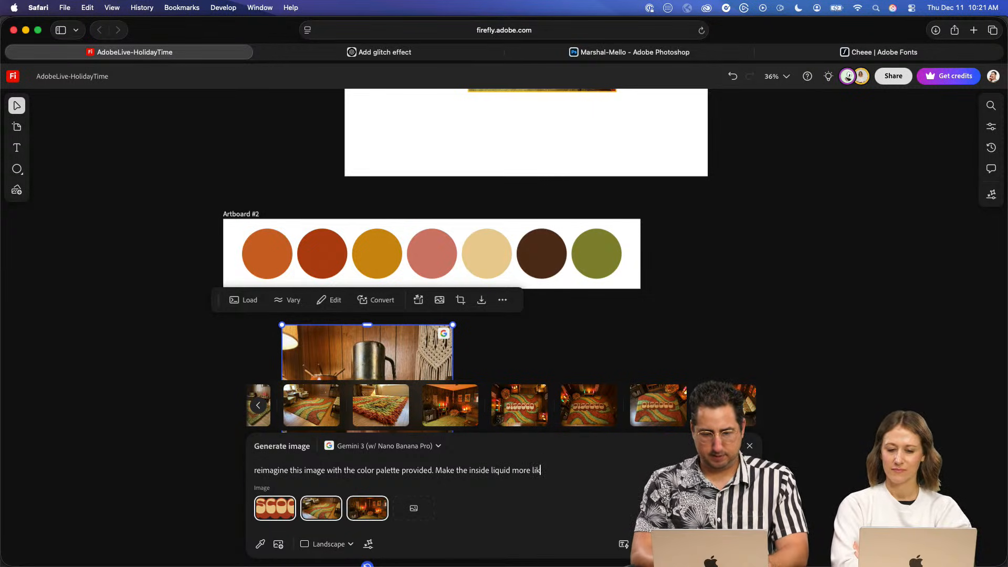
pyautogui.write('e')
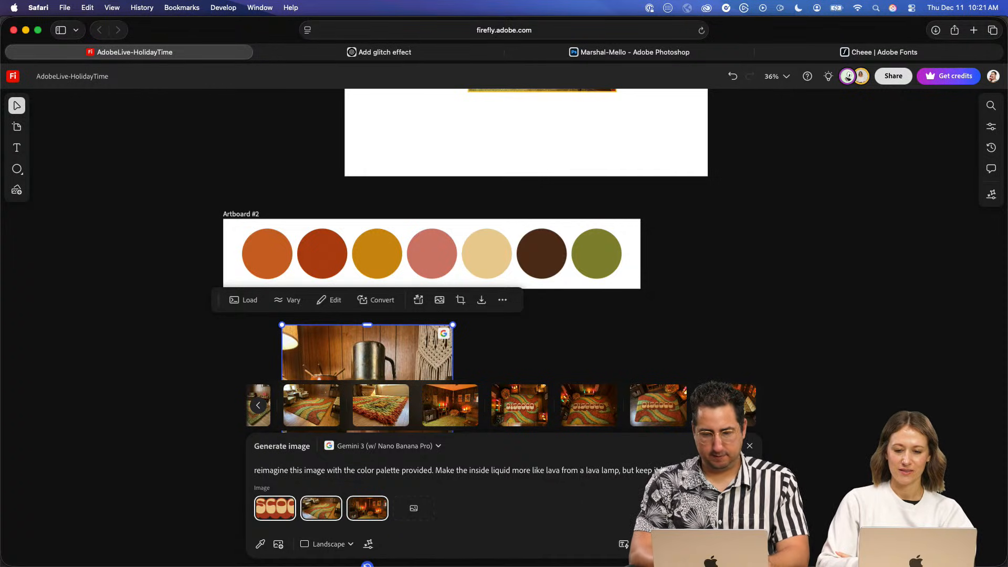
# - Extend the prompt with "Make the inside liquid more like lava from a lava lamp, but keep it brown" and a closing mention of marshmallows
pyautogui.write('rchma')
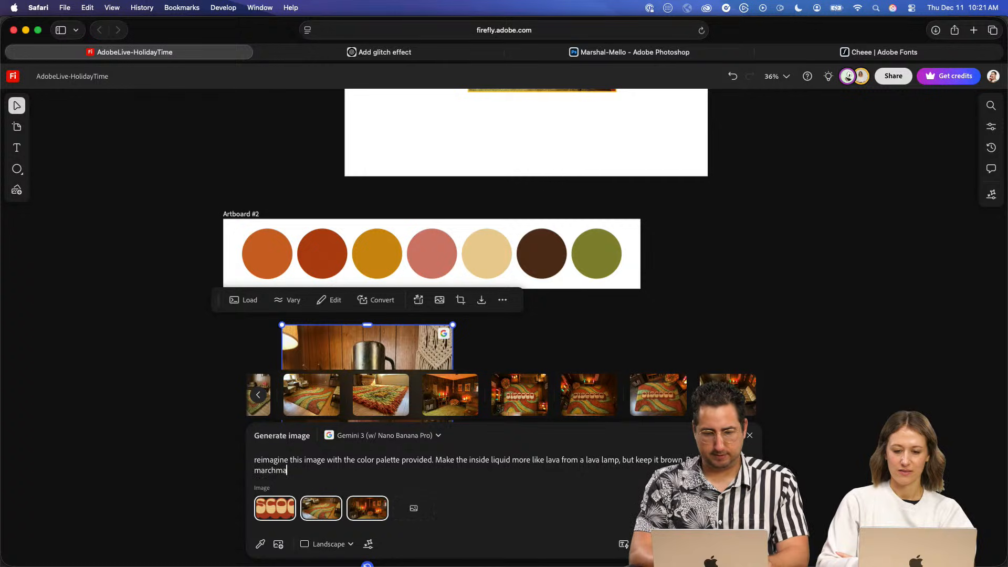
pyautogui.press('BackSpace')
pyautogui.press('BackSpace')
pyautogui.press('BackSpace')
pyautogui.press('BackSpace')
pyautogui.press('BackSpace')
pyautogui.press('BackSpace')
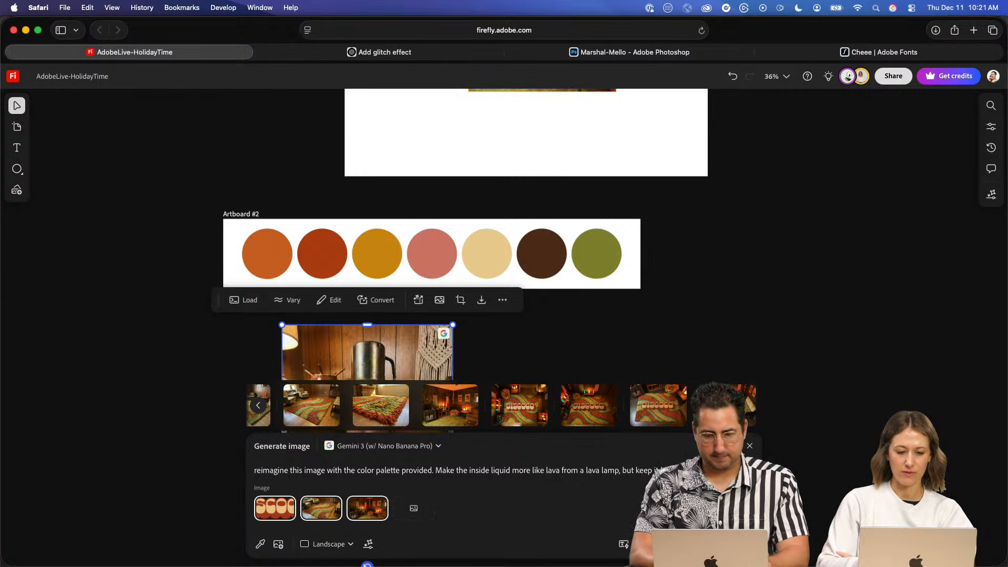
pyautogui.write('marshmallows')
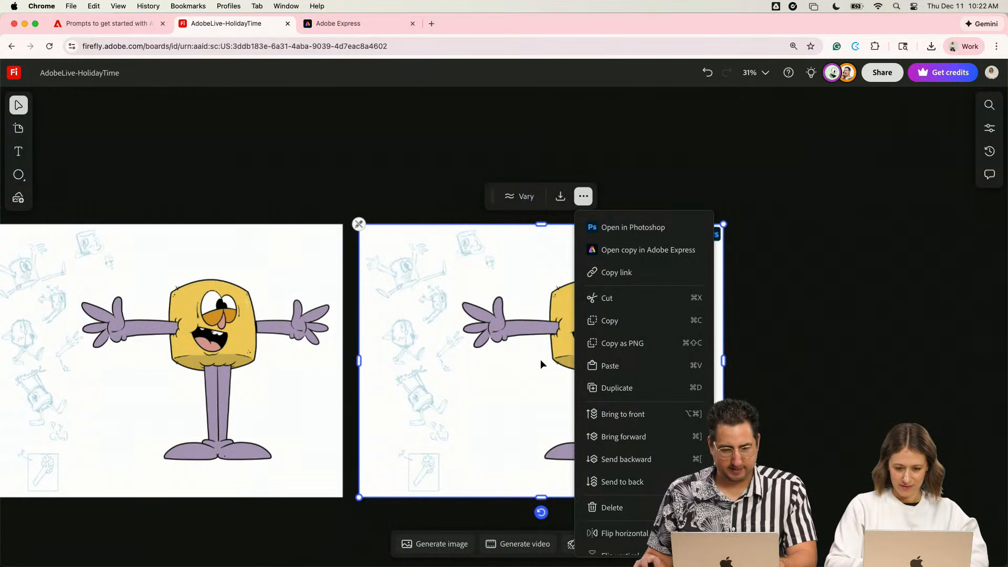
# - Open an image generation prompt for the selected copy of the yellow marshmallow character drawing
pyautogui.click(540, 358)
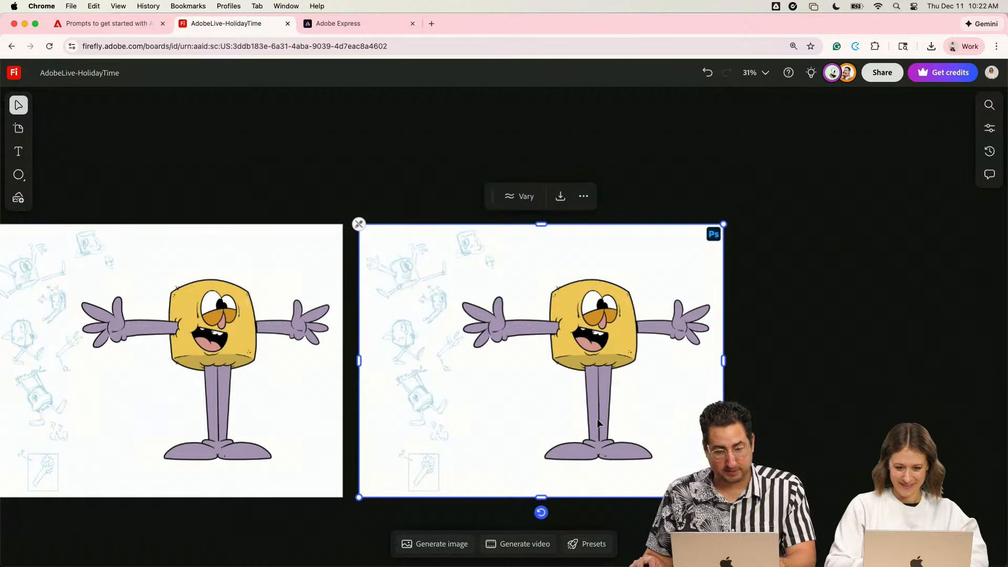
pyautogui.click(444, 545)
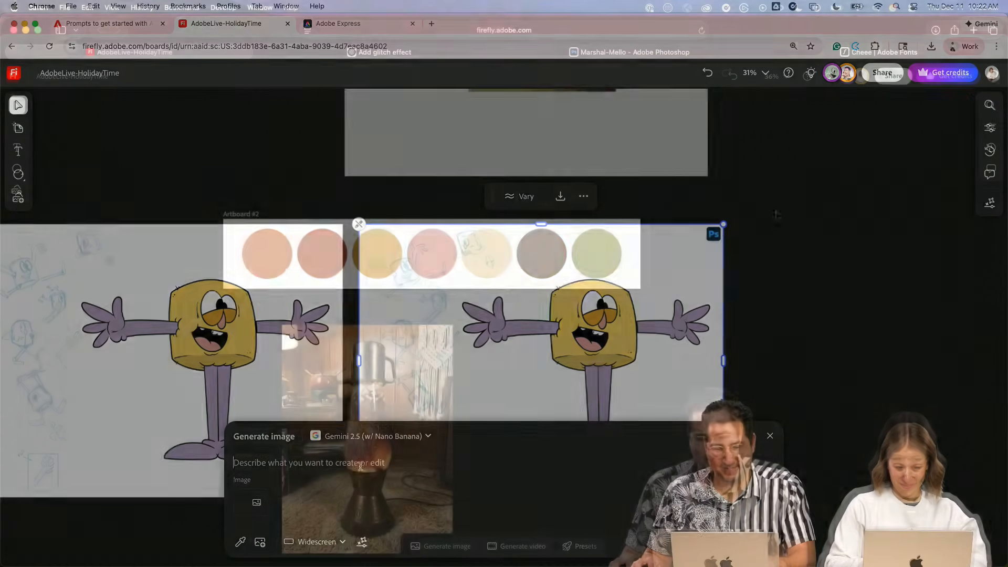
# - Place two of the generated DISCOCO shag rug images from the generation history on the board beside Artboard #1
pyautogui.scroll(5, 770, 297)
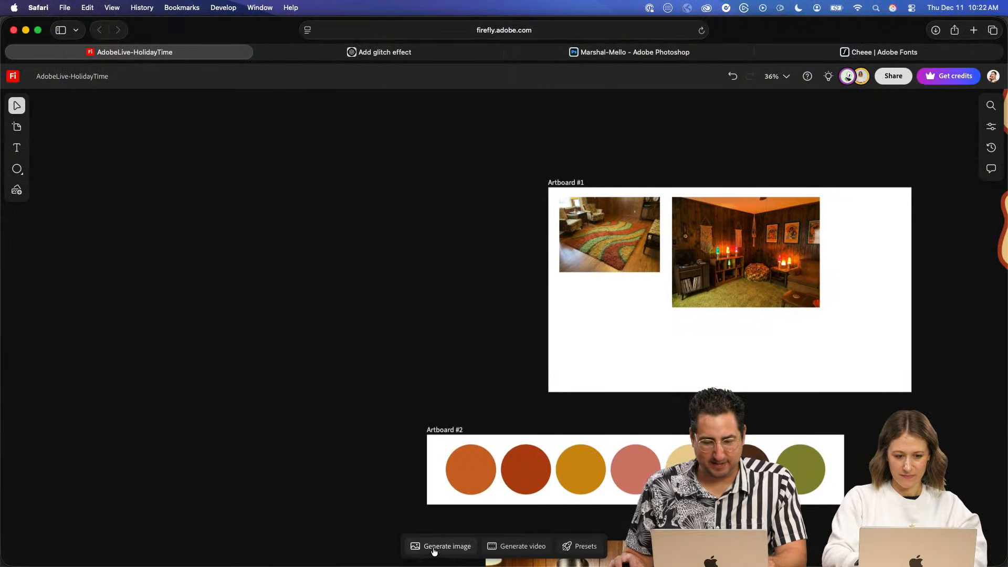
pyautogui.click(435, 546)
pyautogui.click(258, 397)
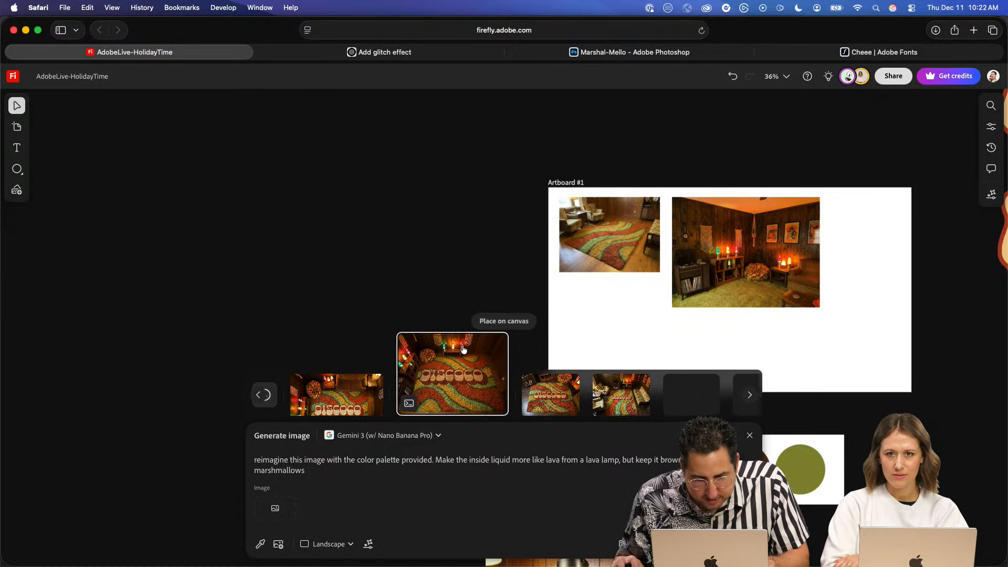
pyautogui.click(476, 320)
pyautogui.click(208, 194)
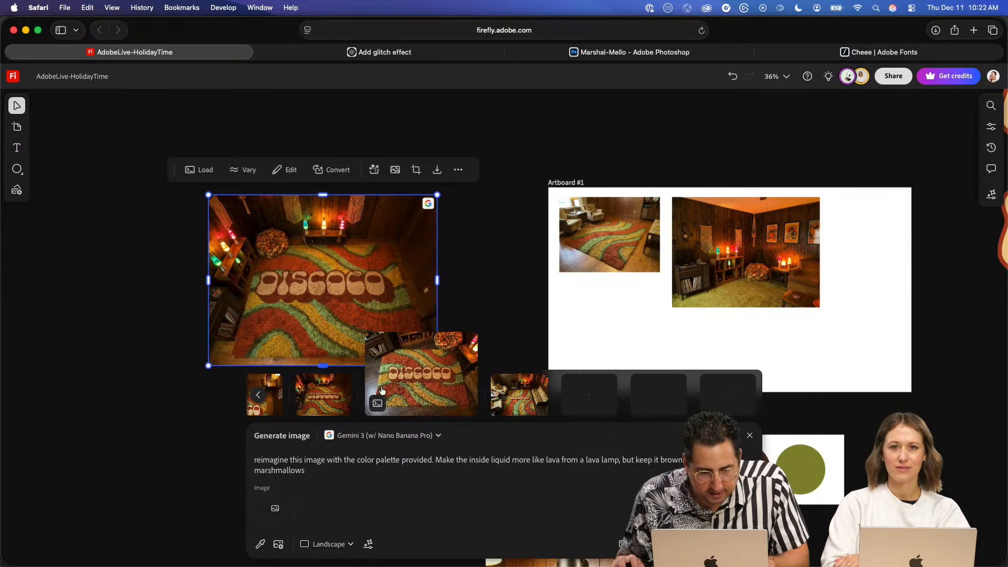
pyautogui.click(260, 394)
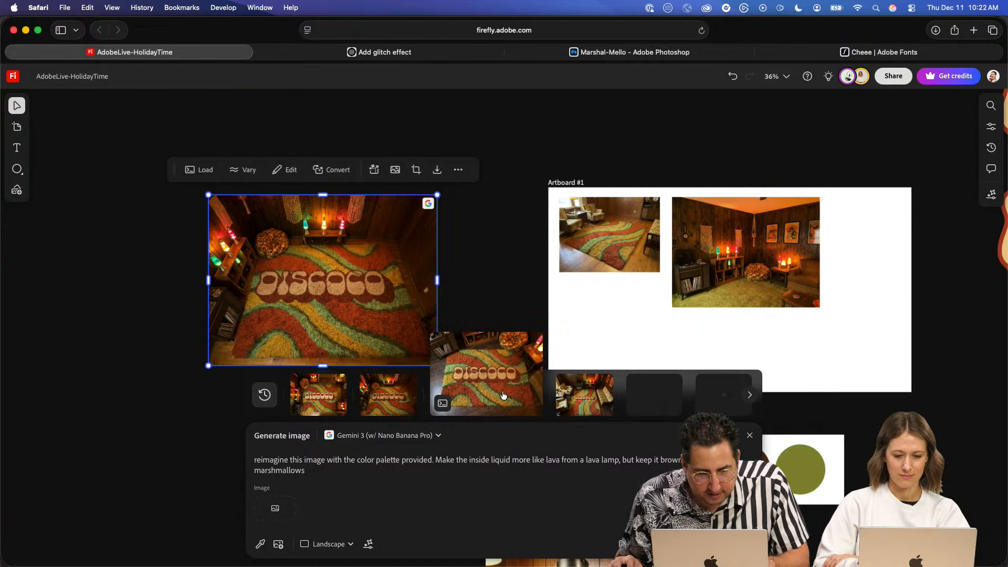
pyautogui.moveTo(503, 324); pyautogui.dragTo(47, 266)
pyautogui.click(54, 265)
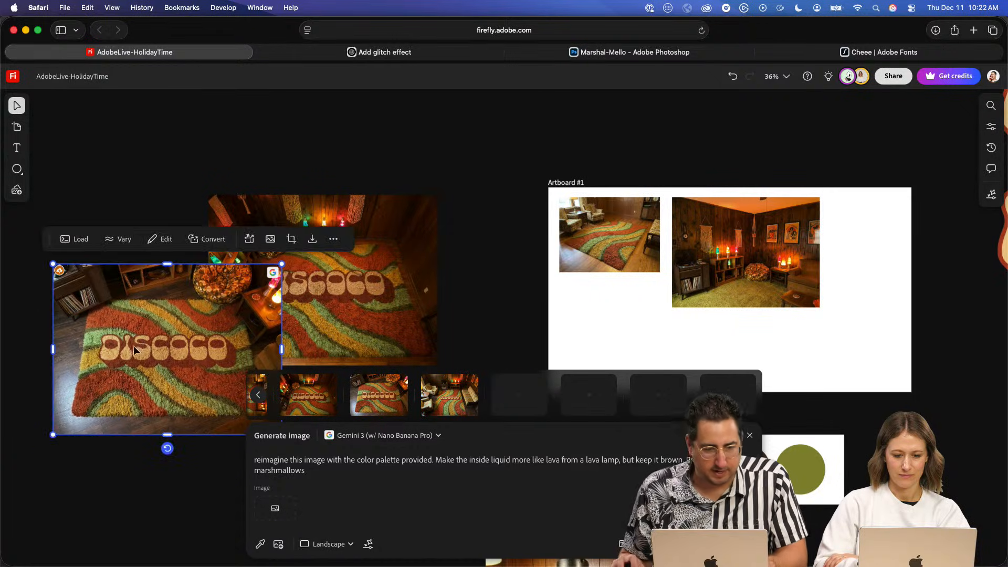
# - Separate the two overlapping DISCOCO rug images so they sit side by side next to Artboard #1
pyautogui.moveTo(133, 346); pyautogui.dragTo(32, 314)
pyautogui.click(336, 210)
pyautogui.moveTo(386, 189); pyautogui.dragTo(580, 155)
pyautogui.moveTo(338, 284); pyautogui.dragTo(291, 272)
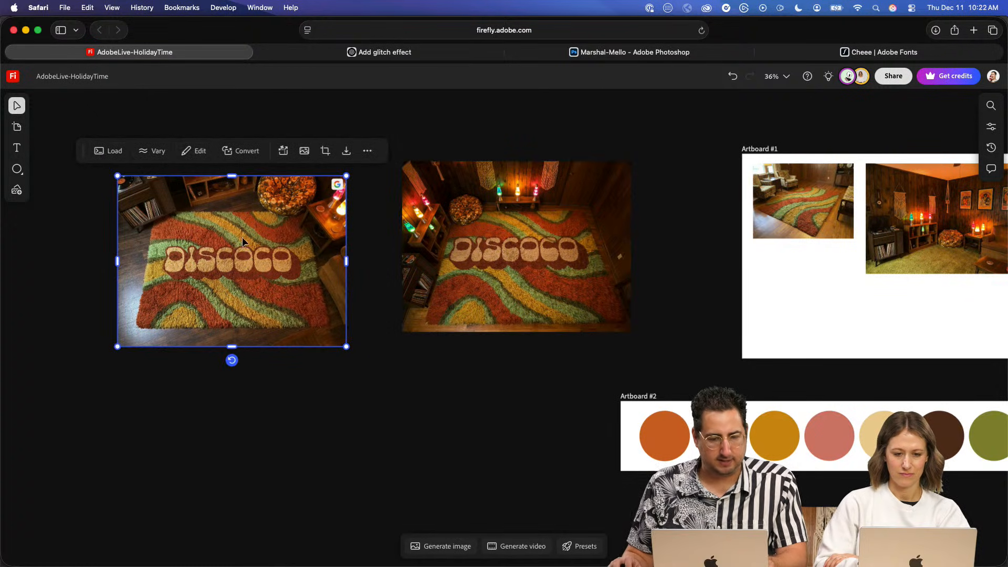
# - Replace the image generation prompt with "isolate the word 'DISCOCO' as it's own rug"
pyautogui.click(440, 547)
pyautogui.tripleClick(362, 471)
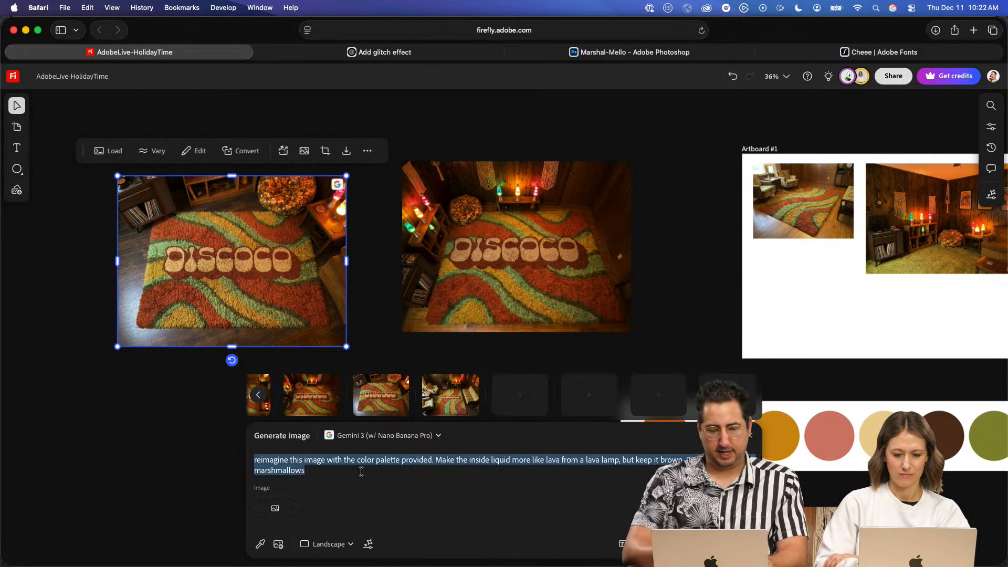
pyautogui.press('BackSpace')
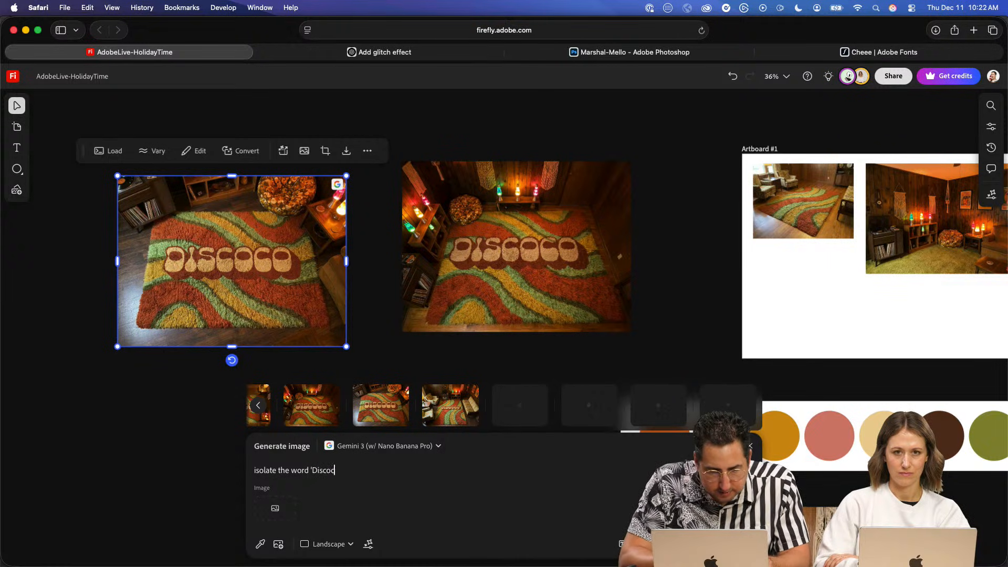
pyautogui.write('CO')
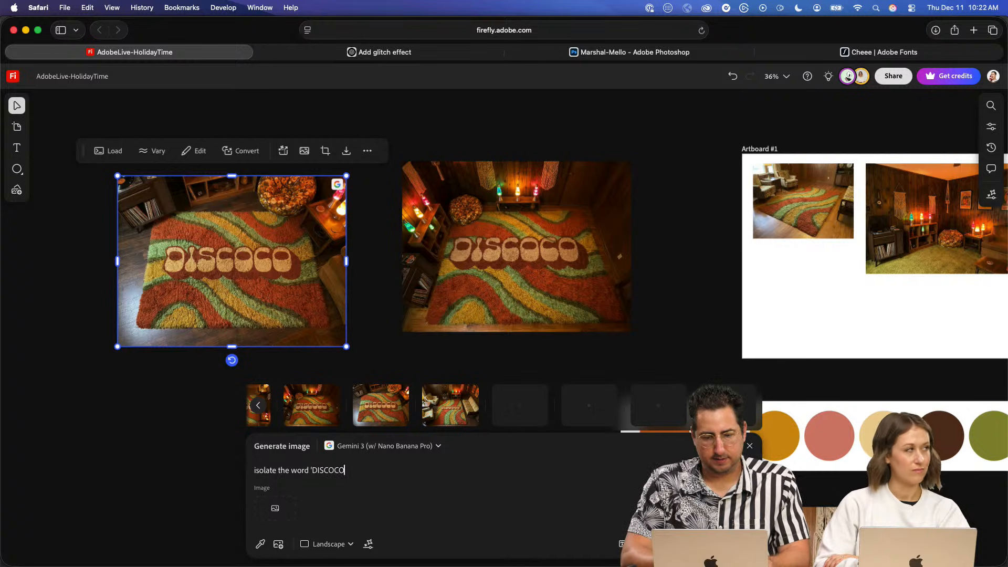
pyautogui.write("' as it's own i")
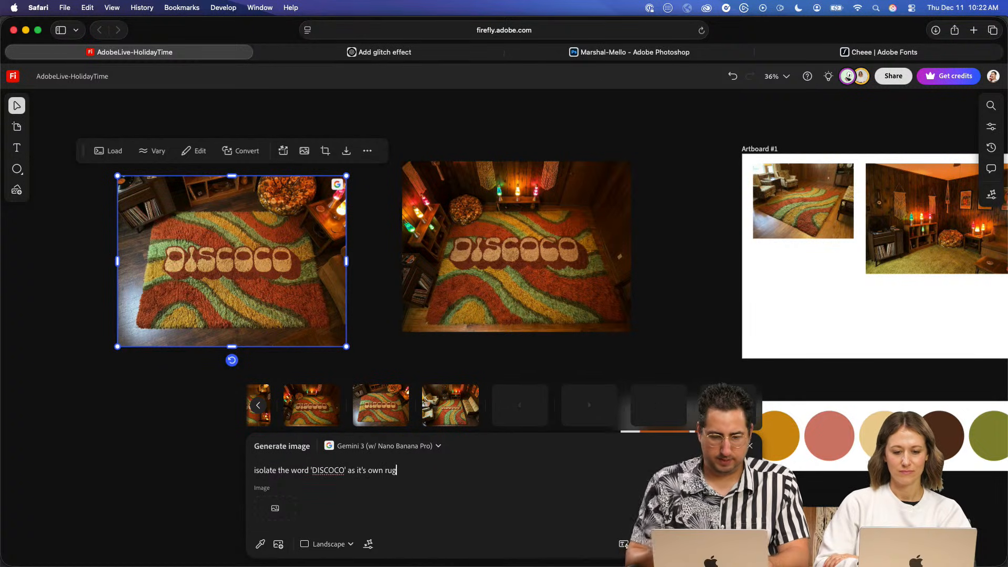
# - Attach the selected DISCOCO rug image and the lower DISCOCO lettering as image references and generate the isolated word rug
pyautogui.click(290, 509)
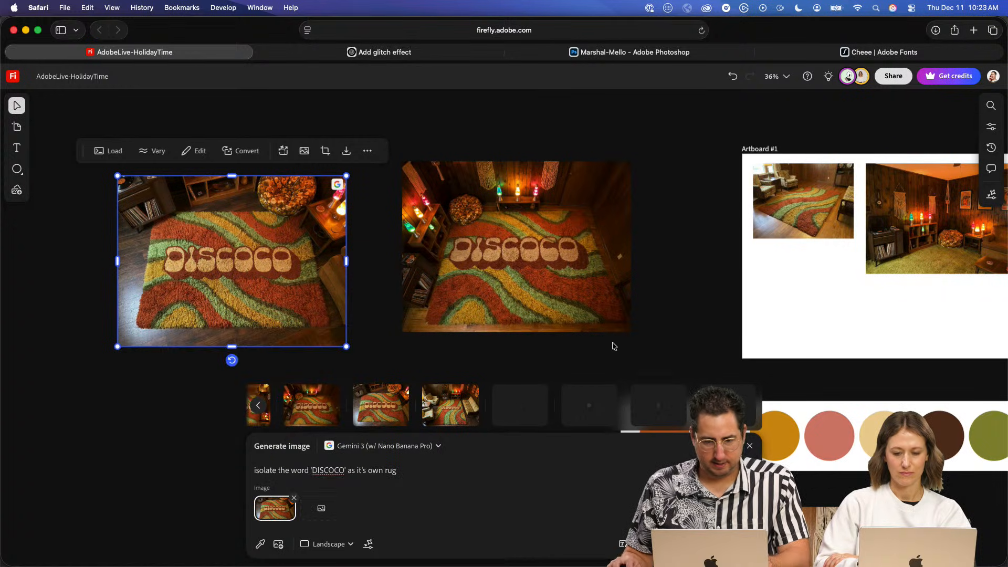
pyautogui.moveTo(792, 308); pyautogui.dragTo(322, 330)
pyautogui.press('space')
pyautogui.moveTo(746, 275); pyautogui.dragTo(271, 286)
pyautogui.moveTo(835, 302); pyautogui.dragTo(519, 323)
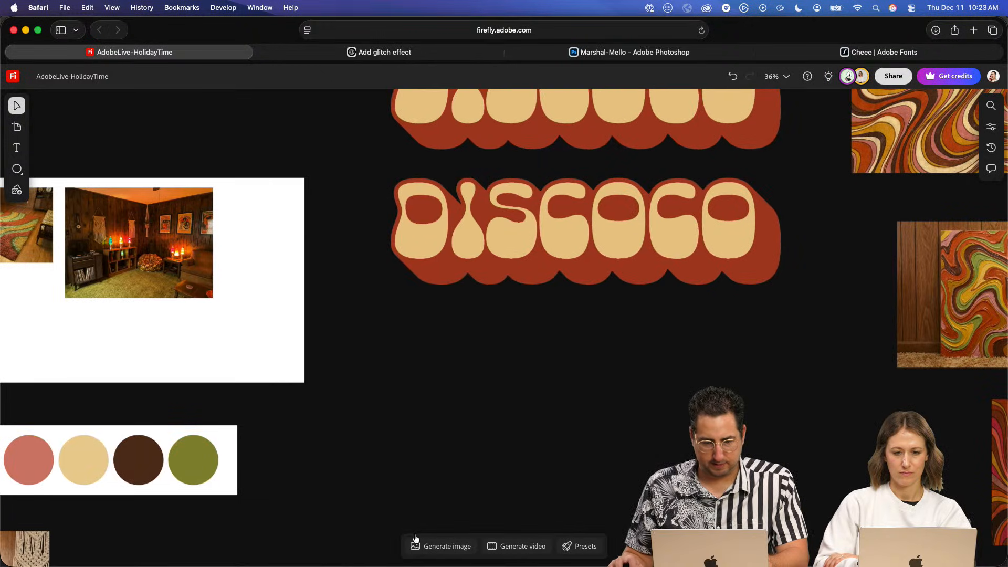
pyautogui.click(429, 544)
pyautogui.click(322, 508)
pyautogui.click(528, 202)
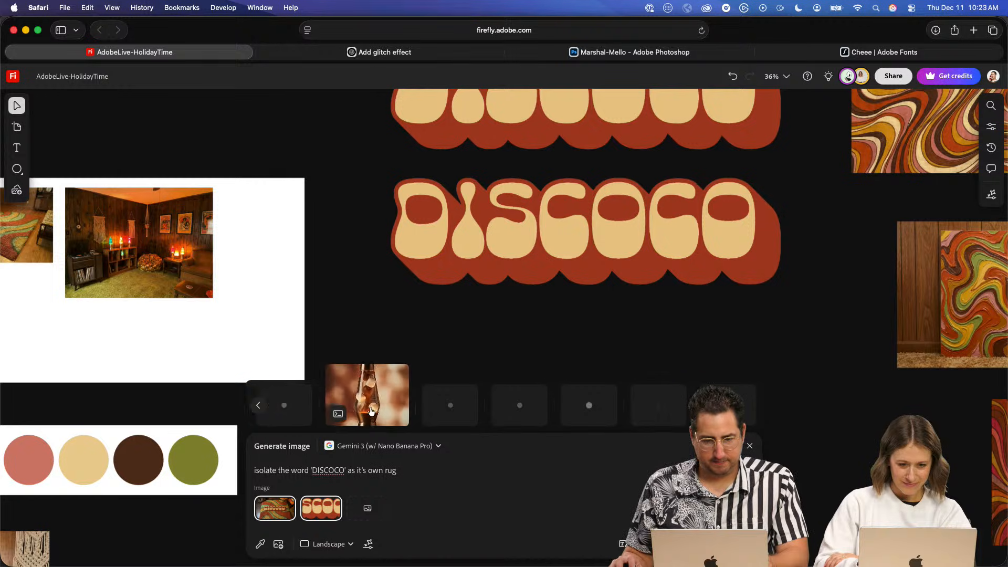
pyautogui.click(361, 310)
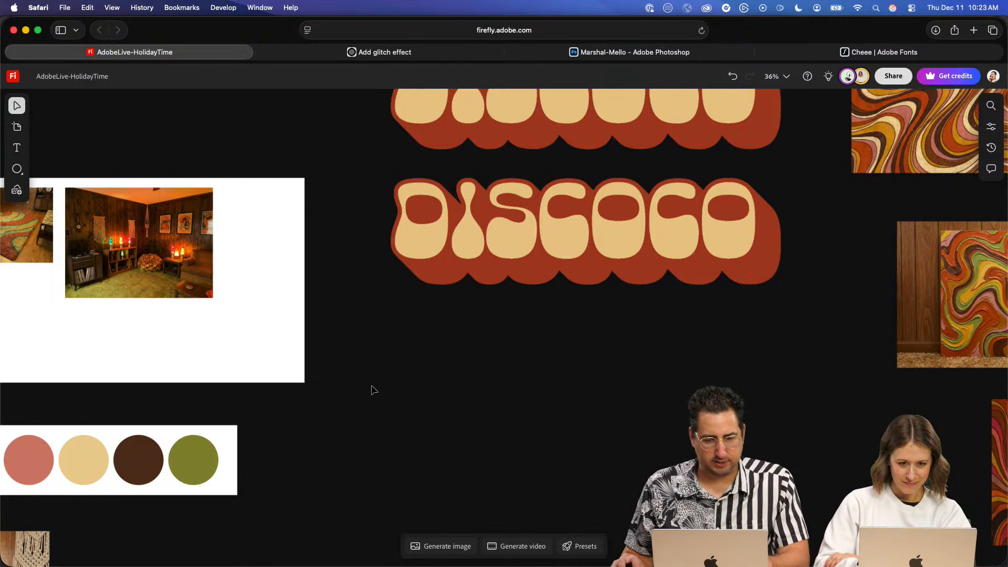
pyautogui.scroll(-3, 561, 361)
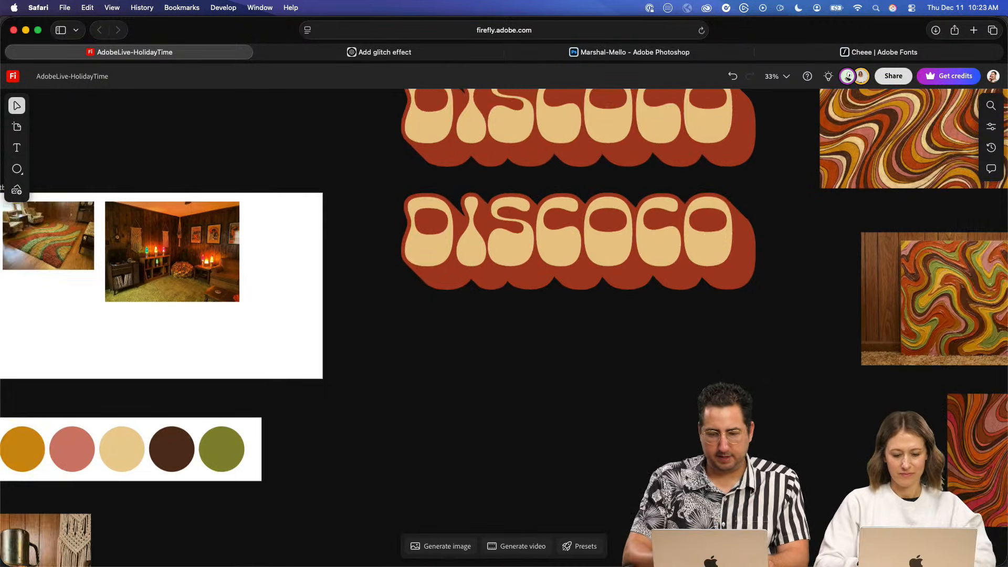
pyautogui.scroll(2, 639, 360)
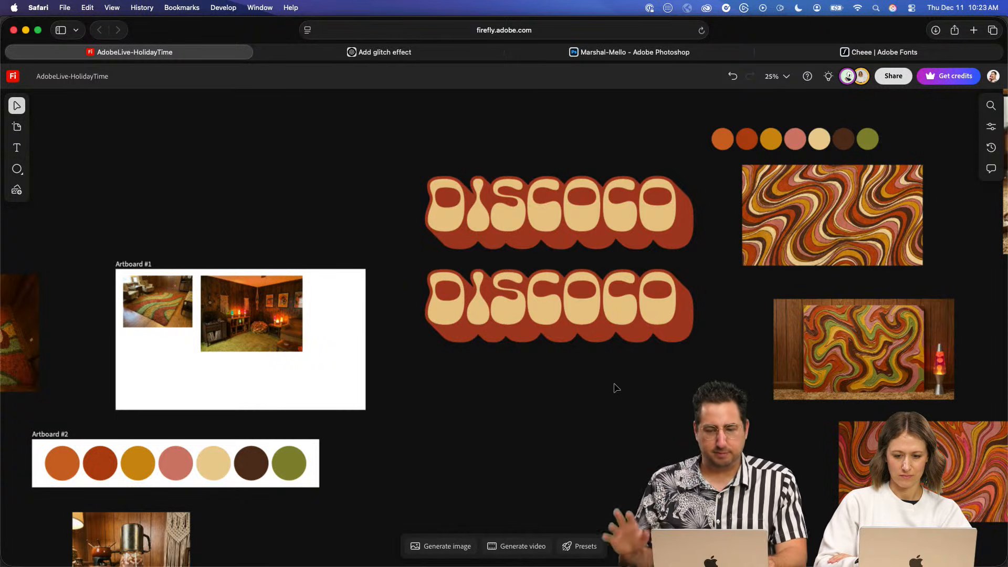
pyautogui.press('super+Tab')
pyautogui.press('super+Tab')
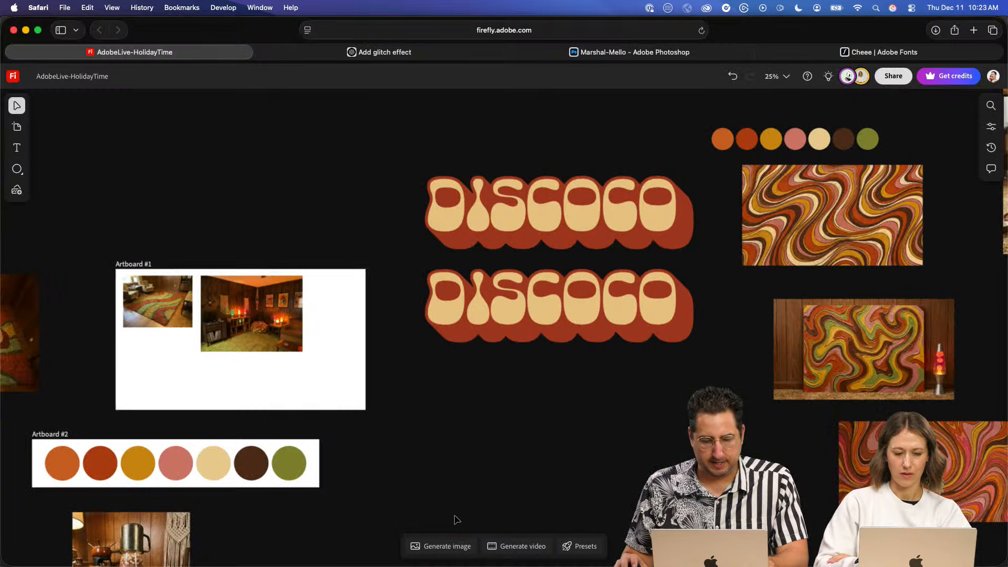
pyautogui.click(447, 548)
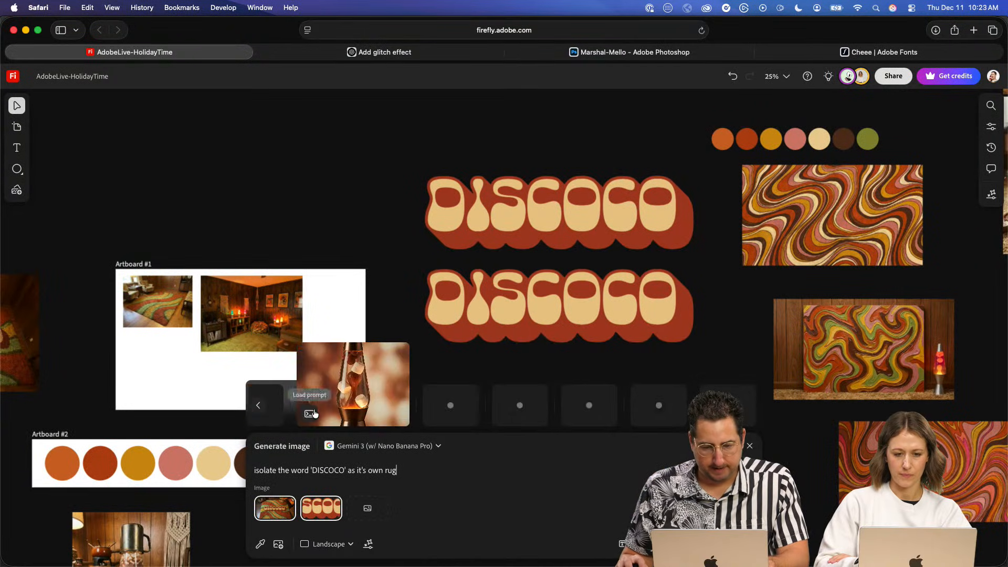
pyautogui.click(402, 269)
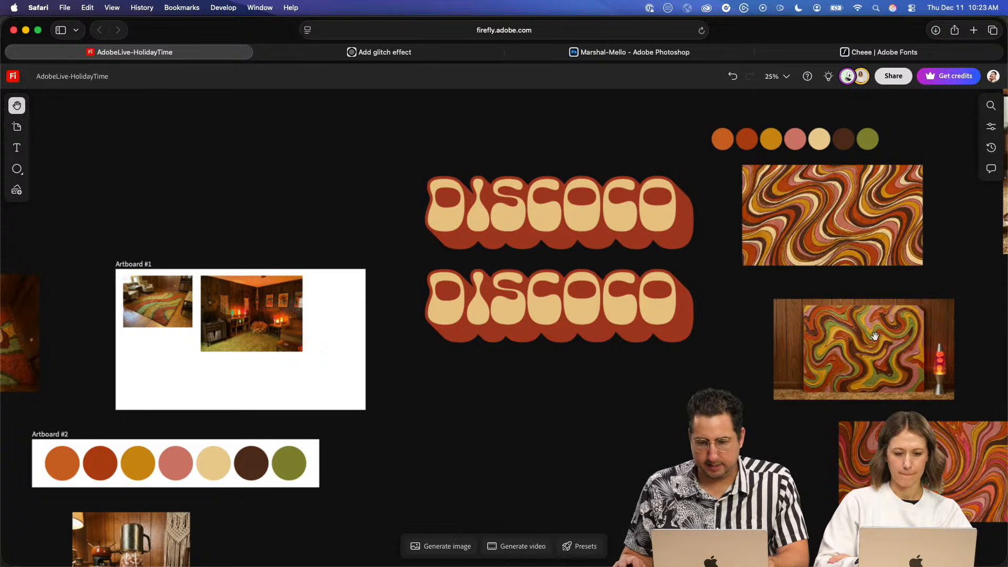
# - Select and copy the smaller yellow marshmallow character drawing beside its larger original
pyautogui.moveTo(875, 336); pyautogui.dragTo(453, 375)
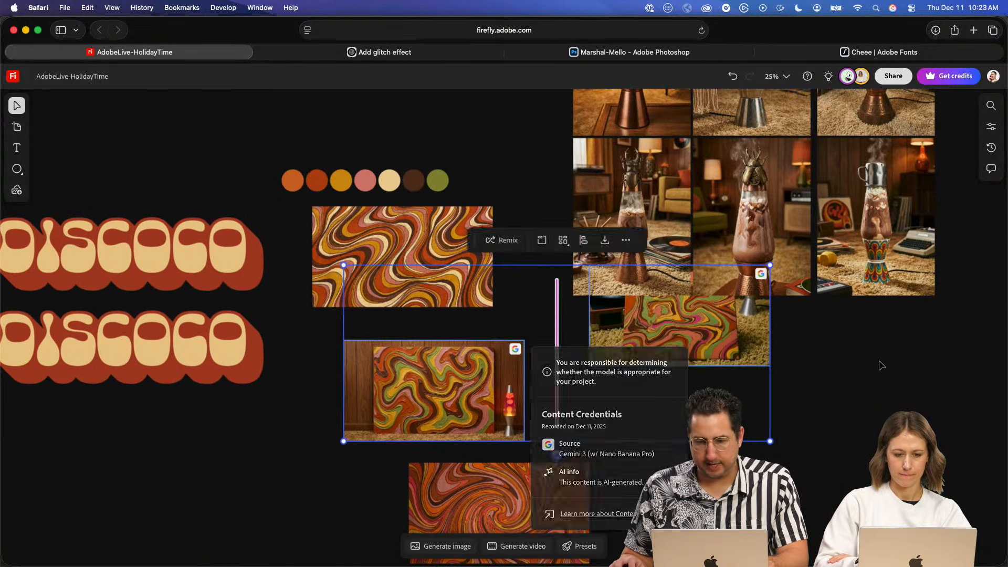
pyautogui.click(882, 365)
pyautogui.moveTo(684, 365); pyautogui.dragTo(486, 401)
pyautogui.moveTo(670, 366); pyautogui.dragTo(542, 383)
pyautogui.scroll(-2, 692, 381)
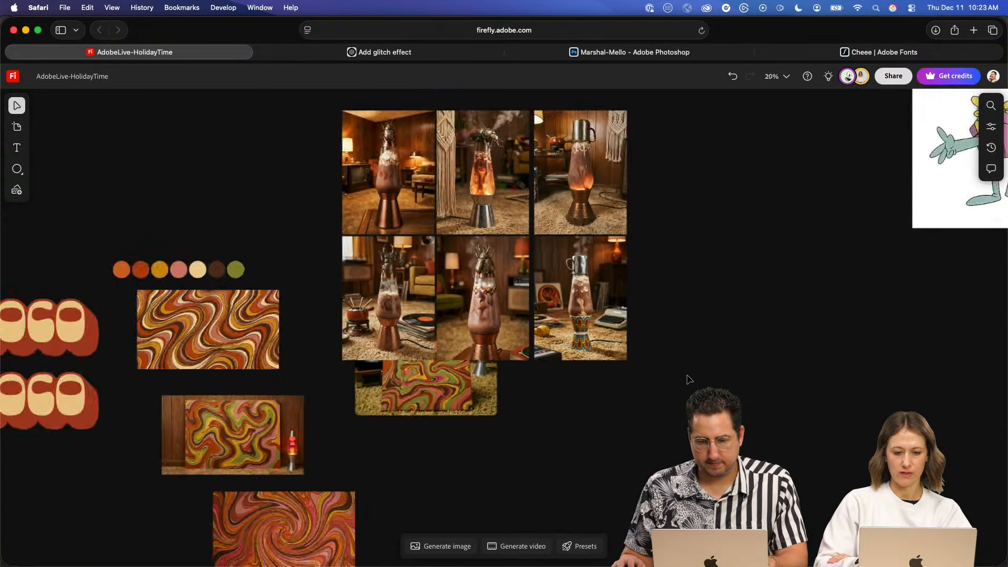
pyautogui.scroll(-5, 689, 379)
pyautogui.moveTo(755, 332); pyautogui.dragTo(424, 263)
pyautogui.moveTo(967, 316); pyautogui.dragTo(489, 318)
pyautogui.click(731, 247)
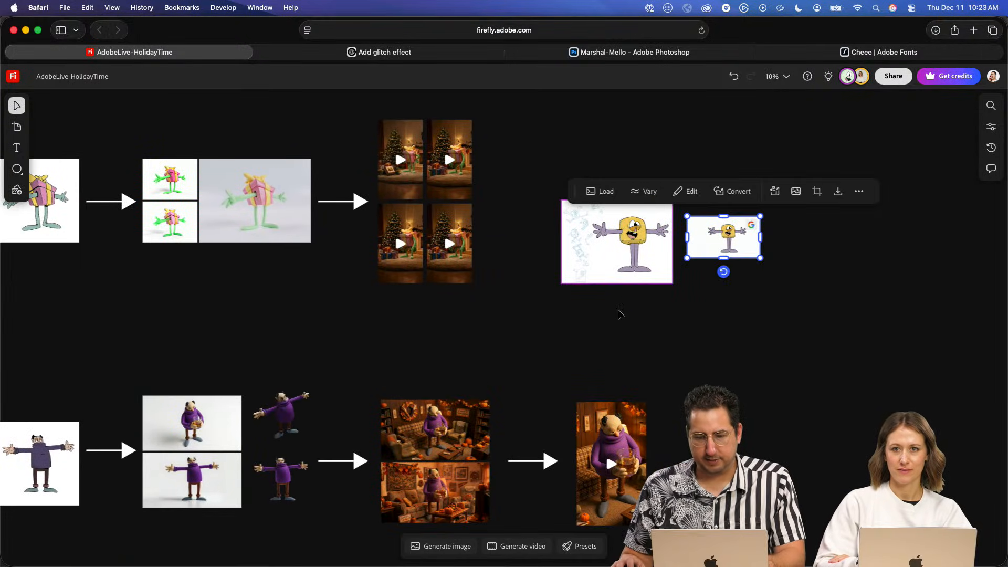
# - Paste the copied marshmallow character drawing into the empty area below the DISCOCO lettering
pyautogui.moveTo(333, 320); pyautogui.dragTo(556, 291)
pyautogui.moveTo(281, 329); pyautogui.dragTo(515, 294)
pyautogui.moveTo(310, 314); pyautogui.dragTo(557, 278)
pyautogui.moveTo(388, 276); pyautogui.dragTo(609, 210)
pyautogui.press('super+v')
pyautogui.moveTo(521, 326); pyautogui.dragTo(420, 267)
pyautogui.scroll(5, 421, 267)
pyautogui.scroll(6, 401, 269)
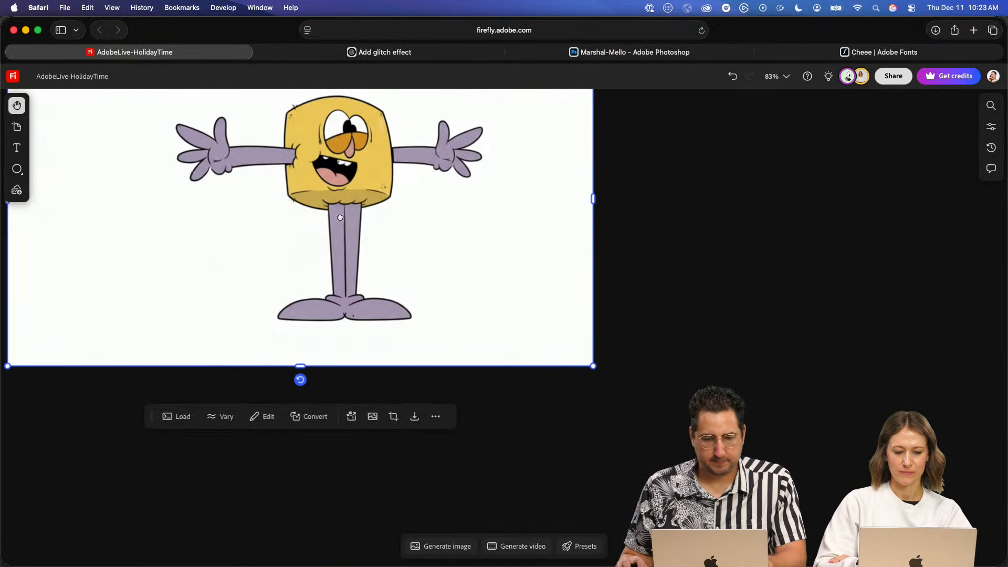
# - Undo the background removal on the pasted marshmallow character drawing and run a conversion on the image instead
pyautogui.moveTo(350, 238); pyautogui.dragTo(502, 362)
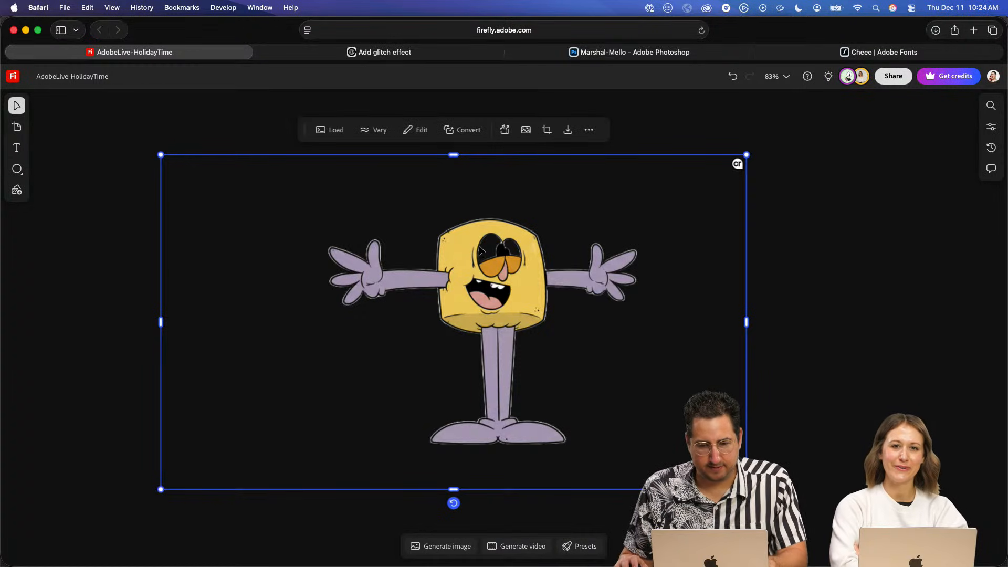
pyautogui.press('super+z')
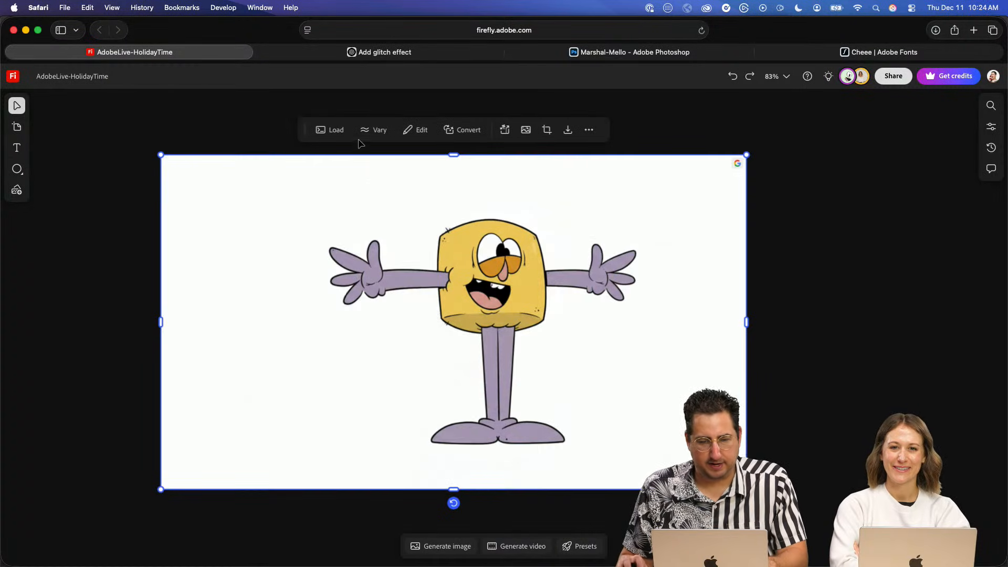
pyautogui.click(420, 130)
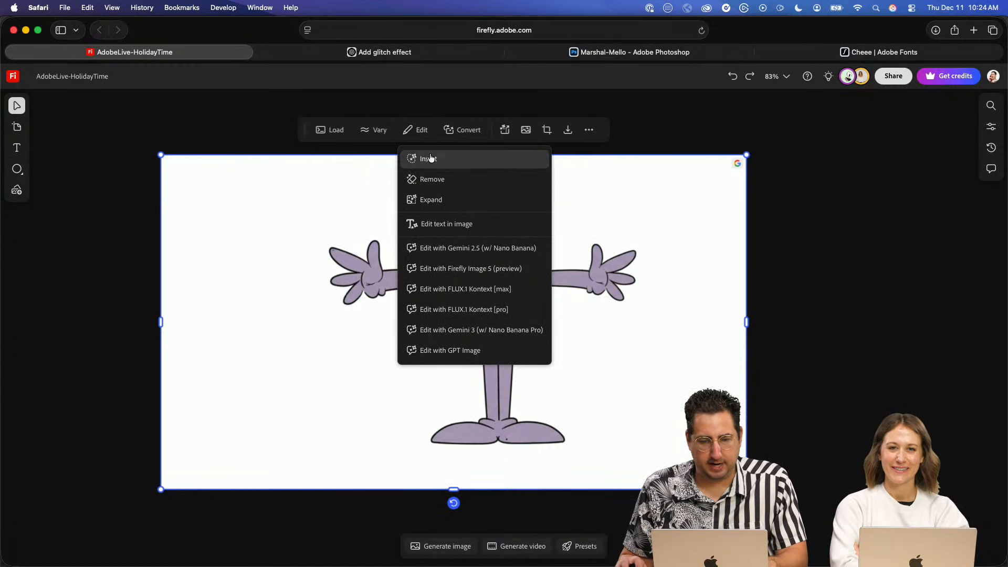
pyautogui.click(457, 130)
pyautogui.click(477, 180)
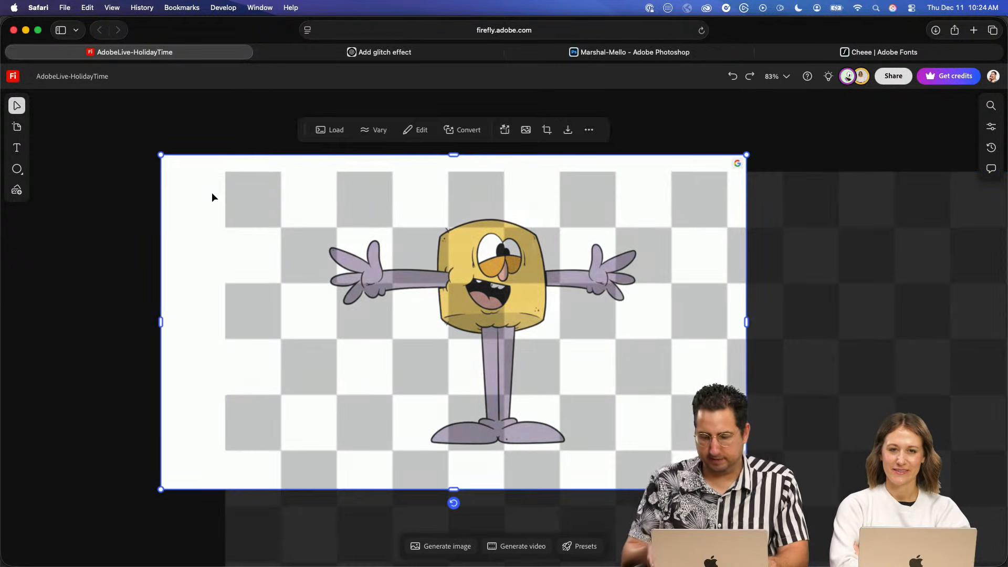
# - Try to place the generated close-up image of the DISCOCO word rug on the board from the generation history
pyautogui.scroll(-1, 425, 285)
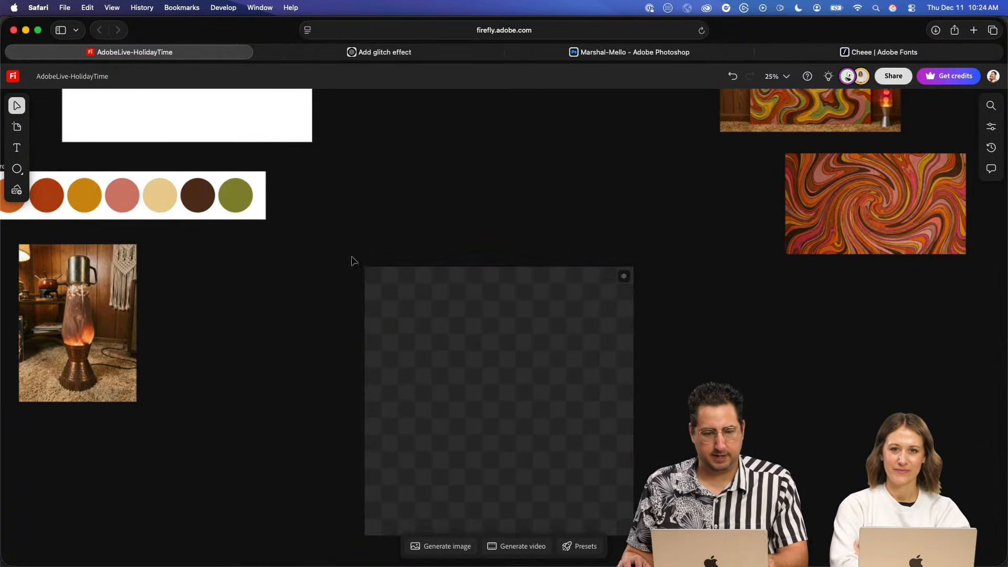
pyautogui.press('space')
pyautogui.moveTo(417, 297); pyautogui.dragTo(498, 364)
pyautogui.moveTo(506, 301); pyautogui.dragTo(577, 391)
pyautogui.moveTo(533, 340); pyautogui.dragTo(550, 361)
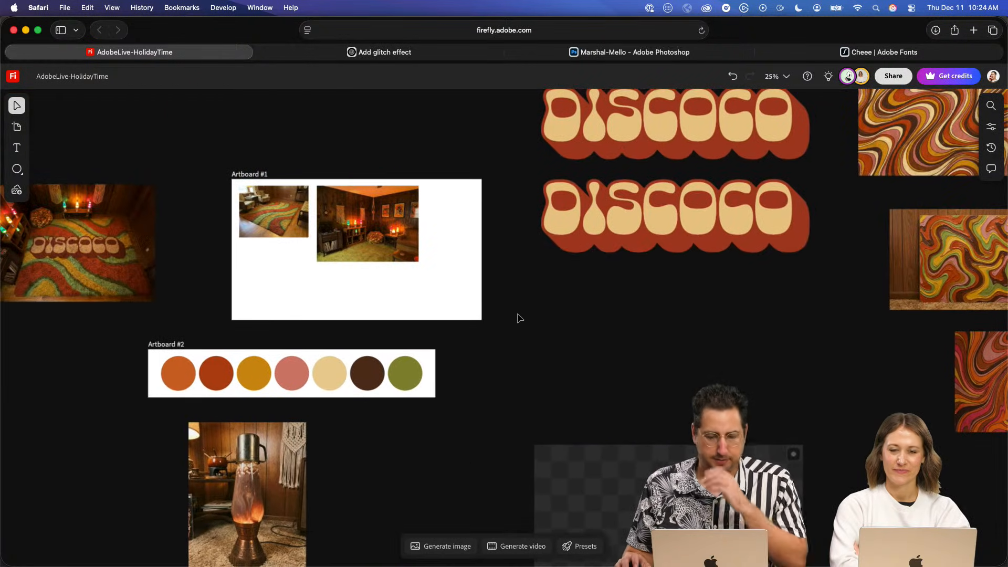
pyautogui.click(447, 545)
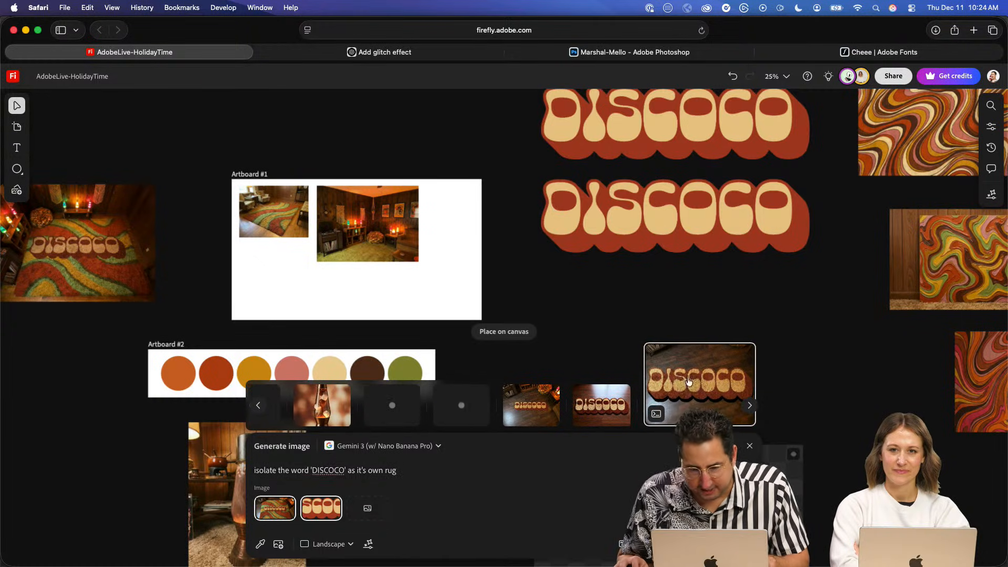
pyautogui.click(501, 324)
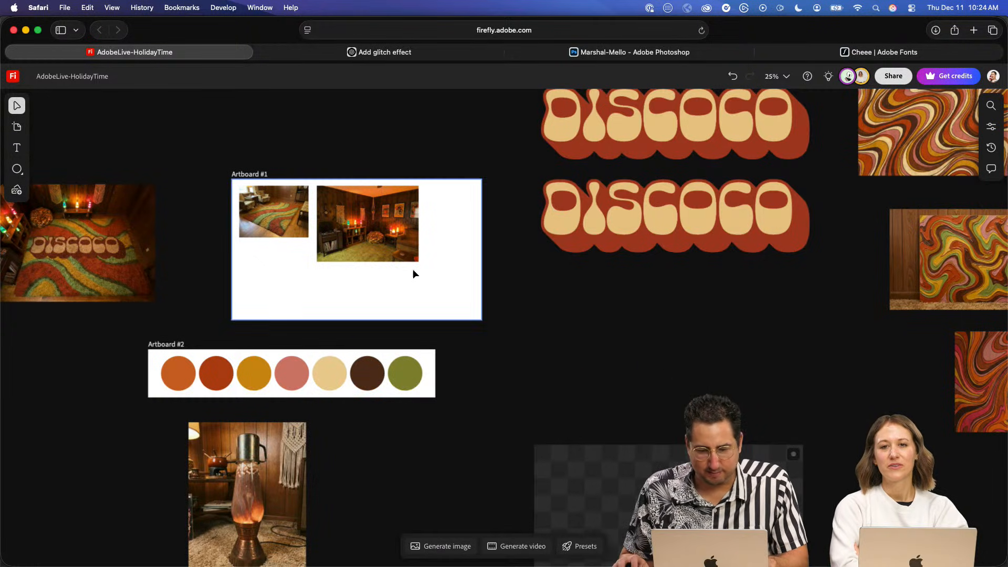
# - Place the generated close-up image of the DISCOCO word rug on the board above the two patterned rug images
pyautogui.press('space')
pyautogui.moveTo(395, 300); pyautogui.dragTo(621, 370)
pyautogui.click(442, 547)
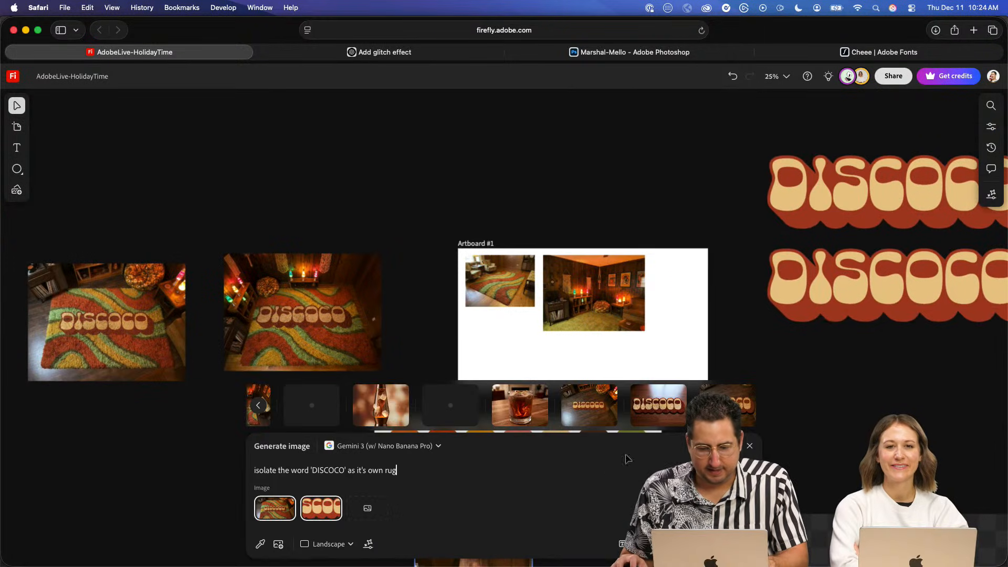
pyautogui.moveTo(705, 387)
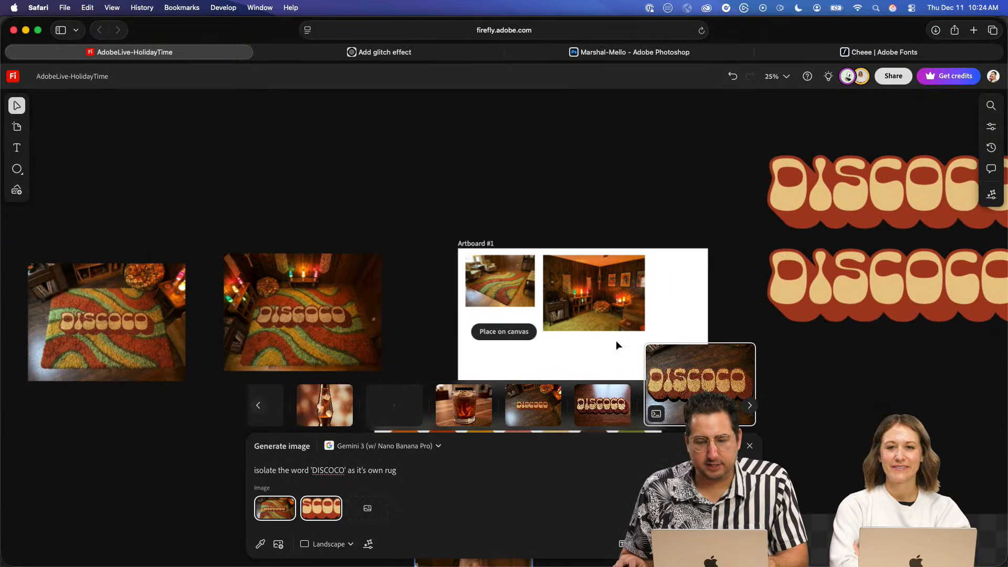
pyautogui.click(519, 333)
pyautogui.click(161, 114)
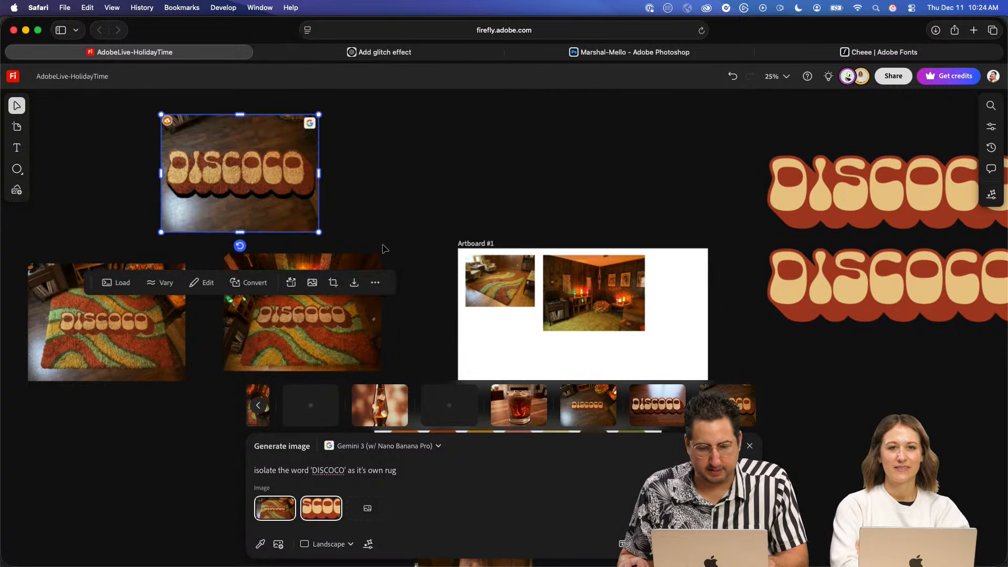
# - Place the two other generated DISCOCO word rug images on the board in line with the first one
pyautogui.click(639, 395)
pyautogui.keyDown('shift'); pyautogui.click(503, 395); pyautogui.keyUp('shift')
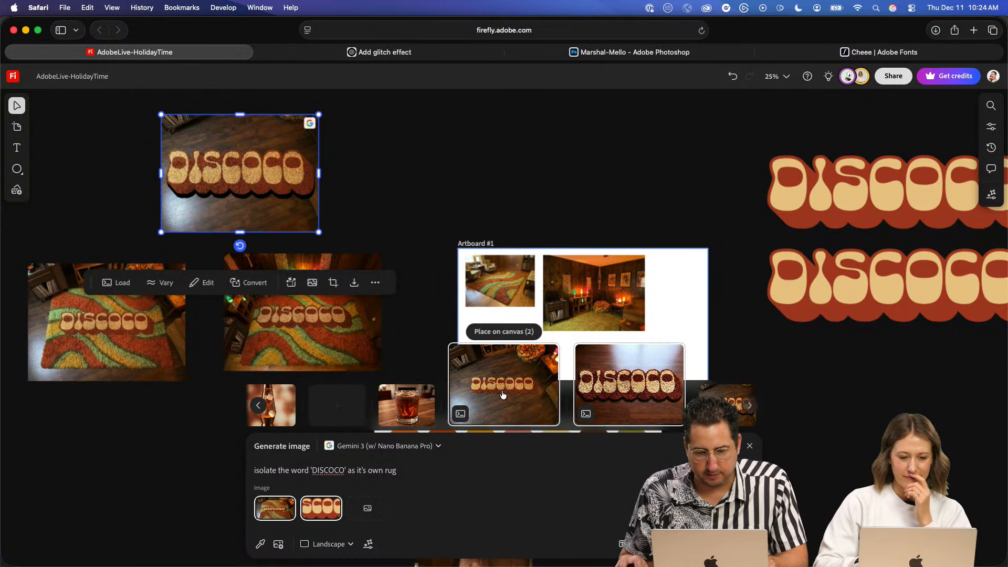
pyautogui.click(505, 332)
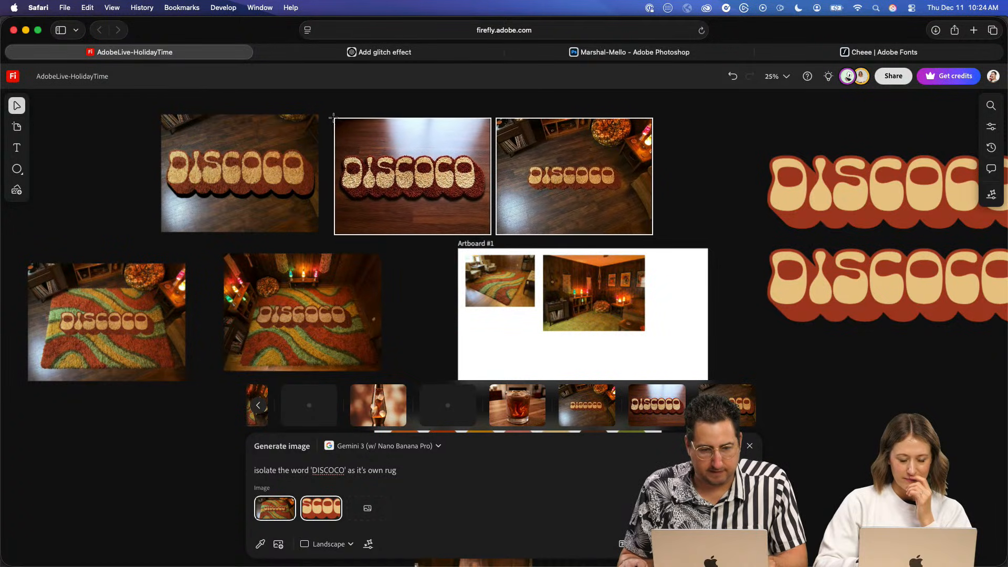
pyautogui.click(331, 115)
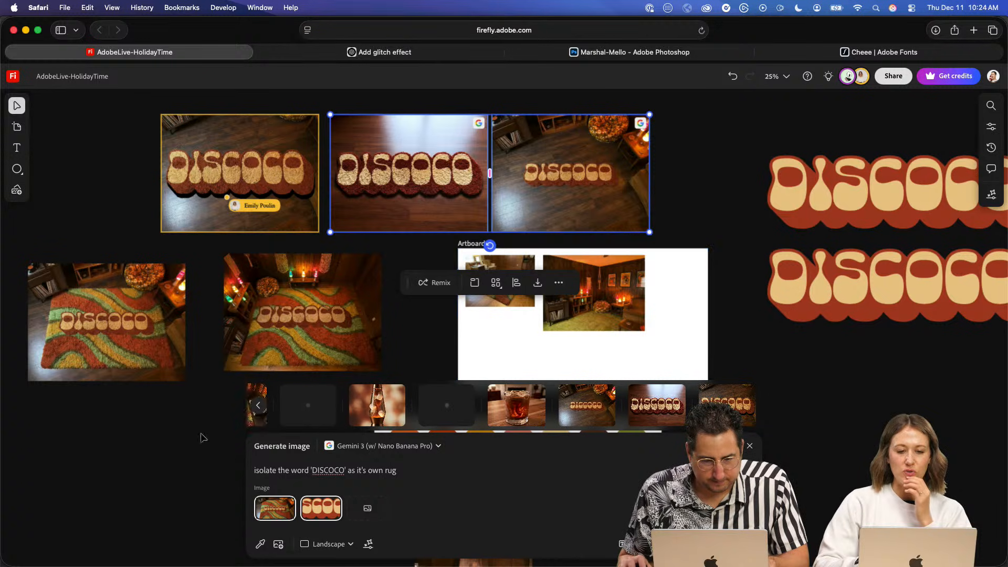
pyautogui.moveTo(275, 507)
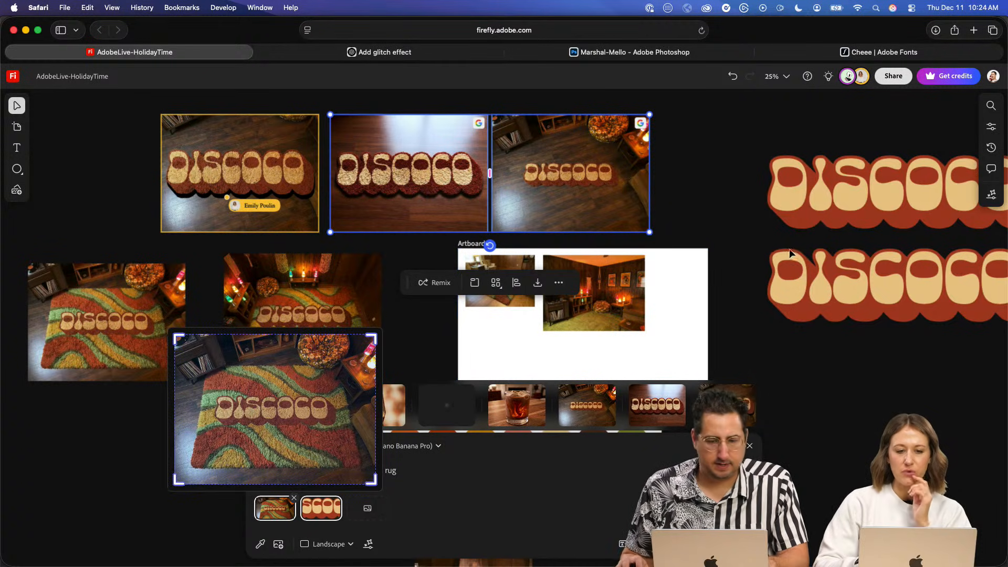
pyautogui.click(720, 212)
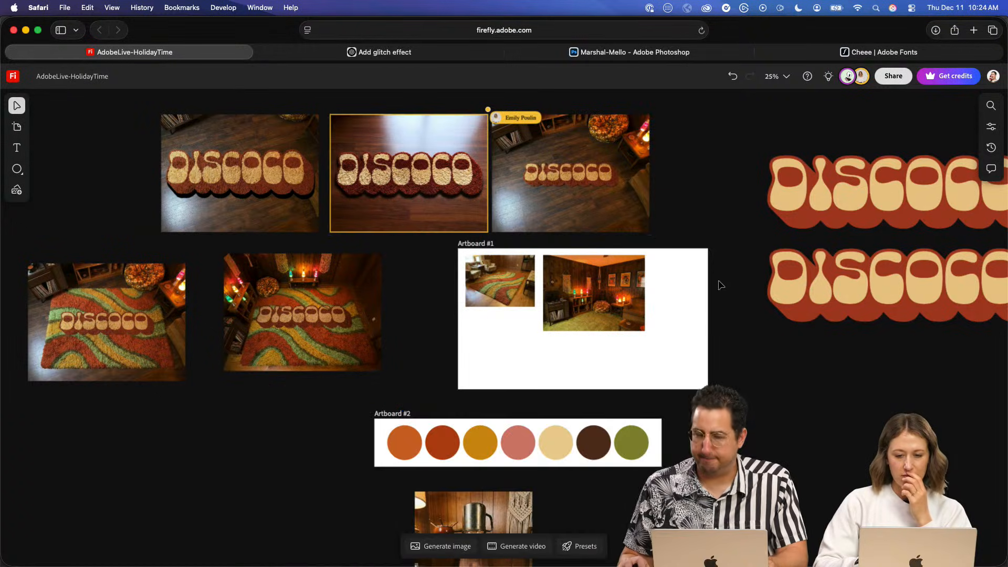
# - Try tilting the converted 3D marshmallow character inside its frame, and undo the rotation
pyautogui.press('space')
pyautogui.moveTo(755, 393); pyautogui.dragTo(465, 288)
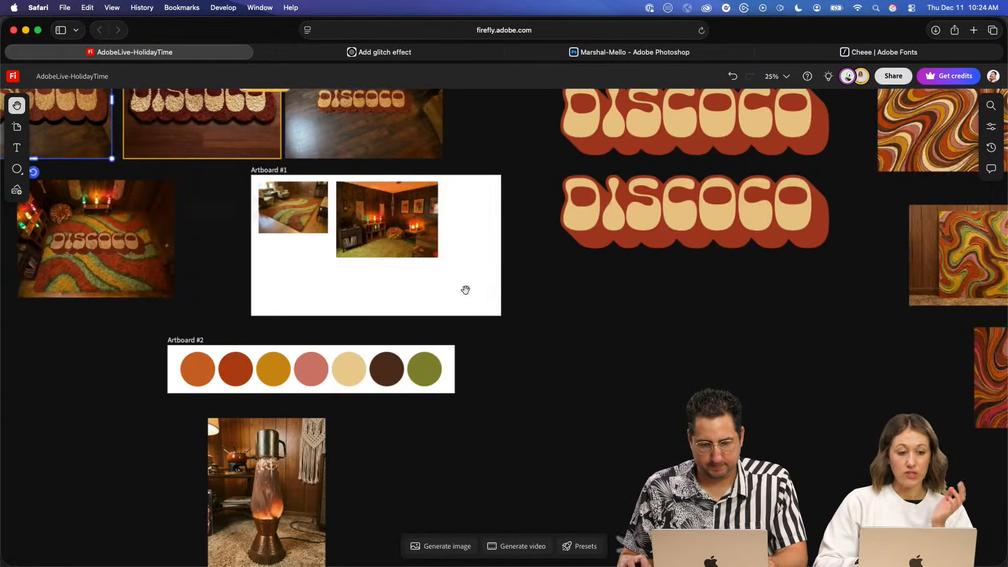
pyautogui.moveTo(598, 404); pyautogui.dragTo(516, 213)
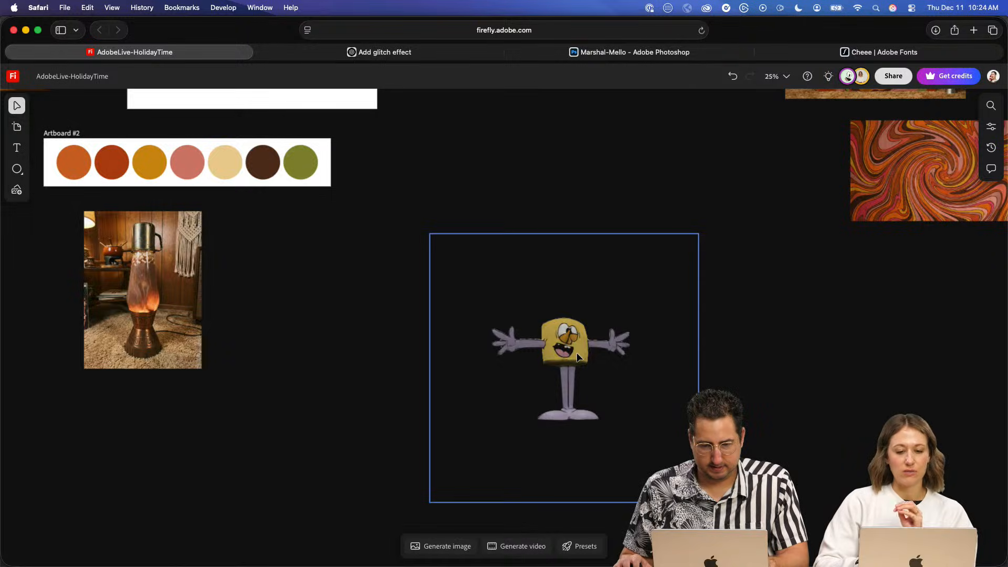
pyautogui.scroll(5, 577, 358)
pyautogui.click(574, 245)
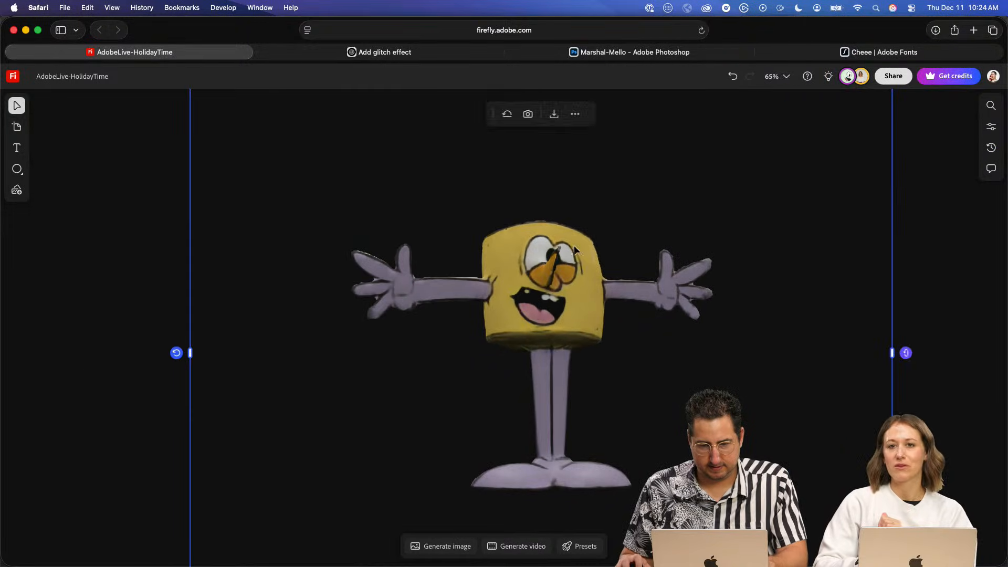
pyautogui.scroll(-3, 588, 261)
pyautogui.press('space')
pyautogui.moveTo(492, 259); pyautogui.dragTo(413, 294)
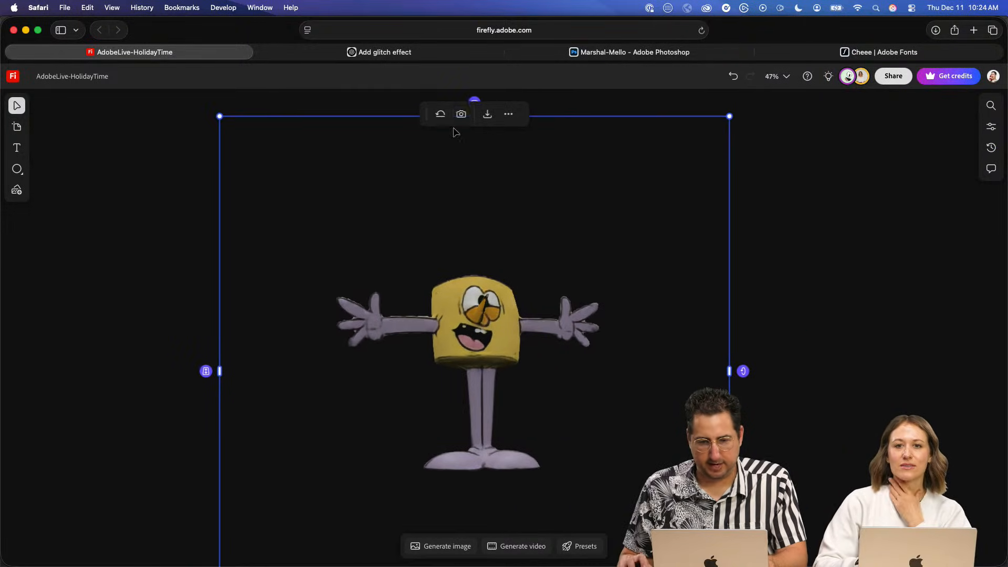
pyautogui.press('space')
pyautogui.moveTo(592, 187); pyautogui.dragTo(571, 215)
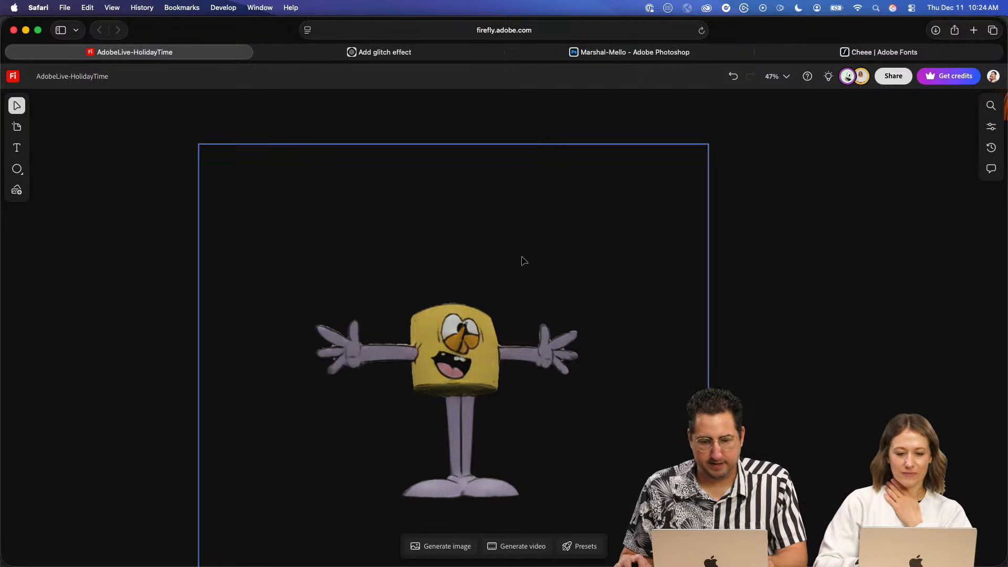
pyautogui.moveTo(454, 131); pyautogui.dragTo(735, 300)
pyautogui.press('super+z')
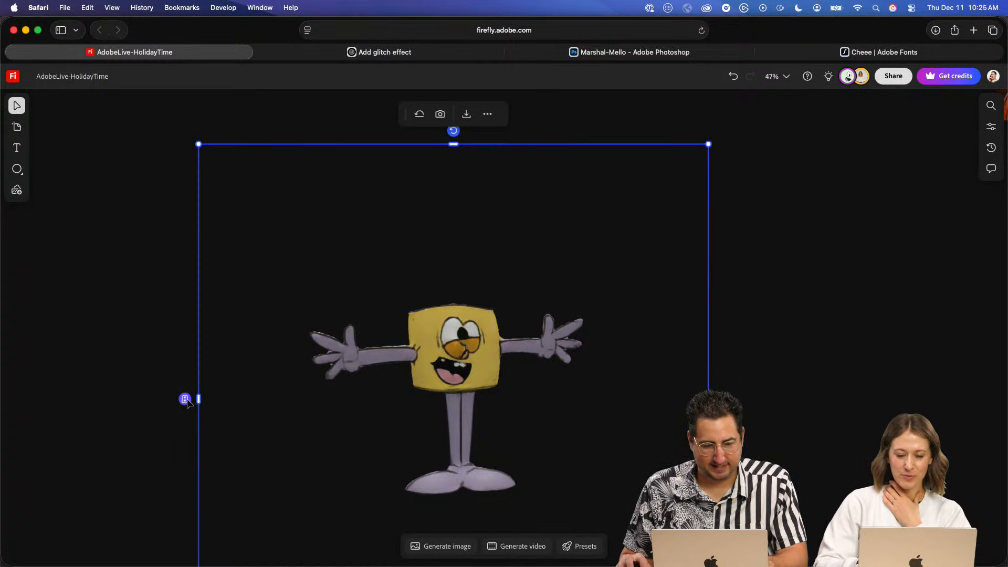
# - Try shrinking the marshmallow character far down within its frame and enlarge it again
pyautogui.moveTo(186, 402); pyautogui.dragTo(187, 354)
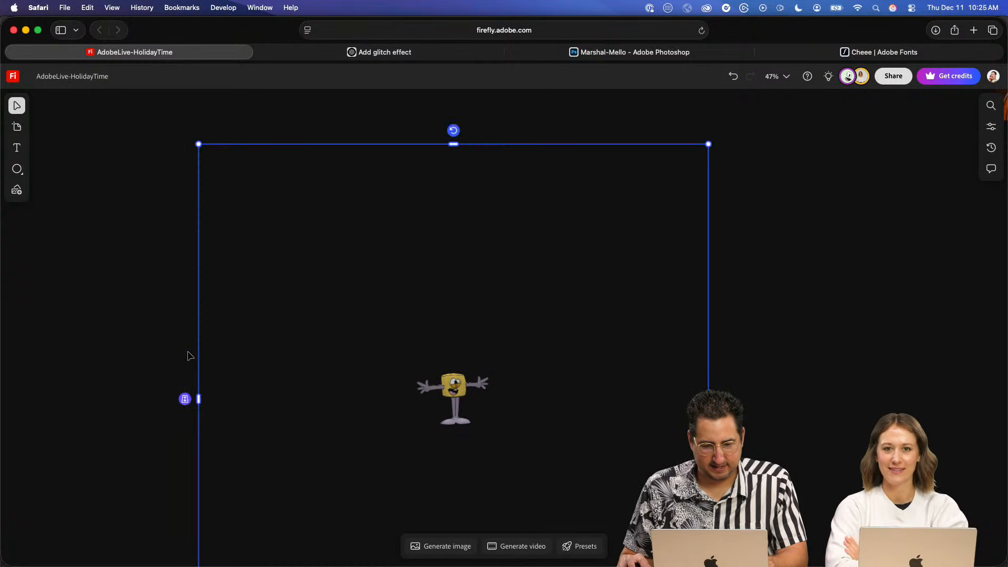
pyautogui.scroll(-6, 450, 412)
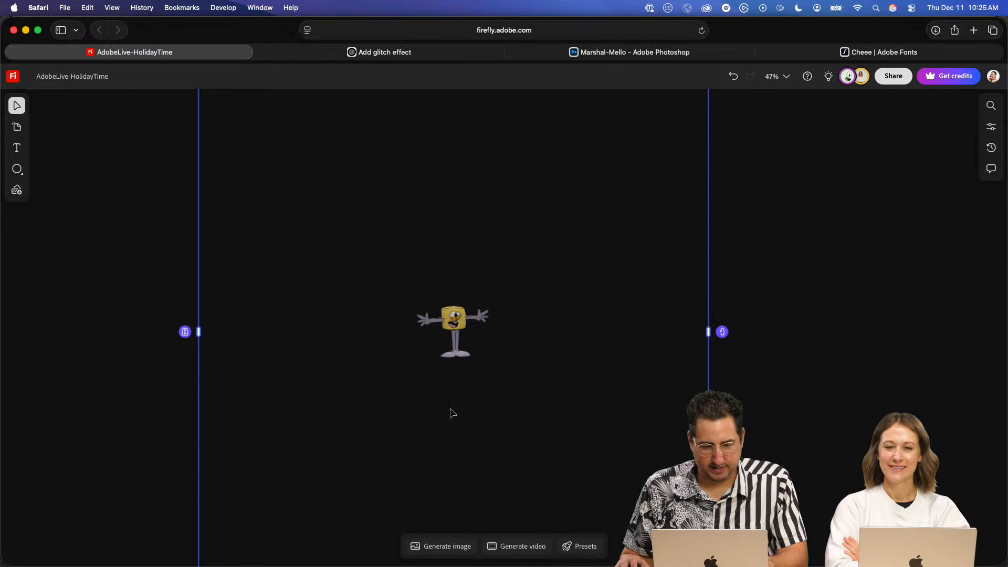
pyautogui.scroll(-3, 463, 361)
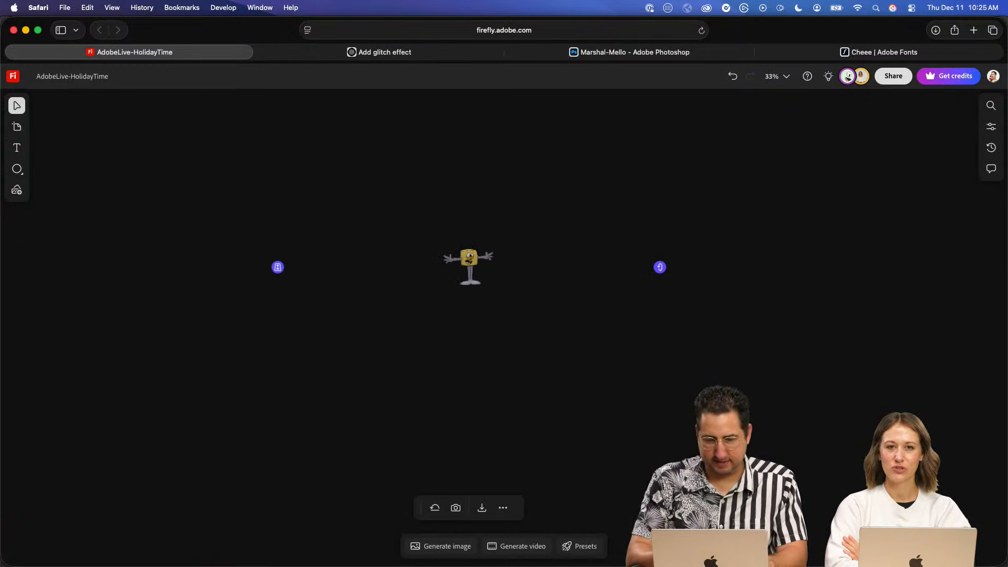
pyautogui.scroll(2, 450, 356)
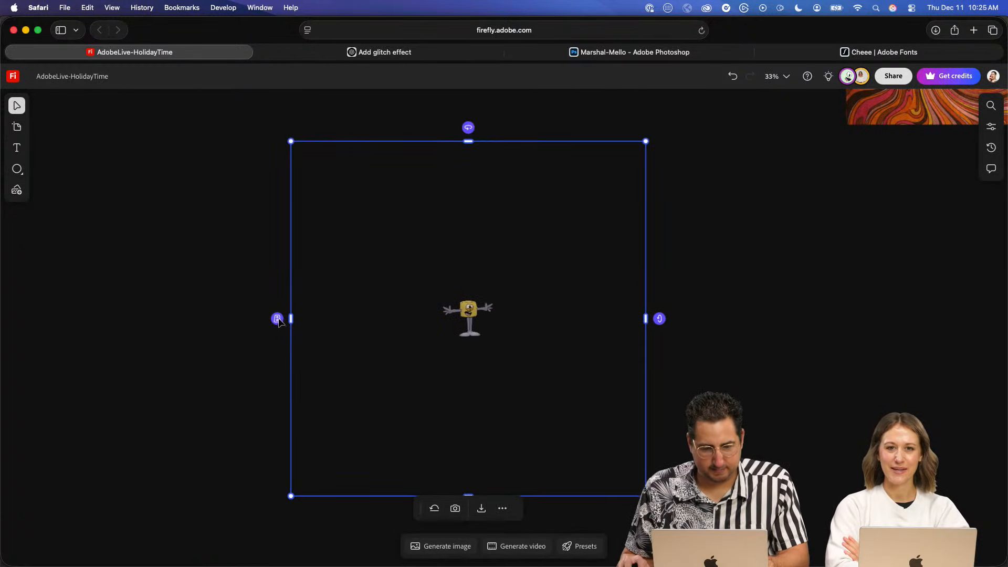
pyautogui.moveTo(278, 319); pyautogui.dragTo(277, 259)
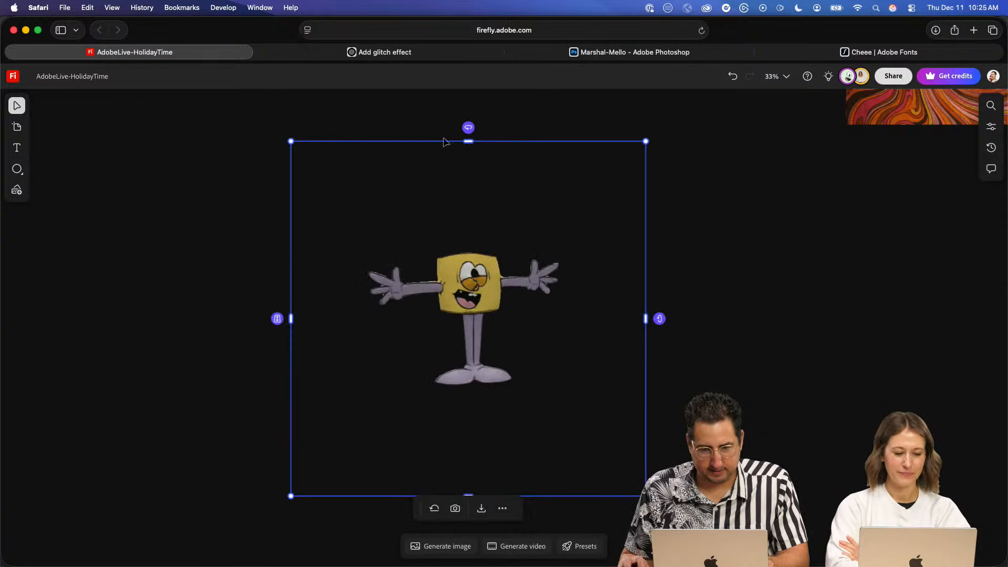
# - Turn the converted marshmallow character to a side view and delete it from the board
pyautogui.moveTo(467, 128); pyautogui.dragTo(414, 128)
pyautogui.moveTo(729, 214); pyautogui.dragTo(423, 305)
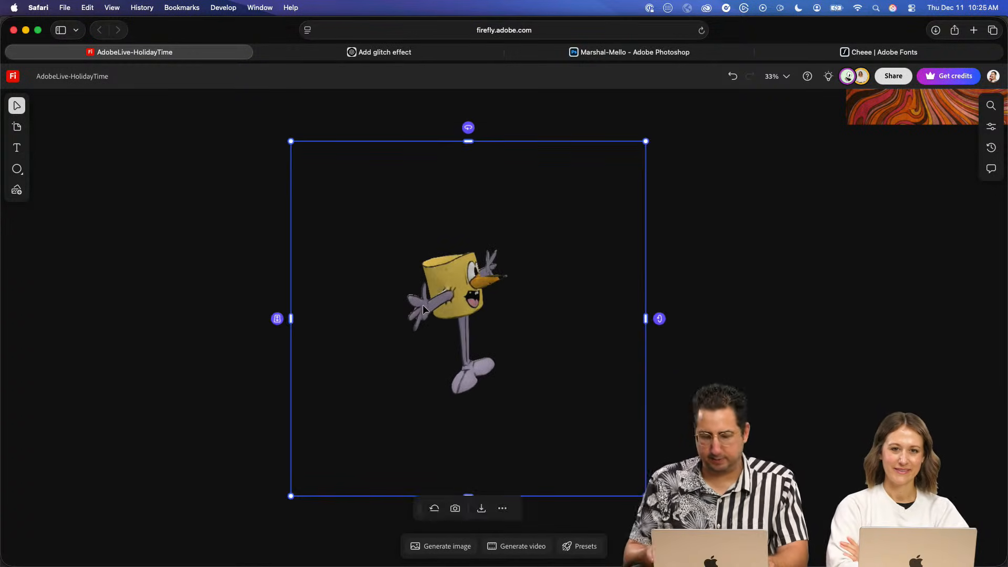
pyautogui.press('Delete')
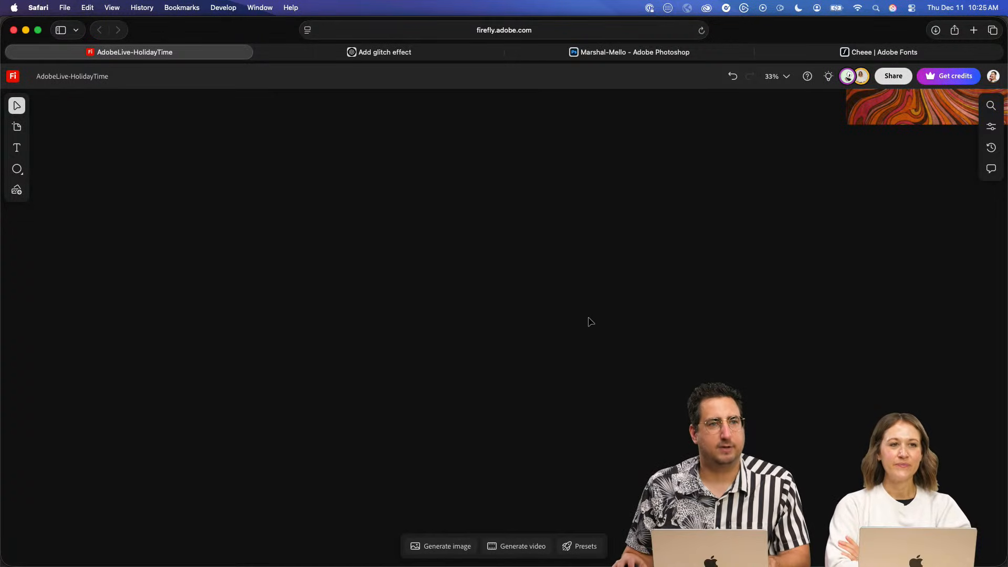
# - Examine the three generated DISCOCO word rug images up close and compare their shape and shag texture
pyautogui.scroll(3, 591, 321)
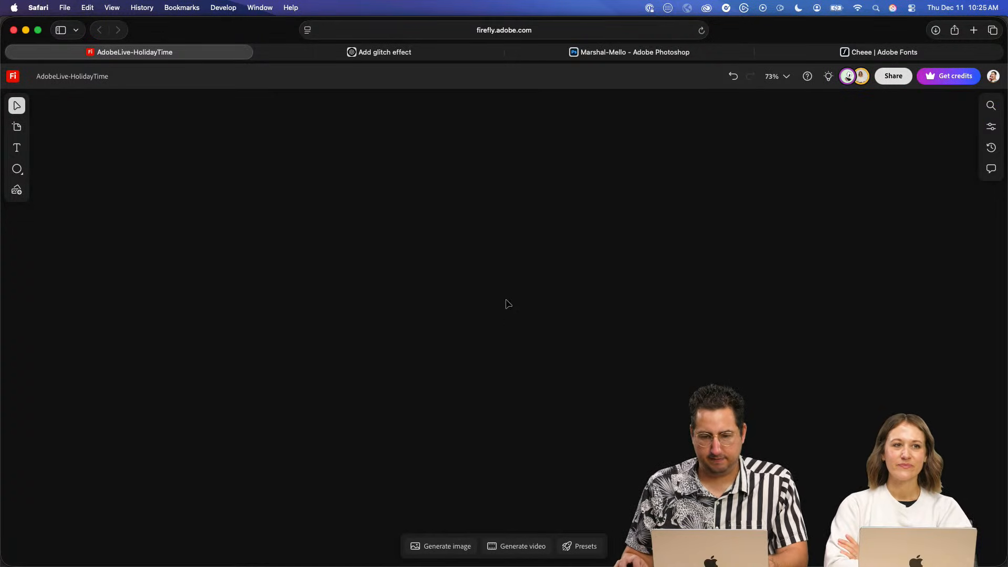
pyautogui.scroll(-10, 537, 300)
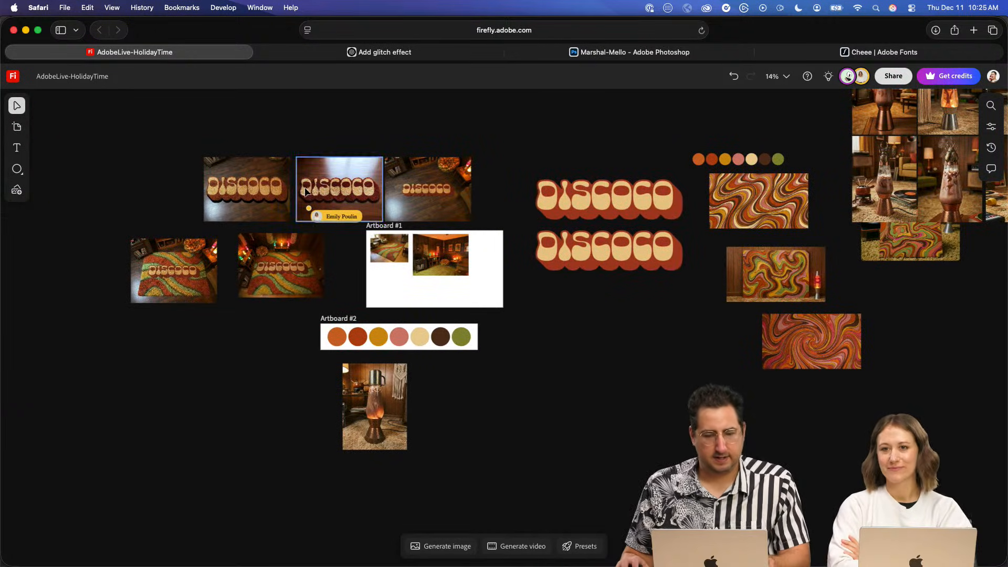
pyautogui.scroll(5, 399, 247)
pyautogui.scroll(8, 419, 257)
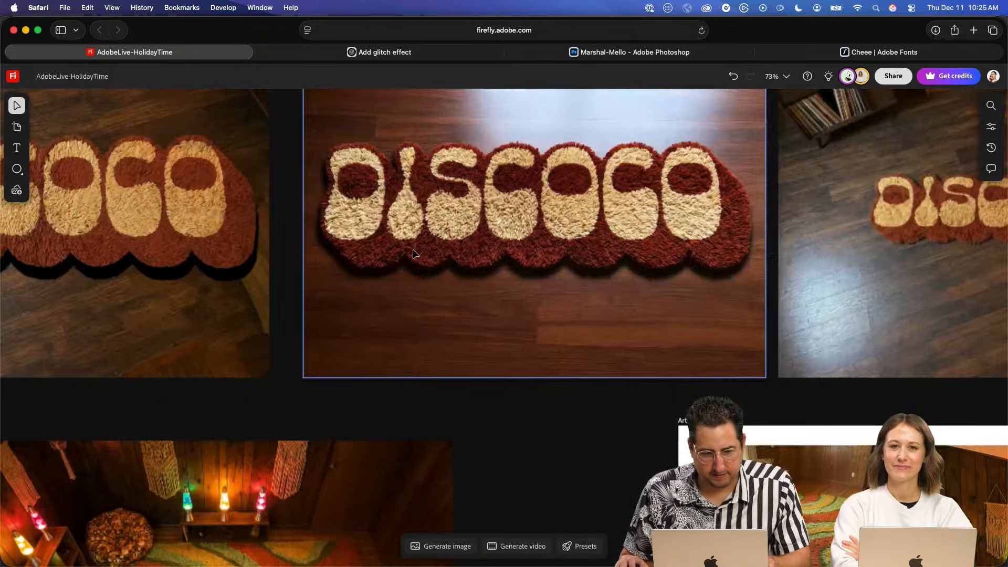
pyautogui.press('space')
pyautogui.moveTo(276, 252); pyautogui.dragTo(688, 384)
pyautogui.scroll(-5, 688, 385)
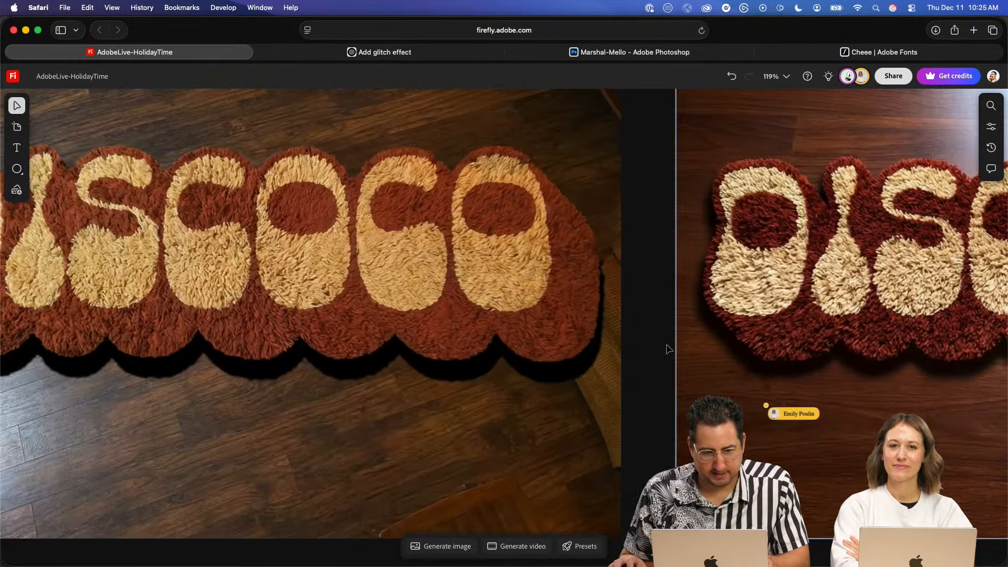
pyautogui.scroll(5, 610, 340)
pyautogui.moveTo(790, 335); pyautogui.dragTo(493, 330)
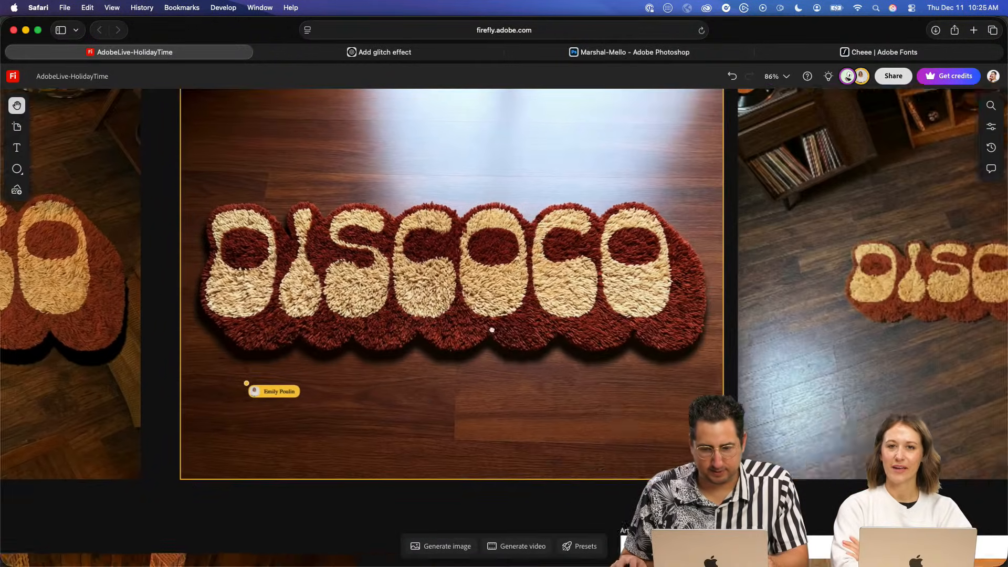
pyautogui.moveTo(703, 347); pyautogui.dragTo(306, 335)
pyautogui.scroll(-2, 502, 362)
pyautogui.scroll(-5, 502, 362)
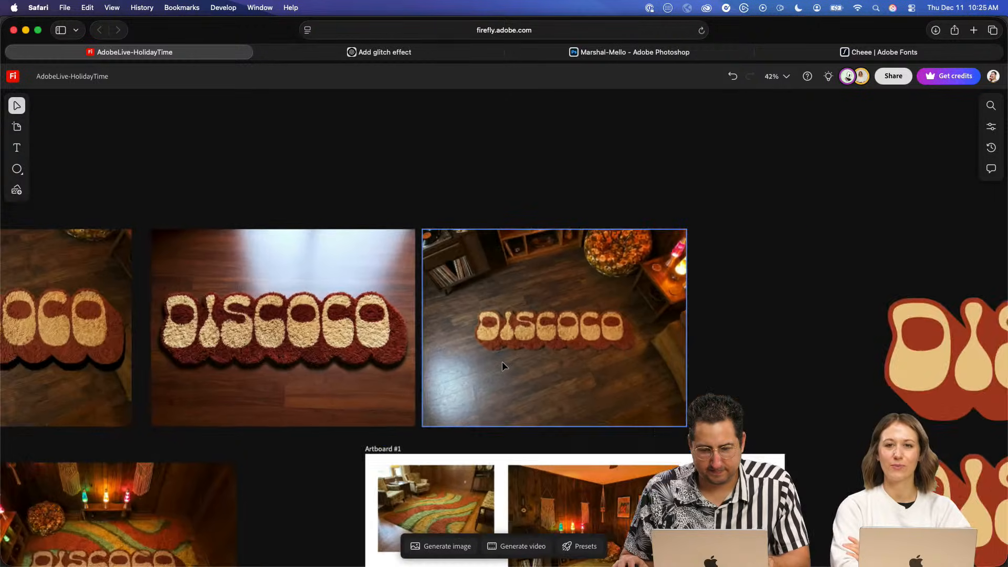
# - Place the generated close-up lava lamp image with marshmallows from the generation history beside the mug-topped lava lamp picture under Artboard #2
pyautogui.press('space')
pyautogui.moveTo(502, 361); pyautogui.dragTo(552, 248)
pyautogui.moveTo(352, 419); pyautogui.dragTo(502, 100)
pyautogui.moveTo(436, 216); pyautogui.dragTo(427, 215)
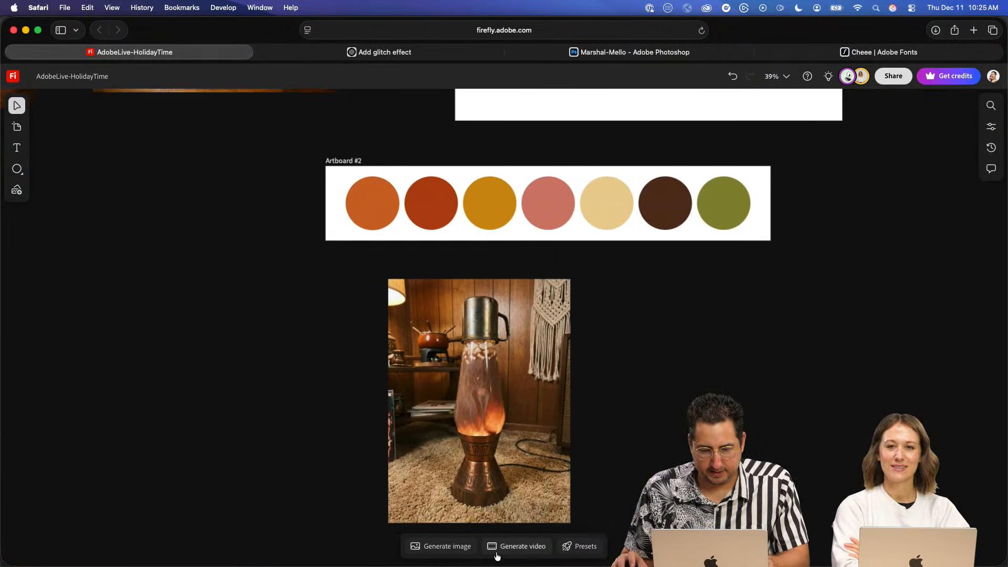
pyautogui.click(448, 547)
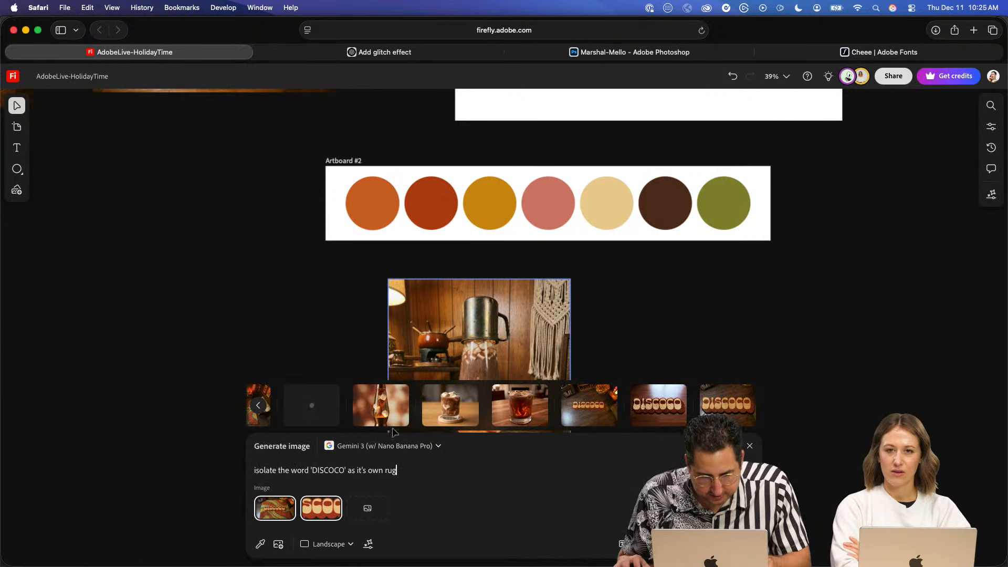
pyautogui.moveTo(372, 395)
pyautogui.click(260, 406)
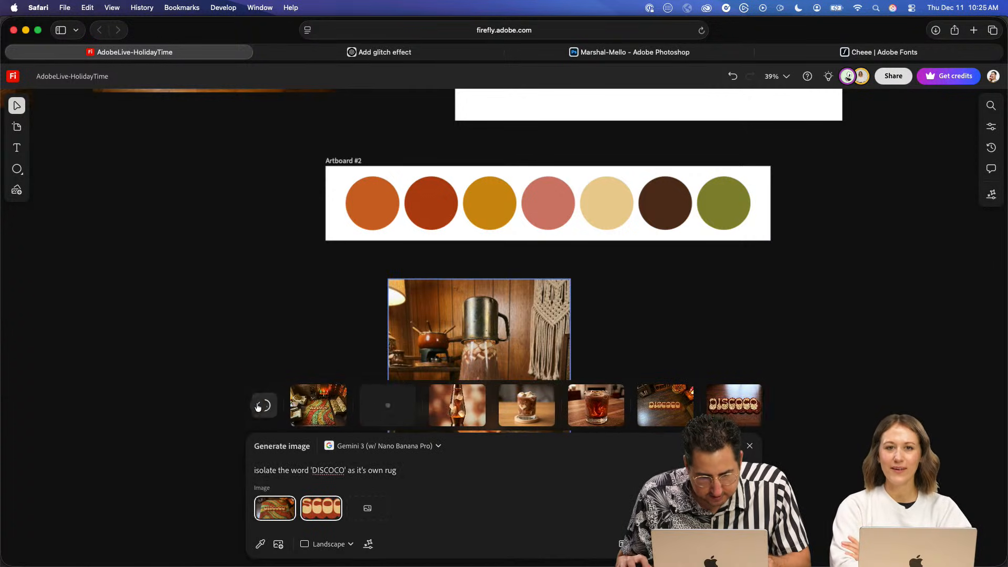
pyautogui.moveTo(445, 411)
pyautogui.click(494, 332)
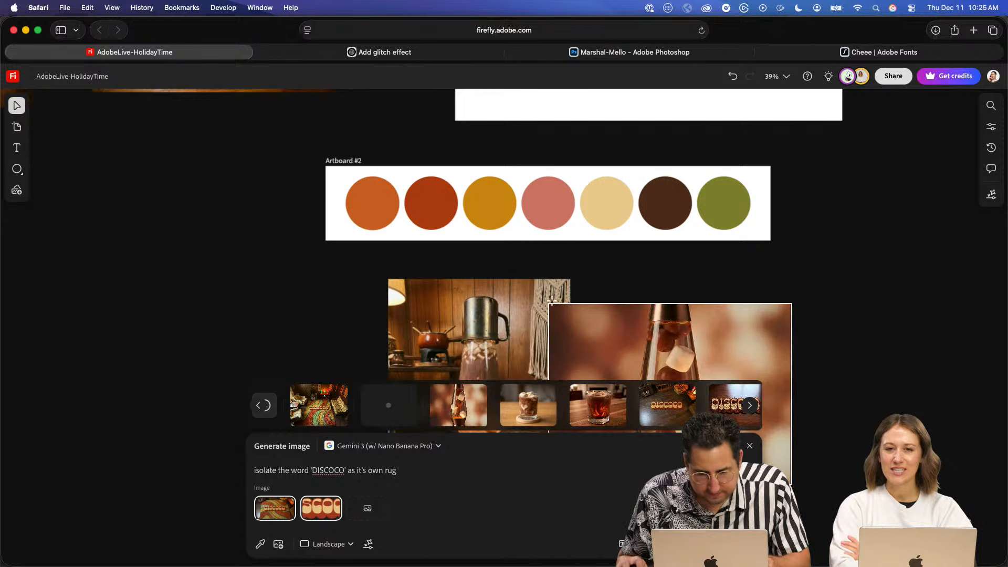
pyautogui.moveTo(841, 411); pyautogui.dragTo(662, 259)
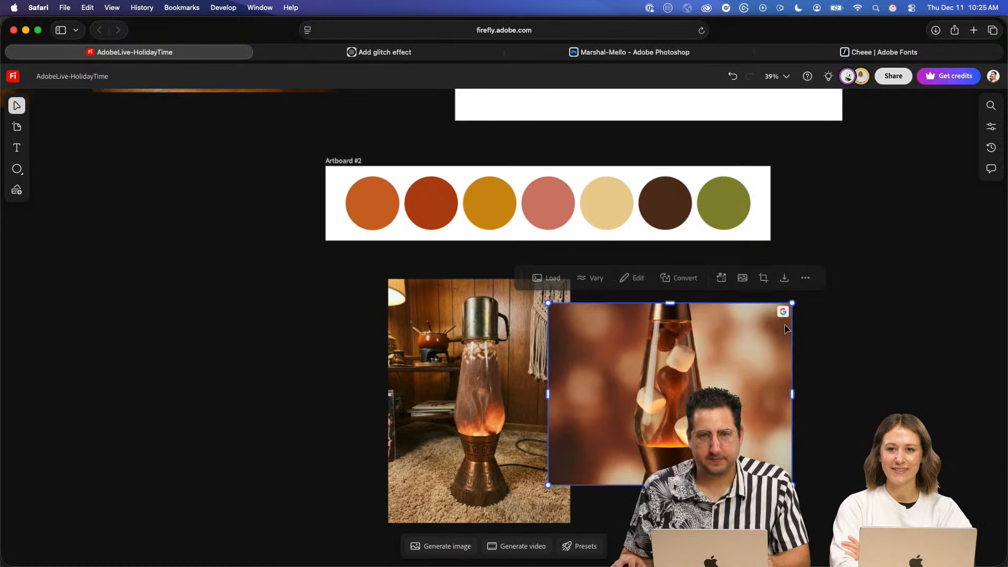
# - Align the close-up lava lamp image with the top of the room lava lamp picture and enlarge it to the same height
pyautogui.press('space')
pyautogui.moveTo(747, 351); pyautogui.dragTo(663, 299)
pyautogui.moveTo(601, 345); pyautogui.dragTo(663, 321)
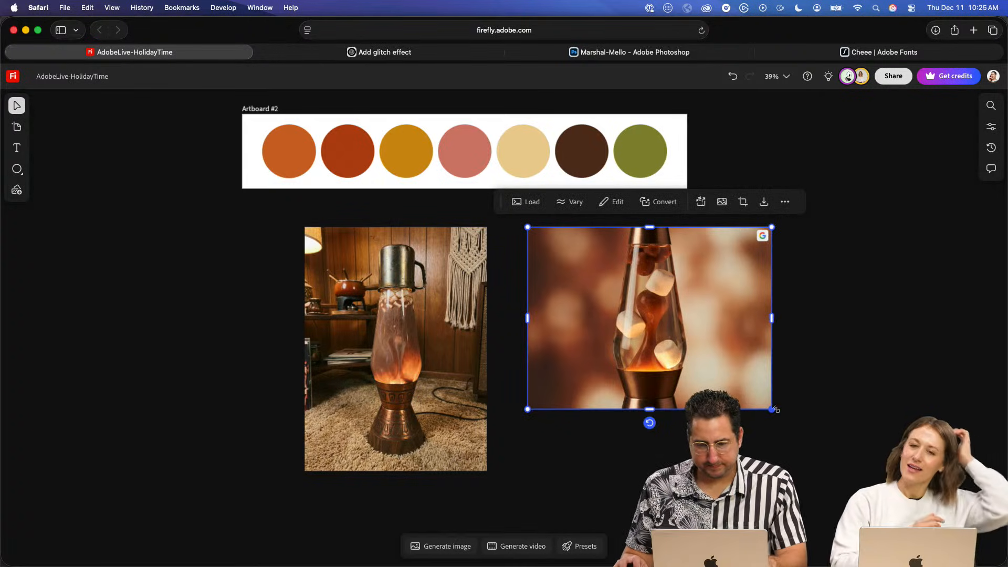
pyautogui.moveTo(769, 410); pyautogui.dragTo(853, 472)
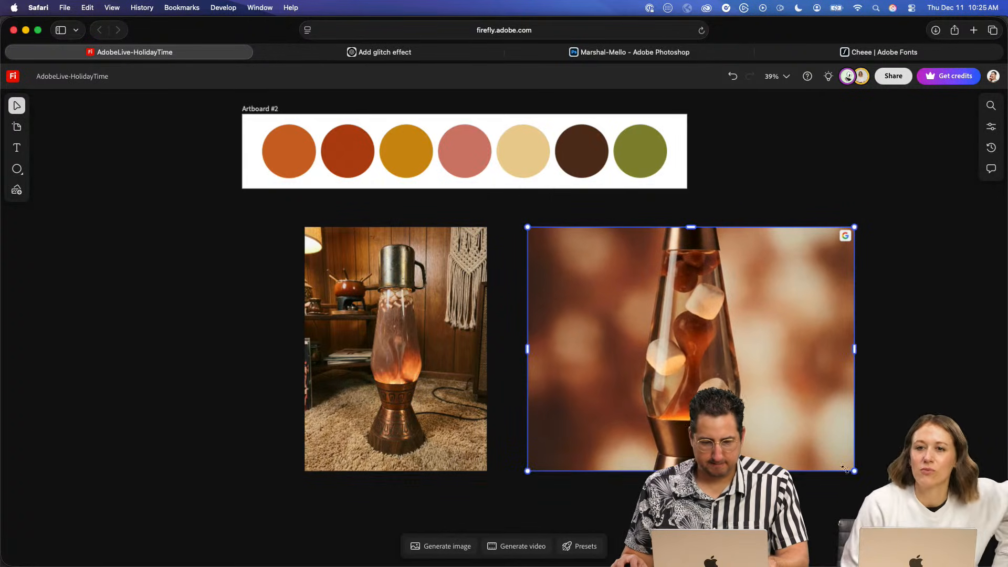
pyautogui.click(283, 289)
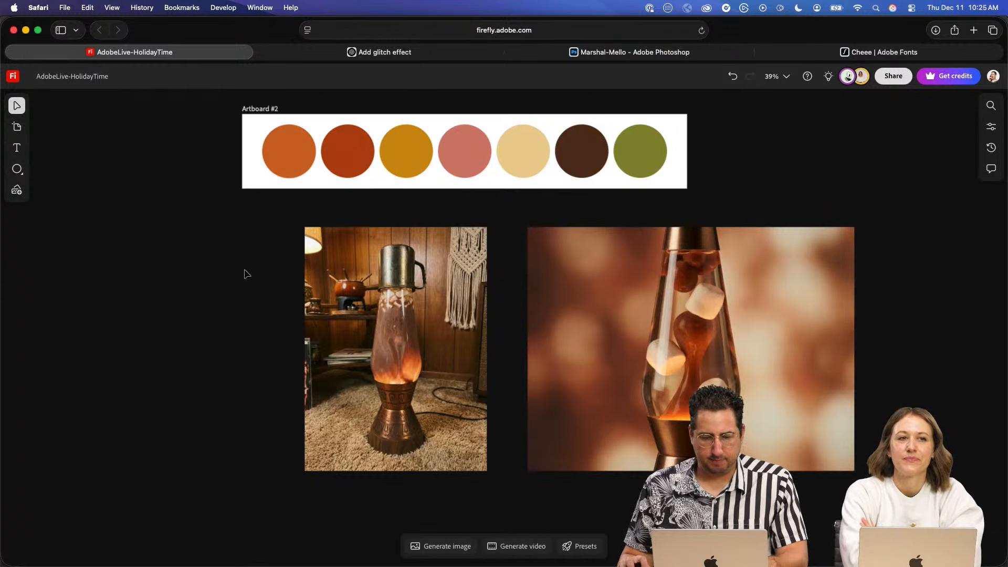
# - Set the generation prompt to "replace the inside of the lava lamp in the room with the inside of the close up photo of the lava lamp"
pyautogui.click(443, 546)
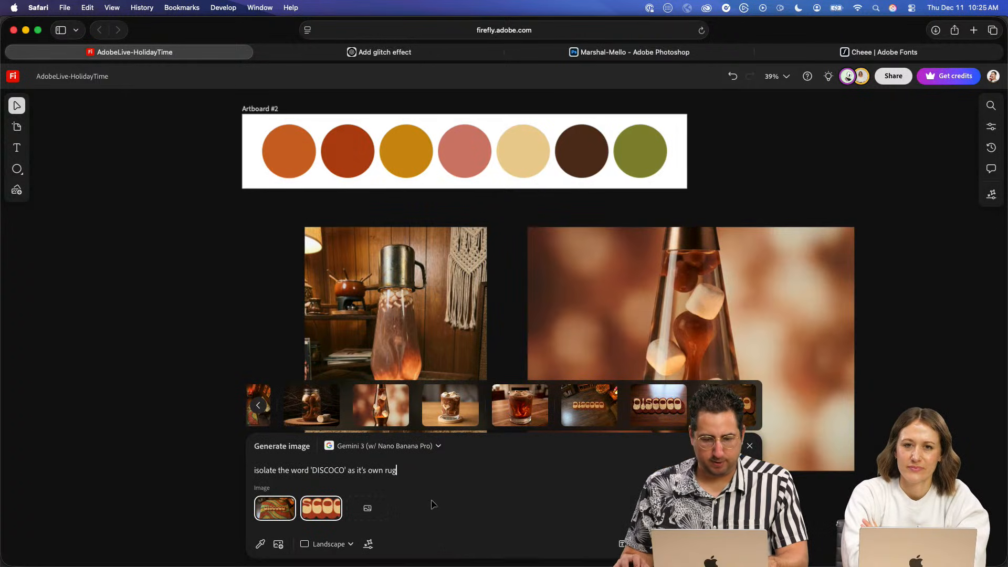
pyautogui.tripleClick(383, 468)
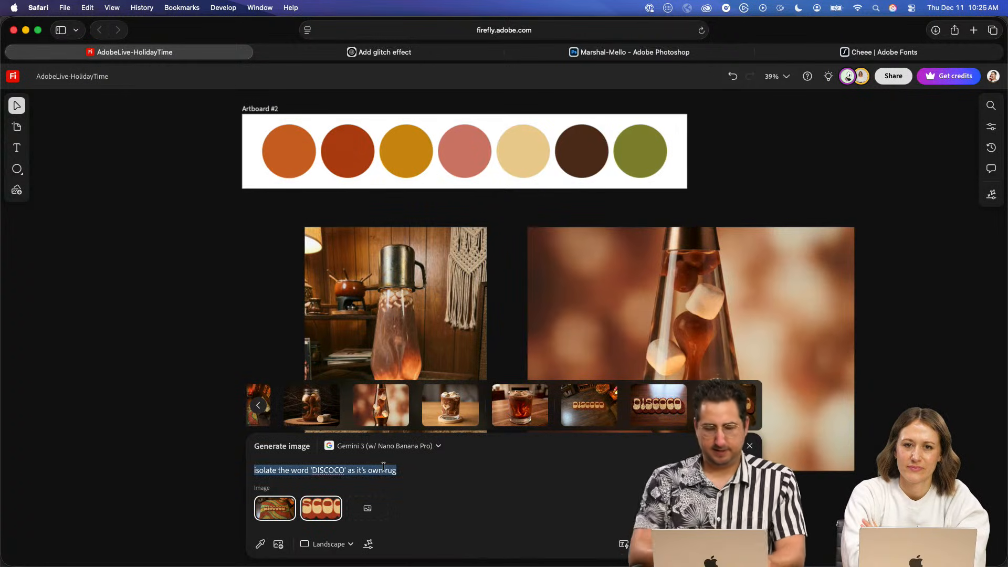
pyautogui.press('BackSpace')
pyautogui.write('replace the ')
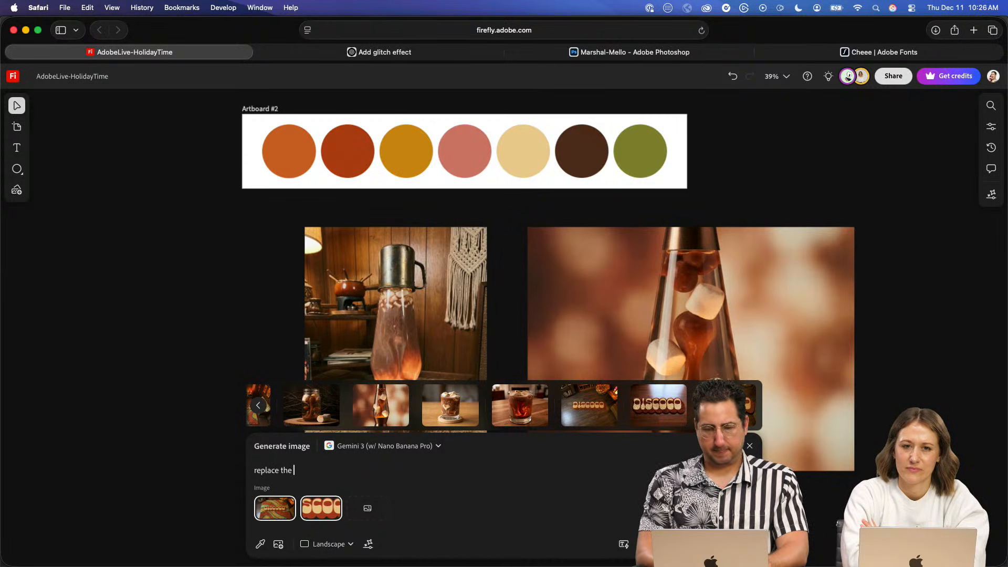
pyautogui.write('inside of the lava lamp in the room with the inside of the')
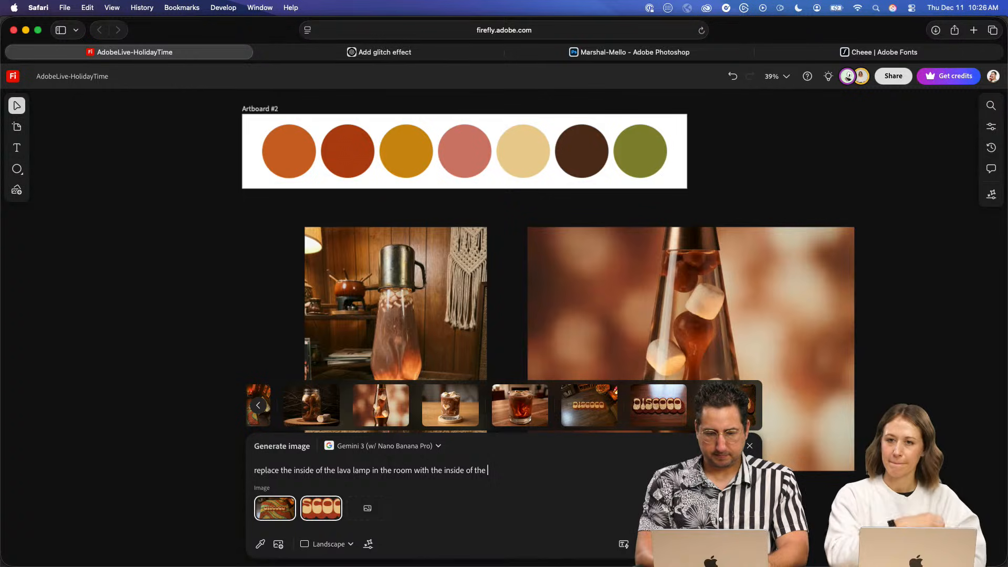
pyautogui.write('close up pho')
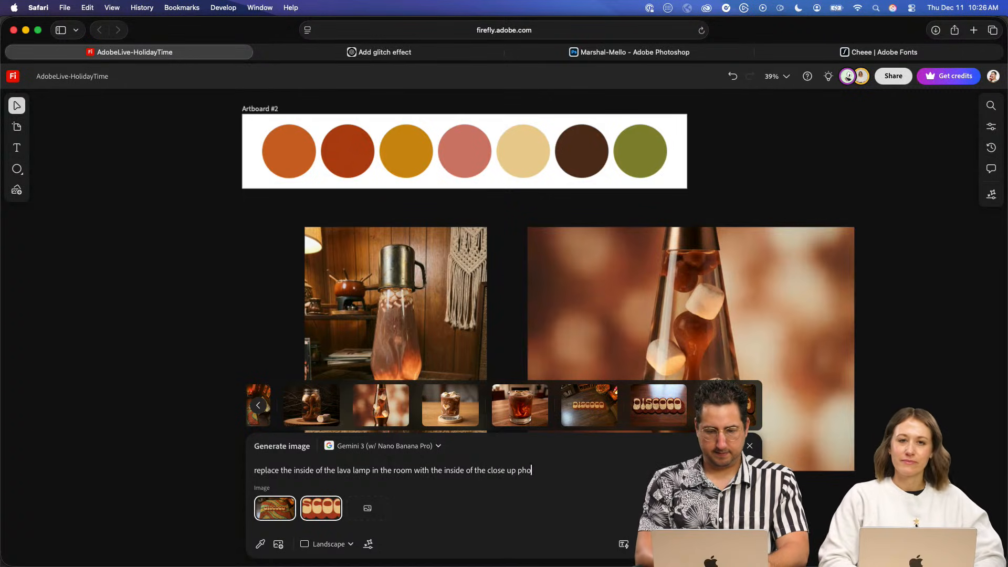
pyautogui.write('to of the lava lamp')
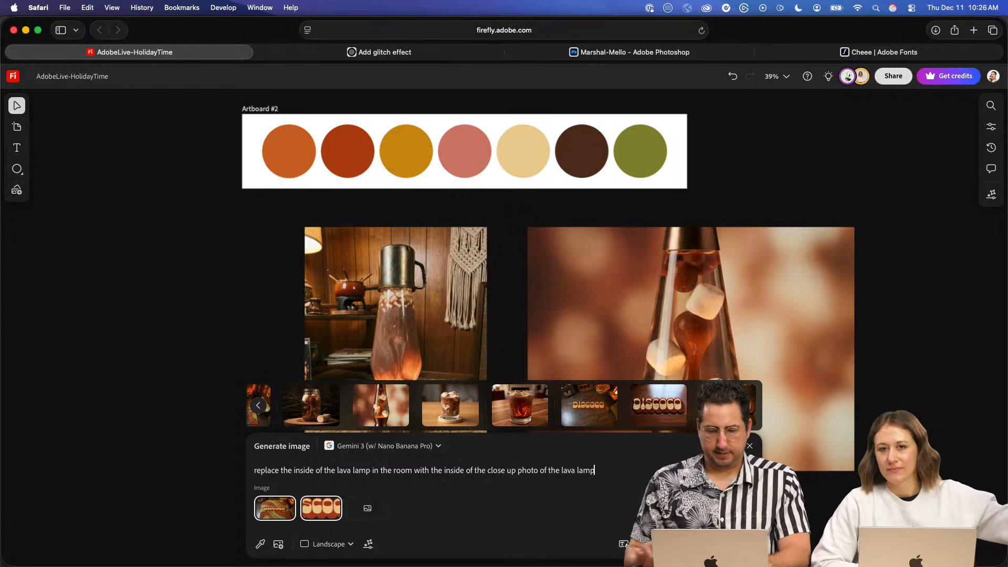
# - Replace the prompt's two reference images with the room lava lamp picture and the close-up marshmallow lava lamp picture
pyautogui.click(290, 502)
pyautogui.click(290, 502)
pyautogui.click(269, 504)
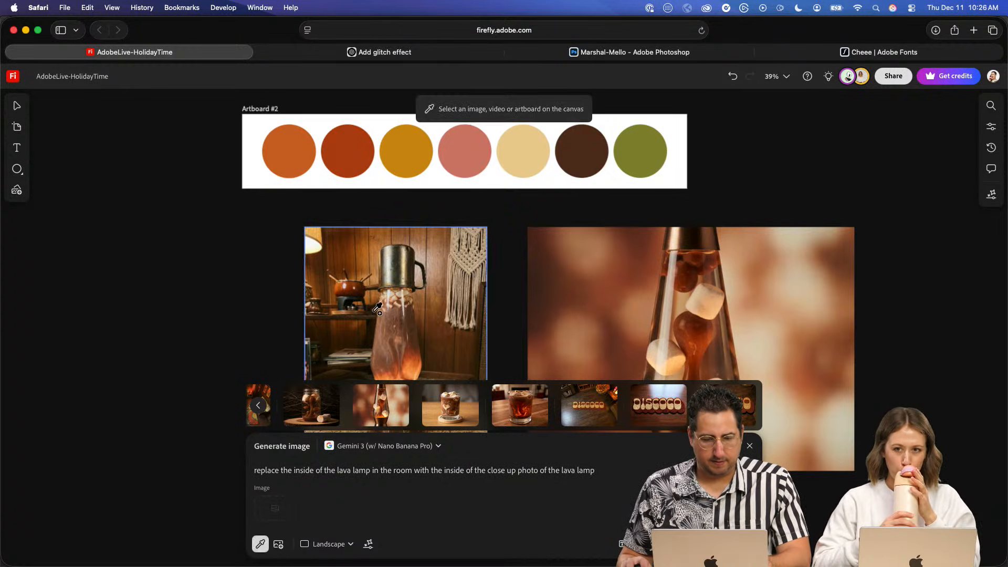
pyautogui.click(391, 336)
pyautogui.click(321, 509)
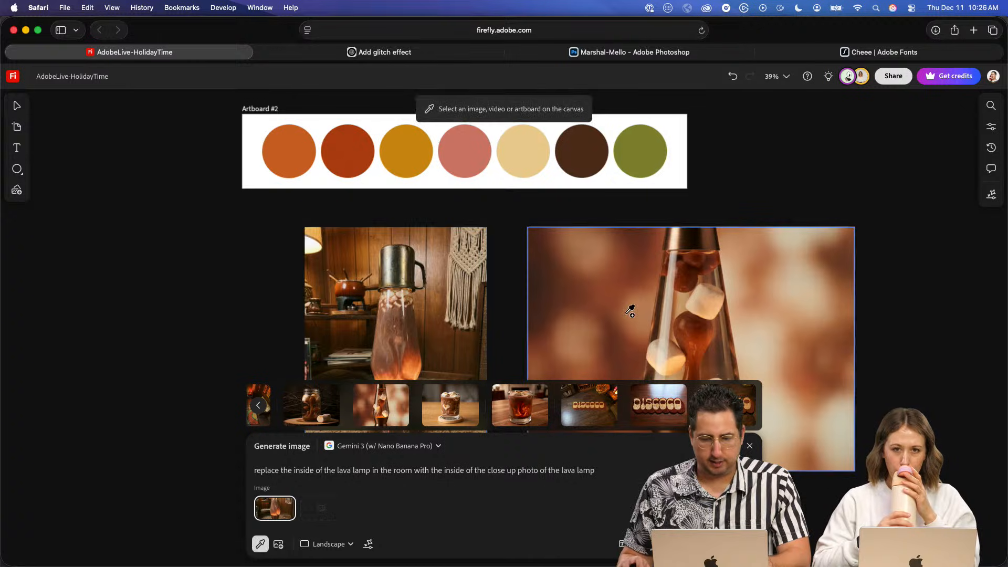
pyautogui.click(630, 308)
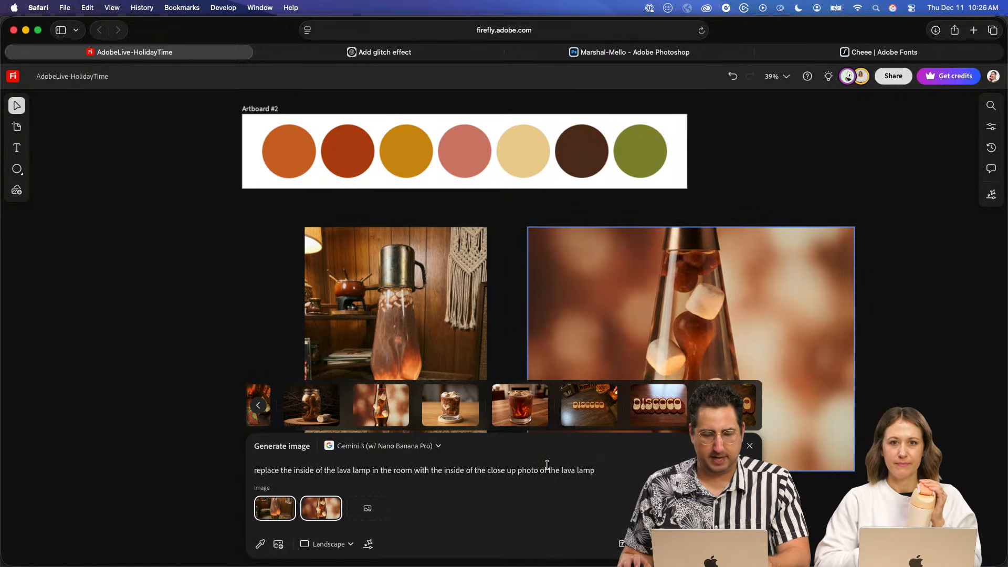
# - Set the aspect ratio to Portrait and generate the combined lava lamp image
pyautogui.click(326, 544)
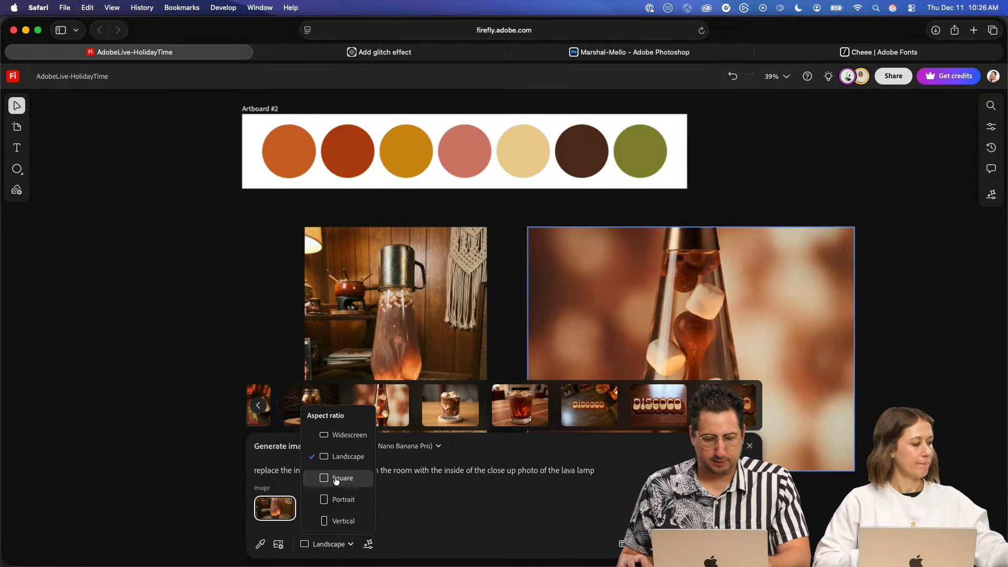
pyautogui.click(344, 499)
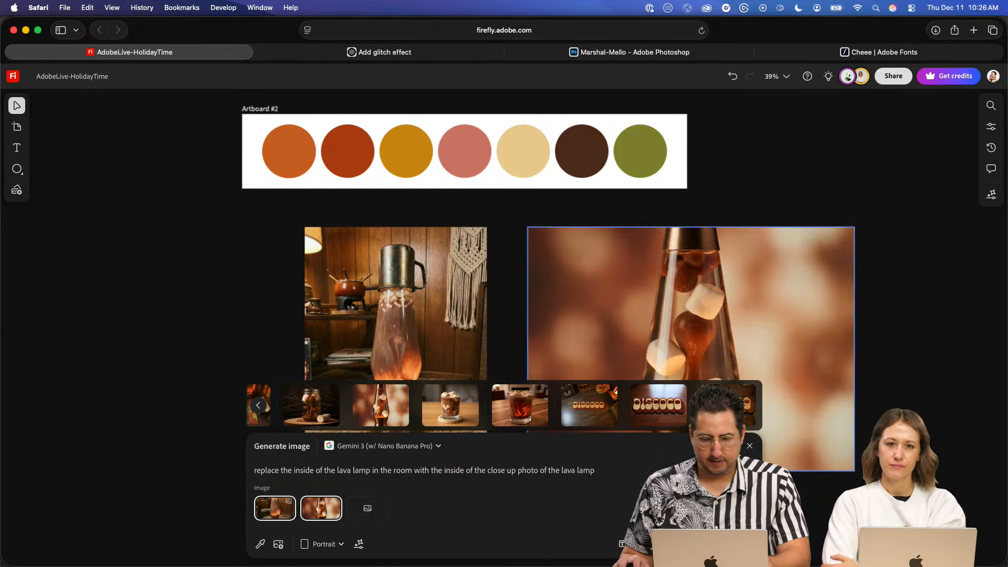
pyautogui.click(726, 544)
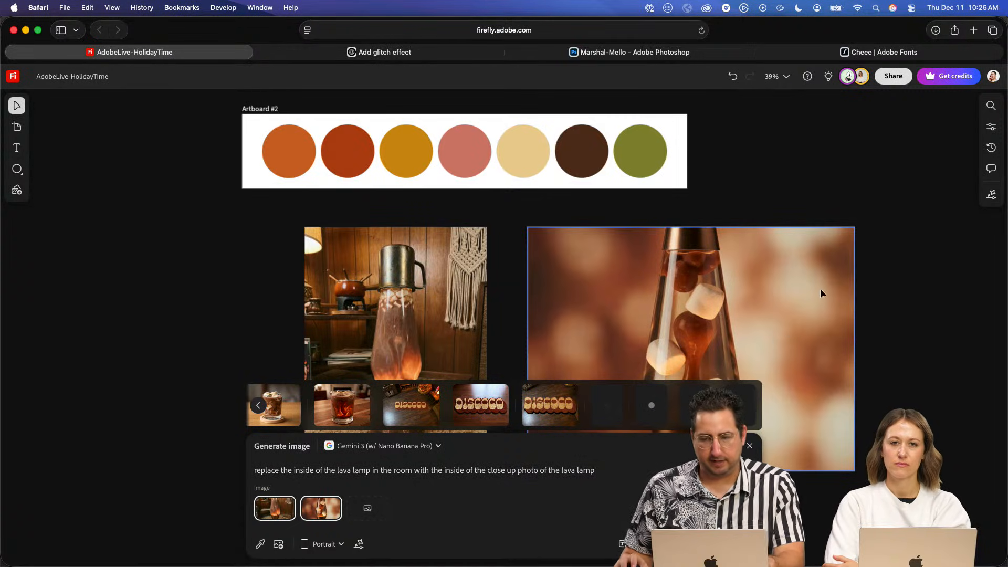
pyautogui.click(864, 281)
pyautogui.scroll(-5, 605, 332)
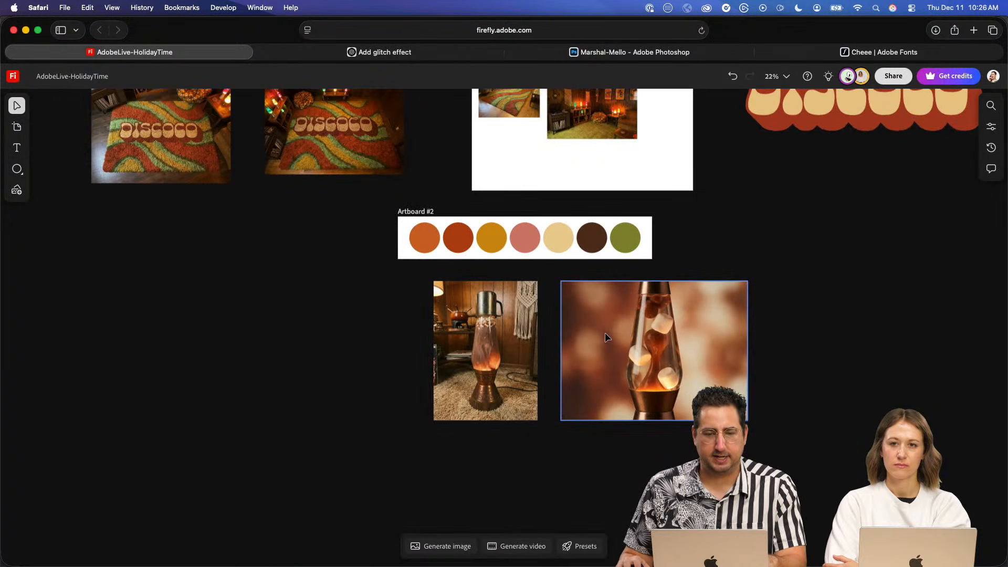
pyautogui.scroll(-2, 604, 332)
pyautogui.scroll(4, 604, 332)
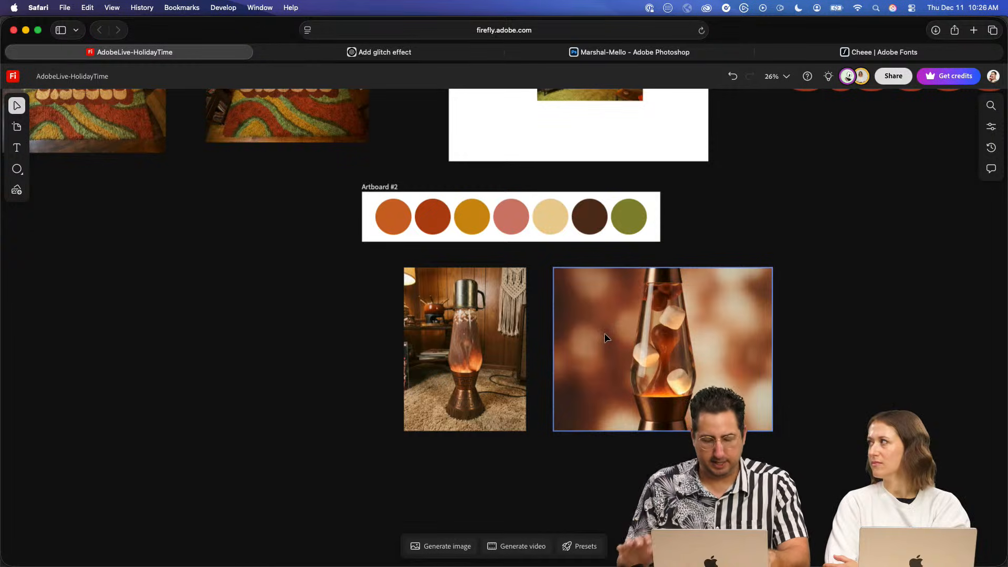
pyautogui.hscroll(2, 486, 464)
pyautogui.scroll(-1, 487, 463)
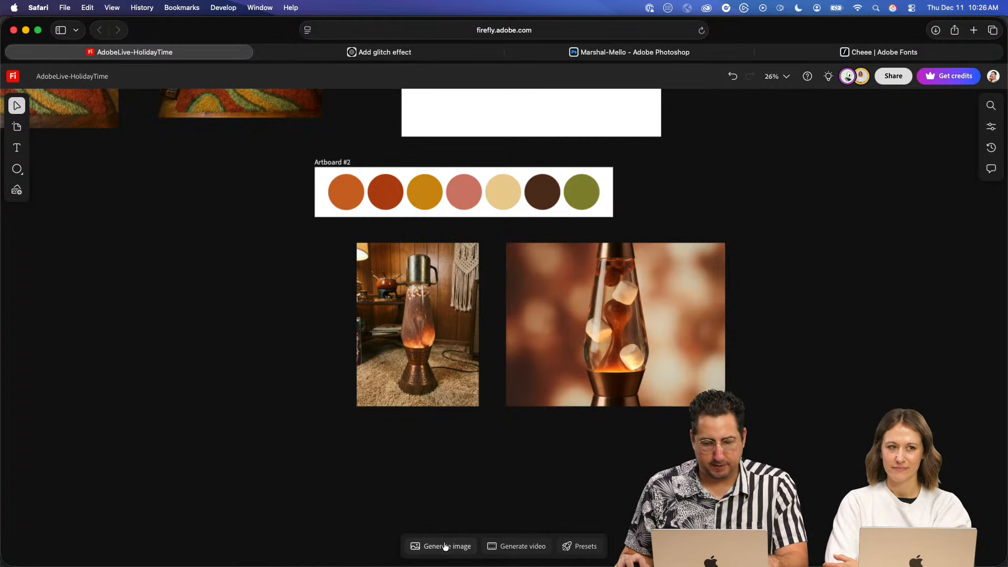
# - Draw a new wide artboard in the empty canvas area above the DISCOCO rug images
pyautogui.scroll(-5, 812, 357)
pyautogui.press('space')
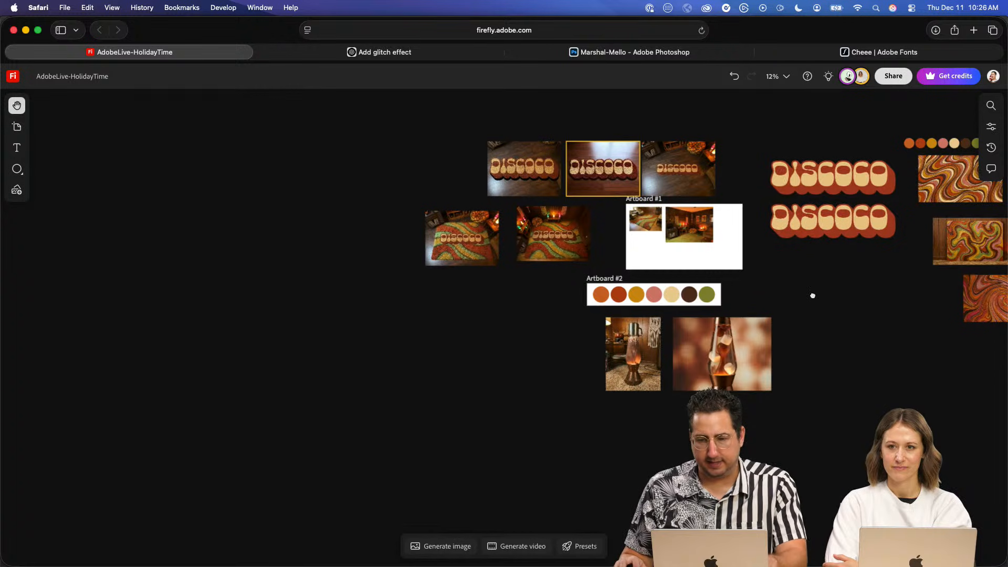
pyautogui.moveTo(813, 295); pyautogui.dragTo(438, 411)
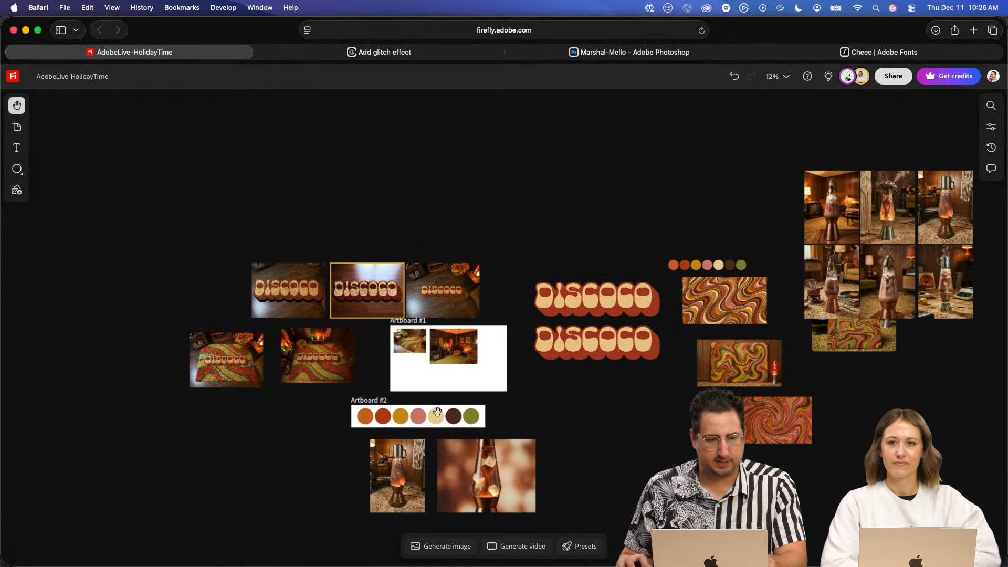
pyautogui.click(16, 127)
pyautogui.press('v')
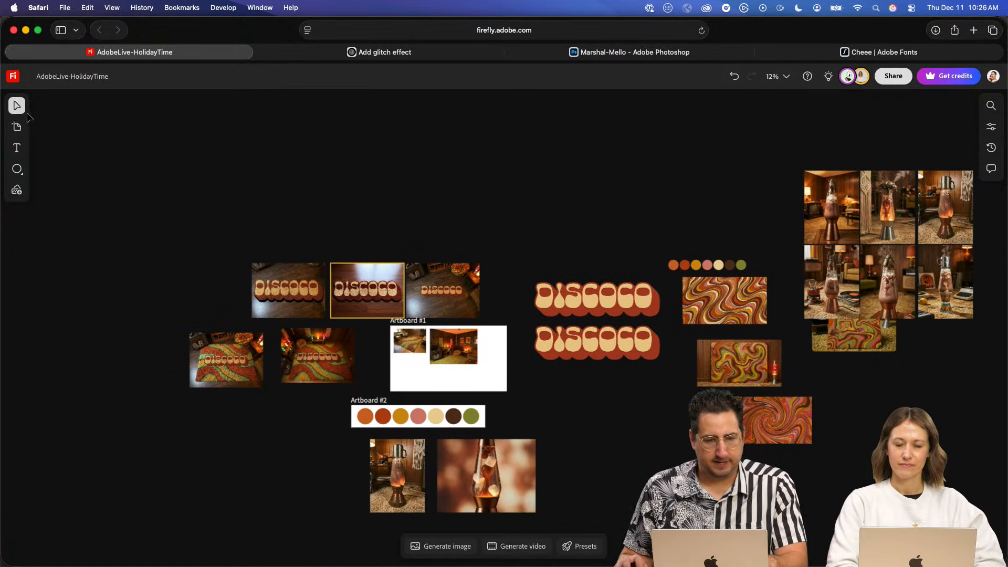
pyautogui.click(17, 126)
pyautogui.moveTo(96, 119); pyautogui.dragTo(273, 202)
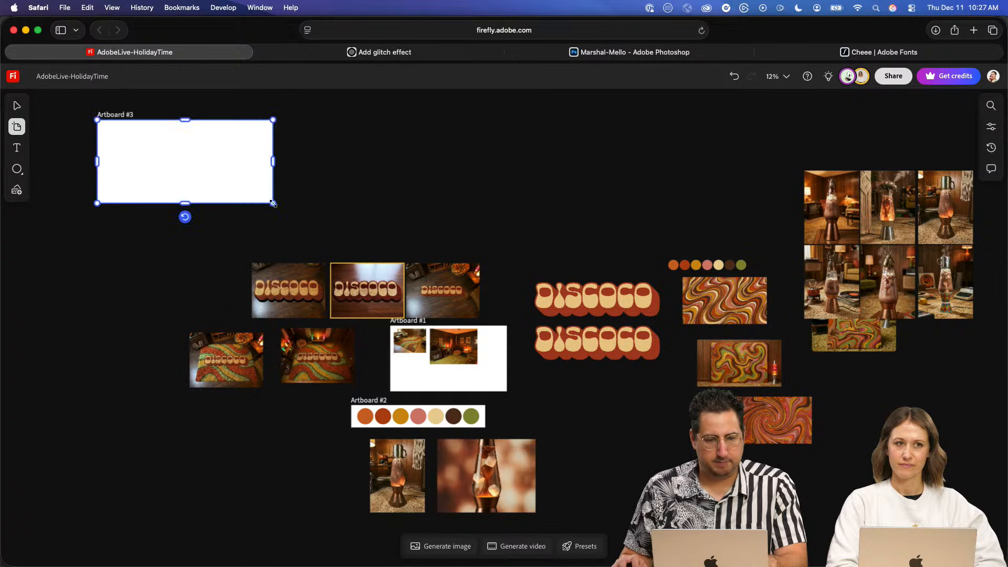
# - Set the new artboard's size to 1920 by 1080
pyautogui.click(140, 264)
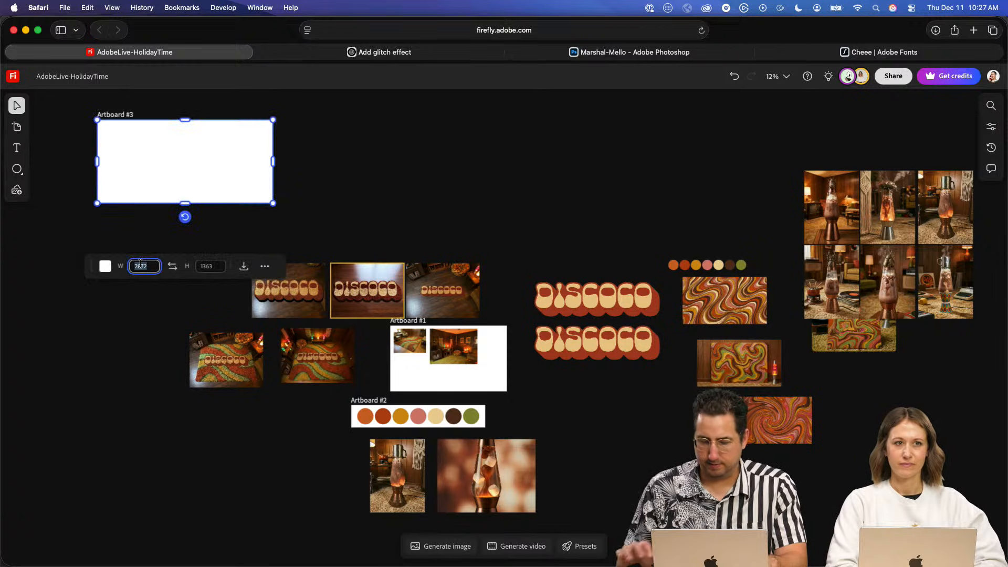
pyautogui.write('1920')
pyautogui.press('Tab')
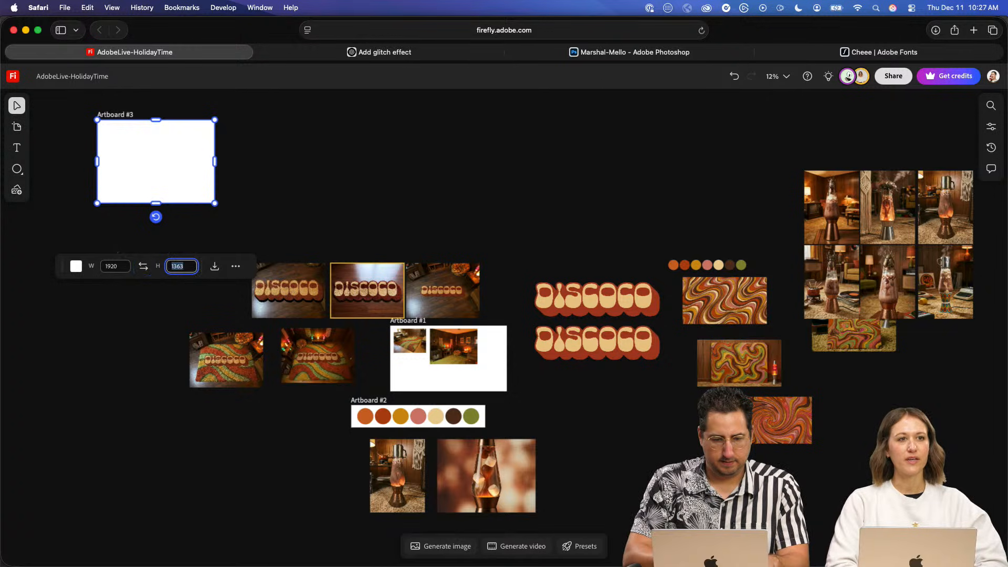
pyautogui.write('1080')
pyautogui.press('Tab')
pyautogui.click(303, 195)
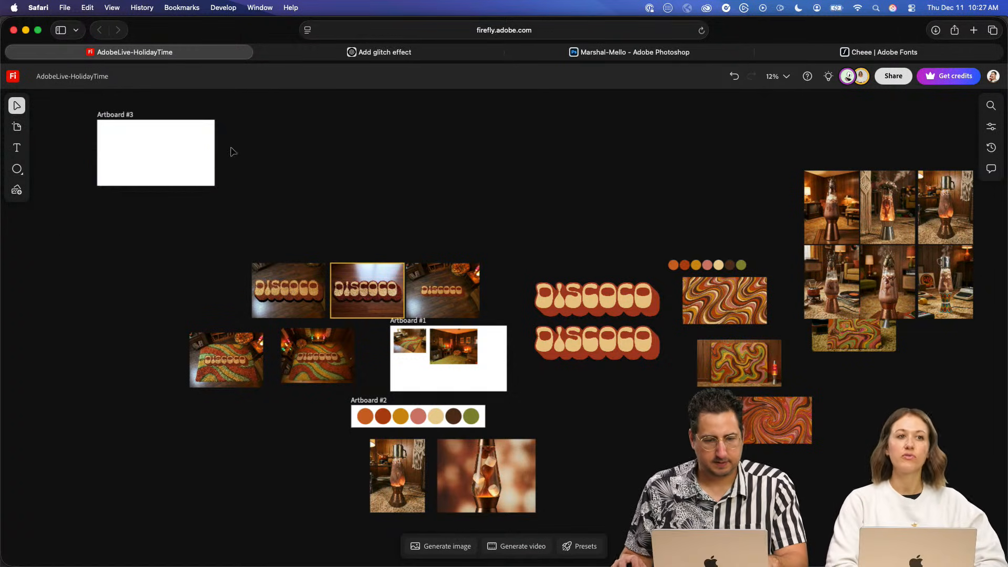
# - Duplicate Artboard #3 twice and line up the copies in a row beside it
pyautogui.moveTo(123, 115); pyautogui.dragTo(295, 116)
pyautogui.press('super+z')
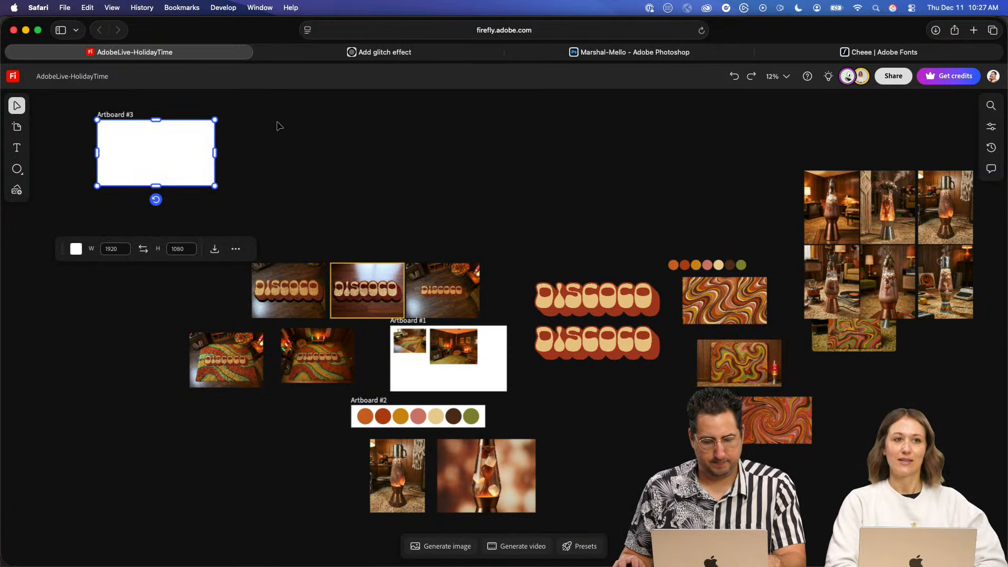
pyautogui.press('super+d')
pyautogui.moveTo(242, 113); pyautogui.dragTo(396, 112)
pyautogui.click(601, 165)
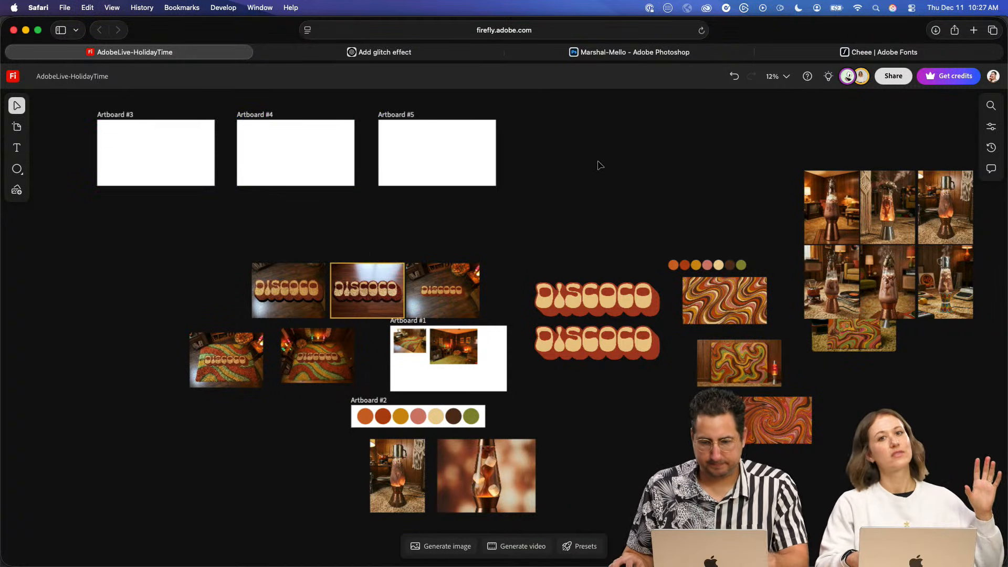
# - Fill Artboard #3 with the mustard color sampled from the palette circles above the swirl patterns
pyautogui.click(178, 120)
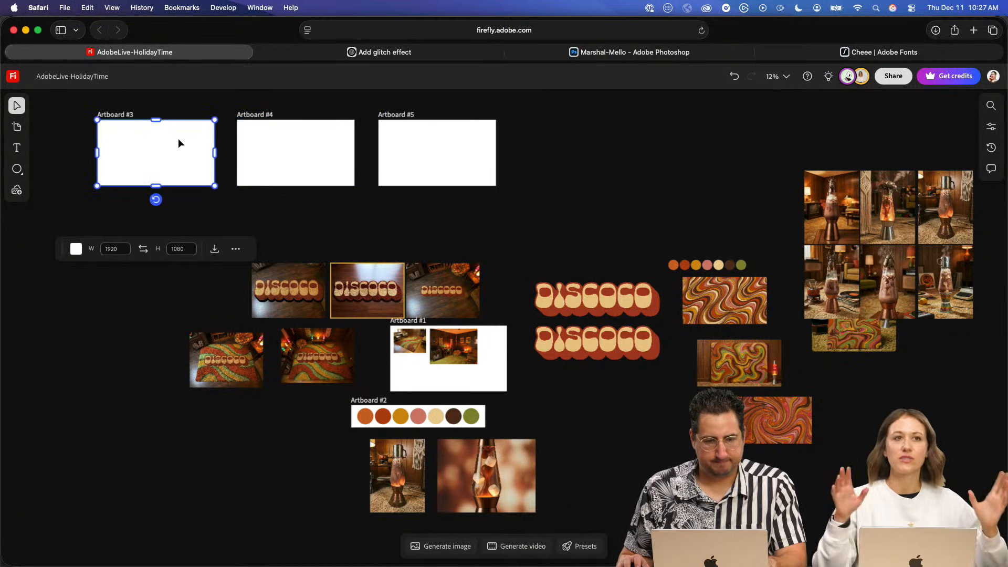
pyautogui.click(75, 251)
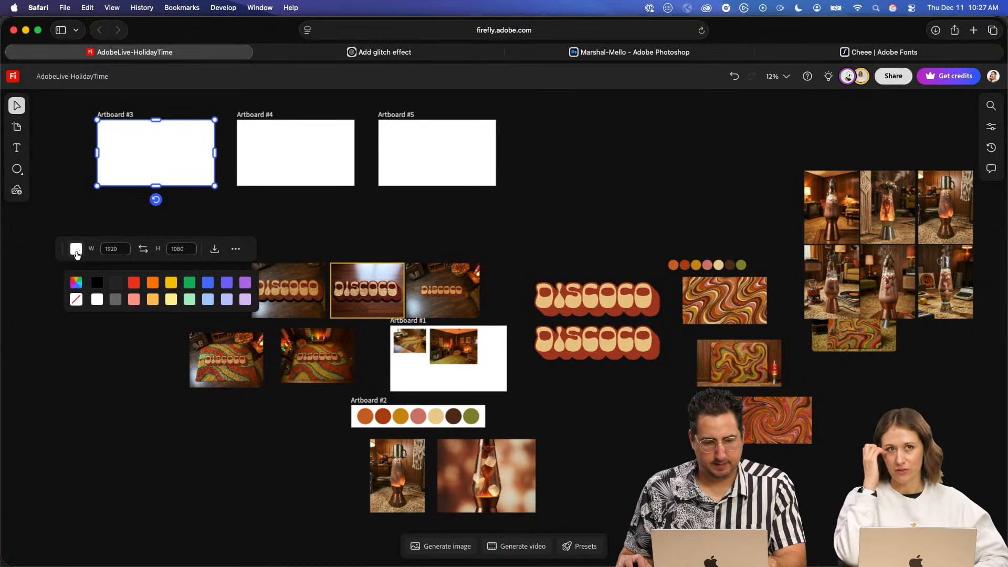
pyautogui.click(76, 284)
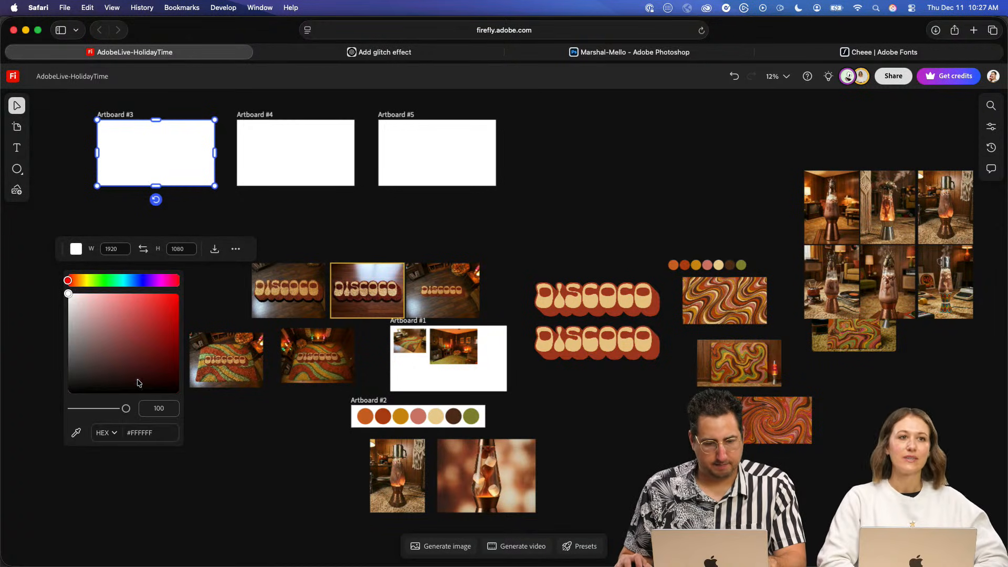
pyautogui.click(76, 433)
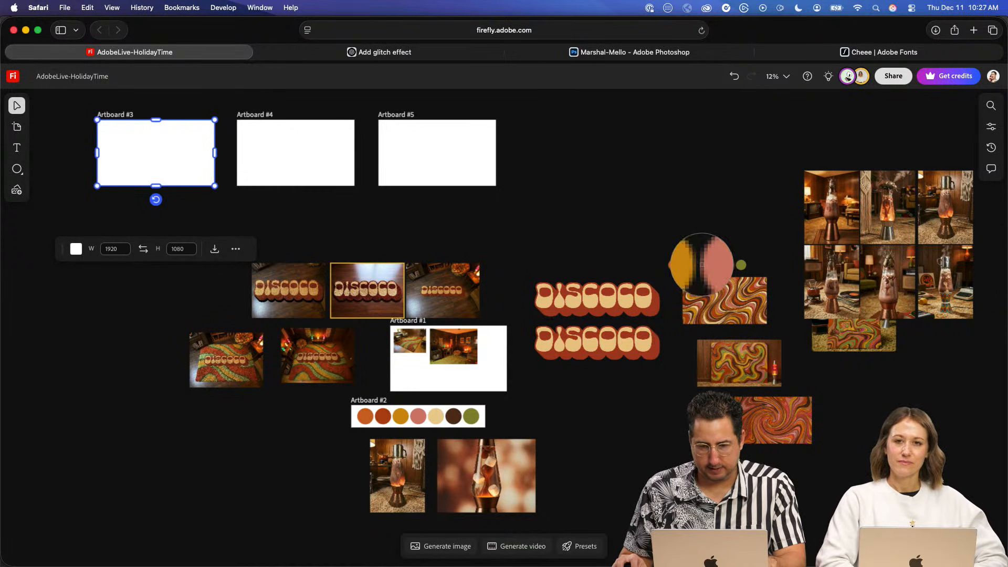
pyautogui.click(695, 265)
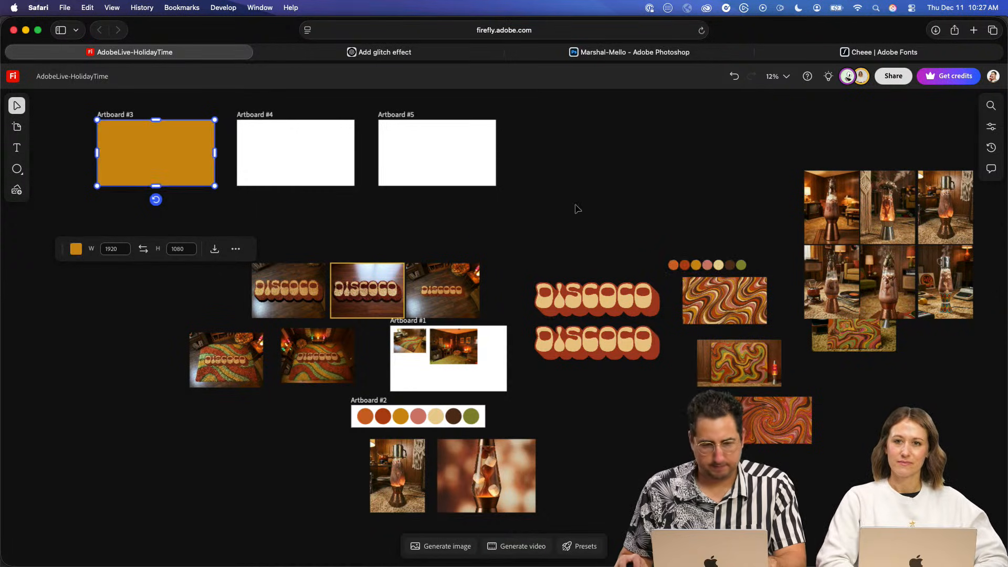
# - Place a copy of the flat DISCOCO lettering on the mustard Artboard #3
pyautogui.click(599, 297)
pyautogui.click(591, 355)
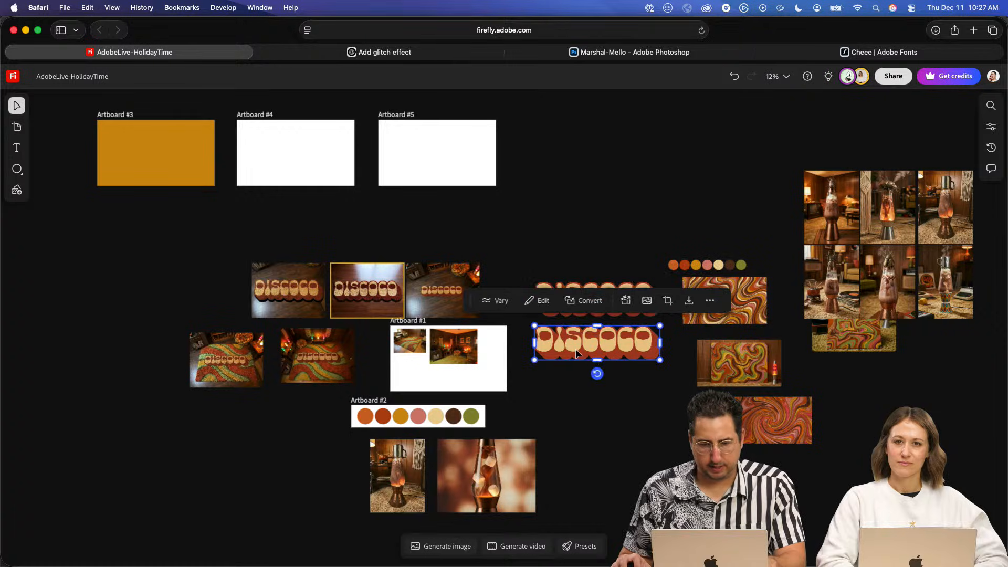
pyautogui.click(543, 224)
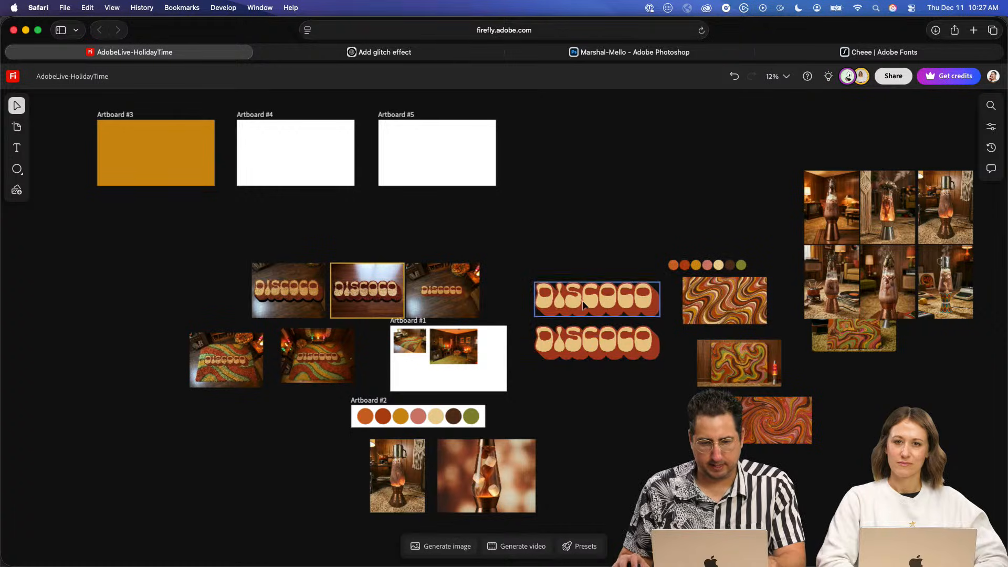
pyautogui.moveTo(544, 339); pyautogui.dragTo(115, 143)
pyautogui.moveTo(222, 138); pyautogui.dragTo(188, 151)
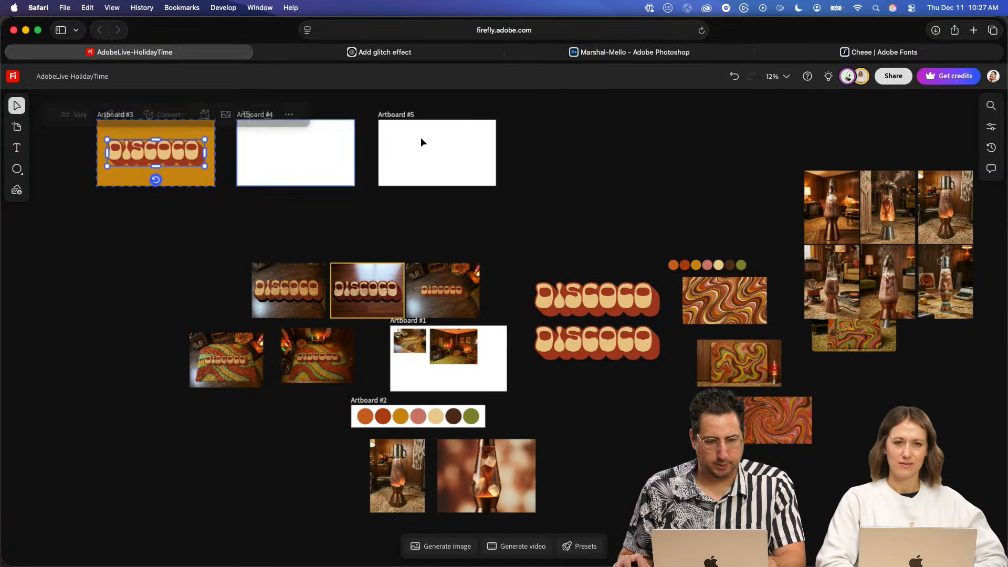
pyautogui.click(570, 153)
# - Shrink the DISCOCO lettering slightly and position it near the center of Artboard #3
pyautogui.scroll(5, 158, 173)
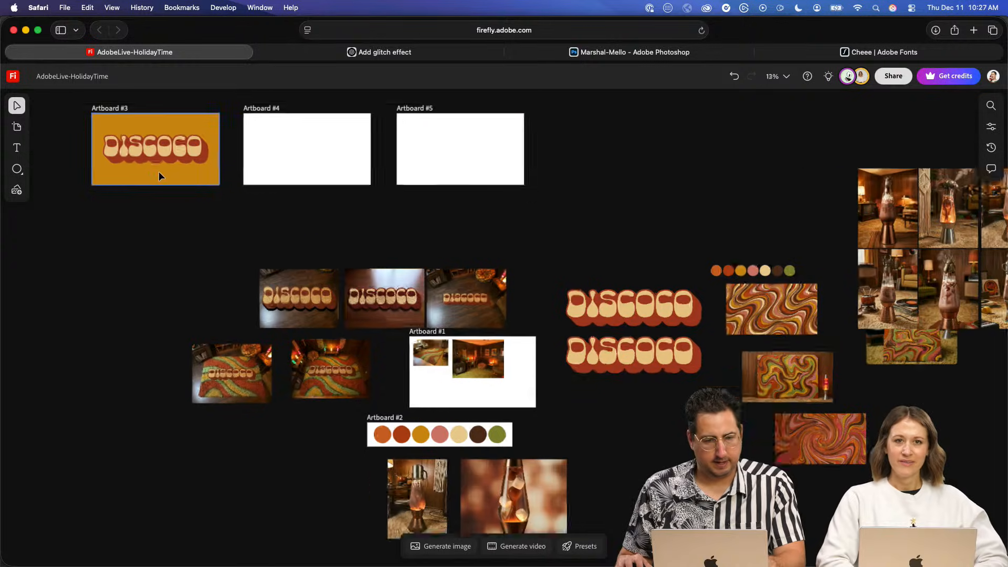
pyautogui.moveTo(269, 250); pyautogui.dragTo(411, 377)
pyautogui.scroll(5, 326, 243)
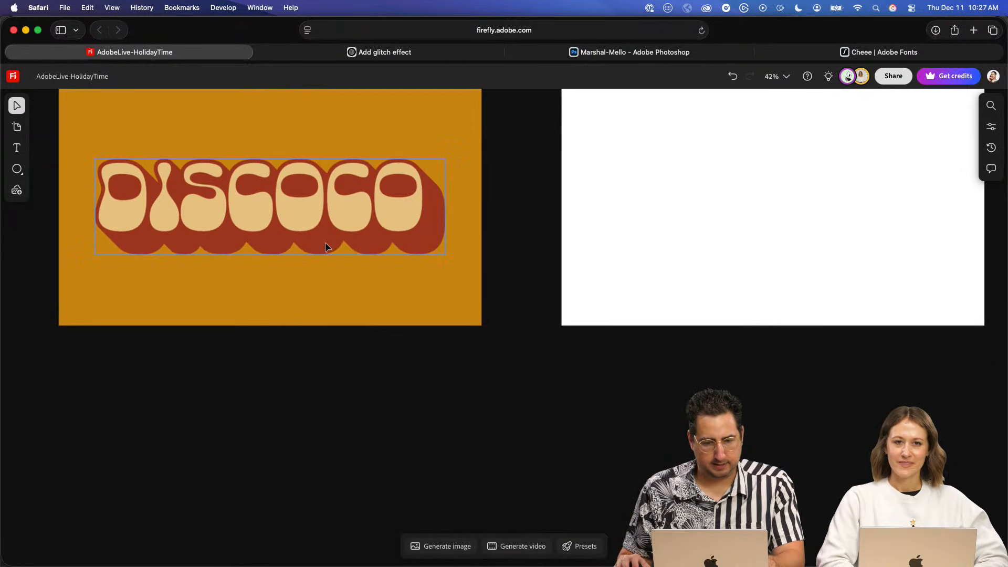
pyautogui.moveTo(354, 287); pyautogui.dragTo(457, 355)
pyautogui.click(379, 293)
pyautogui.moveTo(198, 225); pyautogui.dragTo(209, 229)
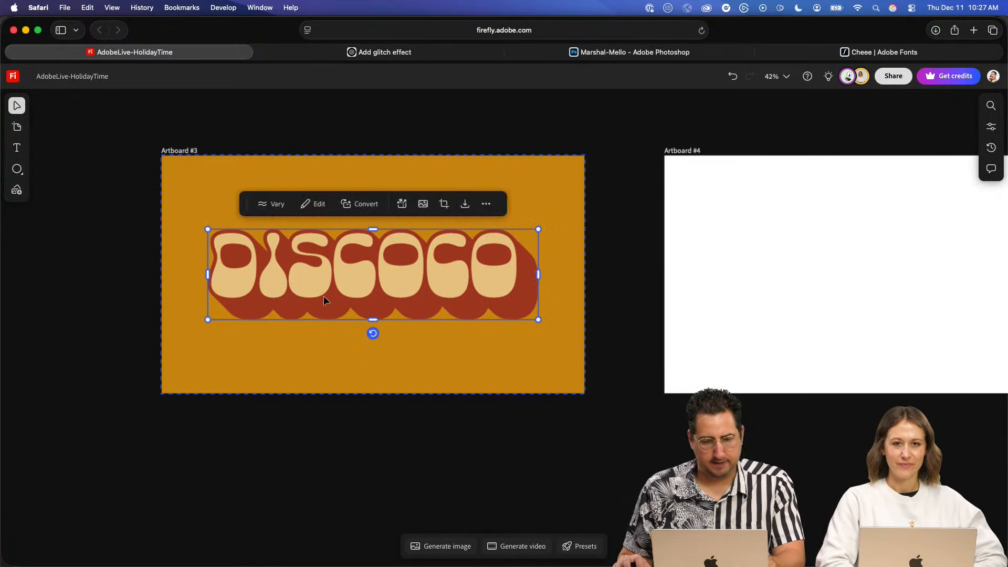
pyautogui.moveTo(323, 295); pyautogui.dragTo(325, 286)
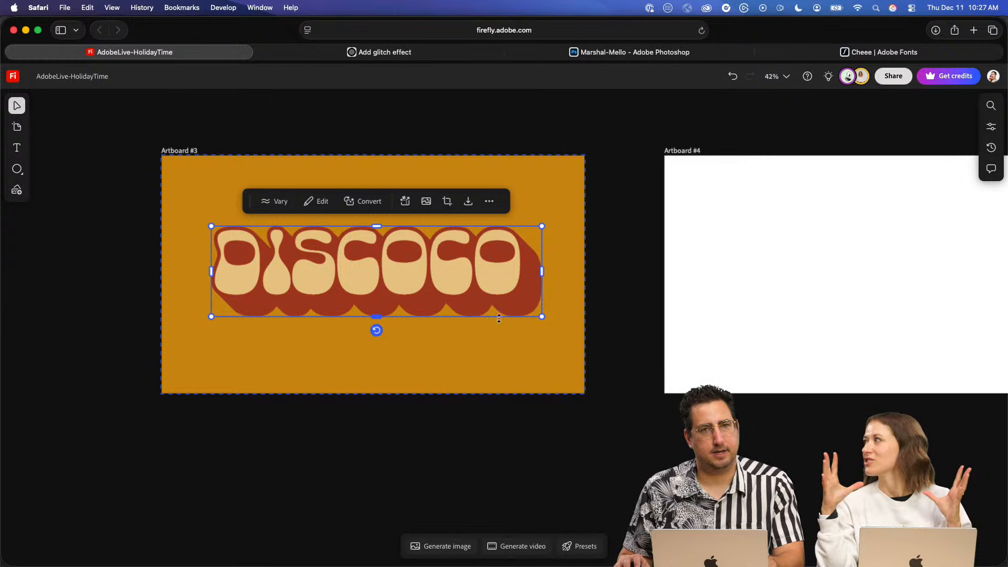
# - Examine the row of new artboards and the DISCOCO rug images below them
pyautogui.scroll(-5, 638, 391)
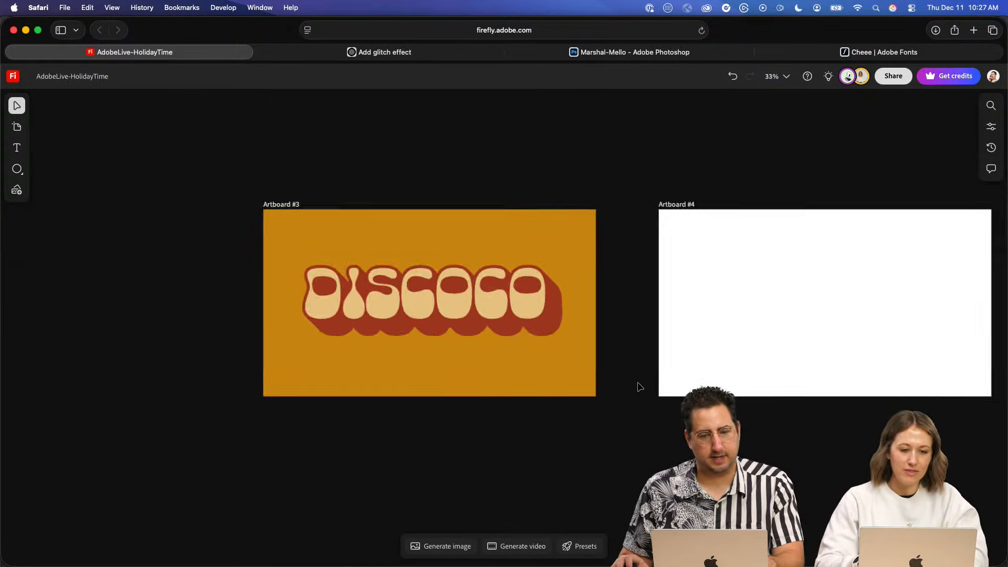
pyautogui.hscroll(8, 401, 235)
pyautogui.scroll(-5, 401, 235)
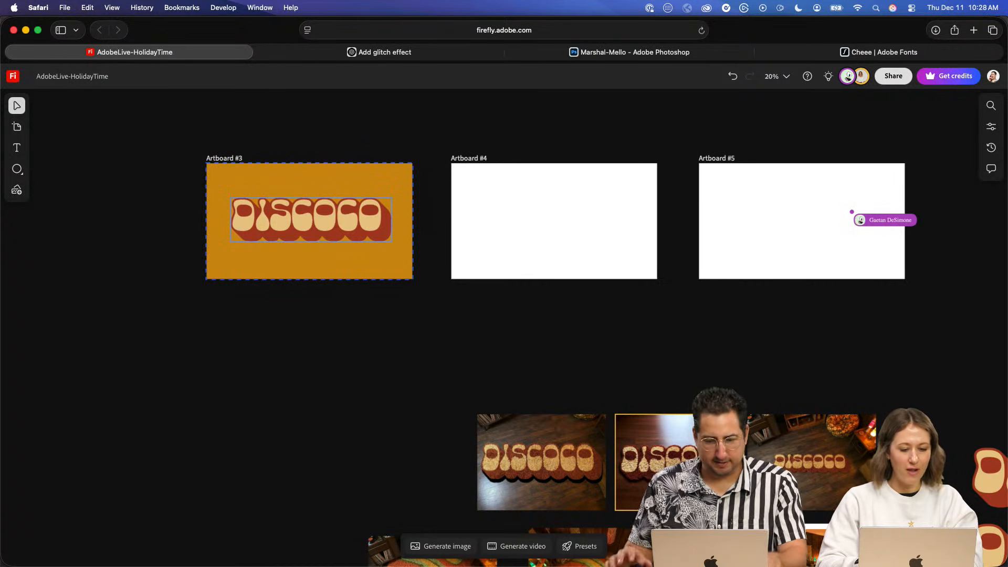
pyautogui.hscroll(4, 457, 273)
pyautogui.scroll(-5, 443, 286)
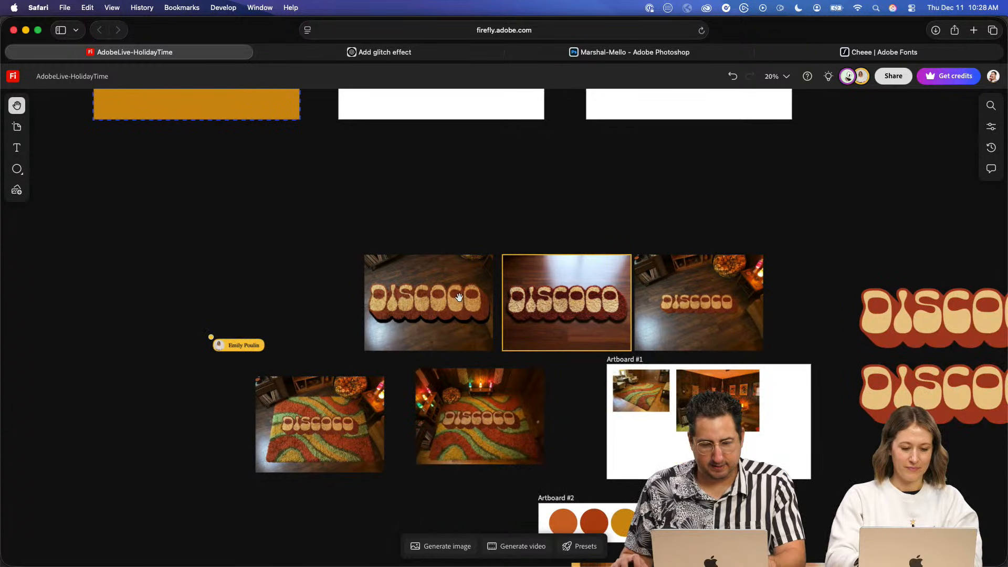
pyautogui.scroll(-3, 460, 298)
pyautogui.hscroll(2, 459, 298)
pyautogui.scroll(5, 496, 338)
pyautogui.hscroll(-3, 496, 338)
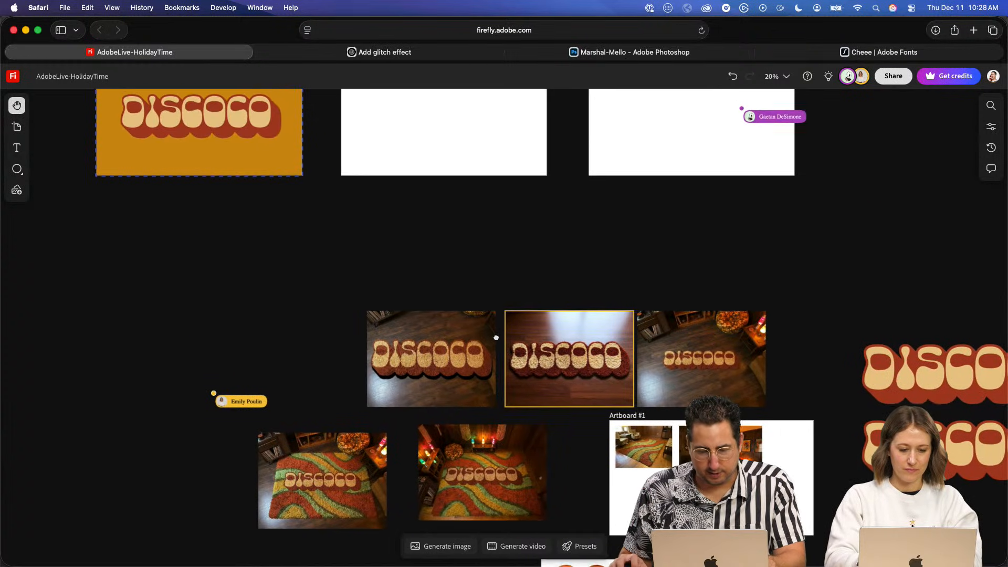
pyautogui.moveTo(497, 338); pyautogui.dragTo(491, 335)
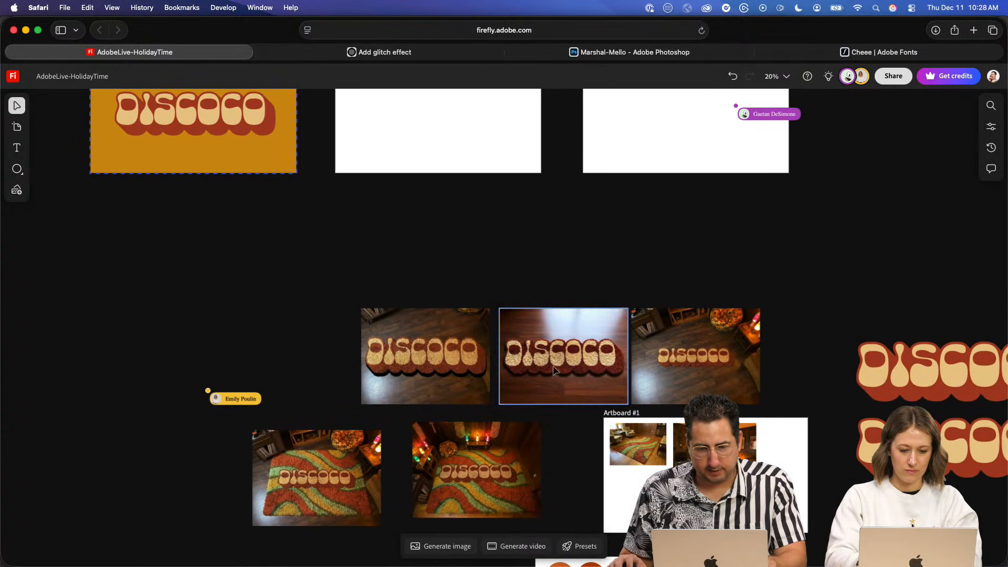
# - Place a copy of the middle DISCOCO rug image, the one on the reddish wood floor, on Artboard #4
pyautogui.scroll(5, 554, 370)
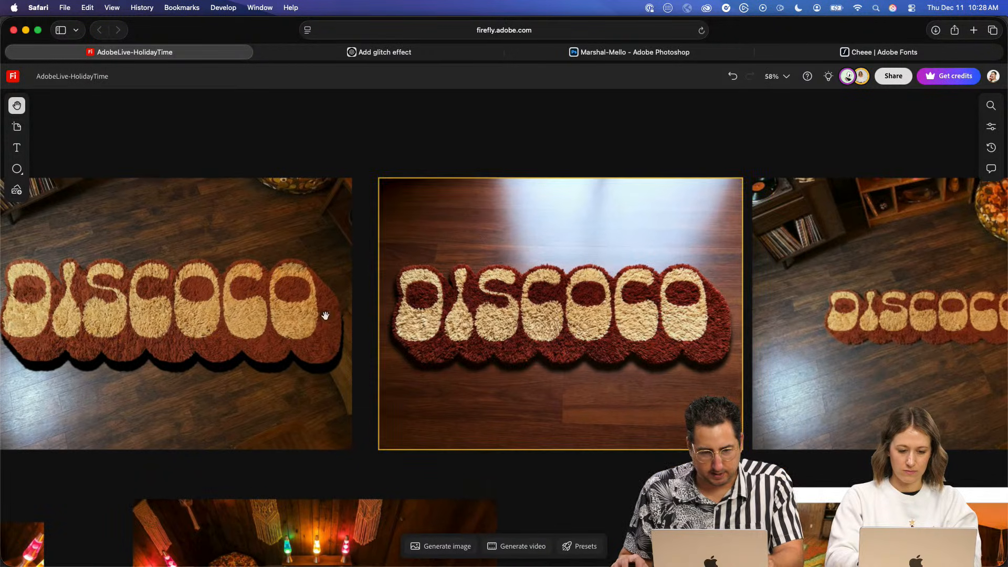
pyautogui.hscroll(5, 325, 315)
pyautogui.hscroll(-4, 531, 332)
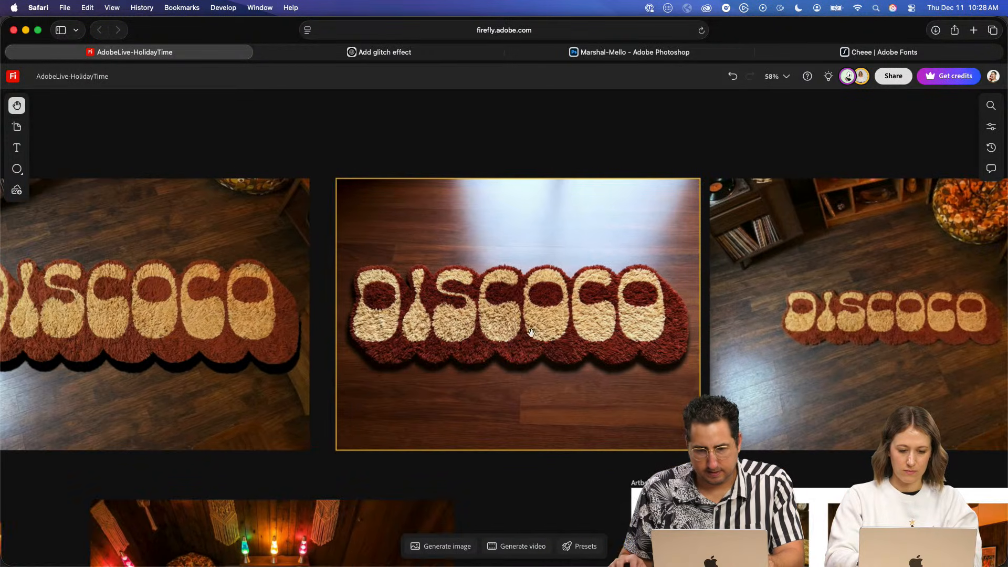
pyautogui.hscroll(-5, 532, 332)
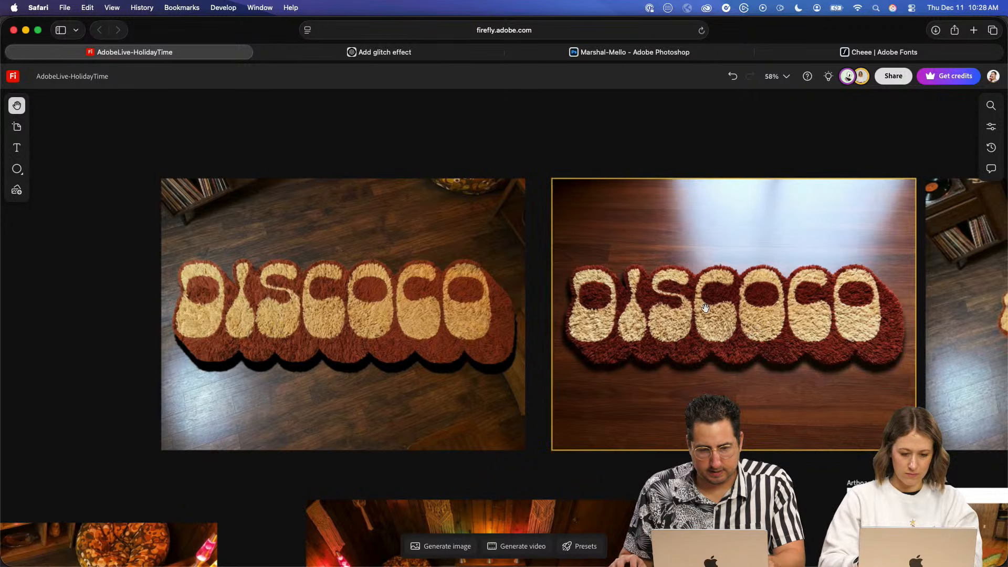
pyautogui.moveTo(705, 308); pyautogui.dragTo(580, 312)
pyautogui.click(557, 298)
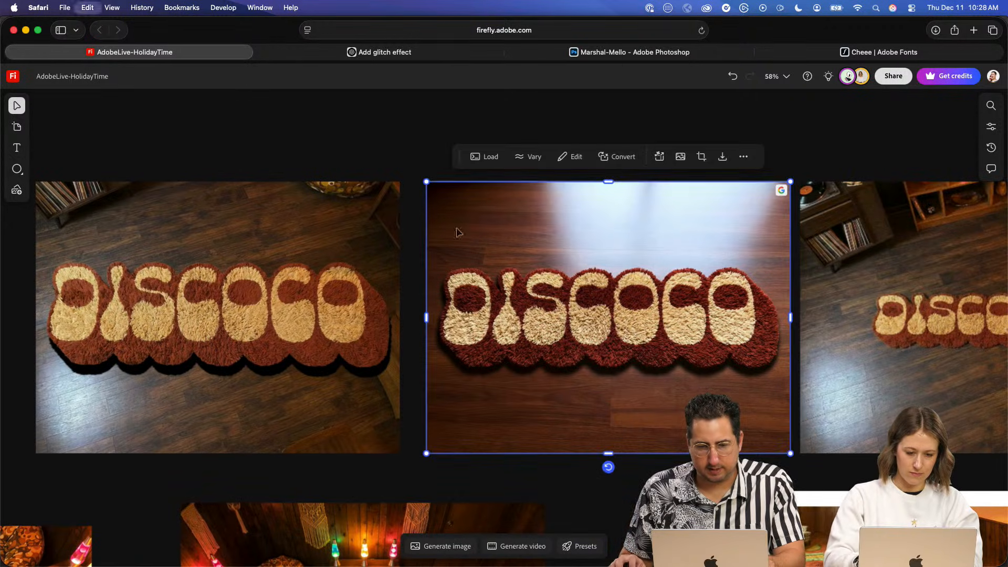
pyautogui.scroll(3, 456, 231)
pyautogui.hscroll(-5, 456, 231)
pyautogui.scroll(5, 458, 258)
pyautogui.scroll(-5, 458, 258)
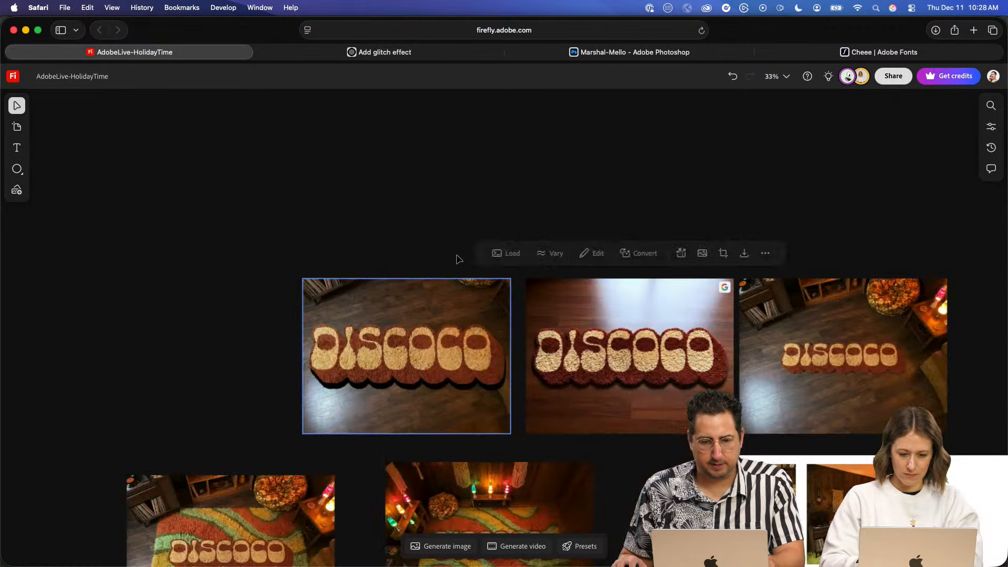
pyautogui.scroll(-3, 460, 258)
pyautogui.scroll(3, 462, 259)
pyautogui.scroll(3, 473, 239)
pyautogui.scroll(2, 473, 237)
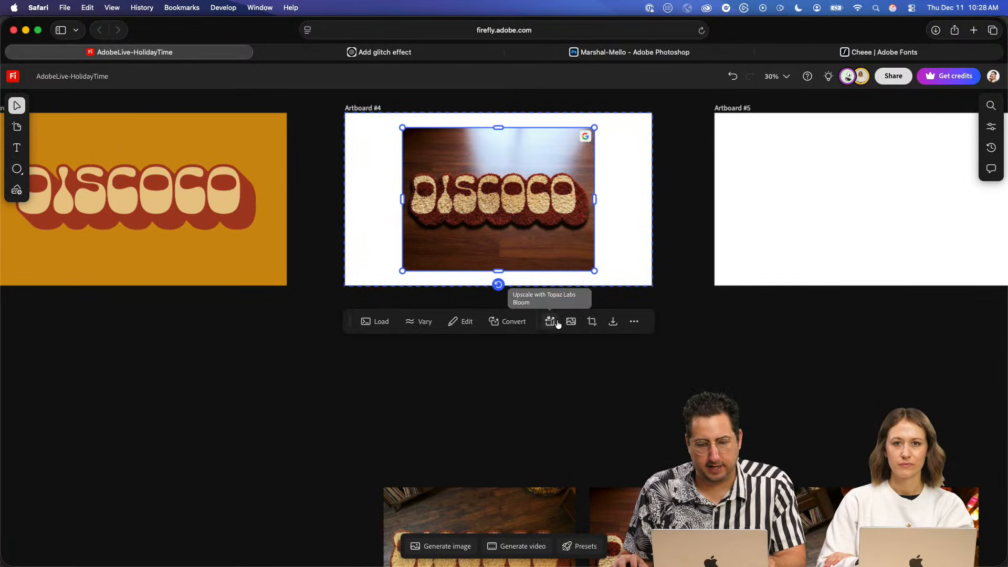
# - Remove the background from the rug image on Artboard #4 and move the lettering toward the artboard's upper-left area
pyautogui.click(571, 321)
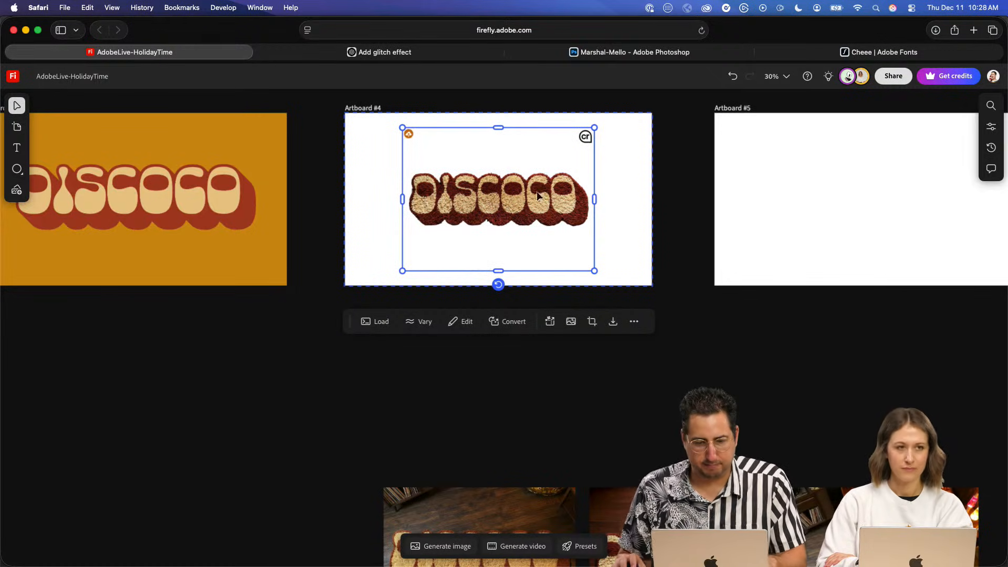
pyautogui.moveTo(537, 191); pyautogui.dragTo(508, 168)
pyautogui.click(361, 199)
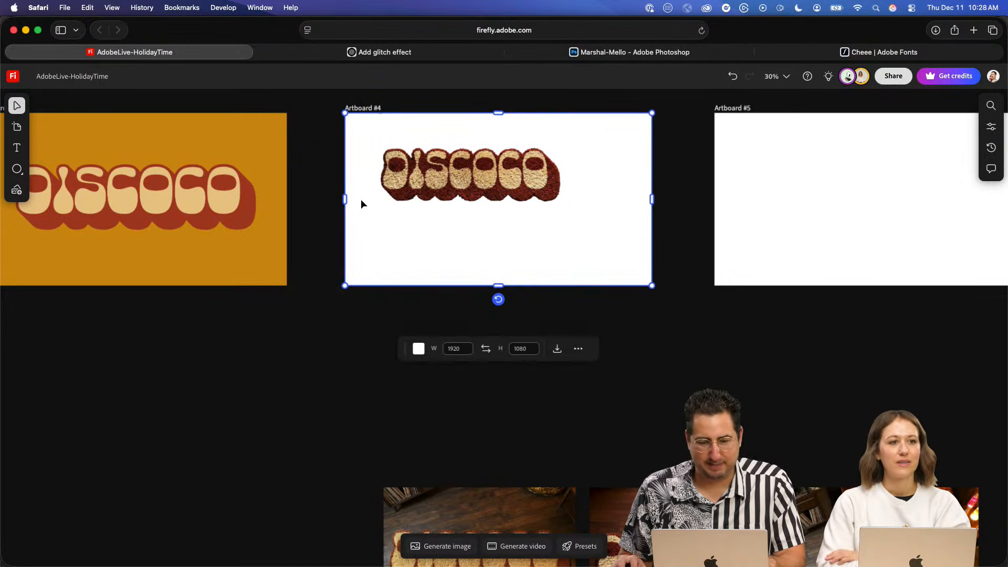
pyautogui.click(419, 348)
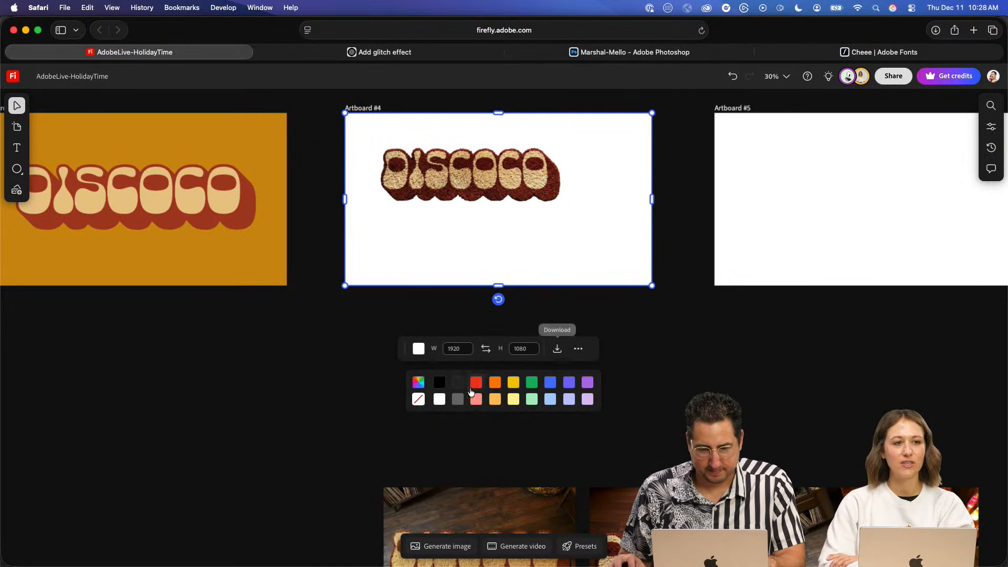
pyautogui.click(673, 366)
# - Enlarge the row of palette circles above the DISCOCO lettering and place a copy of the row below Artboard #5
pyautogui.scroll(-3, 704, 365)
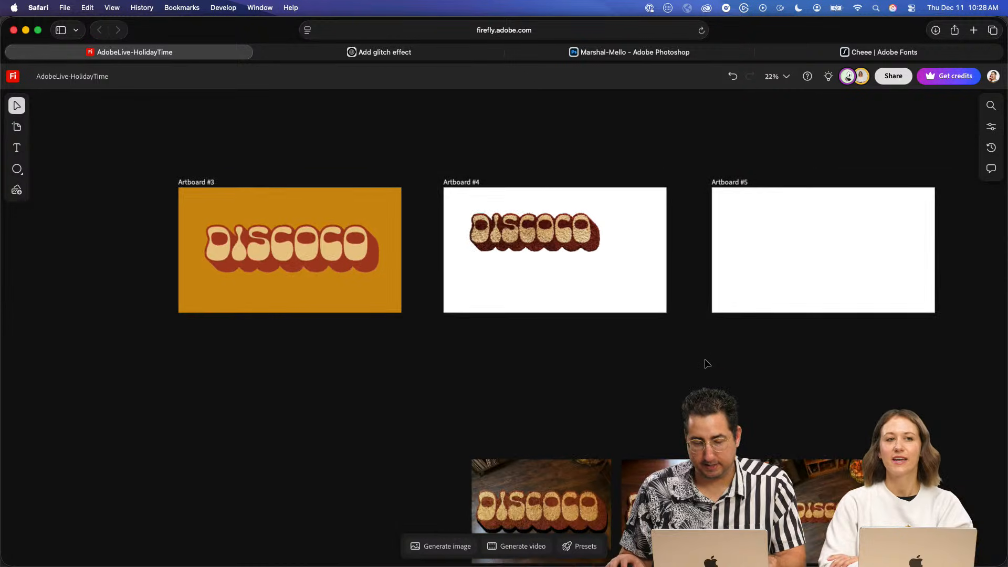
pyautogui.scroll(-1, 707, 364)
pyautogui.hscroll(10, 814, 357)
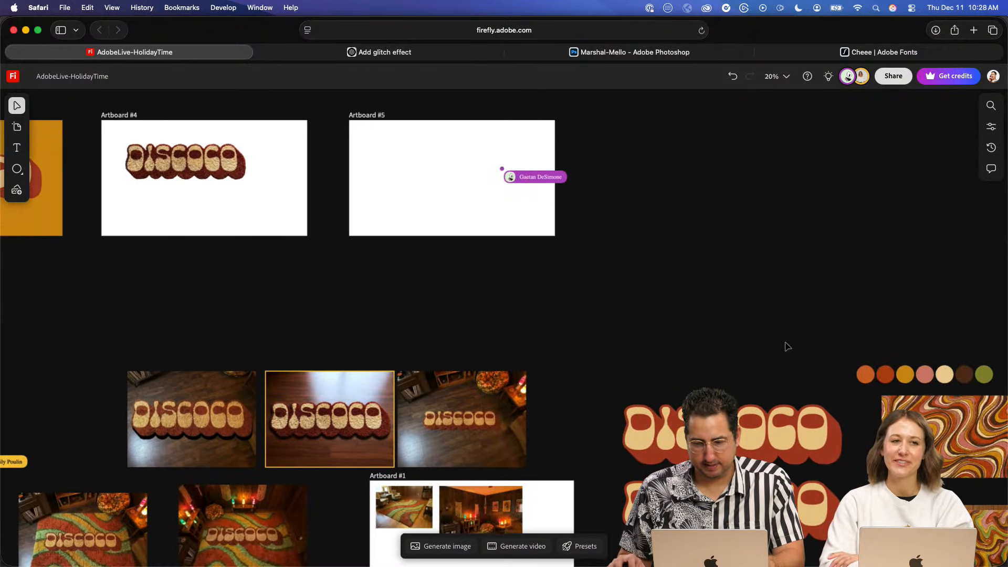
pyautogui.moveTo(776, 330); pyautogui.dragTo(997, 388)
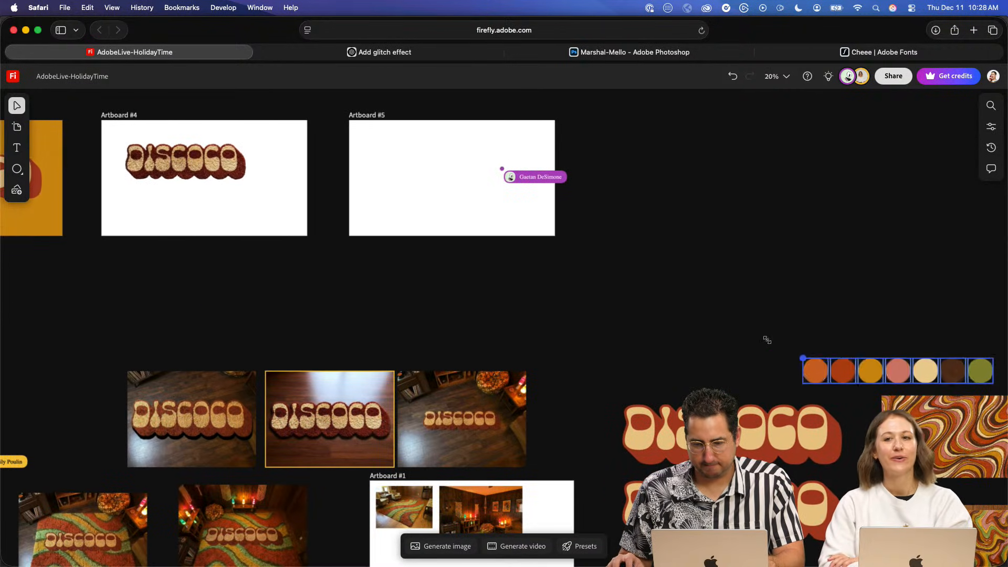
pyautogui.hscroll(10, 430, 292)
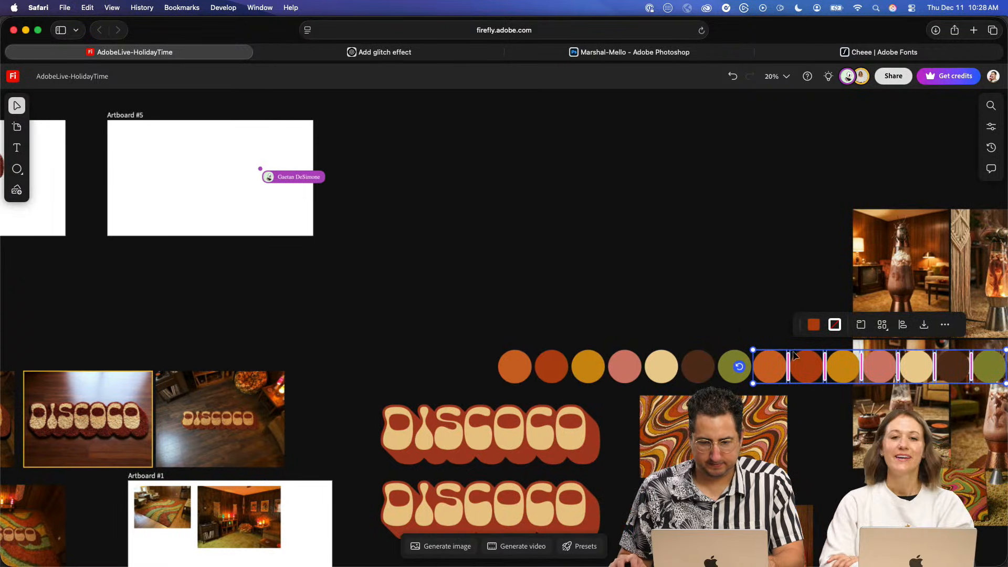
pyautogui.moveTo(794, 356); pyautogui.dragTo(91, 298)
pyautogui.hscroll(-10, 774, 321)
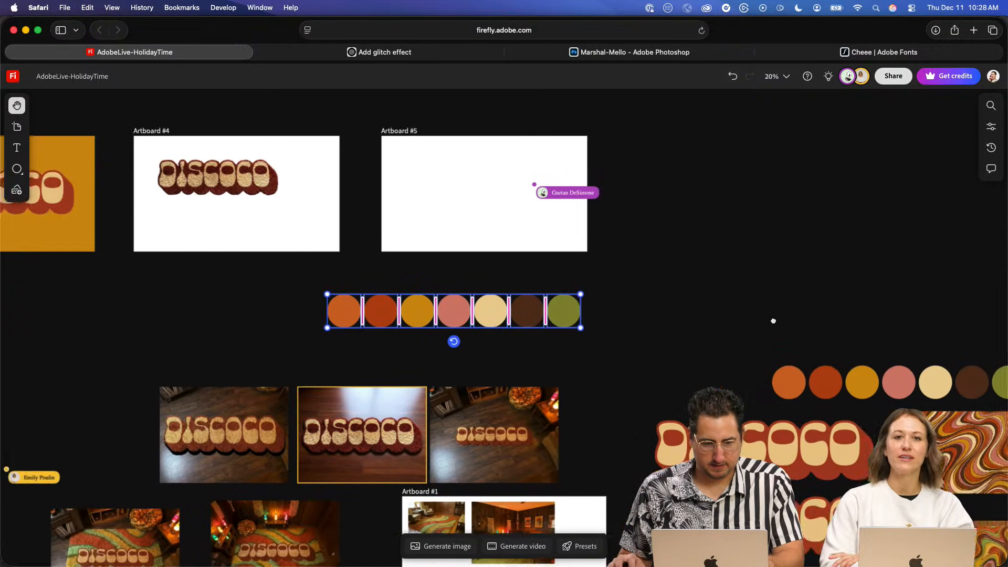
# - Fill Artboard #4 with the pink sampled from the copied palette circles
pyautogui.press('v')
pyautogui.click(254, 192)
pyautogui.click(310, 177)
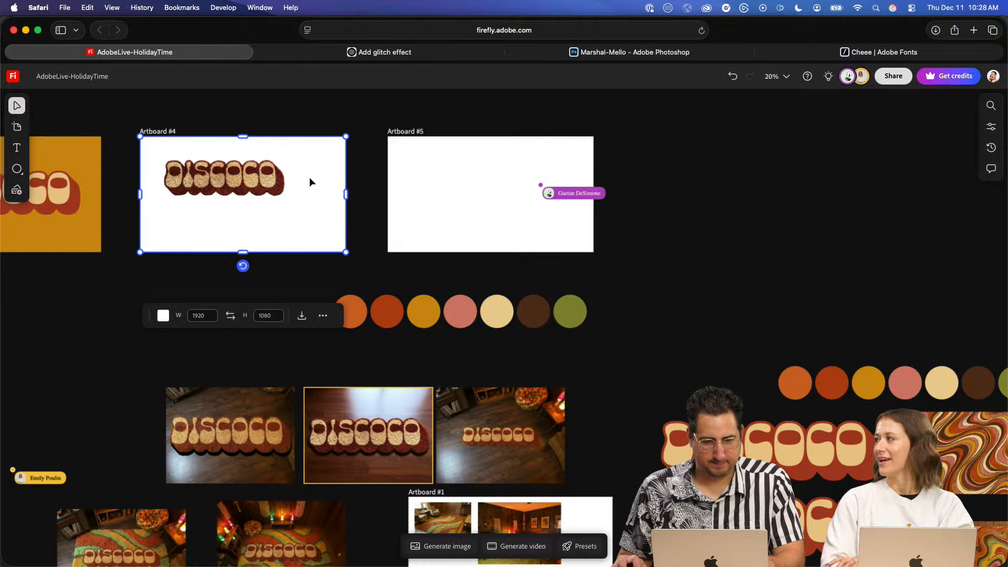
pyautogui.click(163, 315)
pyautogui.click(164, 349)
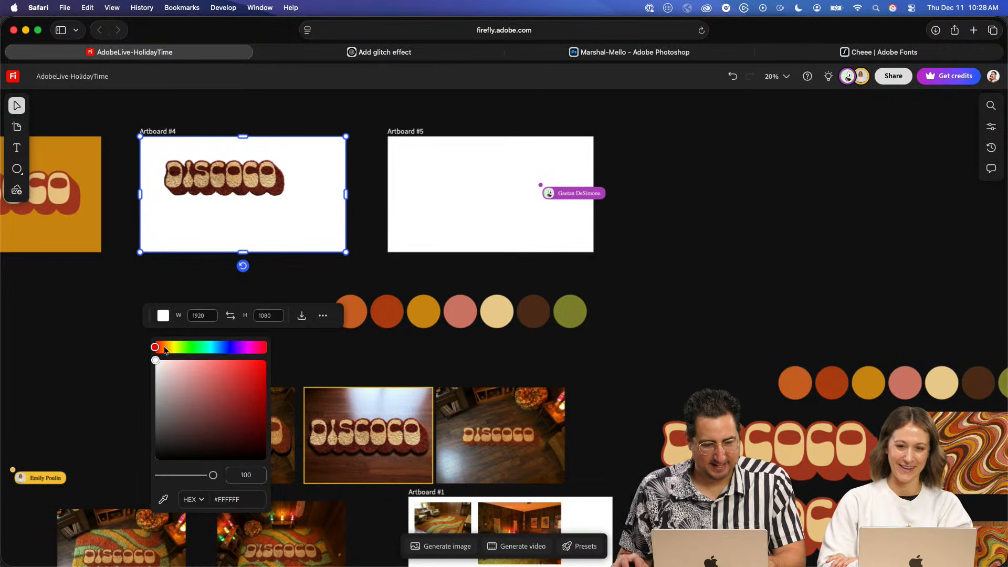
pyautogui.click(165, 501)
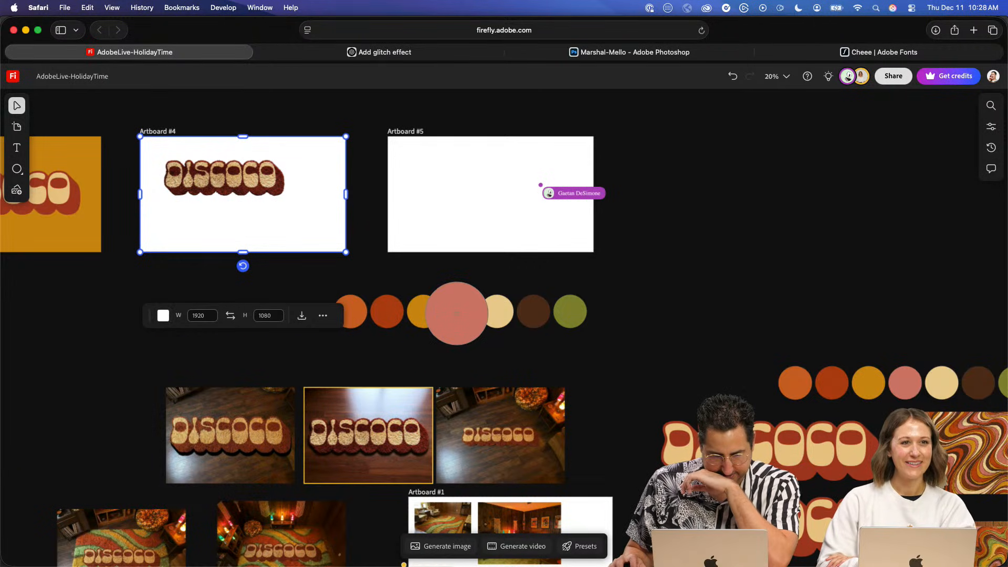
pyautogui.click(456, 314)
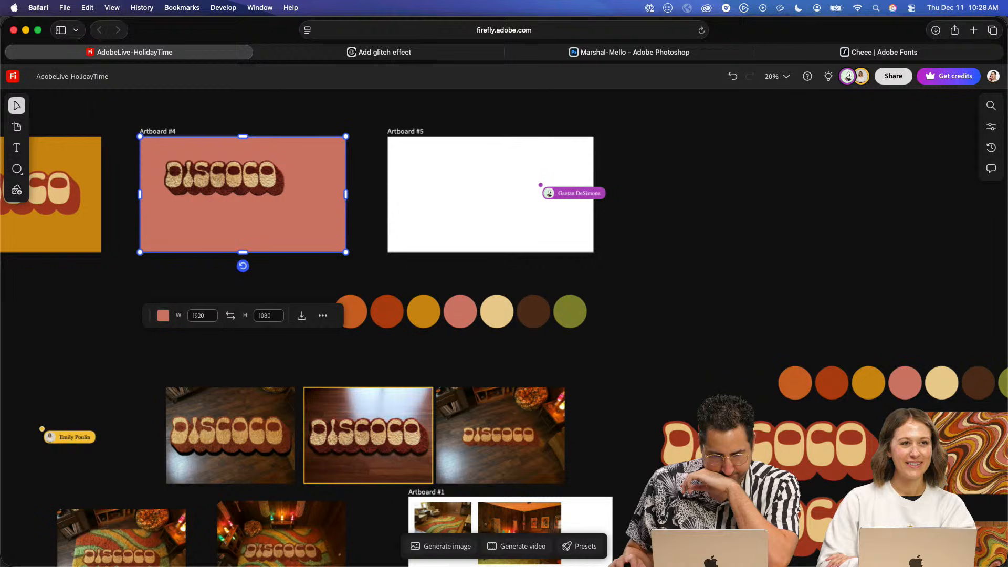
# - Fill Artboard #4 with the orange sampled from the first circle of the copied palette row
pyautogui.click(163, 315)
pyautogui.click(163, 348)
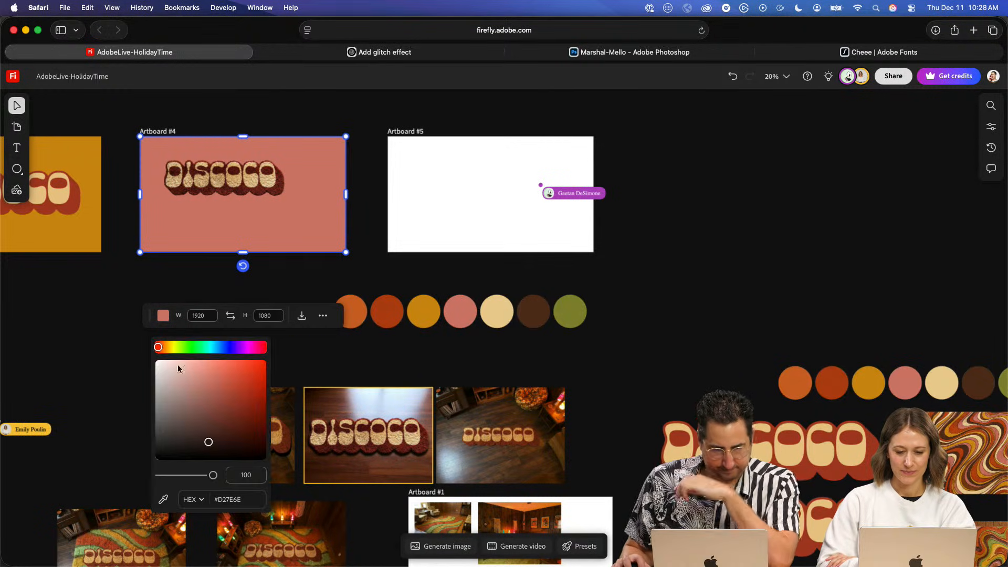
pyautogui.click(165, 501)
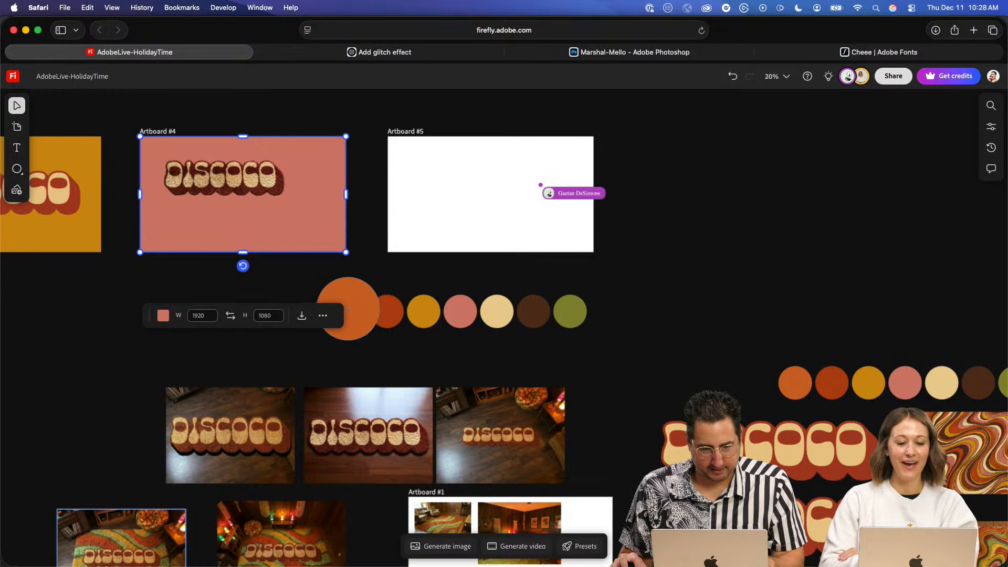
pyautogui.click(349, 309)
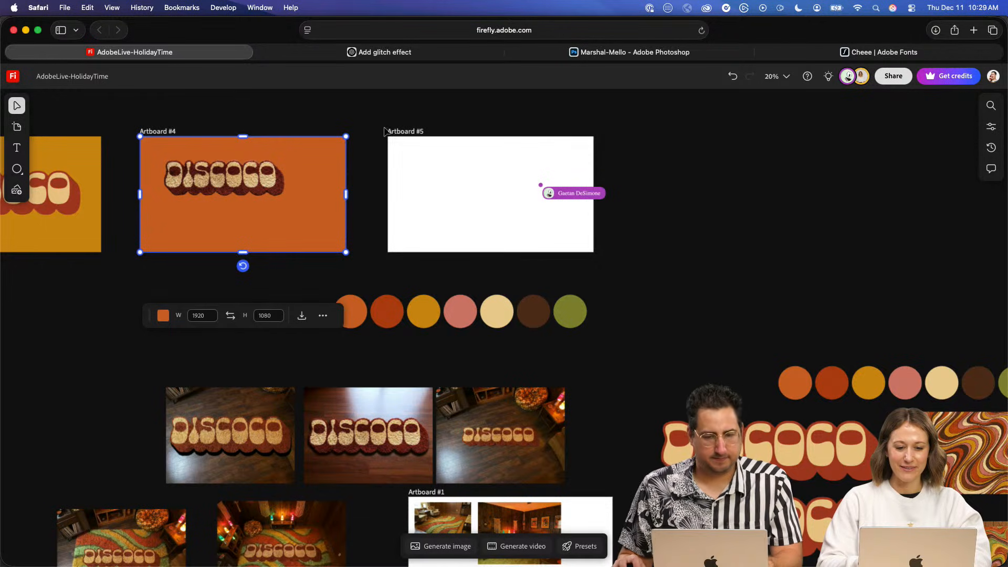
# - Examine the pink disco ball room image lying over the DISCOCO rug images up close
pyautogui.press('h')
pyautogui.moveTo(216, 202); pyautogui.dragTo(457, 229)
pyautogui.moveTo(390, 243); pyautogui.dragTo(336, 193)
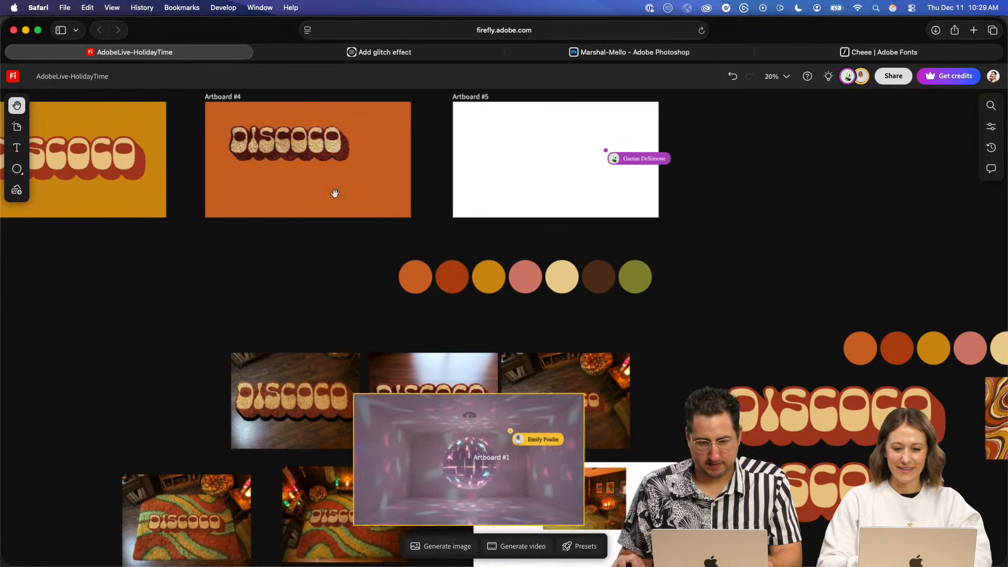
pyautogui.scroll(5, 680, 374)
pyautogui.scroll(5, 679, 373)
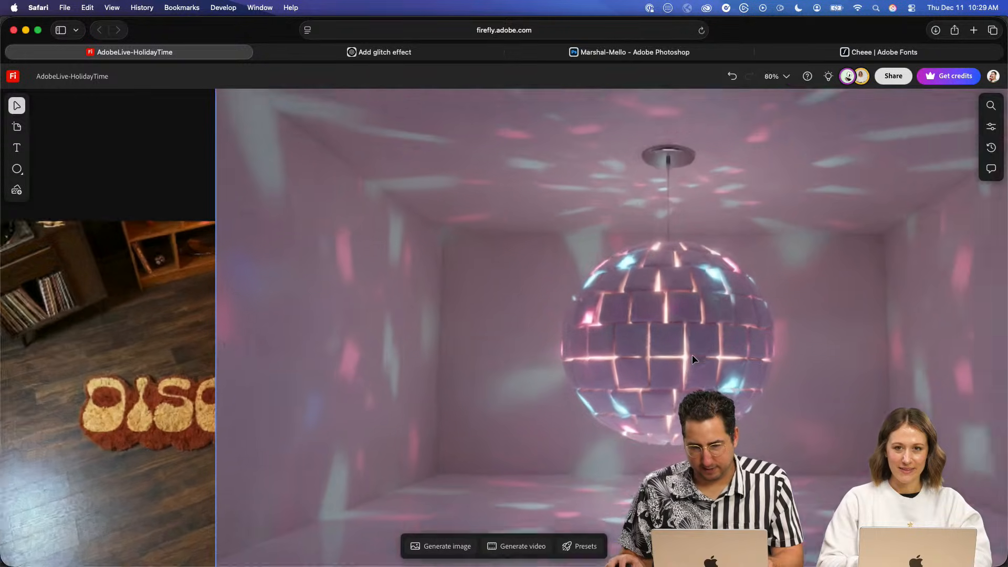
pyautogui.hscroll(5, 687, 339)
pyautogui.scroll(-2, 687, 338)
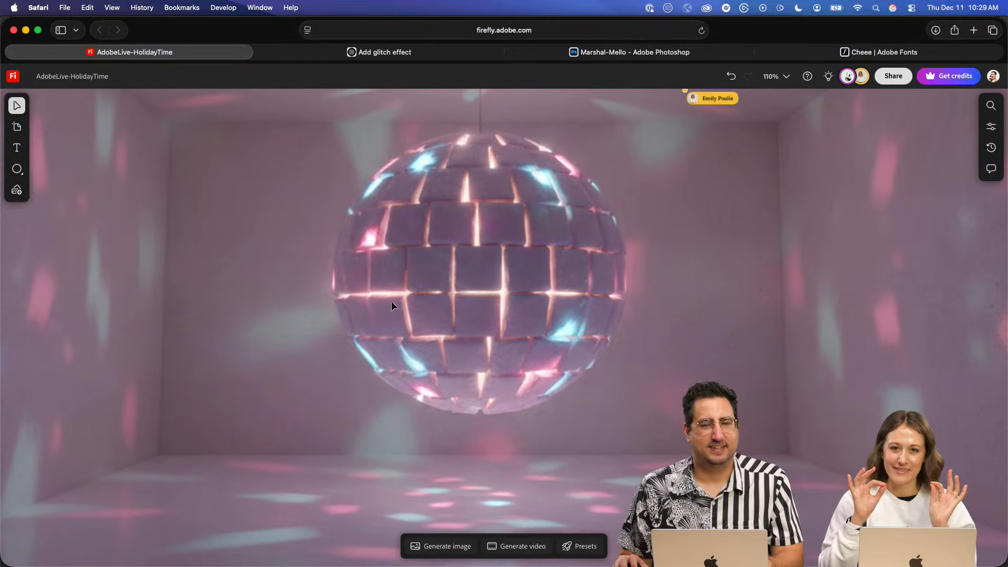
pyautogui.scroll(-8, 402, 275)
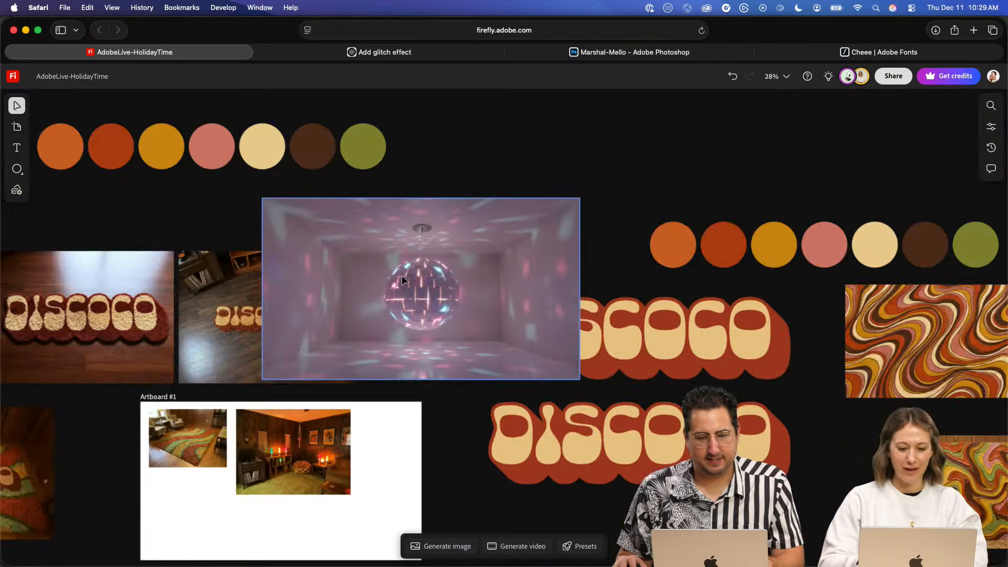
# - Move the disco ball image to the empty canvas area beside the blank Artboard #5
pyautogui.moveTo(359, 267); pyautogui.dragTo(501, 320)
pyautogui.click(592, 332)
pyautogui.moveTo(442, 292); pyautogui.dragTo(621, 351)
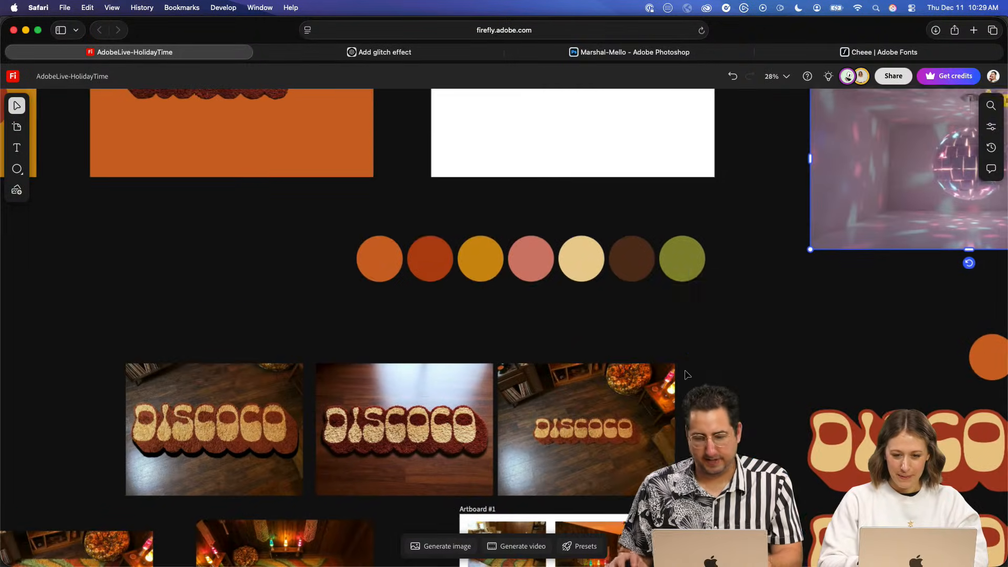
# - Shrink the rug-textured DISCOCO lettering slightly and position it in the upper-left corner of the orange Artboard #4
pyautogui.moveTo(557, 325); pyautogui.dragTo(773, 397)
pyautogui.moveTo(586, 329); pyautogui.dragTo(710, 406)
pyautogui.scroll(5, 564, 231)
pyautogui.moveTo(517, 270); pyautogui.dragTo(578, 342)
pyautogui.moveTo(624, 302); pyautogui.dragTo(570, 257)
pyautogui.moveTo(432, 266); pyautogui.dragTo(433, 268)
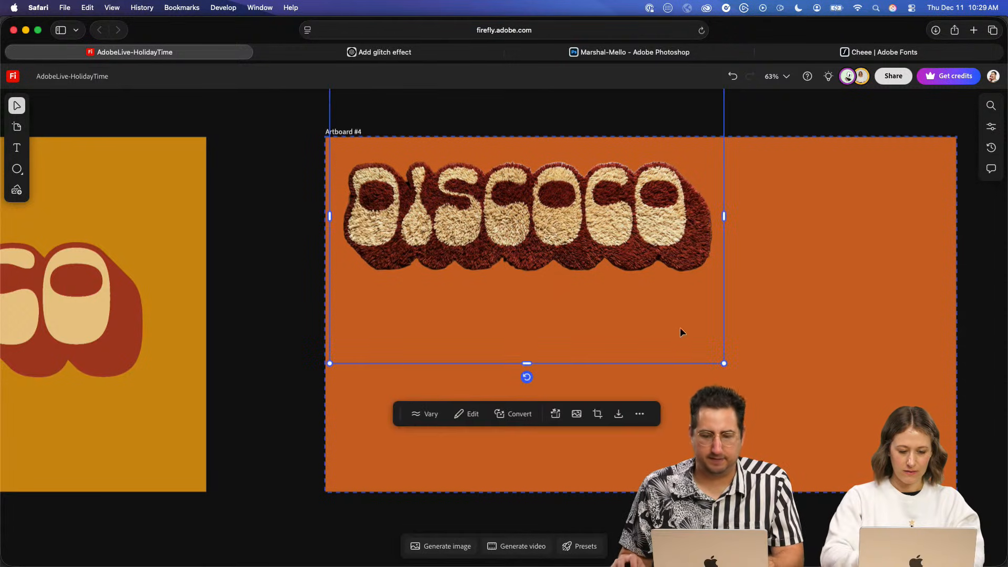
pyautogui.moveTo(724, 363); pyautogui.dragTo(706, 350)
pyautogui.moveTo(581, 257); pyautogui.dragTo(584, 261)
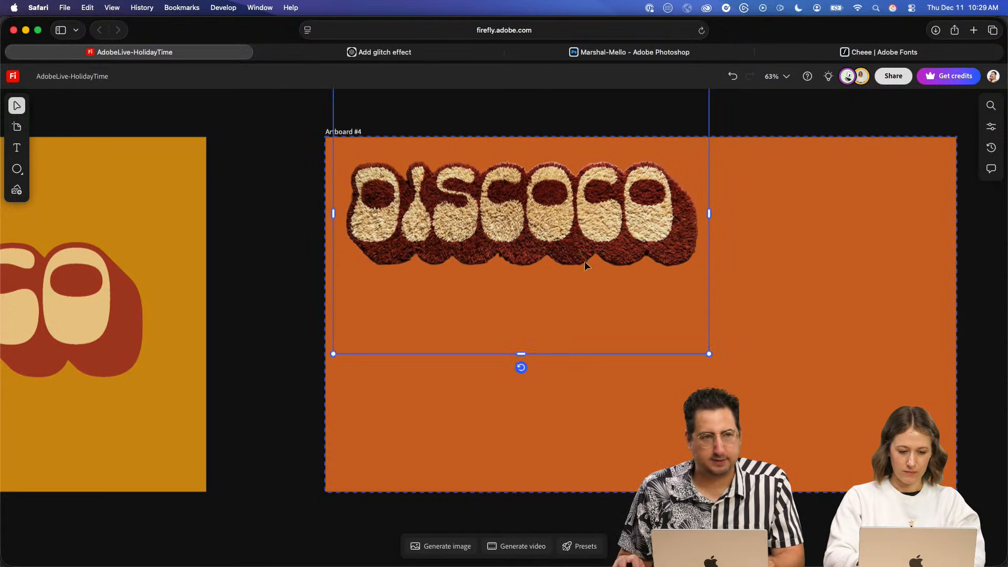
# - Place the four generated lava lamp variations from the generation history on the empty canvas beside the original lava lamp images
pyautogui.scroll(-5, 779, 370)
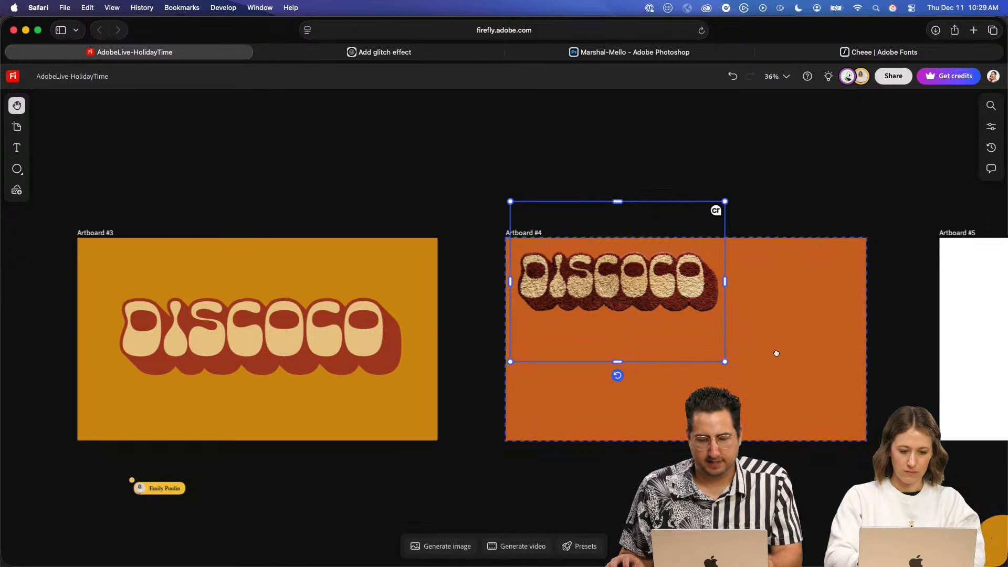
pyautogui.moveTo(776, 354); pyautogui.dragTo(550, 236)
pyautogui.moveTo(698, 354); pyautogui.dragTo(561, 253)
pyautogui.moveTo(617, 362); pyautogui.dragTo(569, 304)
pyautogui.scroll(-2, 602, 361)
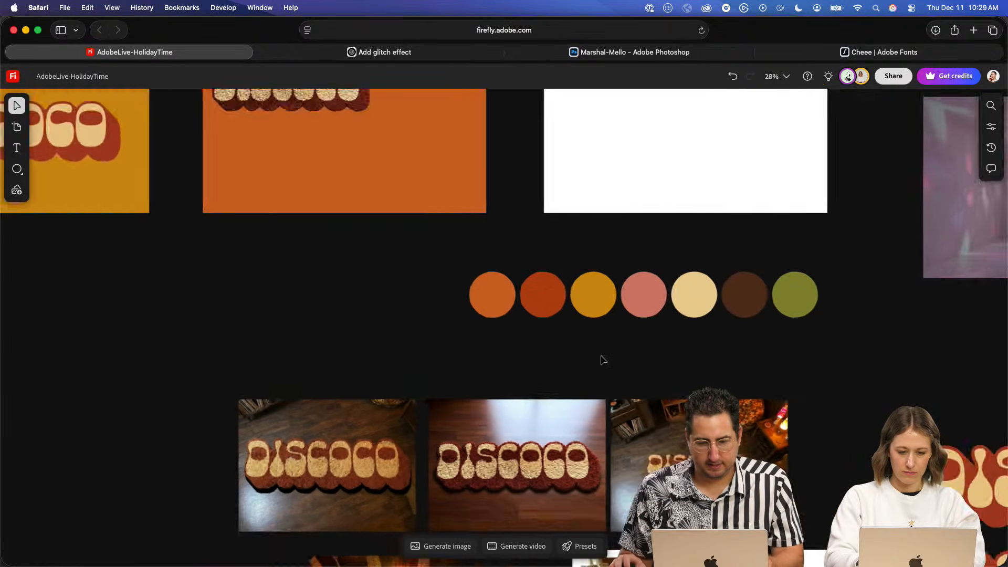
pyautogui.scroll(-4, 601, 361)
pyautogui.moveTo(601, 362); pyautogui.dragTo(417, 126)
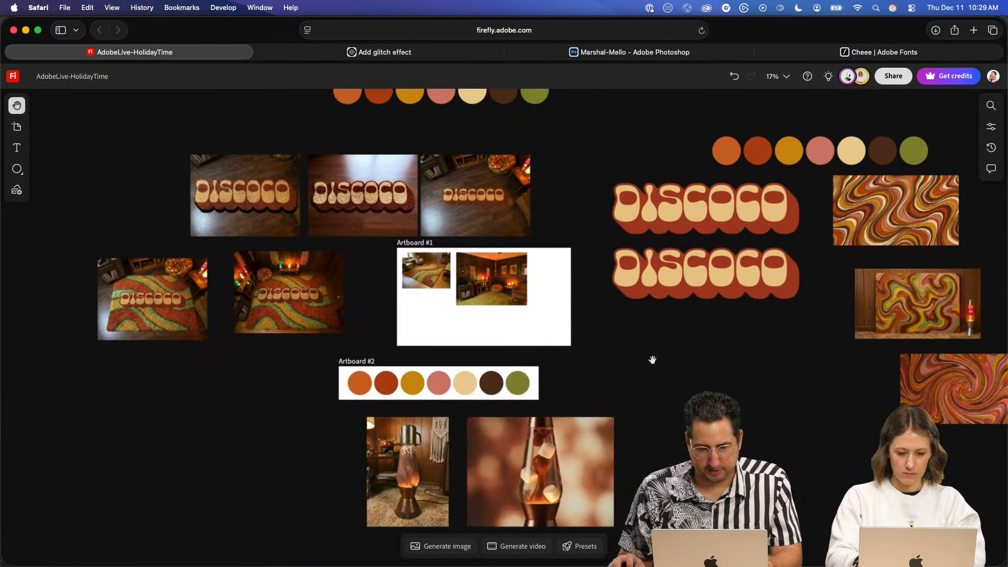
pyautogui.moveTo(653, 360); pyautogui.dragTo(661, 296)
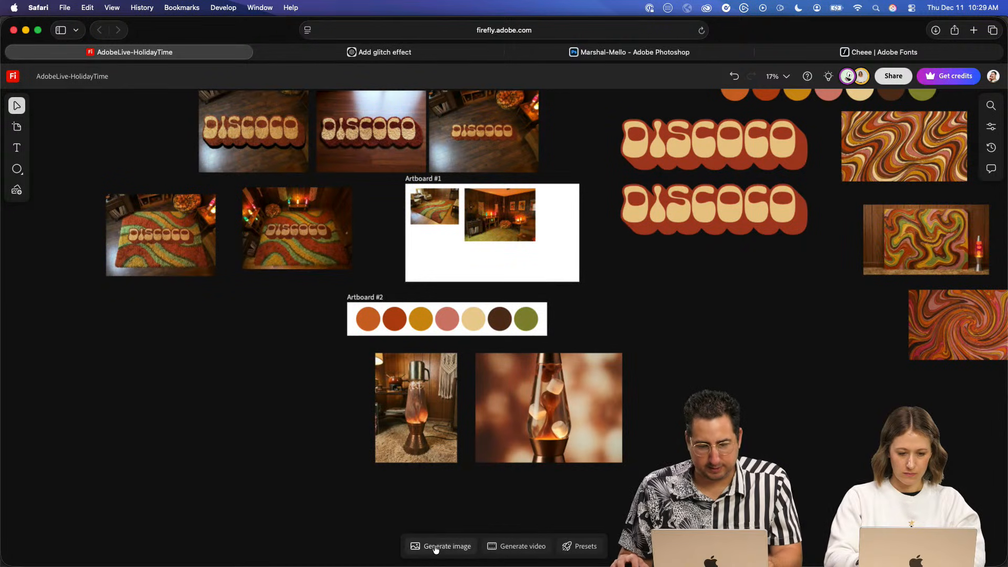
pyautogui.click(435, 546)
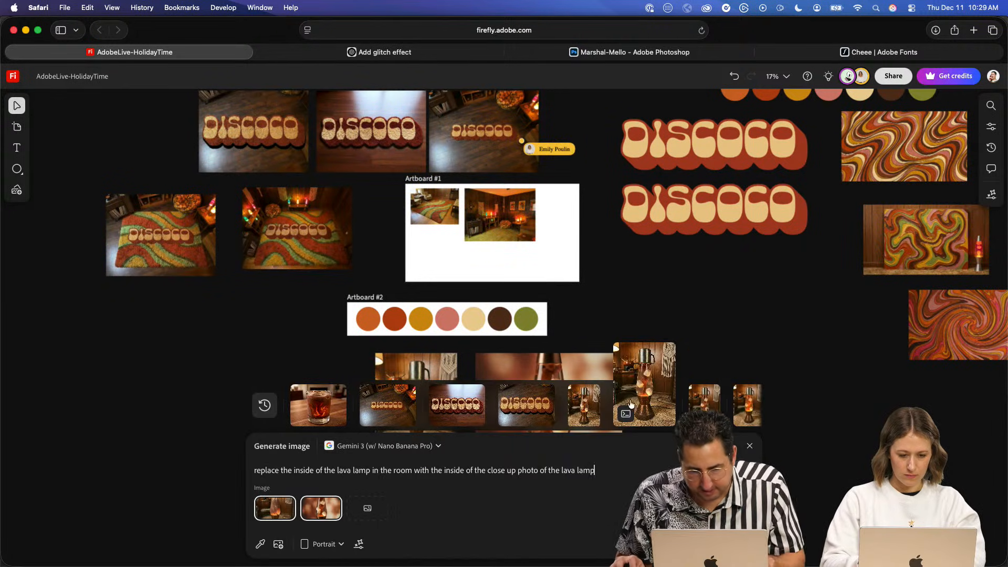
pyautogui.click(597, 386)
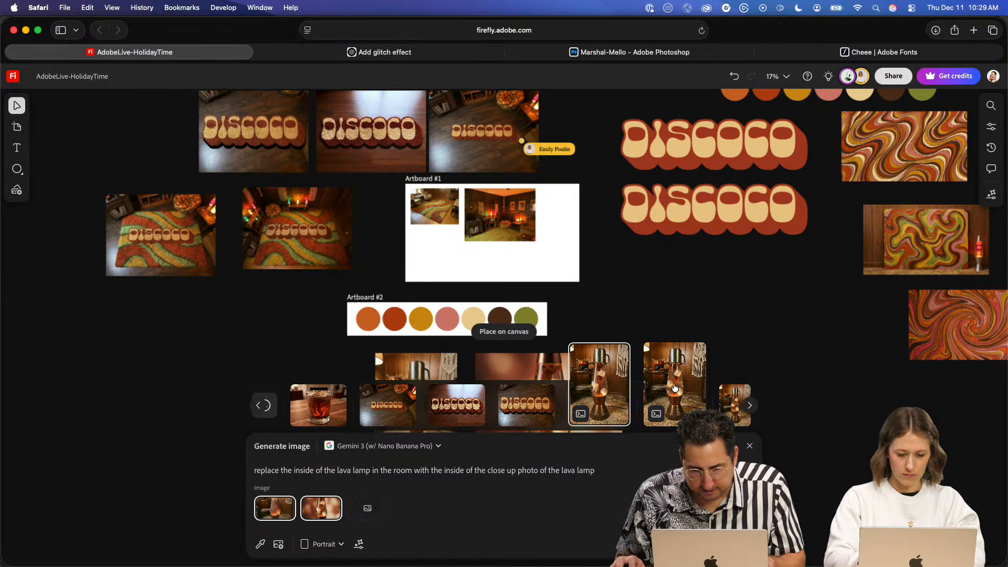
pyautogui.click(751, 405)
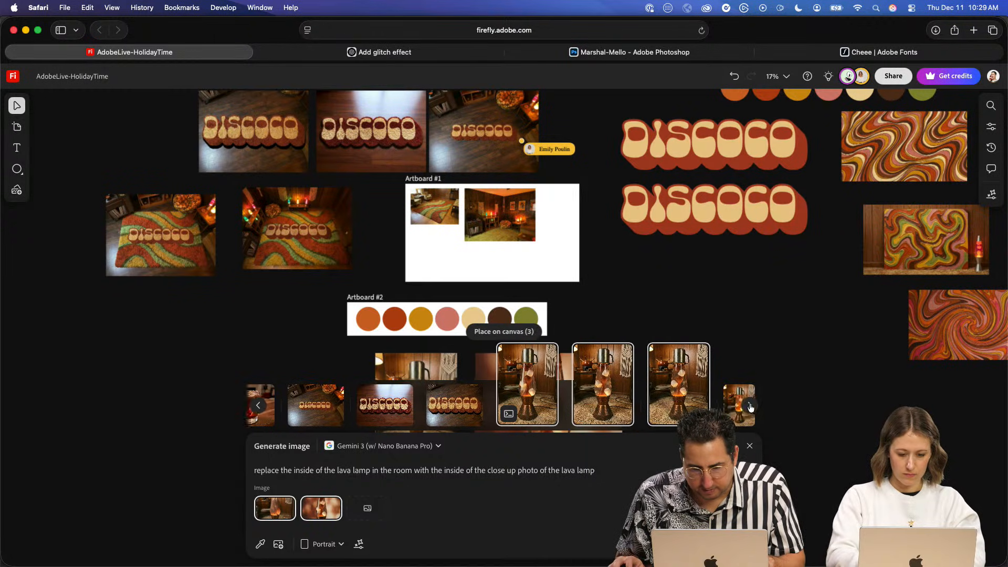
pyautogui.click(504, 332)
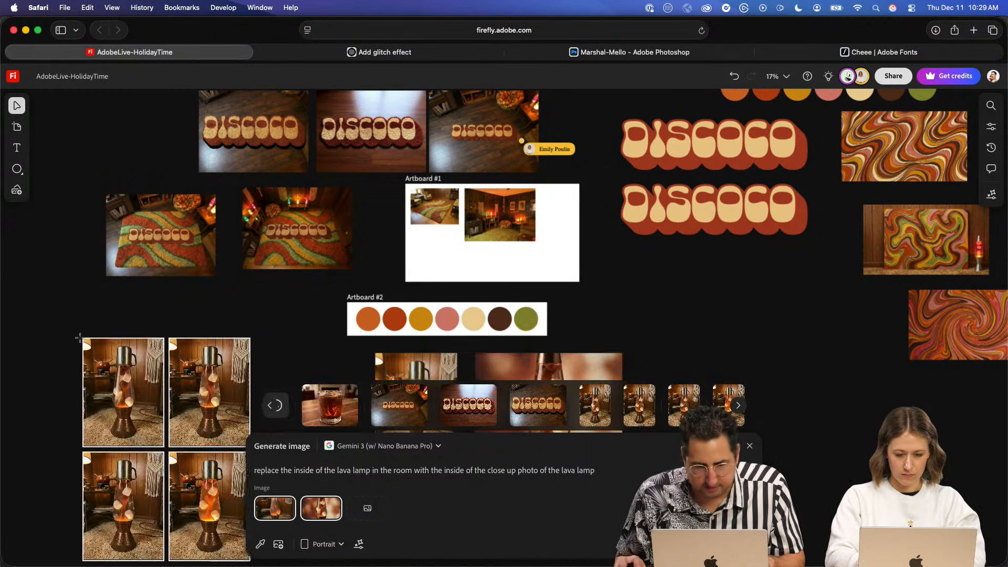
pyautogui.moveTo(201, 418); pyautogui.dragTo(208, 398)
pyautogui.click(295, 304)
# - Examine the four placed lava lamp variations up close, comparing the liquid and marshmallows inside each lamp
pyautogui.press('space')
pyautogui.moveTo(393, 291); pyautogui.dragTo(557, 238)
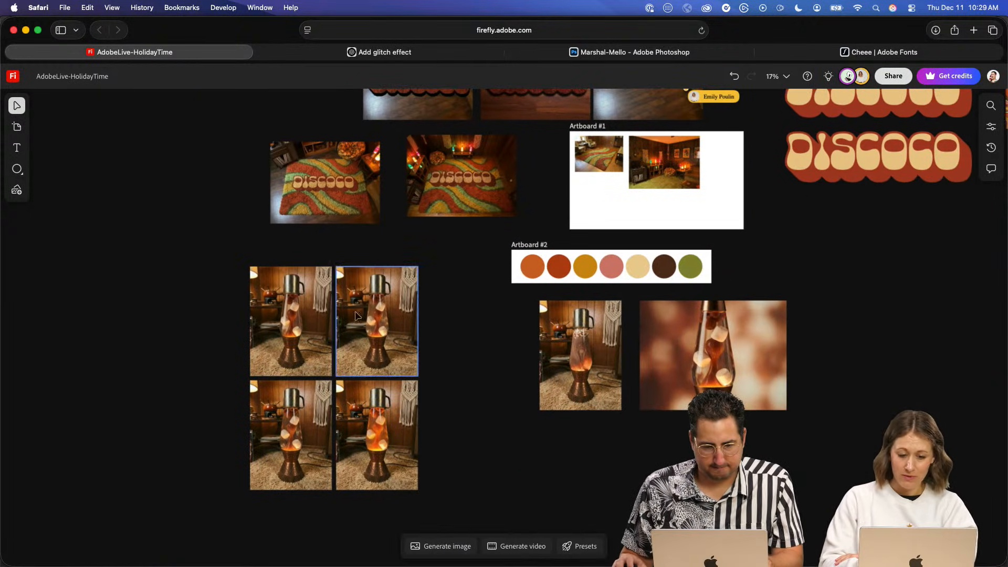
pyautogui.scroll(-3, 327, 318)
pyautogui.scroll(10, 327, 311)
pyautogui.scroll(4, 326, 310)
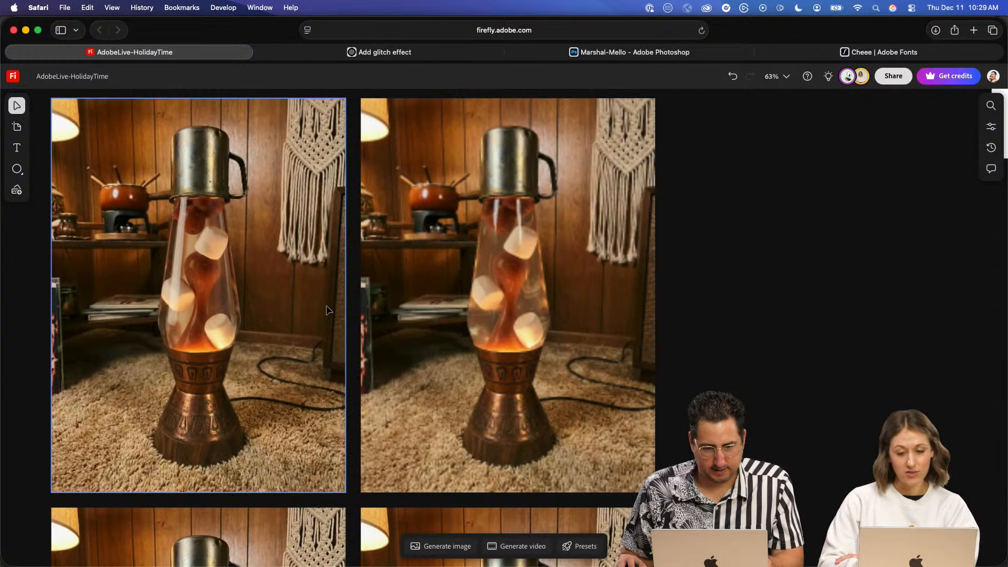
pyautogui.hscroll(-3, 278, 308)
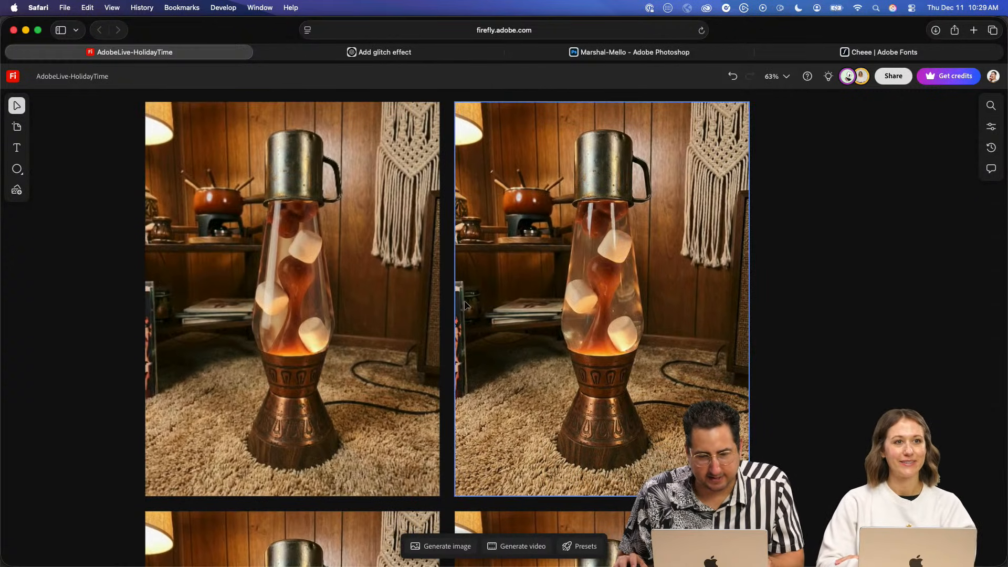
pyautogui.scroll(1, 427, 290)
pyautogui.press('space')
pyautogui.moveTo(401, 322); pyautogui.dragTo(448, 329)
pyautogui.scroll(-2, 477, 350)
pyautogui.scroll(-10, 478, 351)
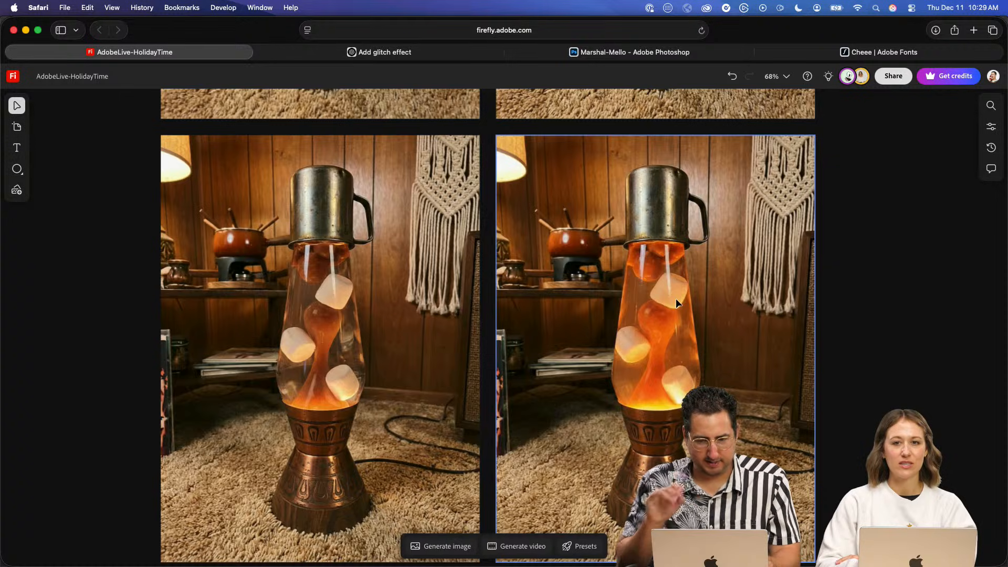
# - Duplicate the variation with the brightest orange glow and position the copy in the empty area below Artboard #3
pyautogui.click(676, 298)
pyautogui.press('super+c')
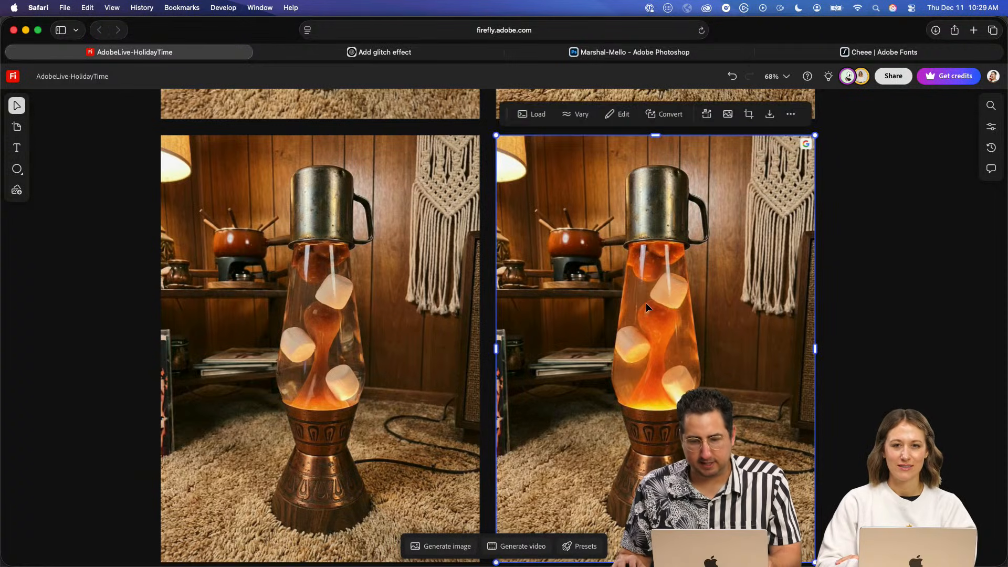
pyautogui.scroll(3, 647, 301)
pyautogui.scroll(-10, 648, 301)
pyautogui.press('space')
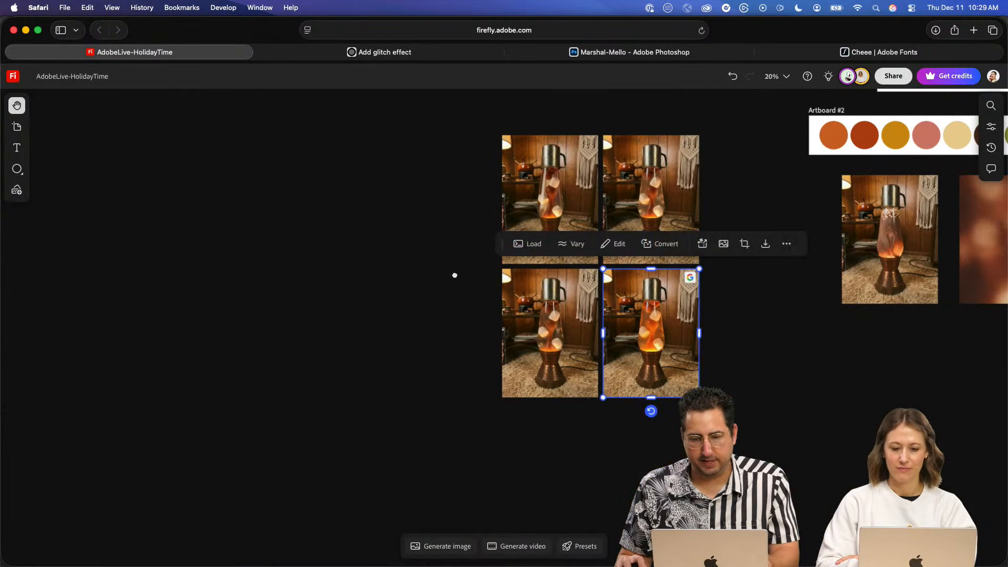
pyautogui.scroll(10, 455, 275)
pyautogui.press('super+v')
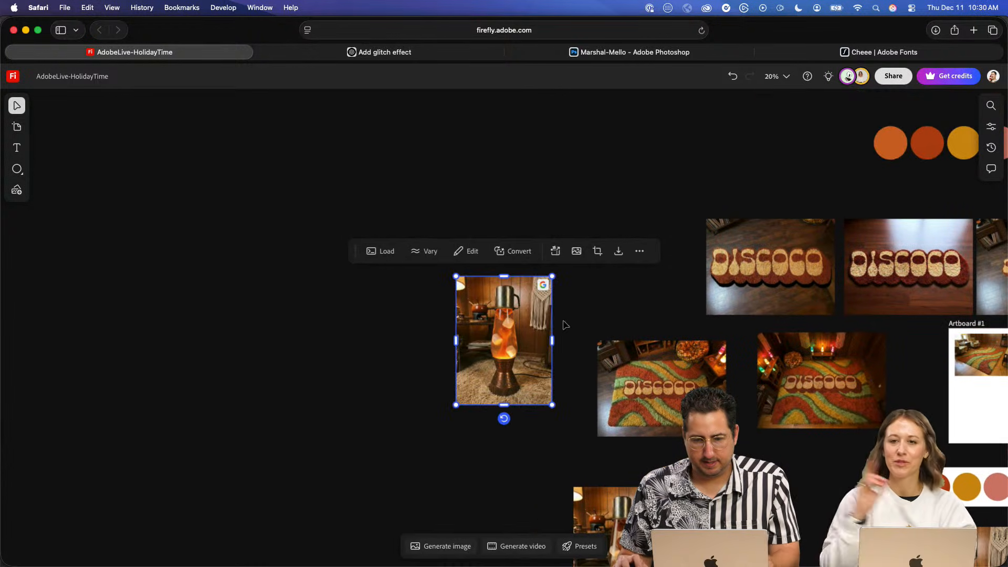
pyautogui.moveTo(517, 374); pyautogui.dragTo(597, 224)
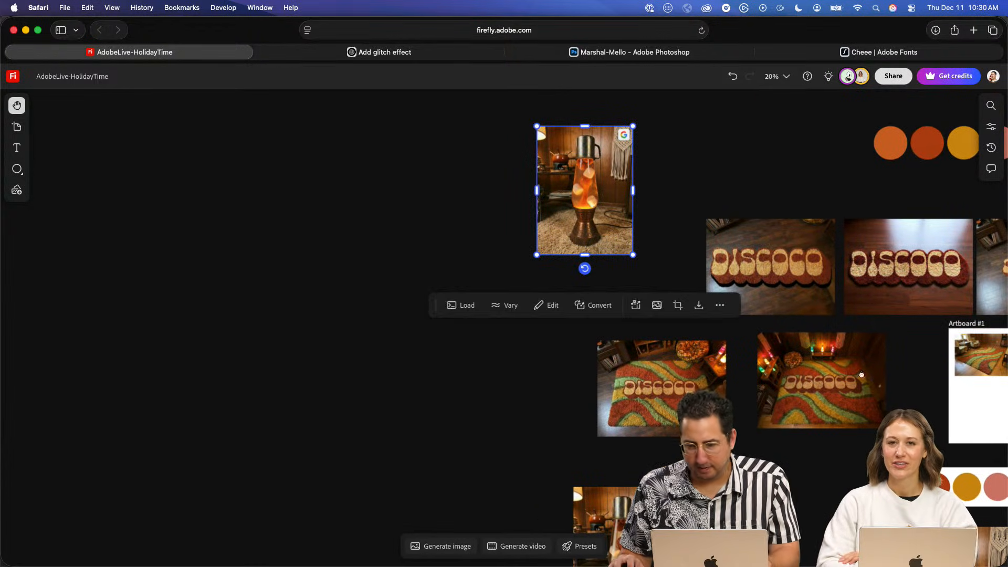
# - Duplicate the cocoa-filled lava lamp with the colorful patterned base and position the copy beside the orange lava lamp below Artboard #3
pyautogui.moveTo(861, 375); pyautogui.dragTo(583, 288)
pyautogui.moveTo(742, 324); pyautogui.dragTo(621, 265)
pyautogui.scroll(-5, 790, 360)
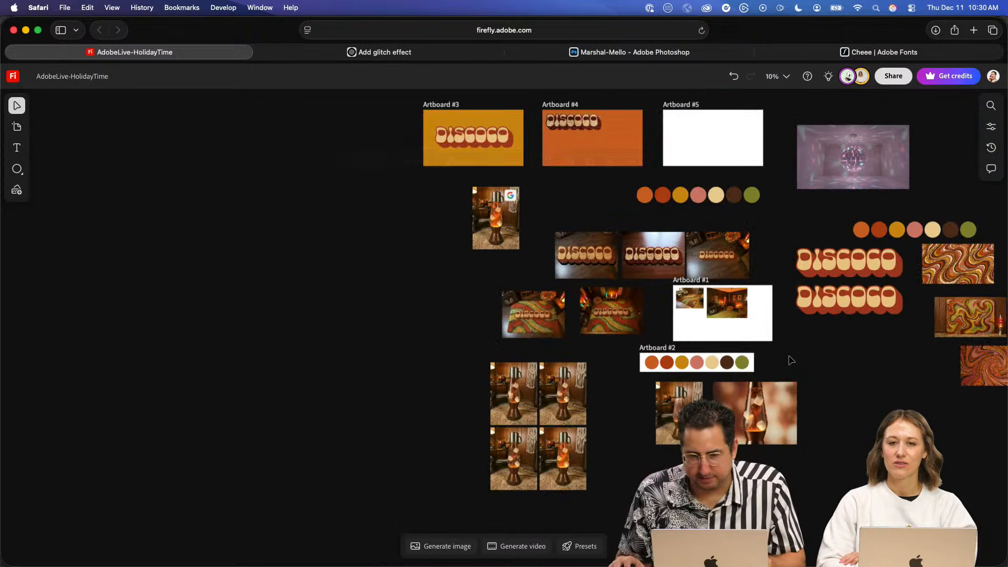
pyautogui.scroll(-1, 791, 360)
pyautogui.moveTo(855, 404); pyautogui.dragTo(628, 359)
pyautogui.moveTo(847, 320); pyautogui.dragTo(732, 385)
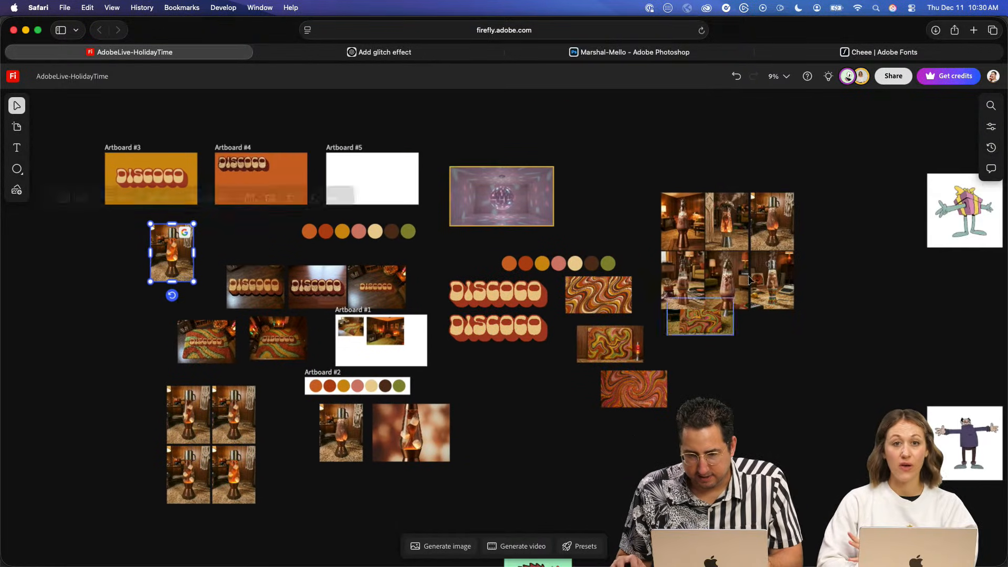
pyautogui.scroll(8, 750, 280)
pyautogui.click(772, 274)
pyautogui.press('space')
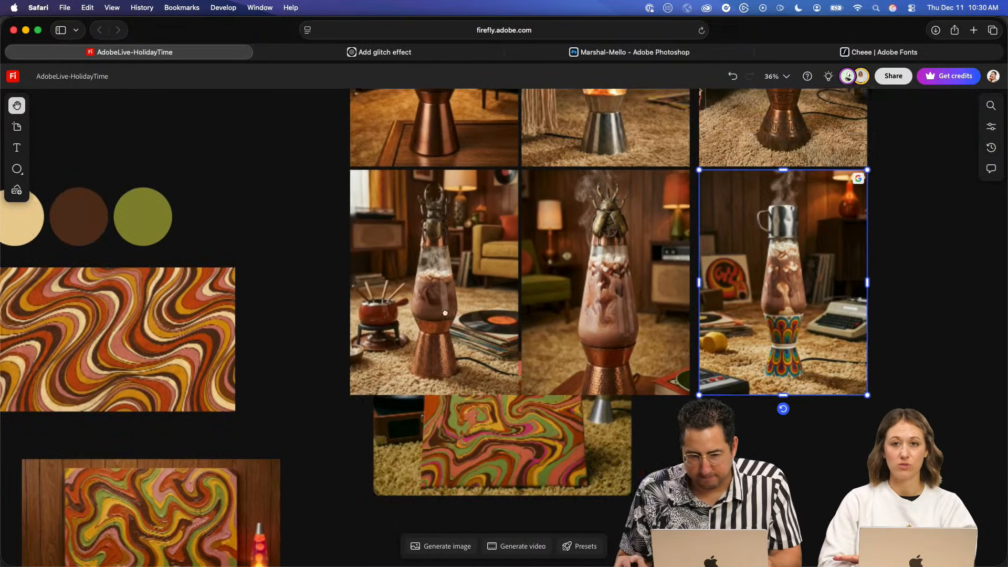
pyautogui.moveTo(445, 314); pyautogui.dragTo(656, 318)
pyautogui.scroll(-5, 480, 350)
pyautogui.moveTo(481, 308); pyautogui.dragTo(718, 306)
pyautogui.moveTo(538, 281); pyautogui.dragTo(960, 258)
pyautogui.press('super+v')
pyautogui.moveTo(476, 326); pyautogui.dragTo(235, 247)
# - Set the image prompt to "replace the base of the copper lava lamp with the base of the colorful one, match the colors to the provided color palette"
pyautogui.scroll(6, 319, 264)
pyautogui.press('space')
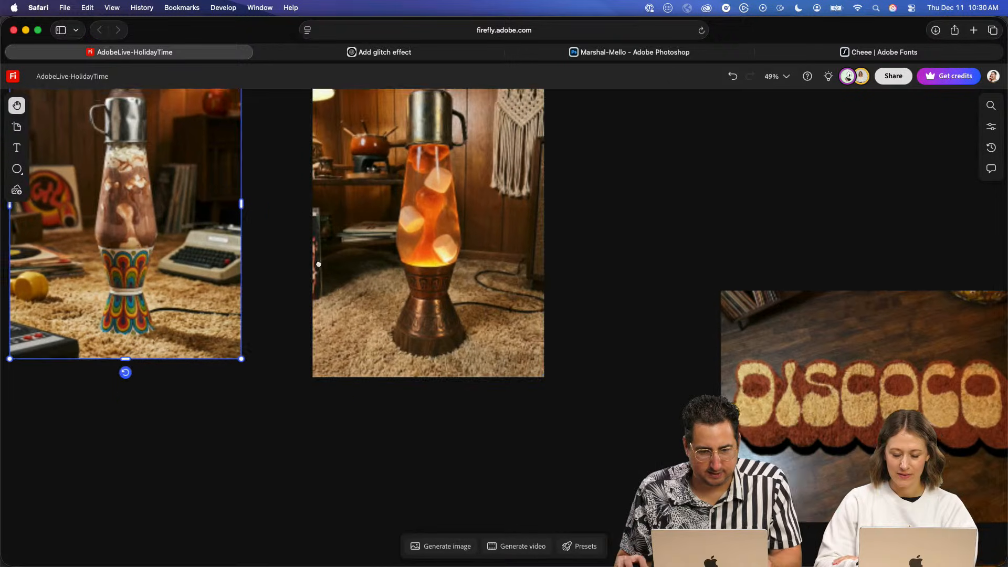
pyautogui.moveTo(318, 264); pyautogui.dragTo(463, 318)
pyautogui.click(465, 321)
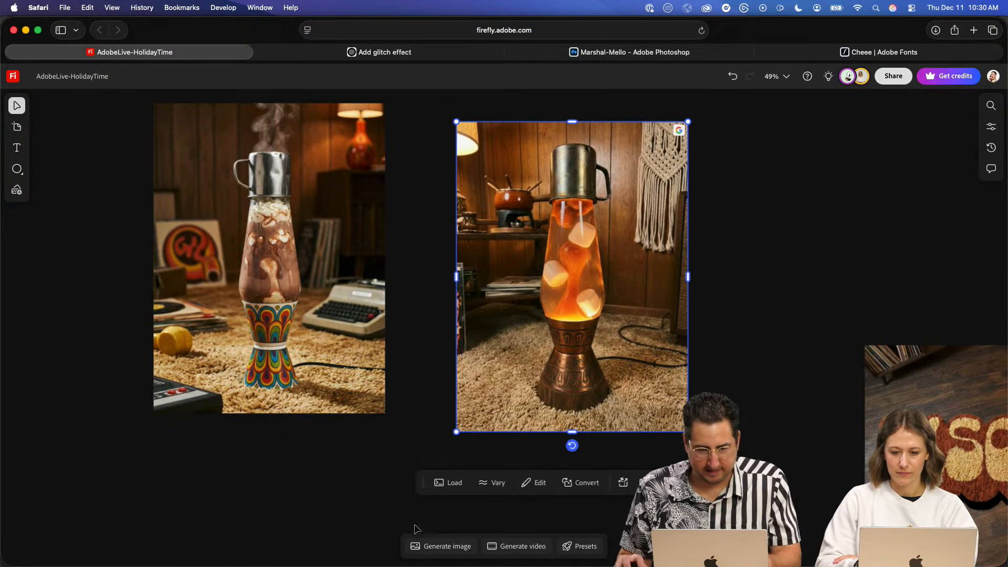
pyautogui.click(431, 546)
pyautogui.tripleClick(356, 470)
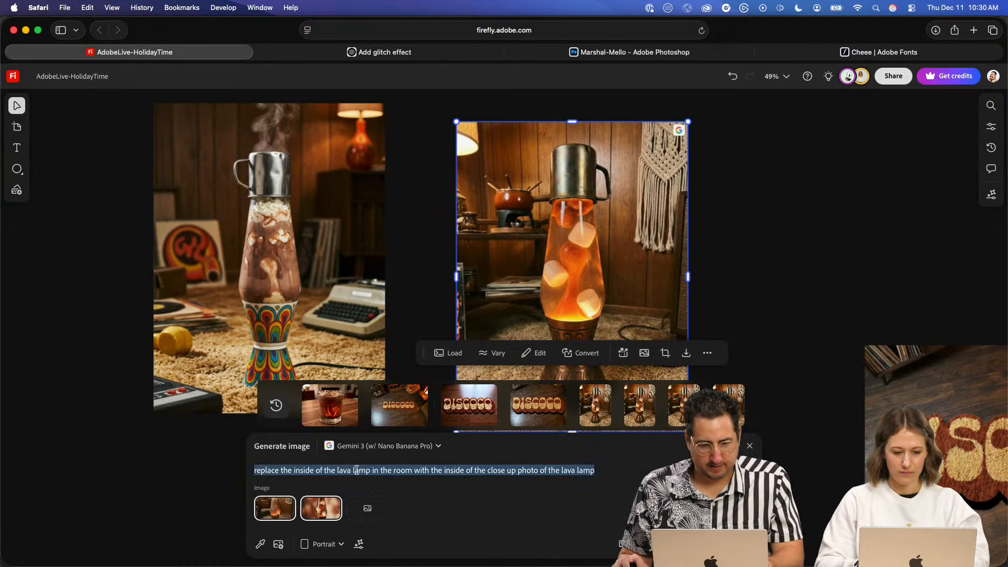
pyautogui.write('repl')
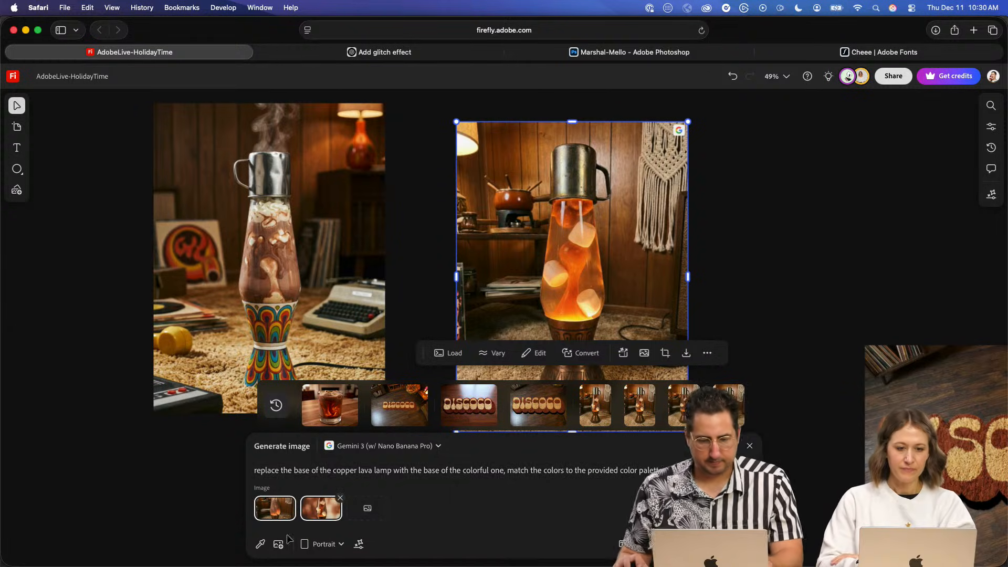
# - Replace the prompt's two old reference images with the copied orange marshmallow lava lamp and the lamp with the colorful base
pyautogui.click(293, 499)
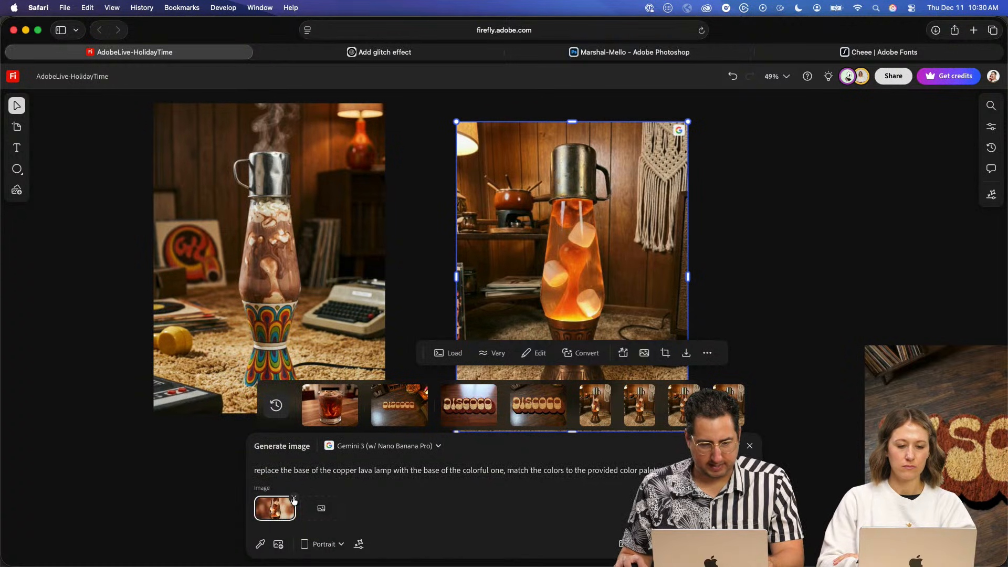
pyautogui.click(285, 505)
pyautogui.click(546, 246)
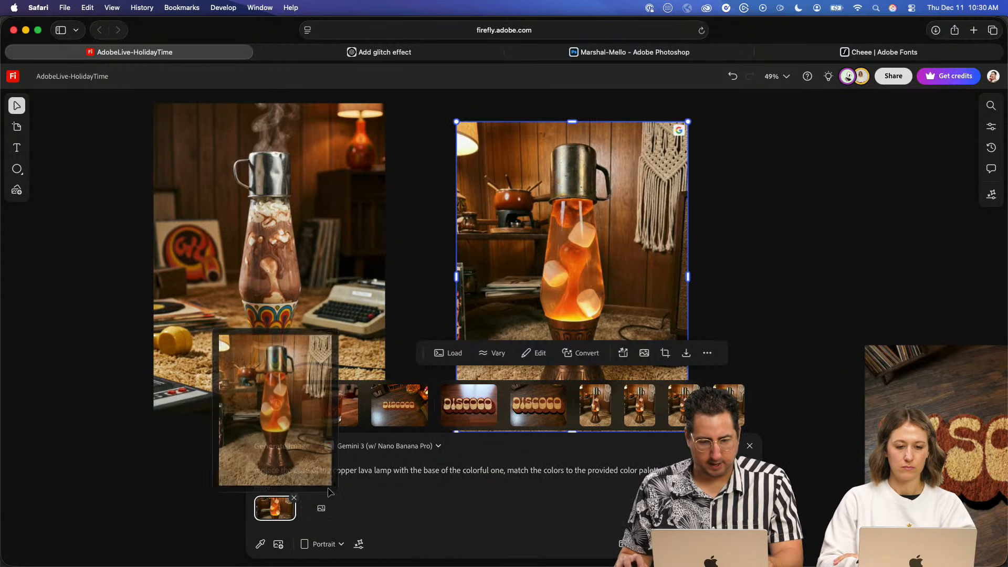
pyautogui.click(322, 509)
pyautogui.click(333, 288)
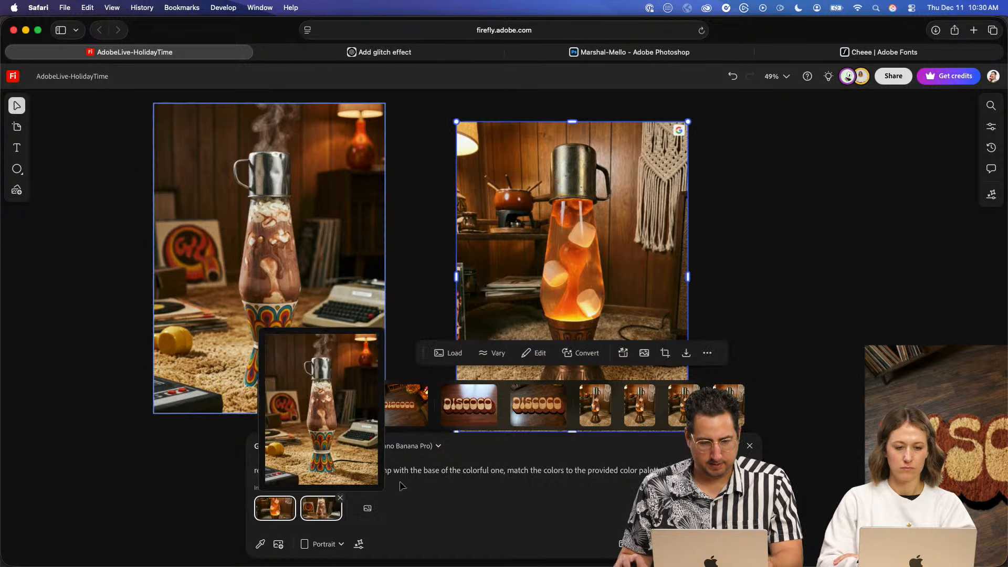
# - Add the seven-circle color palette from the canvas to the prompt as a third reference image
pyautogui.scroll(5, 742, 279)
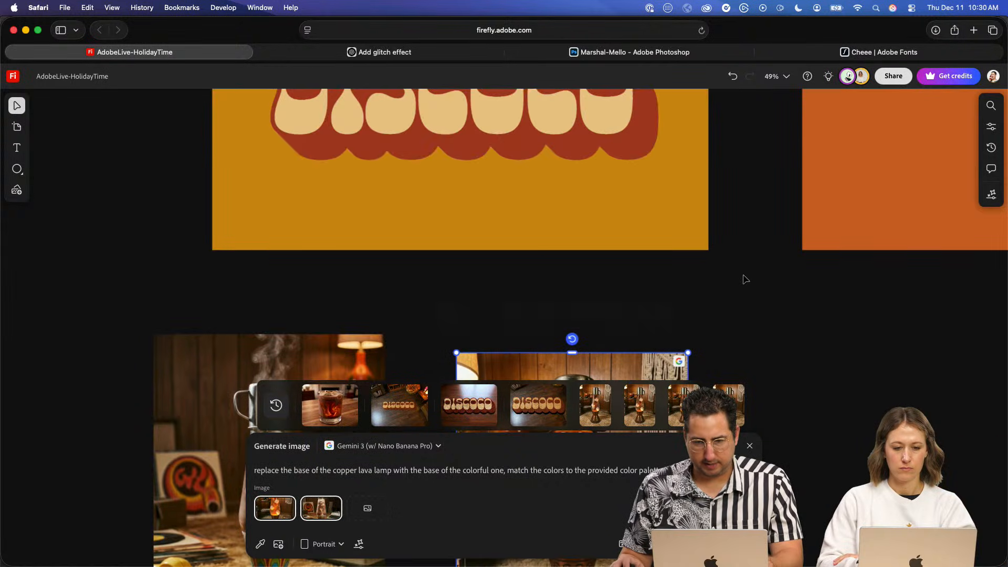
pyautogui.scroll(-5, 789, 342)
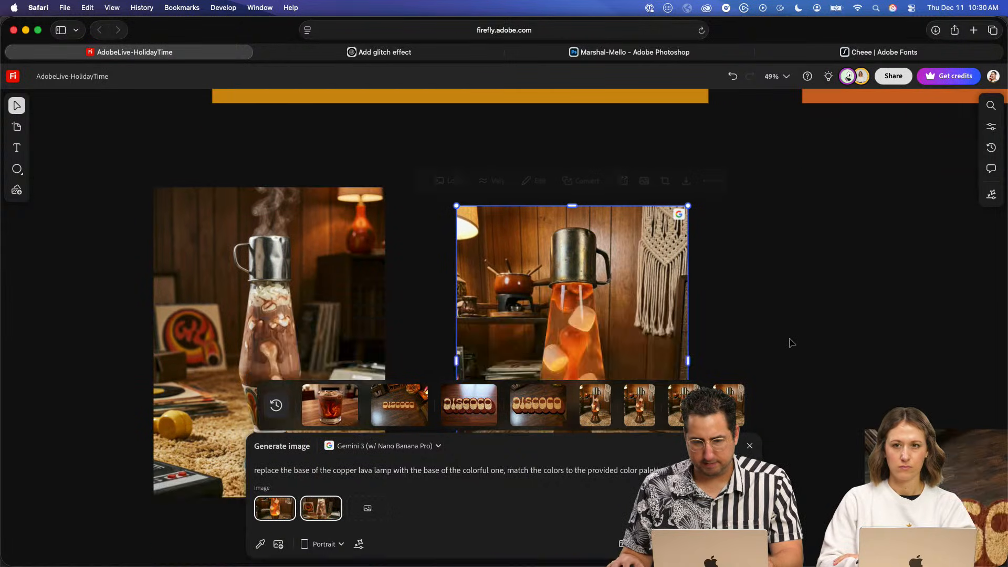
pyautogui.scroll(-3, 788, 342)
pyautogui.scroll(-5, 504, 340)
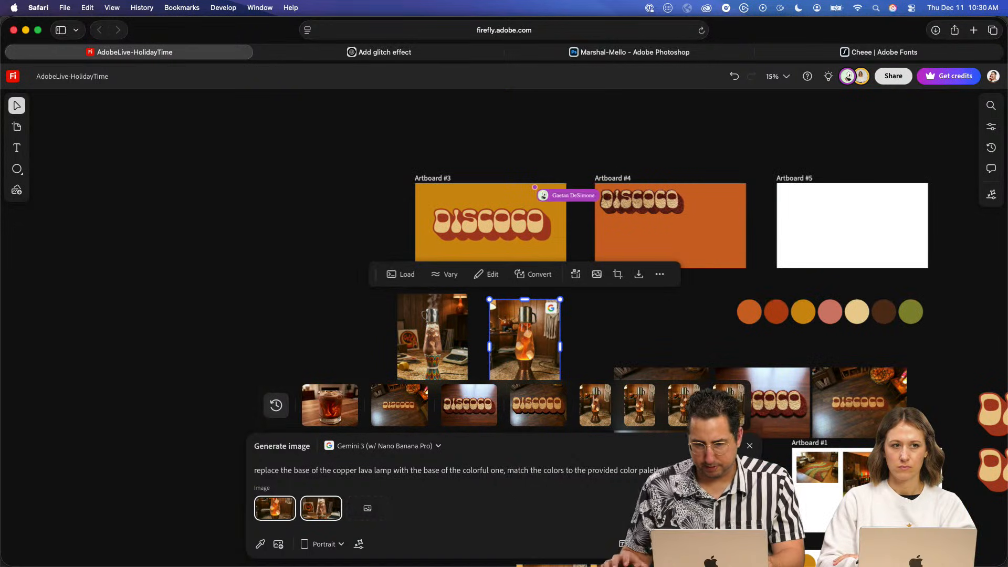
pyautogui.click(260, 544)
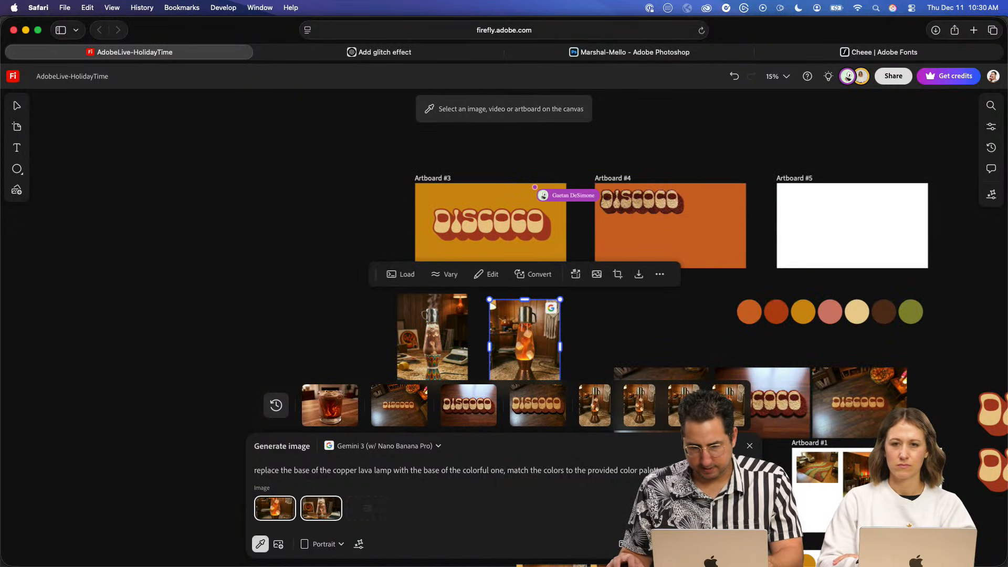
pyautogui.click(830, 312)
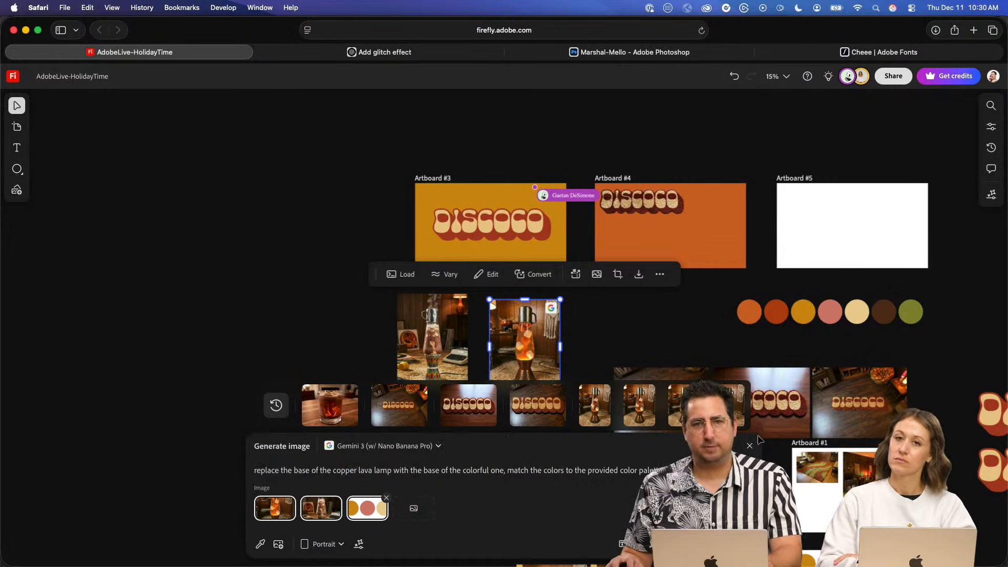
# - Generate portrait images from the lamp-base replacement prompt with the two lamp references and the color palette
pyautogui.moveTo(672, 313); pyautogui.dragTo(560, 191)
pyautogui.moveTo(621, 346); pyautogui.dragTo(549, 279)
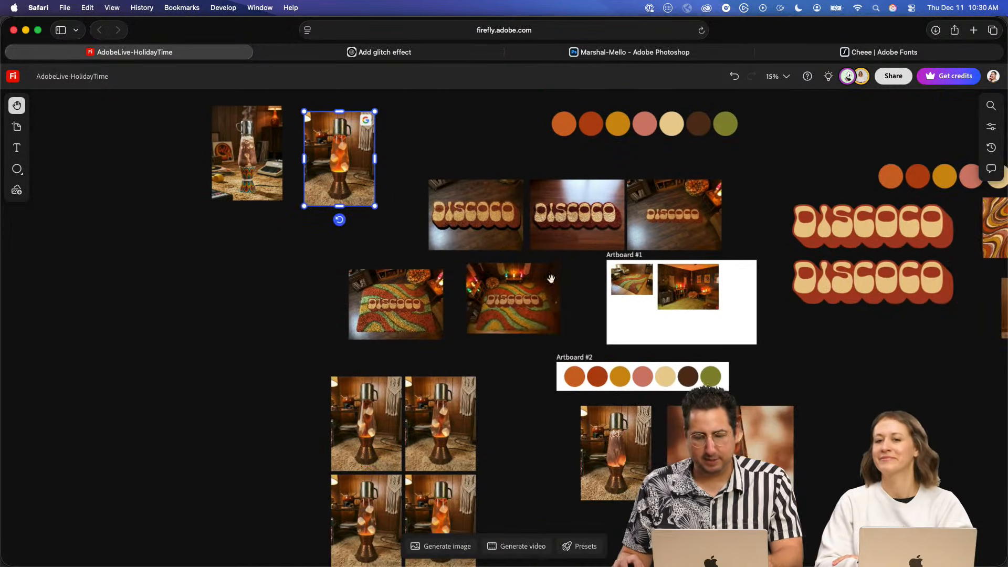
pyautogui.scroll(5, 591, 355)
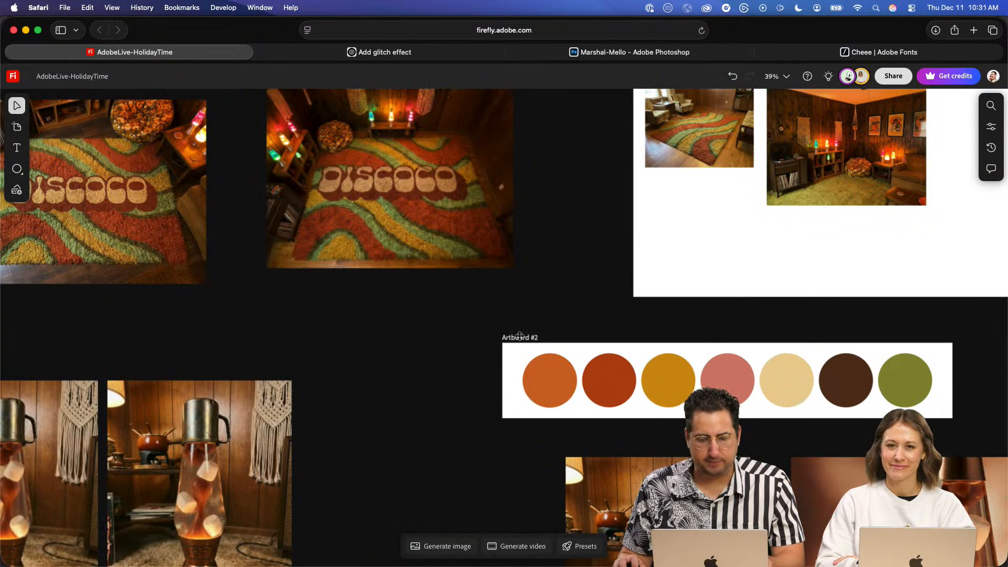
pyautogui.scroll(-5, 519, 336)
pyautogui.moveTo(549, 306); pyautogui.dragTo(657, 410)
pyautogui.moveTo(396, 378); pyautogui.dragTo(433, 480)
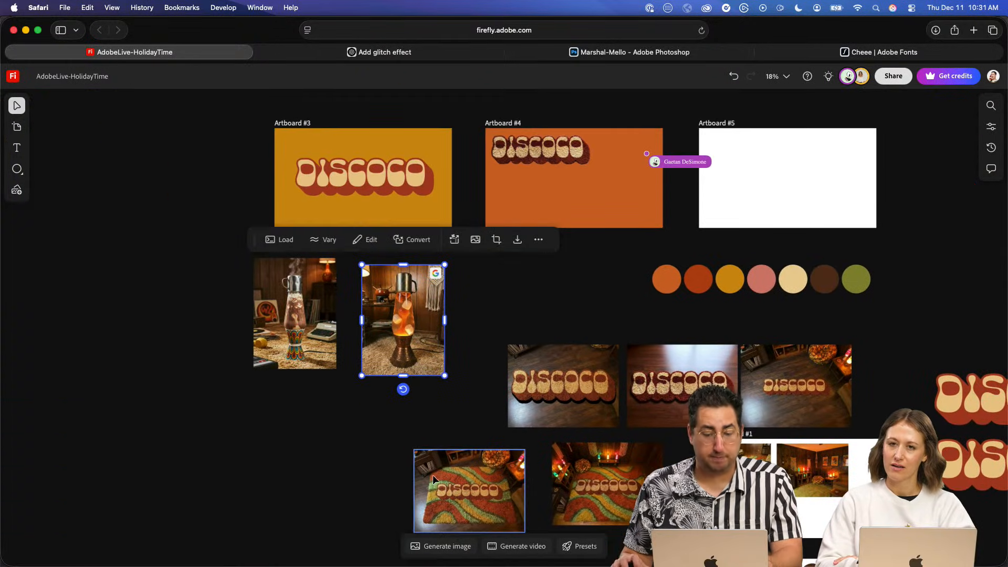
pyautogui.click(444, 545)
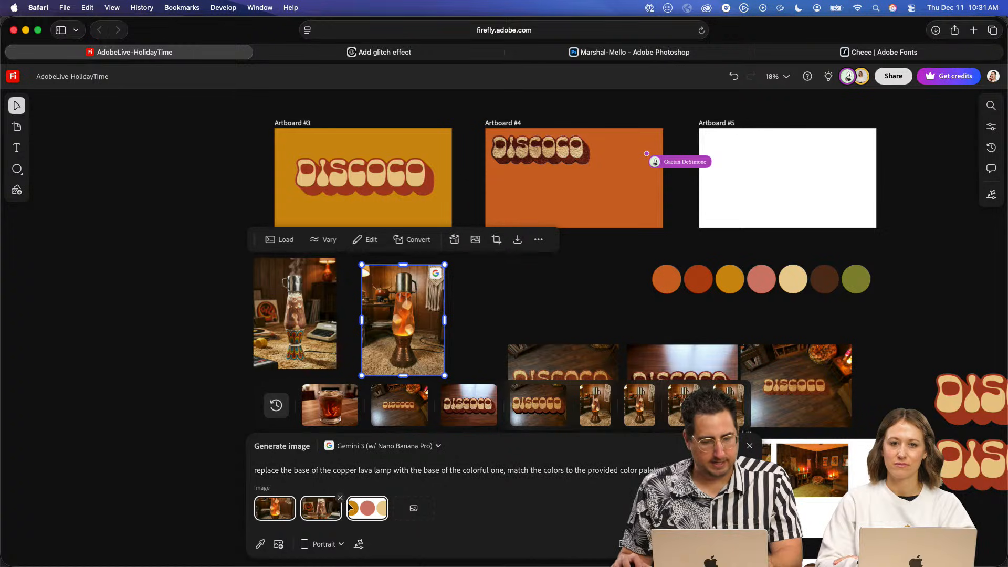
pyautogui.moveTo(362, 506)
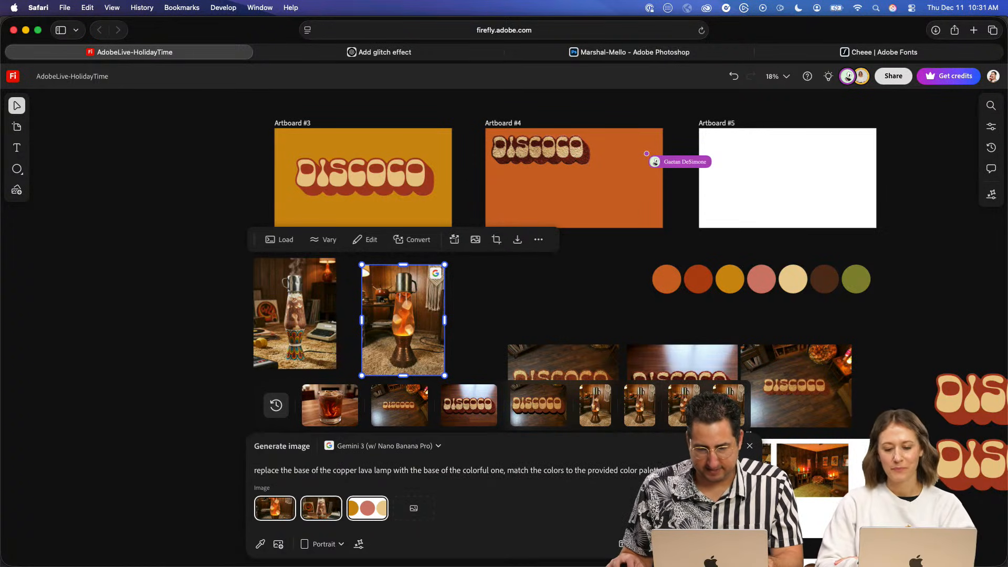
pyautogui.click(727, 544)
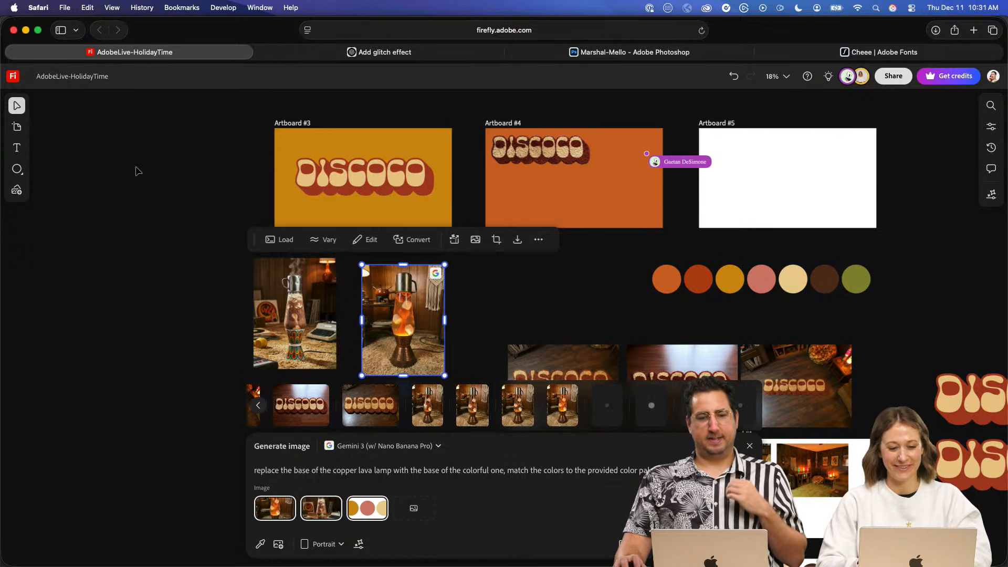
pyautogui.click(179, 189)
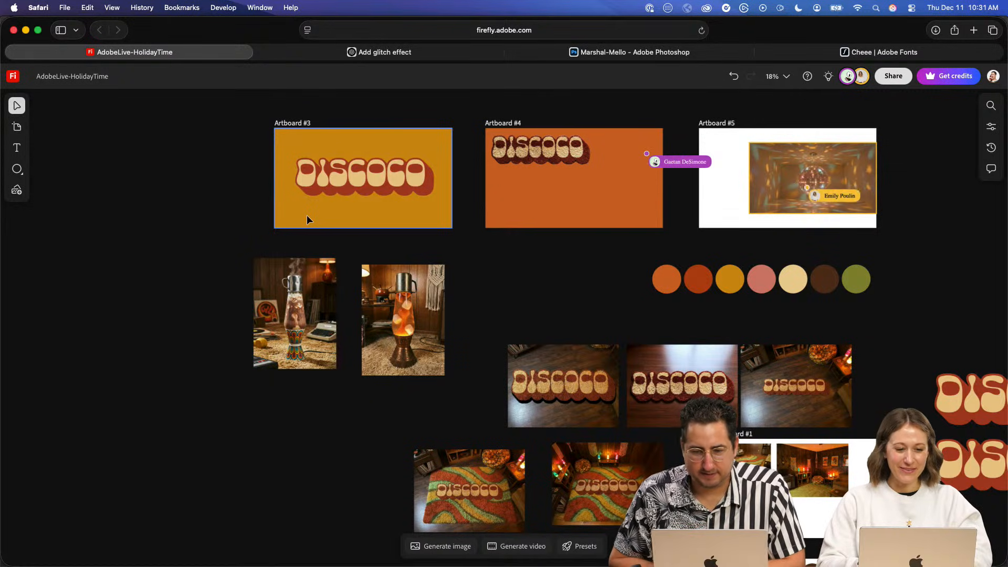
# - Examine the amber disco ball image on Artboard #5 up close, checking the detail of the ball's surface
pyautogui.hscroll(5, 966, 153)
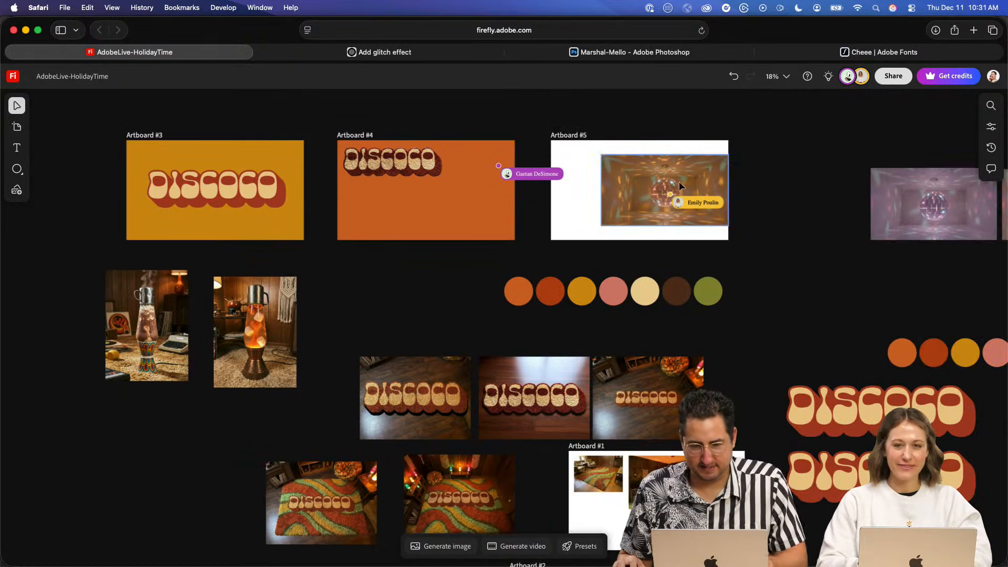
pyautogui.scroll(10, 680, 184)
pyautogui.moveTo(608, 215); pyautogui.dragTo(572, 299)
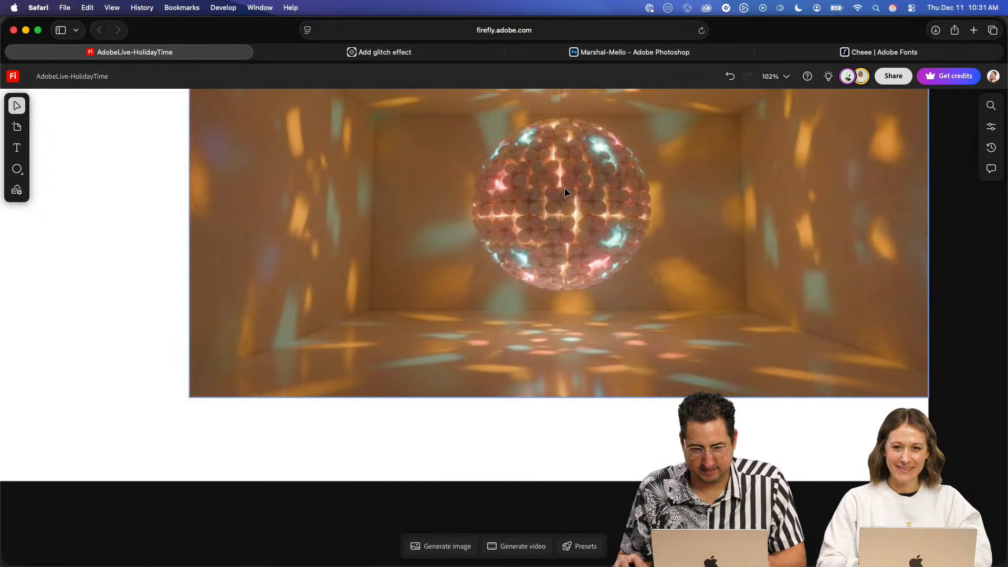
pyautogui.scroll(5, 565, 188)
pyautogui.moveTo(565, 187); pyautogui.dragTo(569, 308)
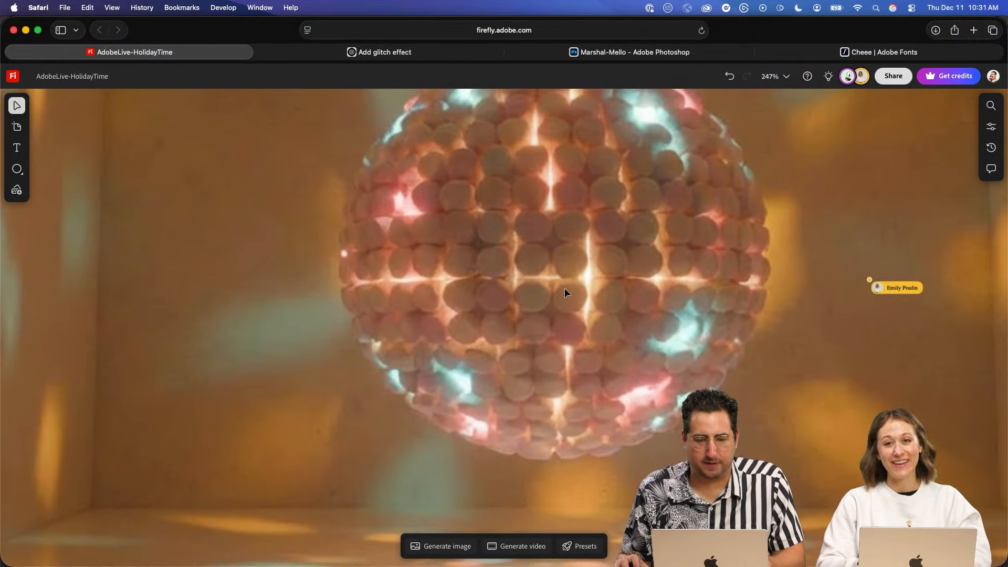
pyautogui.scroll(-5, 562, 266)
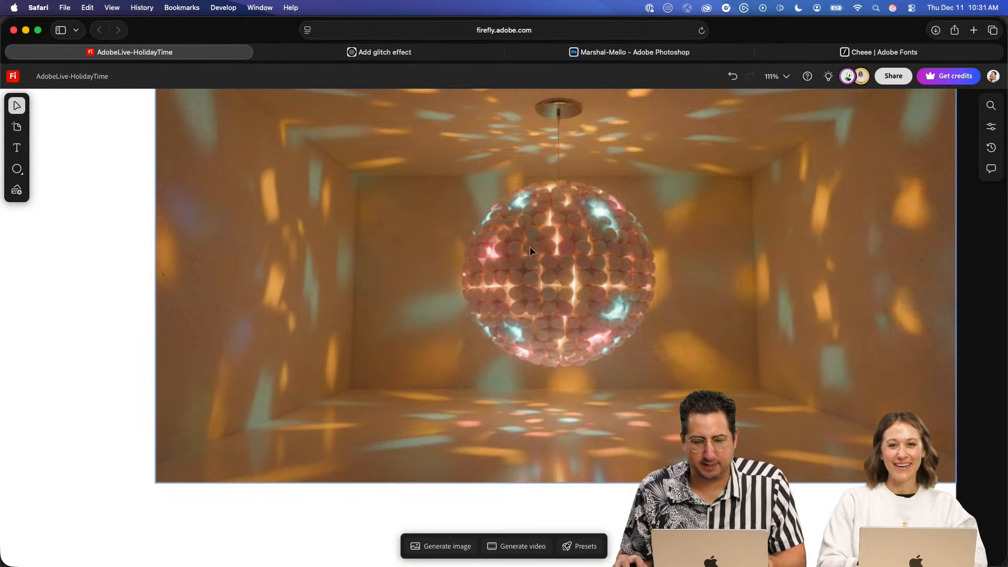
pyautogui.moveTo(447, 392); pyautogui.dragTo(366, 418)
pyautogui.scroll(7, 501, 343)
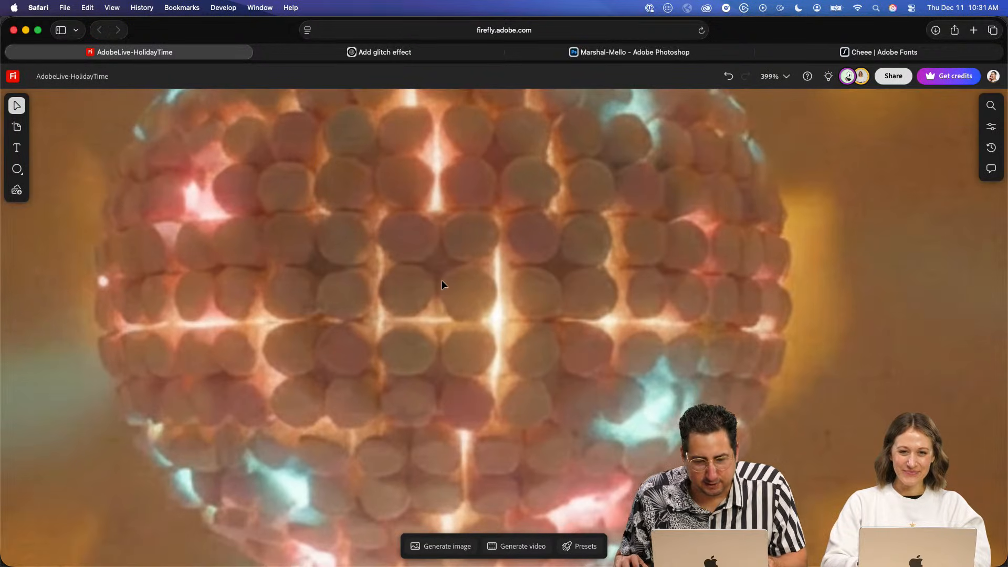
pyautogui.scroll(-8, 499, 298)
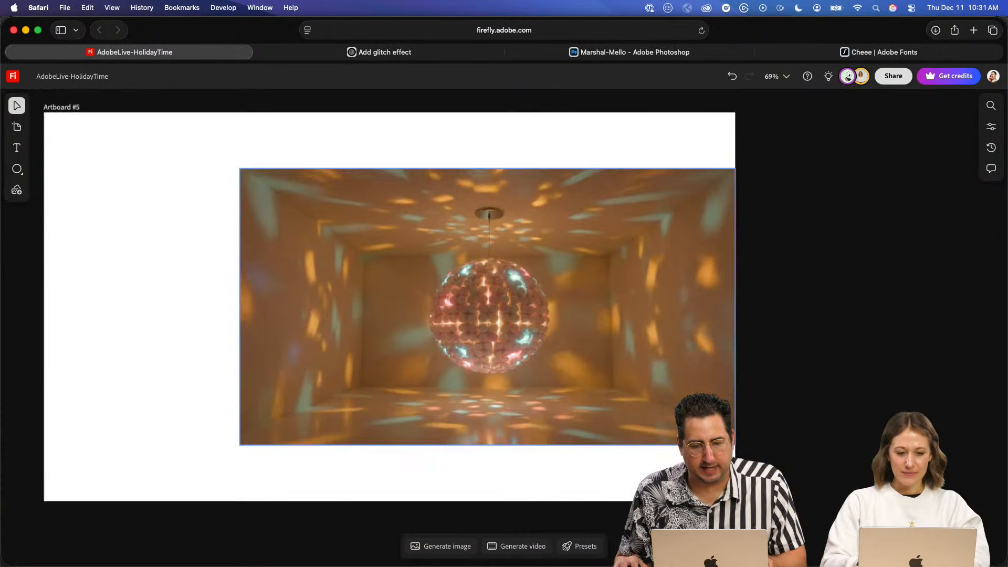
# - Upscale the disco ball image to 4K with Medium creativity and place the result on Artboard #5
pyautogui.click(465, 245)
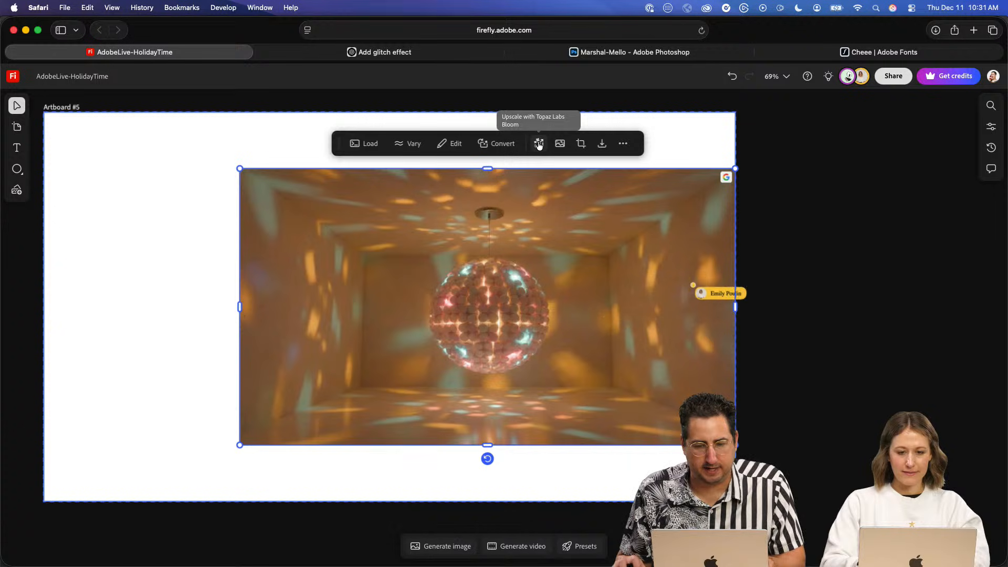
pyautogui.click(539, 143)
pyautogui.click(652, 249)
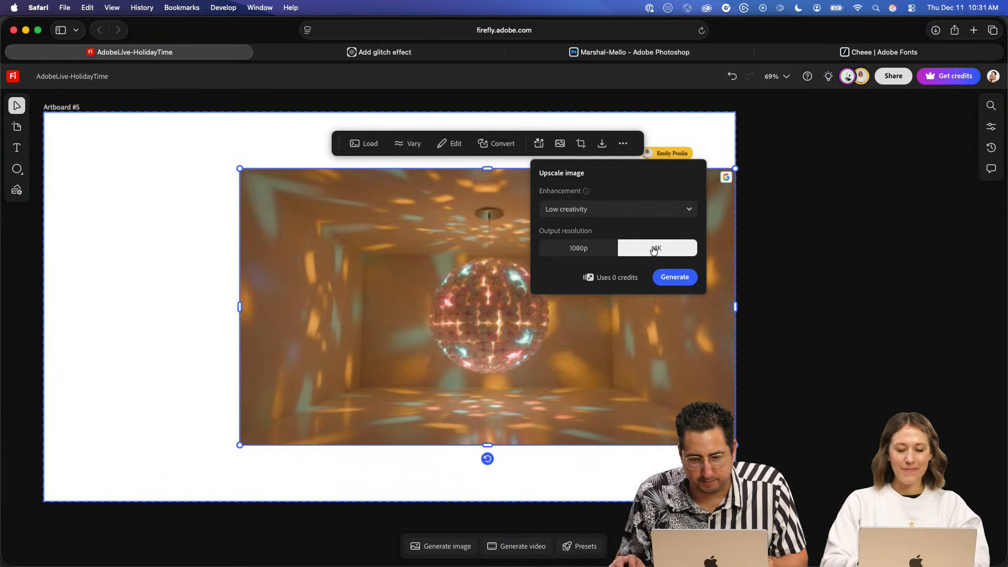
pyautogui.click(595, 210)
pyautogui.click(604, 273)
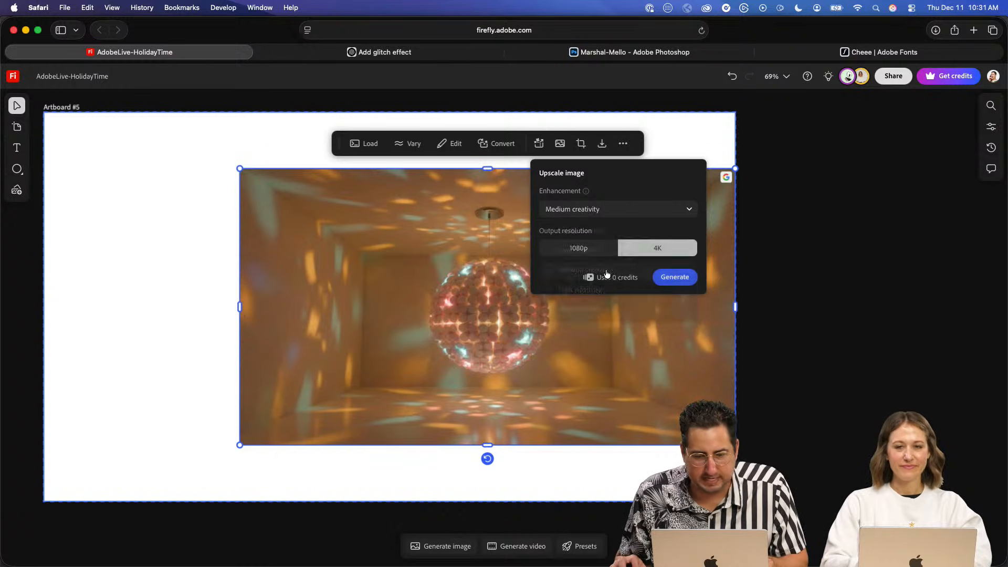
pyautogui.click(681, 277)
pyautogui.click(193, 191)
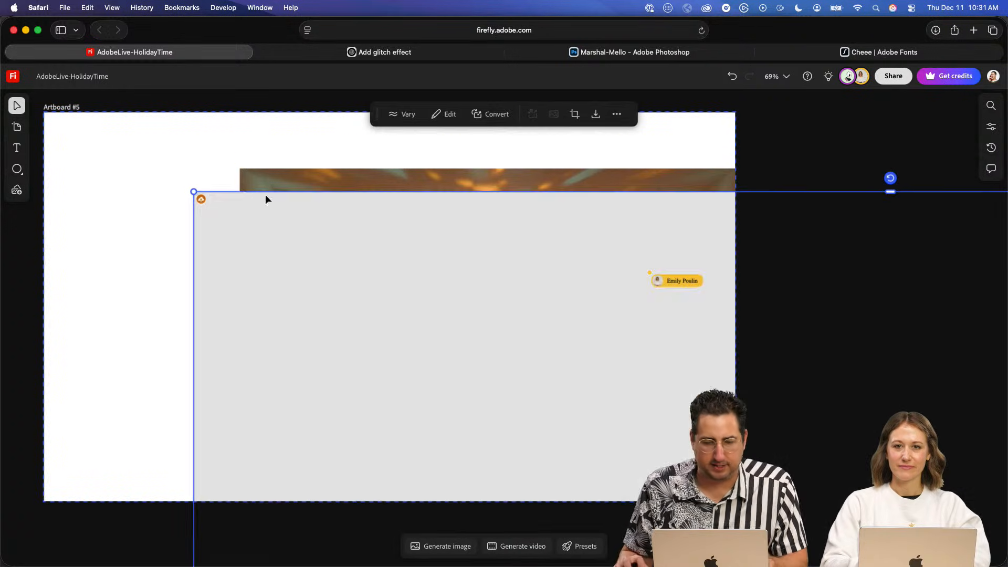
# - Resize and align the upscaled disco ball image so it fills Artboard #5
pyautogui.moveTo(194, 192); pyautogui.dragTo(505, 365)
pyautogui.moveTo(770, 430); pyautogui.dragTo(504, 268)
pyautogui.moveTo(576, 417); pyautogui.dragTo(326, 241)
pyautogui.click(531, 383)
pyautogui.moveTo(532, 384); pyautogui.dragTo(462, 319)
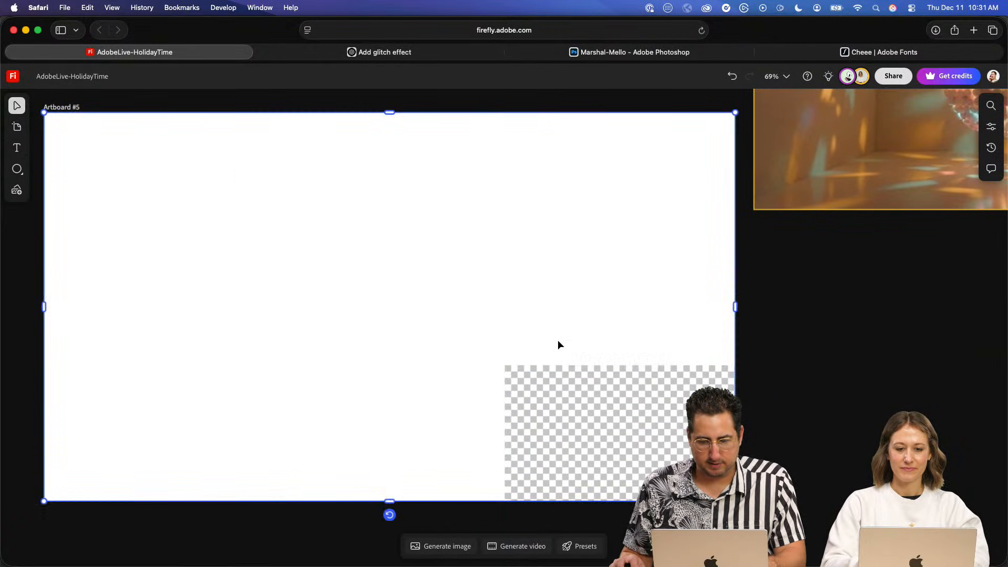
pyautogui.click(562, 386)
pyautogui.moveTo(545, 379); pyautogui.dragTo(259, 226)
pyautogui.moveTo(471, 355); pyautogui.dragTo(241, 250)
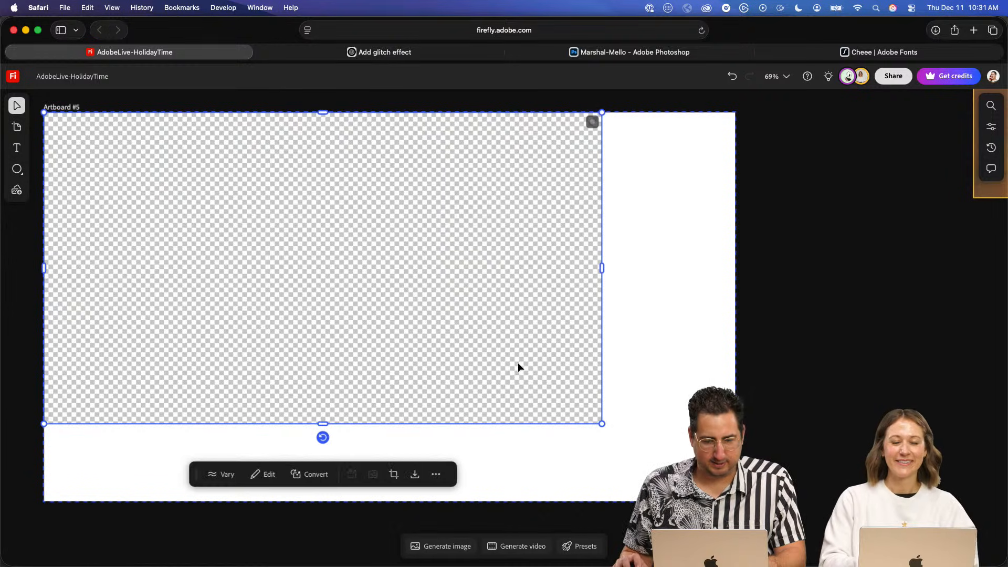
pyautogui.moveTo(603, 425); pyautogui.dragTo(741, 501)
pyautogui.moveTo(562, 355); pyautogui.dragTo(769, 286)
pyautogui.click(803, 327)
# - Place the three newly generated lava lamp variations on the canvas beside the two reference lamps below Artboard #3
pyautogui.scroll(-5, 402, 357)
pyautogui.scroll(-2, 429, 344)
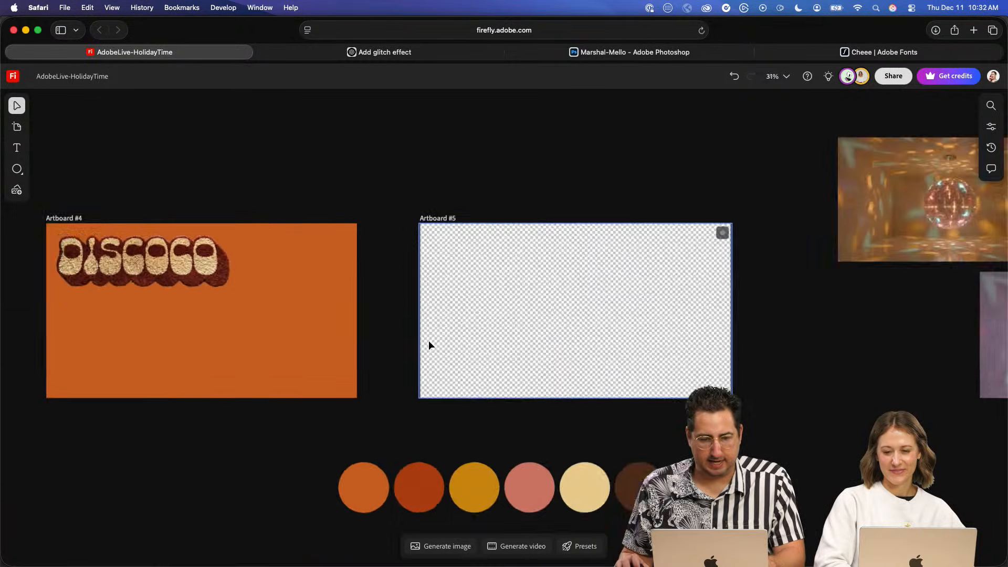
pyautogui.scroll(-6, 429, 343)
pyautogui.moveTo(363, 407); pyautogui.dragTo(456, 332)
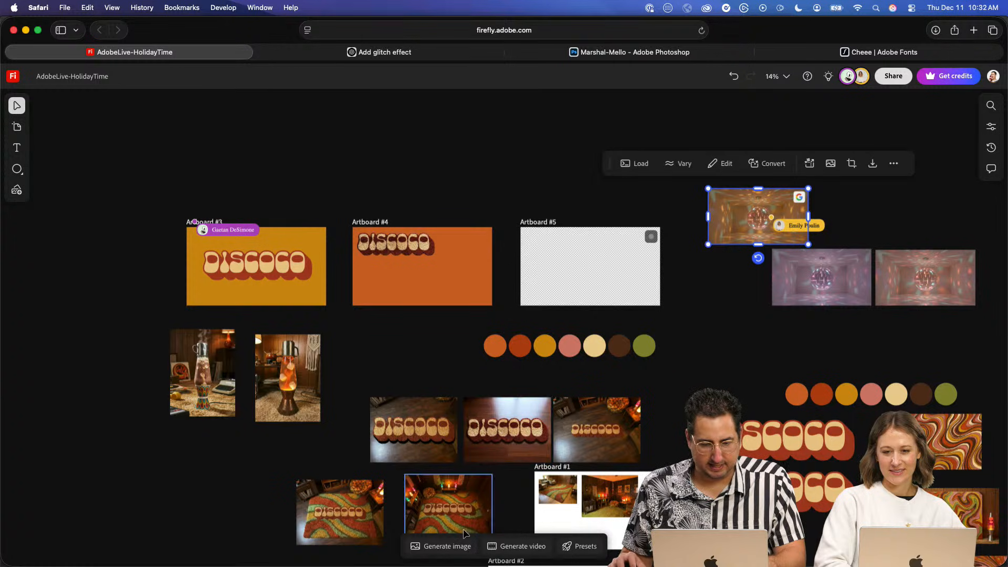
pyautogui.click(444, 548)
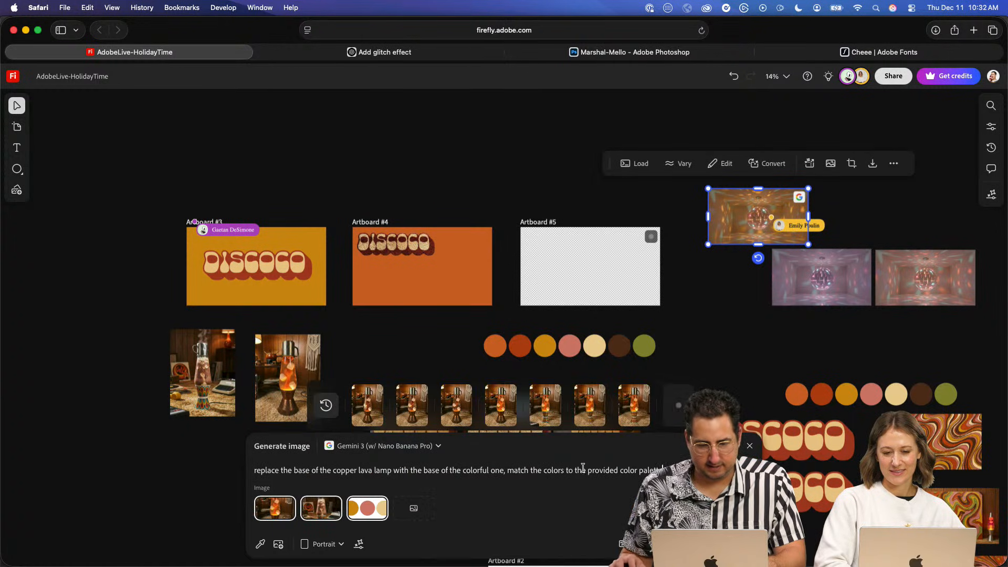
pyautogui.moveTo(621, 414)
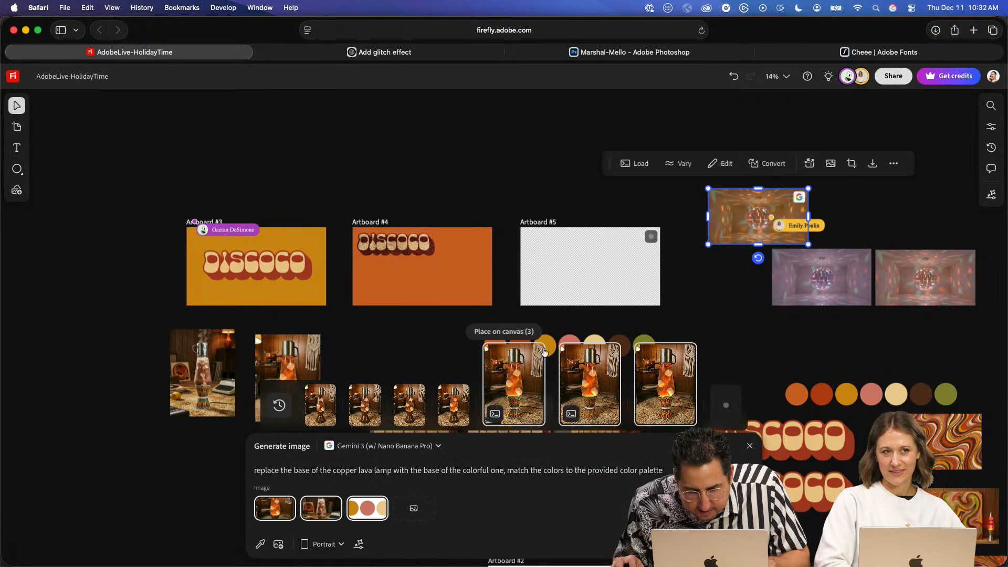
pyautogui.click(521, 332)
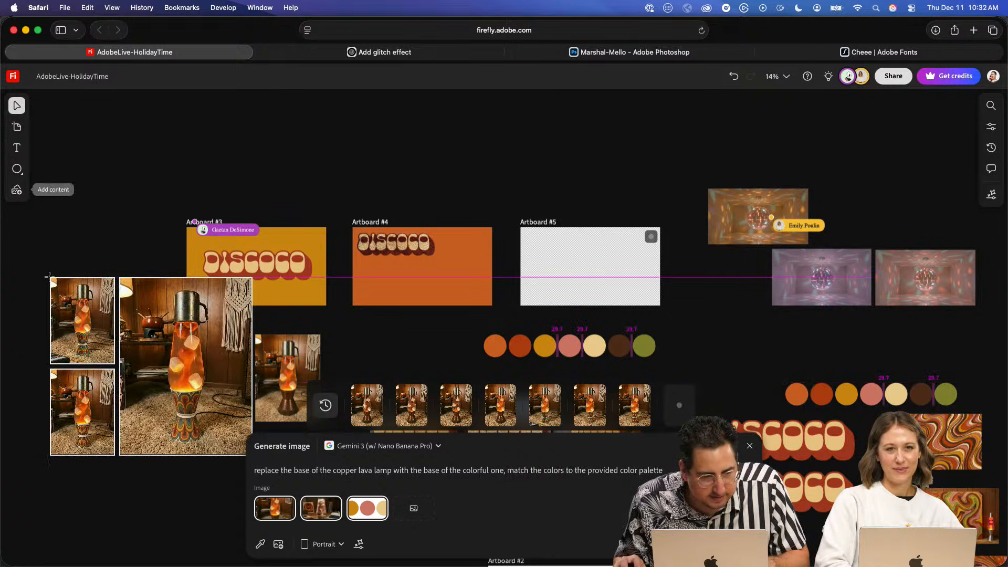
pyautogui.moveTo(152, 323); pyautogui.dragTo(72, 364)
# - Close the image prompt and compare the patterned bases of the three placed lava lamp variations up close
pyautogui.press('space')
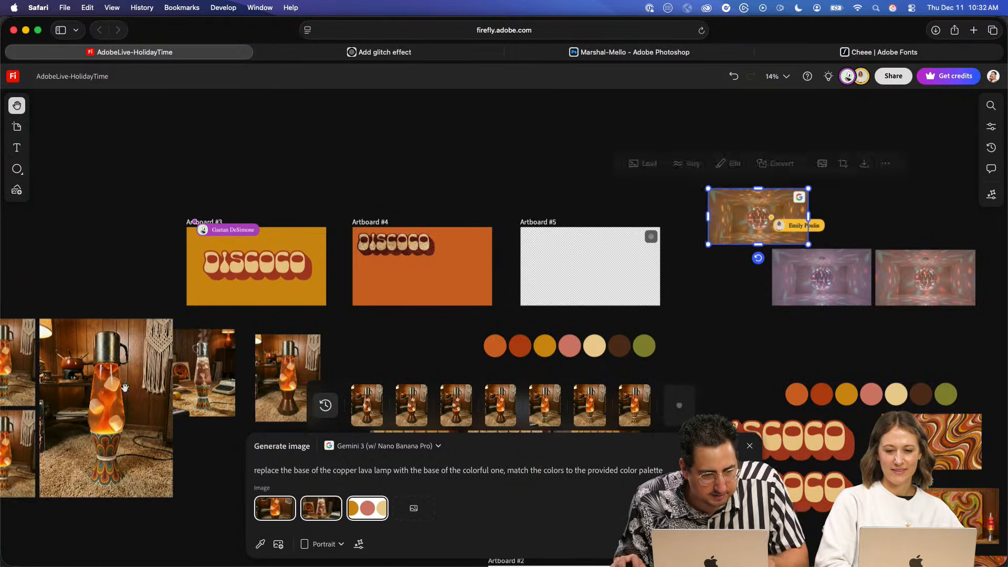
pyautogui.moveTo(332, 316); pyautogui.dragTo(461, 129)
pyautogui.scroll(5, 272, 254)
pyautogui.press('space')
pyautogui.moveTo(432, 210); pyautogui.dragTo(454, 264)
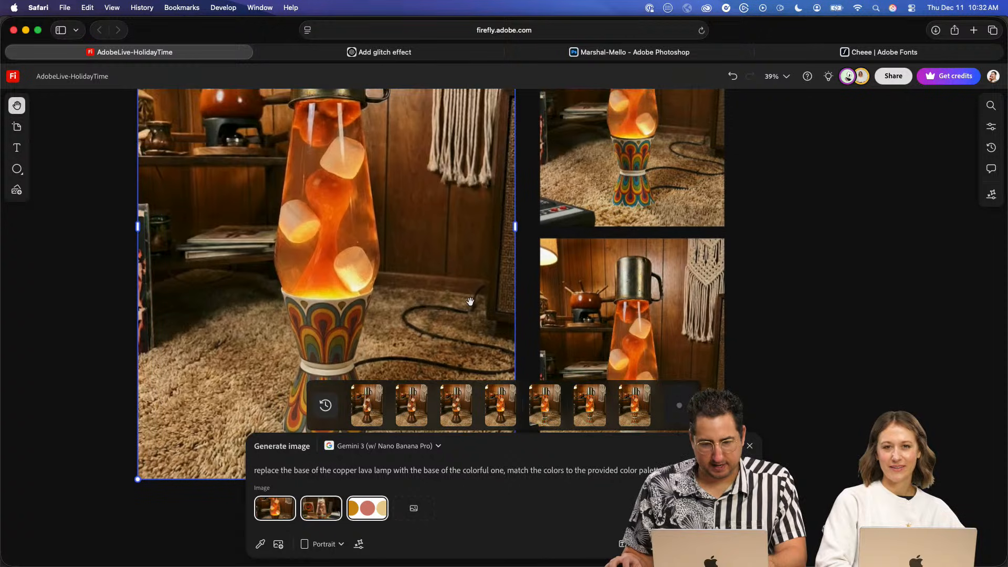
pyautogui.click(750, 447)
pyautogui.click(779, 338)
pyautogui.moveTo(443, 358); pyautogui.dragTo(435, 431)
pyautogui.scroll(-5, 464, 353)
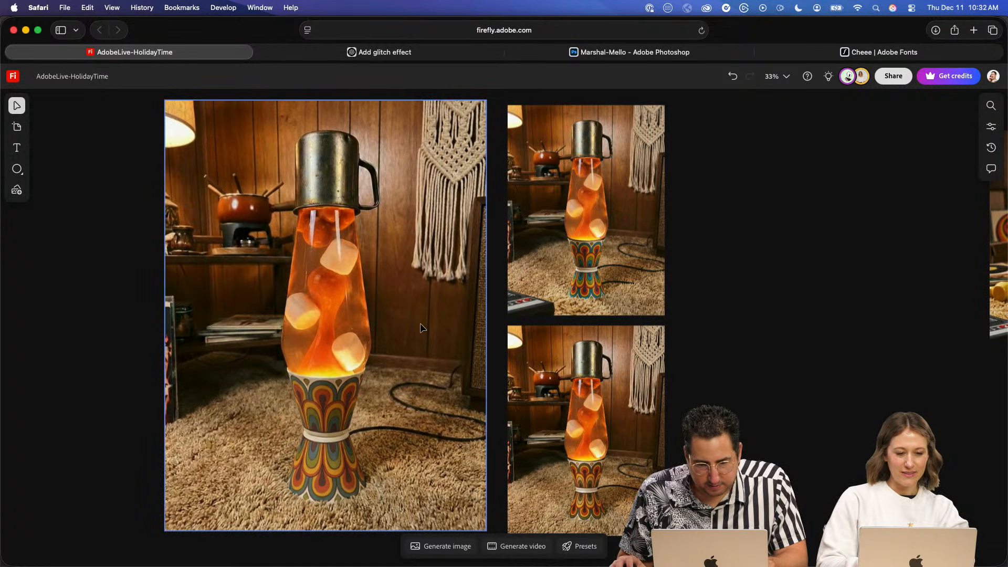
# - Delete the large lamp variation and the upper small one, keeping the one whose base has the warm retro colors
pyautogui.click(582, 407)
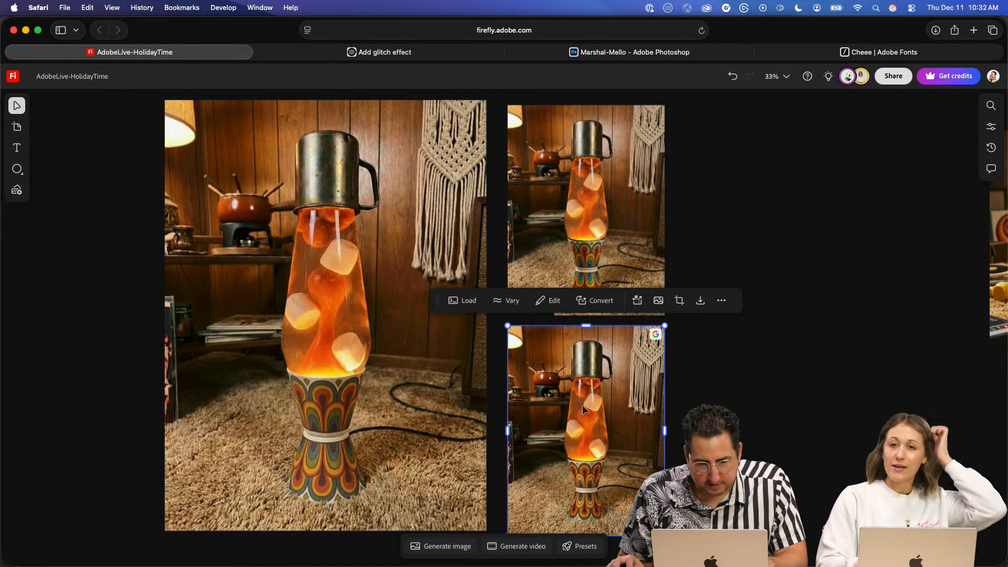
pyautogui.keyDown('shift'); pyautogui.click(561, 233); pyautogui.keyUp('shift')
pyautogui.click(716, 338)
pyautogui.click(524, 258)
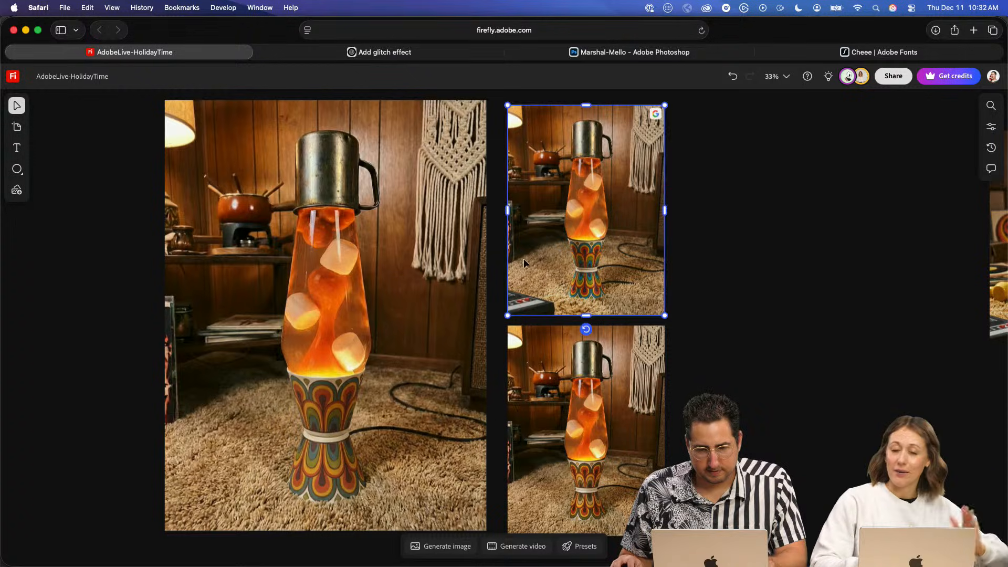
pyautogui.keyDown('shift'); pyautogui.click(440, 269); pyautogui.keyUp('shift')
pyautogui.press('Delete')
# - Enlarge the remaining lava lamp image and paste a copy of it over Artboard #4
pyautogui.click(561, 394)
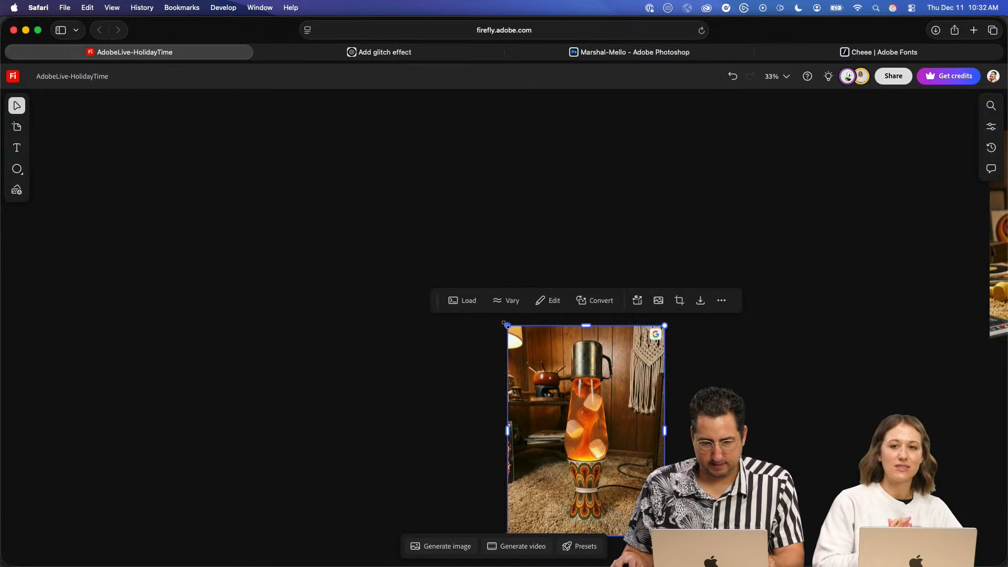
pyautogui.moveTo(506, 325); pyautogui.dragTo(417, 282)
pyautogui.press('space')
pyautogui.moveTo(781, 264); pyautogui.dragTo(336, 339)
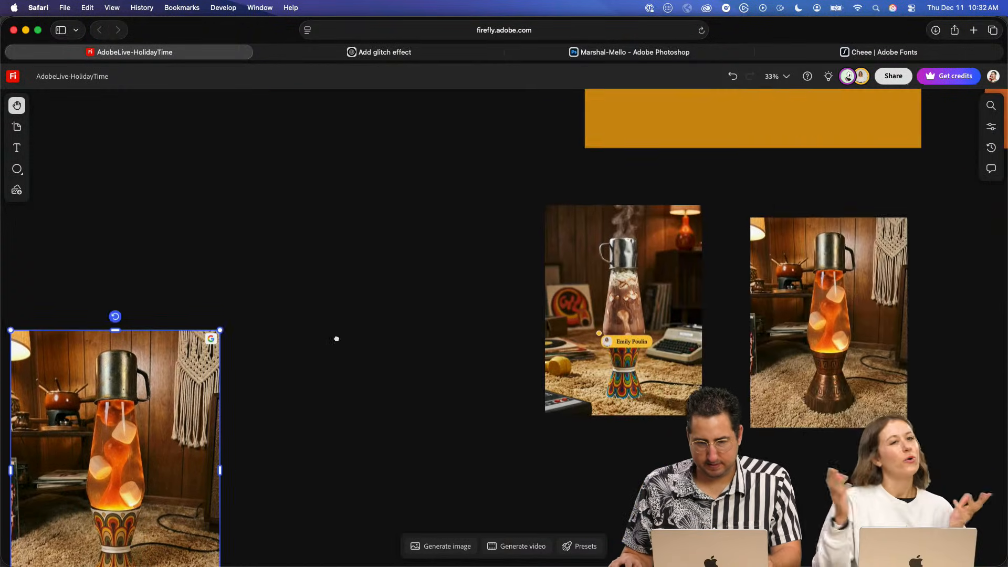
pyautogui.moveTo(788, 226); pyautogui.dragTo(446, 344)
pyautogui.moveTo(735, 260)
pyautogui.mouseDown()
pyautogui.moveTo(540, 310)
pyautogui.moveTo(448, 313)
pyautogui.mouseUp()
pyautogui.press('super+v')
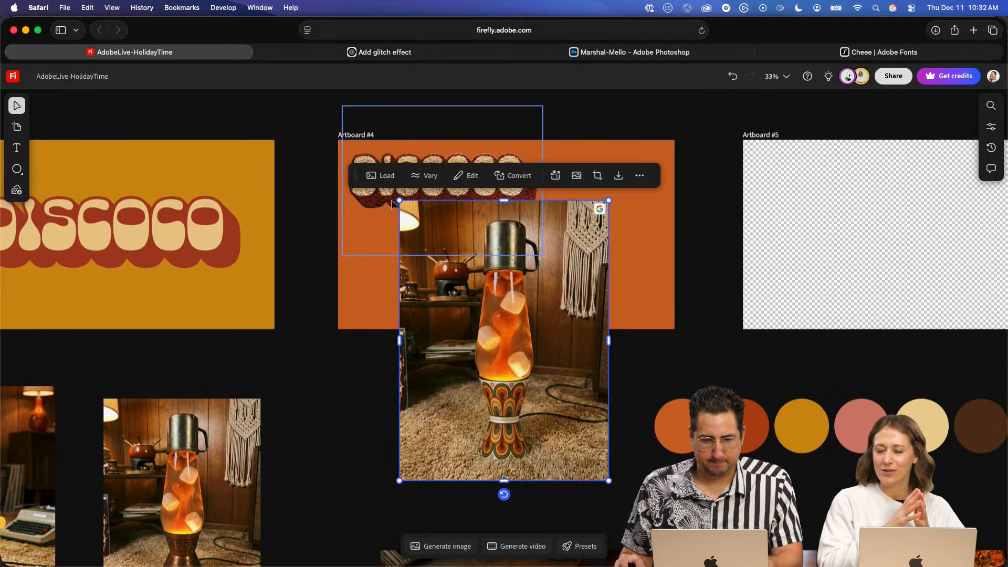
# - Scale down the lava lamp copy and fit it to the right edge of Artboard #4 at the artboard's full height
pyautogui.moveTo(398, 200); pyautogui.dragTo(450, 270)
pyautogui.moveTo(541, 345); pyautogui.dragTo(609, 217)
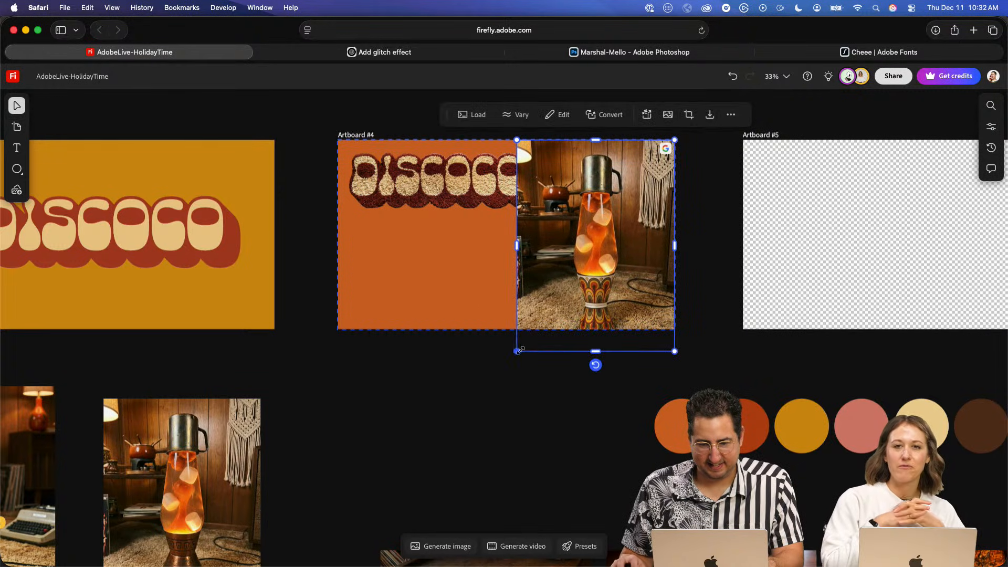
pyautogui.moveTo(517, 351); pyautogui.dragTo(534, 330)
# - Shrink the shaggy DISCOCO lettering on Artboard #4 so it fits in the orange area beside the lamp image
pyautogui.click(490, 176)
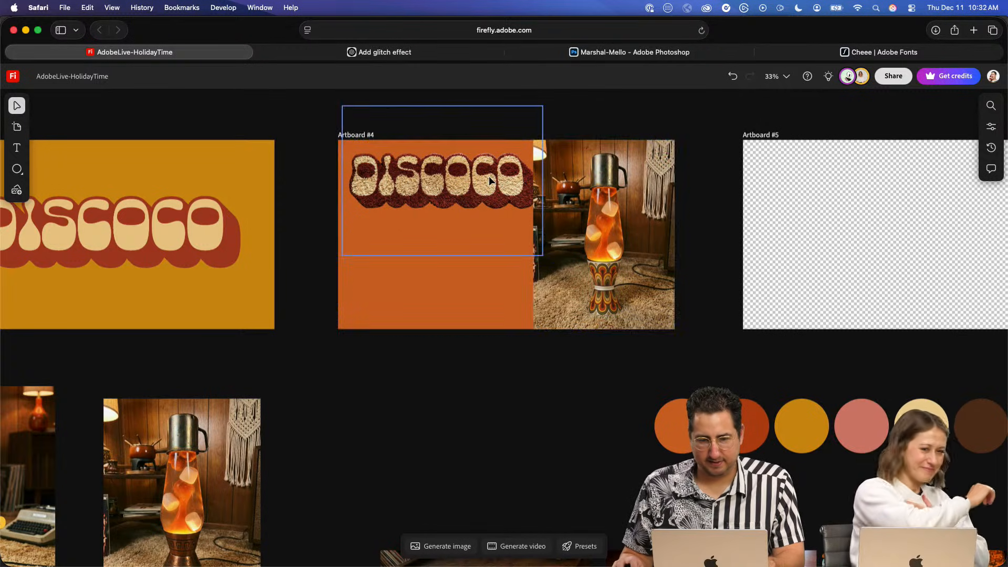
pyautogui.moveTo(545, 260); pyautogui.dragTo(533, 250)
pyautogui.moveTo(486, 210); pyautogui.dragTo(490, 211)
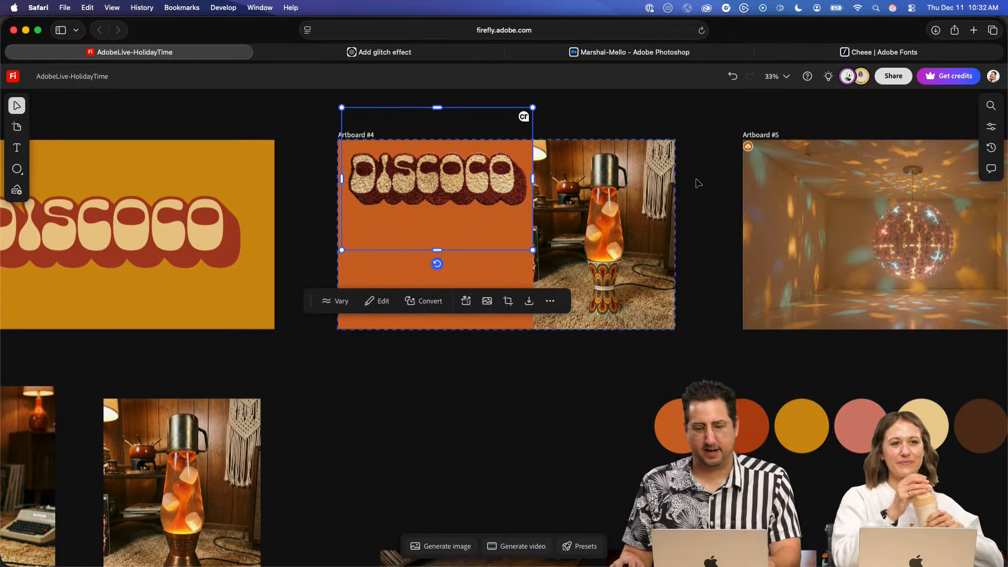
# - Paste a copy of the lava lamp image on Artboard #4 and align it exactly over the original
pyautogui.click(698, 183)
pyautogui.scroll(5, 586, 208)
pyautogui.press('space')
pyautogui.moveTo(588, 225); pyautogui.dragTo(452, 353)
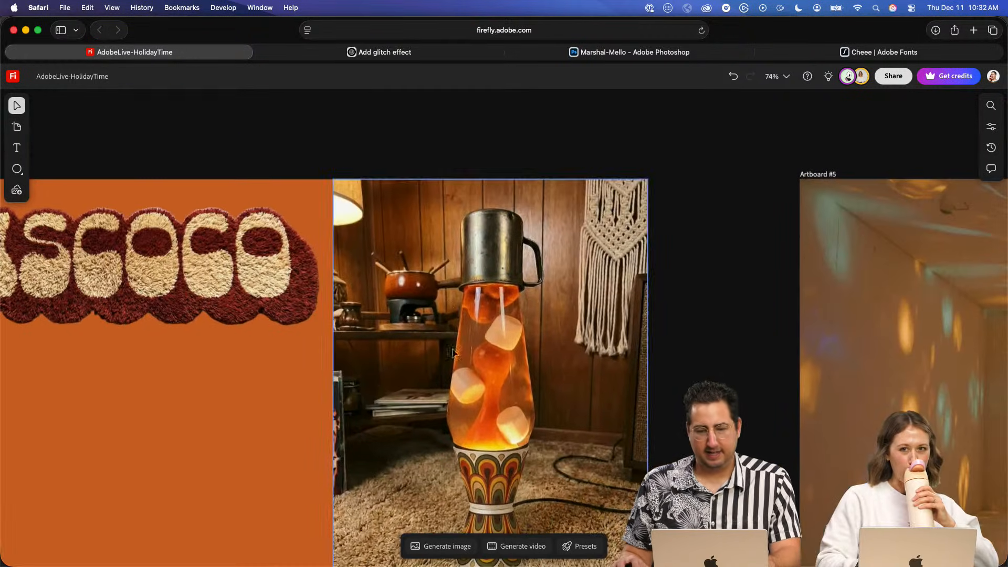
pyautogui.click(452, 353)
pyautogui.scroll(-2, 520, 270)
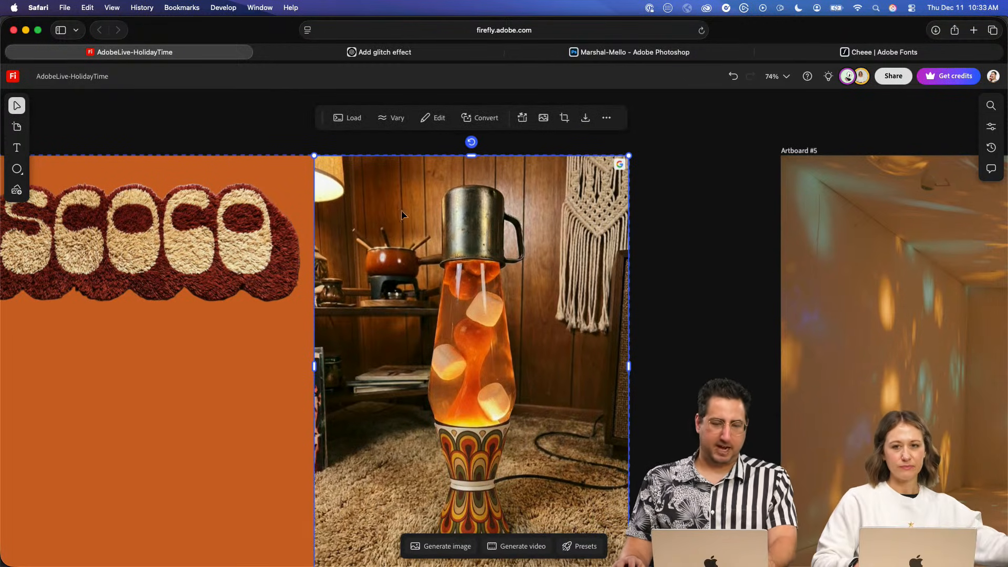
pyautogui.press('super+v')
pyautogui.moveTo(696, 255); pyautogui.dragTo(427, 227)
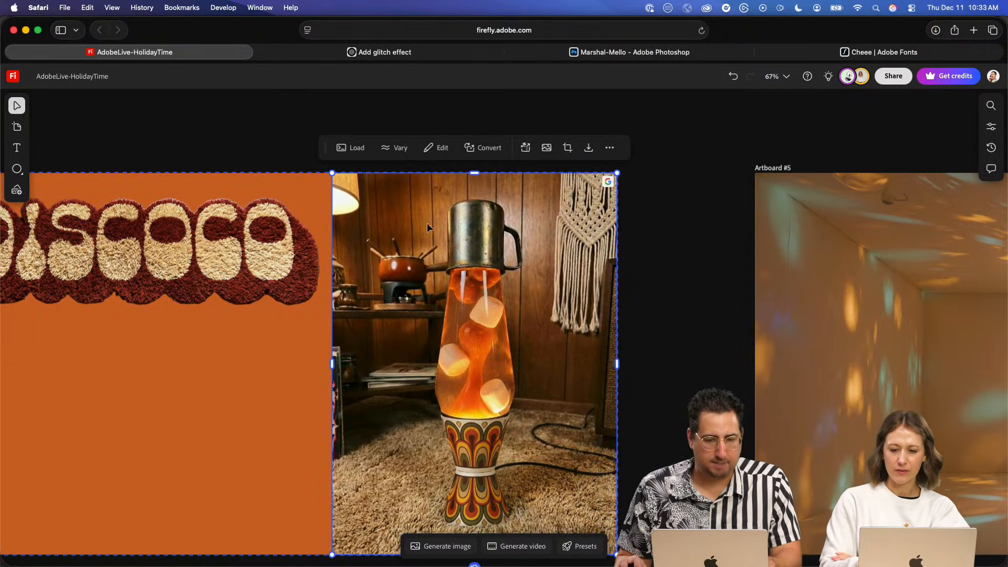
# - Remove the background from the upper lava lamp copy and keep the cutout aligned over the image beneath it
pyautogui.click(547, 148)
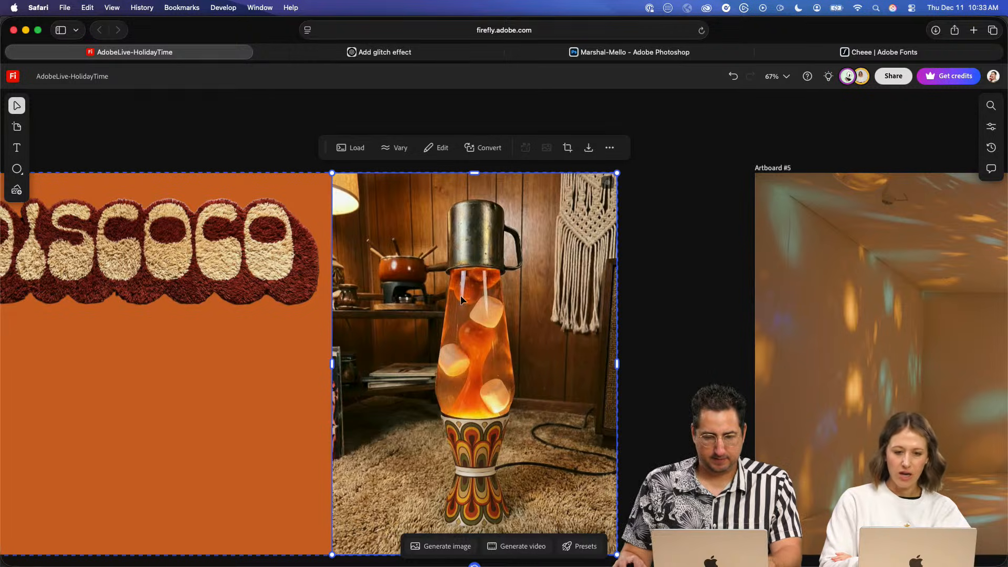
pyautogui.moveTo(461, 295); pyautogui.dragTo(534, 296)
pyautogui.press('super+z')
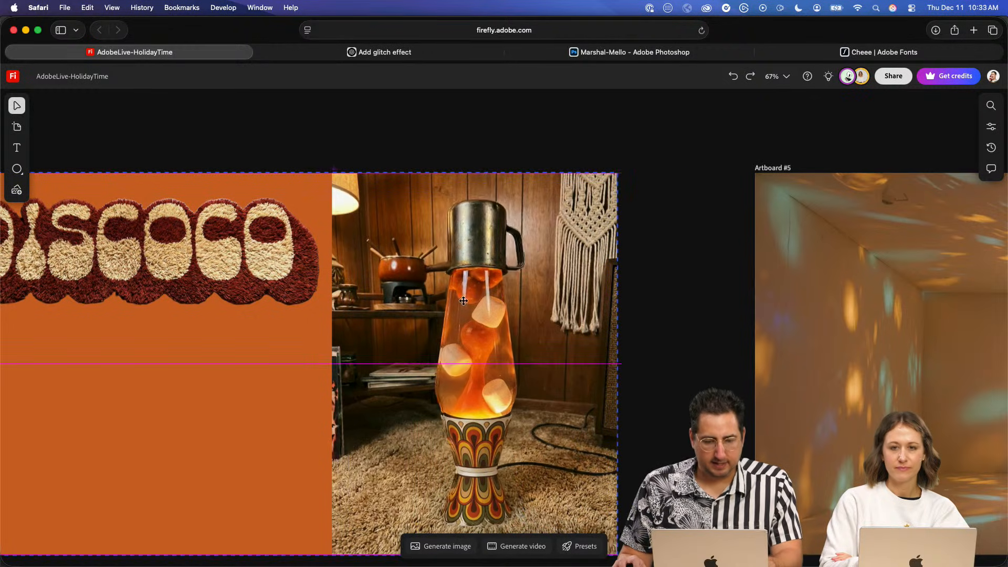
pyautogui.moveTo(464, 301); pyautogui.dragTo(462, 302)
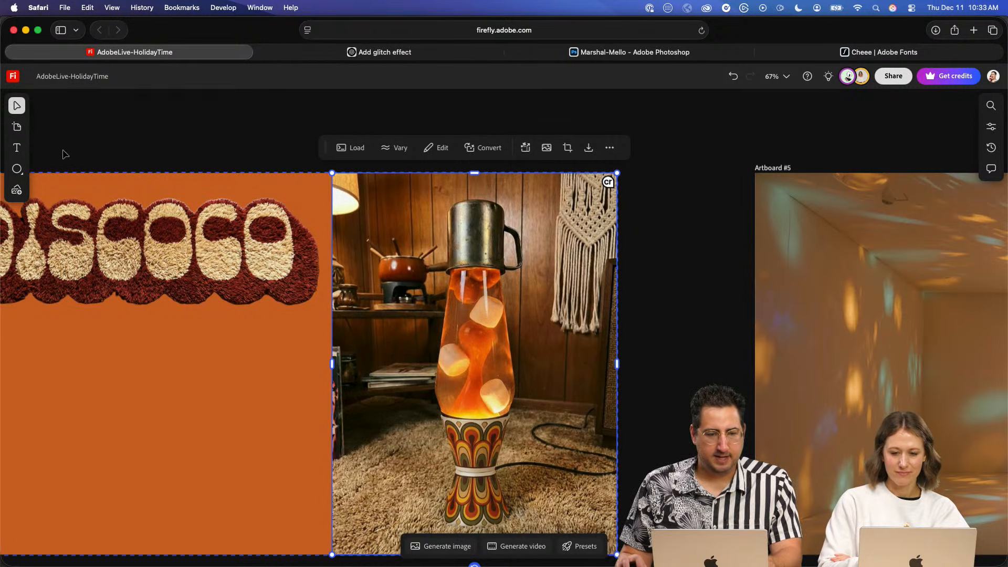
# - Add a new text object just above the orange area of Artboard #4
pyautogui.click(17, 148)
pyautogui.click(189, 138)
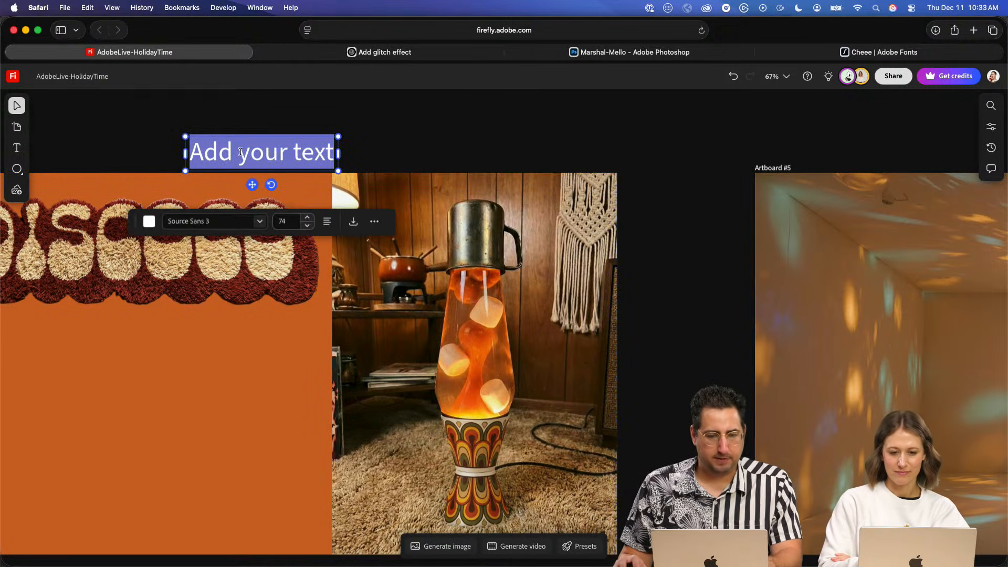
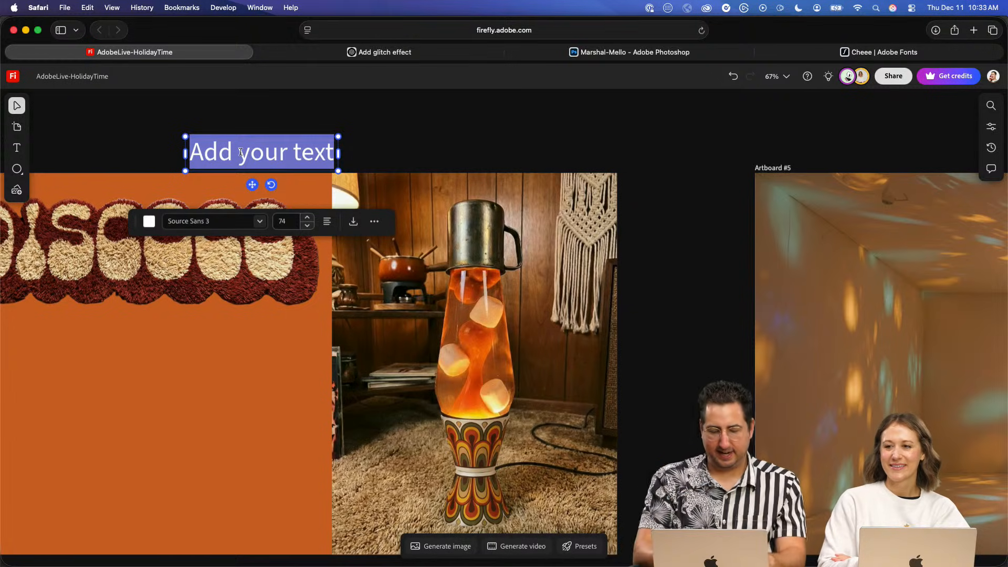
# - Enter "Seasons" and "Groovings" on two lines and move the text above the lava lamp image
pyautogui.write('Season')
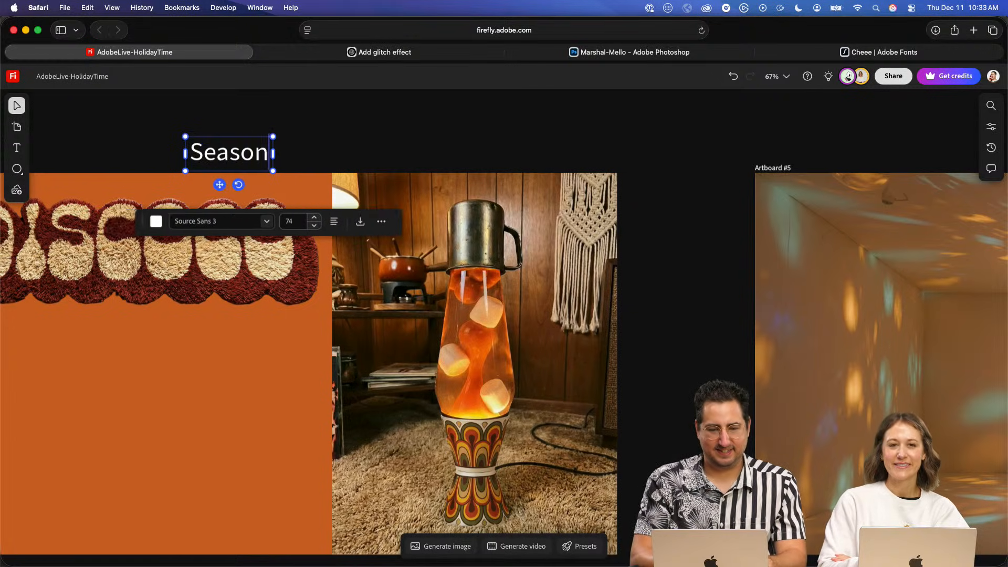
pyautogui.write('s')
pyautogui.press('Return')
pyautogui.write('Groovings')
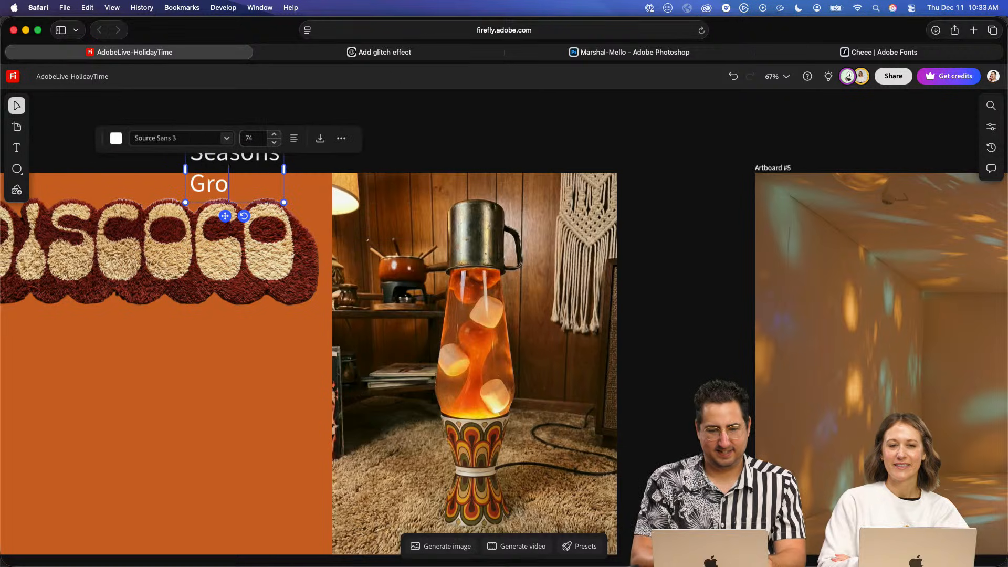
pyautogui.click(594, 145)
pyautogui.moveTo(267, 160); pyautogui.dragTo(474, 141)
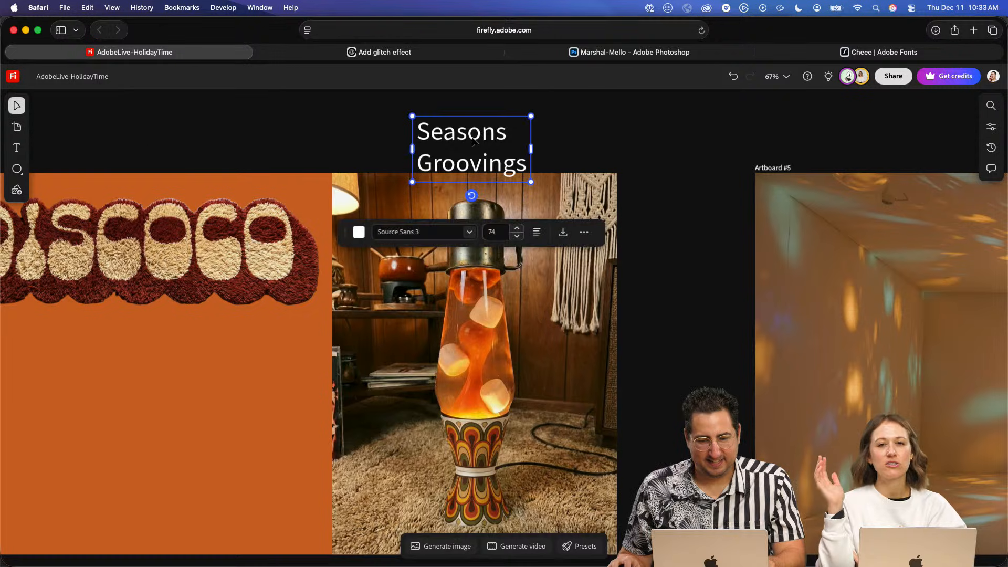
# - Insert an apostrophe in the first line so it reads "Season's"
pyautogui.doubleClick(496, 132)
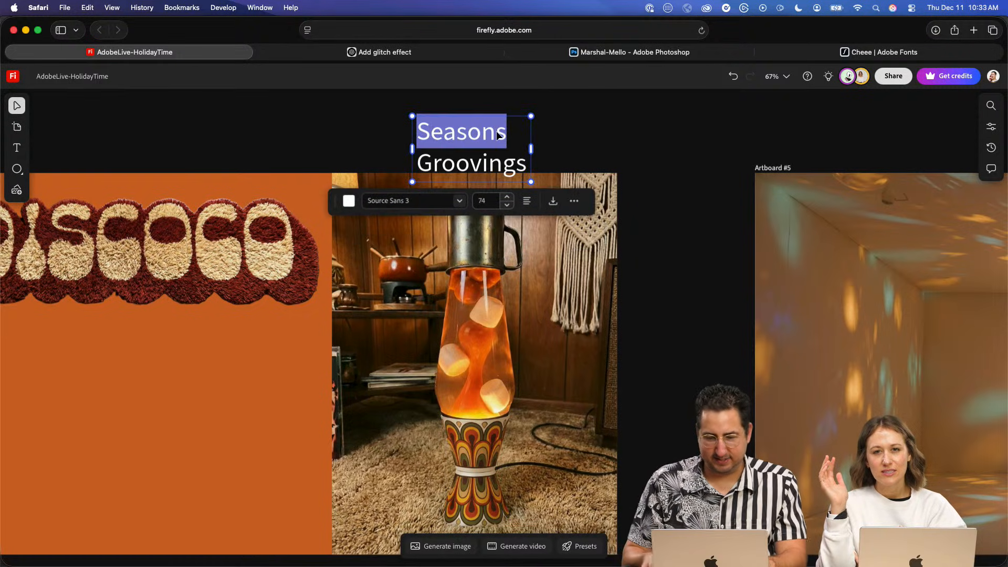
pyautogui.click(496, 131)
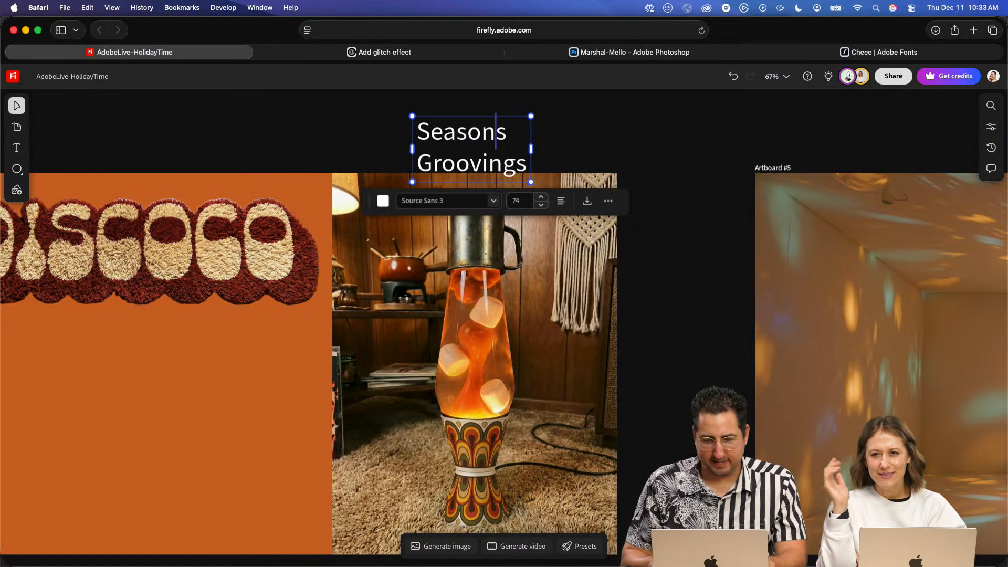
pyautogui.write("'")
# - Set the font of the whole "Season's Groovings" text to DynaPuff SemiBold
pyautogui.press('super+a')
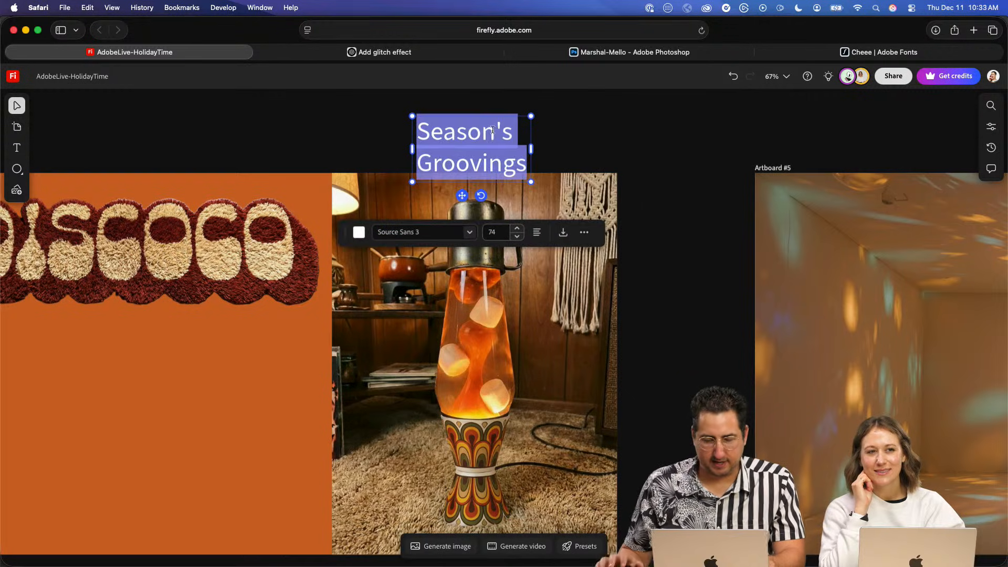
pyautogui.click(415, 232)
pyautogui.write('dyn')
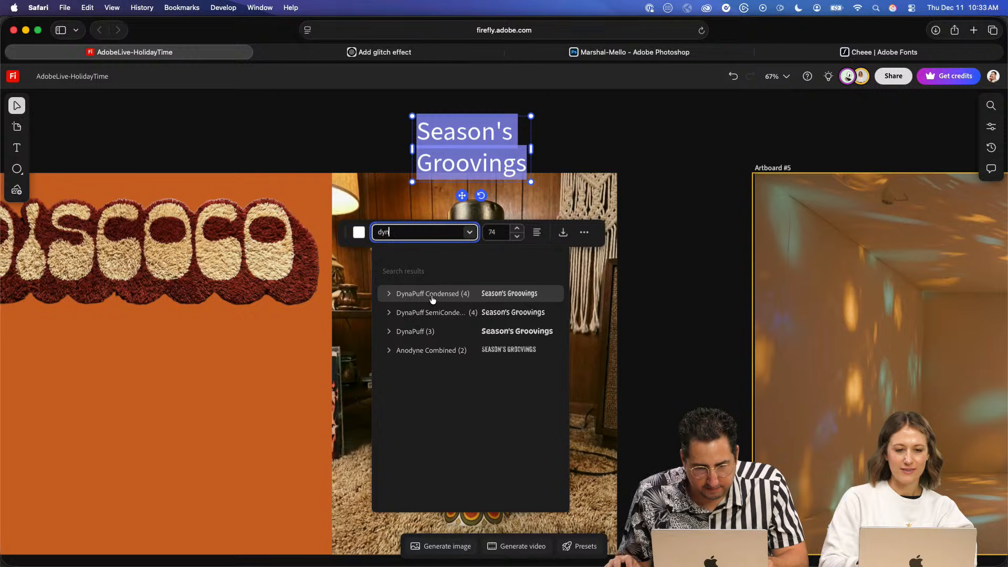
pyautogui.click(389, 332)
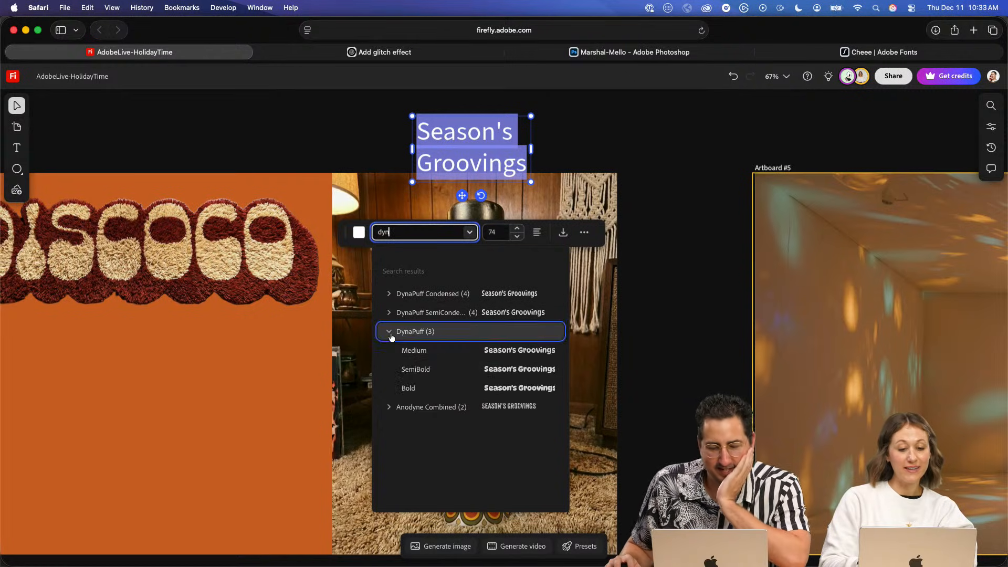
pyautogui.click(423, 370)
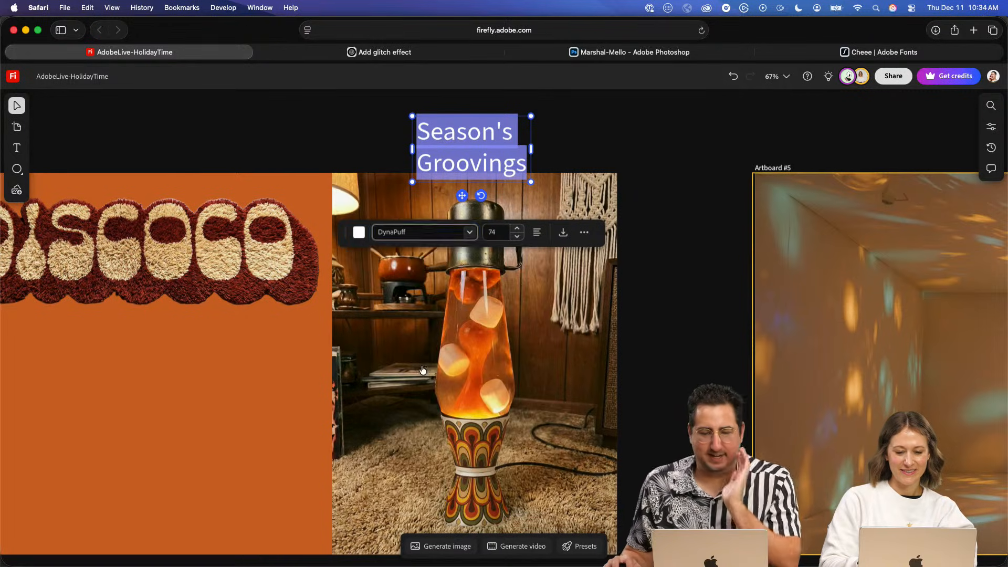
# - Try line spacing values of 0.5 and 0.8 on the whole "Season's Groovings" text
pyautogui.click(495, 153)
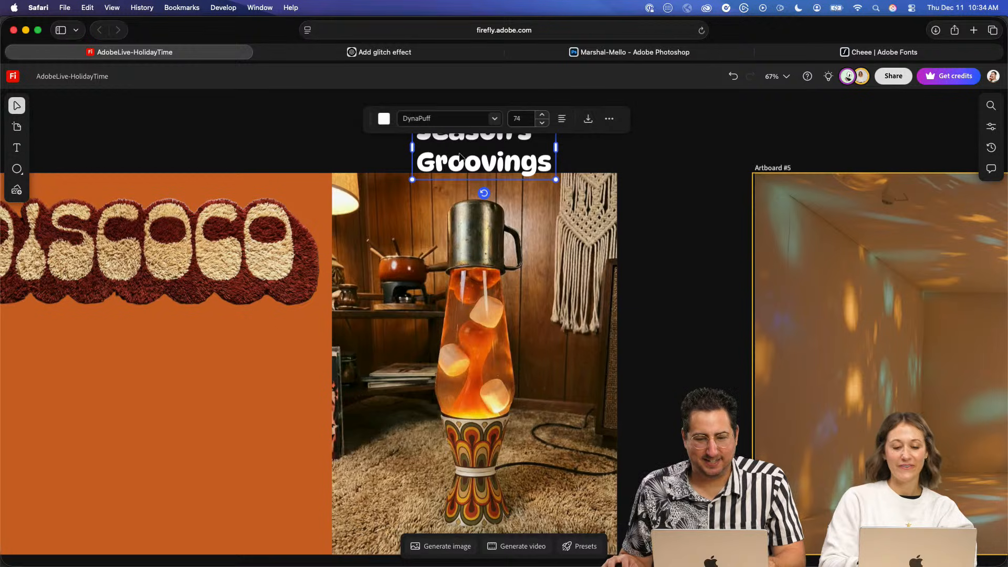
pyautogui.press('super+a')
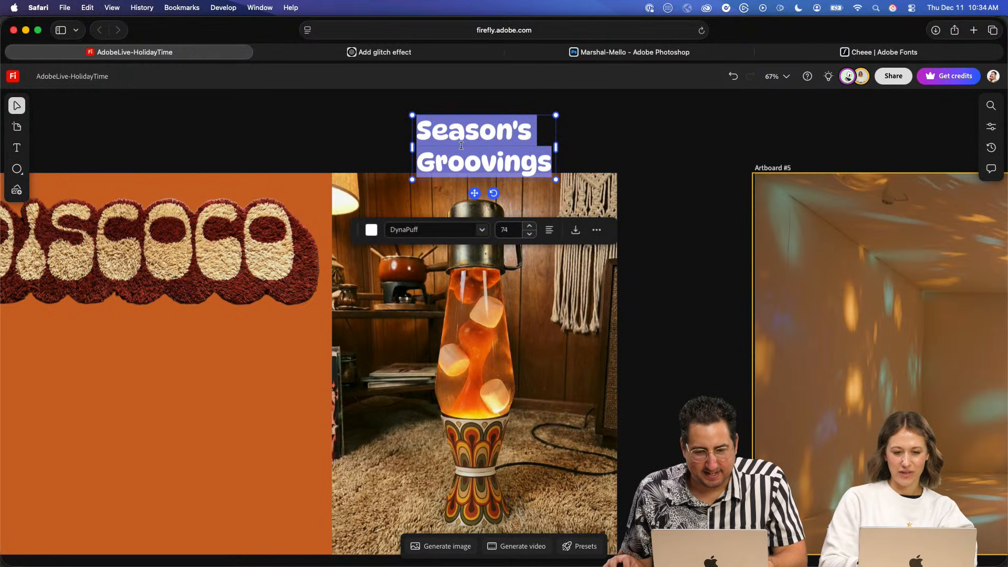
pyautogui.click(991, 131)
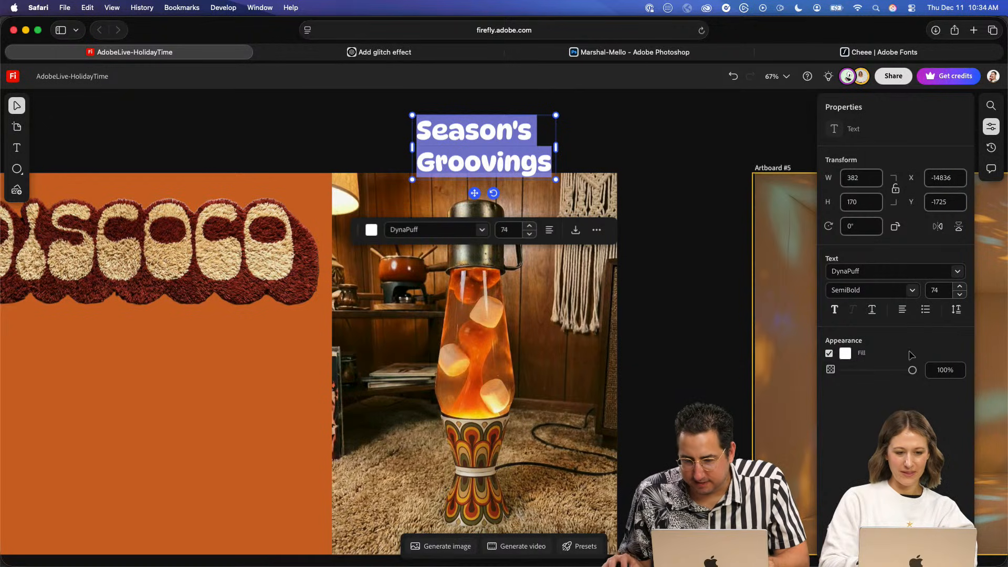
pyautogui.click(956, 309)
pyautogui.click(910, 383)
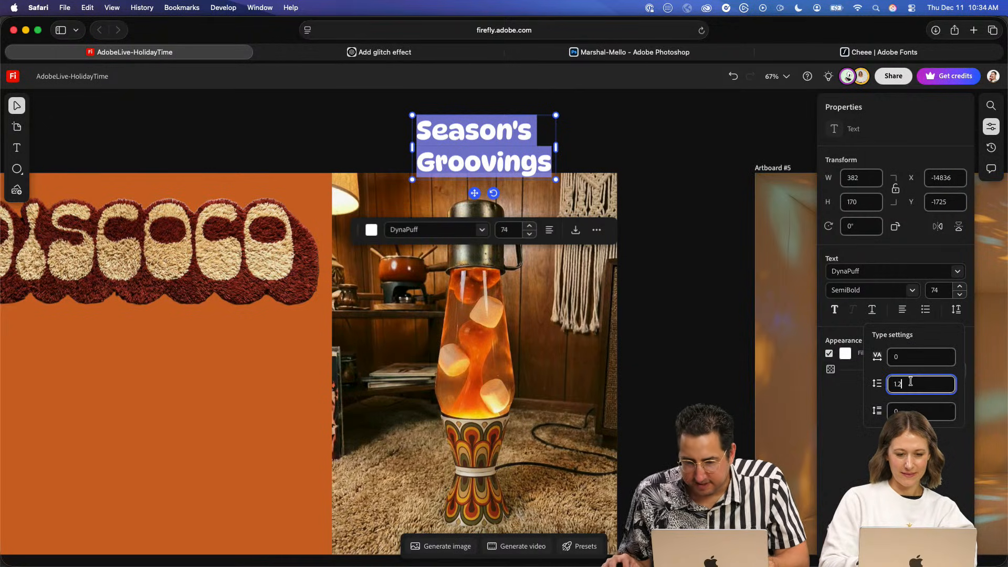
pyautogui.press('BackSpace')
pyautogui.press('BackSpace')
pyautogui.press('BackSpace')
pyautogui.write('0.5')
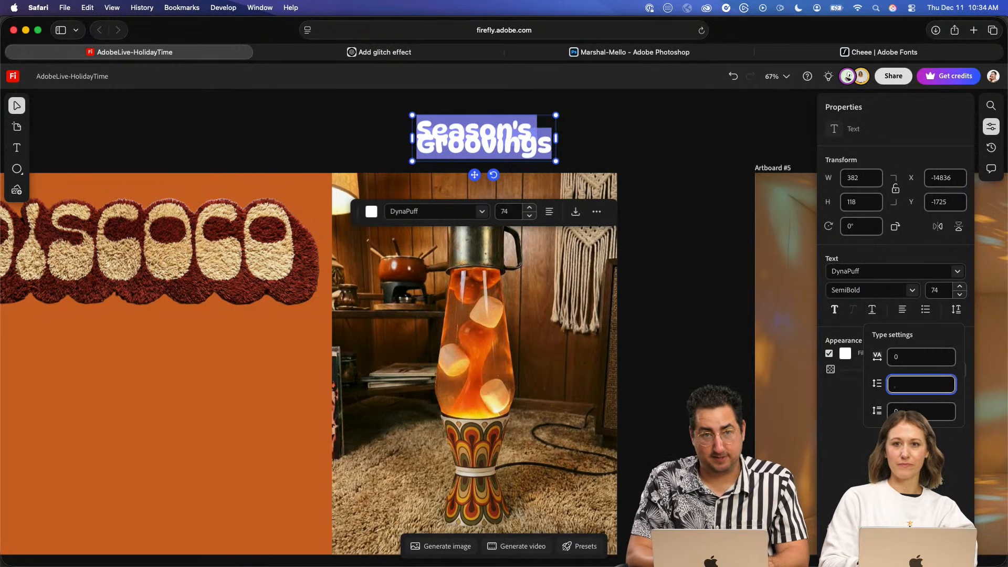
pyautogui.press('Tab')
pyautogui.click(911, 383)
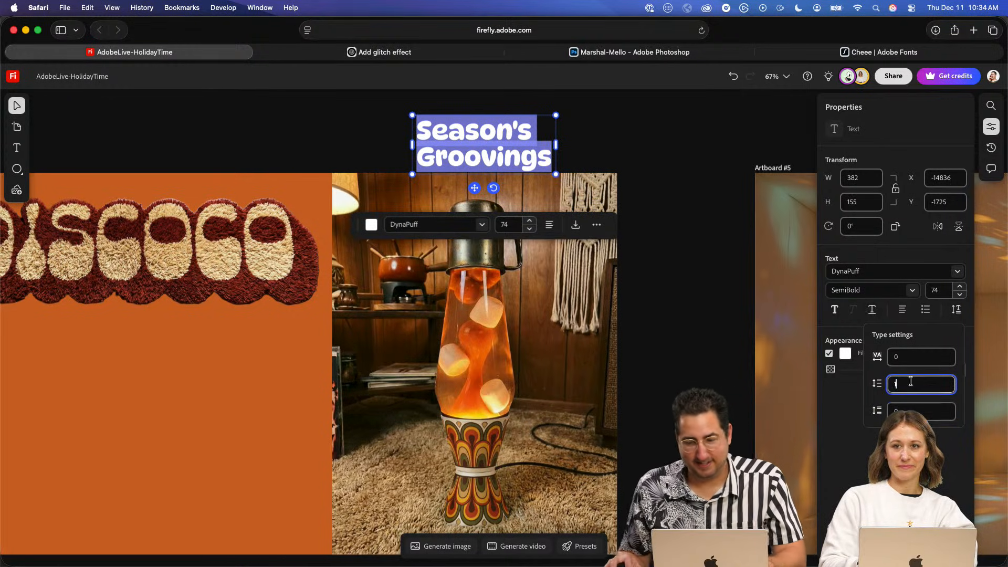
pyautogui.write('0.8')
pyautogui.press('Tab')
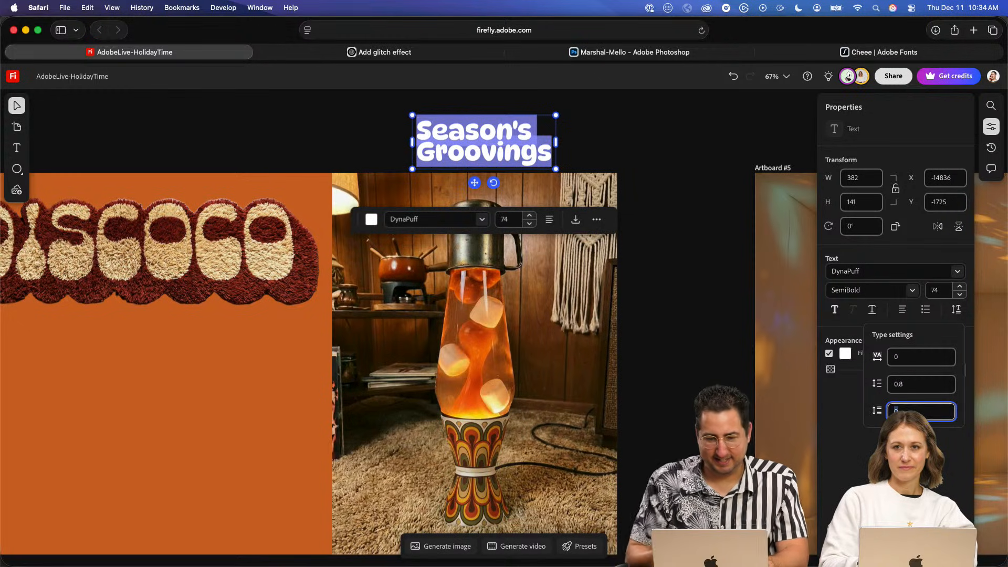
# - Set the line spacing of the "Season's Groovings" text to 1
pyautogui.click(904, 383)
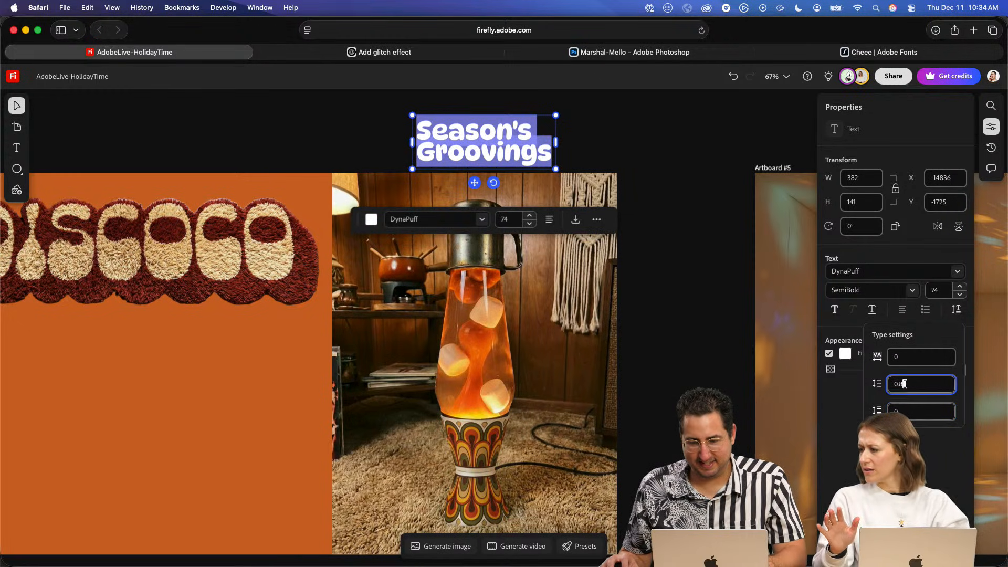
pyautogui.write('1')
pyautogui.press('Tab')
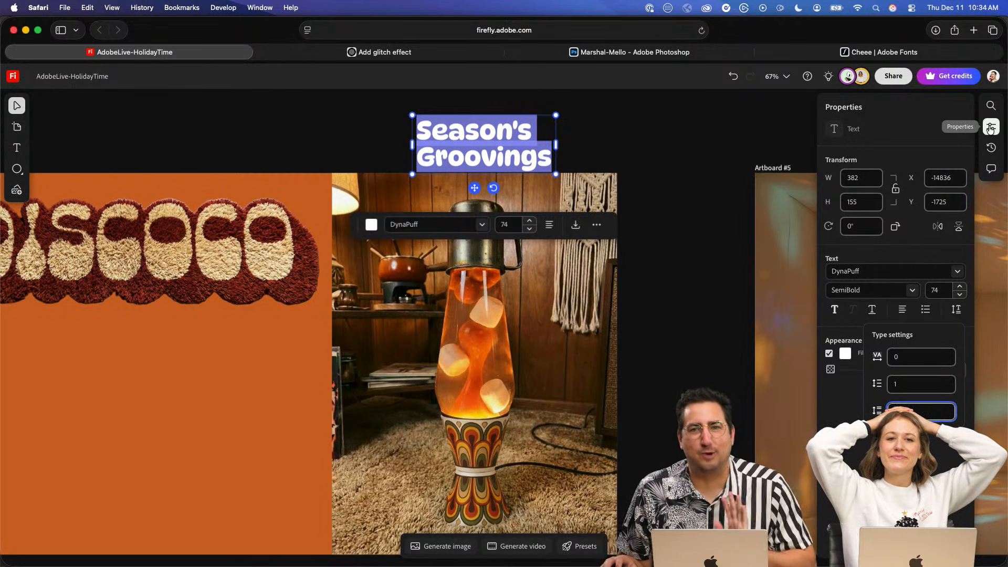
pyautogui.click(826, 229)
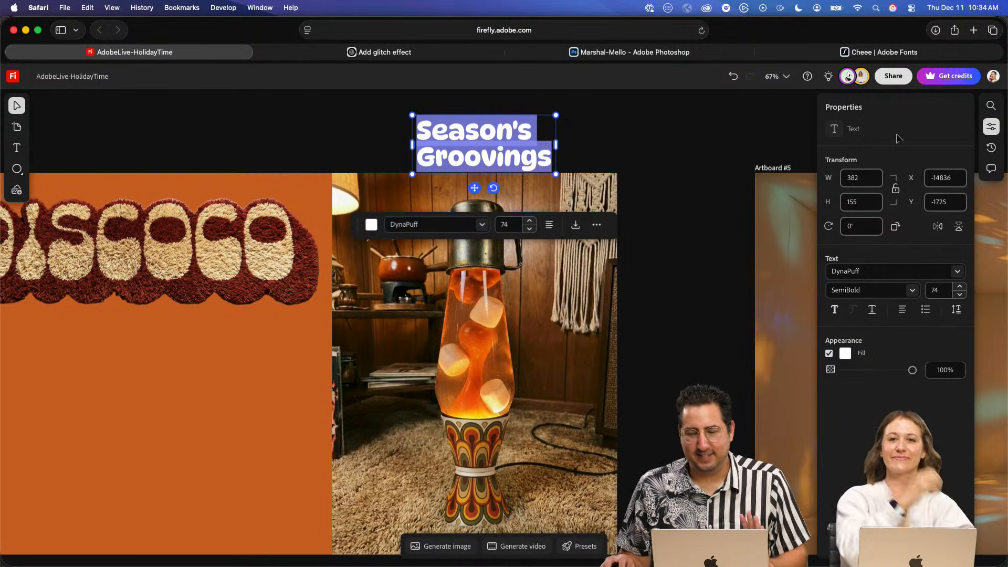
# - Move the text onto the upper part of the lava lamp image and enlarge it to font size 135
pyautogui.press('Escape')
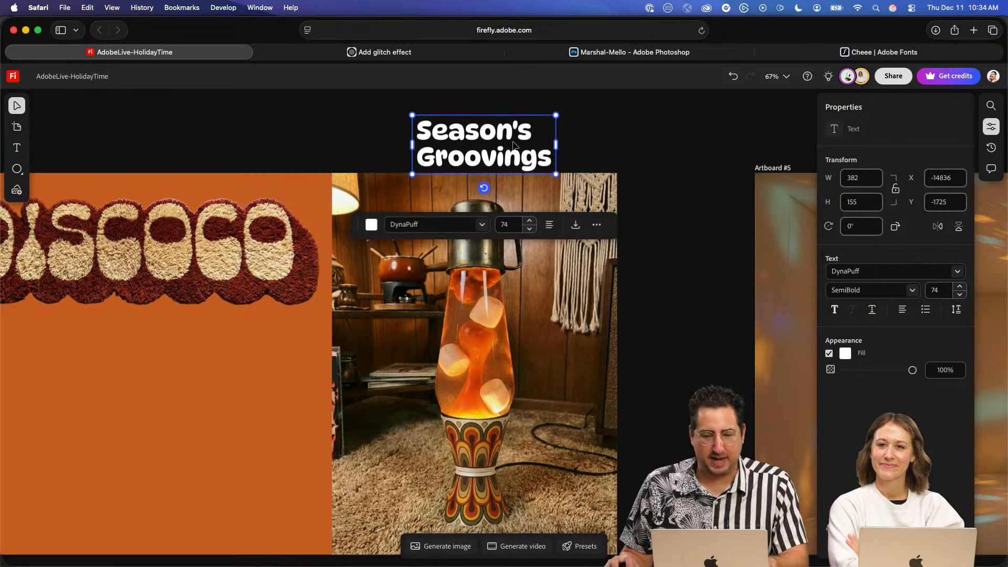
pyautogui.moveTo(482, 142); pyautogui.dragTo(418, 210)
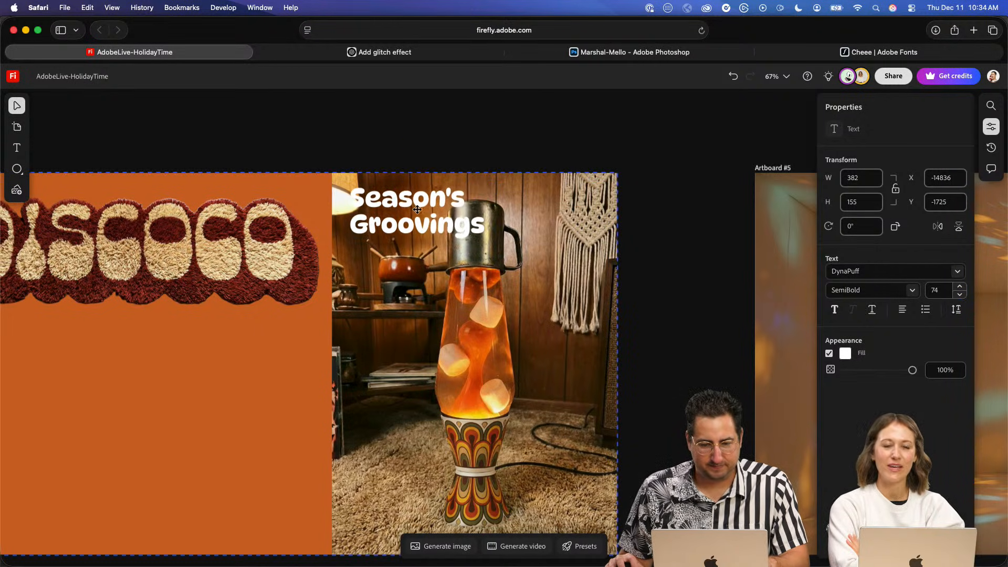
pyautogui.moveTo(486, 239); pyautogui.dragTo(610, 292)
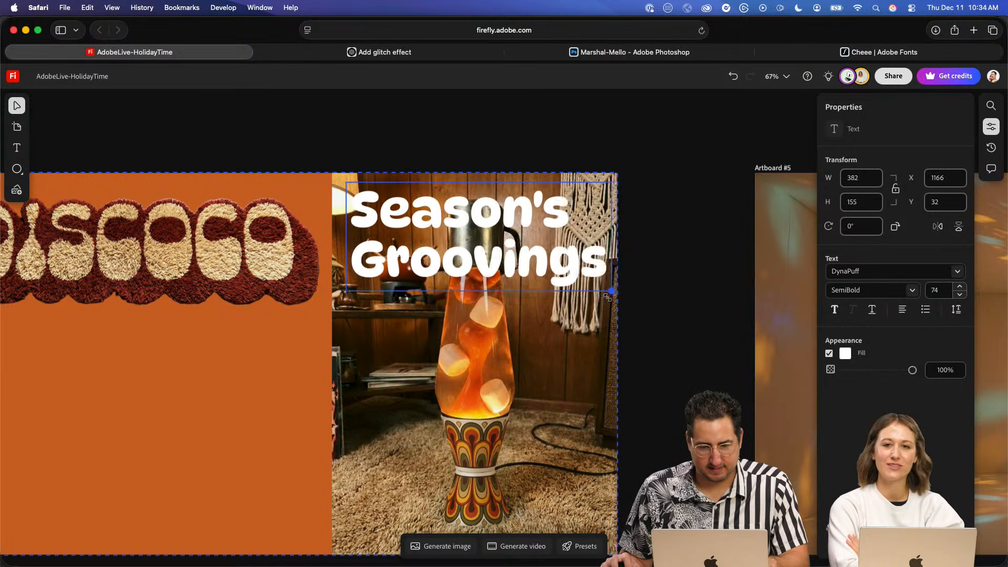
# - Add a period after "Groovings" at the end of the second line
pyautogui.doubleClick(588, 256)
pyautogui.click(588, 256)
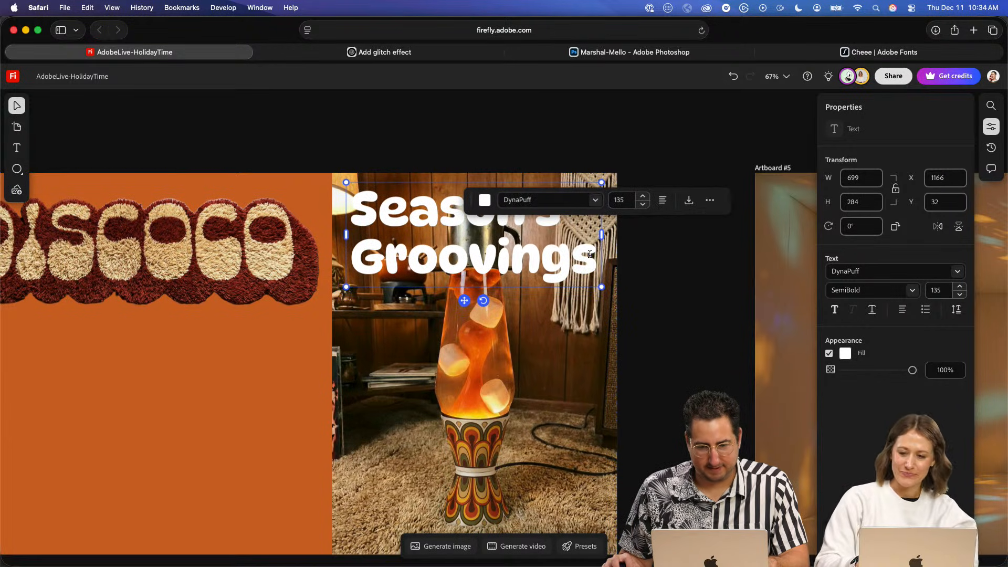
pyautogui.write('.')
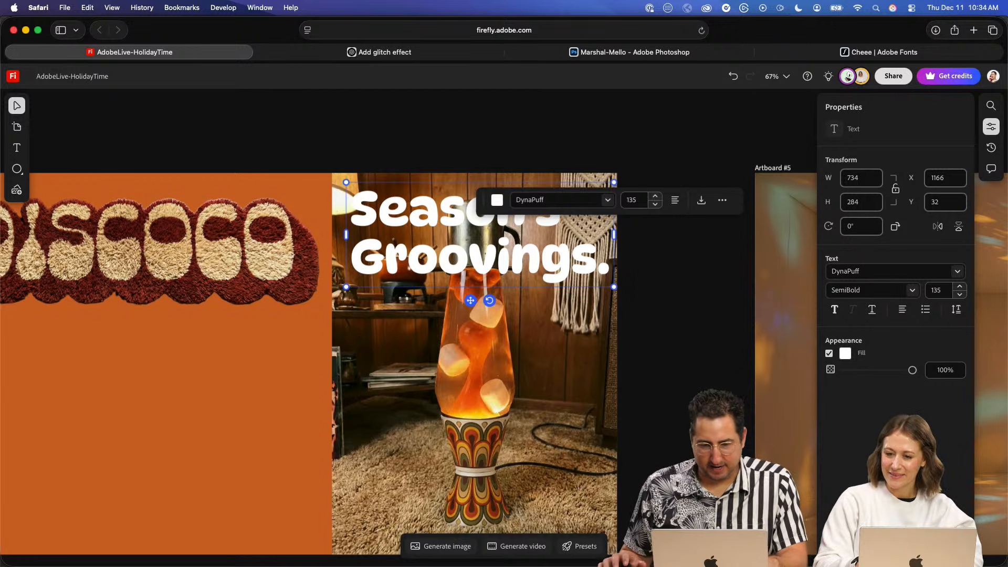
pyautogui.press('Escape')
# - Scale the text down to font size 131 and move it to the bottom of the lava lamp image
pyautogui.moveTo(612, 287); pyautogui.dragTo(606, 284)
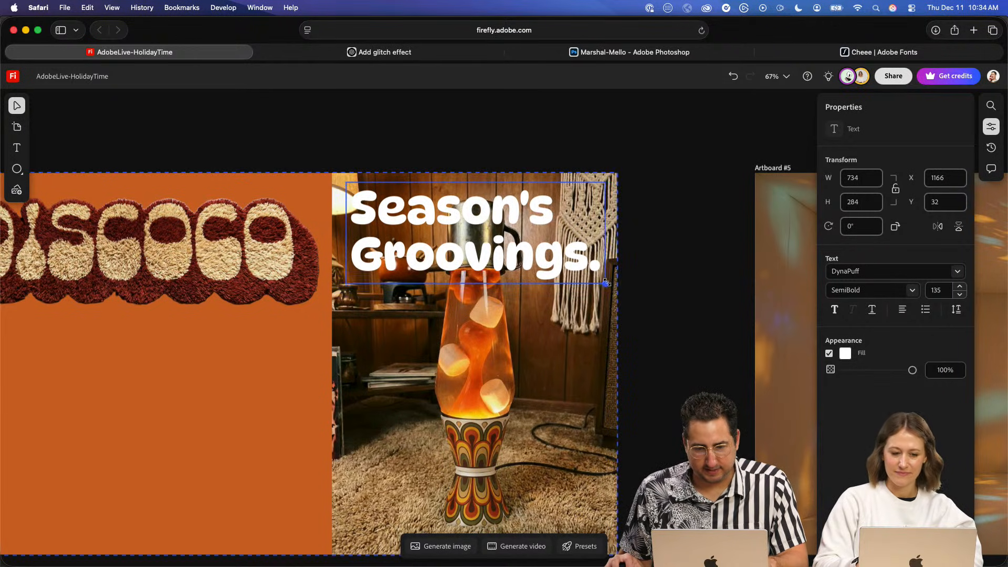
pyautogui.scroll(-3, 533, 232)
pyautogui.moveTo(452, 156); pyautogui.dragTo(453, 420)
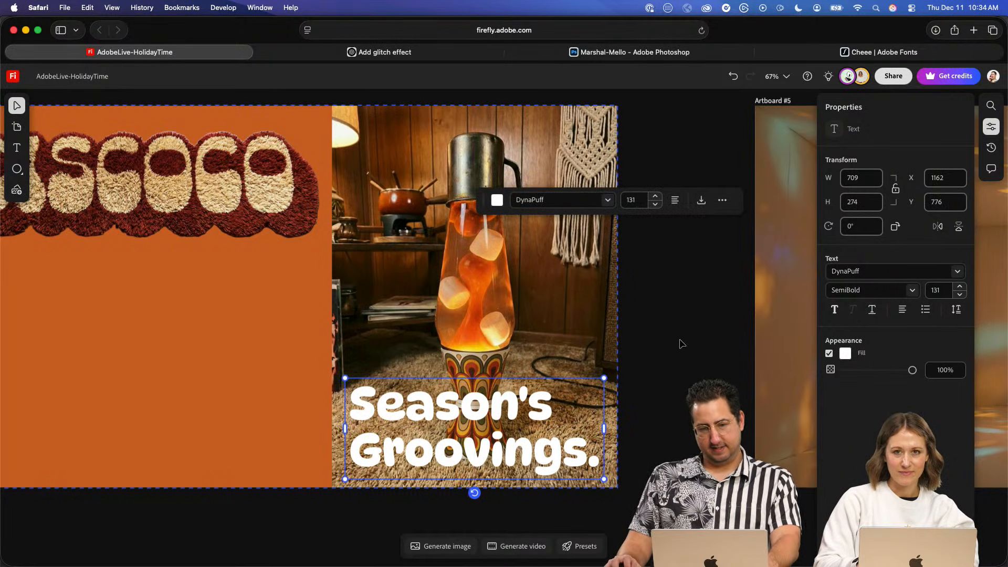
# - Set the whole text's font to New Spirit Bold Condensed and move the text up over the middle of the lamp image
pyautogui.doubleClick(456, 410)
pyautogui.press('super+a')
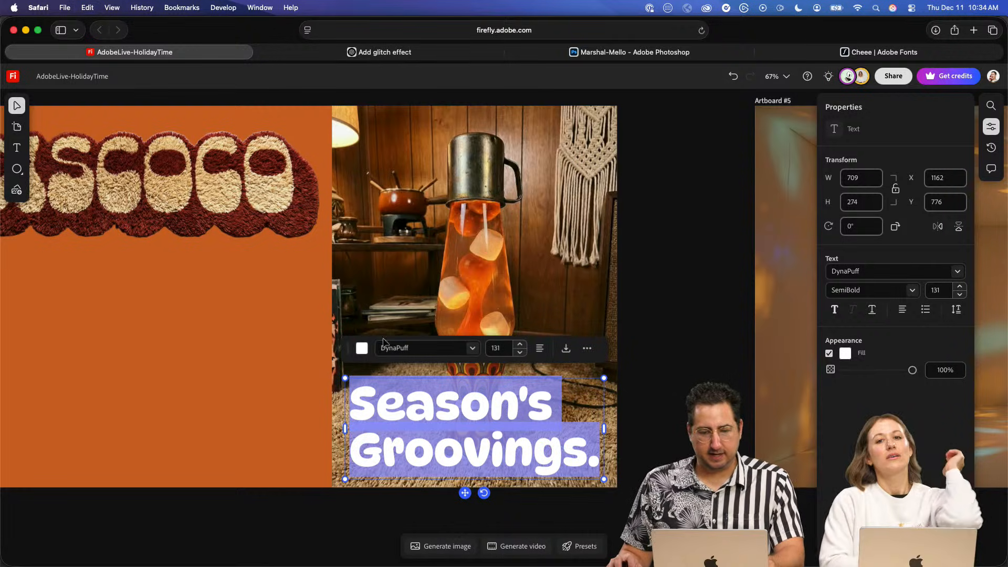
pyautogui.click(396, 349)
pyautogui.write('new')
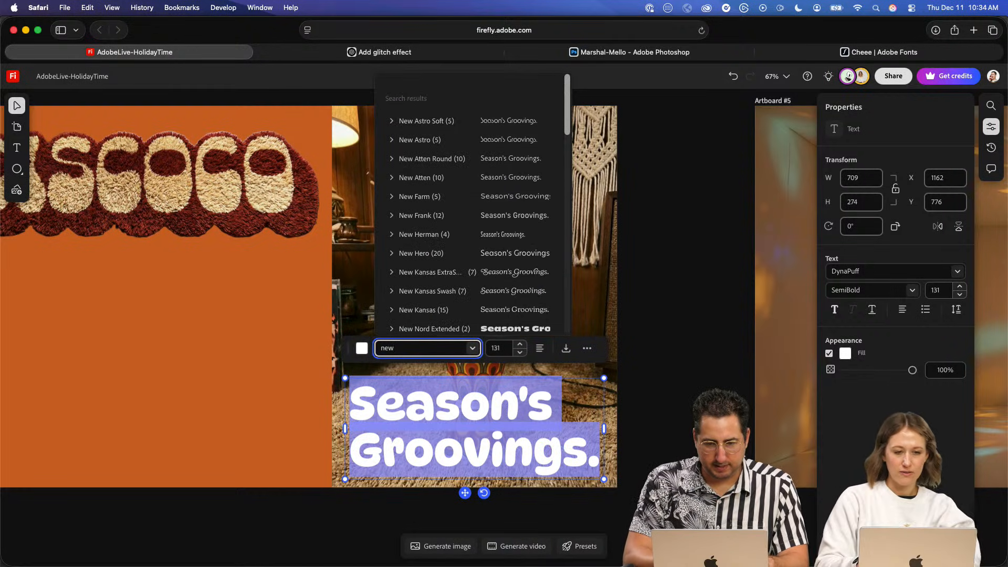
pyautogui.write(' sp')
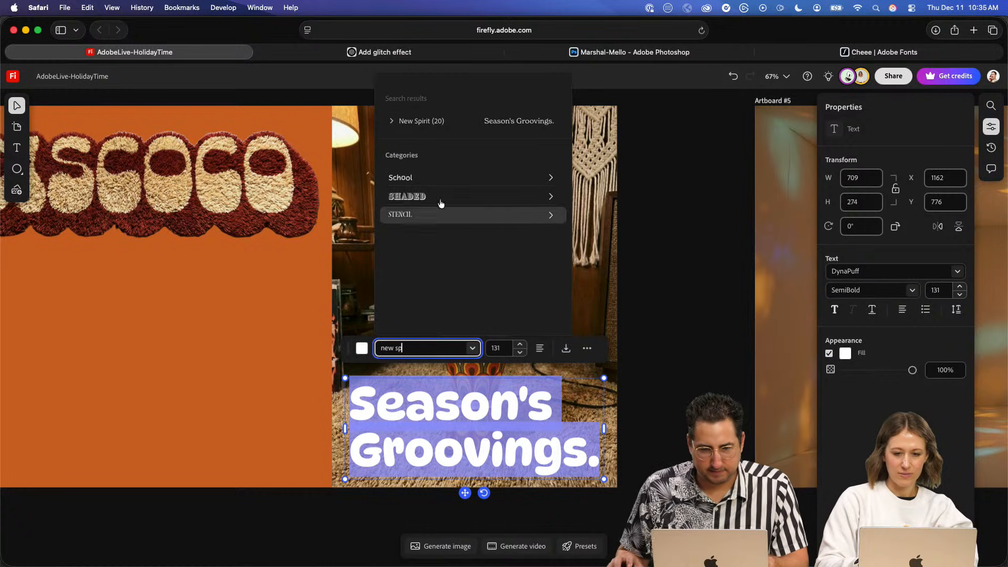
pyautogui.click(391, 124)
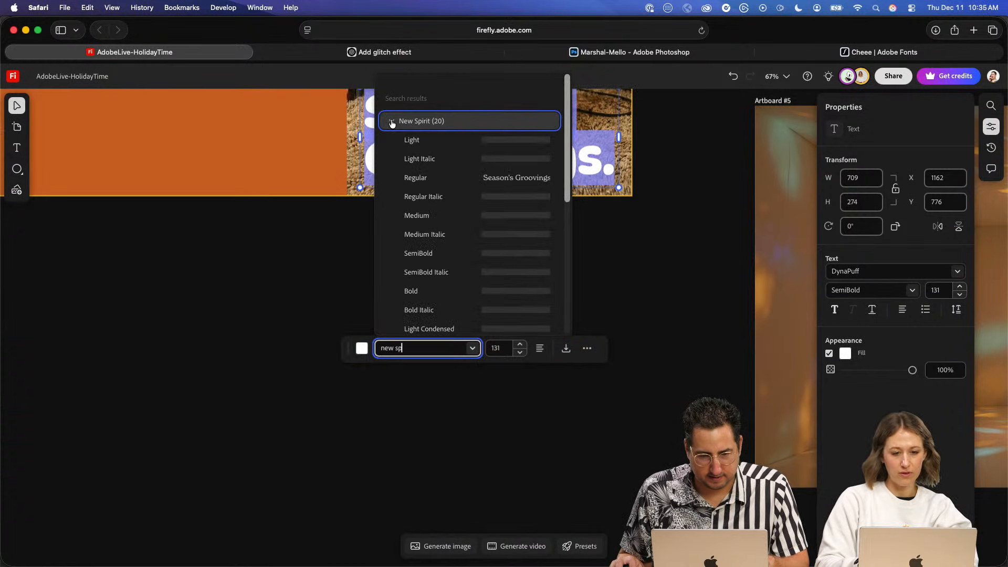
pyautogui.scroll(-2, 445, 261)
pyautogui.scroll(-3, 446, 261)
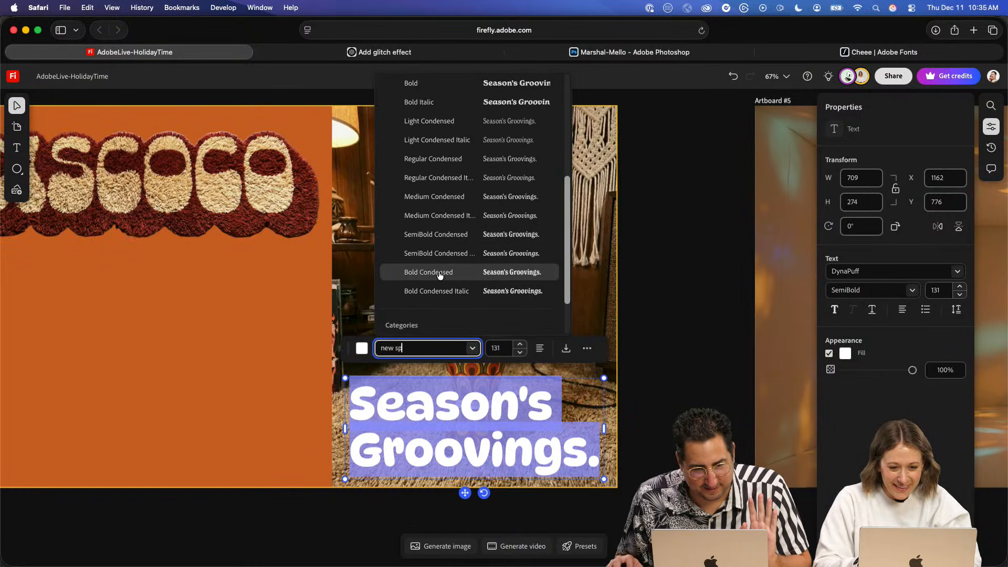
pyautogui.click(440, 273)
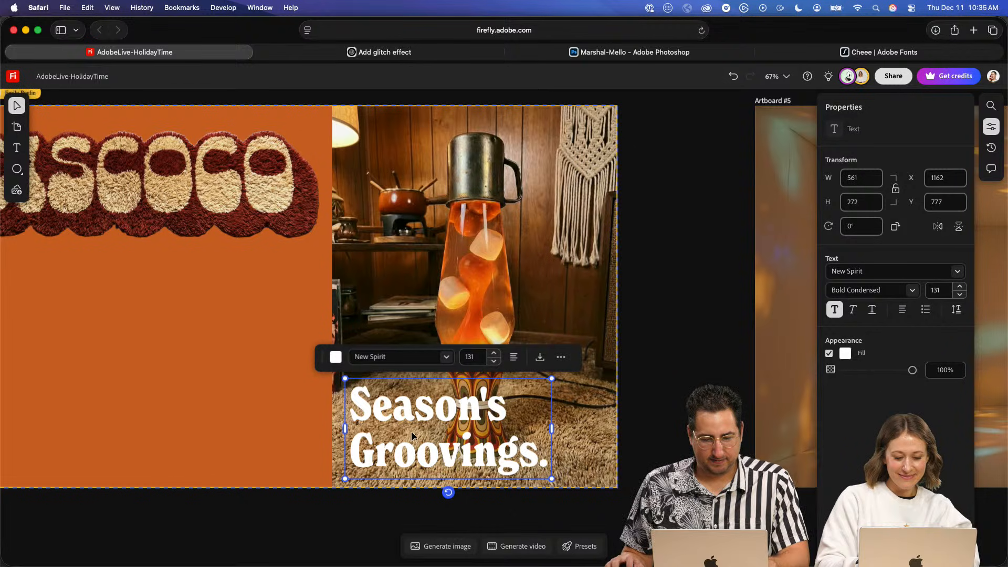
pyautogui.moveTo(411, 430); pyautogui.dragTo(411, 251)
# - Set the line spacing of the whole "Season's Groovings." text to 0.9
pyautogui.doubleClick(429, 238)
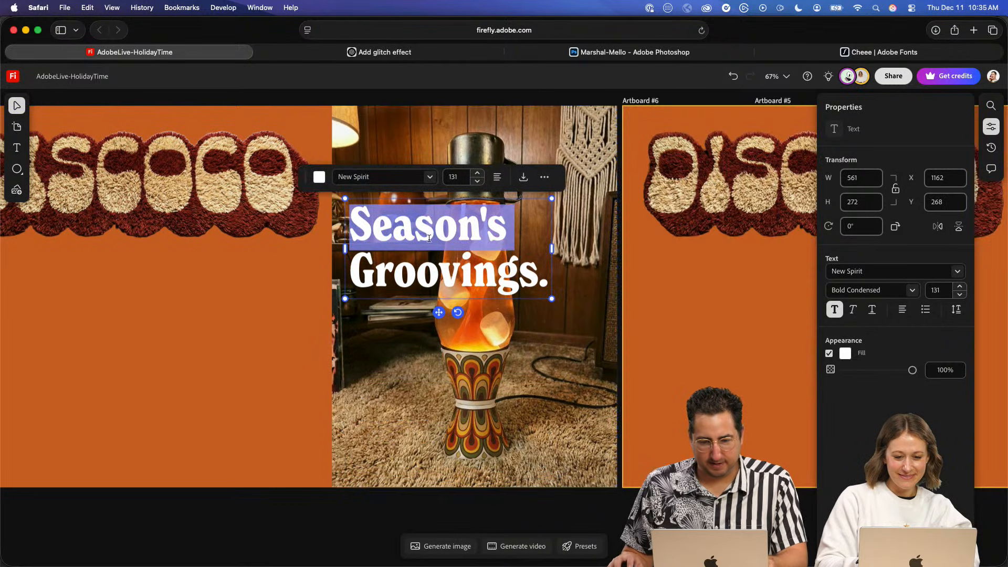
pyautogui.press('super+a')
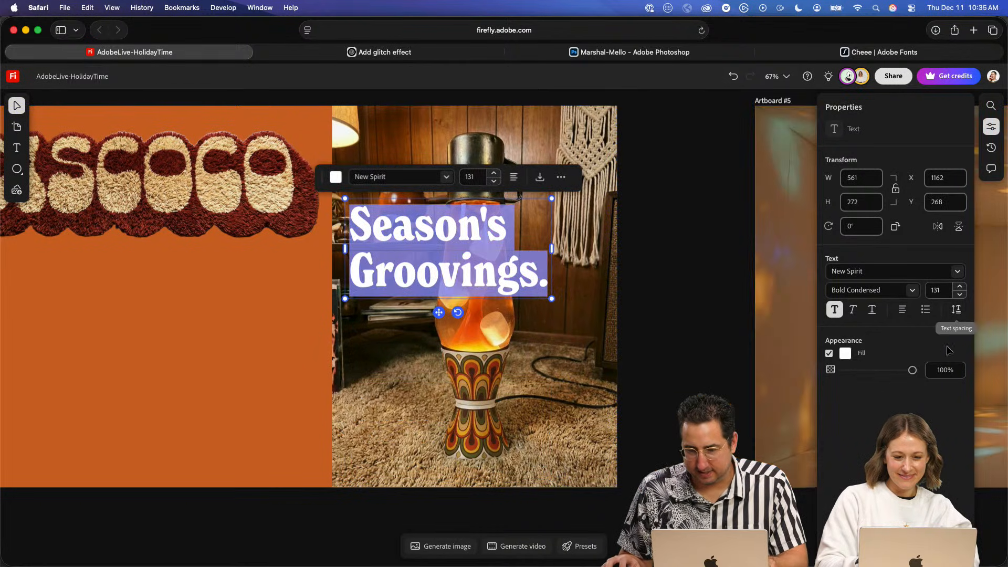
pyautogui.click(956, 309)
pyautogui.click(900, 384)
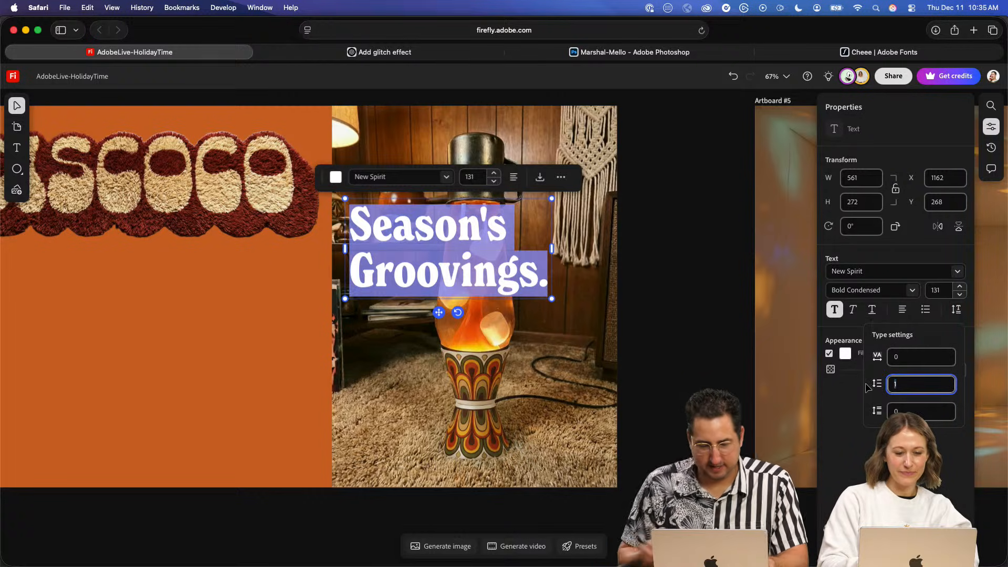
pyautogui.write('.8')
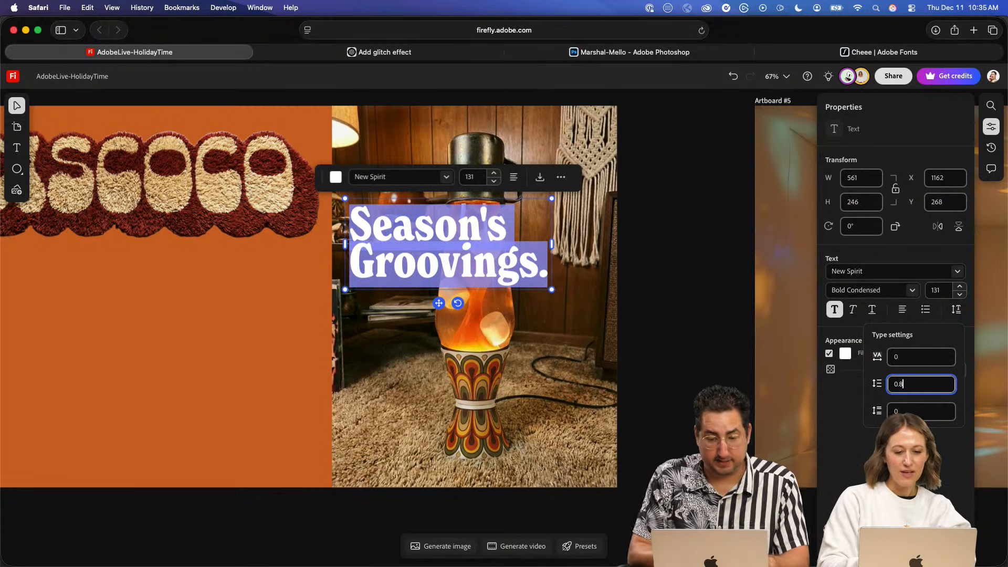
pyautogui.moveTo(915, 385); pyautogui.dragTo(866, 387)
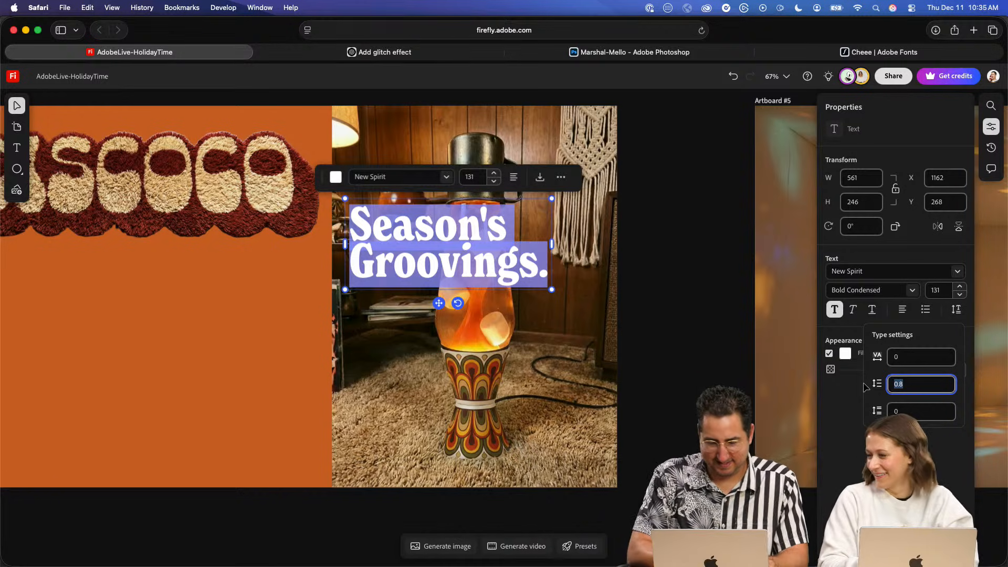
pyautogui.write('0.9')
pyautogui.press('Escape')
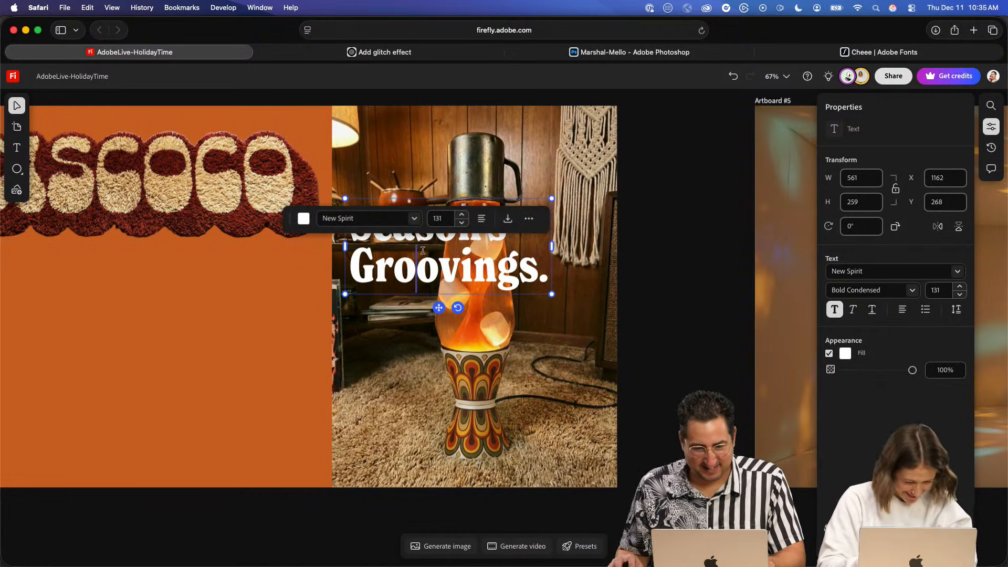
# - Enlarge the "Season's Groovings." text to font size 170 and position it across the bottom of the lava lamp image
pyautogui.moveTo(550, 295); pyautogui.dragTo(540, 448)
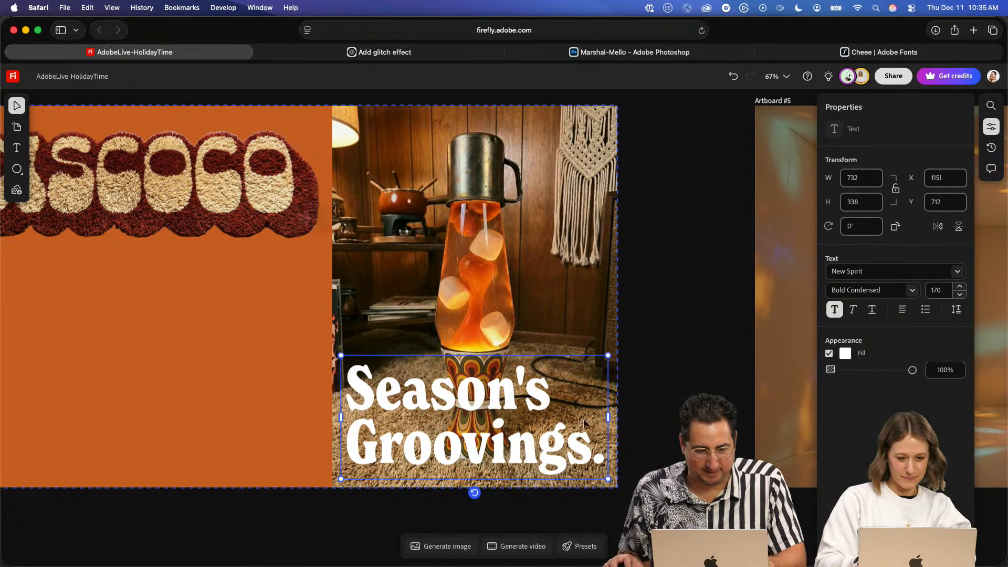
pyautogui.click(688, 330)
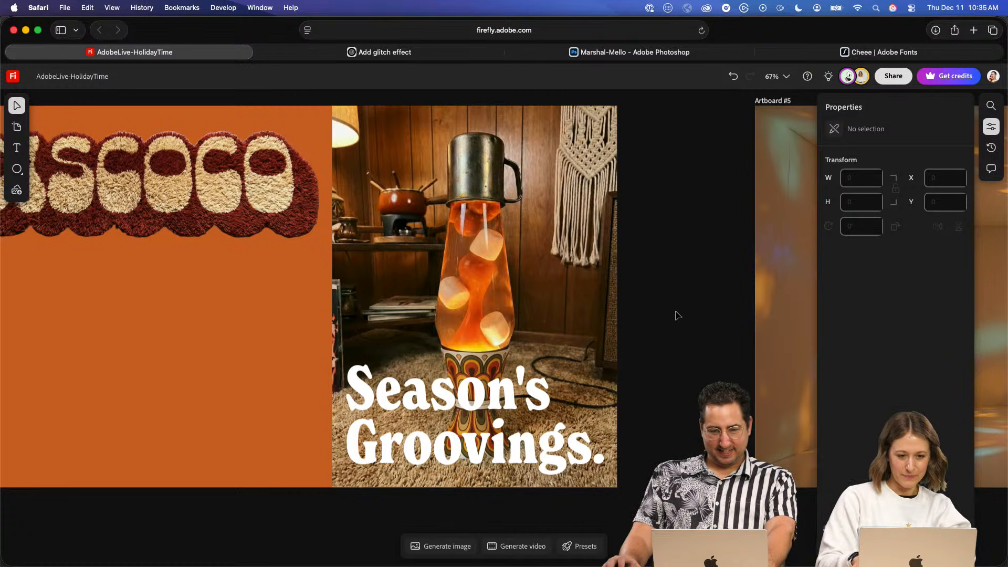
pyautogui.click(447, 393)
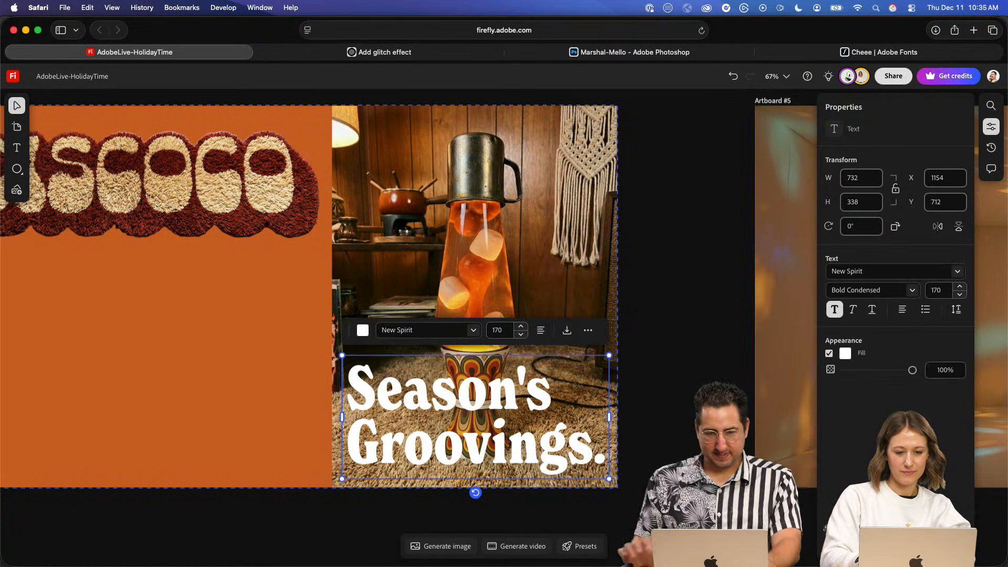
pyautogui.click(701, 237)
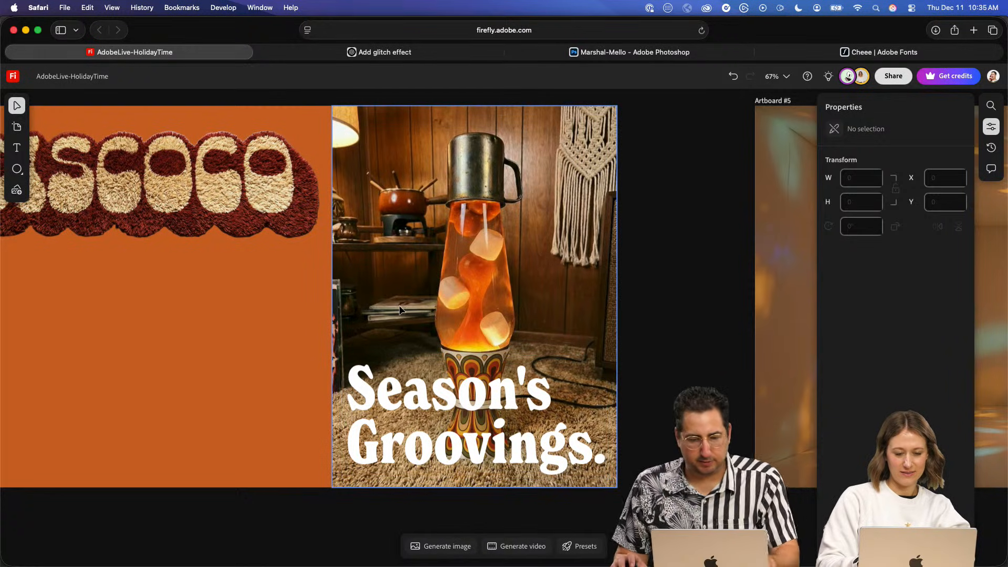
# - Move the flat DISCOCO lettering from the mustard artboard to the top of the lava lamp image and scale it to about 701 wide
pyautogui.scroll(-3, 406, 324)
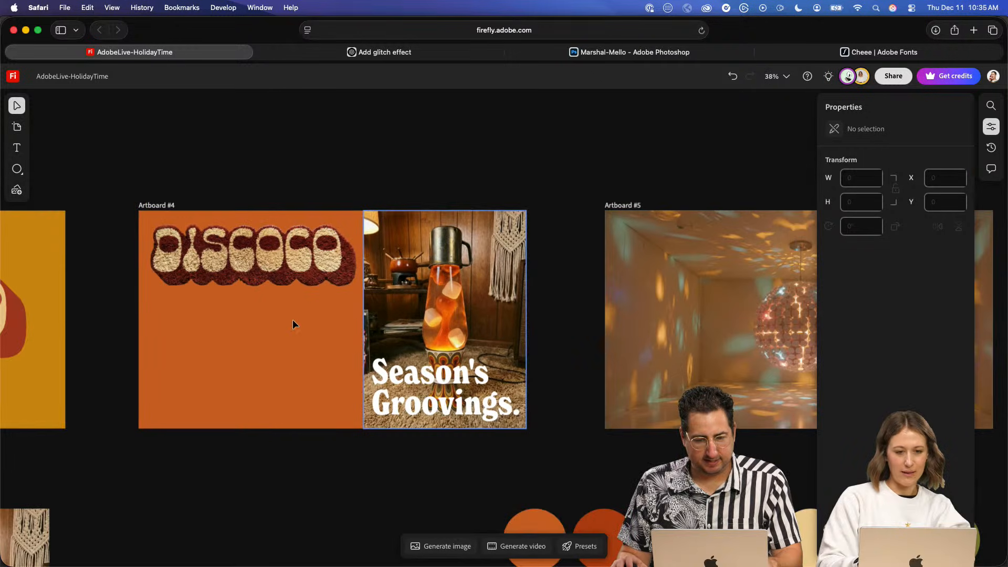
pyautogui.press('space')
pyautogui.moveTo(310, 316); pyautogui.dragTo(407, 312)
pyautogui.click(110, 301)
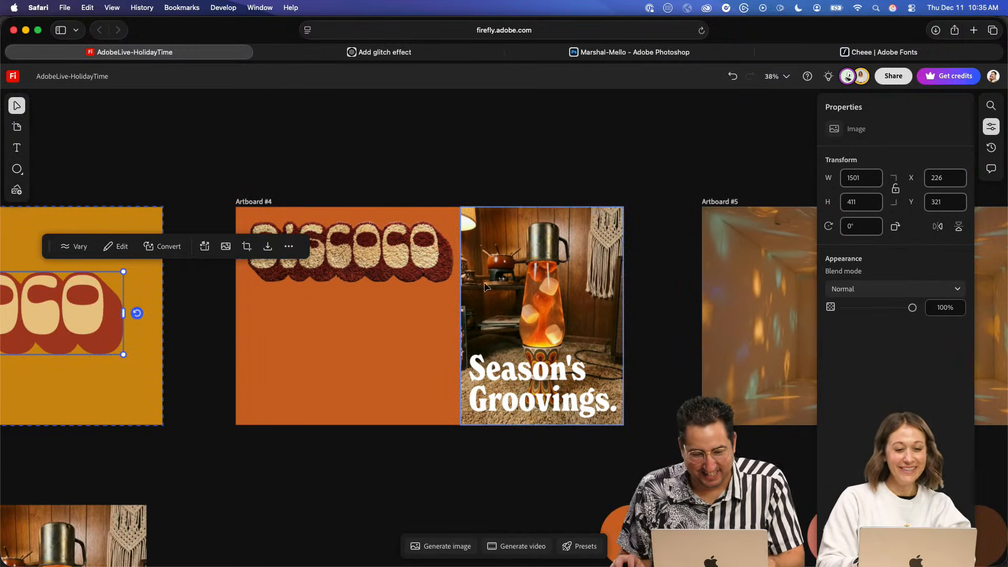
pyautogui.moveTo(95, 303); pyautogui.dragTo(330, 266)
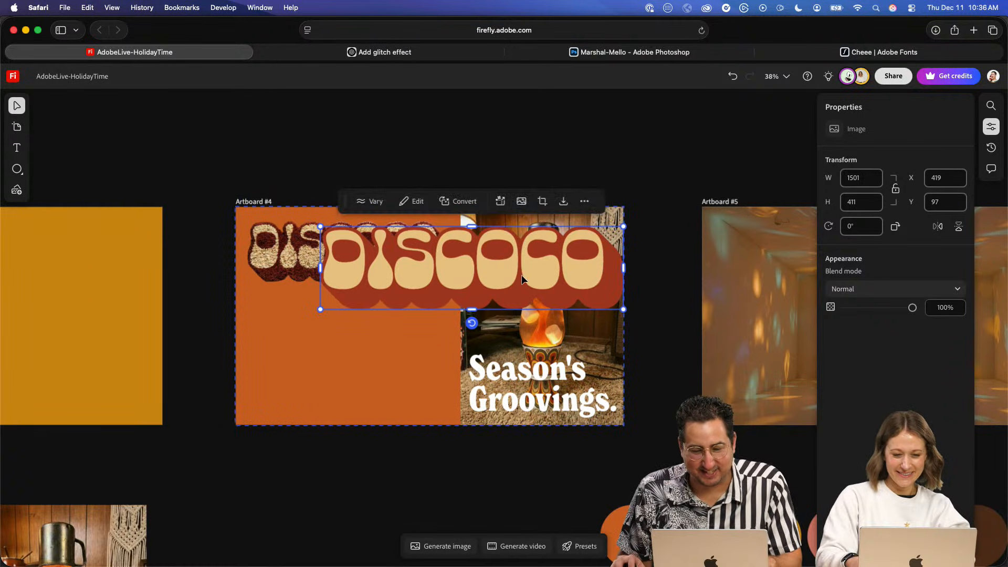
pyautogui.moveTo(321, 310); pyautogui.dragTo(492, 262)
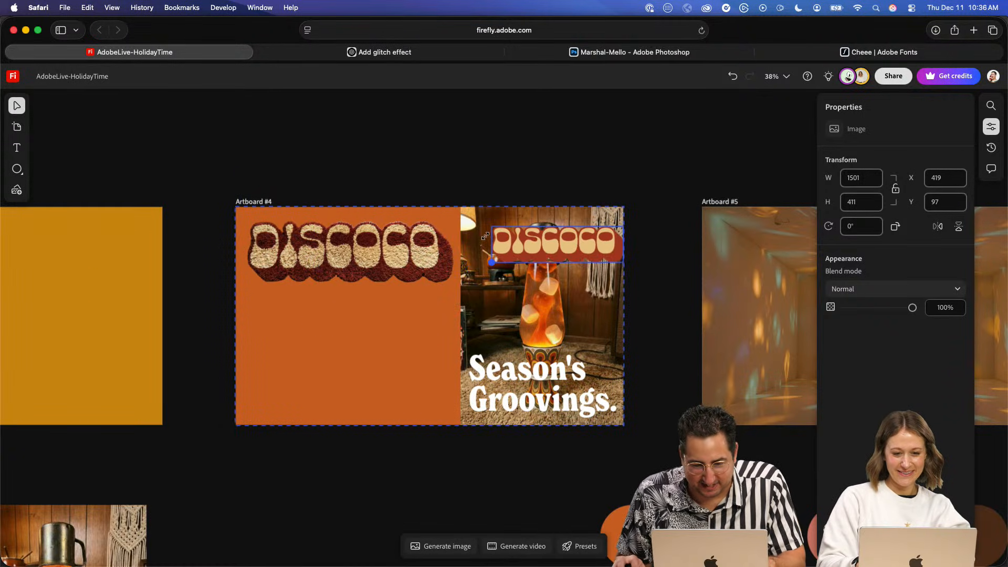
pyautogui.moveTo(561, 238); pyautogui.dragTo(546, 231)
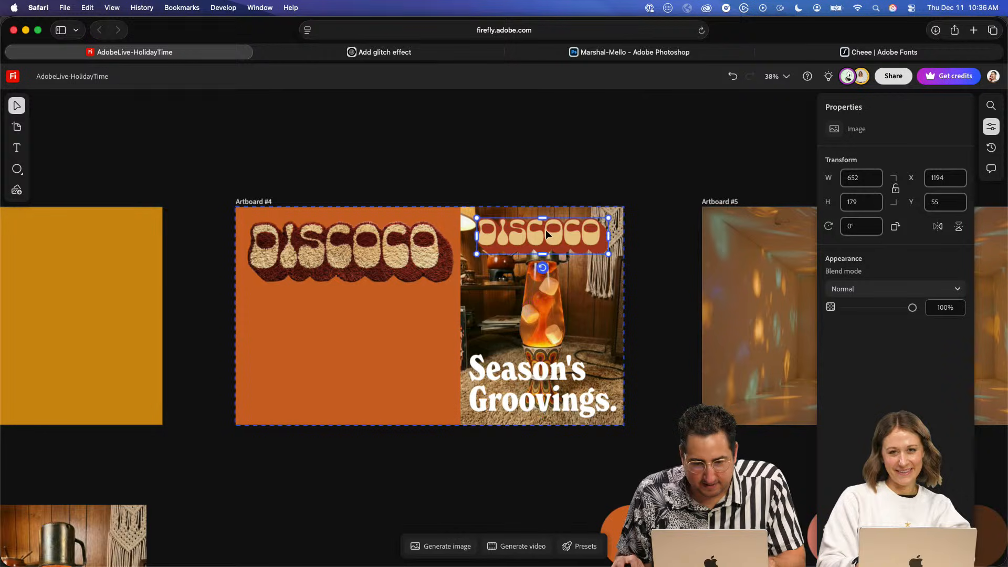
pyautogui.moveTo(610, 254); pyautogui.dragTo(618, 258)
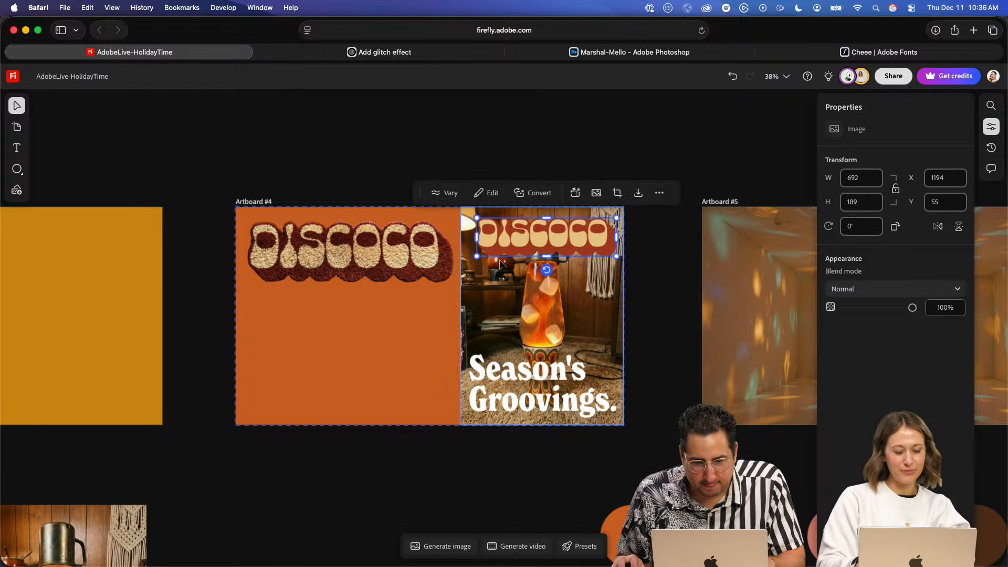
pyautogui.moveTo(474, 258); pyautogui.dragTo(470, 262)
# - Send the flat DISCOCO lettering backward behind the lamp's metal cup and enlarge it to about 733 wide
pyautogui.scroll(5, 562, 256)
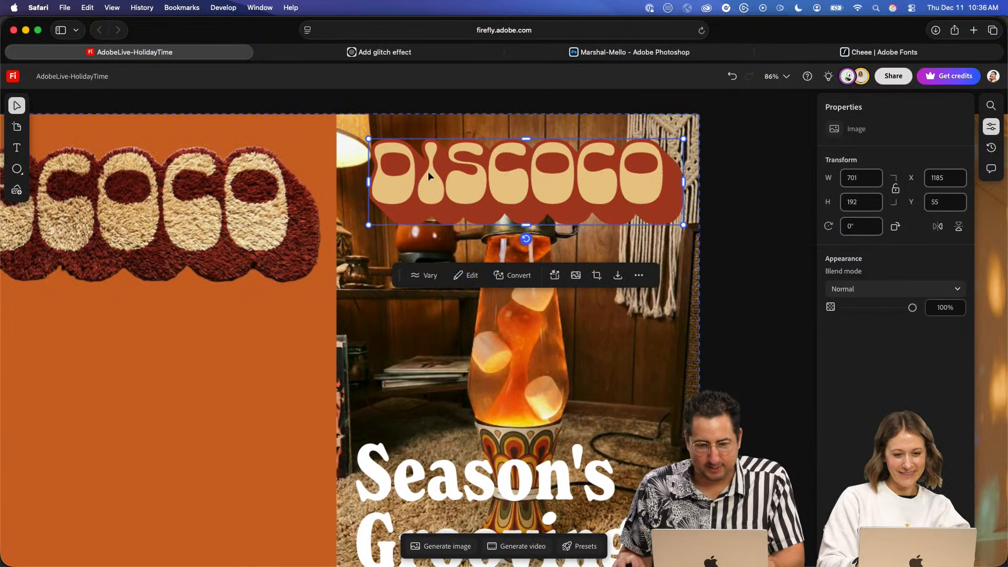
pyautogui.press('super+[')
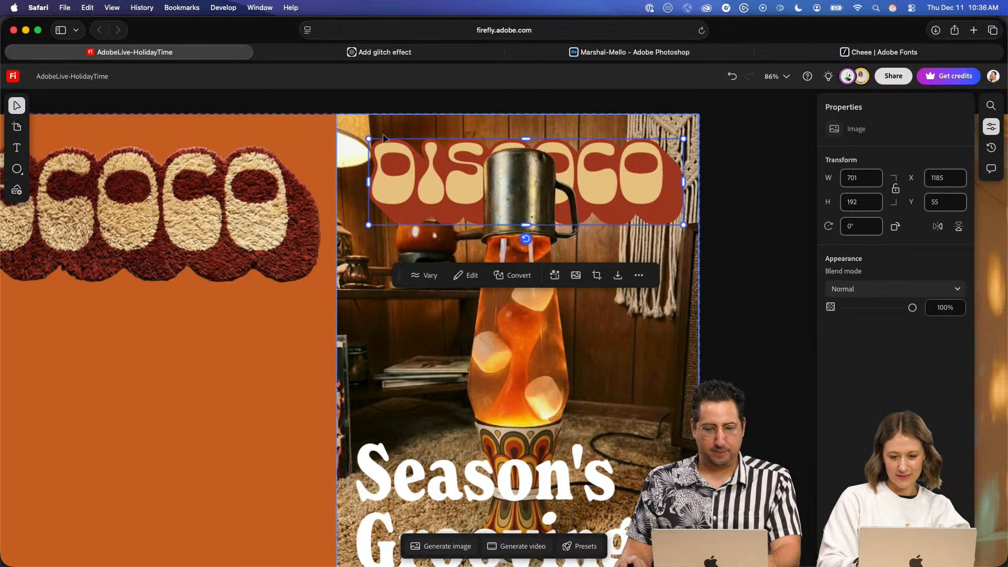
pyautogui.moveTo(367, 135); pyautogui.dragTo(360, 131)
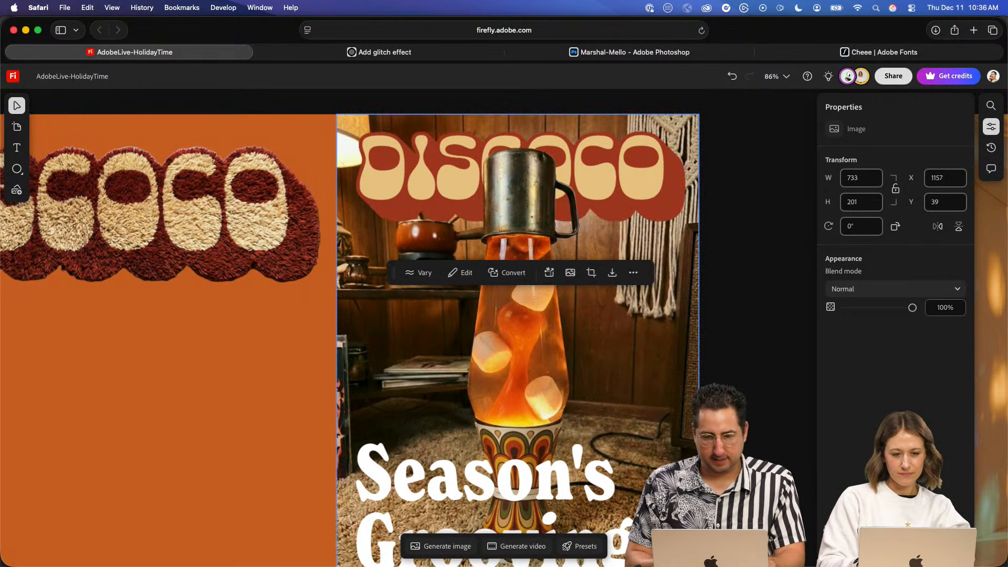
# - Nudge the flat DISCOCO lettering up and left to X 1153, Y 34 on the lava lamp image
pyautogui.press('Up')
pyautogui.press('Up')
pyautogui.press('Left')
pyautogui.press('Left')
pyautogui.press('Left')
pyautogui.press('Left')
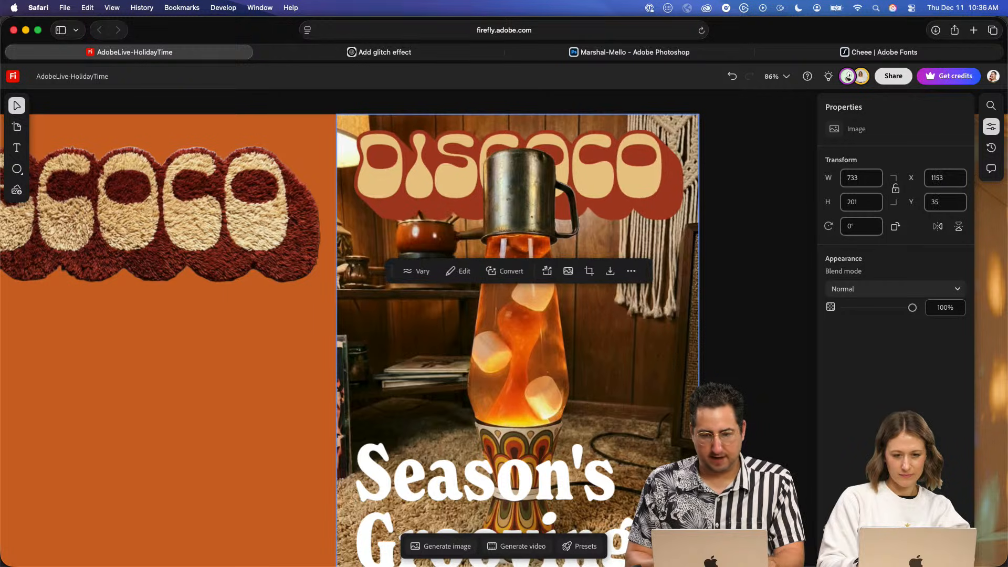
pyautogui.press('Up')
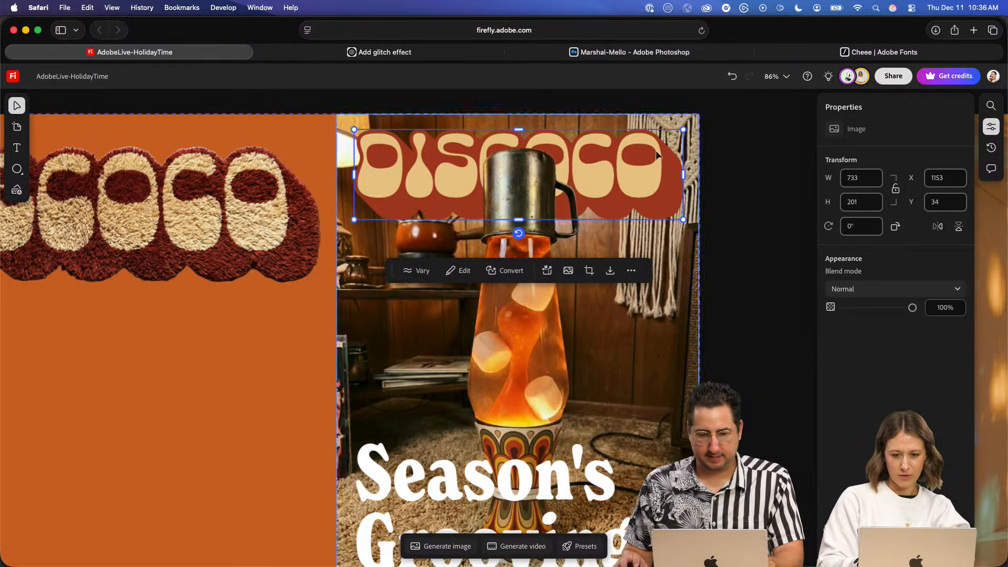
pyautogui.click(727, 239)
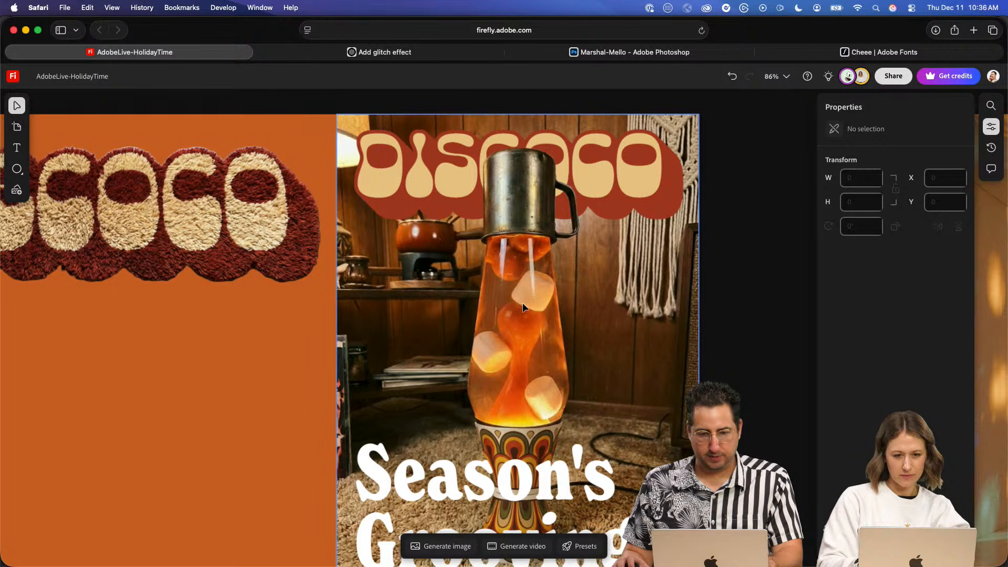
# - Fill the whole "Season's Groovings." text with the light tan sampled from the flat DISCOCO letters
pyautogui.scroll(-6, 502, 297)
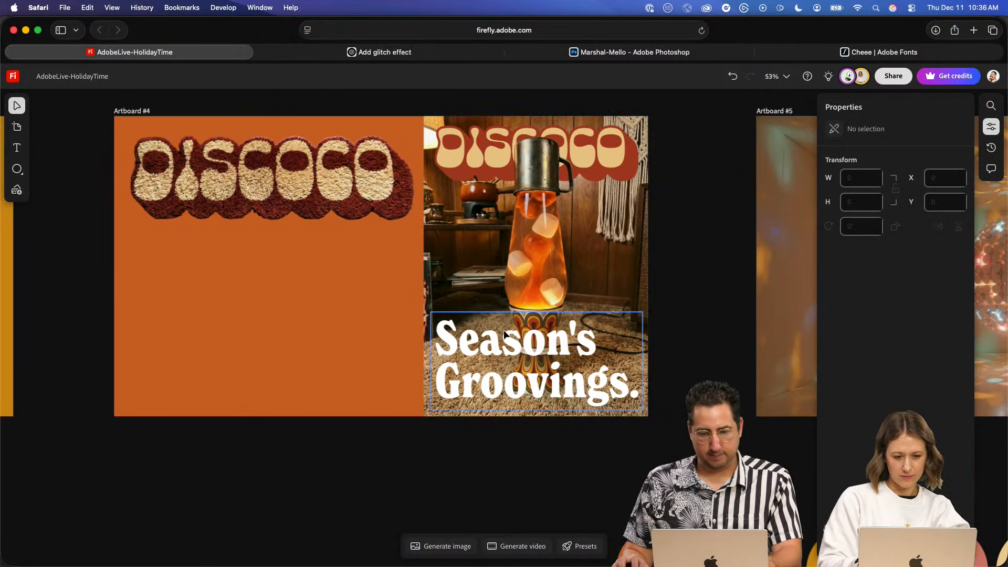
pyautogui.doubleClick(502, 333)
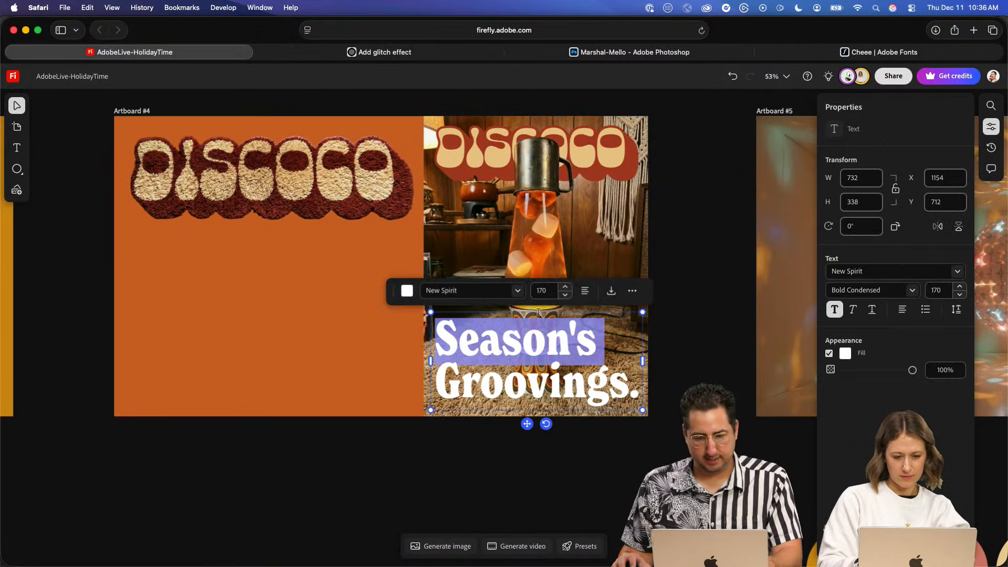
pyautogui.click(846, 354)
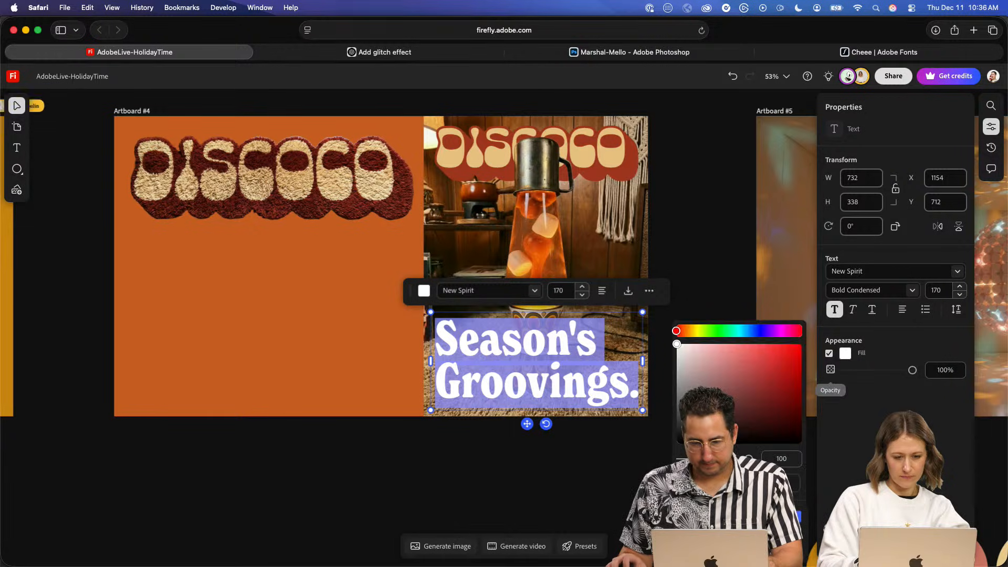
pyautogui.click(499, 168)
pyautogui.press('Escape')
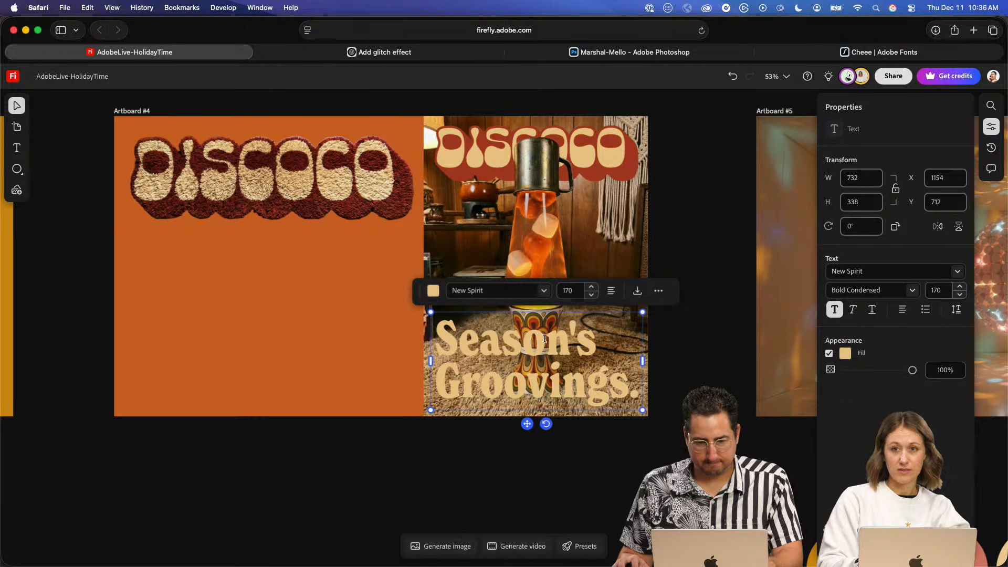
# - Recolor the whole "Season's Groovings." text with the mustard sampled from the neighboring artboard
pyautogui.doubleClick(508, 325)
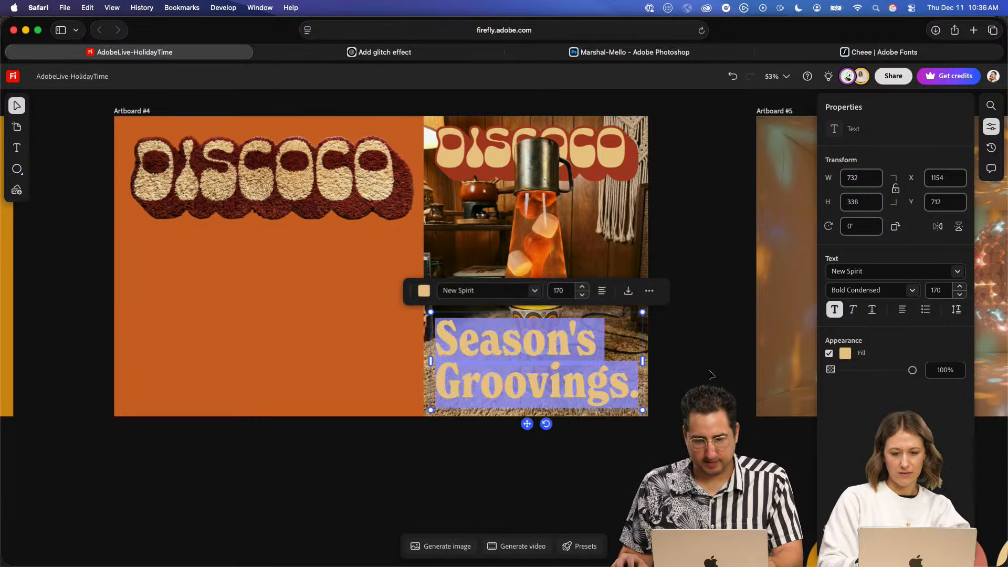
pyautogui.click(845, 355)
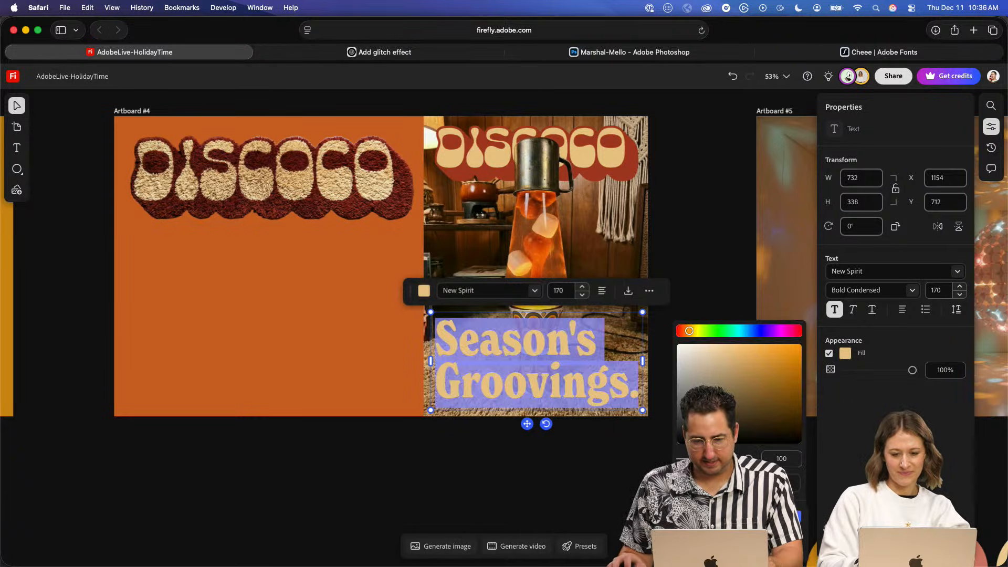
pyautogui.click(791, 483)
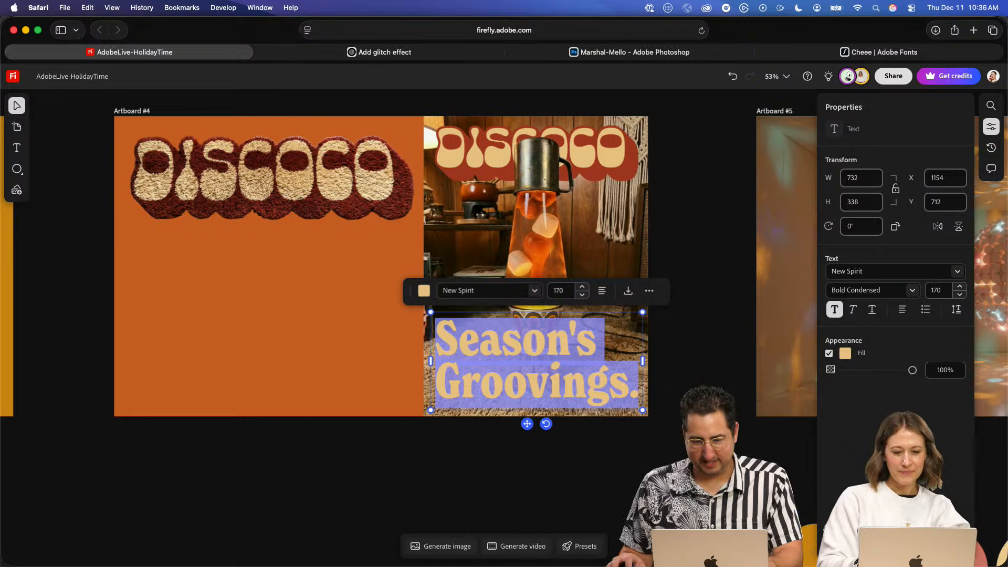
pyautogui.click(6, 263)
# - Recolor the whole "Season's Groovings." text with the olive green sampled from the color palette circles
pyautogui.moveTo(625, 384); pyautogui.dragTo(212, 307)
pyautogui.doubleClick(148, 287)
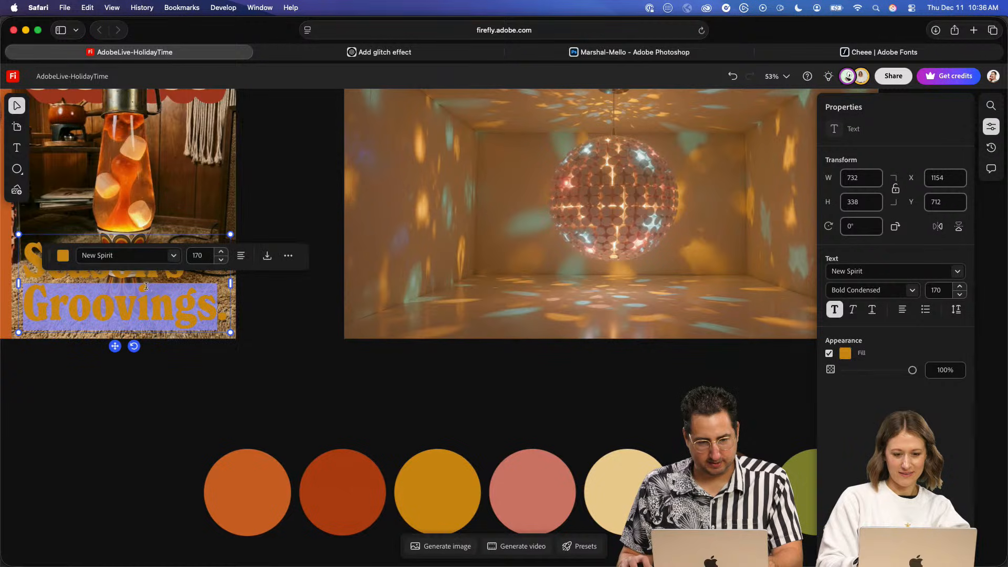
pyautogui.click(63, 214)
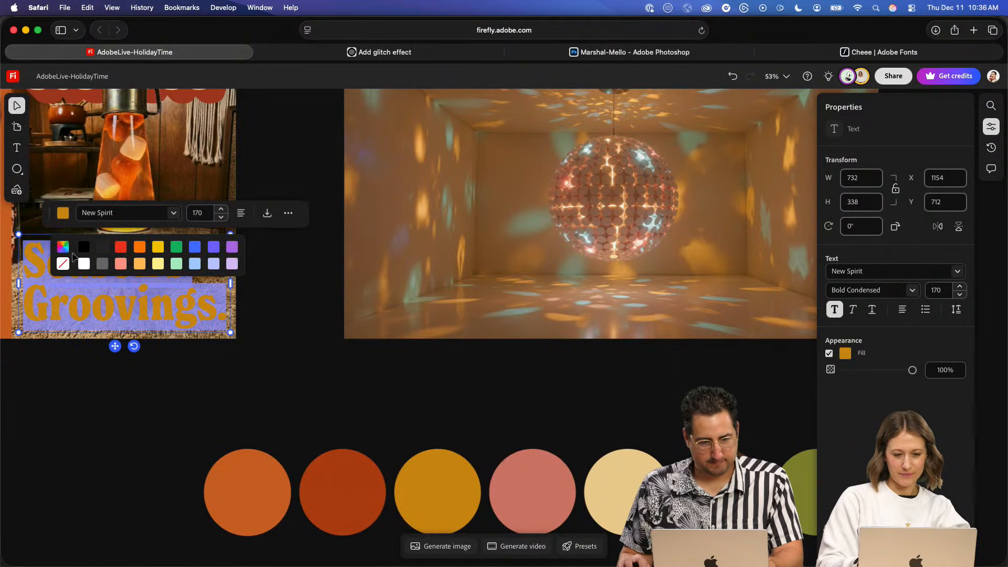
pyautogui.click(61, 248)
pyautogui.click(62, 397)
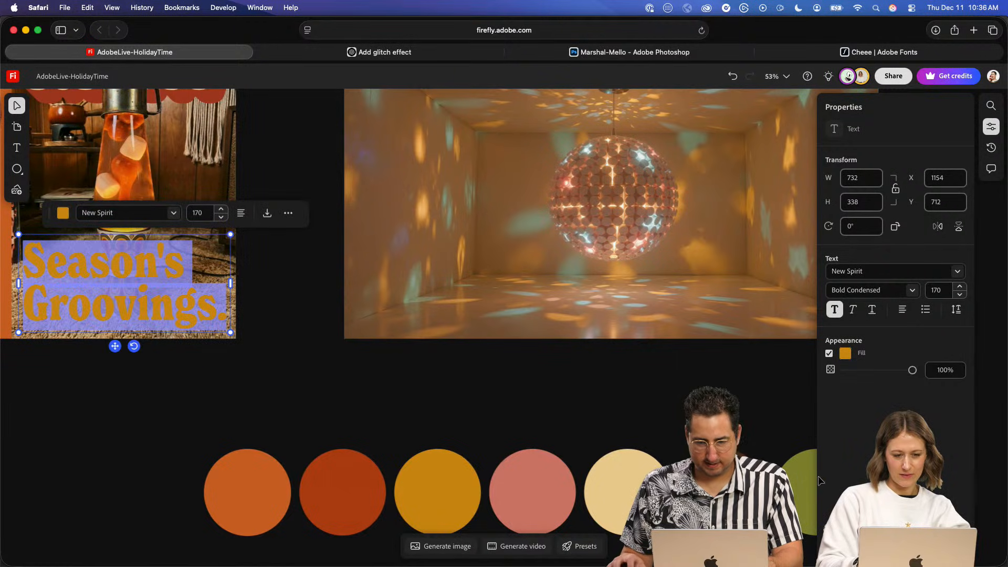
pyautogui.click(807, 487)
pyautogui.press('Escape')
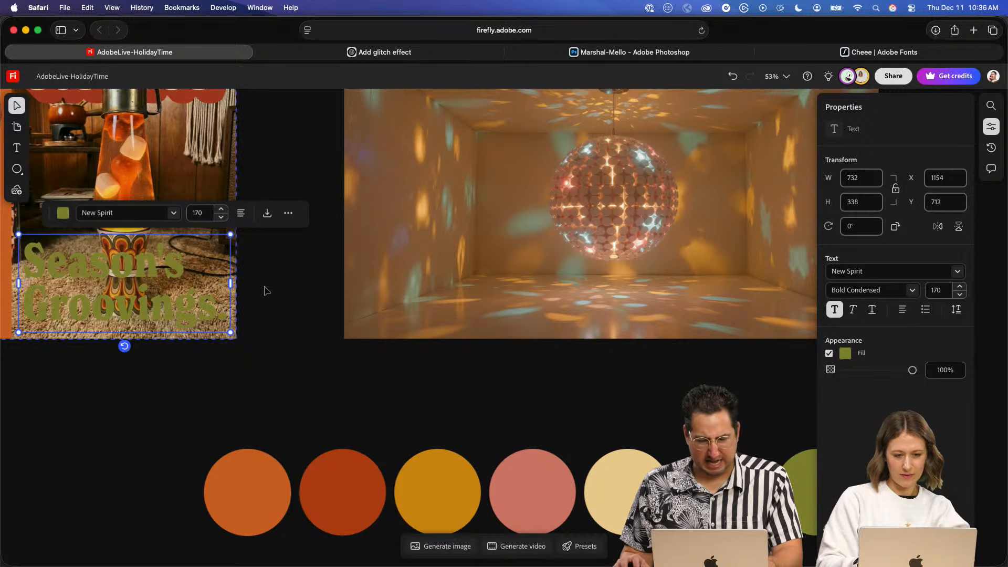
# - Recolor the whole "Season's Groovings." text with the dark brown sampled from the color palette circles
pyautogui.doubleClick(128, 266)
pyautogui.tripleClick(128, 267)
pyautogui.click(62, 213)
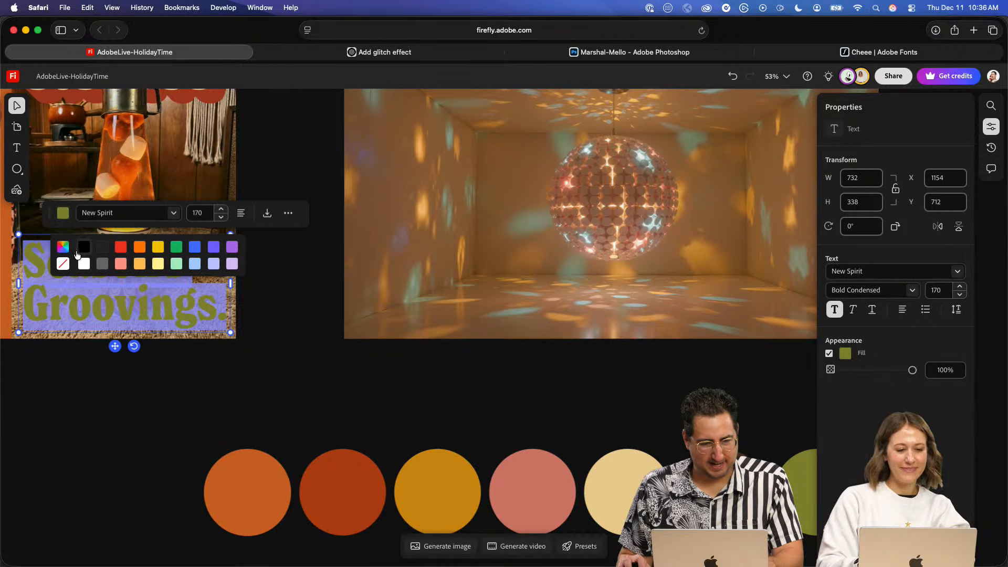
pyautogui.click(78, 272)
pyautogui.click(64, 398)
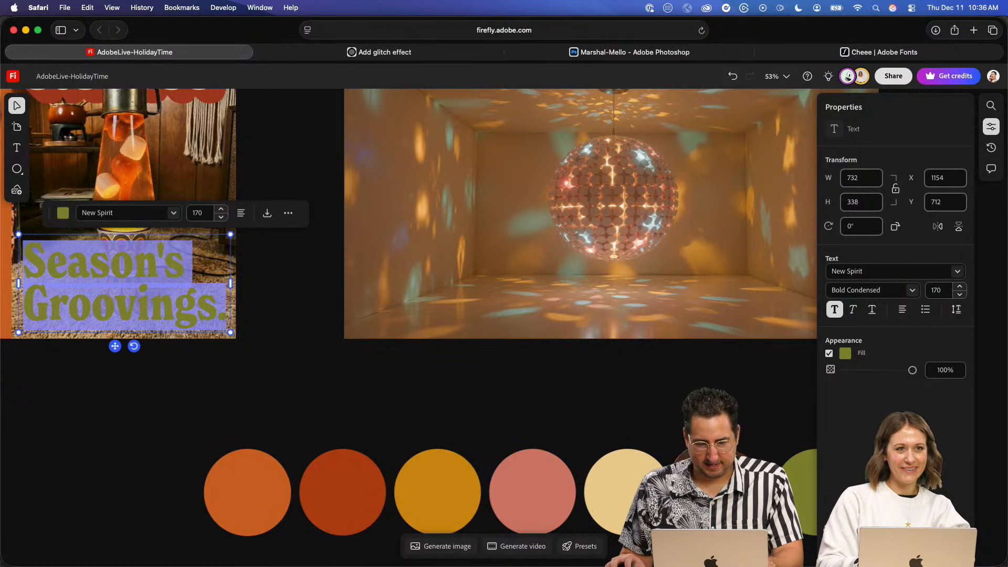
pyautogui.click(722, 481)
pyautogui.click(297, 386)
pyautogui.click(295, 380)
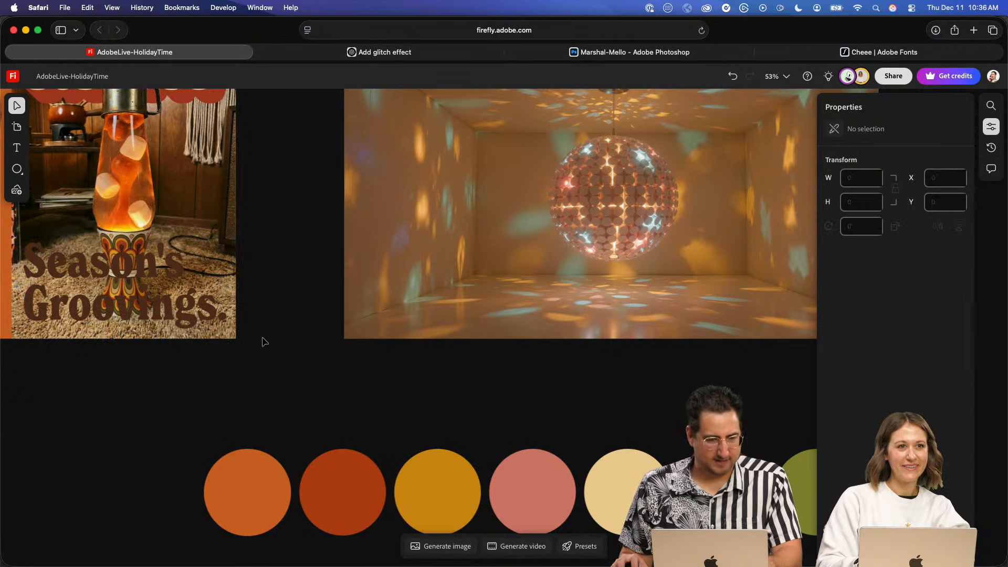
# - Fill the whole "Season's Groovings." text with the white preset swatch
pyautogui.press('space')
pyautogui.moveTo(419, 349); pyautogui.dragTo(583, 428)
pyautogui.moveTo(517, 359); pyautogui.dragTo(639, 349)
pyautogui.doubleClick(381, 339)
pyautogui.press('super+a')
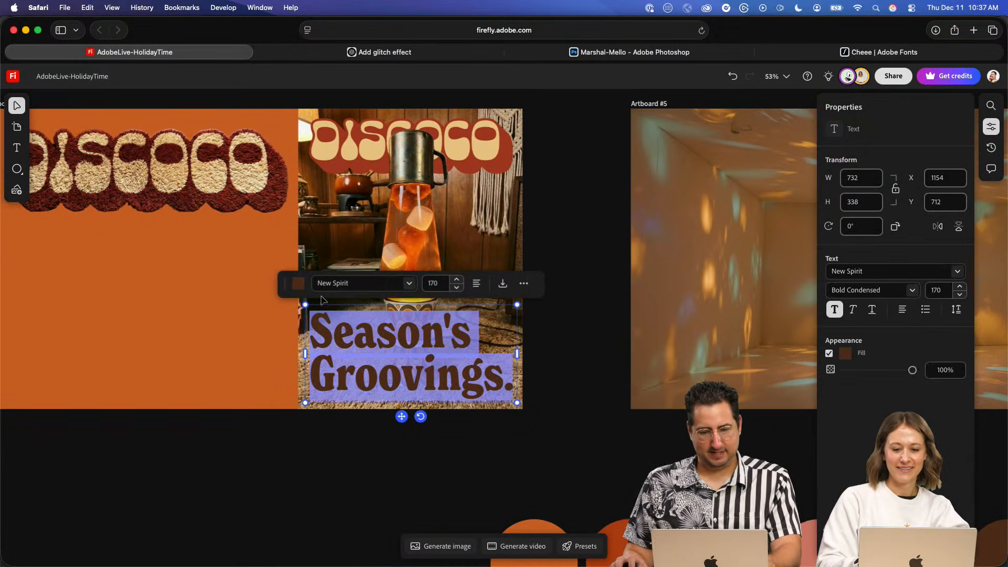
pyautogui.click(304, 288)
pyautogui.click(320, 334)
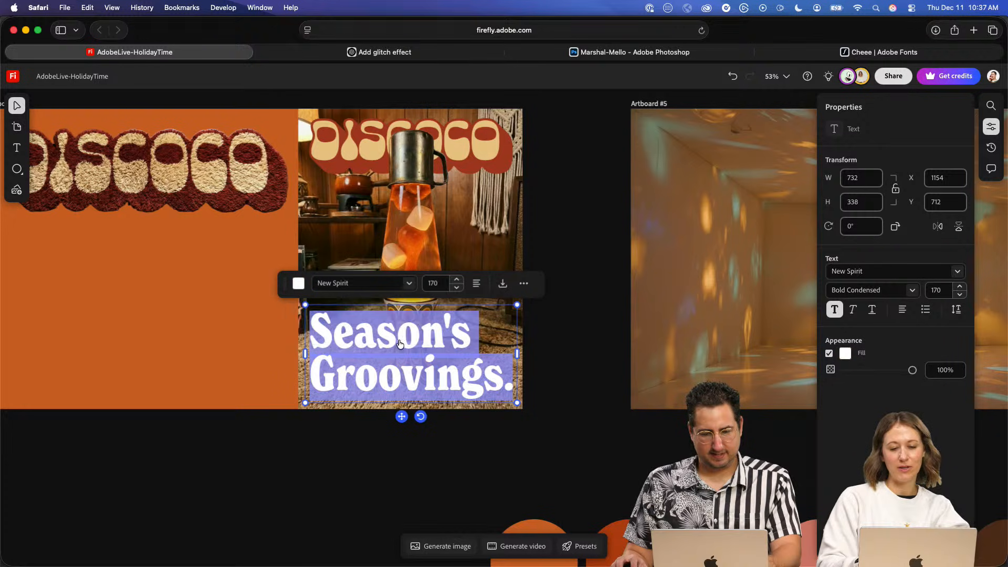
pyautogui.click(554, 364)
pyautogui.click(569, 349)
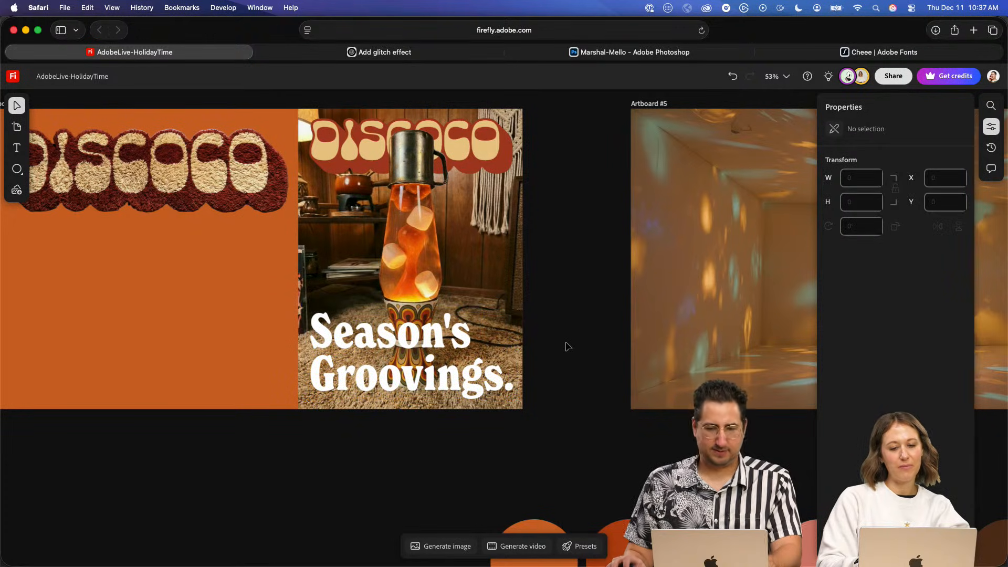
pyautogui.click(403, 335)
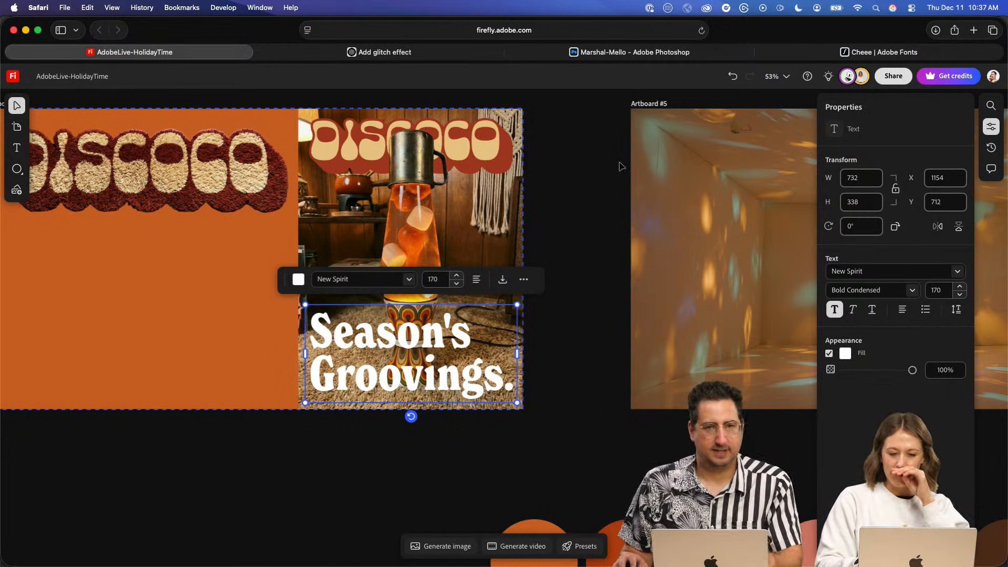
pyautogui.click(570, 164)
# - Copy the middle row of O's from the mustard GROOOOVY lettering and paste it in front of the lava lamp
pyautogui.press('space')
pyautogui.moveTo(542, 289); pyautogui.dragTo(583, 350)
pyautogui.scroll(10, 583, 350)
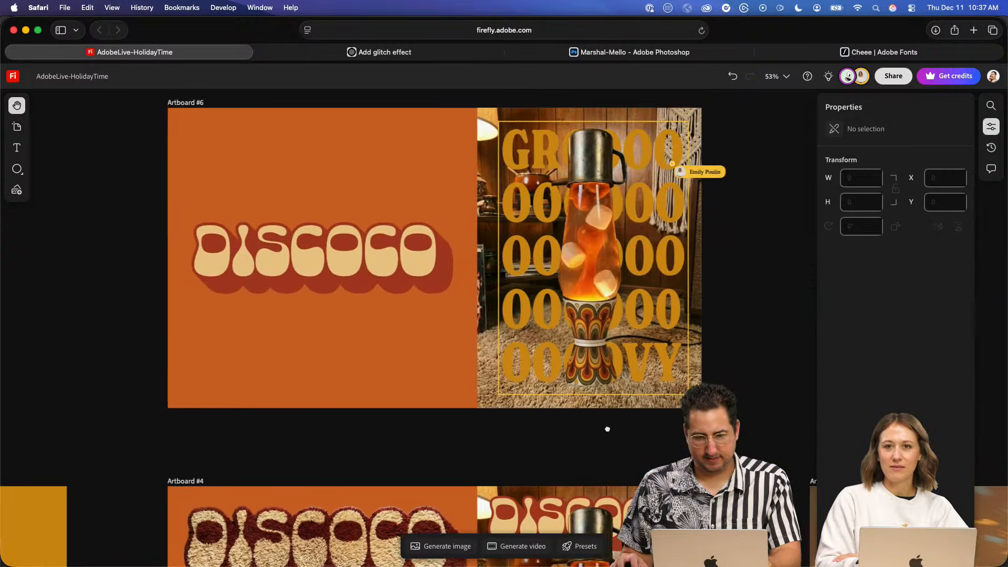
pyautogui.moveTo(607, 429); pyautogui.dragTo(579, 399)
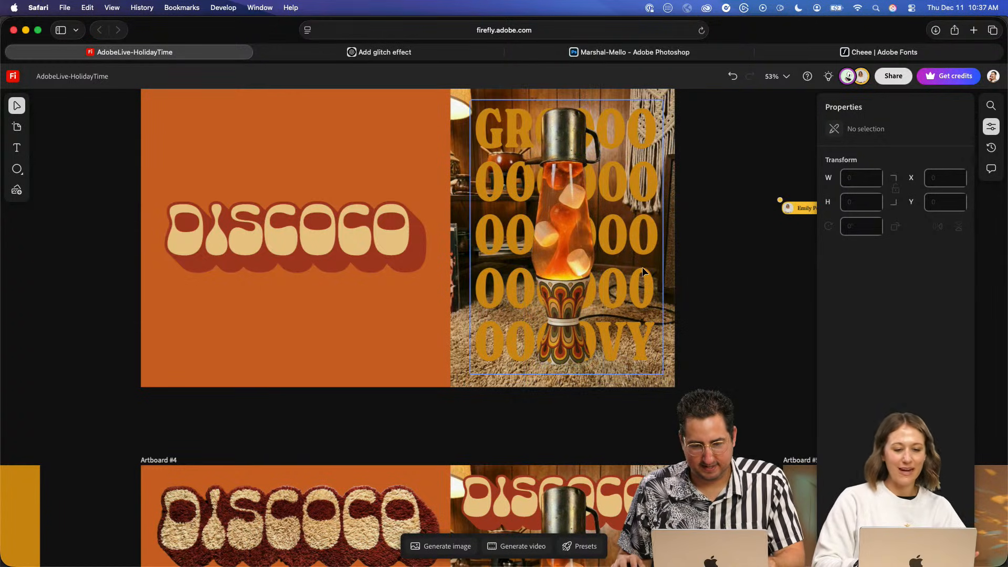
pyautogui.click(603, 231)
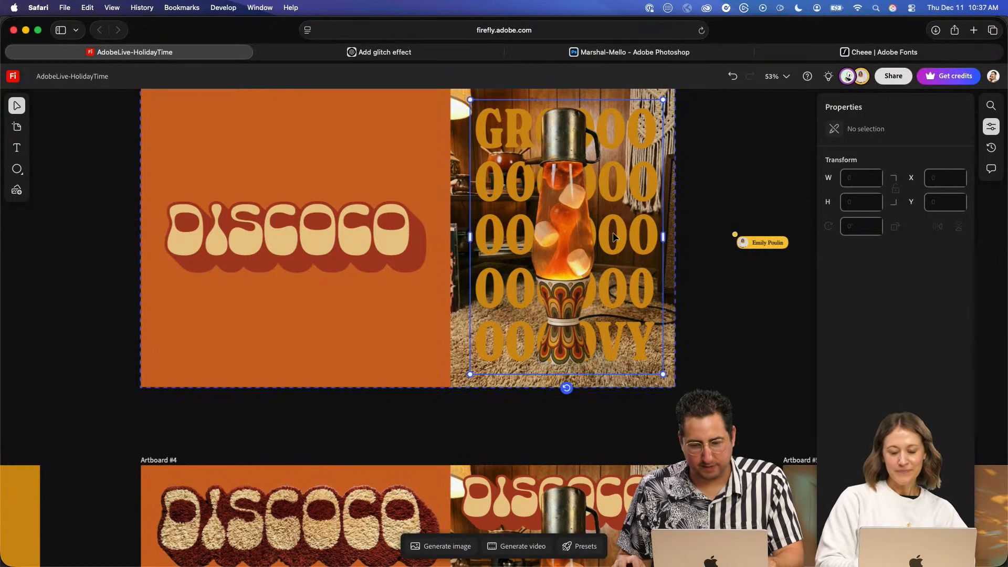
pyautogui.tripleClick(625, 228)
pyautogui.doubleClick(630, 229)
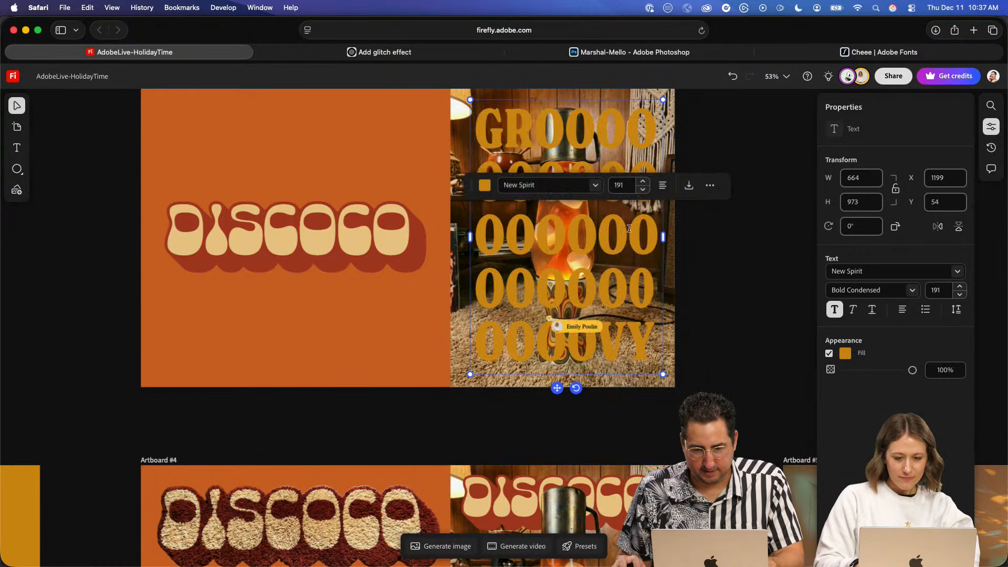
pyautogui.press('super+c')
pyautogui.press('Escape')
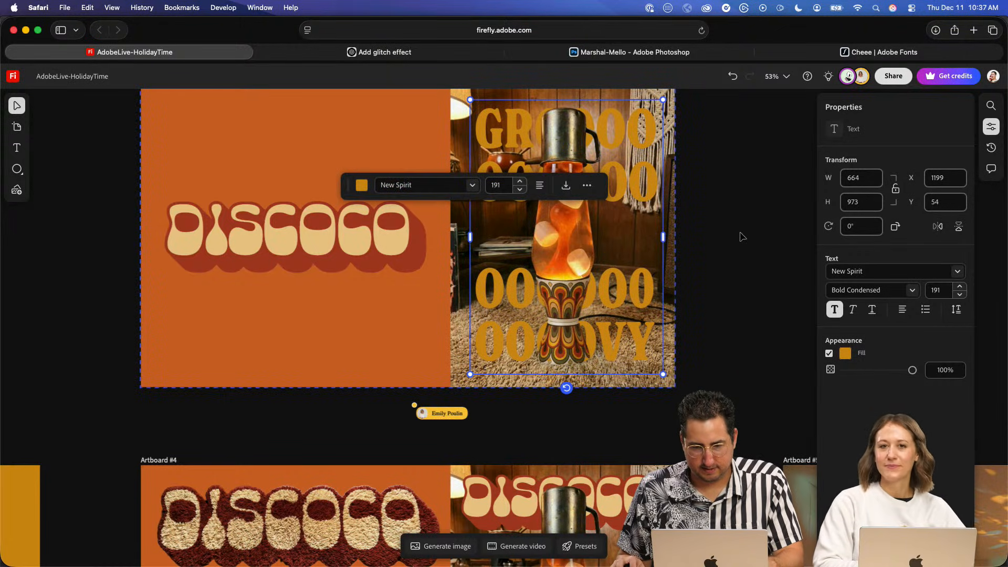
pyautogui.press('super+v')
pyautogui.moveTo(698, 184); pyautogui.dragTo(516, 247)
pyautogui.click(753, 227)
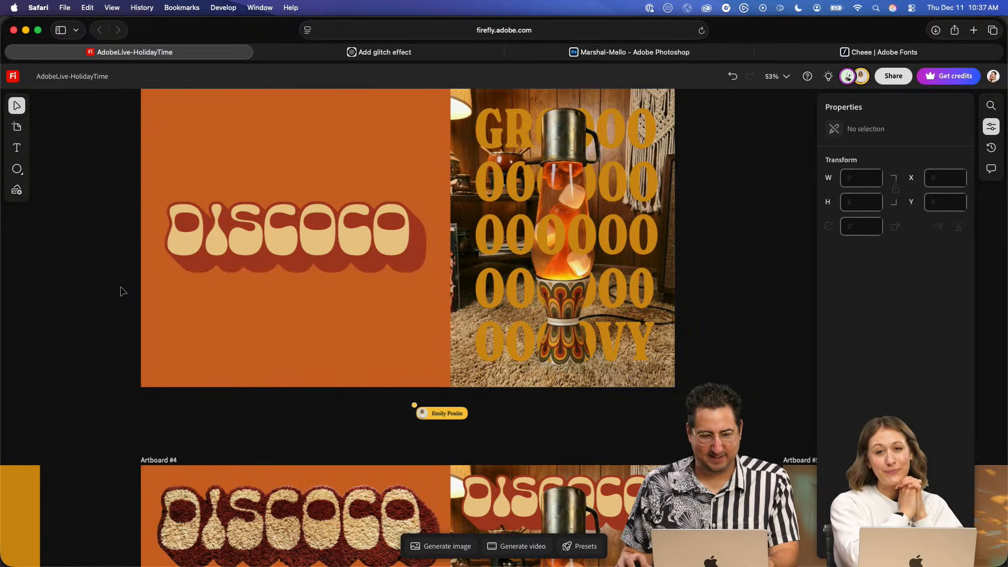
# - Inspect the text properties and spacing options of the mustard GROOOOVY lettering on Artboard #6
pyautogui.moveTo(392, 289); pyautogui.dragTo(616, 258)
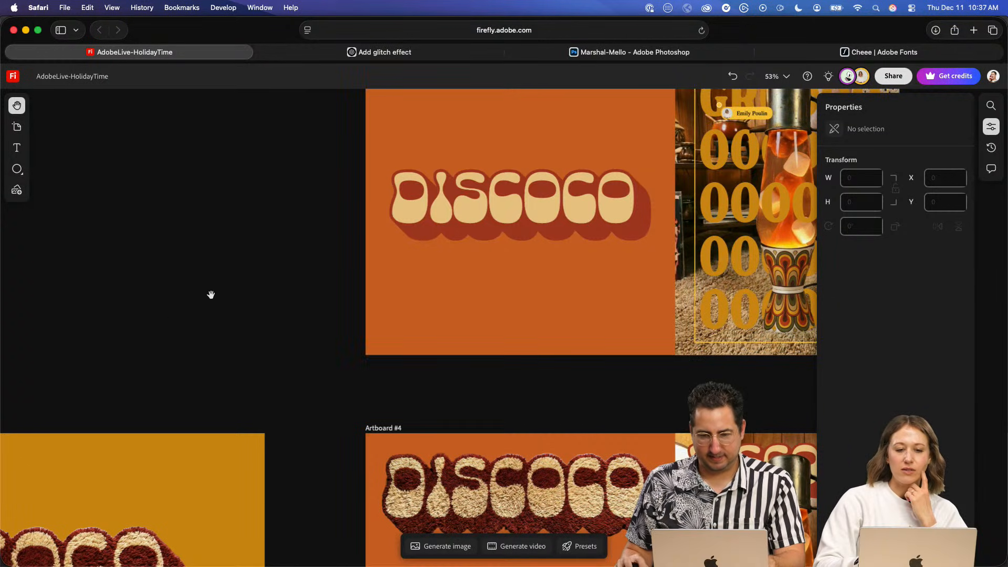
pyautogui.moveTo(437, 291); pyautogui.dragTo(187, 323)
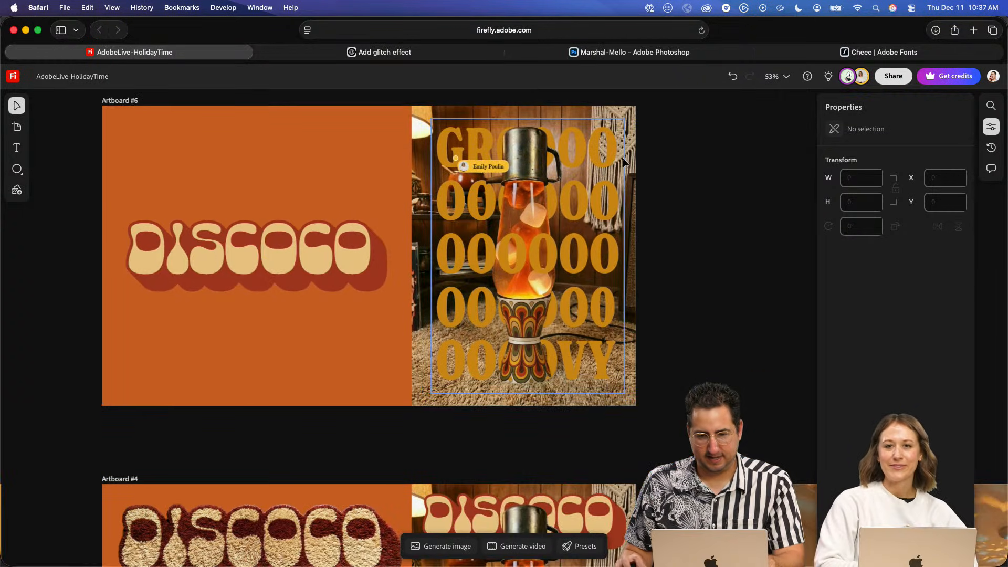
pyautogui.doubleClick(600, 139)
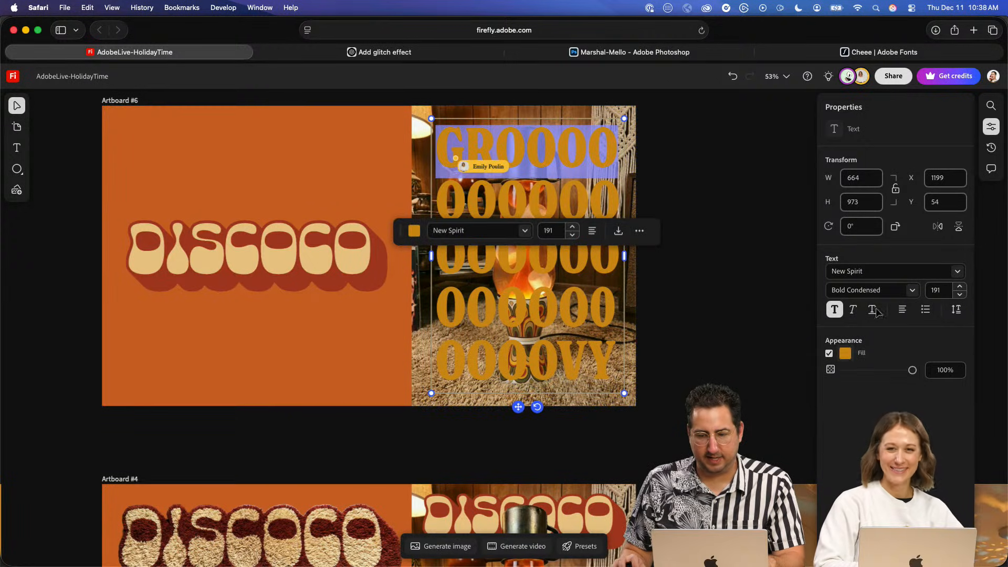
pyautogui.click(995, 128)
pyautogui.click(995, 128)
pyautogui.click(995, 128)
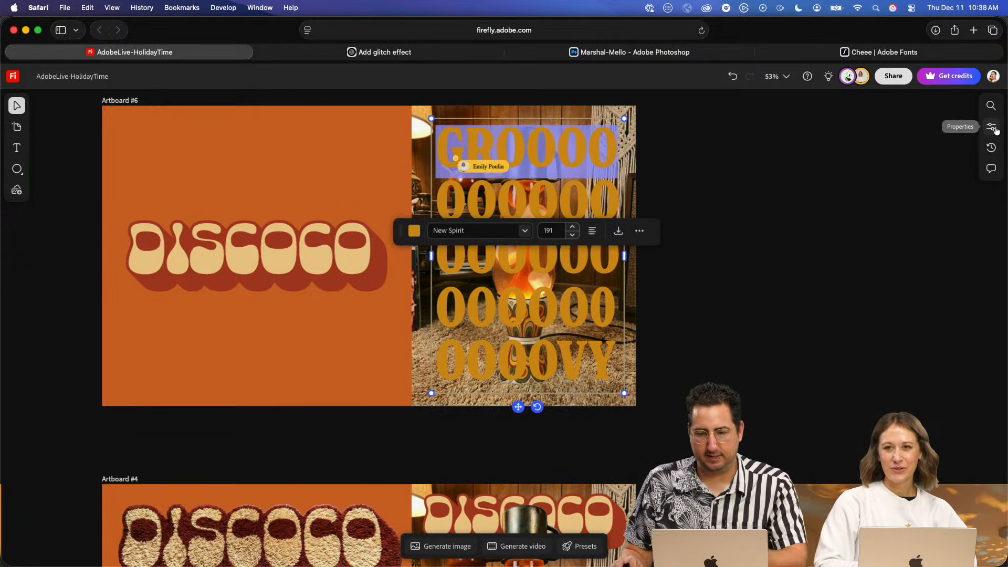
pyautogui.click(995, 129)
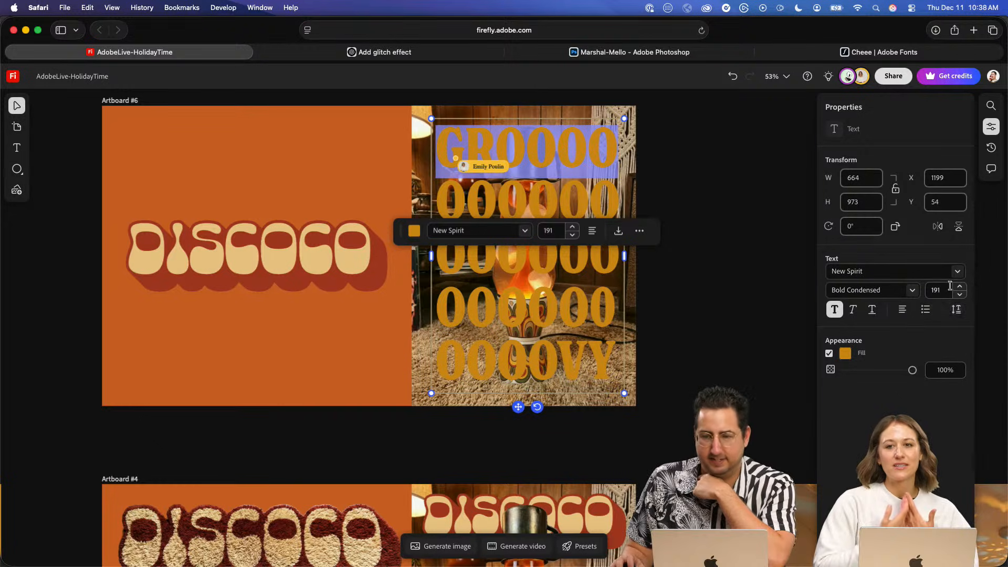
pyautogui.click(956, 311)
pyautogui.click(956, 310)
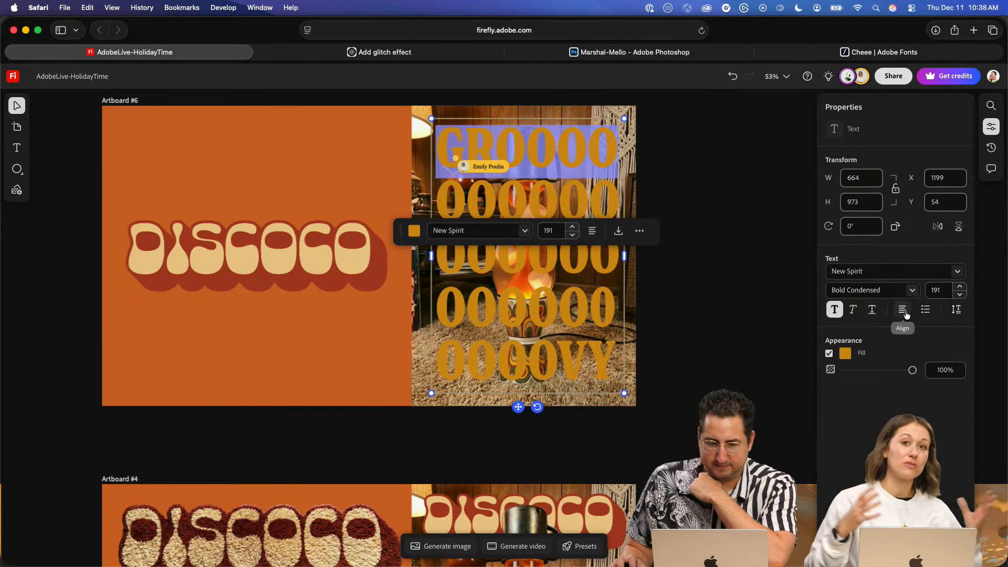
pyautogui.click(732, 191)
# - Try to recolor the first O of the lettering's top row with the orange sampled from the artboard background
pyautogui.doubleClick(593, 152)
pyautogui.moveTo(517, 138); pyautogui.dragTo(485, 139)
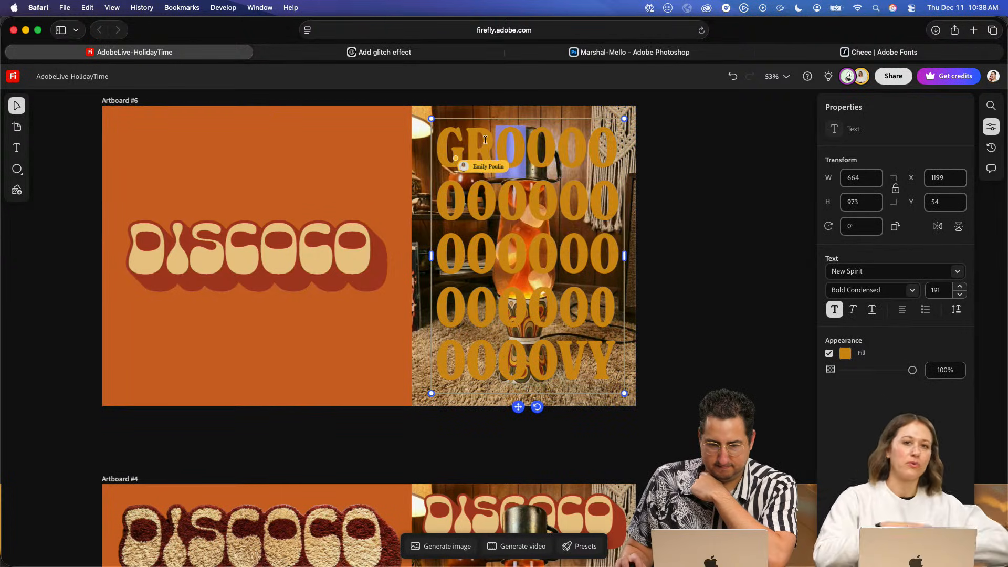
pyautogui.click(845, 354)
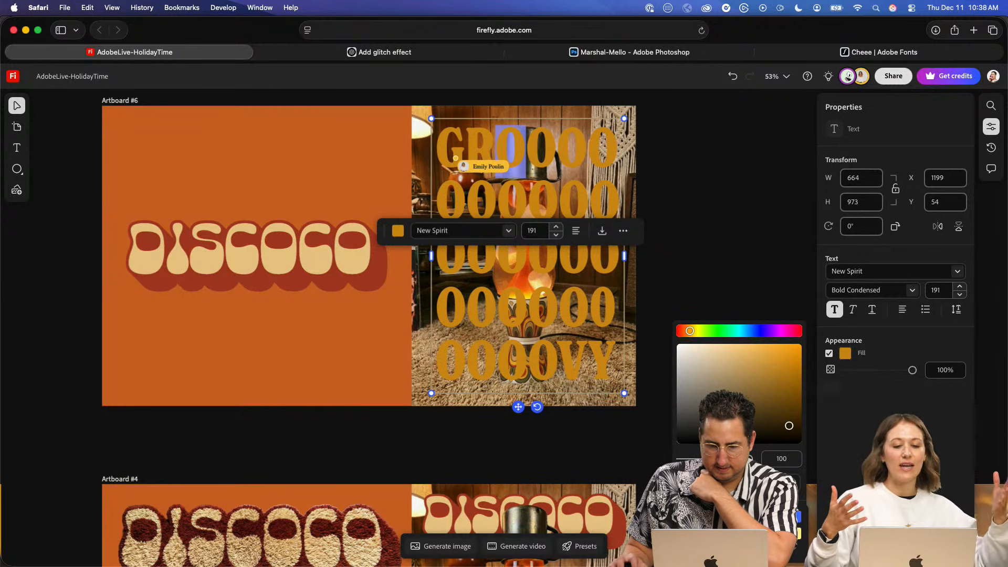
pyautogui.click(790, 483)
pyautogui.click(263, 330)
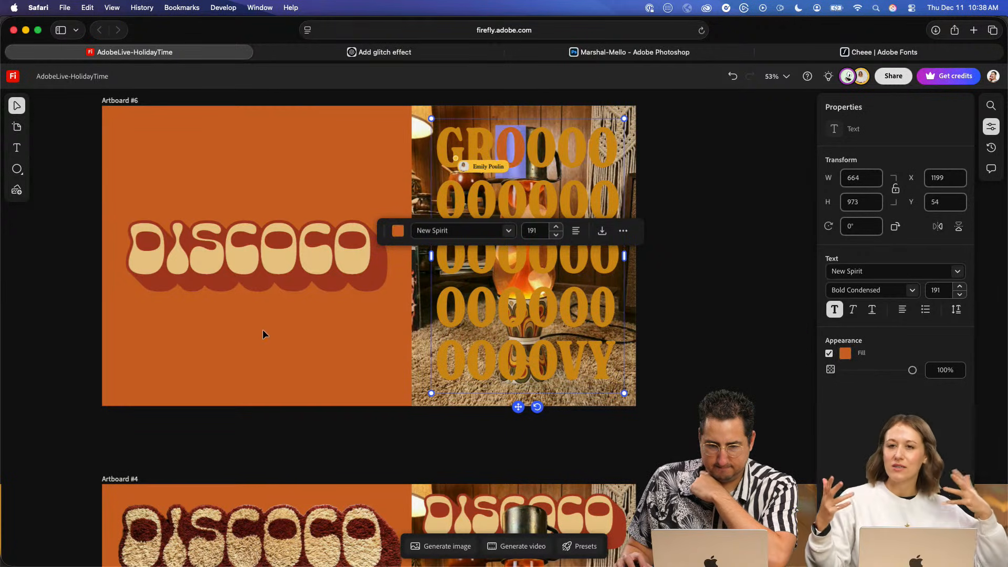
pyautogui.click(568, 136)
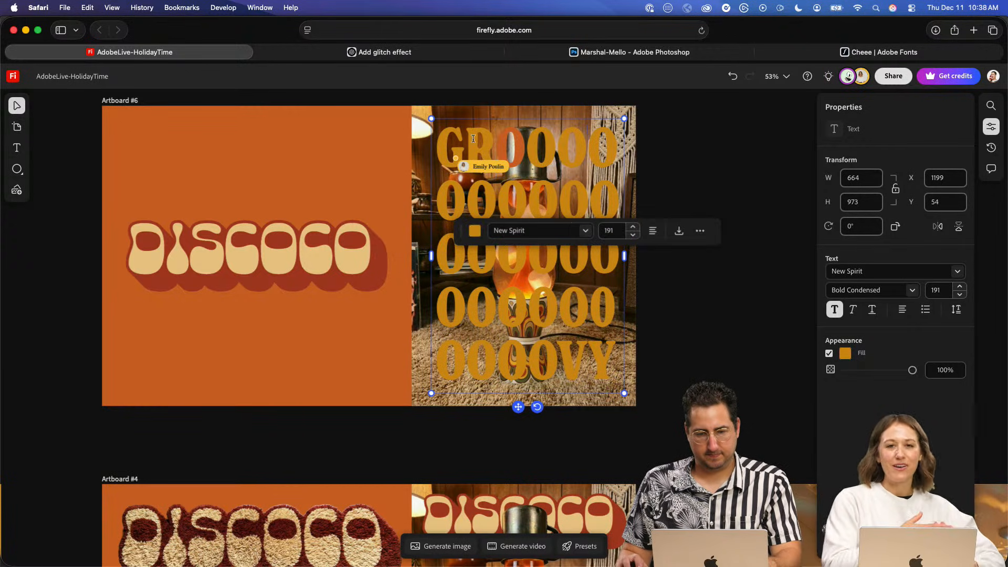
pyautogui.press('super+z')
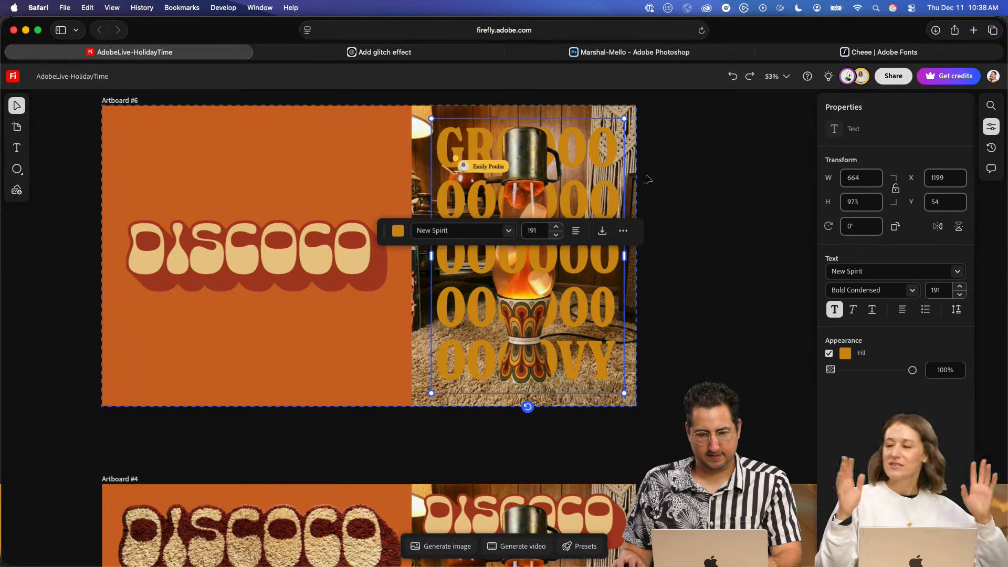
# - Delete the "Season's Groovings." text from the lava lamp image on Artboard #4
pyautogui.scroll(-6, 686, 391)
pyautogui.scroll(-2, 685, 391)
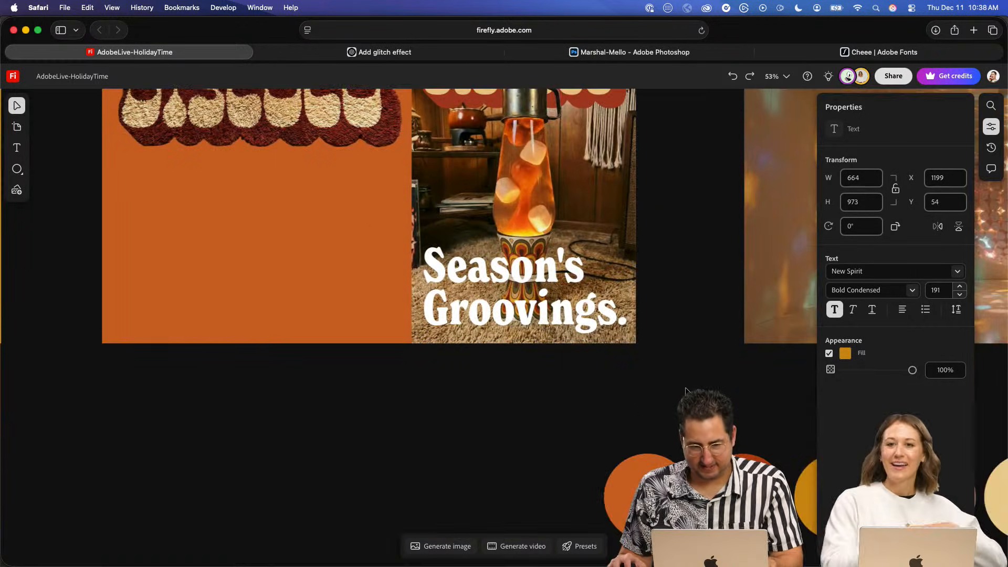
pyautogui.press('space')
pyautogui.moveTo(686, 341); pyautogui.dragTo(655, 388)
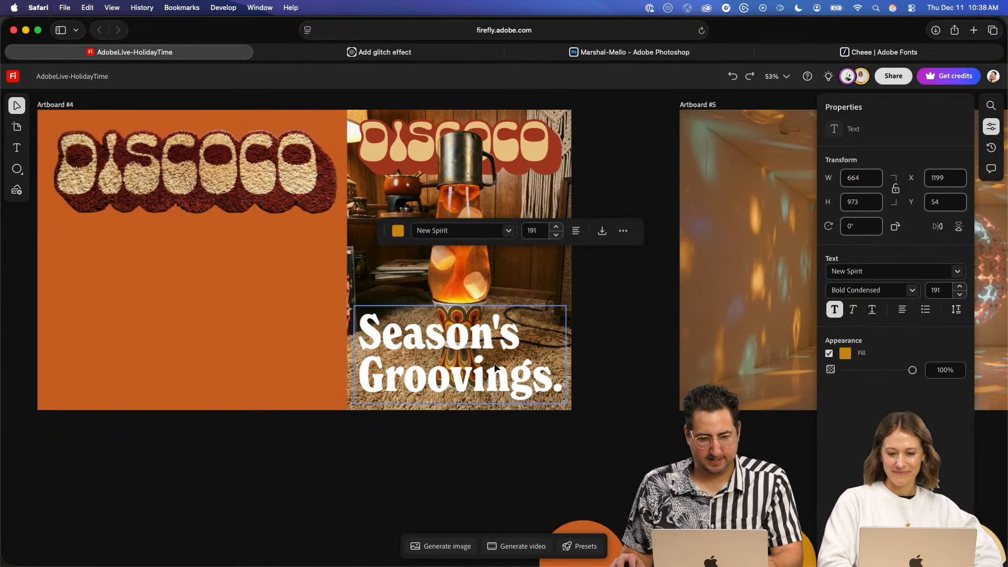
pyautogui.click(486, 323)
pyautogui.press('BackSpace')
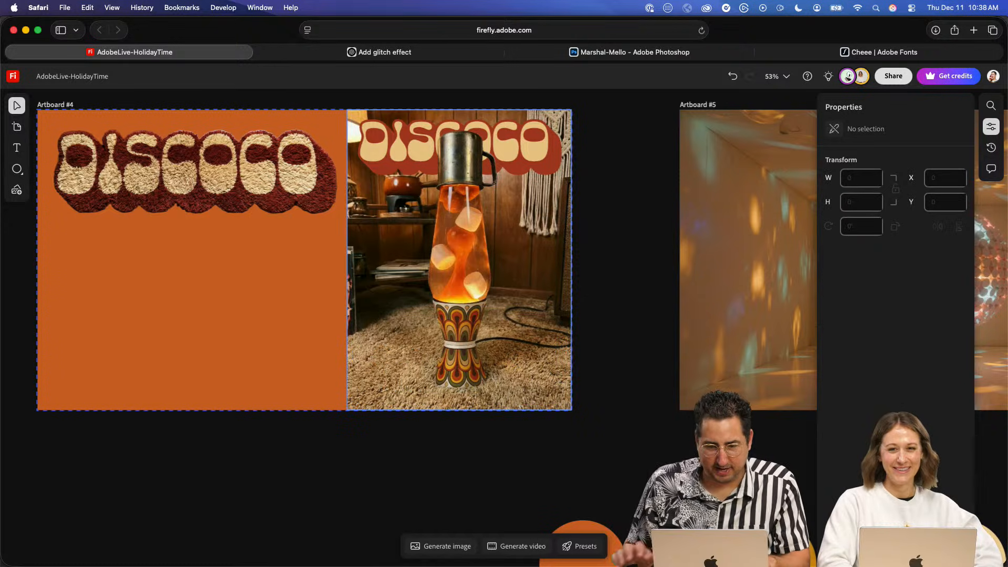
# - Send the lava lamp cutout backward behind the flat DISCOCO lettering on Artboard #4
pyautogui.click(541, 145)
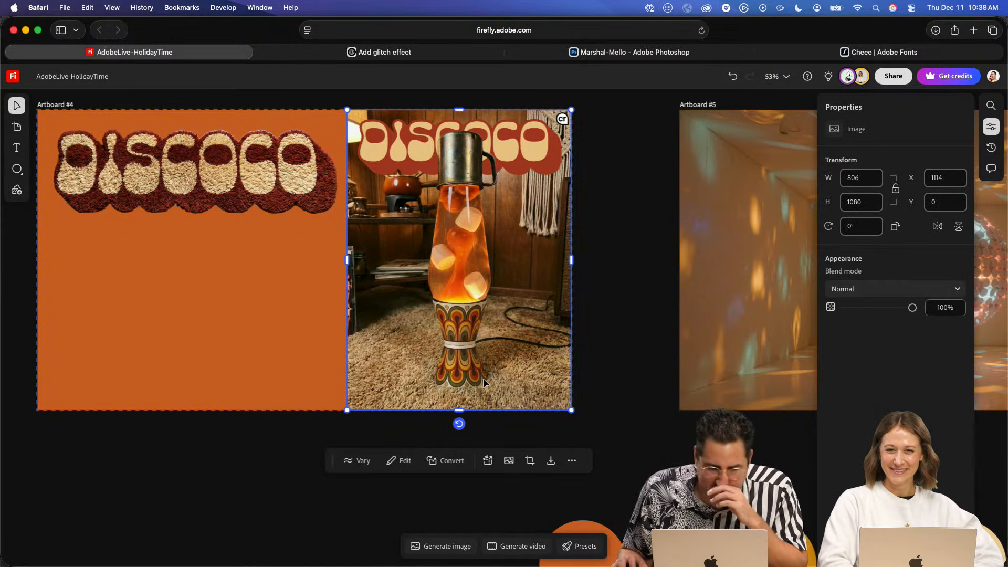
pyautogui.press('super+bracketleft')
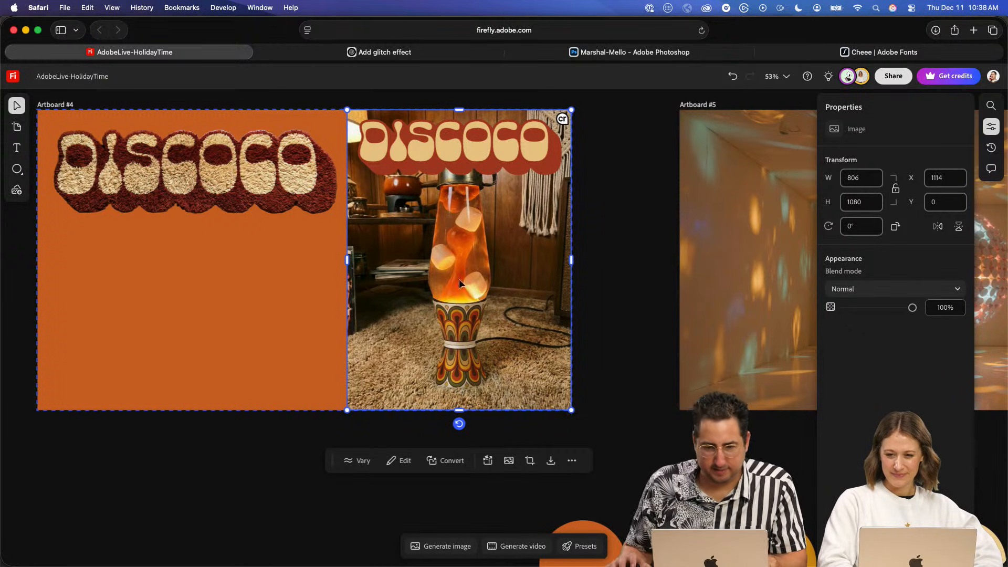
pyautogui.click(655, 183)
# - Switch to Illustrator and duplicate the red-shadowed DISCOCO lettering onto the empty canvas beside the originals
pyautogui.press('super+Tab')
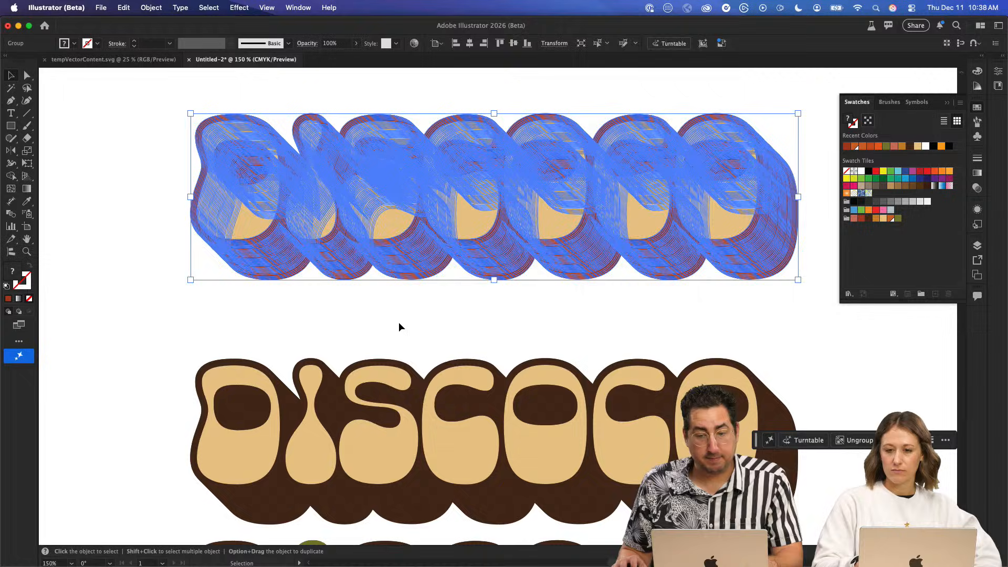
pyautogui.click(397, 327)
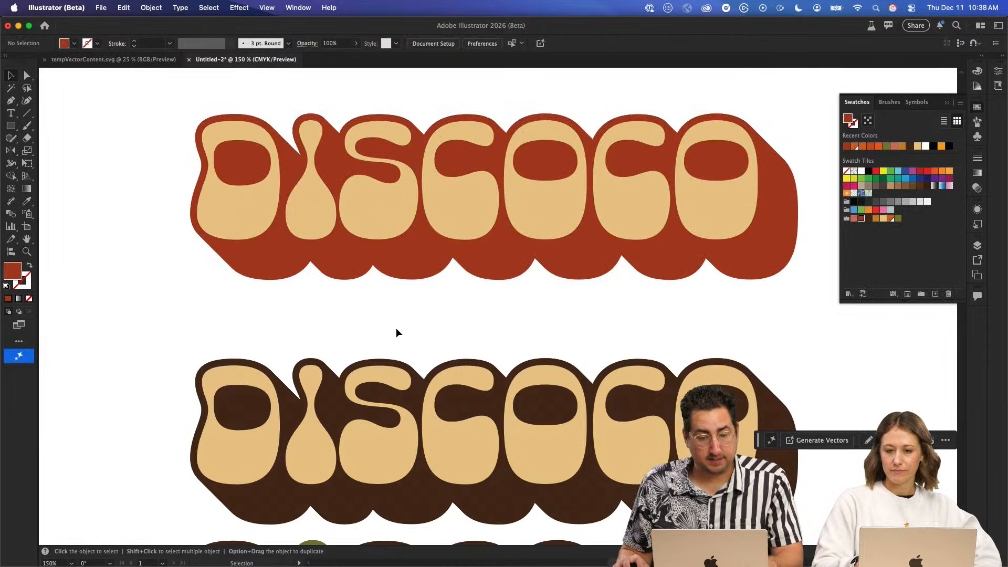
pyautogui.press('z')
pyautogui.keyDown('alt'); pyautogui.click(573, 321); pyautogui.keyUp('alt')
pyautogui.keyDown('alt'); pyautogui.click(572, 320); pyautogui.keyUp('alt')
pyautogui.press('v')
pyautogui.click(394, 336)
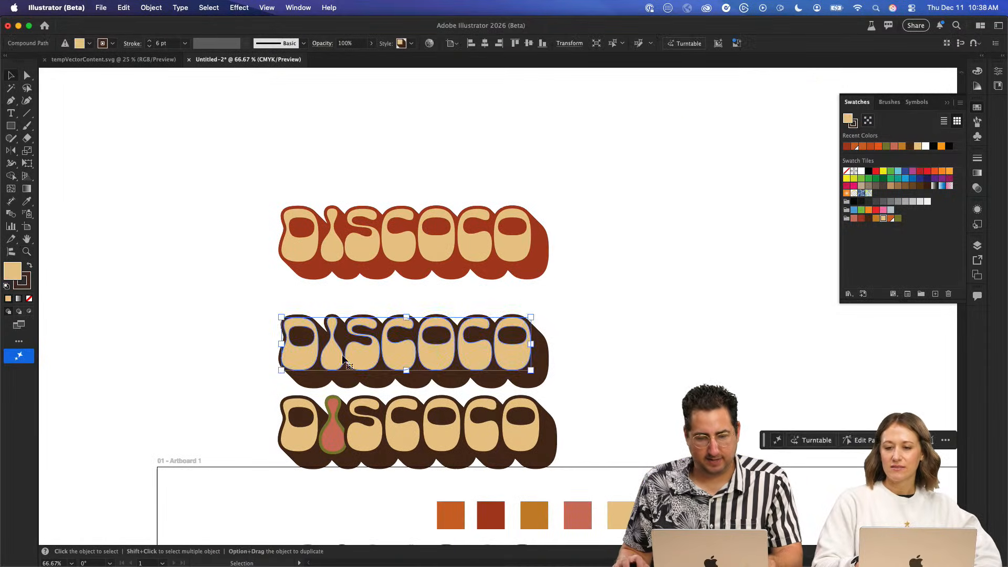
pyautogui.moveTo(320, 354); pyautogui.dragTo(794, 314)
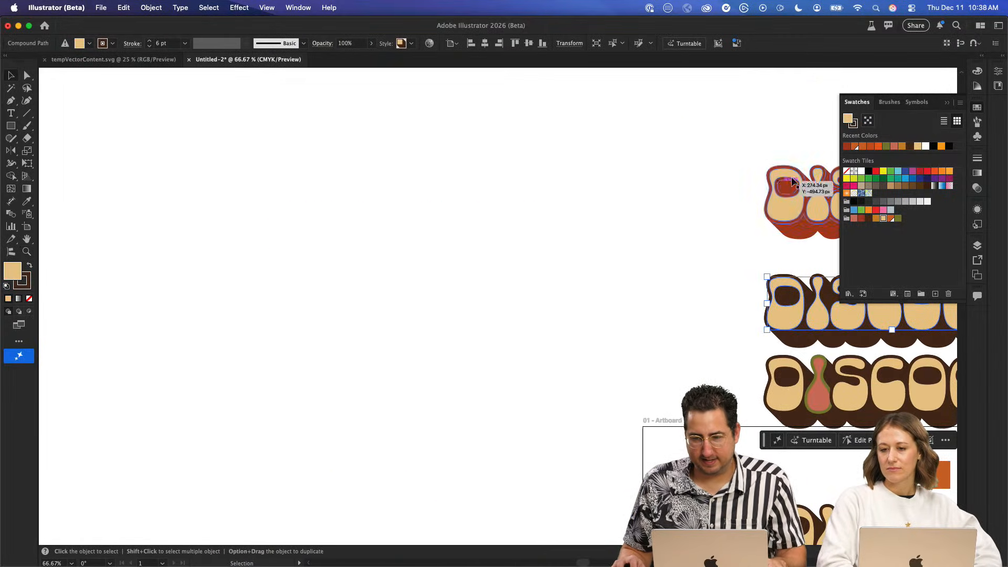
pyautogui.moveTo(762, 197); pyautogui.dragTo(294, 207)
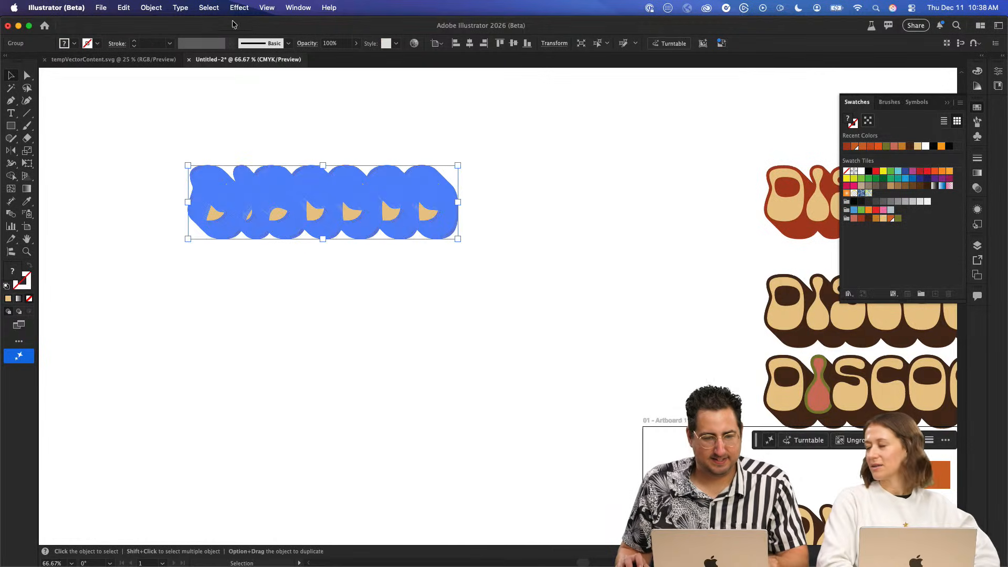
# - Isolate the duplicated DISCOCO lettering group and select all its red shadow pieces by matching fill with the Magic Wand
pyautogui.click(279, 117)
pyautogui.press('a')
pyautogui.moveTo(159, 123); pyautogui.dragTo(494, 267)
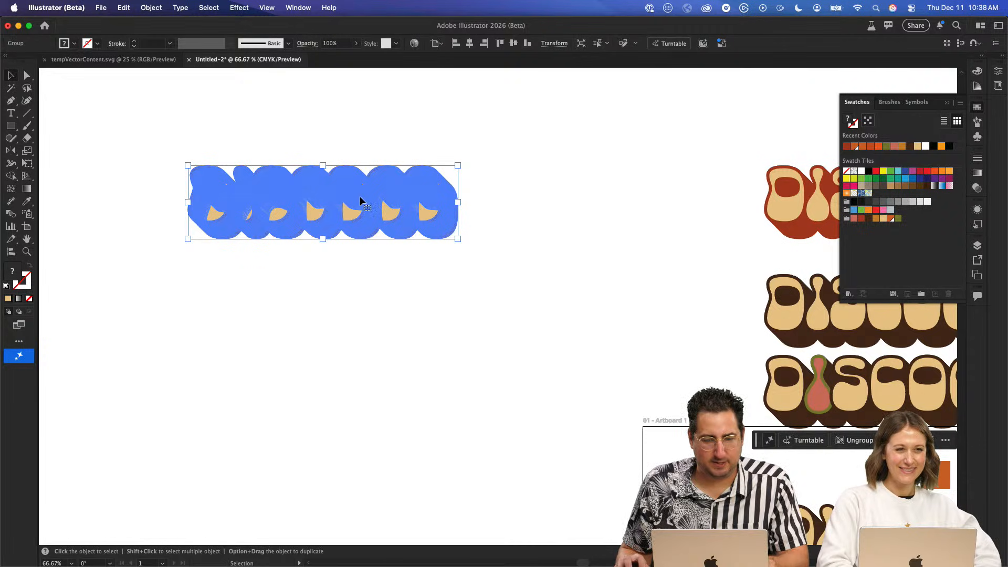
pyautogui.keyDown('super'); pyautogui.click(359, 197); pyautogui.keyUp('super')
pyautogui.doubleClick(498, 321)
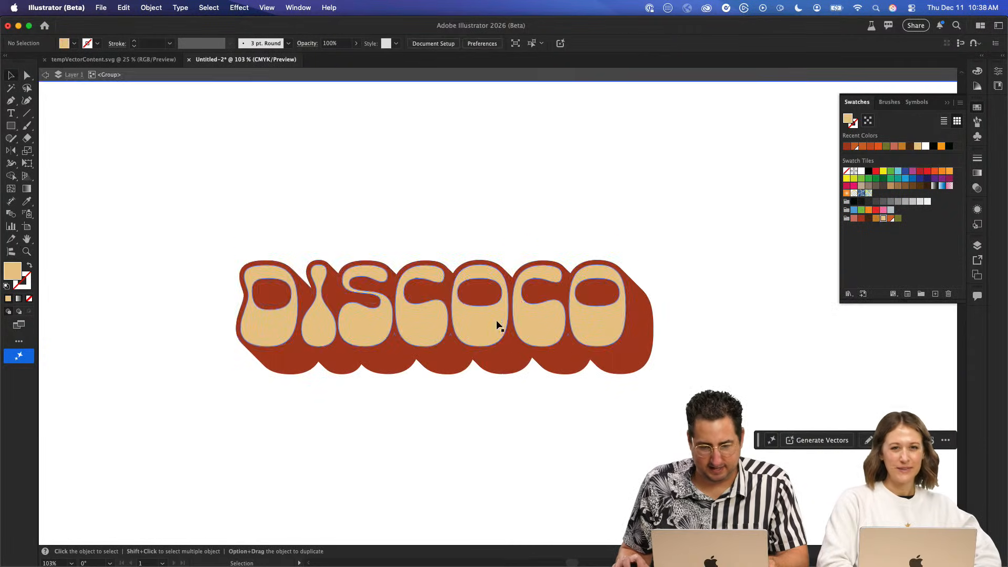
pyautogui.click(376, 272)
pyautogui.doubleClick(370, 304)
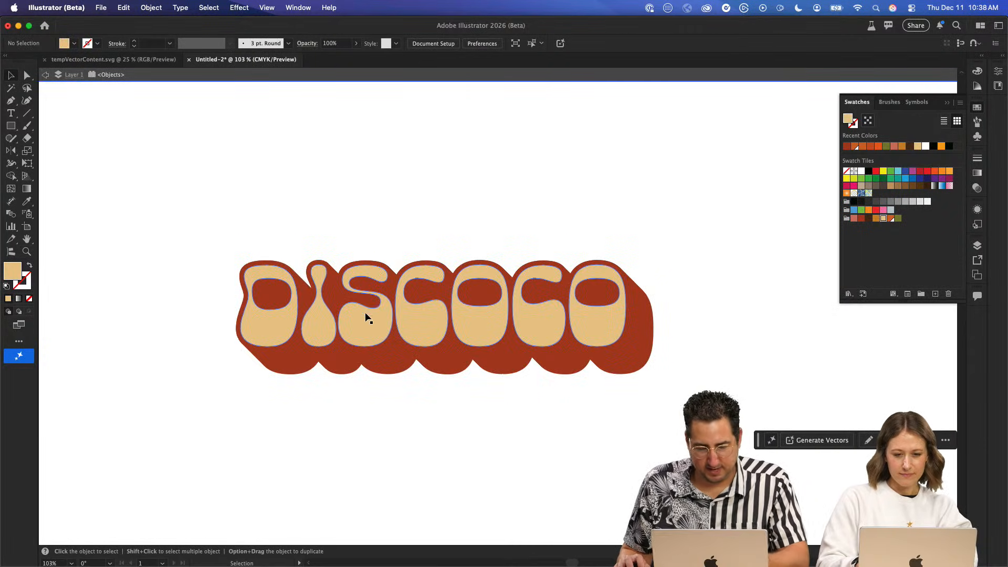
pyautogui.press('y')
pyautogui.click(394, 357)
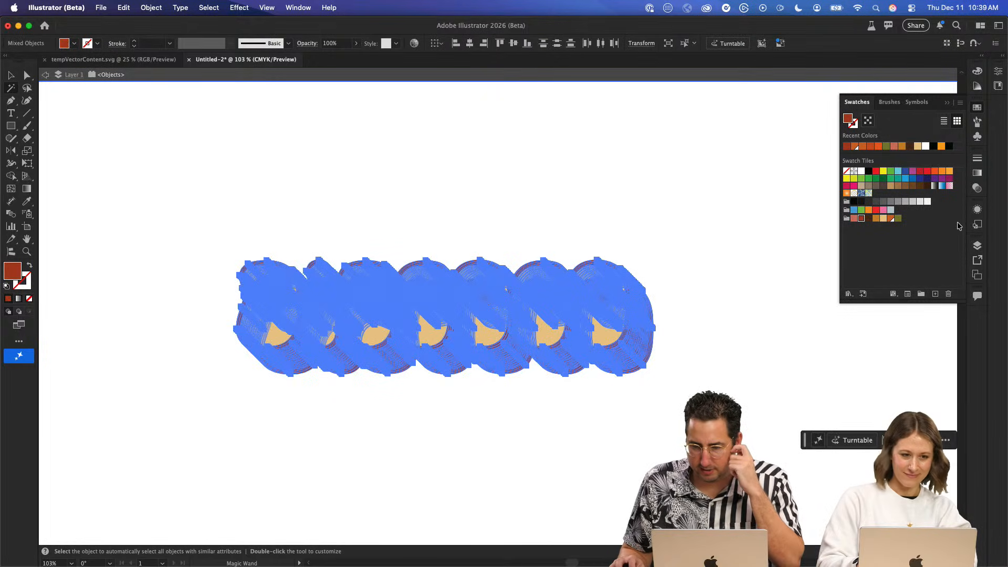
# - Unite the selected red shadow pieces into a single shape with Pathfinder
pyautogui.click(298, 8)
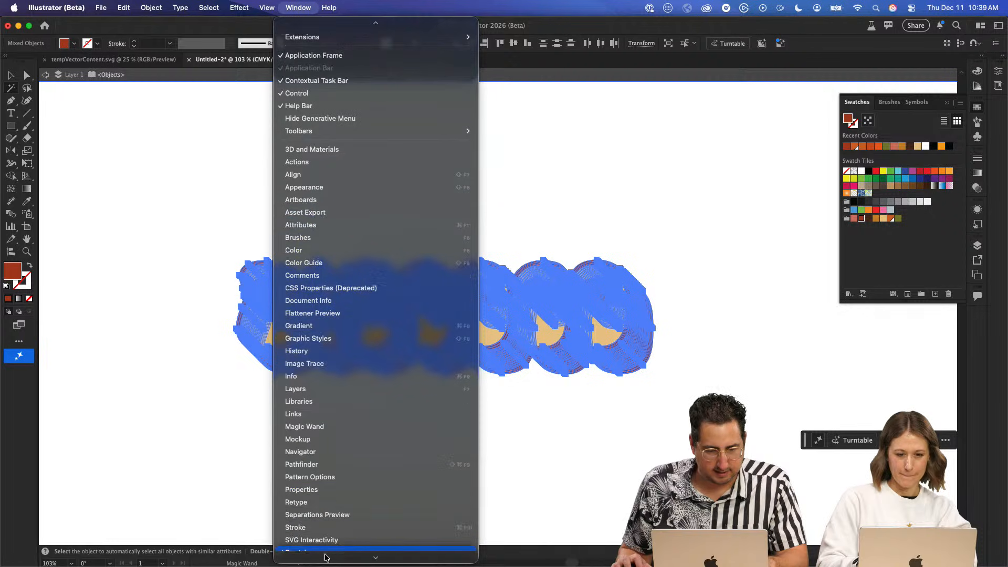
pyautogui.click(588, 244)
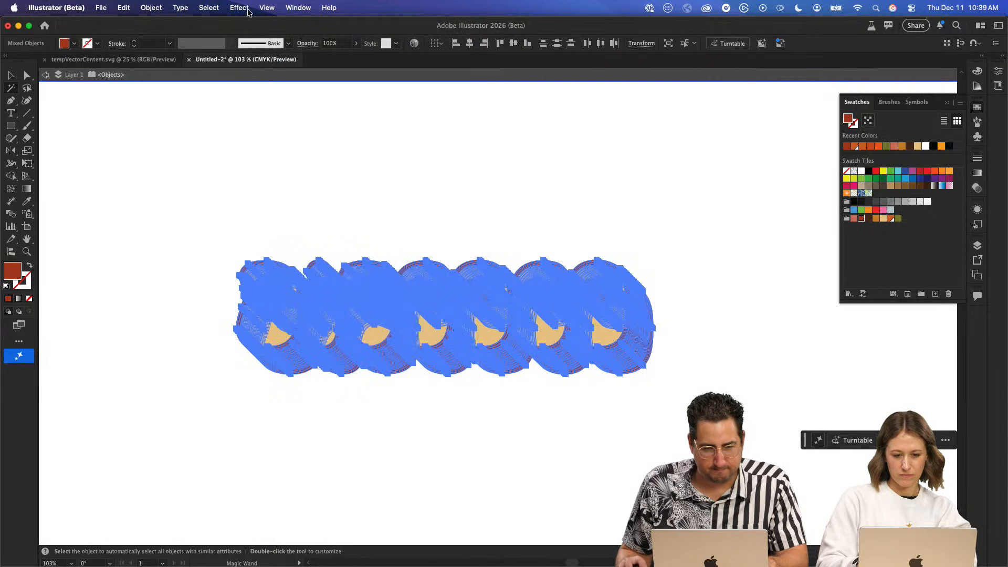
pyautogui.click(299, 7)
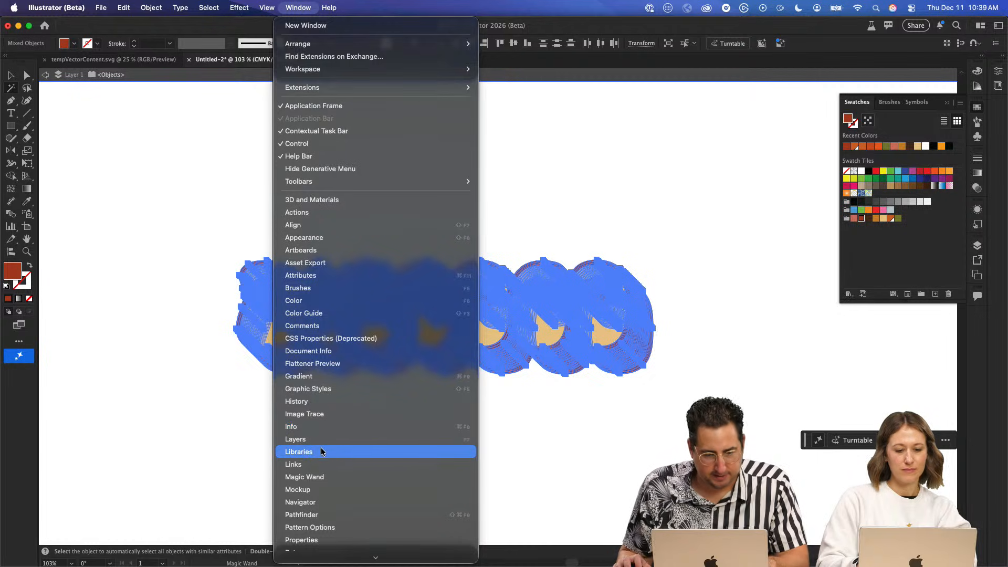
pyautogui.click(323, 514)
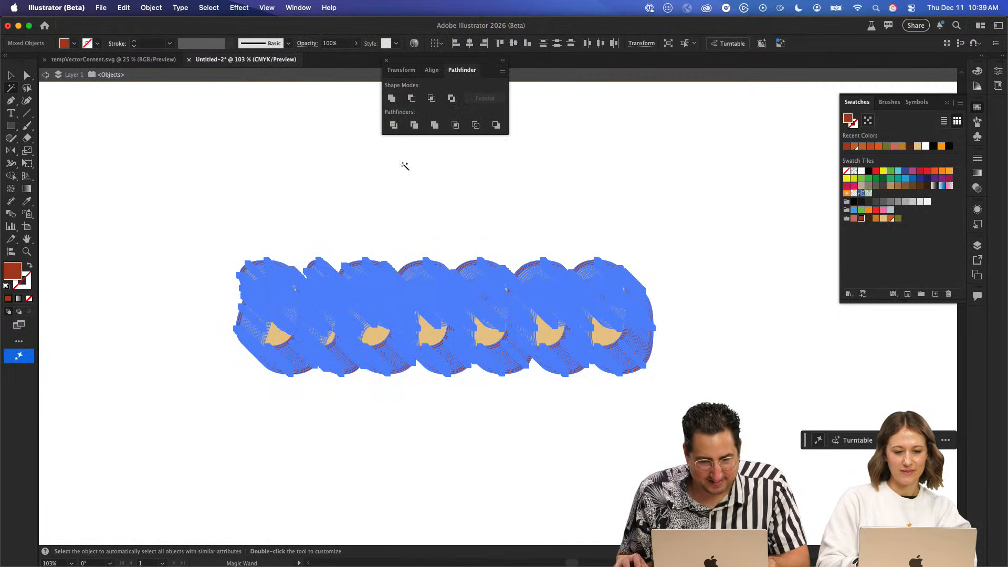
pyautogui.click(391, 99)
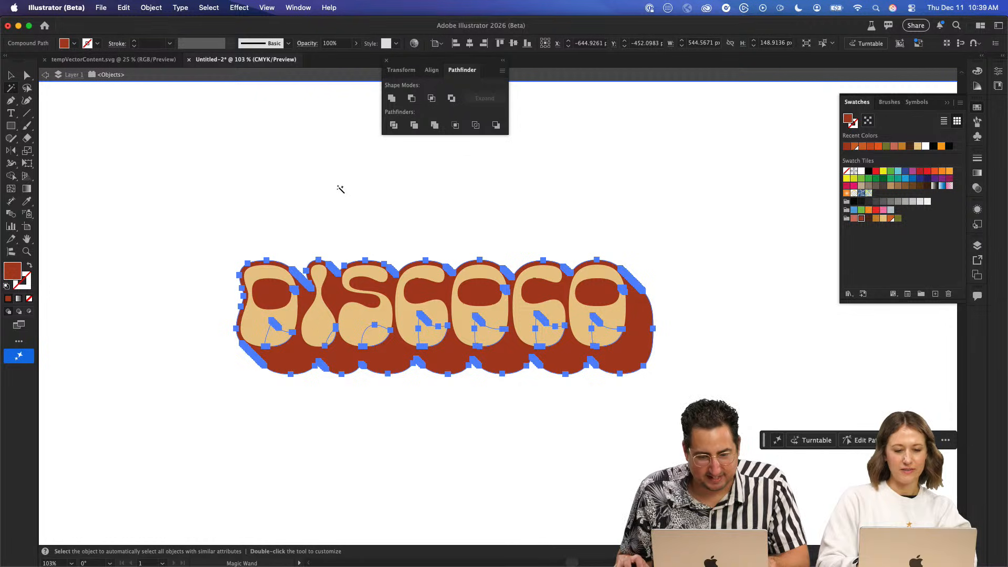
# - Move the cream letters down off the united red shadow to inspect it, and undo the move
pyautogui.click(316, 221)
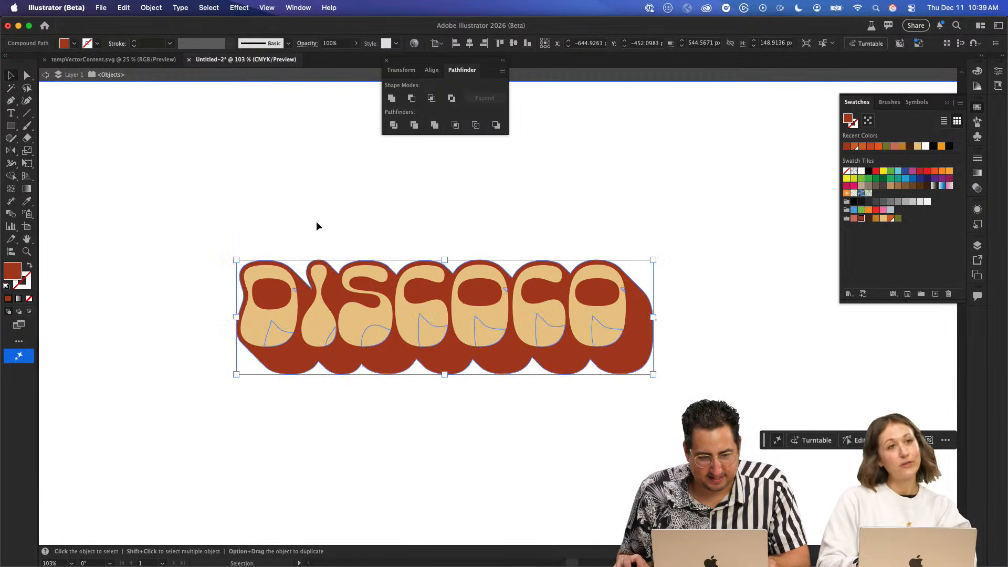
pyautogui.press('v')
pyautogui.click(317, 325)
pyautogui.moveTo(317, 325); pyautogui.dragTo(325, 411)
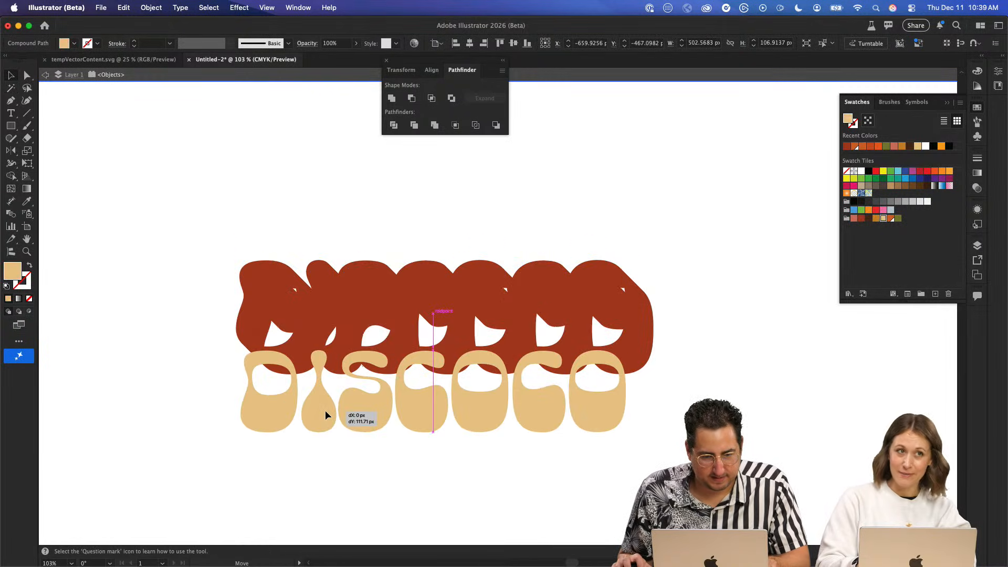
pyautogui.press('super+z')
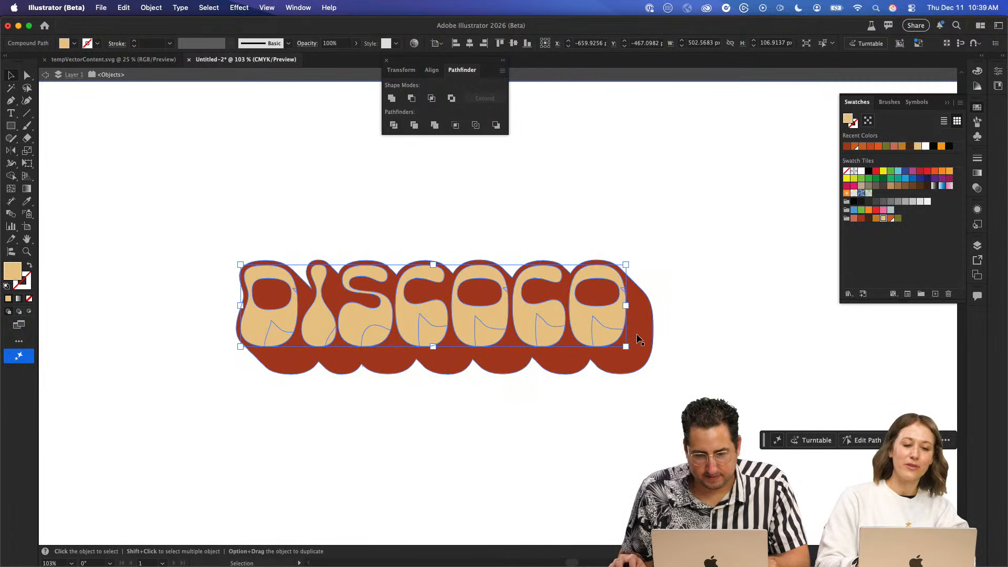
# - Release the united red shadow's compound path, test it by pulling the shadow off the letters, and undo that test
pyautogui.rightClick(640, 325)
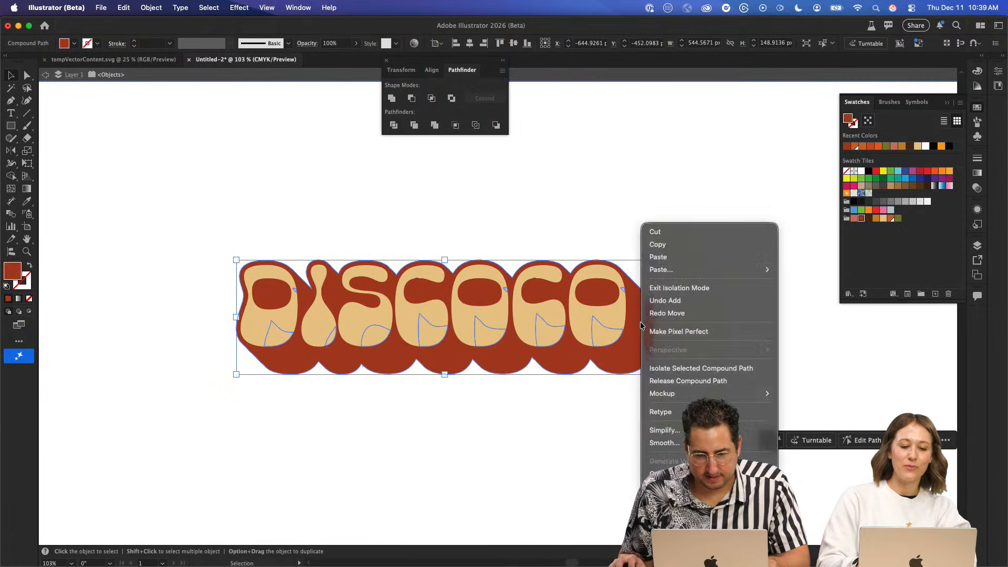
pyautogui.click(683, 380)
pyautogui.click(294, 146)
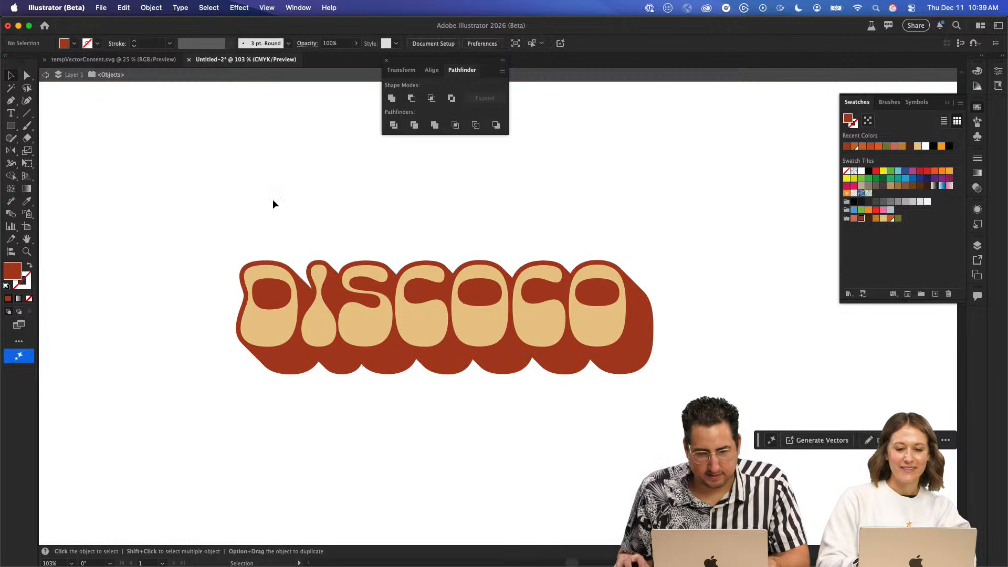
pyautogui.click(420, 348)
pyautogui.moveTo(409, 290); pyautogui.dragTo(402, 440)
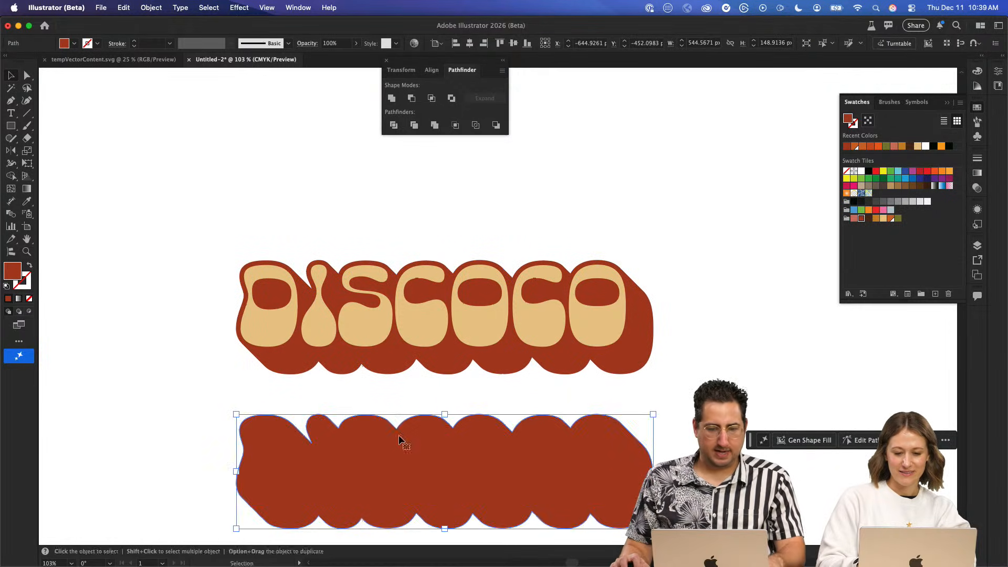
pyautogui.press('super+z')
# - Duplicate the cleaned-up DISCOCO lettering straight down as a second row overlapping the first row's shadow
pyautogui.press('space')
pyautogui.moveTo(238, 213); pyautogui.dragTo(428, 192)
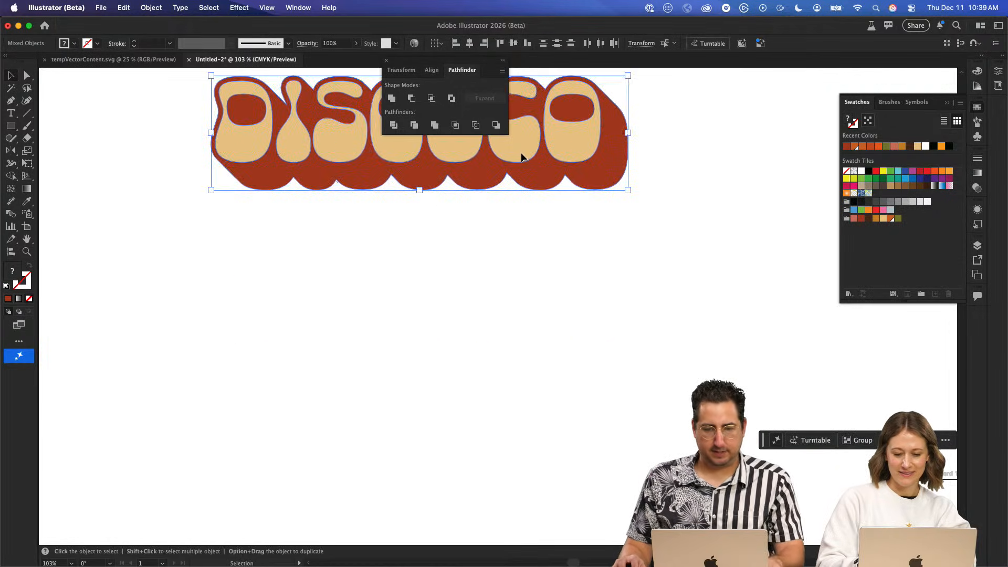
pyautogui.moveTo(521, 156); pyautogui.dragTo(532, 251)
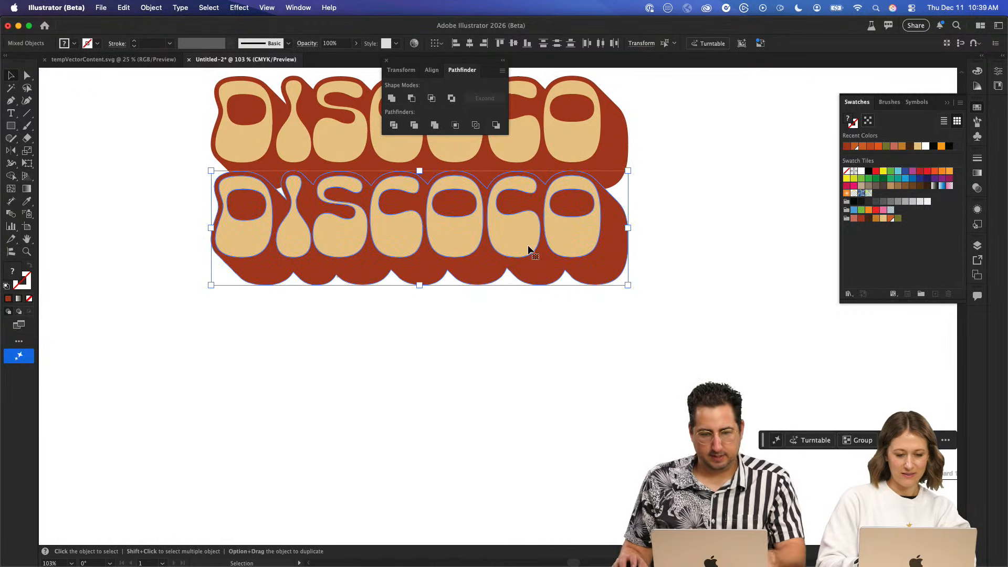
pyautogui.moveTo(444, 219); pyautogui.dragTo(520, 360)
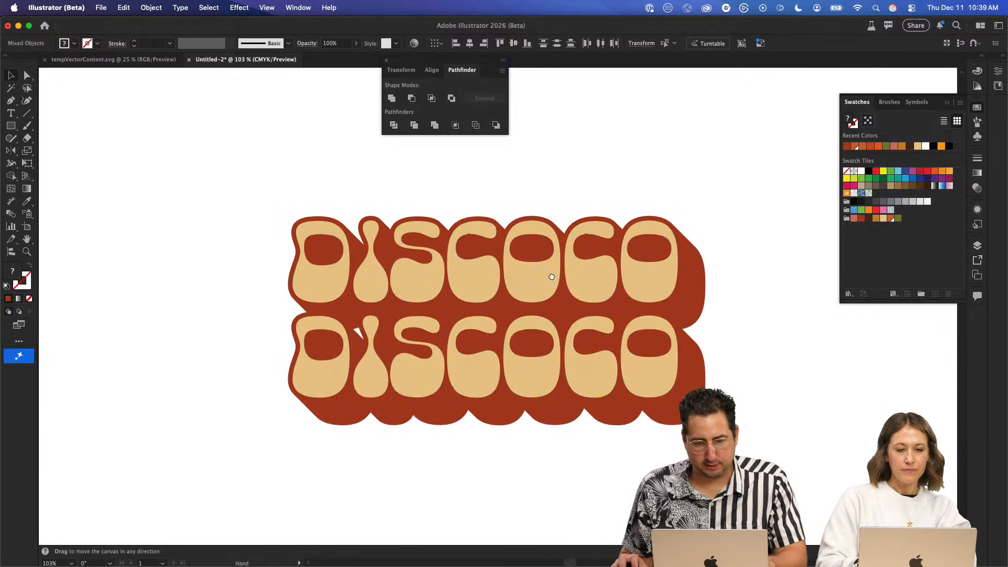
pyautogui.moveTo(553, 276); pyautogui.dragTo(445, 187)
# - Recolor the second row's shadow dark brown and duplicate that row at the same spacing as a third row
pyautogui.click(589, 302)
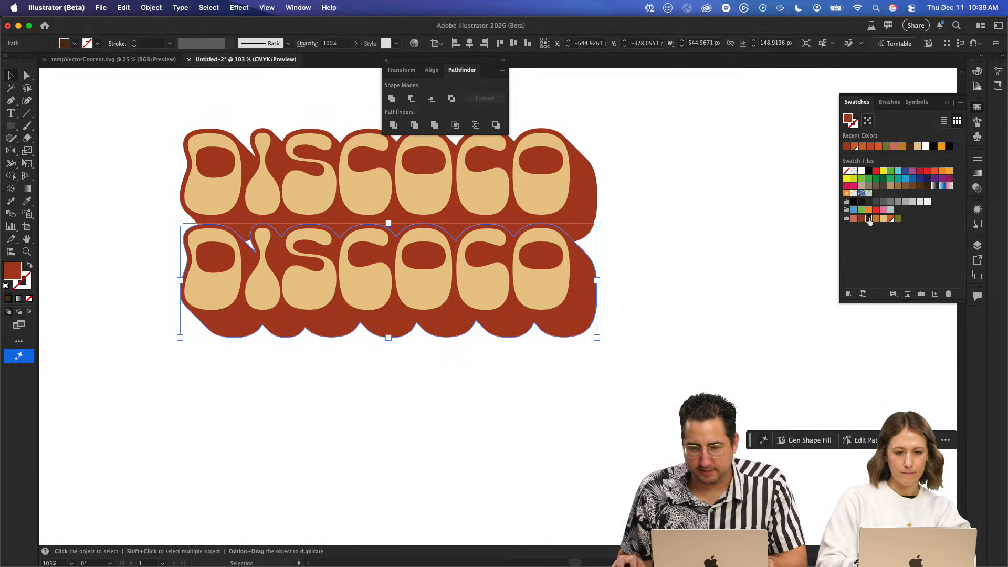
pyautogui.click(869, 219)
pyautogui.moveTo(656, 270); pyautogui.dragTo(531, 329)
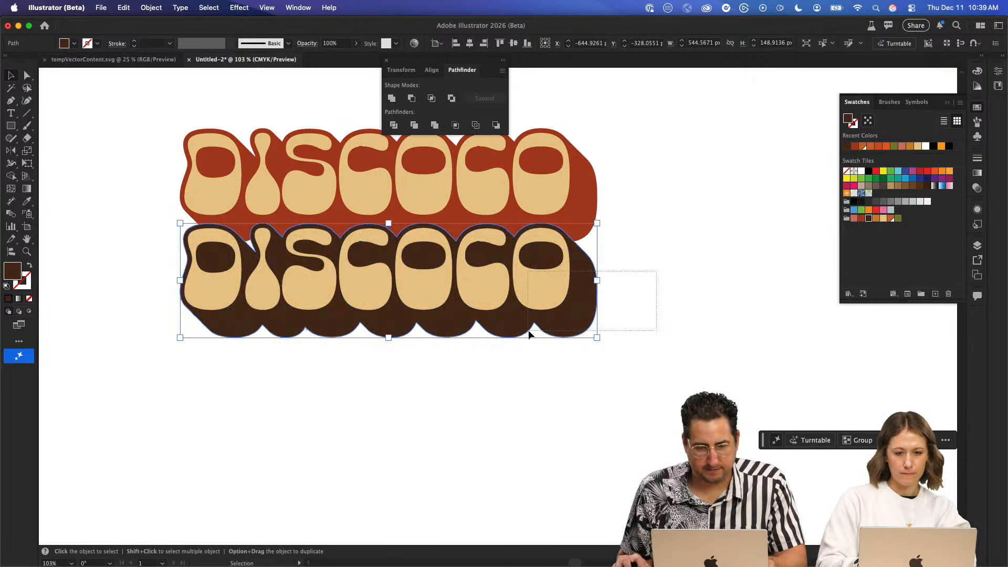
pyautogui.hotkey('ctrl', 'd')
# - Recolor the second row's DISCOCO letters olive green
pyautogui.click(620, 387)
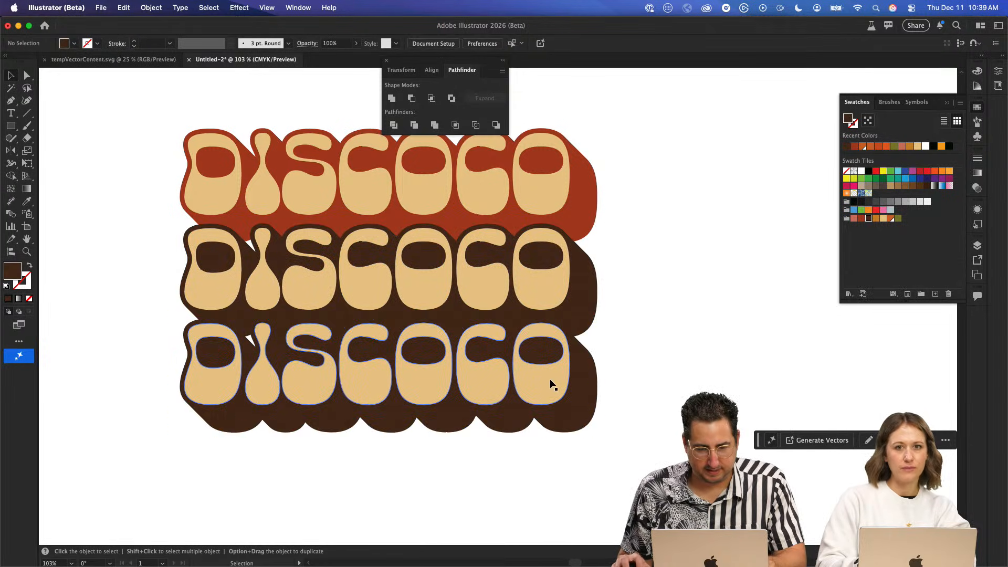
pyautogui.click(540, 289)
pyautogui.click(898, 219)
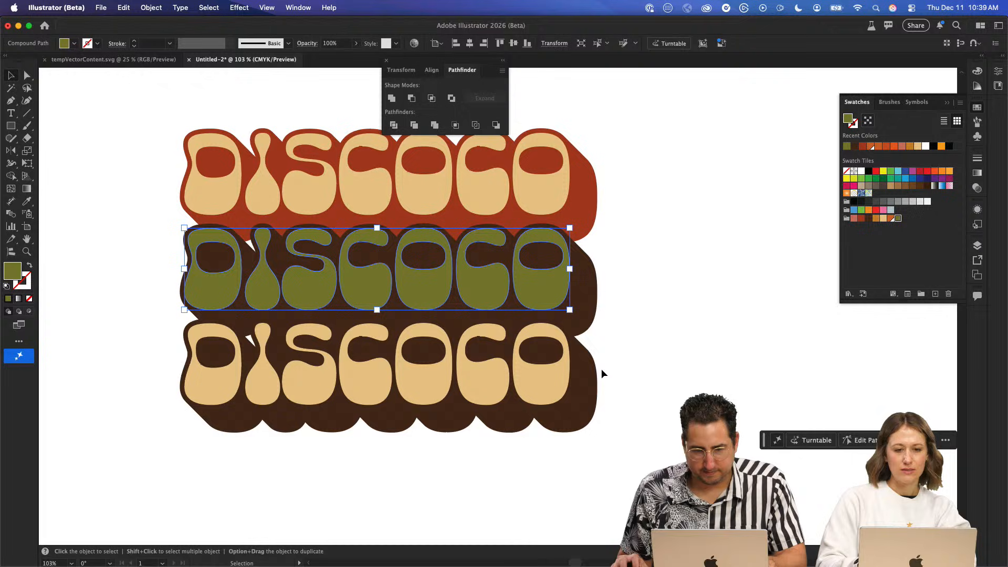
# - Recolor the third row with salmon pink letters and a cream shadow
pyautogui.click(548, 376)
pyautogui.click(854, 218)
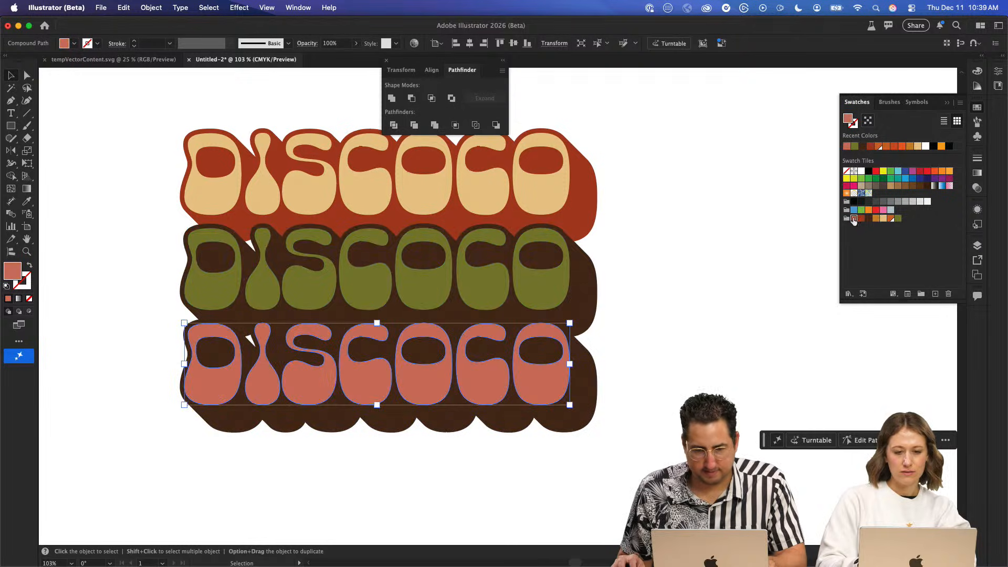
pyautogui.click(599, 386)
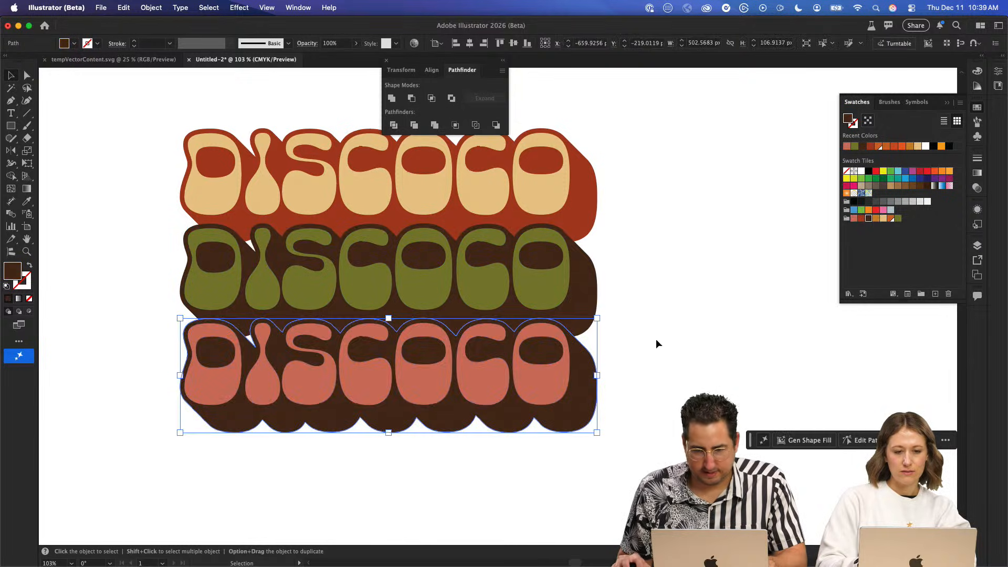
pyautogui.click(885, 219)
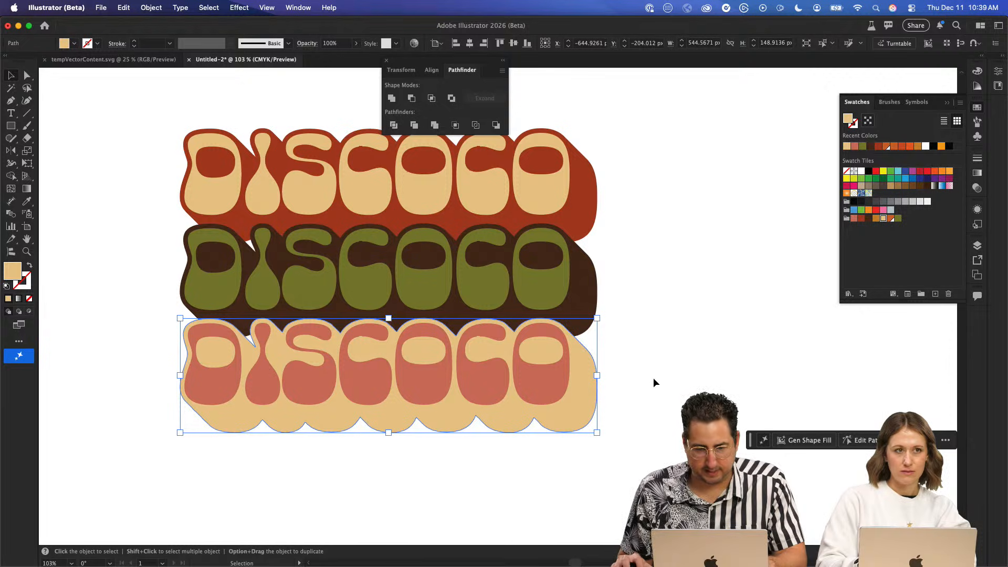
# - Duplicate the pink and cream third row at the same spacing as a fourth row
pyautogui.moveTo(621, 384); pyautogui.dragTo(520, 409)
pyautogui.press('super+d')
pyautogui.click(661, 389)
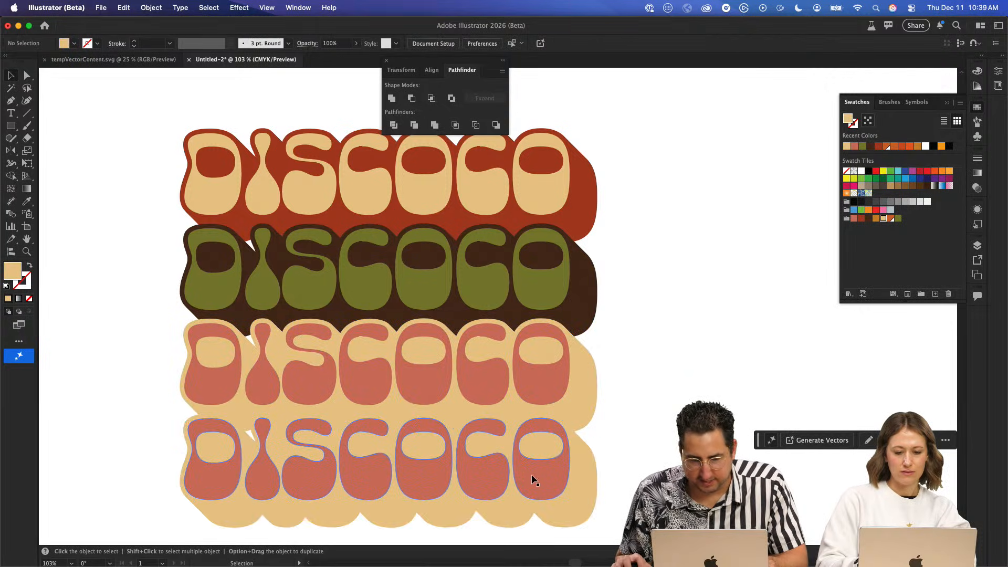
# - Recolor the fourth row with an orange shadow and brick-red letters
pyautogui.click(586, 471)
pyautogui.click(891, 219)
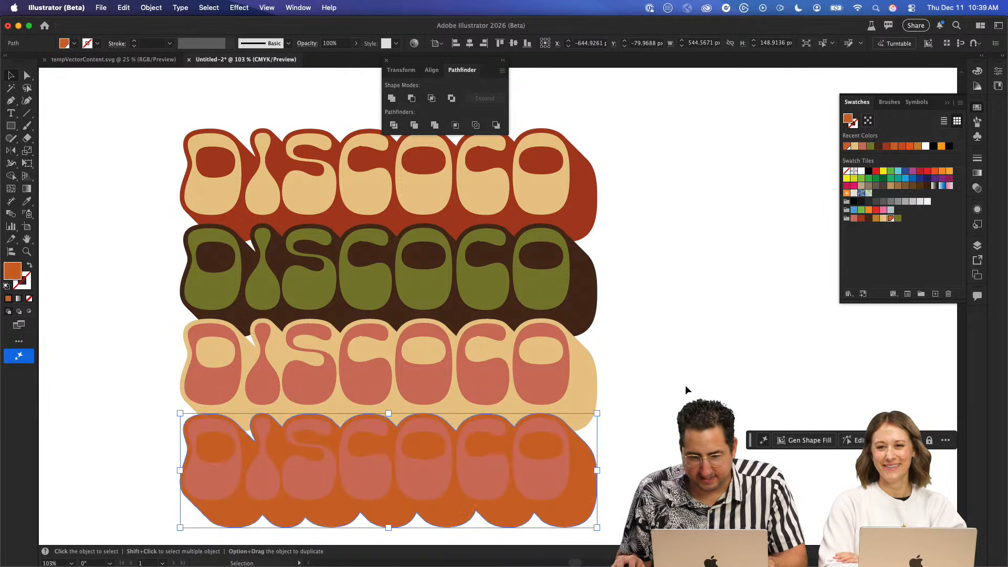
pyautogui.click(550, 474)
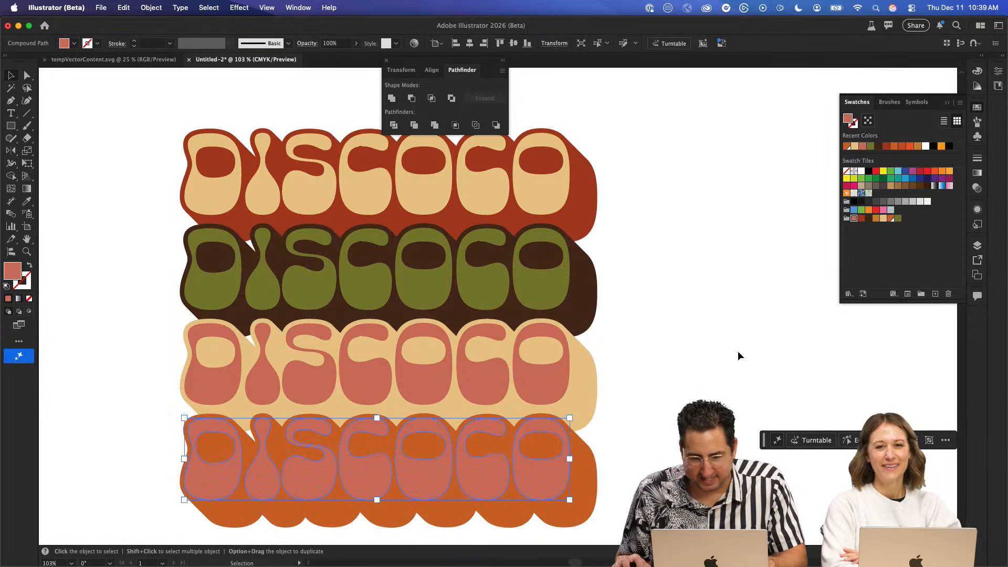
pyautogui.click(862, 218)
# - Duplicate the orange and red fourth row at the same spacing as a fifth row
pyautogui.click(695, 321)
pyautogui.moveTo(666, 293); pyautogui.dragTo(724, 194)
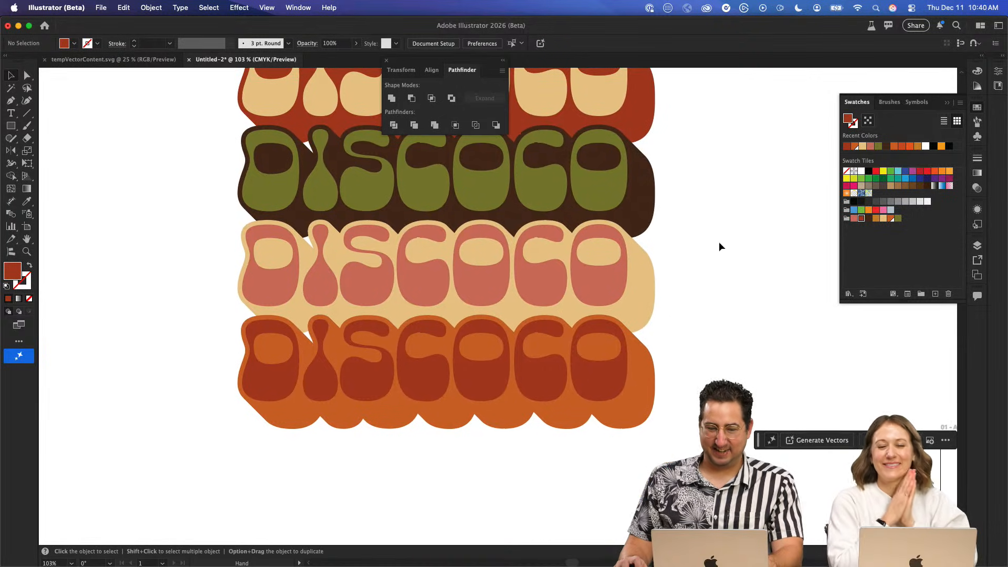
pyautogui.moveTo(687, 369); pyautogui.dragTo(496, 449)
pyautogui.press('super+d')
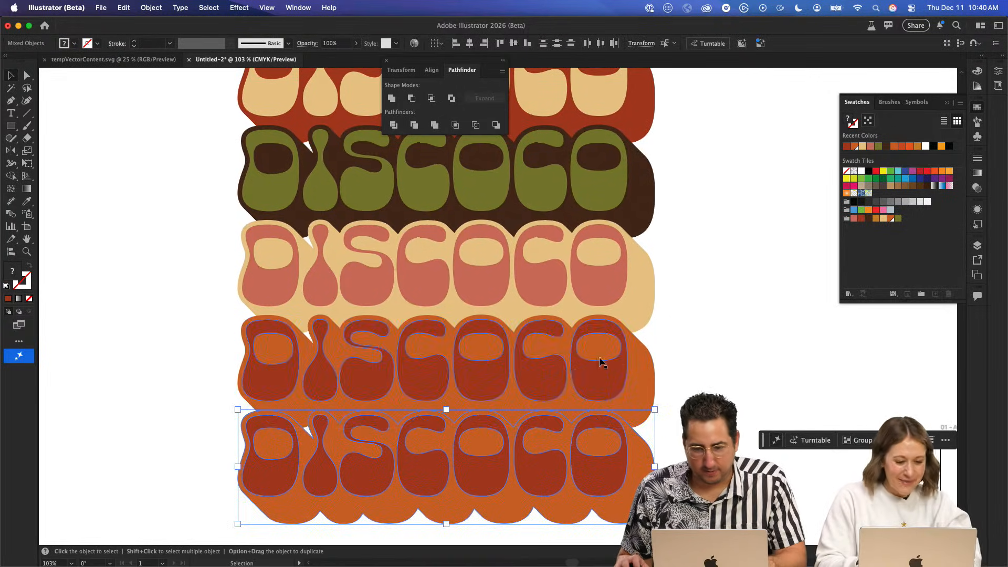
pyautogui.scroll(-4, 603, 345)
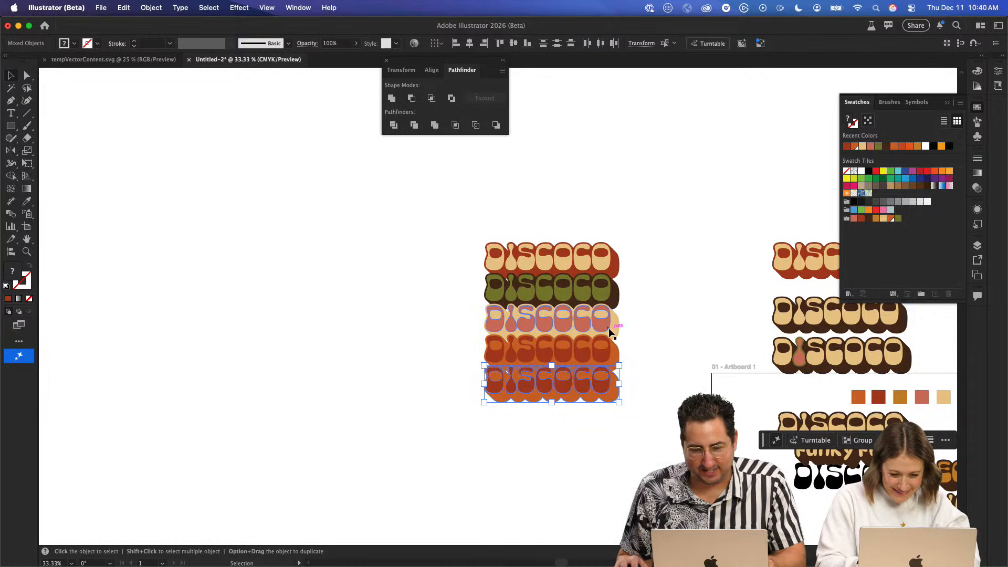
pyautogui.scroll(3, 604, 341)
pyautogui.hscroll(5, 604, 336)
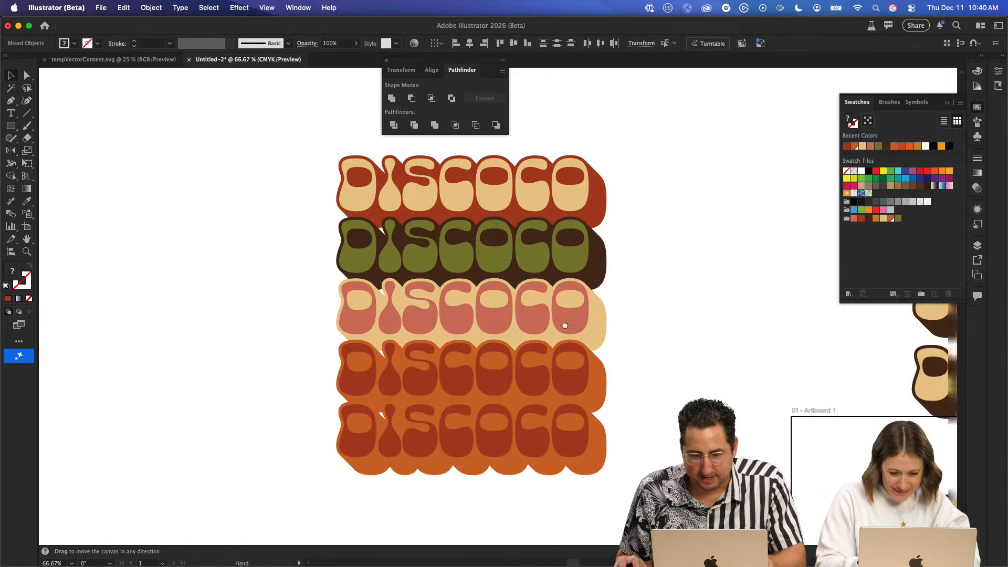
# - Recolor the fifth row with golden-ochre letters and an olive green shadow
pyautogui.click(449, 428)
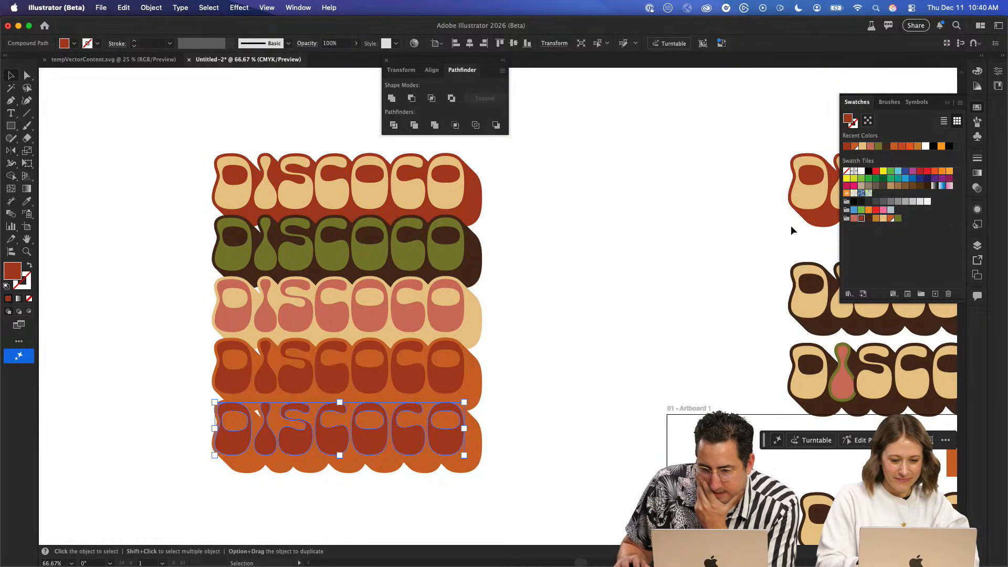
pyautogui.click(875, 220)
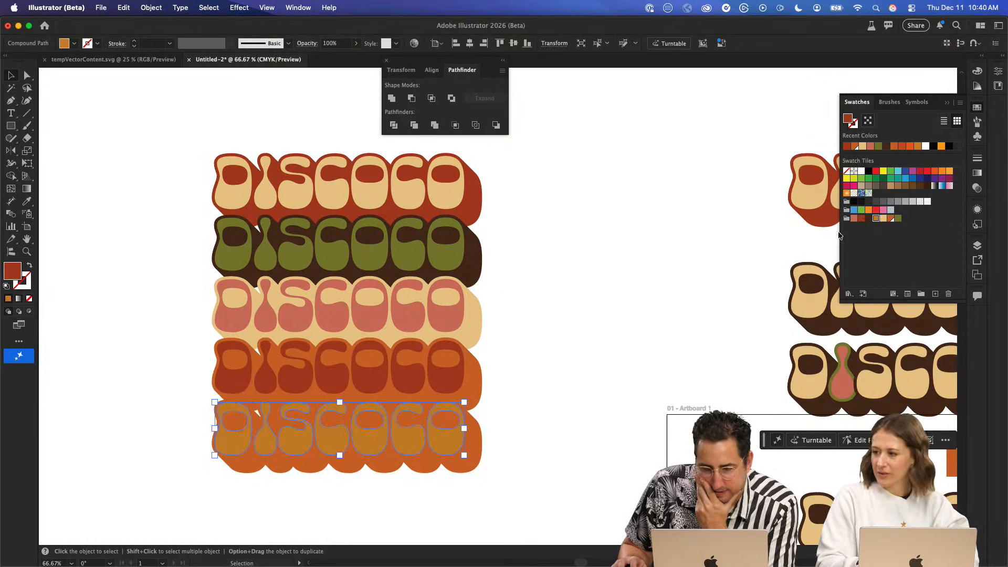
pyautogui.click(474, 470)
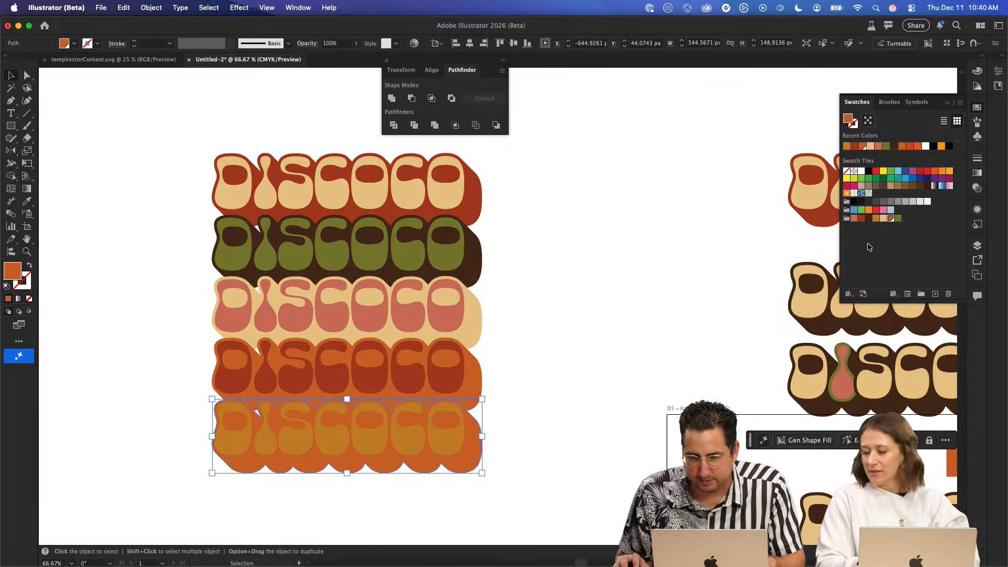
pyautogui.click(846, 223)
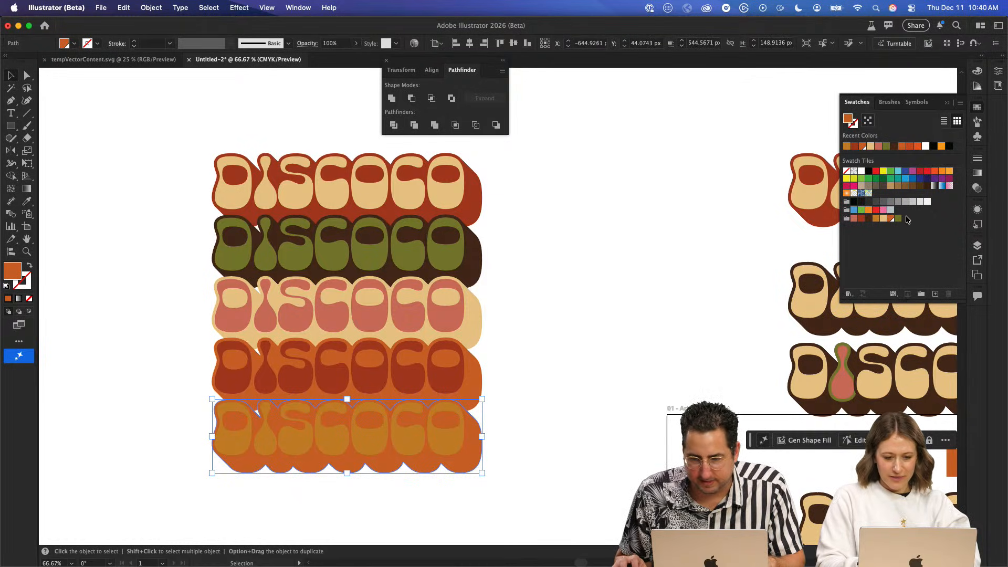
pyautogui.click(588, 309)
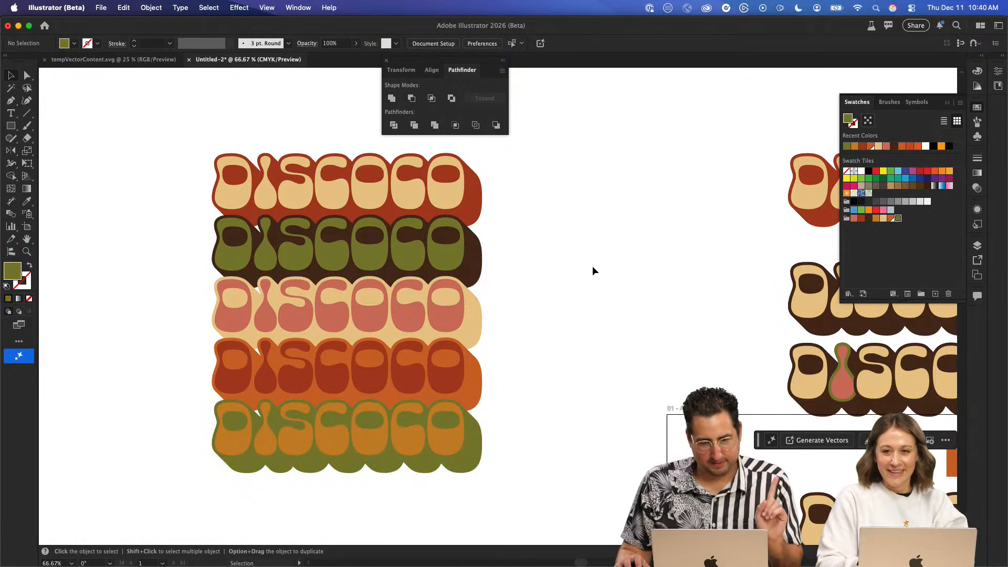
pyautogui.moveTo(566, 163); pyautogui.dragTo(557, 304)
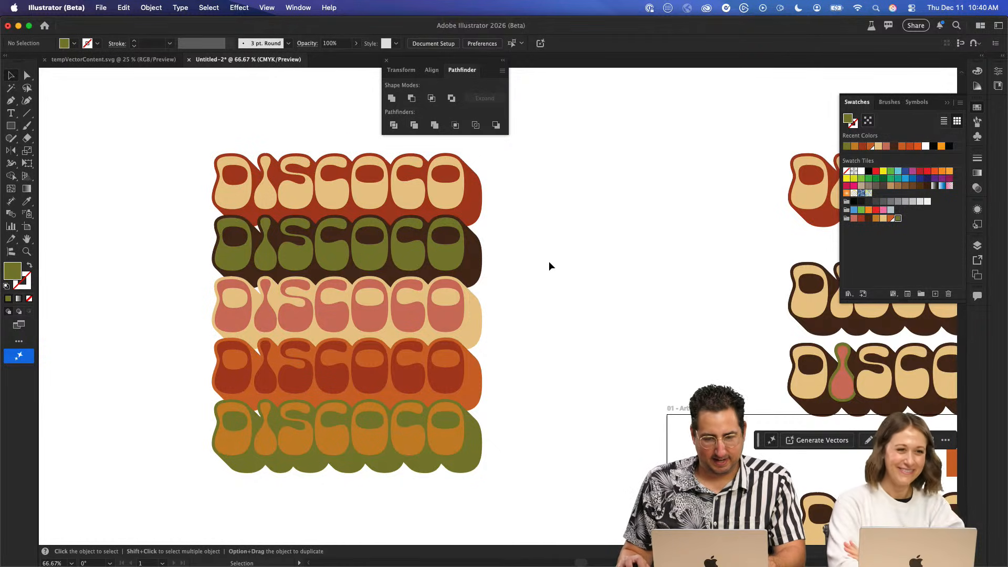
# - Try lowering the four rows beneath the cream and red top row to widen the gap
pyautogui.moveTo(239, 498); pyautogui.dragTo(215, 475)
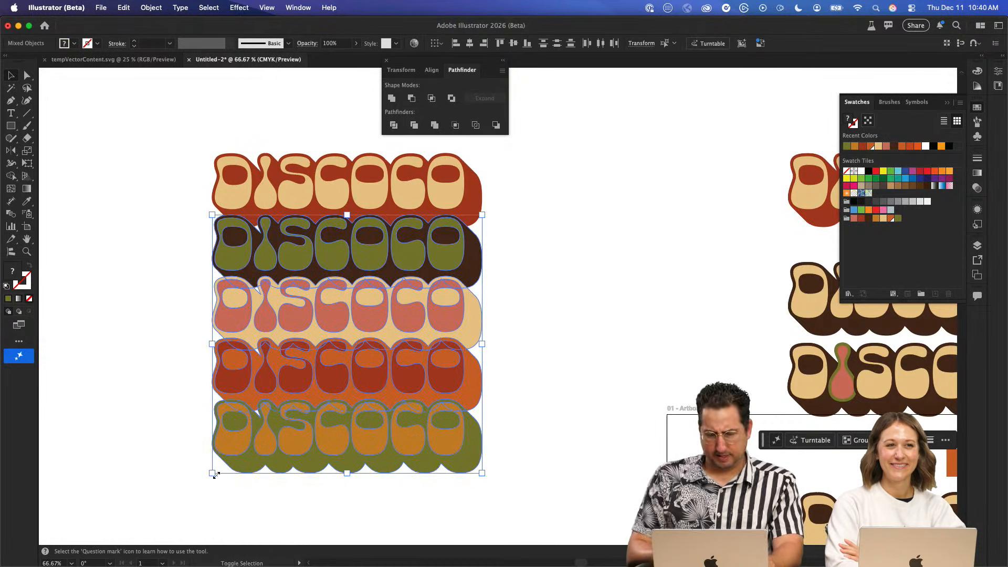
pyautogui.hotkey('shift', 'Down')
pyautogui.hotkey('shift', 'Down')
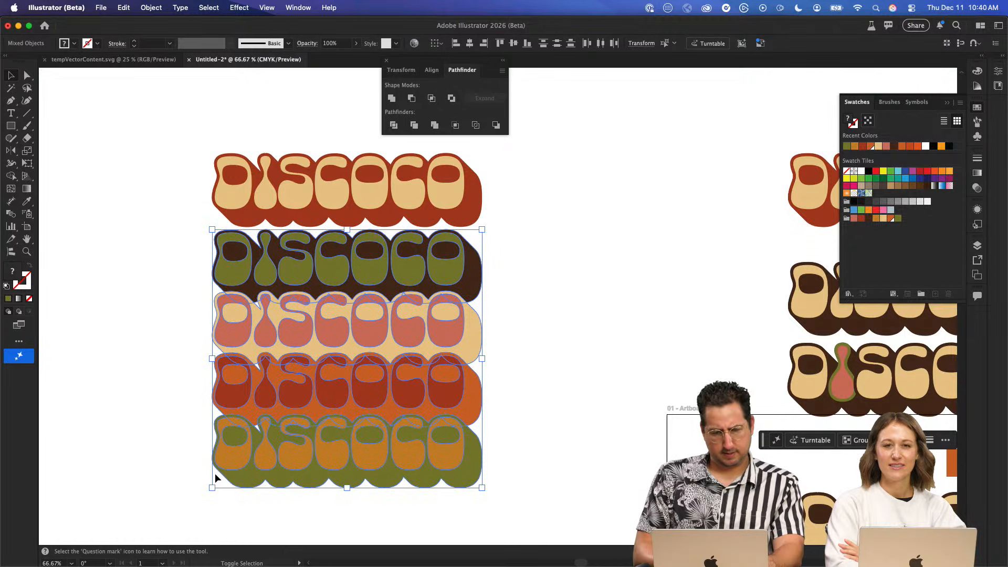
pyautogui.hotkey('shift', 'Up')
pyautogui.hotkey('shift', 'Up')
pyautogui.hotkey('shift', 'Up')
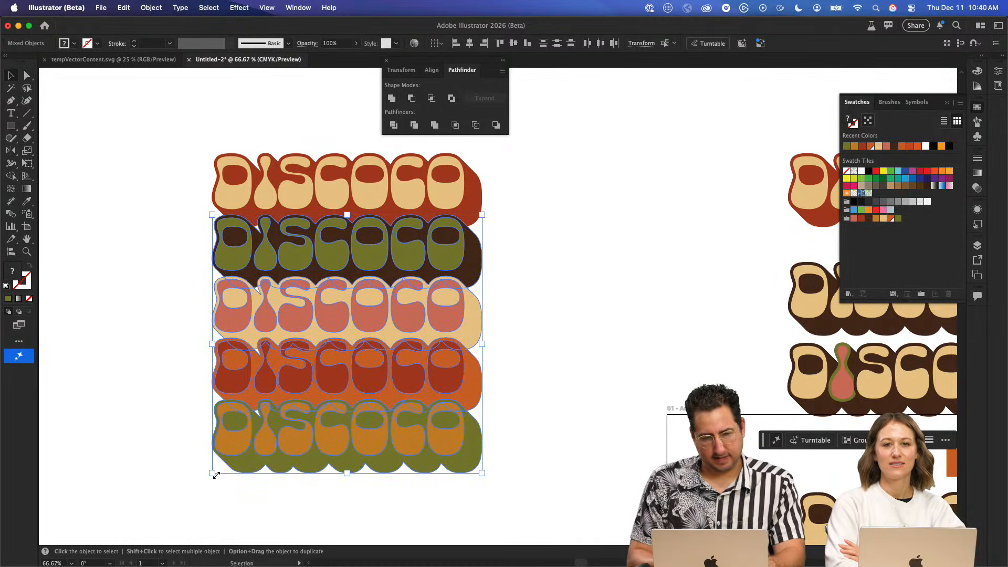
# - Copy the complete five-row DISCOCO stack and paste it into the Firefly board
pyautogui.moveTo(135, 149); pyautogui.dragTo(549, 486)
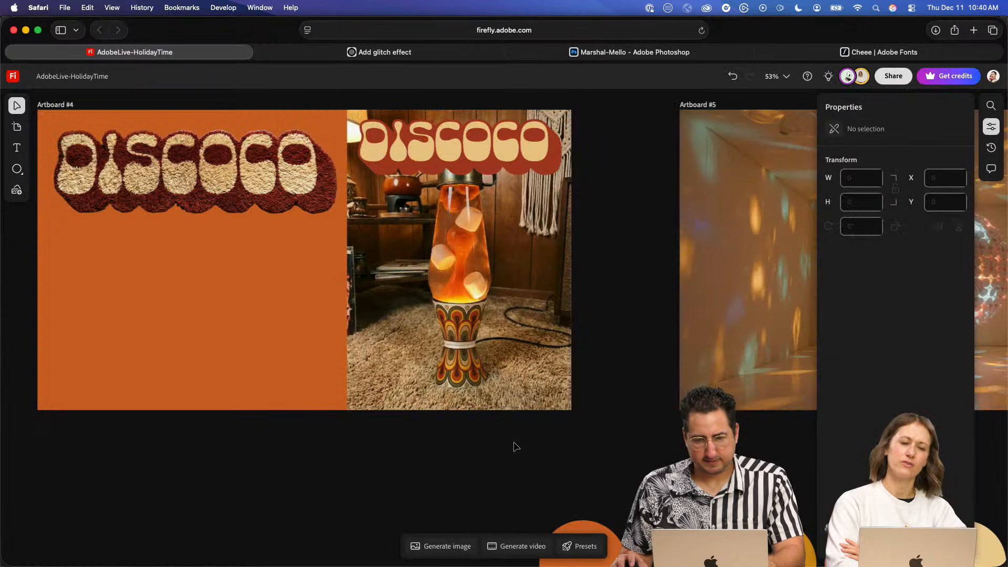
pyautogui.press('super+Tab')
pyautogui.press('super+v')
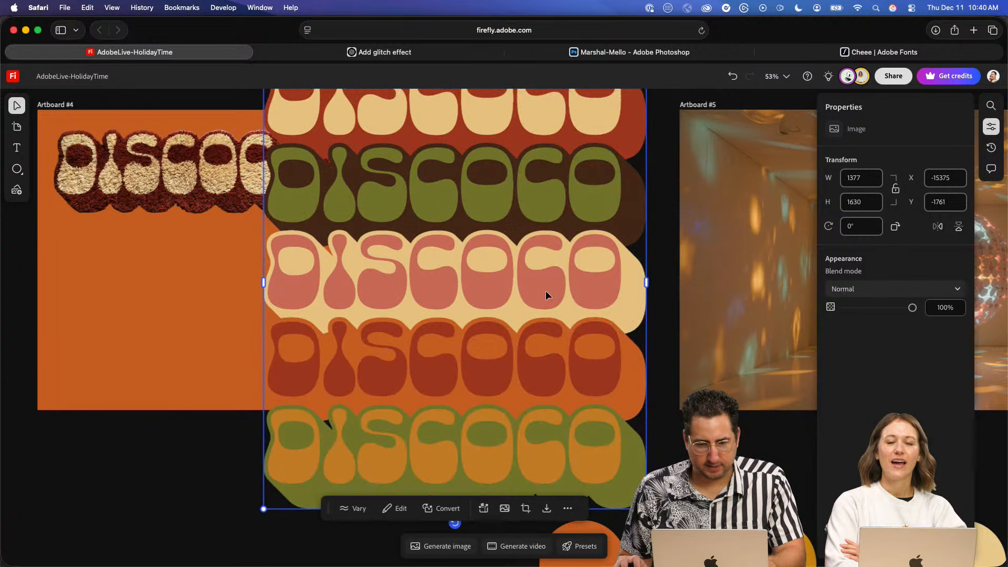
# - Copy the cream and red top row from Illustrator and paste it separately into an empty area of the Firefly board
pyautogui.press('super+Tab')
pyautogui.moveTo(542, 167); pyautogui.dragTo(232, 192)
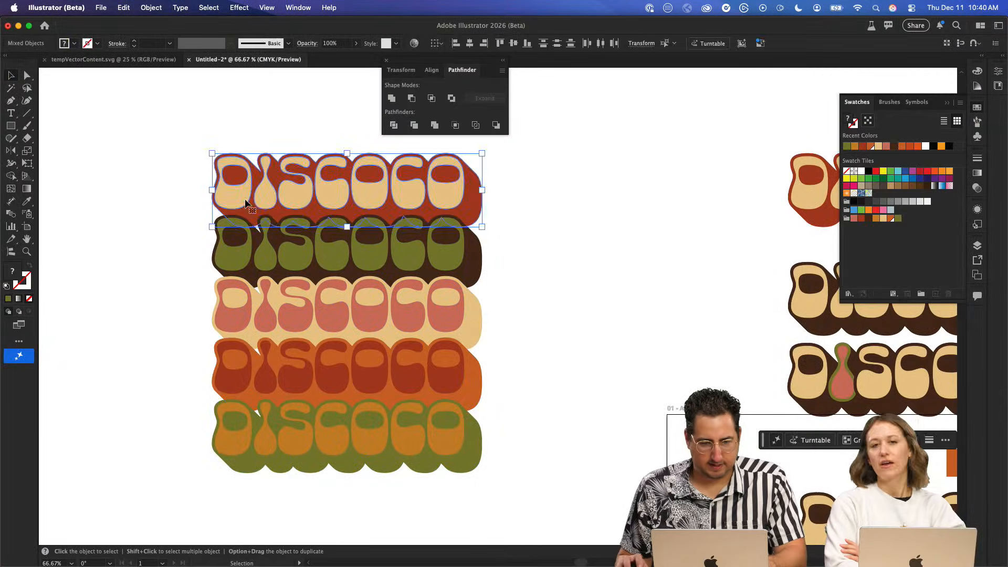
pyautogui.press('super+Tab')
pyautogui.press('space')
pyautogui.moveTo(200, 464); pyautogui.dragTo(408, 157)
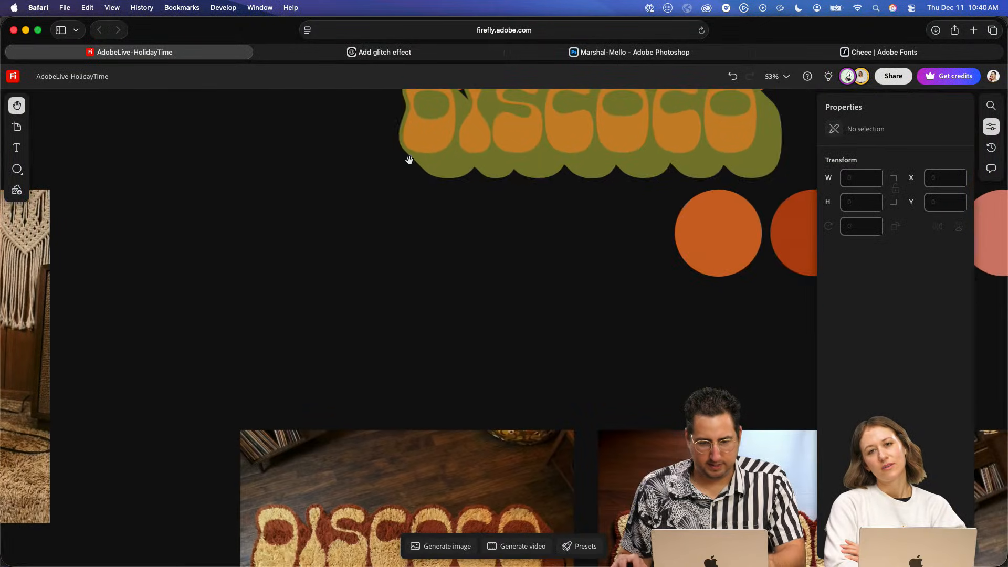
pyautogui.press('super+v')
# - Copy the green and dark brown second row from Illustrator into the Firefly board as a separate image
pyautogui.press('super+Tab')
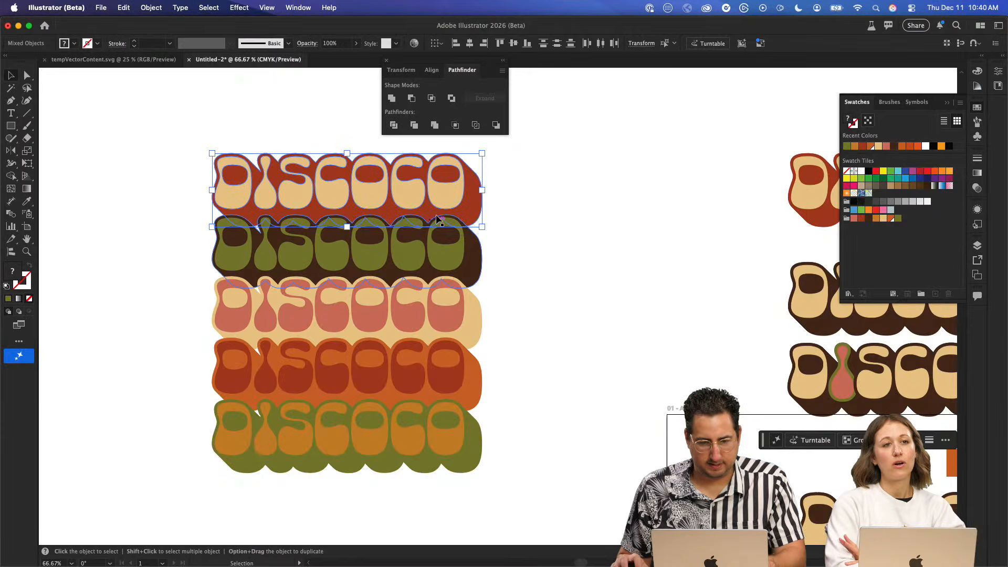
pyautogui.click(450, 254)
pyautogui.press('super+c')
pyautogui.press('super+Tab')
pyautogui.press('super+v')
# - Copy the pink and cream third row from Illustrator into the Firefly board as a separate image
pyautogui.press('super+Tab')
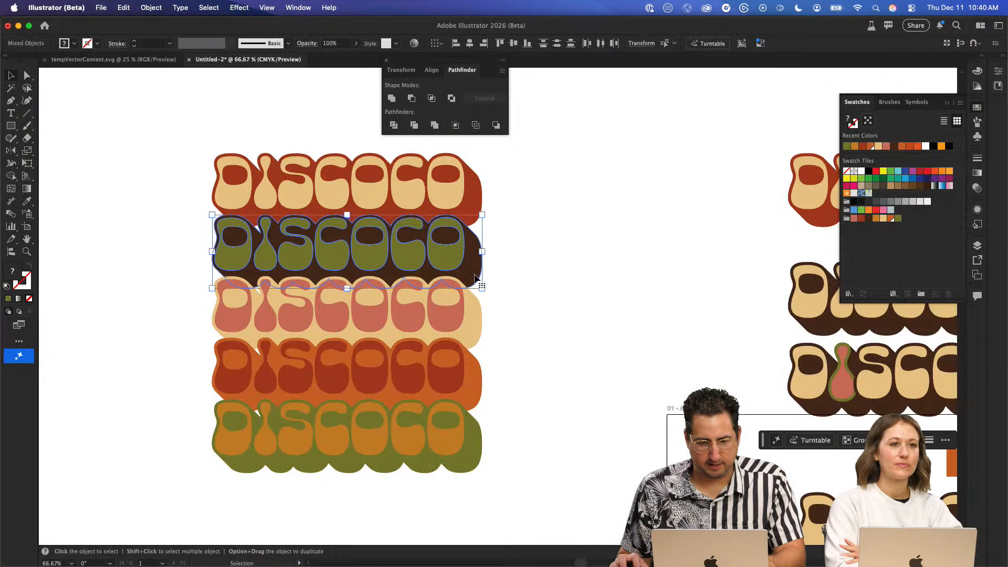
pyautogui.click(462, 315)
pyautogui.press('super+c')
pyautogui.press('super+Tab')
pyautogui.press('super+v')
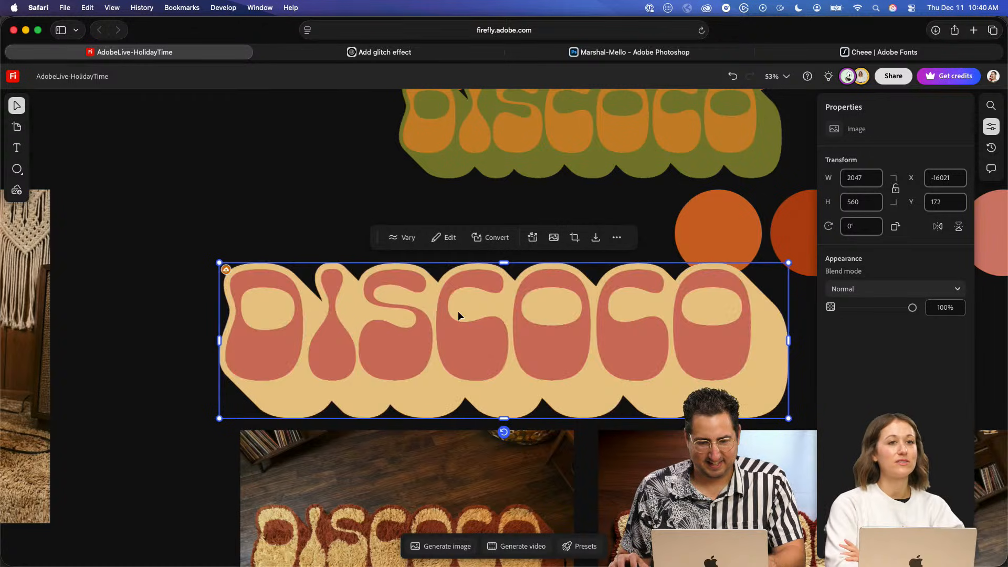
# - Copy the brick-red and orange fourth row from Illustrator into the Firefly board as a separate image
pyautogui.press('super+Tab')
pyautogui.click(423, 392)
pyautogui.press('super+c')
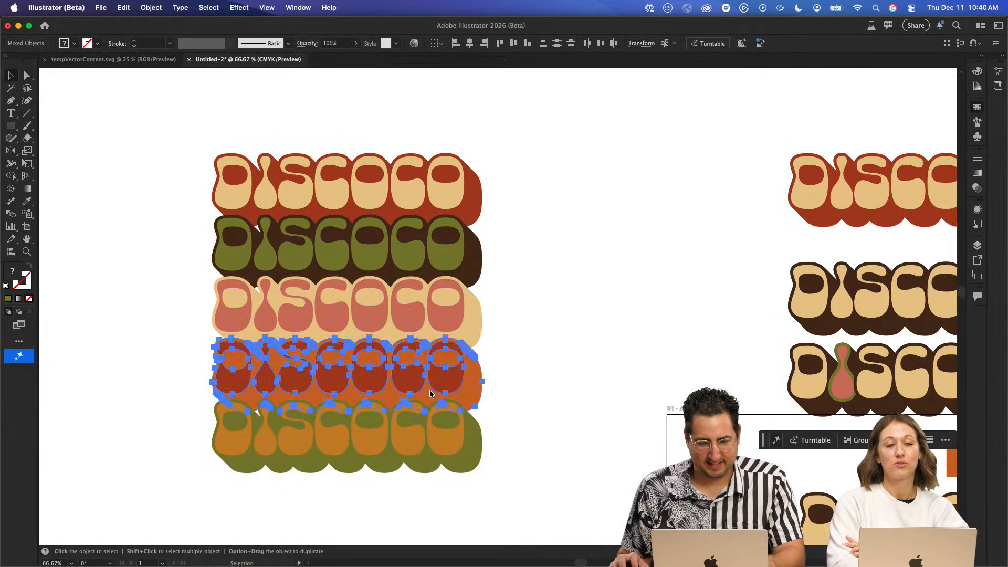
pyautogui.press('super+Tab')
pyautogui.press('super+v')
# - Copy the ochre and olive fifth row from Illustrator into the Firefly board as a separate image
pyautogui.press('super+Tab')
pyautogui.click(424, 470)
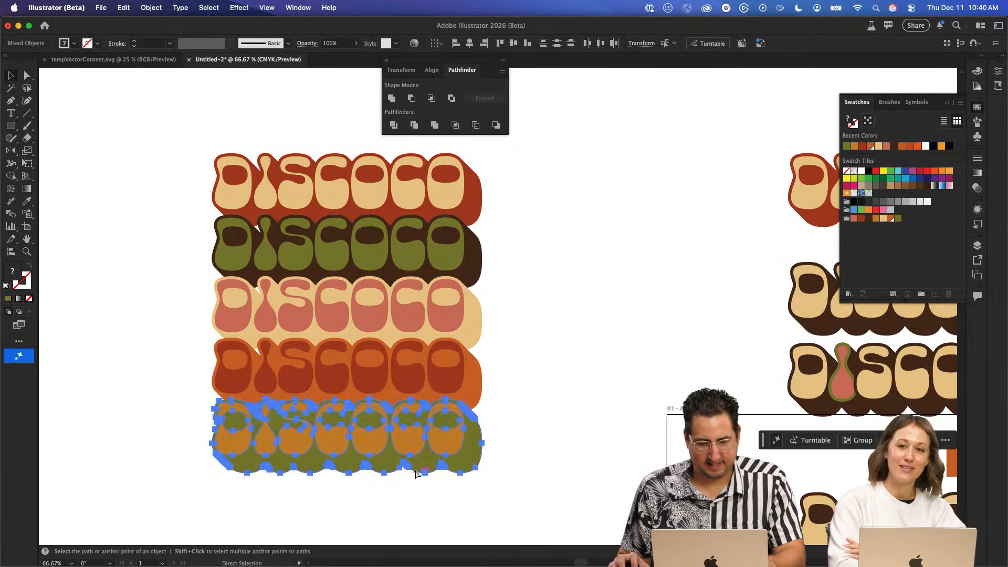
pyautogui.press('super+c')
pyautogui.press('super+Tab')
pyautogui.press('super+v')
pyautogui.click(294, 231)
# - Shrink the five-row DISCOCO stack to about 742 by 878 and fit it over the lava lamp photo on Artboard #4
pyautogui.scroll(4, 329, 259)
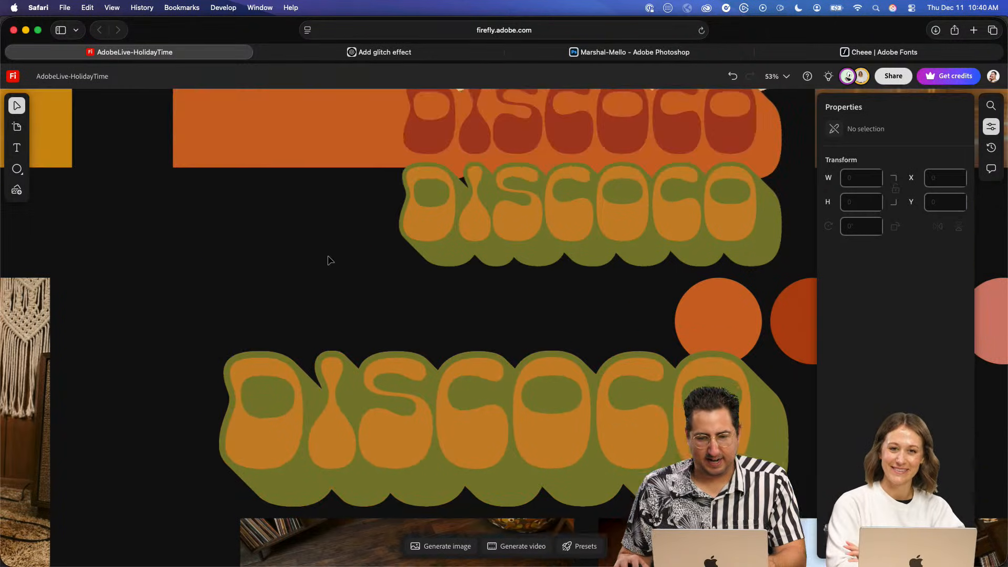
pyautogui.scroll(5, 329, 259)
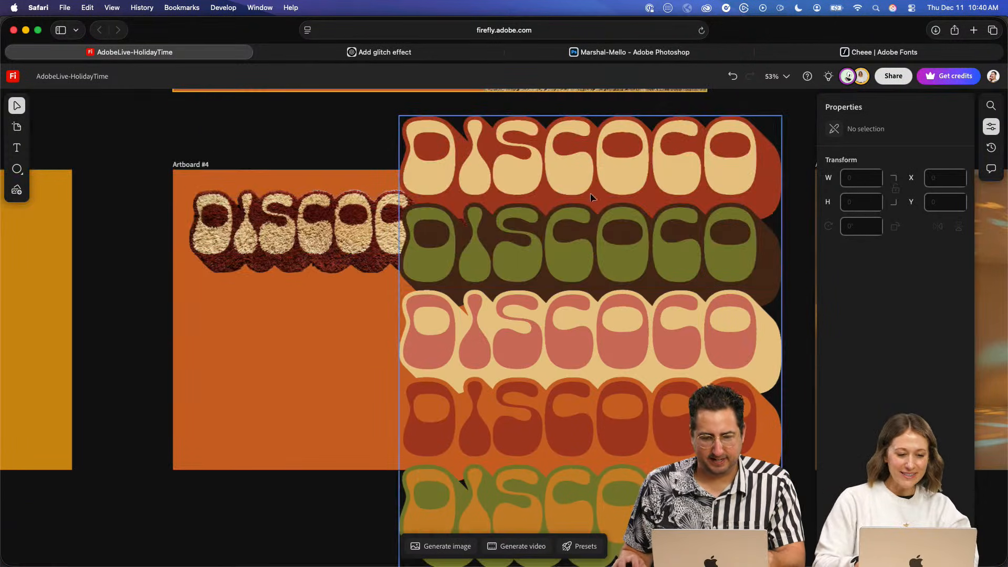
pyautogui.click(458, 170)
pyautogui.moveTo(401, 120); pyautogui.dragTo(501, 211)
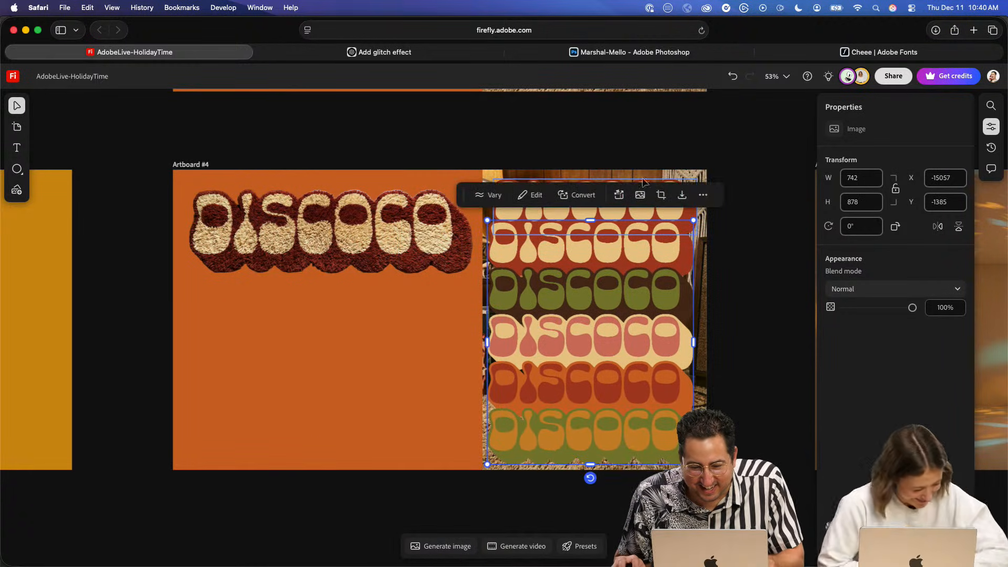
# - Remove the single cream and red DISCOCO lettering from the lava lamp photo and shift the stack slightly upward
pyautogui.click(761, 155)
pyautogui.press('space')
pyautogui.moveTo(644, 194); pyautogui.dragTo(540, 202)
pyautogui.click(544, 202)
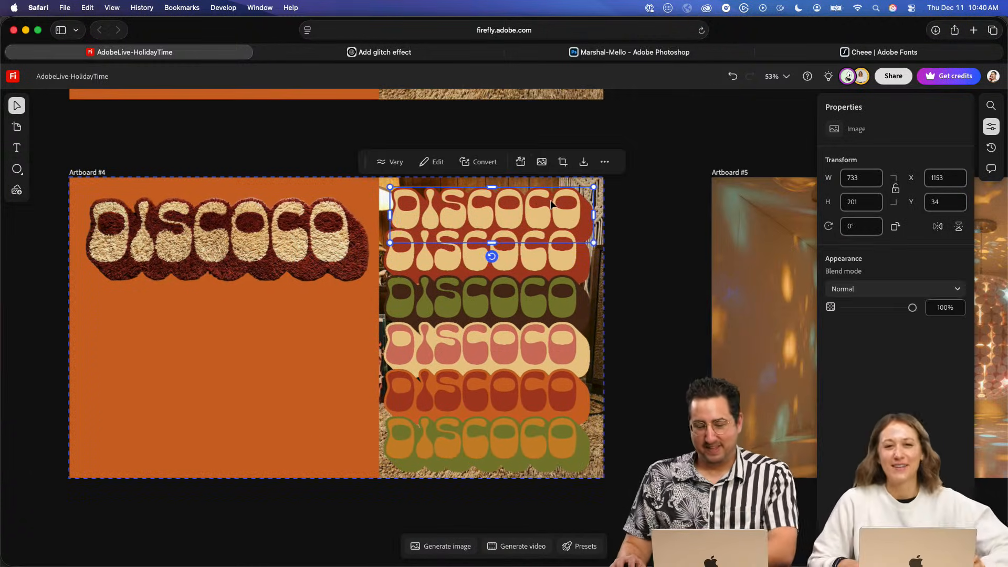
pyautogui.moveTo(513, 278); pyautogui.dragTo(517, 263)
# - Undo the removal of the DISCOCO stack and move it off the lava lamp photo to below Artboard #4
pyautogui.press('Delete')
pyautogui.press('super+Tab')
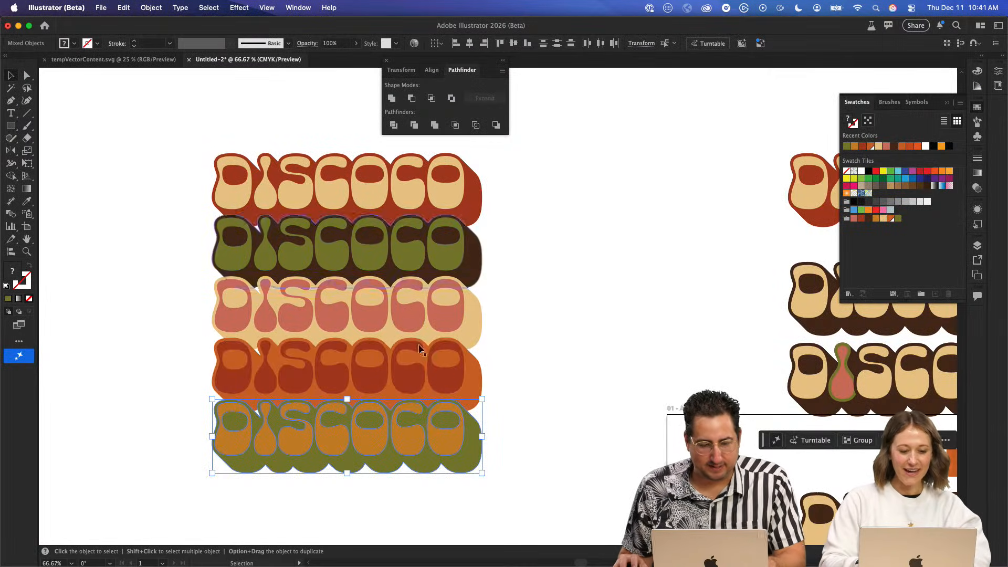
pyautogui.press('super+Tab')
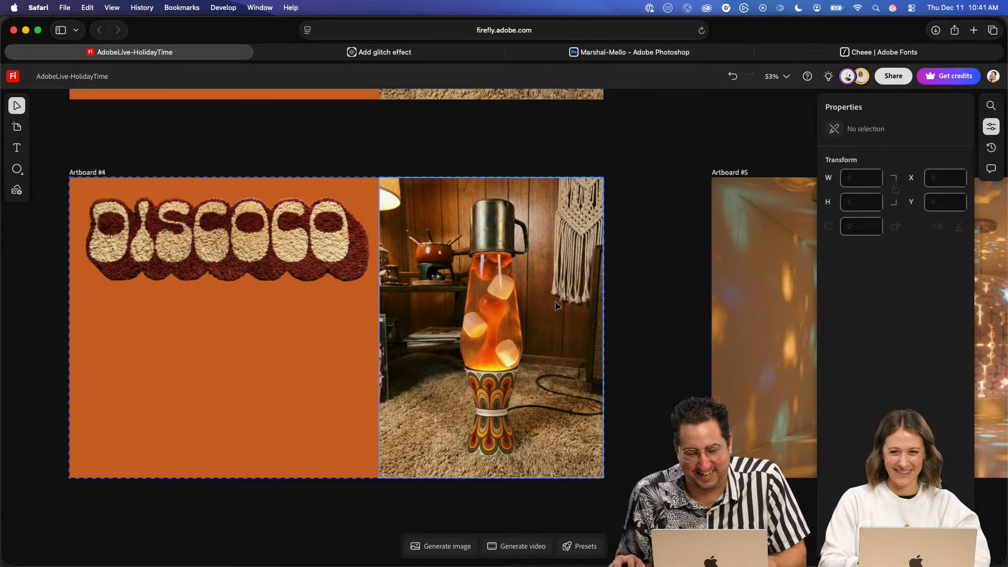
pyautogui.press('super+v')
pyautogui.press('super+z')
pyautogui.press('super+z')
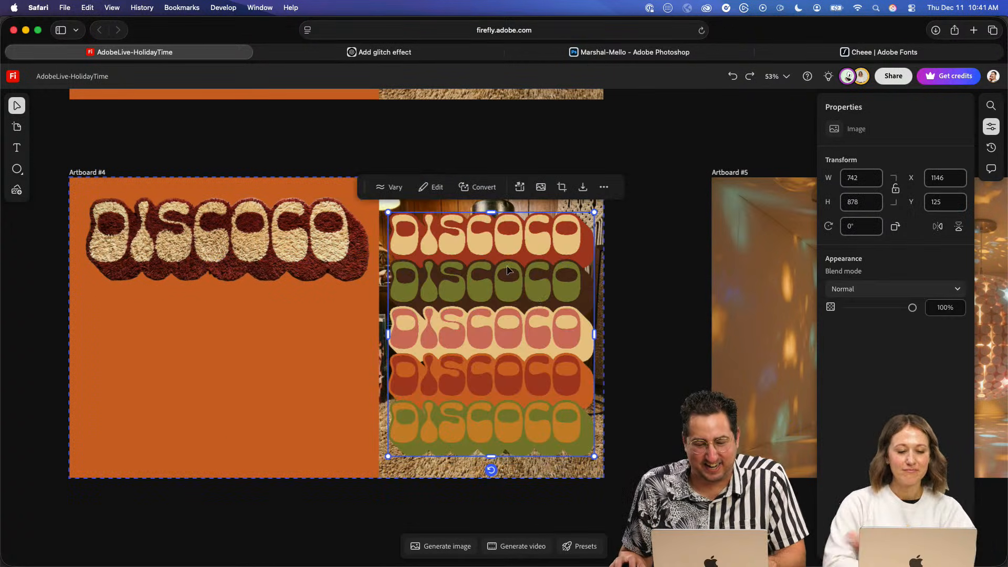
pyautogui.moveTo(507, 266); pyautogui.dragTo(274, 532)
# - Switch to Illustrator and duplicate the ochre and olive fifth row at the same spacing as a sixth row
pyautogui.press('super+Tab')
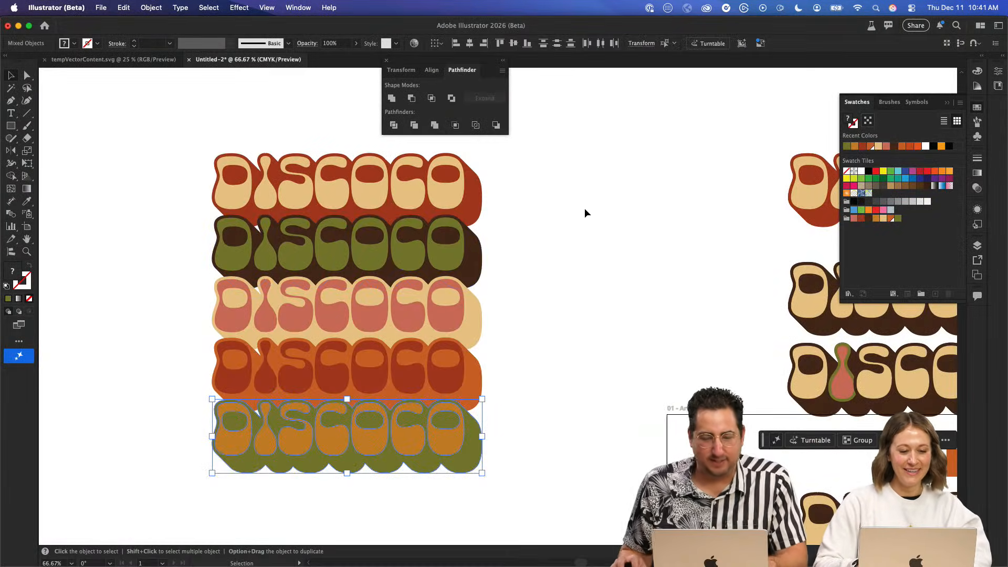
pyautogui.click(490, 399)
pyautogui.scroll(-5, 578, 357)
pyautogui.hscroll(-5, 577, 357)
pyautogui.moveTo(493, 389); pyautogui.dragTo(494, 386)
pyautogui.hotkey('shift', 'Up')
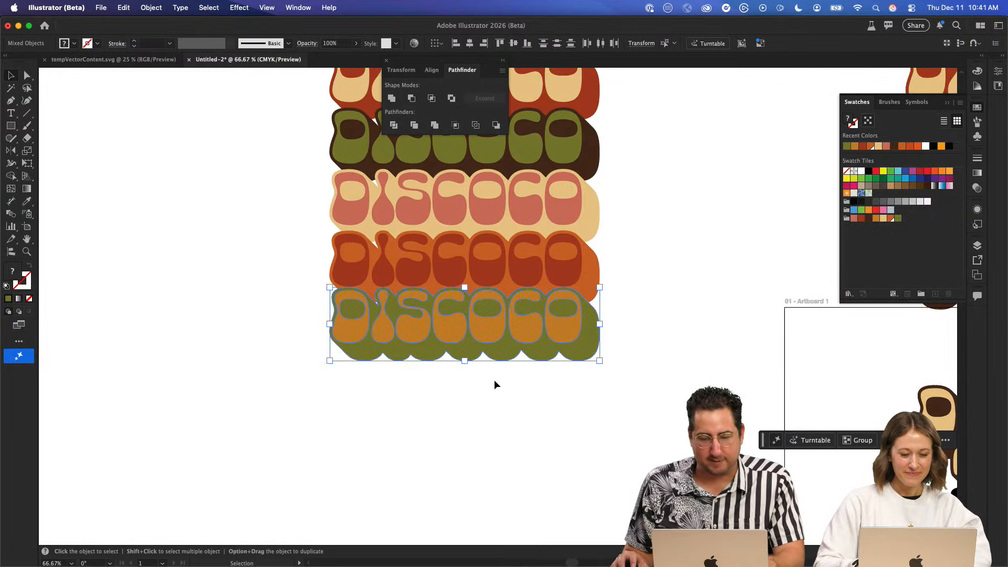
pyautogui.hotkey('shift', 'Down')
pyautogui.moveTo(562, 329); pyautogui.dragTo(556, 387)
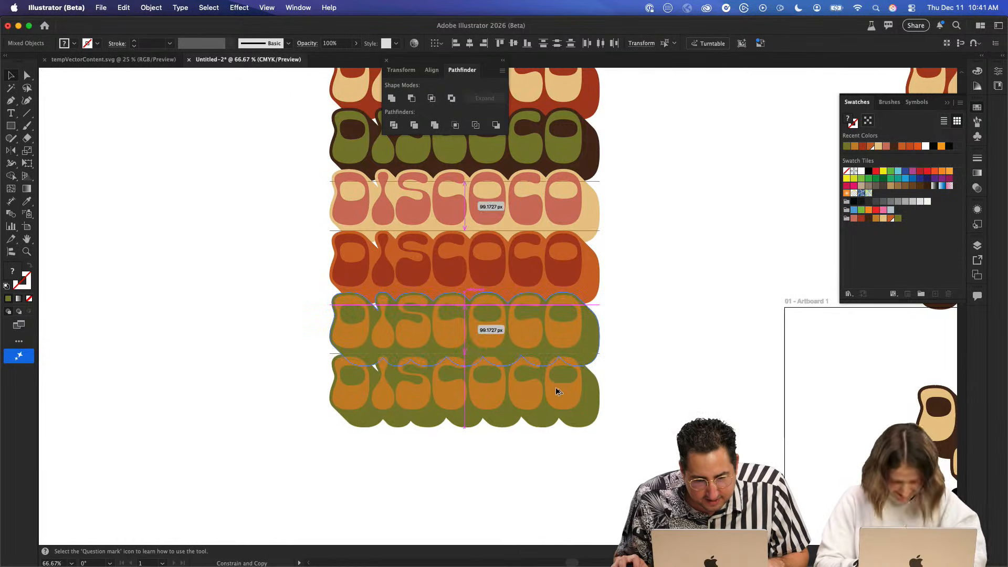
pyautogui.click(669, 340)
# - Recolor the sixth row with orange letters and a salmon pink shadow
pyautogui.press('z')
pyautogui.click(501, 356)
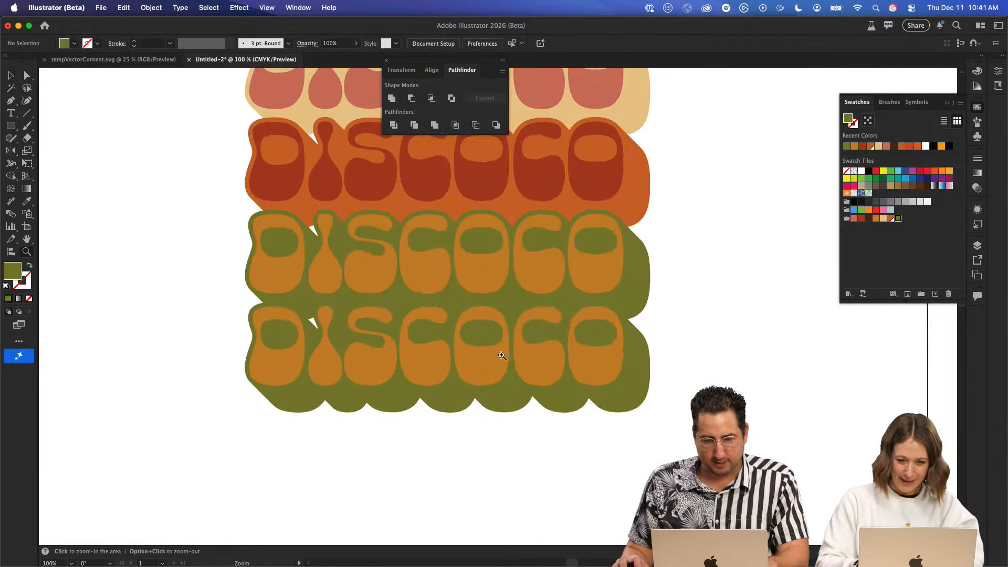
pyautogui.moveTo(586, 273); pyautogui.dragTo(393, 452)
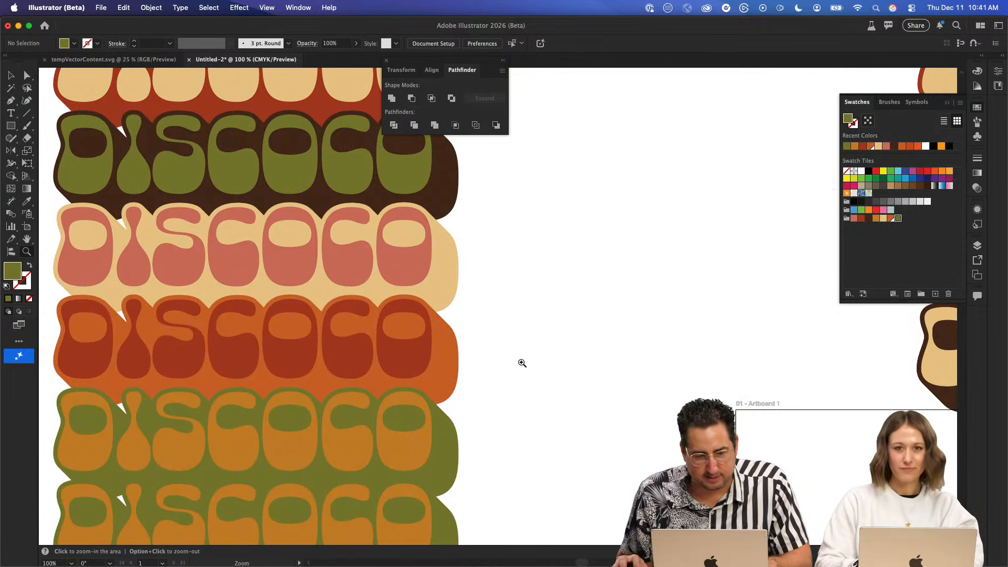
pyautogui.keyDown('alt'); pyautogui.click(522, 363); pyautogui.keyUp('alt')
pyautogui.keyDown('alt'); pyautogui.click(522, 363); pyautogui.keyUp('alt')
pyautogui.keyDown('alt'); pyautogui.click(522, 363); pyautogui.keyUp('alt')
pyautogui.press('v')
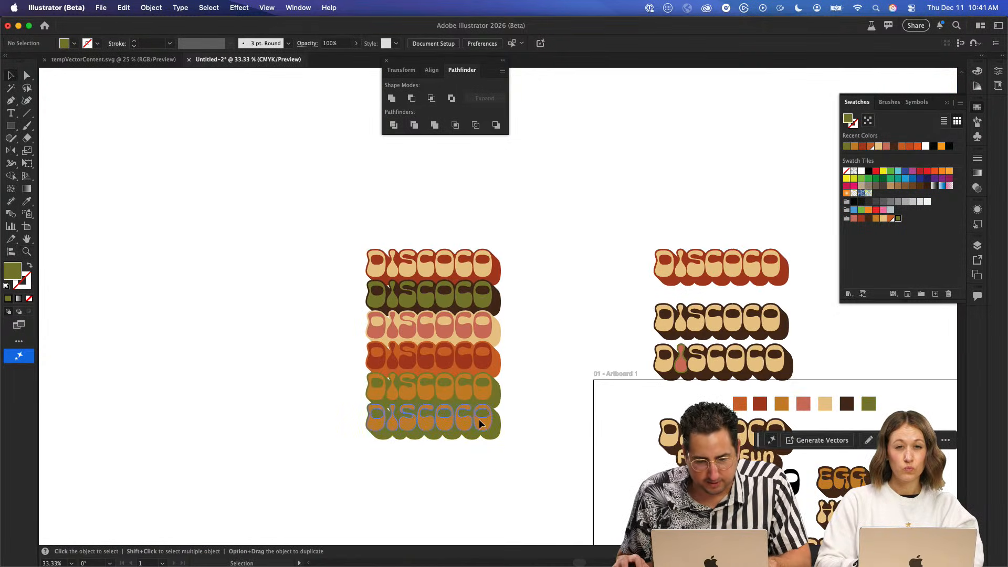
pyautogui.click(479, 419)
pyautogui.click(890, 219)
pyautogui.click(510, 420)
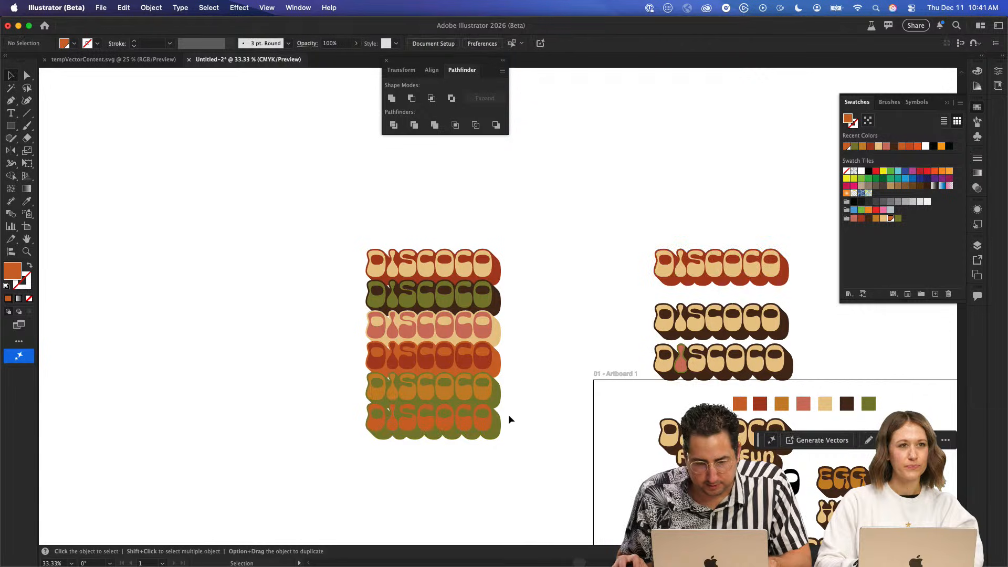
pyautogui.click(499, 429)
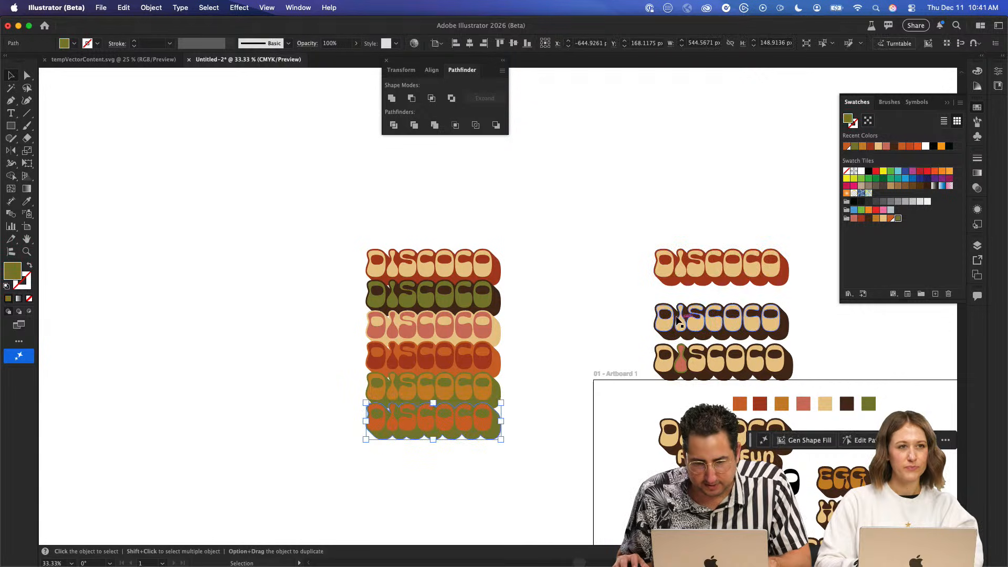
pyautogui.click(855, 219)
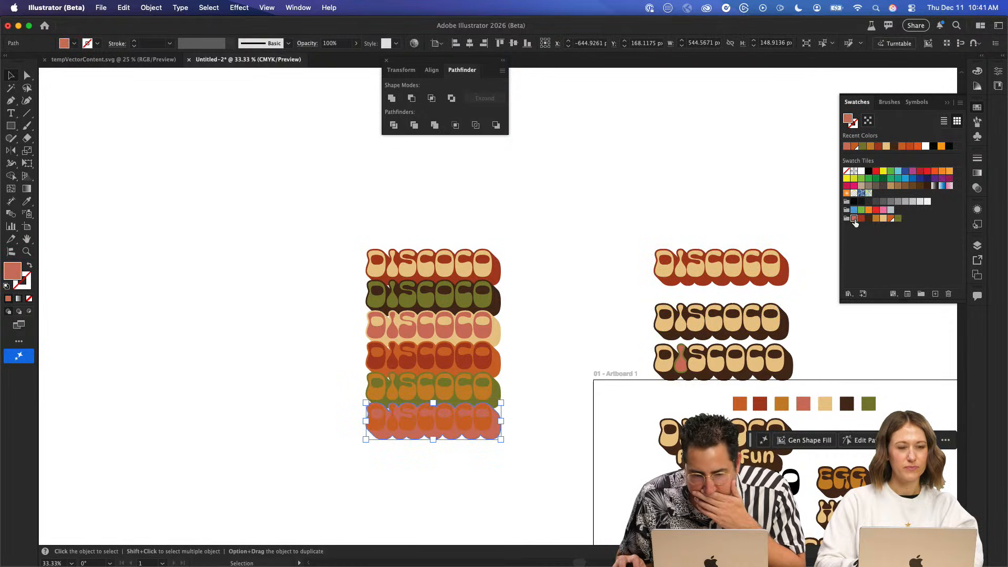
pyautogui.click(599, 239)
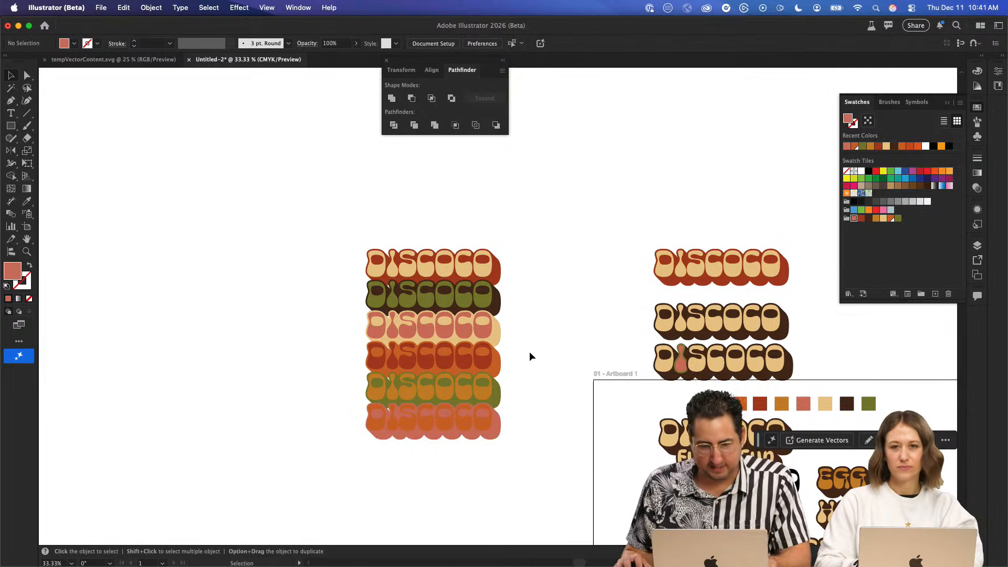
# - Recolor the shadow of the sixth DISCOCO row from the palette with dark red
pyautogui.scroll(3, 512, 356)
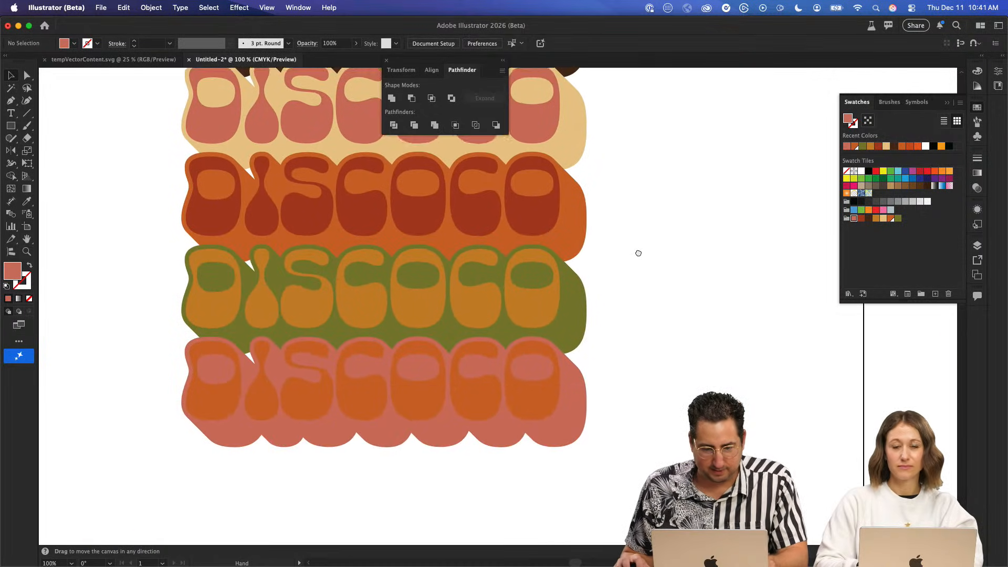
pyautogui.click(581, 422)
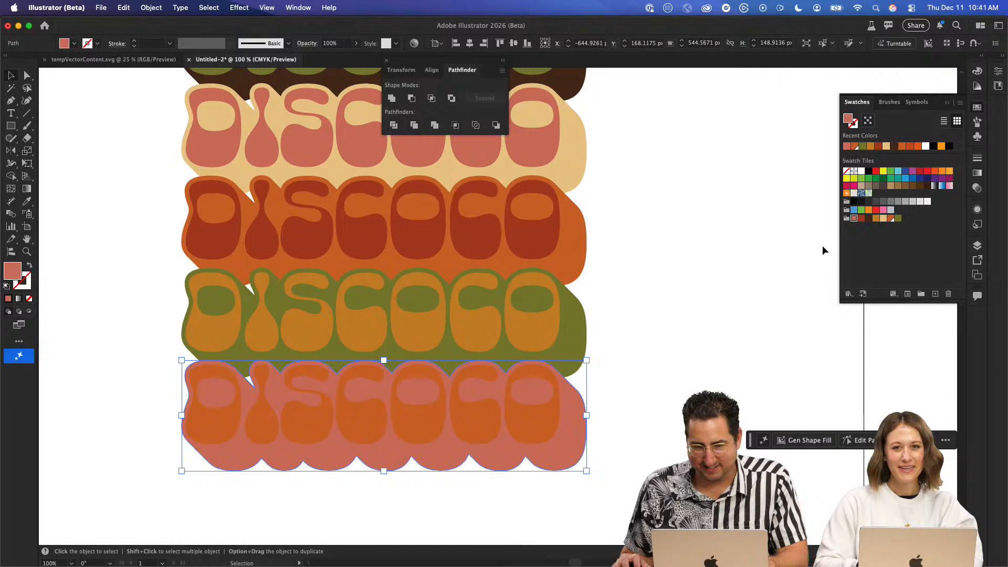
pyautogui.click(861, 218)
pyautogui.click(610, 275)
pyautogui.scroll(3, 610, 275)
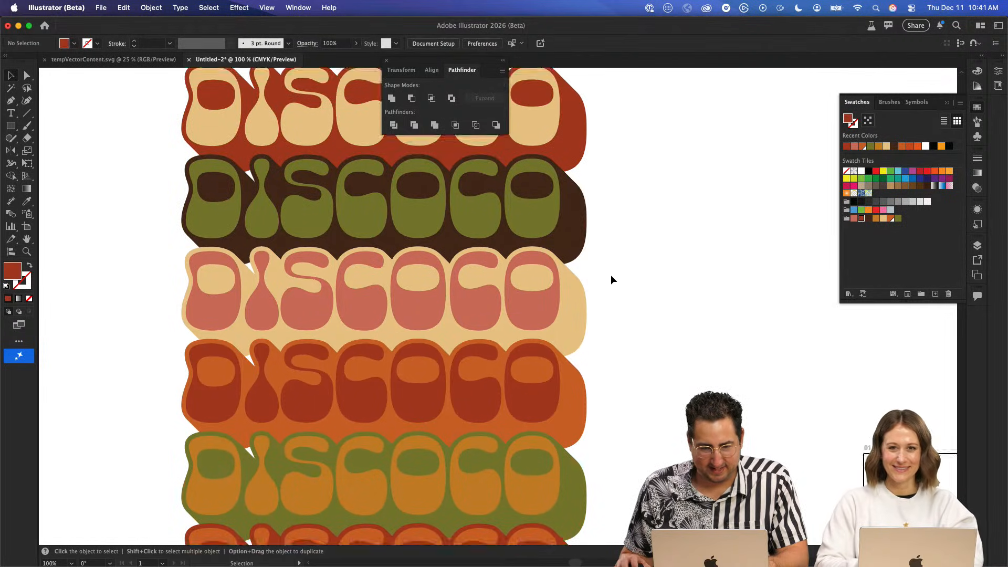
pyautogui.scroll(-2, 618, 293)
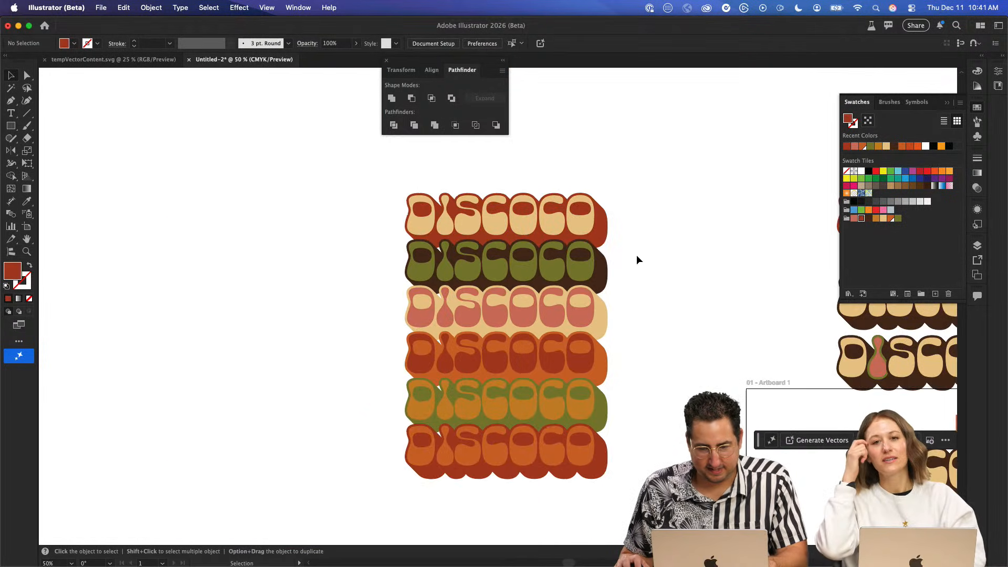
# - Copy the six-row DISCOCO stack into the Firefly board and fit it behind the lava lamp on Artboard #4 at about 709 by 1001
pyautogui.moveTo(669, 173); pyautogui.dragTo(452, 462)
pyautogui.press('super+Tab')
pyautogui.press('super+v')
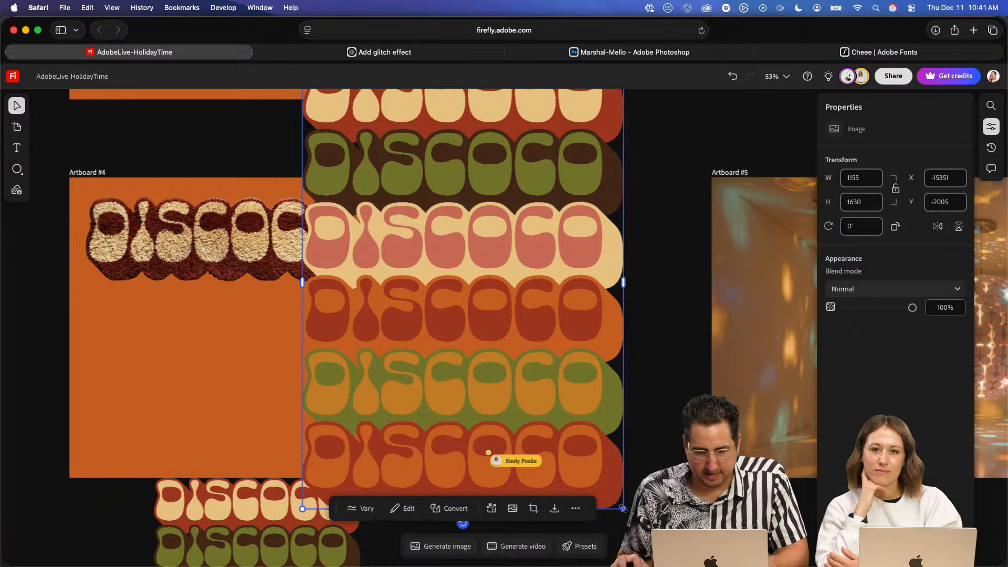
pyautogui.moveTo(624, 509); pyautogui.dragTo(572, 436)
pyautogui.moveTo(522, 361); pyautogui.dragTo(556, 399)
pyautogui.moveTo(387, 167); pyautogui.dragTo(407, 195)
pyautogui.moveTo(468, 254); pyautogui.dragTo(465, 252)
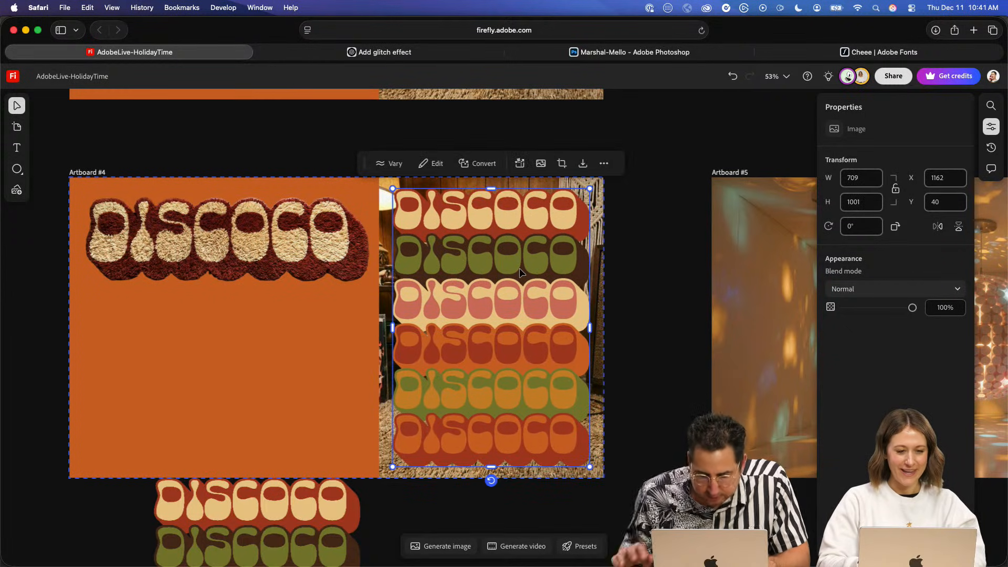
pyautogui.click(667, 252)
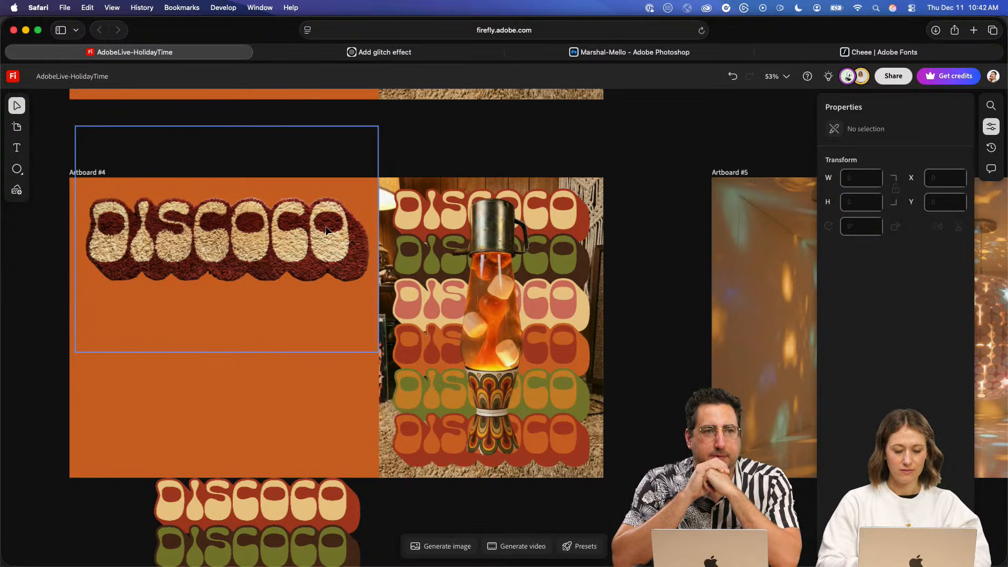
# - Open image generation, remove all three reference images and select the old lava lamp prompt for replacement
pyautogui.hscroll(-5, 247, 300)
pyautogui.scroll(-2, 247, 299)
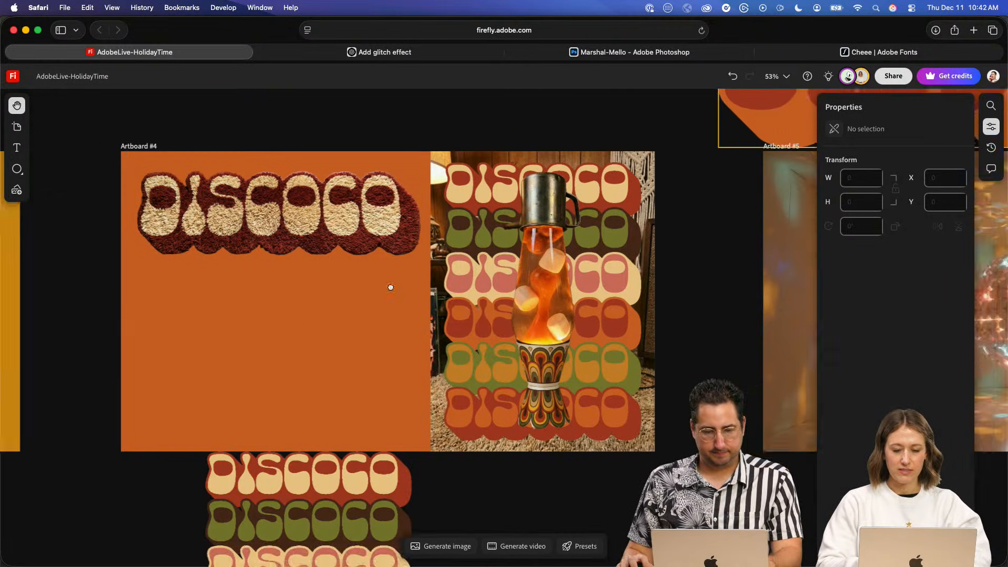
pyautogui.click(451, 548)
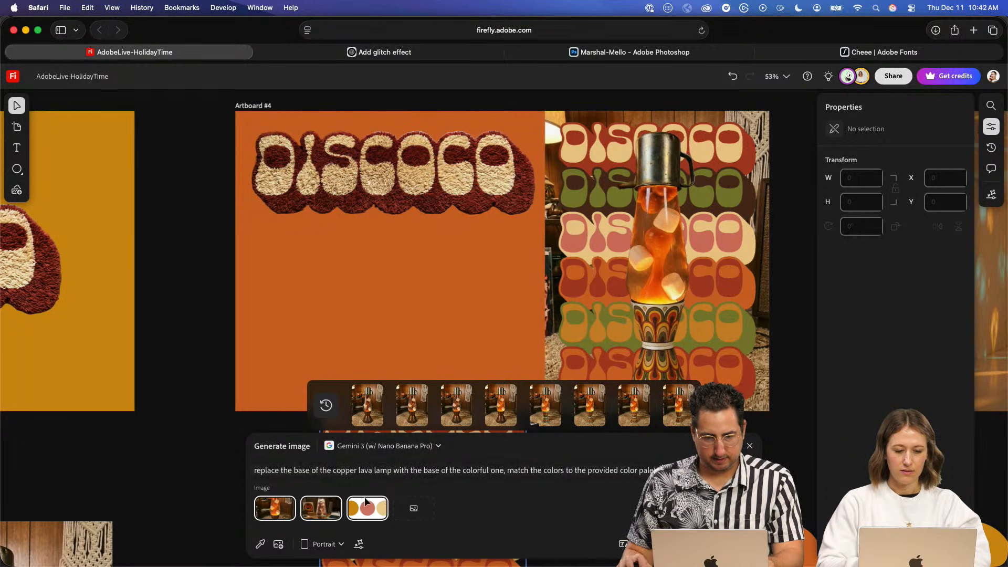
pyautogui.click(383, 501)
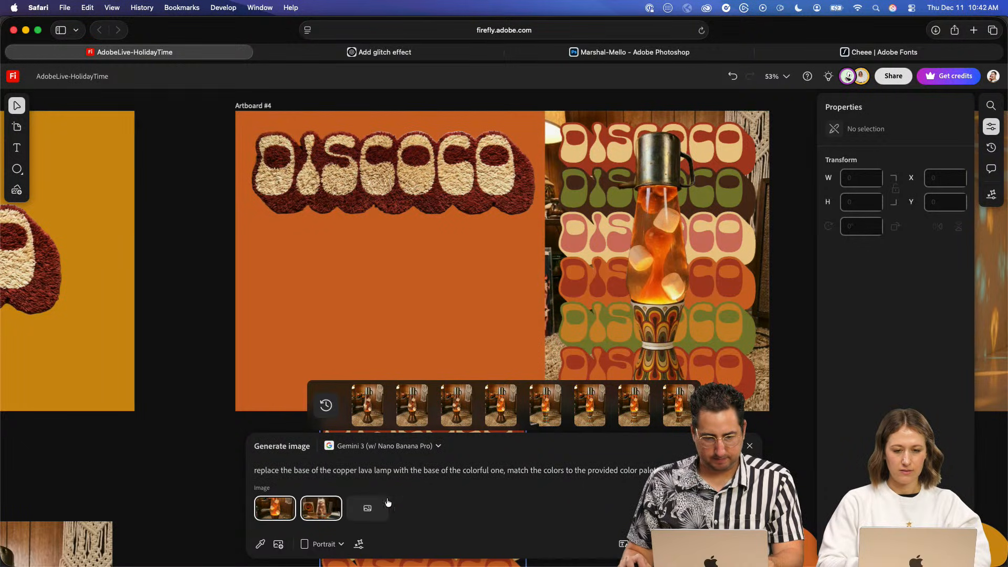
pyautogui.click(340, 498)
pyautogui.click(294, 499)
pyautogui.tripleClick(328, 469)
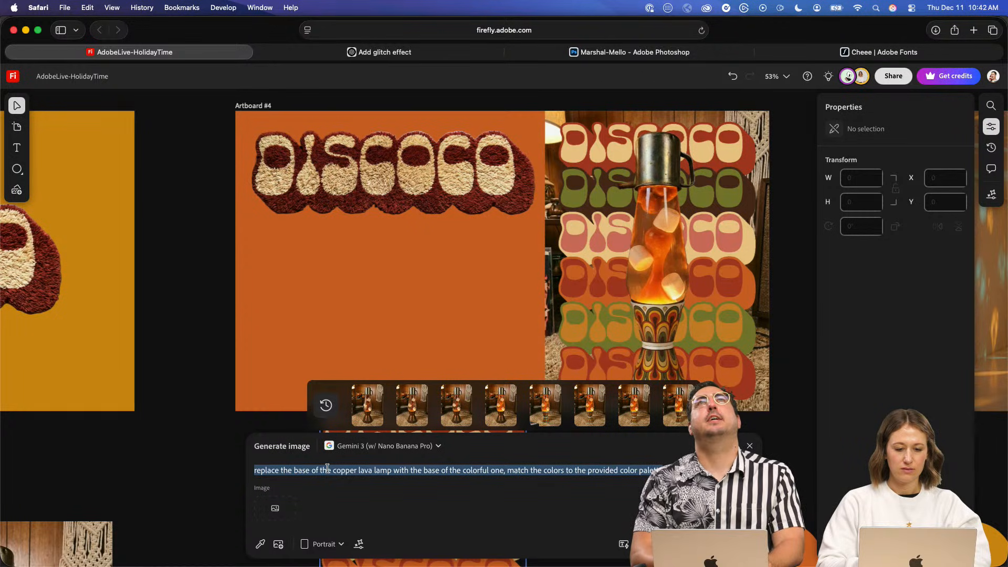
# - Generate a portrait image with Gemini 3 (w/ Nano Banana Pro) from the prompt "a disco ball in the shape of a marshmallow"
pyautogui.write('a dis')
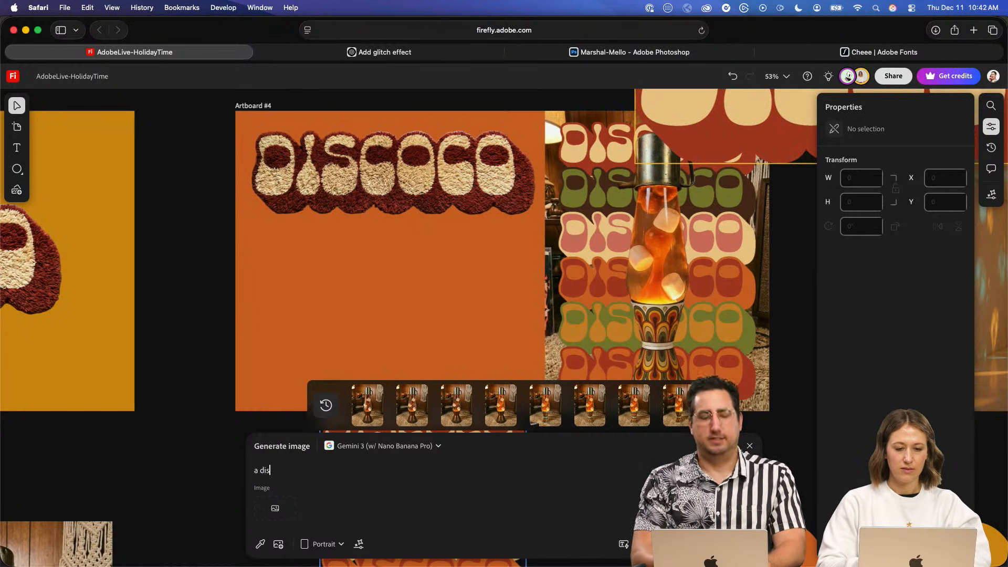
pyautogui.write('co ball')
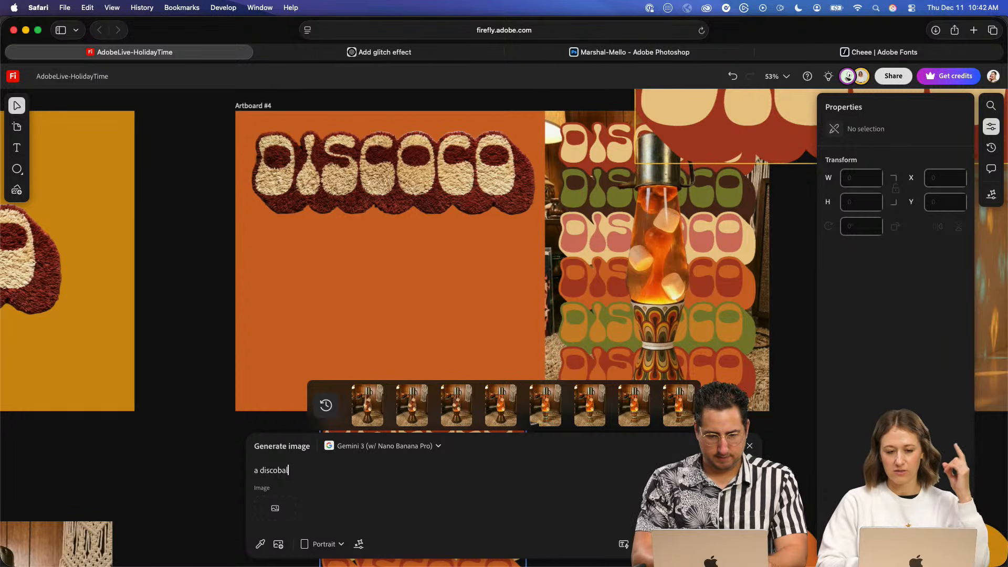
pyautogui.press('BackSpace')
pyautogui.press('BackSpace')
pyautogui.press('BackSpace')
pyautogui.press('BackSpace')
pyautogui.write('ball in the sha')
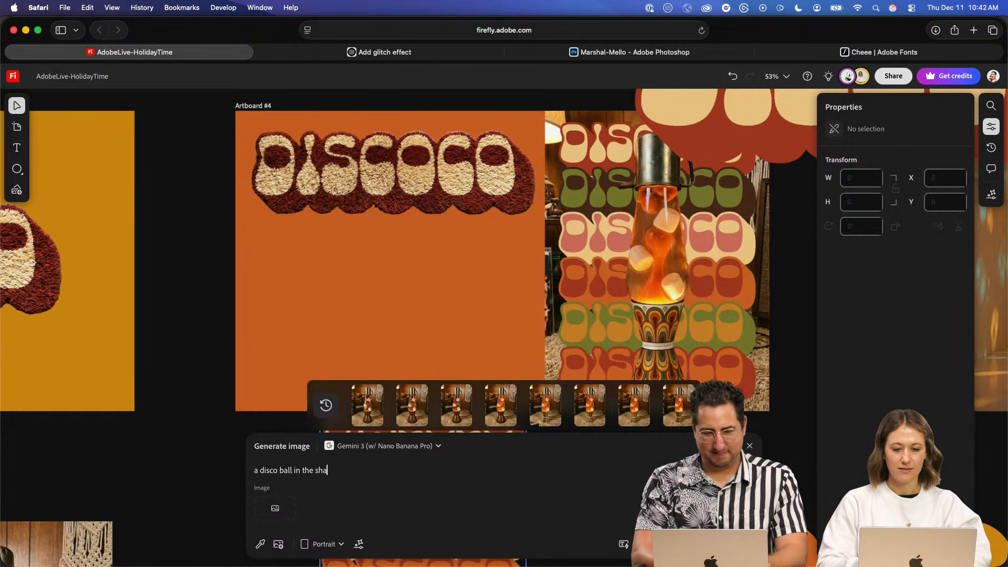
pyautogui.write('pe of a marshmallow')
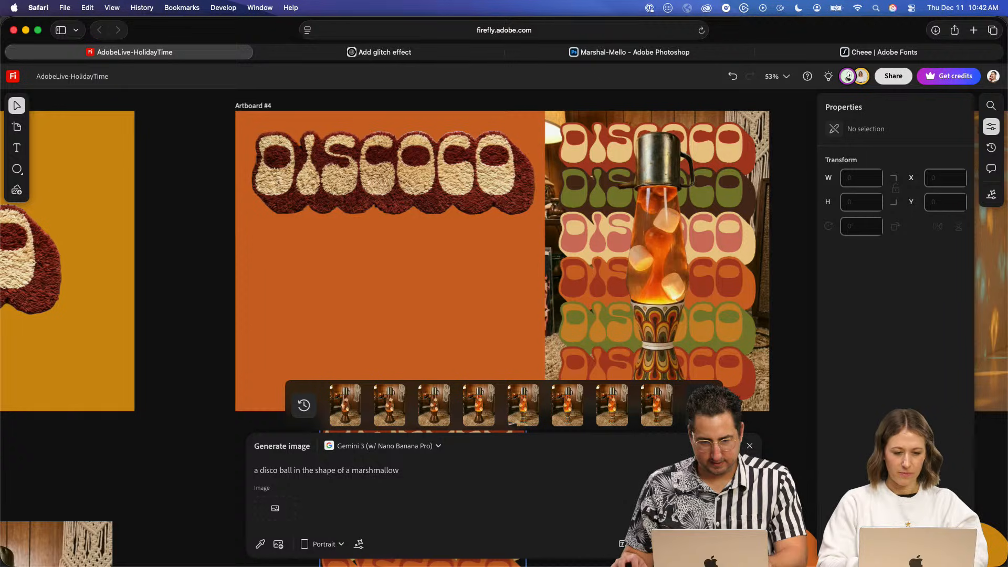
pyautogui.click(370, 446)
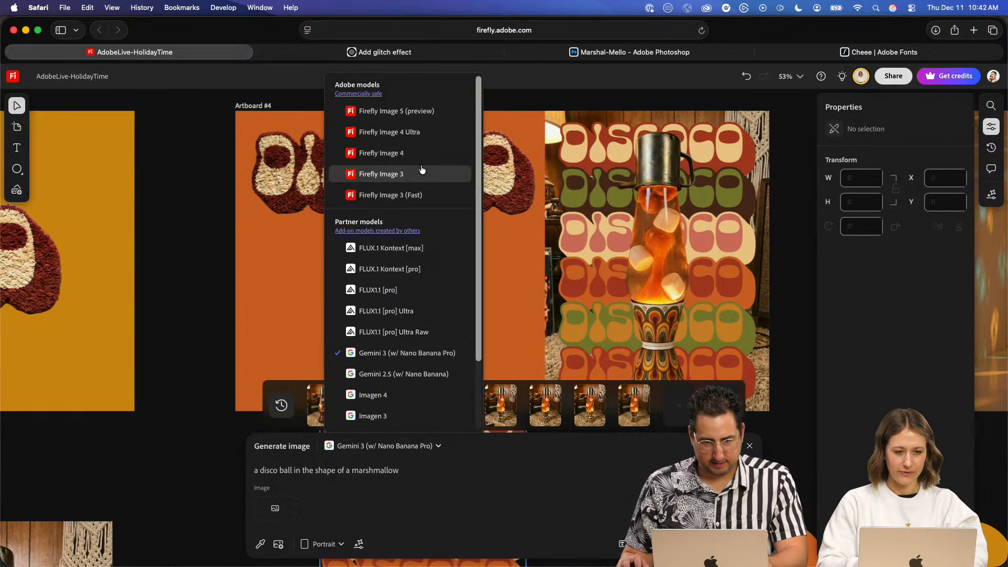
pyautogui.click(338, 496)
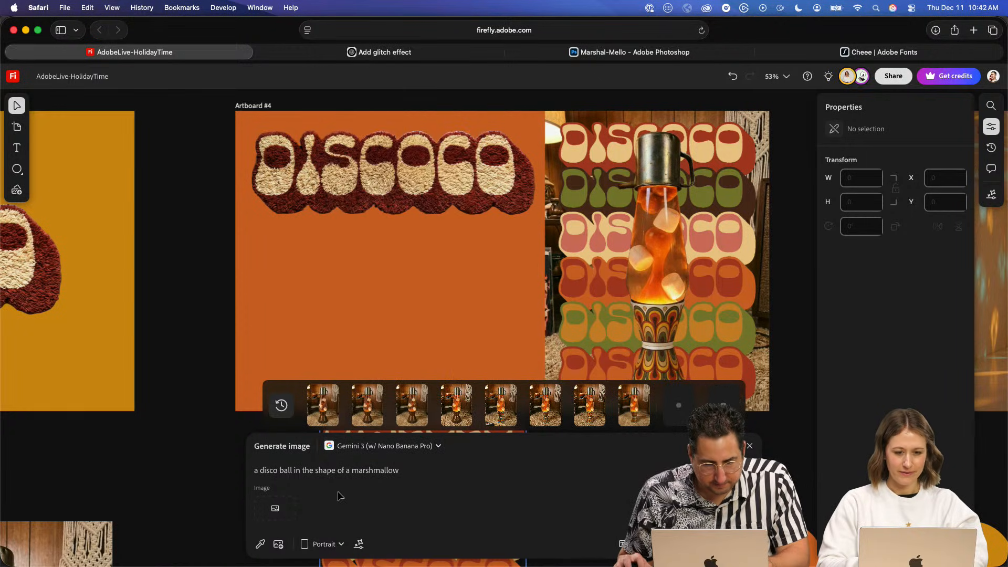
pyautogui.click(201, 470)
# - Switch to video generation and change the prompt to "a spinning disco ball in the shape of a marshmallow"
pyautogui.click(512, 546)
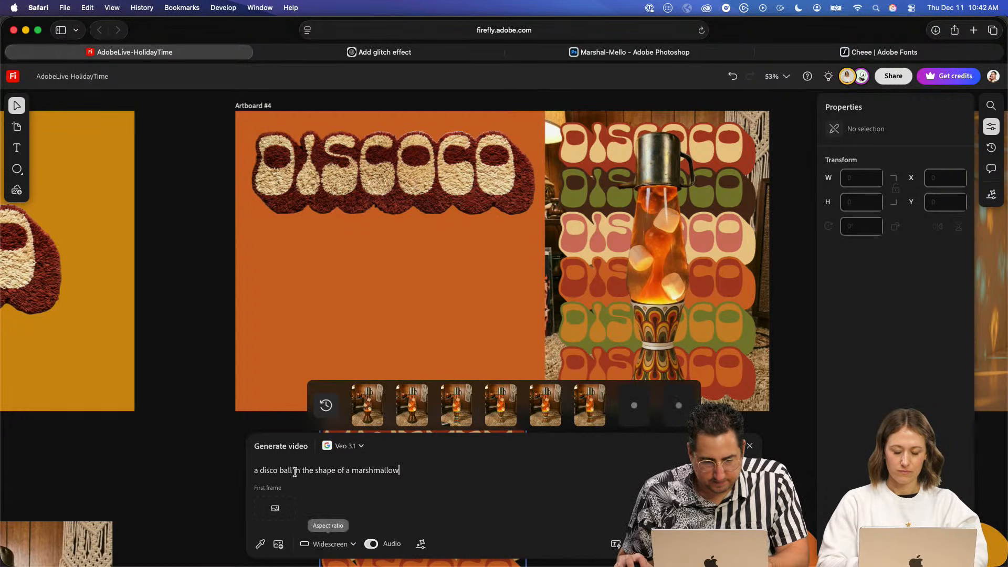
pyautogui.click(259, 470)
pyautogui.write('spnni')
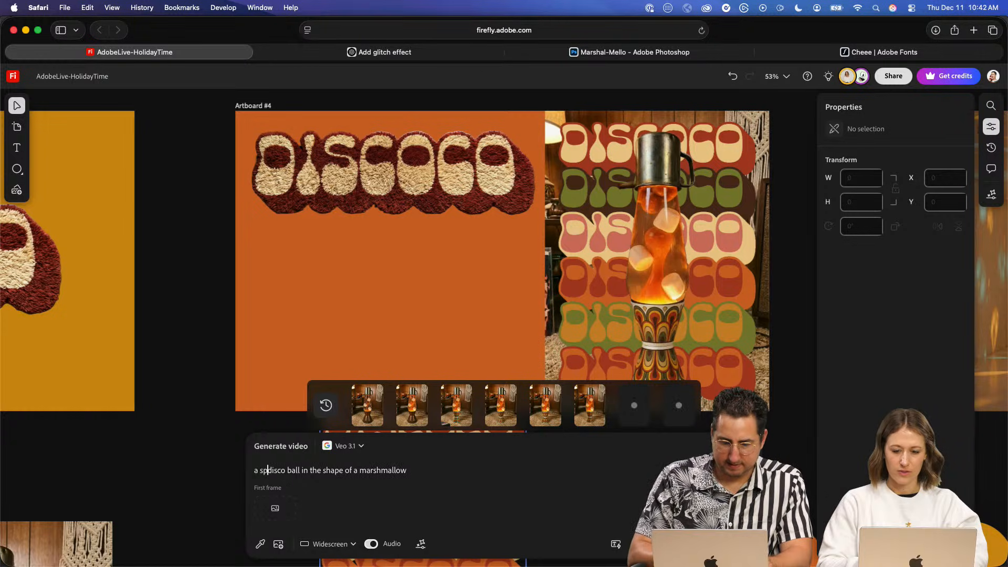
pyautogui.press('BackSpace')
pyautogui.press('BackSpace')
pyautogui.press('BackSpace')
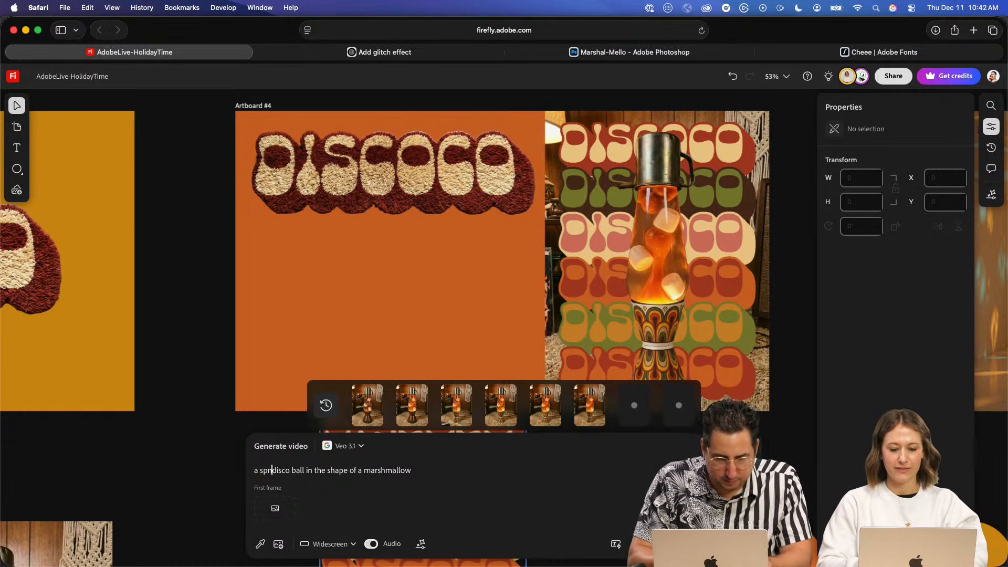
pyautogui.write('inning')
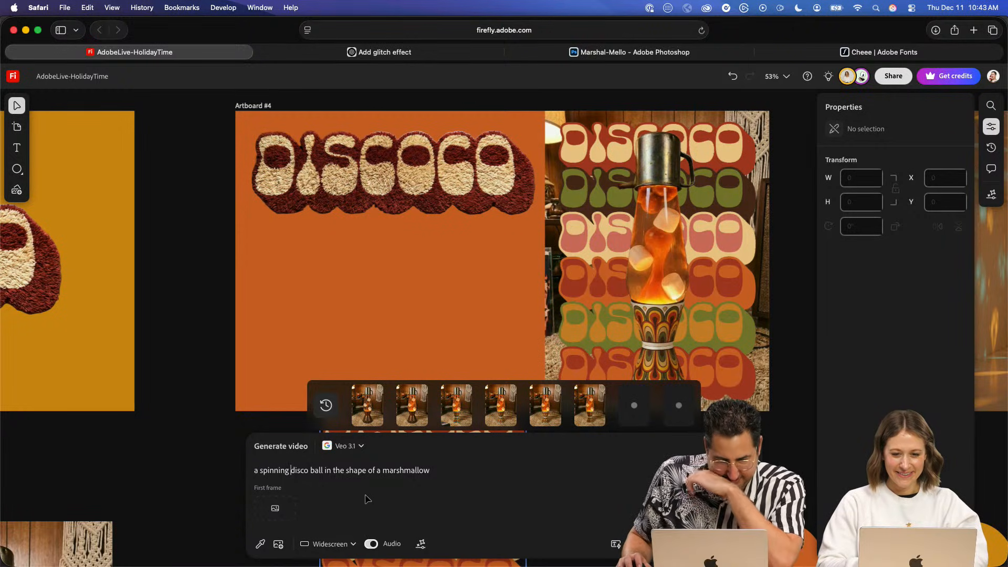
# - Generate widescreen videos from the spinning disco ball prompt with Veo 3.1 and with Firefly Video
pyautogui.click(357, 447)
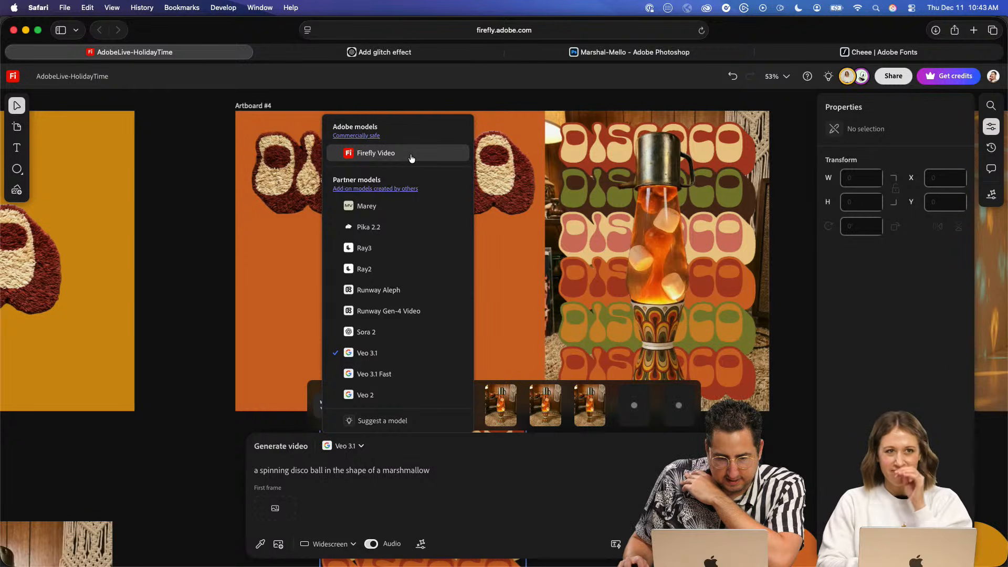
pyautogui.click(388, 354)
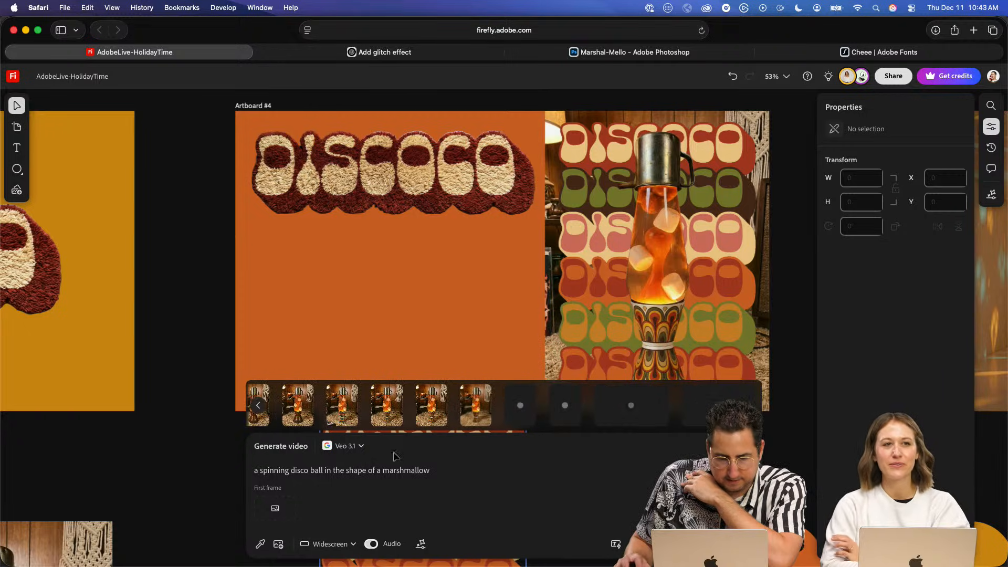
pyautogui.click(360, 445)
pyautogui.click(371, 149)
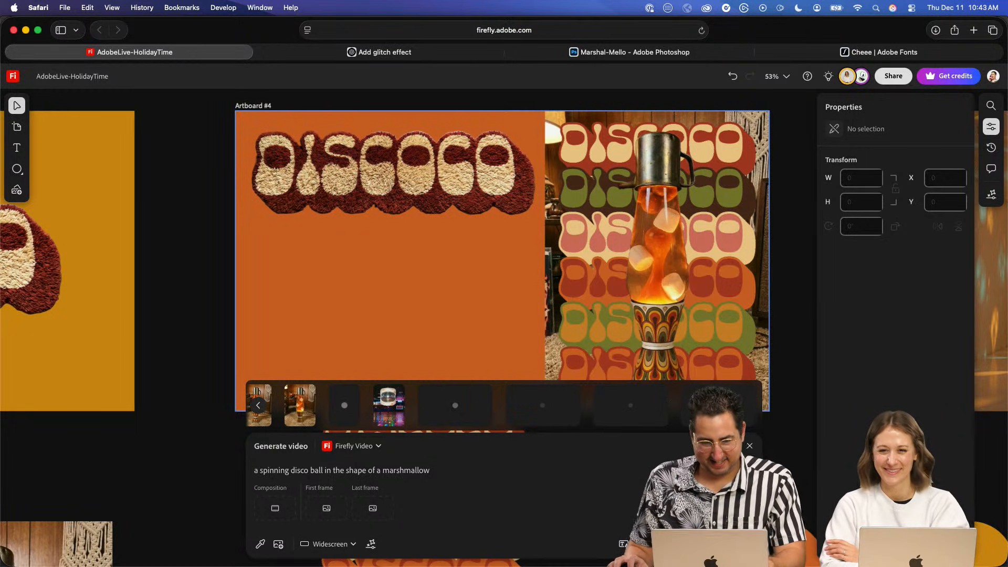
pyautogui.click(193, 187)
# - Switch to Illustrator and add the two-line text "Season's Groovings" in the empty space beside the DISCOCO stack
pyautogui.press('super+Tab')
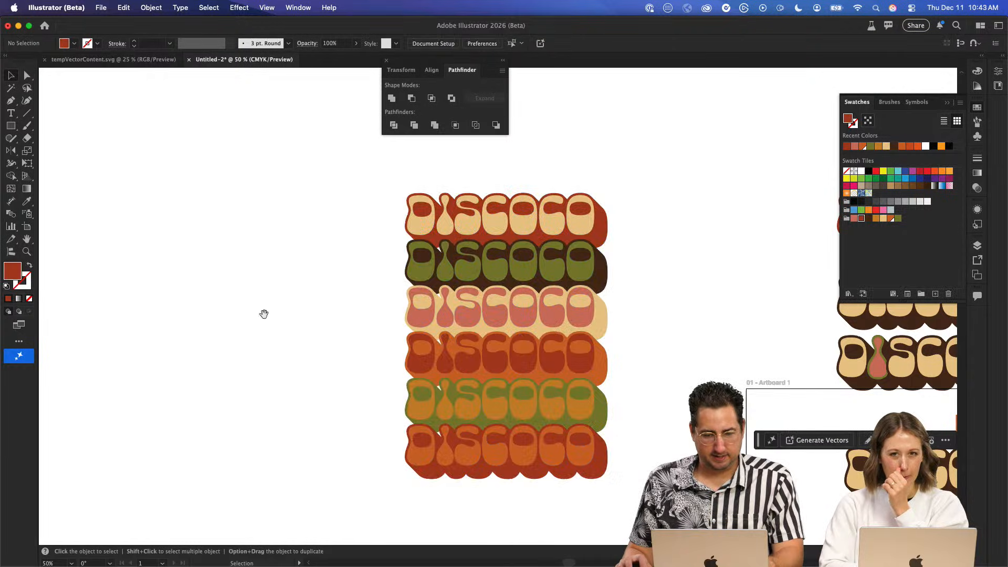
pyautogui.moveTo(263, 313); pyautogui.dragTo(490, 272)
pyautogui.press('t')
pyautogui.click(364, 298)
pyautogui.write('sta')
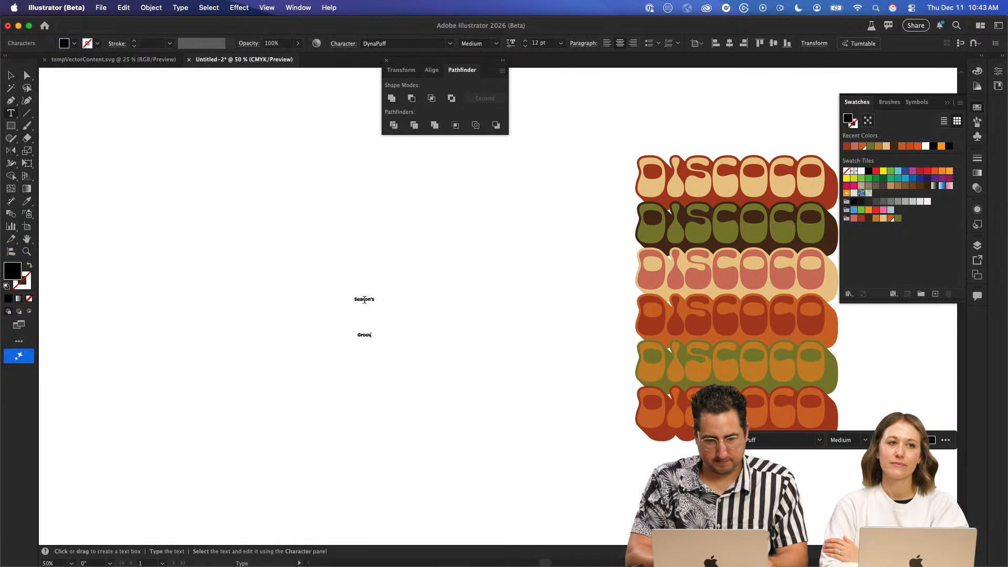
# - Set the font of the whole "Season's Groovings" text to New Spirit Medium Condensed
pyautogui.press('super+a')
pyautogui.click(387, 44)
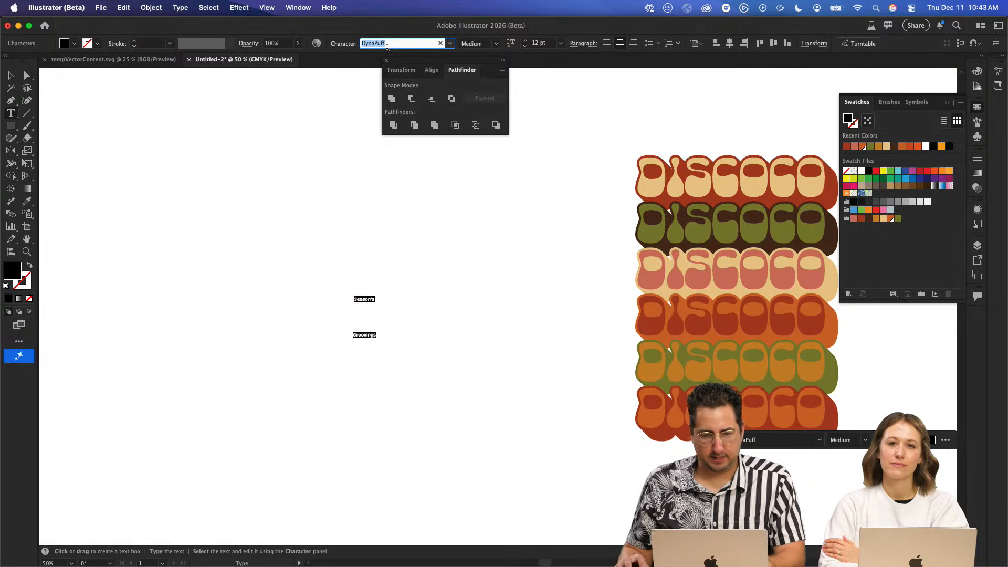
pyautogui.write('new sp')
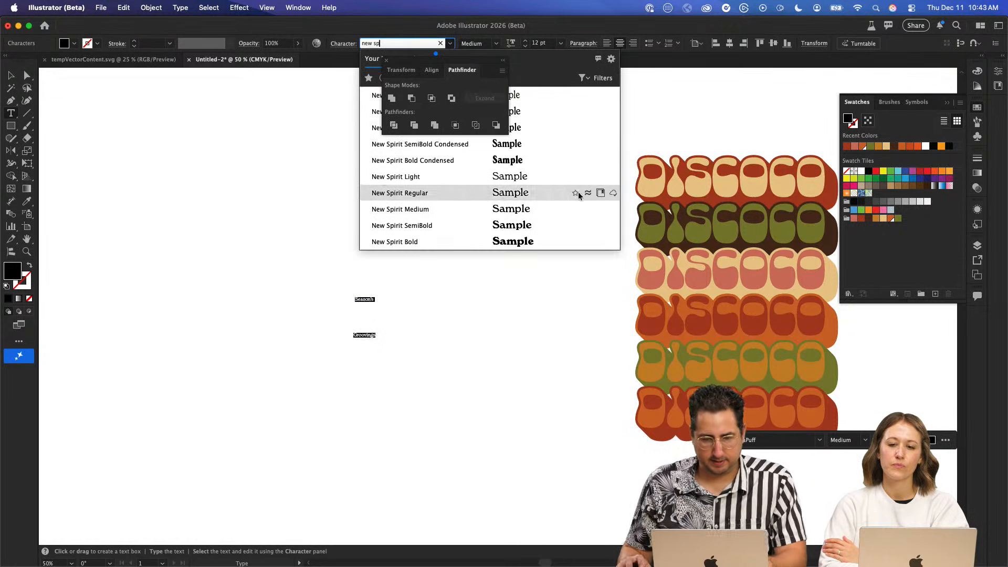
pyautogui.click(545, 128)
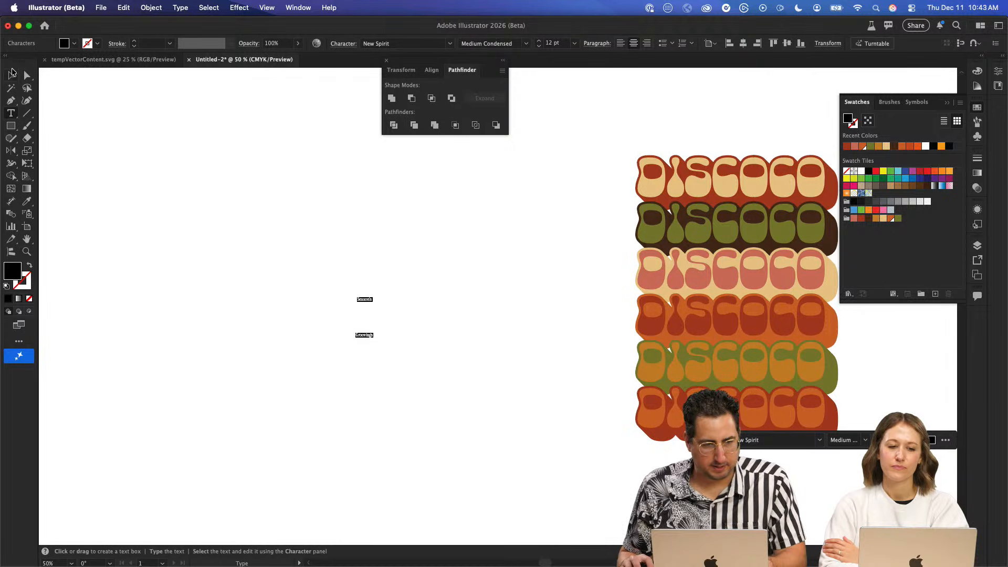
# - Show the character settings and scale the "Season's Groovings" text up to about 40 pt
pyautogui.click(11, 75)
pyautogui.press('super+t')
# - Tighten the leading of both "Season's Groovings" lines to 33 pt
pyautogui.press('super+t')
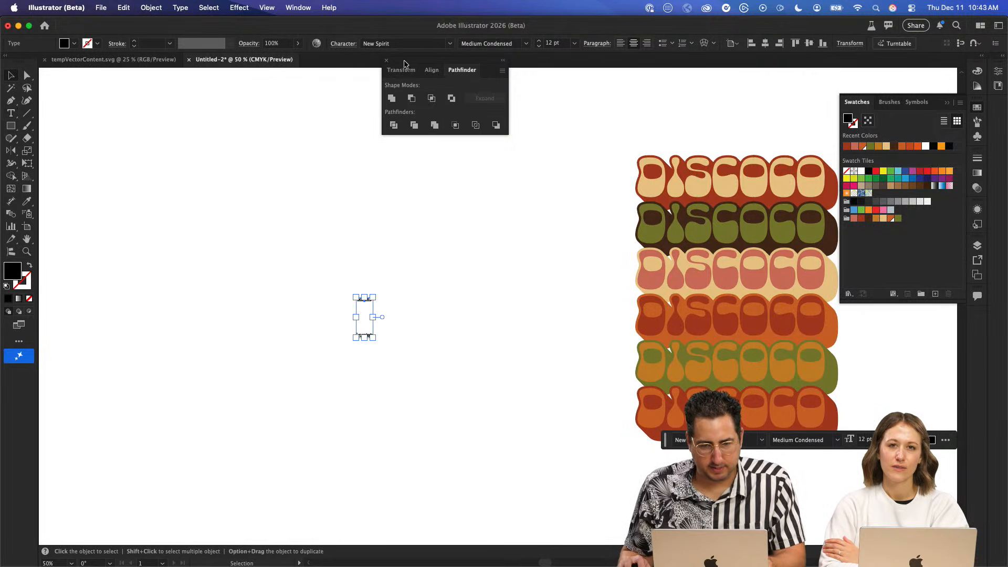
pyautogui.click(388, 63)
pyautogui.moveTo(373, 338); pyautogui.dragTo(415, 434)
pyautogui.doubleClick(397, 311)
pyautogui.press('super+a')
pyautogui.press('super+t')
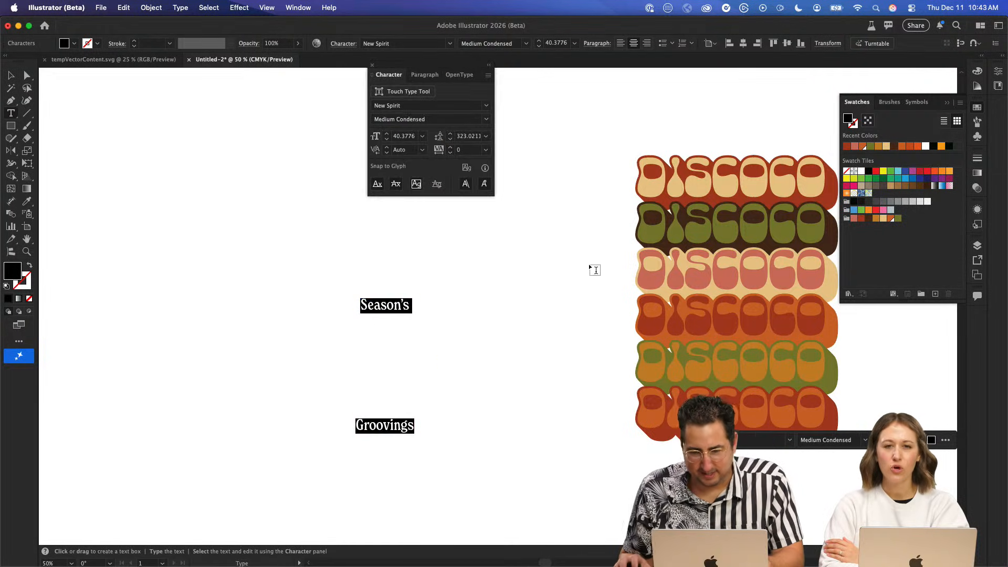
pyautogui.click(464, 138)
pyautogui.write('240')
pyautogui.press('Return')
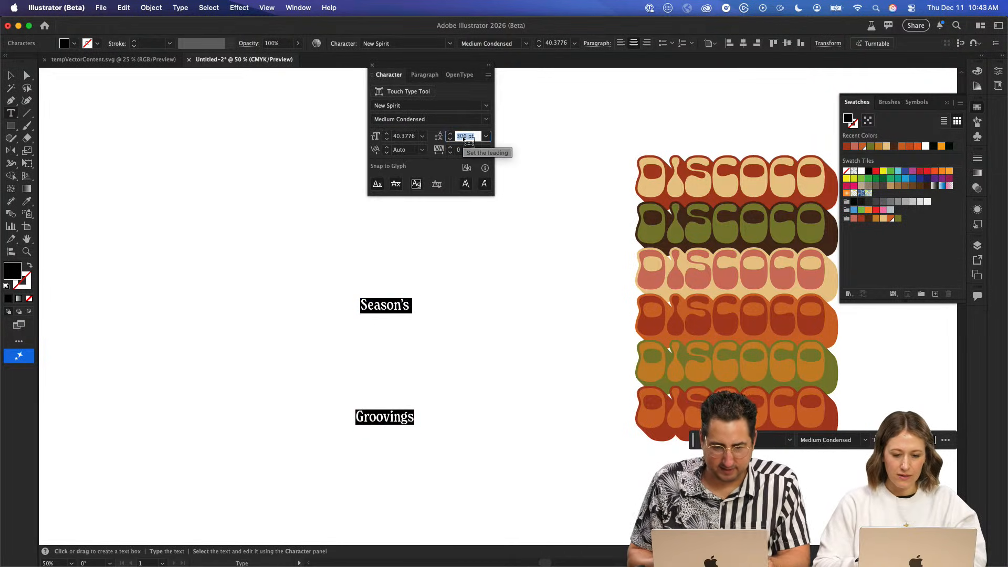
pyautogui.write('40')
pyautogui.press('Return')
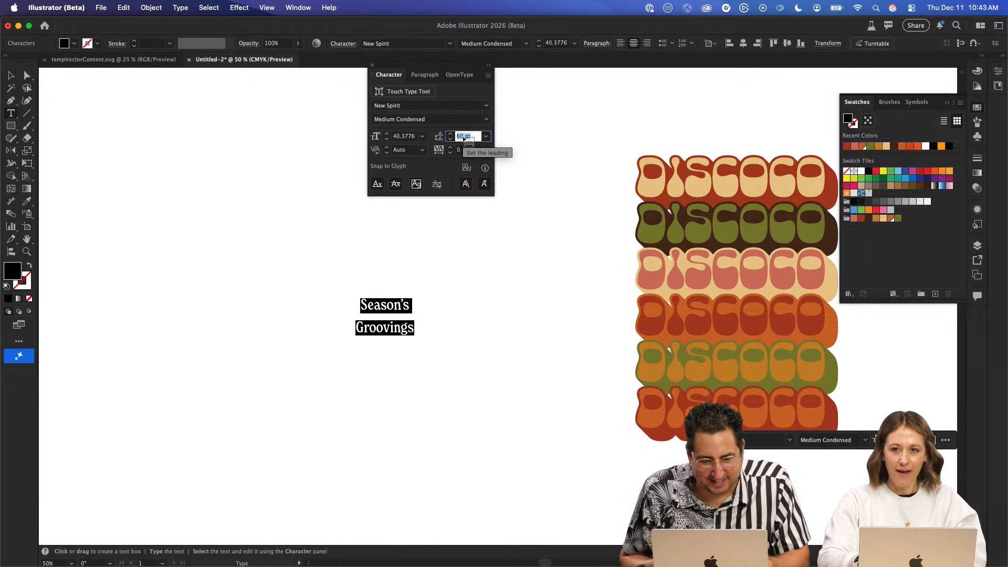
pyautogui.press('Down')
pyautogui.press('Down')
pyautogui.press('Down')
pyautogui.press('Down')
pyautogui.press('Down')
pyautogui.press('Down')
pyautogui.press('Down')
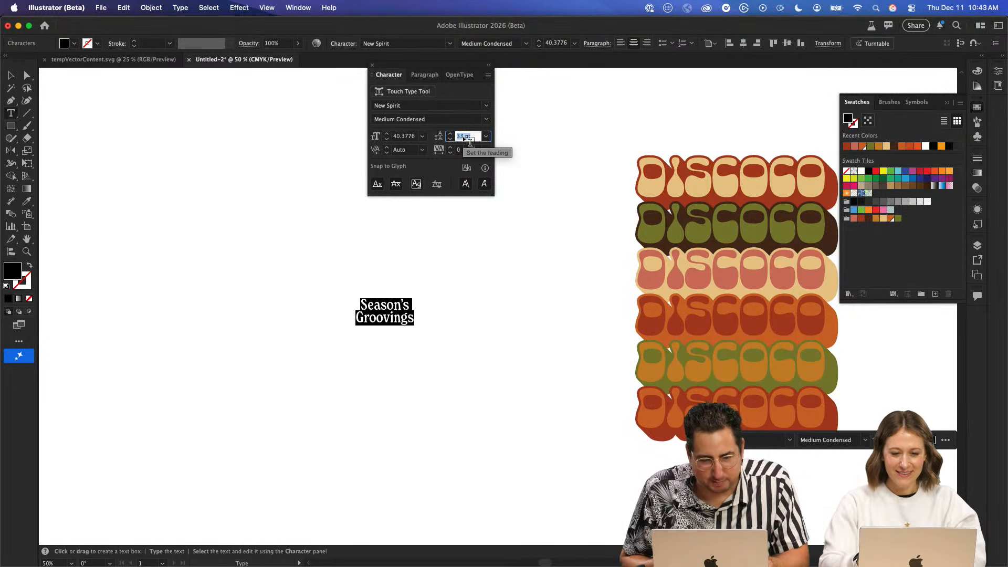
pyautogui.press('Escape')
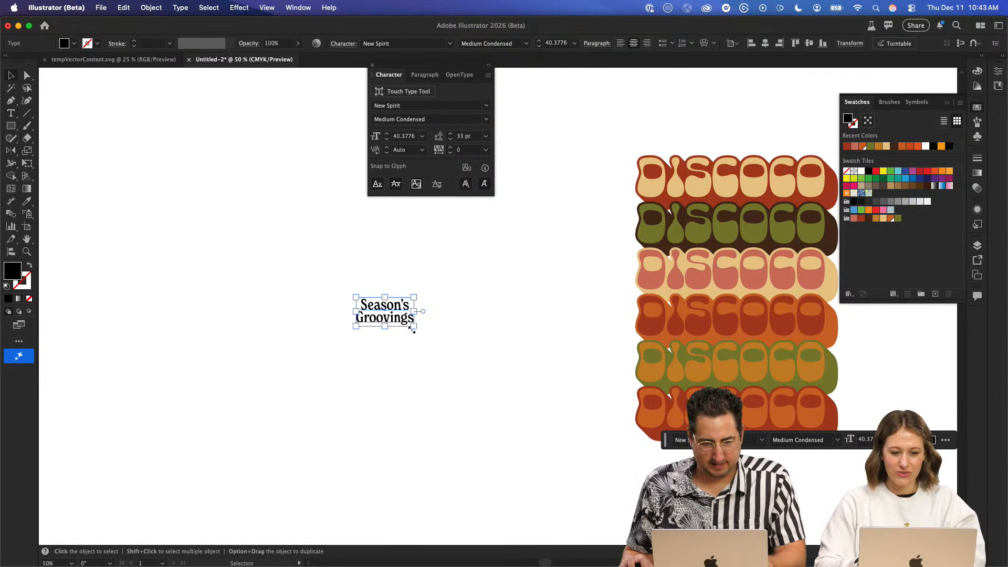
# - Scale the "Season's Groovings" text up to about 197 pt and set its font style to Bold Condensed
pyautogui.moveTo(411, 329); pyautogui.dragTo(513, 378)
pyautogui.click(526, 43)
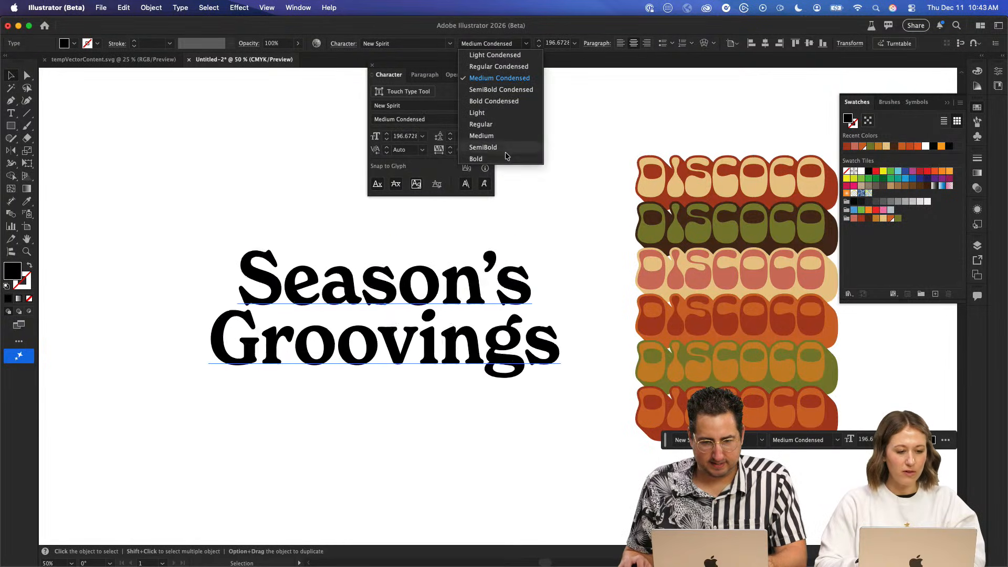
pyautogui.click(504, 99)
pyautogui.click(259, 178)
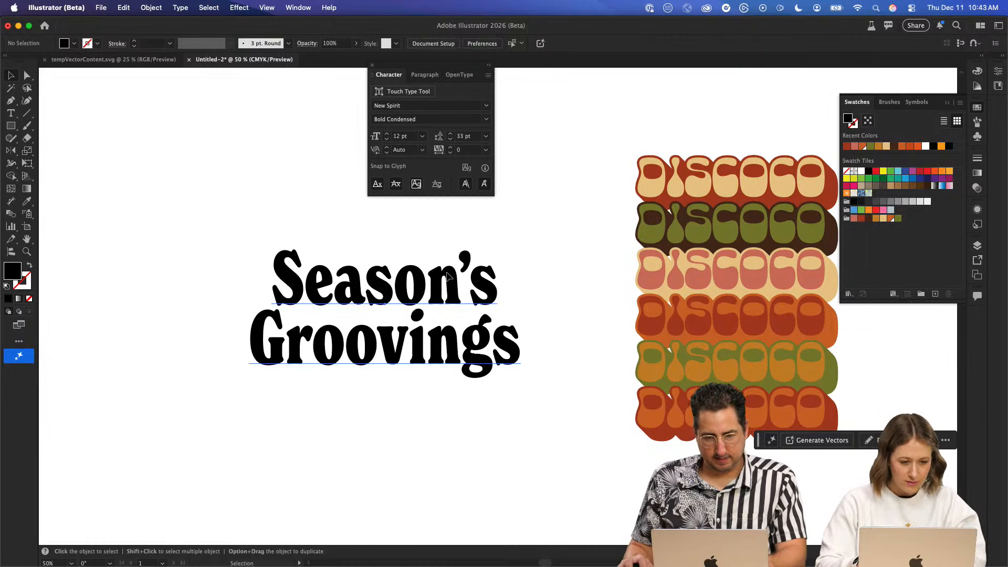
# - Apply the saved tan-fill, dark brown extruded graphic style to the "Season's Groovings" text
pyautogui.click(473, 278)
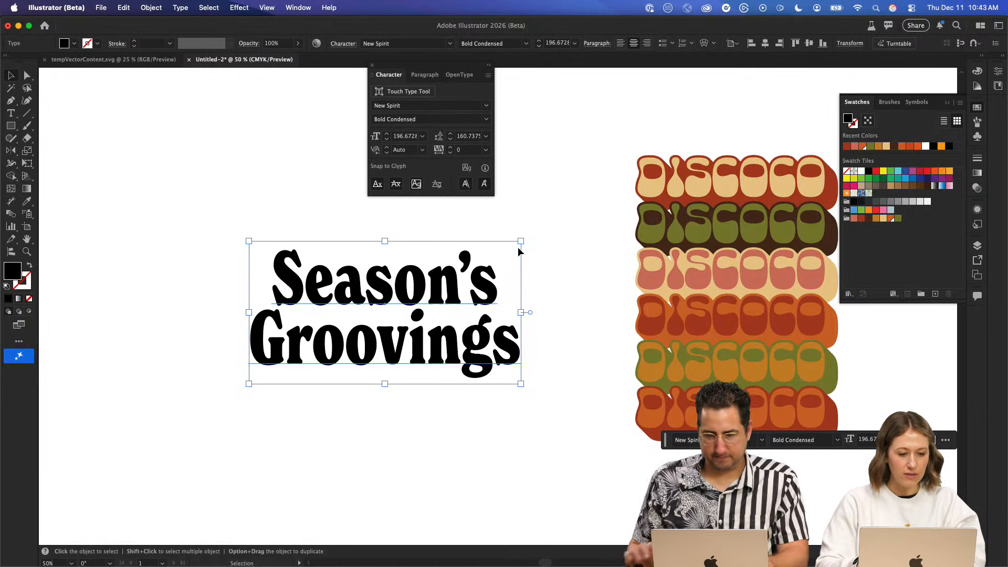
pyautogui.moveTo(580, 163); pyautogui.dragTo(499, 148)
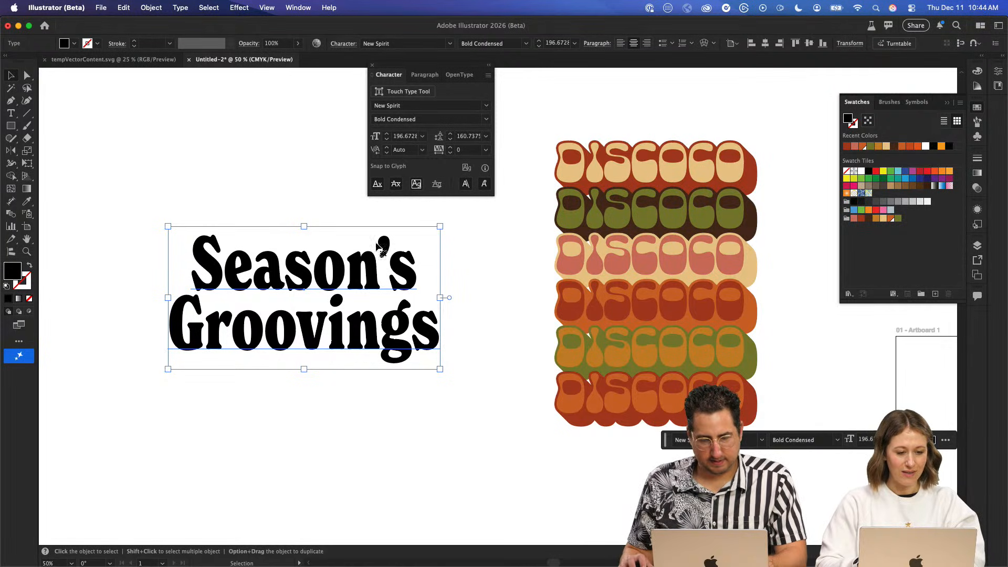
pyautogui.click(978, 210)
pyautogui.click(980, 224)
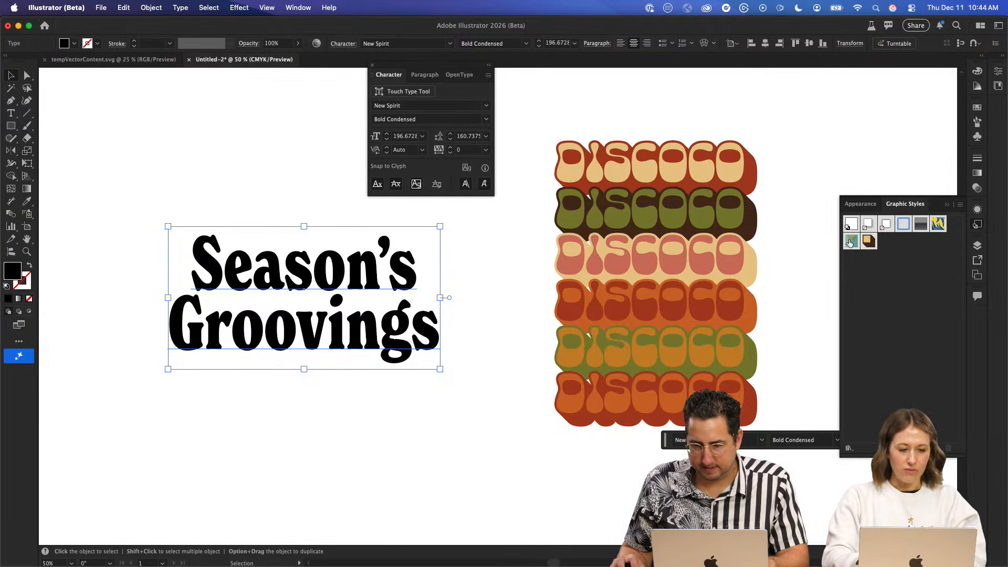
pyautogui.click(868, 241)
pyautogui.click(240, 168)
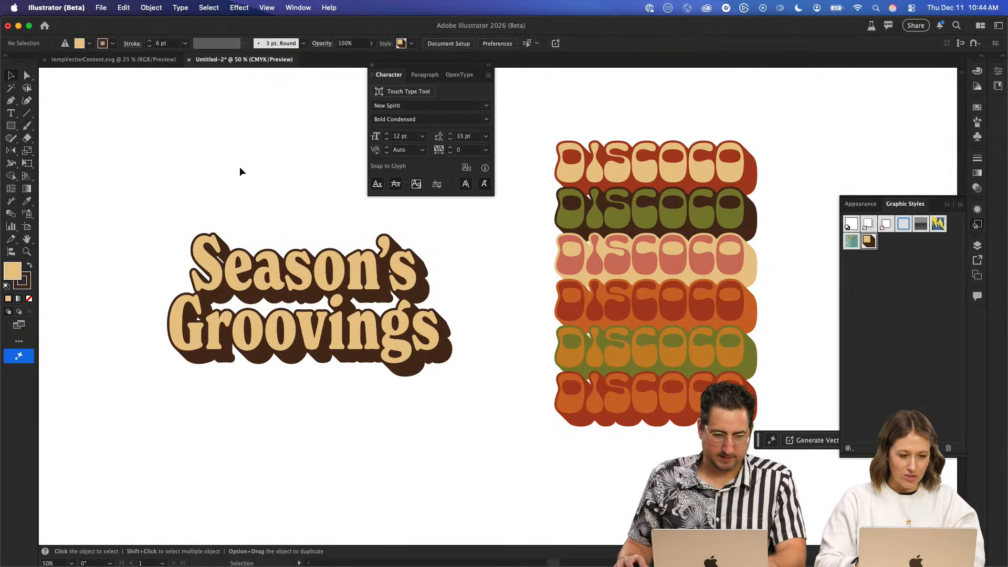
# - Scale the styled "Season's Groovings" text down to about 95 pt so its lines sit on one continuous shadow
pyautogui.click(349, 276)
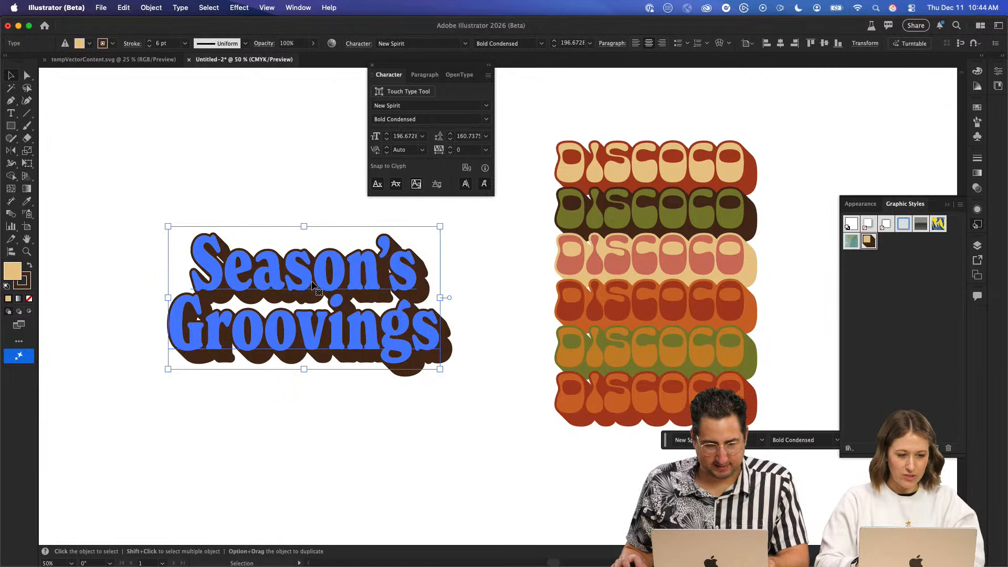
pyautogui.press('z')
pyautogui.click(319, 279)
pyautogui.click(544, 319)
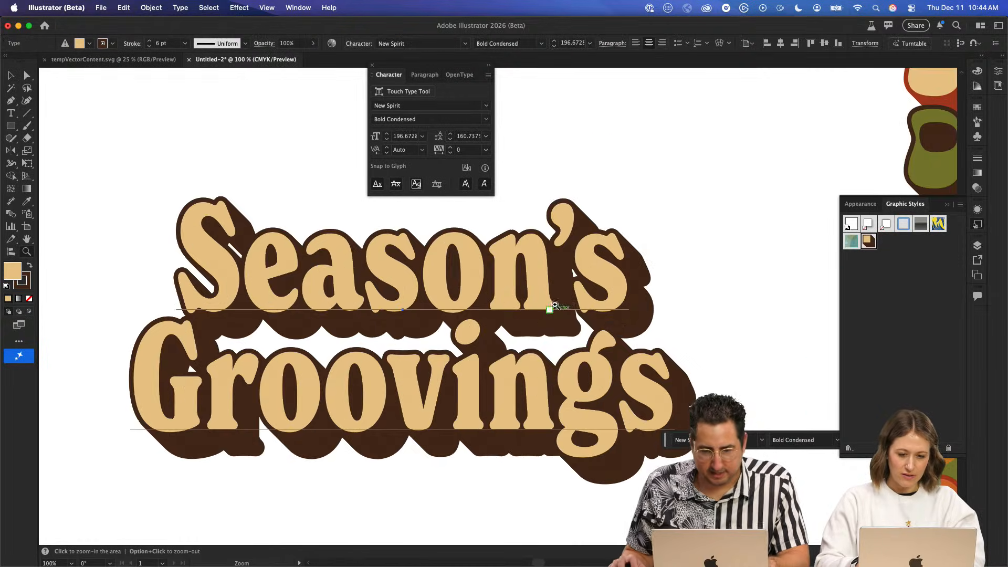
pyautogui.press('s')
pyautogui.moveTo(691, 148); pyautogui.dragTo(562, 229)
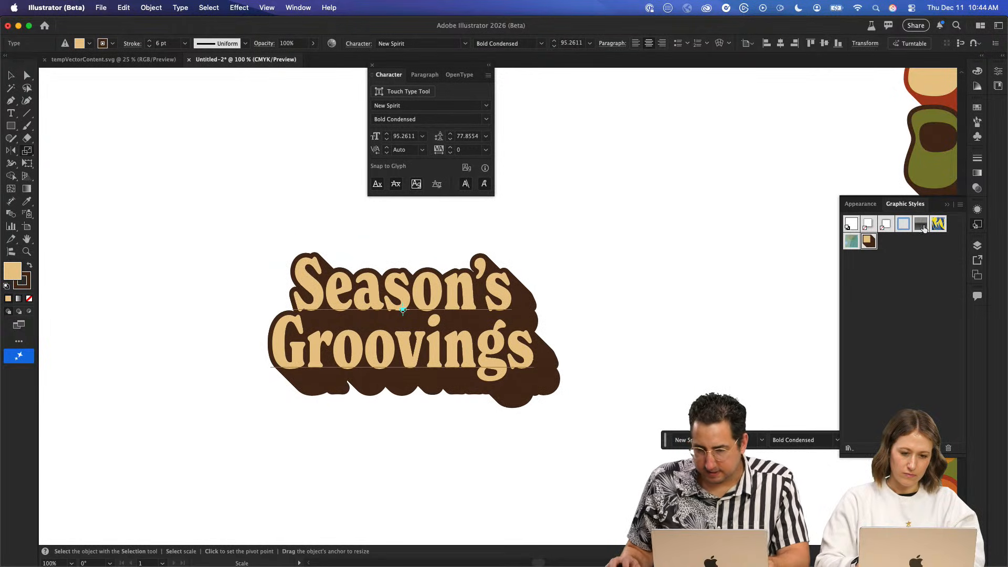
# - Reduce the copies in the lower stroke's Transform effect to 26 to shorten the extruded shadow
pyautogui.click(975, 210)
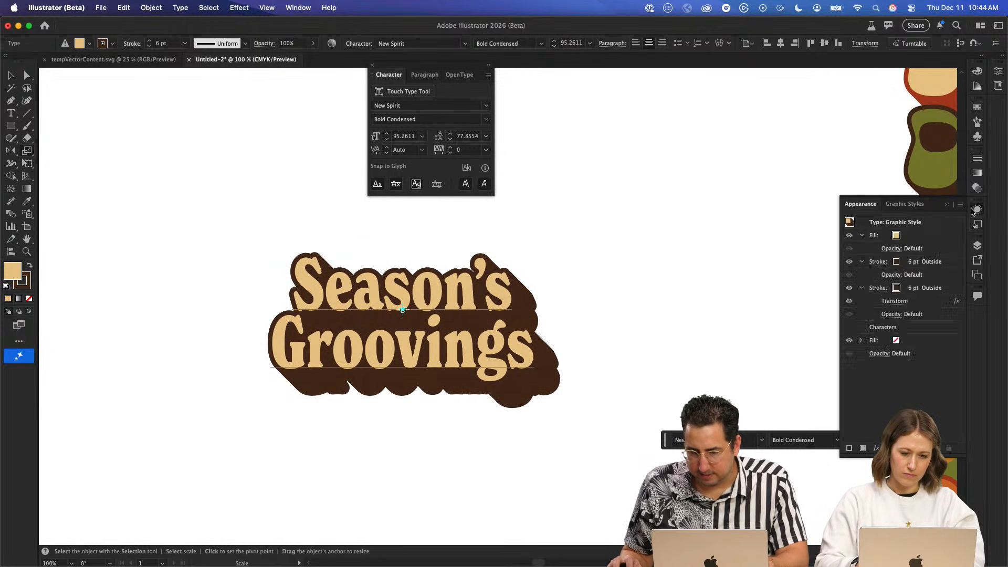
pyautogui.click(893, 302)
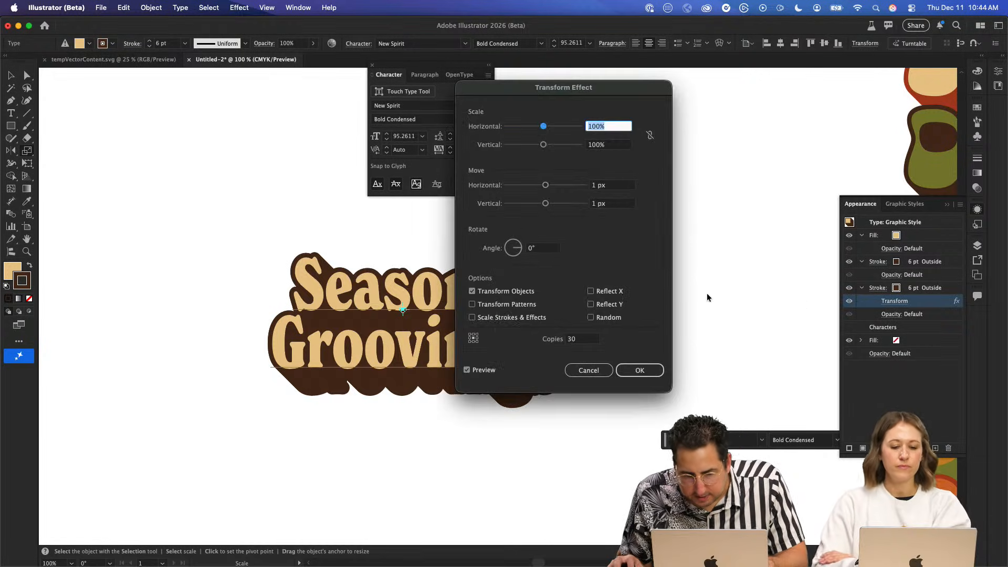
pyautogui.click(584, 339)
pyautogui.write('20')
pyautogui.press('Tab')
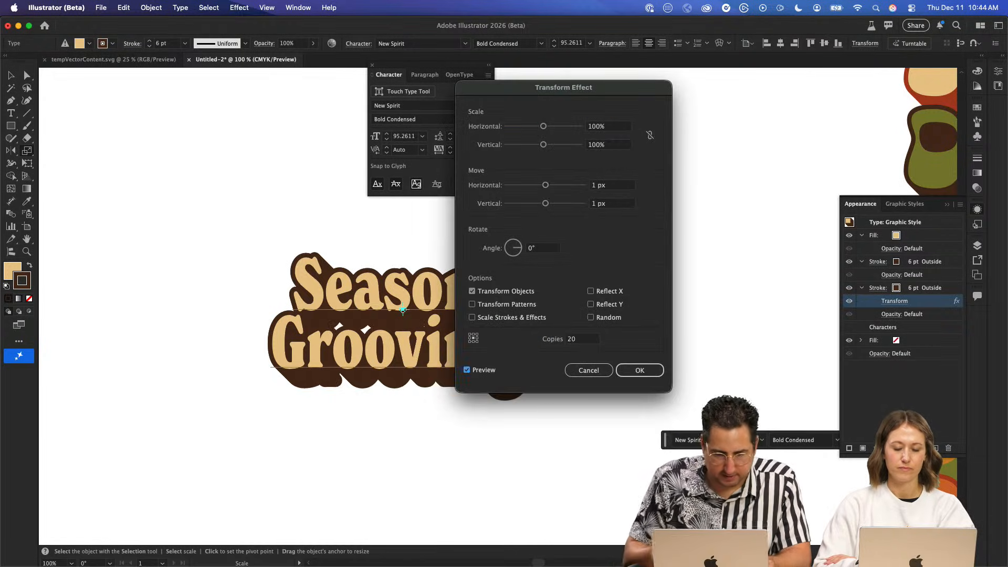
pyautogui.click(577, 340)
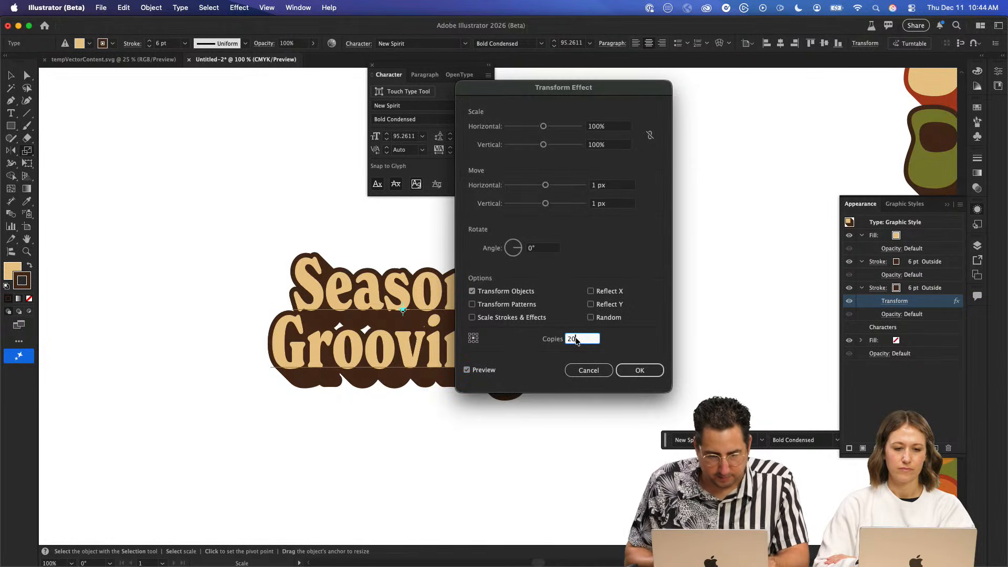
pyautogui.press('Up')
pyautogui.press('Up')
pyautogui.press('Up')
pyautogui.press('Up')
pyautogui.press('Up')
pyautogui.press('Up')
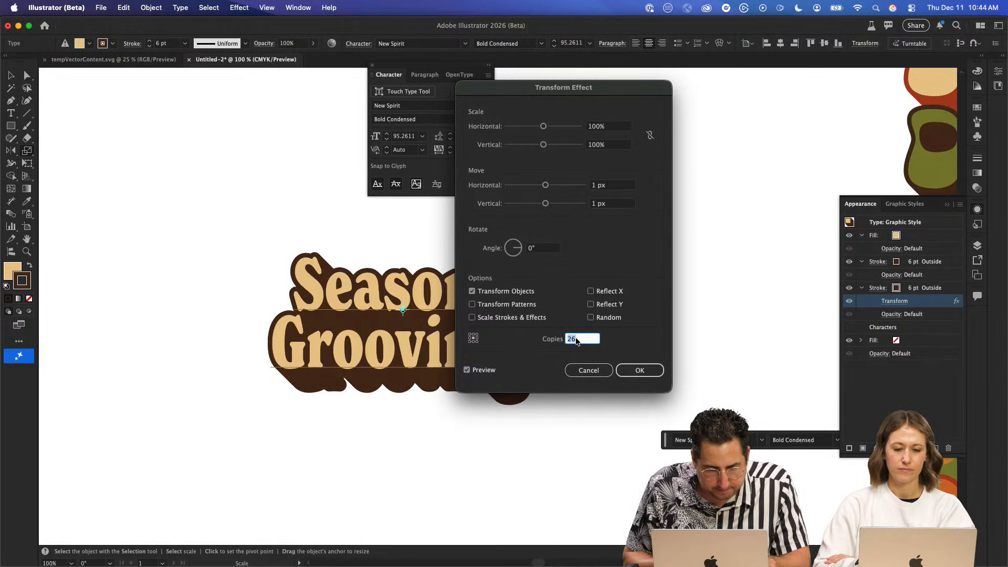
pyautogui.press('Up')
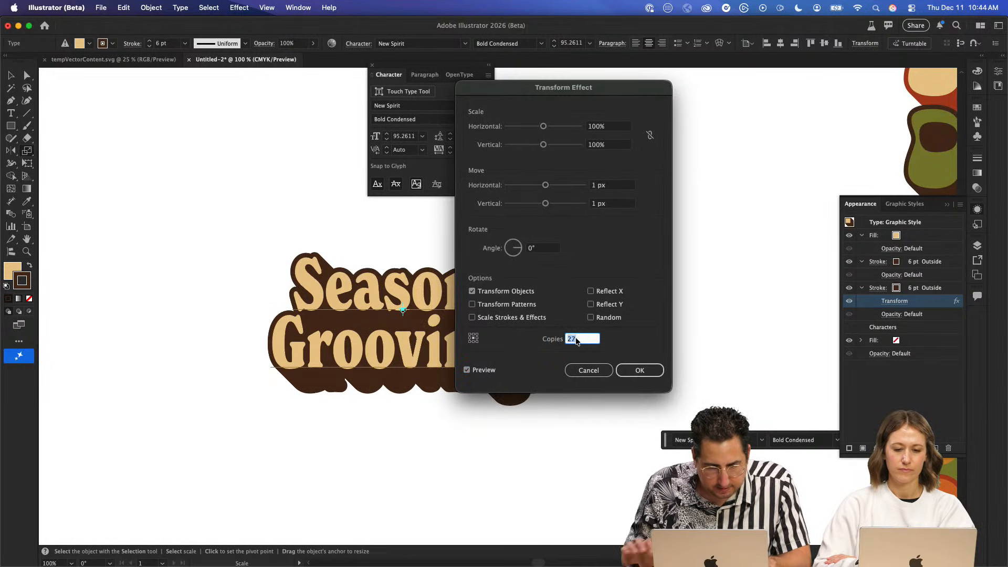
pyautogui.press('Down')
pyautogui.click(646, 370)
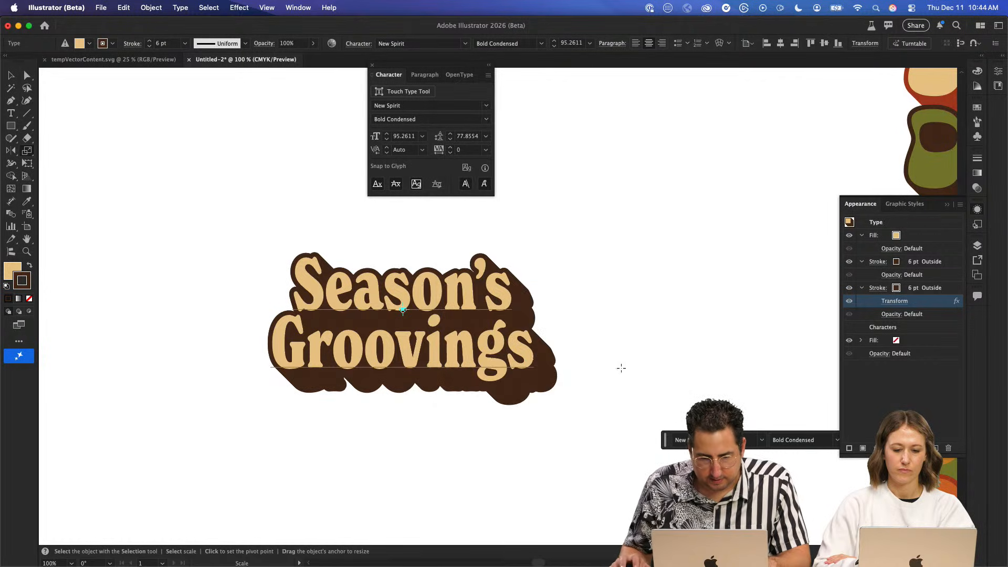
# - Copy the styled "Season's Groovings" text and paste it into the Firefly board in Safari, over Artboard #4
pyautogui.press('v')
pyautogui.click(619, 256)
pyautogui.moveTo(612, 219); pyautogui.dragTo(324, 406)
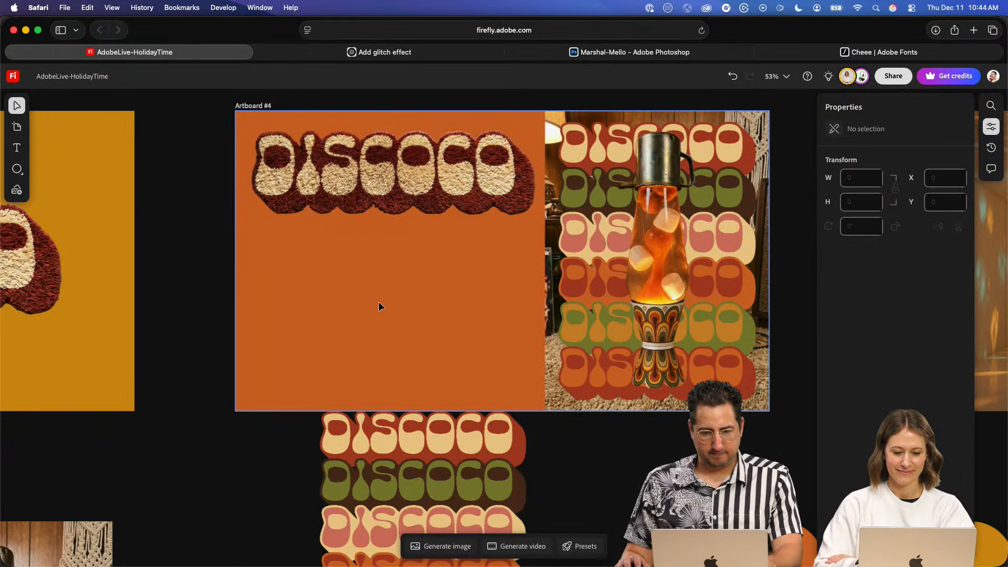
pyautogui.press('super+v')
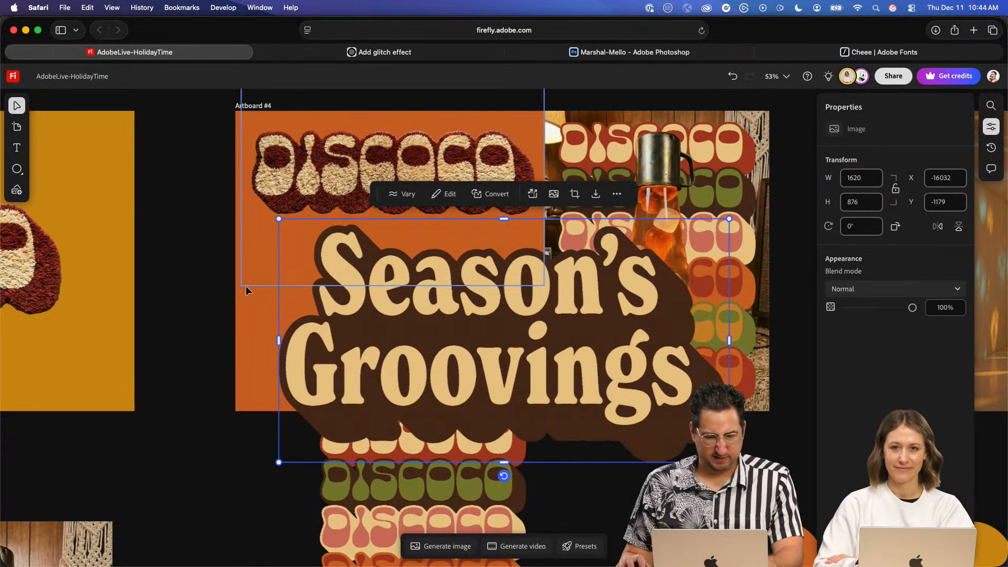
pyautogui.press('super+Tab')
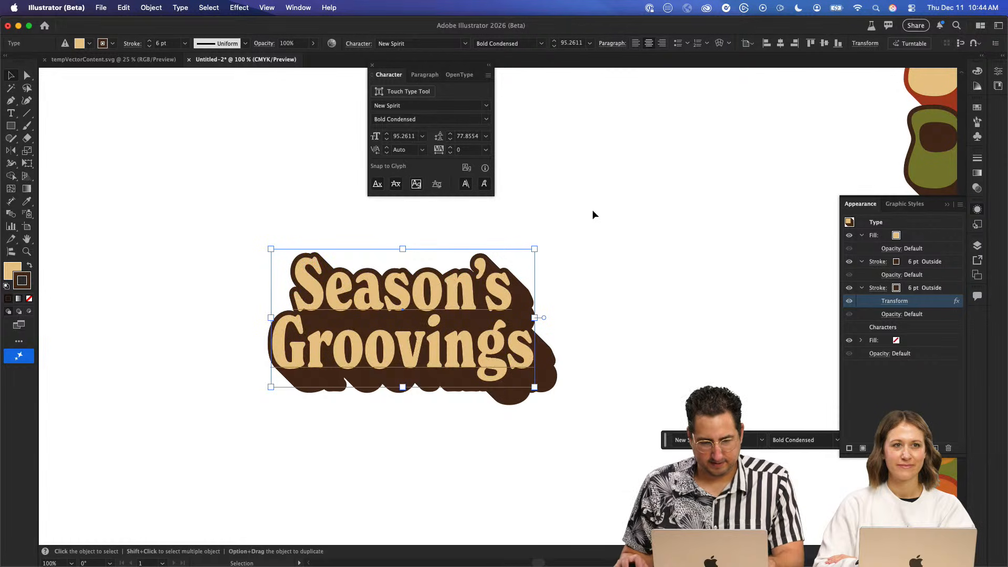
pyautogui.click(592, 210)
pyautogui.moveTo(578, 254); pyautogui.dragTo(417, 303)
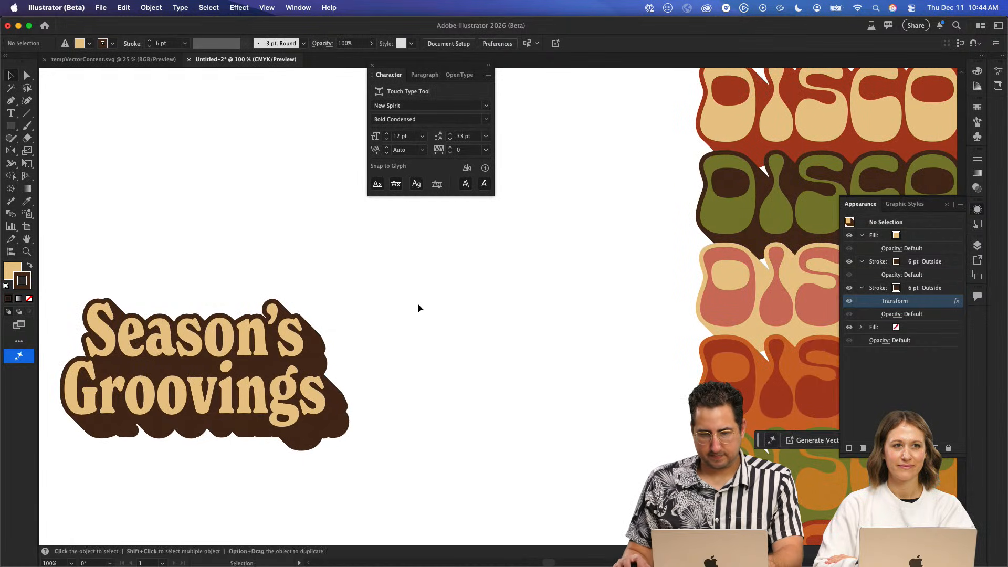
pyautogui.press('super+Tab')
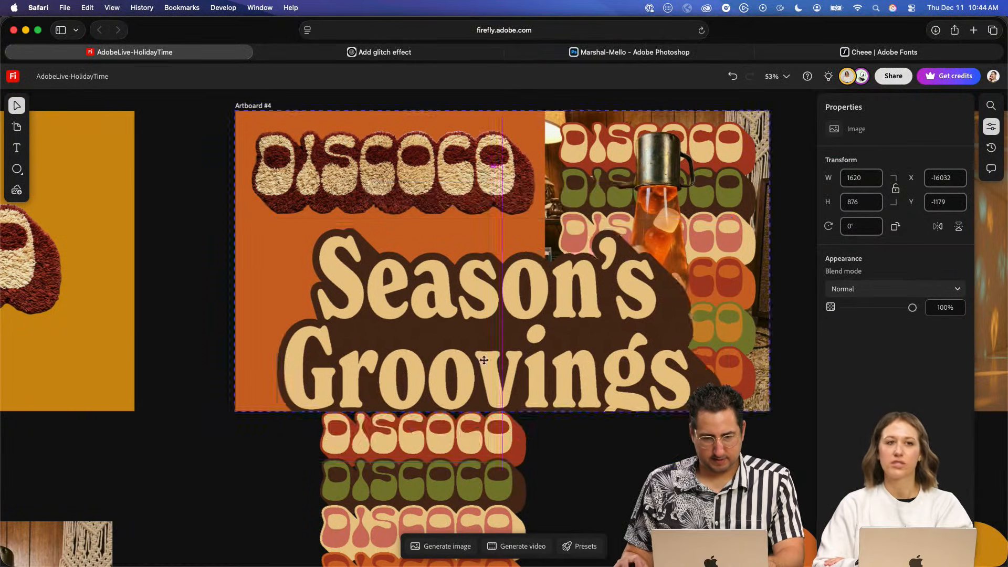
# - Shrink the pasted "Season's Groovings" image to about 753 × 407 and place it below Artboard #4, beside the DISCOCO stack
pyautogui.moveTo(485, 360); pyautogui.dragTo(240, 485)
pyautogui.moveTo(177, 516); pyautogui.dragTo(255, 483)
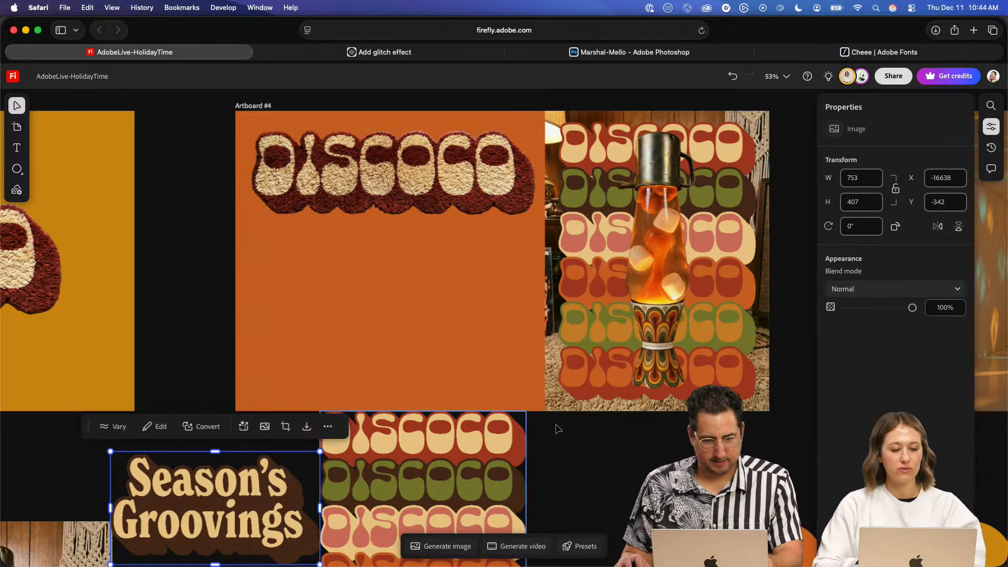
pyautogui.click(209, 303)
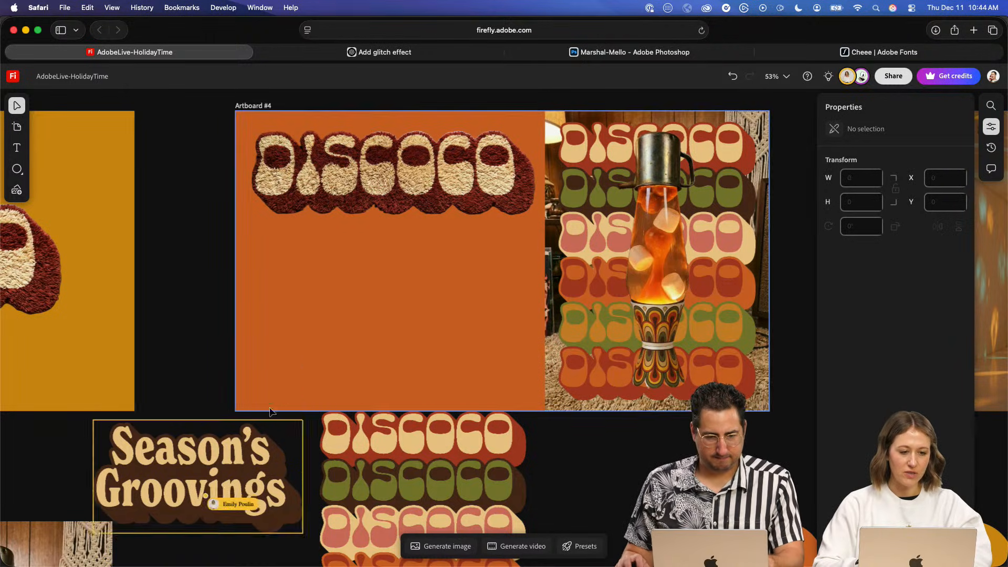
# - Paste another "Season's Groovings" image, shrink it to about 772 × 418, and place it beside the DISCOCO stack below Artboard #4
pyautogui.scroll(-5, 360, 378)
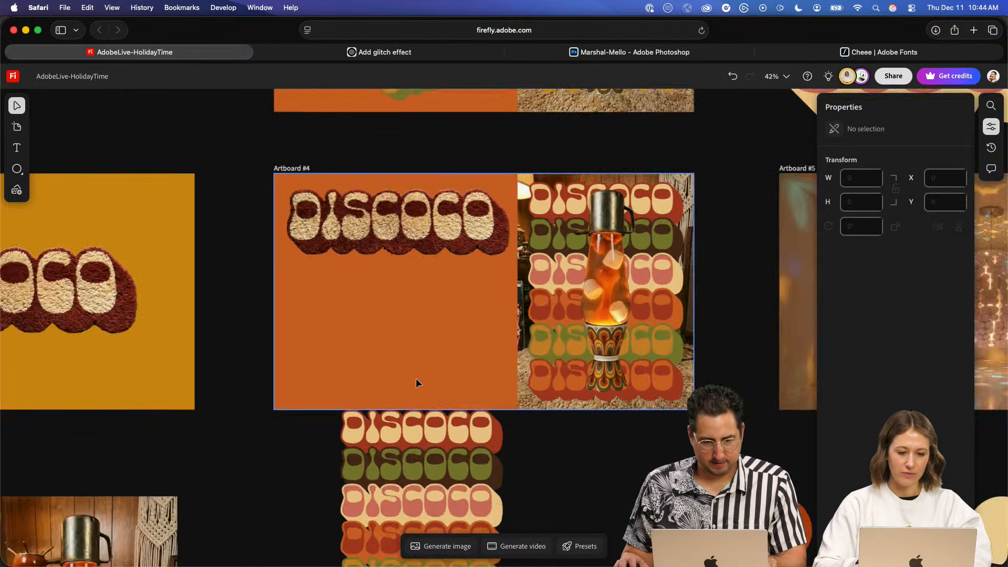
pyautogui.hscroll(-2, 416, 378)
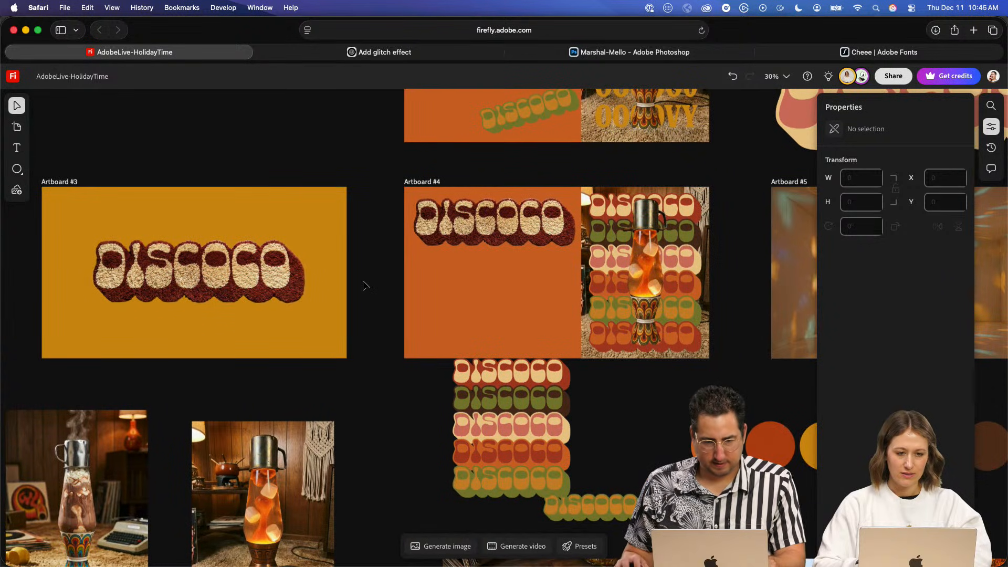
pyautogui.press('super+v')
pyautogui.moveTo(422, 351); pyautogui.dragTo(311, 404)
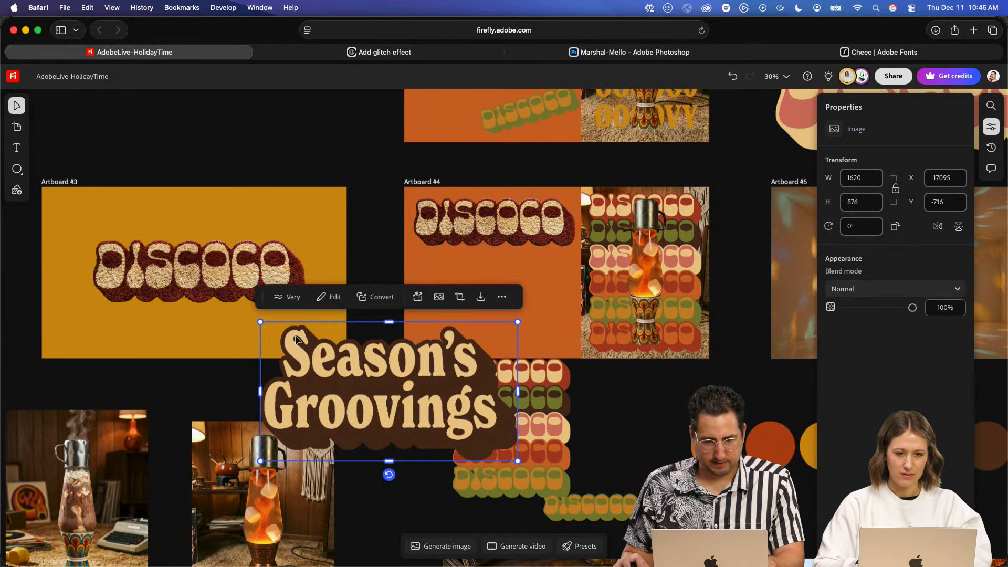
pyautogui.moveTo(260, 321); pyautogui.dragTo(326, 359)
pyautogui.moveTo(403, 398); pyautogui.dragTo(396, 419)
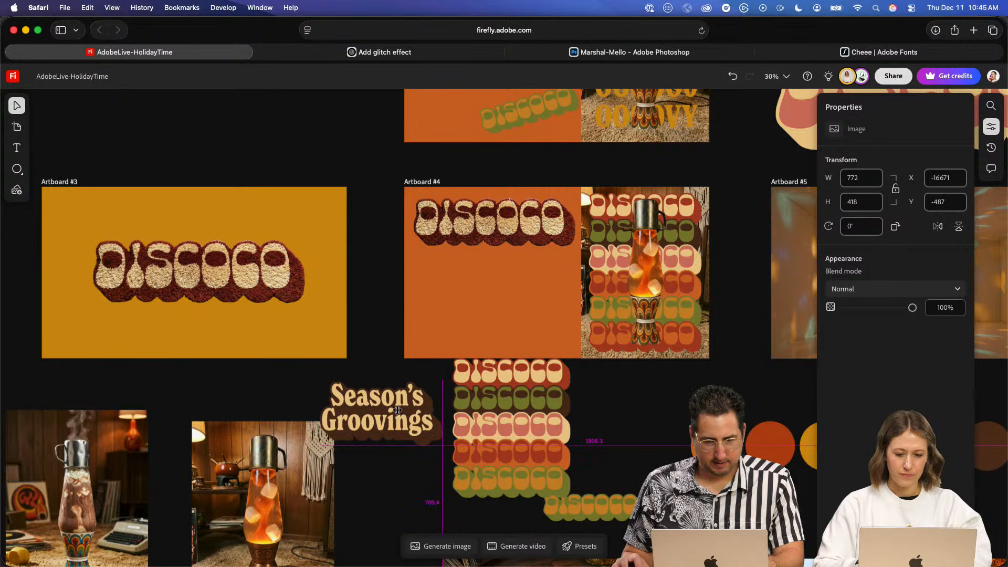
# - Switch to Illustrator and convert the "Season's Groovings" text to outlines
pyautogui.press('super+Tab')
pyautogui.click(291, 308)
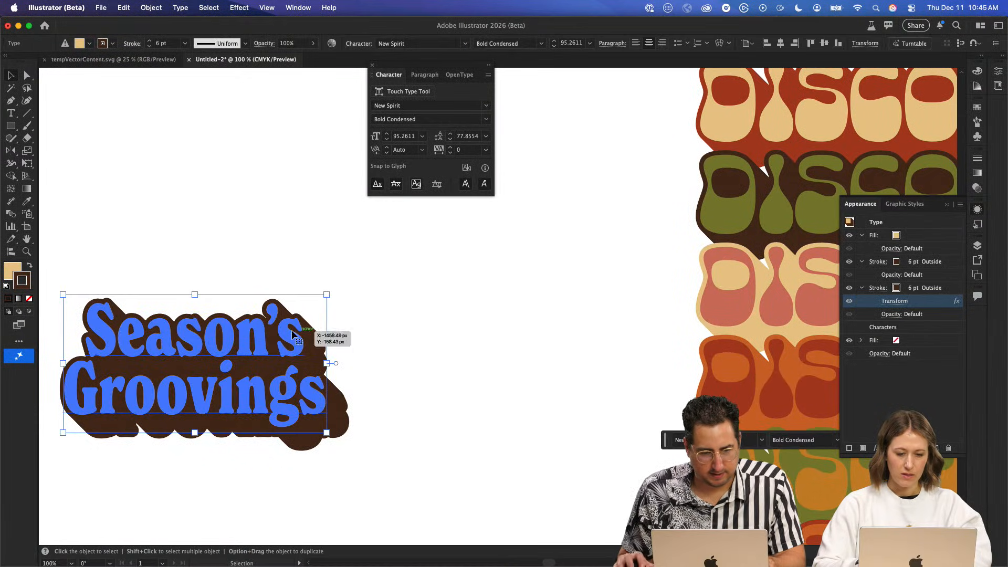
pyautogui.press('super+shift+o')
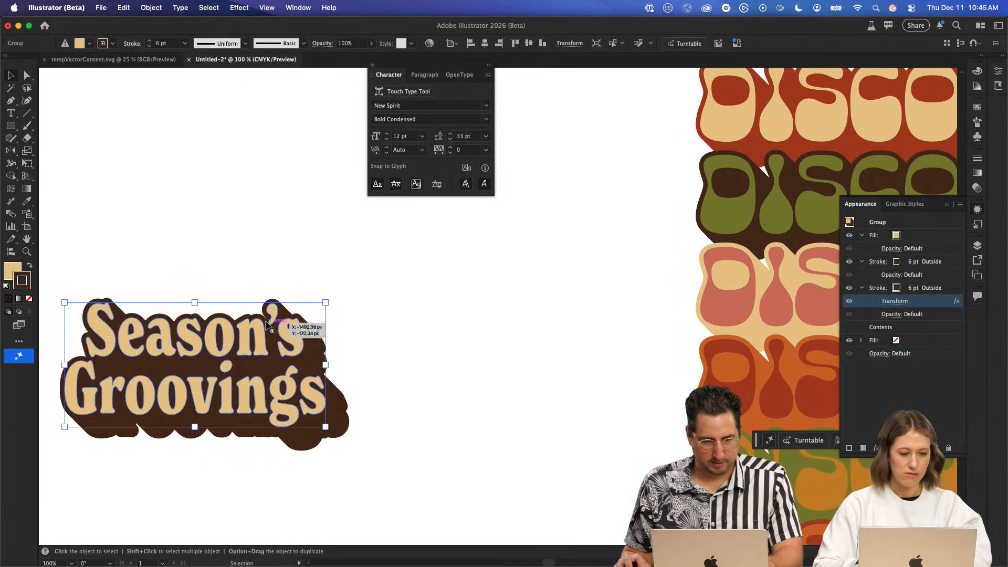
# - Change the fill of the outlined "Season's Groovings" group to the amber-orange swatch from the 70s palette
pyautogui.click(897, 235)
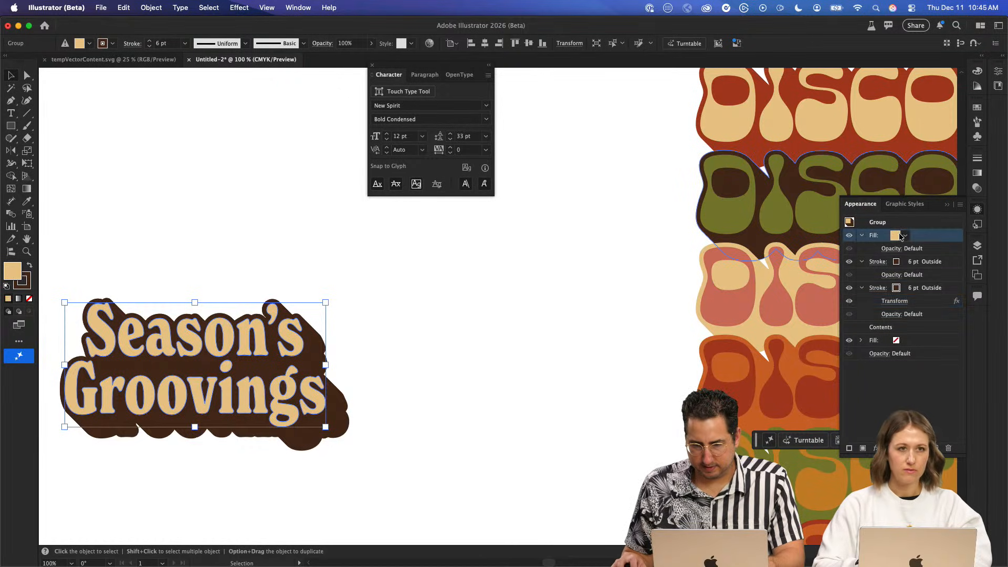
pyautogui.click(899, 235)
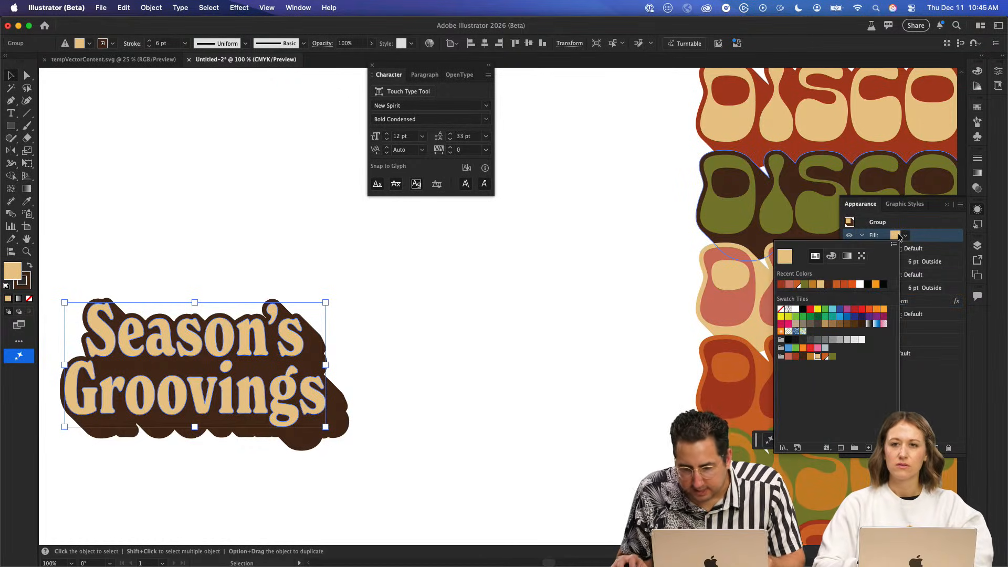
pyautogui.click(818, 357)
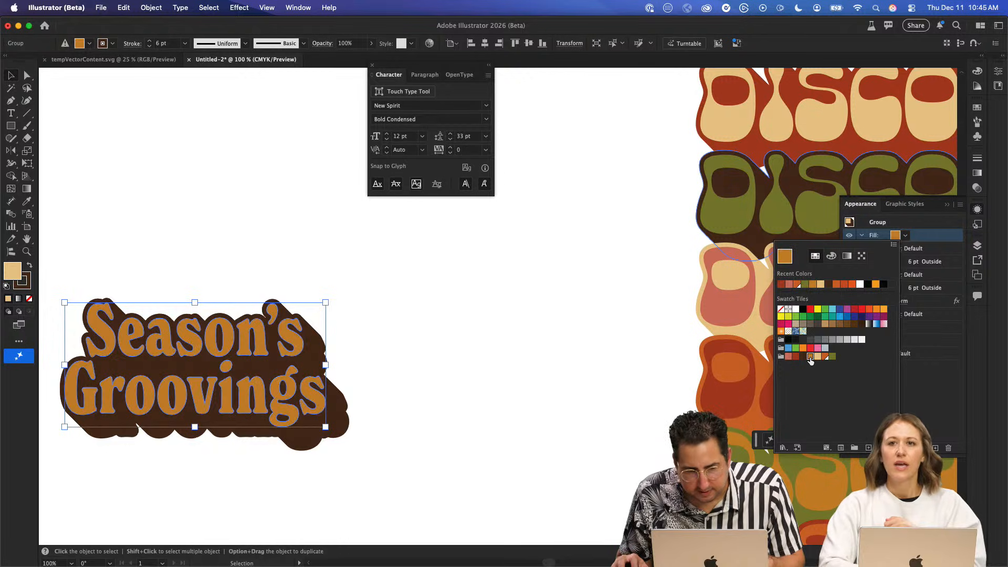
pyautogui.press('Return')
# - Recolor the upper 6 pt stroke of the "Season's Groovings" group with the olive green swatch
pyautogui.click(897, 262)
pyautogui.click(898, 262)
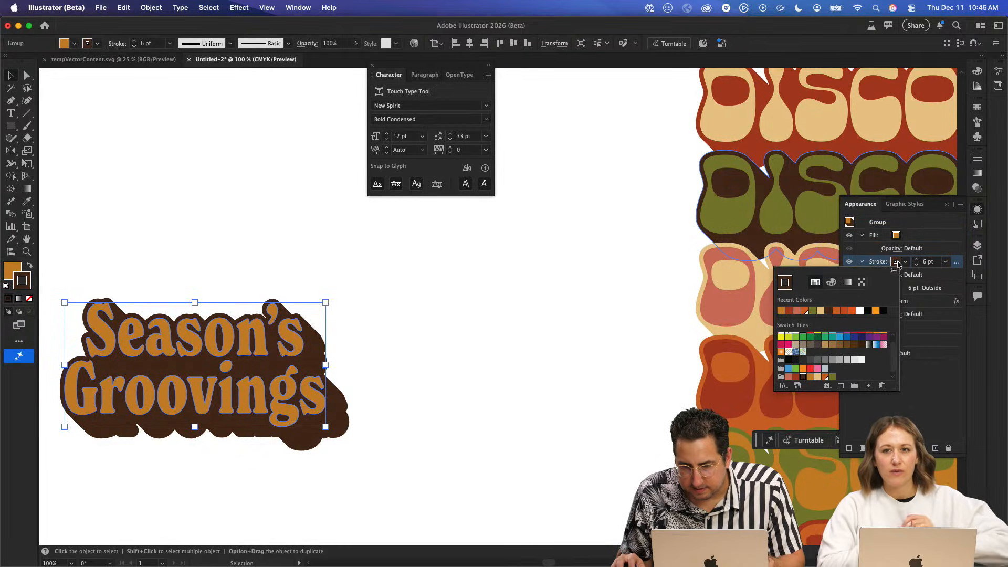
pyautogui.click(833, 377)
pyautogui.click(929, 420)
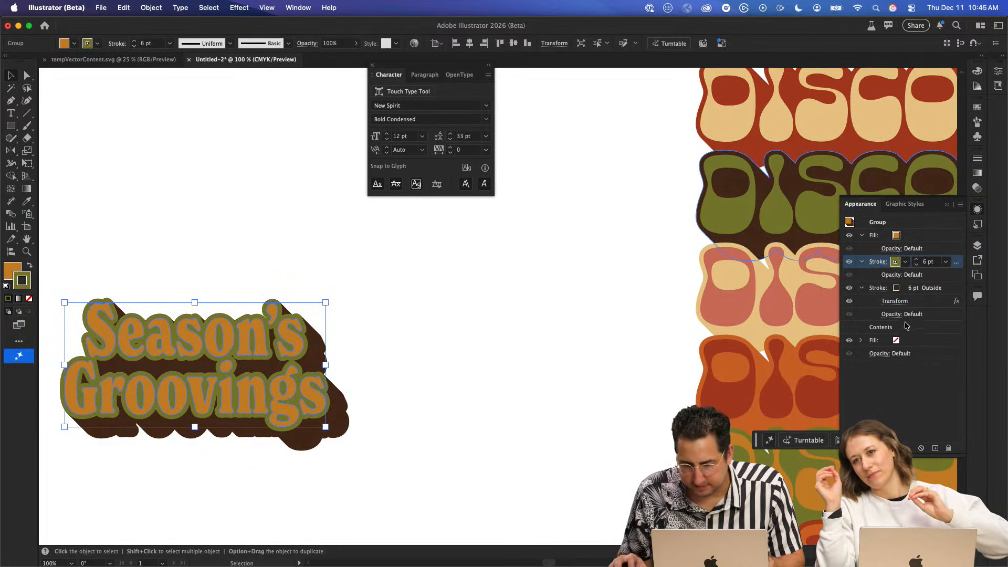
# - Recolor the lower, transformed 6 pt stroke of the "Season's Groovings" group with the olive green swatch
pyautogui.click(898, 289)
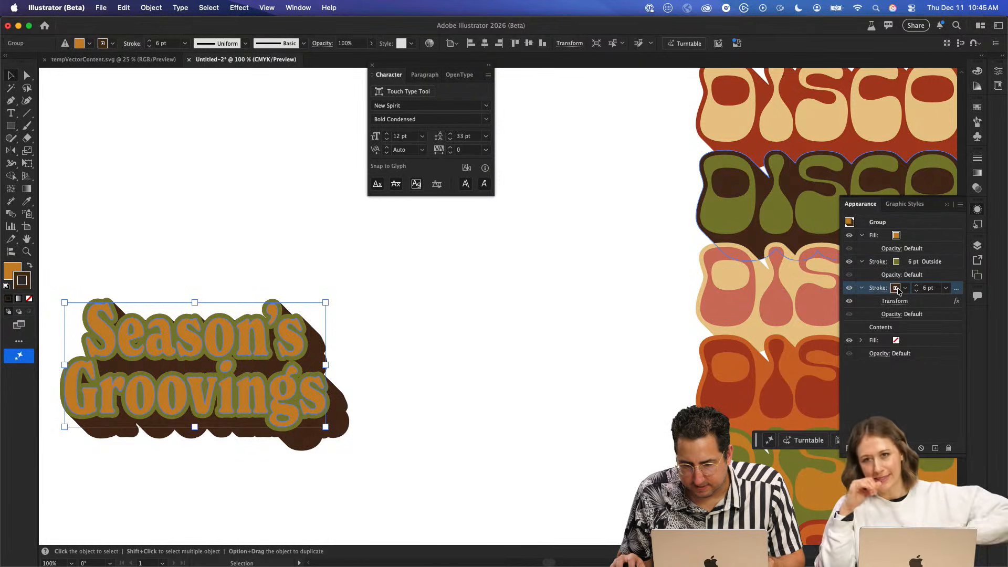
pyautogui.click(896, 288)
pyautogui.click(830, 403)
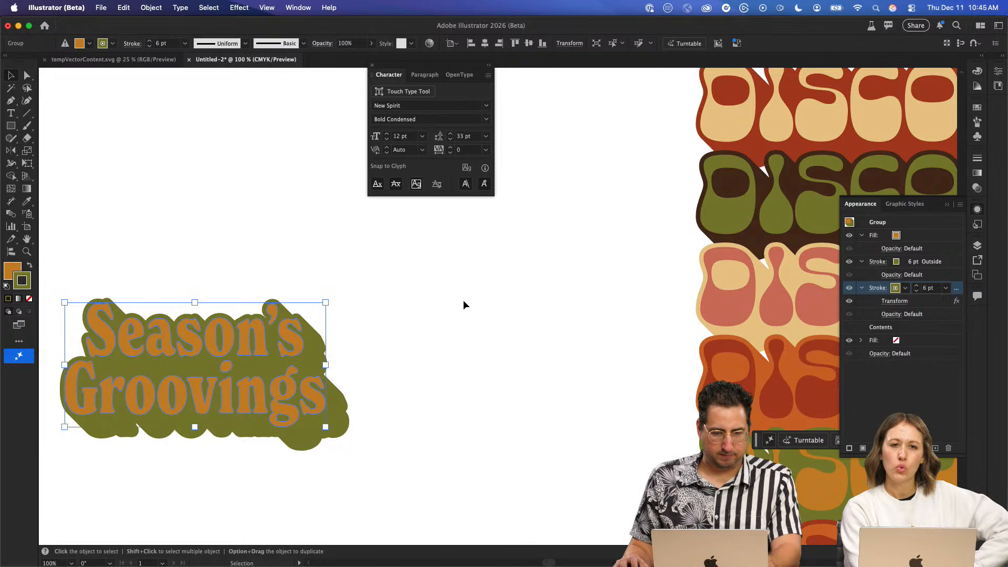
# - Switch to the Firefly board, paste the amber and olive "Season's Groovings" artwork, and shrink it to about 817 × 431 below the steaming cocoa lamp photo
pyautogui.press('super+Tab')
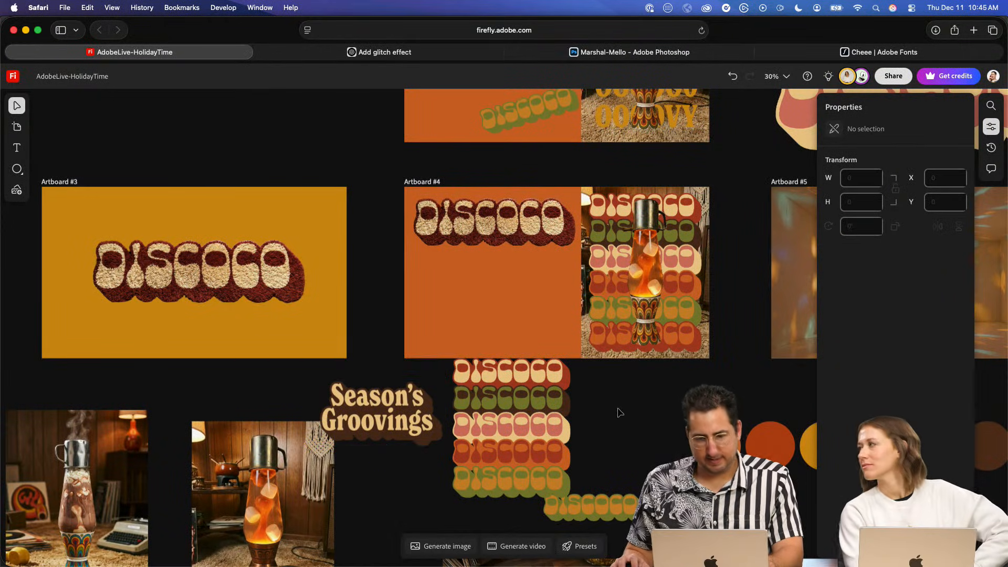
pyautogui.press('super+v')
pyautogui.moveTo(532, 345); pyautogui.dragTo(360, 510)
pyautogui.moveTo(316, 502); pyautogui.dragTo(410, 394)
pyautogui.moveTo(410, 394); pyautogui.dragTo(226, 475)
pyautogui.moveTo(344, 401); pyautogui.dragTo(280, 434)
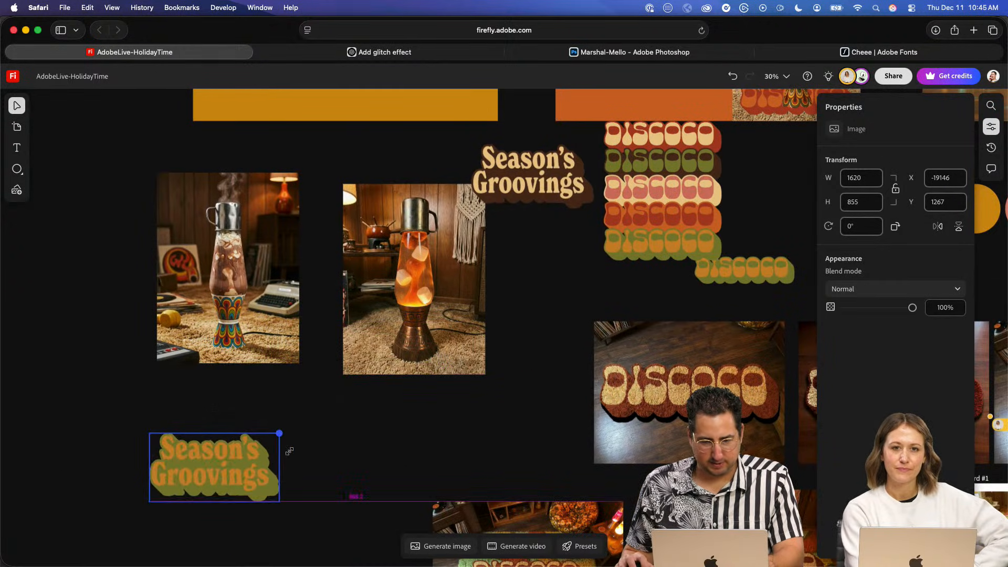
pyautogui.click(674, 378)
pyautogui.moveTo(674, 378); pyautogui.dragTo(436, 417)
pyautogui.press('super+z')
# - Select the green "Season's Groovings" image and replace the image generation prompt with one beginning "show me this"
pyautogui.click(220, 465)
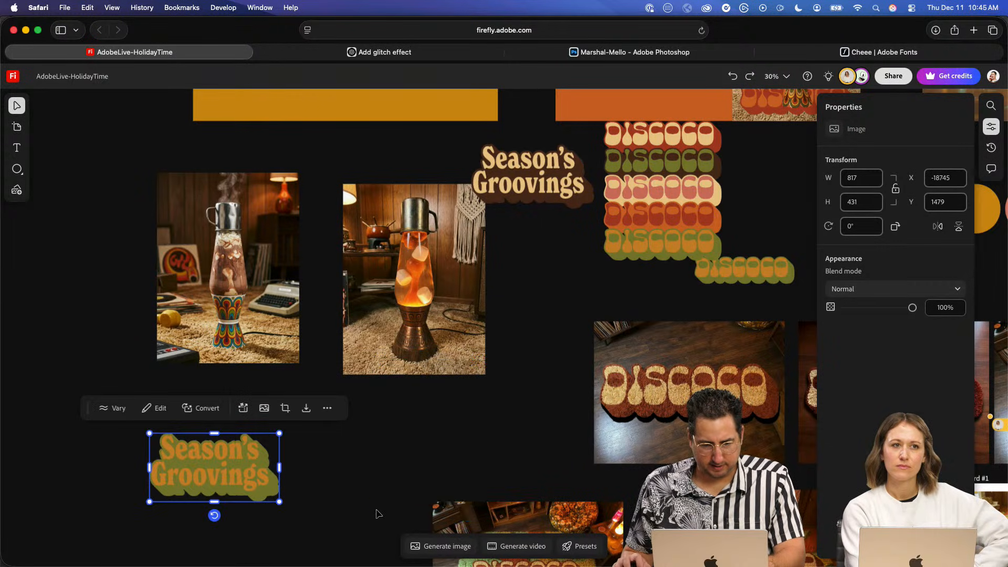
pyautogui.click(423, 546)
pyautogui.tripleClick(407, 470)
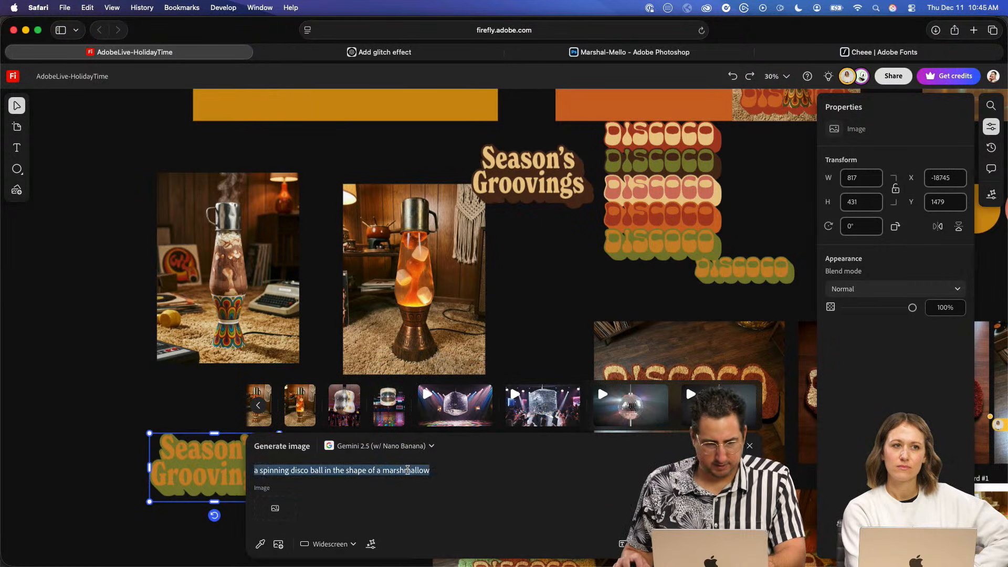
pyautogui.press('BackSpace')
pyautogui.write('show')
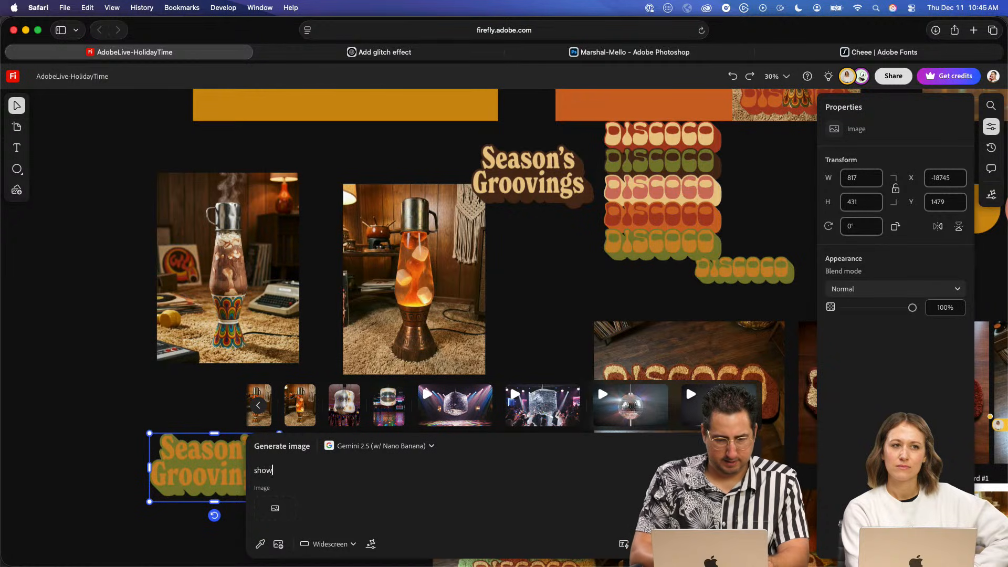
pyautogui.write(" me this phrase, 'Season's Groovings' as a shag carpet rug")
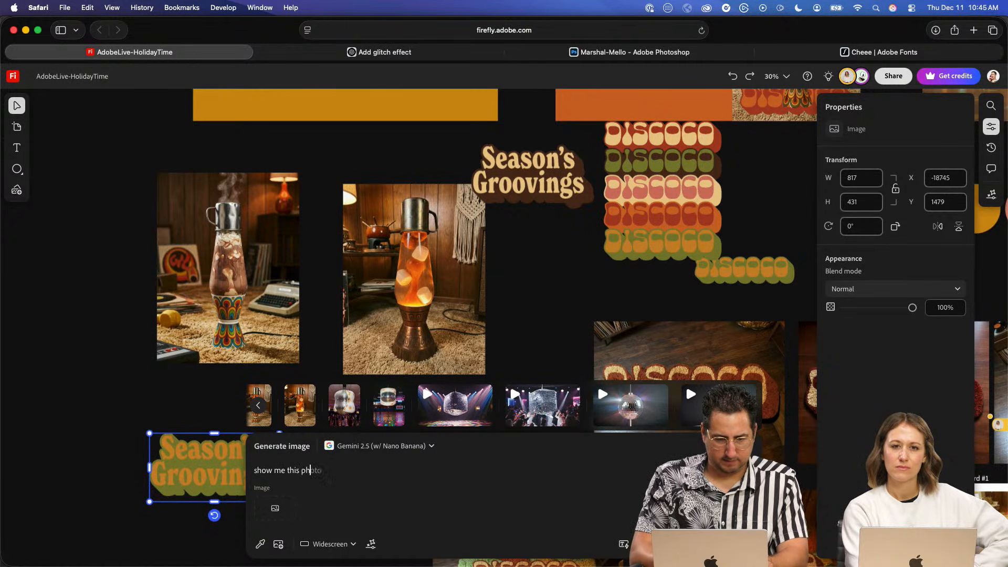
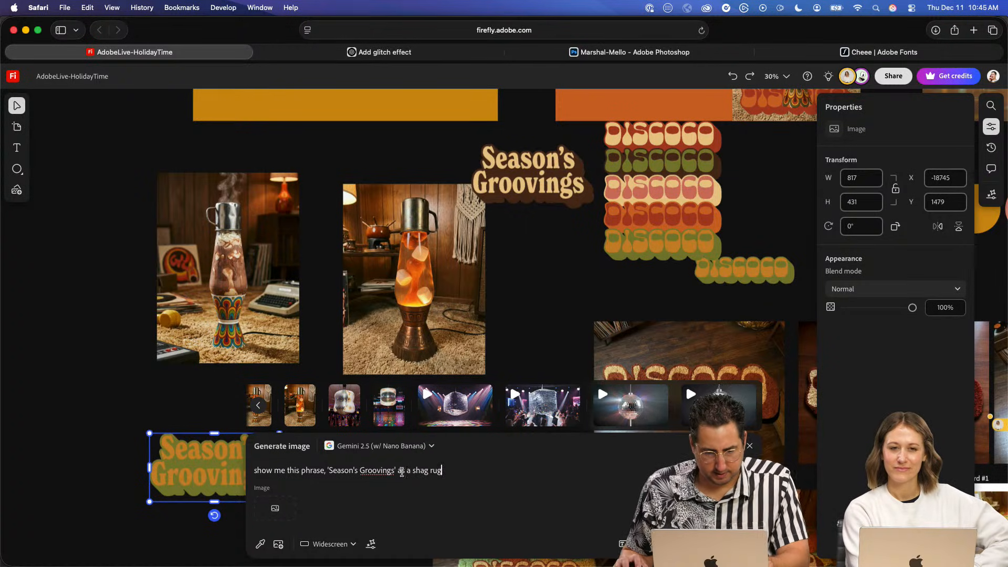
# - Generate widescreen images of 'Season's Groovings' as a shag carpet rug with Gemini 3 (w/ Nano Banana Pro), using the selected green-and-orange lettering as reference
pyautogui.write('carpet')
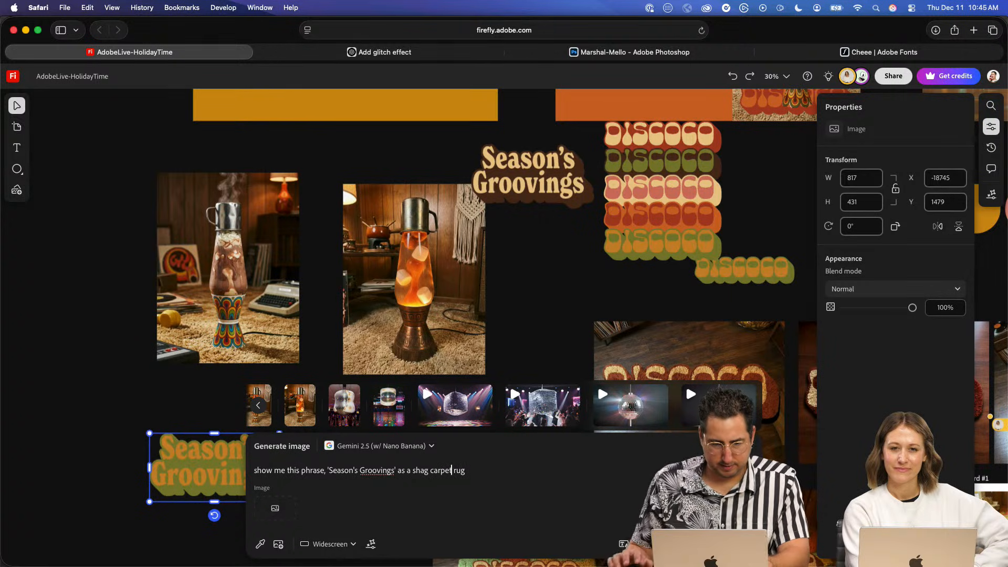
pyautogui.click(286, 505)
pyautogui.click(218, 468)
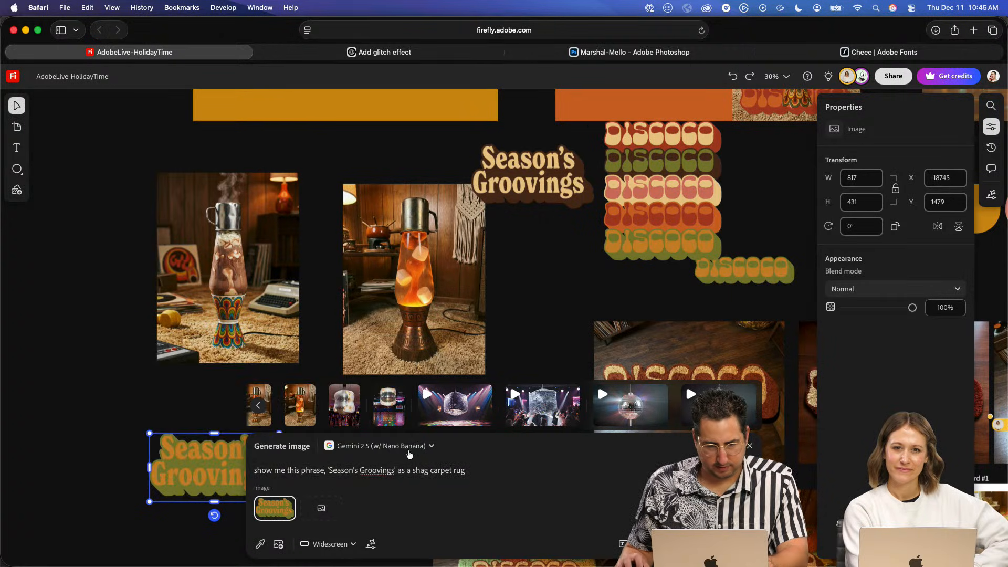
pyautogui.click(409, 449)
pyautogui.click(389, 356)
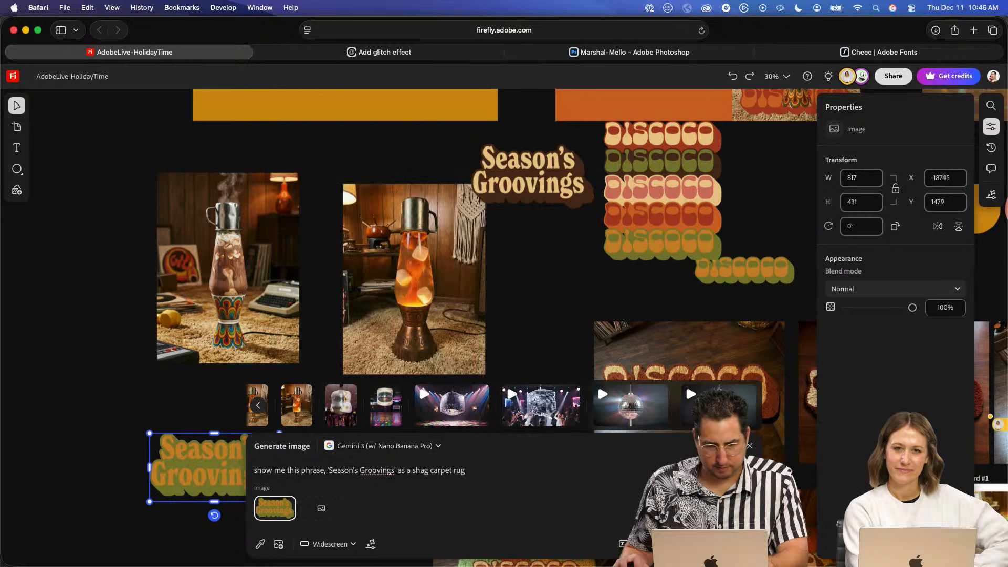
pyautogui.click(728, 544)
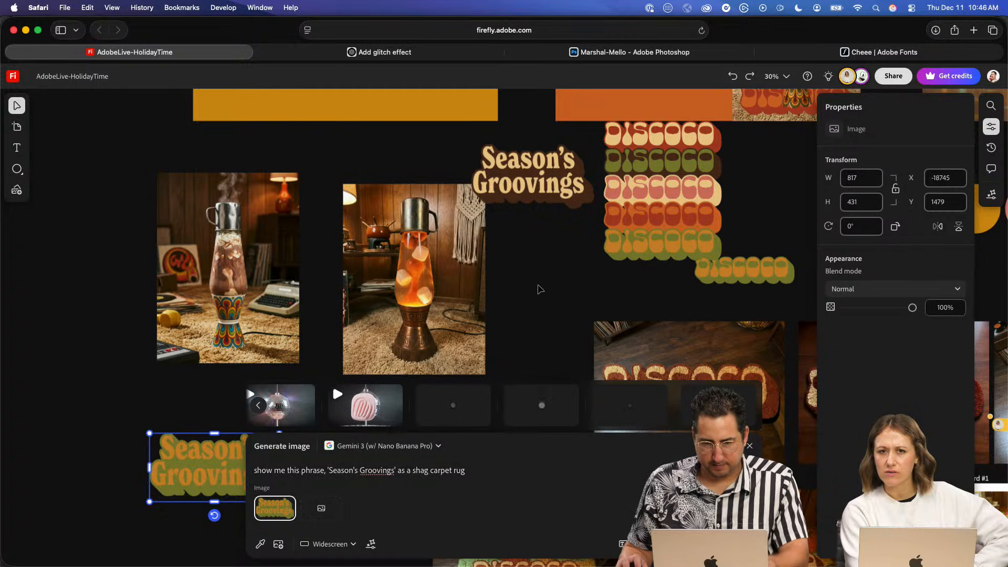
# - Look through the recent generations for the new shag rug results beside an empty area of the canvas
pyautogui.click(538, 286)
pyautogui.press('space')
pyautogui.moveTo(290, 396); pyautogui.dragTo(688, 74)
pyautogui.click(442, 549)
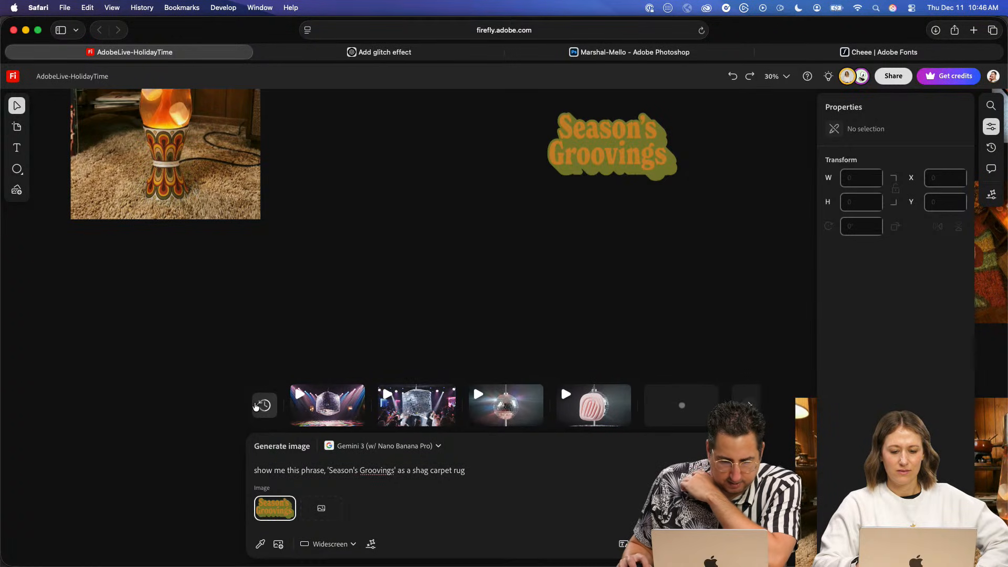
pyautogui.click(258, 407)
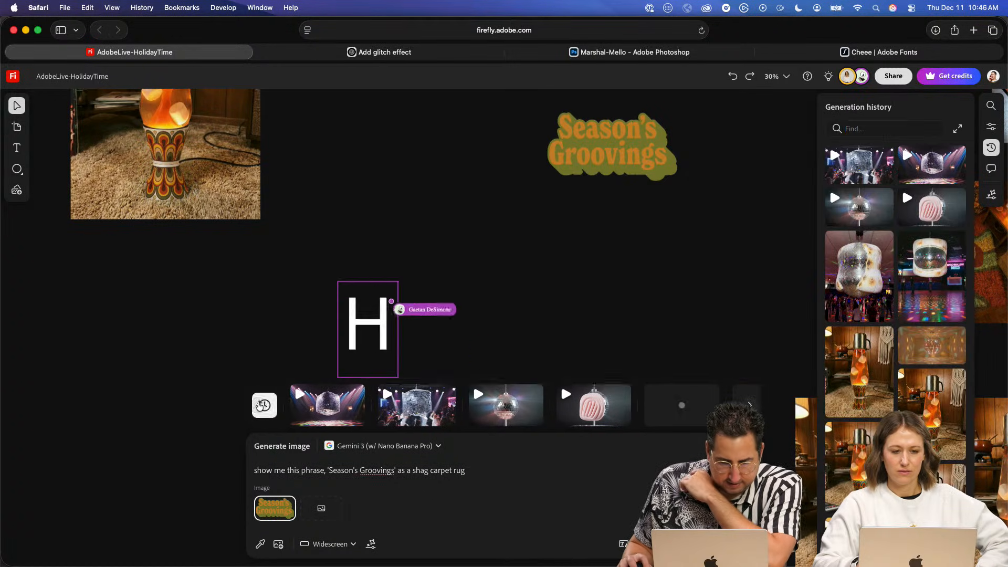
pyautogui.click(259, 407)
pyautogui.click(256, 409)
pyautogui.moveTo(330, 411)
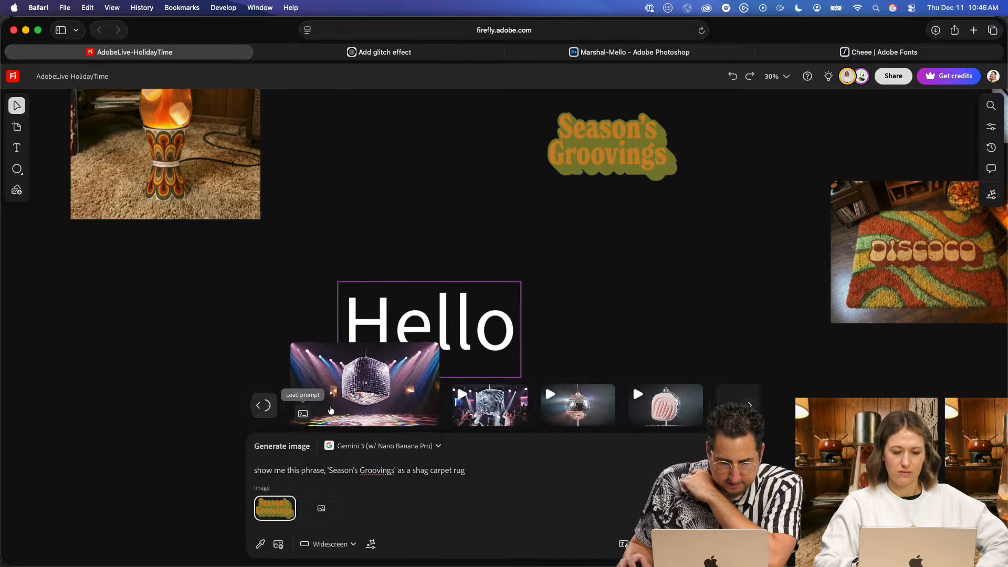
pyautogui.moveTo(483, 405)
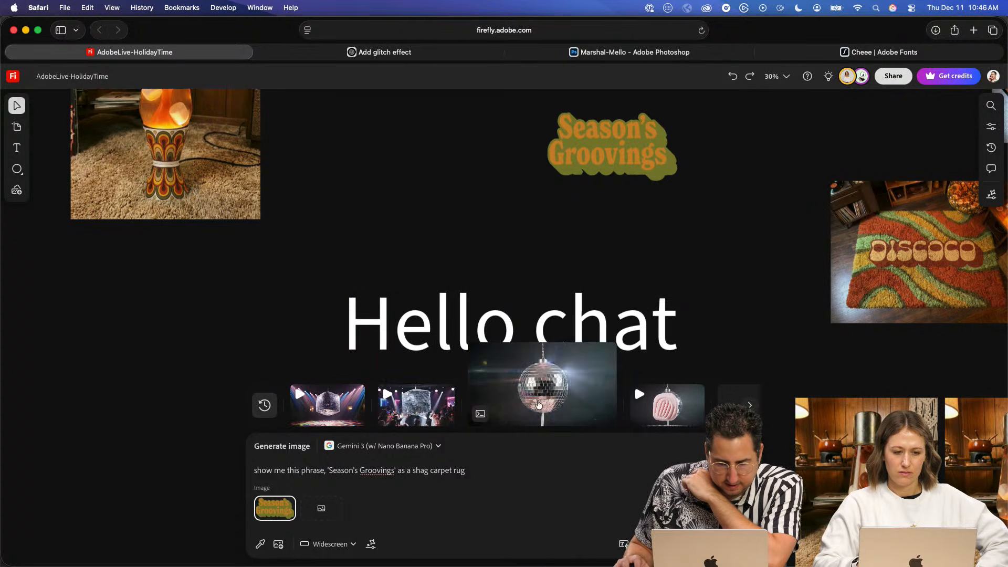
pyautogui.moveTo(656, 399)
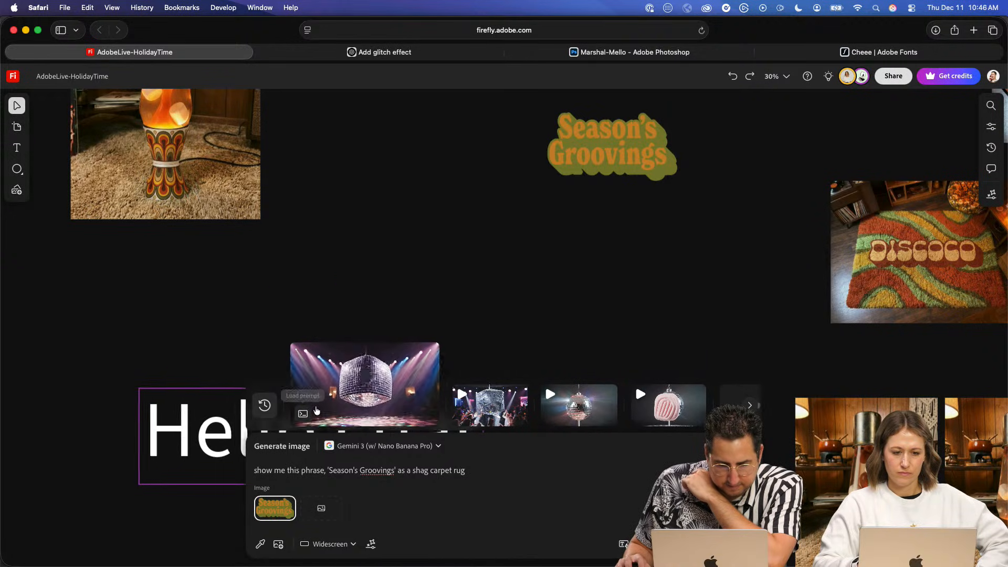
pyautogui.hscroll(5, 357, 394)
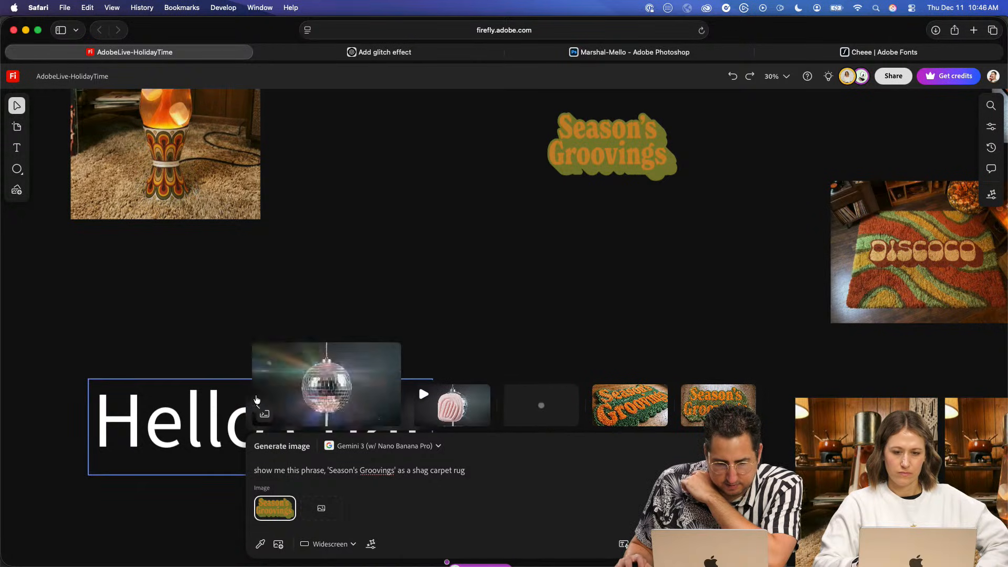
pyautogui.click(260, 408)
pyautogui.click(262, 407)
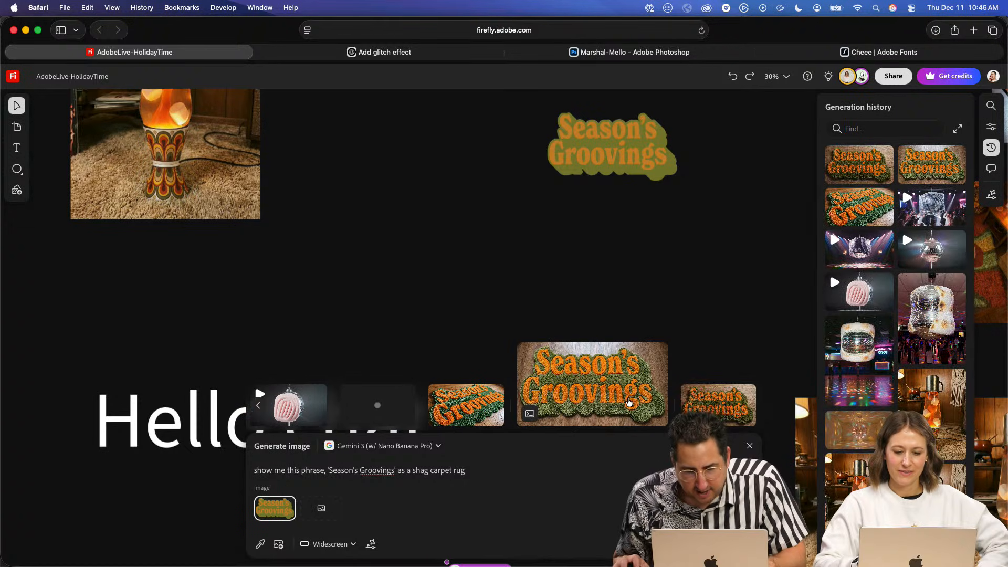
# - Place a generated Season's Groovings shag rug on the canvas without its background and copy it
pyautogui.click(622, 401)
pyautogui.click(512, 333)
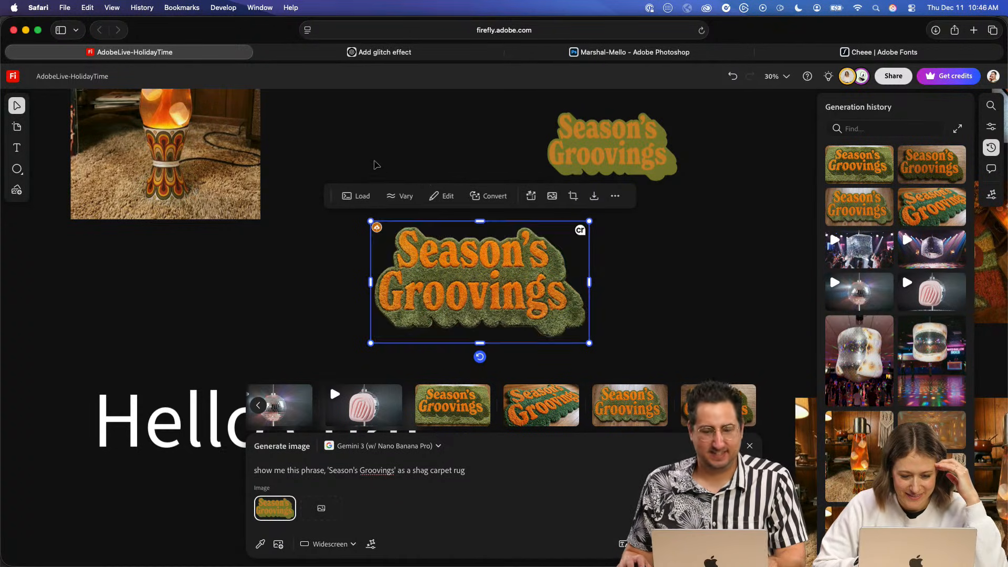
pyautogui.click(448, 141)
pyautogui.click(505, 261)
pyautogui.press('super+c')
pyautogui.scroll(5, 505, 262)
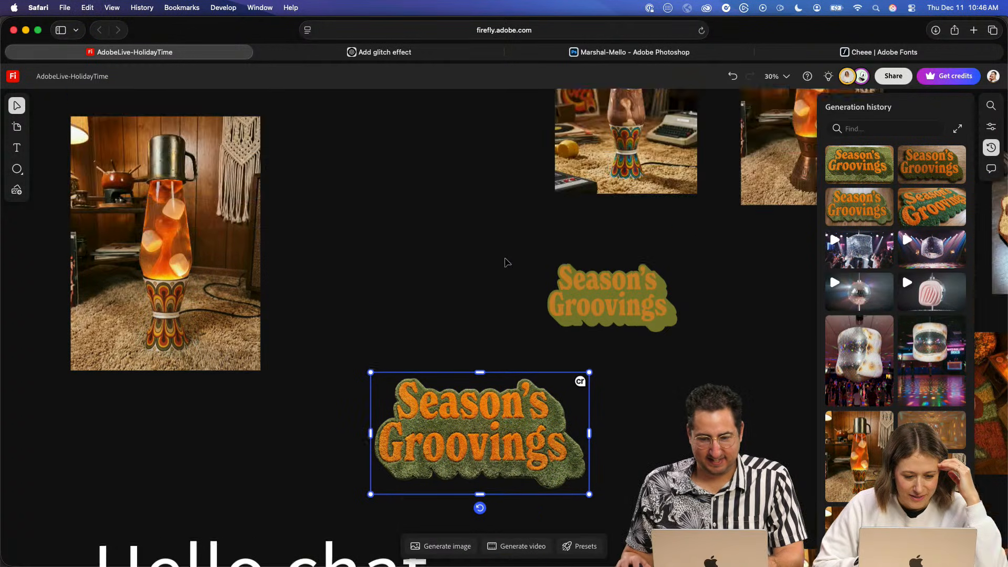
pyautogui.moveTo(474, 231); pyautogui.dragTo(420, 292)
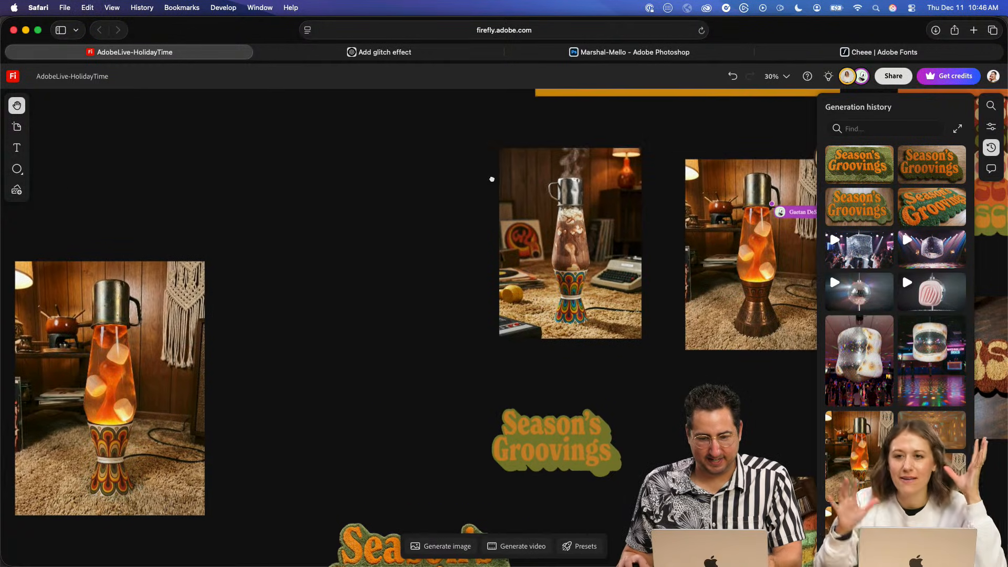
pyautogui.moveTo(606, 159); pyautogui.dragTo(483, 328)
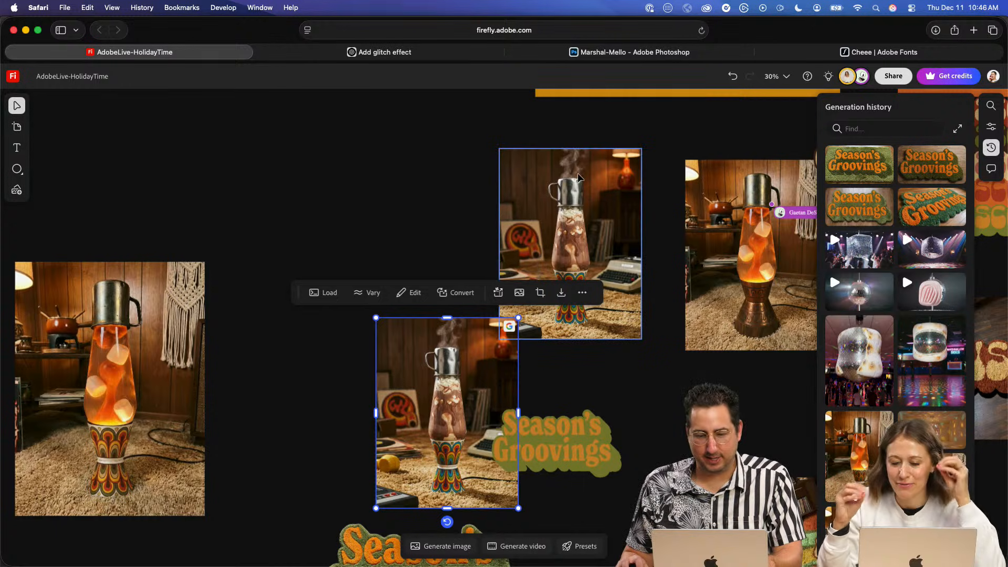
pyautogui.press('super+z')
# - Paste the Season's Groovings rug, scale it down and place it beneath the DISCOCO lettering on Artboard #4
pyautogui.hscroll(9, 579, 177)
pyautogui.scroll(4, 579, 178)
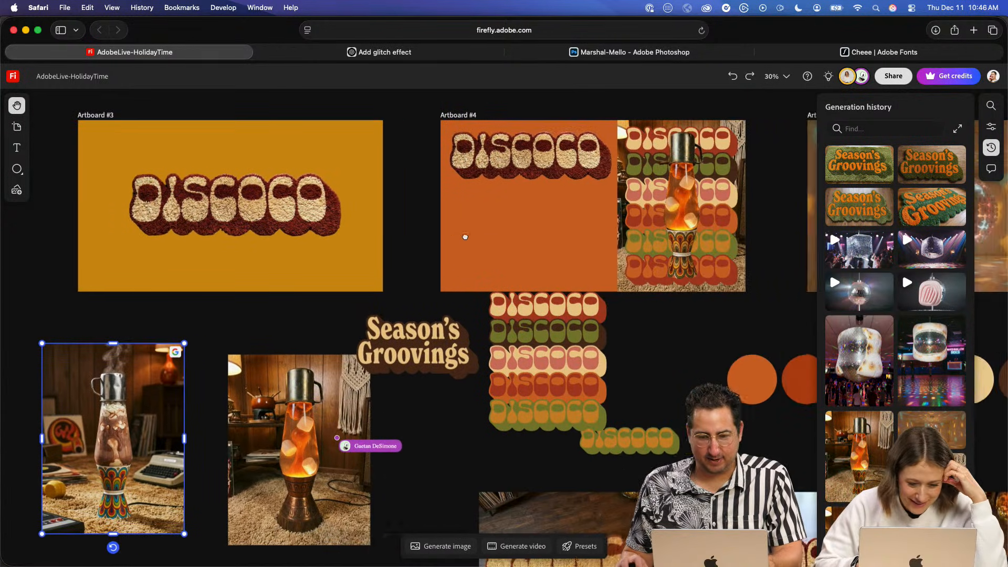
pyautogui.moveTo(465, 237); pyautogui.dragTo(462, 237)
pyautogui.press('super+v')
pyautogui.moveTo(609, 289)
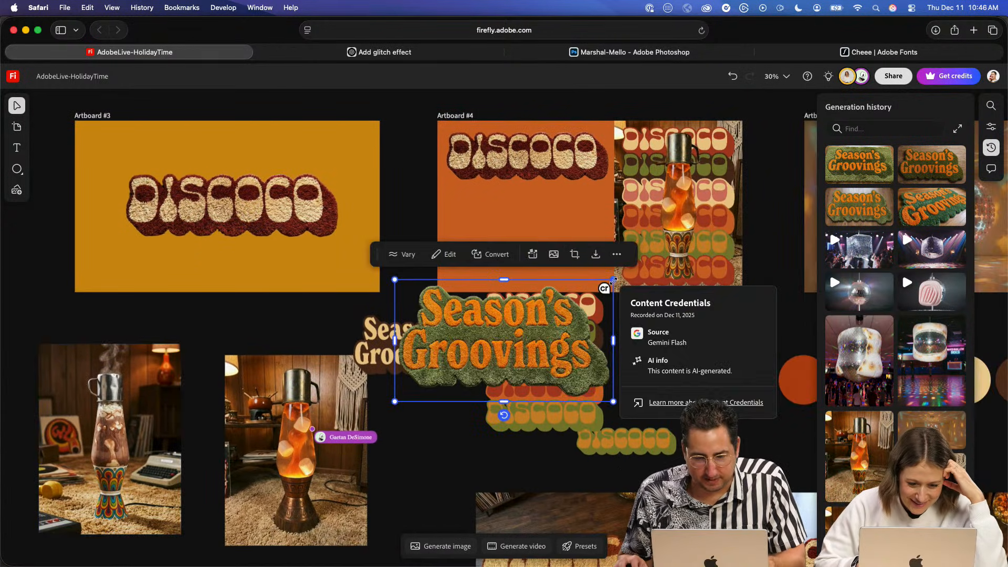
pyautogui.moveTo(614, 280); pyautogui.dragTo(586, 295)
pyautogui.moveTo(501, 312); pyautogui.dragTo(522, 196)
# - Shrink the Season's Groovings rug a little more and shift both it and the DISCOCO lettering down on Artboard #4
pyautogui.moveTo(604, 185)
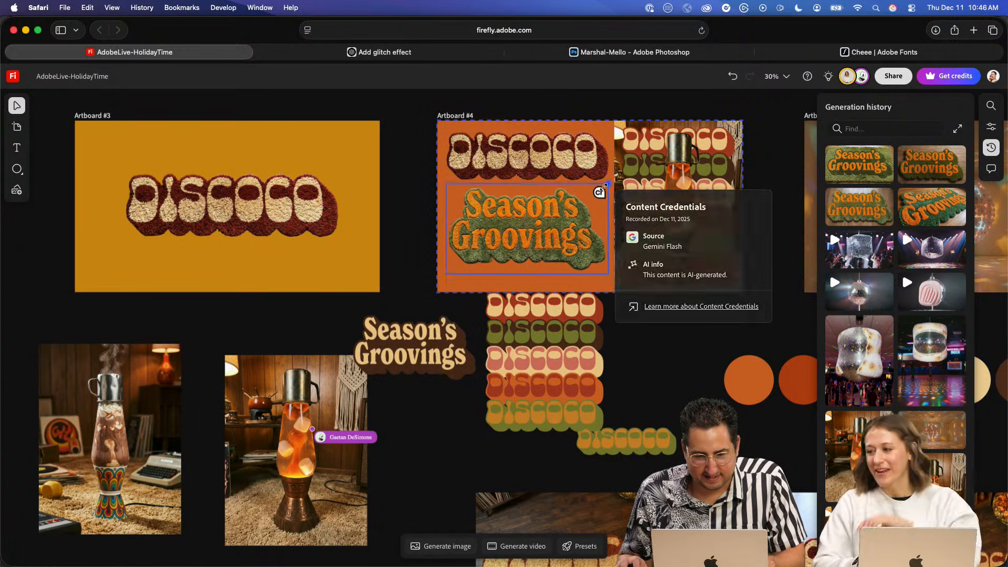
pyautogui.moveTo(606, 186); pyautogui.dragTo(597, 191)
pyautogui.moveTo(530, 234); pyautogui.dragTo(531, 246)
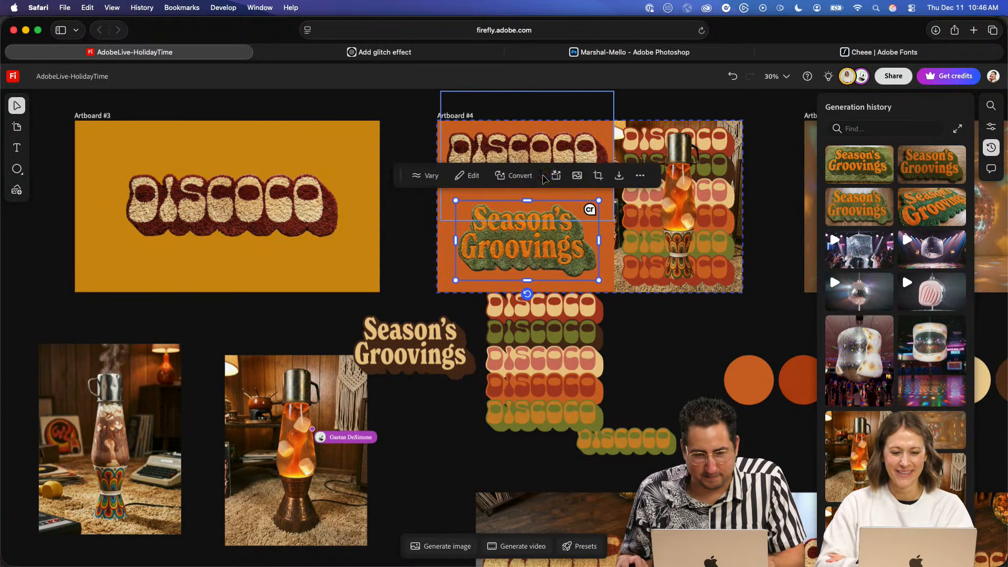
pyautogui.moveTo(568, 146); pyautogui.dragTo(570, 174)
pyautogui.click(394, 203)
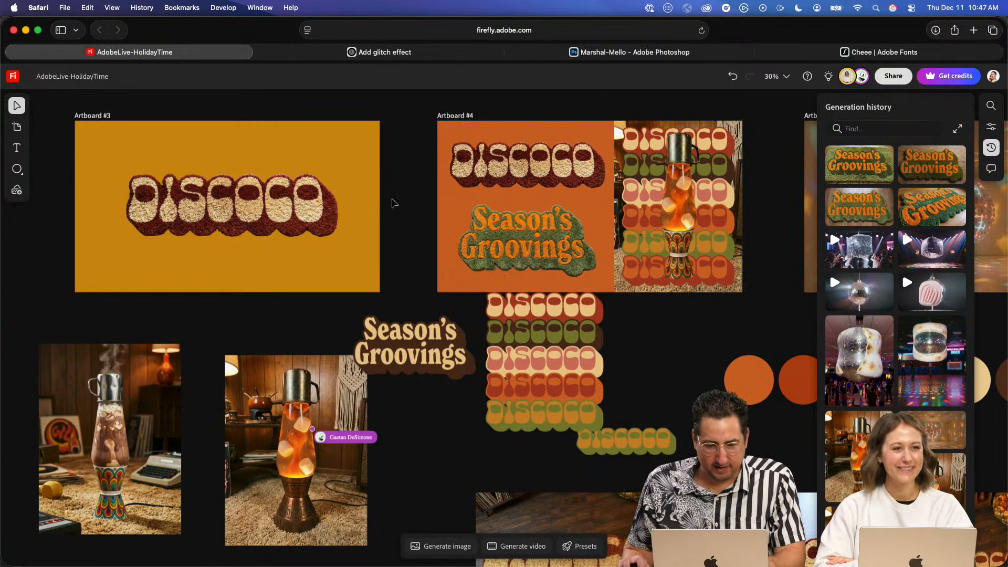
# - Place the two square disco ball videos from the recent generations side by side on the empty canvas beside Artboard #3
pyautogui.moveTo(378, 157); pyautogui.dragTo(605, 355)
pyautogui.moveTo(343, 305); pyautogui.dragTo(631, 256)
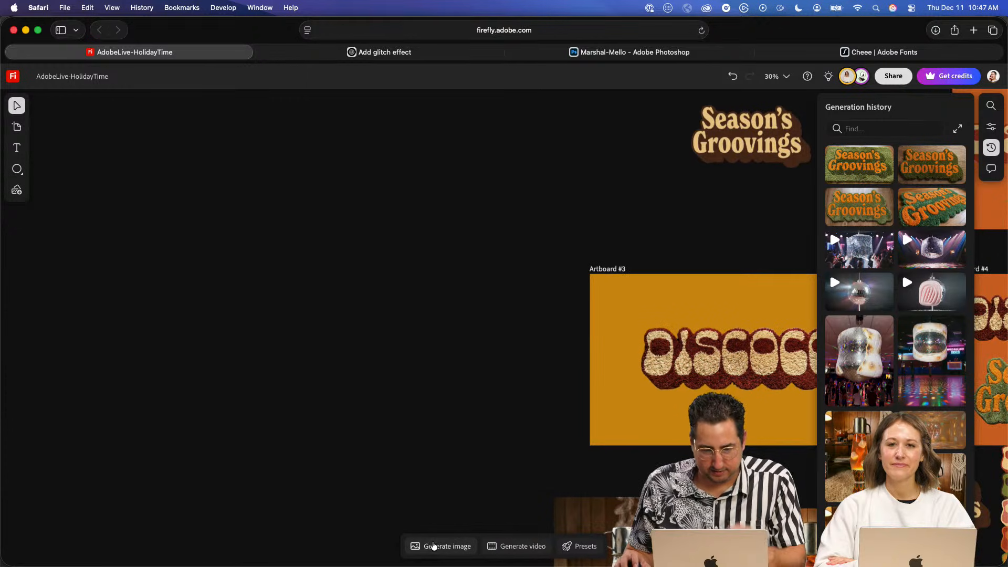
pyautogui.click(440, 546)
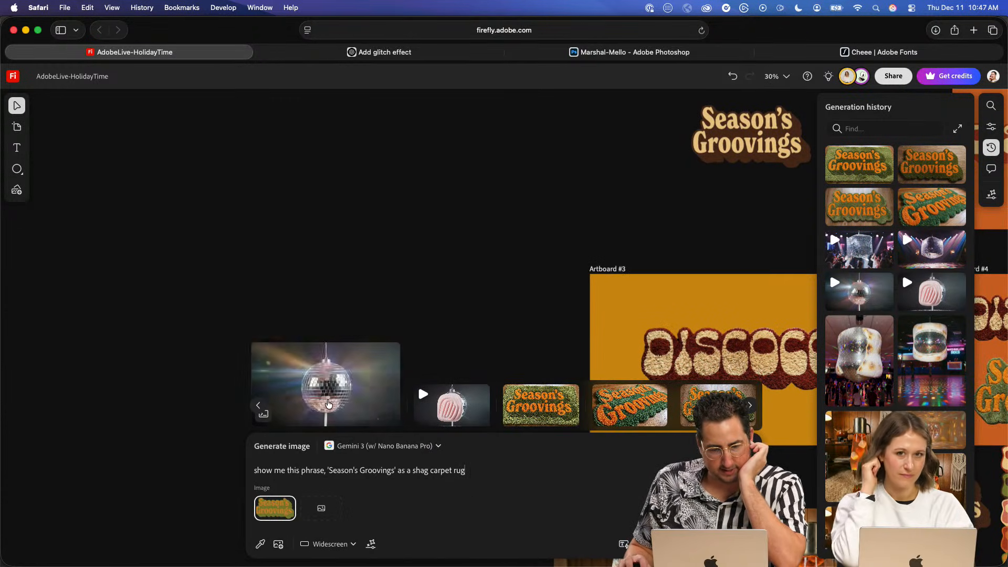
pyautogui.click(258, 410)
pyautogui.click(257, 409)
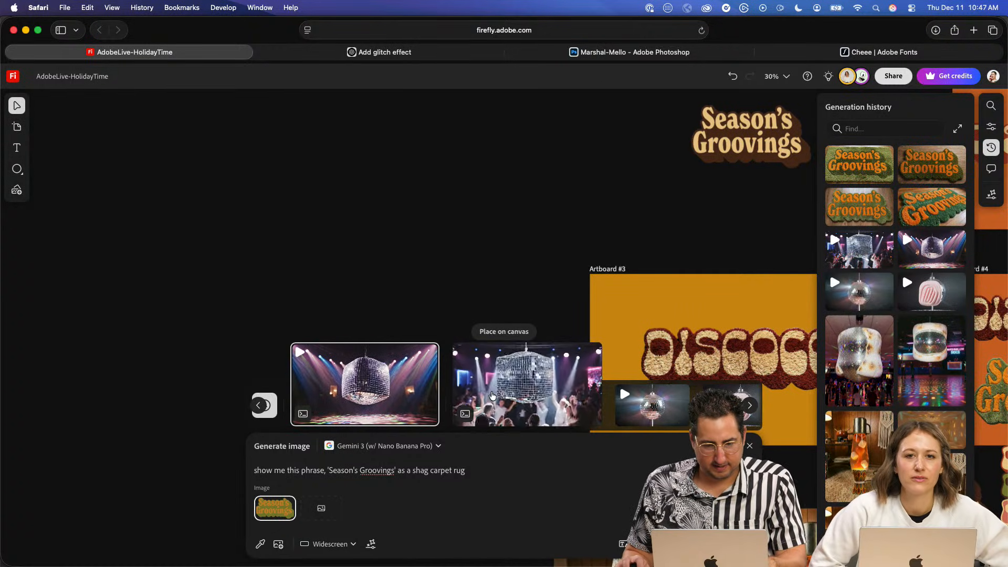
pyautogui.click(500, 382)
pyautogui.click(496, 332)
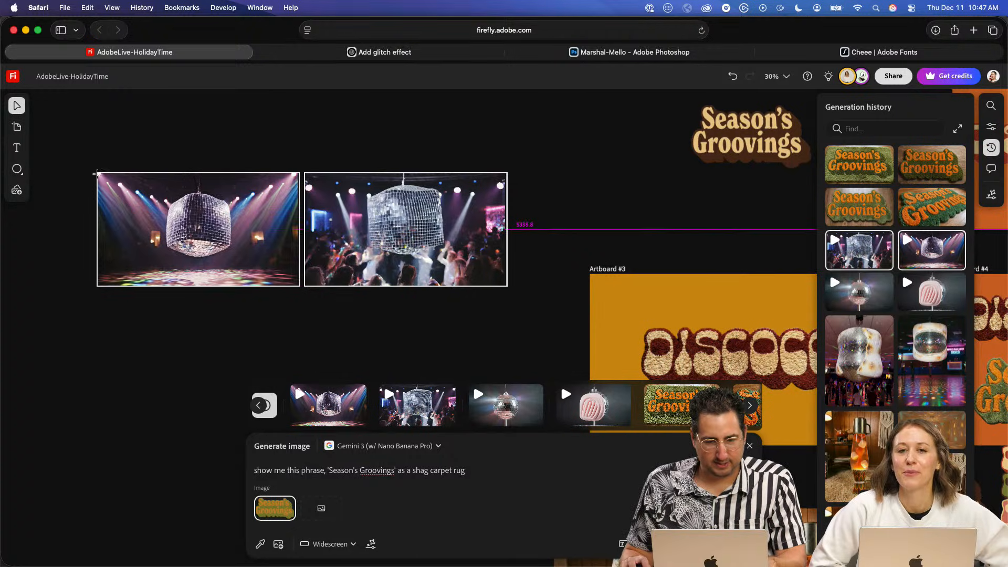
pyautogui.click(215, 231)
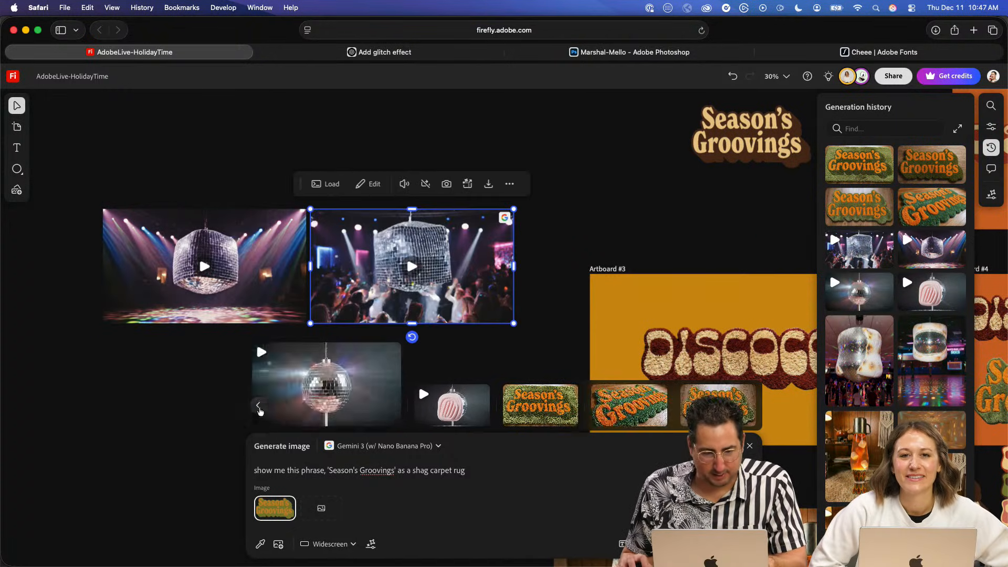
# - Place the two toasted marshmallow disco ball images from the generation history below the disco ball videos
pyautogui.click(258, 405)
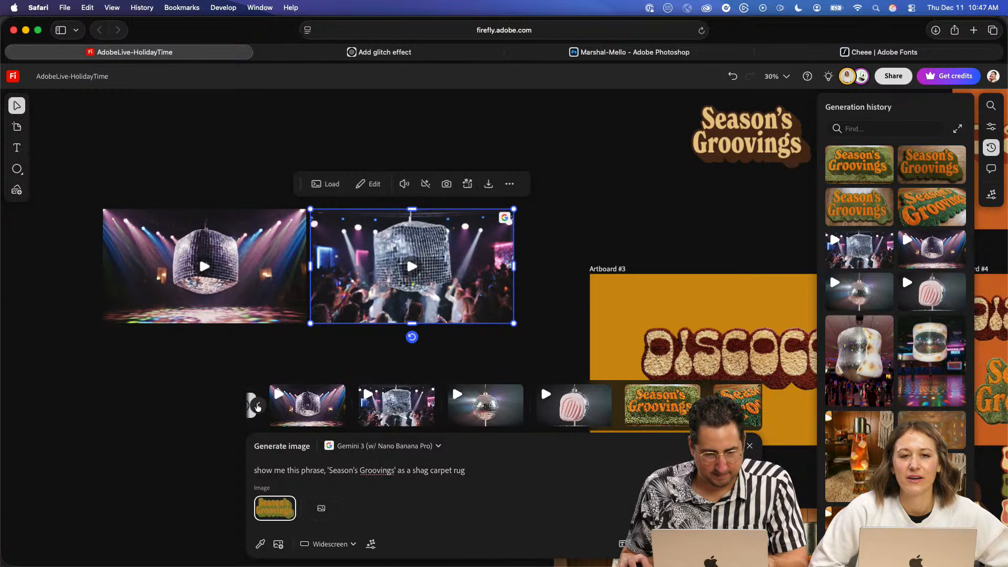
pyautogui.click(275, 411)
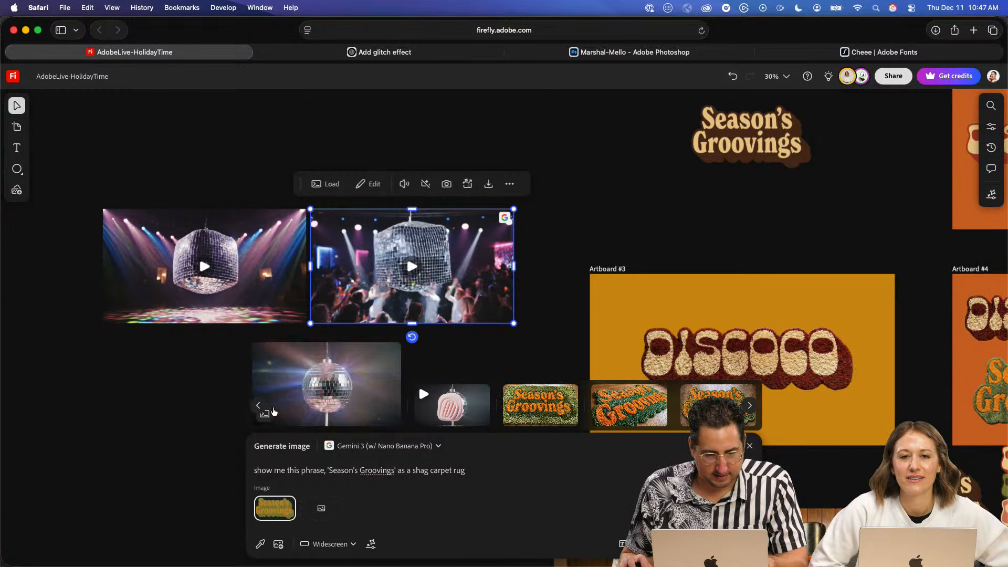
pyautogui.hscroll(-4, 391, 413)
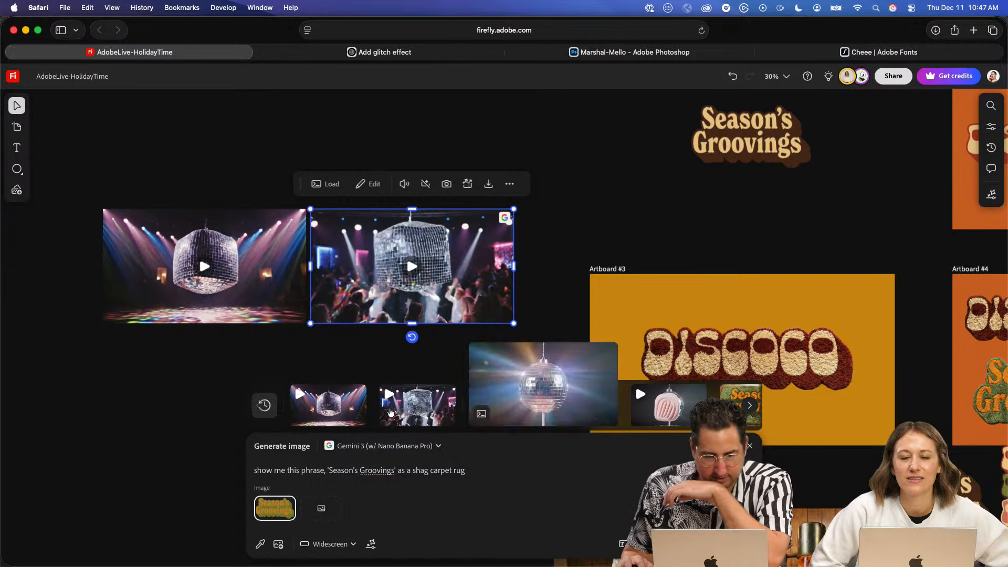
pyautogui.hscroll(4, 397, 408)
pyautogui.hscroll(-4, 396, 408)
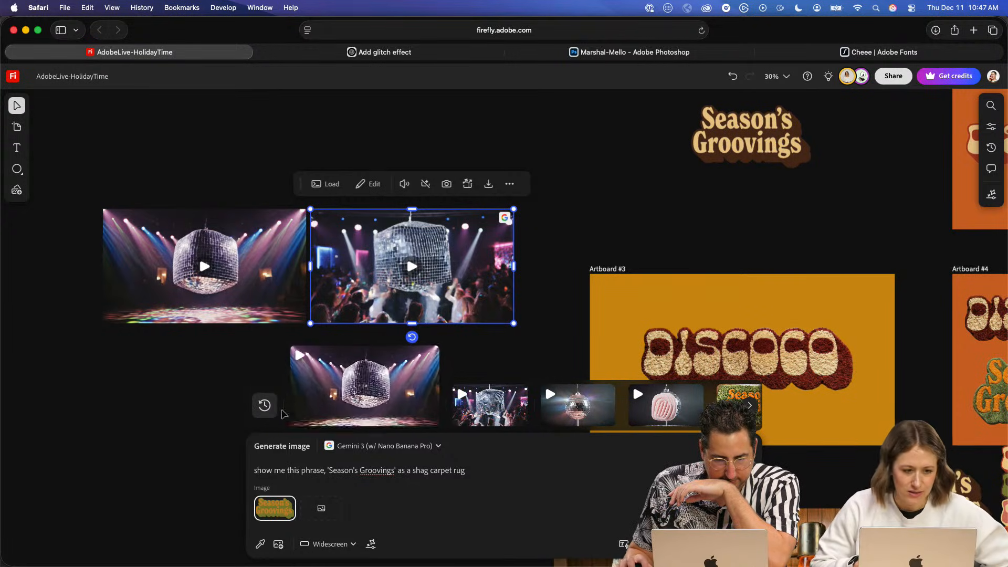
pyautogui.click(274, 414)
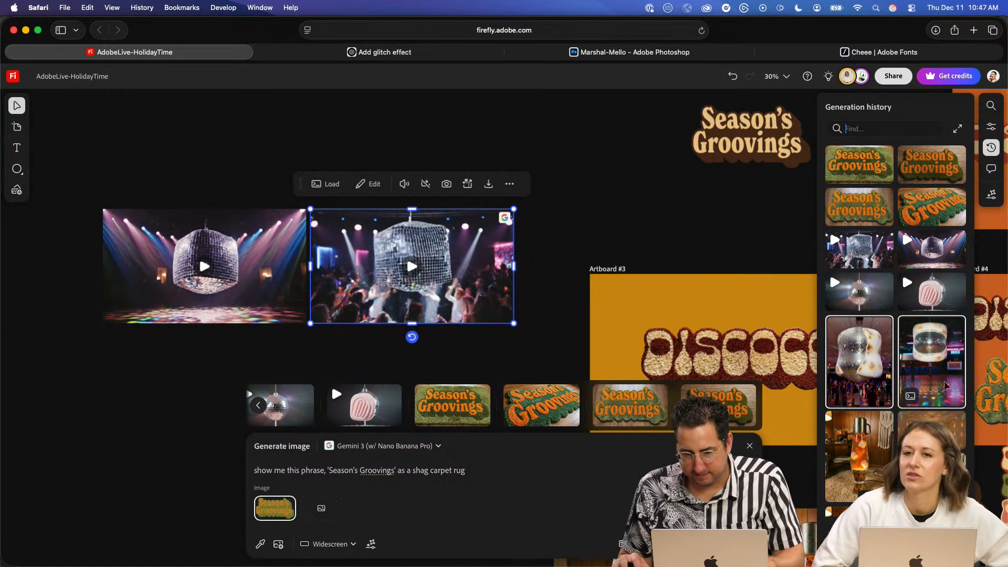
pyautogui.moveTo(932, 363); pyautogui.dragTo(71, 353)
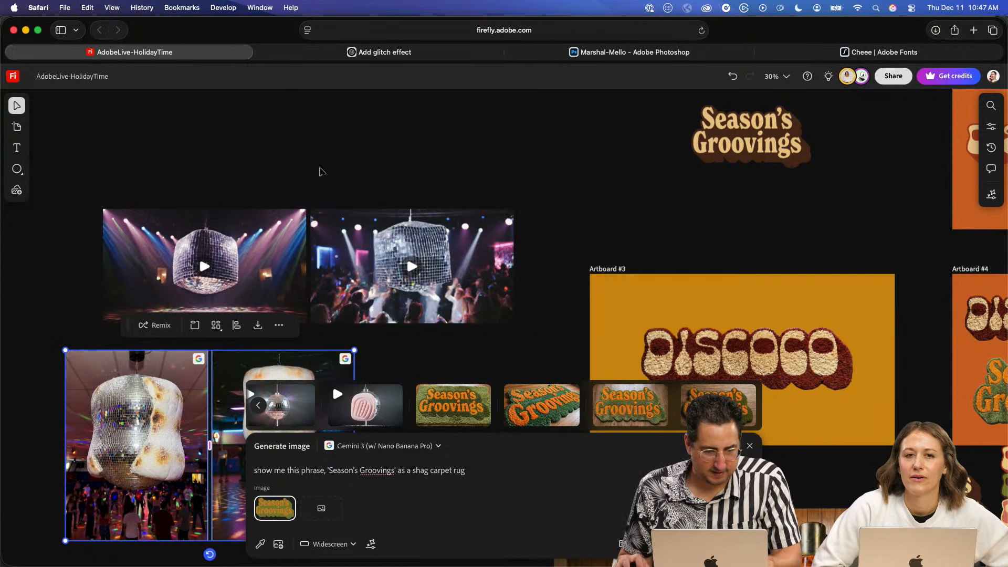
# - Remove the background from the marshmallow disco ball image with the dancing crowd
pyautogui.click(293, 159)
pyautogui.click(339, 241)
pyautogui.moveTo(339, 242); pyautogui.dragTo(437, 156)
pyautogui.click(266, 295)
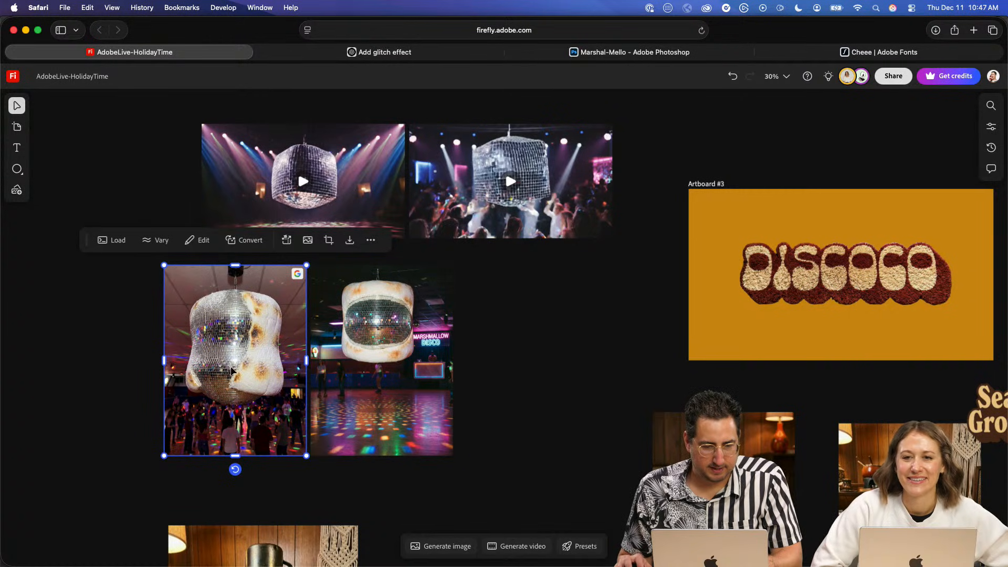
pyautogui.scroll(10, 232, 367)
pyautogui.moveTo(328, 345); pyautogui.dragTo(424, 360)
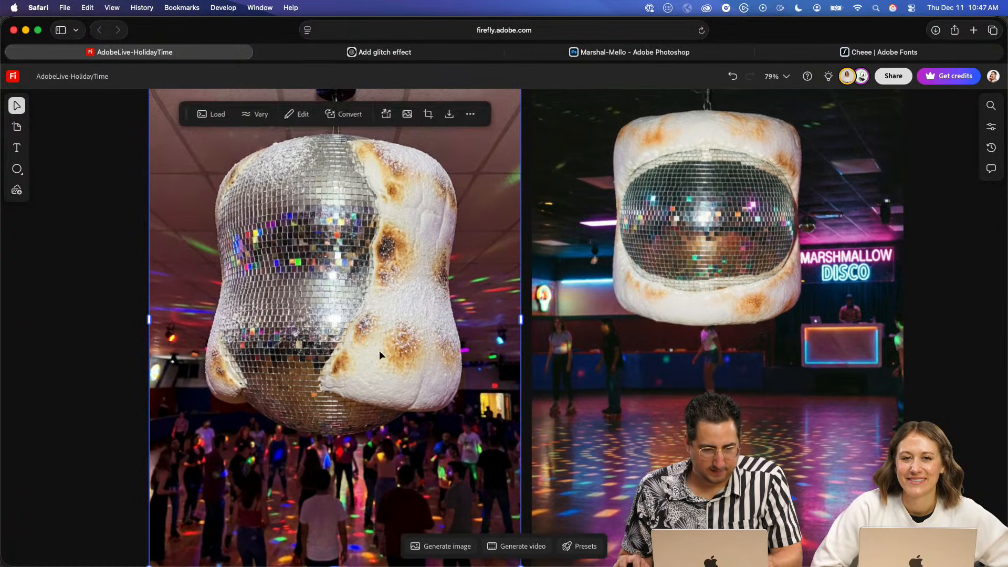
pyautogui.scroll(-6, 348, 344)
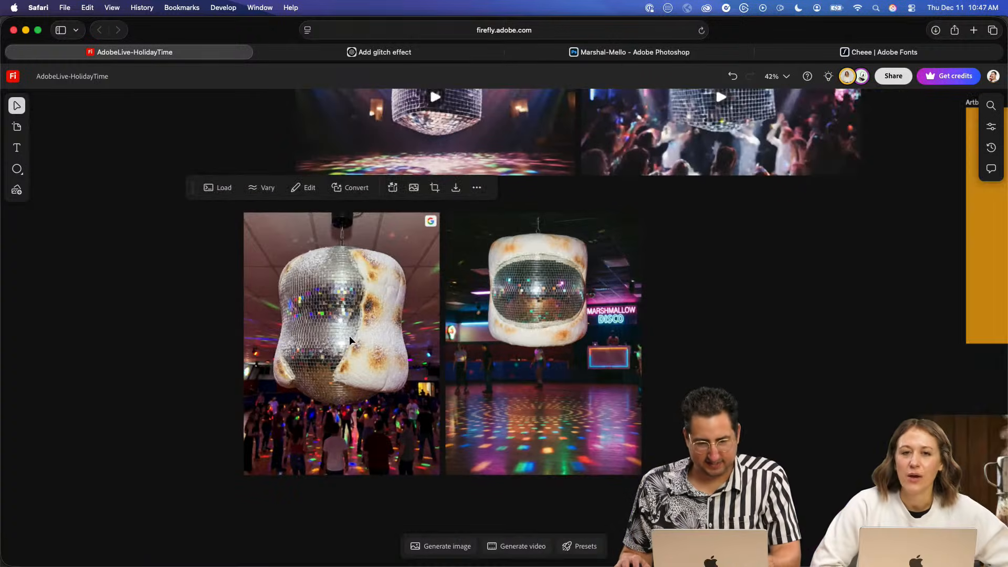
pyautogui.moveTo(349, 336); pyautogui.dragTo(249, 341)
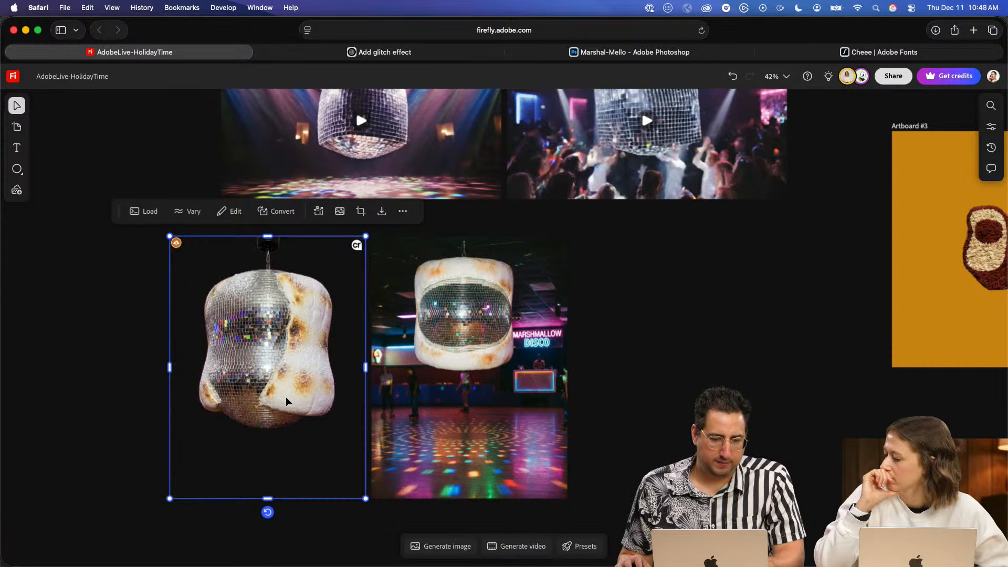
# - Move the golden mirrored-room disco ball image off Artboard #5 onto the empty canvas beside it
pyautogui.press('space')
pyautogui.moveTo(817, 275); pyautogui.dragTo(564, 289)
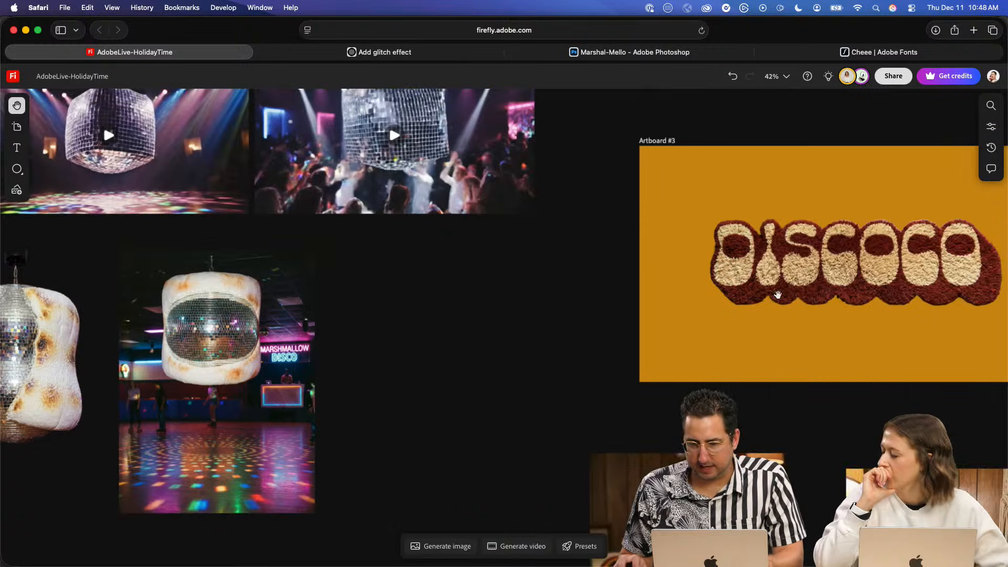
pyautogui.moveTo(904, 301); pyautogui.dragTo(35, 320)
pyautogui.moveTo(875, 270); pyautogui.dragTo(668, 269)
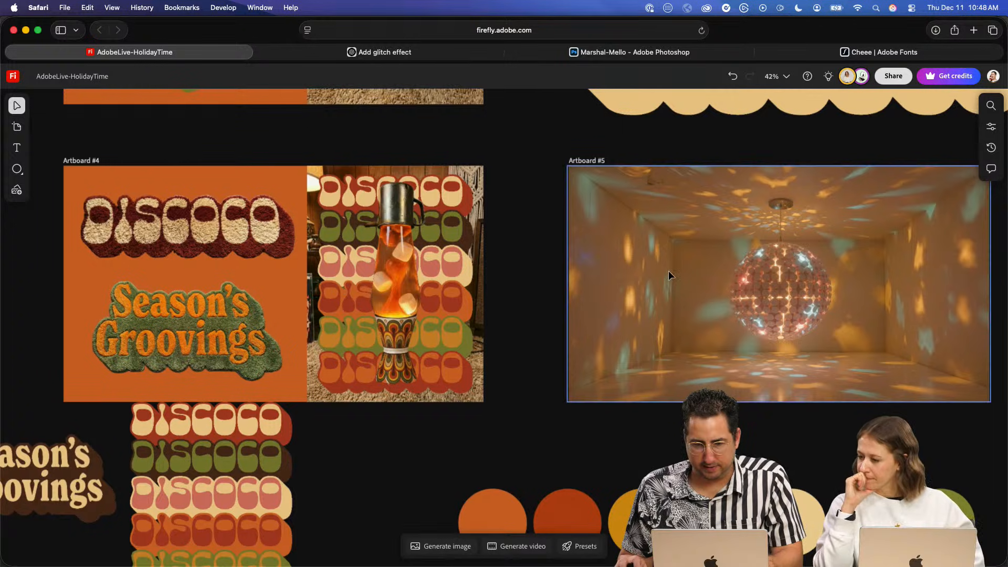
pyautogui.click(669, 270)
pyautogui.moveTo(591, 265); pyautogui.dragTo(927, 265)
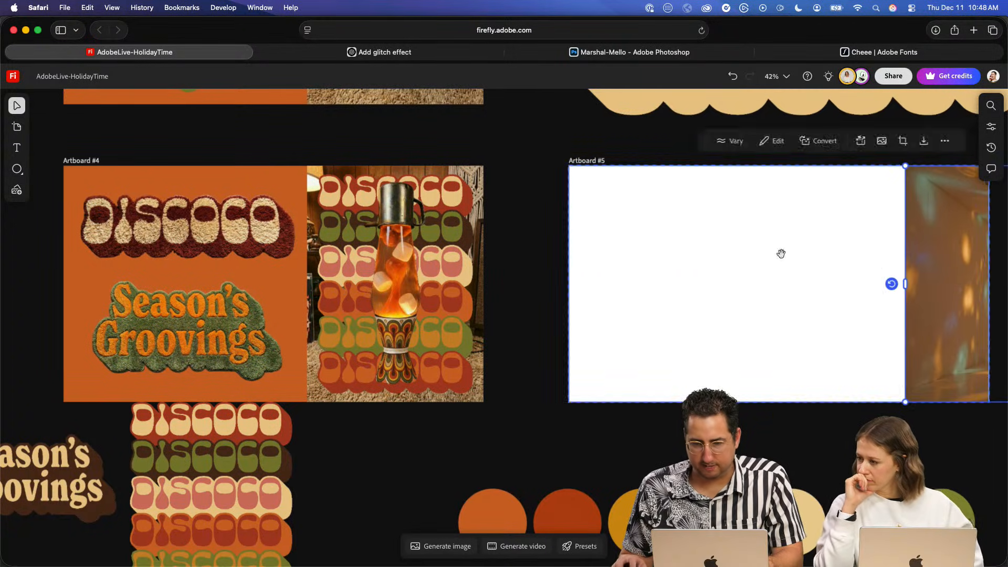
pyautogui.press('space')
pyautogui.moveTo(729, 248); pyautogui.dragTo(559, 252)
pyautogui.click(651, 243)
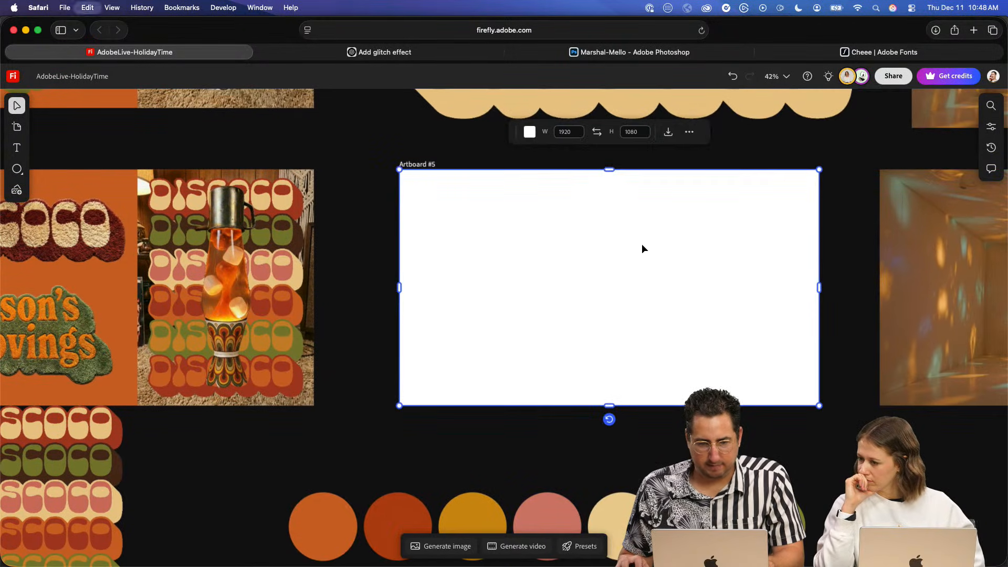
pyautogui.click(368, 254)
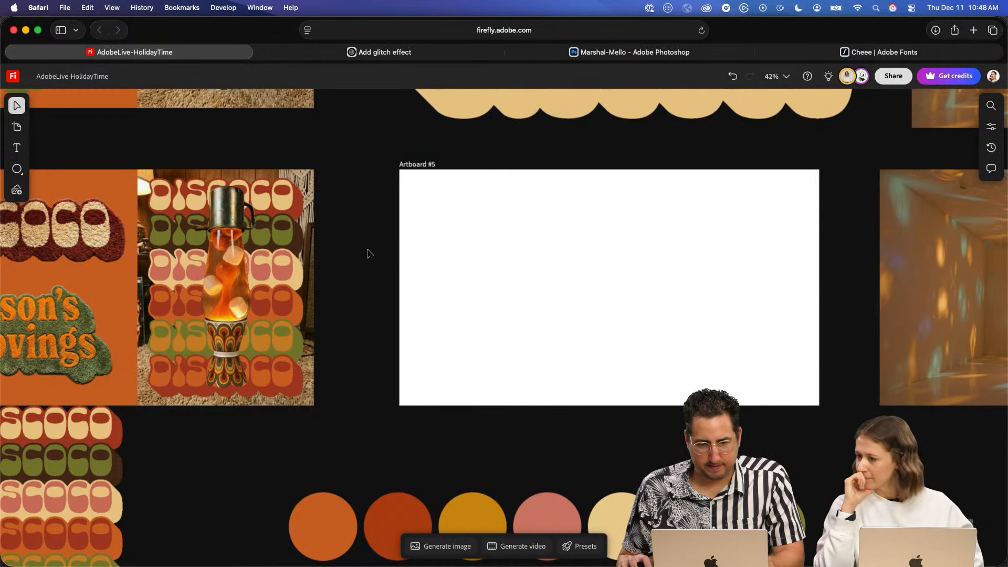
# - Copy the cut-out marshmallow disco ball onto Artboard #5, centred horizontally and hanging from the artboard's upper edge
pyautogui.scroll(-5, 422, 316)
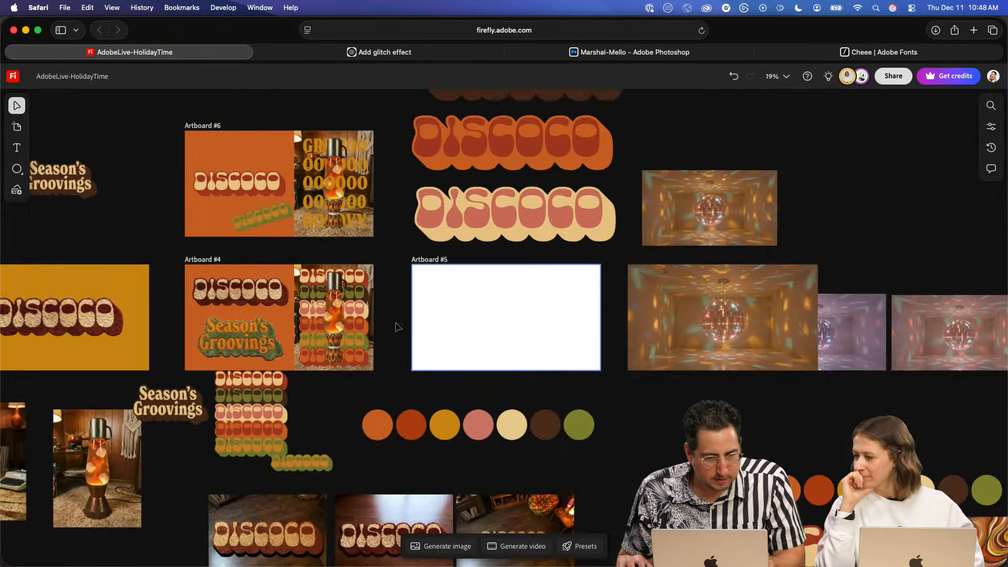
pyautogui.hscroll(-6, 315, 326)
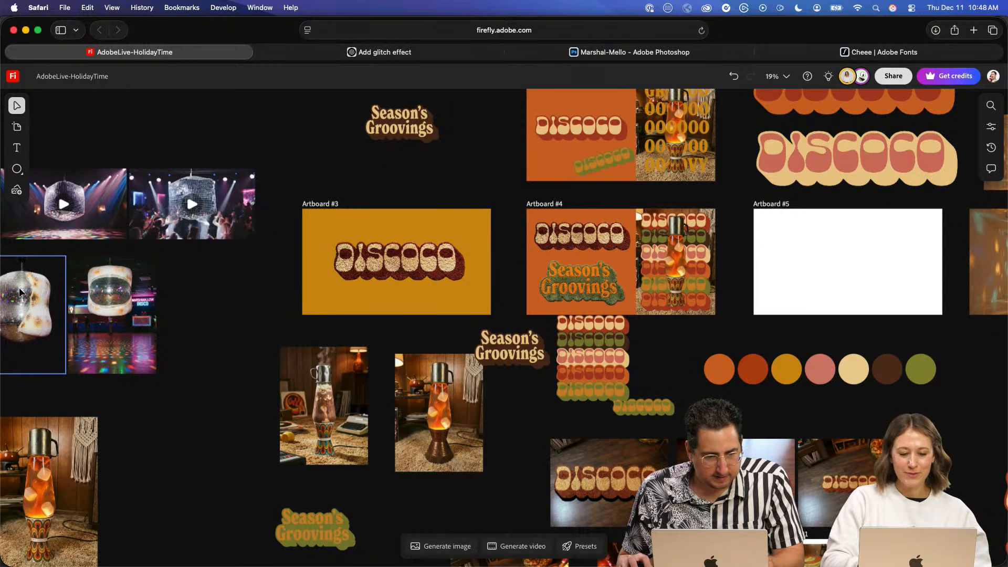
pyautogui.click(20, 292)
pyautogui.hscroll(5, 612, 267)
pyautogui.scroll(3, 629, 269)
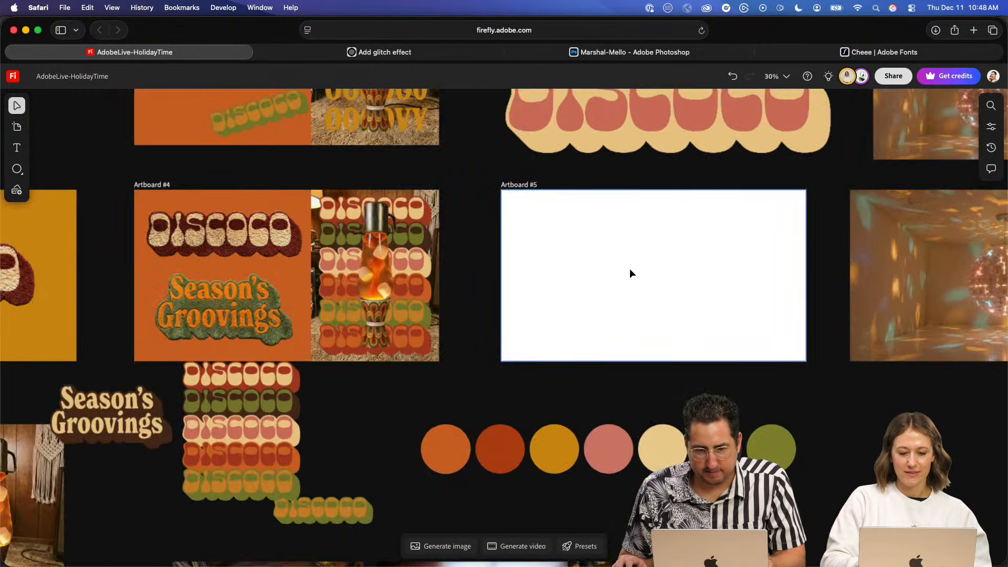
pyautogui.press('super+v')
pyautogui.moveTo(501, 319); pyautogui.dragTo(651, 265)
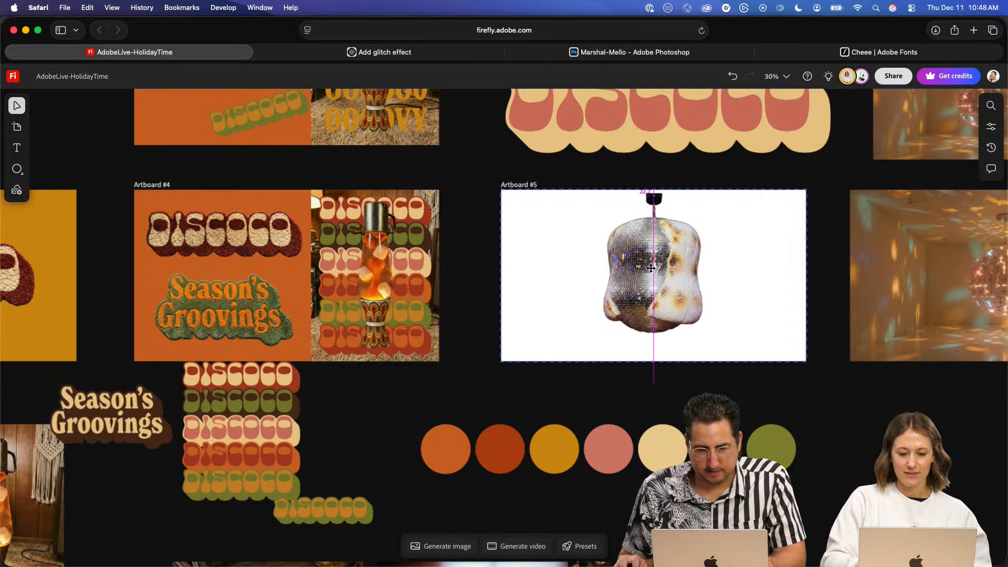
pyautogui.click(756, 266)
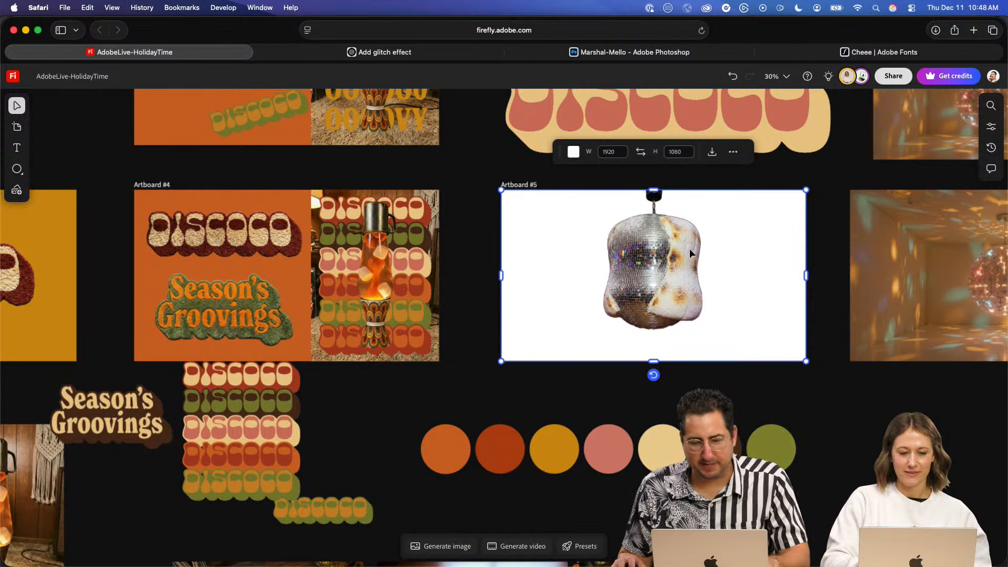
pyautogui.click(422, 229)
pyautogui.click(484, 218)
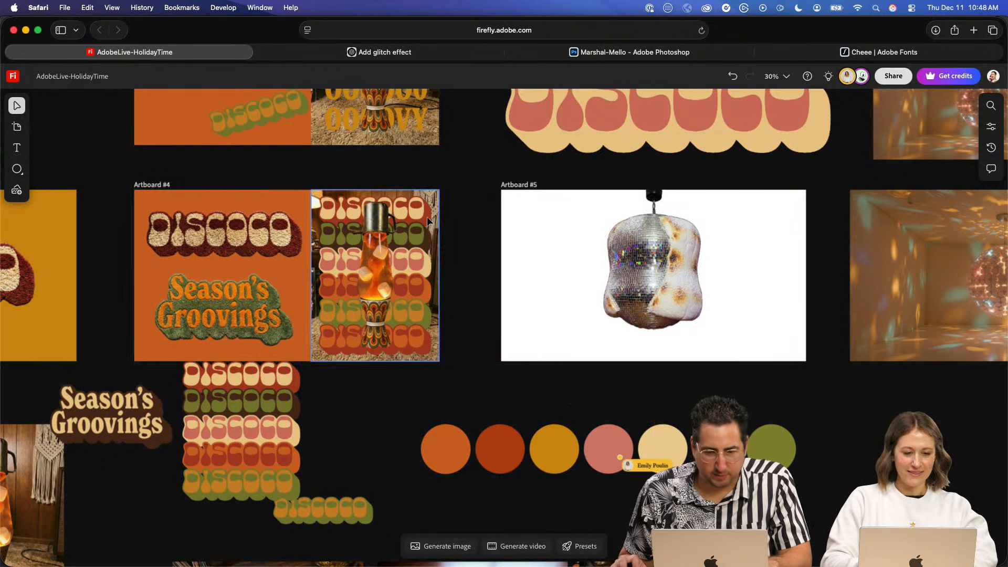
# - Switch to Illustrator and copy the full stack of six DISCOCO wordmarks
pyautogui.press('super+Tab')
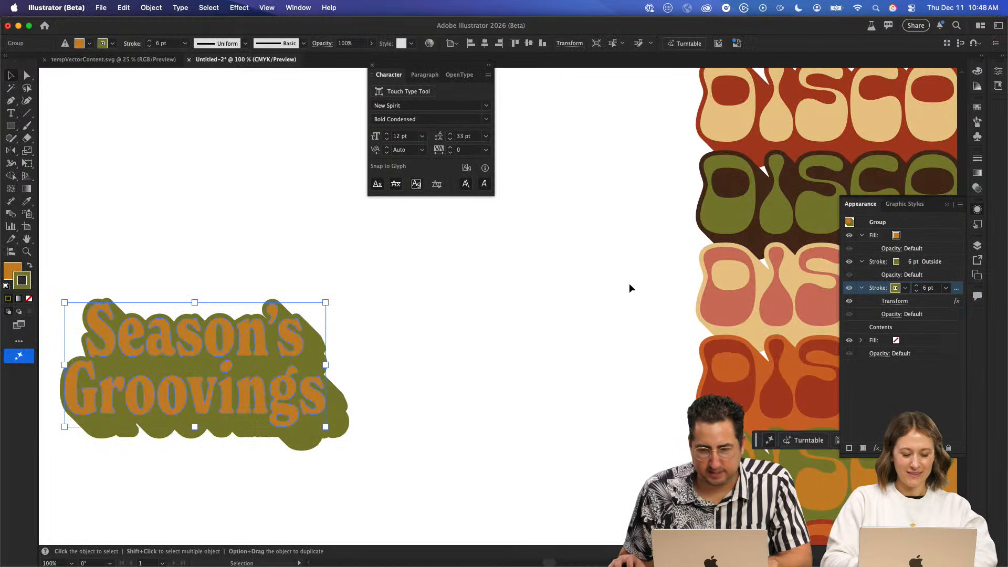
pyautogui.press('z')
pyautogui.keyDown('alt'); pyautogui.click(651, 328); pyautogui.keyUp('alt')
pyautogui.keyDown('alt'); pyautogui.click(651, 327); pyautogui.keyUp('alt')
pyautogui.hscroll(-4, 651, 328)
pyautogui.scroll(2, 652, 327)
pyautogui.press('v')
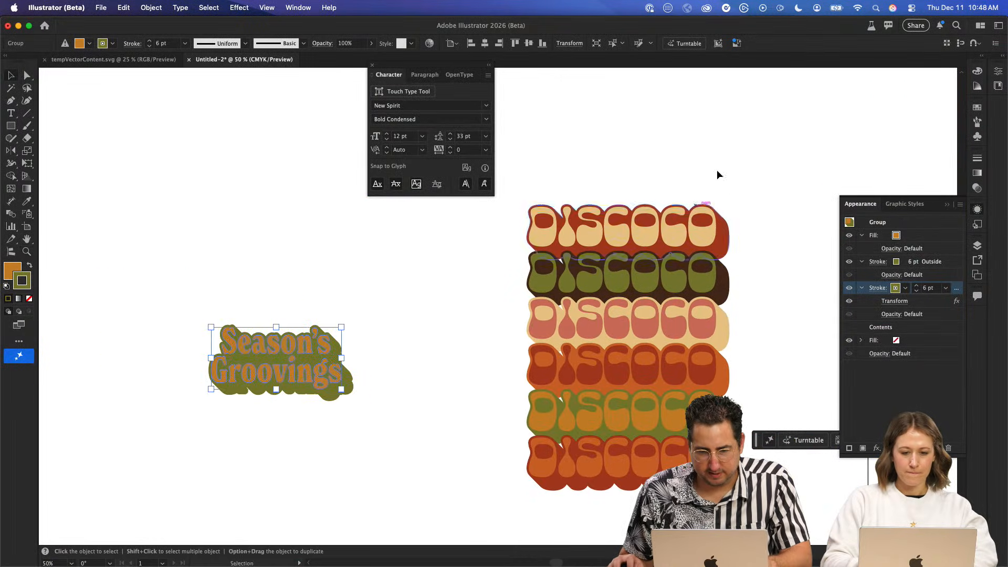
pyautogui.moveTo(598, 159); pyautogui.dragTo(515, 480)
# - Switch back to Firefly, paste the DISCOCO stack, and enlarge it to span the width of Artboard #5
pyautogui.press('super+Tab')
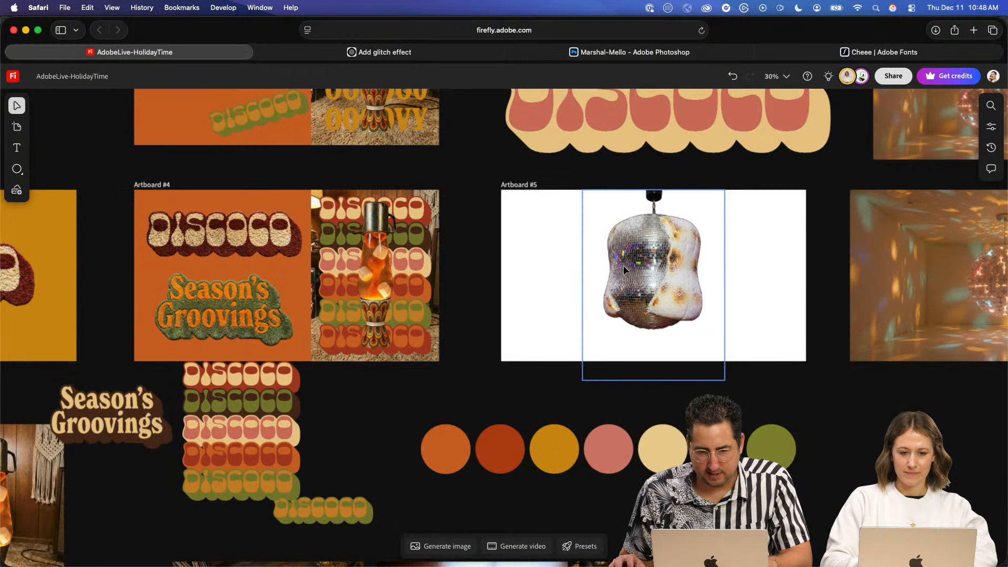
pyautogui.click(524, 254)
pyautogui.press('super+v')
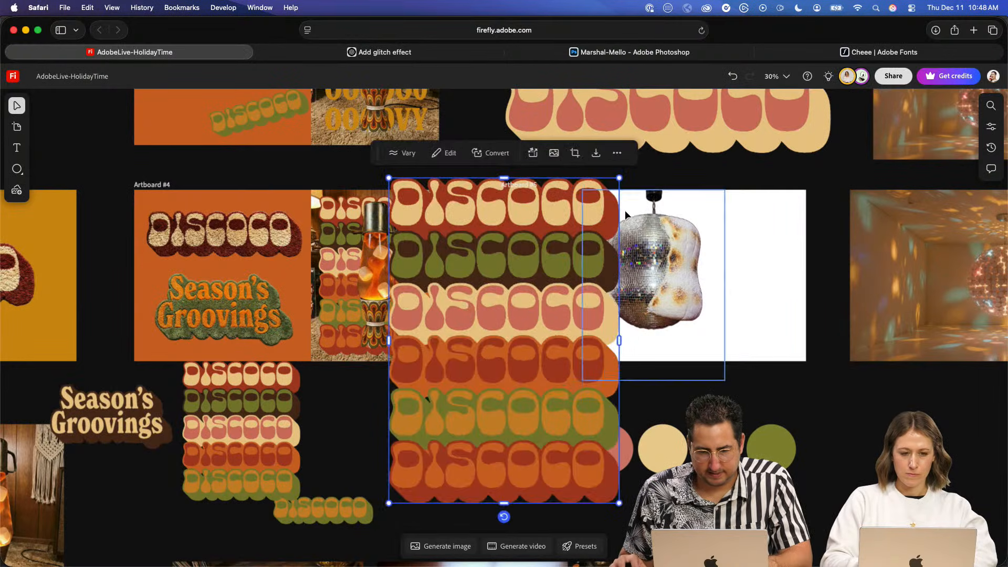
pyautogui.moveTo(619, 179); pyautogui.dragTo(741, 184)
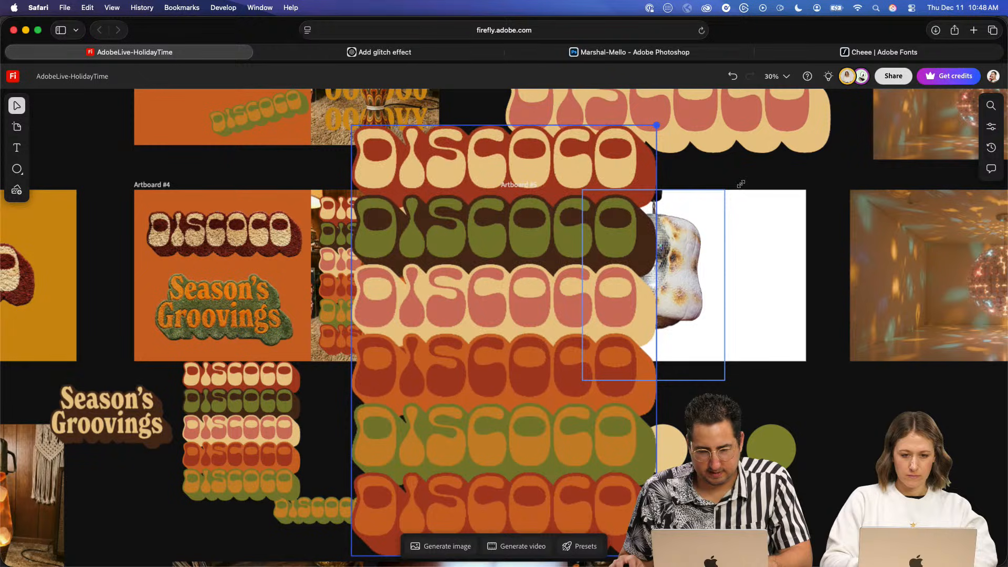
pyautogui.moveTo(538, 342); pyautogui.dragTo(689, 351)
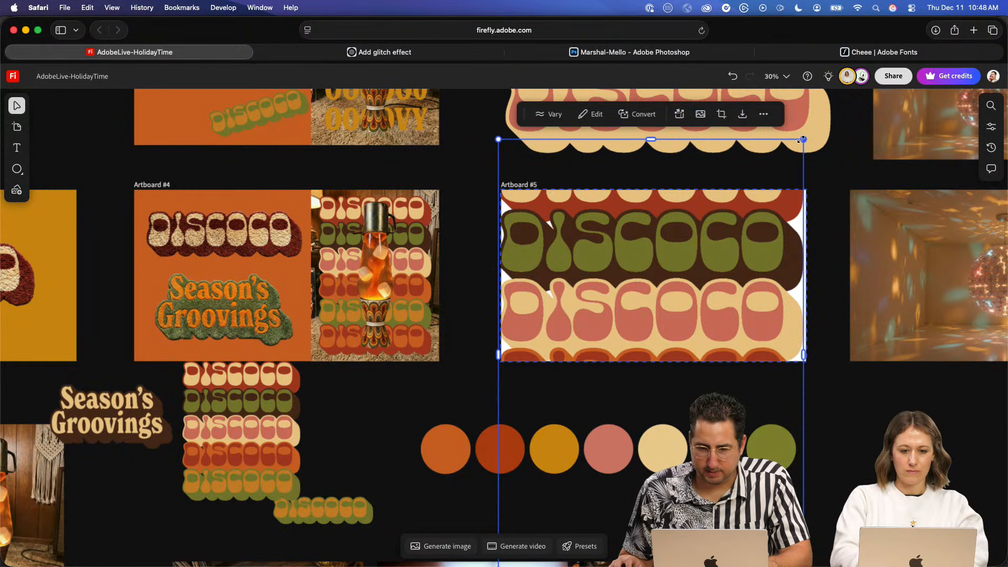
# - Turn the DISCOCO stack a quarter turn and enlarge it to fill Artboard #5 behind the marshmallow disco ball
pyautogui.moveTo(461, 356)
pyautogui.mouseDown()
pyautogui.moveTo(517, 491)
pyautogui.moveTo(480, 410)
pyautogui.moveTo(480, 357)
pyautogui.mouseUp()
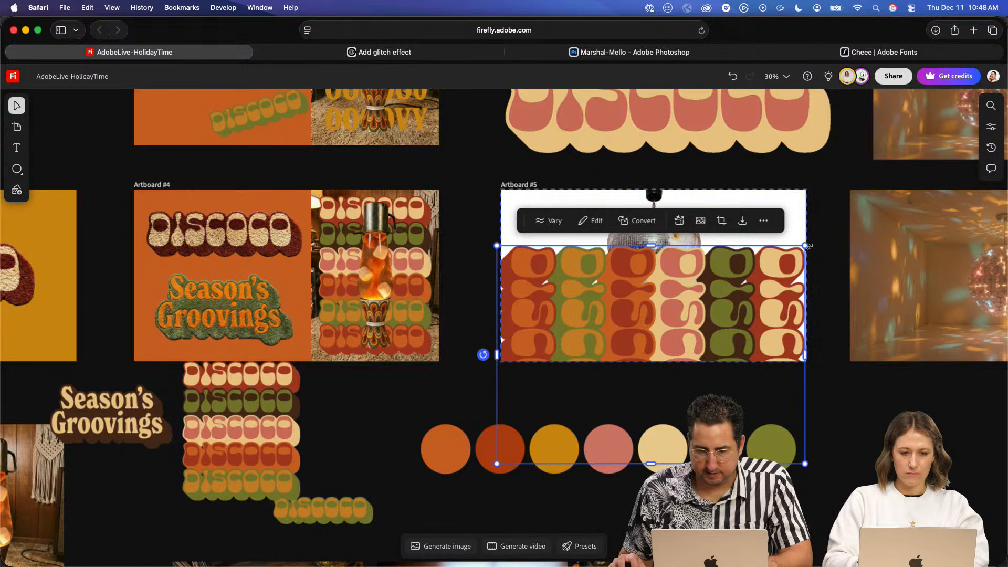
pyautogui.moveTo(807, 247); pyautogui.dragTo(859, 210)
pyautogui.moveTo(791, 276); pyautogui.dragTo(793, 162)
pyautogui.moveTo(703, 321); pyautogui.dragTo(702, 326)
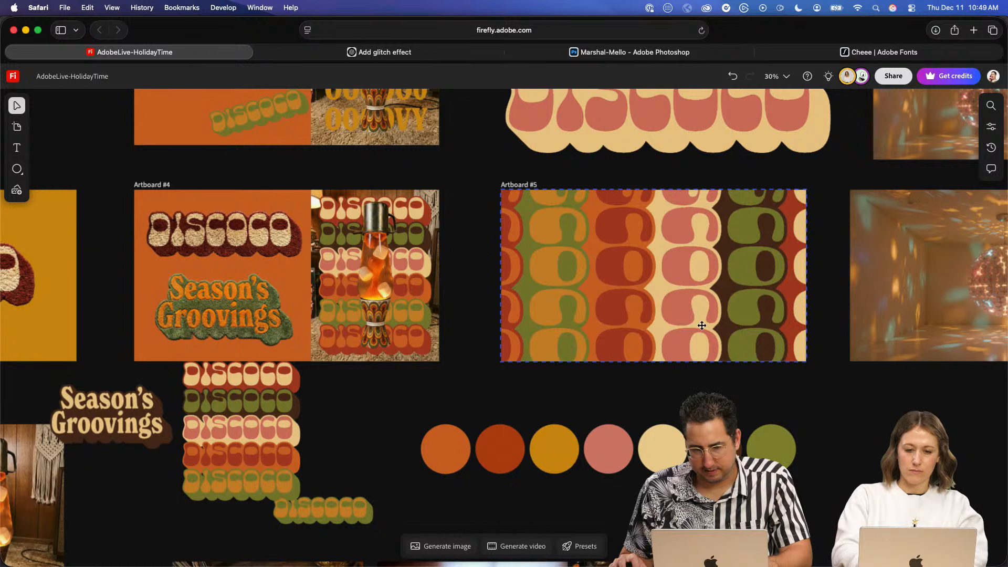
pyautogui.press('super+v')
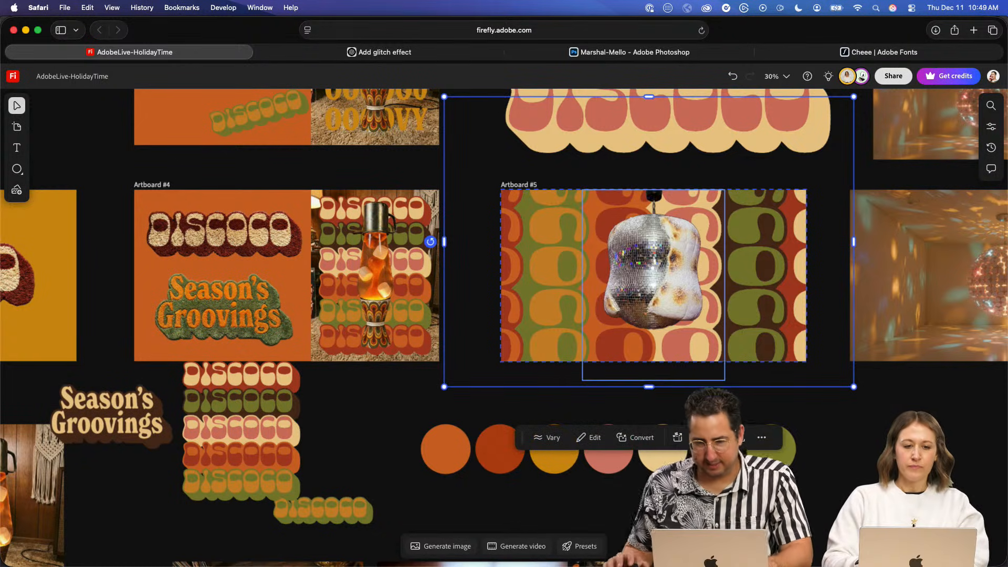
pyautogui.press('Escape')
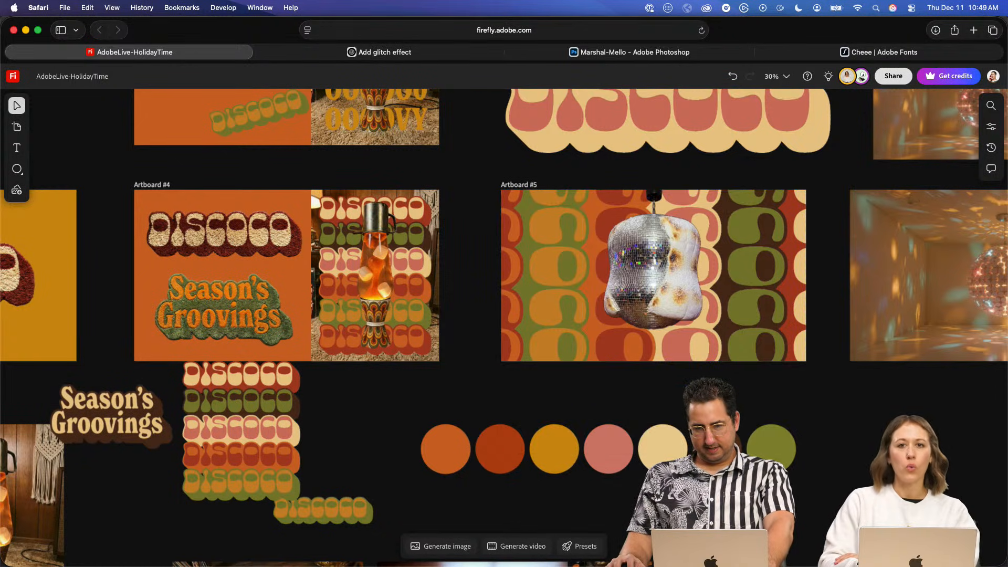
# - Enlarge the marshmallow disco ball slightly and keep it centred at the upper edge of Artboard #5
pyautogui.click(681, 266)
pyautogui.moveTo(725, 379); pyautogui.dragTo(746, 409)
pyautogui.moveTo(678, 304); pyautogui.dragTo(667, 305)
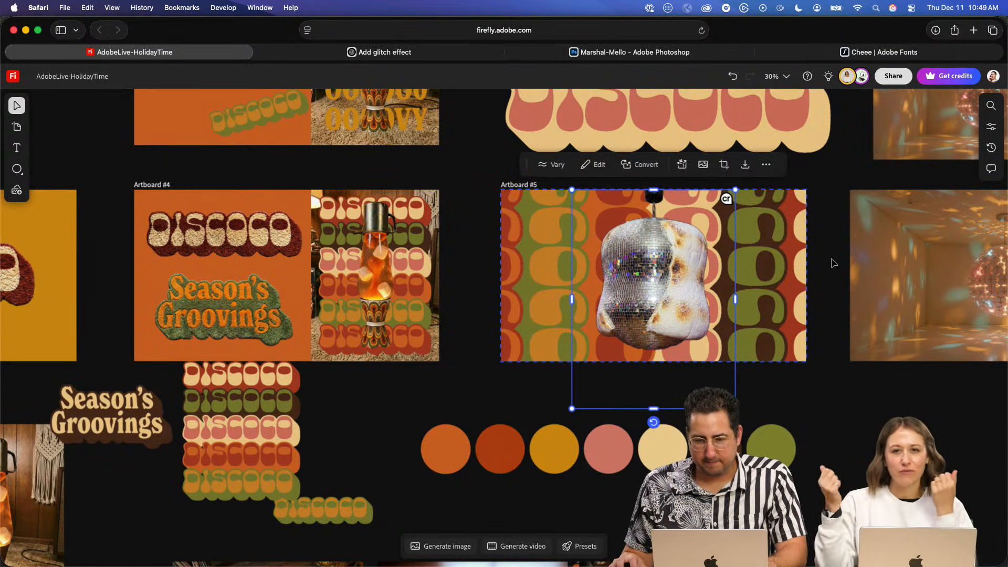
pyautogui.scroll(5, 663, 265)
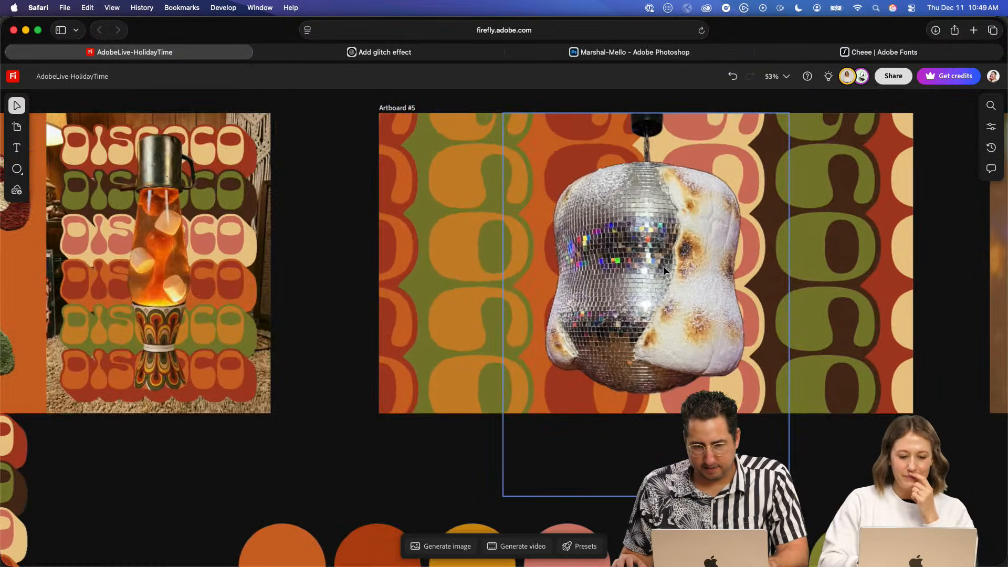
pyautogui.hscroll(5, 664, 266)
pyautogui.scroll(2, 663, 265)
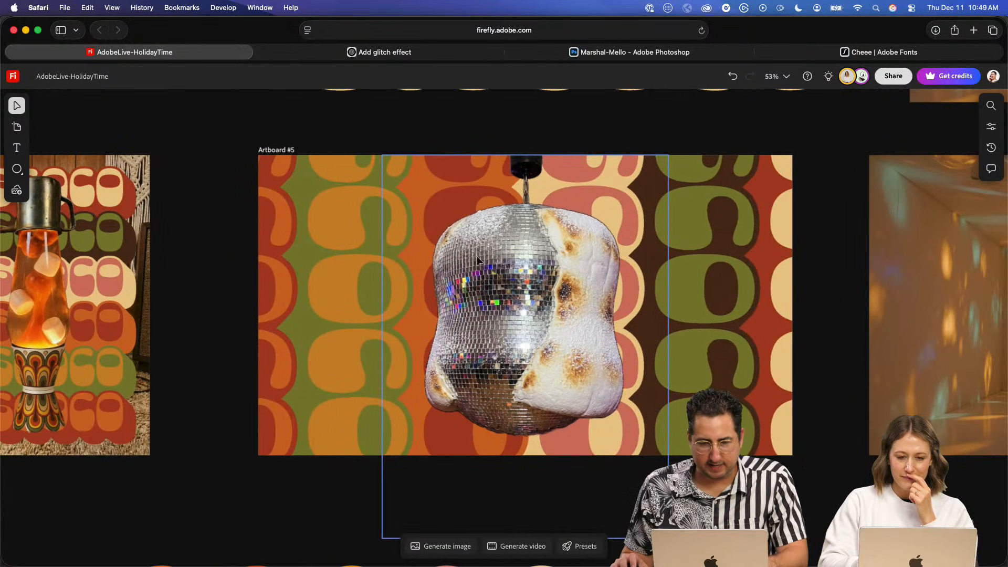
# - Switch to Illustrator and draw a tall, narrow orange rectangle on the empty canvas beside the Season's Groovings lettering
pyautogui.click(310, 257)
pyautogui.press('super+Tab')
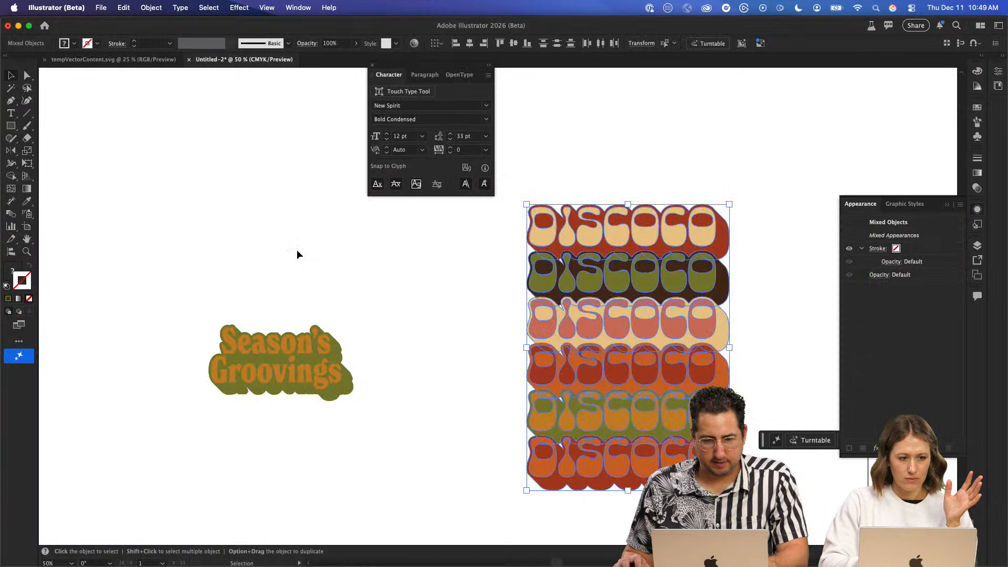
pyautogui.click(223, 239)
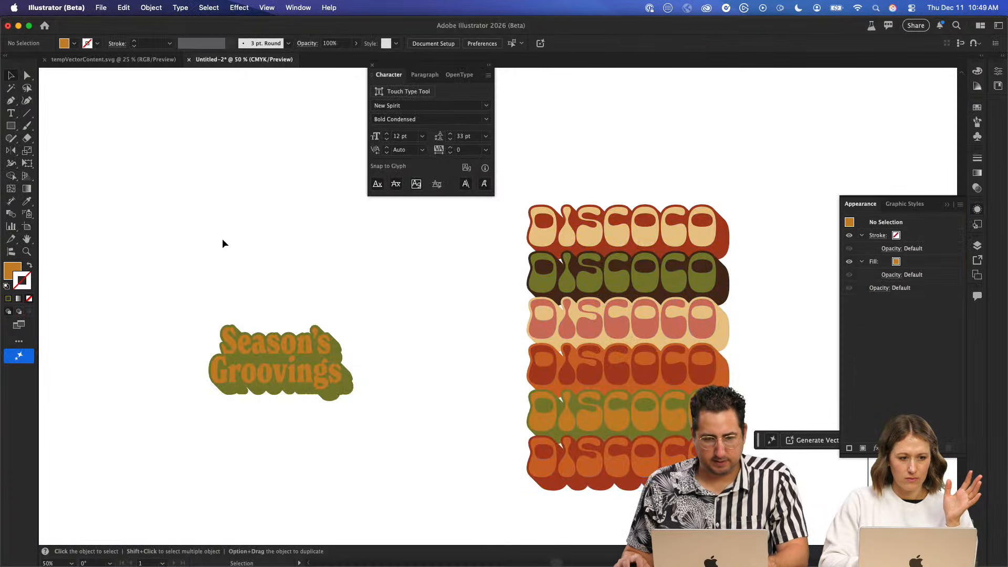
pyautogui.moveTo(81, 252); pyautogui.dragTo(639, 255)
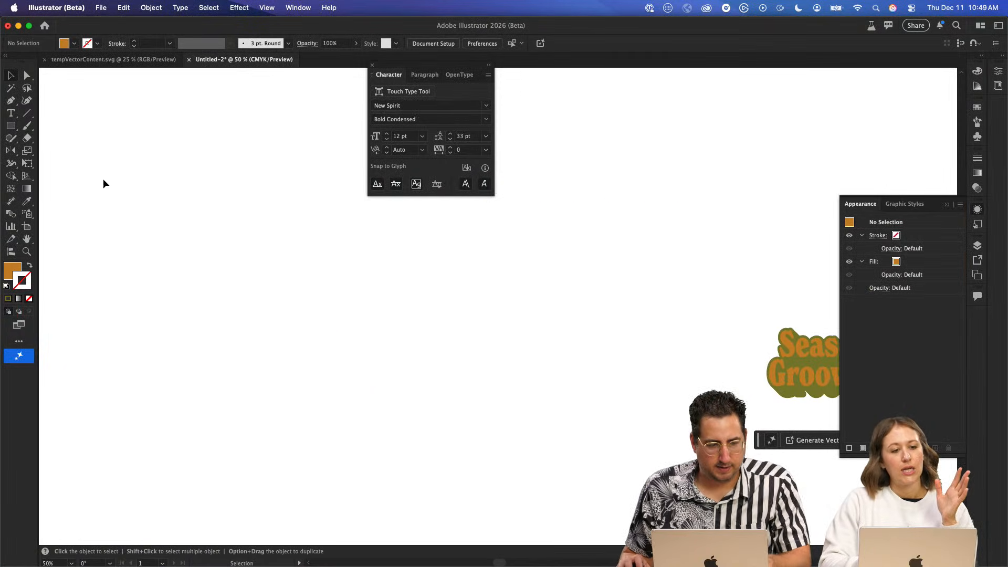
pyautogui.click(11, 128)
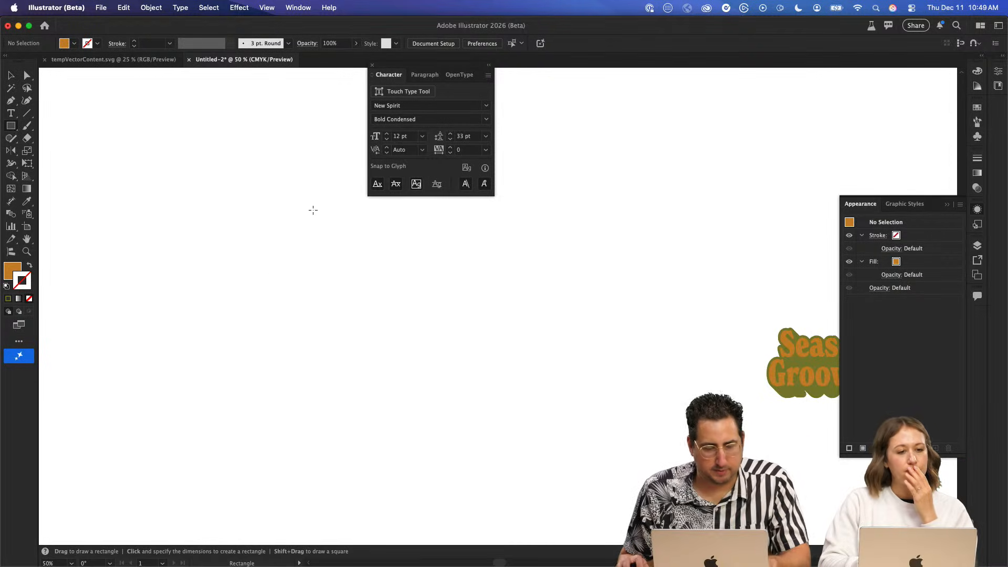
pyautogui.moveTo(244, 159); pyautogui.dragTo(278, 493)
pyautogui.press('a')
pyautogui.press('super+z')
pyautogui.press('super+z')
# - Add an anchor point midway along the rectangle's bottom edge and delete both bottom corner points to form a downward-pointing wedge
pyautogui.press('+')
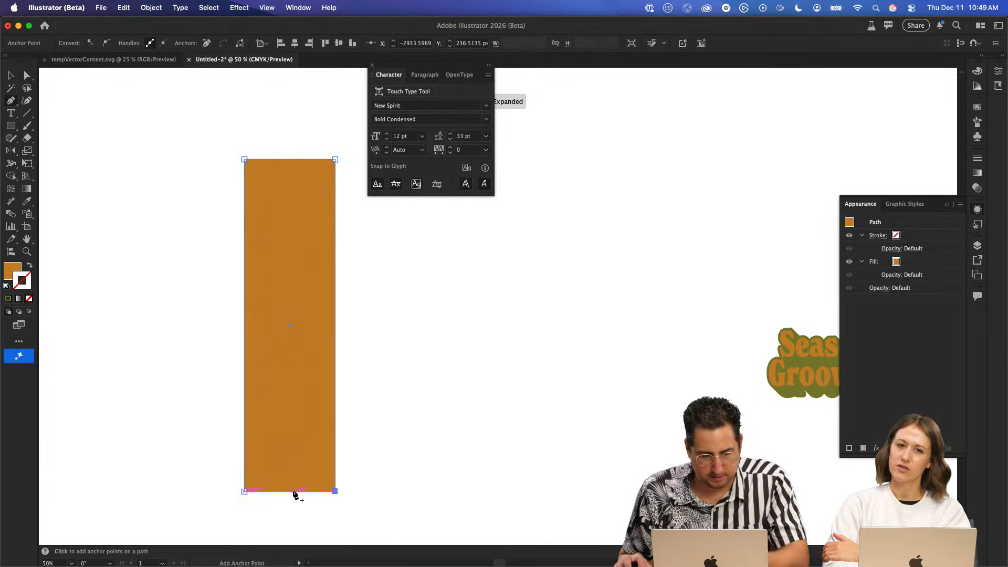
pyautogui.click(289, 492)
pyautogui.press('a')
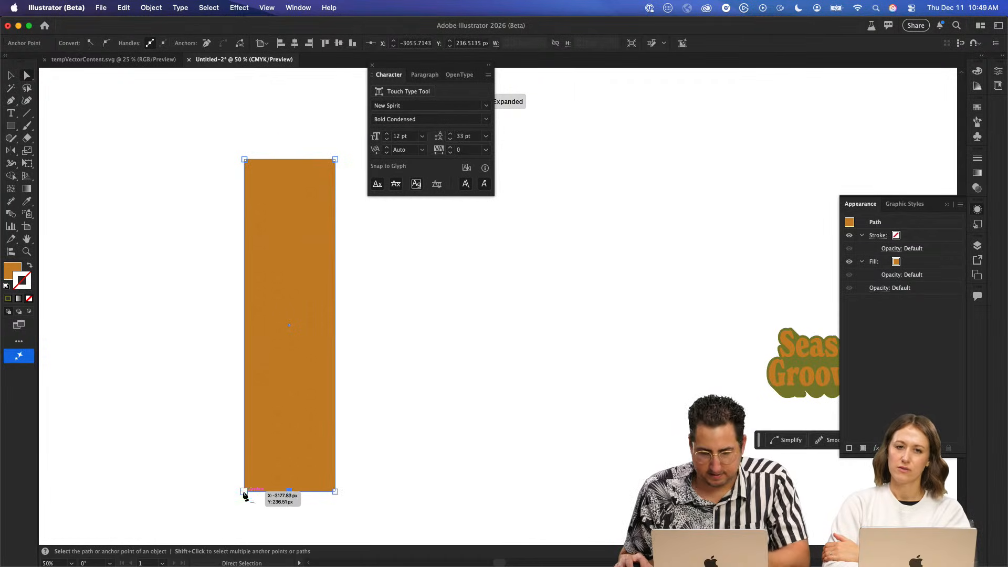
pyautogui.press('-')
pyautogui.click(244, 492)
pyautogui.click(335, 492)
pyautogui.press('v')
pyautogui.press('super+shift+a')
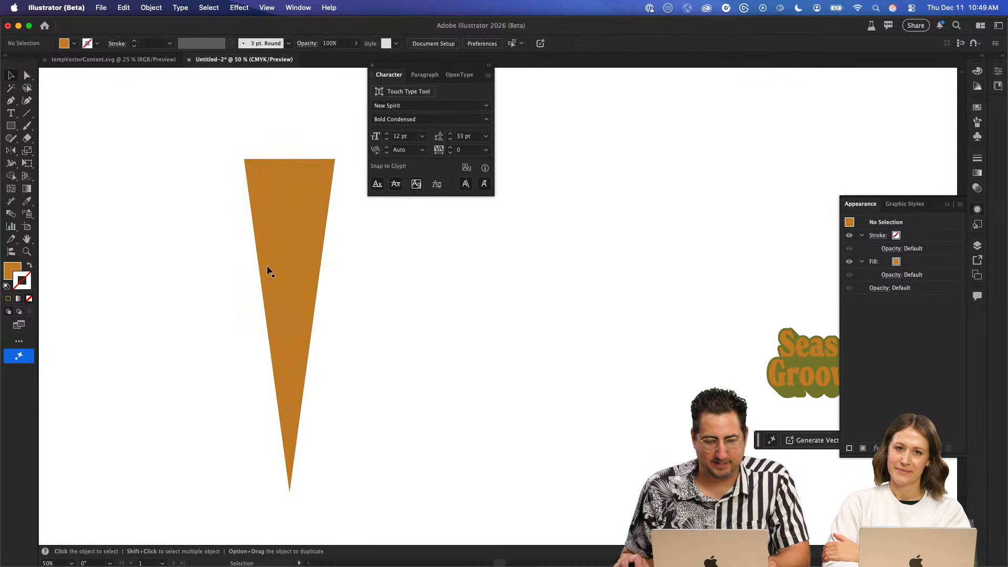
# - Scale the wedge down to about 166 × 606 px and fill it with the dark red sampled from the first DISCOCO wordmark
pyautogui.moveTo(303, 244); pyautogui.dragTo(522, 248)
pyautogui.press('s')
pyautogui.moveTo(697, 145); pyautogui.dragTo(636, 204)
pyautogui.press('space')
pyautogui.moveTo(618, 203); pyautogui.dragTo(332, 166)
pyautogui.press('i')
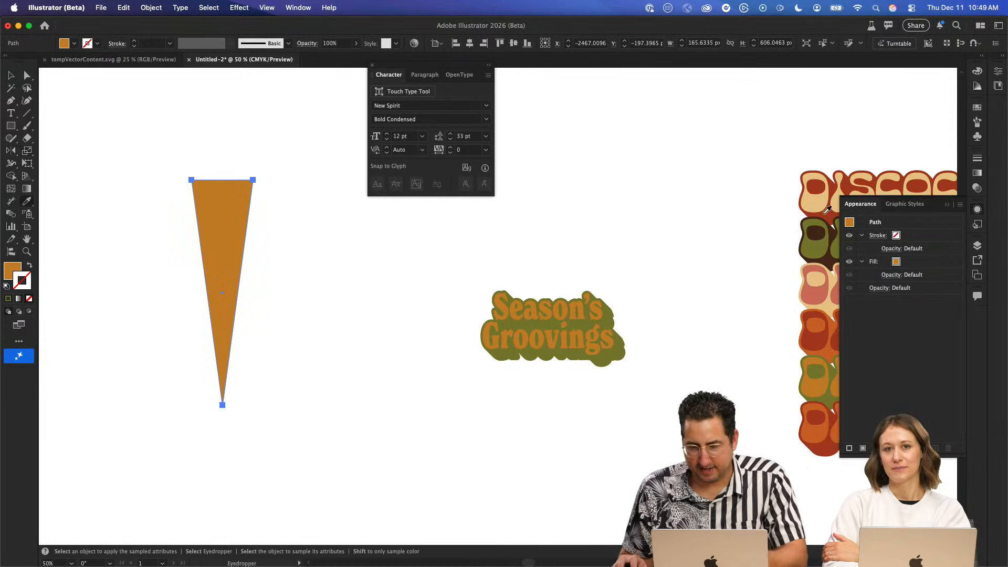
pyautogui.click(823, 214)
# - Rotate copies of the red wedge around its bottom tip at equal steps to form a full burst of eight rays
pyautogui.press('r')
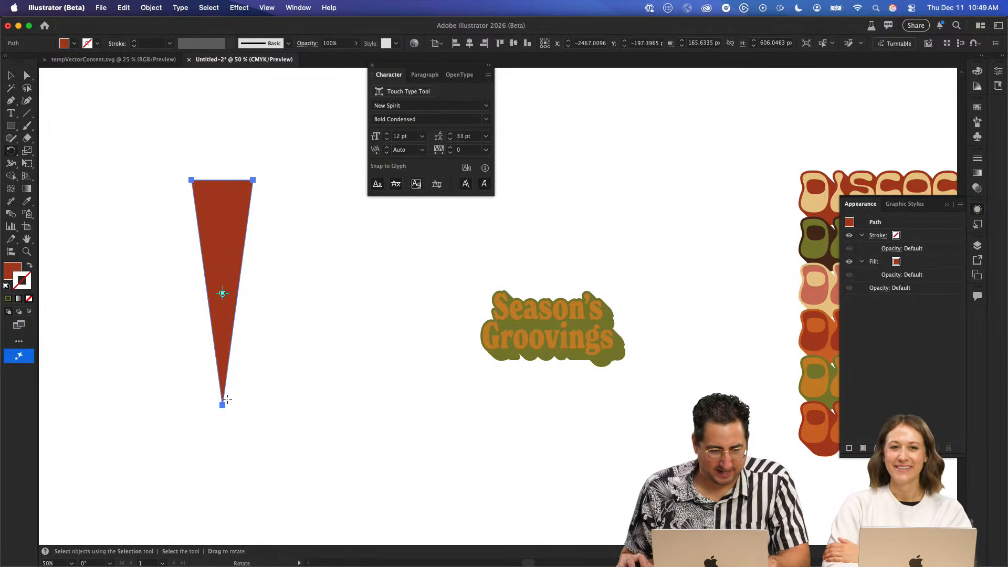
pyautogui.moveTo(231, 181); pyautogui.dragTo(370, 271)
pyautogui.press('super+d')
pyautogui.press('super+d')
pyautogui.press('super+d')
pyautogui.press('super+d')
pyautogui.press('super+d')
pyautogui.press('super+d')
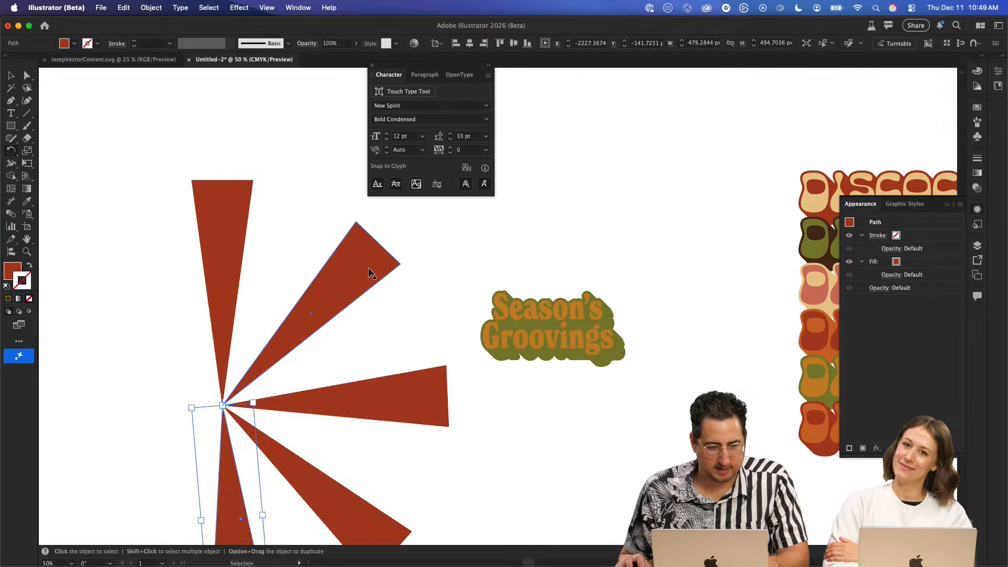
pyautogui.press('v')
pyautogui.click(304, 230)
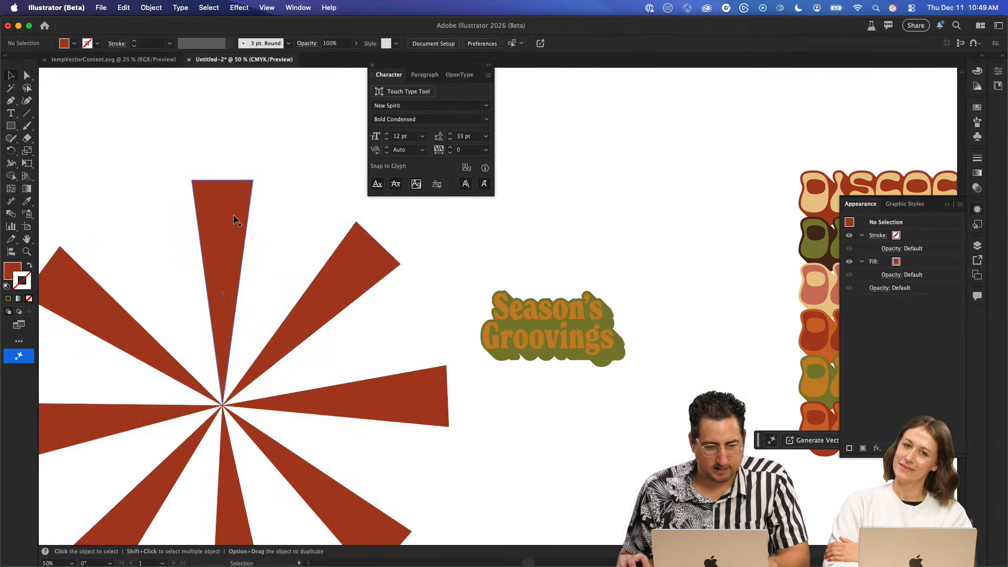
# - Fill the burst's top ray with the olive green of the second DISCOCO wordmark and rotate it clockwise about the burst's centre
pyautogui.click(233, 218)
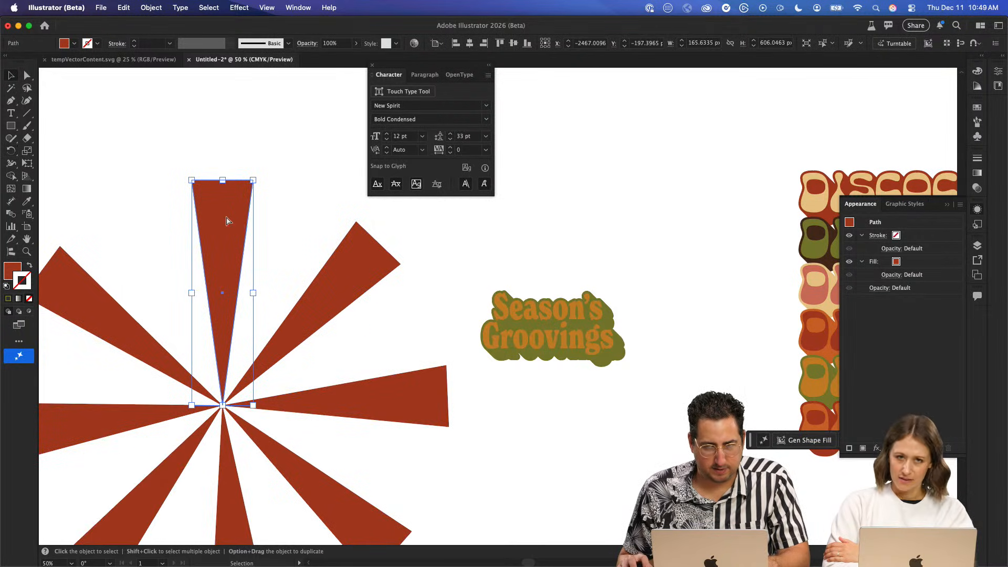
pyautogui.press('i')
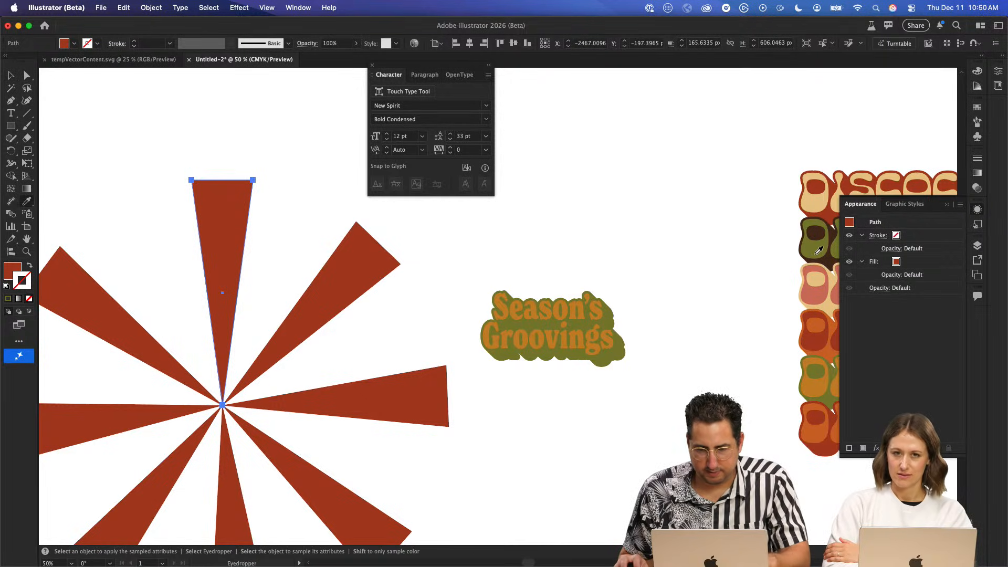
pyautogui.click(818, 251)
pyautogui.press('r')
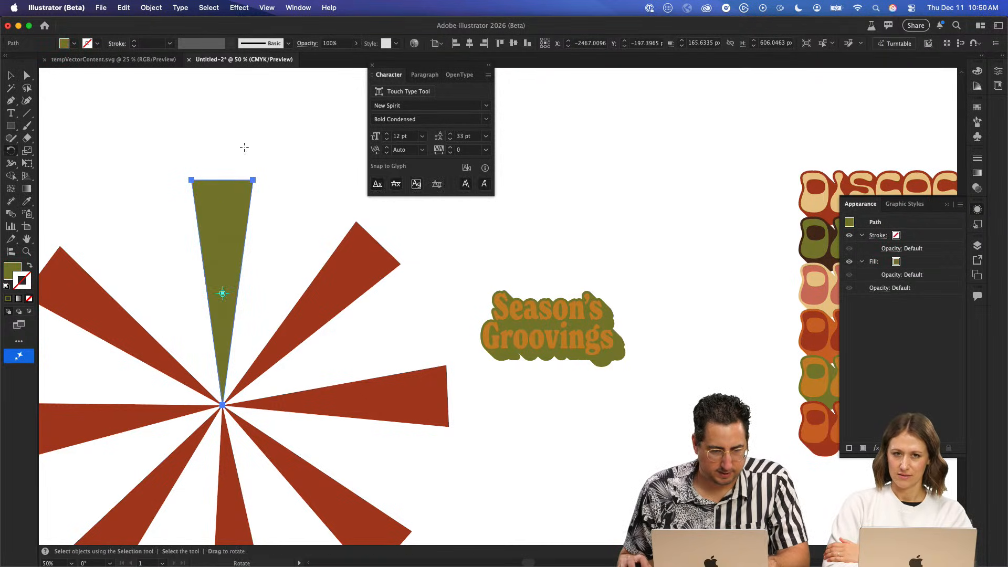
pyautogui.moveTo(228, 177); pyautogui.dragTo(282, 179)
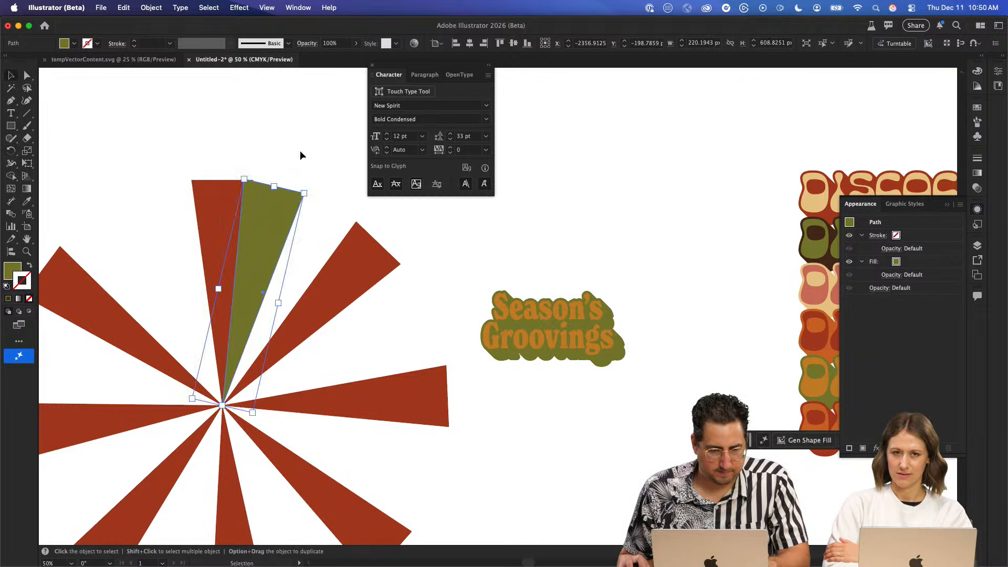
# - Rotate copies of the green ray around the burst's centre at equal steps to spread them between the red rays
pyautogui.click(263, 292)
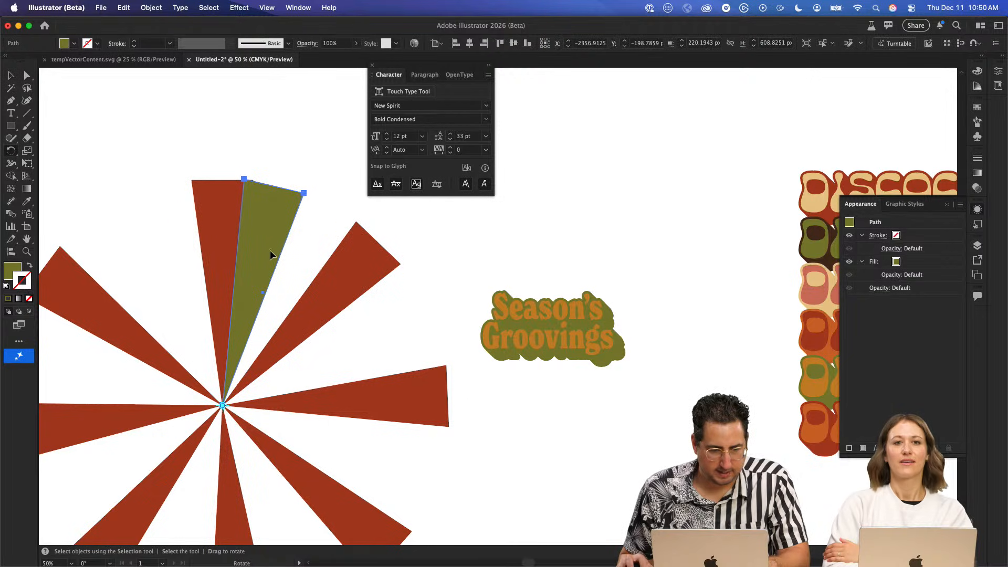
pyautogui.moveTo(271, 189); pyautogui.dragTo(410, 330)
pyautogui.press('super+d')
pyautogui.press('super+d')
pyautogui.press('super+d')
pyautogui.press('super+d')
pyautogui.press('super+d')
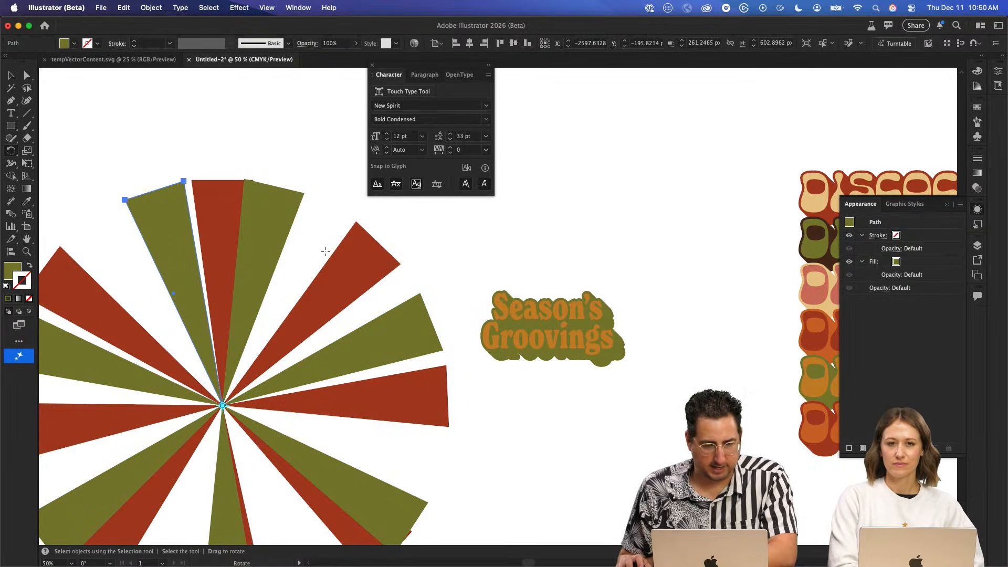
# - Fill the top red ray with the fourth DISCOCO wordmark's orange backing colour and rotate a copy counterclockwise about the burst's centre
pyautogui.press('v')
pyautogui.click(222, 203)
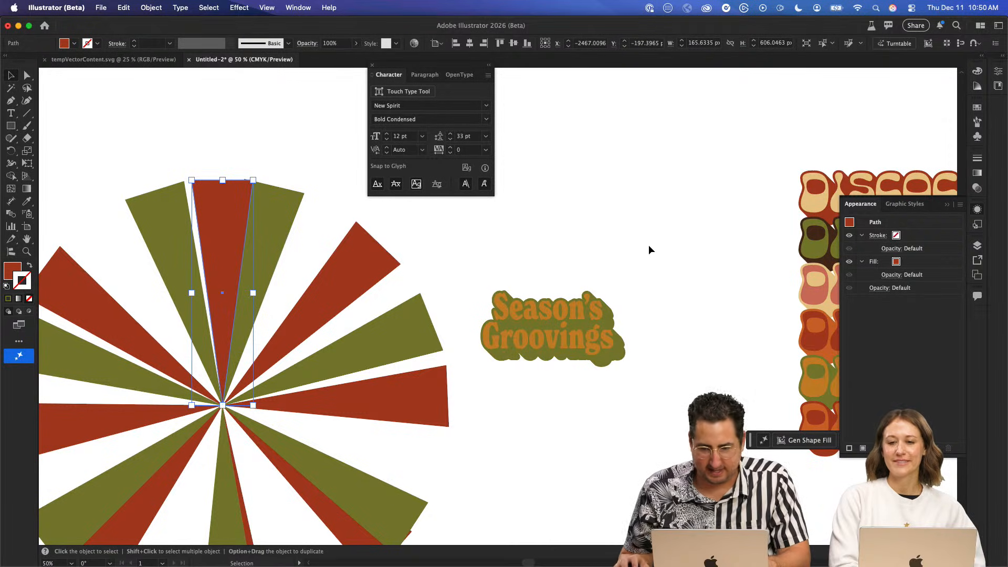
pyautogui.press('i')
pyautogui.click(828, 352)
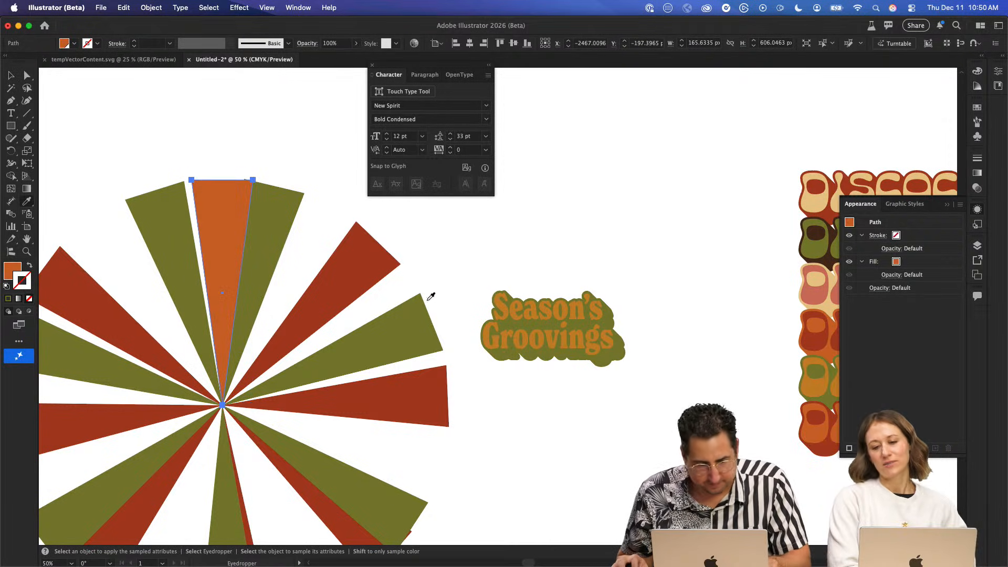
pyautogui.press('r')
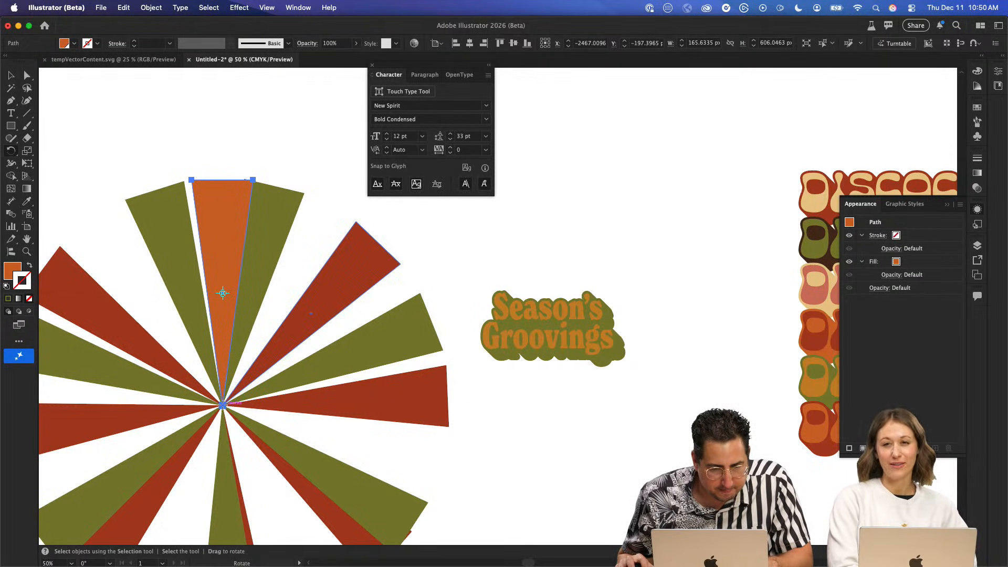
pyautogui.moveTo(247, 184); pyautogui.dragTo(137, 191)
pyautogui.click(157, 298)
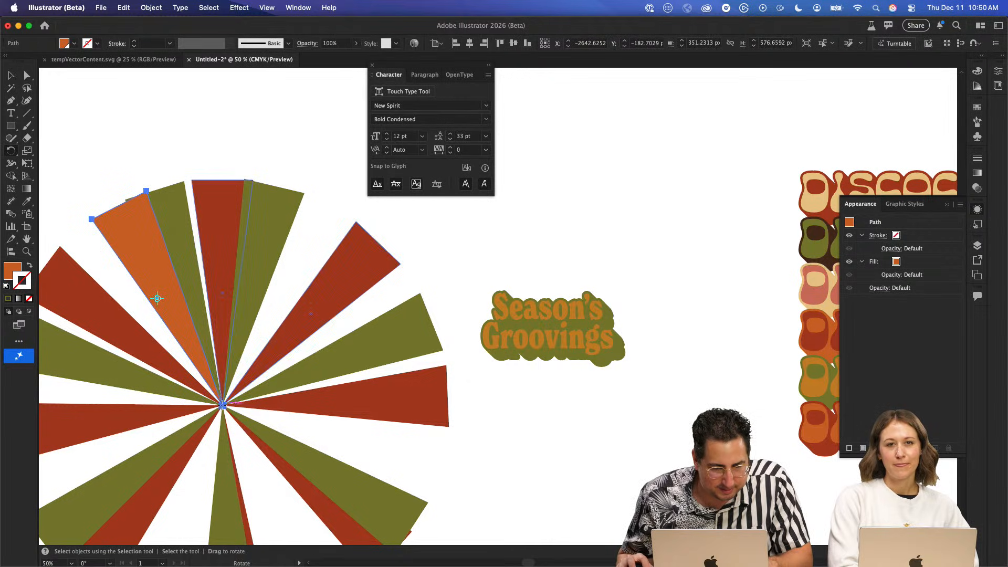
# - Rotate copies of the orange ray around the burst's centre at steps of about 39° to complete the circle
pyautogui.moveTo(164, 189); pyautogui.dragTo(78, 266)
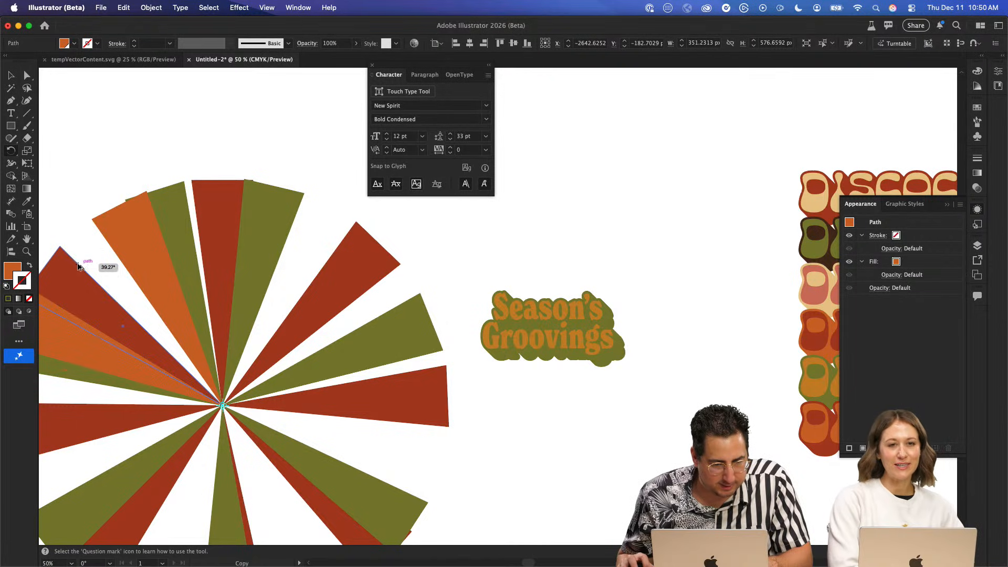
pyautogui.press('super+d')
pyautogui.press('super+d')
pyautogui.press('super+d')
pyautogui.press('super+d')
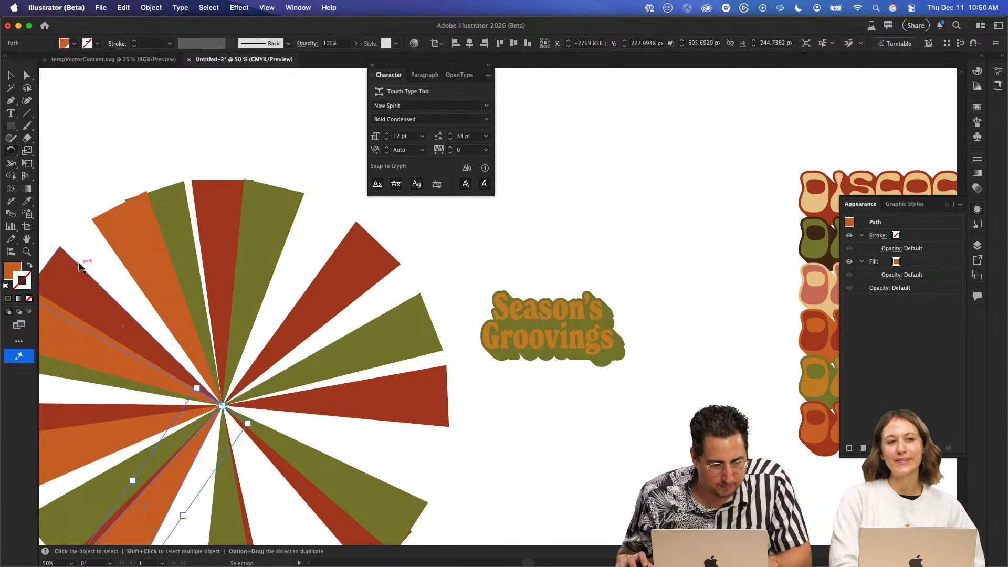
pyautogui.press('super+d')
pyautogui.press('super+d')
pyautogui.press('super+d')
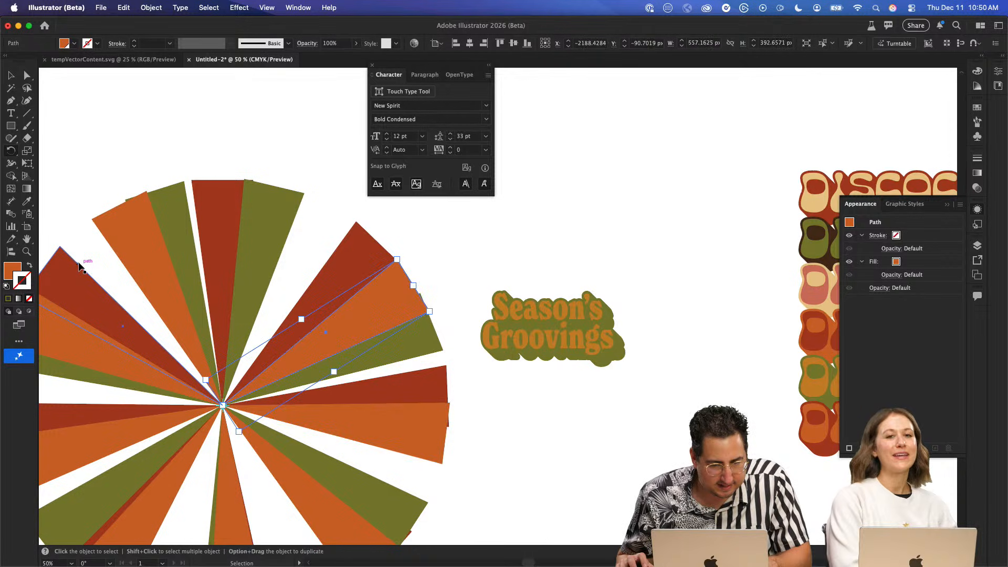
# - Delete the orange ray covering the red one in the lower-right part of the burst
pyautogui.press('super+shift+a')
pyautogui.moveTo(313, 322); pyautogui.dragTo(408, 235)
pyautogui.press('v')
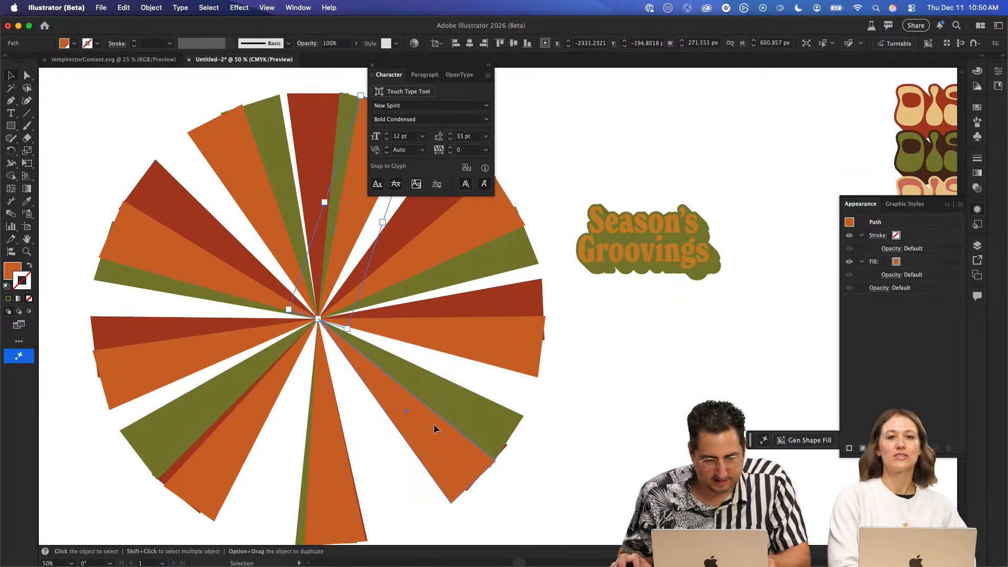
pyautogui.click(434, 424)
pyautogui.click(339, 455)
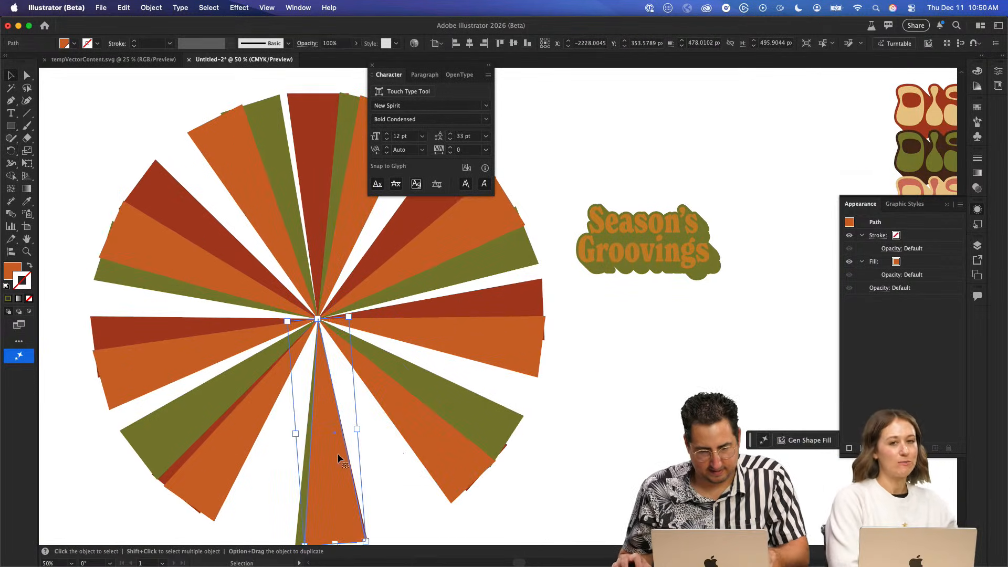
pyautogui.click(443, 434)
pyautogui.press('Delete')
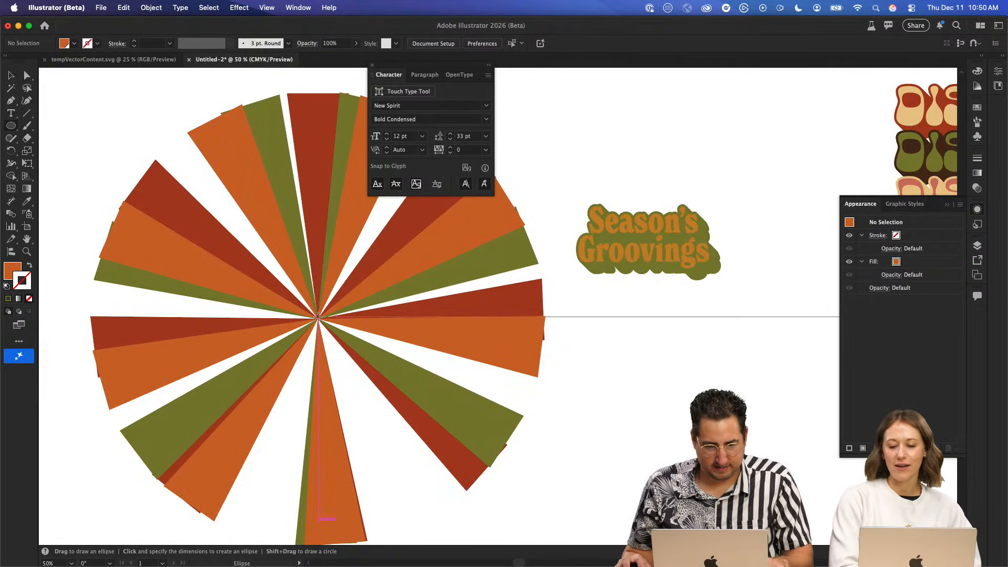
# - Draw a circle about 1223 px wide centred on the burst and send it behind all the rays
pyautogui.press('l')
pyautogui.moveTo(317, 319); pyautogui.dragTo(94, 123)
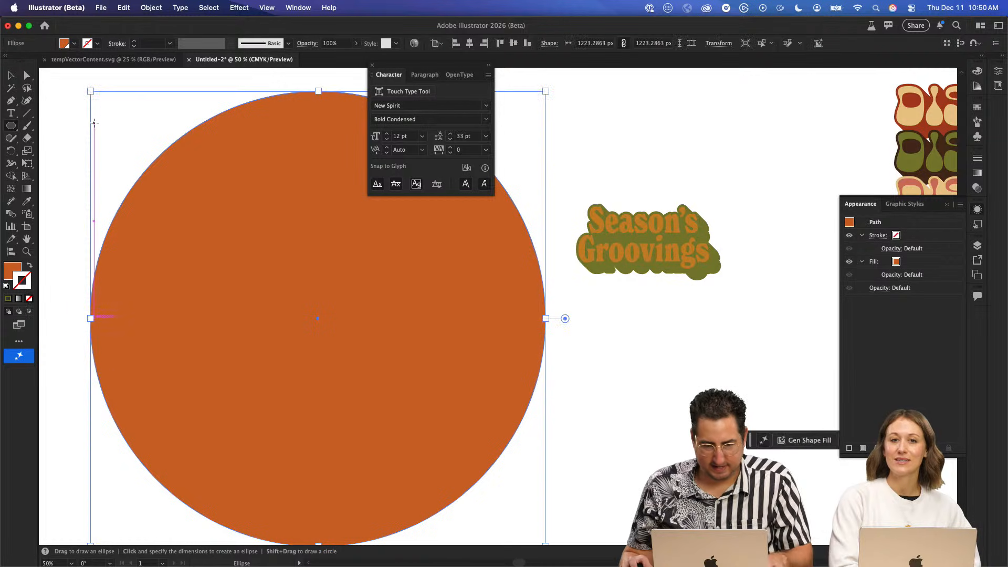
pyautogui.press('super+shift+bracketleft')
pyautogui.press('o')
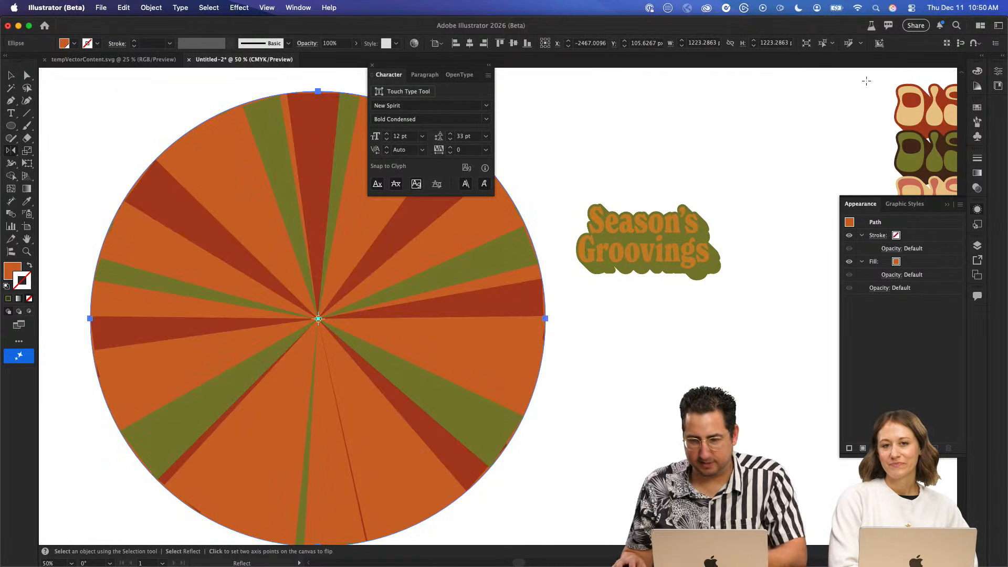
# - Fill the background circle with the golden orange sampled from the fifth DISCOCO wordmark's letters
pyautogui.press('i')
pyautogui.hscroll(10, 660, 195)
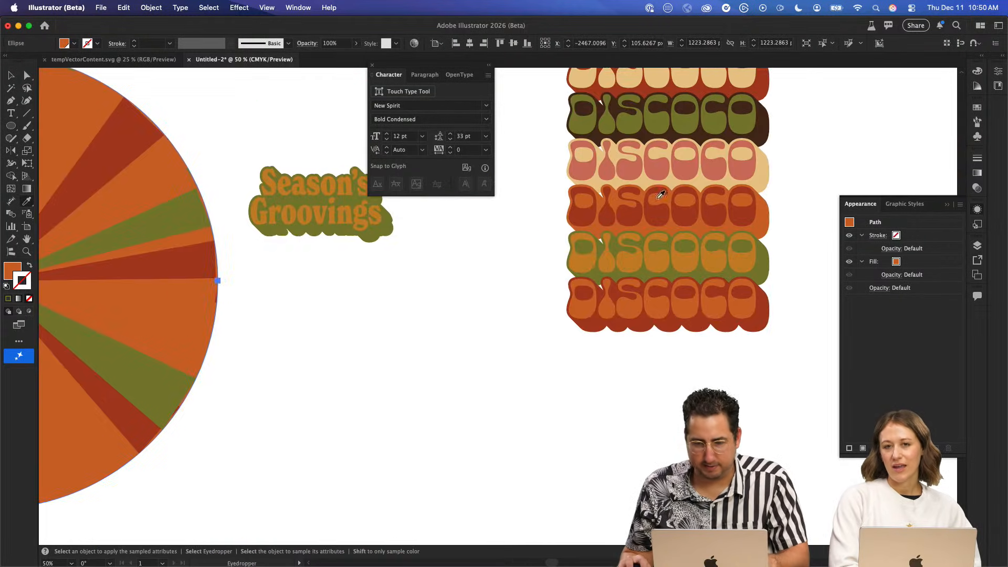
pyautogui.click(664, 261)
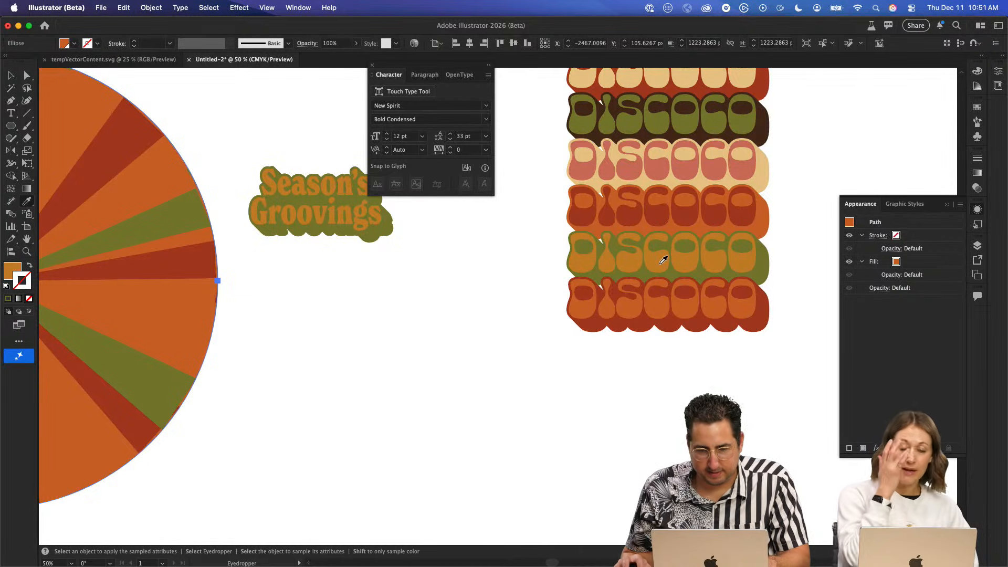
pyautogui.hscroll(-10, 488, 270)
pyautogui.moveTo(734, 311); pyautogui.dragTo(577, 360)
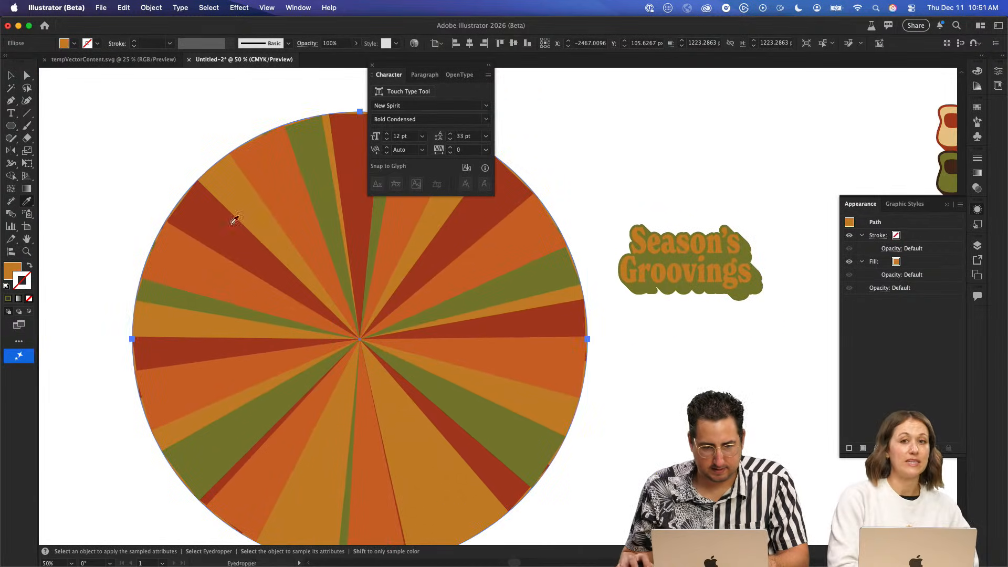
# - Group all the rays with the background circle and close the Character settings
pyautogui.press('v')
pyautogui.moveTo(102, 133); pyautogui.dragTo(581, 458)
pyautogui.press('a')
pyautogui.press('super+g')
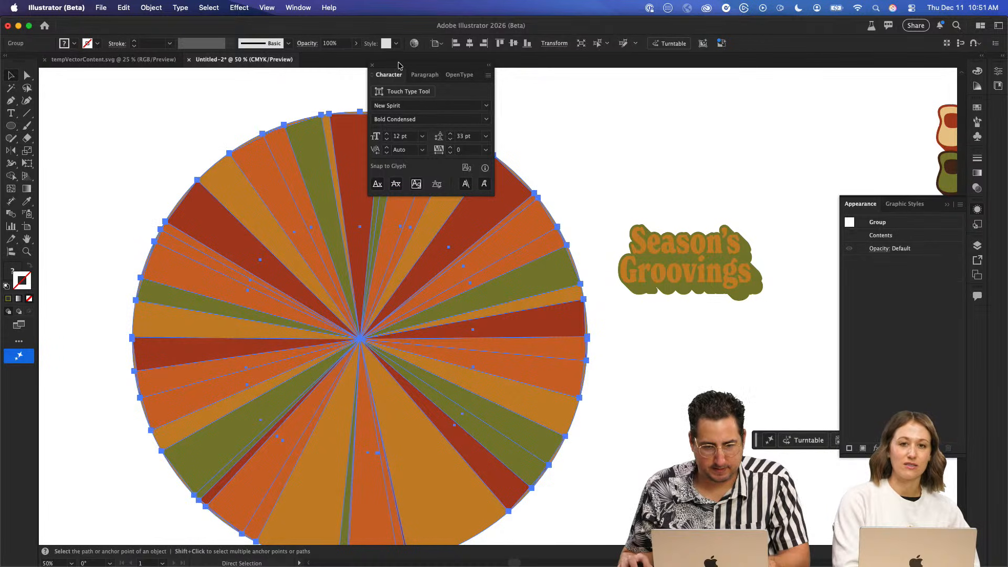
pyautogui.click(373, 66)
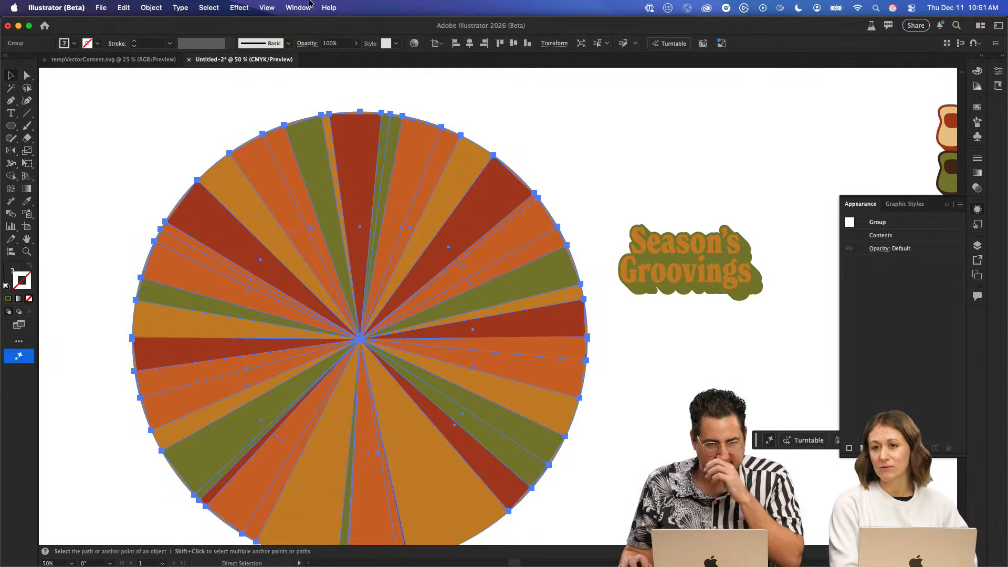
# - Apply an envelope warp to the burst group with the horizontal Twist style and a 100% bend
pyautogui.click(151, 7)
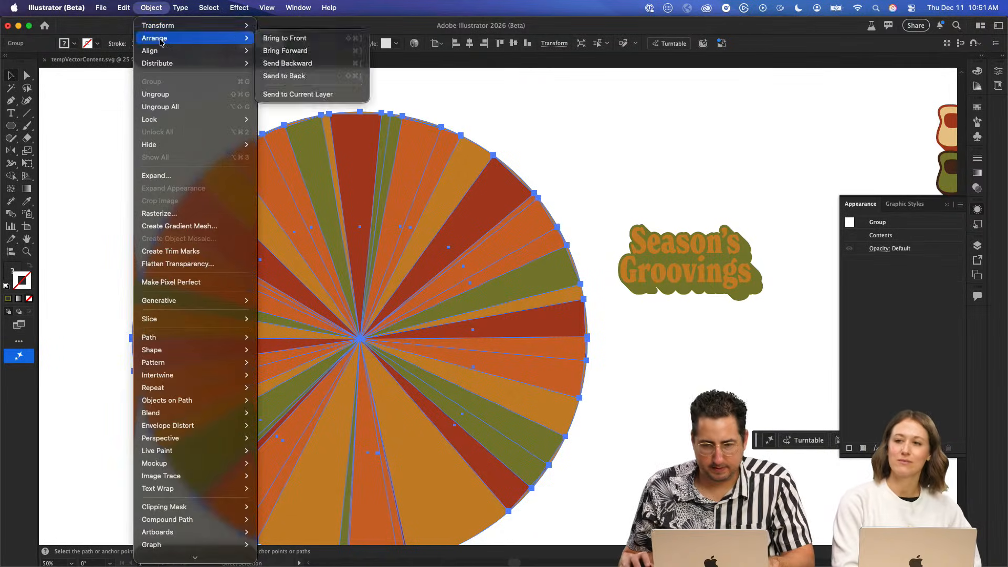
pyautogui.moveTo(204, 400)
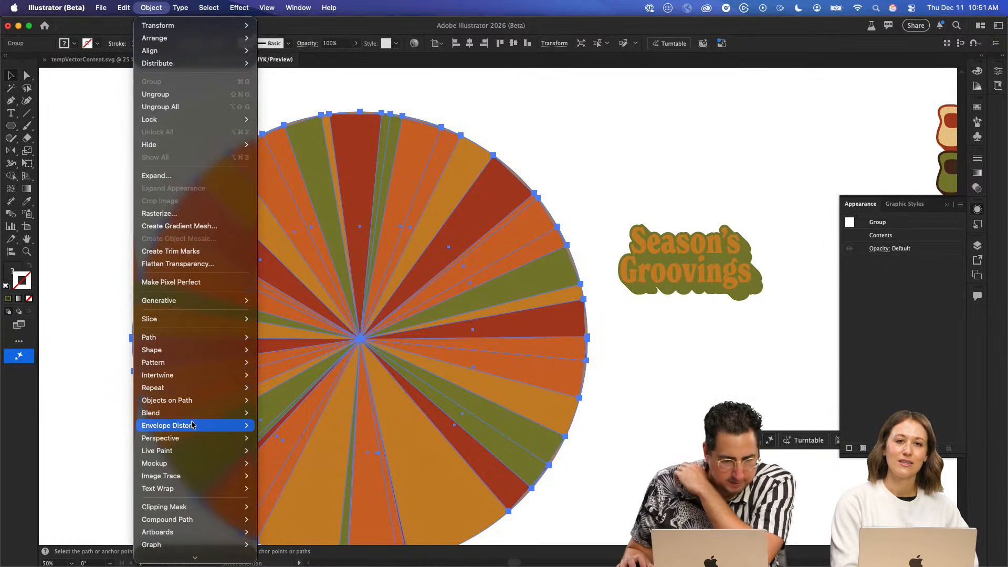
pyautogui.moveTo(193, 426)
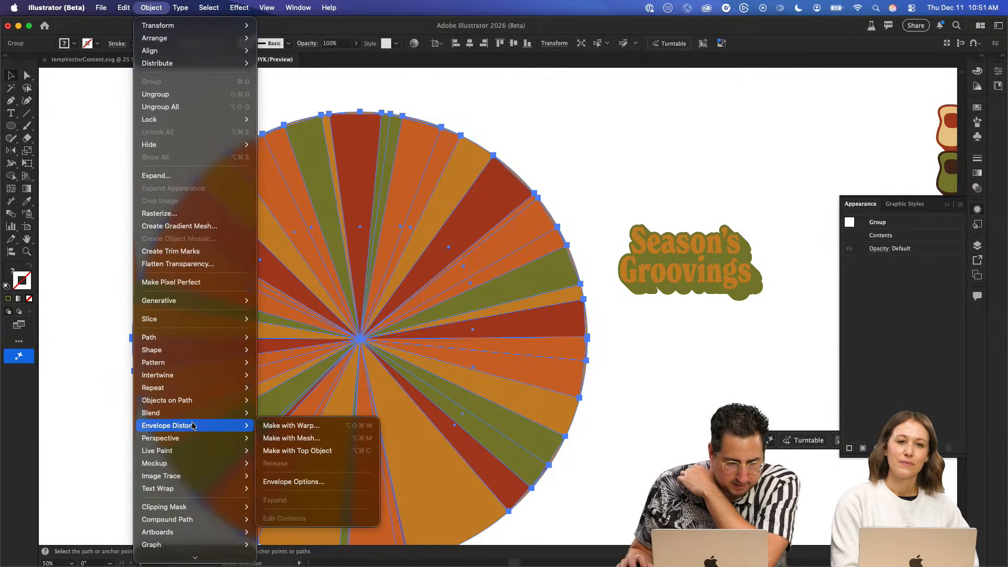
pyautogui.click(324, 426)
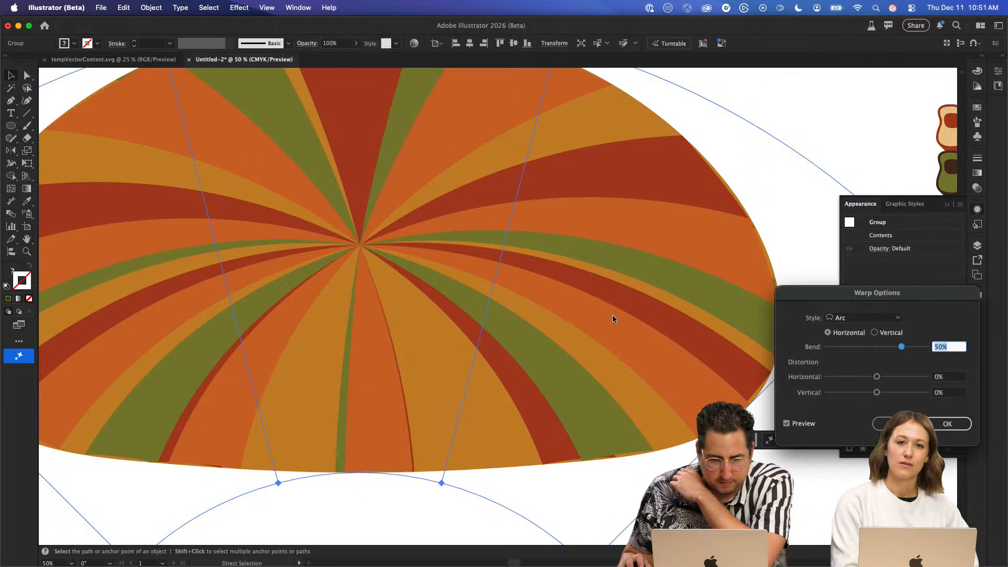
pyautogui.click(840, 318)
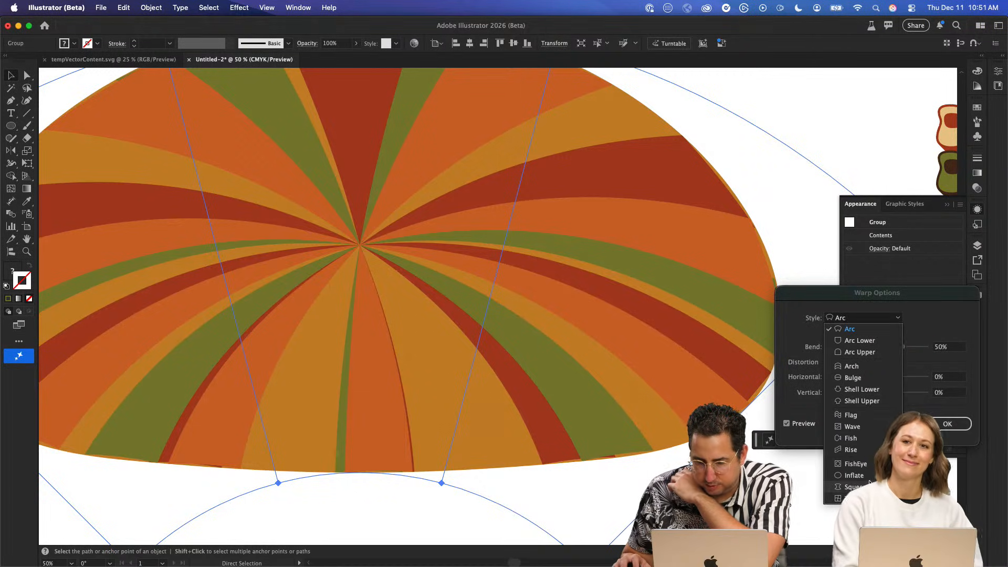
pyautogui.click(847, 499)
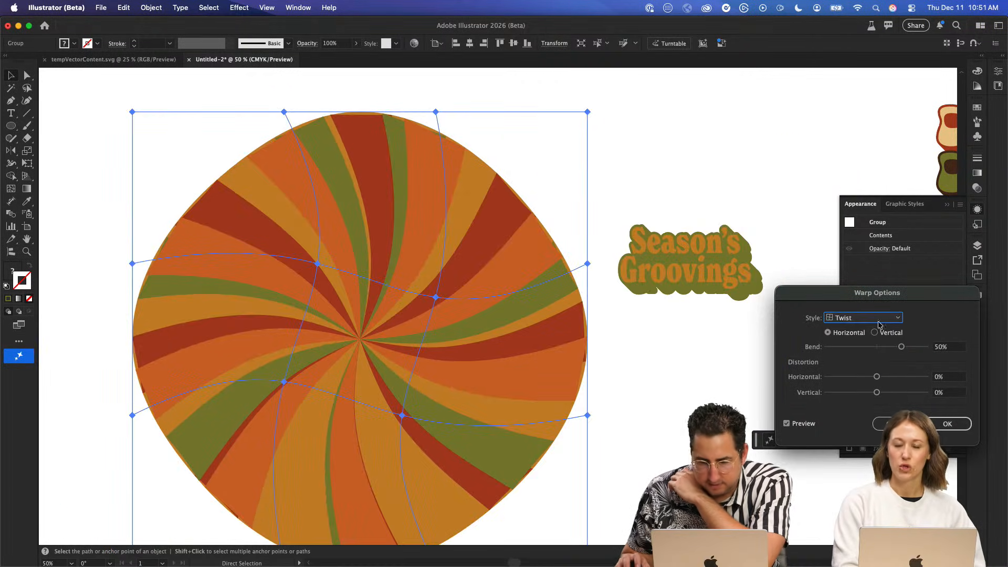
pyautogui.moveTo(905, 348); pyautogui.dragTo(944, 344)
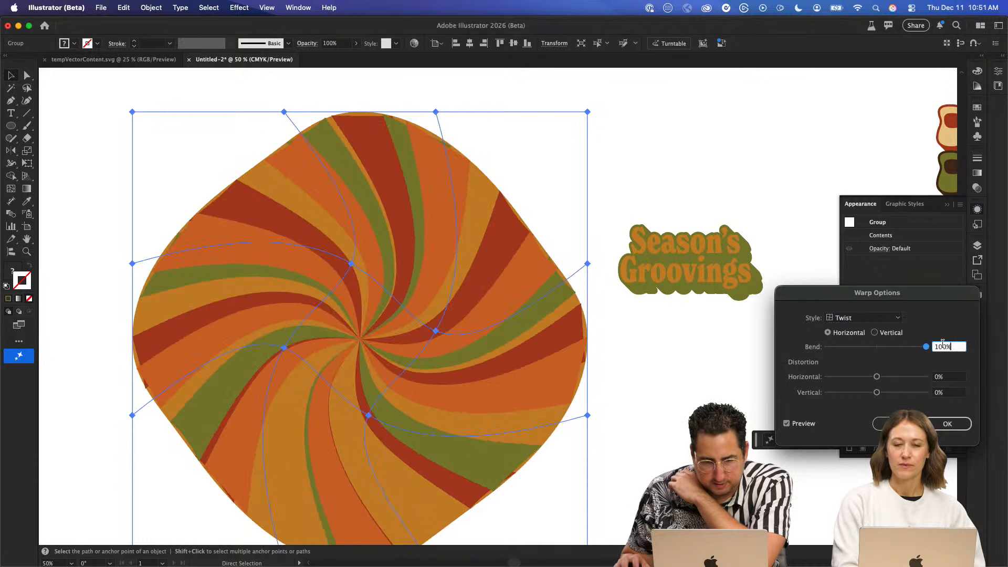
pyautogui.click(940, 422)
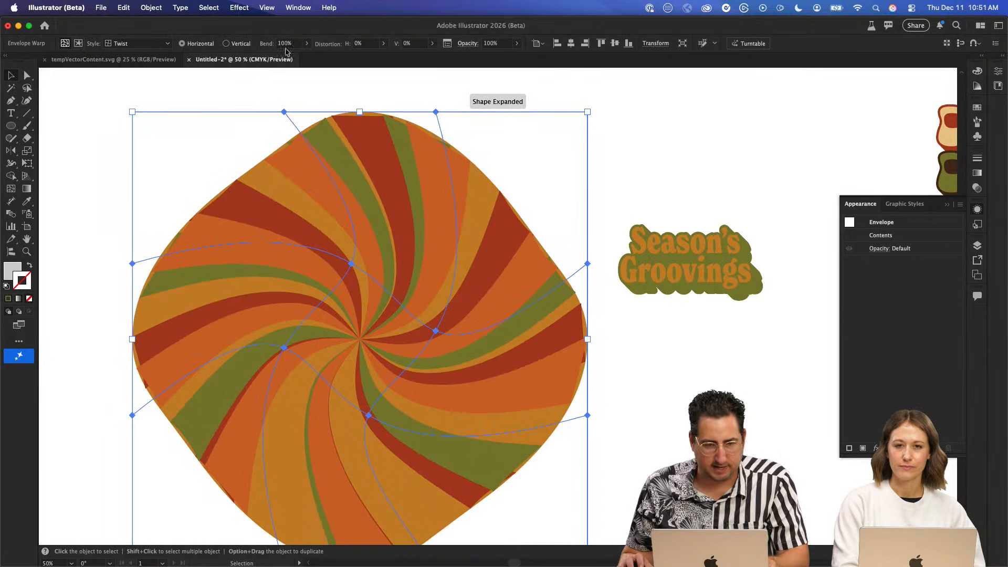
pyautogui.click(209, 7)
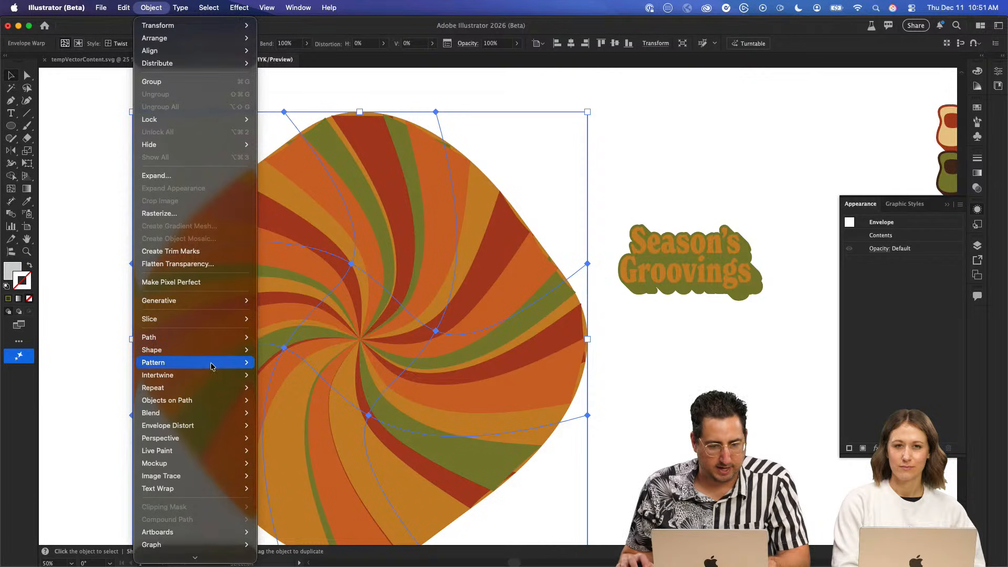
pyautogui.moveTo(213, 426)
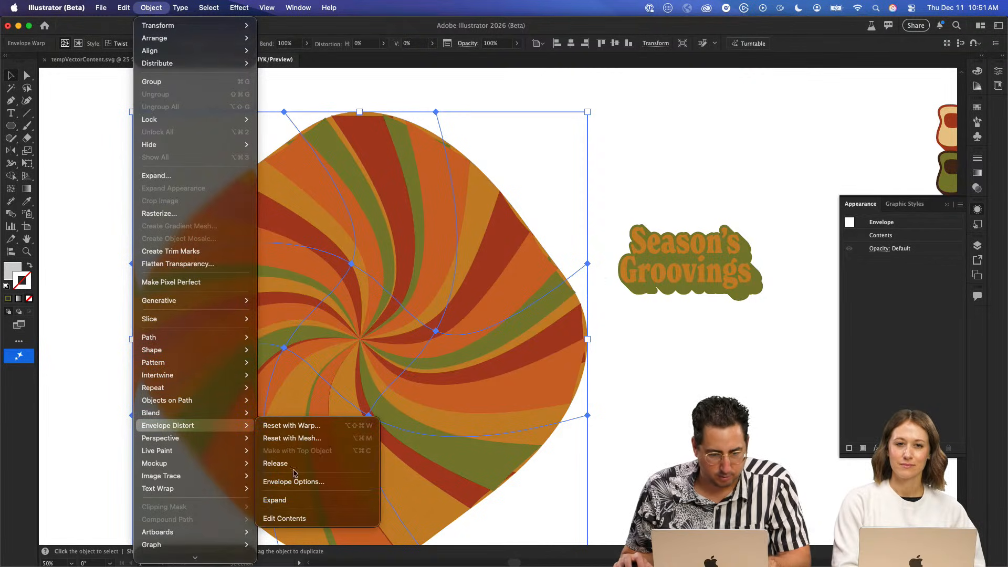
pyautogui.click(867, 330)
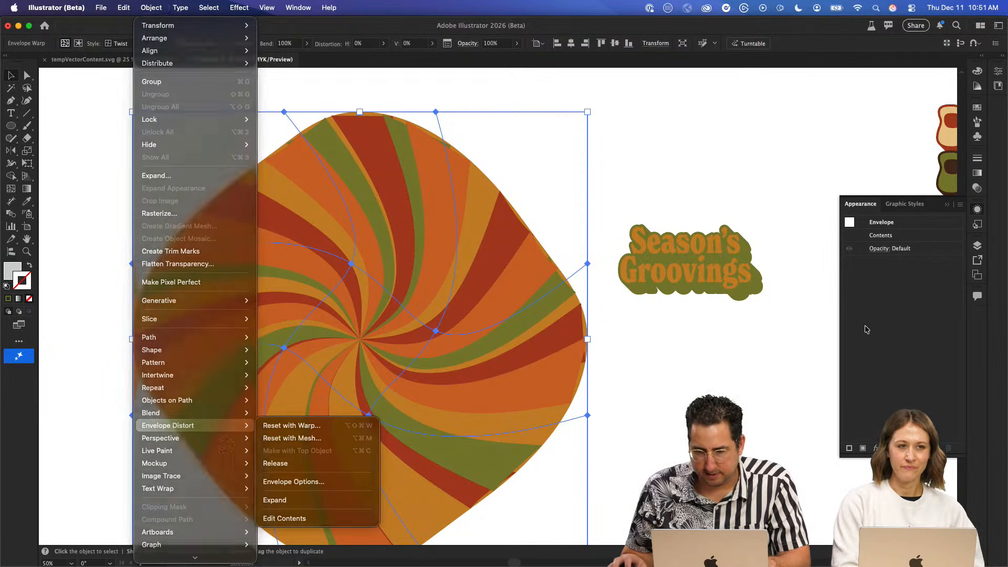
# - Add a Warp effect to the burst envelope with the horizontal Twist style and a 100% bend, leaving nothing selected
pyautogui.click(876, 449)
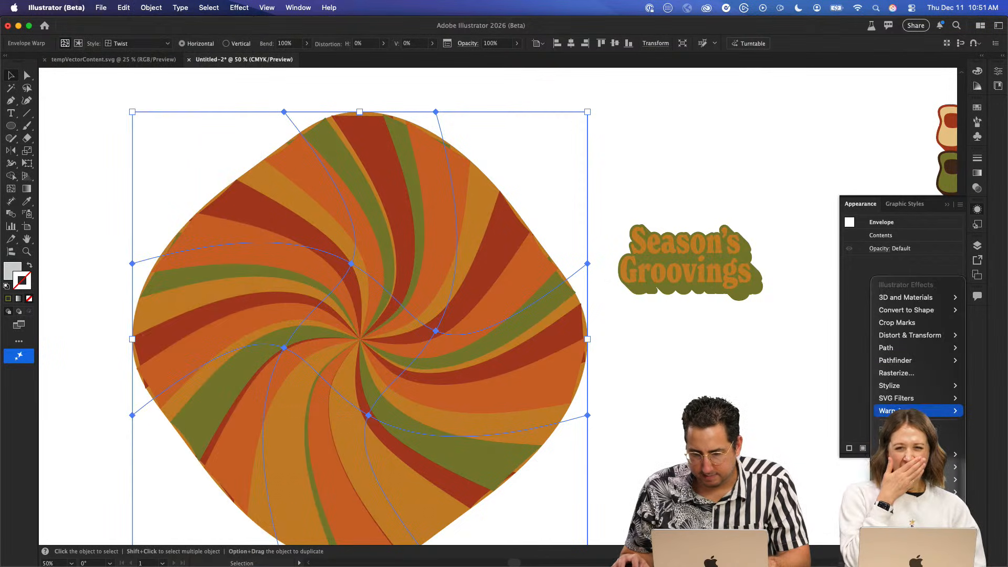
pyautogui.moveTo(884, 412)
pyautogui.click(828, 555)
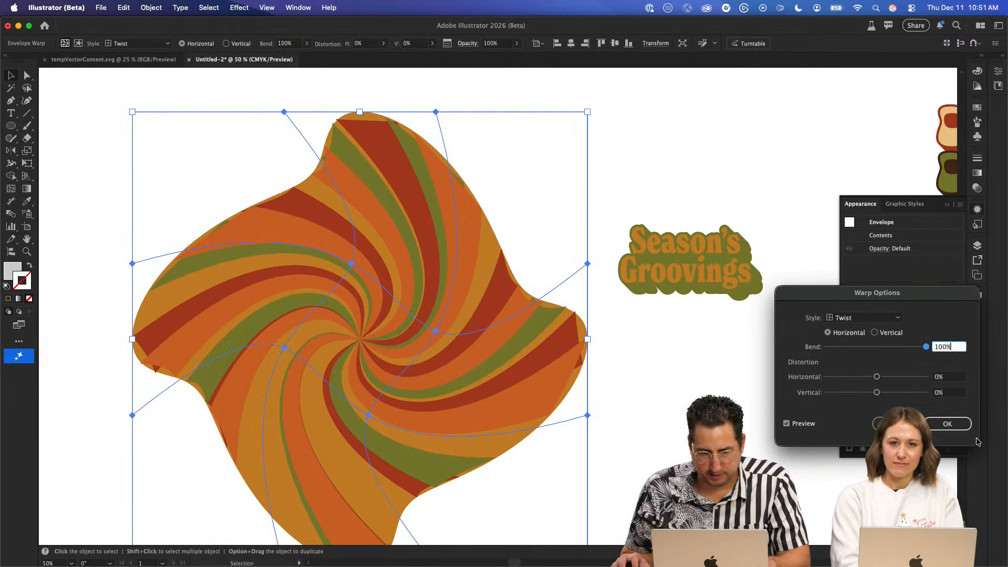
pyautogui.click(948, 424)
pyautogui.click(635, 179)
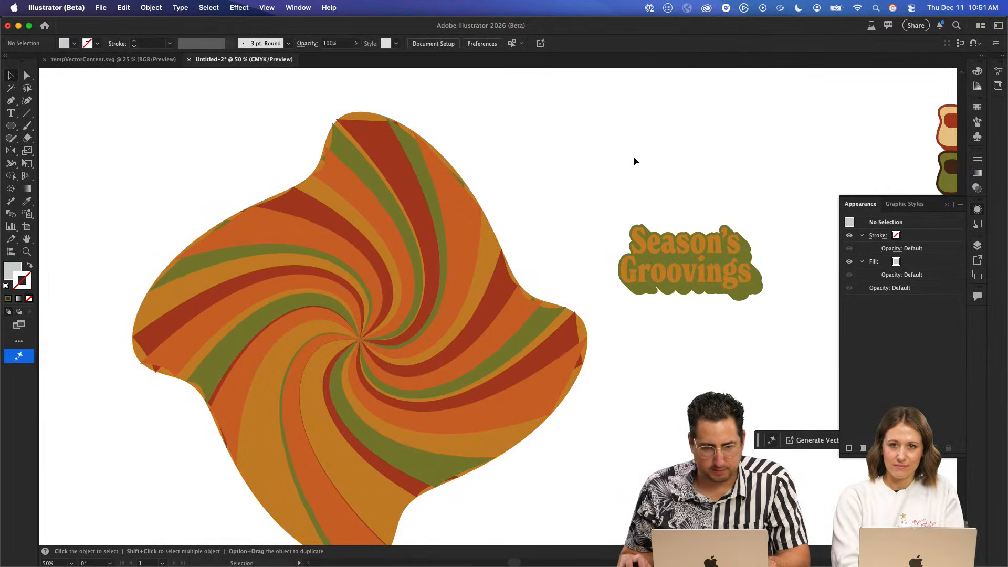
# - Copy the twisted burst, switch to the Firefly board in Safari and delete the DISCOCO pattern behind Artboard #5's marshmallow disco ball
pyautogui.click(439, 235)
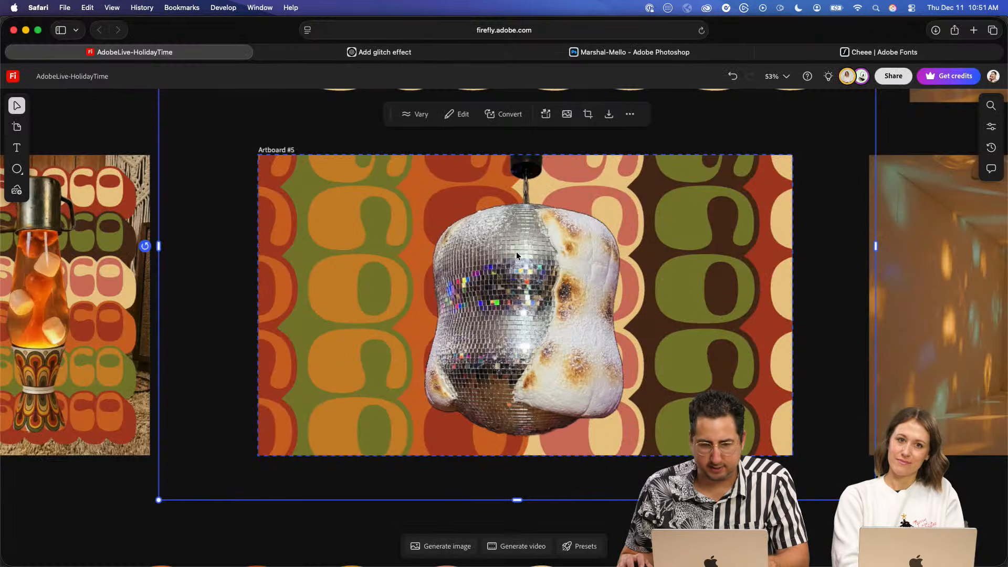
pyautogui.doubleClick(339, 228)
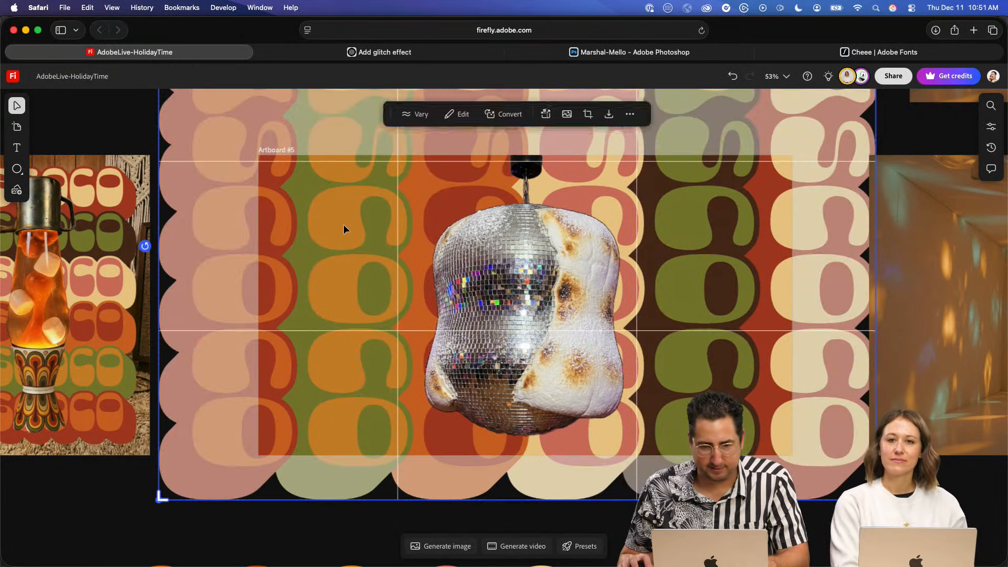
pyautogui.click(97, 497)
pyautogui.click(355, 281)
pyautogui.press('Delete')
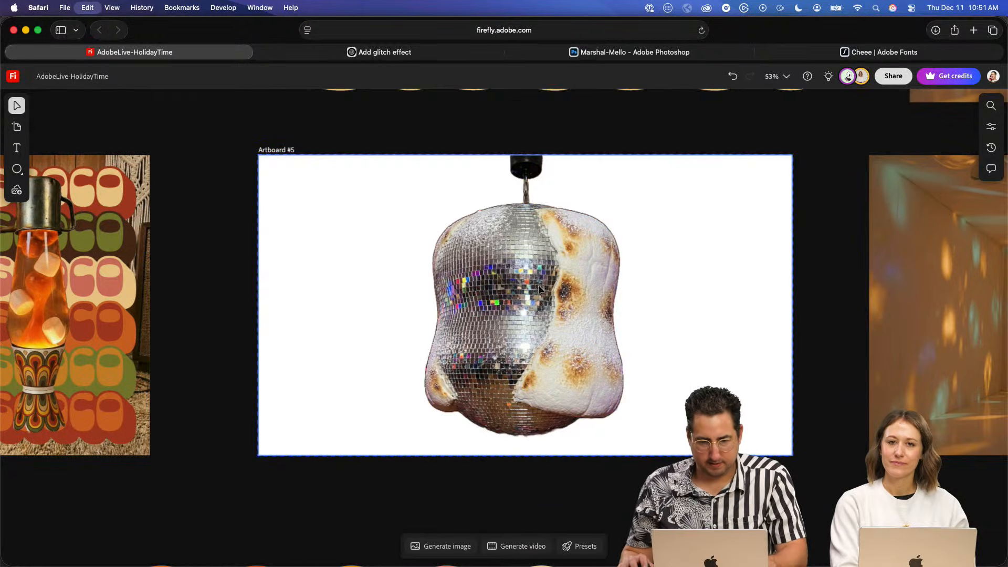
# - Paste the twisted burst onto Artboard #5 and enlarge it to cover most of the artboard
pyautogui.press('super+v')
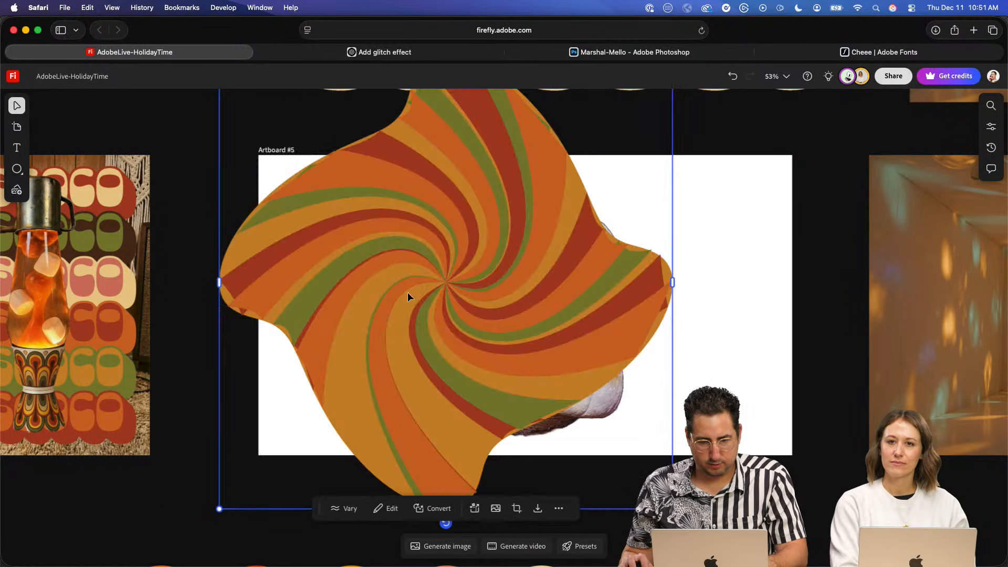
pyautogui.moveTo(408, 291); pyautogui.dragTo(423, 306)
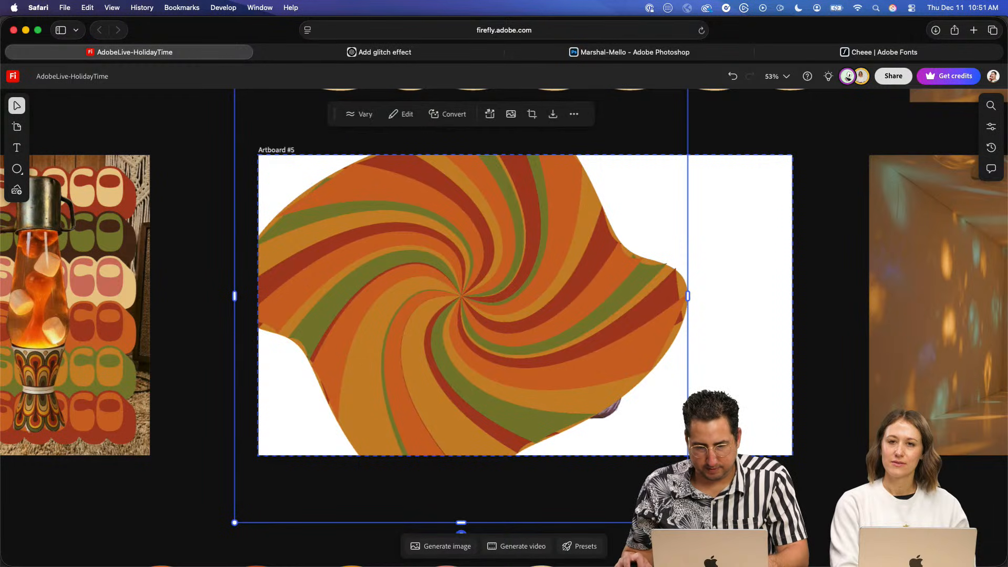
pyautogui.moveTo(687, 522); pyautogui.dragTo(838, 564)
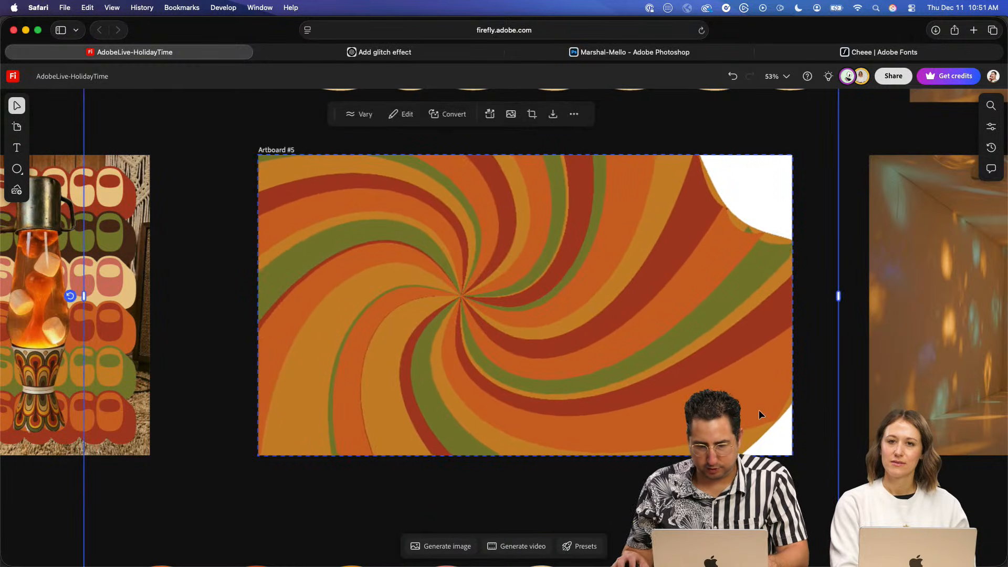
pyautogui.scroll(-5, 686, 404)
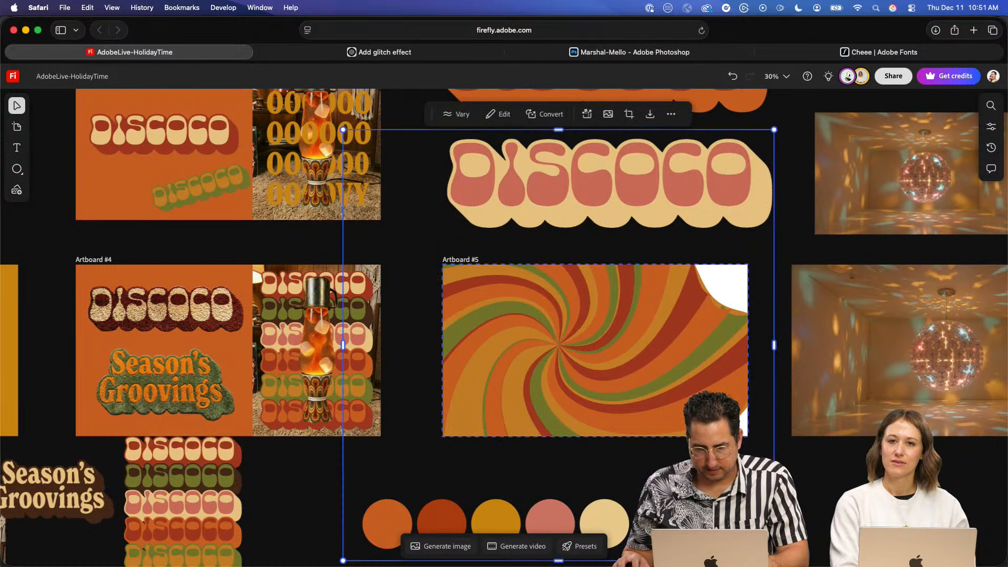
pyautogui.moveTo(774, 561); pyautogui.dragTo(792, 566)
pyautogui.click(814, 504)
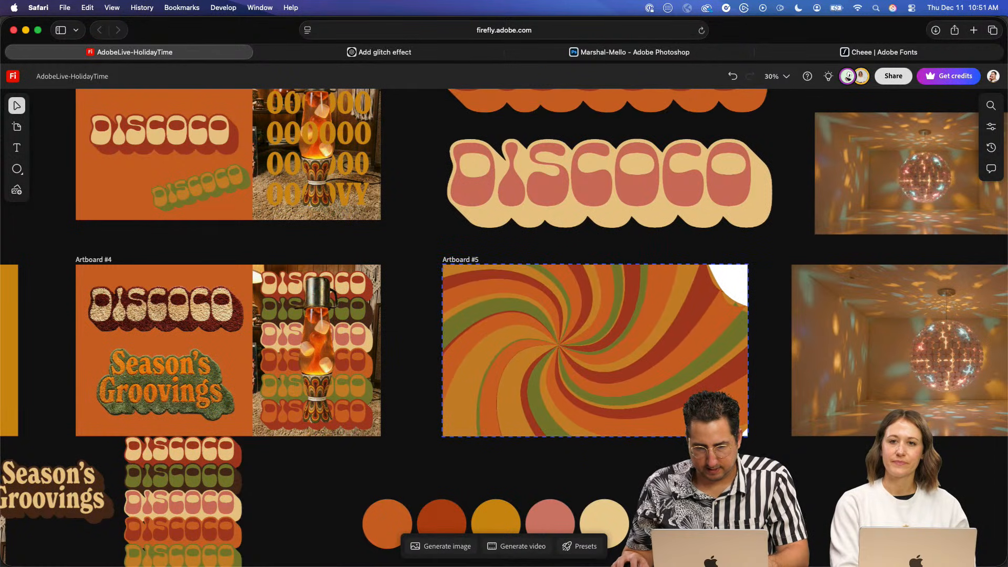
# - Centre and enlarge the burst to fill Artboard #5 completely, and send it behind the marshmallow disco ball
pyautogui.moveTo(598, 340); pyautogui.dragTo(628, 344)
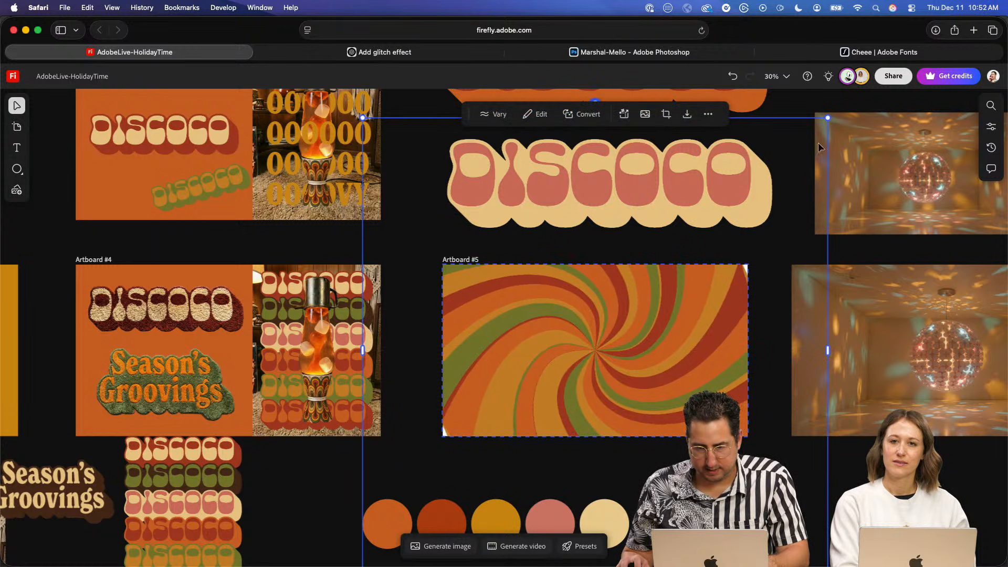
pyautogui.moveTo(839, 129); pyautogui.dragTo(859, 108)
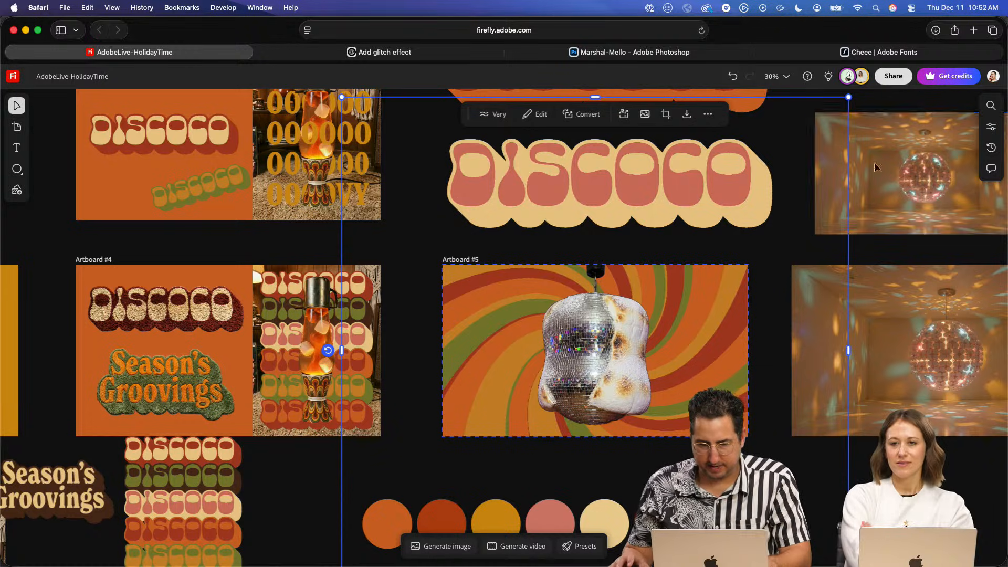
pyautogui.click(777, 245)
# - Add a text object reading SEASON'S over the left edge of Artboard #5
pyautogui.scroll(5, 647, 316)
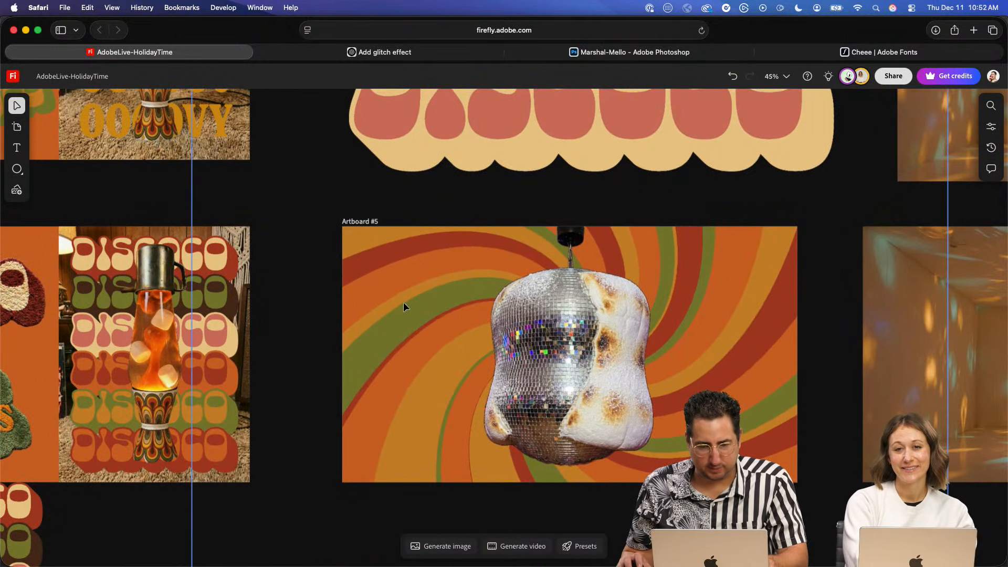
pyautogui.click(17, 148)
pyautogui.click(382, 321)
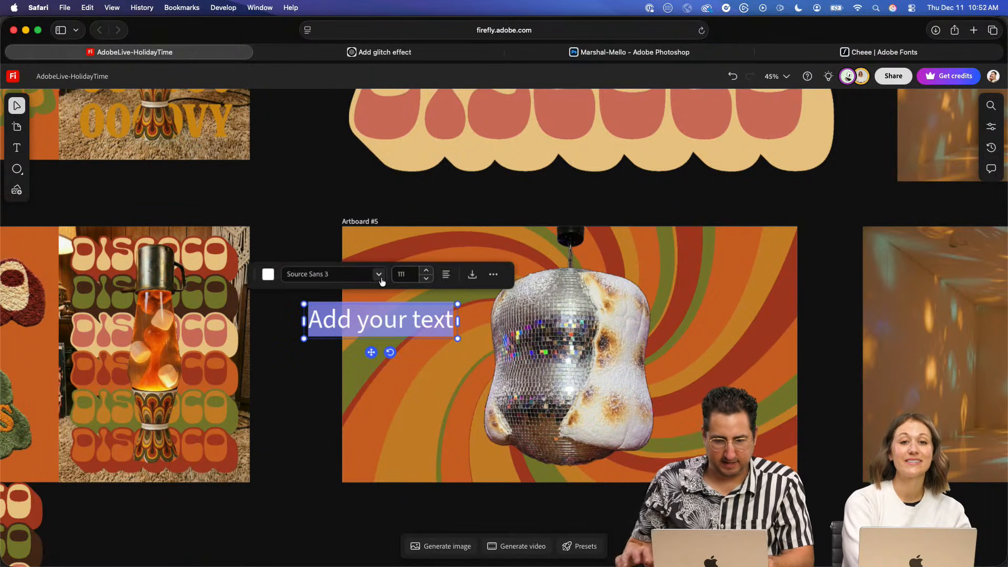
pyautogui.write('Sea')
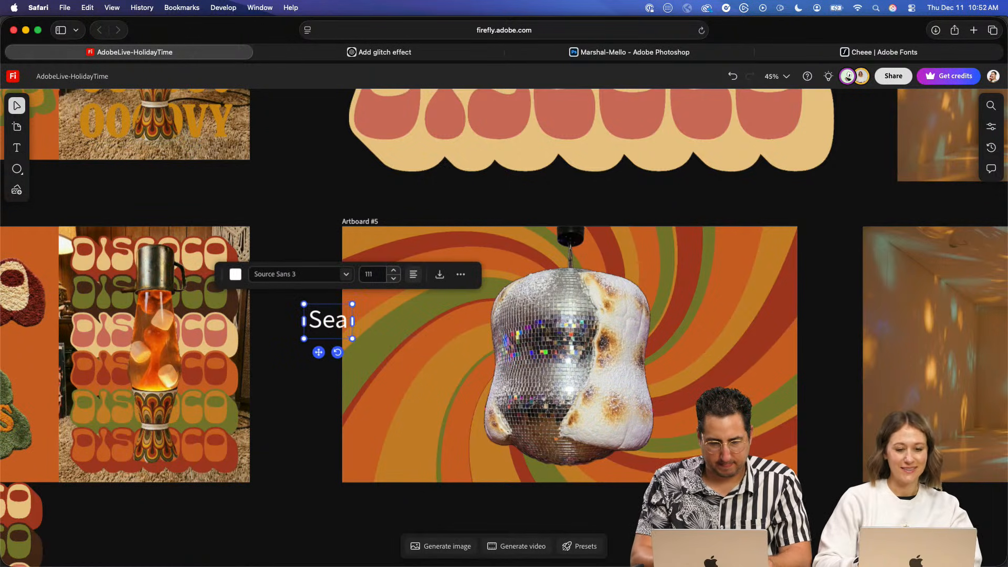
pyautogui.press('BackSpace')
pyautogui.press('BackSpace')
pyautogui.write('A')
pyautogui.press('BackSpace')
pyautogui.write('EASON')
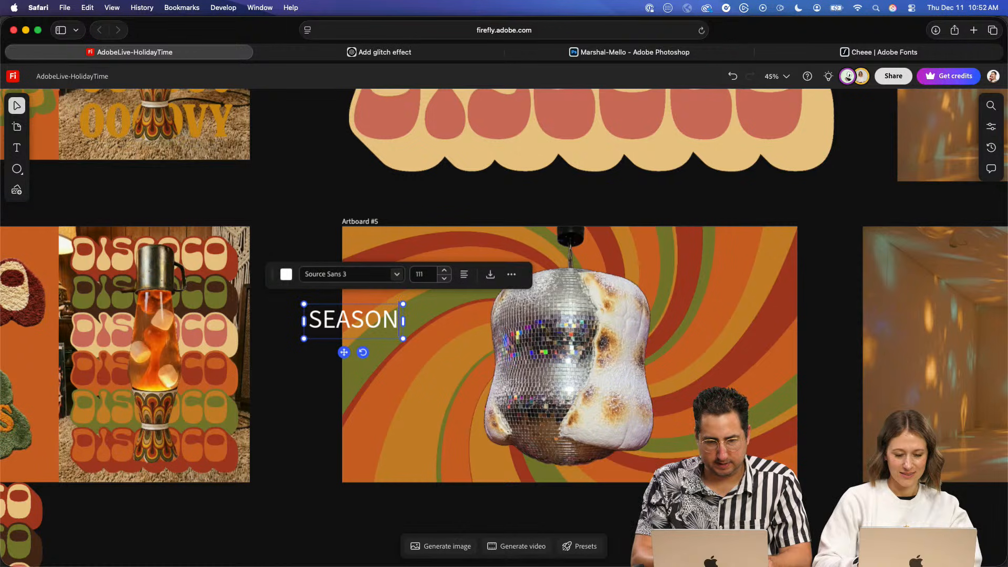
pyautogui.write("'S")
# - Set the SEASON'S text to a heavy condensed style of the New Spirit font
pyautogui.press('super+a')
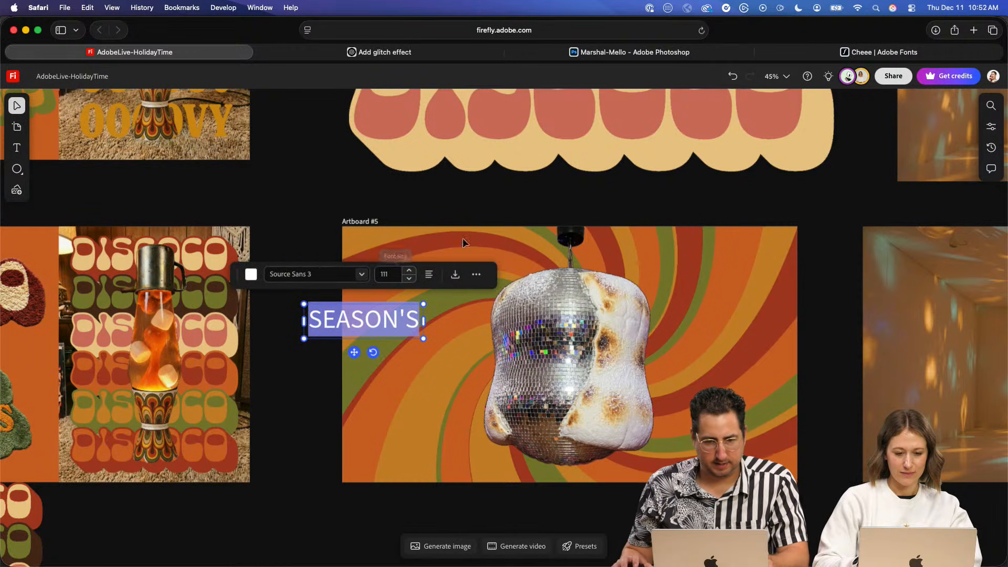
pyautogui.click(312, 276)
pyautogui.write('new')
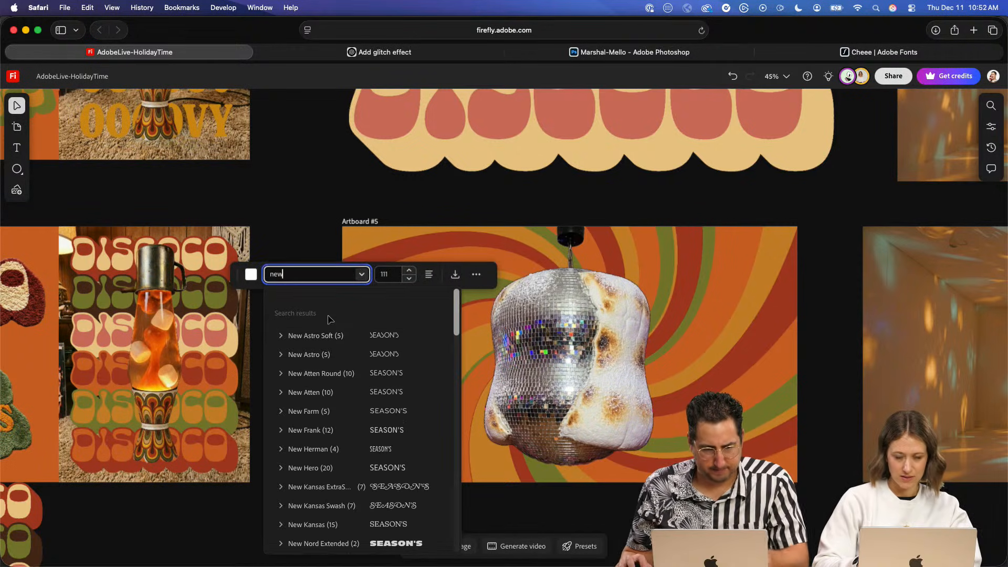
pyautogui.write(' spi')
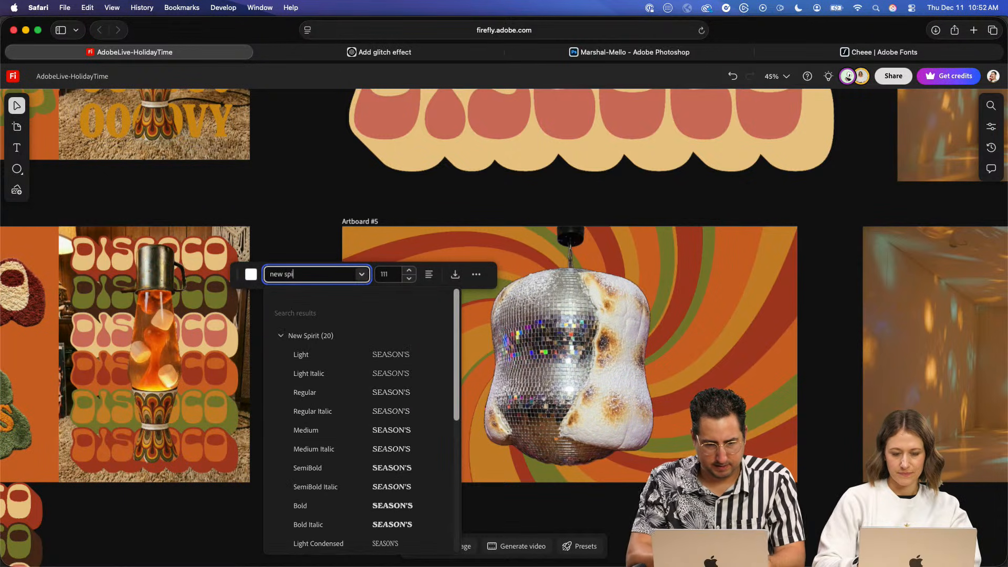
pyautogui.scroll(-2, 326, 400)
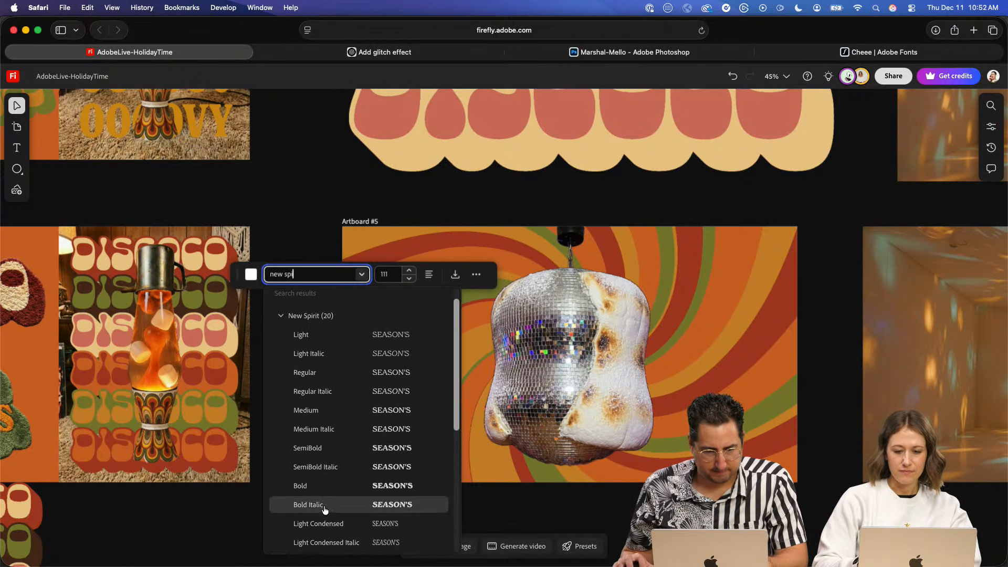
pyautogui.scroll(-5, 325, 509)
pyautogui.click(318, 522)
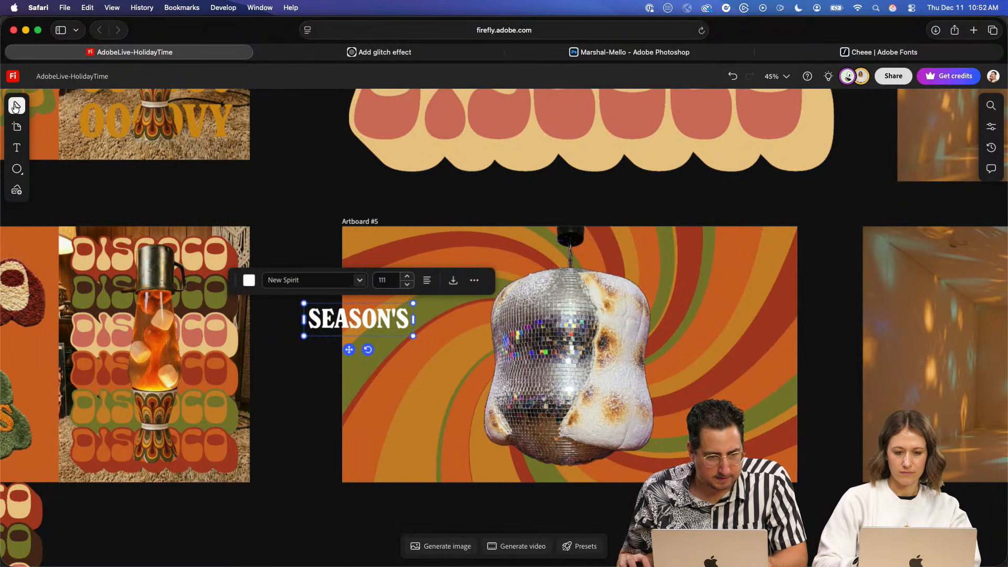
# - Enlarge the SEASON'S text to size 426 and colour it with the cream sampled from the DISCOCO wordmark above the artboard
pyautogui.moveTo(413, 335); pyautogui.dragTo(699, 416)
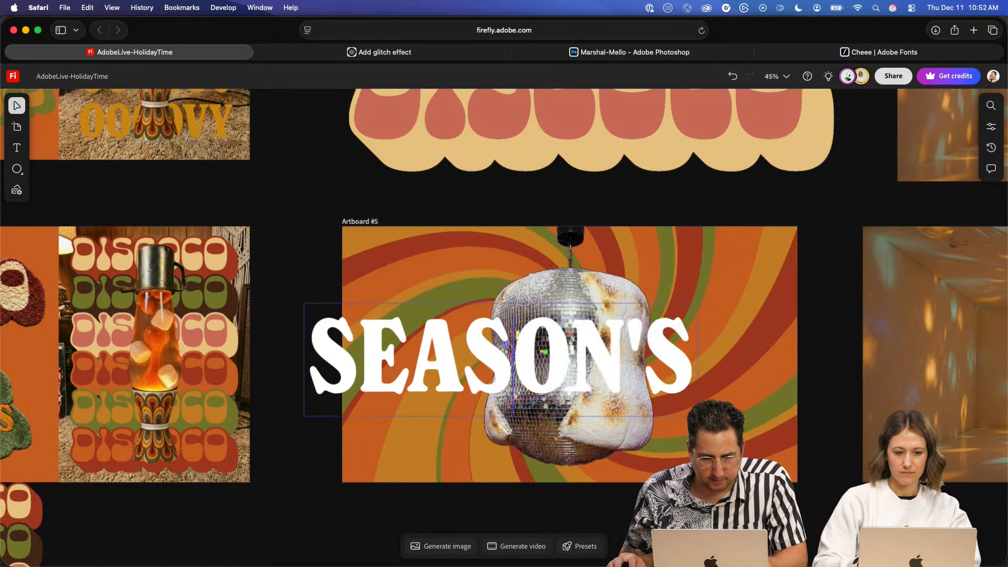
pyautogui.doubleClick(572, 352)
pyautogui.moveTo(572, 352); pyautogui.dragTo(654, 303)
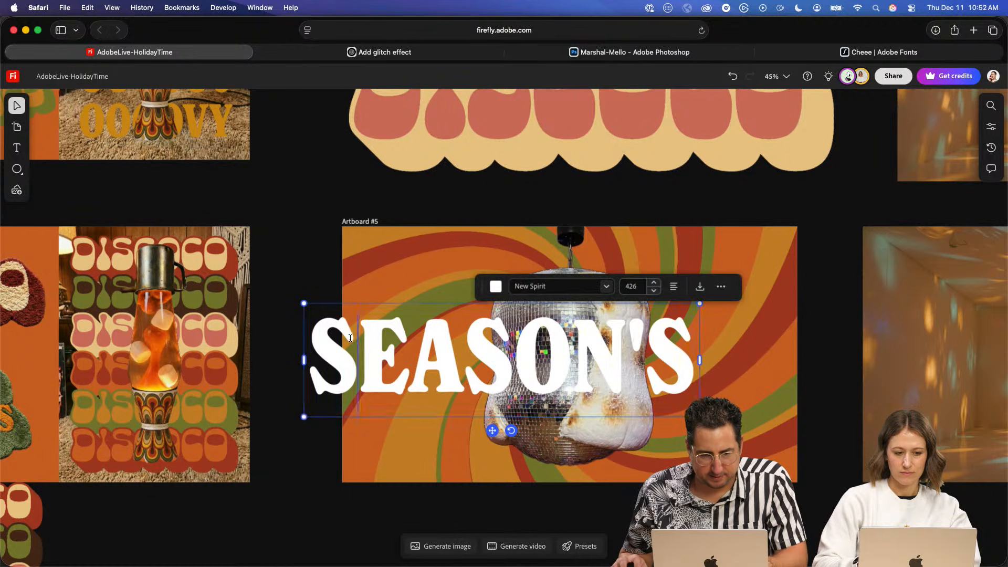
pyautogui.press('super+a')
pyautogui.click(389, 286)
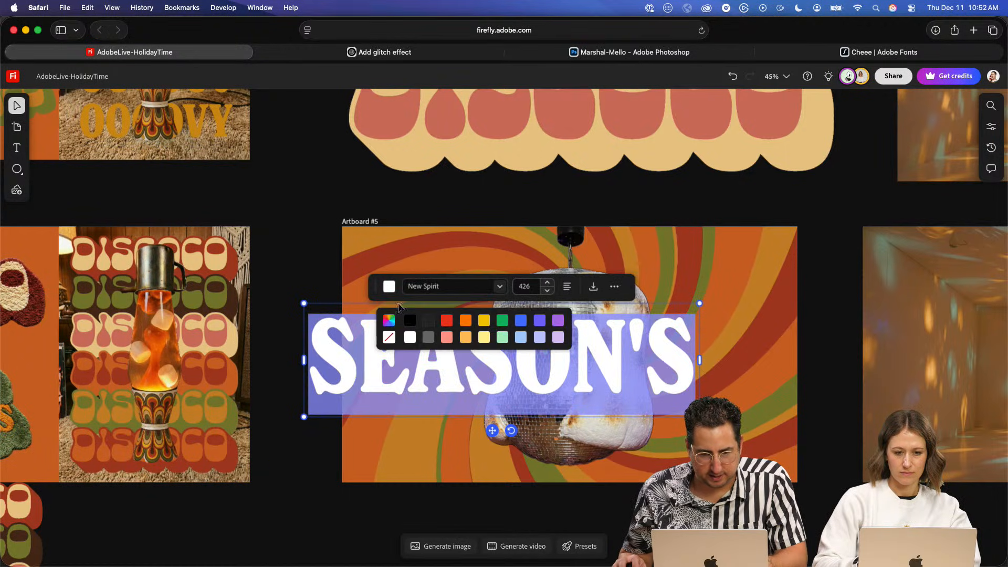
pyautogui.click(389, 338)
pyautogui.click(389, 470)
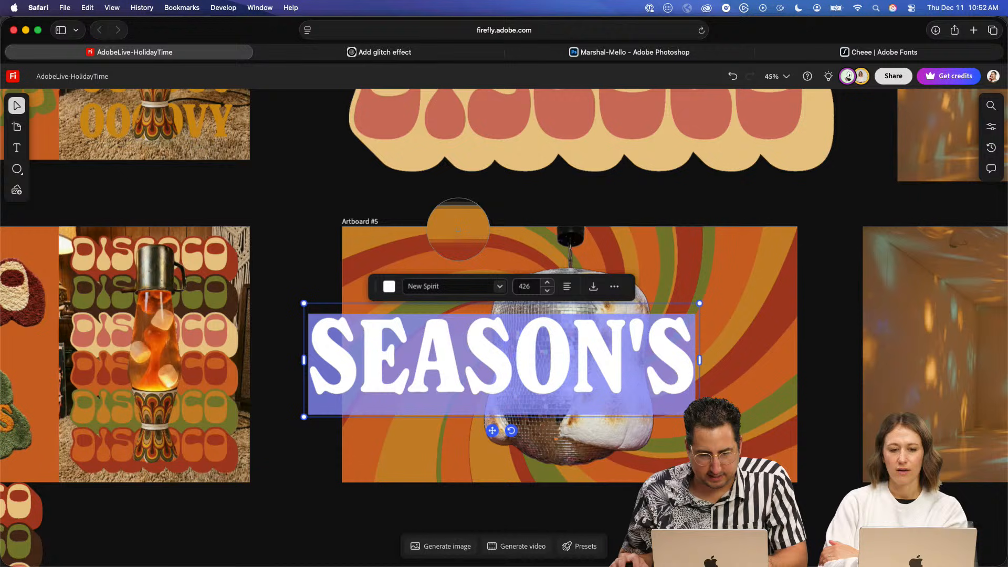
pyautogui.click(475, 152)
pyautogui.press('Escape')
# - Place the SEASON'S text across the upper part of Artboard #5 and enlarge it to size 463
pyautogui.moveTo(413, 361); pyautogui.dragTo(467, 288)
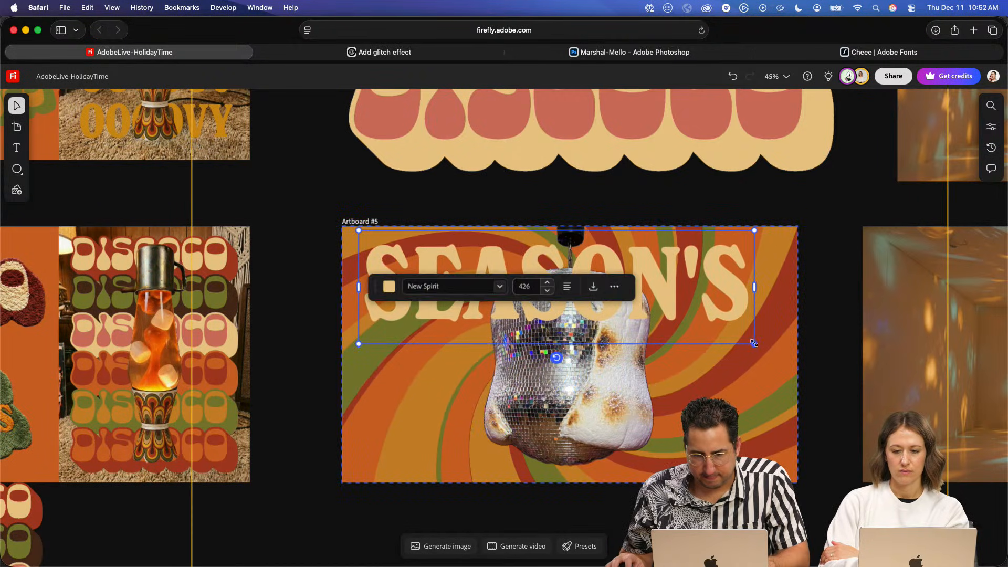
pyautogui.moveTo(754, 343); pyautogui.dragTo(788, 353)
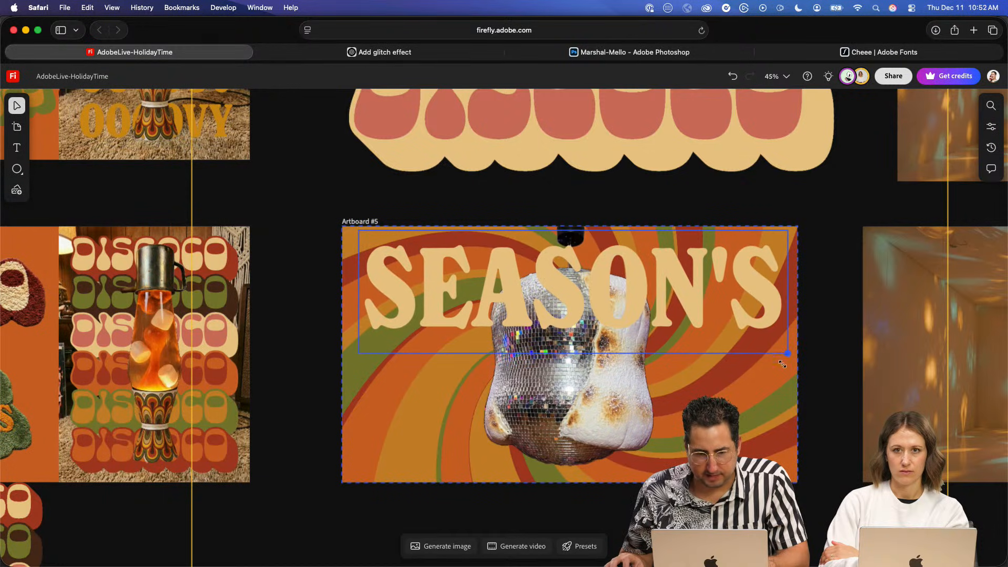
# - Duplicate the SEASON'S text into the lower part of Artboard #5 and change the copy to read GROOVIN'
pyautogui.moveTo(723, 323); pyautogui.dragTo(742, 432)
pyautogui.doubleClick(743, 432)
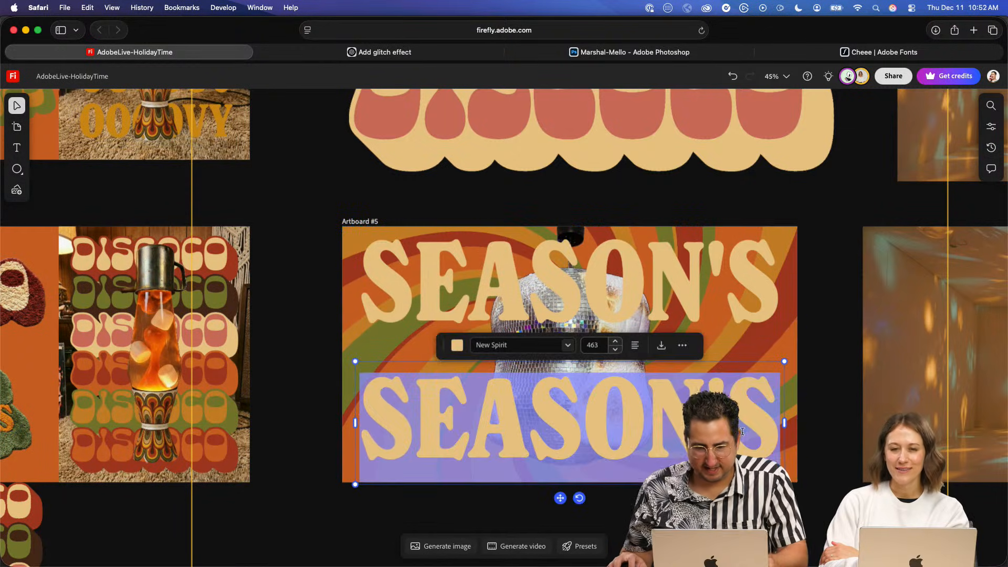
pyautogui.write('GROOVING')
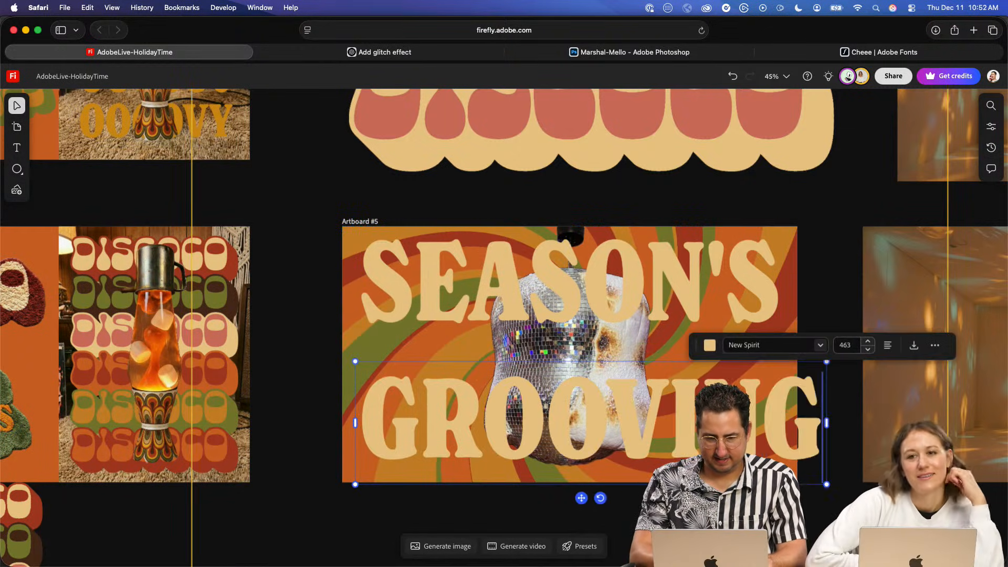
pyautogui.press('BackSpace')
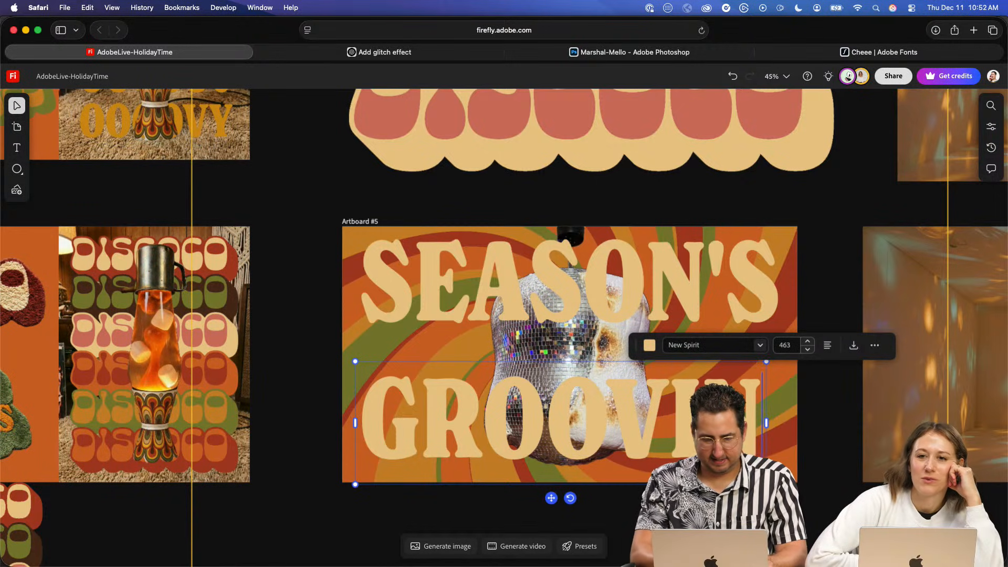
pyautogui.write("'")
pyautogui.press('Escape')
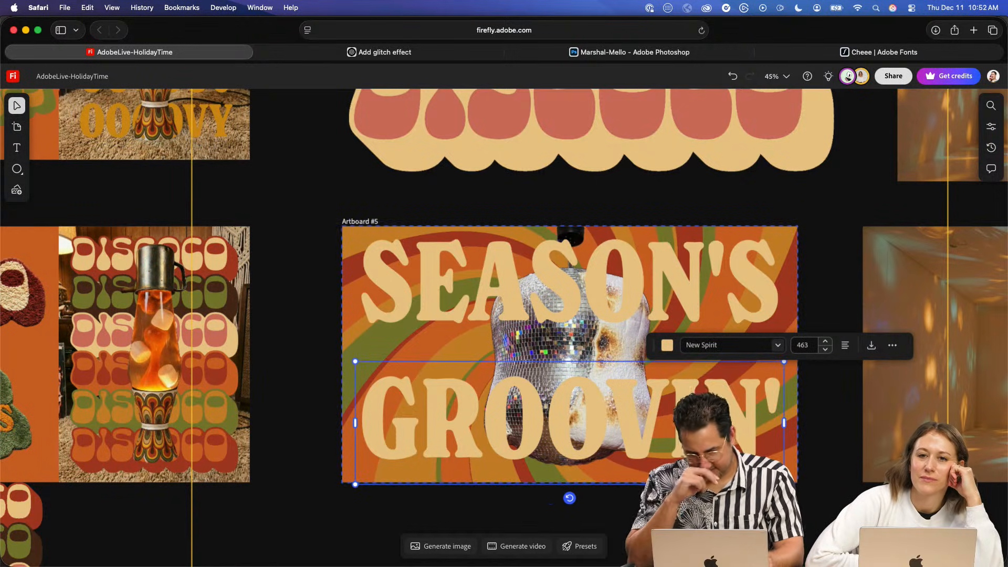
# - Nudge the GROOVIN' text slightly downward on the artboard
pyautogui.press('Down')
pyautogui.press('Down')
pyautogui.press('Down')
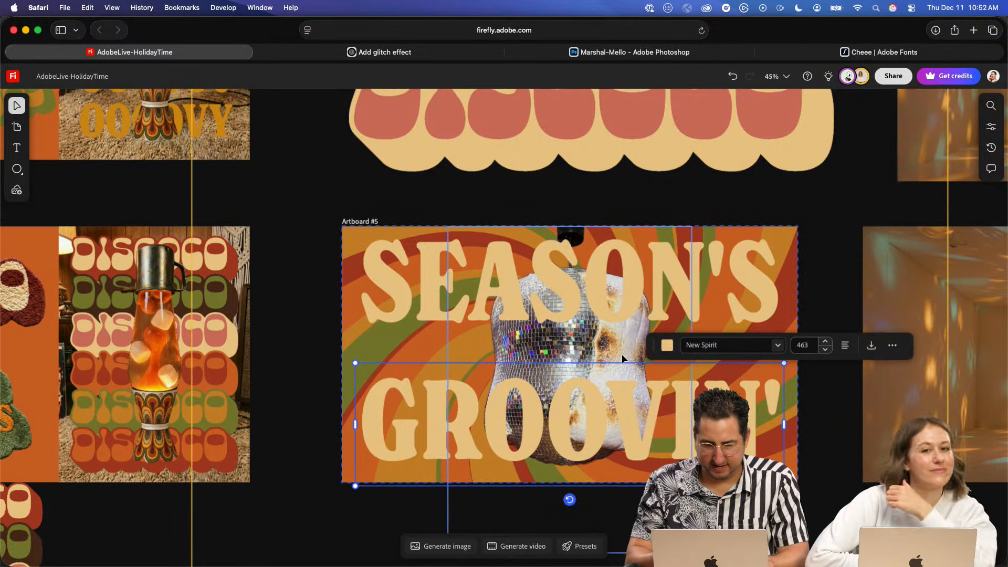
# - Layer the marshmallow disco ball on Artboard #5 in front of the SEASON'S text but behind the GROOVIN' text
pyautogui.click(532, 356)
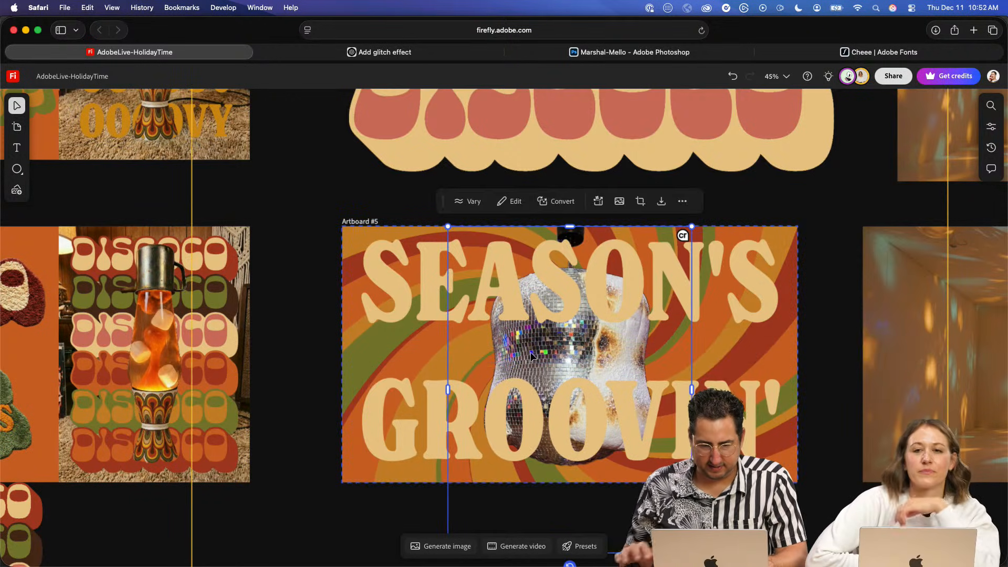
pyautogui.press('super+]')
pyautogui.press('super+]')
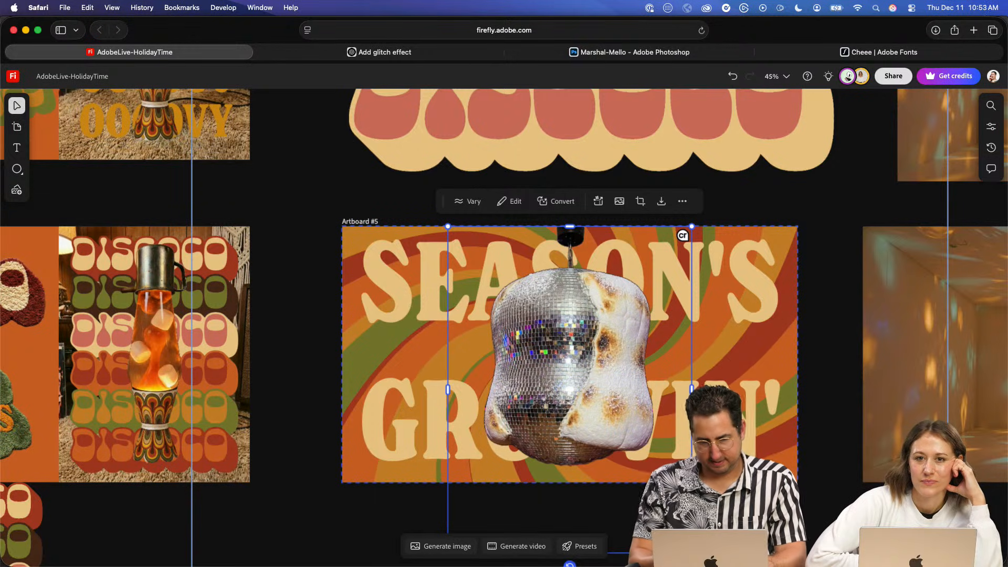
pyautogui.press('super+[')
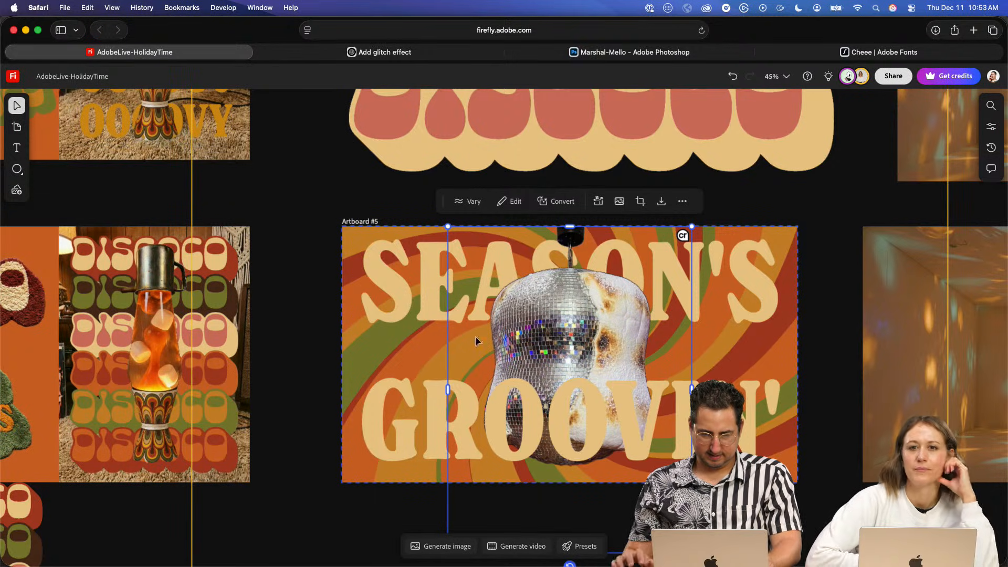
pyautogui.click(287, 315)
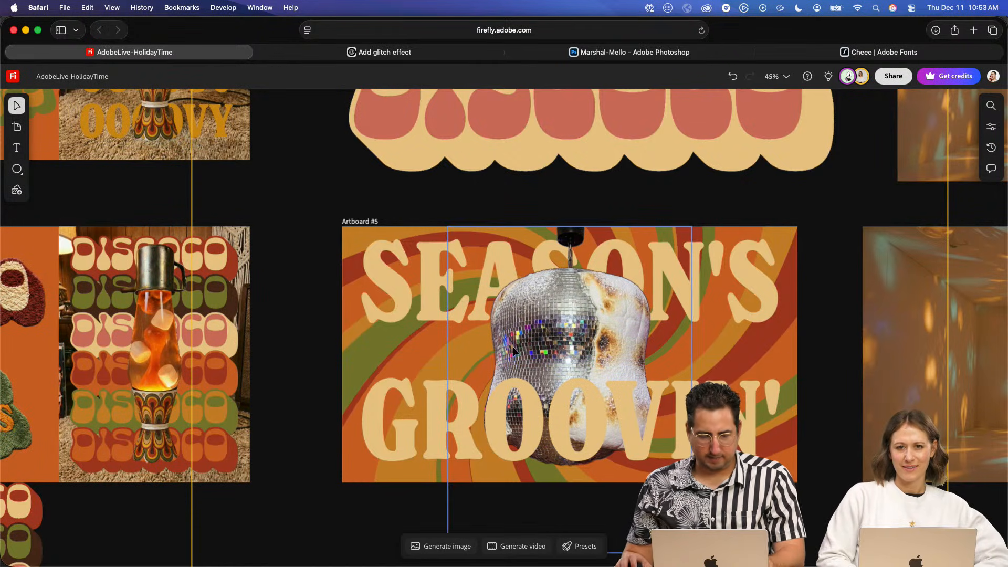
# - Move the stack of DISCOCO wordmarks beneath Artboard #4 slightly down, leaving a gap below the artboard
pyautogui.scroll(-10, 513, 346)
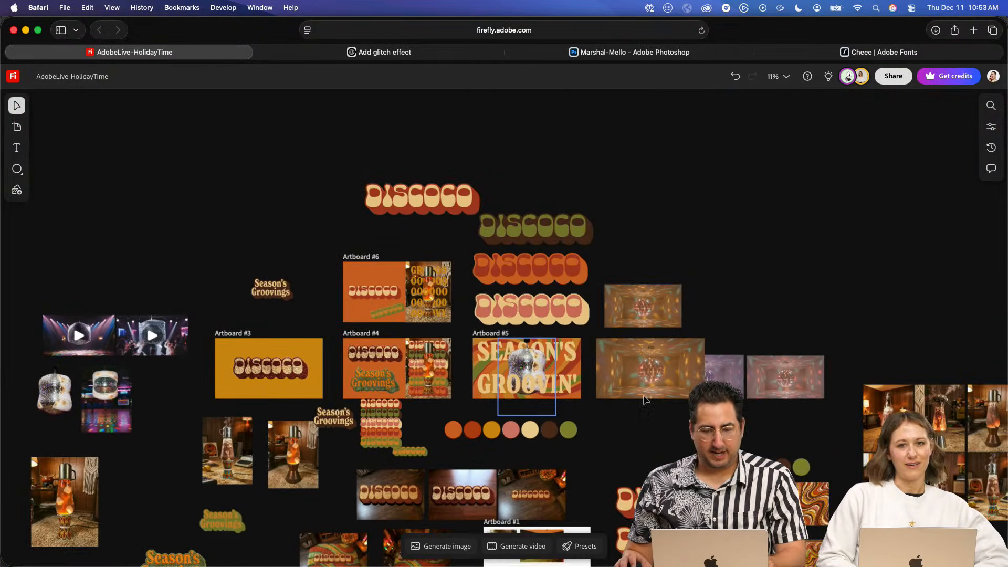
pyautogui.press('space')
pyautogui.moveTo(474, 167); pyautogui.dragTo(398, 121)
pyautogui.moveTo(572, 284); pyautogui.dragTo(585, 197)
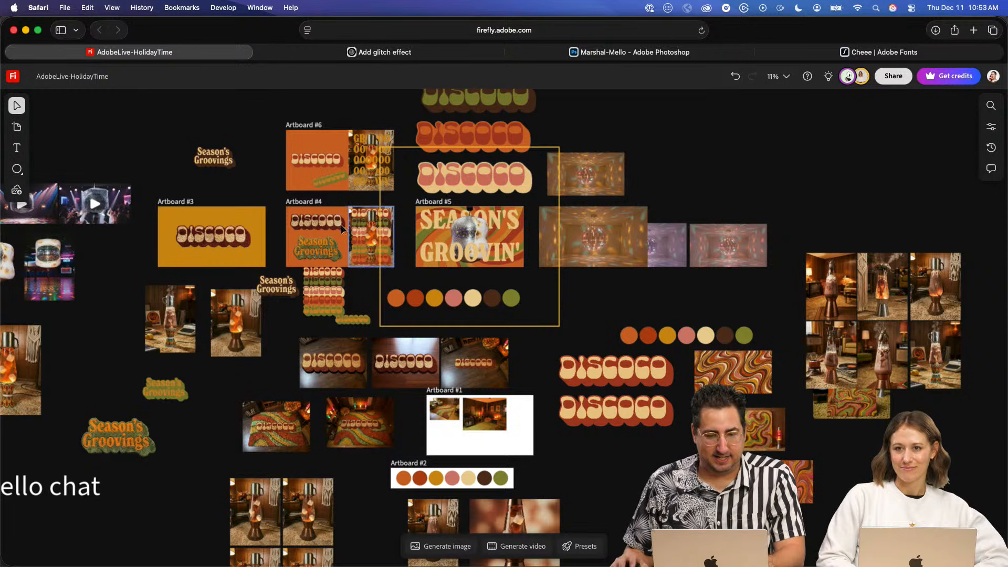
pyautogui.click(330, 301)
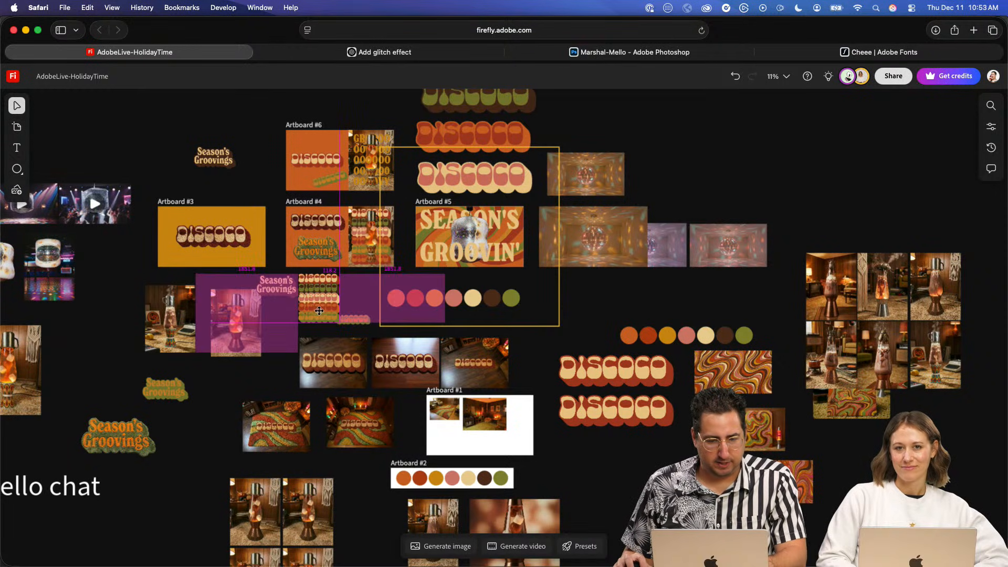
pyautogui.click(259, 157)
# - Examine the shag-rug DISCOCO lettering on Artboard #3 and the rug lettering and lava lamp composition on Artboard #4
pyautogui.scroll(10, 216, 236)
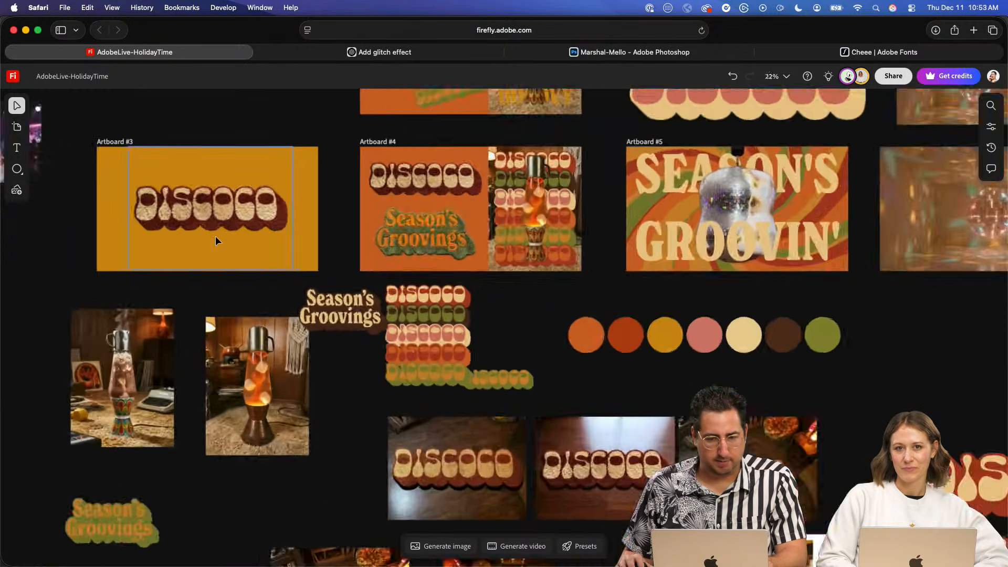
pyautogui.moveTo(282, 270); pyautogui.dragTo(319, 299)
pyautogui.scroll(-6, 436, 311)
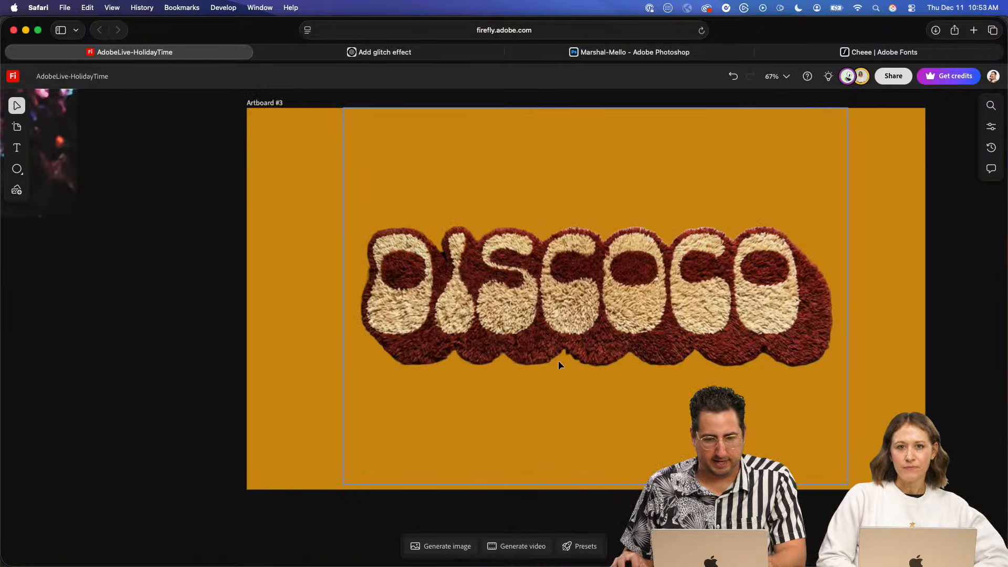
pyautogui.scroll(-2, 655, 326)
pyautogui.moveTo(655, 326); pyautogui.dragTo(515, 329)
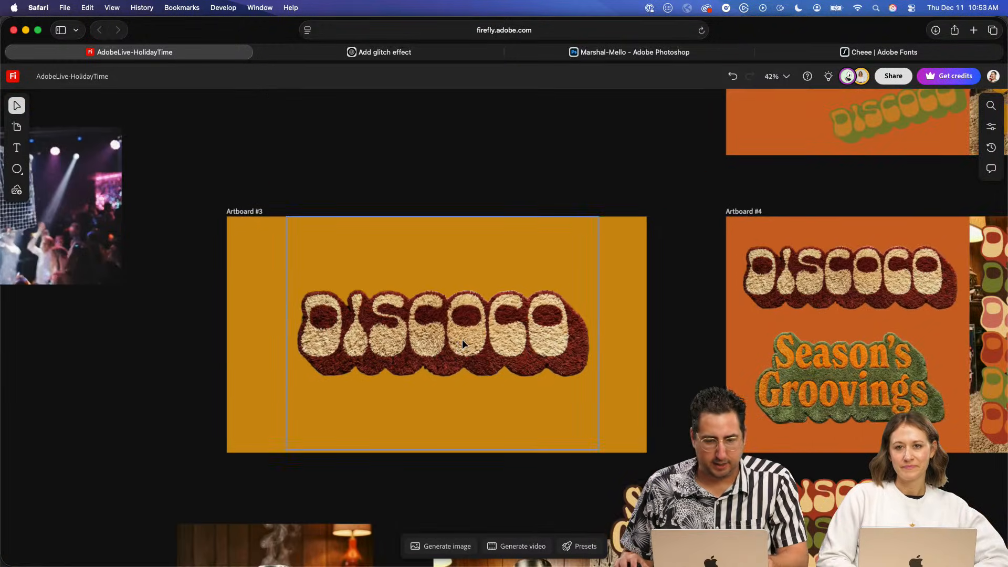
pyautogui.scroll(-3, 462, 341)
pyautogui.scroll(6, 462, 342)
pyautogui.press('space')
pyautogui.moveTo(805, 322); pyautogui.dragTo(362, 315)
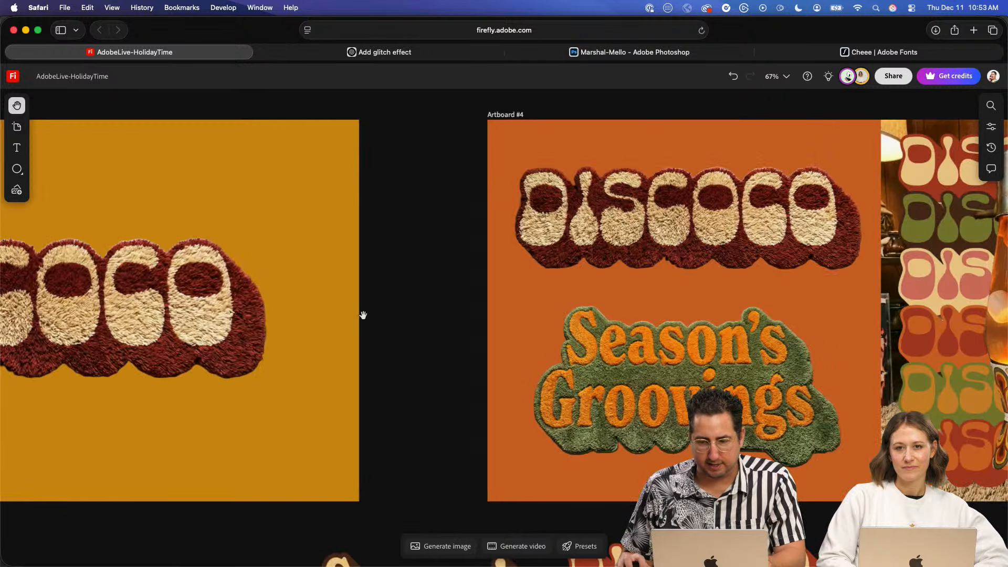
pyautogui.moveTo(540, 320)
pyautogui.mouseDown()
pyautogui.moveTo(396, 326)
pyautogui.moveTo(226, 310)
pyautogui.mouseUp()
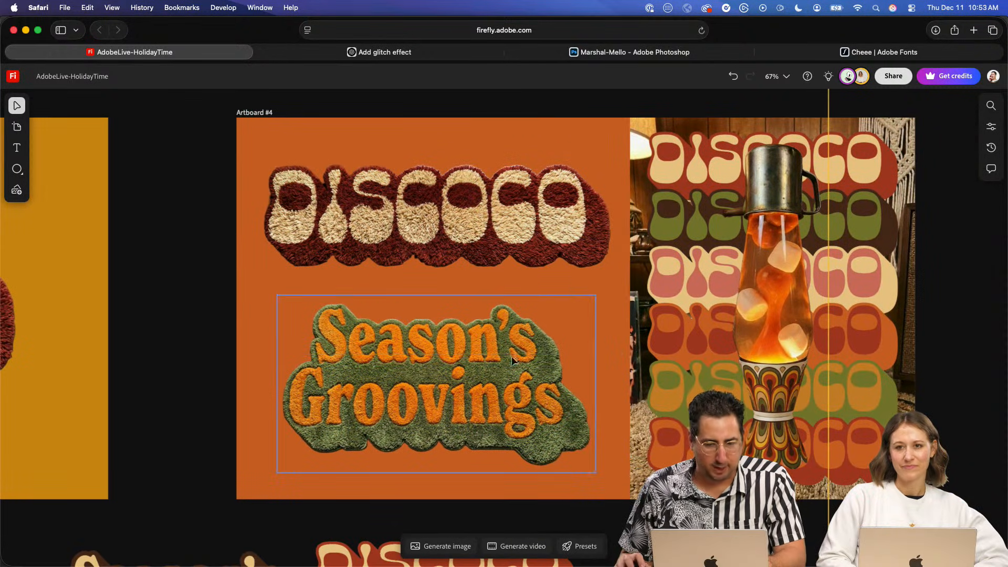
pyautogui.hscroll(5, 758, 254)
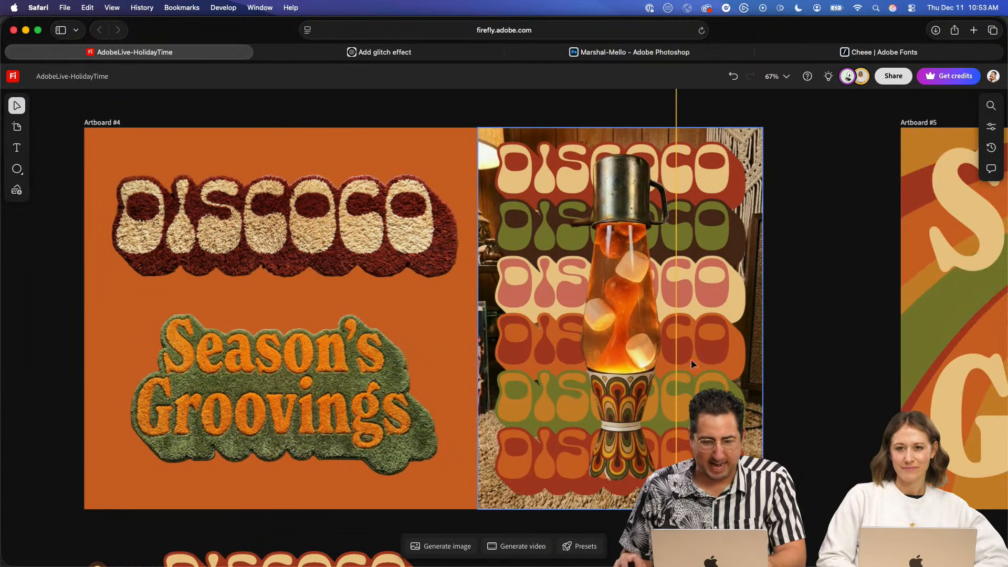
pyautogui.hscroll(5, 793, 317)
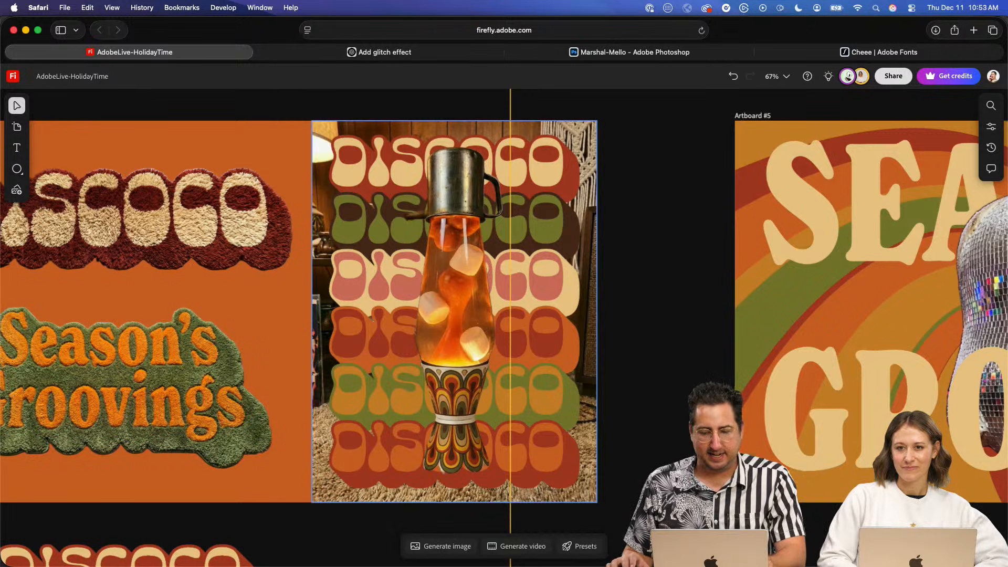
# - Review the DISCOCO and GROOVY lava lamp layout on Artboard #6 and the SEASON'S GROOVIN' composition on Artboard #5
pyautogui.scroll(10, 505, 315)
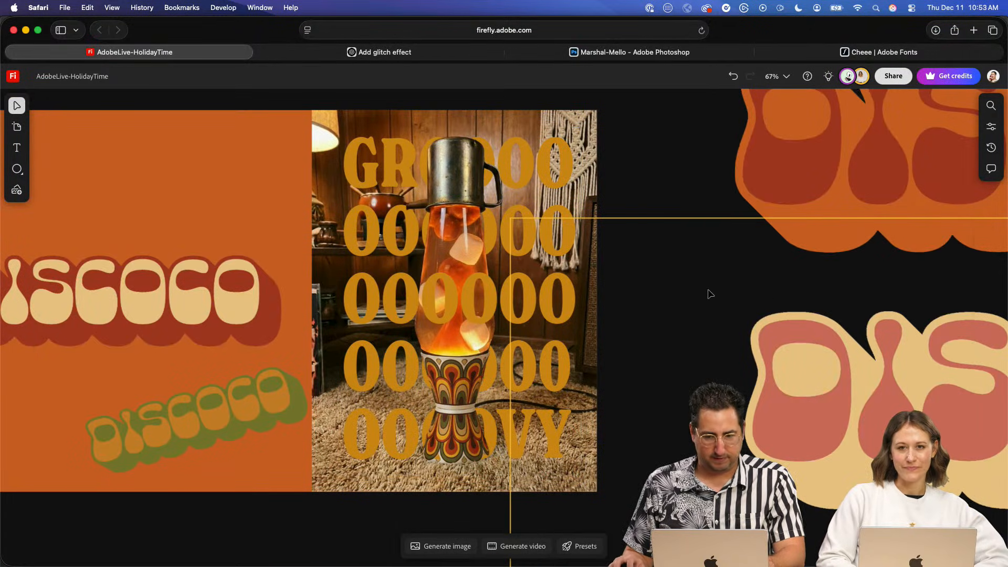
pyautogui.click(844, 335)
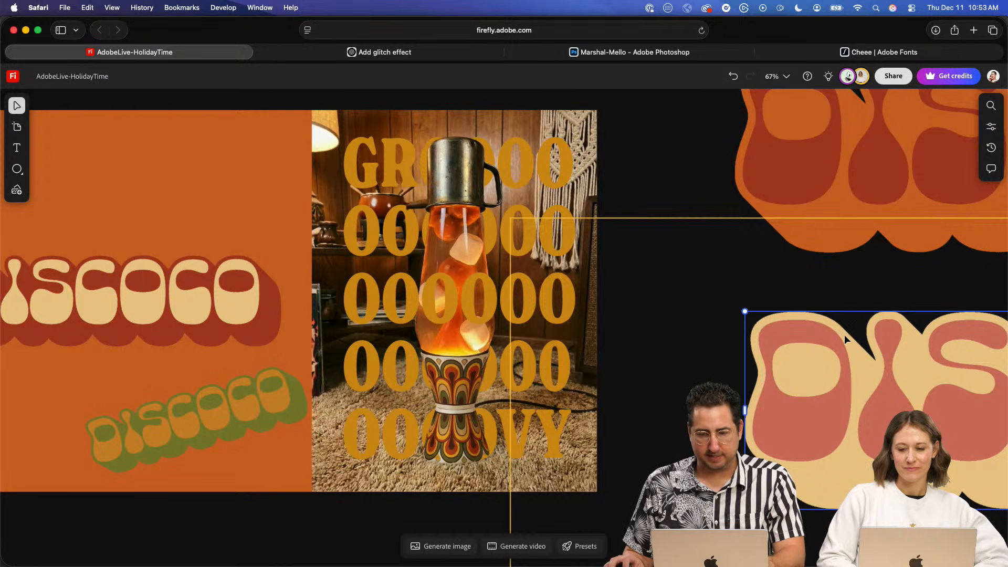
pyautogui.click(711, 219)
pyautogui.press('space')
pyautogui.moveTo(482, 236); pyautogui.dragTo(613, 225)
pyautogui.click(347, 237)
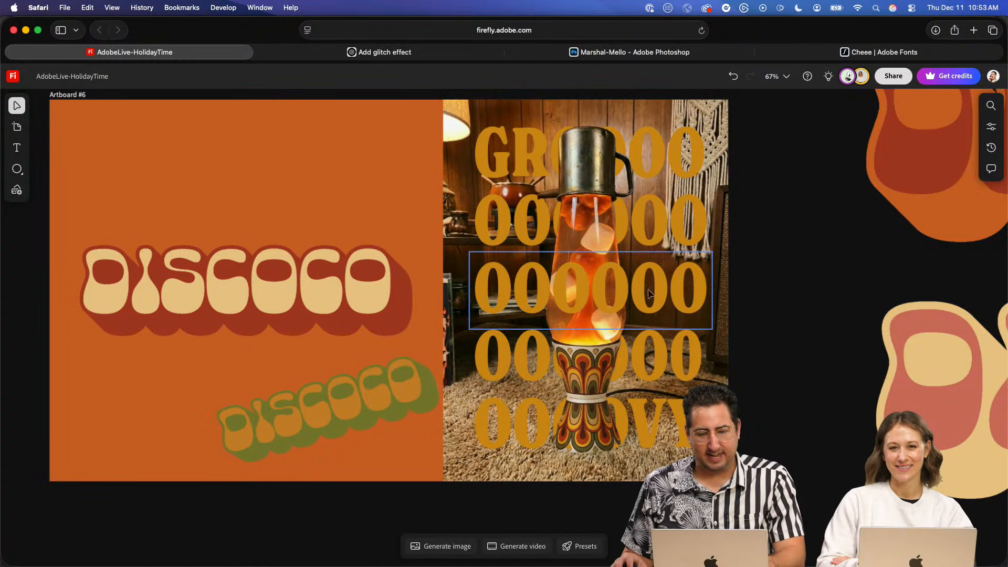
pyautogui.moveTo(856, 390); pyautogui.dragTo(595, 327)
pyautogui.moveTo(645, 378); pyautogui.dragTo(400, 214)
pyautogui.moveTo(535, 279)
pyautogui.mouseDown()
pyautogui.moveTo(391, 193)
pyautogui.moveTo(473, 182)
pyautogui.moveTo(430, 134)
pyautogui.mouseUp()
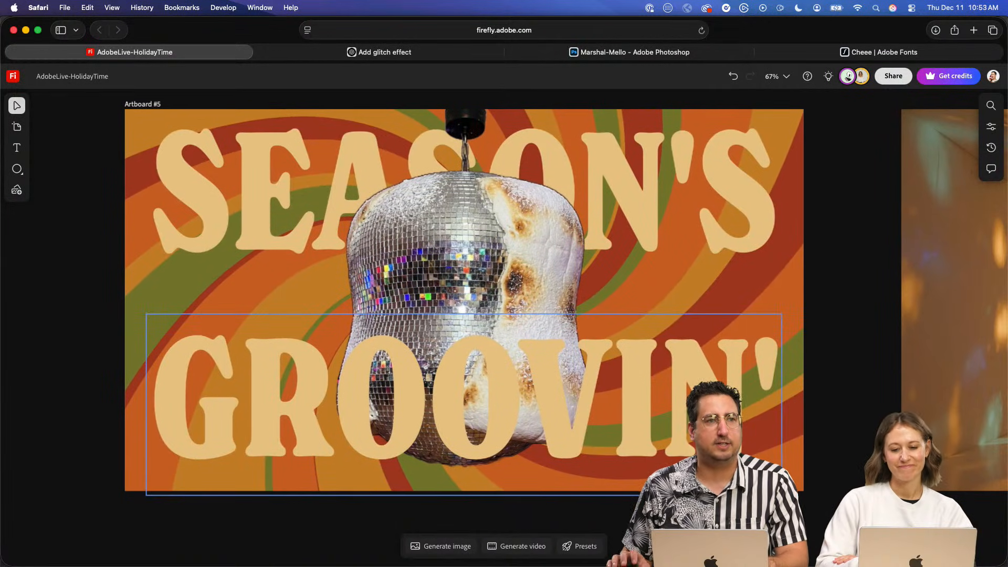
pyautogui.scroll(-5, 544, 316)
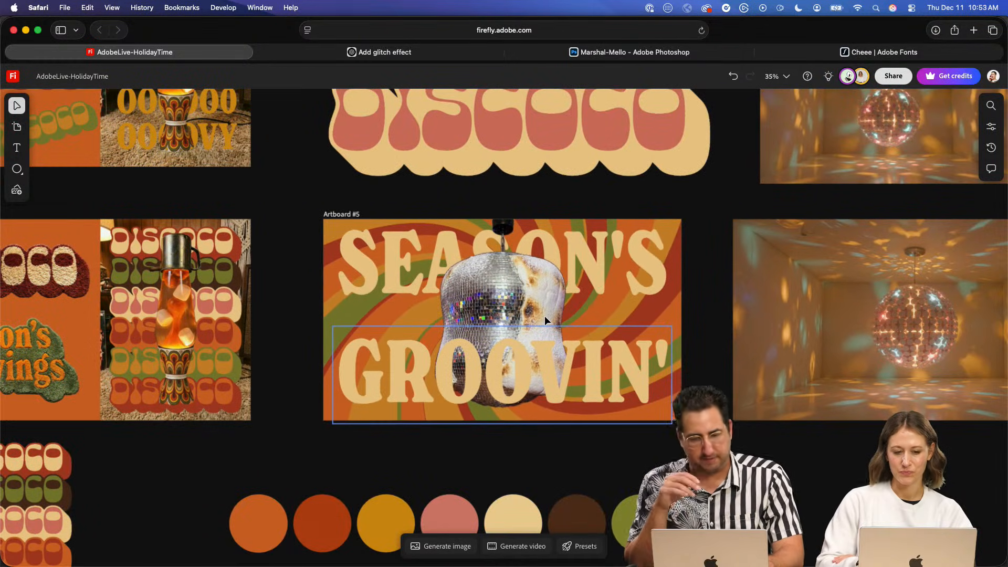
# - Find the character concepts at the far side of the canvas and copy the small marshmallow character image
pyautogui.scroll(-5, 544, 316)
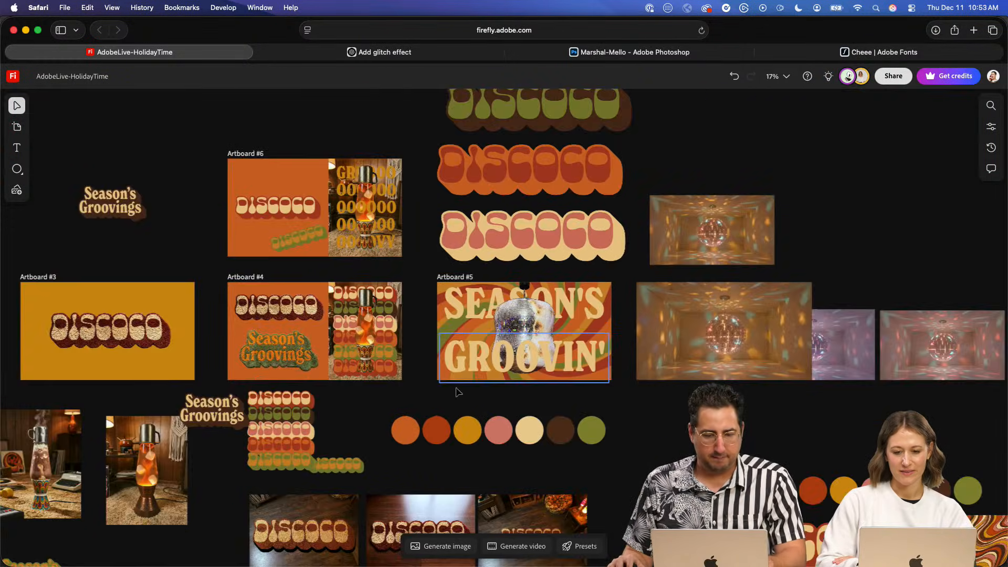
pyautogui.moveTo(458, 391); pyautogui.dragTo(668, 178)
pyautogui.moveTo(664, 243); pyautogui.dragTo(557, 101)
pyautogui.moveTo(853, 250); pyautogui.dragTo(668, 213)
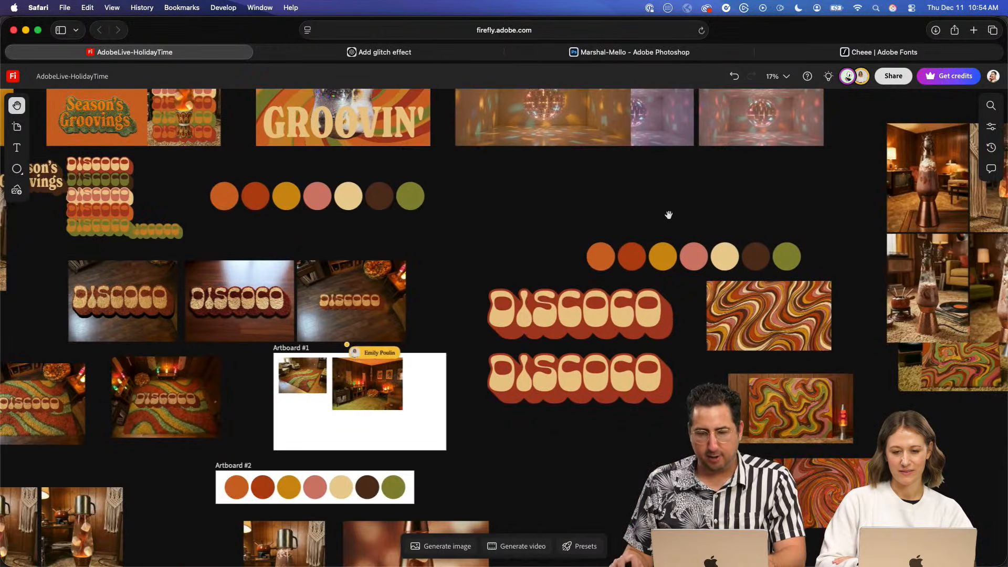
pyautogui.moveTo(788, 234); pyautogui.dragTo(438, 319)
pyautogui.moveTo(607, 303); pyautogui.dragTo(416, 339)
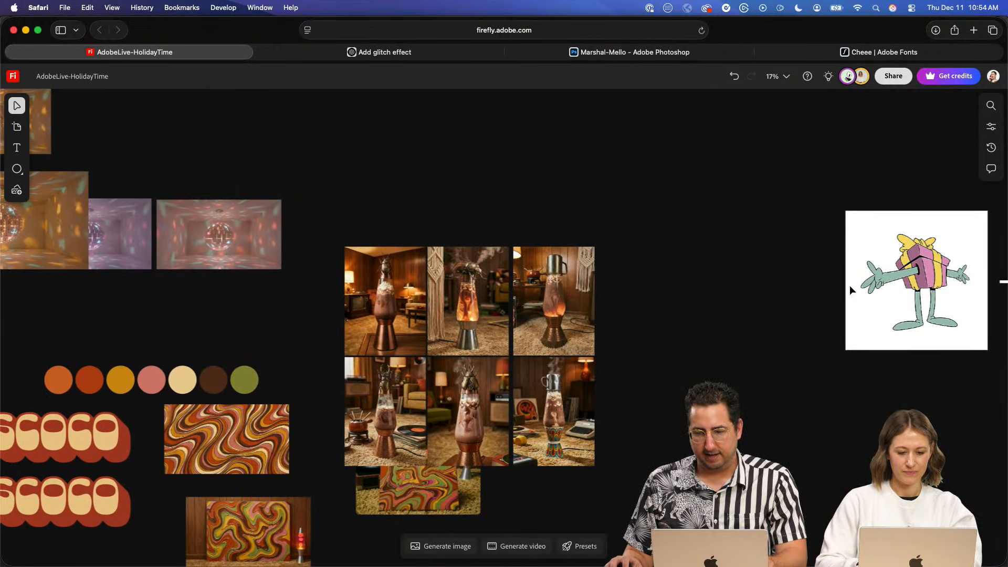
pyautogui.moveTo(893, 281); pyautogui.dragTo(873, 286)
pyautogui.scroll(-5, 833, 328)
pyautogui.moveTo(660, 322); pyautogui.dragTo(521, 306)
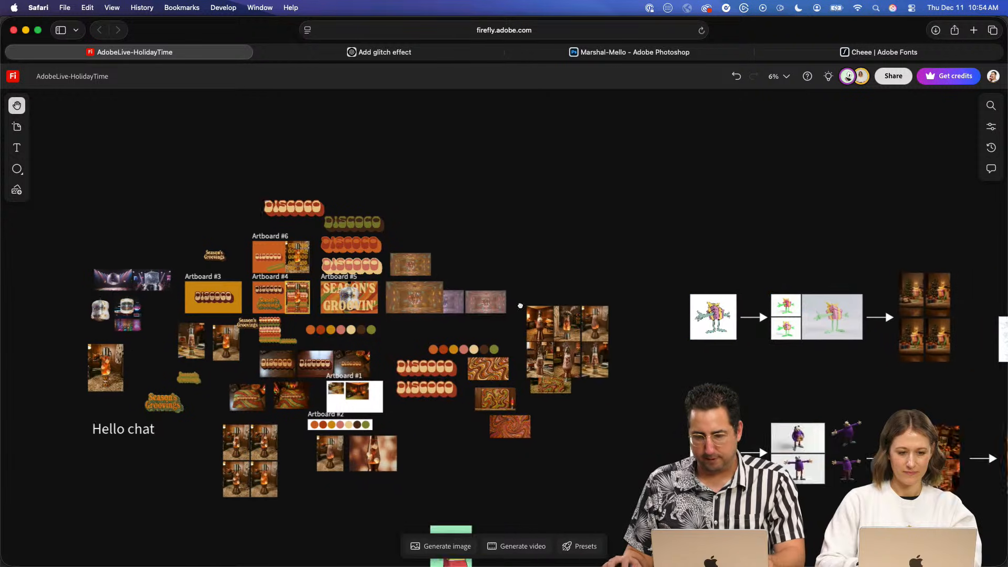
pyautogui.hscroll(5, 520, 306)
pyautogui.press('v')
pyautogui.click(840, 308)
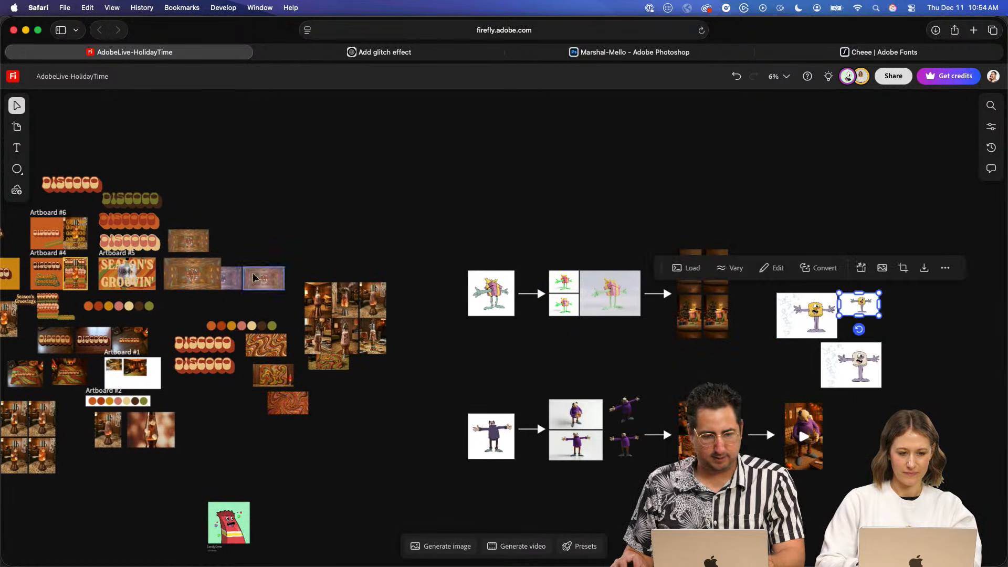
# - Paste the copied marshmallow character onto the orange half of Artboard #6
pyautogui.scroll(5, 253, 277)
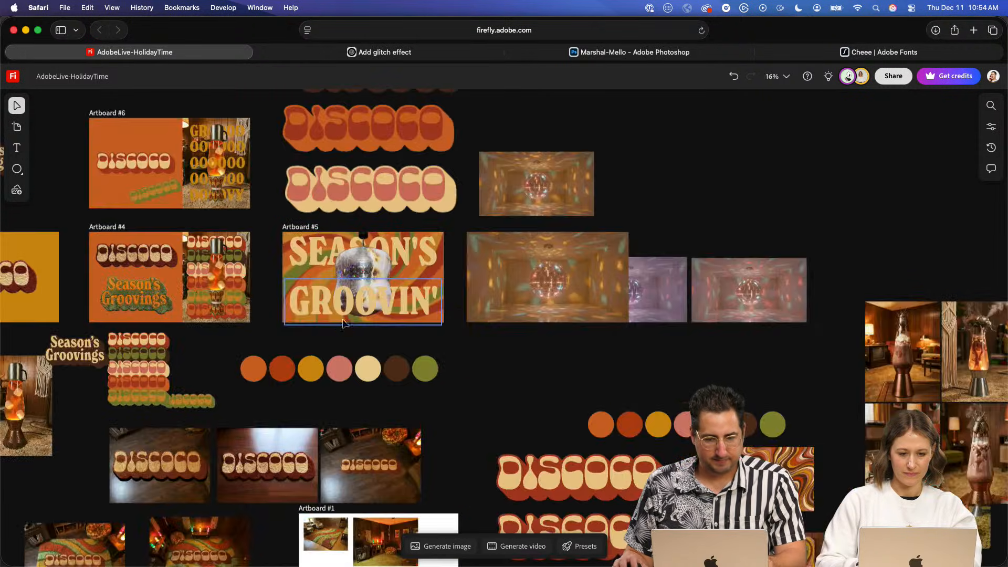
pyautogui.moveTo(251, 286); pyautogui.dragTo(390, 308)
pyautogui.scroll(5, 335, 310)
pyautogui.moveTo(269, 142); pyautogui.dragTo(472, 323)
pyautogui.scroll(5, 471, 322)
pyautogui.press('super+v')
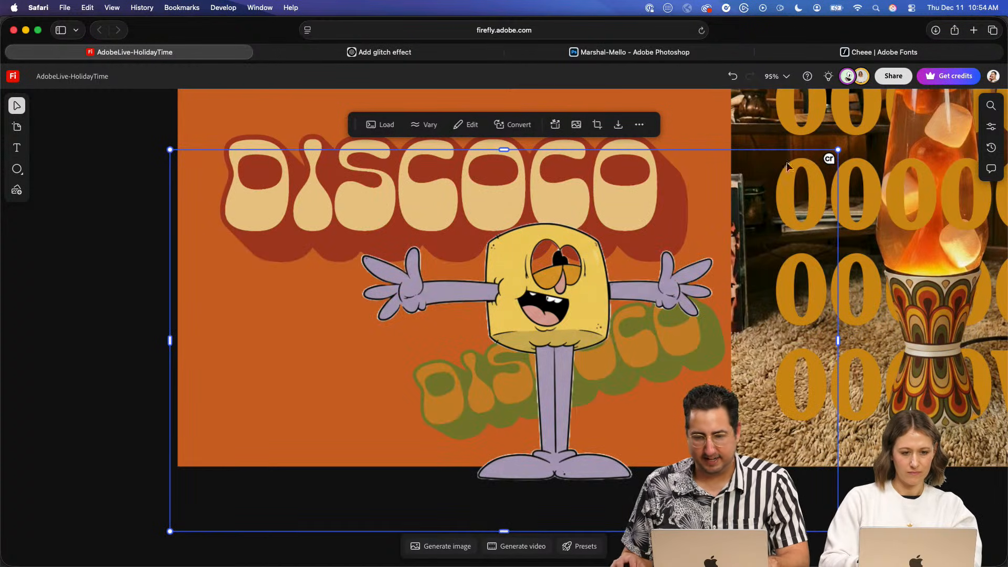
# - Shrink the marshmallow character and place it below the large DISCOCO wordmark, beside the tilted green one
pyautogui.moveTo(838, 150); pyautogui.dragTo(625, 275)
pyautogui.moveTo(463, 387); pyautogui.dragTo(364, 332)
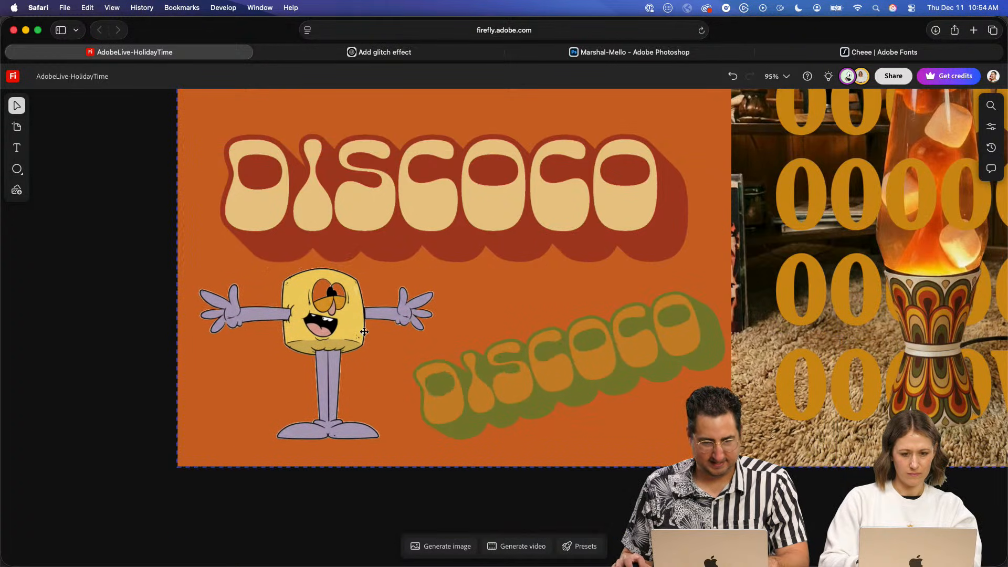
pyautogui.moveTo(515, 220); pyautogui.dragTo(545, 211)
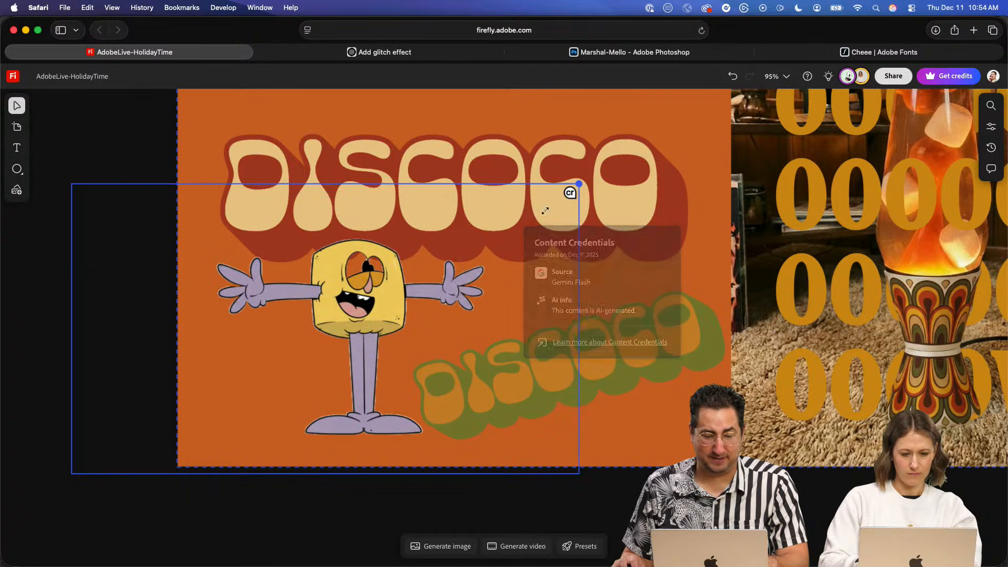
pyautogui.moveTo(368, 311); pyautogui.dragTo(346, 318)
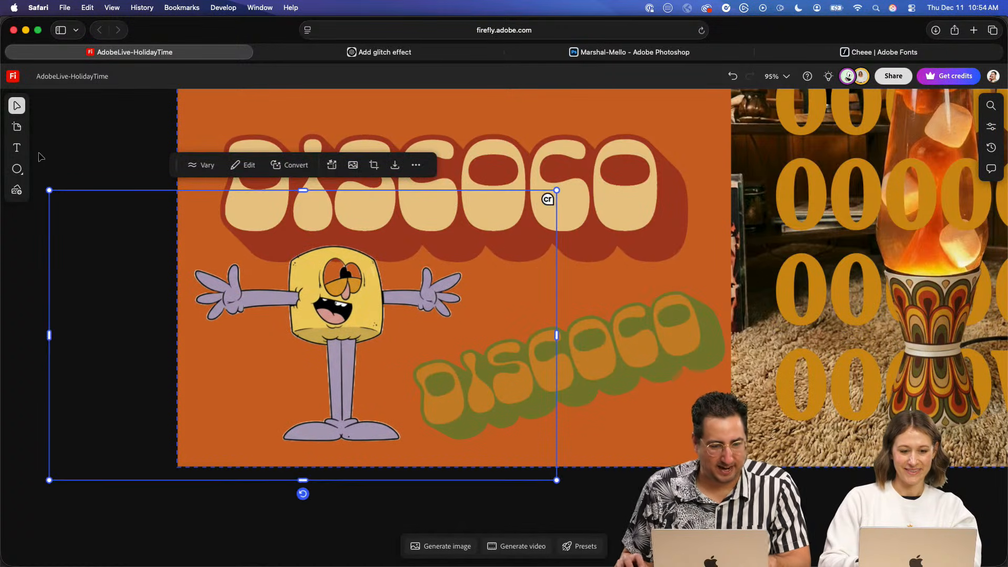
# - Draw an ellipse over the marshmallow character's eyes, fill it white and send it behind the character
pyautogui.click(16, 168)
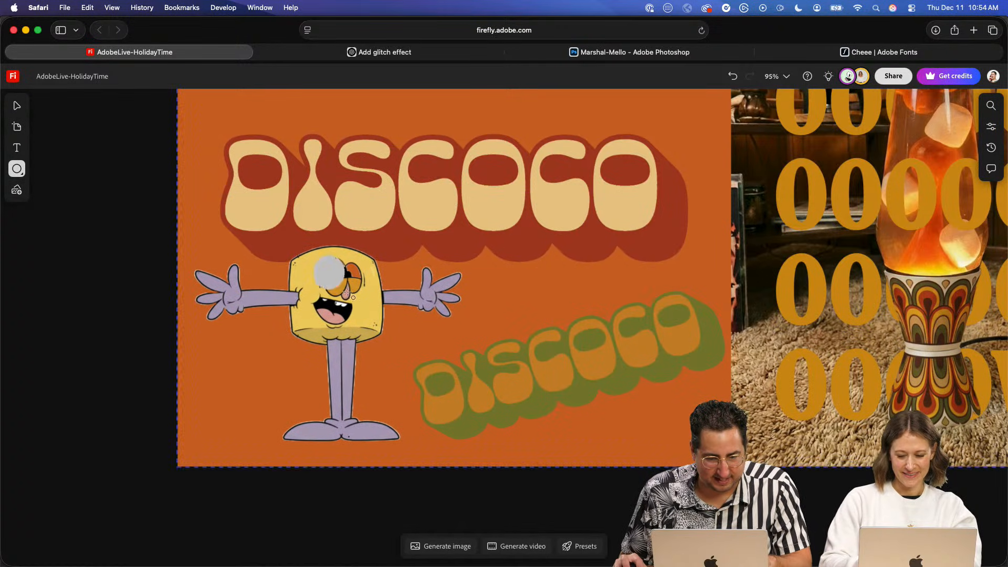
pyautogui.moveTo(372, 307); pyautogui.dragTo(372, 306)
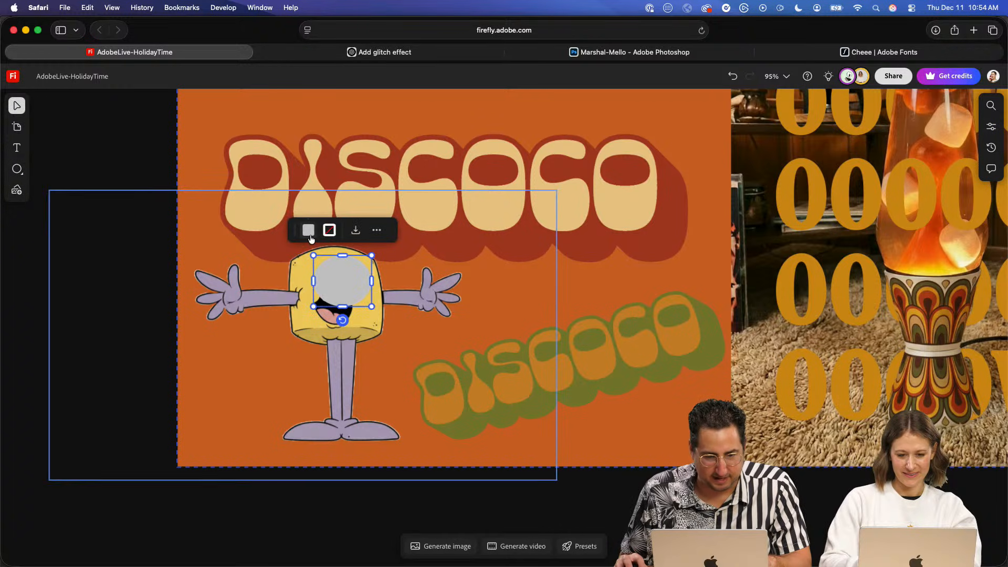
pyautogui.click(330, 230)
pyautogui.click(328, 280)
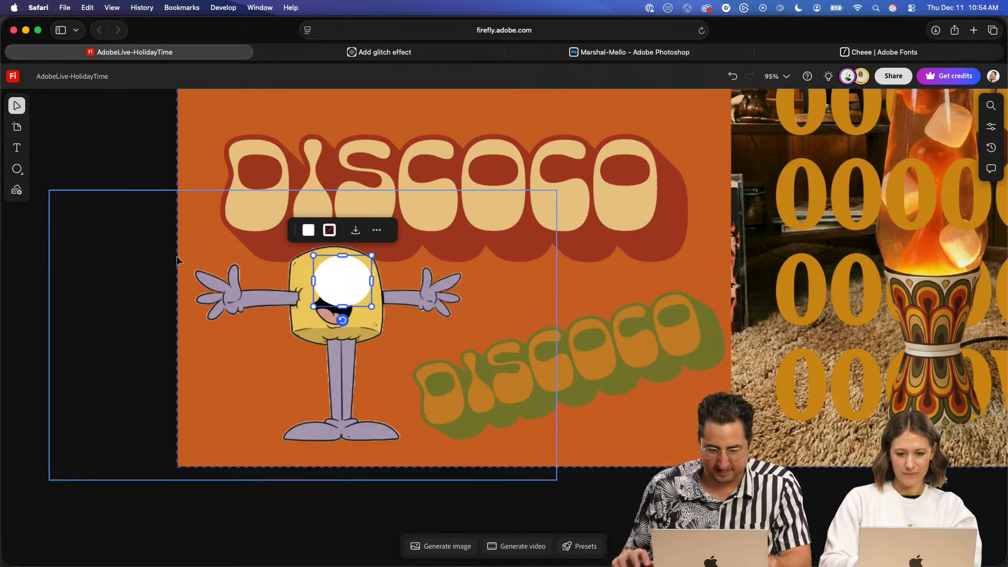
pyautogui.press('super+[')
# - Group the marshmallow character with its white eye shape, then tilt them slightly clockwise and adjust their position below the wordmark
pyautogui.click(244, 297)
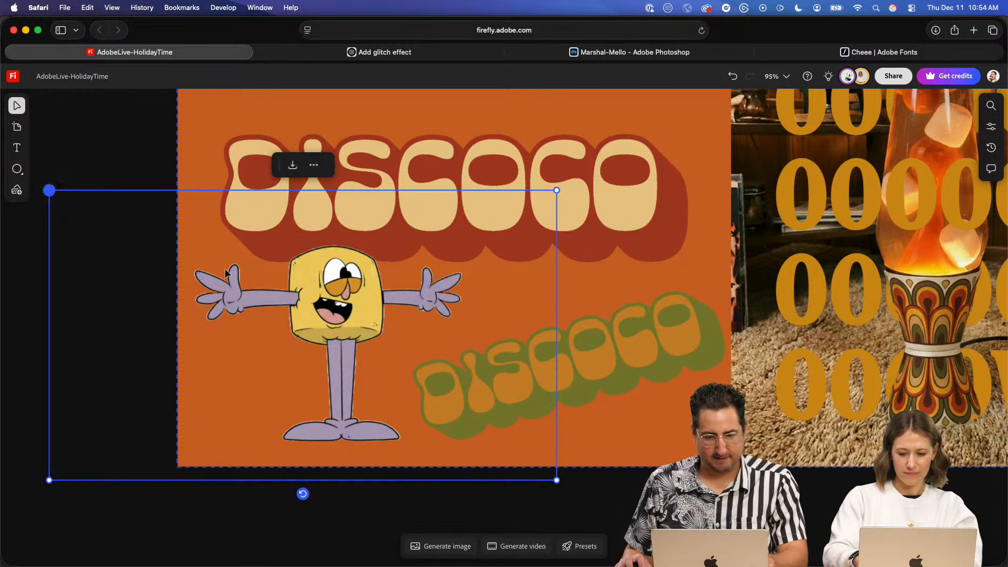
pyautogui.click(108, 152)
pyautogui.click(300, 336)
pyautogui.moveTo(303, 494); pyautogui.dragTo(274, 493)
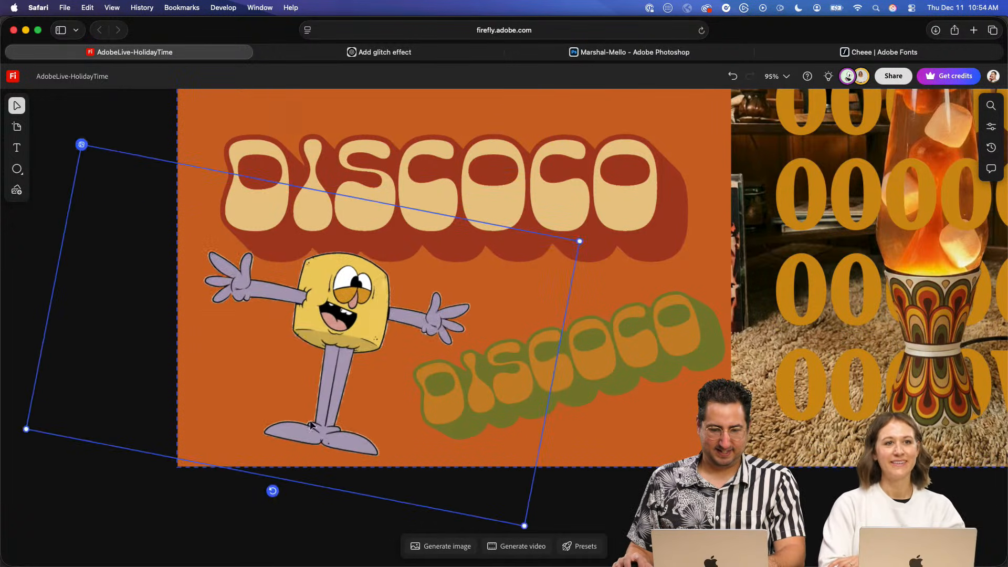
pyautogui.moveTo(311, 425); pyautogui.dragTo(316, 422)
pyautogui.click(146, 120)
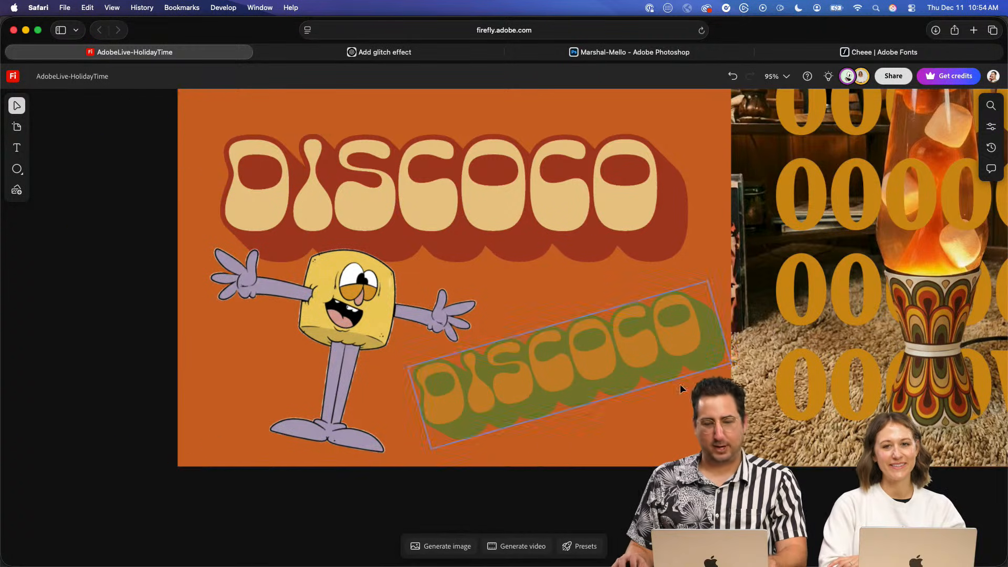
pyautogui.scroll(-10, 730, 412)
pyautogui.press('space')
pyautogui.moveTo(774, 377); pyautogui.dragTo(552, 227)
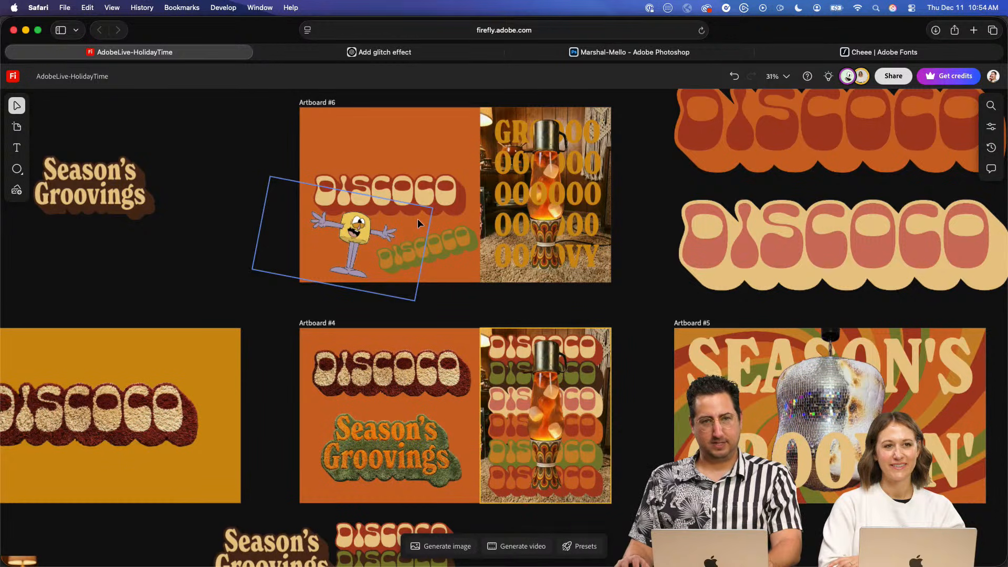
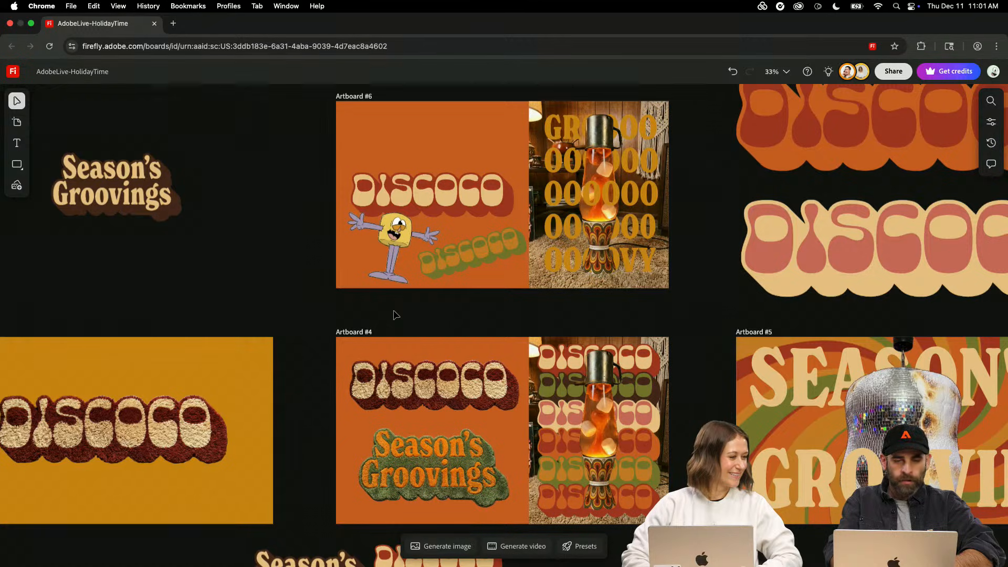
# - Move the yellow marshmallow character sheet above the other marshmallow images and enlarge it to about twice its size
pyautogui.press('super+minus')
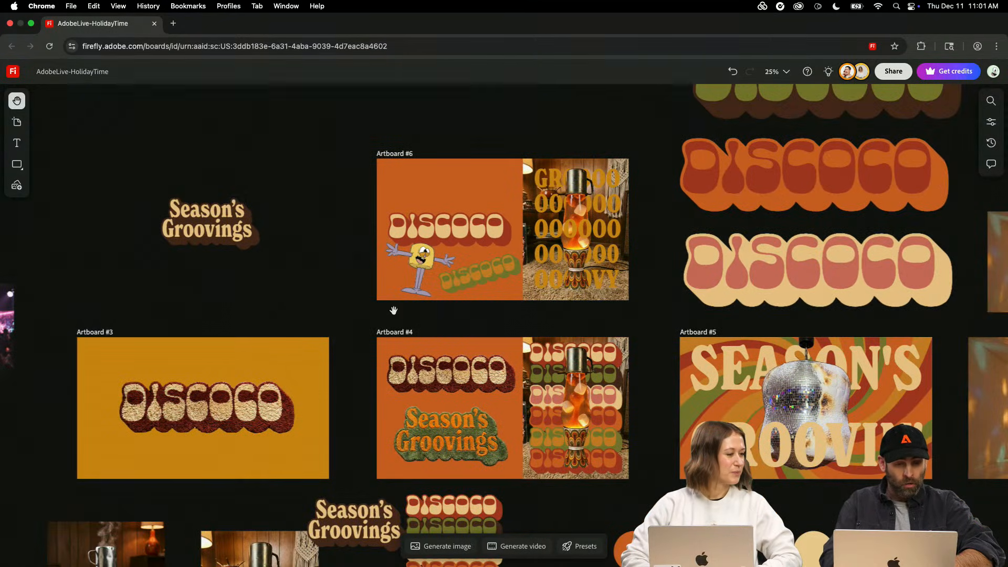
pyautogui.moveTo(646, 421); pyautogui.dragTo(522, 211)
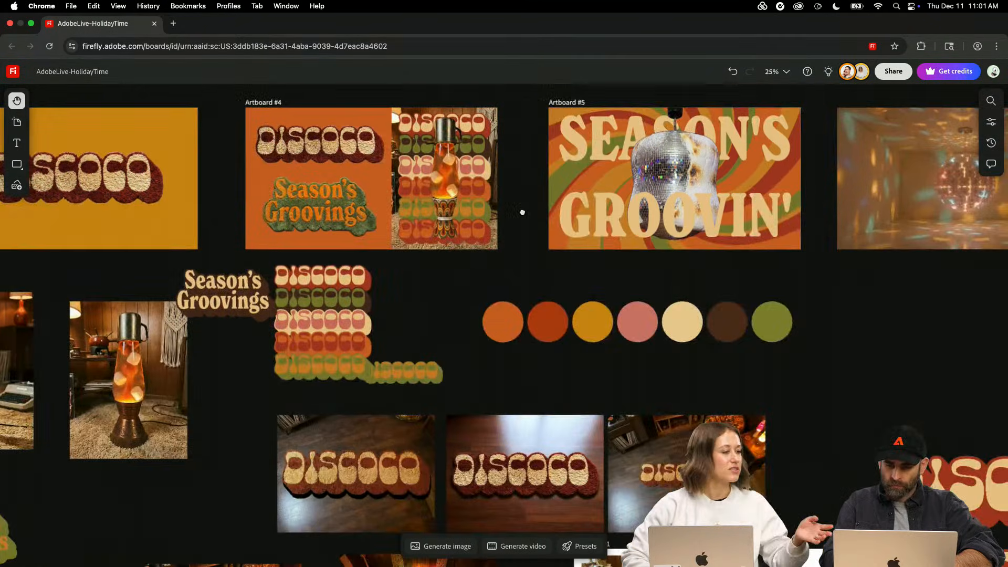
pyautogui.press('super+minus')
pyautogui.press('super+minus')
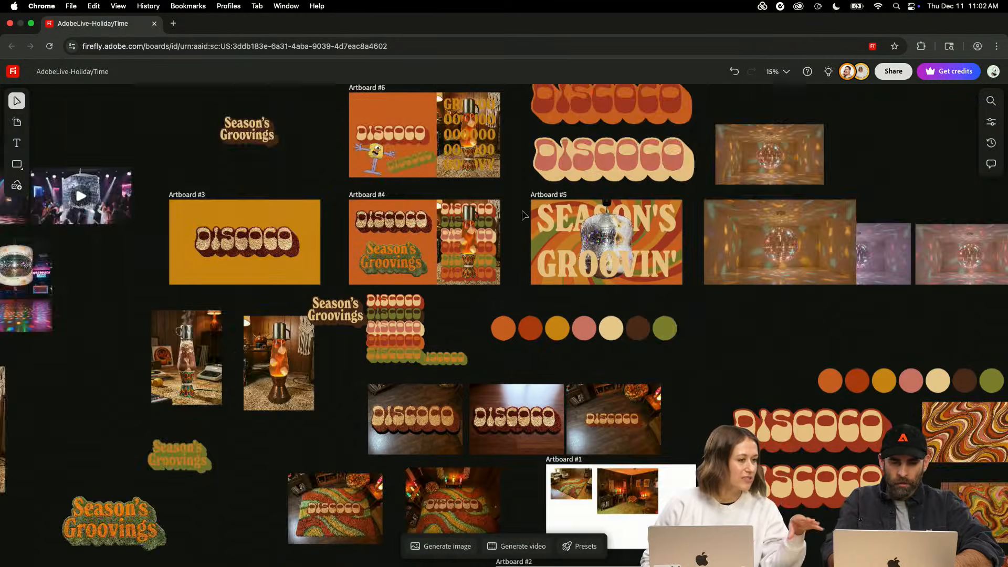
pyautogui.moveTo(821, 292); pyautogui.dragTo(287, 209)
pyautogui.moveTo(661, 322); pyautogui.dragTo(38, 331)
pyautogui.press('v')
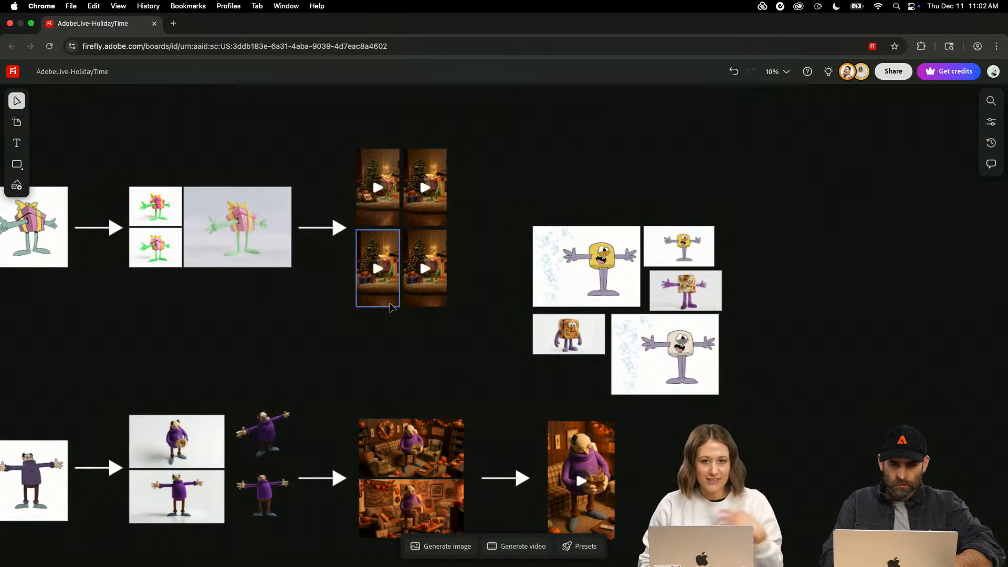
pyautogui.moveTo(575, 285); pyautogui.dragTo(573, 132)
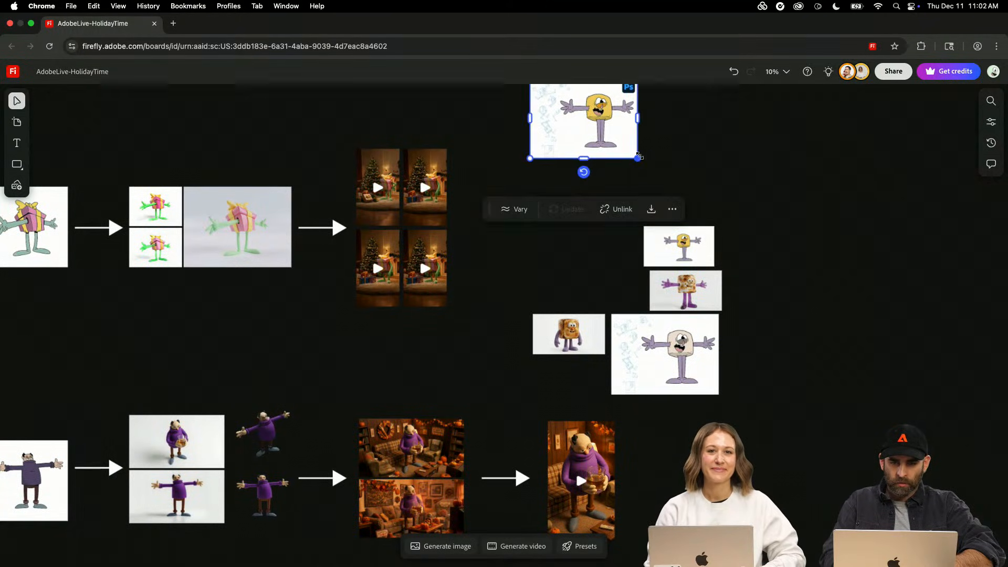
pyautogui.moveTo(638, 156); pyautogui.dragTo(744, 253)
pyautogui.press('super+equal')
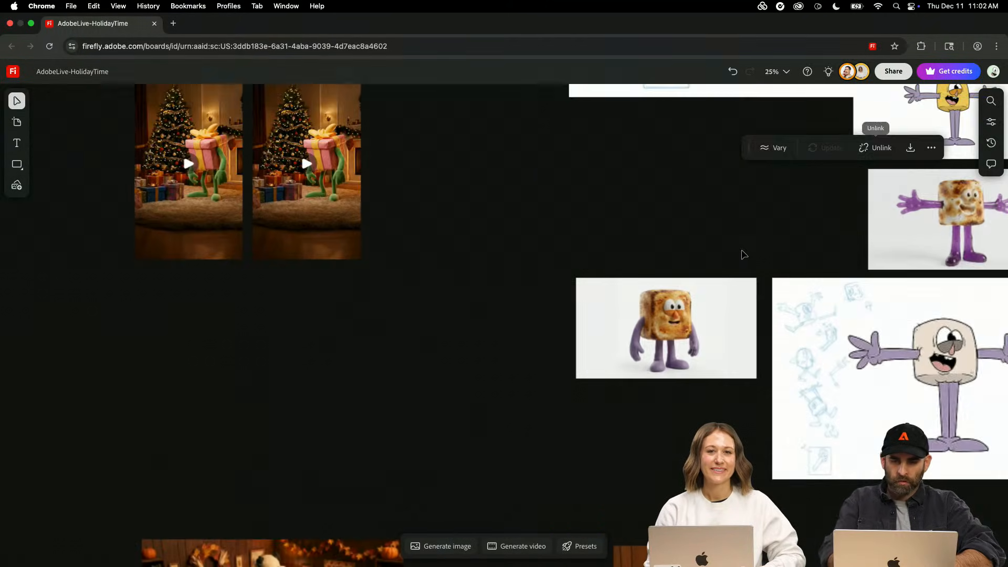
pyautogui.moveTo(696, 219); pyautogui.dragTo(373, 550)
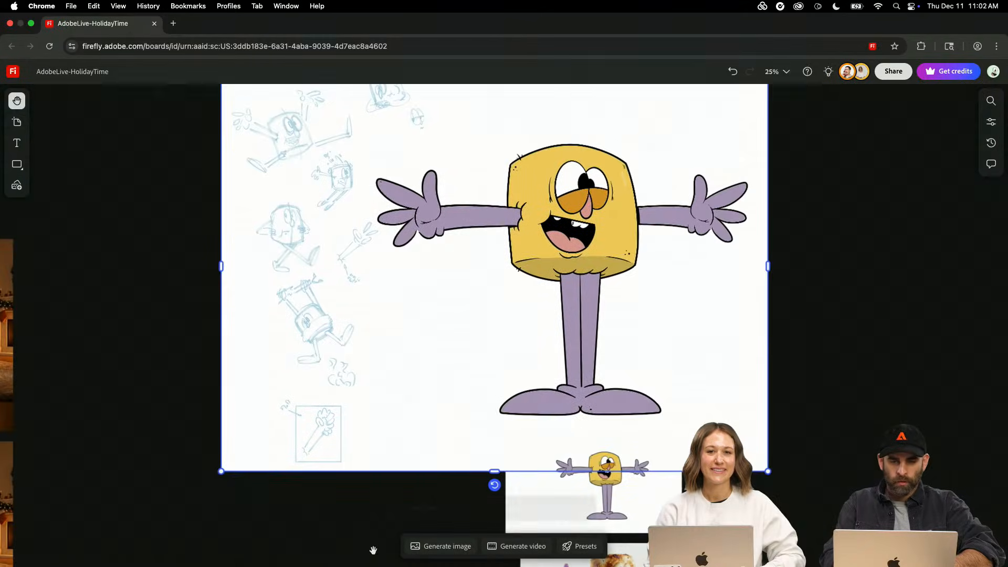
pyautogui.moveTo(380, 378); pyautogui.dragTo(331, 418)
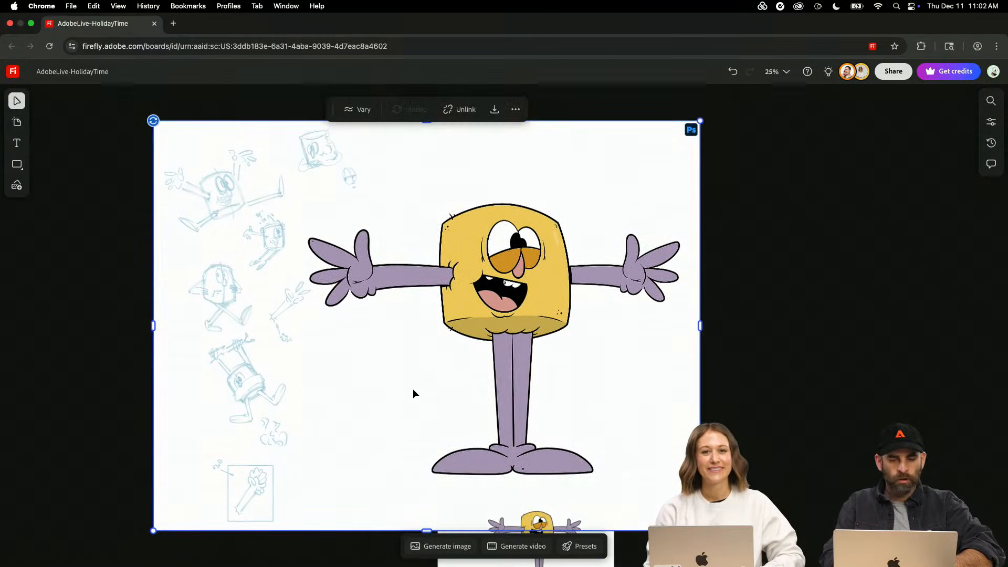
pyautogui.moveTo(440, 383); pyautogui.dragTo(431, 329)
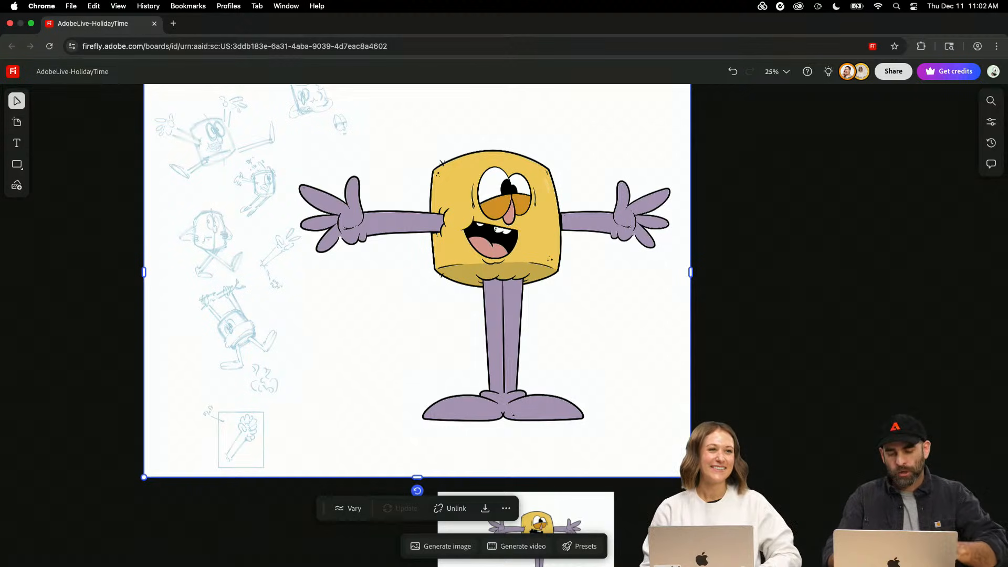
# - Look over the retro artboards and examine the amber disco ball room image beside the SEASON'S GROOVIN' artboard up close
pyautogui.press('super+minus')
pyautogui.press('super+minus')
pyautogui.press('space')
pyautogui.moveTo(268, 306); pyautogui.dragTo(483, 317)
pyautogui.moveTo(376, 259); pyautogui.dragTo(415, 195)
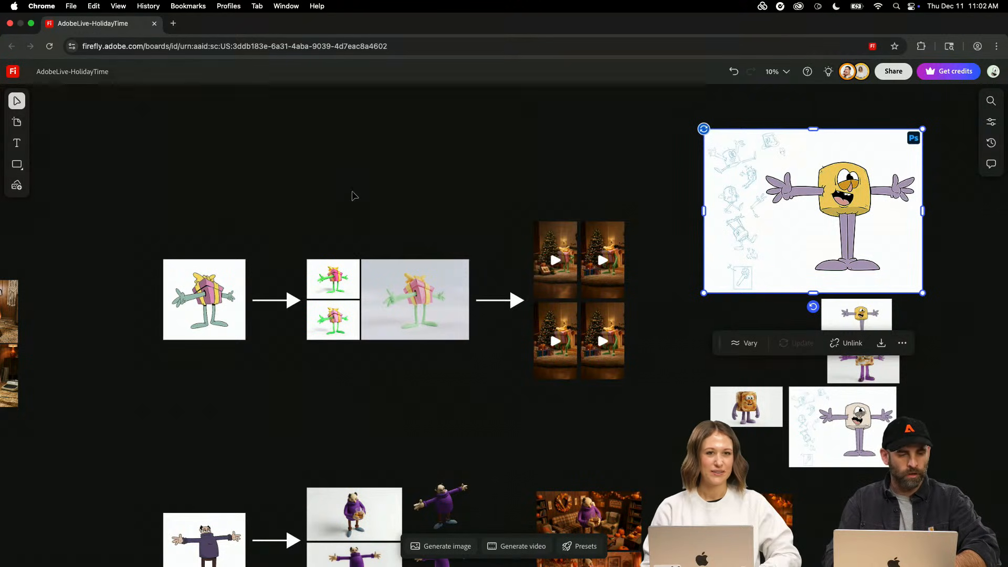
pyautogui.moveTo(144, 320); pyautogui.dragTo(603, 297)
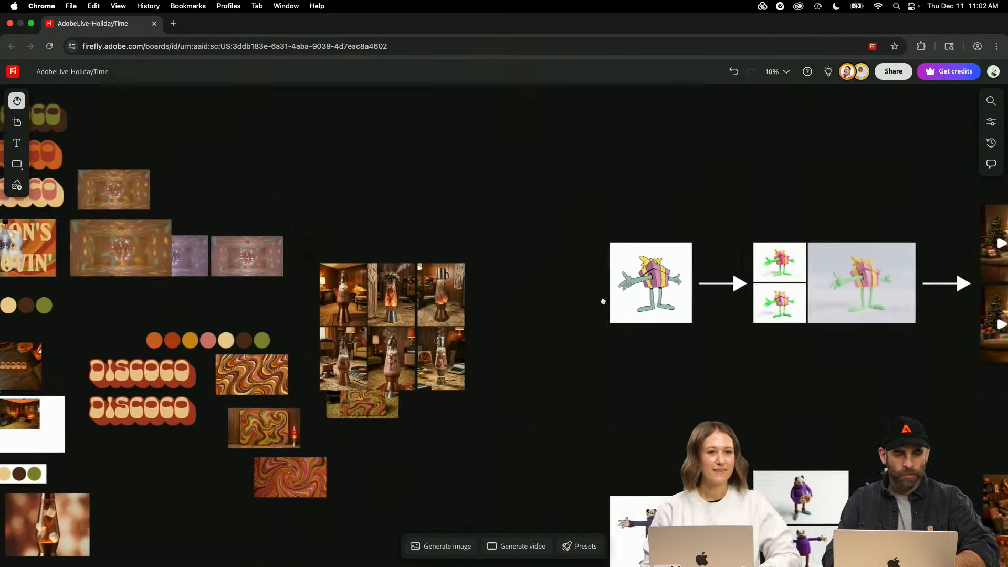
pyautogui.moveTo(120, 310)
pyautogui.mouseDown()
pyautogui.moveTo(667, 309)
pyautogui.moveTo(569, 267)
pyautogui.moveTo(556, 284)
pyautogui.mouseUp()
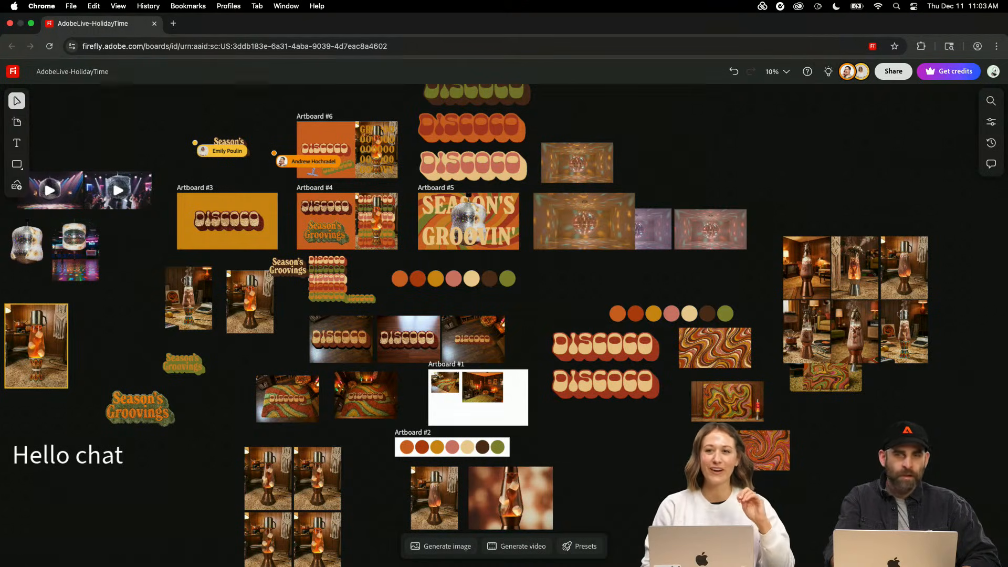
pyautogui.scroll(5, 554, 284)
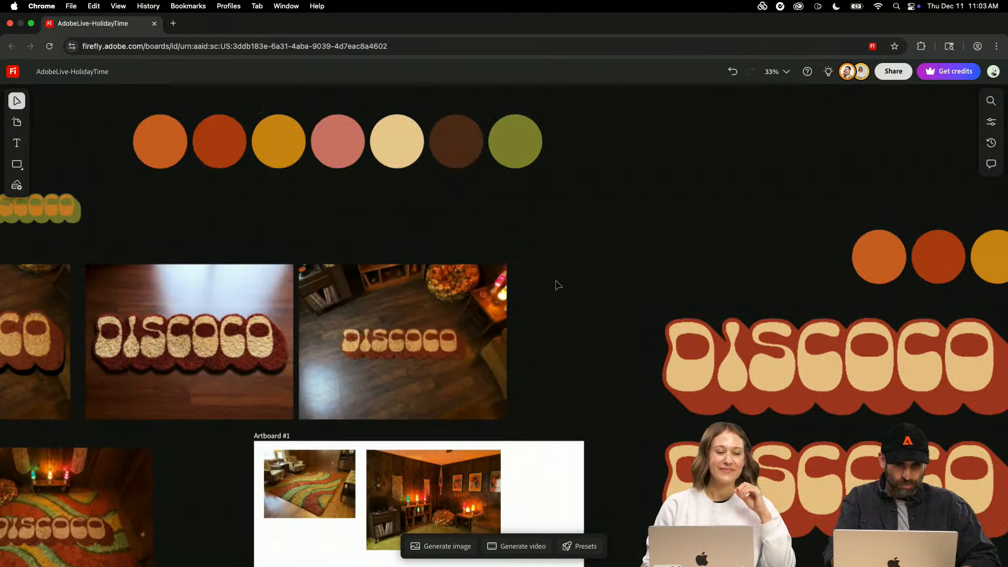
pyautogui.scroll(5, 495, 170)
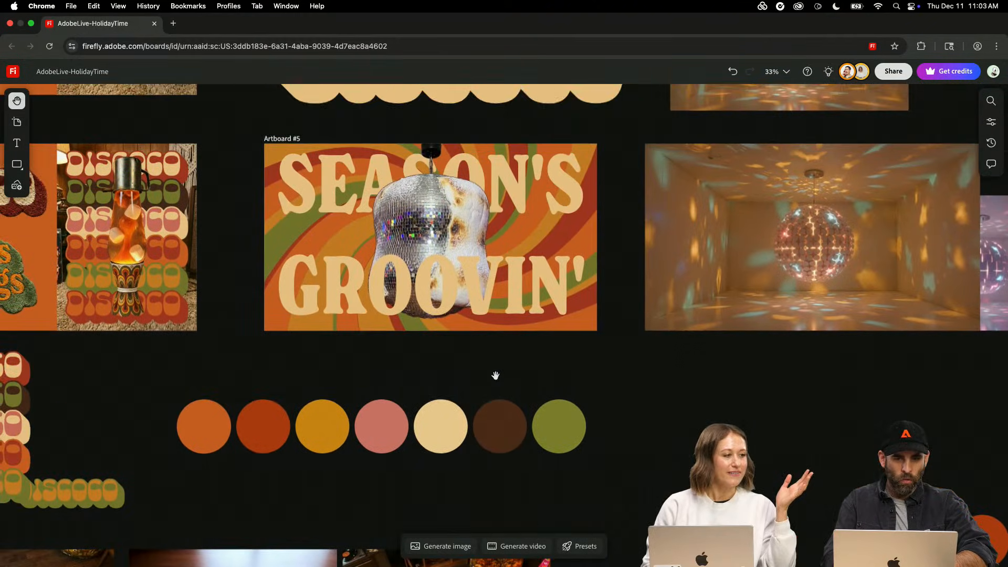
pyautogui.moveTo(496, 375); pyautogui.dragTo(499, 419)
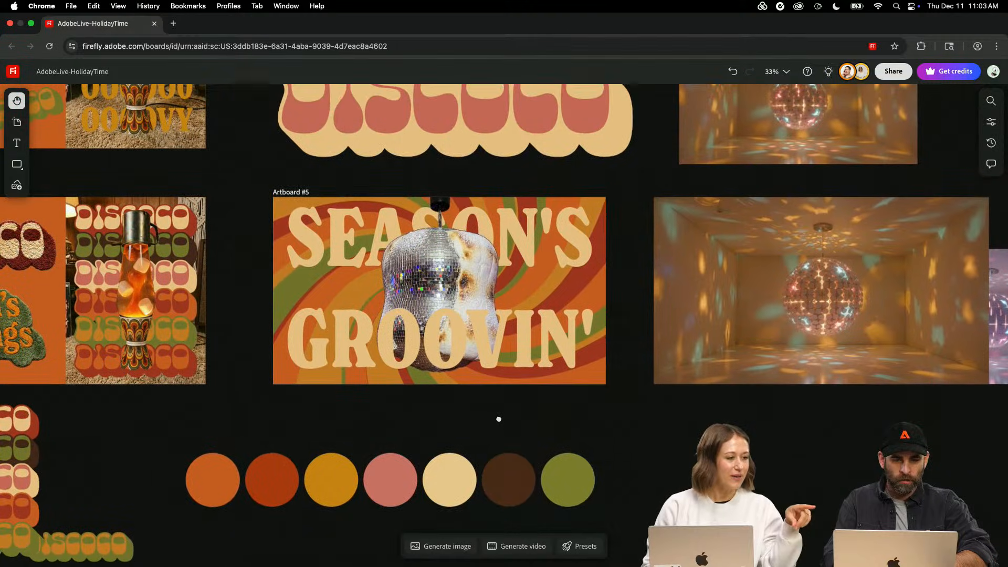
pyautogui.moveTo(744, 348); pyautogui.dragTo(469, 361)
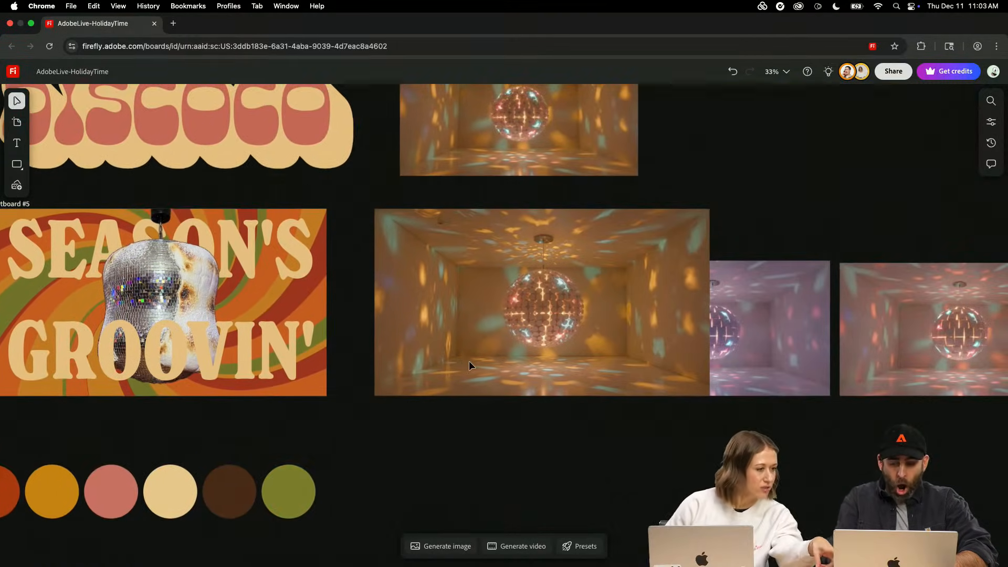
pyautogui.press('super+plus')
pyautogui.press('super+plus')
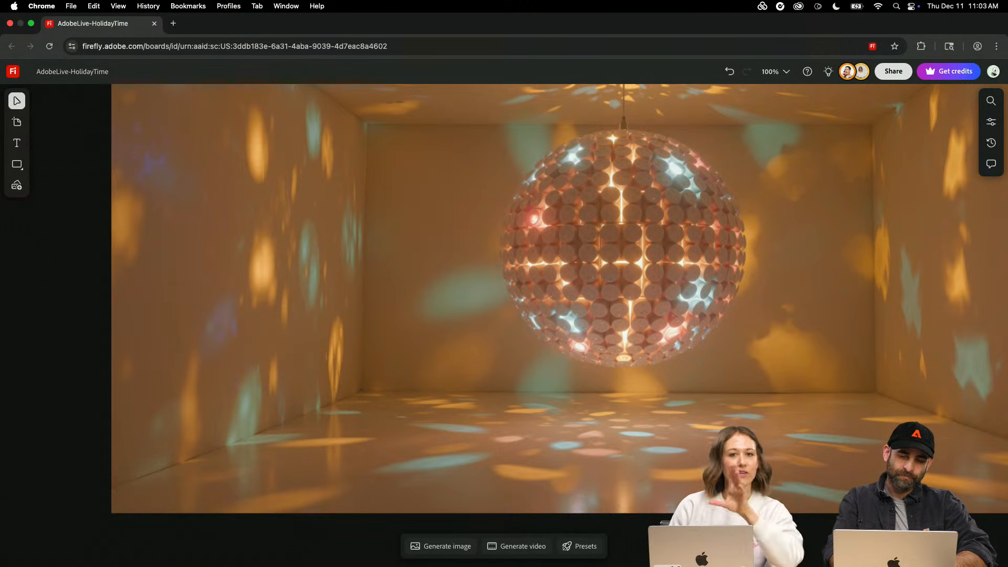
pyautogui.press('space')
pyautogui.moveTo(617, 287); pyautogui.dragTo(490, 390)
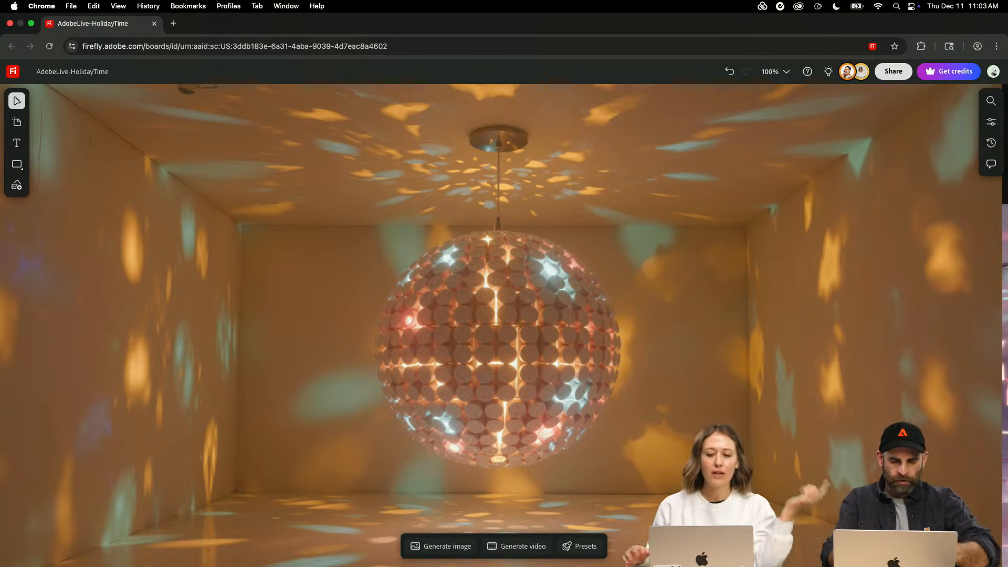
pyautogui.scroll(-5, 489, 386)
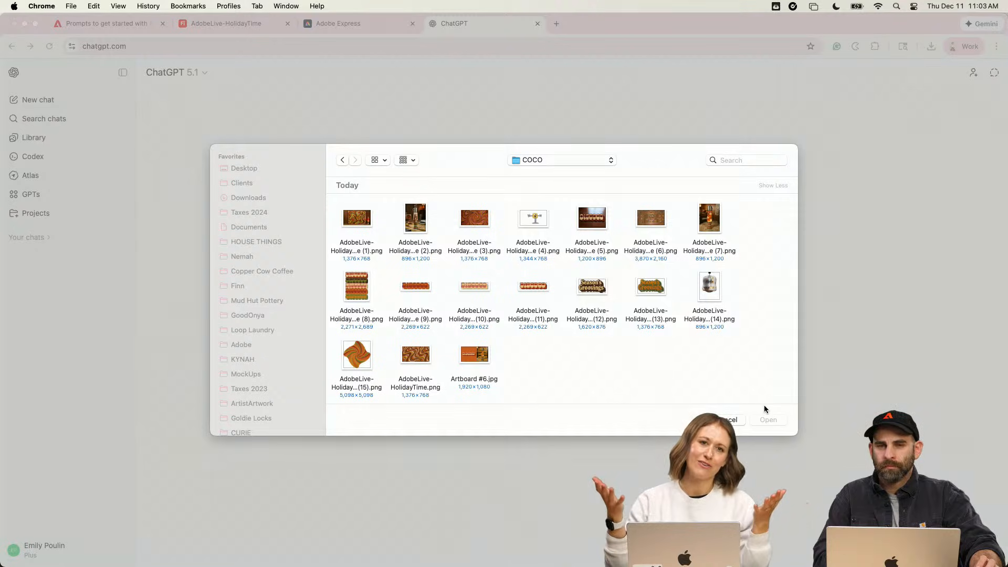
# - In ChatGPT, attach the disco ball marshmallow PNG numbered (14) from the COCO folder to the new chat
pyautogui.click(415, 225)
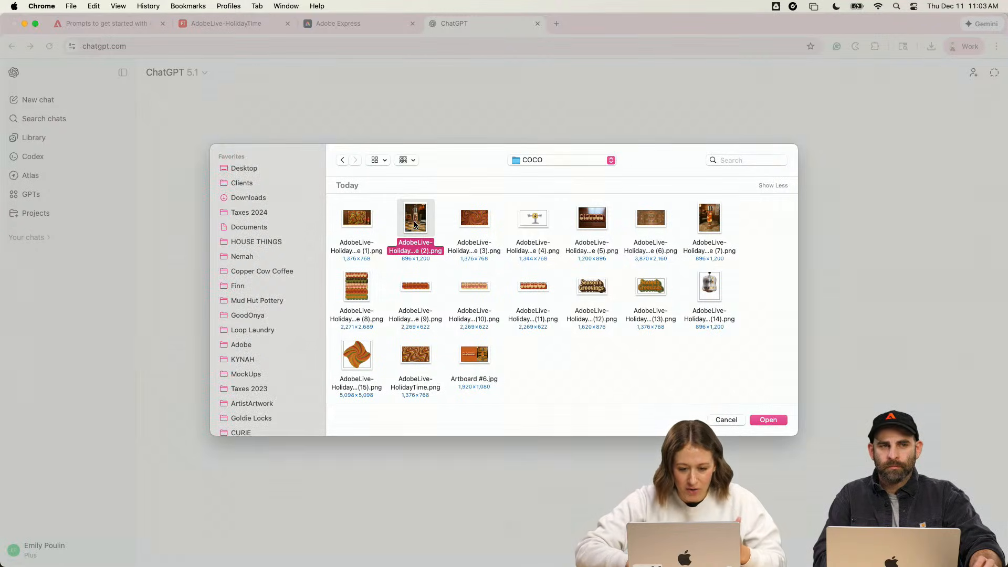
pyautogui.click(706, 220)
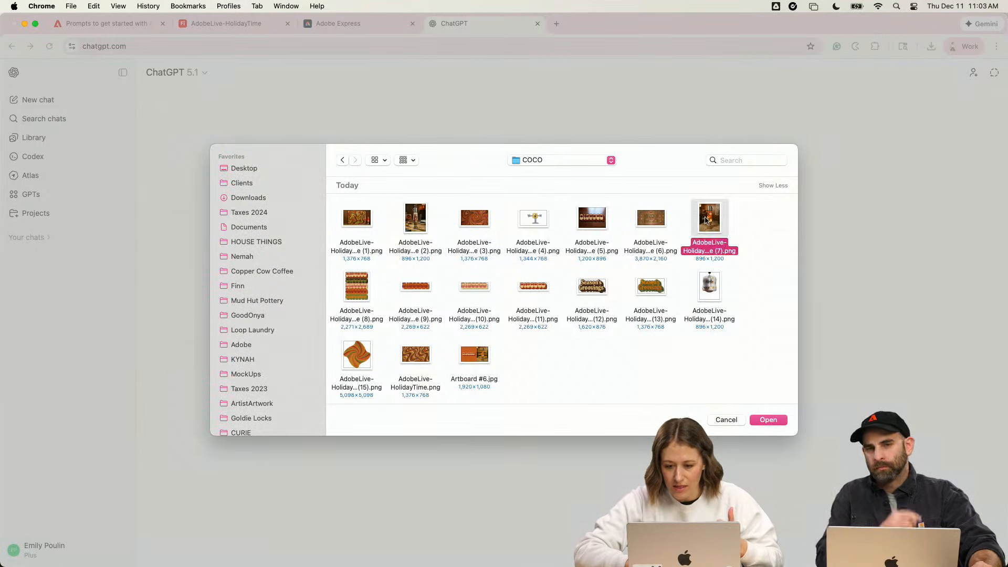
pyautogui.click(713, 285)
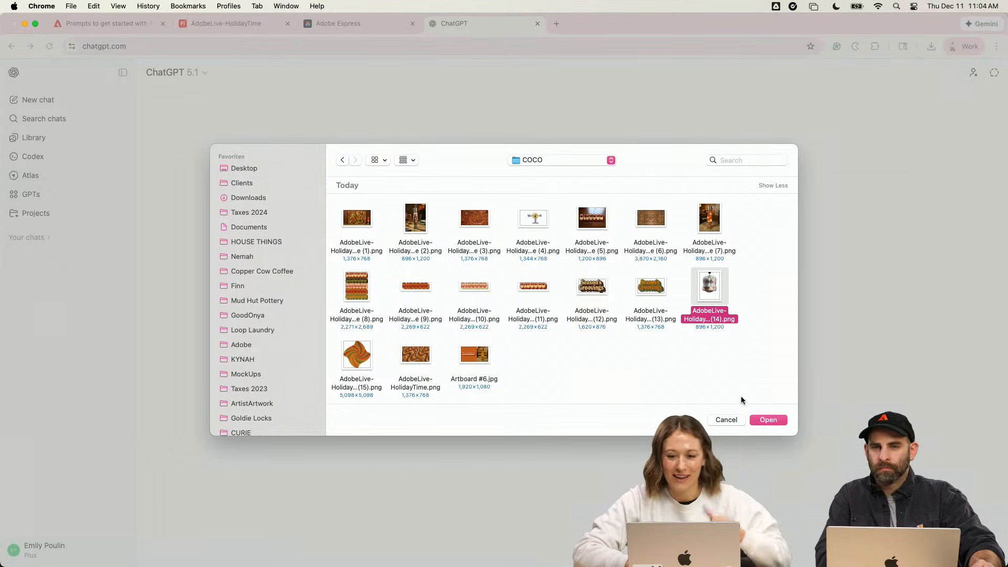
pyautogui.click(766, 421)
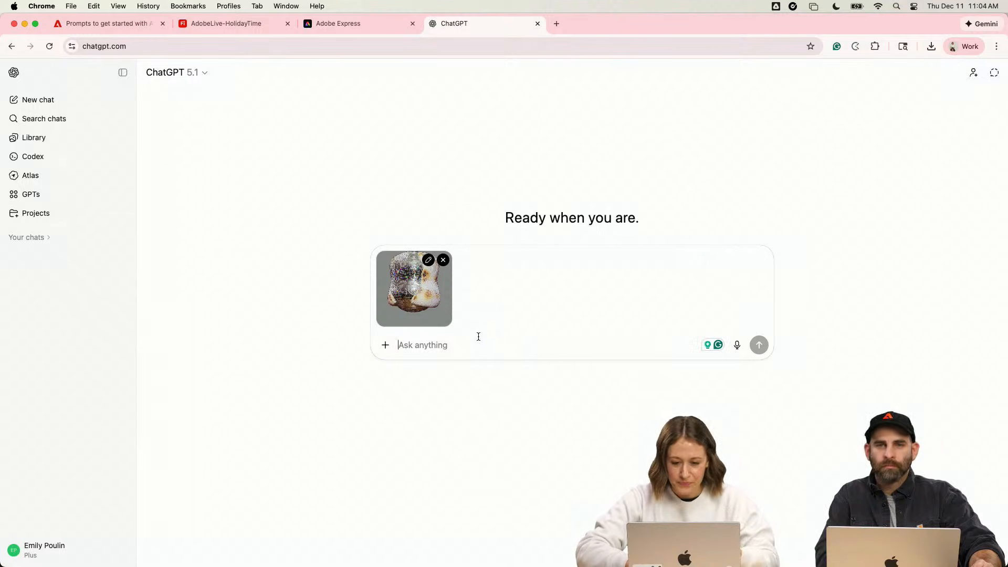
# - Select Adobe Photoshop for the chat and send the prompt "photoshop add motion blur to this image"
pyautogui.click(382, 348)
pyautogui.moveTo(466, 468)
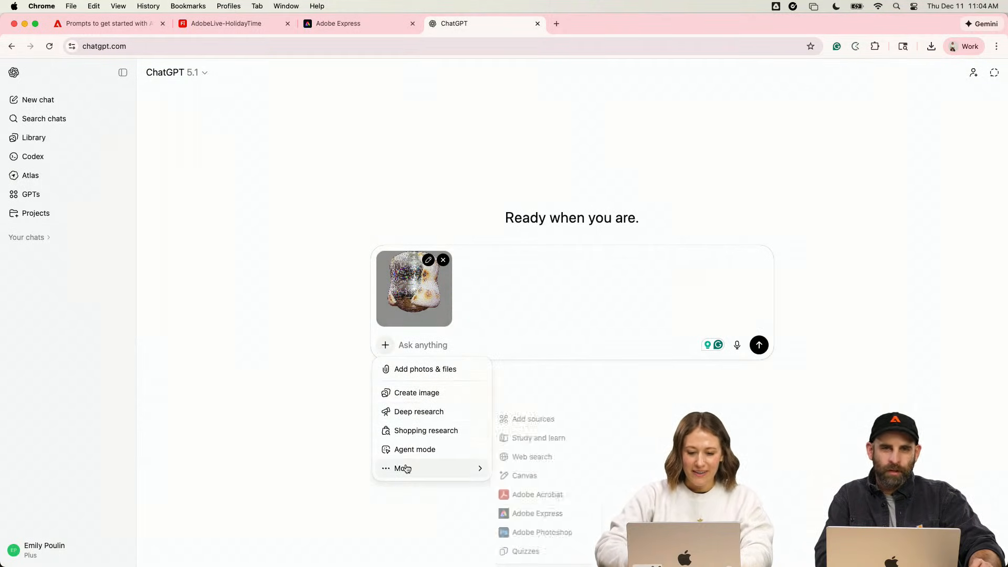
pyautogui.click(525, 531)
pyautogui.write('photo')
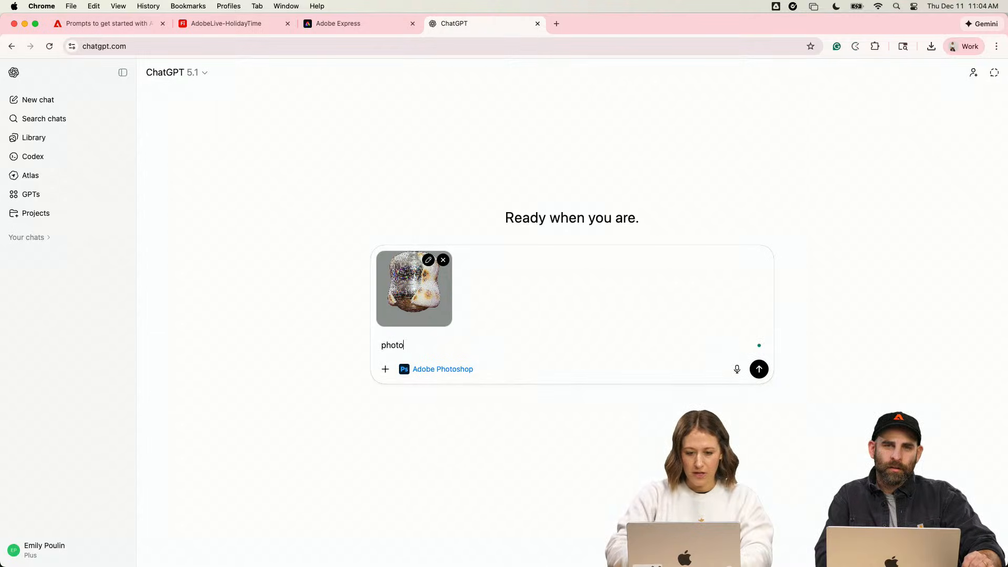
pyautogui.write('shop add motion ')
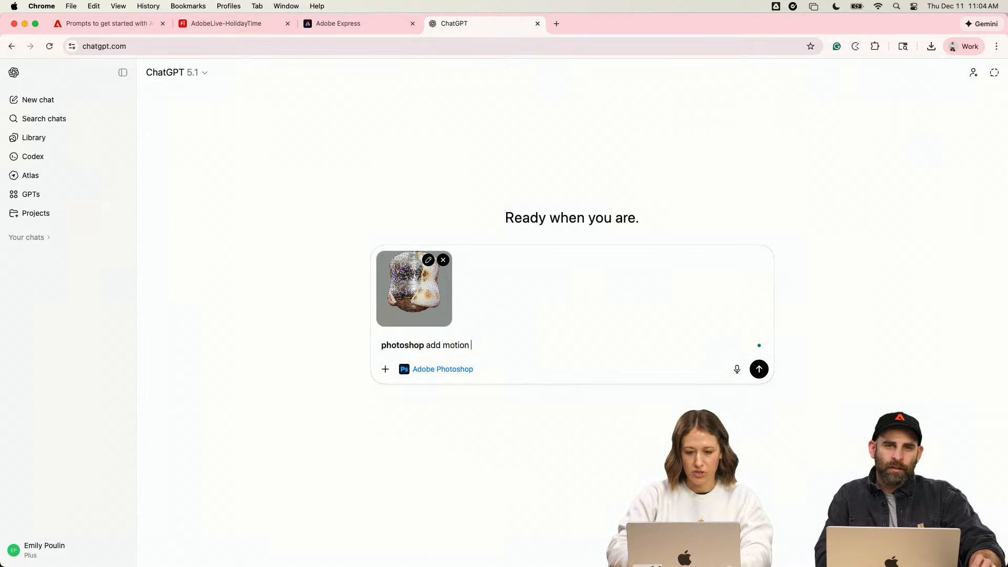
pyautogui.write('blur')
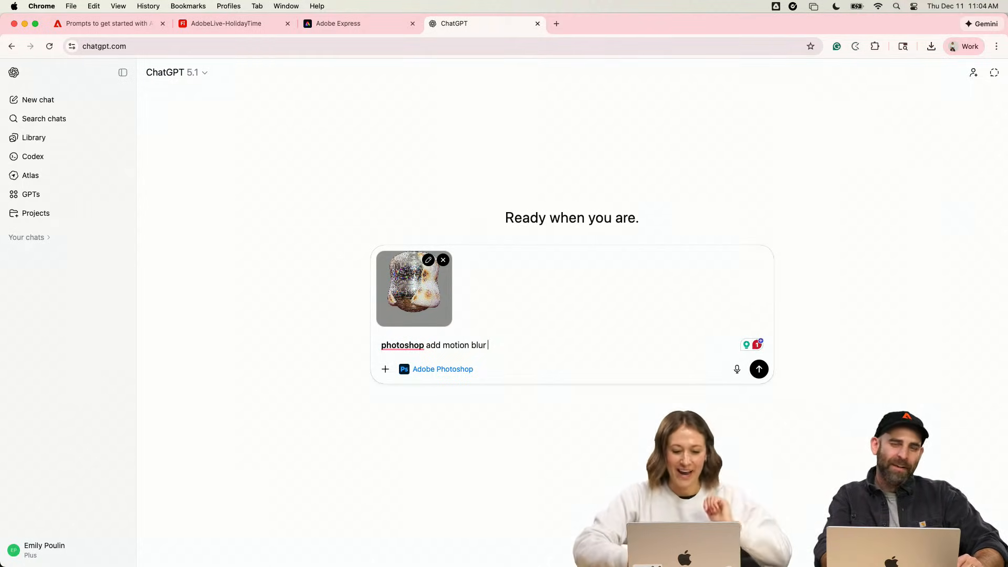
pyautogui.write('a')
pyautogui.write('o i')
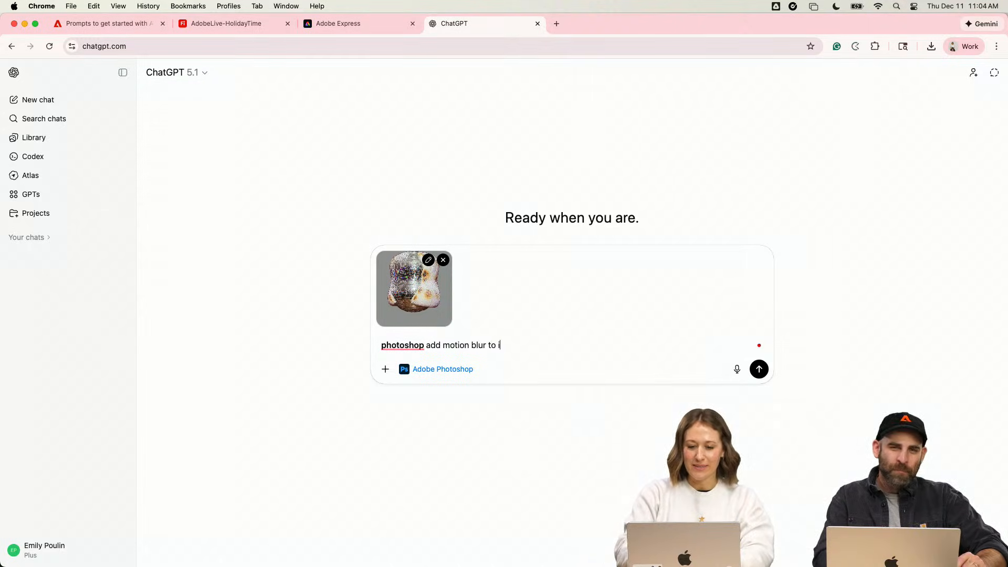
pyautogui.press('BackSpace')
pyautogui.write('this image')
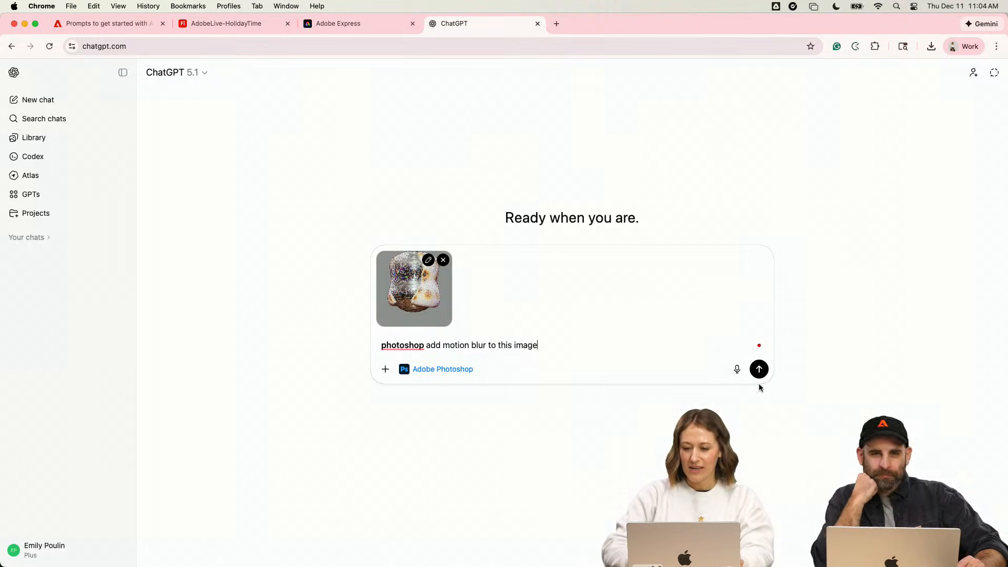
pyautogui.click(760, 369)
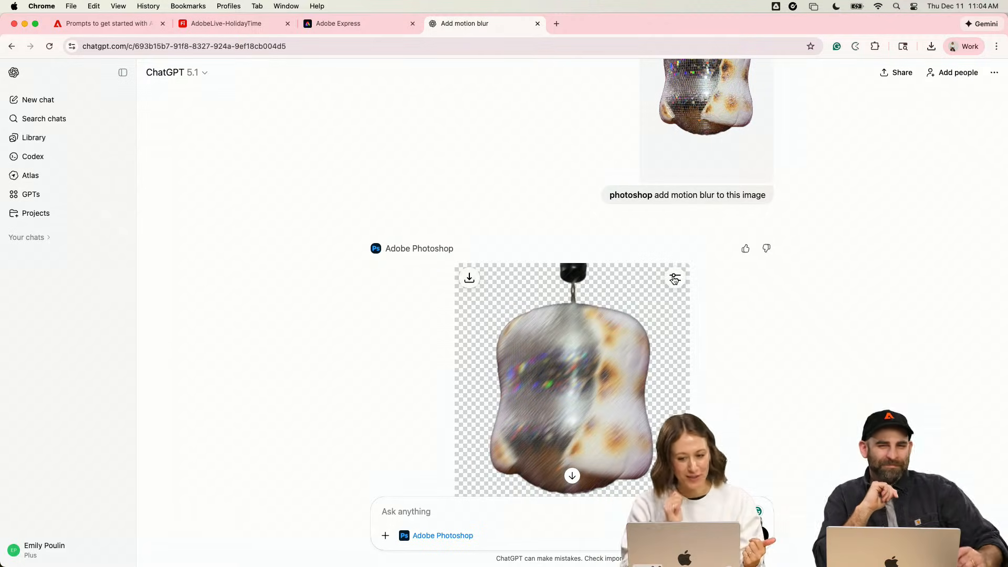
# - Open the motion blur adjustments and set strength to 5%, blur size to 13% and angle to 30.9
pyautogui.click(674, 279)
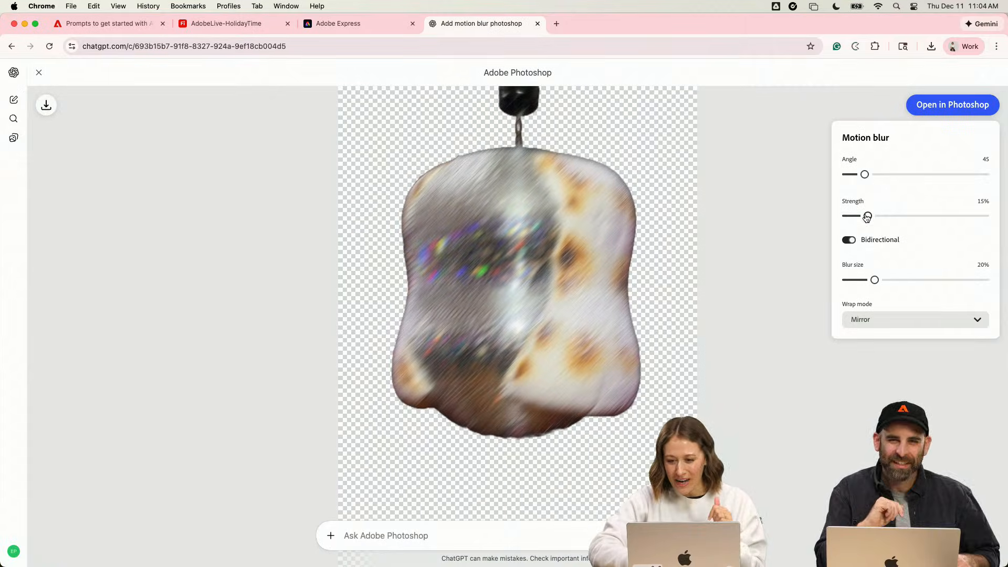
pyautogui.moveTo(865, 218); pyautogui.dragTo(859, 218)
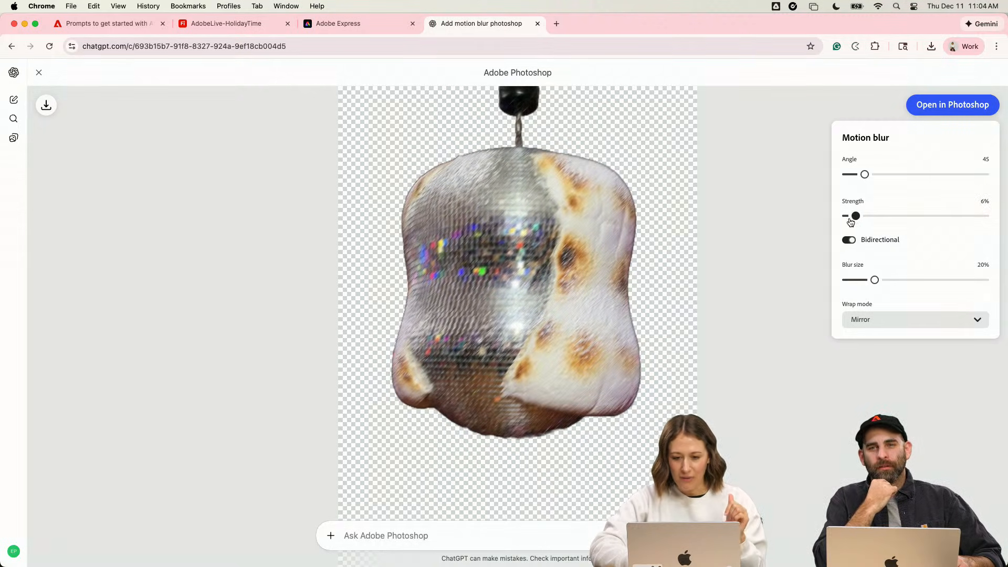
pyautogui.moveTo(852, 222); pyautogui.dragTo(850, 220)
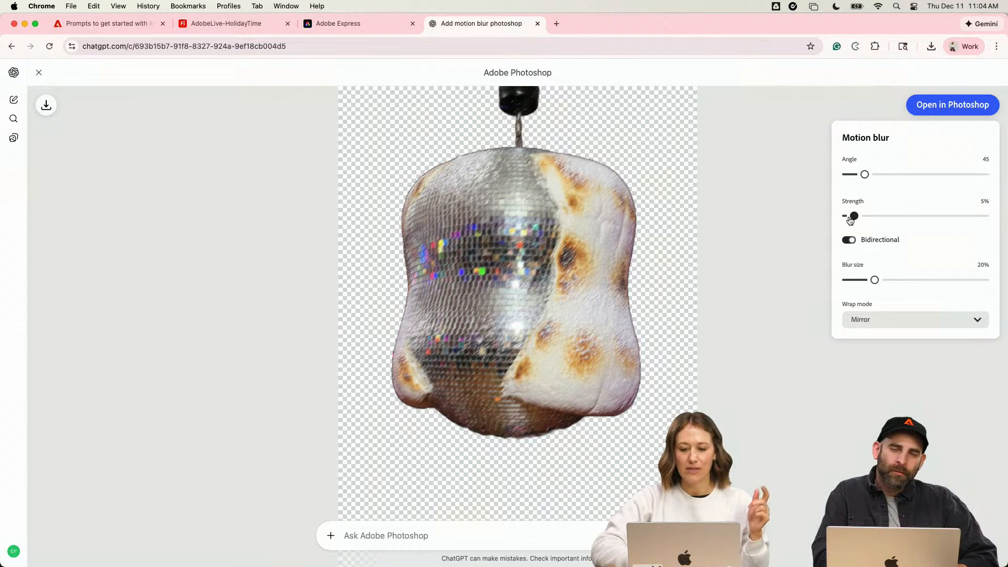
pyautogui.moveTo(874, 281)
pyautogui.mouseDown()
pyautogui.moveTo(971, 284)
pyautogui.moveTo(837, 286)
pyautogui.moveTo(965, 289)
pyautogui.moveTo(861, 292)
pyautogui.mouseUp()
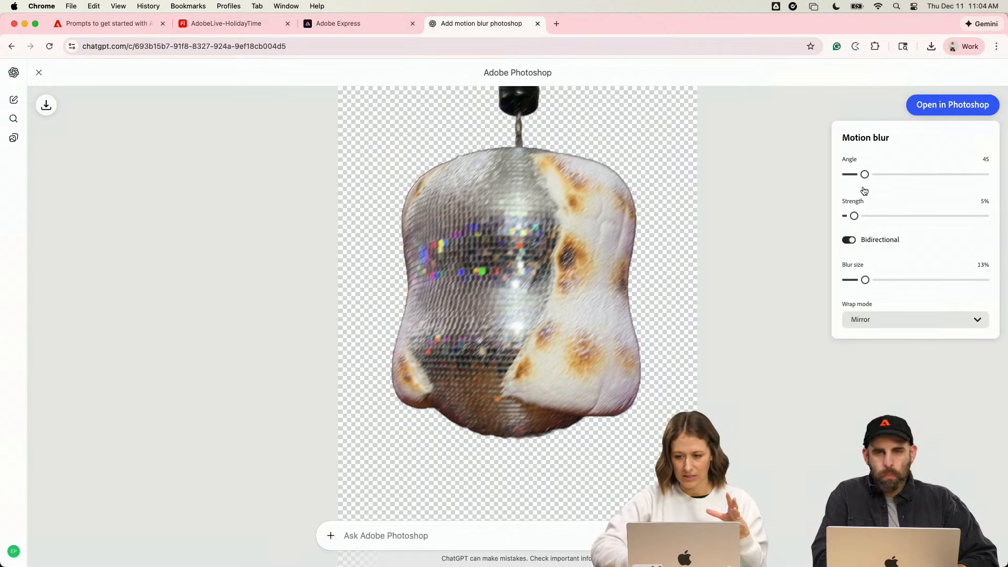
pyautogui.moveTo(860, 176)
pyautogui.mouseDown()
pyautogui.moveTo(909, 175)
pyautogui.moveTo(854, 176)
pyautogui.mouseUp()
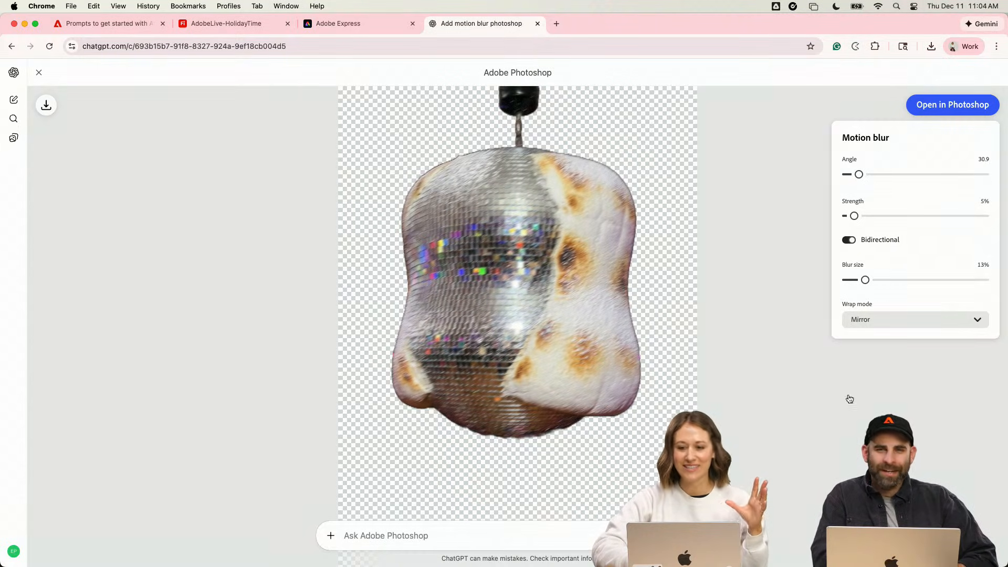
# - Try the Clamp and Mirror wrap modes for the motion blur, and settle on Repeat
pyautogui.click(892, 317)
pyautogui.click(886, 372)
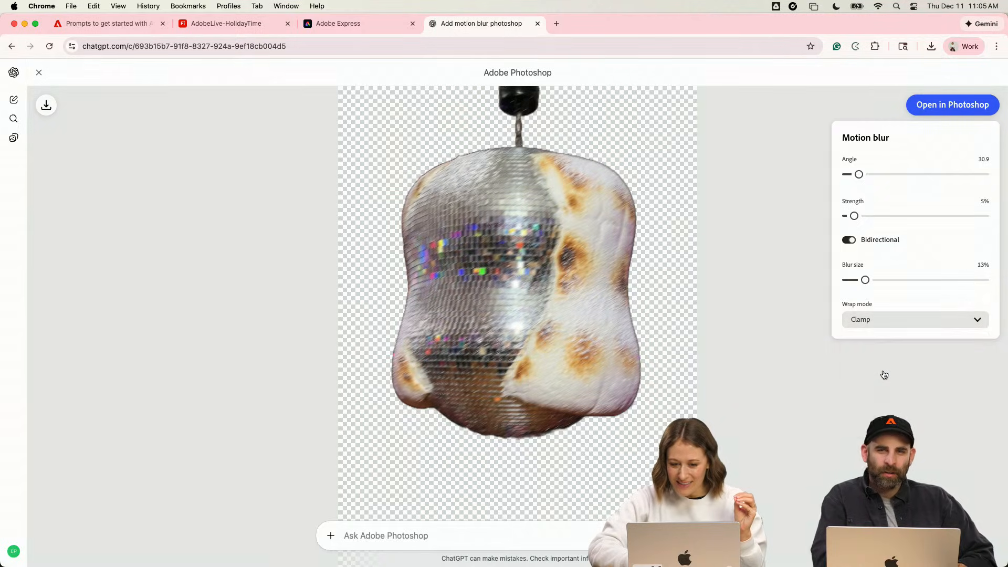
pyautogui.click(899, 317)
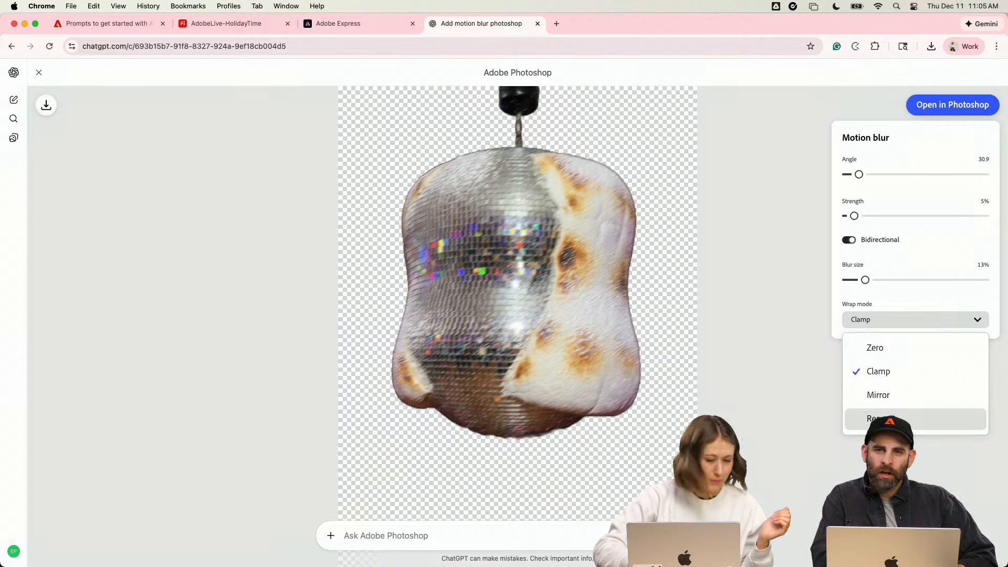
pyautogui.click(890, 407)
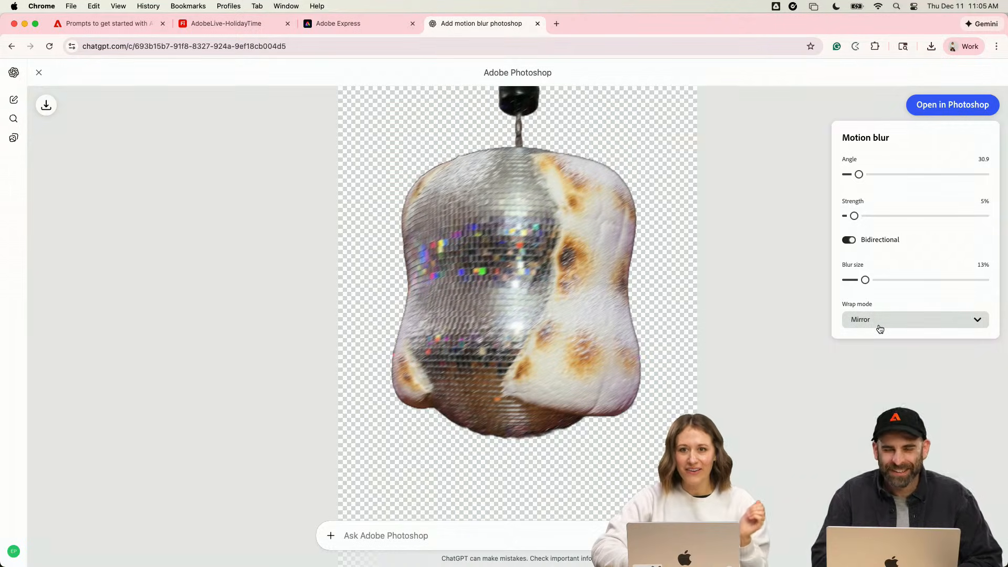
pyautogui.click(880, 329)
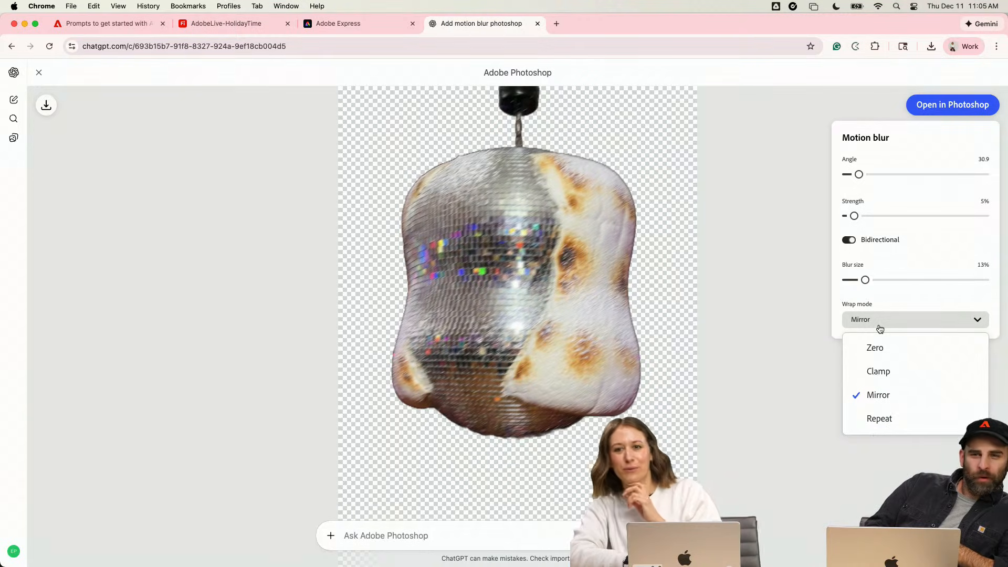
pyautogui.click(866, 418)
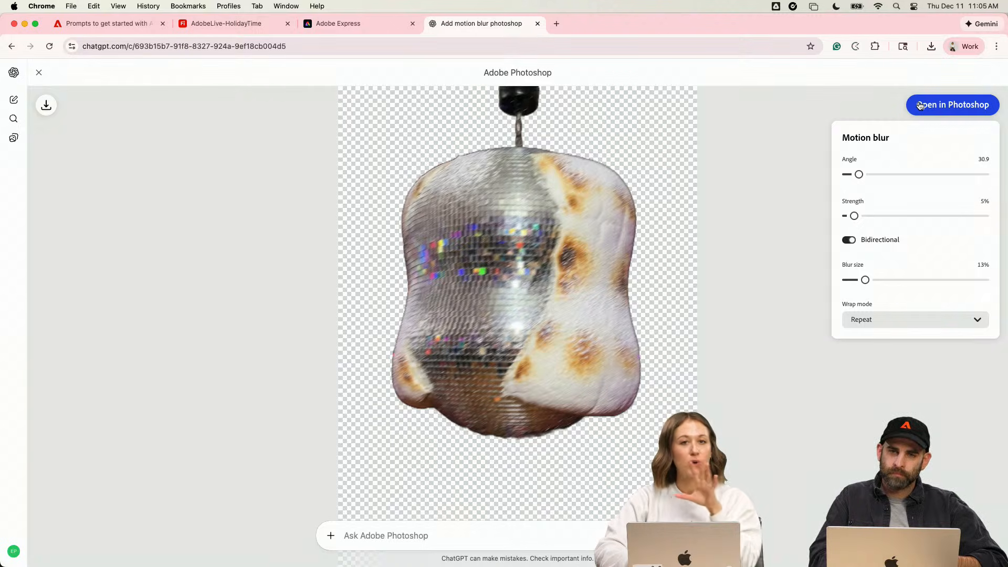
# - Download the motion-blurred disco ball marshmallow image and return to the chat
pyautogui.click(47, 105)
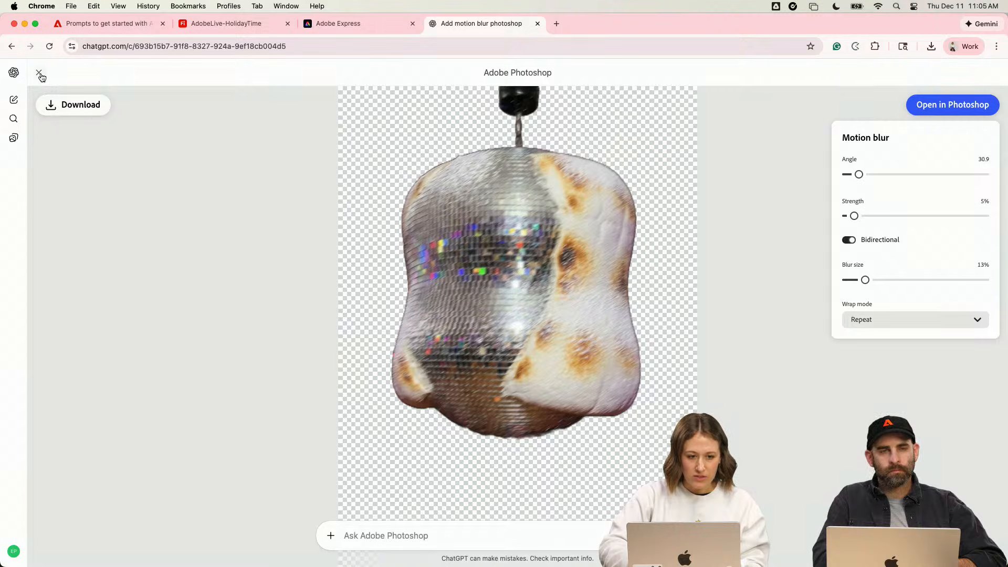
pyautogui.click(76, 108)
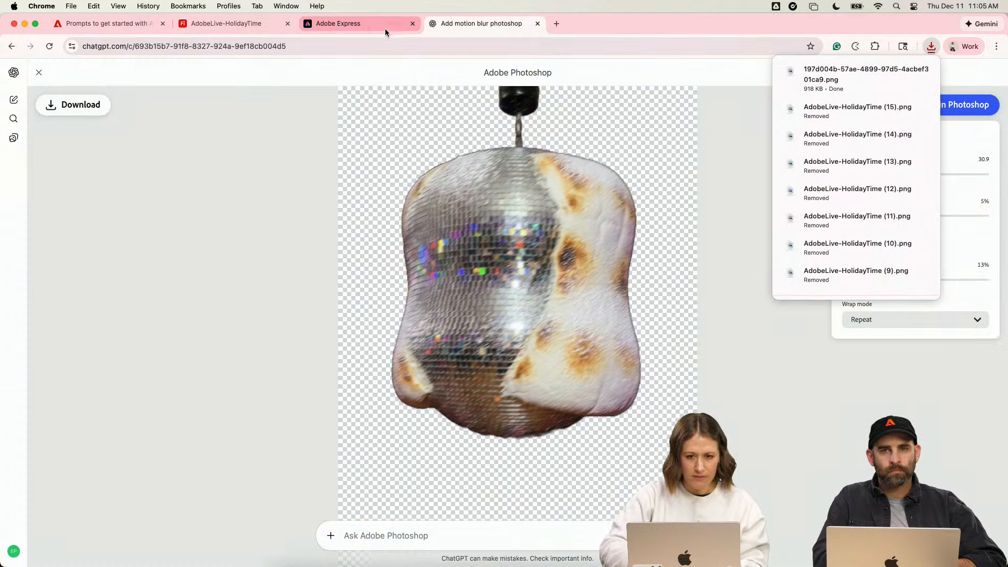
pyautogui.click(38, 73)
# - Start adding a file to the chat and compare previews of the lava lamp PNGs numbered (7) and (2) in the COCO folder
pyautogui.scroll(-5, 392, 408)
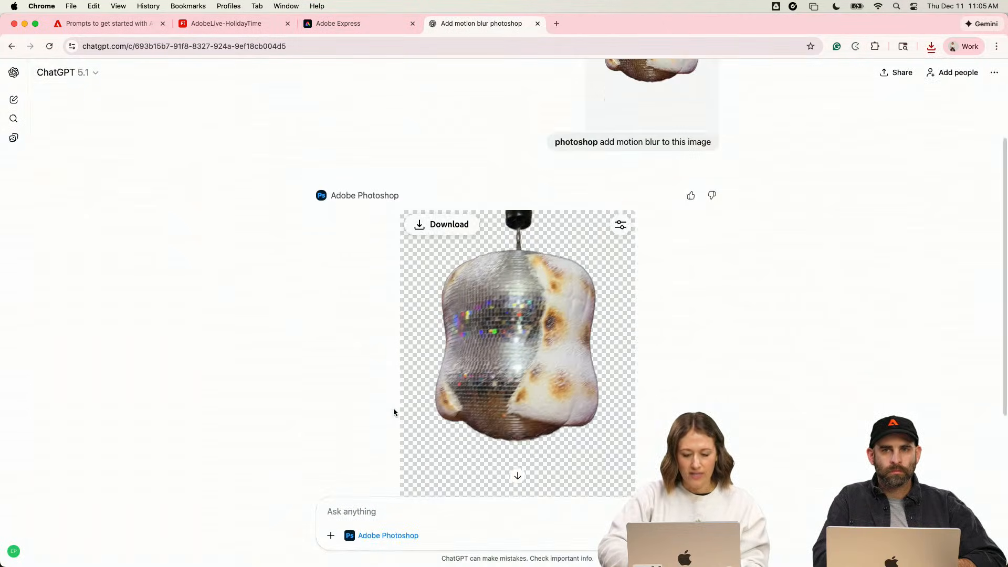
pyautogui.click(331, 536)
pyautogui.click(363, 413)
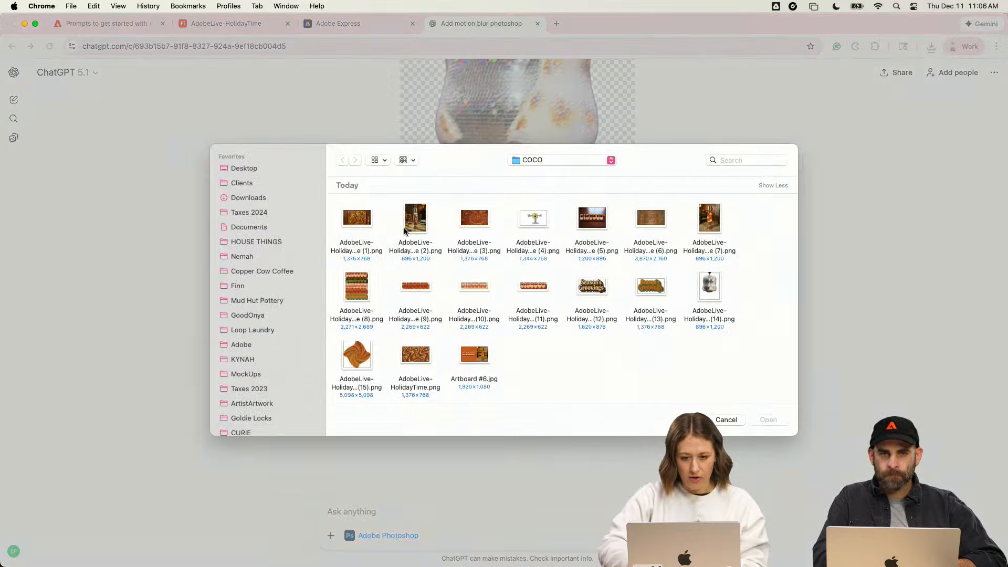
pyautogui.click(428, 228)
pyautogui.click(709, 218)
pyautogui.press('space')
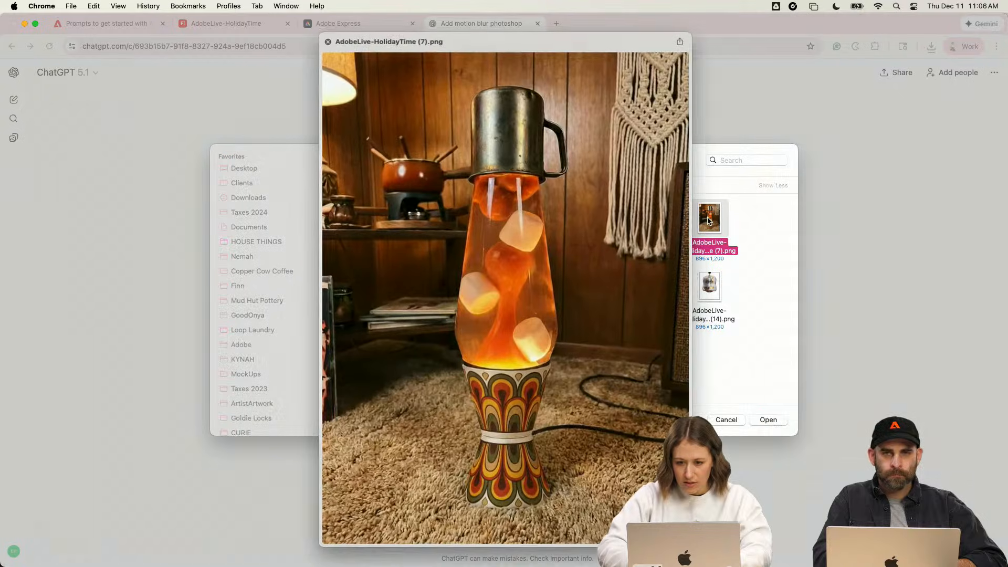
pyautogui.press('space')
pyautogui.press('space')
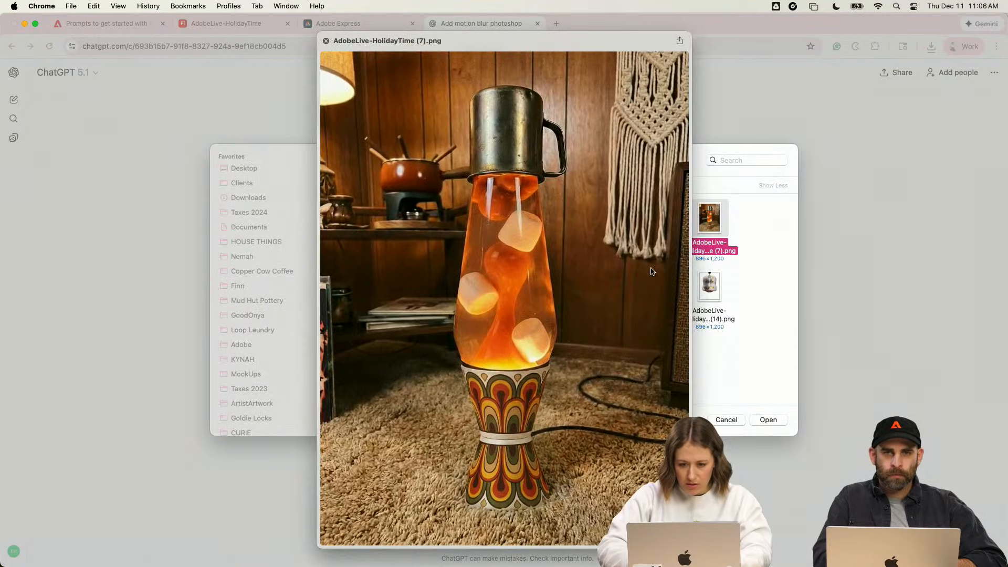
pyautogui.press('space')
pyautogui.click(426, 225)
pyautogui.press('space')
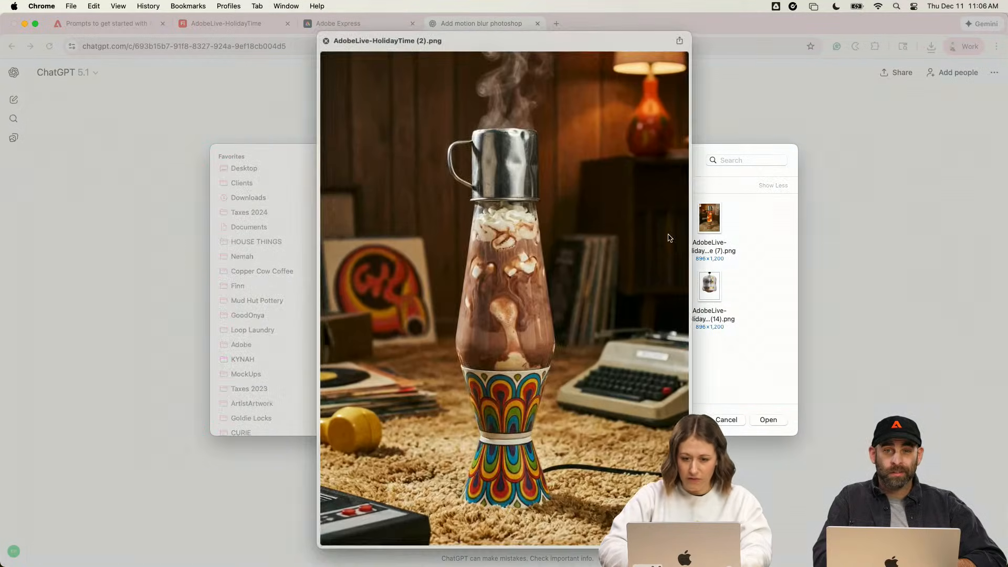
pyautogui.press('space')
pyautogui.press('space')
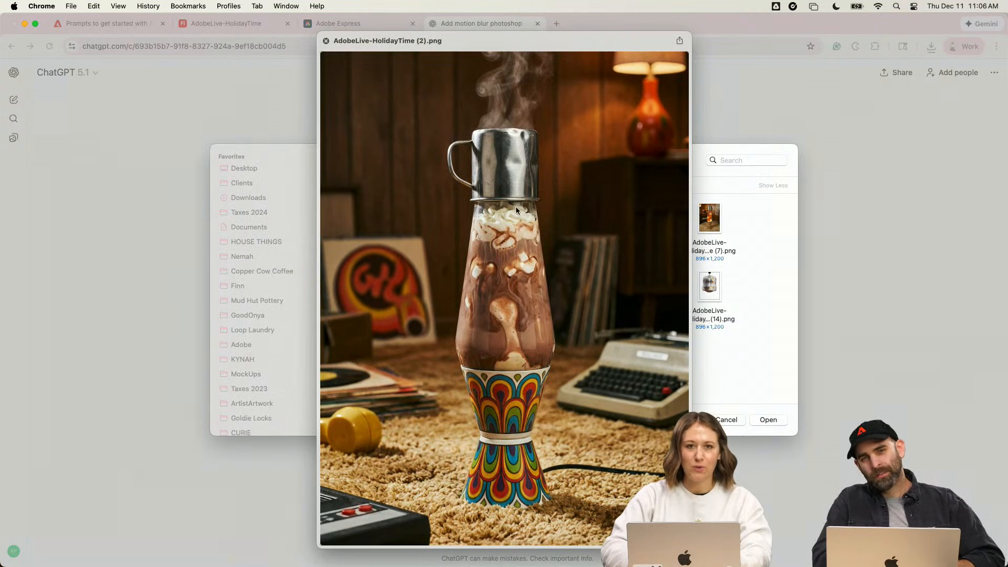
pyautogui.press('space')
# - Attach the lava lamp PNG numbered (7) and send the prompt "photoshop blur the background on this image"
pyautogui.click(712, 221)
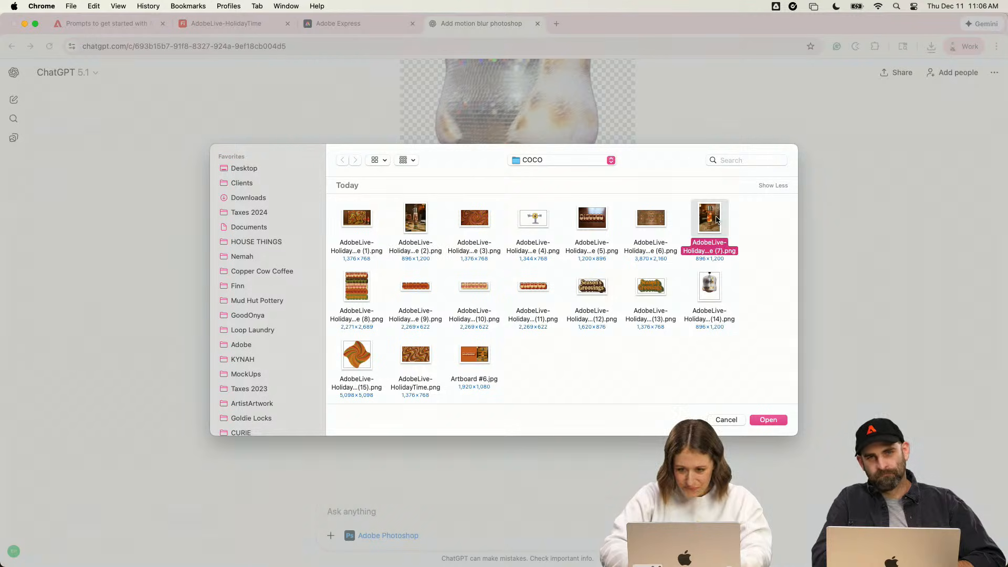
pyautogui.click(768, 420)
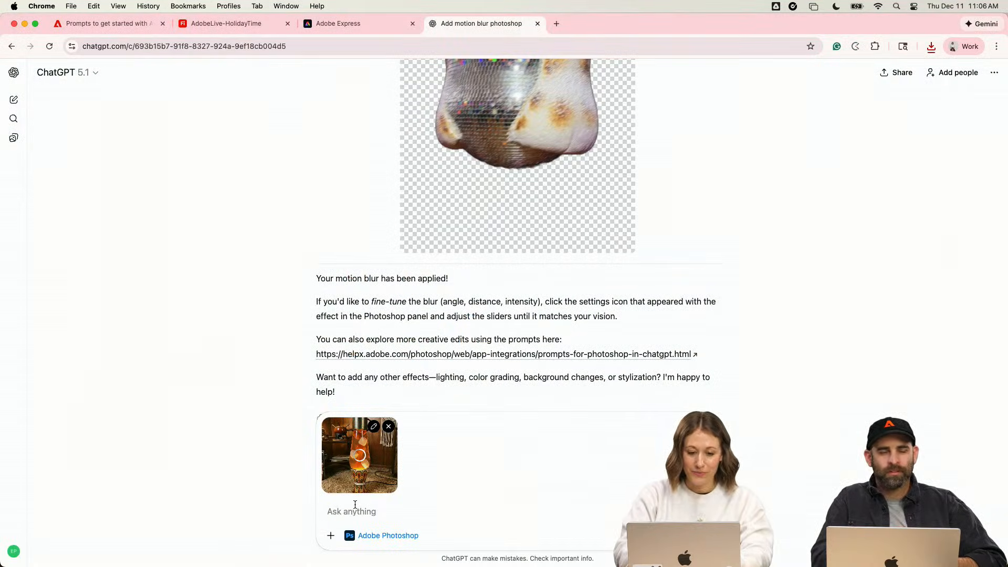
pyautogui.write('photo')
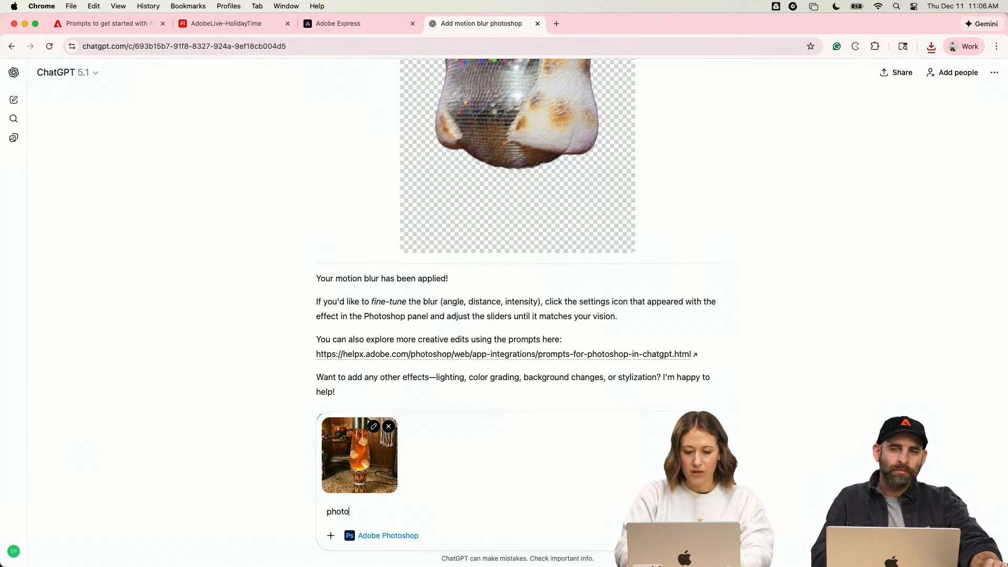
pyautogui.write('shop')
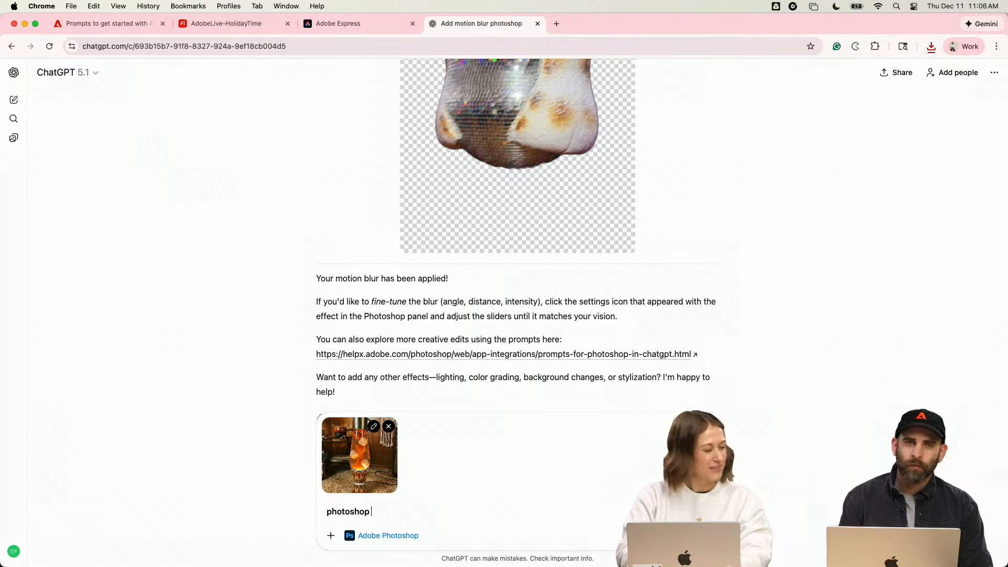
pyautogui.write('blur the b')
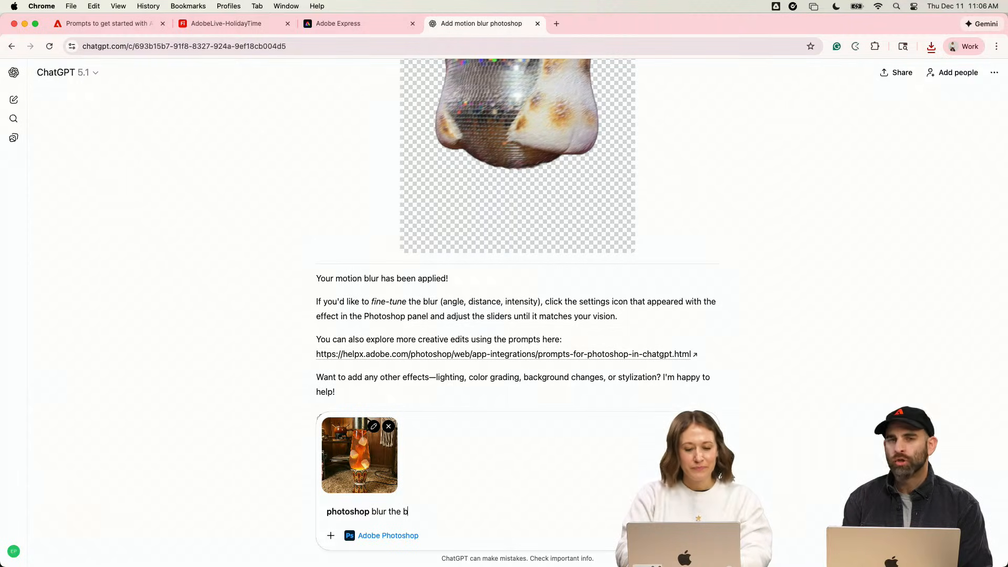
pyautogui.write('ackground on this image')
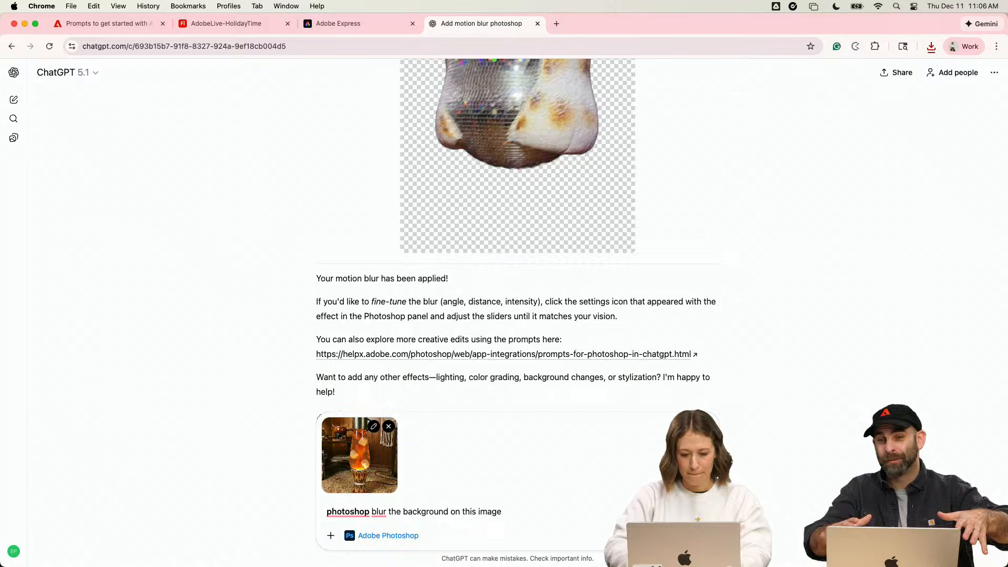
pyautogui.press('Return')
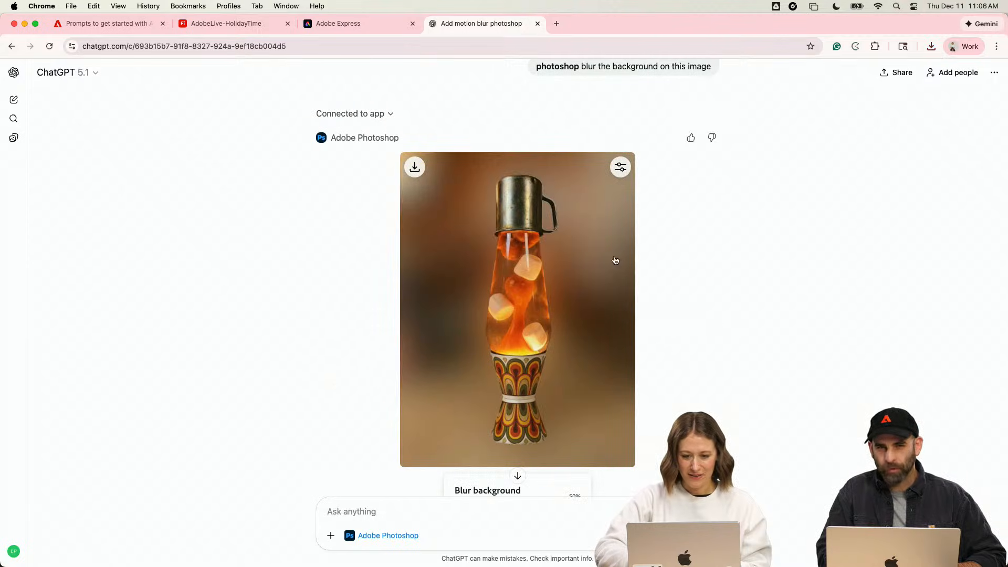
# - Open the background blur adjustment for the lava lamp image and set its strength to 5%
pyautogui.click(620, 167)
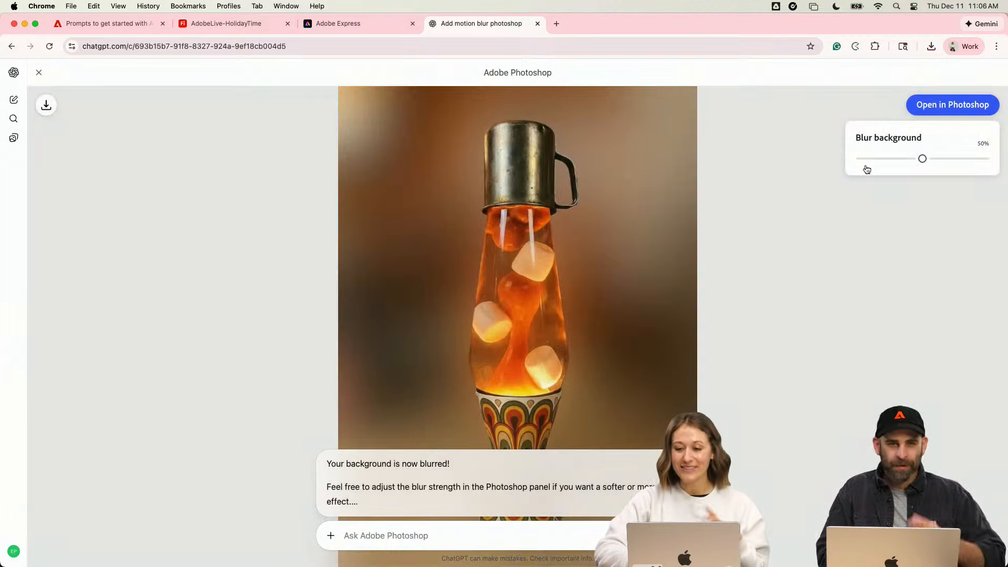
pyautogui.moveTo(913, 158); pyautogui.dragTo(865, 163)
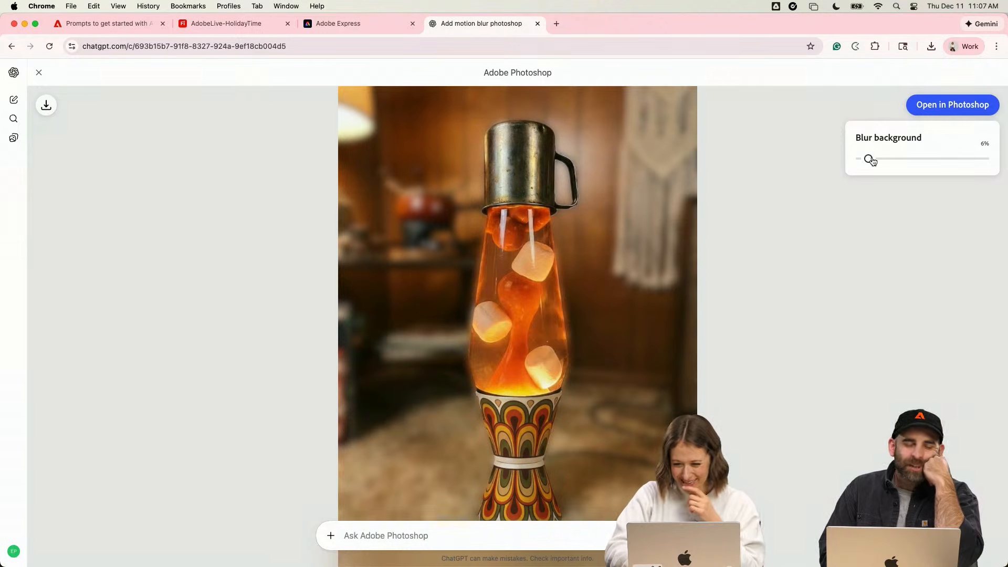
pyautogui.moveTo(869, 159); pyautogui.dragTo(856, 161)
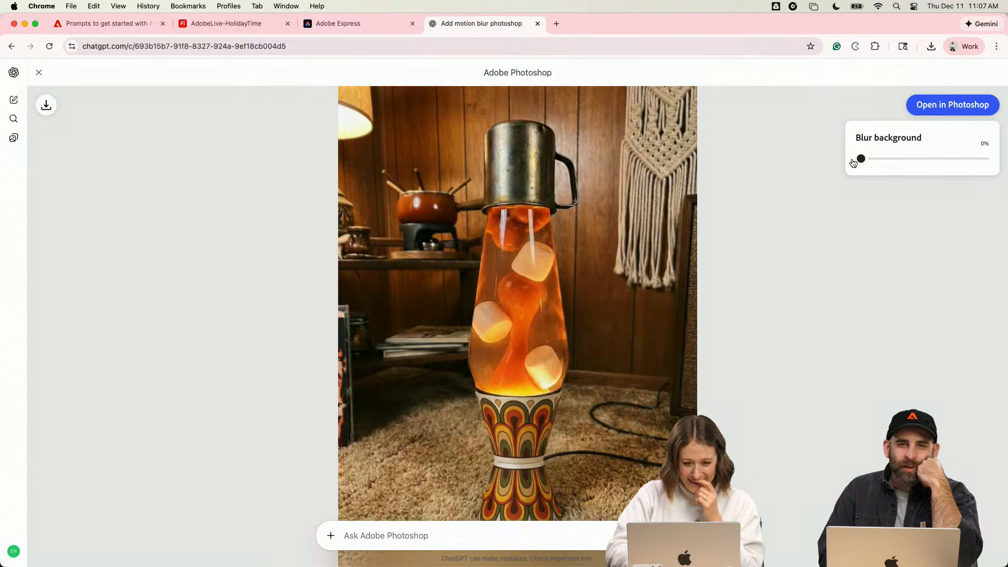
pyautogui.moveTo(857, 163); pyautogui.dragTo(864, 161)
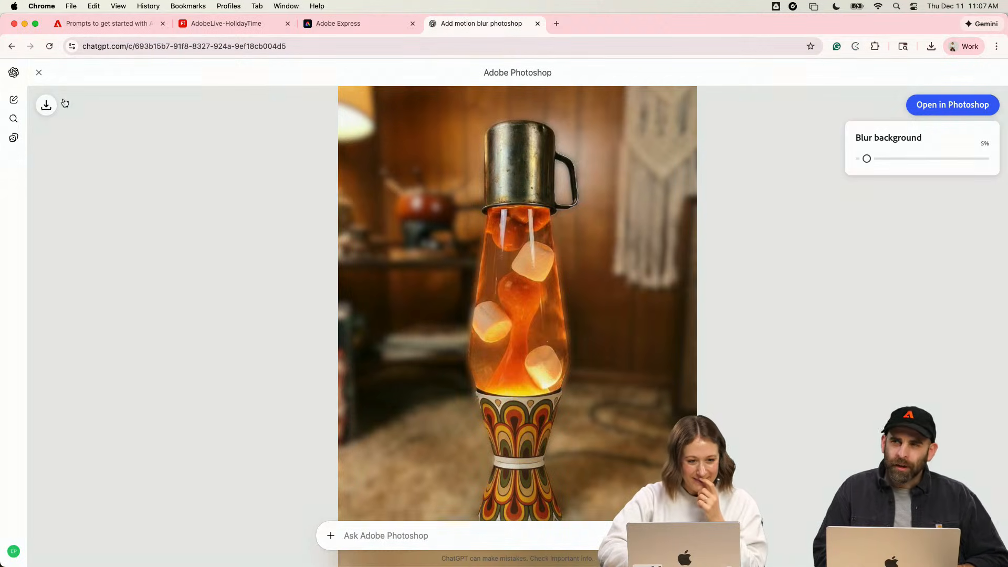
# - Download the lava lamp image with the blurred background and return to the chat
pyautogui.click(47, 105)
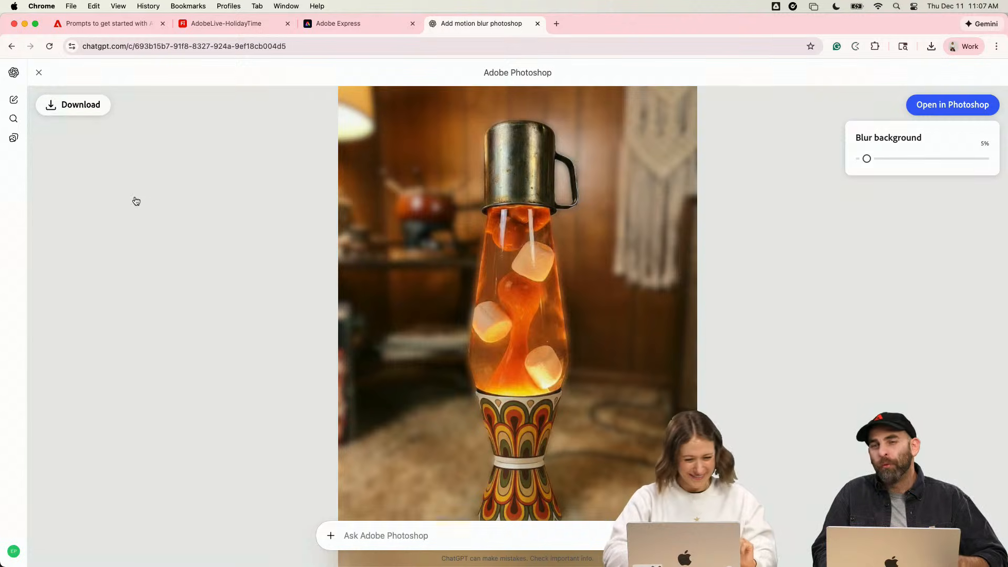
pyautogui.click(72, 105)
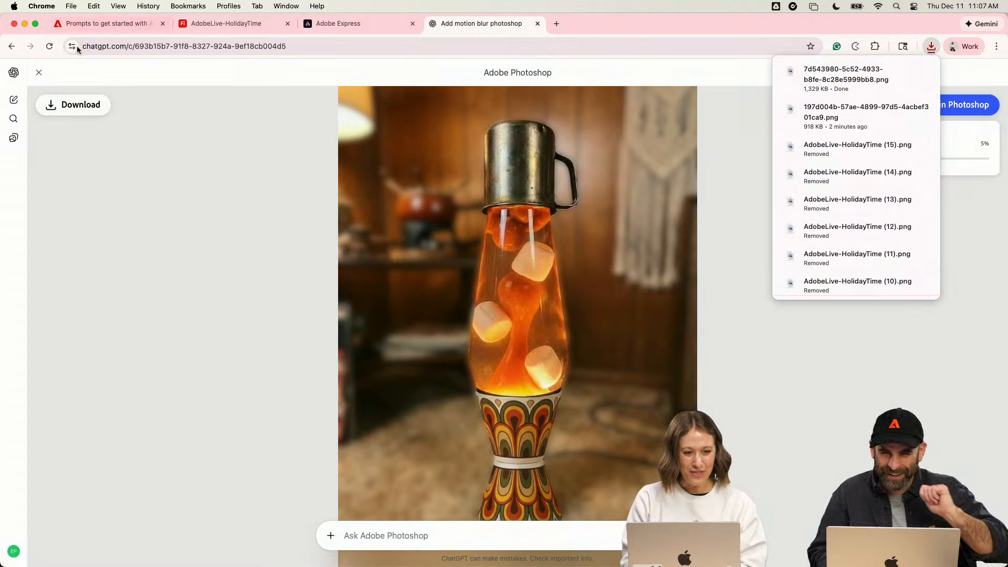
pyautogui.click(42, 75)
pyautogui.scroll(-5, 346, 355)
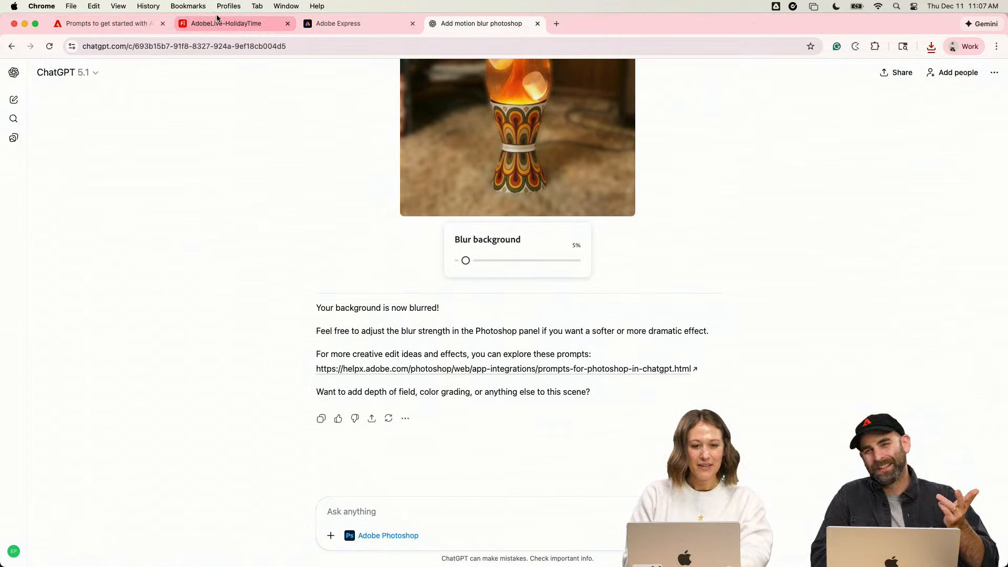
pyautogui.scroll(2, 339, 327)
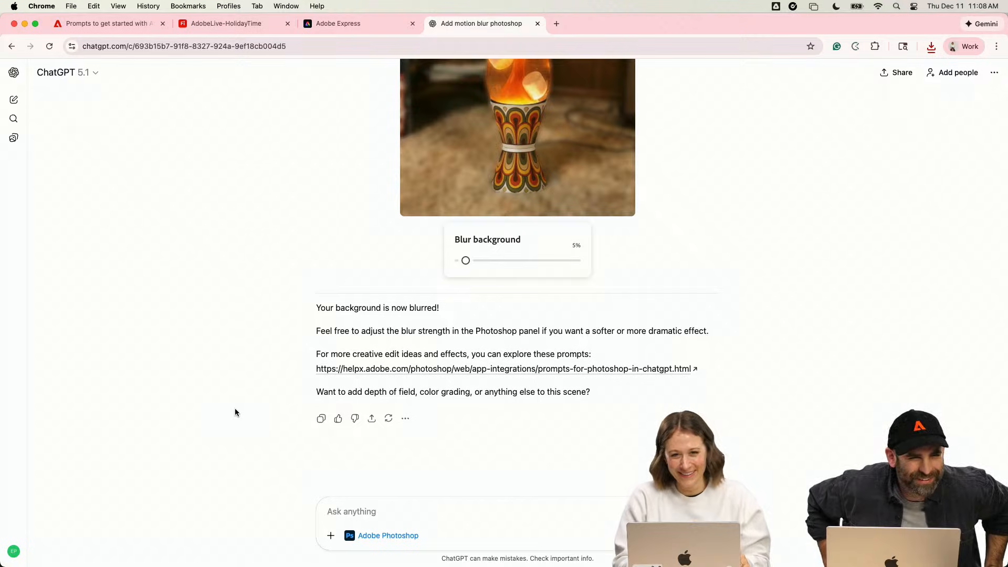
pyautogui.scroll(5, 235, 412)
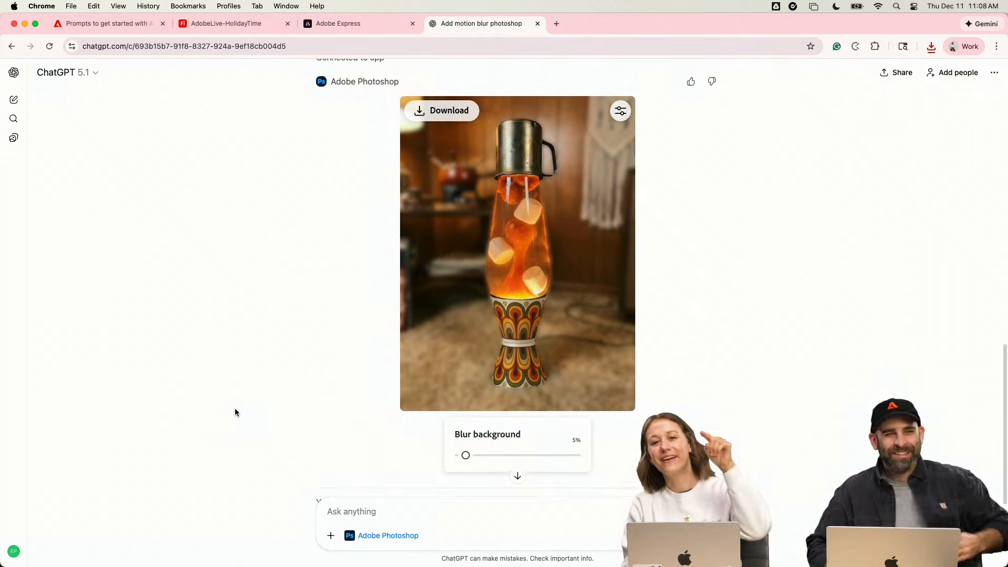
pyautogui.scroll(-4, 235, 412)
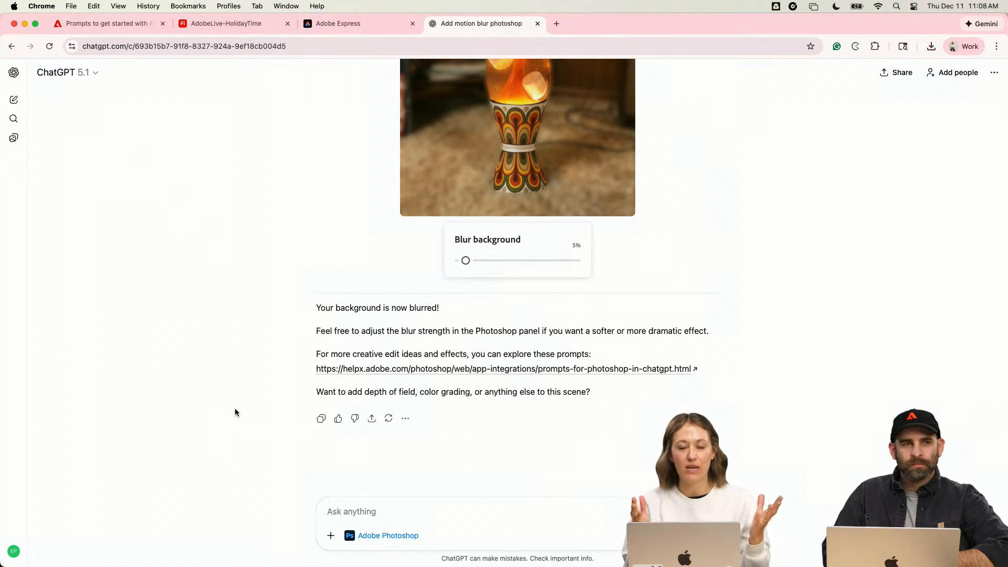
# - Remove Adobe Photoshop from the chat's message box and select Adobe Express instead
pyautogui.click(349, 536)
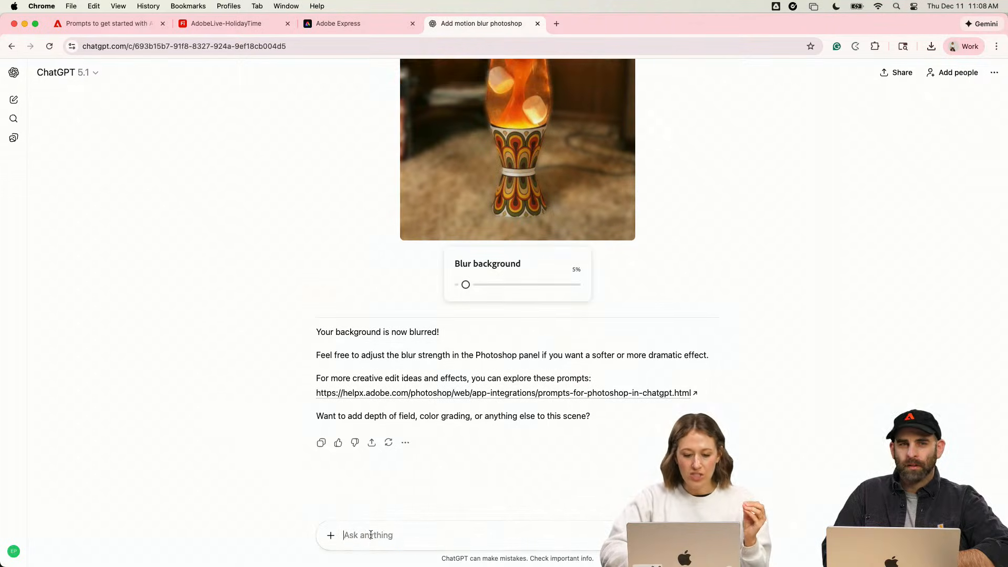
pyautogui.click(331, 536)
pyautogui.moveTo(349, 511)
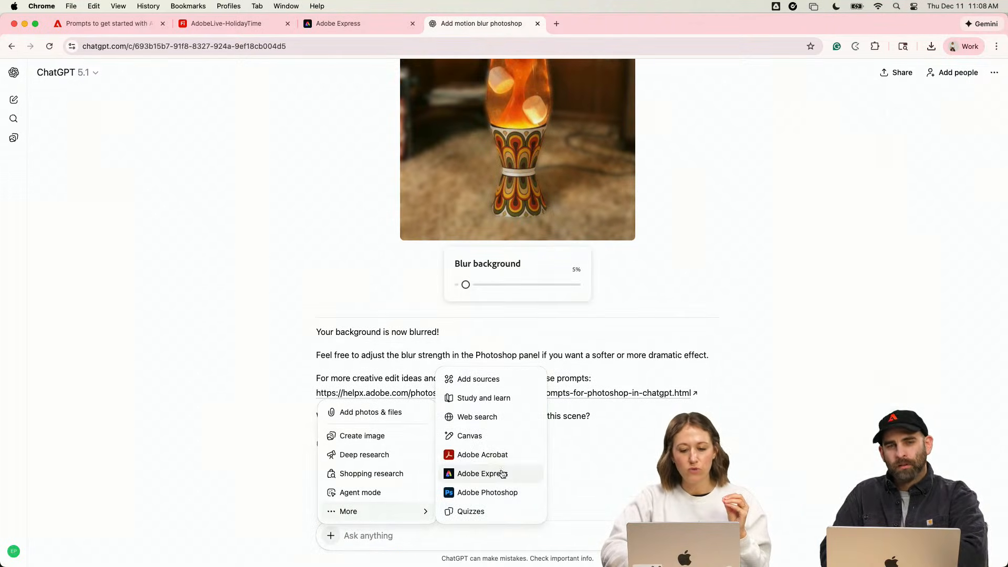
pyautogui.click(501, 475)
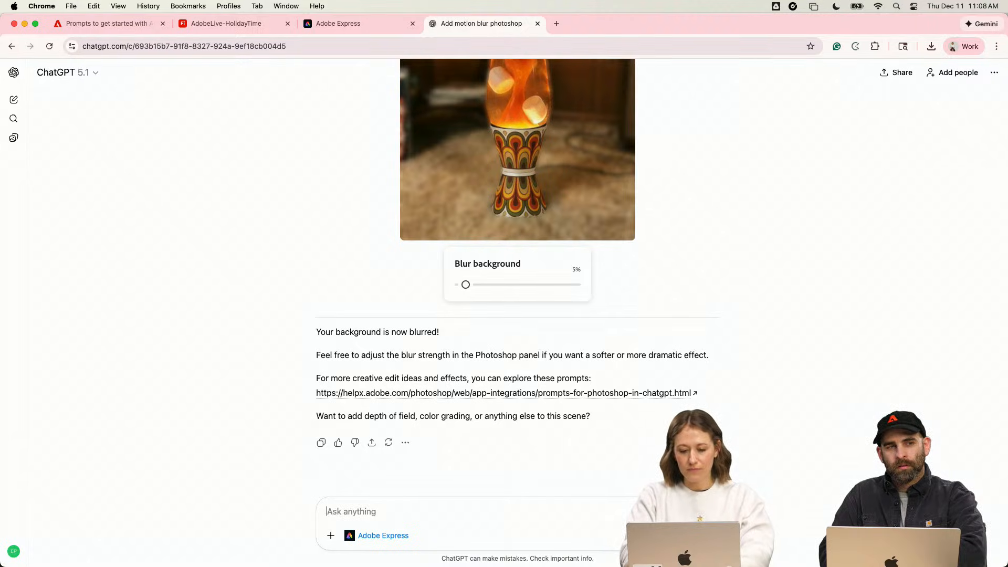
# - Send the prompt "Adobe Express create a disco holiday invitation for a launch party in december"
pyautogui.write('Express')
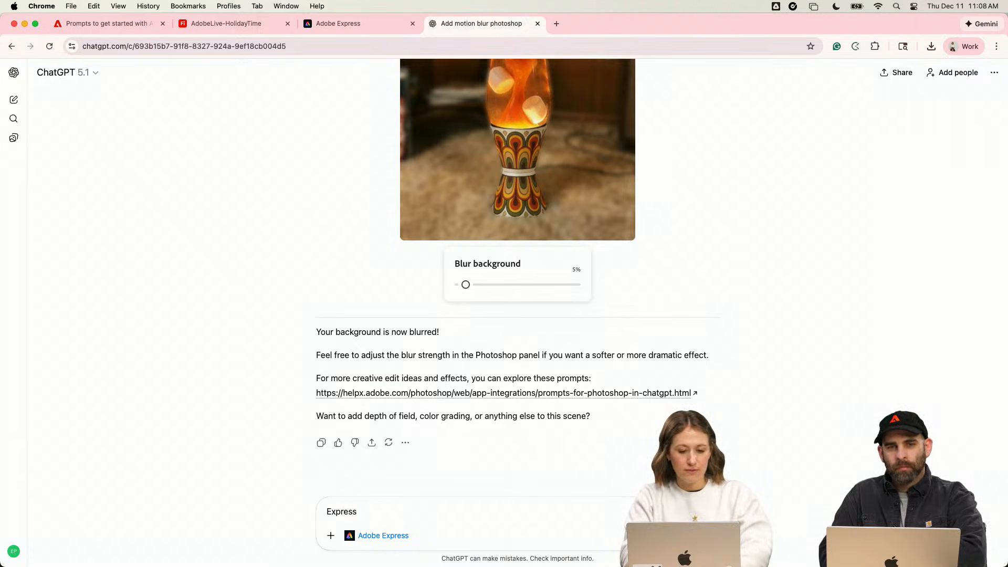
pyautogui.press('BackSpace')
pyautogui.press('BackSpace')
pyautogui.press('BackSpace')
pyautogui.press('BackSpace')
pyautogui.press('BackSpace')
pyautogui.press('BackSpace')
pyautogui.press('BackSpace')
pyautogui.press('BackSpace')
pyautogui.write('Adobe Exp')
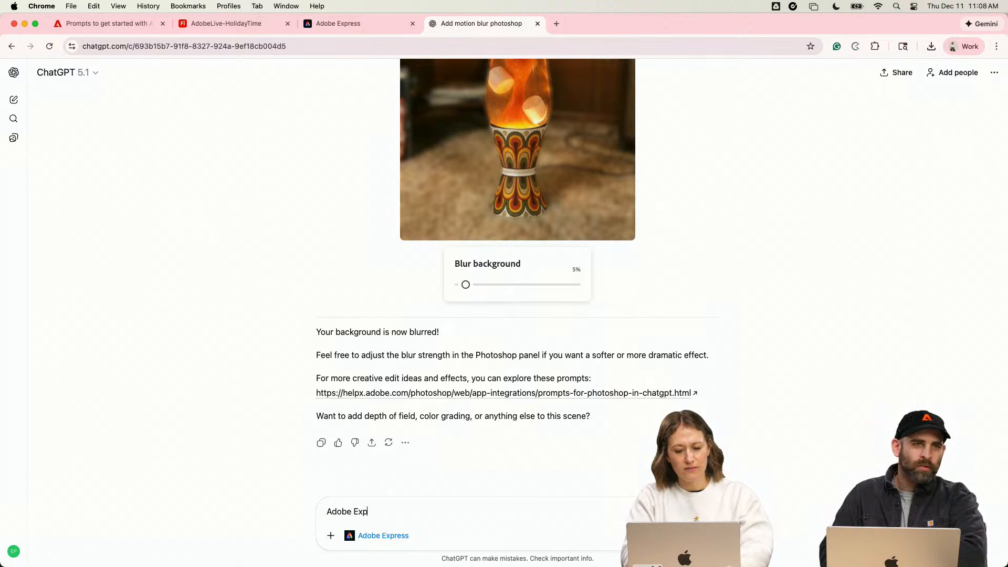
pyautogui.write('ress create')
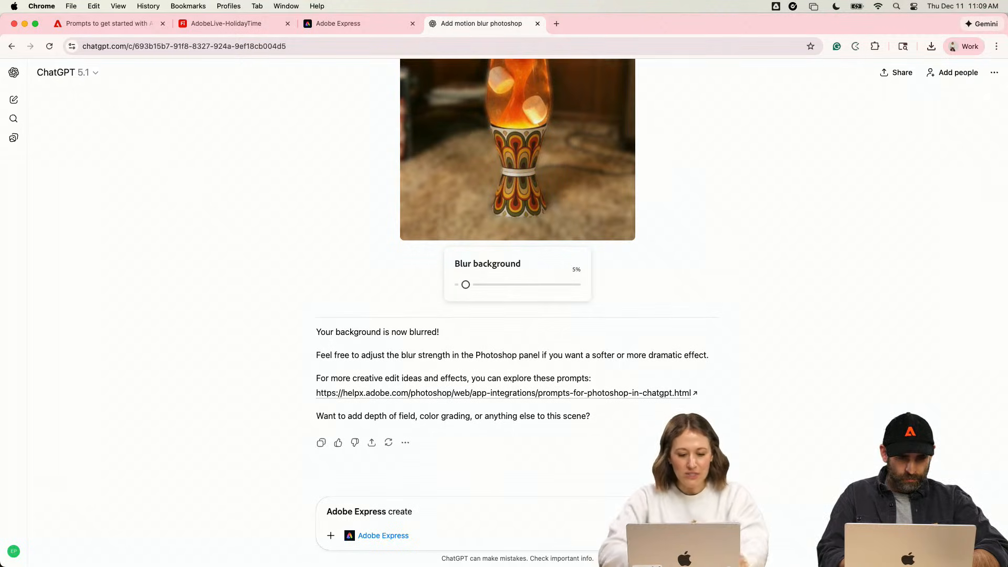
pyautogui.write('a')
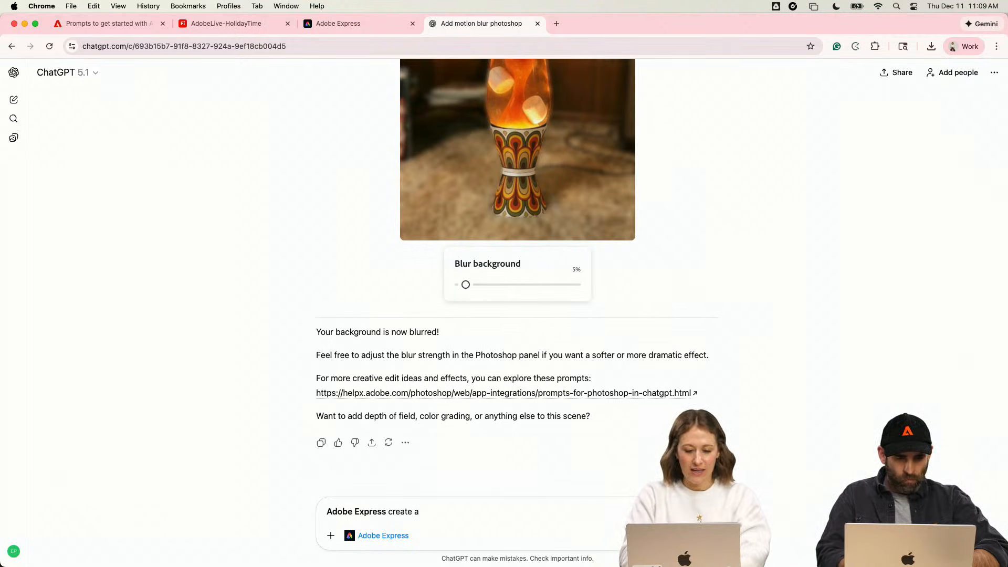
pyautogui.write(' disco')
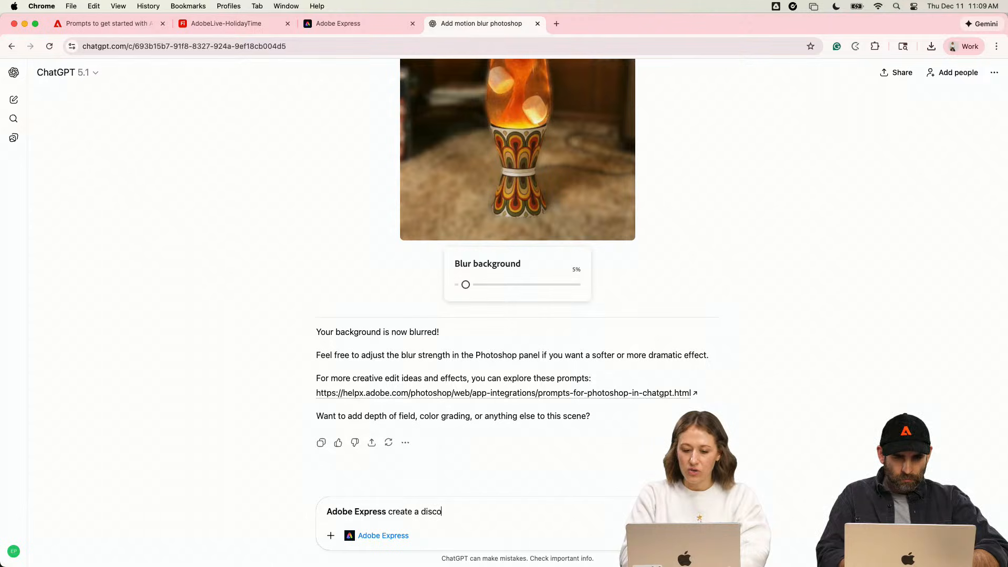
pyautogui.write(' holiday invita')
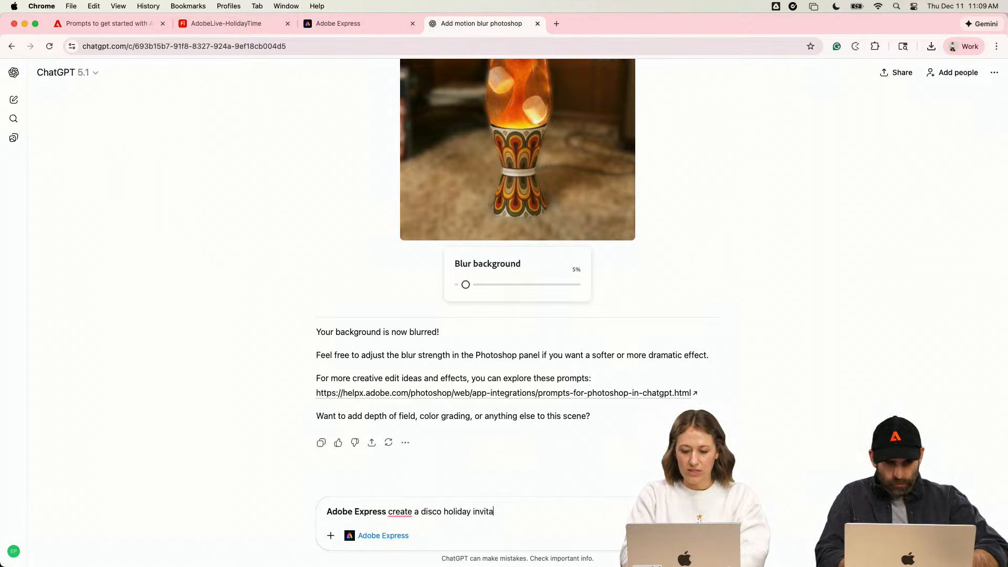
pyautogui.write('tion for a launch party in dec')
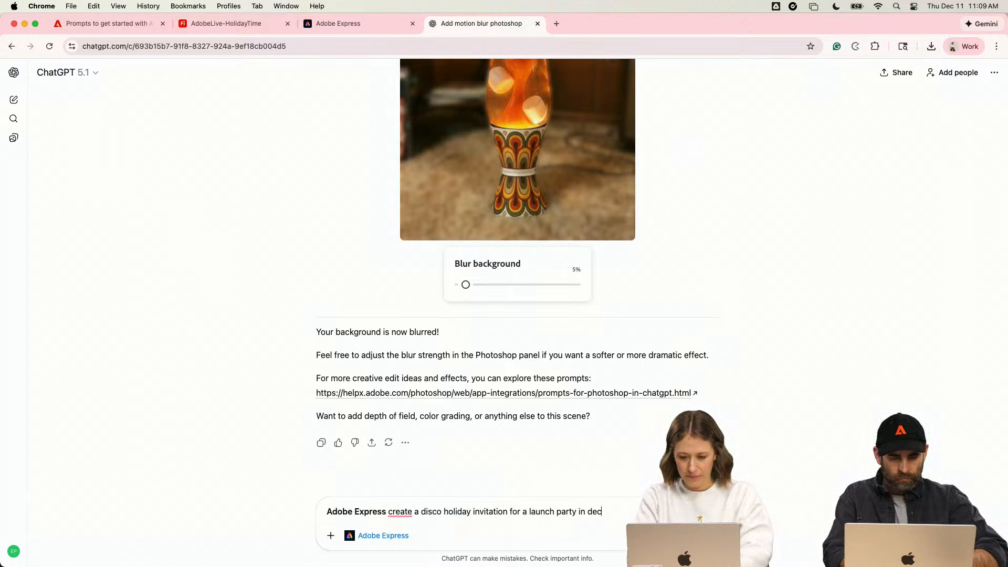
pyautogui.write('r')
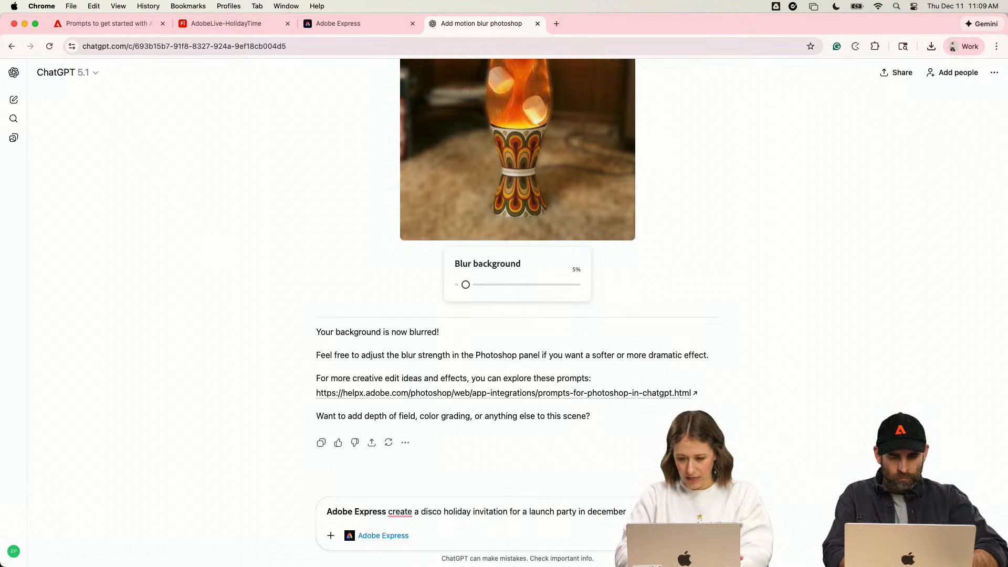
pyautogui.press('Return')
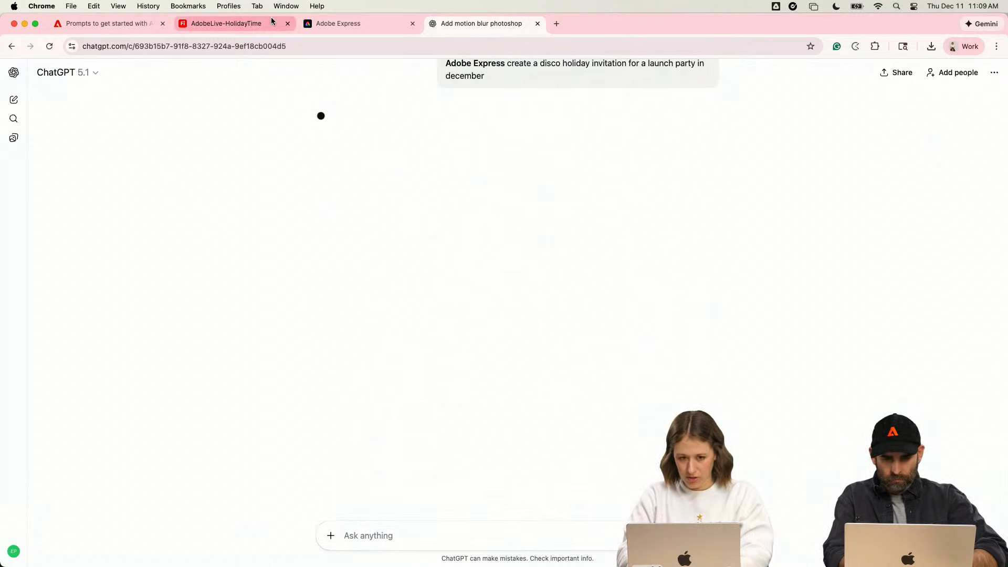
# - Examine the sample and follow-up prompts on the Adobe help page for using Adobe Express in ChatGPT
pyautogui.click(132, 25)
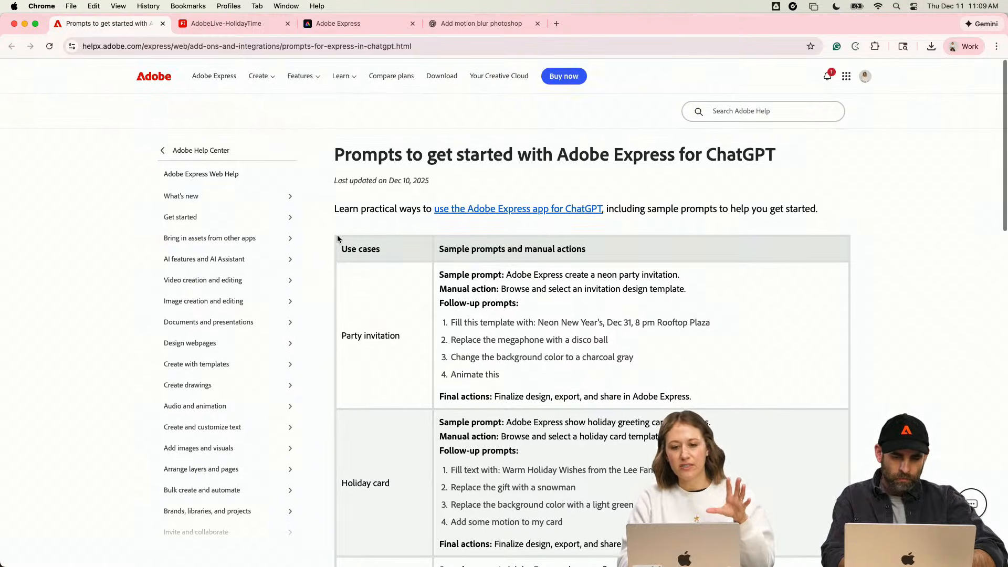
pyautogui.scroll(-3, 337, 239)
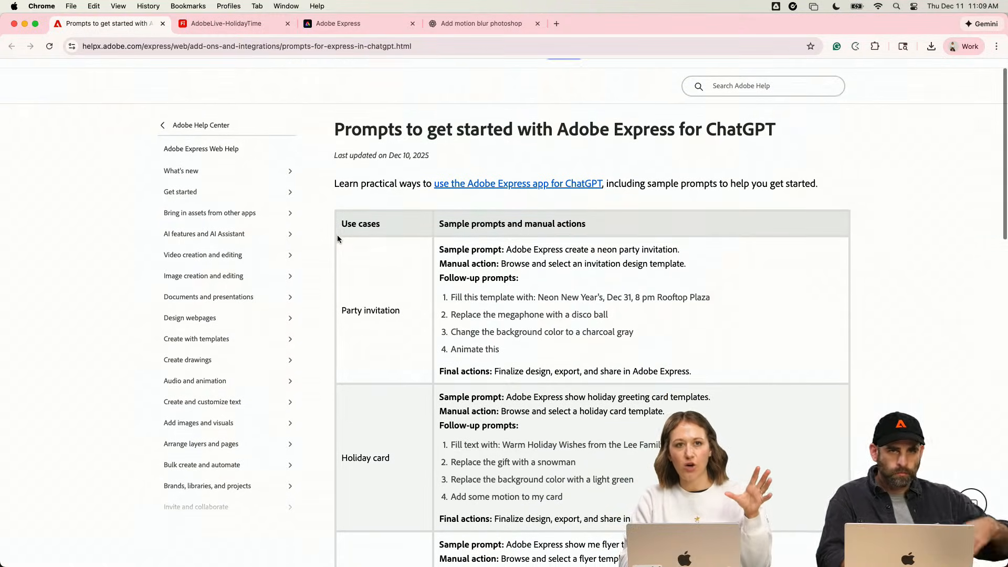
pyautogui.scroll(-1, 338, 239)
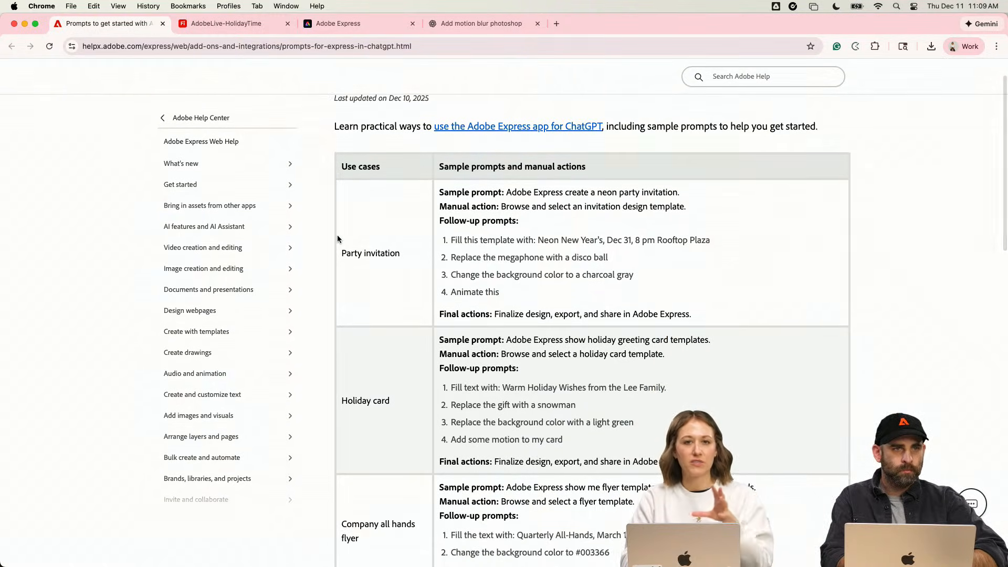
pyautogui.scroll(1, 338, 239)
pyautogui.scroll(3, 338, 236)
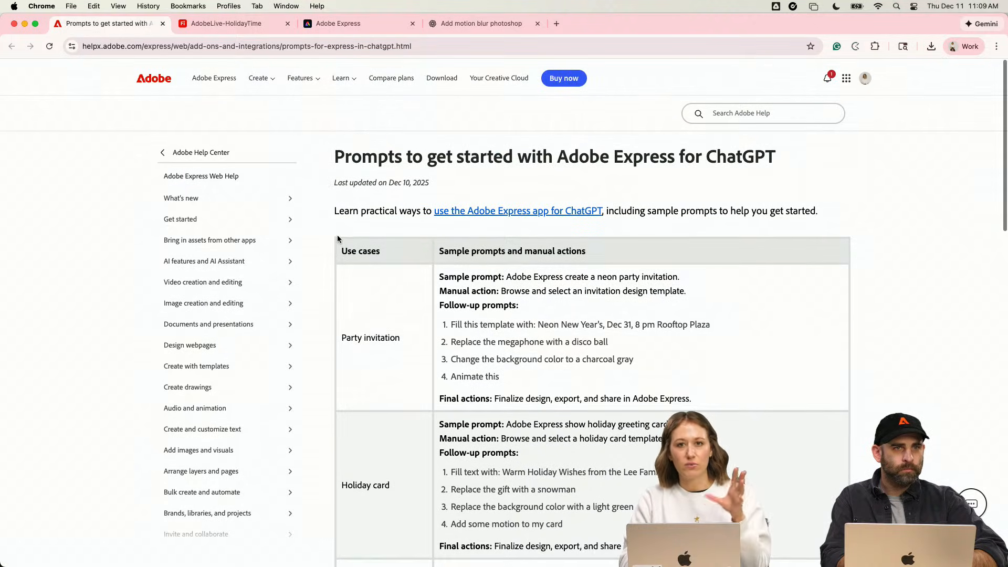
pyautogui.scroll(-3, 337, 236)
pyautogui.scroll(-4, 338, 239)
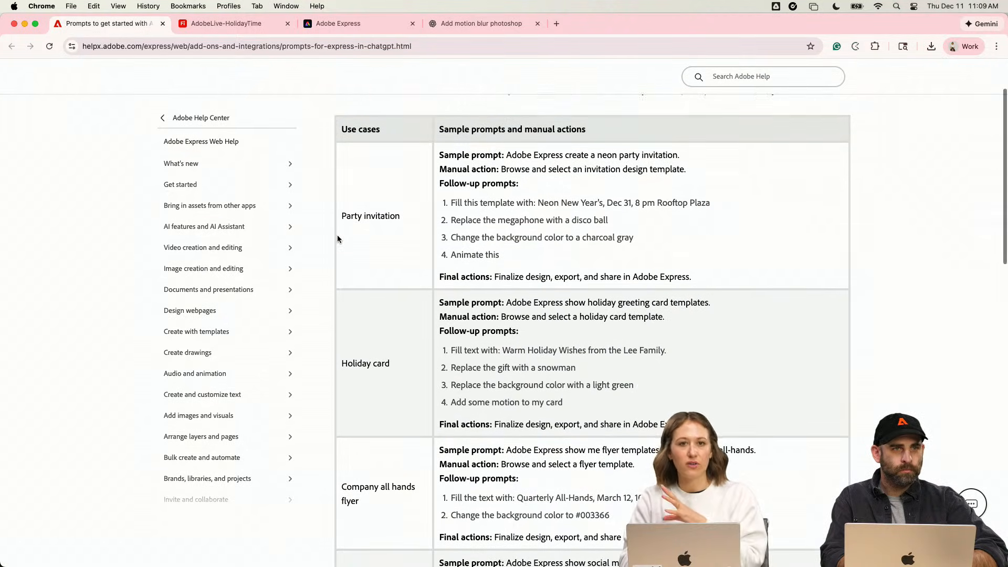
pyautogui.scroll(-10, 337, 239)
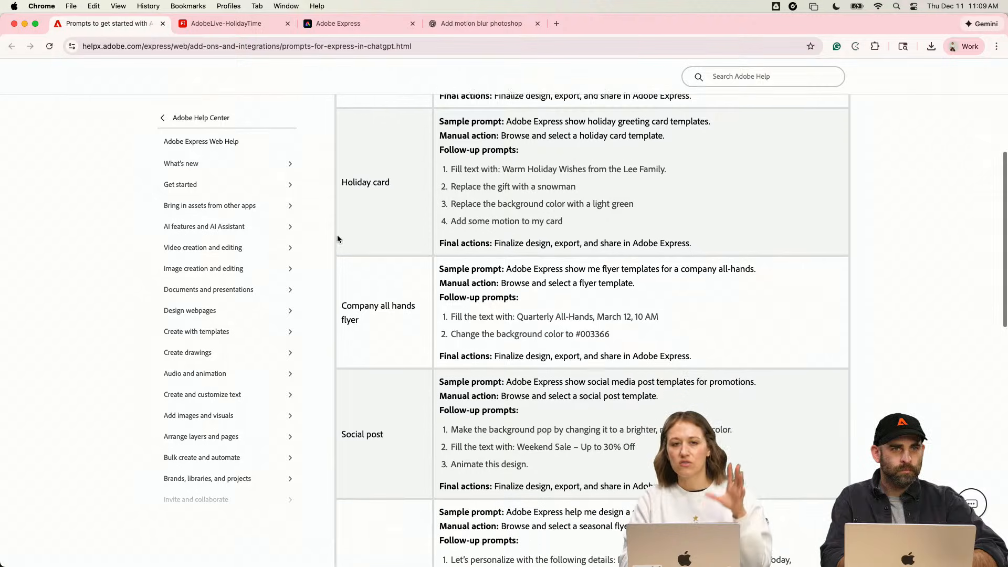
pyautogui.scroll(-4, 338, 238)
pyautogui.scroll(15, 338, 238)
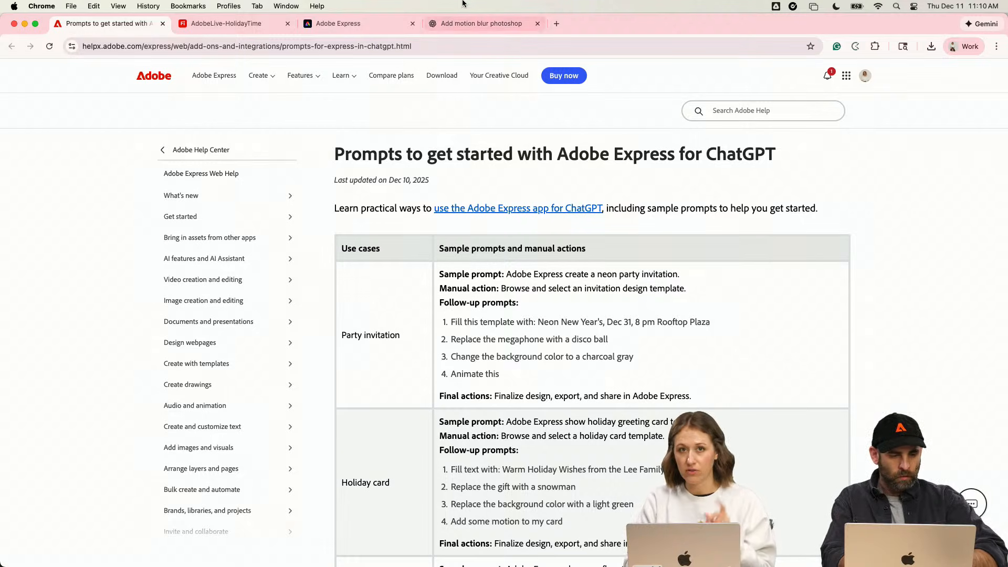
# - Return to the chat, open the dark green Holiday Party template from the generated invitations, and review the customization options
pyautogui.click(483, 23)
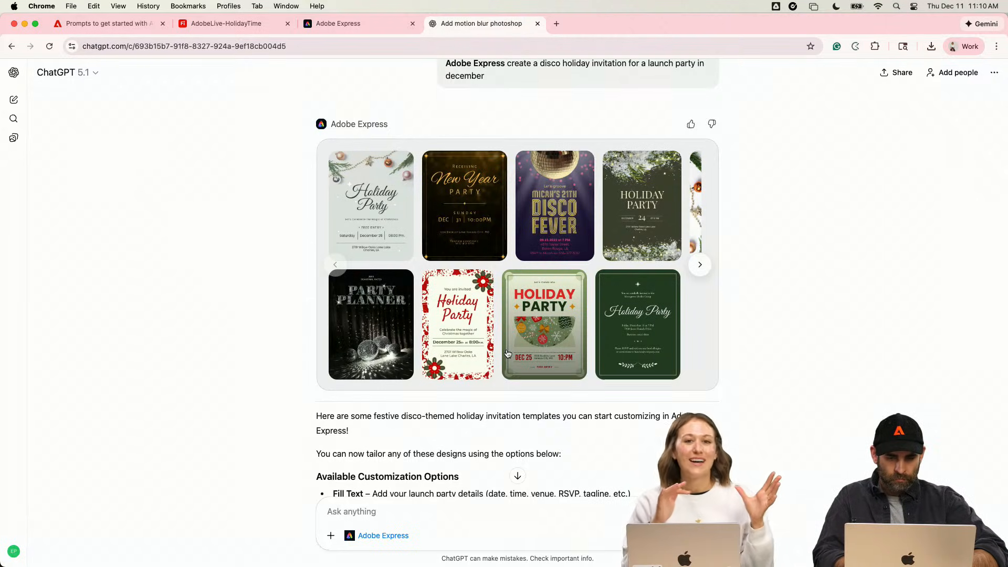
pyautogui.click(700, 264)
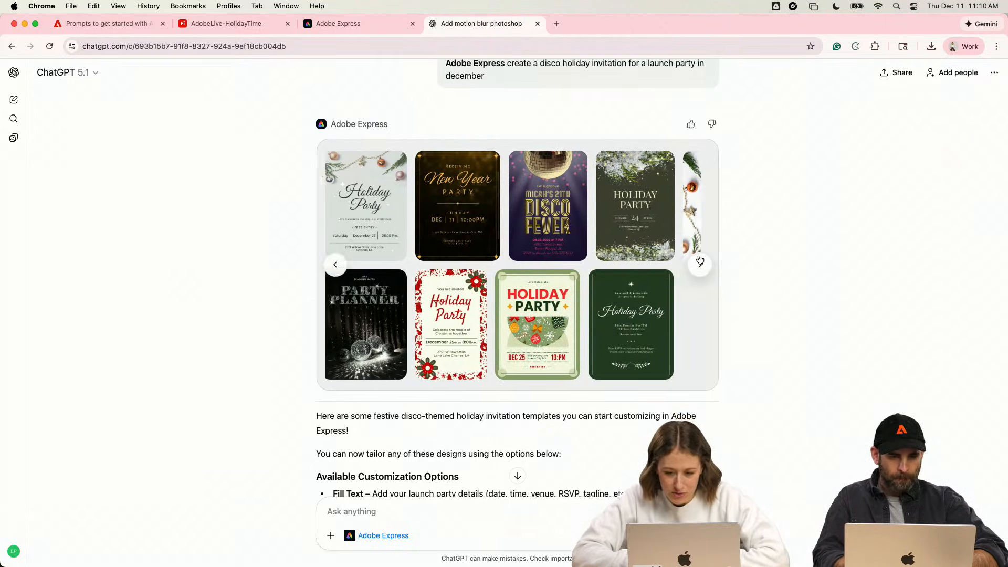
pyautogui.scroll(-1, 625, 355)
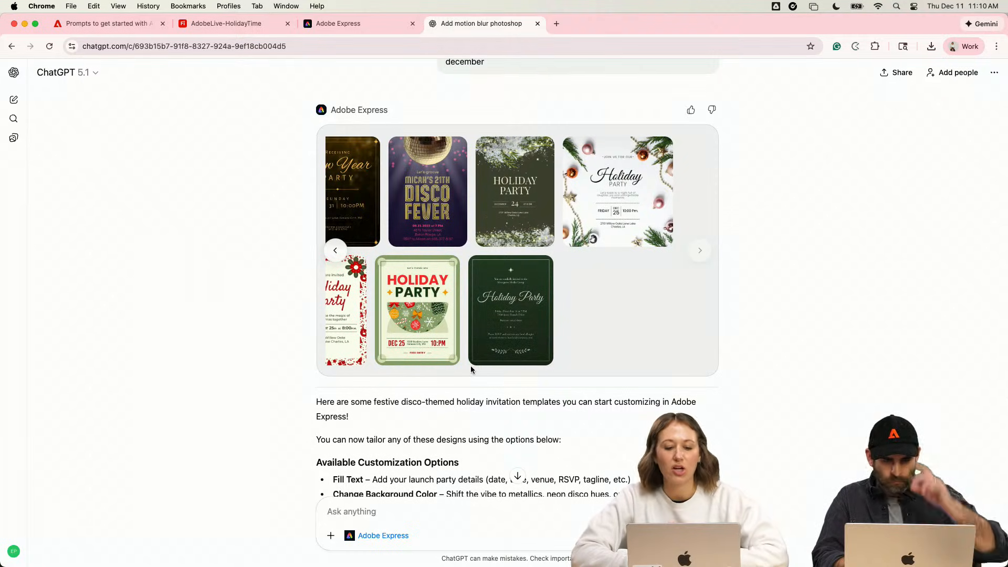
pyautogui.click(542, 332)
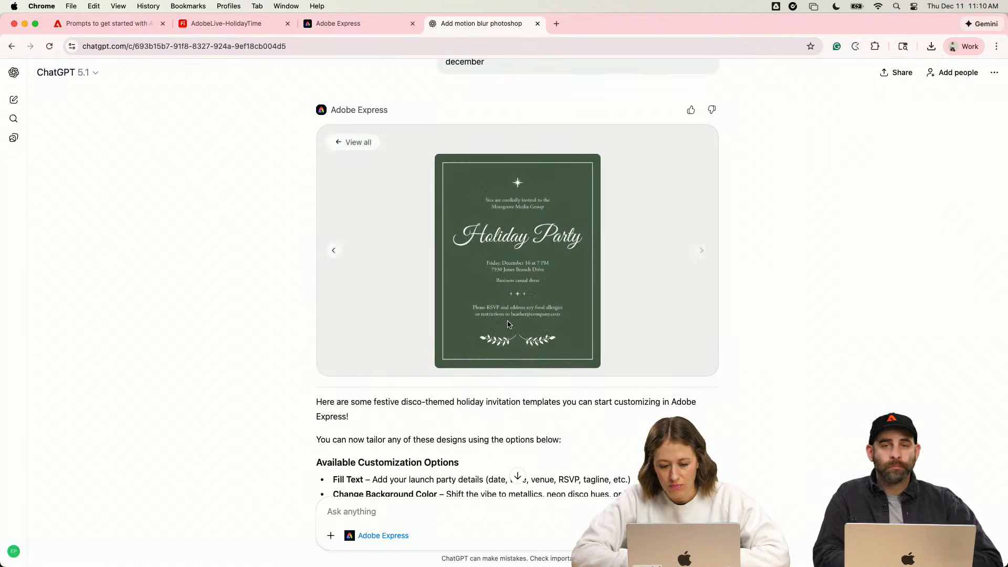
pyautogui.scroll(-3, 488, 354)
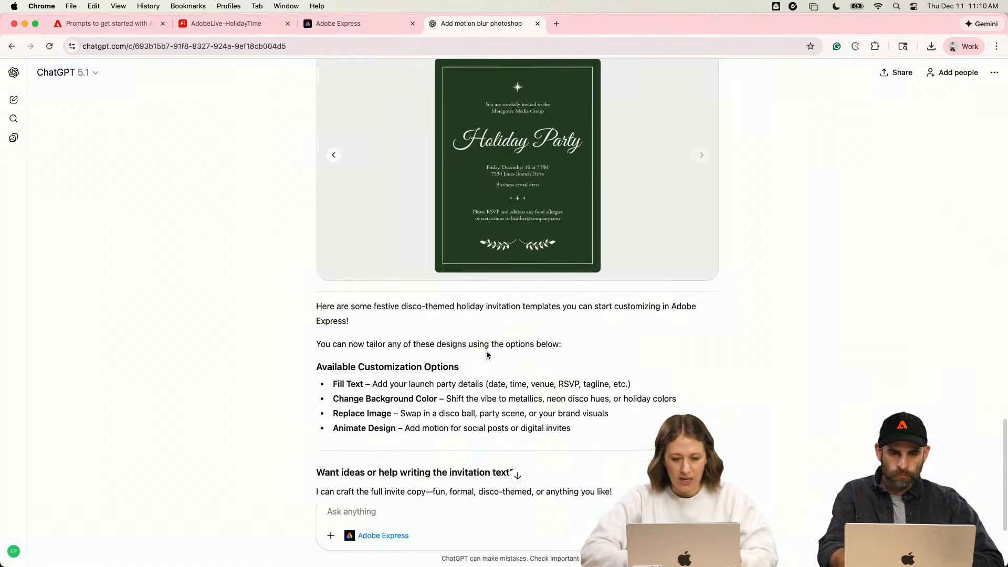
pyautogui.scroll(-2, 393, 432)
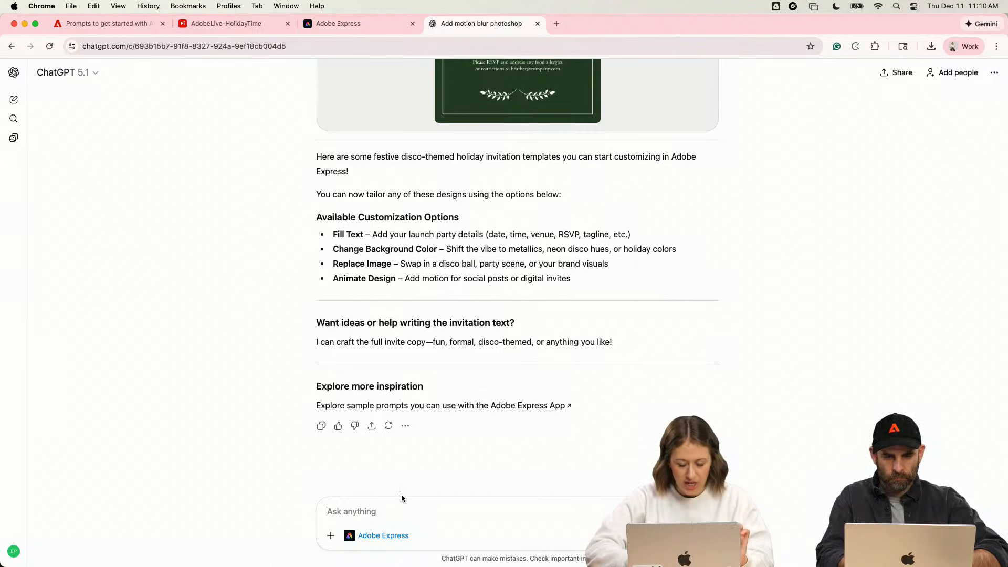
pyautogui.scroll(1, 402, 497)
pyautogui.scroll(-1, 508, 292)
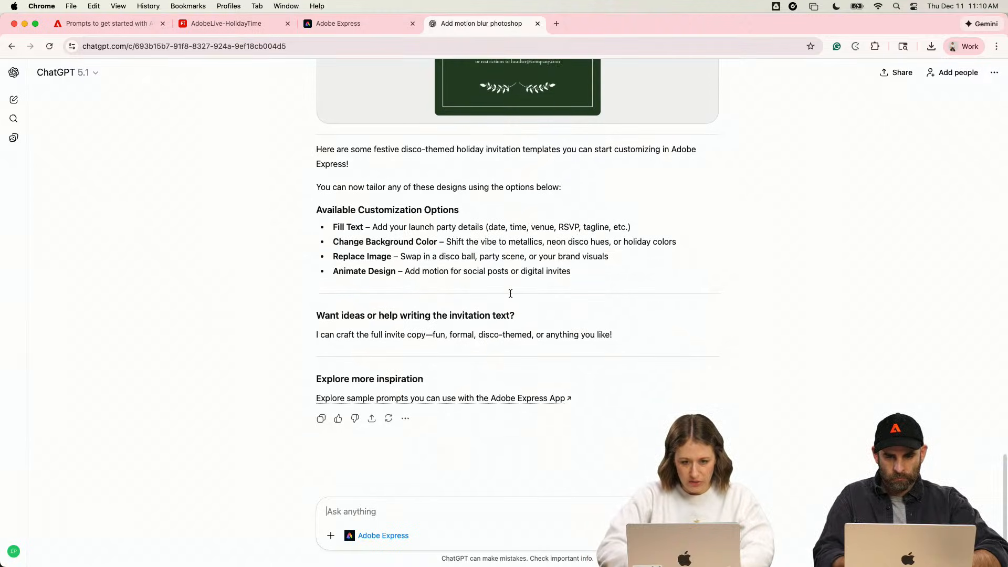
# - Begin the follow-up prompt "Adobe Express change out the copy to be December 13th," in the chat
pyautogui.click(361, 511)
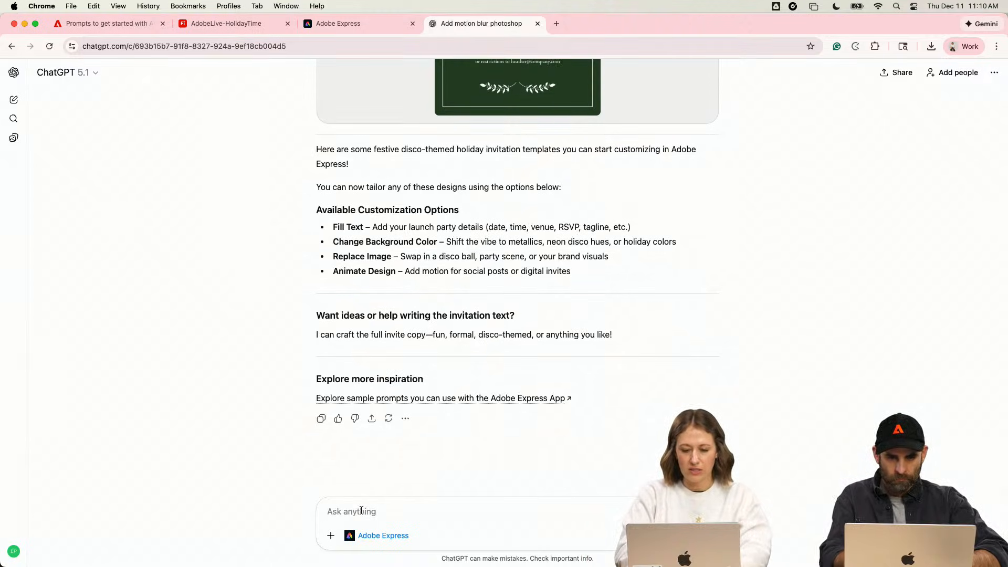
pyautogui.write('Adobe Epress')
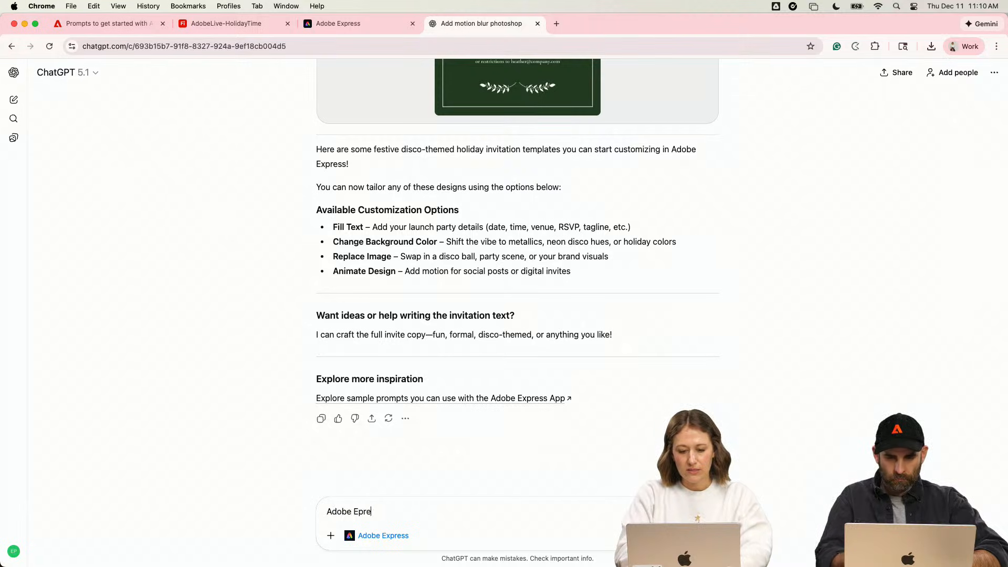
pyautogui.press('BackSpace')
pyautogui.press('BackSpace')
pyautogui.press('BackSpace')
pyautogui.press('BackSpace')
pyautogui.press('BackSpace')
pyautogui.press('BackSpace')
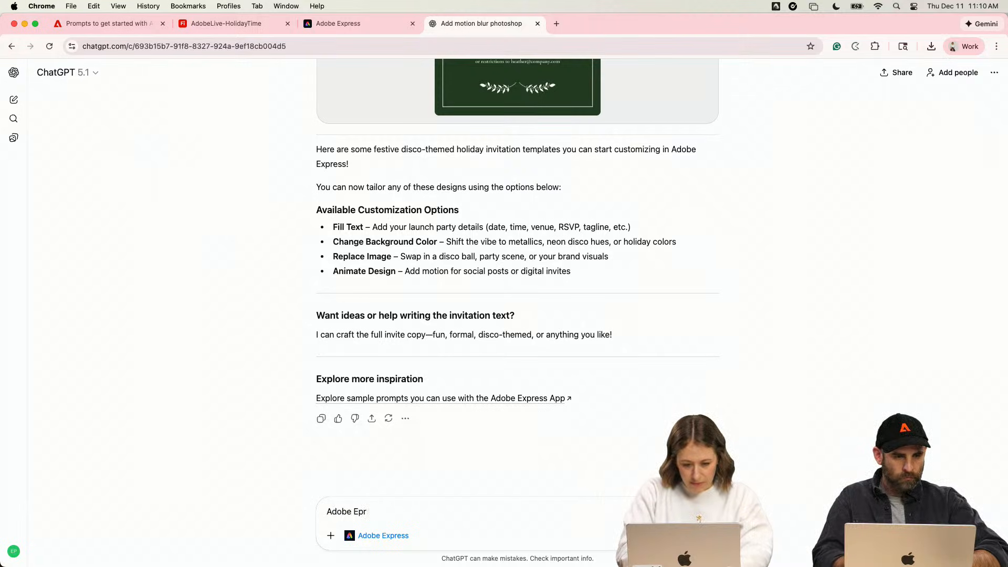
pyautogui.write('xpress change out the copy')
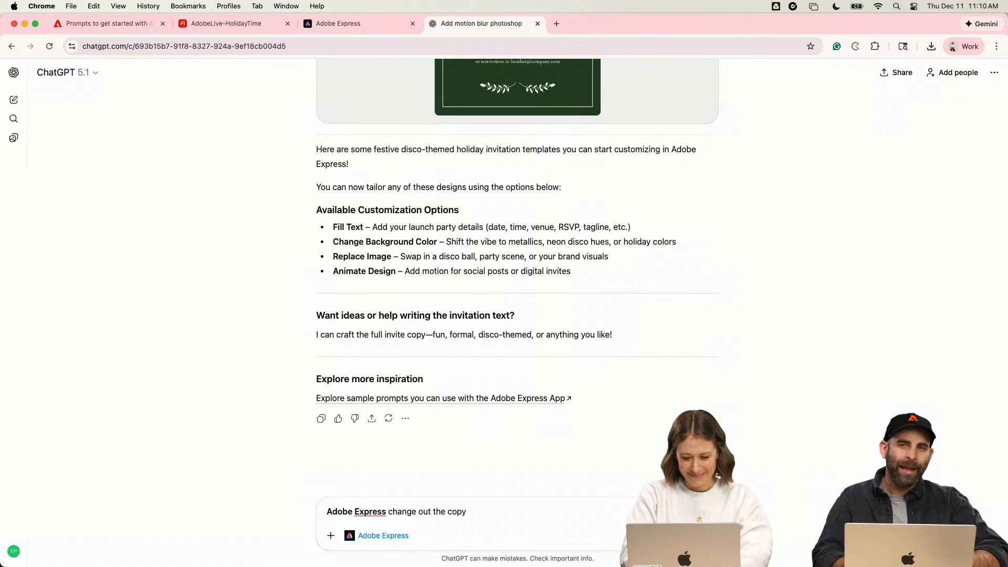
pyautogui.write(' to be Decemb')
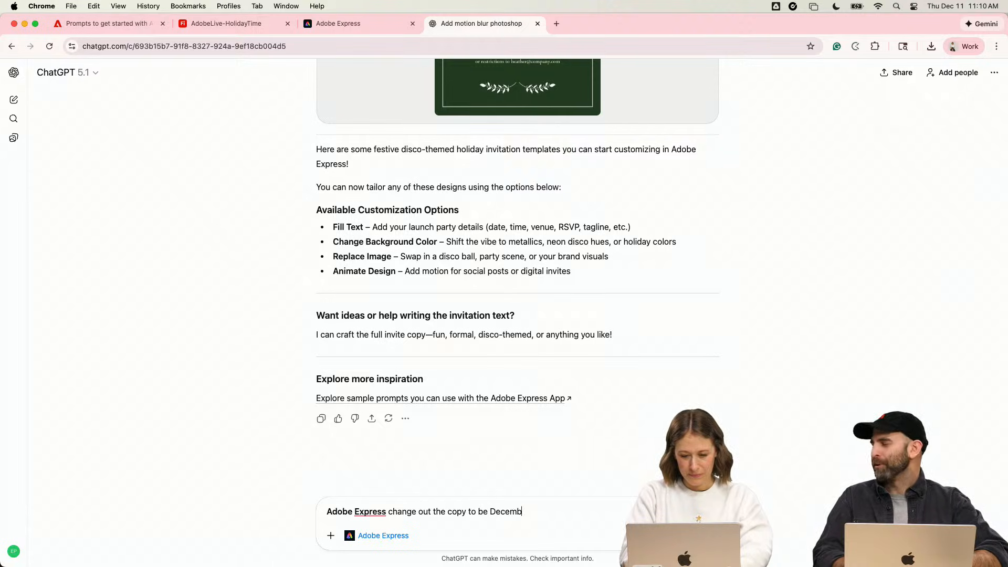
pyautogui.write('er 13t')
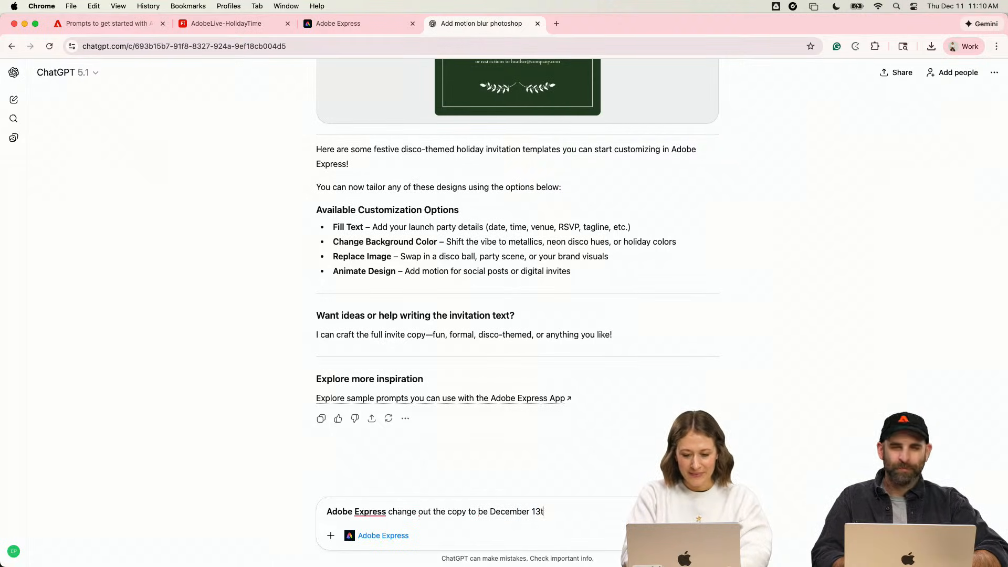
pyautogui.write('h,')
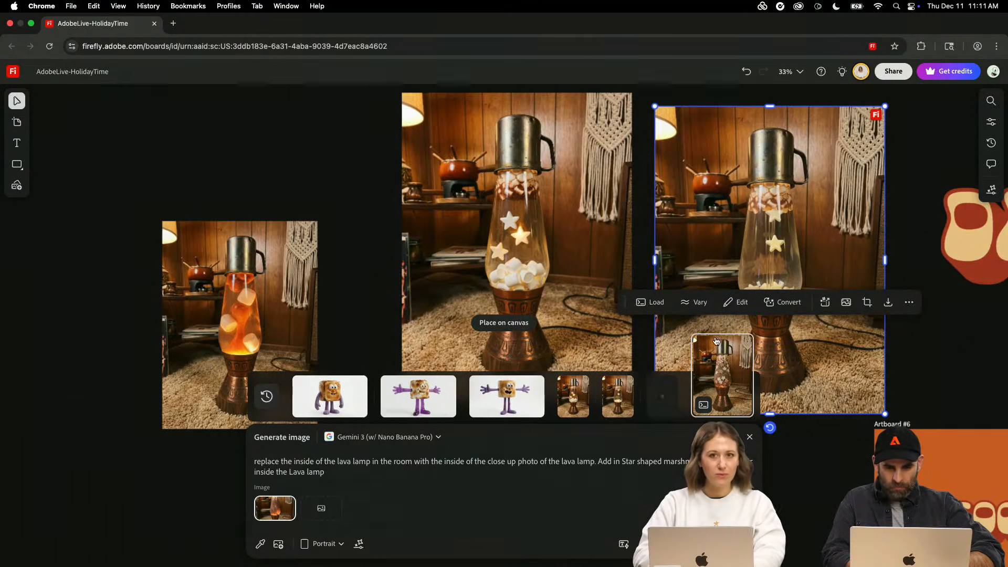
# - Switch to the Firefly board, load the rightmost star-marshmallow lava lamp's generation settings, and inspect the neighbouring lava lamp version up close
pyautogui.click(662, 303)
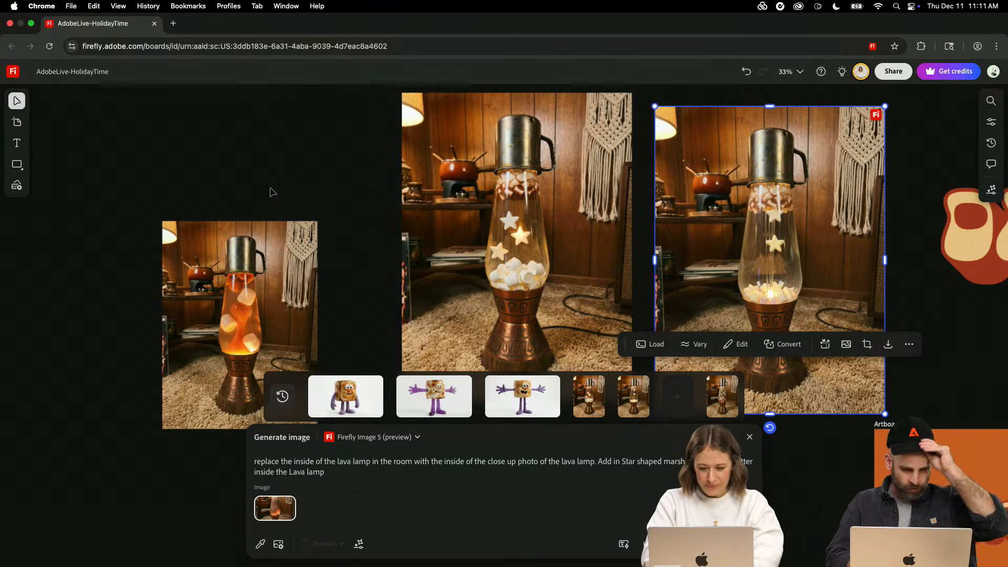
pyautogui.click(479, 255)
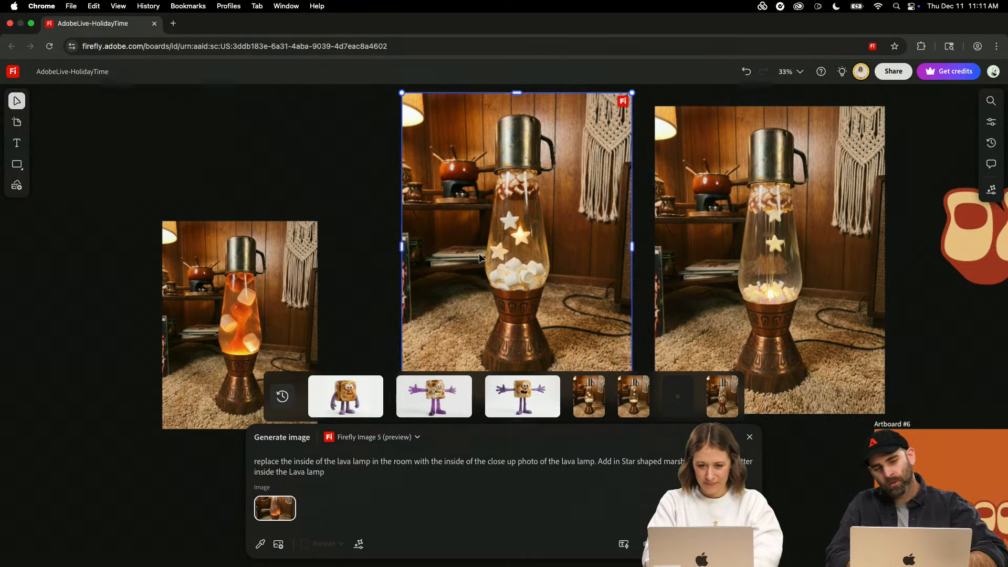
pyautogui.scroll(3, 479, 254)
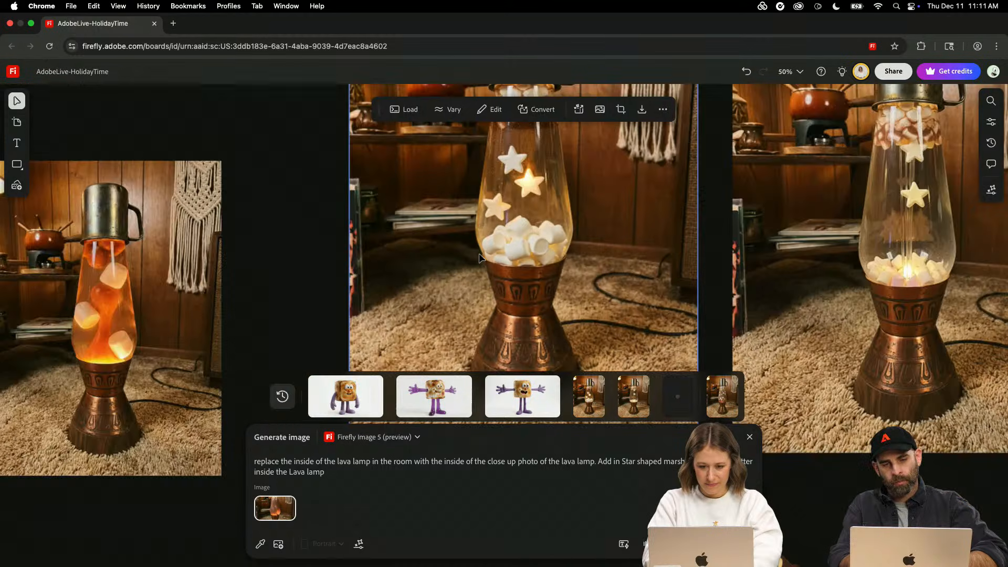
pyautogui.scroll(-3, 479, 257)
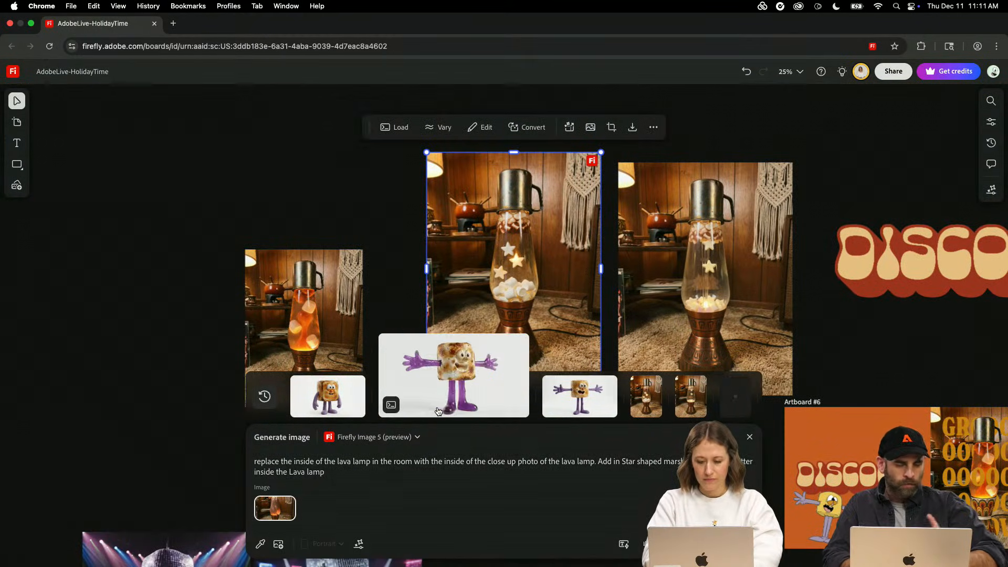
pyautogui.moveTo(700, 408)
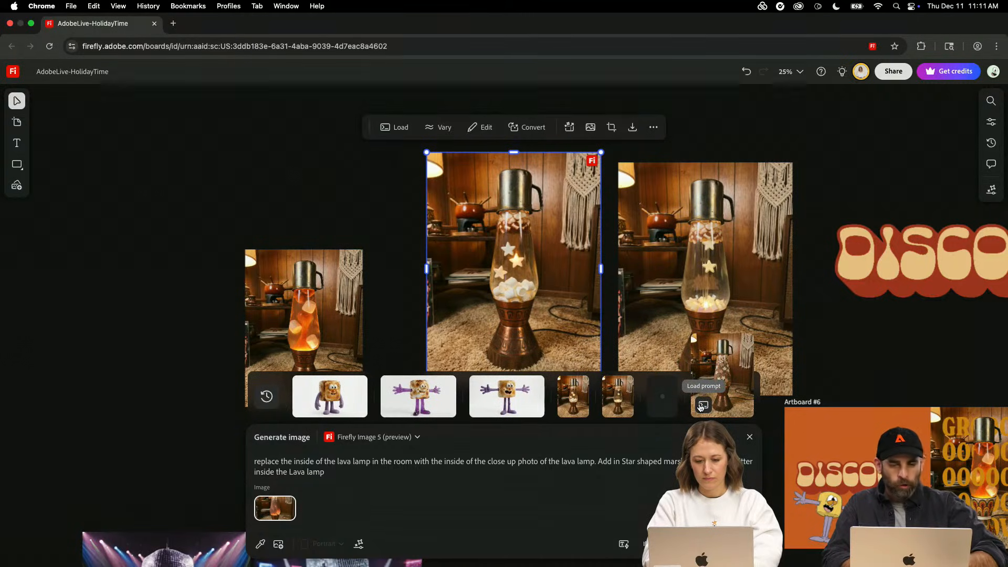
# - Check the content credentials of the orange lava lamp image and the neighbouring star-marshmallow version
pyautogui.click(185, 347)
pyautogui.click(268, 335)
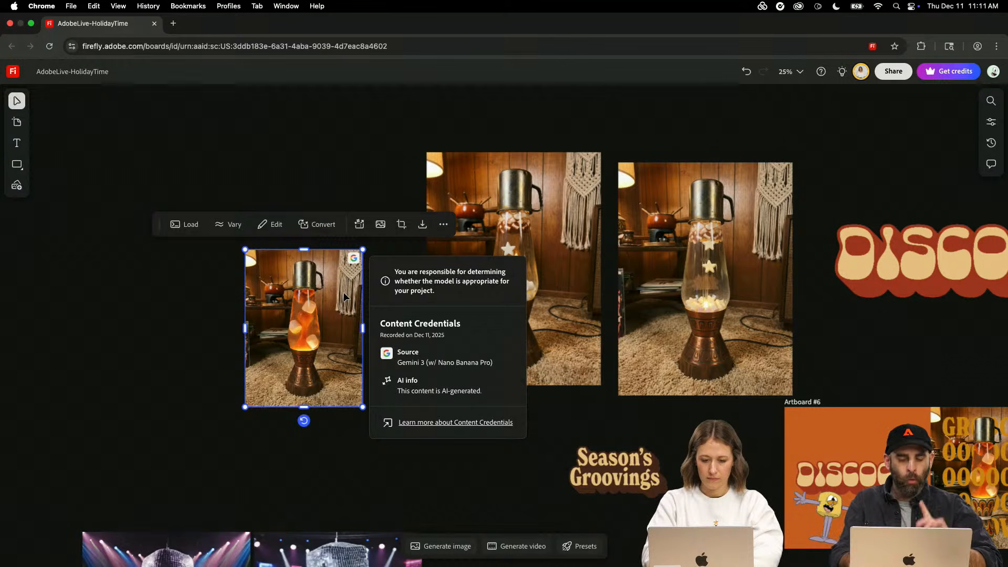
pyautogui.press('super+equal')
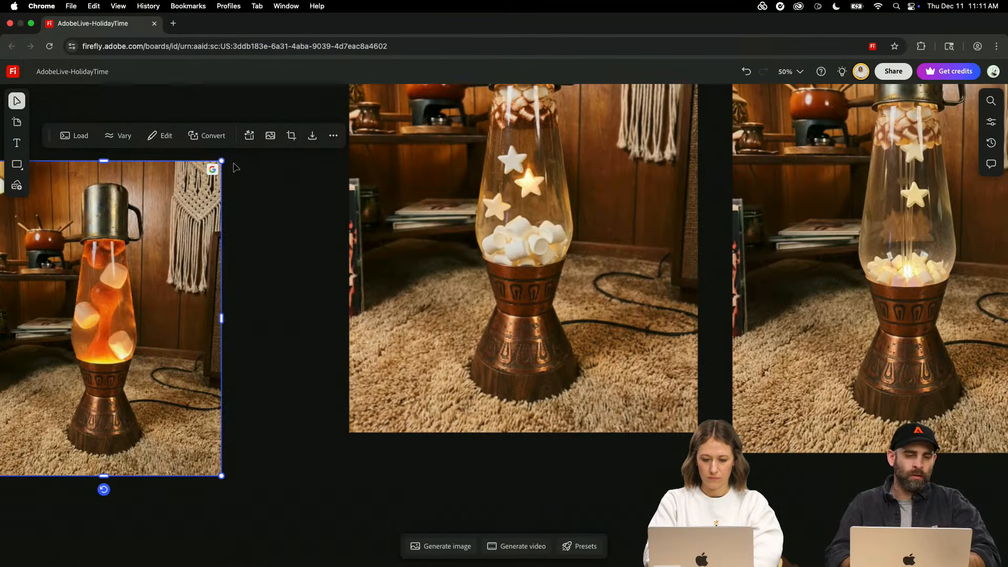
pyautogui.moveTo(213, 170)
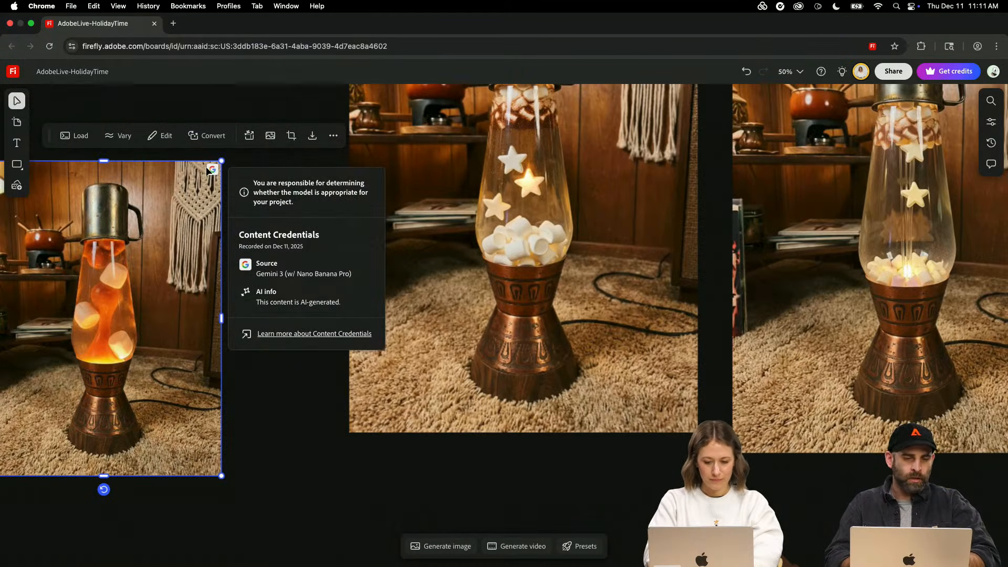
pyautogui.click(348, 487)
pyautogui.press('super+minus')
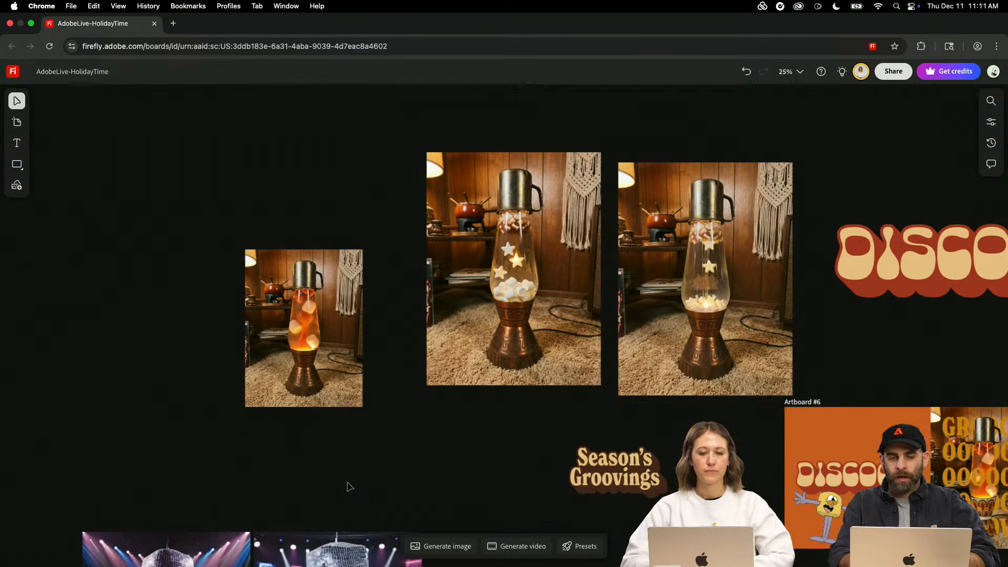
pyautogui.click(573, 212)
pyautogui.moveTo(592, 162)
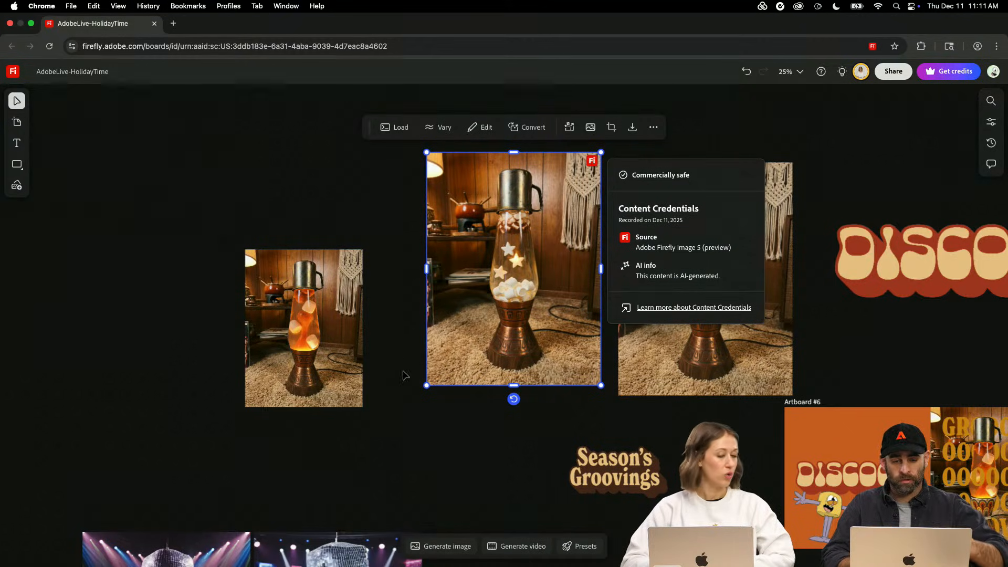
# - Place another star-marshmallow lava lamp from the generation history on the board, just left of the orange lava lamp
pyautogui.click(428, 547)
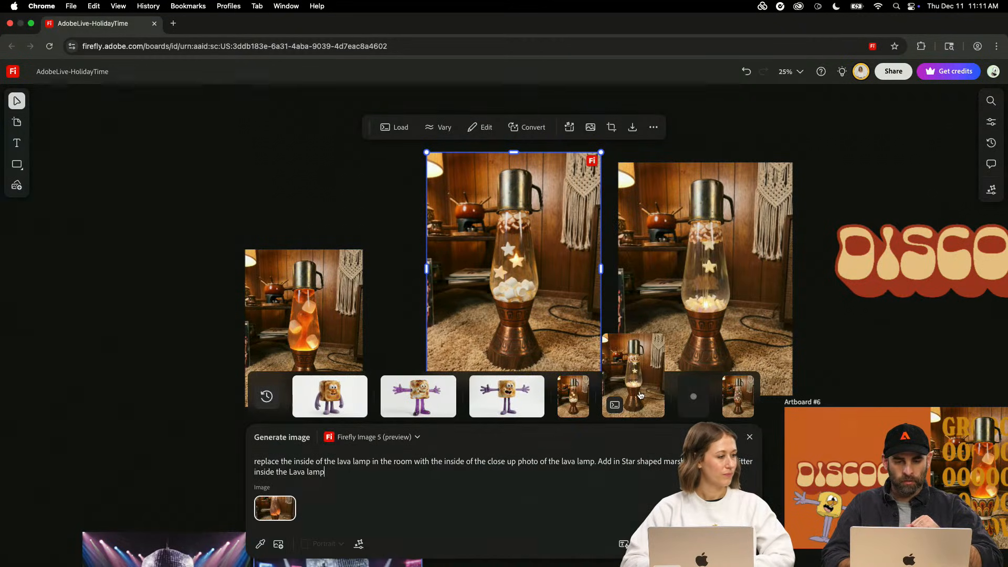
pyautogui.moveTo(652, 389)
pyautogui.click(525, 322)
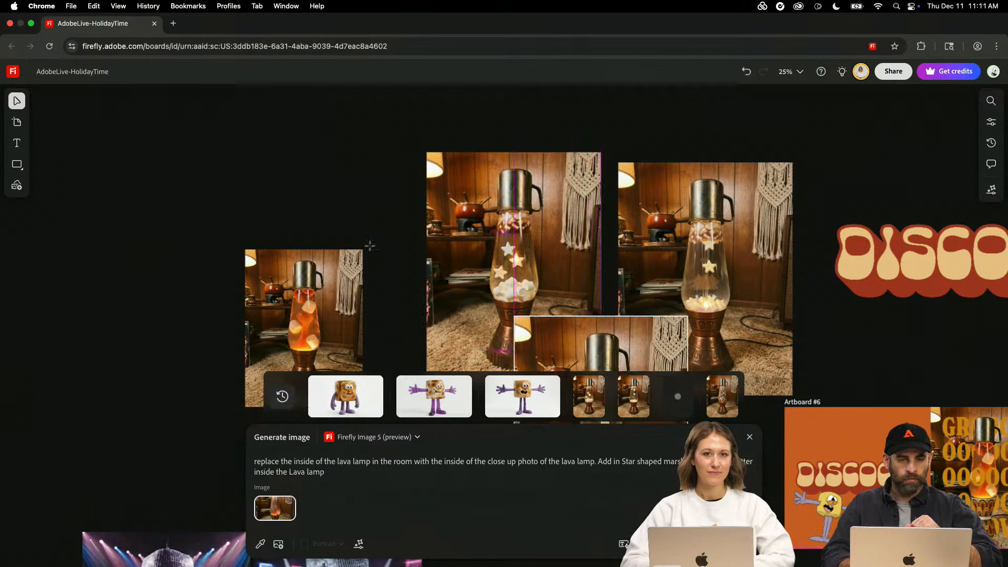
pyautogui.click(56, 169)
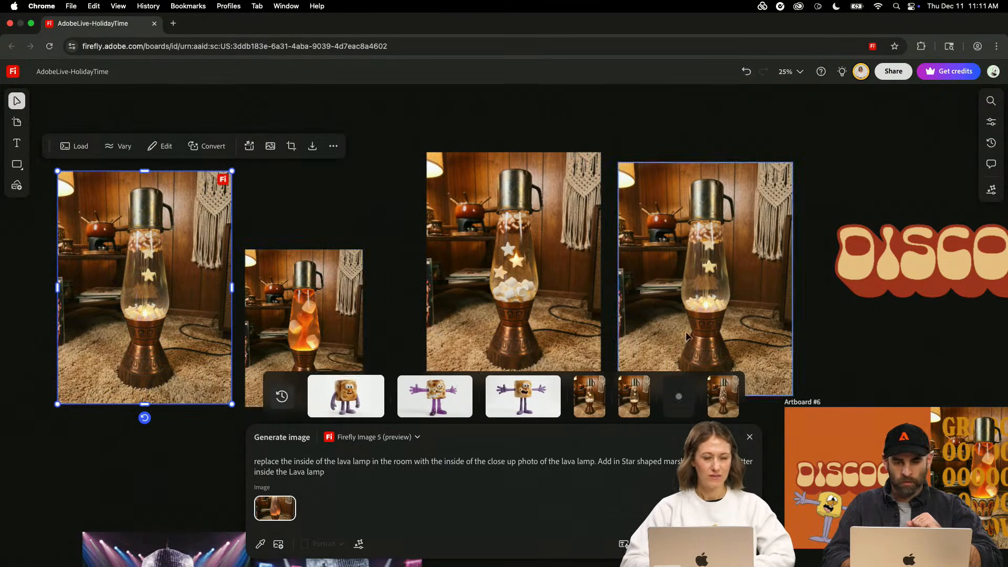
pyautogui.click(316, 304)
pyautogui.click(124, 470)
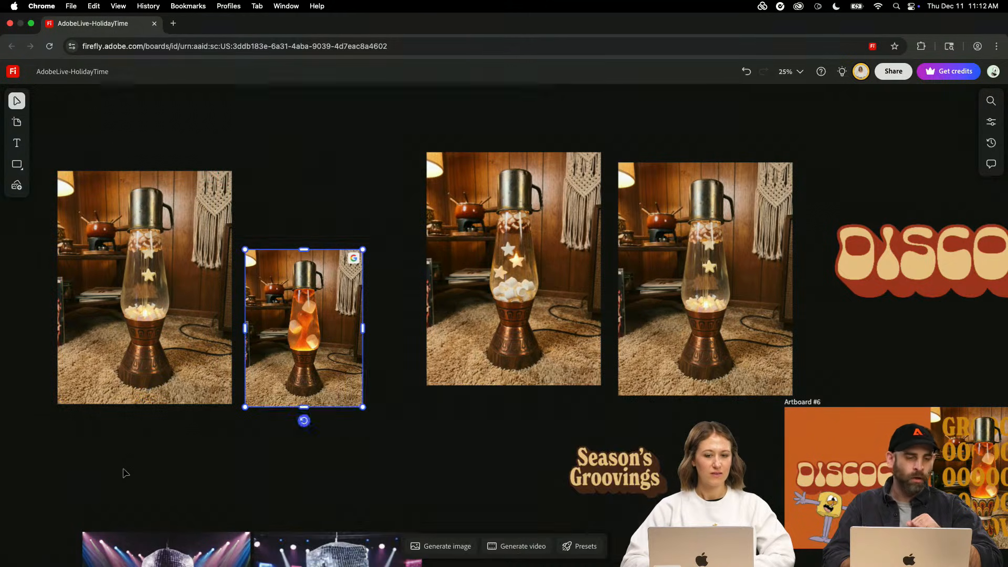
# - Generate the loaded lava lamp prompt with Gemini 3 (w/ Nano Banana Pro) and again with Gemini 2.5 (w/ Nano Banana)
pyautogui.press('super+minus')
pyautogui.press('super+equal')
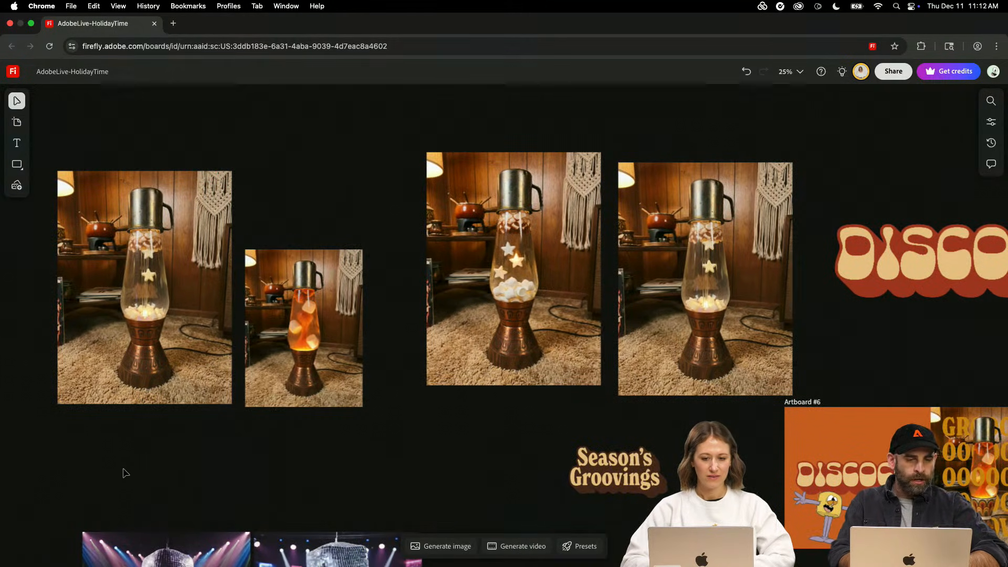
pyautogui.press('space')
pyautogui.moveTo(155, 340); pyautogui.dragTo(351, 374)
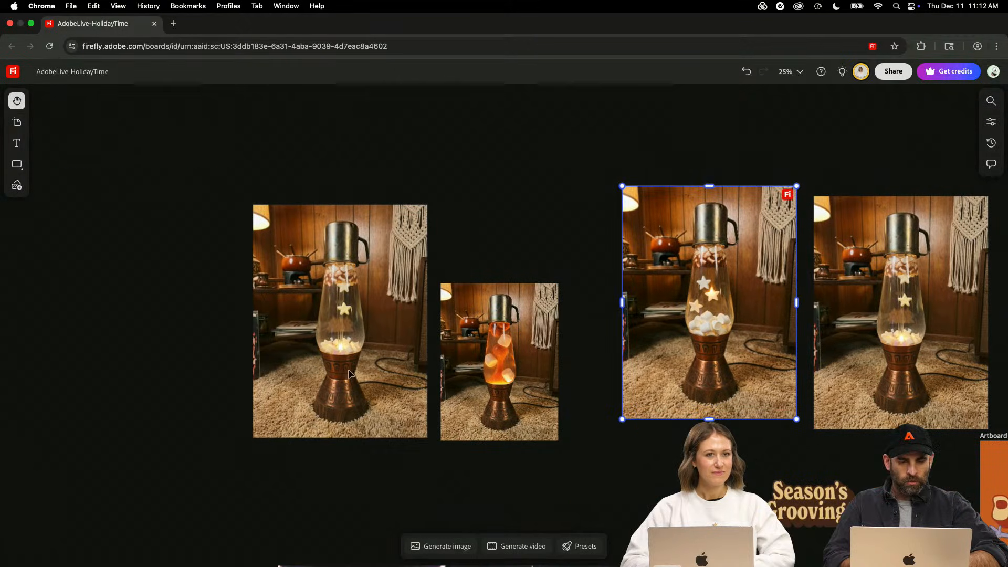
pyautogui.click(446, 547)
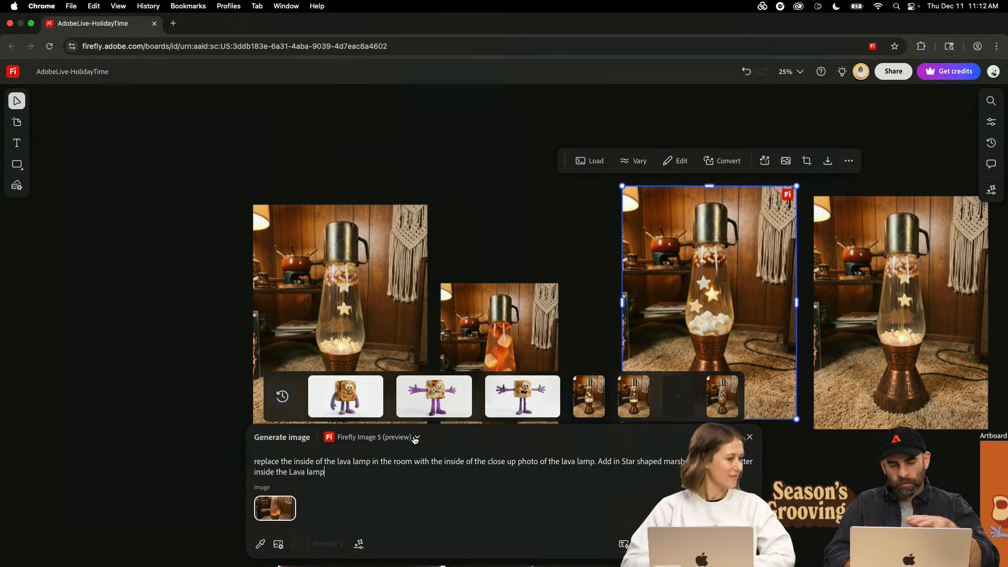
pyautogui.click(415, 438)
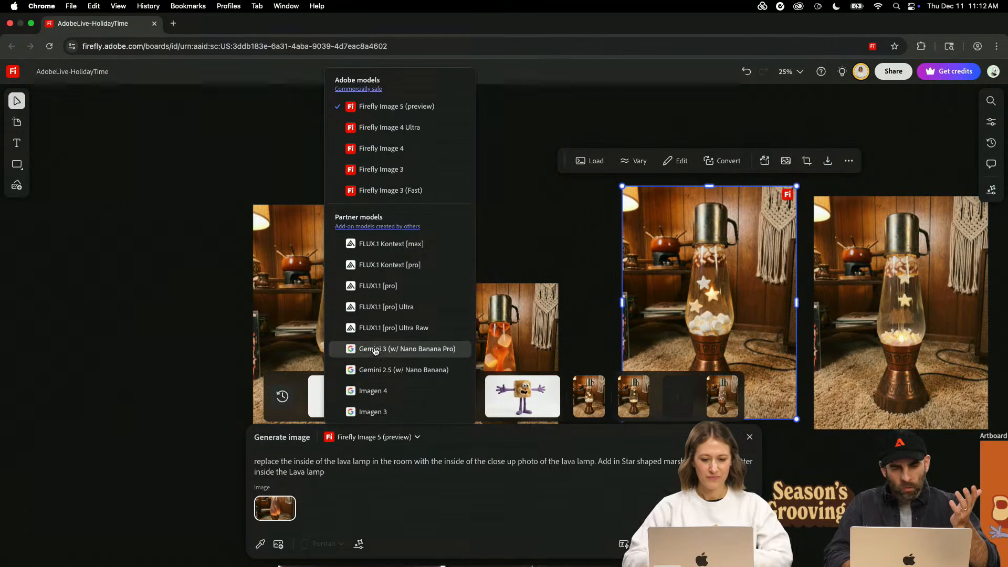
pyautogui.click(354, 349)
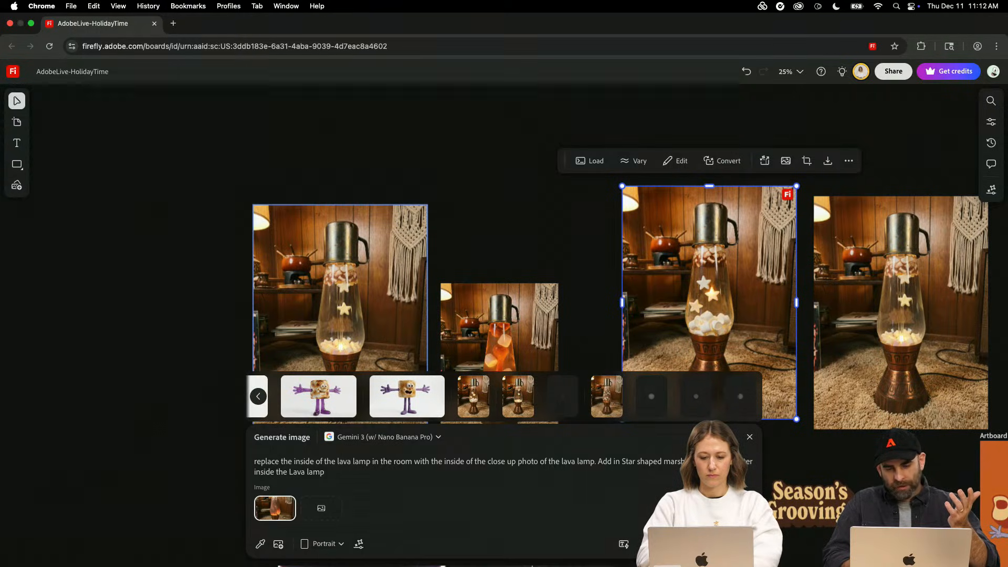
pyautogui.click(379, 438)
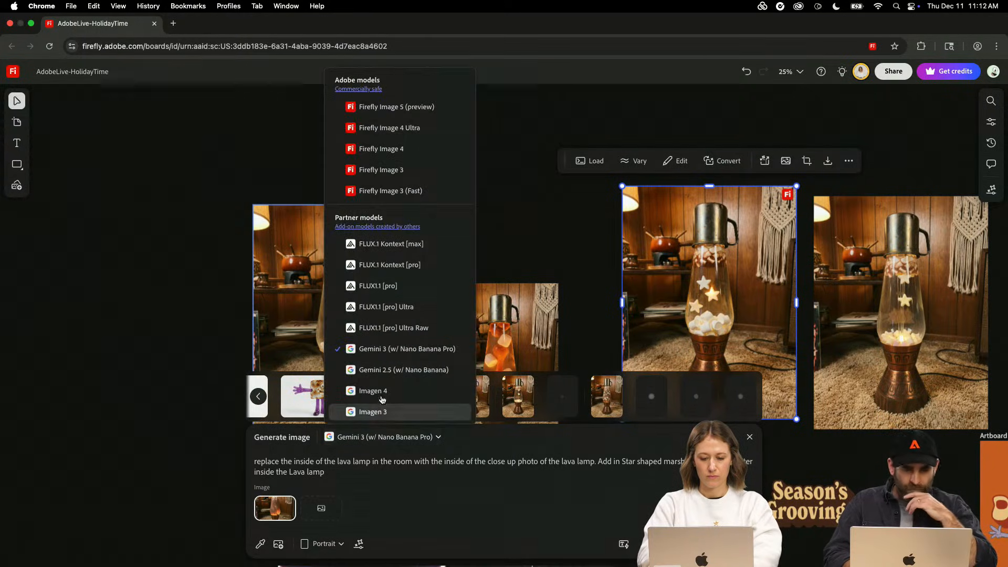
pyautogui.click(387, 370)
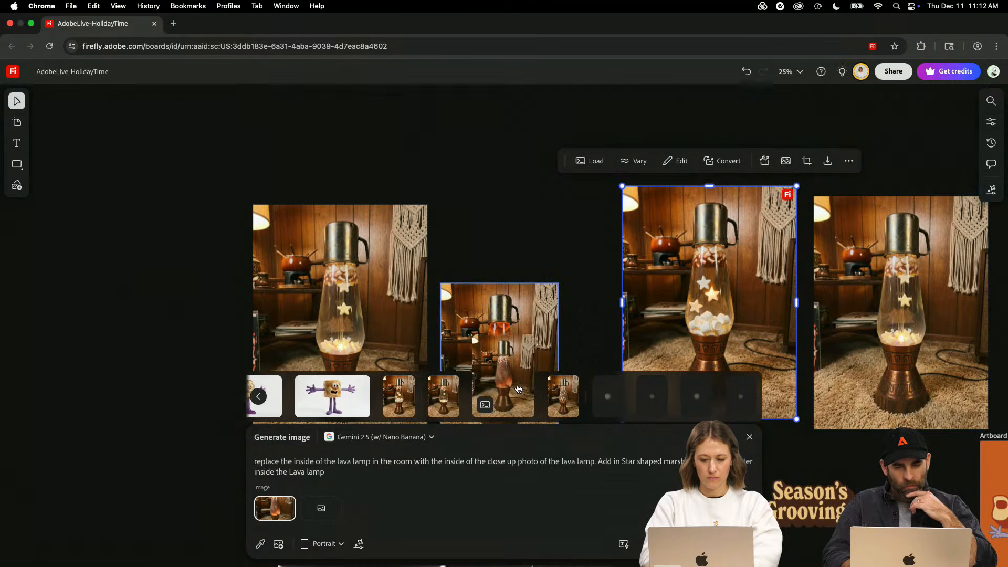
pyautogui.click(749, 436)
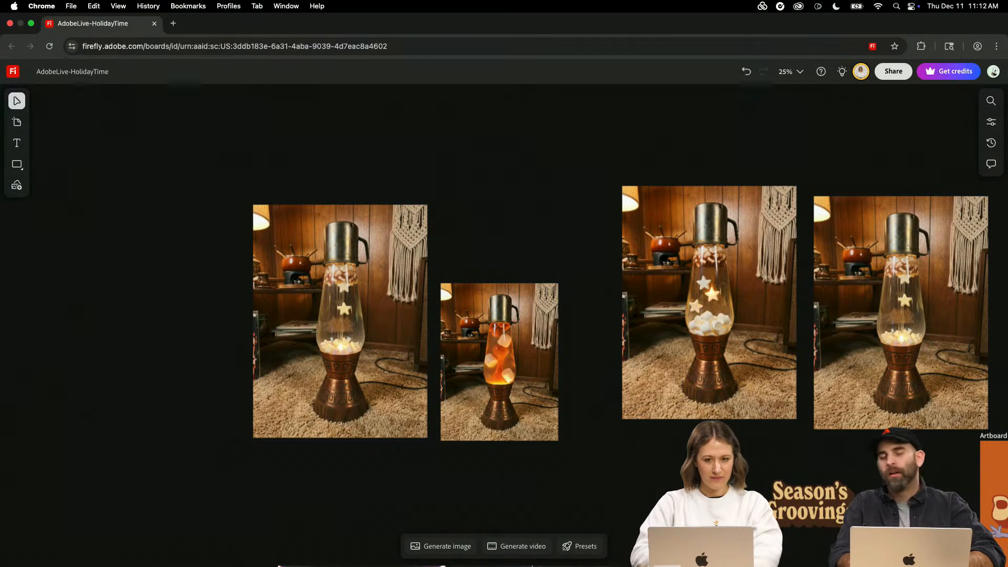
# - In ChatGPT, shorten the follow-up prompt to "Adobe Express change the background to a mustard yellow color" and send it
pyautogui.scroll(-3, 505, 315)
pyautogui.scroll(-3, 504, 315)
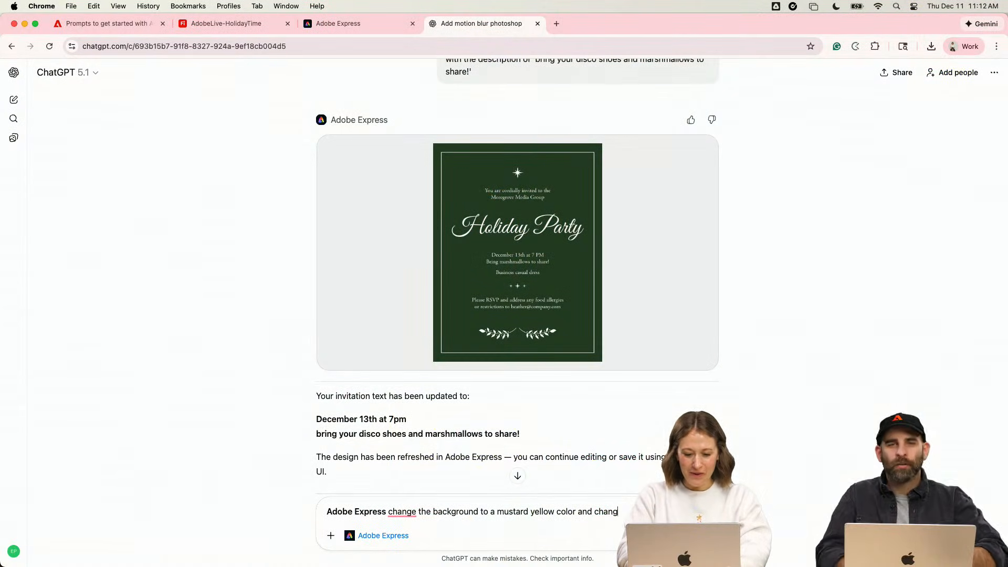
pyautogui.press('BackSpace')
pyautogui.press('BackSpace')
pyautogui.press('BackSpace')
pyautogui.press('BackSpace')
pyautogui.press('BackSpace')
pyautogui.press('BackSpace')
pyautogui.press('BackSpace')
pyautogui.press('BackSpace')
pyautogui.press('BackSpace')
pyautogui.press('BackSpace')
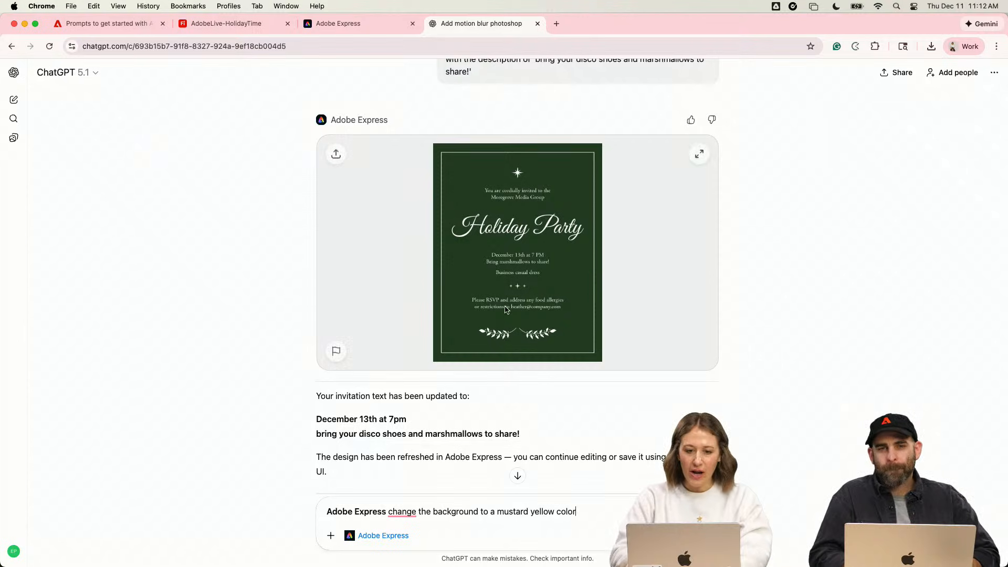
pyautogui.scroll(3, 505, 310)
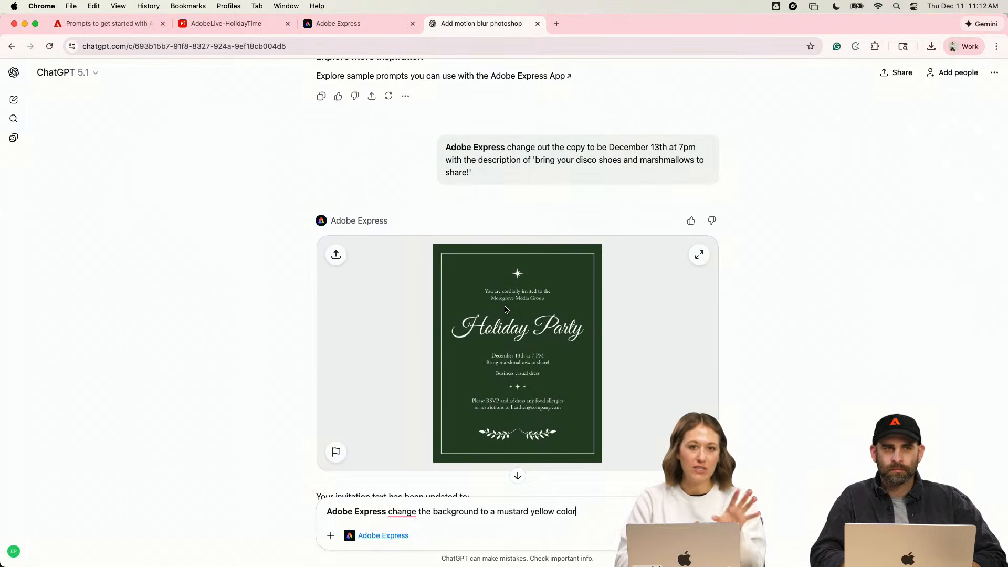
pyautogui.scroll(-2, 505, 310)
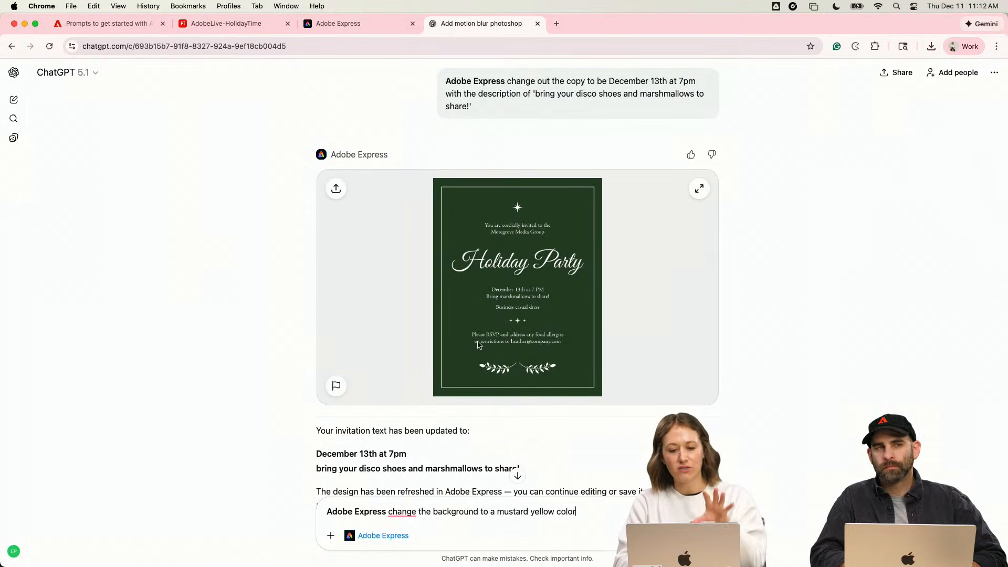
pyautogui.scroll(-3, 477, 345)
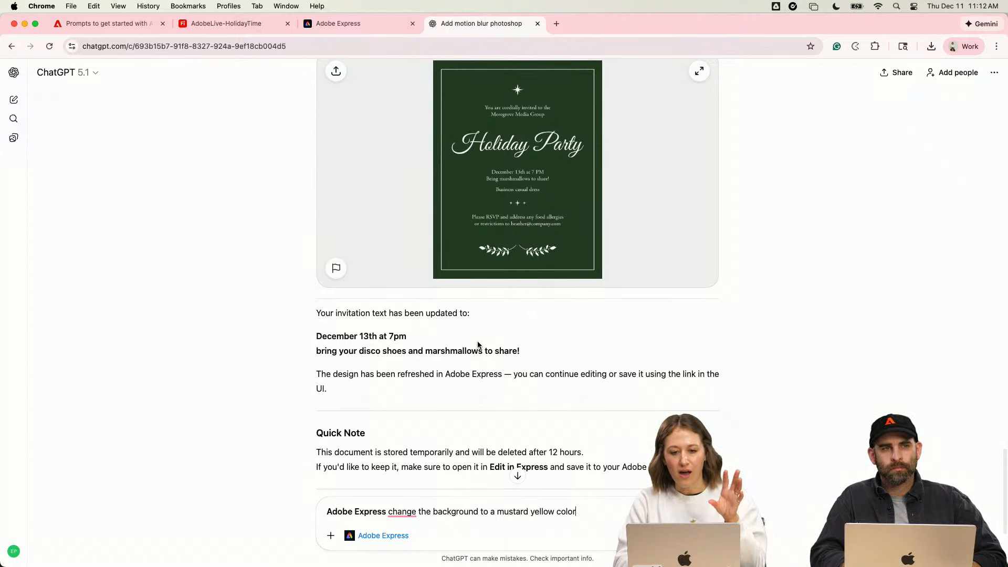
pyautogui.scroll(-2, 478, 345)
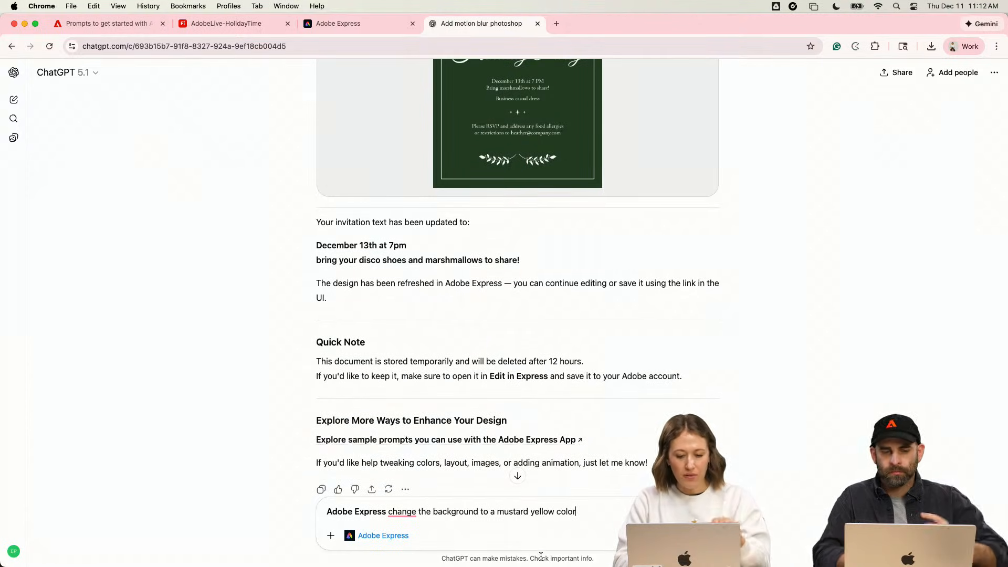
pyautogui.press('Return')
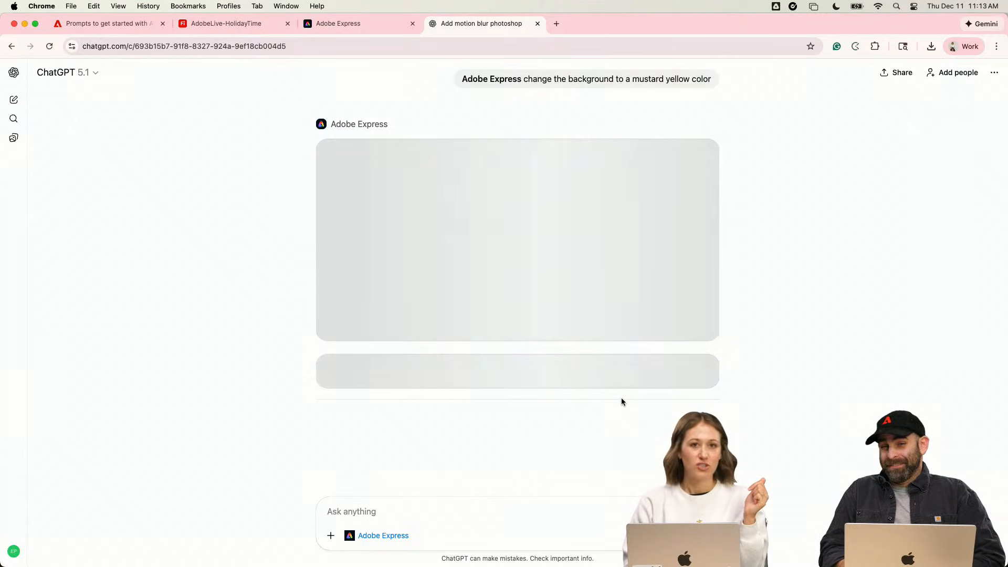
# - Switch to the Firefly board and copy the hex code of Artboard #3's mustard background colour
pyautogui.click(205, 24)
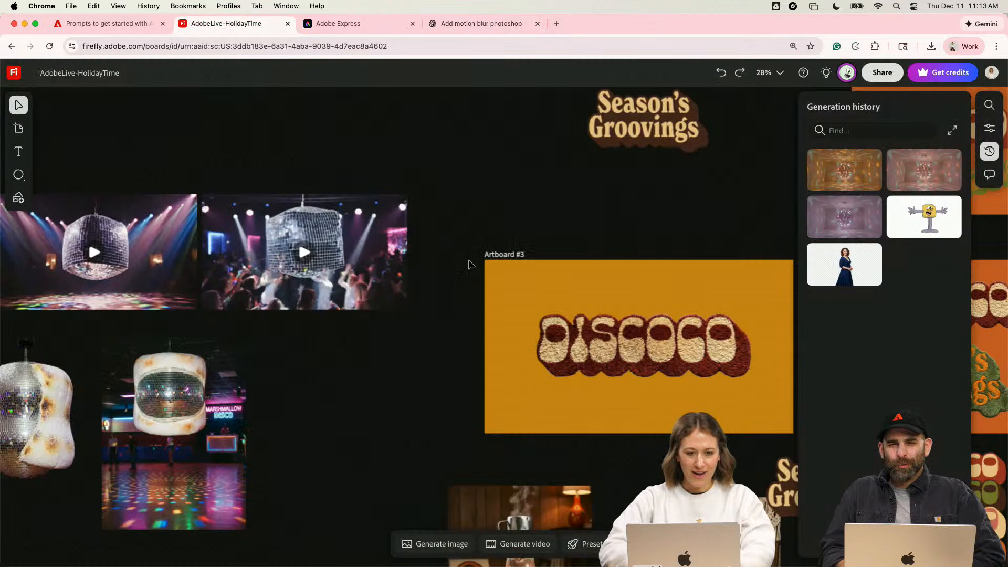
pyautogui.click(546, 288)
pyautogui.click(504, 283)
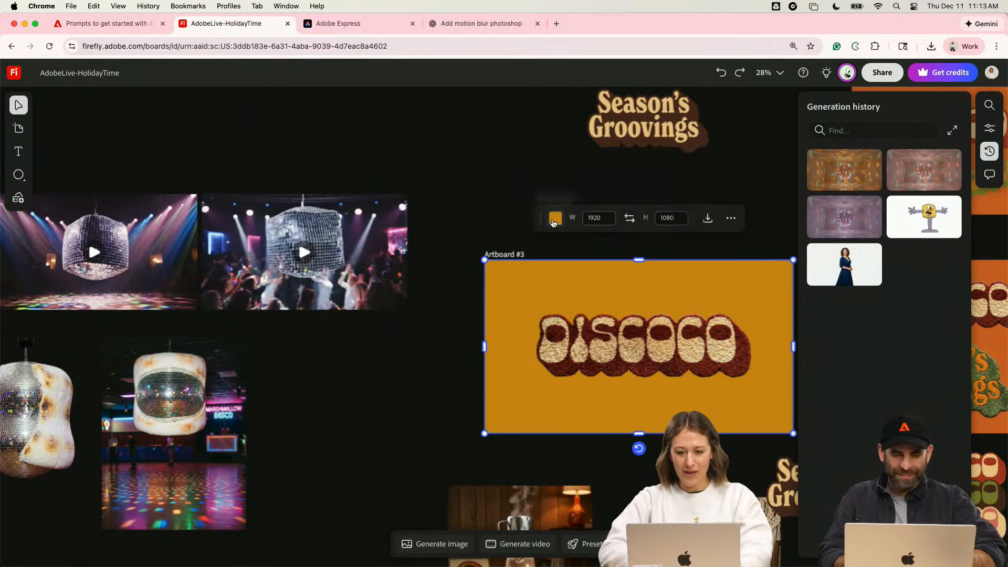
pyautogui.click(554, 218)
pyautogui.click(556, 256)
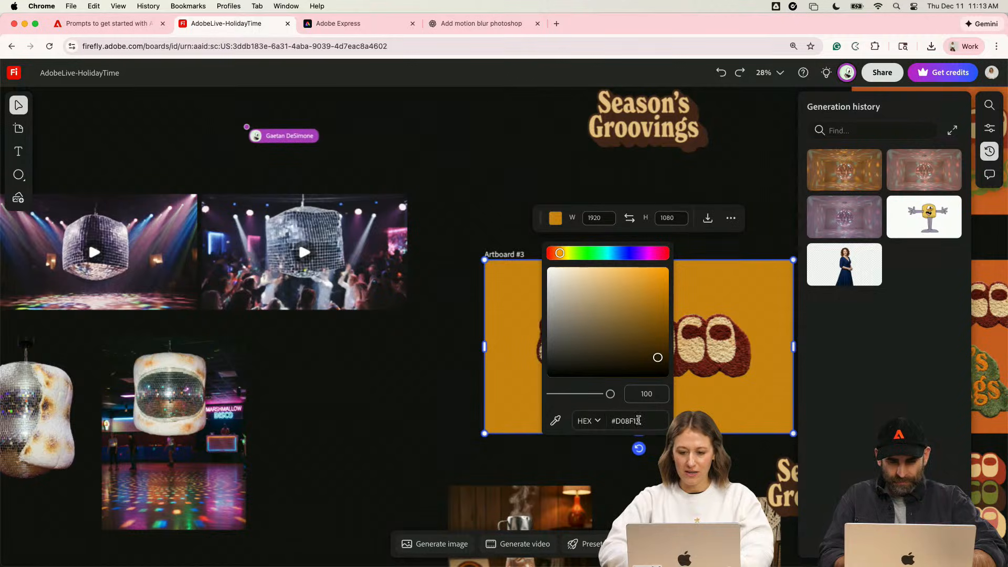
pyautogui.click(613, 423)
# - Return to the ChatGPT chat and send the prompt "Adobe Express change the background color to #D08F13"
pyautogui.click(476, 23)
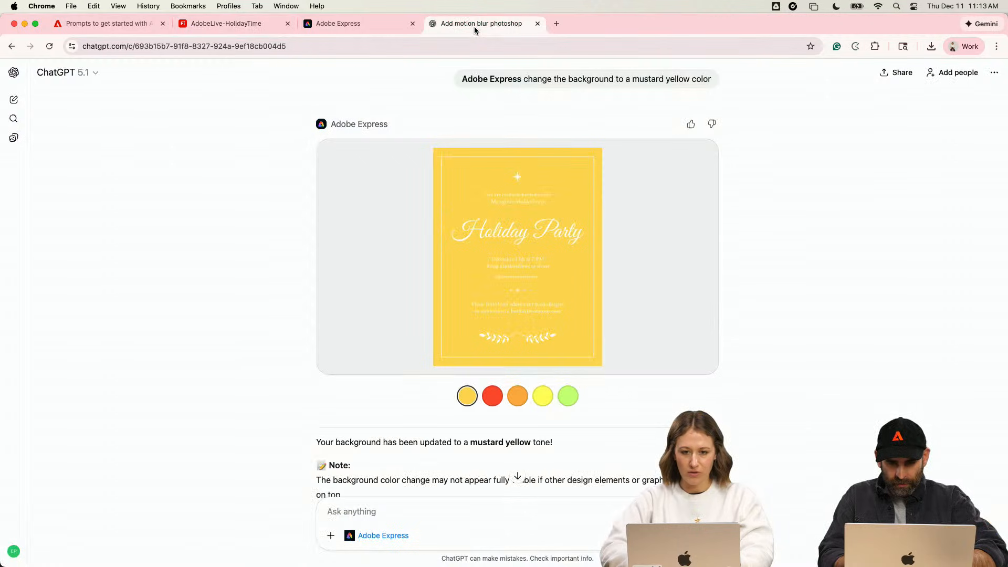
pyautogui.click(368, 512)
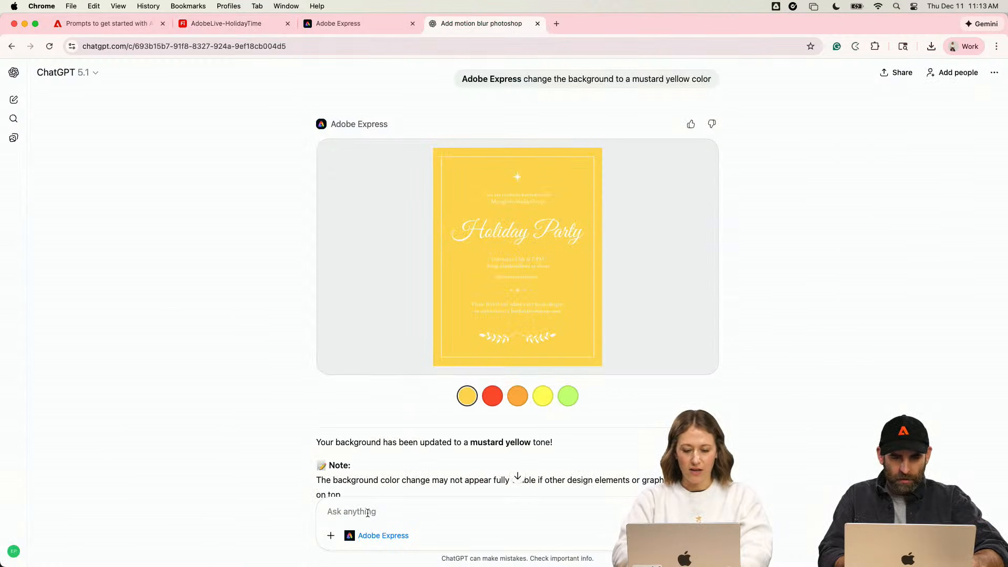
pyautogui.write('Adobe Express cha')
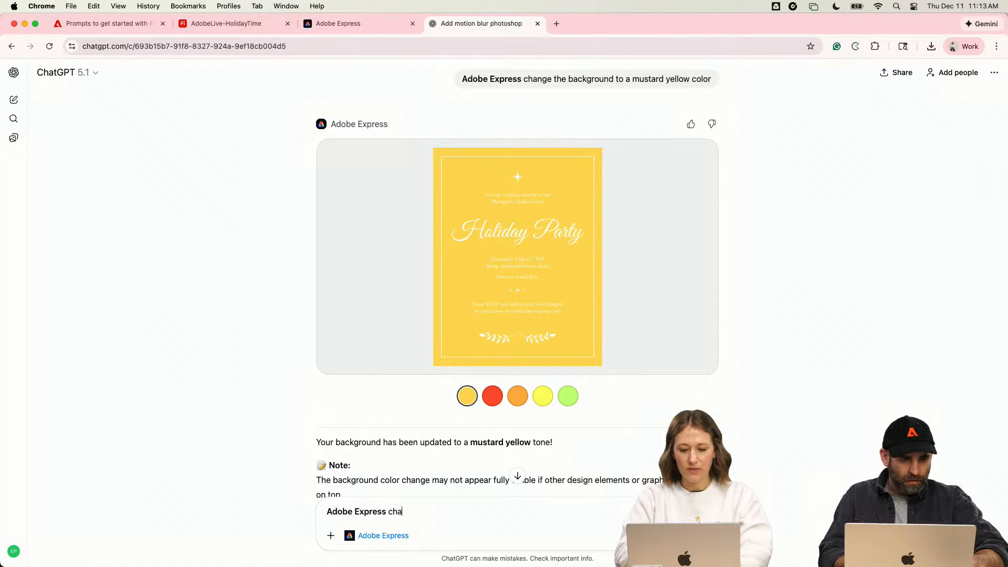
pyautogui.write('nge the backgrou')
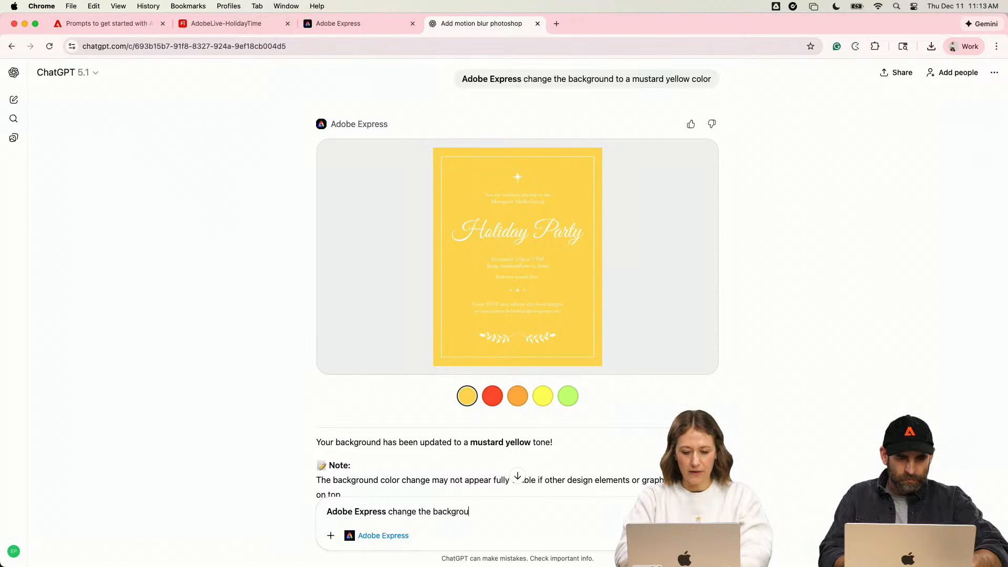
pyautogui.write('nd color to #D08F13')
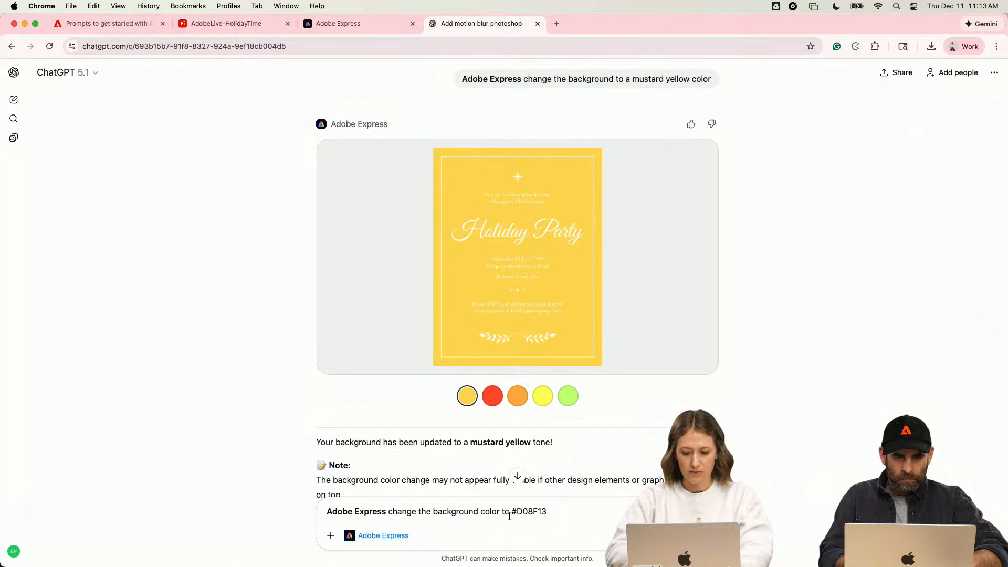
pyautogui.press('Return')
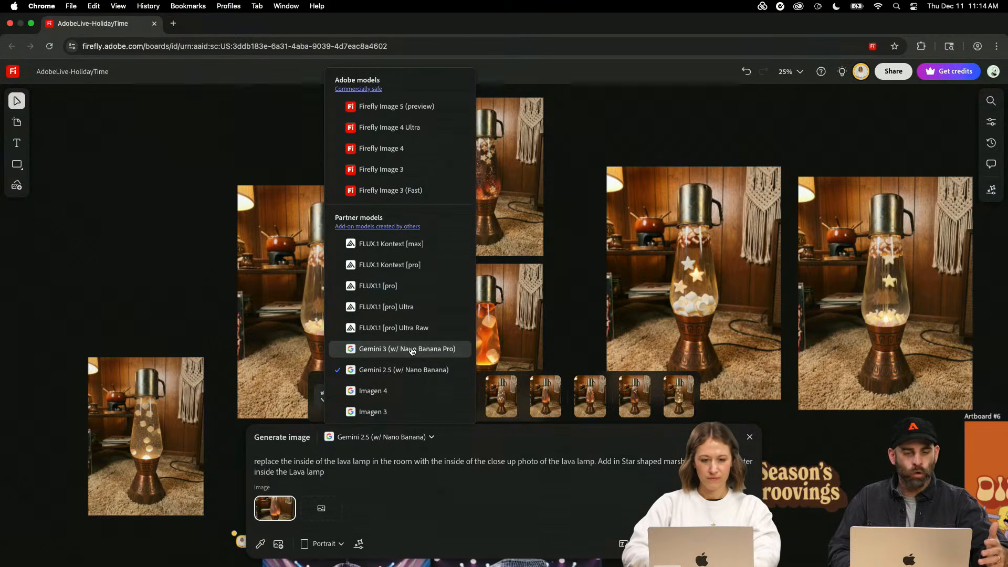
# - On the Firefly board, dismiss the image generation settings and select the orange lava lamp and the darker version above it for comparison
pyautogui.click(126, 302)
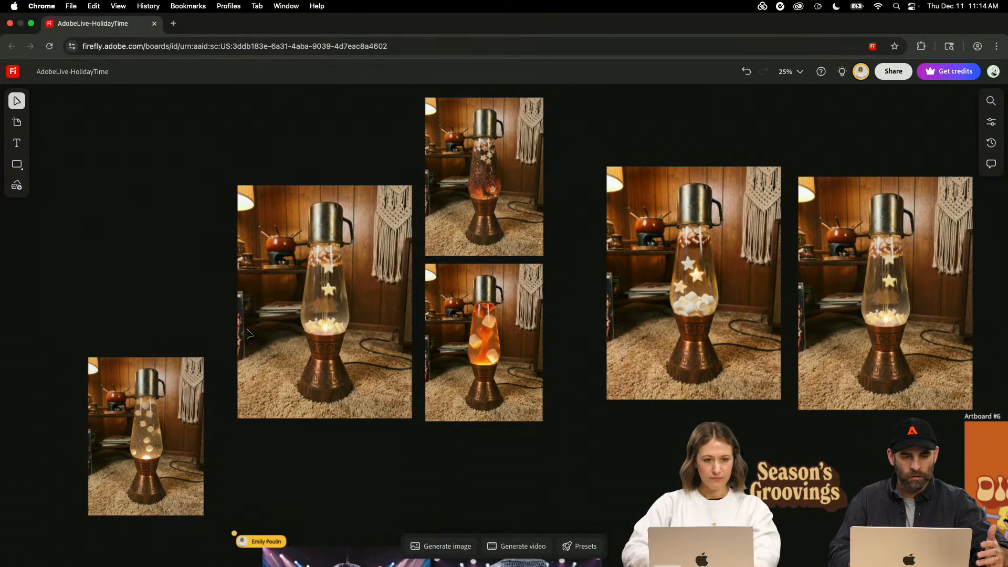
pyautogui.click(475, 327)
pyautogui.click(479, 161)
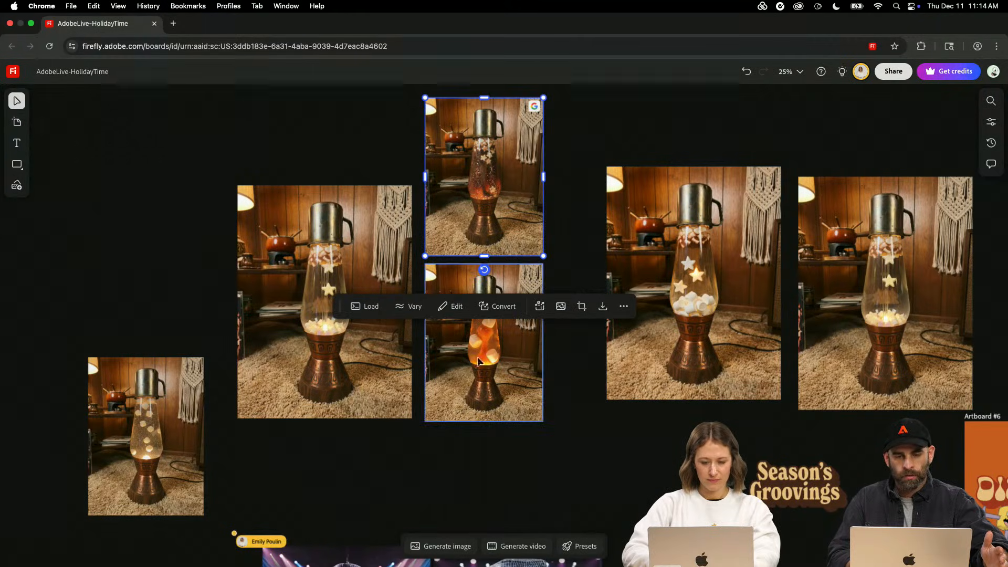
# - Select the dark, glittery lava lamp image and inspect it up close against the orange version below it
pyautogui.click(475, 386)
pyautogui.click(494, 138)
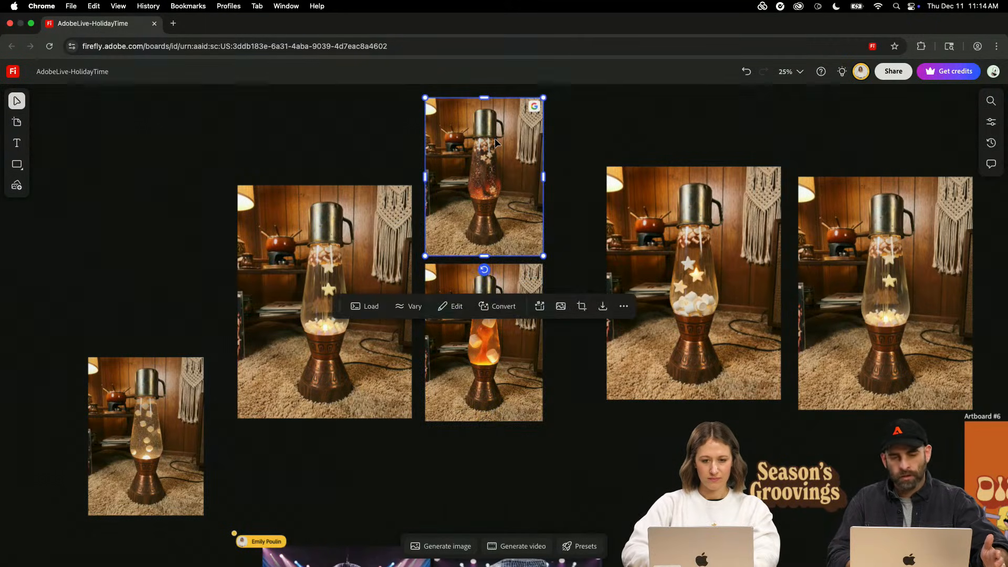
pyautogui.press('super+equal')
pyautogui.scroll(2, 495, 138)
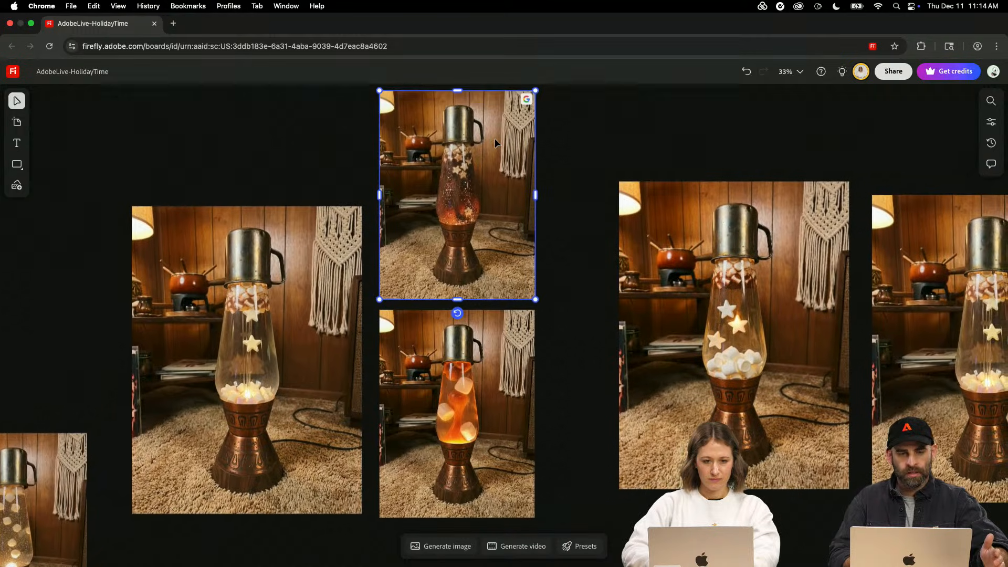
pyautogui.press('super+equal')
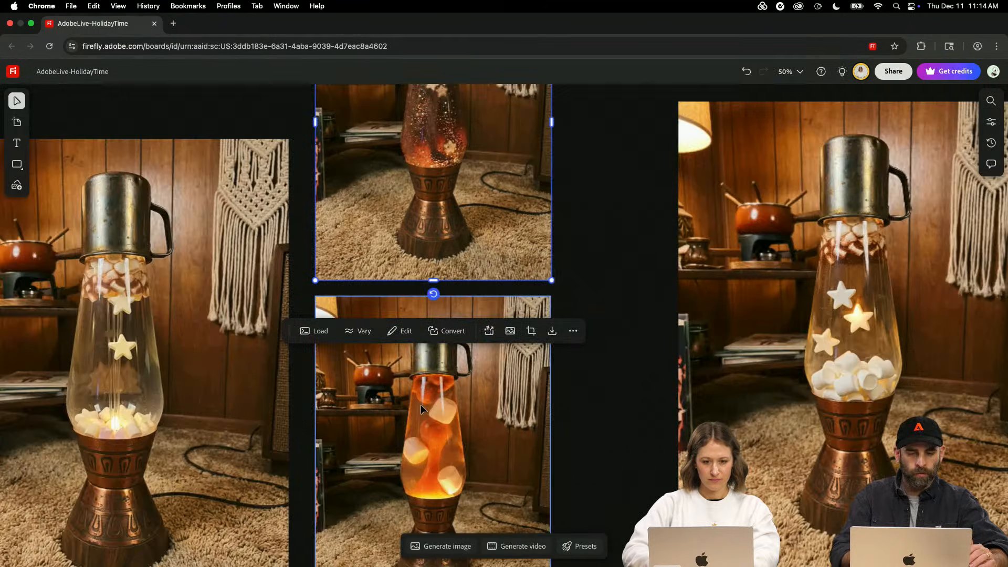
pyautogui.scroll(1, 364, 385)
pyautogui.scroll(4, 364, 386)
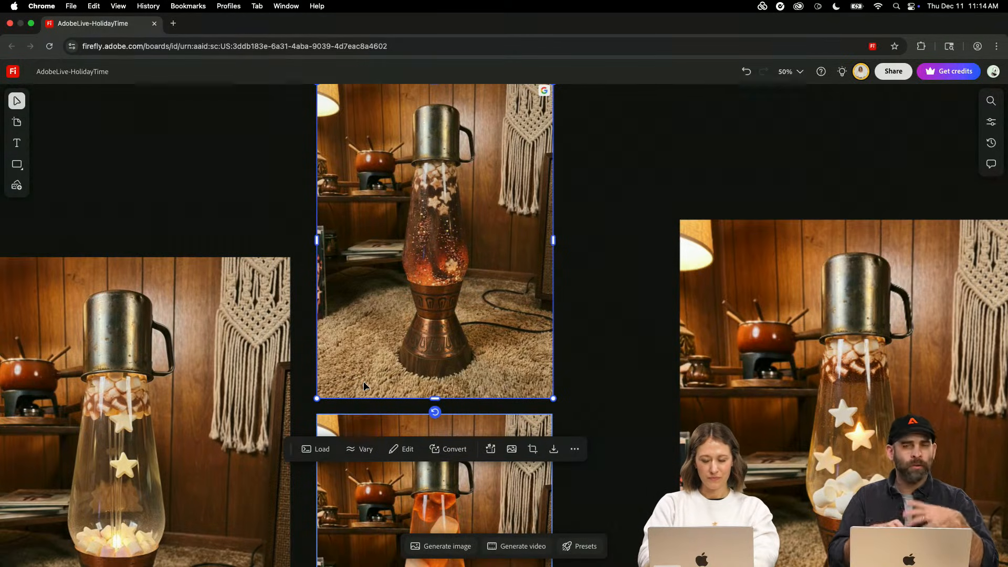
# - Review the full list of Adobe and partner models available for image generation
pyautogui.click(466, 553)
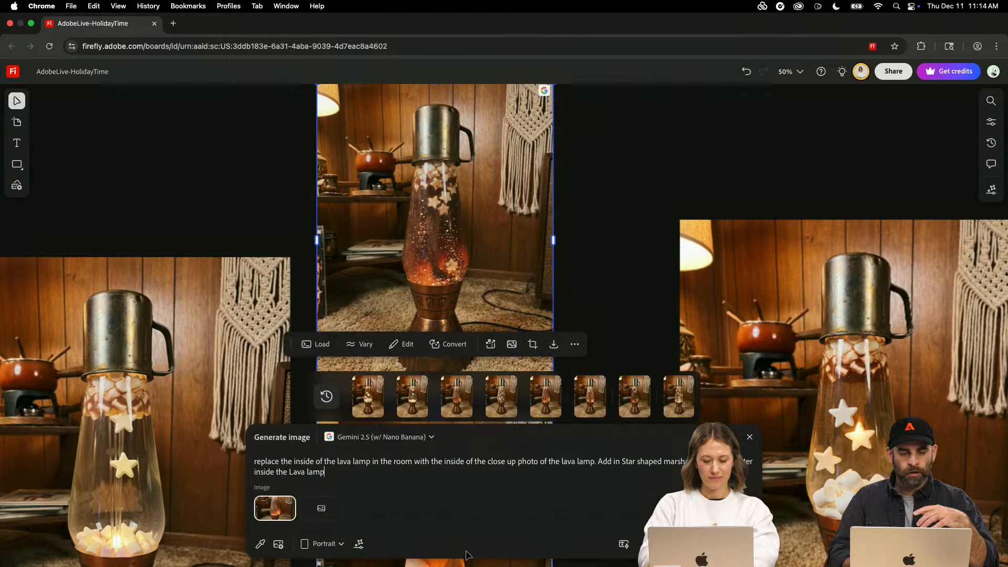
pyautogui.click(392, 438)
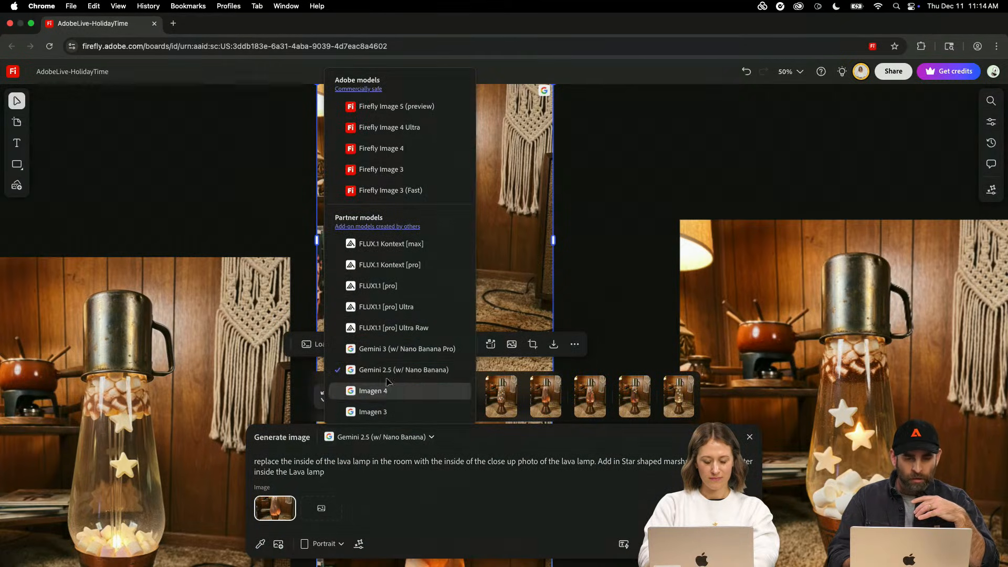
pyautogui.scroll(-3, 404, 341)
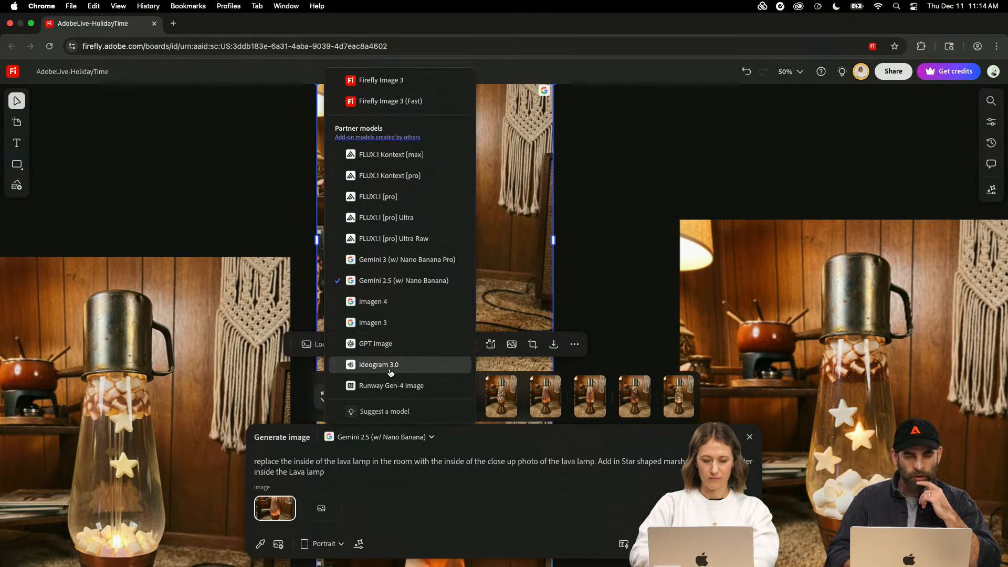
pyautogui.click(618, 192)
# - Examine the Content Credentials of the glittery lava lamp image to see which model made it
pyautogui.scroll(2, 558, 147)
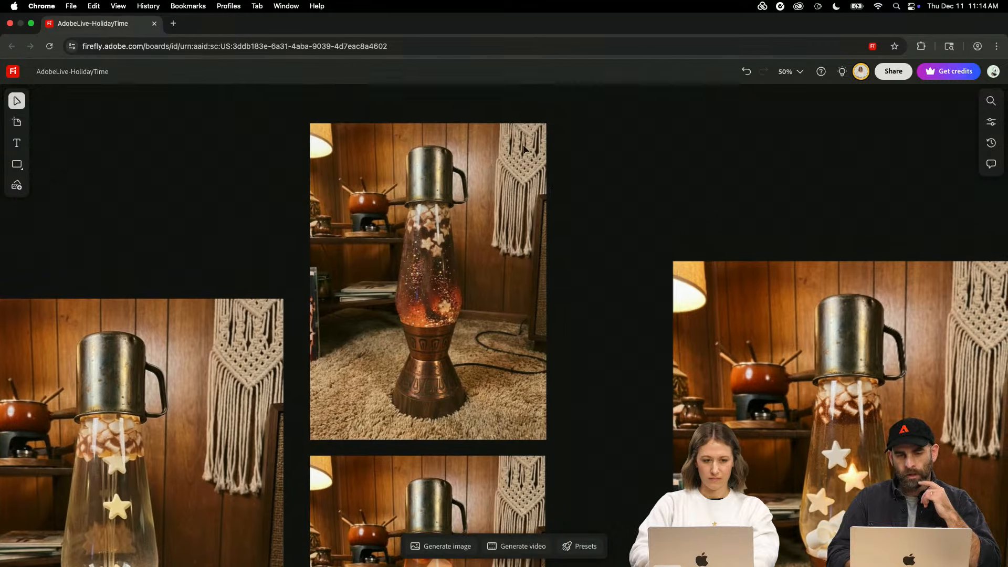
pyautogui.click(536, 134)
pyautogui.moveTo(537, 128)
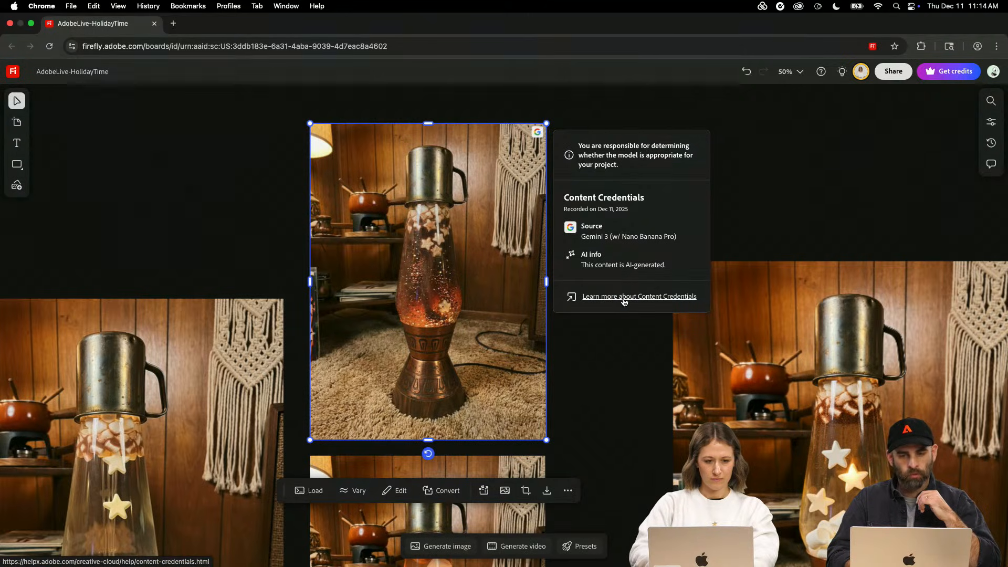
pyautogui.click(556, 388)
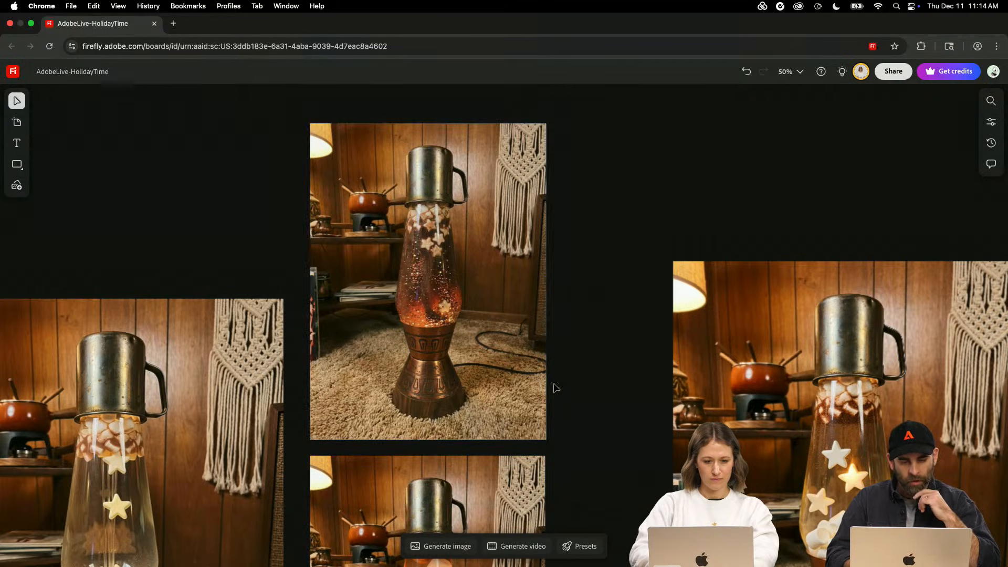
# - Check the image generation model choices again, then dismiss the generation settings without changing the model
pyautogui.click(444, 549)
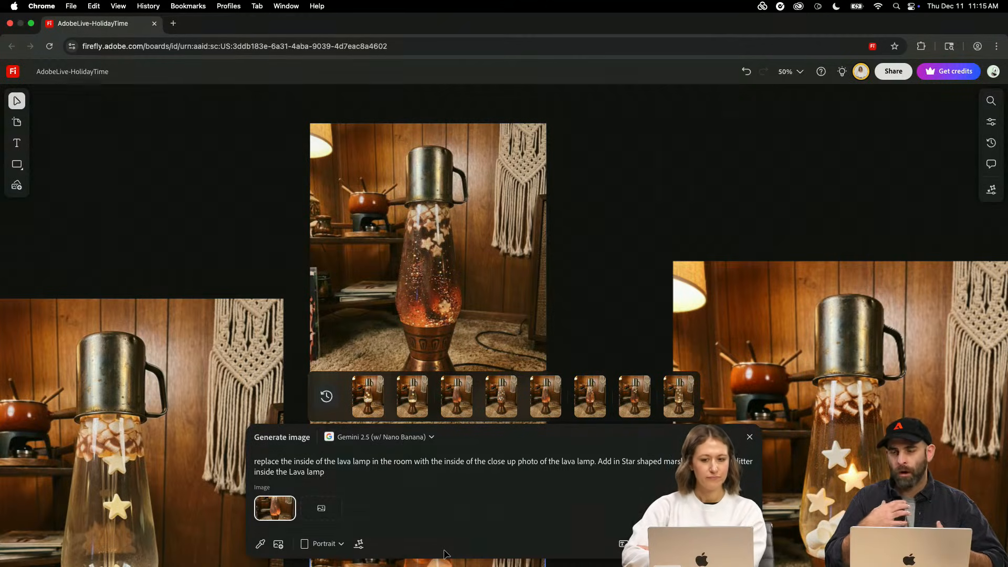
pyautogui.click(441, 435)
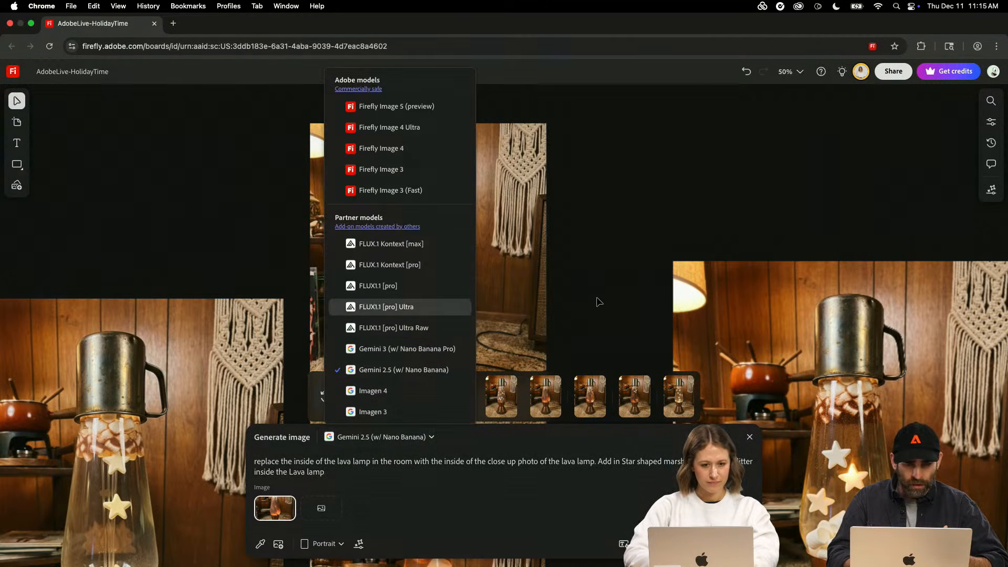
pyautogui.click(417, 283)
pyautogui.scroll(3, 417, 285)
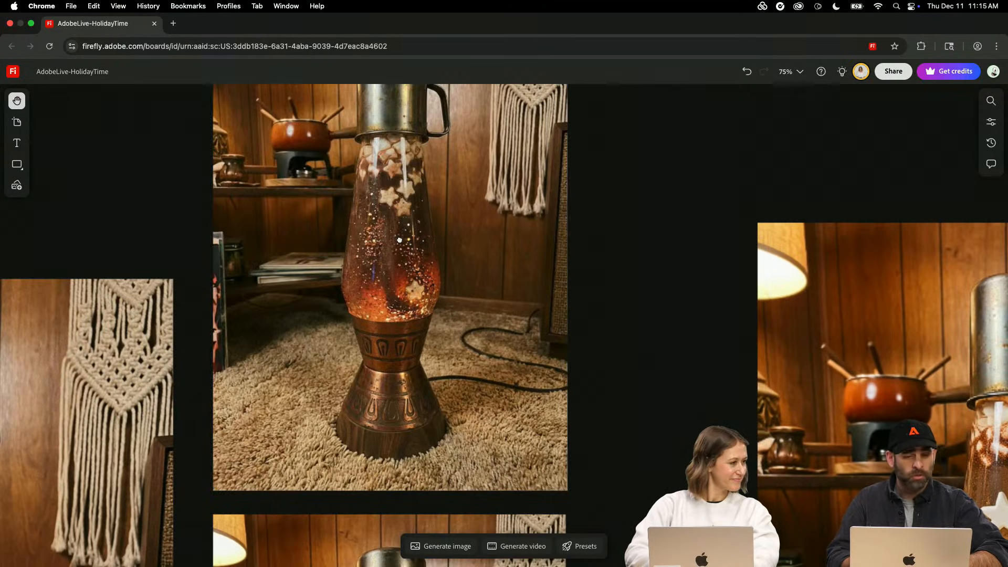
# - Select the glittery lava lamp image and check its dimensions in its properties
pyautogui.scroll(5, 409, 265)
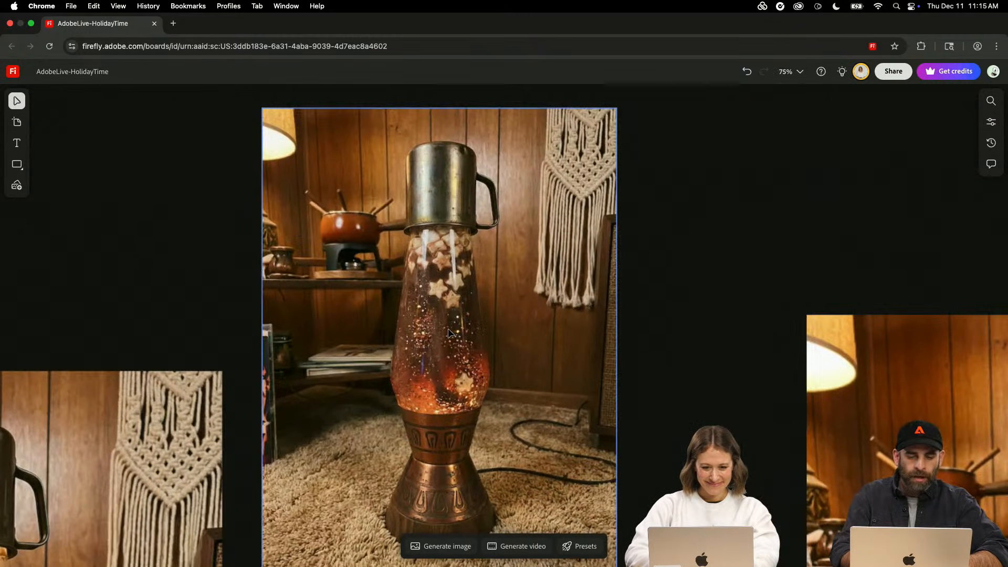
pyautogui.click(538, 270)
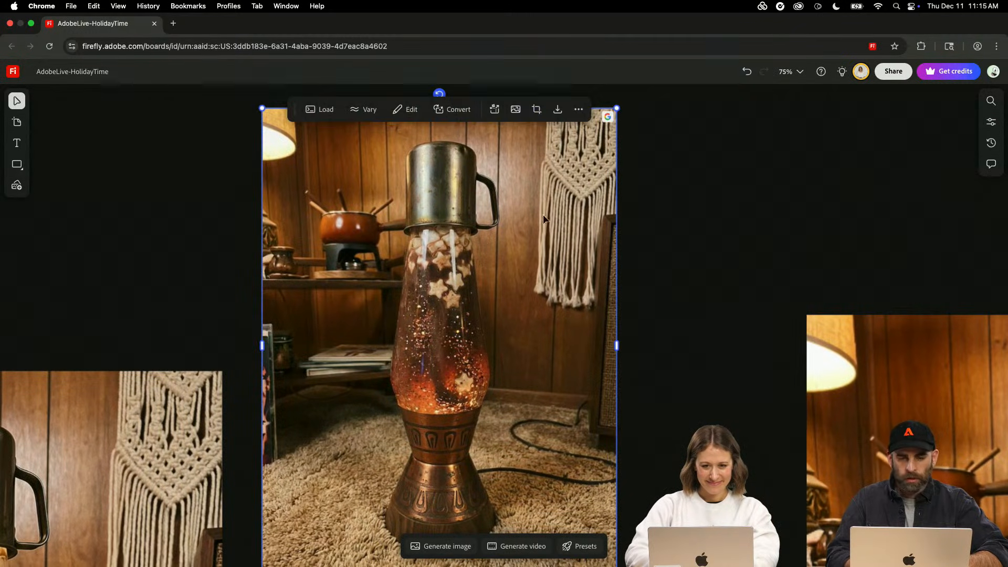
pyautogui.click(995, 124)
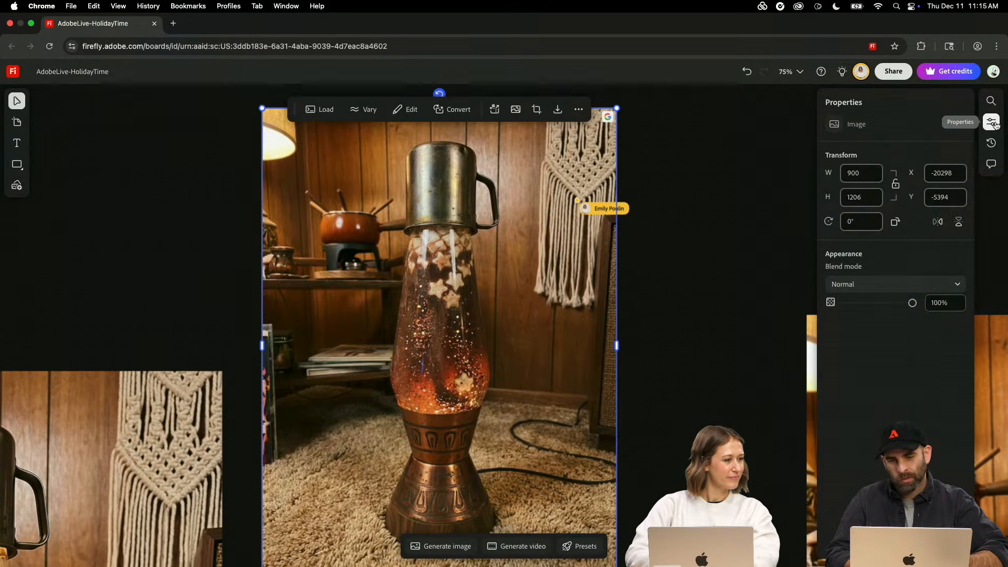
pyautogui.click(995, 124)
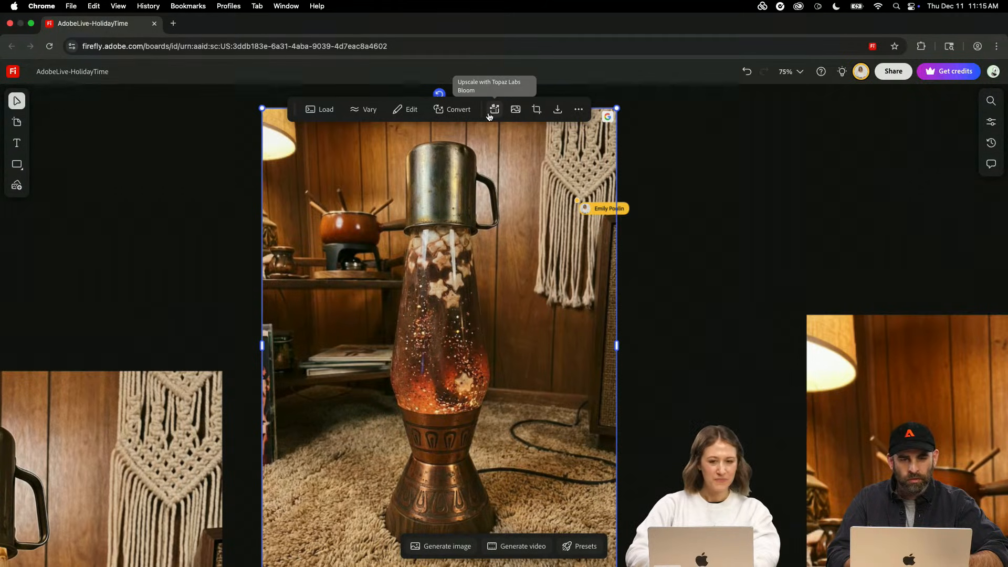
# - Upscale the glittery lava lamp image to 4K and move the new copy to the left of the other lamps
pyautogui.click(489, 116)
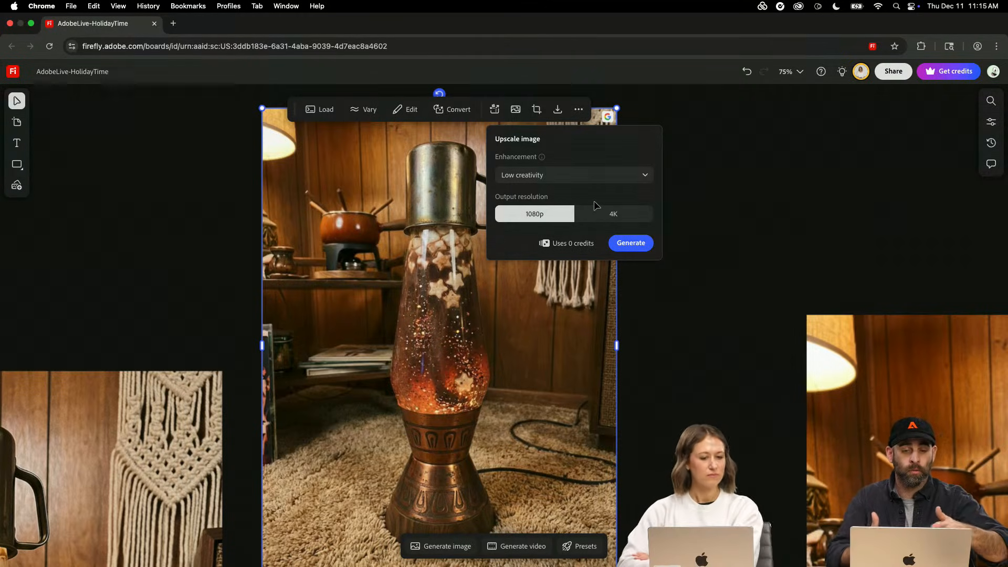
pyautogui.click(616, 220)
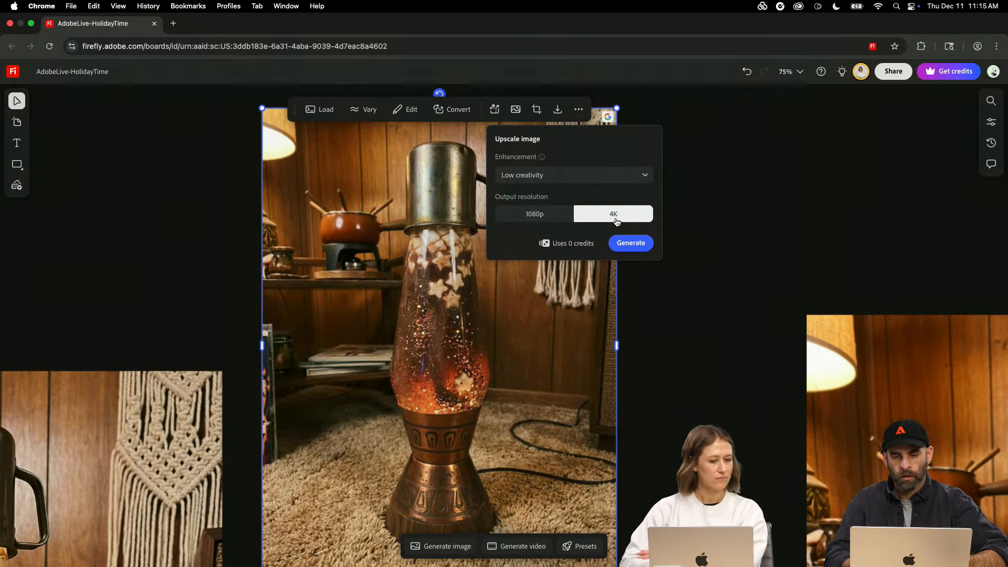
pyautogui.click(632, 243)
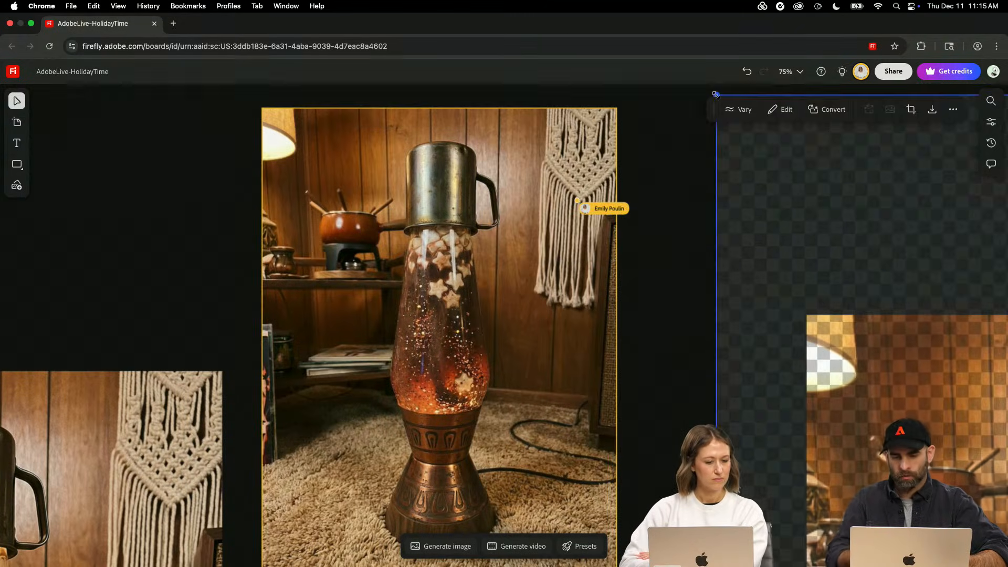
pyautogui.press('super+minus')
pyautogui.press('super+minus')
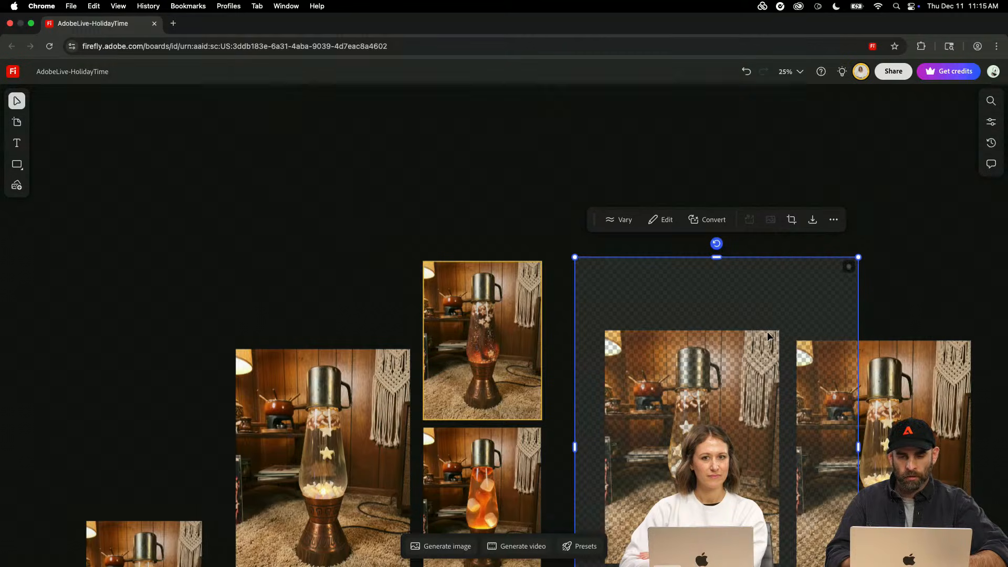
pyautogui.moveTo(767, 333); pyautogui.dragTo(109, 252)
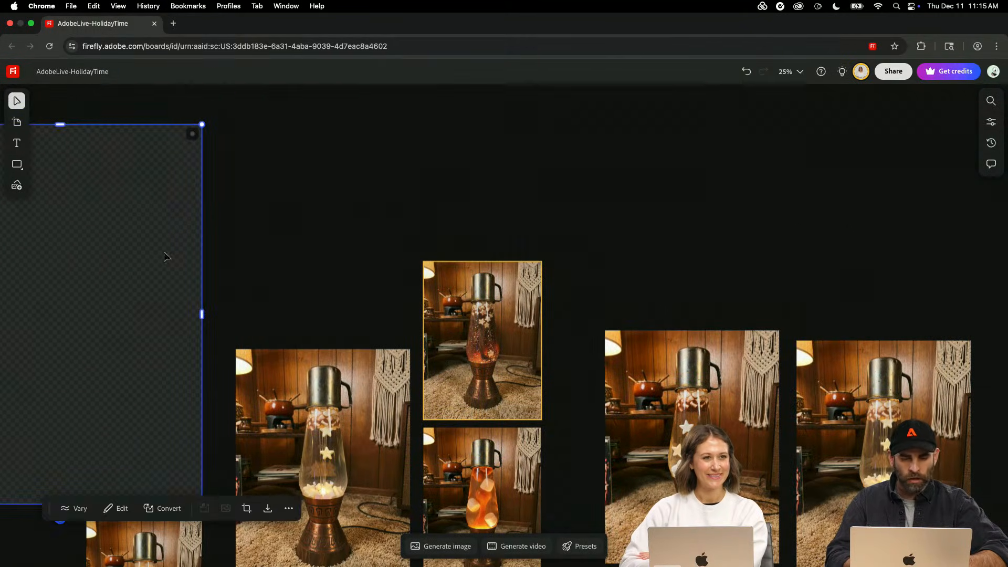
# - Review the creativity levels offered for upscaling the original glittery lava lamp, then dismiss the options
pyautogui.click(499, 316)
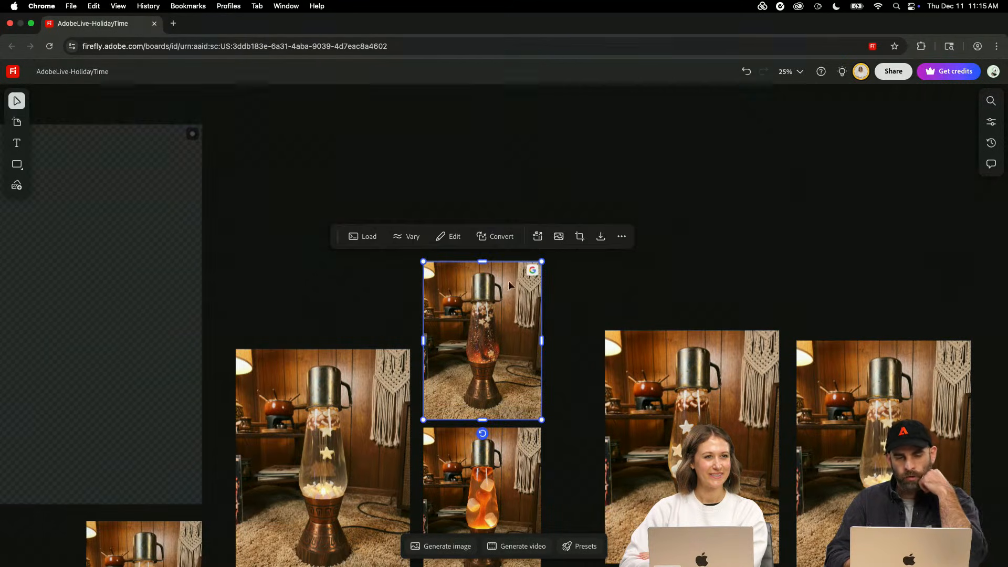
pyautogui.click(539, 239)
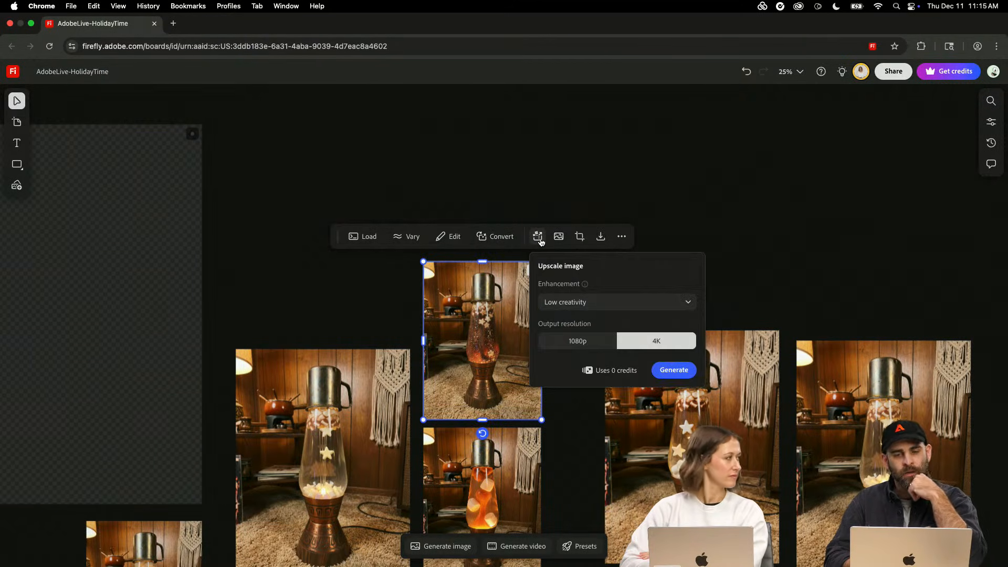
pyautogui.click(576, 303)
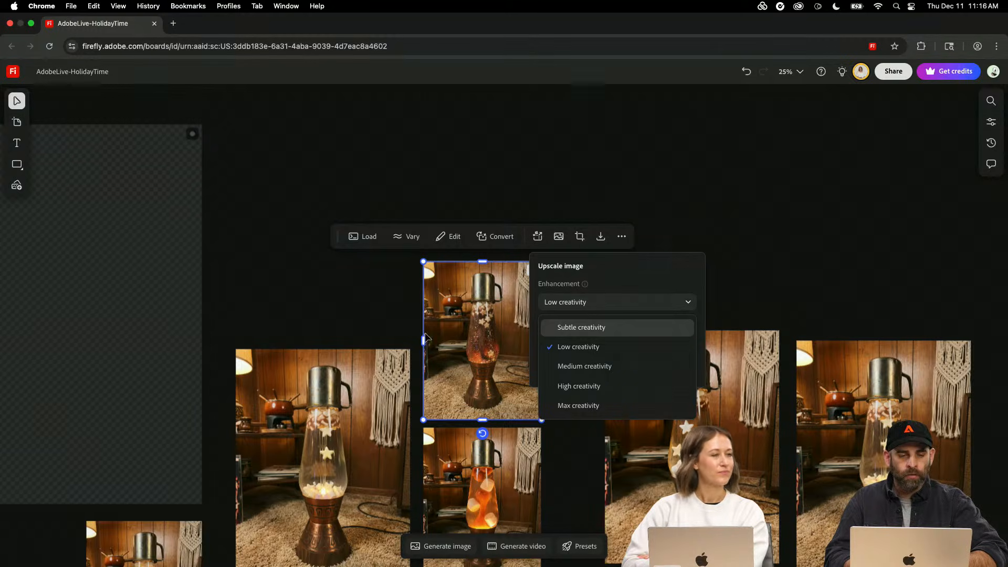
pyautogui.click(272, 313)
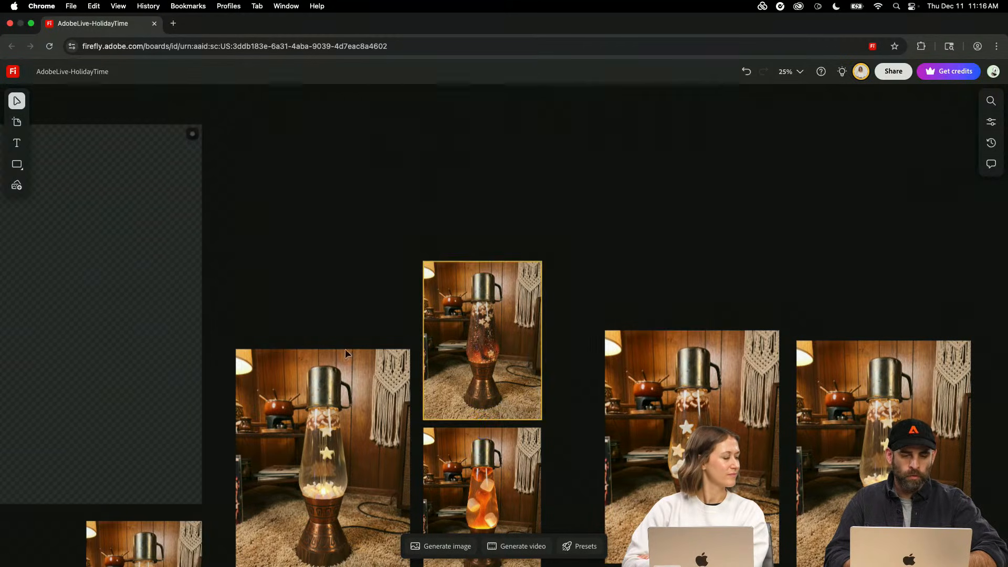
# - Select the orange lava lamp and set the image generation model to FLUX1.1 [pro] Ultra
pyautogui.scroll(5, 347, 367)
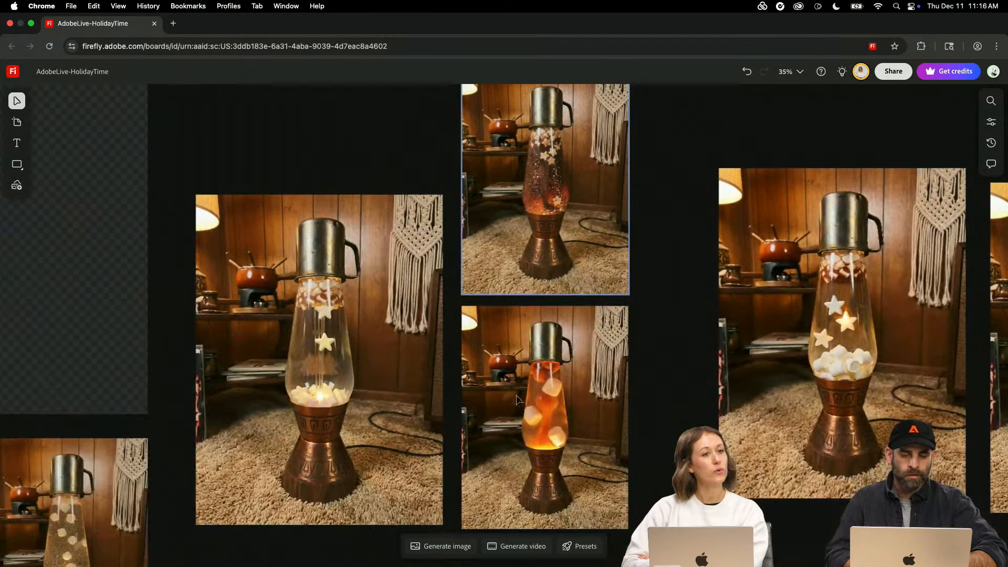
pyautogui.click(518, 401)
pyautogui.click(443, 548)
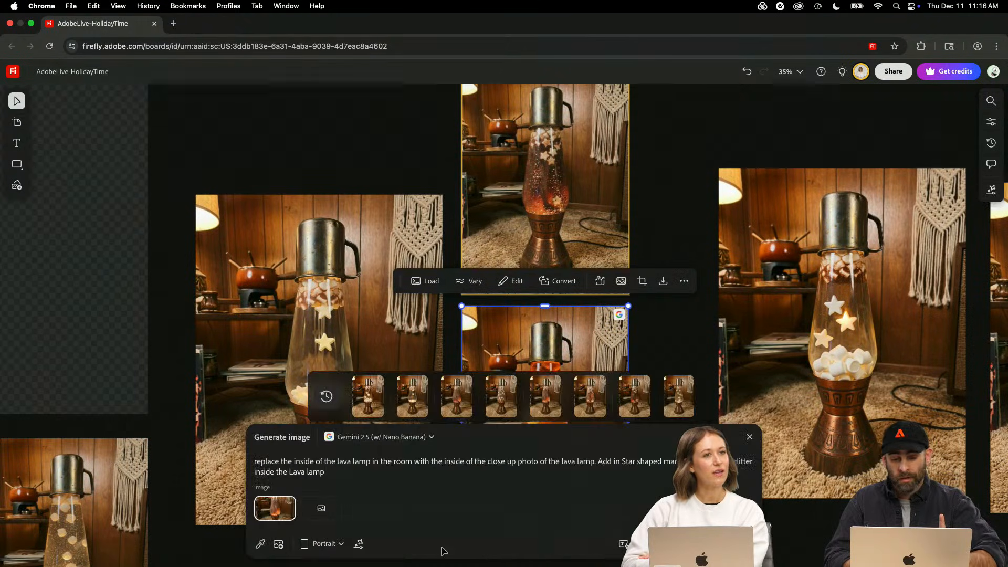
pyautogui.click(428, 441)
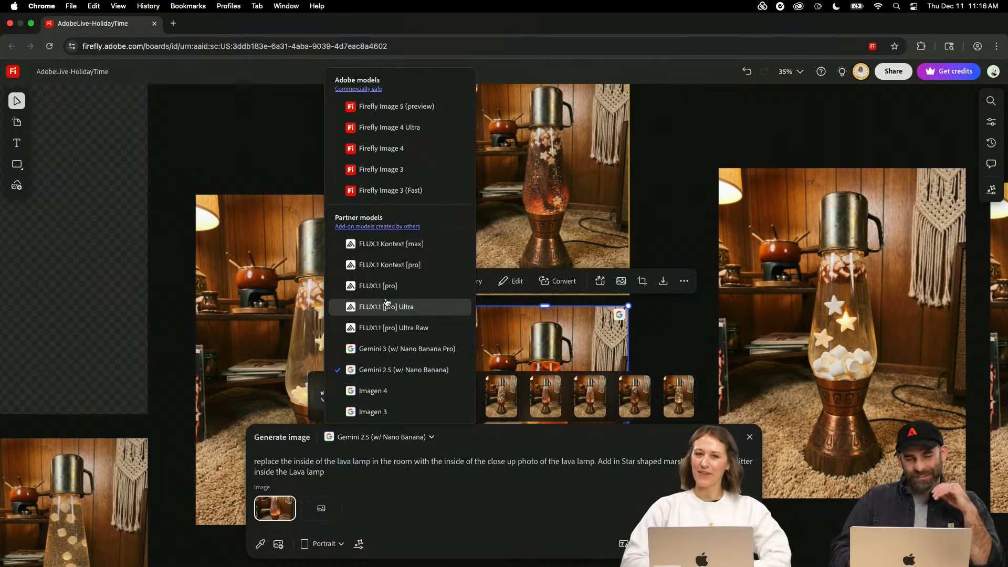
pyautogui.scroll(-1, 387, 303)
pyautogui.scroll(-1, 400, 283)
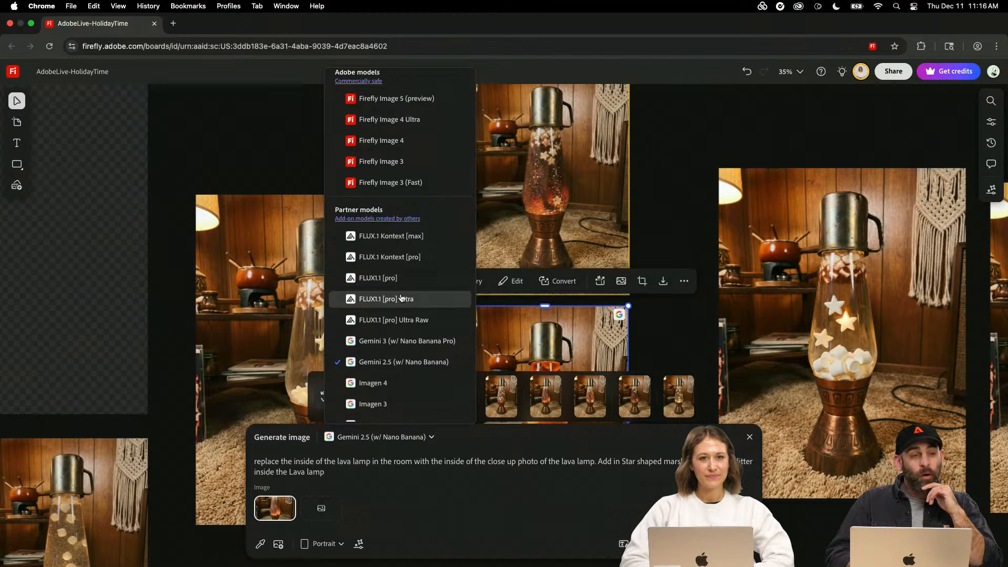
pyautogui.click(400, 298)
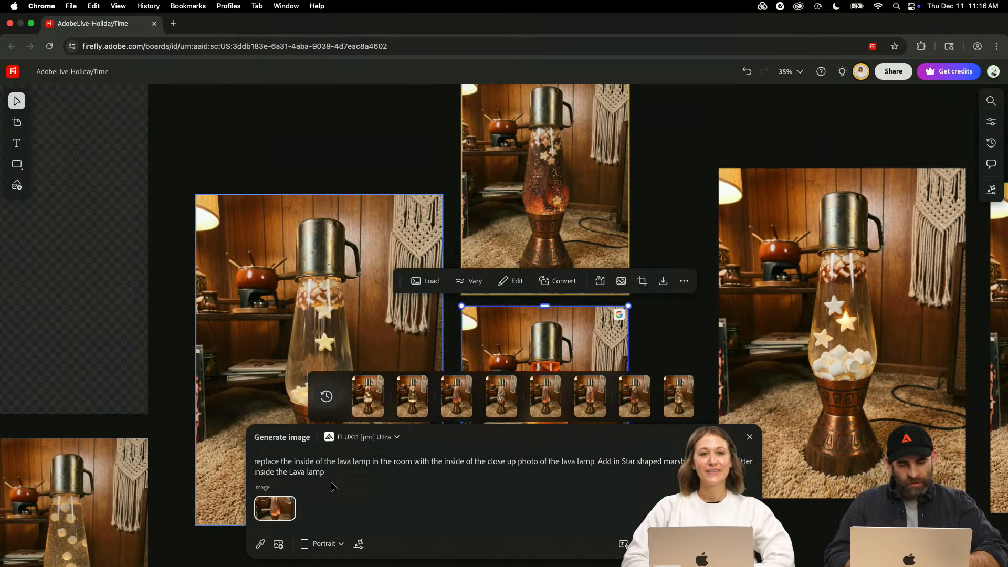
# - Remove the loaded reference image and sample the orange lava lamp image from the board as the new reference
pyautogui.click(292, 500)
pyautogui.scroll(-3, 411, 186)
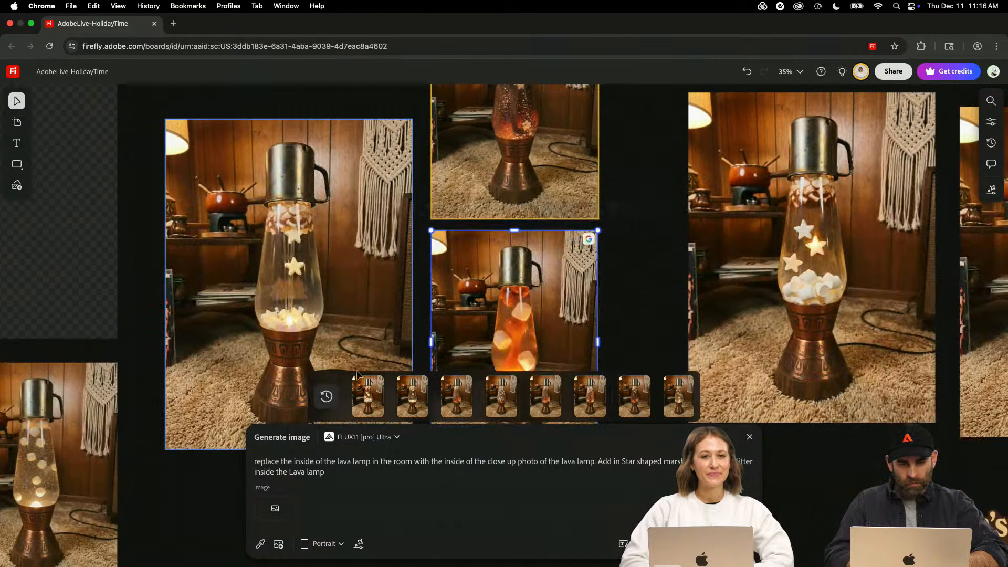
pyautogui.click(260, 543)
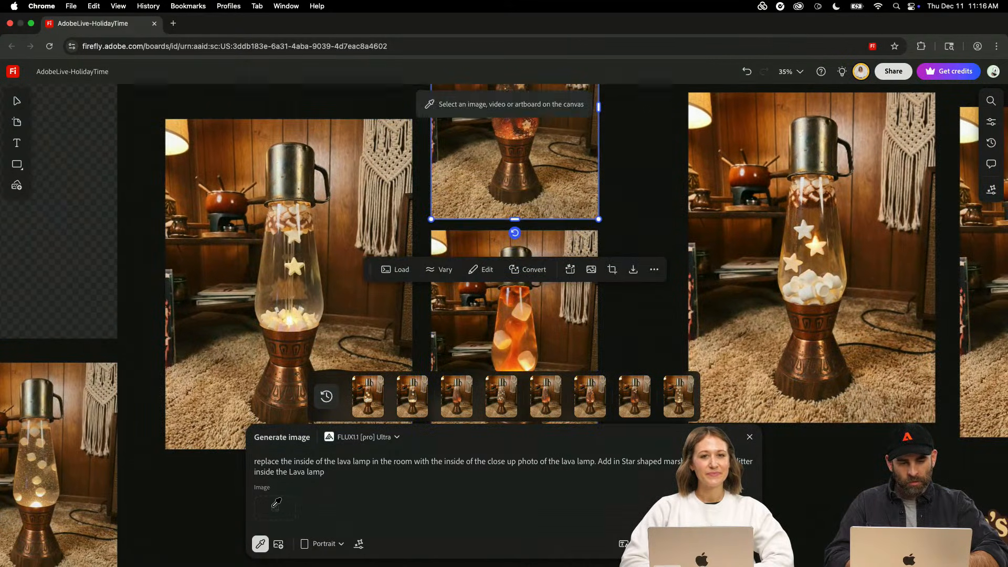
pyautogui.click(491, 336)
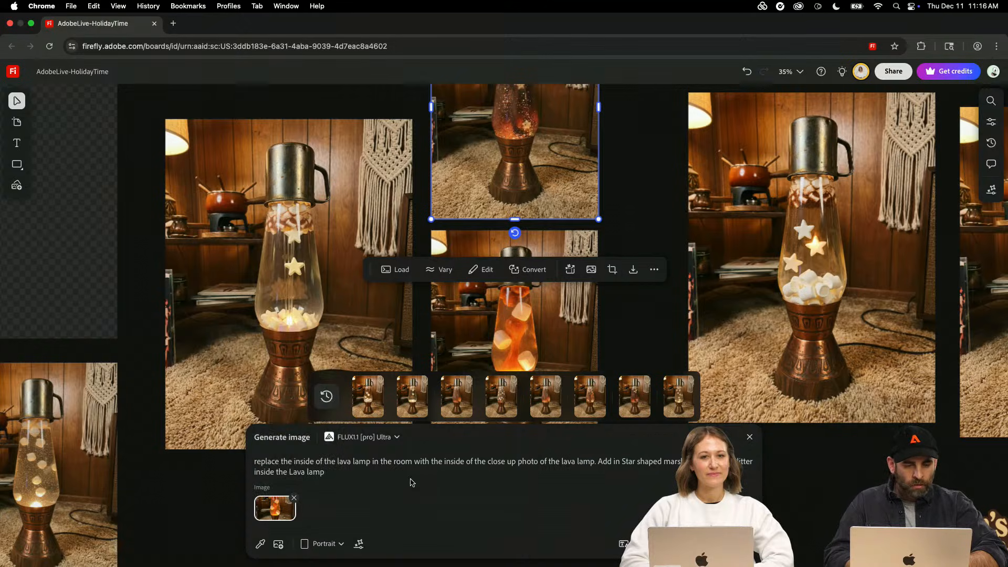
# - Replace the prompt with "Treat image with old film photo texture.", enhance it and generate the images
pyautogui.press('super+a')
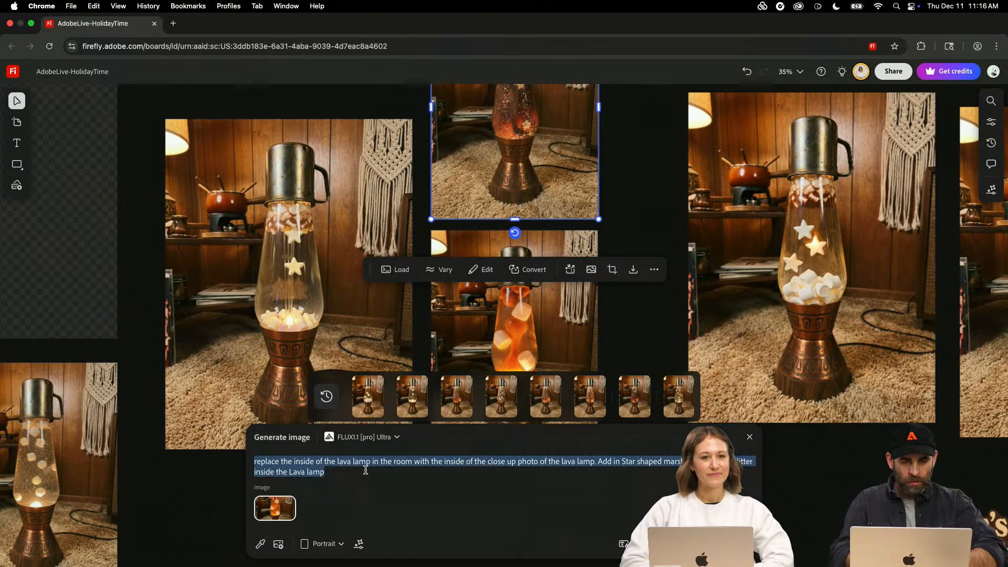
pyautogui.write('Treat')
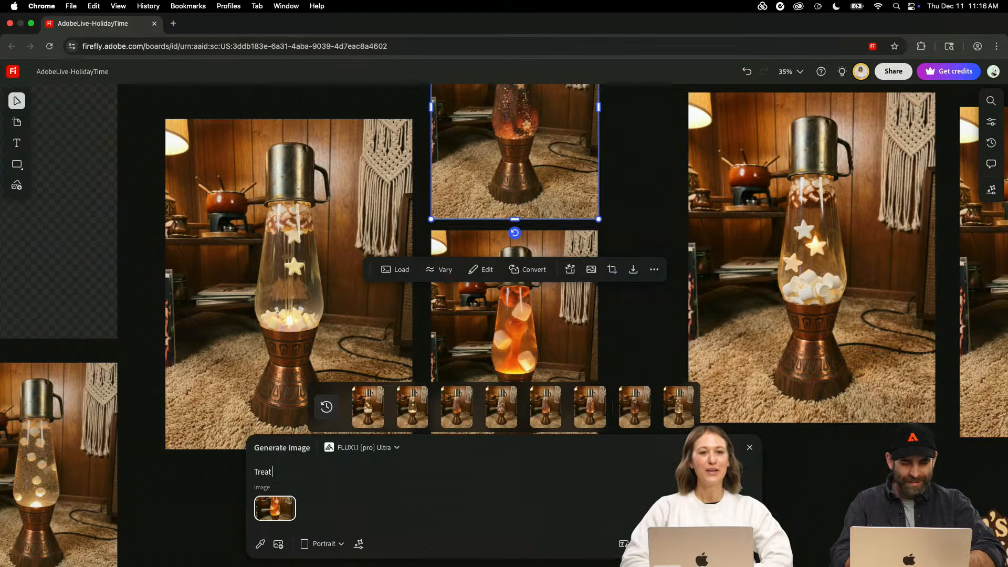
pyautogui.write(' image with old film photo texture')
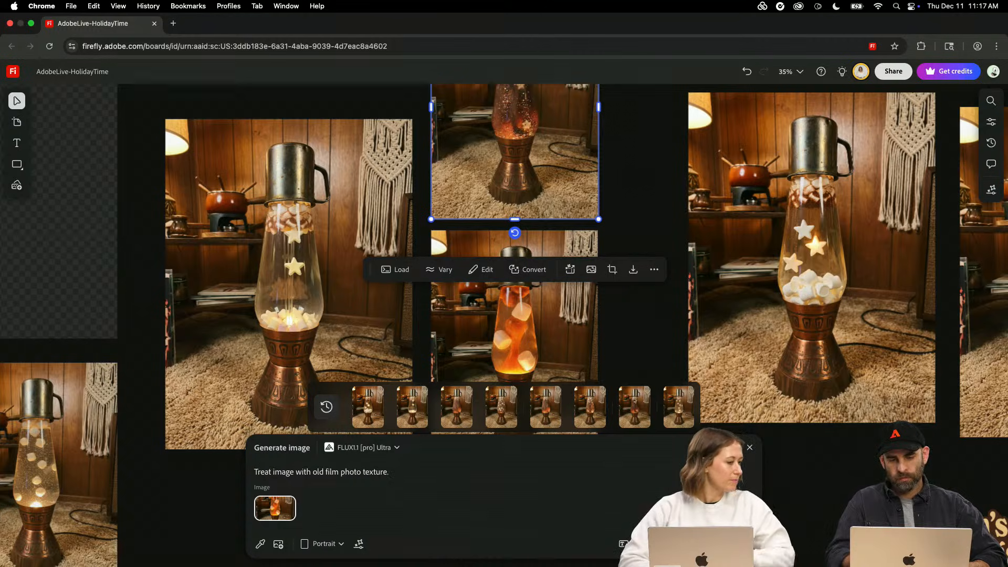
pyautogui.write('.')
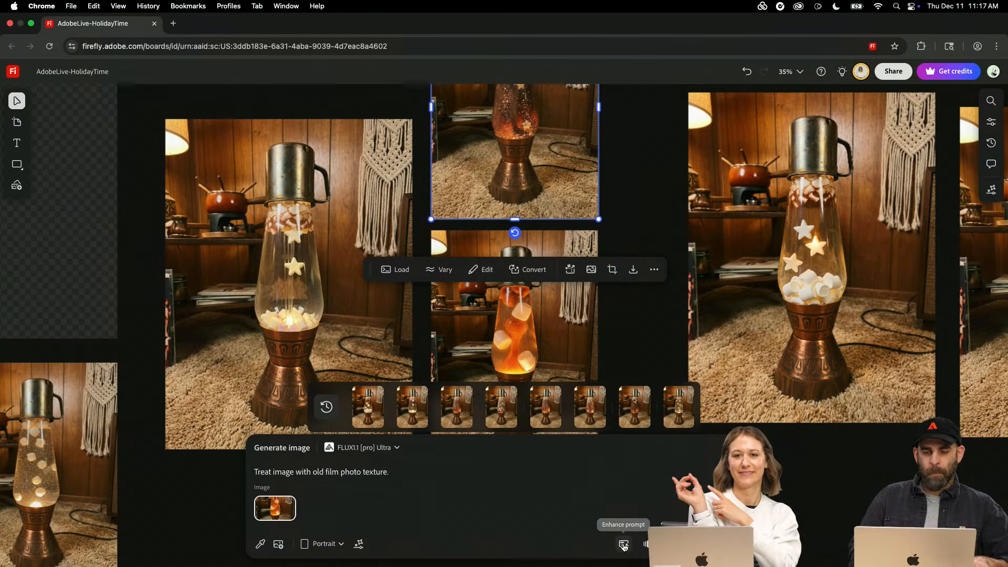
pyautogui.click(624, 545)
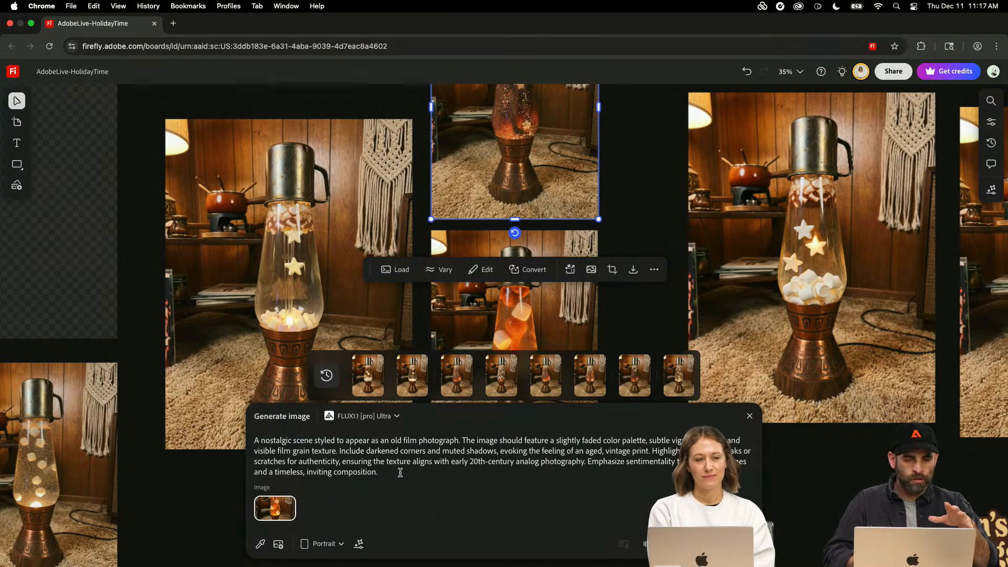
pyautogui.click(727, 544)
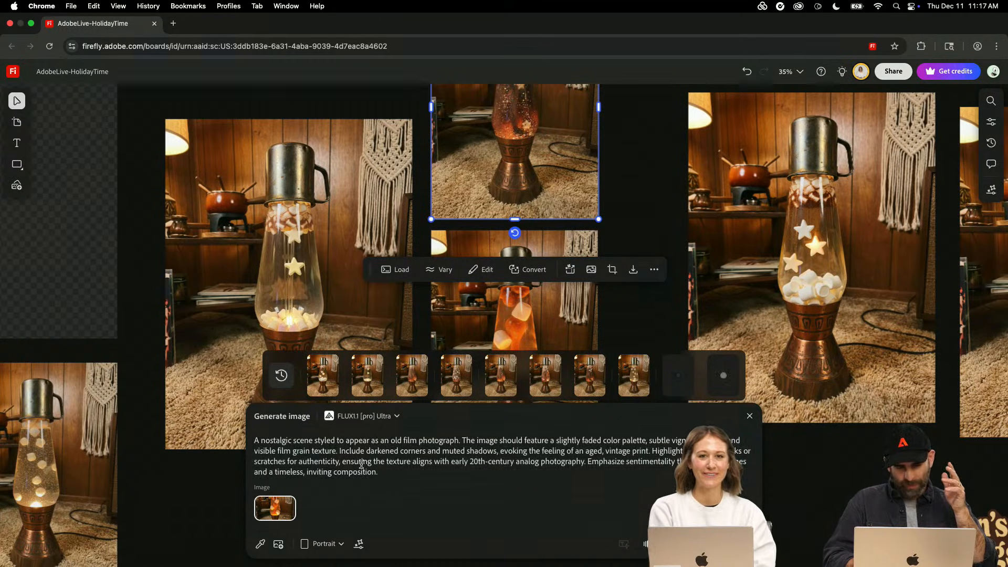
# - Generate another image with the prompt "Old time photo. ensuring the texture aligns with early 20th-century analog photography", reusing the phrase from the enhanced prompt
pyautogui.moveTo(343, 462); pyautogui.dragTo(584, 462)
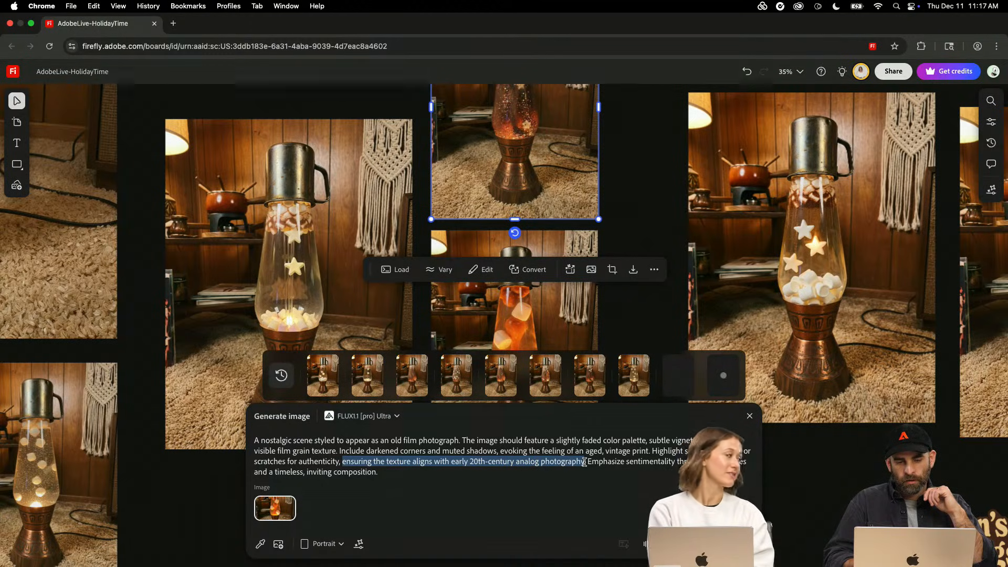
pyautogui.click(417, 471)
pyautogui.press('super+a')
pyautogui.press('BackSpace')
pyautogui.write('o')
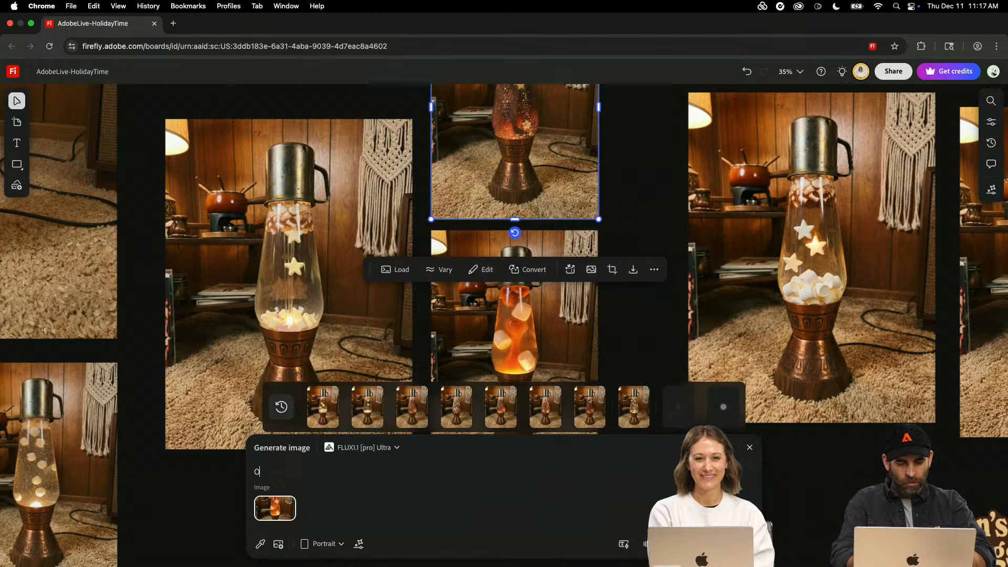
pyautogui.write('ld')
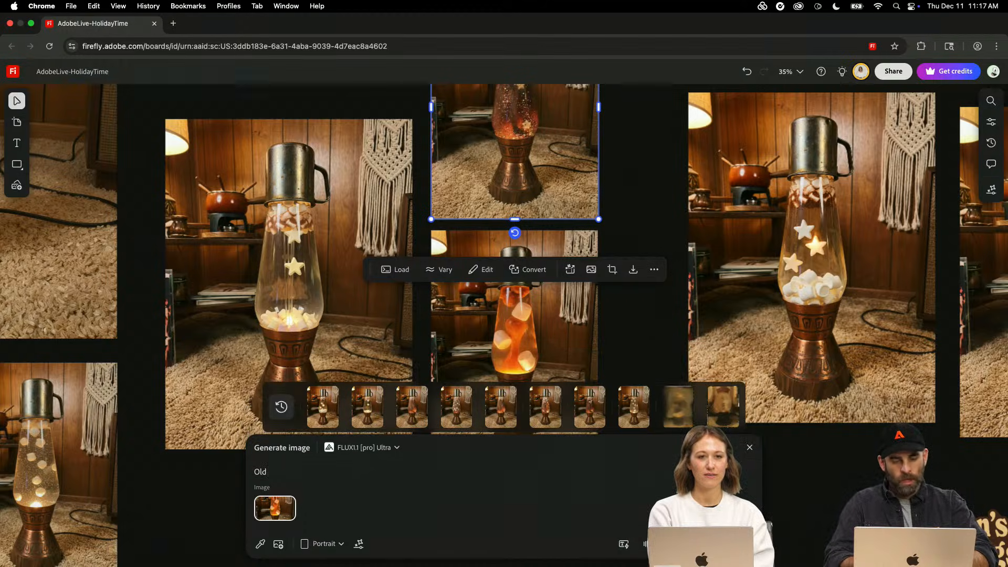
pyautogui.write(' time pho')
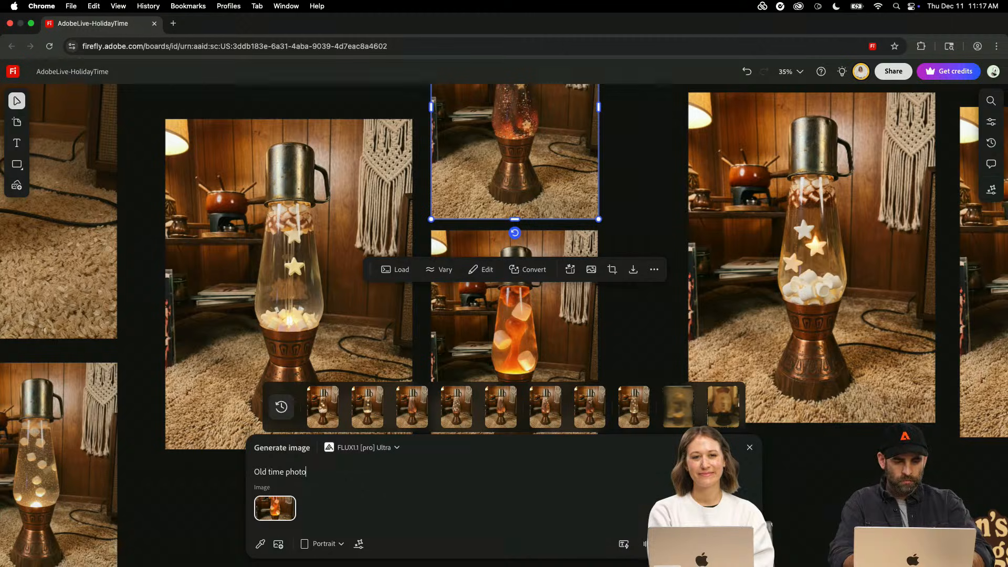
pyautogui.write('to')
pyautogui.write('. ensuring the texture aligns with early 20th-century analog photography')
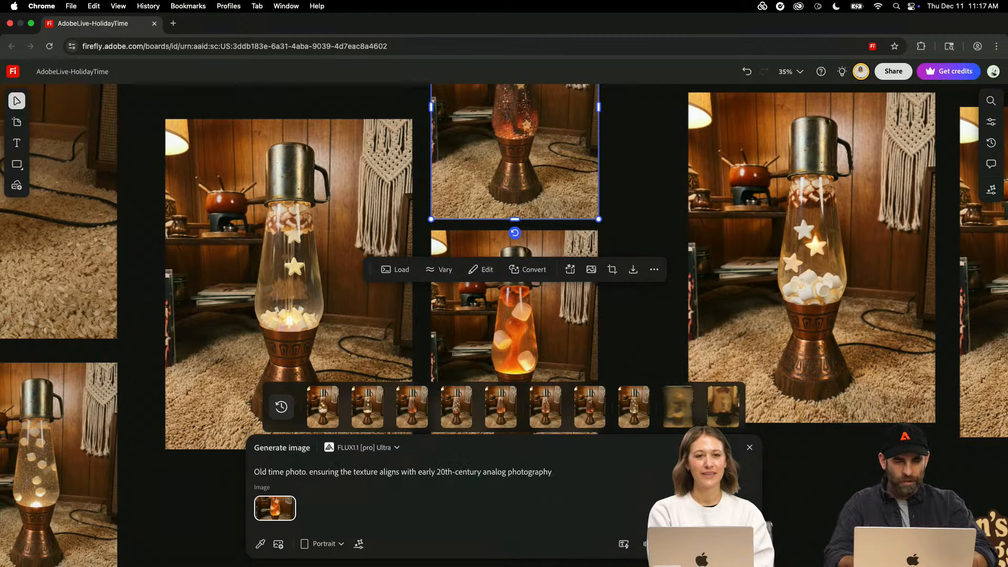
pyautogui.press('Return')
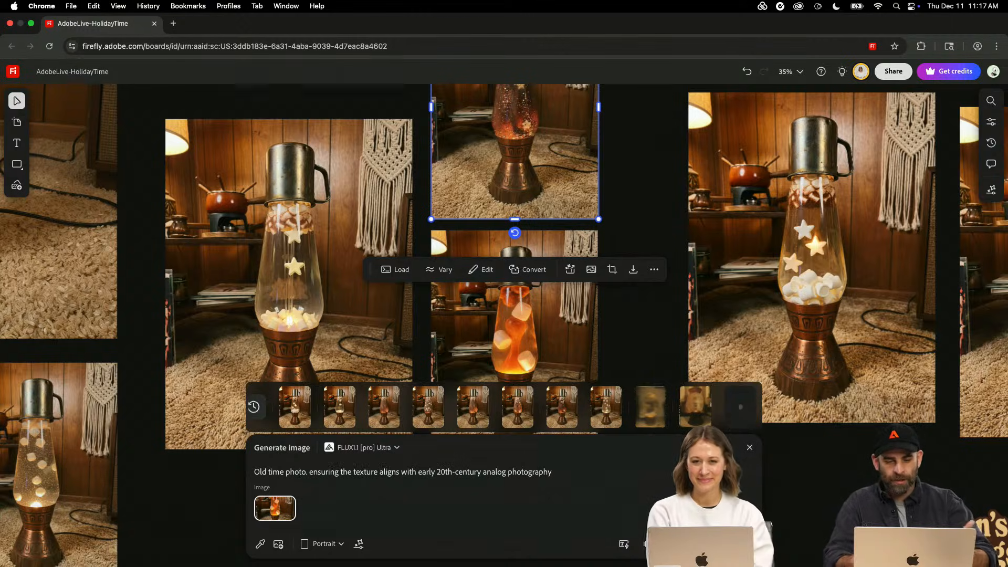
# - Place the two blurry sepia results on the canvas and move them into the empty area left of the lava lamps
pyautogui.moveTo(681, 413)
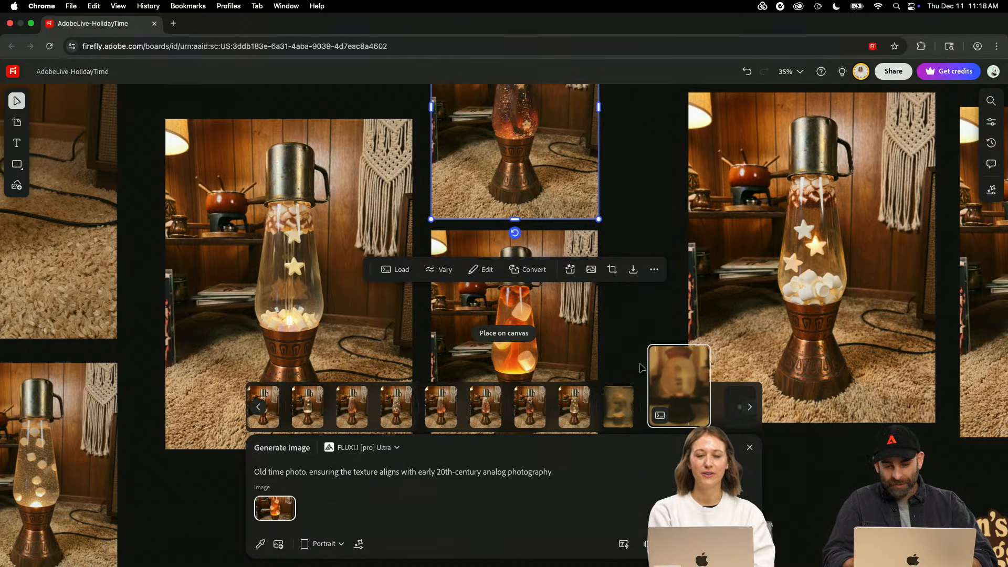
pyautogui.moveTo(611, 420)
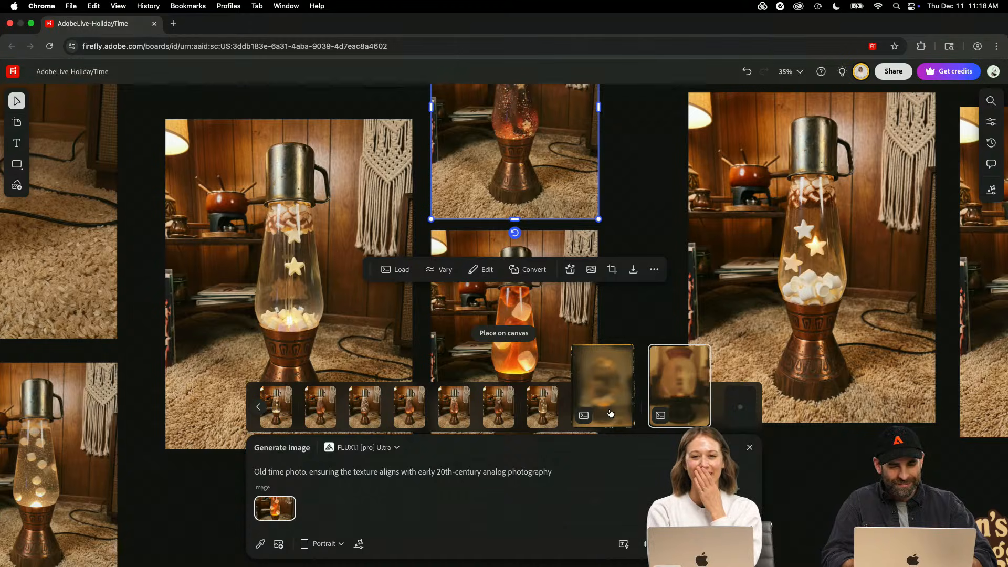
pyautogui.click(611, 412)
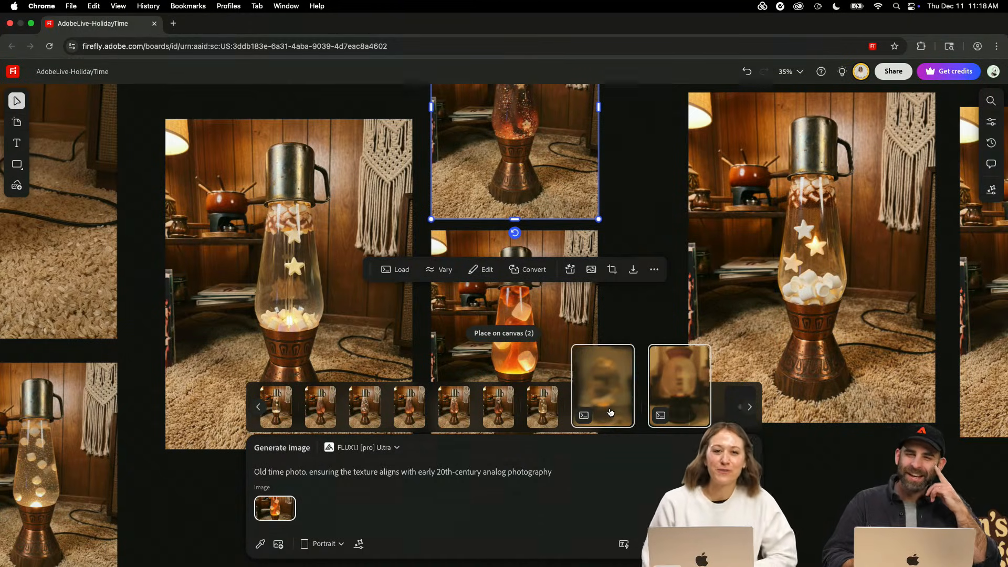
pyautogui.click(506, 336)
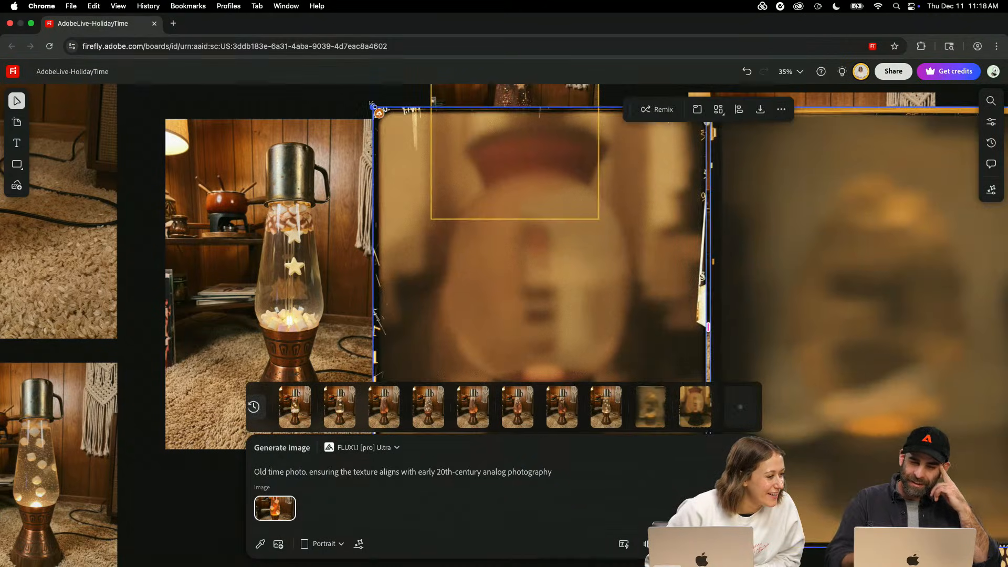
pyautogui.scroll(-5, 373, 106)
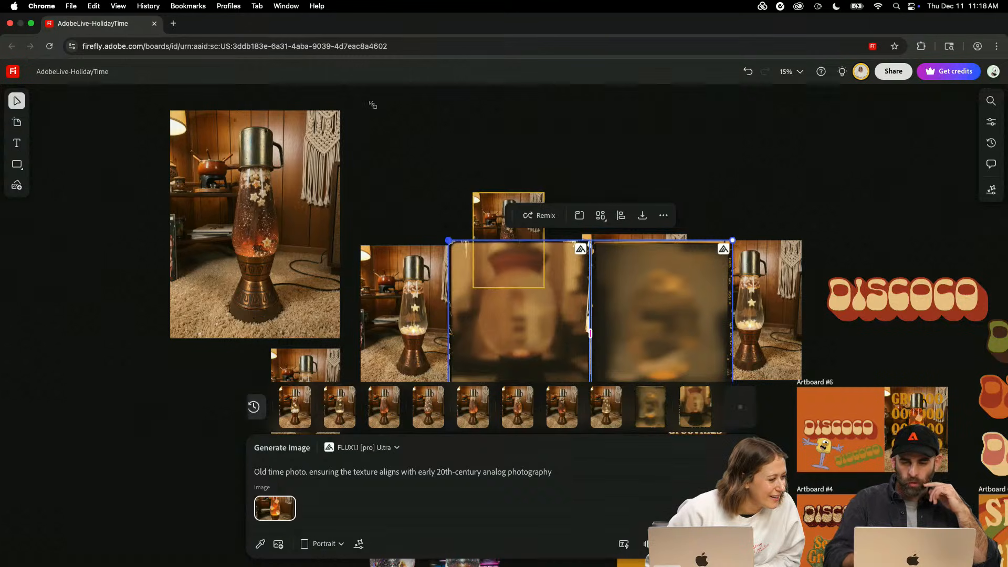
pyautogui.scroll(-2, 373, 108)
pyautogui.moveTo(516, 271); pyautogui.dragTo(63, 392)
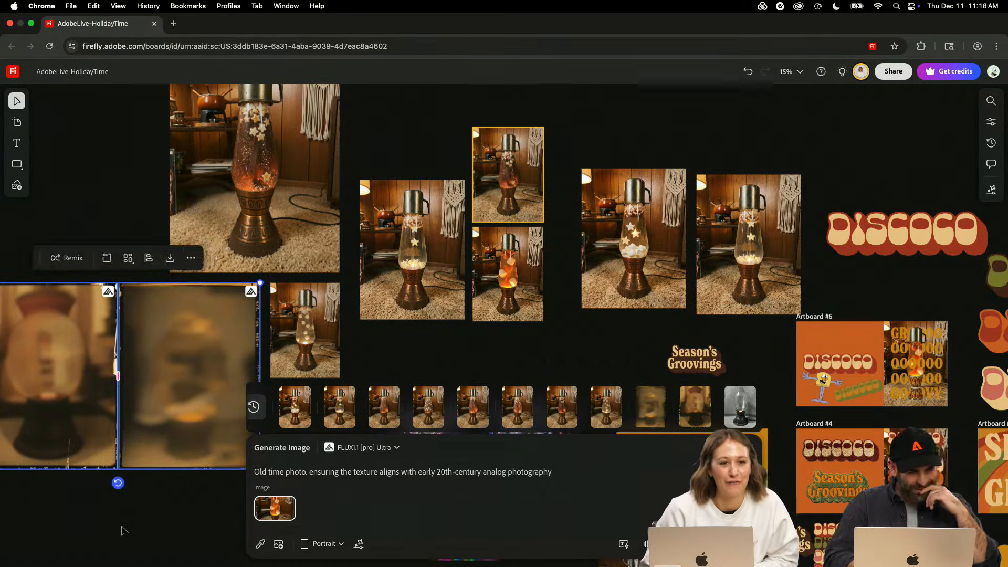
# - Examine the grain, blur and film-border details of the two sepia images up close
pyautogui.hscroll(-5, 124, 529)
pyautogui.scroll(-5, 124, 529)
pyautogui.hscroll(-3, 124, 529)
pyautogui.scroll(2, 124, 528)
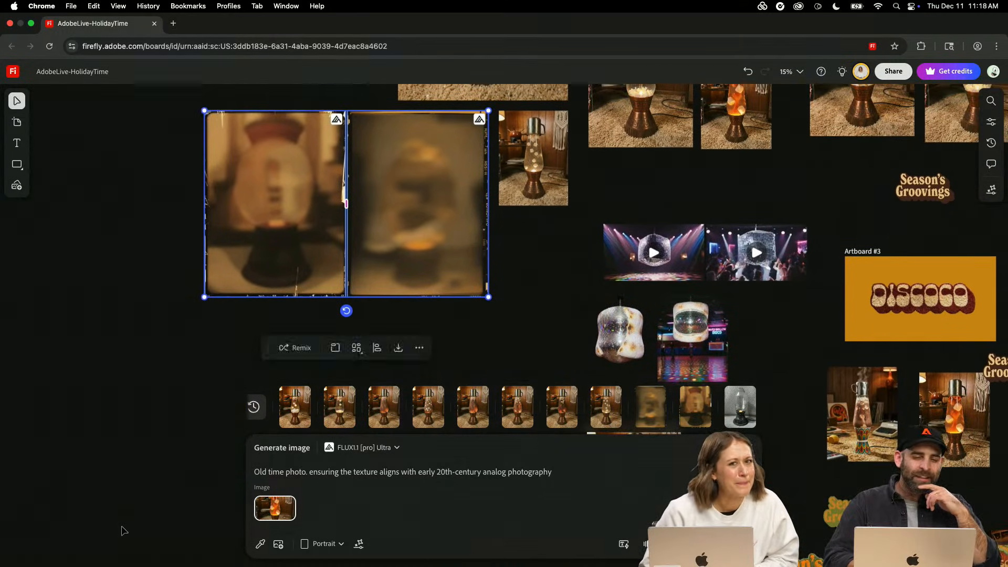
pyautogui.click(230, 350)
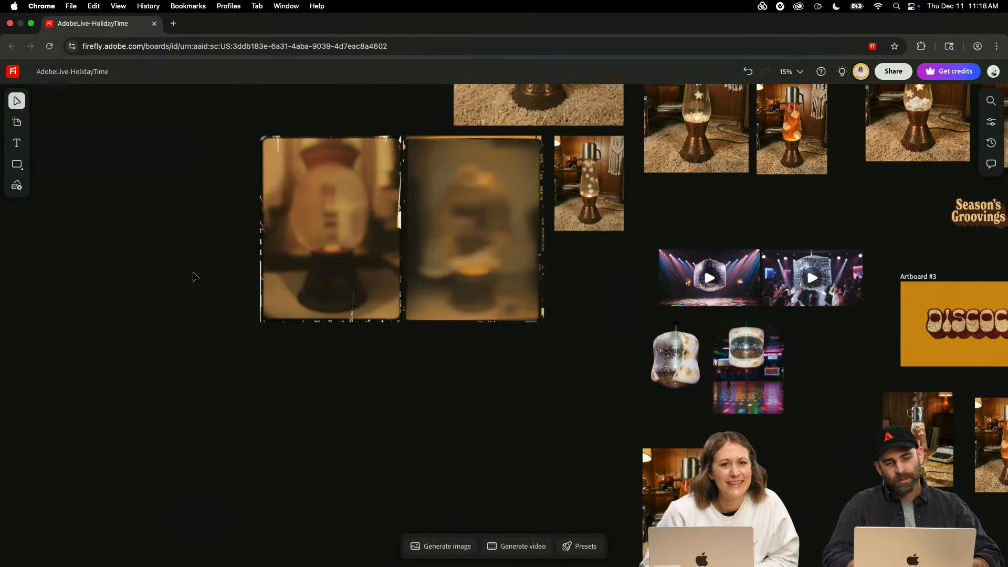
pyautogui.scroll(10, 544, 230)
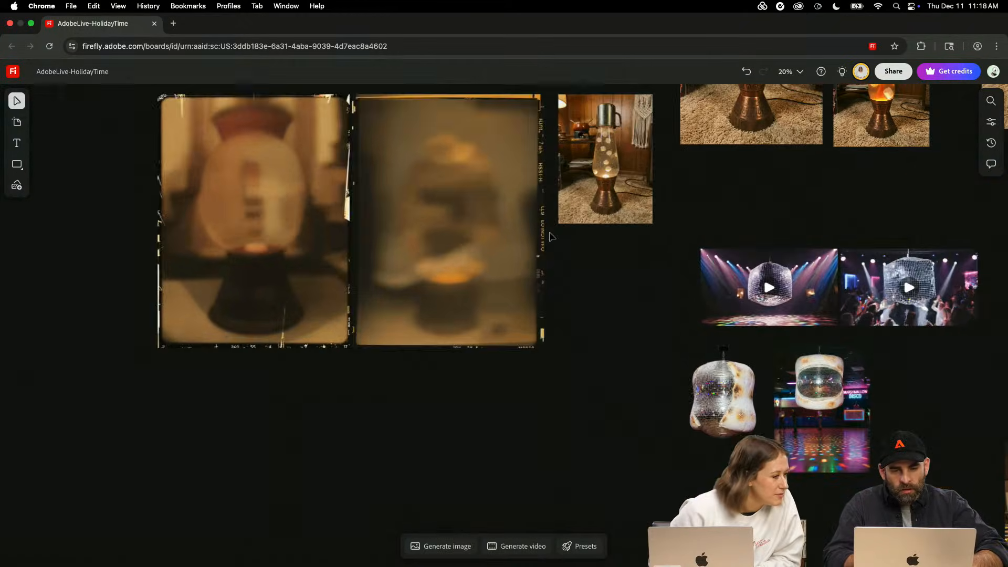
pyautogui.scroll(2, 550, 236)
pyautogui.scroll(4, 551, 236)
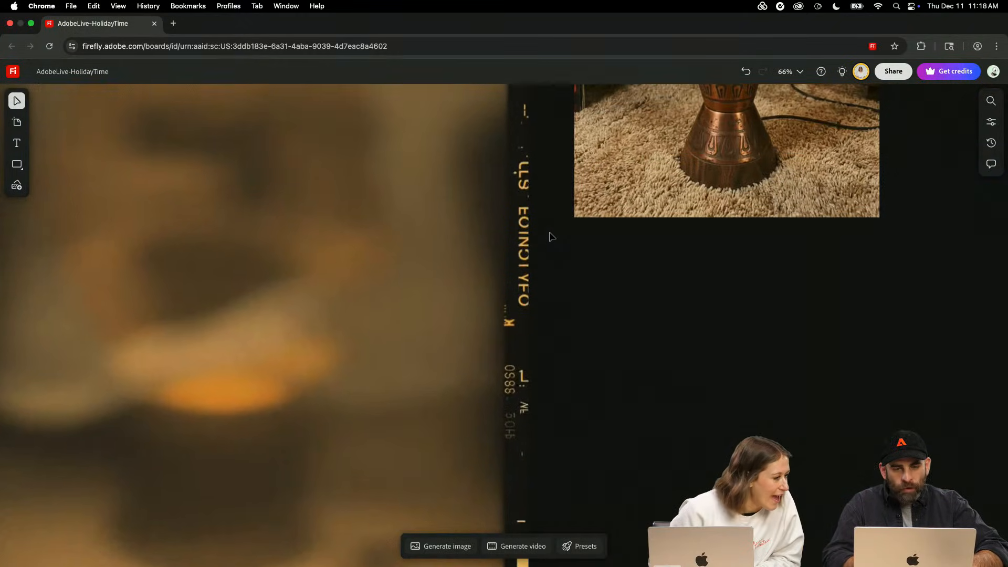
pyautogui.scroll(5, 551, 237)
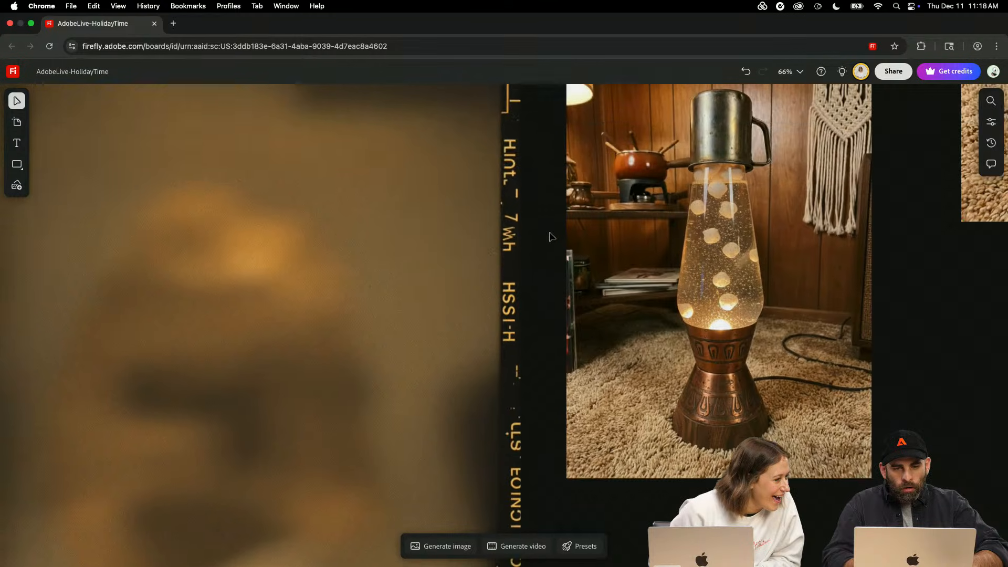
pyautogui.hscroll(-13, 556, 238)
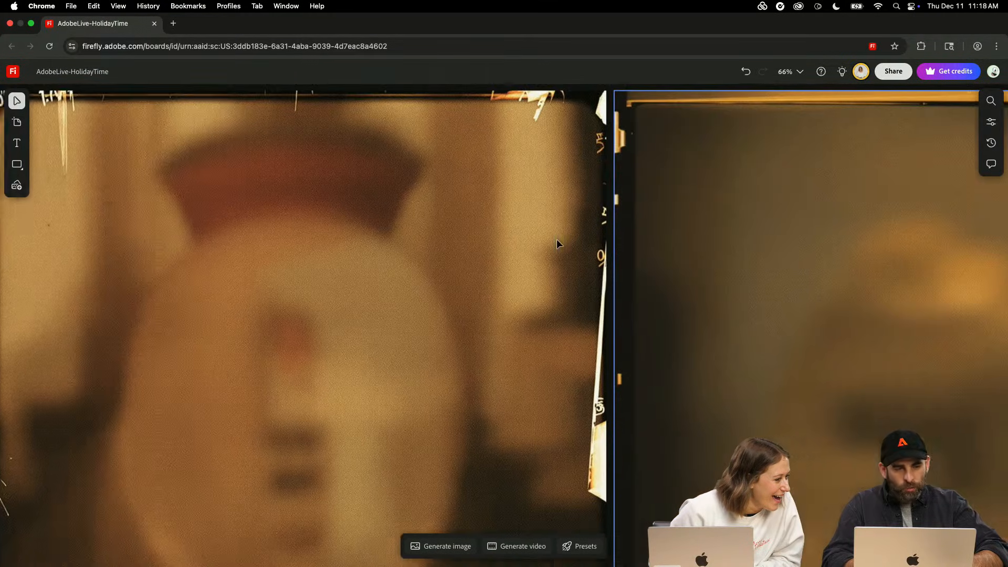
pyautogui.scroll(-1, 557, 240)
pyautogui.hscroll(-2, 557, 244)
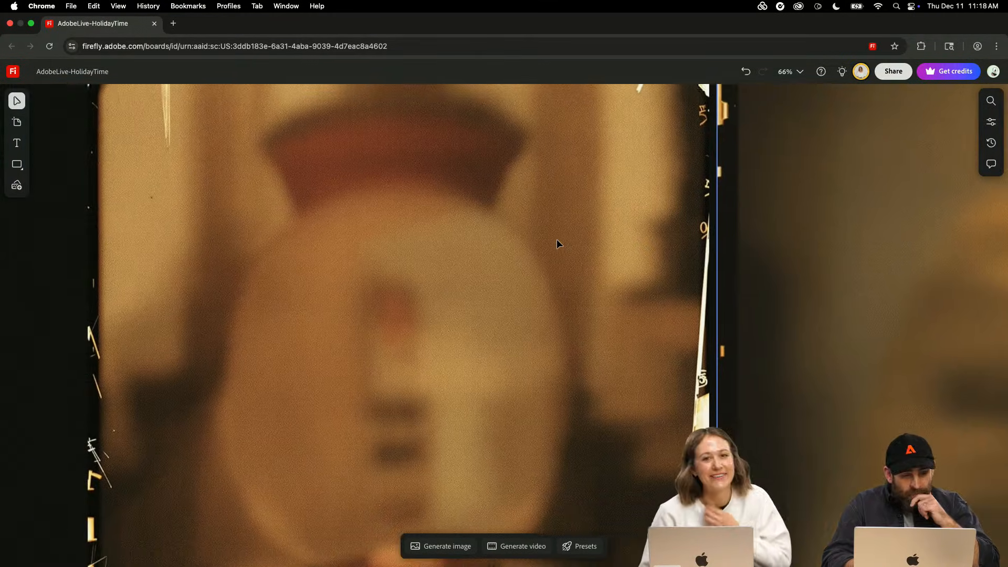
pyautogui.scroll(-5, 557, 244)
pyautogui.hscroll(6, 558, 244)
pyautogui.hscroll(3, 558, 244)
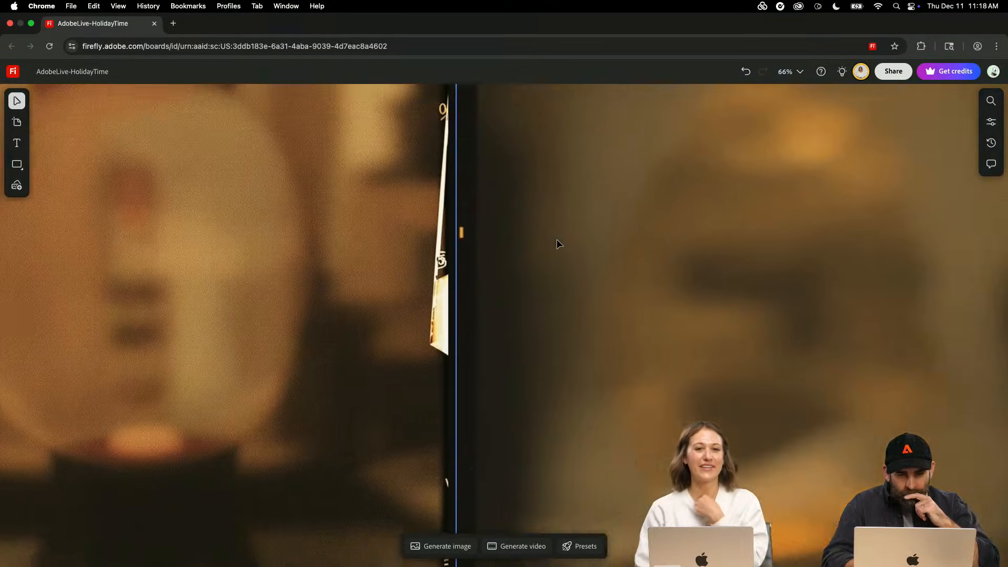
pyautogui.hscroll(-9, 558, 245)
pyautogui.scroll(-3, 559, 245)
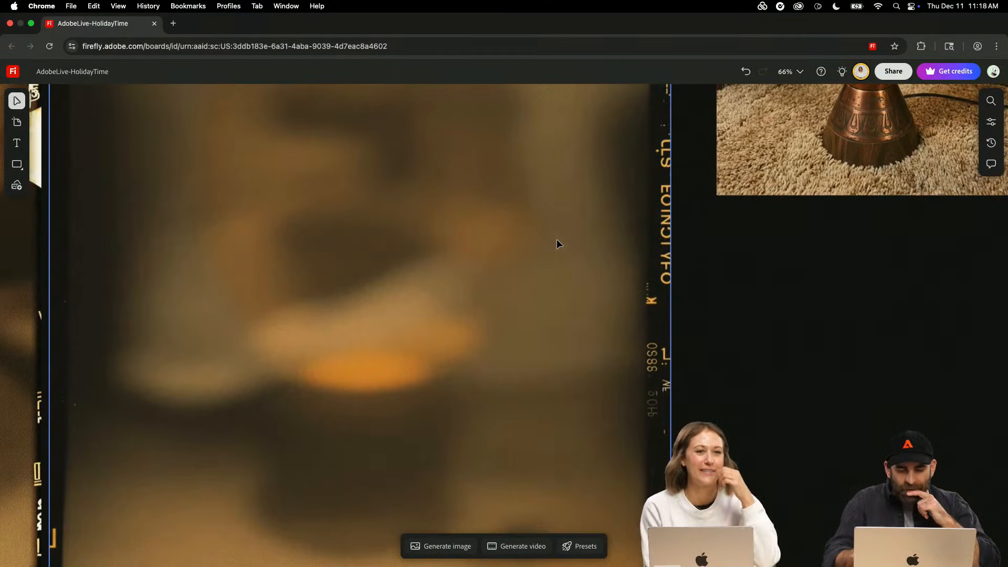
# - Select both blurry sepia images and delete them from the board
pyautogui.scroll(-5, 558, 244)
pyautogui.moveTo(657, 327); pyautogui.dragTo(190, 380)
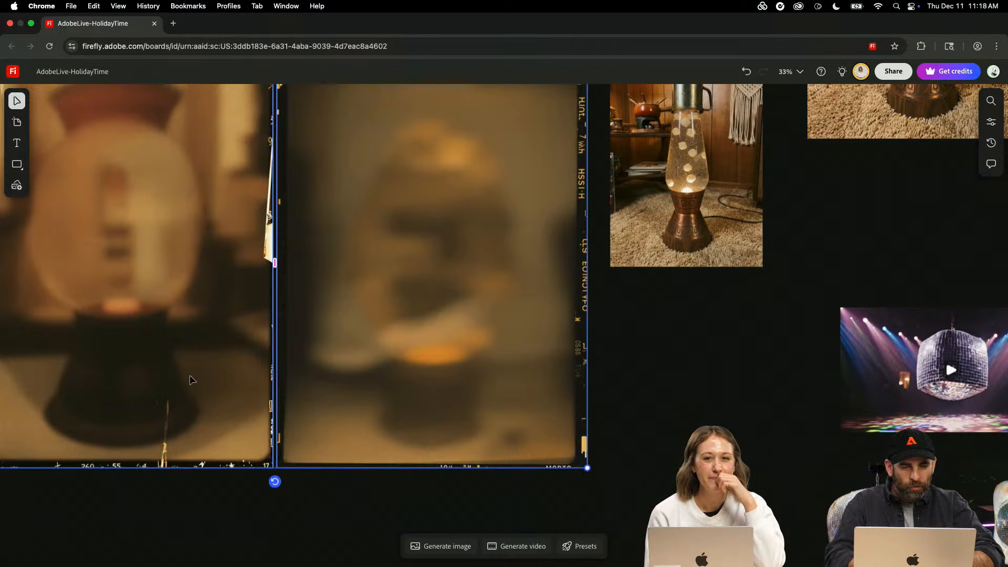
pyautogui.press('Delete')
# - Reopen image generation and place the black-and-white lava lamp result on the canvas in the empty area left of the other lamps
pyautogui.click(434, 546)
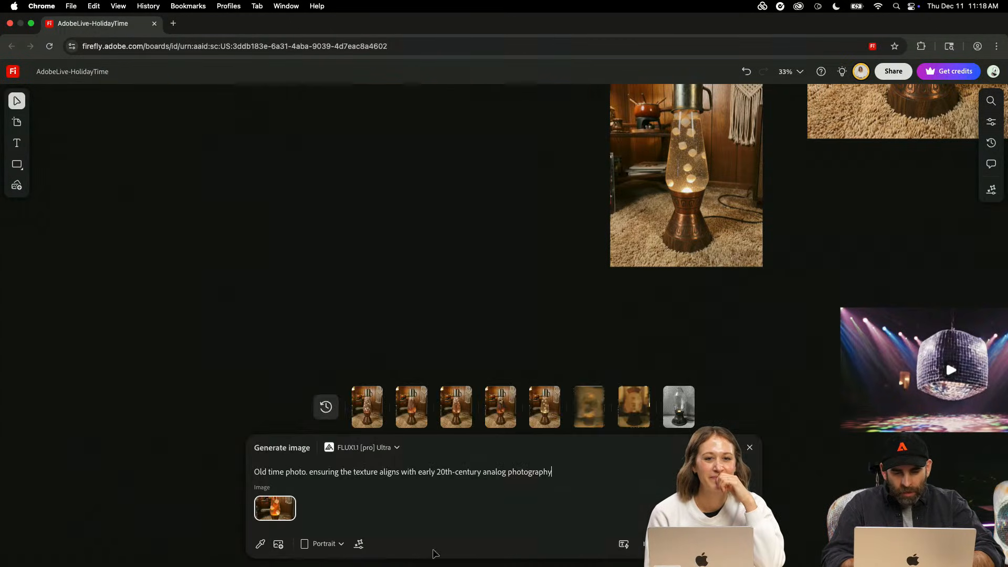
pyautogui.moveTo(675, 409)
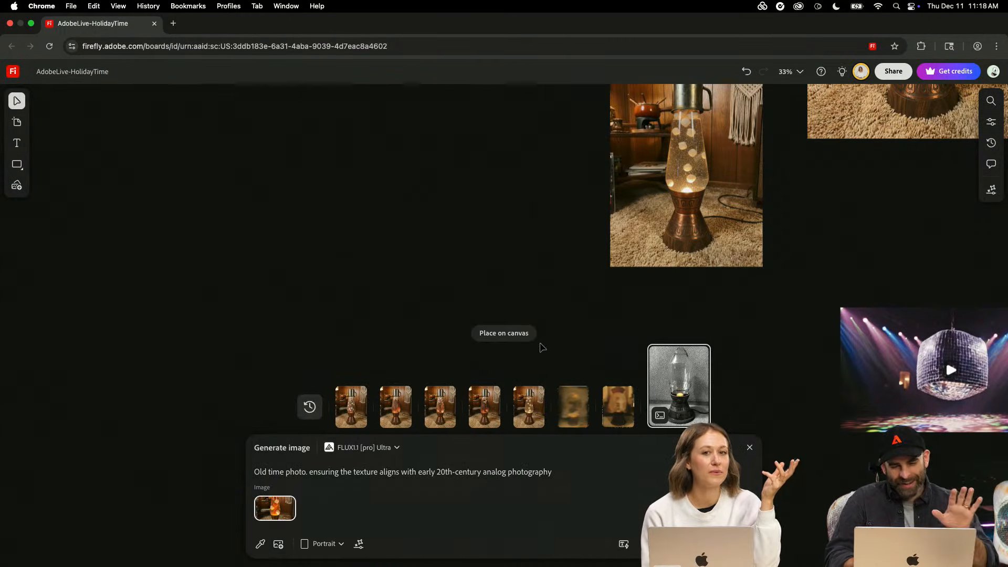
pyautogui.click(524, 338)
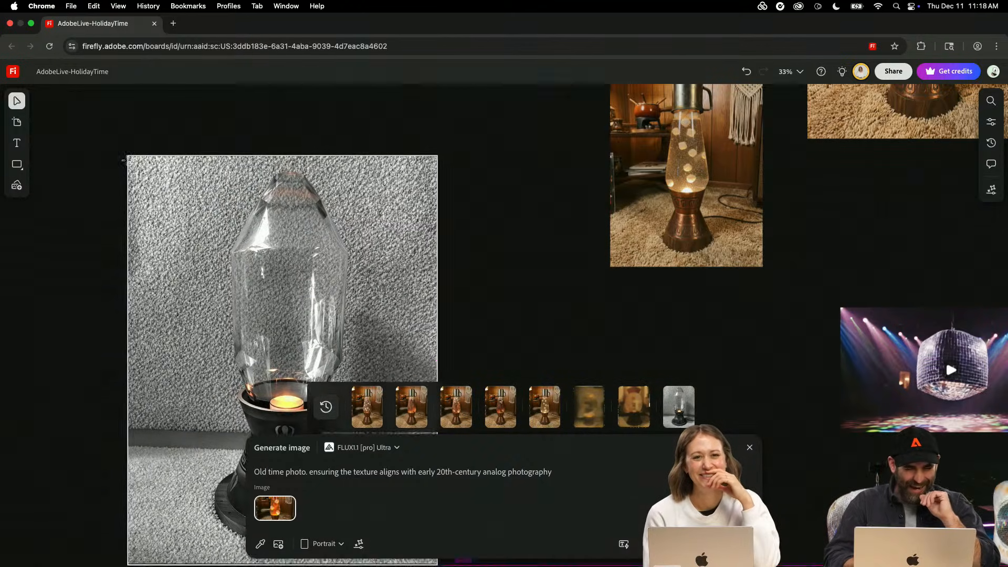
pyautogui.click(126, 159)
pyautogui.scroll(-3, 142, 226)
pyautogui.hscroll(-1, 142, 225)
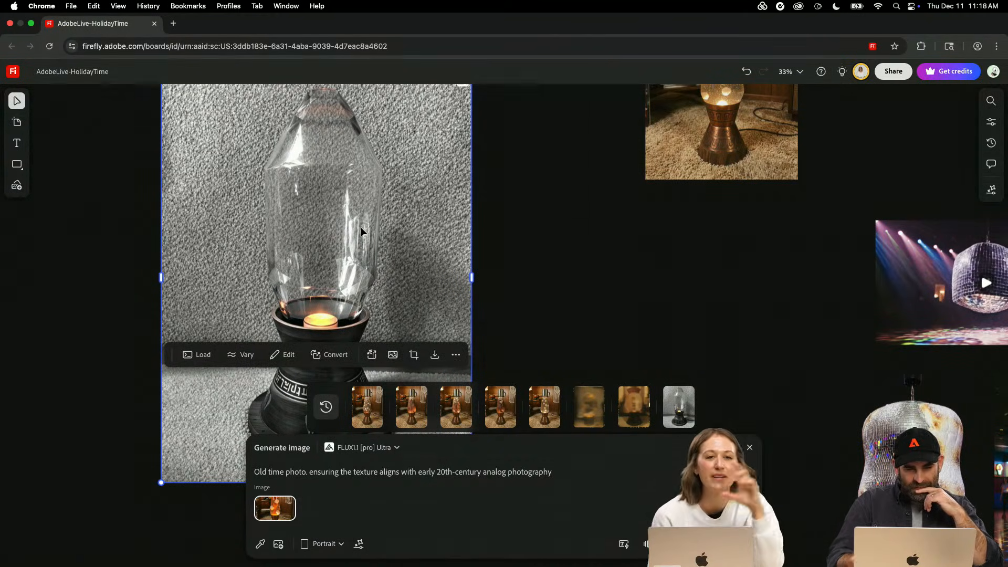
# - Examine the black-and-white lava lamp image up close, checking the engraved base, the cord and the carpet texture
pyautogui.scroll(-3, 361, 231)
pyautogui.scroll(5, 361, 236)
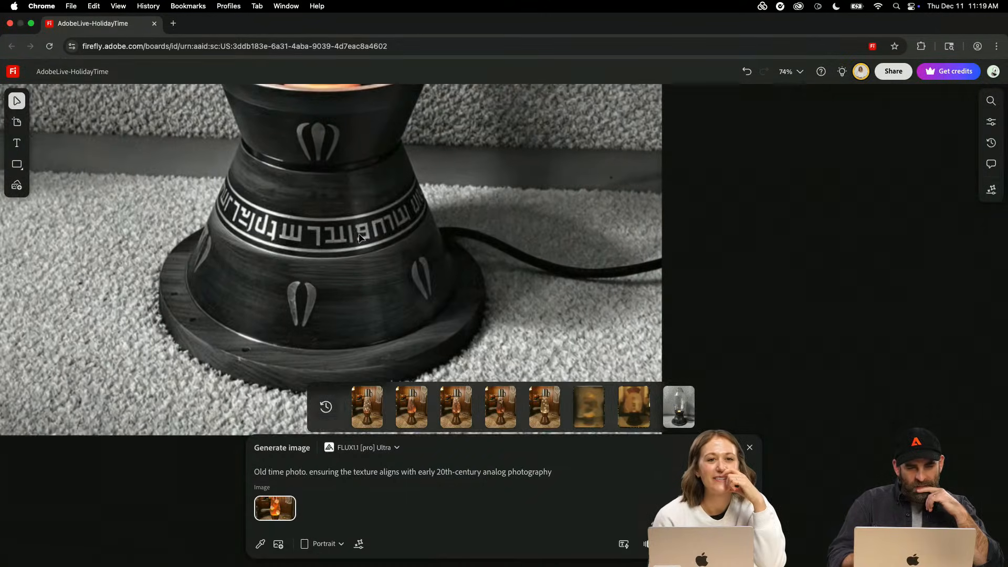
pyautogui.scroll(4, 361, 238)
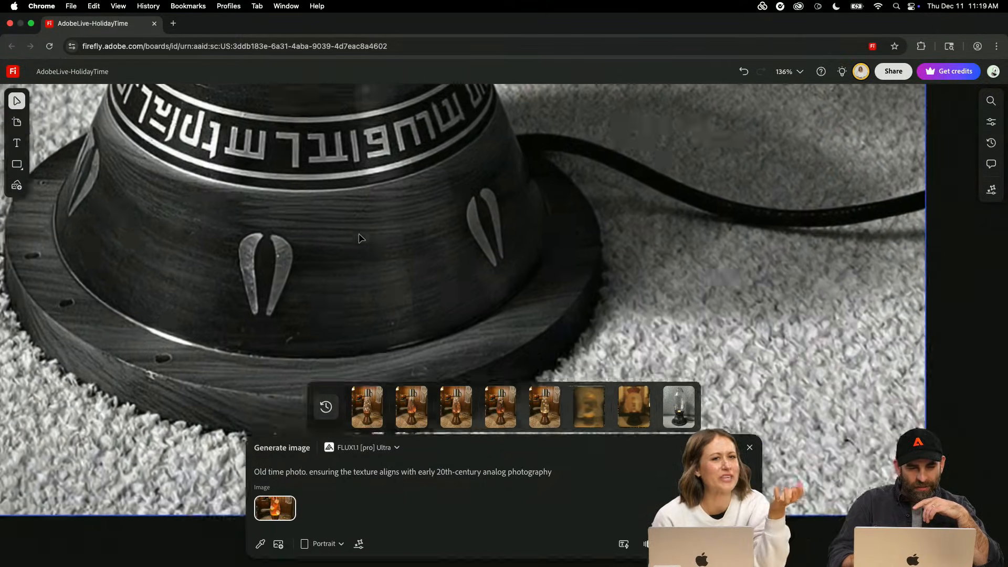
pyautogui.scroll(3, 360, 238)
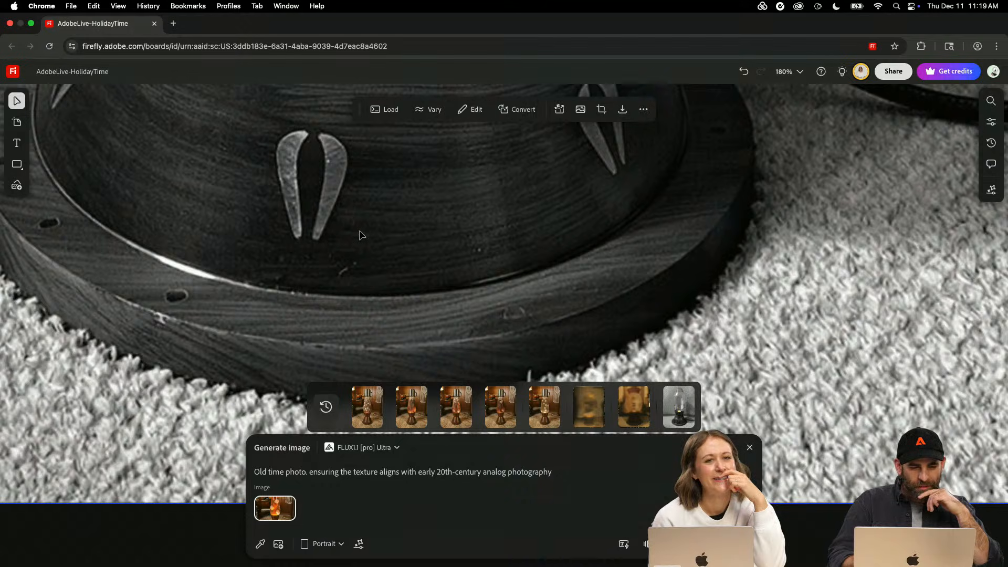
pyautogui.hscroll(-5, 360, 235)
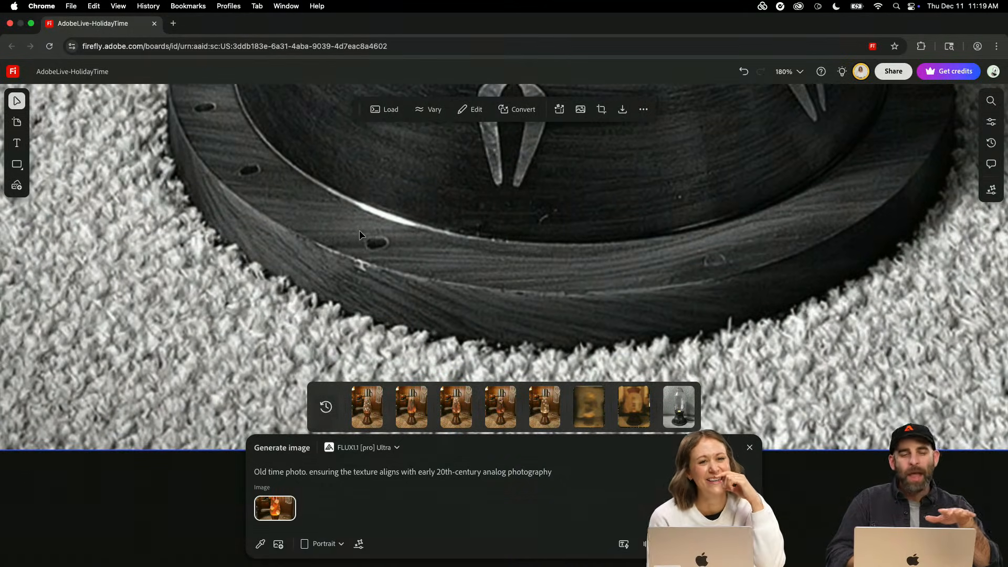
pyautogui.scroll(-6, 360, 231)
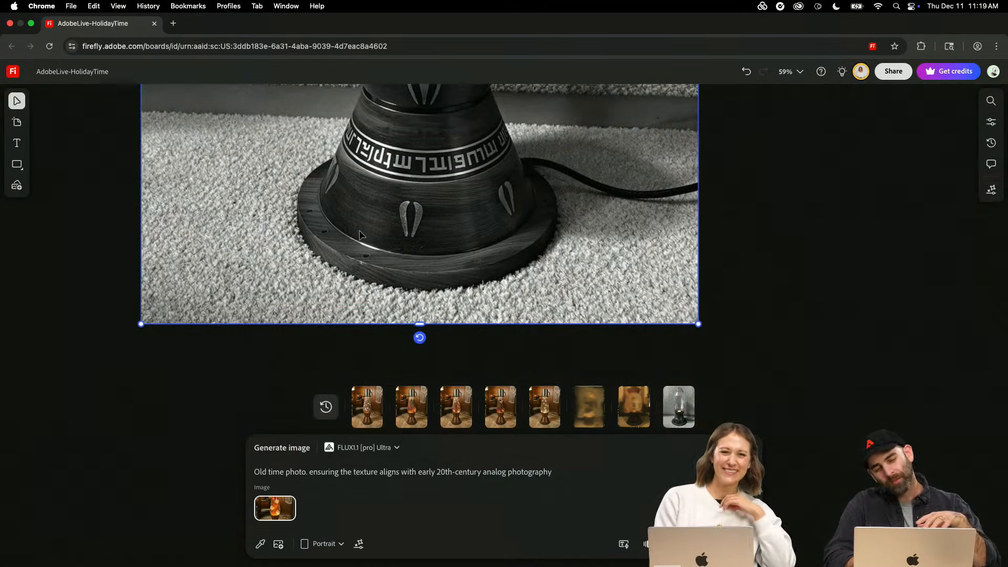
pyautogui.scroll(-3, 540, 255)
pyautogui.scroll(3, 696, 353)
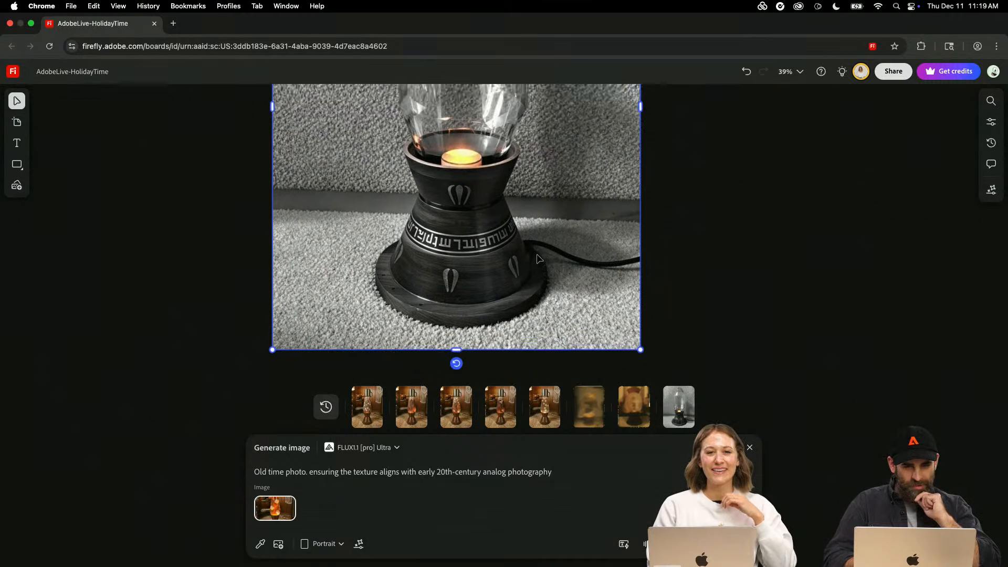
# - Switch the model to Gemini 3 (w/ Nano Banana Pro), replace the prompt with "Vintage photo treatment" and generate the image
pyautogui.click(362, 447)
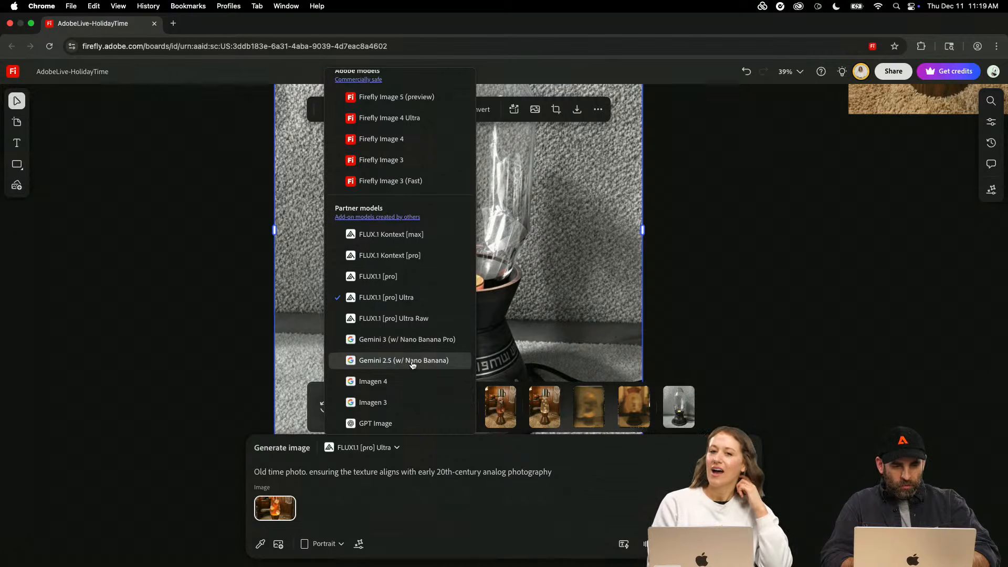
pyautogui.click(411, 340)
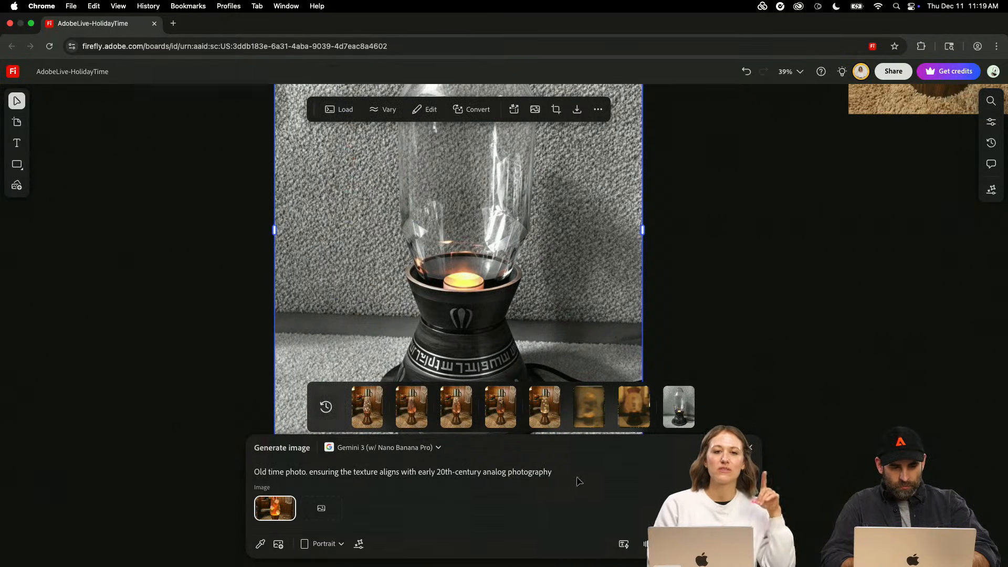
pyautogui.moveTo(572, 476); pyautogui.dragTo(235, 475)
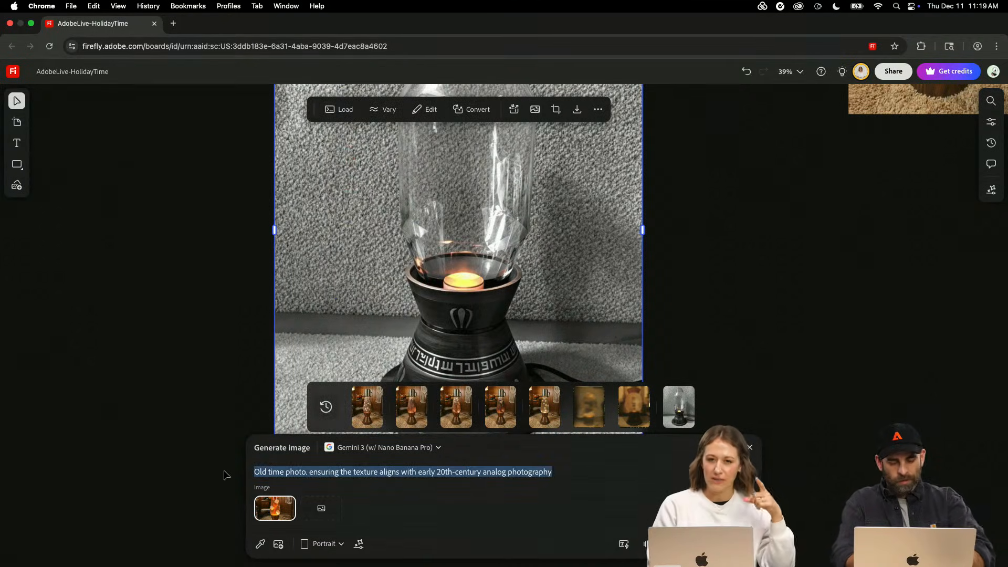
pyautogui.write('Vintage photo treat')
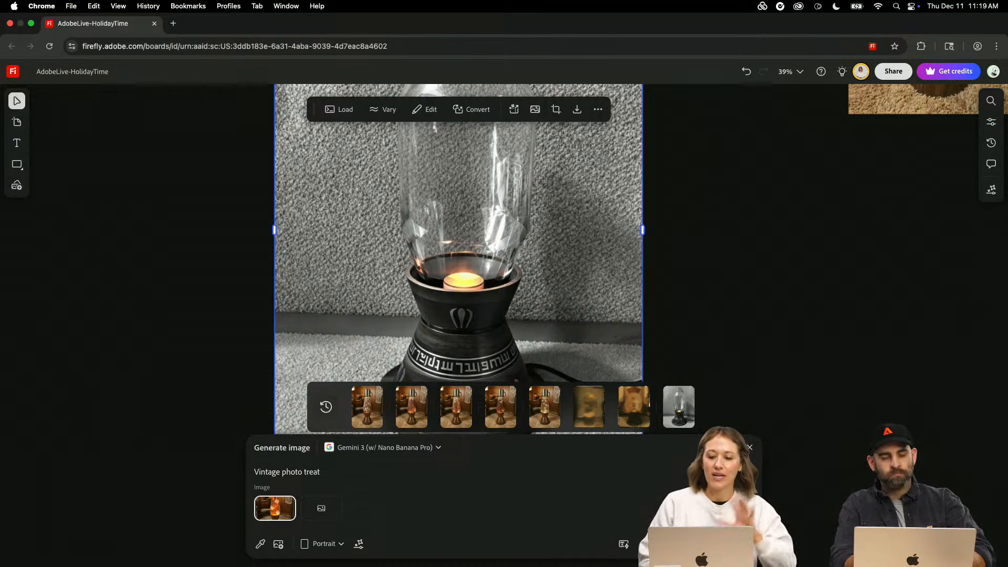
pyautogui.write('ment')
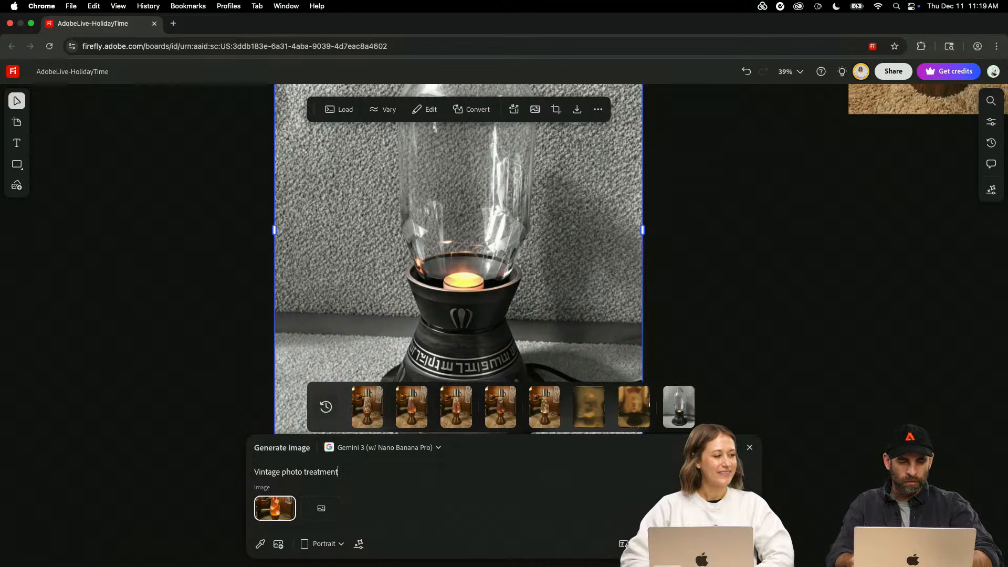
# - Look over the whole board, from the lava lamps and artboards to the character images and back
pyautogui.hscroll(5, 828, 314)
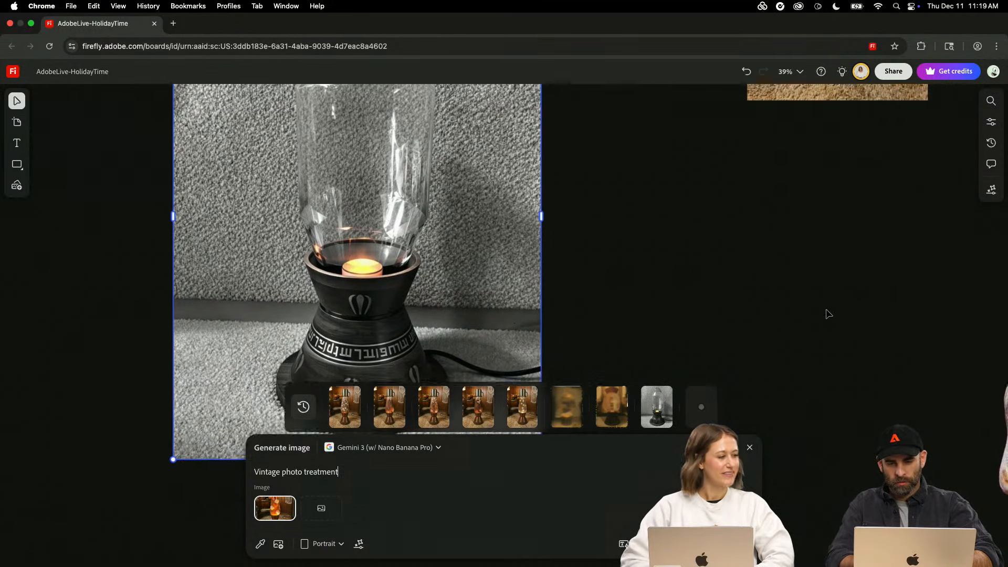
pyautogui.scroll(-2, 772, 256)
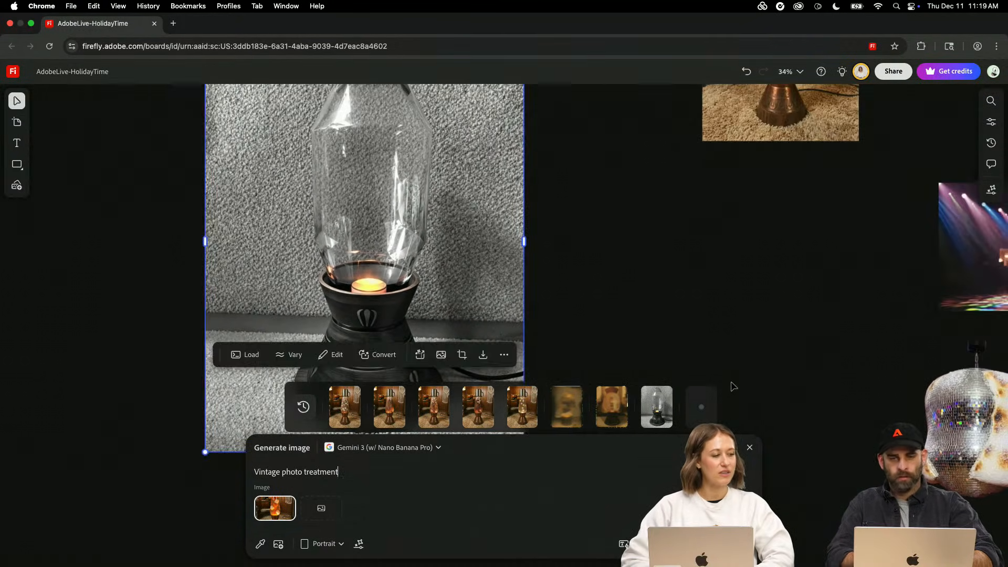
pyautogui.scroll(-10, 772, 256)
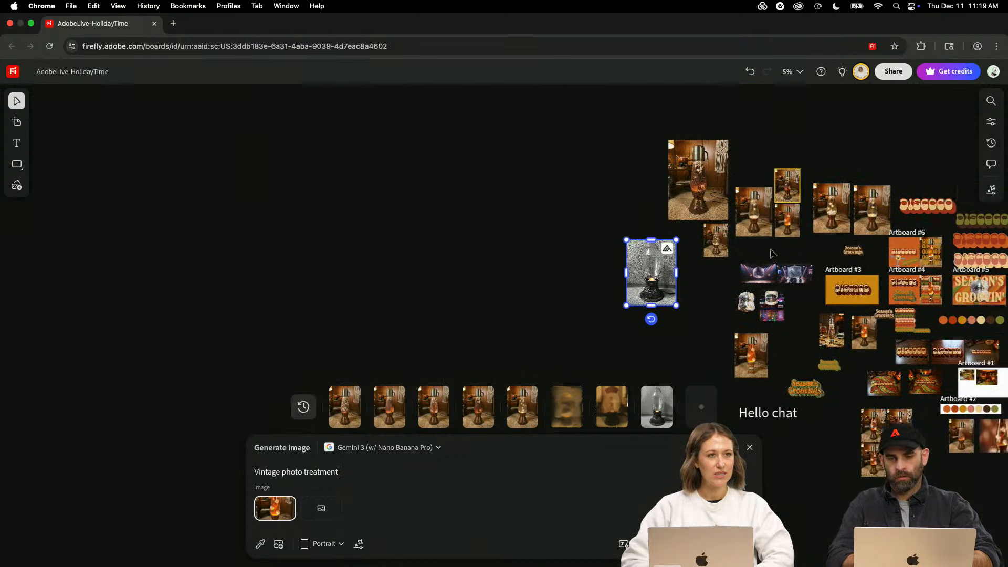
pyautogui.hscroll(8, 772, 254)
pyautogui.scroll(-3, 772, 254)
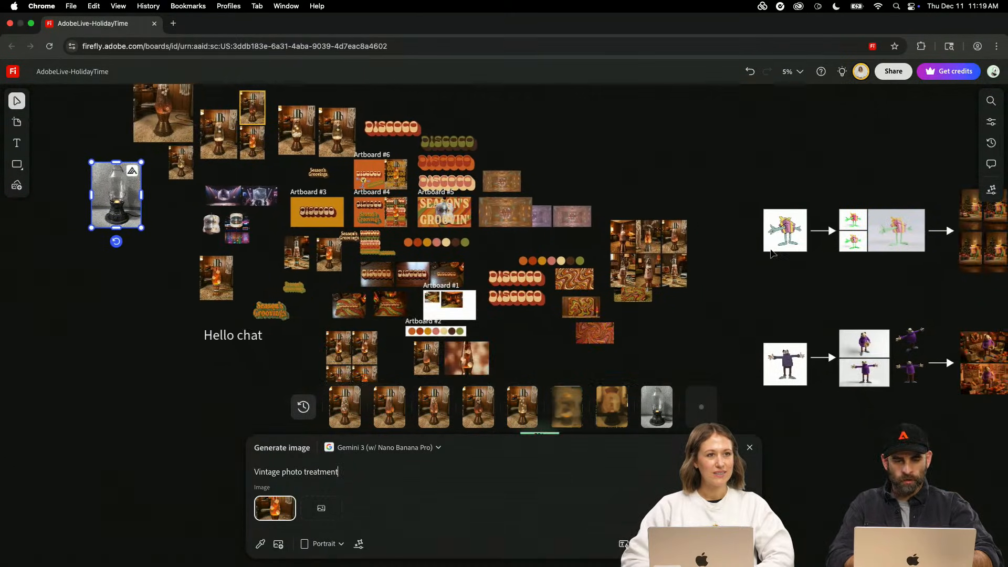
pyautogui.hscroll(5, 772, 254)
pyautogui.scroll(-4, 772, 254)
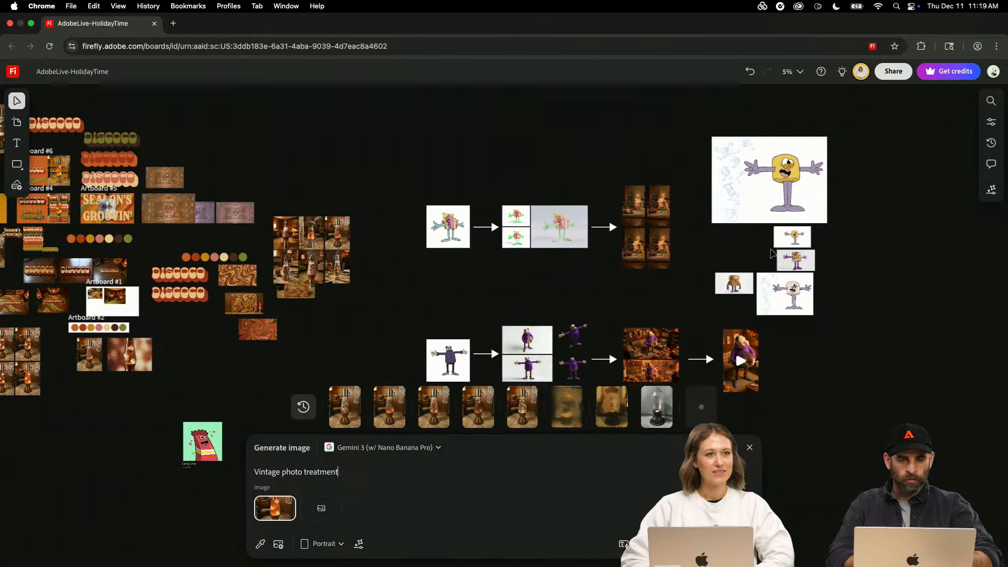
pyautogui.scroll(-5, 772, 253)
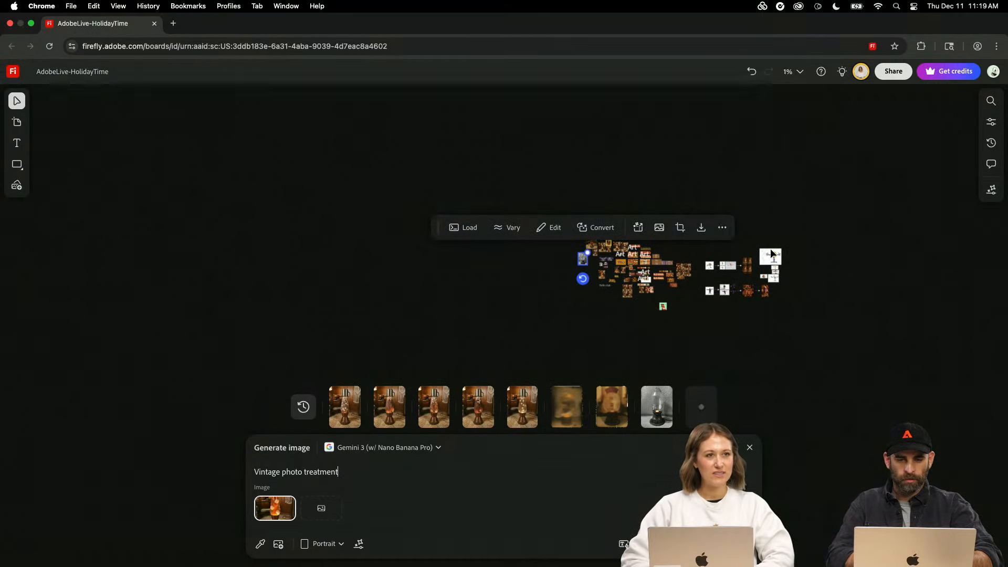
pyautogui.scroll(5, 772, 253)
pyautogui.scroll(5, 772, 254)
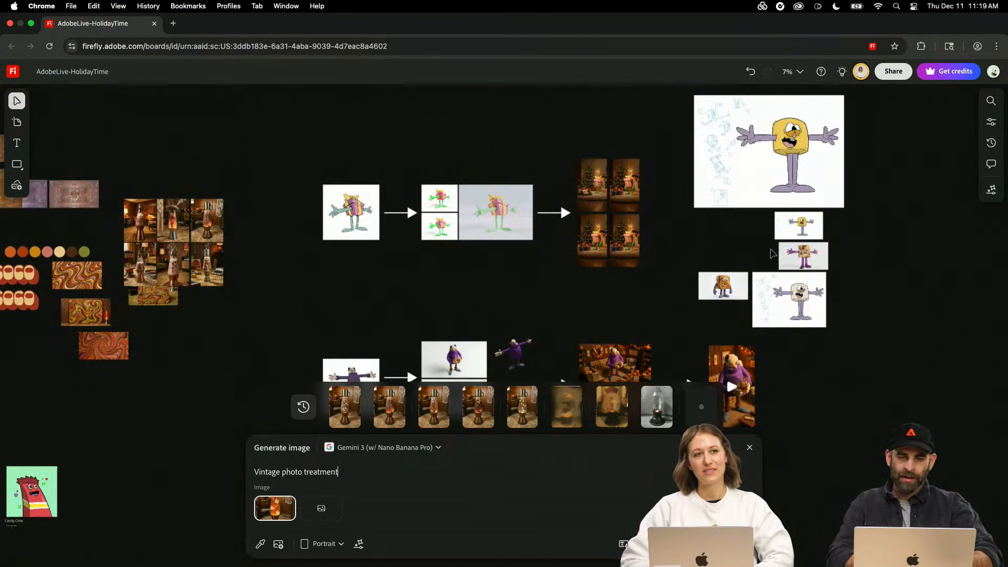
pyautogui.hscroll(-10, 772, 254)
pyautogui.hscroll(-4, 772, 254)
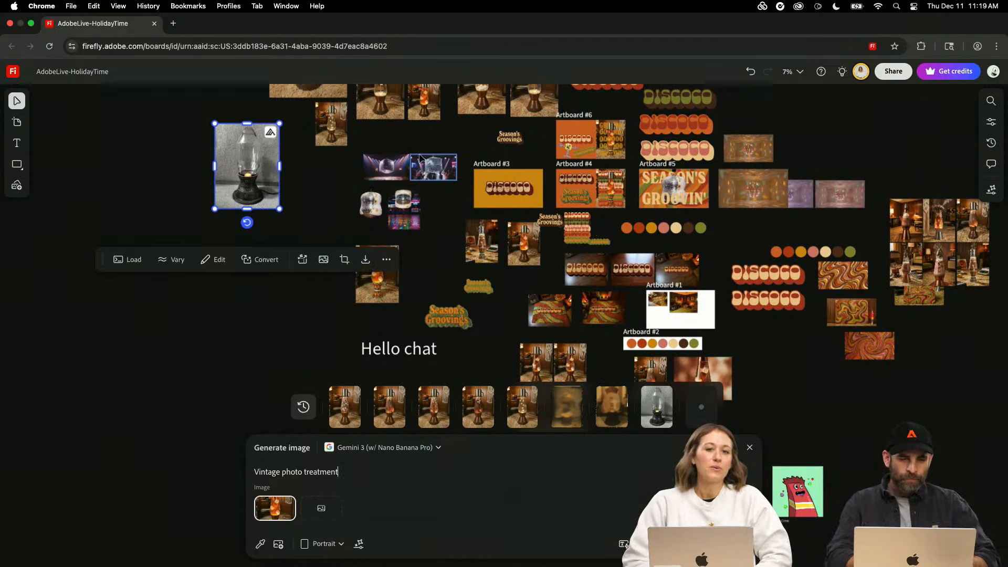
pyautogui.scroll(4, 287, 202)
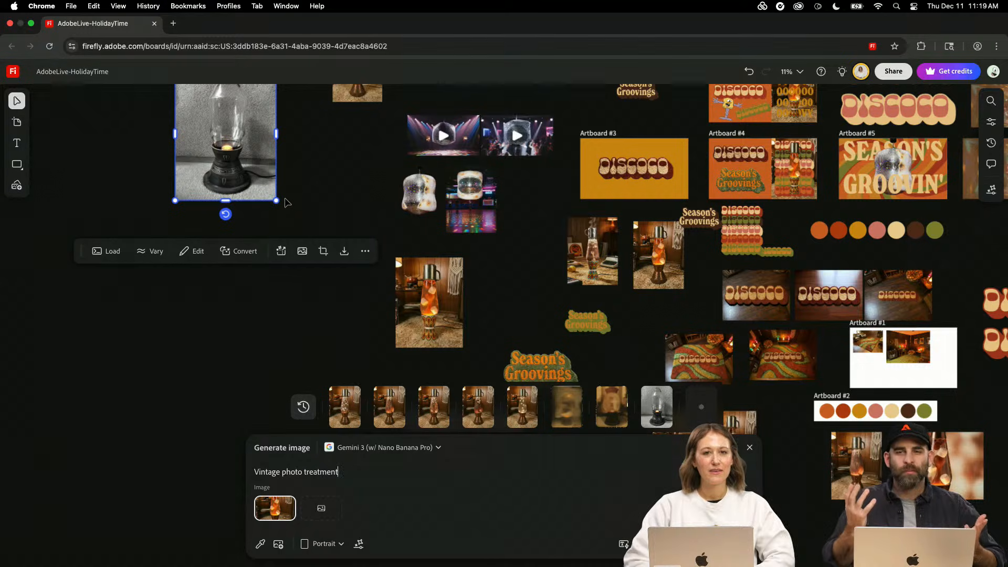
pyautogui.scroll(8, 497, 218)
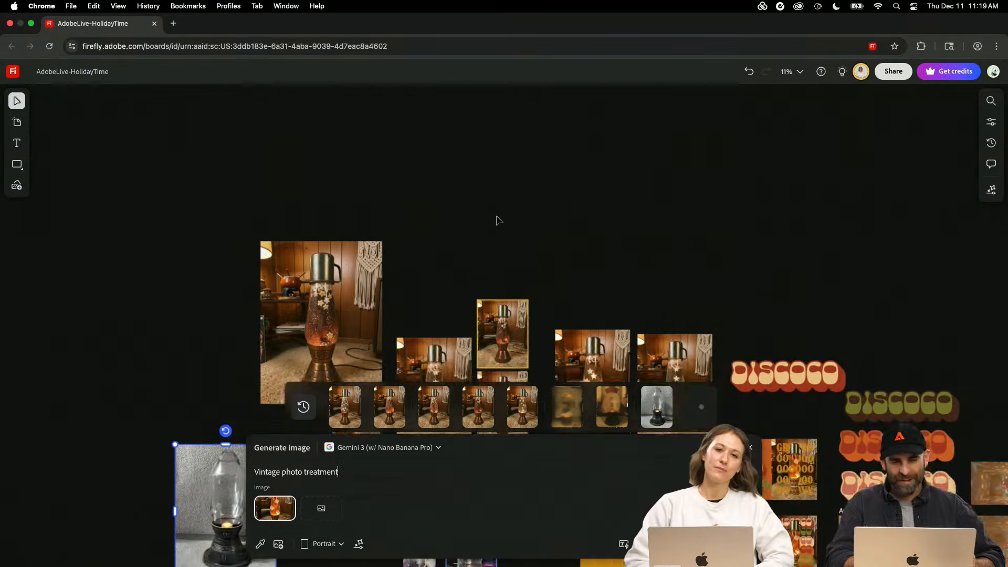
pyautogui.hscroll(-3, 496, 218)
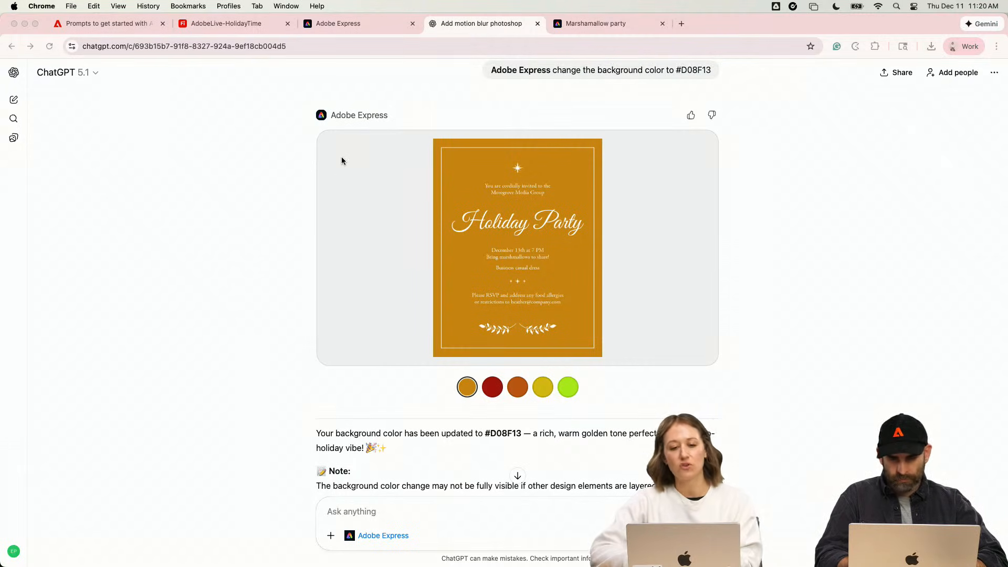
# - Switch to the Marshamallow party invitation in Adobe Express to view it, and return to the AdobeLive-HolidayTime board in Firefly
pyautogui.moveTo(357, 141)
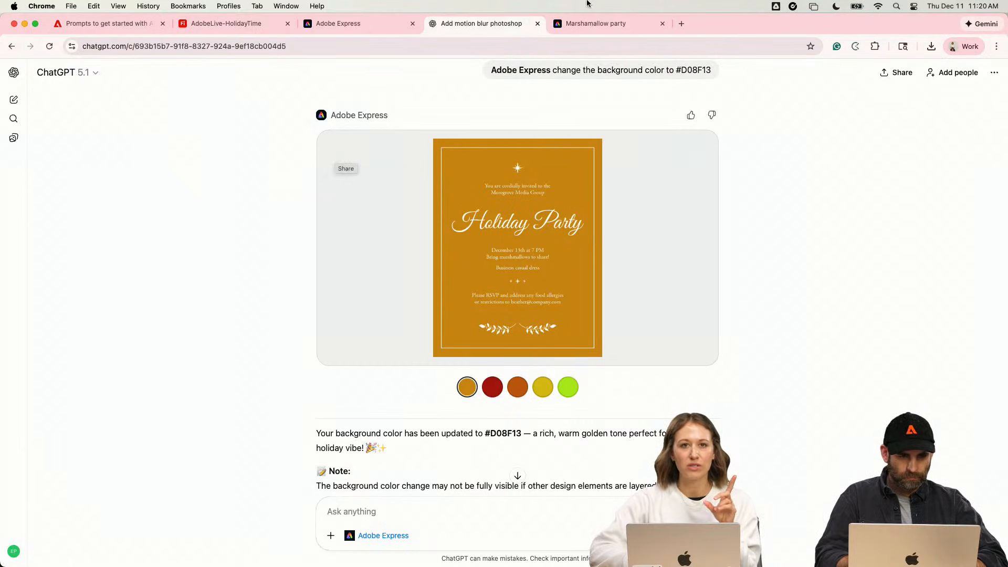
pyautogui.click(620, 23)
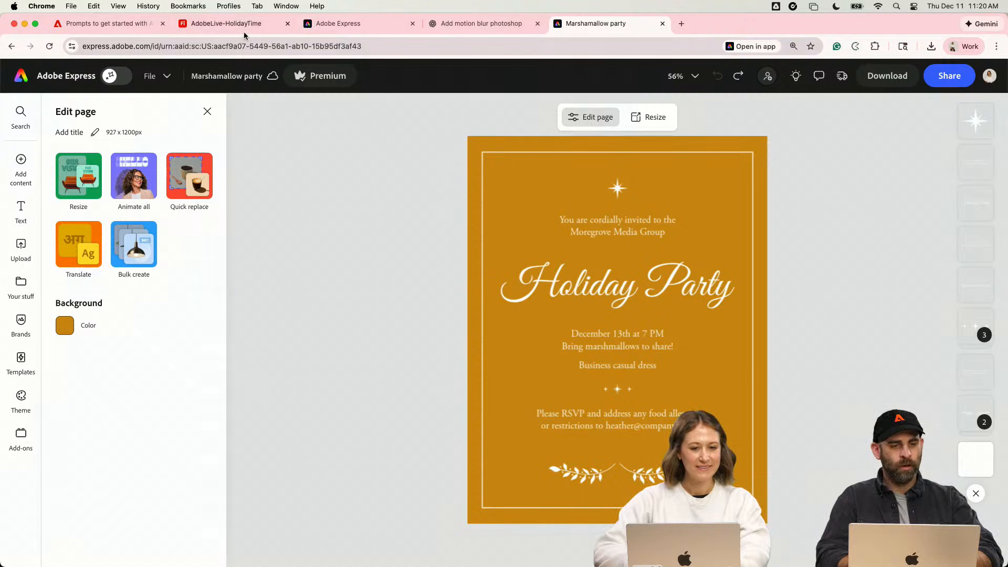
pyautogui.click(225, 23)
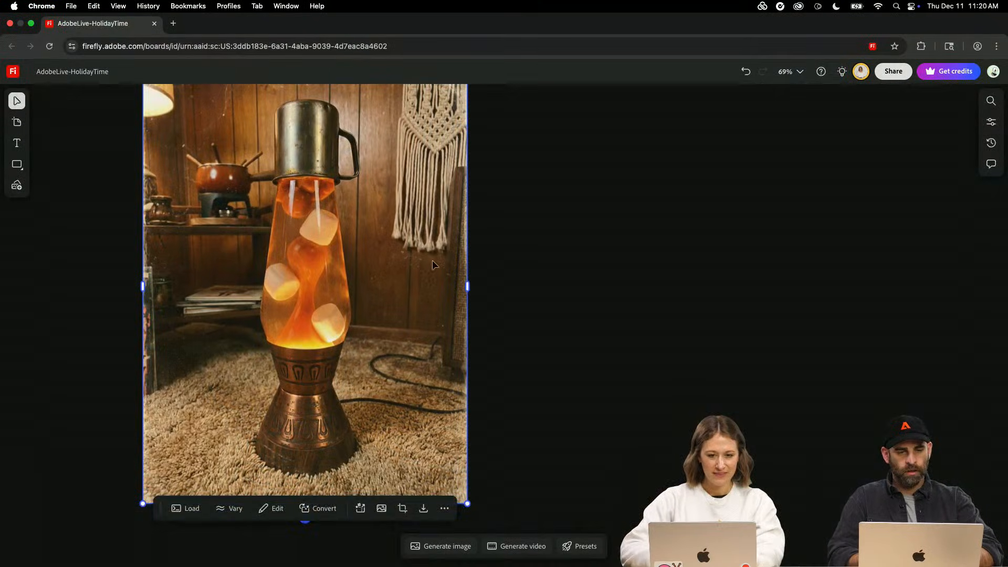
# - Select the vintage-treated orange lava lamp image and load its prompt and reference image into image generation
pyautogui.click(504, 265)
pyautogui.moveTo(505, 266); pyautogui.dragTo(725, 295)
pyautogui.press('v')
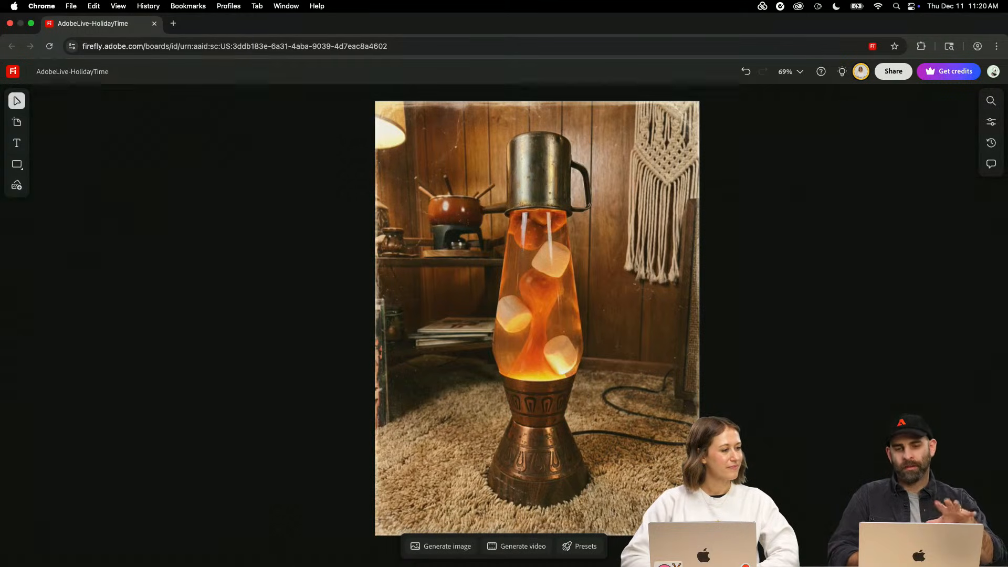
pyautogui.click(541, 387)
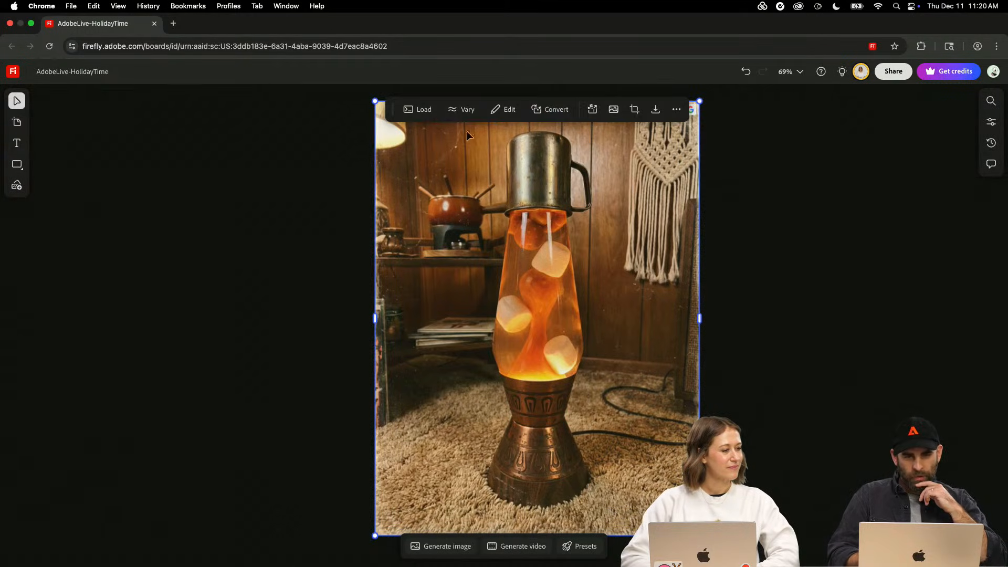
pyautogui.click(415, 109)
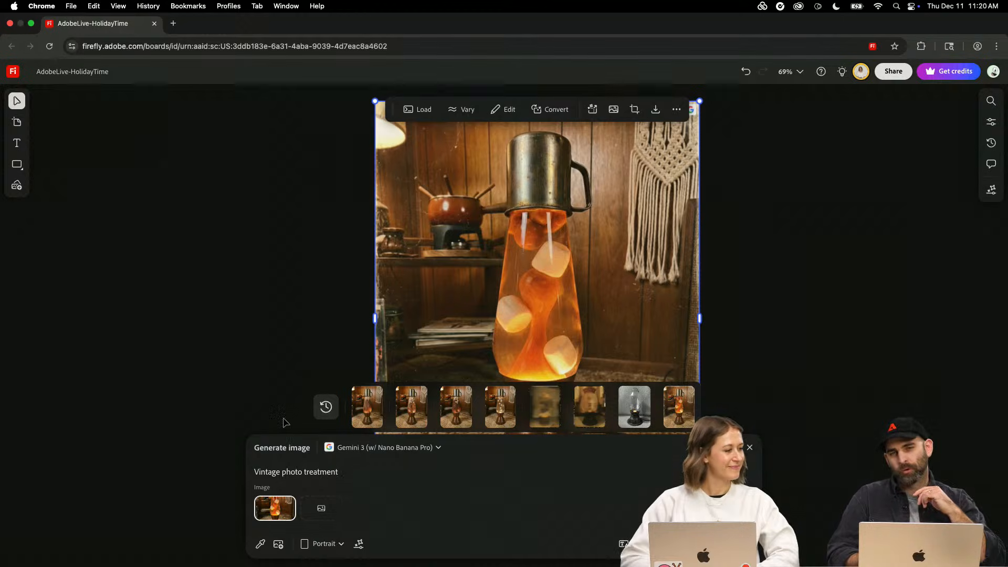
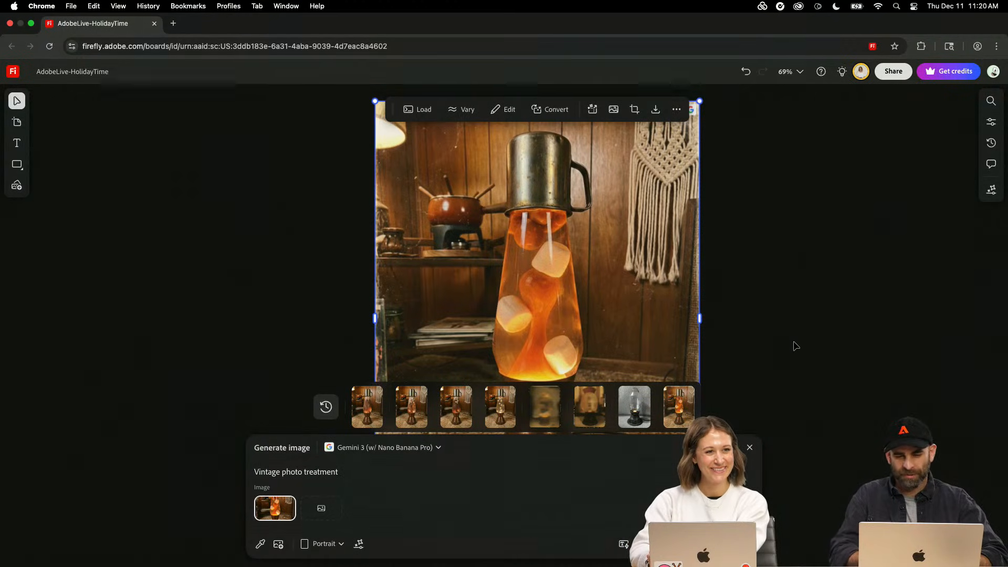
# - Move the black-and-white lava lamp image away from the other lamp images into the empty lower-left area of the board
pyautogui.hscroll(10, 795, 346)
pyautogui.scroll(-10, 795, 346)
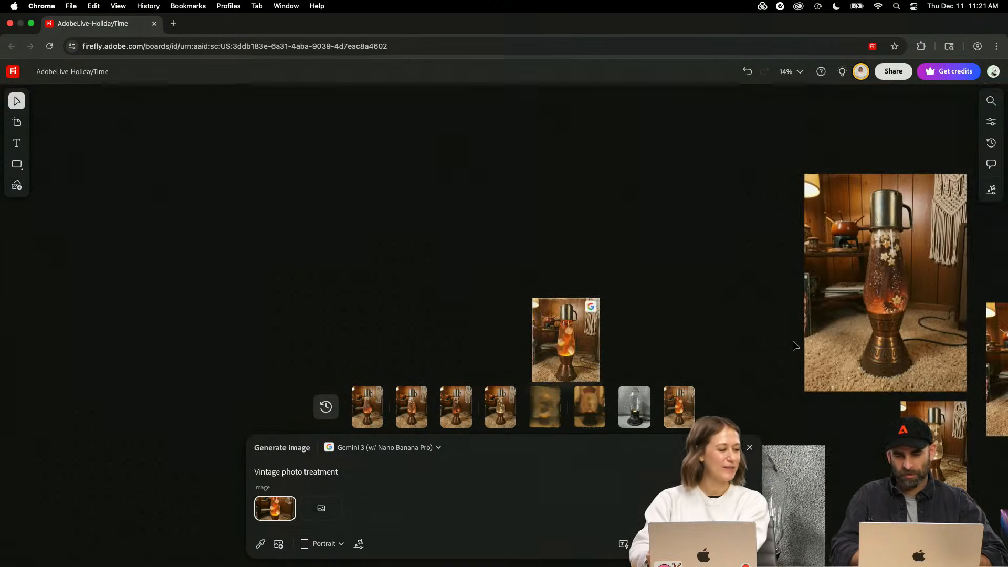
pyautogui.scroll(-10, 795, 346)
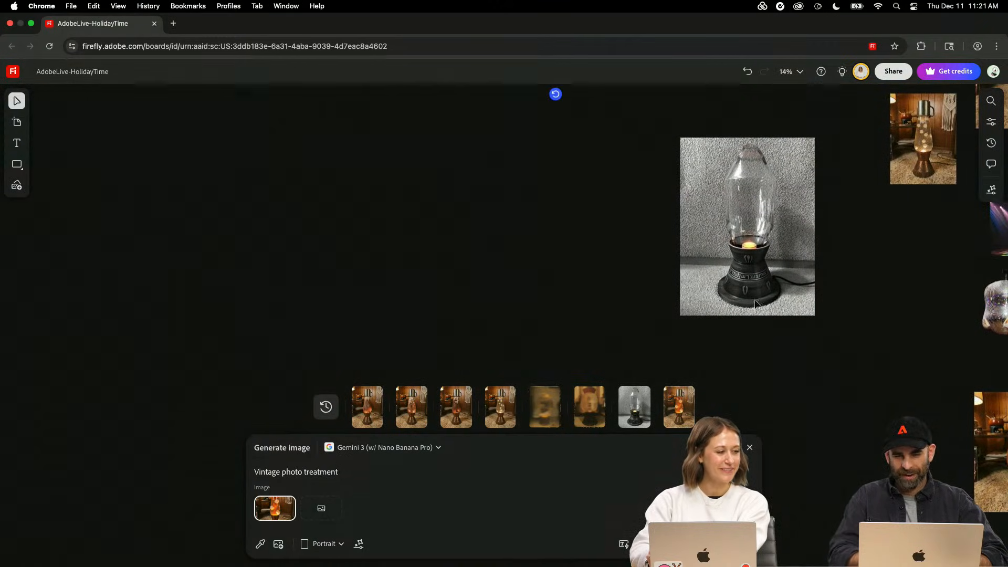
pyautogui.scroll(5, 716, 268)
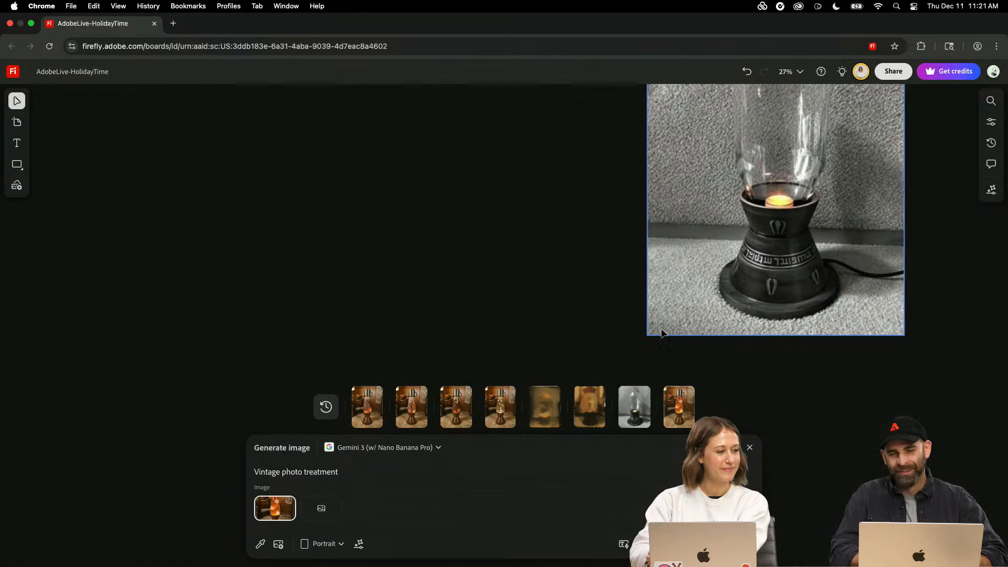
pyautogui.scroll(-5, 661, 332)
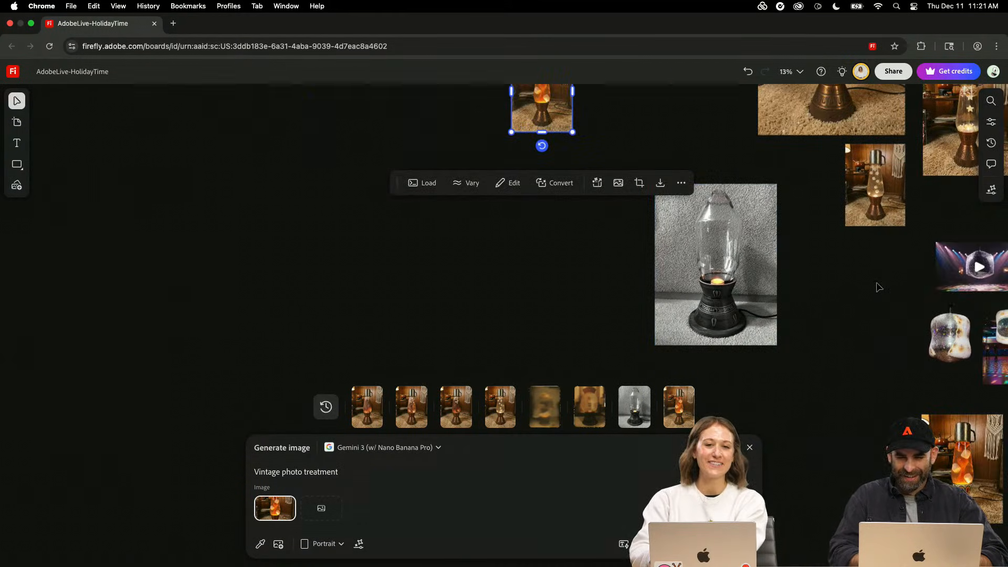
pyautogui.hscroll(15, 878, 287)
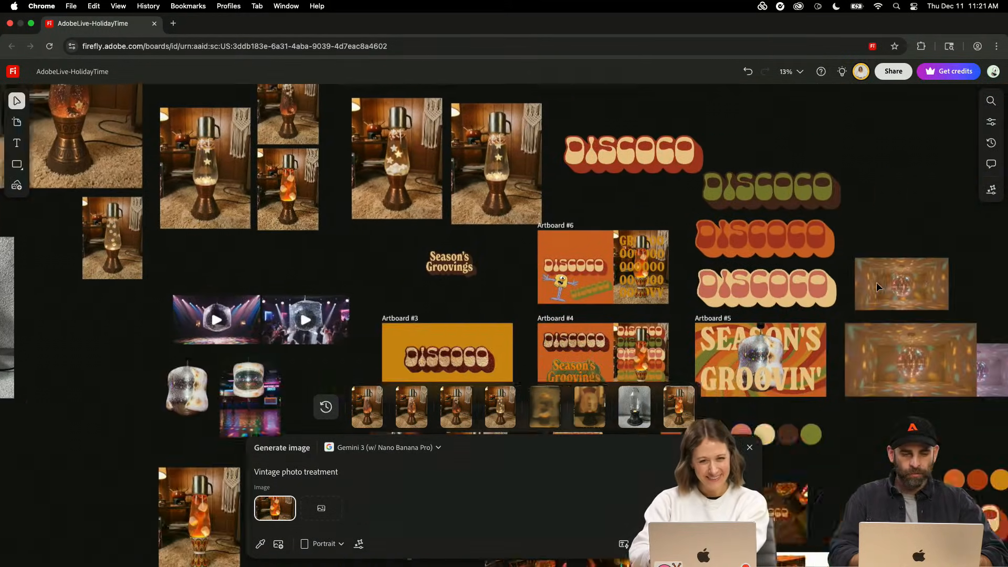
pyautogui.hscroll(2, 877, 282)
pyautogui.scroll(-5, 876, 282)
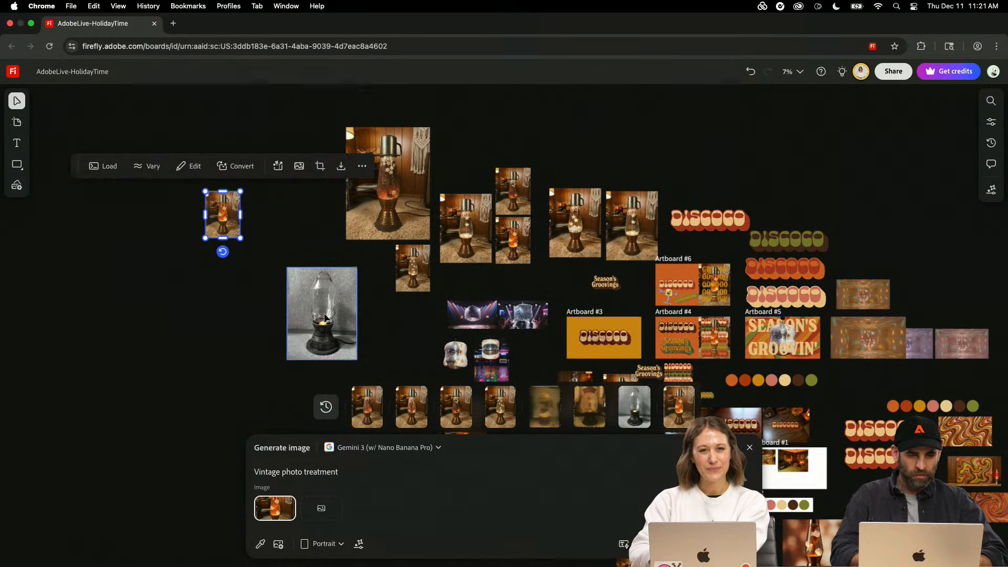
pyautogui.moveTo(325, 317); pyautogui.dragTo(65, 426)
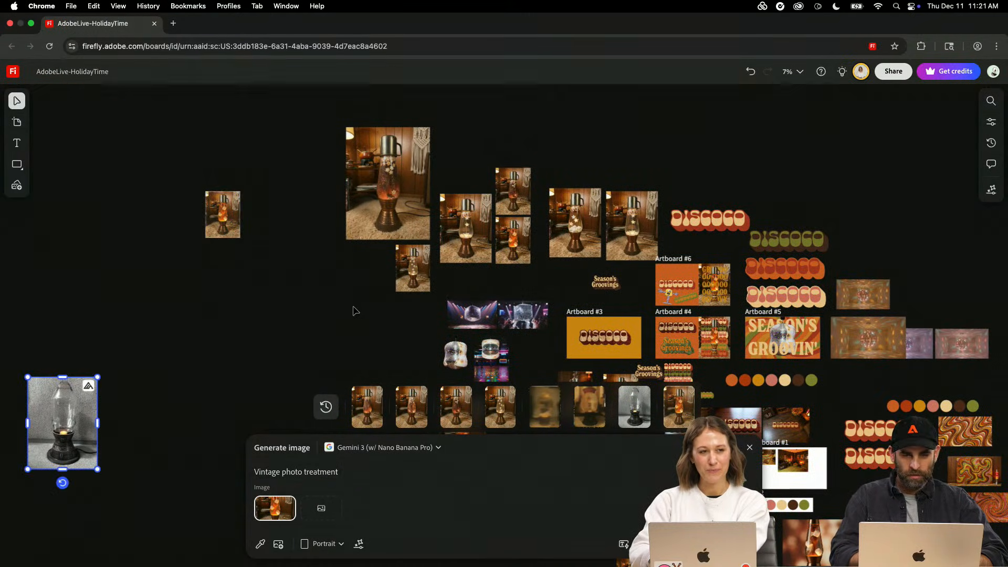
# - Switch to Adobe Express and review the Holiday2025 library's colors, fonts and graphics
pyautogui.scroll(4, 353, 311)
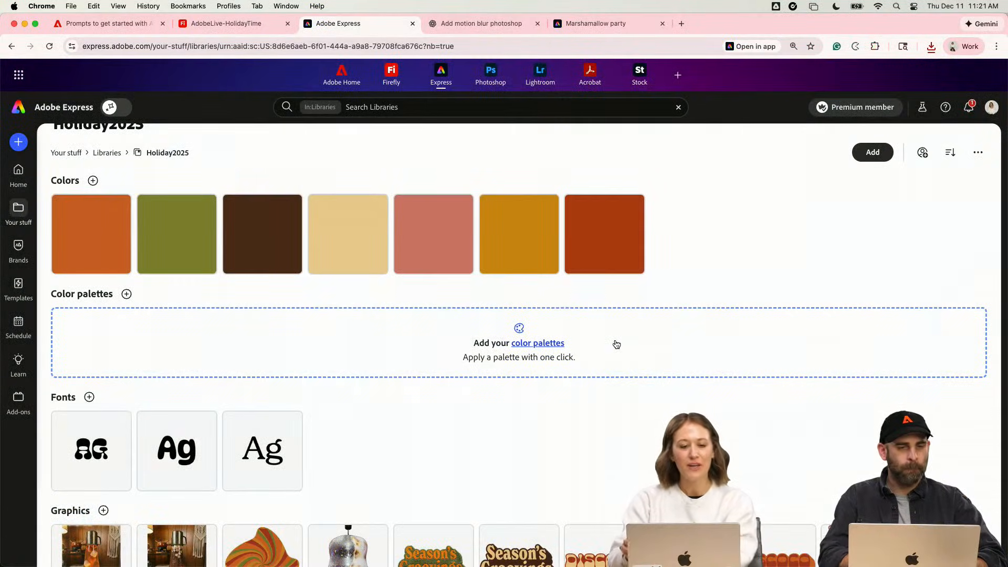
pyautogui.scroll(1, 617, 344)
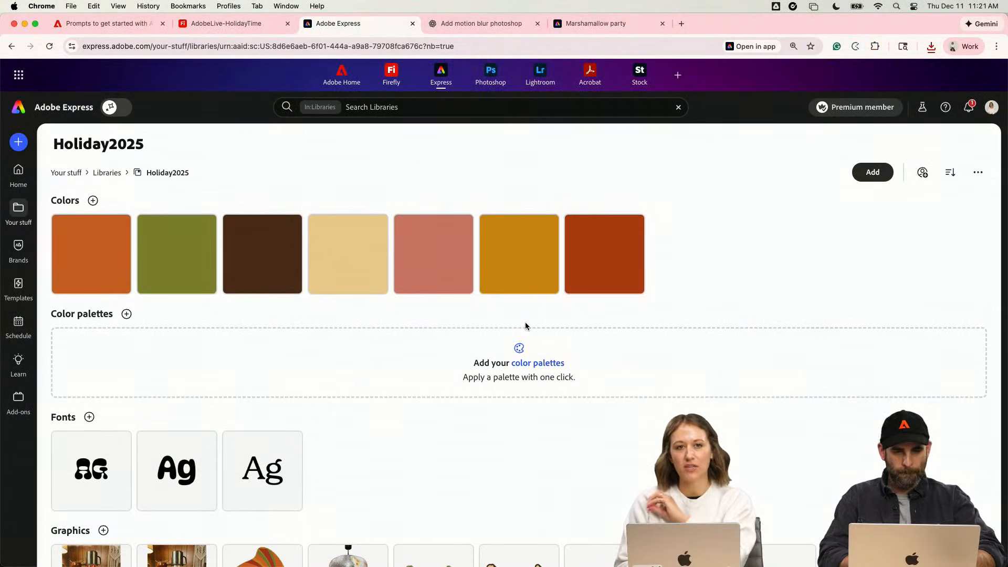
pyautogui.moveTo(618, 228)
pyautogui.scroll(-2, 618, 228)
pyautogui.scroll(2, 630, 228)
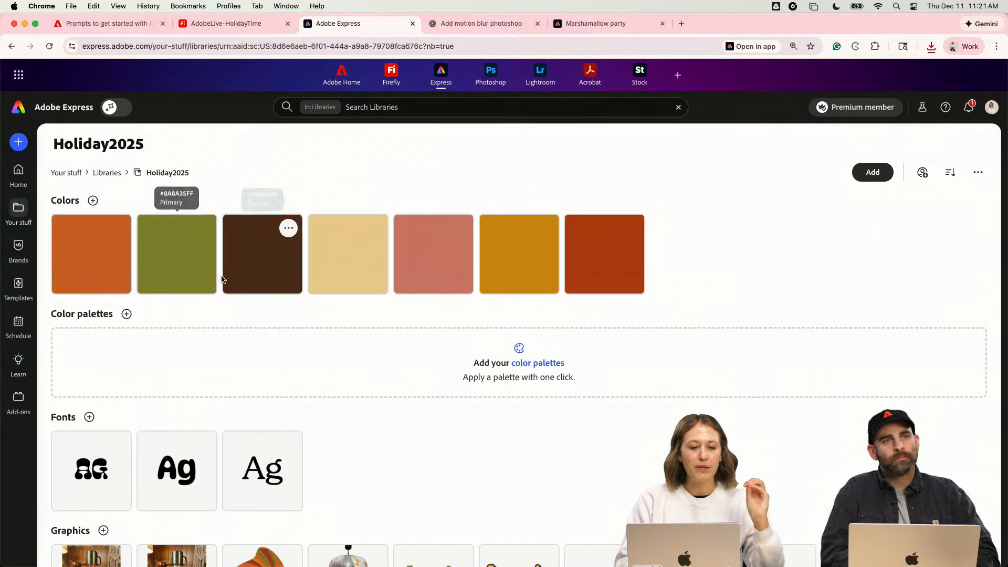
pyautogui.scroll(-5, 362, 254)
pyautogui.scroll(-2, 363, 260)
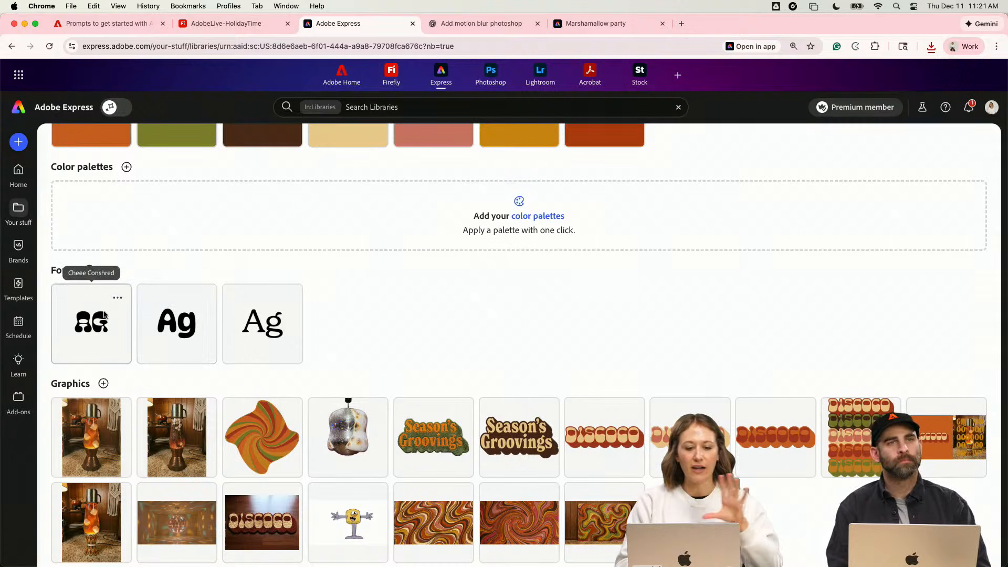
pyautogui.scroll(-1, 269, 348)
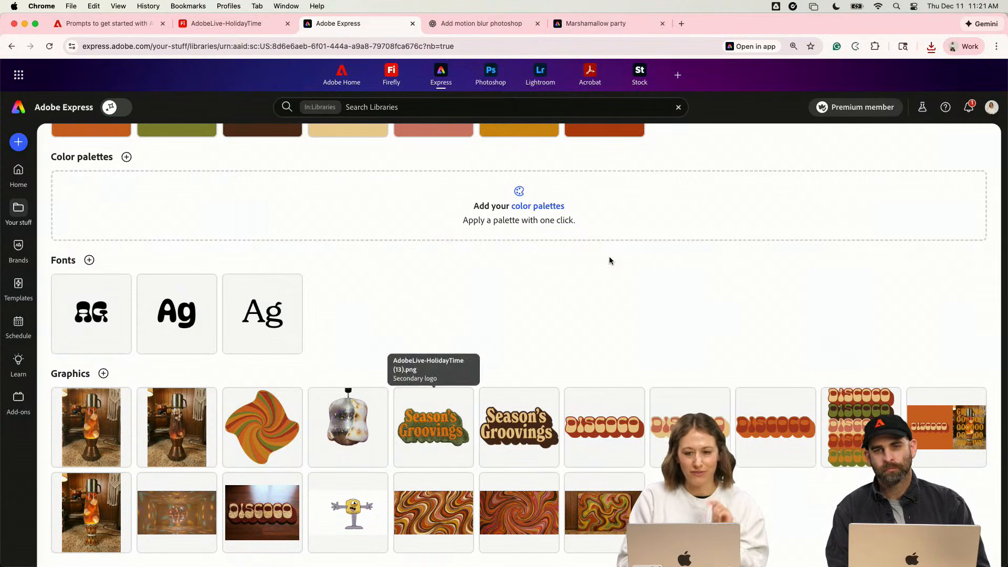
# - In the Marshamallow party invitation, try the Holiday2025 library fonts on the "Holiday Party" heading and apply DynaPuff Medium
pyautogui.click(580, 27)
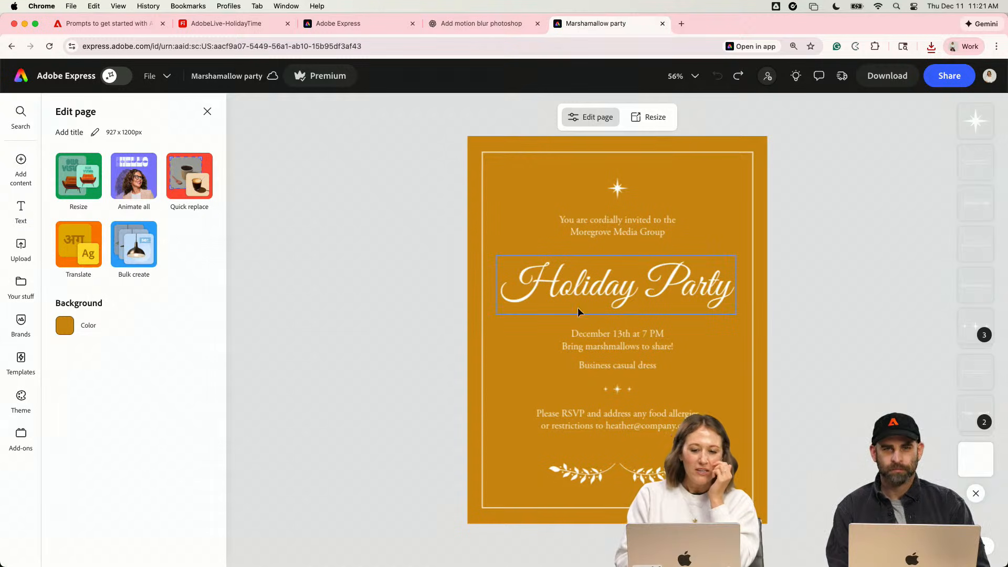
pyautogui.click(604, 279)
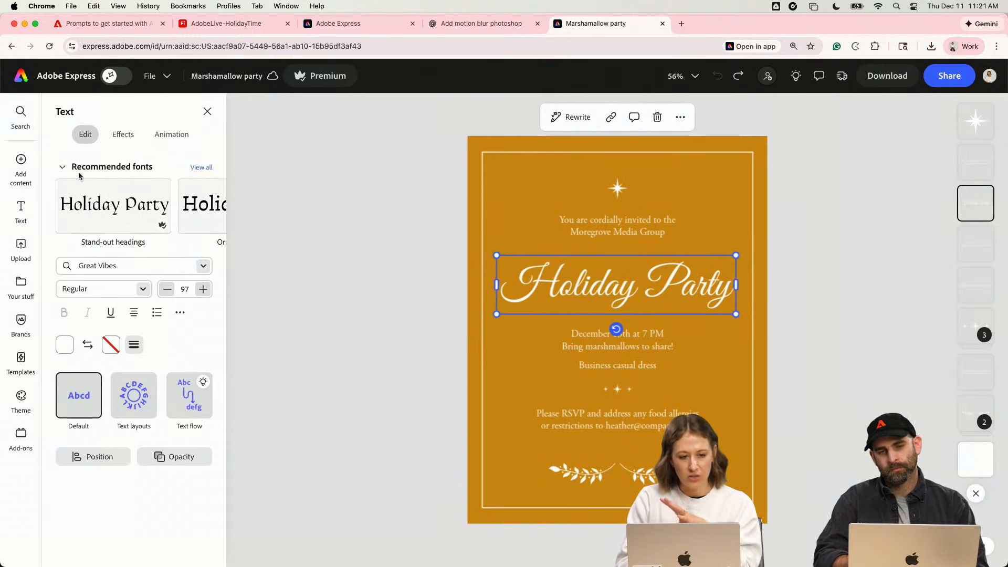
pyautogui.click(22, 287)
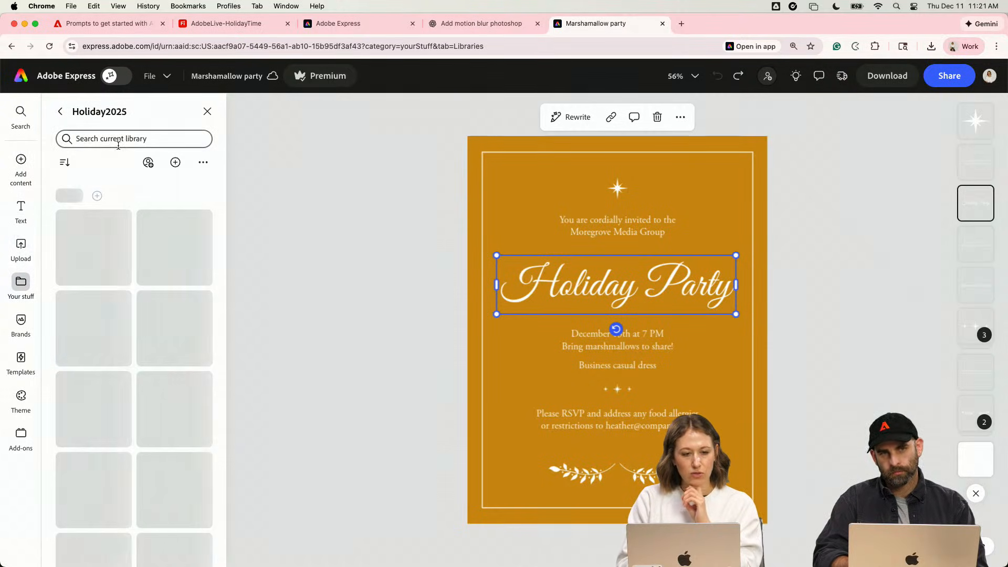
pyautogui.click(60, 111)
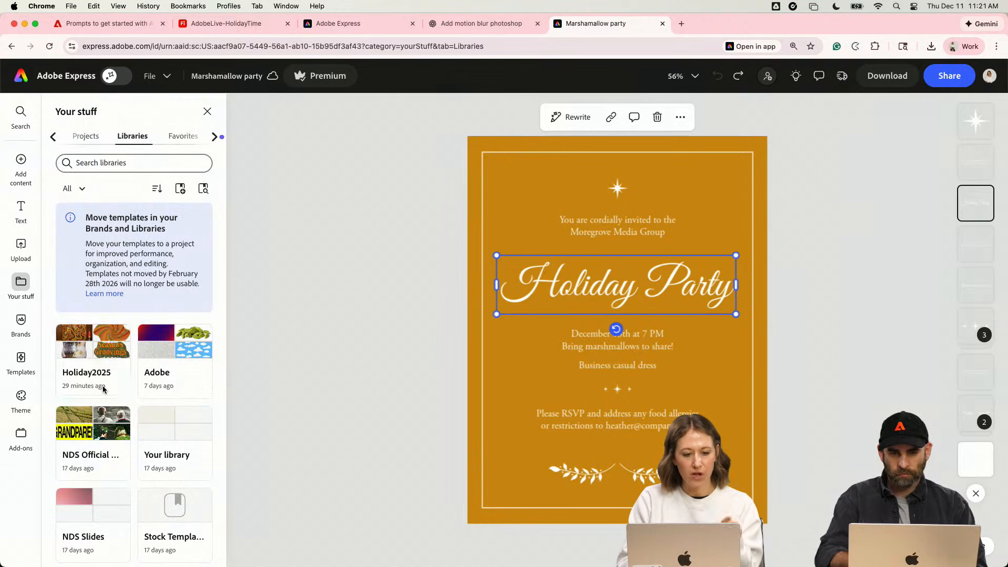
pyautogui.click(103, 389)
pyautogui.scroll(-5, 169, 275)
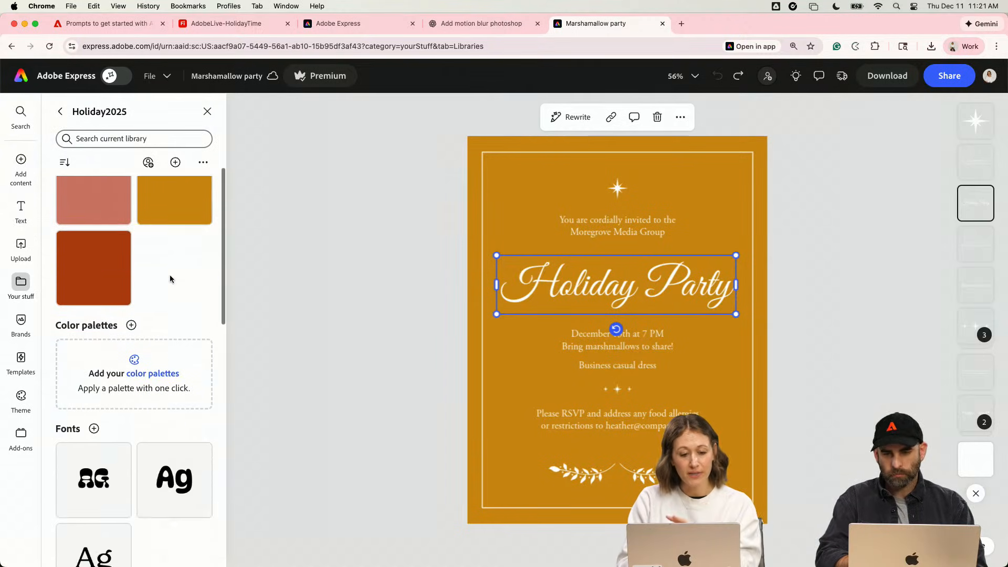
pyautogui.scroll(-3, 170, 279)
pyautogui.click(103, 446)
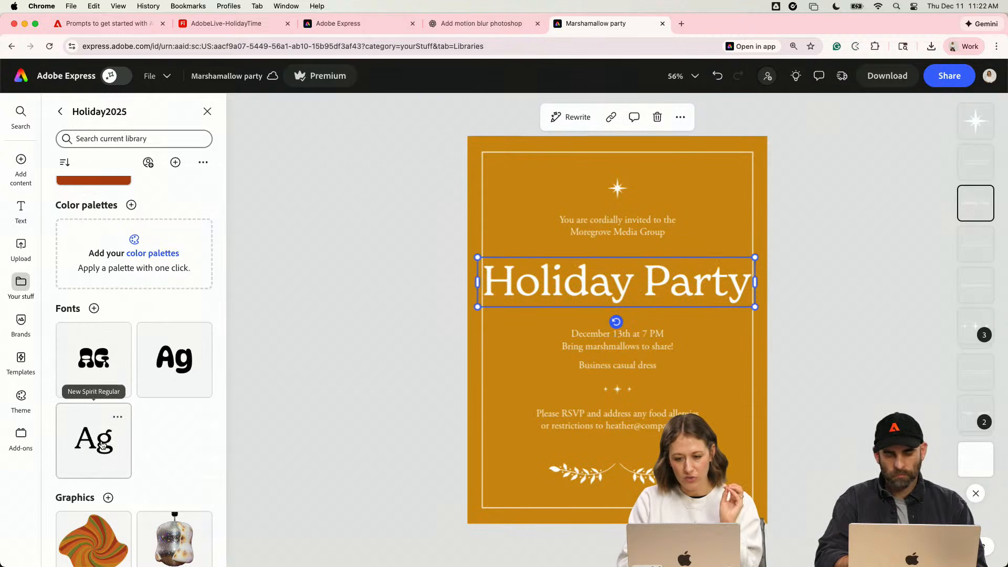
pyautogui.click(179, 374)
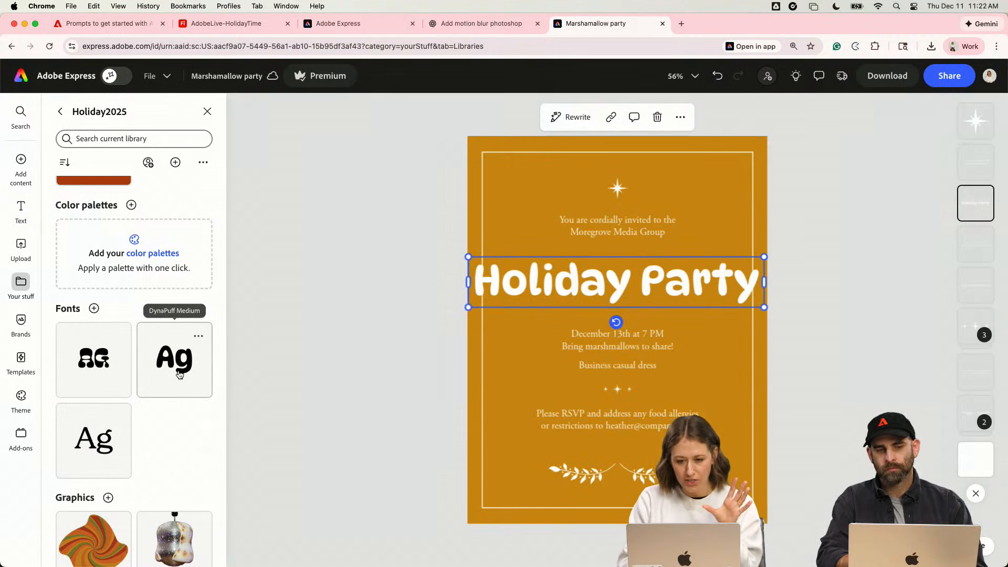
pyautogui.click(102, 371)
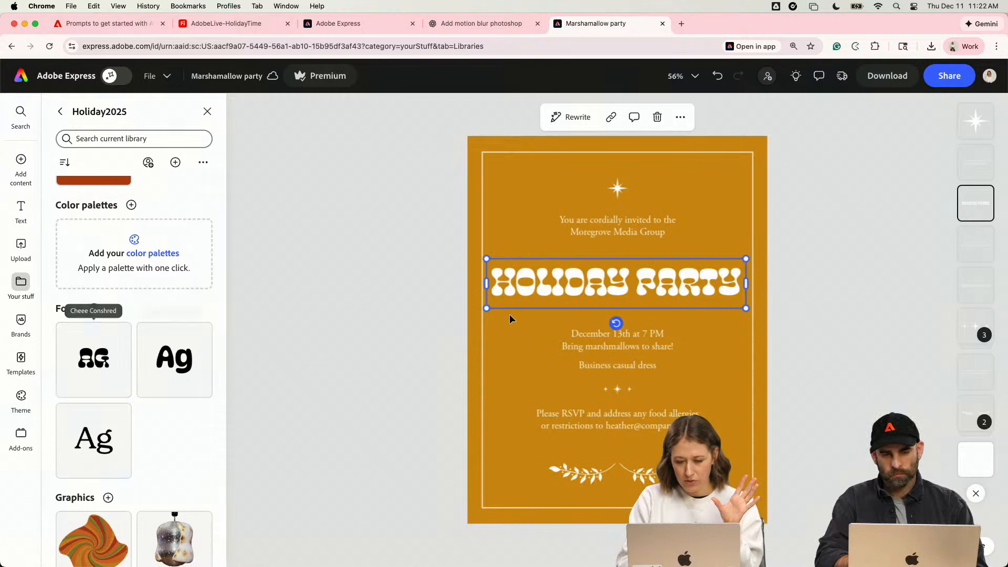
pyautogui.click(201, 395)
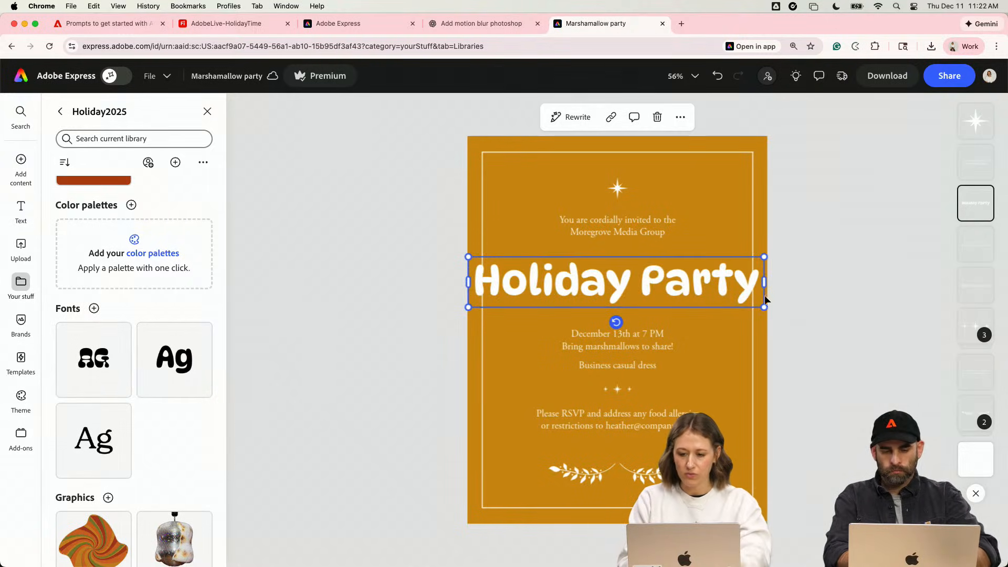
# - Wrap the "Holiday Party" heading onto two lines, enlarge it to font size 129 and reposition it on the page
pyautogui.moveTo(766, 282); pyautogui.dragTo(710, 285)
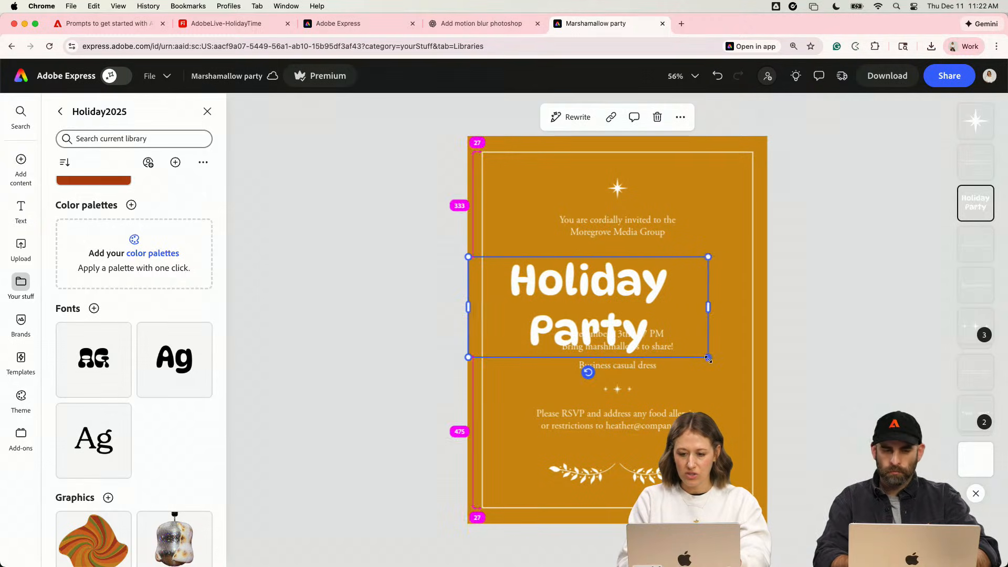
pyautogui.moveTo(709, 356); pyautogui.dragTo(745, 389)
pyautogui.moveTo(633, 315); pyautogui.dragTo(669, 313)
# - Replace the heading text with "Lauch Party"
pyautogui.doubleClick(680, 323)
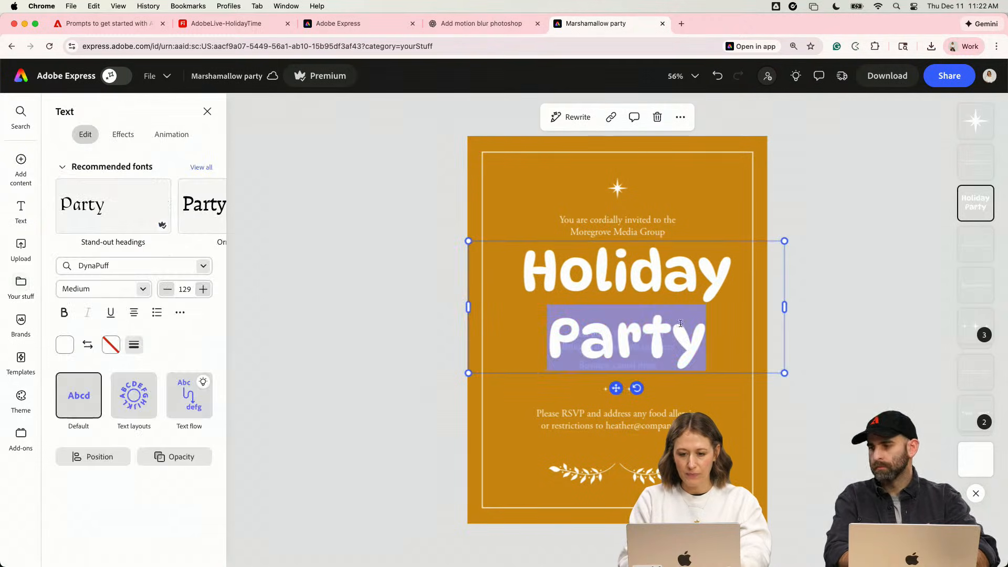
pyautogui.press('BackSpace')
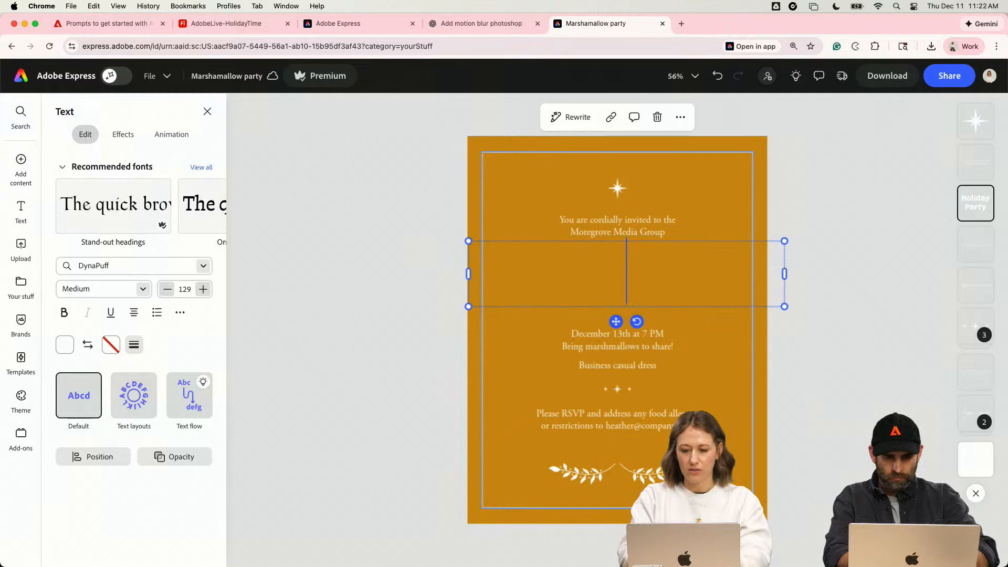
pyautogui.write('L')
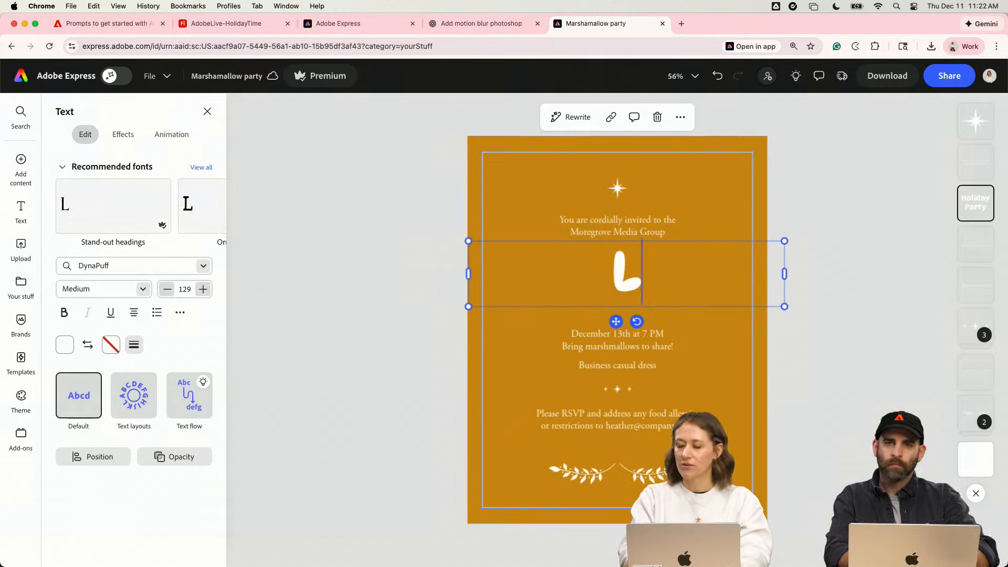
pyautogui.write('auch Party')
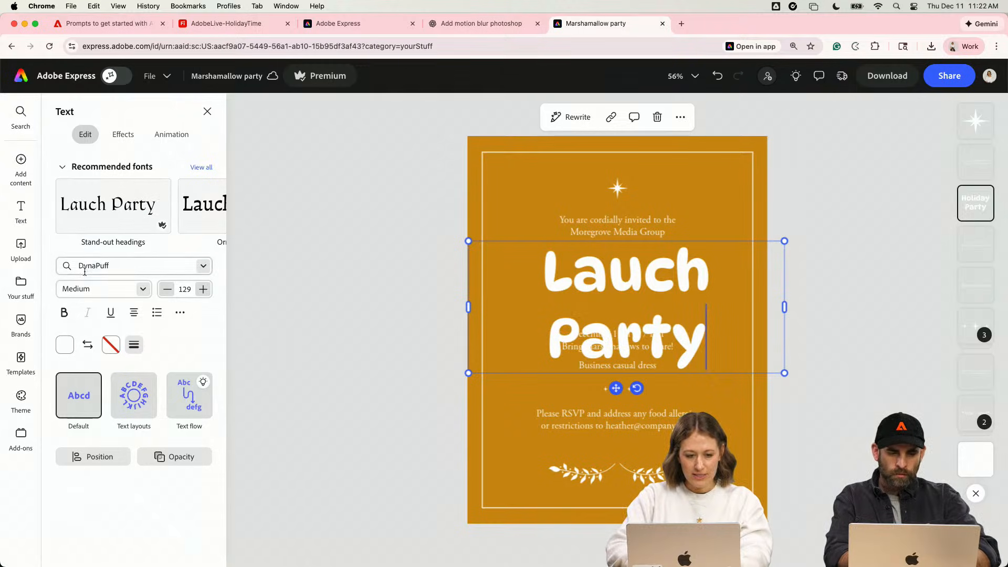
# - Reduce the line spacing of the "Lauch Party" heading so its two lines sit closer together
pyautogui.click(181, 313)
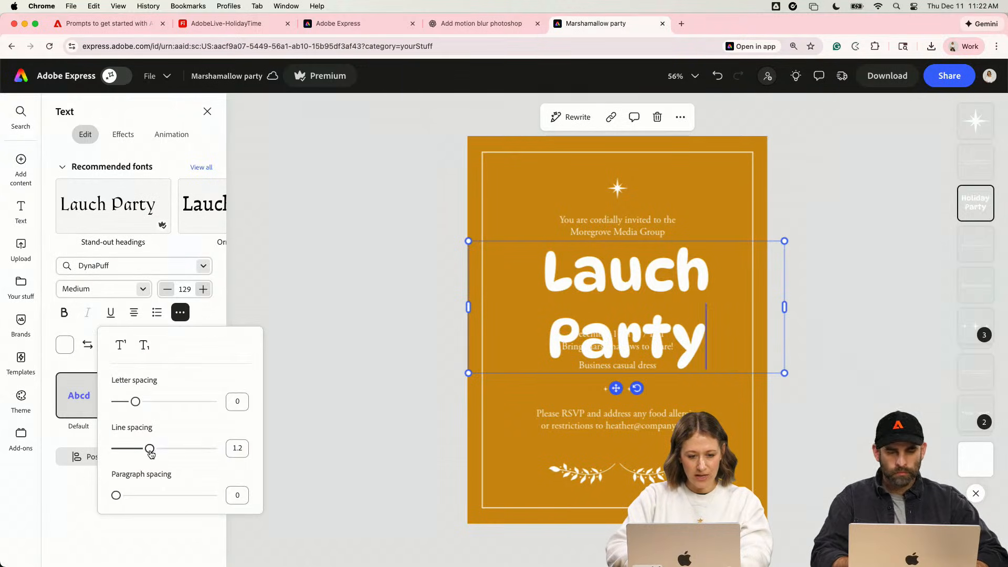
pyautogui.moveTo(149, 450); pyautogui.dragTo(132, 449)
pyautogui.click(352, 208)
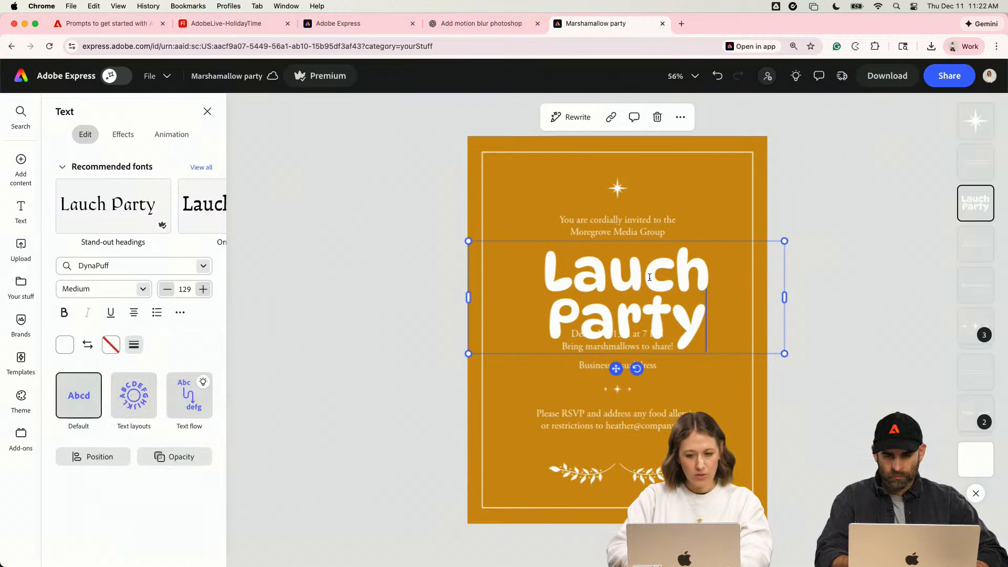
# - Narrow the heading's text box to fit the words and move it up, centered above the date lines
pyautogui.click(656, 228)
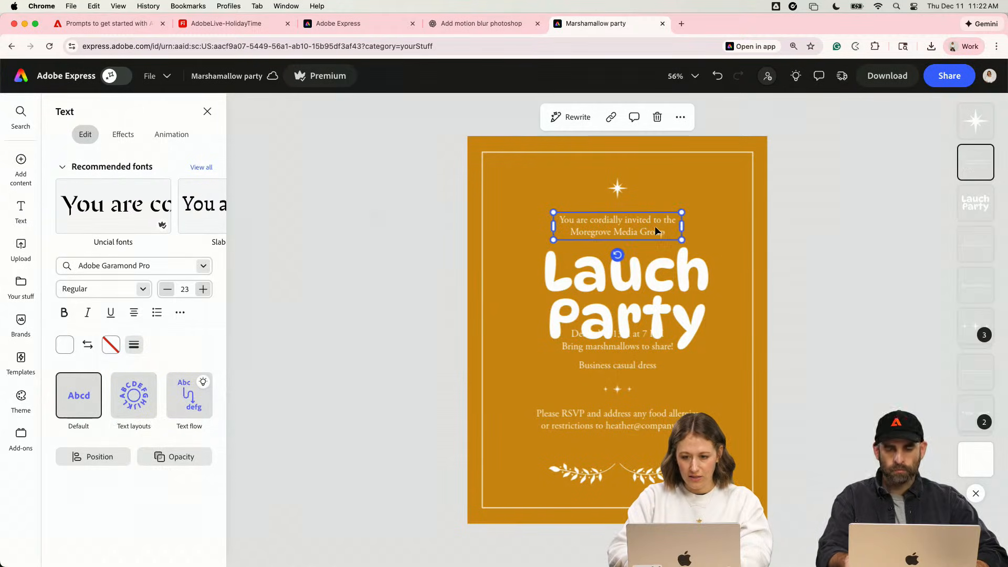
pyautogui.moveTo(651, 309); pyautogui.dragTo(633, 311)
pyautogui.moveTo(767, 300); pyautogui.dragTo(671, 275)
# - Move the date, dress code, sparkle divider and RSVP text down together to leave space beneath the heading
pyautogui.click(635, 366)
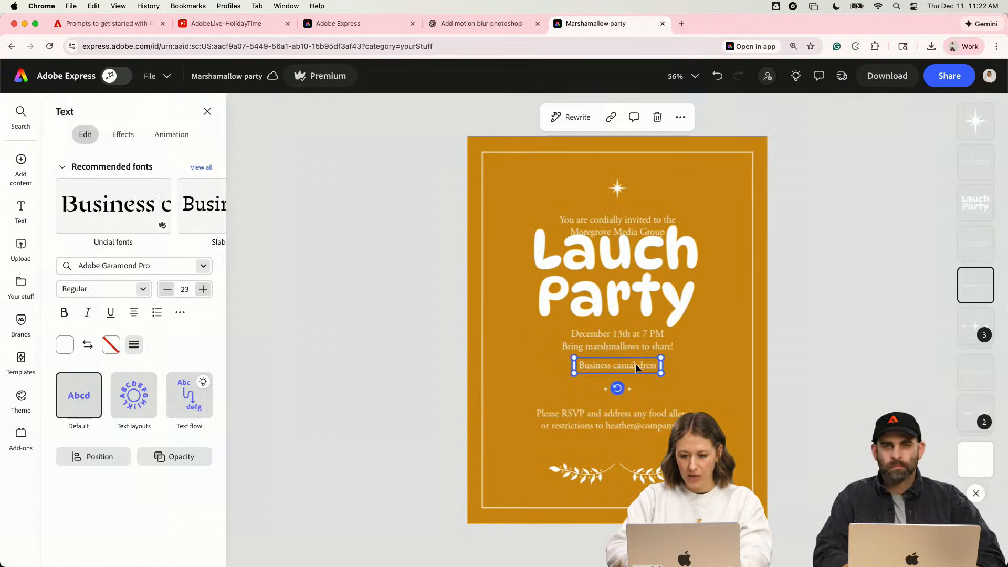
pyautogui.keyDown('shift'); pyautogui.click(658, 348); pyautogui.keyUp('shift')
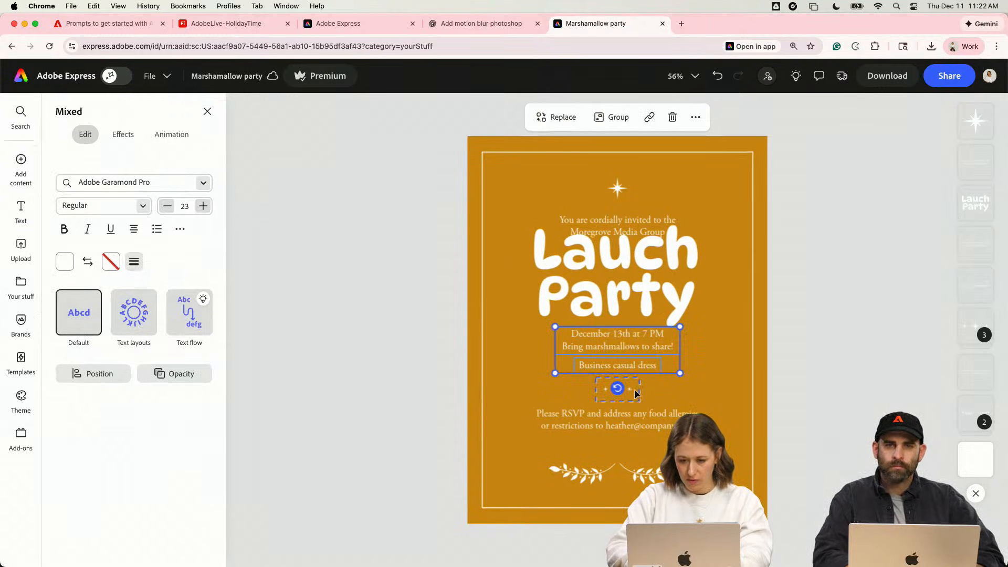
pyautogui.keyDown('shift'); pyautogui.click(619, 390); pyautogui.keyUp('shift')
pyautogui.keyDown('shift'); pyautogui.click(643, 418); pyautogui.keyUp('shift')
pyautogui.moveTo(643, 418); pyautogui.dragTo(642, 427)
# - Delete both leafy branch ornaments beneath the RSVP text
pyautogui.click(646, 474)
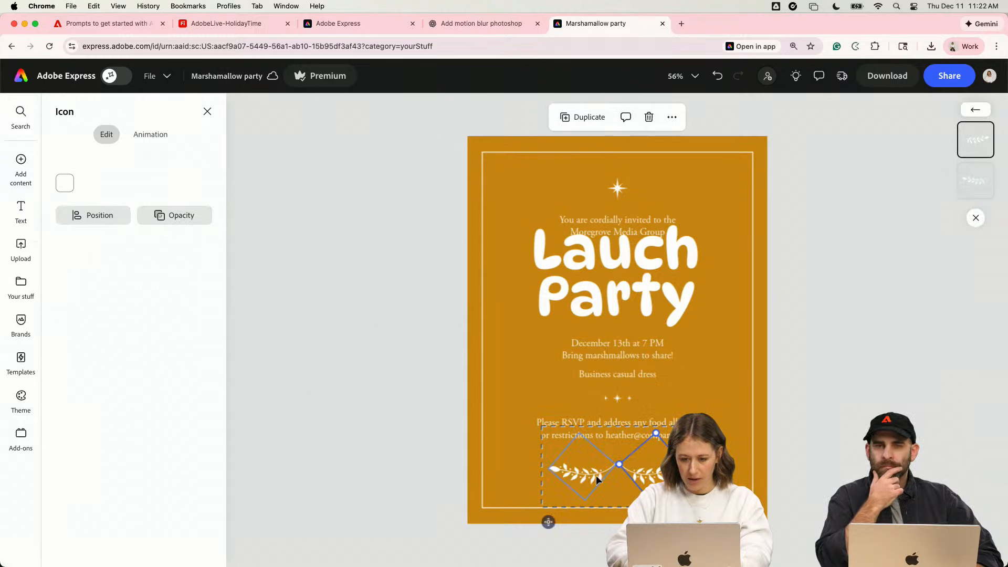
pyautogui.press('Delete')
pyautogui.click(597, 474)
pyautogui.press('Delete')
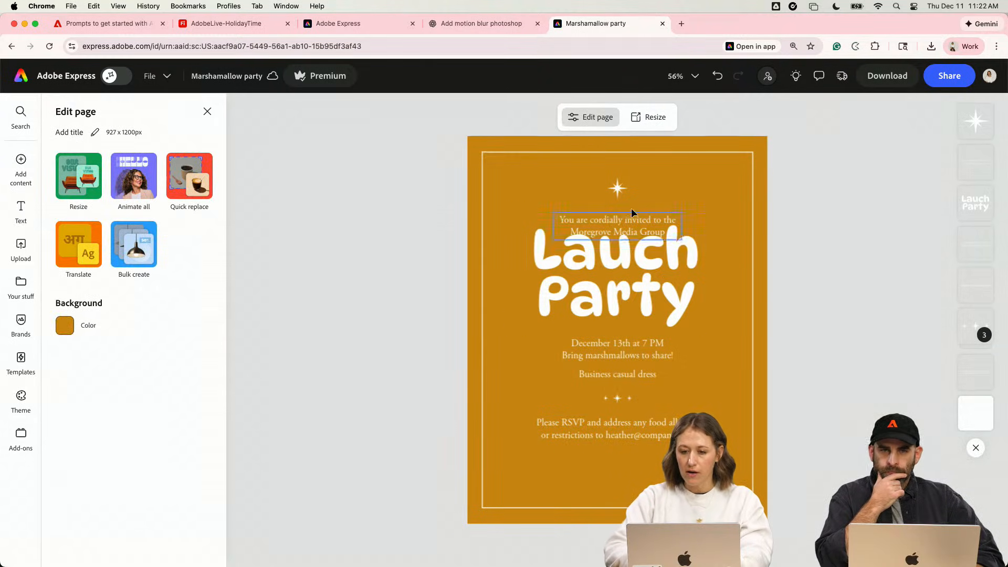
# - Move the heading, date, dress code, sparkle divider and RSVP text down together, clear of the introductory invitation line
pyautogui.click(682, 278)
pyautogui.keyDown('shift'); pyautogui.click(647, 350); pyautogui.keyUp('shift')
pyautogui.keyDown('shift'); pyautogui.click(638, 376); pyautogui.keyUp('shift')
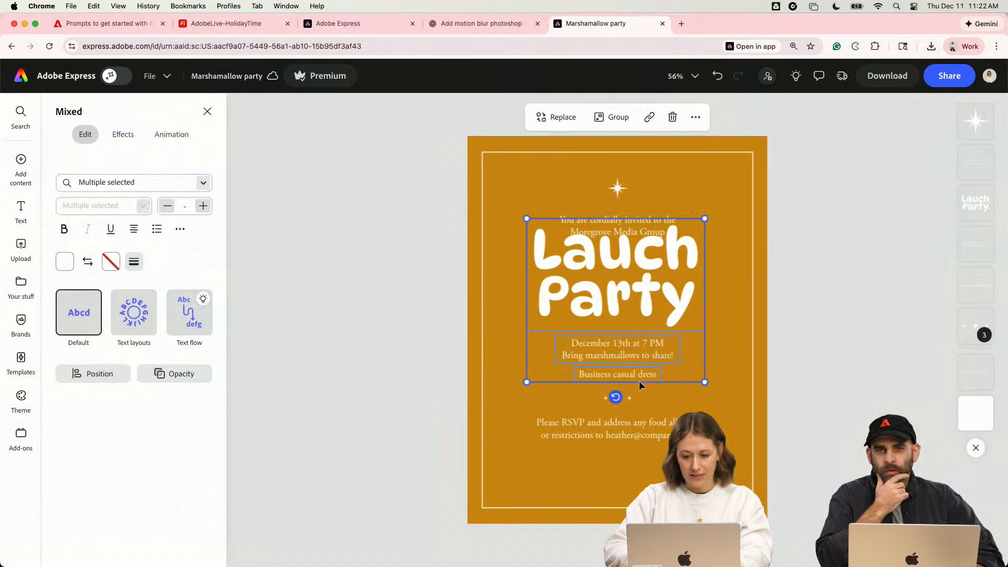
pyautogui.keyDown('shift'); pyautogui.click(628, 398); pyautogui.keyUp('shift')
pyautogui.keyDown('shift'); pyautogui.click(645, 429); pyautogui.keyUp('shift')
pyautogui.moveTo(644, 429); pyautogui.dragTo(645, 445)
# - Delete the introductory cordial invitation text above the Lauch Party heading
pyautogui.click(740, 229)
pyautogui.doubleClick(630, 237)
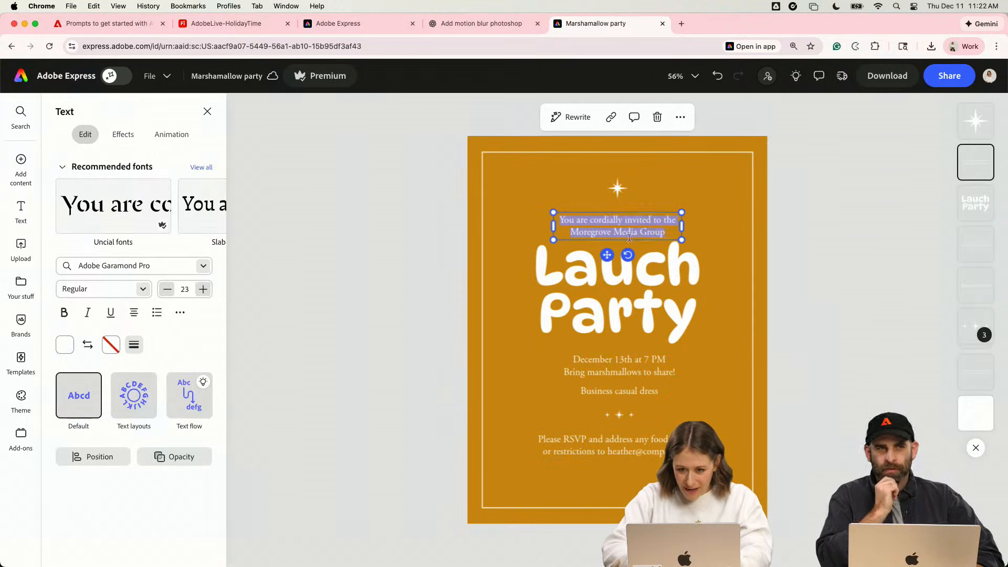
pyautogui.click(667, 207)
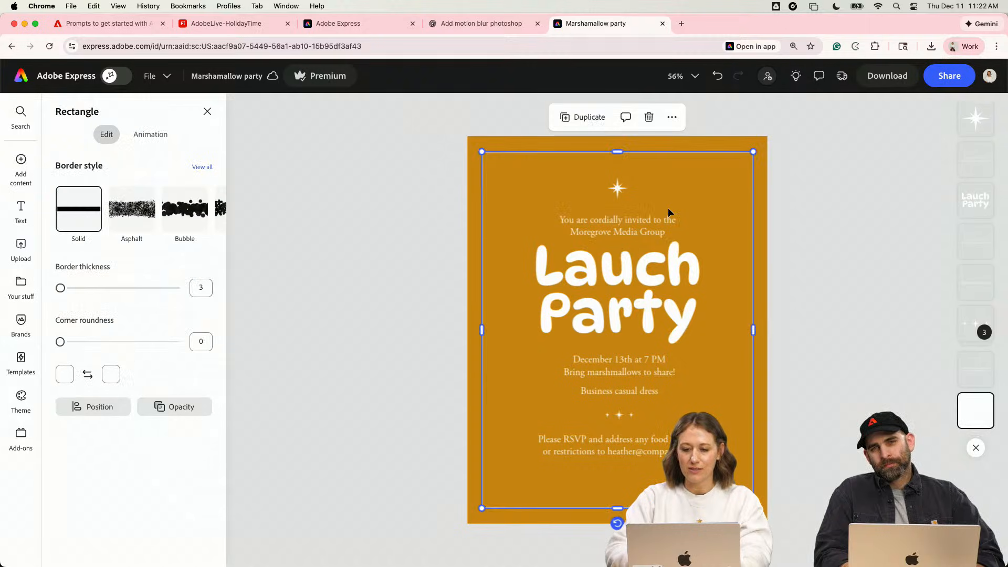
pyautogui.click(648, 219)
pyautogui.click(348, 248)
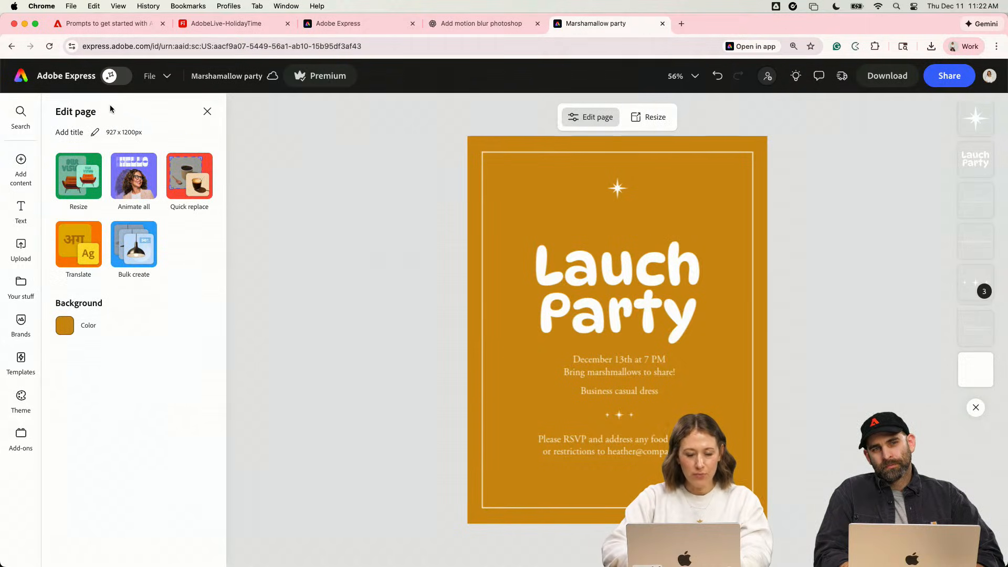
# - Place the cream and dark red Discoco logo from the Holiday2025 library above the heading and shrink it to fit
pyautogui.click(21, 287)
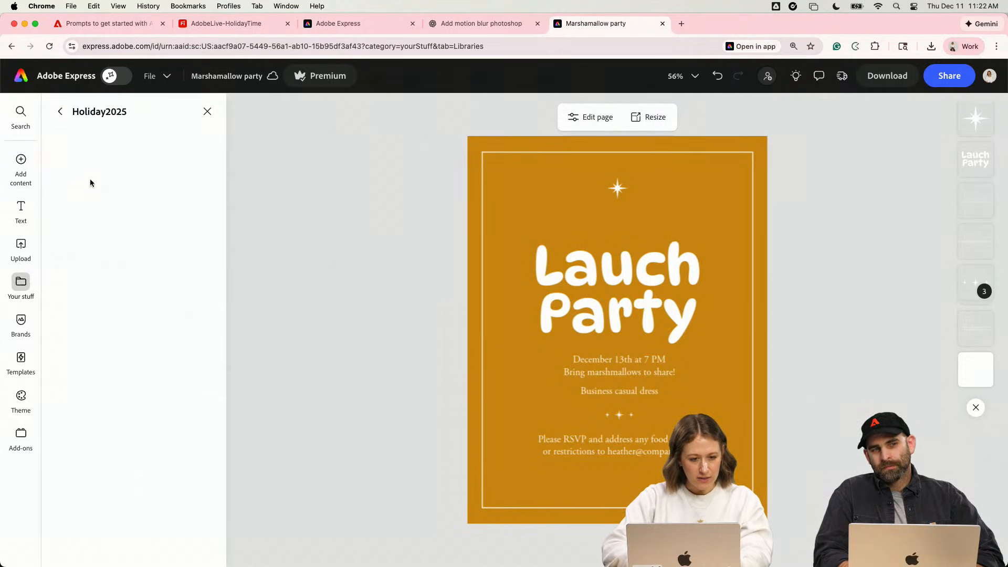
pyautogui.scroll(-15, 96, 315)
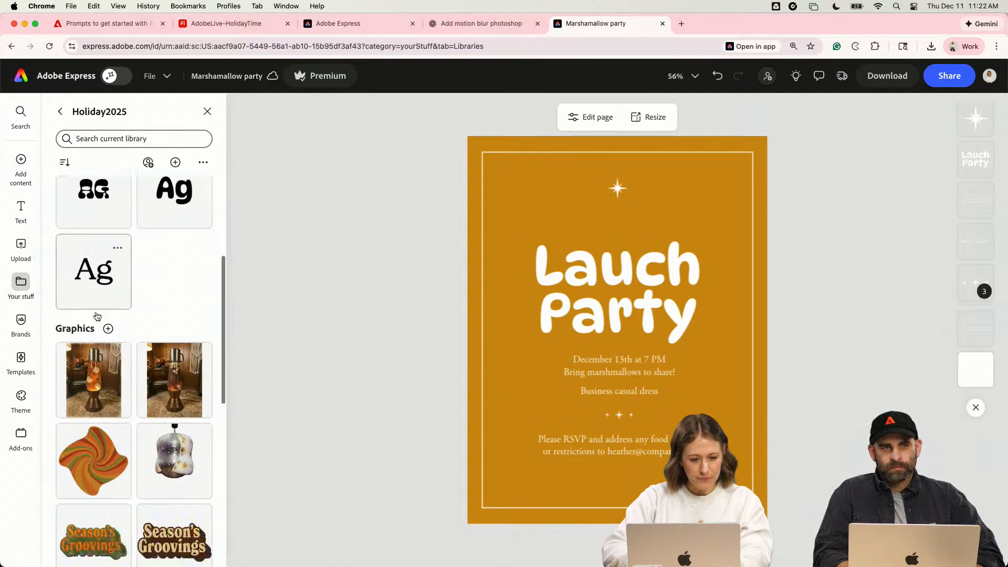
pyautogui.scroll(1, 97, 316)
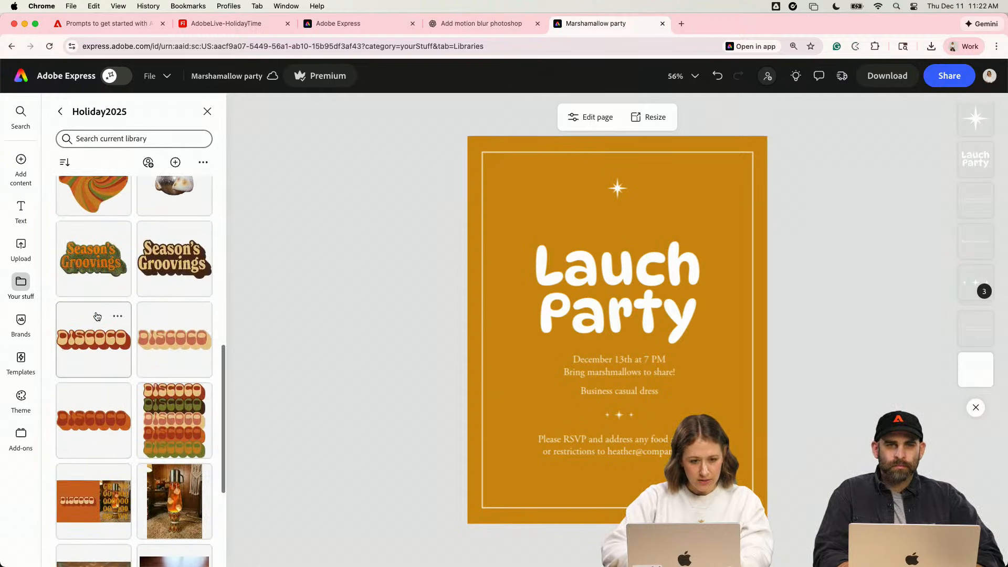
pyautogui.moveTo(97, 352); pyautogui.dragTo(576, 222)
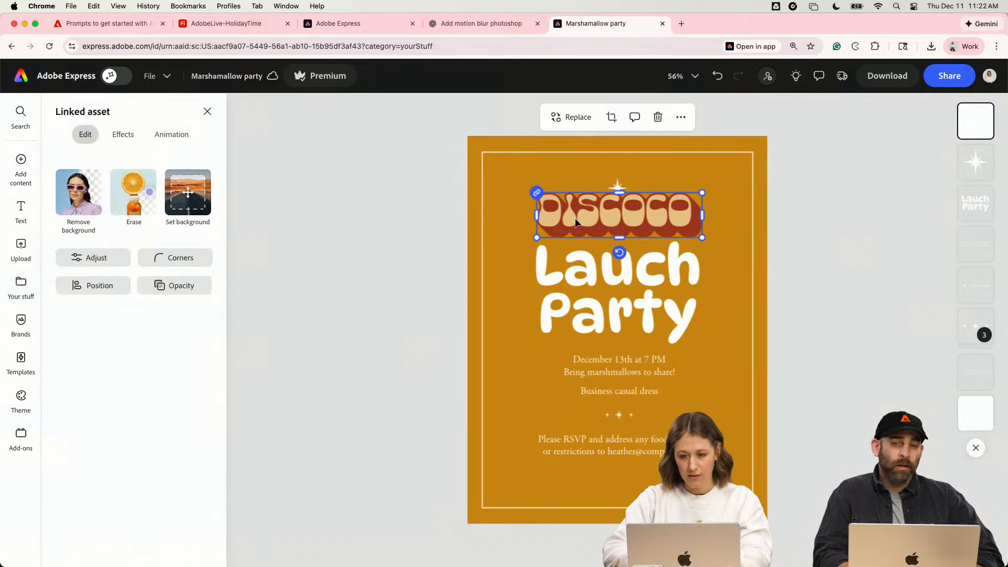
pyautogui.moveTo(693, 234); pyautogui.dragTo(684, 230)
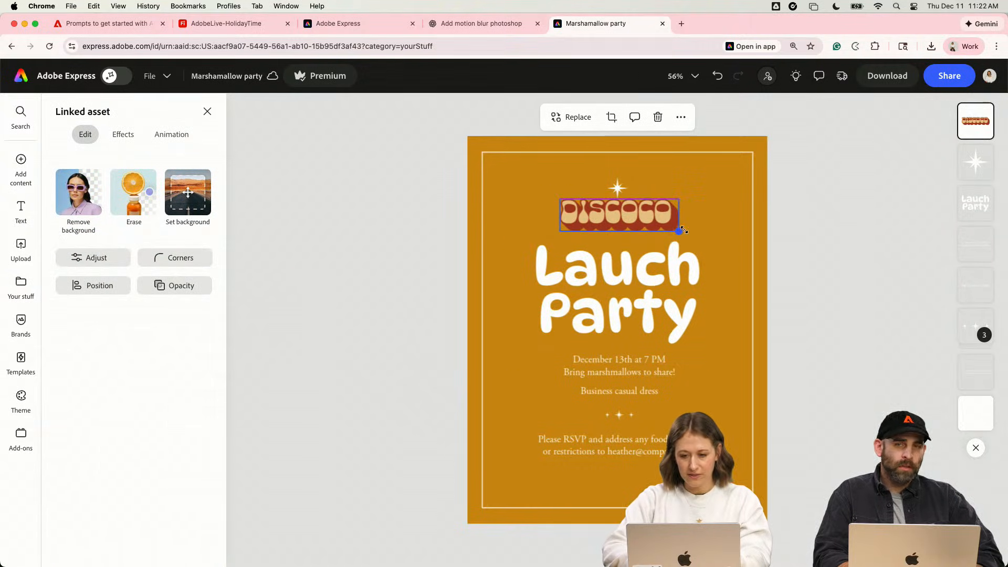
# - Delete the large star ornament and move the Discoco logo up into its place, centered above the heading
pyautogui.click(782, 227)
pyautogui.moveTo(626, 204); pyautogui.dragTo(626, 197)
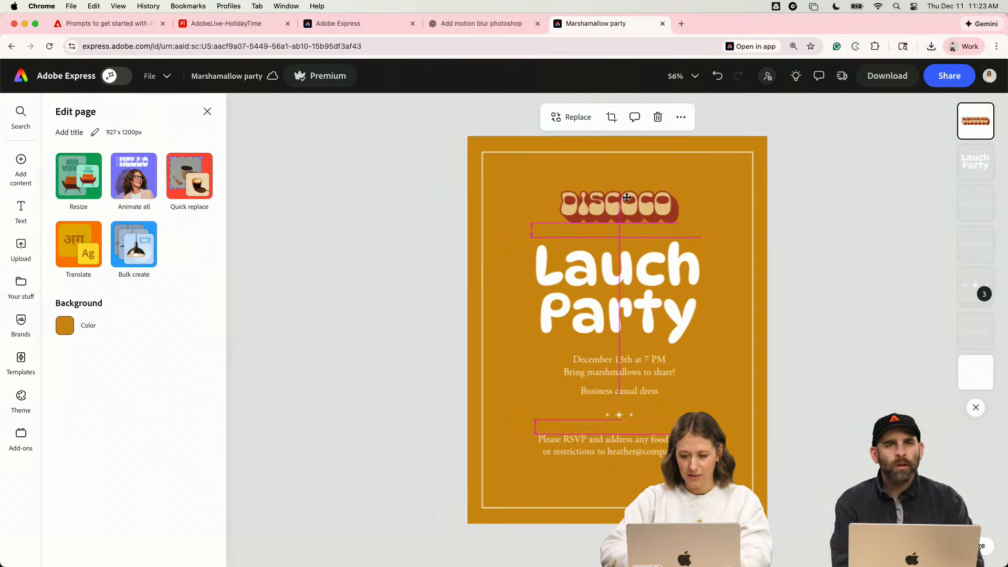
pyautogui.click(364, 306)
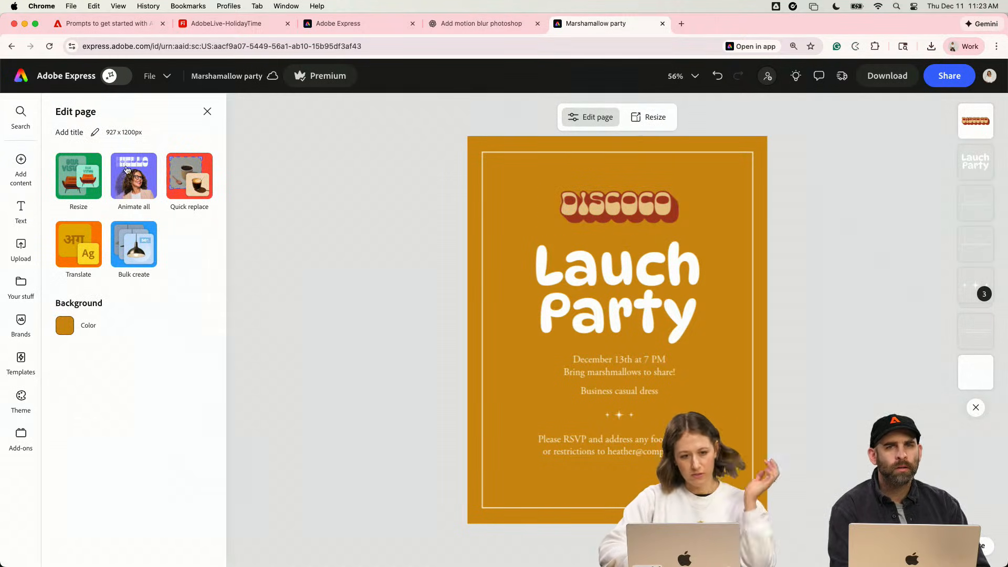
# - Look through the Holiday2025 library's graphics for further artwork that suits the invitation
pyautogui.click(22, 286)
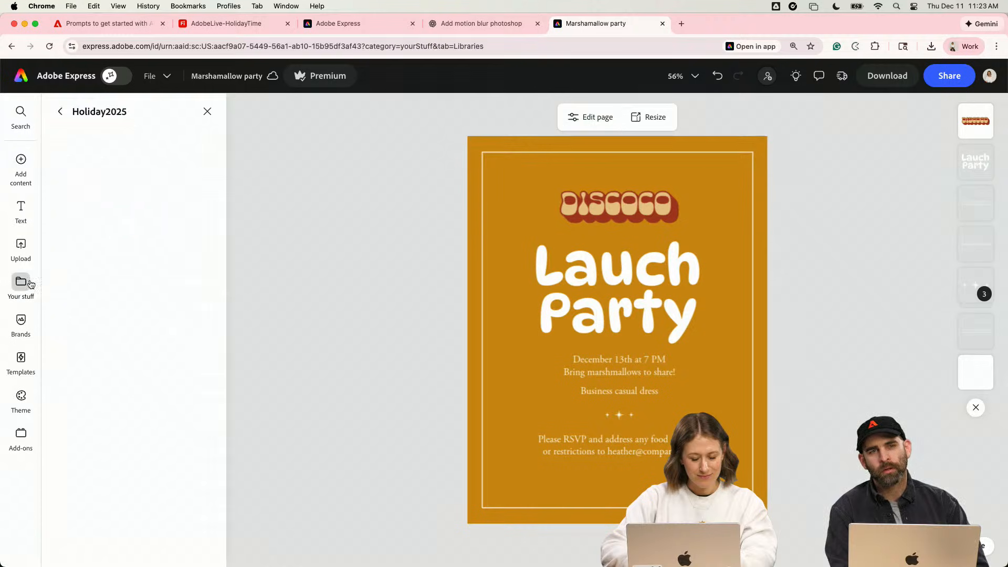
pyautogui.scroll(-10, 116, 348)
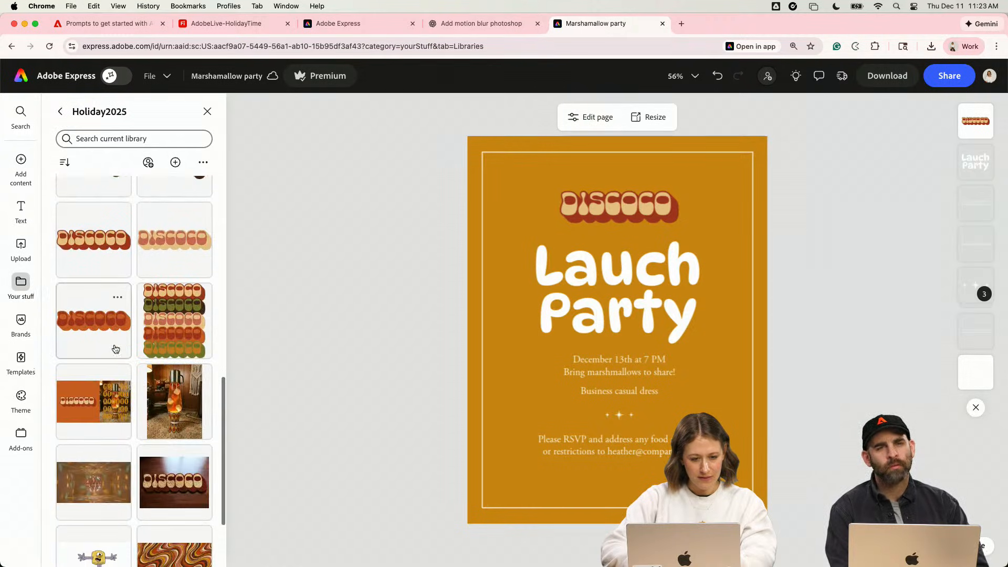
pyautogui.scroll(3, 115, 349)
pyautogui.scroll(-4, 116, 349)
pyautogui.scroll(5, 116, 349)
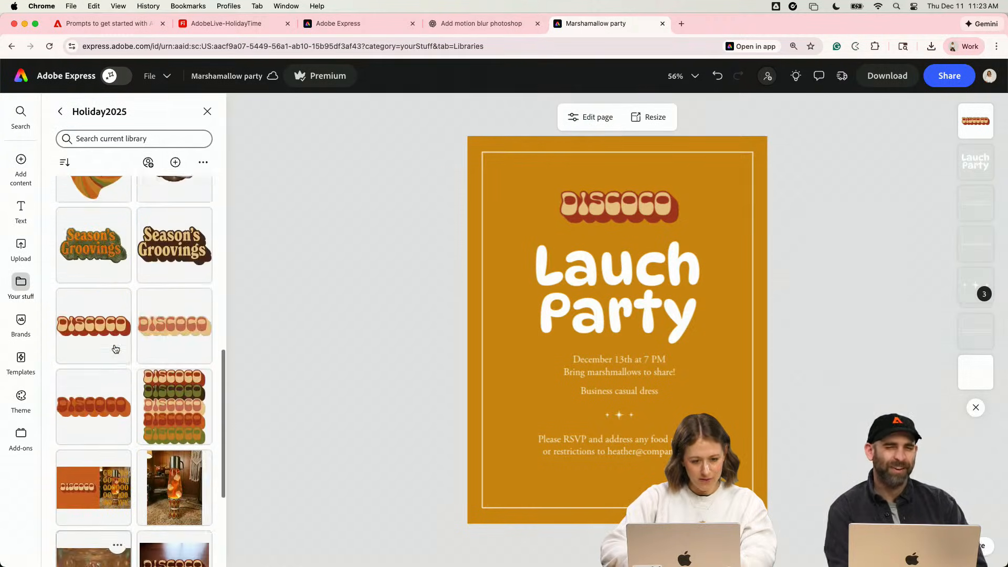
pyautogui.scroll(3, 116, 349)
# - Switch to the AdobeLive-HolidayTime board in Firefly and move the single green Discoco wordmark right, clear of the stacked wordmarks
pyautogui.click(220, 23)
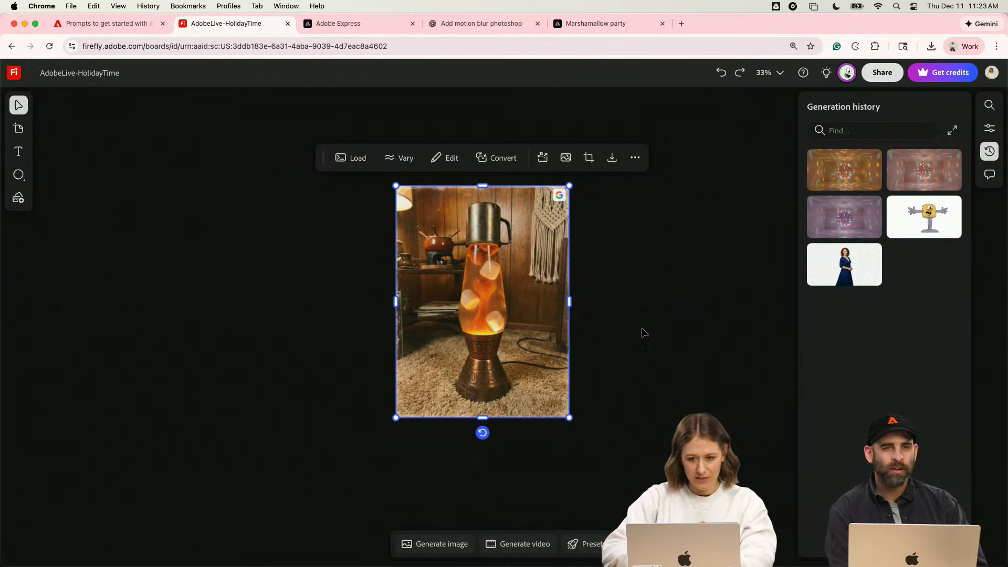
pyautogui.scroll(-5, 635, 351)
pyautogui.hscroll(12, 633, 351)
pyautogui.scroll(-5, 633, 351)
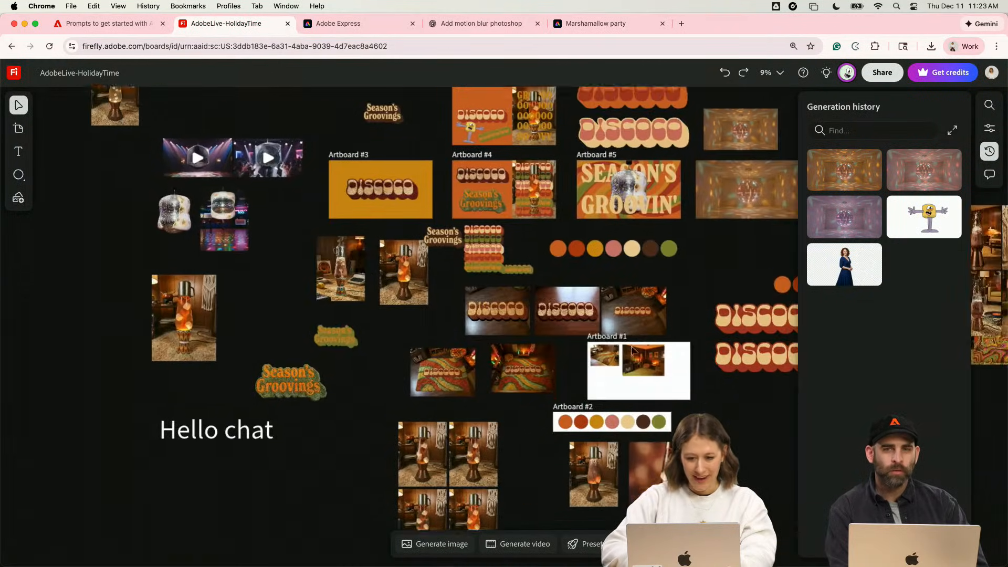
pyautogui.scroll(5, 458, 251)
pyautogui.moveTo(520, 266); pyautogui.dragTo(527, 266)
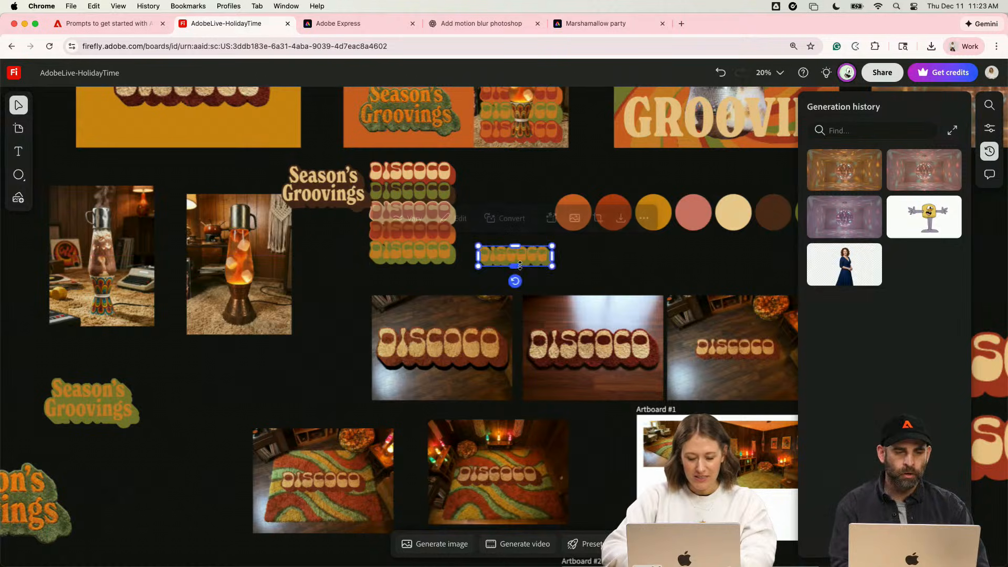
pyautogui.scroll(5, 517, 278)
pyautogui.scroll(3, 509, 289)
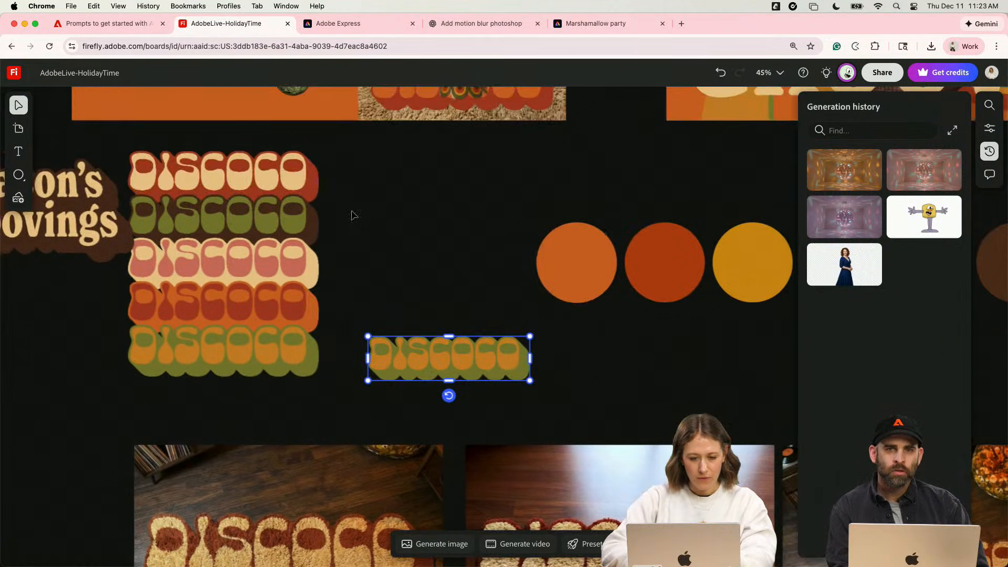
# - Try moving the stacked Discoco wordmarks on the board, undo the move, and select the brown Season's Groovings graphic
pyautogui.click(282, 219)
pyautogui.scroll(6, 282, 216)
pyautogui.scroll(5, 282, 265)
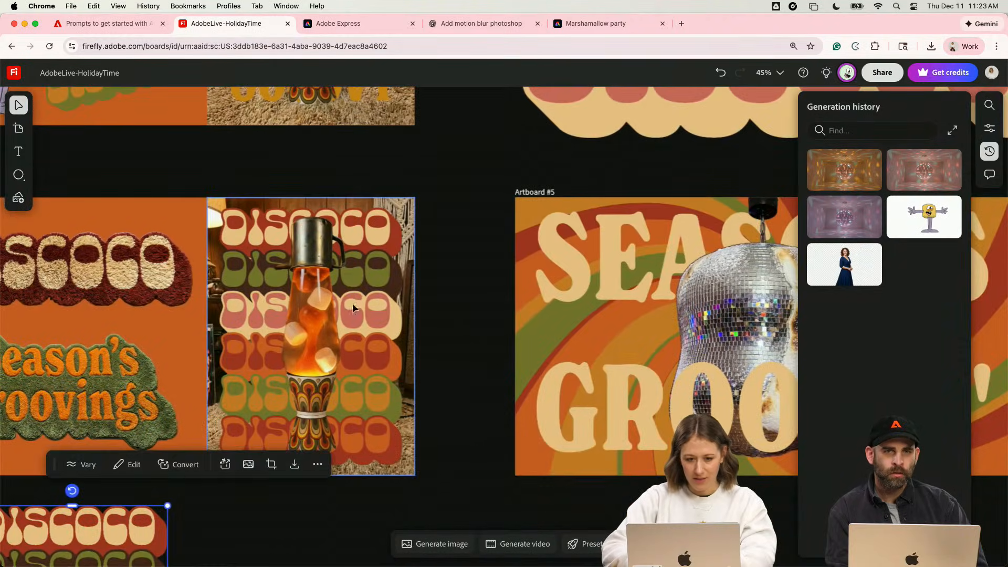
pyautogui.scroll(-6, 346, 315)
pyautogui.hscroll(-2, 346, 315)
pyautogui.moveTo(199, 257); pyautogui.dragTo(267, 256)
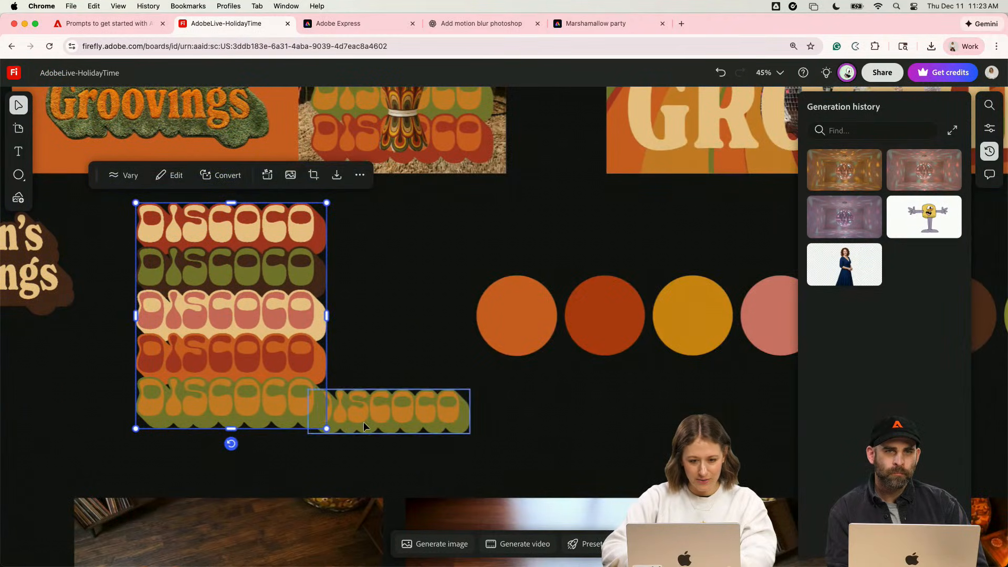
pyautogui.press('super+z')
pyautogui.scroll(-5, 378, 297)
pyautogui.click(152, 279)
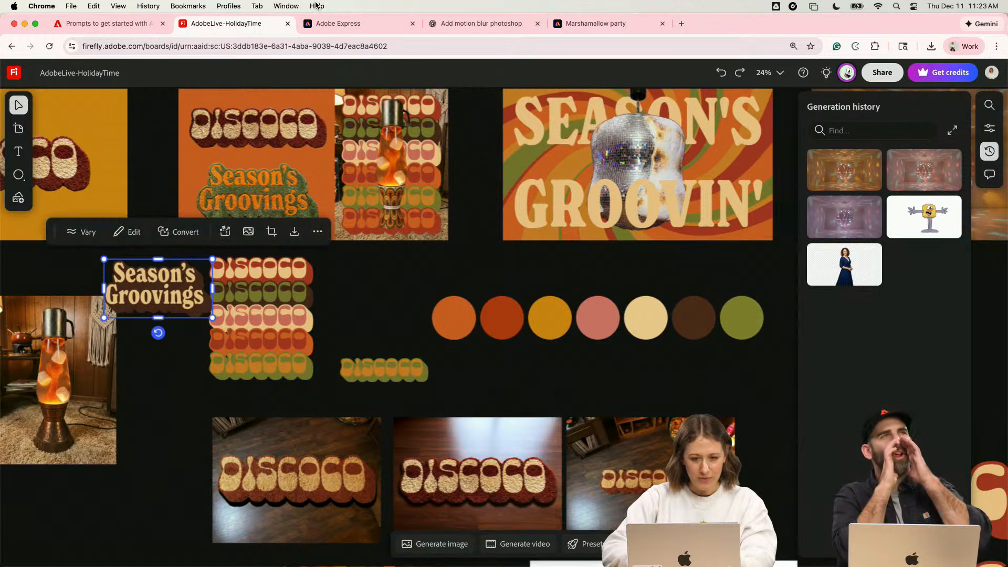
# - Switch back to the Adobe Express invitation and bring the Discoco logo and the heading closer together
pyautogui.click(575, 26)
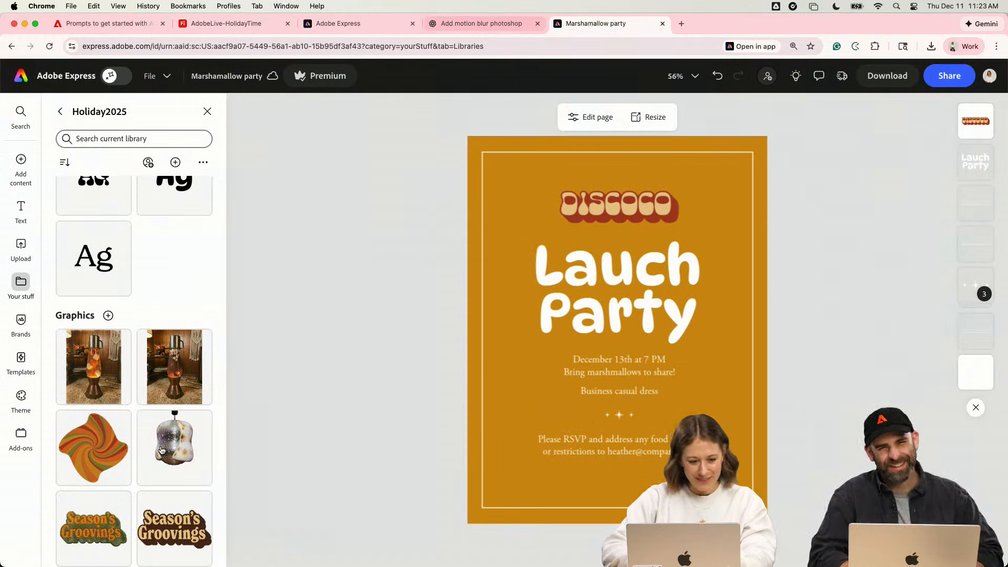
pyautogui.scroll(-2, 162, 450)
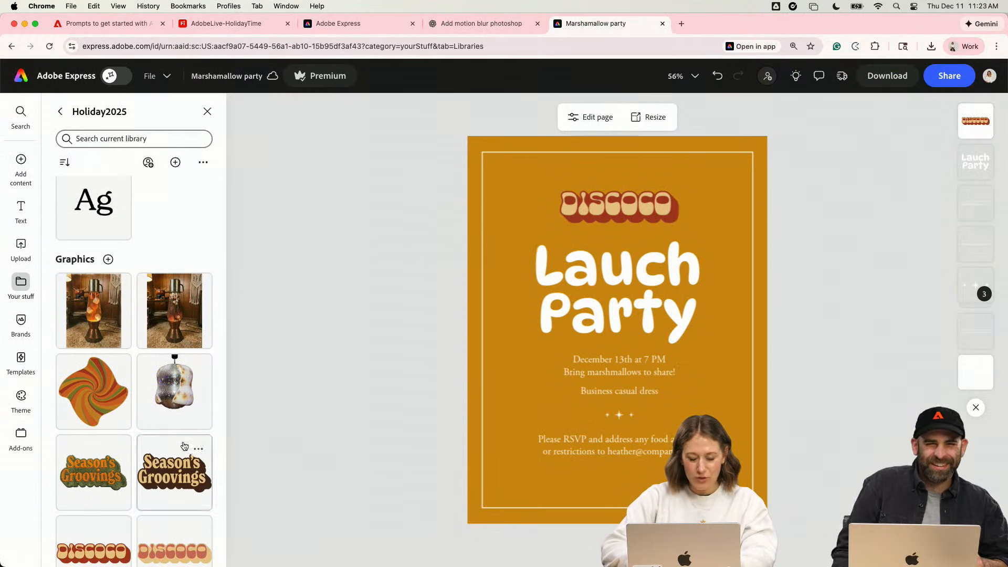
pyautogui.moveTo(645, 202); pyautogui.dragTo(645, 216)
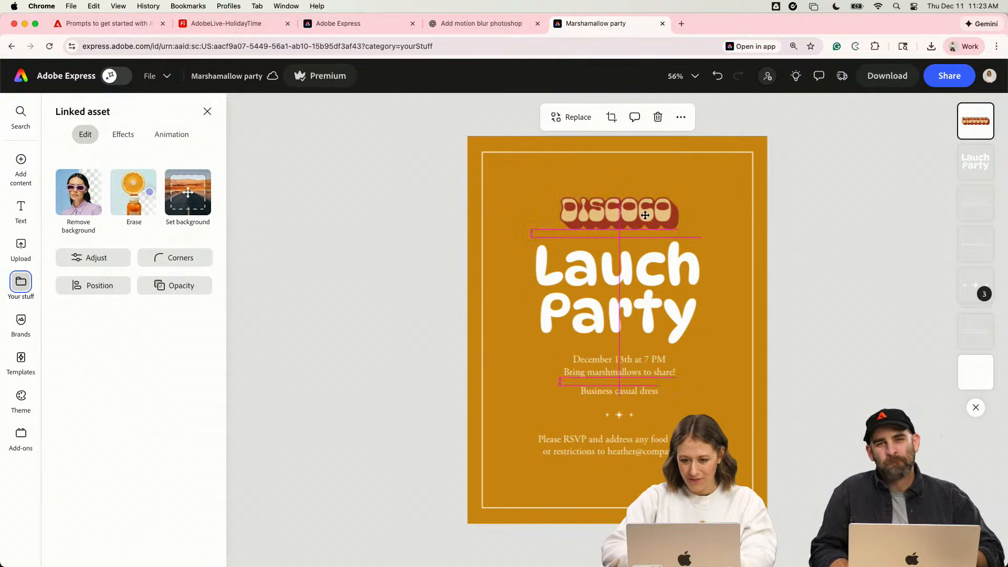
pyautogui.click(673, 283)
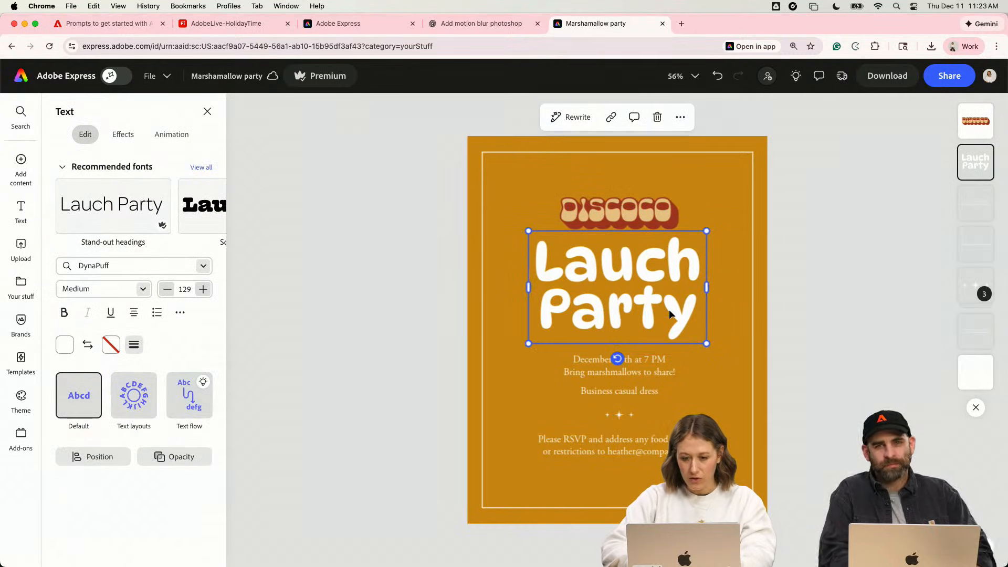
# - Apply the New Spirit font from the Holiday2025 library to the date and marshmallows text
pyautogui.click(650, 359)
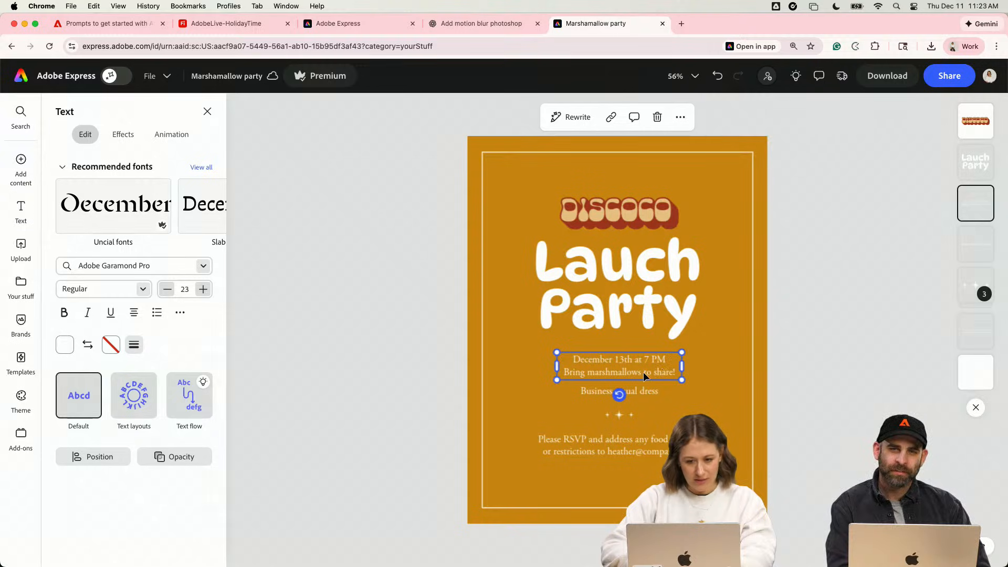
pyautogui.click(21, 284)
pyautogui.scroll(-10, 86, 332)
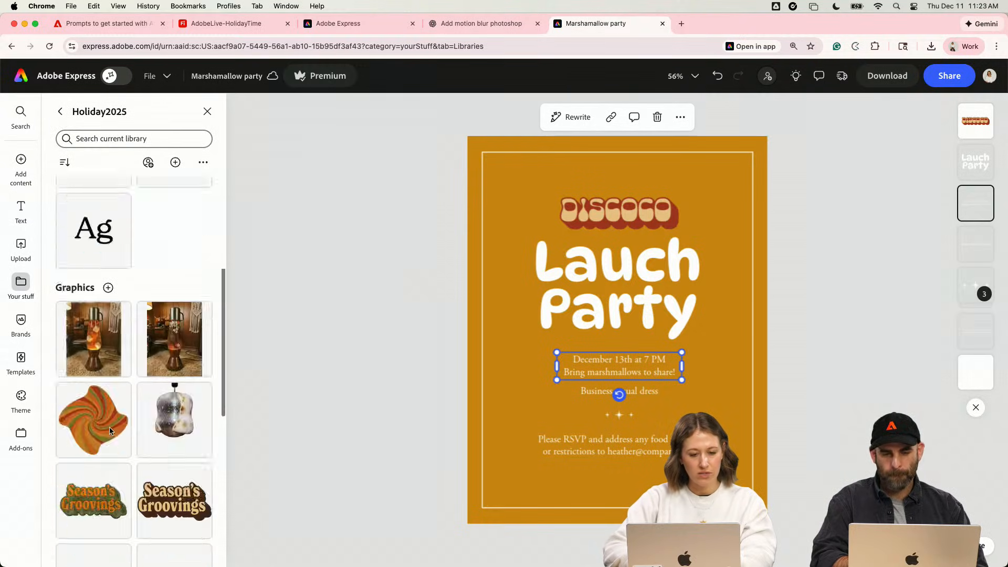
pyautogui.scroll(5, 94, 352)
pyautogui.click(97, 359)
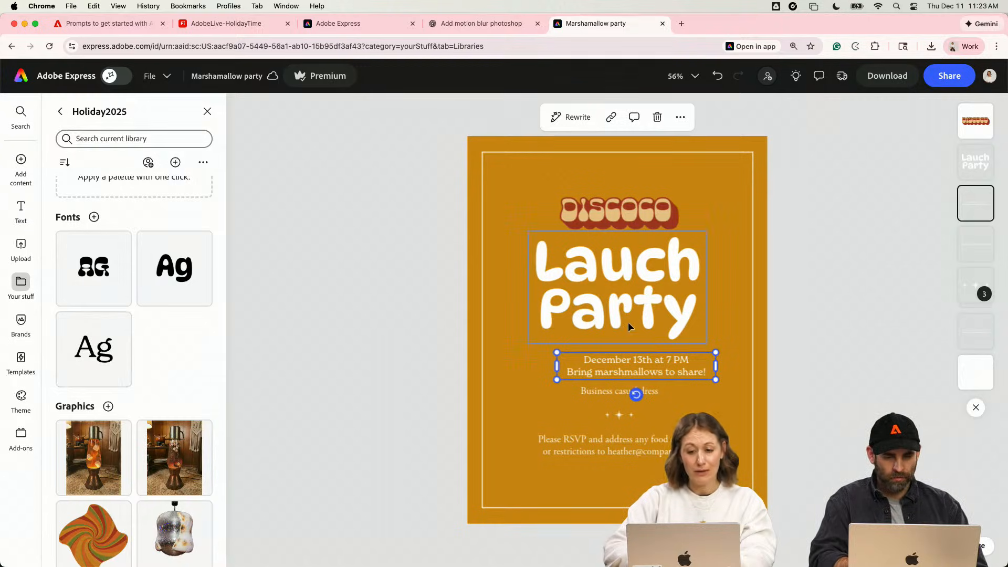
# - Shift the date text left beneath the heading and move the heading down to sit evenly between logo and date
pyautogui.moveTo(645, 368); pyautogui.dragTo(623, 369)
pyautogui.click(657, 304)
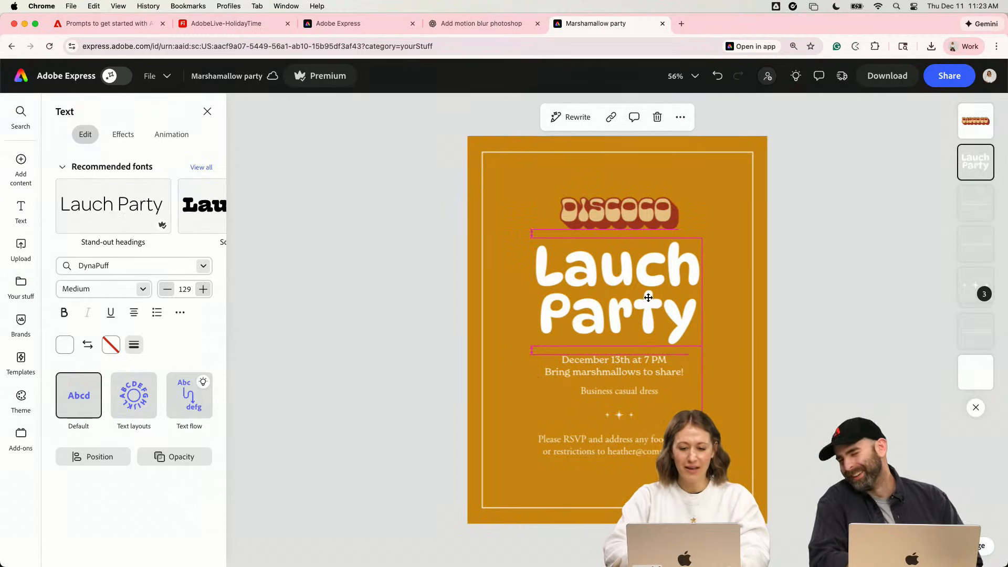
pyautogui.click(809, 354)
# - Delete the dress code line, the sparkle divider and the RSVP text beneath the date lines
pyautogui.click(630, 393)
pyautogui.press('Delete')
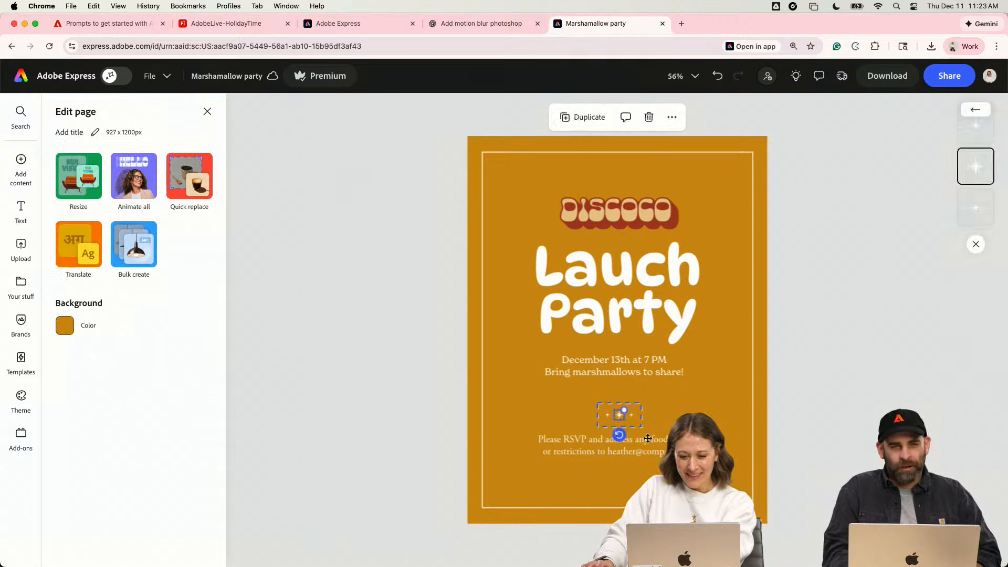
pyautogui.click(653, 442)
pyautogui.press('Delete')
# - Duplicate the date text block below the original and replace the copy's wording with "Bring your grooviest vibes and fluffiest"
pyautogui.click(638, 358)
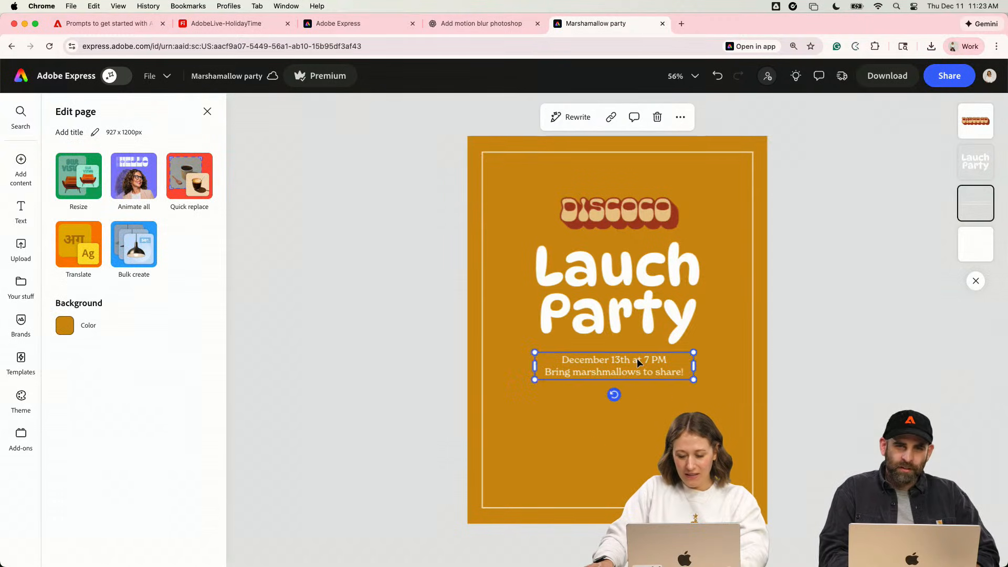
pyautogui.keyDown('alt'); pyautogui.moveTo(637, 358); pyautogui.dragTo(634, 404); pyautogui.keyUp('alt')
pyautogui.doubleClick(650, 410)
pyautogui.press('super+a')
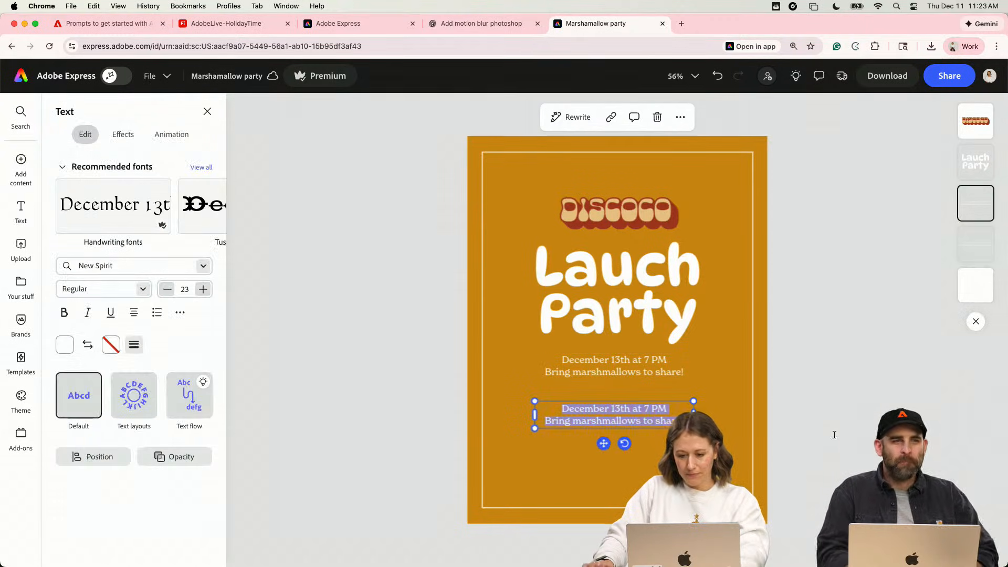
pyautogui.write('Bring your')
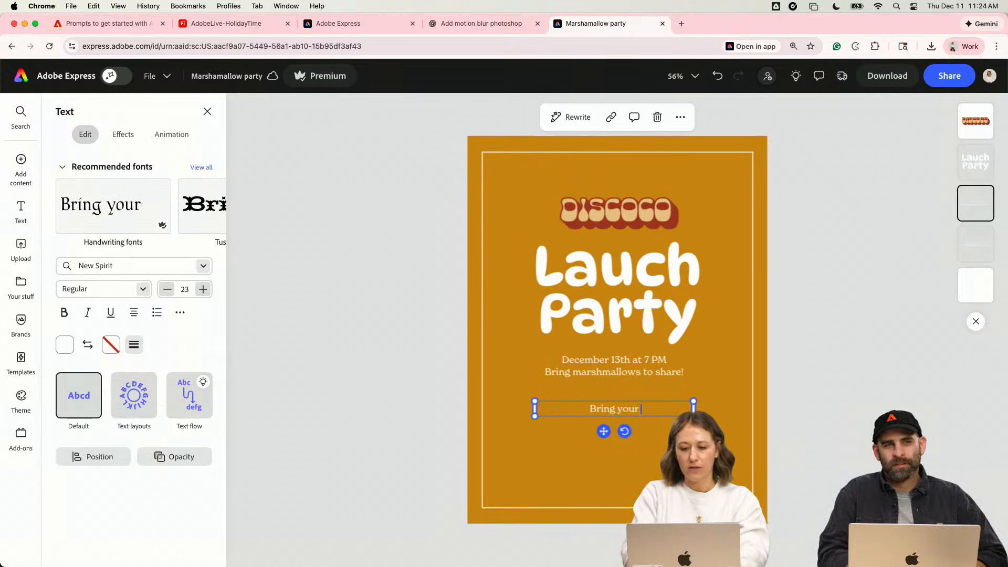
pyautogui.write(' grooviest vibes an')
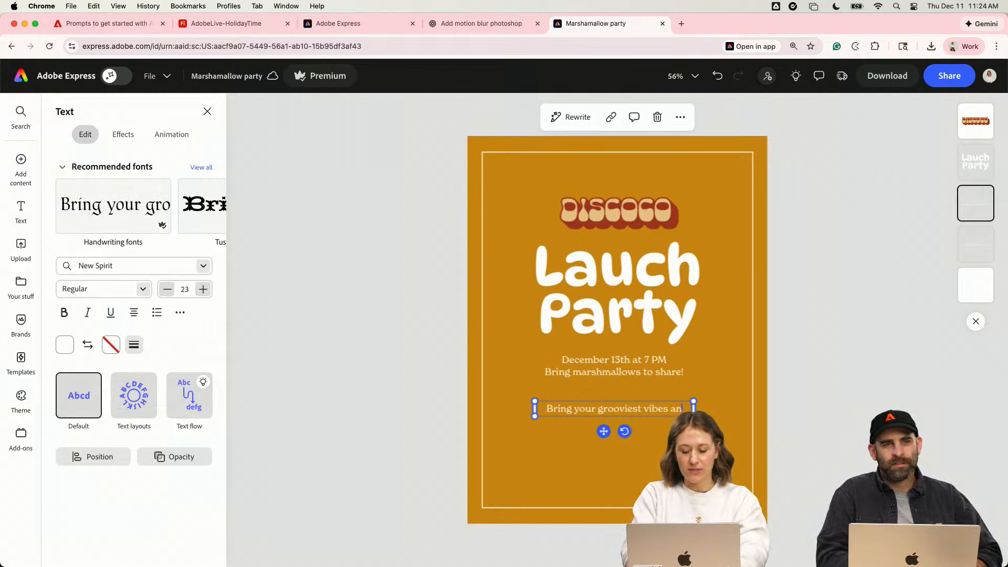
pyautogui.write('d fluff')
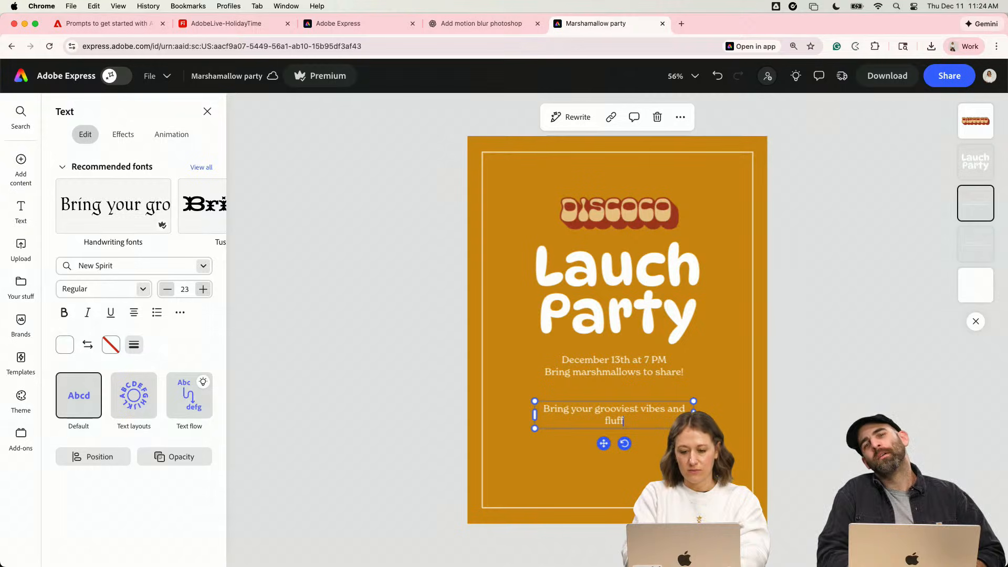
pyautogui.write('i')
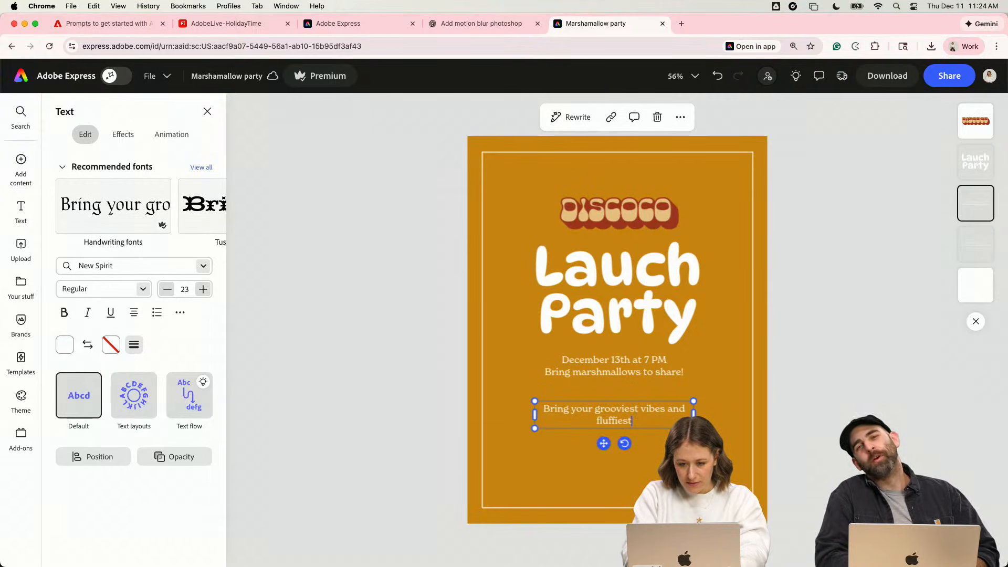
pyautogui.write('est')
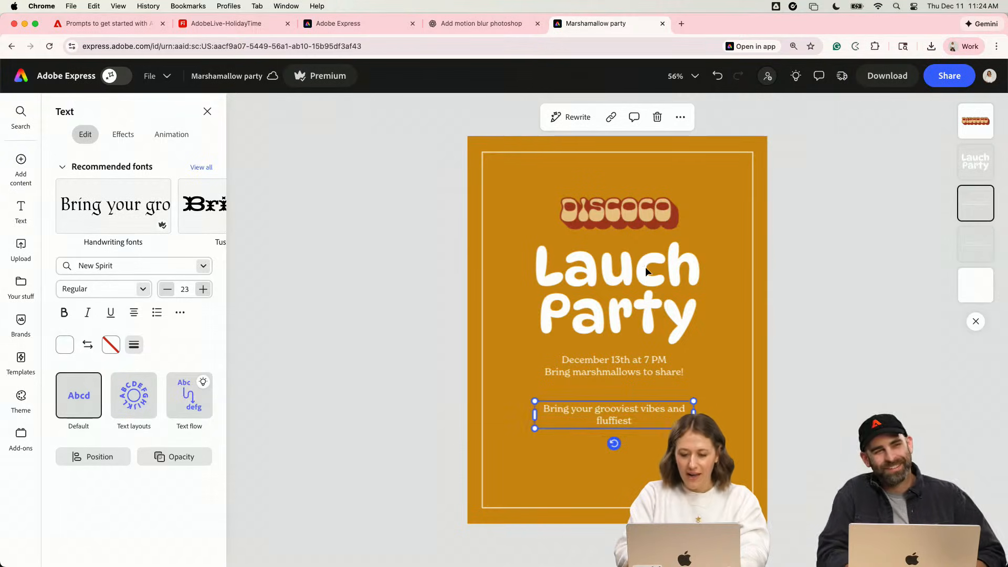
# - Correct the misspelled heading so it reads "Launch Party"
pyautogui.click(617, 272)
pyautogui.doubleClick(616, 272)
pyautogui.click(634, 271)
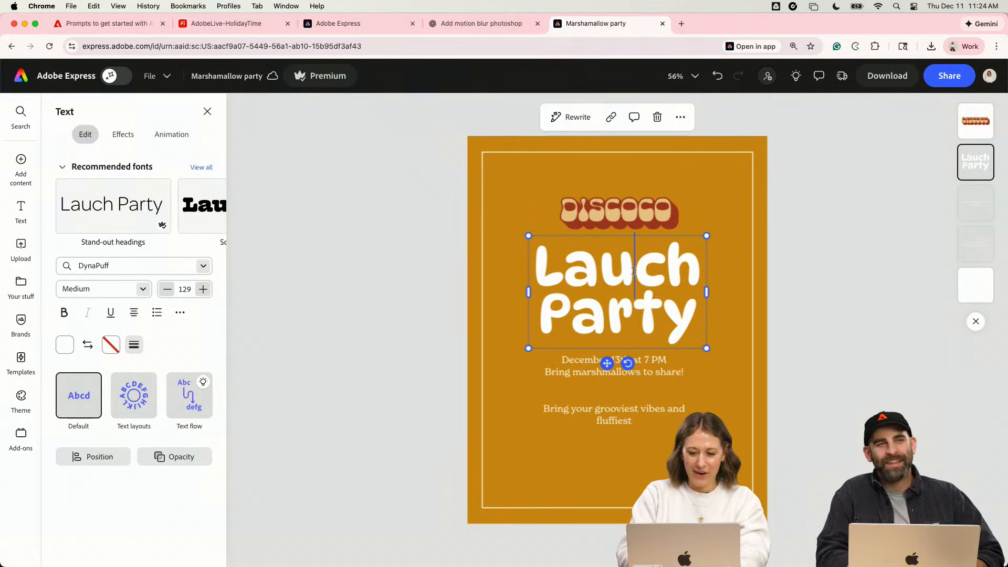
pyautogui.write('n')
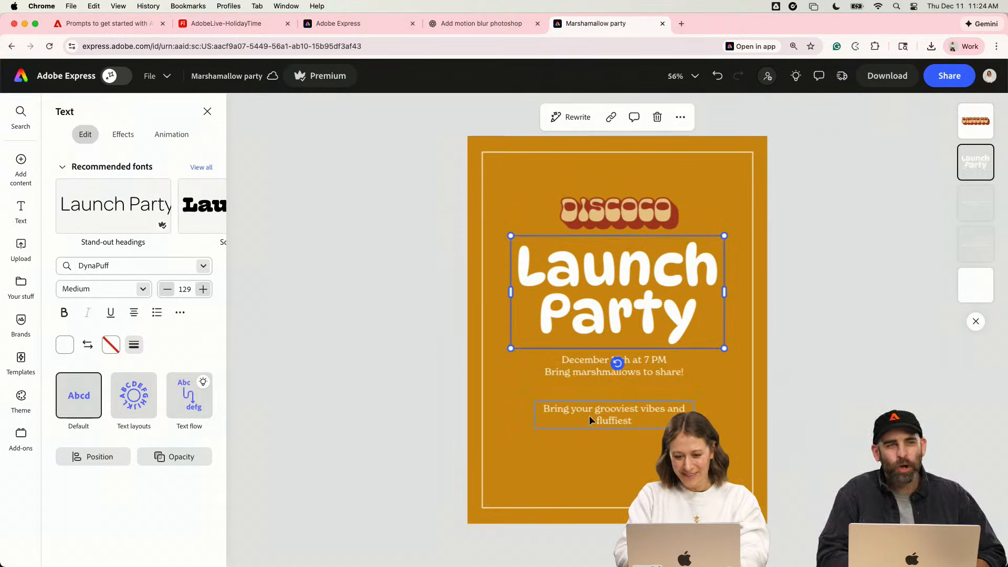
# - Complete the tagline with "marshmallows!" and set its font style to Medium Italic
pyautogui.click(639, 422)
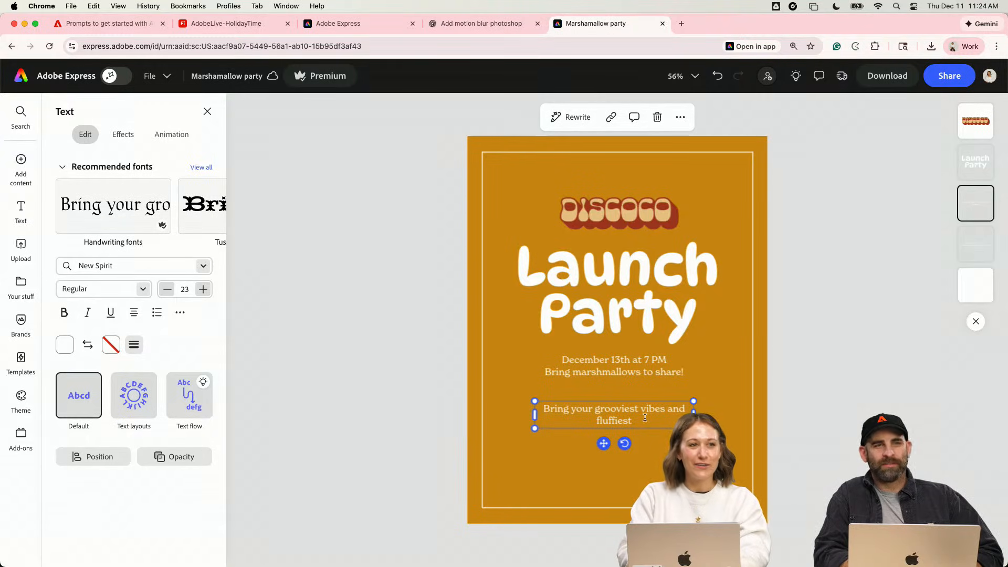
pyautogui.click(645, 417)
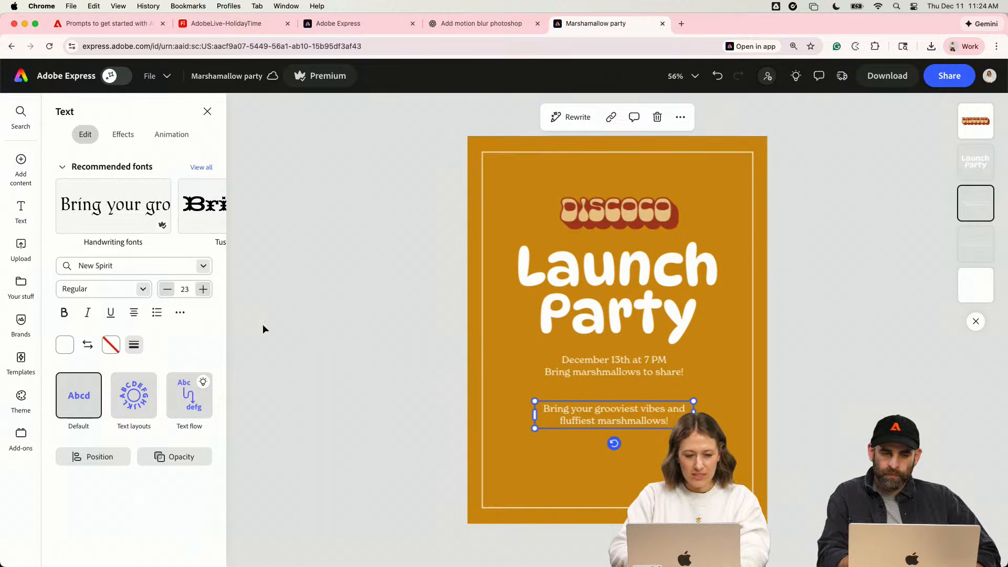
pyautogui.click(141, 289)
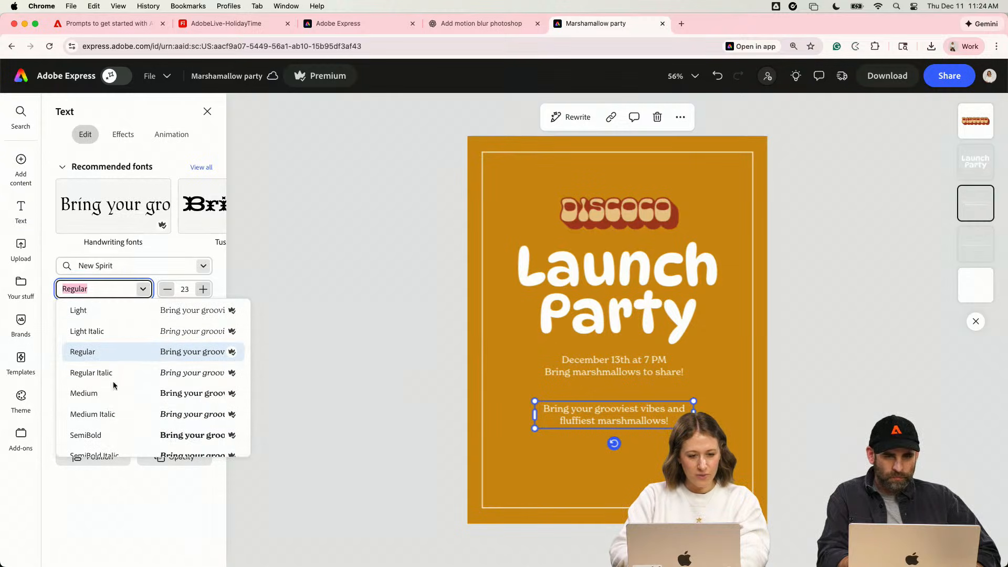
pyautogui.click(113, 415)
pyautogui.click(390, 385)
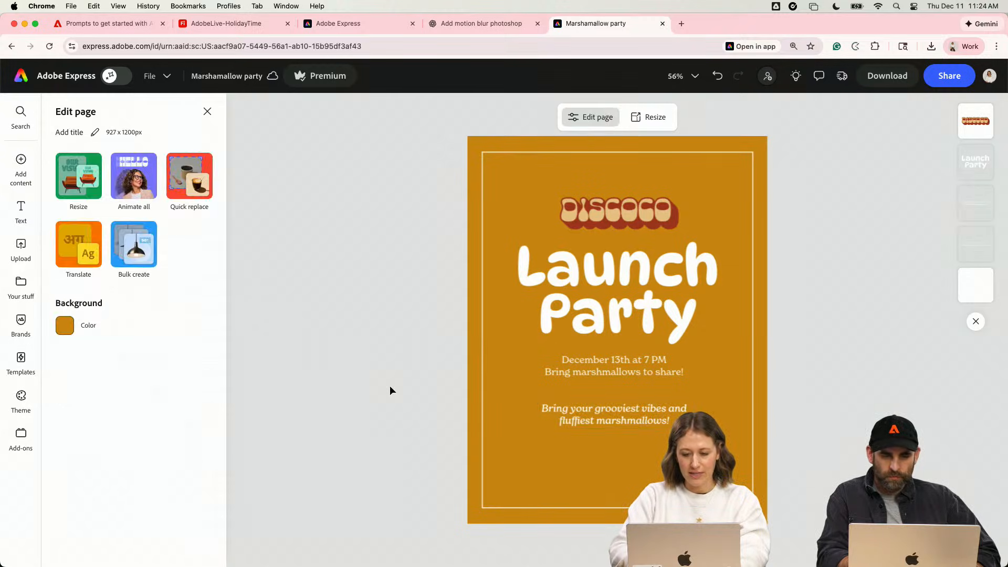
# - Scale the italic tagline down about its centre to font size 20
pyautogui.click(623, 408)
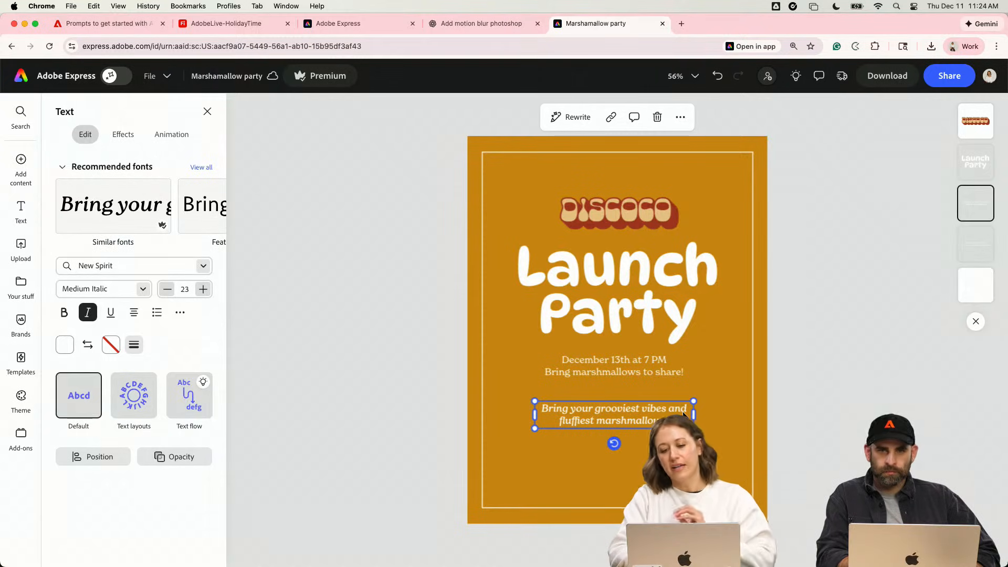
pyautogui.press('alt')
pyautogui.moveTo(694, 401); pyautogui.dragTo(684, 403)
# - Move the logo, heading and date text together slightly down, closer to the italic tagline
pyautogui.click(652, 374)
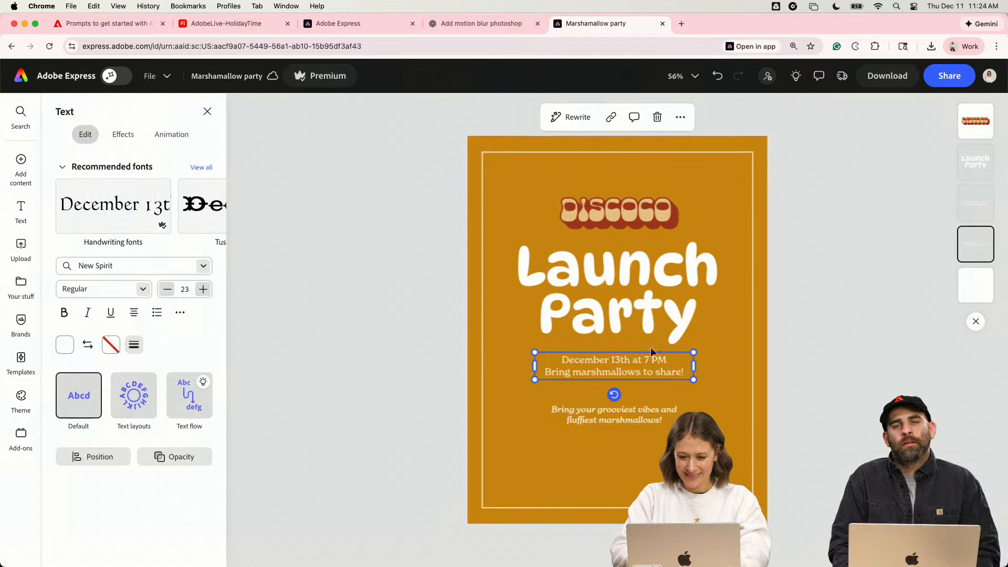
pyautogui.keyDown('shift'); pyautogui.click(650, 320); pyautogui.keyUp('shift')
pyautogui.keyDown('shift'); pyautogui.click(644, 221); pyautogui.keyUp('shift')
pyautogui.moveTo(644, 220); pyautogui.dragTo(646, 233)
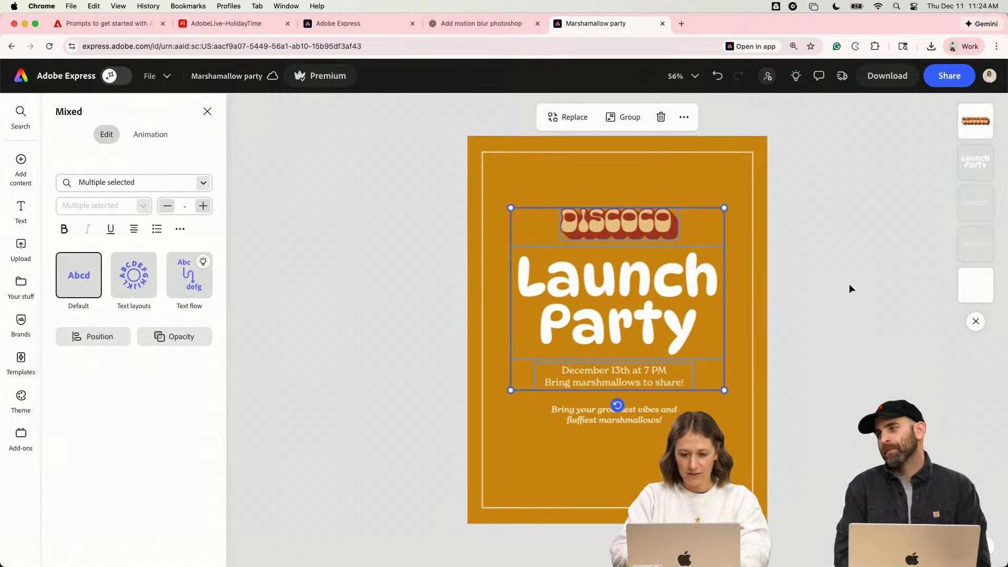
pyautogui.click(850, 287)
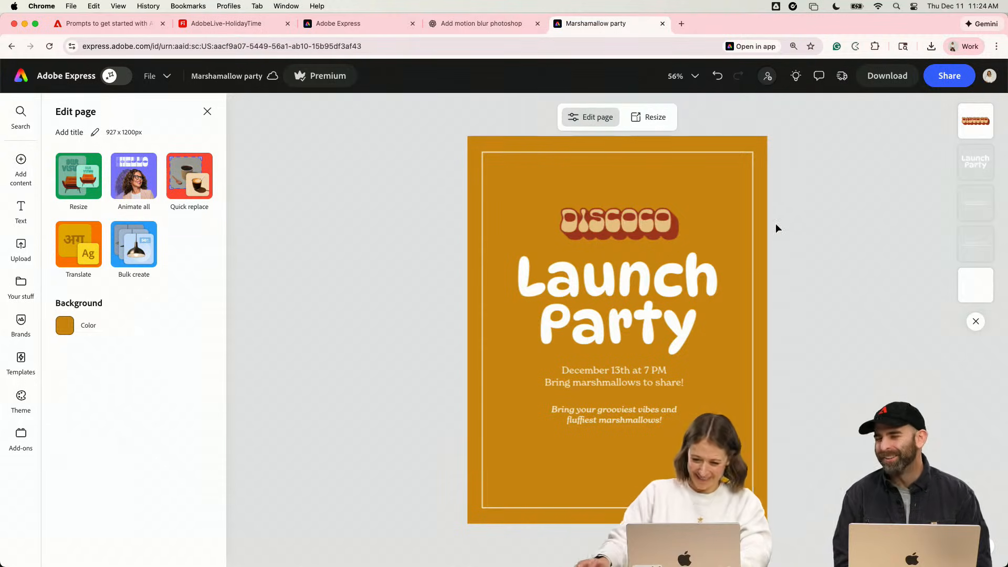
# - Shift the logo, heading, date text and tagline together a little lower on the page
pyautogui.click(628, 236)
pyautogui.keyDown('shift'); pyautogui.click(677, 310); pyautogui.keyUp('shift')
pyautogui.keyDown('shift'); pyautogui.click(672, 383); pyautogui.keyUp('shift')
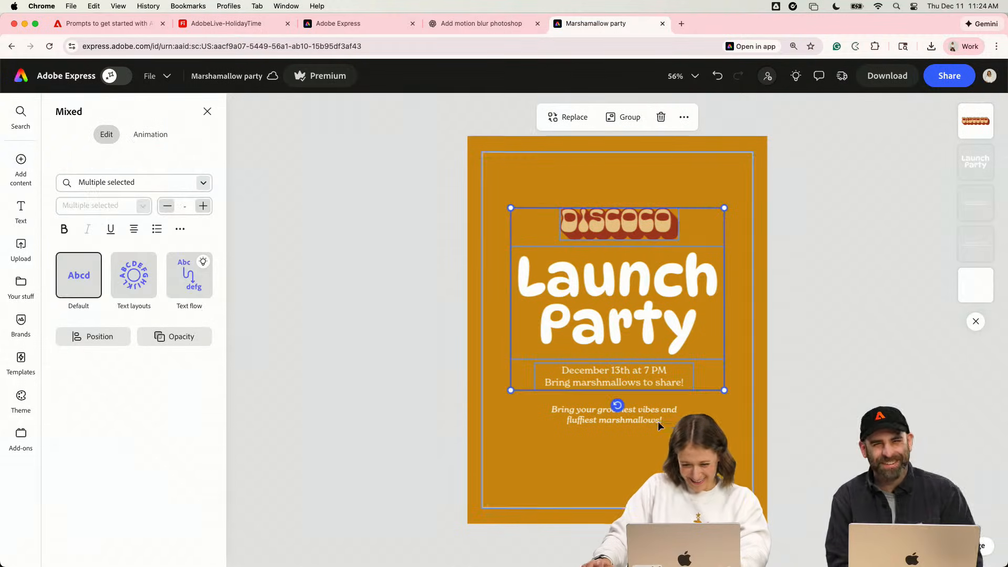
pyautogui.keyDown('shift'); pyautogui.click(657, 419); pyautogui.keyUp('shift')
pyautogui.moveTo(657, 419); pyautogui.dragTo(658, 427)
pyautogui.click(420, 234)
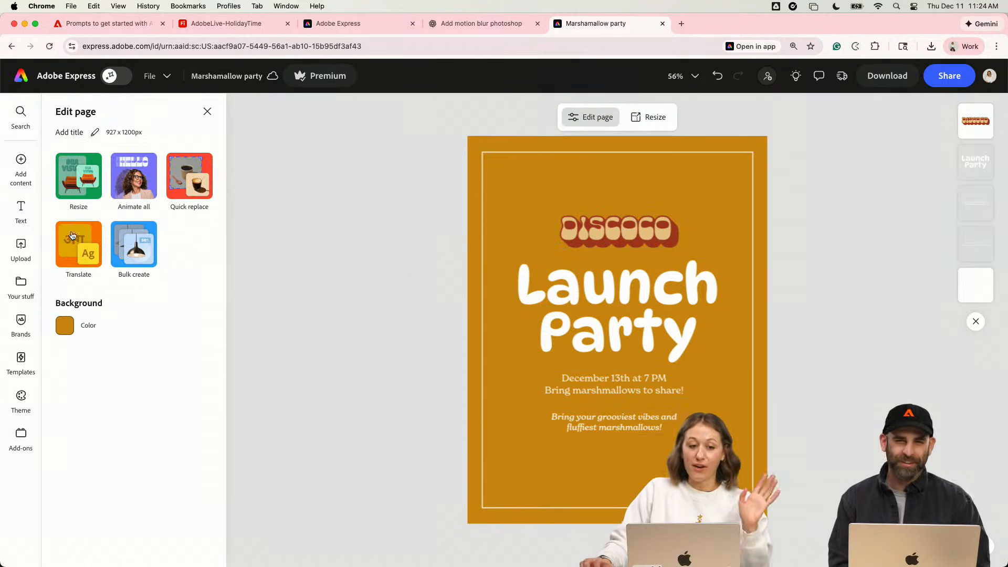
# - Place the marshmallow character image from the Holiday2025 library on the invitation
pyautogui.click(208, 111)
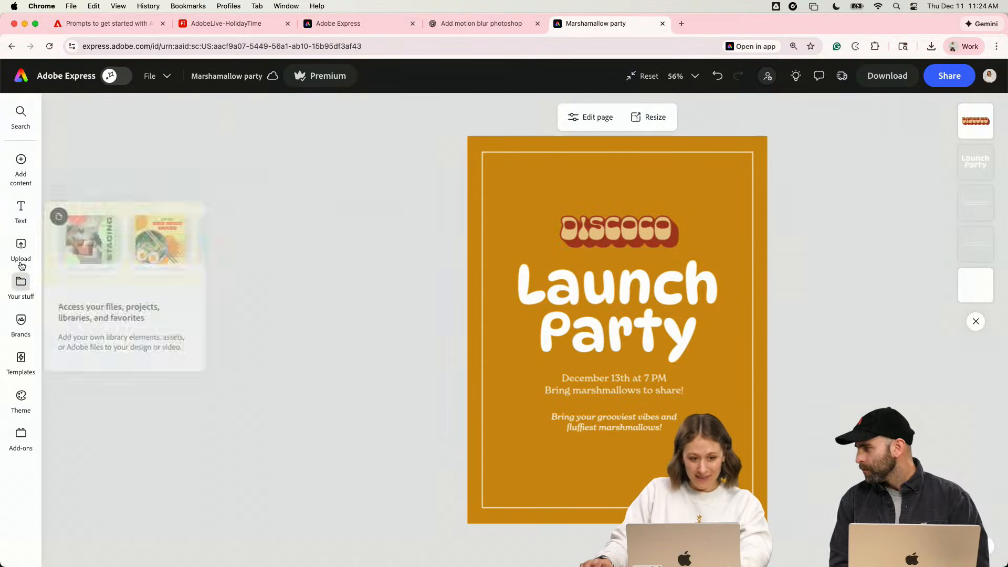
pyautogui.click(21, 287)
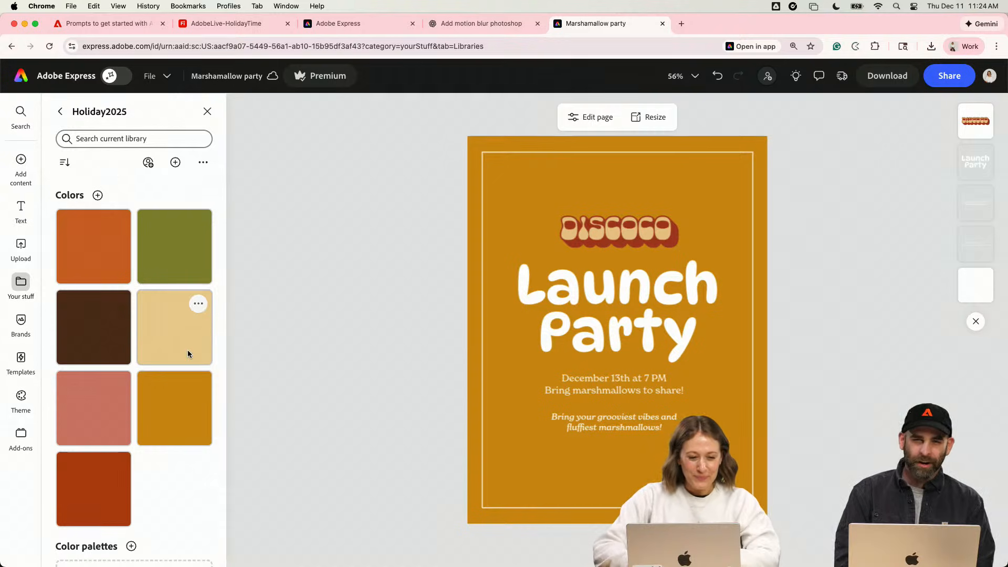
pyautogui.scroll(-10, 188, 351)
pyautogui.scroll(5, 188, 351)
pyautogui.scroll(-5, 158, 315)
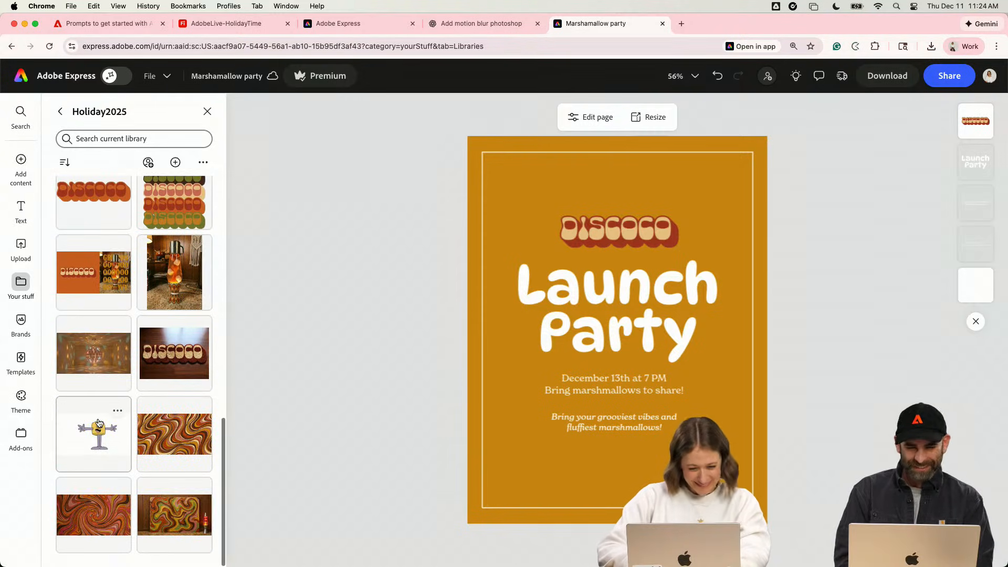
pyautogui.scroll(-1, 121, 267)
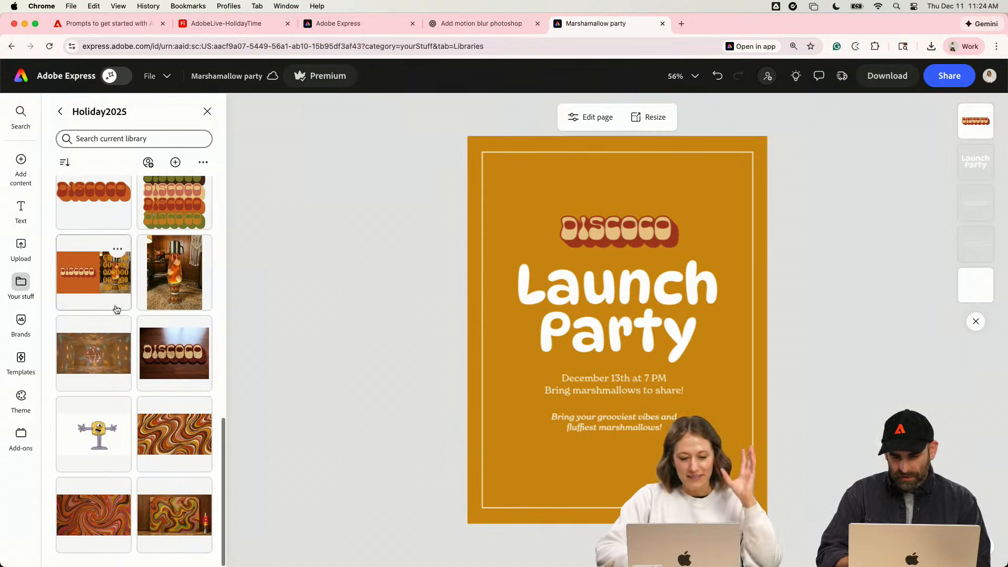
pyautogui.moveTo(89, 437); pyautogui.dragTo(534, 329)
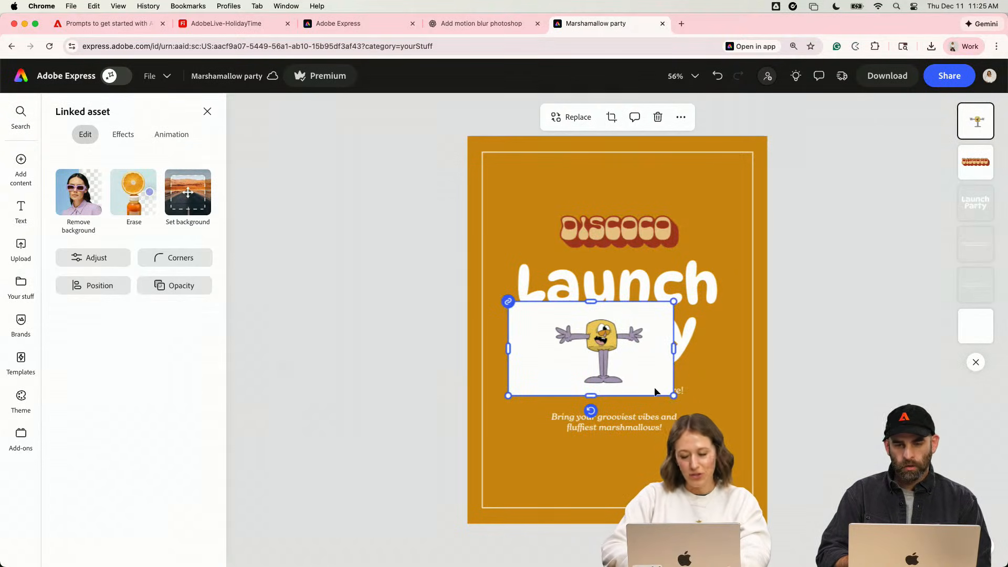
# - Enlarge the marshmallow character image and remove its white background
pyautogui.moveTo(675, 396)
pyautogui.mouseDown()
pyautogui.moveTo(726, 443)
pyautogui.moveTo(671, 394)
pyautogui.moveTo(686, 394)
pyautogui.moveTo(633, 389)
pyautogui.mouseUp()
pyautogui.click(79, 192)
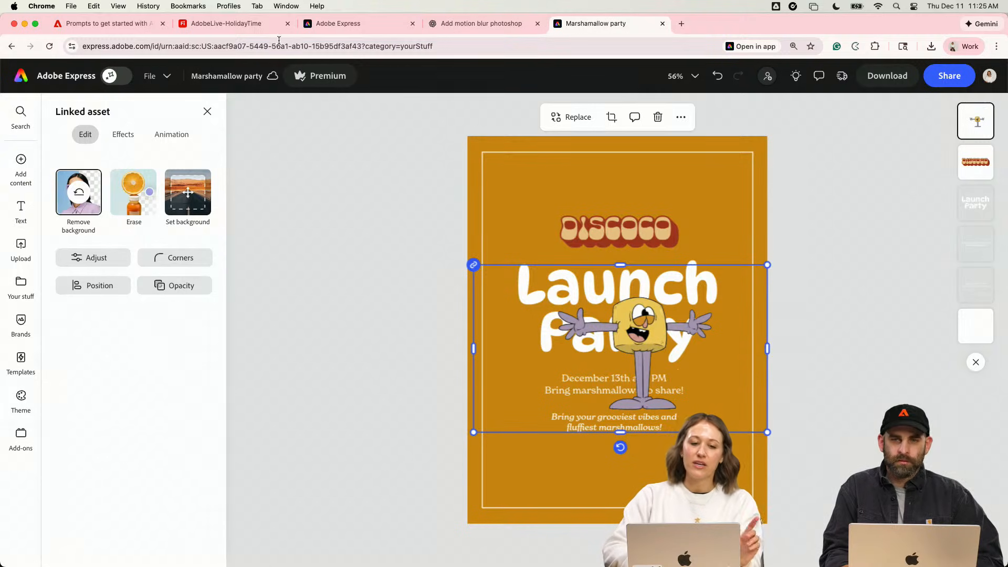
pyautogui.click(238, 24)
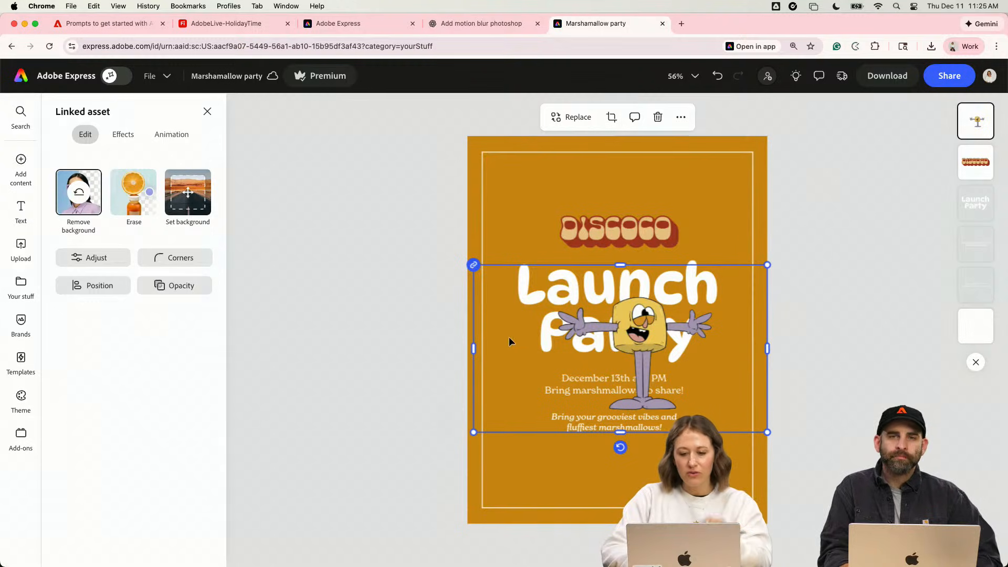
# - Crop the empty space from both sides and the bottom of the marshmallow character image
pyautogui.moveTo(473, 348); pyautogui.dragTo(546, 350)
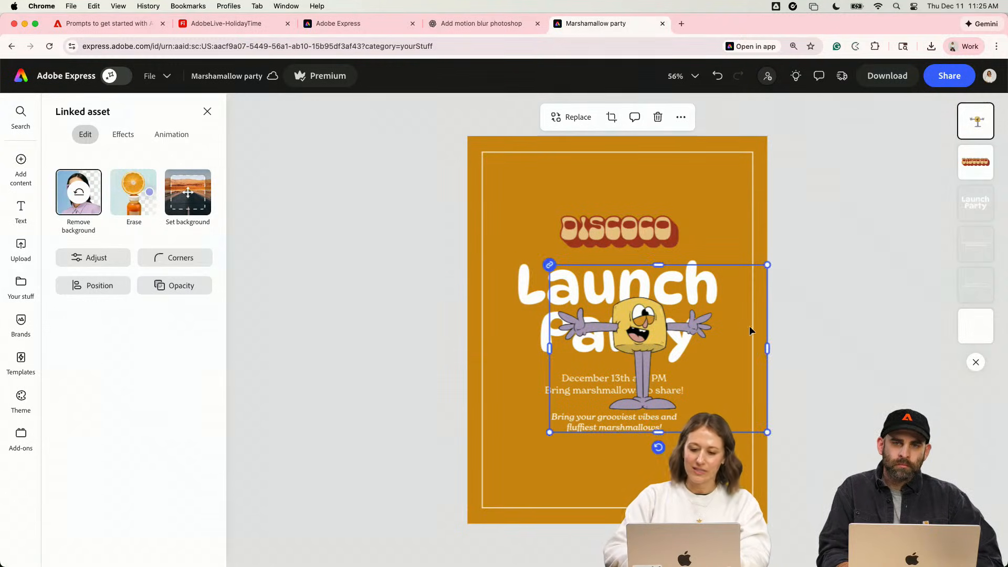
pyautogui.moveTo(767, 349); pyautogui.dragTo(715, 350)
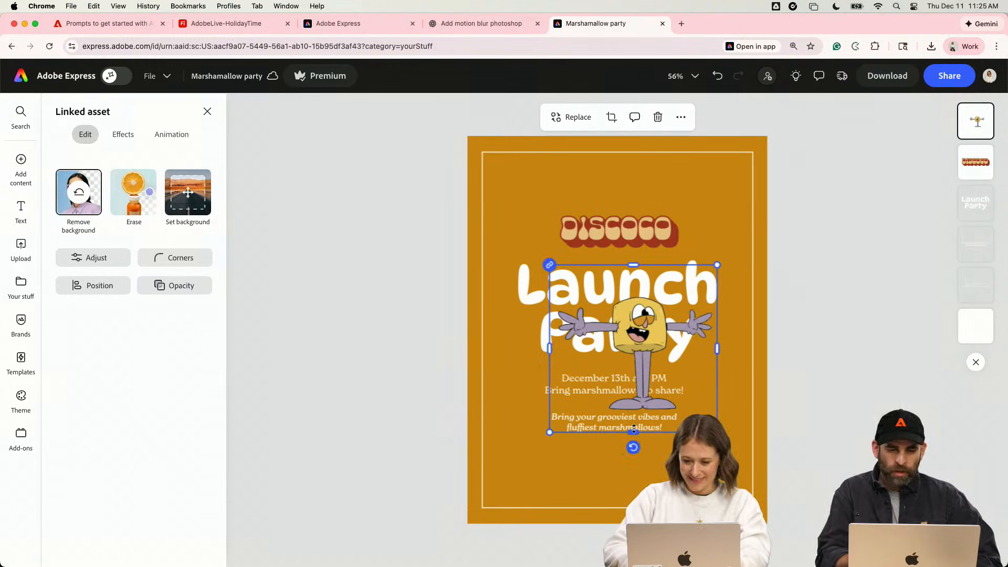
pyautogui.click(768, 393)
# - Shrink the marshmallow character, move it to the page's lower-left corner, and nudge the italic tagline slightly up
pyautogui.moveTo(661, 329); pyautogui.dragTo(585, 403)
pyautogui.moveTo(636, 494); pyautogui.dragTo(626, 485)
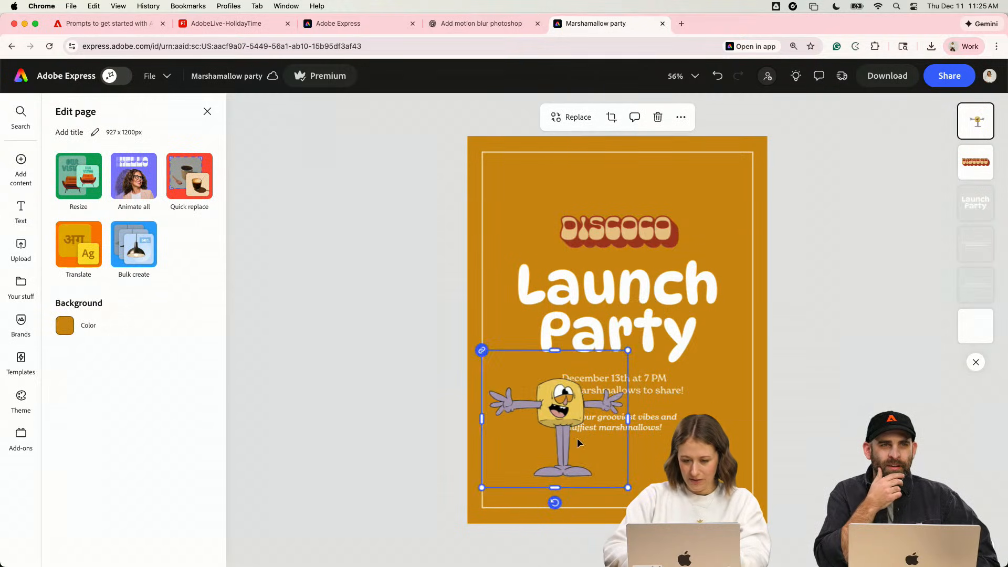
pyautogui.moveTo(579, 442); pyautogui.dragTo(560, 474)
pyautogui.click(647, 425)
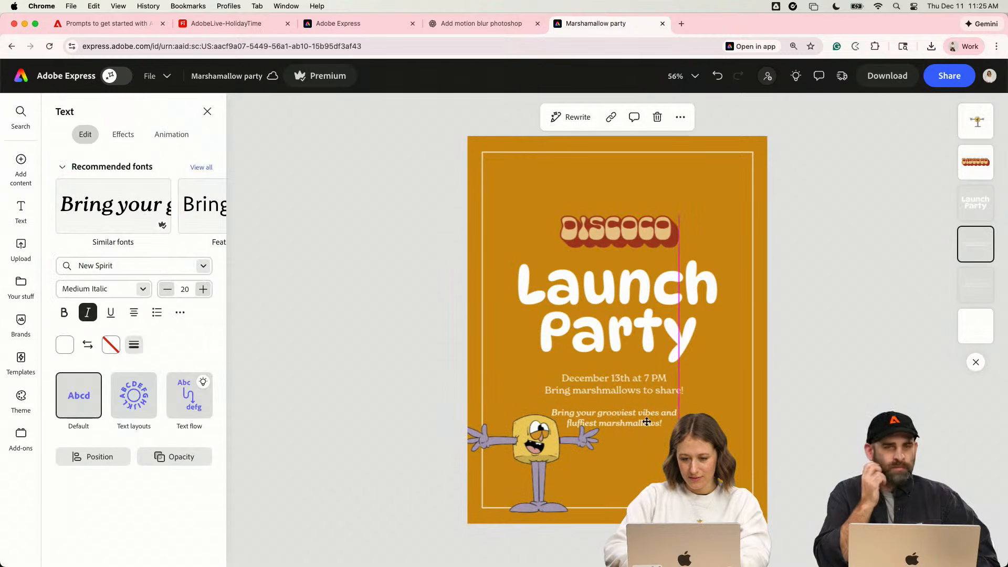
# - Scale the marshmallow character down a bit more and align it with the page's left and bottom edges
pyautogui.click(571, 458)
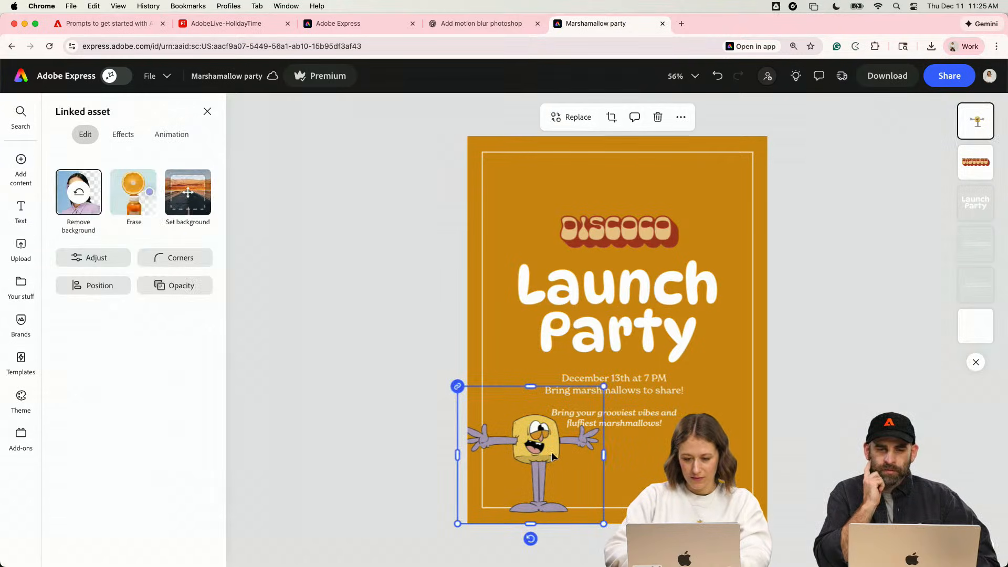
pyautogui.click(552, 452)
pyautogui.click(567, 483)
pyautogui.moveTo(604, 524); pyautogui.dragTo(590, 514)
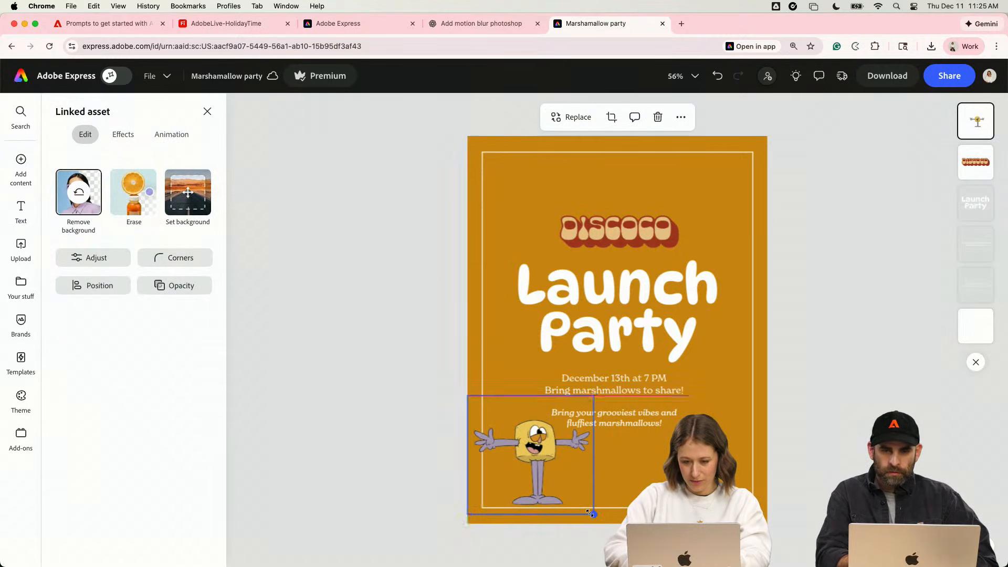
pyautogui.moveTo(513, 457); pyautogui.dragTo(512, 458)
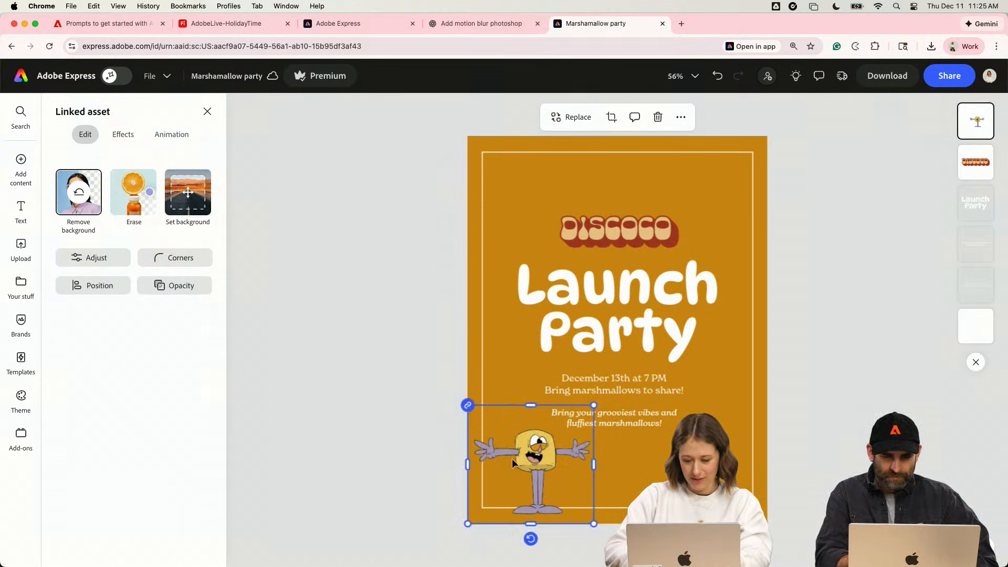
pyautogui.click(415, 436)
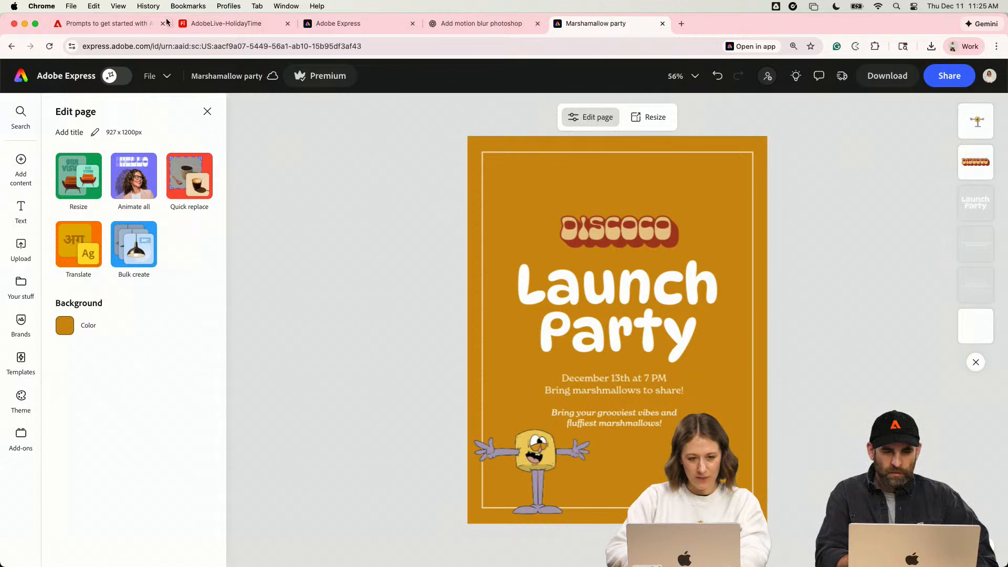
# - Add the orange, green and red swirl graphic from the Holiday2025 library to the invitation
pyautogui.click(207, 112)
pyautogui.click(21, 286)
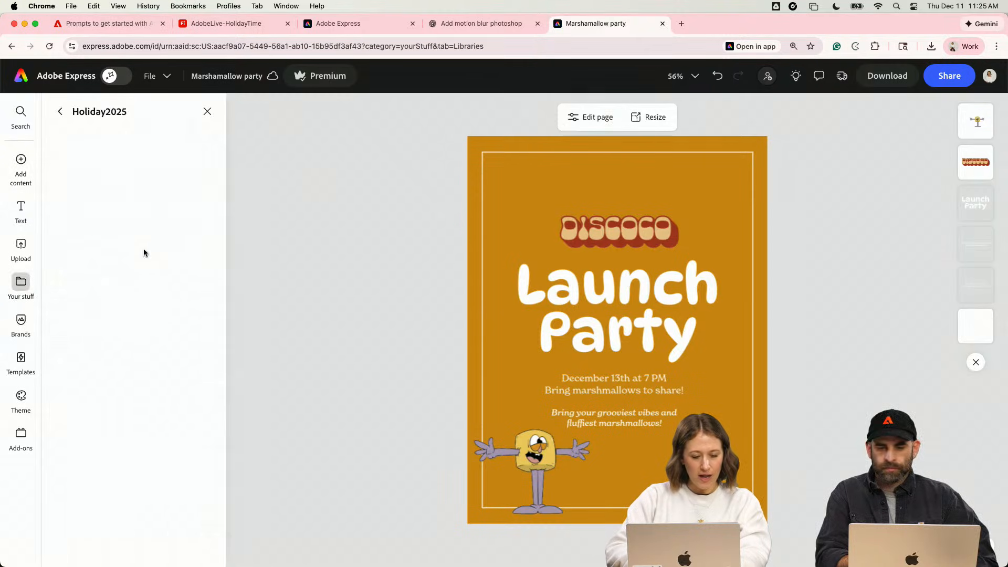
pyautogui.scroll(-10, 126, 347)
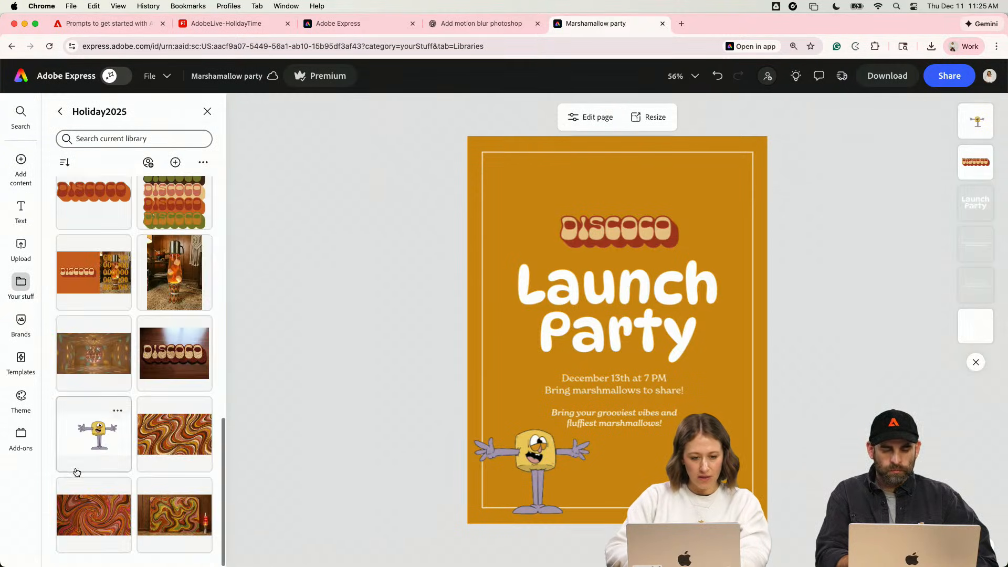
pyautogui.scroll(5, 135, 397)
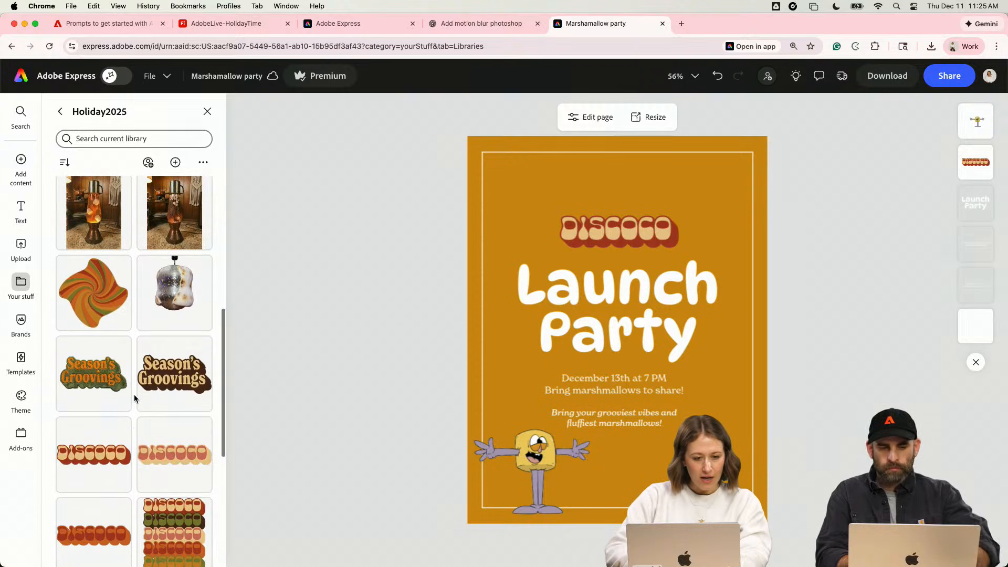
pyautogui.scroll(3, 135, 399)
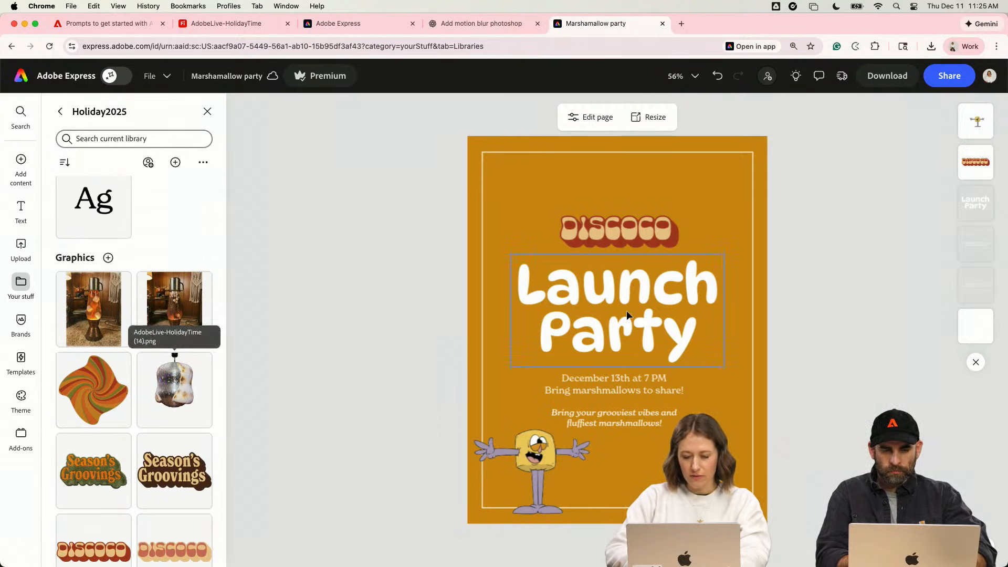
pyautogui.click(87, 409)
# - Enlarge the swirl graphic until it covers the whole page and move it behind all other layers
pyautogui.moveTo(700, 413); pyautogui.dragTo(866, 566)
pyautogui.scroll(-5, 722, 339)
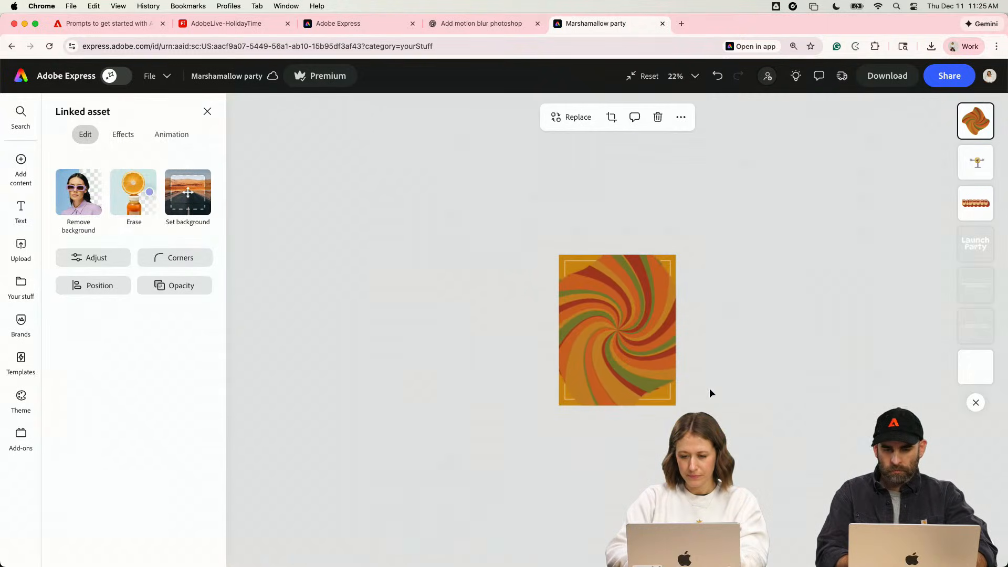
pyautogui.moveTo(715, 427); pyautogui.dragTo(792, 503)
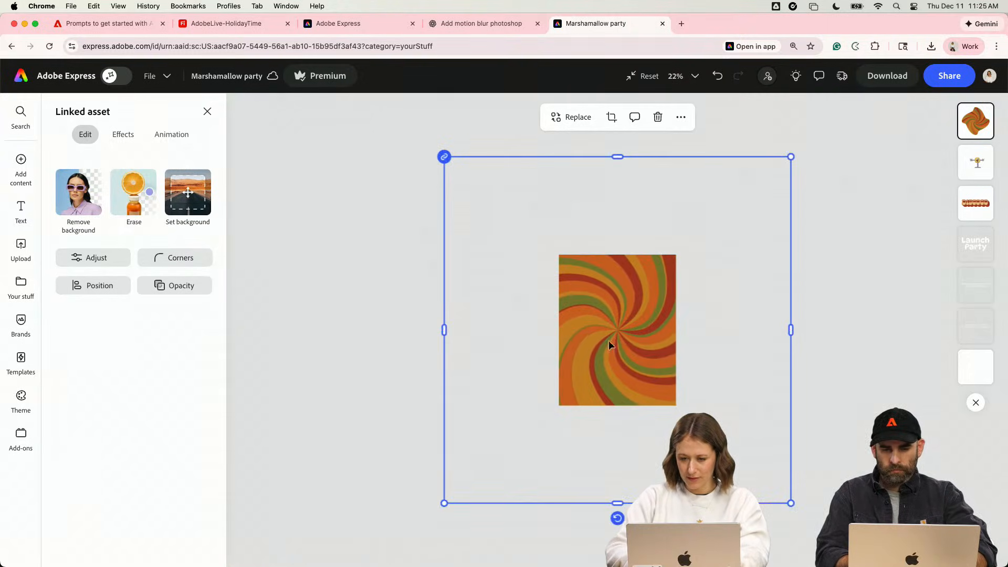
pyautogui.moveTo(984, 132); pyautogui.dragTo(976, 368)
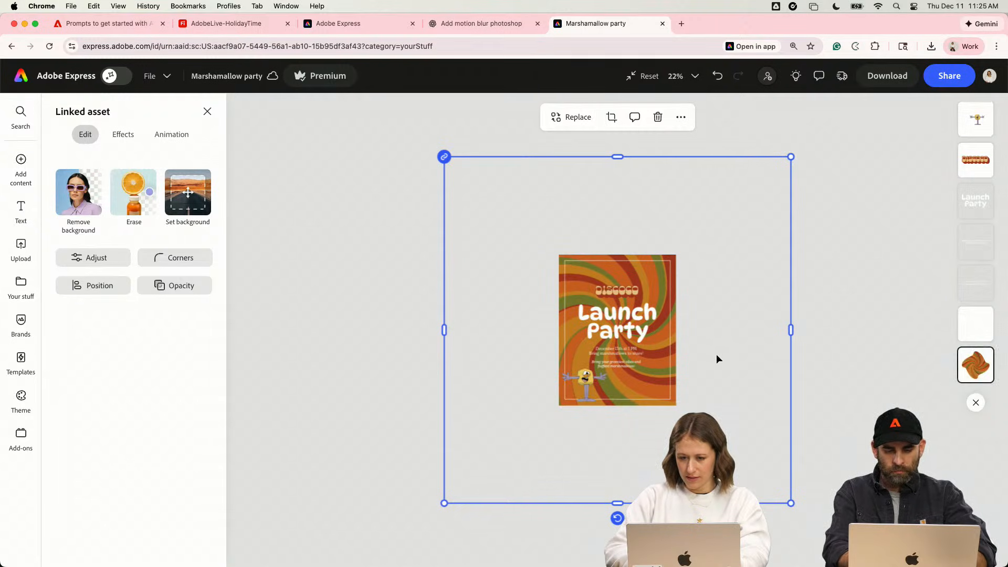
pyautogui.click(186, 290)
pyautogui.moveTo(236, 344); pyautogui.dragTo(289, 344)
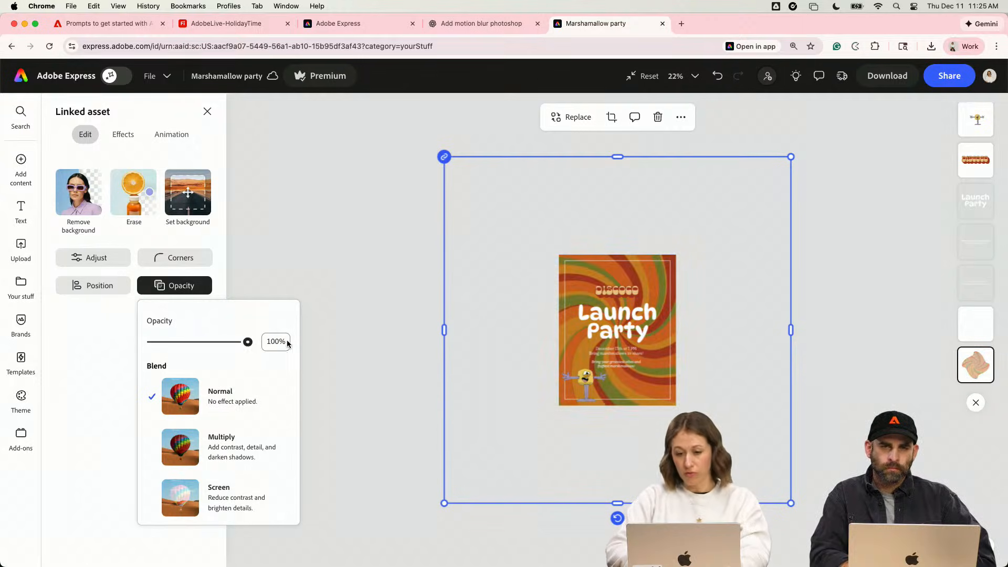
pyautogui.click(201, 232)
pyautogui.click(743, 349)
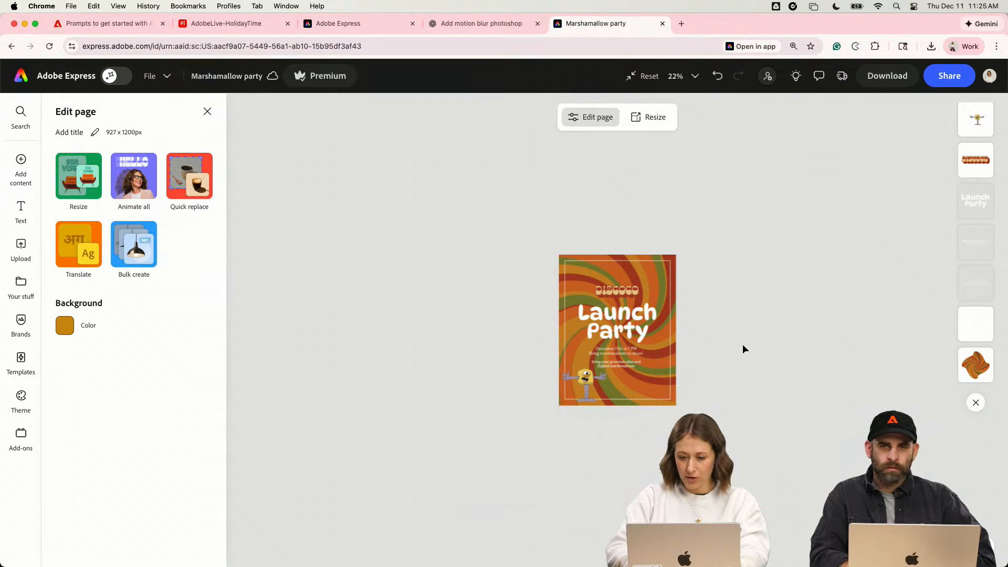
# - Lock the swirl background image in place
pyautogui.click(659, 275)
pyautogui.click(677, 289)
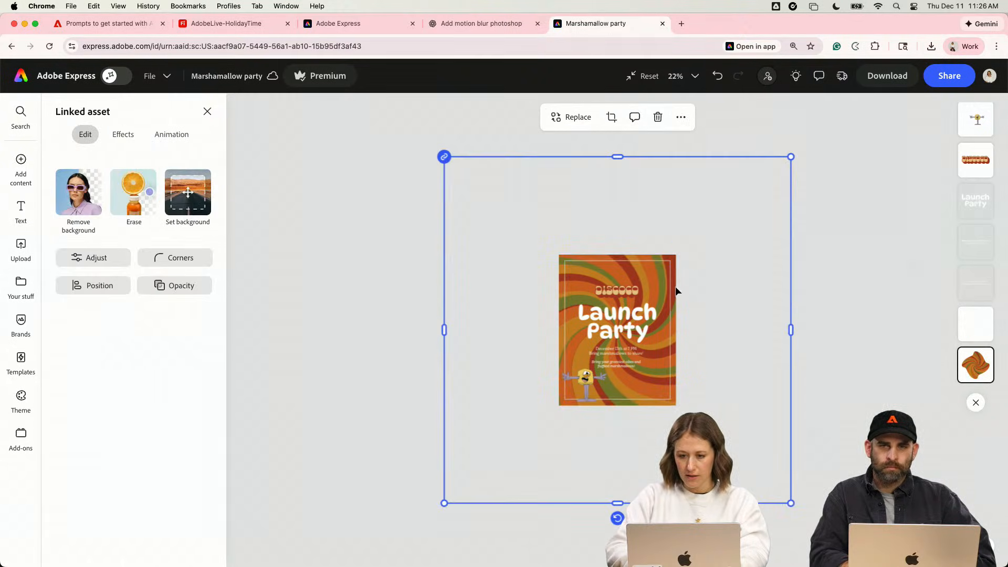
pyautogui.click(682, 118)
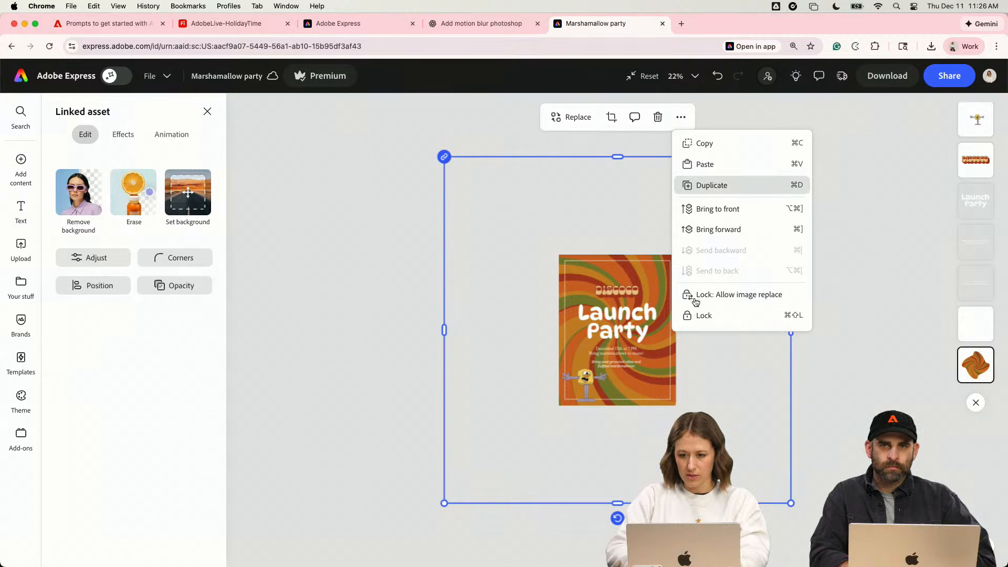
pyautogui.click(699, 315)
# - Fill the border rectangle with the golden ochre swatch from the Holiday2025 colors
pyautogui.click(671, 264)
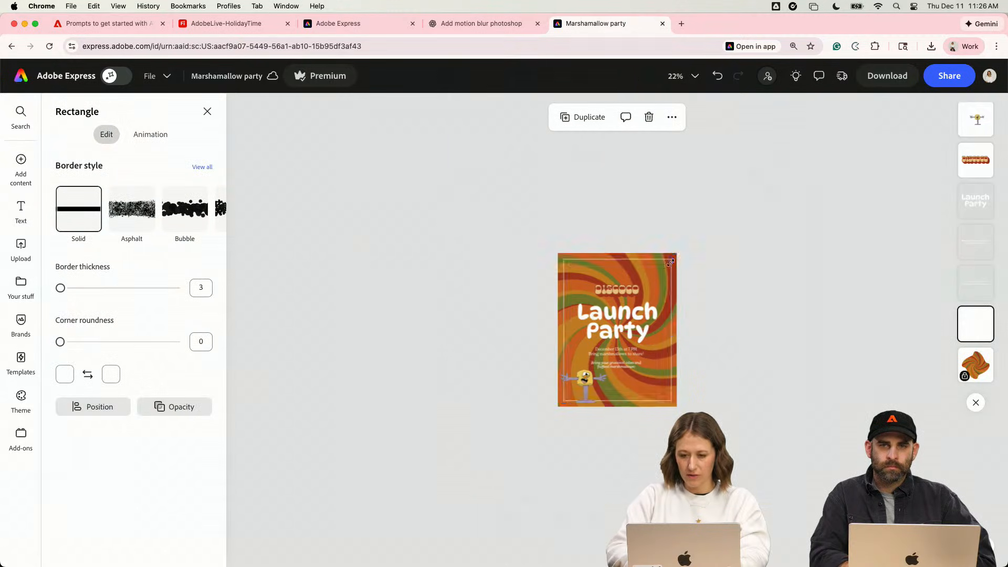
pyautogui.click(68, 377)
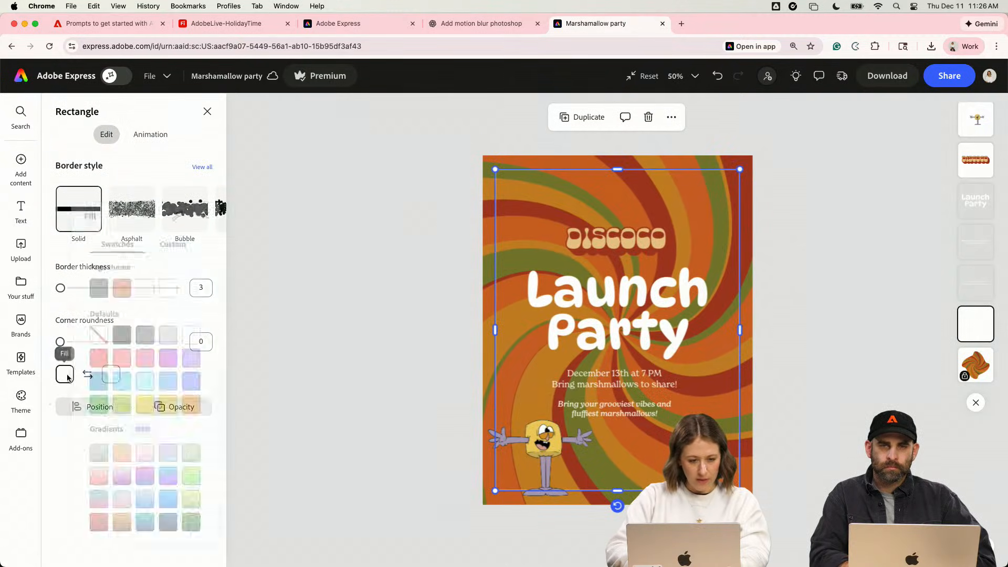
pyautogui.click(102, 393)
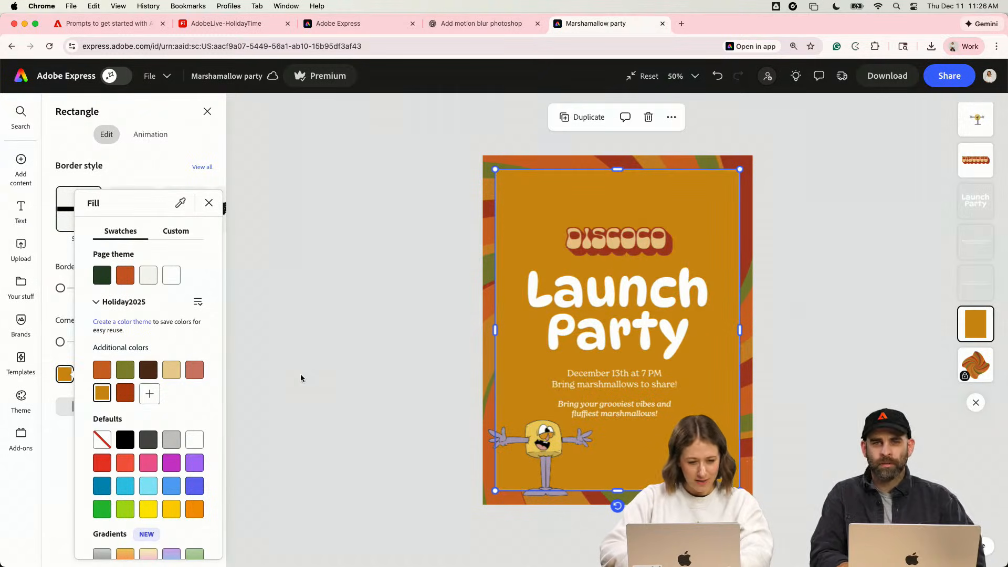
pyautogui.click(209, 203)
pyautogui.click(328, 348)
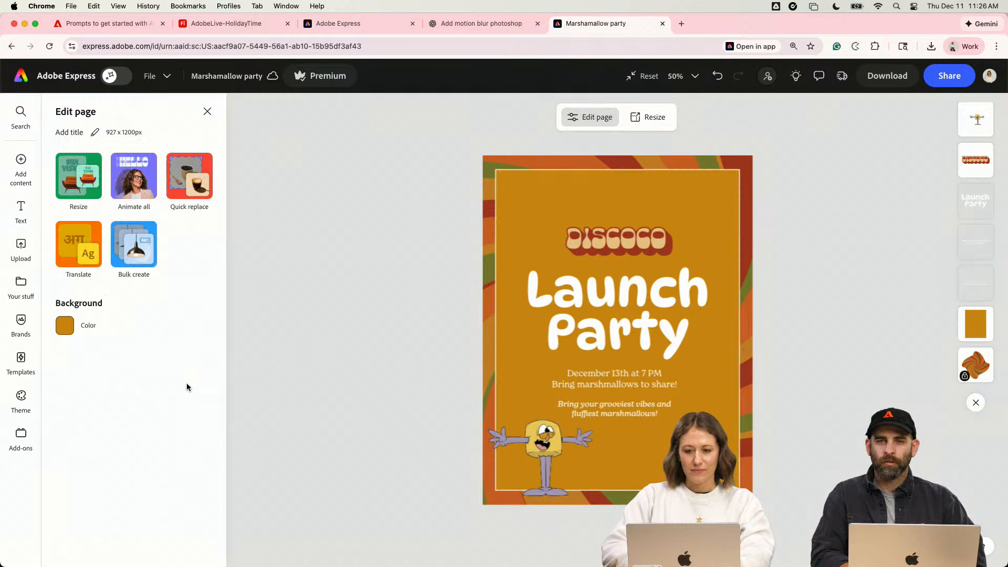
pyautogui.click(536, 211)
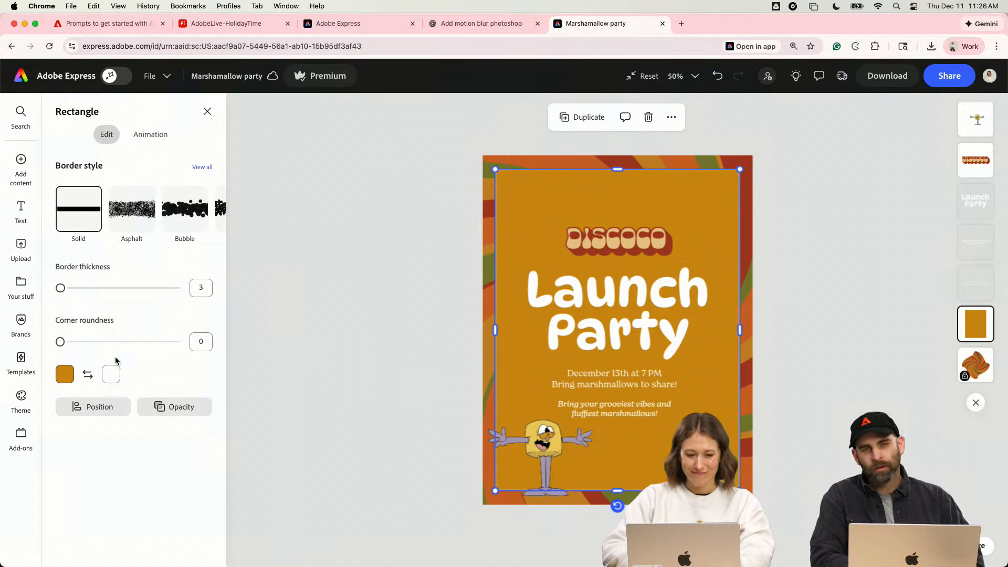
pyautogui.click(111, 374)
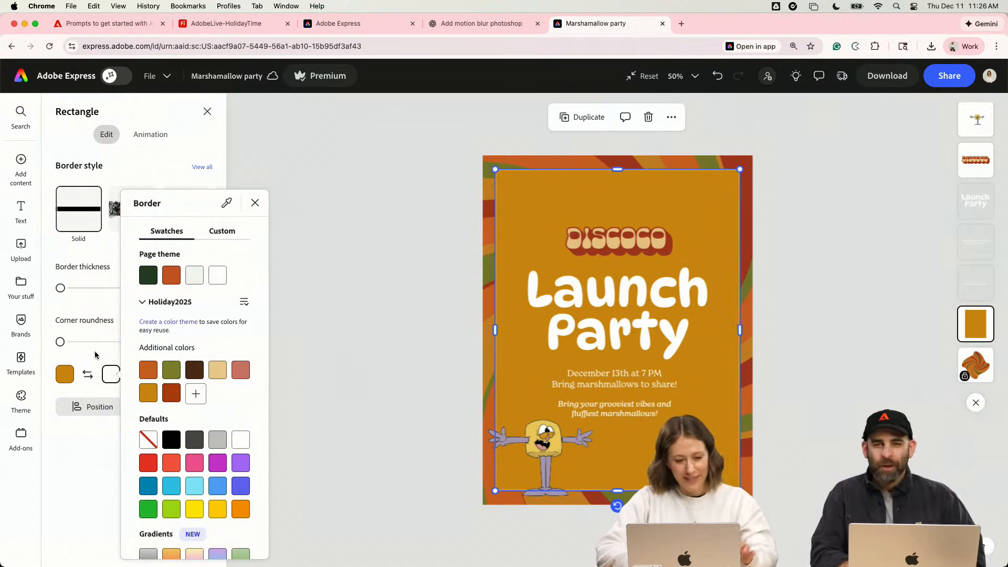
pyautogui.click(97, 355)
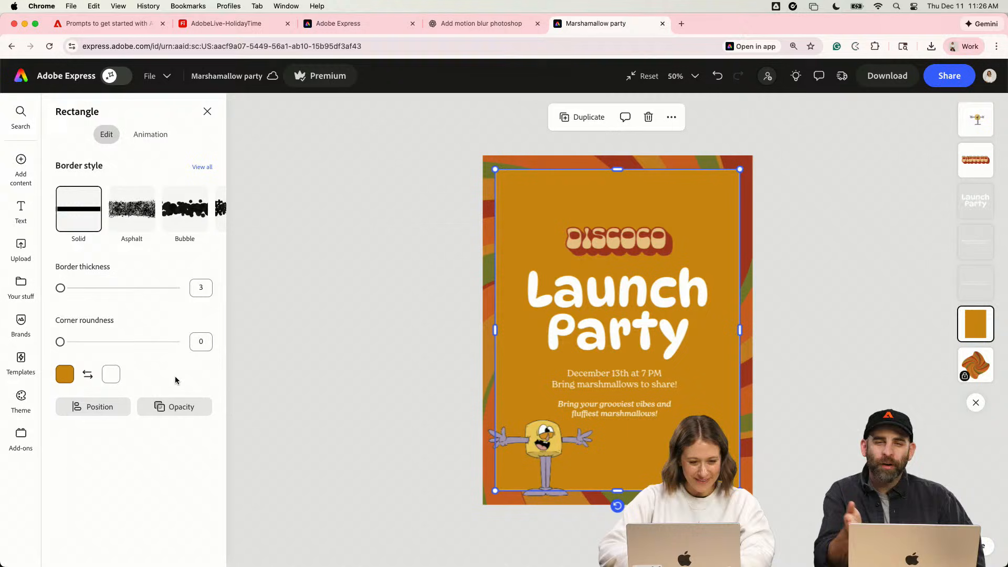
# - Thicken the ochre rectangle's white border, trying a thickness of 6 and of 7
pyautogui.click(619, 377)
pyautogui.click(502, 272)
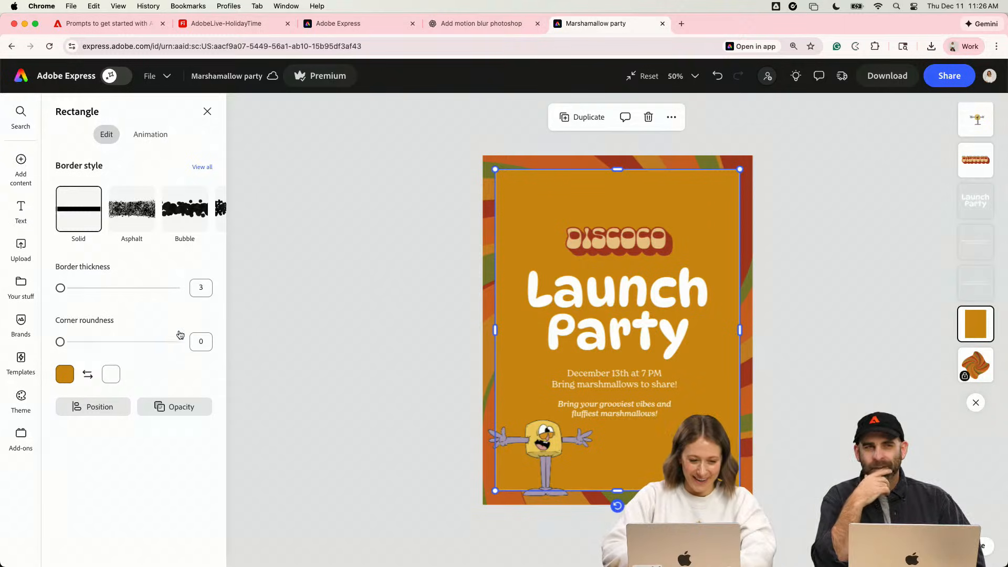
pyautogui.write('8')
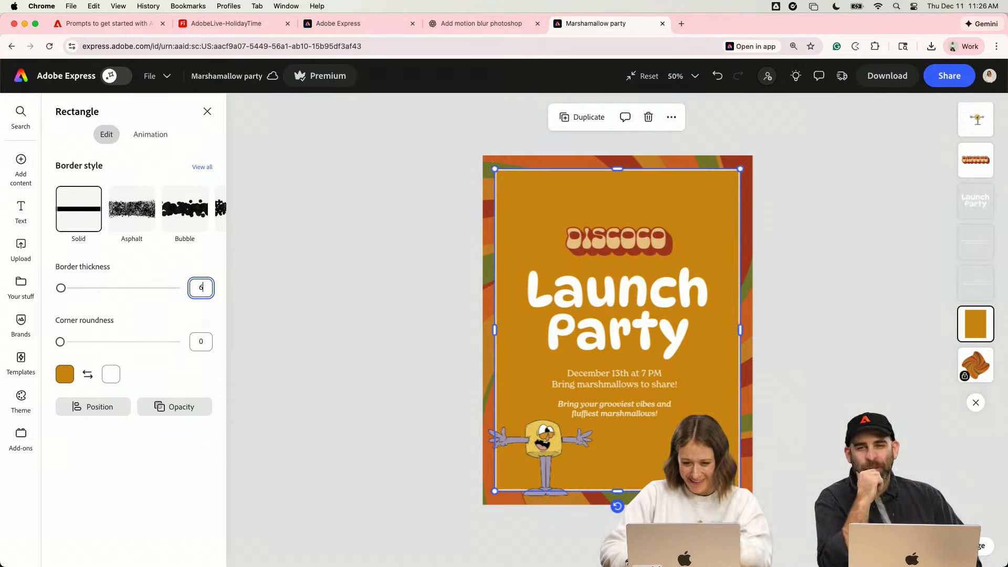
pyautogui.click(366, 408)
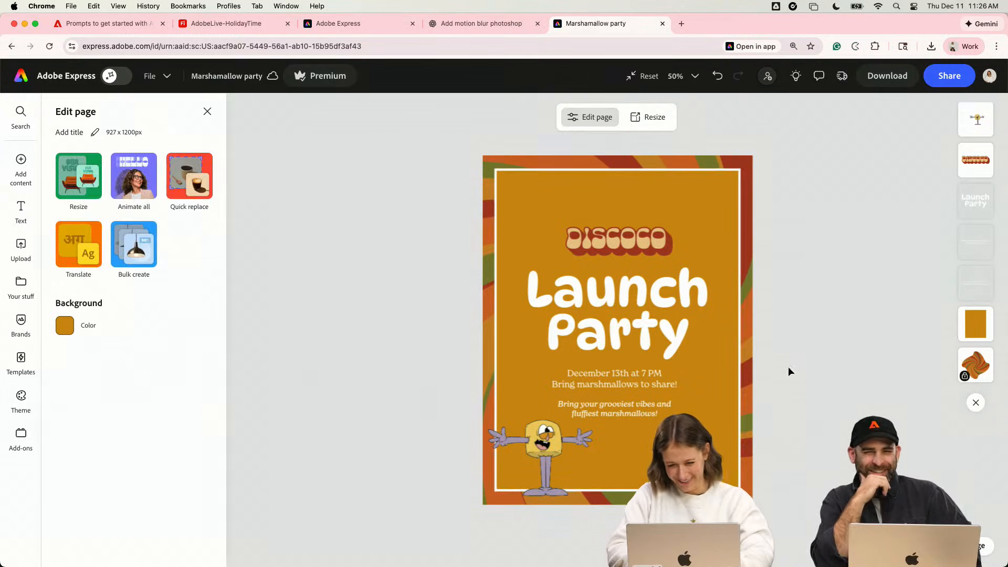
pyautogui.click(563, 208)
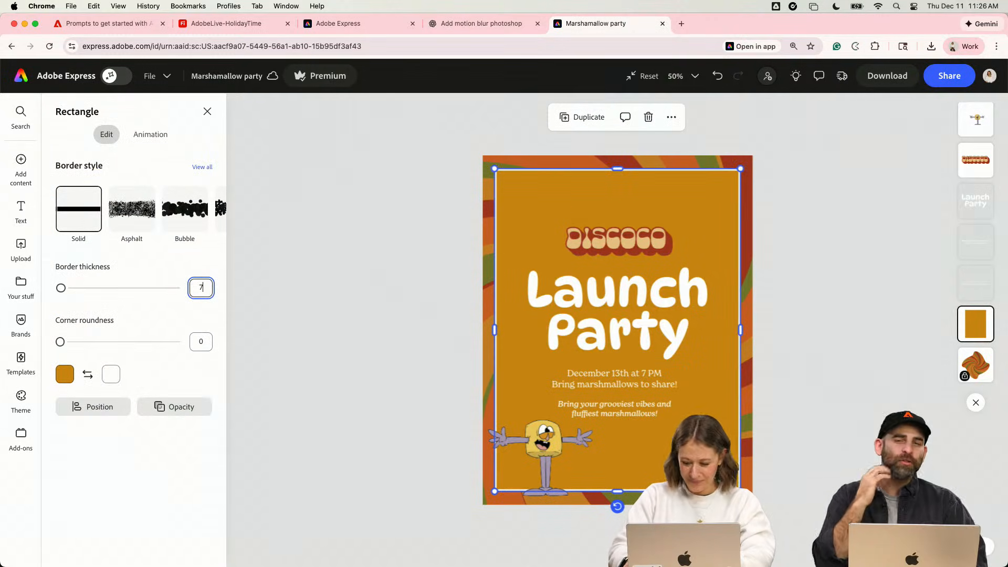
pyautogui.click(366, 253)
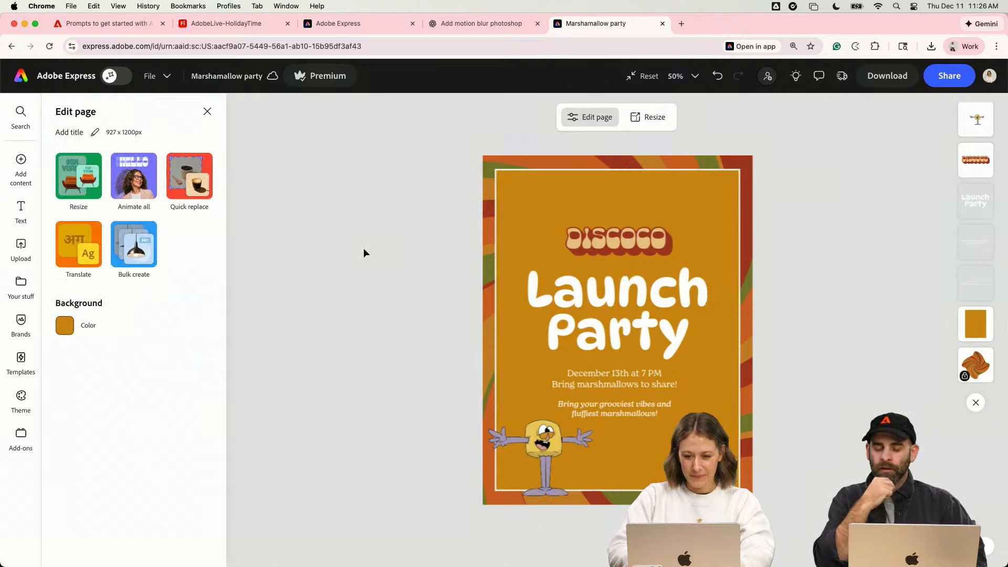
pyautogui.click(632, 379)
pyautogui.click(632, 415)
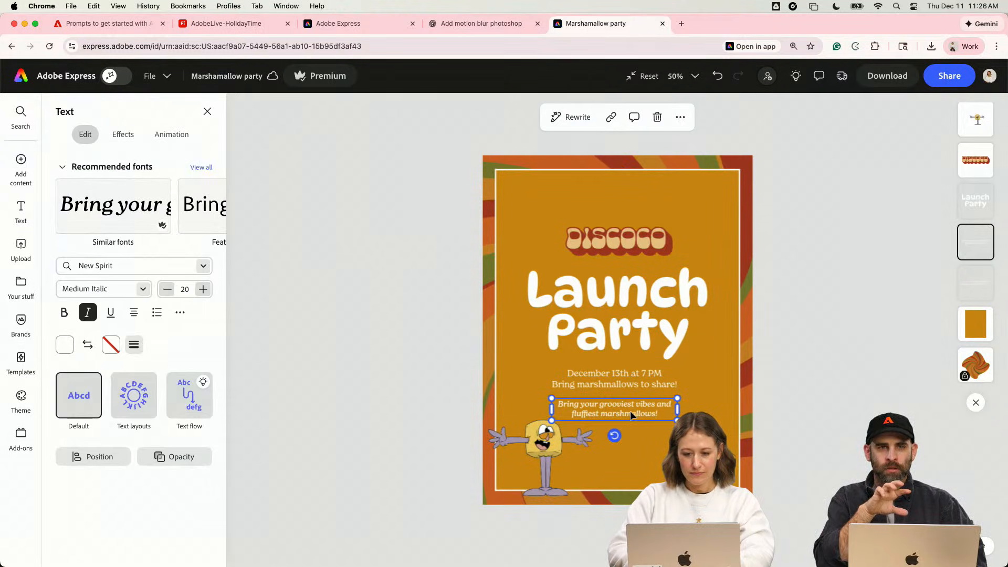
pyautogui.click(607, 435)
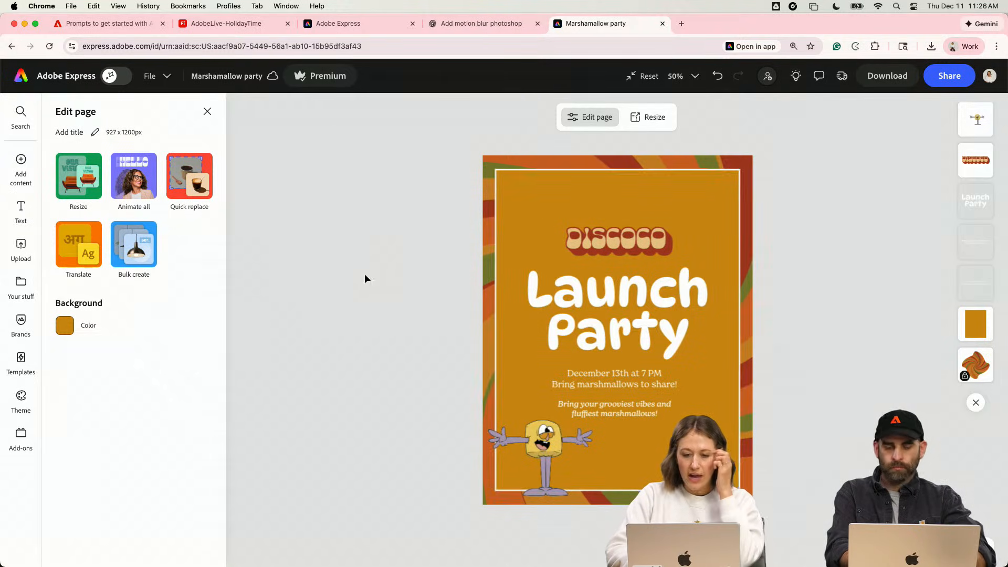
# - Add the disco-ball marshmallow graphic from the Holiday2025 library and scale it down, centered at the top of the page
pyautogui.click(21, 286)
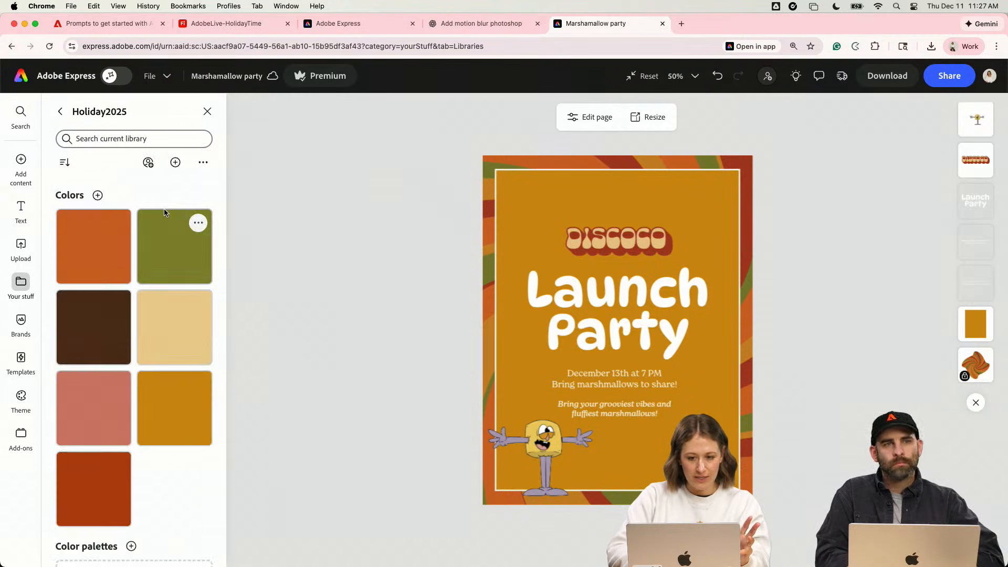
pyautogui.scroll(-5, 145, 453)
pyautogui.scroll(-3, 146, 455)
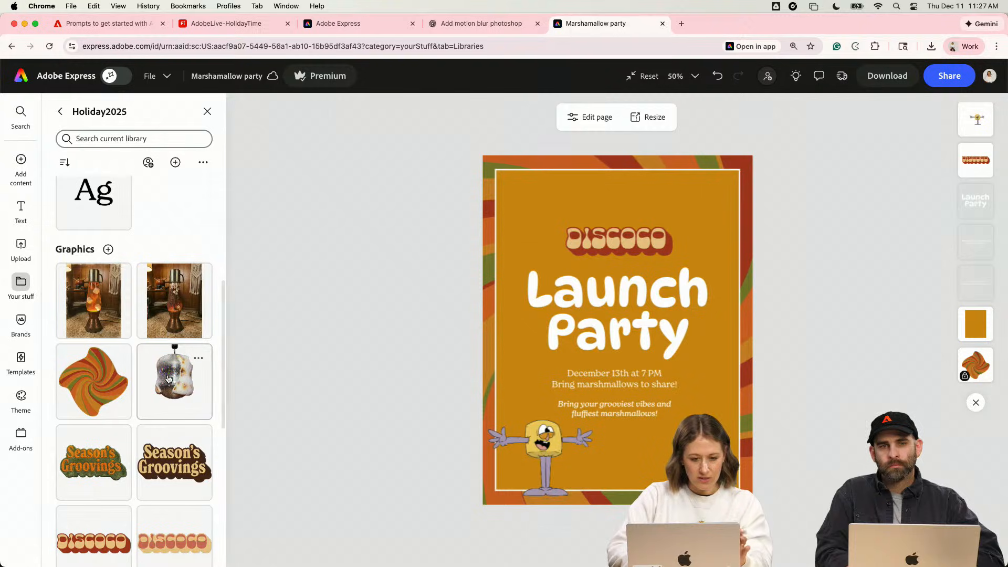
pyautogui.moveTo(457, 333); pyautogui.dragTo(623, 203)
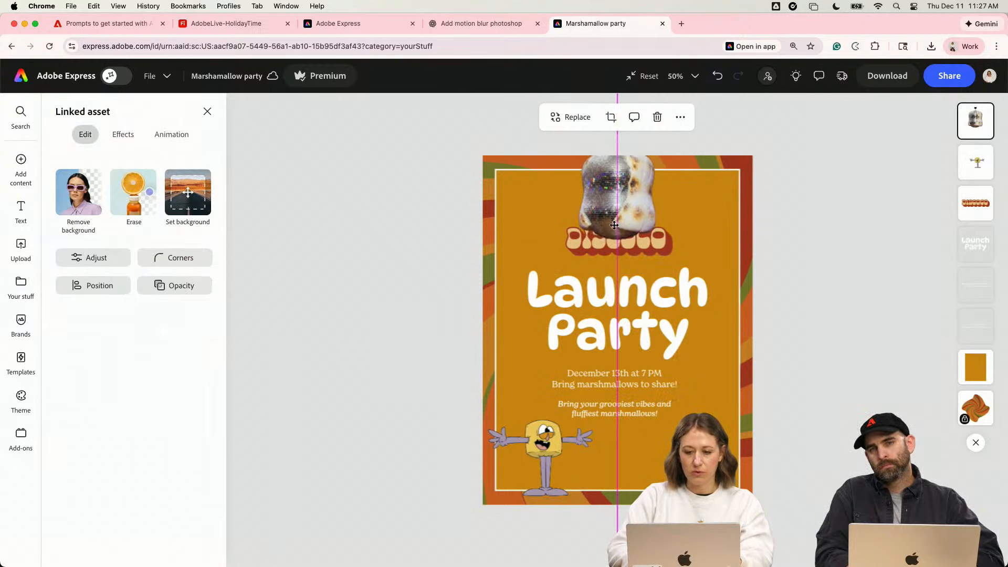
pyautogui.moveTo(675, 289); pyautogui.dragTo(660, 257)
# - Move the Discoco logo, title, date text and tagline down together, and shift the disco-ball marshmallow slightly down
pyautogui.click(673, 239)
pyautogui.click(662, 242)
pyautogui.keyDown('shift'); pyautogui.click(666, 303); pyautogui.keyUp('shift')
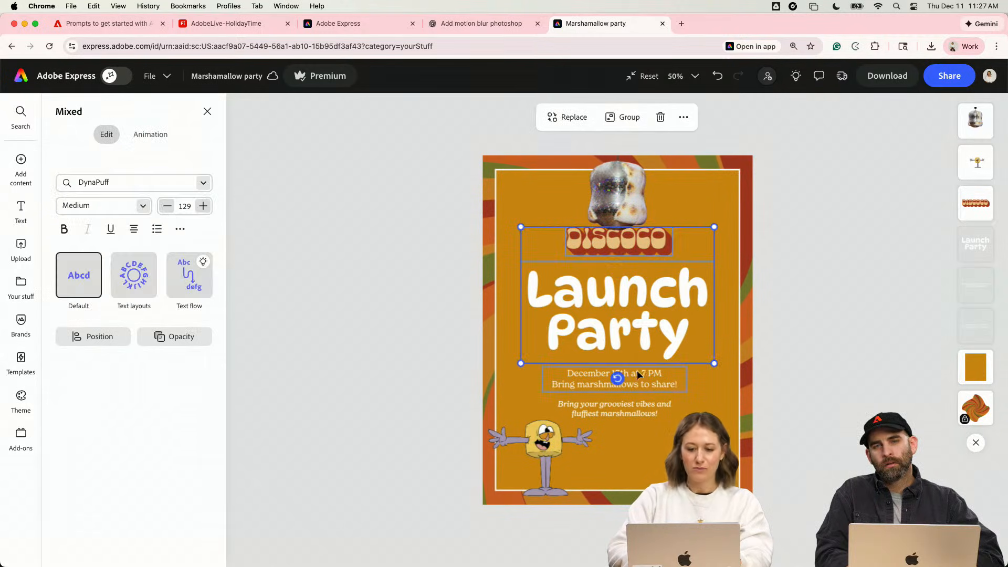
pyautogui.keyDown('shift'); pyautogui.click(639, 387); pyautogui.keyUp('shift')
pyautogui.keyDown('shift'); pyautogui.click(638, 411); pyautogui.keyUp('shift')
pyautogui.moveTo(638, 411); pyautogui.dragTo(637, 431)
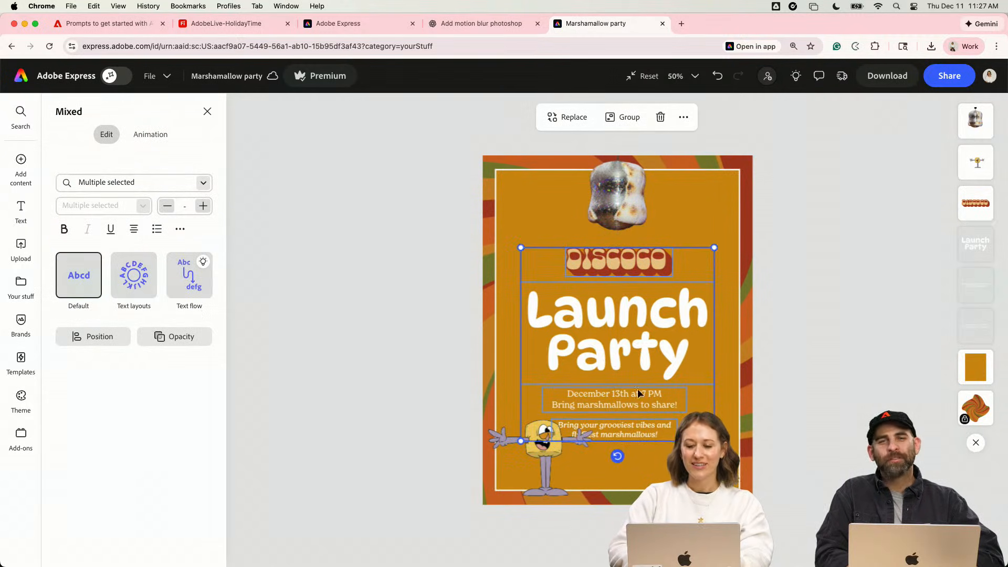
pyautogui.moveTo(630, 191); pyautogui.dragTo(631, 202)
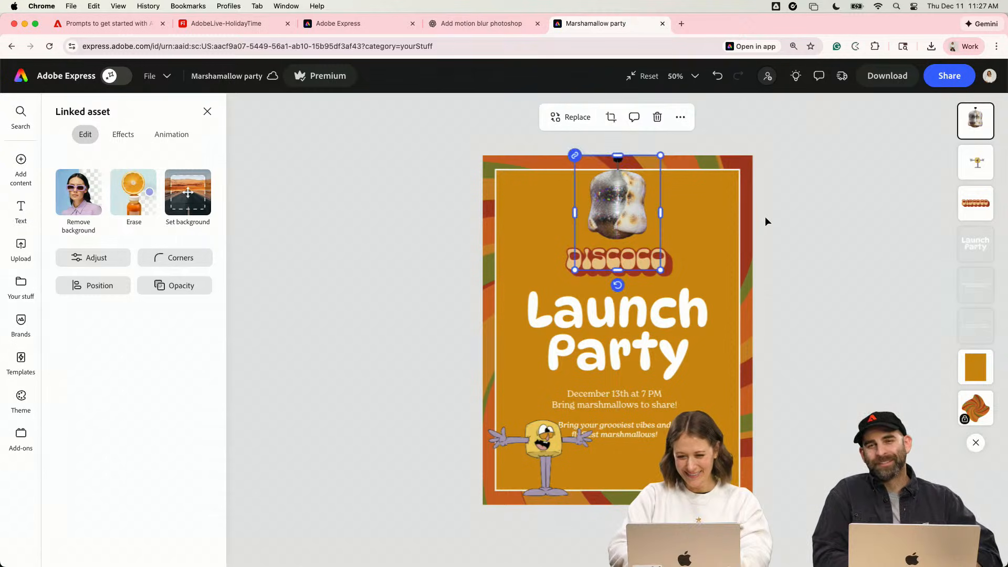
pyautogui.click(764, 218)
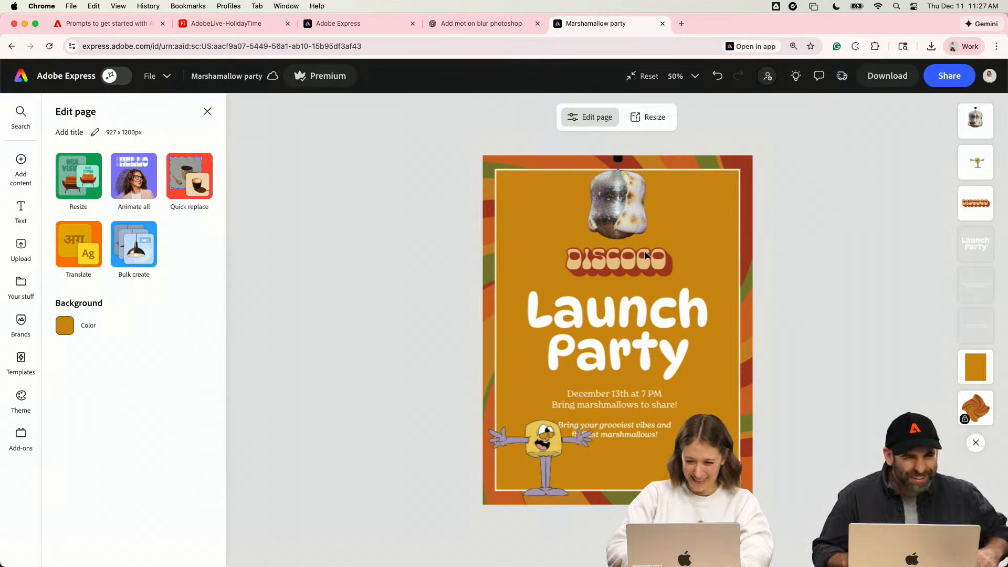
# - Enlarge the Discoco logo and shift it slightly down above the Launch Party title
pyautogui.click(619, 200)
pyautogui.scroll(3, 616, 197)
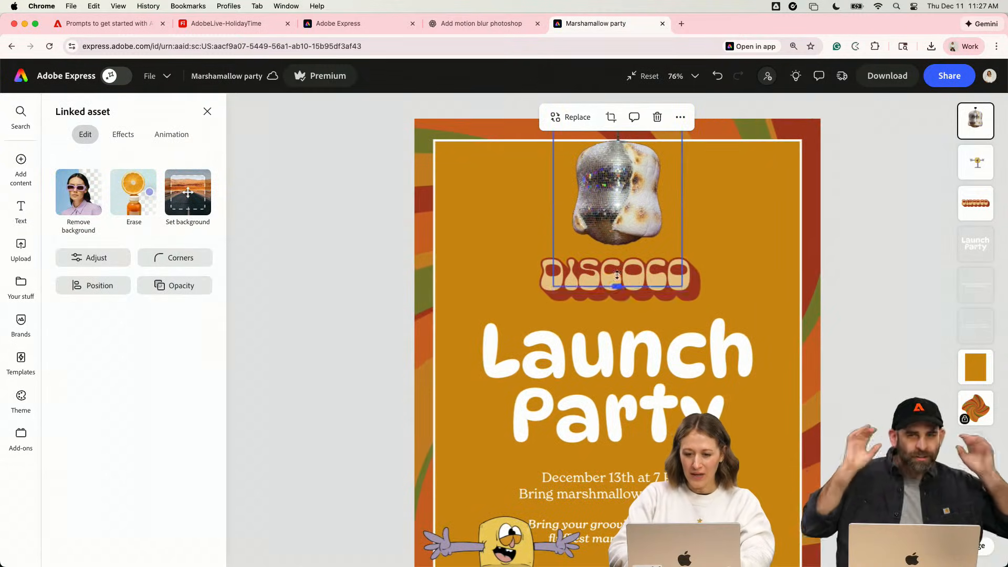
pyautogui.click(777, 251)
pyautogui.scroll(-2, 778, 250)
pyautogui.click(663, 237)
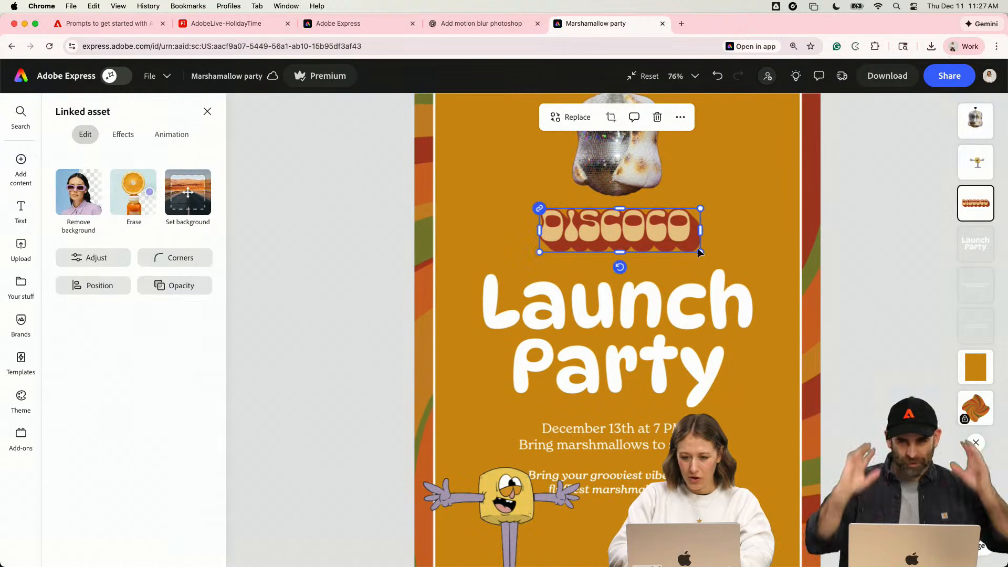
pyautogui.moveTo(699, 250); pyautogui.dragTo(720, 261)
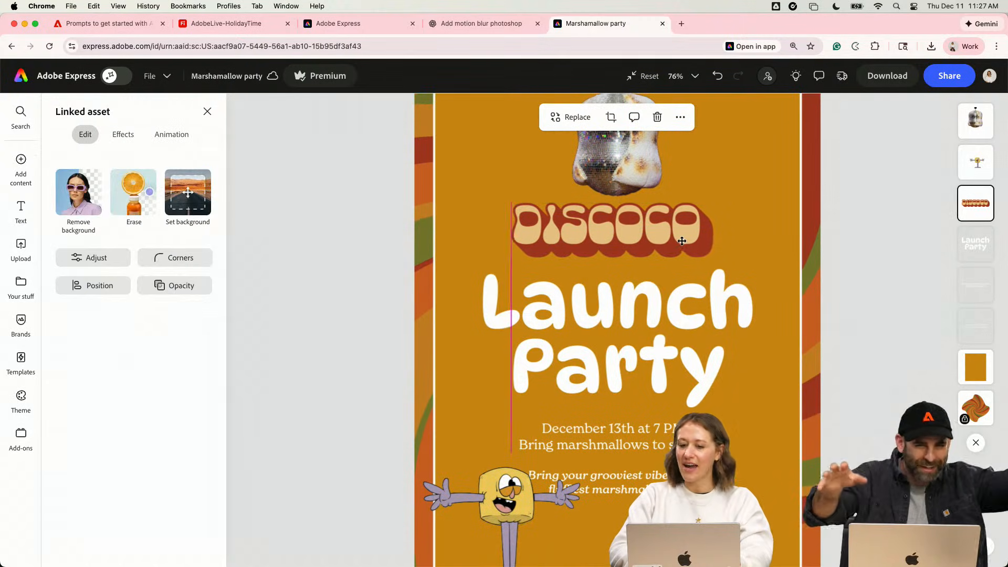
pyautogui.moveTo(689, 241); pyautogui.dragTo(689, 245)
# - Recolor the Launch Party title with the Holiday2025 red-orange swatch #B3430D, after trying the cream and olive green swatches
pyautogui.click(664, 331)
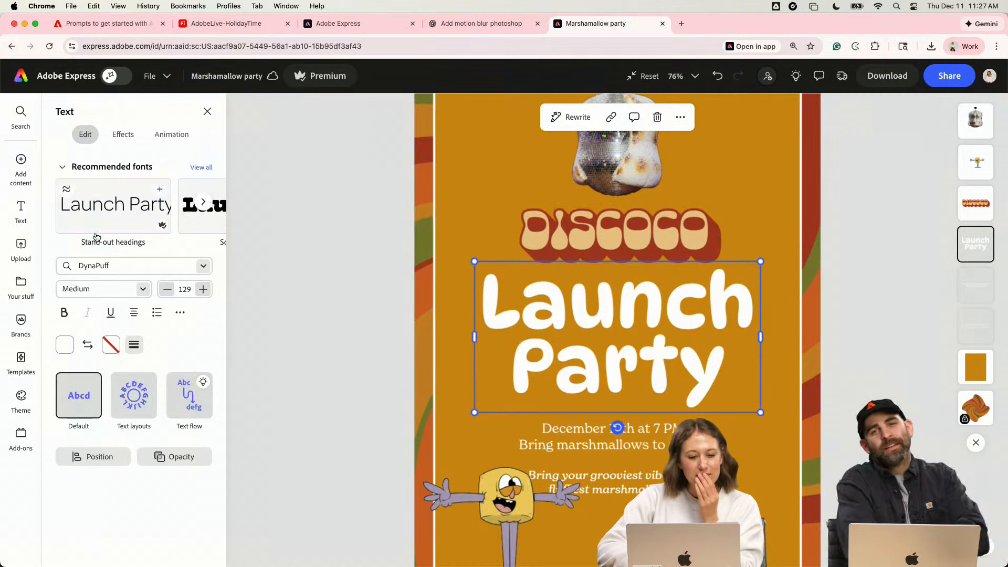
pyautogui.click(64, 346)
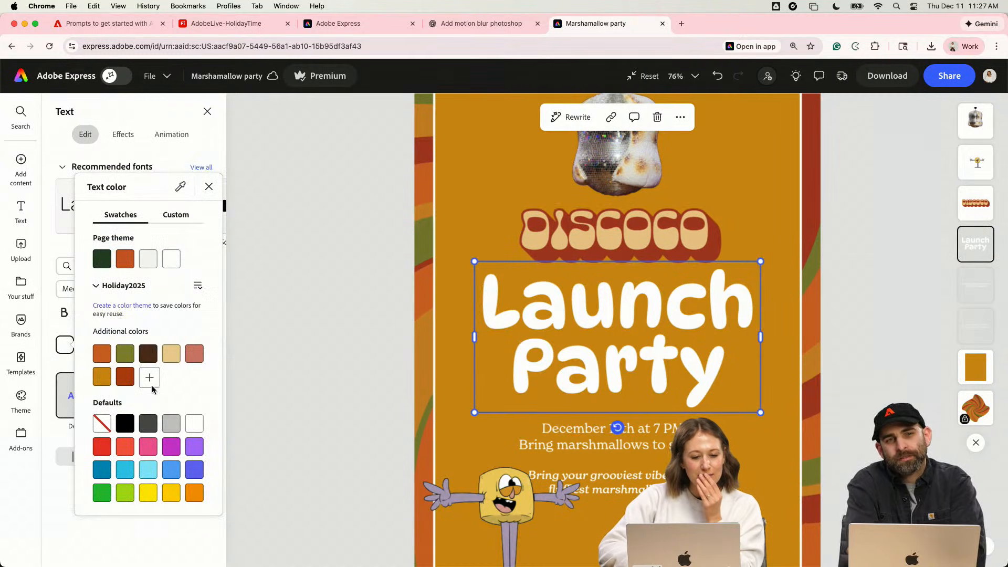
pyautogui.click(171, 354)
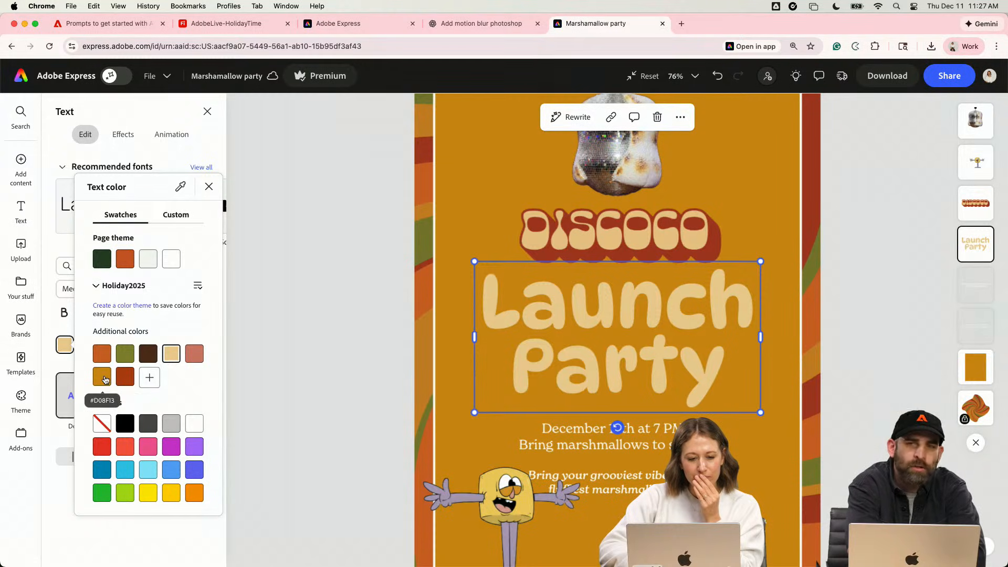
pyautogui.click(124, 354)
pyautogui.click(130, 382)
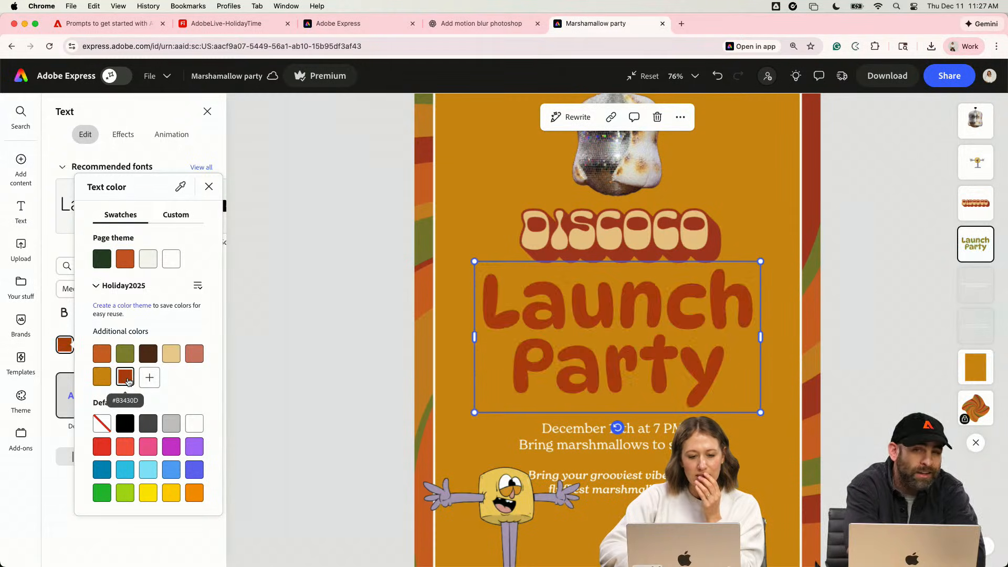
pyautogui.click(358, 316)
pyautogui.press('super+minus')
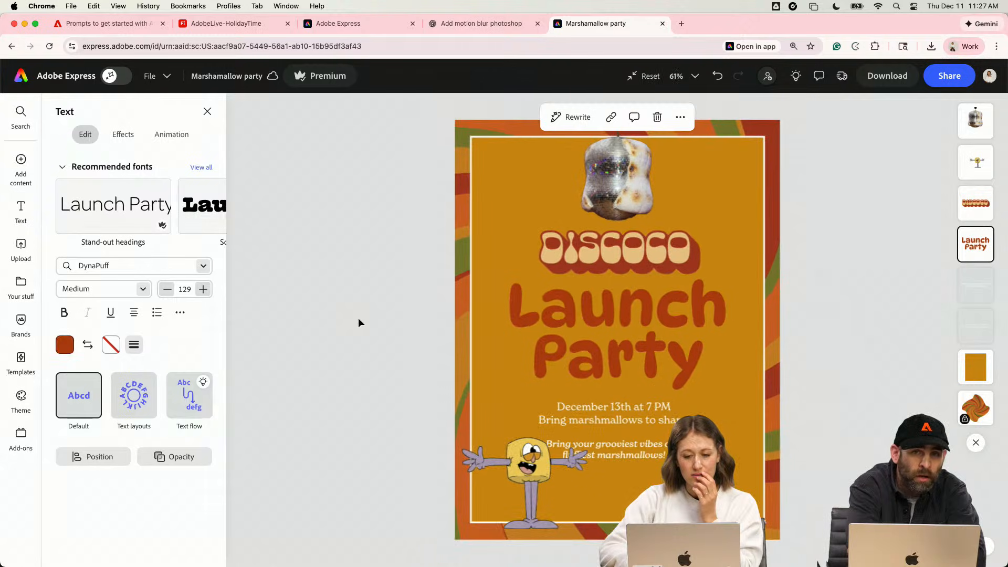
pyautogui.click(359, 317)
pyautogui.click(620, 306)
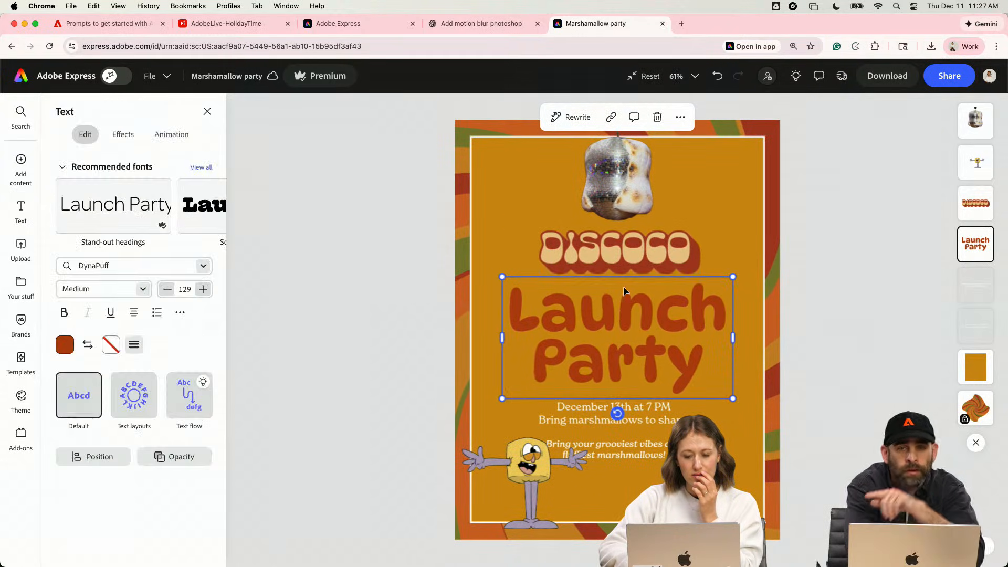
pyautogui.click(638, 243)
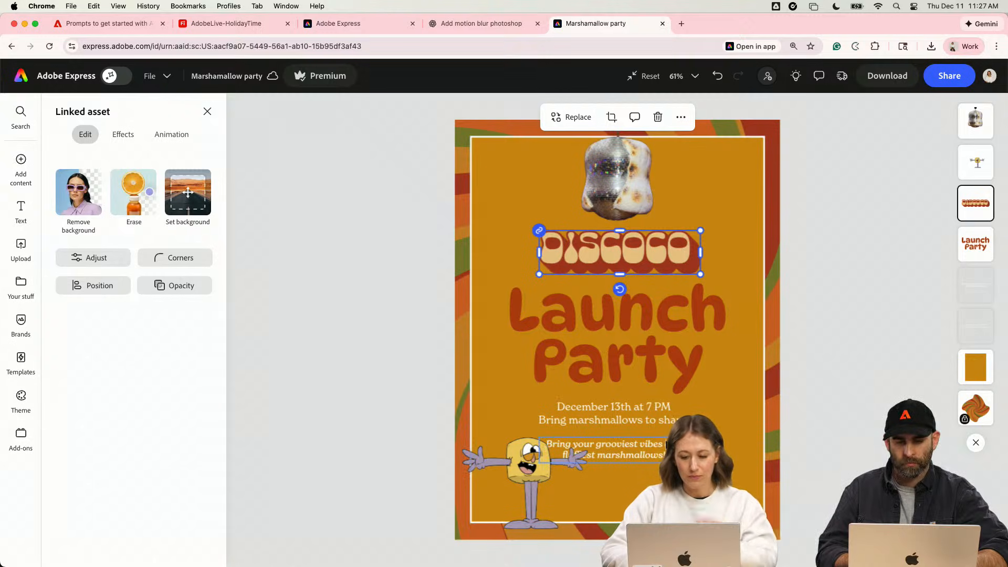
pyautogui.click(654, 420)
pyautogui.click(364, 364)
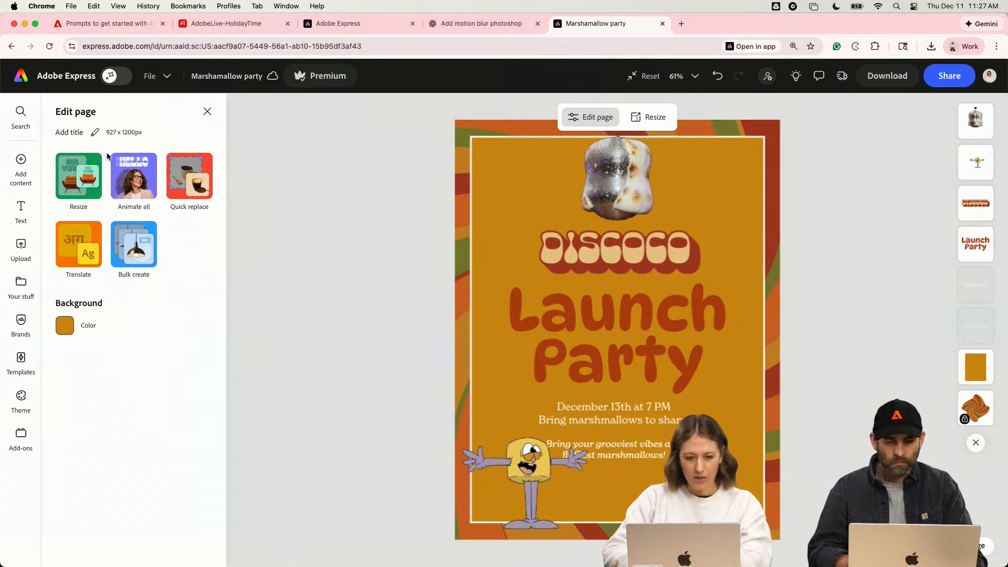
# - Add the brown and cream Season's Groovings graphic from the Holiday2025 library to the page
pyautogui.click(21, 286)
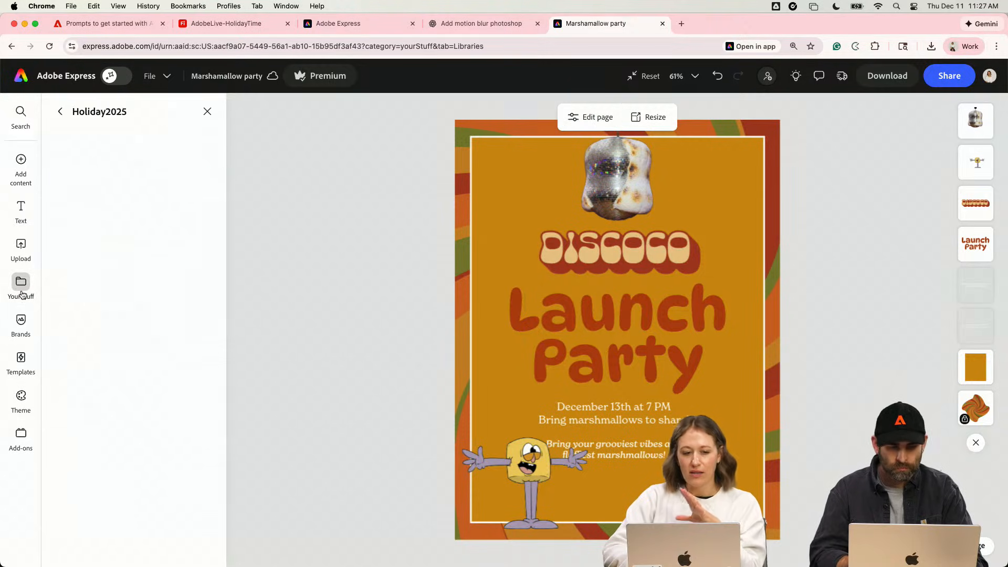
pyautogui.scroll(-10, 126, 383)
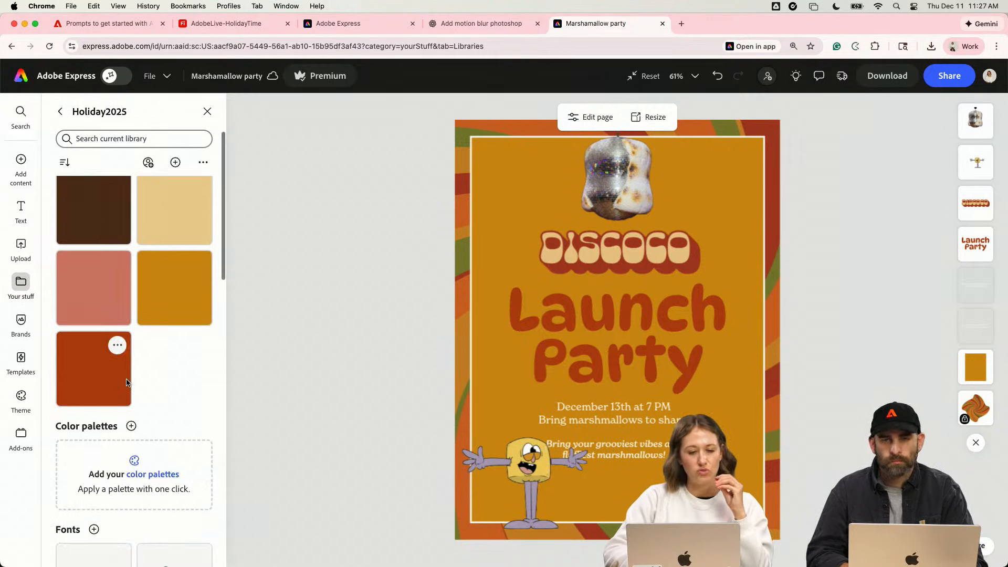
pyautogui.scroll(-6, 127, 382)
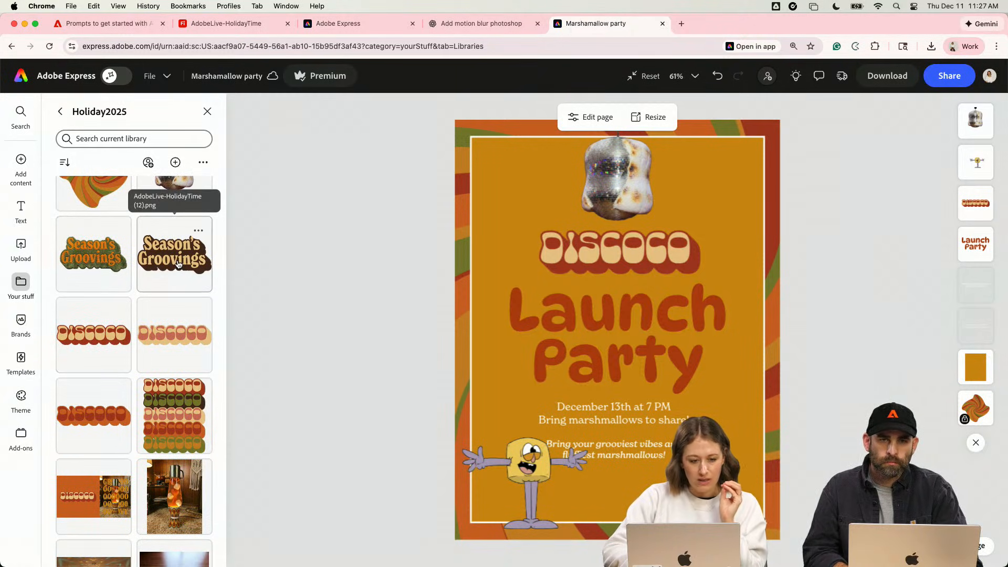
pyautogui.scroll(-5, 149, 366)
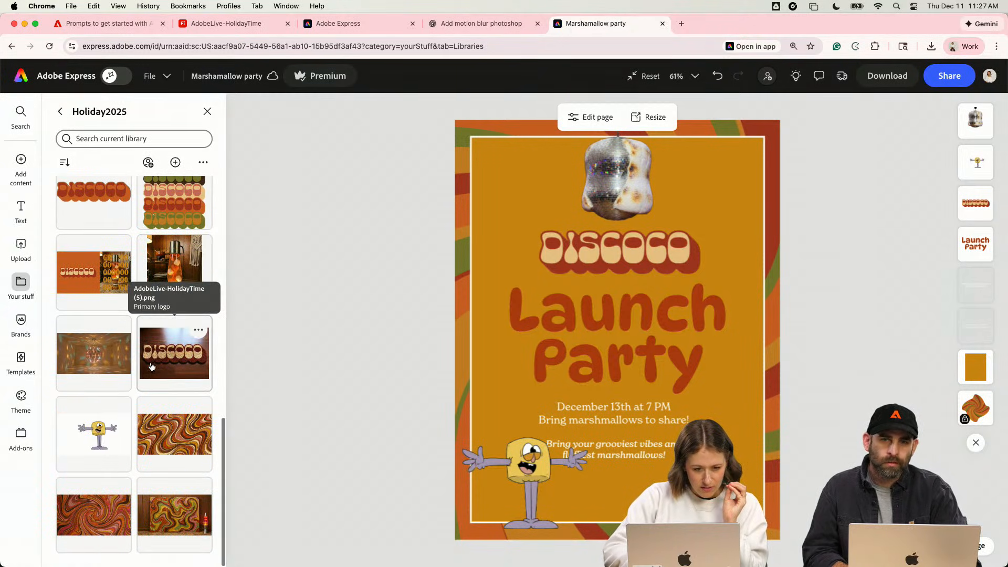
pyautogui.scroll(5, 151, 367)
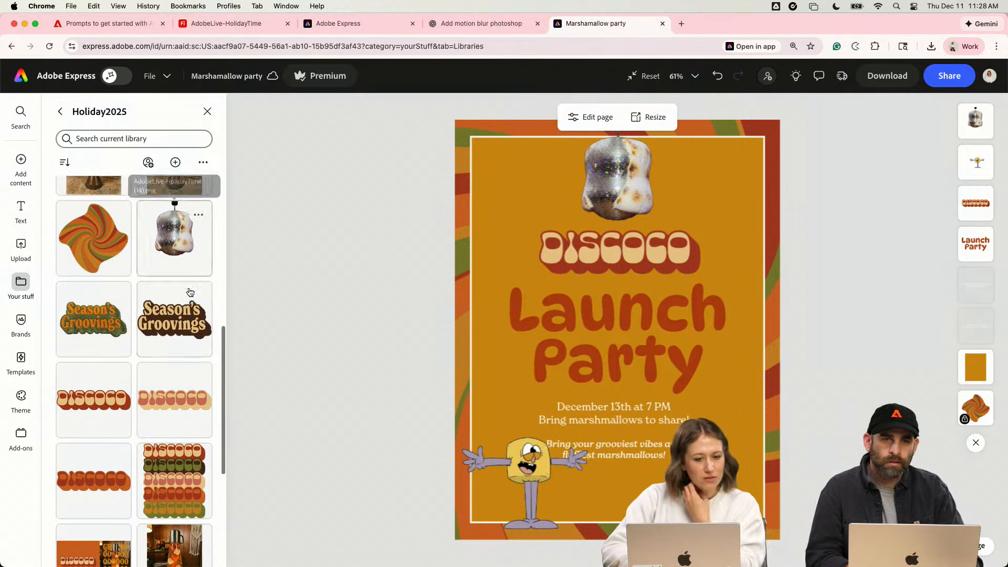
pyautogui.moveTo(190, 293); pyautogui.dragTo(745, 322)
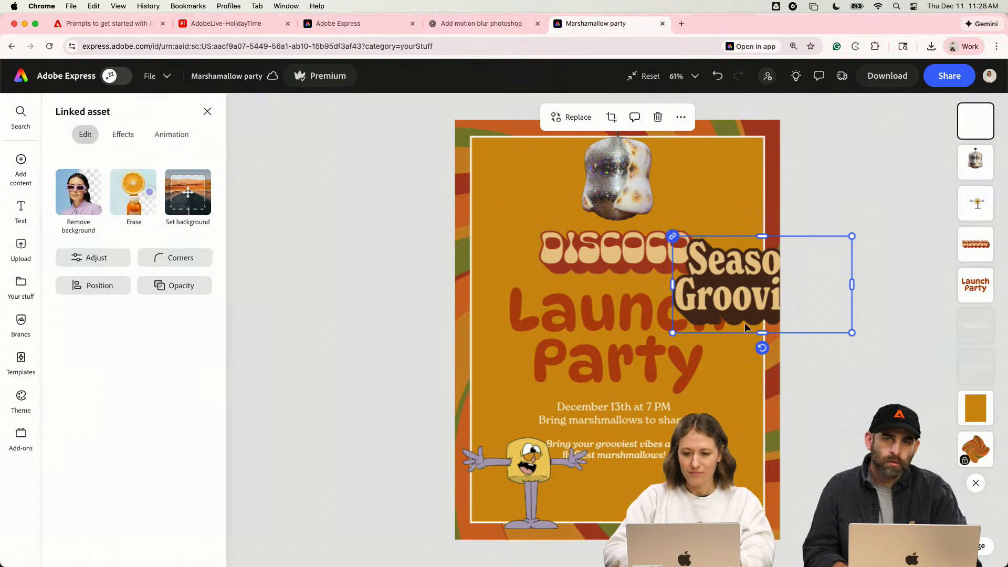
# - Scale down the Season's Groovings graphic, tilt it upward, and place it over the page's upper-right border corner
pyautogui.moveTo(851, 332); pyautogui.dragTo(728, 297)
pyautogui.click(748, 317)
pyautogui.press('Delete')
pyautogui.click(712, 280)
pyautogui.moveTo(725, 260); pyautogui.dragTo(751, 172)
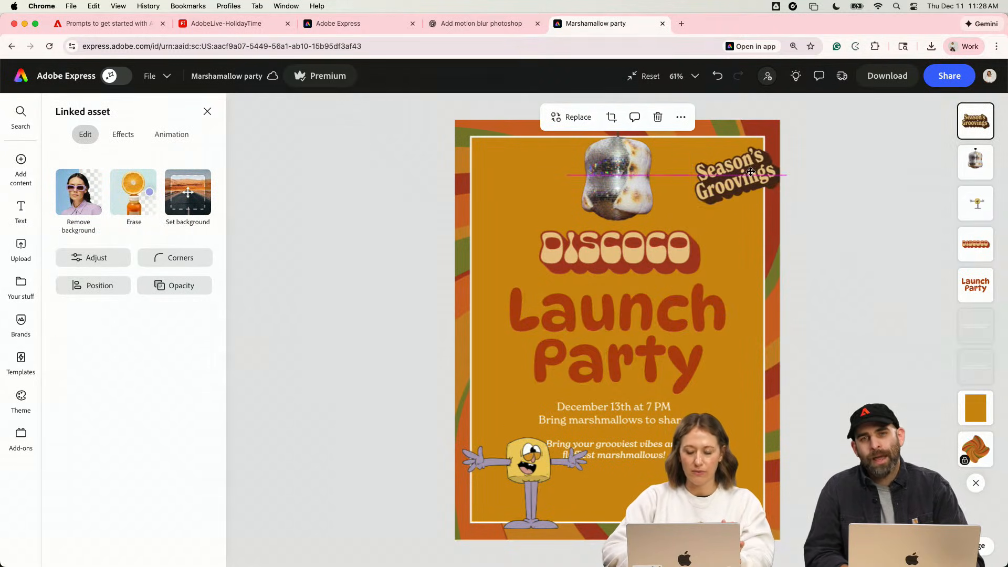
pyautogui.click(637, 449)
pyautogui.moveTo(537, 473); pyautogui.dragTo(527, 473)
pyautogui.press('super+z')
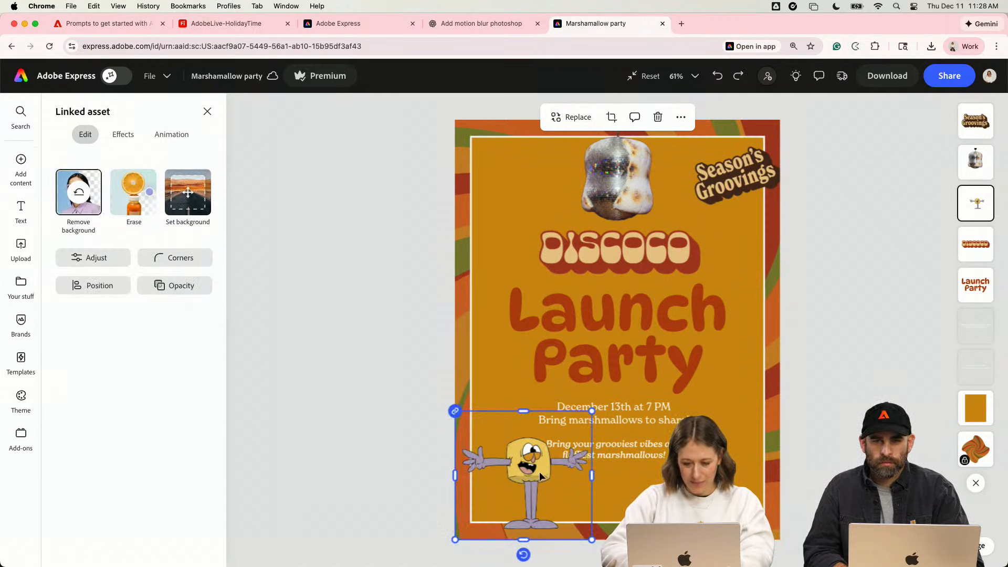
pyautogui.click(337, 479)
# - Search the media photos for "speech bubble"
pyautogui.click(21, 286)
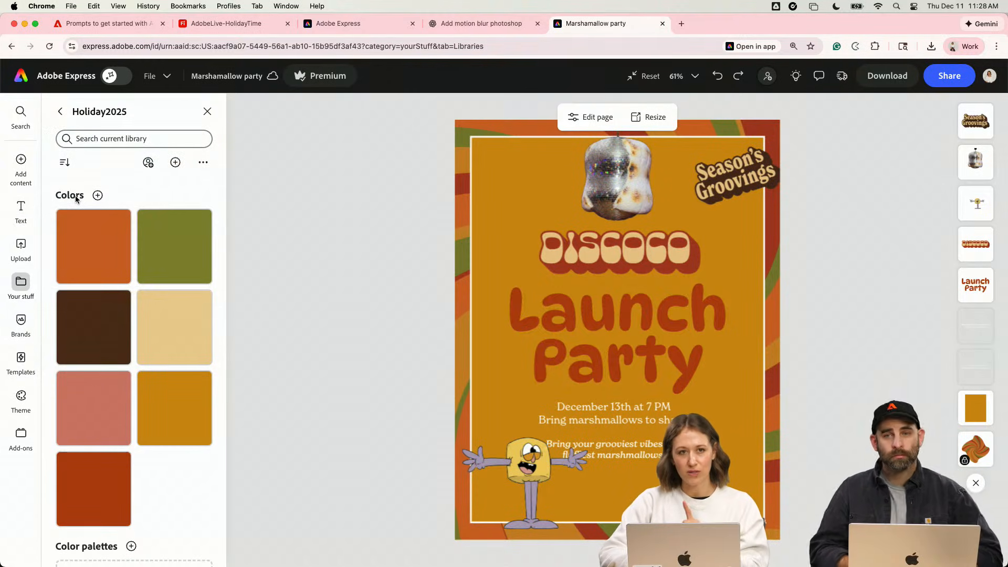
pyautogui.click(21, 287)
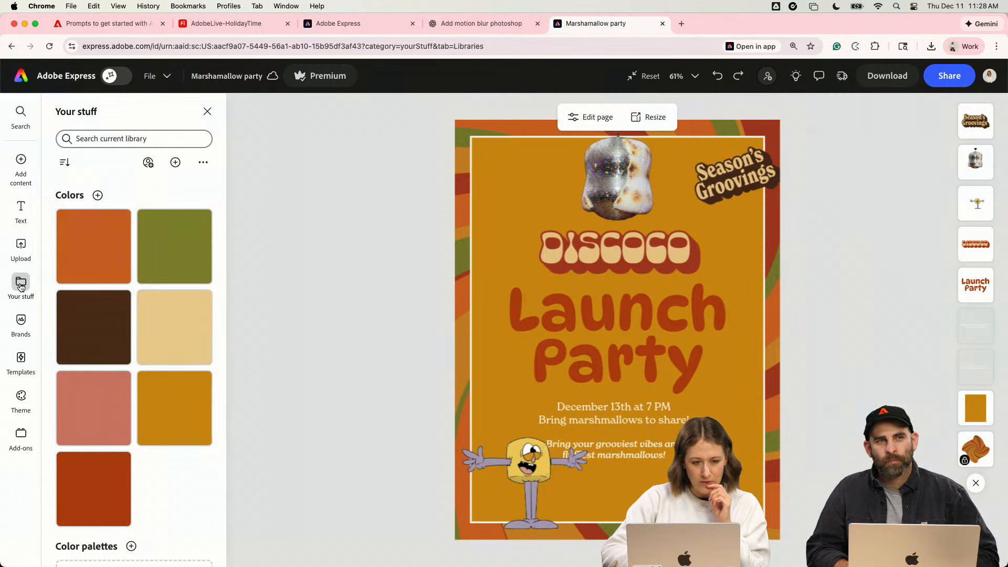
pyautogui.click(24, 178)
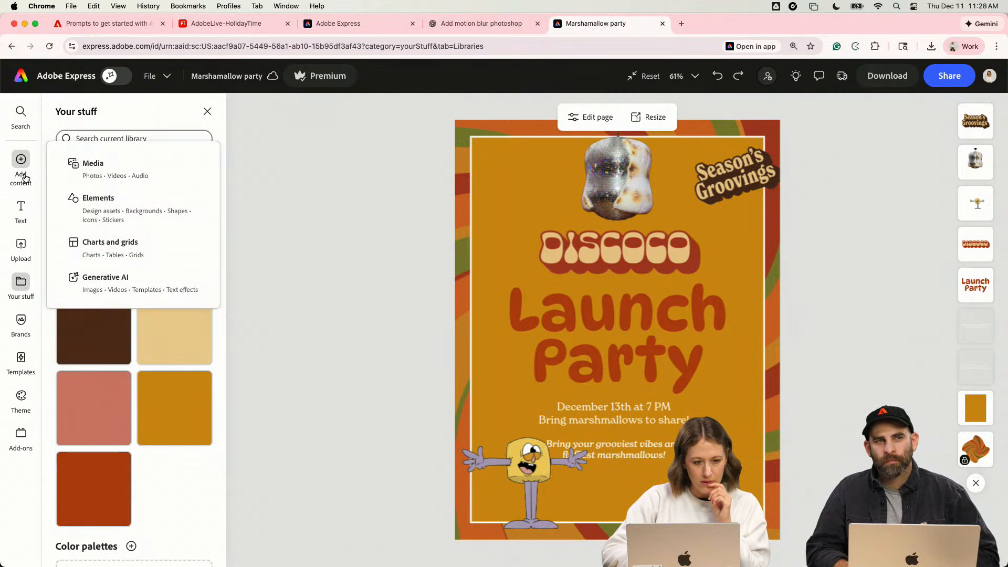
pyautogui.click(94, 176)
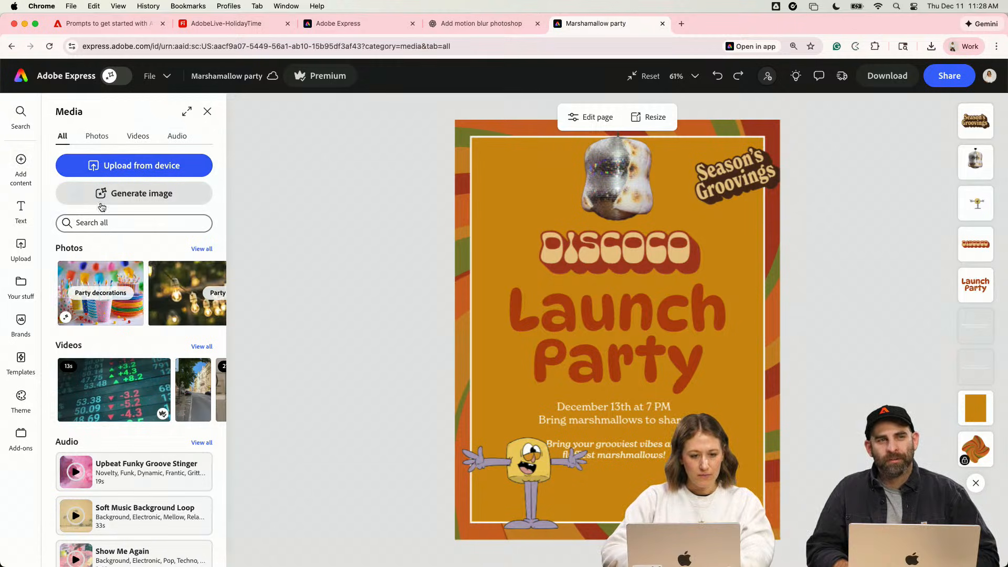
pyautogui.click(102, 226)
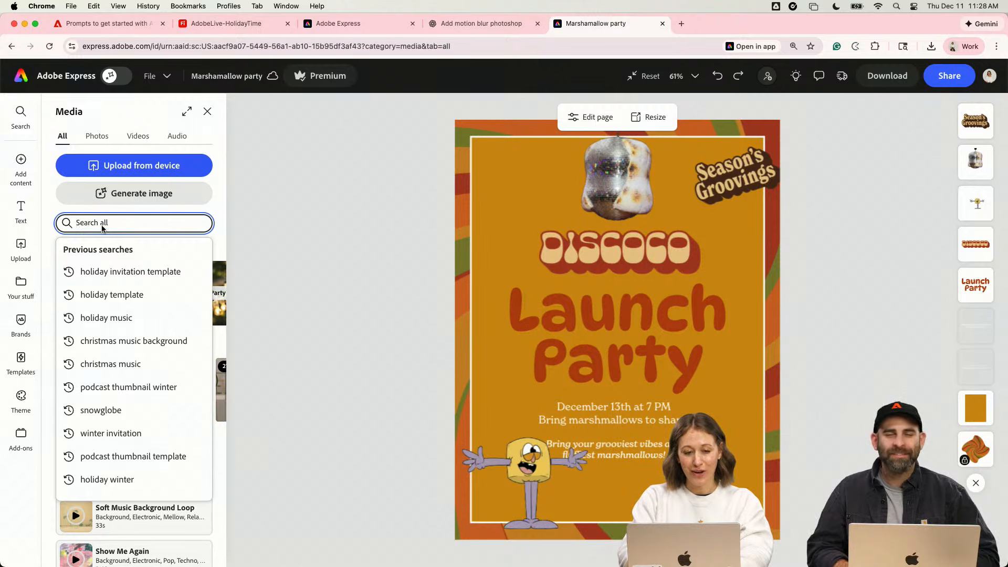
pyautogui.click(262, 217)
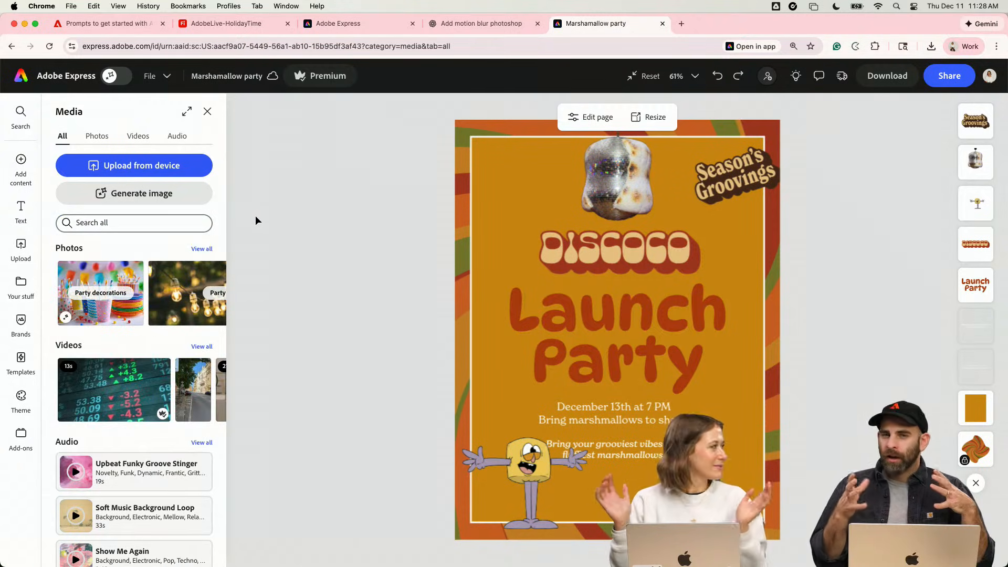
pyautogui.click(158, 226)
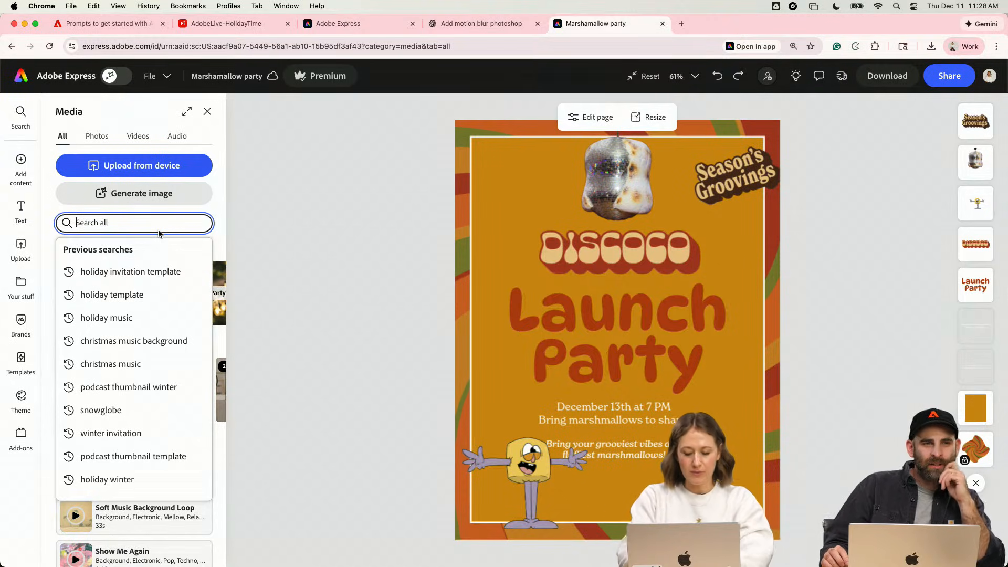
pyautogui.write('speech bubble')
pyautogui.press('Return')
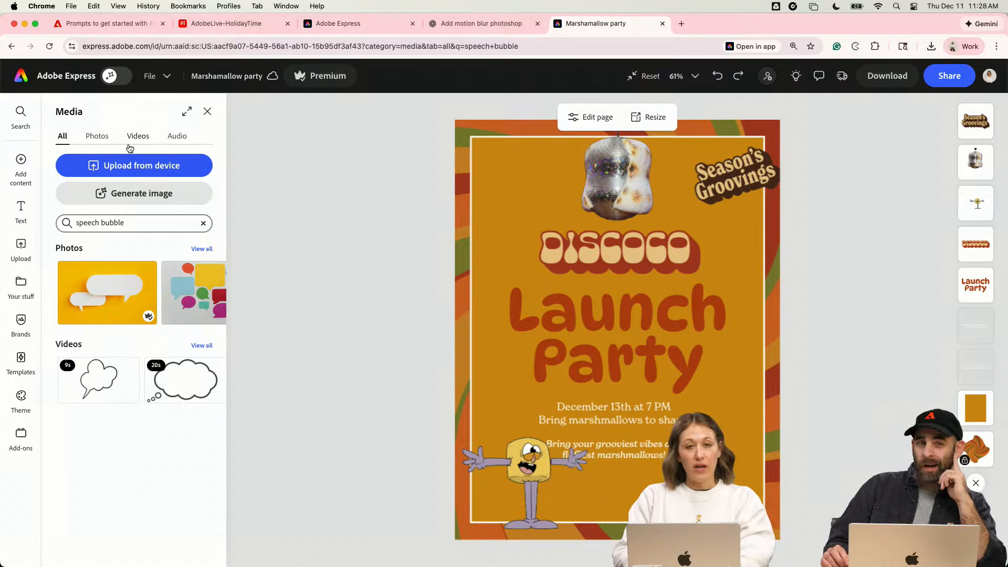
pyautogui.click(99, 138)
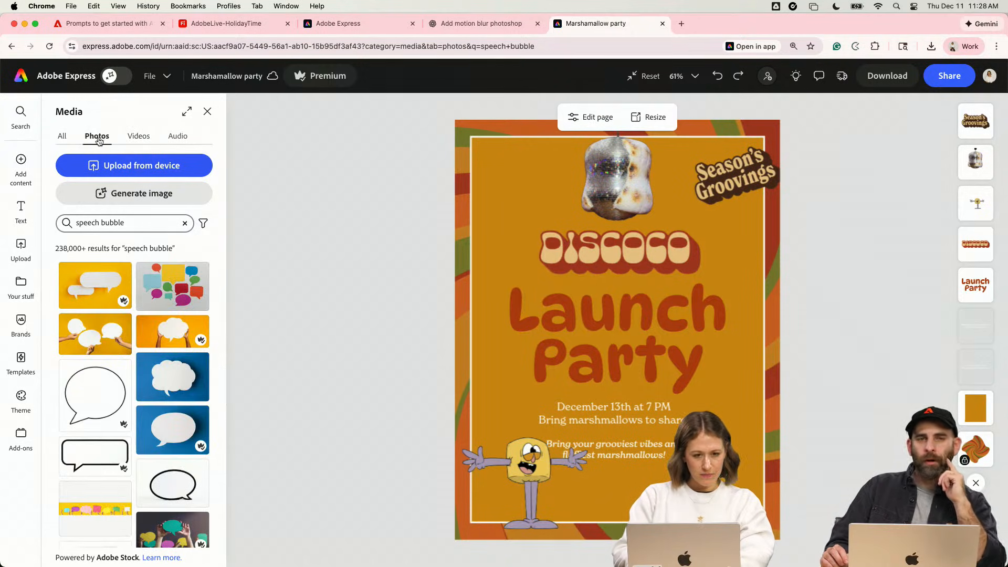
# - Search the shape elements for "speech bubble" and add the solid rectangular bubble with a centered bottom pointer to the page
pyautogui.click(21, 160)
pyautogui.click(123, 205)
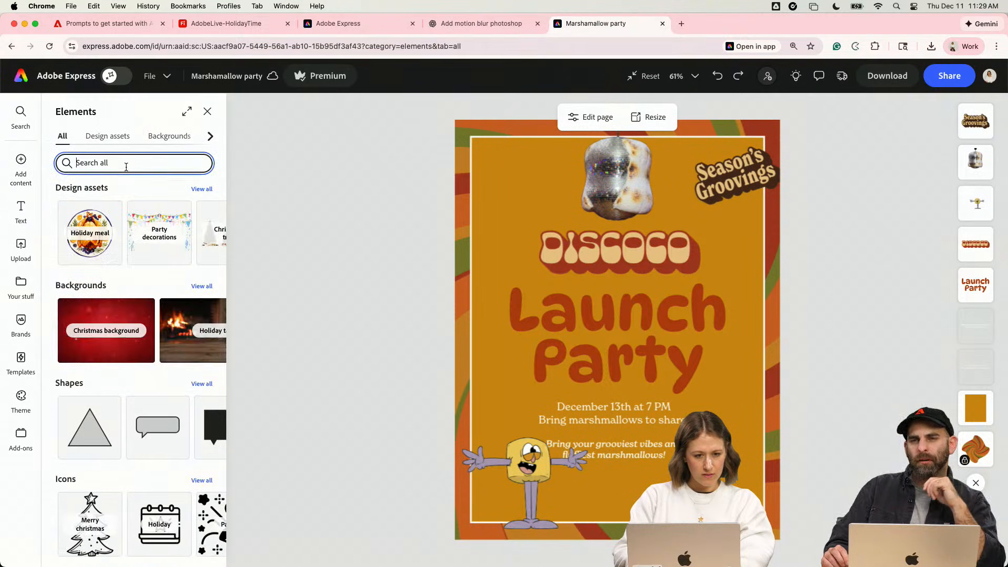
pyautogui.click(126, 167)
pyautogui.click(174, 489)
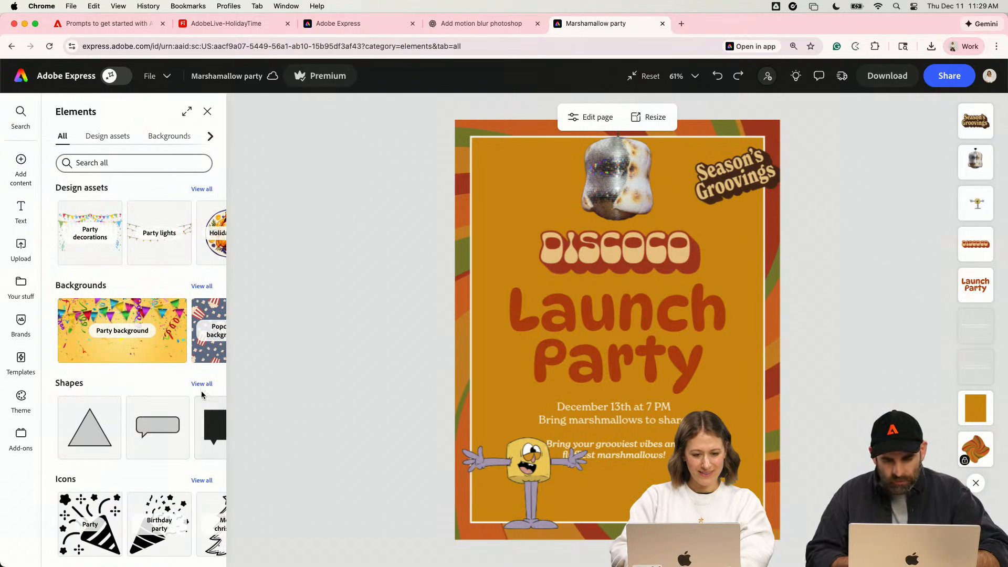
pyautogui.click(202, 384)
pyautogui.scroll(-2, 178, 420)
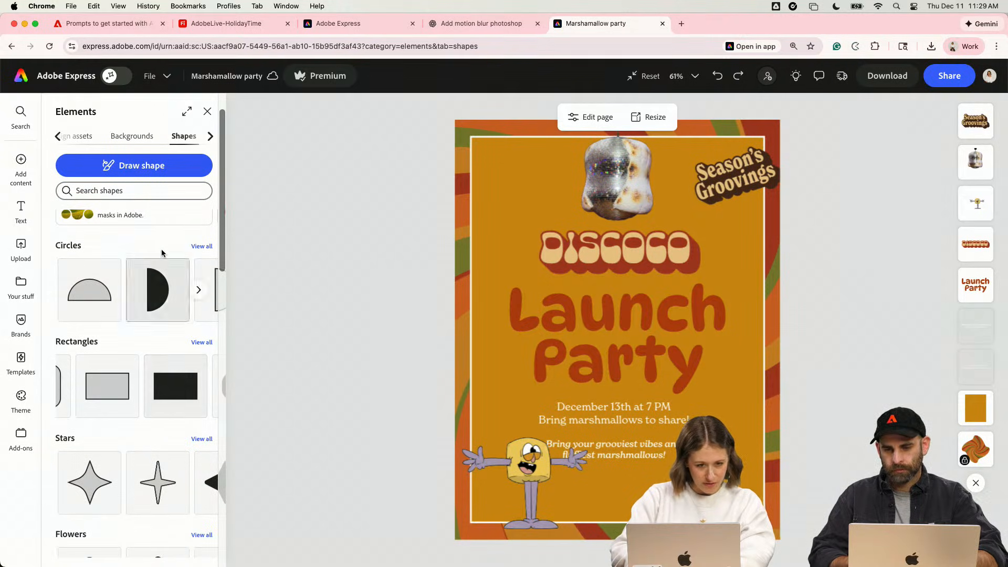
pyautogui.scroll(2, 140, 190)
pyautogui.click(141, 190)
pyautogui.write('spee')
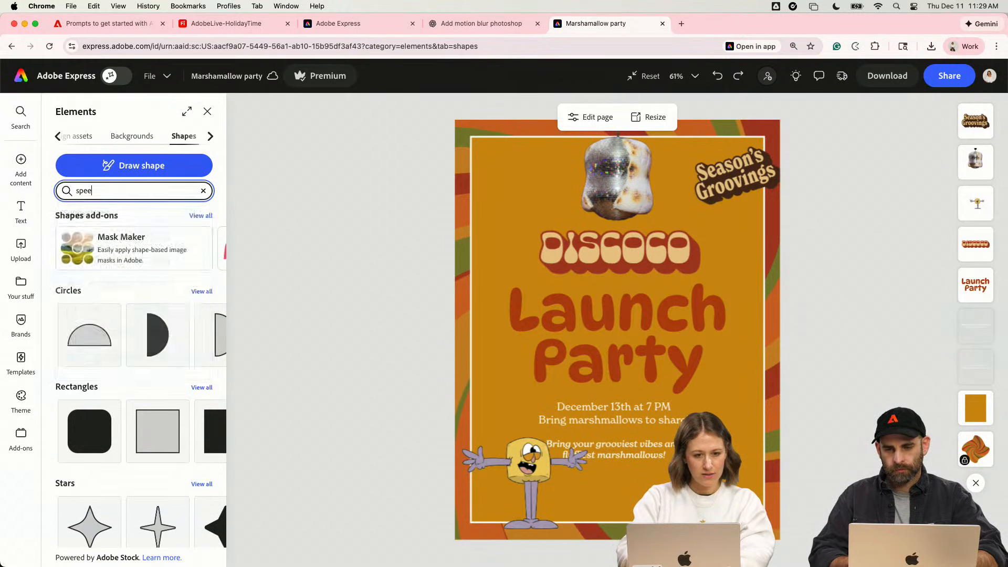
pyautogui.write('ch bubble')
pyautogui.press('Return')
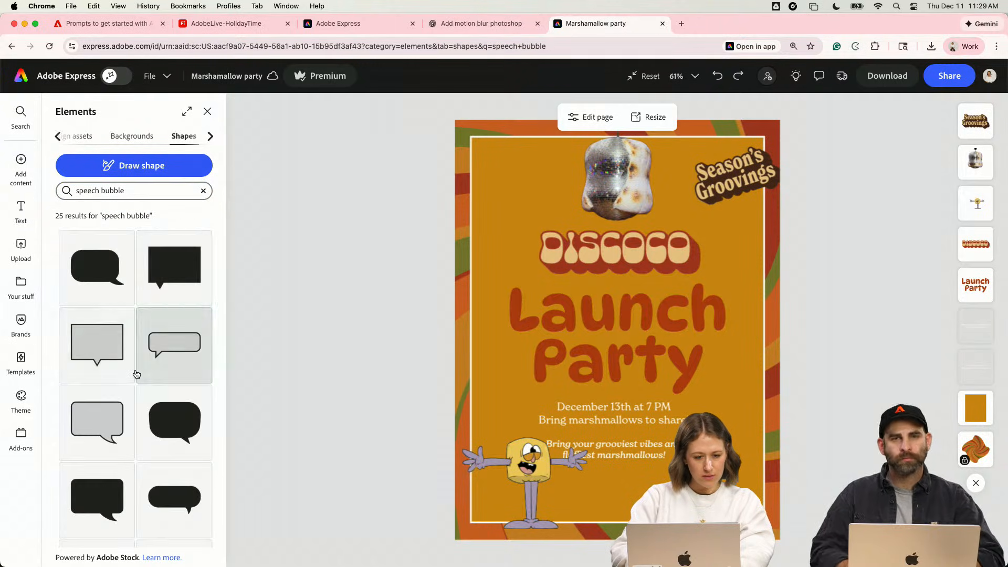
pyautogui.scroll(-3, 136, 374)
pyautogui.scroll(-3, 164, 436)
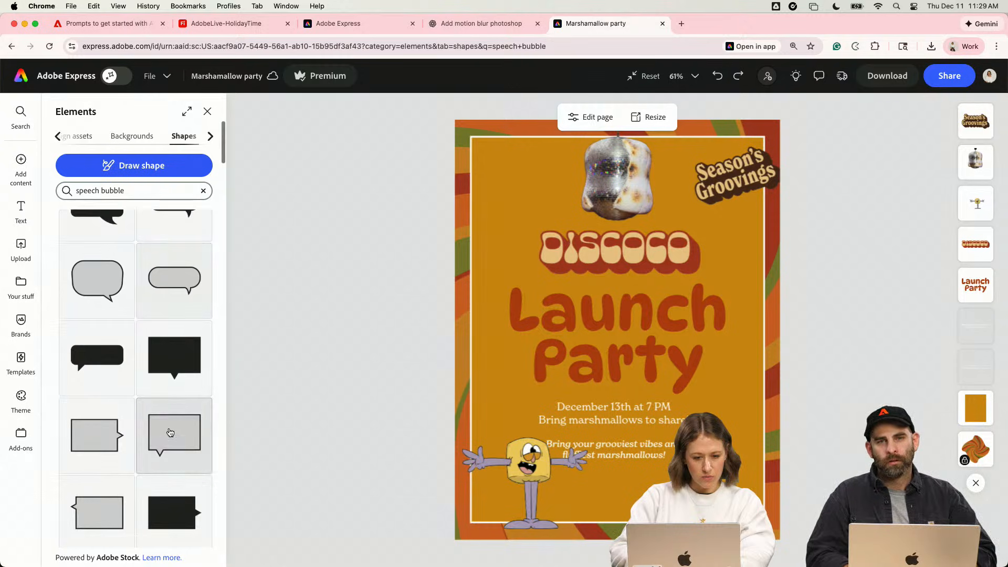
pyautogui.click(185, 357)
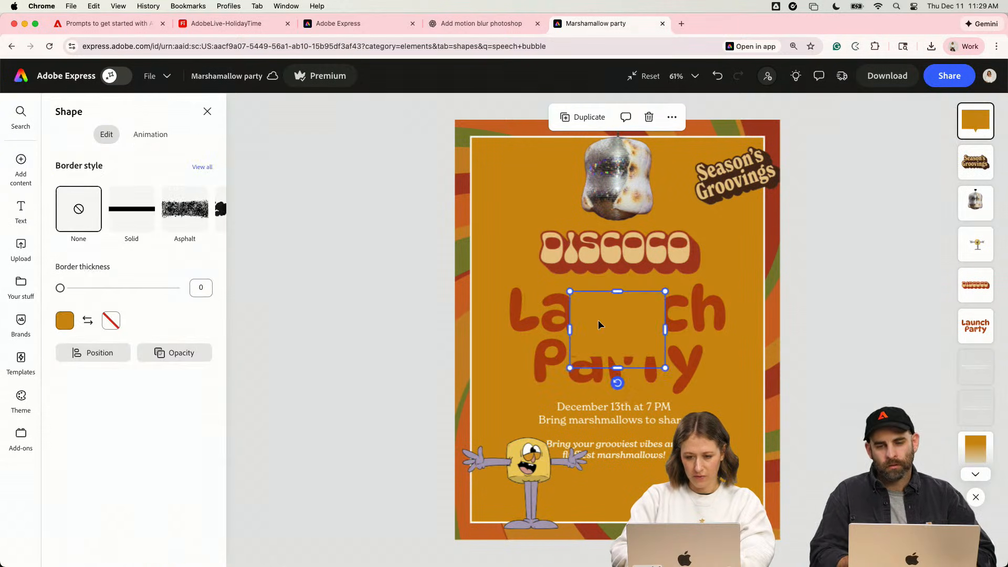
# - Place the speech bubble above the marshmallow character, fill it with white, and scale it down slightly
pyautogui.moveTo(599, 324); pyautogui.dragTo(519, 387)
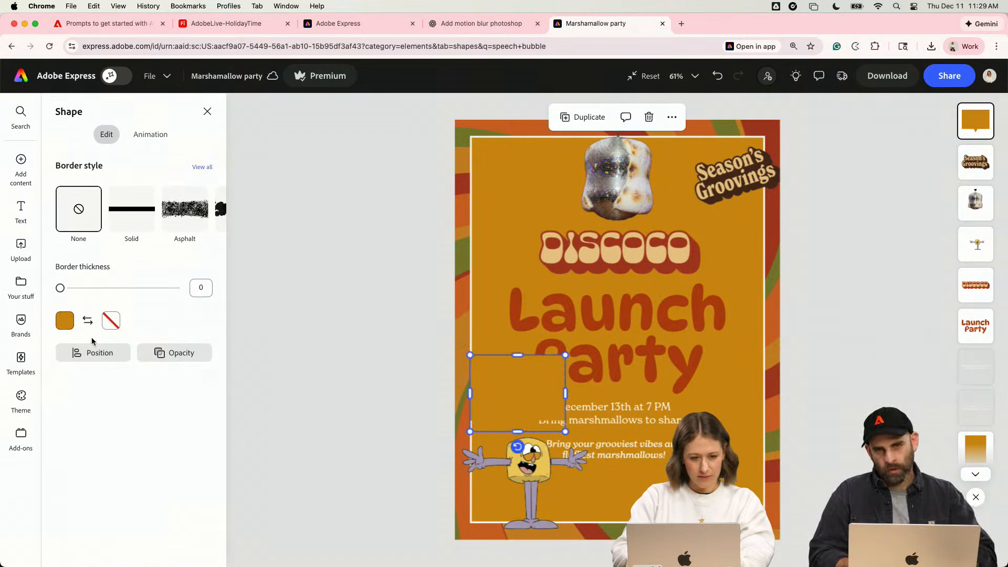
pyautogui.click(64, 320)
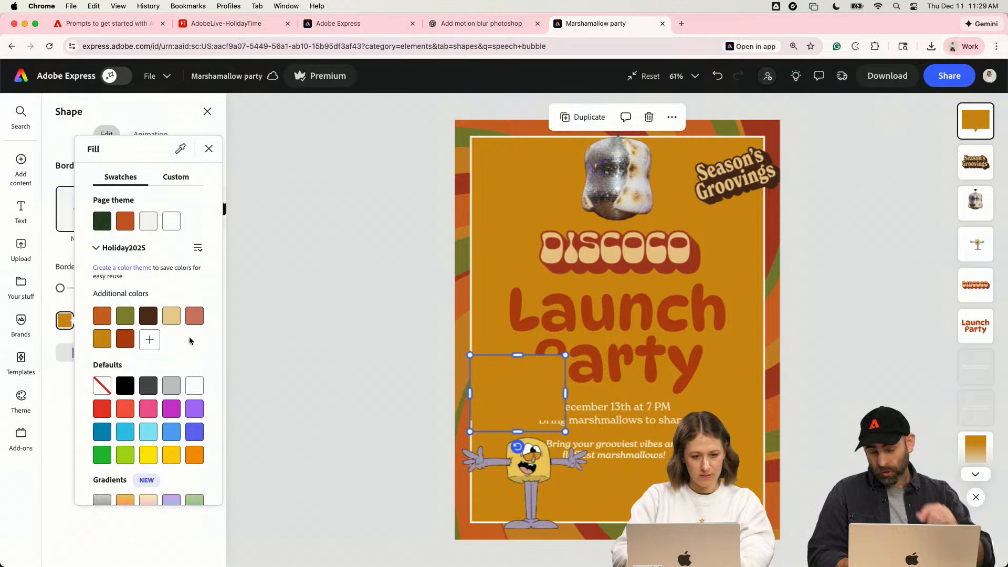
pyautogui.click(169, 225)
pyautogui.click(553, 396)
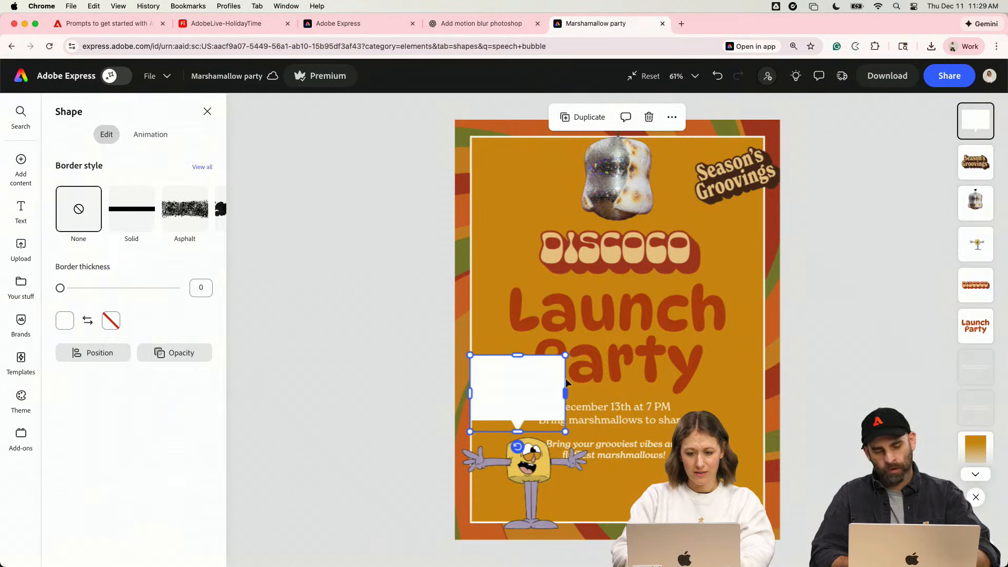
pyautogui.moveTo(565, 355); pyautogui.dragTo(523, 392)
pyautogui.click(629, 425)
pyautogui.keyDown('shift'); pyautogui.click(556, 457); pyautogui.keyUp('shift')
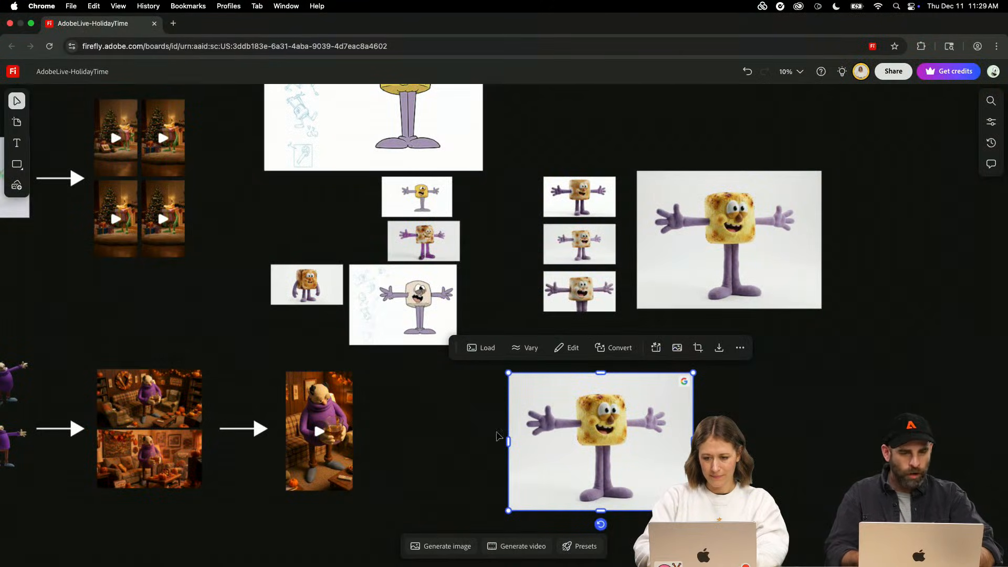
# - Switch to the AdobeLive-HolidayTime board in Adobe Firefly and examine the furry toasted marshmallow character image up close
pyautogui.click(471, 428)
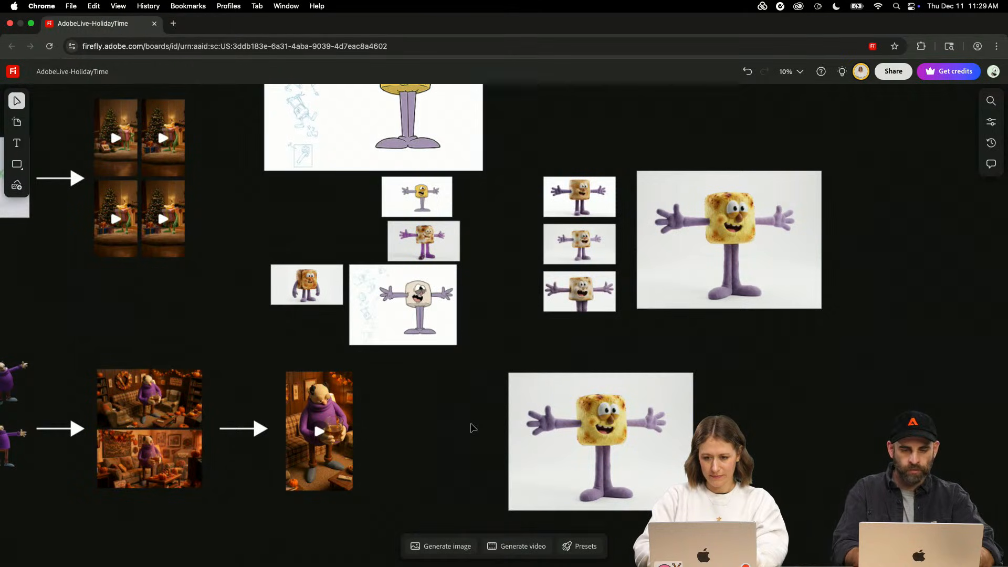
pyautogui.press('super+equal')
pyautogui.press('super+equal')
pyautogui.click(683, 231)
pyautogui.press('space')
pyautogui.moveTo(664, 430); pyautogui.dragTo(476, 174)
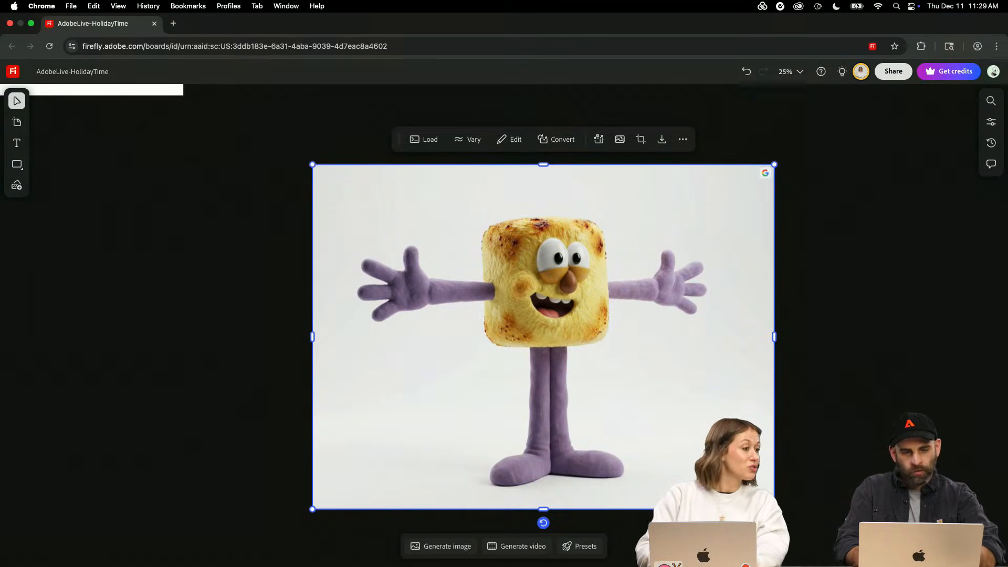
pyautogui.press('super+minus')
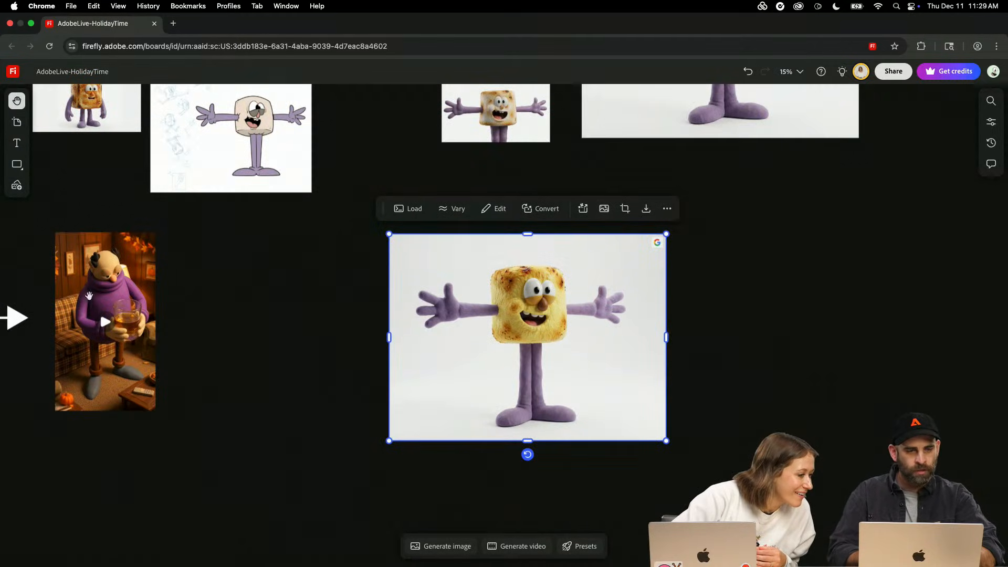
pyautogui.press('super+equal')
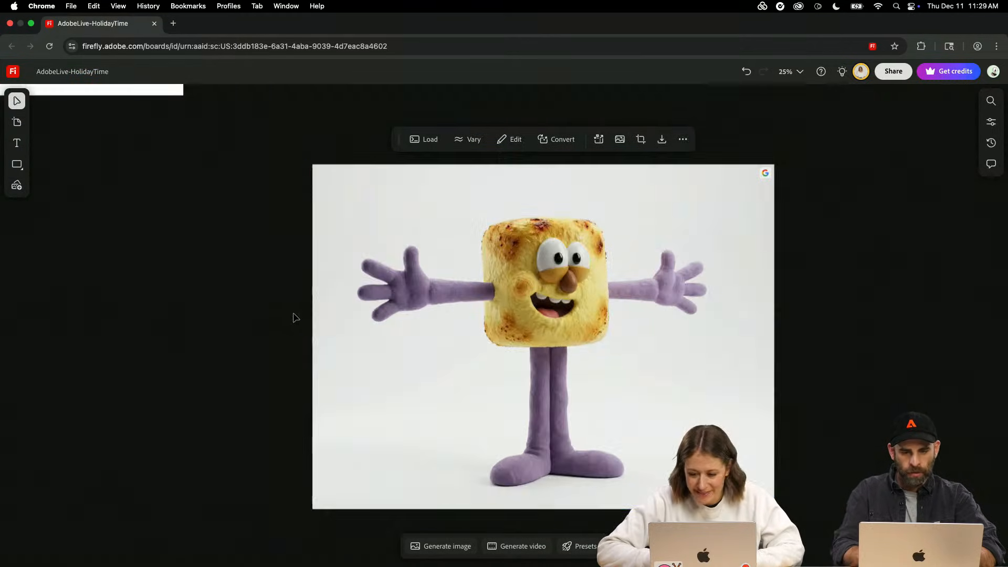
pyautogui.click(518, 374)
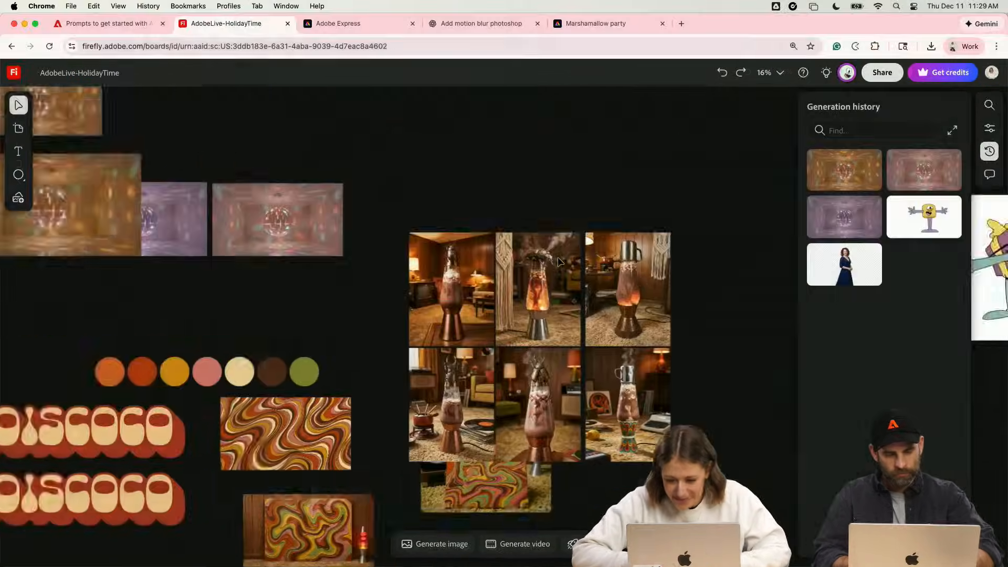
# - Download the large toasted marshmallow character image beside the three small variants from the Firefly board, and return to the invitation in Adobe Express
pyautogui.scroll(-5, 558, 257)
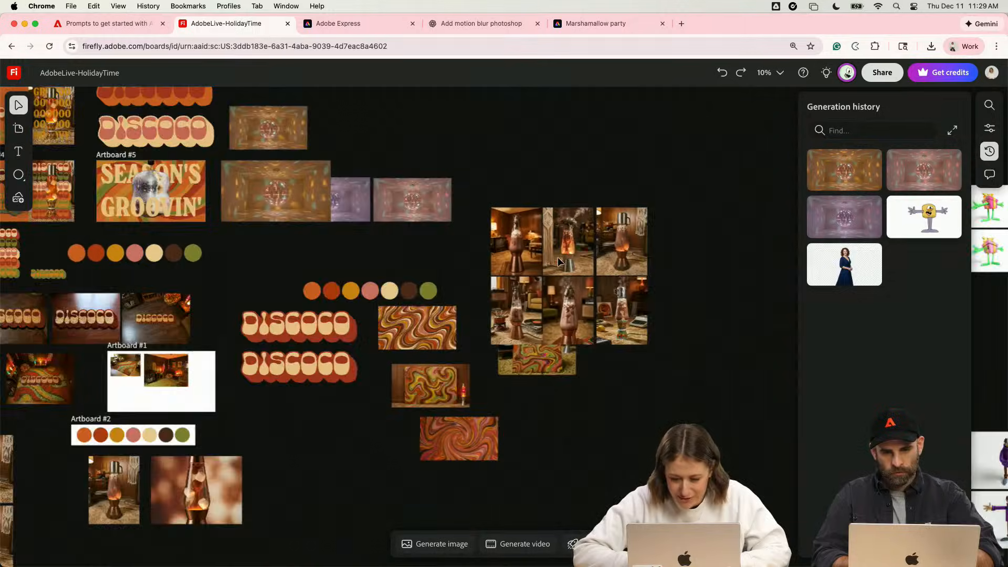
pyautogui.hscroll(15, 558, 256)
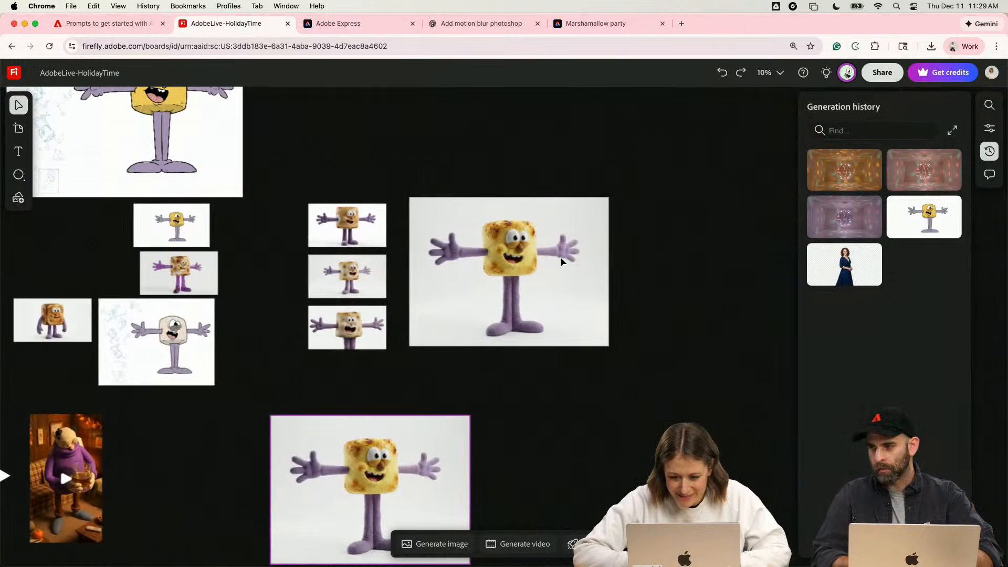
pyautogui.scroll(-3, 560, 257)
pyautogui.scroll(3, 559, 281)
pyautogui.scroll(-2, 558, 284)
pyautogui.click(558, 283)
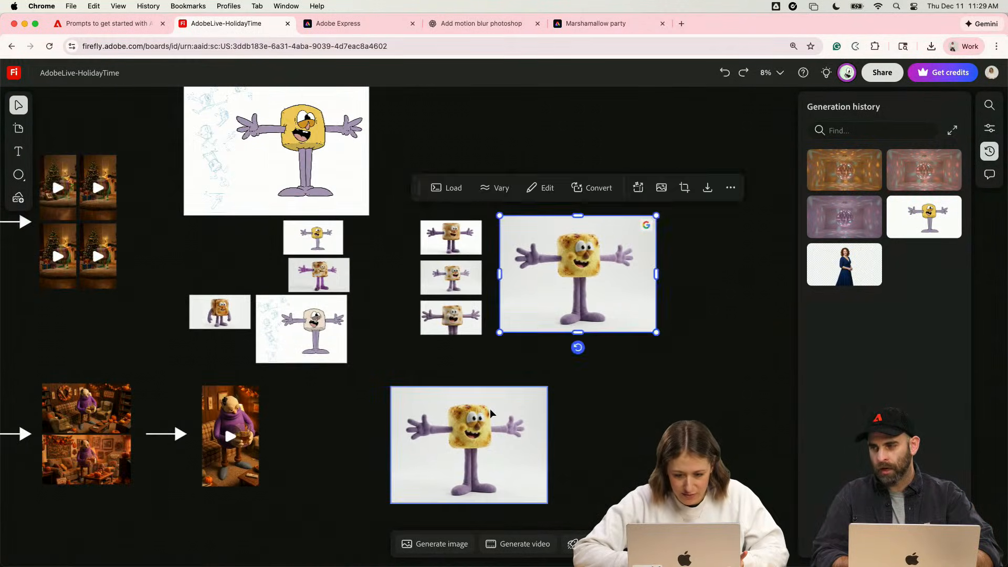
pyautogui.click(490, 410)
pyautogui.click(625, 260)
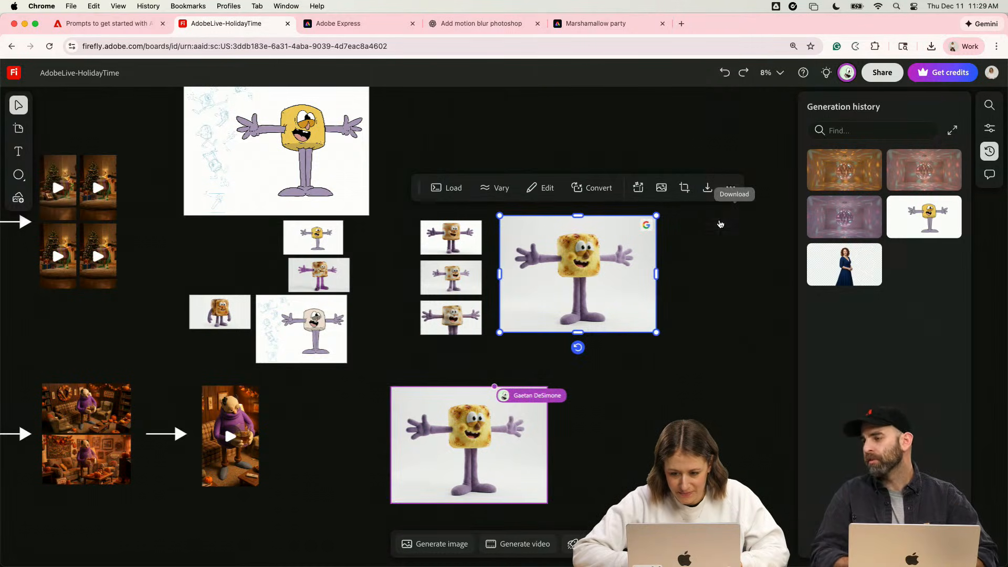
pyautogui.click(578, 25)
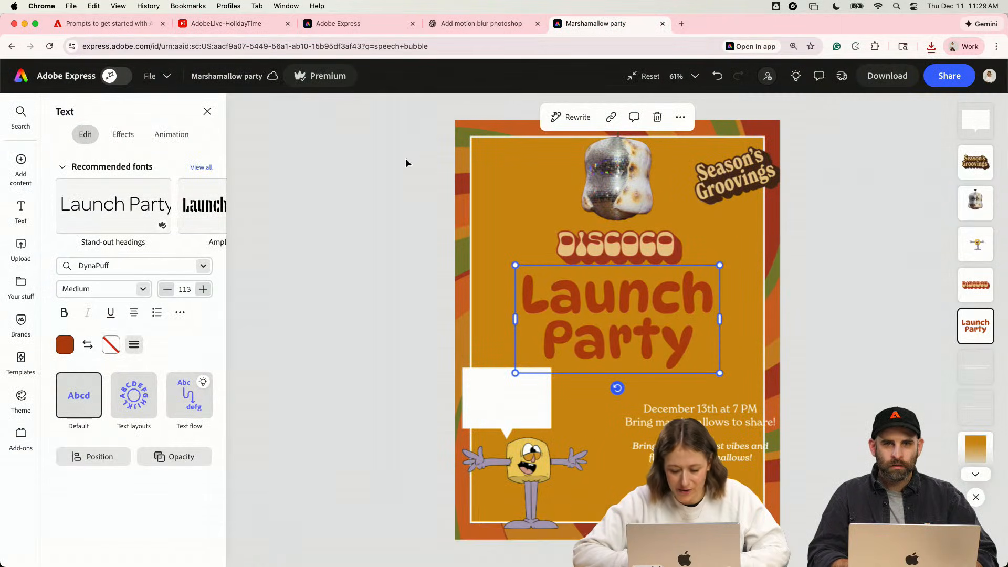
pyautogui.click(205, 26)
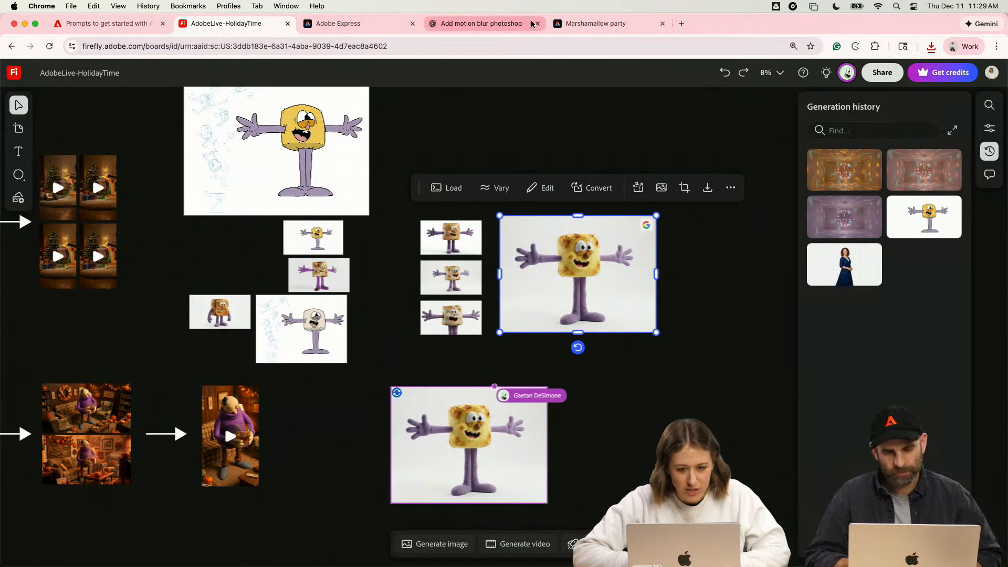
pyautogui.click(618, 33)
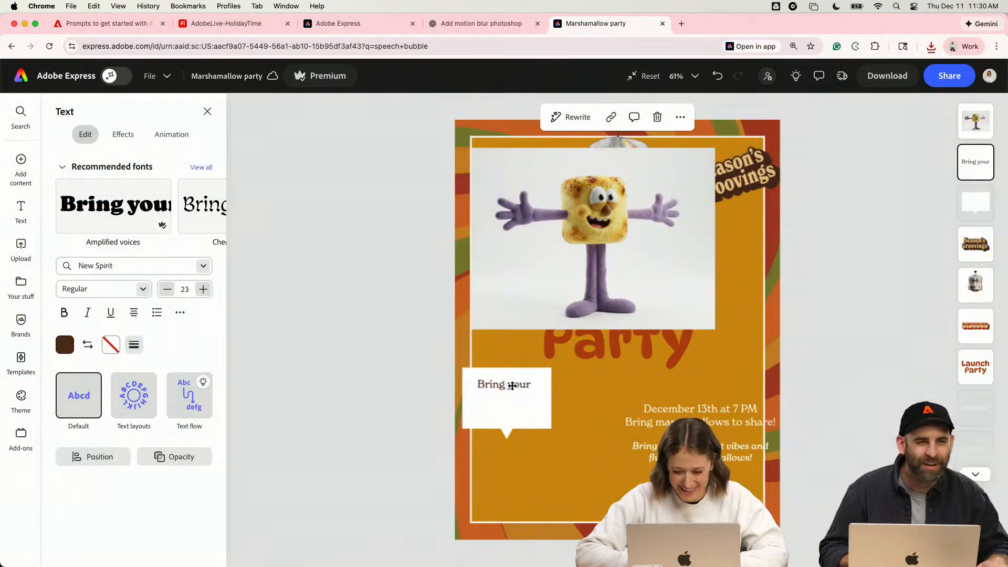
# - Duplicate the "Bring your" text just below itself in the speech bubble and change the copy to "lava lamp"
pyautogui.moveTo(521, 386); pyautogui.dragTo(514, 406)
pyautogui.doubleClick(515, 405)
pyautogui.press('BackSpace')
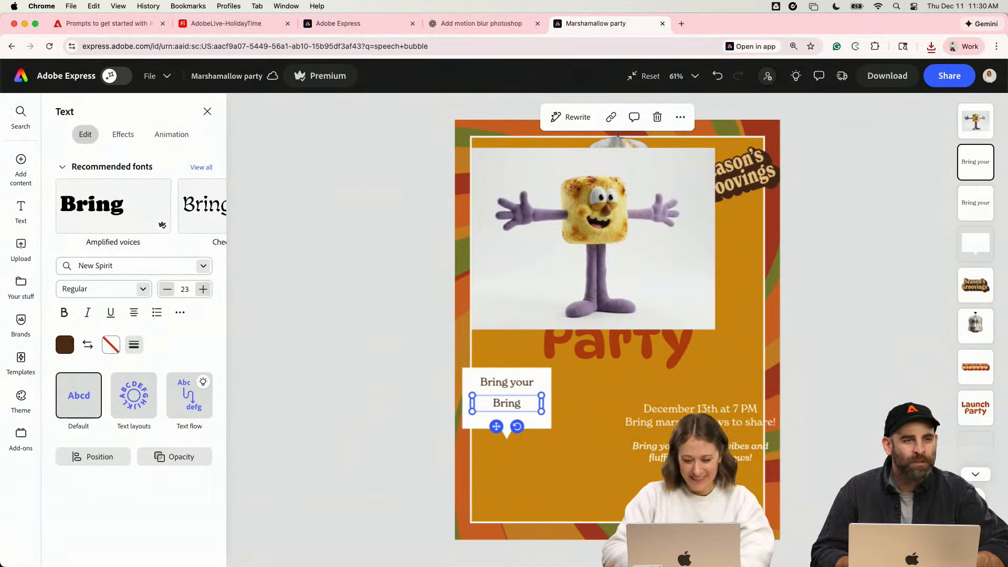
pyautogui.press('BackSpace')
pyautogui.press('BackSpace')
pyautogui.write('lava lamp')
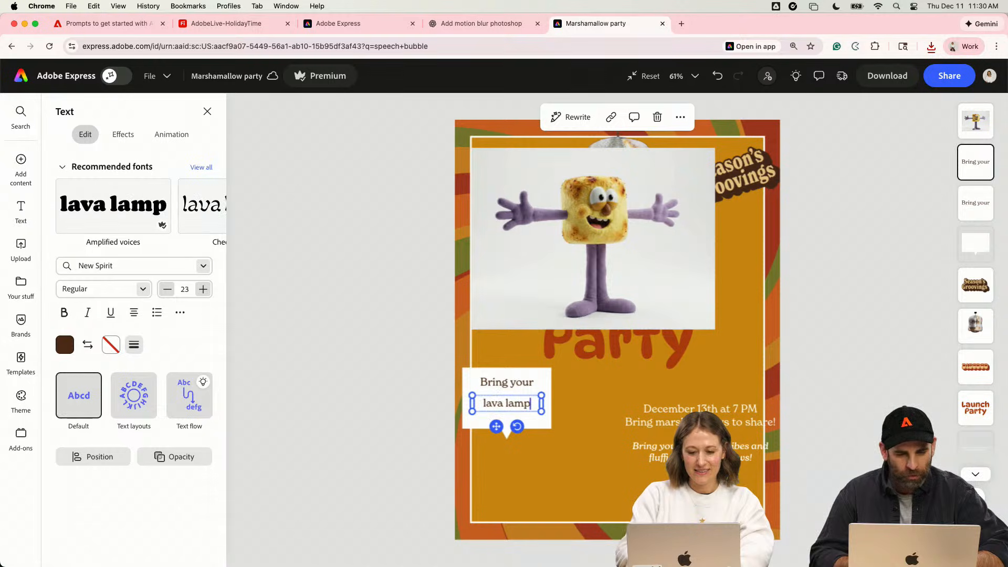
pyautogui.press('Escape')
# - Apply the DynaPuff font from the Holiday2025 library to both the "Bring your" and "lava lamp" texts
pyautogui.keyDown('shift'); pyautogui.click(507, 382); pyautogui.keyUp('shift')
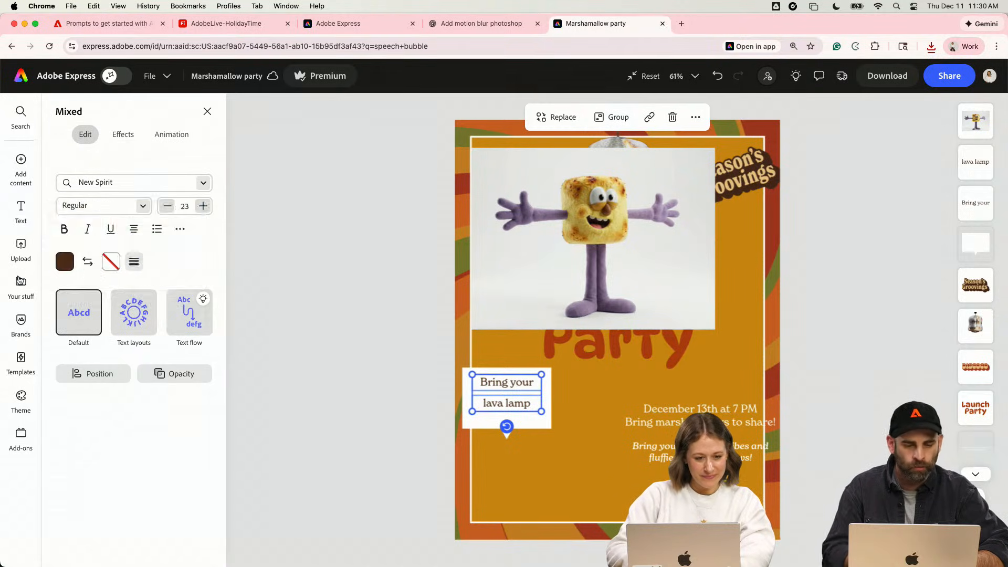
pyautogui.click(21, 284)
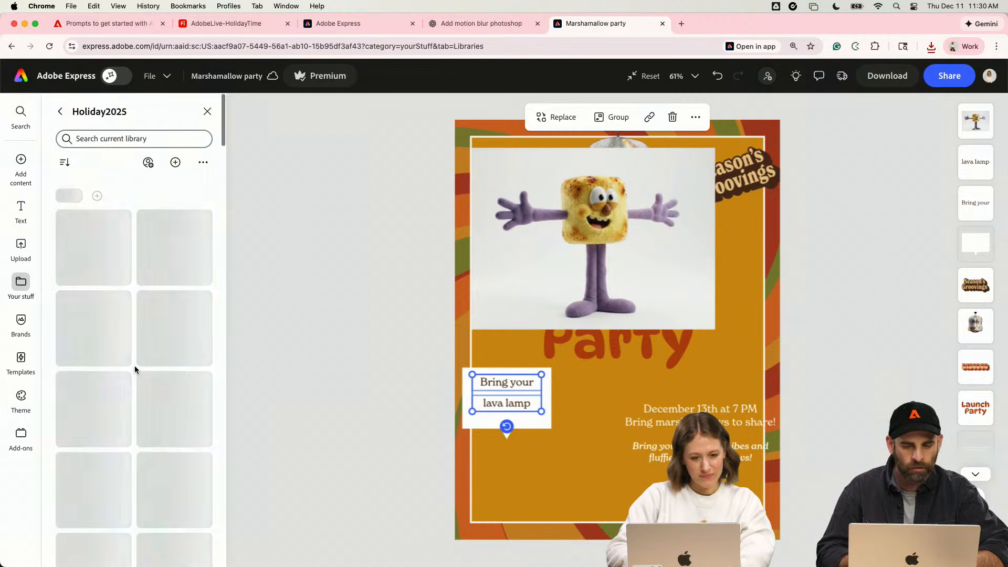
pyautogui.scroll(-5, 138, 362)
pyautogui.click(174, 299)
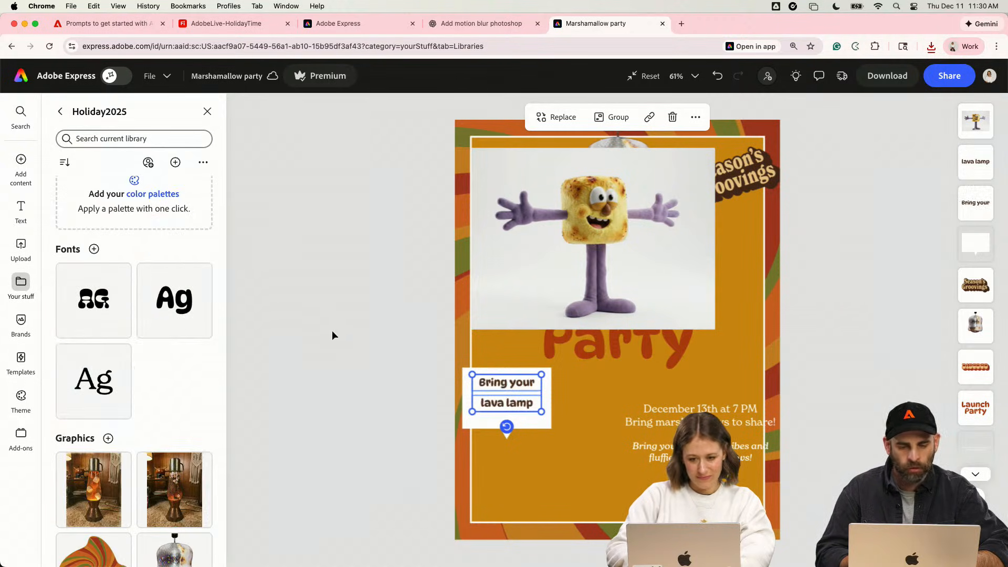
pyautogui.click(339, 336)
# - Enlarge the "lava lamp" text to size 47 and break it into two lines between the words
pyautogui.scroll(5, 499, 367)
pyautogui.click(462, 424)
pyautogui.moveTo(495, 439); pyautogui.dragTo(532, 459)
pyautogui.moveTo(469, 419); pyautogui.dragTo(510, 419)
pyautogui.click(512, 418)
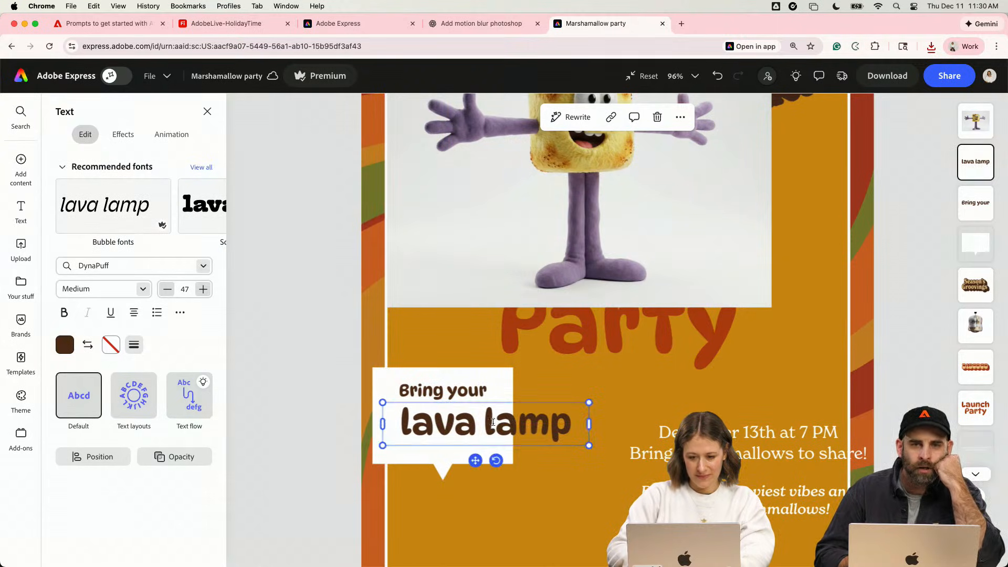
pyautogui.press('BackSpace')
pyautogui.press('BackSpace')
pyautogui.press('Return')
pyautogui.write('l')
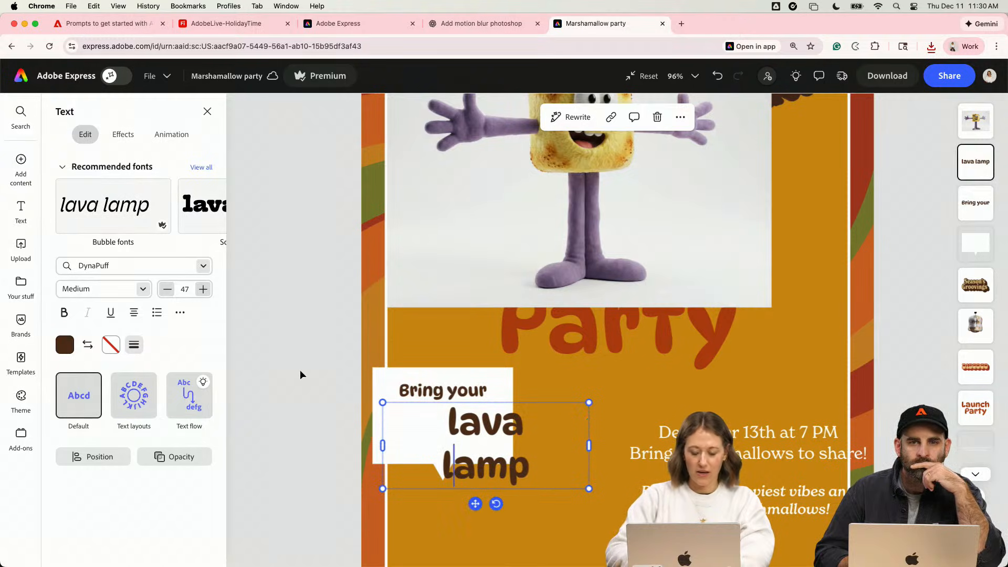
# - Position "lava lamp" under "Bring your", tighten its line spacing to 0.93, and narrow its text box to fit the bubble
pyautogui.moveTo(477, 455); pyautogui.dragTo(429, 449)
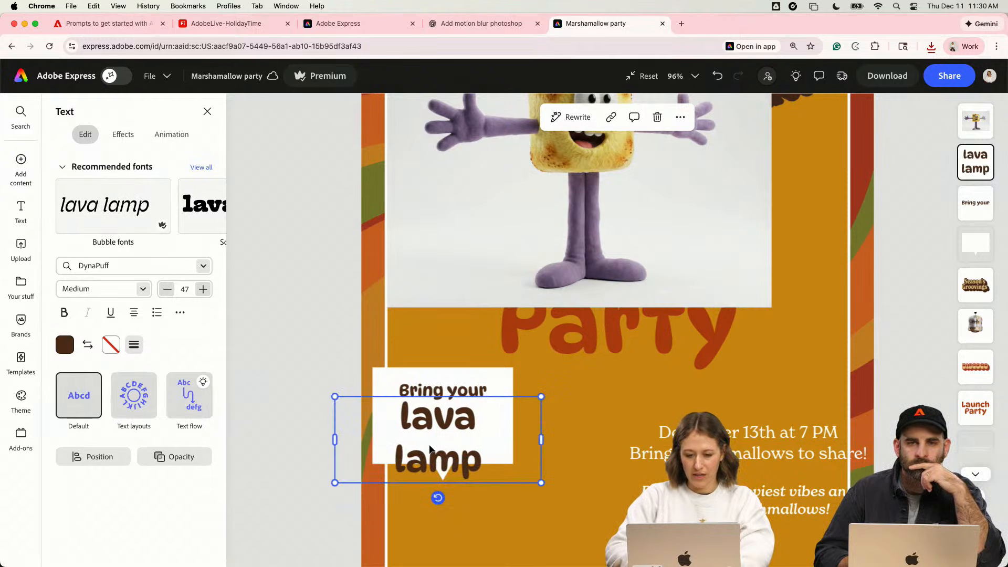
pyautogui.click(180, 314)
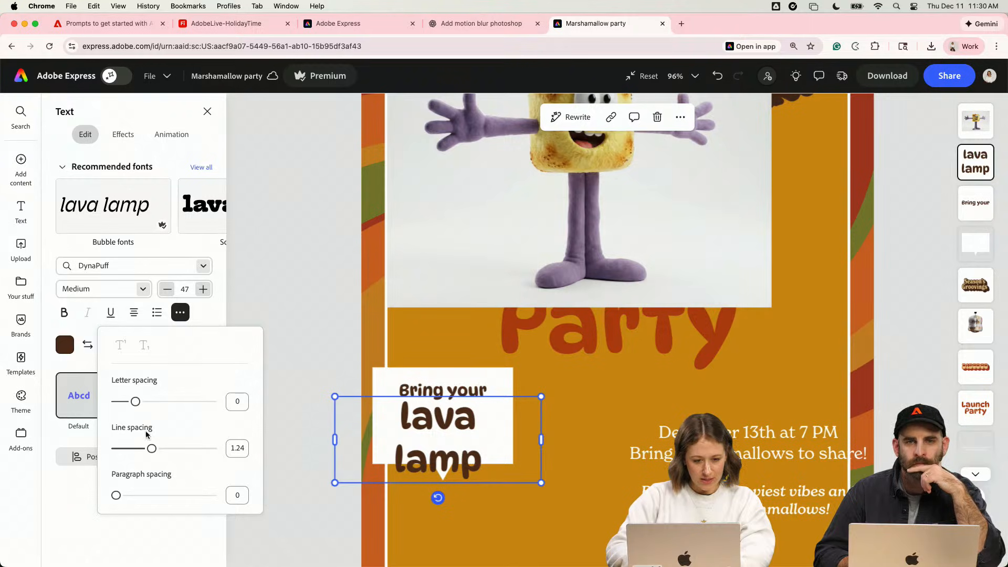
pyautogui.moveTo(152, 448); pyautogui.dragTo(135, 450)
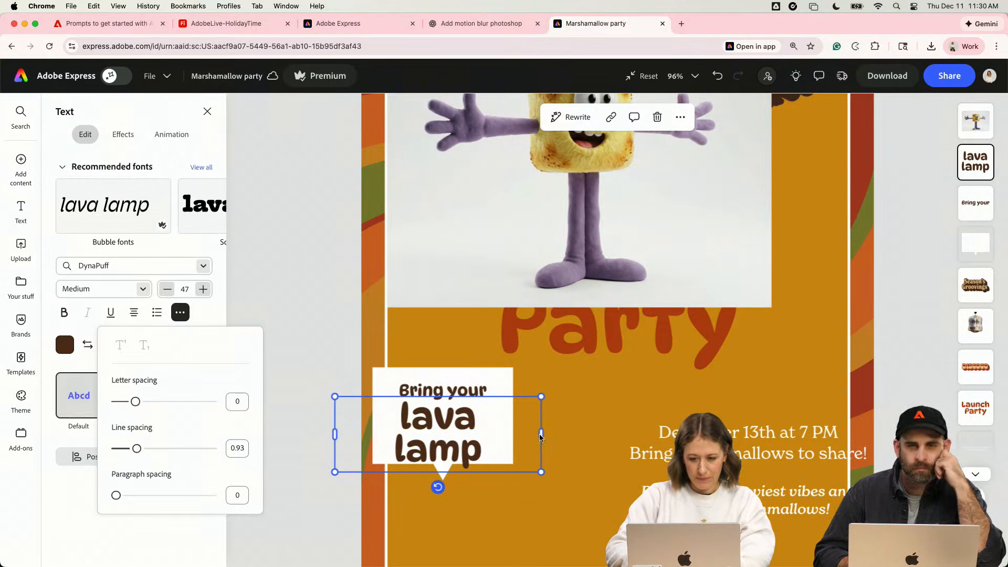
pyautogui.moveTo(541, 436); pyautogui.dragTo(471, 433)
# - Duplicate the "Bring your" text to the right of the speech bubble and replace the copy's wording with "(BYOL)"
pyautogui.click(484, 384)
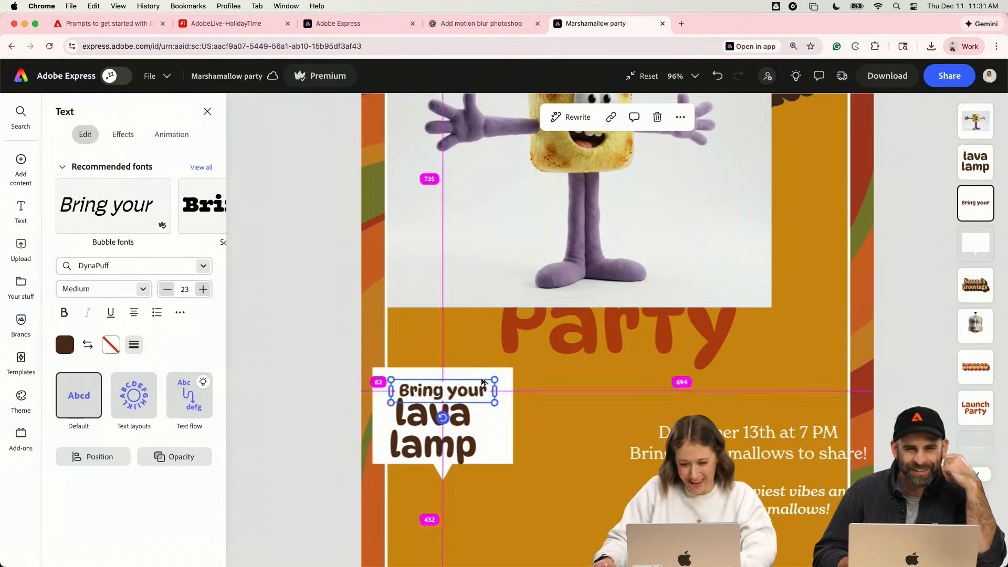
pyautogui.moveTo(484, 382); pyautogui.dragTo(609, 383)
pyautogui.doubleClick(608, 387)
pyautogui.press('BackSpace')
pyautogui.press('BackSpace')
pyautogui.press('BackSpace')
pyautogui.press('BackSpace')
pyautogui.press('BackSpace')
pyautogui.press('BackSpace')
pyautogui.press('BackSpace')
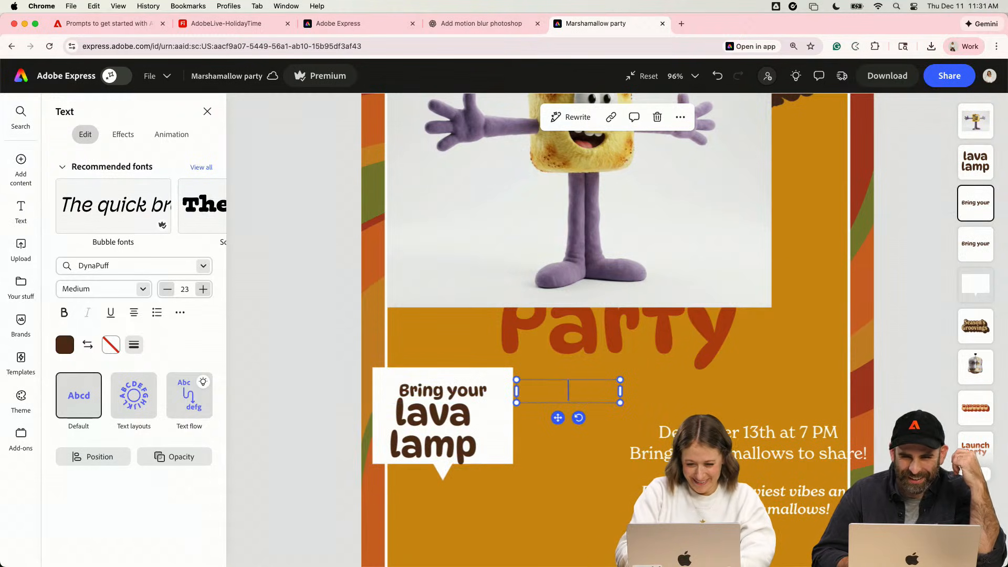
pyautogui.write('*(B')
pyautogui.press('BackSpace')
pyautogui.press('BackSpace')
pyautogui.press('BackSpace')
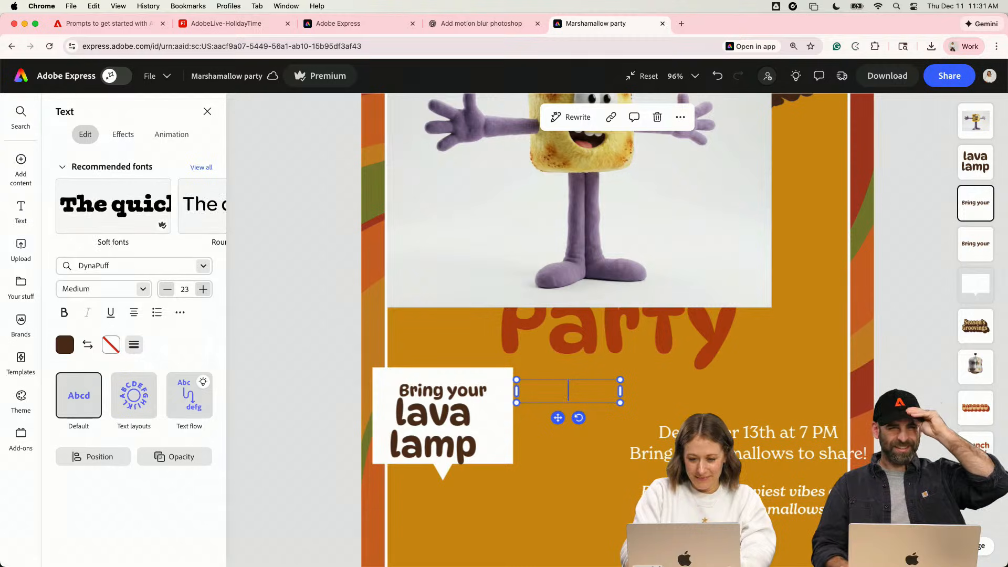
pyautogui.write('(BYOL)')
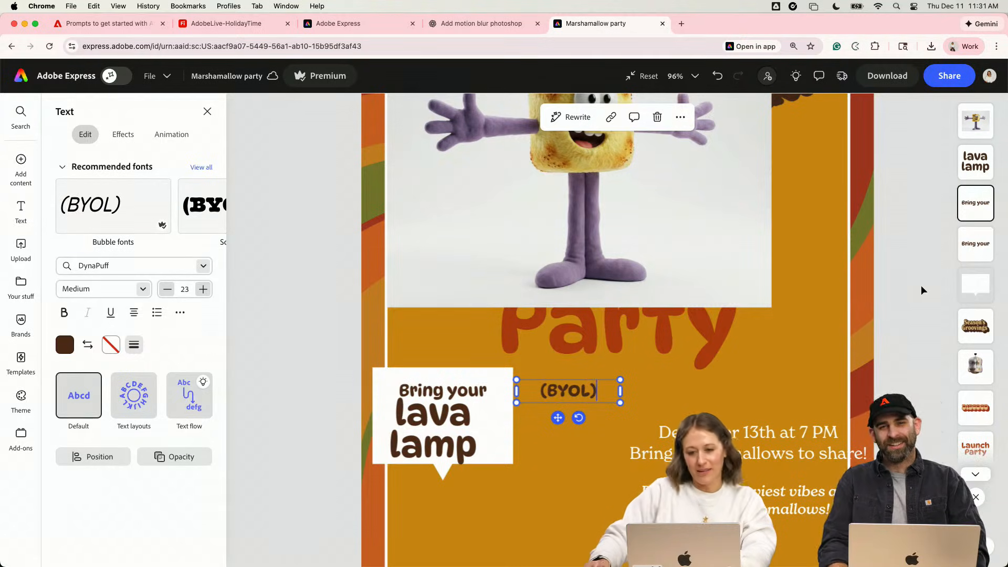
# - Place "(BYOL)" beneath "lava lamp" and scale down all three texts together to fit inside the speech bubble
pyautogui.moveTo(592, 392); pyautogui.dragTo(458, 471)
pyautogui.keyDown('shift'); pyautogui.click(461, 439); pyautogui.keyUp('shift')
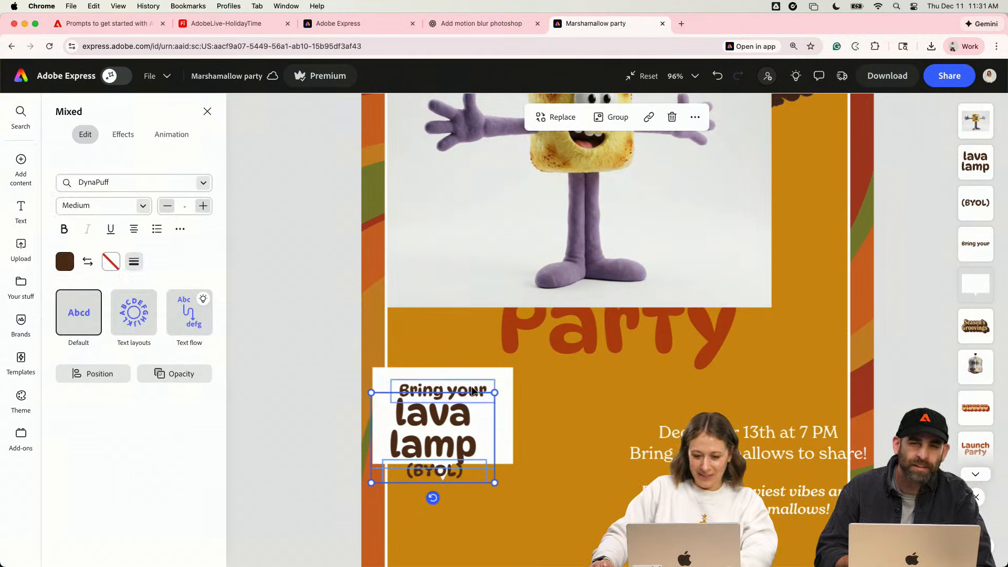
pyautogui.moveTo(473, 388); pyautogui.dragTo(474, 377)
pyautogui.moveTo(496, 473); pyautogui.dragTo(488, 466)
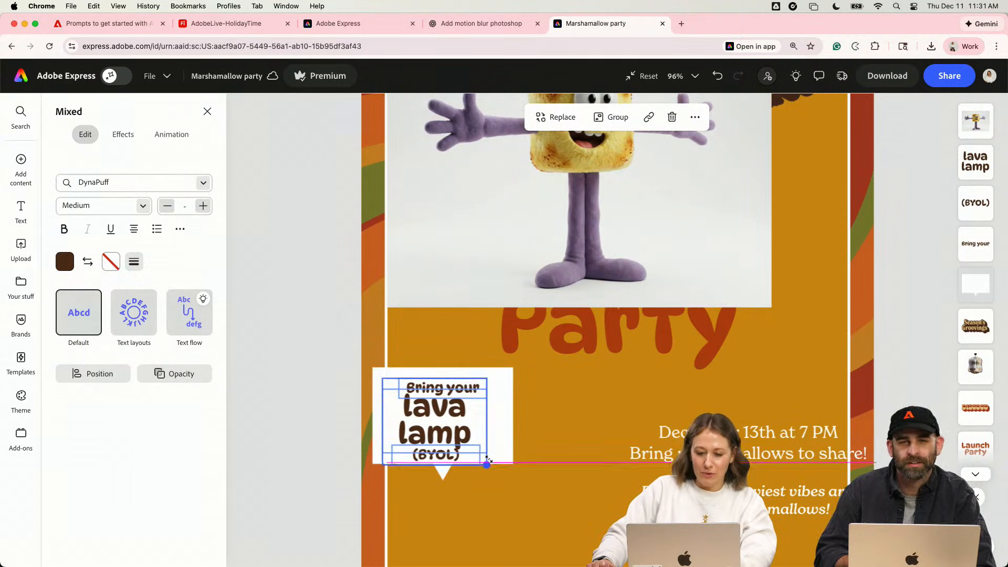
pyautogui.moveTo(453, 430); pyautogui.dragTo(460, 429)
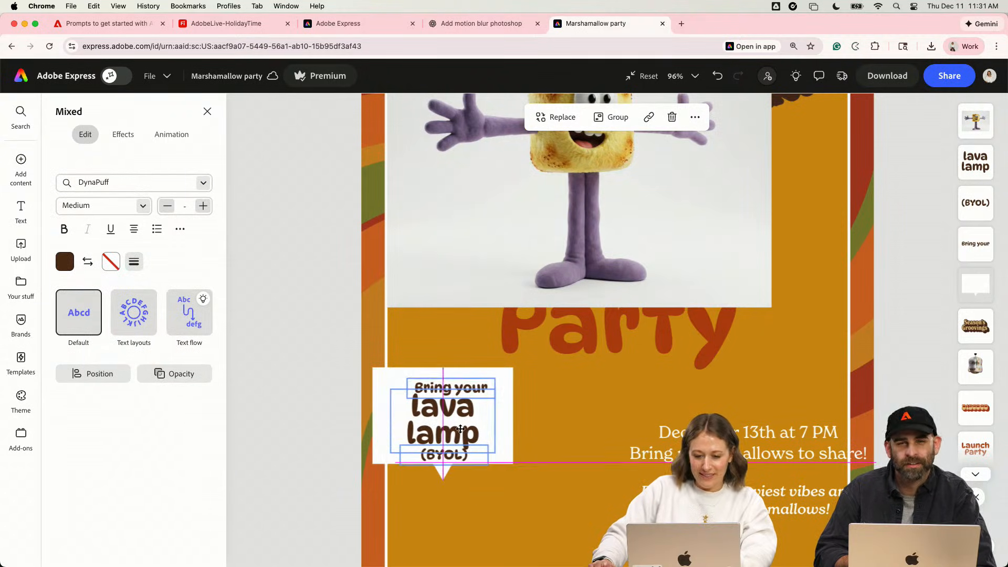
# - Center-align the three speech bubble texts with one another
pyautogui.click(180, 229)
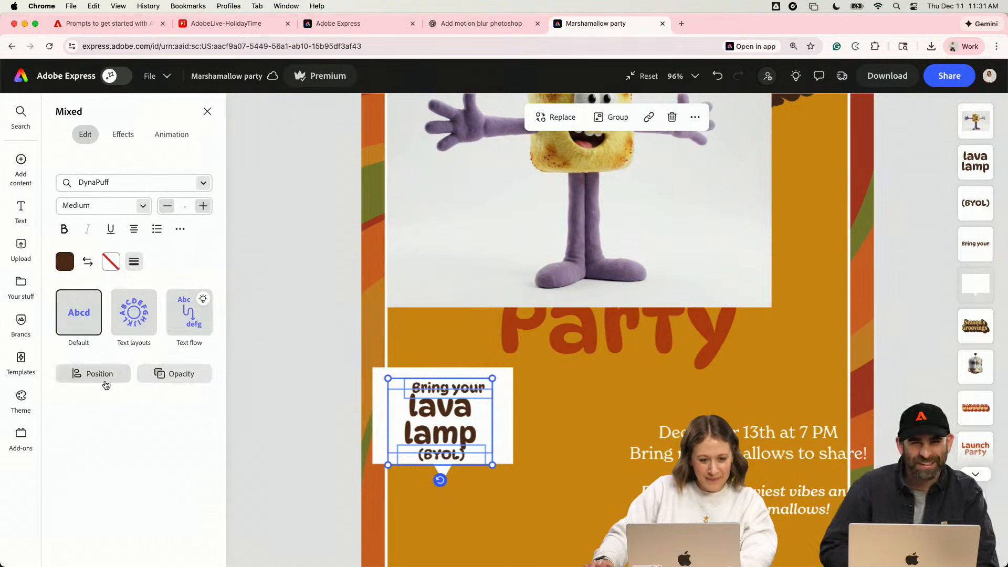
pyautogui.click(87, 373)
pyautogui.click(158, 230)
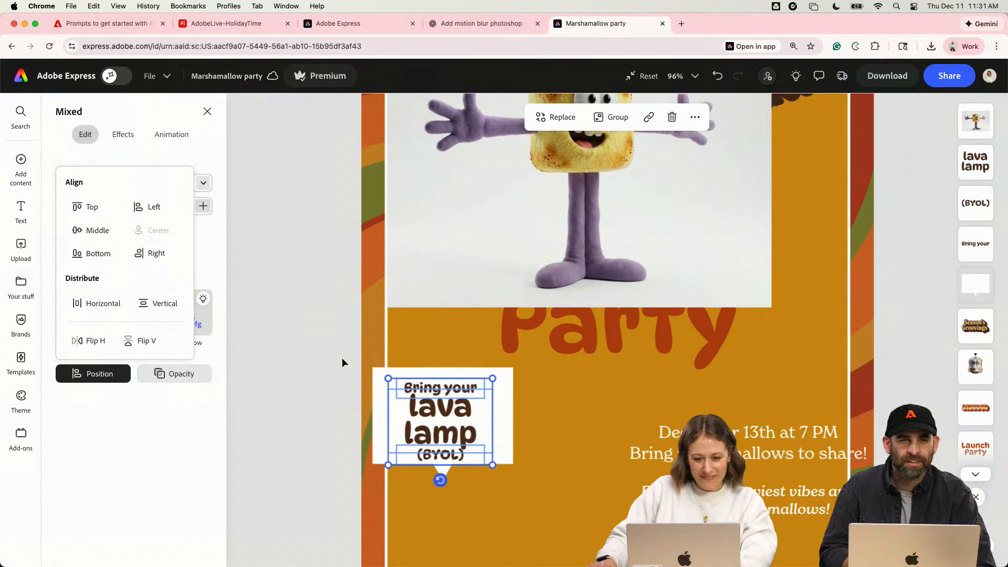
pyautogui.click(314, 393)
# - Remove the background from the marshmallow character image
pyautogui.click(532, 249)
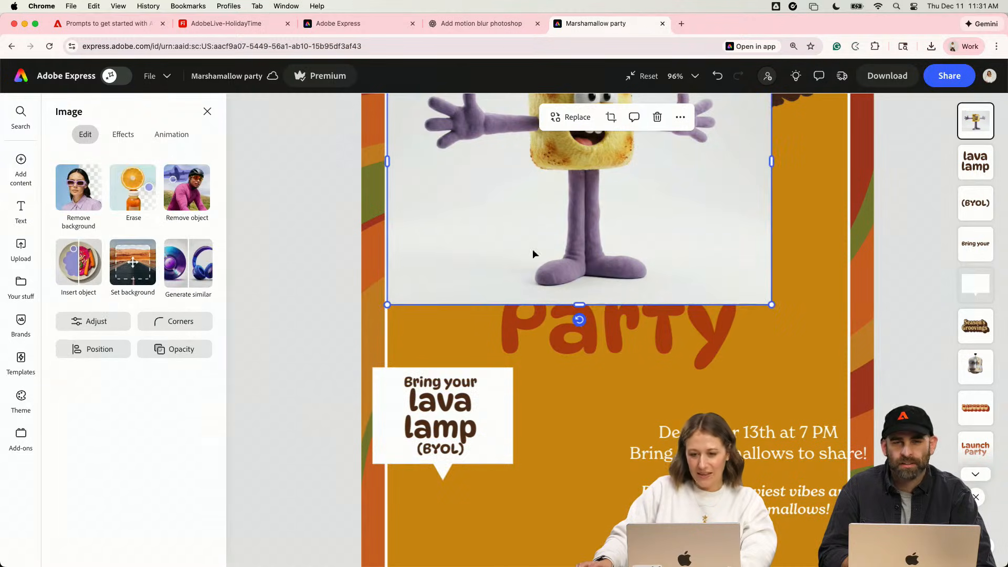
pyautogui.scroll(3, 549, 346)
pyautogui.moveTo(550, 346); pyautogui.dragTo(553, 369)
pyautogui.click(87, 199)
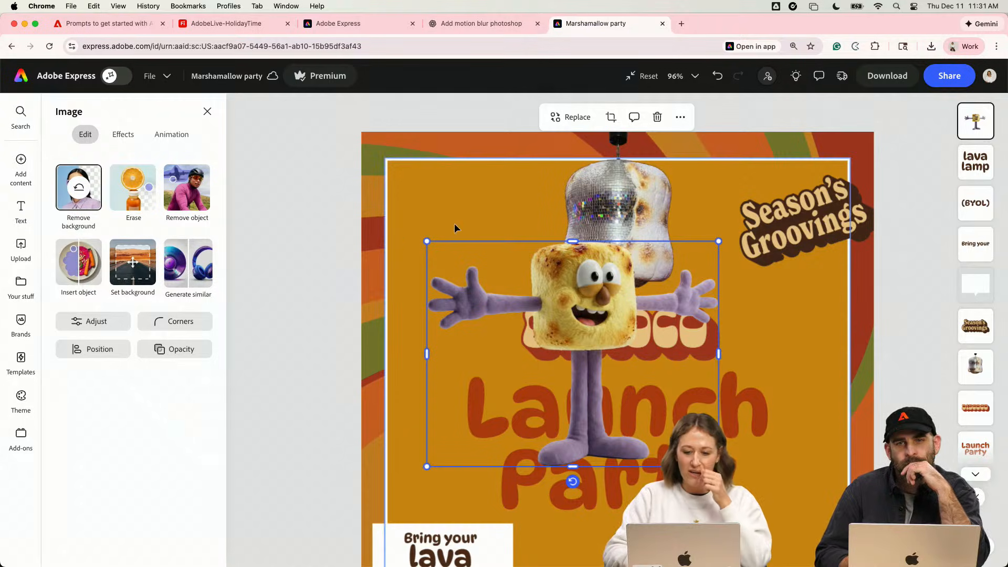
# - Scale down the marshmallow character and place it at the invitation's lower-left corner, beneath the speech bubble
pyautogui.scroll(-5, 588, 343)
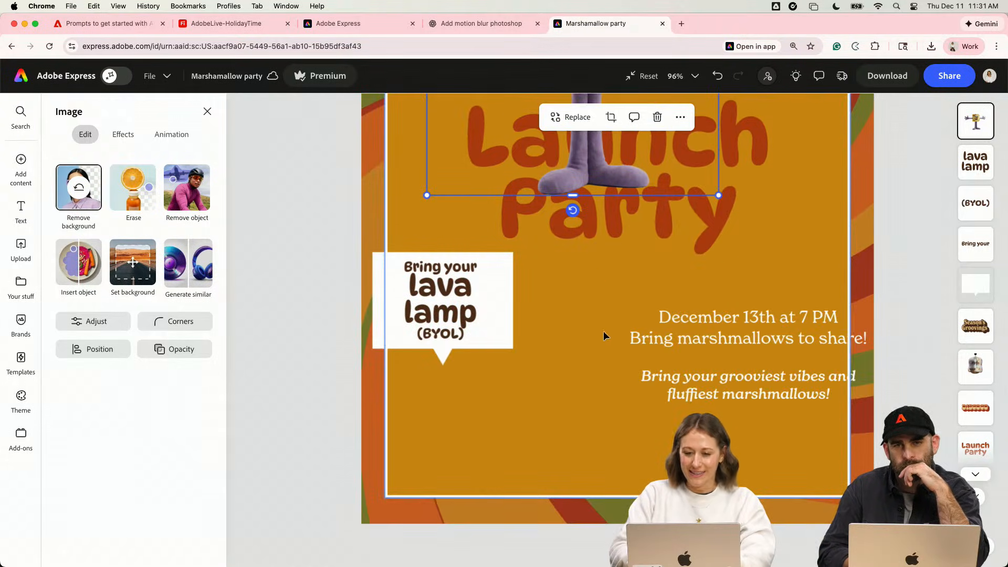
pyautogui.keyDown('ctrl'); pyautogui.scroll(-3, 586, 215); pyautogui.keyUp('ctrl')
pyautogui.moveTo(585, 211); pyautogui.dragTo(597, 388)
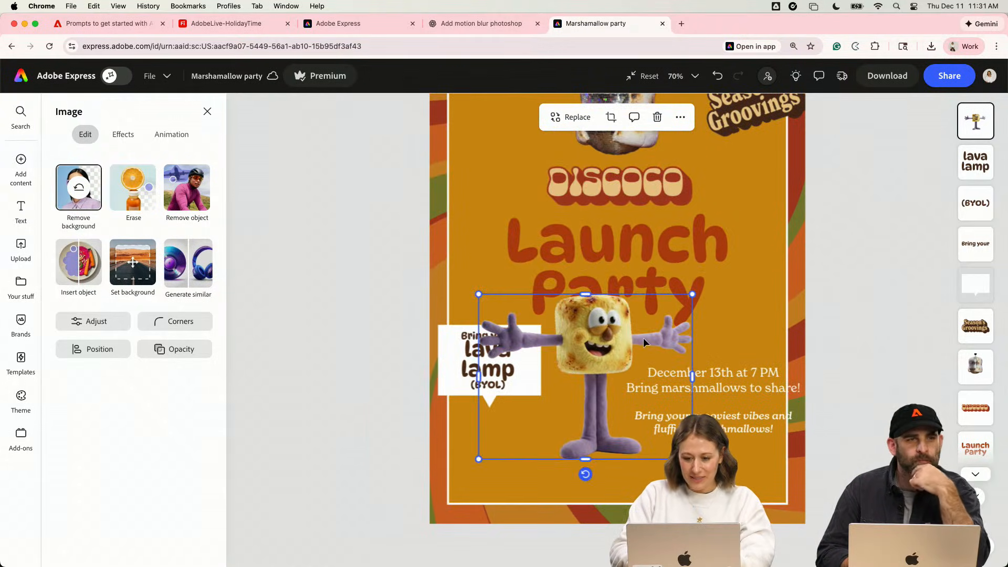
pyautogui.scroll(2, 644, 339)
pyautogui.keyDown('alt'); pyautogui.moveTo(702, 292); pyautogui.dragTo(579, 389); pyautogui.keyUp('alt')
pyautogui.moveTo(497, 432); pyautogui.dragTo(502, 438)
# - Bring the speech bubble and its three texts in front of the marshmallow character and raise them so the tail points at its head
pyautogui.click(465, 338)
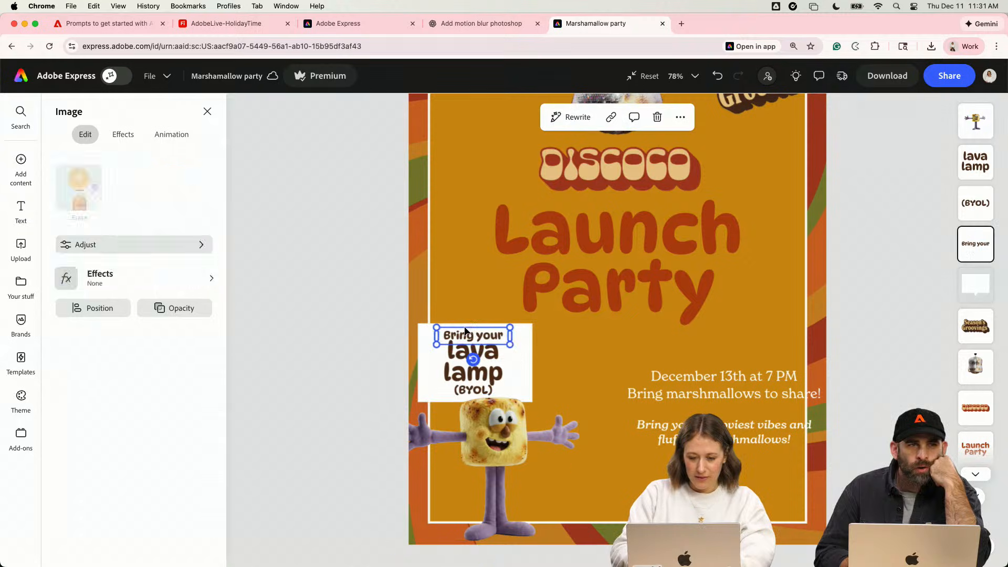
pyautogui.keyDown('shift'); pyautogui.click(449, 363); pyautogui.keyUp('shift')
pyautogui.keyDown('shift'); pyautogui.click(422, 388); pyautogui.keyUp('shift')
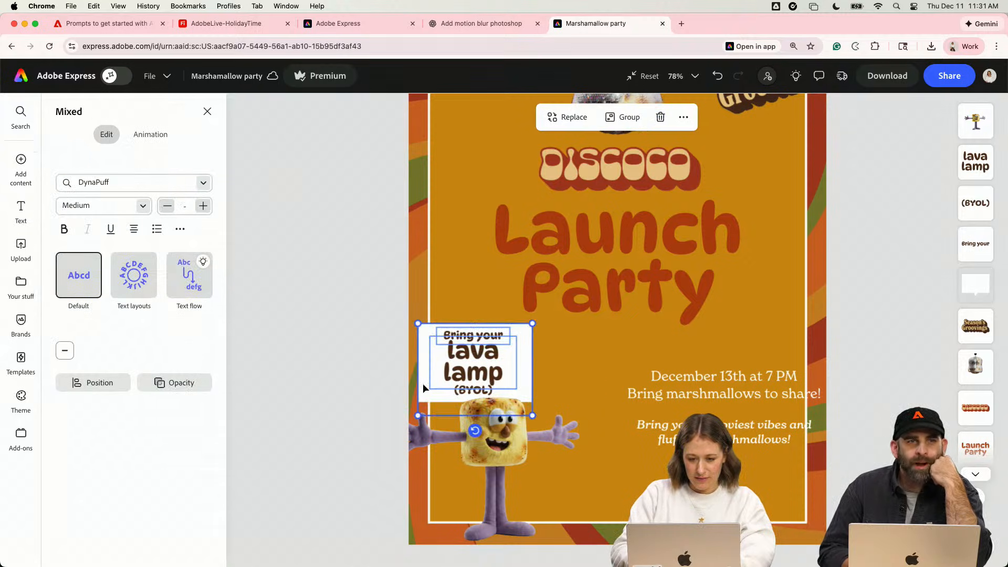
pyautogui.scroll(5, 452, 392)
pyautogui.scroll(3, 451, 393)
pyautogui.rightClick(428, 347)
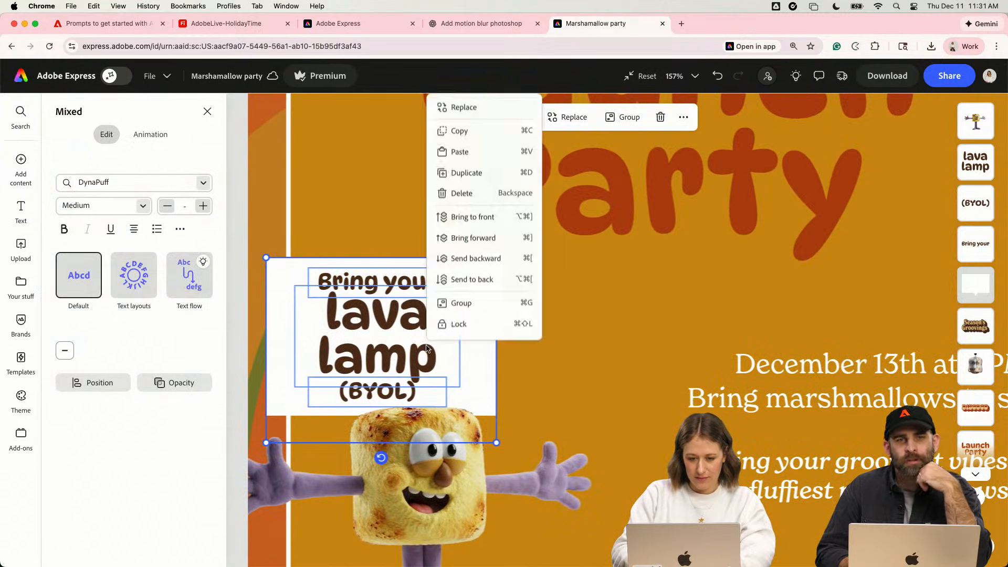
pyautogui.click(484, 226)
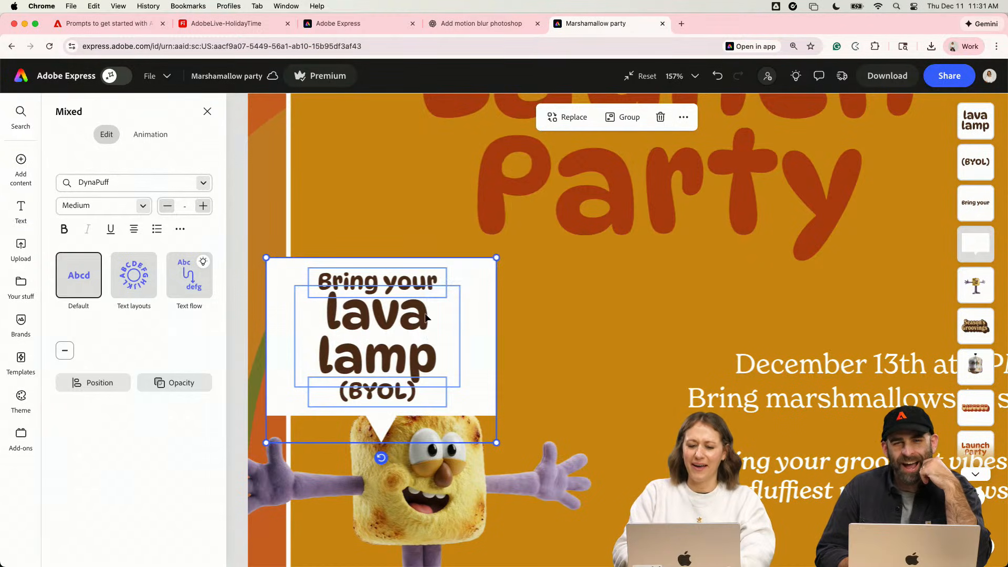
pyautogui.moveTo(426, 318); pyautogui.dragTo(427, 296)
pyautogui.scroll(-3, 426, 296)
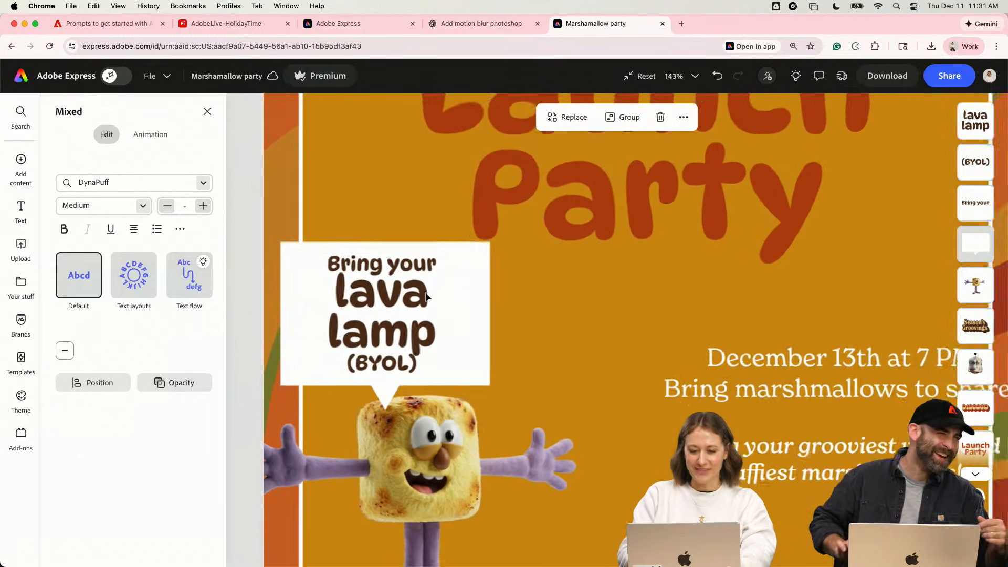
pyautogui.click(613, 188)
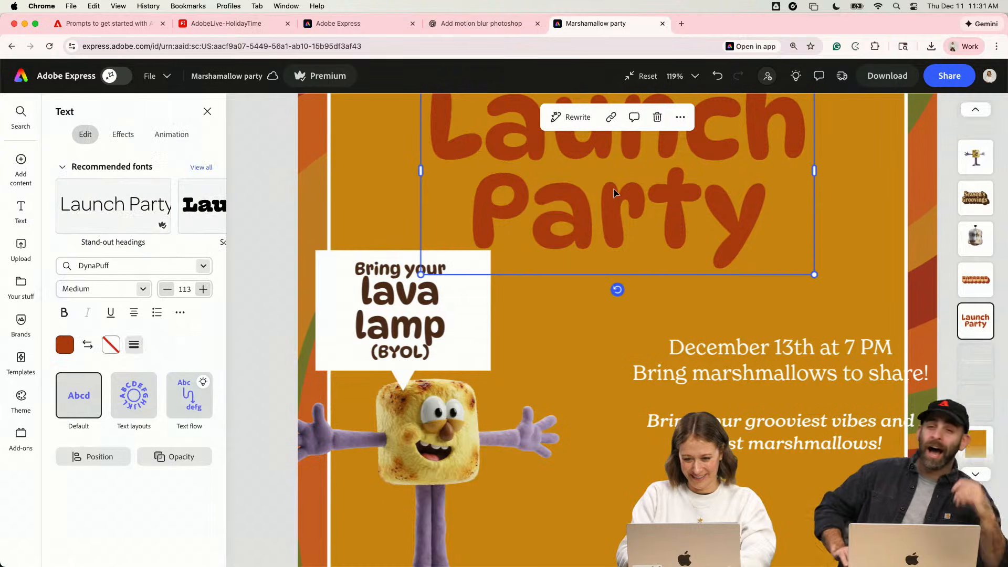
pyautogui.scroll(-5, 613, 188)
pyautogui.press('Escape')
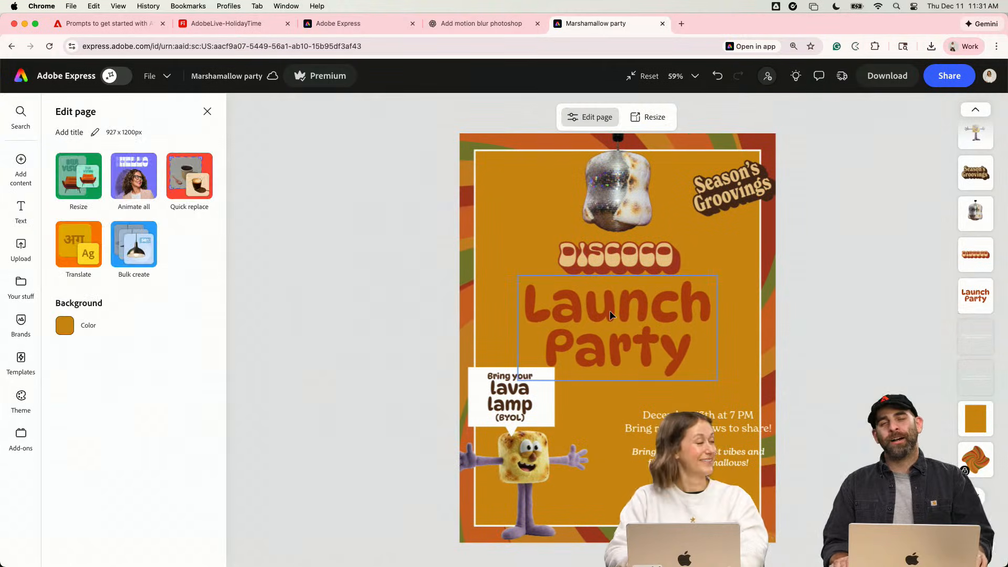
pyautogui.click(609, 310)
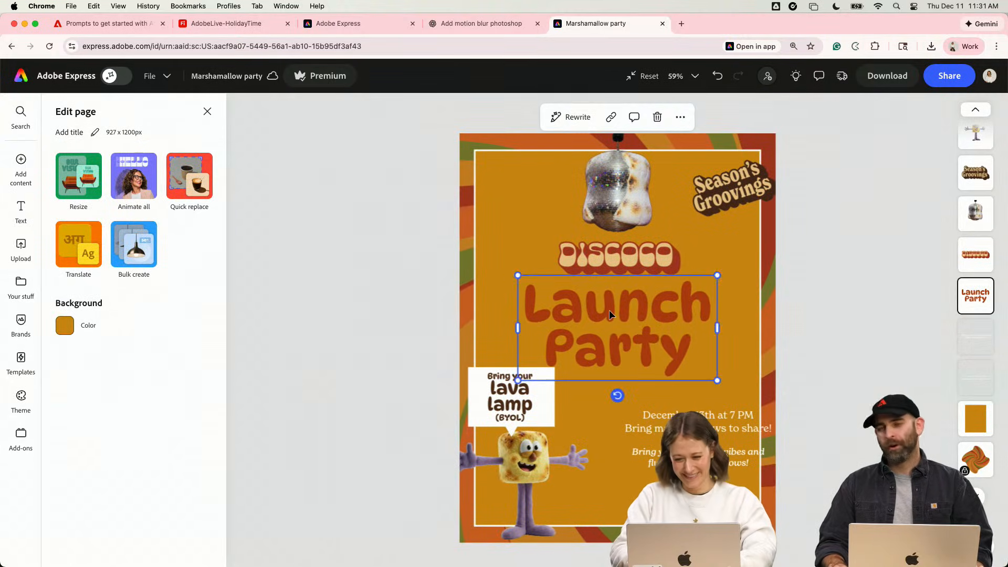
pyautogui.click(763, 177)
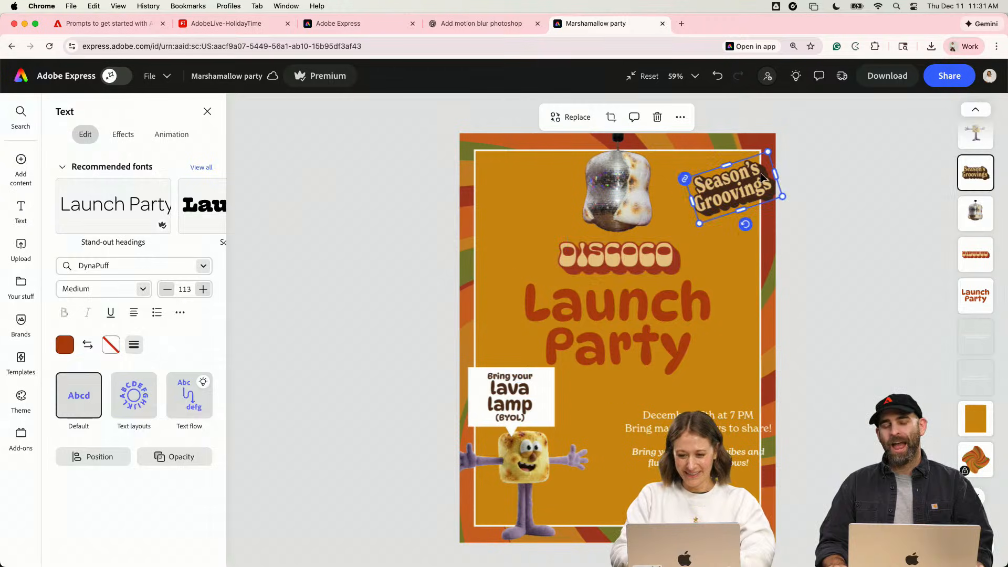
# - Add a solid dark brown border to the speech bubble
pyautogui.click(552, 409)
pyautogui.click(112, 321)
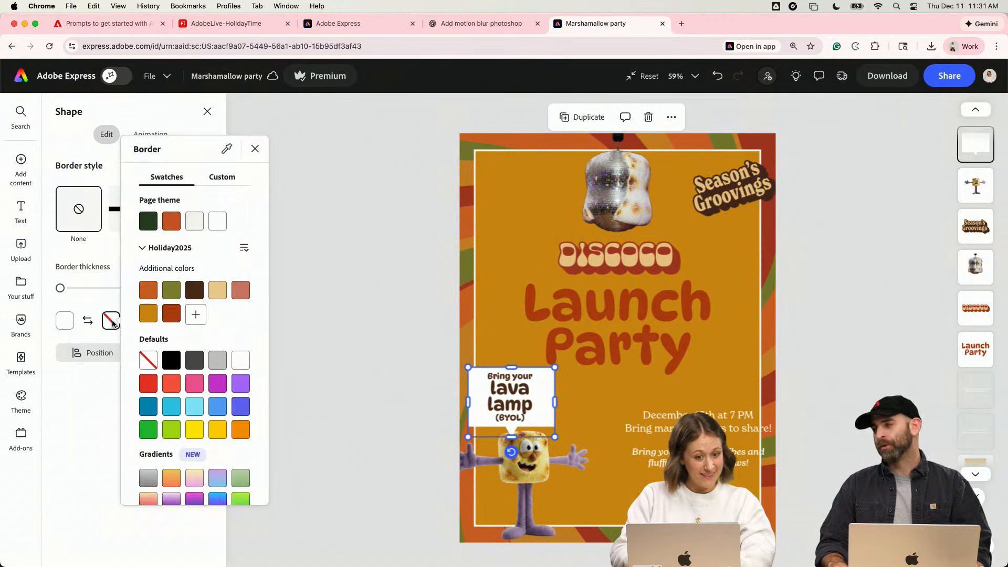
pyautogui.click(195, 316)
pyautogui.click(93, 401)
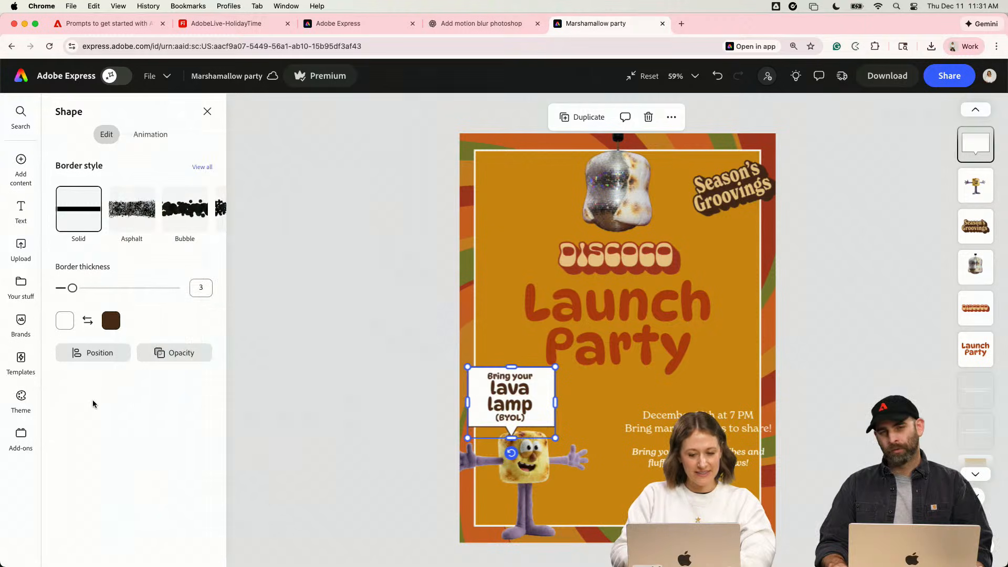
pyautogui.click(453, 442)
# - Change the speech bubble's first line to "Bring your own" and nudge it slightly up
pyautogui.scroll(3, 398, 417)
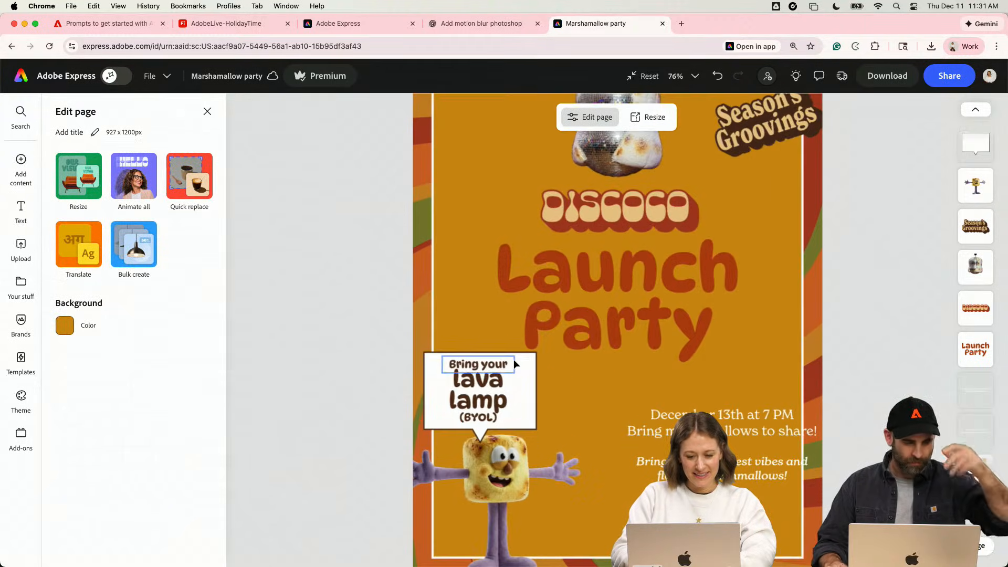
pyautogui.click(499, 363)
pyautogui.press('Up')
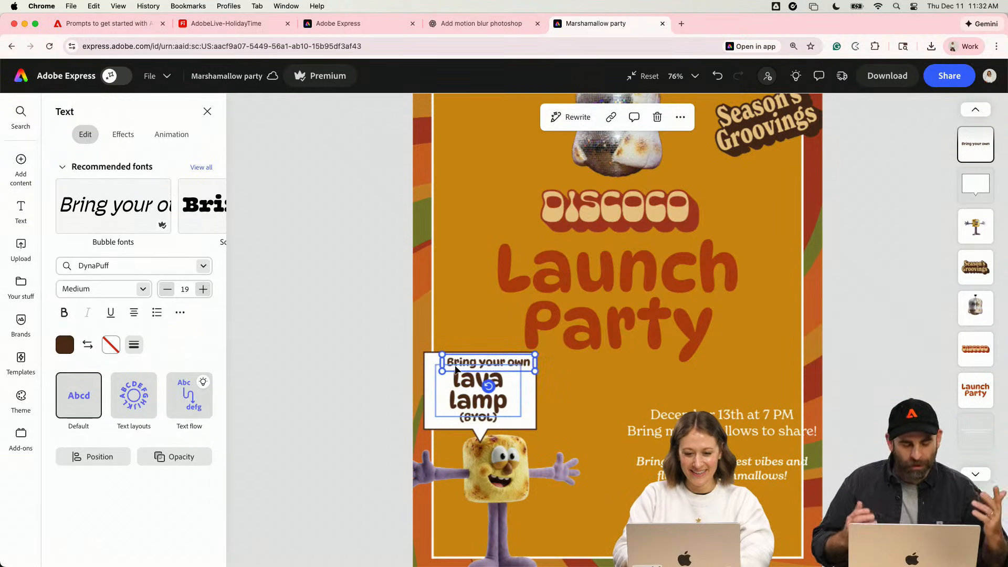
pyautogui.scroll(5, 456, 370)
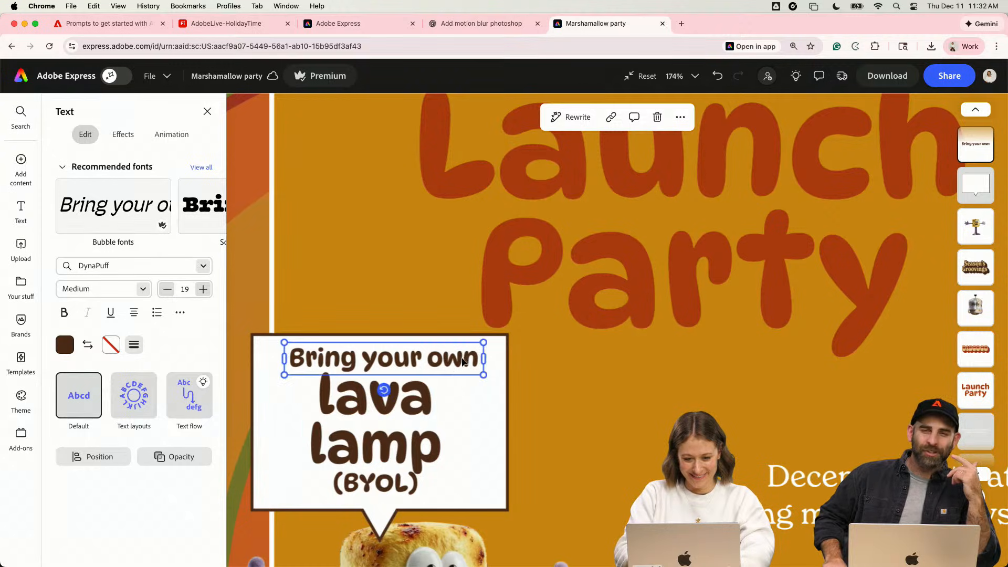
# - Tighten the line spacing of "lava lamp" to 0.79 and shift the text slightly down
pyautogui.click(410, 409)
pyautogui.click(179, 313)
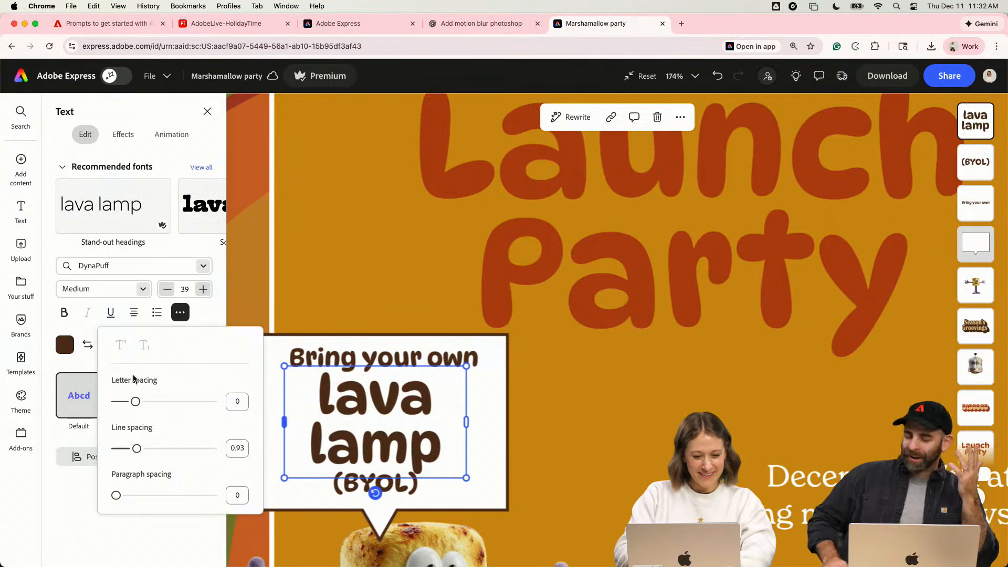
pyautogui.moveTo(136, 448); pyautogui.dragTo(127, 449)
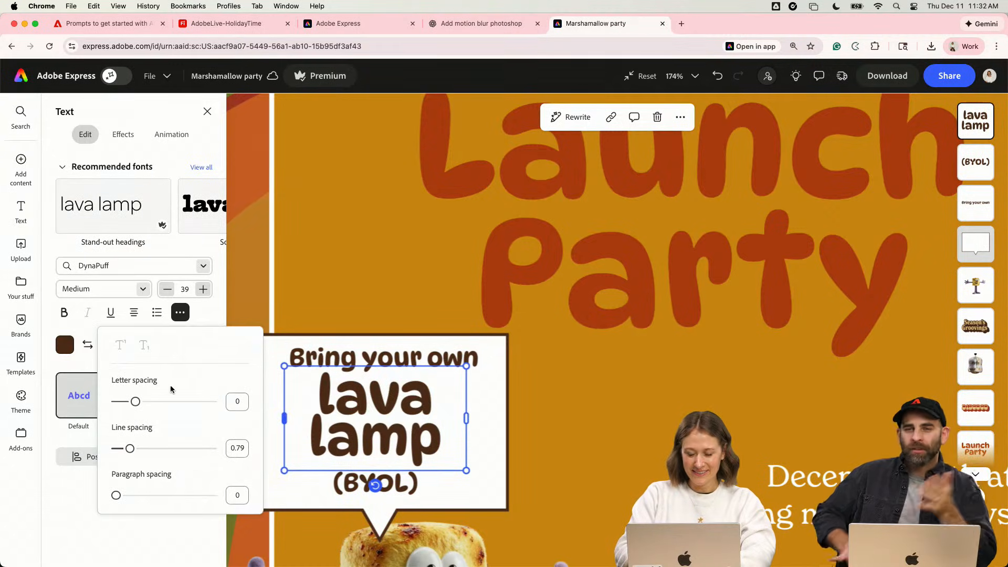
pyautogui.click(287, 248)
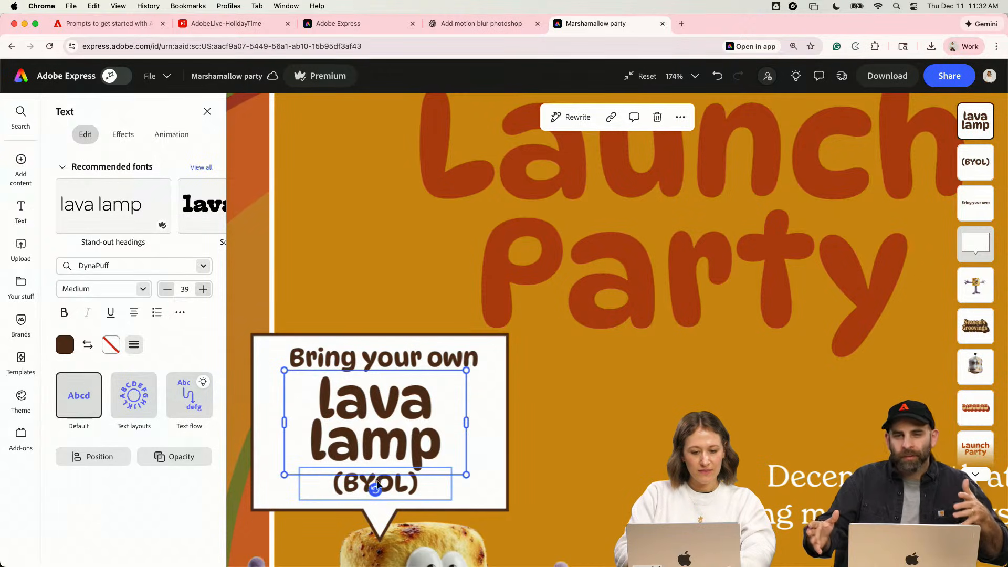
# - Nudge "(BYOL)" and "Bring your own" slightly down to even out the vertical spacing inside the speech bubble
pyautogui.click(356, 489)
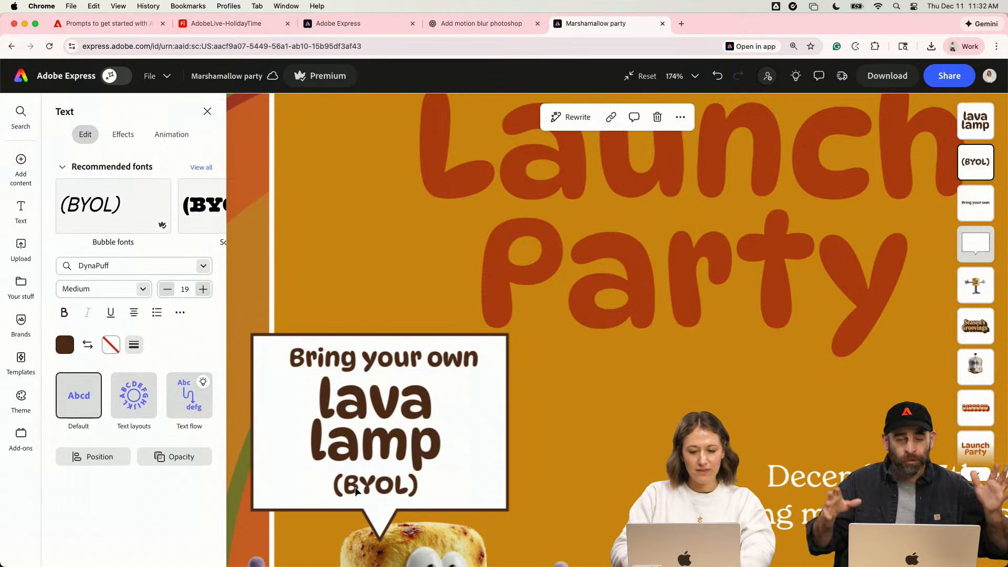
pyautogui.click(356, 491)
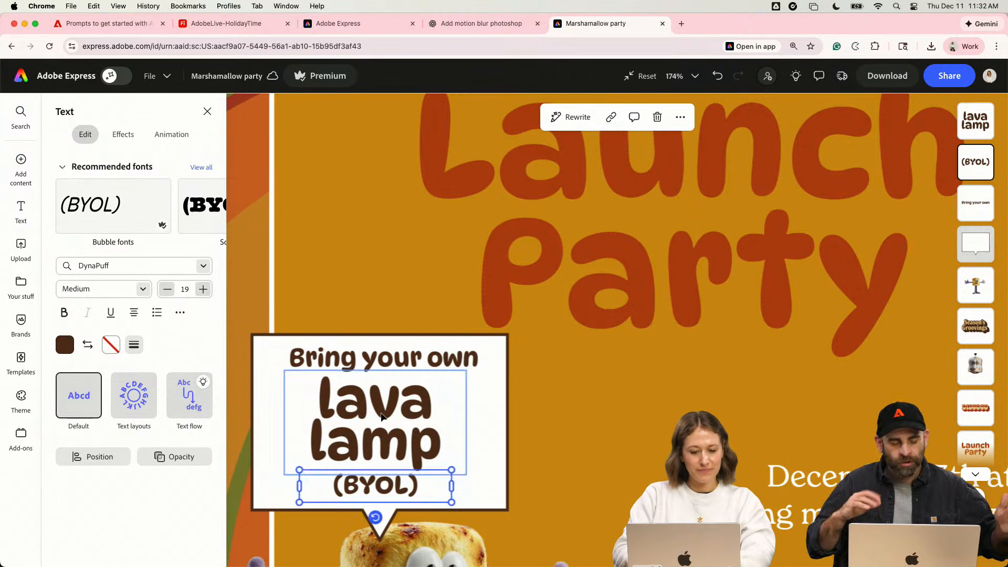
pyautogui.keyDown('shift'); pyautogui.click(403, 491); pyautogui.keyUp('shift')
pyautogui.keyDown('shift'); pyautogui.click(421, 338); pyautogui.keyUp('shift')
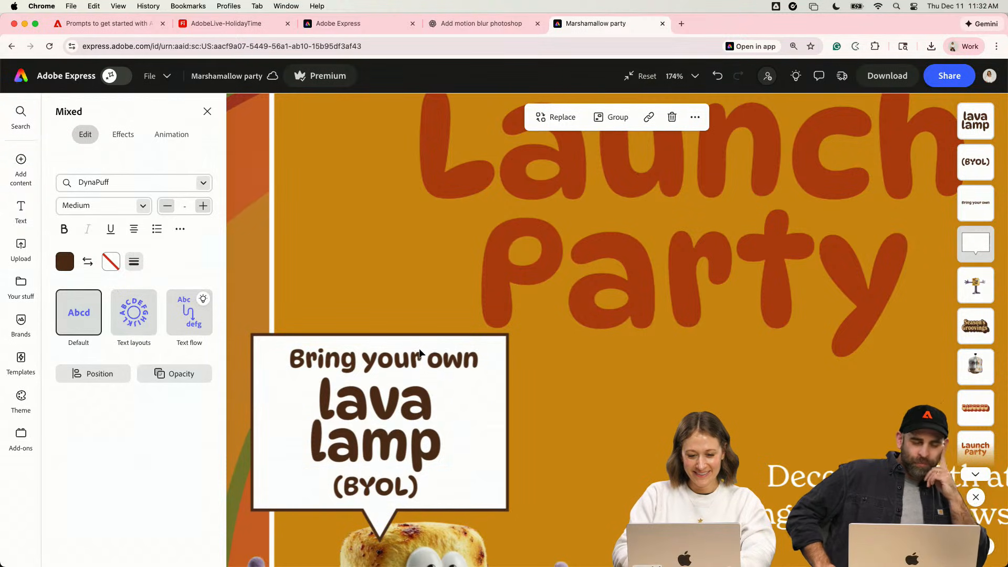
pyautogui.click(386, 299)
pyautogui.click(396, 359)
pyautogui.scroll(-8, 397, 357)
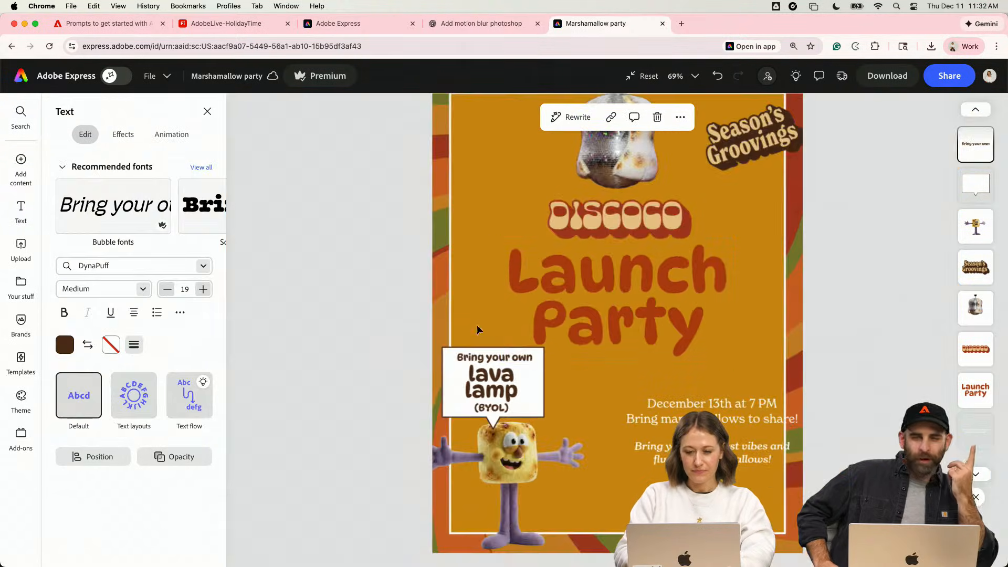
# - Try tan, white and rust outlines on the "Launch Party" title and settle on the tan brand color
pyautogui.click(525, 313)
pyautogui.click(111, 345)
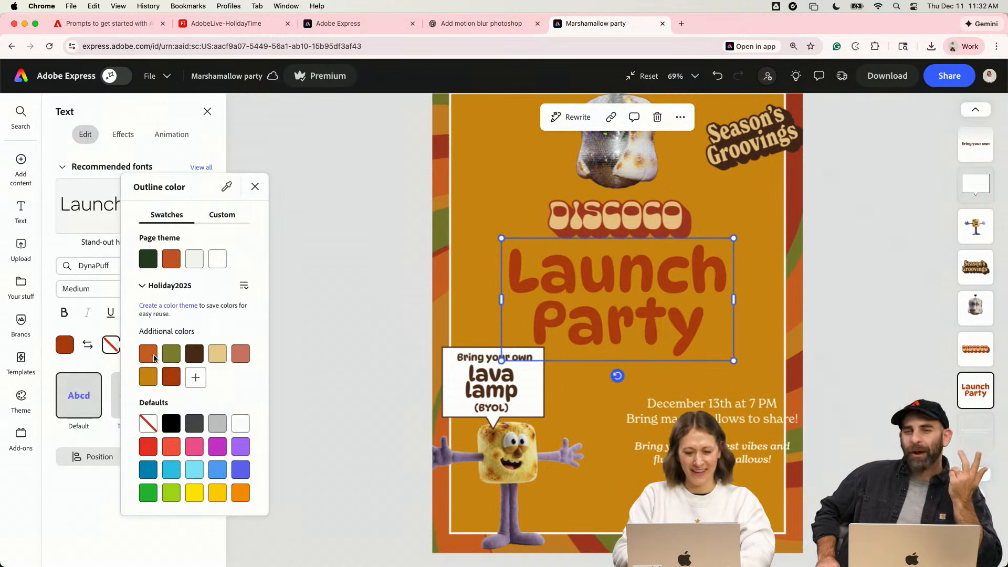
pyautogui.click(217, 354)
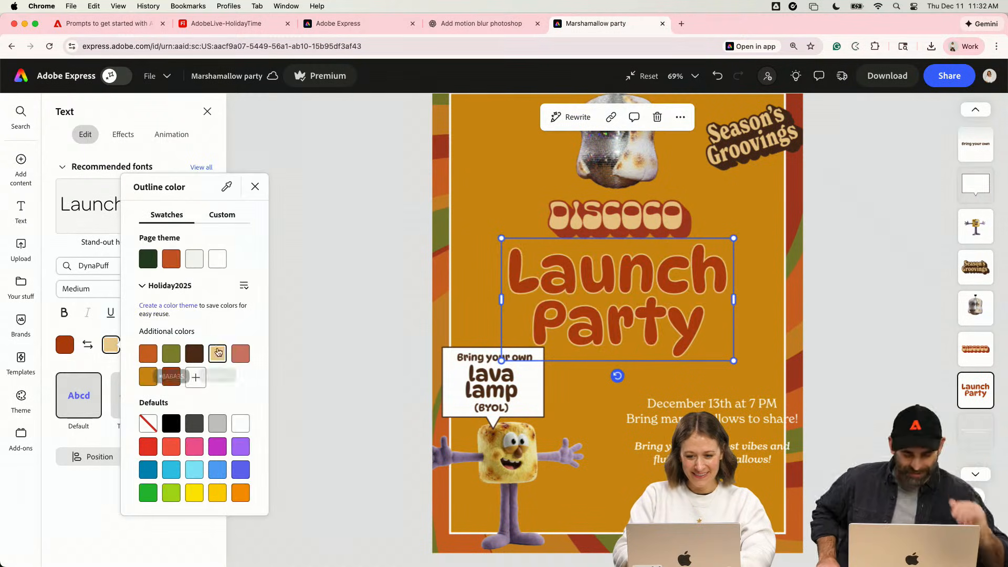
pyautogui.click(215, 262)
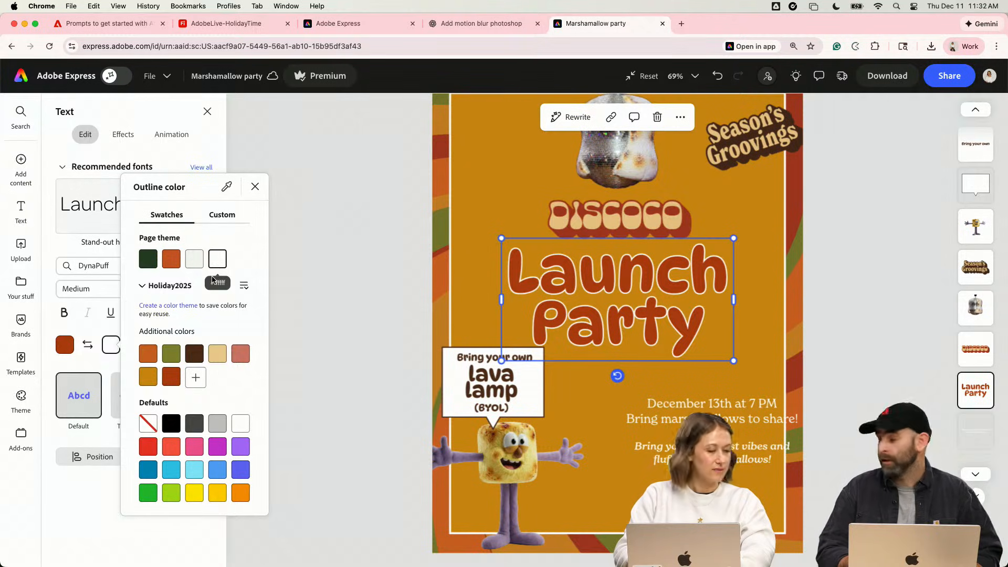
pyautogui.click(170, 377)
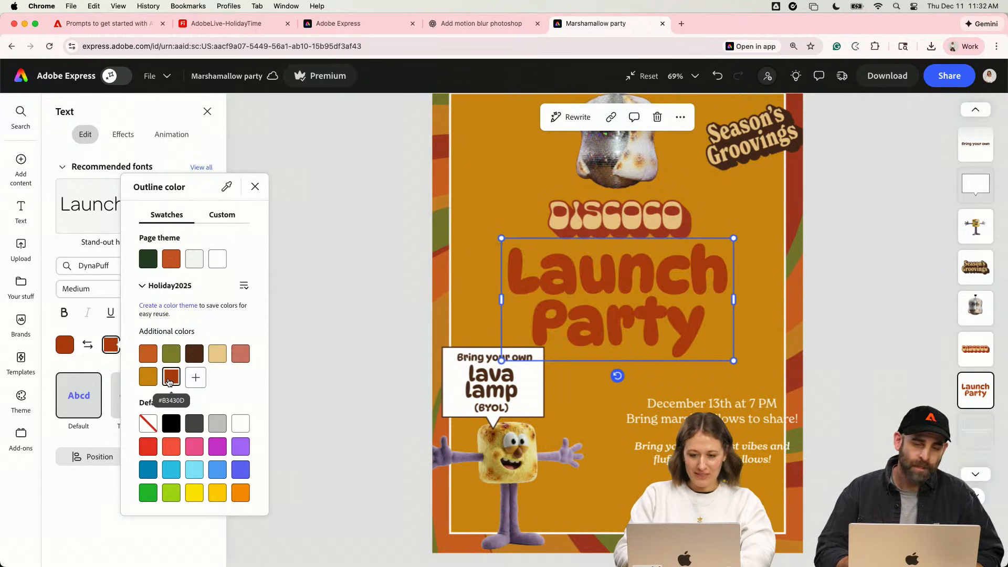
pyautogui.click(217, 353)
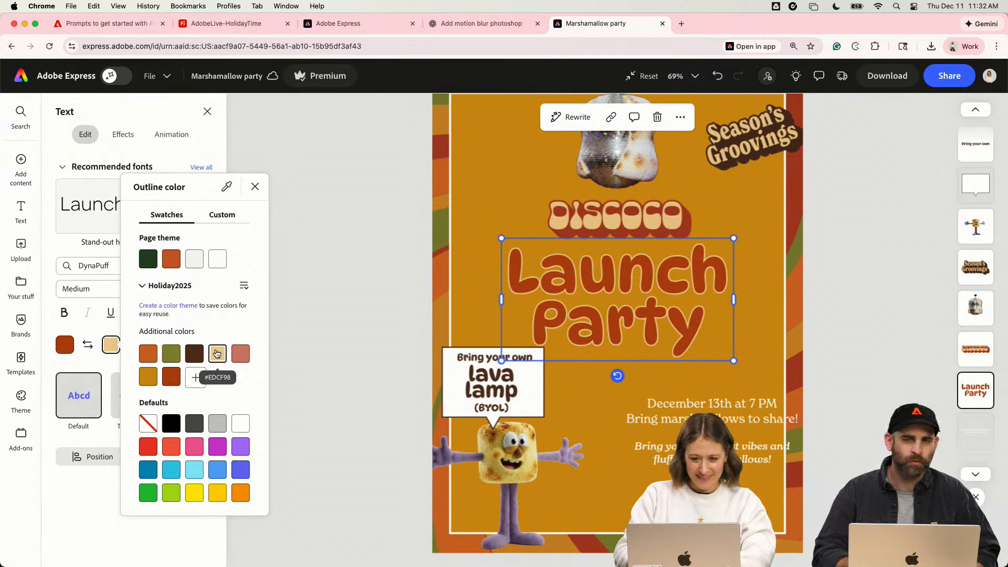
# - Swap the "Launch Party" fill and outline colors to get tan letters with a rust outline, and set the outline thickness to 68
pyautogui.click(84, 345)
pyautogui.click(85, 345)
pyautogui.click(284, 337)
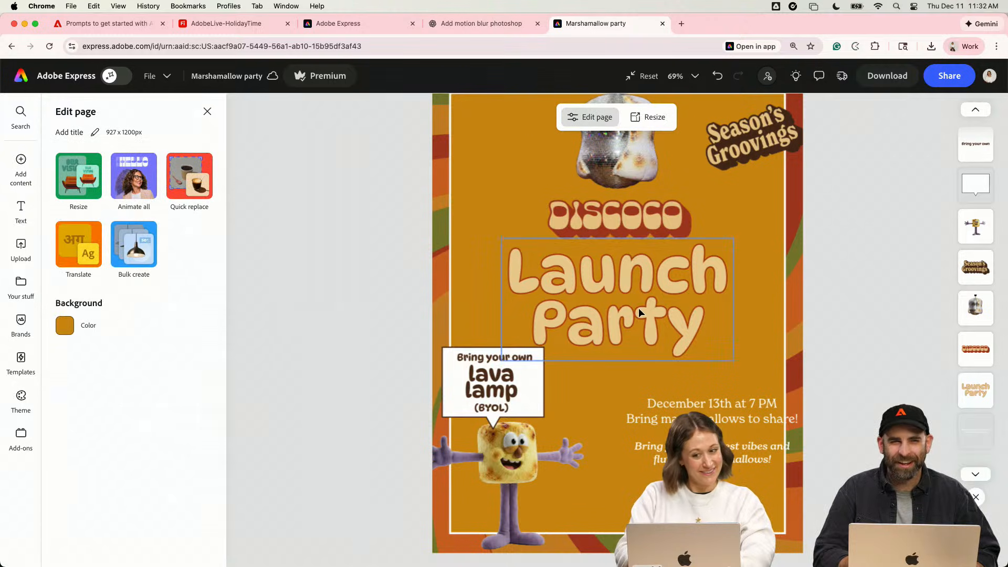
pyautogui.click(641, 314)
pyautogui.click(134, 345)
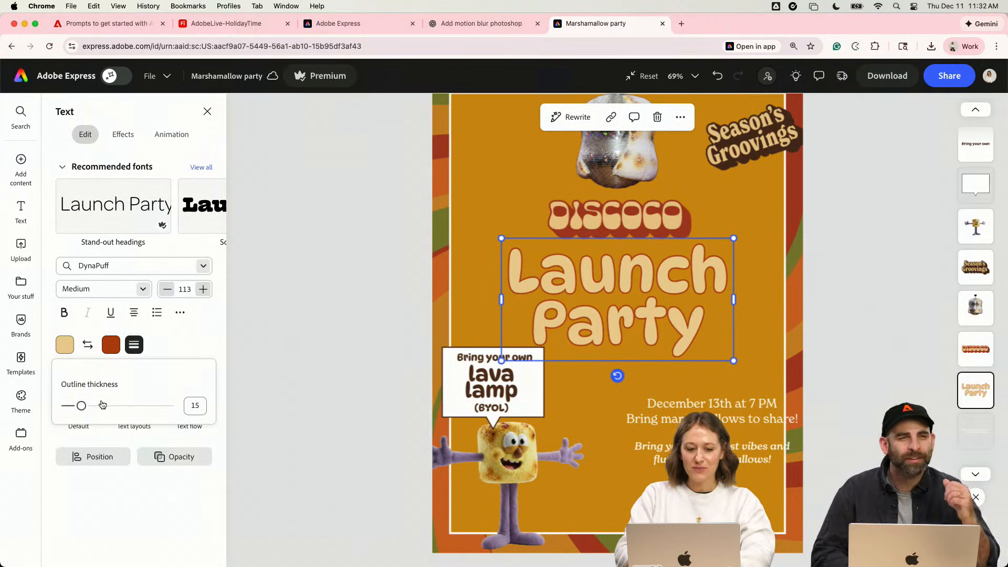
pyautogui.moveTo(102, 404); pyautogui.dragTo(138, 409)
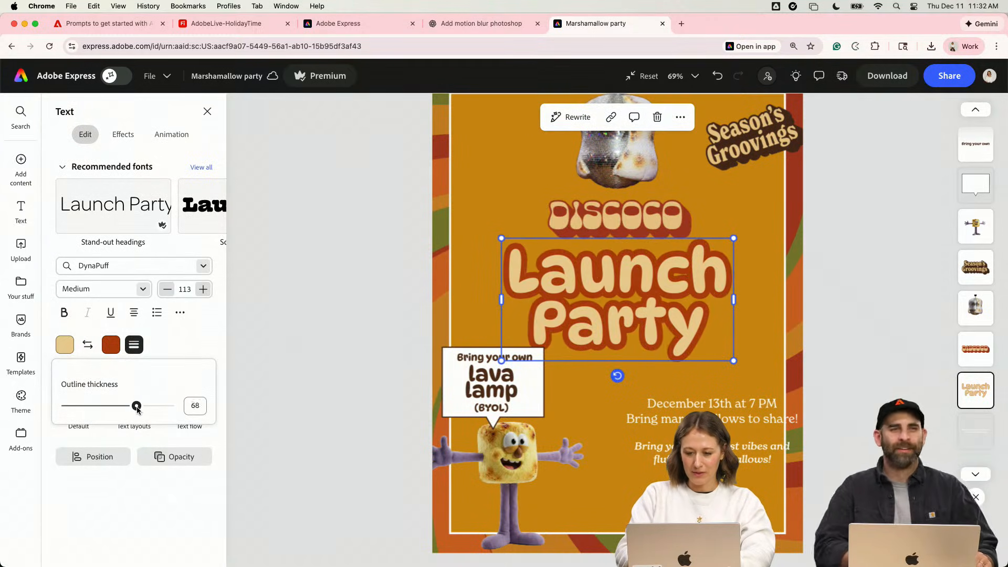
pyautogui.click(342, 315)
# - Nudge the "Launch Party" title slightly up, closer to the DISCOCO logo
pyautogui.click(504, 281)
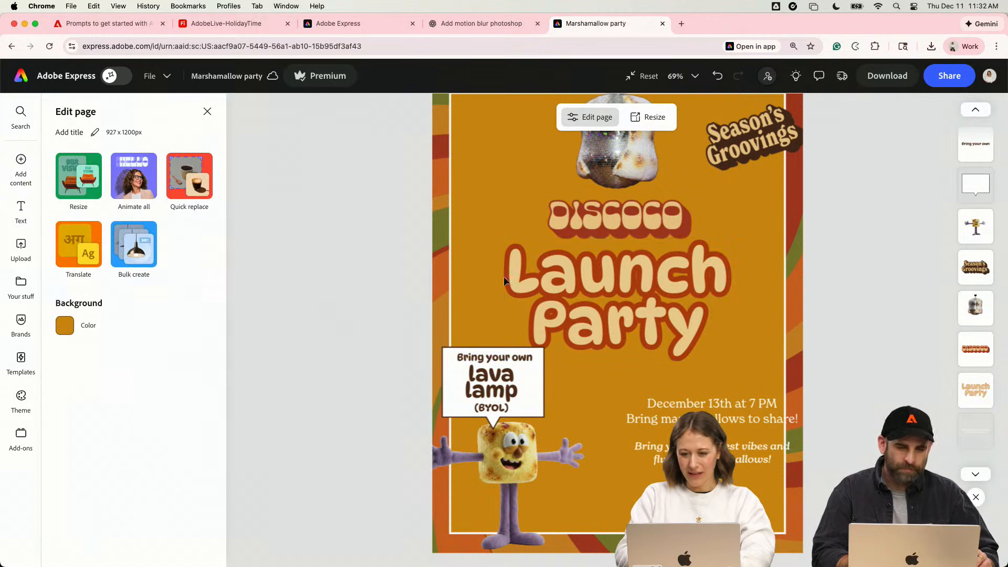
pyautogui.click(504, 281)
pyautogui.keyDown('shift'); pyautogui.click(659, 214); pyautogui.keyUp('shift')
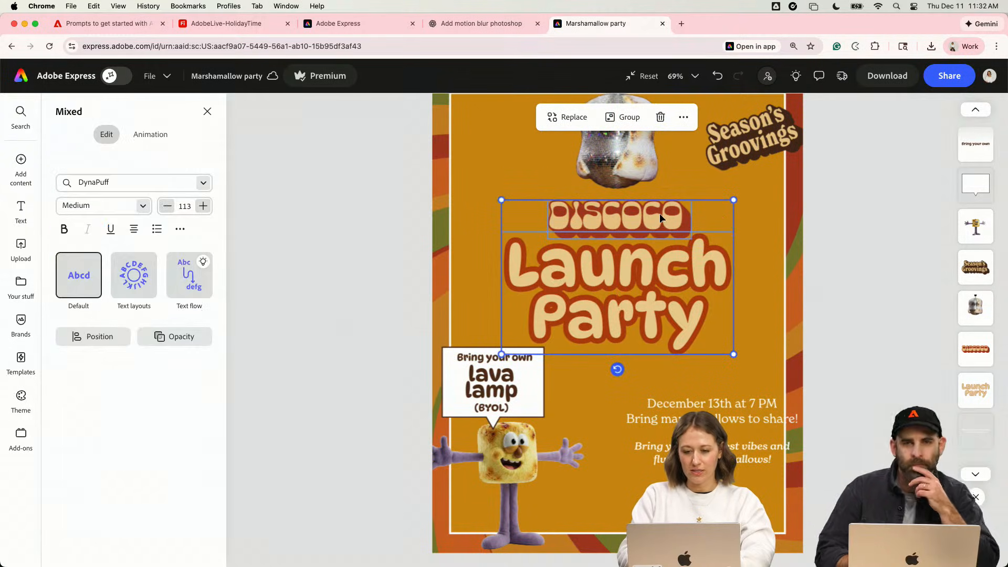
# - Move the date lines and the italic tagline together to the left and slightly up, beside the speech bubble
pyautogui.click(678, 374)
pyautogui.click(702, 406)
pyautogui.moveTo(712, 443); pyautogui.dragTo(618, 438)
pyautogui.press('super+z')
pyautogui.keyDown('shift'); pyautogui.click(683, 456); pyautogui.keyUp('shift')
pyautogui.click(625, 480)
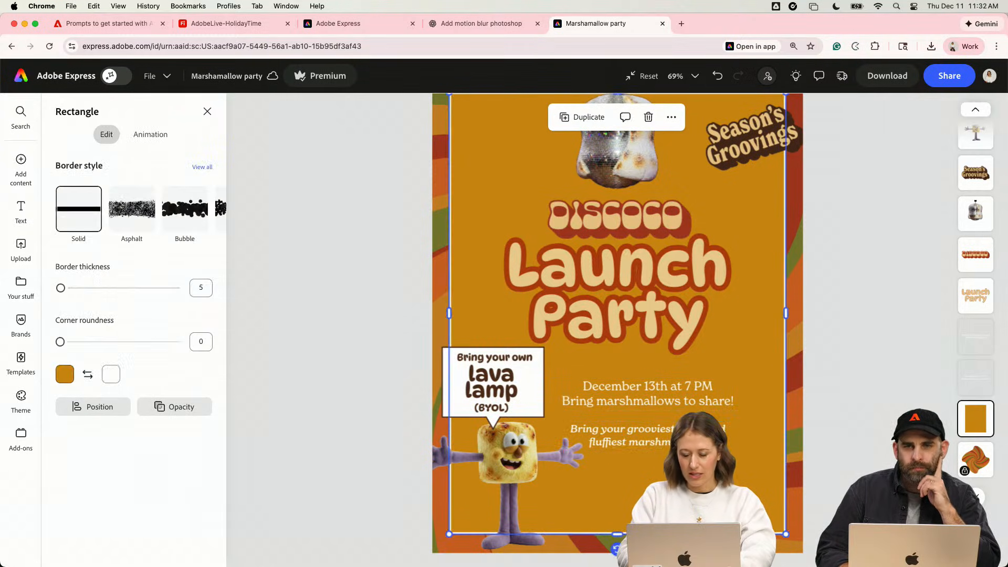
# - Move the date lines and the tagline together so they sit centered on the page beneath the "Launch Party" title
pyautogui.scroll(-4, 617, 330)
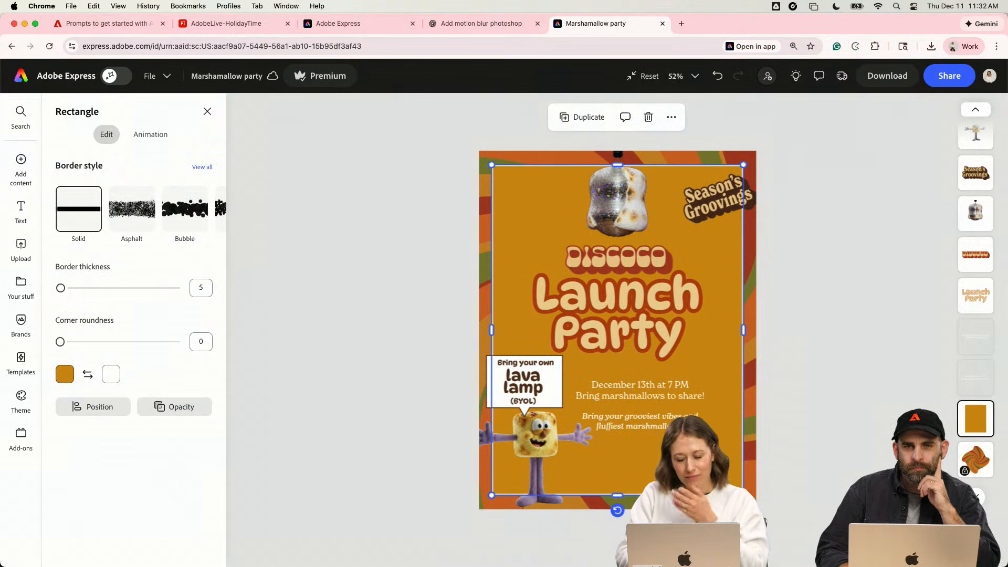
pyautogui.click(710, 196)
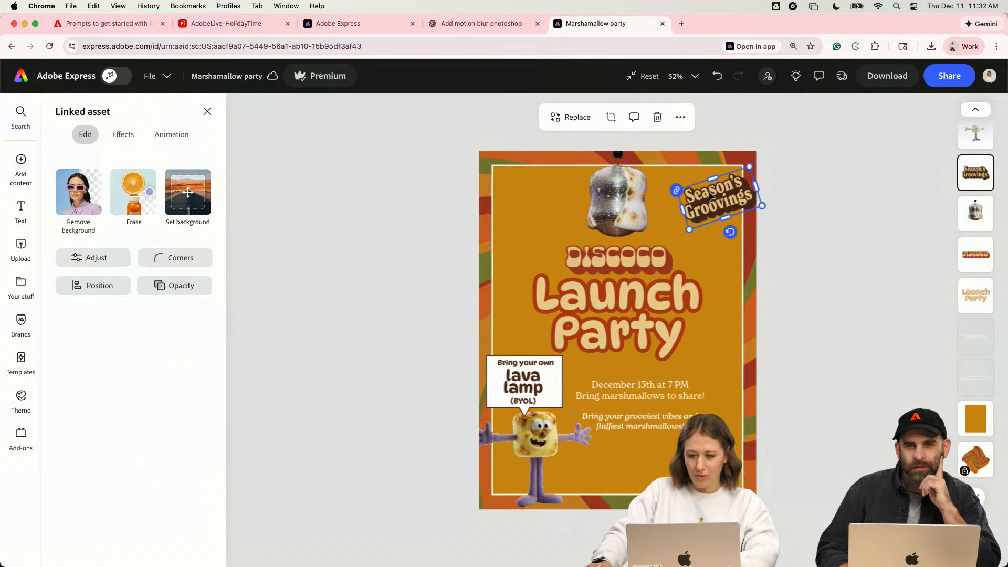
pyautogui.click(649, 424)
pyautogui.keyDown('shift'); pyautogui.click(653, 401); pyautogui.keyUp('shift')
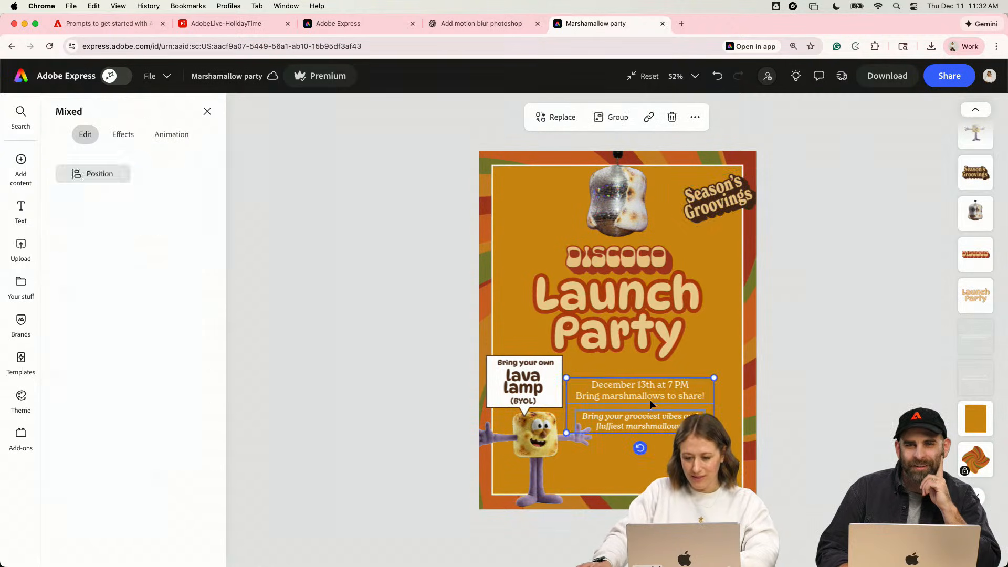
pyautogui.moveTo(653, 402); pyautogui.dragTo(632, 393)
pyautogui.click(822, 412)
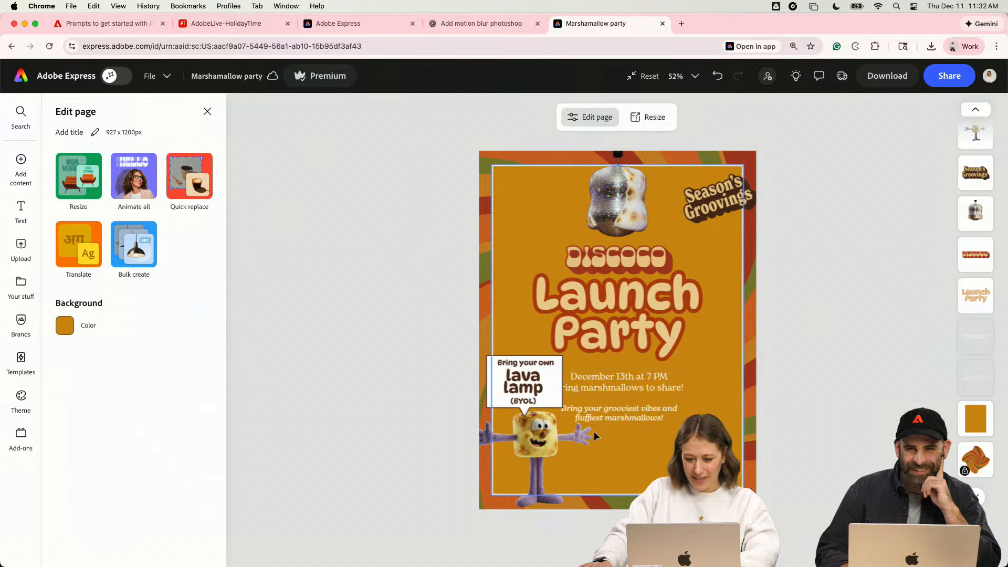
# - Try the "Bring your own lava lamp (BYOL)" text in the lower-right part of the invitation without its speech bubble, and undo it
pyautogui.click(527, 378)
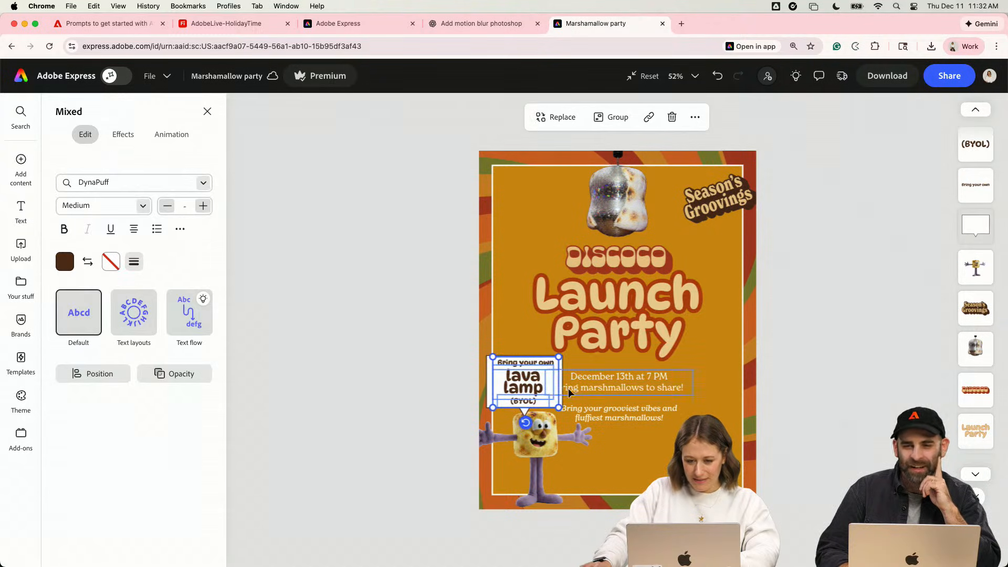
pyautogui.moveTo(539, 386); pyautogui.dragTo(634, 441)
pyautogui.hotkey('ctrl', 'z')
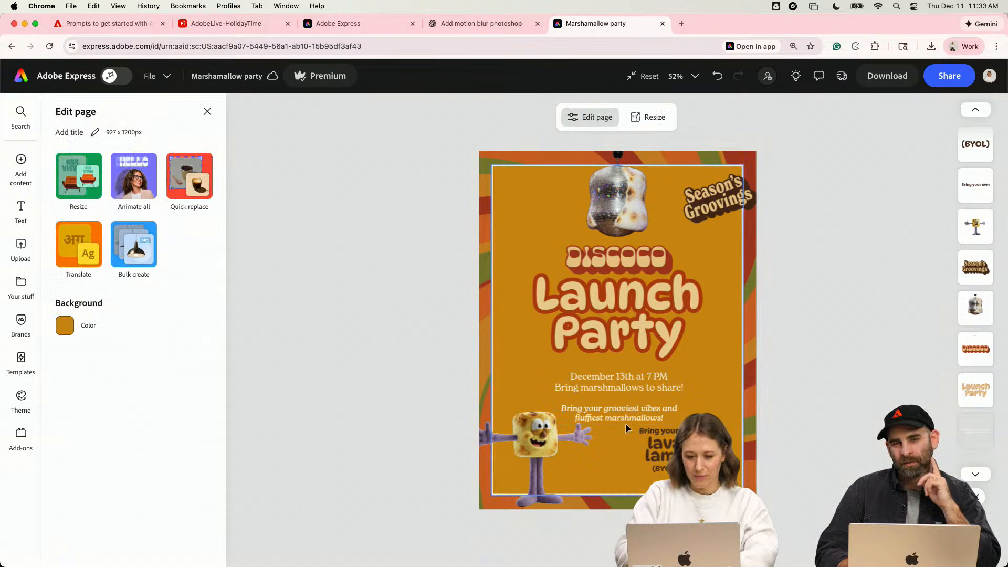
pyautogui.press('super+z')
pyautogui.click(770, 459)
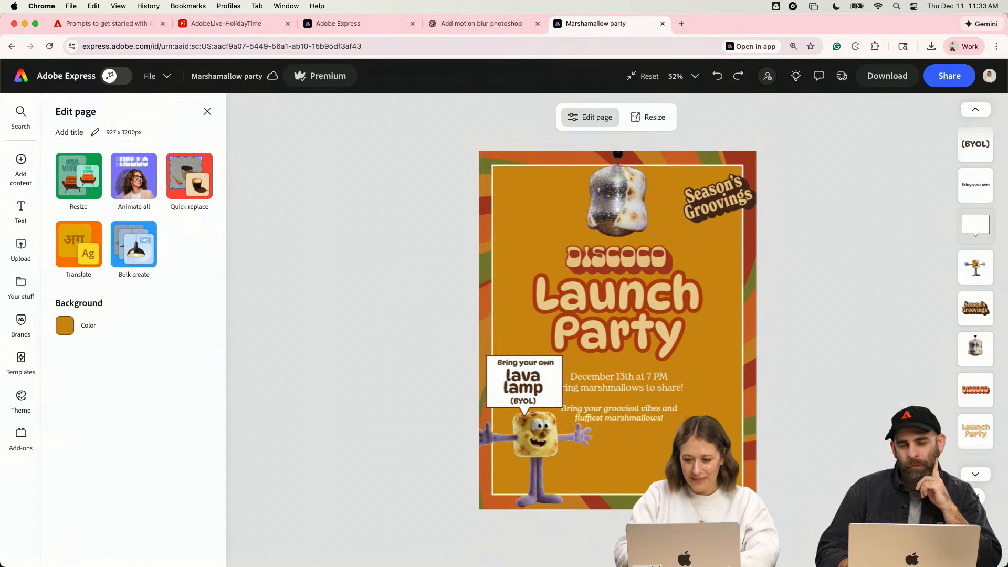
# - Duplicate the "Season's Groovings" badge, place the copy near the page's bottom edge beside the character, and tilt it the opposite way
pyautogui.click(603, 412)
pyautogui.scroll(5, 622, 376)
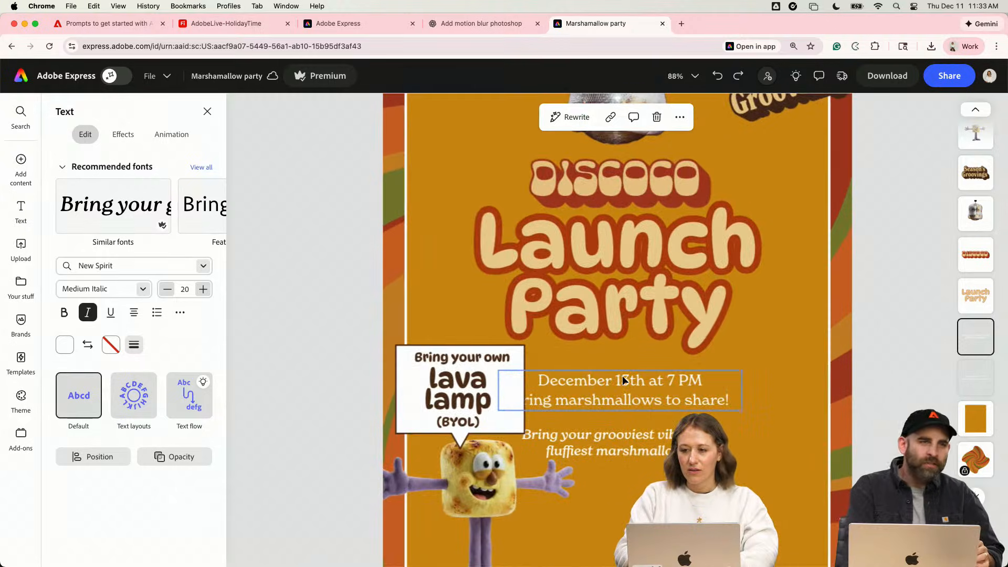
pyautogui.scroll(-5, 660, 347)
pyautogui.click(771, 327)
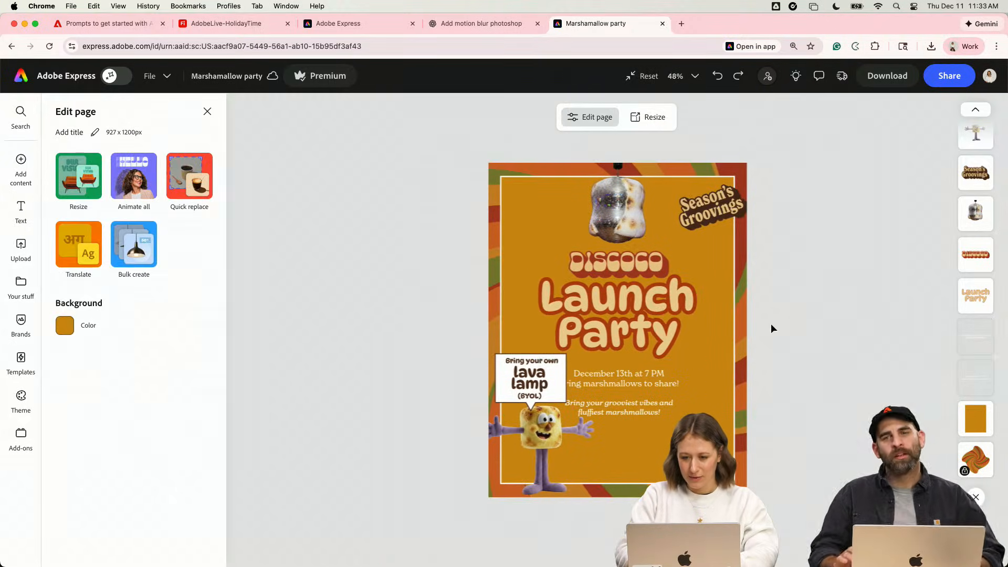
pyautogui.moveTo(737, 202); pyautogui.dragTo(737, 341)
pyautogui.moveTo(723, 379); pyautogui.dragTo(654, 487)
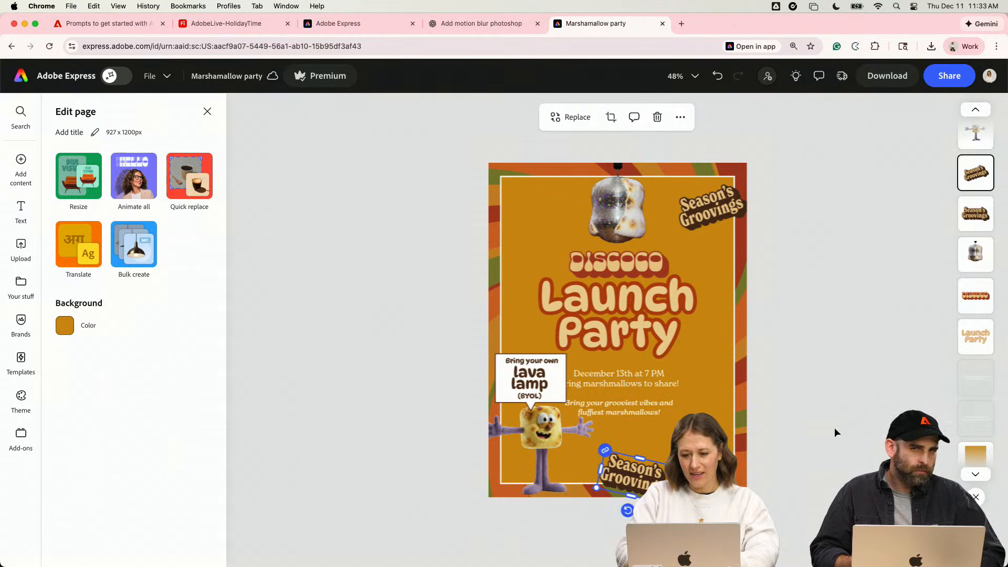
pyautogui.click(835, 431)
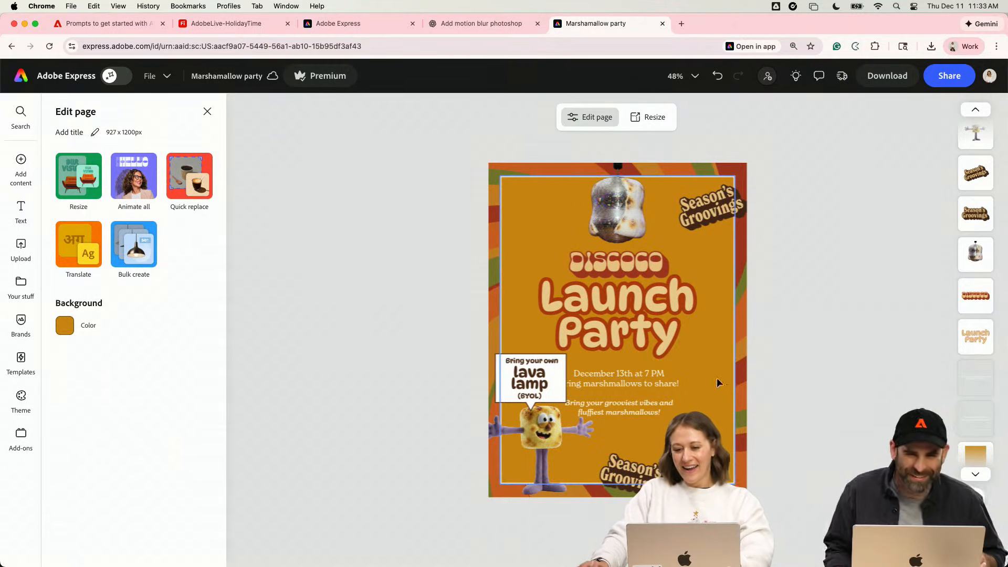
pyautogui.click(637, 415)
pyautogui.keyDown('shift'); pyautogui.click(643, 376); pyautogui.keyUp('shift')
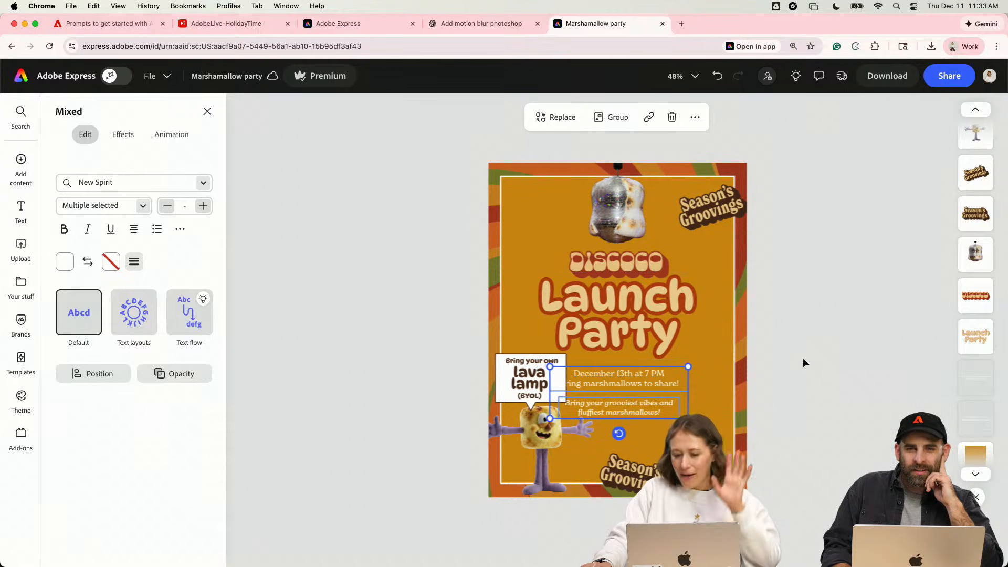
pyautogui.click(836, 436)
# - Add a new blank page to the Marshamallow party file
pyautogui.click(967, 545)
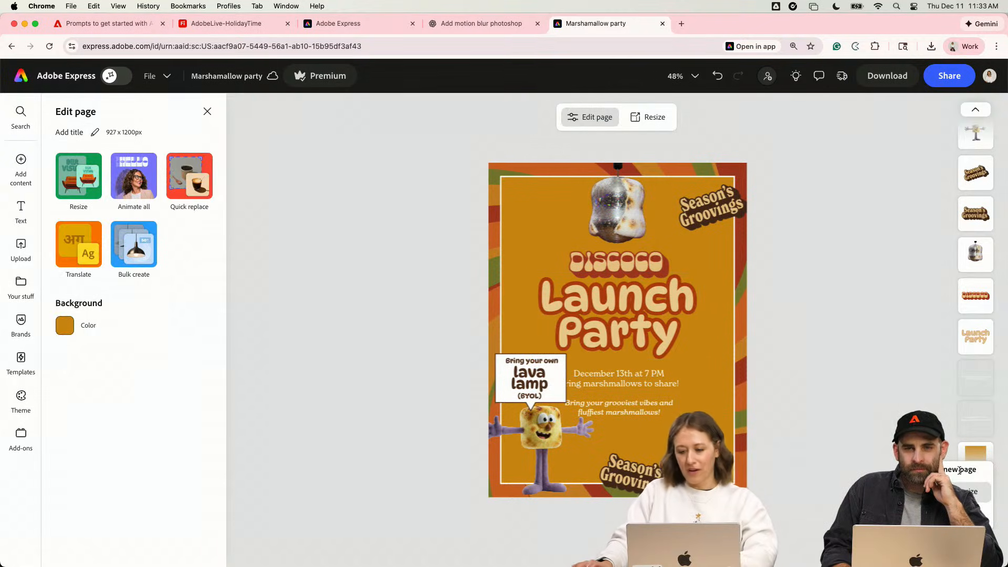
pyautogui.click(964, 470)
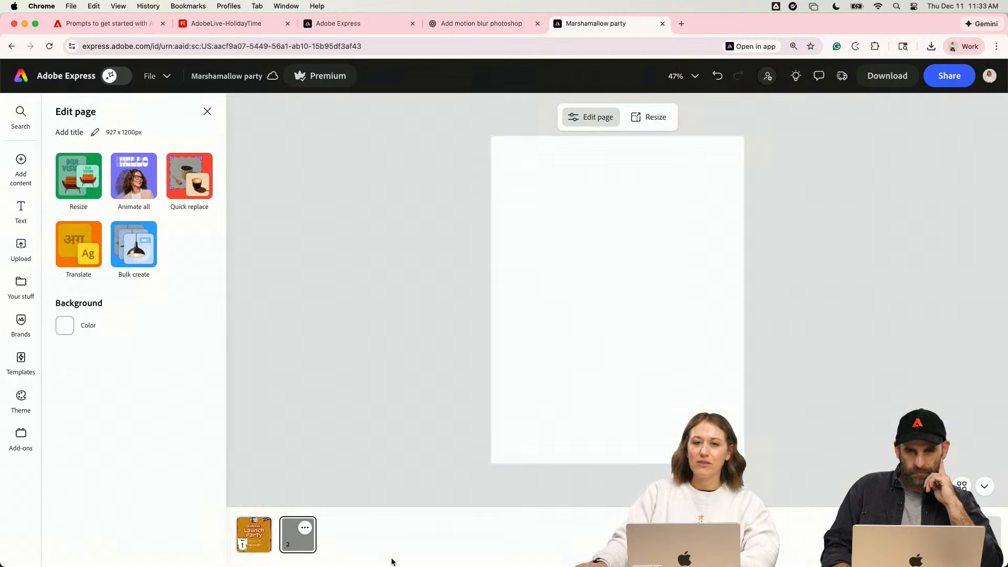
pyautogui.moveTo(349, 566)
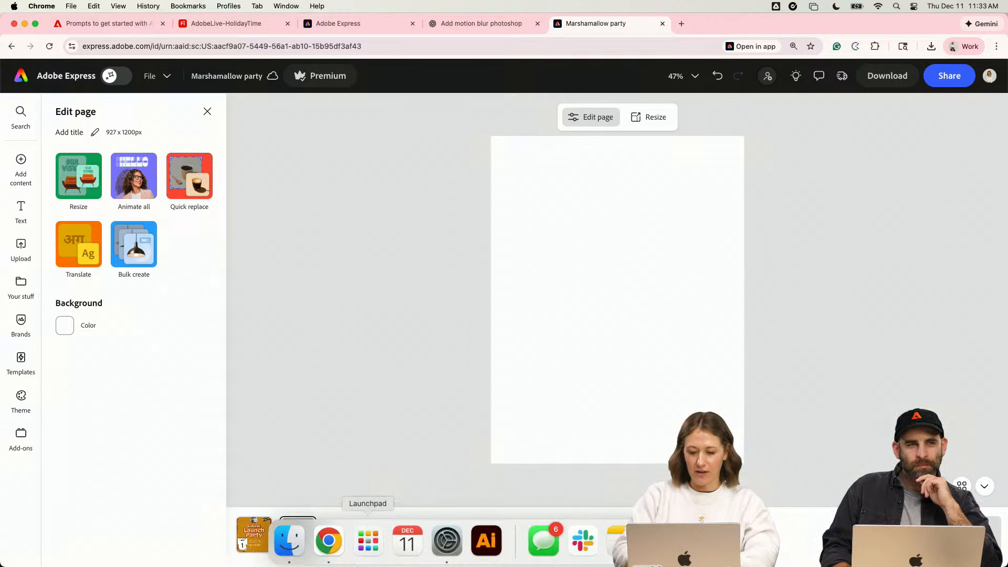
pyautogui.click(290, 541)
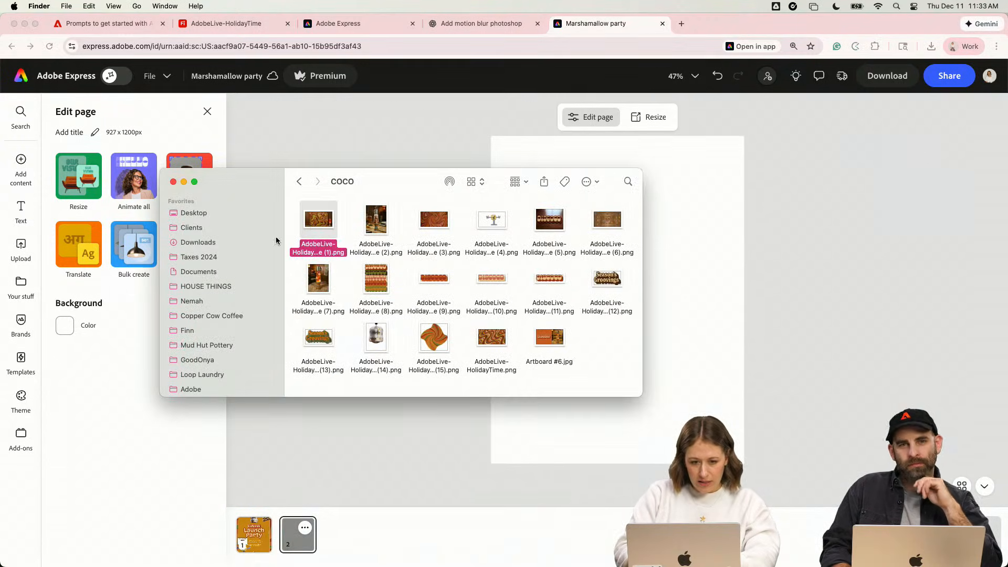
pyautogui.click(284, 119)
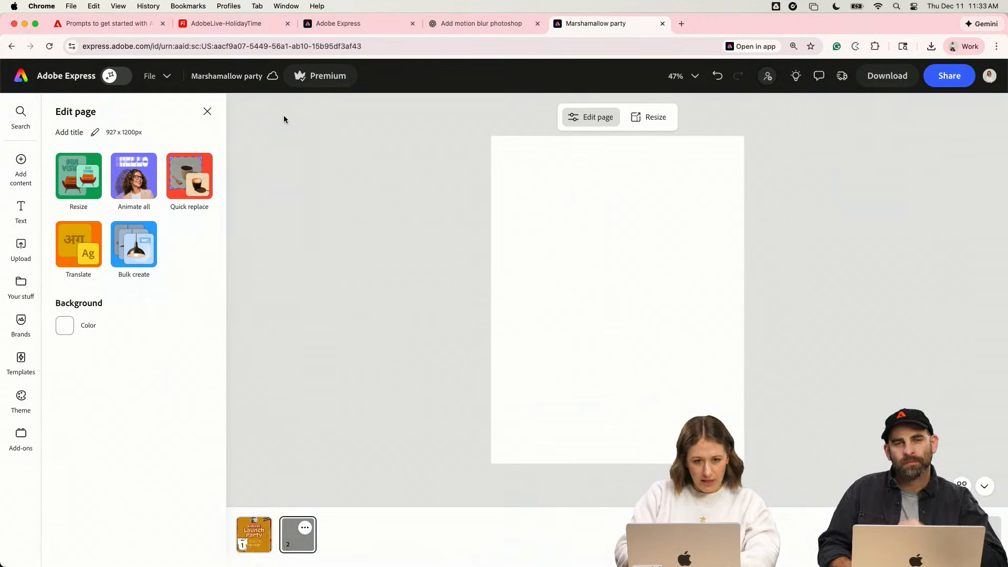
# - Try filling the blank page with the patterned-base lava lamp photo from the Holiday2025 library, and delete it
pyautogui.click(21, 283)
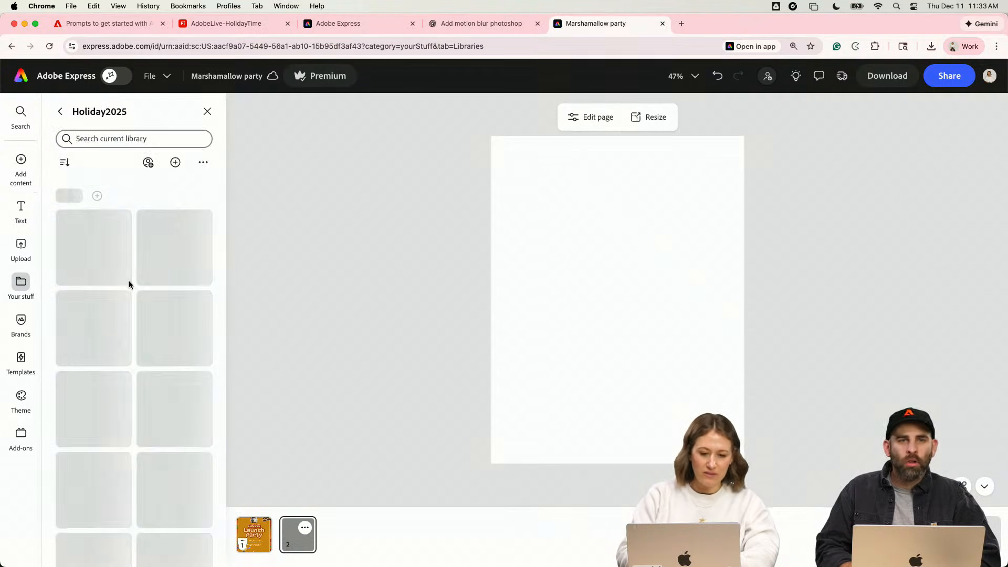
pyautogui.scroll(-8, 130, 285)
pyautogui.scroll(-4, 131, 285)
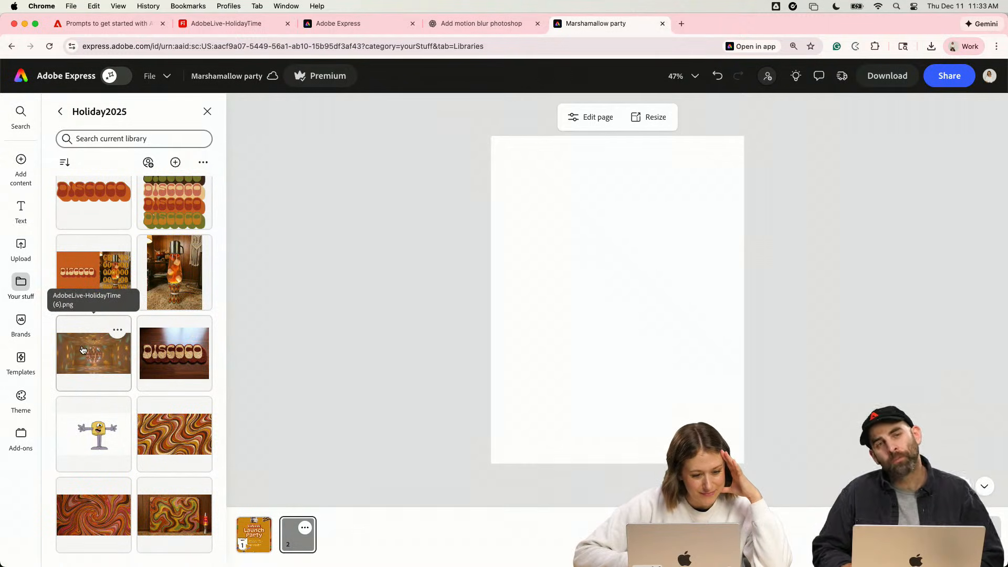
pyautogui.scroll(4, 80, 341)
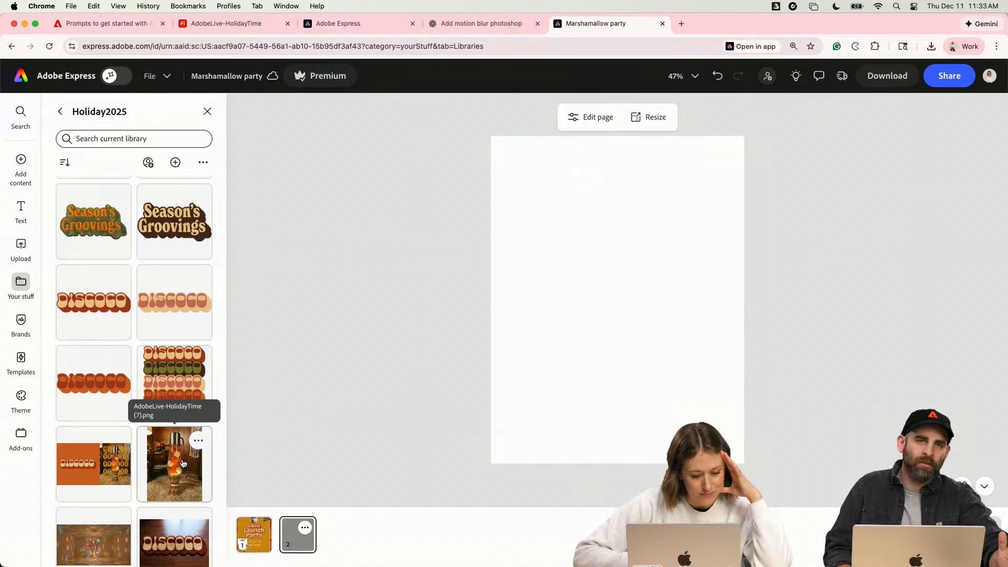
pyautogui.scroll(1, 183, 463)
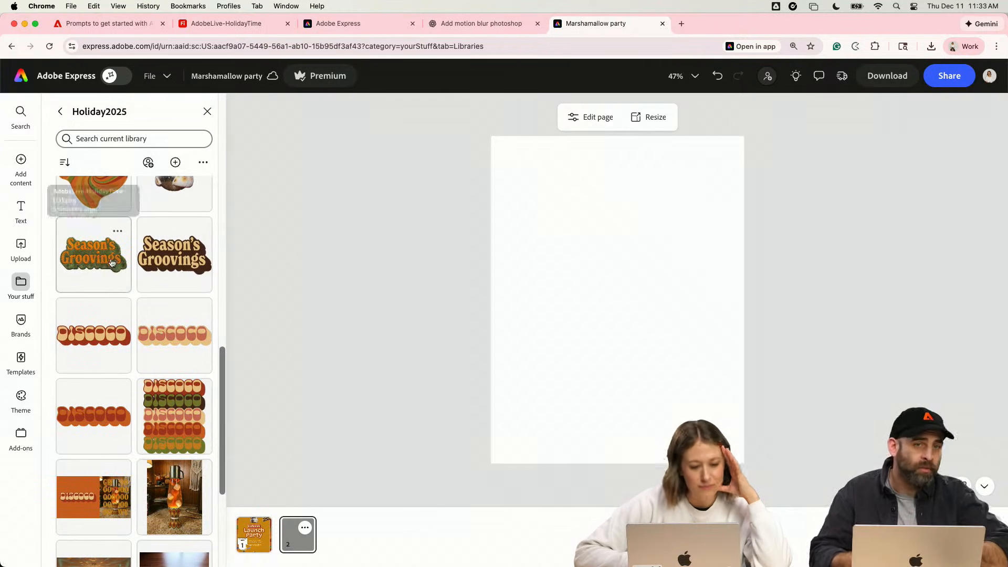
pyautogui.click(175, 489)
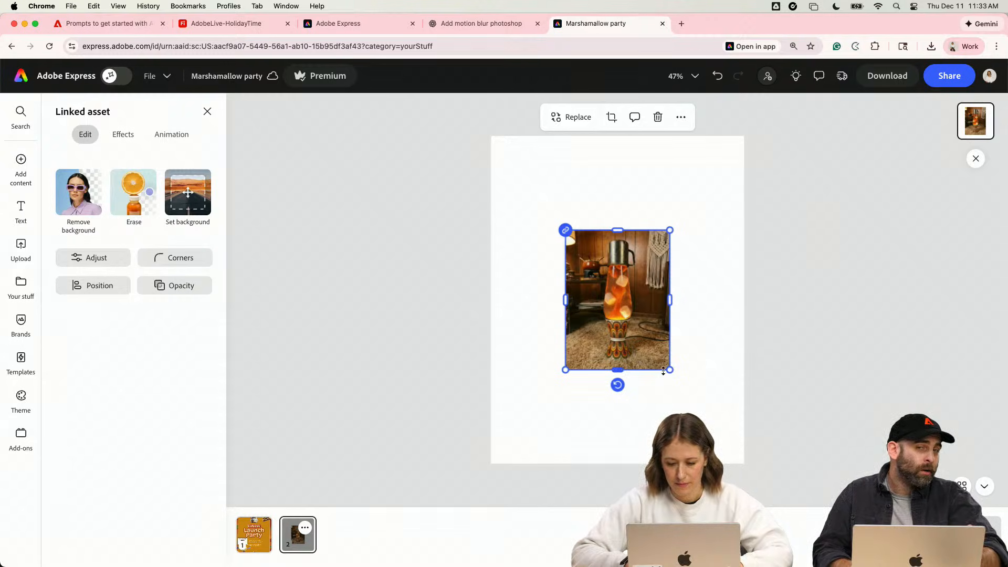
pyautogui.moveTo(663, 371); pyautogui.dragTo(776, 453)
pyautogui.click(805, 441)
pyautogui.click(651, 411)
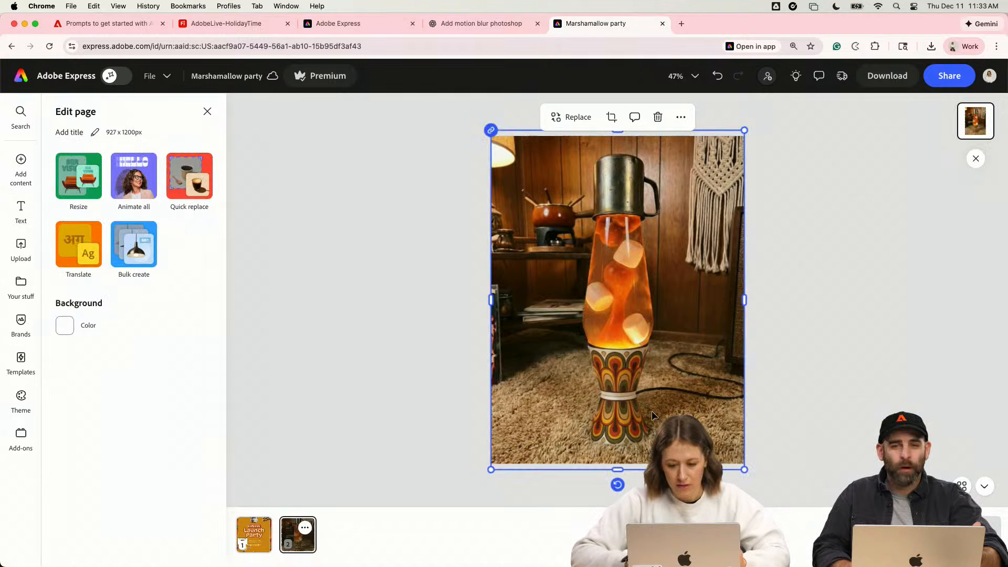
pyautogui.press('Delete')
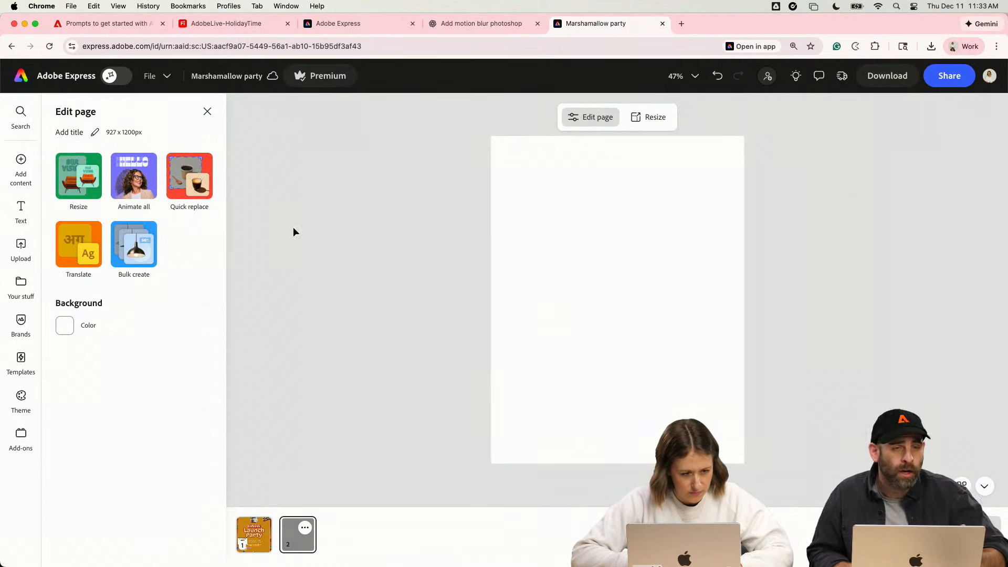
# - Place the copper-base lava lamp photo from the Holiday2025 library on the blank page and enlarge it to cover the page
pyautogui.click(207, 112)
pyautogui.click(21, 286)
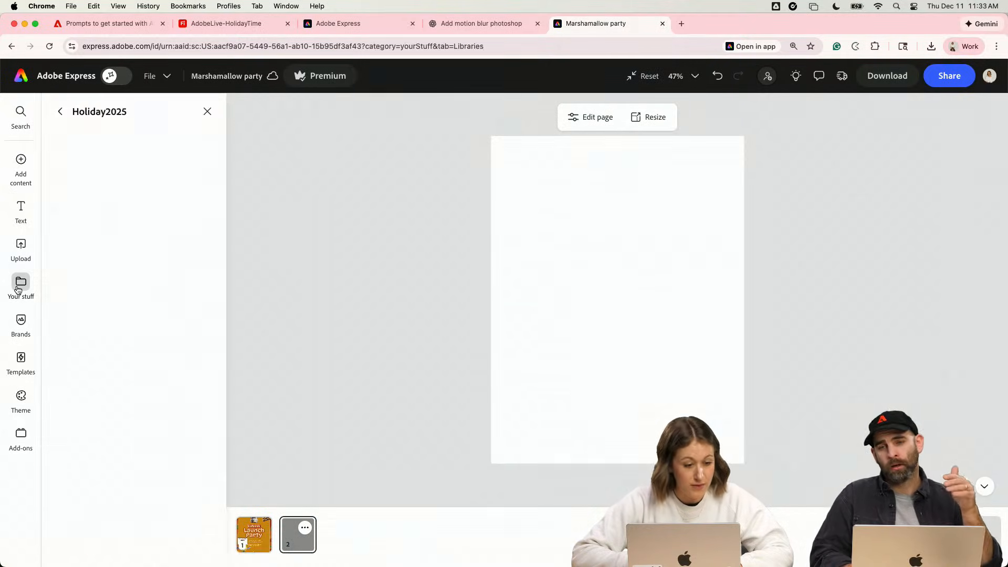
pyautogui.scroll(-10, 145, 263)
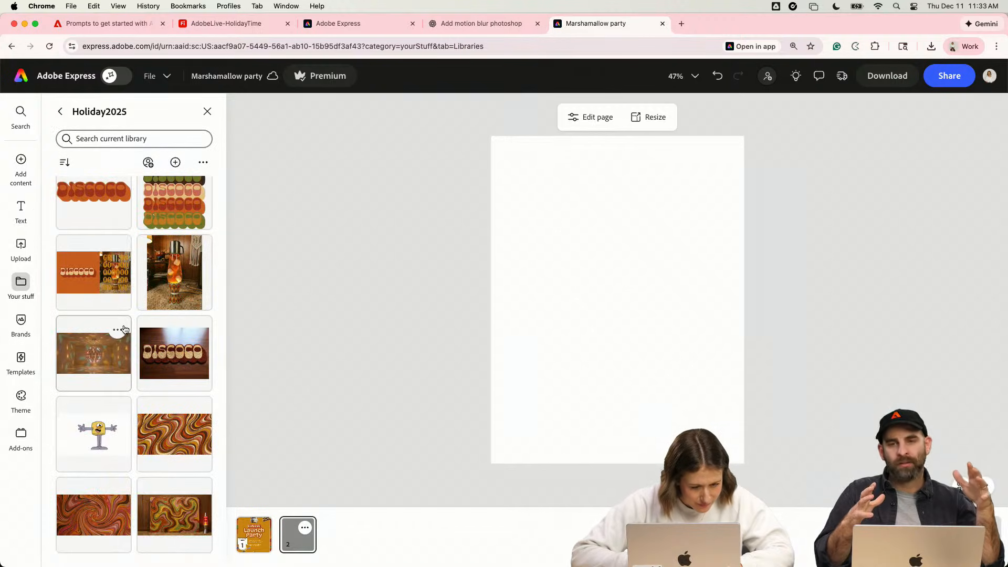
pyautogui.scroll(3, 124, 329)
pyautogui.scroll(5, 124, 329)
pyautogui.moveTo(93, 266); pyautogui.dragTo(613, 328)
pyautogui.moveTo(686, 304); pyautogui.dragTo(759, 207)
pyautogui.moveTo(700, 288); pyautogui.dragTo(705, 195)
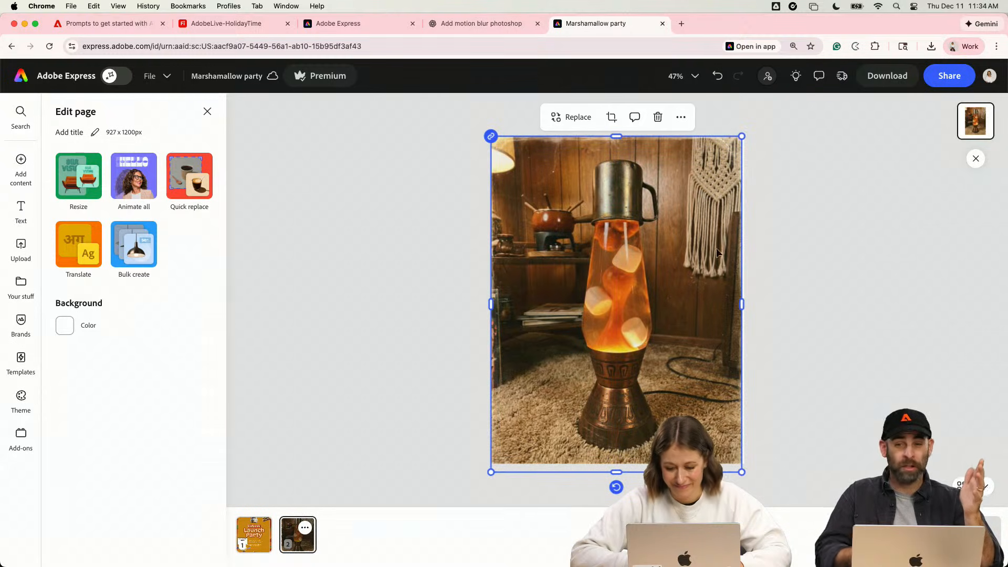
# - Shrink the lava lamp photo to leave a margin on all sides, center it, and tilt it slightly counterclockwise
pyautogui.moveTo(741, 472); pyautogui.dragTo(727, 453)
pyautogui.moveTo(698, 410); pyautogui.dragTo(699, 404)
pyautogui.moveTo(622, 462); pyautogui.dragTo(626, 466)
pyautogui.click(451, 374)
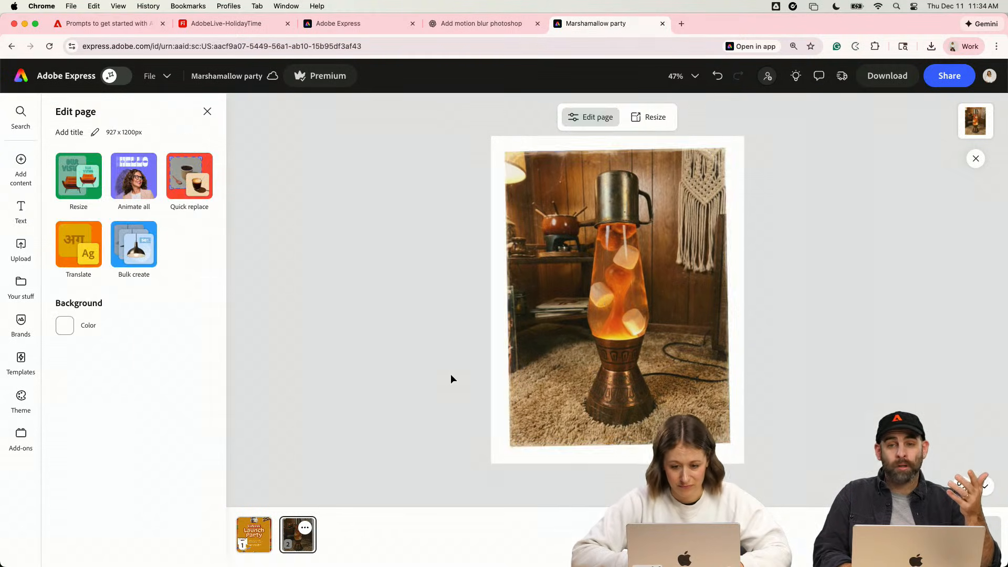
# - Try olive green as the second page's background and settle on the Holiday2025 orange #CE6928
pyautogui.click(64, 325)
pyautogui.click(130, 279)
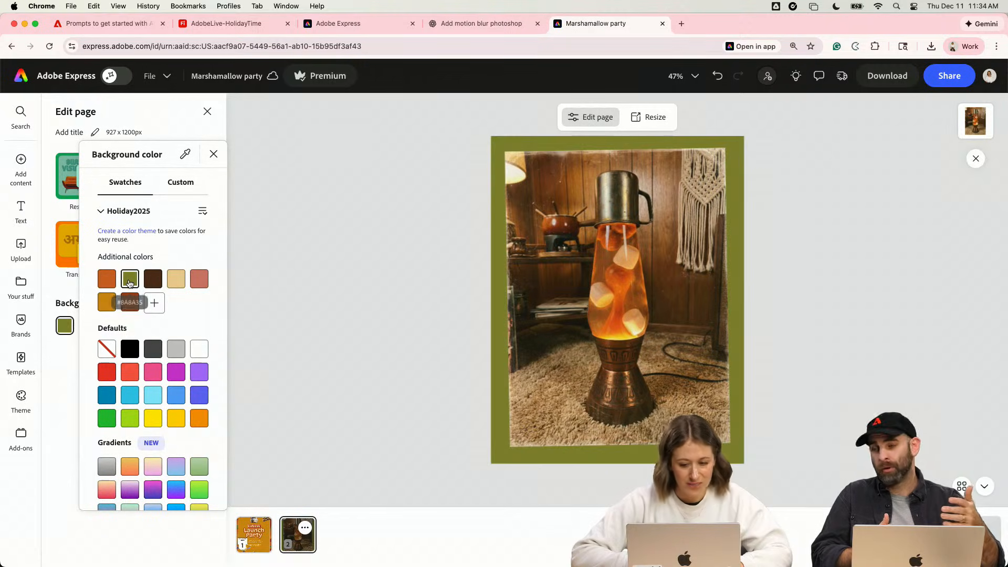
pyautogui.click(110, 283)
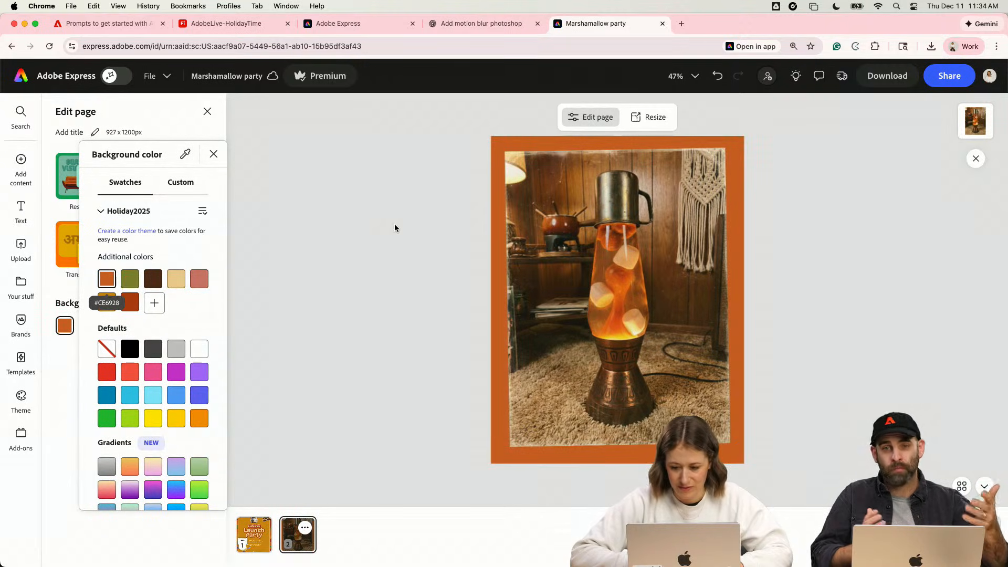
pyautogui.click(373, 306)
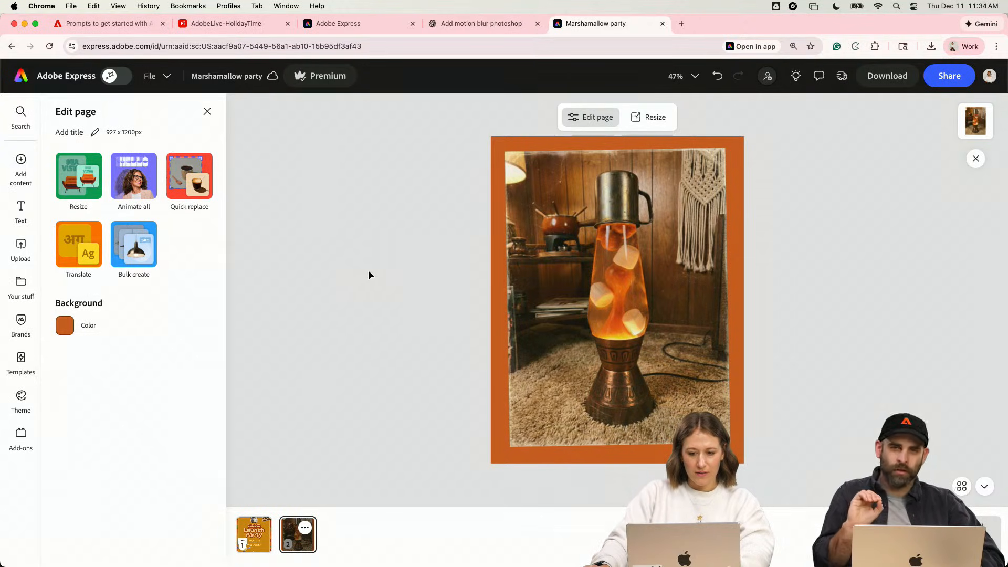
pyautogui.click(628, 285)
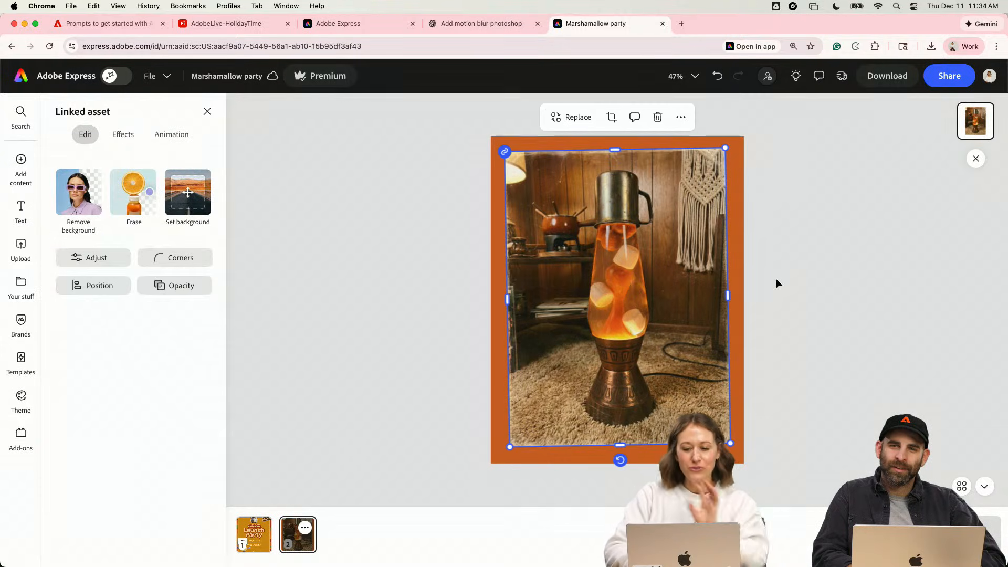
pyautogui.click(761, 250)
pyautogui.click(720, 265)
pyautogui.scroll(5, 718, 240)
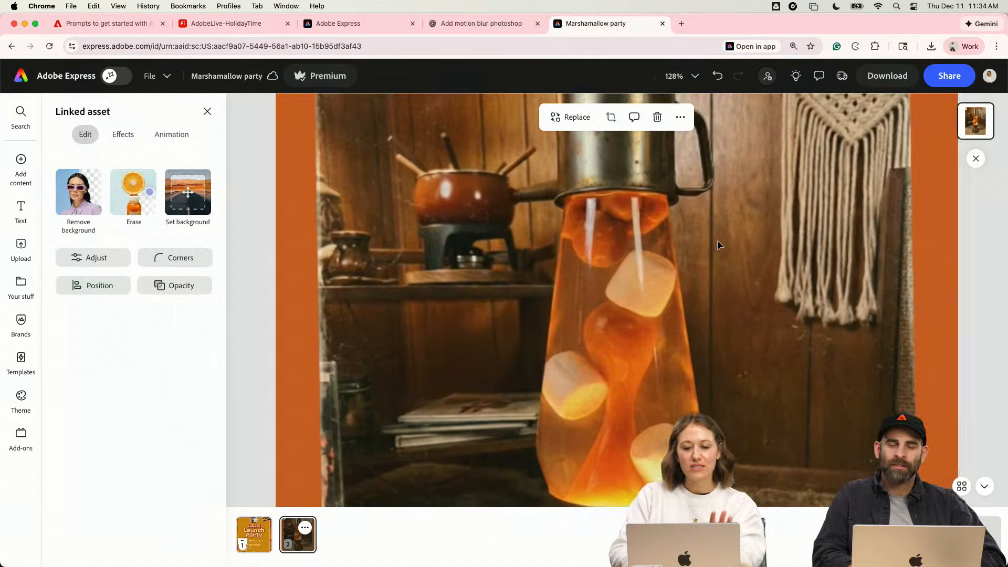
pyautogui.scroll(-5, 717, 241)
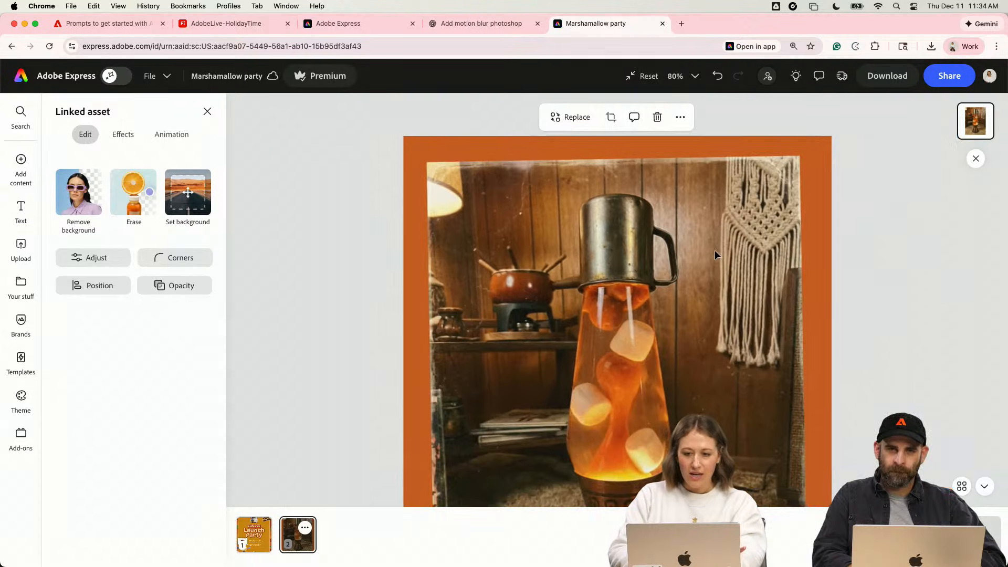
pyautogui.click(820, 241)
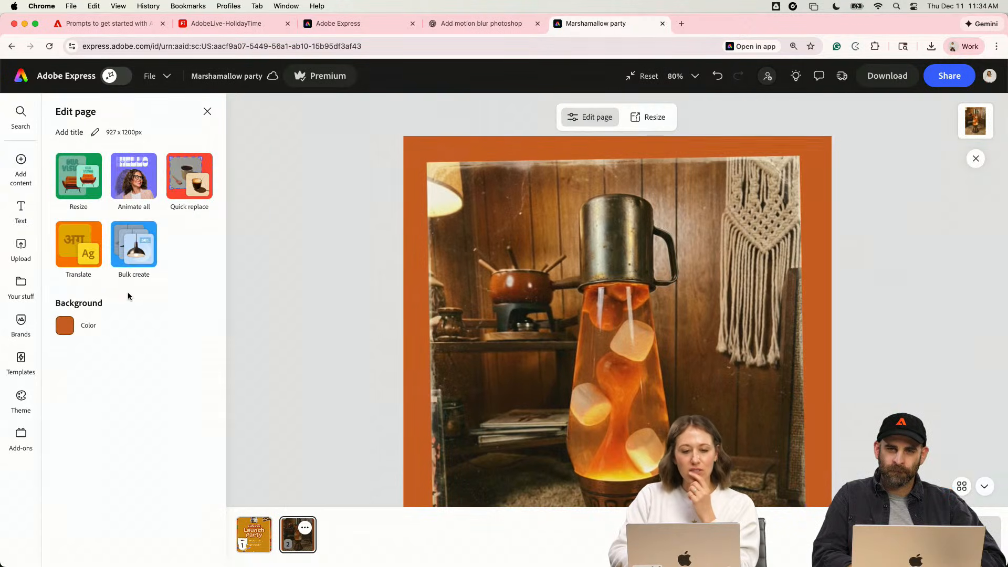
pyautogui.click(23, 286)
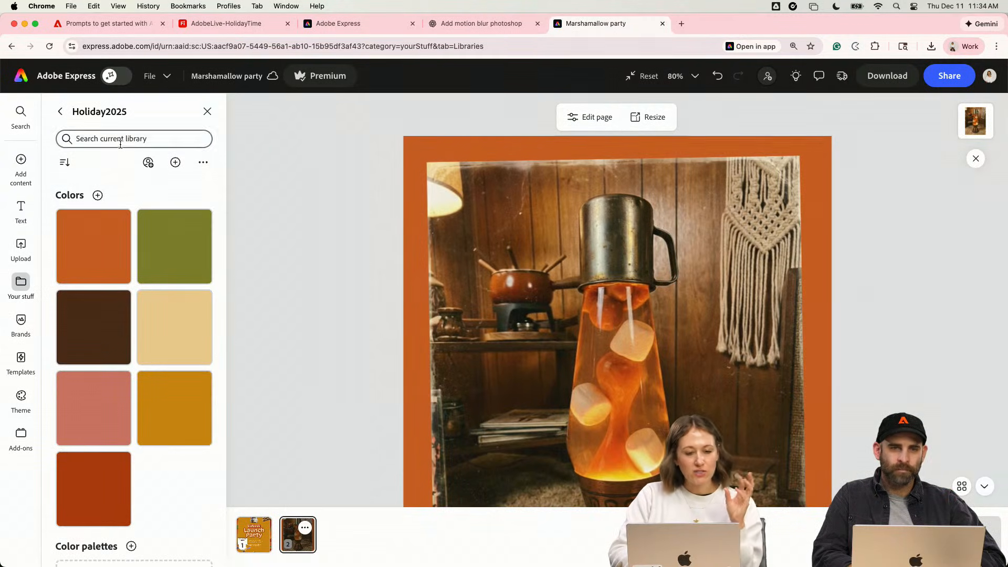
pyautogui.click(61, 111)
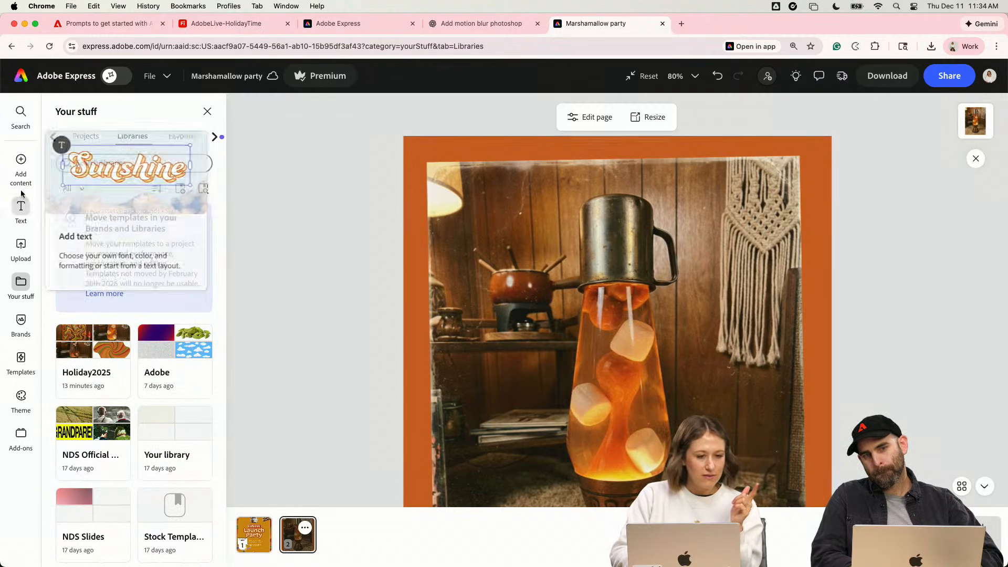
pyautogui.moveTo(21, 160)
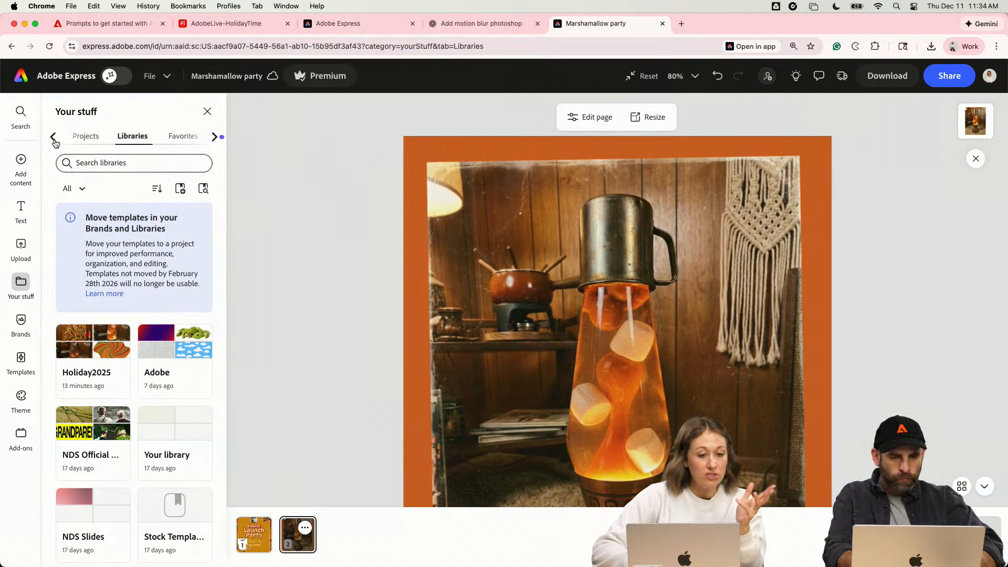
pyautogui.write('chr')
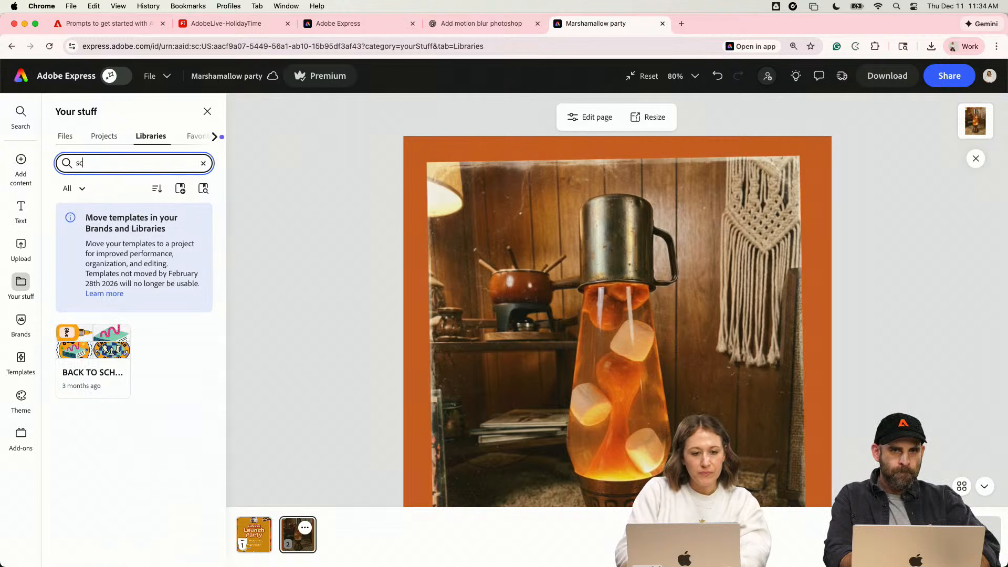
pyautogui.press('BackSpace')
pyautogui.press('BackSpace')
pyautogui.press('BackSpace')
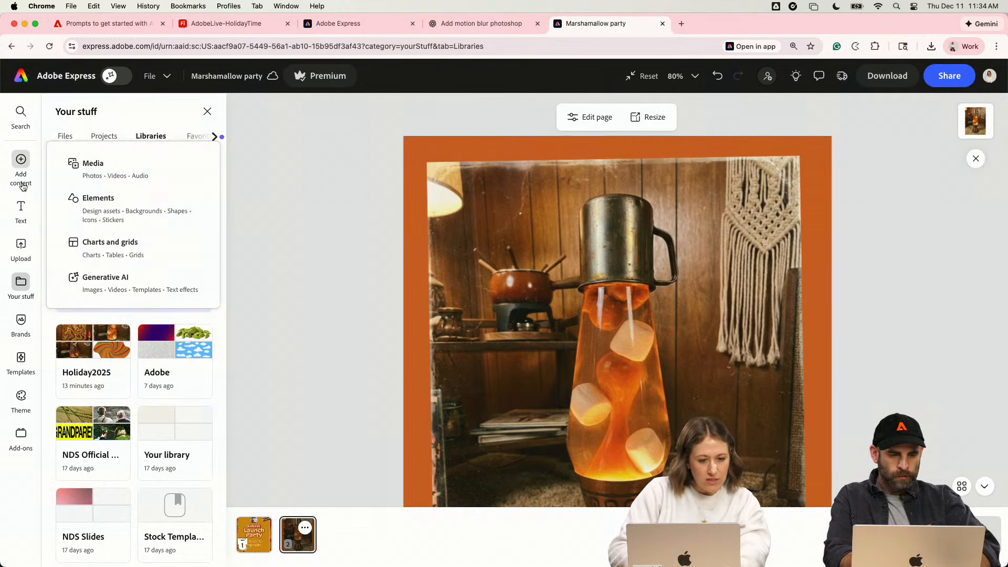
# - Search the stock photos for "scratchy texture"
pyautogui.click(105, 171)
pyautogui.click(121, 222)
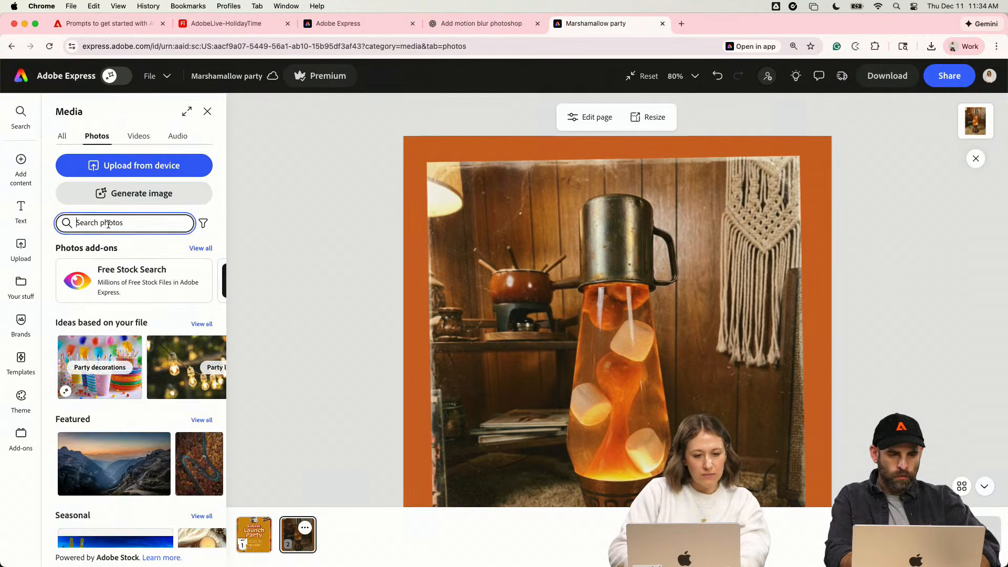
pyautogui.write('scratchy texture')
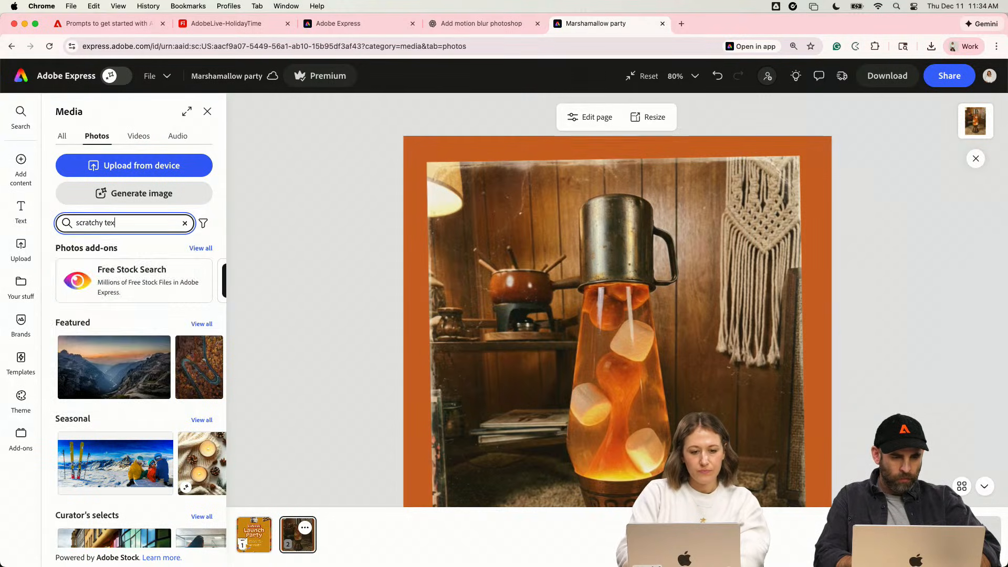
pyautogui.press('Return')
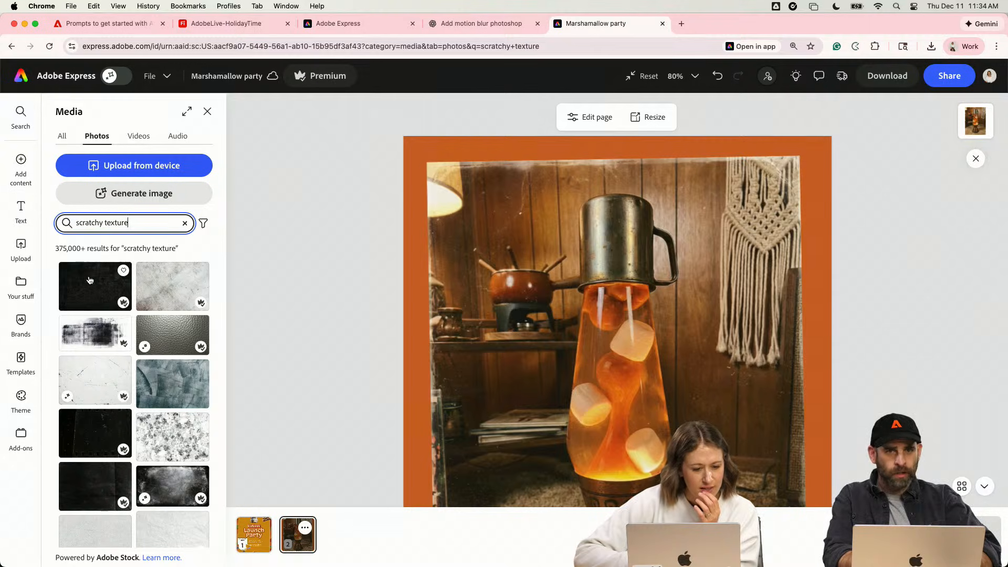
# - Place the pale gray mottled texture photo over the lava lamp on the second page and rotate it about a quarter turn clockwise
pyautogui.scroll(-3, 141, 410)
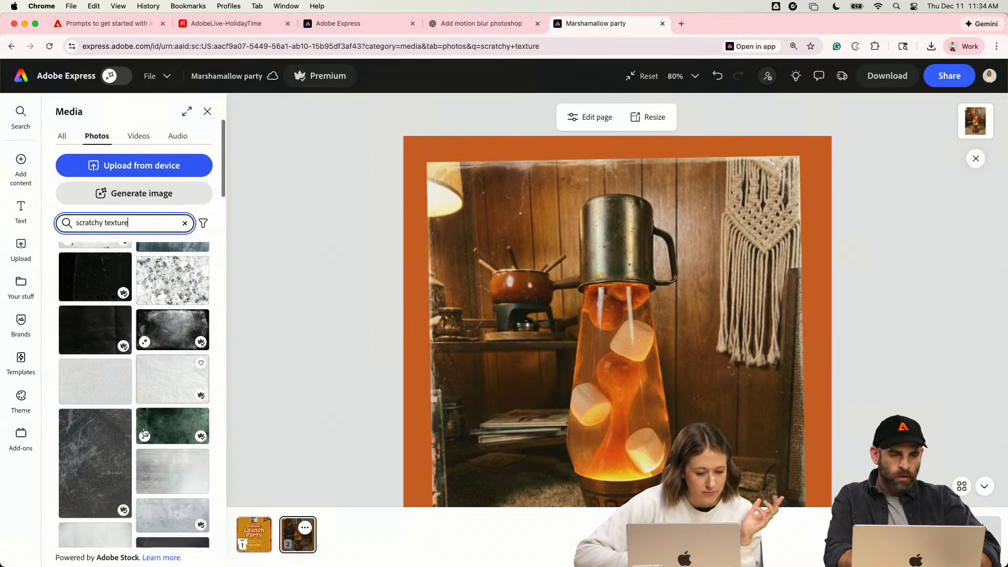
pyautogui.scroll(-2, 144, 432)
pyautogui.click(117, 467)
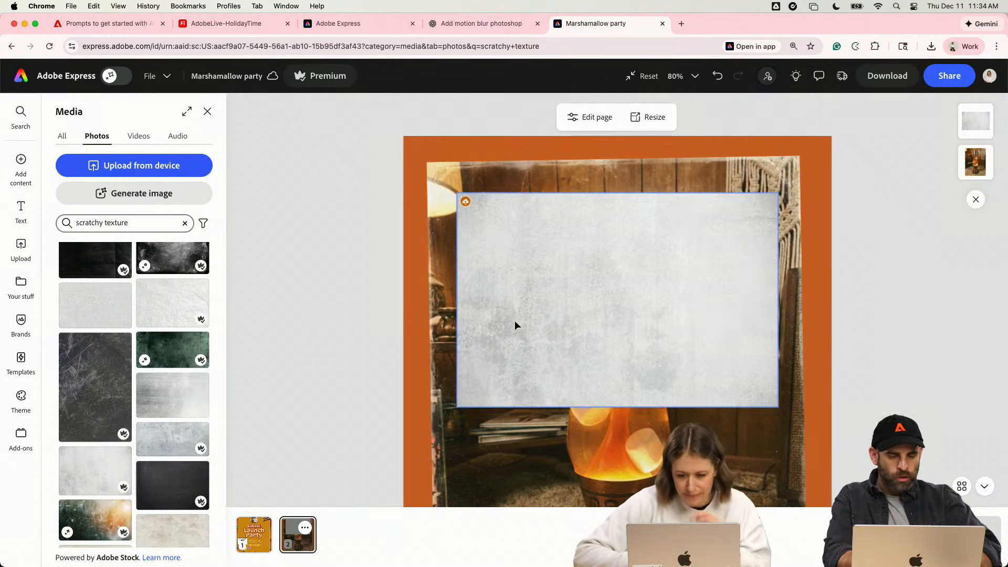
pyautogui.click(577, 329)
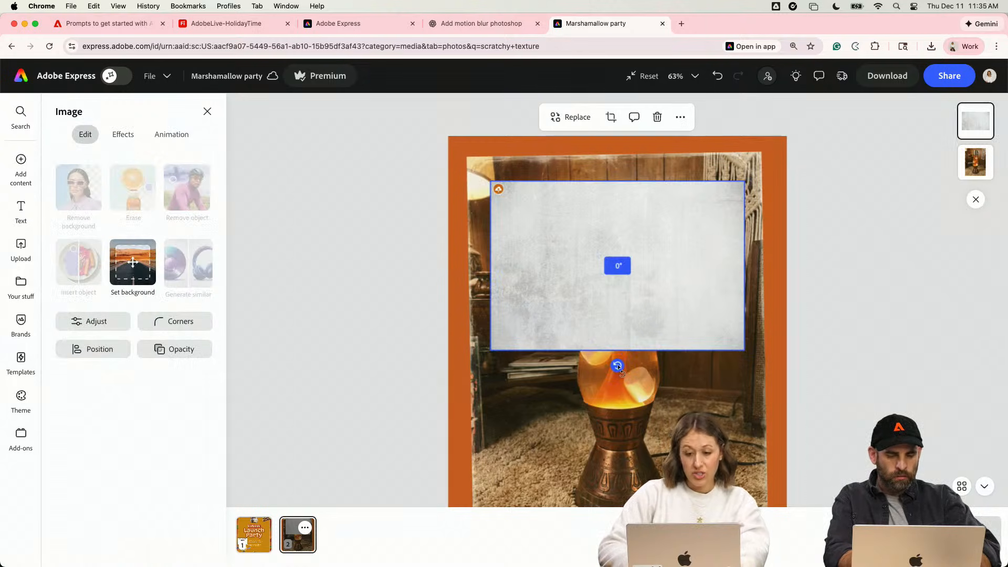
pyautogui.moveTo(617, 366); pyautogui.dragTo(518, 264)
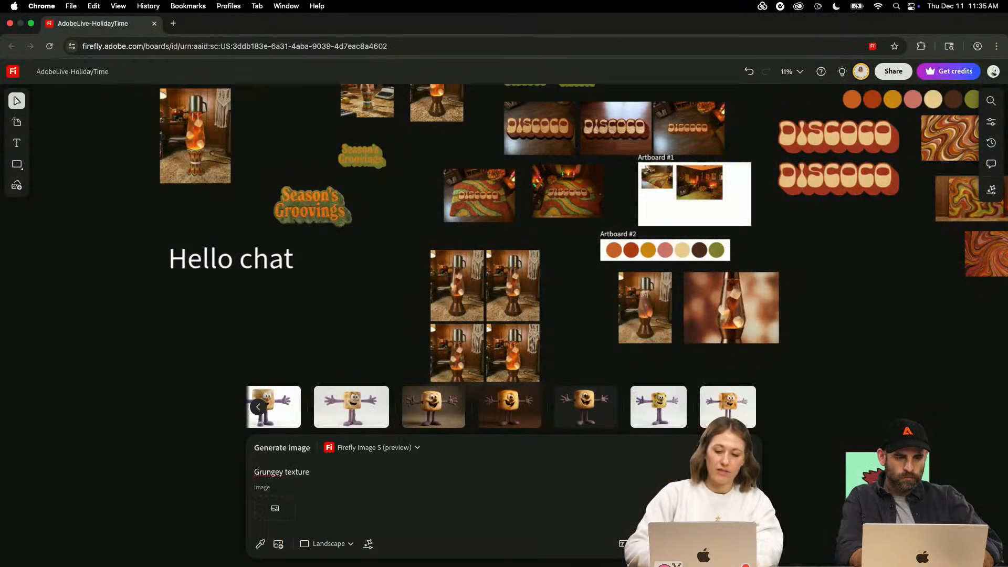
# - Switch to the AdobeLive-HolidayTime board in Adobe Firefly, correct the prompt to "Grungy texture", and generate images with Firefly Image 5 (preview)
pyautogui.rightClick(260, 474)
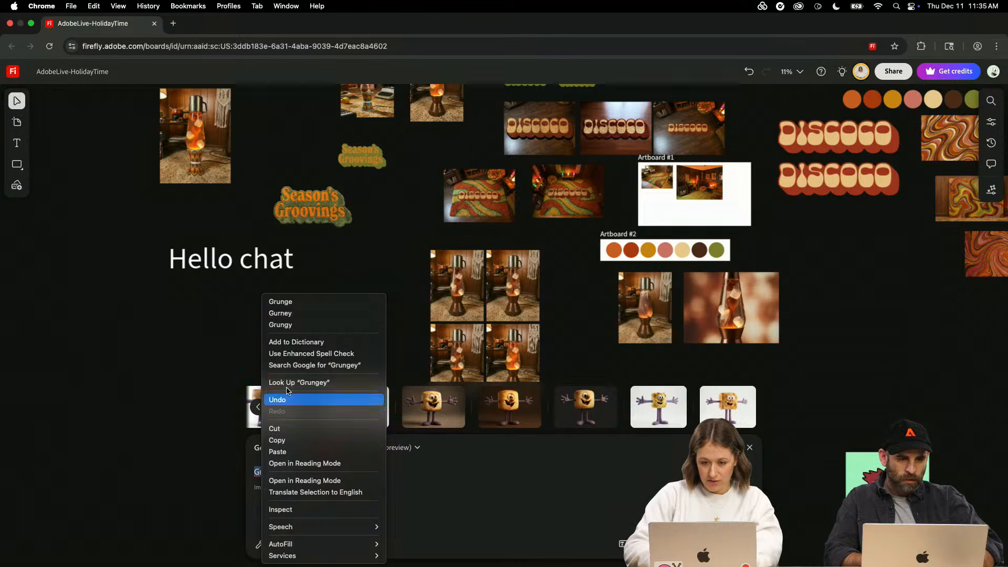
pyautogui.click(291, 328)
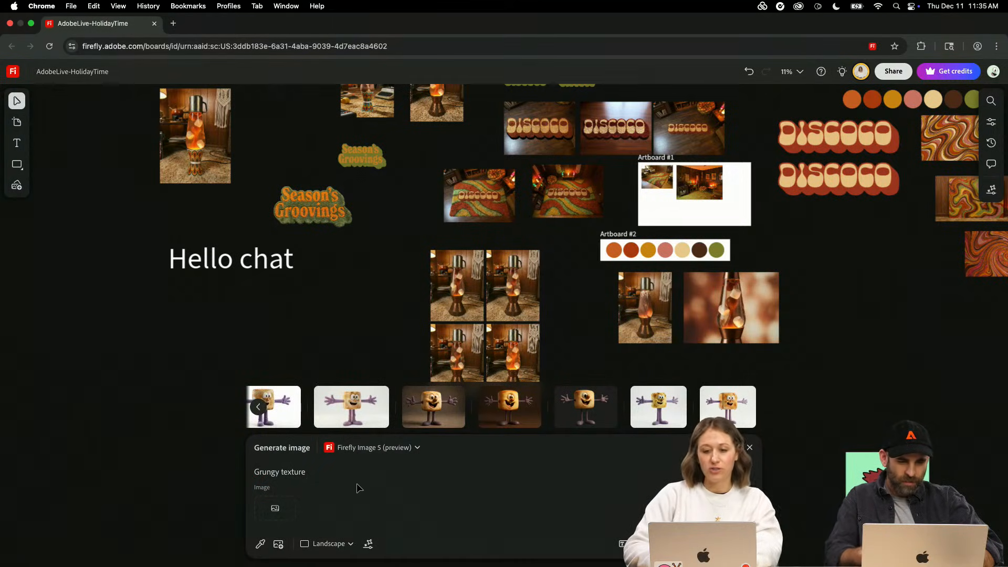
pyautogui.press('Return')
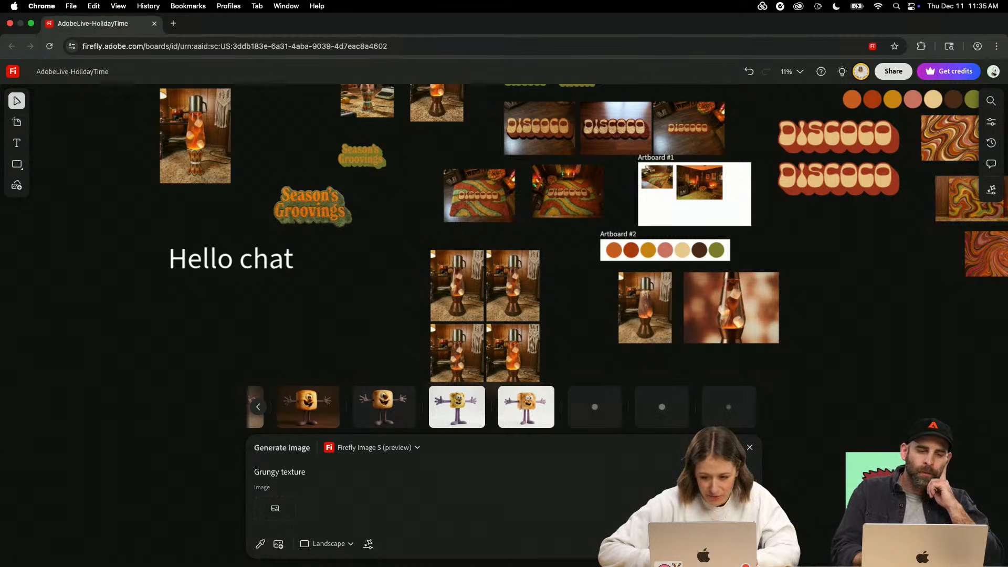
# - Try Firefly Image 3 as the image generation model, settle on Firefly Image 3 (Fast), and preview the generated grungy texture images
pyautogui.click(416, 448)
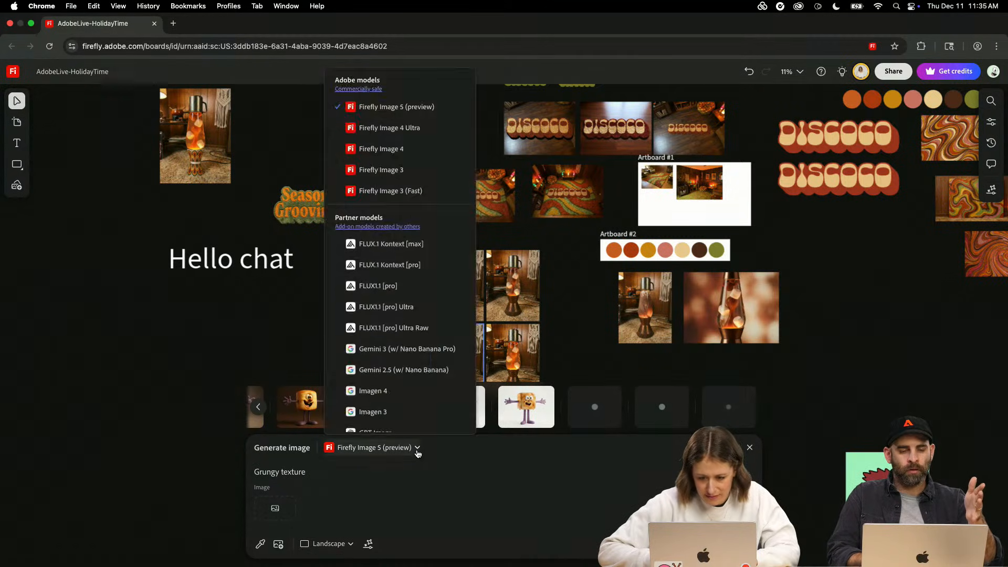
pyautogui.click(383, 170)
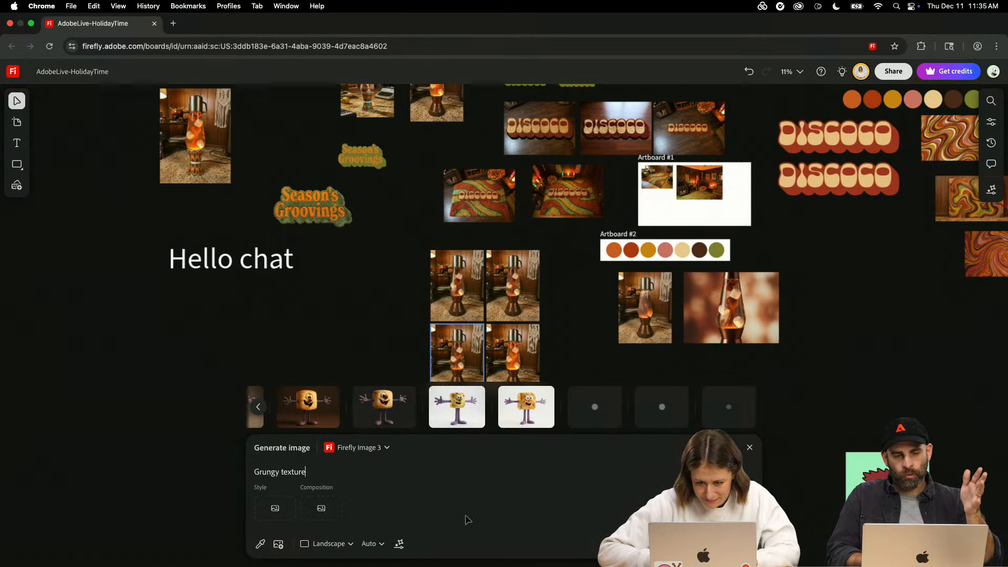
pyautogui.click(390, 450)
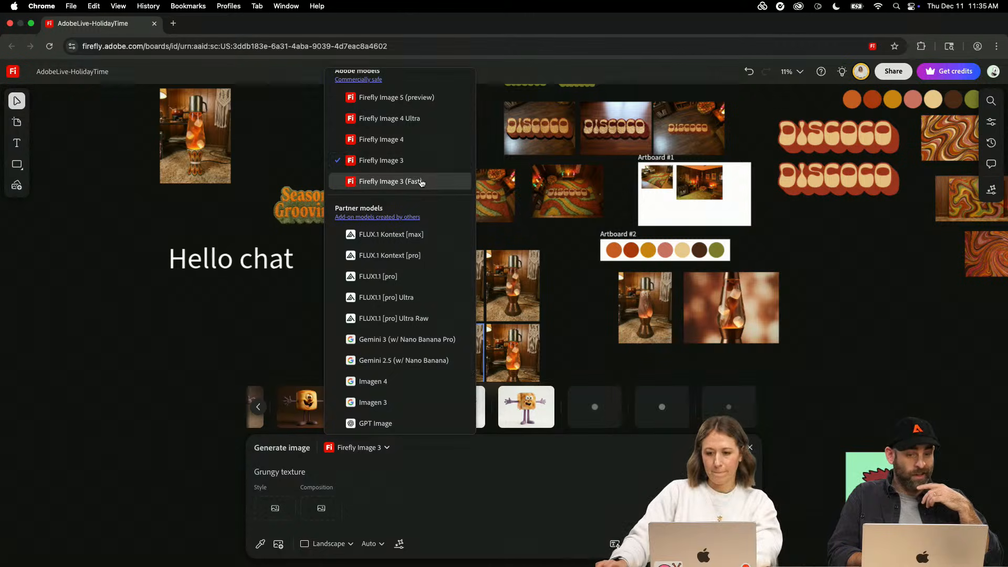
pyautogui.click(422, 184)
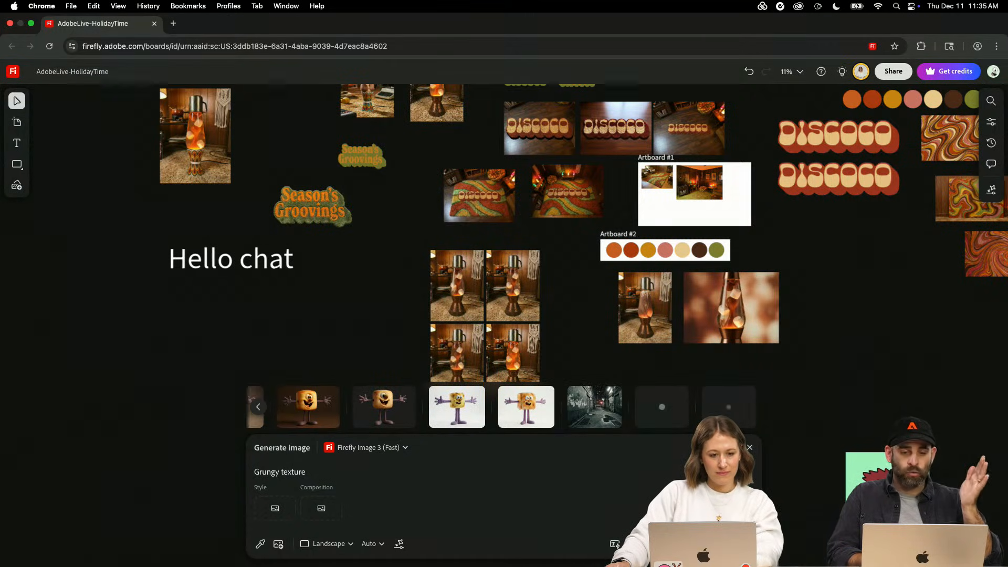
pyautogui.moveTo(579, 412)
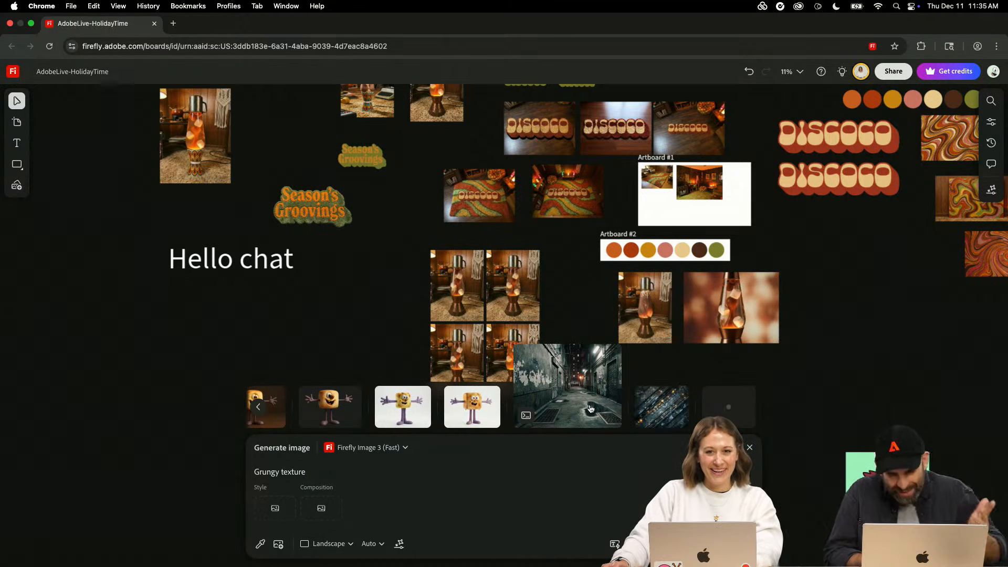
pyautogui.moveTo(659, 417)
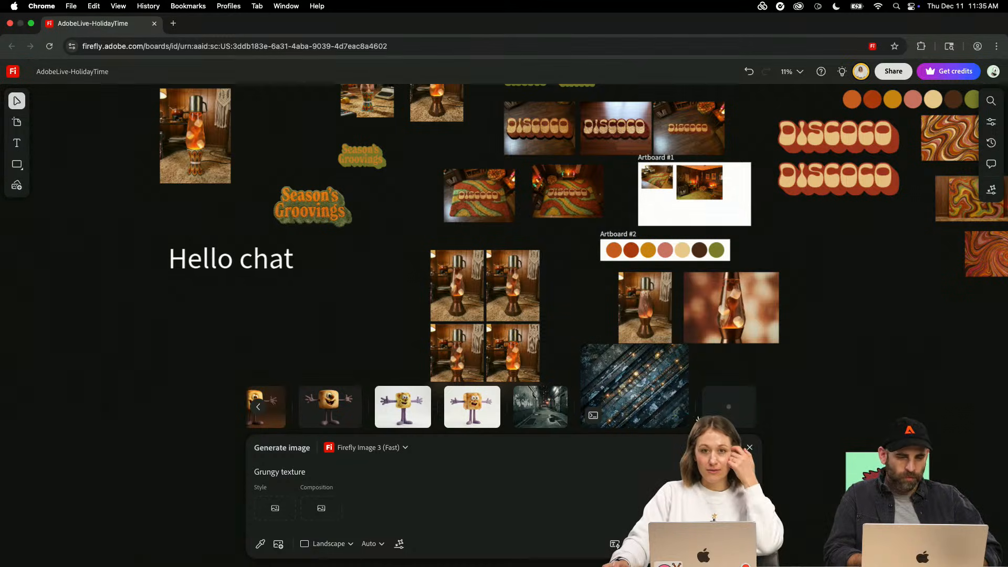
pyautogui.press('Return')
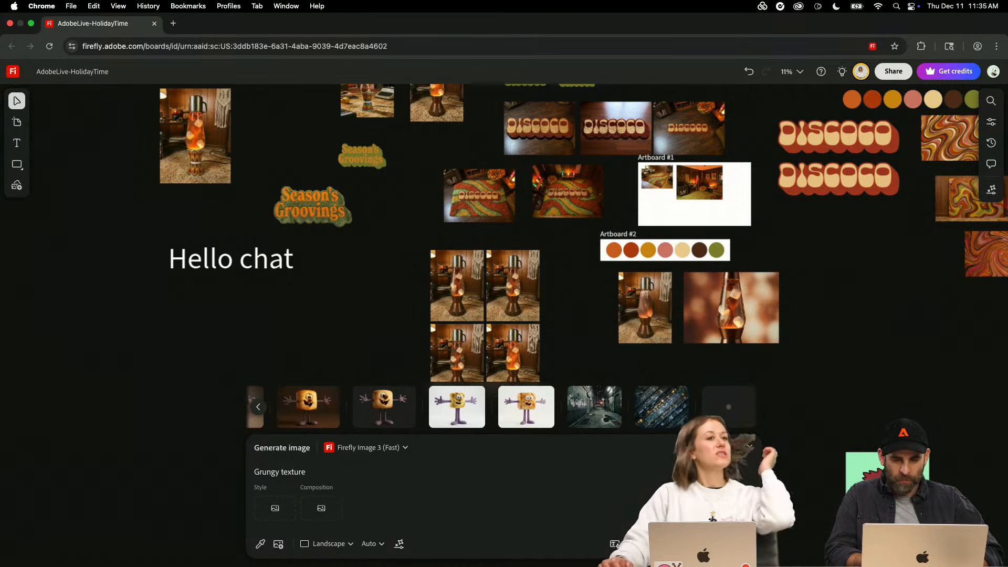
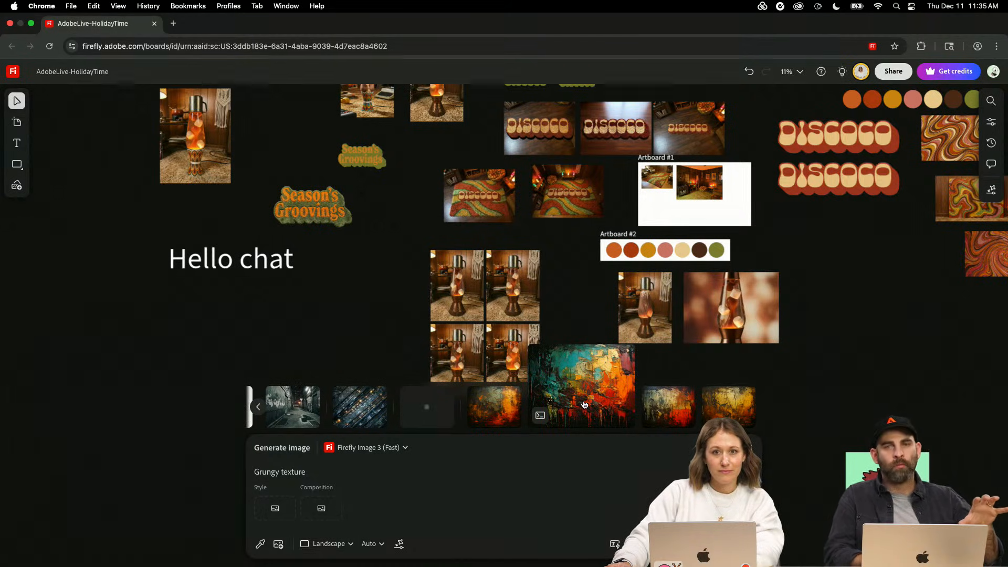
# - Place the generated yellow-brown grungy texture on the board and upscale it to 4K with Low creativity enhancement
pyautogui.click(724, 410)
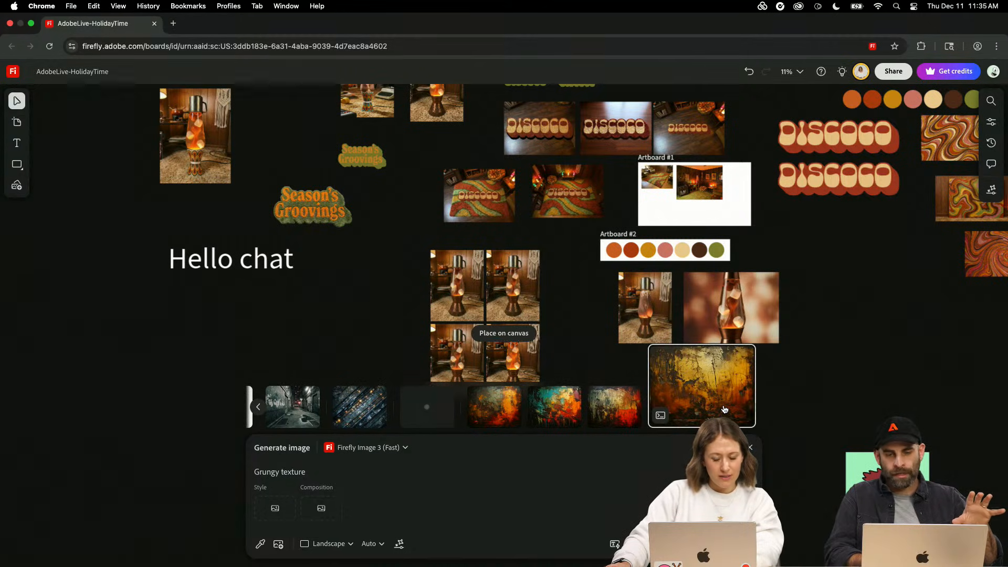
pyautogui.moveTo(481, 340); pyautogui.dragTo(218, 350)
pyautogui.click(286, 305)
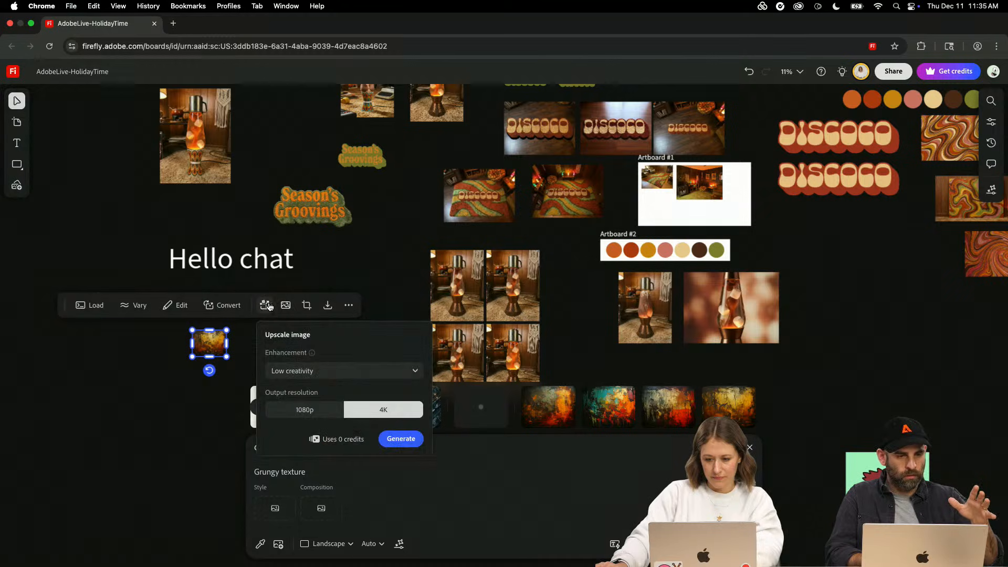
pyautogui.click(401, 439)
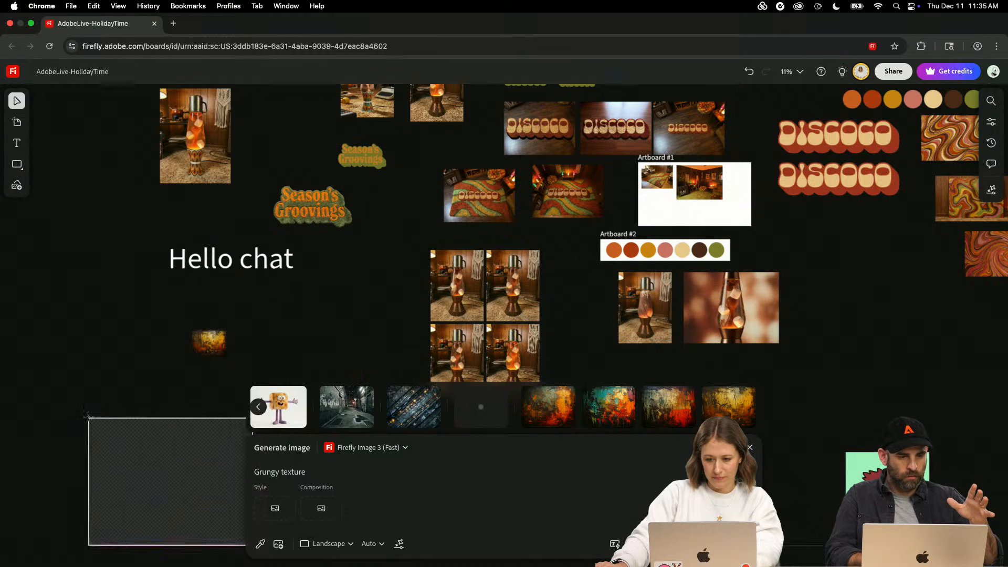
pyautogui.scroll(8, 557, 200)
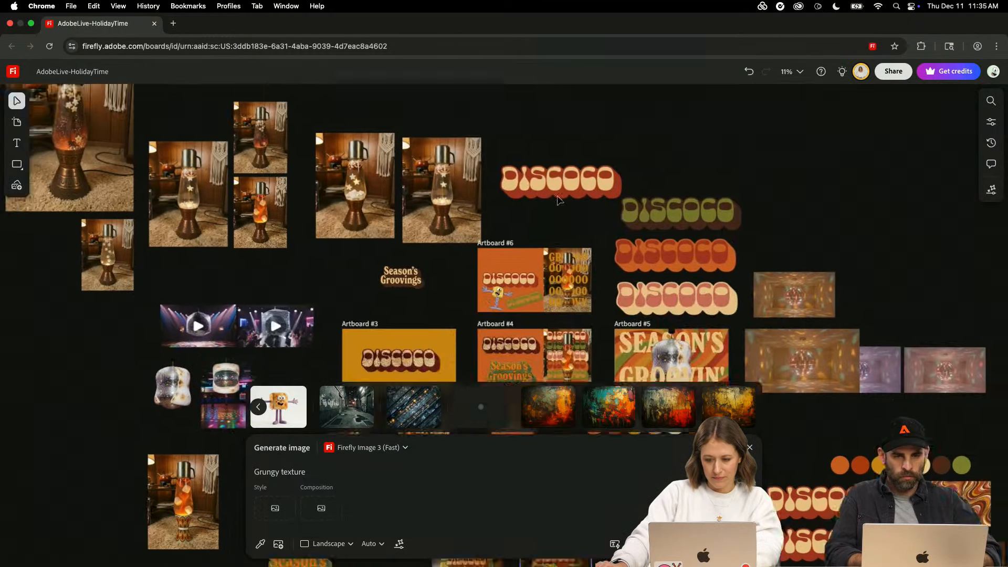
pyautogui.hscroll(-2, 558, 200)
pyautogui.scroll(-6, 397, 228)
pyautogui.hscroll(-3, 398, 228)
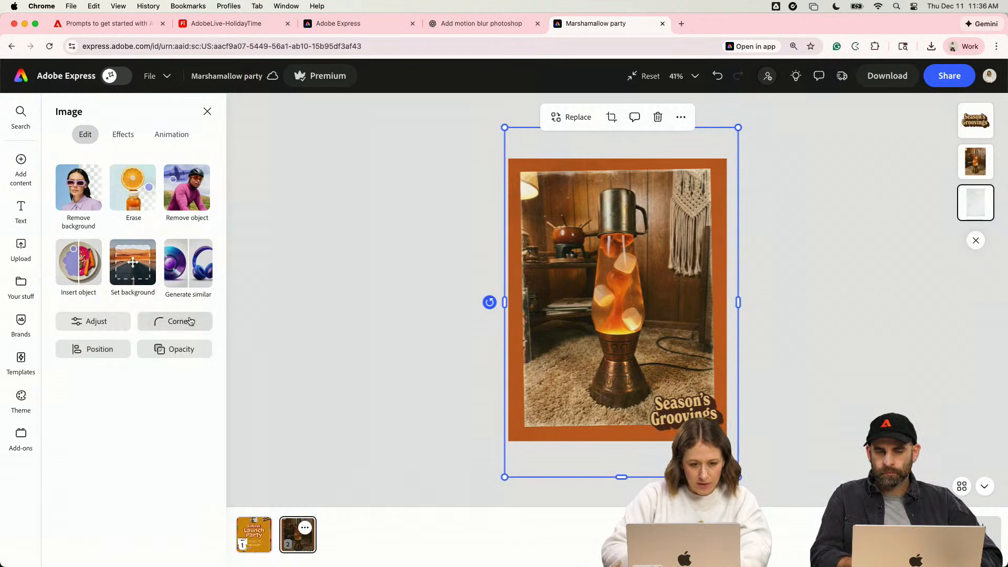
# - In Adobe Express, compare the gray texture's Normal and Multiply blends at 100% opacity, keep Multiply, and lower the opacity to about 62%
pyautogui.click(180, 349)
pyautogui.moveTo(209, 152); pyautogui.dragTo(247, 152)
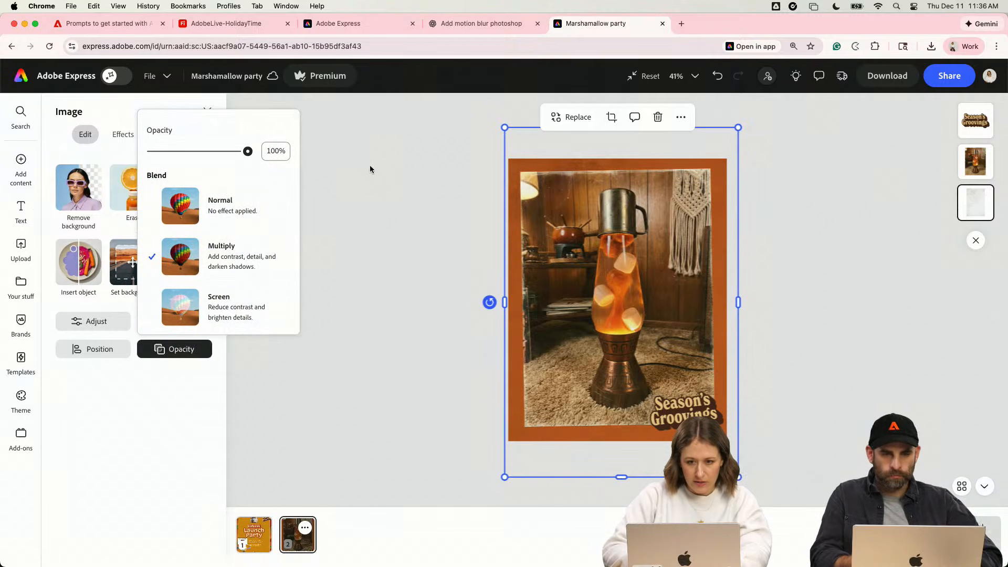
pyautogui.click(203, 208)
pyautogui.scroll(5, 498, 296)
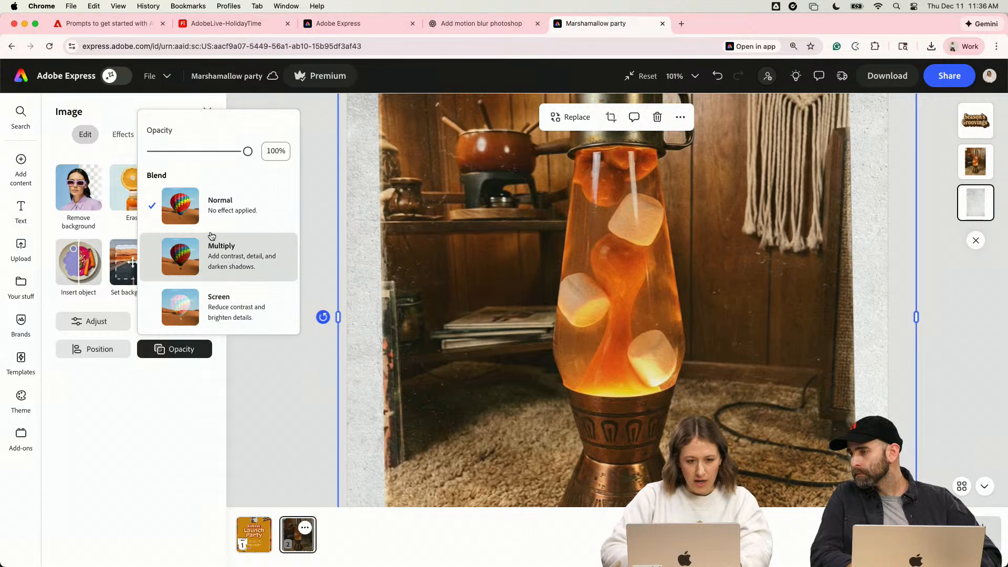
pyautogui.click(231, 256)
pyautogui.click(251, 151)
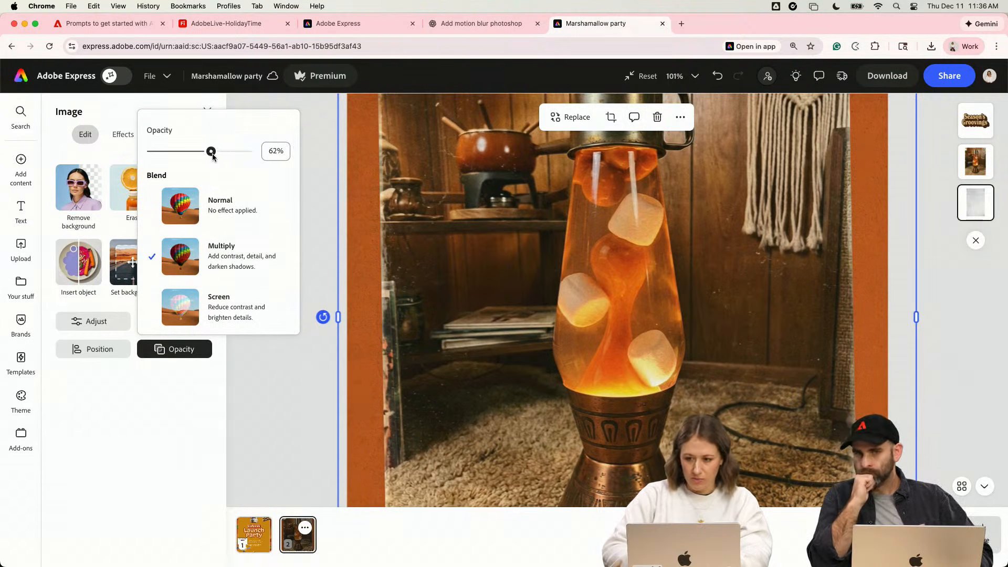
pyautogui.click(335, 179)
pyautogui.scroll(-5, 328, 210)
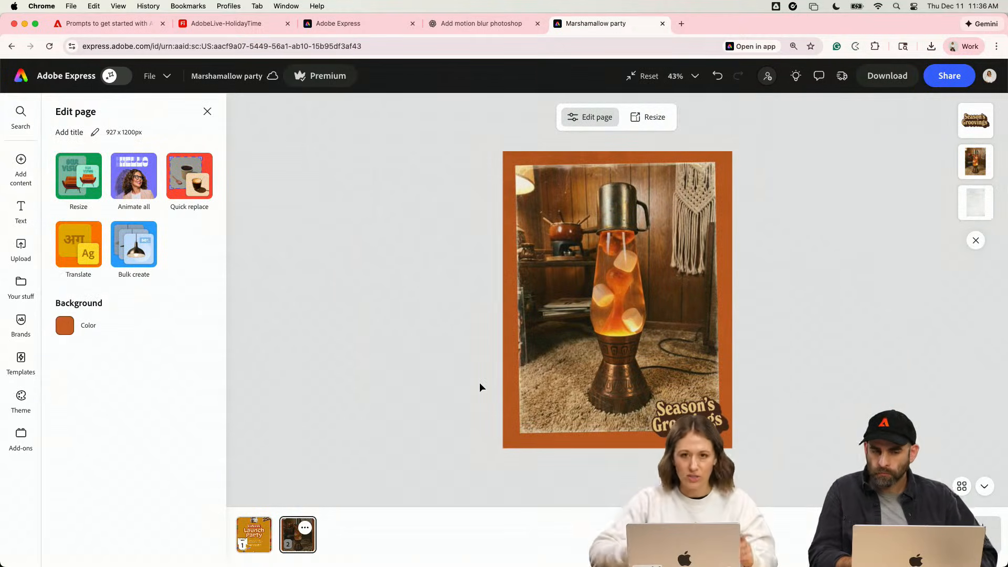
# - Try the gray texture layer above the Season's Groovings lettering, inspect the page, and return the layer beneath the lava lamp photo
pyautogui.click(965, 179)
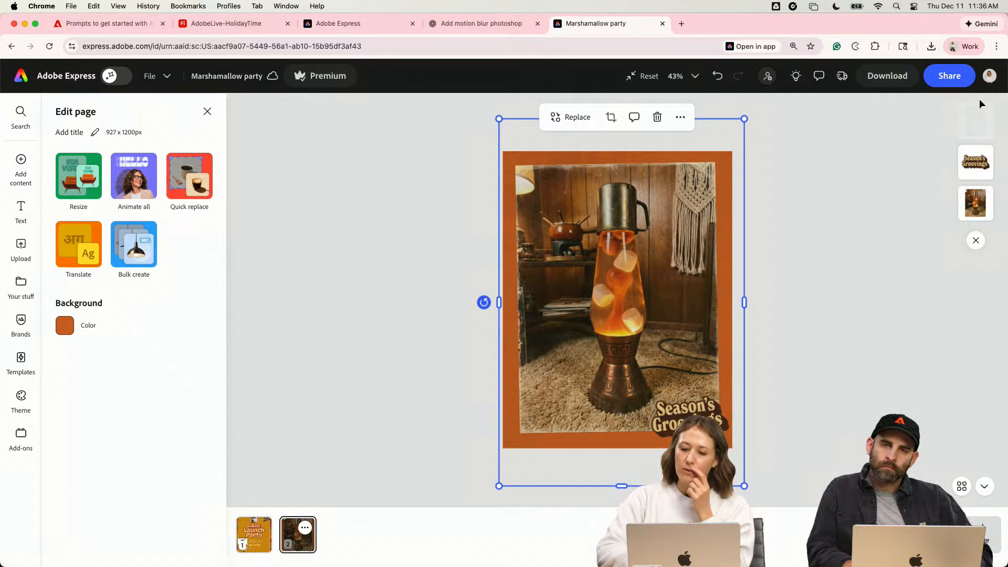
pyautogui.scroll(5, 725, 418)
pyautogui.scroll(-2, 724, 419)
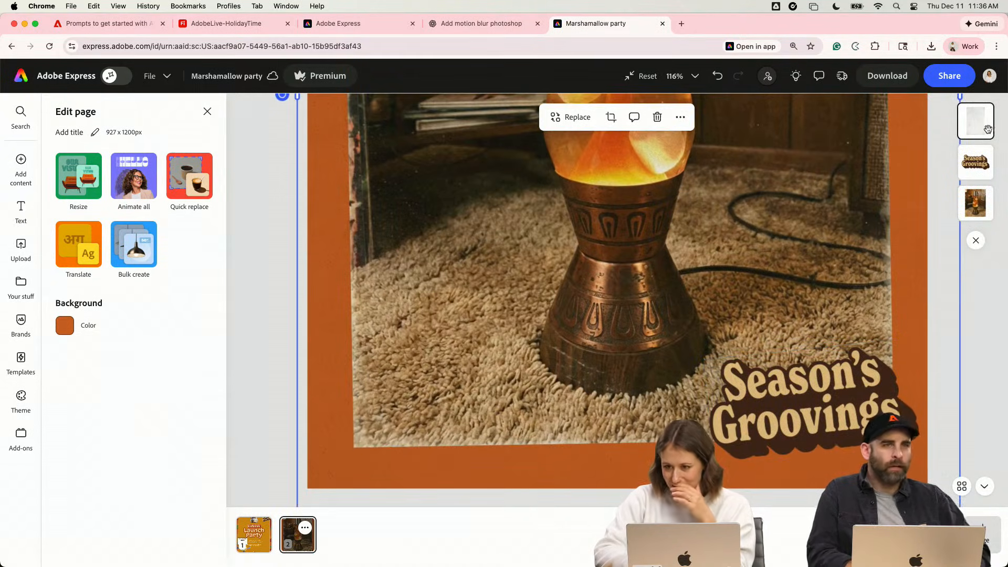
pyautogui.moveTo(986, 130); pyautogui.dragTo(980, 218)
pyautogui.scroll(-5, 720, 269)
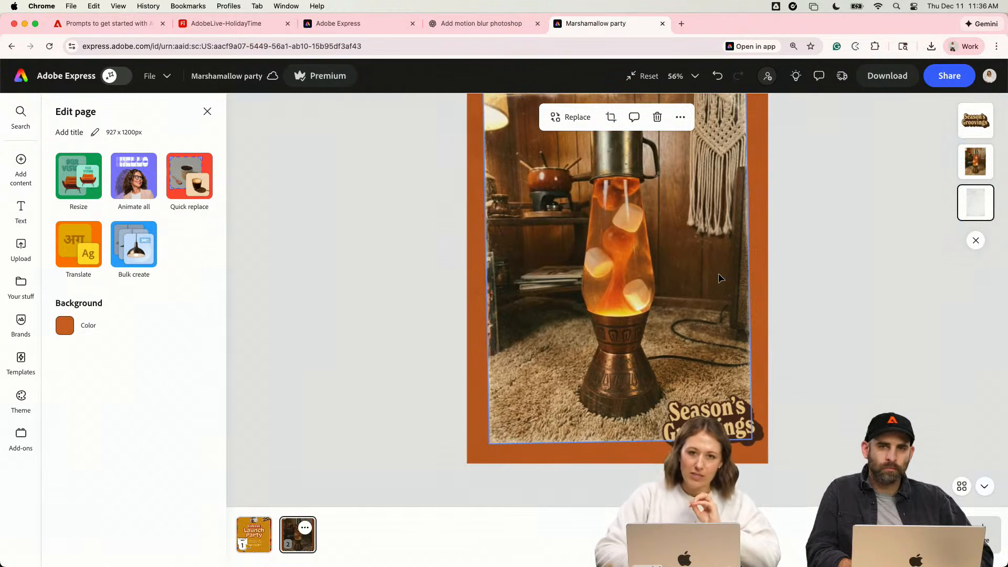
pyautogui.scroll(-2, 554, 358)
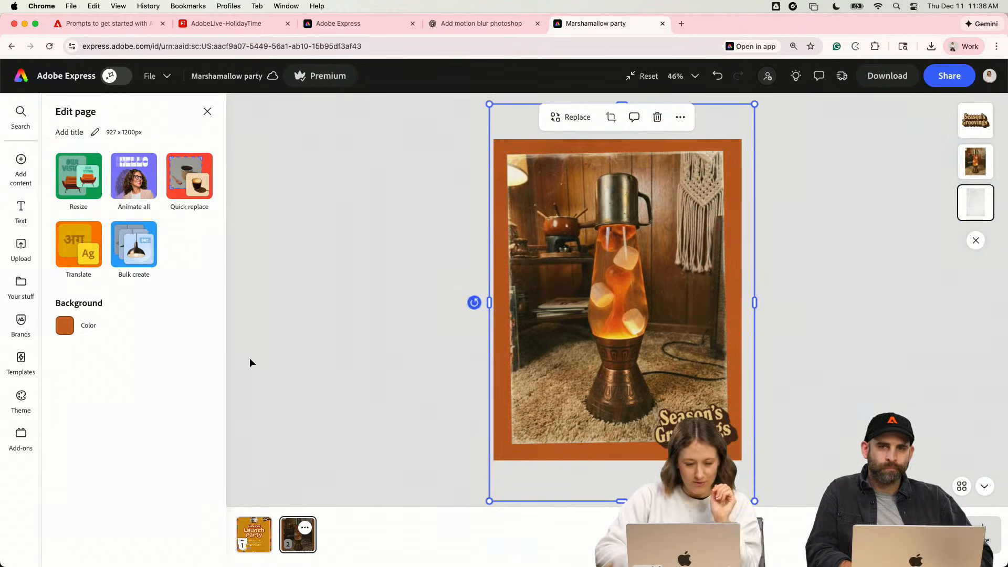
# - Try two pink-and-cream DISCOCO wordmarks from the Holiday2025 library over the lava lamp photo, and undo placing them
pyautogui.click(21, 288)
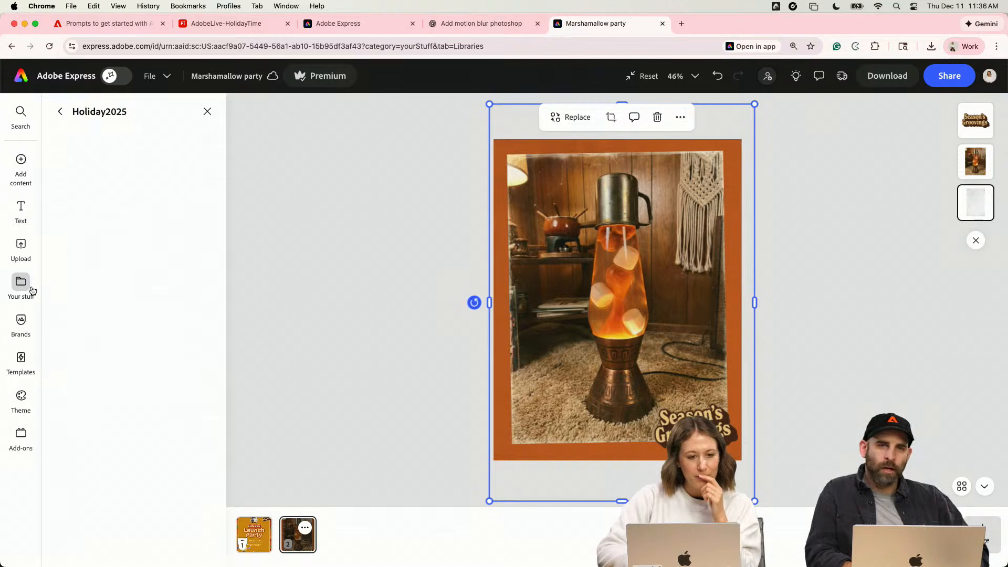
pyautogui.scroll(-10, 99, 440)
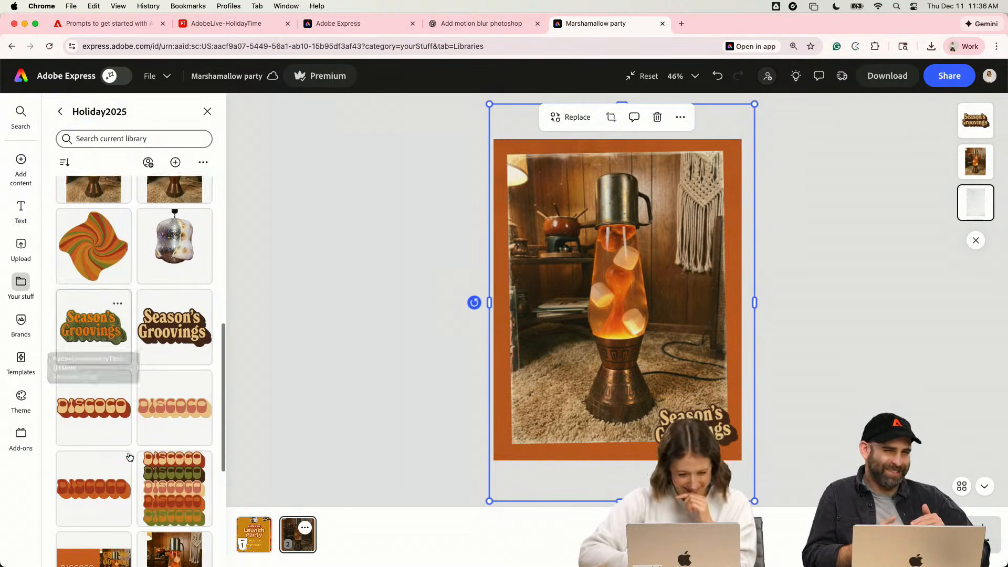
pyautogui.scroll(-3, 129, 455)
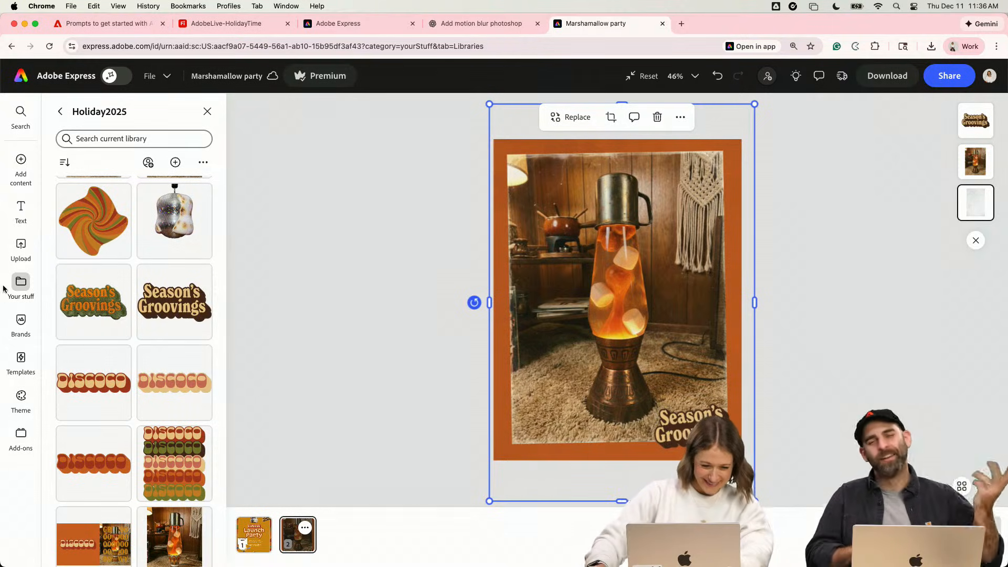
pyautogui.click(184, 399)
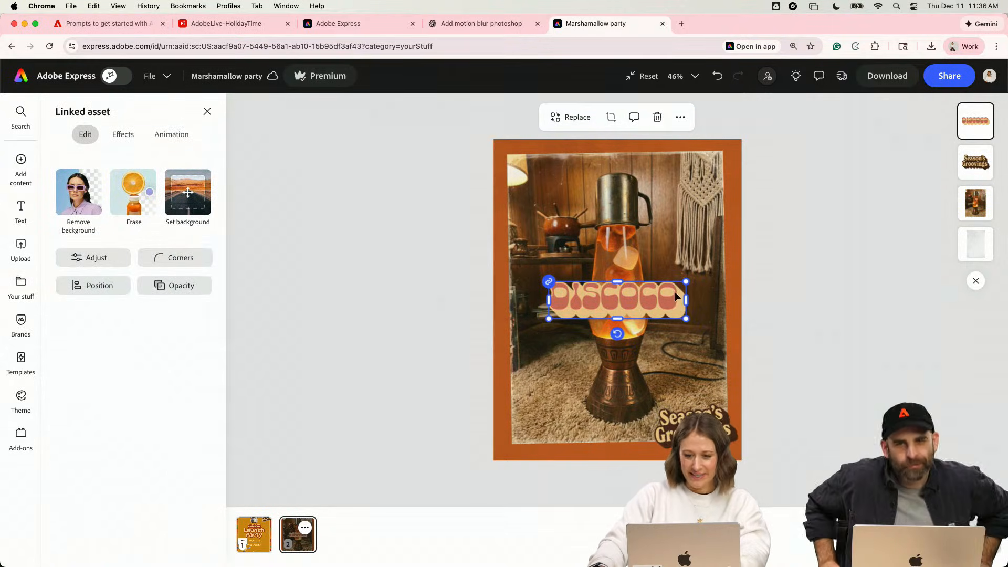
pyautogui.moveTo(659, 302); pyautogui.dragTo(663, 232)
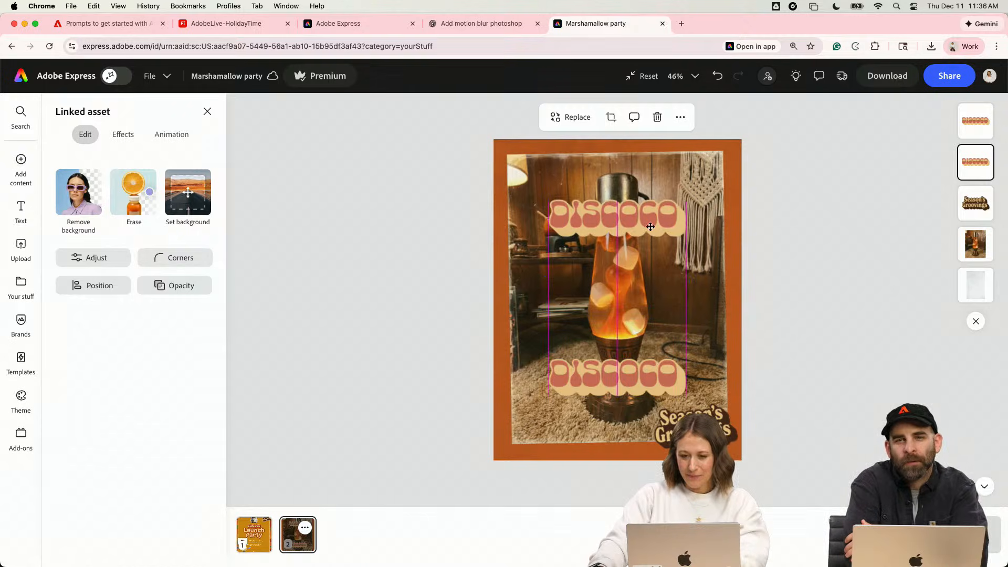
pyautogui.press('super+z')
pyautogui.press('super+z')
pyautogui.press('super+z')
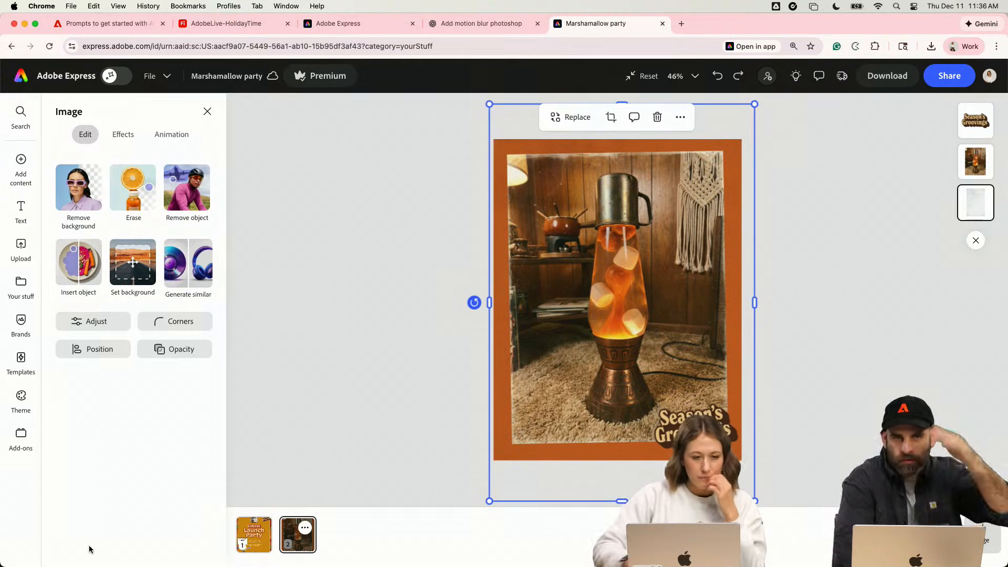
# - Place the multicolored stacked DISCOCO graphic from the Holiday2025 library over the lava lamp photo and enlarge it to nearly the photo's width
pyautogui.click(19, 288)
pyautogui.click(100, 256)
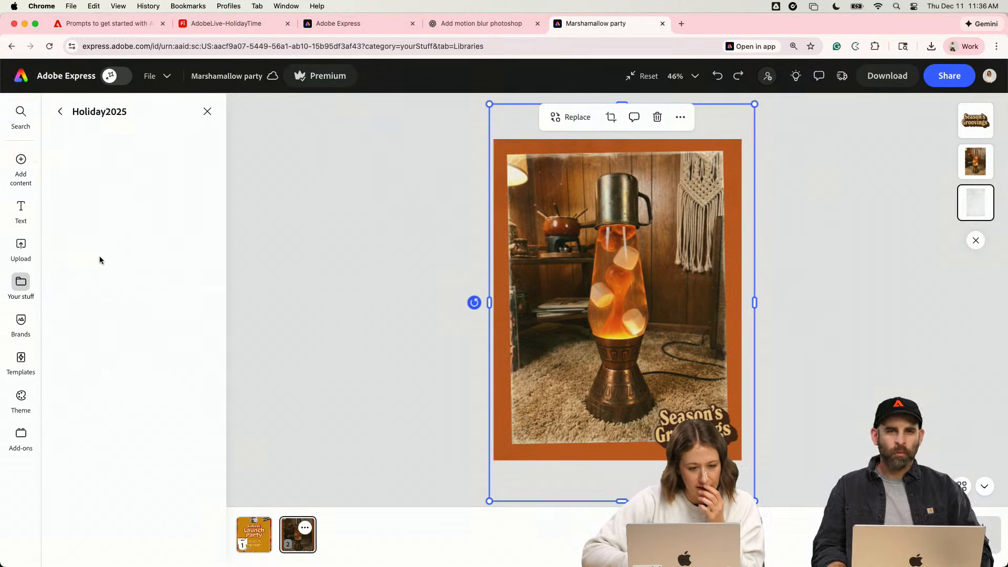
pyautogui.scroll(-10, 102, 263)
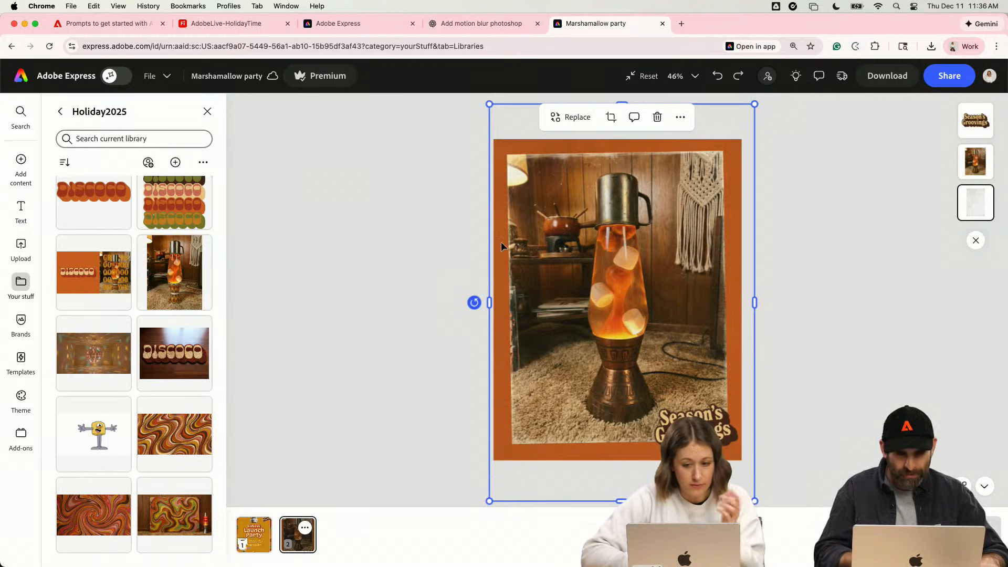
pyautogui.click(175, 202)
pyautogui.moveTo(676, 369); pyautogui.dragTo(722, 415)
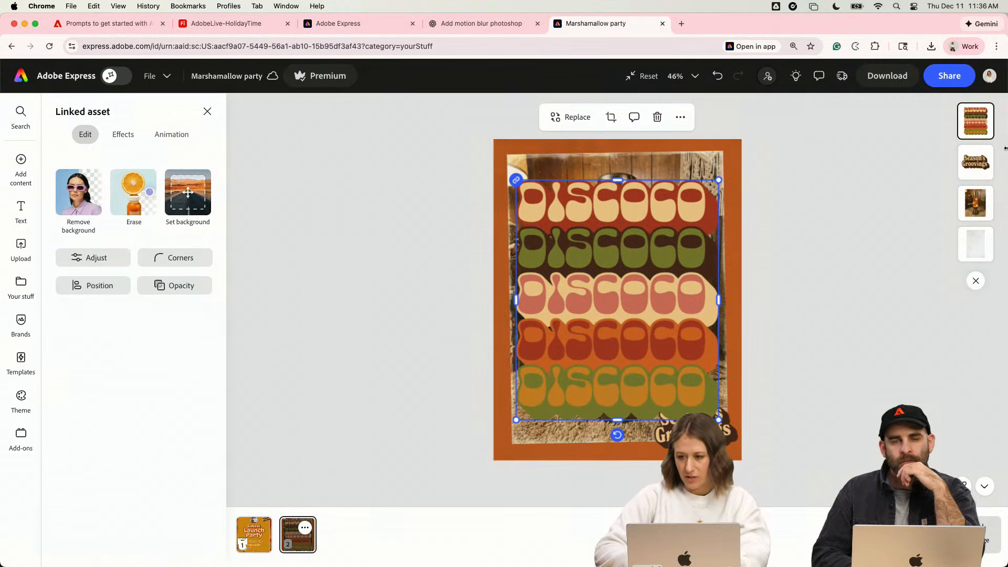
# - Duplicate the lava lamp photo and remove the background from the copy
pyautogui.click(980, 211)
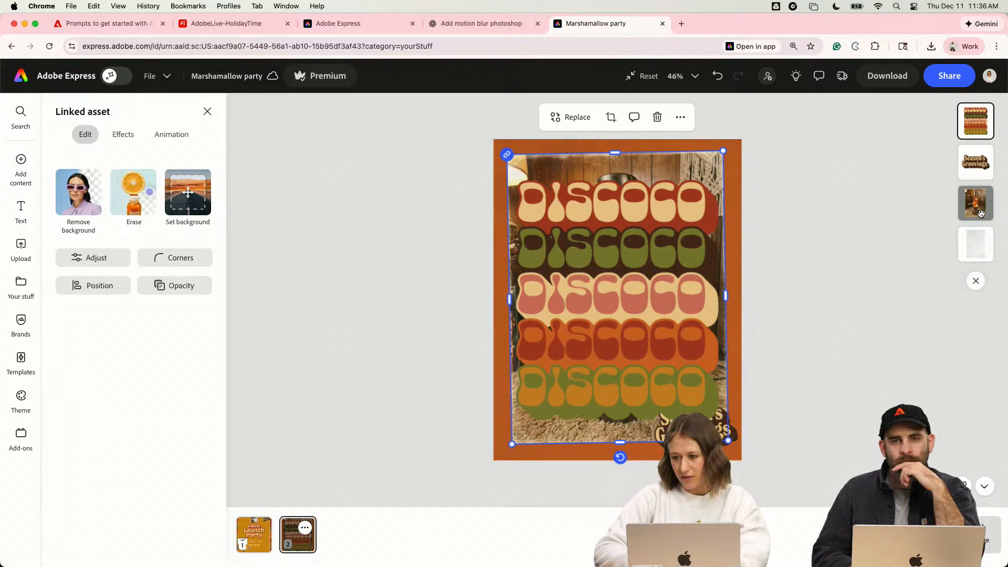
pyautogui.click(861, 241)
pyautogui.click(689, 169)
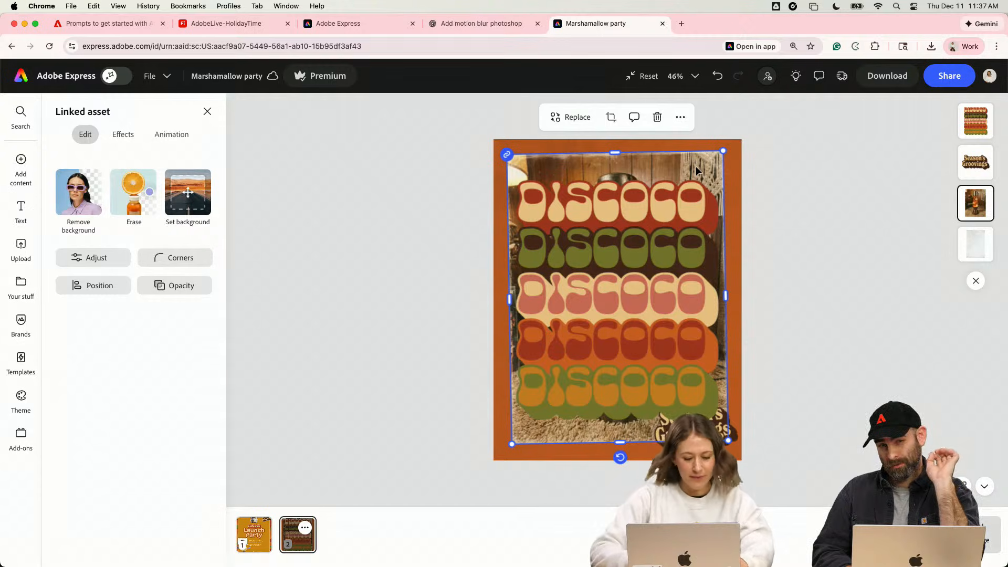
pyautogui.press('super+d')
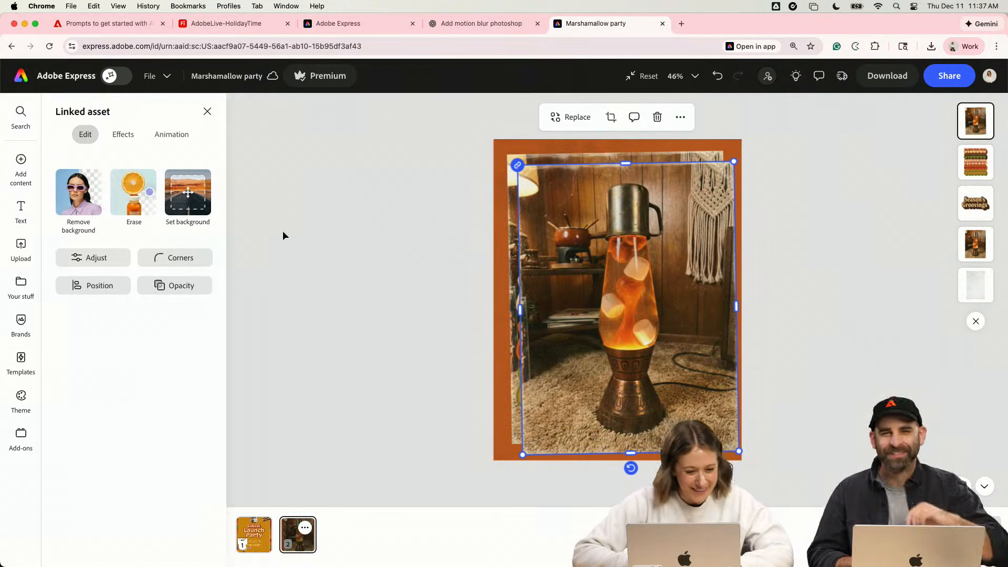
pyautogui.click(78, 206)
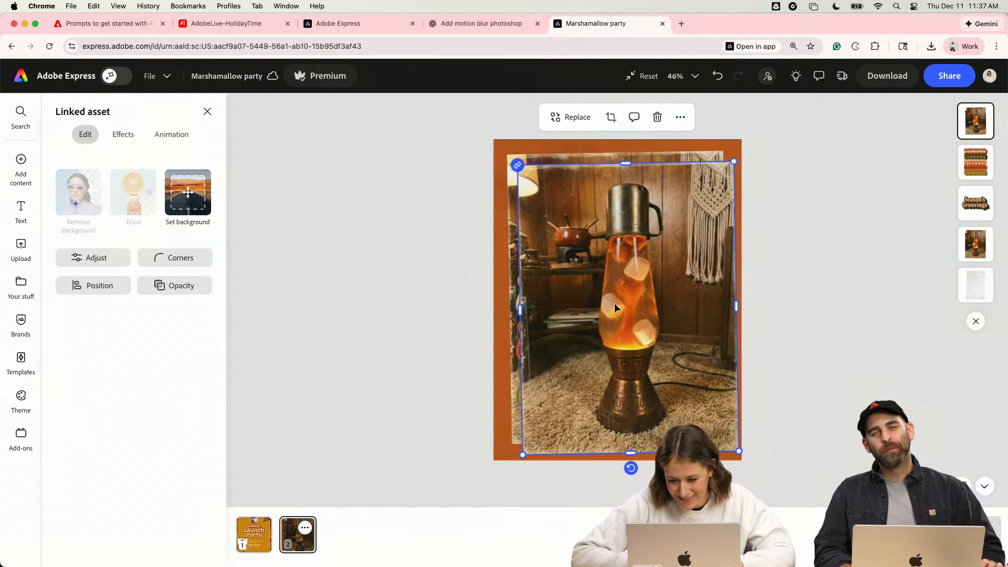
# - Align the lava lamp cutout exactly over the original photo and crop its frame closely around the lamp
pyautogui.moveTo(633, 319); pyautogui.dragTo(621, 308)
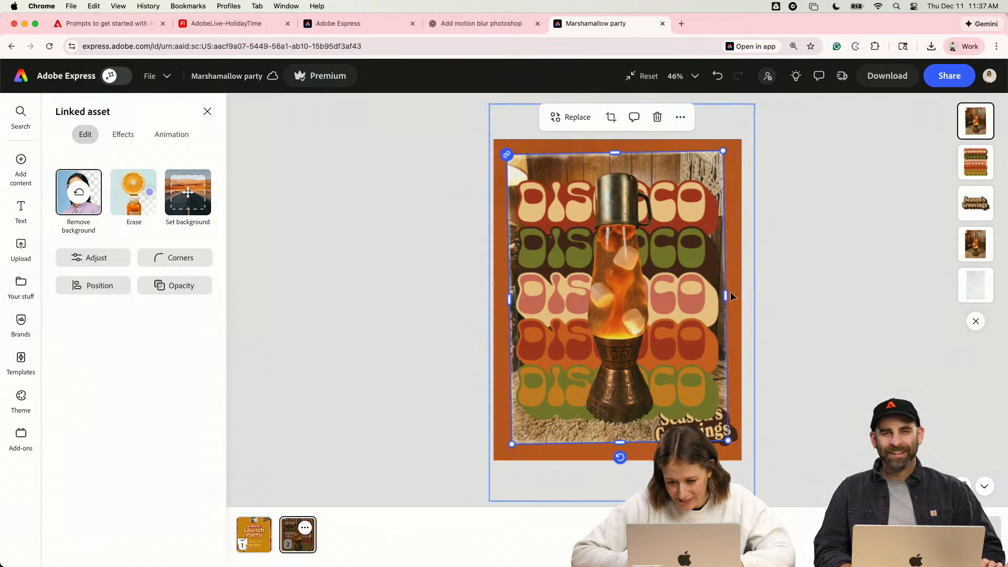
pyautogui.moveTo(726, 296); pyautogui.dragTo(662, 297)
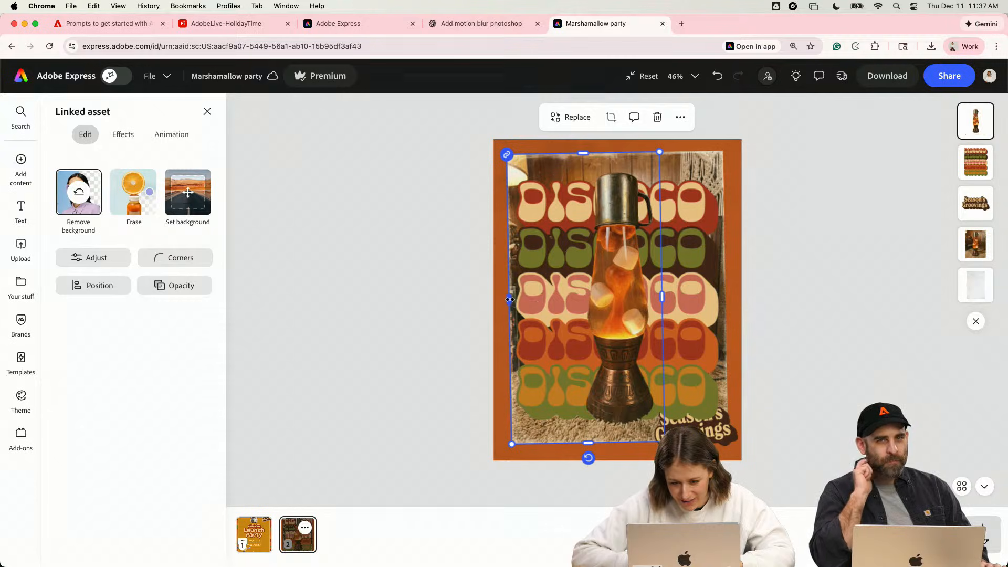
pyautogui.moveTo(509, 300); pyautogui.dragTo(579, 299)
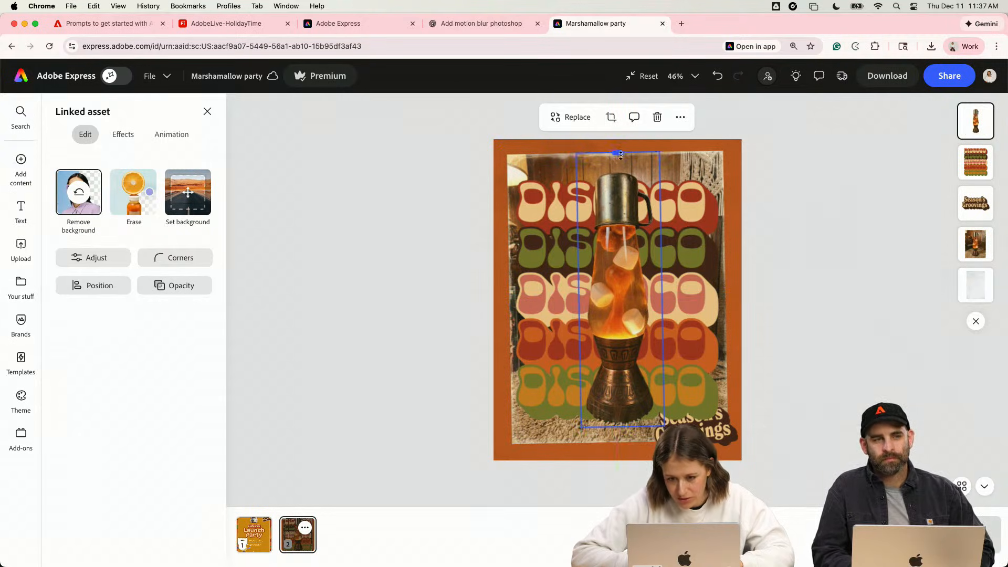
# - Shrink the stacked DISCOCO graphic behind the lamp cutout, and undo the trial moves of the graphic and the cutout
pyautogui.click(680, 211)
pyautogui.moveTo(719, 179); pyautogui.dragTo(528, 218)
pyautogui.click(610, 257)
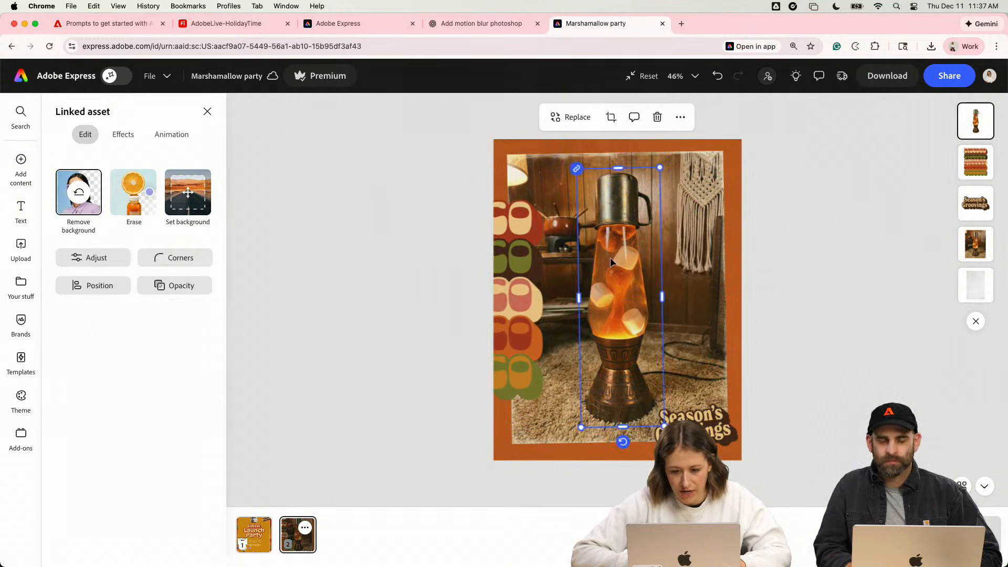
pyautogui.moveTo(610, 257); pyautogui.dragTo(669, 260)
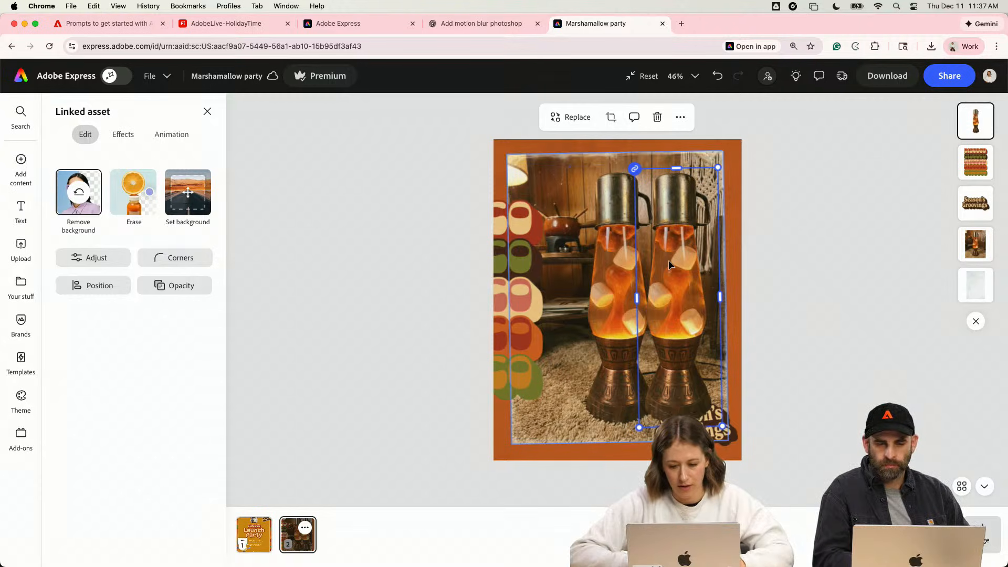
pyautogui.press('super+z')
pyautogui.press('super+z')
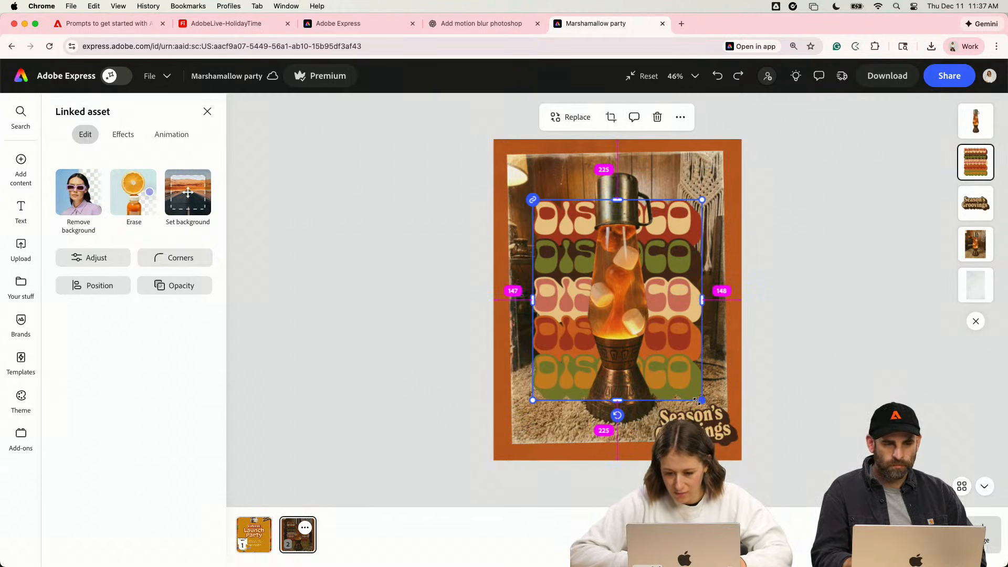
# - Enlarge the stacked DISCOCO graphic slightly, tilt it counterclockwise to match the photo's angle, and move it up behind the lamp
pyautogui.moveTo(697, 401); pyautogui.dragTo(705, 408)
pyautogui.moveTo(616, 422); pyautogui.dragTo(622, 423)
pyautogui.press('super+equal')
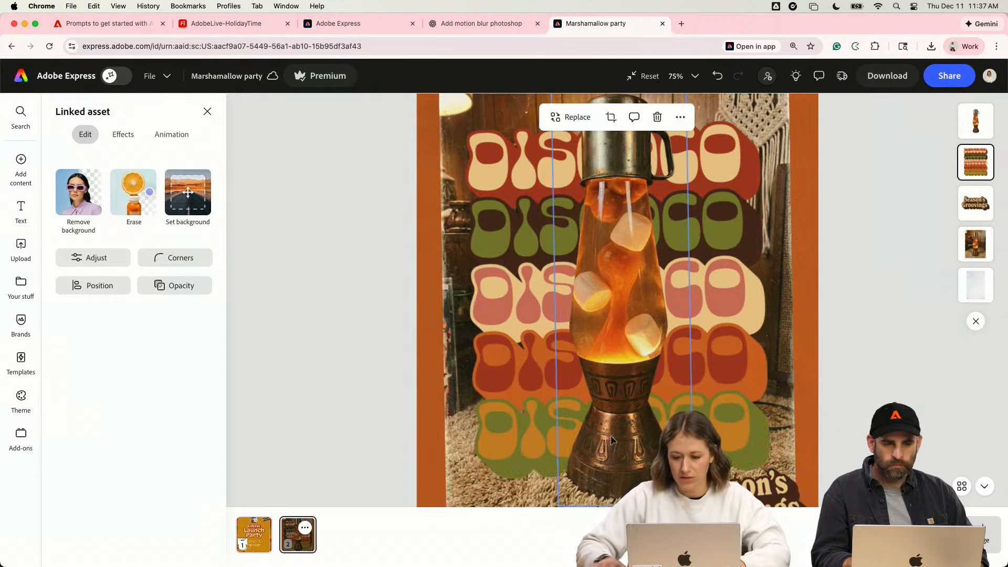
pyautogui.scroll(2, 733, 326)
pyautogui.moveTo(733, 326); pyautogui.dragTo(734, 263)
pyautogui.scroll(-2, 625, 446)
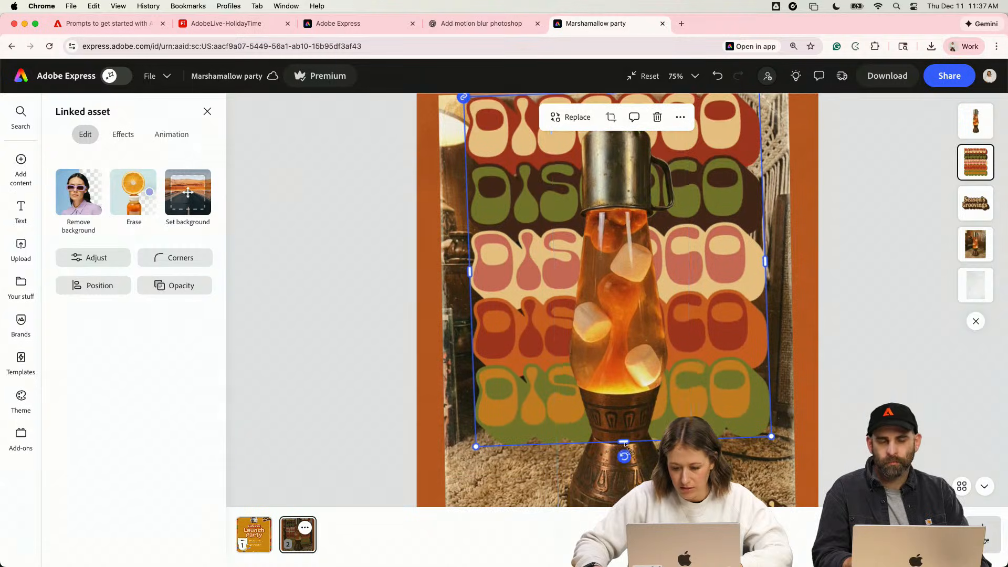
pyautogui.scroll(-2, 624, 446)
pyautogui.scroll(-3, 705, 327)
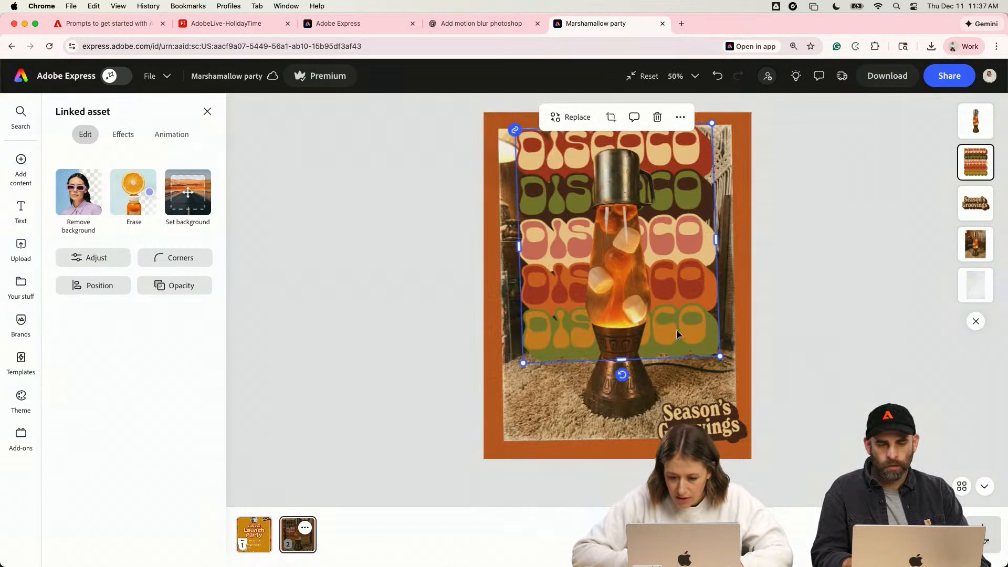
# - Straighten the stacked DISCOCO graphic and move it down so it sits centered behind the lava lamp
pyautogui.moveTo(618, 375); pyautogui.dragTo(618, 400)
pyautogui.scroll(1, 626, 383)
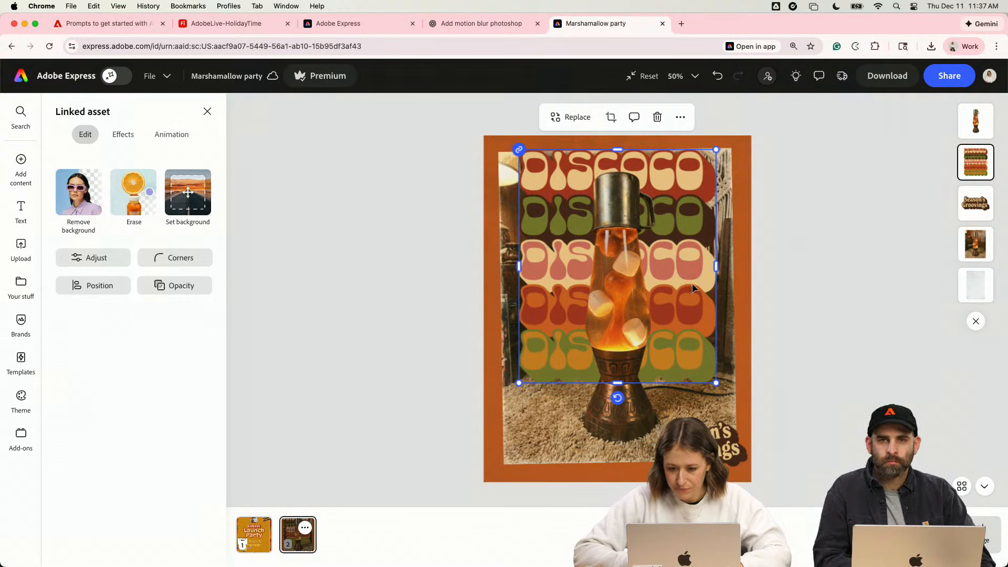
pyautogui.moveTo(693, 286); pyautogui.dragTo(692, 318)
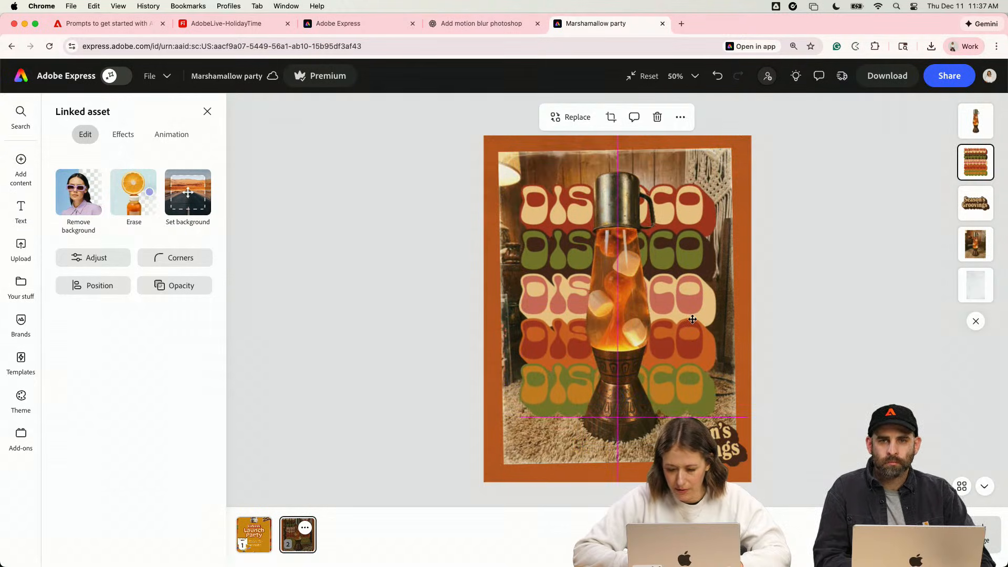
pyautogui.click(809, 341)
pyautogui.click(728, 441)
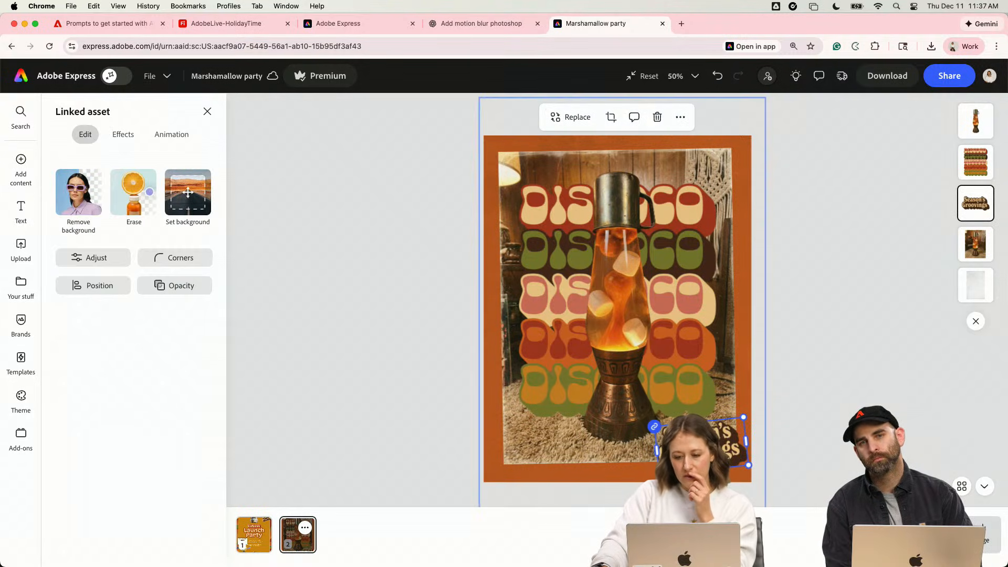
pyautogui.click(765, 404)
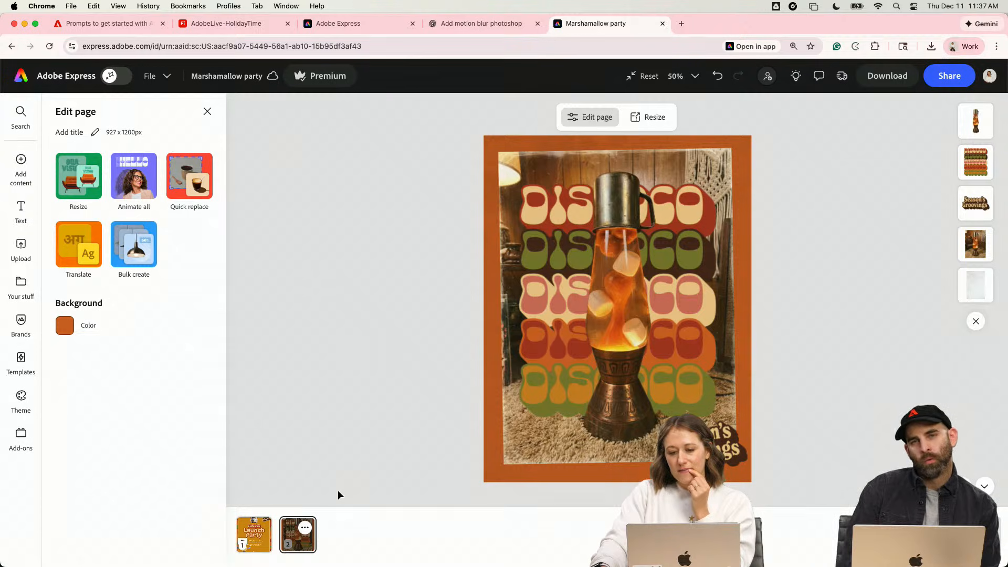
# - Copy the marshmallow character from page 1 onto the lava lamp page, shrinking it slightly in the photo's lower-left corner
pyautogui.click(254, 534)
pyautogui.click(539, 403)
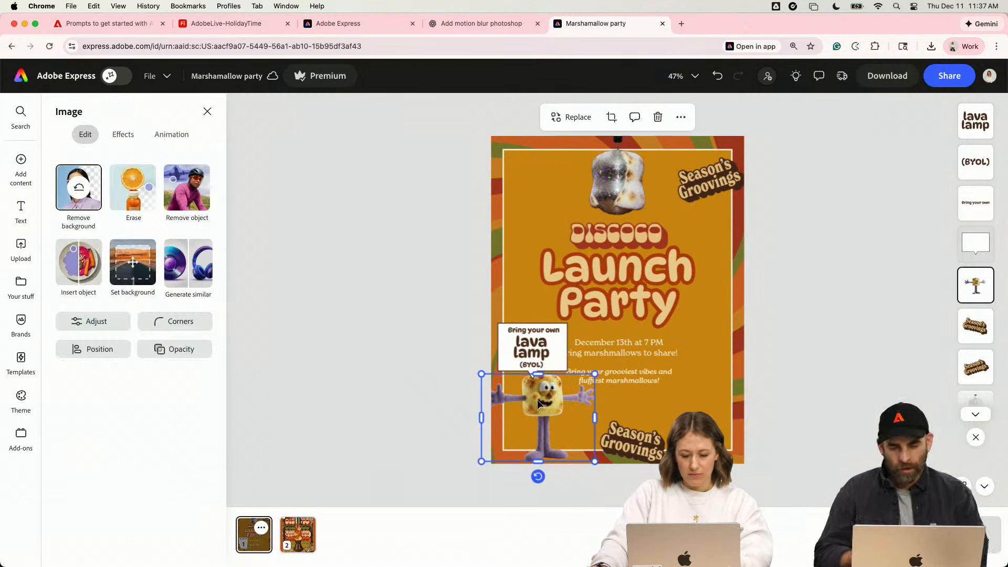
pyautogui.click(306, 527)
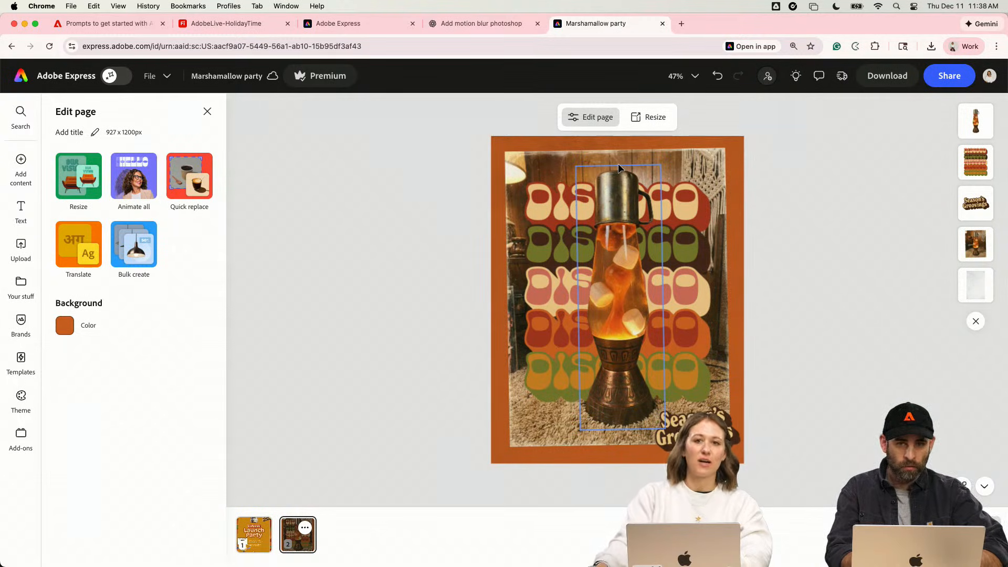
pyautogui.press('super+v')
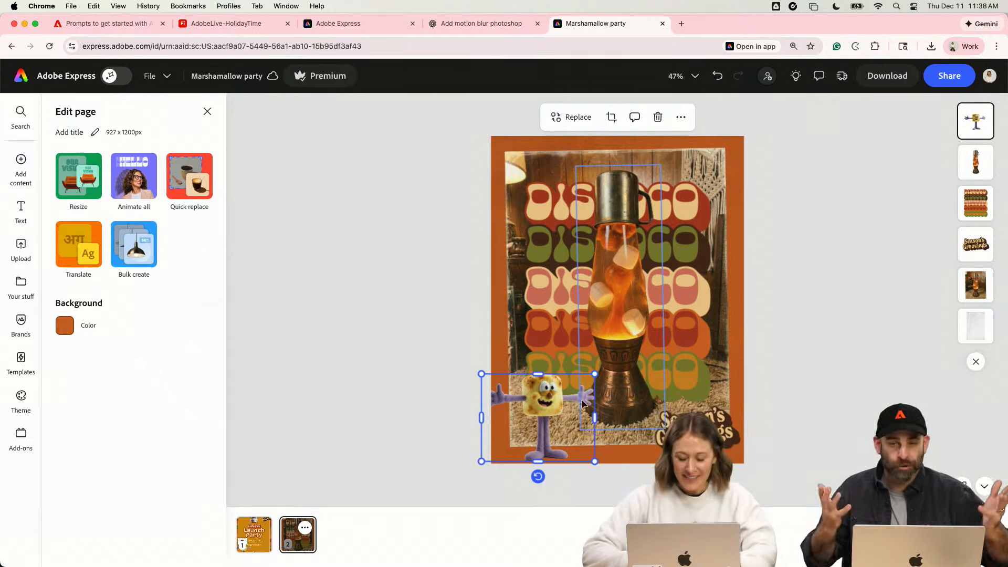
pyautogui.moveTo(582, 404)
pyautogui.mouseDown()
pyautogui.moveTo(720, 309)
pyautogui.moveTo(701, 357)
pyautogui.moveTo(575, 407)
pyautogui.moveTo(569, 399)
pyautogui.mouseUp()
pyautogui.moveTo(604, 457); pyautogui.dragTo(602, 453)
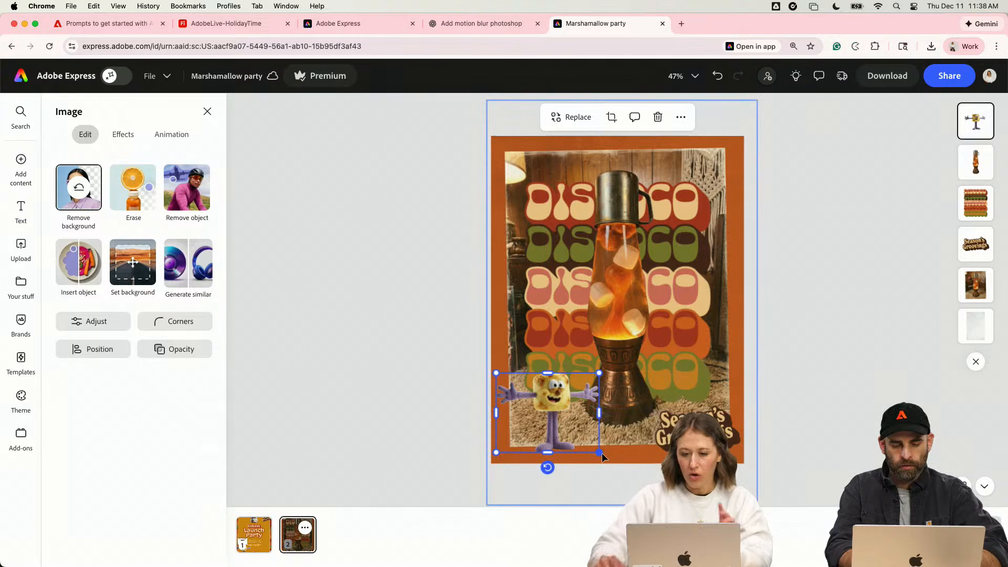
# - Try to shrink the stacked DISCOCO graphic behind the lamp
pyautogui.click(630, 231)
pyautogui.click(685, 204)
pyautogui.moveTo(711, 181); pyautogui.dragTo(687, 211)
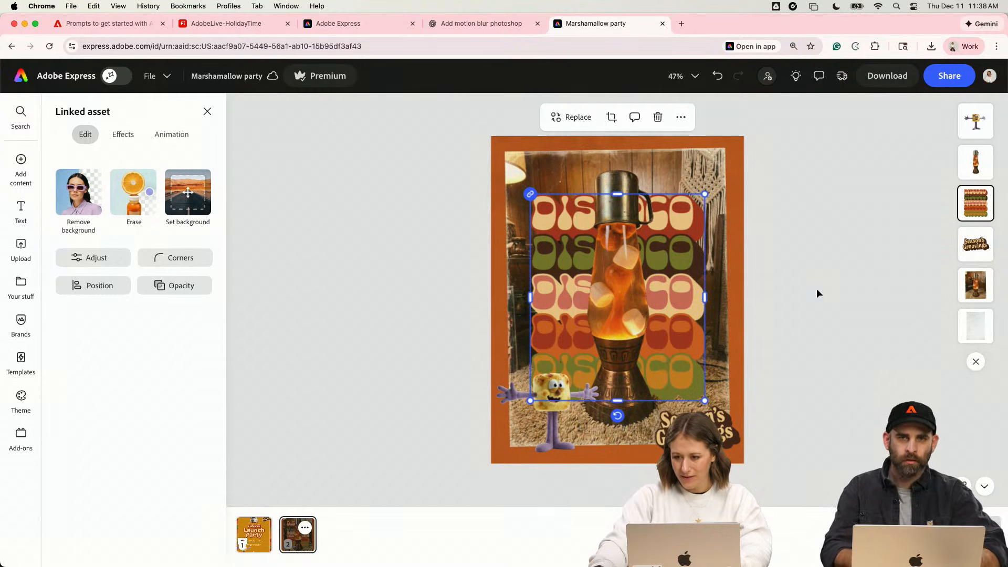
pyautogui.click(730, 251)
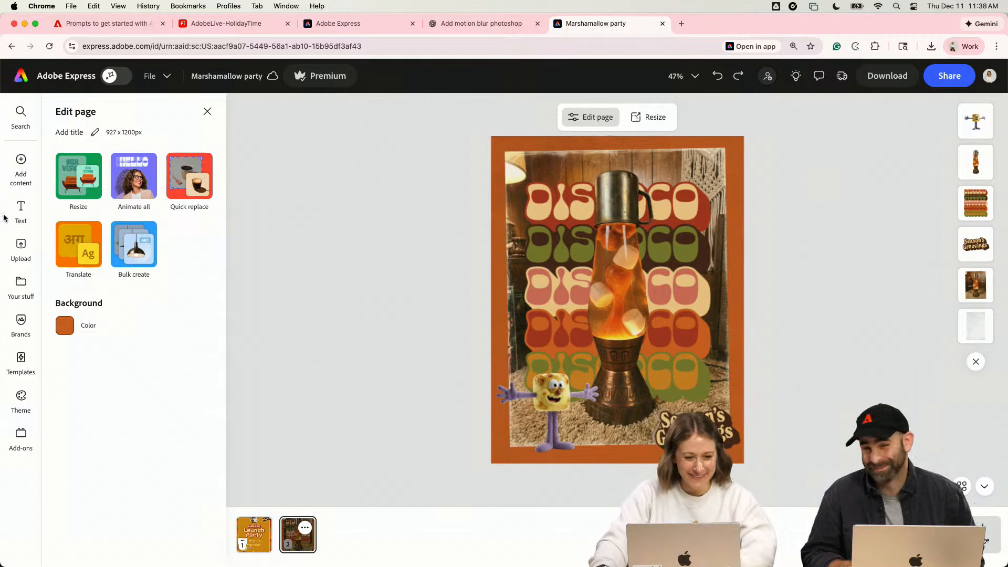
# - Add a text box reading "Do you like lava lamps?" to the lava lamp page
pyautogui.click(21, 210)
pyautogui.click(188, 140)
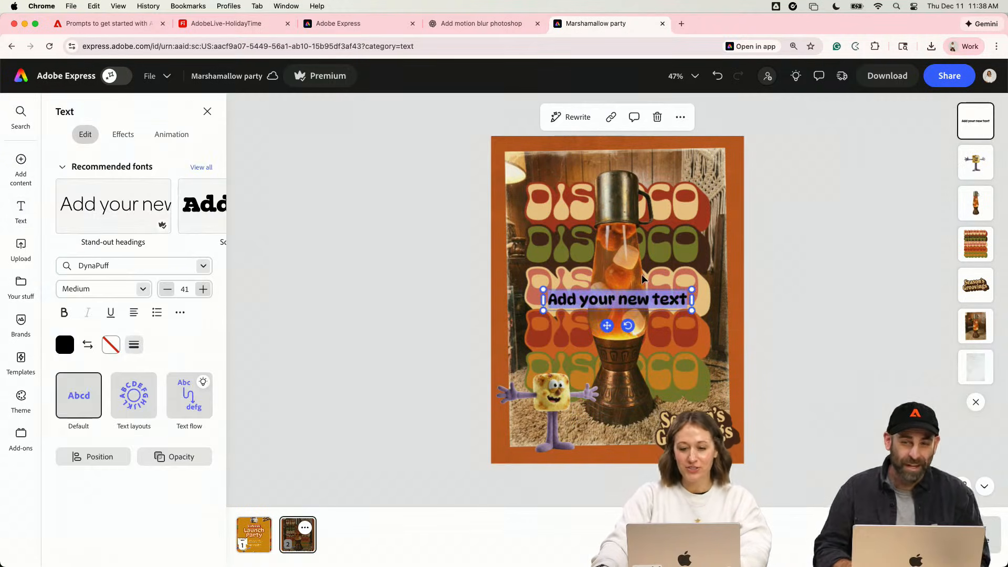
pyautogui.write('Do you like la')
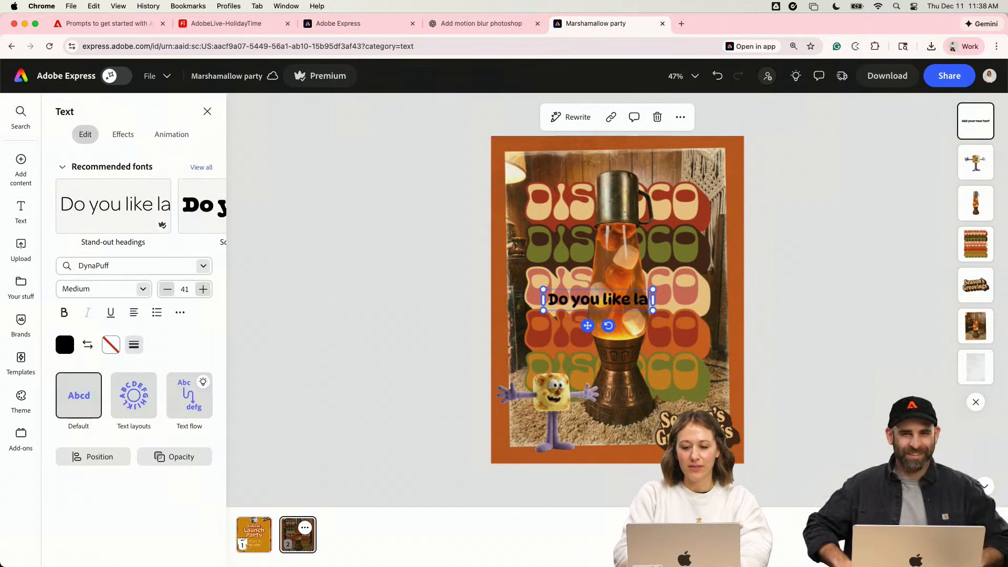
pyautogui.write('va')
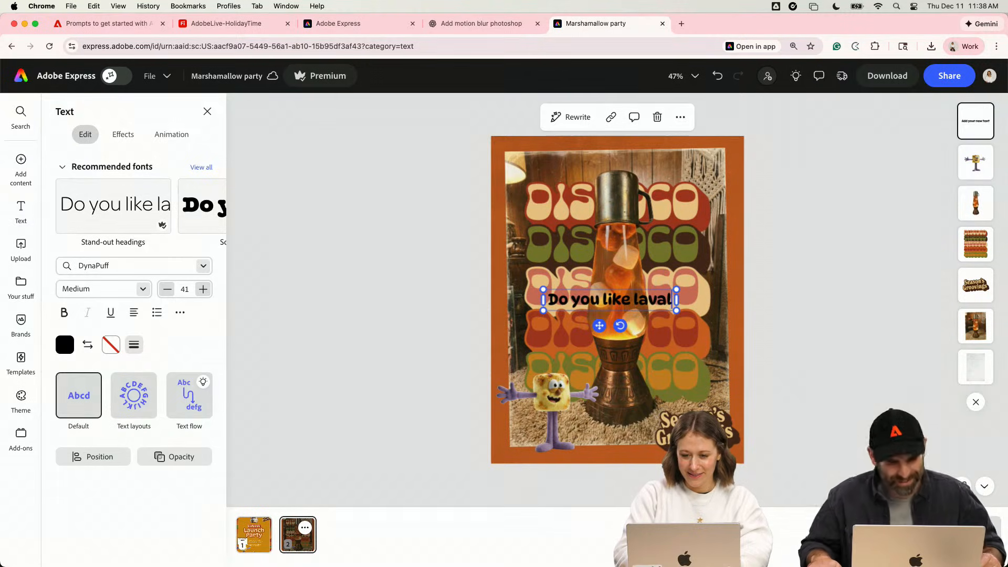
pyautogui.write(' lamps?')
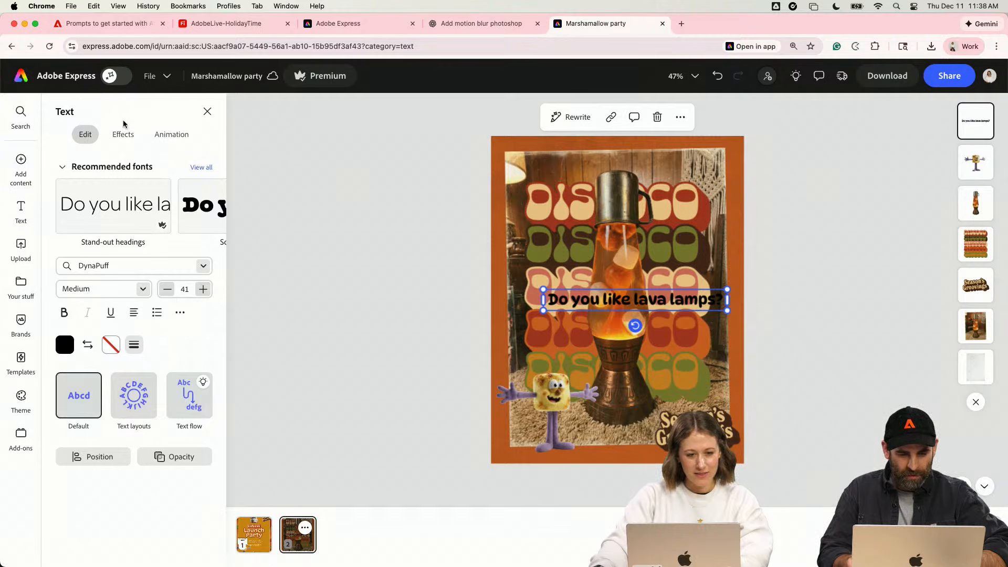
# - Apply the Holiday2025 library's New Spirit font to the lava lamp question and narrow its text box to two lines
pyautogui.click(21, 283)
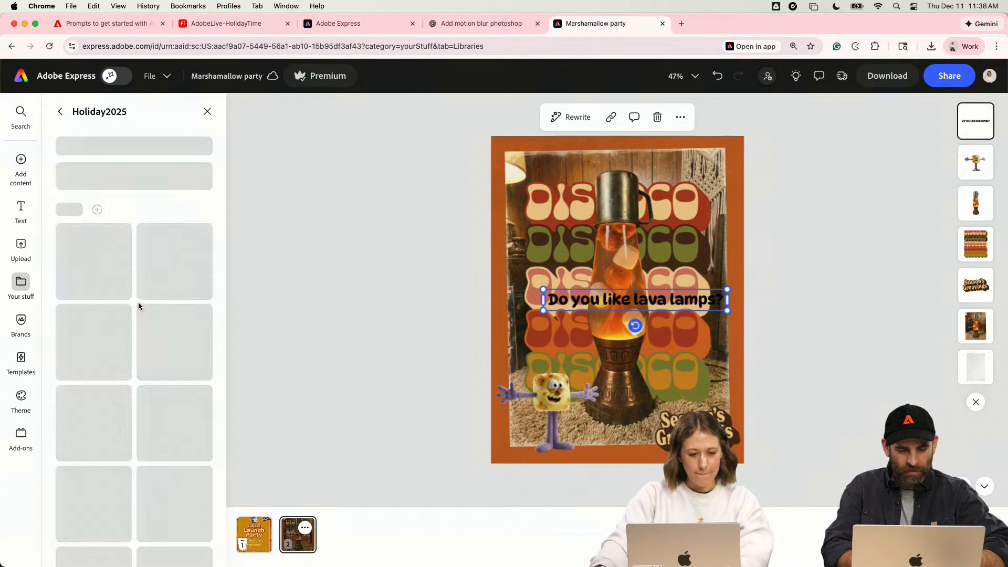
pyautogui.scroll(-4, 141, 315)
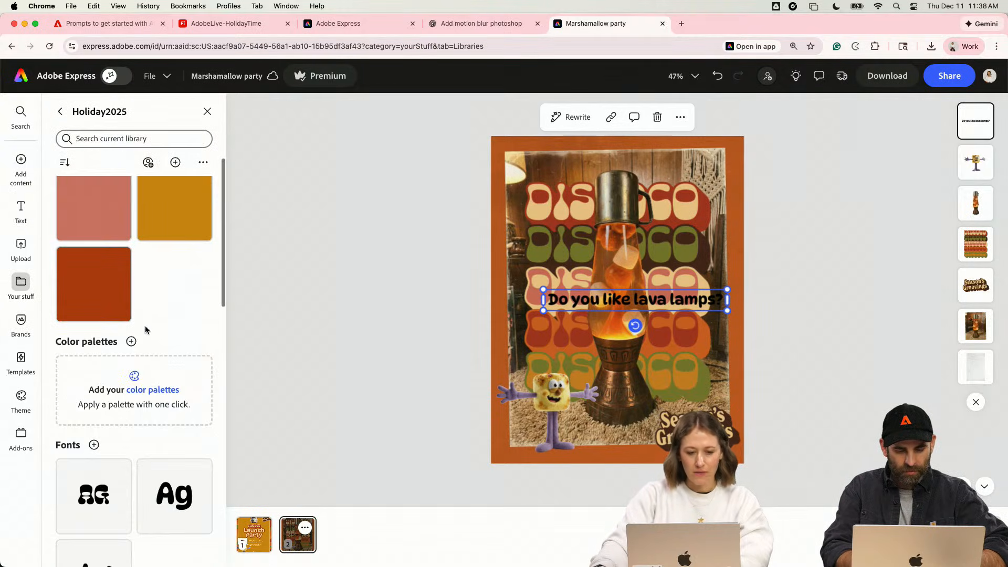
pyautogui.scroll(-5, 144, 329)
pyautogui.click(99, 282)
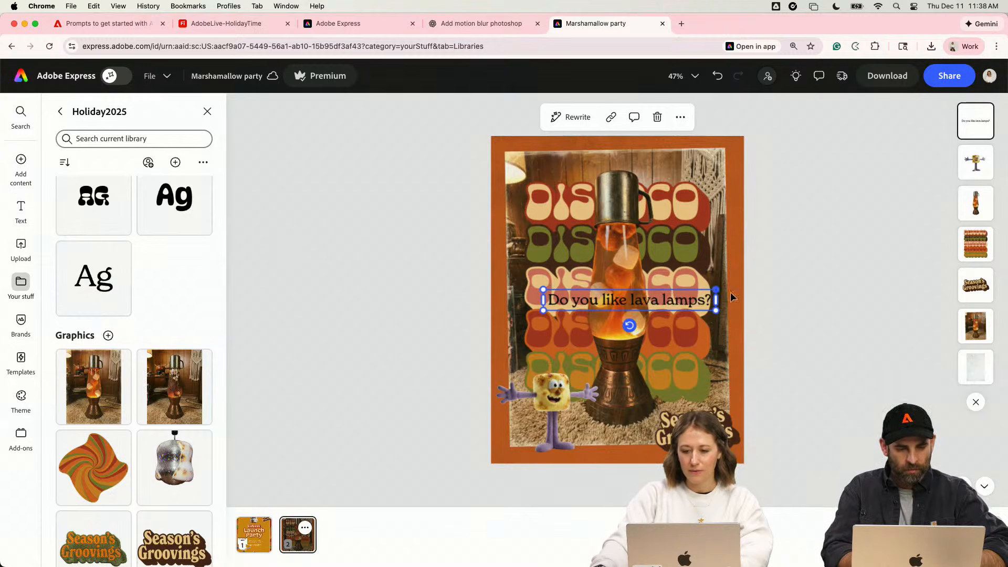
pyautogui.moveTo(718, 300); pyautogui.dragTo(641, 302)
# - Scale down the photo, lamp cutout and DISCOCO graphic together, and place the question on one line above the photo
pyautogui.click(682, 246)
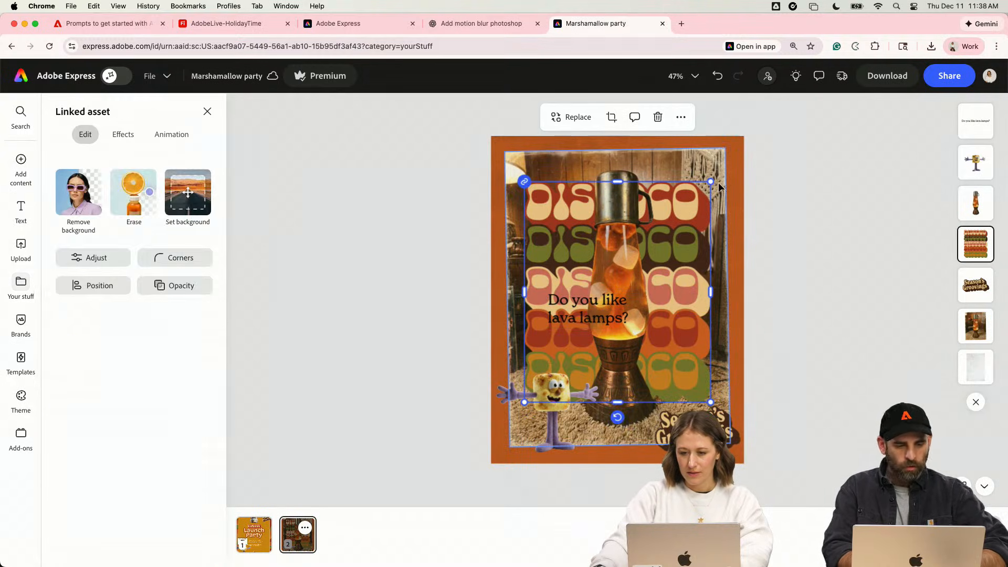
pyautogui.keyDown('shift'); pyautogui.click(709, 157); pyautogui.keyUp('shift')
pyautogui.click(979, 328)
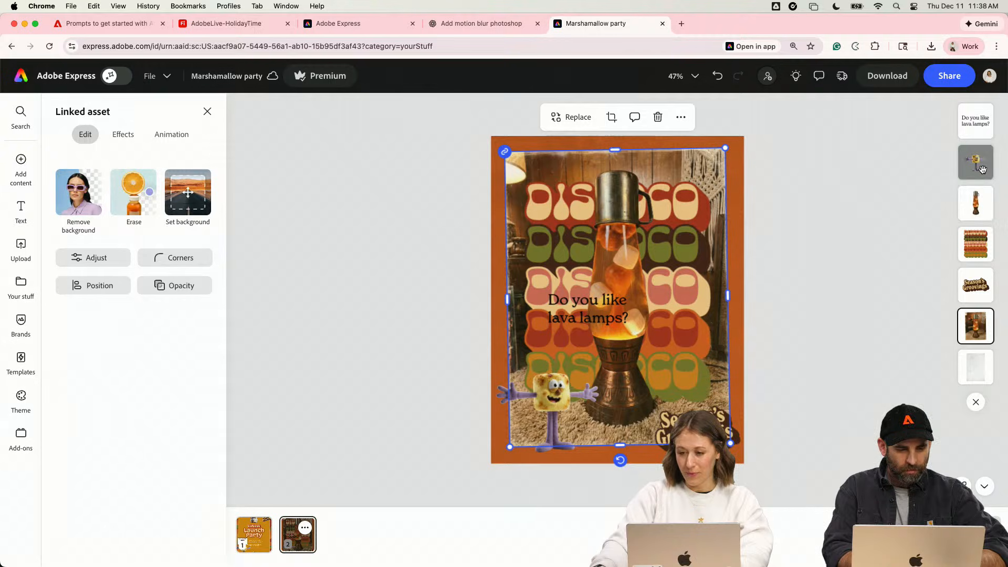
pyautogui.click(983, 170)
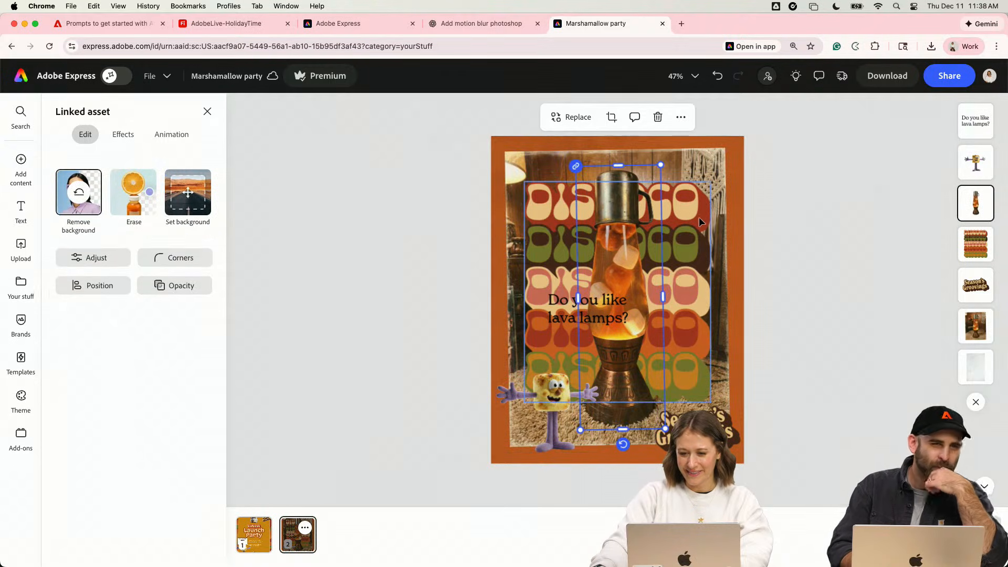
pyautogui.keyDown('shift'); pyautogui.click(700, 217); pyautogui.keyUp('shift')
pyautogui.moveTo(711, 164)
pyautogui.mouseDown()
pyautogui.moveTo(693, 153)
pyautogui.moveTo(724, 157)
pyautogui.moveTo(697, 180)
pyautogui.mouseUp()
pyautogui.click(764, 176)
pyautogui.moveTo(612, 324); pyautogui.dragTo(724, 167)
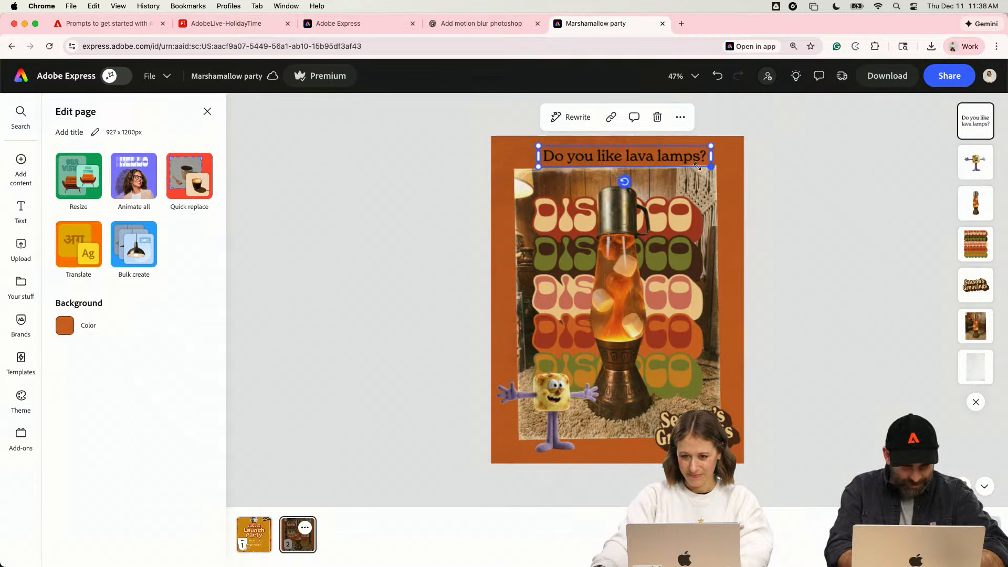
# - Try the Holiday2025 tan swatch as the page background color and undo it
pyautogui.click(65, 325)
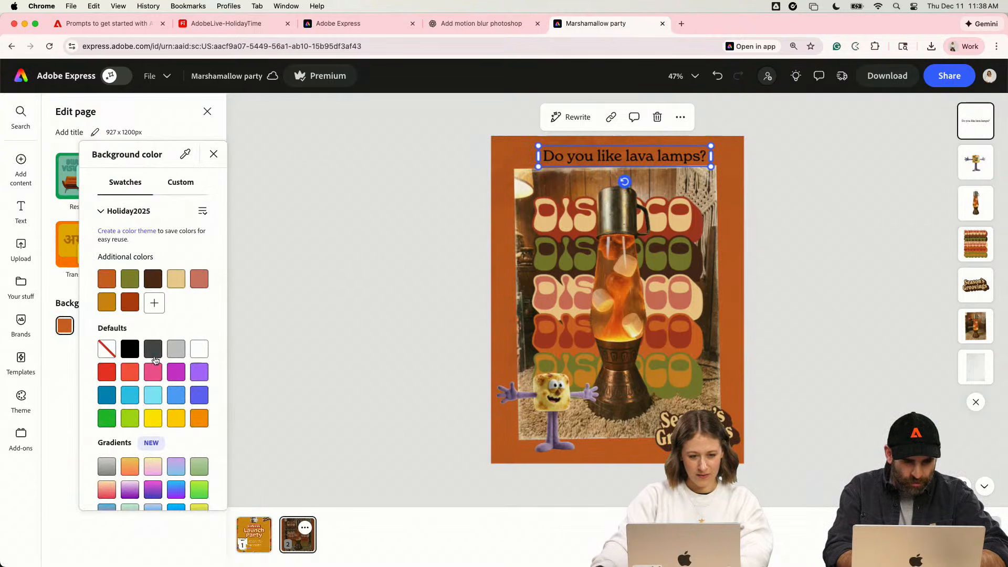
pyautogui.click(177, 283)
pyautogui.press('super+z')
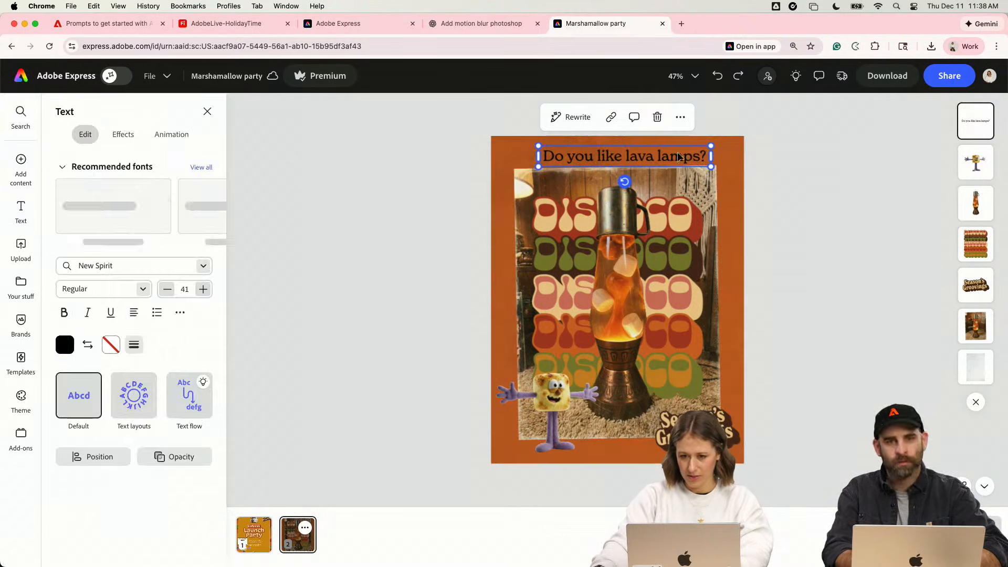
# - Center the lava lamp question above the photo and color it with the Holiday2025 tan swatch
pyautogui.moveTo(670, 155); pyautogui.dragTo(664, 156)
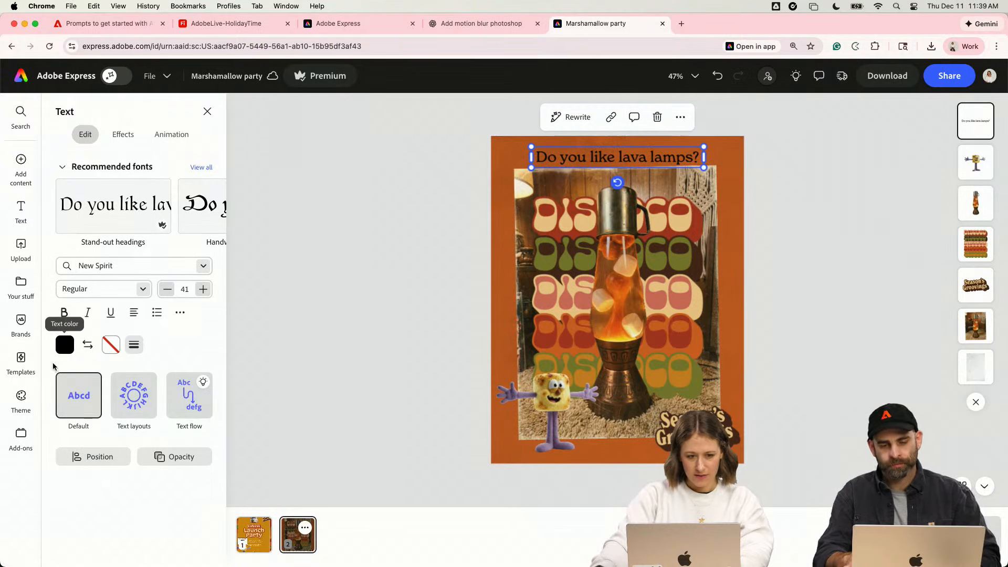
pyautogui.click(64, 344)
pyautogui.click(172, 330)
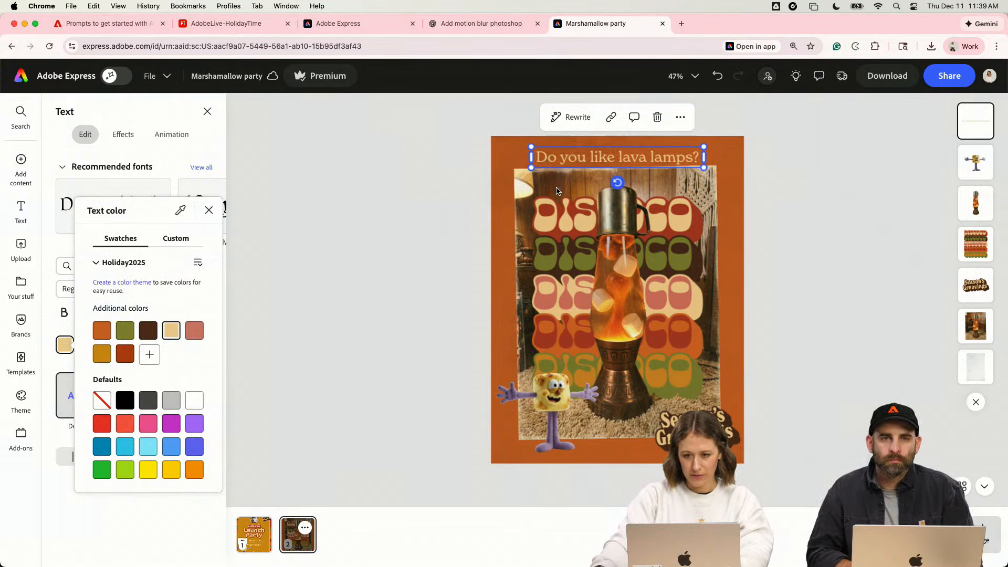
pyautogui.click(307, 242)
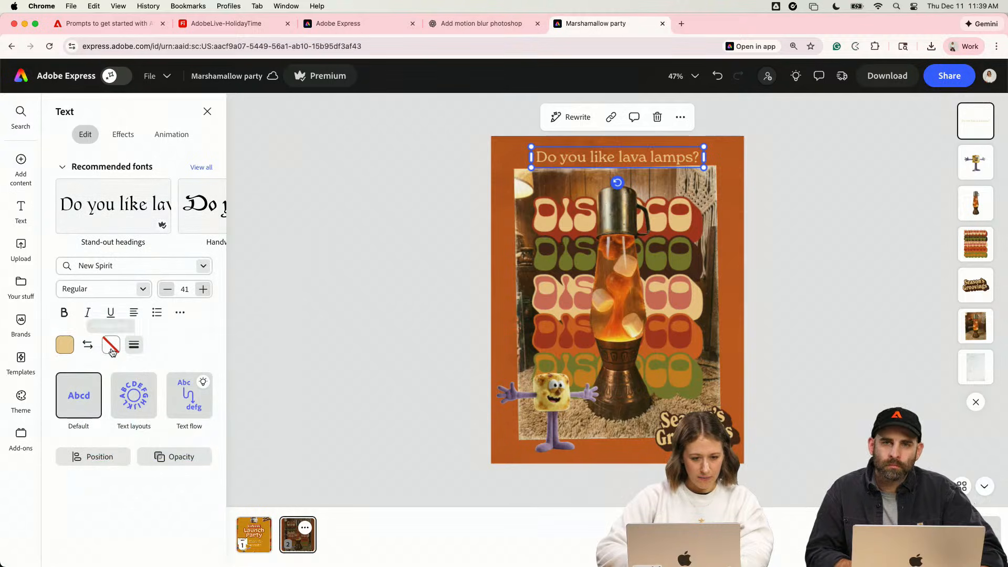
pyautogui.click(123, 136)
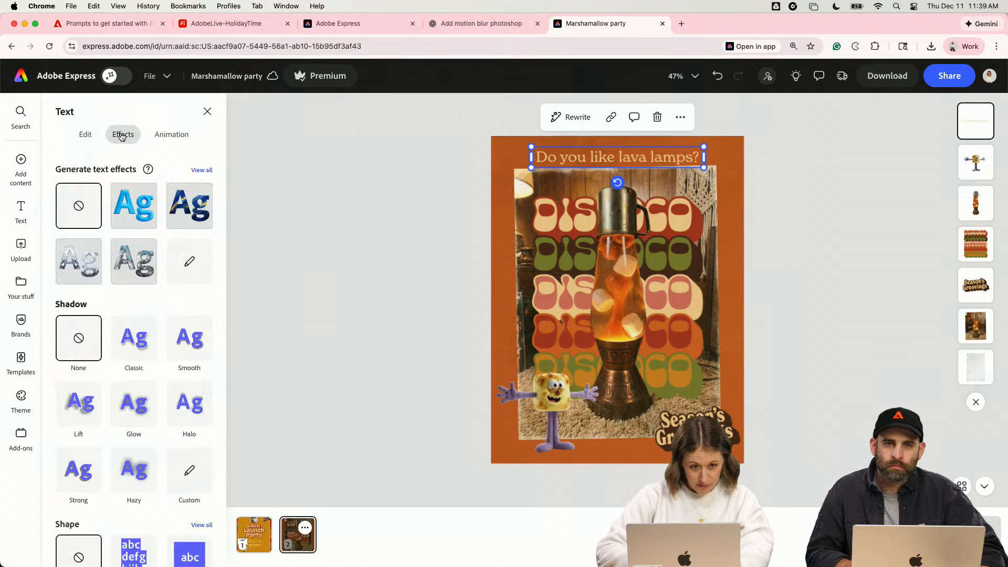
pyautogui.scroll(-3, 159, 479)
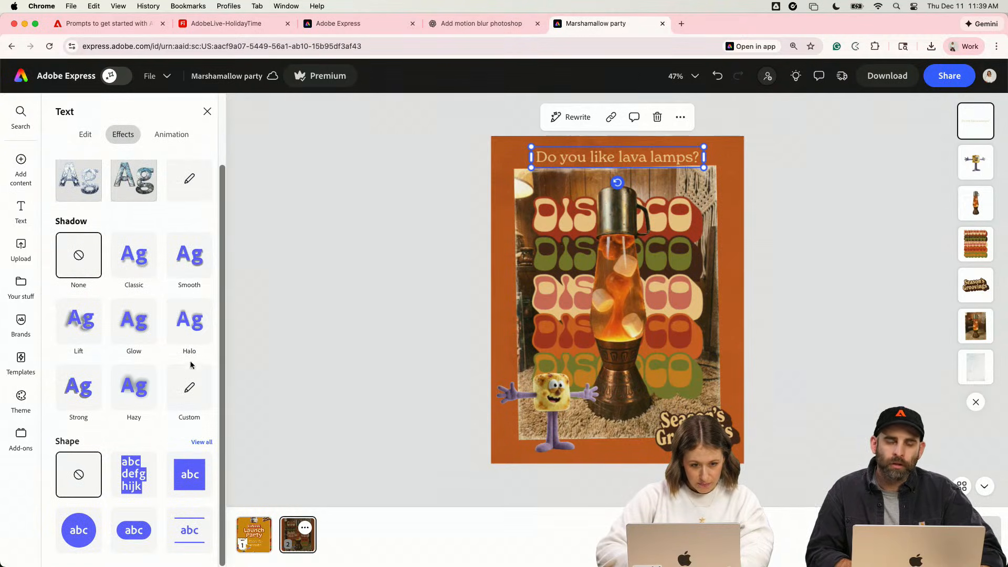
pyautogui.click(323, 304)
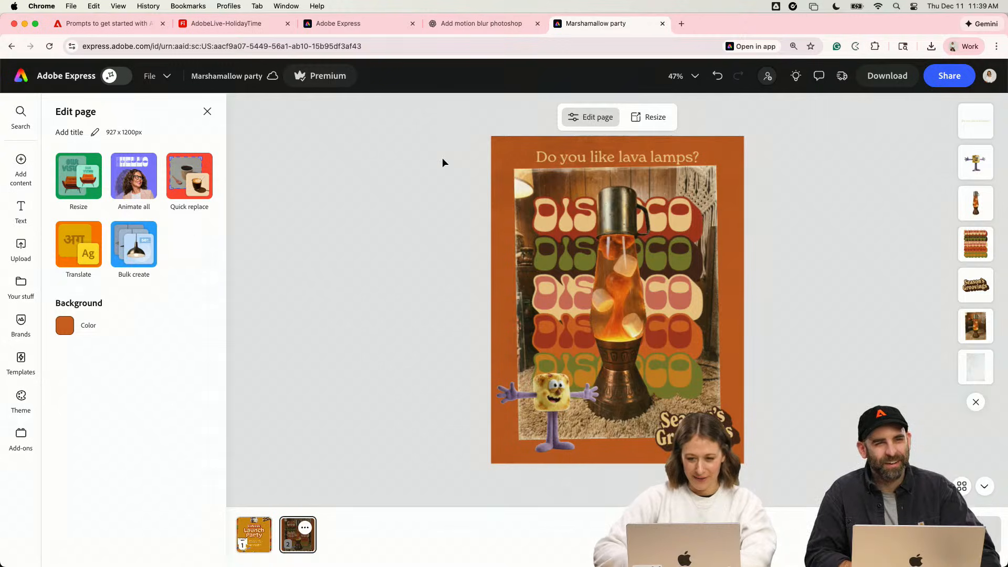
# - Duplicate the question text below the photo and change the copy to "BUY NOW" followed by a toll-free lava lamp phone number
pyautogui.moveTo(554, 149); pyautogui.dragTo(603, 457)
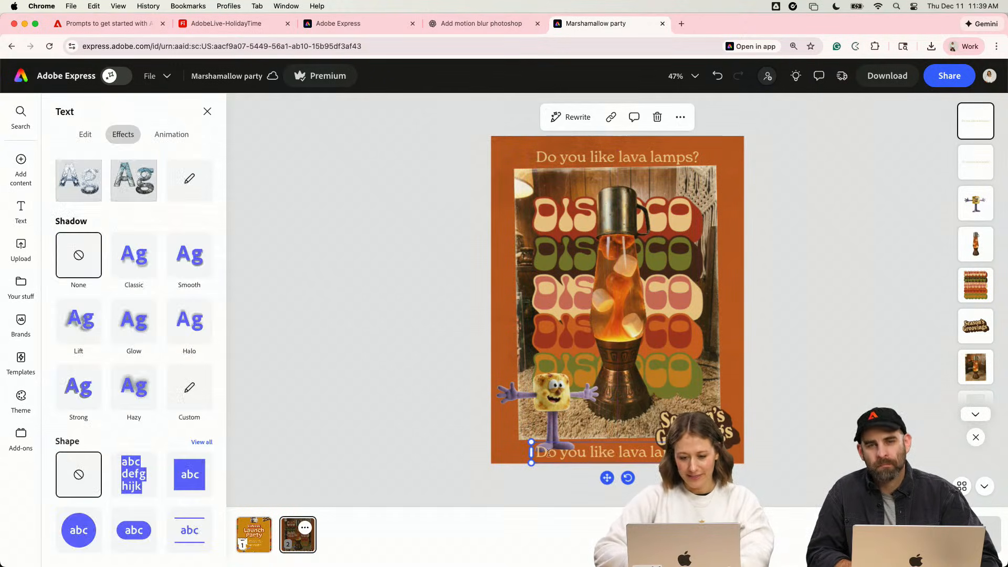
pyautogui.write('BUY NOW')
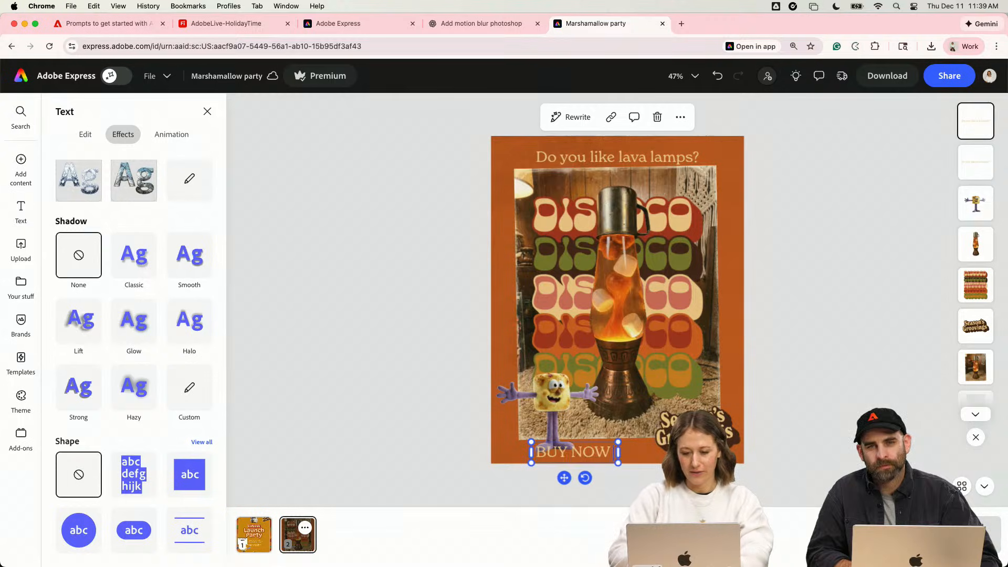
pyautogui.write(' 1-800-')
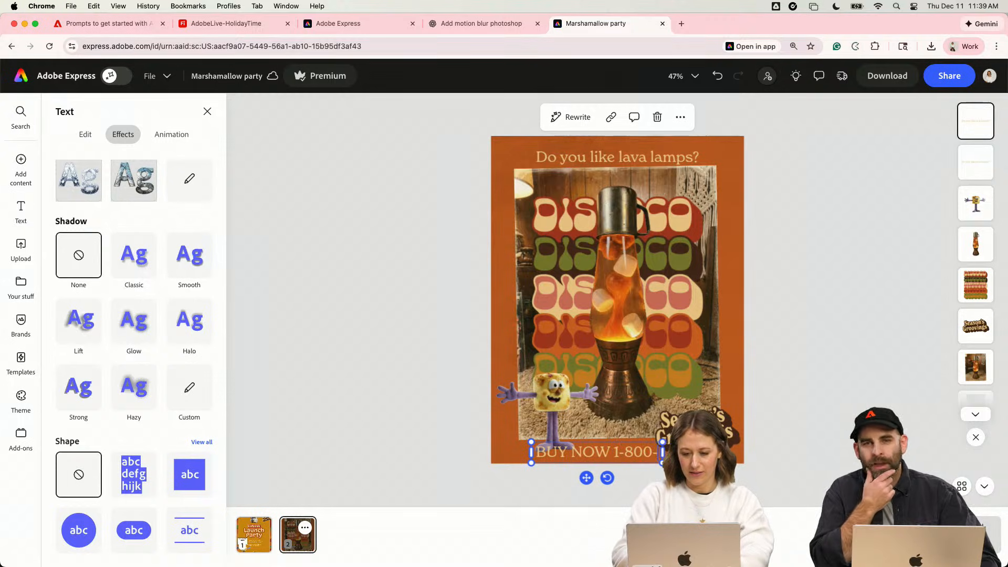
pyautogui.write('lava')
pyautogui.press('BackSpace')
pyautogui.press('BackSpace')
pyautogui.press('BackSpace')
pyautogui.press('BackSpace')
pyautogui.write('L')
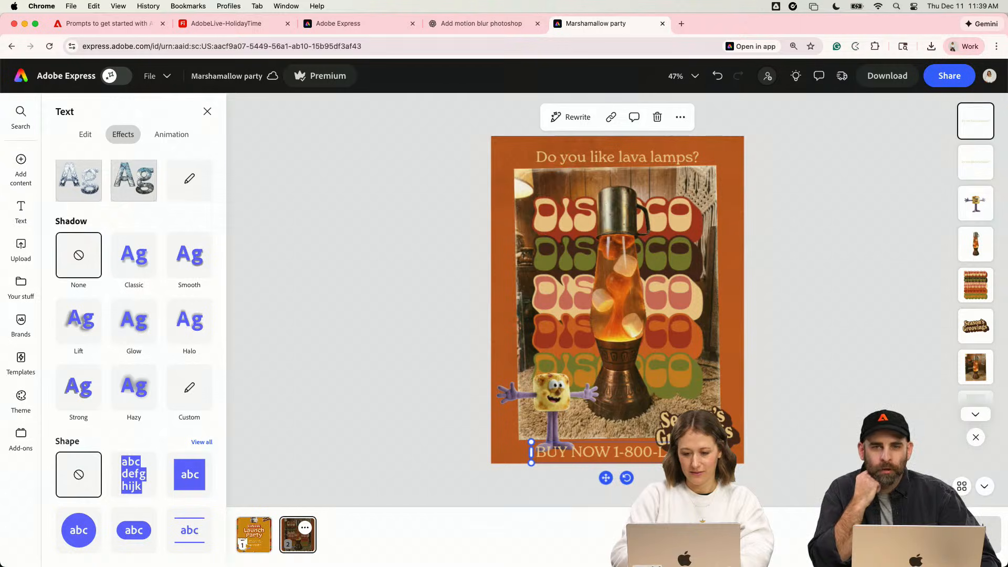
pyautogui.write('AVA LAMPS')
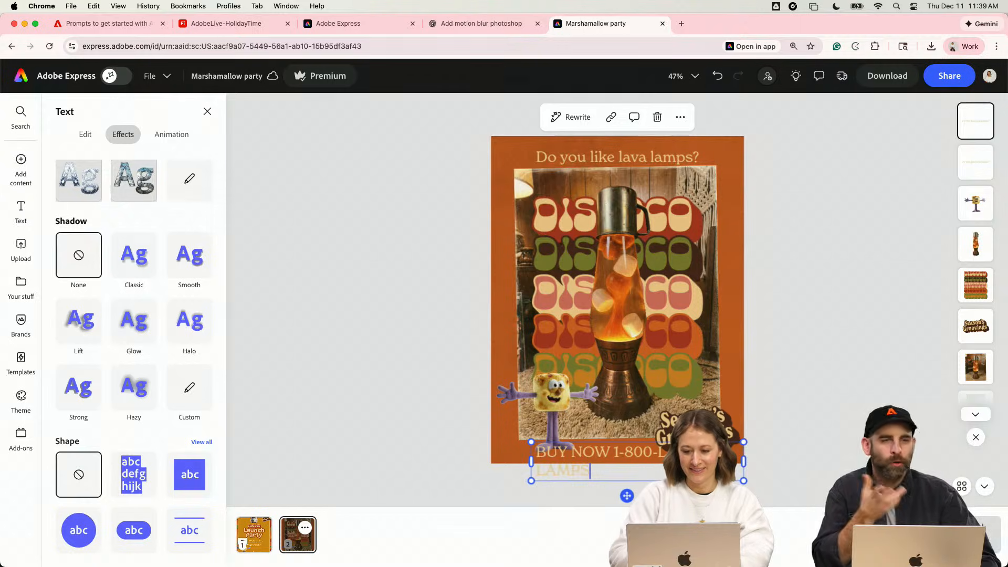
# - Scale the "BUY NOW" text down onto one line and place it in the orange border beneath the photo
pyautogui.click(749, 461)
pyautogui.moveTo(739, 458); pyautogui.dragTo(704, 446)
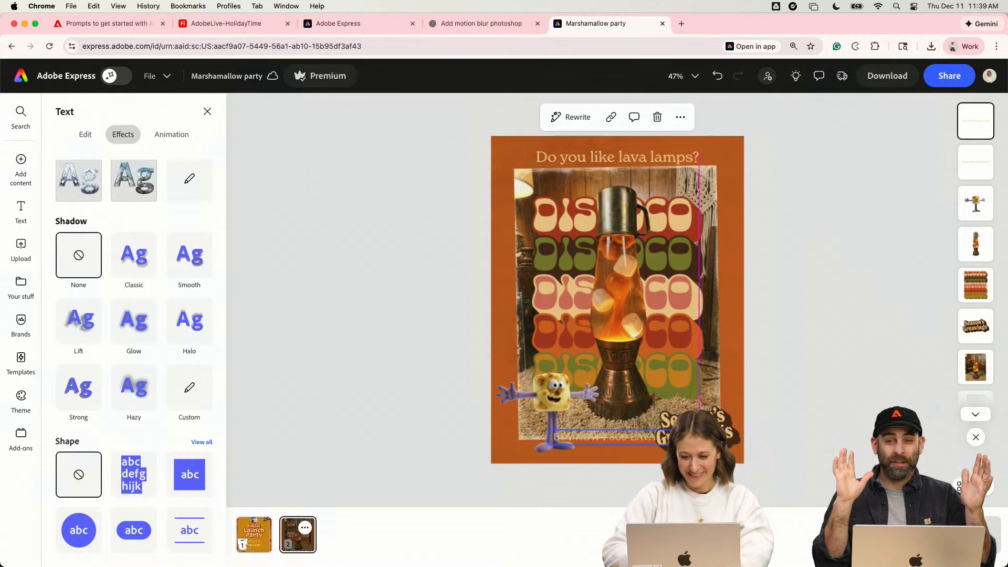
pyautogui.moveTo(640, 439); pyautogui.dragTo(644, 448)
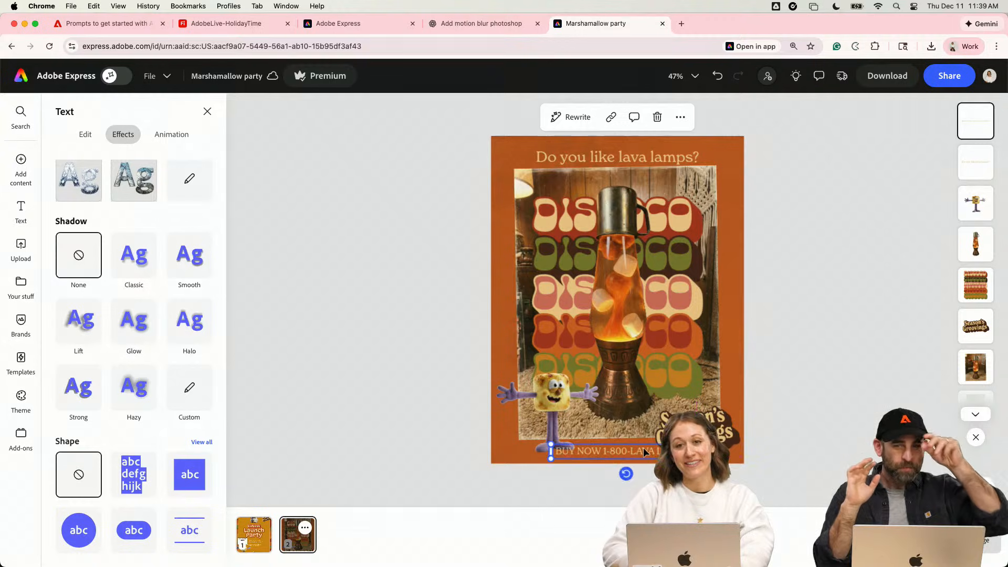
# - Set the font weight of the "BUY NOW" line to SemiBold
pyautogui.scroll(5, 644, 447)
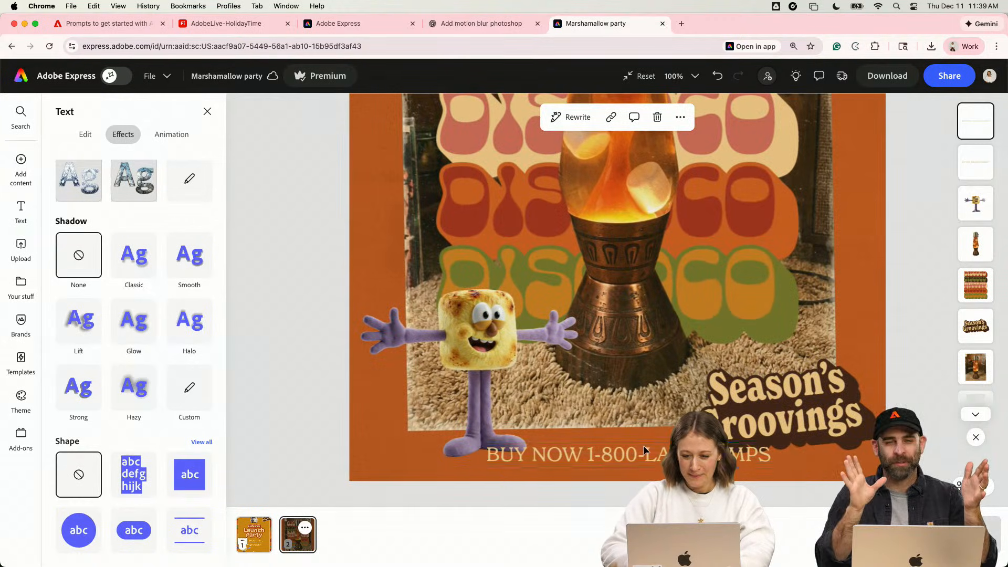
pyautogui.press('Escape')
pyautogui.click(635, 458)
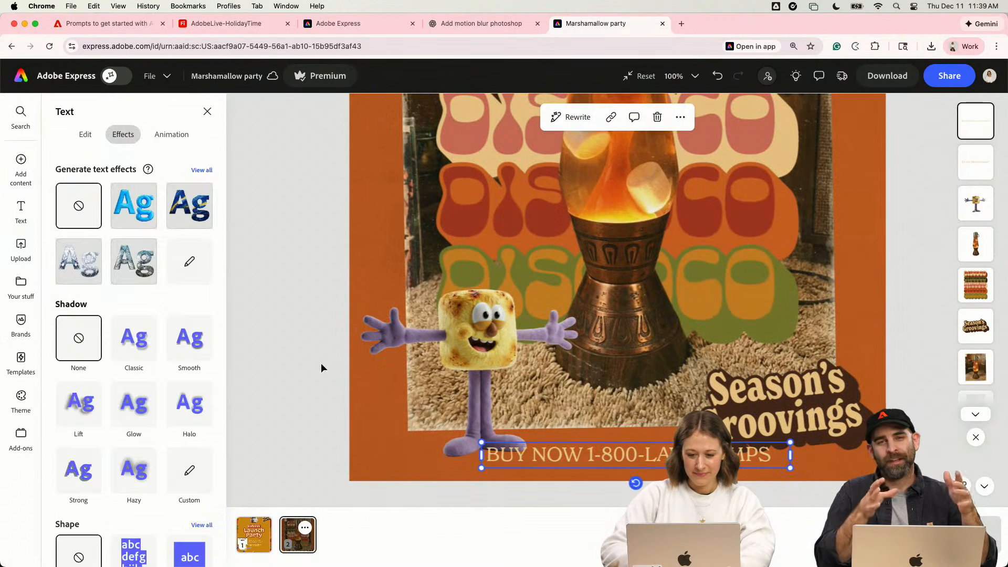
pyautogui.click(84, 134)
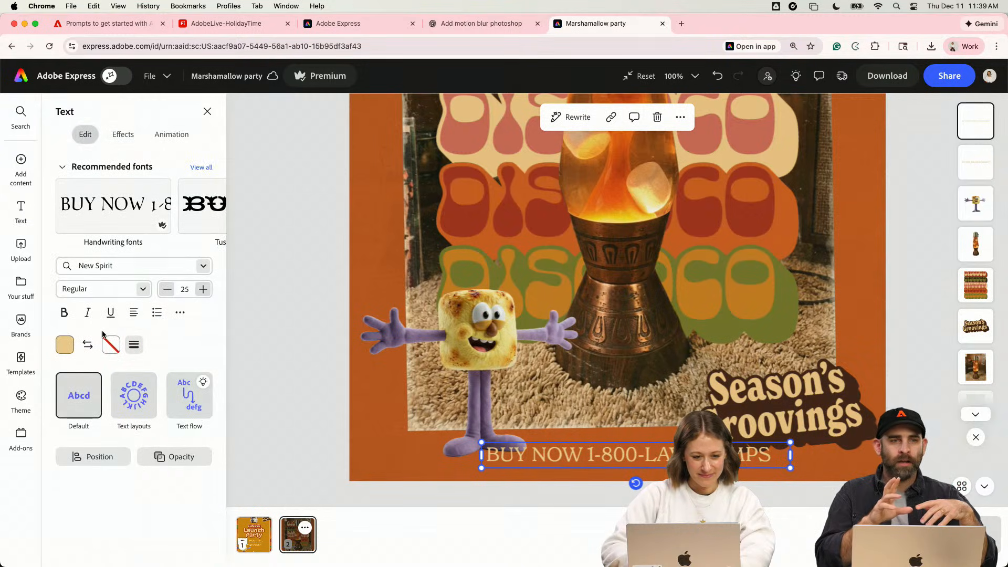
pyautogui.click(146, 293)
pyautogui.scroll(-1, 116, 410)
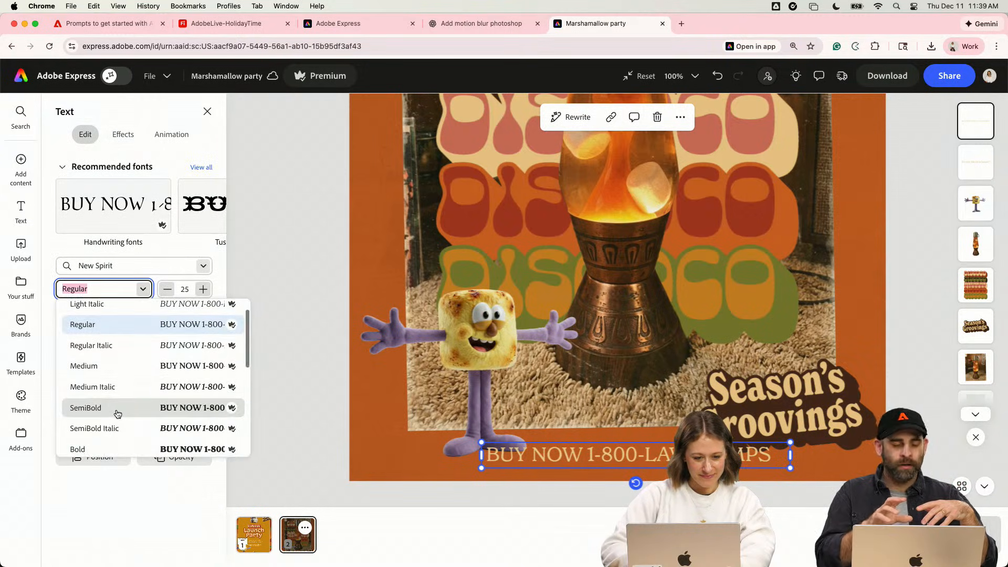
pyautogui.click(117, 409)
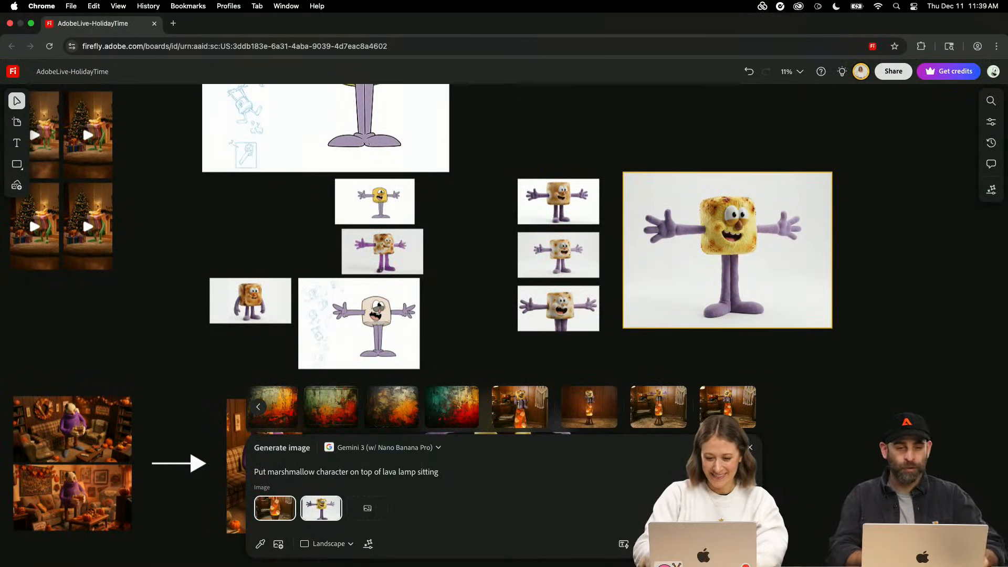
# - Switch to the AdobeLive-HolidayTime board in Firefly and examine the marshmallow character's original sketch and its generated variations
pyautogui.scroll(5, 236, 331)
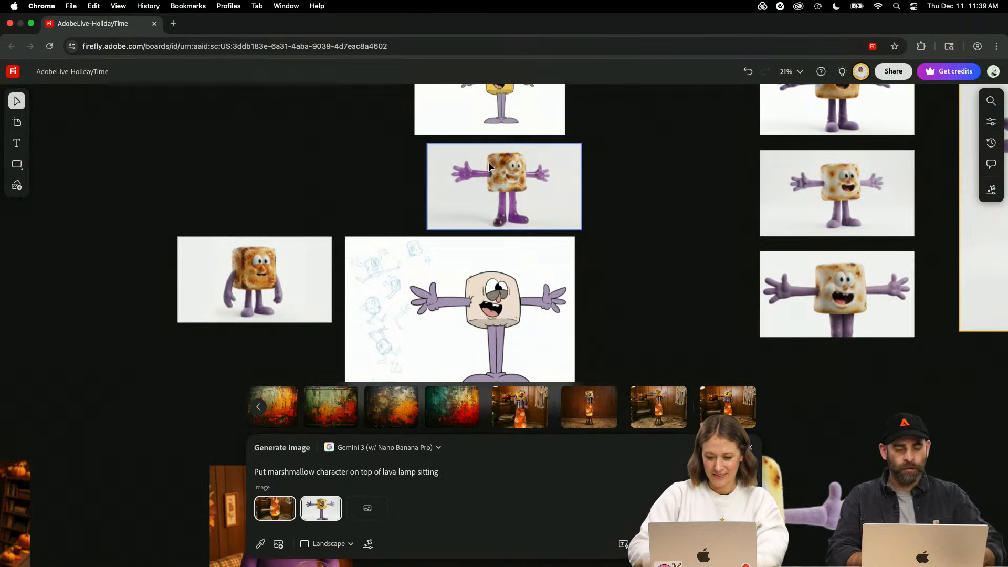
pyautogui.click(592, 130)
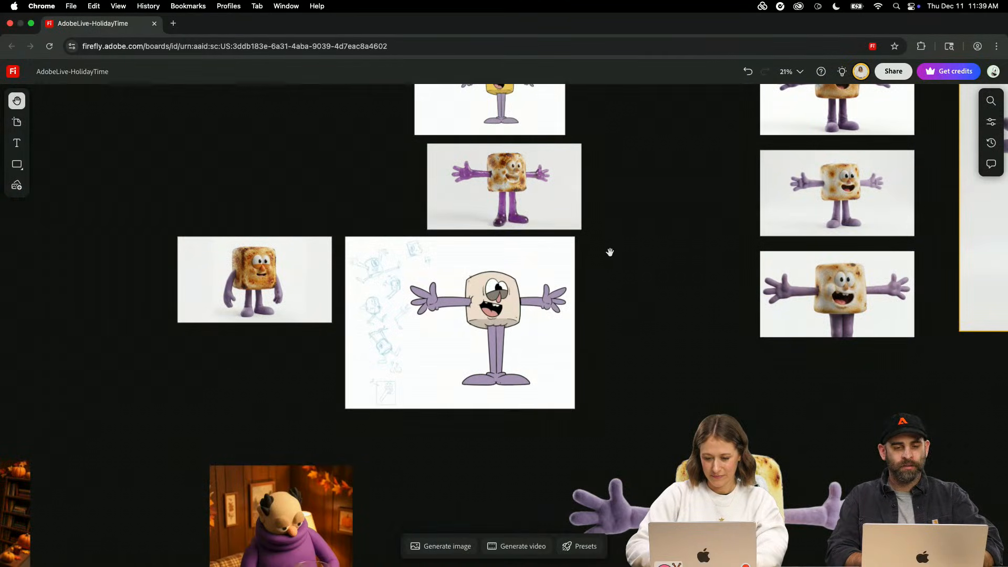
pyautogui.moveTo(609, 252); pyautogui.dragTo(599, 491)
pyautogui.moveTo(605, 309); pyautogui.dragTo(619, 490)
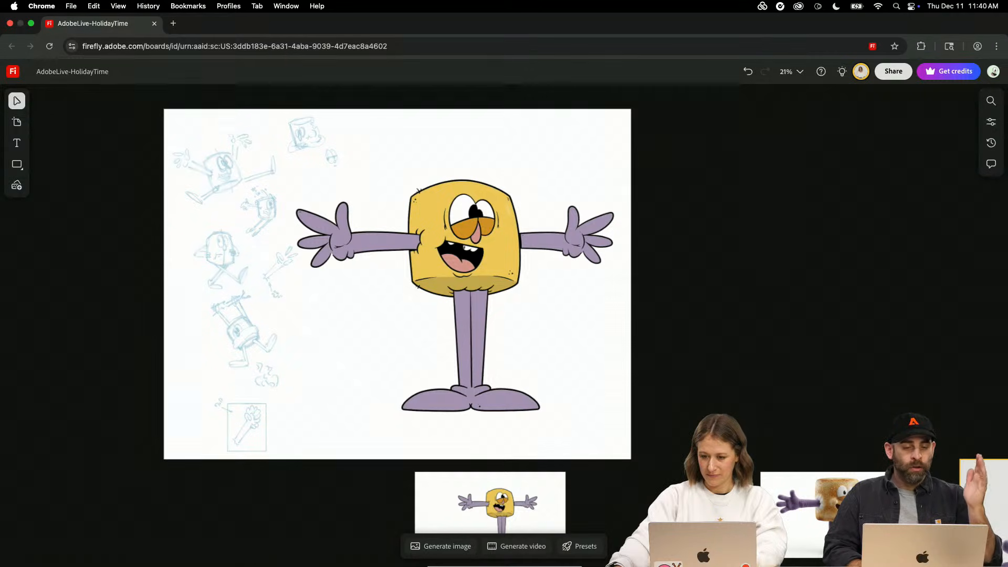
pyautogui.scroll(-5, 620, 493)
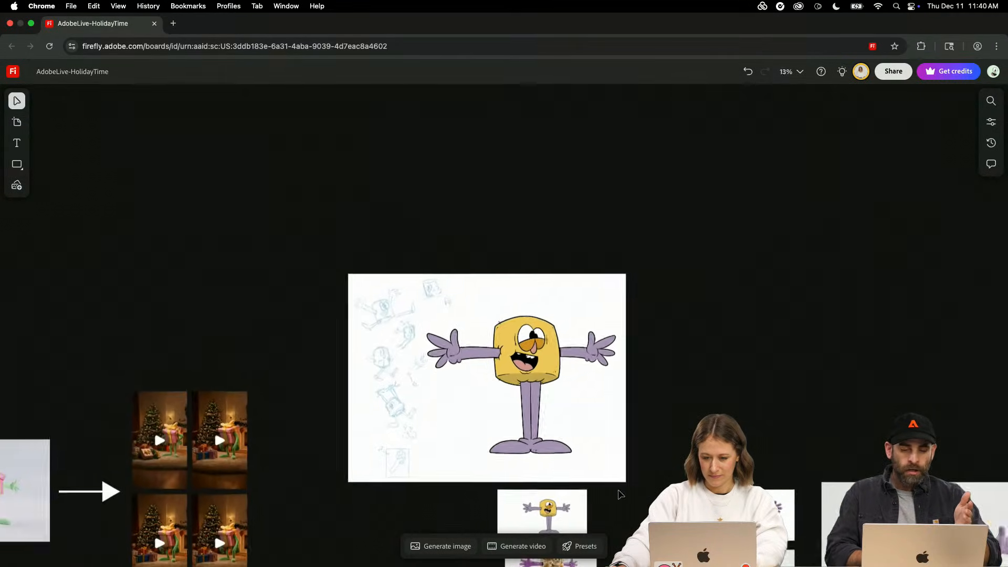
pyautogui.scroll(-2, 619, 494)
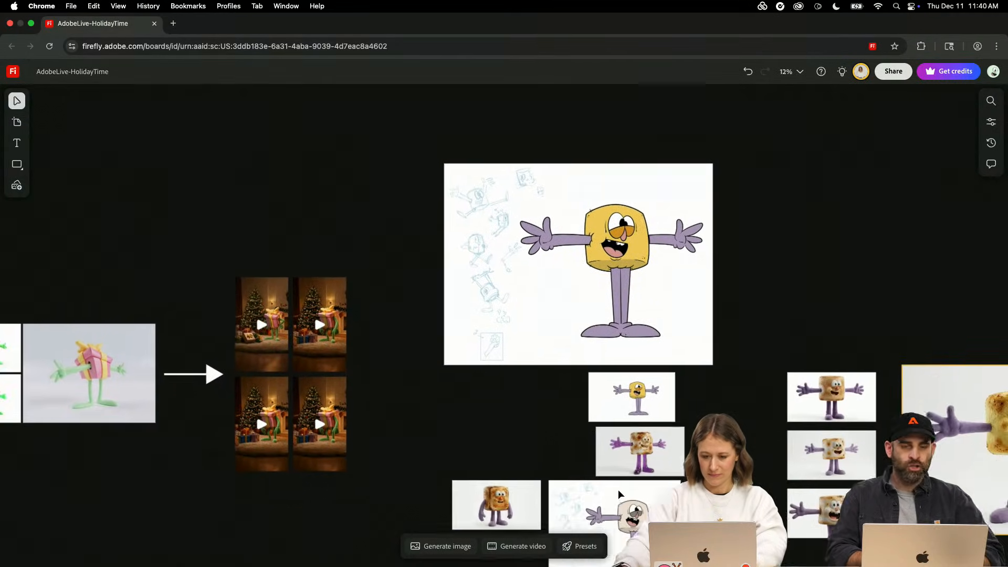
pyautogui.scroll(-3, 620, 494)
# - Review the board's gift-box and purple-sweater character rows, from flat drawings through 3D renders to finished scenes
pyautogui.moveTo(271, 458); pyautogui.dragTo(252, 468)
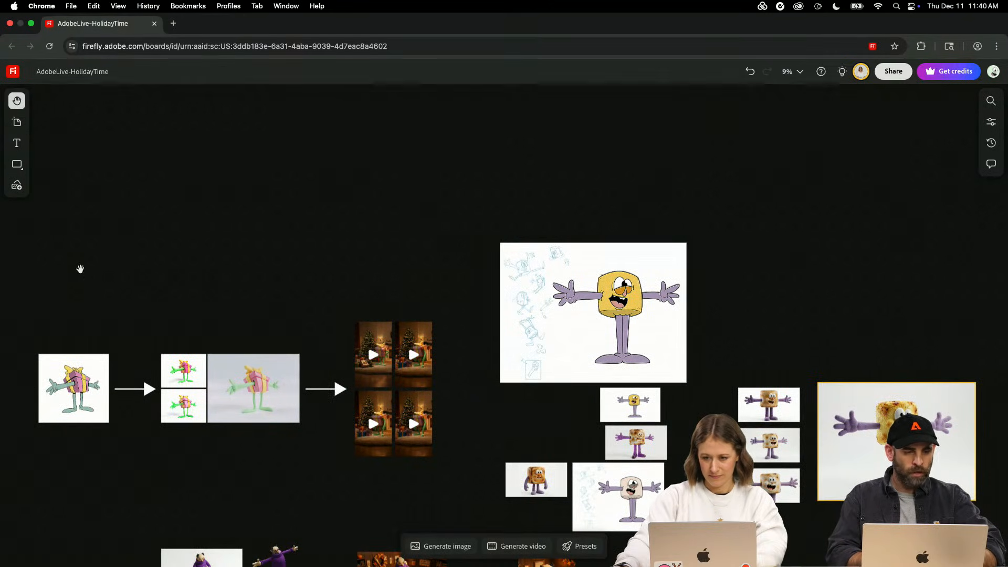
pyautogui.moveTo(81, 267); pyautogui.dragTo(302, 215)
pyautogui.scroll(1, 302, 214)
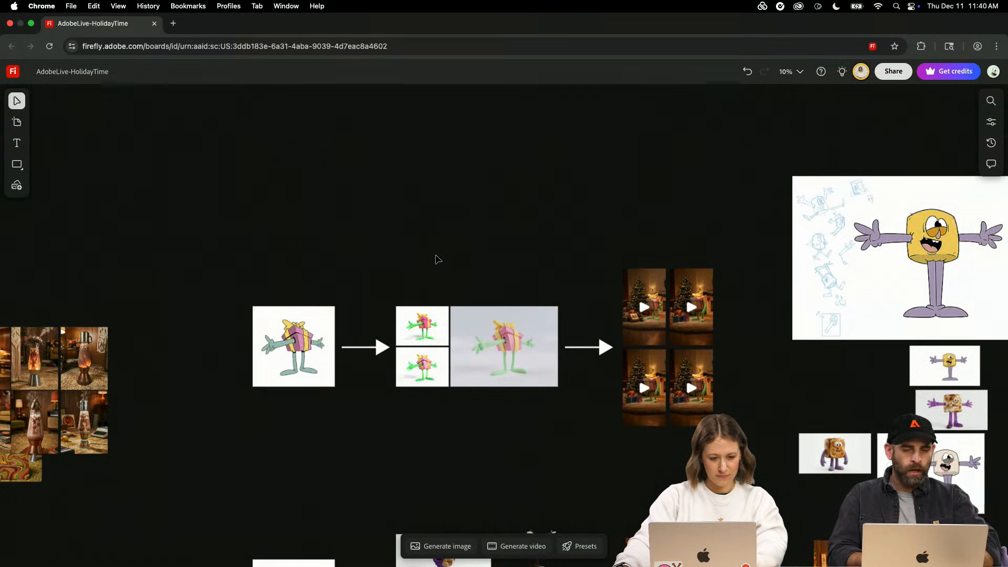
pyautogui.hscroll(7, 789, 375)
pyautogui.scroll(-4, 790, 375)
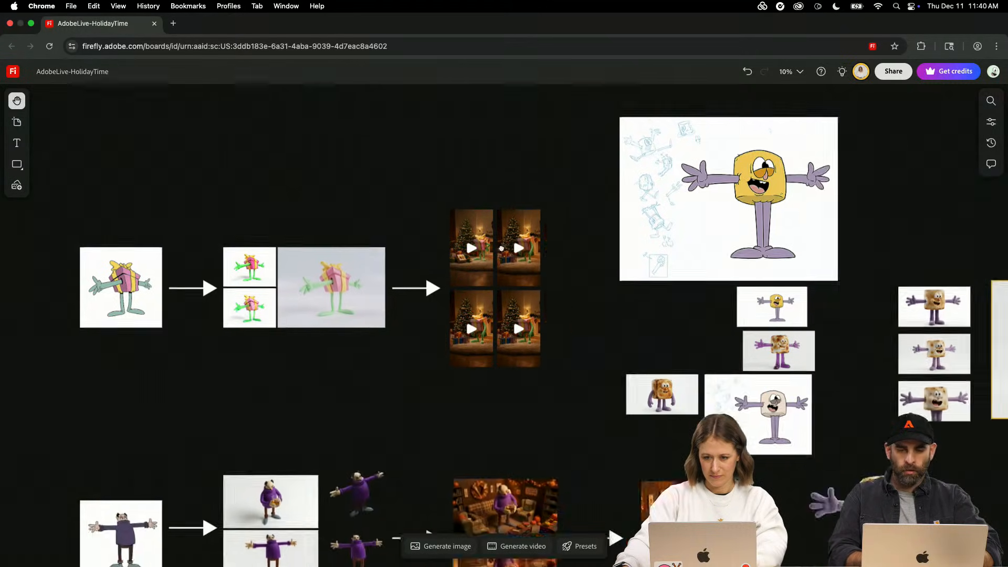
pyautogui.moveTo(777, 357); pyautogui.dragTo(980, 370)
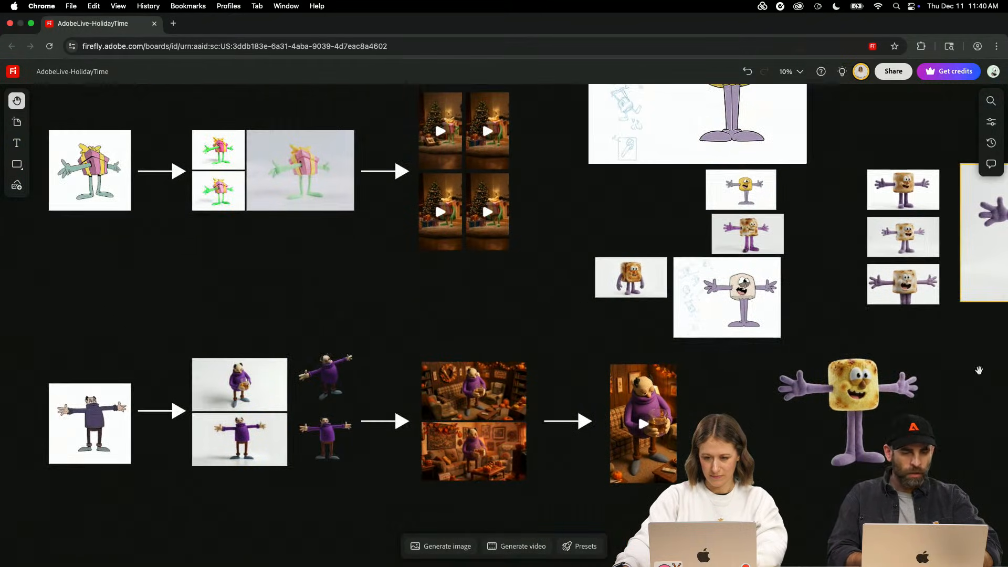
# - Examine the DISCOCO artboards, color palettes and lava lamp images on the board, including the close-up of the patterned-base lamp photo
pyautogui.hscroll(-10, 483, 322)
pyautogui.hscroll(-8, 756, 378)
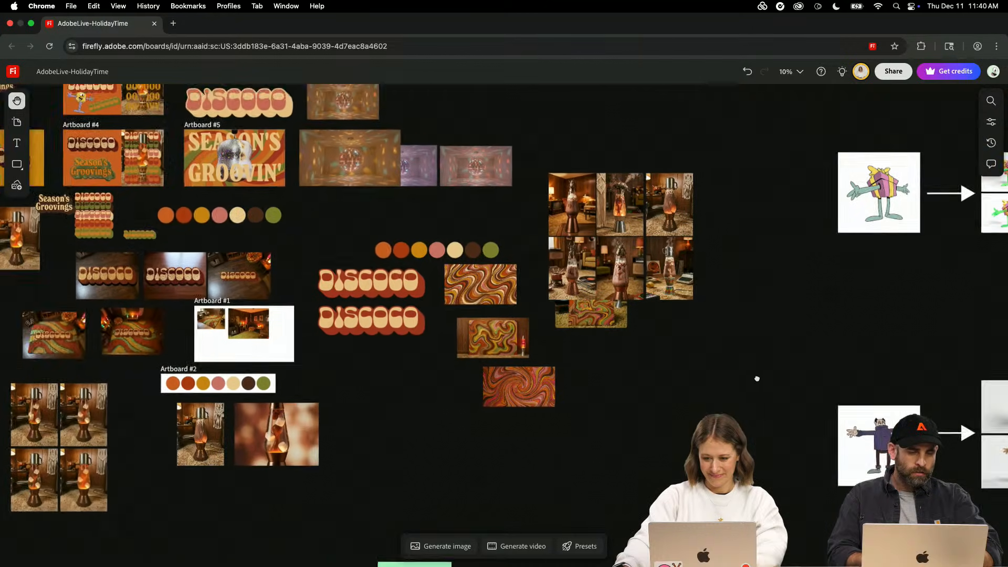
pyautogui.scroll(2, 756, 378)
pyautogui.hscroll(-8, 784, 381)
pyautogui.scroll(2, 784, 382)
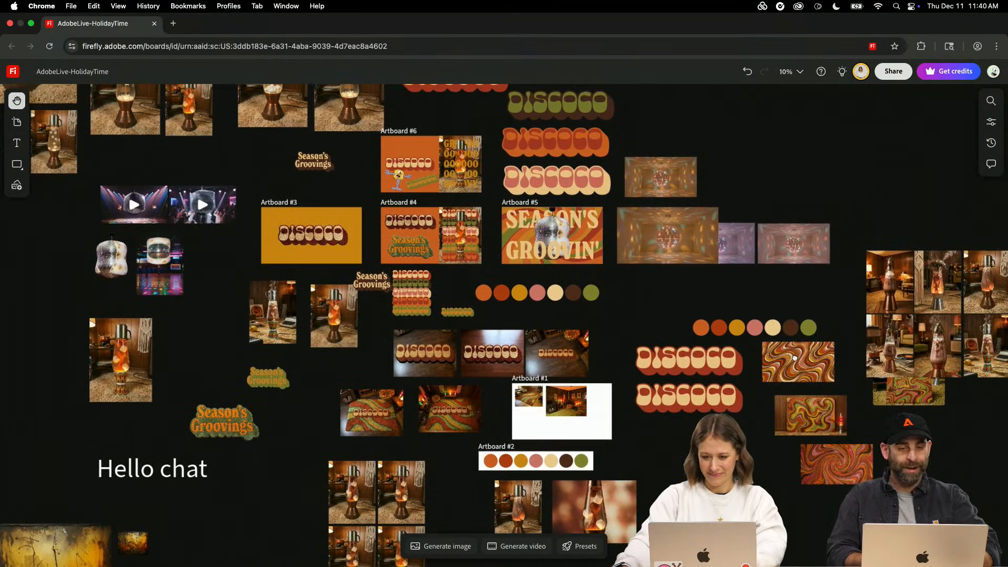
pyautogui.press('v')
pyautogui.click(675, 405)
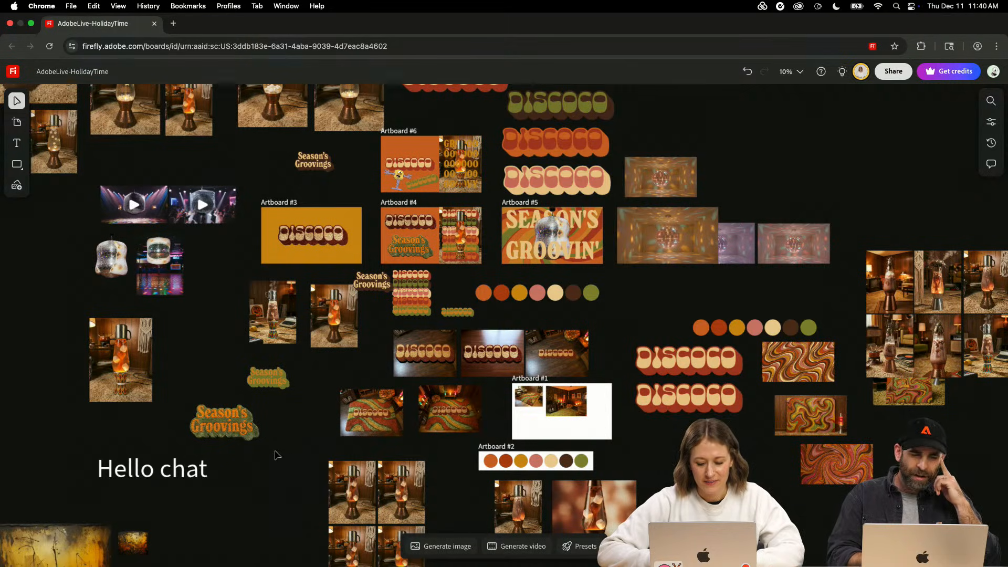
pyautogui.scroll(5, 310, 373)
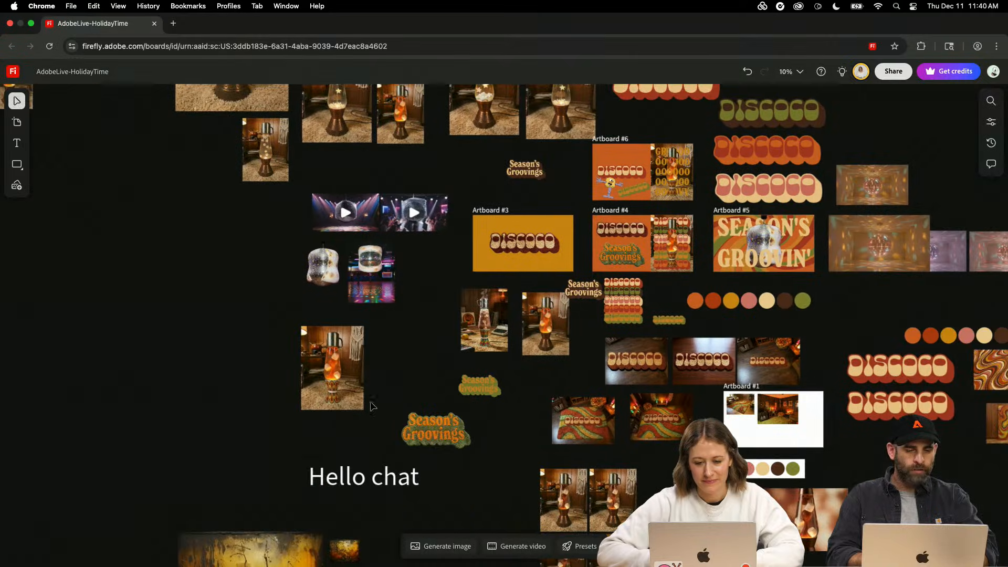
pyautogui.scroll(8, 310, 373)
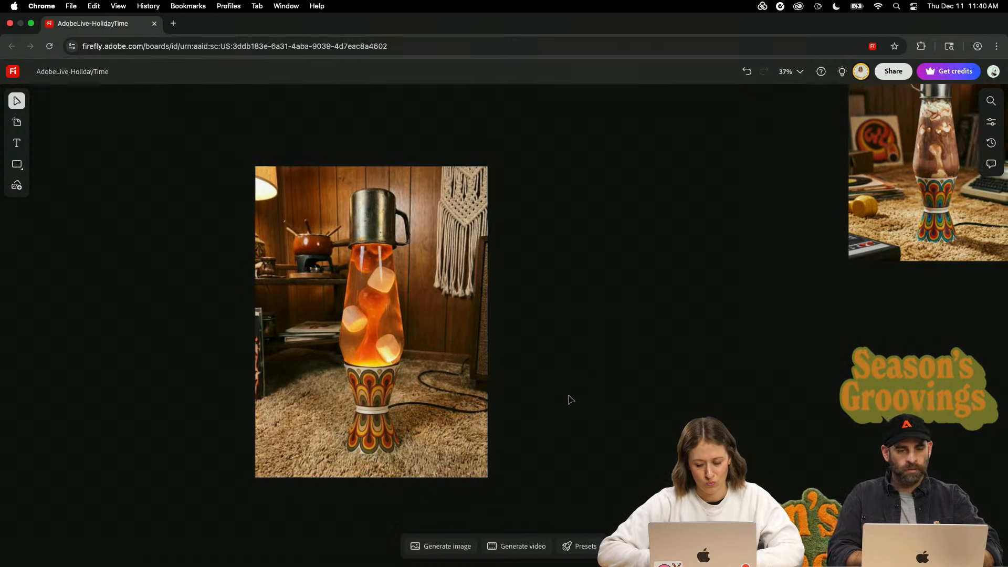
pyautogui.scroll(-3, 570, 400)
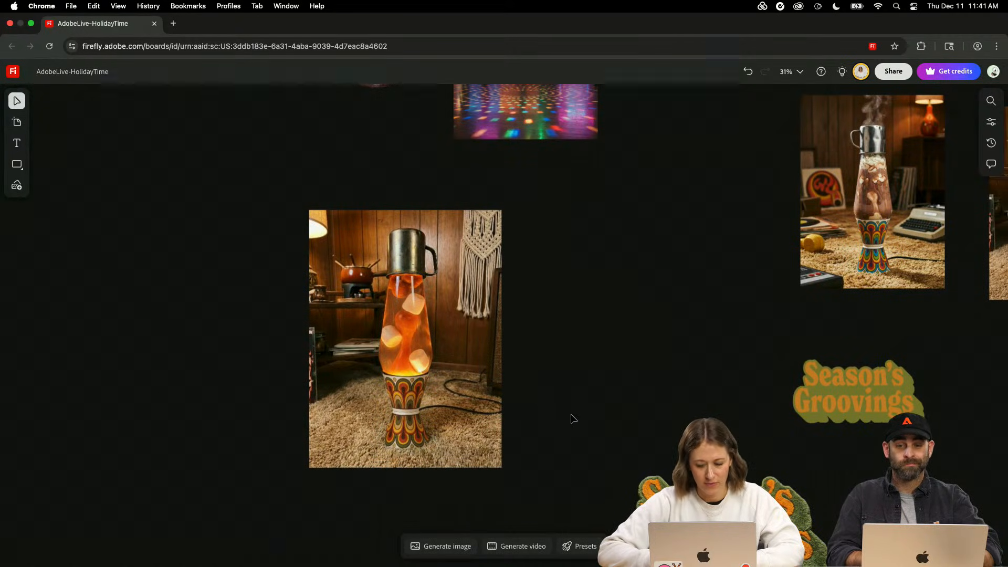
pyautogui.scroll(-3, 565, 423)
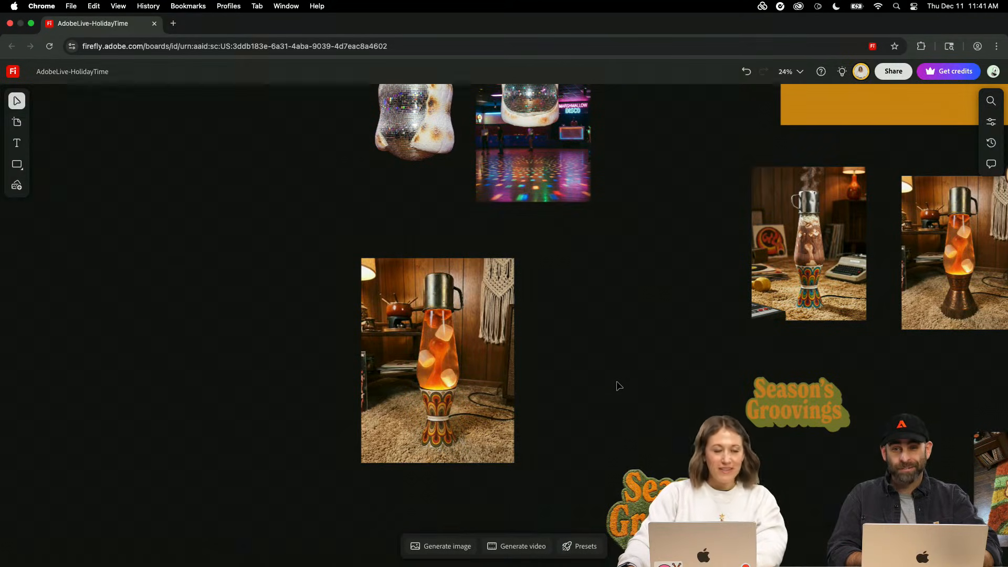
pyautogui.scroll(-2, 619, 387)
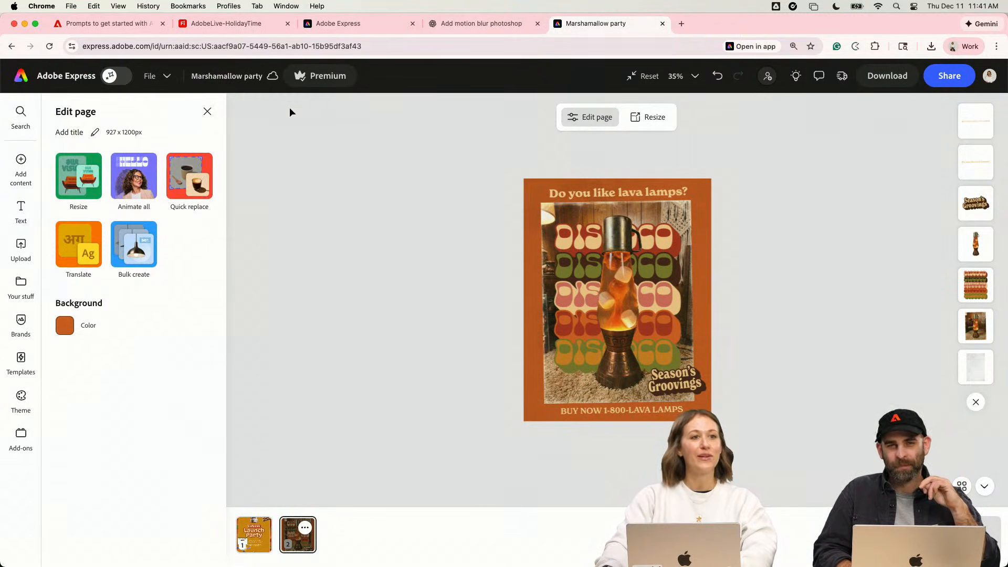
# - Switch back to the Adobe Express ad page and replace the headline above the photo with "We lava the holidays!"
pyautogui.doubleClick(665, 192)
pyautogui.moveTo(688, 192); pyautogui.dragTo(523, 189)
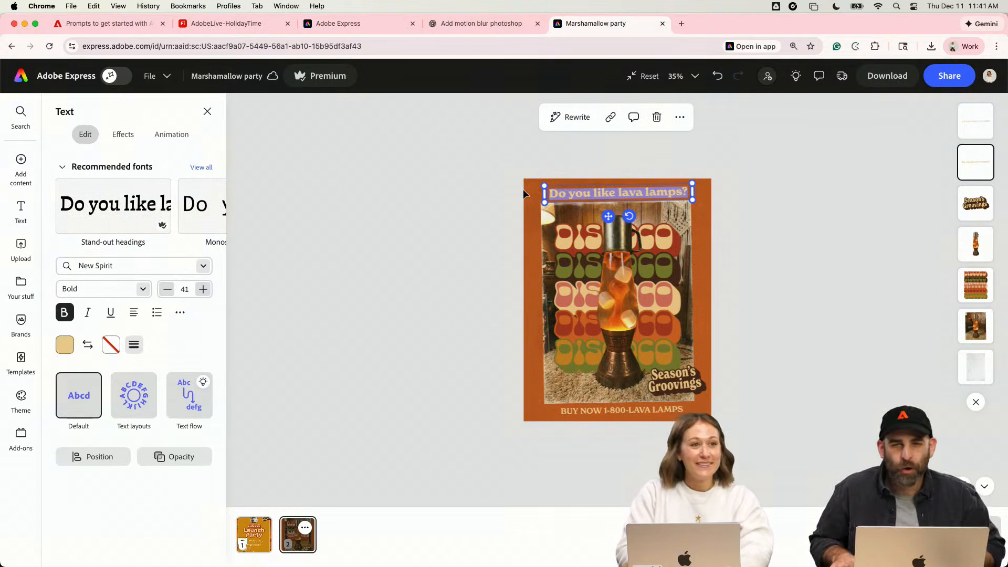
pyautogui.write('Er')
pyautogui.press('BackSpace')
pyautogui.press('BackSpace')
pyautogui.write('W')
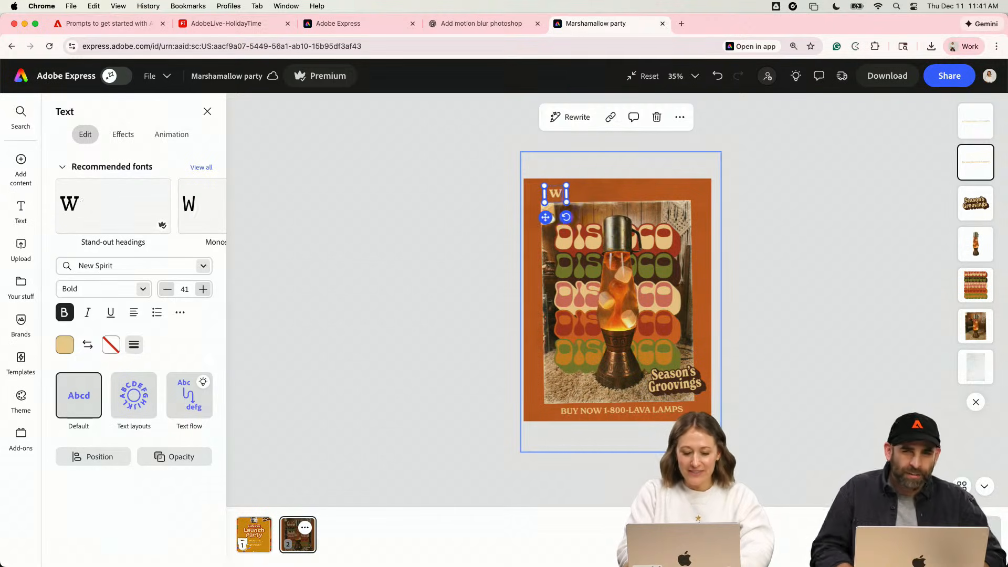
pyautogui.write('e lava the')
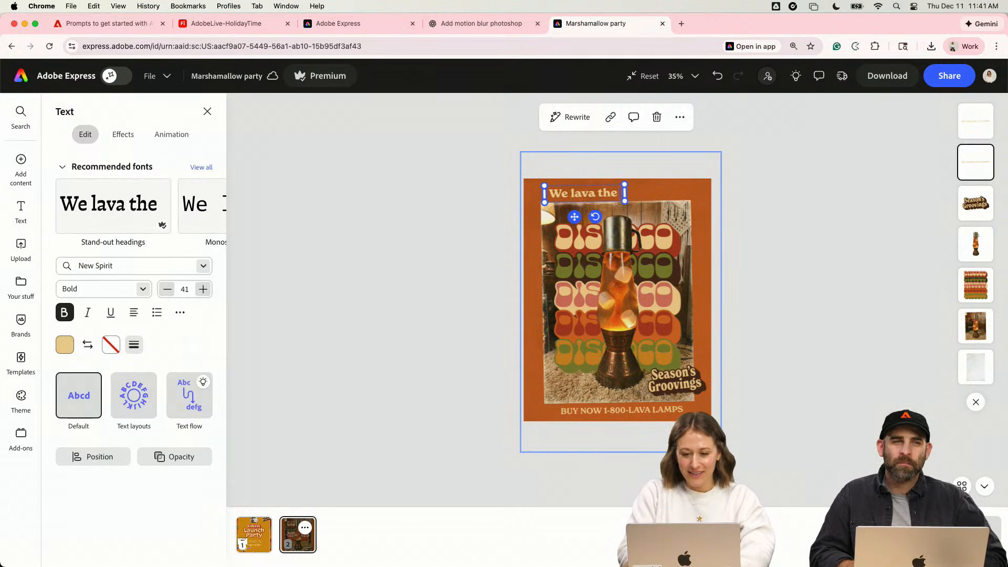
pyautogui.write(' holidays')
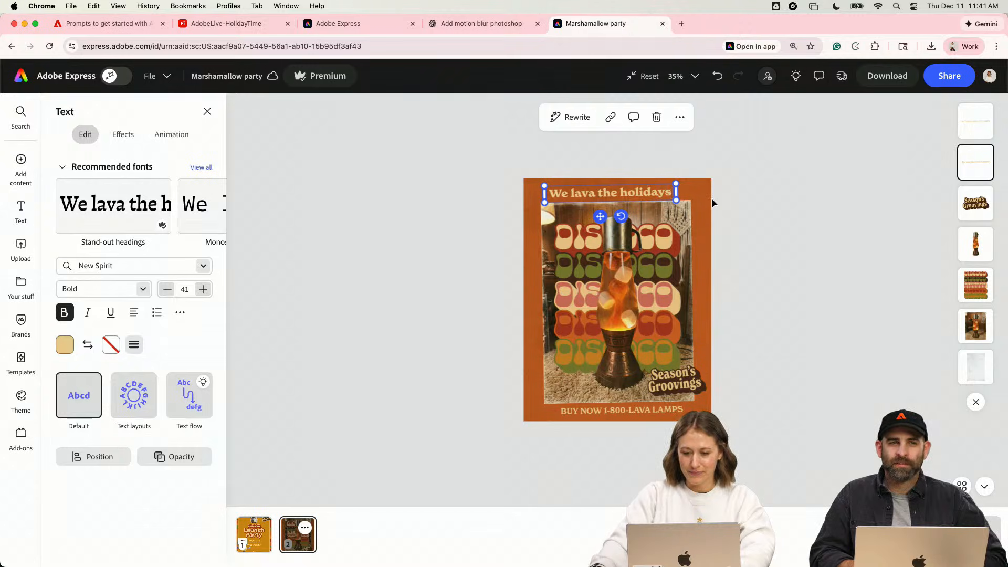
pyautogui.write('!')
pyautogui.click(772, 169)
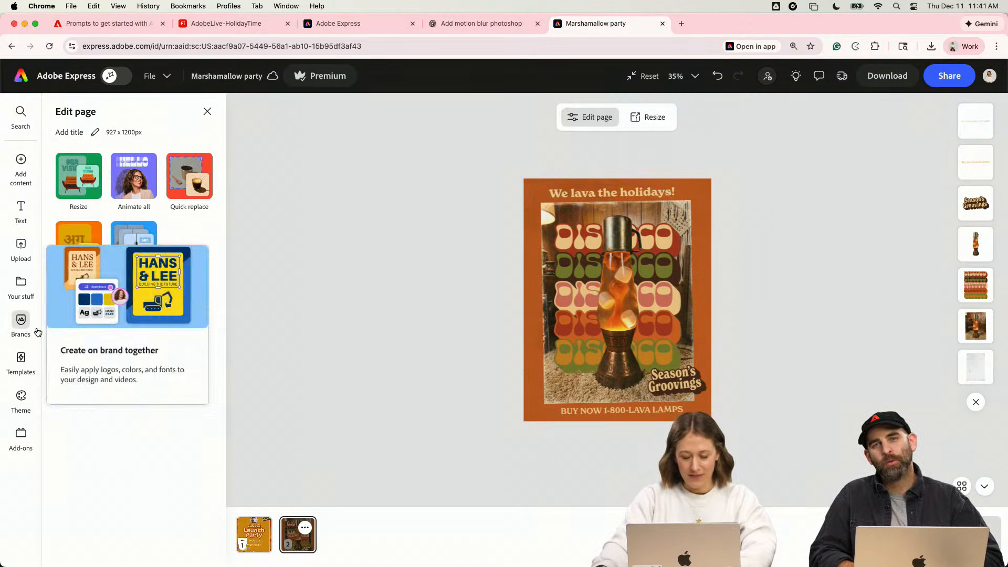
# - Browse the full collection of star shapes in the Elements library
pyautogui.moveTo(22, 171)
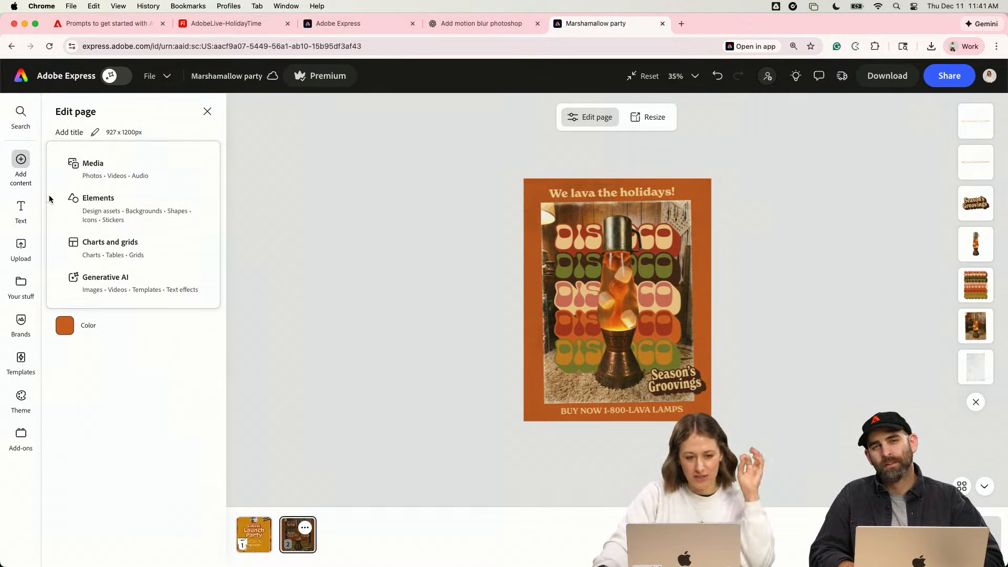
pyautogui.click(99, 202)
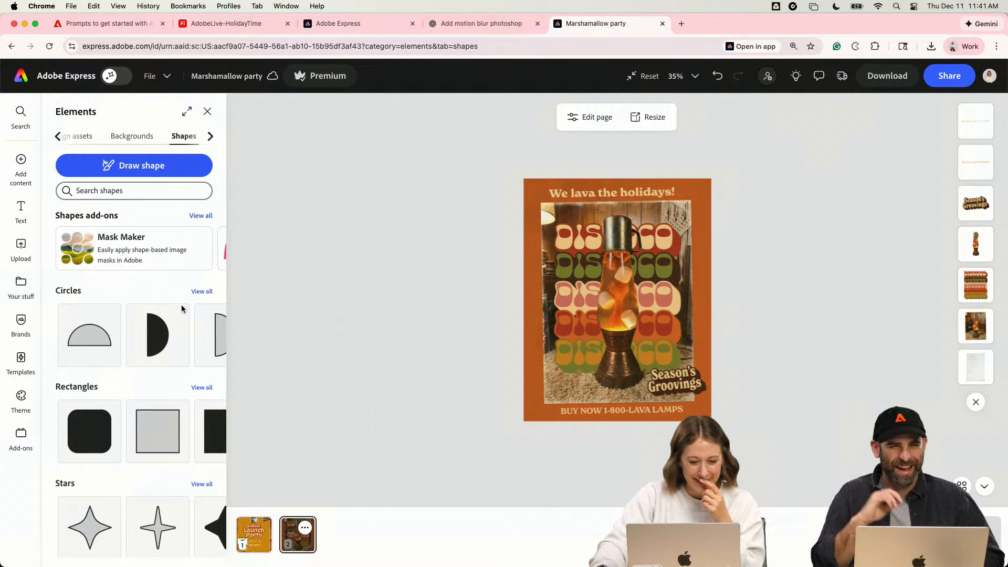
pyautogui.scroll(-2, 153, 399)
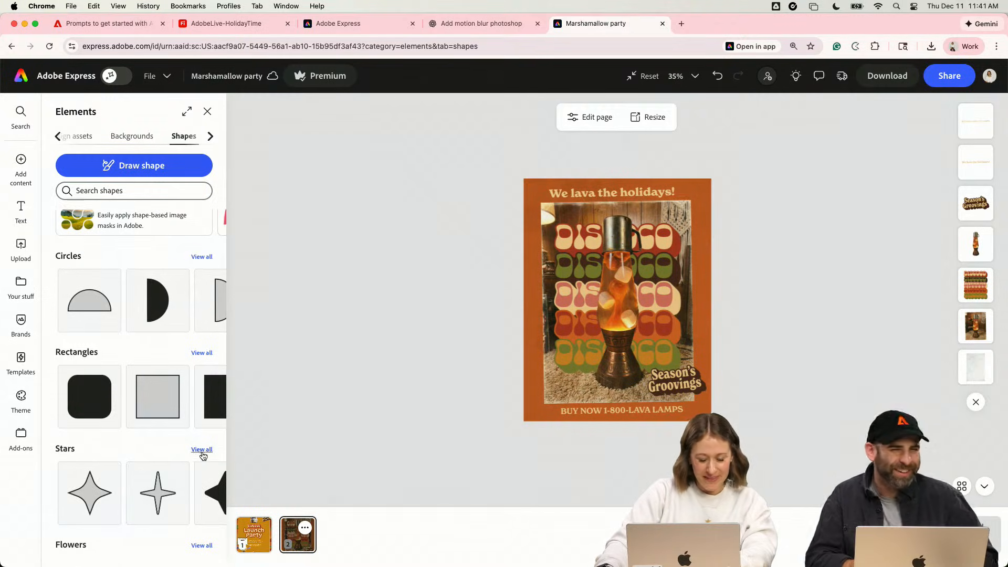
pyautogui.click(202, 450)
pyautogui.scroll(-3, 135, 424)
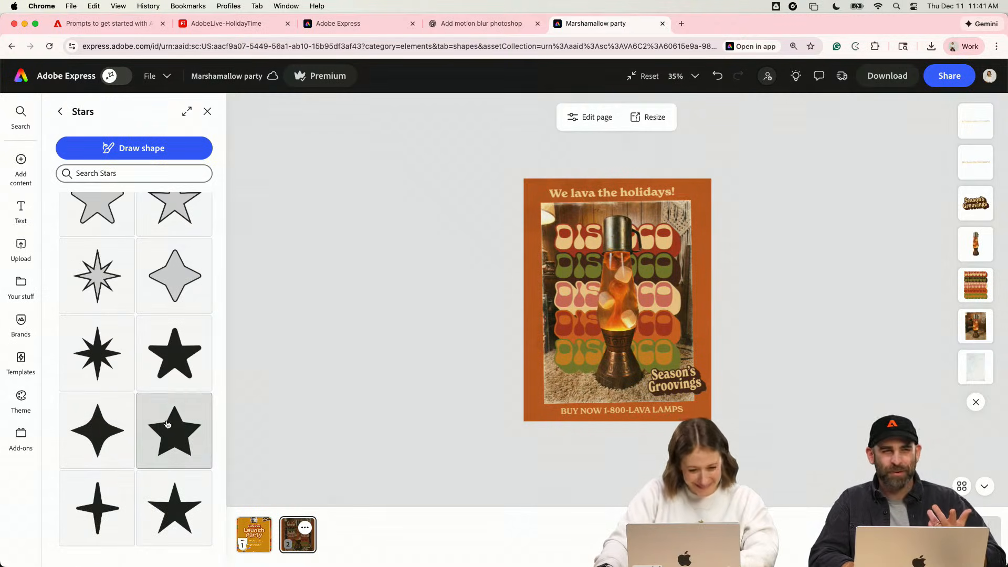
pyautogui.scroll(5, 157, 420)
pyautogui.click(121, 173)
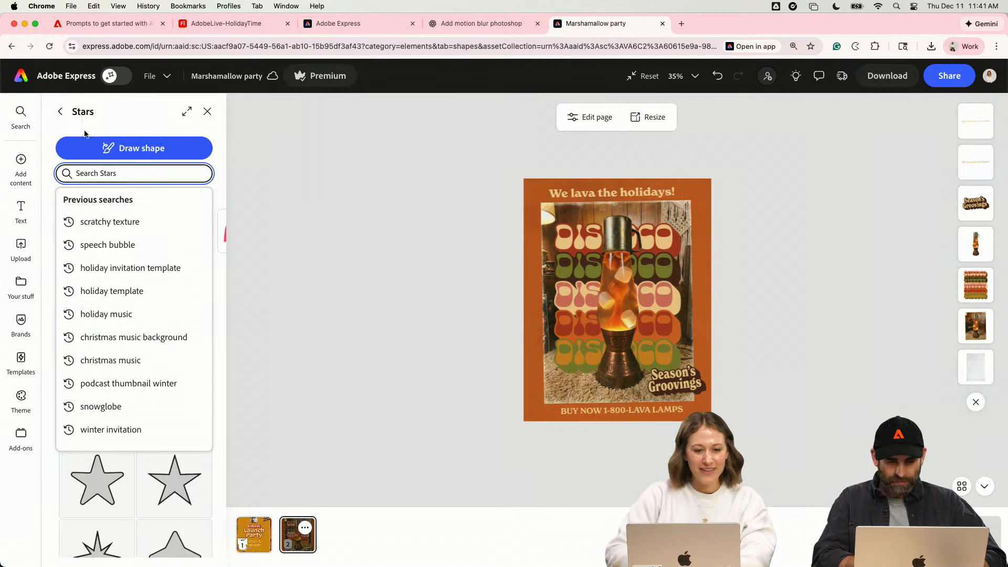
# - Search the Elements shapes for "star burst" and browse the resulting shapes for a suitable starburst
pyautogui.click(60, 111)
pyautogui.click(114, 191)
pyautogui.write('star burst')
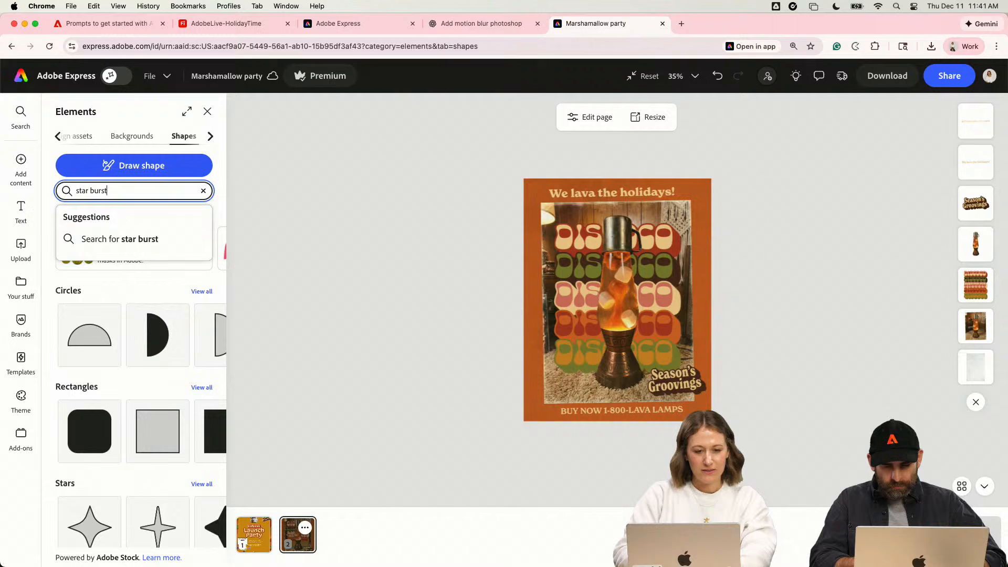
pyautogui.press('Return')
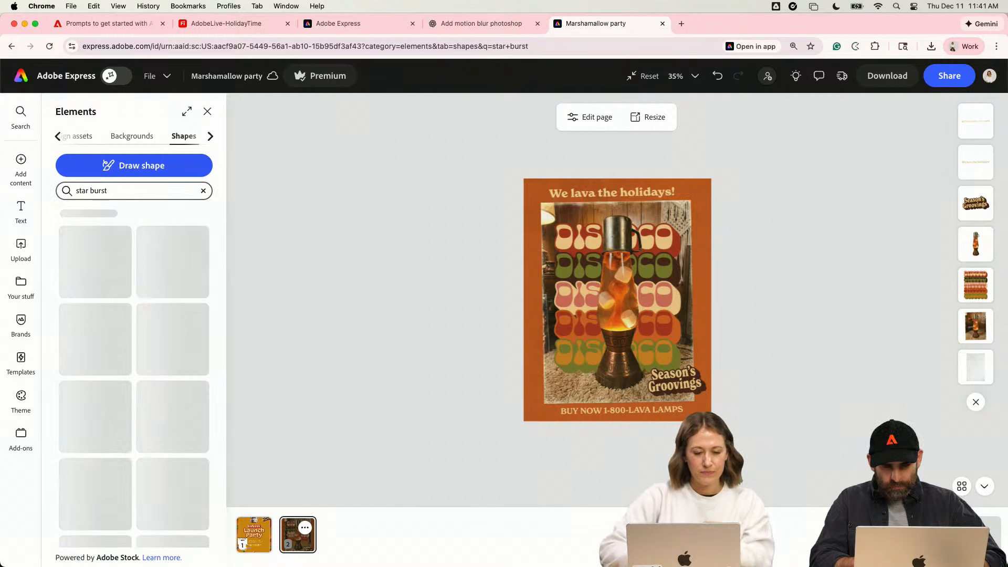
pyautogui.scroll(-3, 123, 343)
pyautogui.scroll(-10, 122, 343)
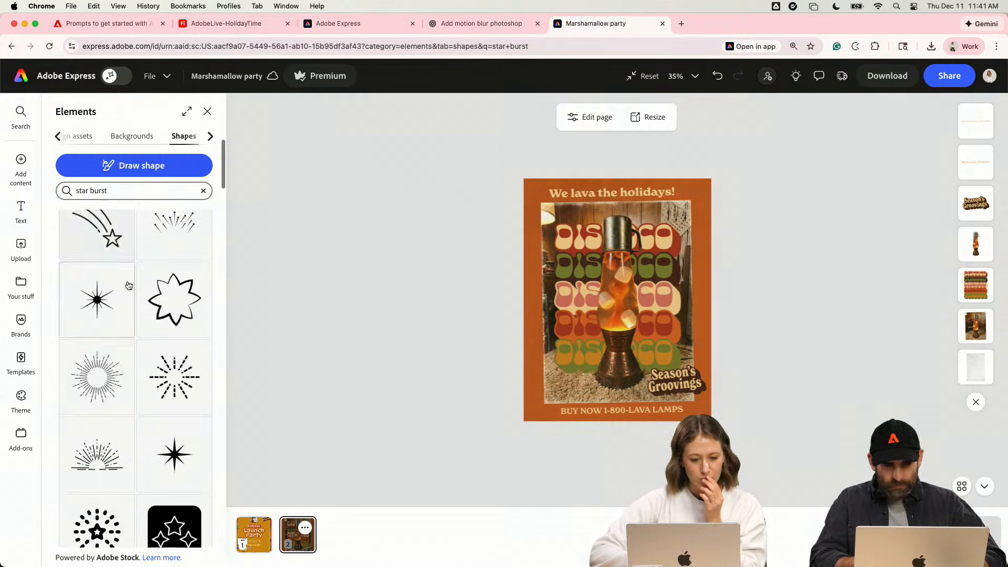
pyautogui.scroll(-10, 129, 280)
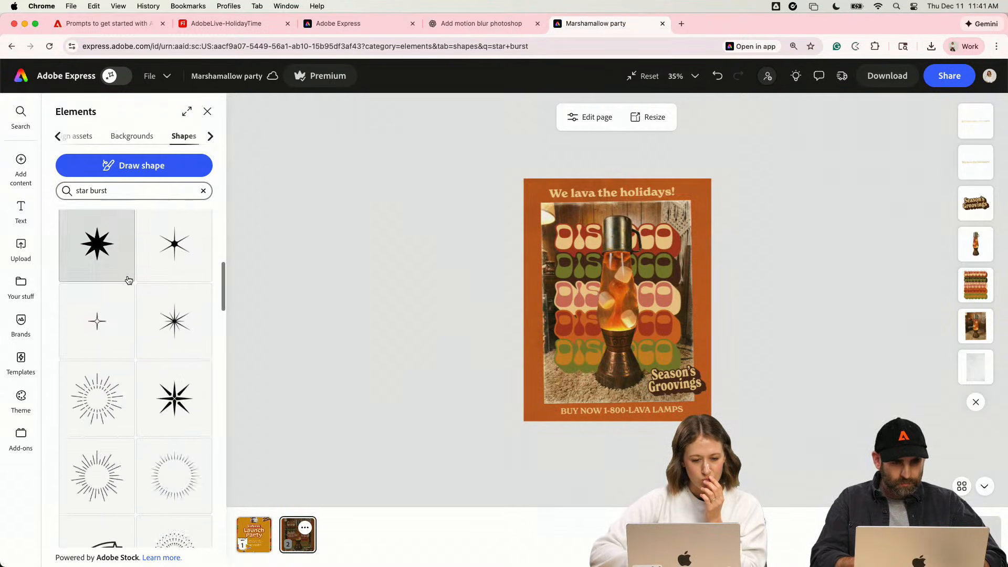
pyautogui.scroll(-10, 128, 280)
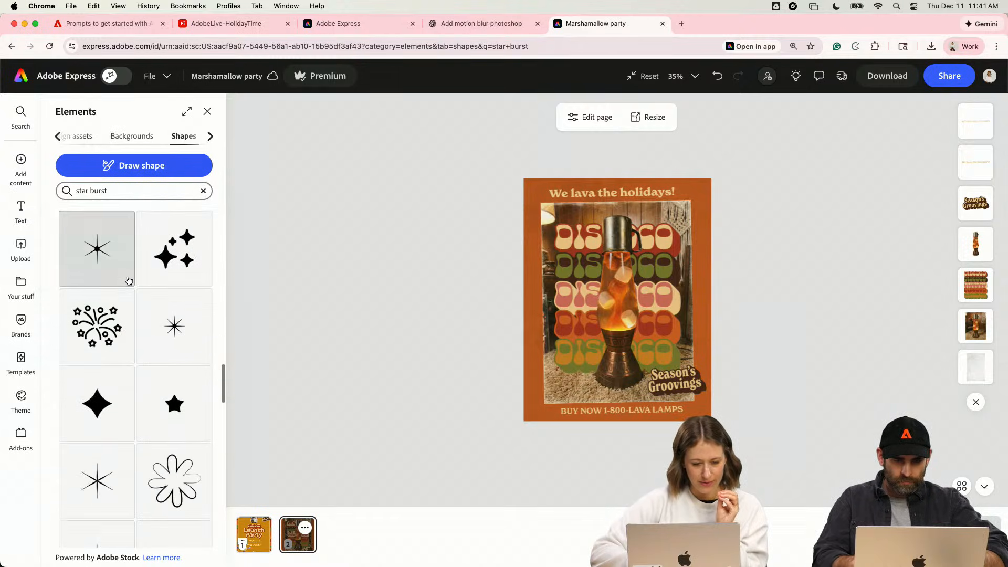
pyautogui.scroll(3, 128, 280)
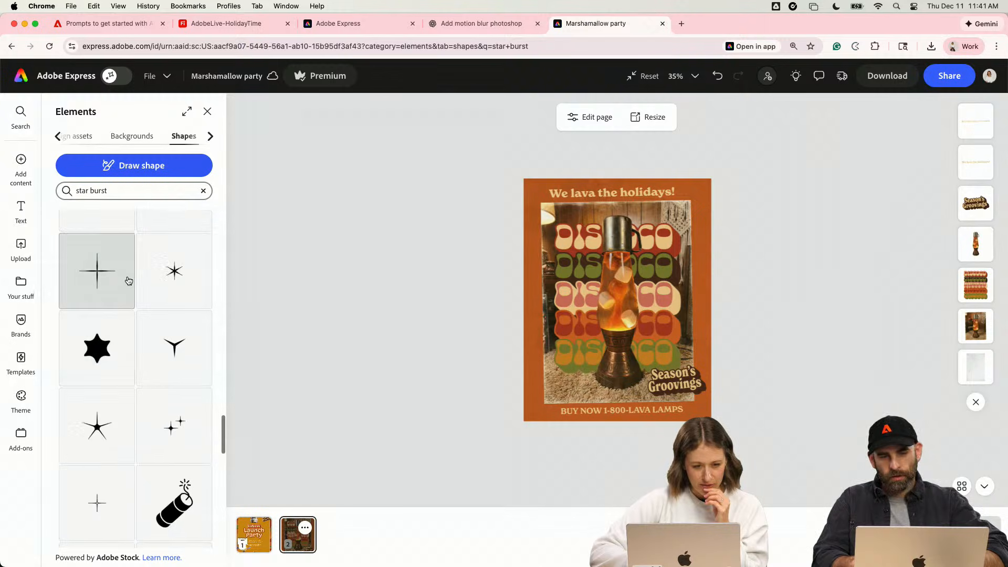
pyautogui.scroll(-4, 128, 280)
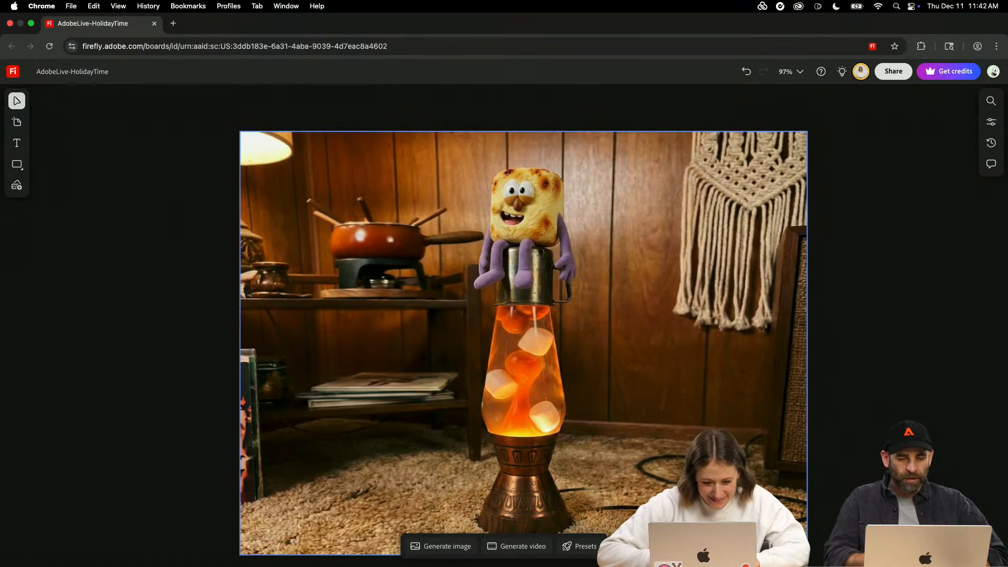
# - Switch to the Firefly board and inspect the prompt and reference images used for the marshmallow-on-lava-lamp image
pyautogui.click(549, 290)
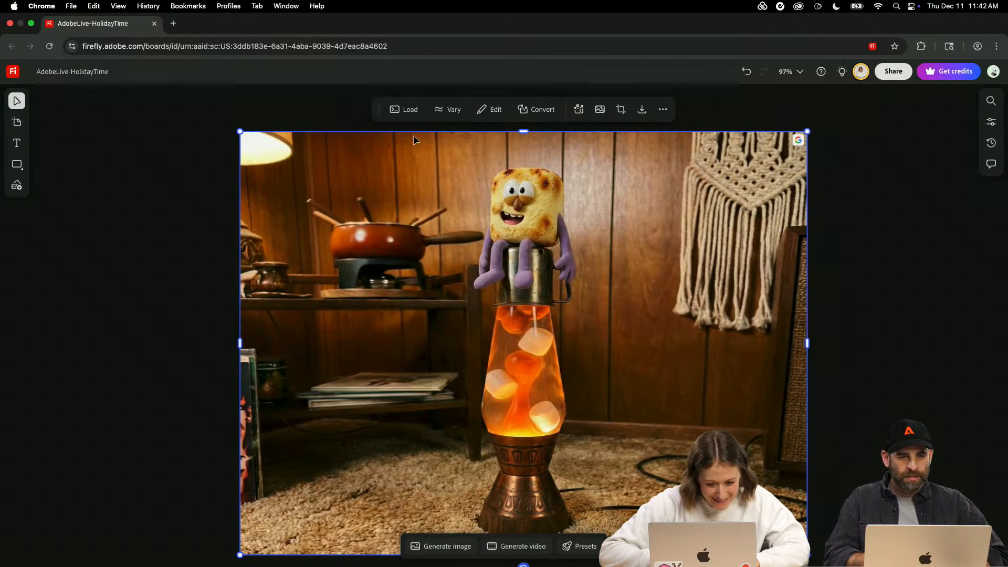
pyautogui.click(405, 109)
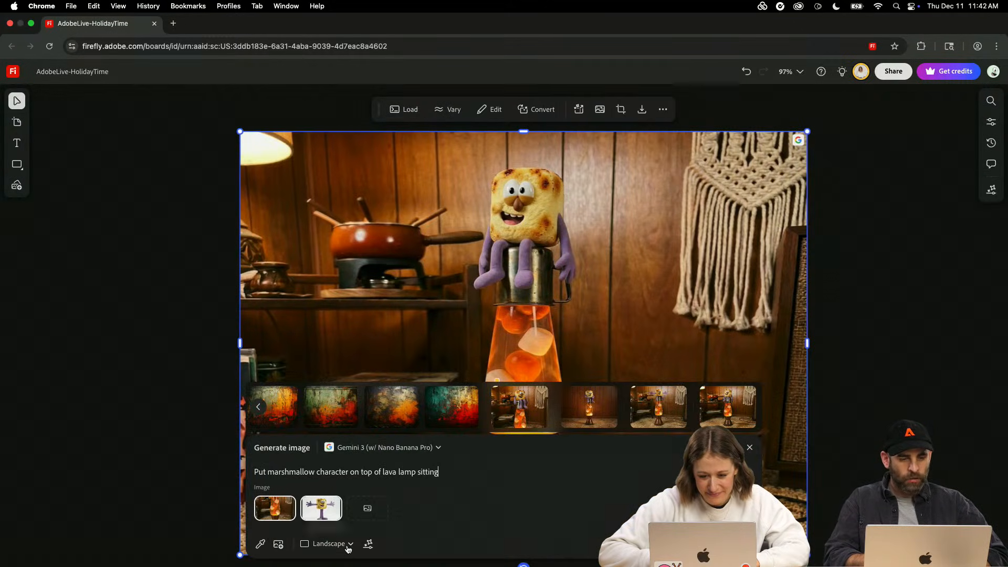
pyautogui.moveTo(325, 509)
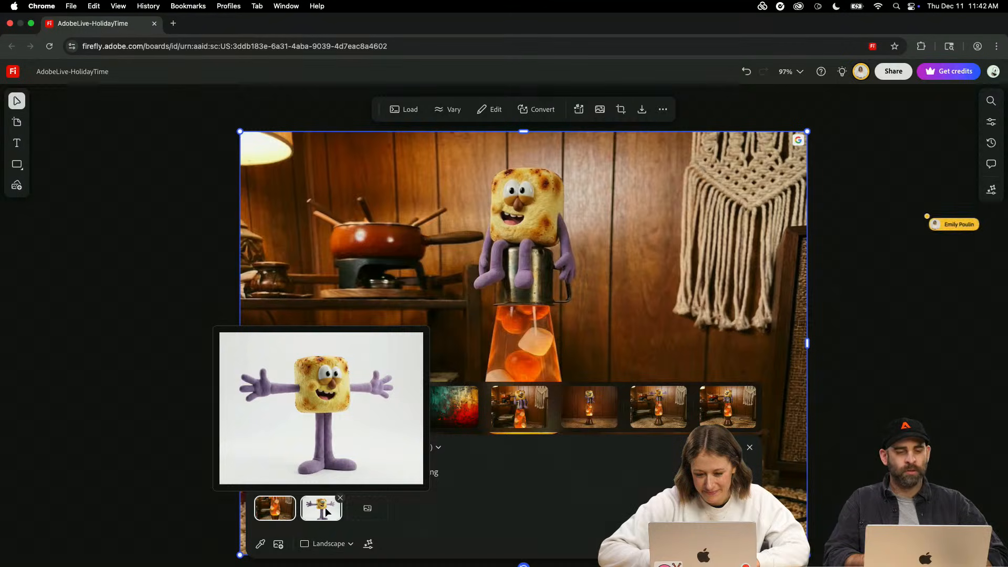
pyautogui.moveTo(275, 512)
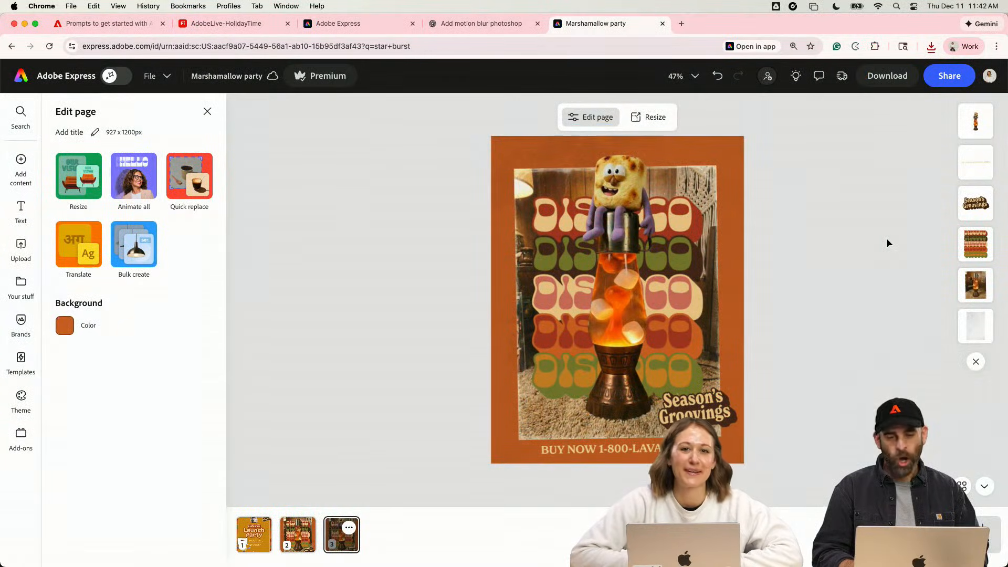
# - In the marshmallow lamp ad in Adobe Express, move the photo, DISCOCO lettering and lamp upward together, and raise the BUY NOW line and Season's Groovings badge slightly
pyautogui.moveTo(766, 254); pyautogui.dragTo(608, 152)
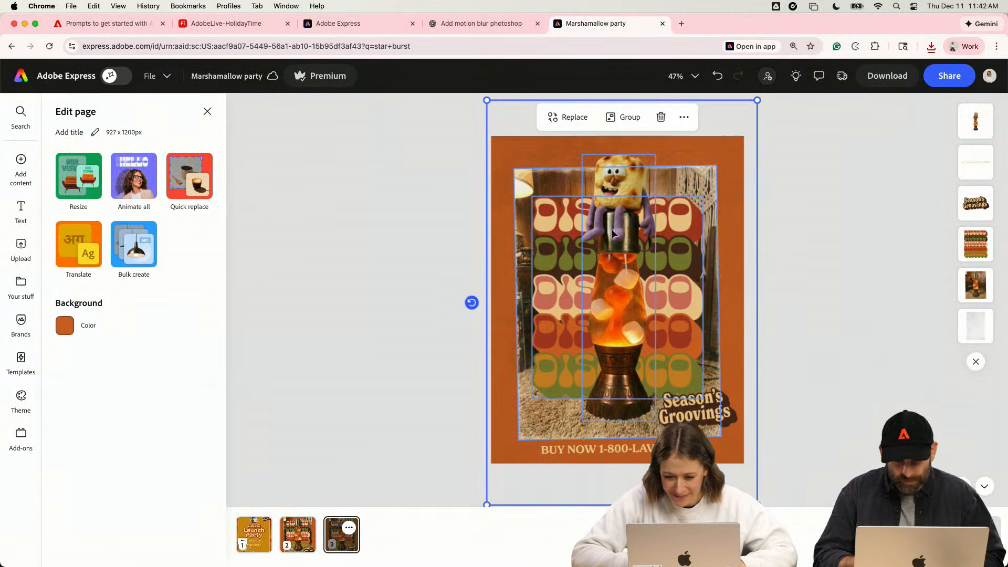
pyautogui.moveTo(609, 234); pyautogui.dragTo(611, 226)
pyautogui.click(867, 327)
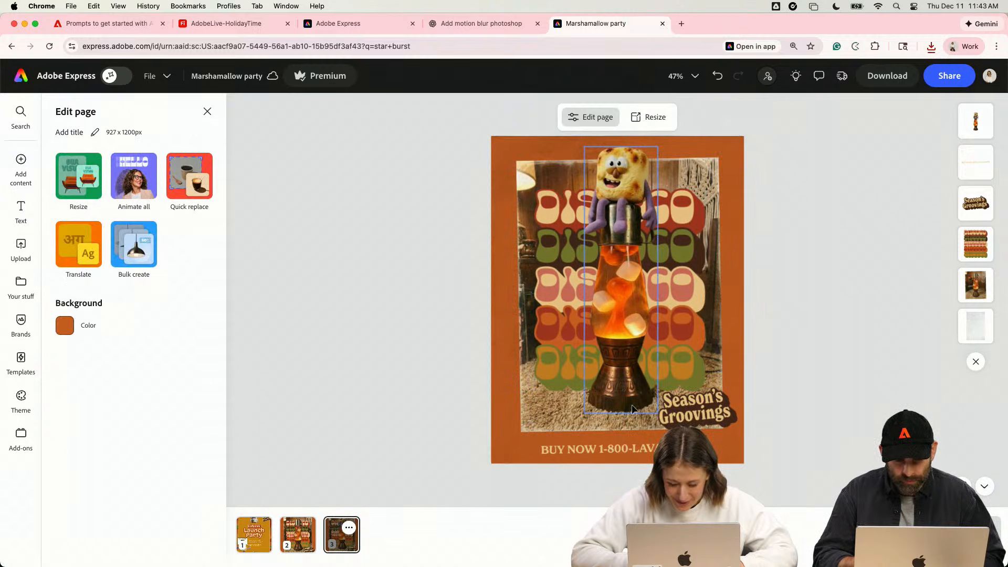
pyautogui.click(658, 444)
pyautogui.moveTo(658, 443); pyautogui.dragTo(658, 439)
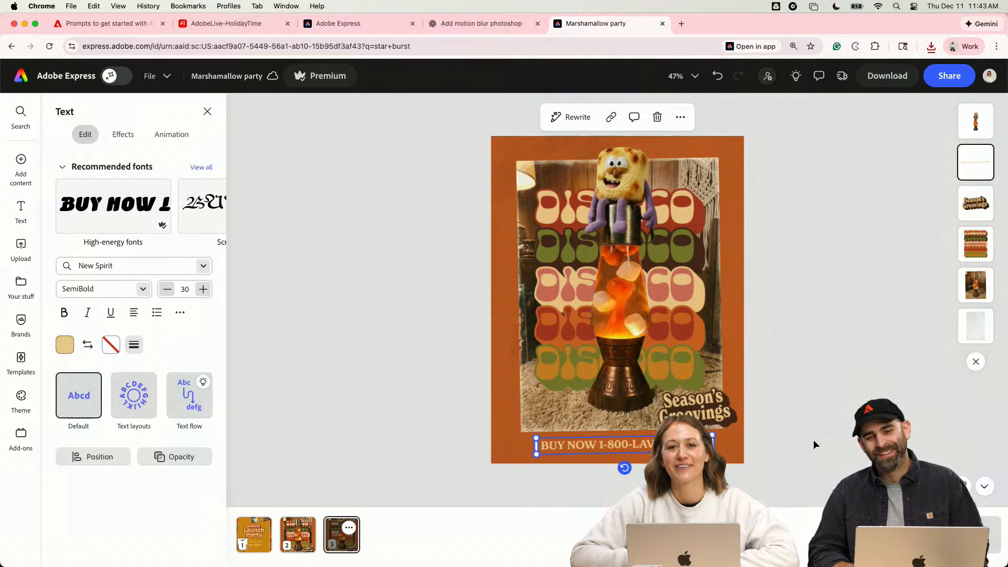
pyautogui.click(698, 402)
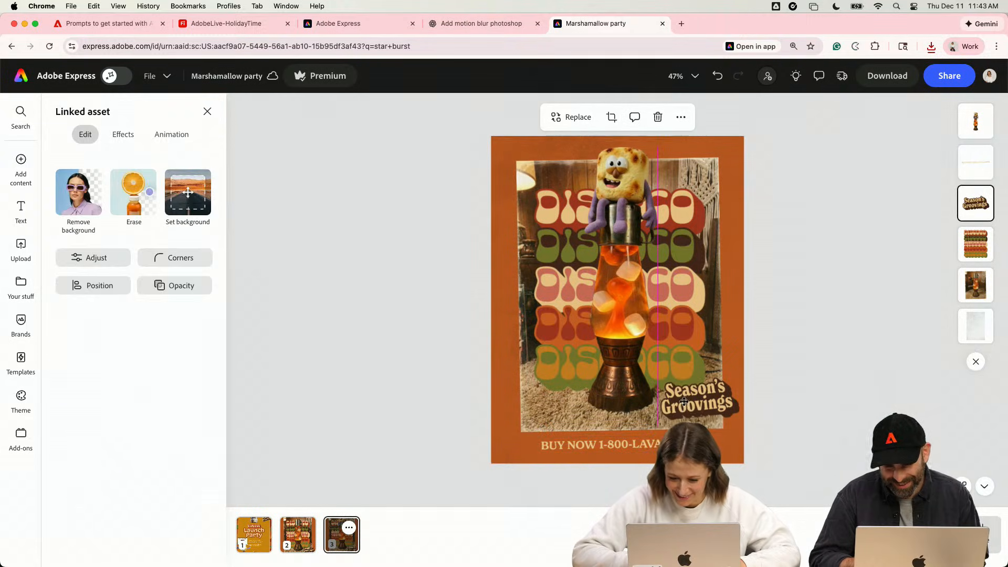
# - Copy the speech bubble and its "lava lamp" text from the Launch Party page onto the marshmallow lamp page, beside the character's head
pyautogui.click(298, 533)
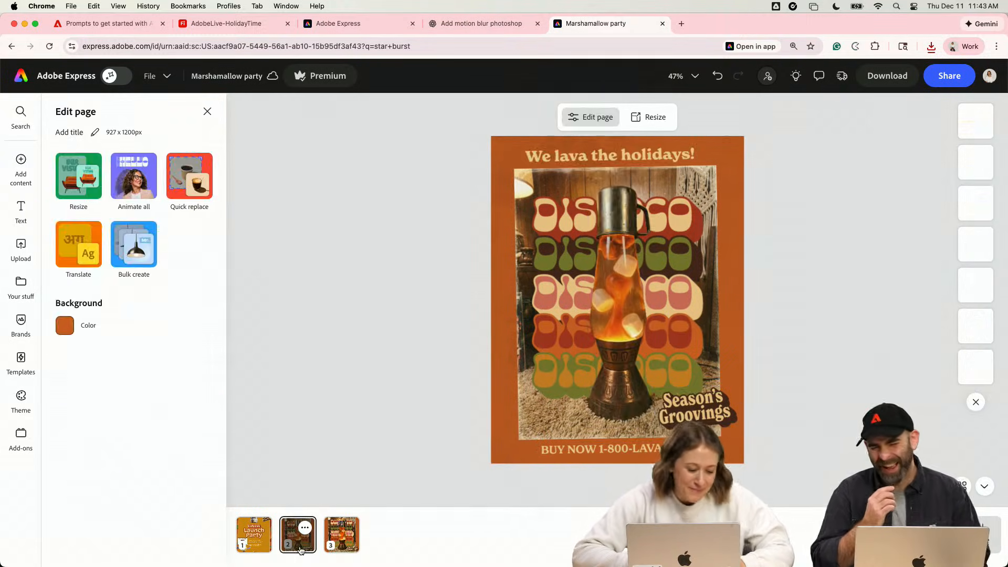
pyautogui.click(269, 543)
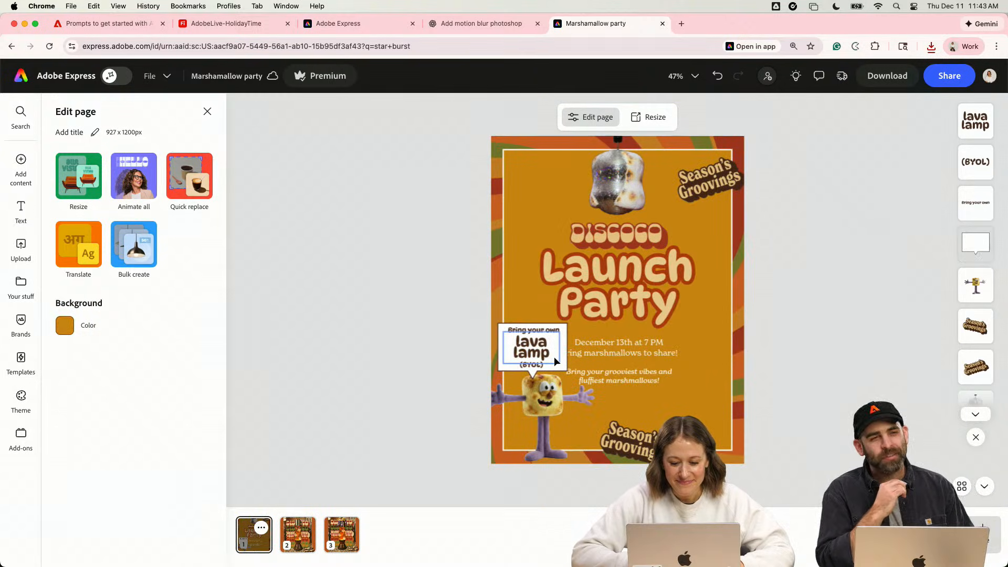
pyautogui.click(554, 357)
pyautogui.click(570, 363)
pyautogui.click(562, 351)
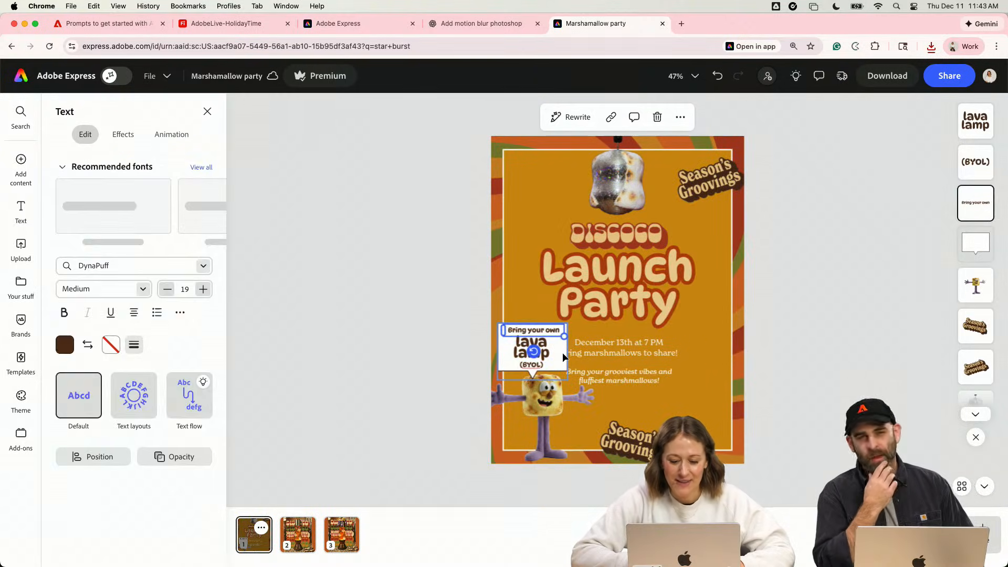
pyautogui.click(549, 351)
pyautogui.keyDown('shift'); pyautogui.click(546, 353); pyautogui.keyUp('shift')
pyautogui.click(342, 534)
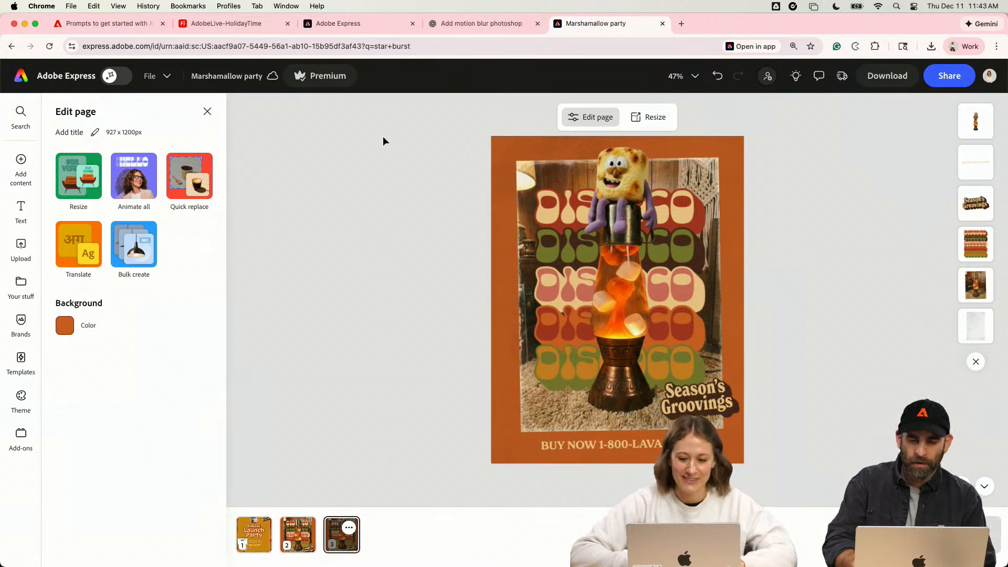
pyautogui.press('super+v')
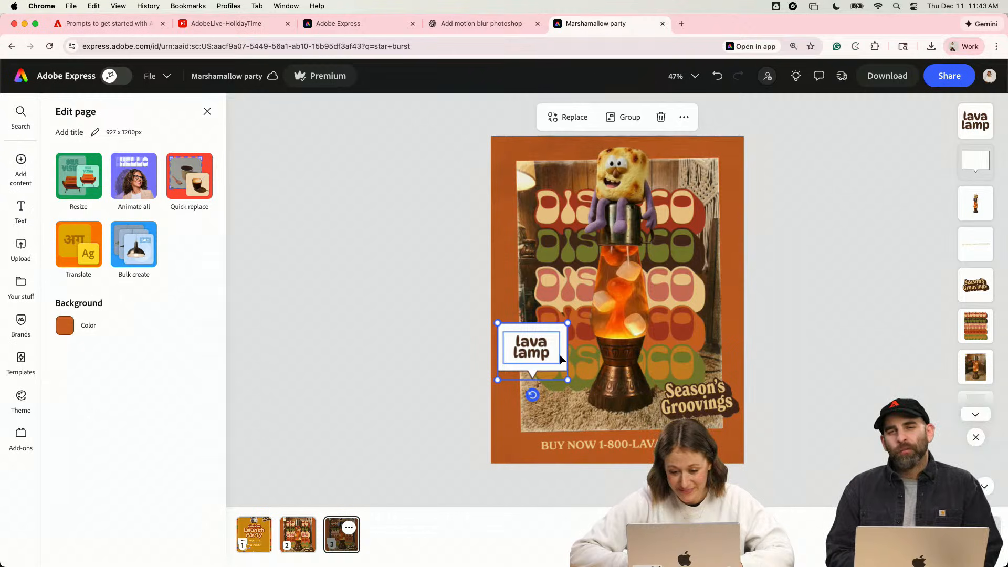
pyautogui.moveTo(560, 359); pyautogui.dragTo(586, 193)
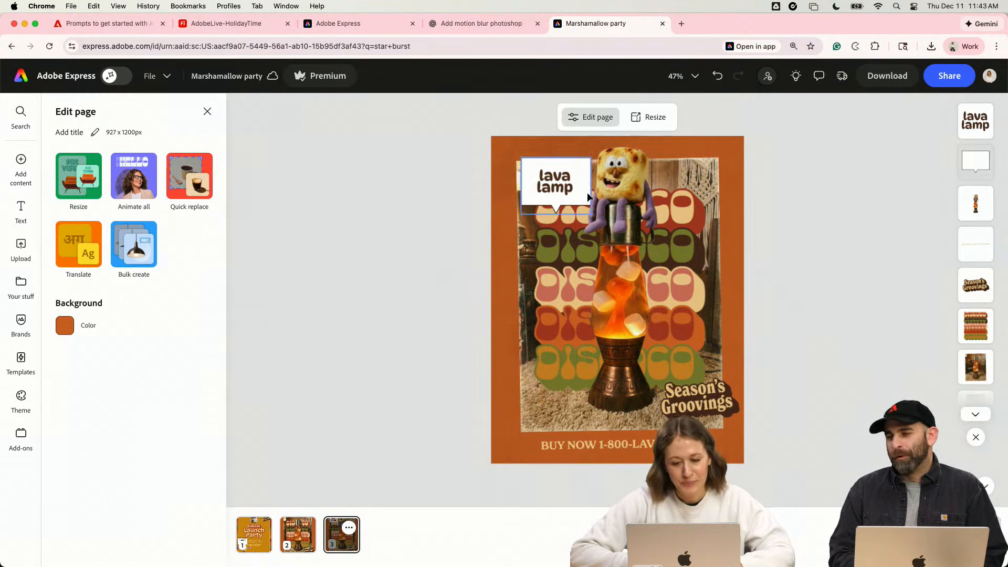
# - Delete the pasted white speech bubble, keeping its text, and add a wide black rounded bubble from the Speech bubbles shapes
pyautogui.click(588, 193)
pyautogui.press('BackSpace')
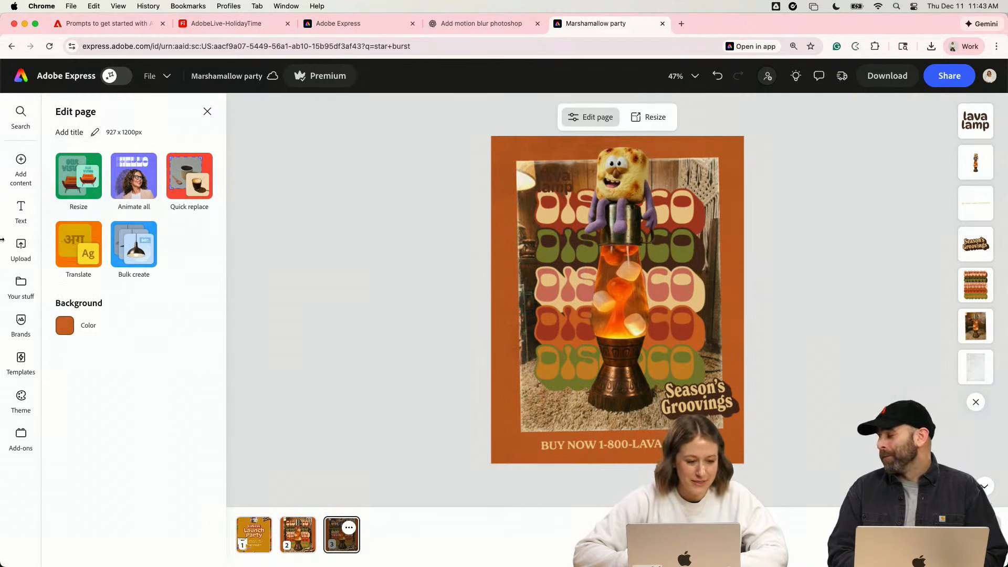
pyautogui.click(21, 284)
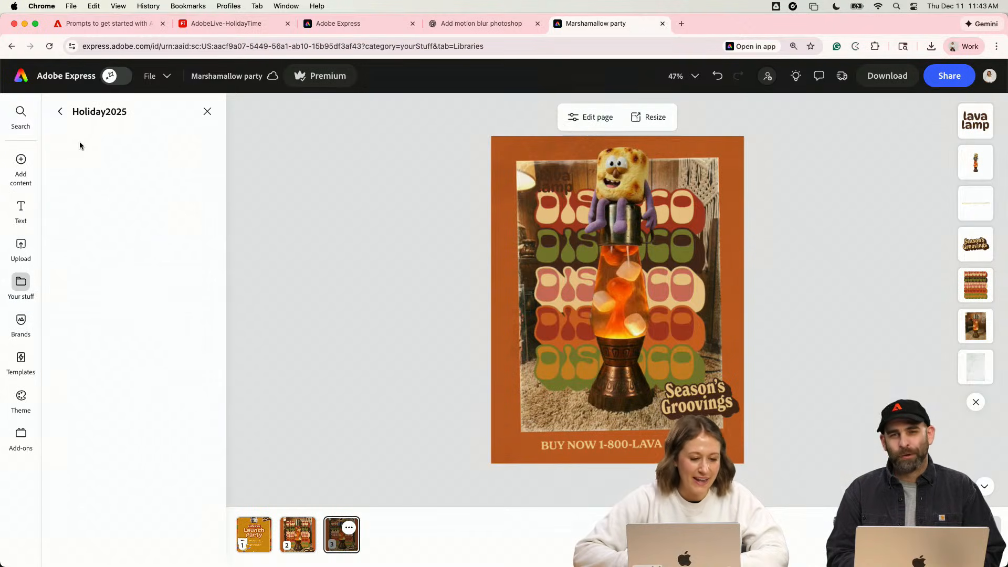
pyautogui.moveTo(23, 161)
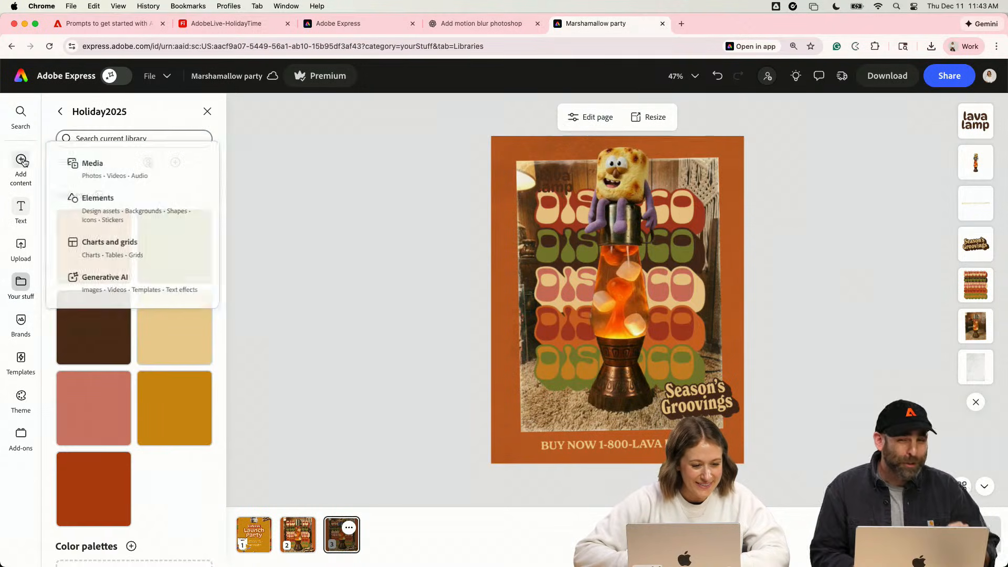
pyautogui.click(120, 205)
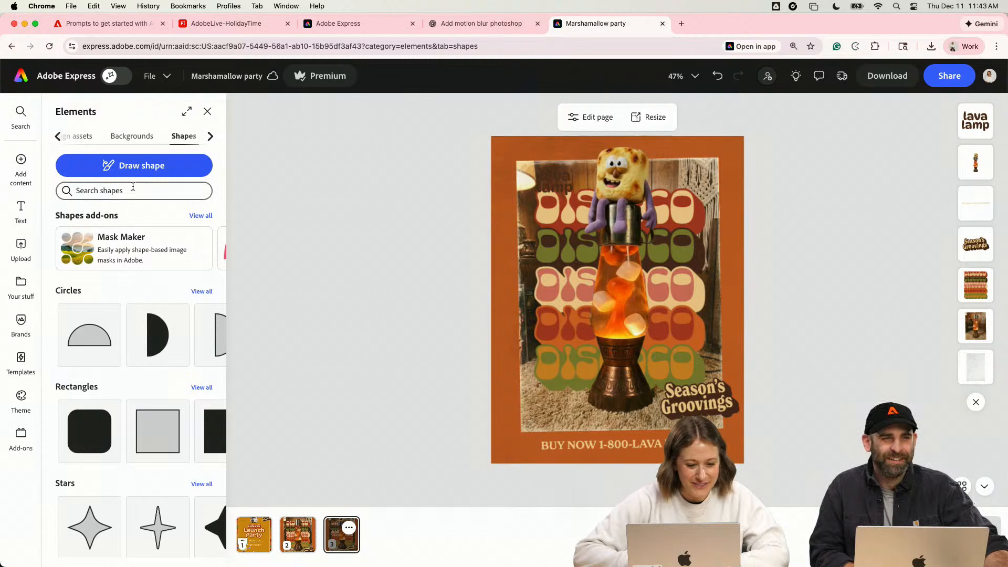
pyautogui.scroll(-10, 122, 364)
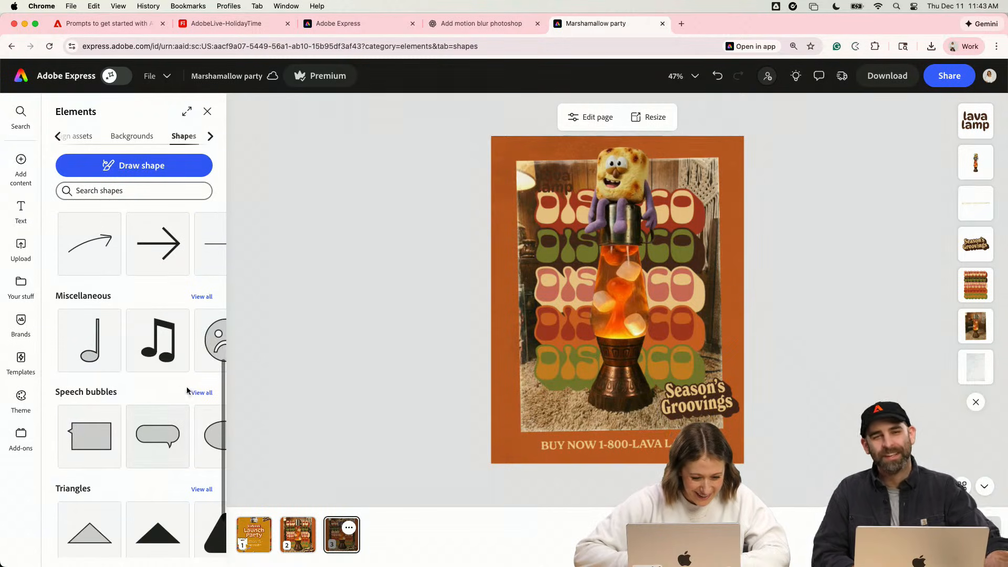
pyautogui.click(198, 393)
pyautogui.scroll(-5, 170, 329)
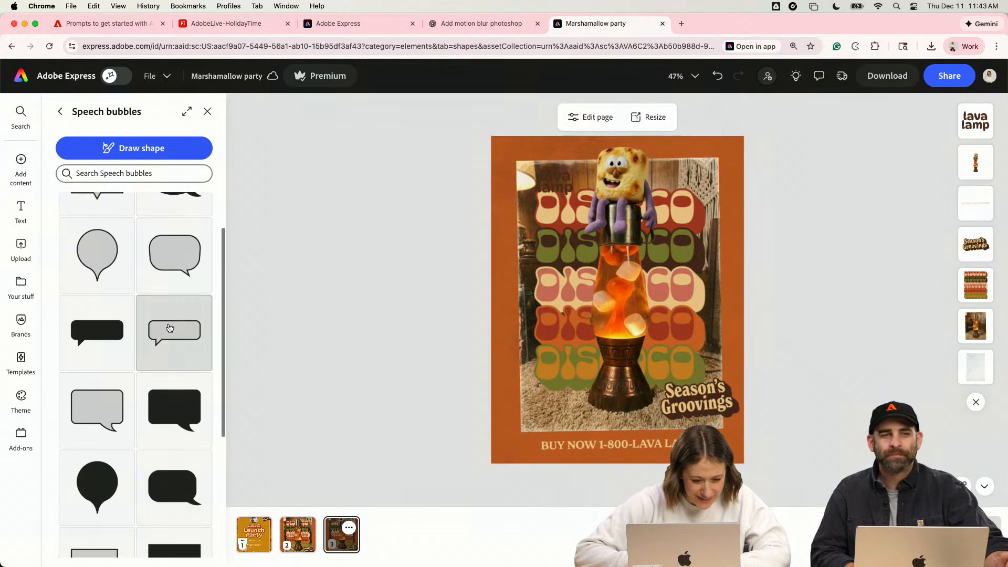
pyautogui.scroll(-5, 170, 329)
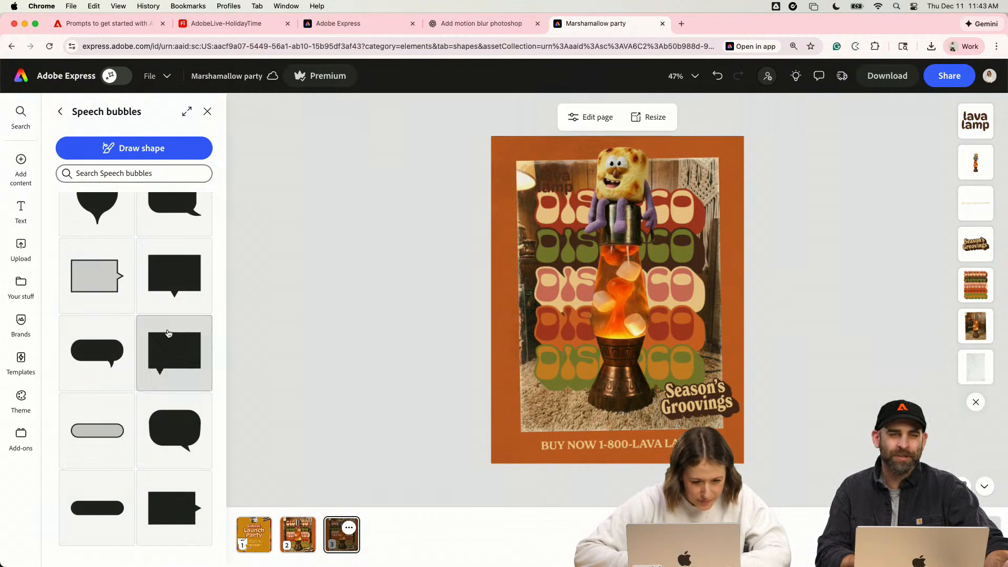
pyautogui.scroll(10, 168, 333)
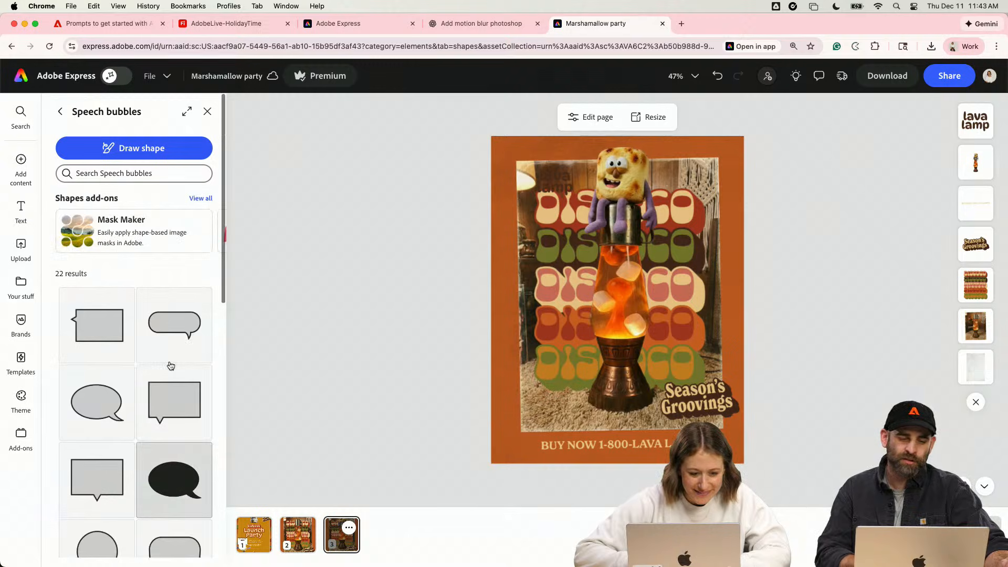
pyautogui.scroll(-5, 147, 399)
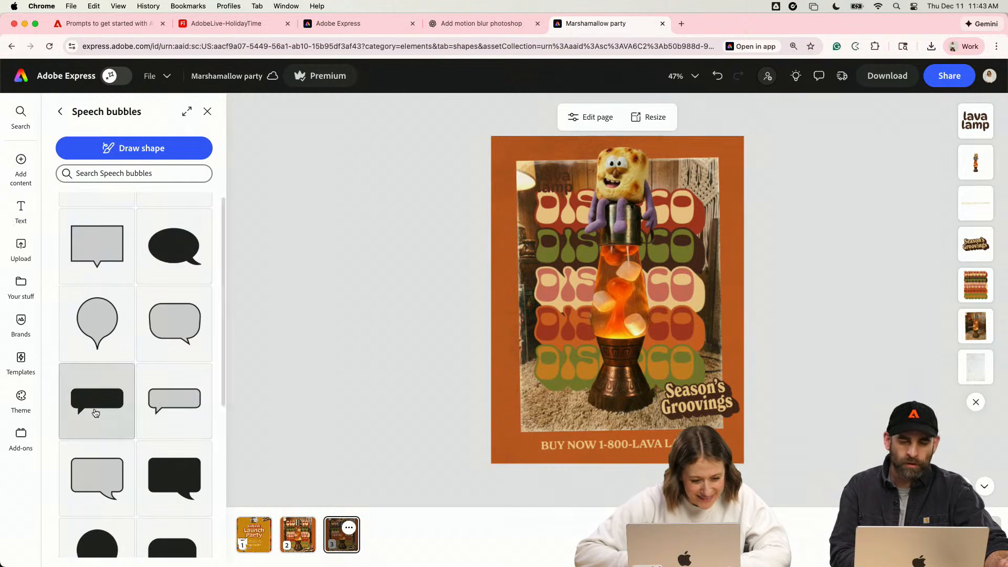
pyautogui.click(96, 412)
# - Move the black speech bubble over the top row of DISCOCO lettering and stretch it wider
pyautogui.moveTo(640, 296); pyautogui.dragTo(614, 203)
pyautogui.rightClick(613, 204)
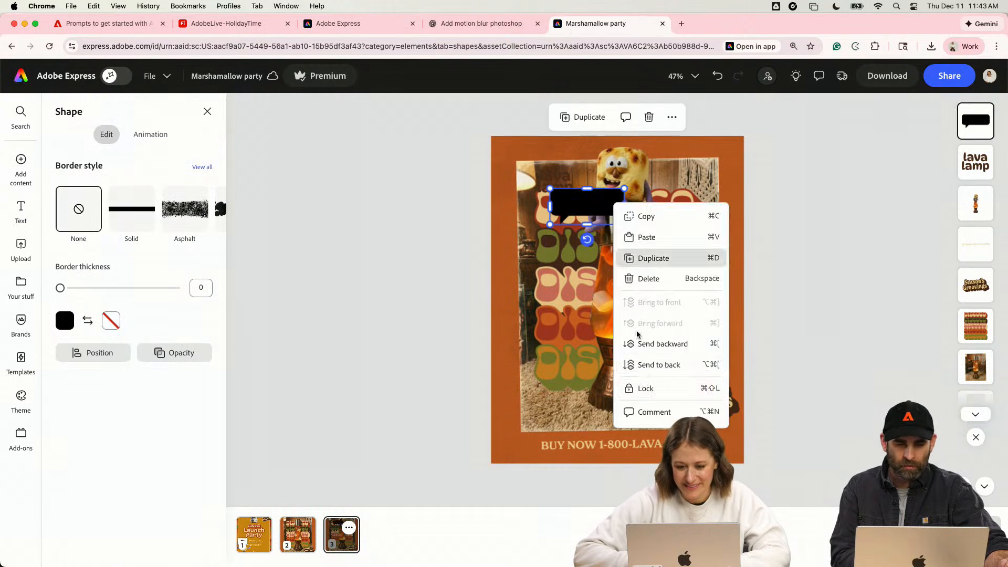
pyautogui.click(653, 344)
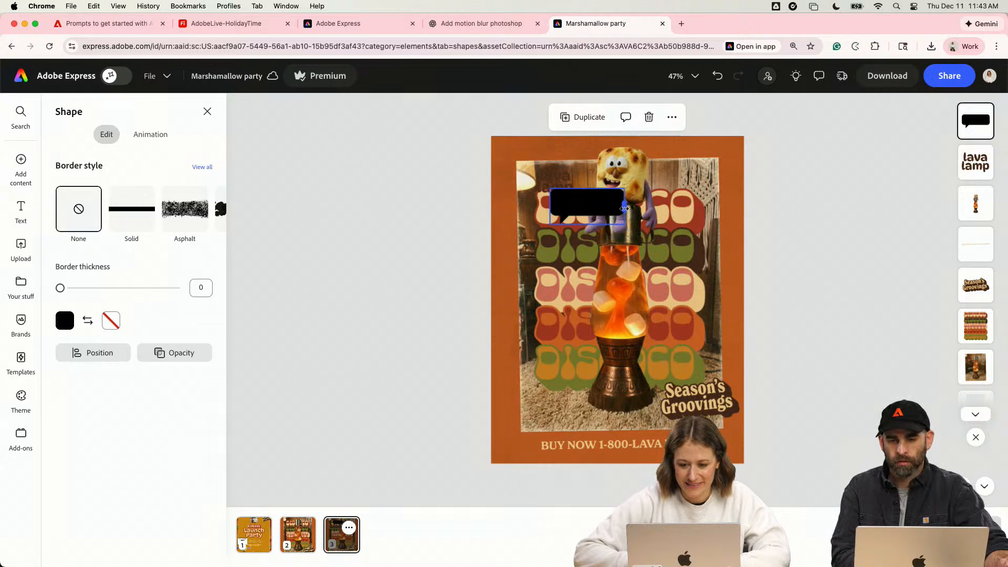
pyautogui.moveTo(624, 209); pyautogui.dragTo(652, 208)
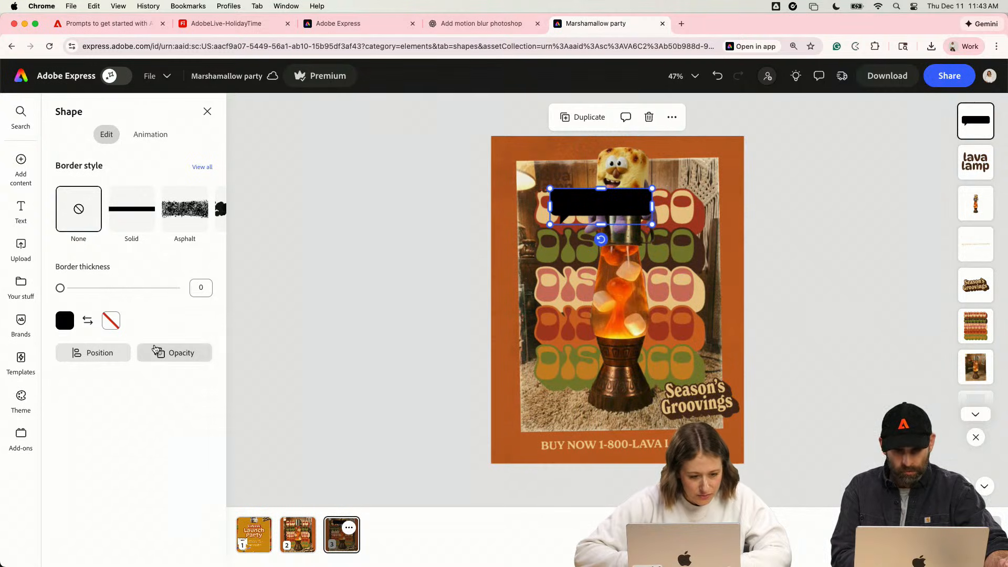
# - Flip the black speech bubble horizontally and place it to the left of the marshmallow character's head
pyautogui.click(99, 355)
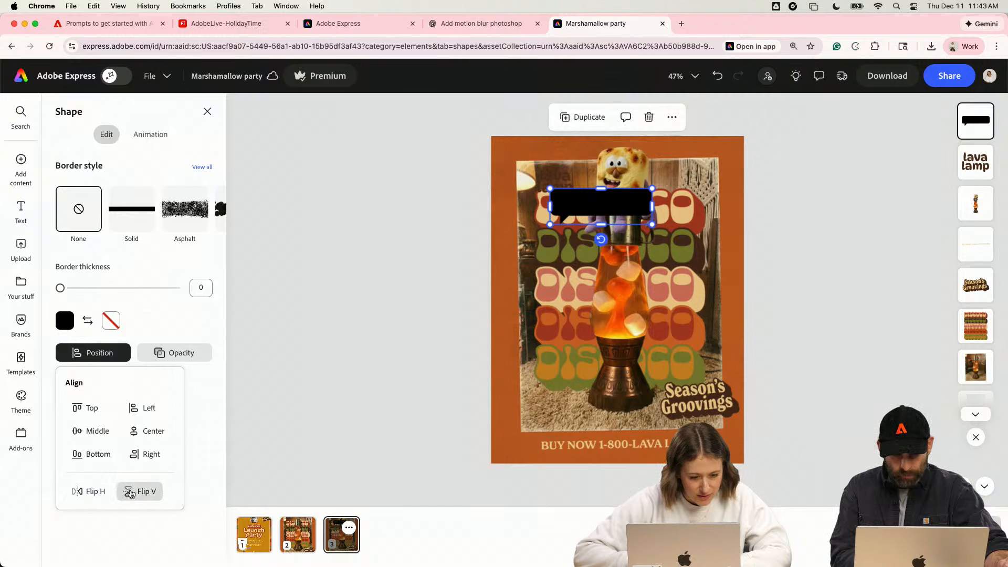
pyautogui.click(96, 491)
pyautogui.click(368, 336)
pyautogui.moveTo(600, 206); pyautogui.dragTo(560, 172)
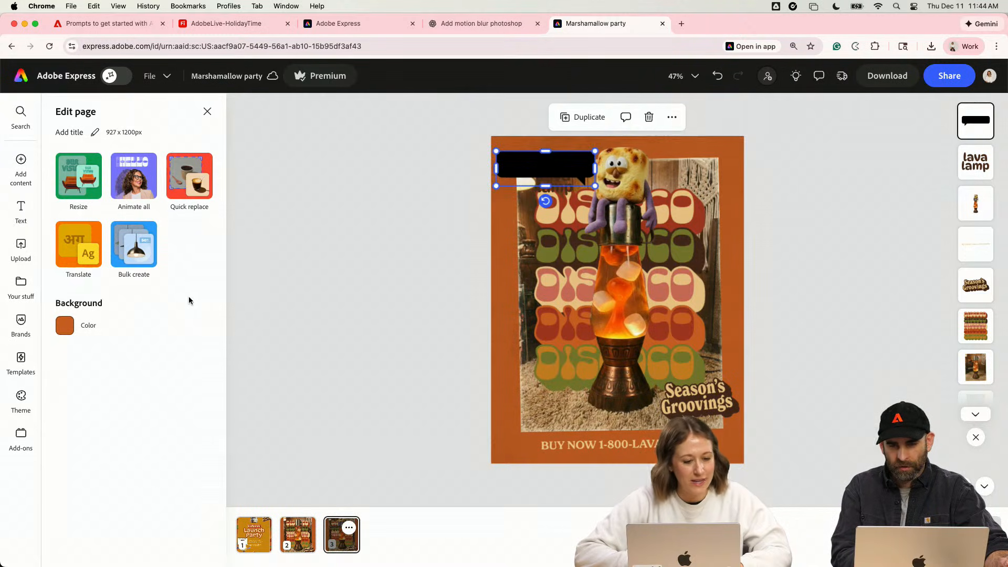
pyautogui.click(65, 321)
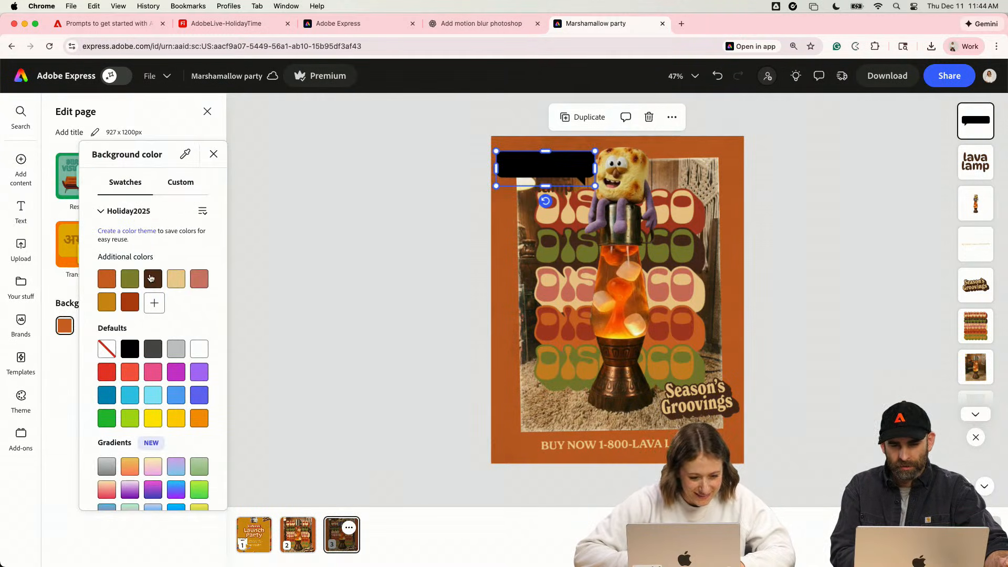
pyautogui.click(176, 279)
pyautogui.press('super+z')
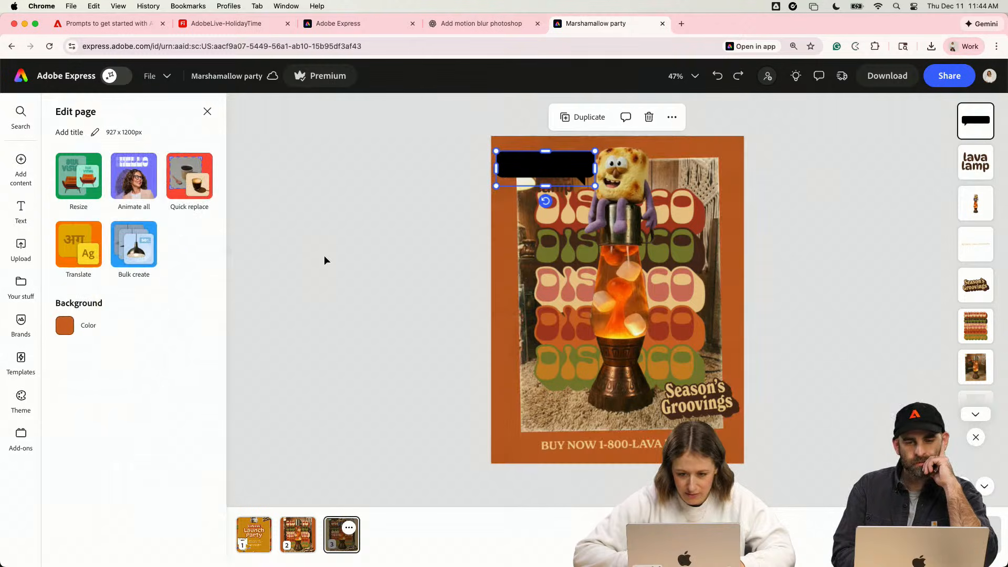
pyautogui.click(361, 248)
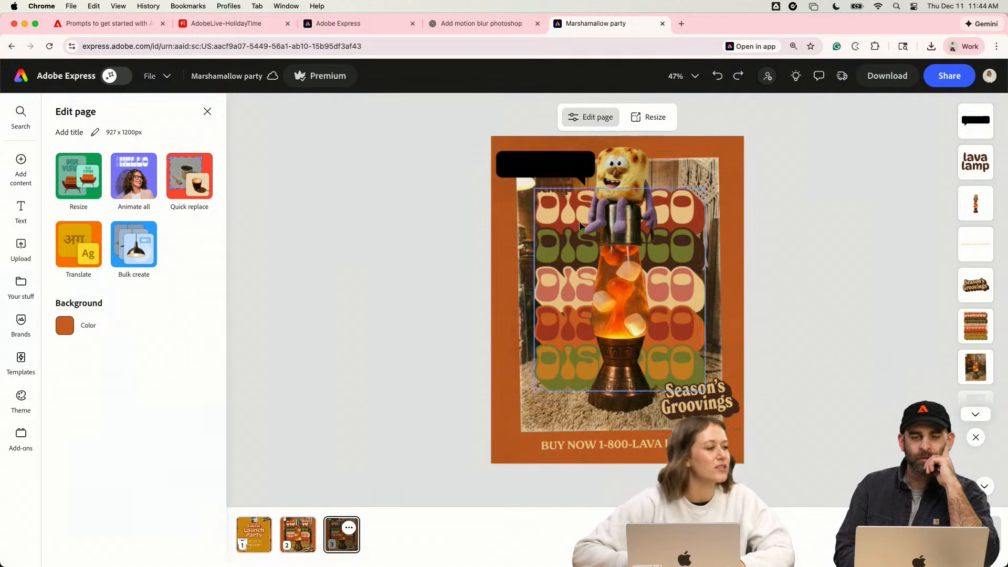
# - Fill the black speech bubble beside the marshmallow character's head with white
pyautogui.click(547, 167)
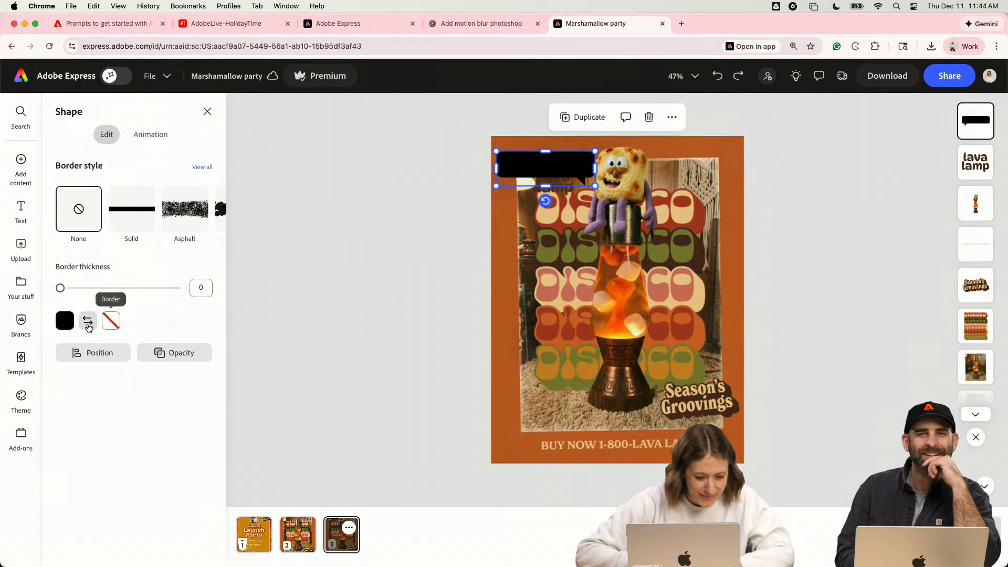
pyautogui.click(64, 321)
pyautogui.click(194, 339)
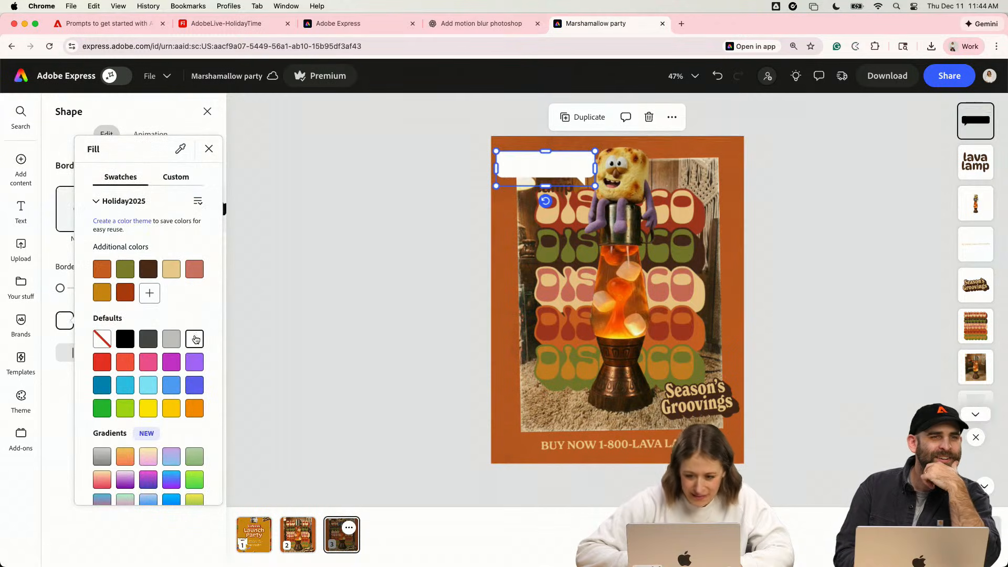
# - Bring the "lava lamp" text in front of the white speech bubble and position it inside the bubble
pyautogui.click(555, 191)
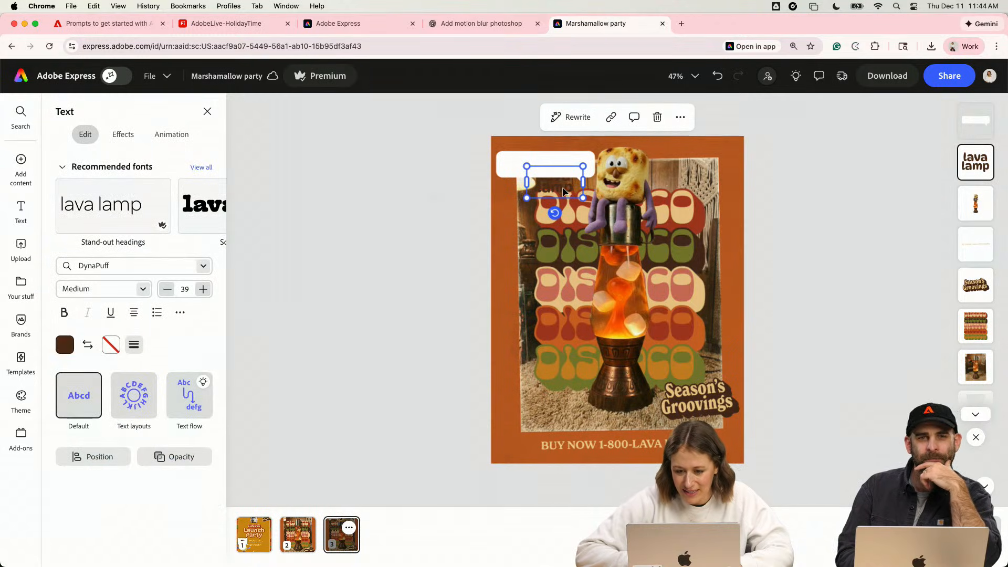
pyautogui.moveTo(977, 167); pyautogui.dragTo(970, 120)
pyautogui.press('super+x')
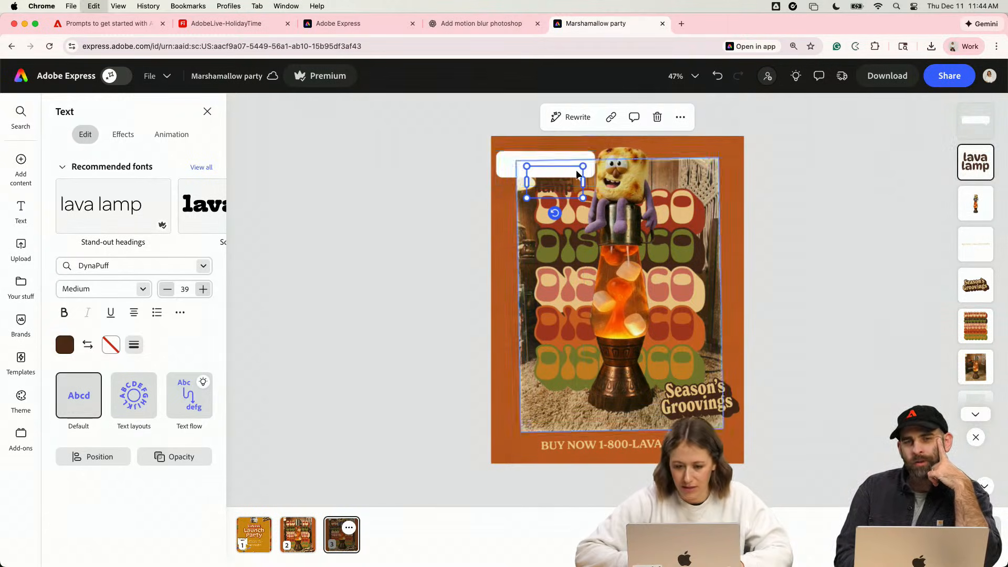
pyautogui.click(578, 174)
pyautogui.press('super+v')
pyautogui.moveTo(572, 199); pyautogui.dragTo(500, 159)
# - Replace the "lava lamp" text in the speech bubble with "Hi, I'm Marshall!"
pyautogui.doubleClick(581, 172)
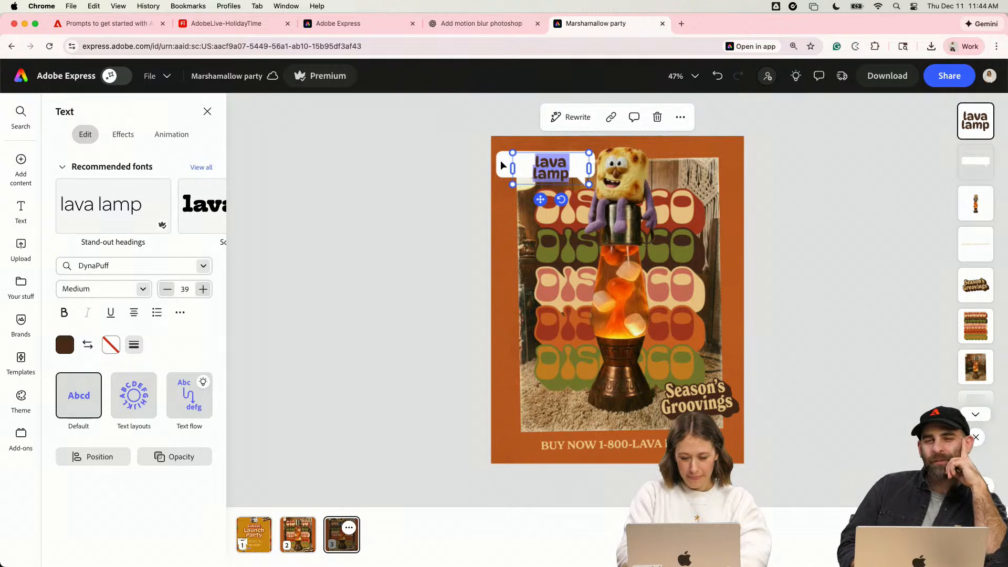
pyautogui.write('co')
pyautogui.press('BackSpace')
pyautogui.press('BackSpace')
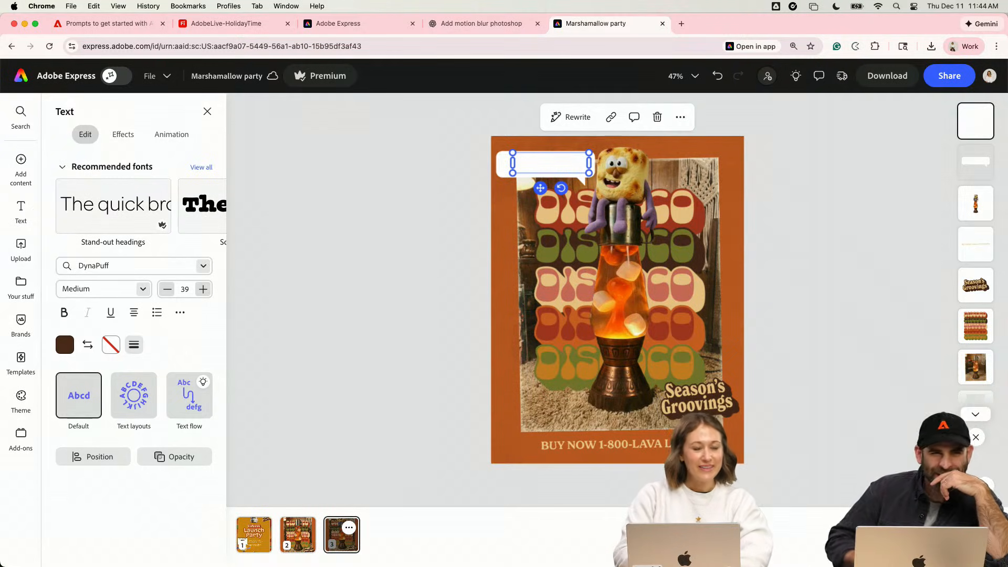
pyautogui.write("Hi, I'm Marsh")
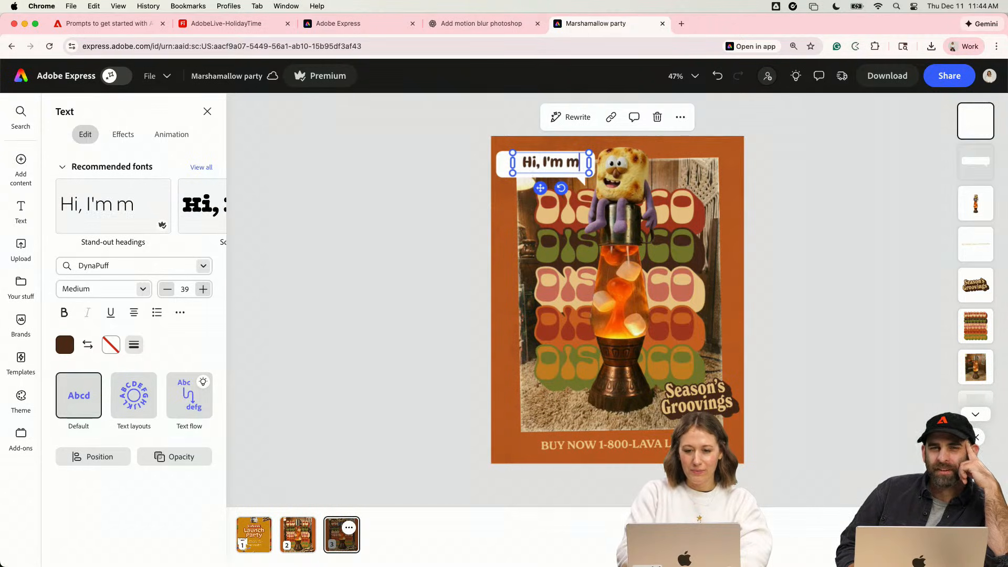
pyautogui.write('all!')
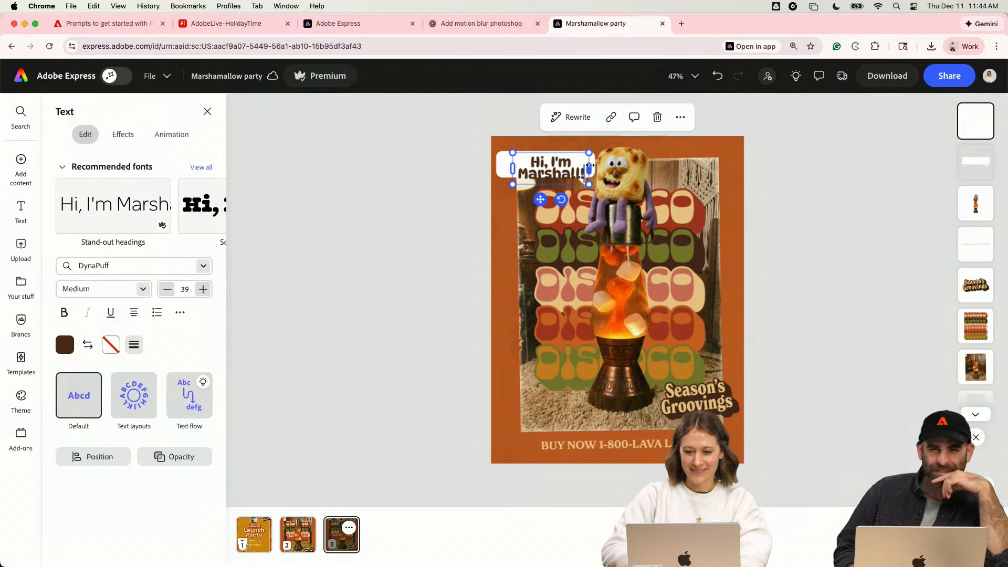
# - Fit the "Hi, I'm Marshall!" text on one line at size 28 and adjust the white bubble around it
pyautogui.moveTo(590, 166)
pyautogui.mouseDown()
pyautogui.moveTo(646, 167)
pyautogui.moveTo(573, 159)
pyautogui.mouseUp()
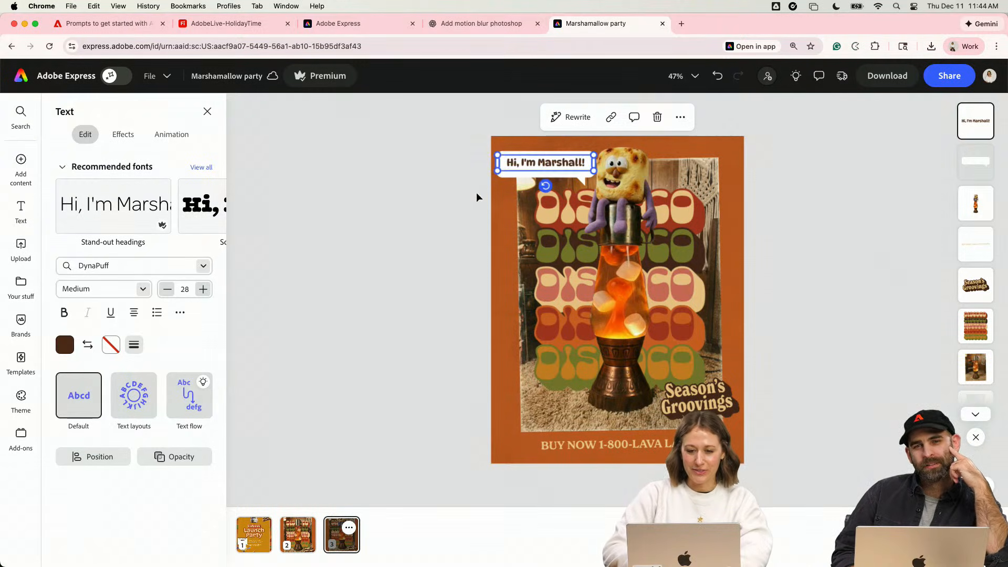
pyautogui.scroll(5, 477, 193)
pyautogui.click(445, 146)
pyautogui.moveTo(291, 174); pyautogui.dragTo(300, 170)
pyautogui.scroll(2, 302, 173)
pyautogui.moveTo(423, 272); pyautogui.dragTo(428, 281)
pyautogui.press('Escape')
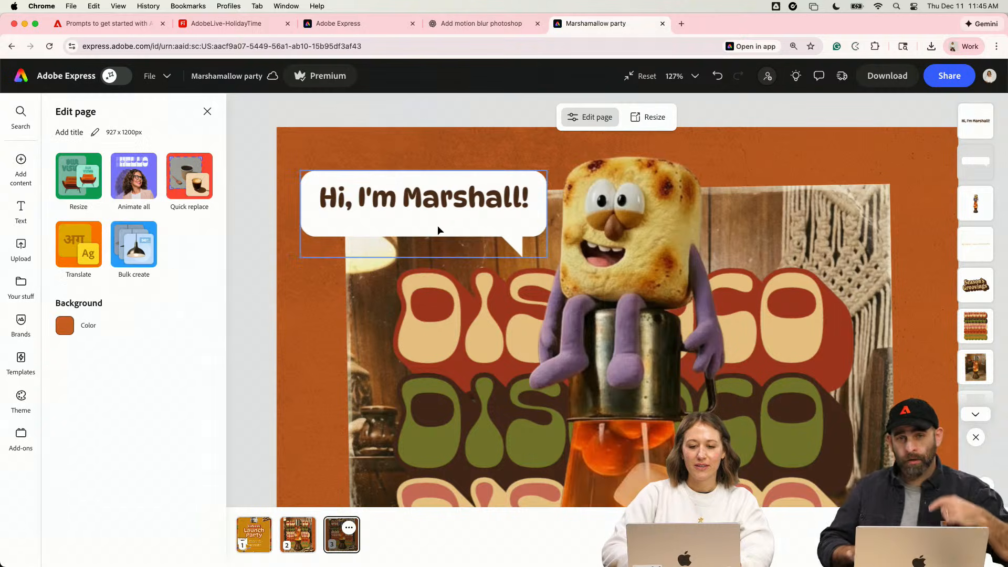
pyautogui.moveTo(457, 201); pyautogui.dragTo(465, 200)
pyautogui.click(502, 193)
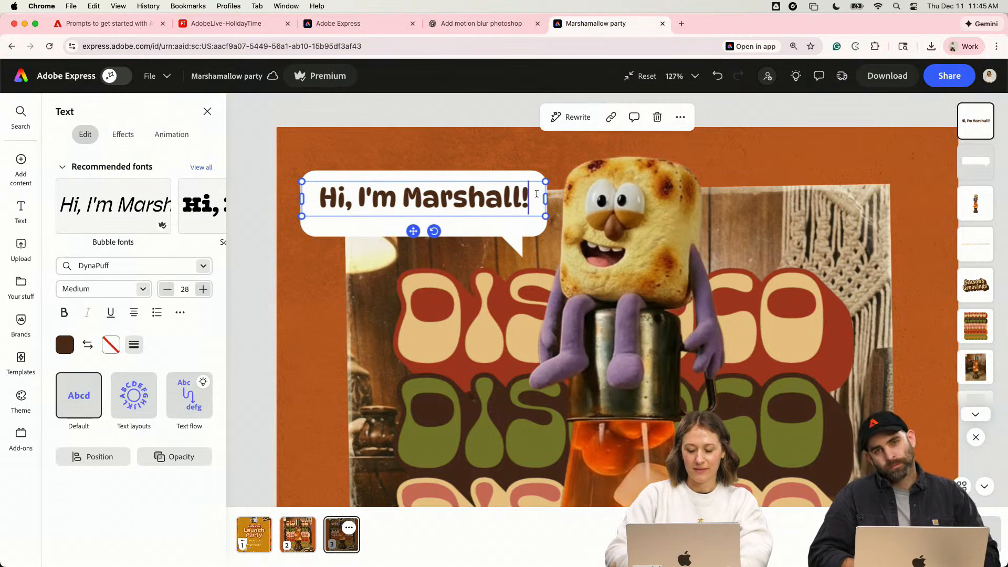
pyautogui.press('Return')
pyautogui.write('I lava')
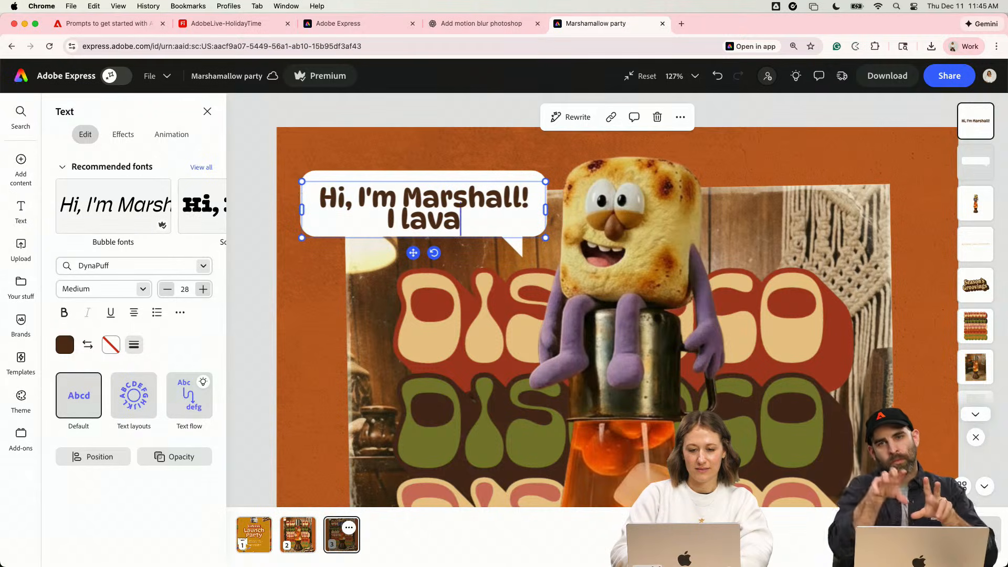
pyautogui.press('BackSpace')
pyautogui.press('BackSpace')
pyautogui.press('BackSpace')
pyautogui.press('BackSpace')
pyautogui.press('BackSpace')
pyautogui.press('BackSpace')
pyautogui.press('BackSpace')
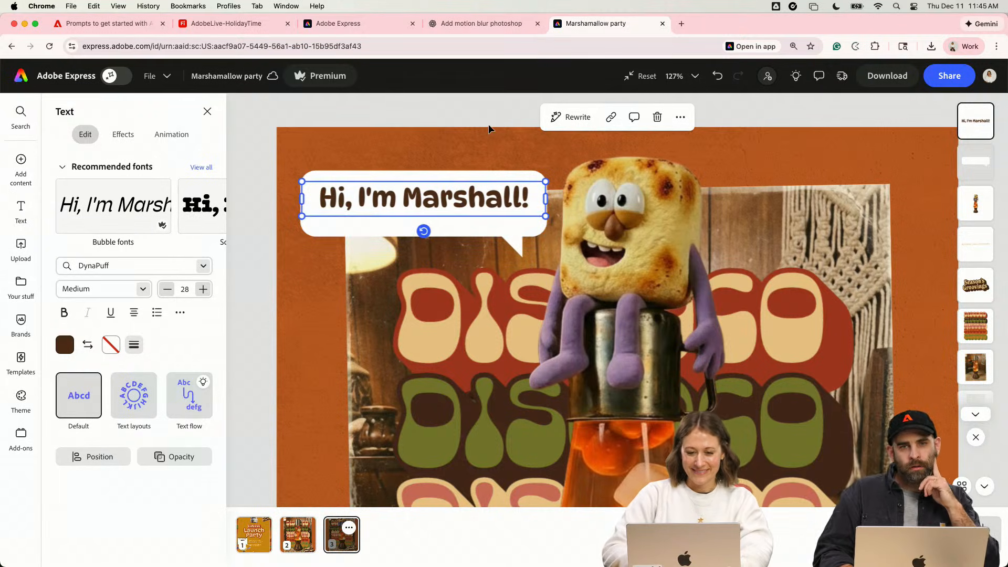
# - Lower the greeting text to the middle of its bubble and scale both down together until the text is size 26
pyautogui.moveTo(462, 209); pyautogui.dragTo(465, 209)
pyautogui.click(463, 208)
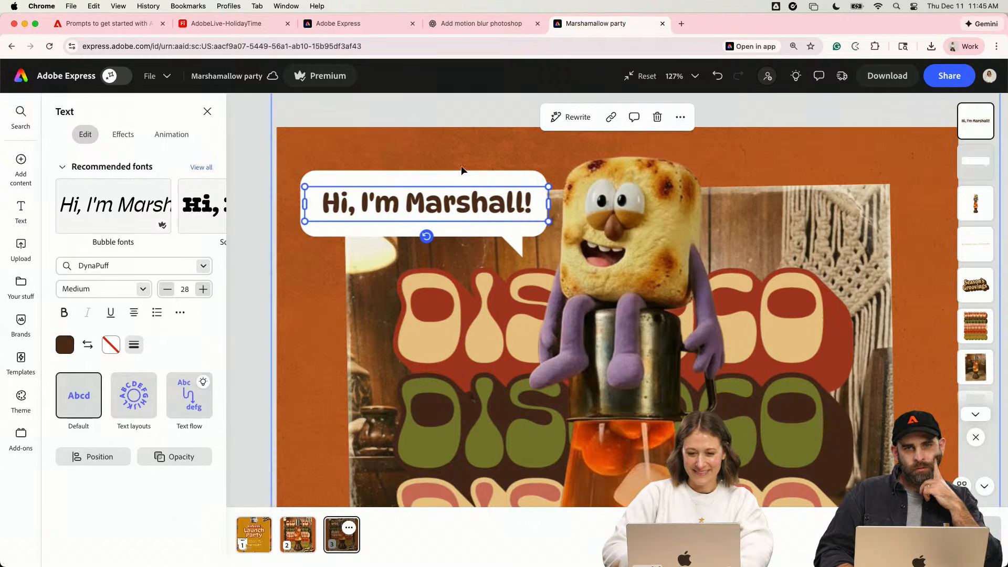
pyautogui.moveTo(552, 257); pyautogui.dragTo(543, 250)
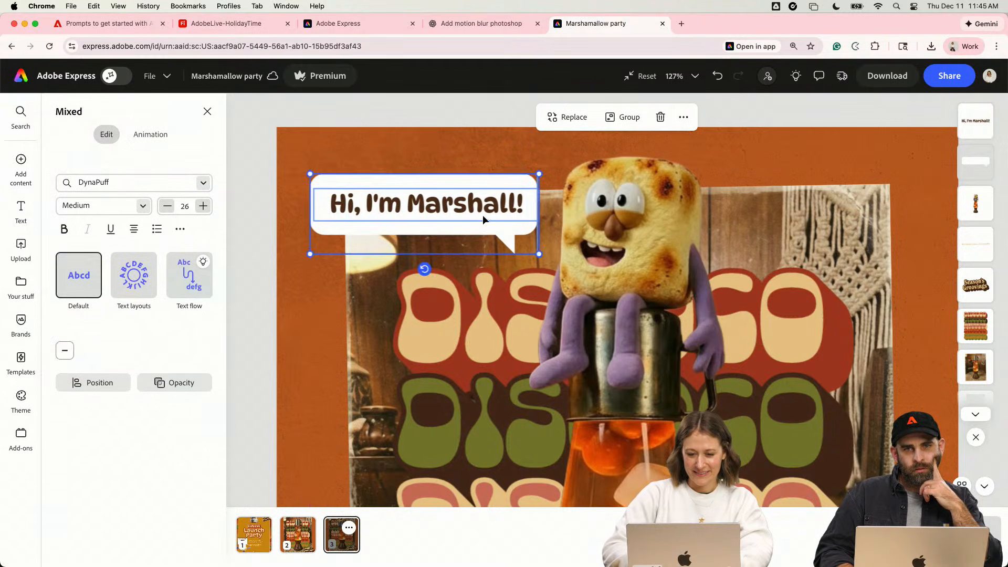
# - Duplicate the greeting bubble below the original, rotate the copy 180 degrees, and turn its text upright again
pyautogui.moveTo(483, 216); pyautogui.dragTo(499, 288)
pyautogui.moveTo(445, 344); pyautogui.dragTo(434, 198)
pyautogui.click(424, 147)
pyautogui.click(419, 289)
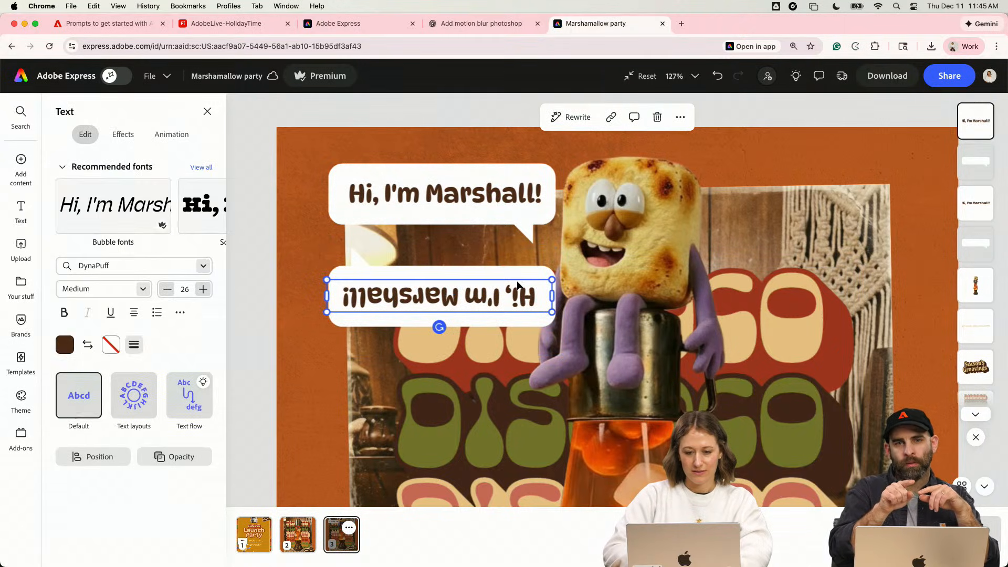
pyautogui.moveTo(439, 327); pyautogui.dragTo(431, 202)
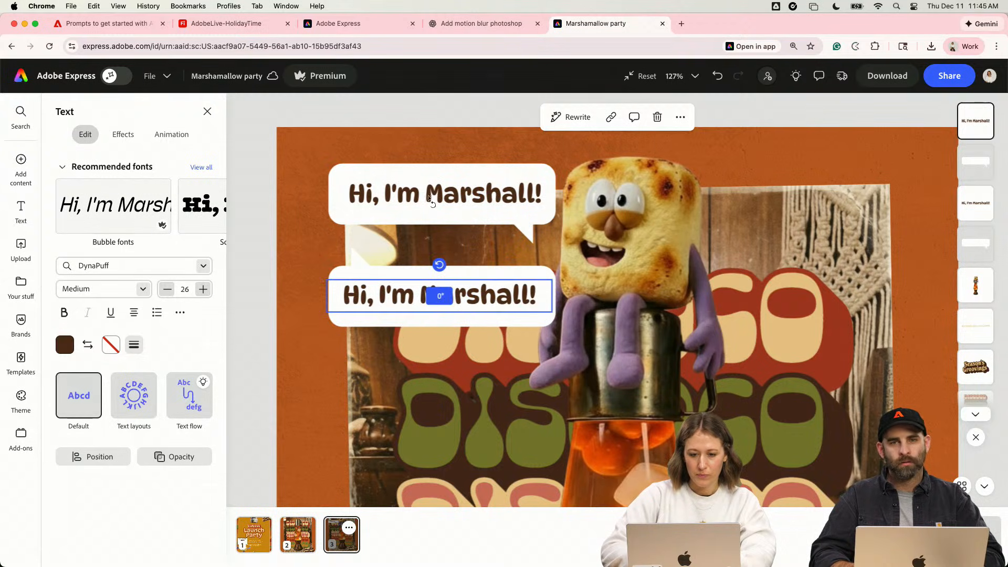
# - Replace the text in the lower speech bubble with "I LAVA THE HOLIDAYS"
pyautogui.click(368, 275)
pyautogui.doubleClick(344, 294)
pyautogui.press('super+a')
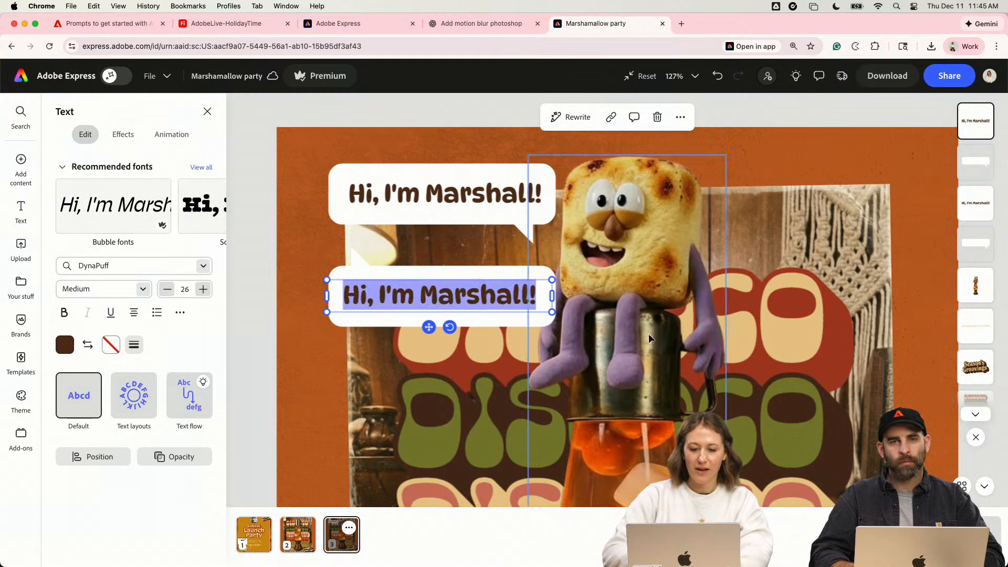
pyautogui.write('I LAVA')
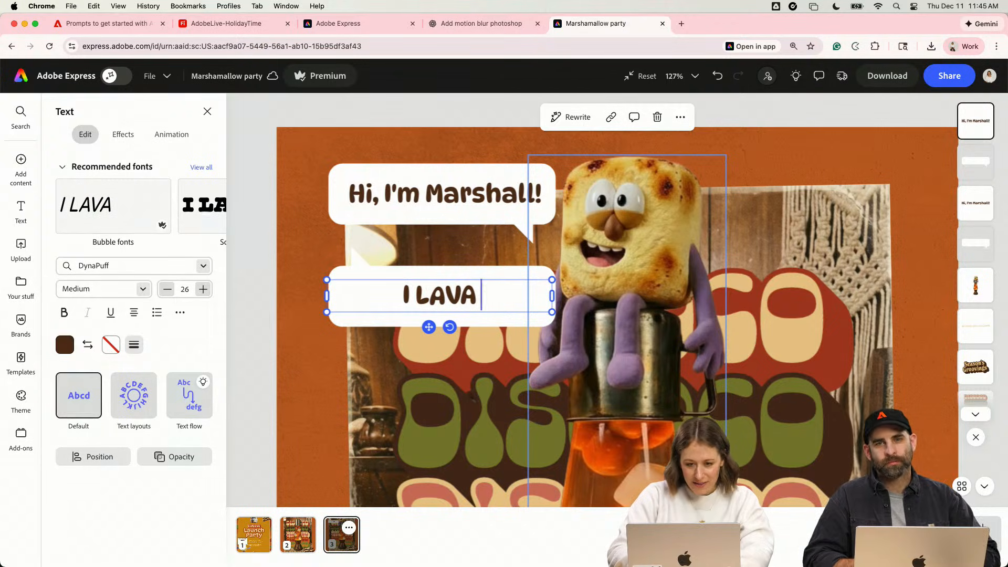
pyautogui.write(' th')
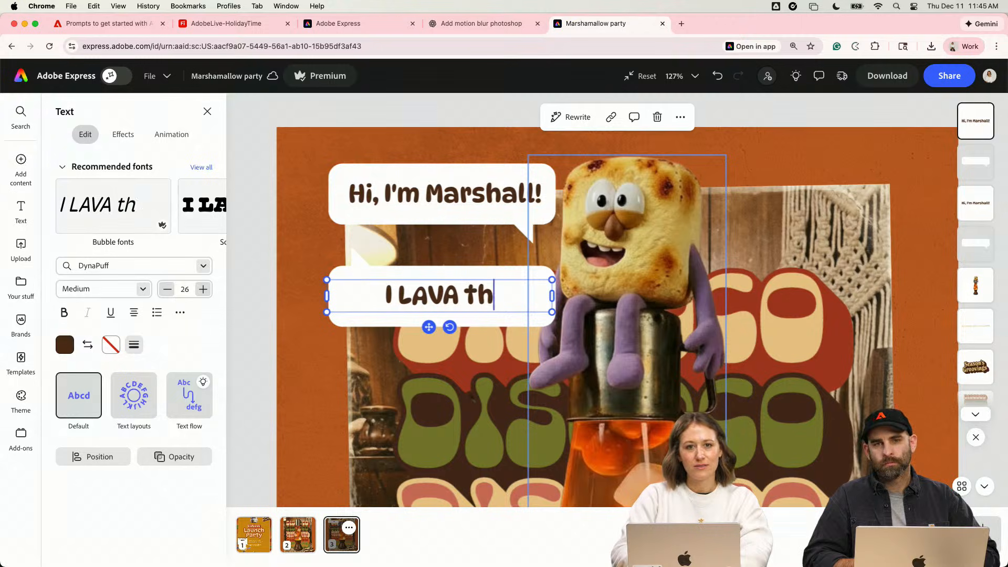
pyautogui.write('e')
pyautogui.press('BackSpace')
pyautogui.press('BackSpace')
pyautogui.press('BackSpace')
pyautogui.write('THE HOLIDAYS')
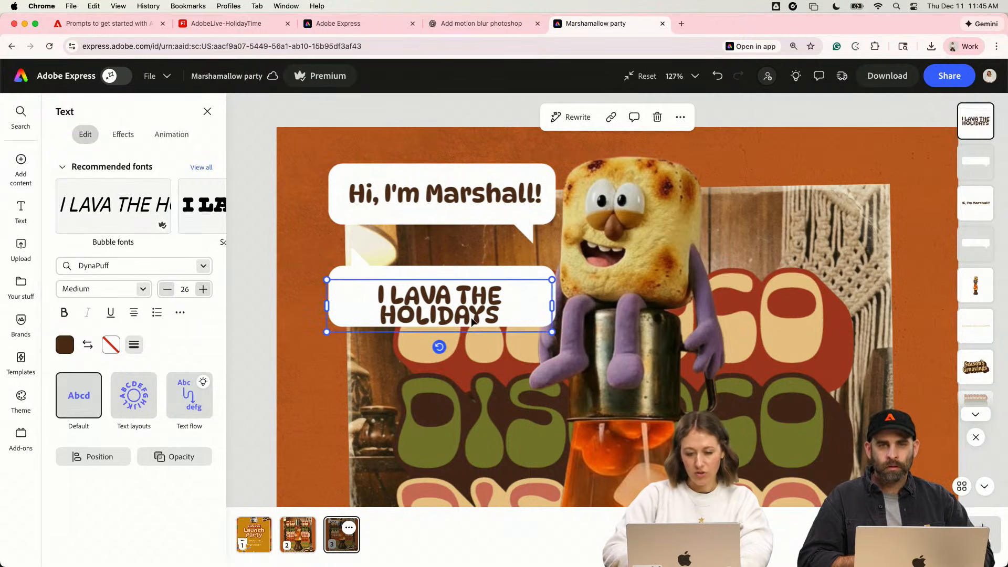
# - Retype the end of "LAVA" in the lower bubble, finish the line with an exclamation mark, and center the text vertically in the bubble
pyautogui.scroll(5, 472, 318)
pyautogui.doubleClick(434, 275)
pyautogui.click(439, 275)
pyautogui.press('BackSpace')
pyautogui.press('BackSpace')
pyautogui.press('BackSpace')
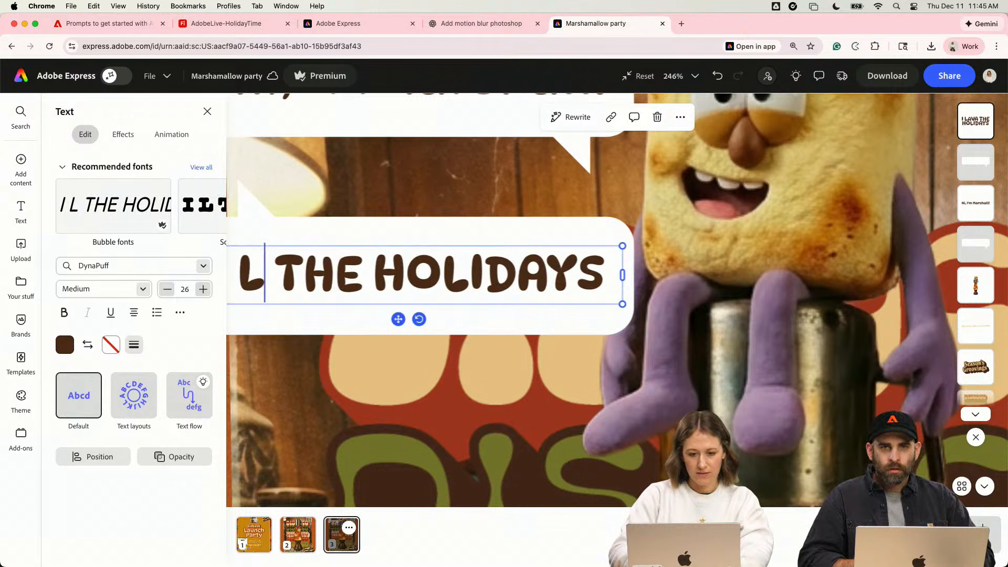
pyautogui.write('AVA')
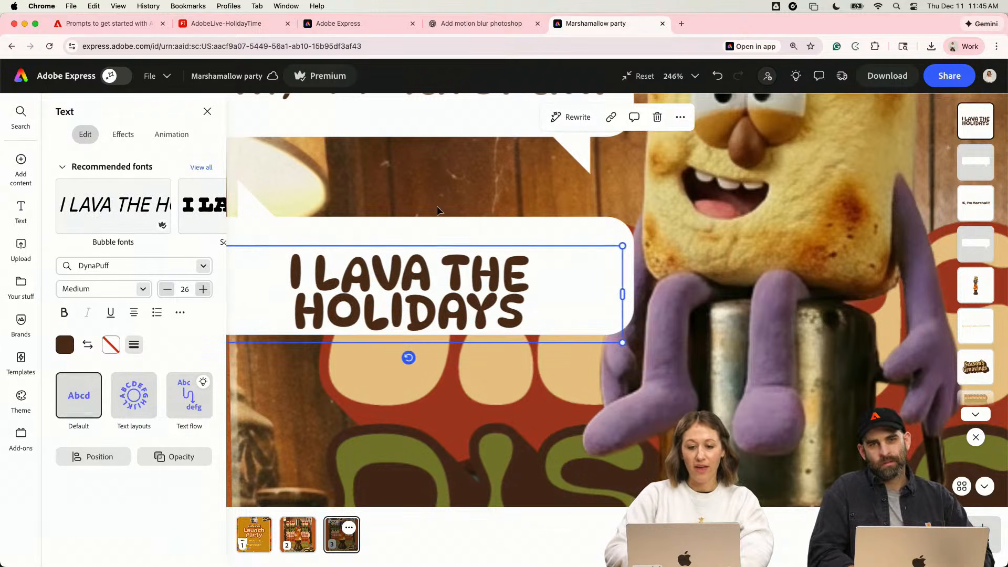
pyautogui.write('!')
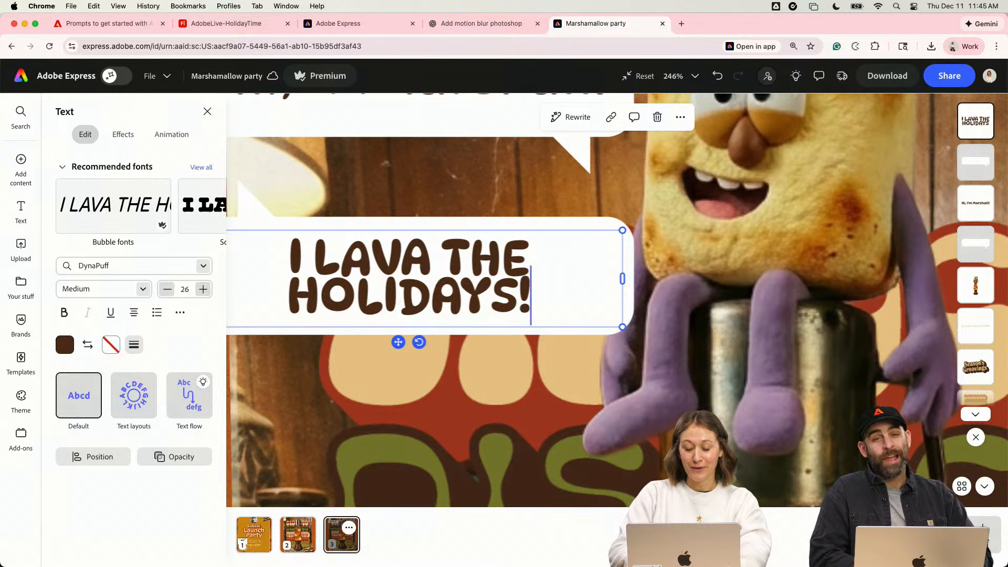
# - Move the "I LAVA THE HOLIDAYS!" bubble and its text to the right of the marshmallow character, slightly lower than the greeting bubble
pyautogui.scroll(-3, 528, 345)
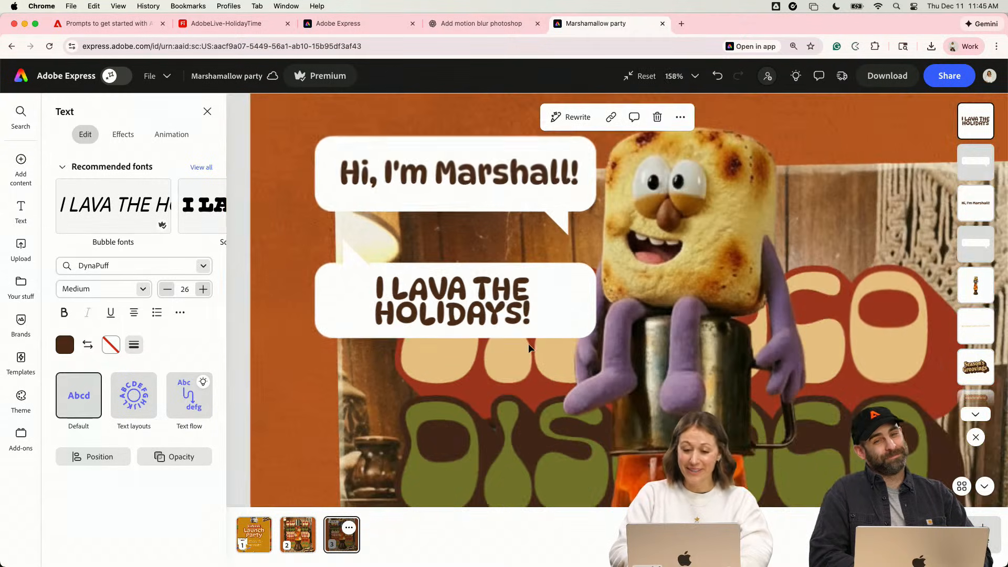
pyautogui.keyDown('shift'); pyautogui.click(359, 263); pyautogui.keyUp('shift')
pyautogui.moveTo(359, 263); pyautogui.dragTo(778, 184)
pyautogui.scroll(-3, 777, 188)
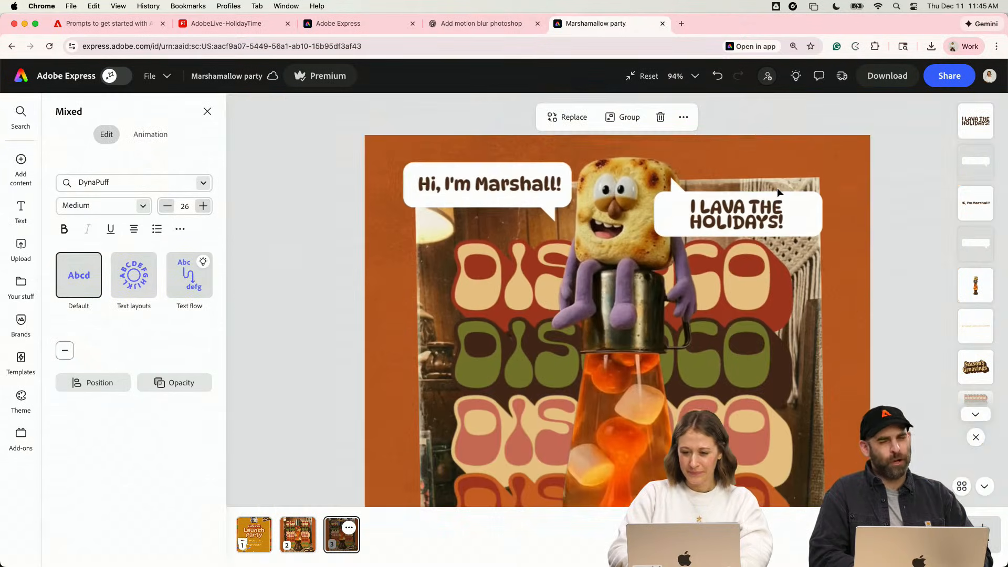
pyautogui.moveTo(724, 220); pyautogui.dragTo(752, 238)
# - Review the whole ad layout, from the two speech bubbles down to the "BUY NOW" line
pyautogui.click(757, 297)
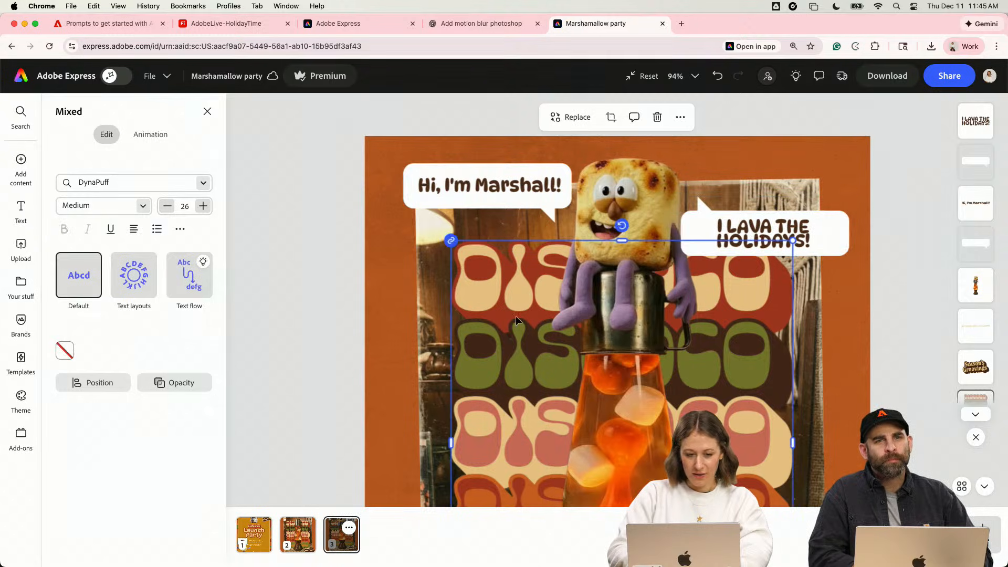
pyautogui.click(762, 227)
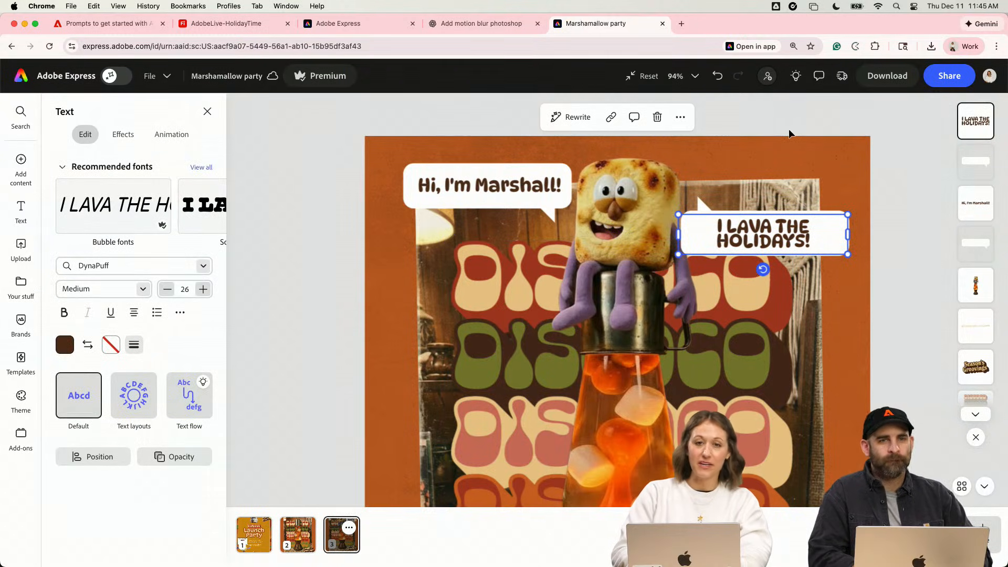
pyautogui.click(794, 193)
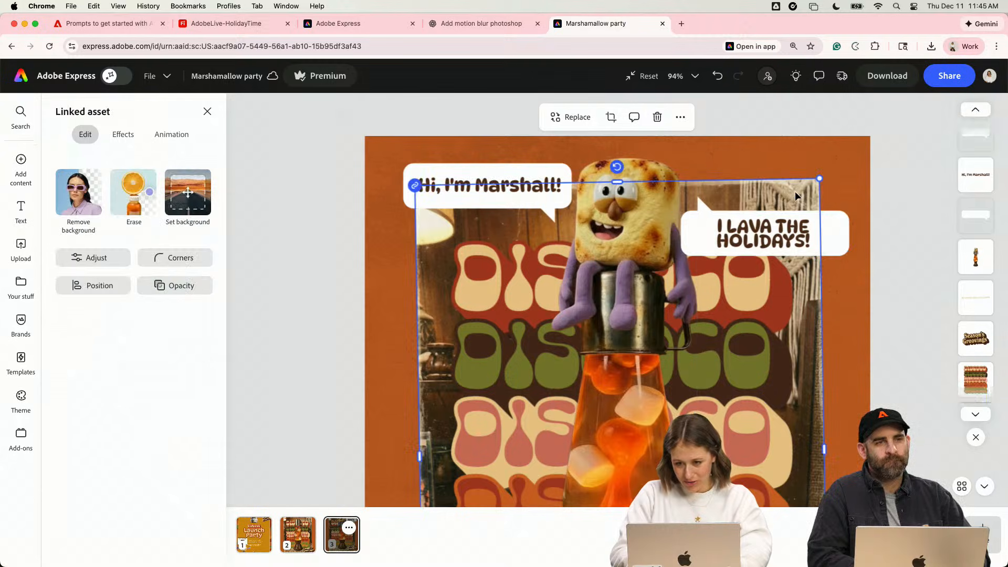
pyautogui.scroll(-2, 843, 219)
pyautogui.scroll(-2, 869, 287)
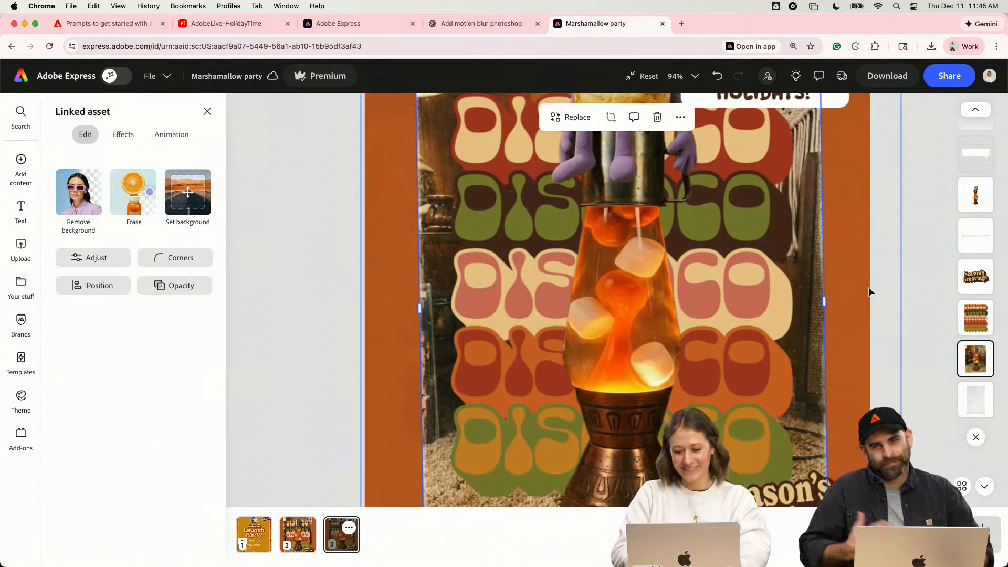
pyautogui.scroll(-4, 869, 287)
pyautogui.press('super+z')
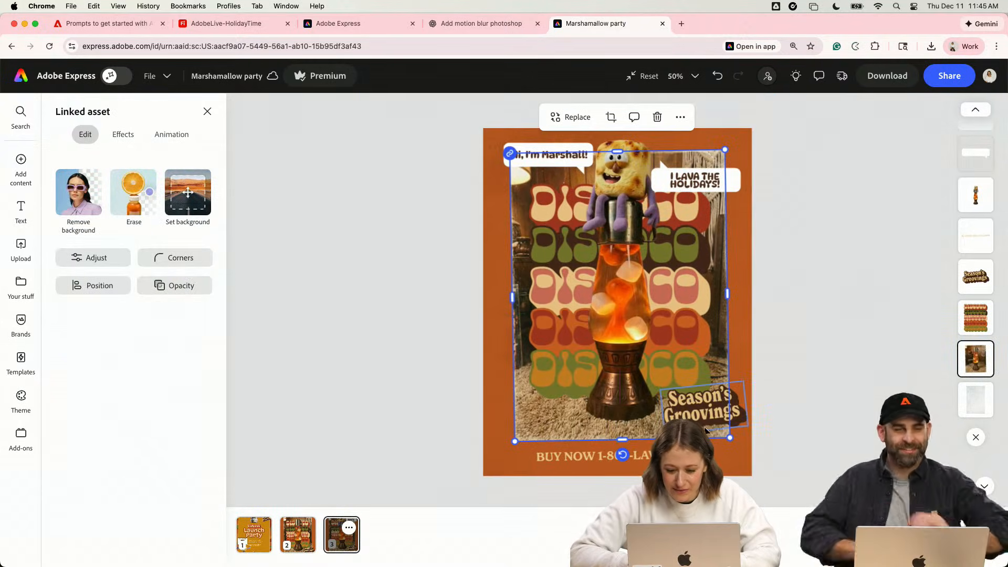
pyautogui.click(593, 456)
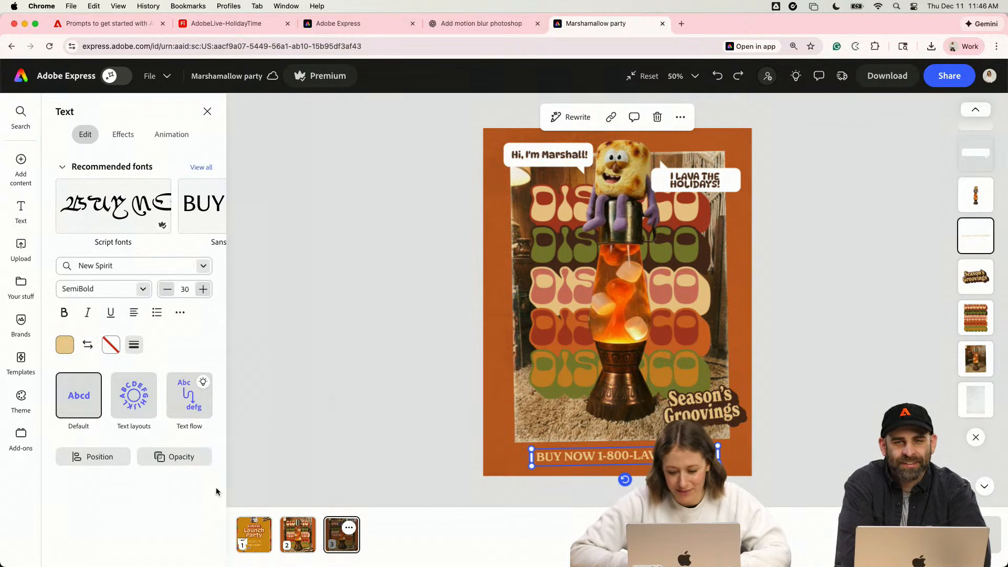
# - Change the color of the "BUY NOW" line of the ad to white
pyautogui.click(65, 344)
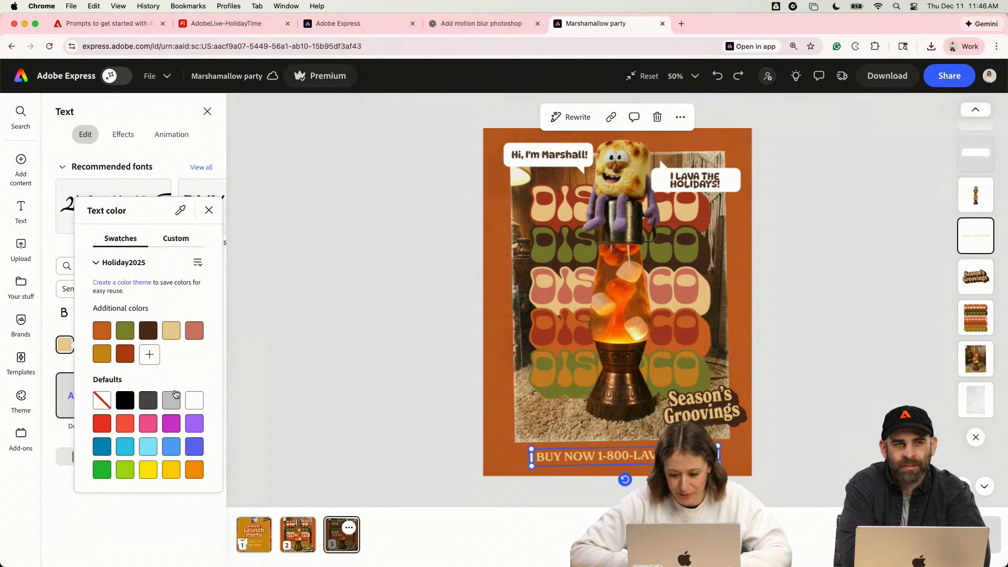
pyautogui.click(194, 400)
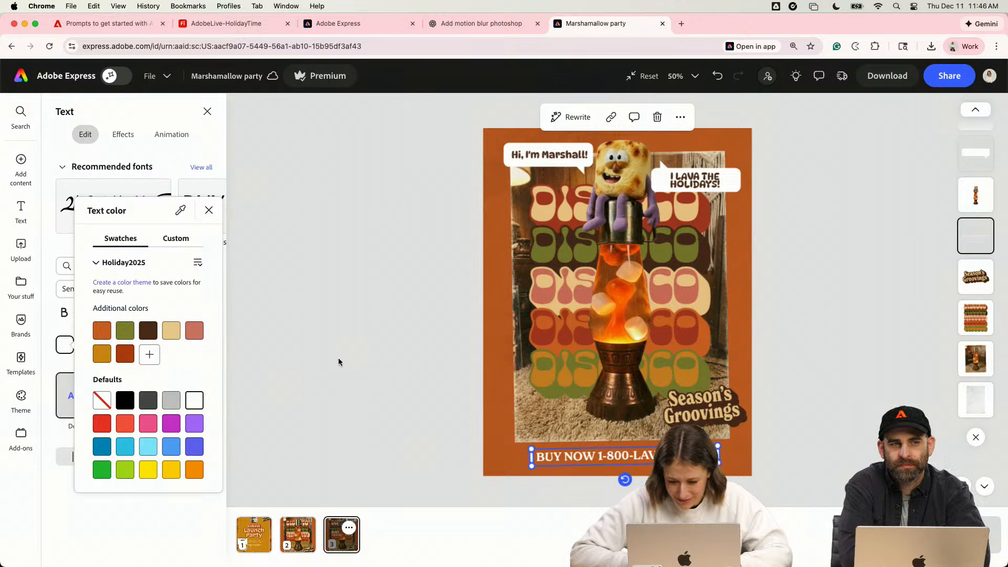
pyautogui.click(443, 381)
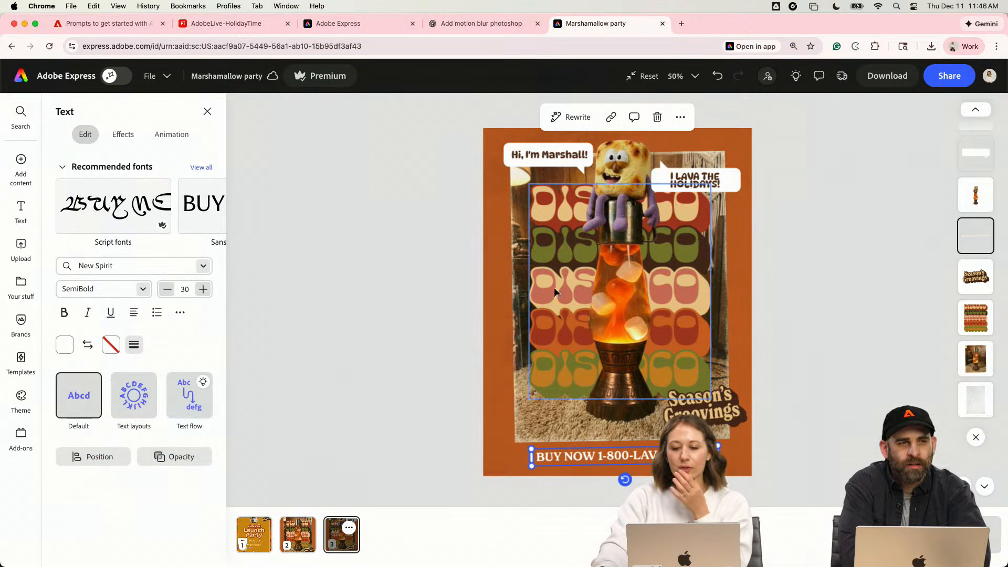
pyautogui.click(397, 318)
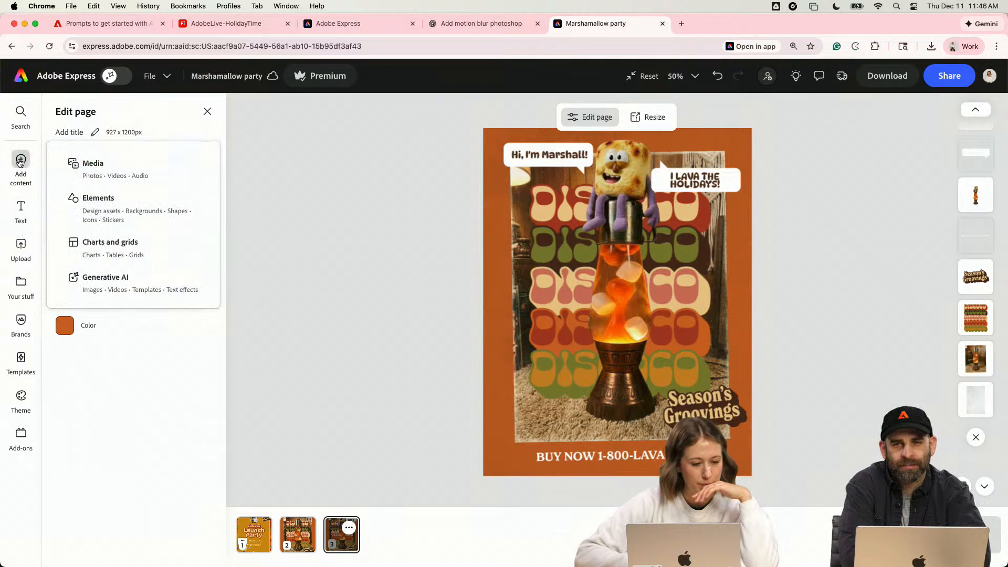
# - Look through the colors, fonts and graphics in the Holiday2025 library for further ad assets
pyautogui.click(22, 297)
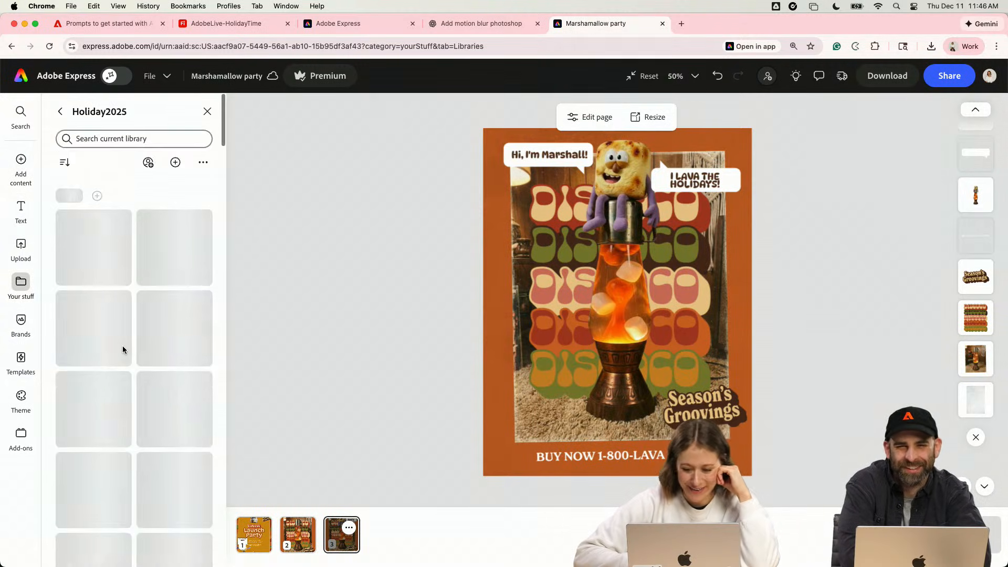
pyautogui.scroll(-3, 124, 350)
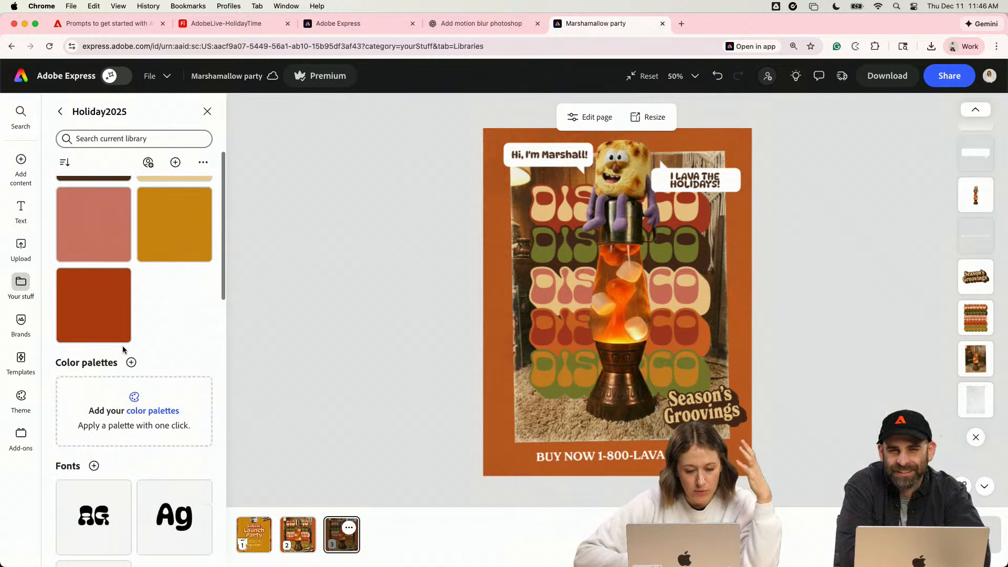
pyautogui.scroll(-10, 123, 349)
pyautogui.scroll(-8, 124, 350)
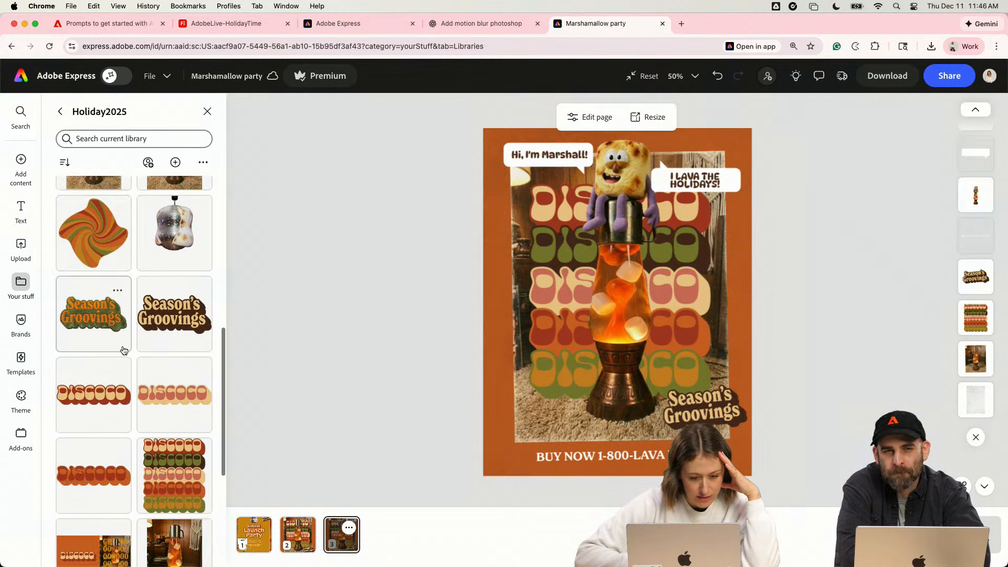
pyautogui.scroll(-2, 123, 351)
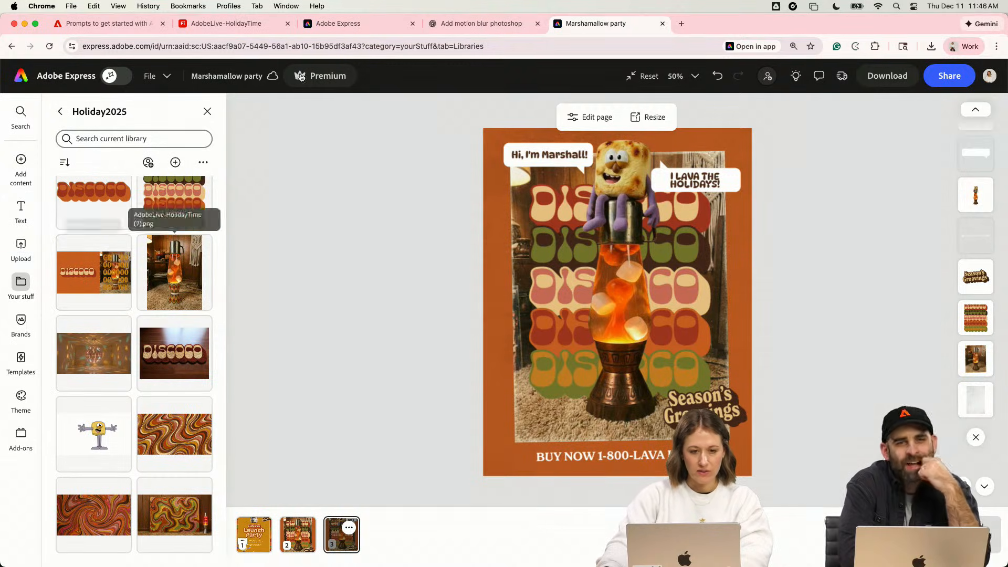
# - Switch to the Firefly board, examine the Discoco artboards and shag-textured "Season's Groovings" artwork, and return to the marshmallow ad in Adobe Express
pyautogui.click(219, 23)
pyautogui.click(565, 220)
pyautogui.click(476, 248)
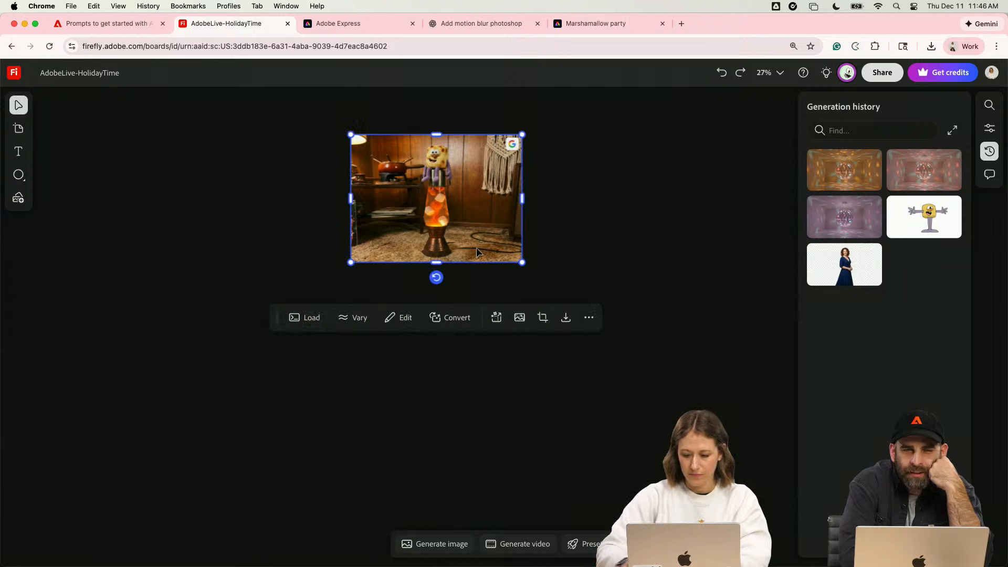
pyautogui.scroll(-5, 477, 247)
pyautogui.hscroll(10, 477, 247)
pyautogui.scroll(-5, 477, 249)
pyautogui.hscroll(3, 477, 248)
pyautogui.scroll(2, 477, 248)
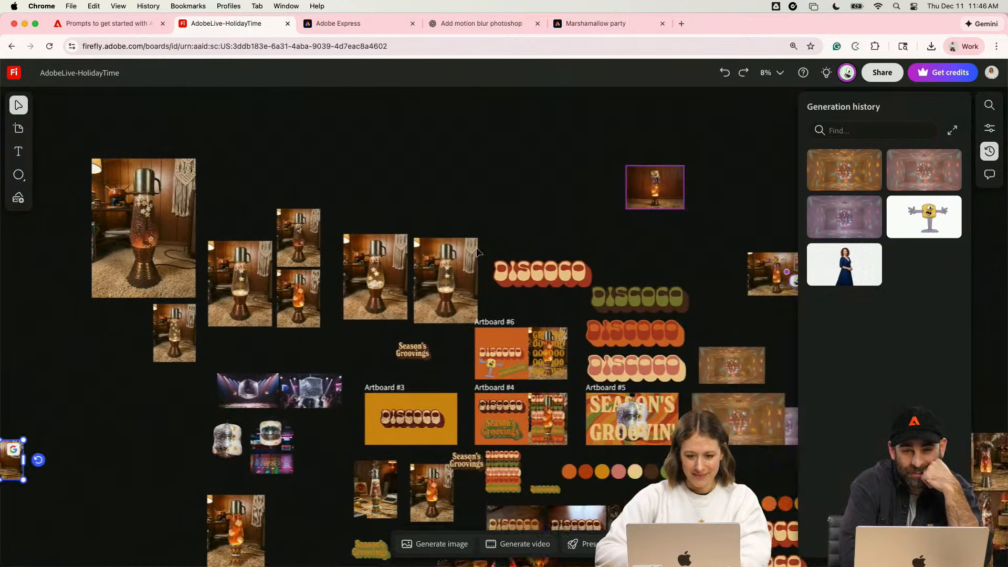
pyautogui.hscroll(3, 477, 248)
pyautogui.scroll(-1, 477, 248)
pyautogui.scroll(5, 486, 370)
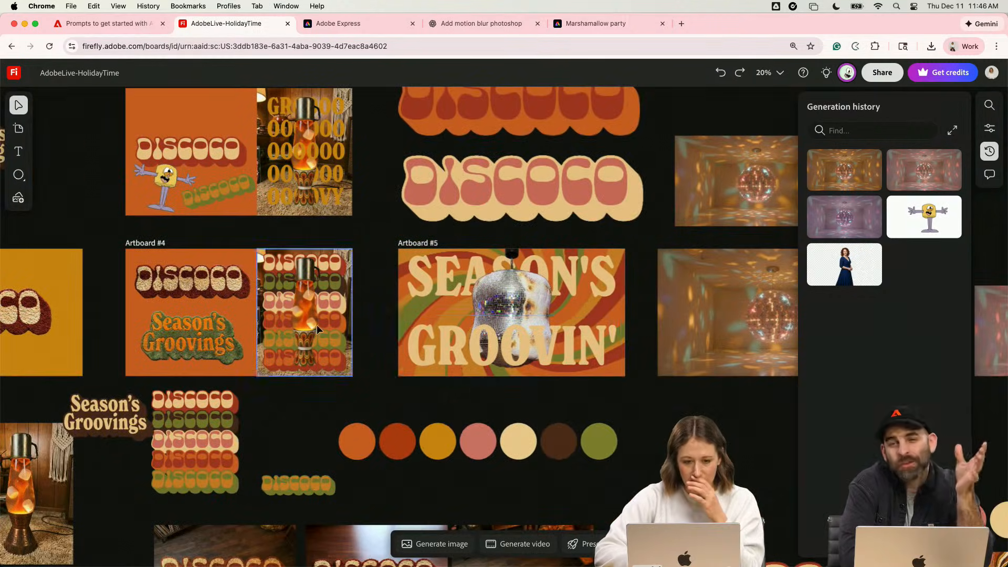
pyautogui.scroll(-1, 317, 325)
pyautogui.hscroll(-3, 316, 325)
pyautogui.scroll(10, 297, 373)
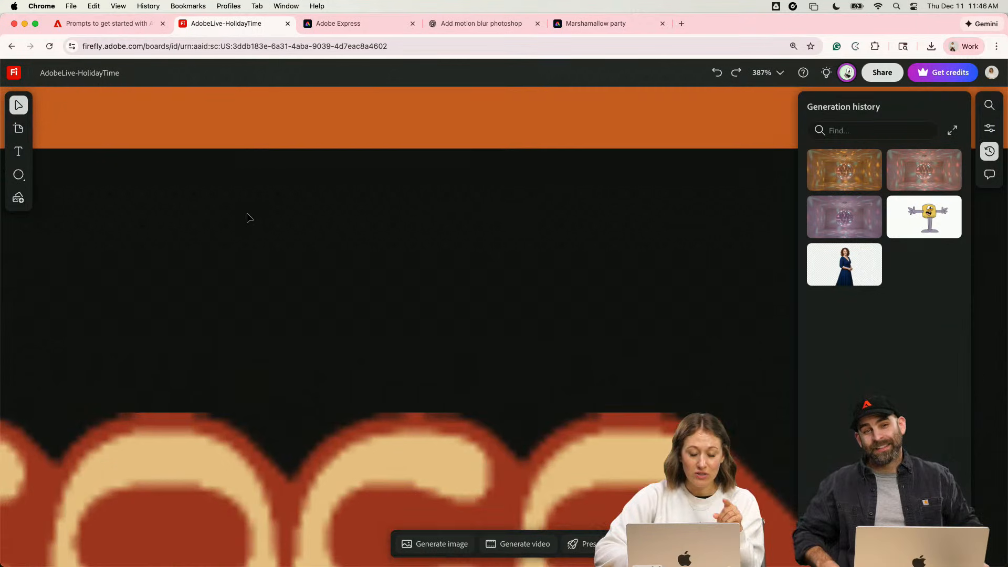
pyautogui.scroll(-5, 254, 289)
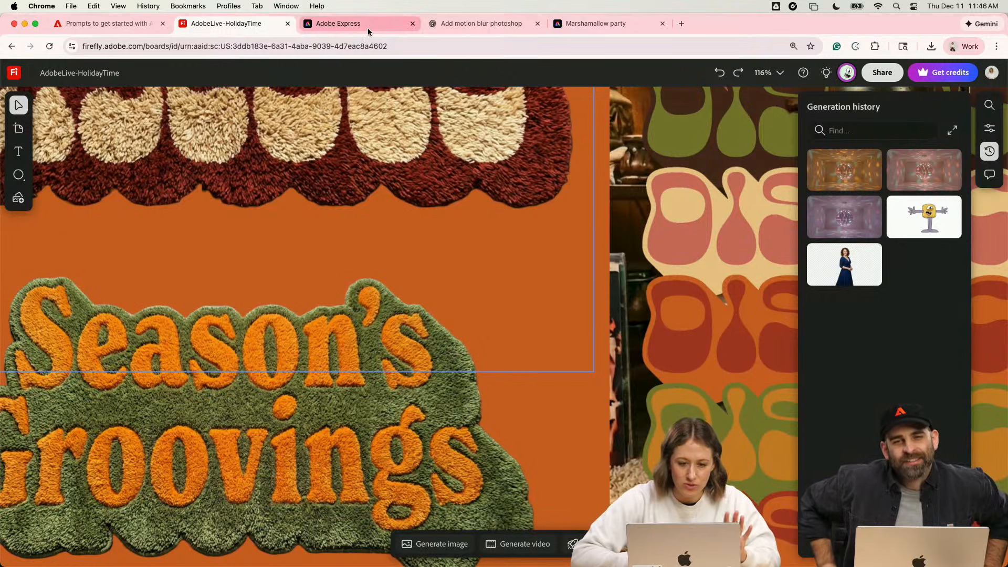
pyautogui.click(367, 31)
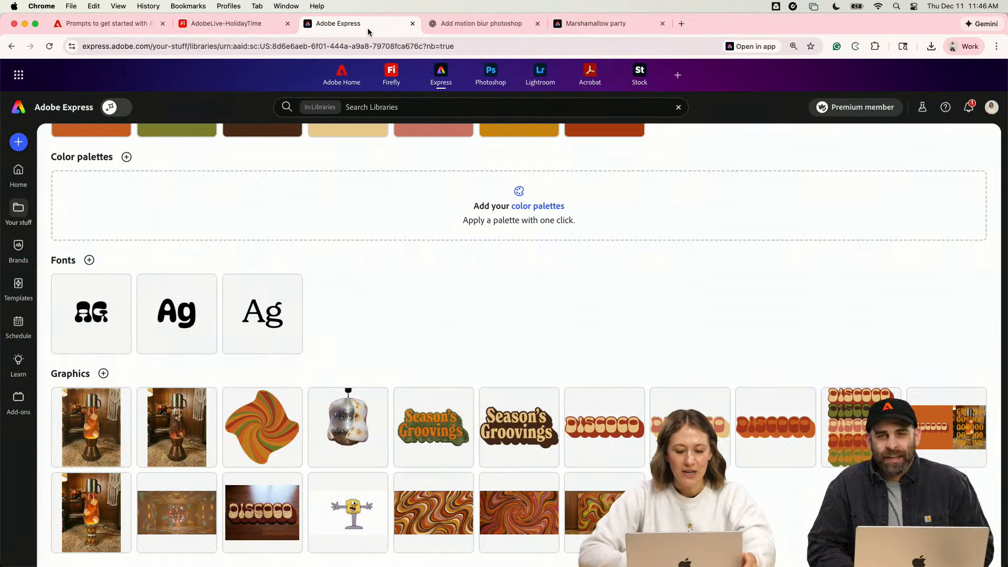
pyautogui.click(596, 23)
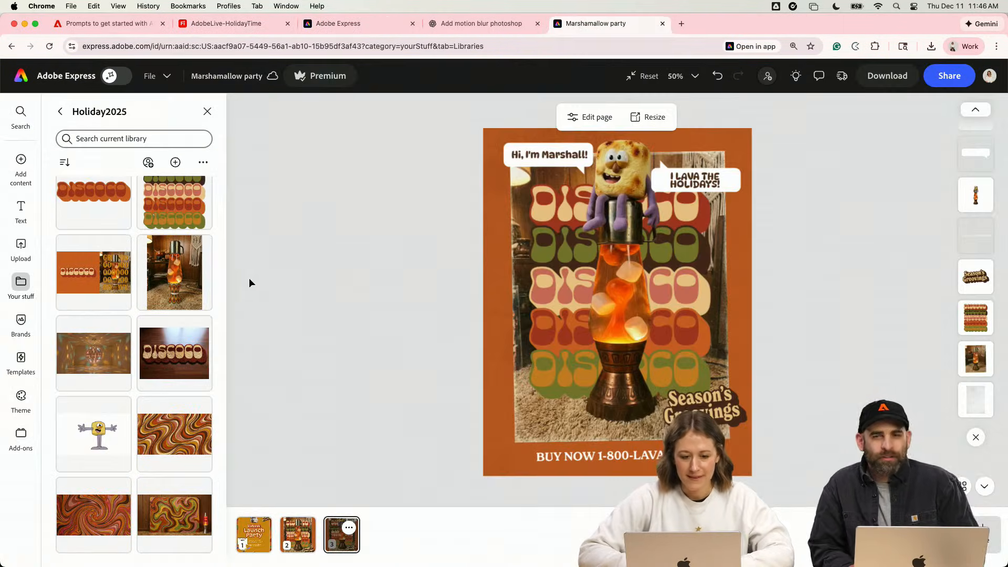
# - Search the shape elements for "starburst"
pyautogui.scroll(3, 143, 319)
pyautogui.click(20, 160)
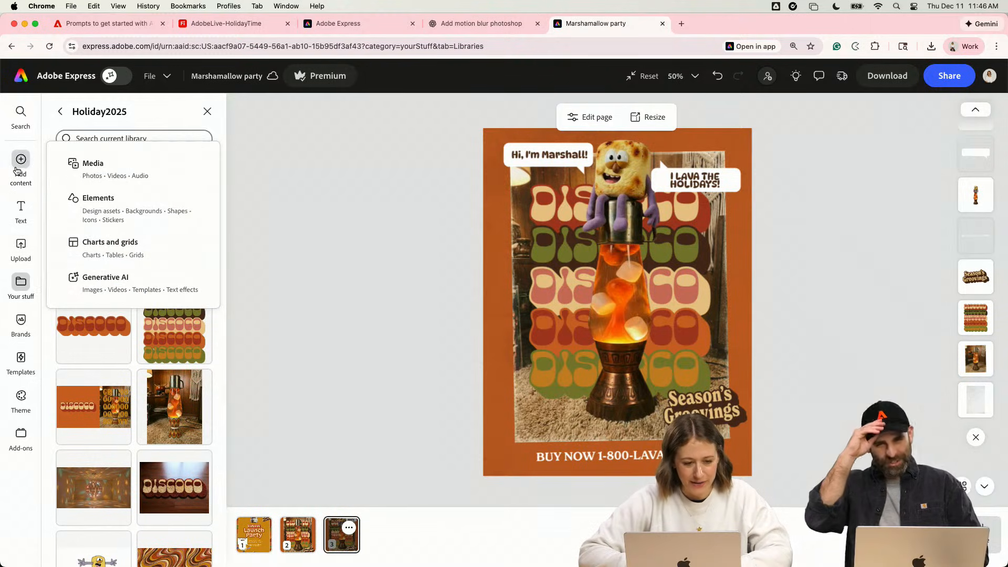
pyautogui.click(77, 201)
pyautogui.click(119, 174)
pyautogui.write('star')
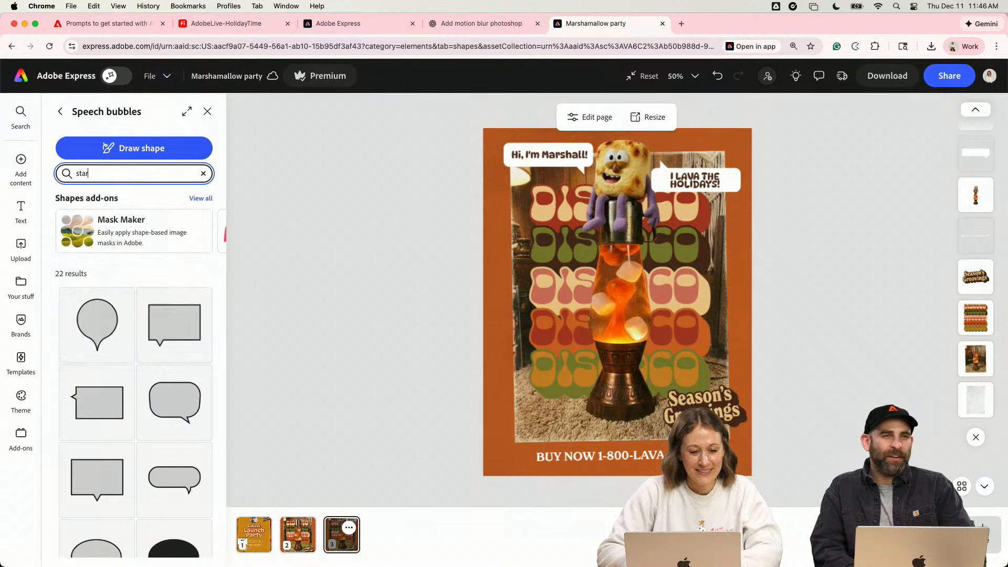
pyautogui.write('burst')
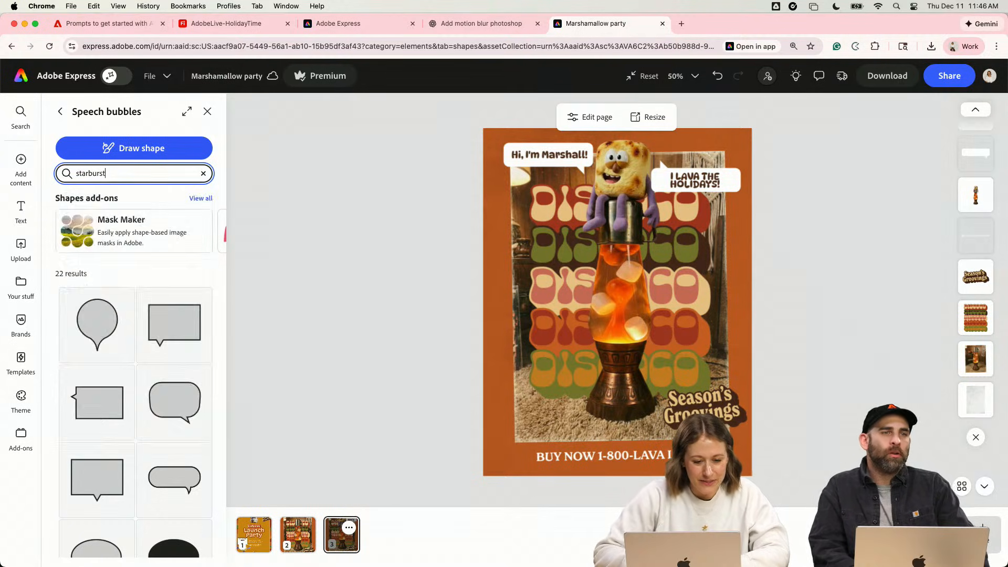
pyautogui.press('Return')
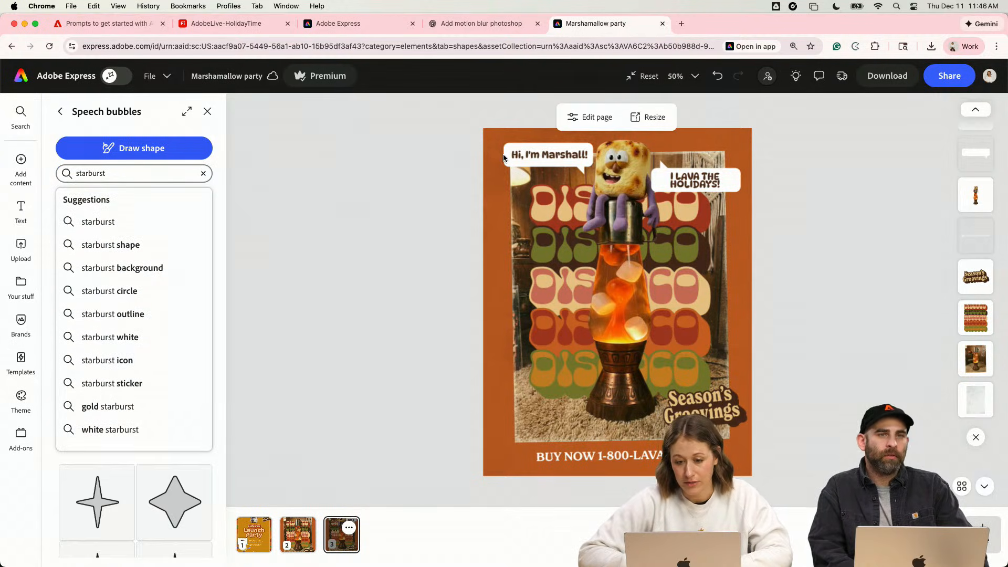
# - Add a solid dark brown border from the Holiday2025 swatches to the "Hi, I'm Marshall!" speech bubble
pyautogui.click(505, 145)
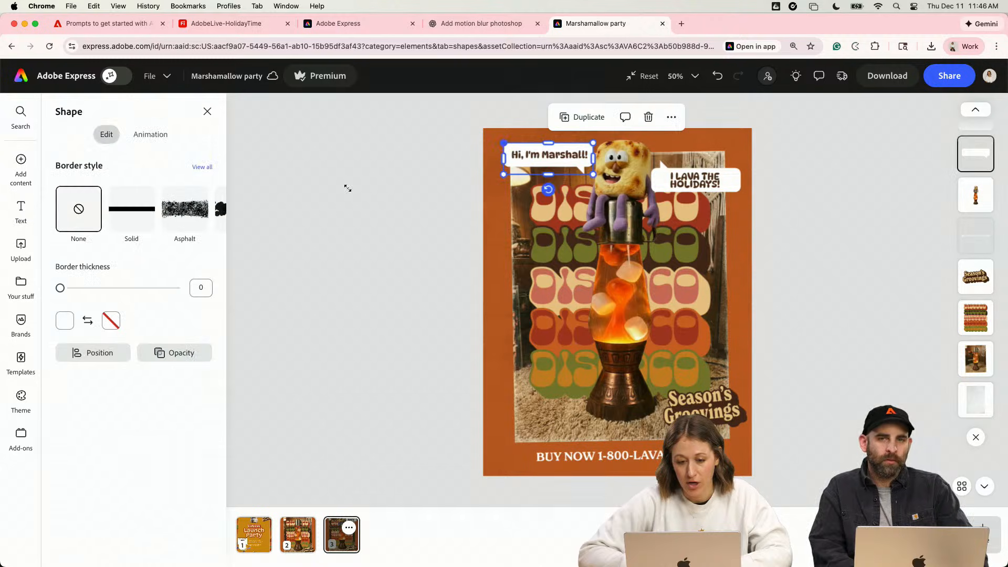
pyautogui.click(112, 321)
pyautogui.click(194, 269)
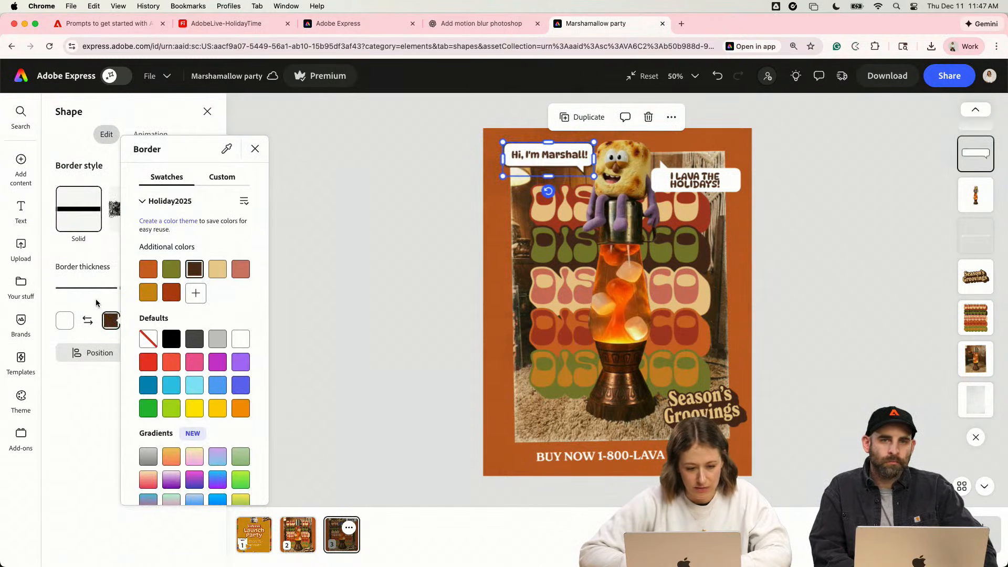
pyautogui.click(326, 283)
pyautogui.click(336, 279)
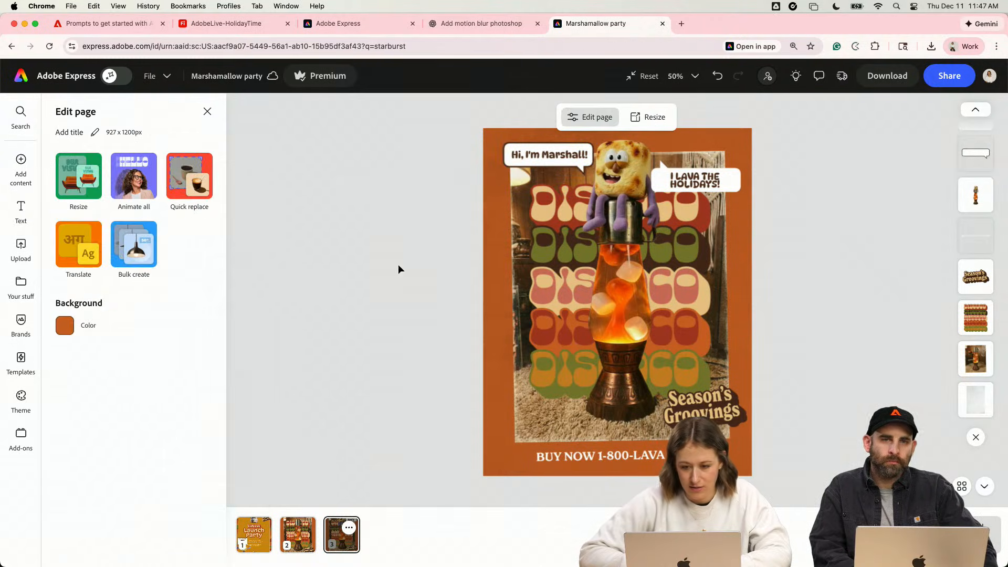
# - Apply a dark brown outline to the "I LAVA THE HOLIDAYS!" text
pyautogui.click(738, 182)
pyautogui.click(110, 349)
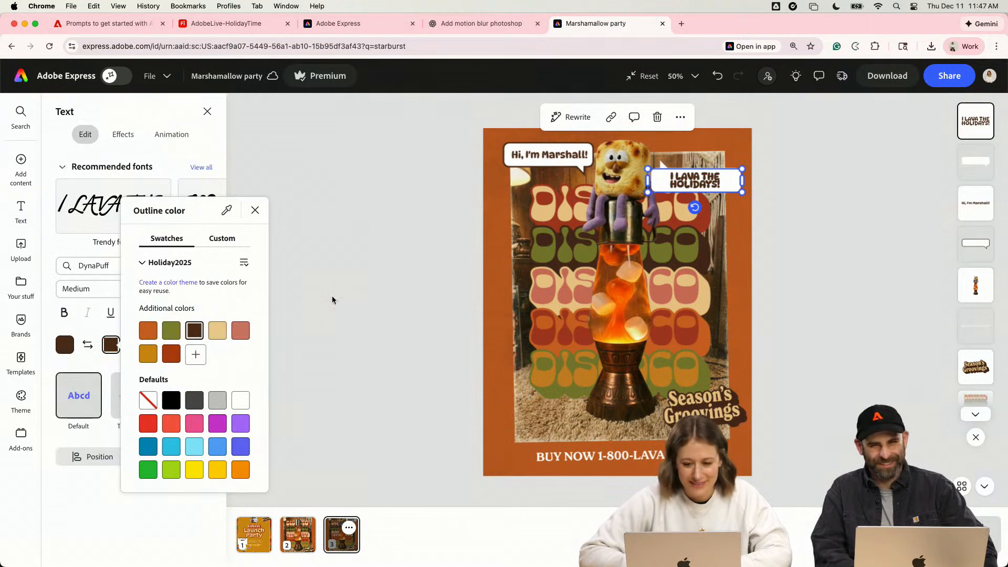
pyautogui.click(432, 224)
# - Add a solid dark brown border to the speech bubble shape behind "I LAVA THE HOLIDAYS!"
pyautogui.click(775, 177)
pyautogui.click(729, 180)
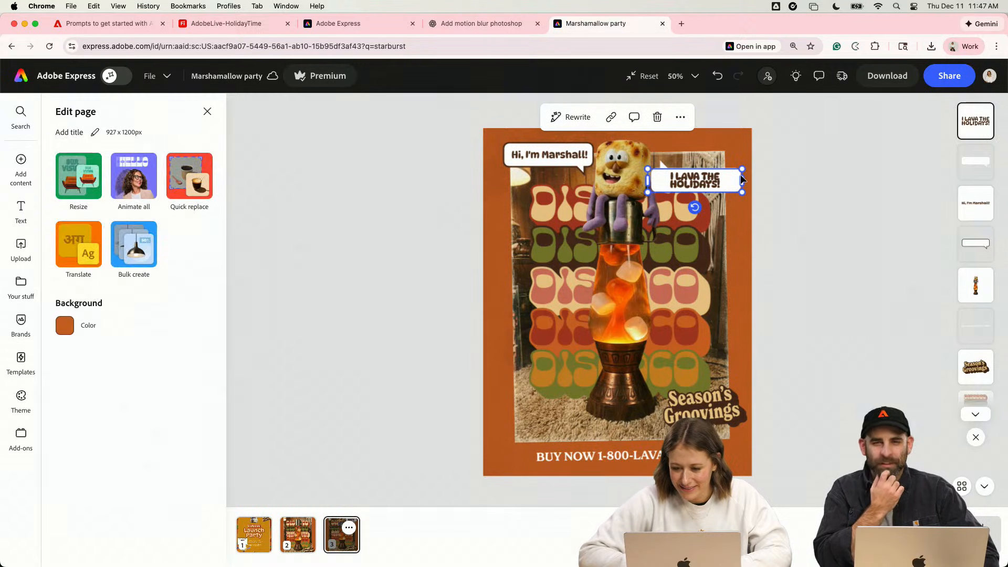
pyautogui.scroll(5, 786, 154)
pyautogui.click(786, 154)
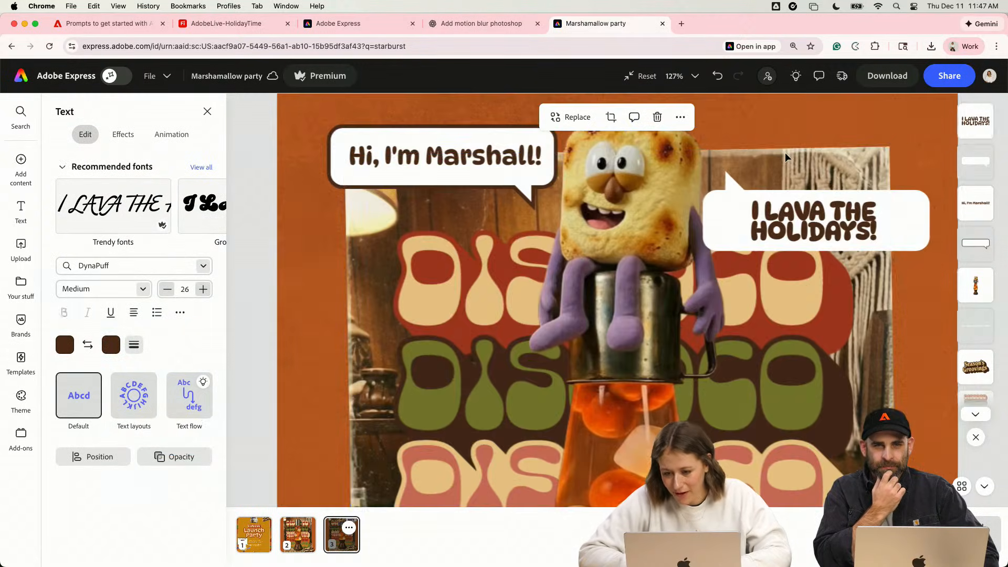
pyautogui.click(728, 187)
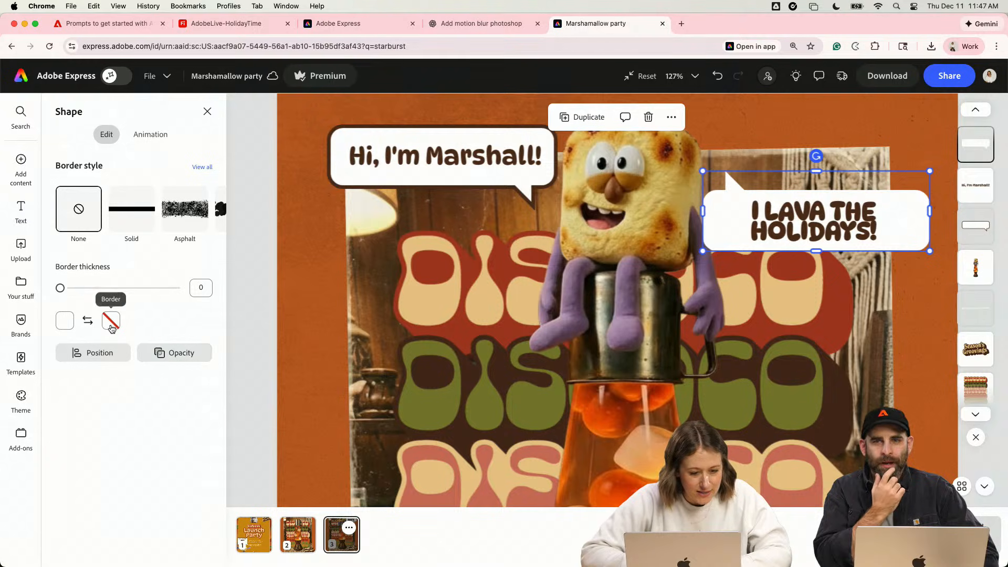
pyautogui.click(111, 326)
pyautogui.click(194, 270)
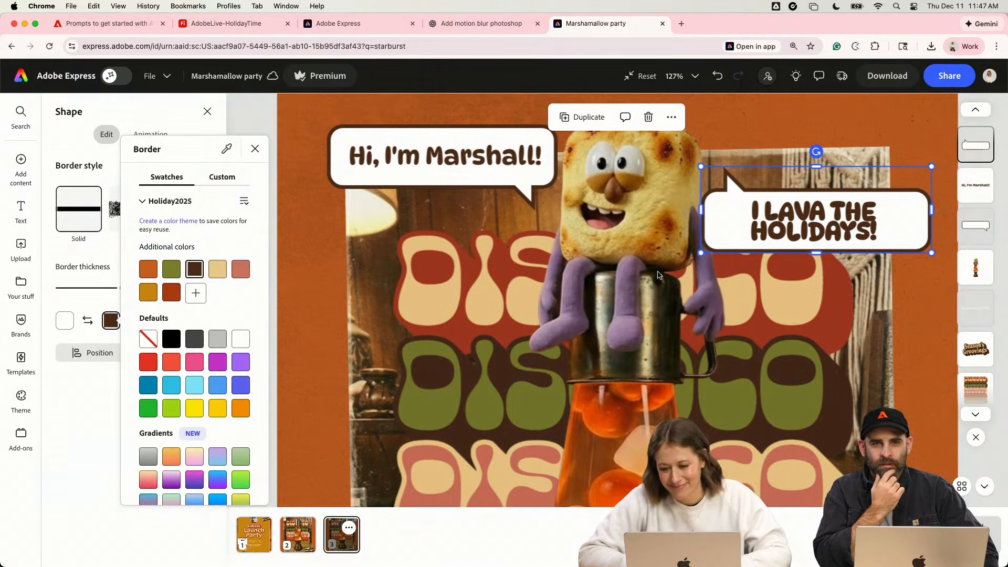
# - Remove the outline color from the "I LAVA THE HOLIDAYS!" text
pyautogui.click(758, 227)
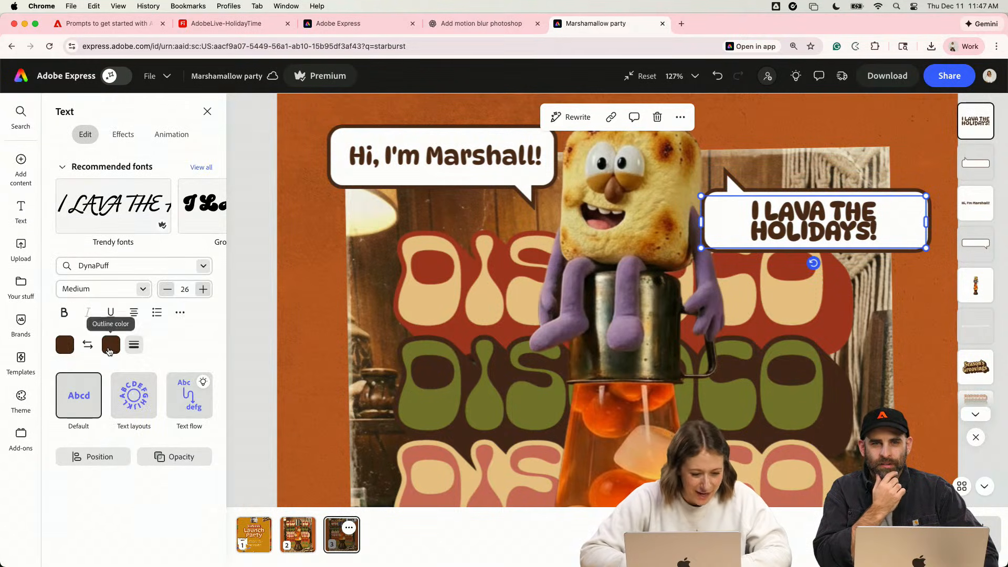
pyautogui.click(110, 346)
pyautogui.click(147, 400)
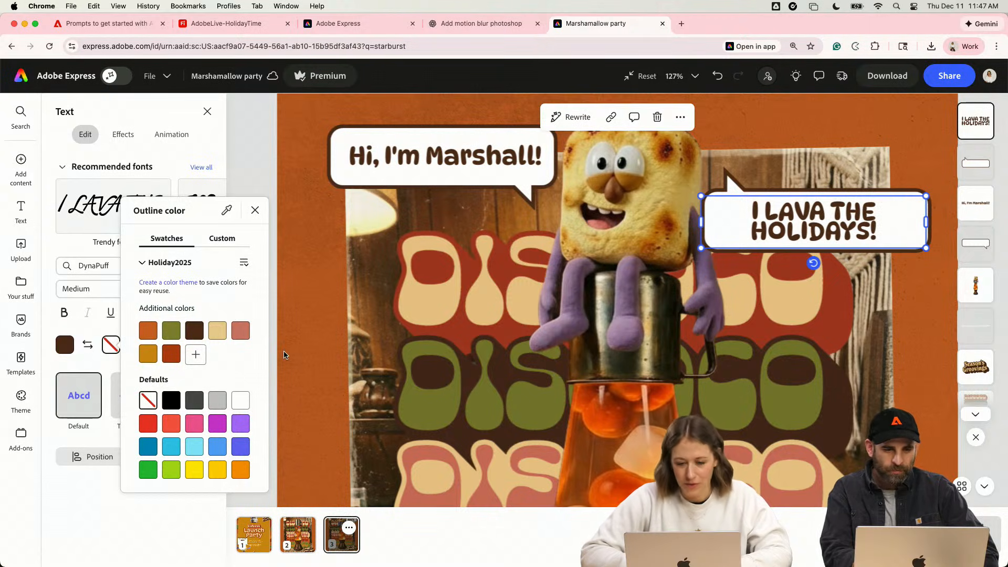
pyautogui.keyDown('ctrl'); pyautogui.scroll(-5, 309, 271); pyautogui.keyUp('ctrl')
pyautogui.click(351, 266)
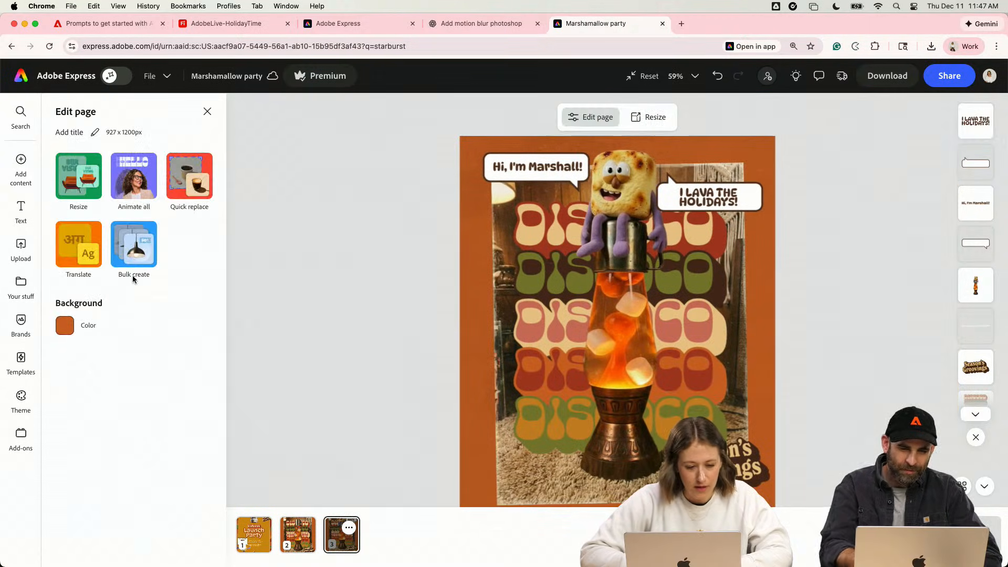
# - Reopen the shape elements and look through the star shapes offered for "starburst"
pyautogui.click(21, 163)
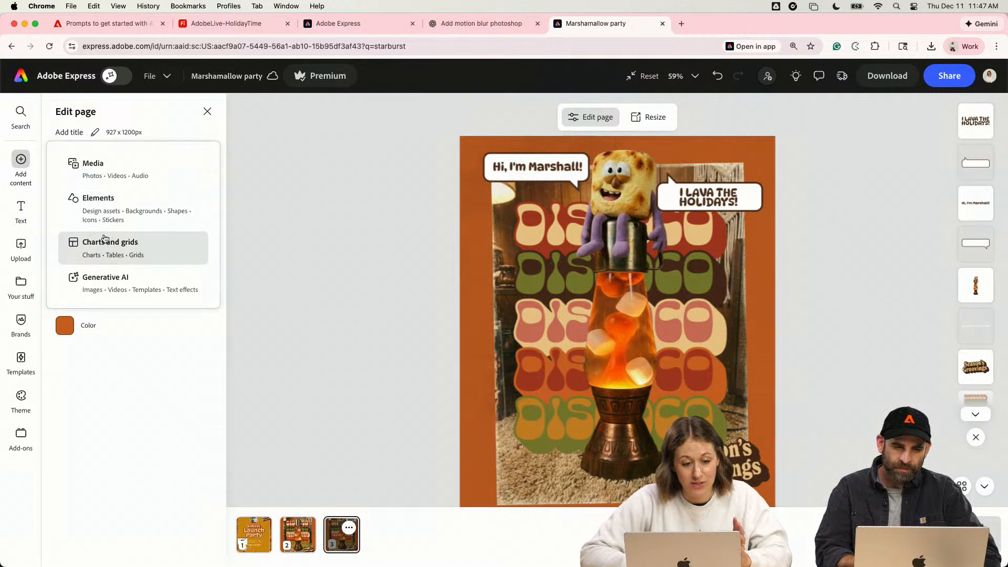
pyautogui.click(113, 213)
pyautogui.scroll(-10, 146, 338)
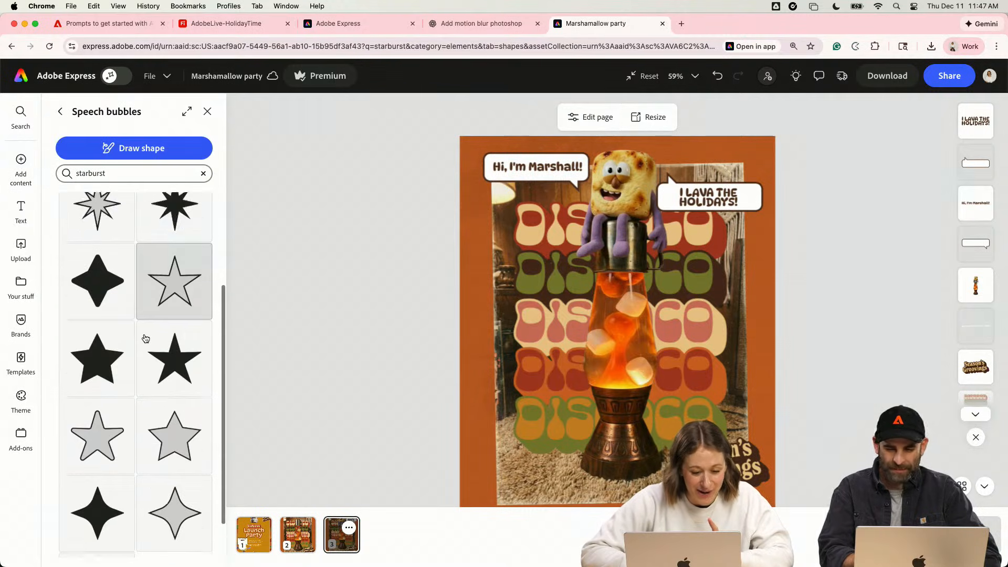
pyautogui.scroll(10, 140, 395)
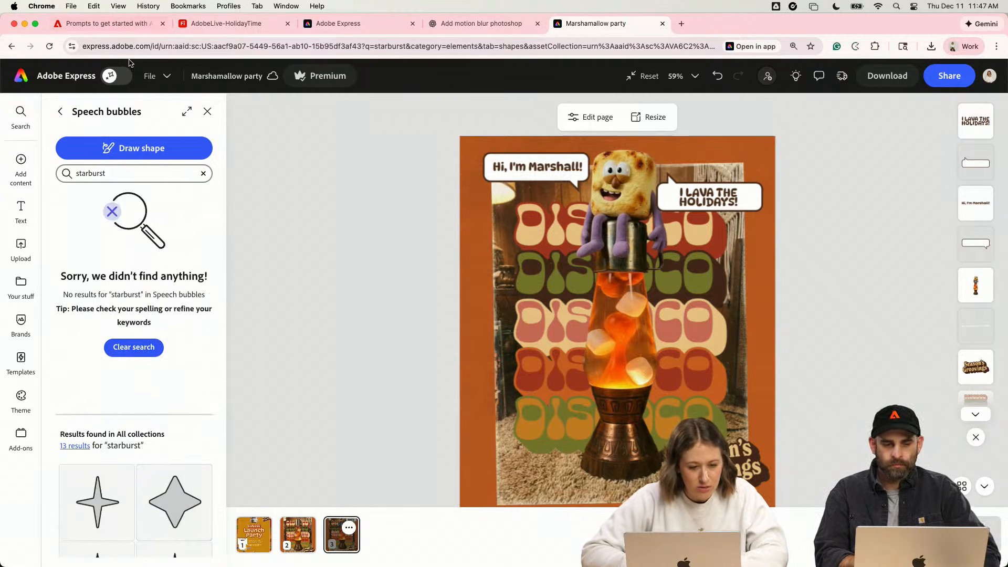
# - Shorten the shape search term to "star" and check the matching shapes
pyautogui.click(103, 173)
pyautogui.press('BackSpace')
pyautogui.press('BackSpace')
pyautogui.press('BackSpace')
pyautogui.press('BackSpace')
pyautogui.press('BackSpace')
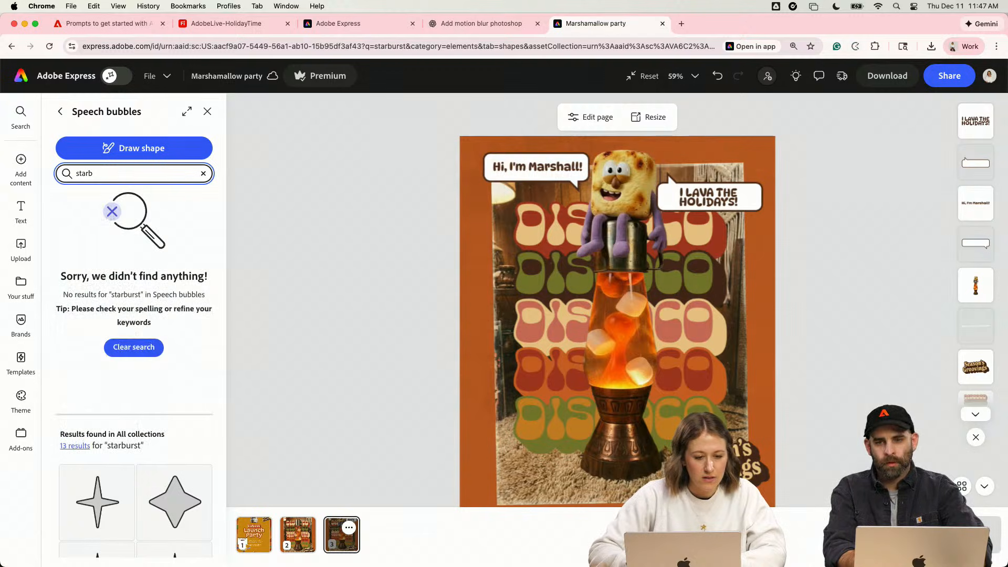
pyautogui.scroll(-4, 103, 413)
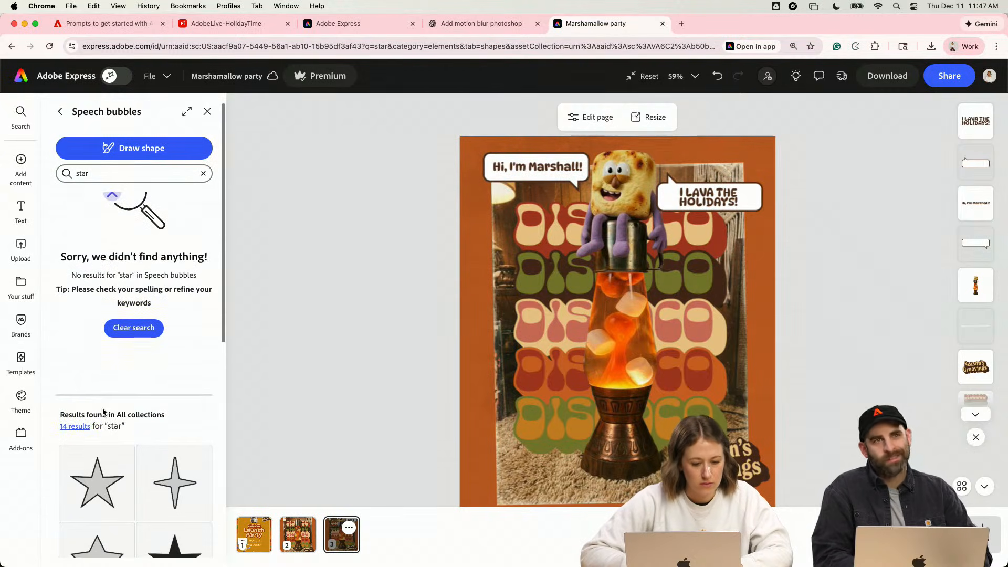
# - Add the solid black five-pointed star shape, shrink it slightly, and place it near the poster's lower-left corner
pyautogui.scroll(-5, 103, 413)
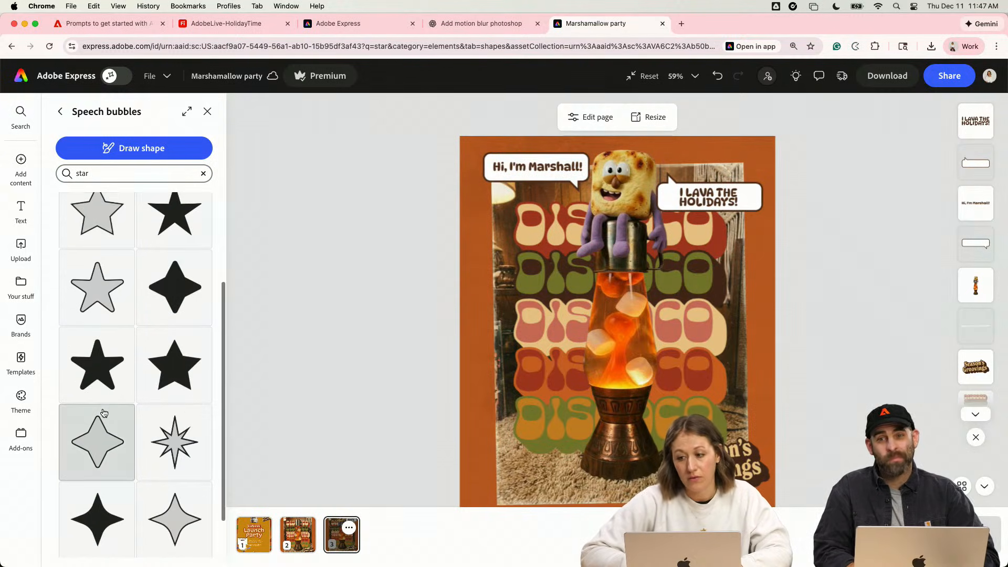
pyautogui.scroll(4, 100, 420)
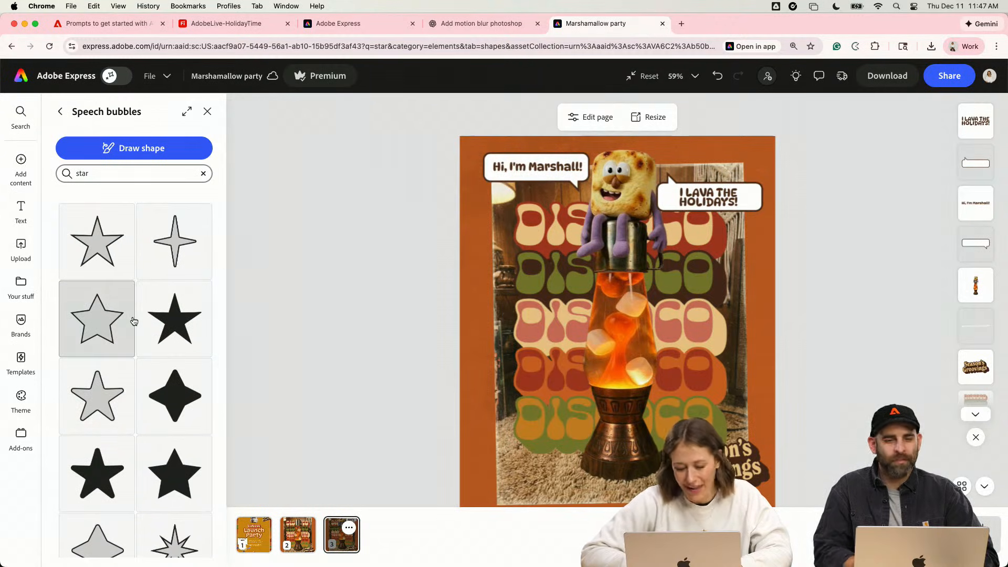
pyautogui.scroll(-4, 134, 322)
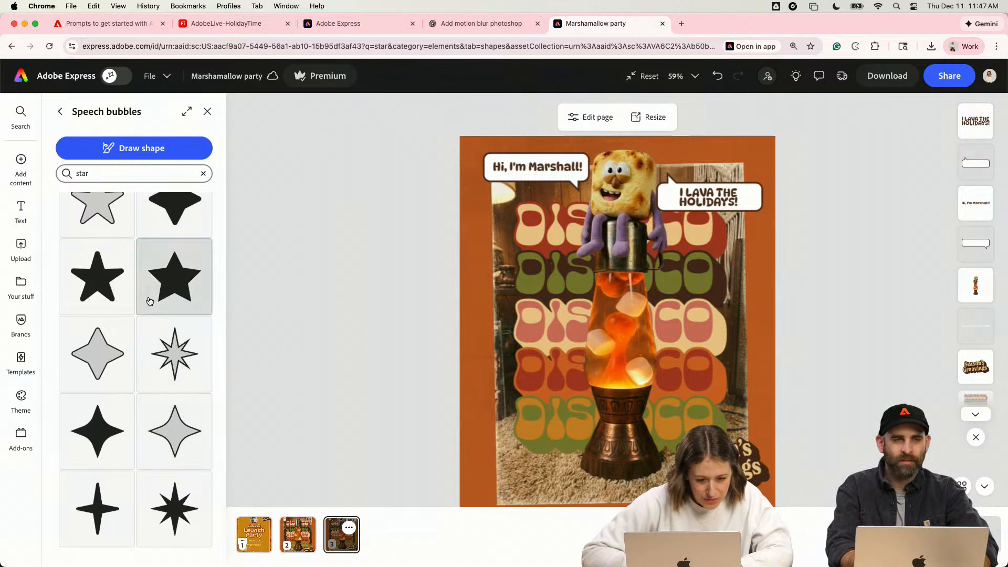
pyautogui.scroll(1, 174, 258)
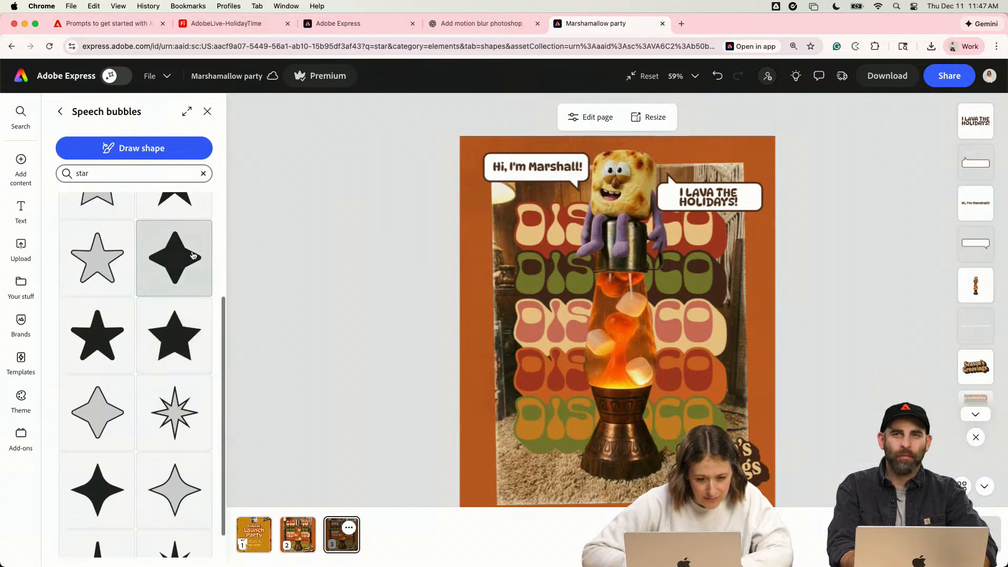
pyautogui.scroll(1, 162, 257)
pyautogui.click(175, 412)
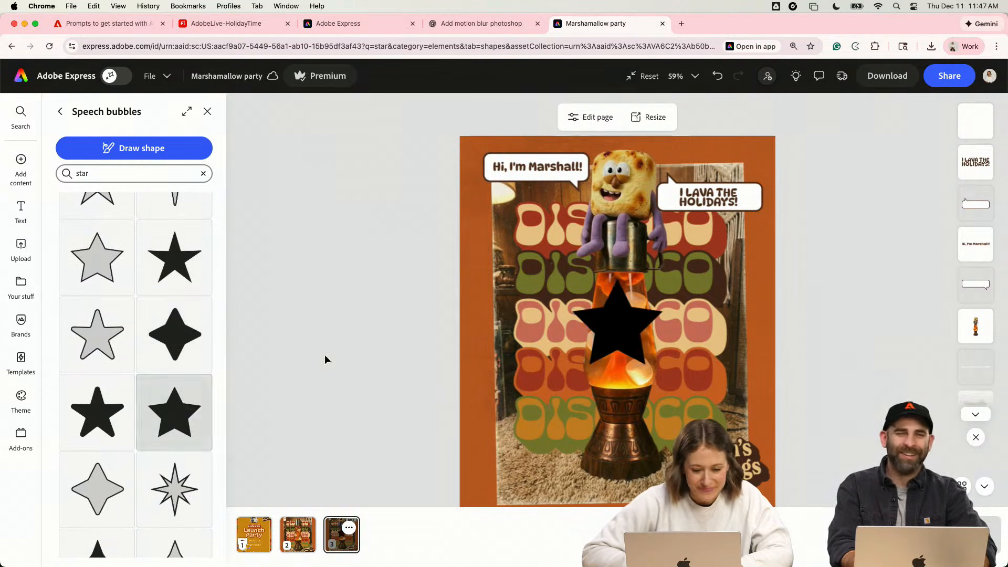
pyautogui.moveTo(630, 330); pyautogui.dragTo(518, 443)
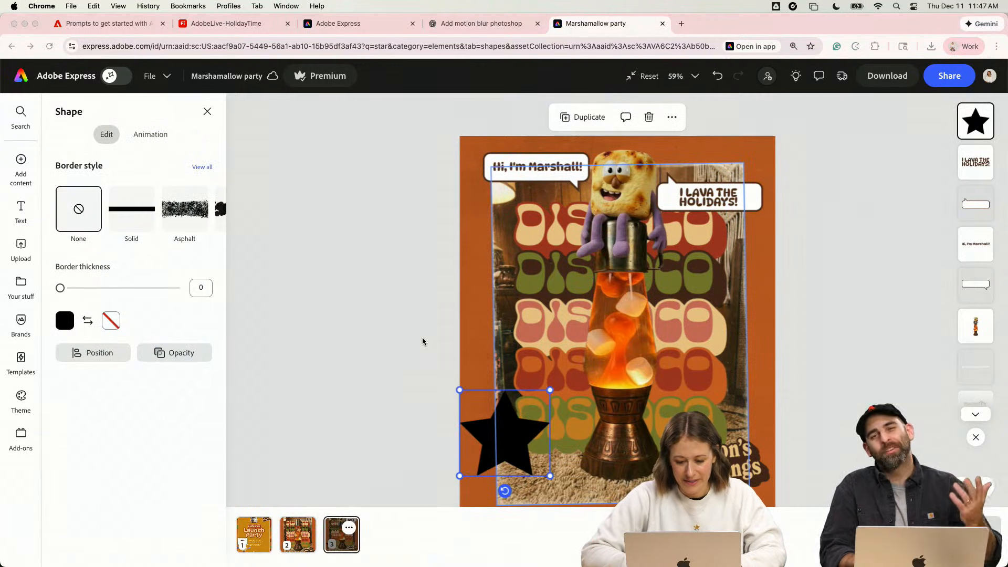
pyautogui.click(499, 444)
pyautogui.moveTo(501, 442); pyautogui.dragTo(505, 436)
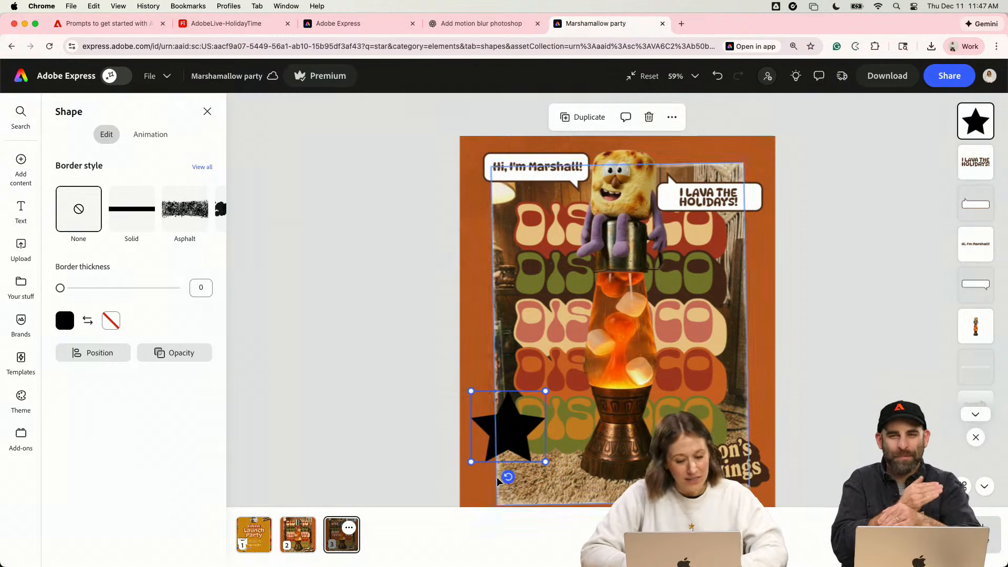
# - Duplicate the black star over itself and rotate the copy so the two form a ten-pointed starburst
pyautogui.moveTo(520, 435); pyautogui.dragTo(521, 440)
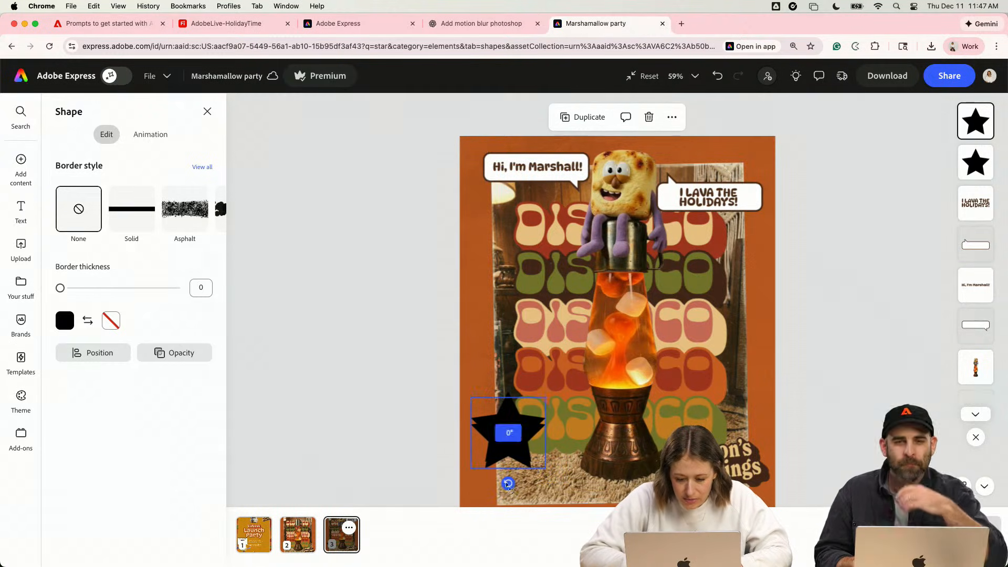
pyautogui.moveTo(508, 483); pyautogui.dragTo(481, 475)
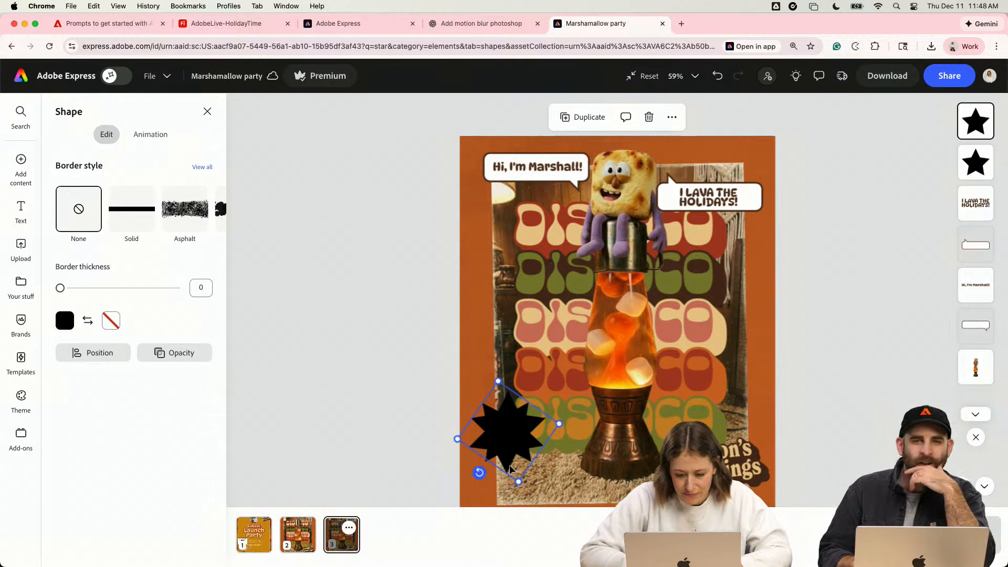
pyautogui.scroll(5, 510, 469)
pyautogui.moveTo(304, 466)
pyautogui.mouseDown()
pyautogui.moveTo(288, 455)
pyautogui.moveTo(304, 466)
pyautogui.mouseUp()
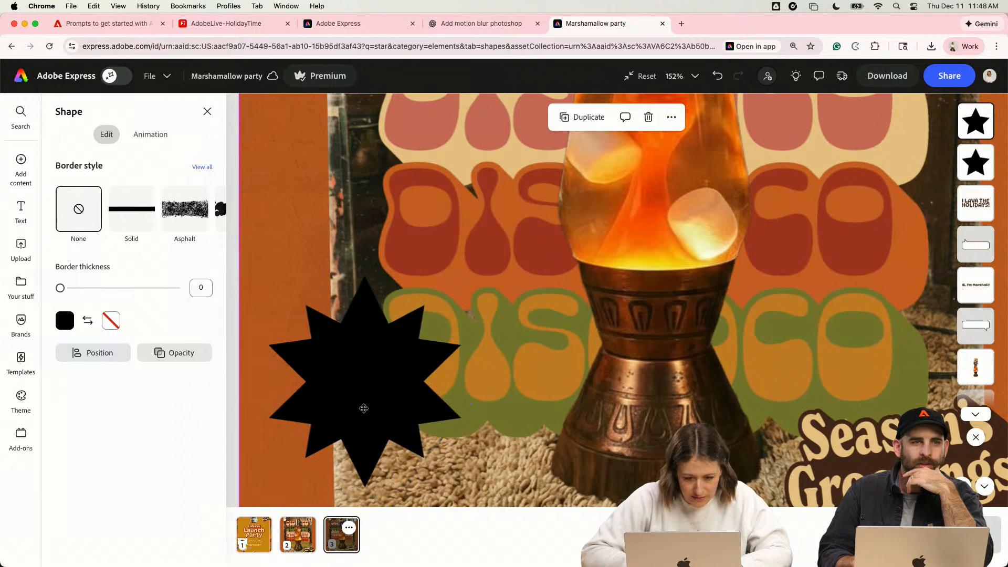
# - Select both stars of the starburst and fill them with white
pyautogui.keyDown('shift'); pyautogui.click(424, 403); pyautogui.keyUp('shift')
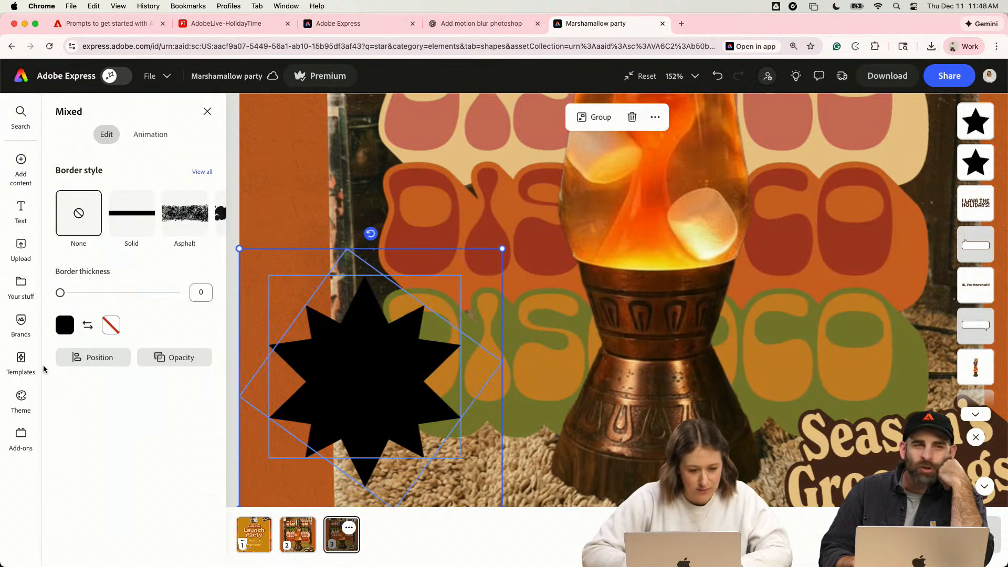
pyautogui.click(64, 323)
pyautogui.click(193, 345)
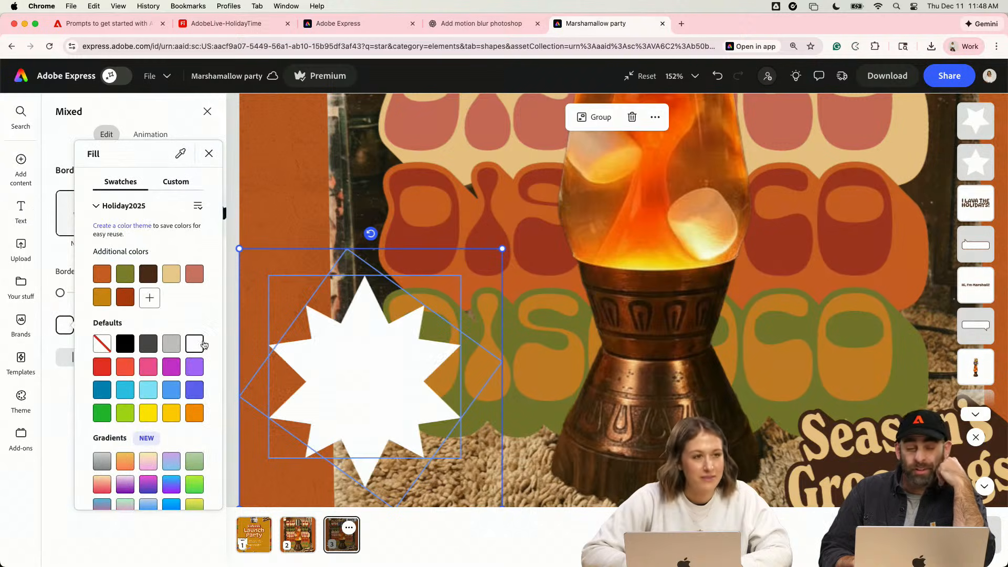
pyautogui.click(324, 189)
pyautogui.click(304, 159)
pyautogui.moveTo(353, 298)
pyautogui.mouseDown()
pyautogui.moveTo(367, 322)
pyautogui.moveTo(366, 301)
pyautogui.mouseUp()
pyautogui.press('super+z')
pyautogui.click(368, 316)
pyautogui.scroll(-10, 366, 300)
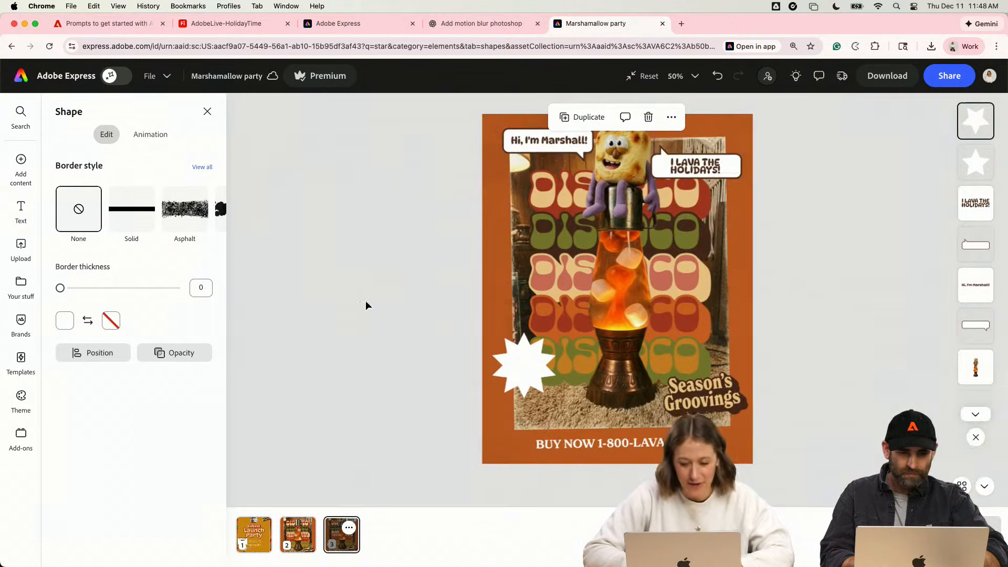
# - Copy the "I LAVA THE HOLIDAYS!" text, bring the copy to the front over the starburst, and change its wording to "ACT"
pyautogui.click(473, 262)
pyautogui.click(686, 153)
pyautogui.moveTo(685, 155); pyautogui.dragTo(557, 347)
pyautogui.rightClick(557, 347)
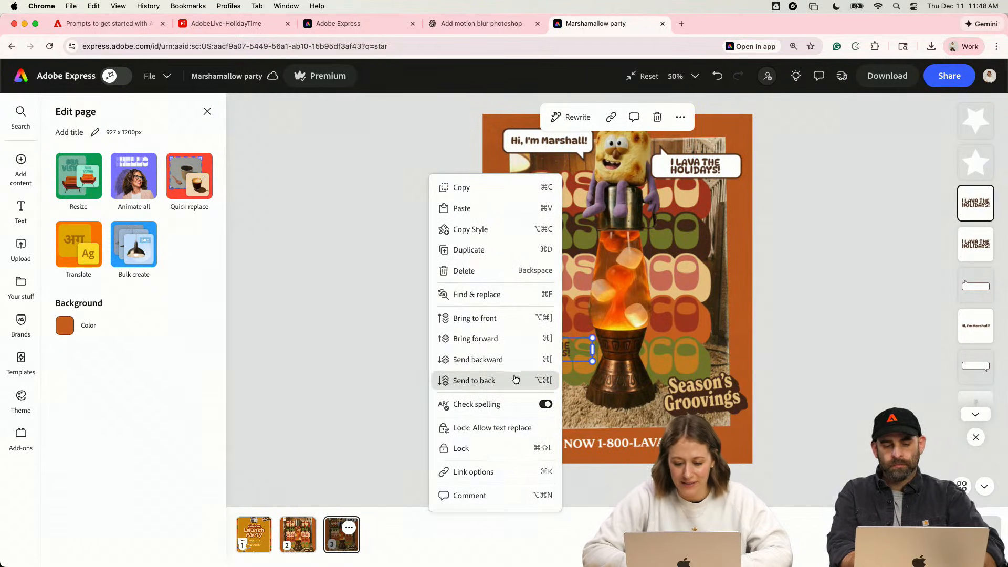
pyautogui.click(512, 323)
pyautogui.moveTo(554, 354); pyautogui.dragTo(535, 370)
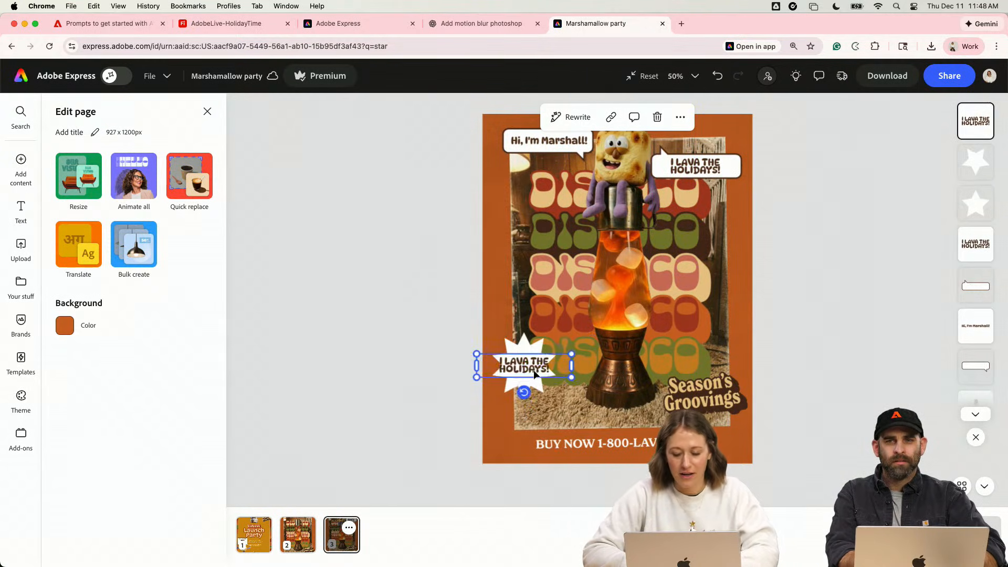
pyautogui.write('ACT')
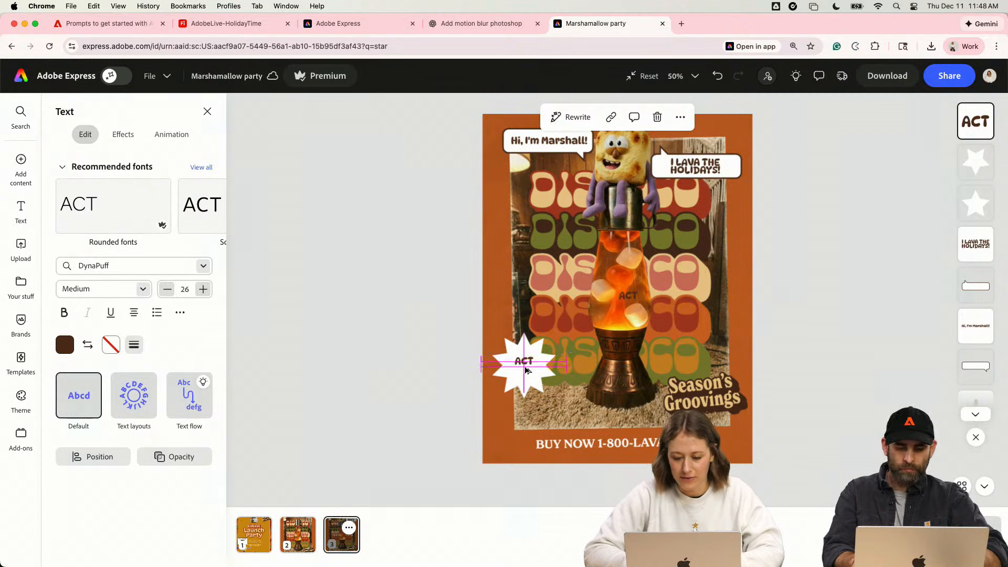
# - Duplicate the "ACT" text, change the copy to "NOW!", and place it beneath "ACT" in the starburst
pyautogui.moveTo(527, 378); pyautogui.dragTo(528, 378)
pyautogui.press('super+z')
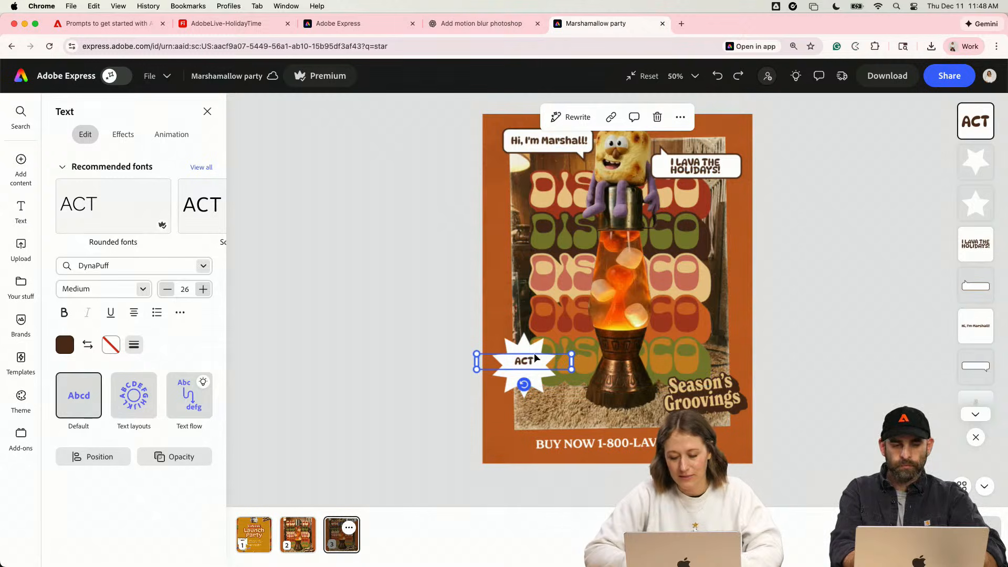
pyautogui.press('super+d')
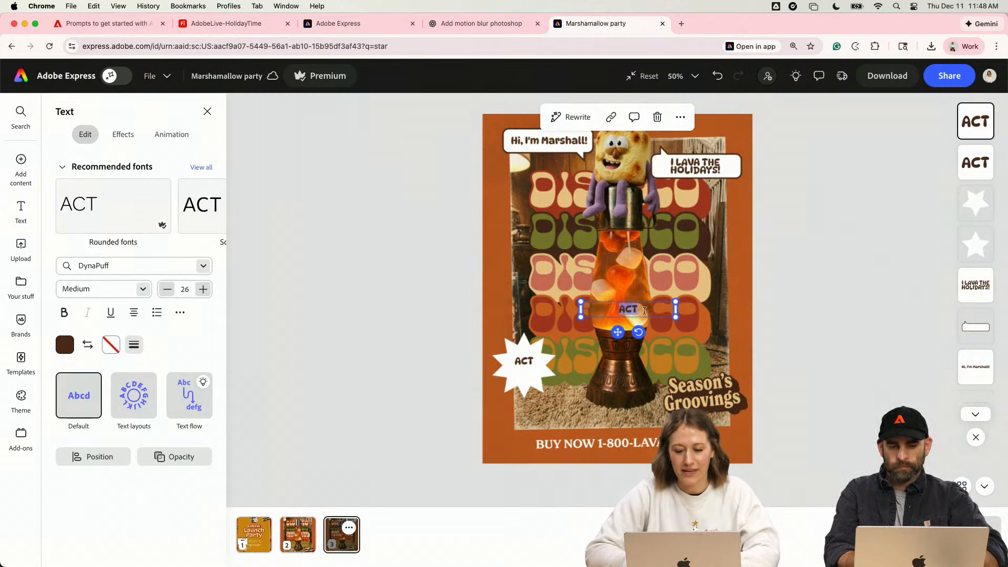
pyautogui.write('NOW!')
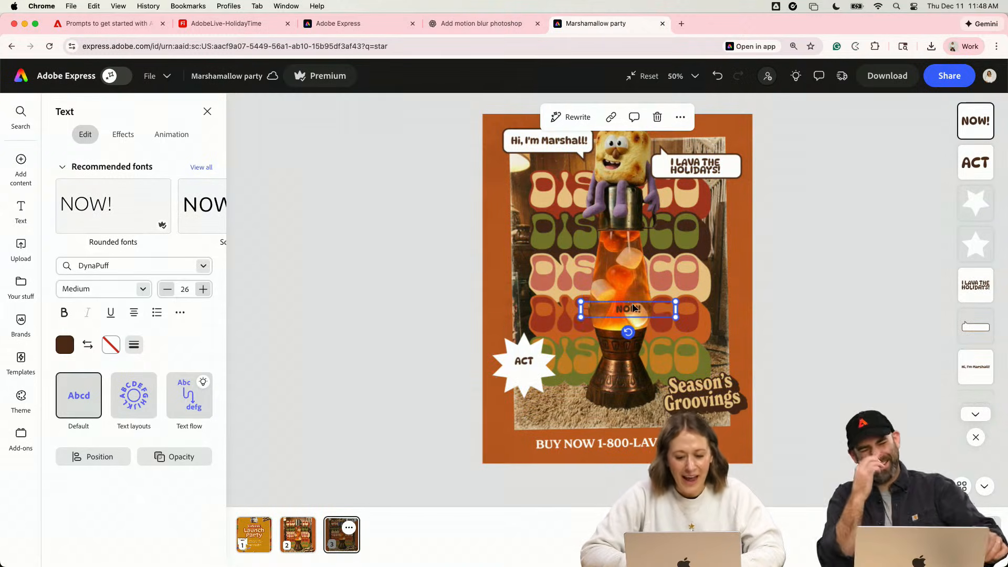
pyautogui.moveTo(634, 307); pyautogui.dragTo(529, 372)
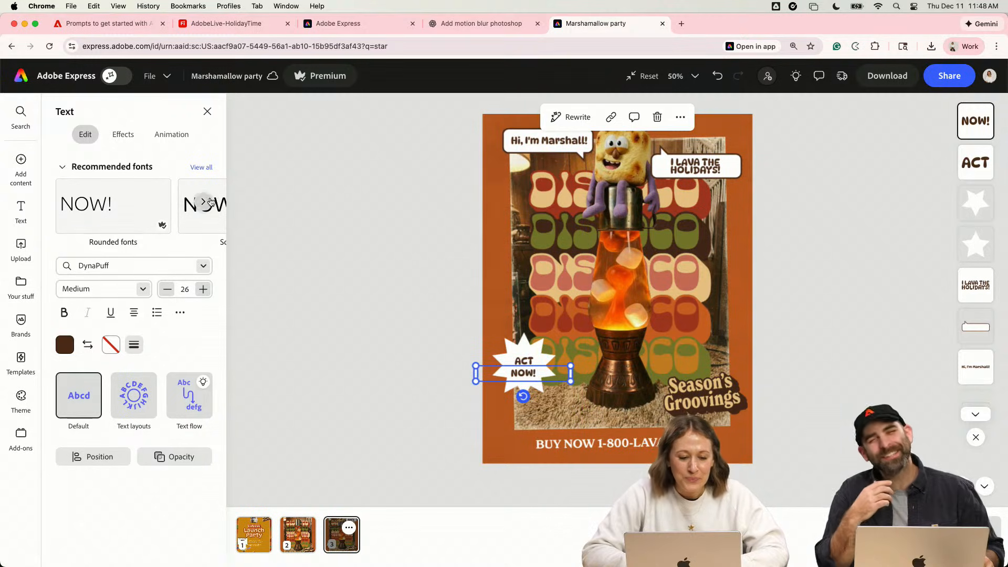
# - Set the "NOW!" text to size 42 with line spacing 0.78, and tighten its letter spacing slightly
pyautogui.click(203, 291)
pyautogui.click(202, 291)
pyautogui.click(202, 290)
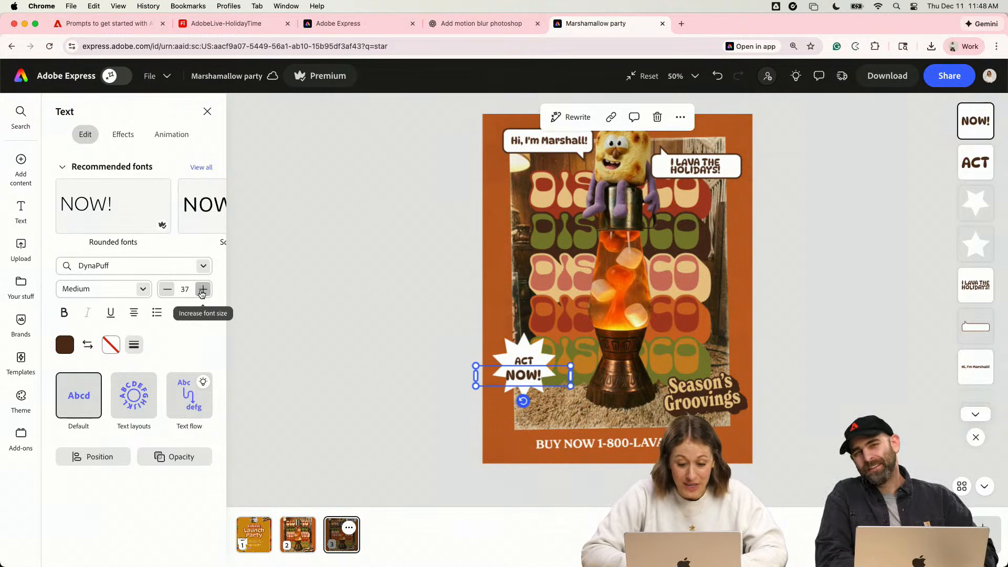
pyautogui.click(180, 312)
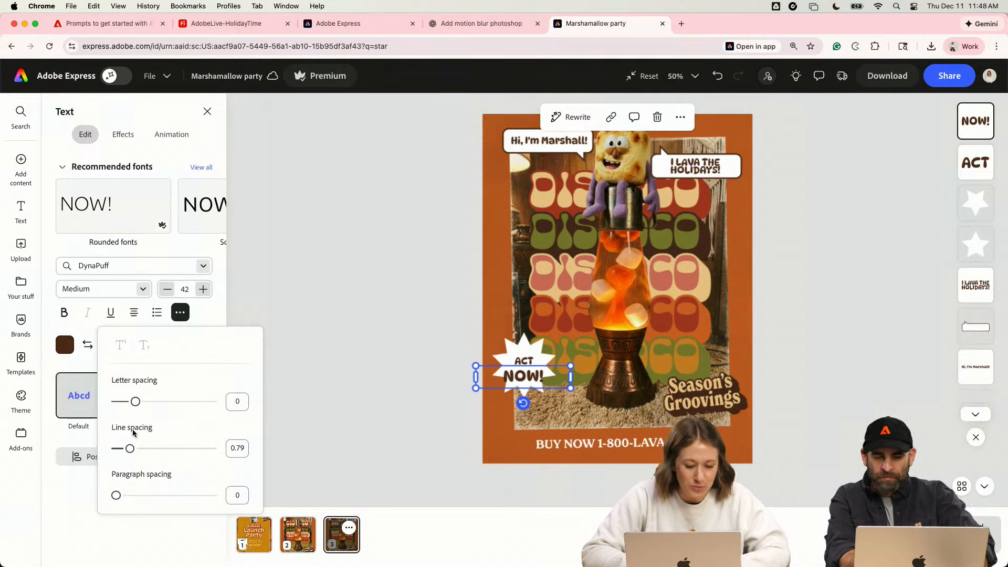
pyautogui.moveTo(131, 449); pyautogui.dragTo(127, 452)
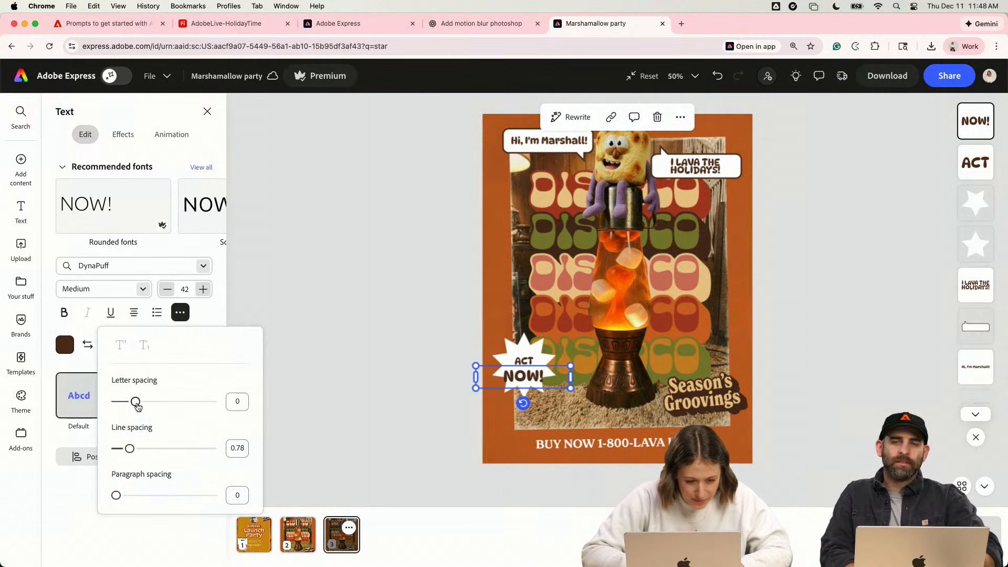
pyautogui.moveTo(136, 401); pyautogui.dragTo(132, 401)
# - Move "ACT" and "NOW!" upward so they sit close together, centered in the starburst
pyautogui.click(521, 361)
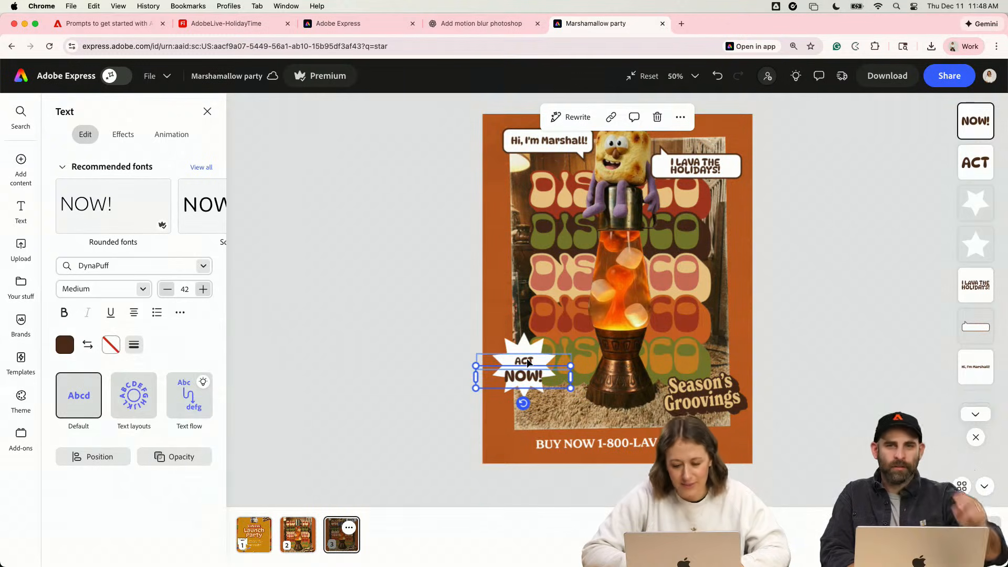
pyautogui.scroll(5, 520, 360)
pyautogui.click(435, 366)
pyautogui.moveTo(433, 366); pyautogui.dragTo(433, 354)
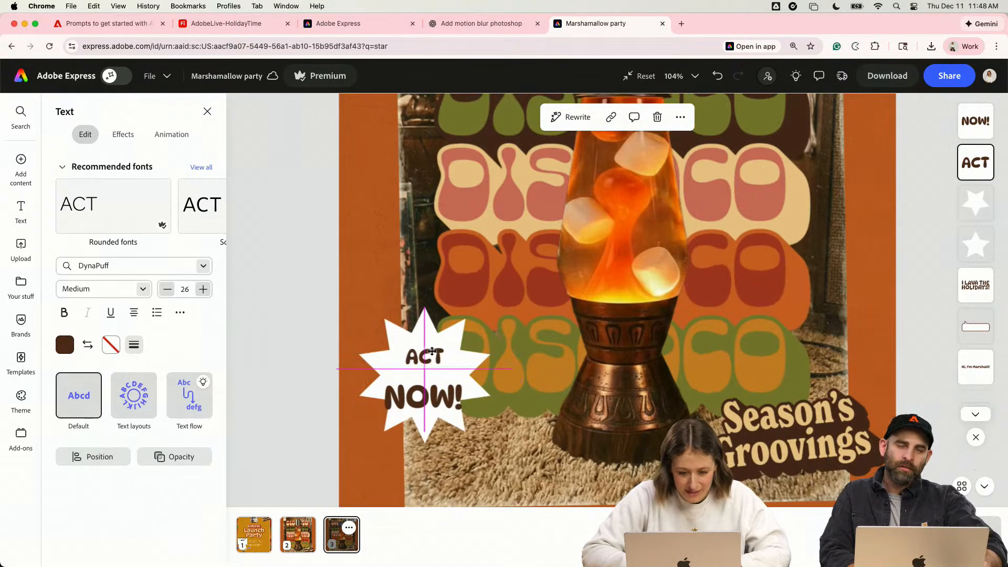
pyautogui.moveTo(438, 410); pyautogui.dragTo(438, 396)
pyautogui.click(439, 356)
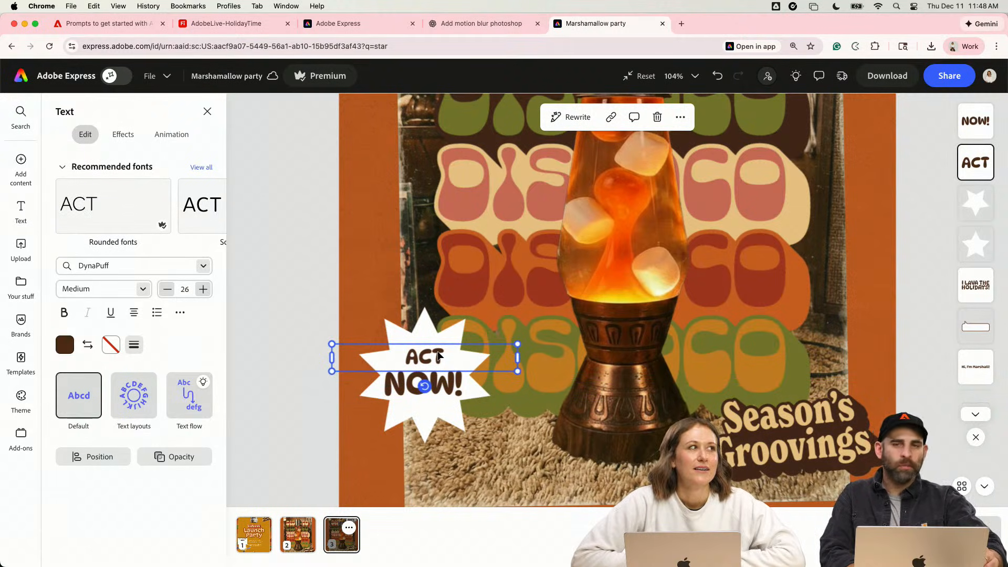
# - Place a copy of the "BUY NOW" line directly below the original, and straighten the copy so it is level
pyautogui.scroll(-3, 534, 322)
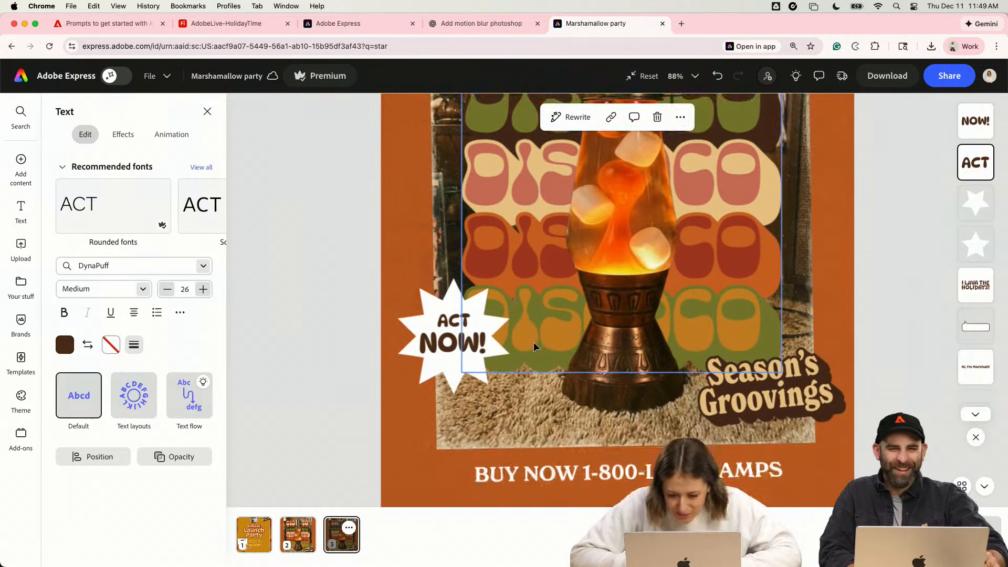
pyautogui.keyDown('alt'); pyautogui.moveTo(589, 432); pyautogui.dragTo(589, 460); pyautogui.keyUp('alt')
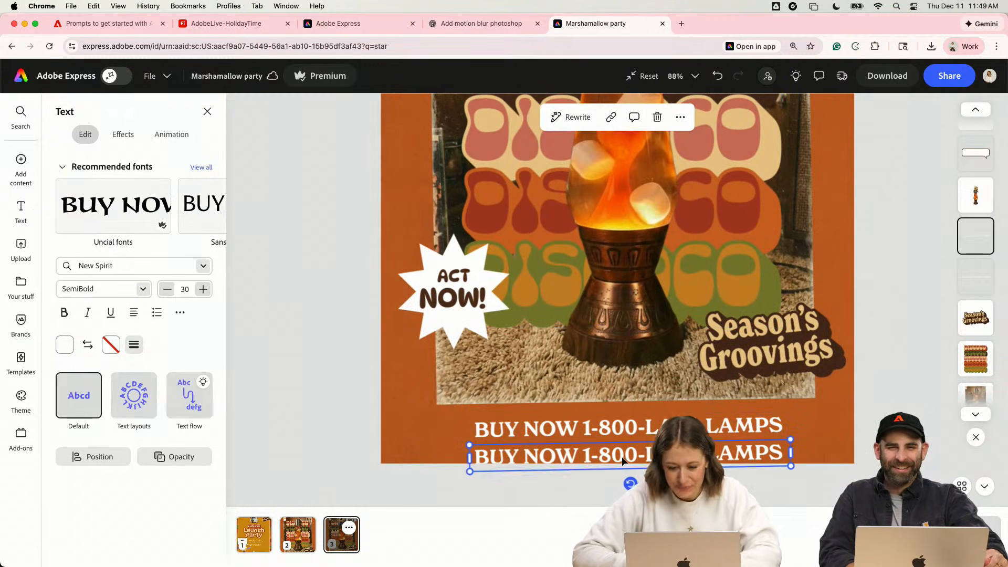
pyautogui.doubleClick(622, 456)
pyautogui.press('super+a')
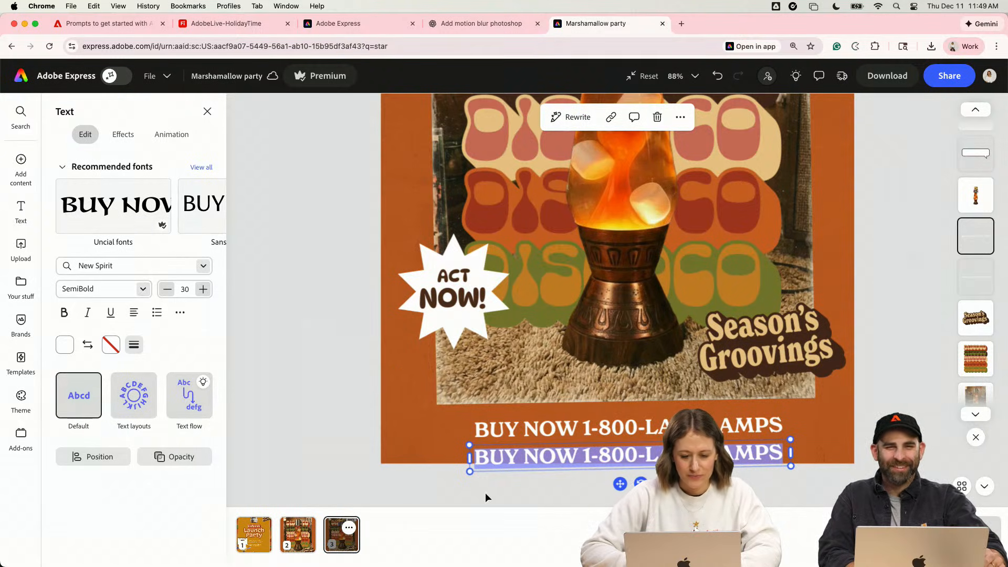
pyautogui.moveTo(641, 484); pyautogui.dragTo(642, 484)
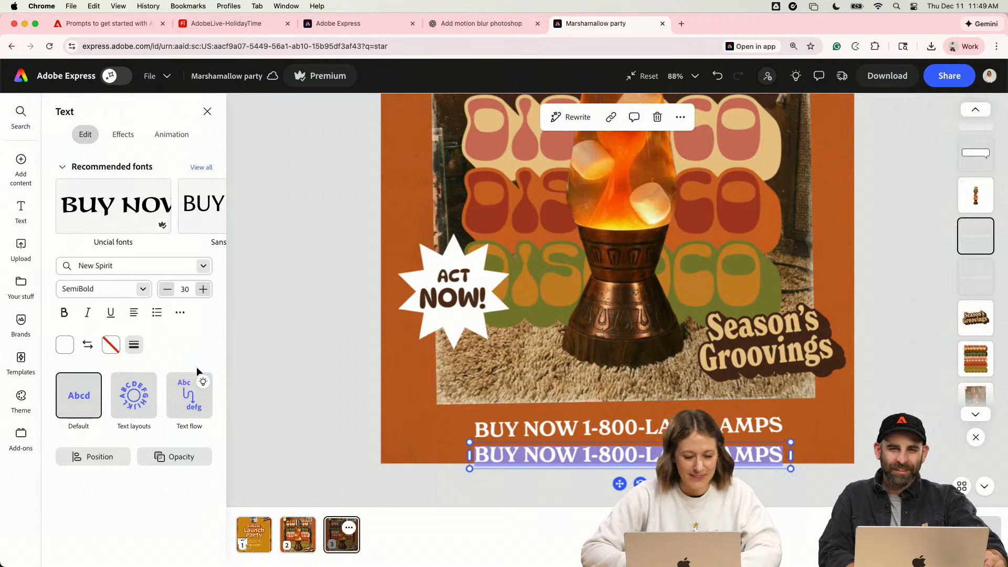
# - Set the copied line's size to 15 and replace its wording with a disclaimer beginning "CANNOT GUARENTEE DELIVERY" and ending "OF PRODUCT"
pyautogui.click(185, 289)
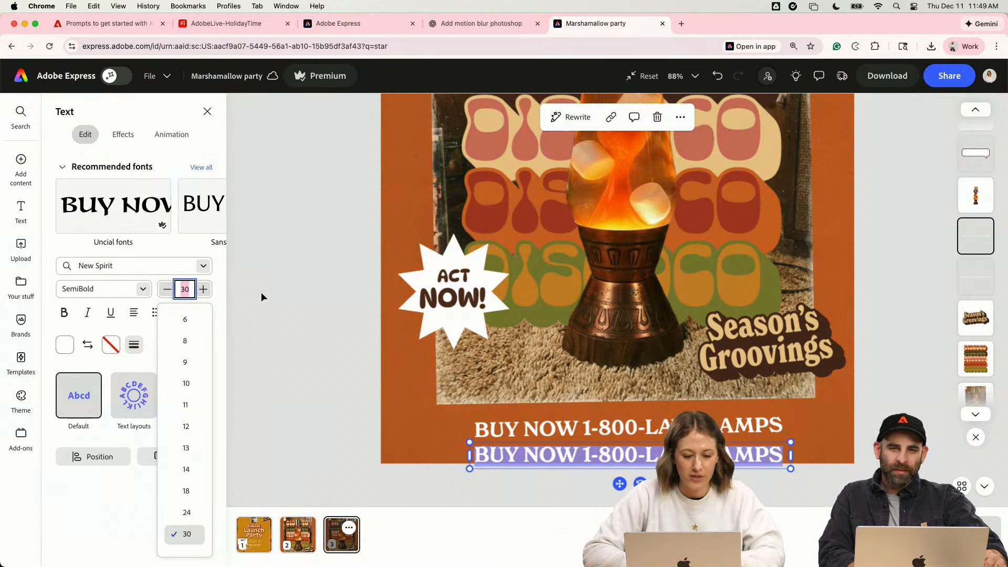
pyautogui.write('15')
pyautogui.press('Return')
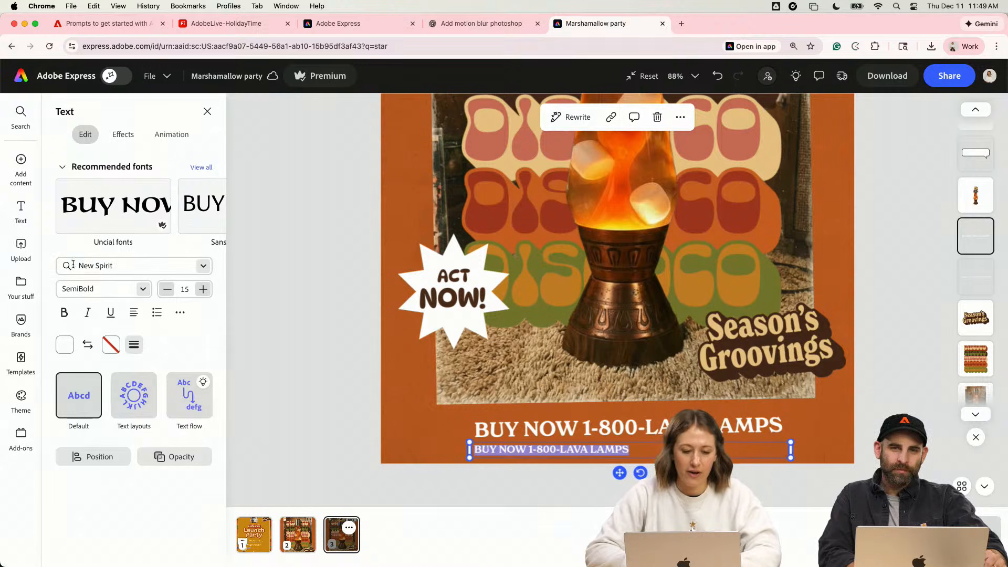
pyautogui.write('C')
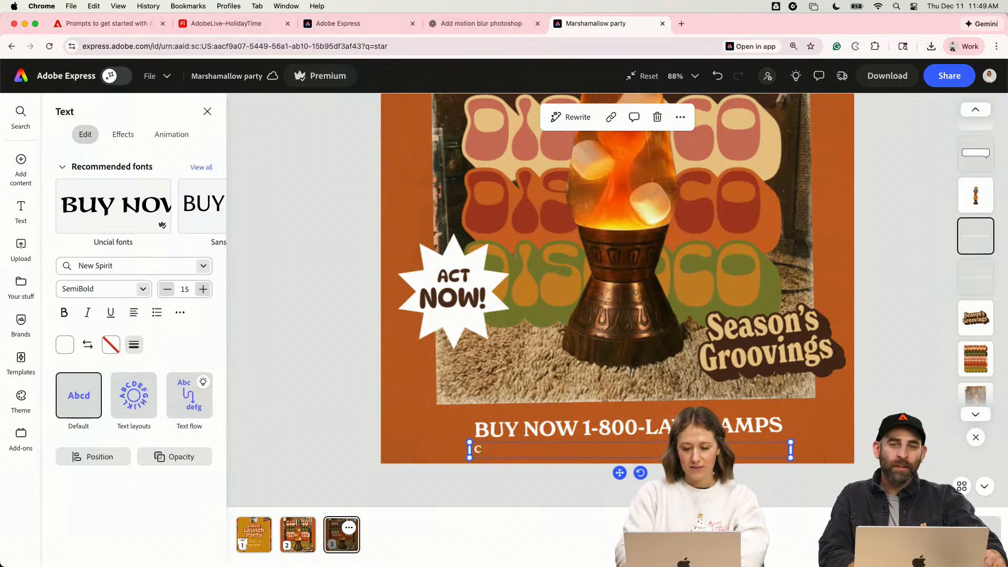
pyautogui.write('ANNOT GUARENTEE DELIVERY OF')
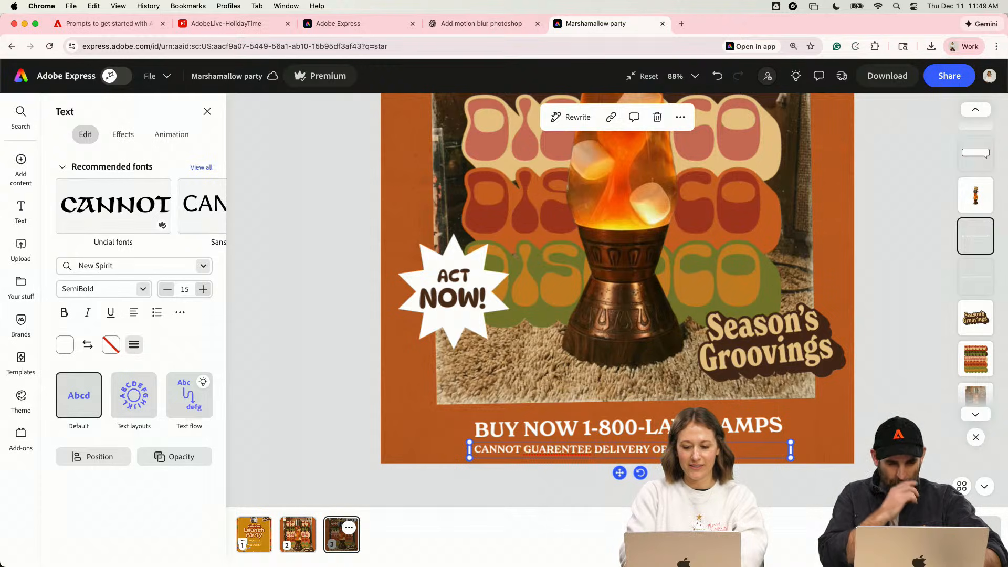
pyautogui.write('UCT.')
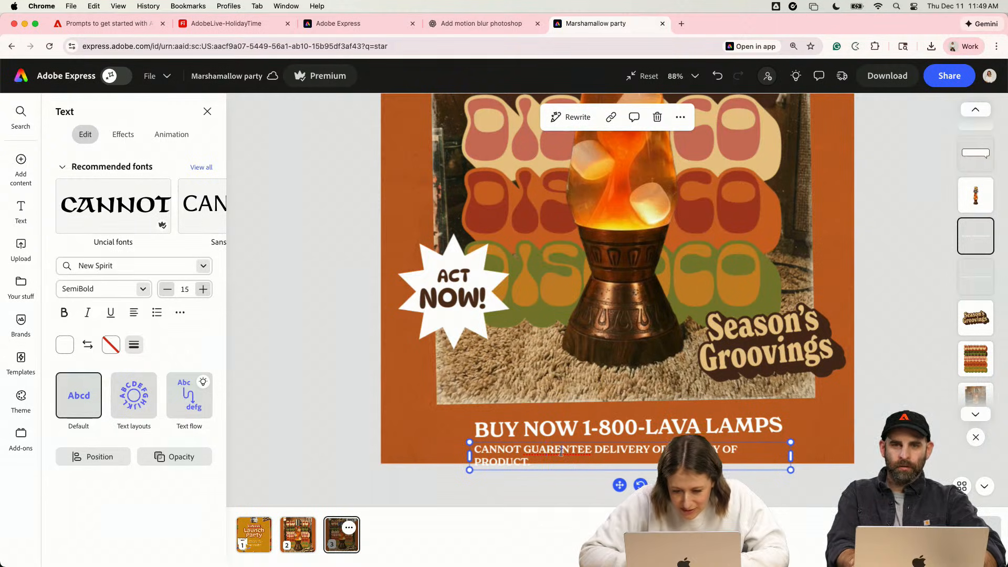
# - Correct the disclaimer's spelling to "GUARANTEE" and add a period after "PRODUCT"
pyautogui.click(560, 451)
pyautogui.press('BackSpace')
pyautogui.write('a')
pyautogui.press('BackSpace')
pyautogui.write('A')
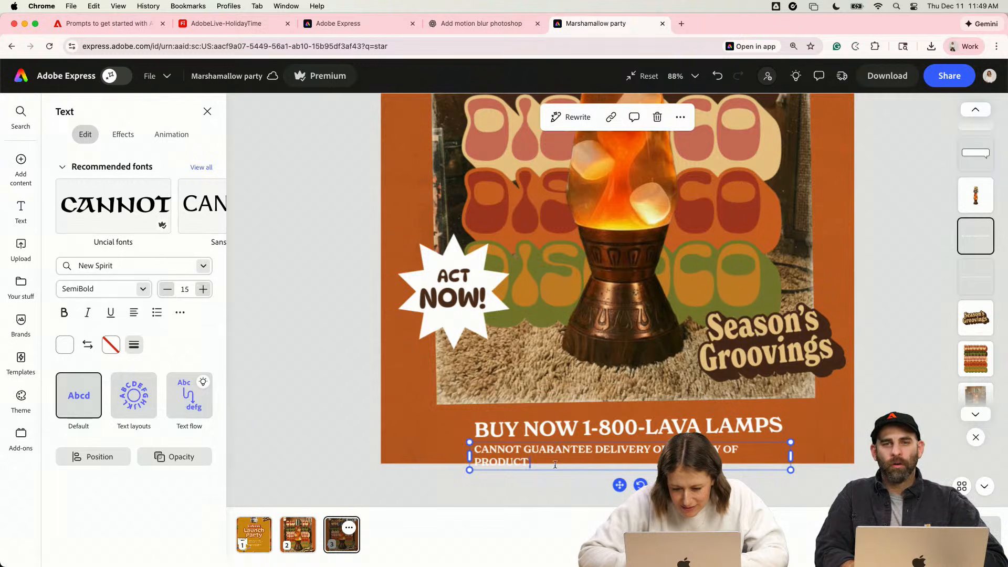
pyautogui.write('. COULD CAUSE FIRES O')
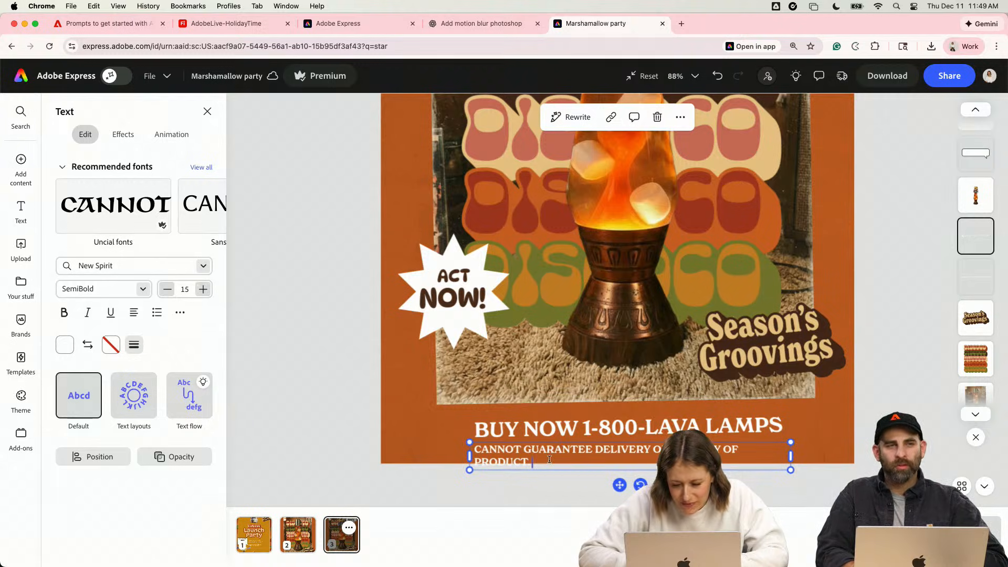
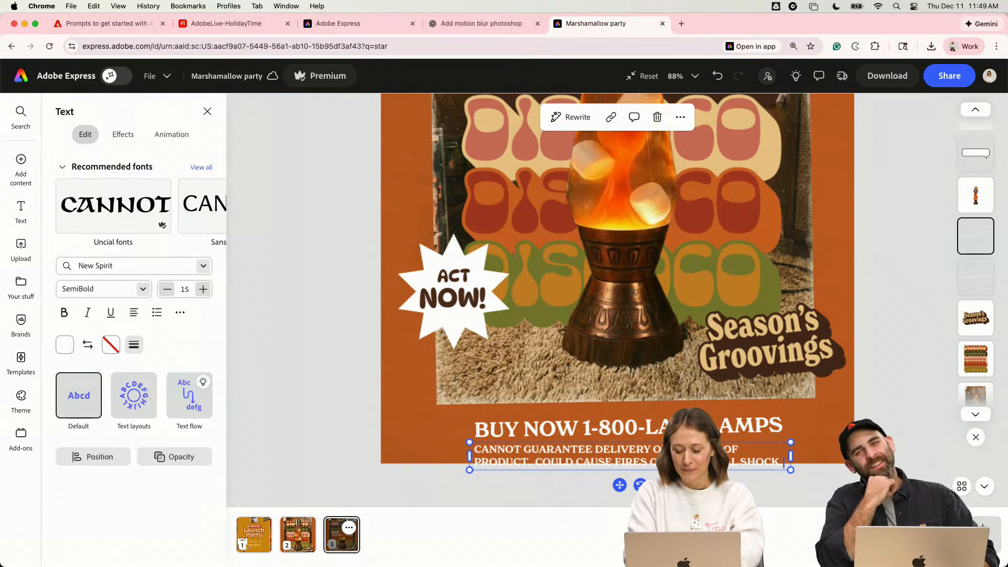
# - Continue the disclaimer with "ALL TERMS AND CONDITIONS DO APPLY. COULD BE OVERLY DELICIOUS. PROCEED WITH CAUTION."
pyautogui.write('Al')
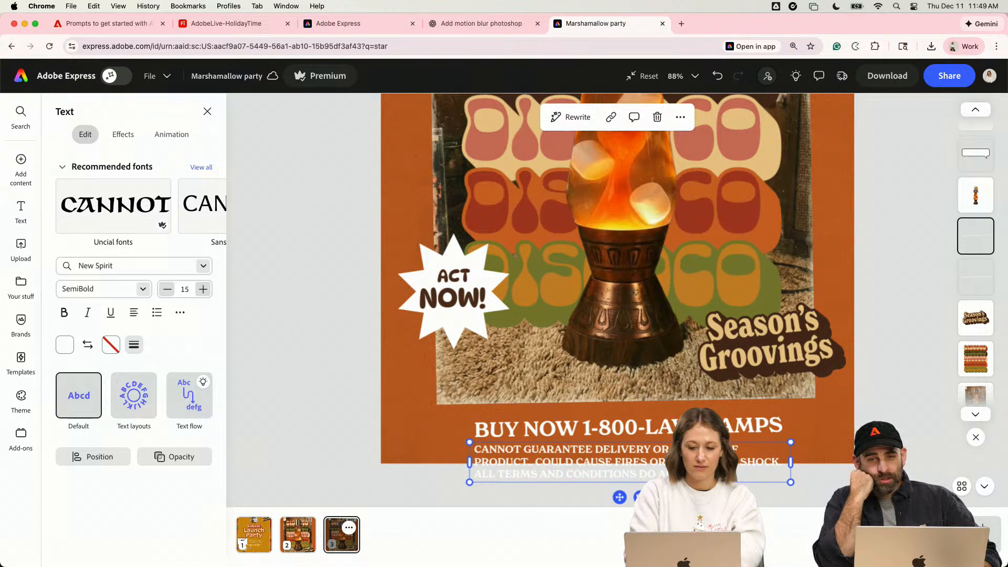
pyautogui.write('ERLY DELICIOUS')
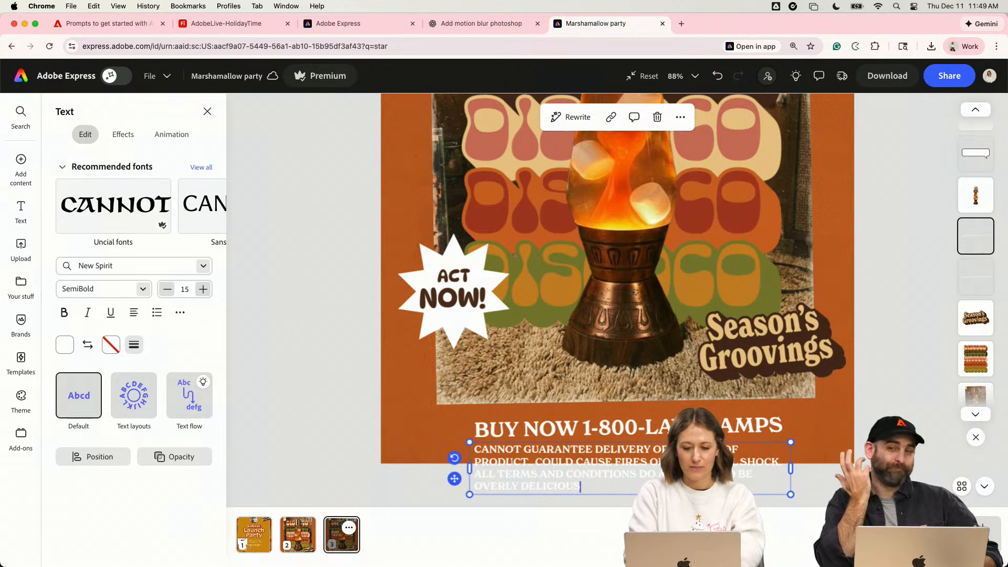
pyautogui.write('.')
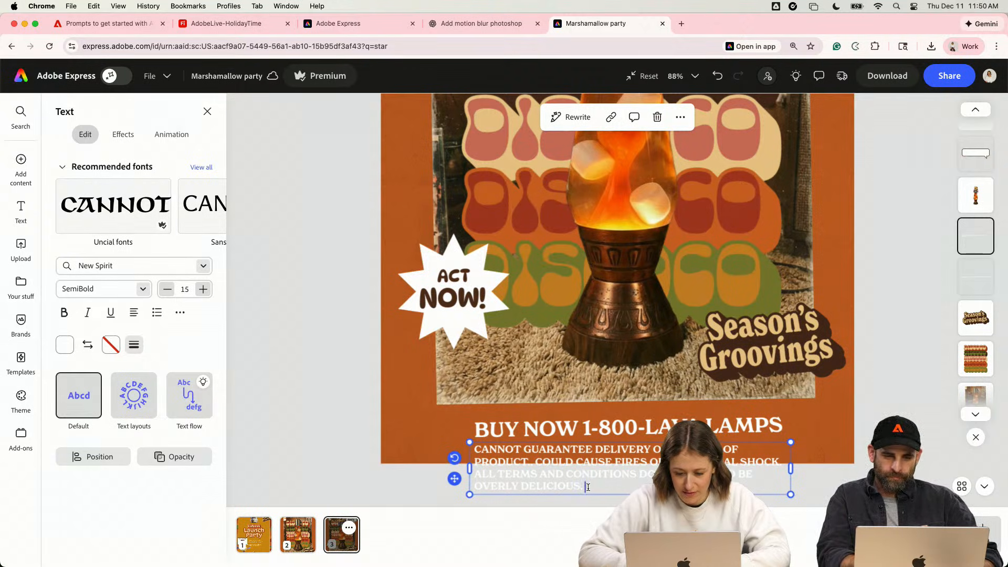
pyautogui.write(' PR')
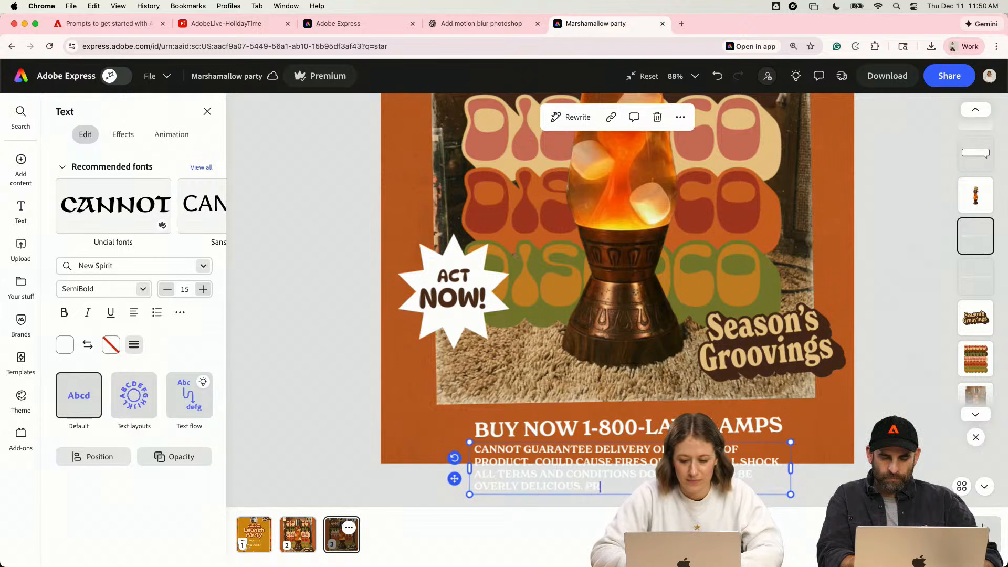
pyautogui.write('OCEED WITH CAUTION')
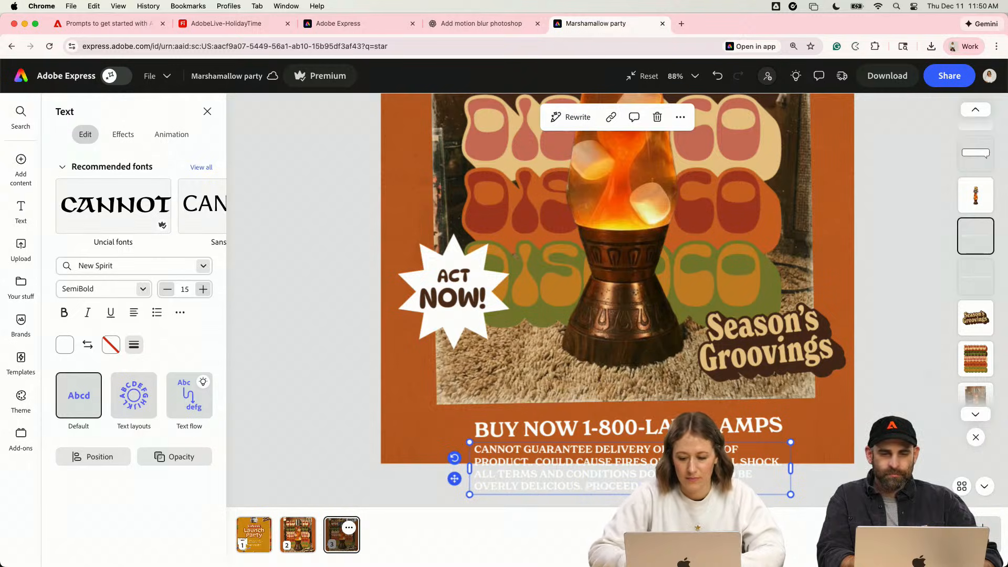
# - Widen the disclaimer text box nearly to the poster's right edge and center-align its text
pyautogui.moveTo(791, 467); pyautogui.dragTo(846, 467)
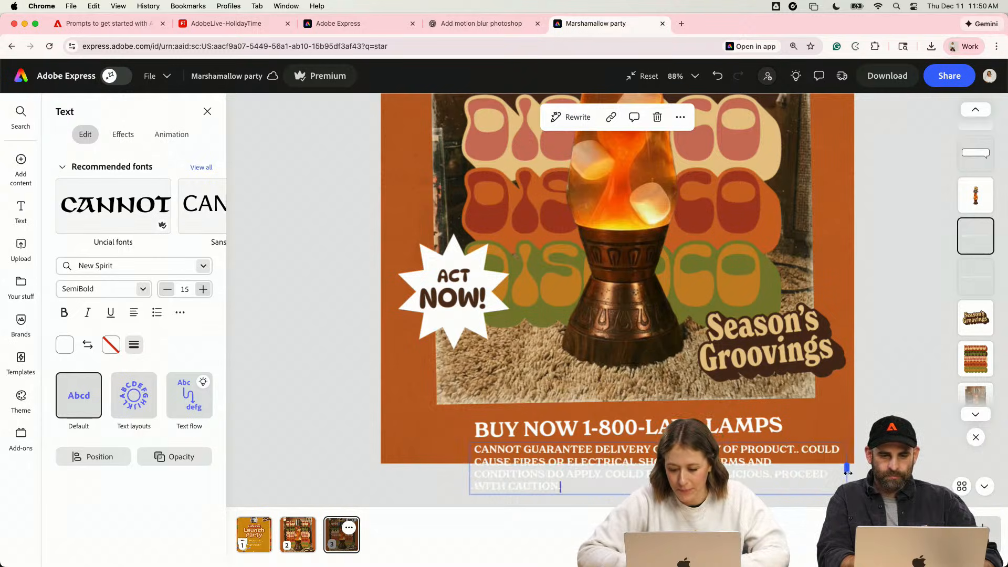
pyautogui.click(137, 314)
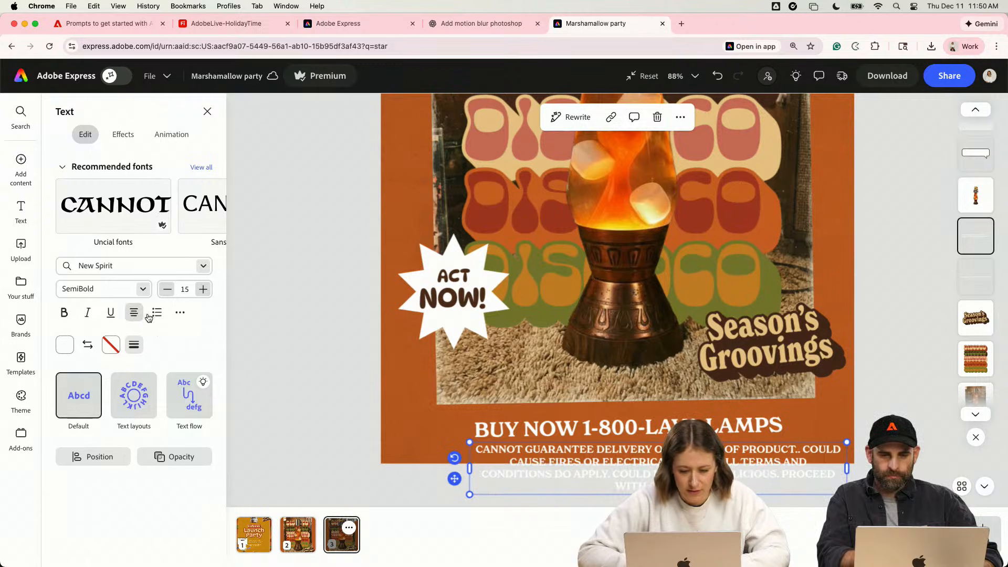
# - Set the disclaimer text's font size to 5
pyautogui.click(151, 266)
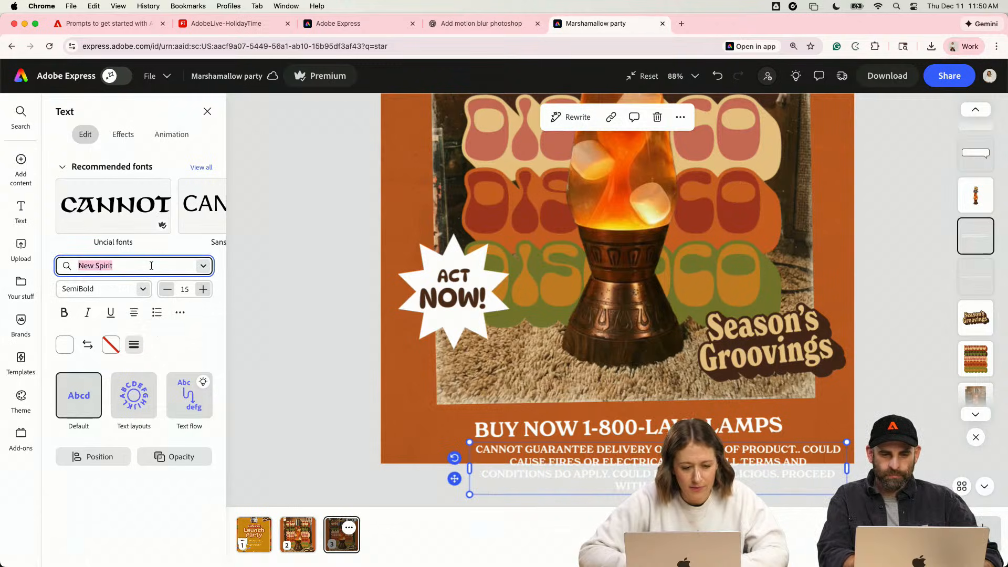
pyautogui.click(185, 289)
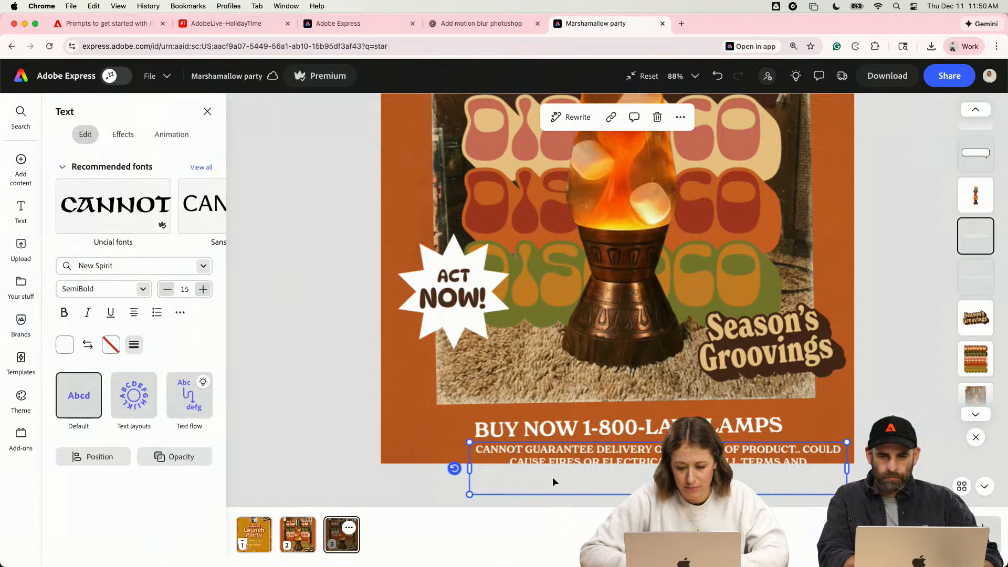
pyautogui.click(190, 288)
pyautogui.write('5')
pyautogui.press('Return')
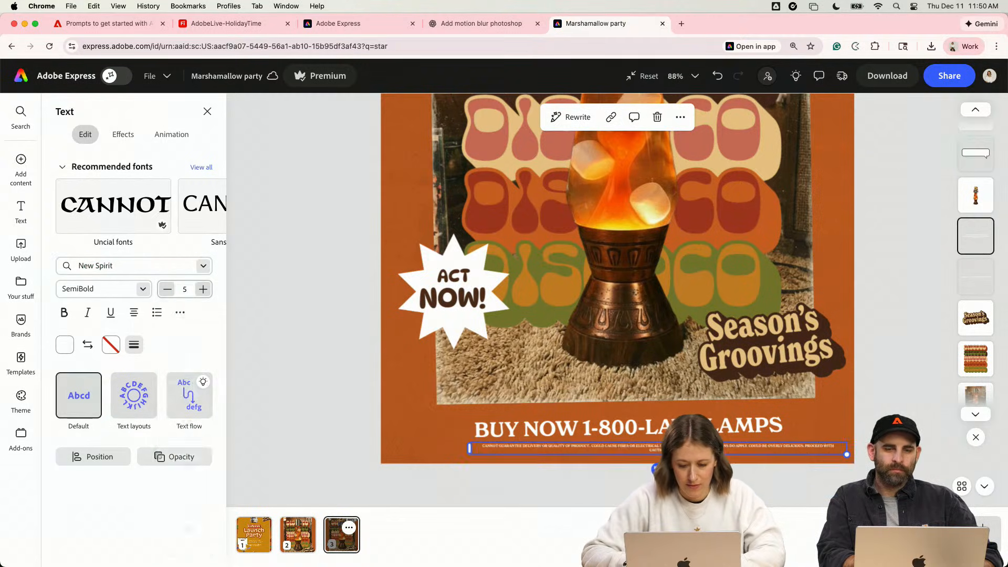
# - Move the disclaimer under the BUY NOW line and widen its box until the text fits on one line
pyautogui.moveTo(617, 447); pyautogui.dragTo(570, 448)
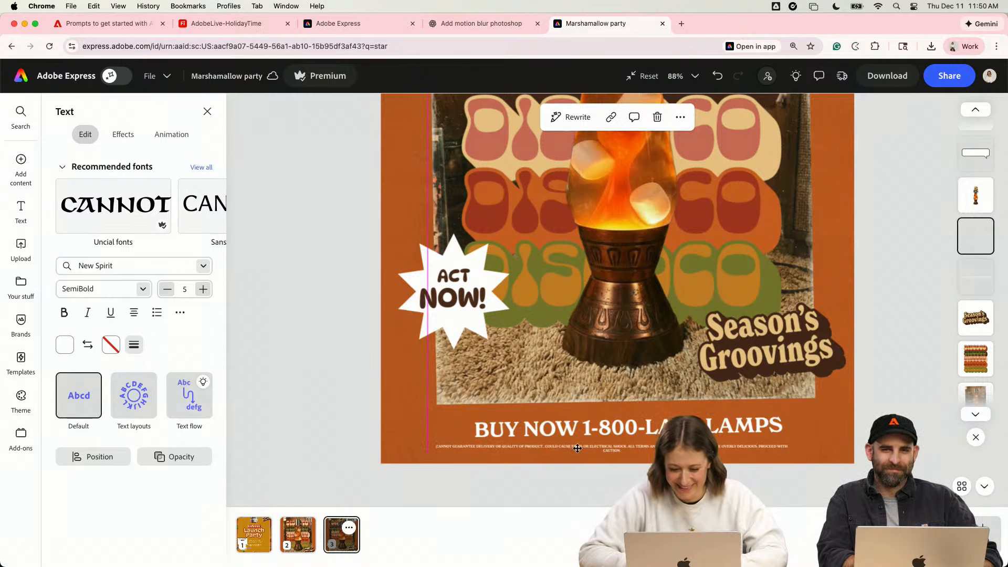
pyautogui.moveTo(796, 454); pyautogui.dragTo(835, 454)
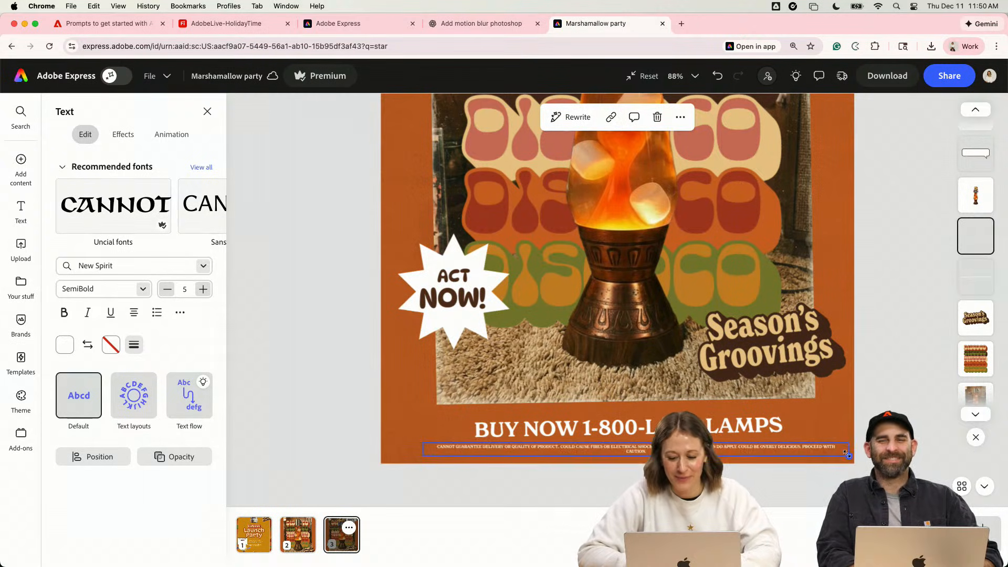
pyautogui.scroll(5, 685, 453)
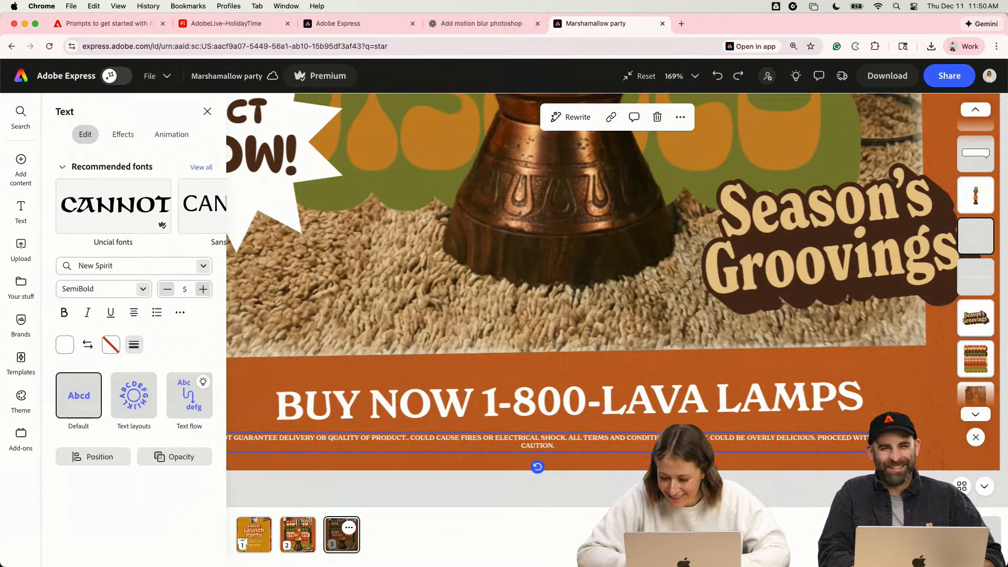
pyautogui.moveTo(883, 442); pyautogui.dragTo(938, 442)
pyautogui.scroll(-2, 687, 434)
pyautogui.scroll(-5, 676, 459)
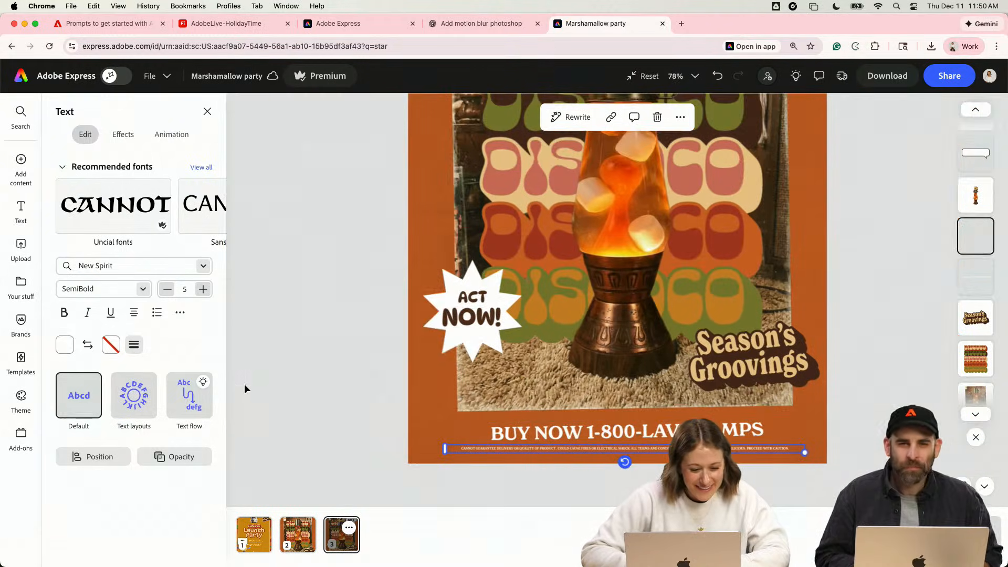
# - Center the disclaimer horizontally on the page
pyautogui.click(94, 456)
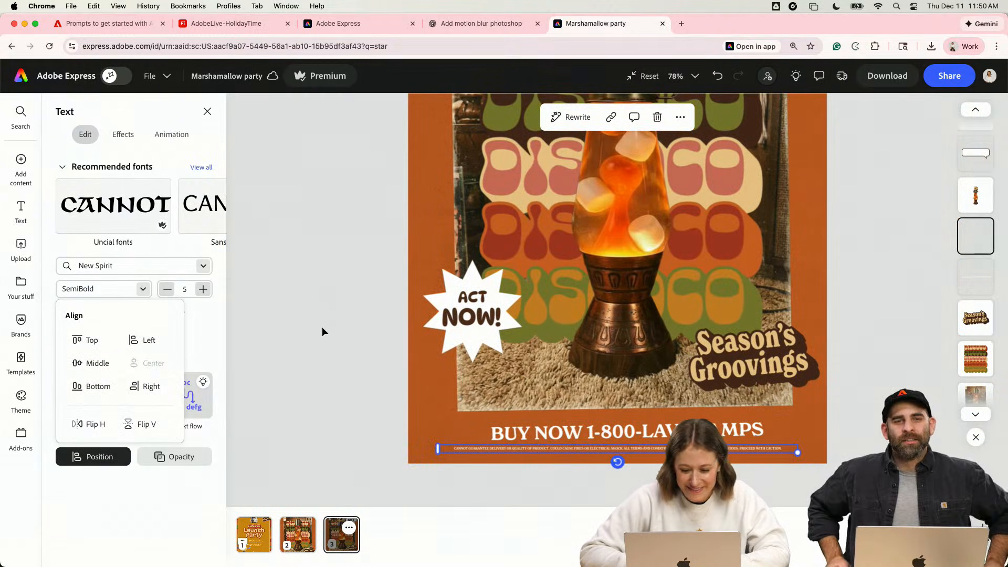
pyautogui.click(294, 349)
pyautogui.scroll(-4, 294, 348)
# - Examine the small disclaimer line beneath the BUY NOW text up close and in the whole poster
pyautogui.click(622, 439)
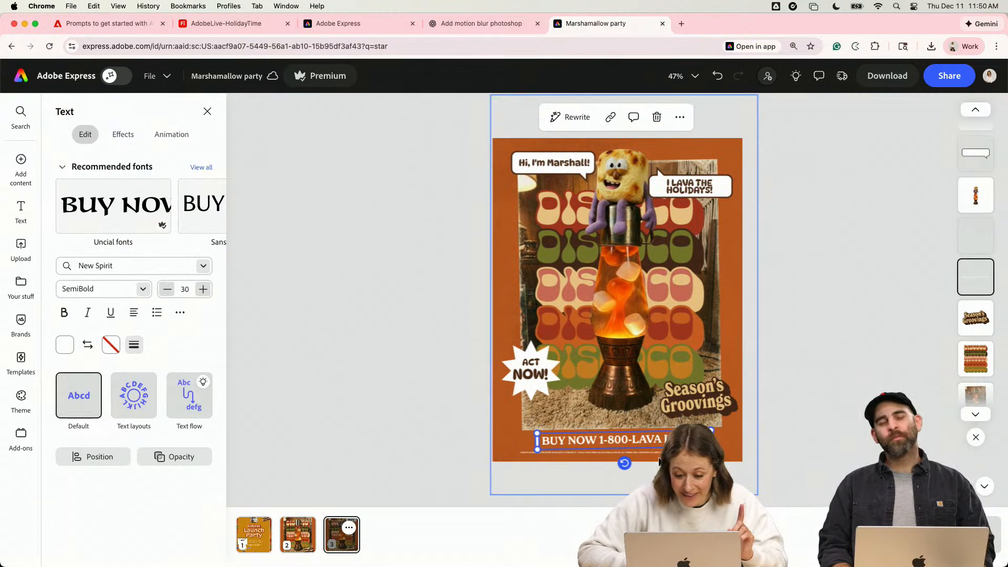
pyautogui.click(620, 450)
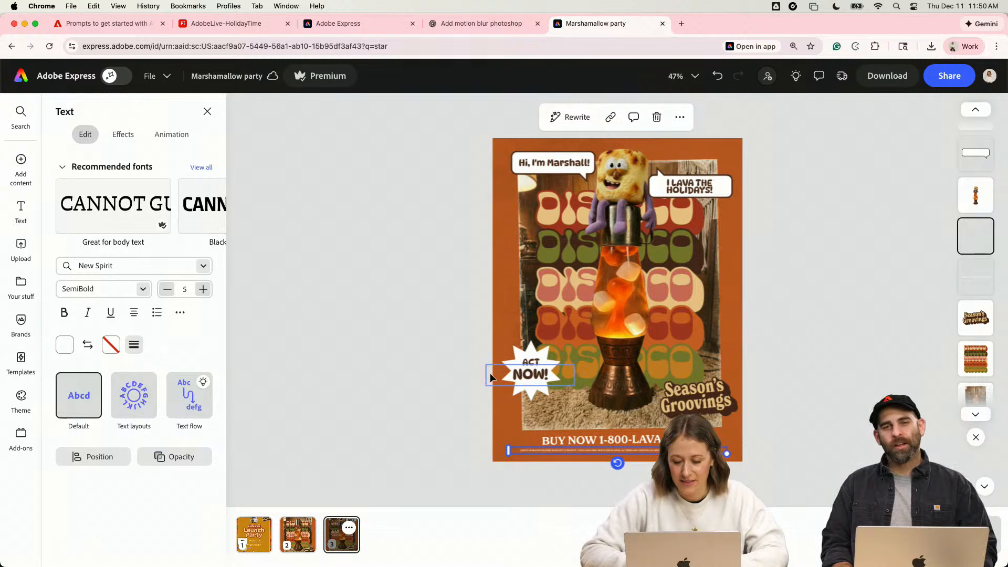
pyautogui.scroll(5, 490, 373)
pyautogui.scroll(-3, 392, 366)
pyautogui.scroll(5, 392, 365)
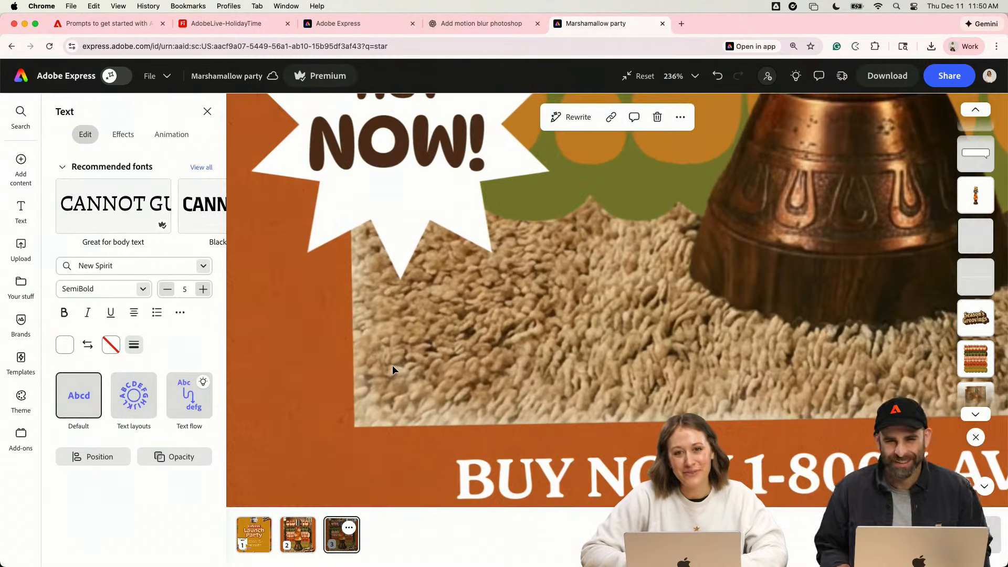
pyautogui.scroll(-3, 392, 365)
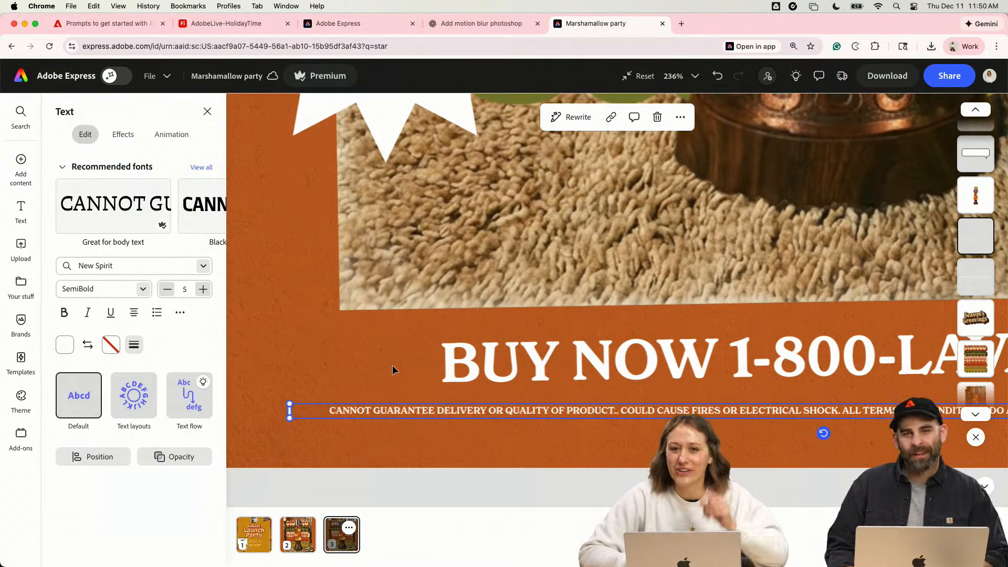
pyautogui.scroll(-5, 392, 364)
# - Fill both stars behind the ACT NOW! text with the light tan swatch from the Holiday2025 colors
pyautogui.click(424, 210)
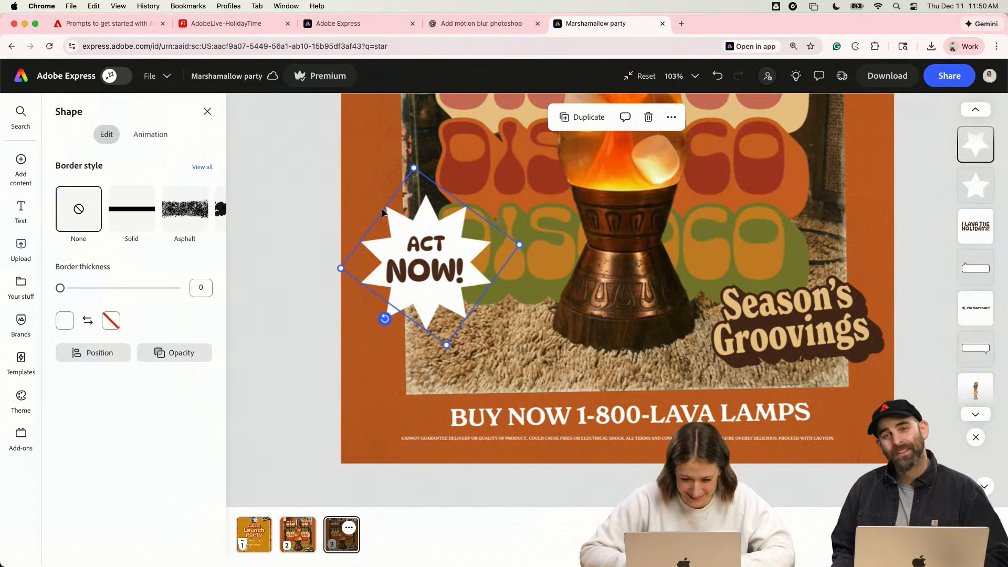
pyautogui.click(64, 320)
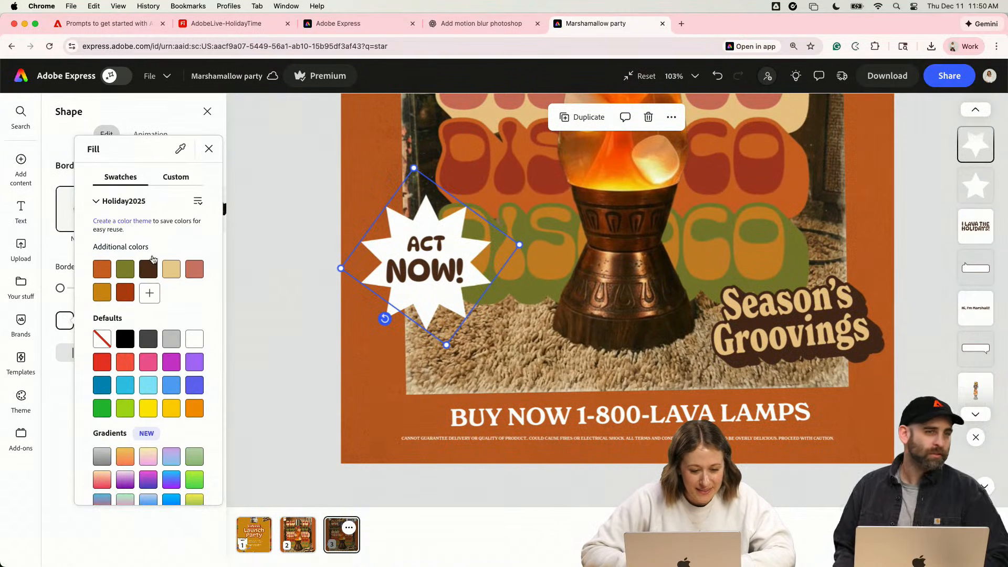
pyautogui.click(171, 269)
pyautogui.click(355, 362)
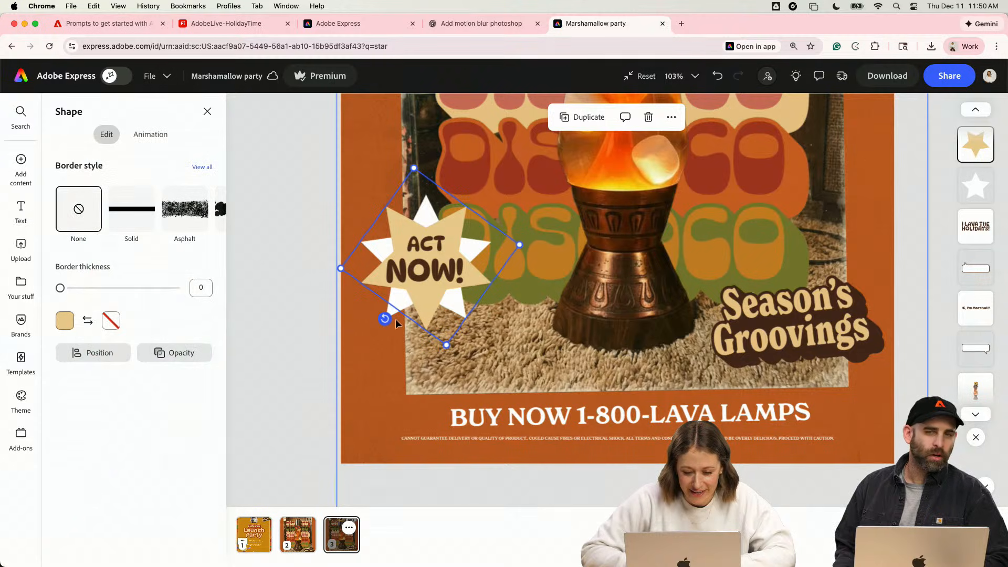
pyautogui.click(395, 317)
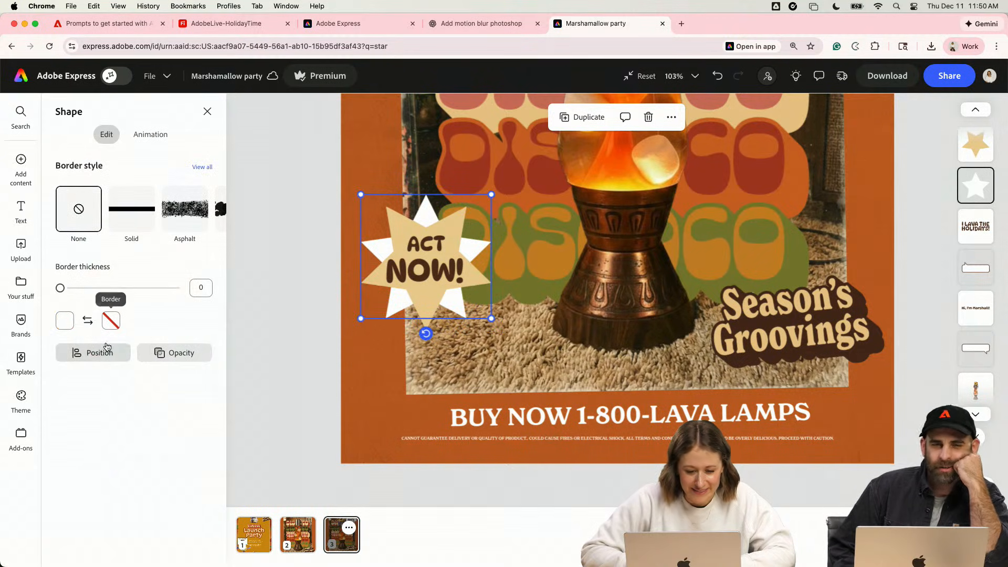
pyautogui.click(65, 320)
pyautogui.click(171, 269)
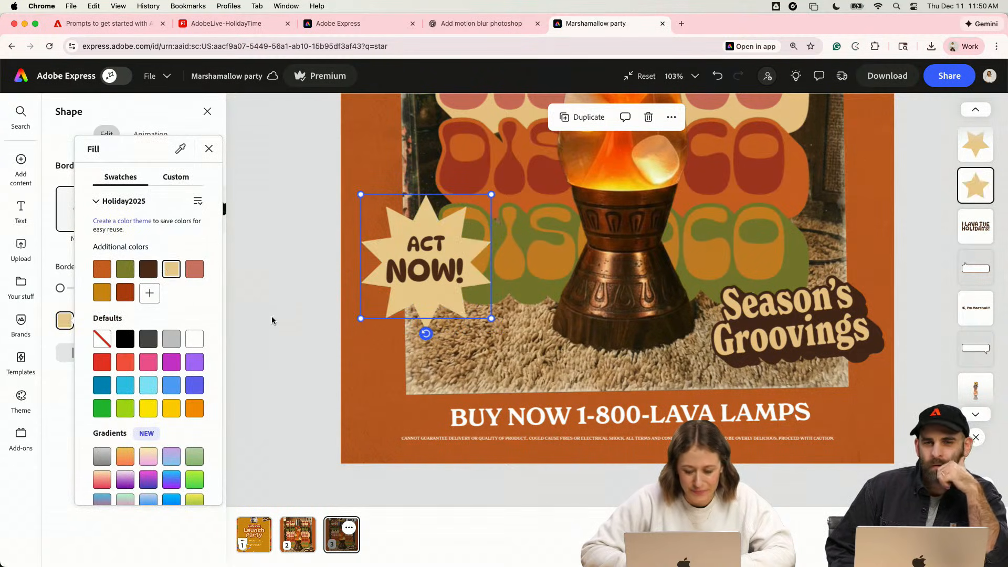
pyautogui.click(280, 316)
pyautogui.scroll(-5, 280, 316)
pyautogui.click(415, 333)
pyautogui.scroll(1, 415, 334)
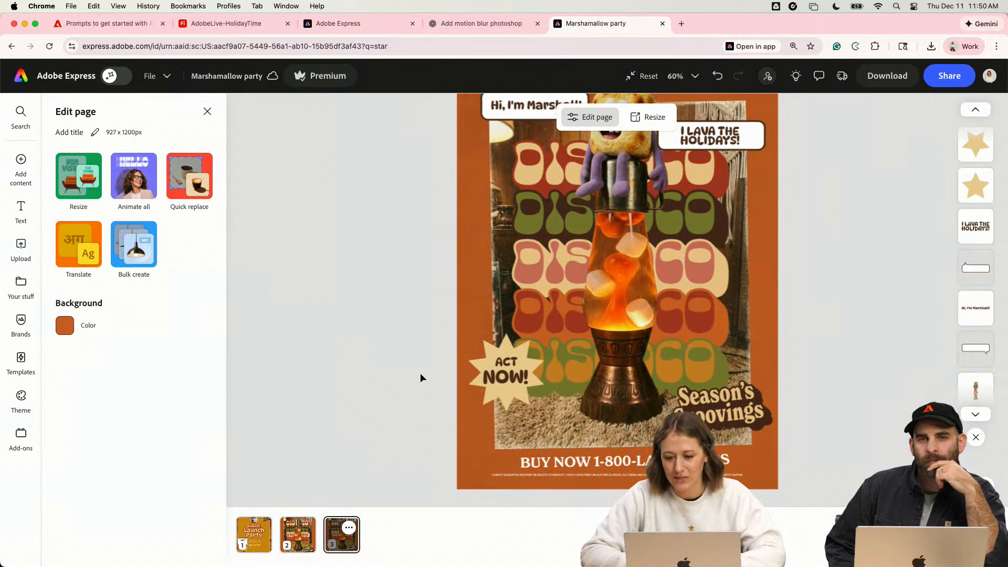
pyautogui.scroll(-3, 413, 392)
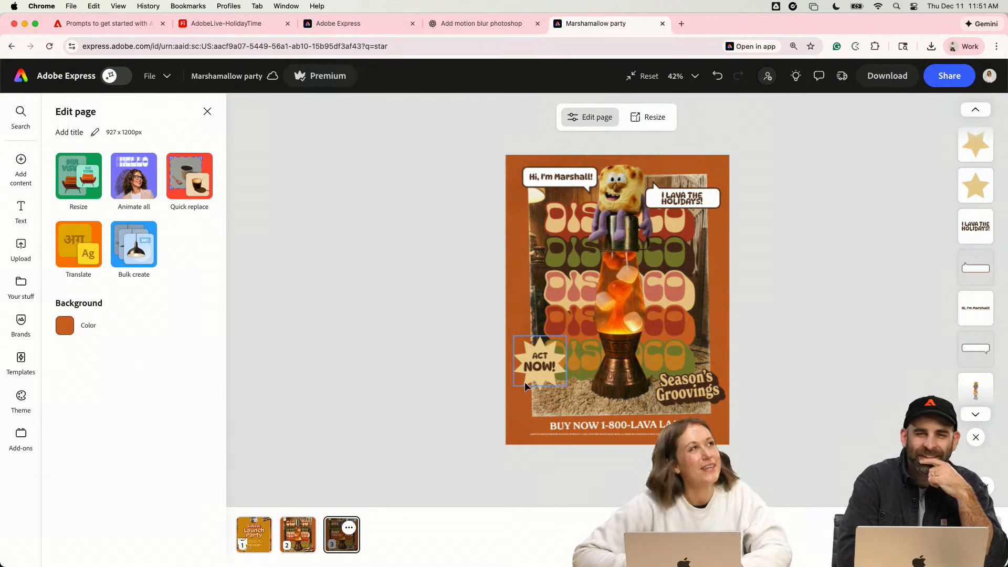
# - Duplicate the two badge stars and place the copy over the right ends of the DISCO lettering
pyautogui.scroll(5, 524, 381)
pyautogui.click(462, 395)
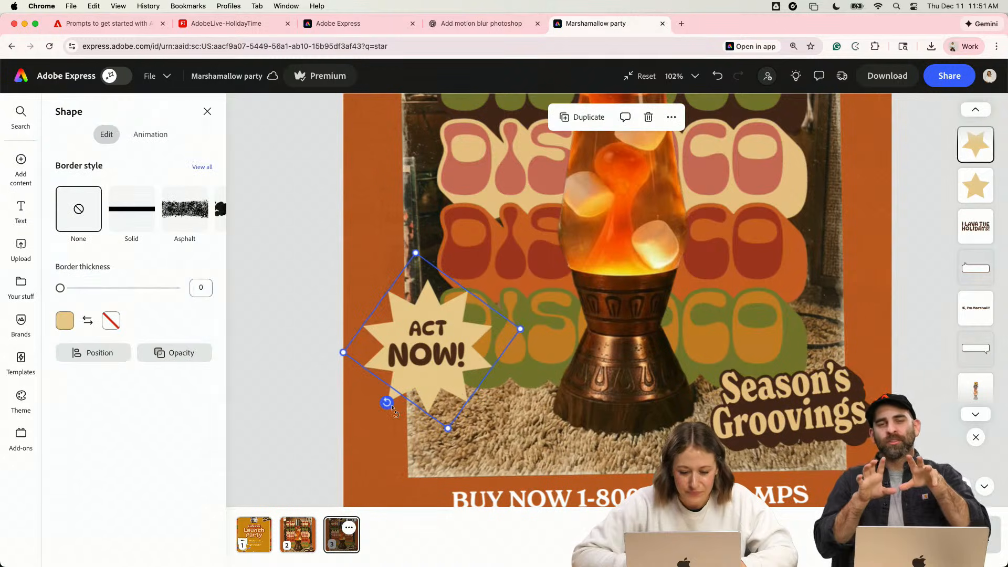
pyautogui.keyDown('shift'); pyautogui.click(396, 401); pyautogui.keyUp('shift')
pyautogui.moveTo(397, 399); pyautogui.dragTo(402, 224)
pyautogui.moveTo(520, 253); pyautogui.dragTo(461, 202)
pyautogui.moveTo(409, 178); pyautogui.dragTo(833, 179)
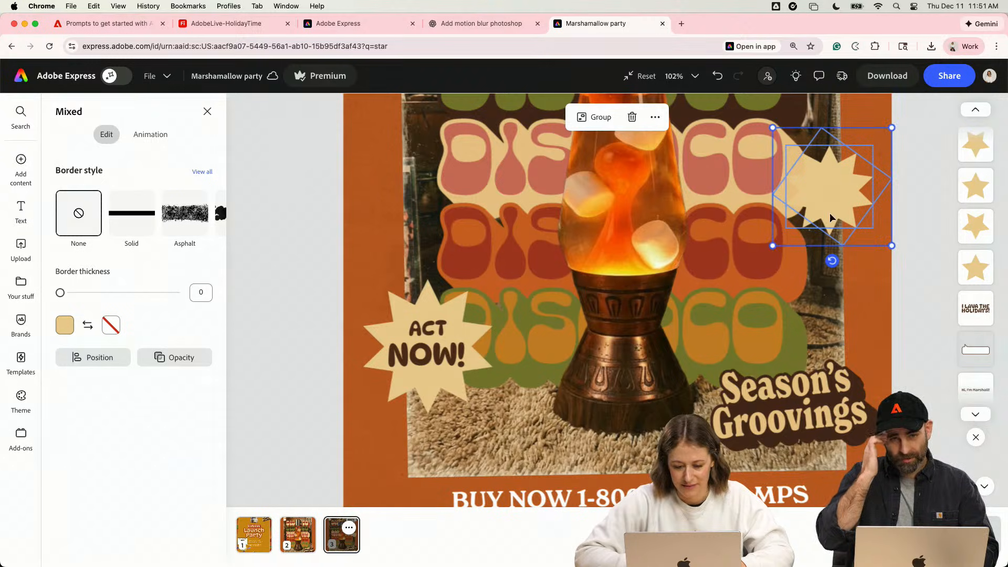
pyautogui.scroll(-2, 832, 218)
pyautogui.click(460, 308)
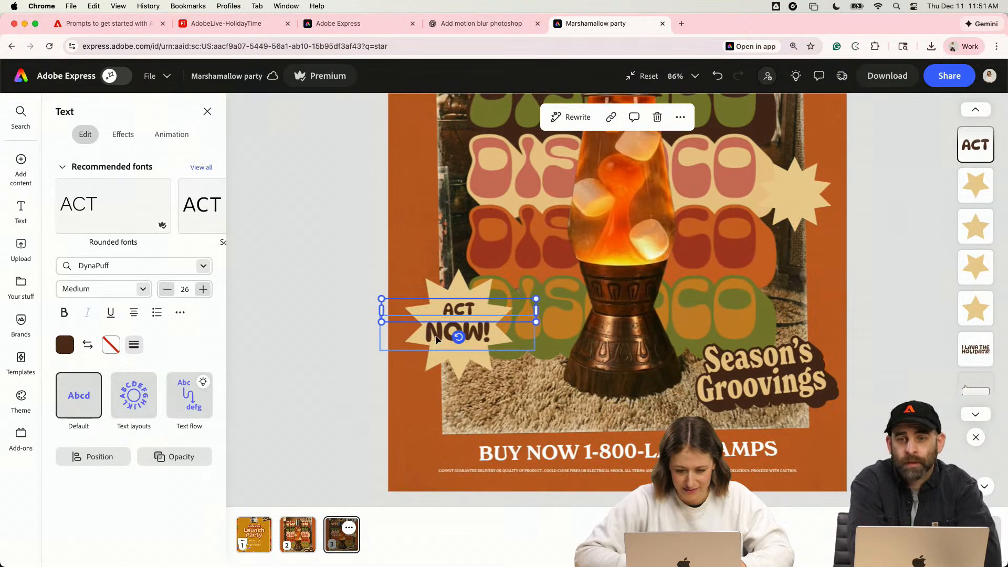
pyautogui.click(424, 367)
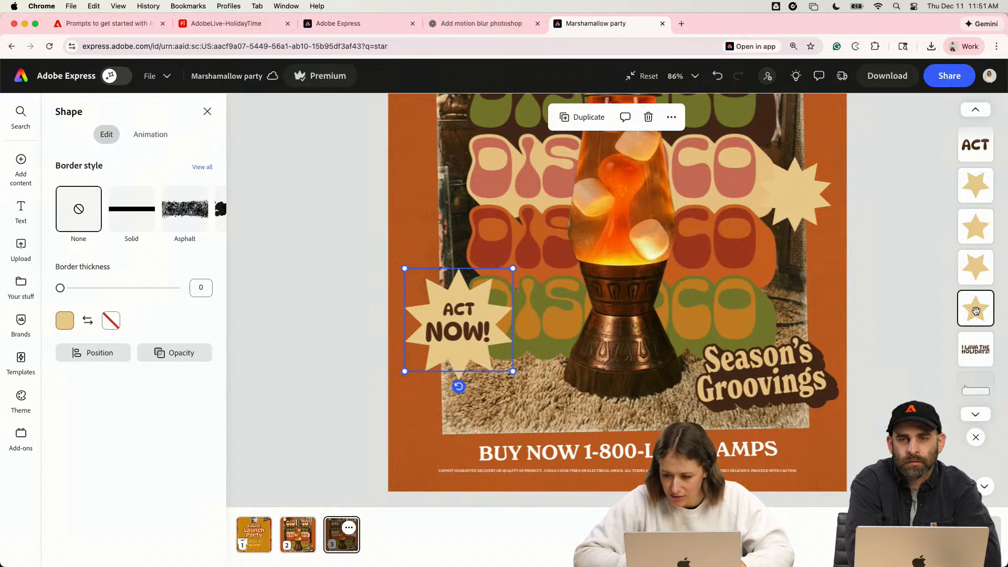
pyautogui.click(976, 267)
pyautogui.moveTo(452, 370); pyautogui.dragTo(468, 371)
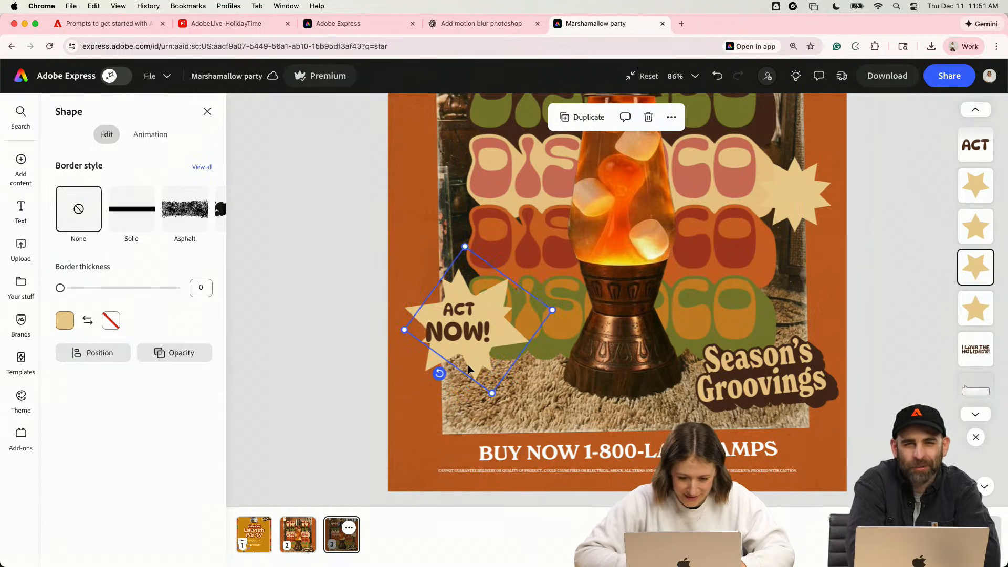
pyautogui.scroll(5, 468, 372)
pyautogui.press('super+z')
# - Group the two overlapping stars behind the ACT NOW! text
pyautogui.keyDown('shift'); pyautogui.click(349, 371); pyautogui.keyUp('shift')
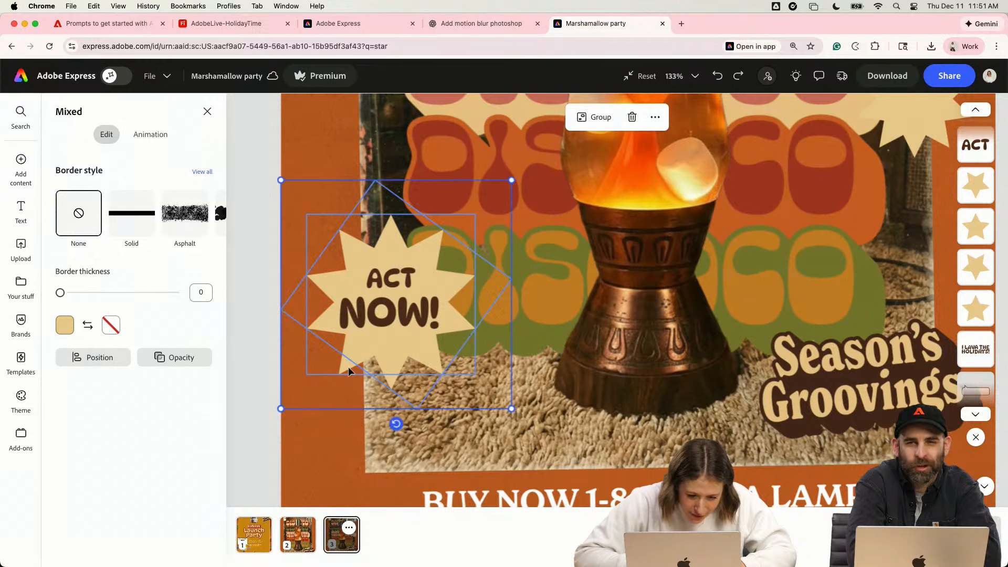
pyautogui.press('super+g')
pyautogui.scroll(-4, 448, 359)
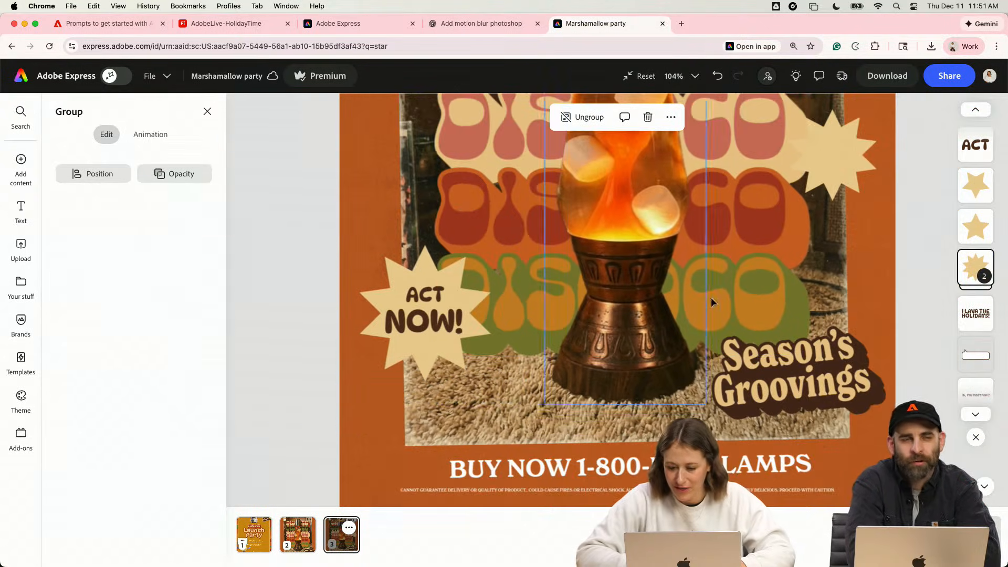
# - Delete the duplicated starburst beside the DISCO lettering
pyautogui.press('Escape')
pyautogui.click(830, 167)
pyautogui.press('Delete')
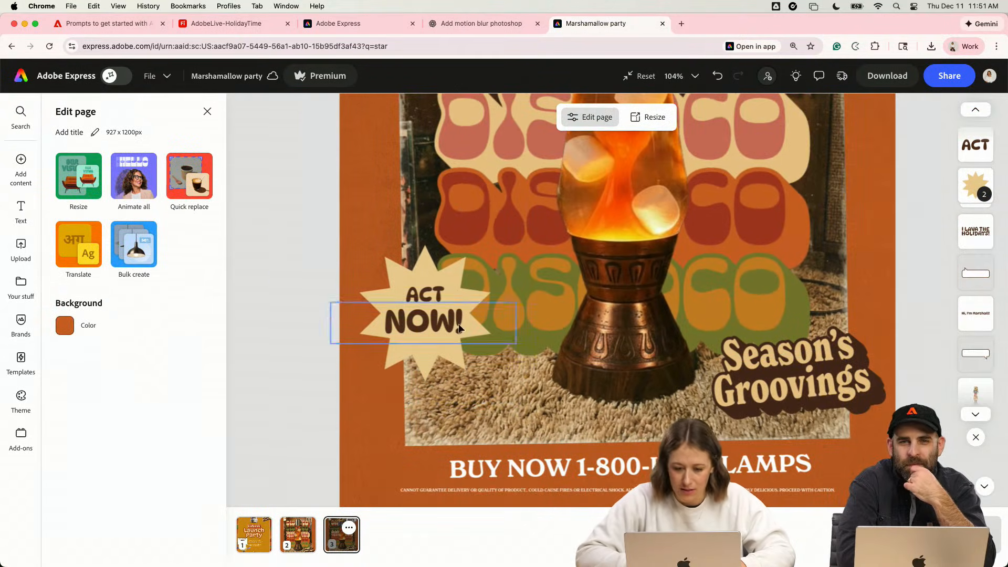
# - Duplicate the word ACT with its starburst and place the copy over the right ends of the lower DISCO lettering
pyautogui.click(478, 292)
pyautogui.moveTo(501, 263); pyautogui.dragTo(748, 263)
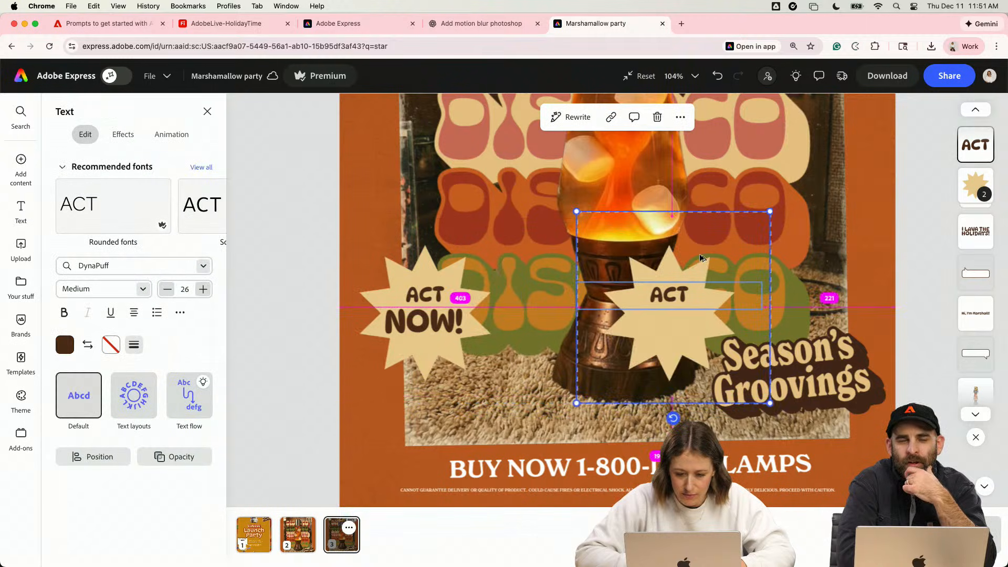
pyautogui.moveTo(659, 318); pyautogui.dragTo(782, 260)
# - Move the original ACT NOW! text together with its starburst up beside the red DISCO row
pyautogui.click(441, 316)
pyautogui.keyDown('shift'); pyautogui.click(432, 295); pyautogui.keyUp('shift')
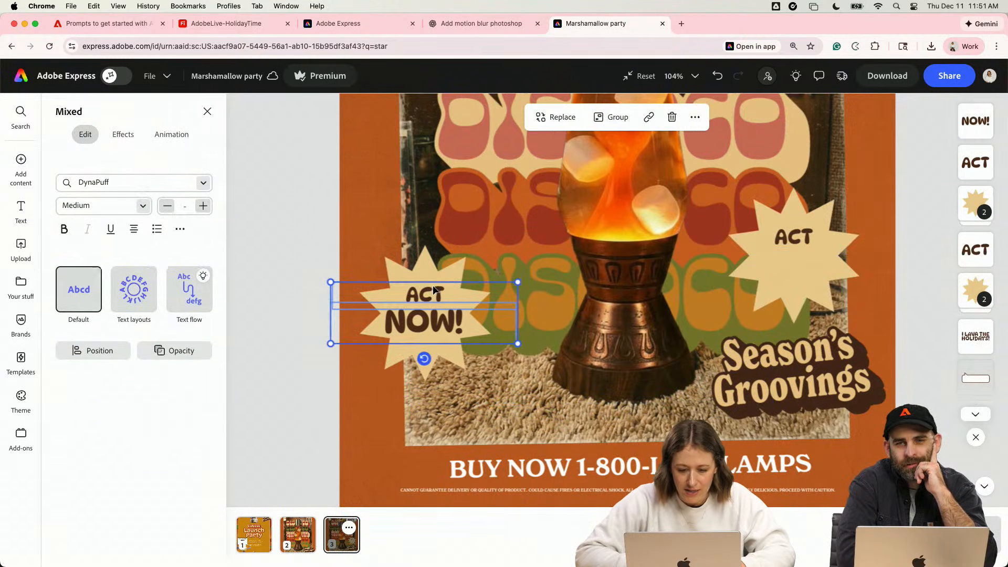
pyautogui.keyDown('shift'); pyautogui.click(429, 272); pyautogui.keyUp('shift')
pyautogui.moveTo(429, 272); pyautogui.dragTo(429, 186)
pyautogui.click(267, 329)
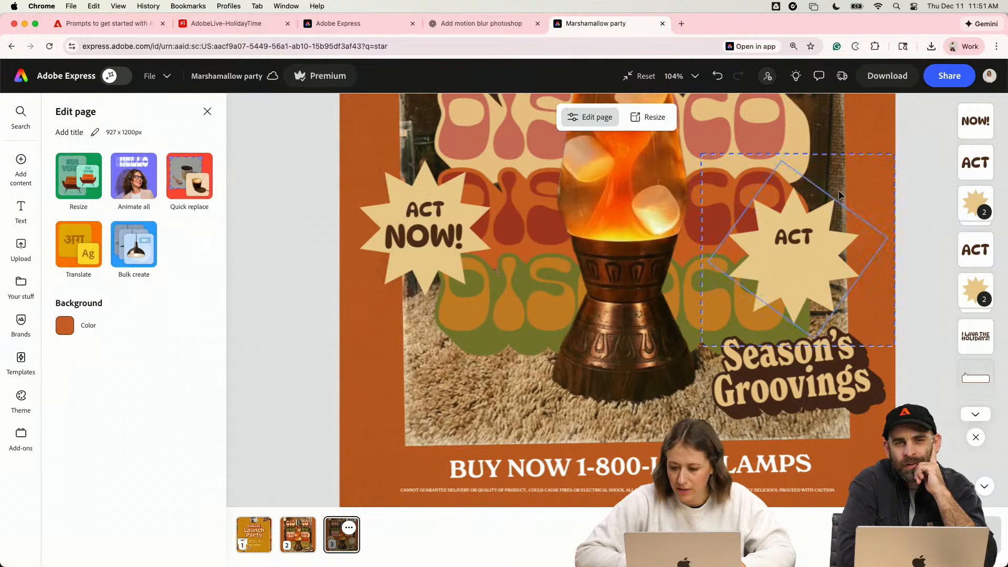
# - Move the copied ACT starburst below the ACT NOW! badge and scale it down to a smaller badge
pyautogui.click(802, 254)
pyautogui.keyDown('shift'); pyautogui.click(802, 286); pyautogui.keyUp('shift')
pyautogui.moveTo(802, 286); pyautogui.dragTo(423, 388)
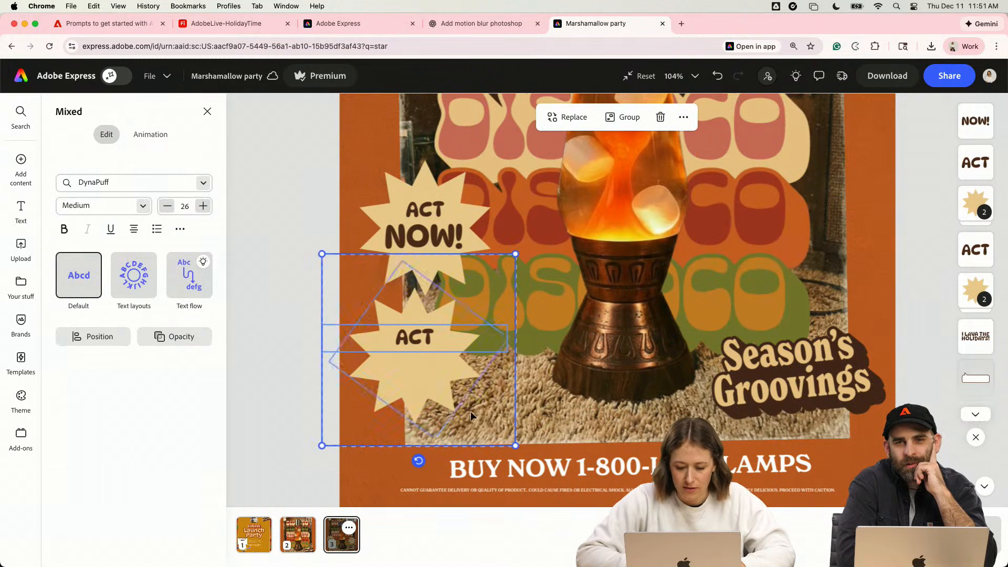
pyautogui.moveTo(515, 446); pyautogui.dragTo(477, 422)
pyautogui.click(295, 387)
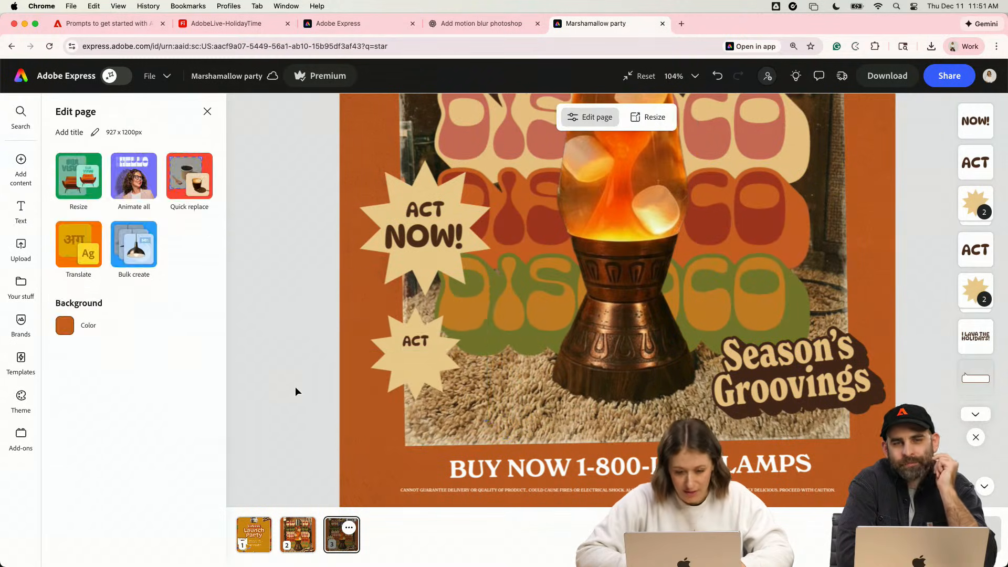
# - Replace the small badge's text with $34.99 and enlarge it to size 27
pyautogui.click(415, 336)
pyautogui.doubleClick(416, 336)
pyautogui.write('$34.99')
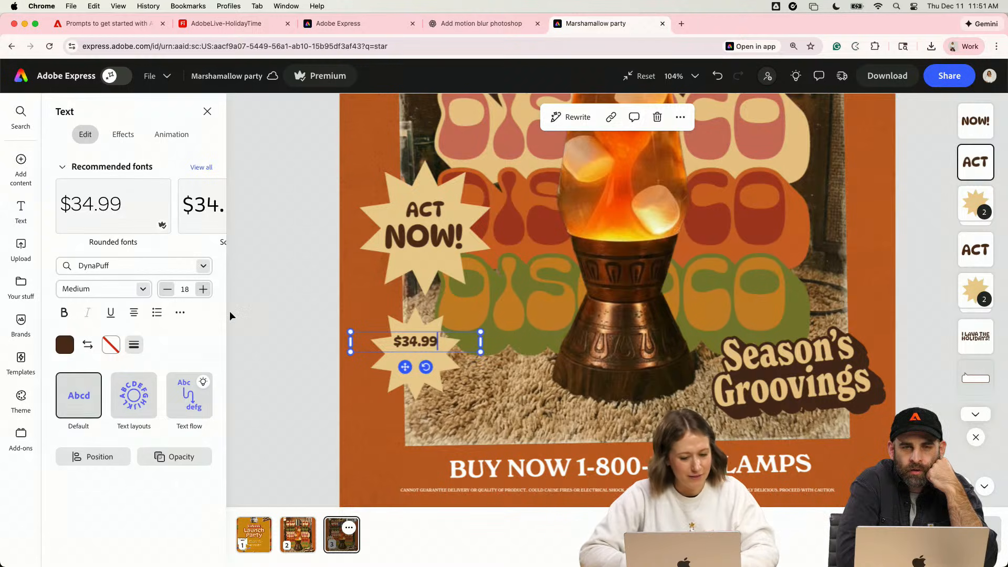
pyautogui.moveTo(451, 344); pyautogui.dragTo(516, 372)
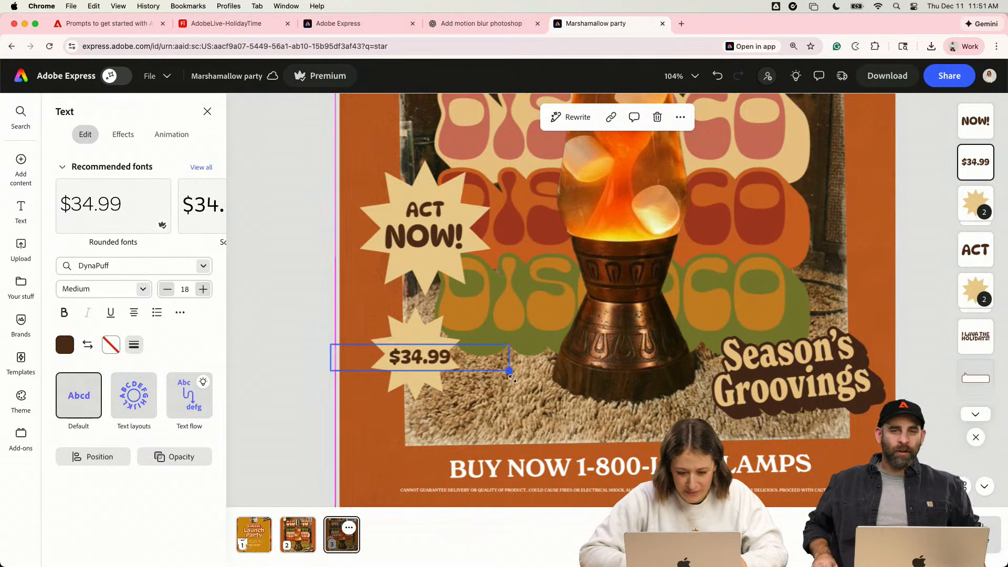
# - Shorten the small badge's price to $34 by deleting the decimals
pyautogui.doubleClick(434, 358)
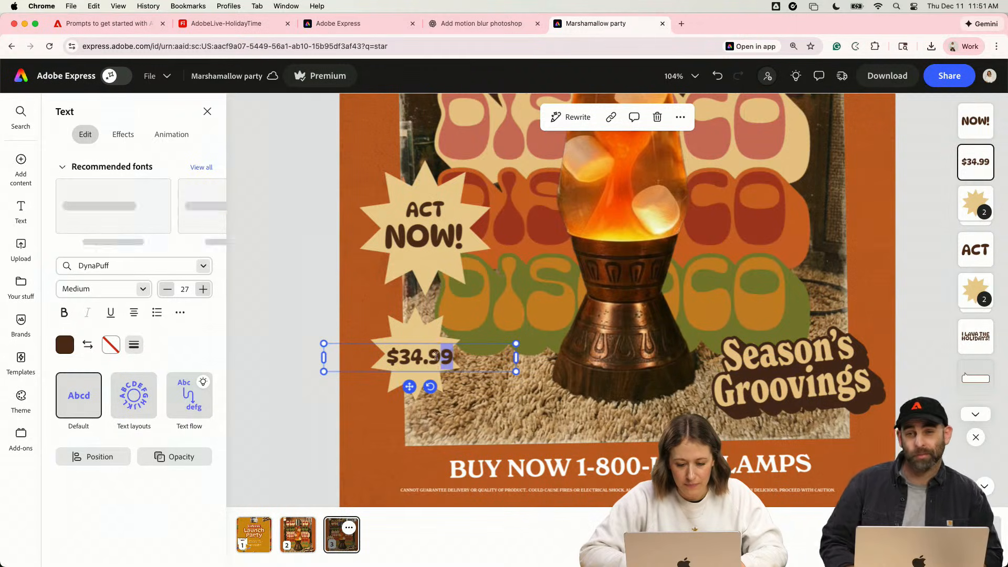
pyautogui.press('BackSpace')
pyautogui.press('BackSpace')
pyautogui.press('Escape')
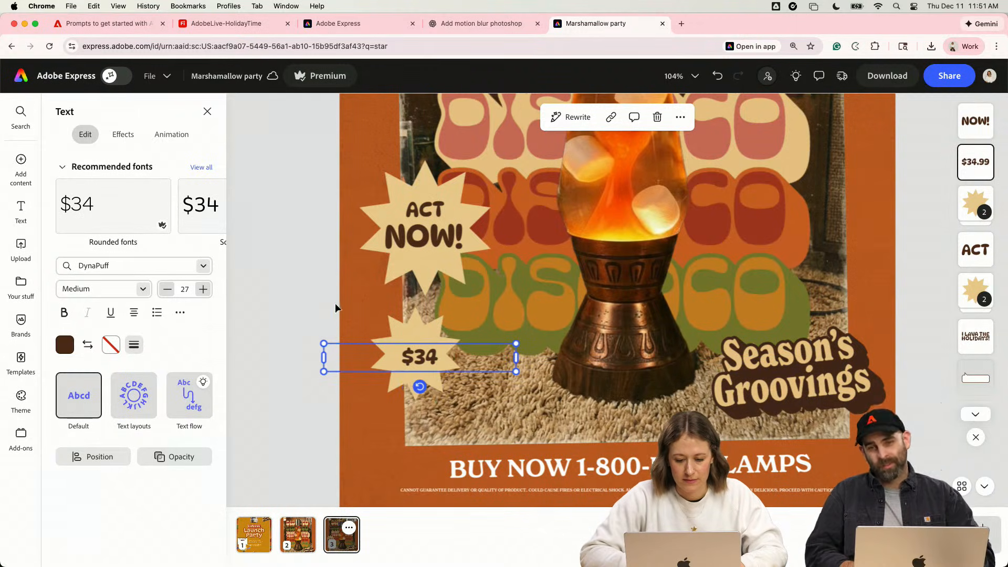
# - Narrow the $34 text box, enlarge the price to size 41 and center it on the small starburst
pyautogui.moveTo(516, 358); pyautogui.dragTo(480, 355)
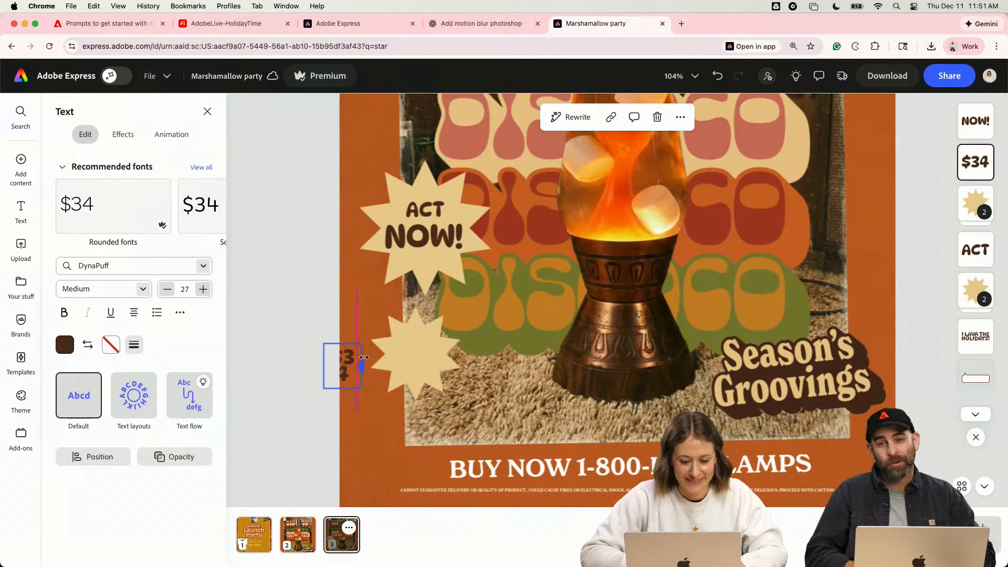
pyautogui.moveTo(356, 359); pyautogui.dragTo(445, 374)
pyautogui.scroll(3, 405, 311)
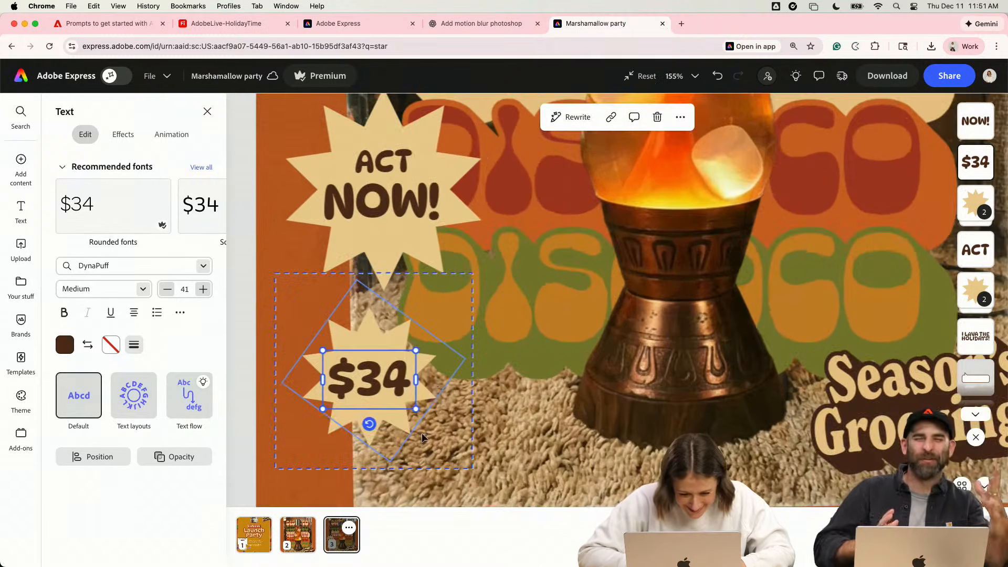
# - Reduce the $34 text to size 31 and add a copy beside it reading 99 with an underline
pyautogui.click(395, 385)
pyautogui.moveTo(415, 409)
pyautogui.mouseDown()
pyautogui.moveTo(405, 402)
pyautogui.moveTo(386, 419)
pyautogui.moveTo(434, 405)
pyautogui.mouseUp()
pyautogui.doubleClick(440, 382)
pyautogui.write('99')
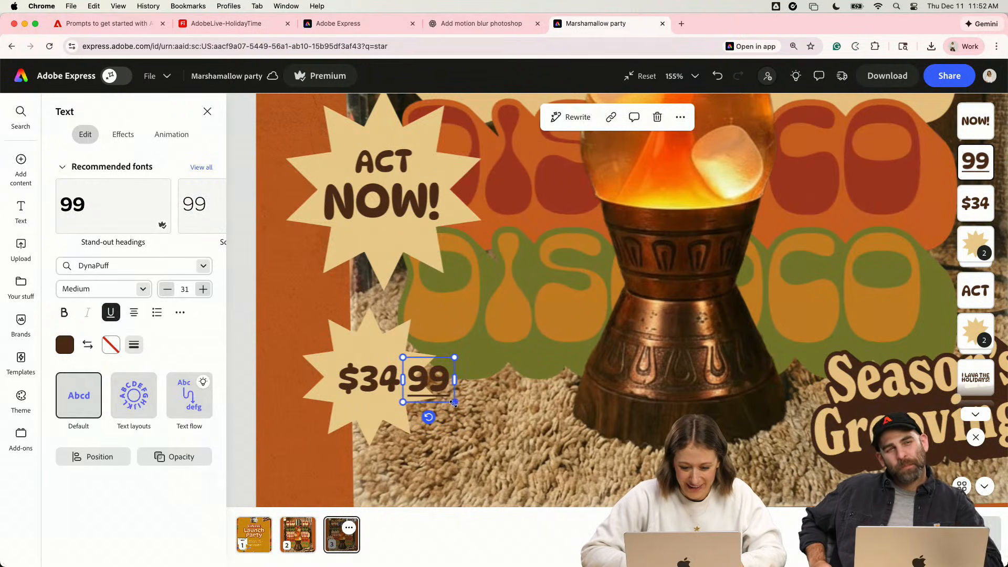
# - Shrink the underlined 99 to size 15 and position it with $34 as a superscript price on the small starburst
pyautogui.moveTo(454, 404); pyautogui.dragTo(434, 387)
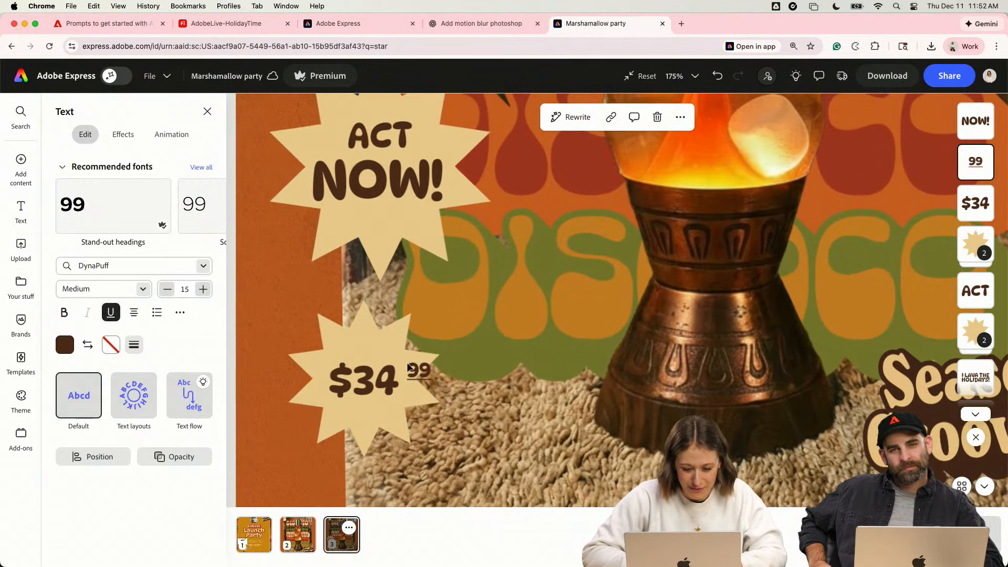
pyautogui.scroll(2, 401, 376)
pyautogui.keyDown('shift'); pyautogui.click(374, 383); pyautogui.keyUp('shift')
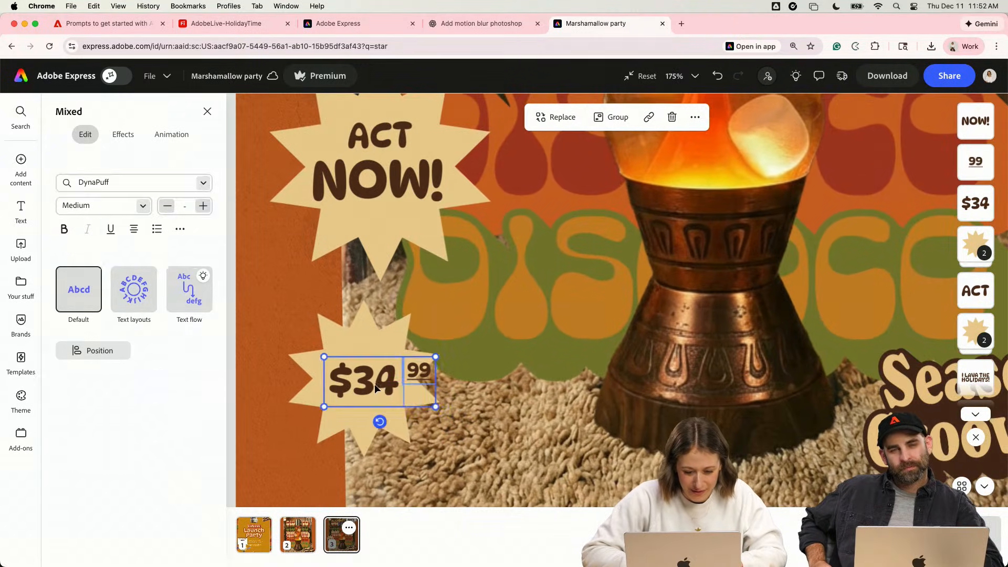
pyautogui.click(367, 324)
pyautogui.moveTo(430, 374); pyautogui.dragTo(419, 374)
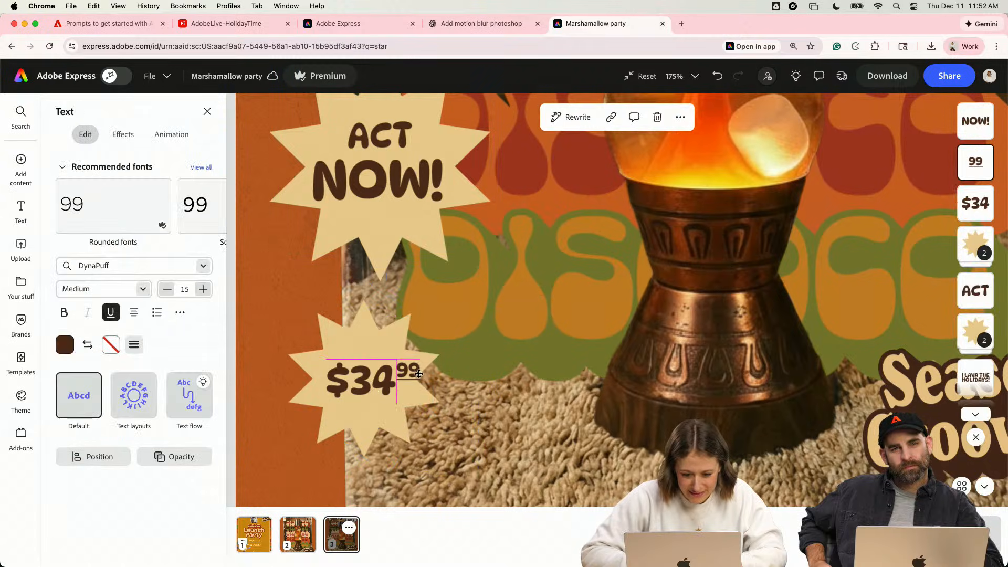
pyautogui.keyDown('shift'); pyautogui.click(378, 391); pyautogui.keyUp('shift')
pyautogui.click(459, 406)
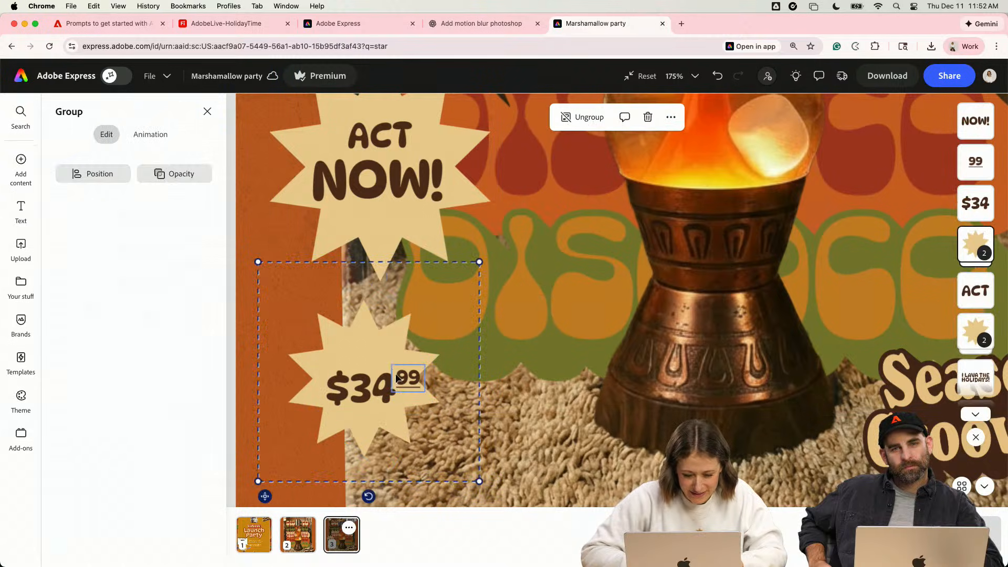
# - Reduce the underlined 99 further to size 10 and keep it beside the upper edge of $34
pyautogui.click(411, 379)
pyautogui.scroll(5, 426, 392)
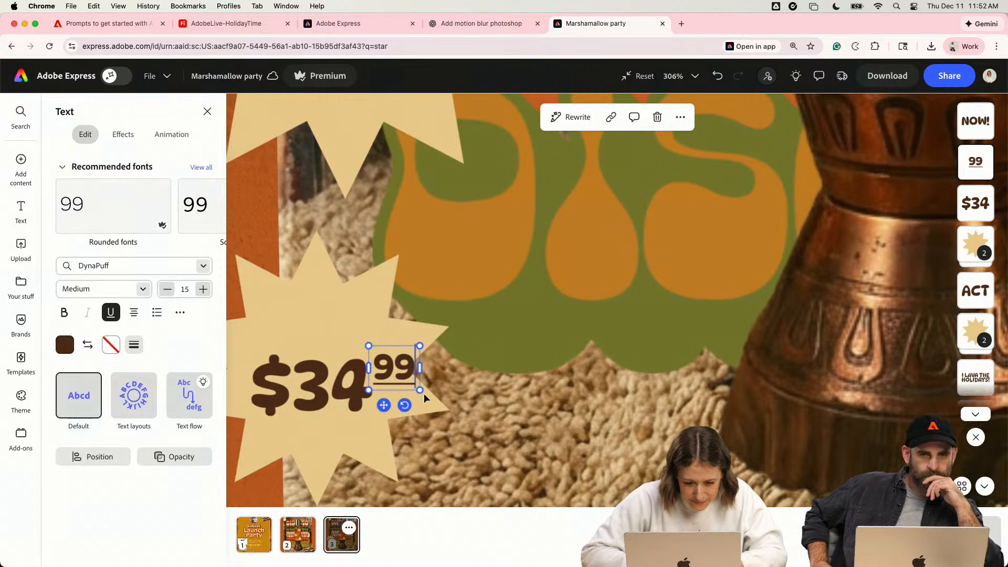
pyautogui.moveTo(420, 391); pyautogui.dragTo(360, 302)
pyautogui.click(383, 398)
pyautogui.press('super+z')
pyautogui.moveTo(352, 387); pyautogui.dragTo(352, 327)
pyautogui.press('super+z')
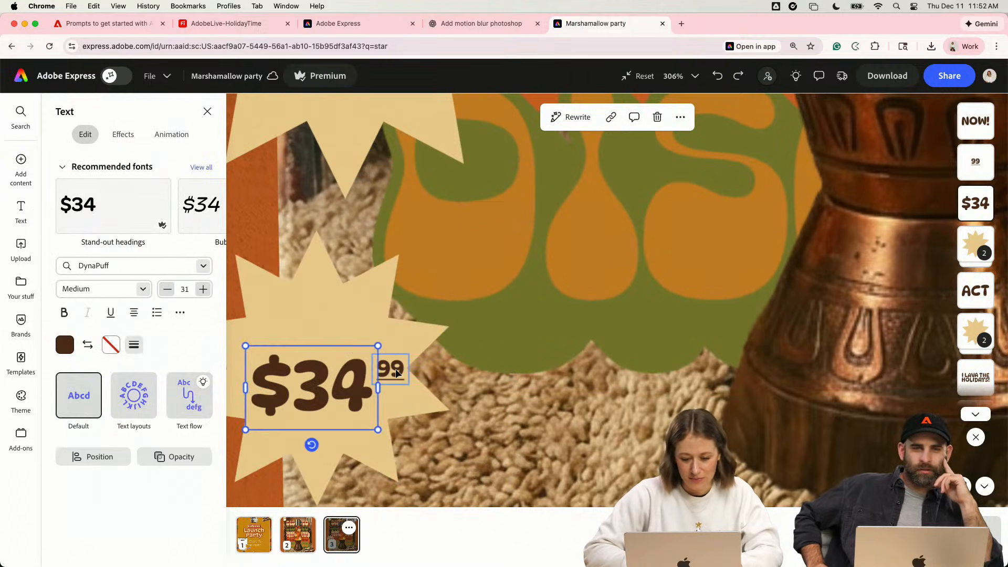
# - Duplicate the 99 text above the price, change it to "3 easy payments of", remove the underline and set size 8
pyautogui.moveTo(398, 373); pyautogui.dragTo(307, 322)
pyautogui.doubleClick(308, 322)
pyautogui.write('3 e')
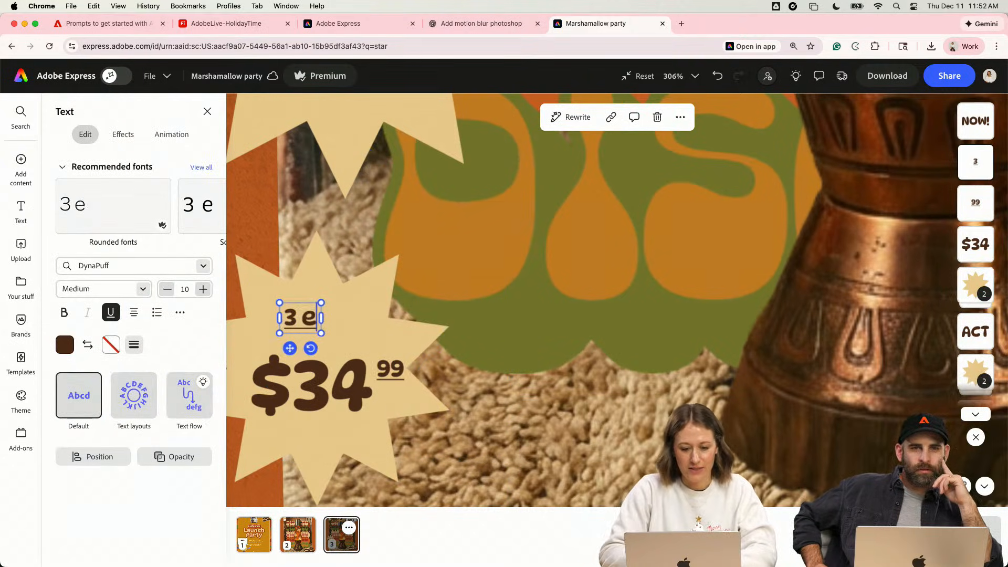
pyautogui.write('asy payments of')
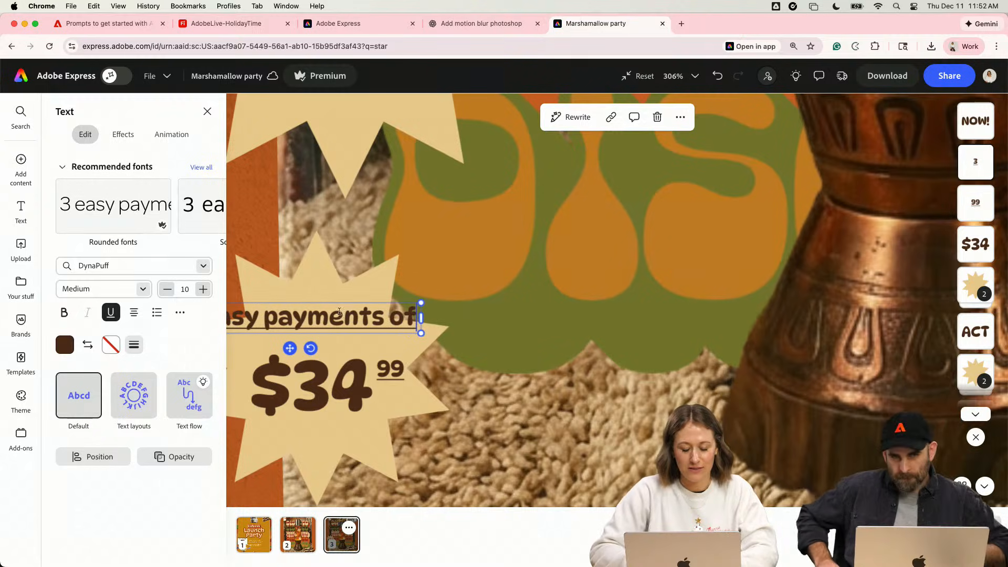
pyautogui.moveTo(420, 332); pyautogui.dragTo(389, 326)
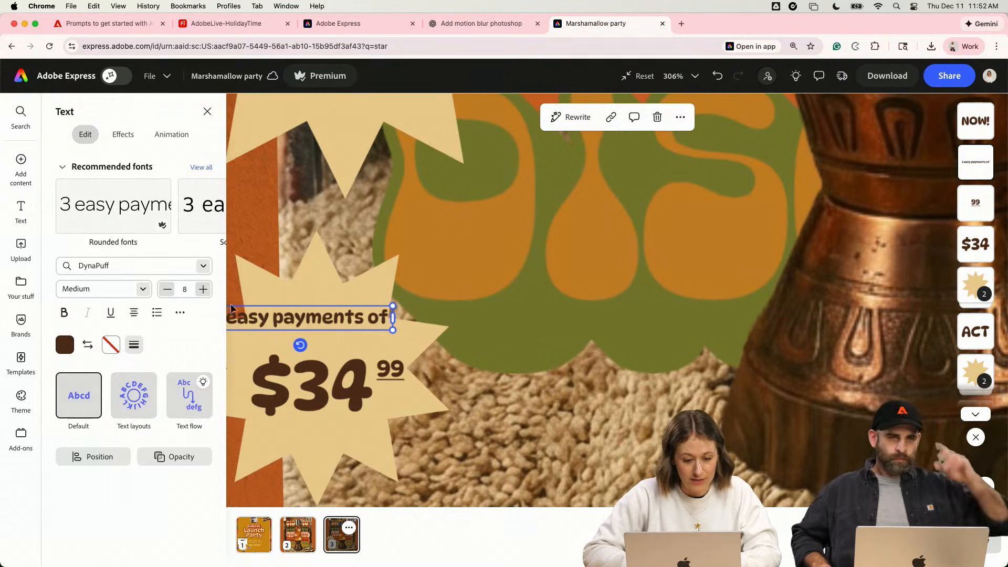
# - Delete the word "of" from the end of the payment line above $34
pyautogui.click(143, 288)
pyautogui.click(294, 289)
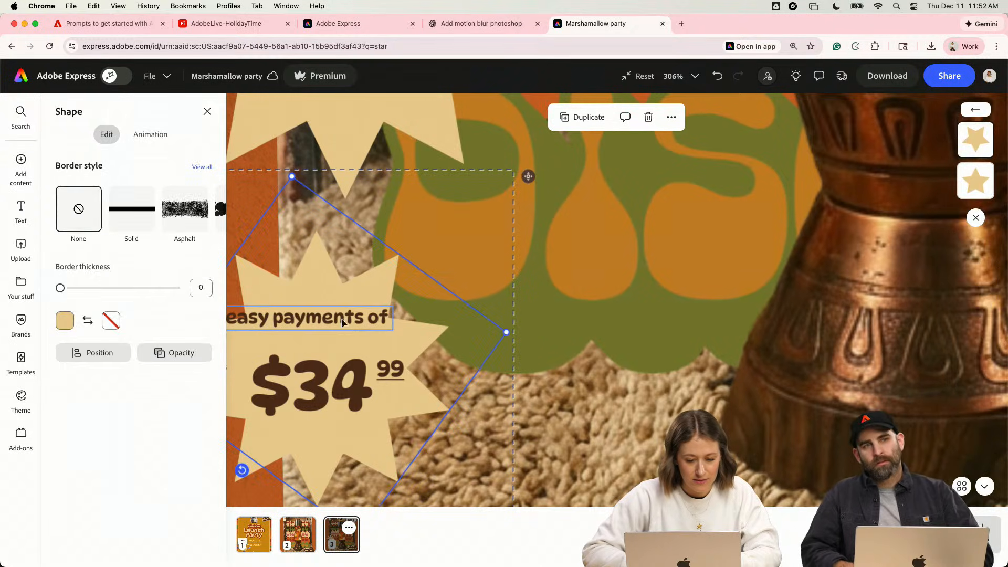
pyautogui.doubleClick(345, 320)
pyautogui.click(386, 319)
pyautogui.press('BackSpace')
pyautogui.press('BackSpace')
pyautogui.press('BackSpace')
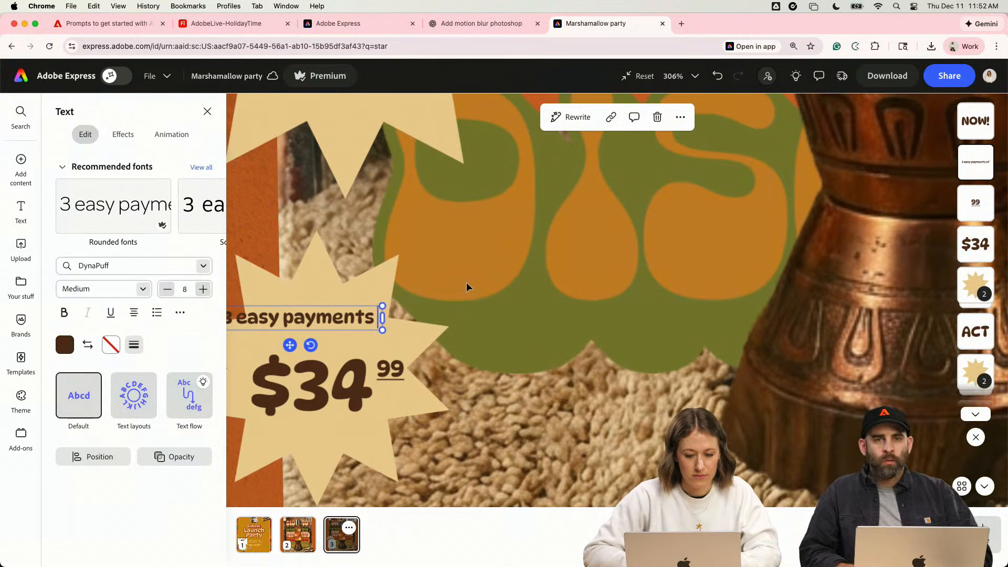
# - Narrow the payment text box so it wraps onto two lines and center it above $34 on the starburst
pyautogui.click(468, 281)
pyautogui.hscroll(-2, 438, 292)
pyautogui.moveTo(449, 319); pyautogui.dragTo(407, 321)
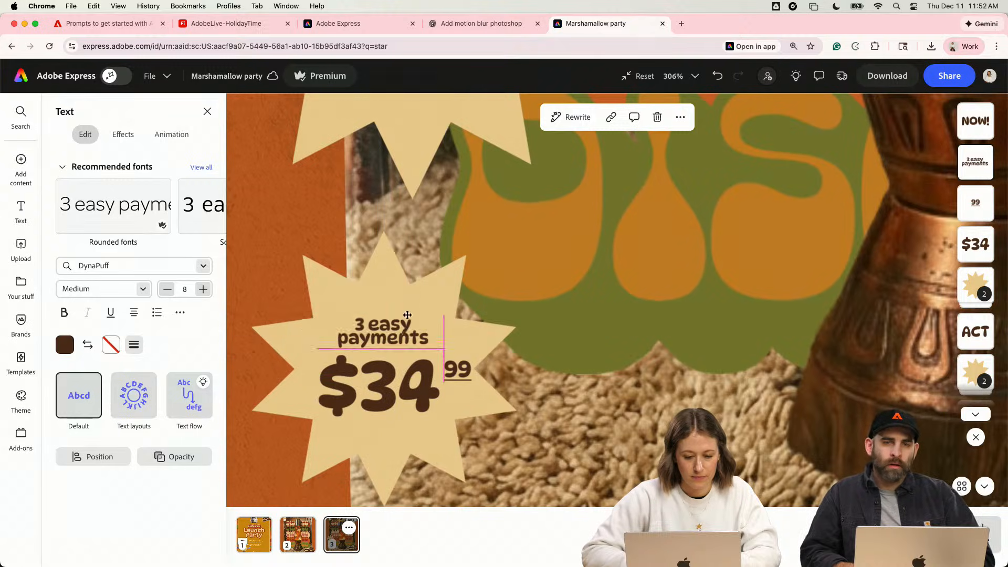
pyautogui.click(541, 318)
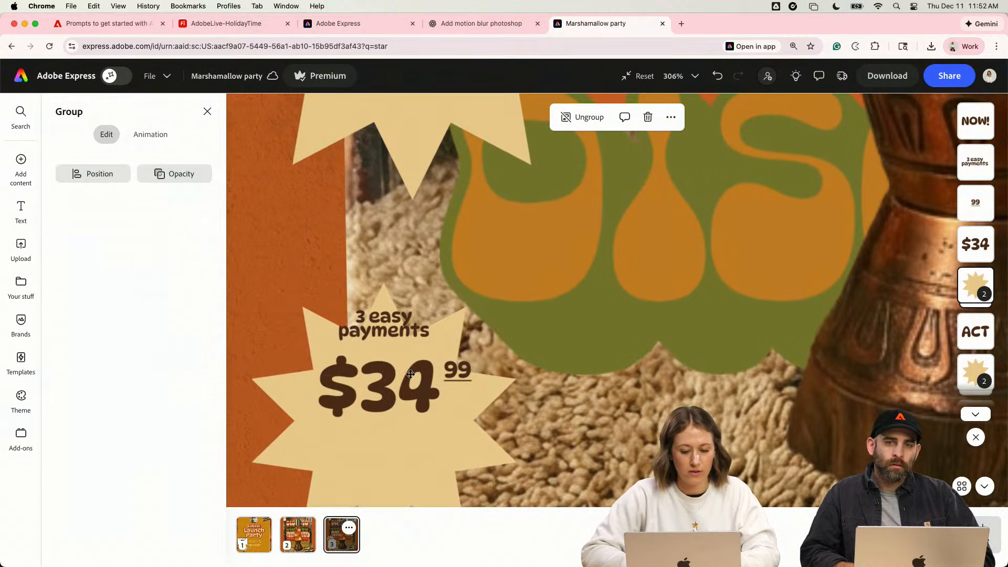
pyautogui.moveTo(410, 327); pyautogui.dragTo(400, 427)
pyautogui.press('super+z')
# - Make the payment line read "3 easy payments of" and set its line spacing to 0.93
pyautogui.click(441, 329)
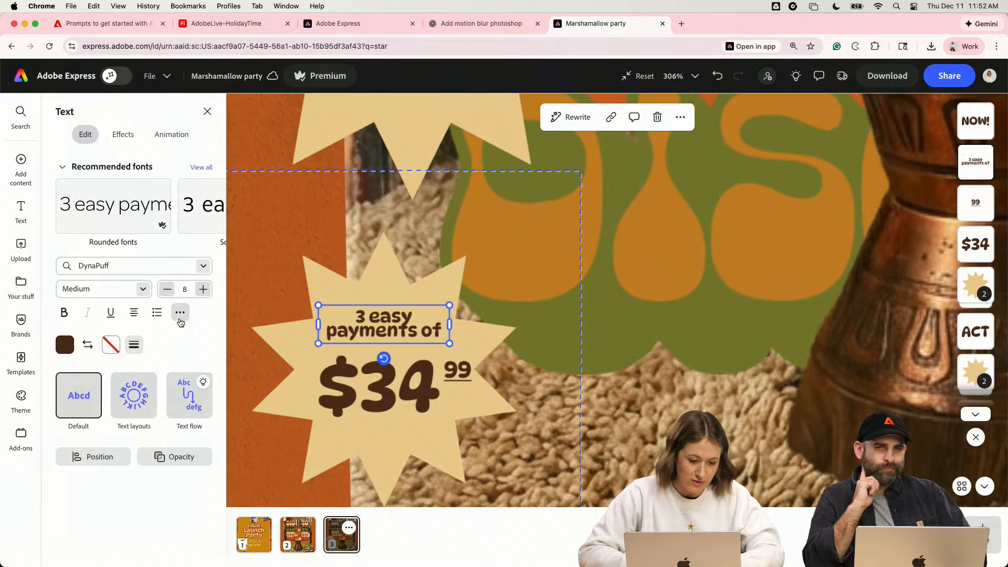
pyautogui.click(180, 313)
pyautogui.moveTo(130, 449); pyautogui.dragTo(135, 455)
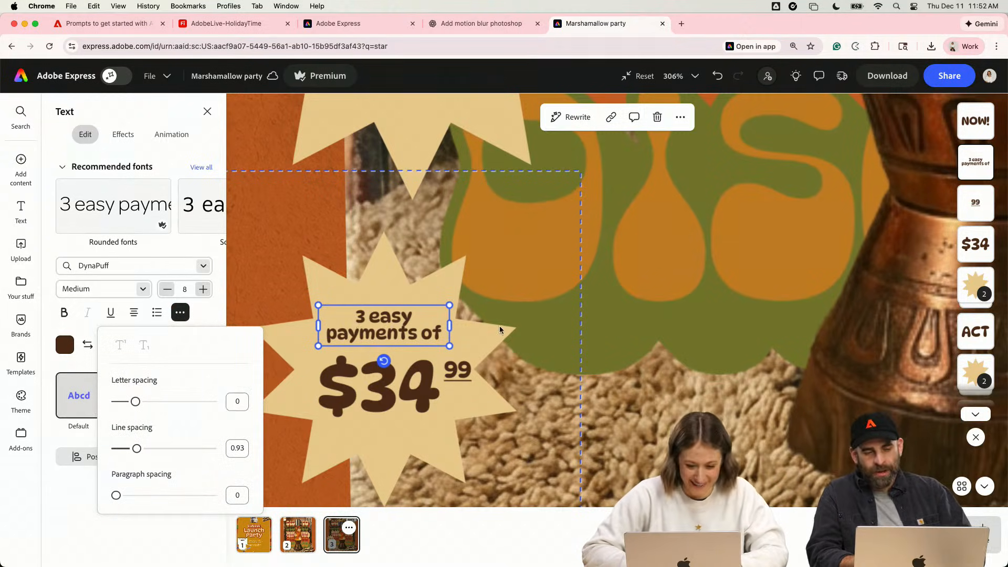
# - Shrink and recenter the "3 easy payments of" text, and move $34 and 99 up closer beneath it
pyautogui.moveTo(450, 346); pyautogui.dragTo(423, 339)
pyautogui.moveTo(388, 324); pyautogui.dragTo(404, 325)
pyautogui.click(389, 362)
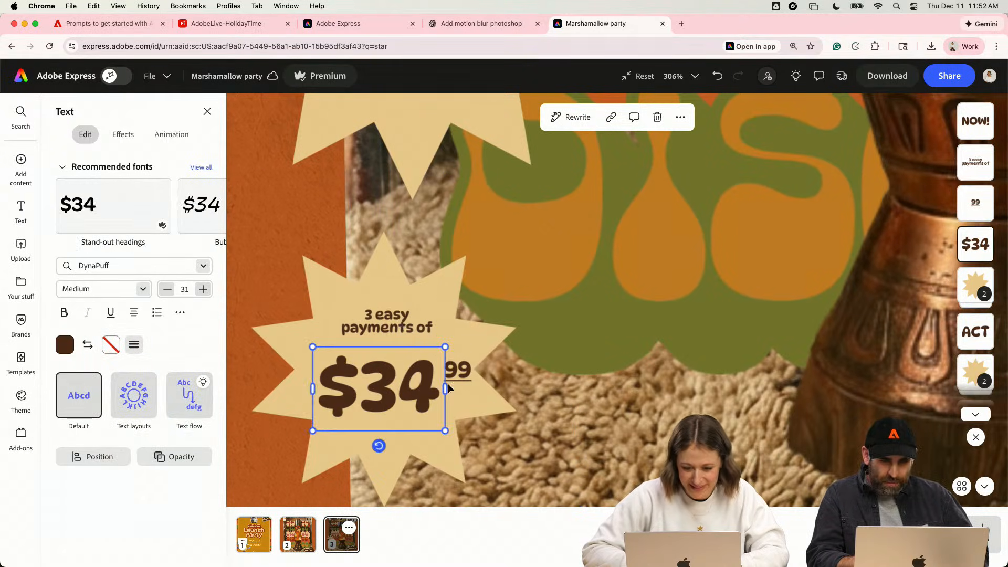
pyautogui.keyDown('shift'); pyautogui.click(461, 376); pyautogui.keyUp('shift')
pyautogui.moveTo(461, 376); pyautogui.dragTo(462, 361)
pyautogui.press('super+g')
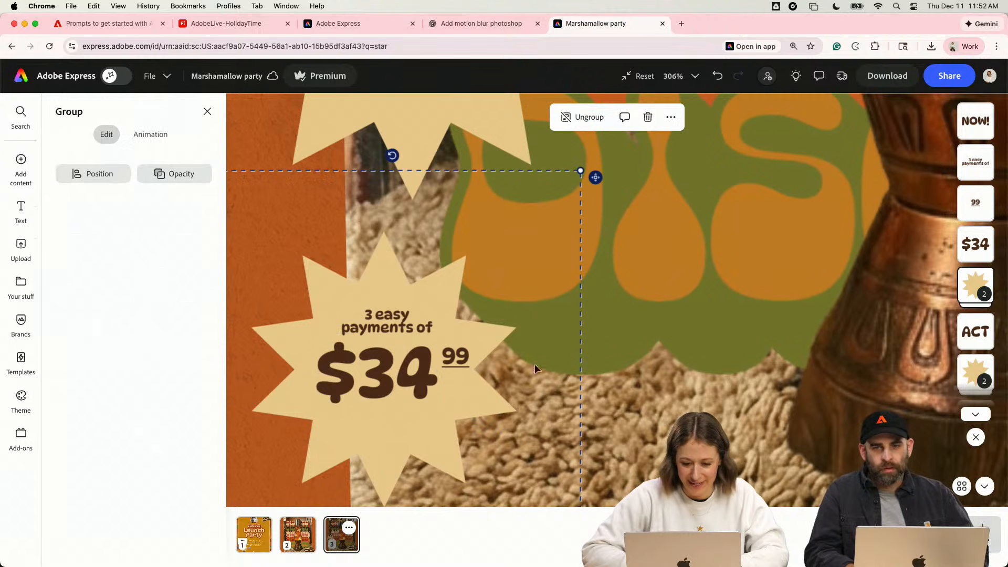
pyautogui.click(458, 358)
pyautogui.press('super+0')
pyautogui.click(267, 368)
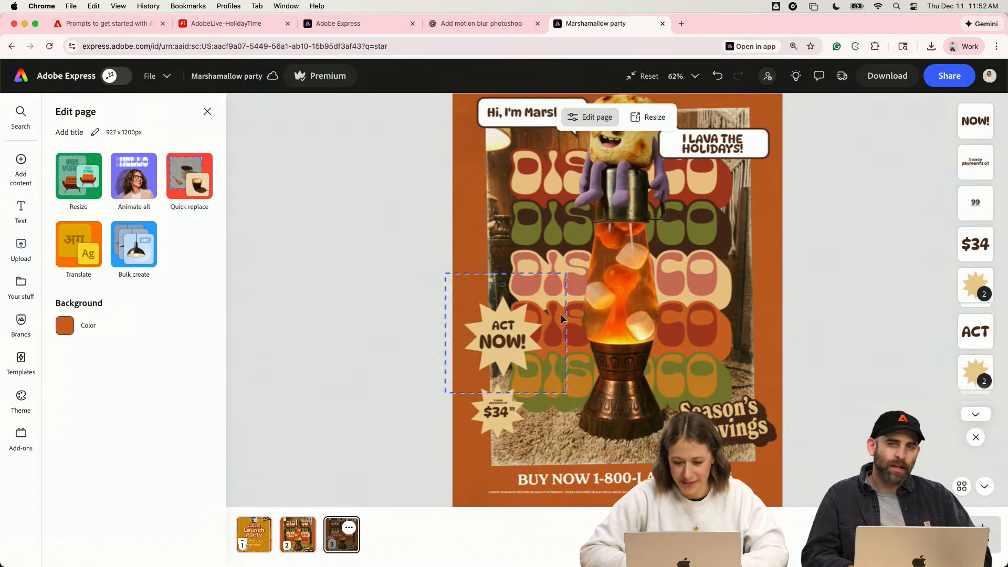
# - Fill the rotated front star behind the ACT NOW! text with white
pyautogui.click(521, 307)
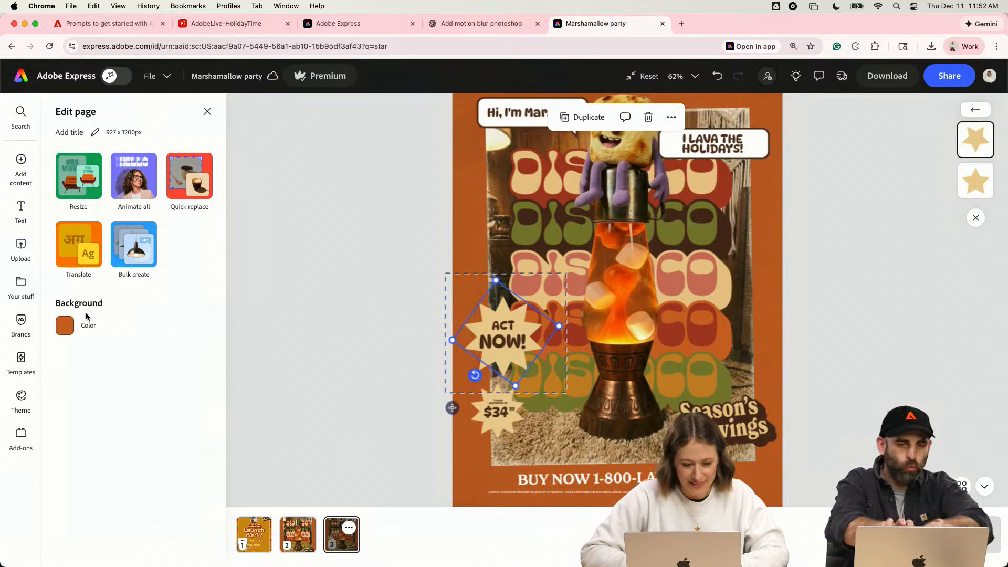
pyautogui.doubleClick(474, 323)
pyautogui.click(480, 304)
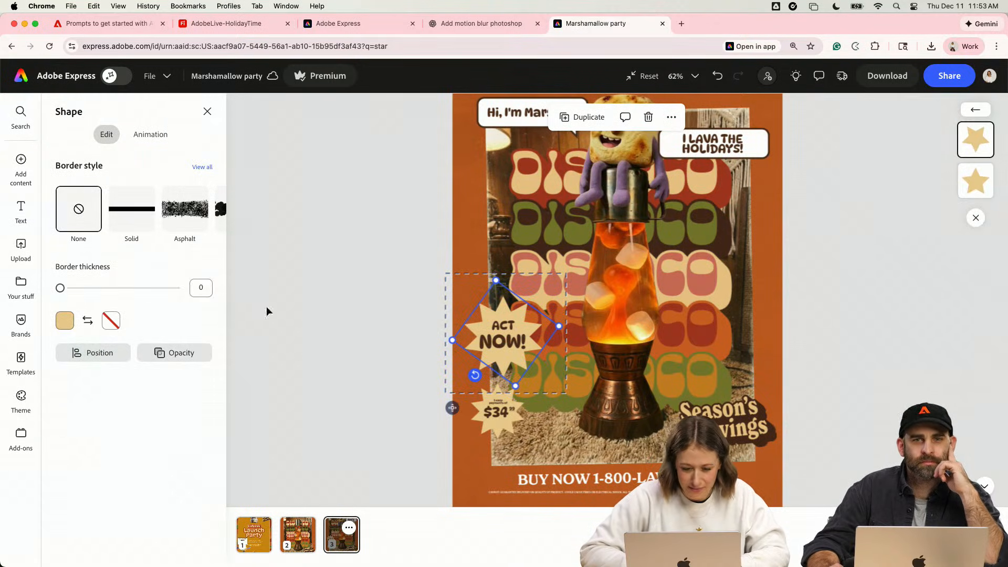
pyautogui.click(57, 324)
pyautogui.click(194, 339)
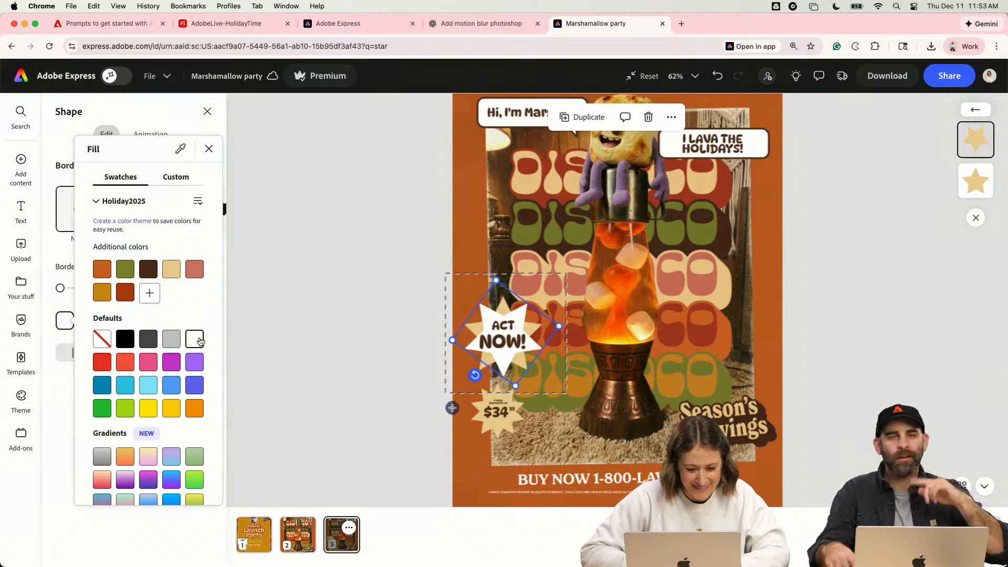
pyautogui.click(486, 377)
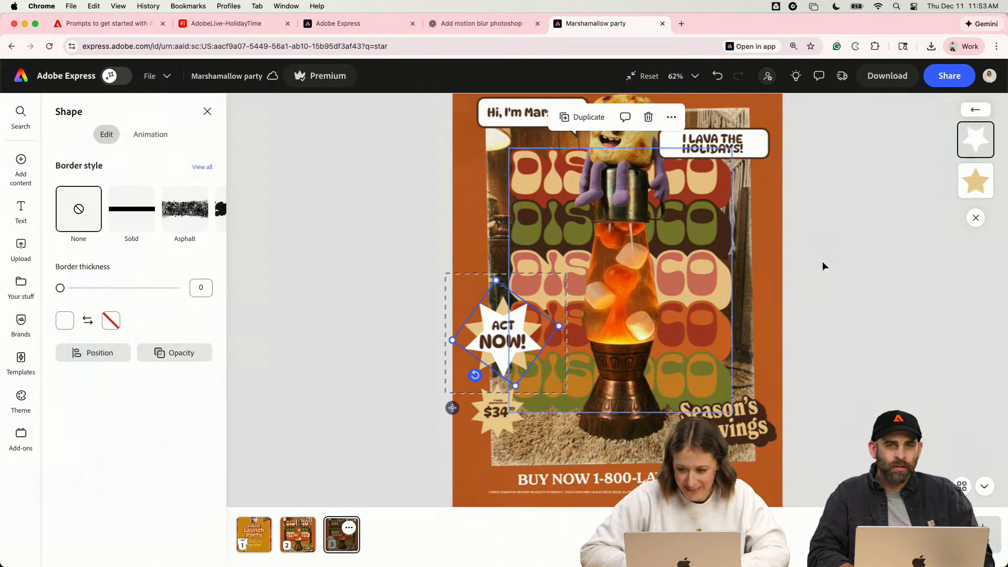
# - Fill the second, rear star behind the ACT NOW! text with white
pyautogui.click(975, 183)
pyautogui.click(65, 322)
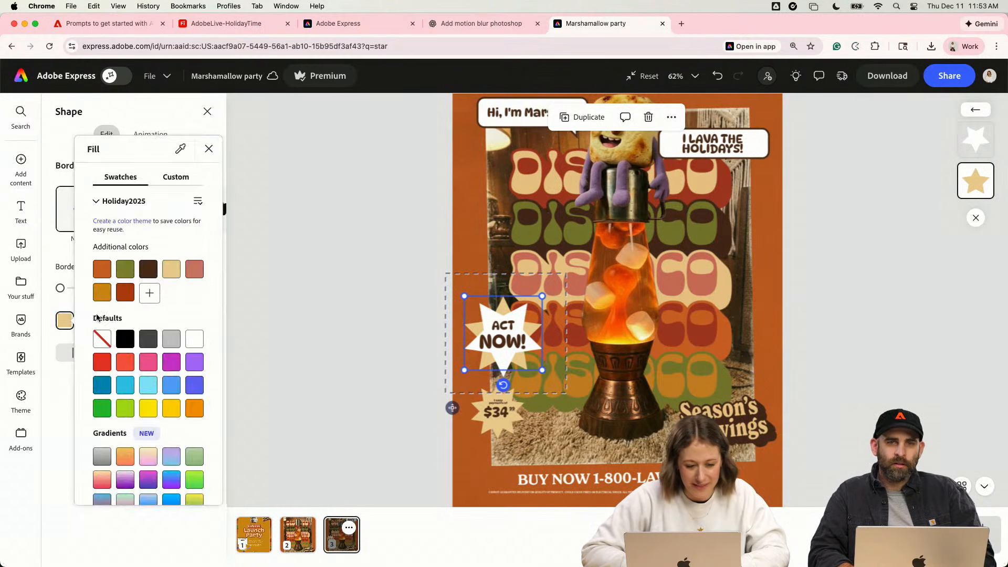
pyautogui.click(196, 340)
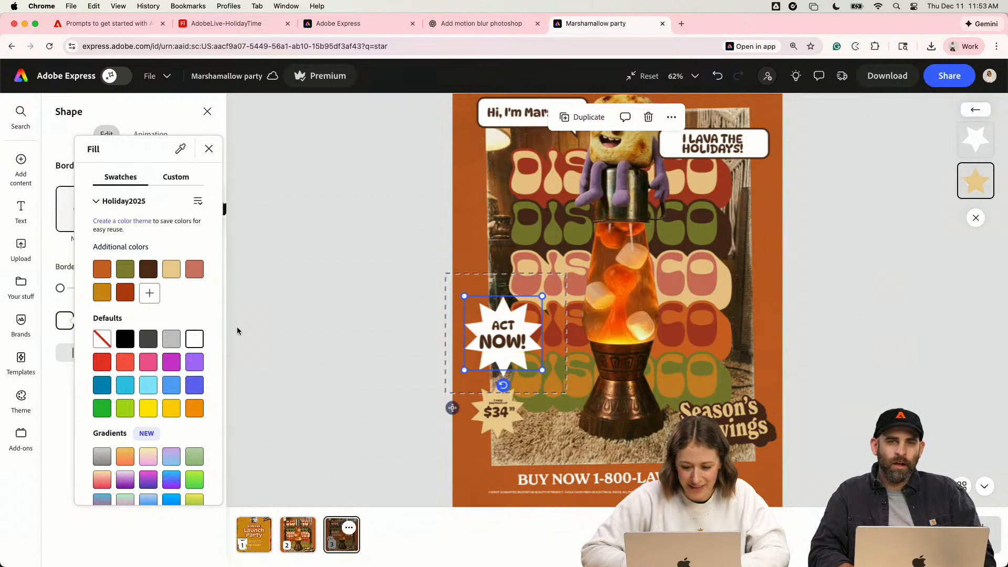
# - Undo the white fills on the two stars behind the ACT NOW! text
pyautogui.press('super+z')
pyautogui.press('super+z')
pyautogui.click(316, 403)
pyautogui.click(336, 403)
pyautogui.scroll(-1, 362, 413)
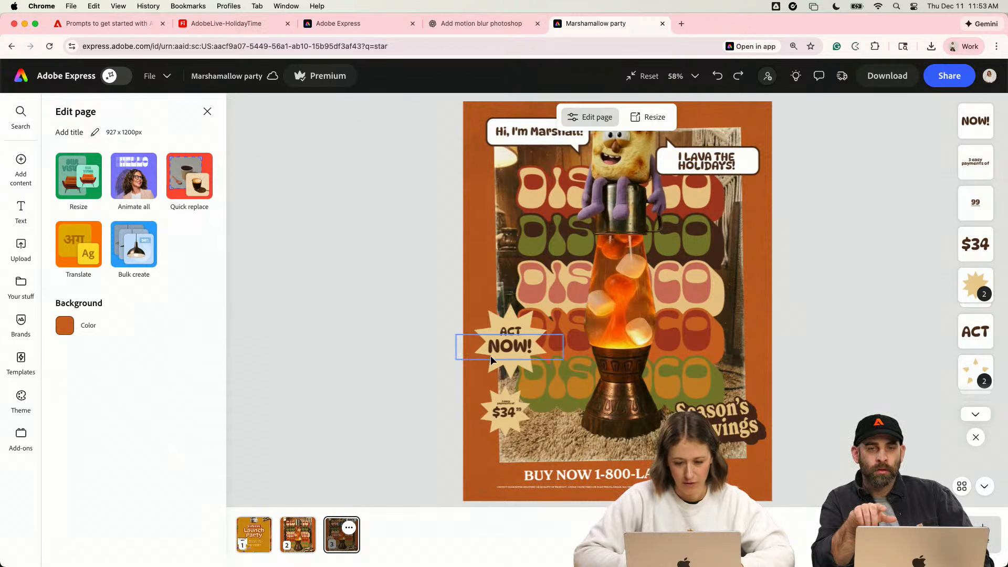
# - Fill both overlapping stars behind the ACT NOW! text with white
pyautogui.scroll(5, 490, 355)
pyautogui.click(408, 379)
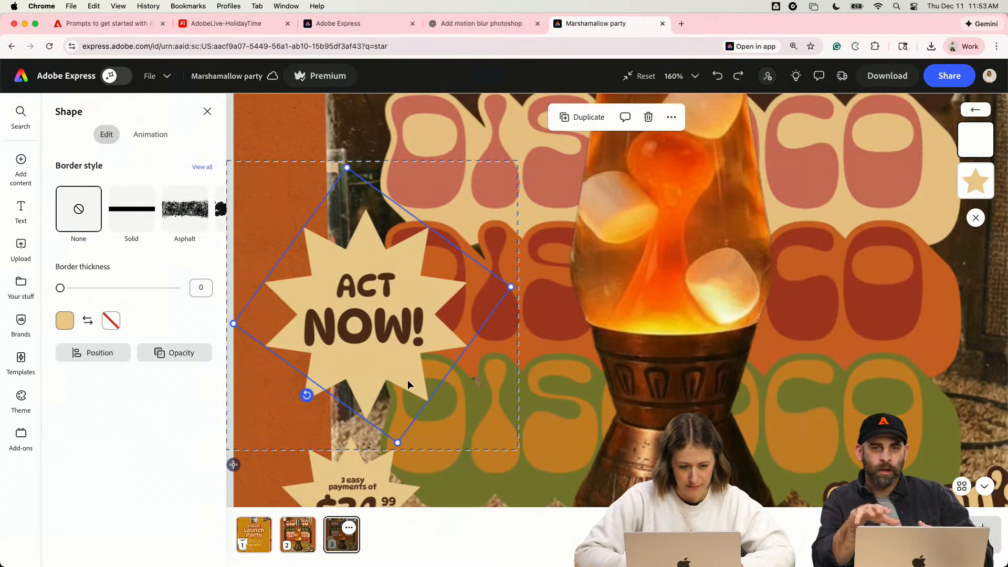
pyautogui.click(65, 322)
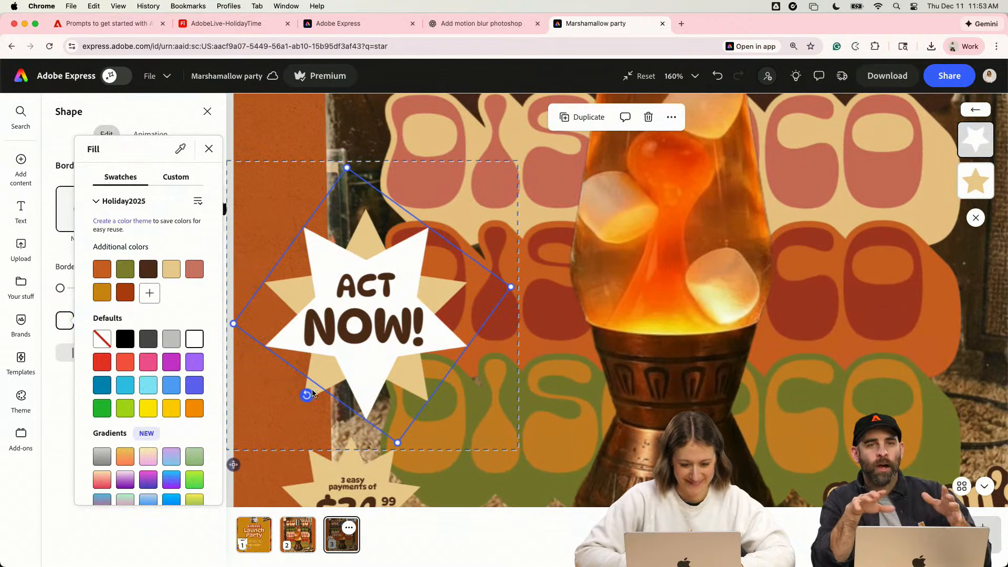
pyautogui.click(321, 404)
pyautogui.click(307, 388)
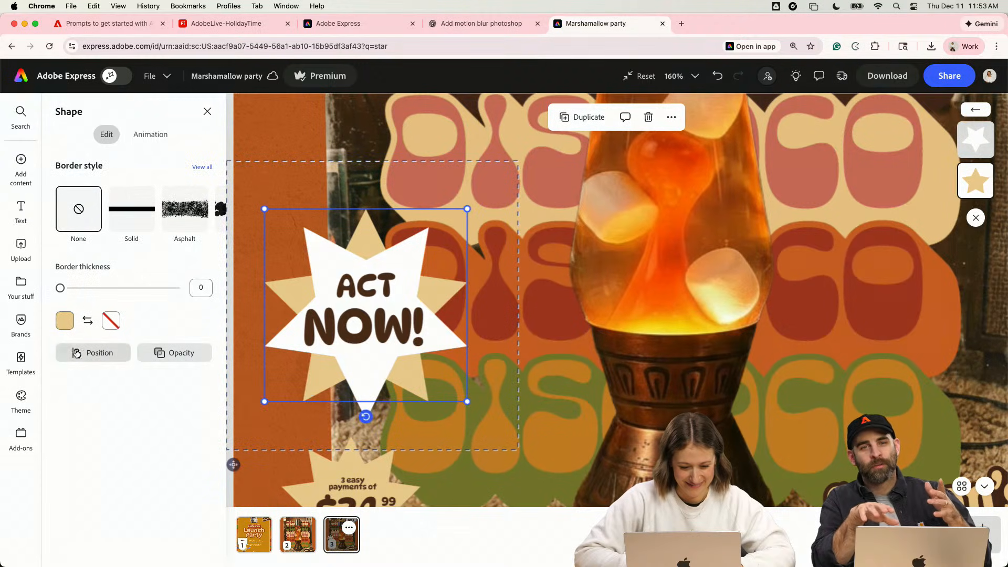
pyautogui.click(65, 321)
pyautogui.click(195, 338)
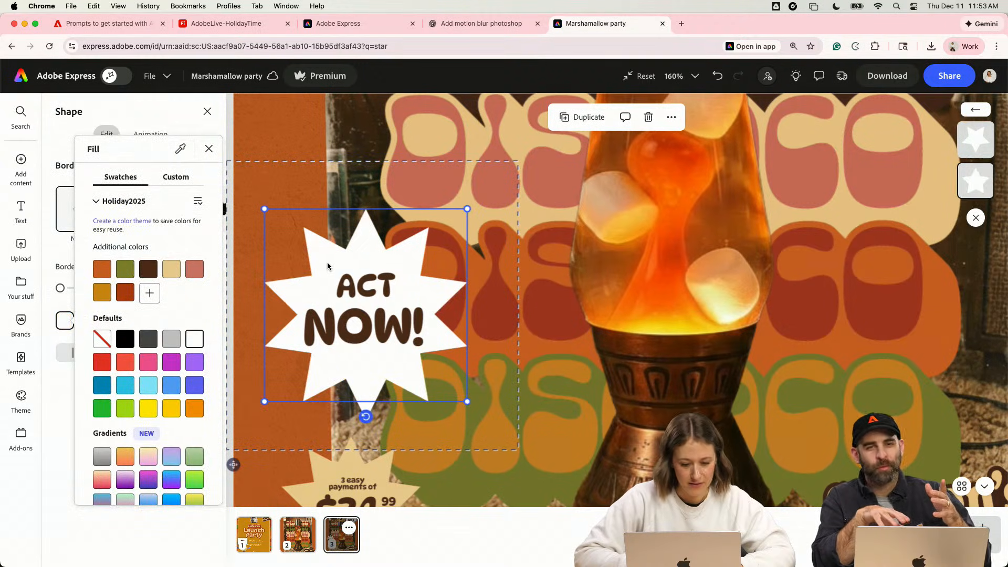
pyautogui.scroll(-5, 306, 137)
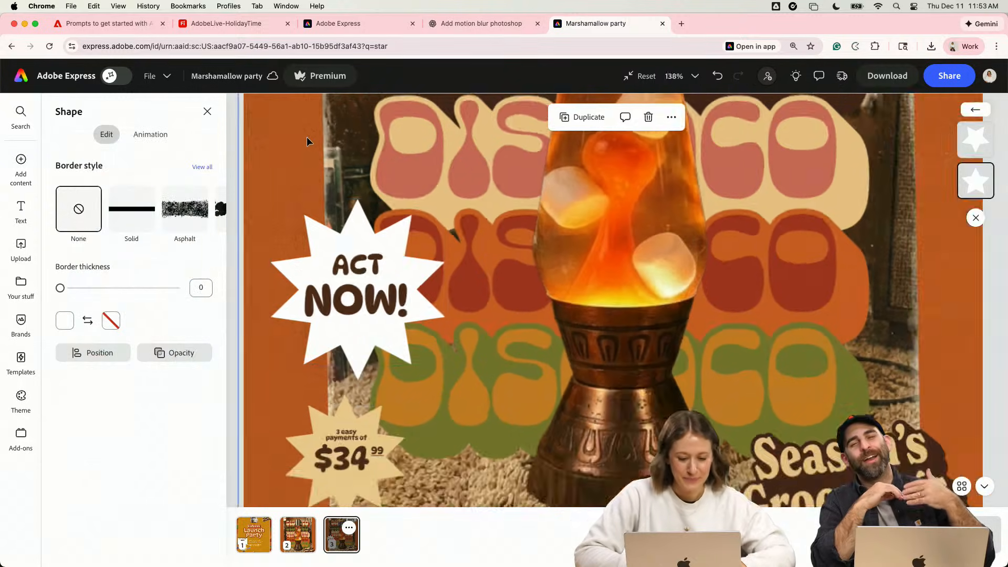
pyautogui.click(291, 174)
# - Select the price badge's starburst together with its payment line, $34 and 99 texts, and scale them down slightly
pyautogui.scroll(3, 291, 173)
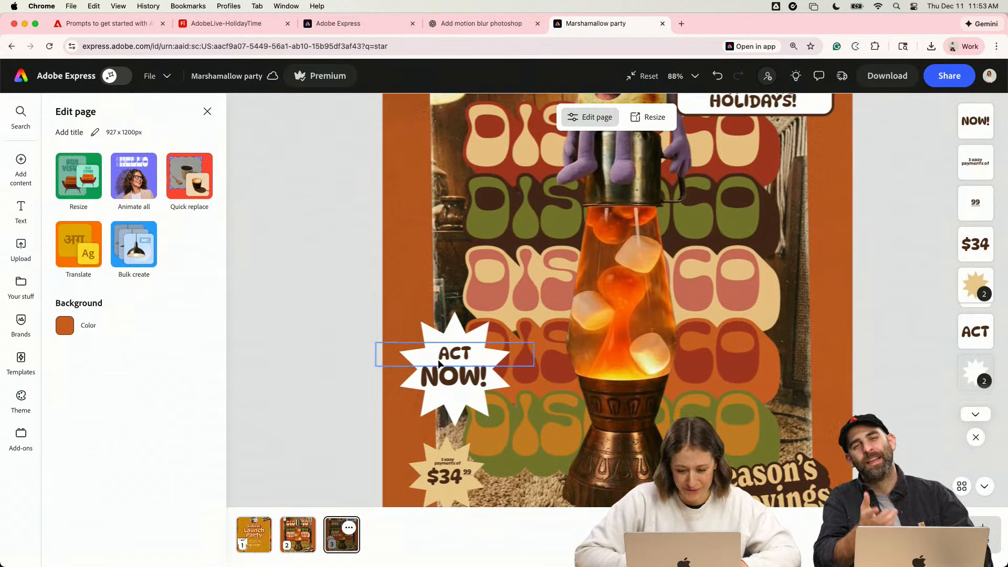
pyautogui.click(446, 377)
pyautogui.scroll(-2, 446, 388)
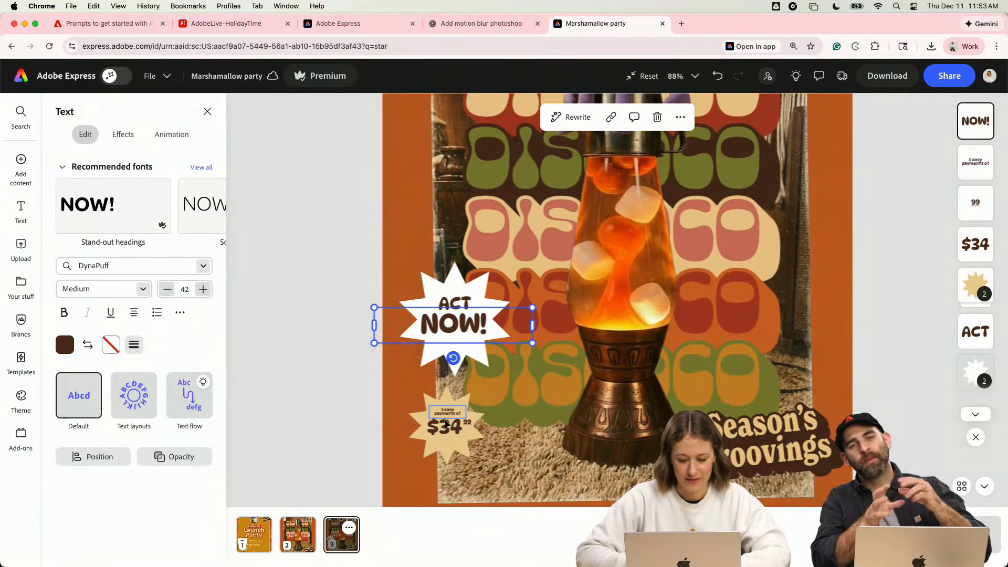
pyautogui.click(447, 414)
pyautogui.scroll(5, 447, 414)
pyautogui.moveTo(384, 425); pyautogui.dragTo(382, 425)
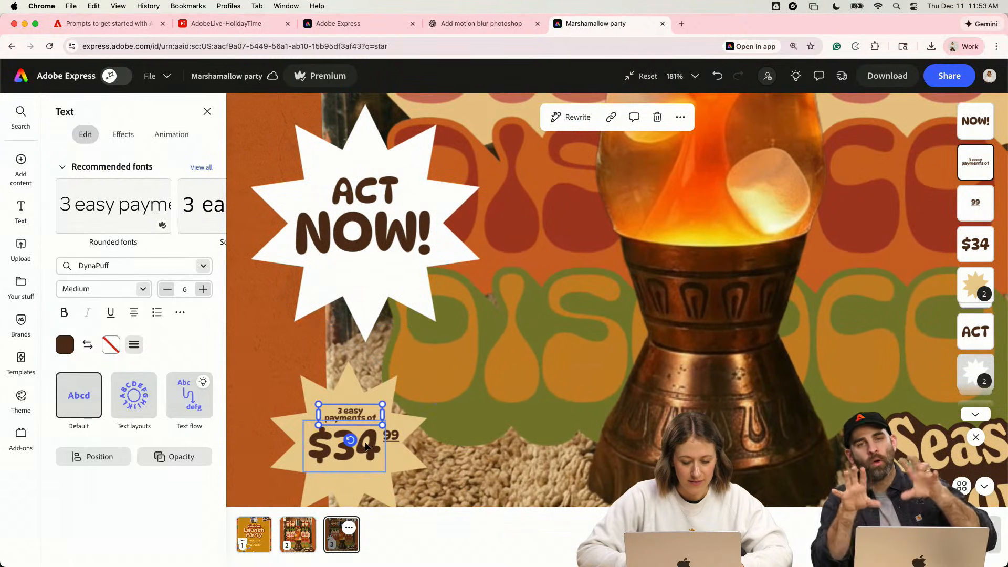
pyautogui.keyDown('shift'); pyautogui.click(400, 435); pyautogui.keyUp('shift')
pyautogui.keyDown('shift'); pyautogui.click(352, 442); pyautogui.keyUp('shift')
pyautogui.keyDown('shift'); pyautogui.click(356, 387); pyautogui.keyUp('shift')
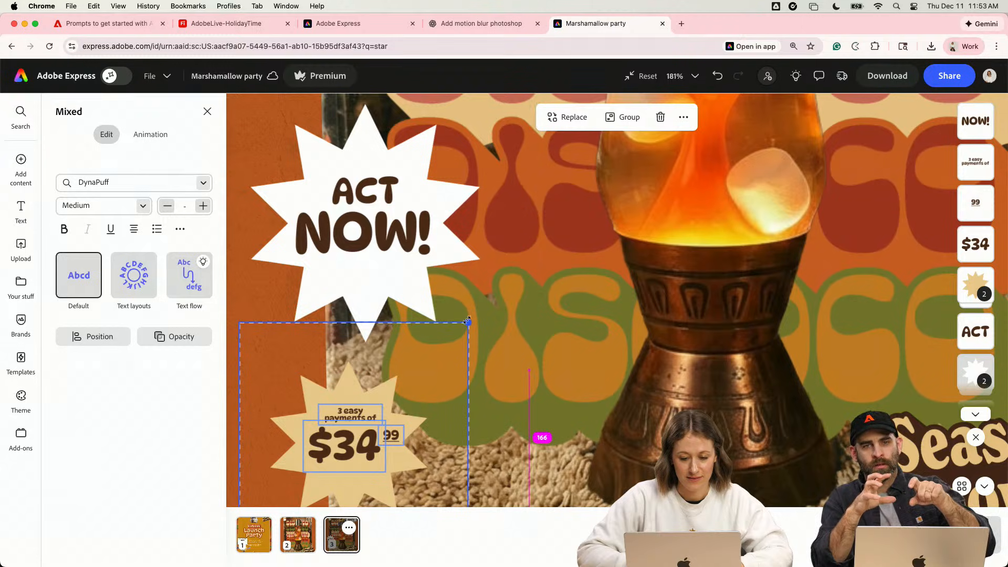
pyautogui.moveTo(467, 320); pyautogui.dragTo(455, 340)
pyautogui.scroll(-3, 365, 470)
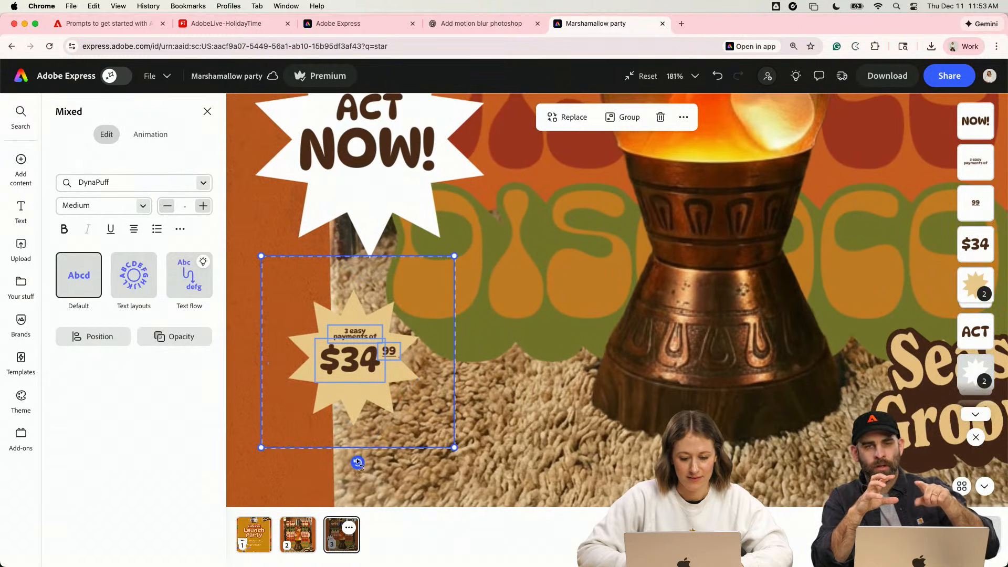
# - Tilt the price badge slightly counterclockwise and reposition it just below the ACT NOW! starburst
pyautogui.moveTo(358, 463); pyautogui.dragTo(371, 467)
pyautogui.moveTo(364, 343); pyautogui.dragTo(341, 231)
pyautogui.scroll(-5, 344, 243)
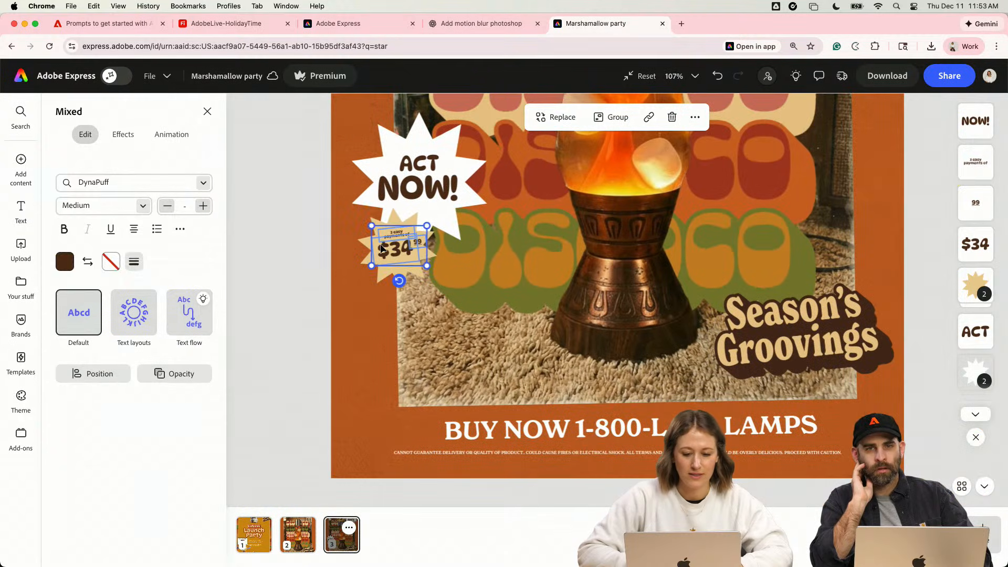
pyautogui.moveTo(427, 244); pyautogui.dragTo(418, 296)
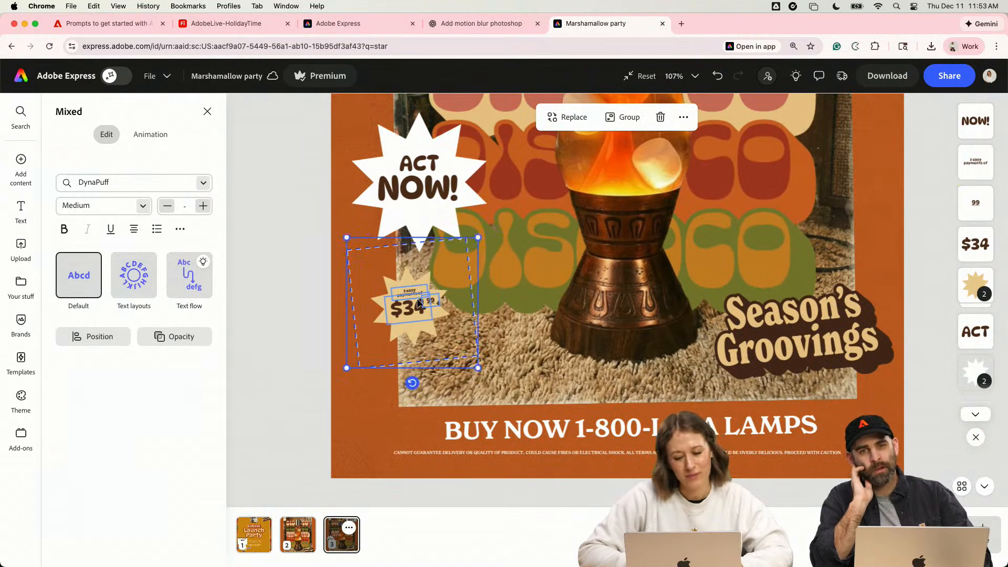
# - Try the price badge higher, overlapping the lower edge of the ACT NOW! starburst, and undo that move
pyautogui.scroll(-5, 468, 357)
pyautogui.moveTo(525, 389); pyautogui.dragTo(527, 362)
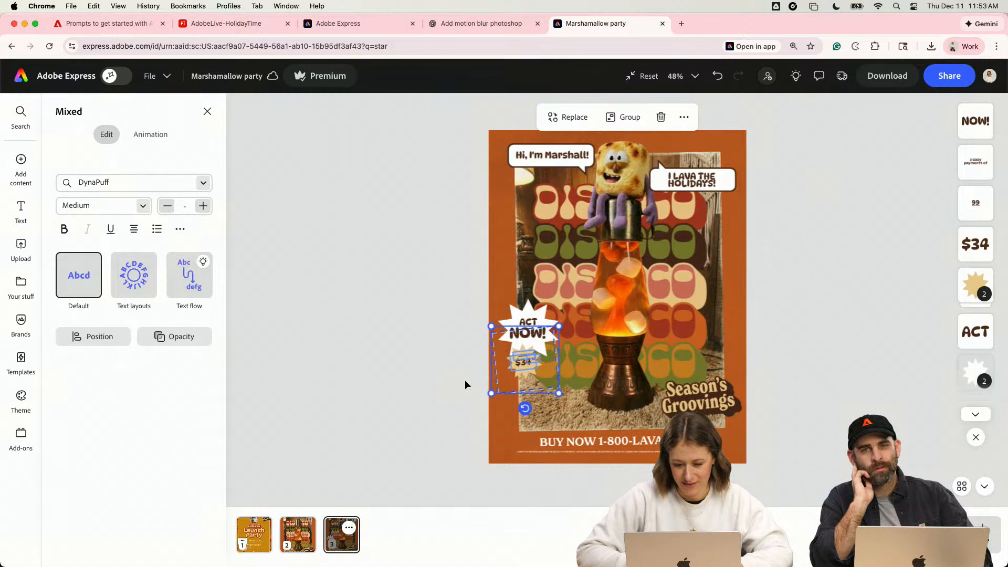
pyautogui.click(412, 395)
pyautogui.press('super+z')
pyautogui.click(415, 401)
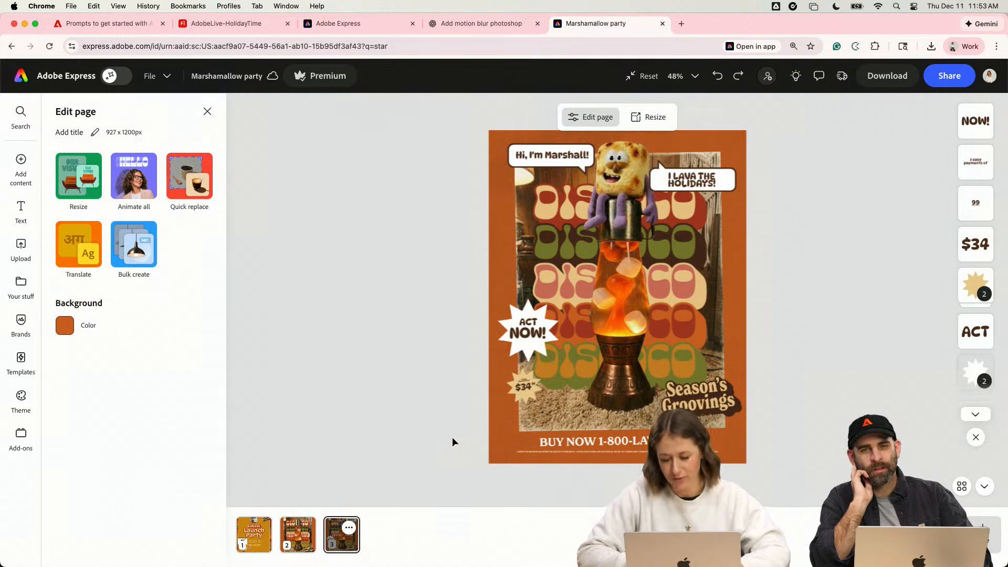
# - Try the price badge on the opposite side of the lamp, above Season's Groovings, and undo that move
pyautogui.scroll(5, 618, 386)
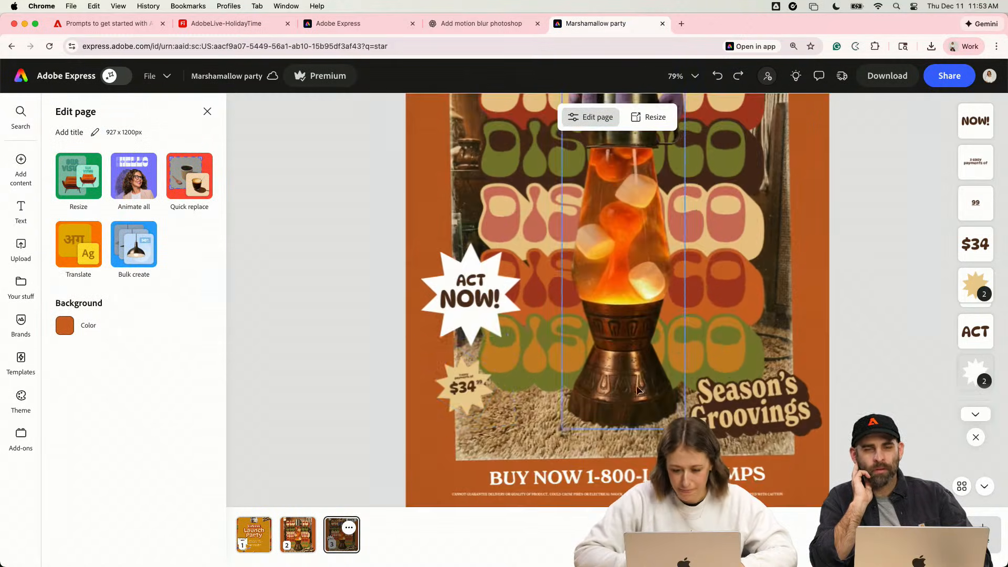
pyautogui.click(470, 387)
pyautogui.click(466, 371)
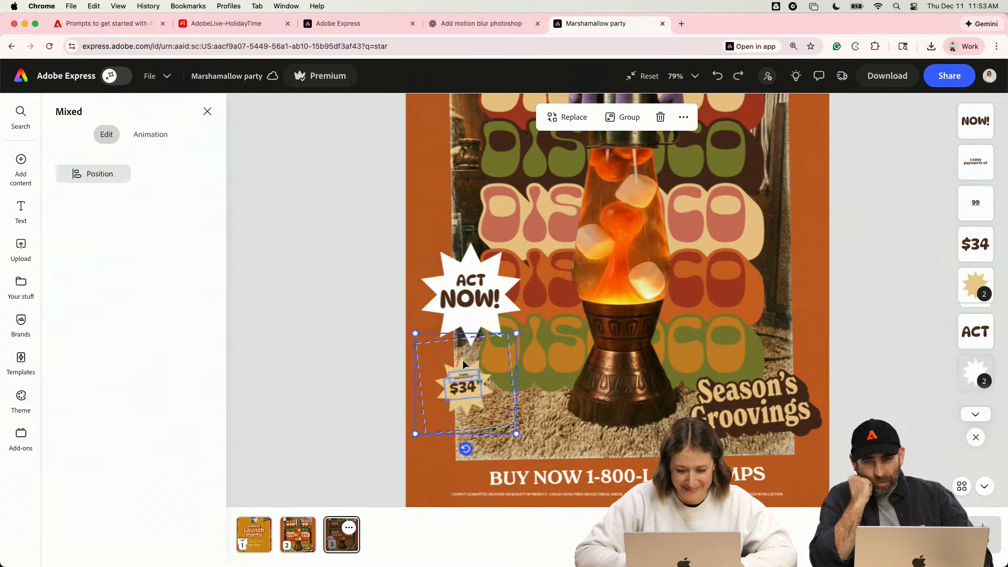
pyautogui.moveTo(463, 360); pyautogui.dragTo(784, 298)
pyautogui.click(881, 304)
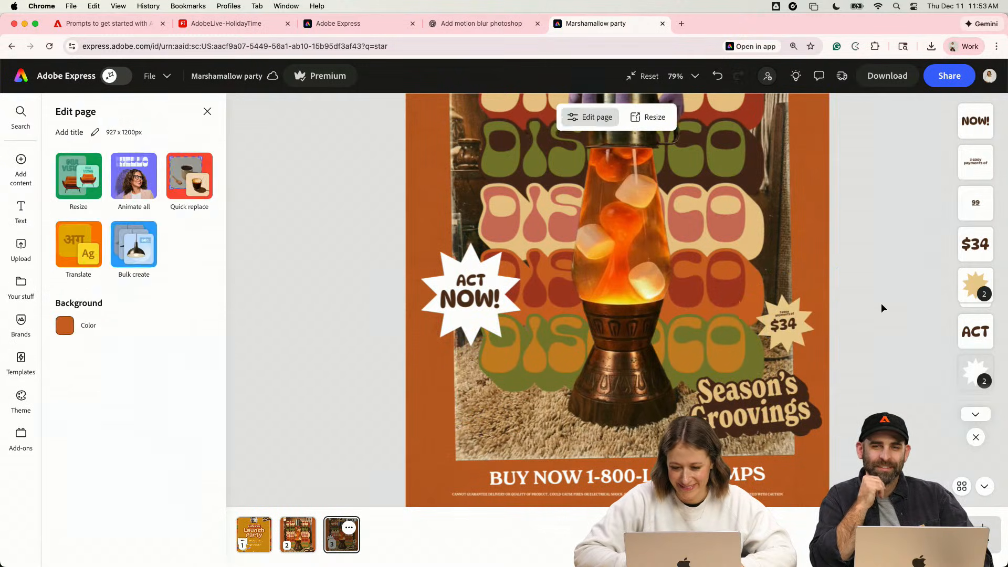
pyautogui.scroll(-5, 881, 303)
pyautogui.press('super+z')
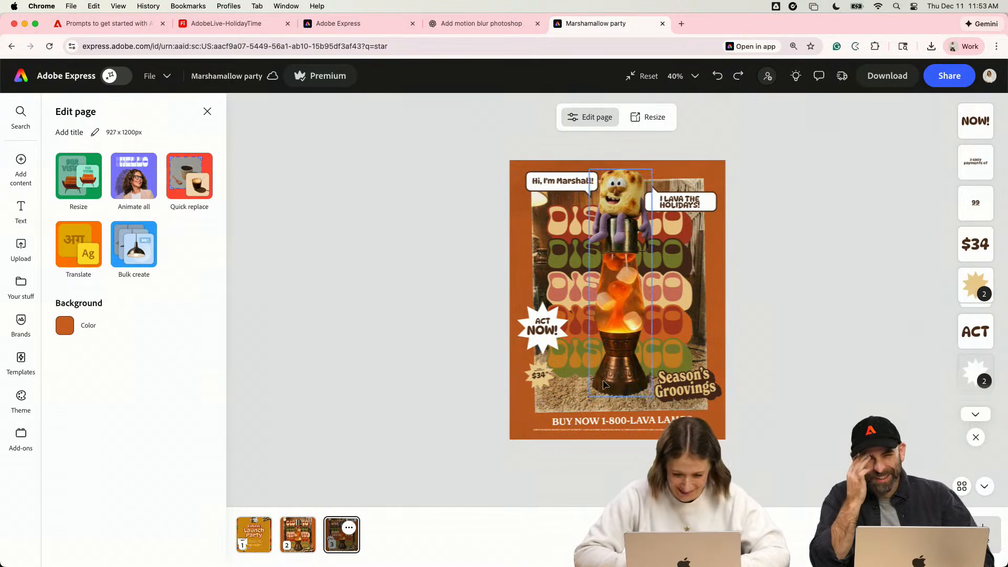
# - Switch to the ChatGPT conversation and review its lava lamp background blur and Holiday Party invitation edits
pyautogui.click(471, 26)
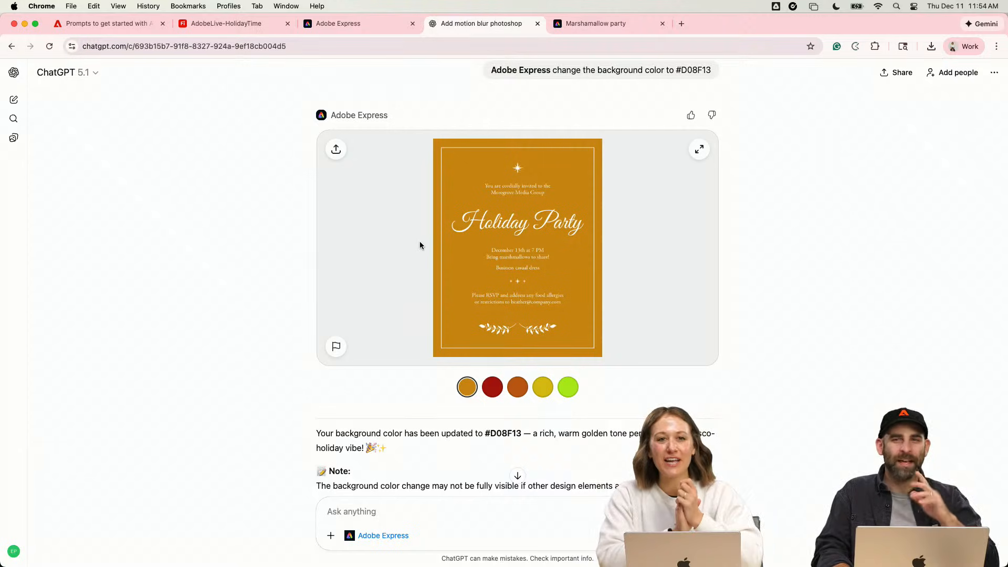
pyautogui.scroll(20, 420, 245)
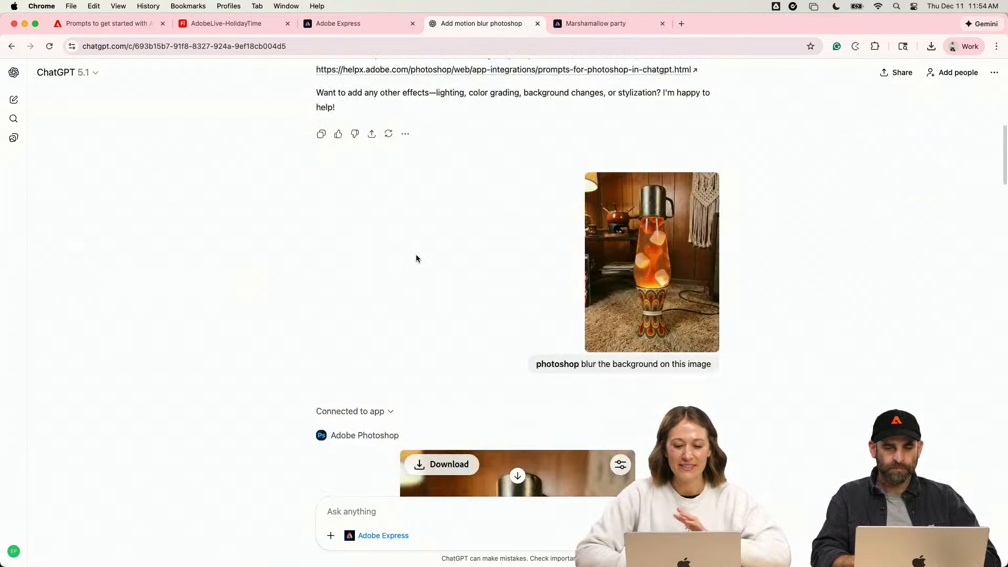
pyautogui.scroll(-20, 416, 257)
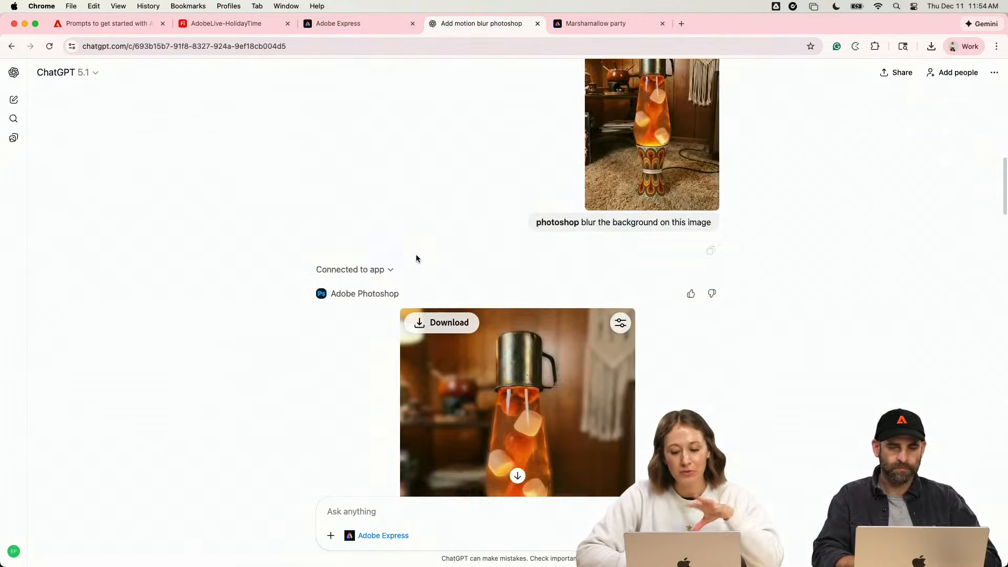
pyautogui.scroll(-2, 417, 258)
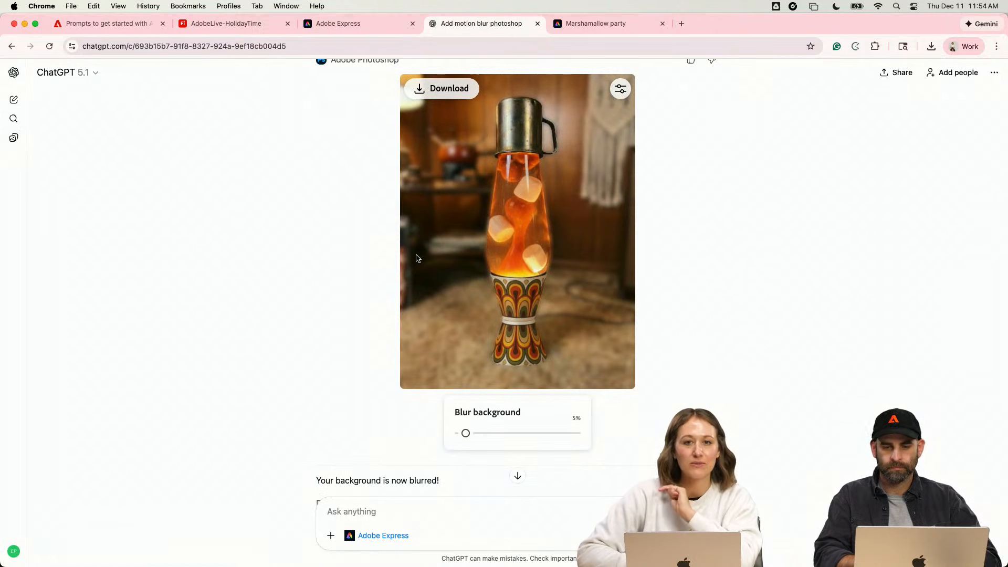
pyautogui.scroll(-15, 417, 258)
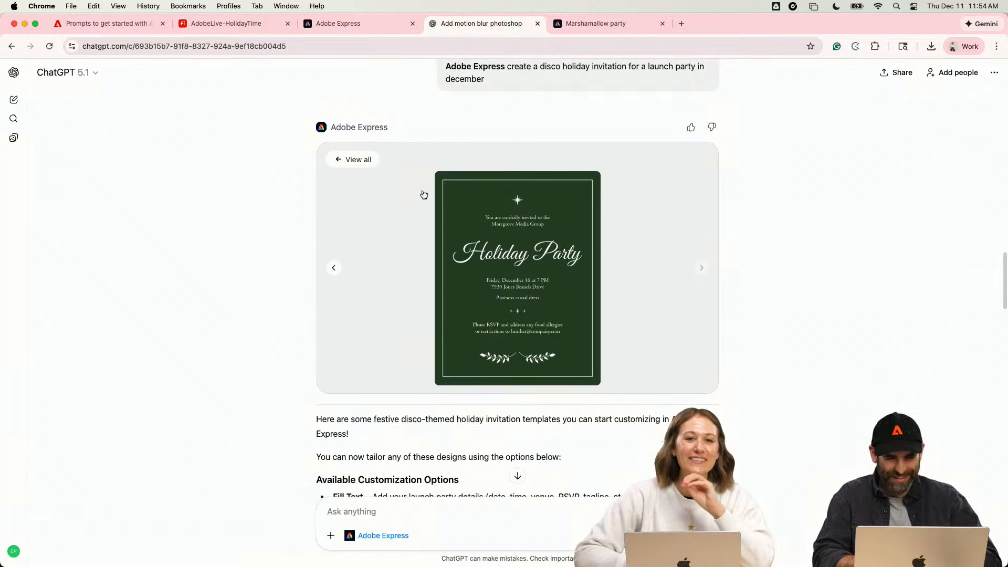
pyautogui.scroll(-10, 424, 195)
pyautogui.scroll(-15, 423, 195)
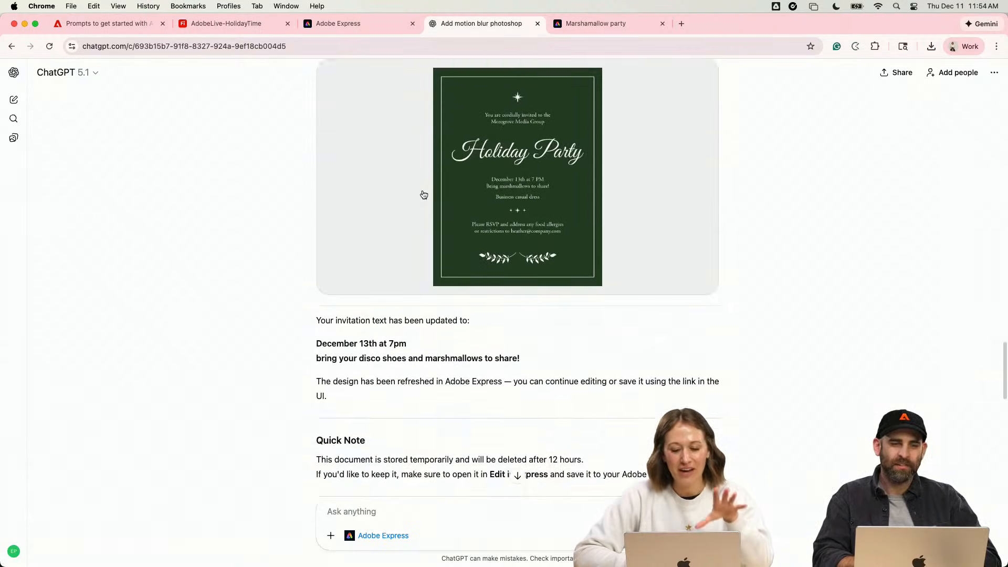
# - Switch back to the Adobe Express design and delete the lower Season's Groovings sticker from the Launch Party page
pyautogui.click(576, 29)
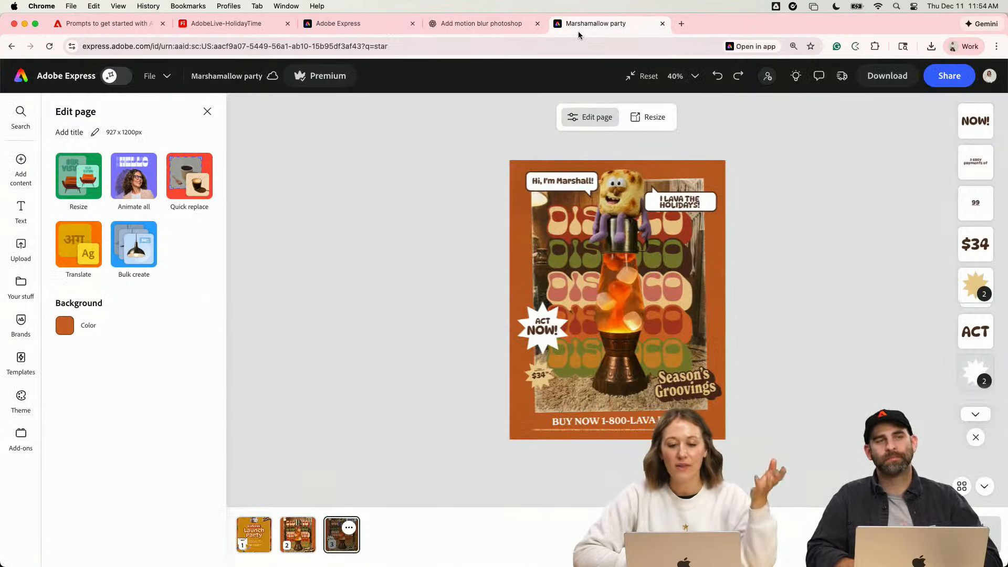
pyautogui.click(255, 536)
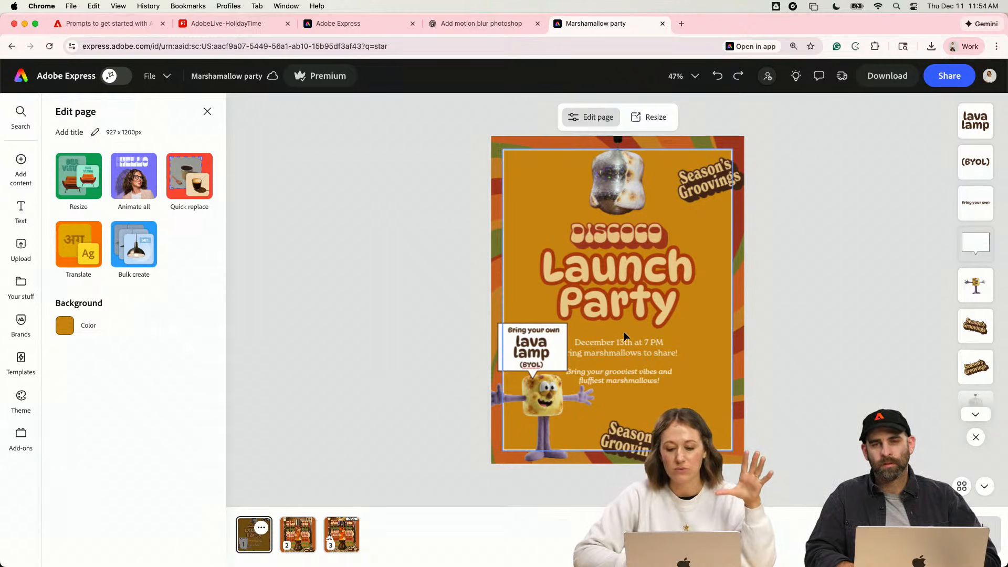
pyautogui.click(555, 415)
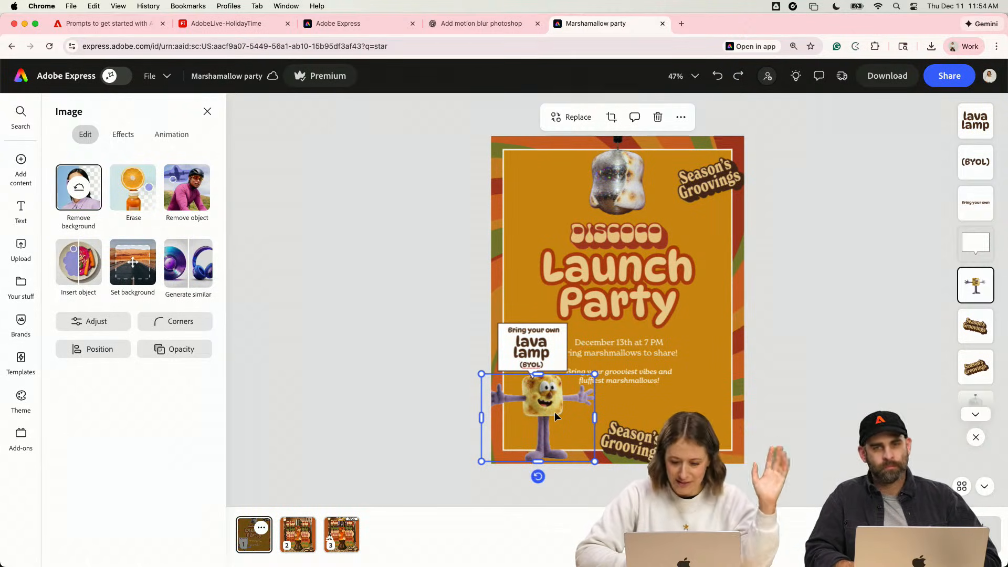
pyautogui.click(641, 439)
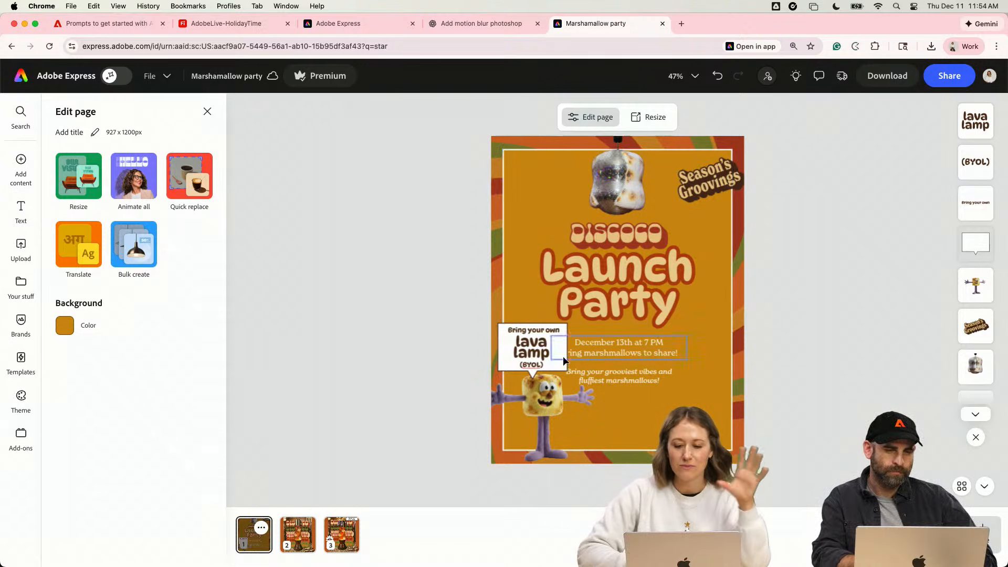
# - Review the lava lamp posters on pages 2 and 3, and check the page actions available for page 3
pyautogui.click(302, 547)
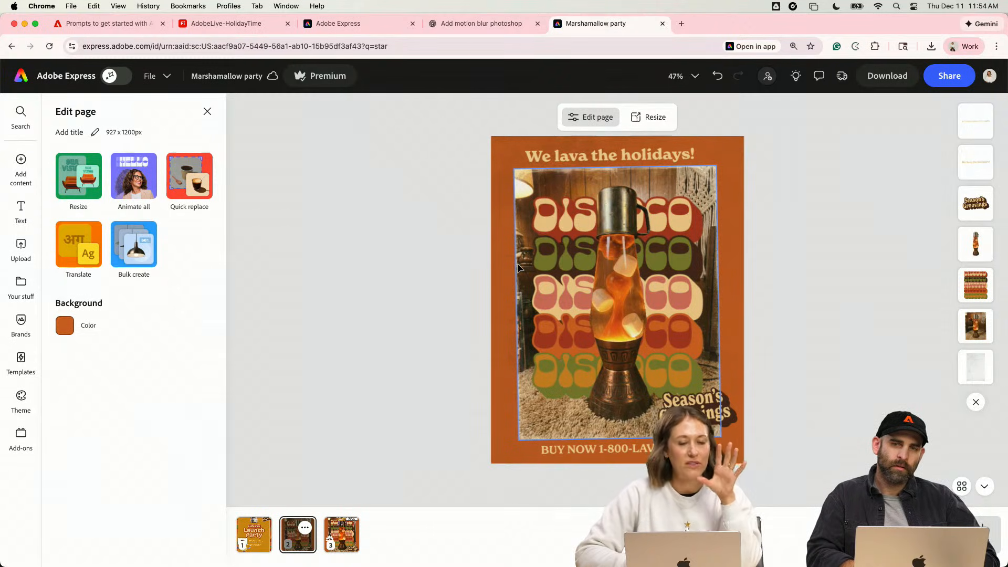
pyautogui.click(351, 545)
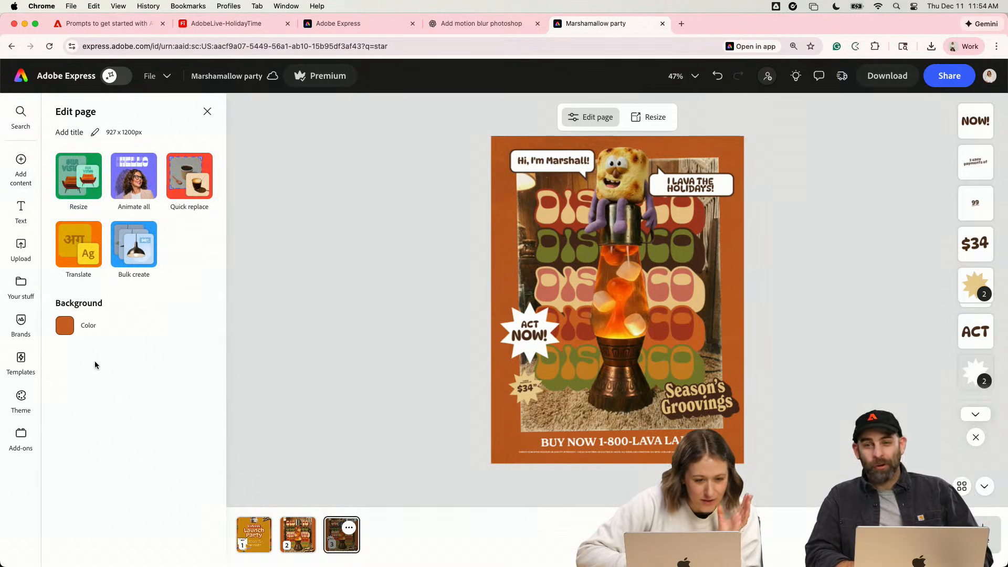
pyautogui.moveTo(22, 165)
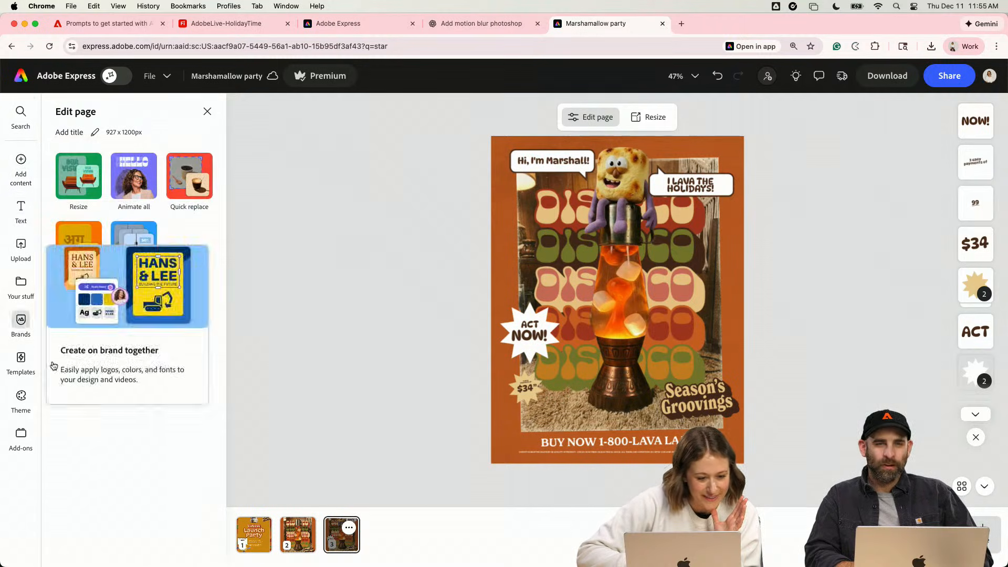
pyautogui.click(349, 527)
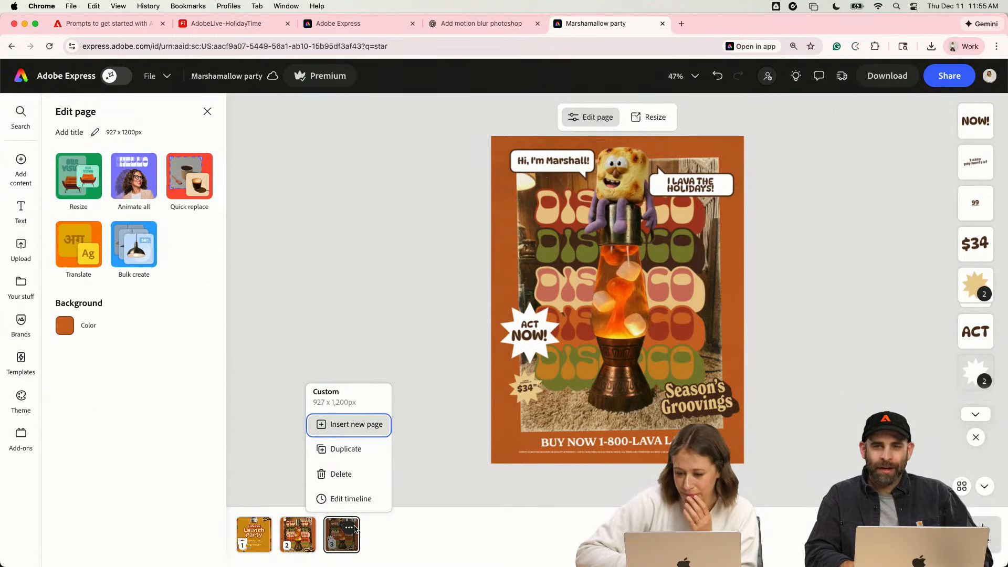
pyautogui.click(299, 147)
pyautogui.moveTo(449, 146); pyautogui.dragTo(801, 476)
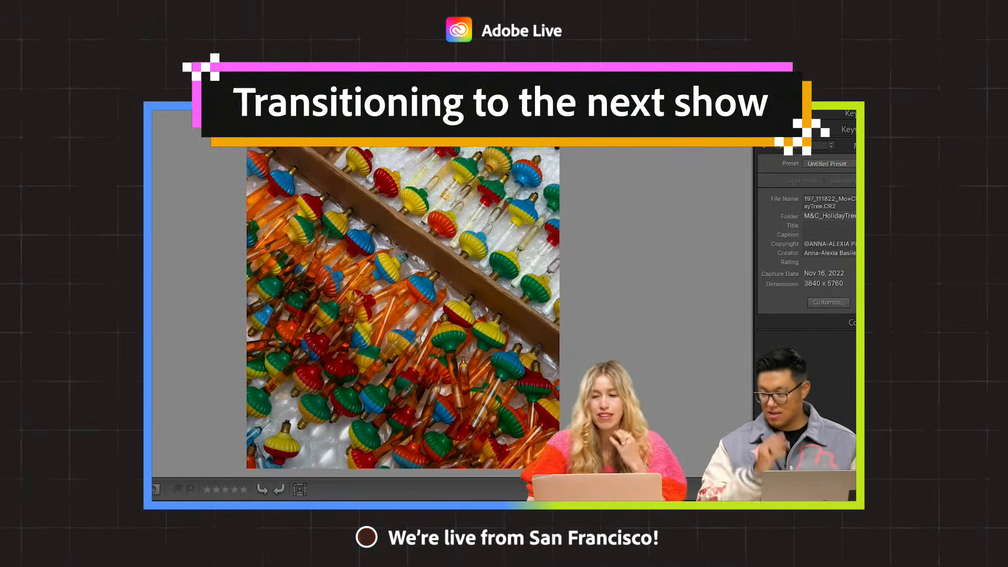
pyautogui.press('d')
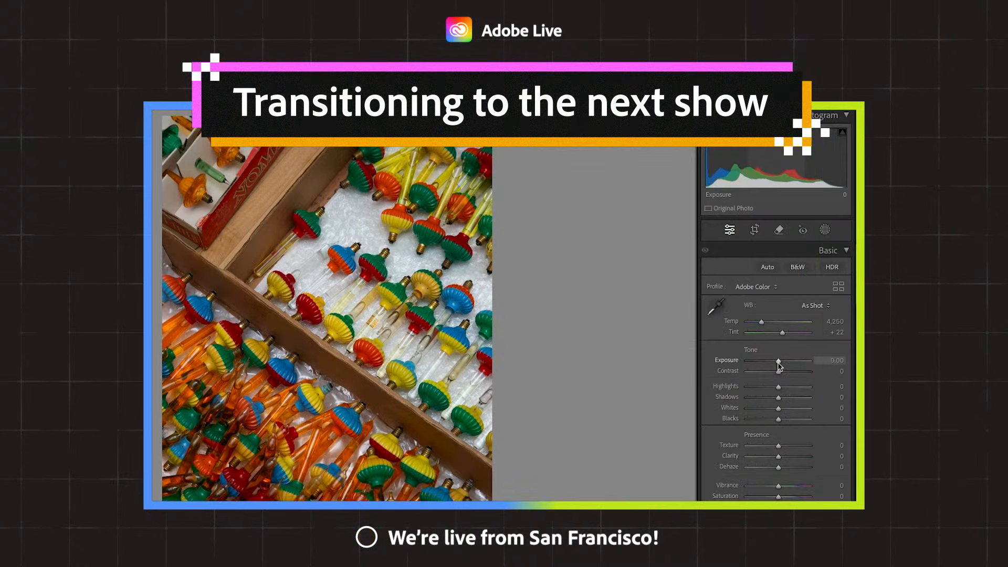
# - Set the boxed bubble light photo's exposure to +0.60 and highlights to -22, and show the Color Mixer's saturation sliders
pyautogui.press('Up')
pyautogui.press('Up')
pyautogui.press('Up')
pyautogui.press('Up')
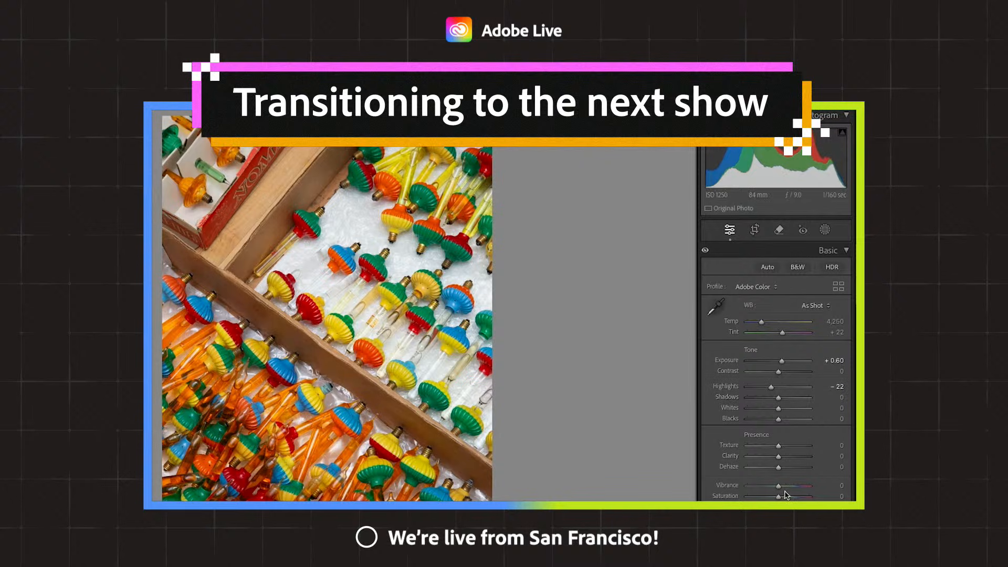
pyautogui.scroll(-3, 786, 489)
pyautogui.scroll(3, 785, 446)
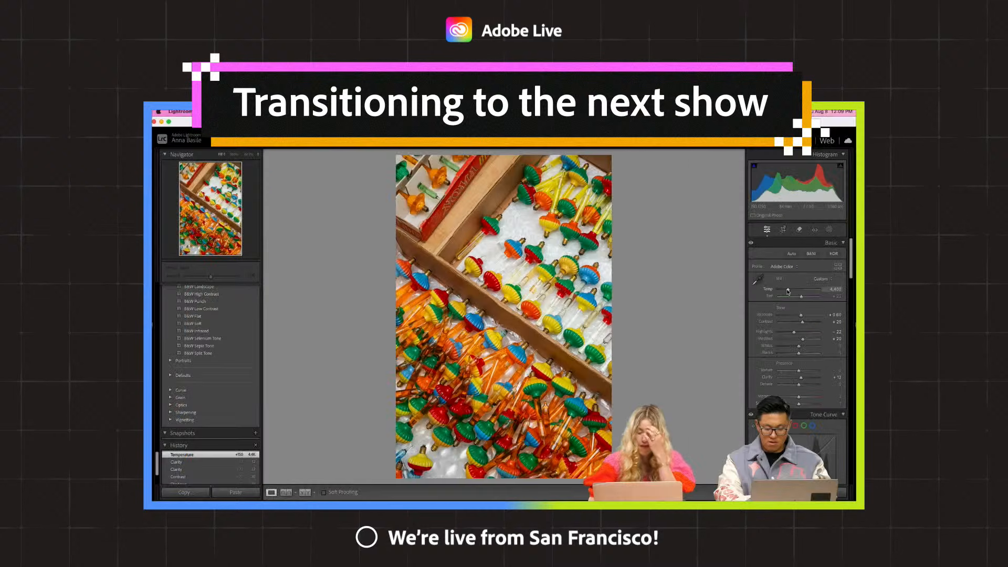
pyautogui.scroll(-10, 787, 292)
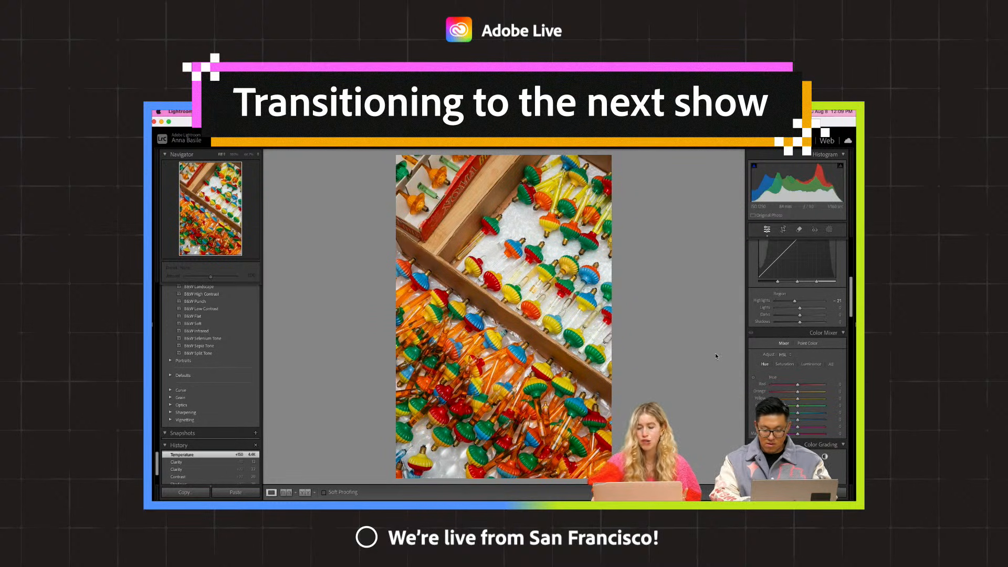
pyautogui.click(785, 363)
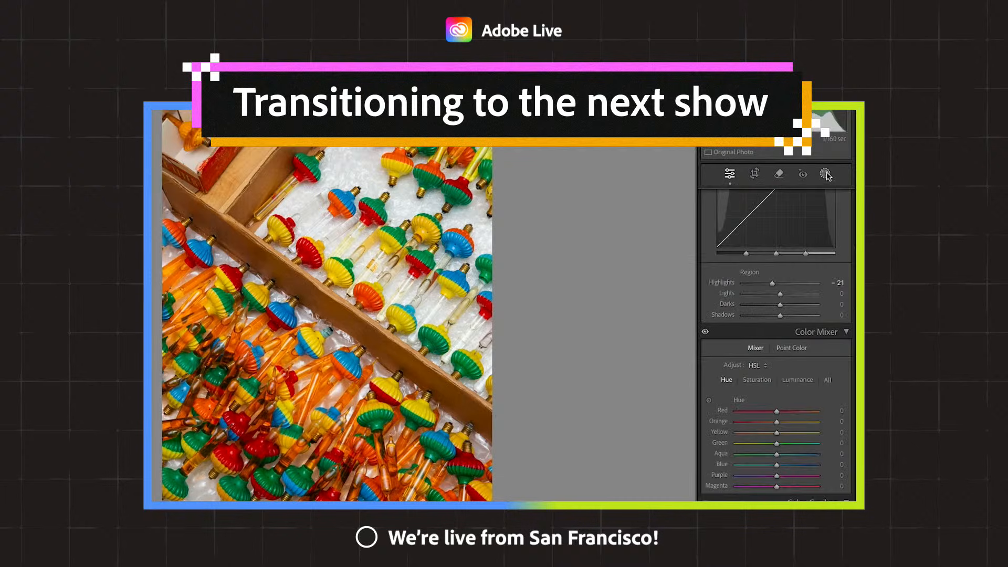
# - Add a radial gradient mask over the piled orange bubble lights in the photo's lower-left corner and adjust it
pyautogui.click(826, 174)
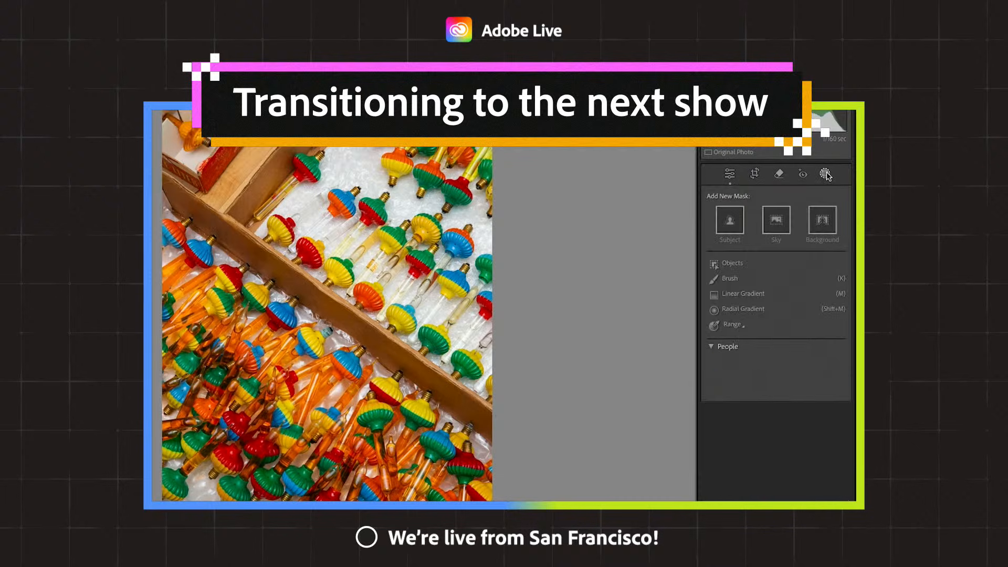
pyautogui.click(744, 310)
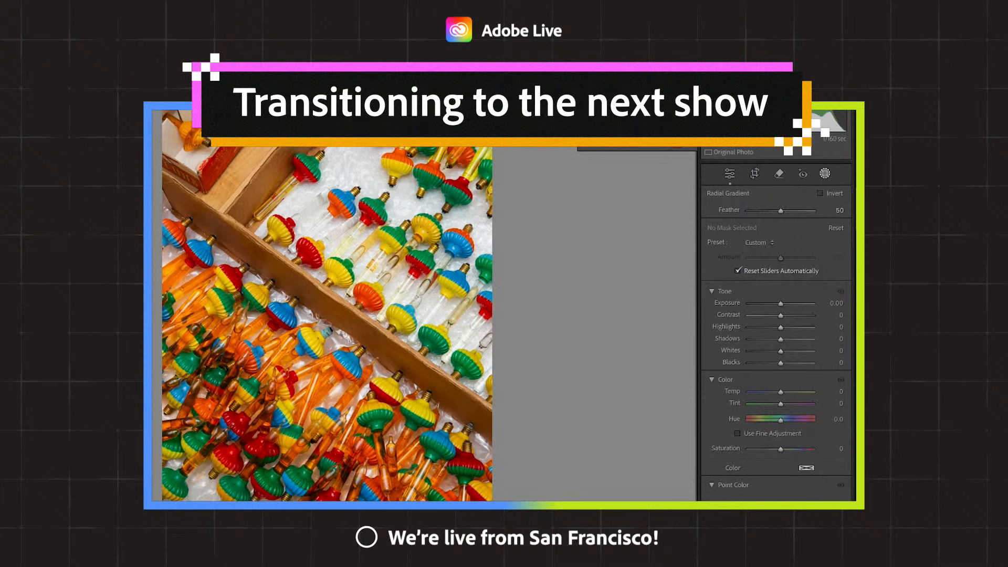
pyautogui.moveTo(207, 492); pyautogui.dragTo(294, 336)
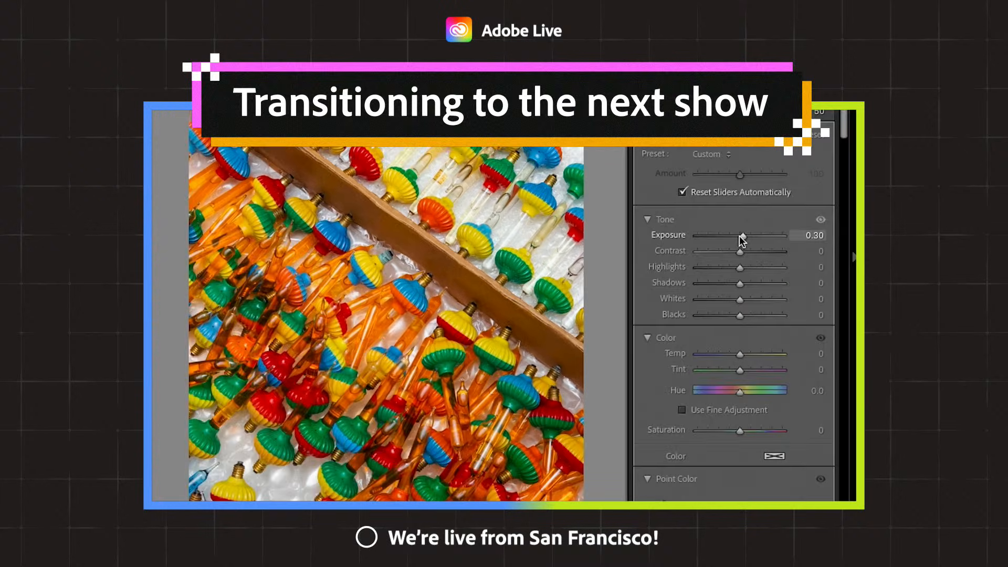
pyautogui.press('Up')
pyautogui.press('Up')
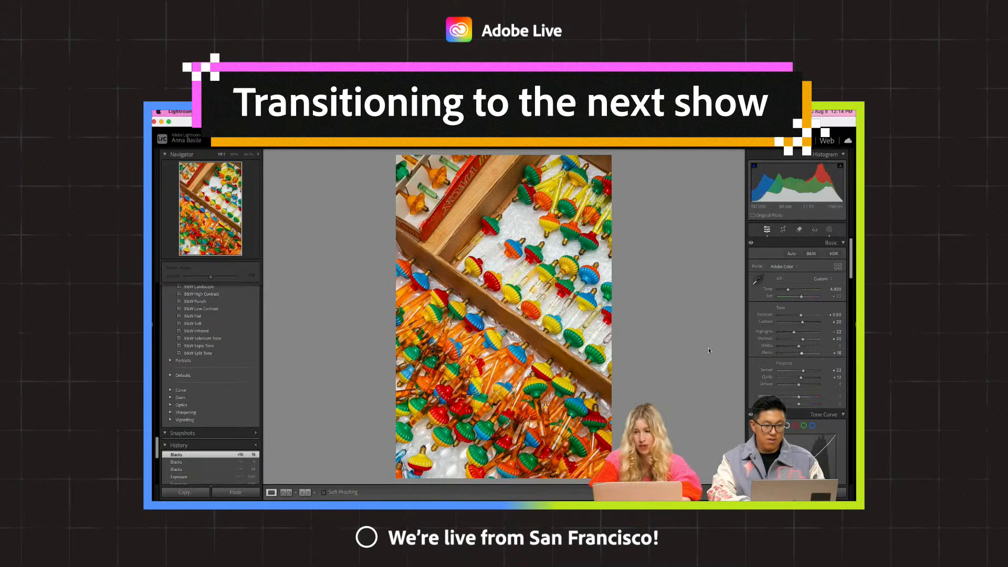
# - Copy the edited photo's develop settings without the mask and go to the next photo, the red bubble lights
pyautogui.press('super+shift+c')
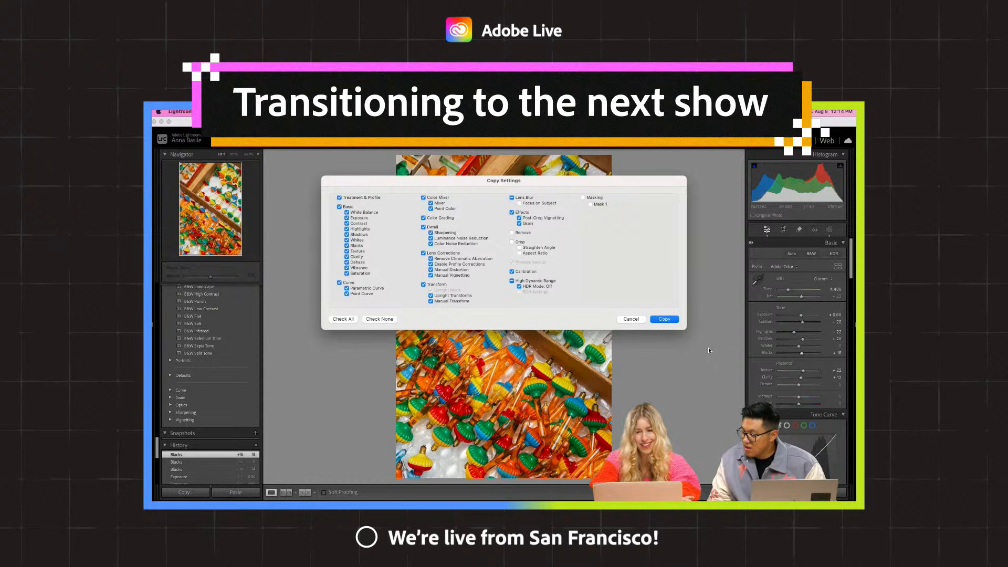
pyautogui.press('Return')
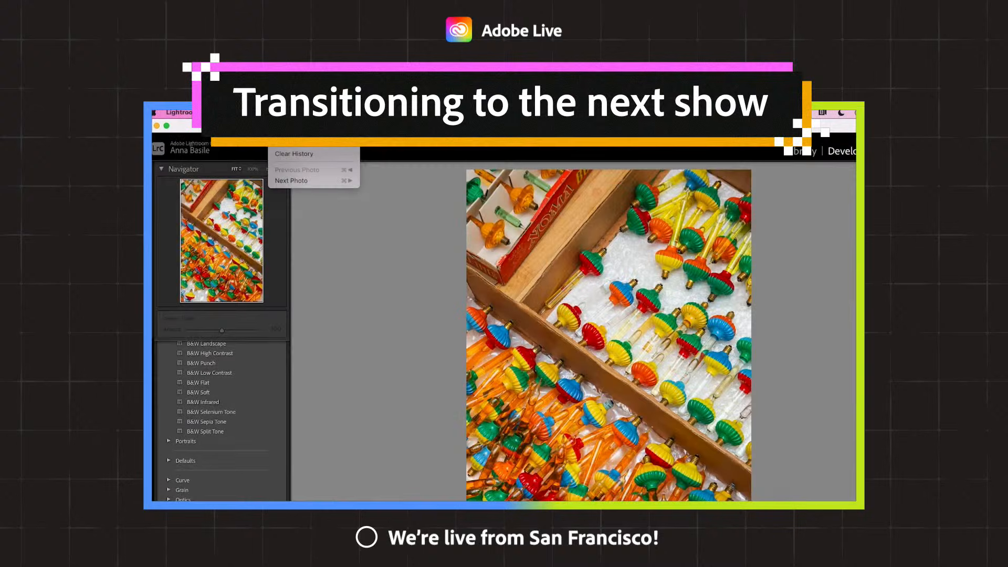
pyautogui.click(298, 127)
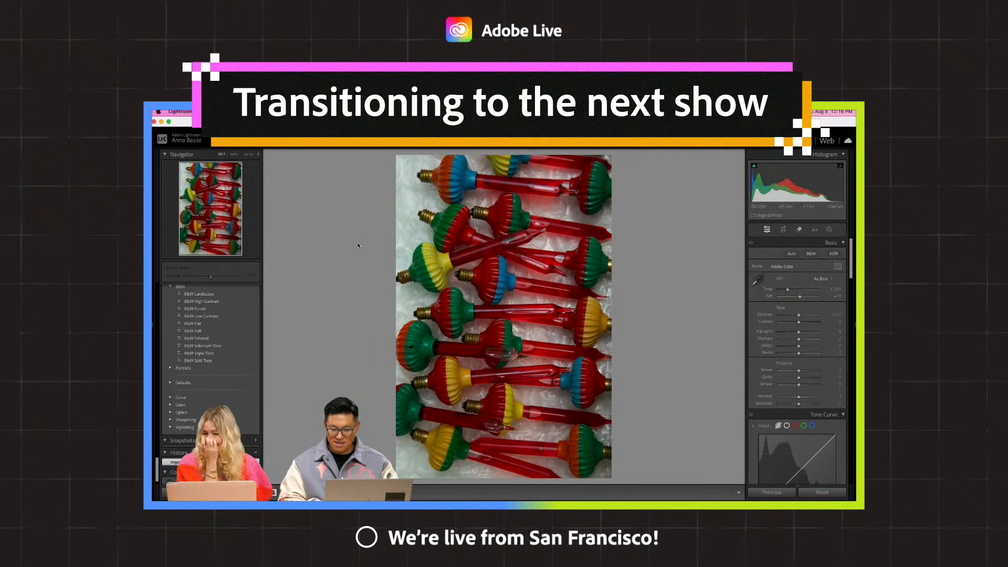
# - Try the copied develop settings on the red bubble light photo and undo the paste
pyautogui.press('super+shift+v')
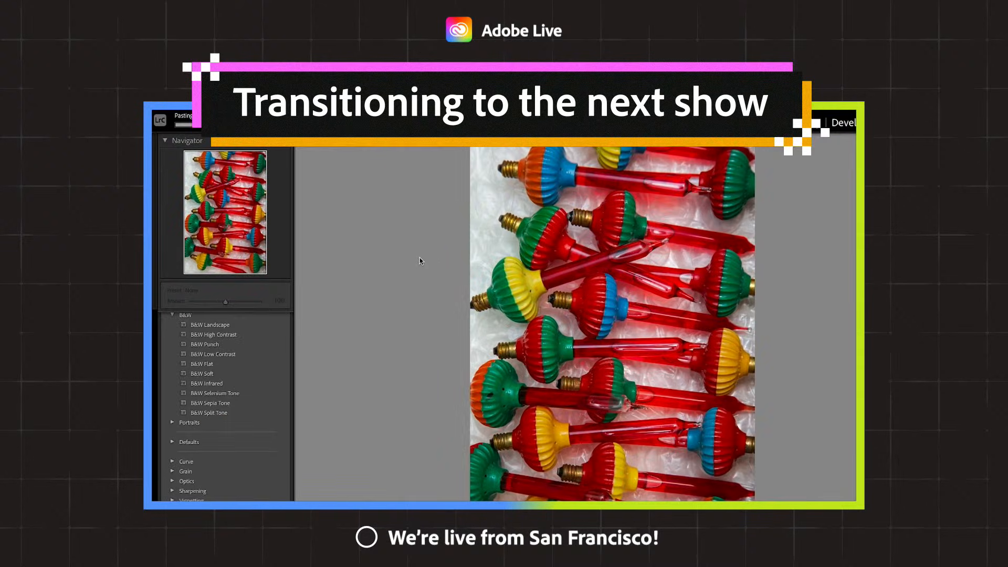
pyautogui.press('super+z')
# - Browse the develop presets from the film looks back up to the User Presets, previewing them on the red bubble lights
pyautogui.scroll(-20, 267, 391)
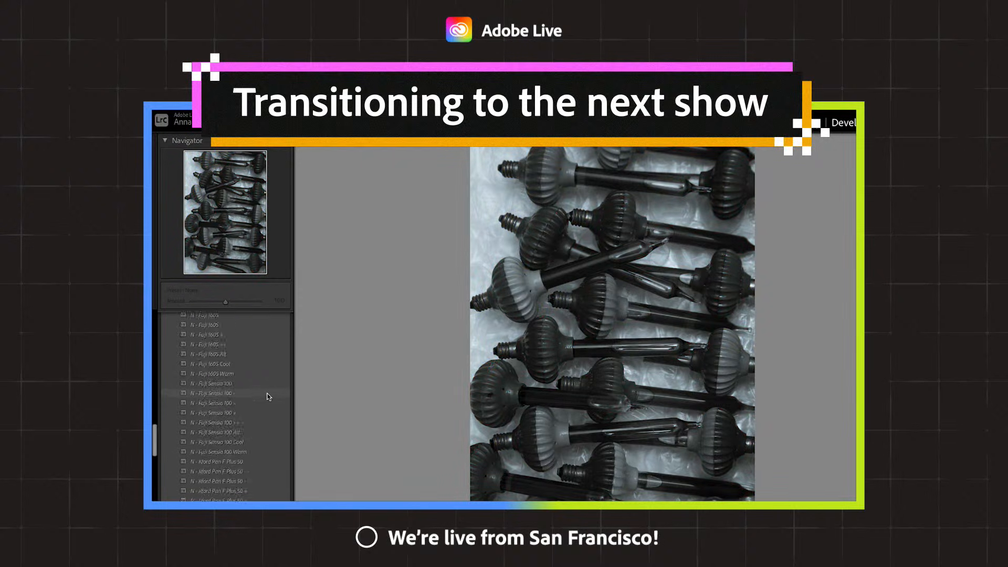
pyautogui.scroll(20, 268, 395)
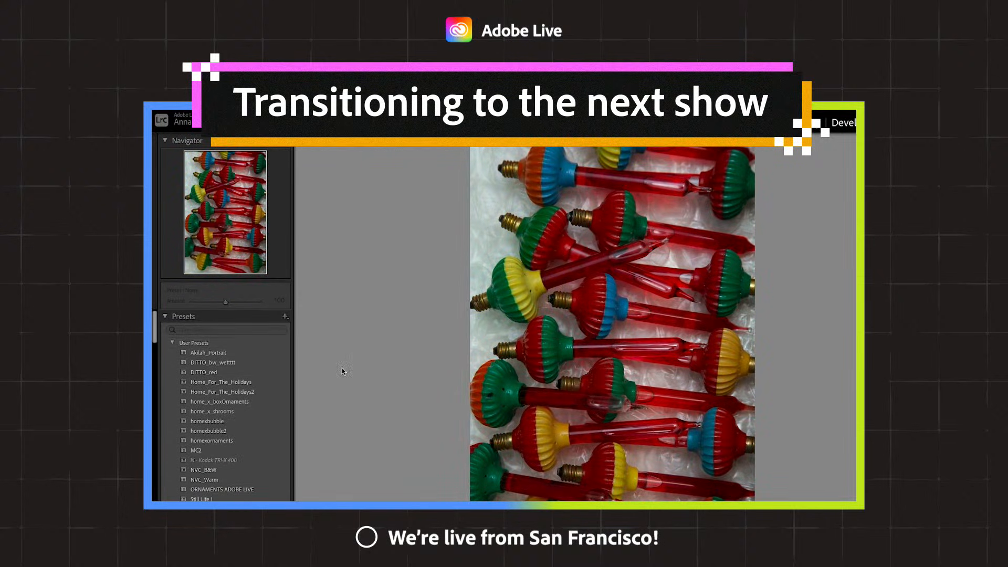
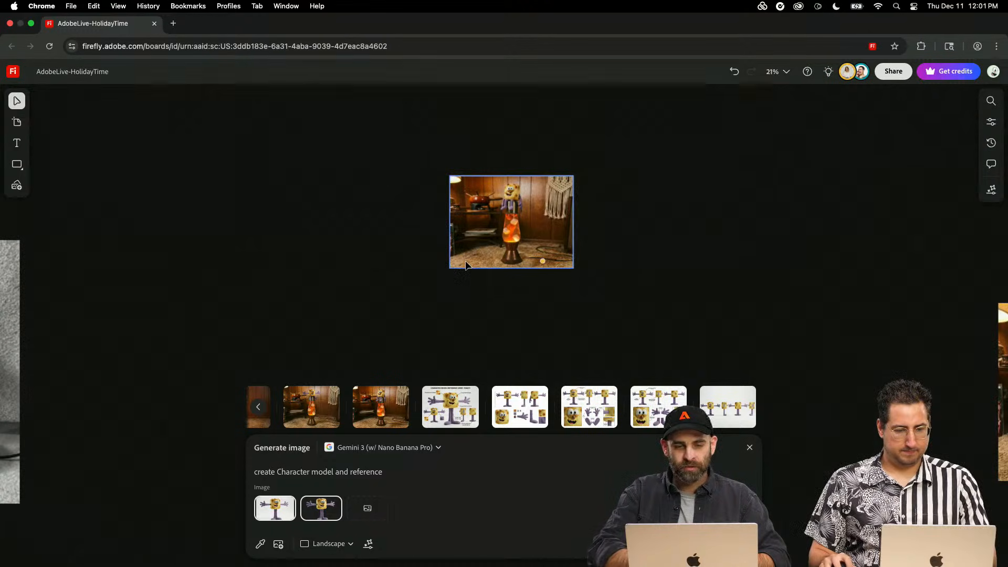
# - On the AdobeLive-HolidayTime Firefly board, find the pink gift character workflow and examine its flat cartoon drawing up close
pyautogui.scroll(-10, 467, 265)
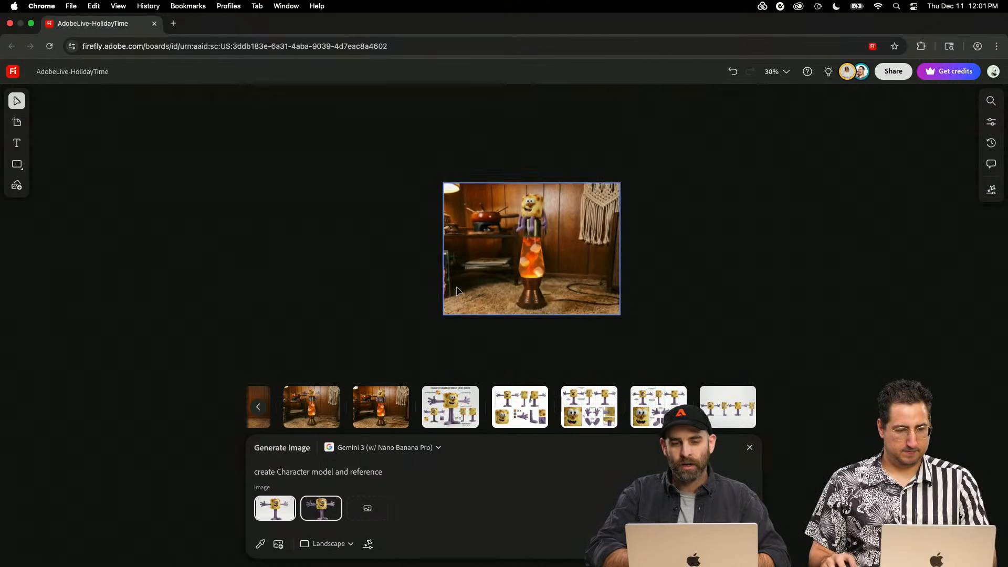
pyautogui.hscroll(15, 457, 291)
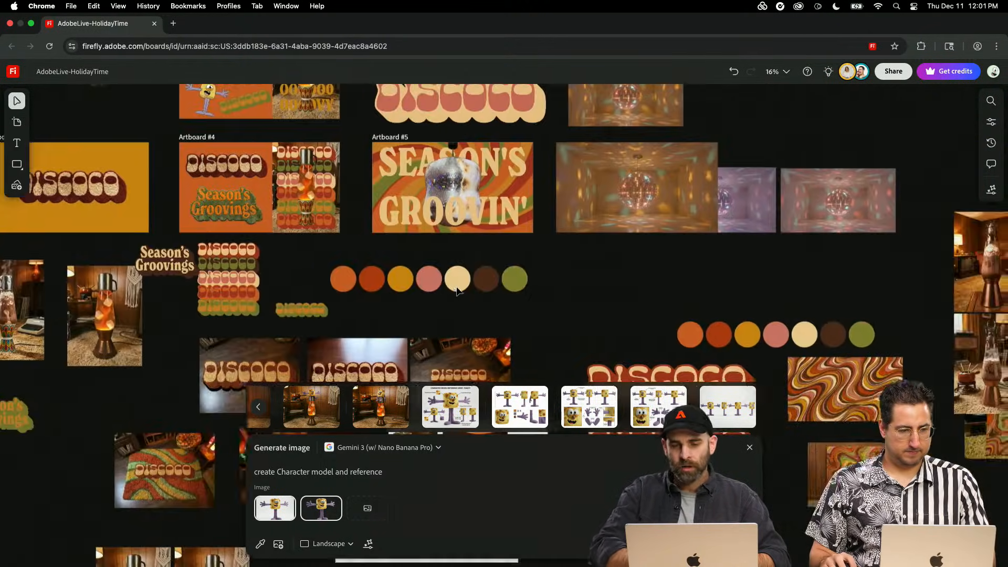
pyautogui.scroll(5, 457, 290)
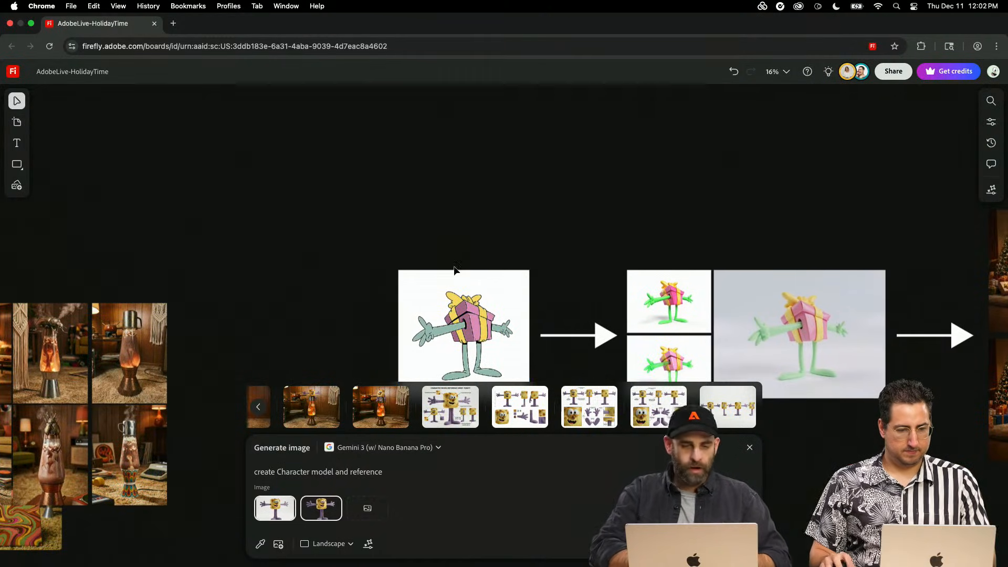
pyautogui.hscroll(8, 453, 269)
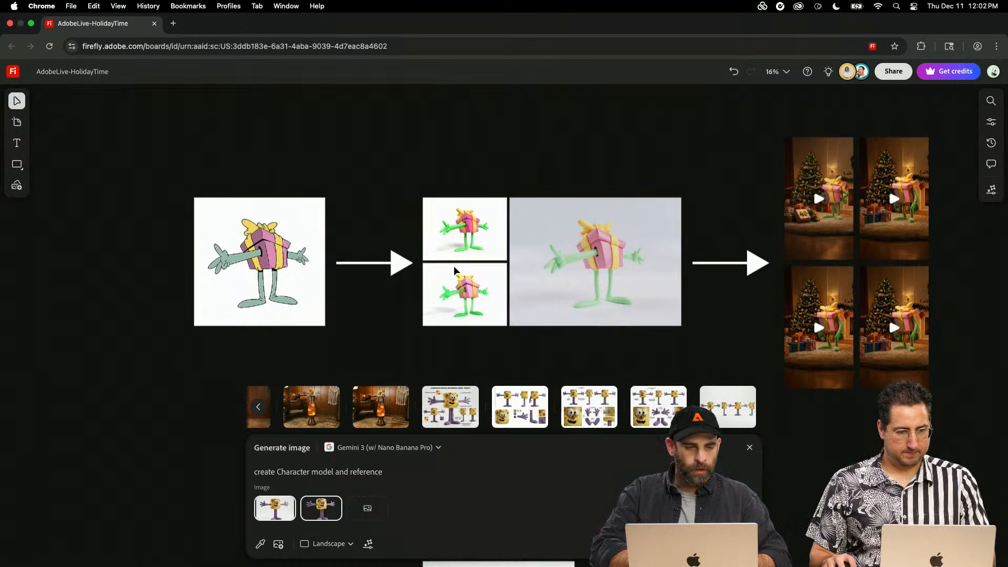
pyautogui.scroll(3, 454, 266)
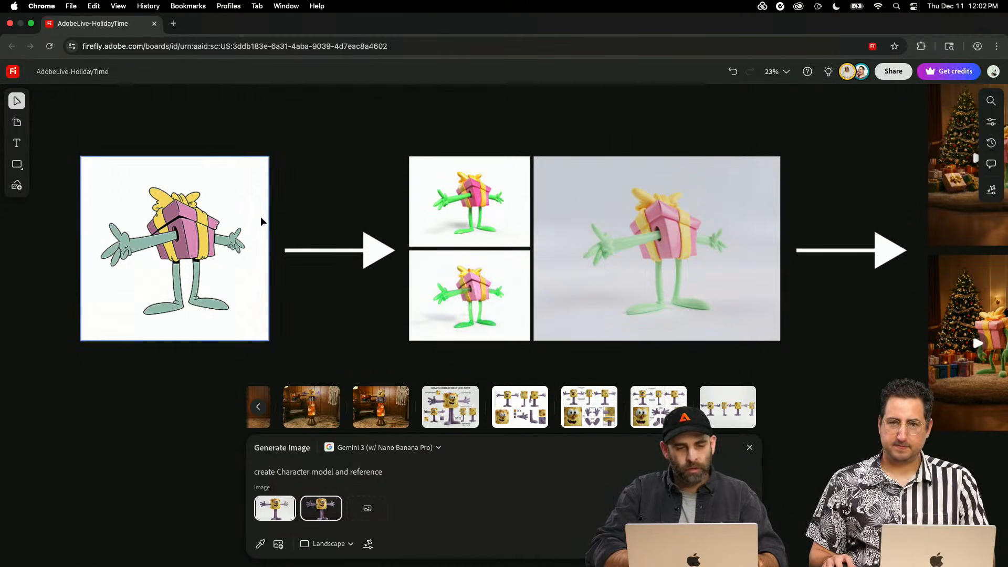
pyautogui.scroll(5, 261, 216)
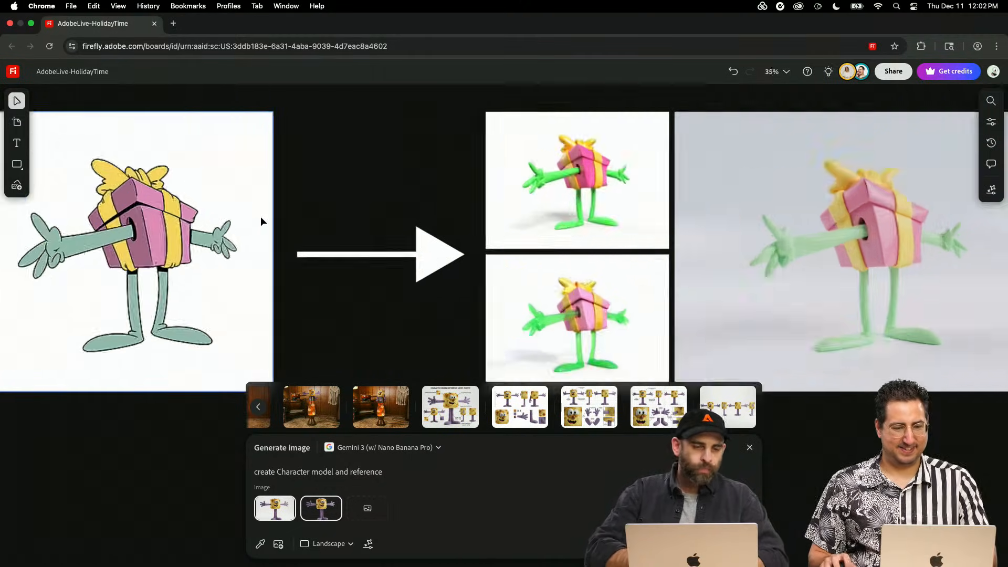
pyautogui.hscroll(-3, 260, 216)
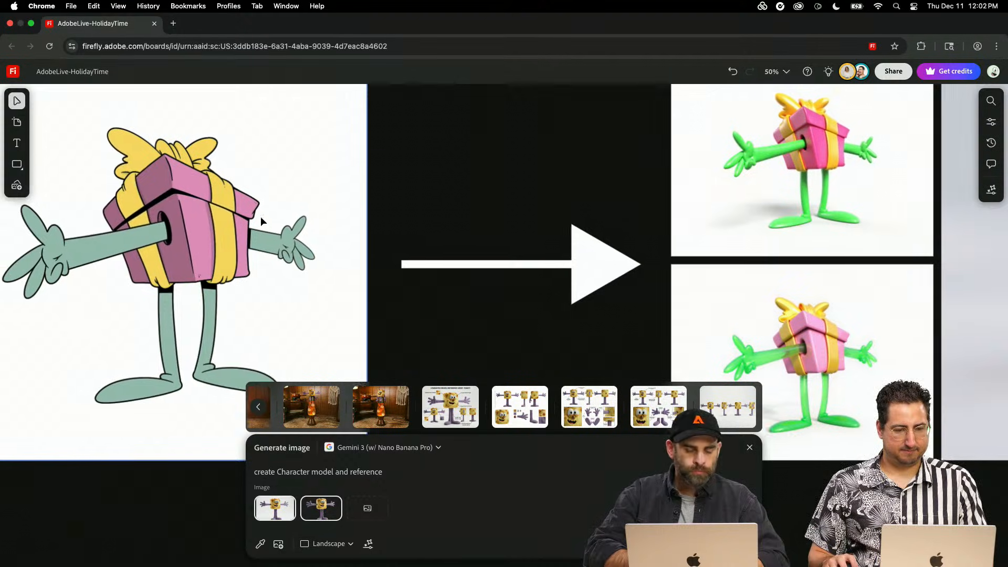
pyautogui.hscroll(-2, 261, 216)
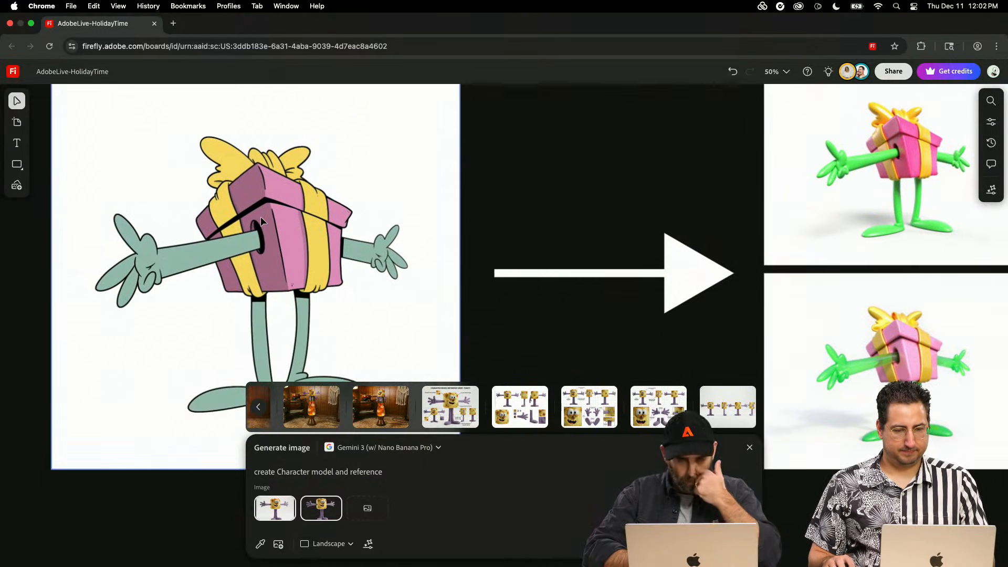
pyautogui.hscroll(-3, 272, 226)
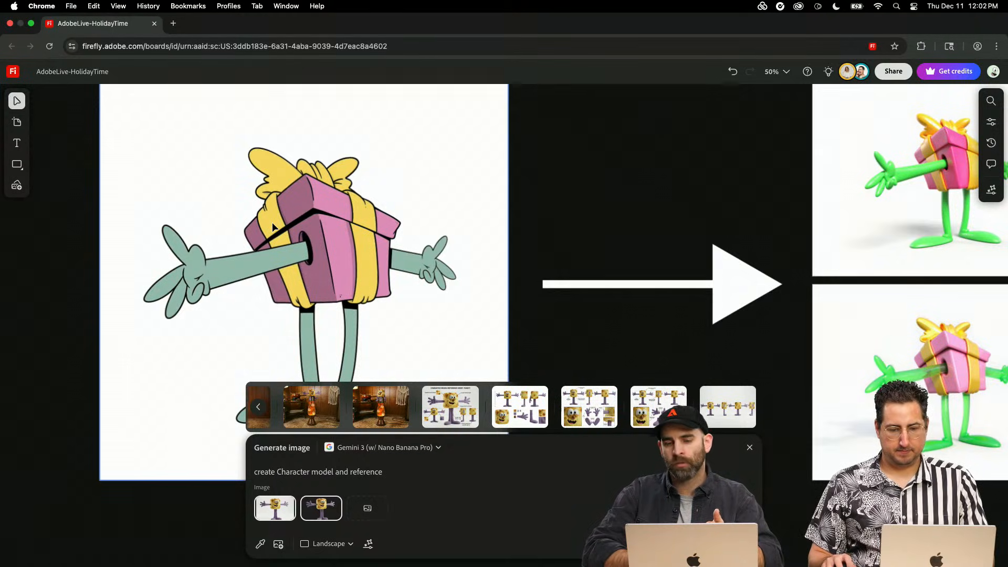
# - Load the prompt and settings of the large pale 3D gift render into the image generator
pyautogui.hscroll(20, 272, 227)
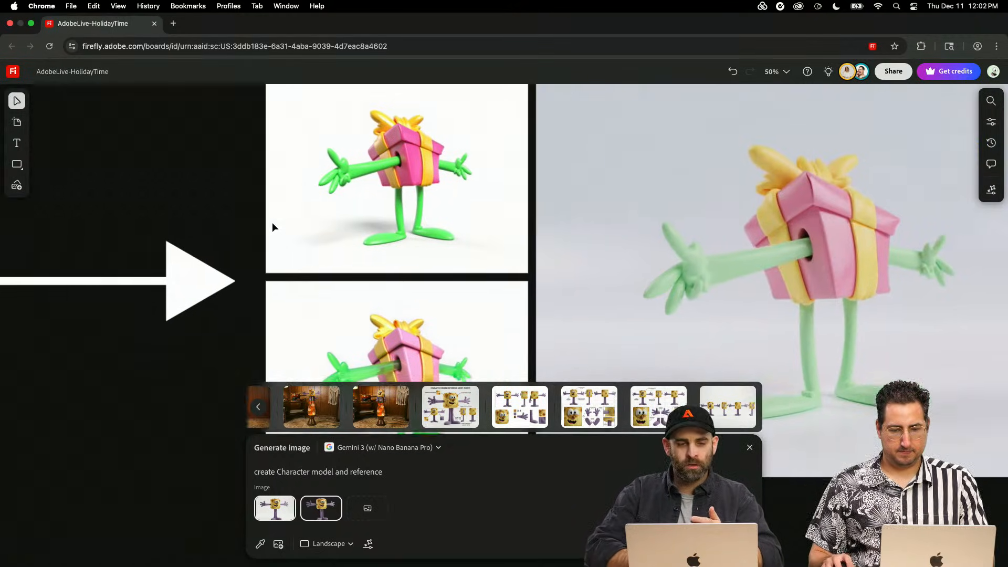
pyautogui.hscroll(2, 273, 227)
pyautogui.click(643, 219)
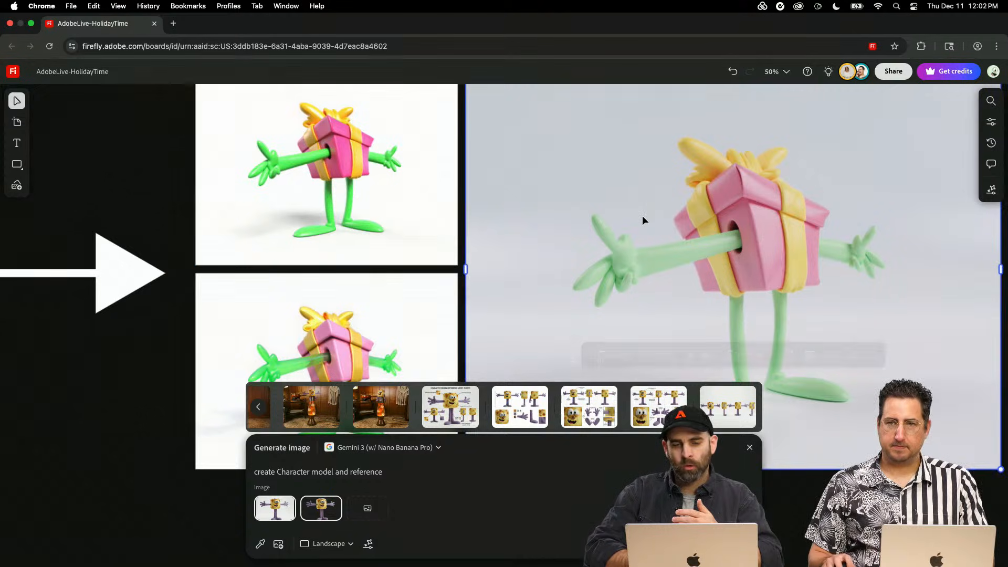
pyautogui.click(618, 355)
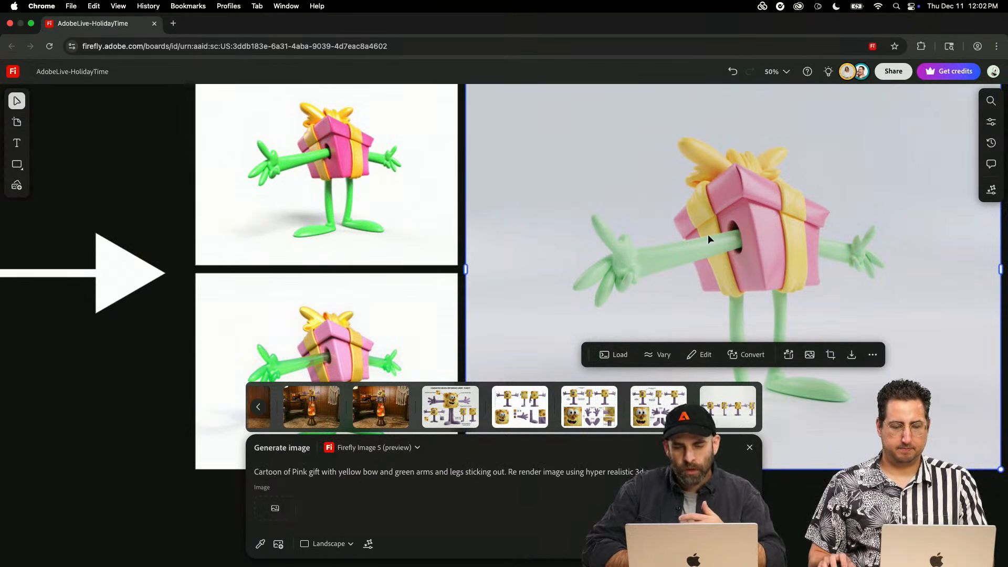
# - Inspect the Content Credentials of the large gift render and check the two smaller gift renders beside it
pyautogui.scroll(-2, 708, 234)
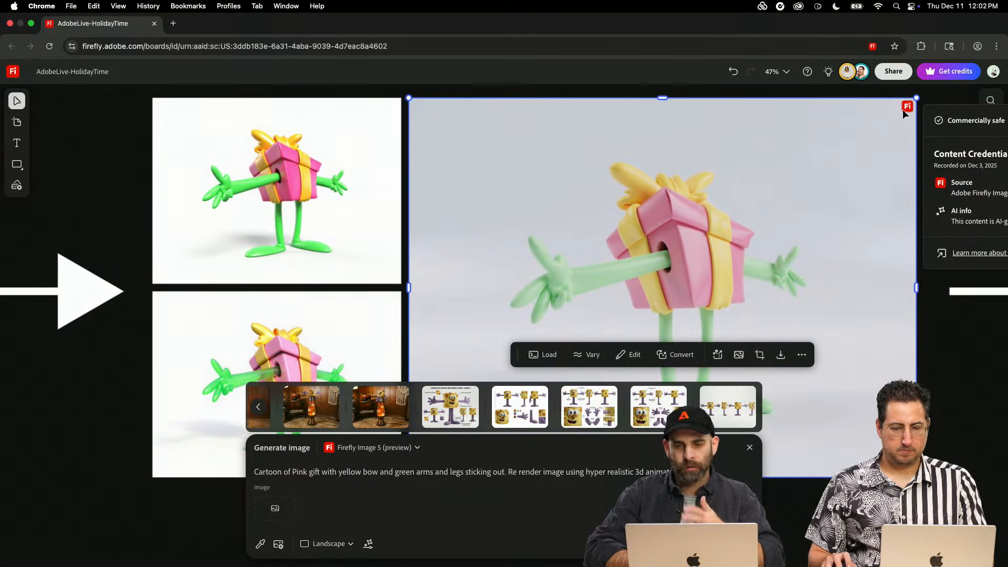
pyautogui.click(327, 228)
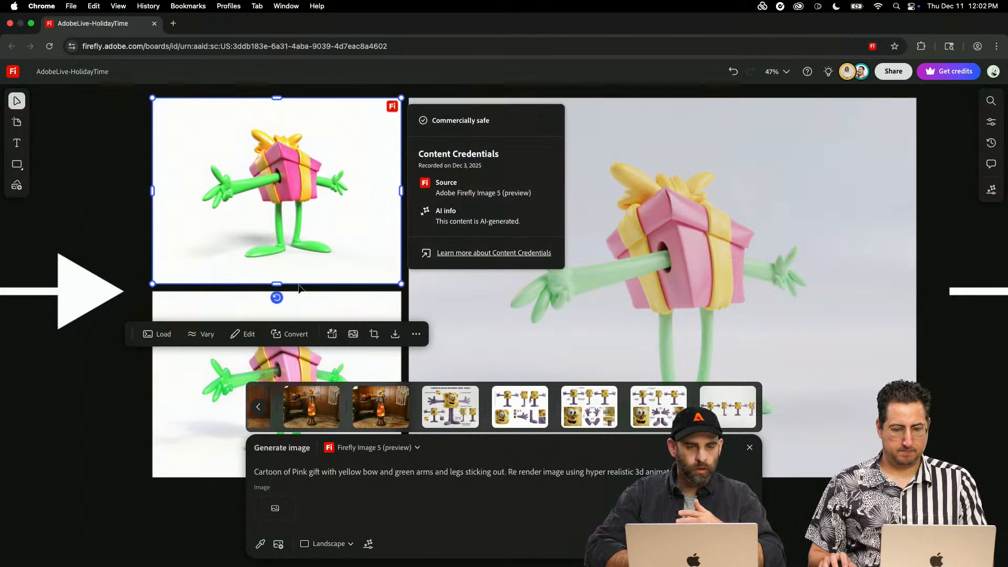
pyautogui.click(209, 391)
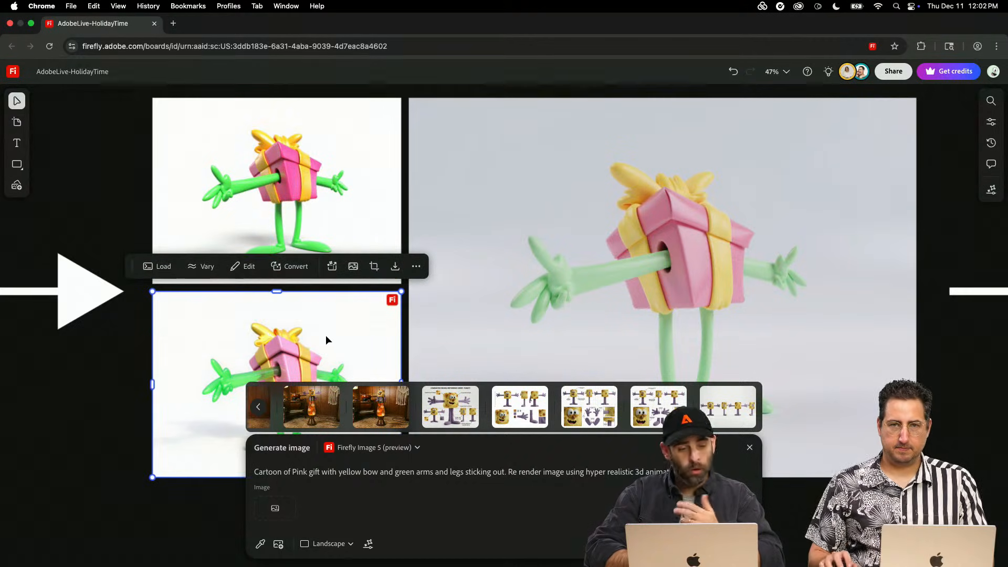
# - Play the gift character video in the lower-left spot of the four Christmas living-room clips
pyautogui.scroll(-3, 325, 337)
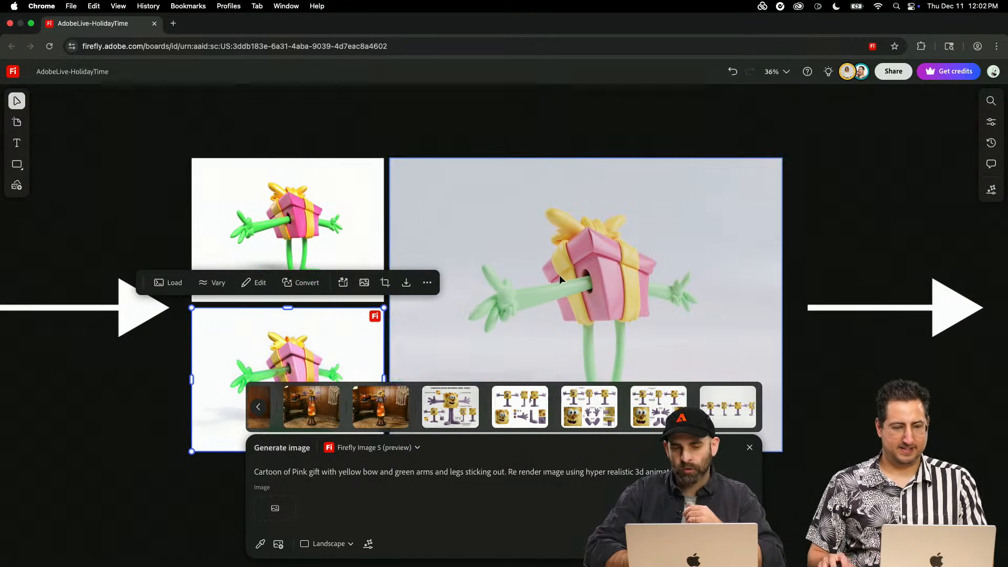
pyautogui.scroll(-3, 559, 275)
pyautogui.hscroll(10, 560, 275)
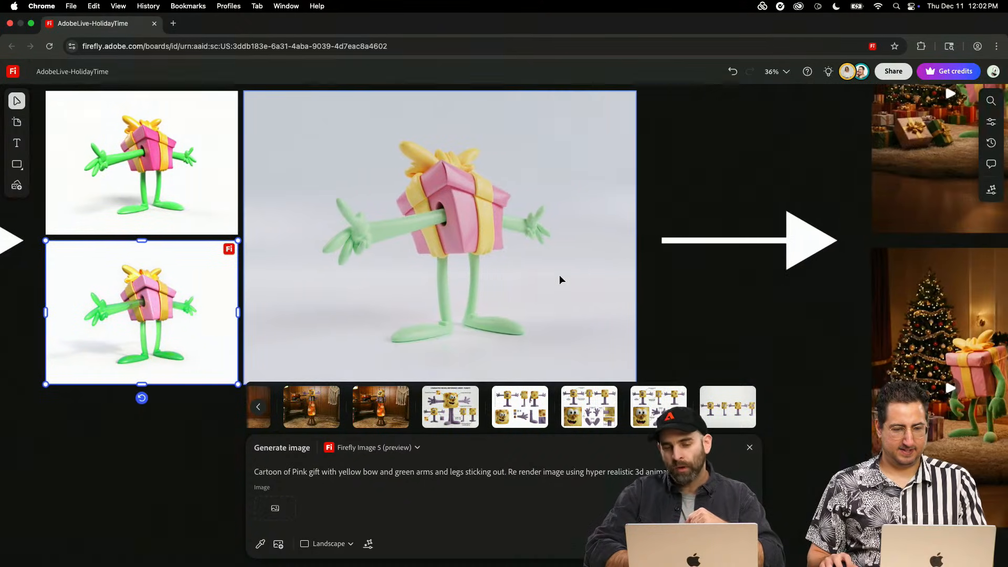
pyautogui.hscroll(4, 559, 276)
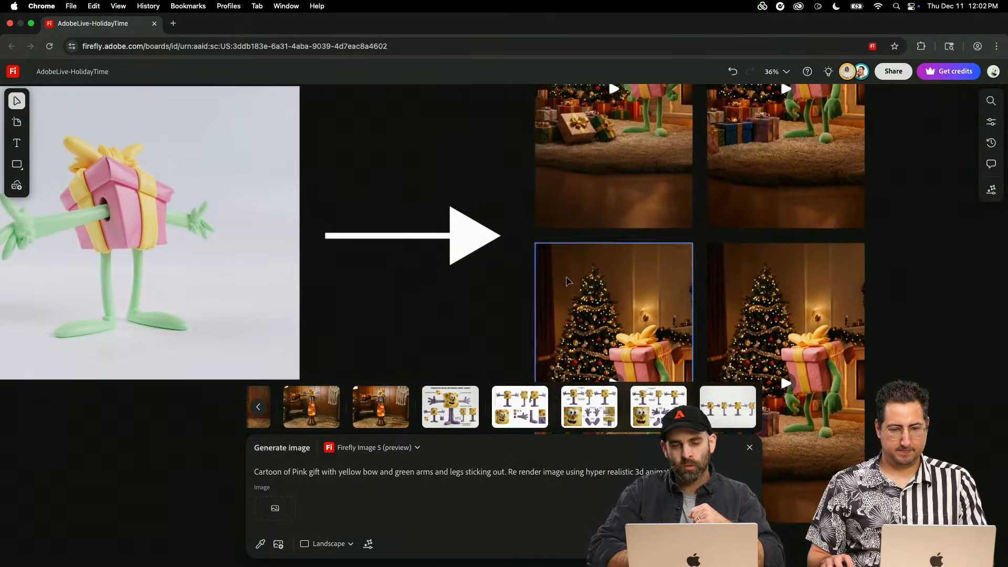
pyautogui.click(567, 281)
pyautogui.hscroll(5, 567, 281)
pyautogui.scroll(-2, 567, 281)
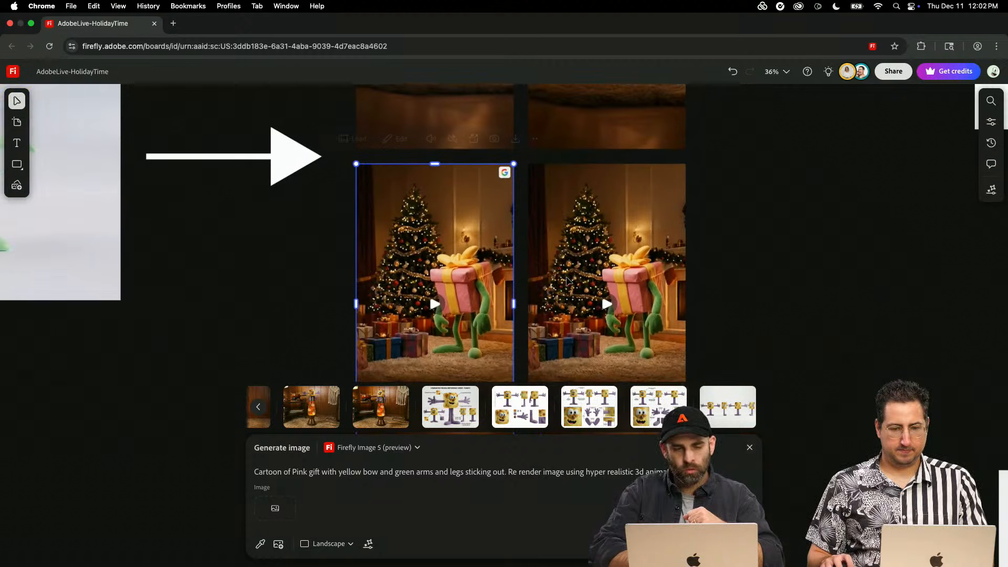
pyautogui.scroll(-2, 433, 304)
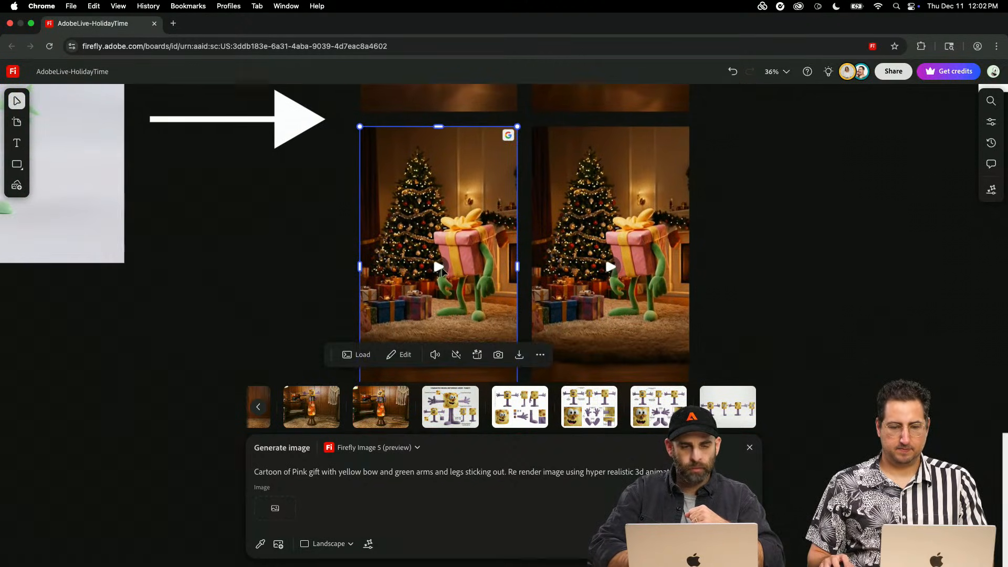
pyautogui.click(422, 322)
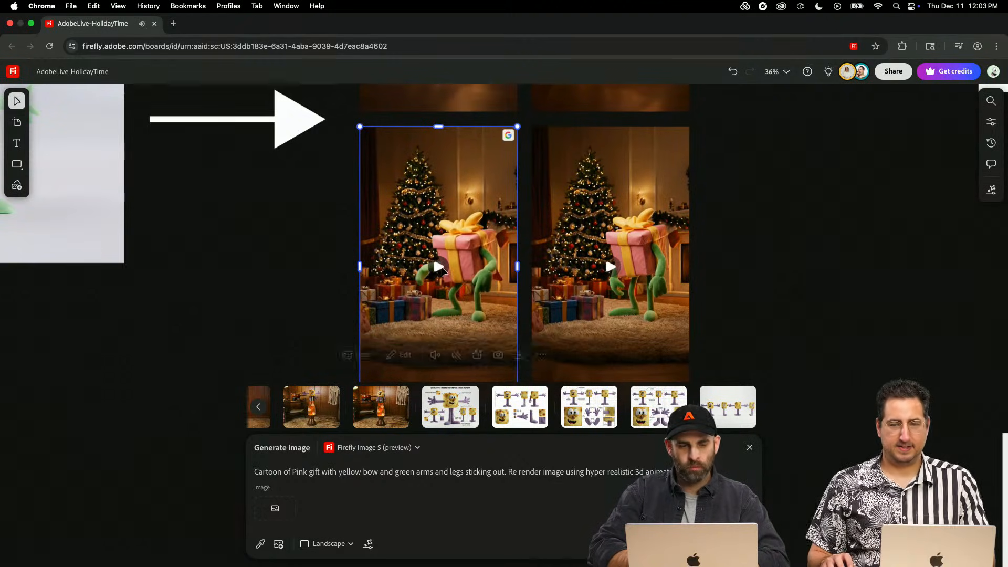
# - Look over the purple-sweater character renders and their Thanksgiving living-room scenes further down the board
pyautogui.scroll(-4, 683, 271)
pyautogui.scroll(-10, 688, 272)
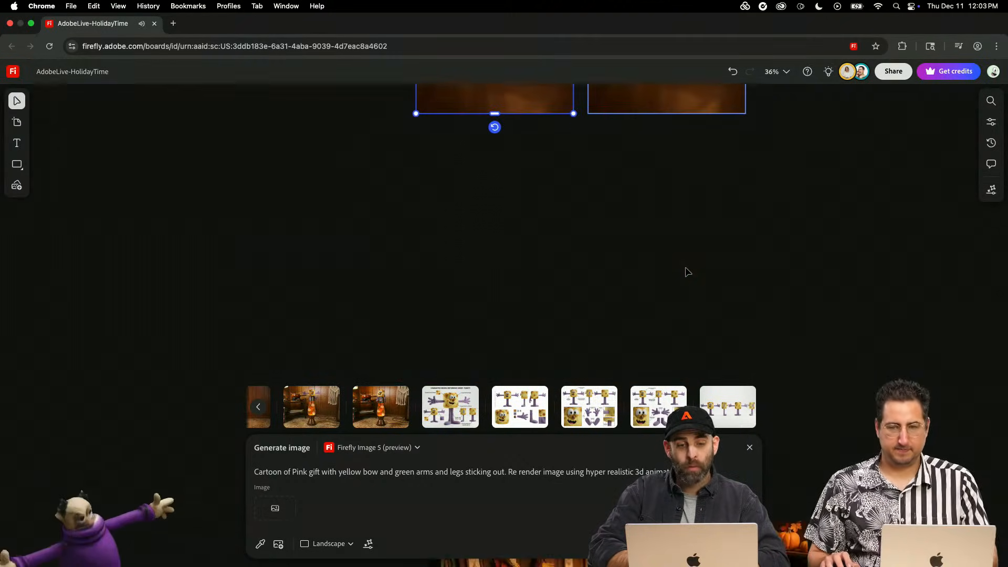
pyautogui.hscroll(-3, 685, 271)
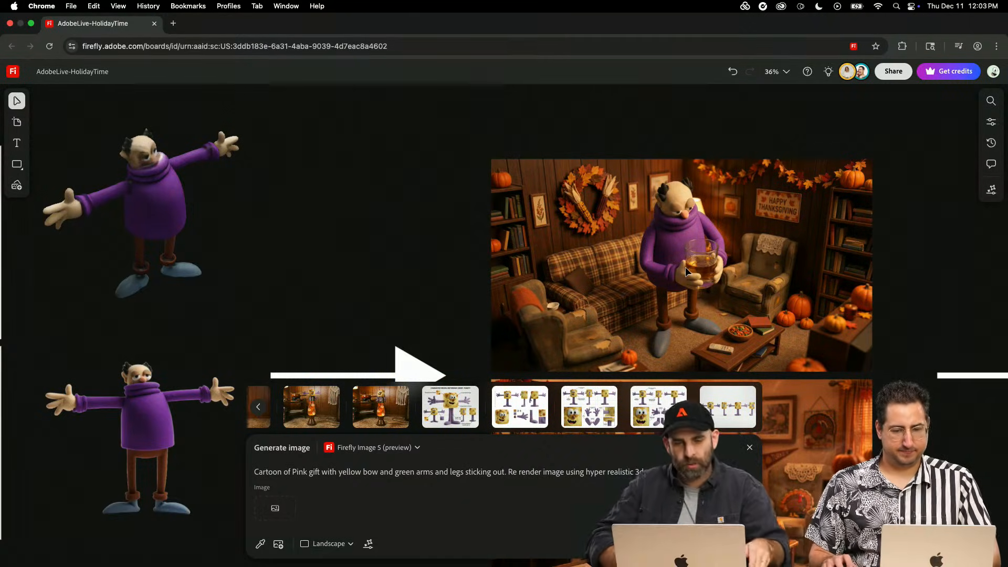
pyautogui.scroll(-3, 685, 268)
pyautogui.scroll(-1, 685, 267)
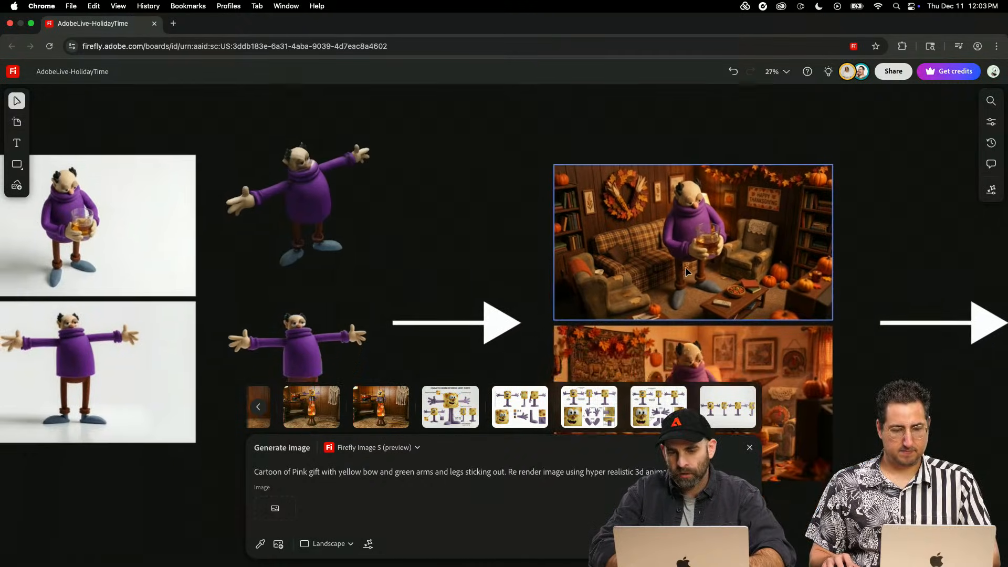
# - Play the lower-right gift character video in the Christmas clip grid
pyautogui.scroll(4, 686, 268)
pyautogui.hscroll(3, 685, 268)
pyautogui.scroll(10, 686, 272)
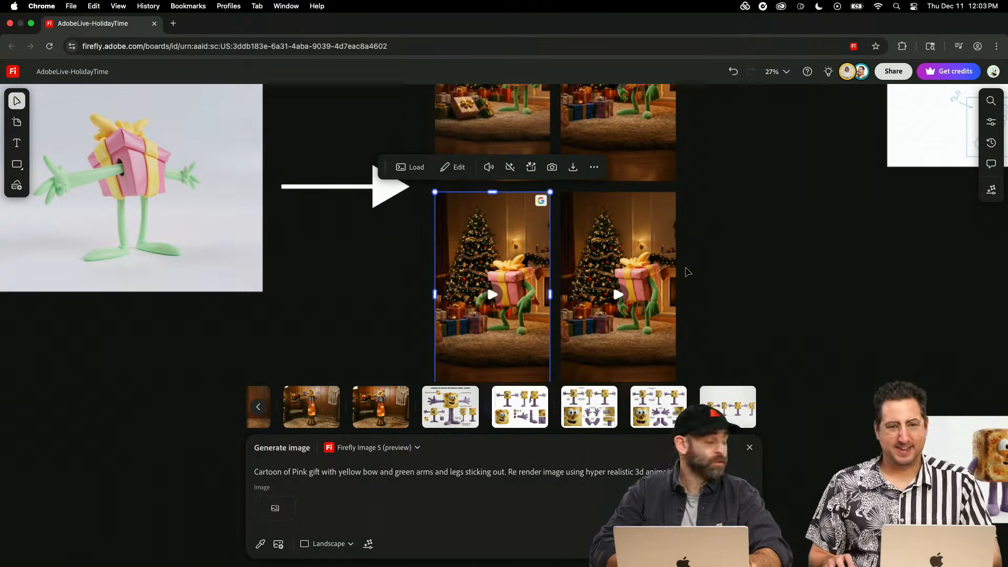
pyautogui.click(619, 295)
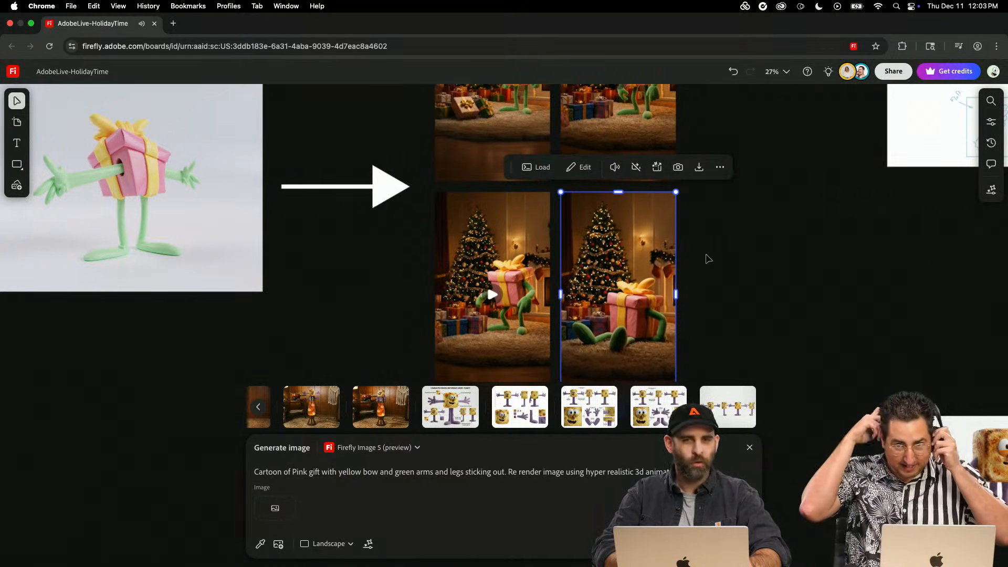
pyautogui.click(625, 295)
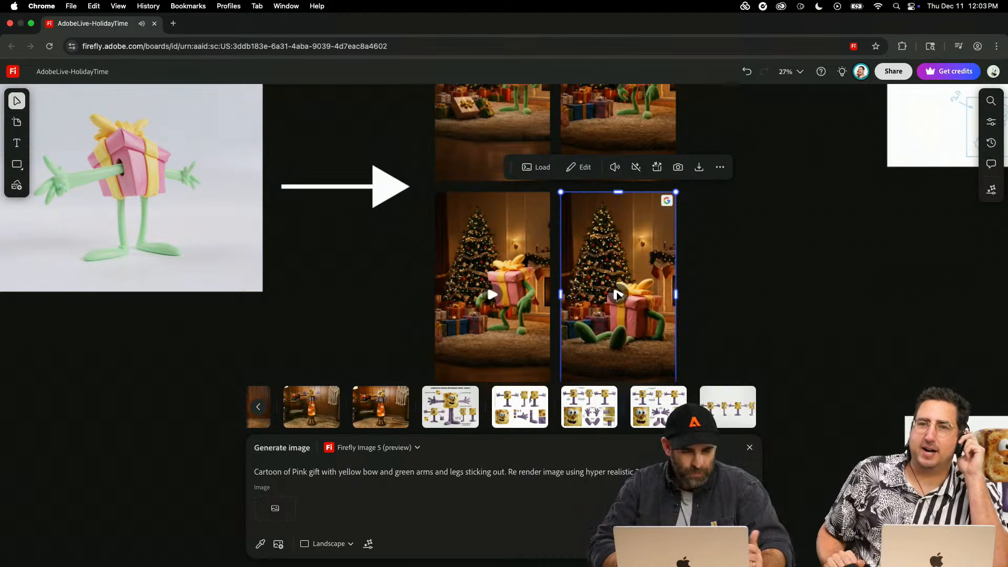
# - Raise the system volume, play the upper-right gift character video, and deselect it
pyautogui.press('XF86AudioRaiseVolume')
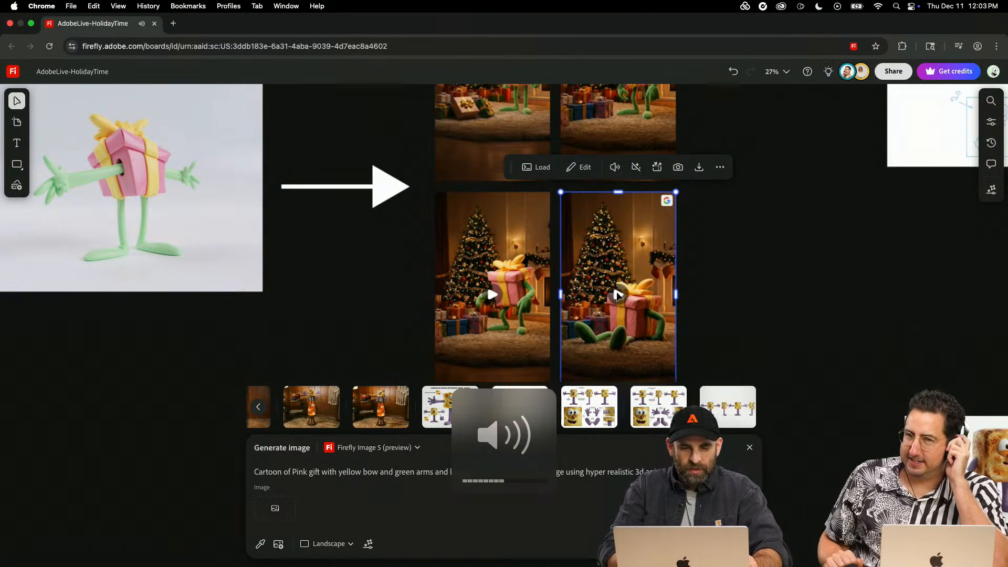
pyautogui.scroll(2, 662, 268)
pyautogui.click(604, 137)
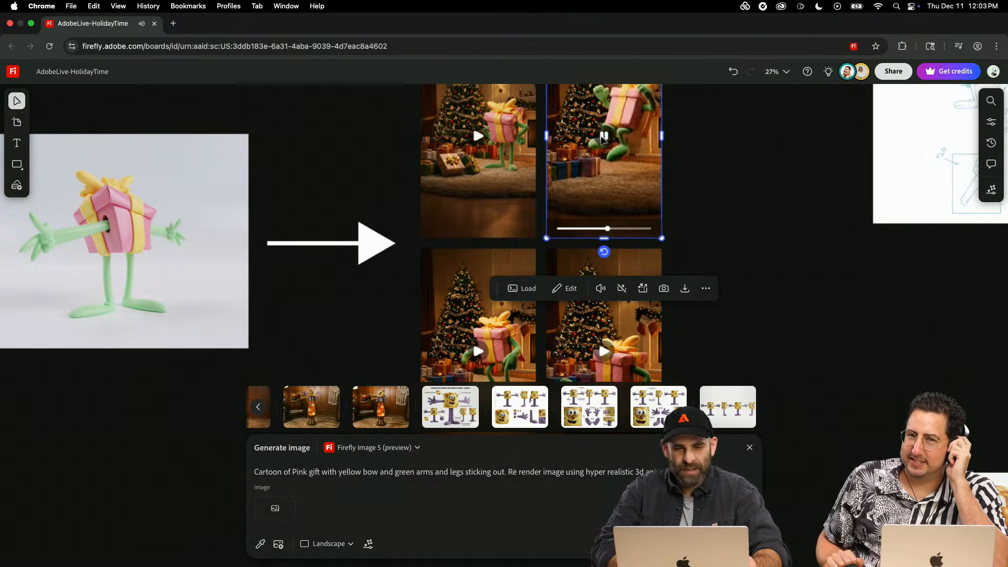
pyautogui.press('XF86AudioRaiseVolume')
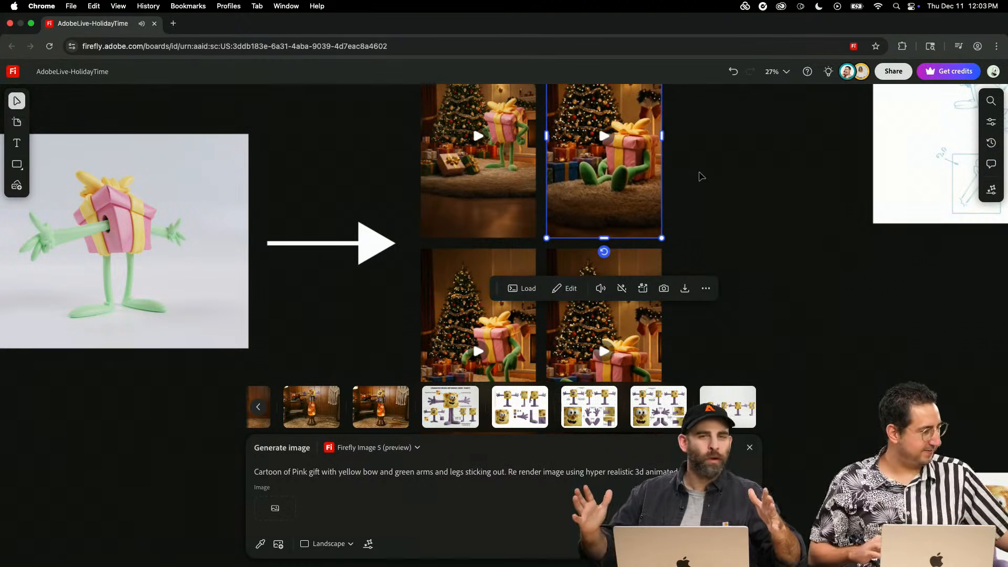
pyautogui.click(714, 204)
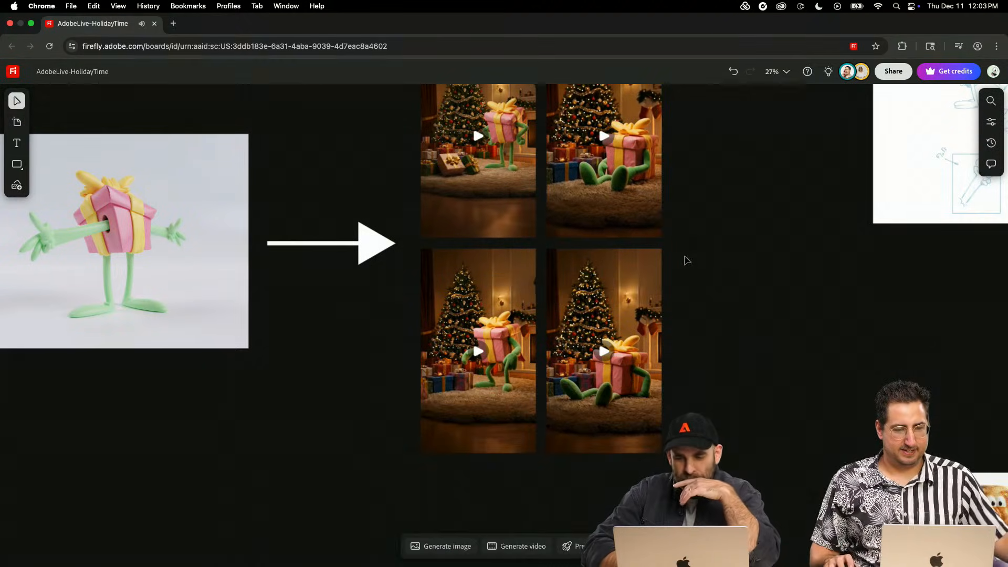
# - Play the purple-sweater character's video at the end of the Thanksgiving workflow row
pyautogui.scroll(-5, 673, 284)
pyautogui.scroll(-5, 673, 283)
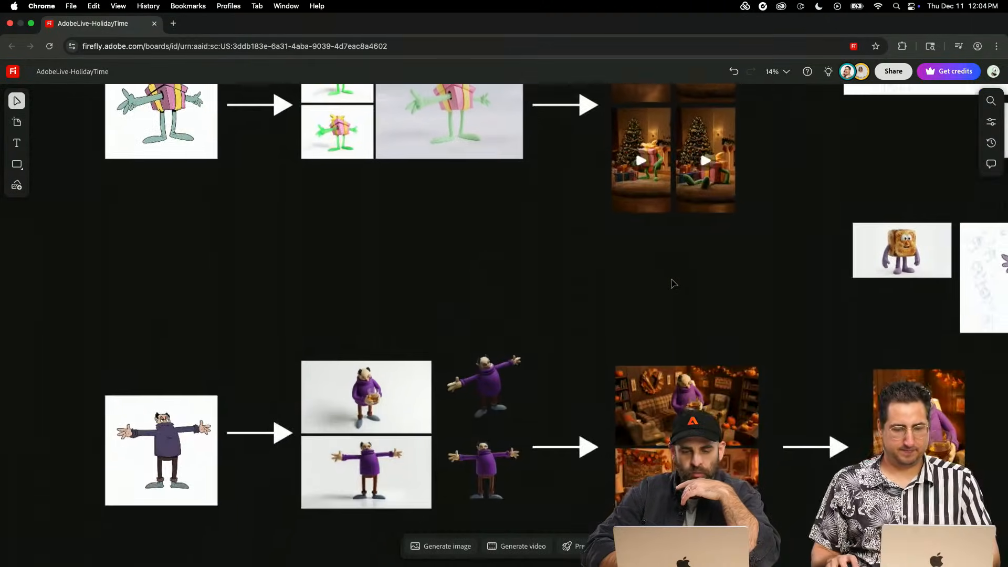
pyautogui.hscroll(5, 674, 283)
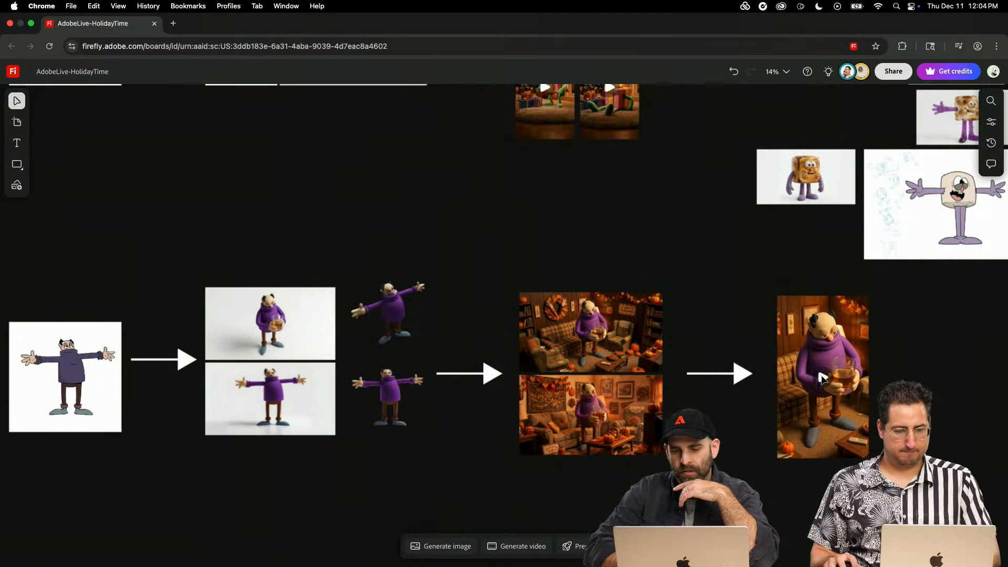
pyautogui.click(823, 378)
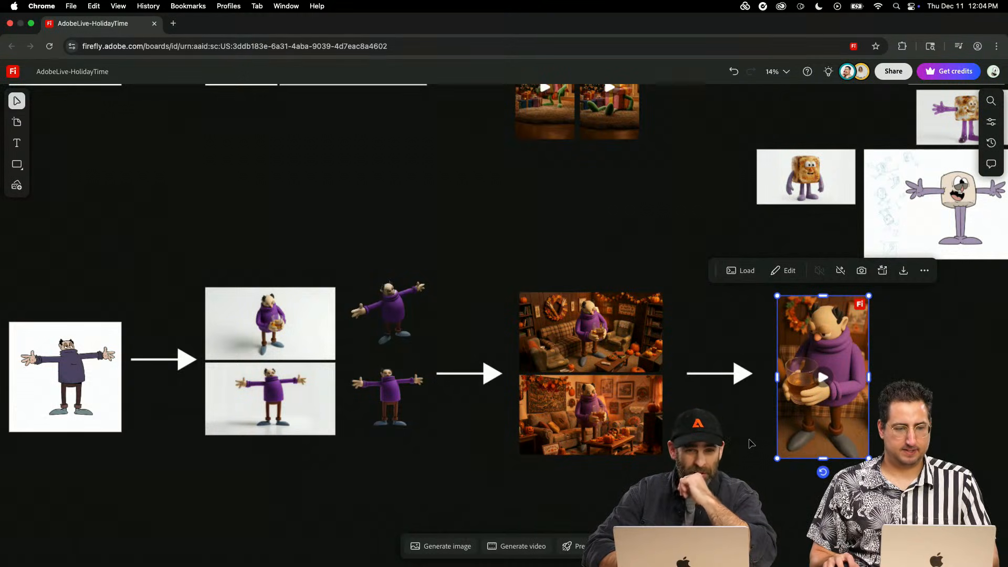
pyautogui.hscroll(3, 752, 444)
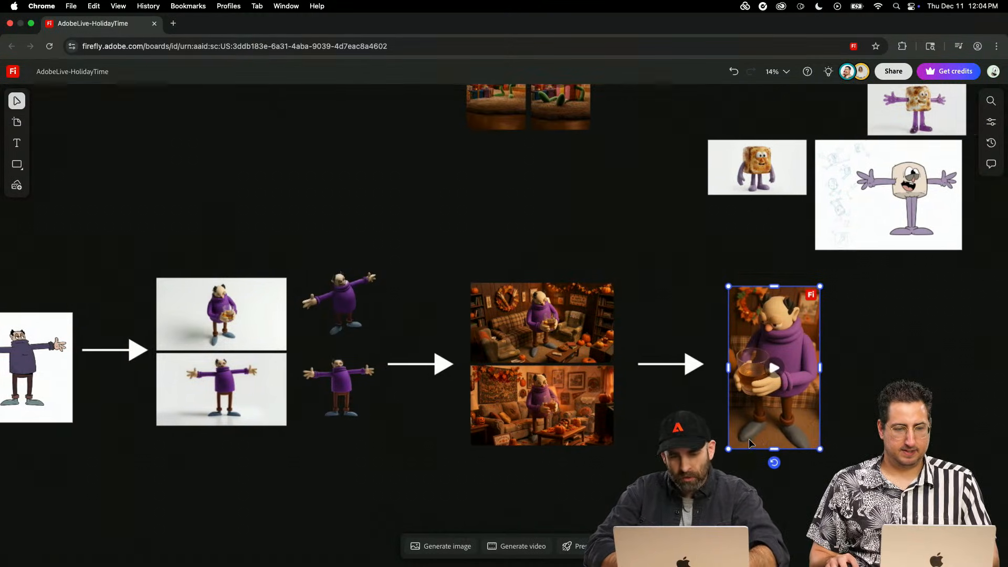
# - Examine the two Thanksgiving living-room scenes of the purple-sweater character up close and select the wood-panelled one
pyautogui.hscroll(3, 751, 444)
pyautogui.scroll(5, 553, 349)
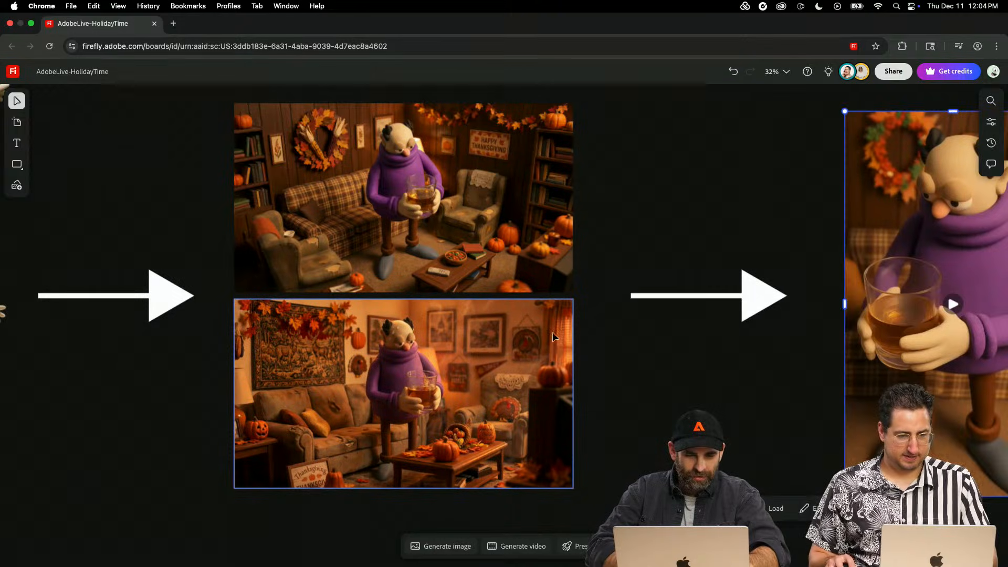
pyautogui.scroll(3, 552, 337)
pyautogui.scroll(3, 531, 283)
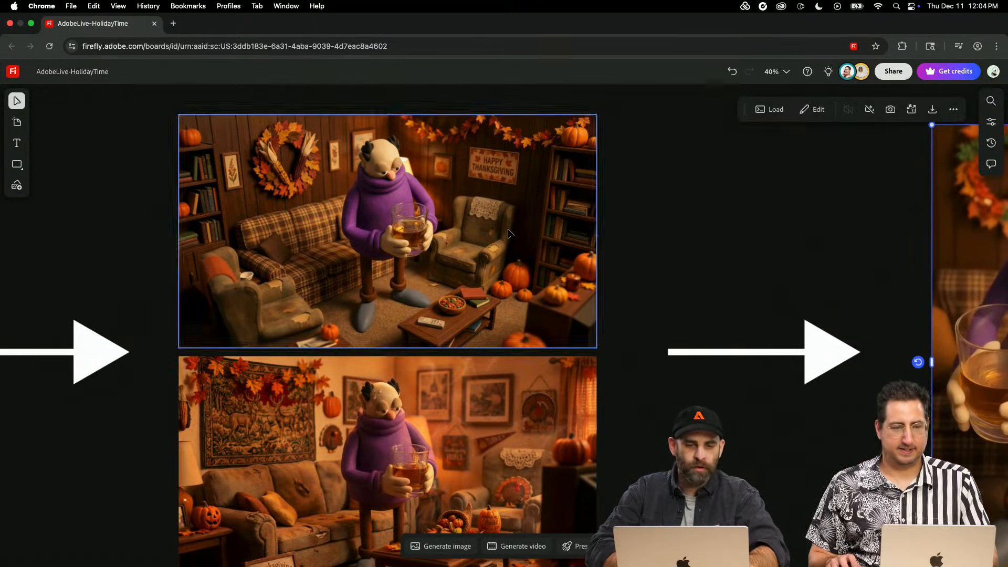
pyautogui.click(509, 234)
pyautogui.scroll(-5, 508, 234)
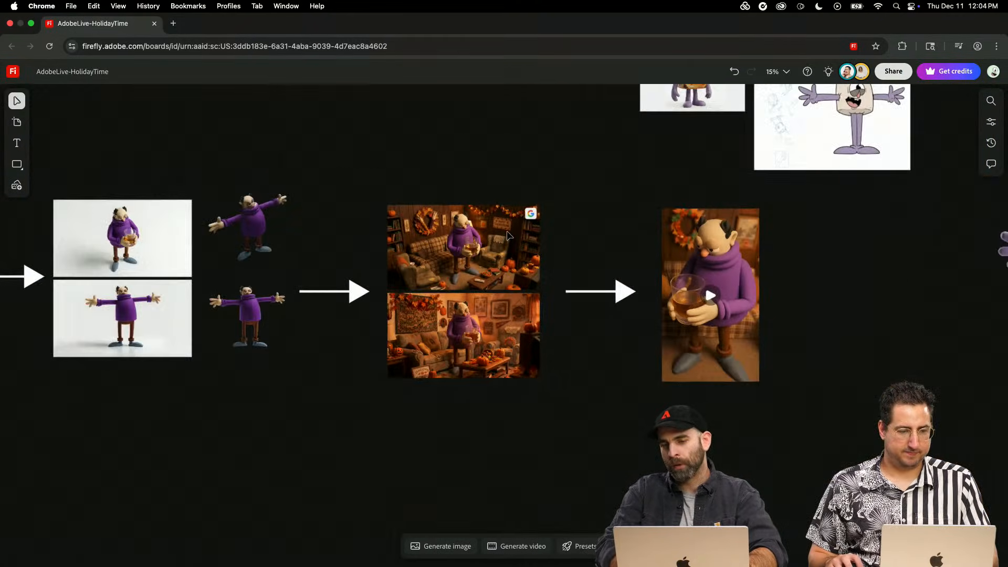
# - Look over the toasted marshmallow character renders on the board and open the image generation settings
pyautogui.hscroll(5, 509, 234)
pyautogui.hscroll(7, 509, 235)
pyautogui.scroll(4, 509, 235)
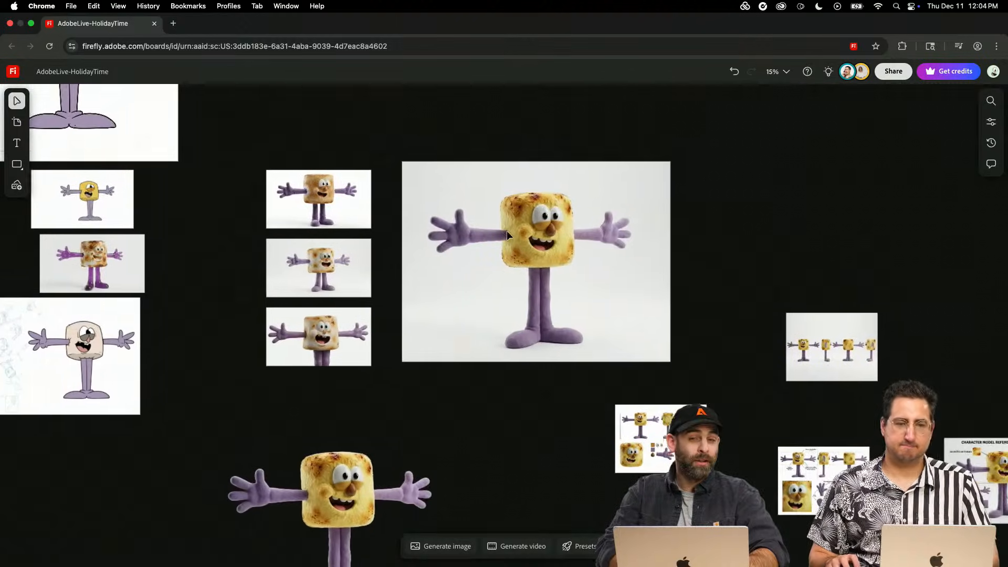
pyautogui.hscroll(5, 507, 231)
pyautogui.scroll(-1, 506, 231)
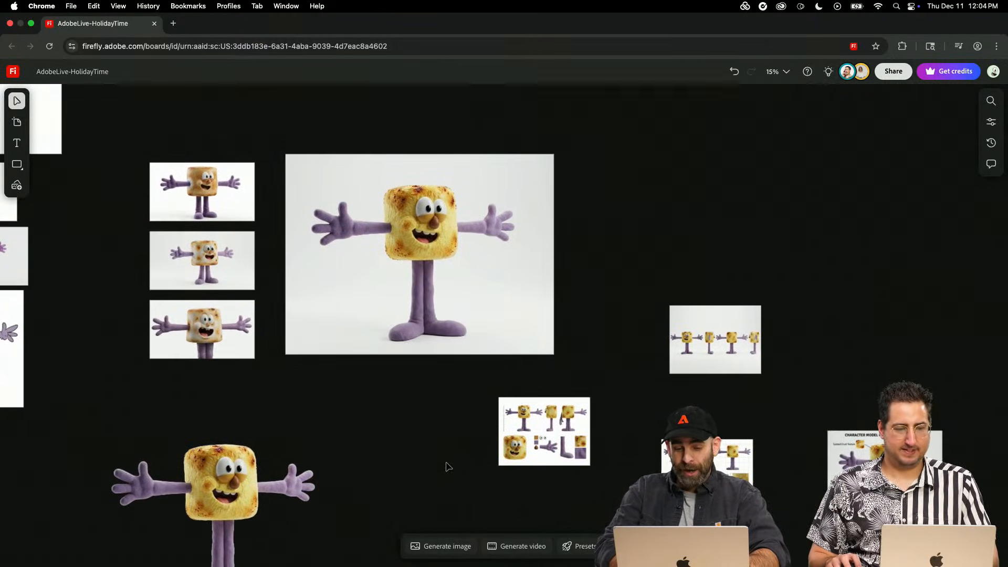
pyautogui.click(433, 552)
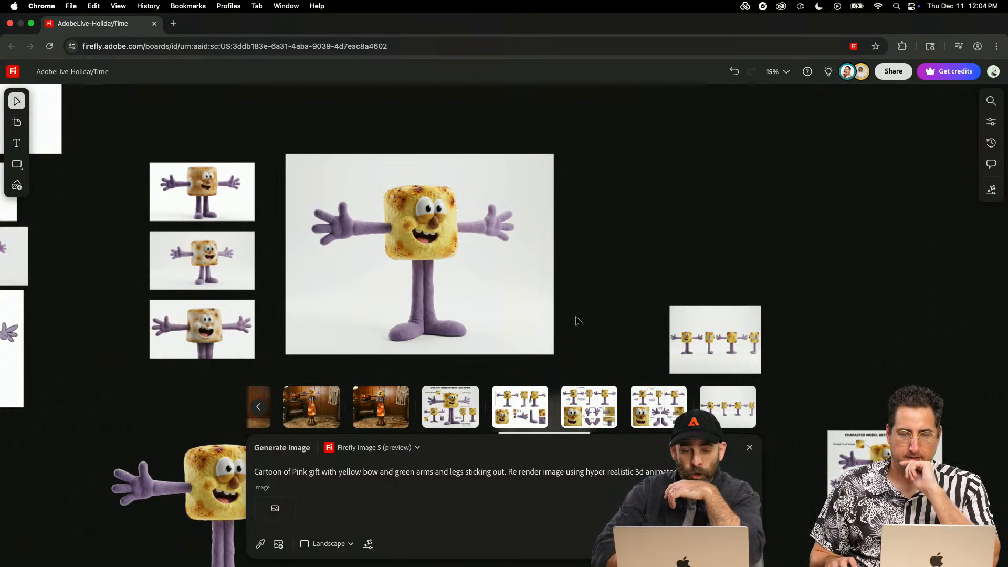
# - Select the marshmallow character sheet without text labels and examine its body views, details and texture swatches
pyautogui.scroll(-2, 576, 320)
pyautogui.scroll(-1, 576, 321)
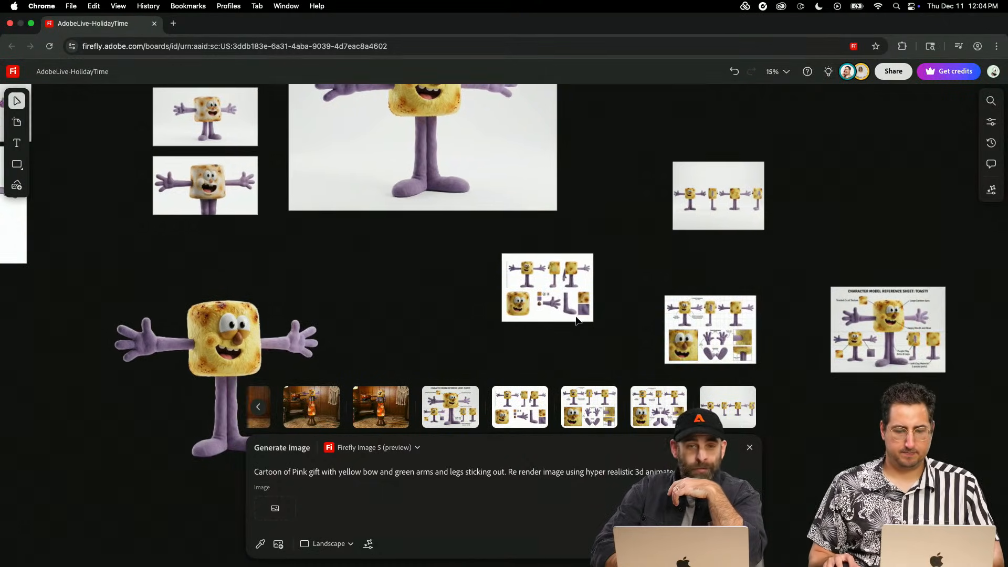
pyautogui.scroll(3, 576, 321)
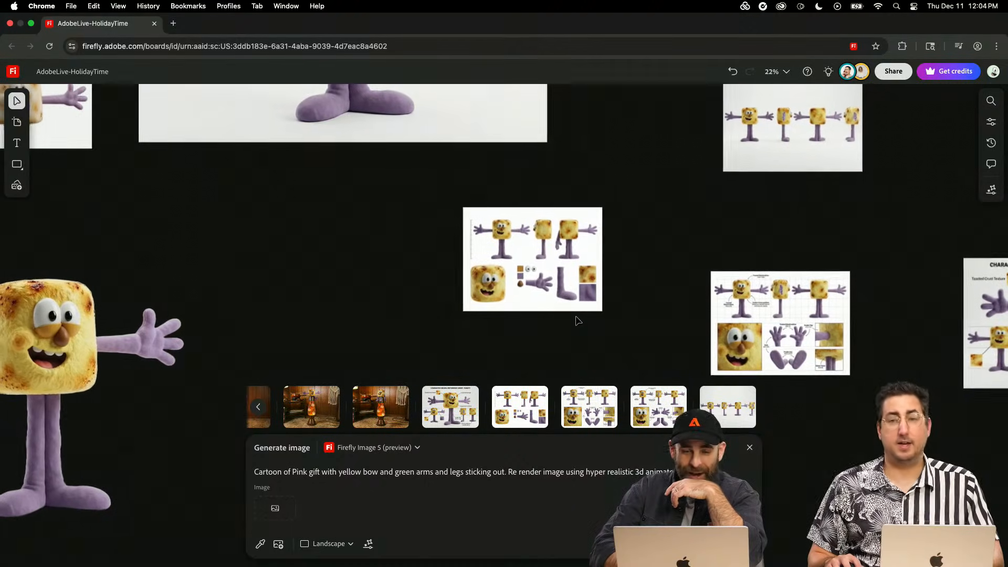
pyautogui.click(549, 247)
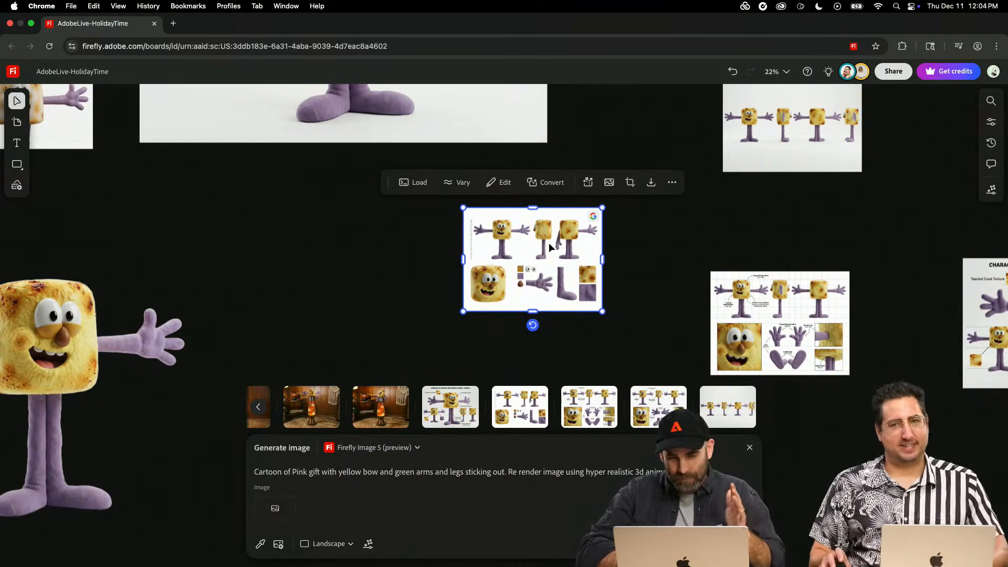
pyautogui.scroll(3, 548, 261)
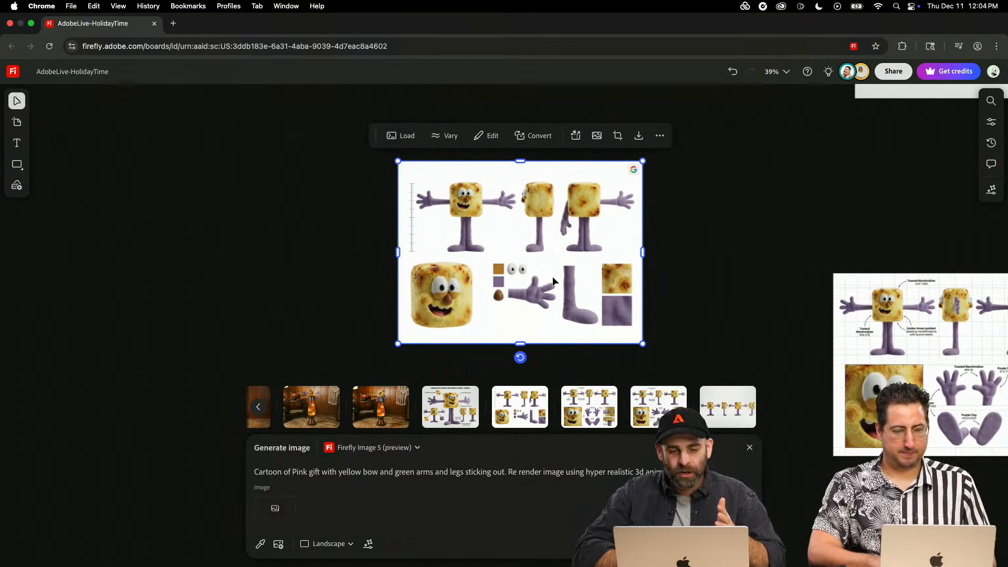
pyautogui.scroll(3, 552, 276)
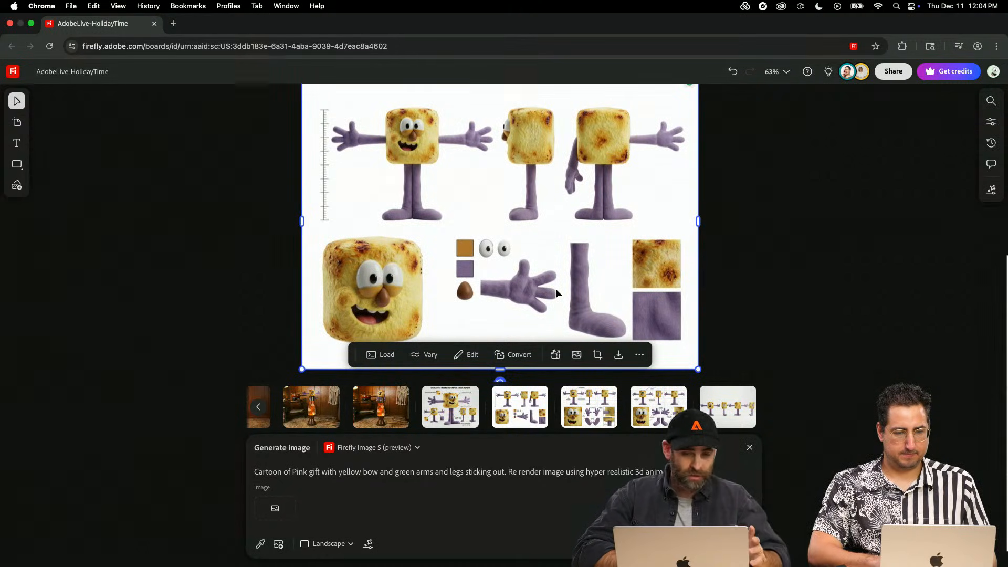
# - Load the unlabelled sheet's generation settings, highlight the prompt text, and deselect the sheet
pyautogui.click(385, 355)
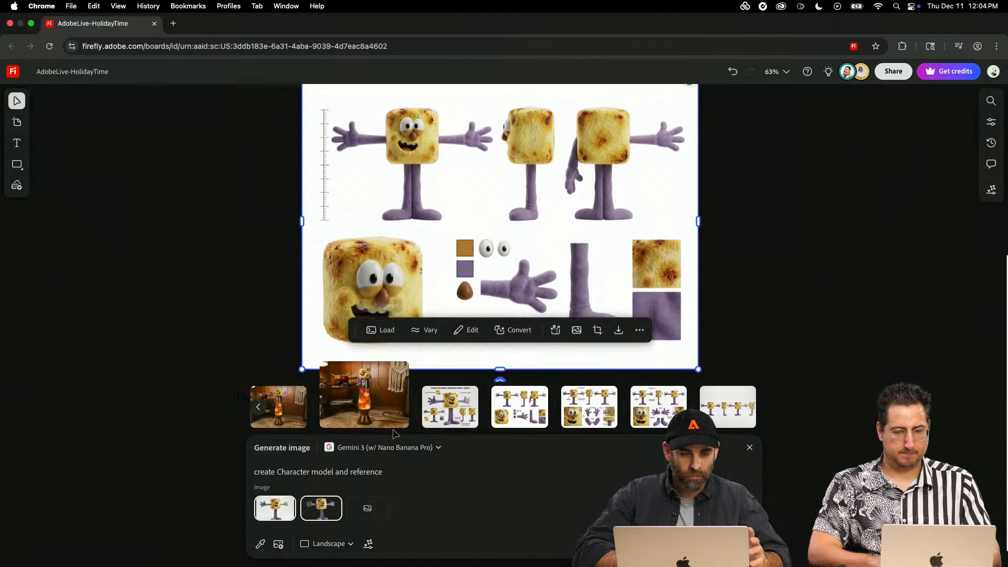
pyautogui.moveTo(370, 470); pyautogui.dragTo(245, 466)
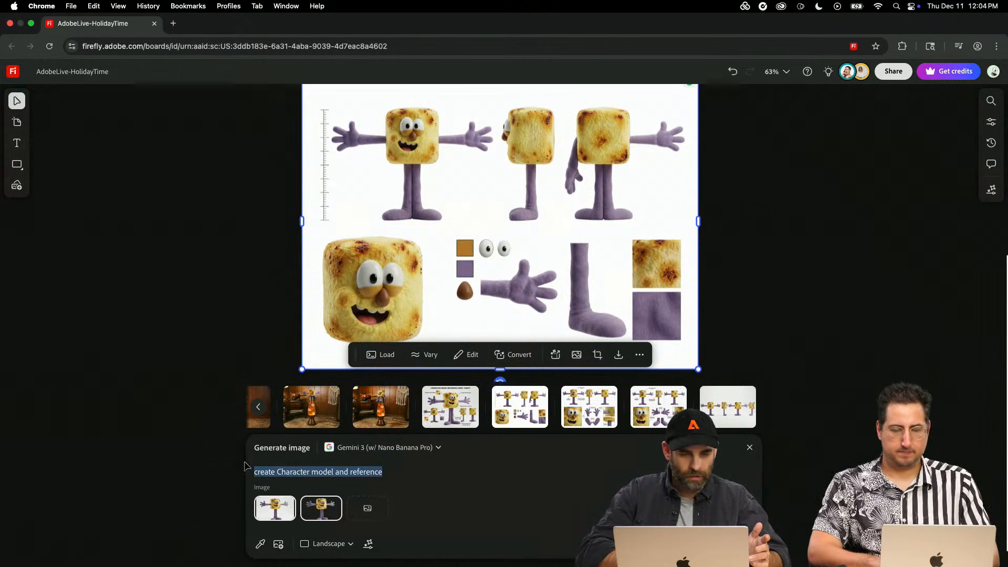
pyautogui.click(225, 272)
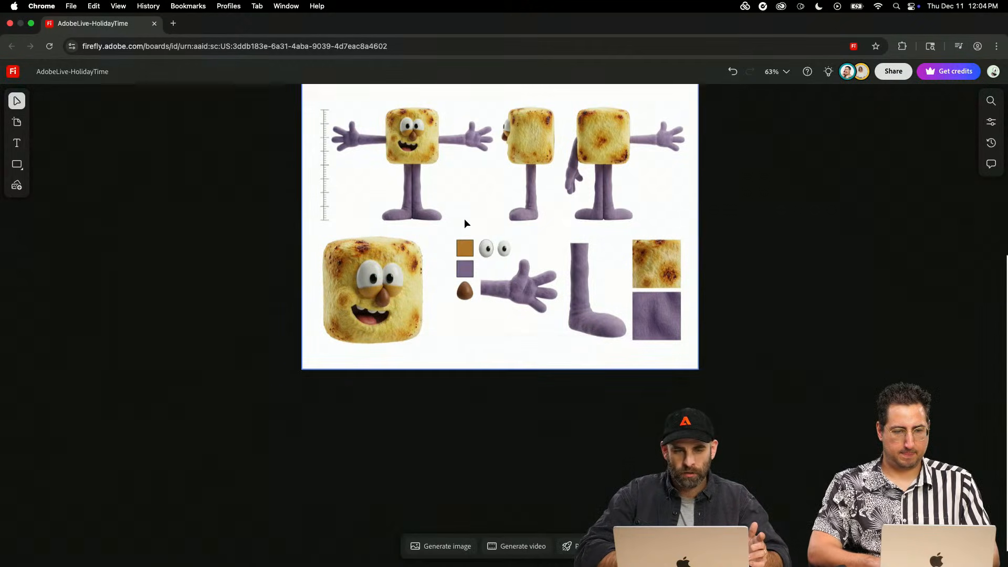
# - Load the generation settings of the marshmallow character sheet with the grid background and labelled callouts
pyautogui.hscroll(6, 465, 219)
pyautogui.scroll(4, 465, 219)
pyautogui.hscroll(5, 465, 219)
pyautogui.scroll(3, 465, 219)
pyautogui.scroll(-10, 465, 219)
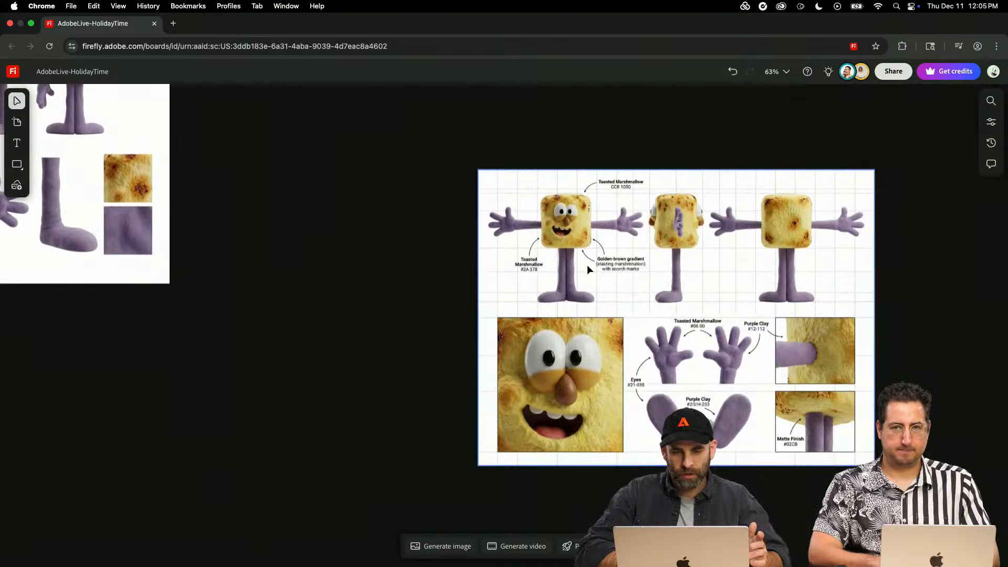
pyautogui.click(588, 268)
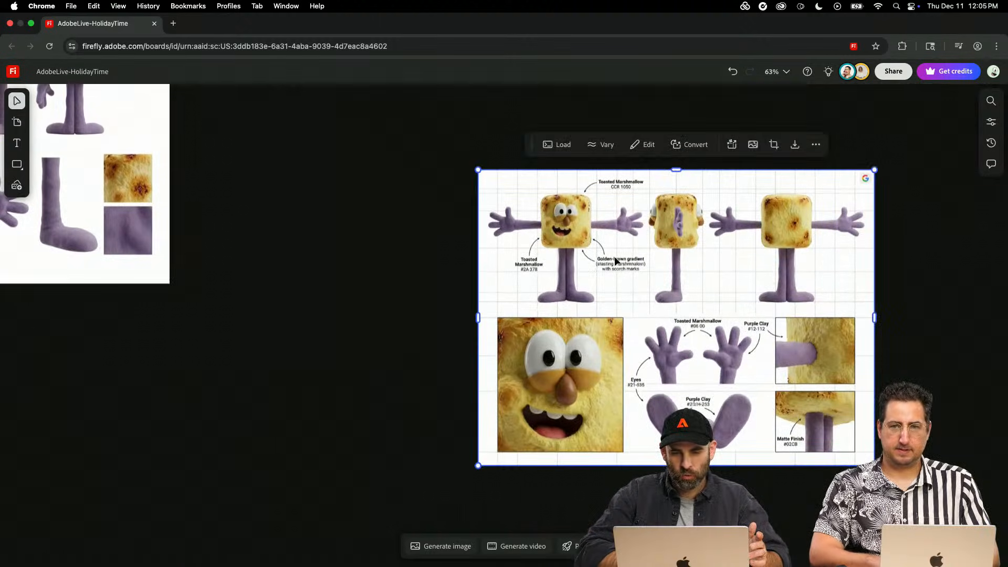
pyautogui.click(559, 144)
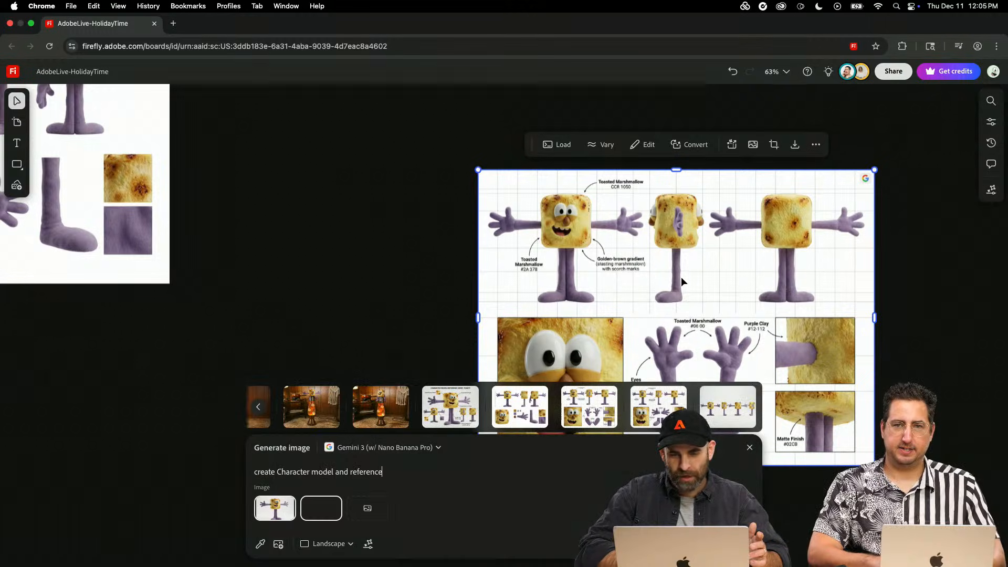
# - Examine the material callouts, hands, face and joint close-ups on the gridded marshmallow character sheet
pyautogui.scroll(5, 682, 276)
pyautogui.scroll(-5, 681, 276)
pyautogui.hscroll(5, 682, 276)
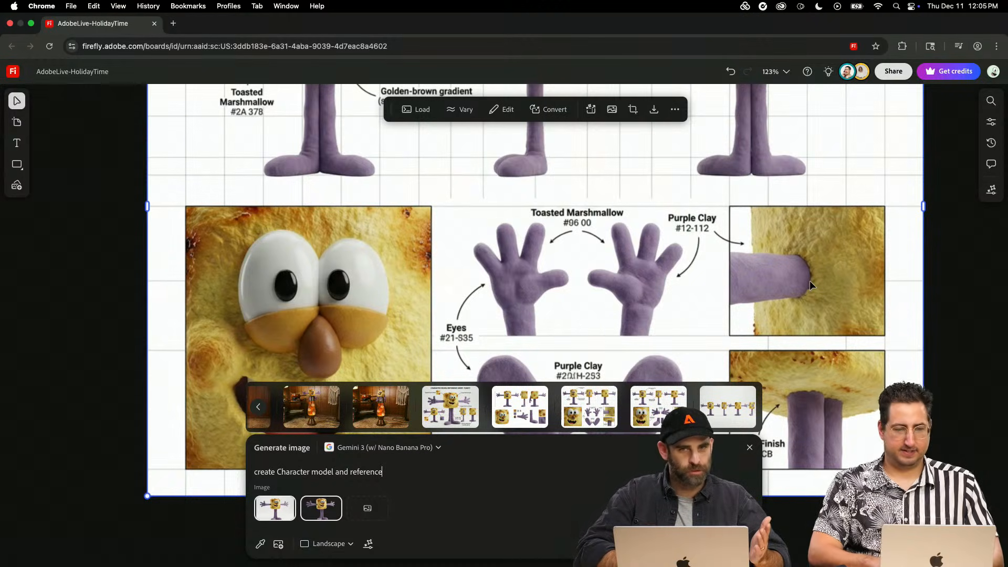
pyautogui.scroll(7, 666, 262)
pyautogui.hscroll(-9, 666, 263)
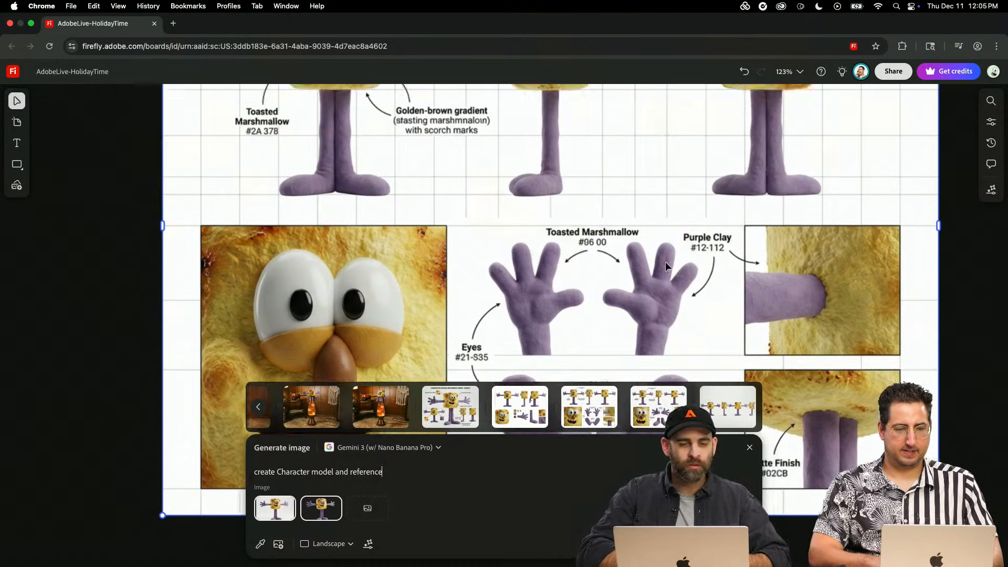
pyautogui.scroll(-3, 647, 315)
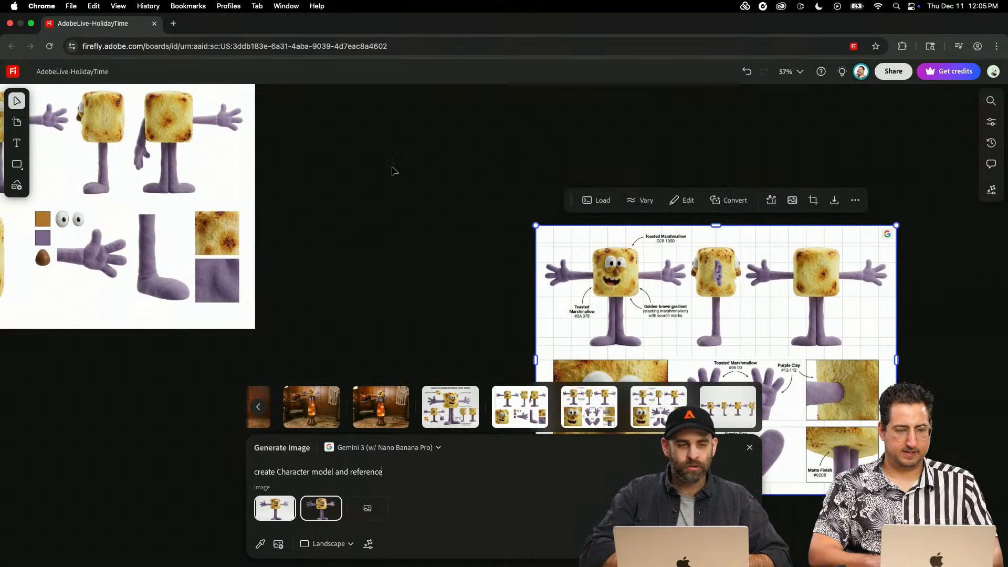
# - Compare the large marshmallow render with its character sheets and close the image generation settings
pyautogui.hscroll(-15, 394, 171)
pyautogui.scroll(4, 394, 171)
pyautogui.scroll(-2, 385, 180)
pyautogui.scroll(-6, 383, 178)
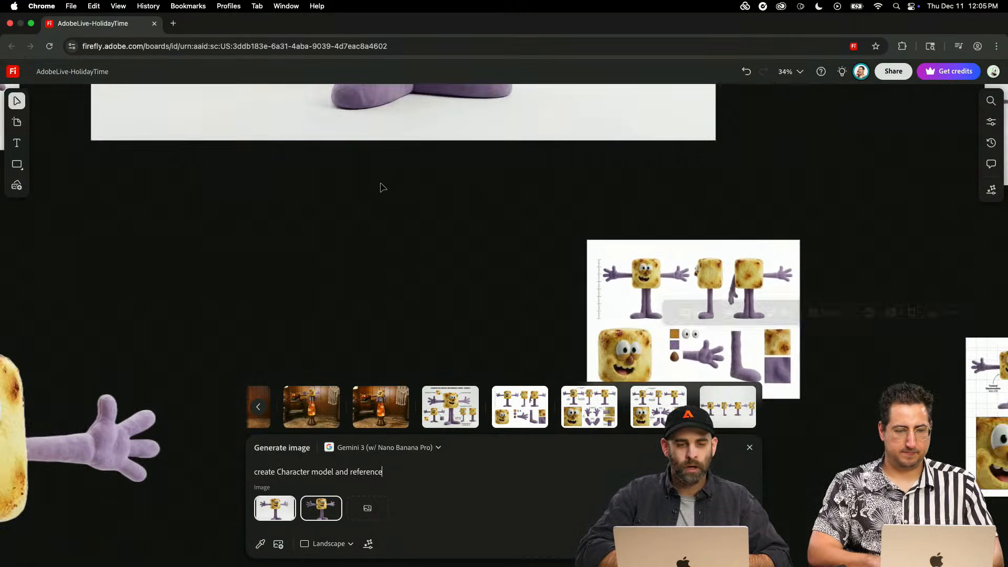
pyautogui.scroll(4, 381, 183)
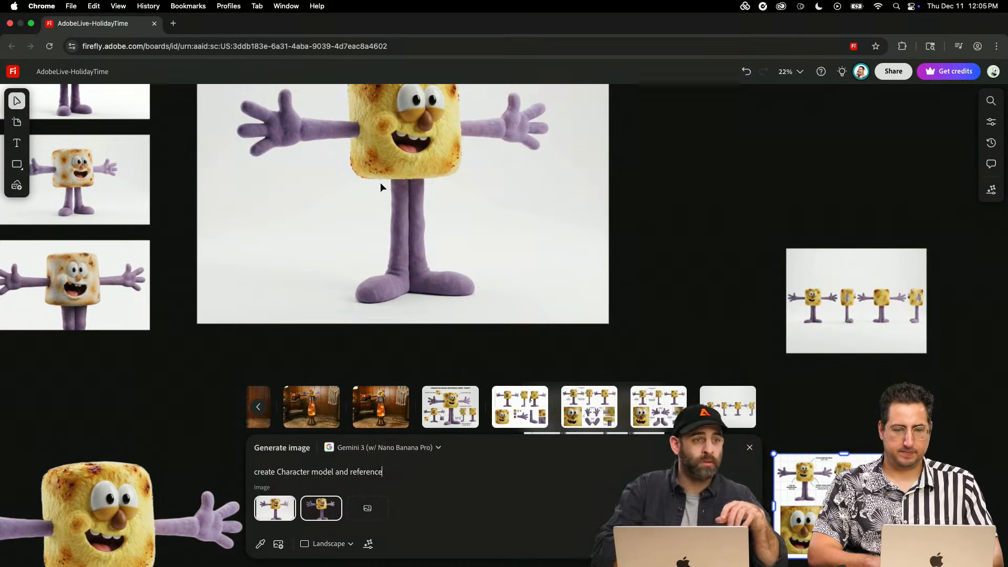
pyautogui.hscroll(-4, 316, 165)
pyautogui.scroll(2, 317, 165)
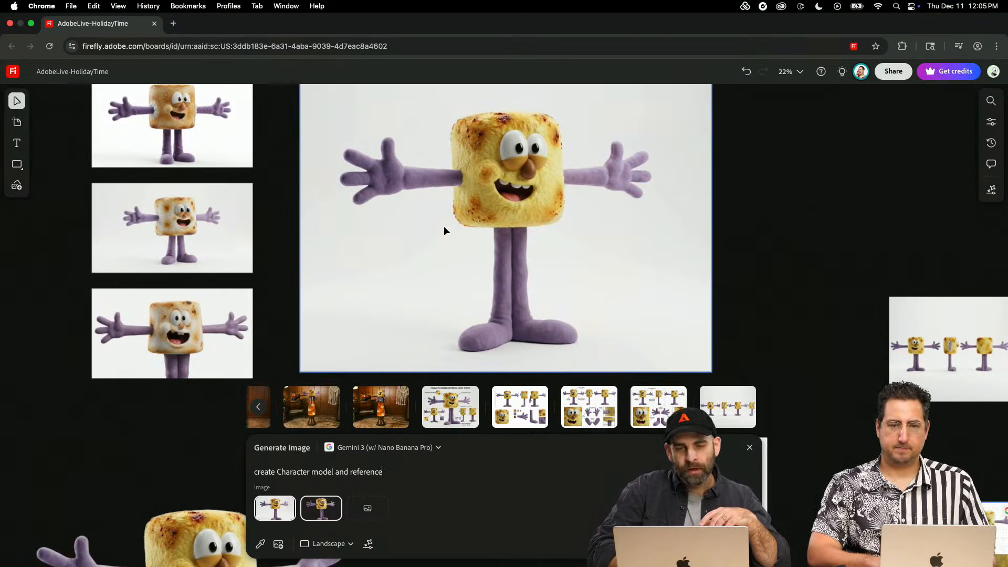
pyautogui.scroll(-6, 465, 225)
pyautogui.hscroll(3, 465, 224)
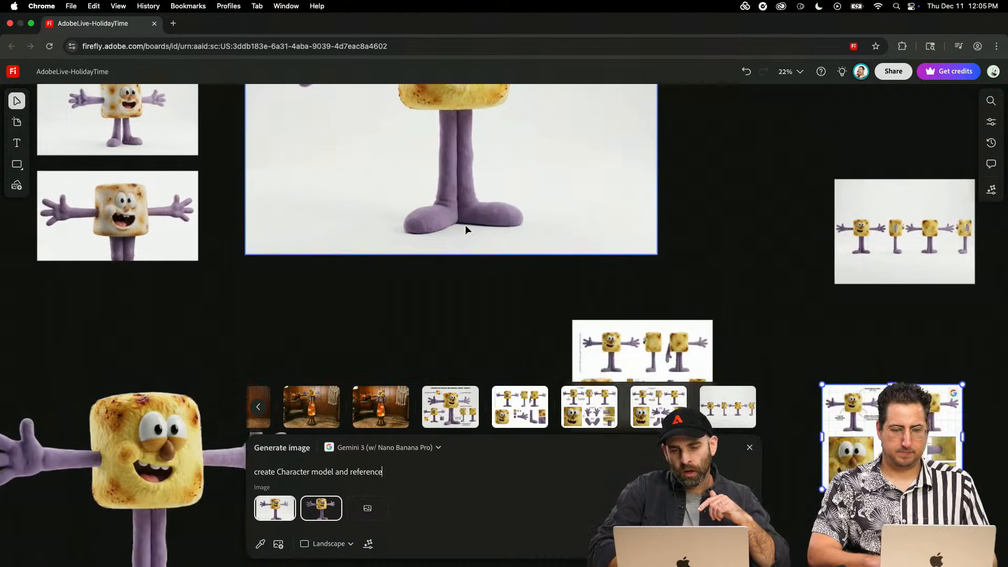
pyautogui.click(460, 295)
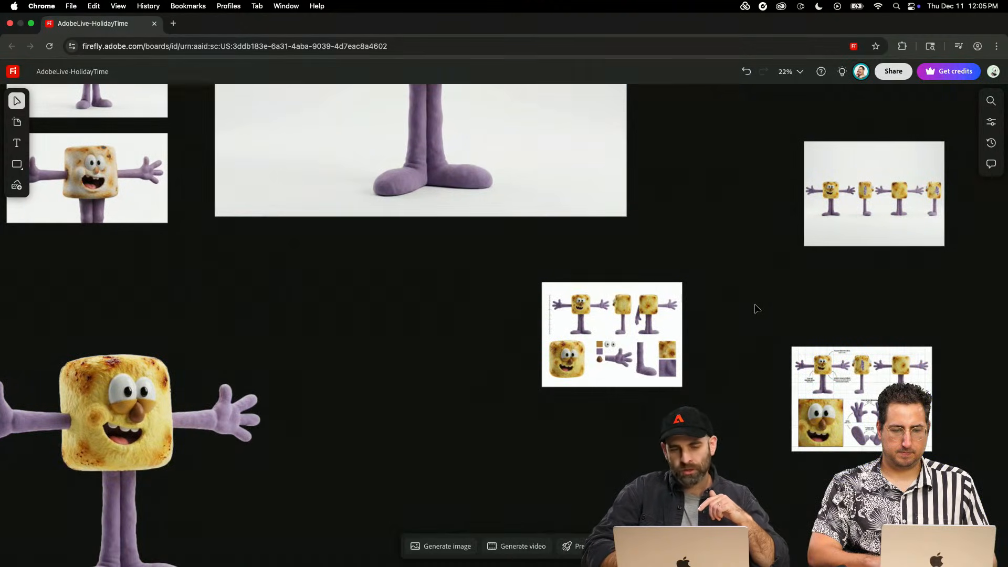
# - Arrange the large marshmallow render and the four character sheets beside it as a mosaic, and deselect them
pyautogui.scroll(-5, 724, 384)
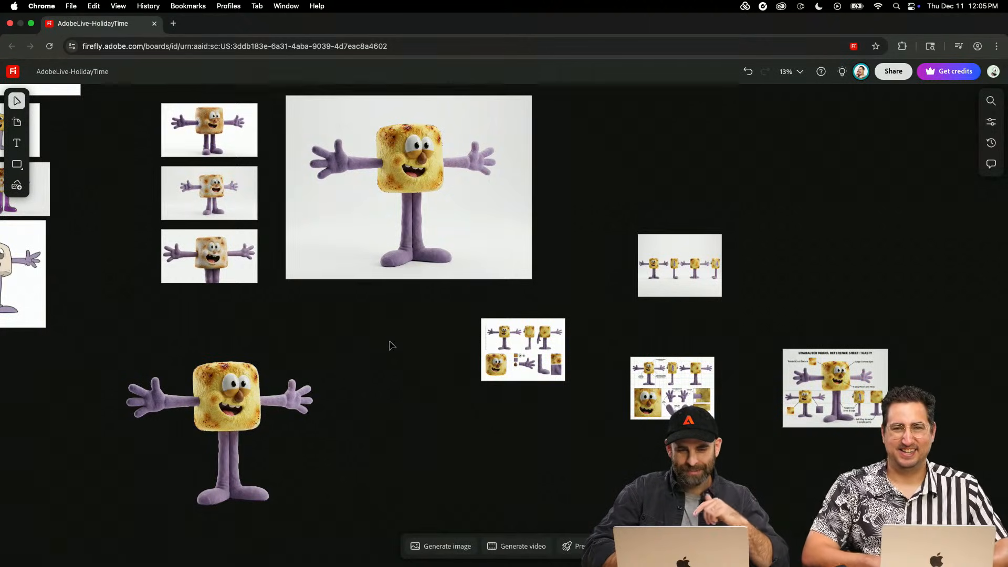
pyautogui.moveTo(898, 154); pyautogui.dragTo(429, 470)
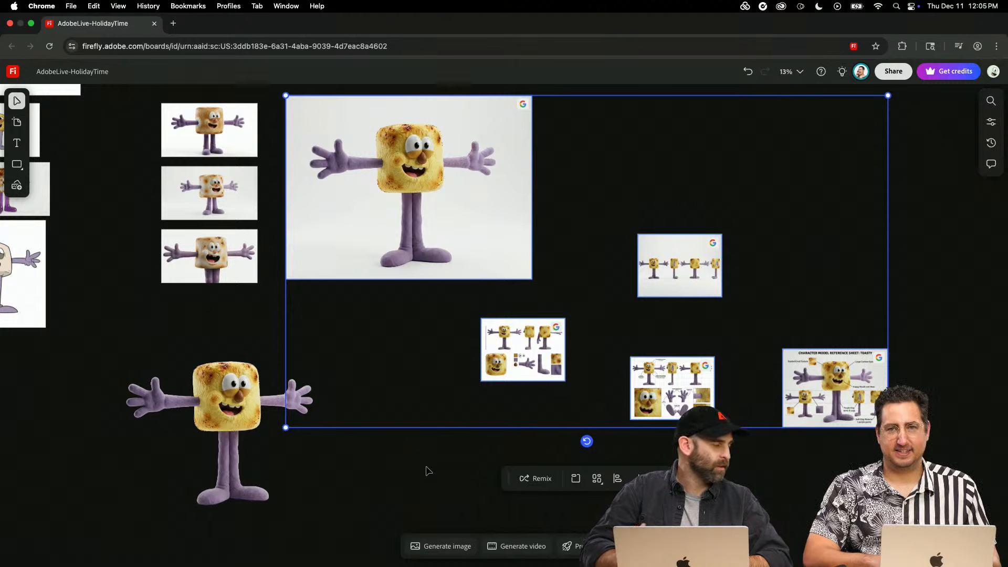
pyautogui.click(596, 479)
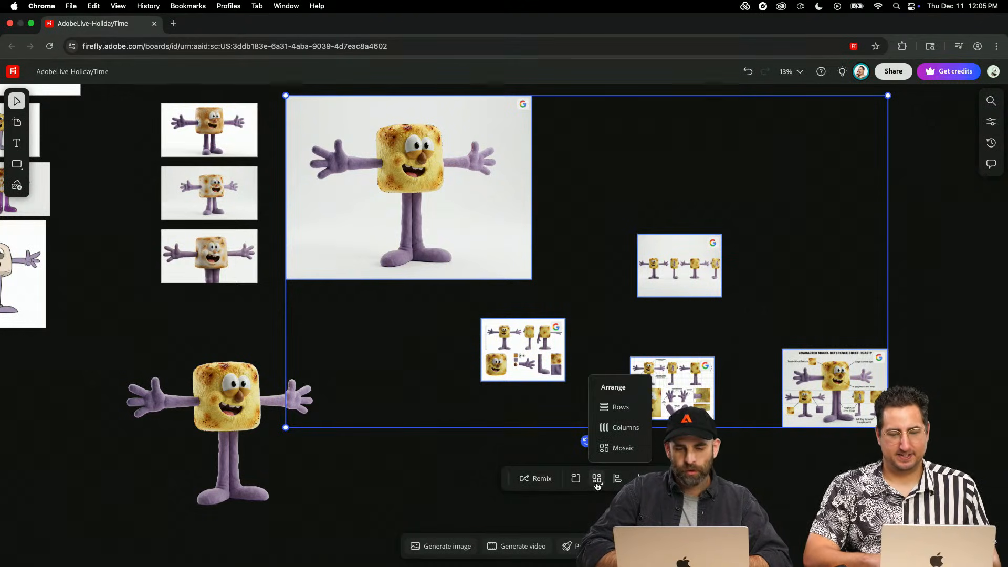
pyautogui.click(623, 447)
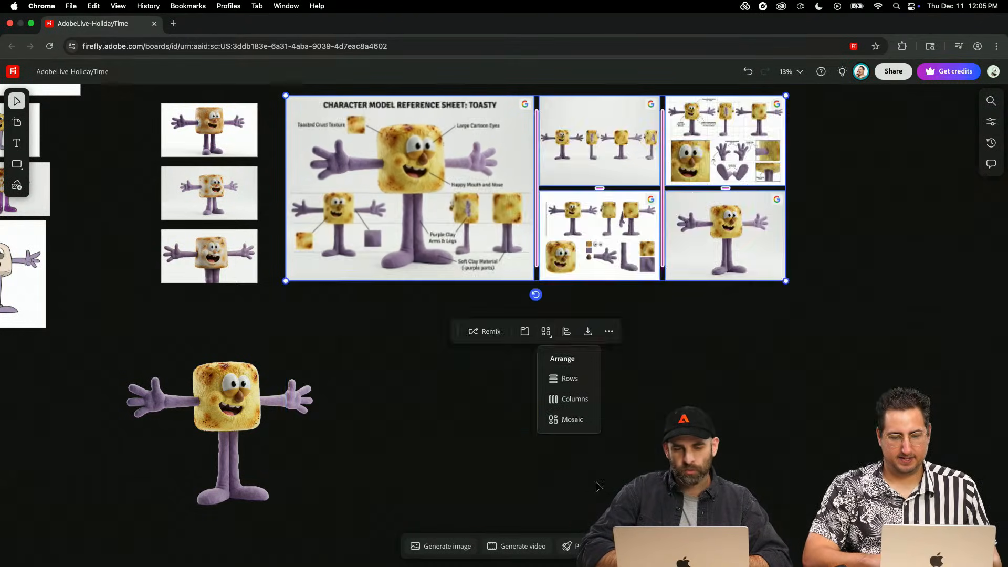
pyautogui.click(770, 393)
pyautogui.scroll(5, 632, 290)
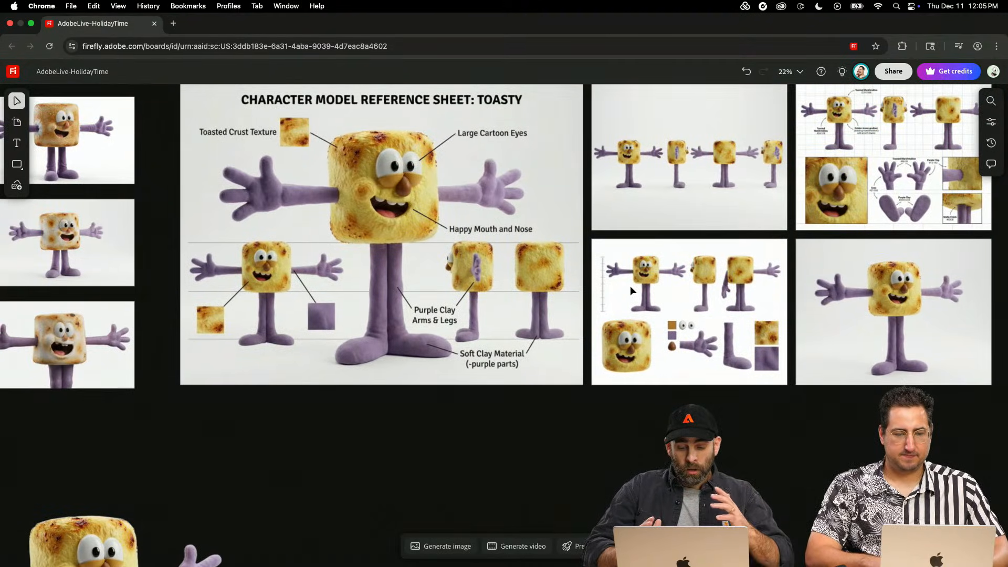
# - Open a new image generation near the lava lamp images and clear its old character model prompt
pyautogui.scroll(-3, 630, 286)
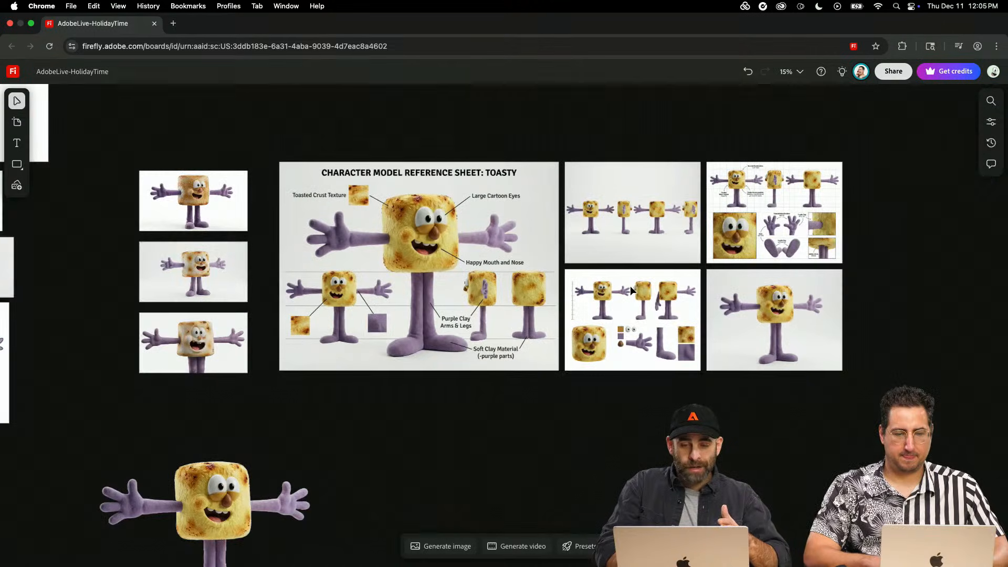
pyautogui.scroll(-2, 630, 285)
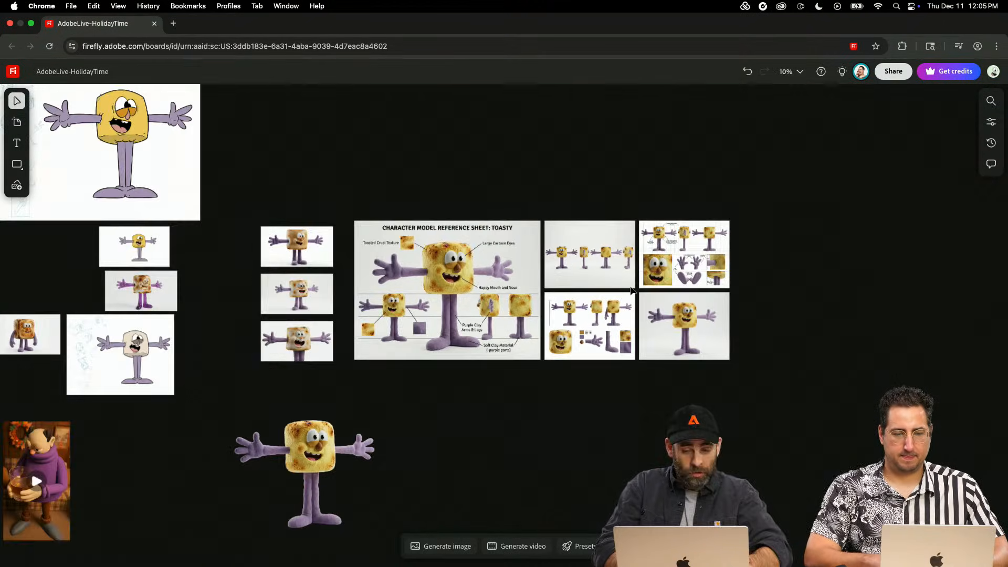
pyautogui.hscroll(-8, 630, 286)
pyautogui.hscroll(-10, 632, 291)
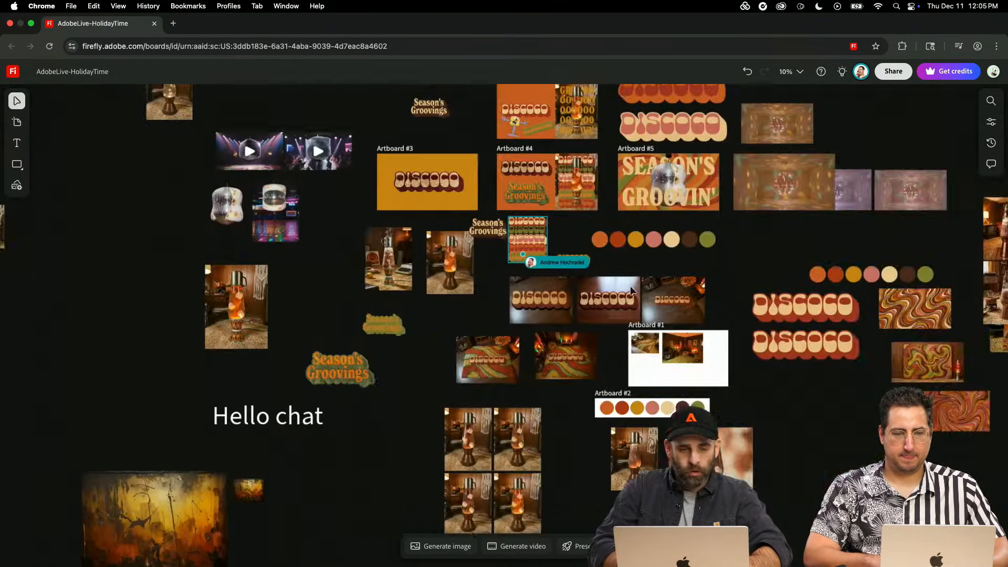
pyautogui.scroll(3, 631, 290)
pyautogui.scroll(5, 525, 362)
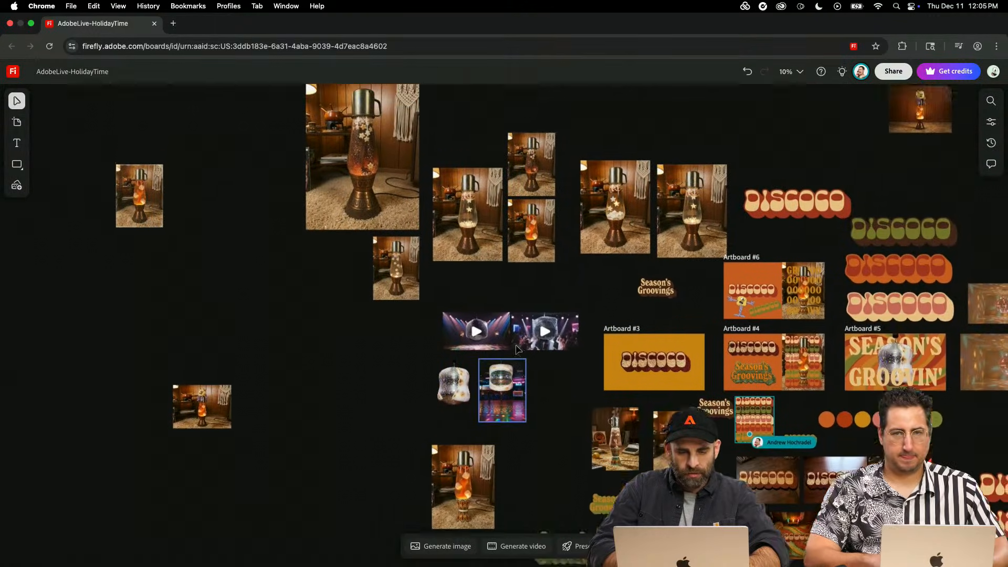
pyautogui.click(448, 547)
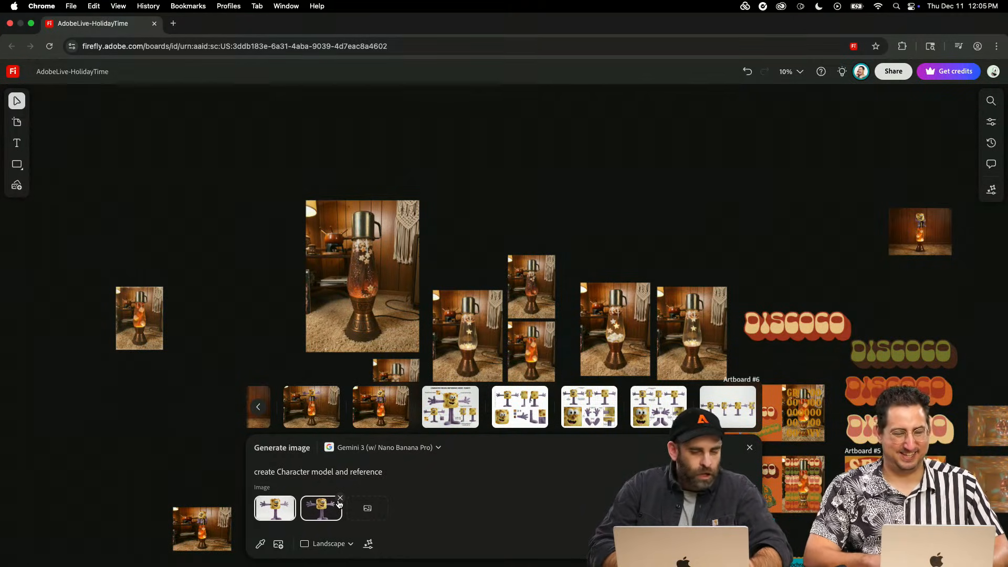
pyautogui.moveTo(340, 504)
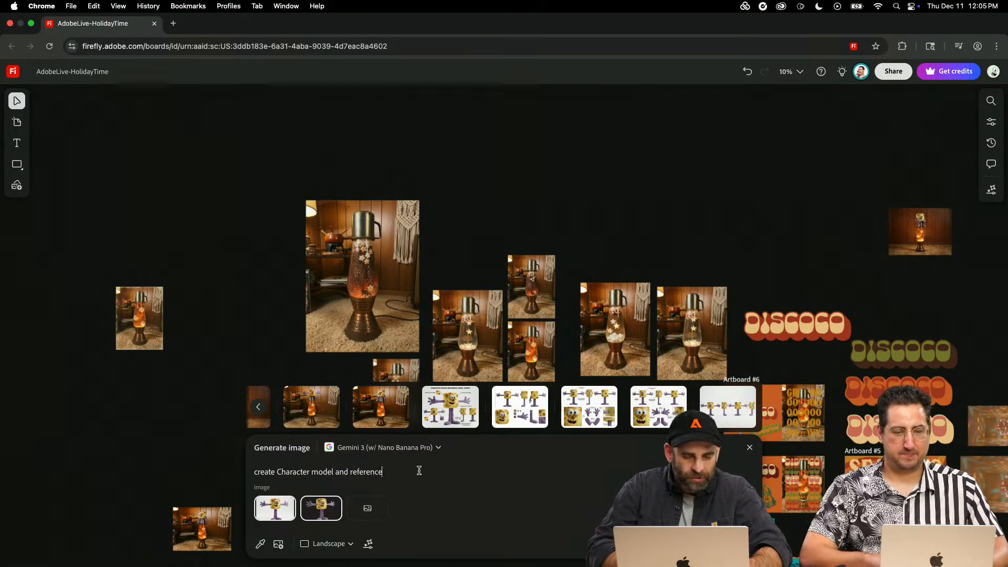
pyautogui.press('super+a')
pyautogui.write('\\')
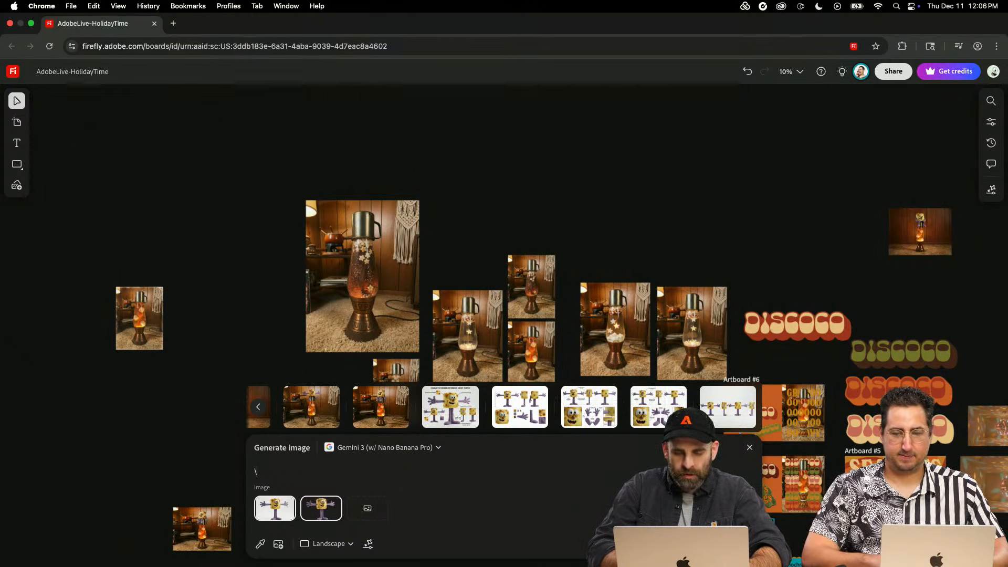
pyautogui.press('BackSpace')
# - Choose the Gemini 3 (w/ Nano Banana Pro) model and add the small orange lava lamp photo as a third reference image
pyautogui.click(428, 449)
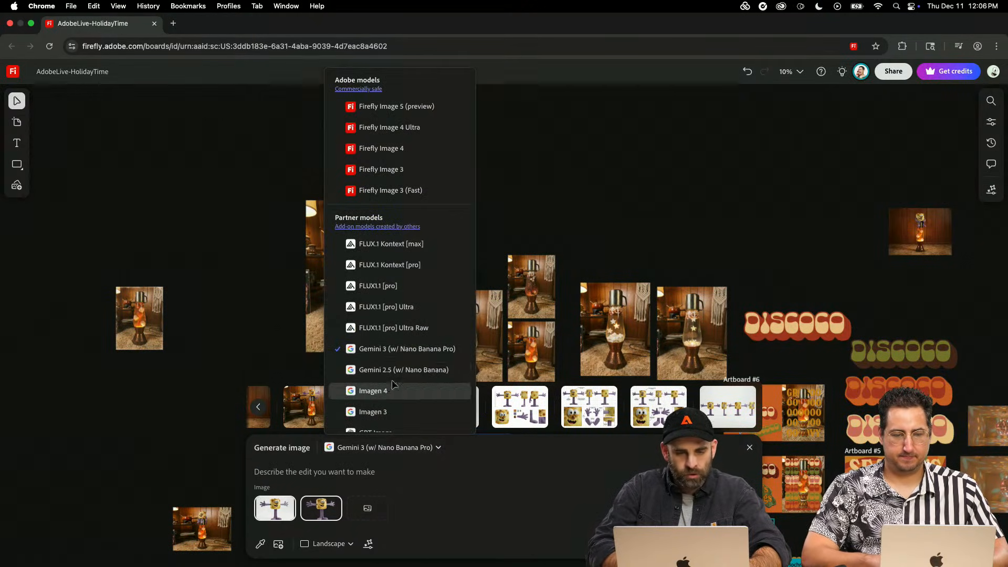
pyautogui.click(394, 349)
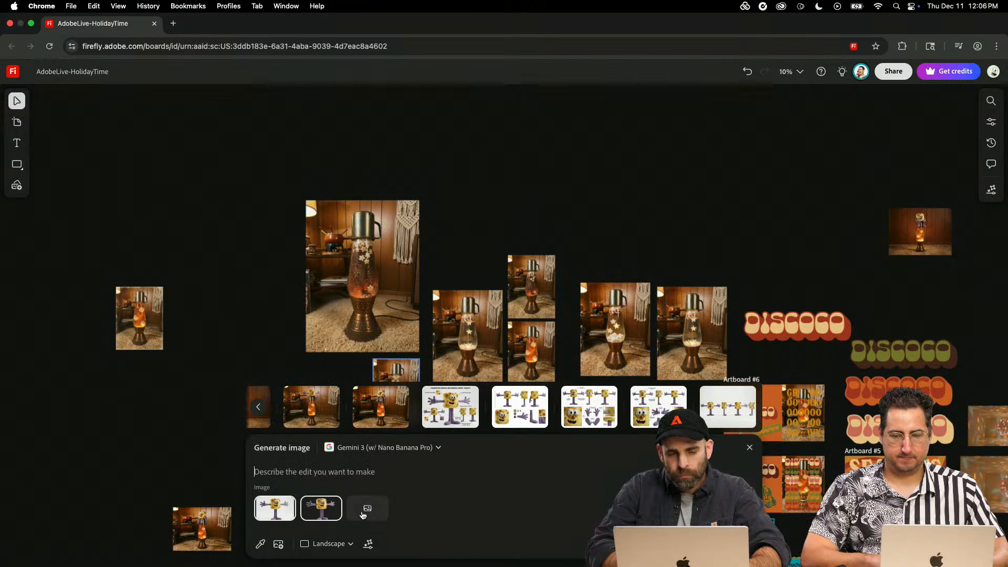
pyautogui.click(363, 510)
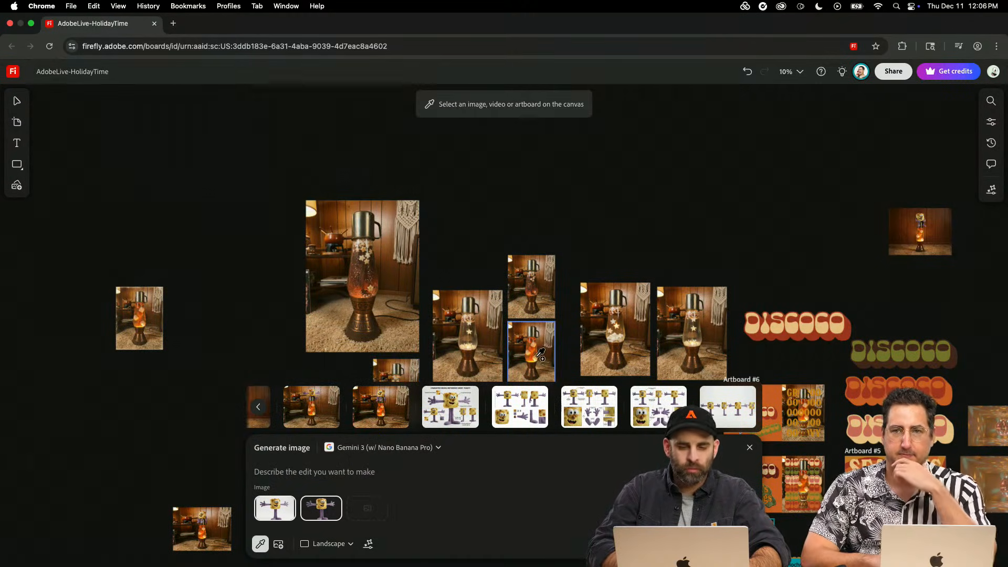
pyautogui.click(536, 366)
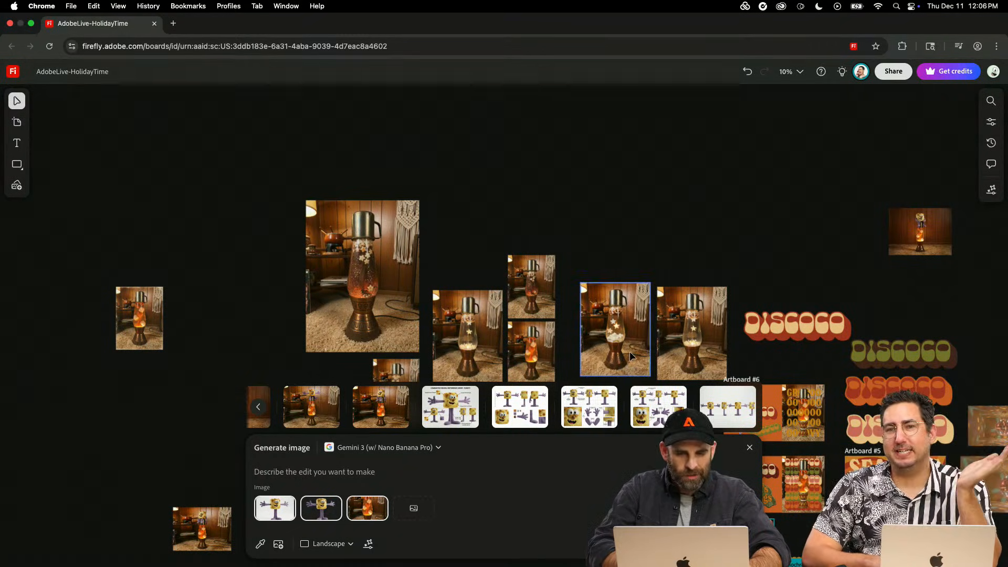
# - Add the four-pose marshmallow turnaround, the body-part and material sheet, and the gridded callout sheet as reference images for the image generation
pyautogui.scroll(-3, 659, 348)
pyautogui.hscroll(15, 660, 348)
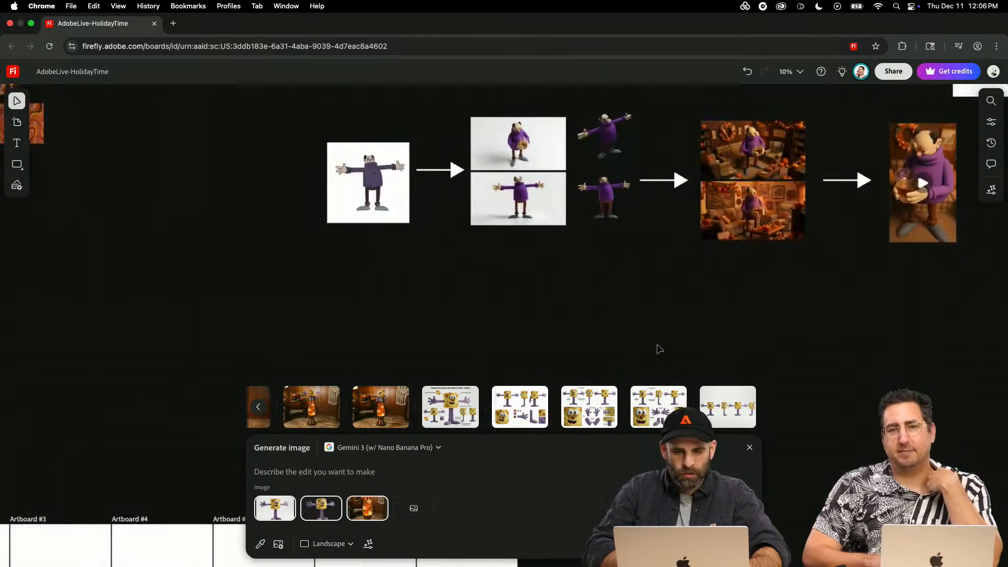
pyautogui.hscroll(6, 660, 348)
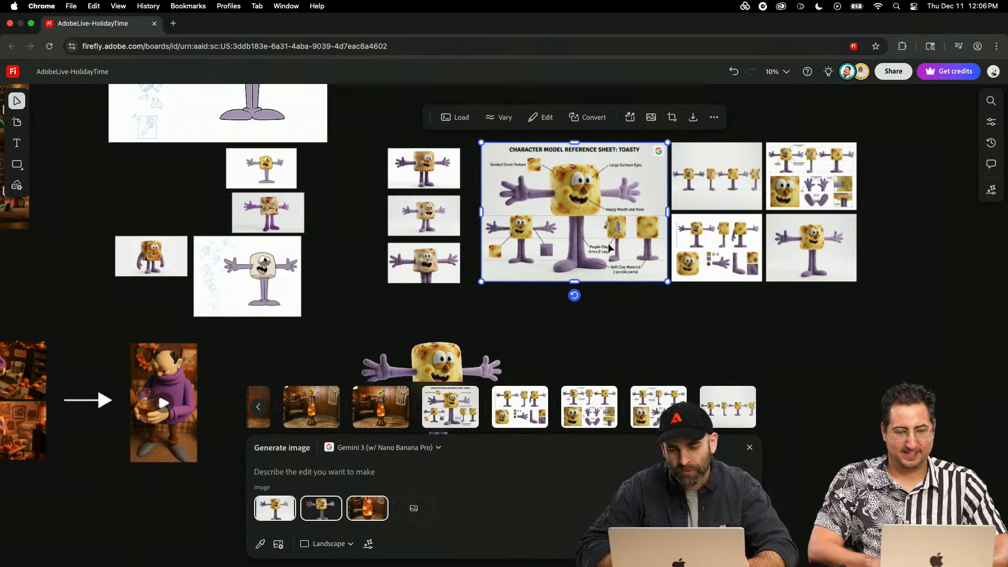
pyautogui.click(608, 348)
pyautogui.scroll(3, 608, 349)
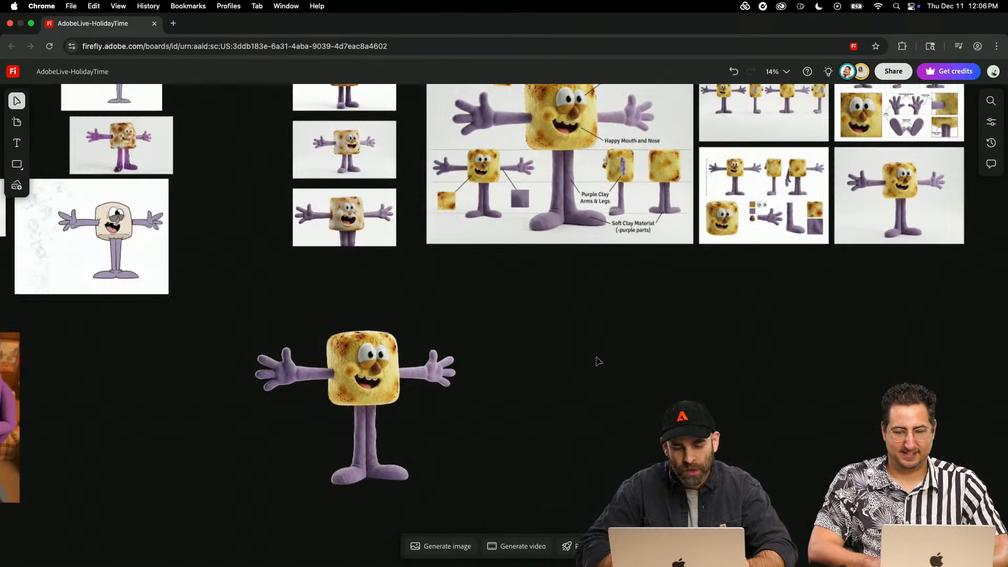
pyautogui.click(448, 546)
pyautogui.moveTo(275, 510)
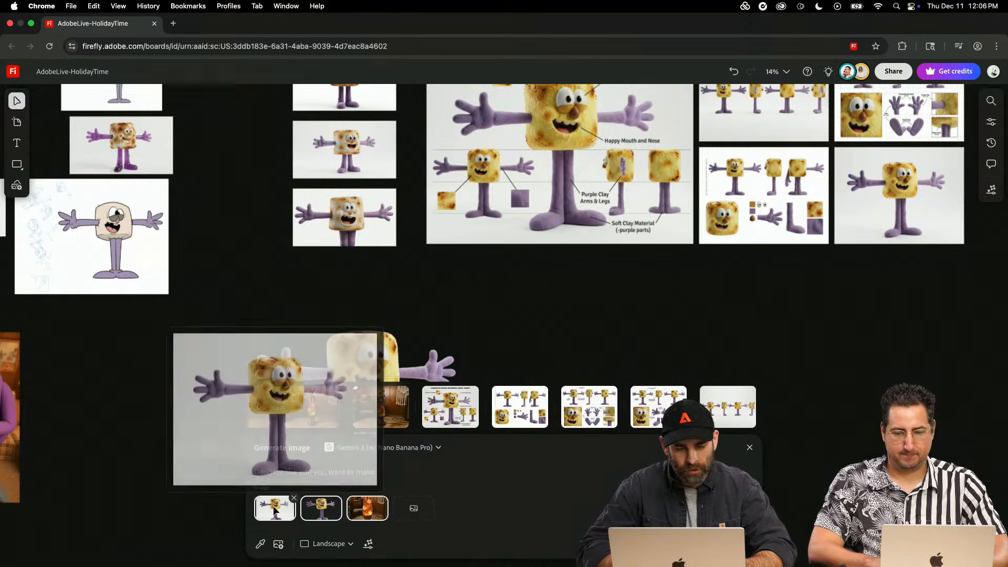
pyautogui.moveTo(323, 513)
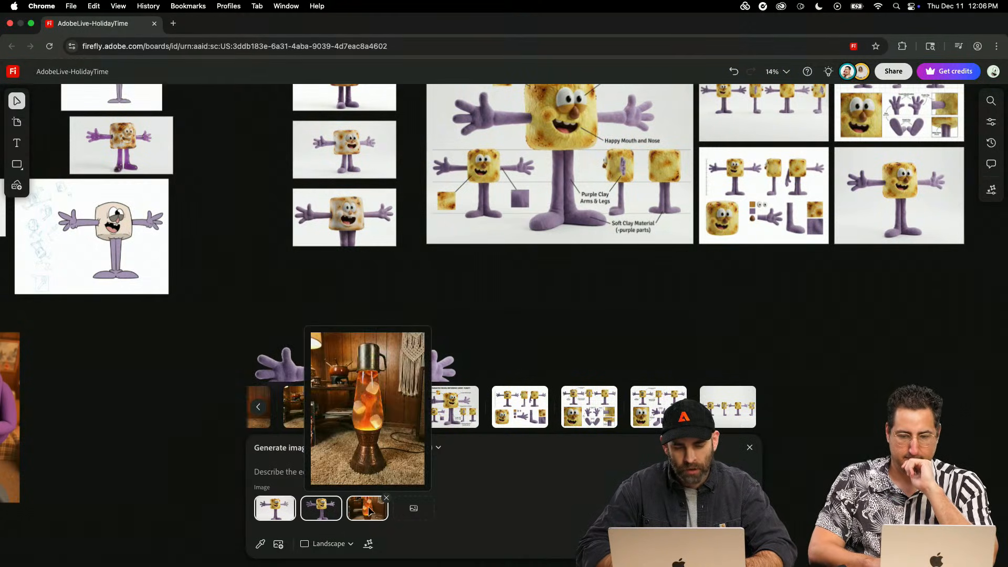
pyautogui.click(423, 516)
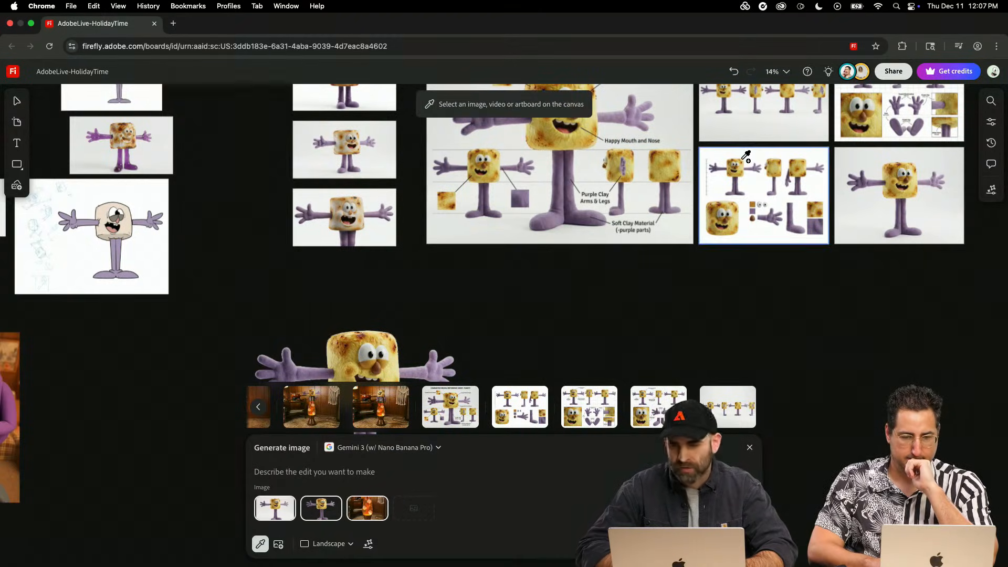
pyautogui.click(759, 130)
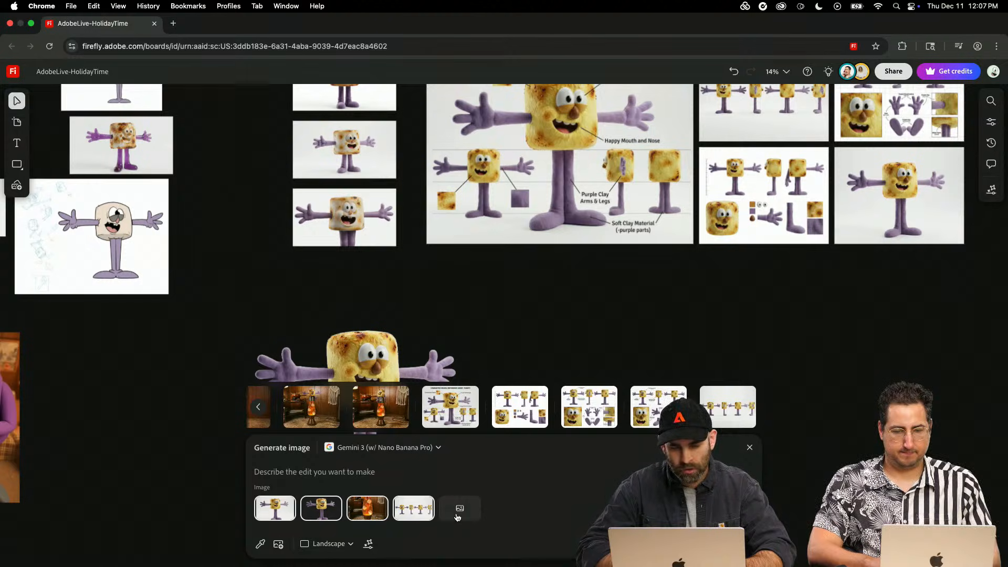
pyautogui.click(460, 507)
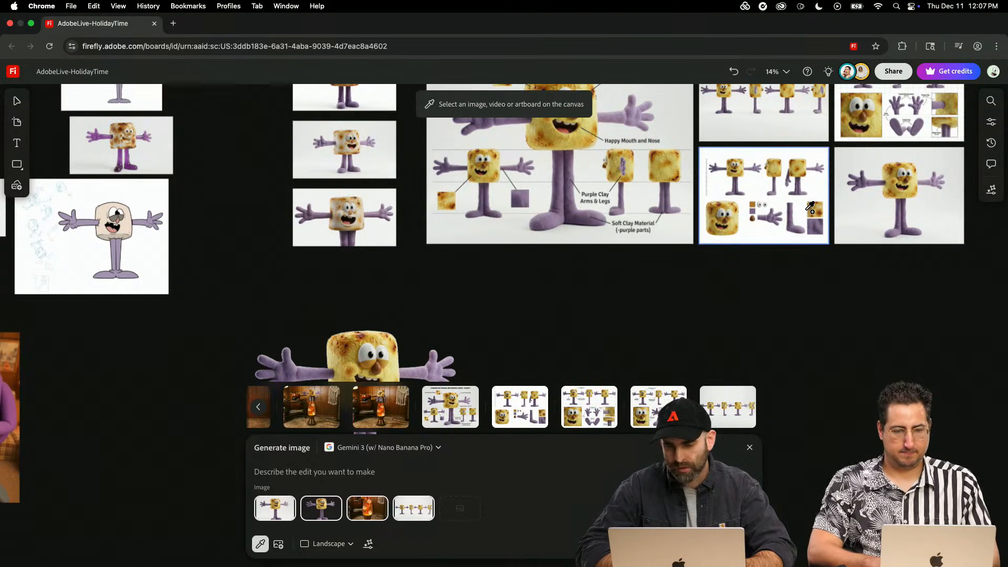
pyautogui.click(819, 173)
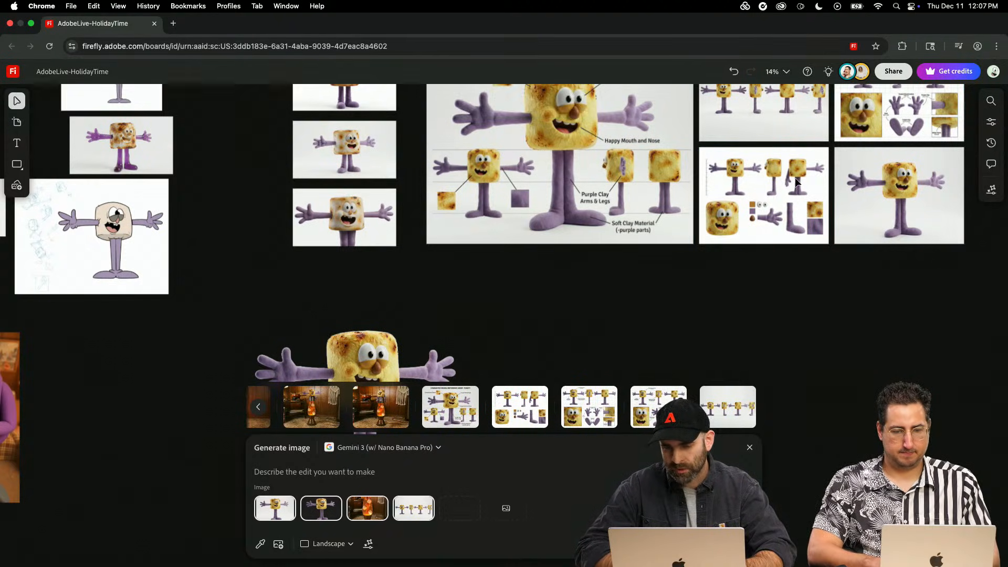
pyautogui.click(506, 508)
pyautogui.click(932, 121)
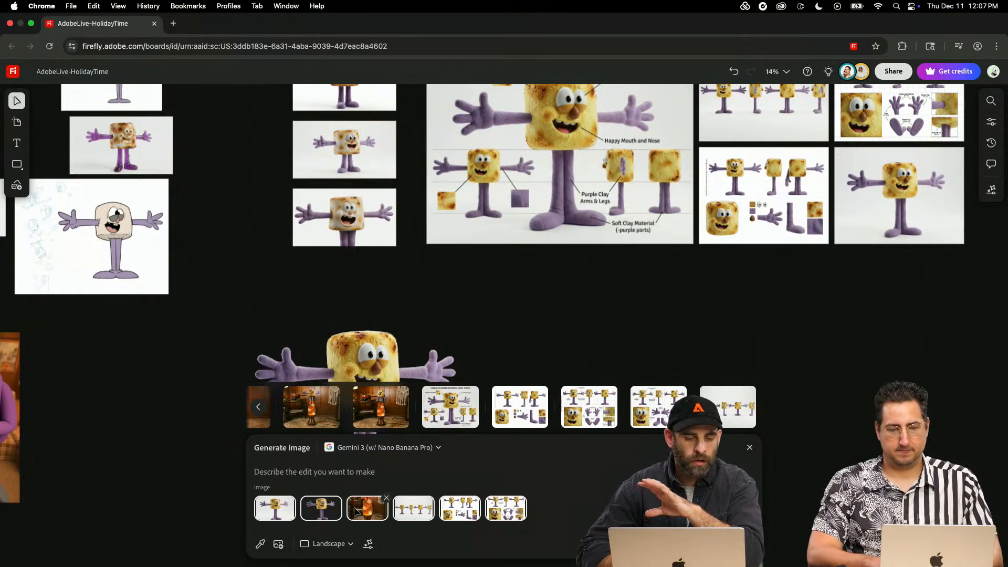
# - Remove the lava lamp reference and add the orange lava lamp photo near the Season's Groovings lettering as the last reference image
pyautogui.click(387, 500)
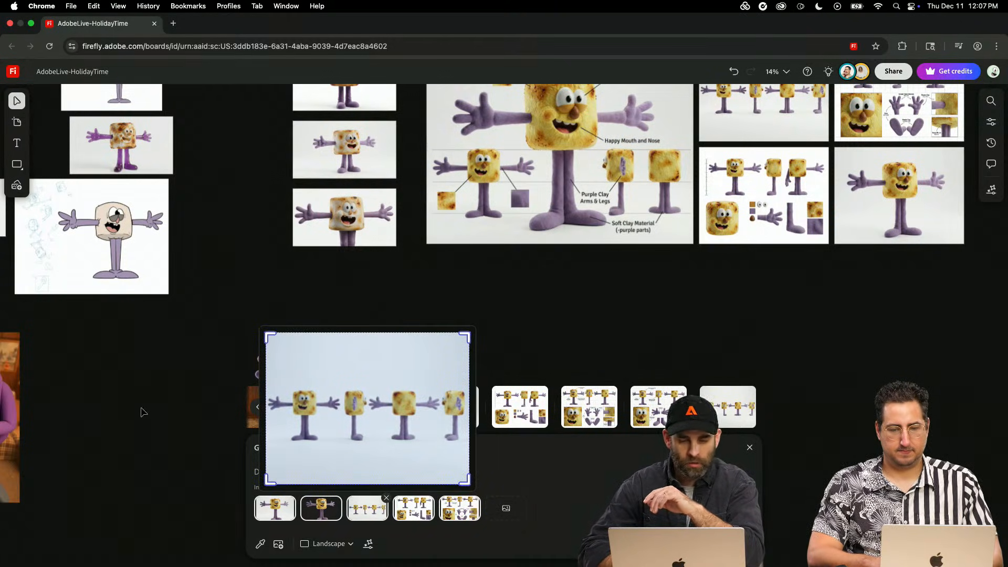
pyautogui.hscroll(-10, 153, 439)
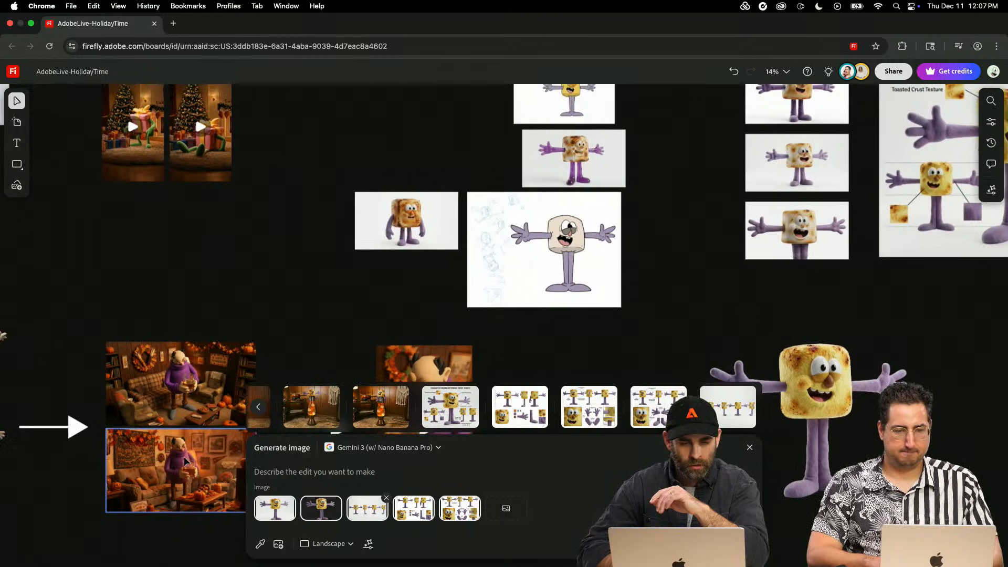
pyautogui.scroll(15, 184, 462)
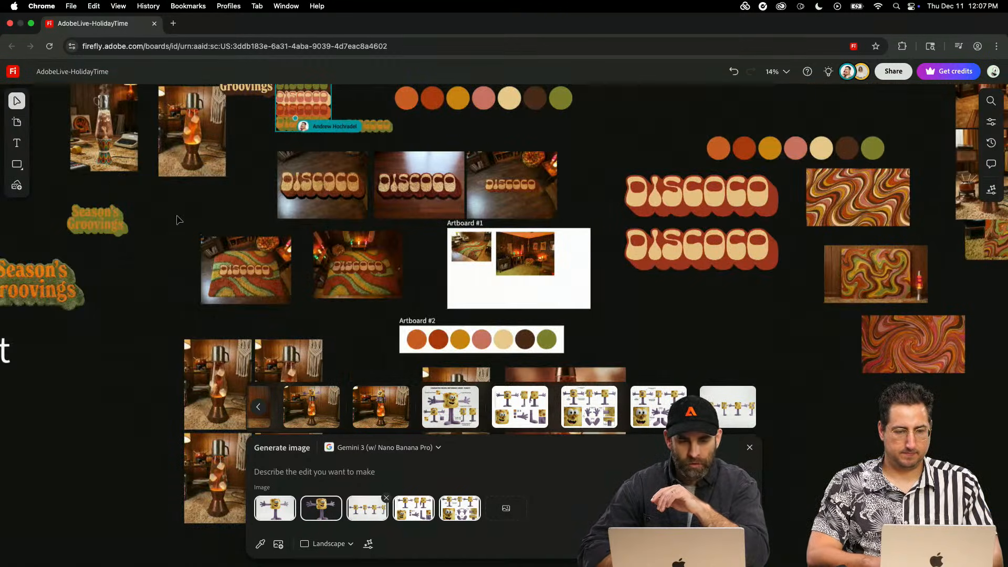
pyautogui.hscroll(-8, 179, 221)
pyautogui.scroll(5, 179, 220)
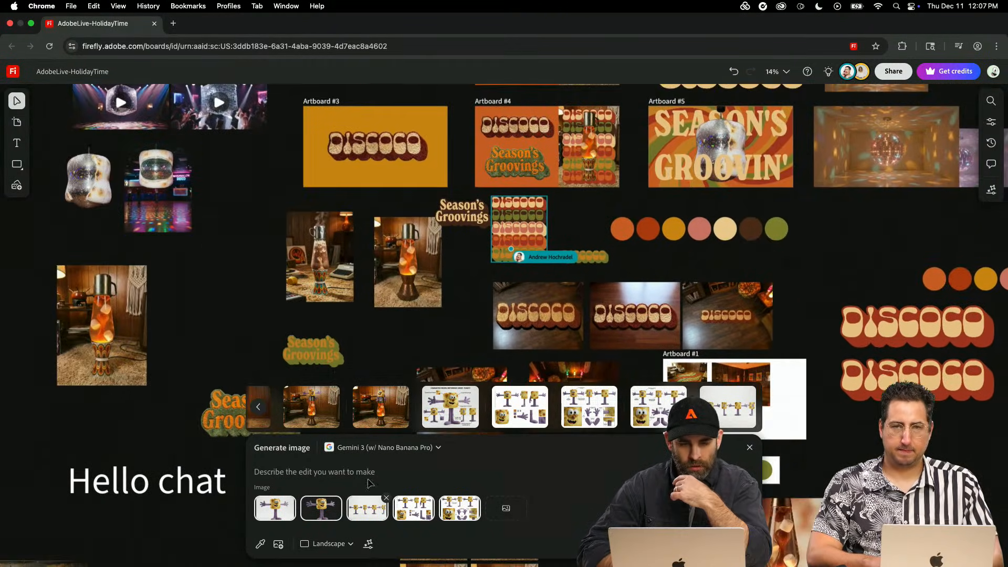
pyautogui.click(522, 514)
pyautogui.click(412, 294)
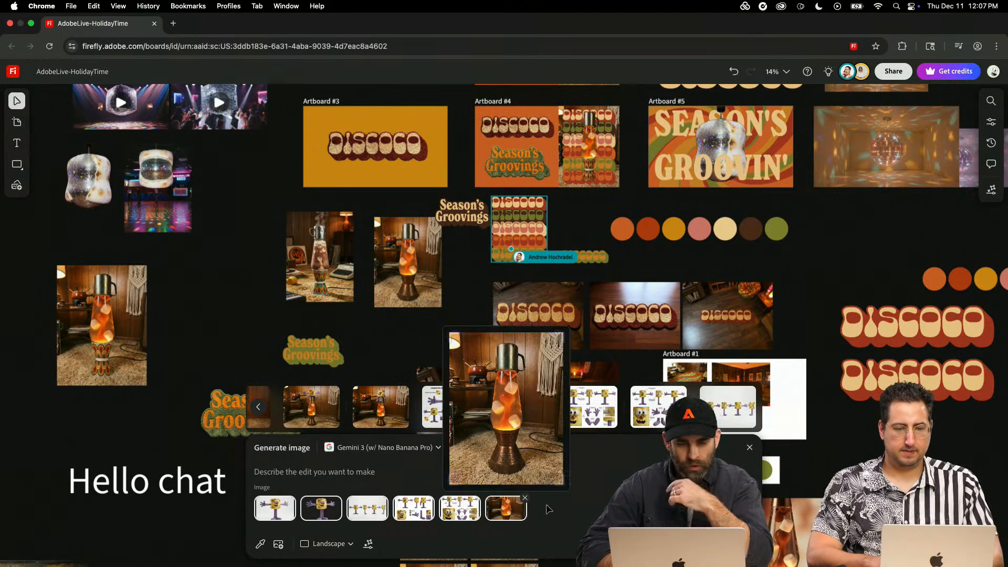
# - Generate images with the prompt "Replace the Marshmallows in the lava lamp with our Cartoon character Marshmallow"
pyautogui.click(318, 470)
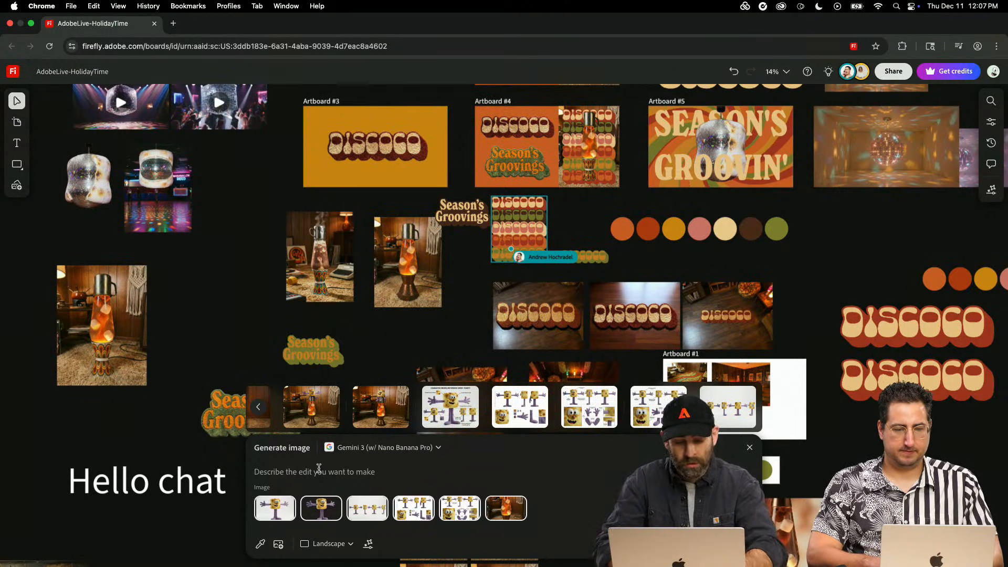
pyautogui.write('Replqce the Marshmallows in the lava lamp wiht our Cartoon character Marshmallow')
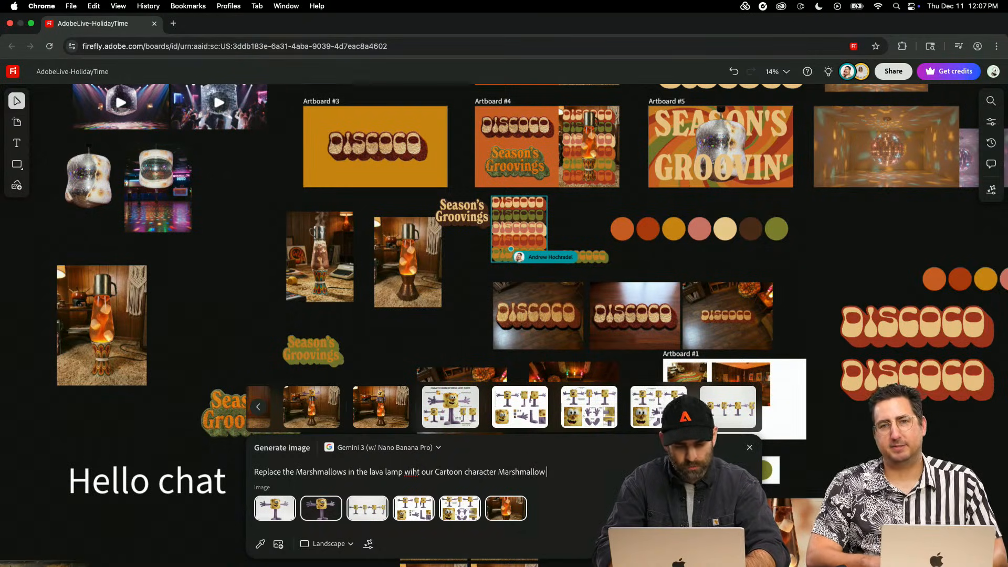
pyautogui.rightClick(413, 472)
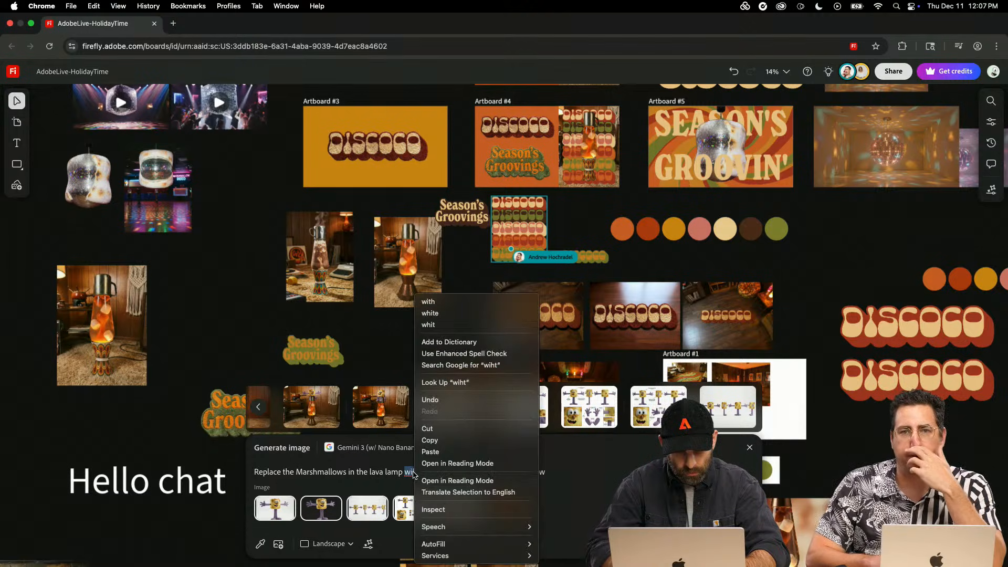
pyautogui.click(435, 300)
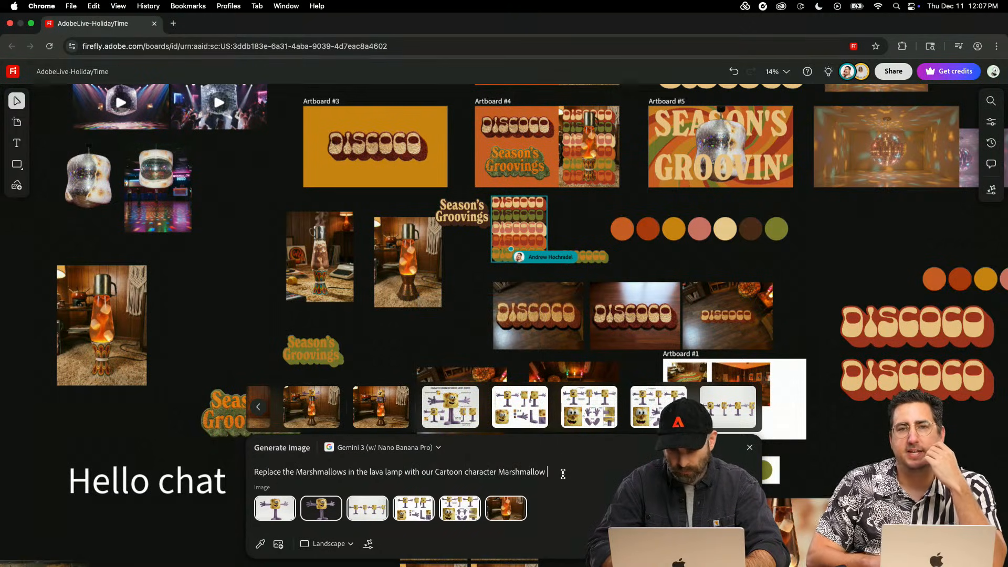
pyautogui.press('Return')
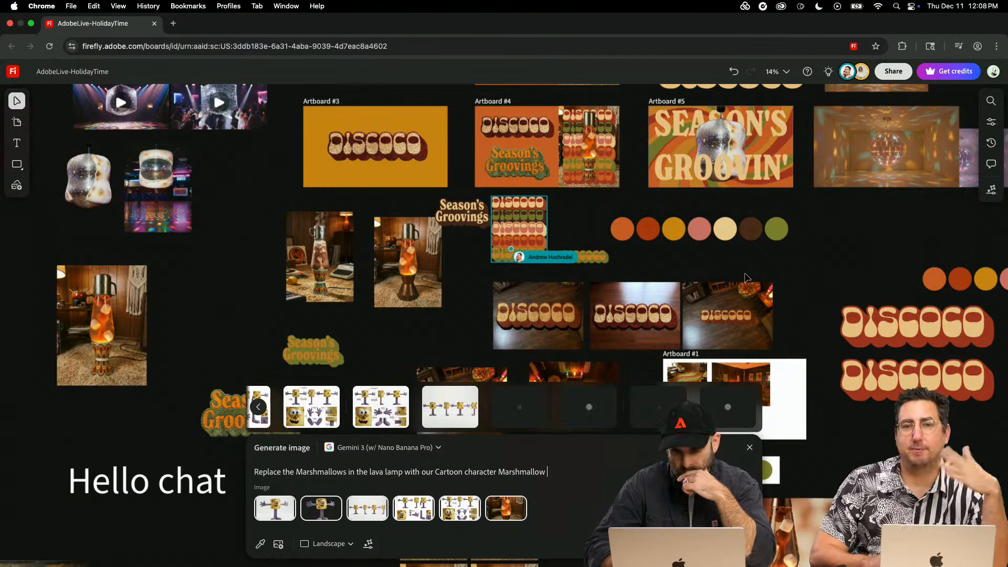
# - Return to the marshmallow character renders and switch the image generation model to Firefly Image 5 (preview)
pyautogui.hscroll(15, 742, 275)
pyautogui.hscroll(20, 747, 276)
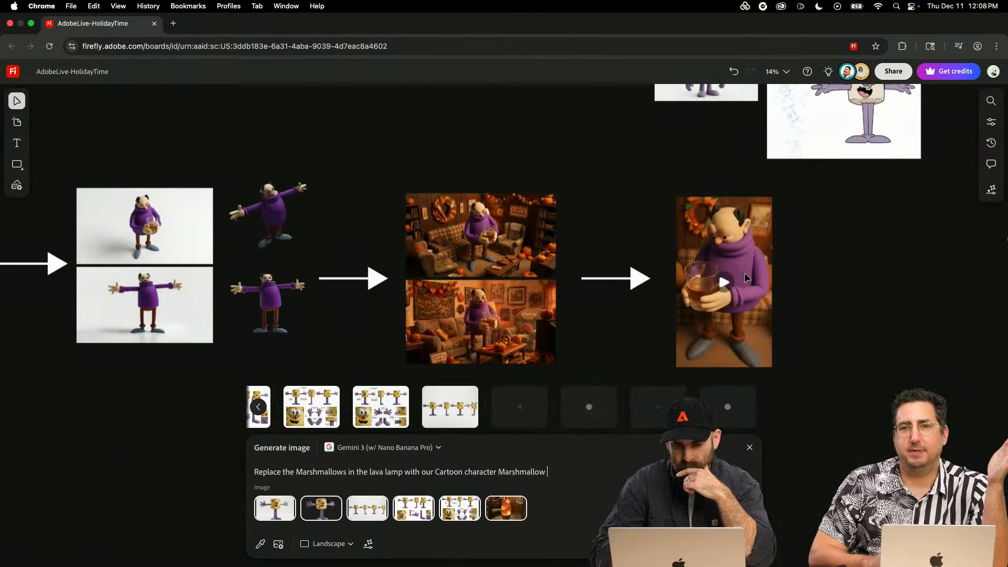
pyautogui.hscroll(15, 746, 276)
pyautogui.scroll(3, 746, 276)
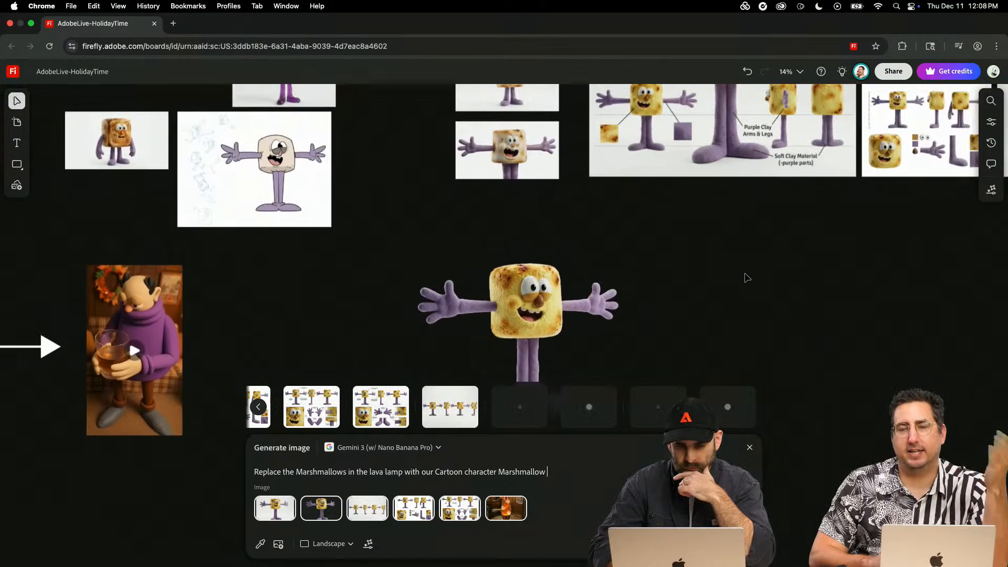
pyautogui.click(436, 449)
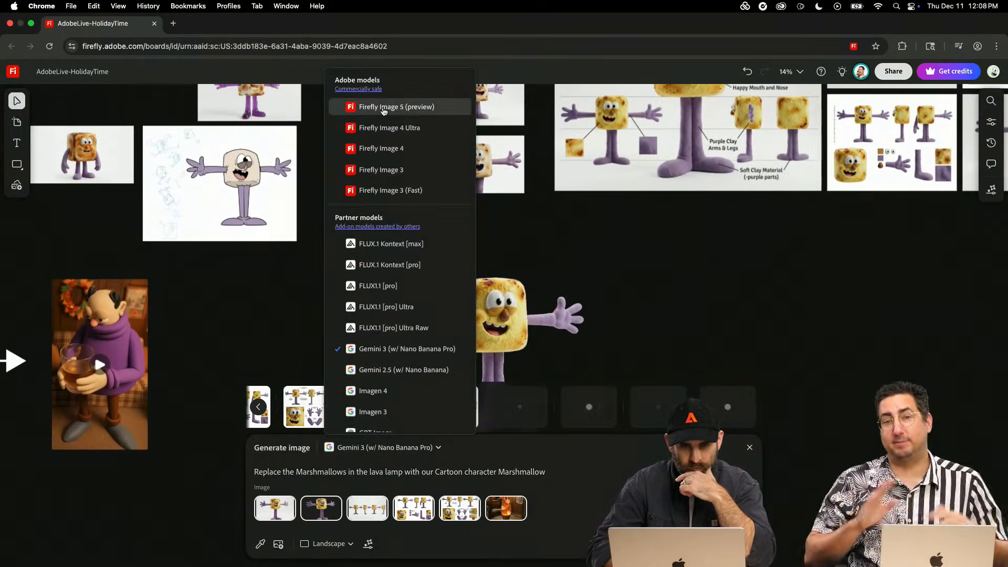
pyautogui.click(378, 97)
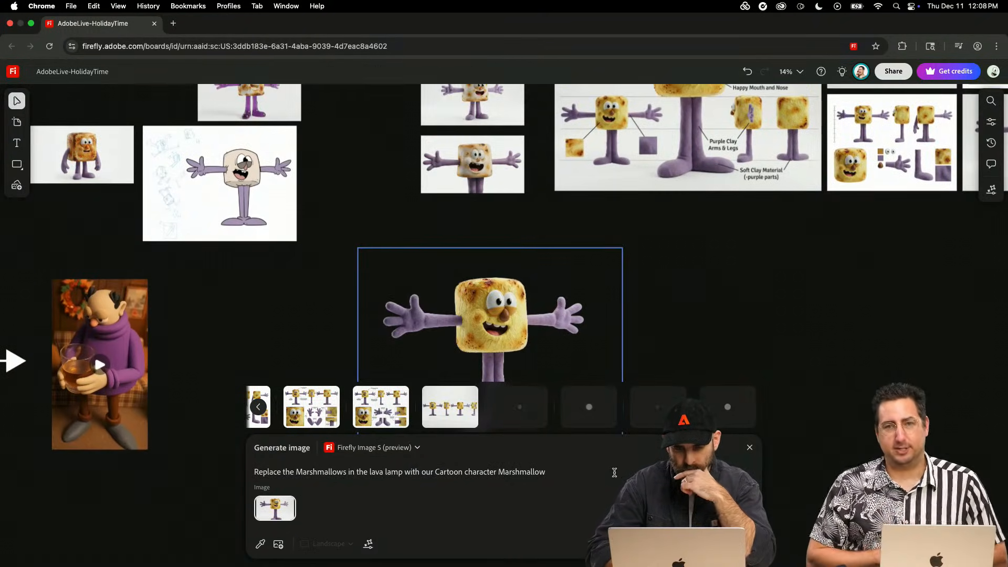
# - Switch the image generation model to Gemini 3 (w/ Nano Banana Pro)
pyautogui.click(638, 258)
pyautogui.hscroll(10, 639, 258)
pyautogui.hscroll(-12, 641, 259)
pyautogui.scroll(5, 641, 260)
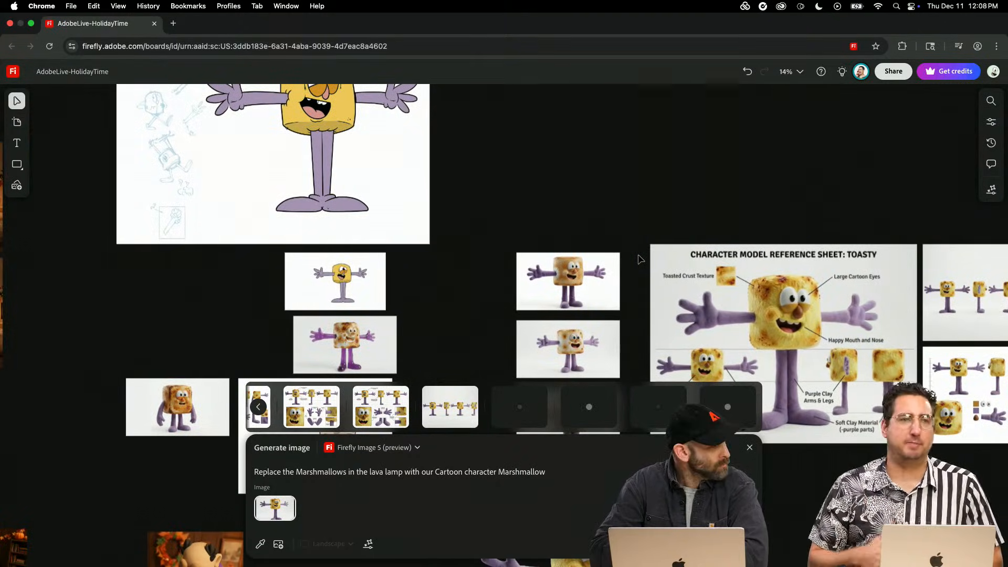
pyautogui.scroll(-4, 640, 258)
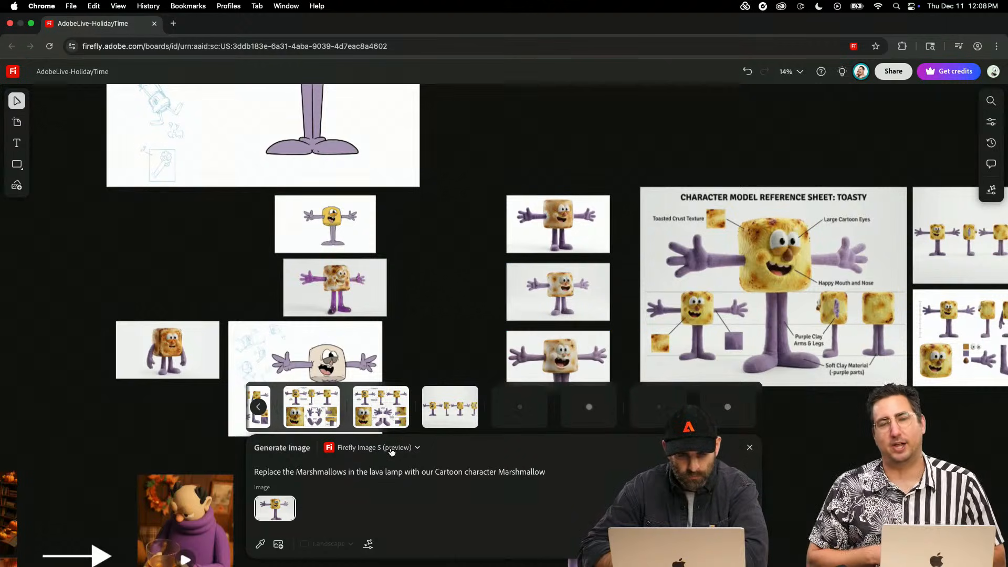
pyautogui.click(391, 450)
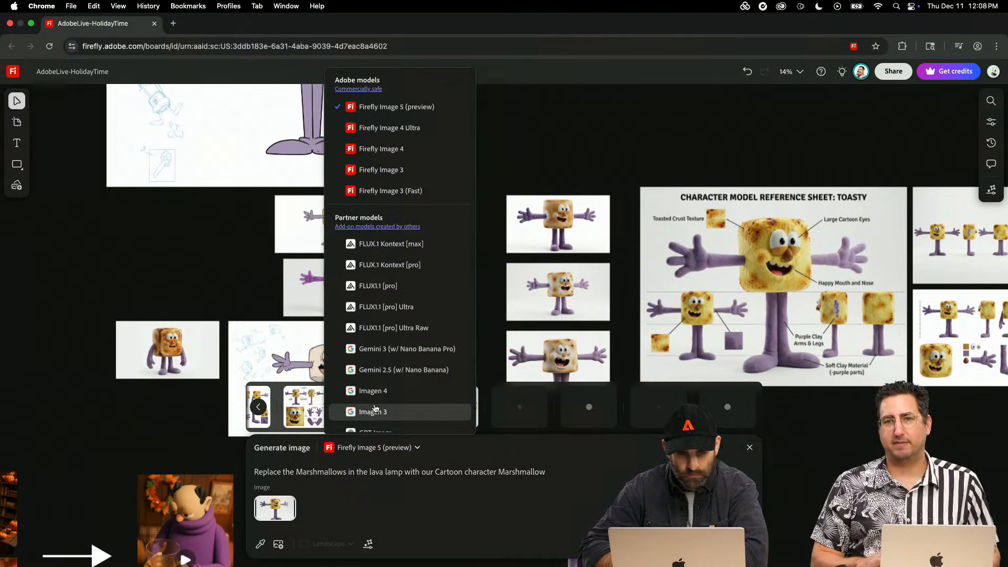
pyautogui.click(404, 348)
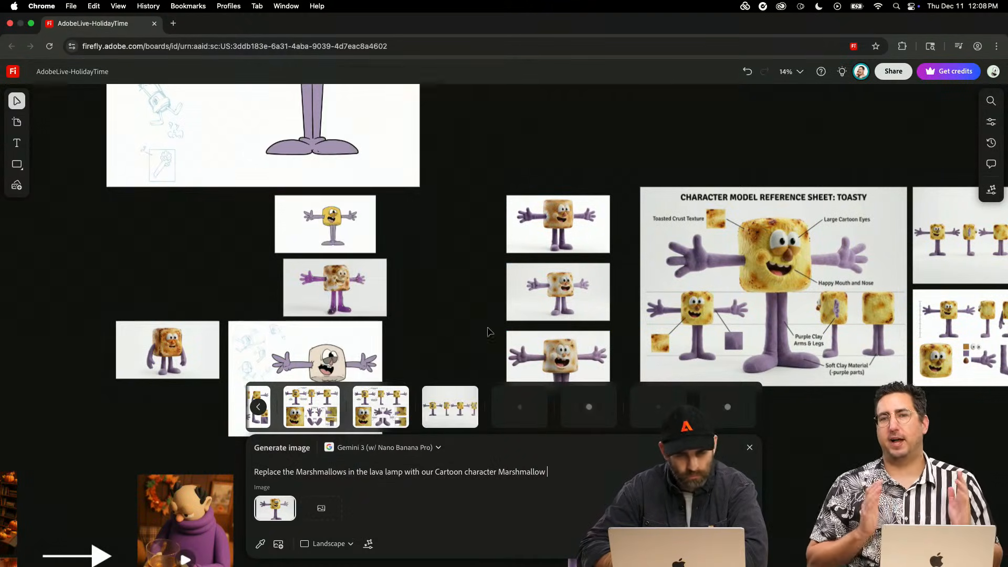
# - Place the close-framed generated lava lamp image on the board beside the large marshmallow render and inspect the characters inside the lamp
pyautogui.scroll(-5, 489, 336)
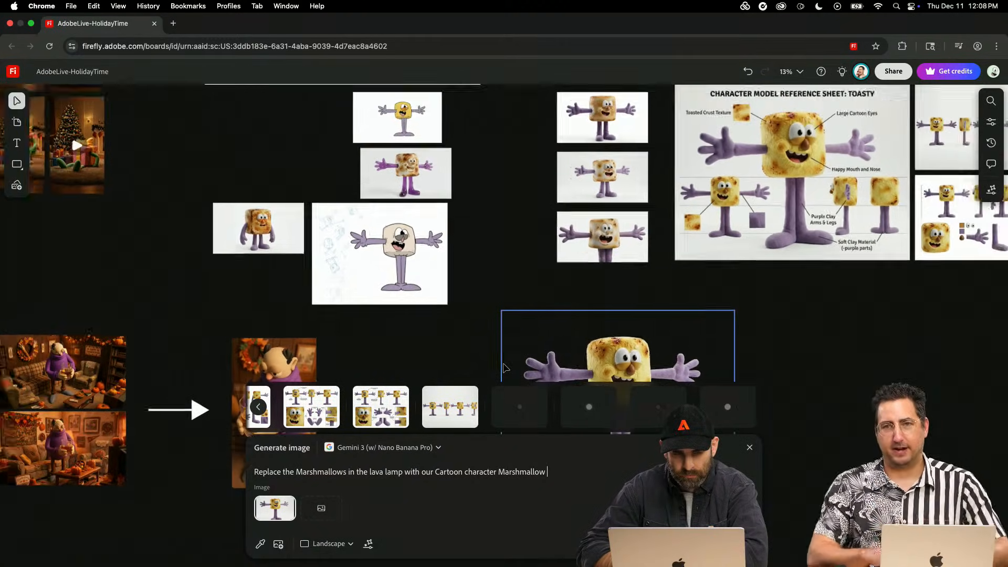
pyautogui.scroll(-3, 504, 368)
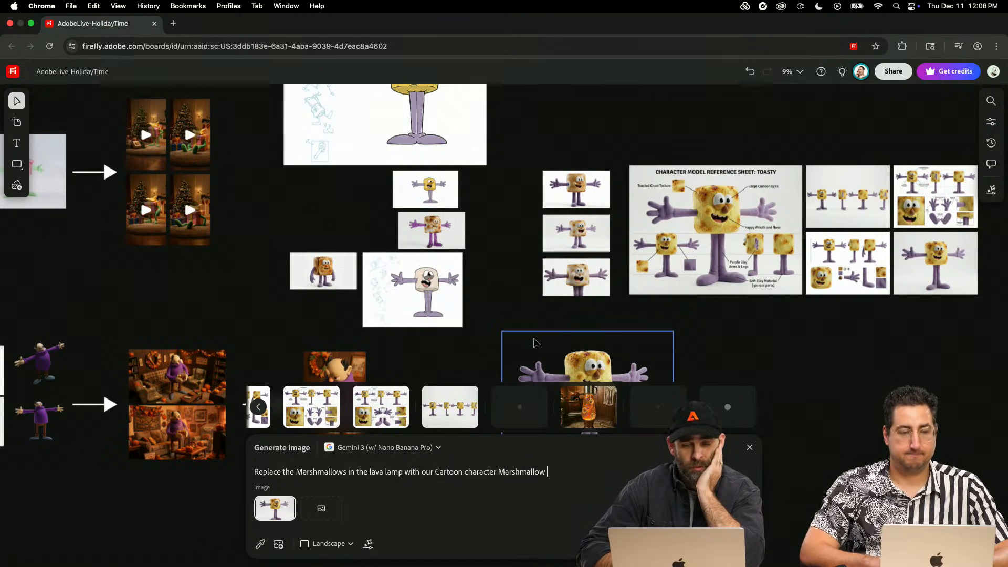
pyautogui.moveTo(565, 419)
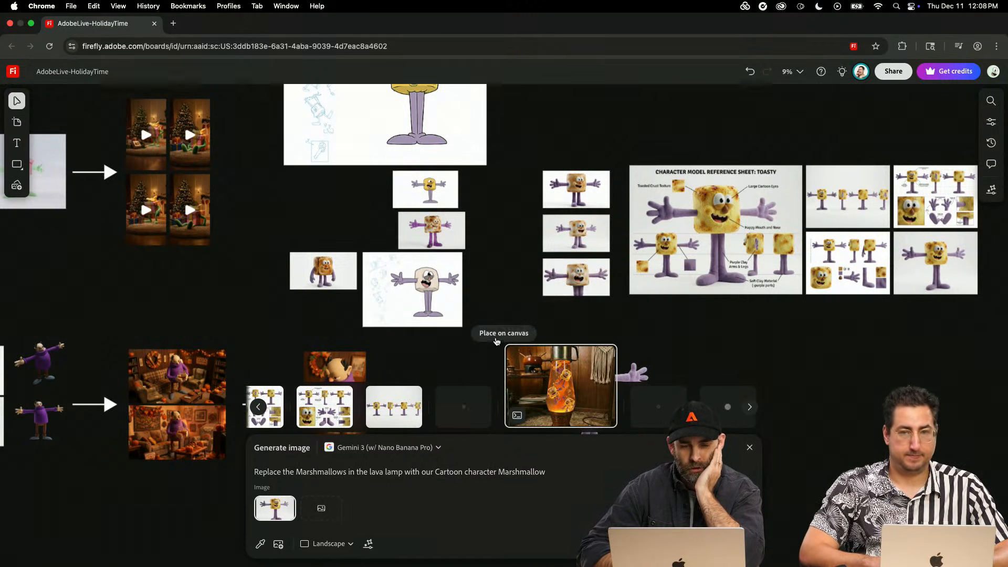
pyautogui.moveTo(565, 420); pyautogui.dragTo(718, 324)
pyautogui.scroll(10, 720, 327)
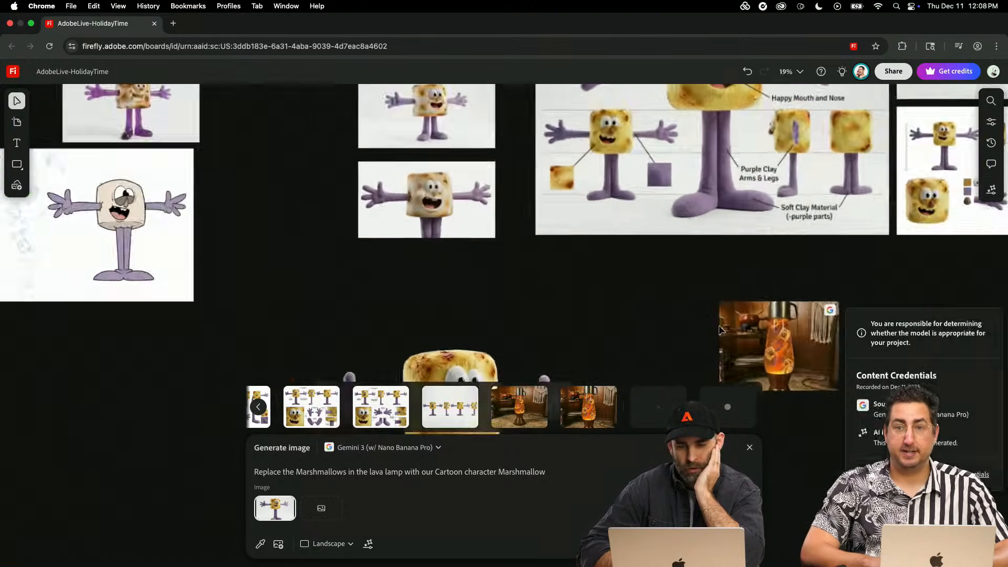
pyautogui.hscroll(5, 721, 329)
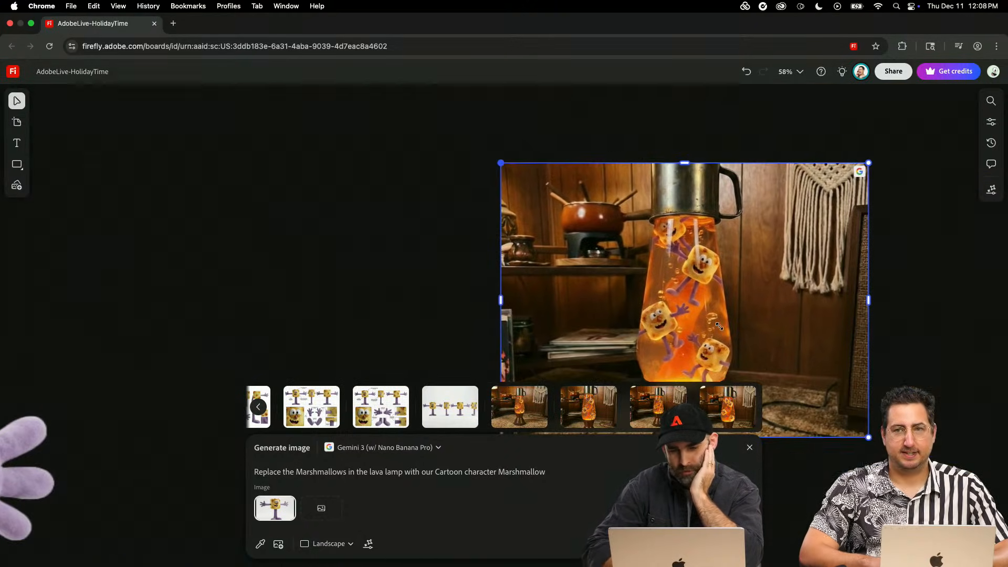
pyautogui.scroll(5, 721, 329)
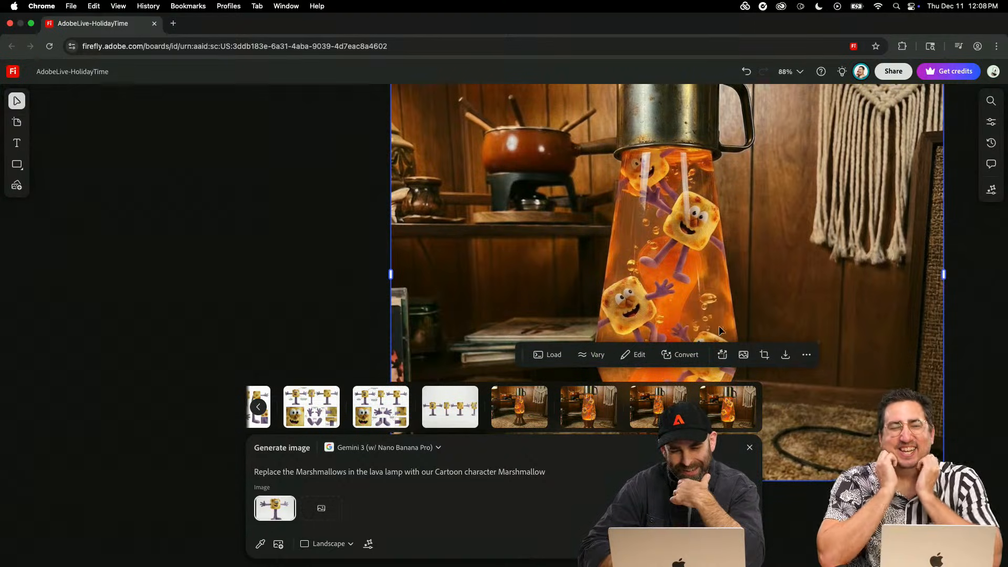
pyautogui.scroll(-5, 719, 330)
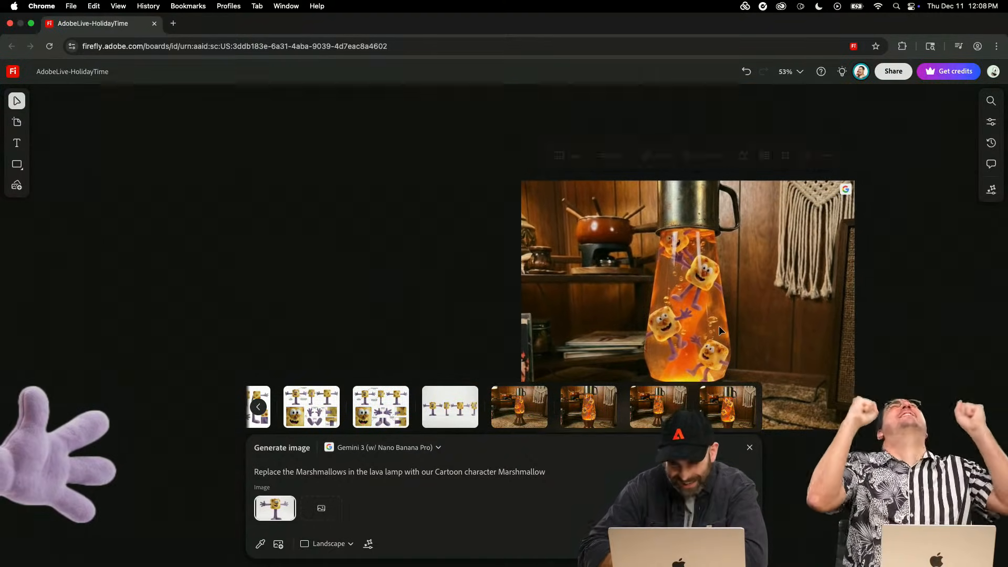
pyautogui.scroll(-4, 719, 330)
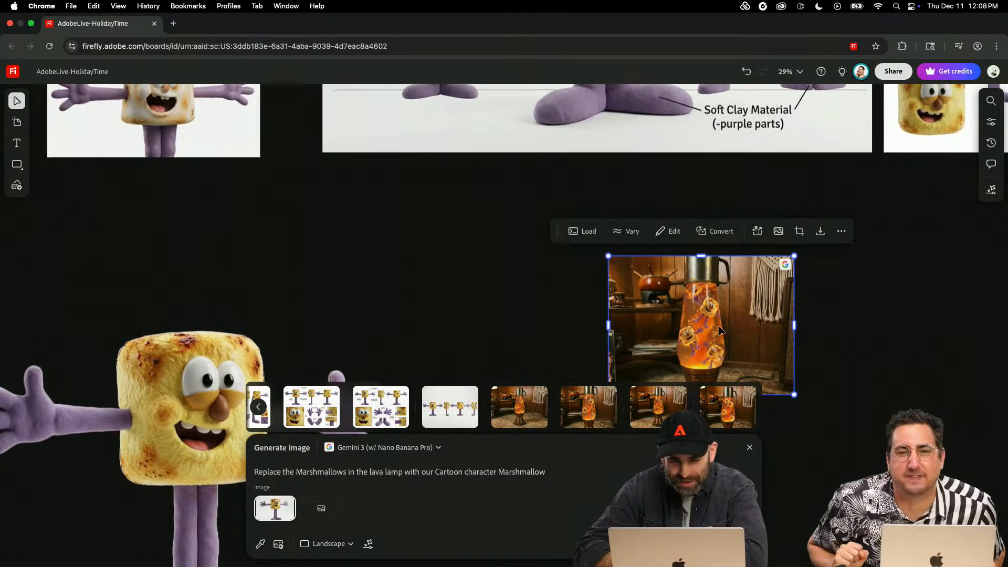
# - Place the generated image showing the whole lava lamp and its base on the board beside the first lava lamp image
pyautogui.scroll(-3, 719, 329)
pyautogui.hscroll(4, 720, 329)
pyautogui.moveTo(512, 361)
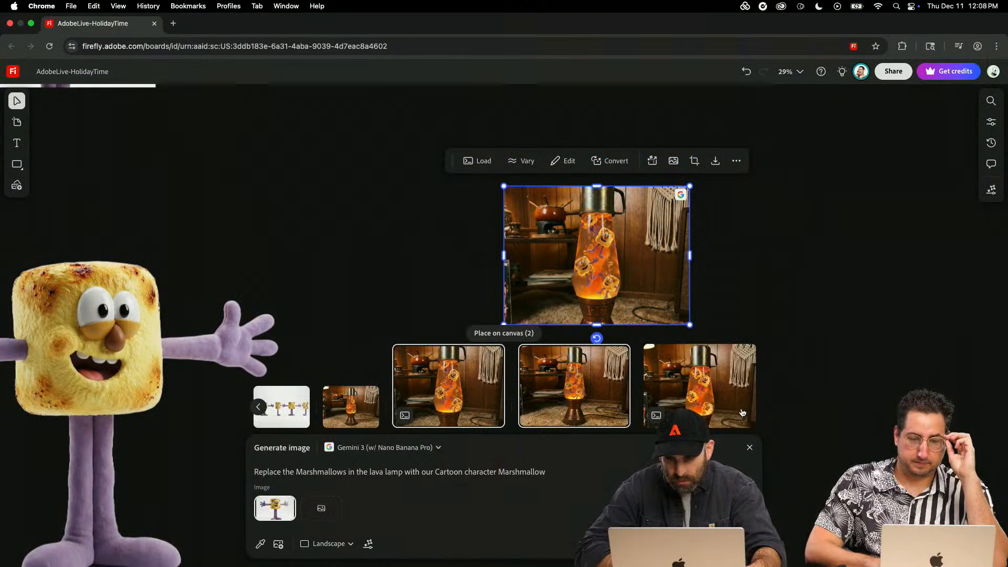
pyautogui.click(432, 342)
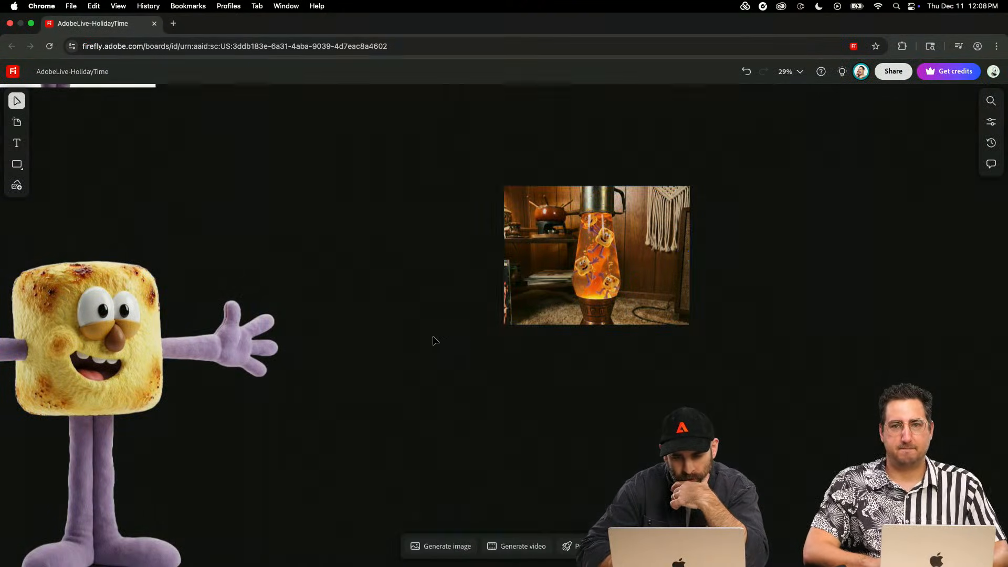
pyautogui.click(445, 553)
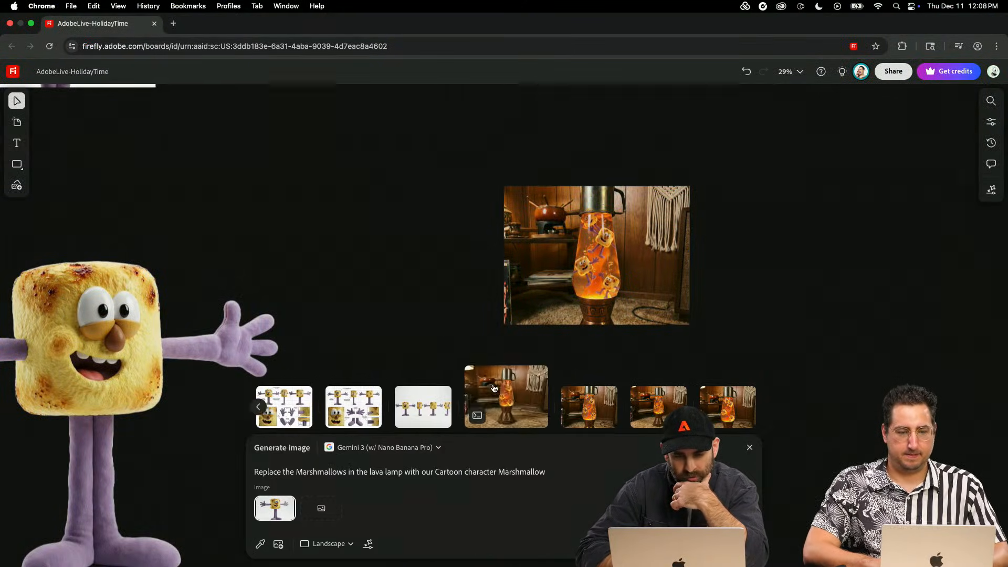
pyautogui.click(492, 342)
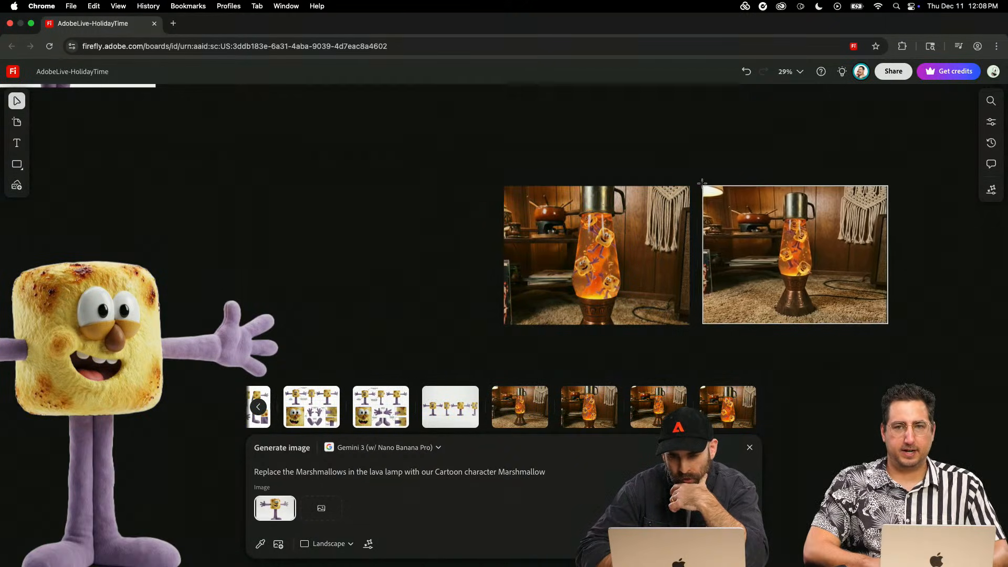
# - Place a third generated lava lamp image directly below the second one and inspect its marshmallow characters up close
pyautogui.moveTo(641, 405)
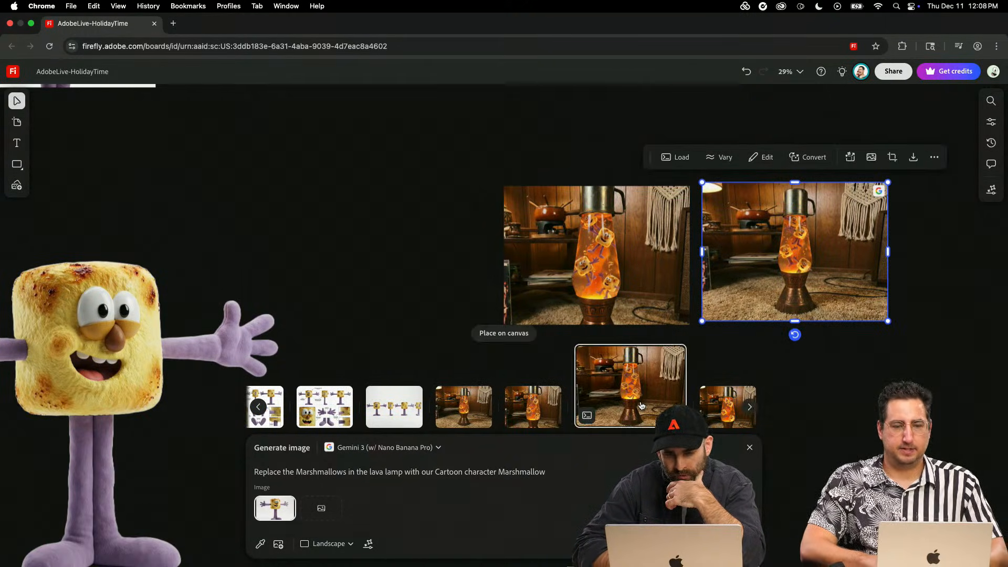
pyautogui.moveTo(528, 344); pyautogui.dragTo(703, 328)
pyautogui.scroll(-1, 770, 362)
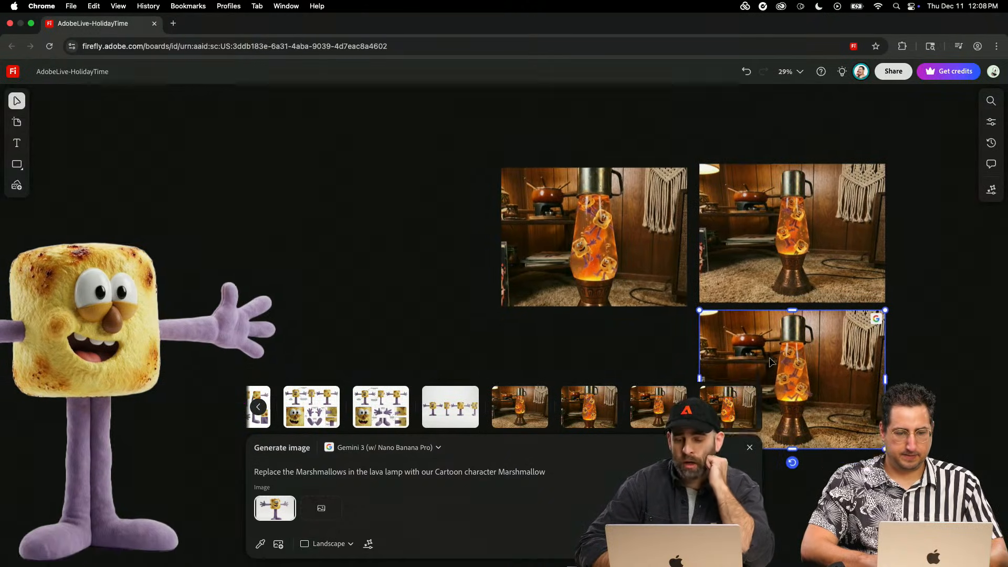
pyautogui.hscroll(1, 770, 362)
pyautogui.scroll(-1, 770, 362)
pyautogui.hscroll(1, 769, 362)
pyautogui.scroll(5, 770, 361)
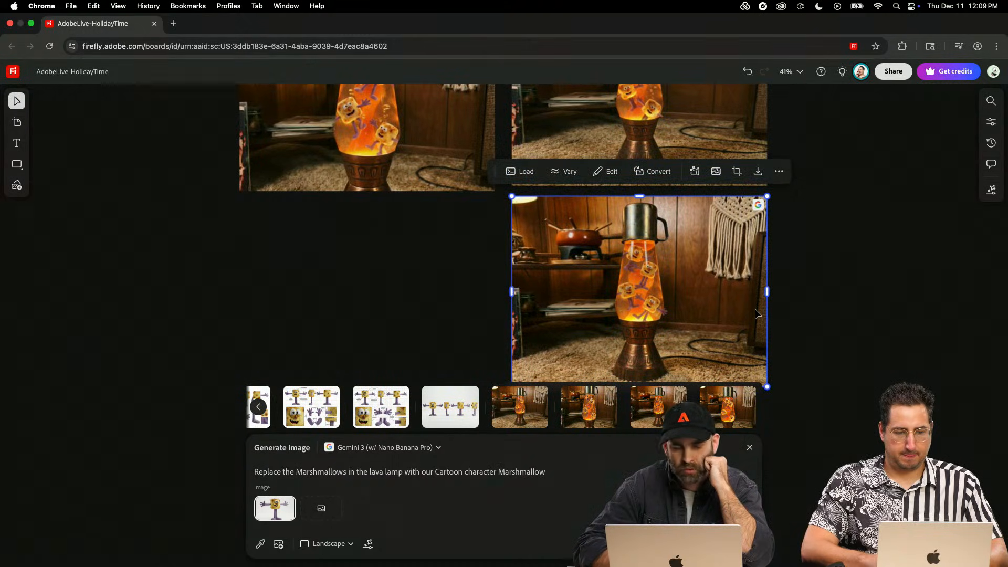
pyautogui.scroll(-5, 756, 313)
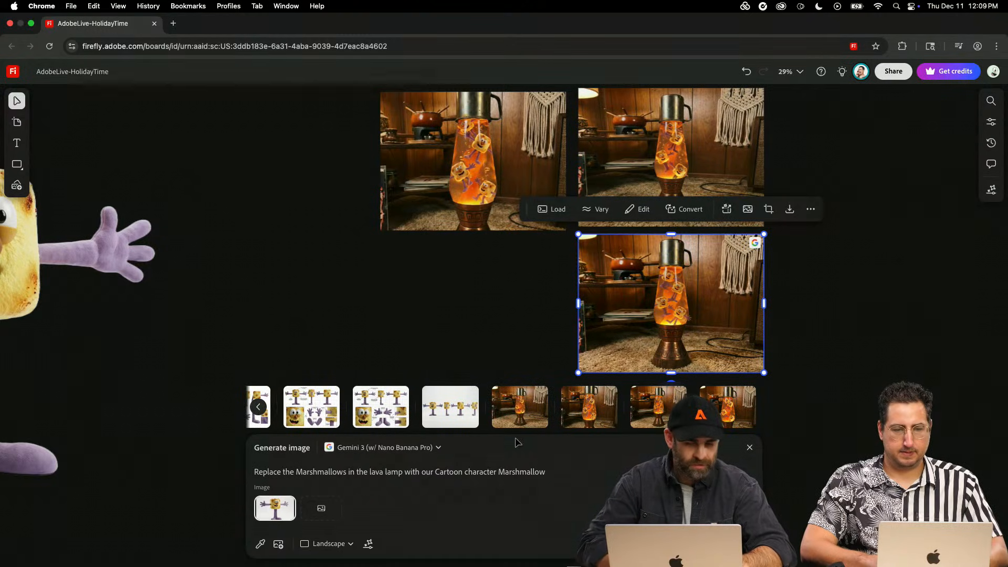
# - Load the prompt and reference images of the close-framed lava lamp image and review them in the generation settings
pyautogui.click(484, 176)
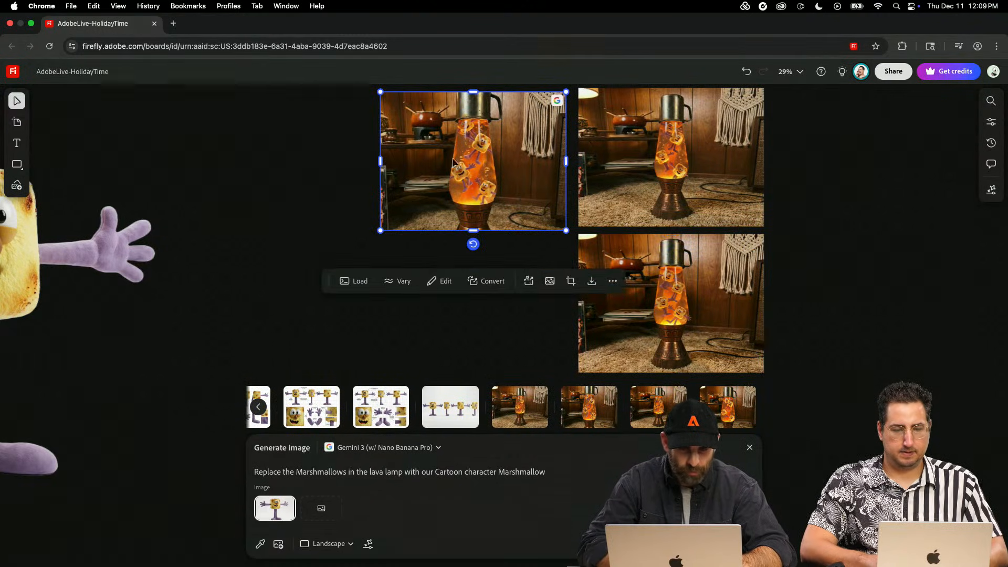
pyautogui.click(359, 282)
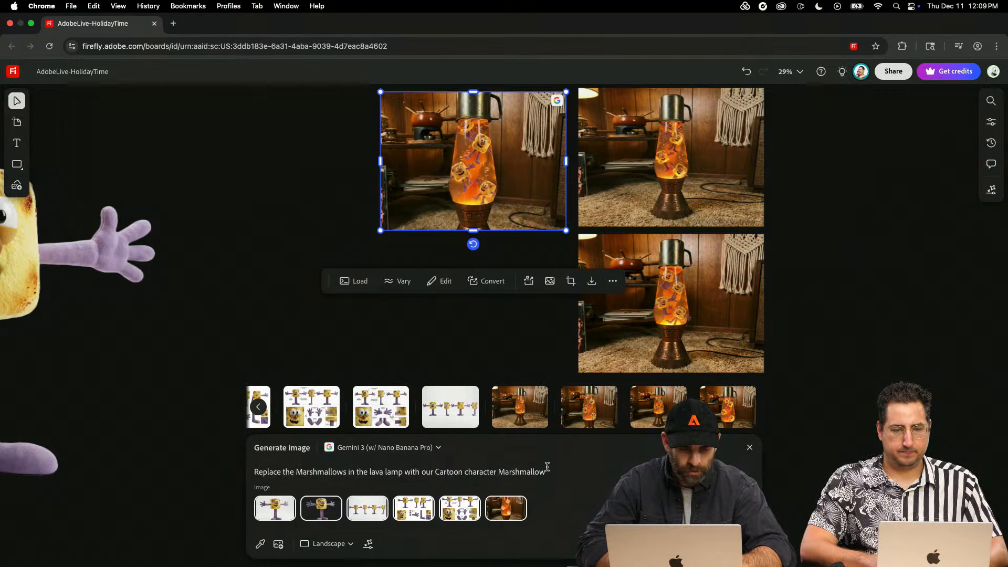
pyautogui.click(991, 122)
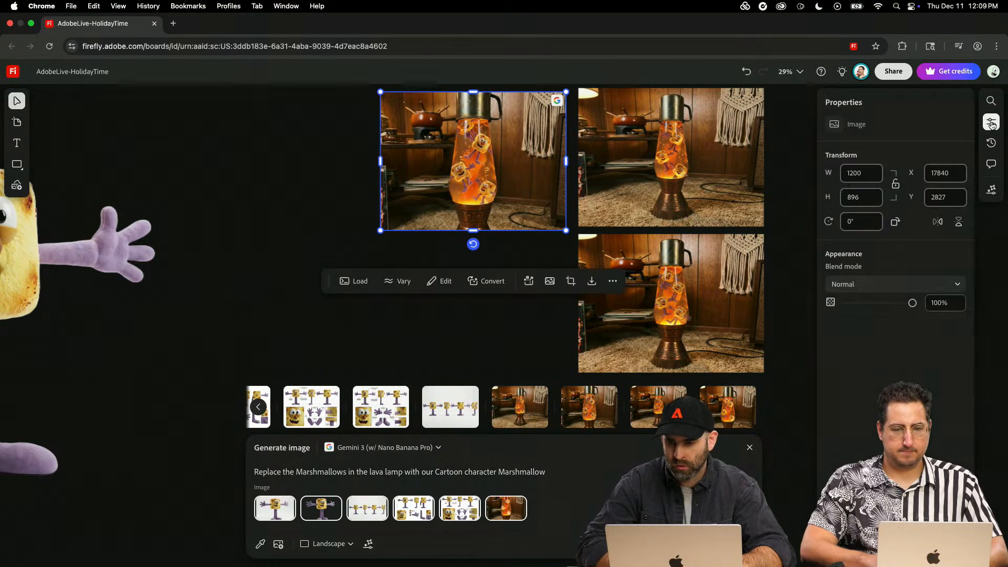
pyautogui.click(992, 123)
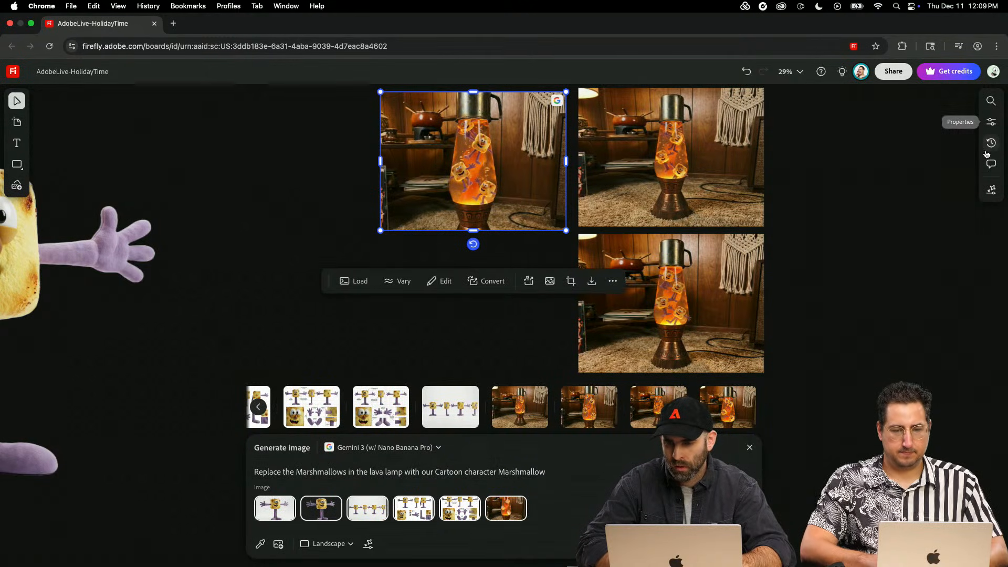
pyautogui.click(991, 190)
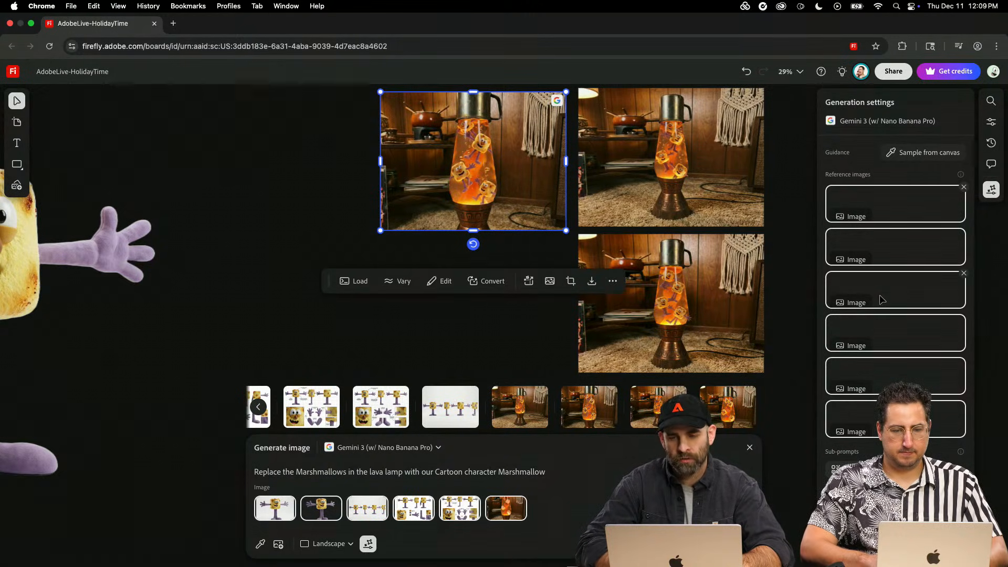
pyautogui.moveTo(883, 299)
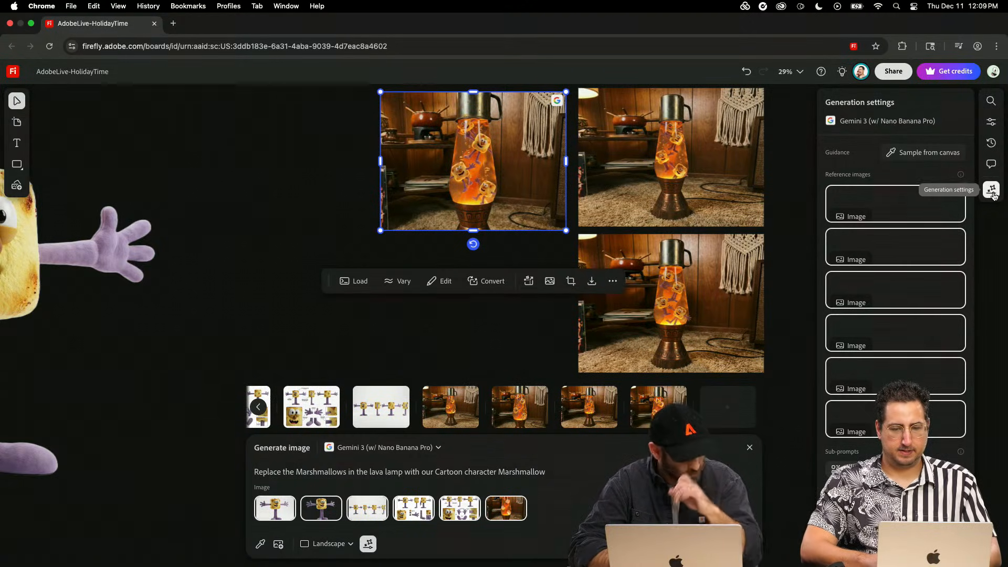
pyautogui.click(991, 190)
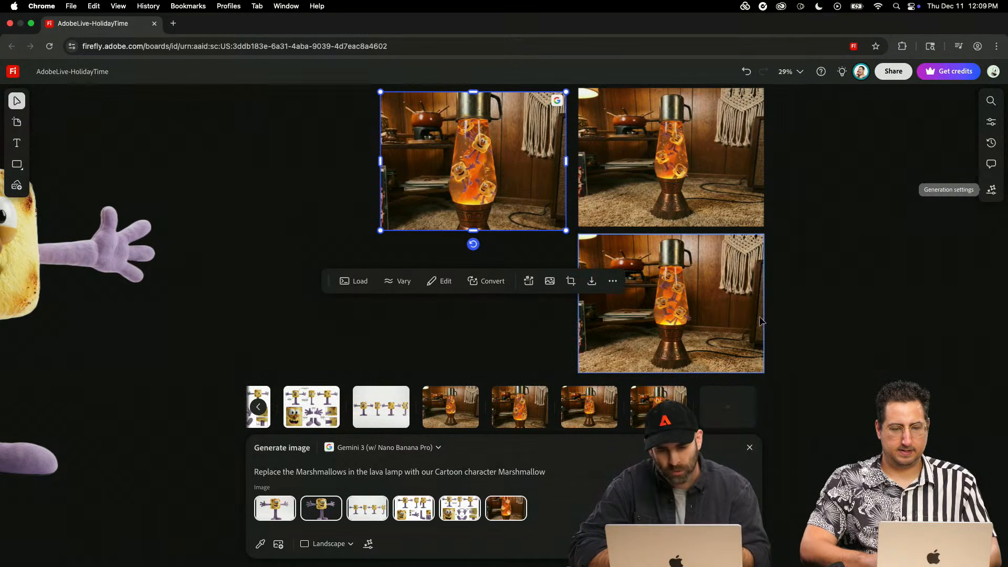
# - Replace the image prompt with "Put the subject"
pyautogui.hscroll(-5, 763, 321)
pyautogui.hscroll(-5, 762, 322)
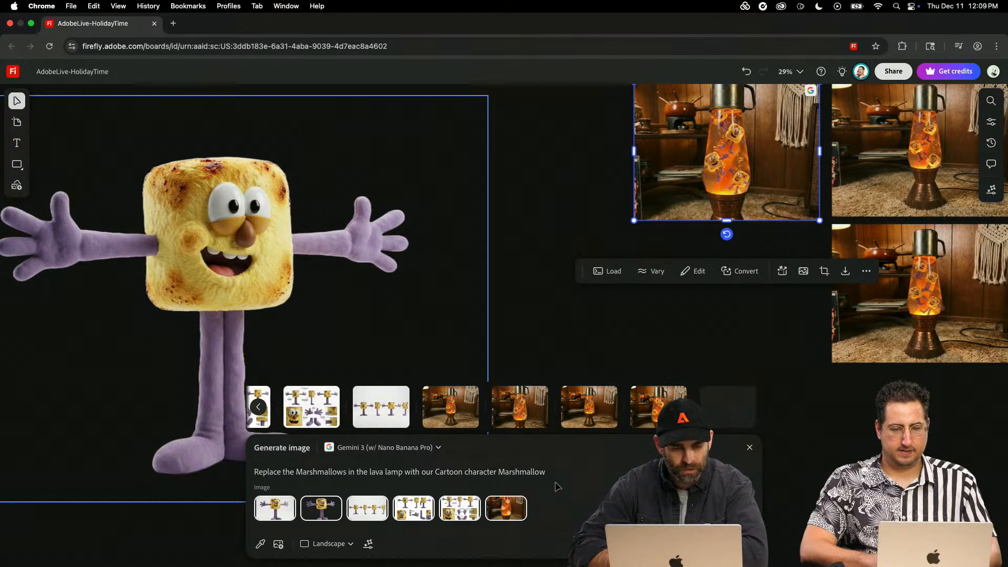
pyautogui.moveTo(555, 470); pyautogui.dragTo(303, 463)
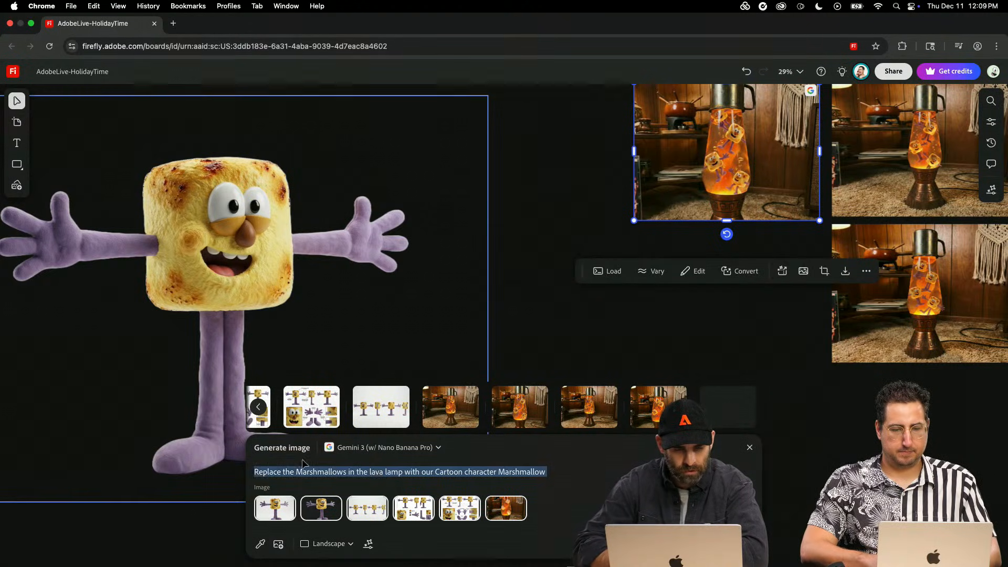
pyautogui.write('Put')
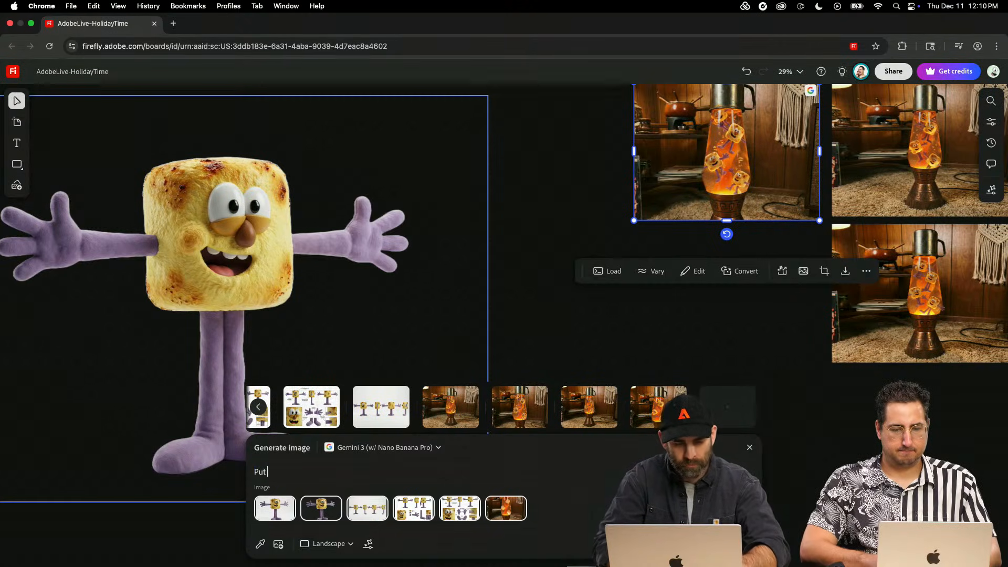
pyautogui.write(' the subject')
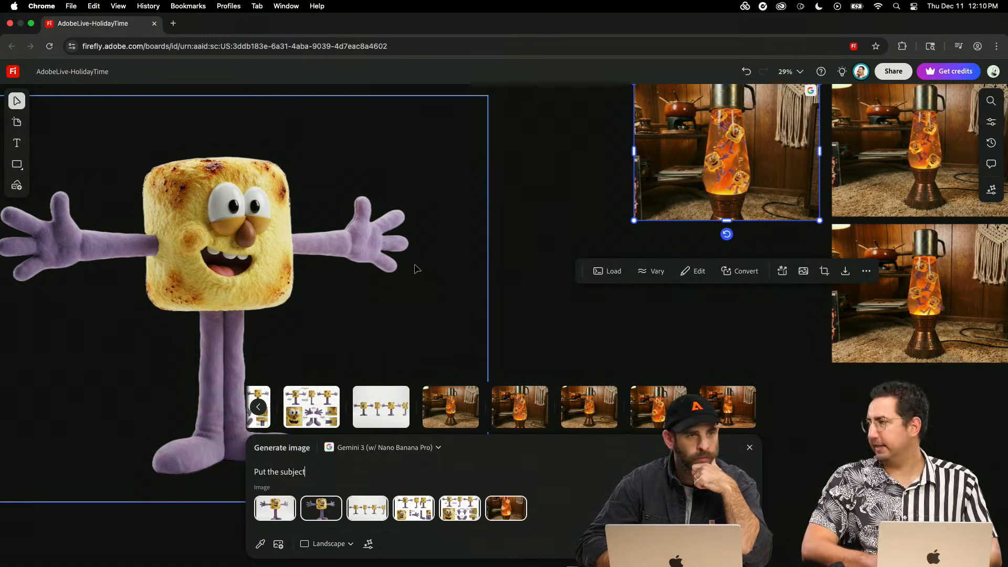
pyautogui.hscroll(5, 462, 247)
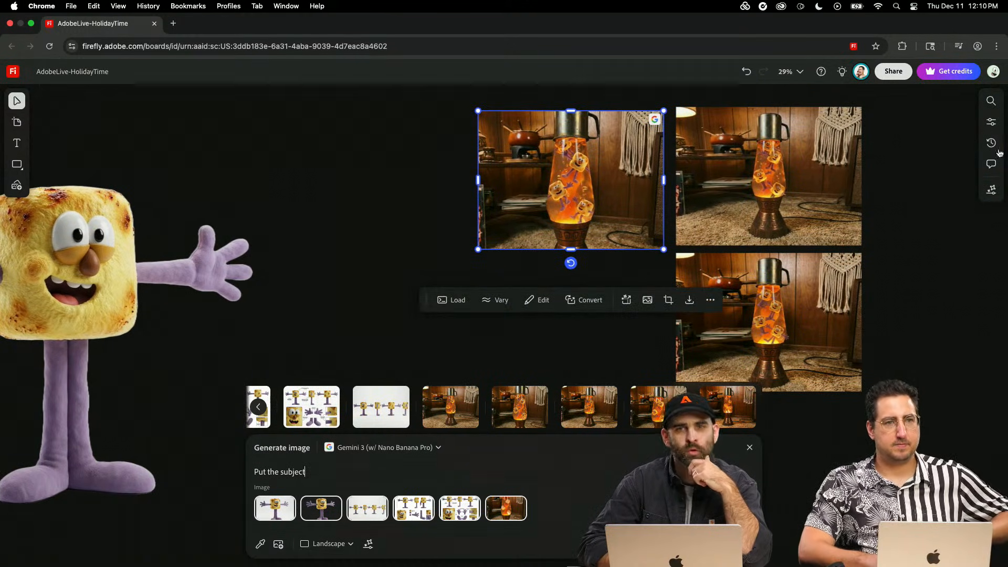
pyautogui.click(986, 191)
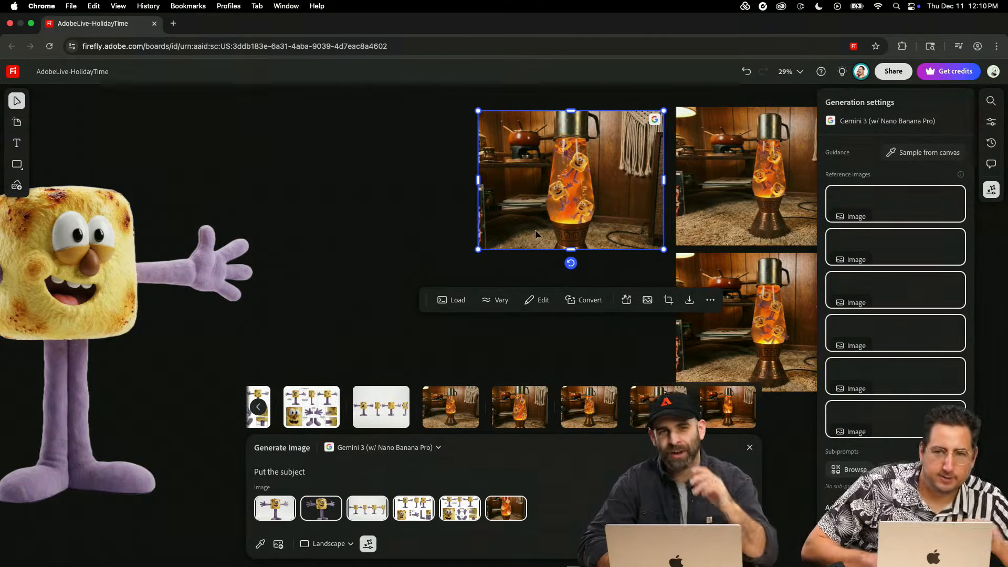
pyautogui.click(376, 205)
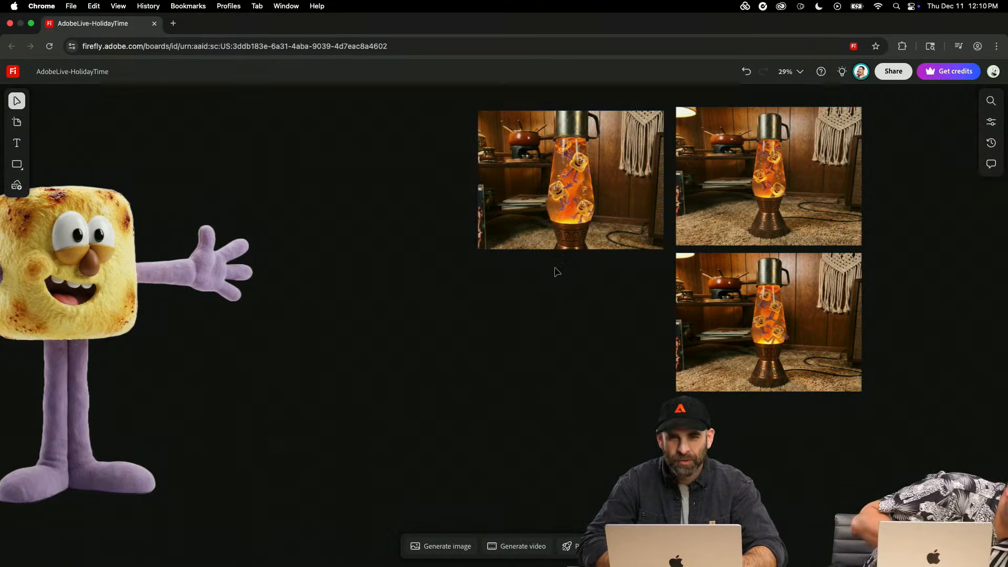
pyautogui.click(795, 340)
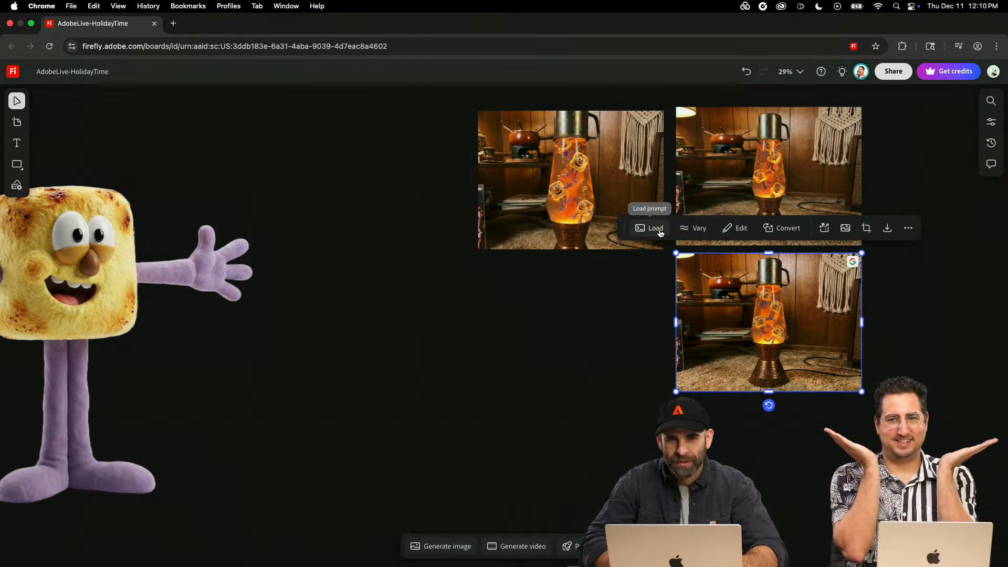
pyautogui.click(656, 228)
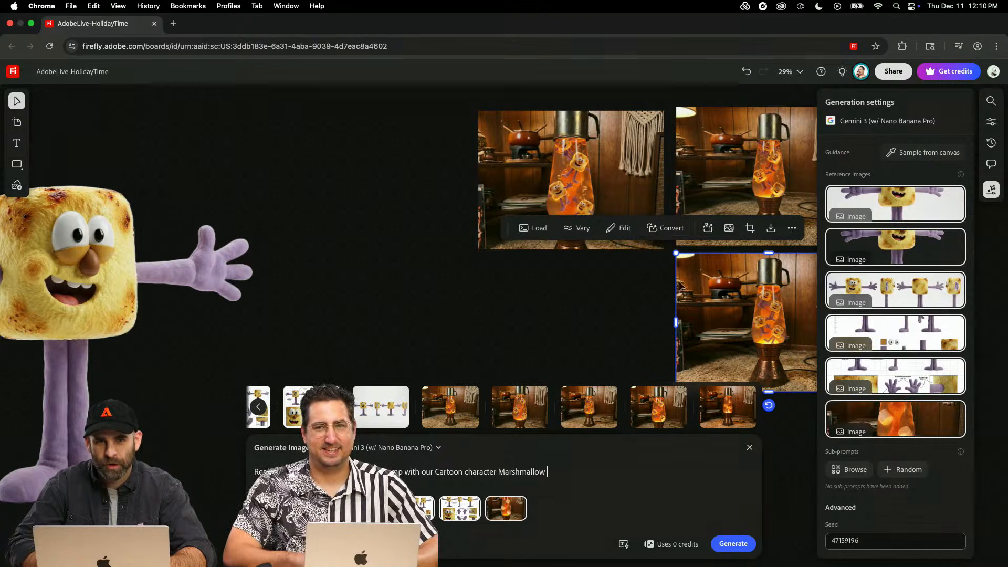
pyautogui.click(639, 312)
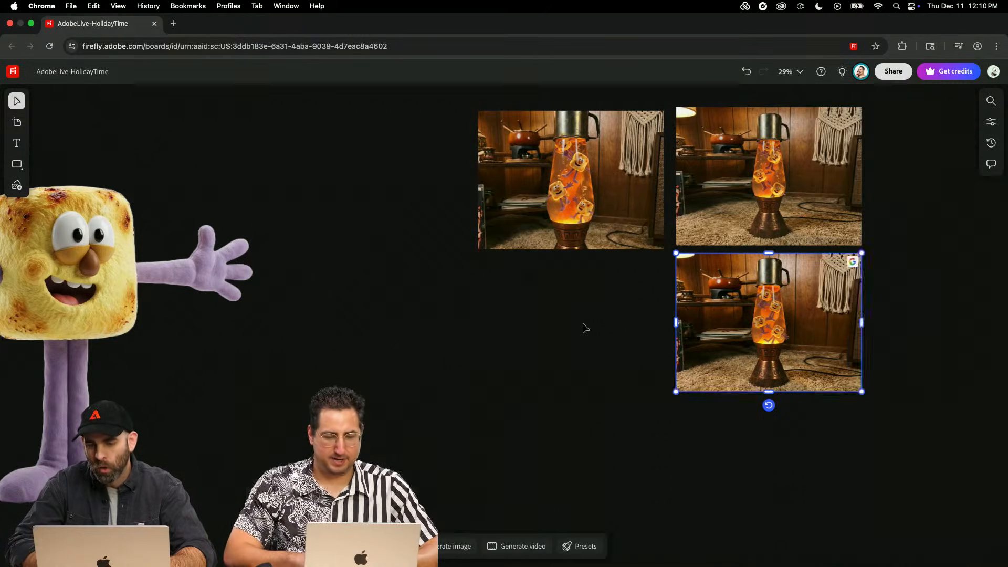
# - Load the prompt and reference images of the close-framed lava lamp image and display its generation settings
pyautogui.scroll(5, 666, 376)
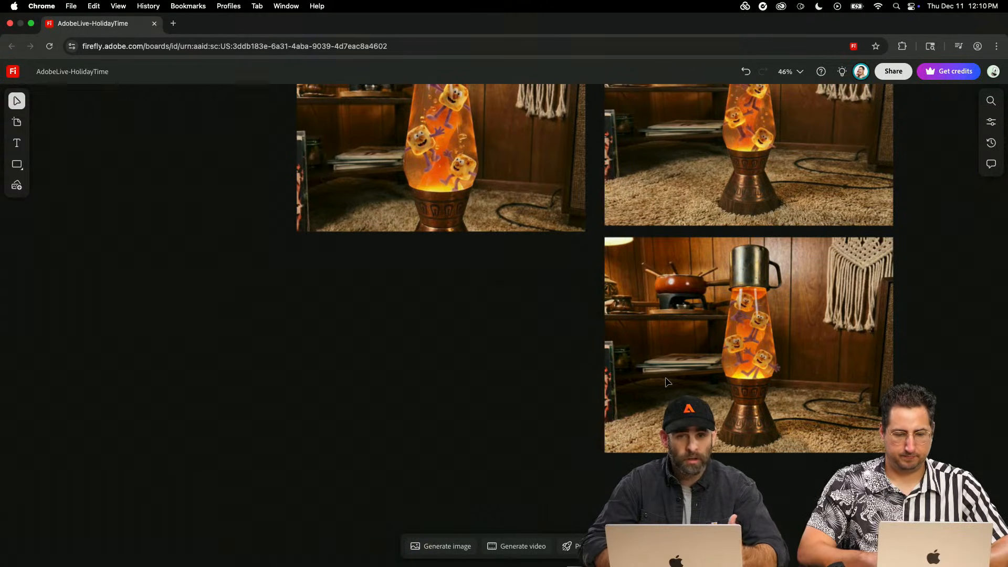
pyautogui.click(547, 204)
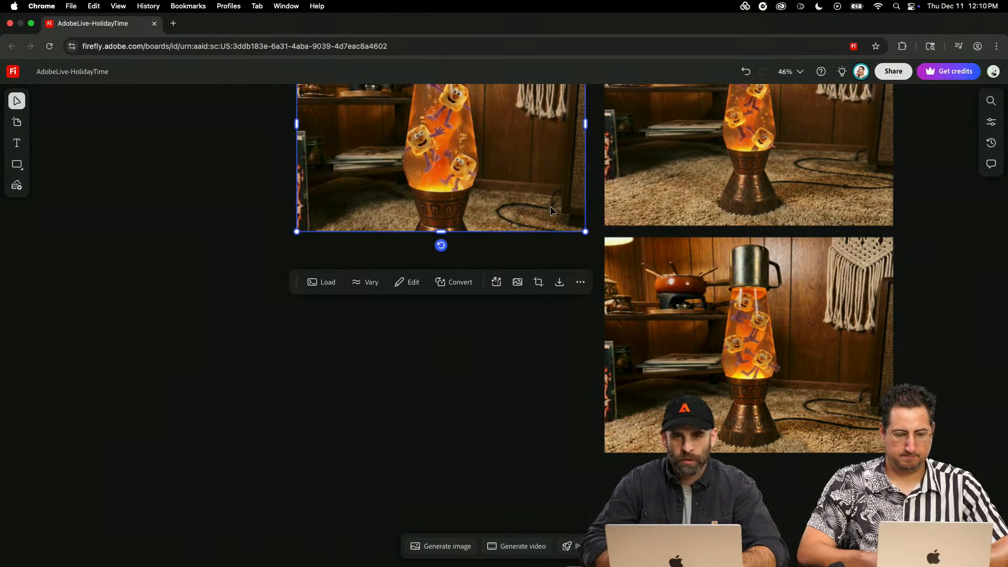
pyautogui.click(321, 282)
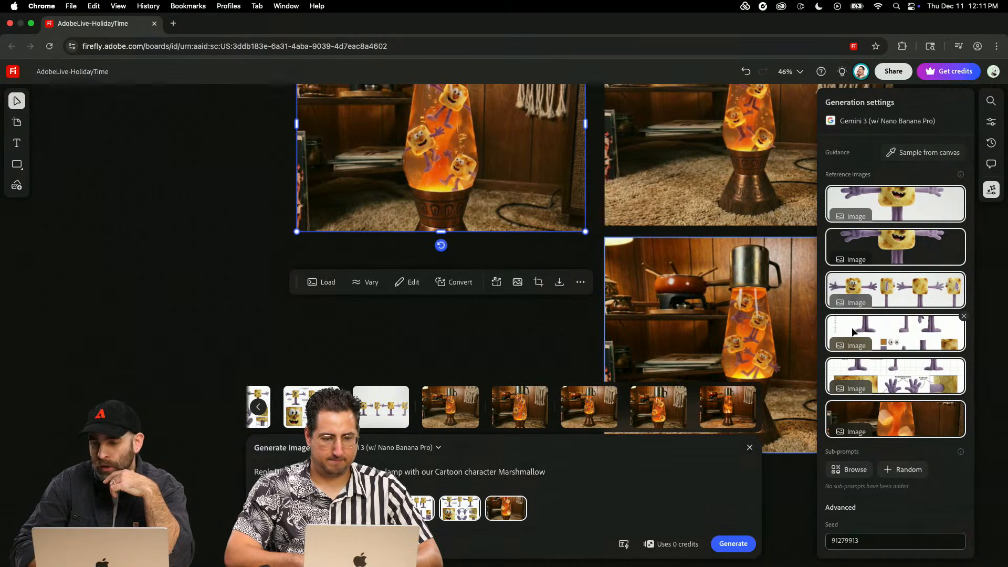
pyautogui.click(991, 191)
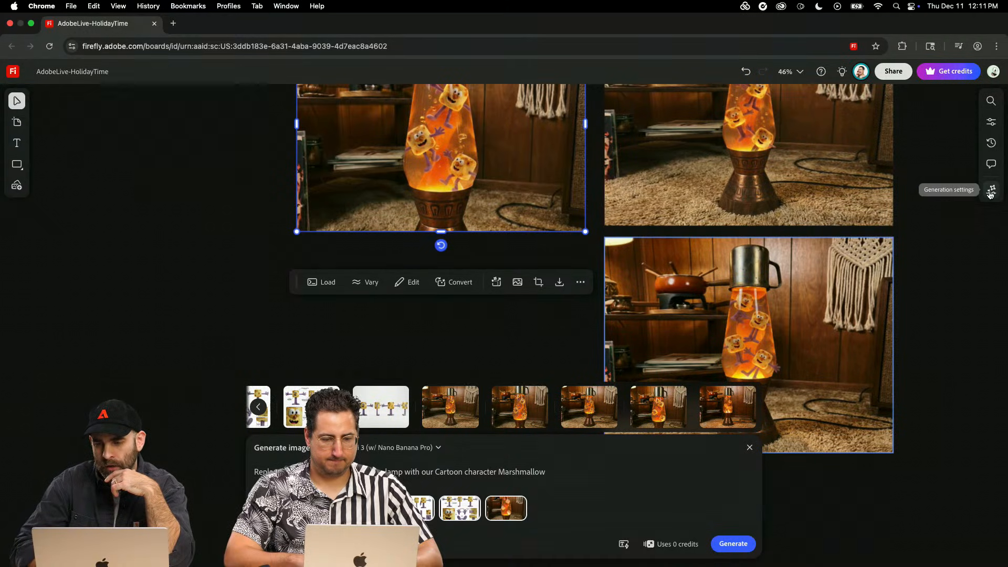
pyautogui.click(991, 191)
# - Set the seed to 123456, generate a new lava lamp image and hide the generation settings
pyautogui.click(865, 541)
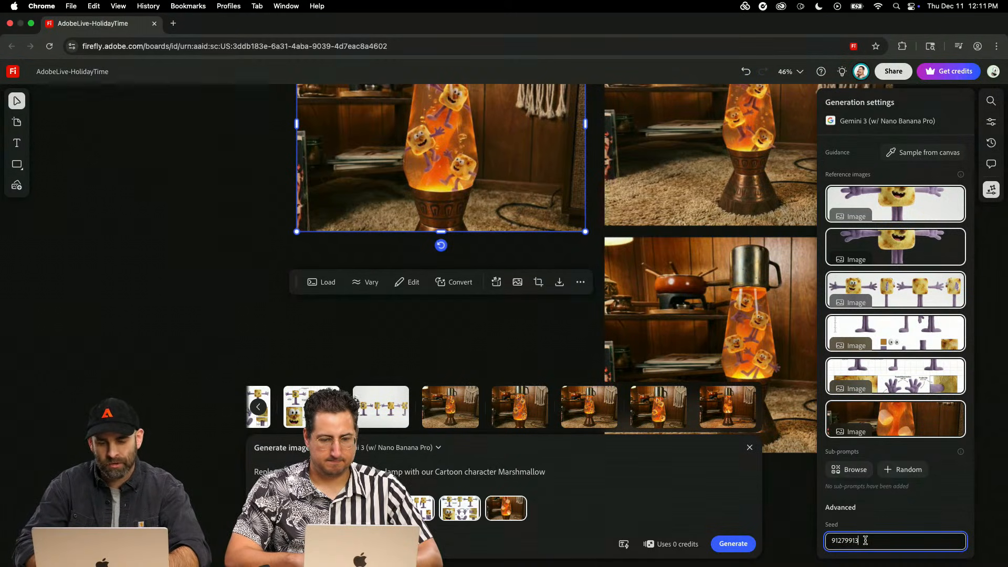
pyautogui.moveTo(865, 541); pyautogui.dragTo(787, 542)
pyautogui.write('123')
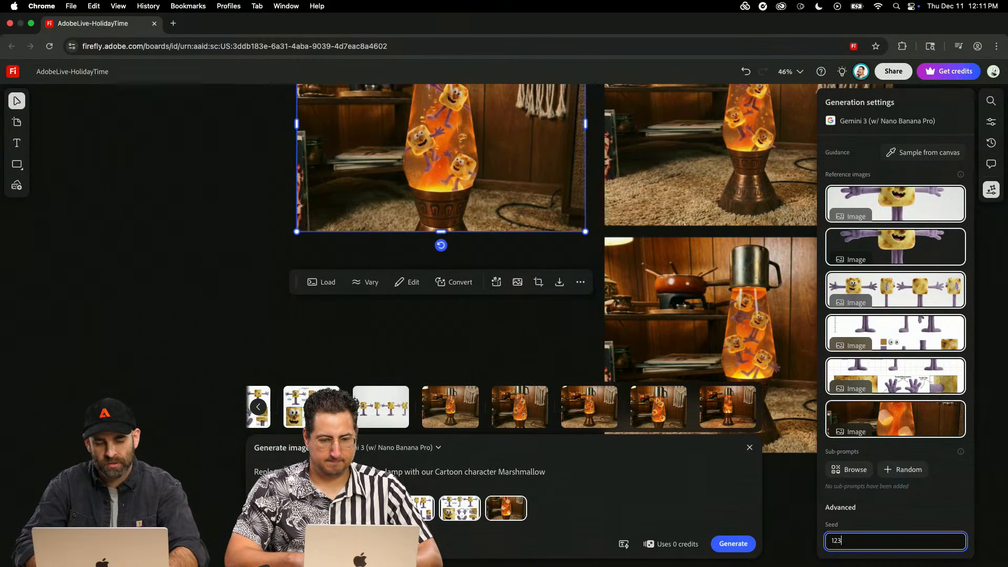
pyautogui.write('456')
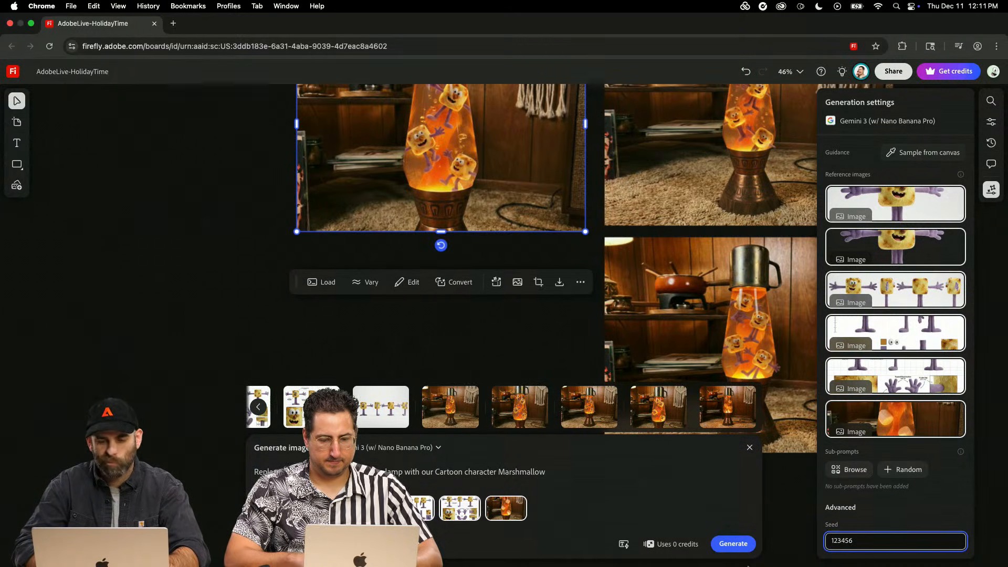
pyautogui.click(735, 544)
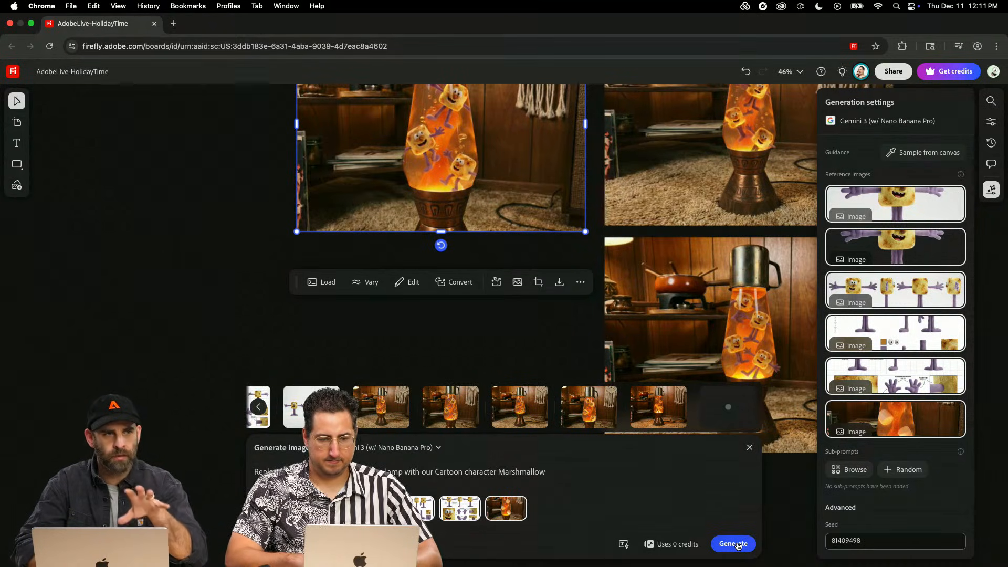
pyautogui.click(991, 189)
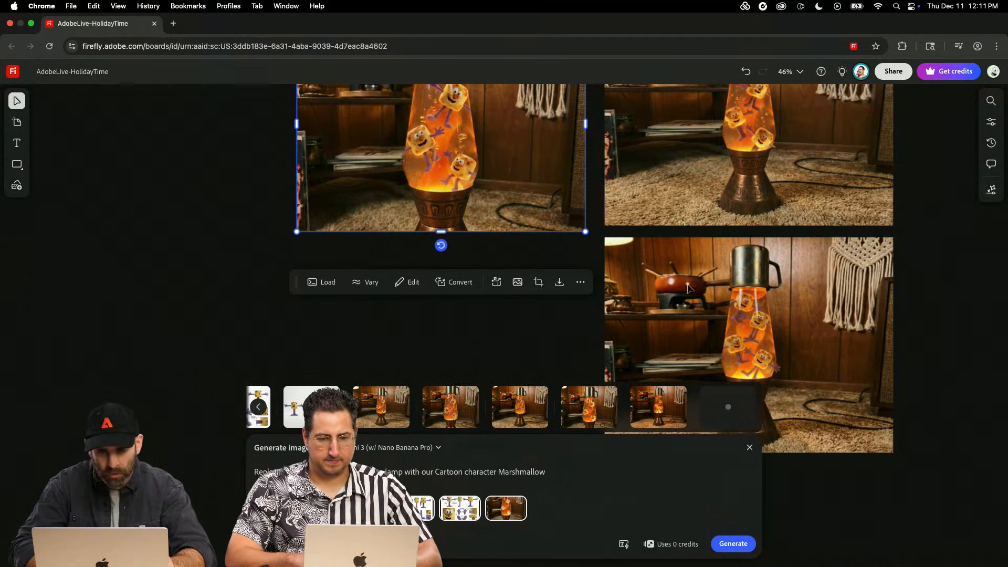
# - Place another generated image of the lava lamp on the board just below the close-framed one
pyautogui.hscroll(-5, 469, 322)
pyautogui.hscroll(-5, 468, 322)
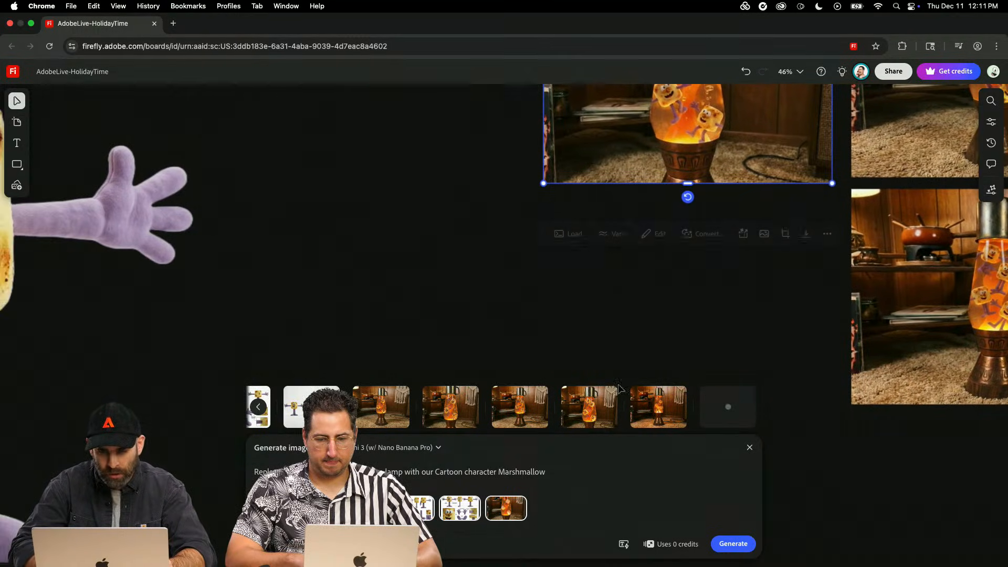
pyautogui.moveTo(516, 348); pyautogui.dragTo(428, 232)
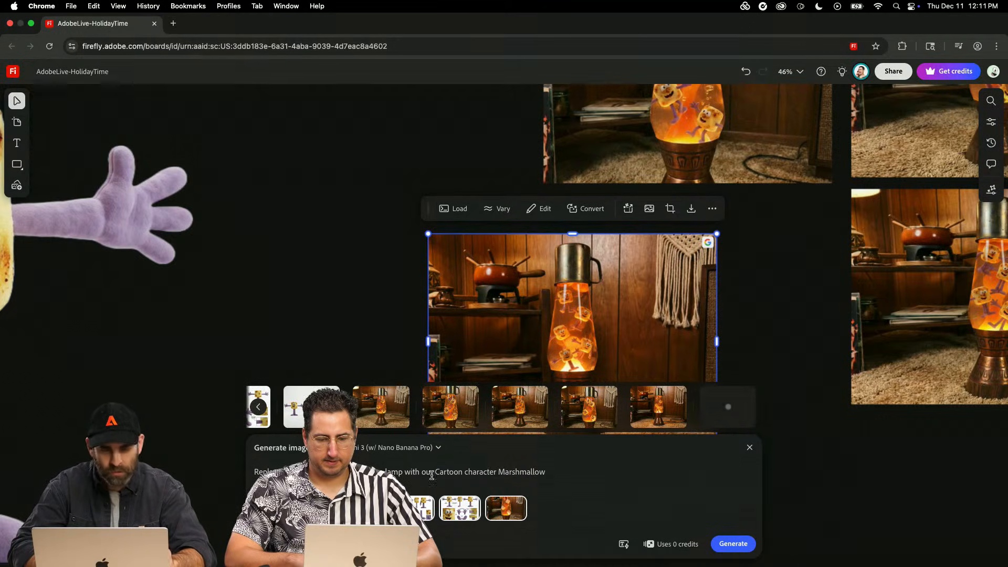
# - Replace the prompt with "Put Subject, Marshmallow cartoon character in in the scene next to the lava lamp" and generate the image
pyautogui.press('super+a')
pyautogui.write('P')
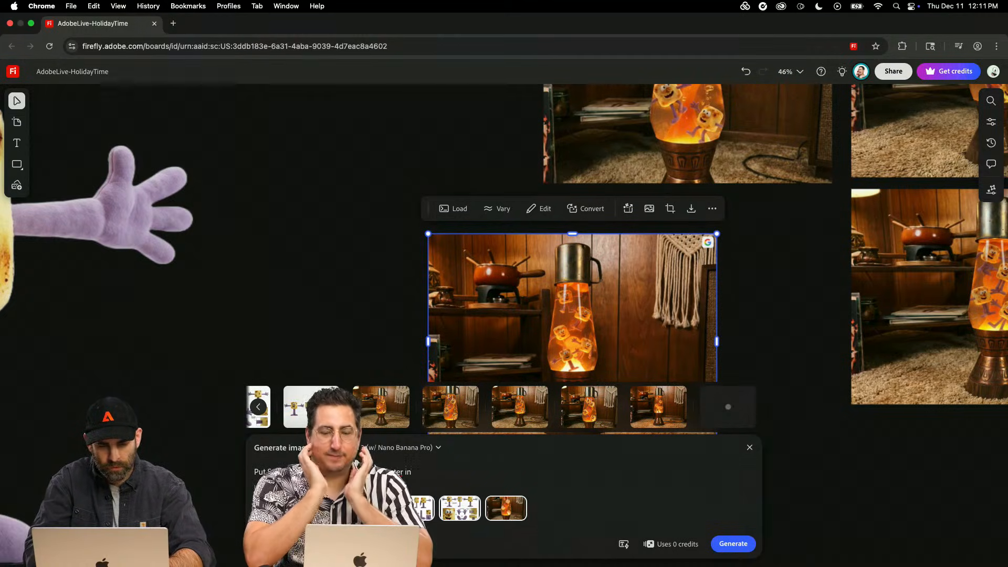
pyautogui.rightClick(399, 471)
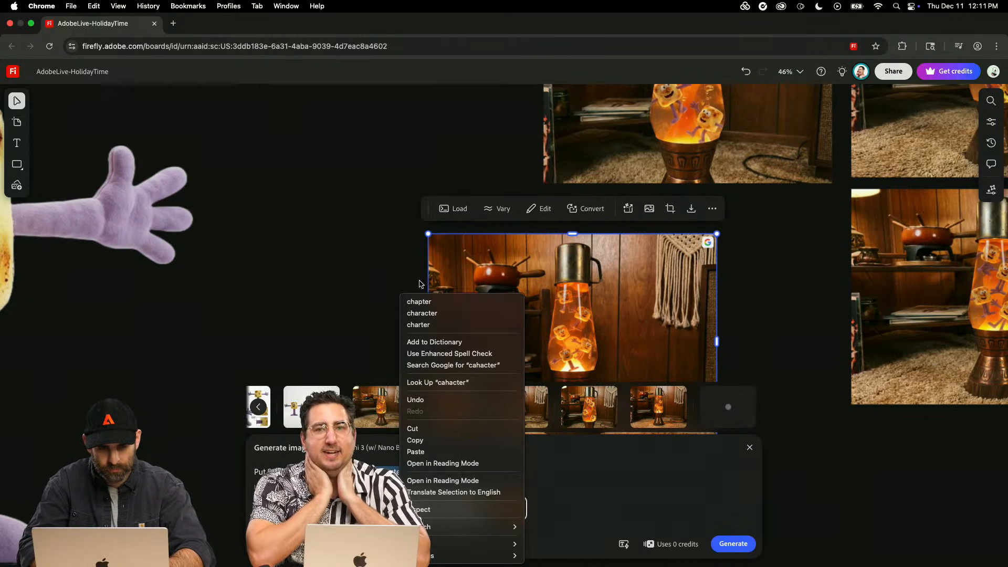
pyautogui.click(422, 313)
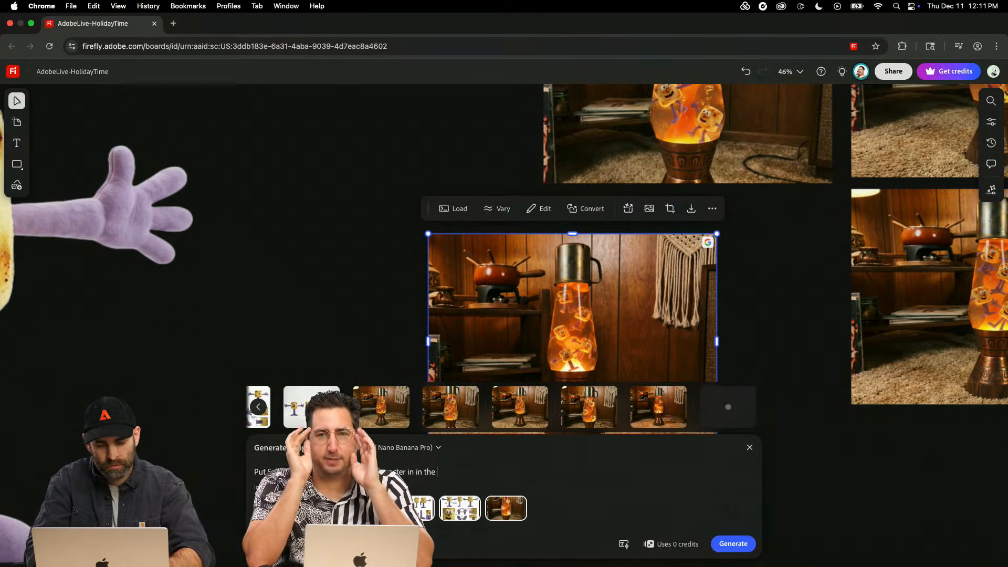
pyautogui.write('ne next to the lava lamp')
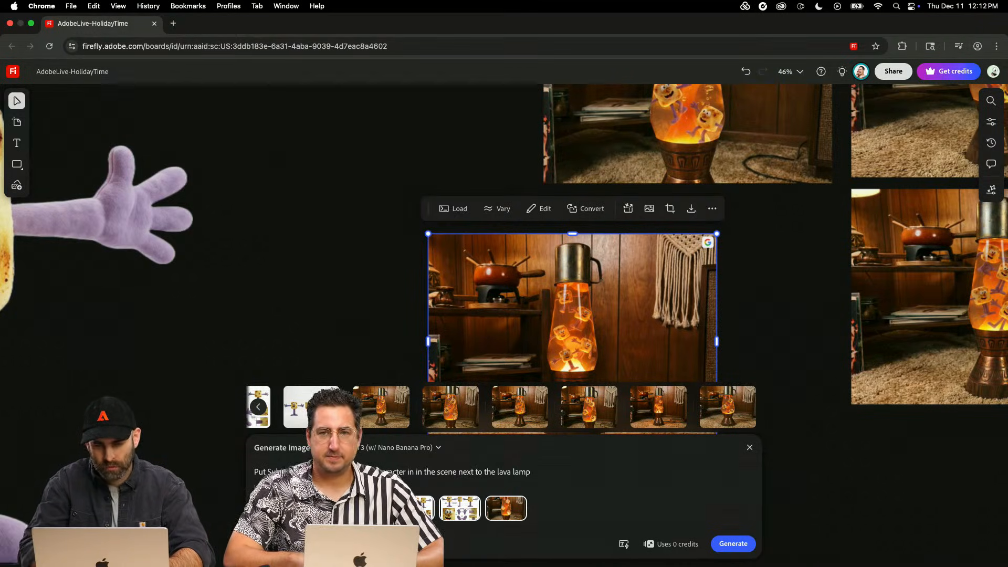
pyautogui.click(724, 545)
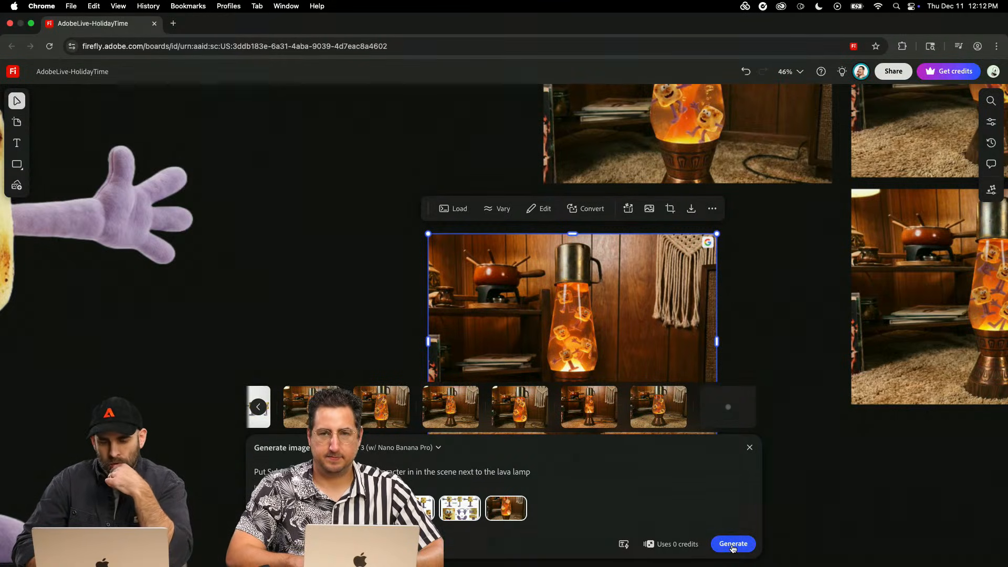
# - Extend the prompt with the sentence "Leaning against the lava lamp" and generate another image
pyautogui.click(547, 471)
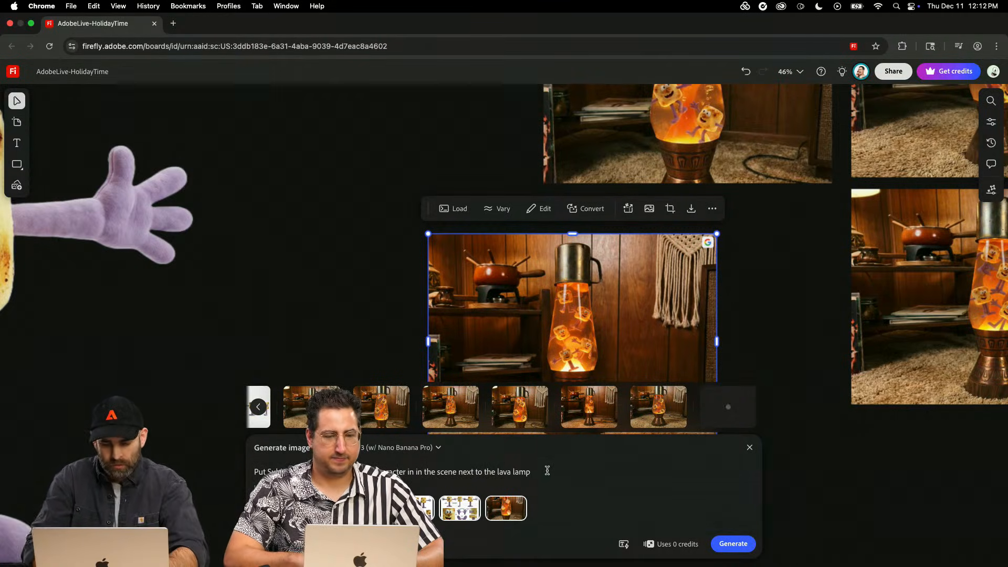
pyautogui.write('Lean')
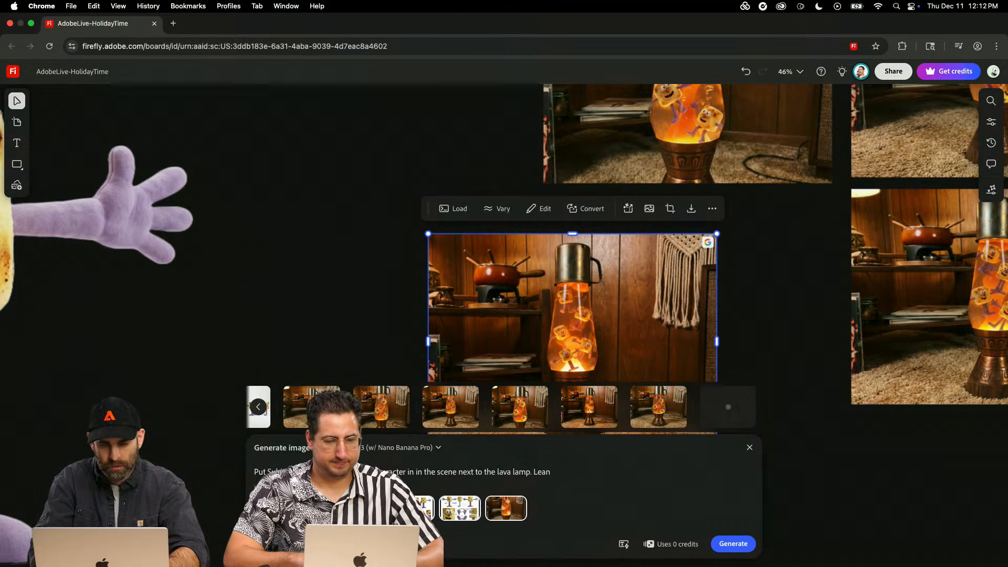
pyautogui.write('ing against the lava lamp')
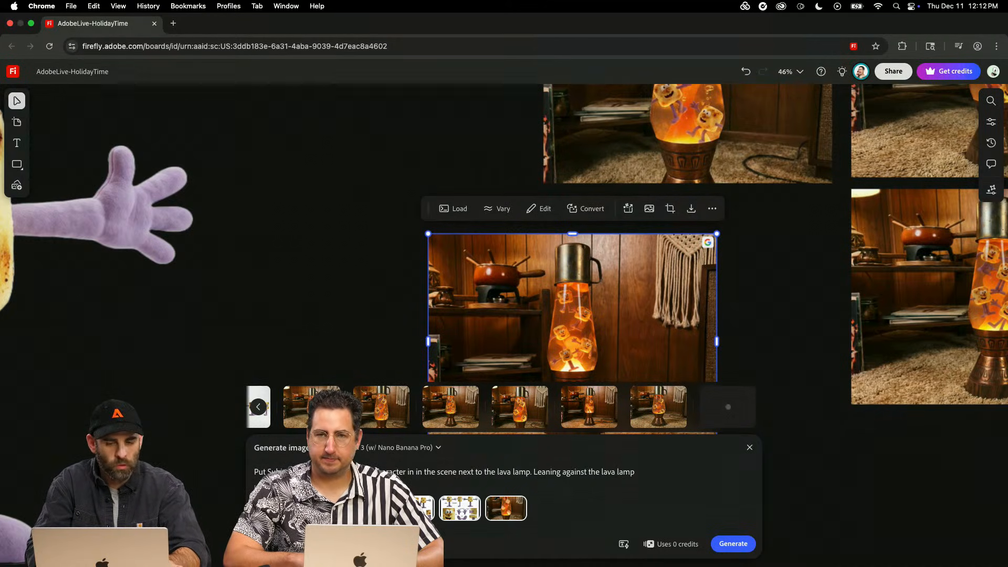
pyautogui.press('Return')
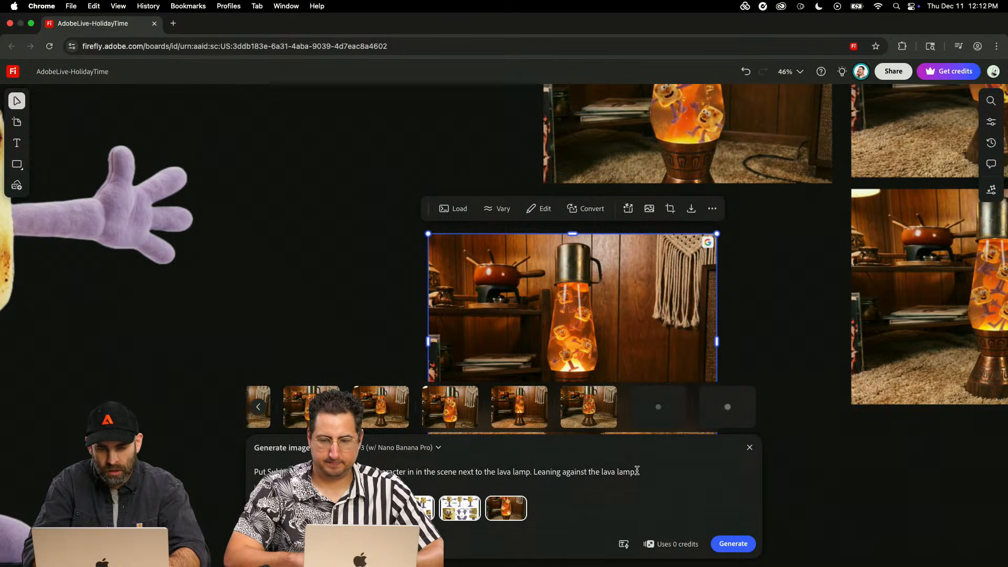
# - Replace the prompt's last sentence about leaning with "sitting on rug next to lamp" and generate another image
pyautogui.moveTo(635, 472); pyautogui.dragTo(533, 471)
pyautogui.press('BackSpace')
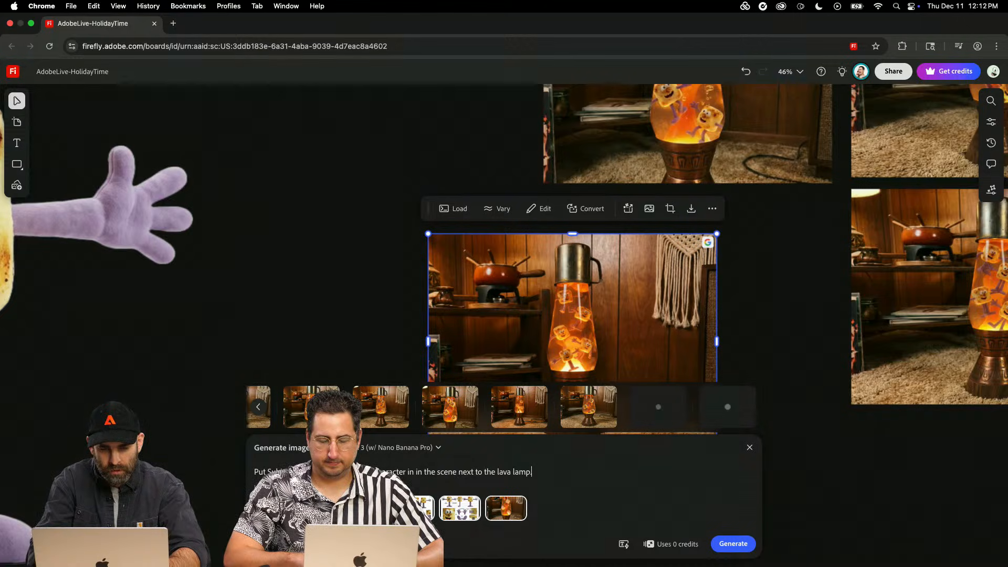
pyautogui.write('sitting on ')
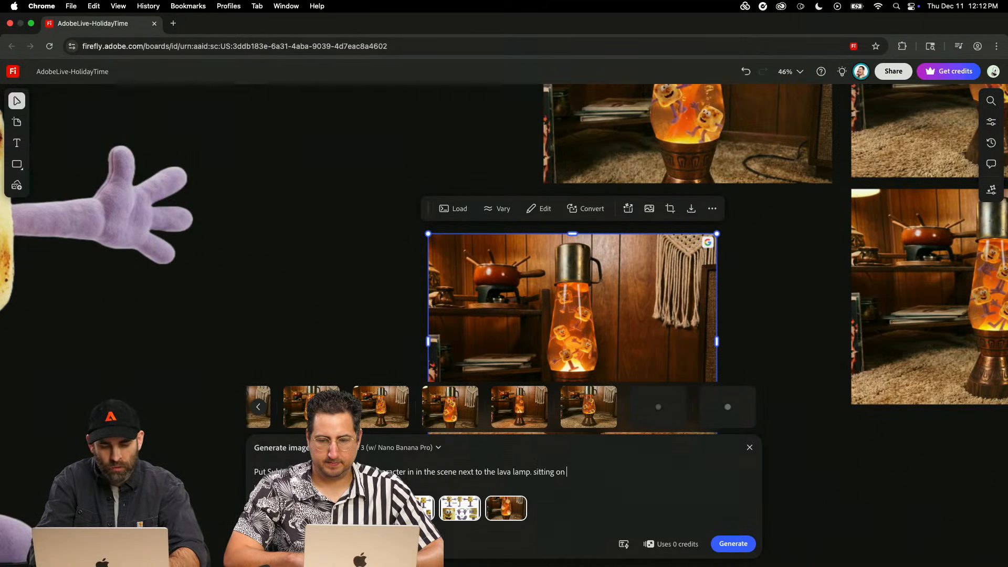
pyautogui.write('rug next to ')
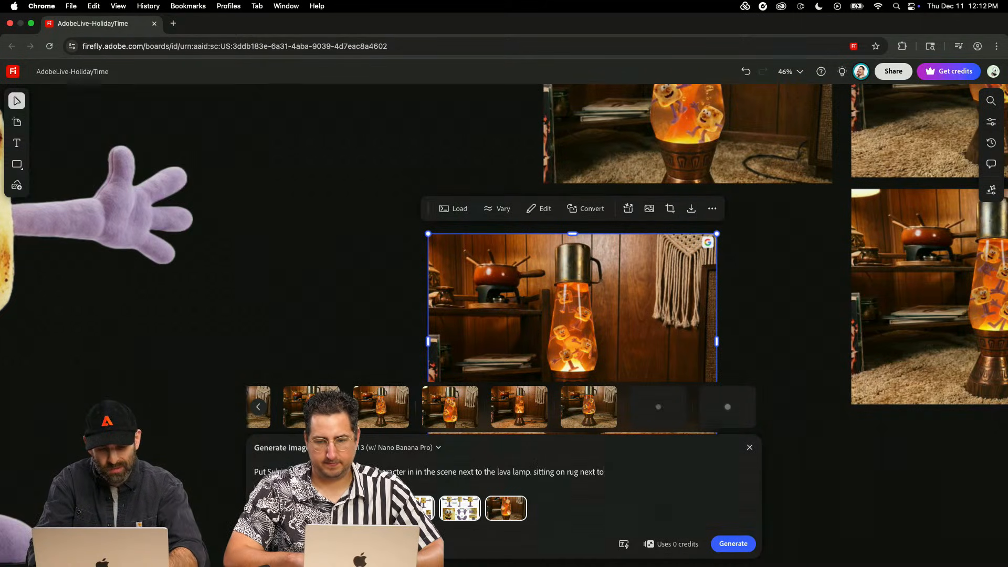
pyautogui.write('lamp')
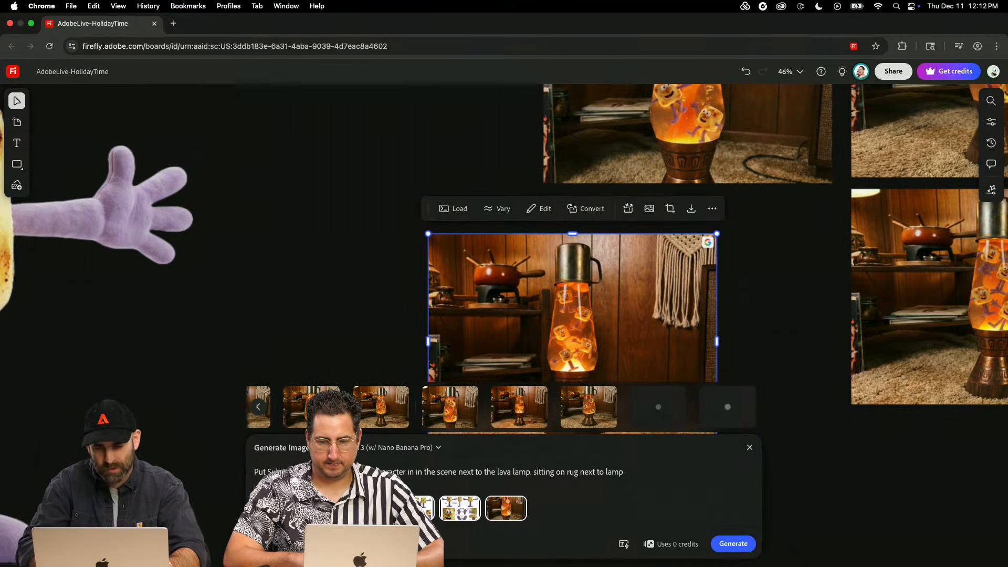
pyautogui.press('Return')
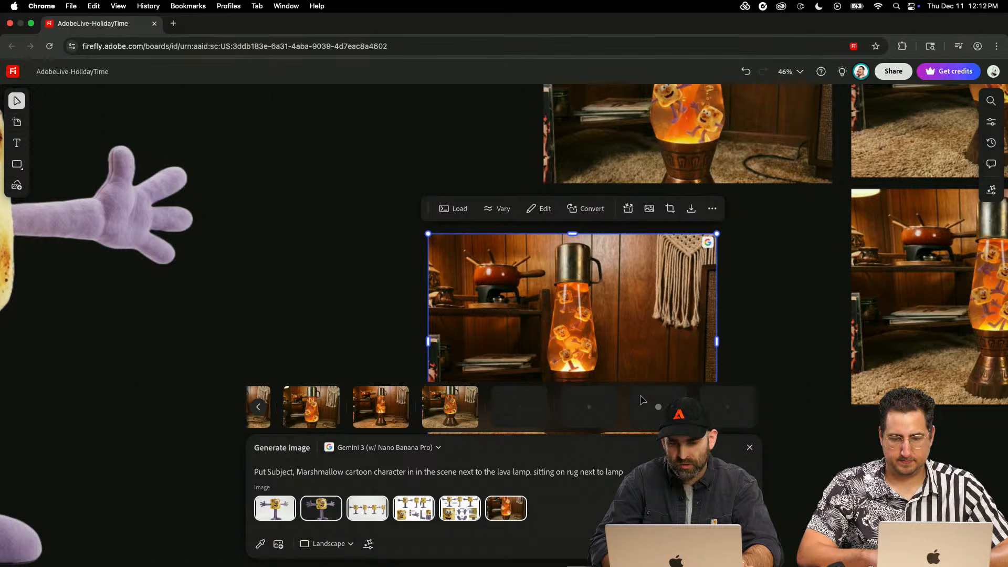
# - Look across the board for the earlier image of the marshmallow character sitting on top of the lava lamp against the wood-panel wall
pyautogui.click(371, 331)
pyautogui.hscroll(-10, 370, 328)
pyautogui.scroll(-10, 372, 330)
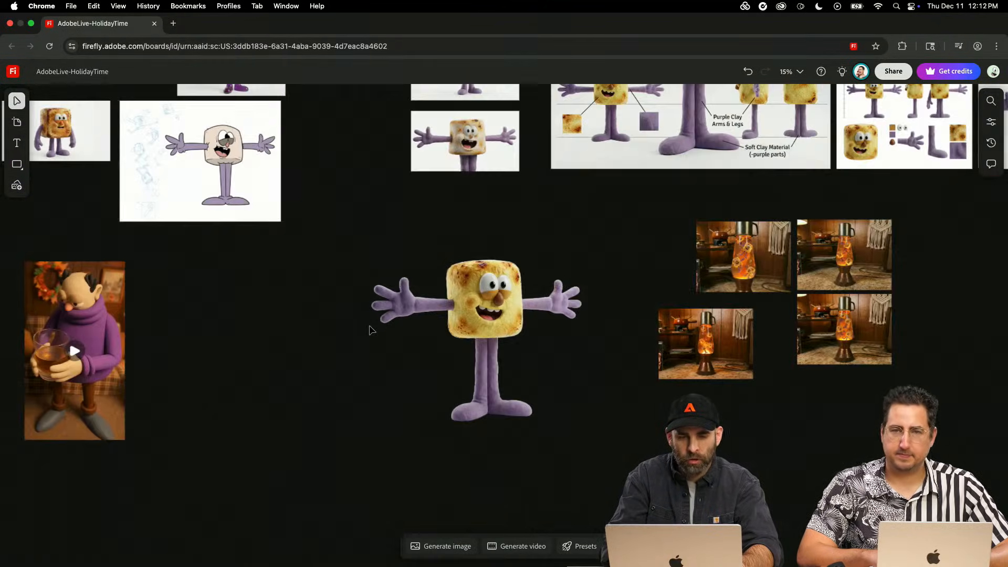
pyautogui.hscroll(-20, 372, 330)
pyautogui.hscroll(-20, 372, 330)
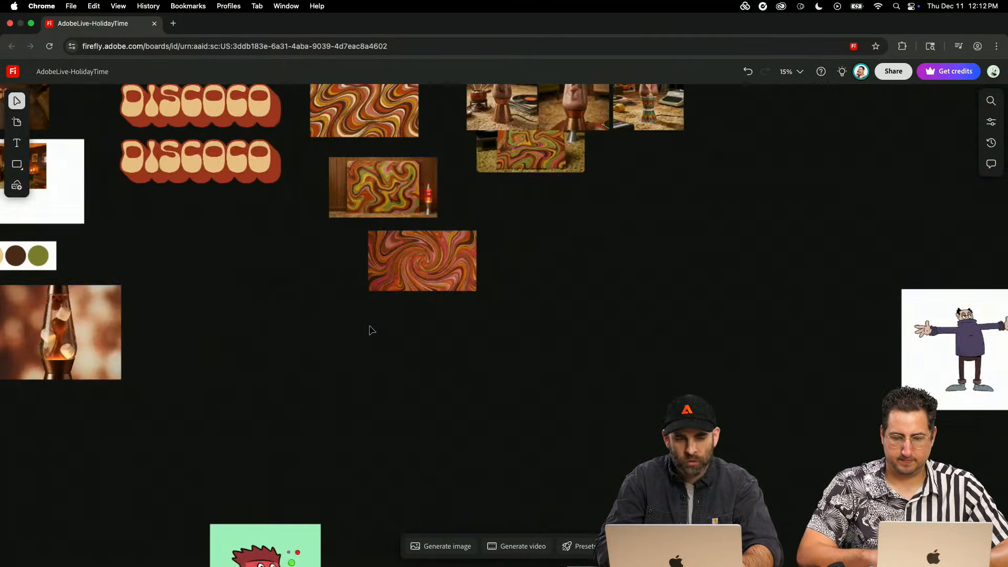
pyautogui.scroll(2, 372, 330)
pyautogui.scroll(14, 371, 330)
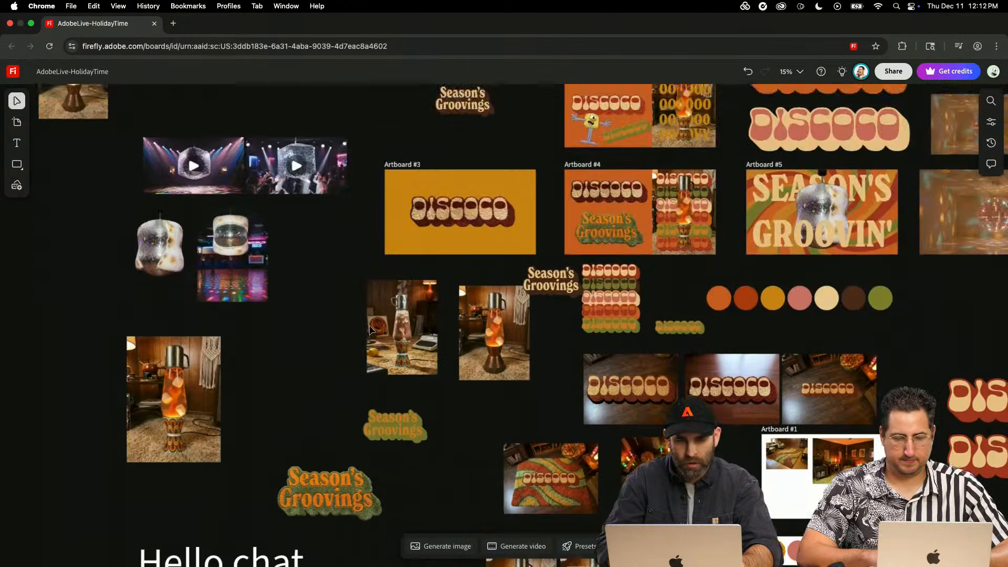
pyautogui.scroll(-1, 371, 330)
pyautogui.hscroll(4, 372, 330)
pyautogui.scroll(-4, 372, 331)
pyautogui.hscroll(5, 371, 330)
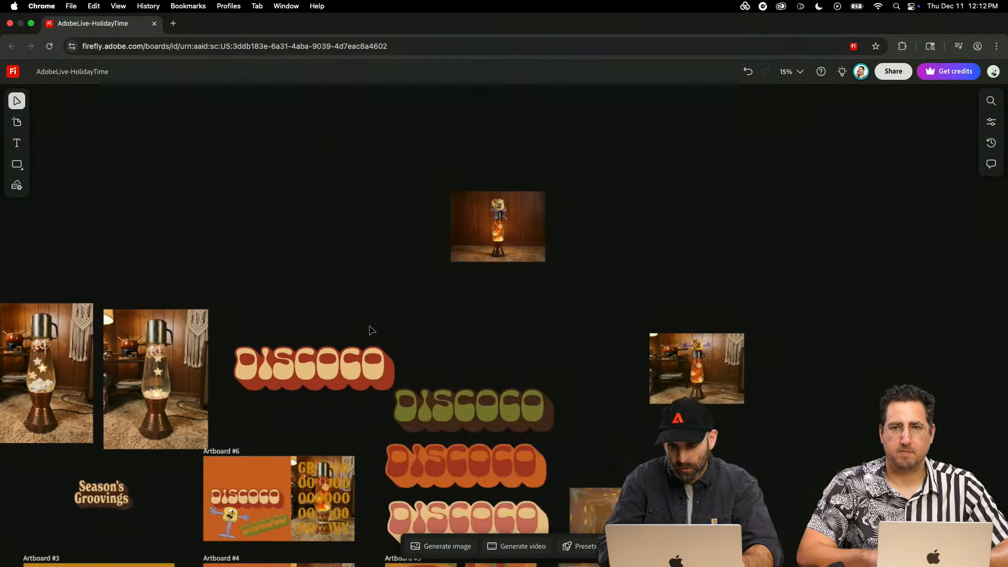
pyautogui.scroll(-6, 585, 338)
pyautogui.hscroll(-15, 587, 339)
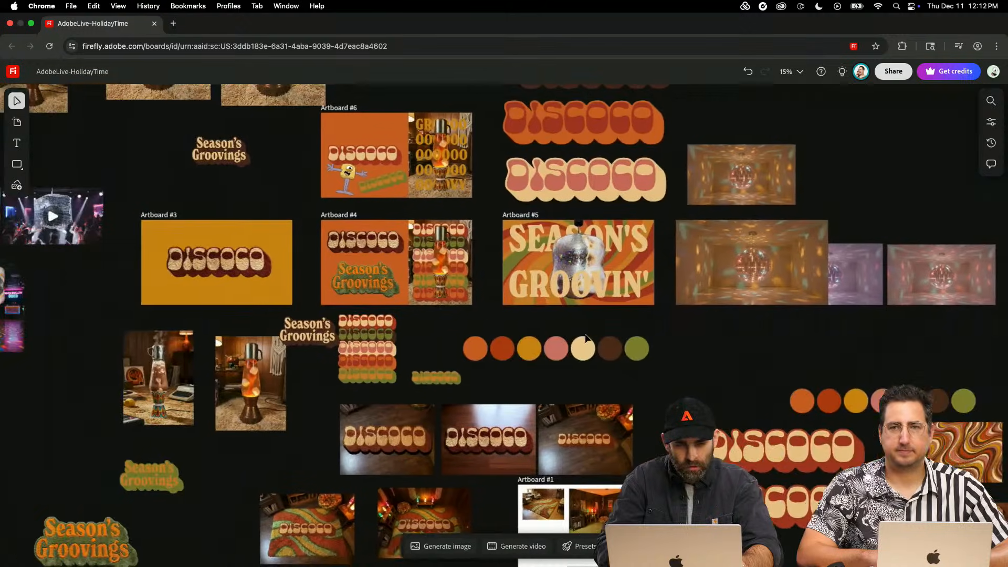
pyautogui.scroll(5, 587, 338)
pyautogui.hscroll(5, 587, 338)
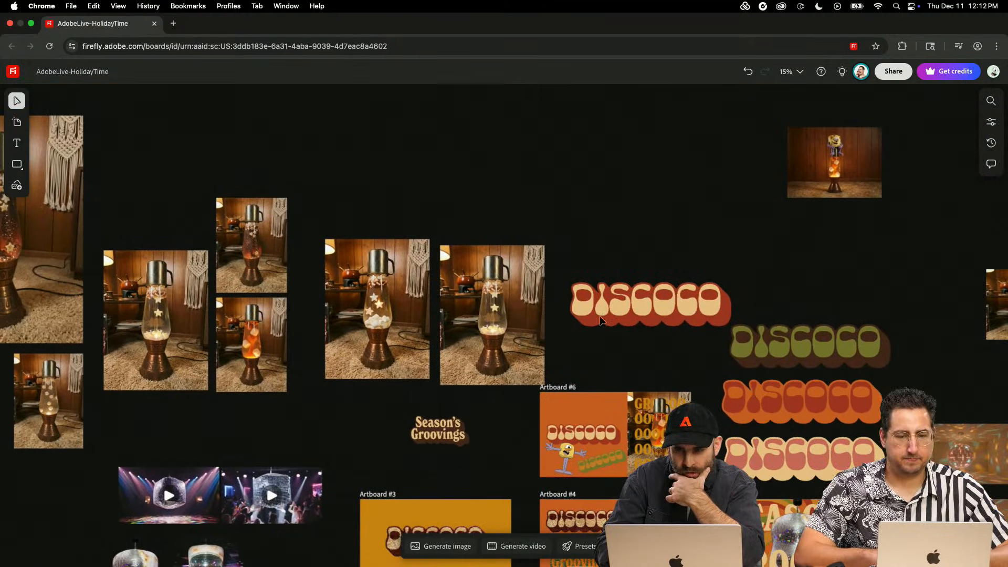
pyautogui.click(853, 158)
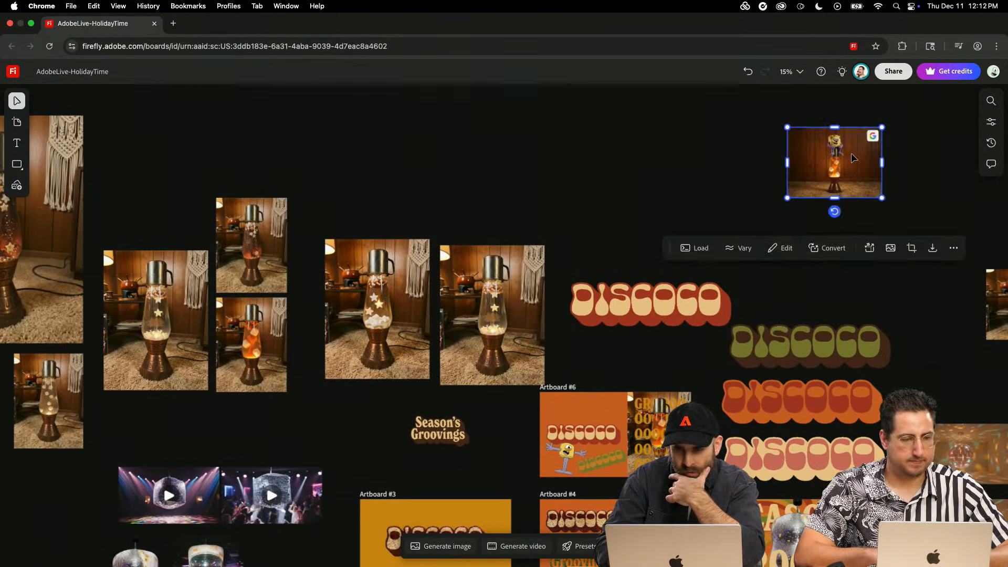
pyautogui.scroll(5, 851, 152)
pyautogui.scroll(3, 871, 206)
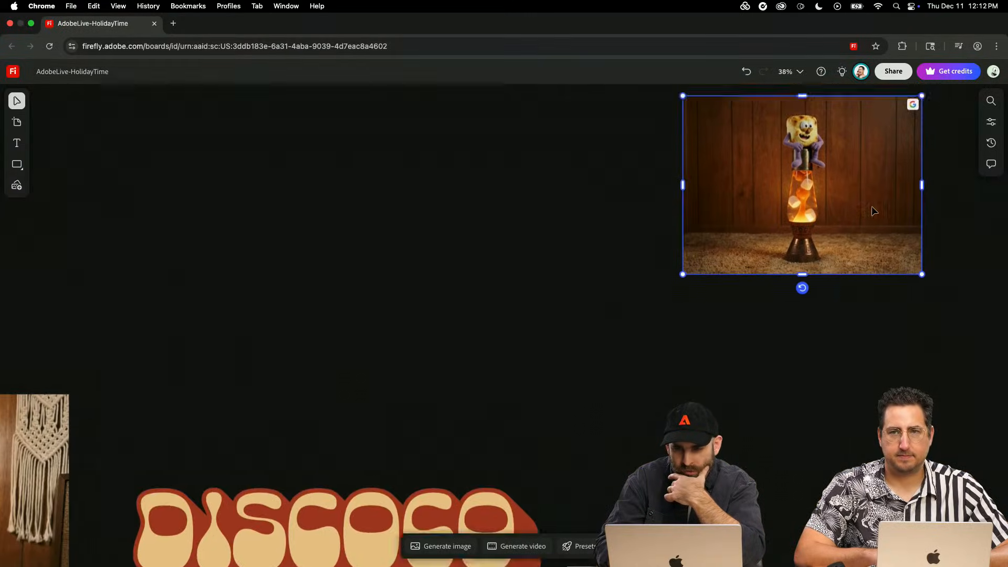
pyautogui.scroll(2, 700, 261)
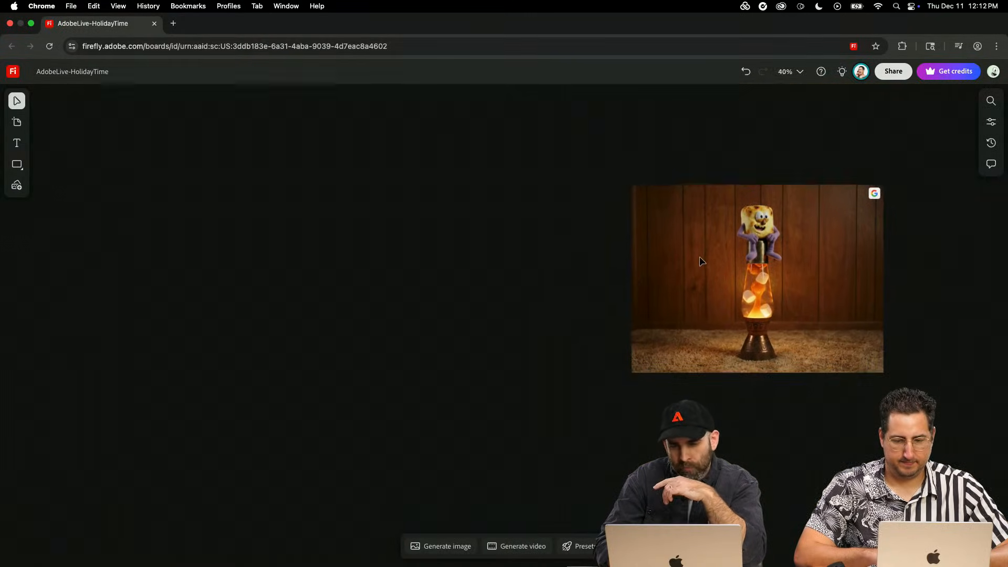
# - Load the prompt and references of the image with the character atop the lamp, and preview both reference images
pyautogui.click(645, 153)
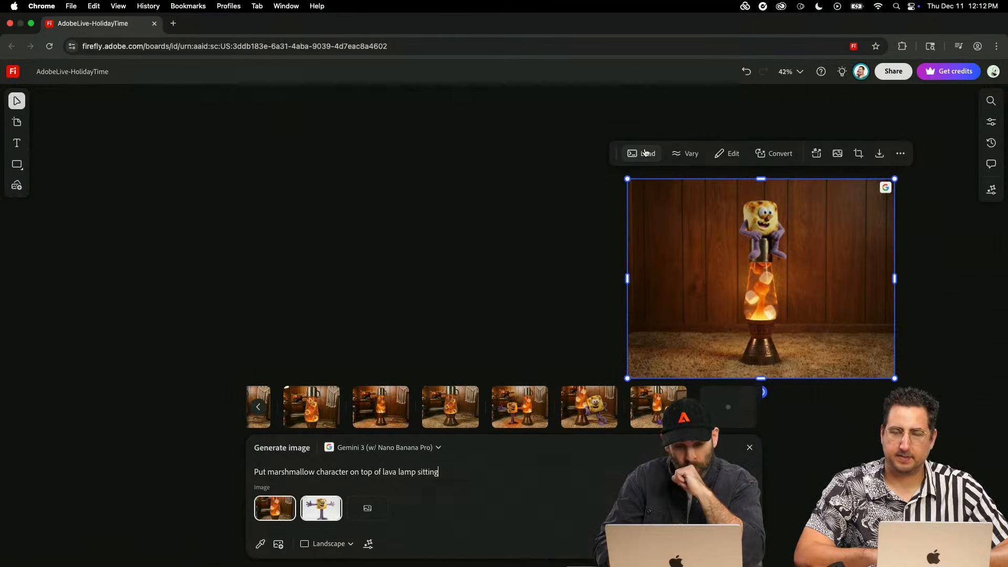
pyautogui.moveTo(325, 510)
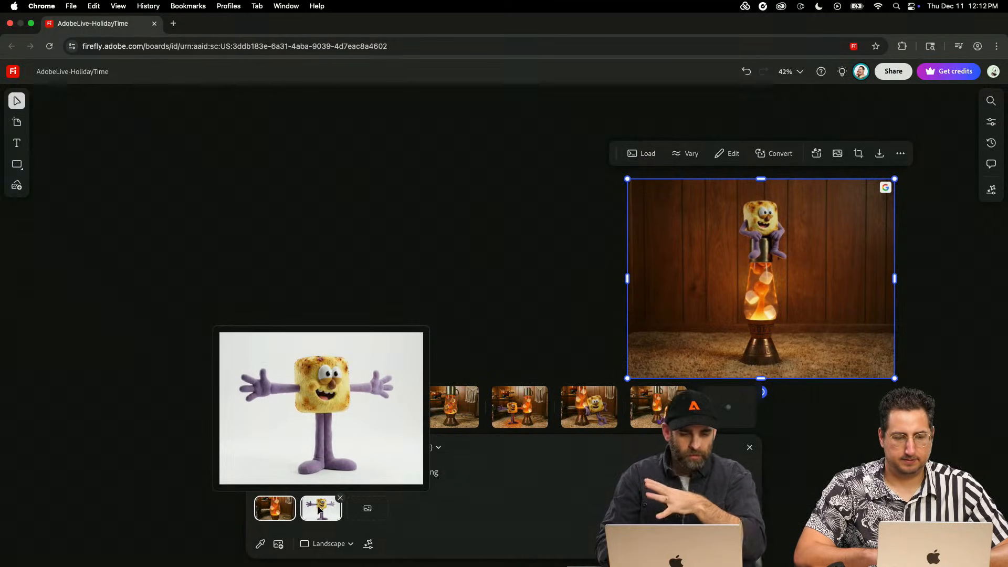
pyautogui.moveTo(274, 512)
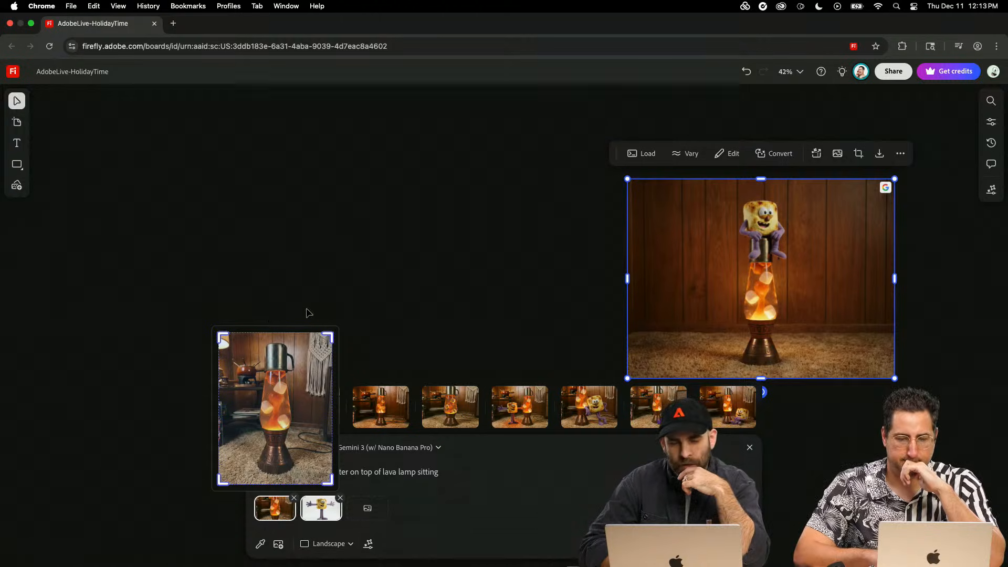
# - Find the other image with the character atop the lava lamp, arms spread, and inspect its content credentials
pyautogui.scroll(-5, 463, 309)
pyautogui.hscroll(5, 463, 308)
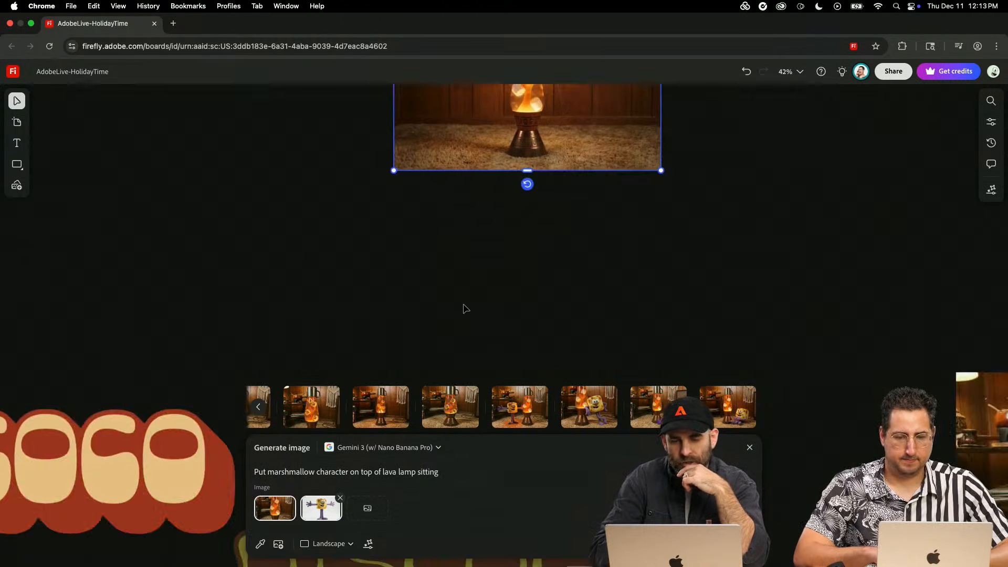
pyautogui.hscroll(-5, 463, 309)
pyautogui.scroll(-3, 464, 309)
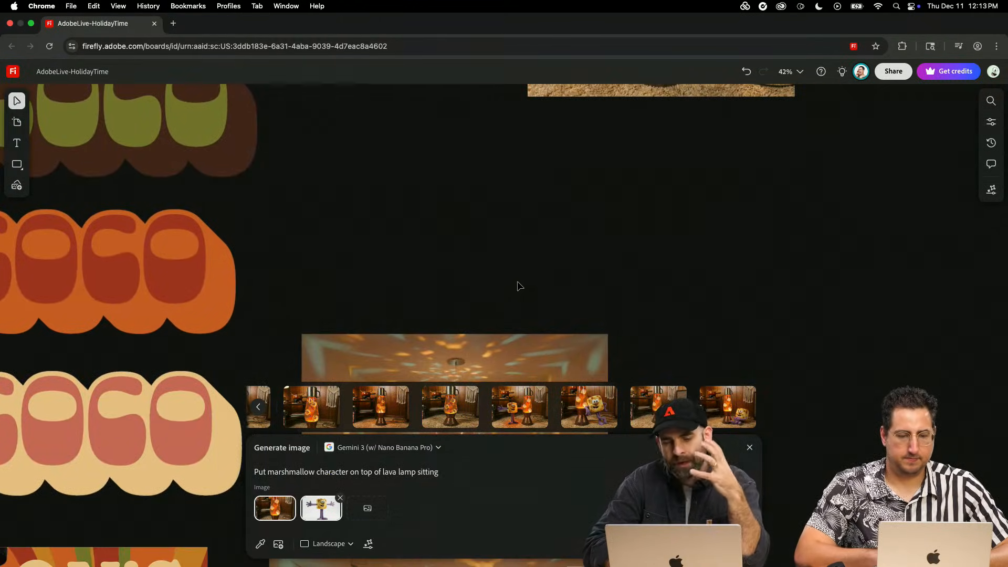
pyautogui.scroll(-3, 518, 285)
pyautogui.scroll(3, 577, 223)
pyautogui.click(578, 223)
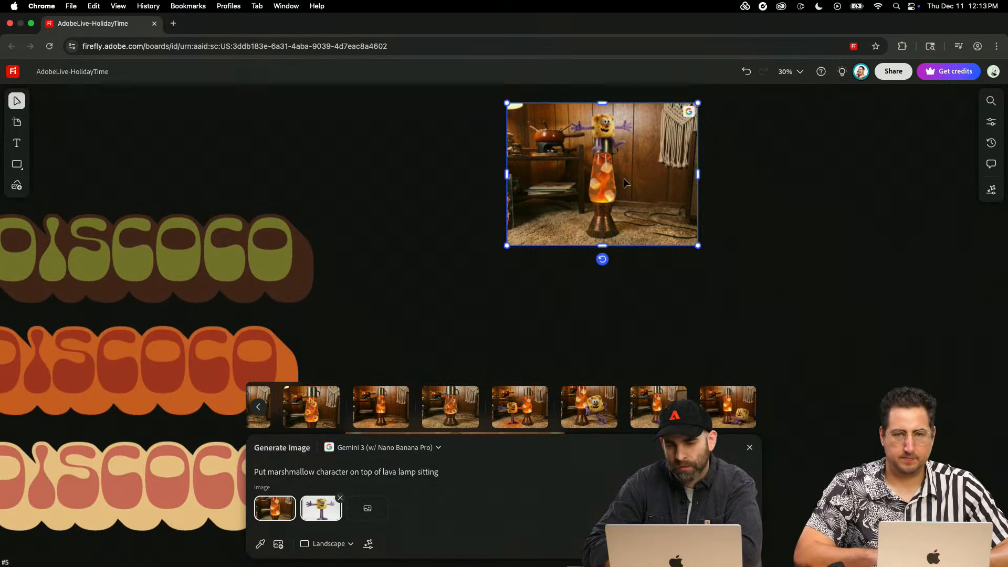
pyautogui.moveTo(689, 111)
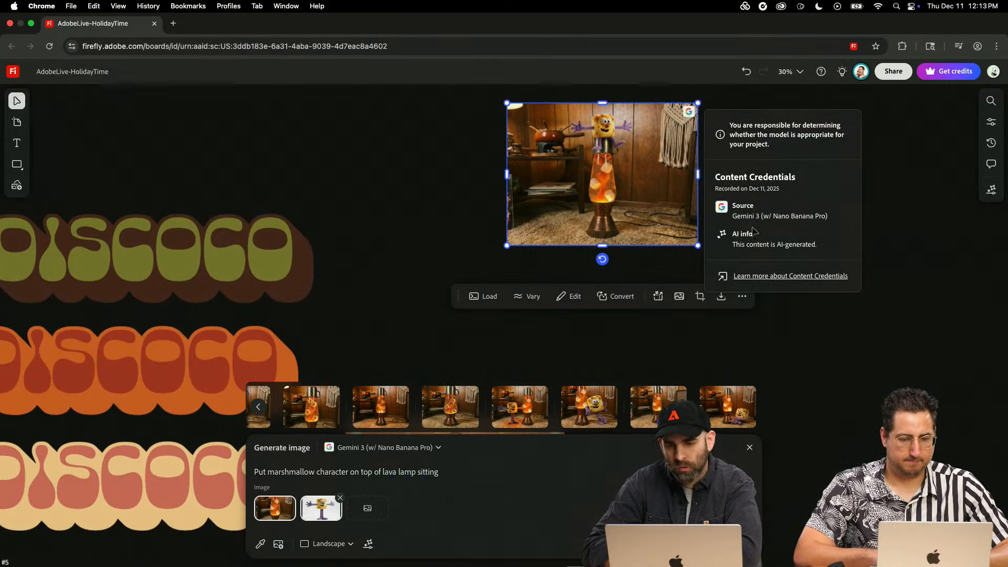
# - Examine the generation settings and the popular sub-prompts on offer, and close them without adding any
pyautogui.scroll(-10, 900, 311)
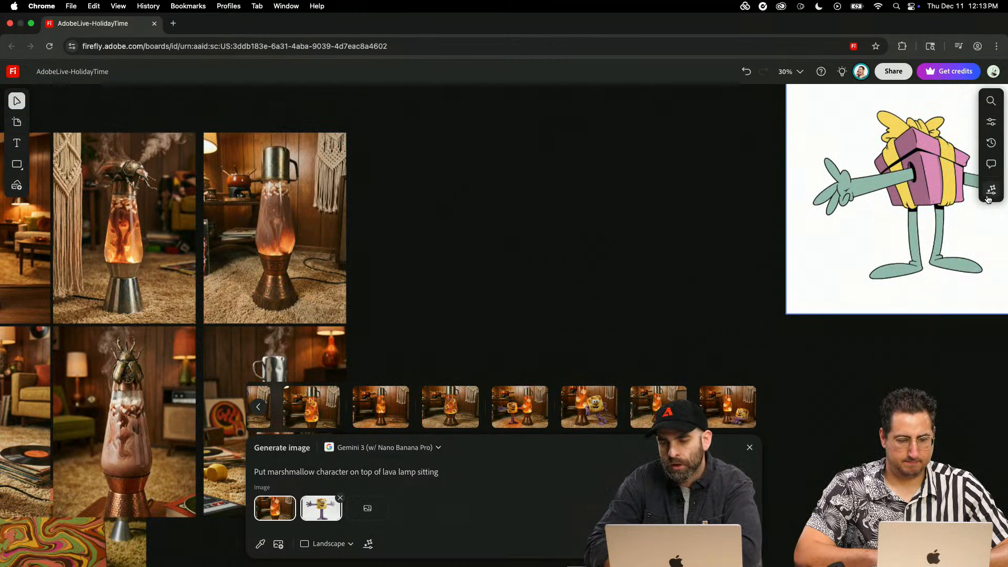
pyautogui.click(991, 191)
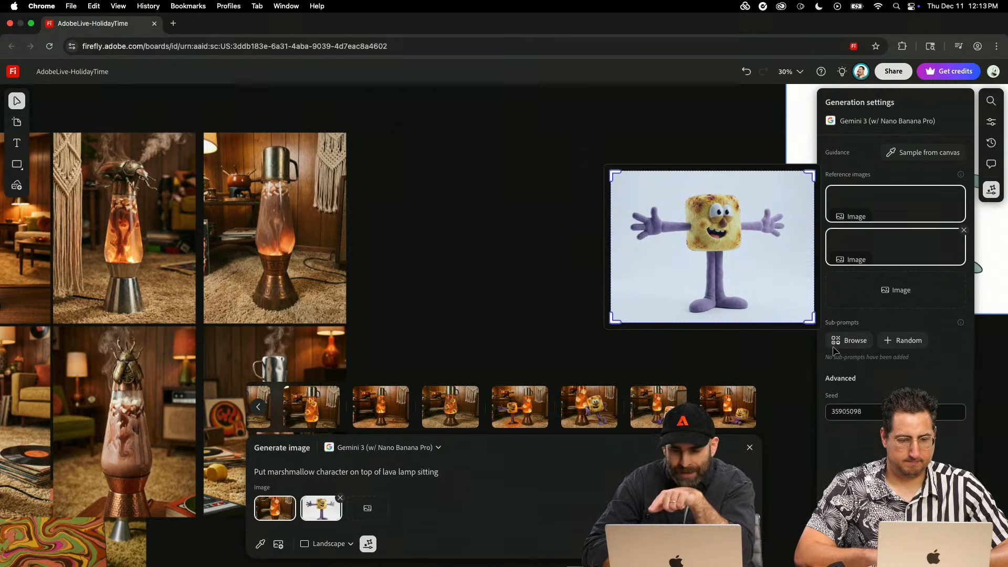
pyautogui.click(851, 341)
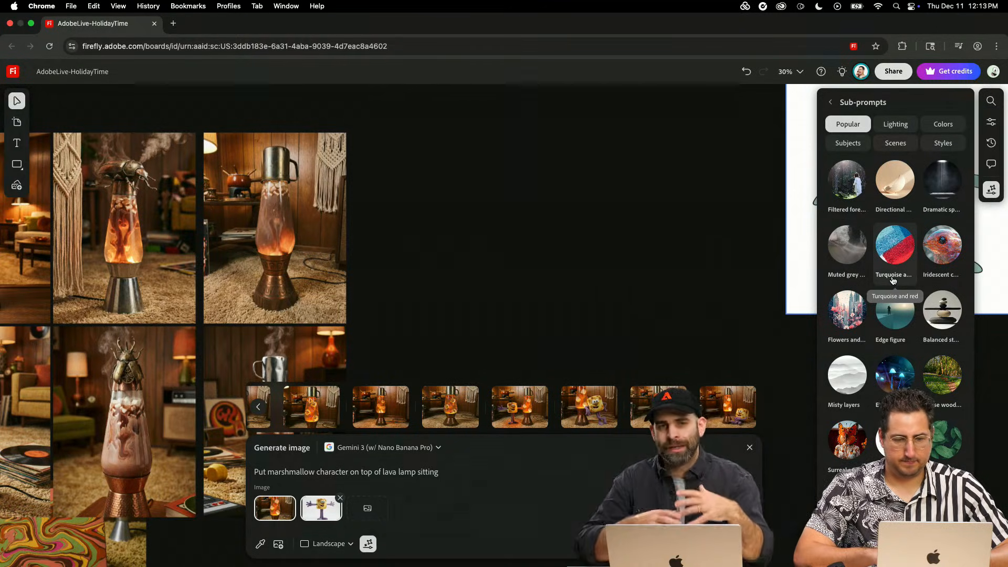
pyautogui.click(777, 223)
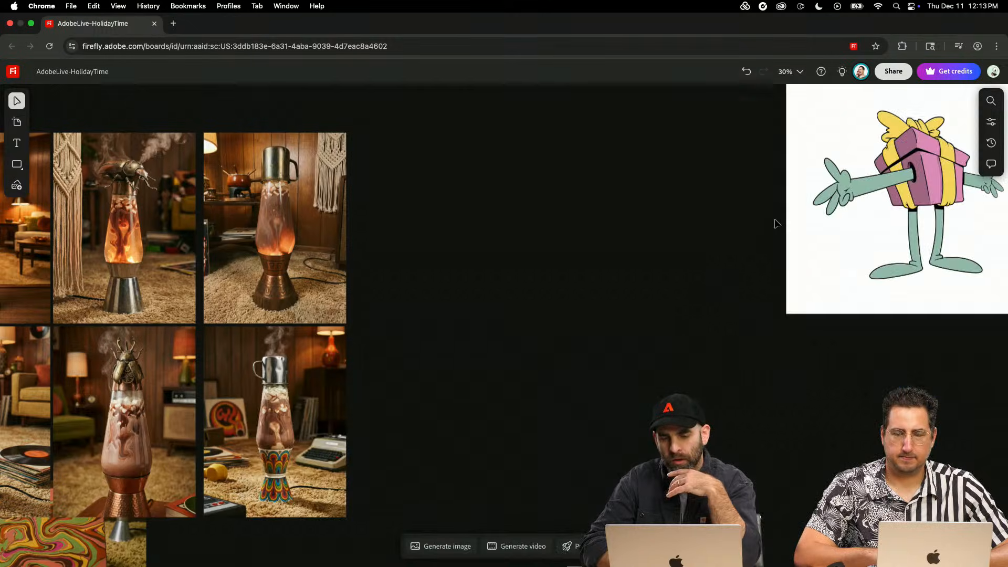
# - Place the generated image of the marshmallow character leaning against the lava lamp on the board, to the right of the four lava lamp images
pyautogui.hscroll(15, 747, 286)
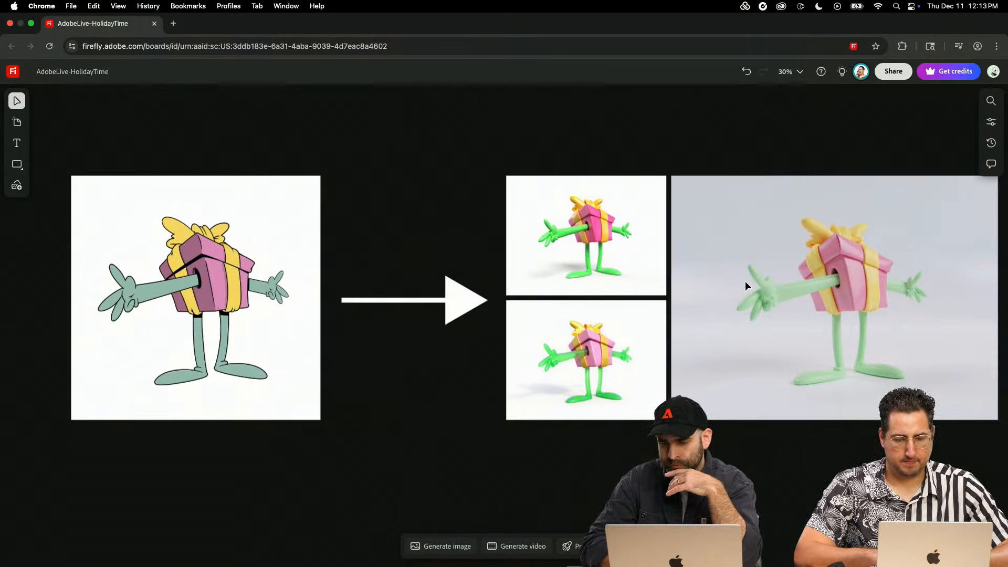
pyautogui.scroll(-5, 747, 286)
pyautogui.scroll(-3, 748, 286)
pyautogui.hscroll(8, 748, 286)
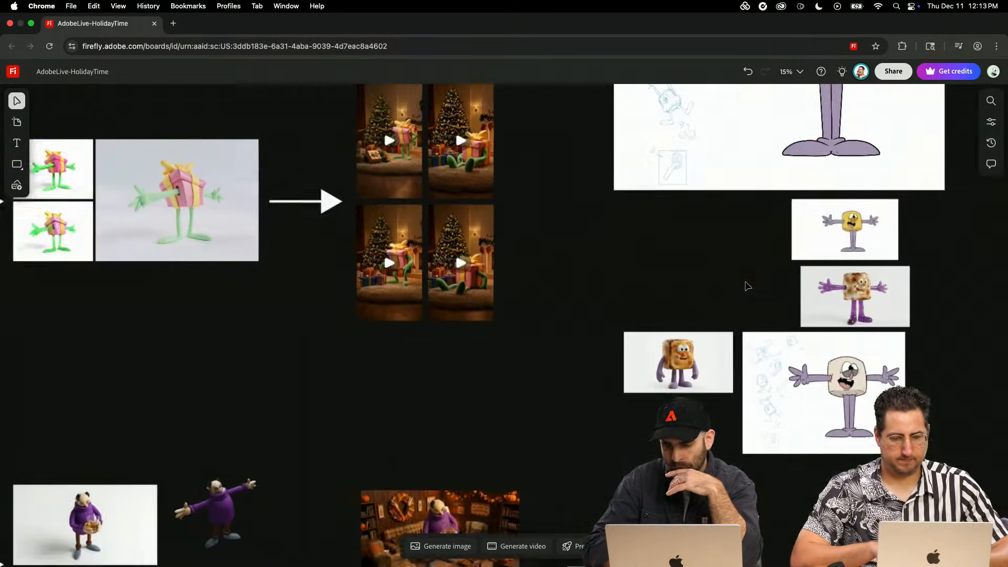
pyautogui.hscroll(10, 748, 285)
pyautogui.scroll(-3, 748, 285)
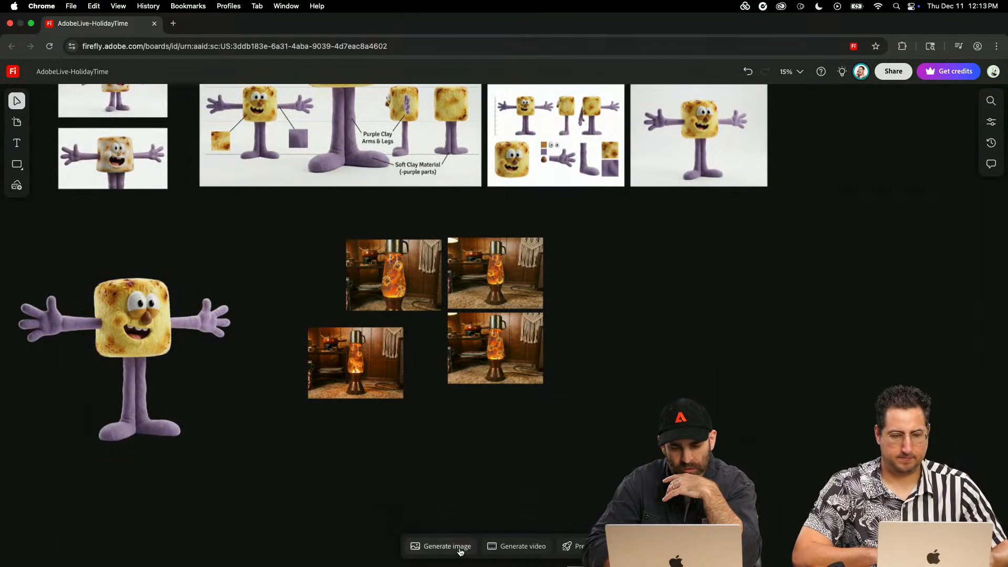
pyautogui.click(457, 549)
pyautogui.moveTo(562, 407)
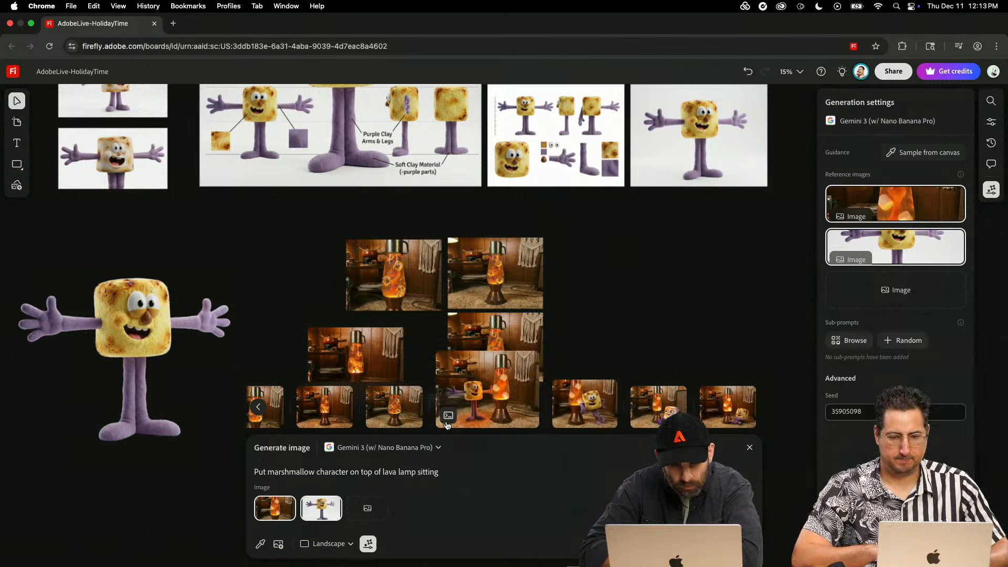
pyautogui.moveTo(486, 400)
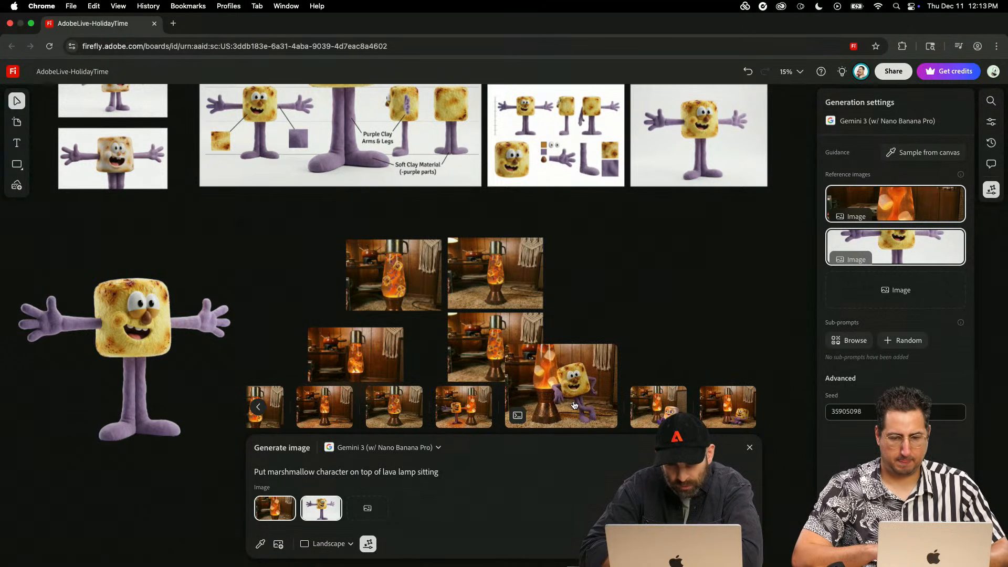
pyautogui.click(566, 388)
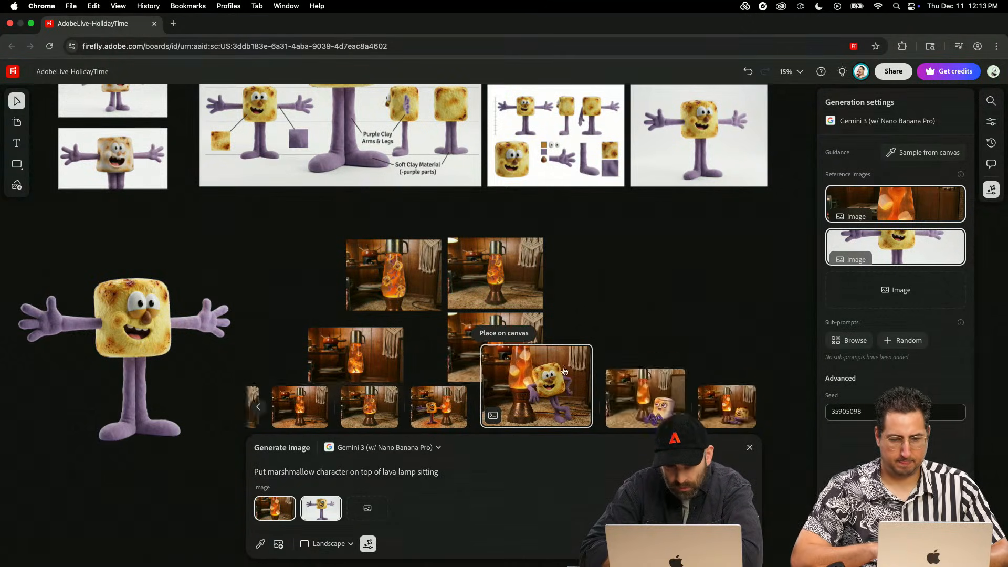
pyautogui.click(523, 335)
pyautogui.click(610, 256)
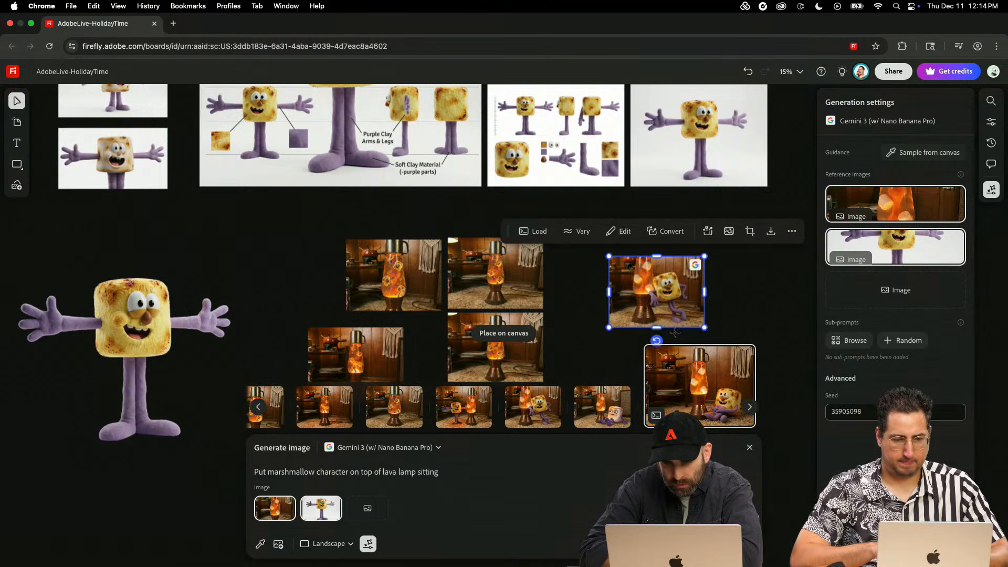
# - Place the generated image of the character sitting on the rug on the board, just below and right of the leaning one
pyautogui.click(497, 336)
pyautogui.click(666, 321)
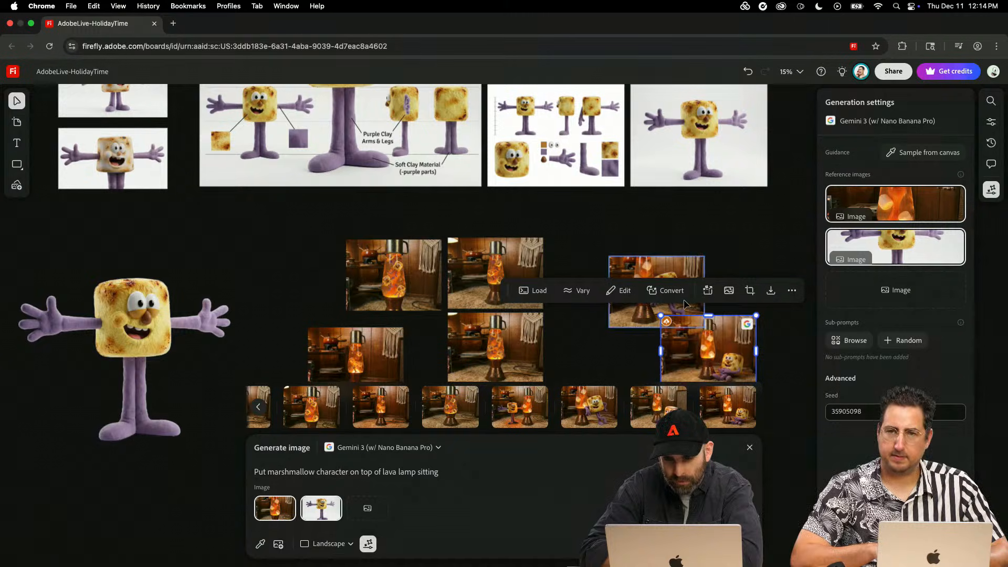
pyautogui.click(618, 359)
# - Move the sitting and leaning character images apart so they stand side by side with a gap between them
pyautogui.scroll(10, 641, 349)
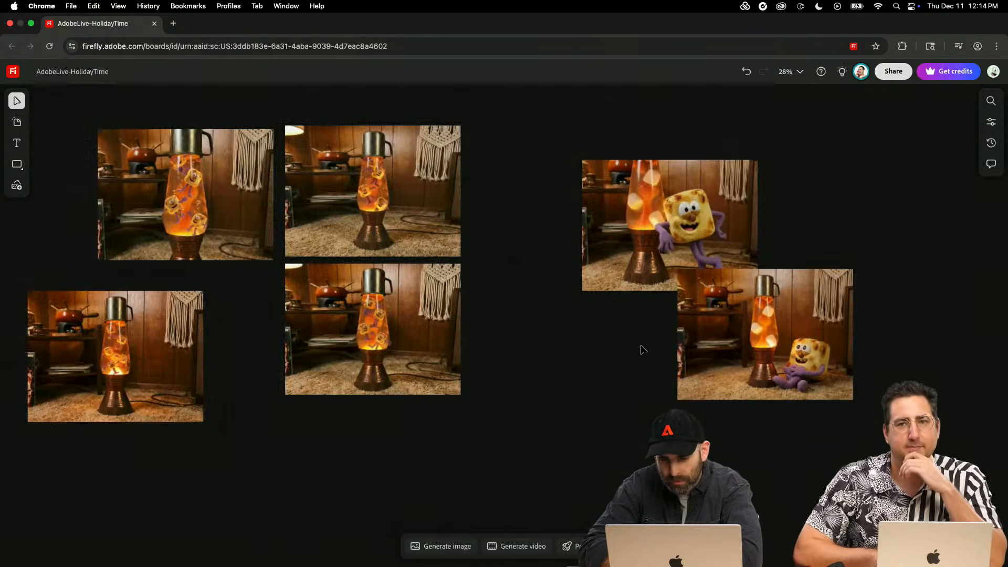
pyautogui.hscroll(3, 643, 349)
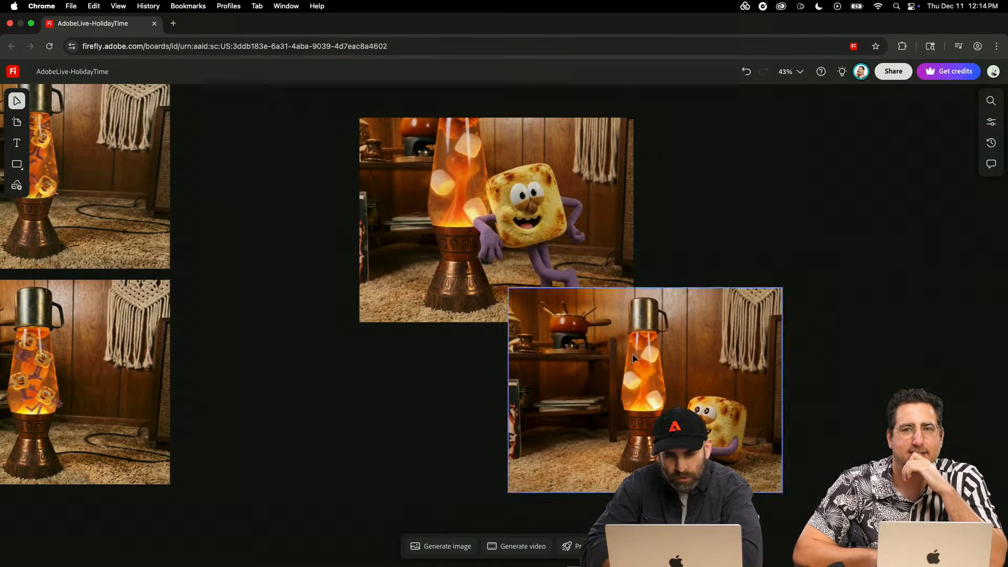
pyautogui.moveTo(632, 354); pyautogui.dragTo(750, 254)
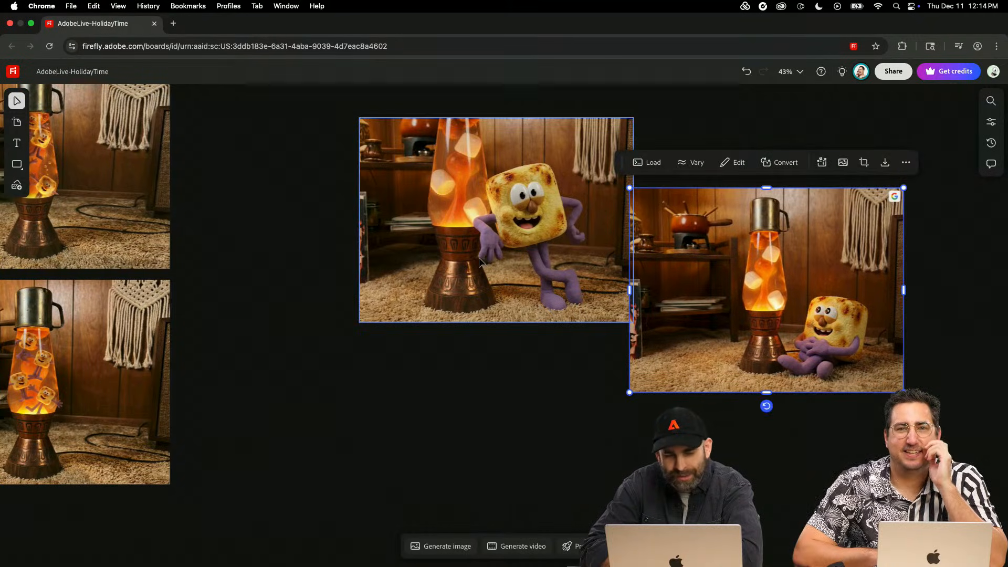
pyautogui.moveTo(487, 232); pyautogui.dragTo(450, 252)
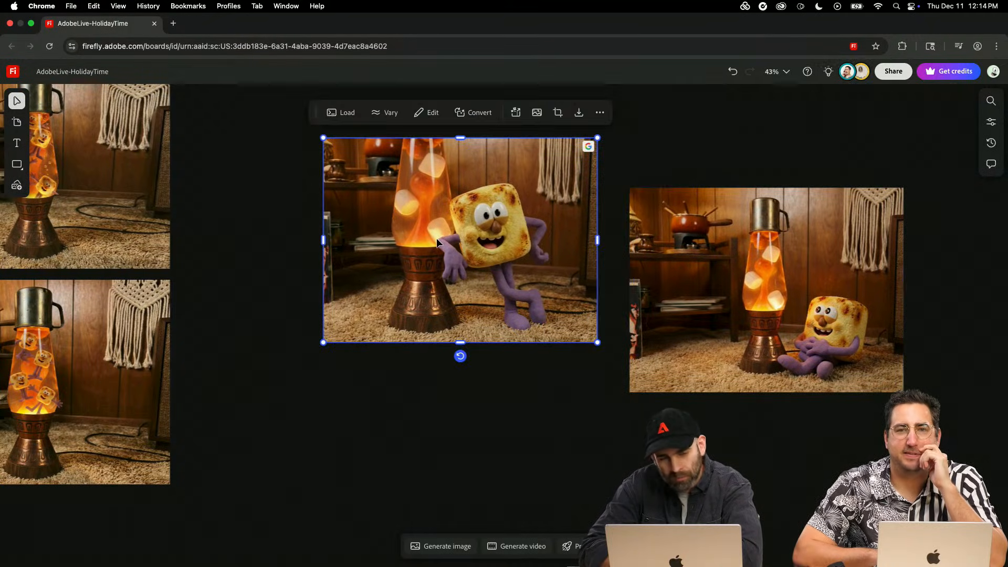
# - Load the prompt and reference images of the leaning character image and generate another version from them
pyautogui.scroll(5, 436, 238)
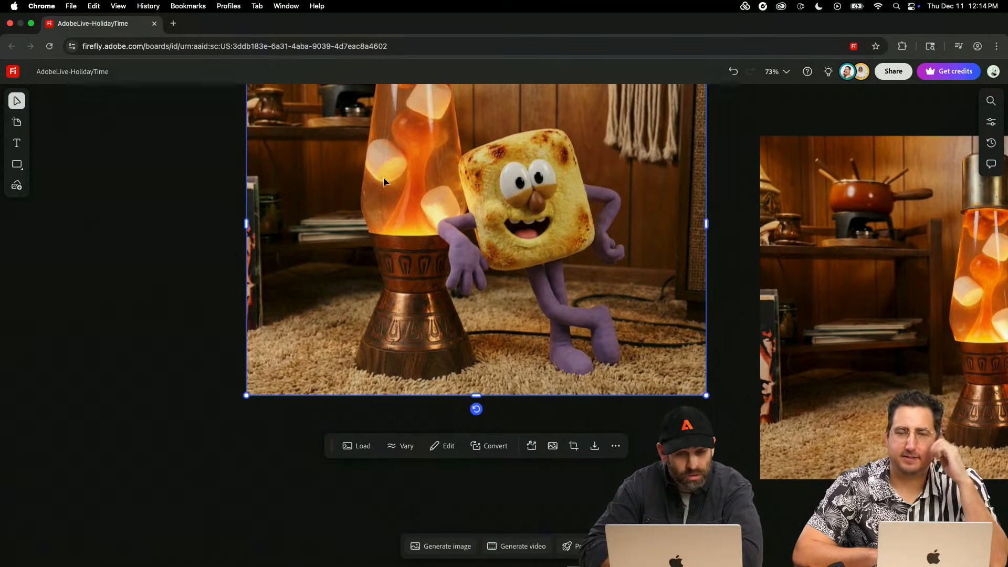
pyautogui.scroll(-2, 383, 177)
pyautogui.click(347, 408)
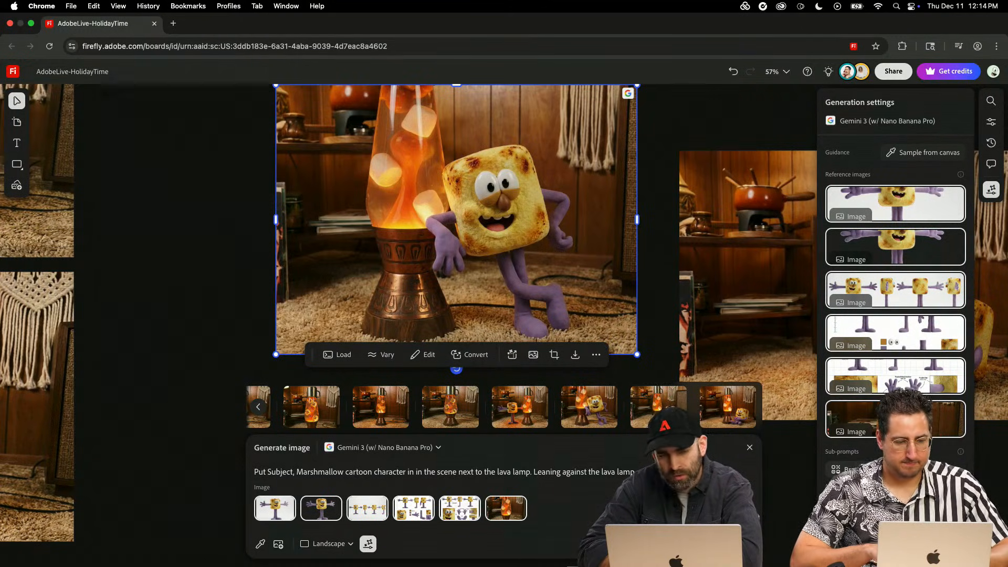
pyautogui.click(727, 544)
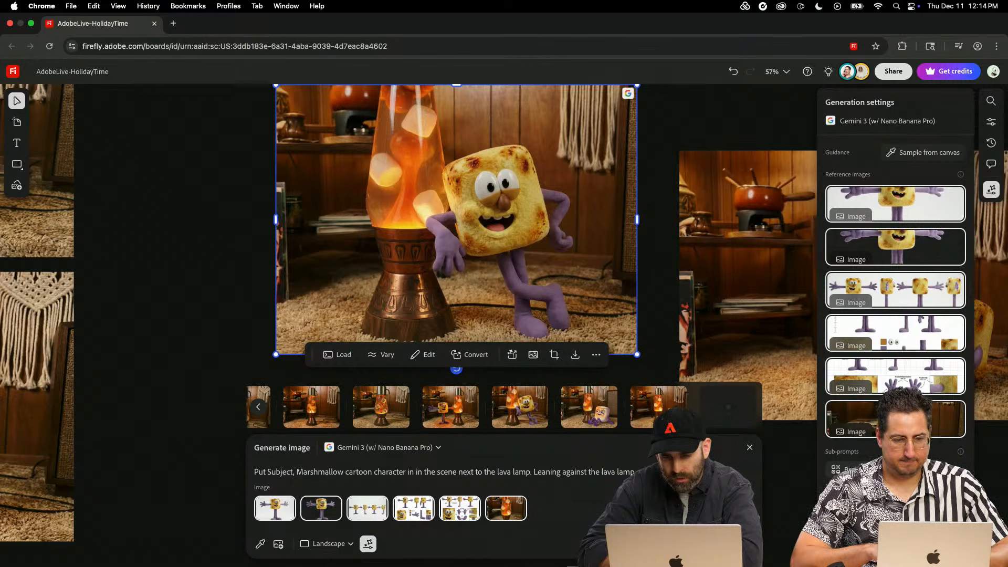
# - Generate another leaning-character version with Gemini 3, generate one more with Gemini 2.5 (w/ Nano Banana), and close the generation settings
pyautogui.click(727, 544)
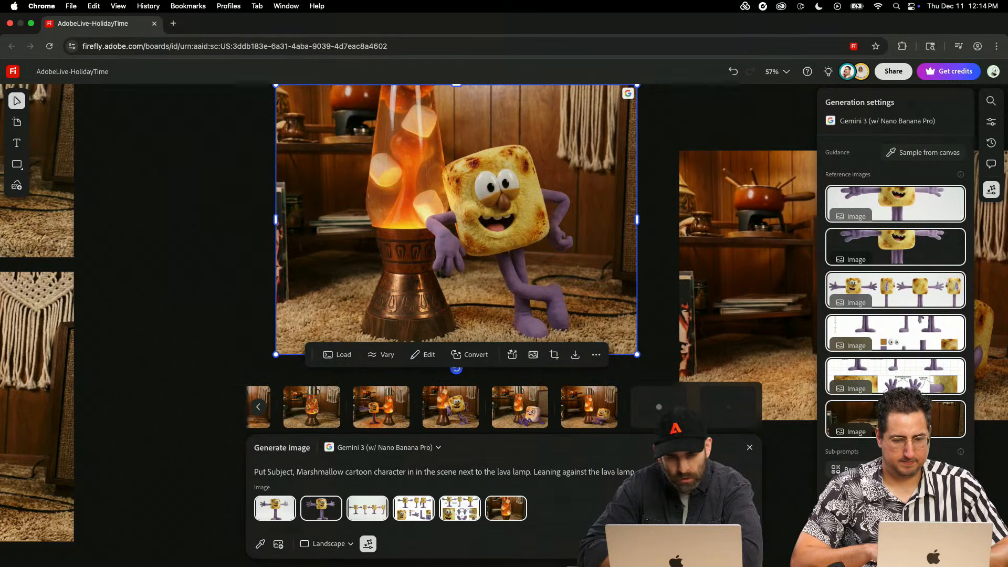
pyautogui.click(418, 447)
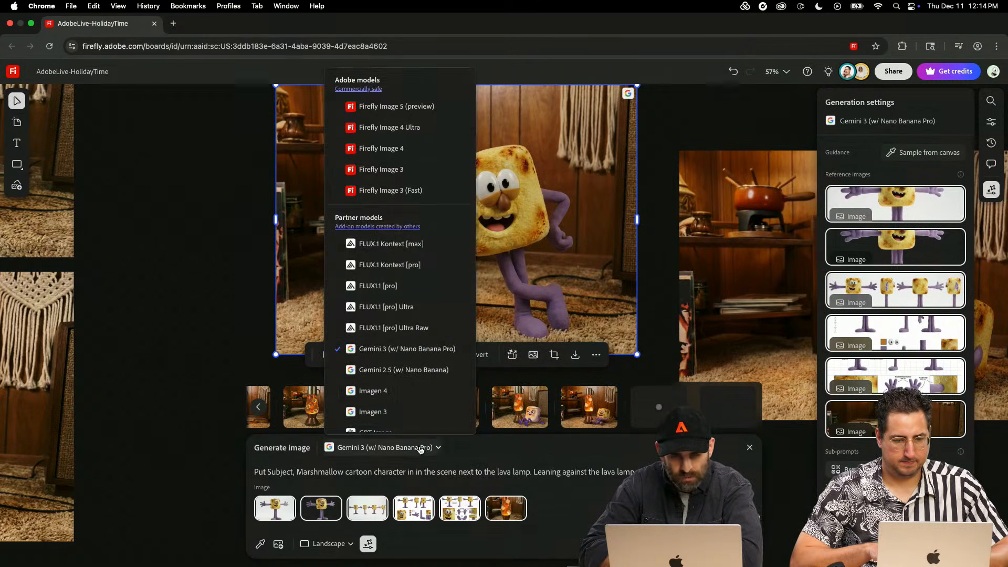
pyautogui.click(391, 369)
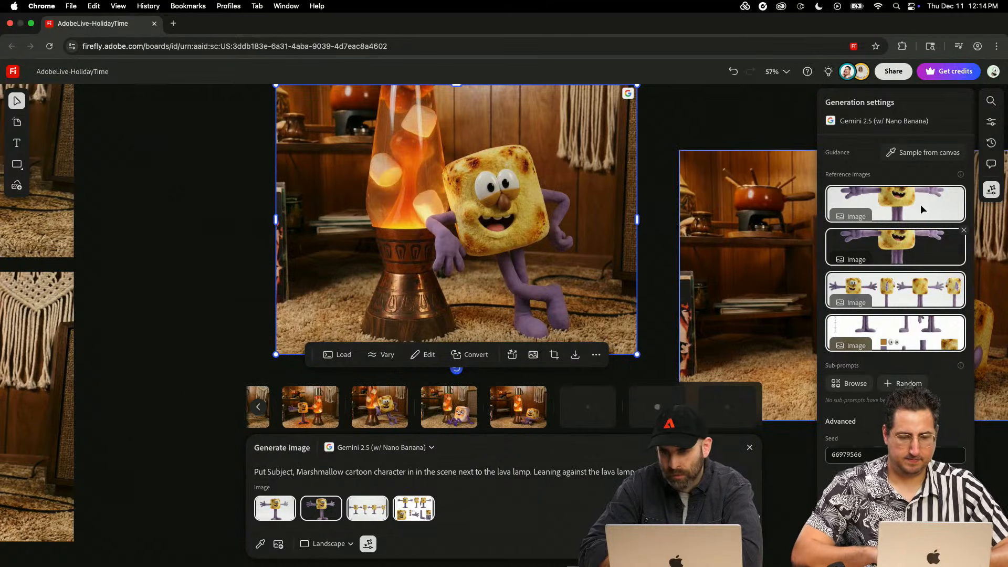
pyautogui.click(991, 189)
# - Compare the leaning and sitting character images up close, and look over the character sheets and lava lamp images on the board
pyautogui.scroll(-2, 801, 487)
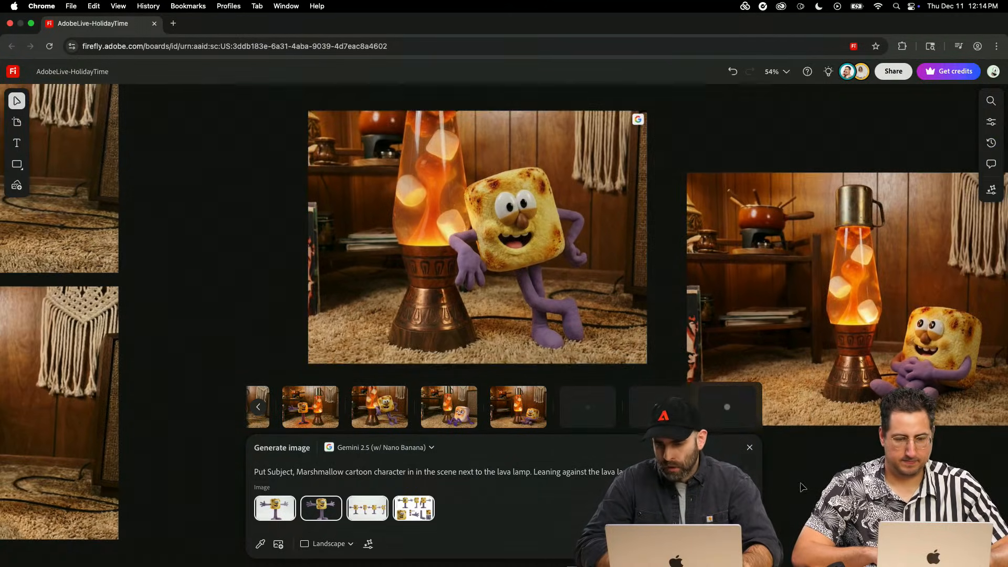
pyautogui.click(903, 343)
pyautogui.scroll(-5, 902, 341)
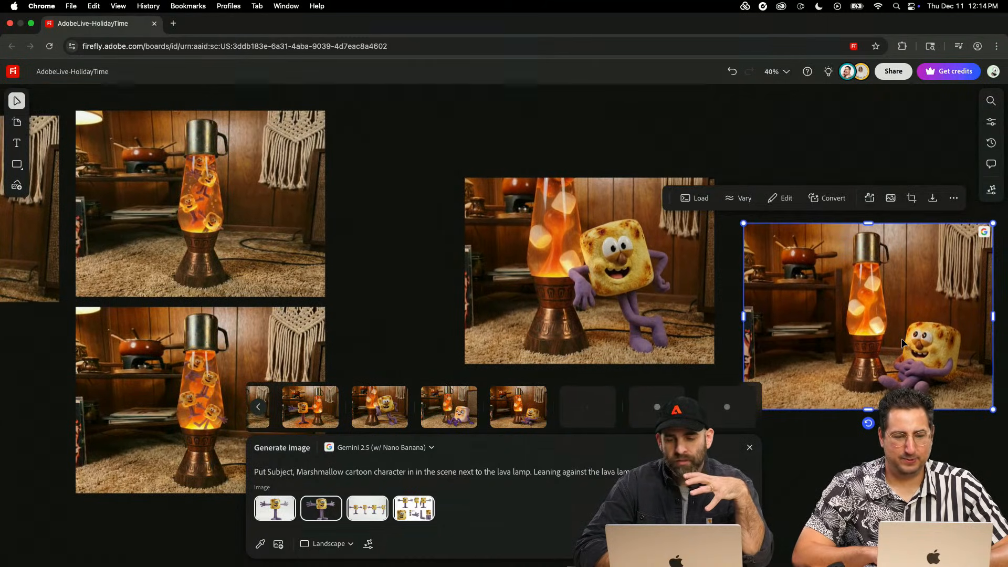
pyautogui.hscroll(-1, 903, 342)
pyautogui.scroll(6, 902, 343)
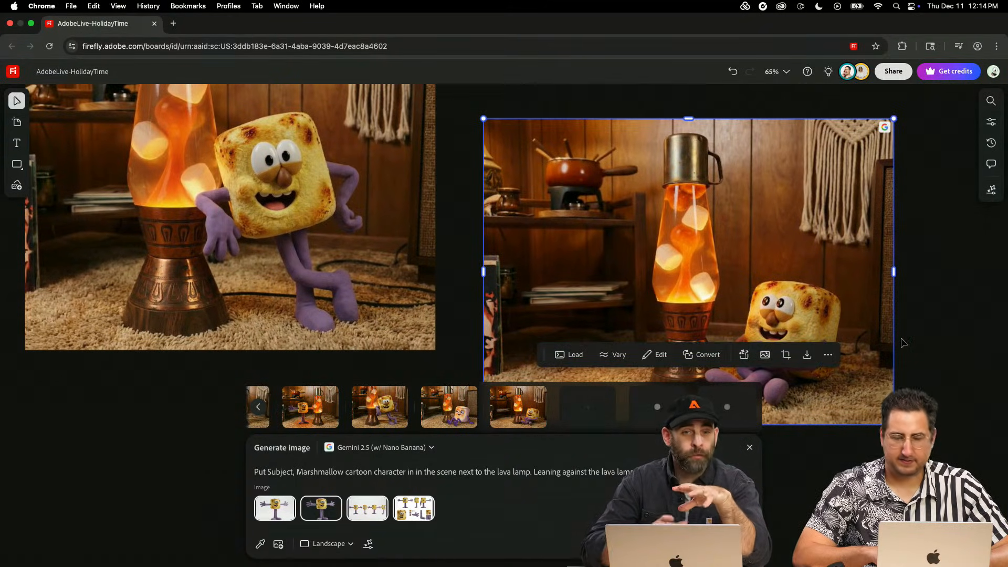
pyautogui.scroll(-1, 891, 374)
pyautogui.scroll(-3, 891, 374)
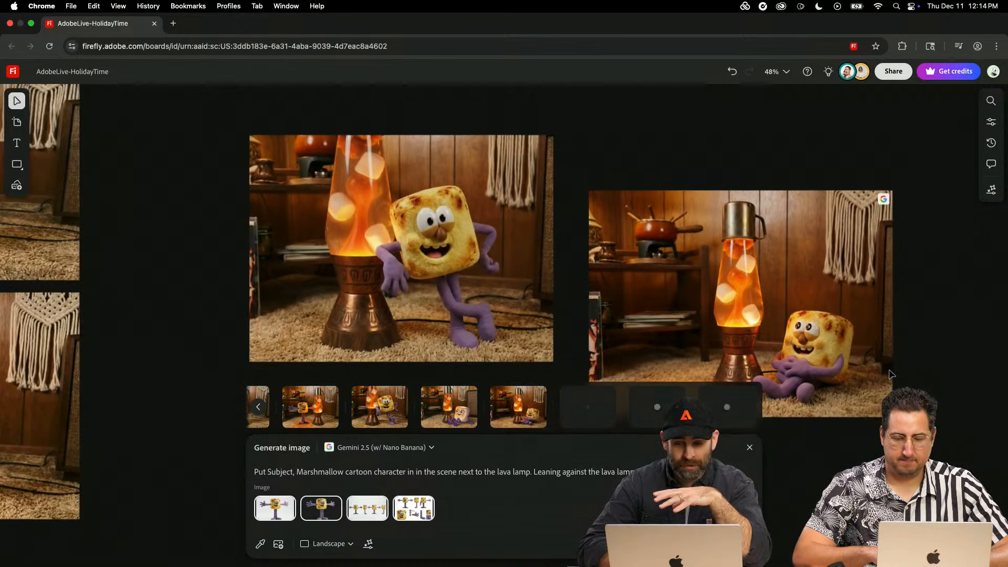
pyautogui.scroll(-5, 689, 277)
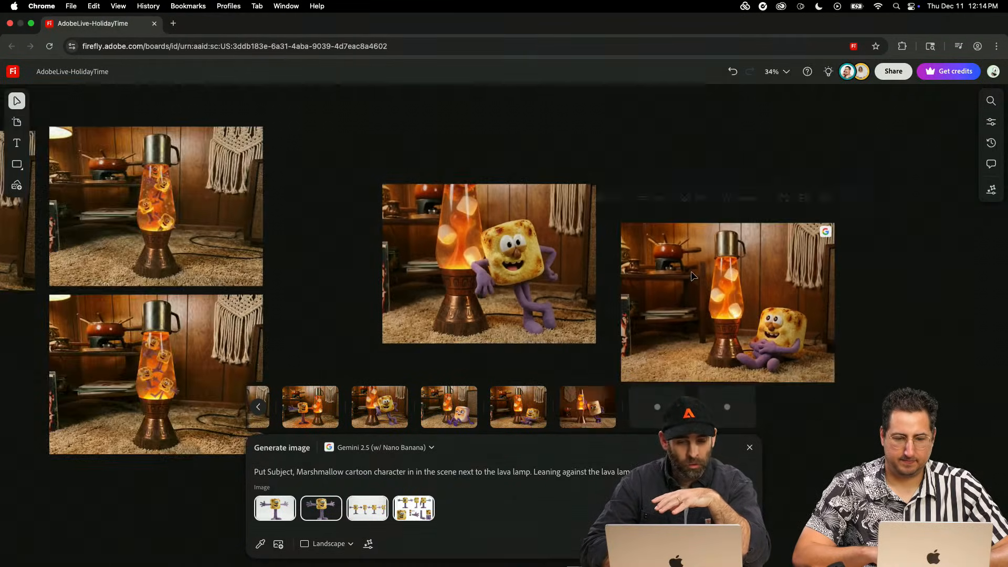
pyautogui.press('space')
pyautogui.moveTo(386, 165); pyautogui.dragTo(796, 253)
pyautogui.moveTo(511, 264); pyautogui.dragTo(457, 109)
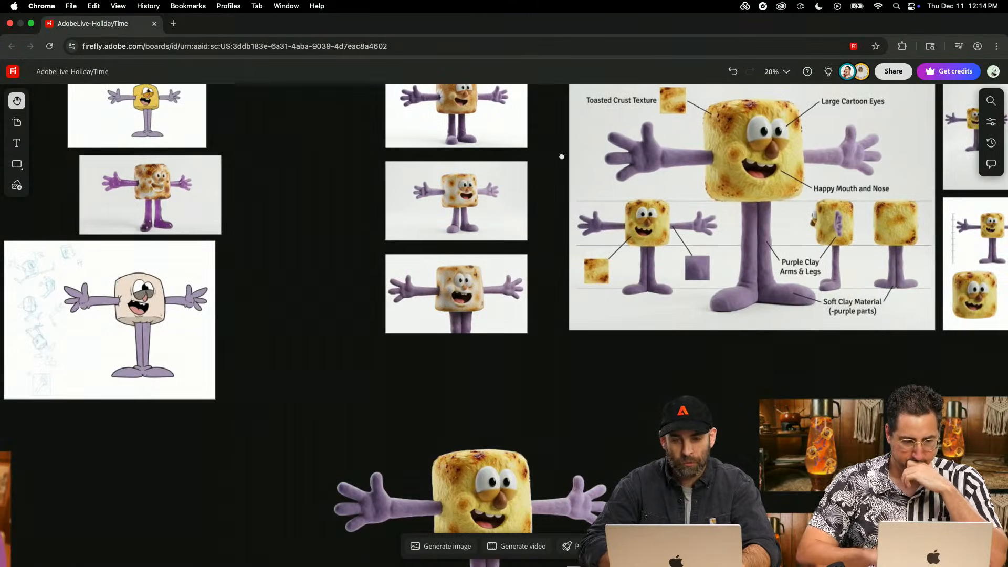
pyautogui.moveTo(560, 158); pyautogui.dragTo(122, 4)
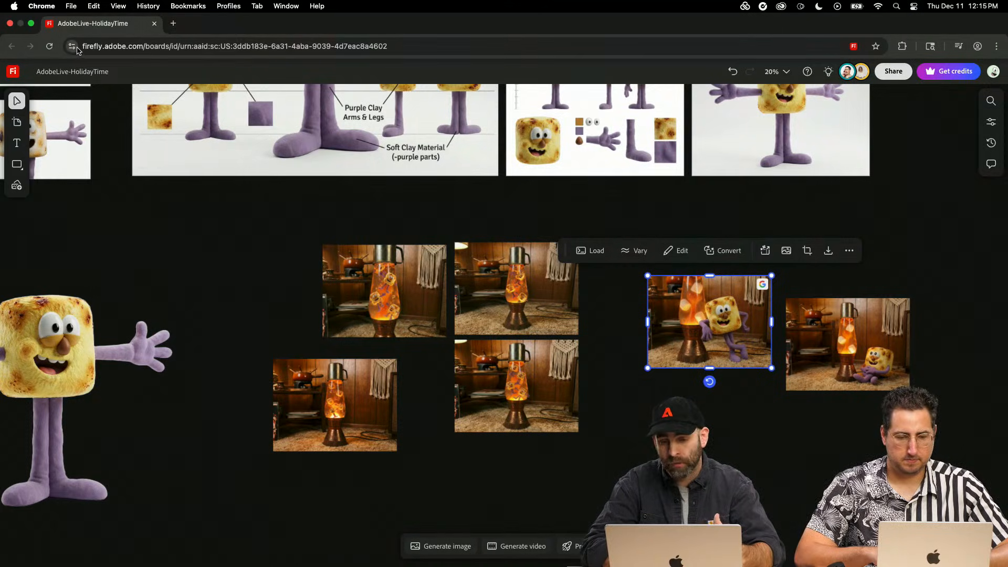
pyautogui.scroll(-2, 121, 245)
pyautogui.hscroll(-2, 120, 245)
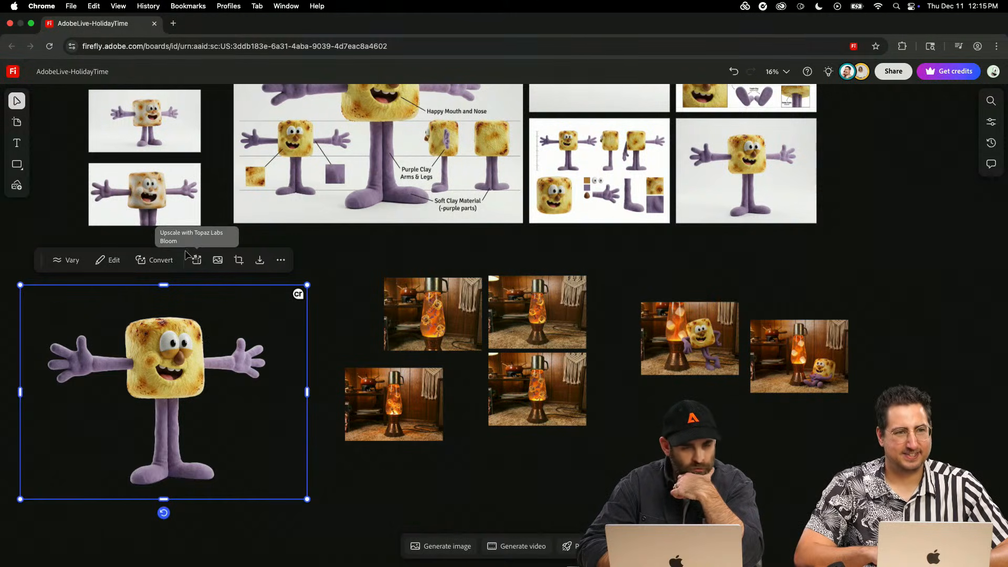
# - Try to convert the cutout marshmallow character image to 3D, placing the result below the lava lamp images
pyautogui.click(353, 476)
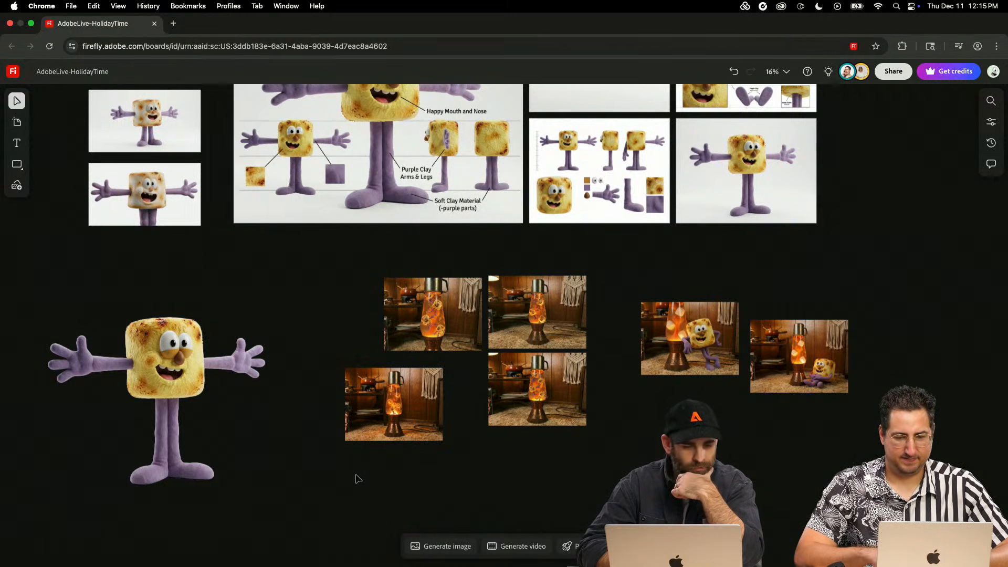
pyautogui.click(166, 377)
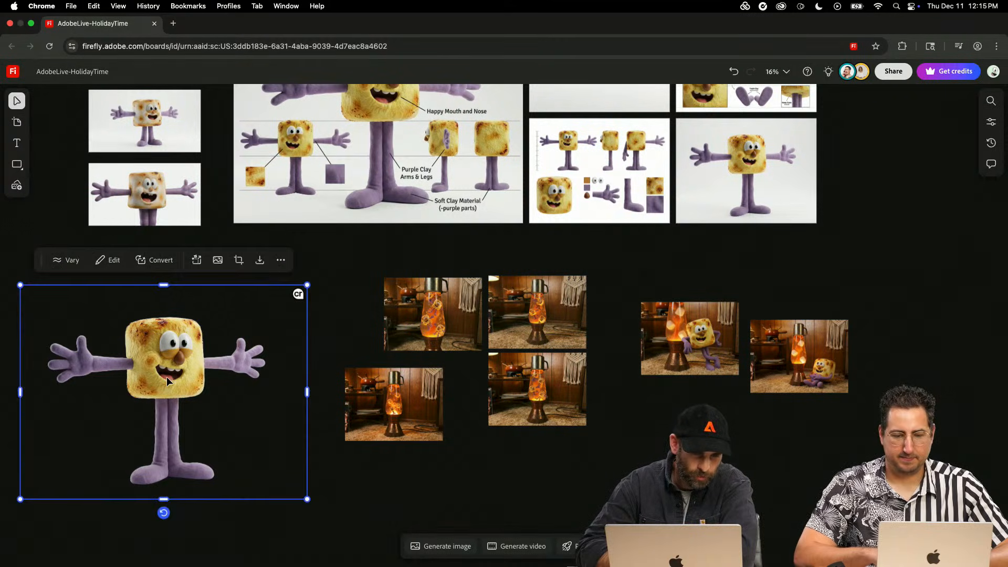
pyautogui.click(353, 534)
pyautogui.click(185, 397)
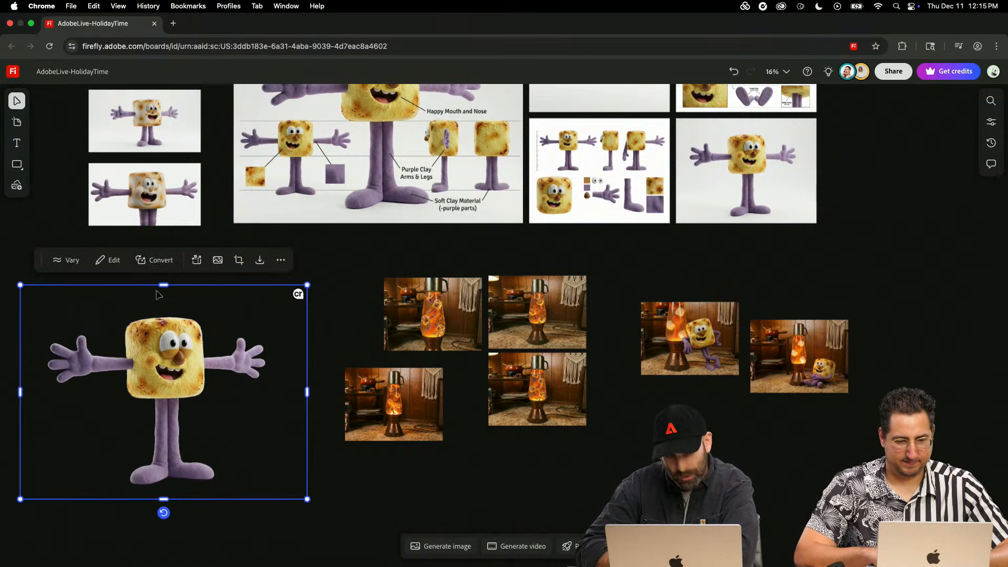
pyautogui.click(153, 260)
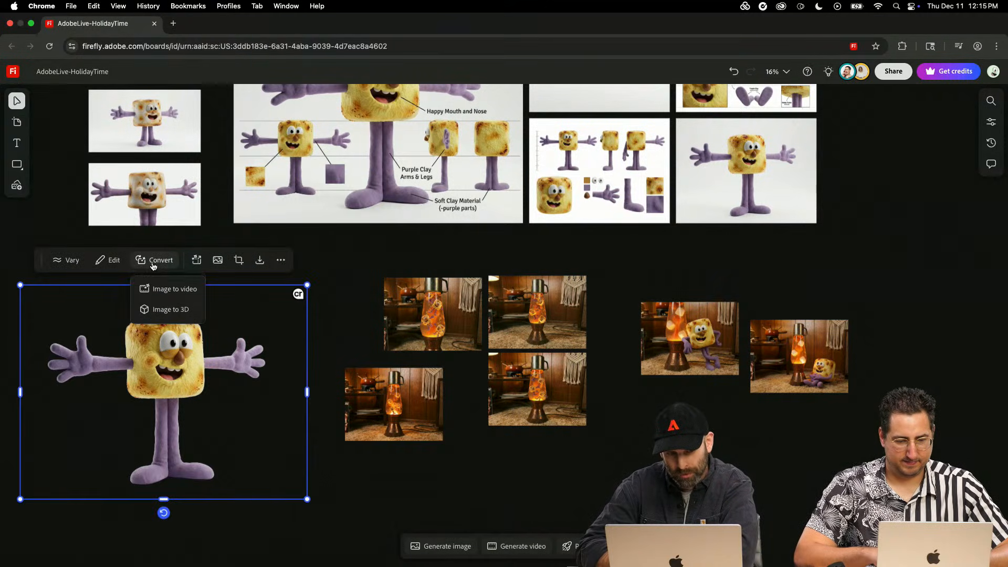
pyautogui.click(167, 310)
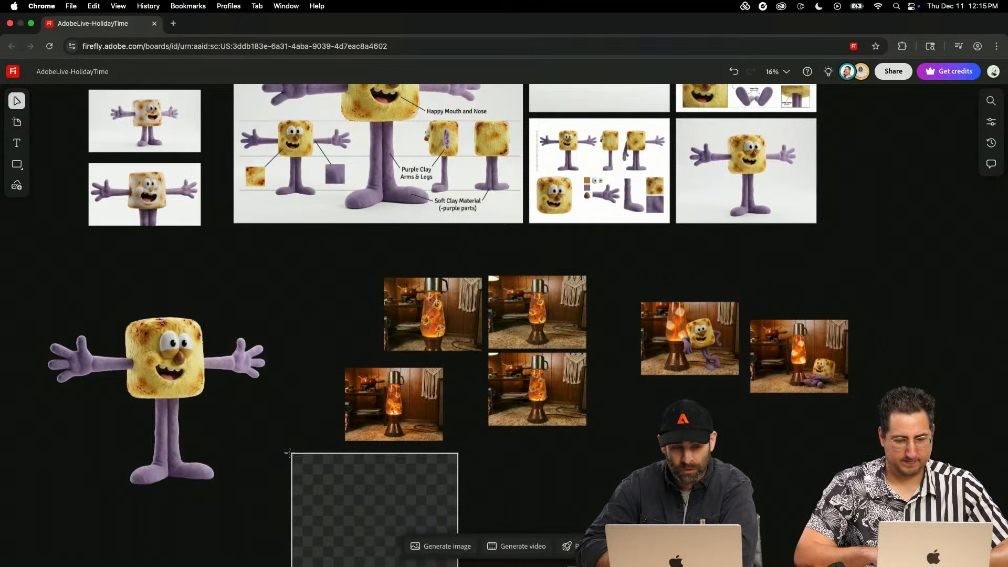
pyautogui.scroll(-2, 264, 464)
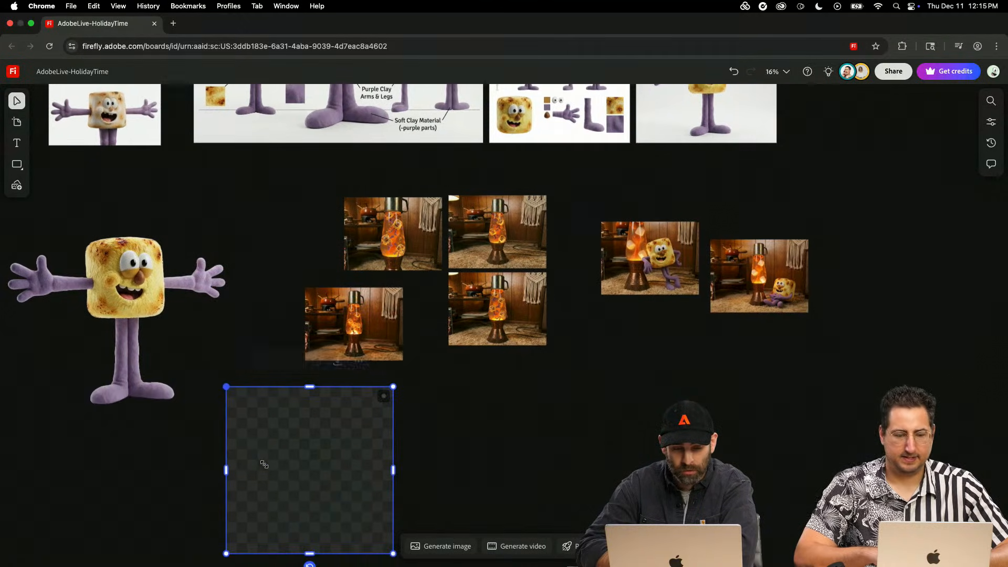
pyautogui.hscroll(1, 264, 464)
# - Check the recently generated character images in the image generator, then close it and dismiss the notification
pyautogui.click(407, 546)
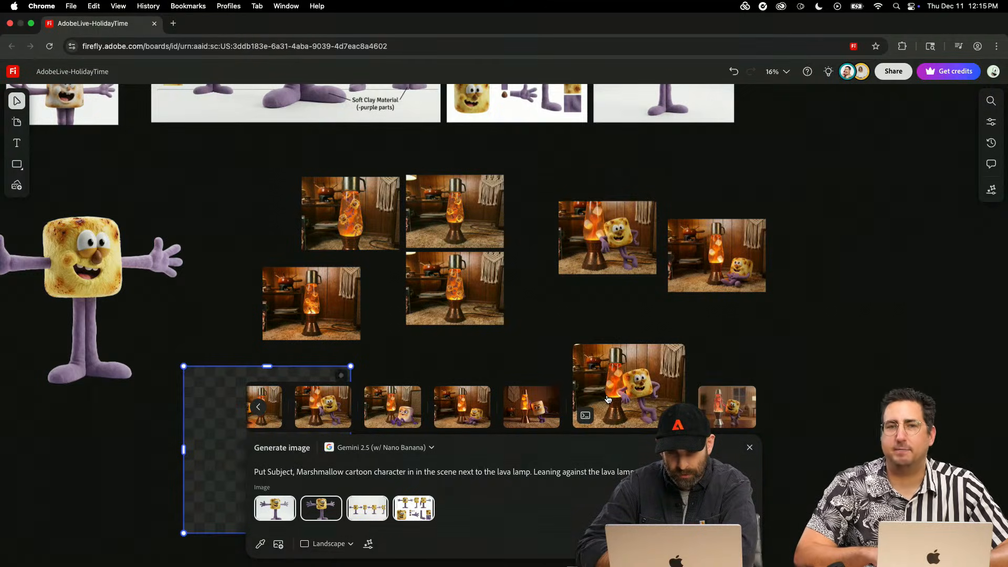
pyautogui.click(229, 343)
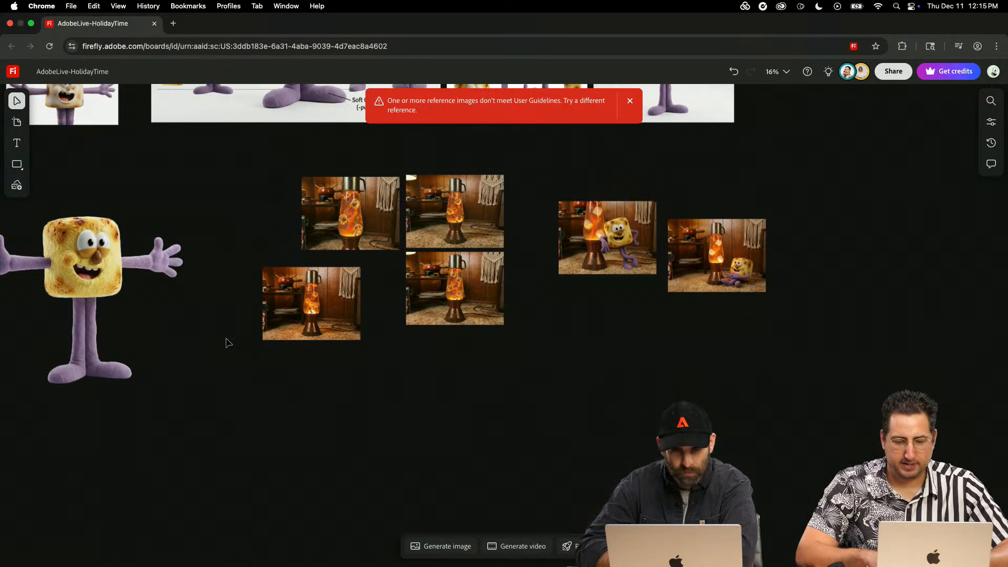
pyautogui.click(629, 102)
# - Try the 3D conversion of the cutout marshmallow character again, placing the result at the lower-right corner of its frame
pyautogui.click(74, 272)
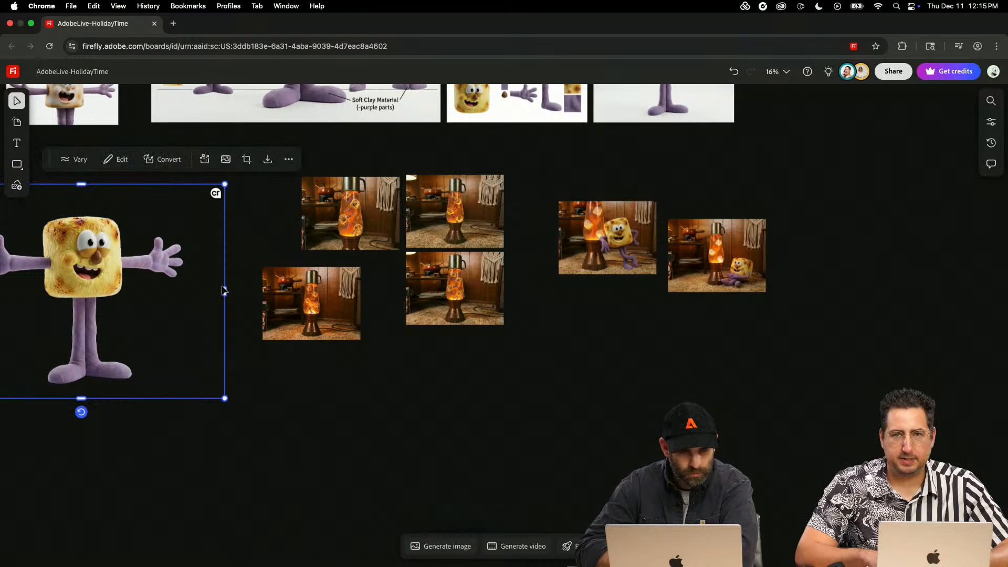
pyautogui.click(163, 158)
pyautogui.click(174, 208)
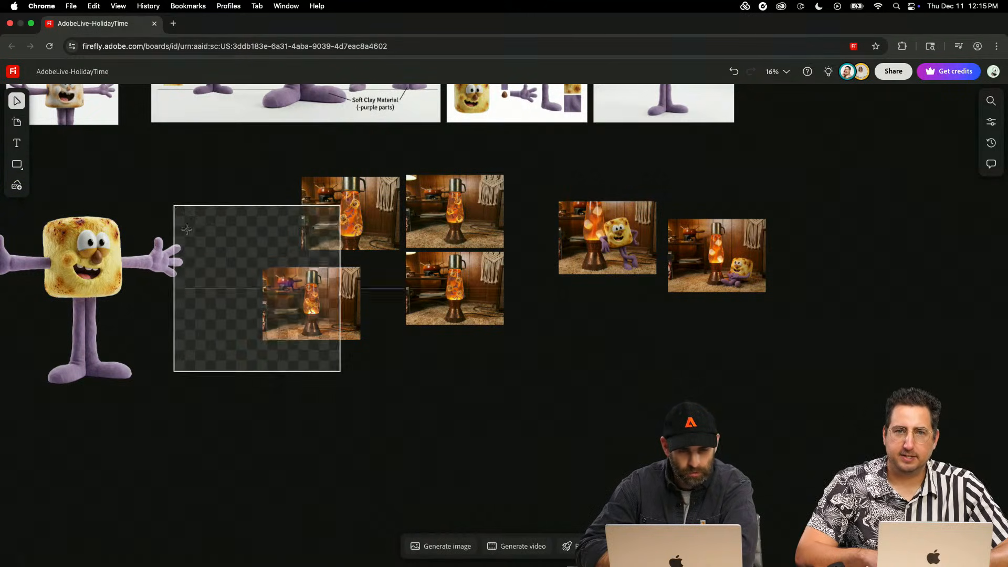
pyautogui.click(224, 399)
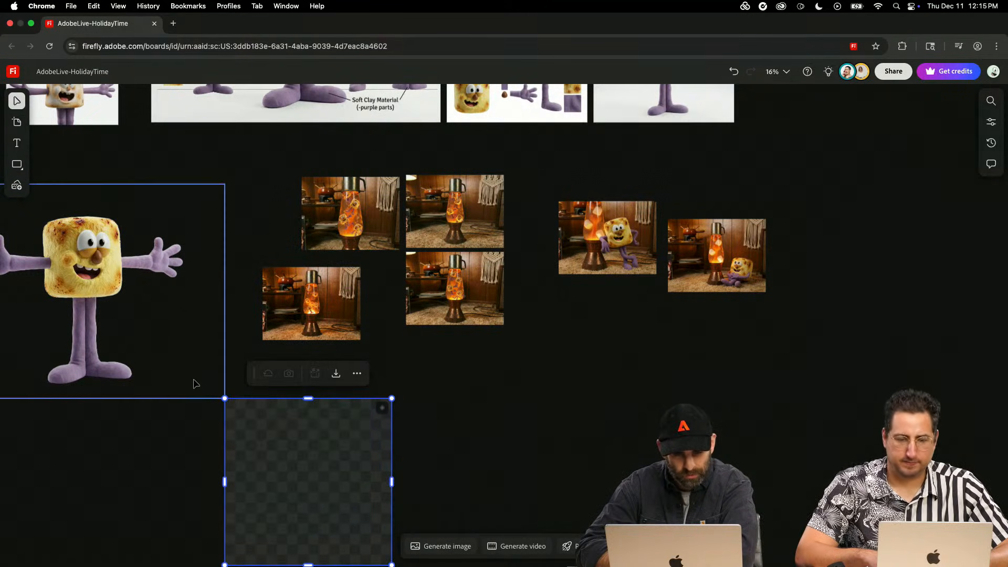
pyautogui.scroll(-3, 193, 380)
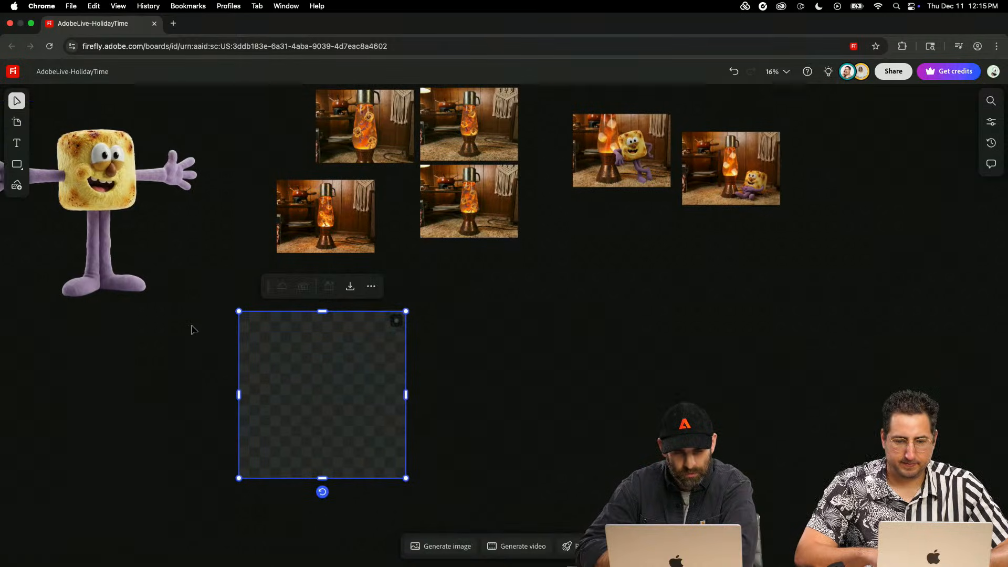
pyautogui.scroll(2, 192, 329)
pyautogui.scroll(-2, 192, 329)
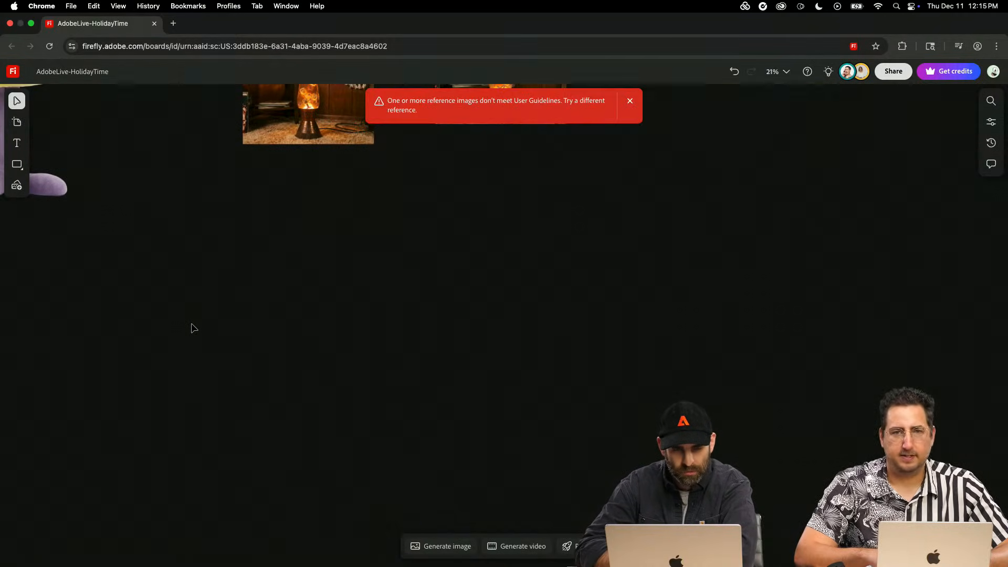
# - Reposition the tilted 3D model of the purple-sweater character slightly to the right, above its arms-out version, dismissing the notification
pyautogui.scroll(5, 318, 315)
pyautogui.hscroll(-5, 318, 315)
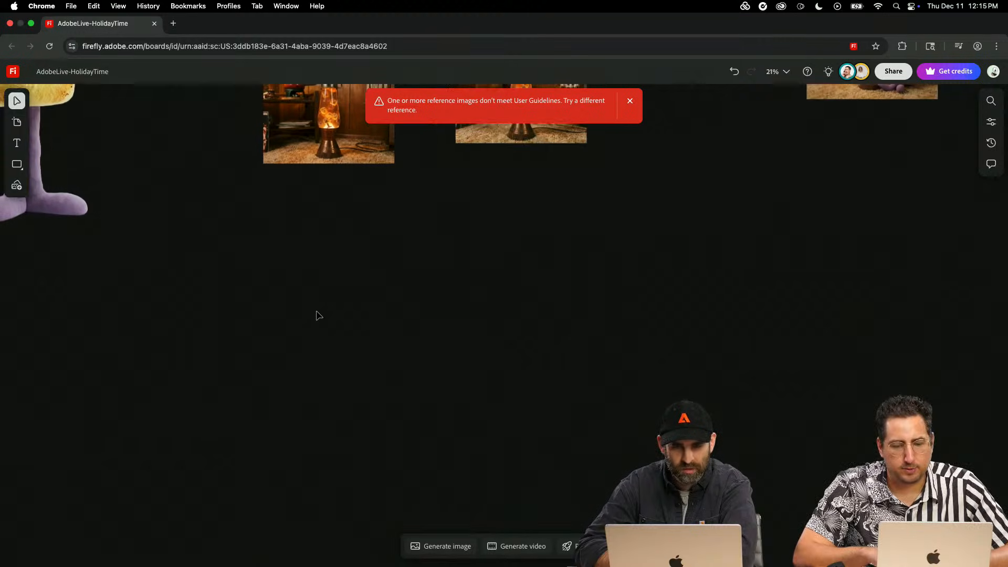
pyautogui.hscroll(-5, 318, 315)
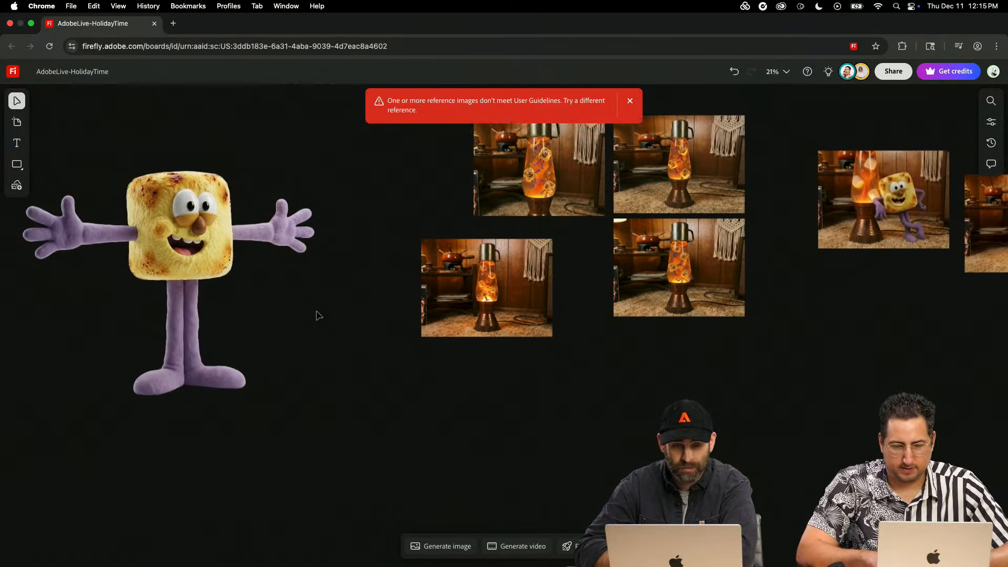
pyautogui.scroll(-3, 318, 315)
pyautogui.hscroll(-15, 318, 318)
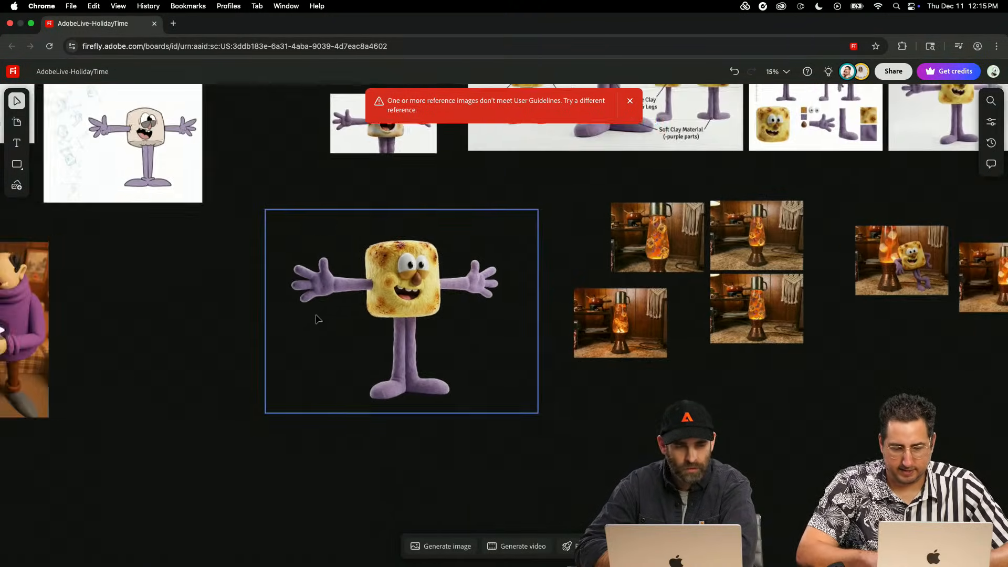
pyautogui.hscroll(-6, 317, 318)
pyautogui.scroll(2, 316, 318)
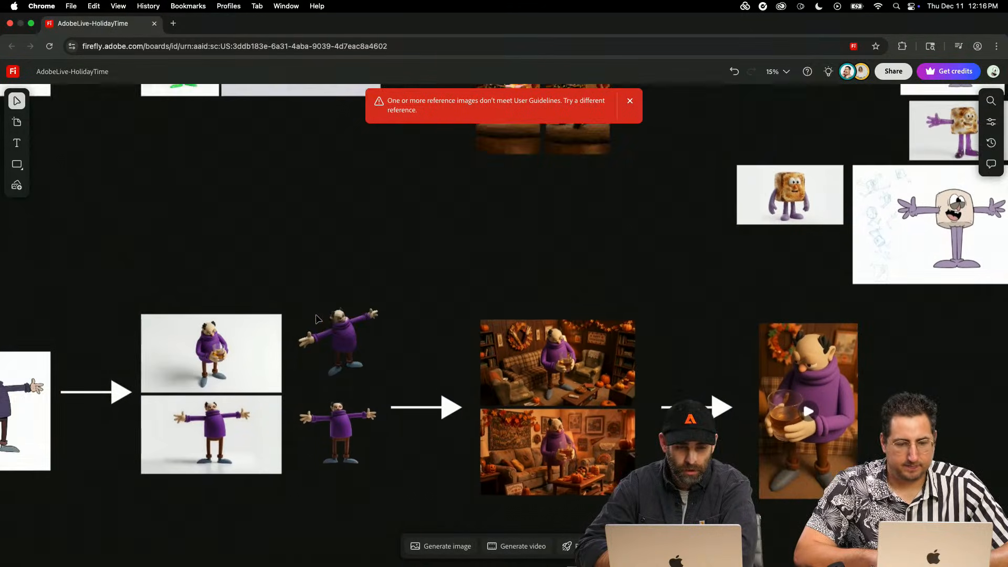
pyautogui.moveTo(385, 359); pyautogui.dragTo(374, 314)
pyautogui.click(469, 290)
pyautogui.scroll(5, 473, 288)
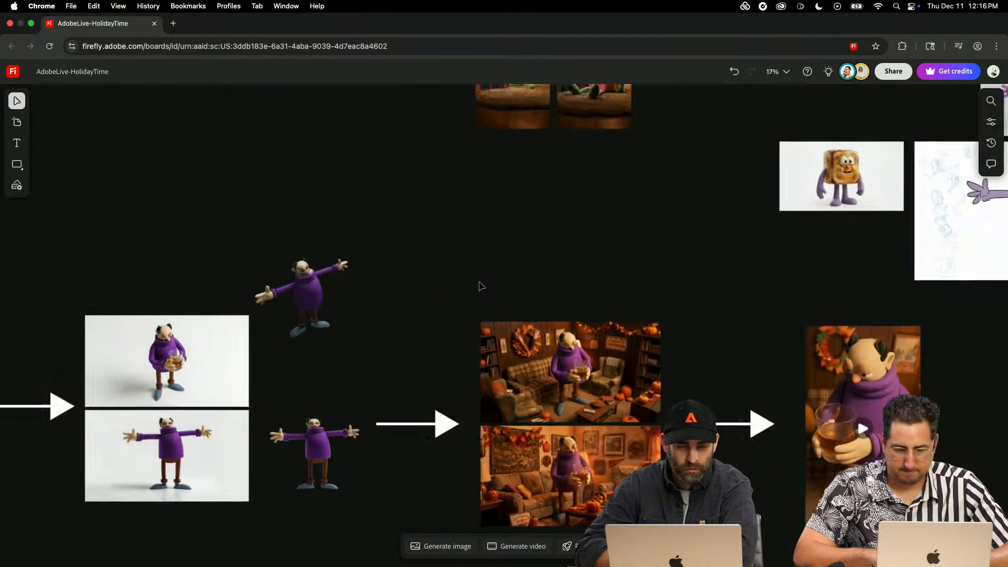
pyautogui.moveTo(272, 301); pyautogui.dragTo(284, 346)
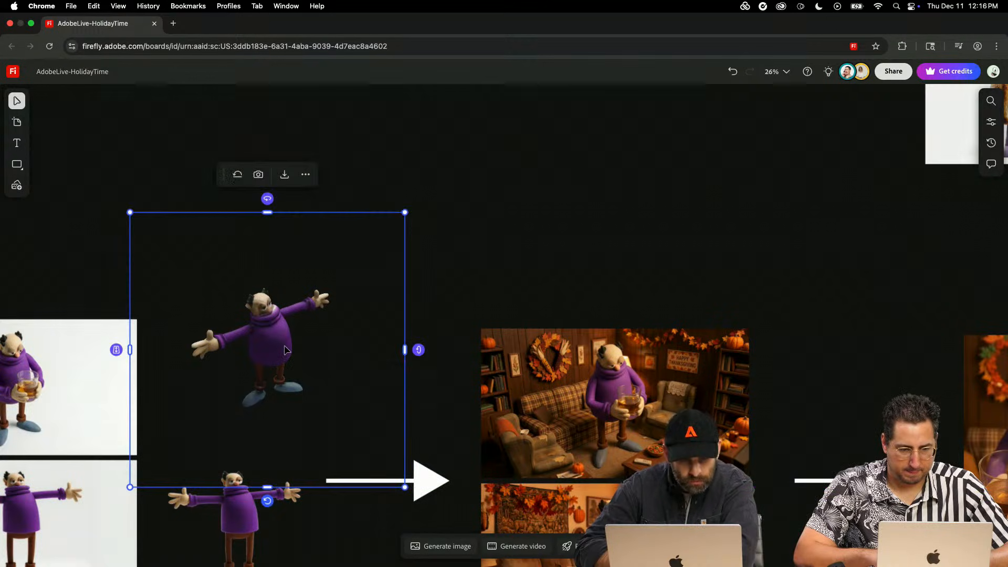
# - Rotate the purple-sweater character's upper 3D model vertically and horizontally to a low viewing angle, then deselect it
pyautogui.scroll(4, 287, 368)
pyautogui.scroll(-3, 401, 335)
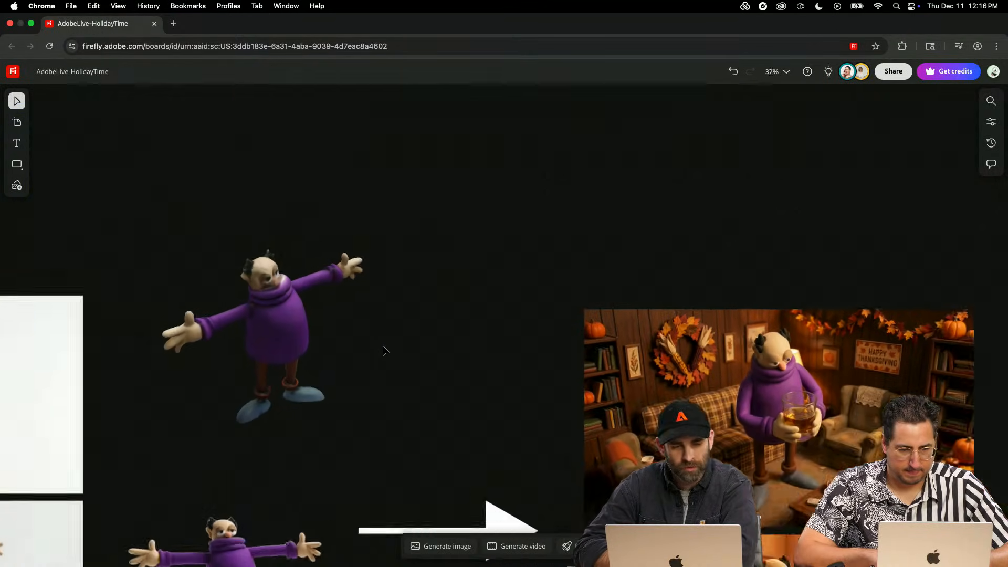
pyautogui.hscroll(-2, 387, 348)
pyautogui.scroll(-3, 386, 351)
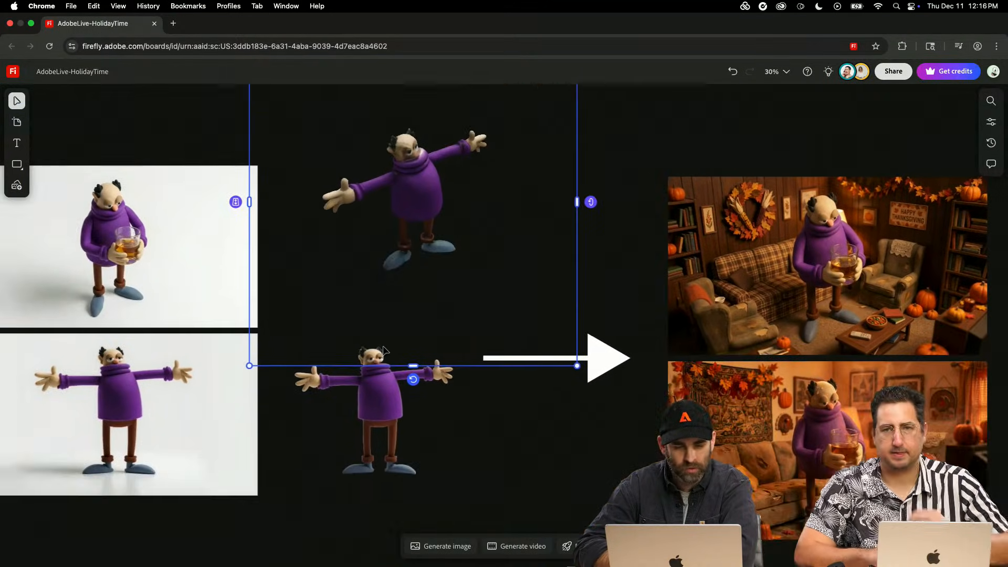
pyautogui.hscroll(-2, 386, 351)
pyautogui.scroll(2, 386, 351)
pyautogui.scroll(2, 484, 321)
pyautogui.scroll(1, 484, 321)
pyautogui.hscroll(1, 484, 321)
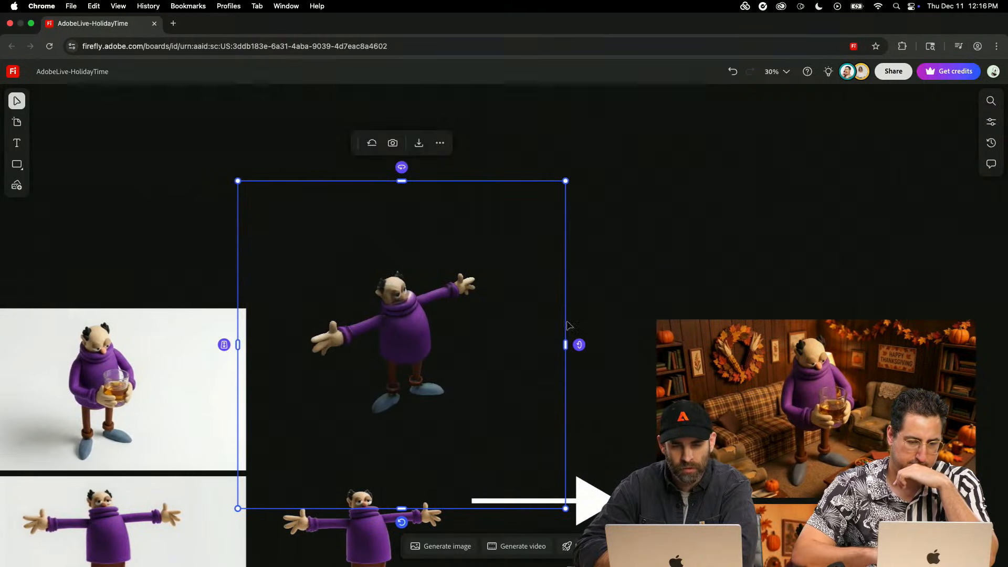
pyautogui.moveTo(581, 350); pyautogui.dragTo(578, 467)
pyautogui.moveTo(402, 167); pyautogui.dragTo(535, 198)
pyautogui.moveTo(401, 167); pyautogui.dragTo(315, 202)
pyautogui.scroll(-2, 609, 395)
pyautogui.hscroll(5, 609, 395)
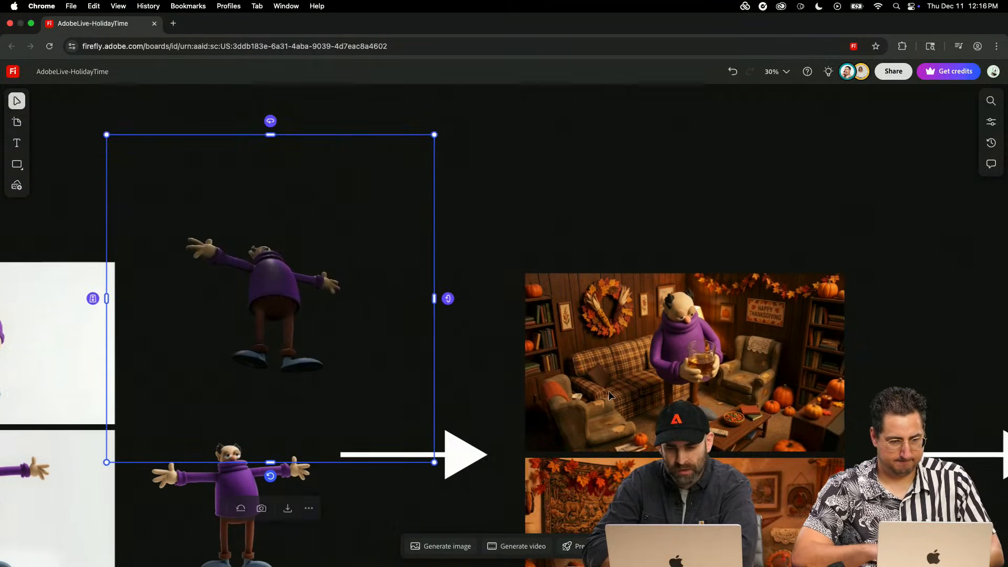
pyautogui.click(754, 366)
pyautogui.hscroll(-10, 754, 365)
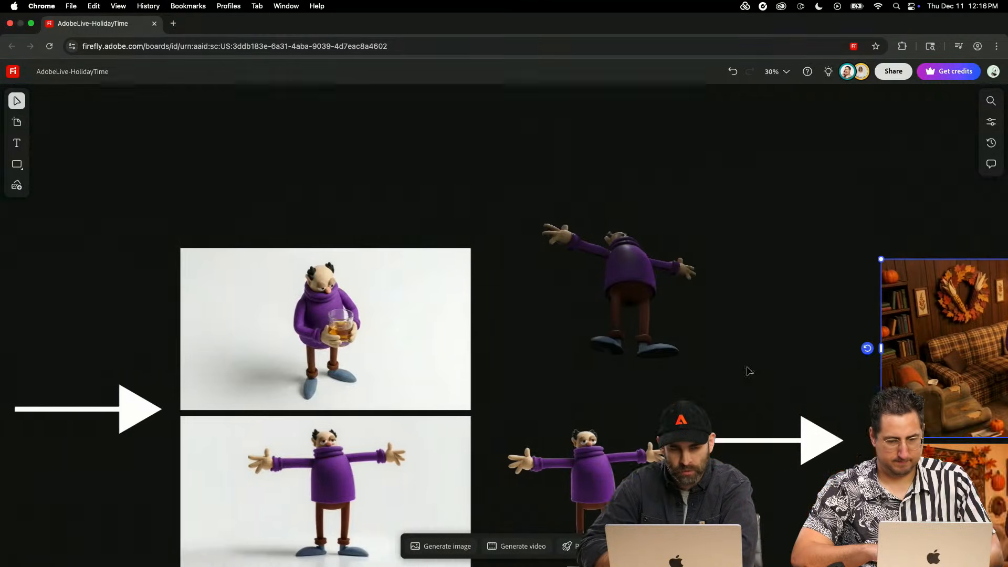
# - Review the generation prompt of the purple-sweater character image holding the glass, then close the image generator
pyautogui.scroll(-2, 348, 377)
pyautogui.click(348, 377)
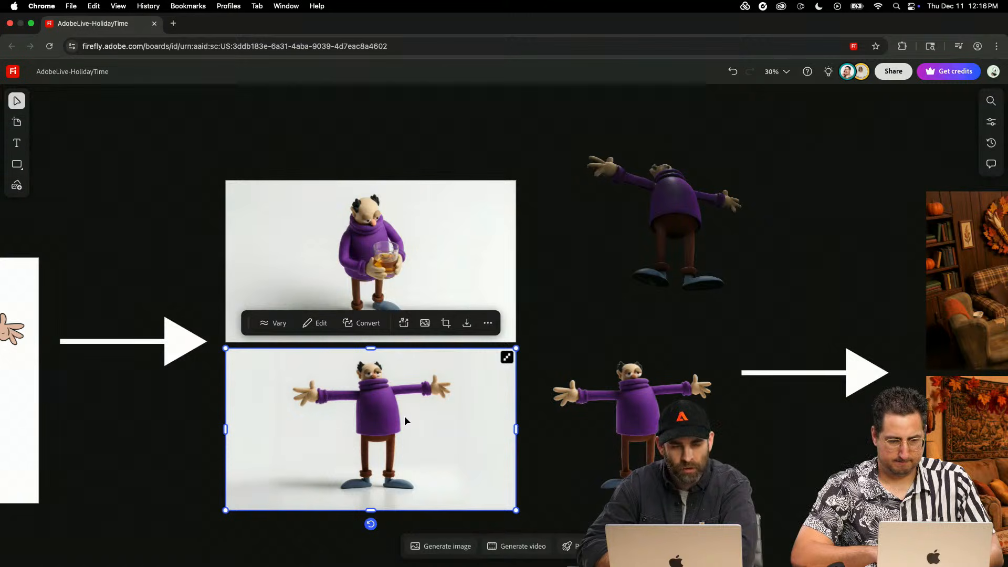
pyautogui.hscroll(-8, 404, 416)
pyautogui.scroll(-3, 404, 415)
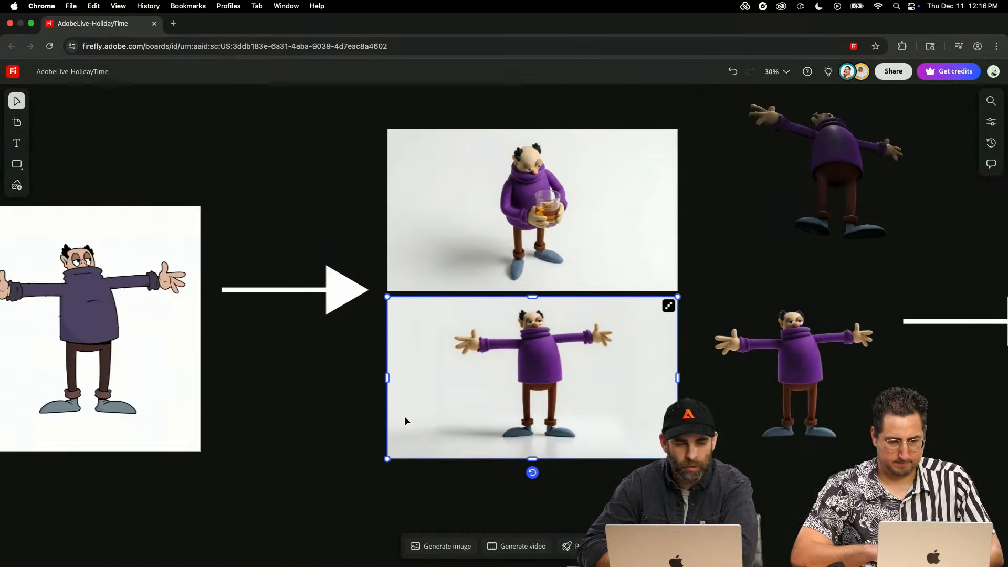
pyautogui.click(515, 193)
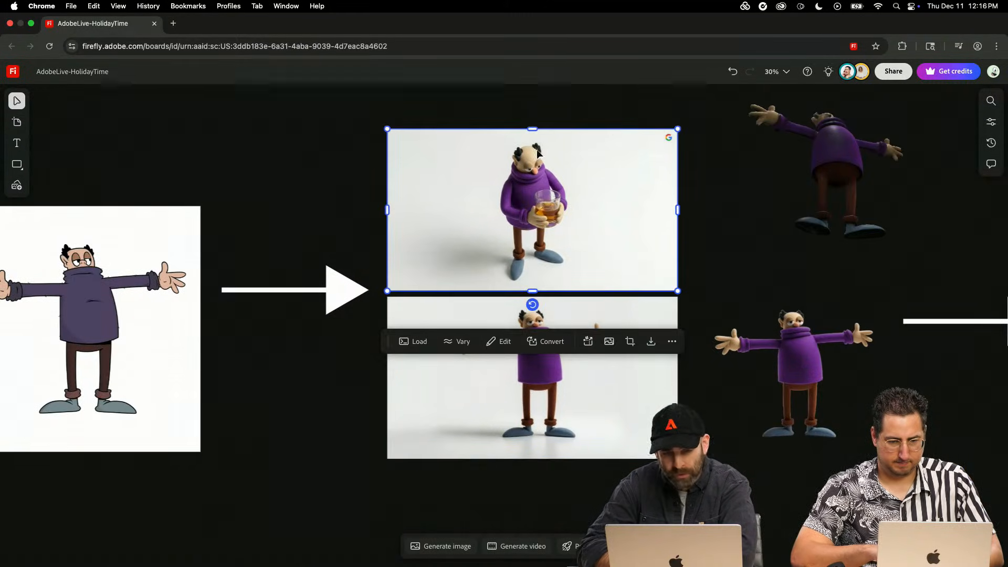
pyautogui.click(413, 341)
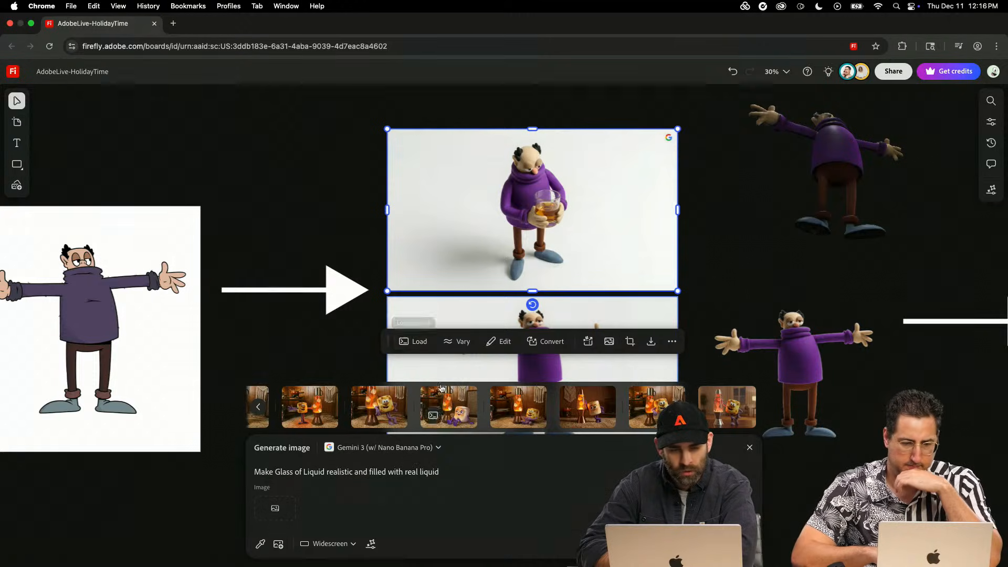
pyautogui.click(354, 219)
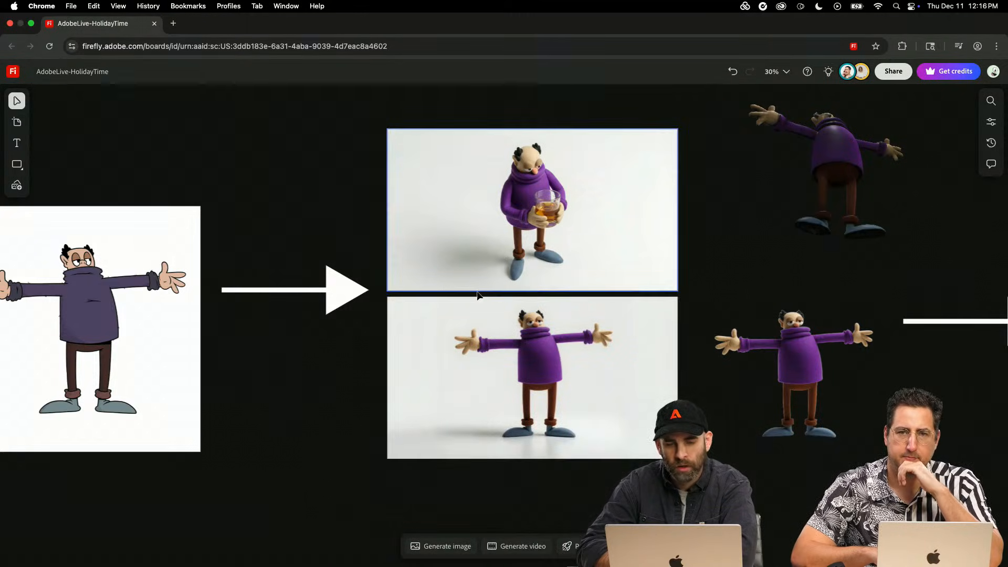
# - Rotate the purple-sweater character's upper 3D model vertically and horizontally until it is viewed steeply from above
pyautogui.click(543, 353)
pyautogui.click(672, 197)
pyautogui.hscroll(5, 762, 168)
pyautogui.scroll(3, 762, 168)
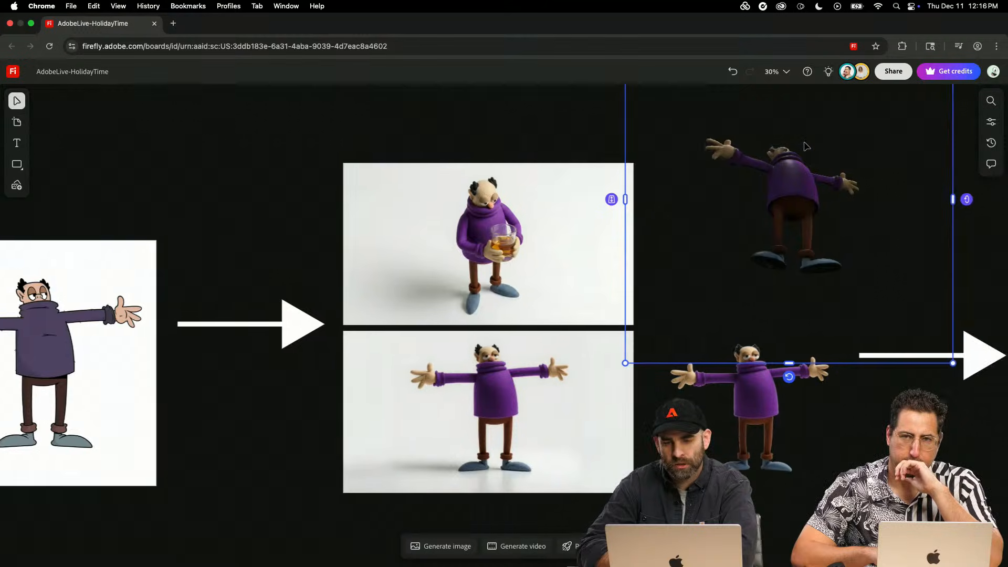
pyautogui.moveTo(771, 299); pyautogui.dragTo(753, 170)
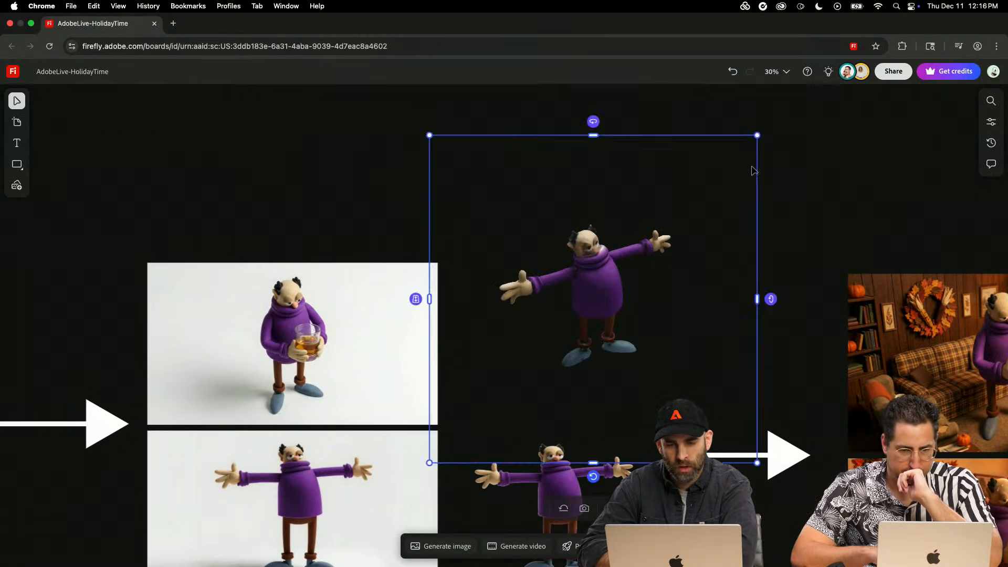
pyautogui.moveTo(593, 122); pyautogui.dragTo(577, 124)
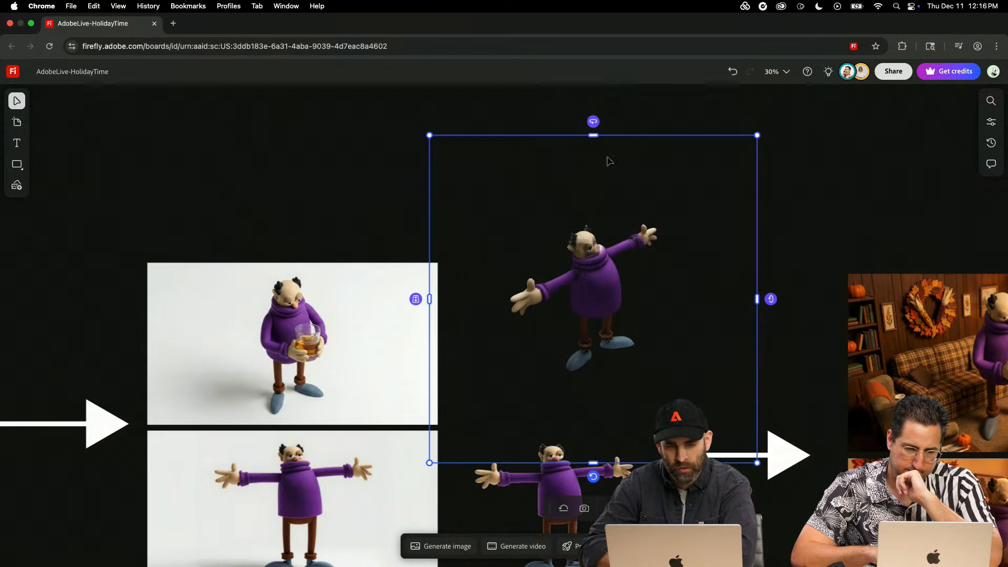
pyautogui.moveTo(770, 299); pyautogui.dragTo(769, 261)
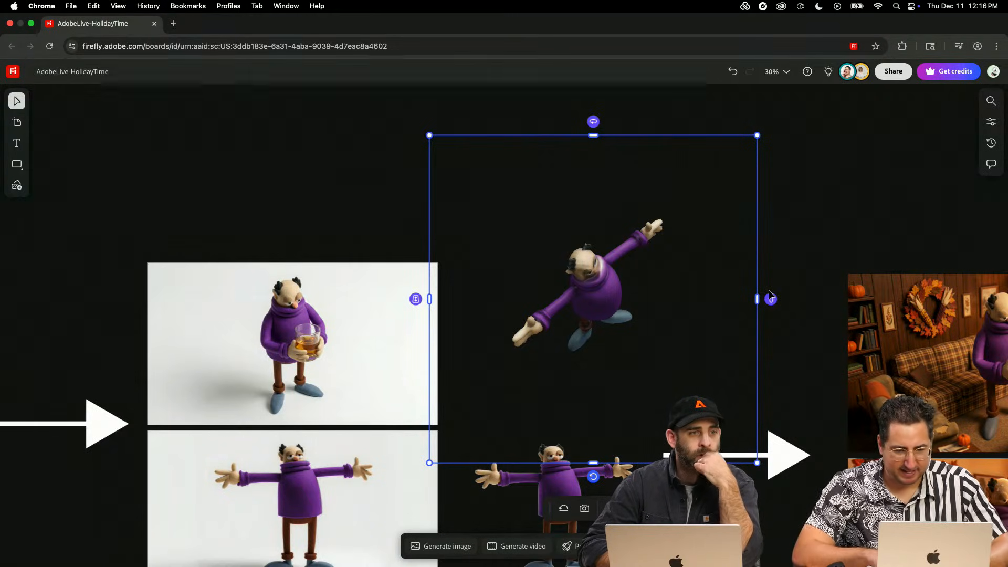
# - Examine the lava lamp images and the two marshmallow character scenes beside the lamp on the board
pyautogui.hscroll(15, 823, 337)
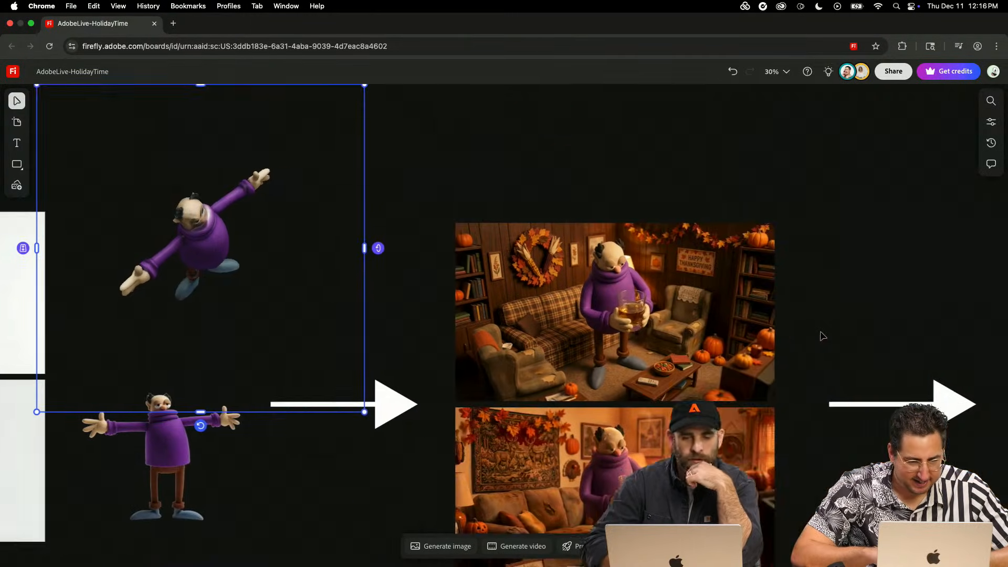
pyautogui.hscroll(20, 814, 336)
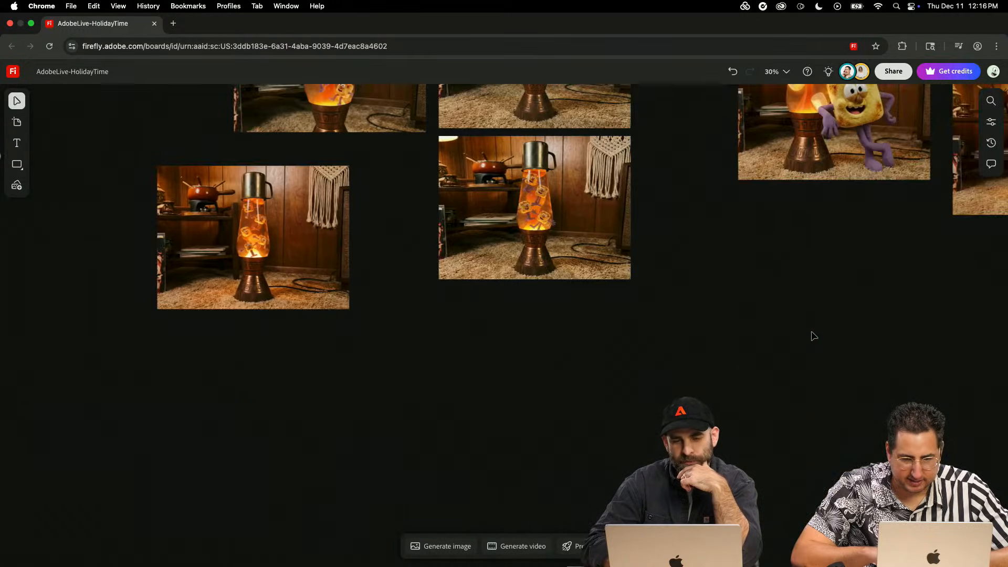
pyautogui.scroll(-4, 814, 336)
pyautogui.hscroll(4, 814, 336)
pyautogui.hscroll(4, 814, 336)
pyautogui.scroll(2, 814, 337)
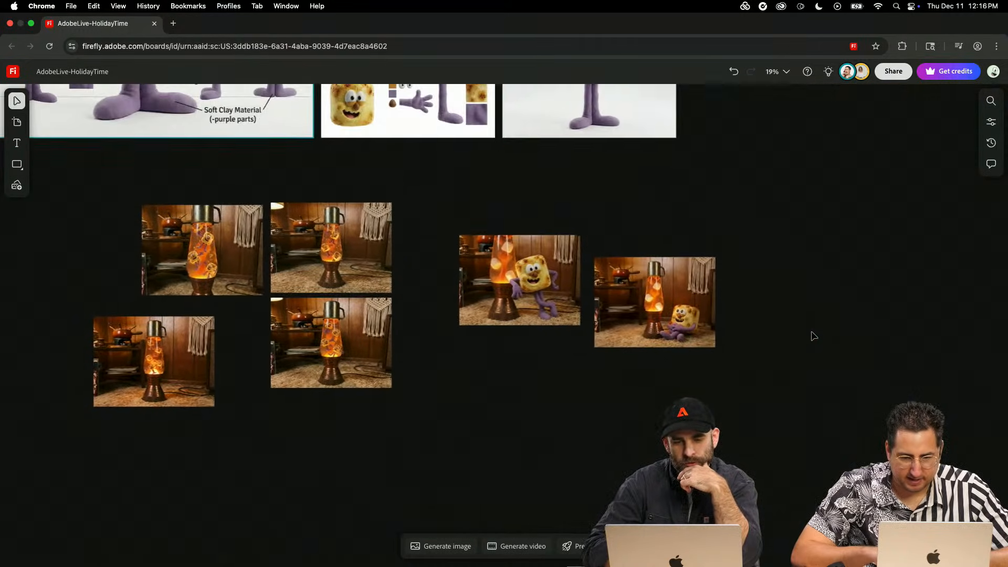
pyautogui.scroll(2, 814, 336)
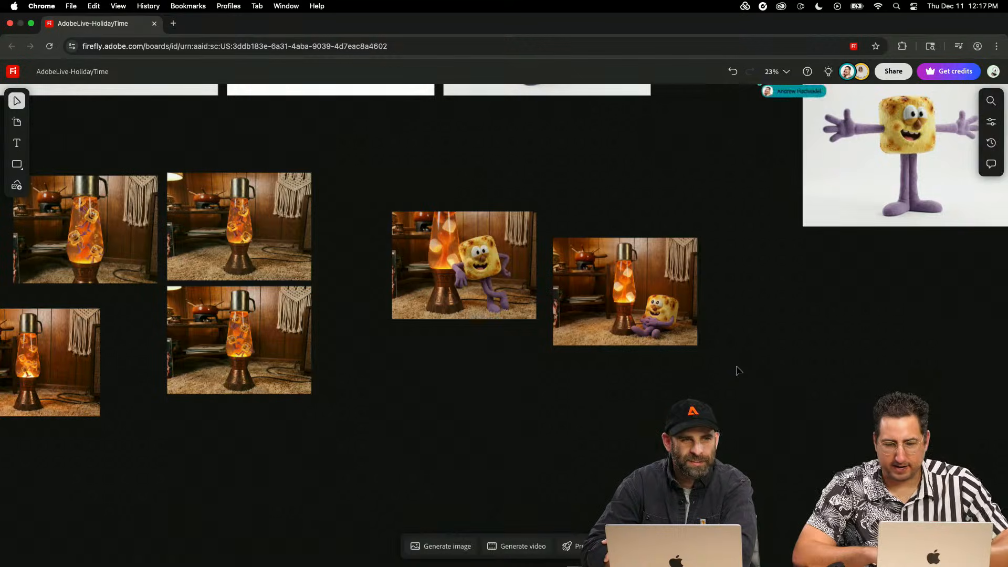
pyautogui.scroll(5, 736, 371)
pyautogui.scroll(1, 647, 307)
pyautogui.hscroll(-1, 648, 307)
pyautogui.scroll(-8, 647, 307)
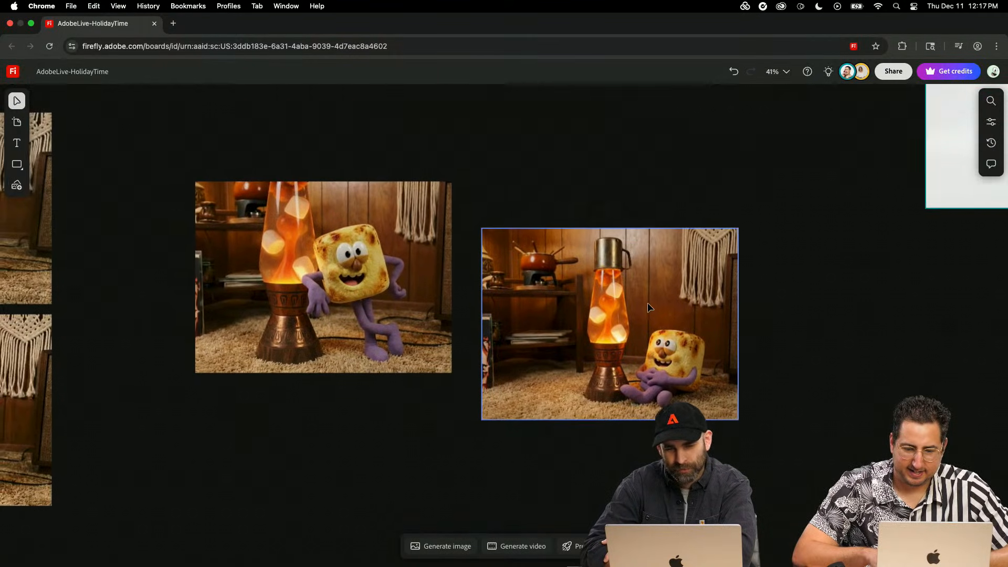
# - Duplicate the large gift-box character image with the grey background and place the copy above the original
pyautogui.hscroll(-20, 517, 249)
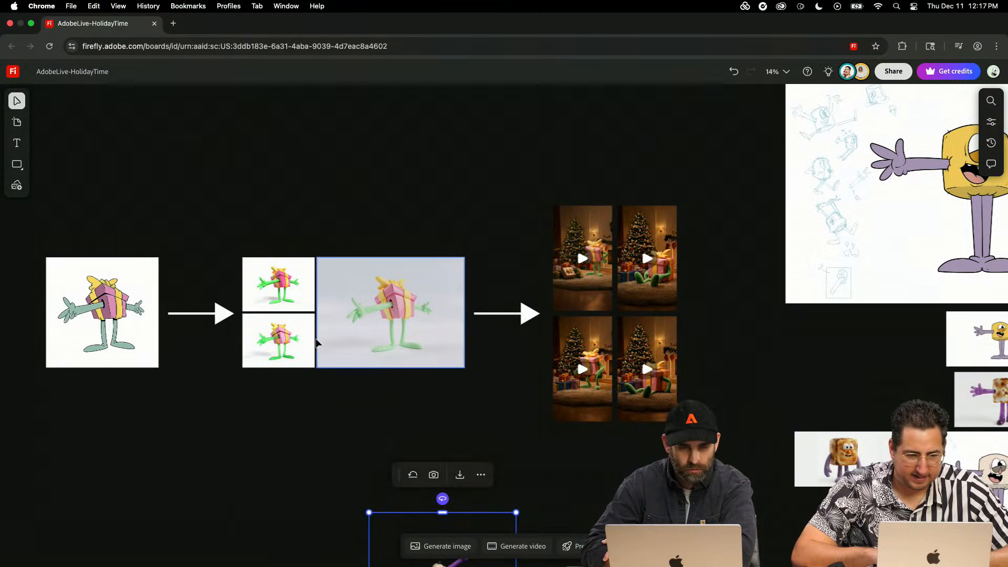
pyautogui.click(368, 320)
pyautogui.press('super+d')
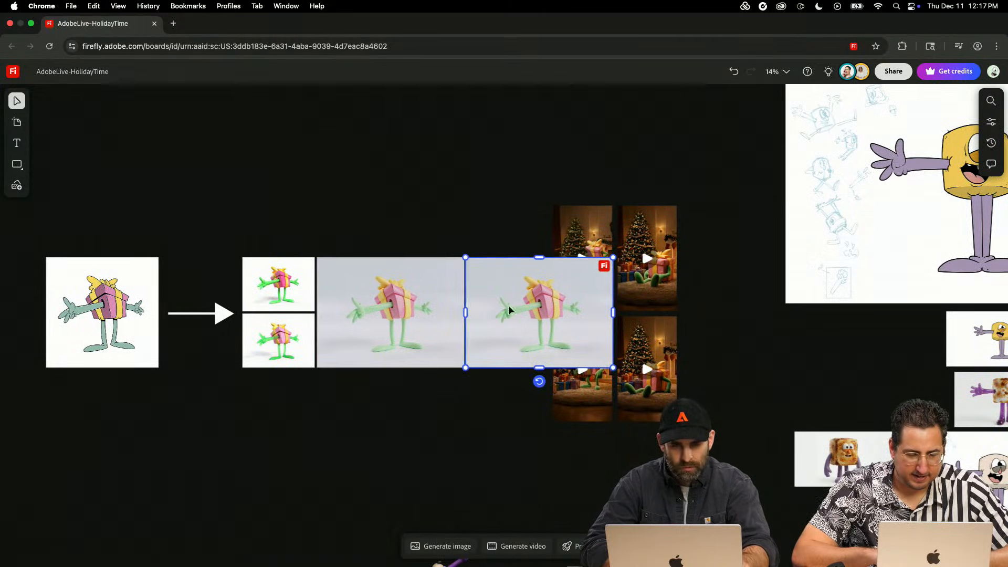
pyautogui.moveTo(513, 310); pyautogui.dragTo(364, 150)
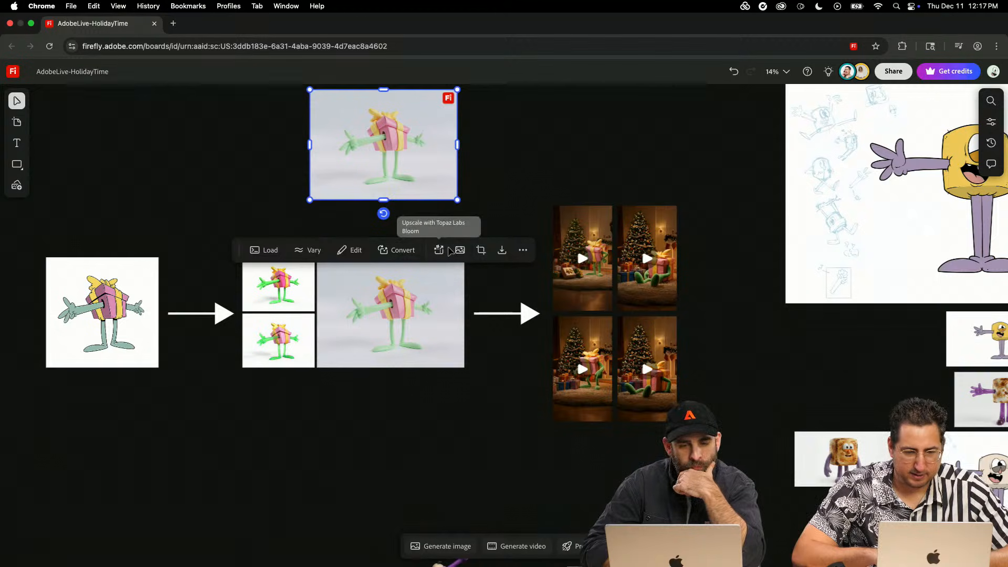
# - Convert the copied gift-box character image to 3D, placing the result to the left of the copy
pyautogui.click(405, 251)
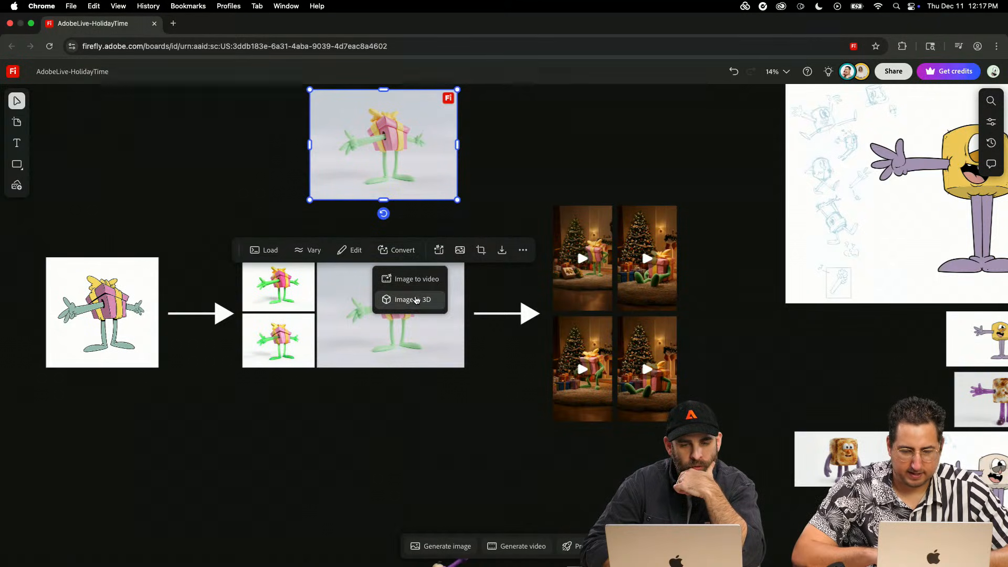
pyautogui.click(410, 297)
pyautogui.click(130, 91)
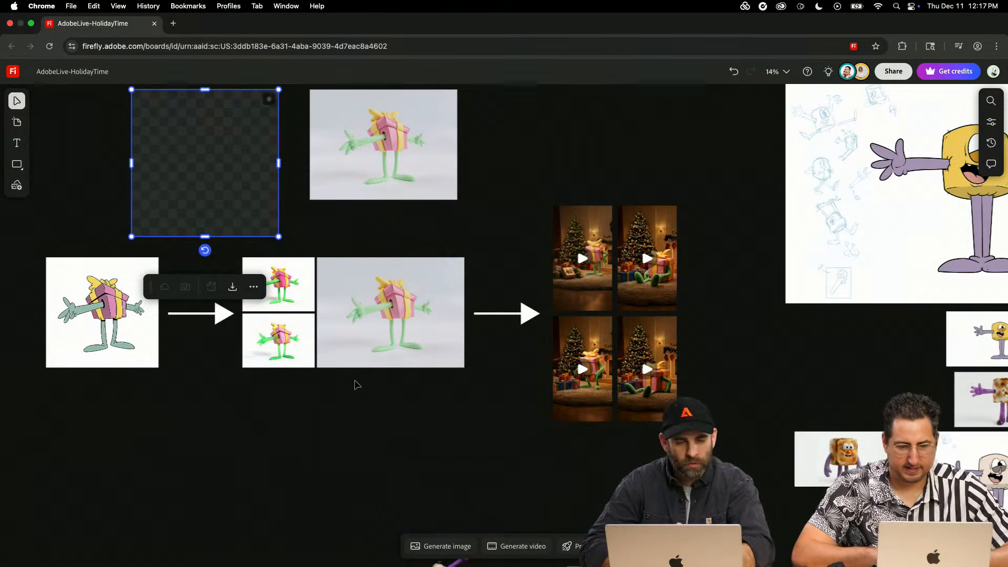
pyautogui.scroll(-1, 355, 381)
pyautogui.hscroll(-1, 355, 382)
pyautogui.scroll(2, 355, 380)
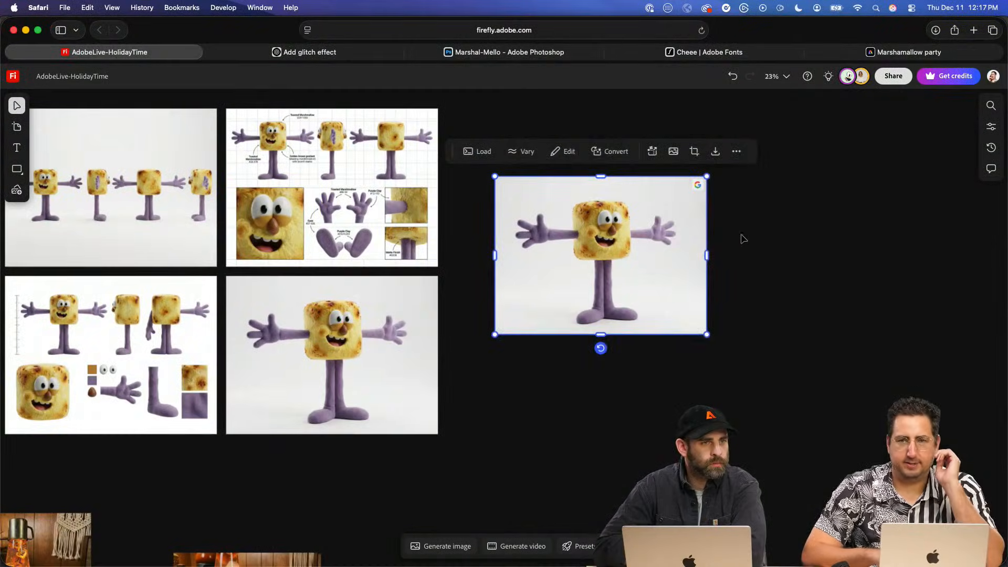
# - Switch to the Safari board and delete the separate marshmallow character image beside the four reference images
pyautogui.click(741, 236)
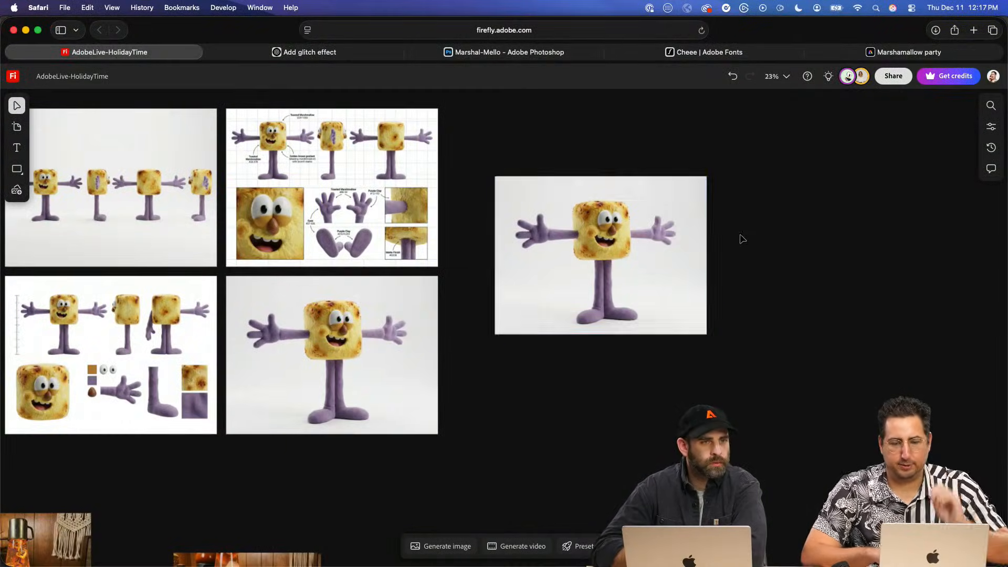
pyautogui.click(597, 241)
pyautogui.press('BackSpace')
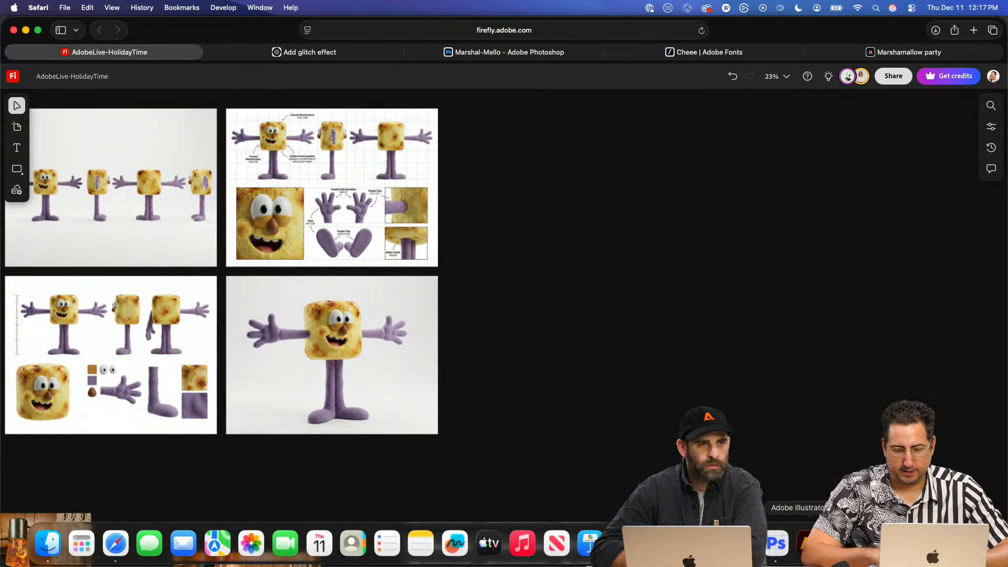
# - Switch to Photoshop (Beta) and open AdobeLive-HolidayTime-3.png from the Downloads folder
pyautogui.click(777, 544)
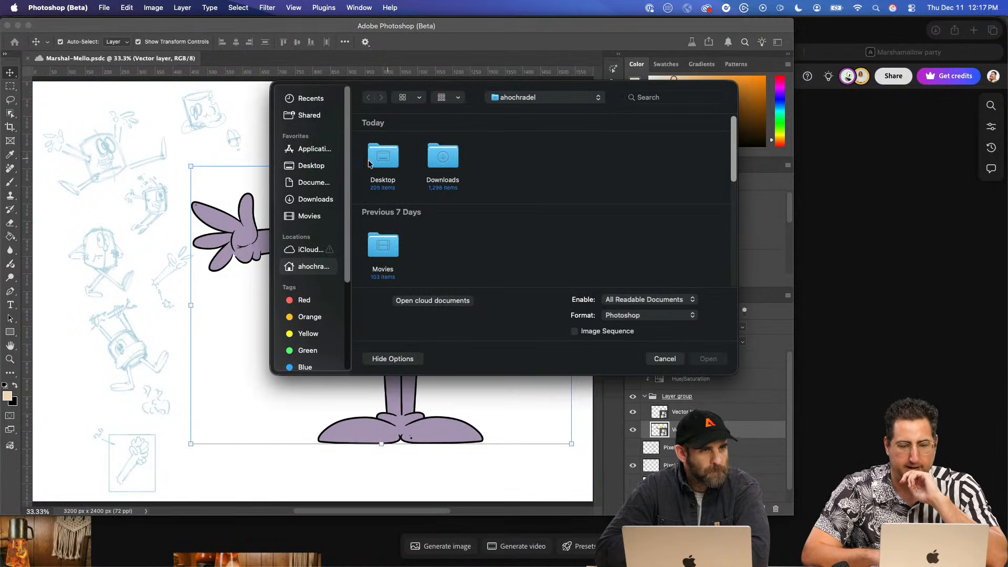
pyautogui.click(316, 200)
pyautogui.doubleClick(440, 157)
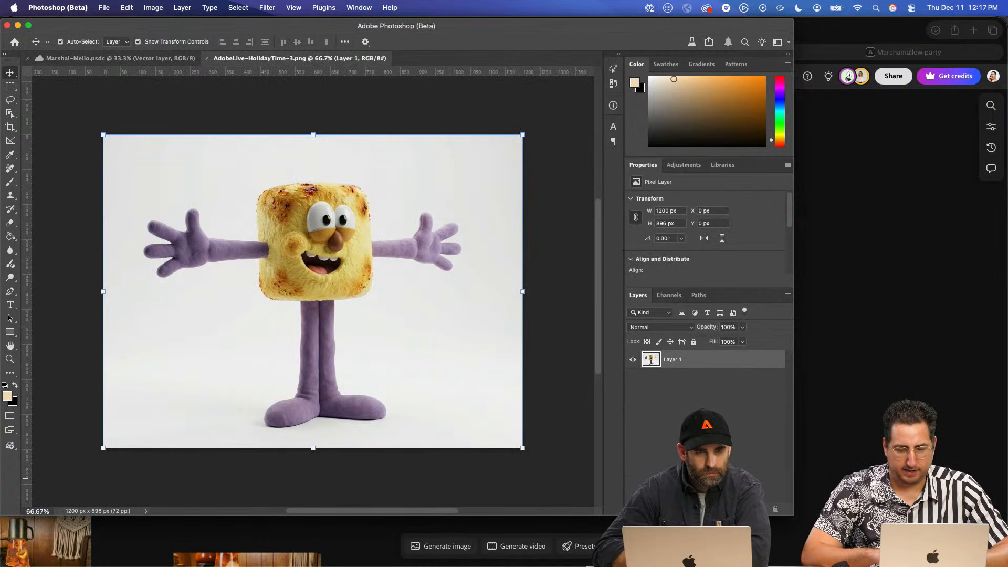
# - Recolour the marshmallow character with a Hue/Saturation adjustment layer set to hue -113 and saturation +35
pyautogui.click(734, 509)
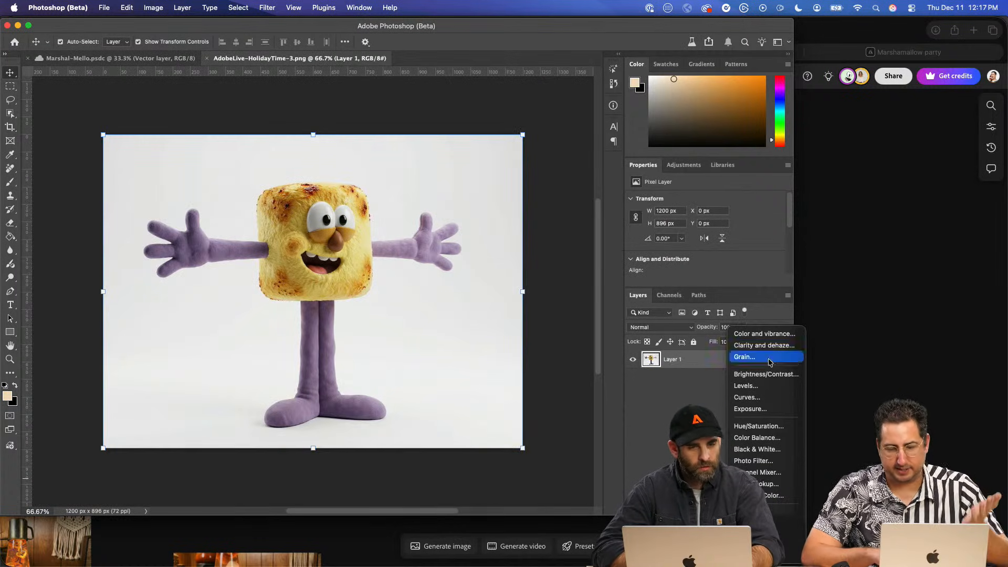
pyautogui.click(759, 425)
pyautogui.moveTo(705, 250); pyautogui.dragTo(625, 249)
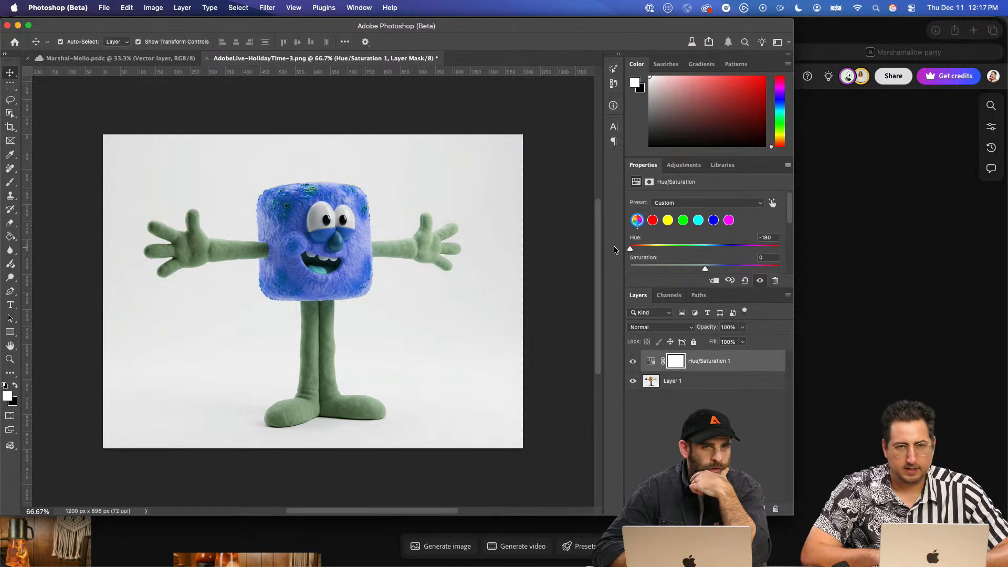
pyautogui.moveTo(783, 248); pyautogui.dragTo(738, 269)
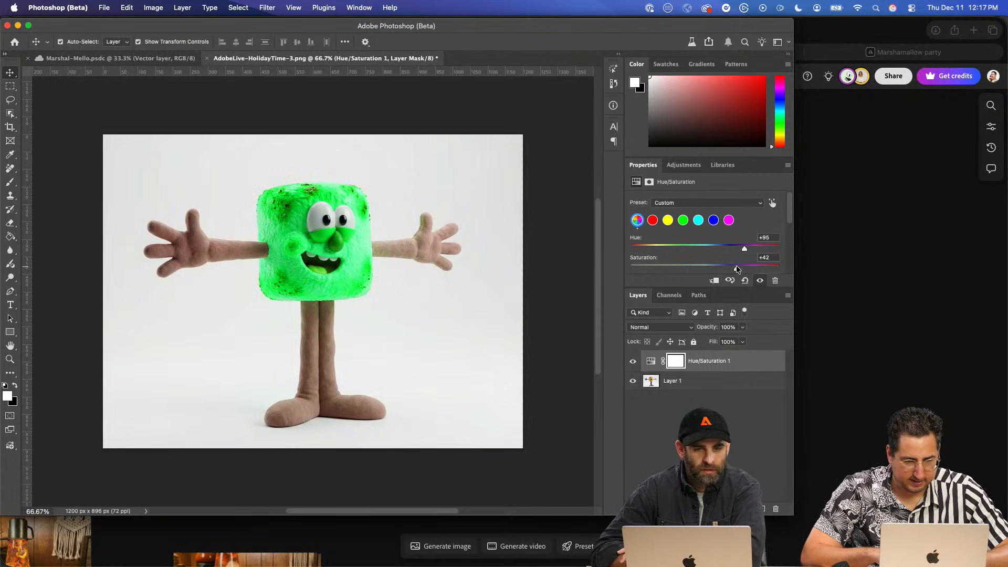
pyautogui.click(654, 248)
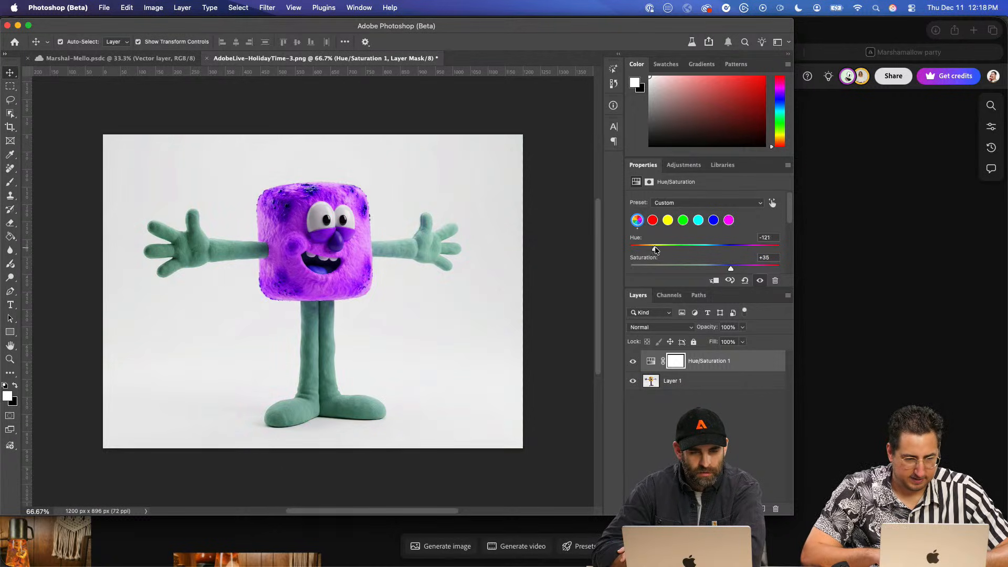
pyautogui.moveTo(655, 250); pyautogui.dragTo(658, 249)
pyautogui.click(436, 271)
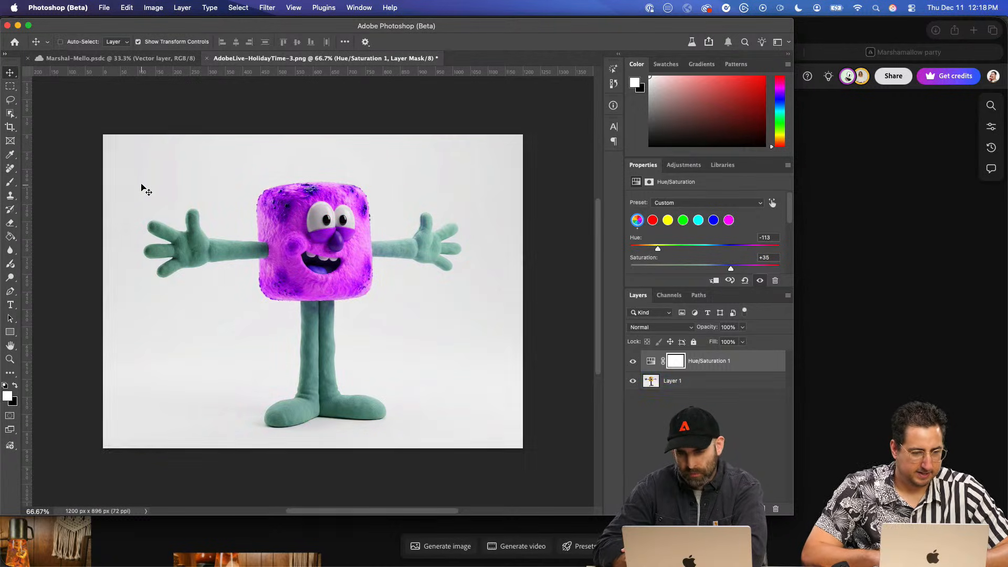
# - Capture the recoloured character image as a screenshot and paste it onto the Firefly board beside the marshmallow references
pyautogui.moveTo(135, 165); pyautogui.dragTo(517, 447)
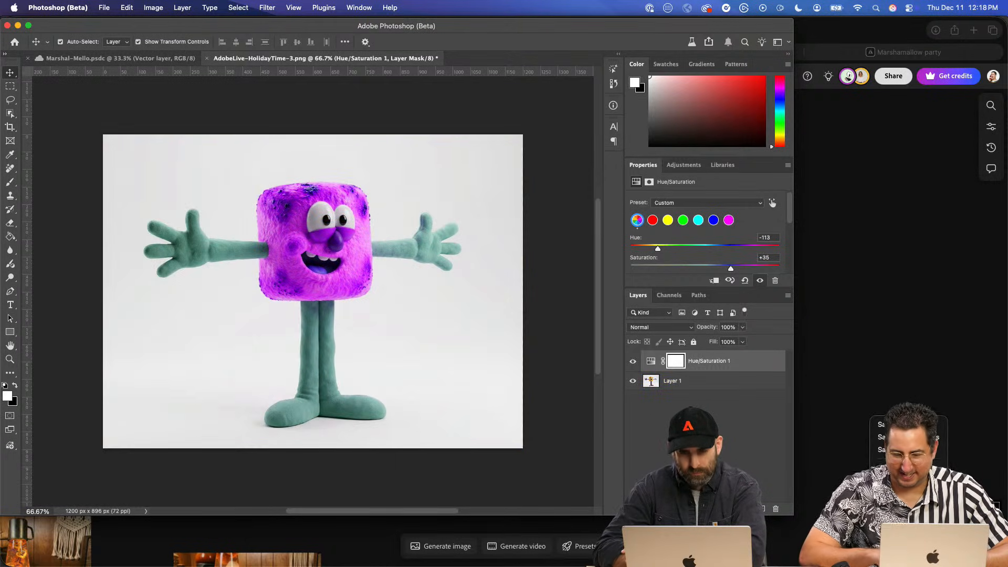
pyautogui.click(858, 374)
pyautogui.press('super+v')
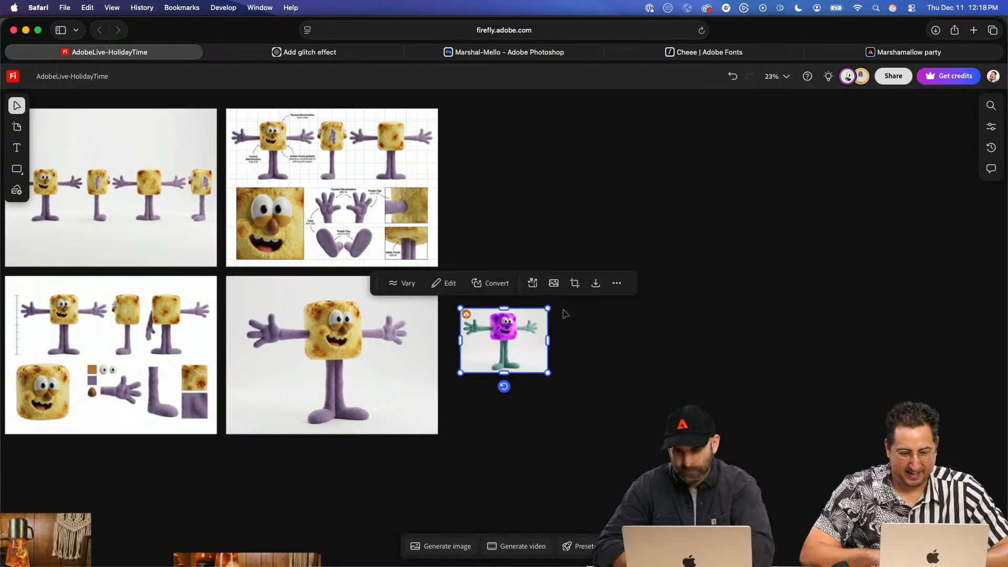
# - Try to convert the pasted magenta-and-teal character image to 3D
pyautogui.click(494, 283)
pyautogui.click(506, 332)
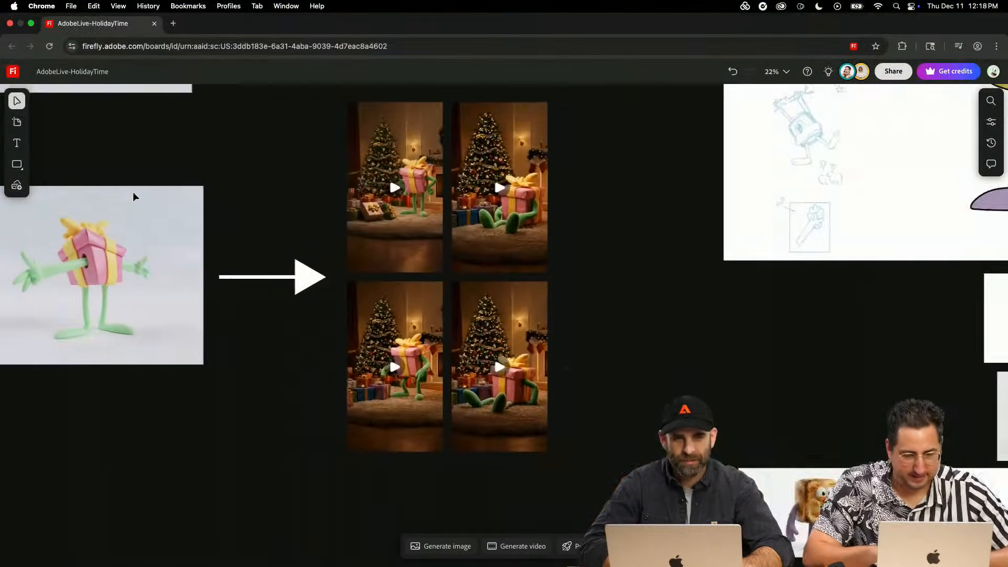
# - Switch to the Chrome board and rotate the gift-box character's 3D model vertically to a lower viewing angle
pyautogui.scroll(5, 137, 199)
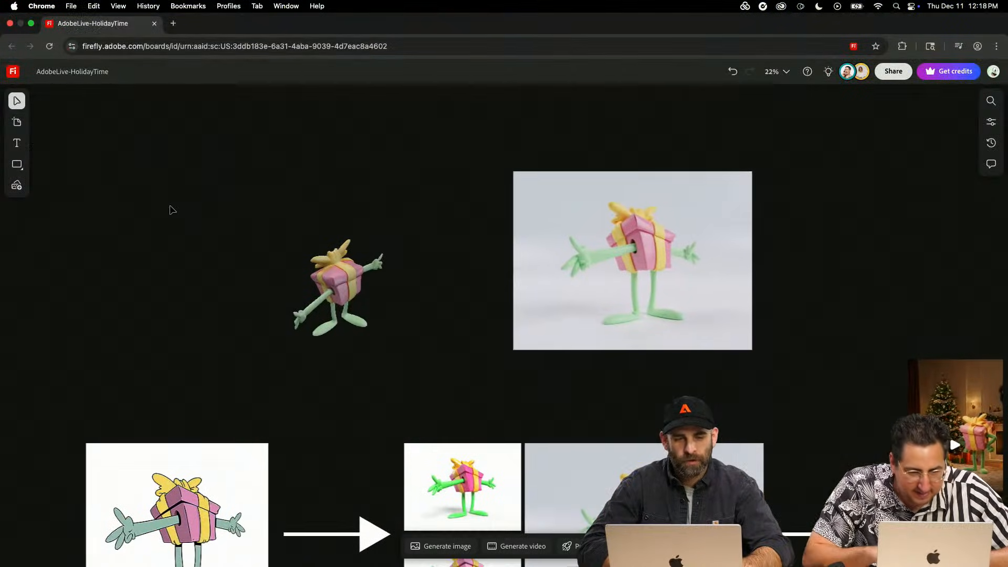
pyautogui.click(330, 273)
pyautogui.scroll(2, 330, 273)
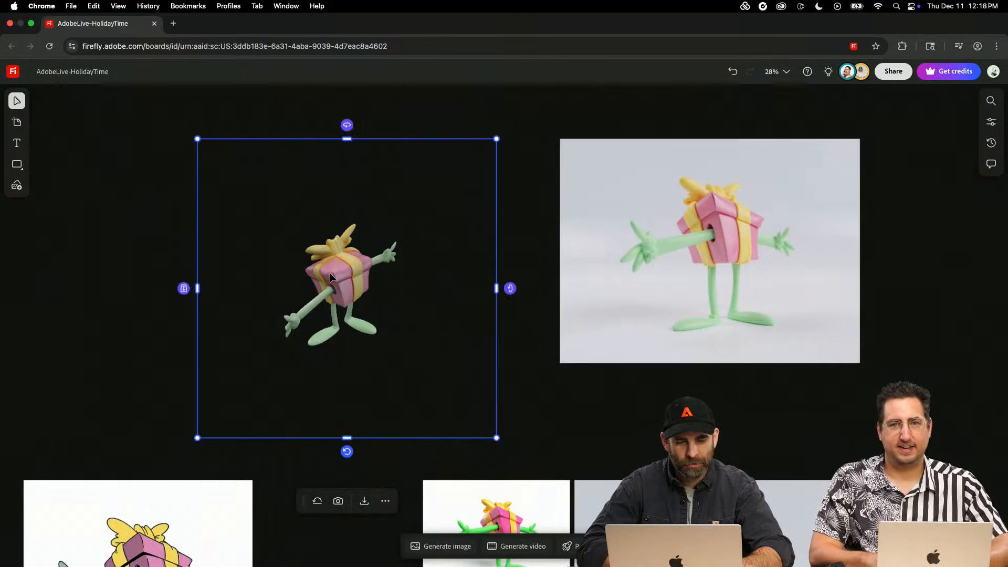
pyautogui.moveTo(510, 288); pyautogui.dragTo(499, 380)
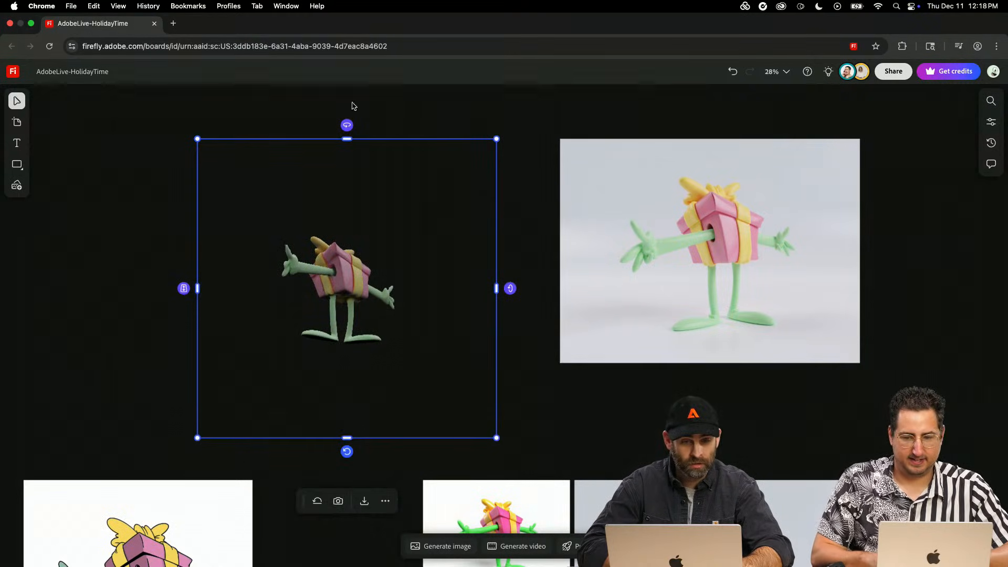
# - Rotate the gift-box character's 3D model around its different axes to a tilted view with one arm reaching forward
pyautogui.moveTo(346, 124); pyautogui.dragTo(415, 138)
pyautogui.moveTo(347, 452); pyautogui.dragTo(415, 444)
pyautogui.press('super+z')
pyautogui.moveTo(182, 288); pyautogui.dragTo(184, 238)
pyautogui.moveTo(184, 288); pyautogui.dragTo(181, 231)
pyautogui.moveTo(351, 127); pyautogui.dragTo(383, 126)
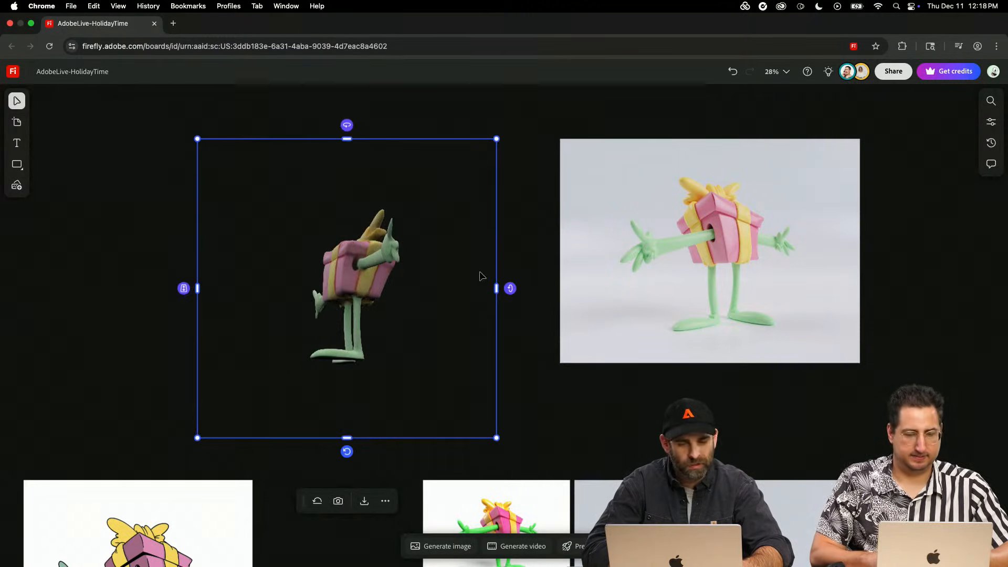
pyautogui.moveTo(510, 288); pyautogui.dragTo(470, 225)
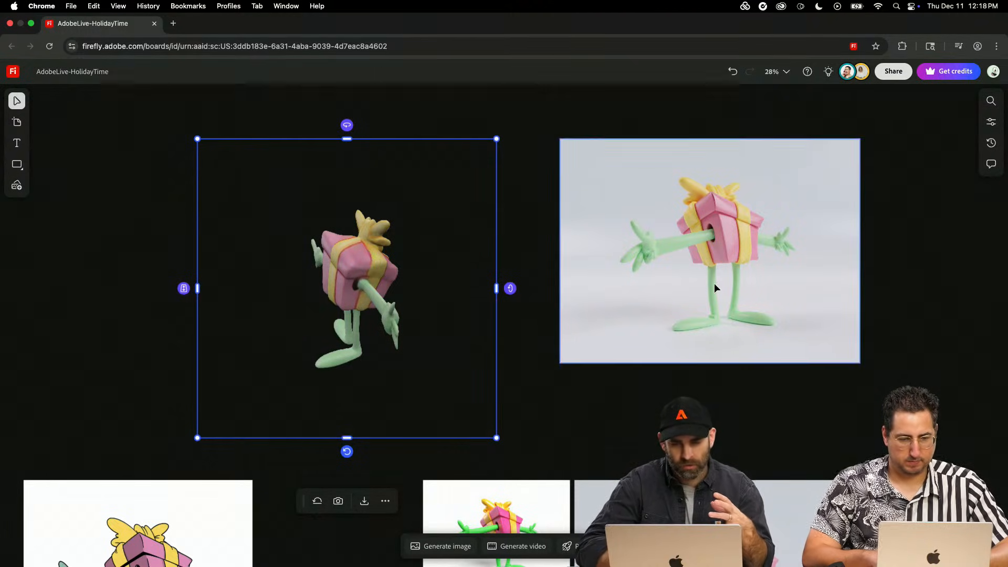
# - Find the lava-lamp image with the marshmallow character sitting on the carpet and move it down into empty board space
pyautogui.hscroll(10, 714, 282)
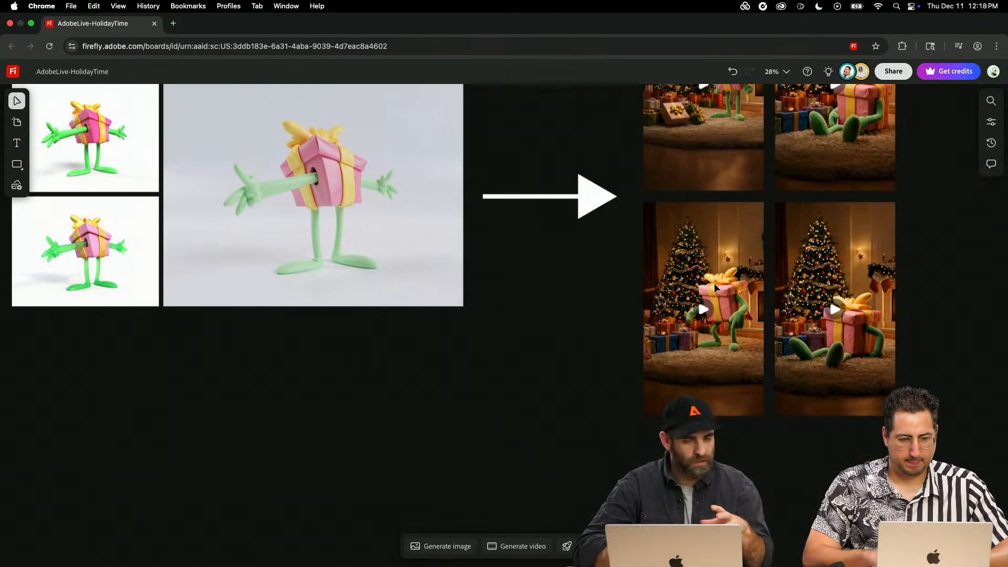
pyautogui.click(714, 287)
pyautogui.hscroll(15, 714, 286)
pyautogui.hscroll(20, 714, 286)
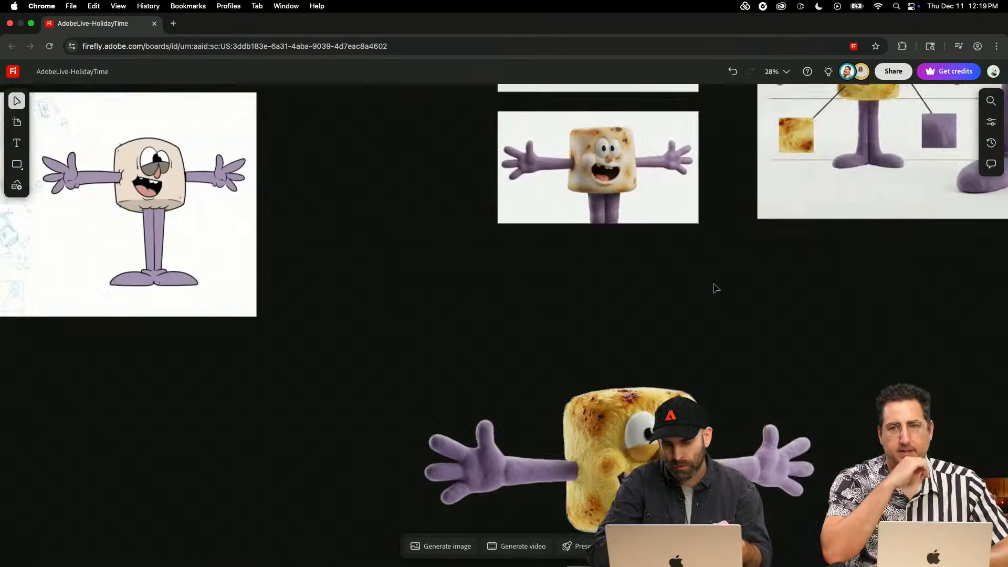
pyautogui.scroll(-3, 716, 288)
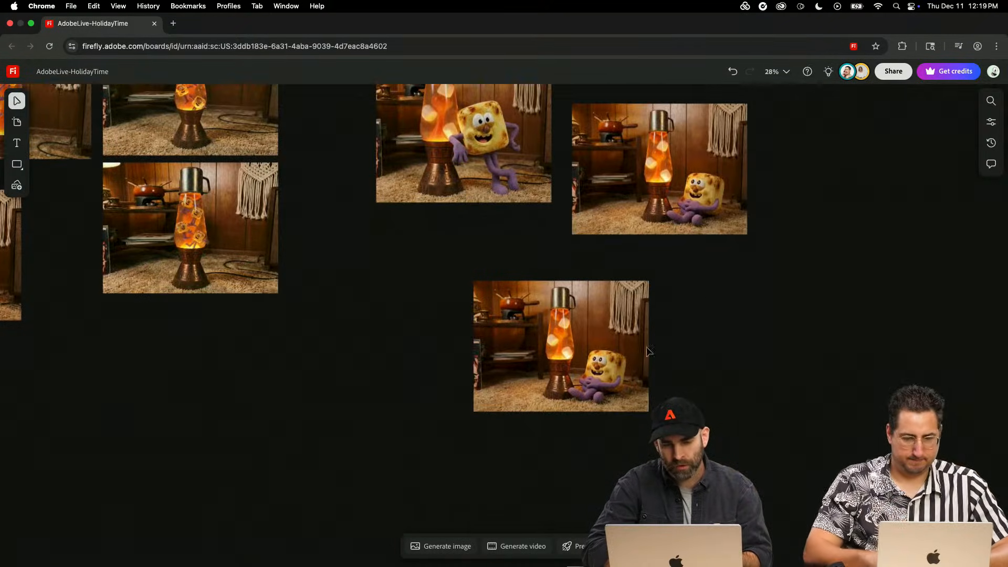
pyautogui.scroll(3, 593, 515)
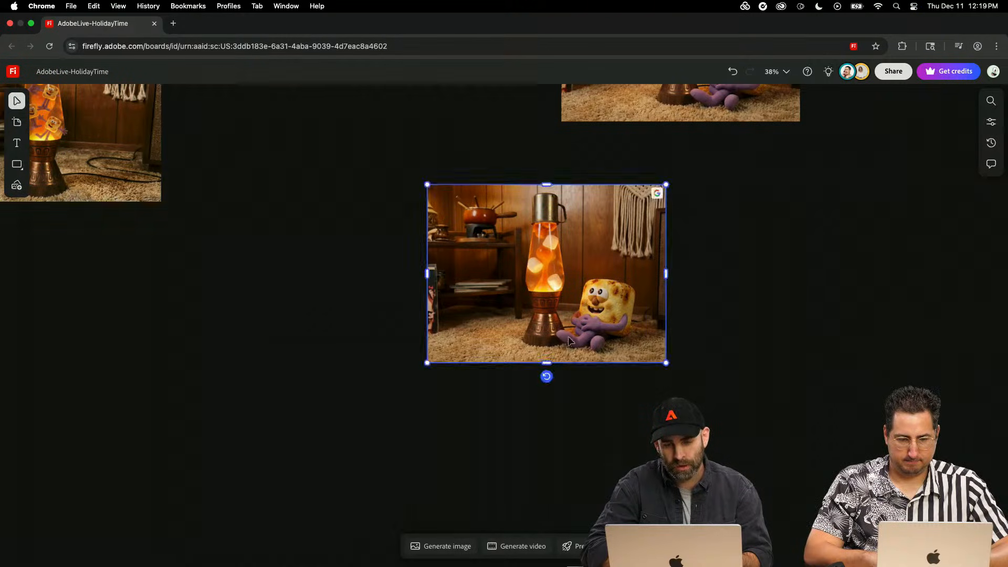
pyautogui.moveTo(569, 324); pyautogui.dragTo(530, 417)
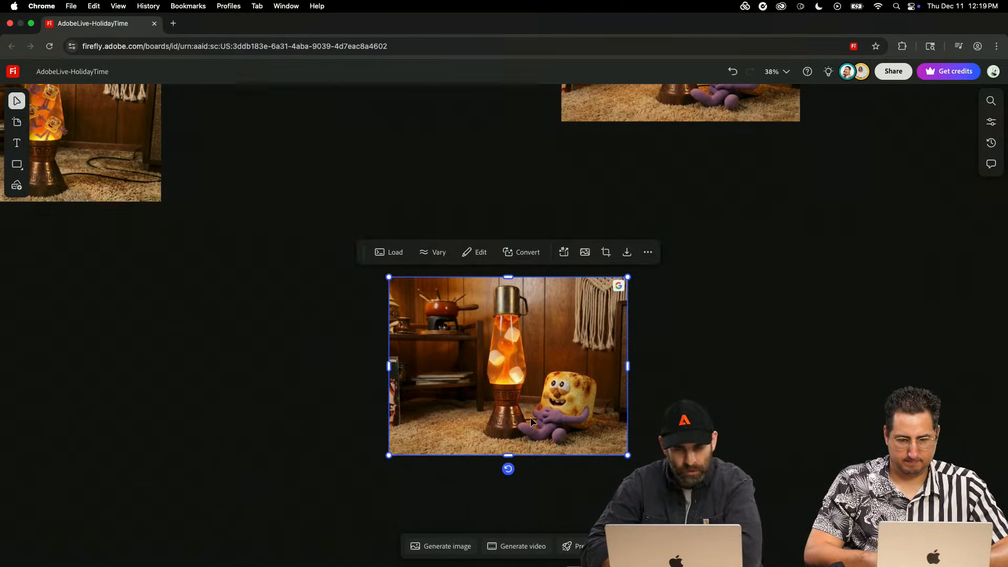
# - Open the lava-lamp image for cropping and expanding, and set the frame to 1920 px wide by 1080 px high
pyautogui.scroll(3, 530, 417)
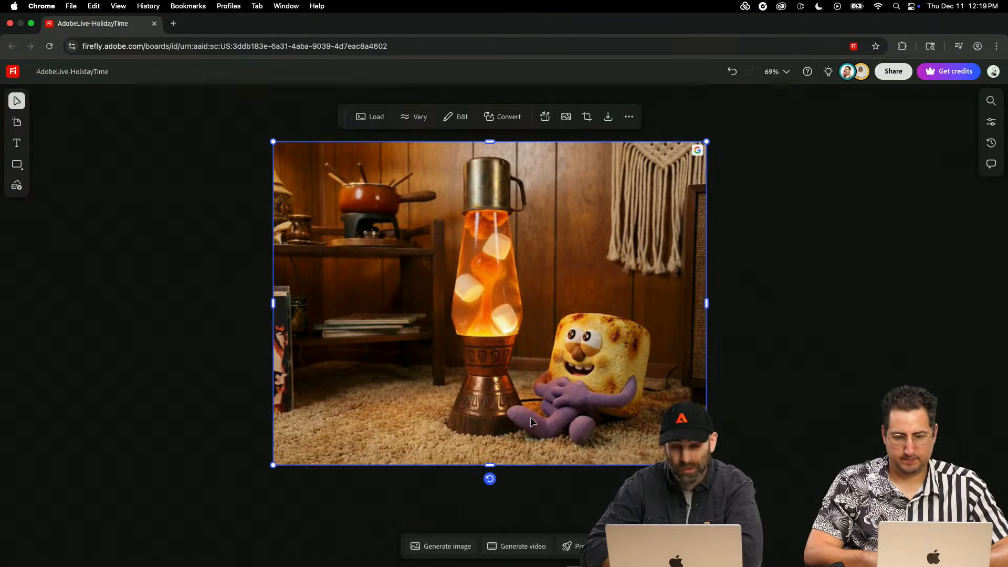
pyautogui.scroll(-1, 531, 418)
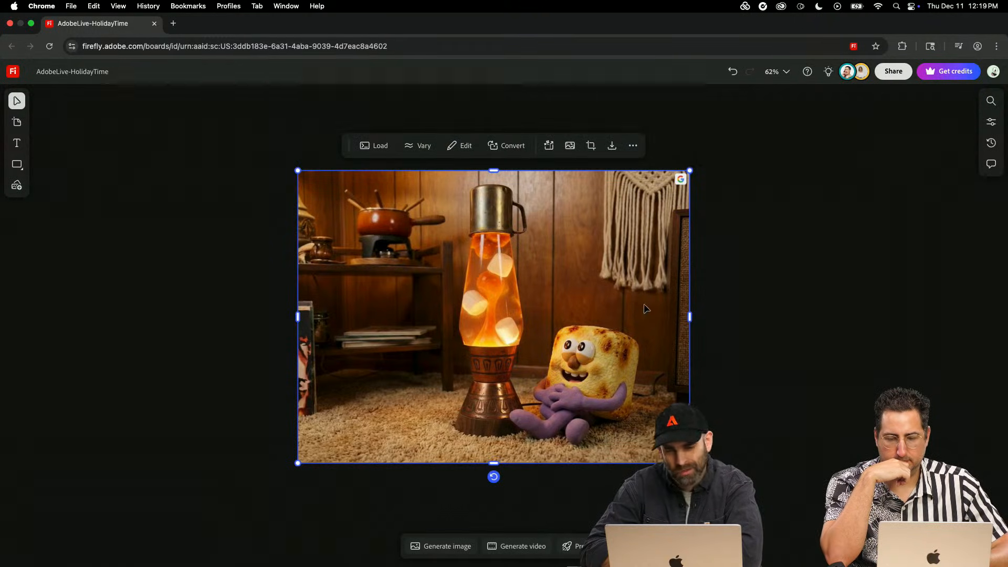
pyautogui.click(592, 147)
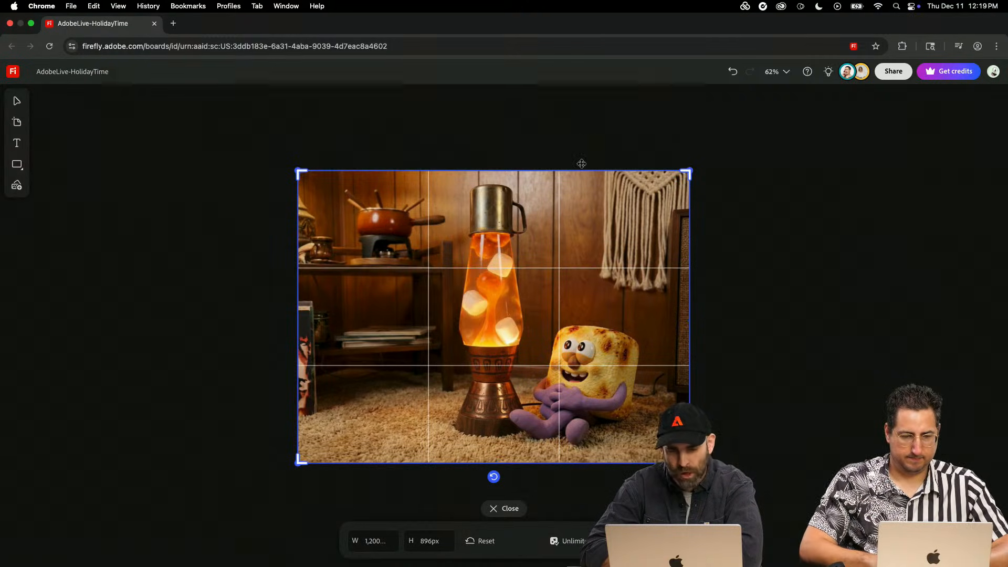
pyautogui.click(378, 544)
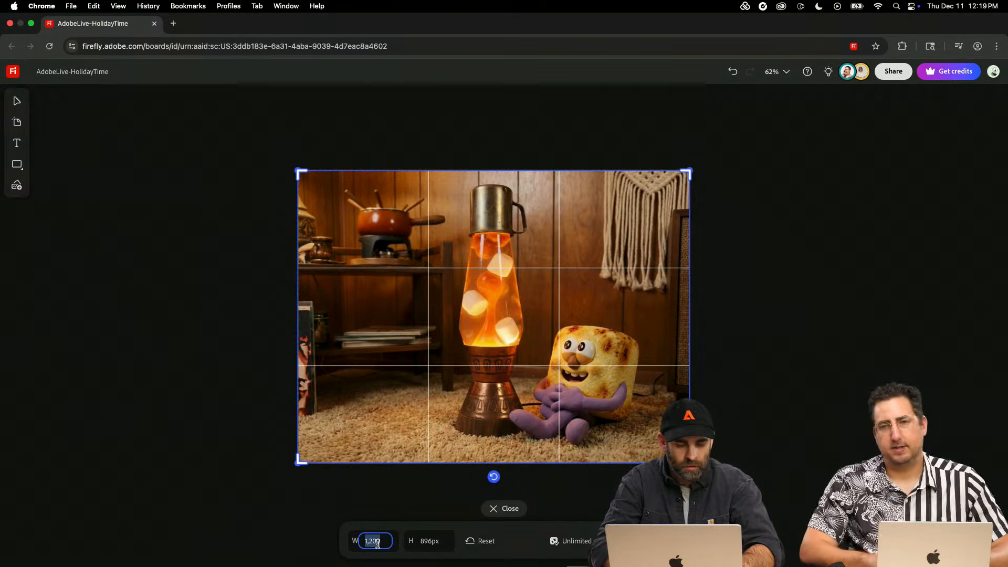
pyautogui.write('1920')
pyautogui.press('Return')
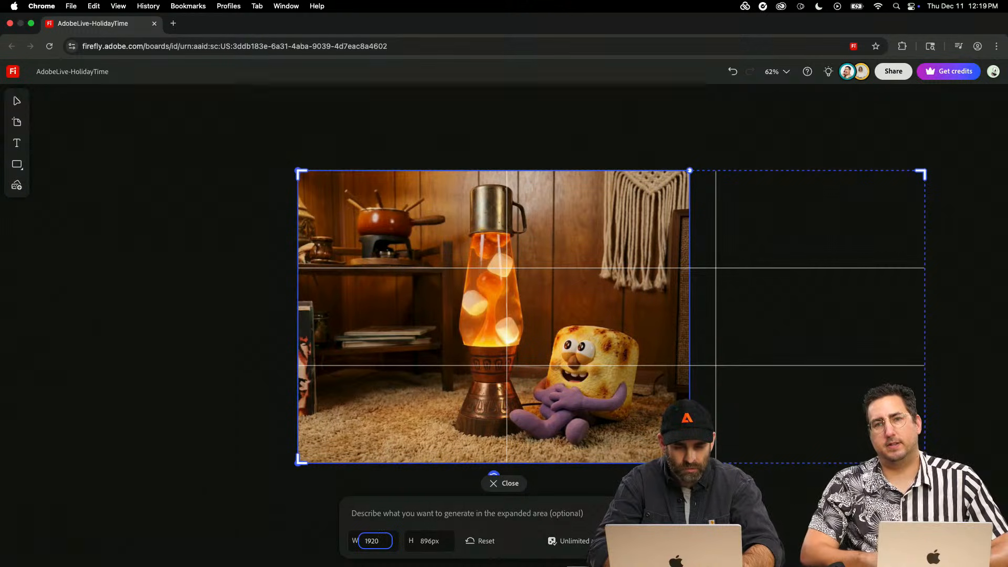
pyautogui.click(431, 541)
pyautogui.doubleClick(432, 541)
pyautogui.press('BackSpace')
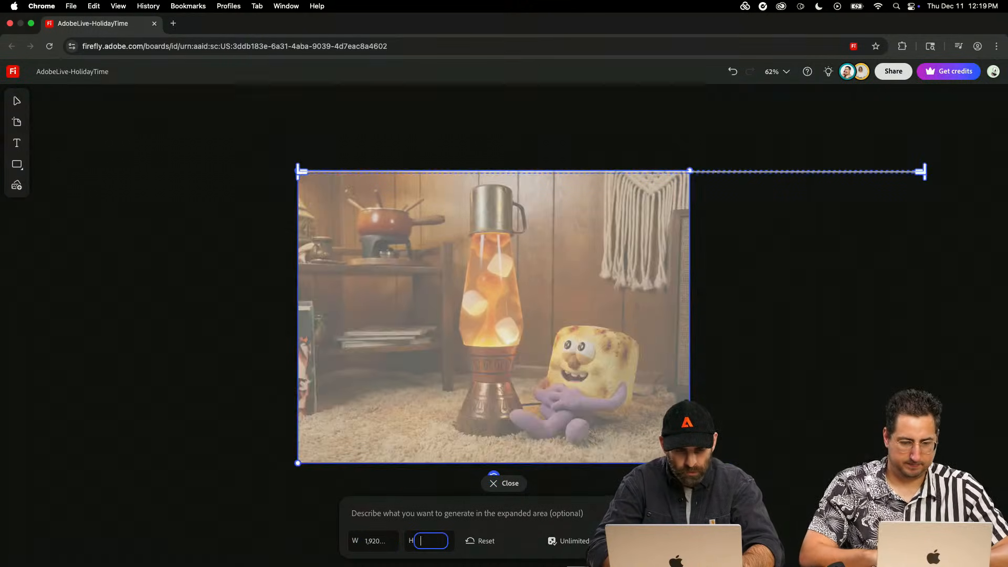
pyautogui.write('1080')
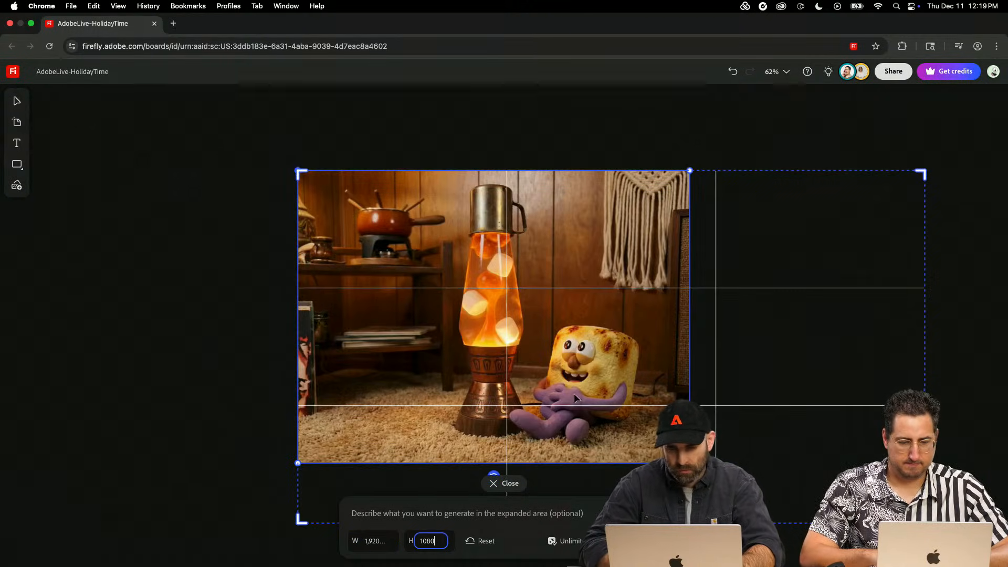
# - Centre the lava-lamp image in the frame, enlarge it to slightly more than the frame's height, and generate the expanded side areas without a prompt
pyautogui.click(592, 409)
pyautogui.moveTo(592, 408); pyautogui.dragTo(723, 436)
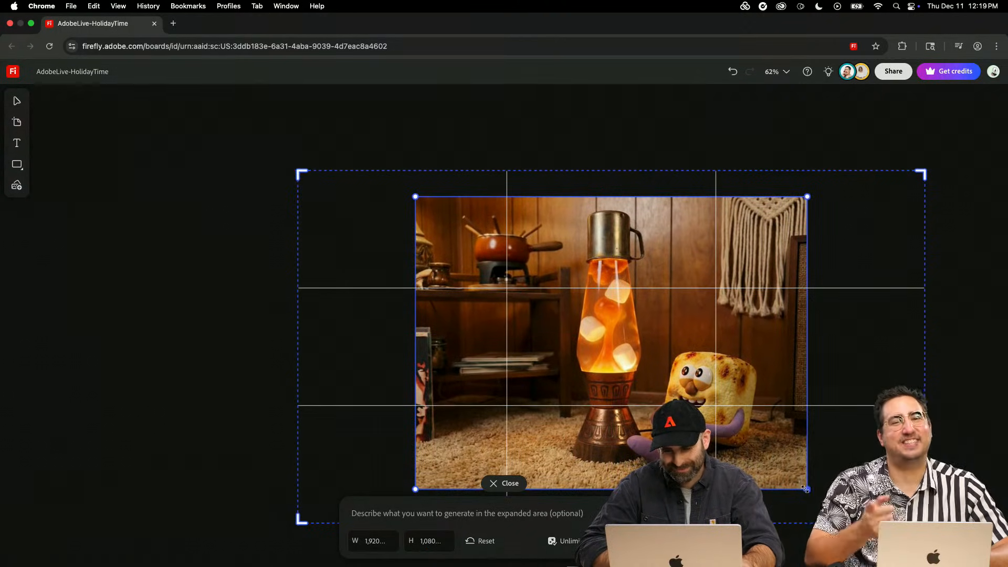
pyautogui.moveTo(807, 489); pyautogui.dragTo(853, 523)
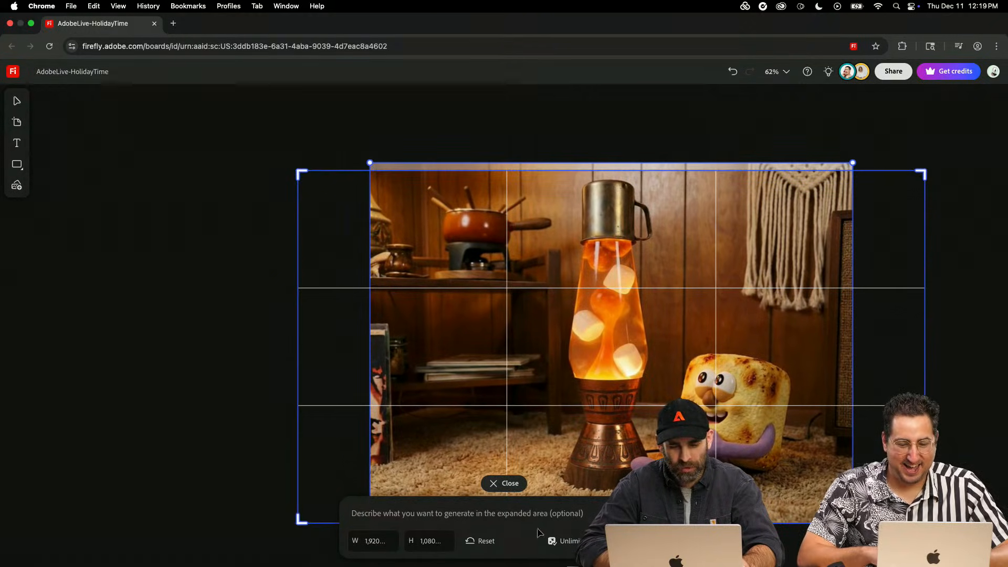
pyautogui.click(632, 541)
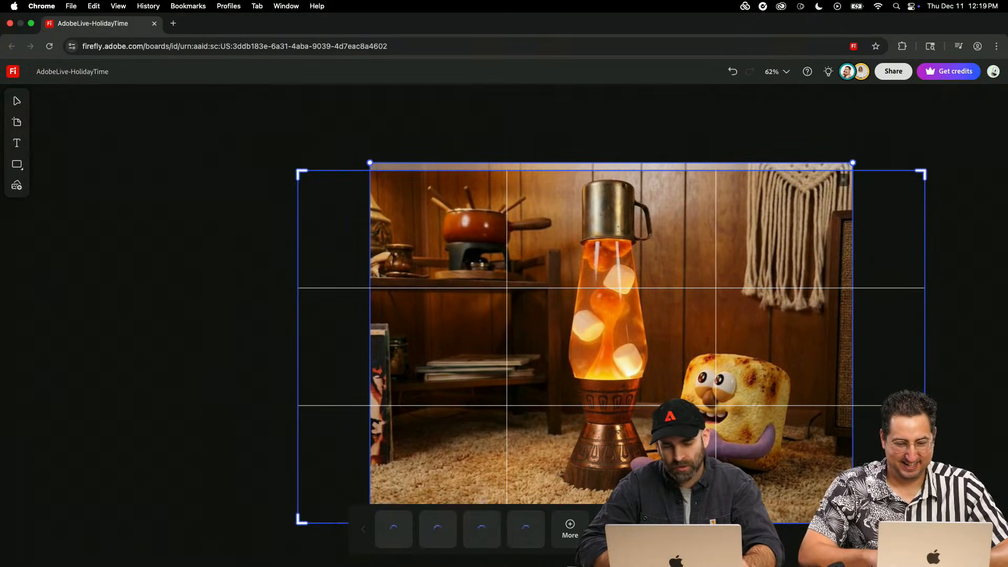
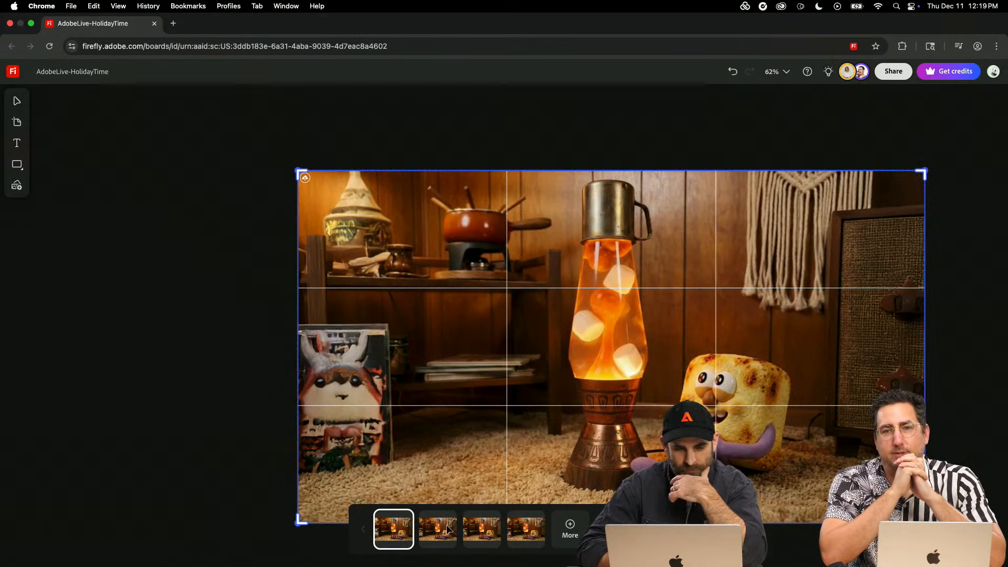
# - Compare the four expanded versions of the lava-lamp image, keep the fourth one, and select the resulting image
pyautogui.click(431, 532)
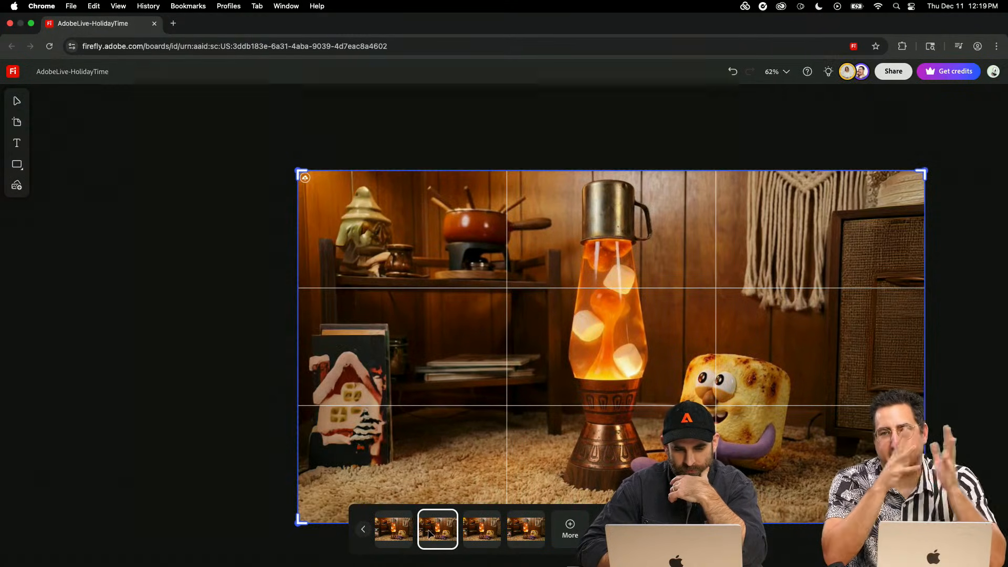
pyautogui.click(483, 535)
pyautogui.click(515, 531)
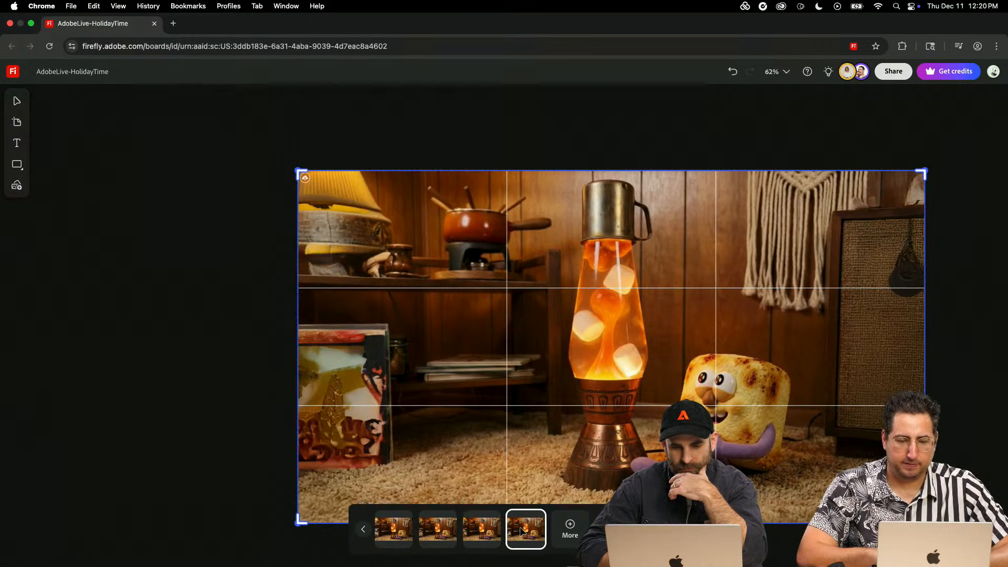
pyautogui.click(486, 528)
pyautogui.press('Left')
pyautogui.press('Left')
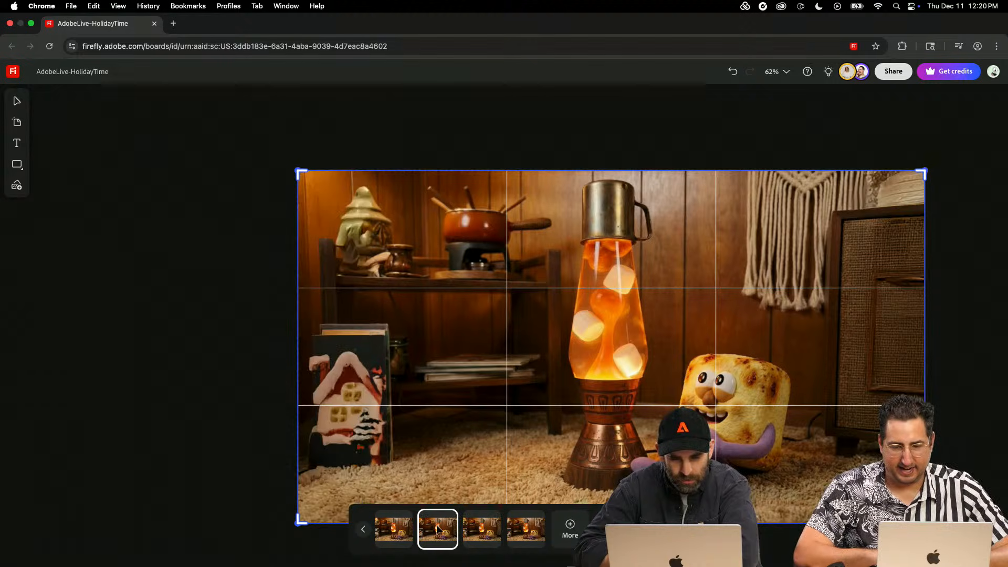
pyautogui.click(475, 540)
pyautogui.click(518, 535)
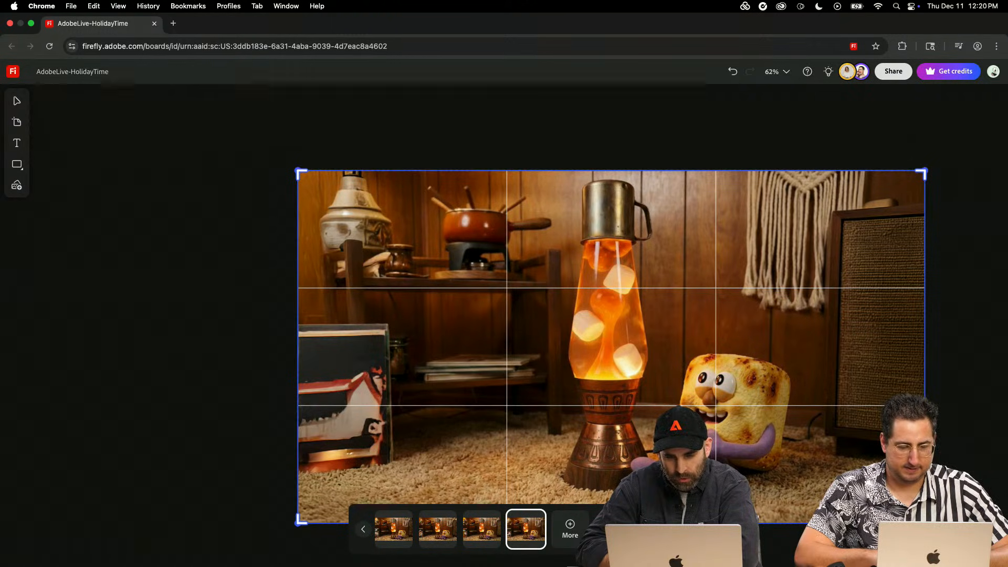
pyautogui.click(634, 529)
pyautogui.click(509, 509)
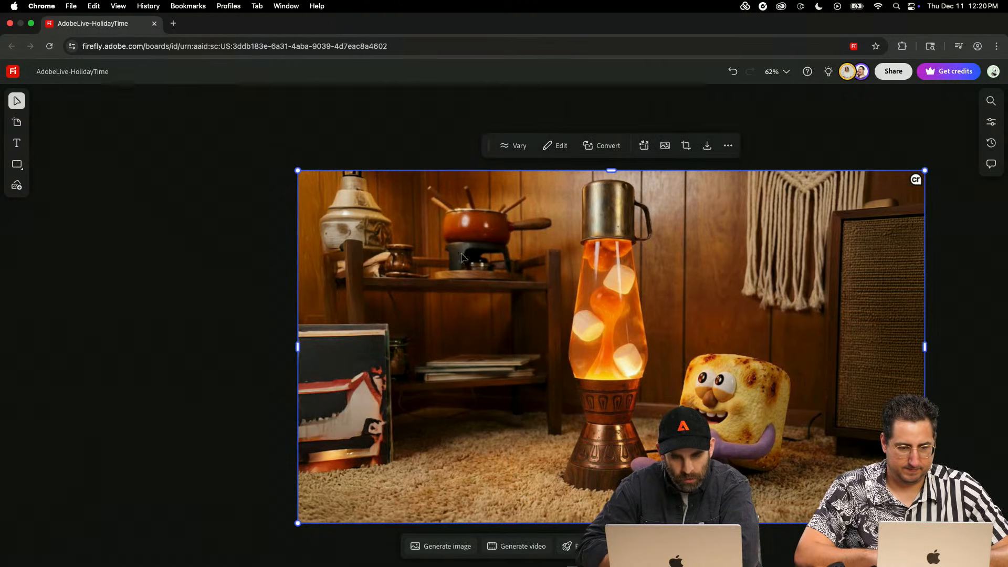
# - Remove the book leaning against the shelf from the lava-lamp image by brushing over it with a 110 px brush
pyautogui.click(556, 146)
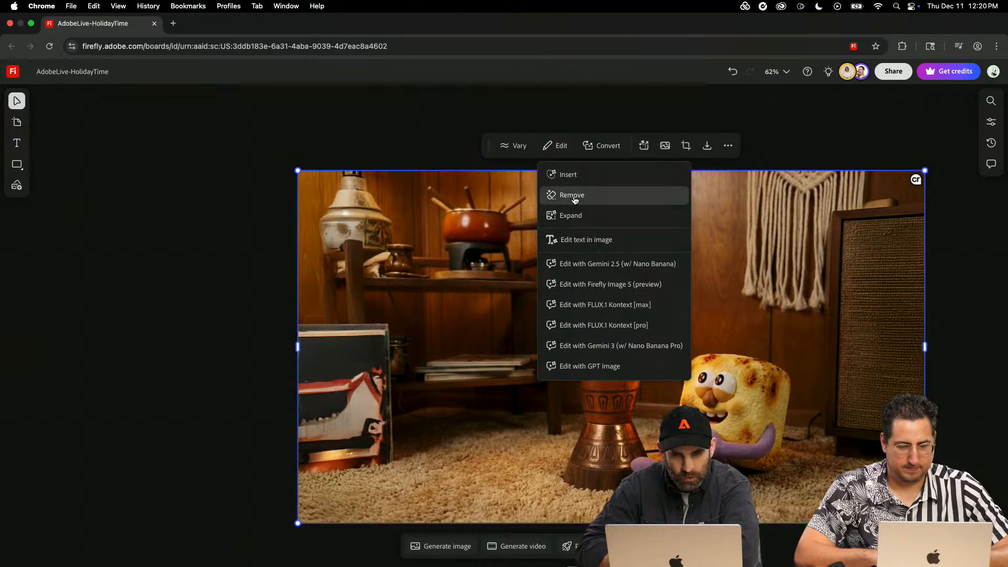
pyautogui.click(573, 198)
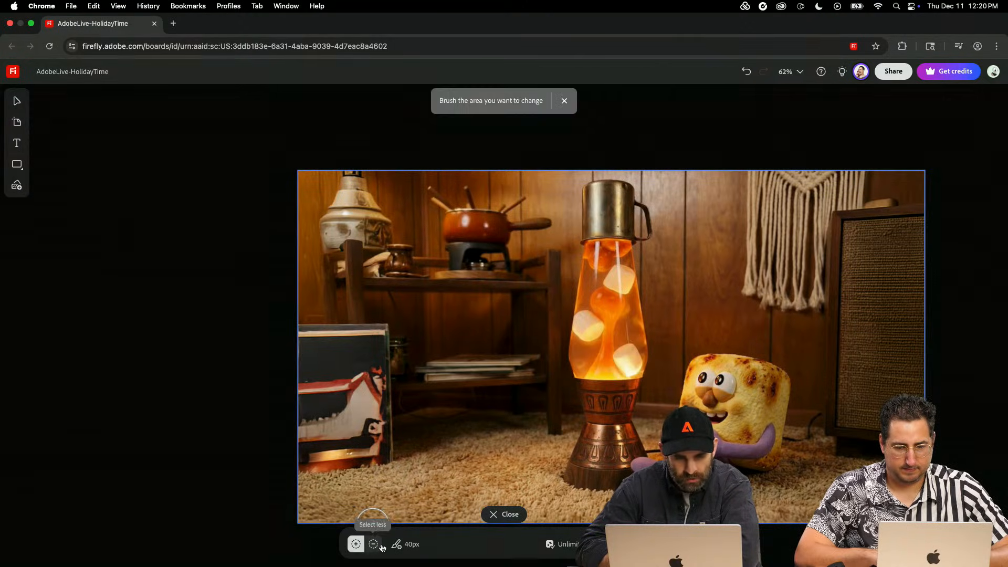
pyautogui.click(408, 546)
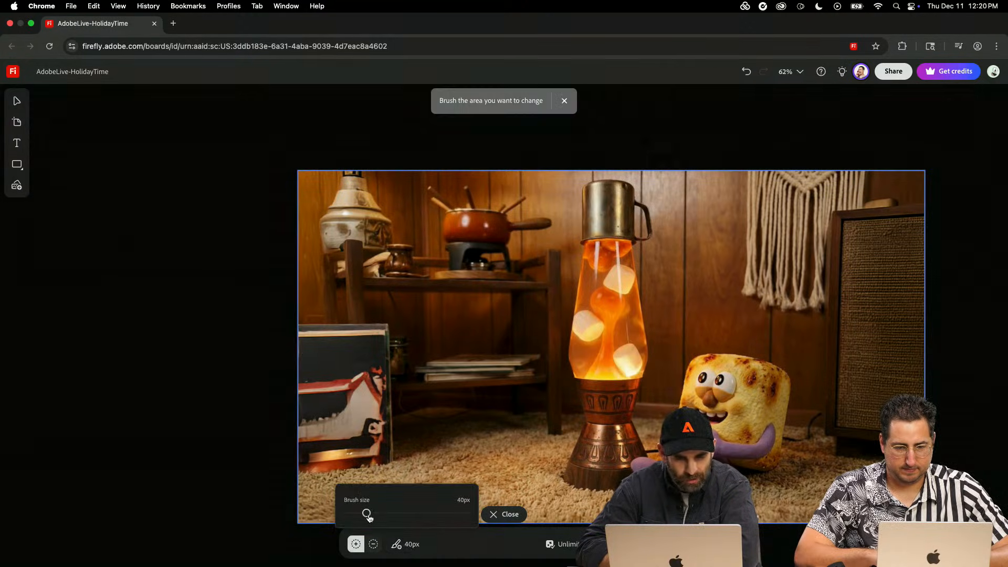
pyautogui.moveTo(369, 518); pyautogui.dragTo(411, 525)
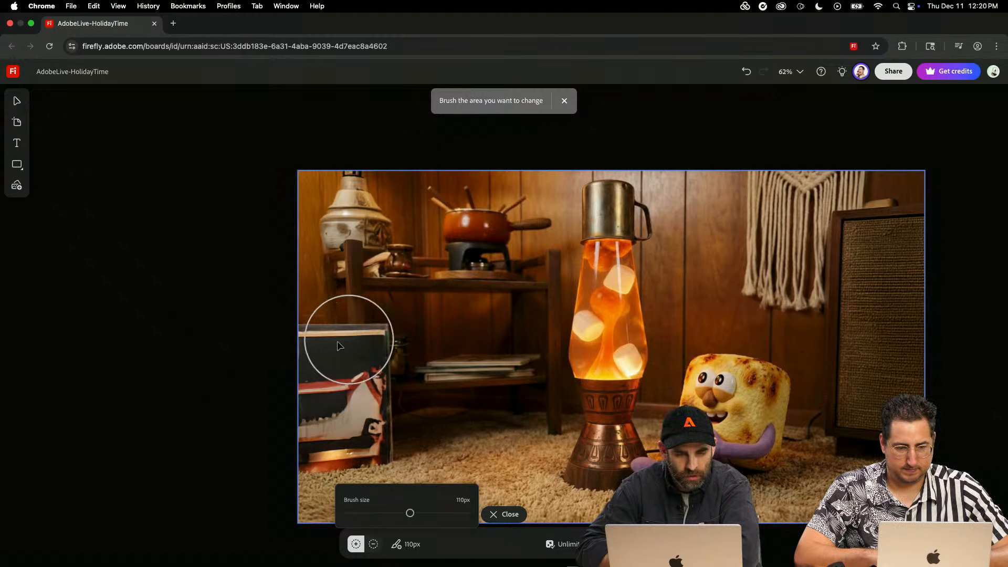
pyautogui.moveTo(317, 351)
pyautogui.mouseDown()
pyautogui.moveTo(354, 397)
pyautogui.moveTo(359, 356)
pyautogui.moveTo(347, 415)
pyautogui.moveTo(366, 431)
pyautogui.moveTo(299, 420)
pyautogui.mouseUp()
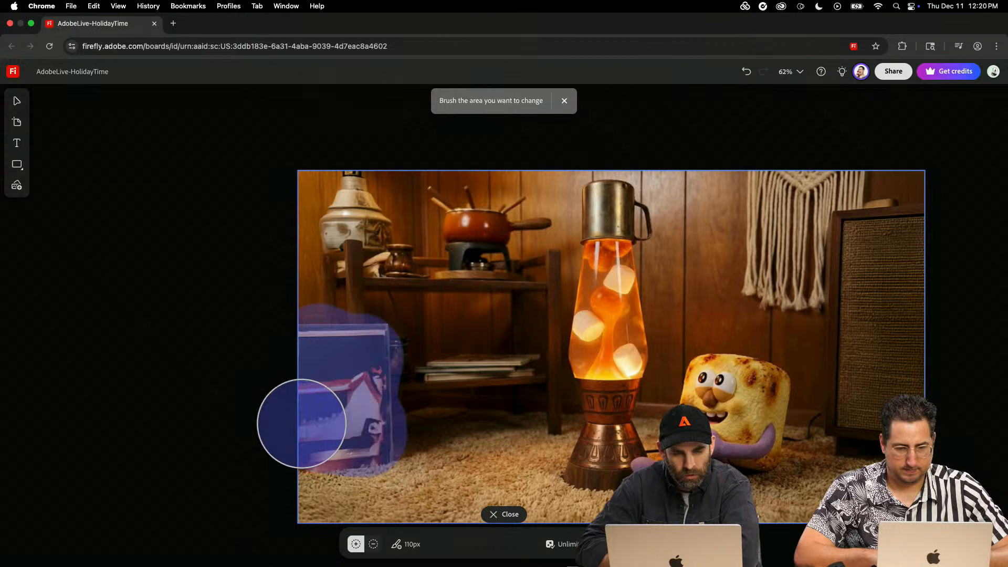
pyautogui.click(632, 544)
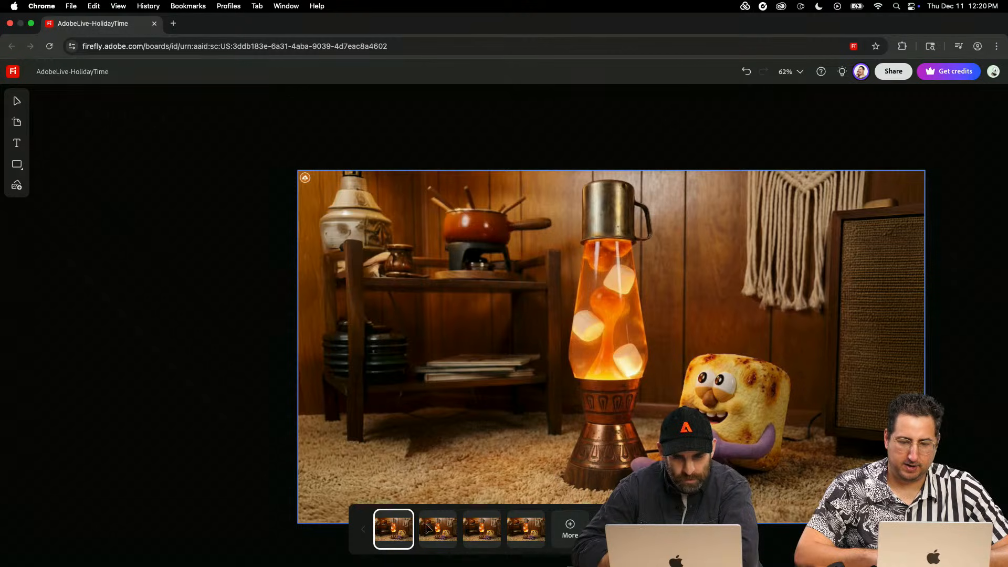
# - Compare the four removal results and keep the first one, with the tall stack of dark dishes on the lower shelf
pyautogui.click(428, 529)
pyautogui.click(474, 530)
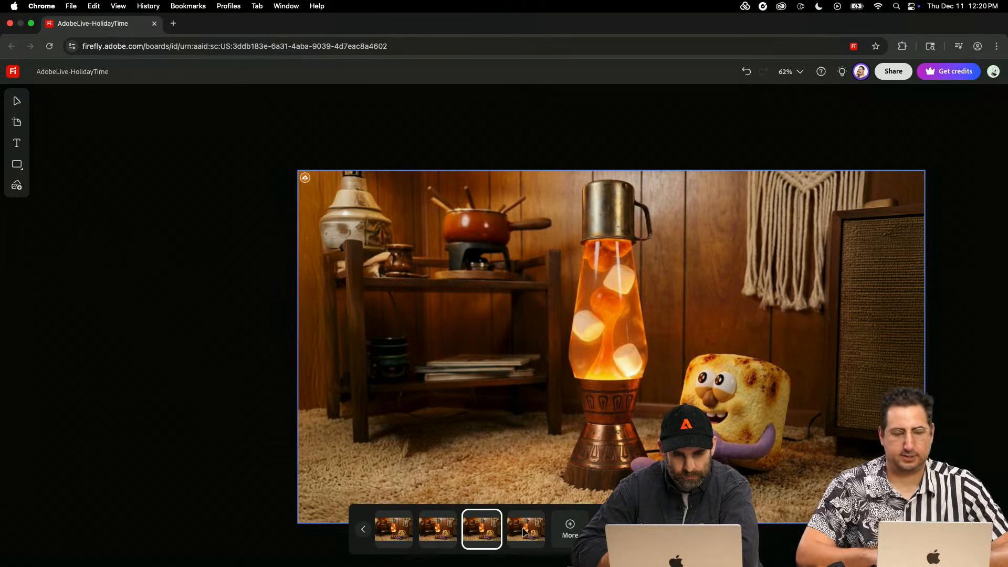
pyautogui.click(524, 531)
pyautogui.click(393, 531)
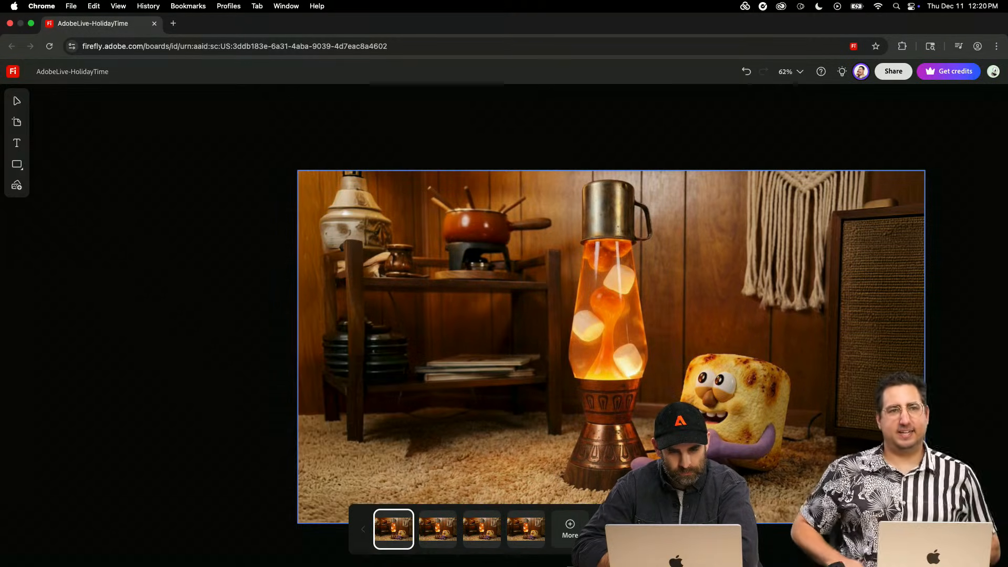
pyautogui.click(643, 537)
# - Start a Veo 3.1 video generation and use the widescreen lava-lamp image on the board as its first frame
pyautogui.scroll(-3, 644, 538)
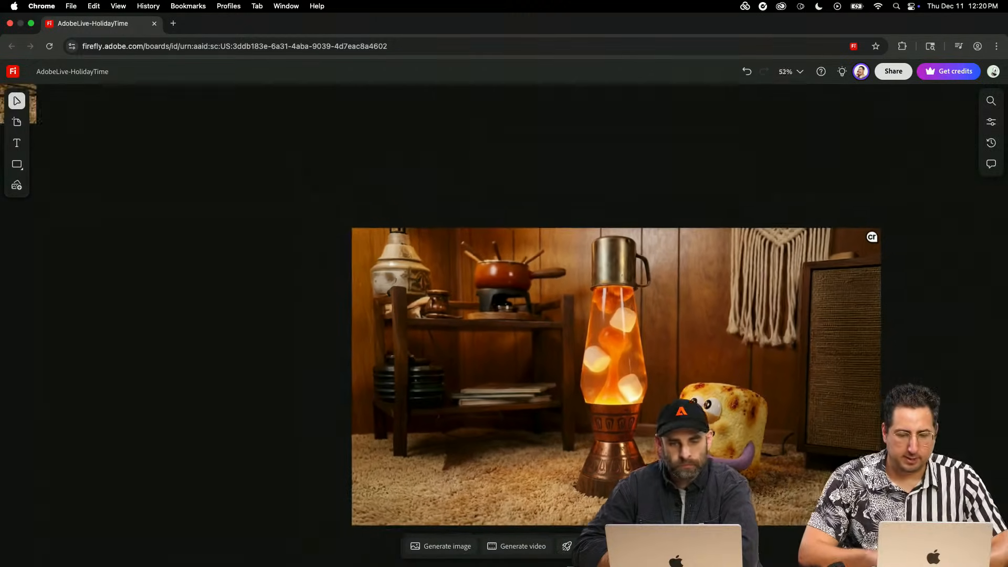
pyautogui.scroll(-1, 643, 386)
pyautogui.hscroll(1, 643, 387)
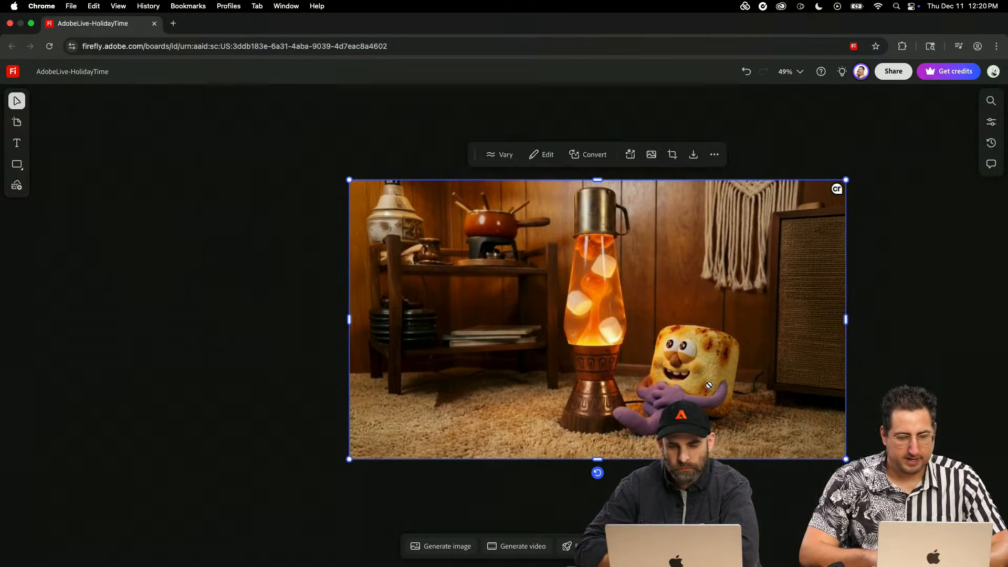
pyautogui.hscroll(3, 518, 386)
pyautogui.hscroll(-3, 517, 386)
pyautogui.click(525, 546)
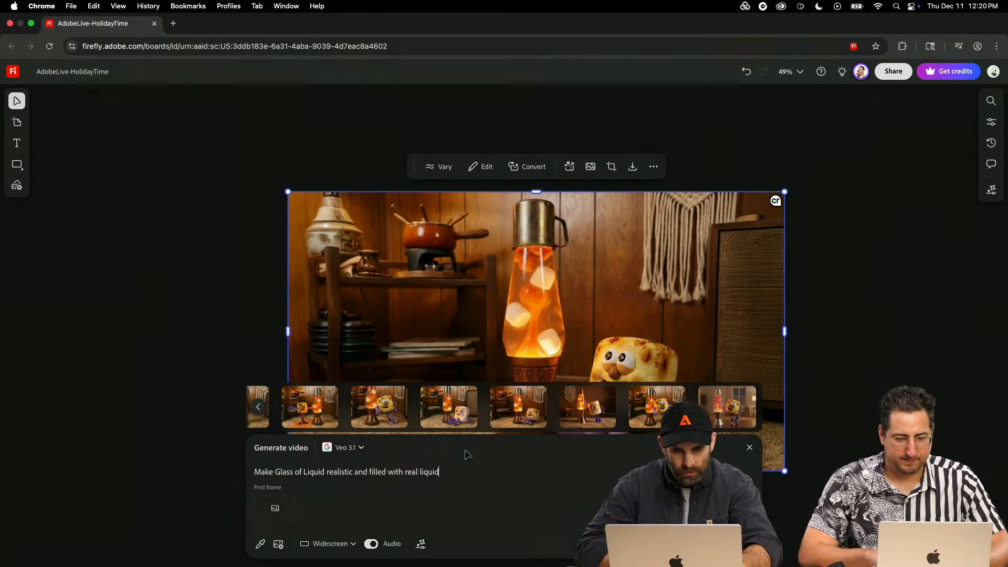
pyautogui.click(750, 450)
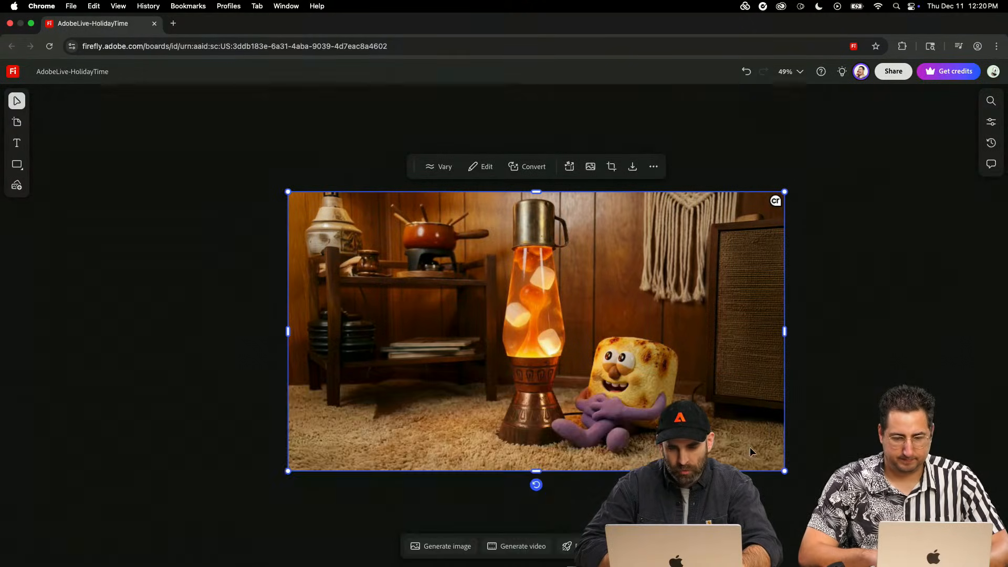
pyautogui.click(516, 547)
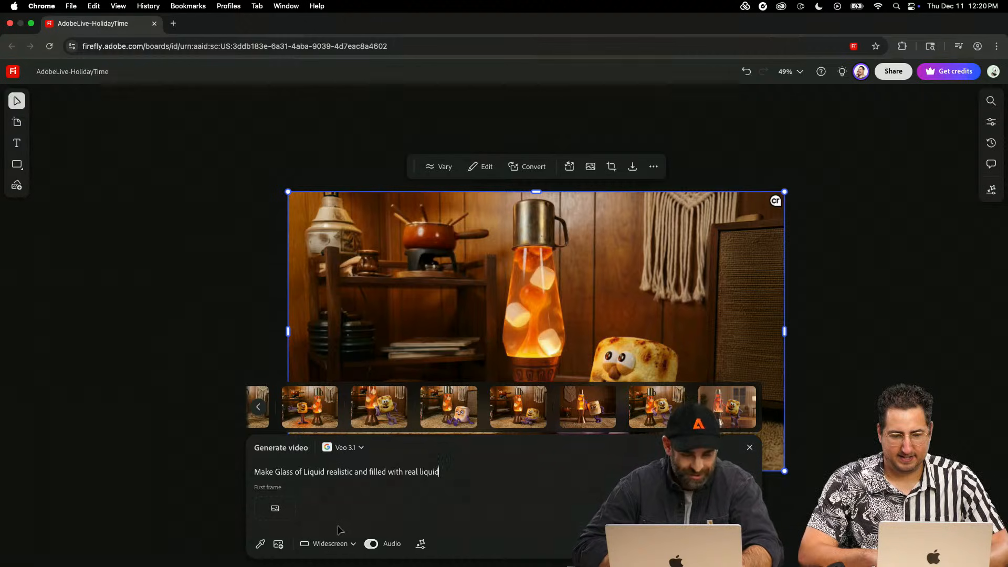
pyautogui.click(283, 514)
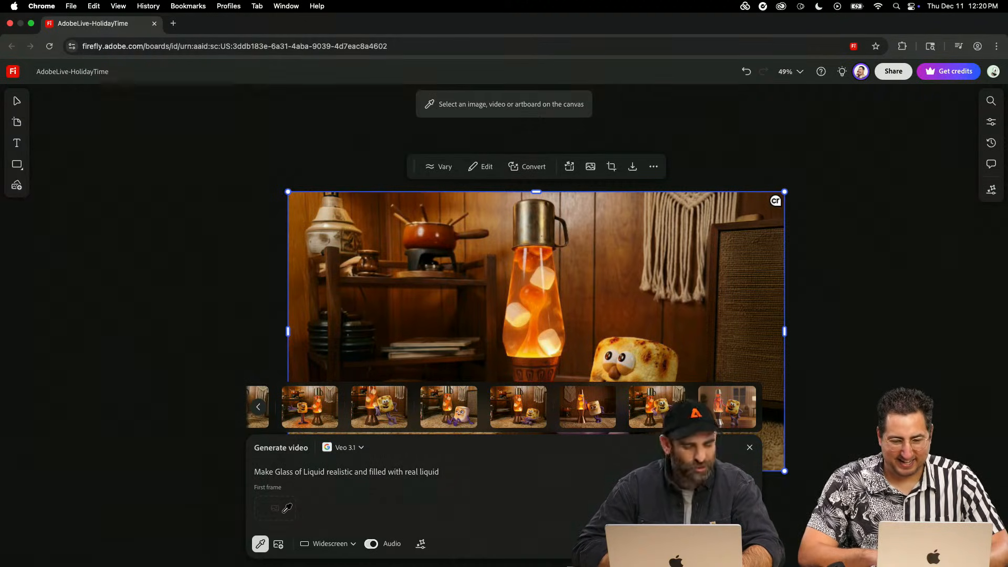
pyautogui.click(553, 285)
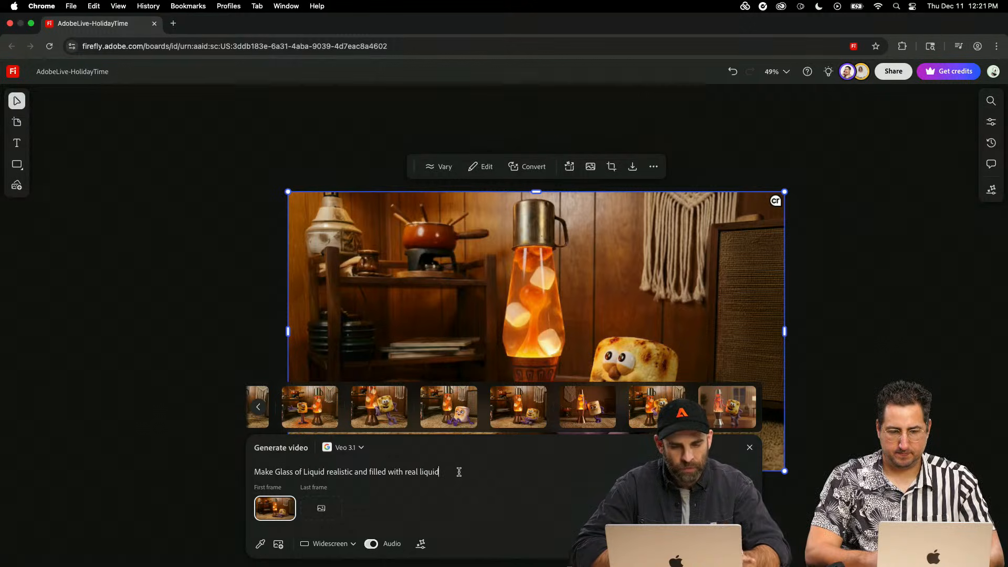
# - Replace the old video prompt with "Cinematic slow zoom out." and correct the capitalisation of "Cinematic"
pyautogui.press('super+a')
pyautogui.press('BackSpace')
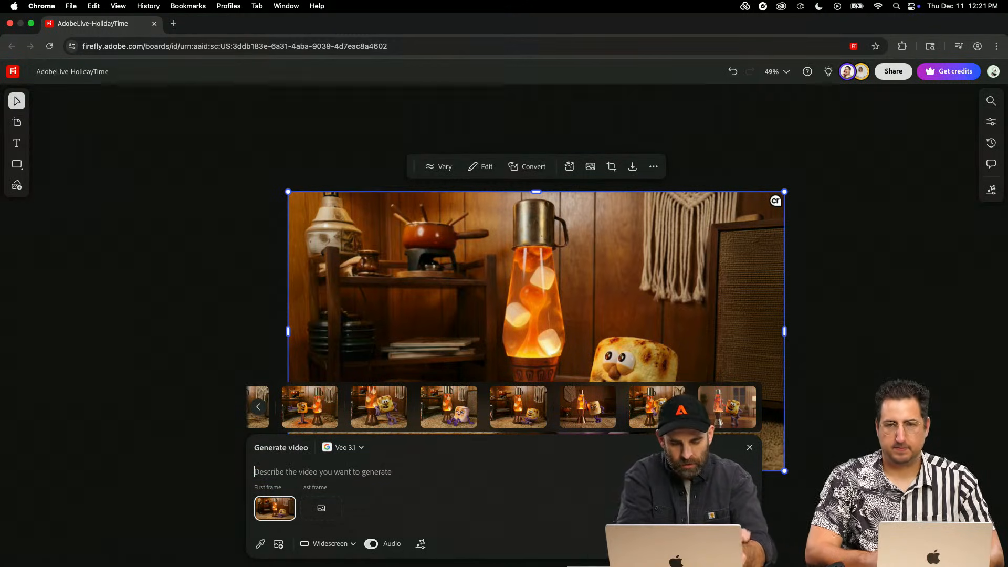
pyautogui.write('CInematic slow zoom out')
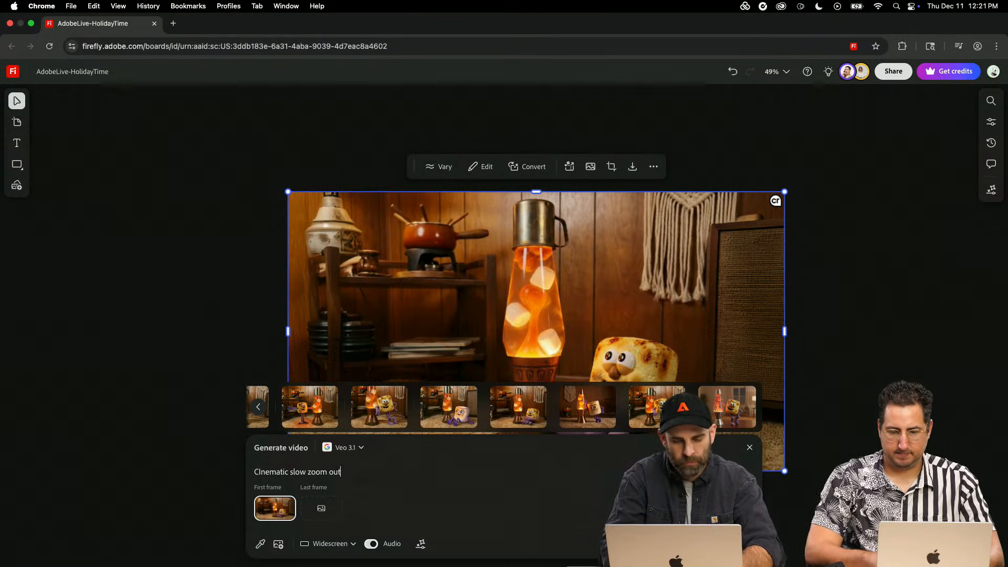
pyautogui.rightClick(275, 472)
pyautogui.click(270, 472)
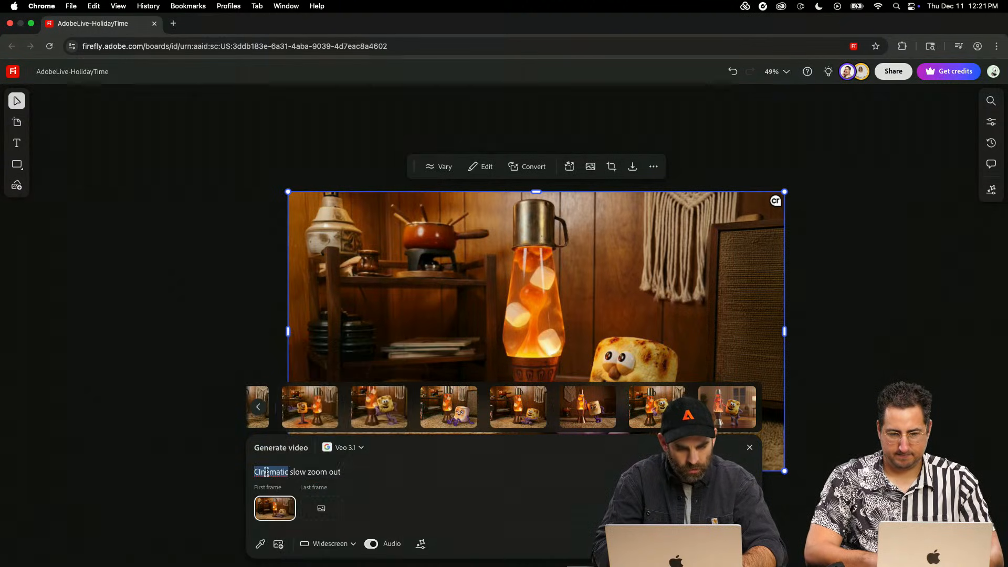
pyautogui.click(261, 472)
pyautogui.press('BackSpace')
pyautogui.write('i')
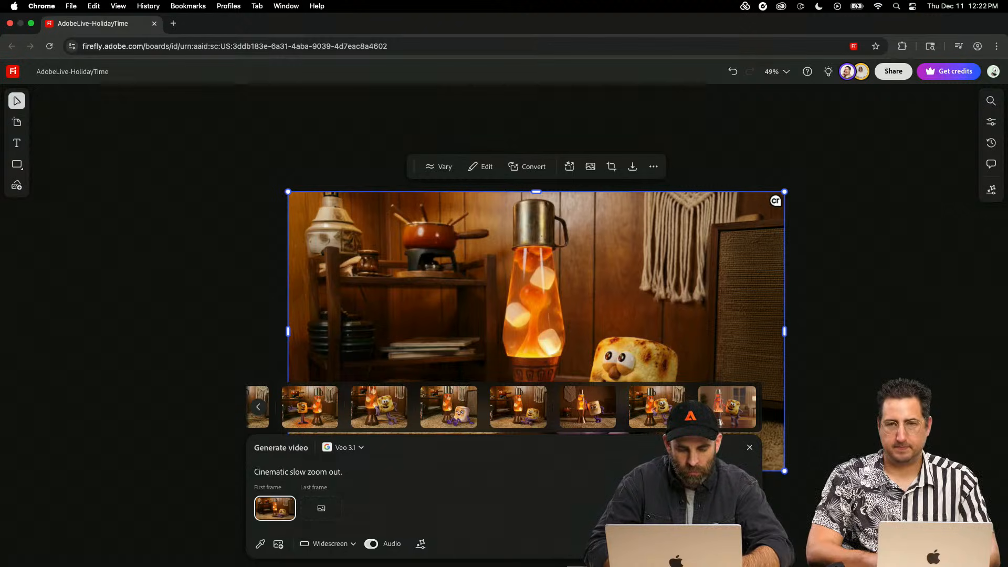
# - Add "Marshmallow character looks happily at lava lamp" to the video prompt and generate the video with Veo 3.1
pyautogui.write('Marshmallow')
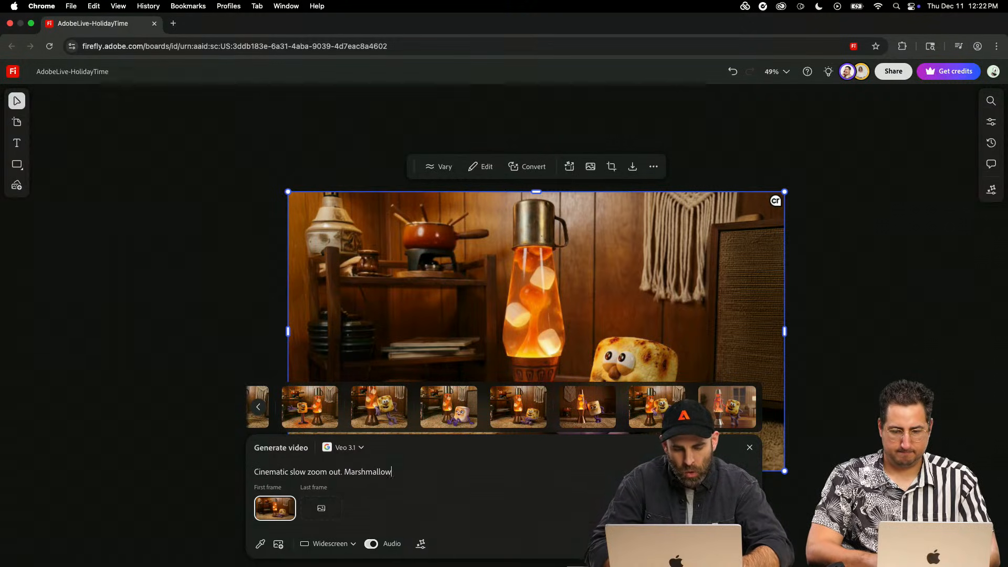
pyautogui.write(' character')
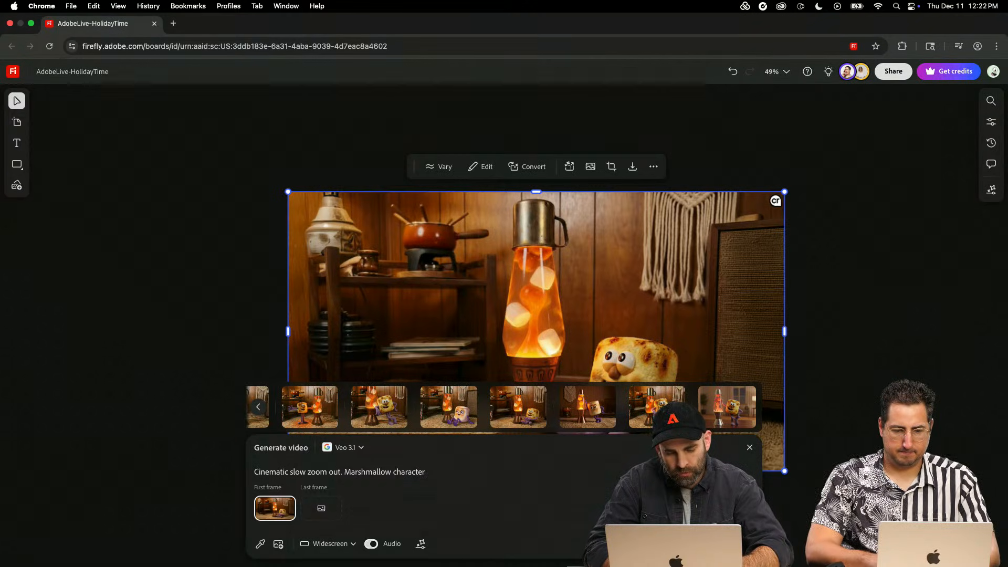
pyautogui.write(' looks ')
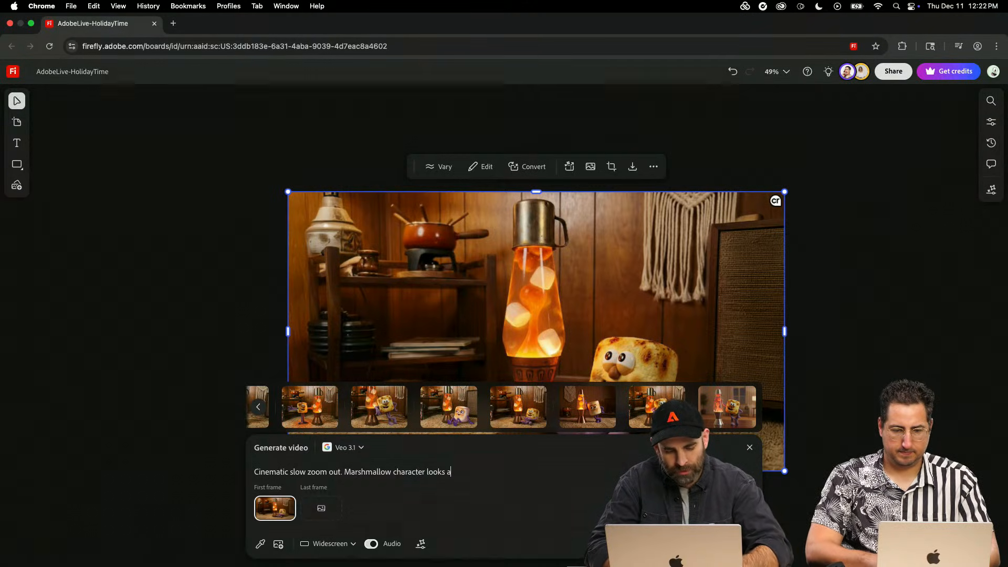
pyautogui.write('at lava lamp')
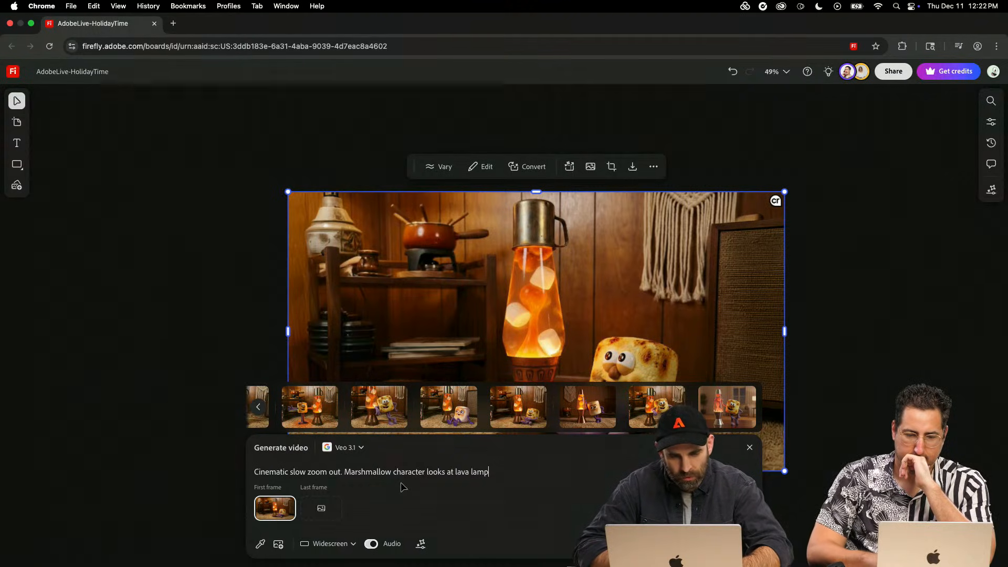
pyautogui.click(445, 471)
pyautogui.write('happily')
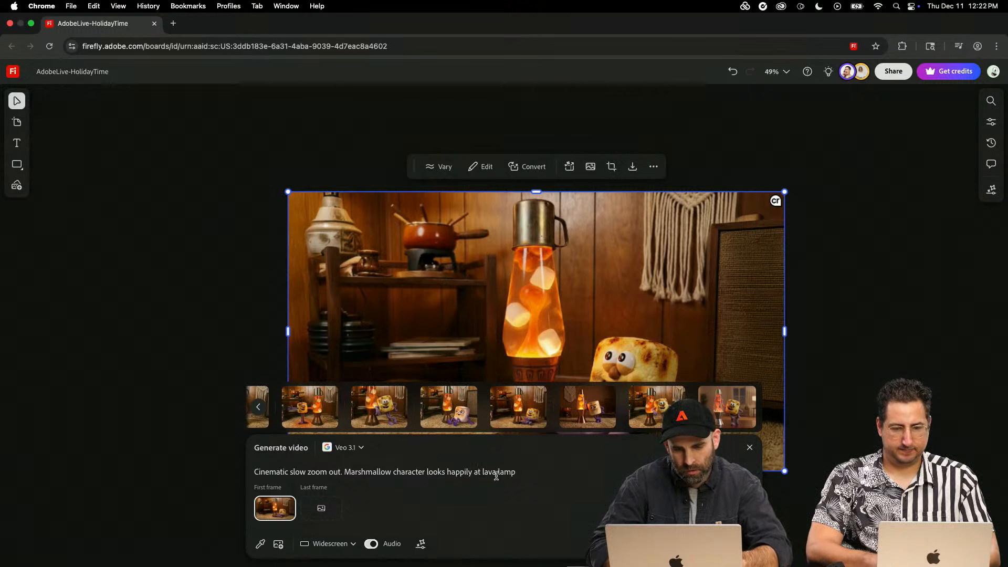
pyautogui.press('Return')
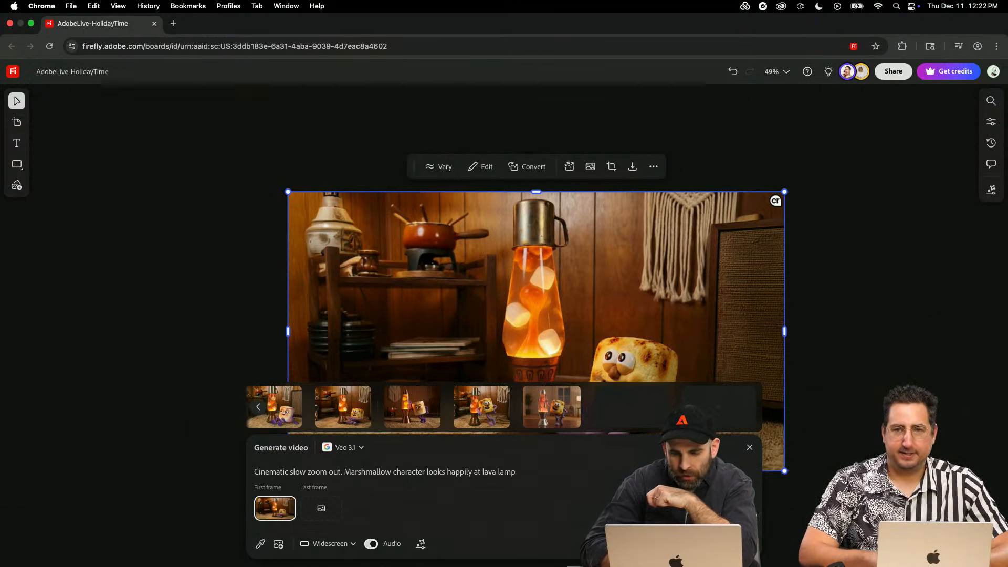
# - Generate the video with Firefly Video and with Sora 2 from the same prompt and first frame, and set the model to Marey
pyautogui.click(361, 448)
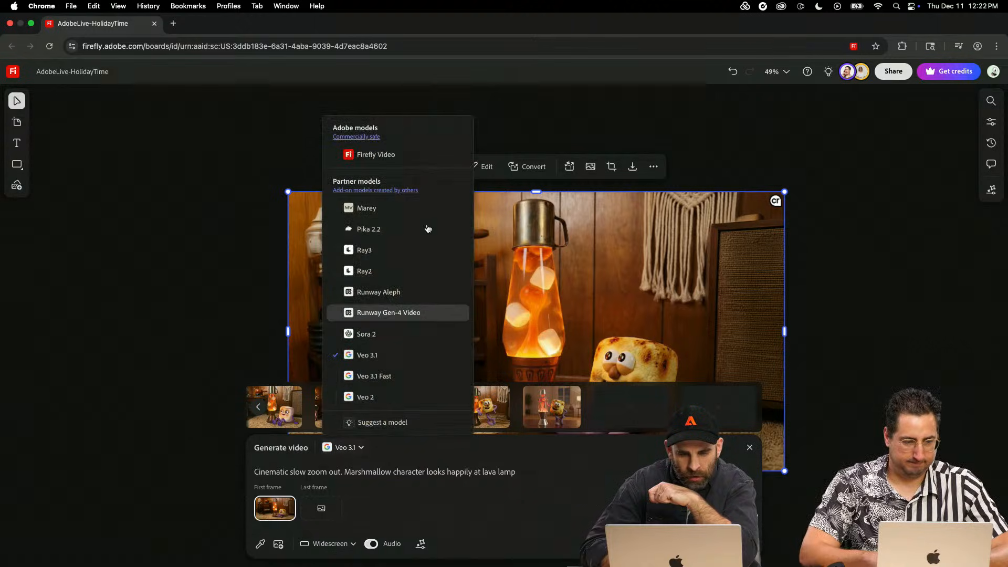
pyautogui.click(415, 155)
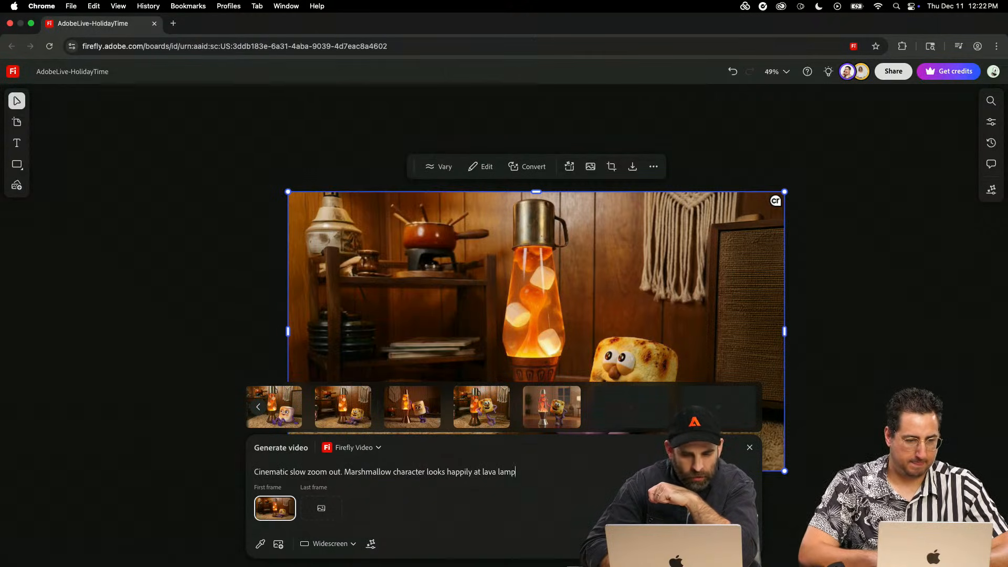
pyautogui.click(374, 451)
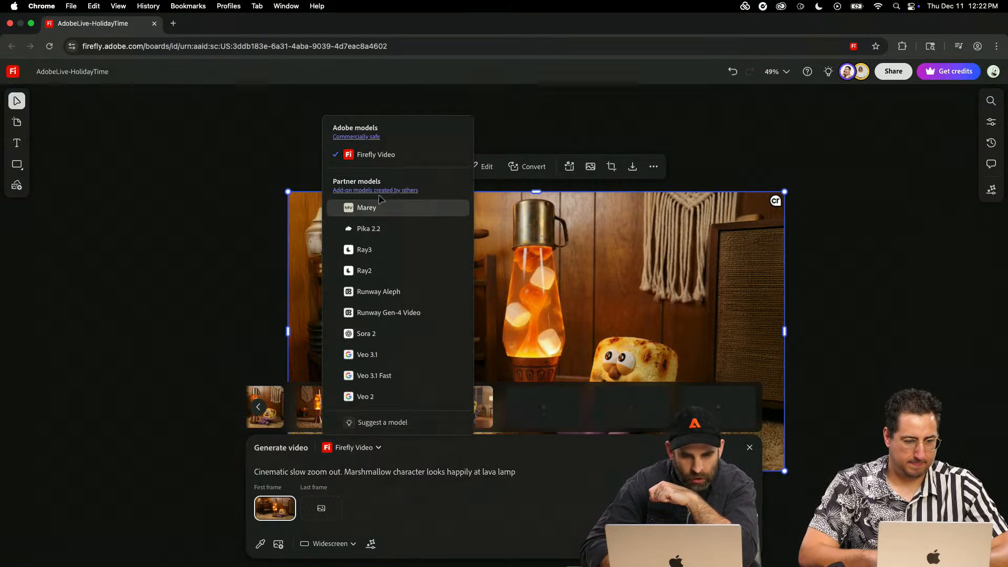
pyautogui.click(395, 333)
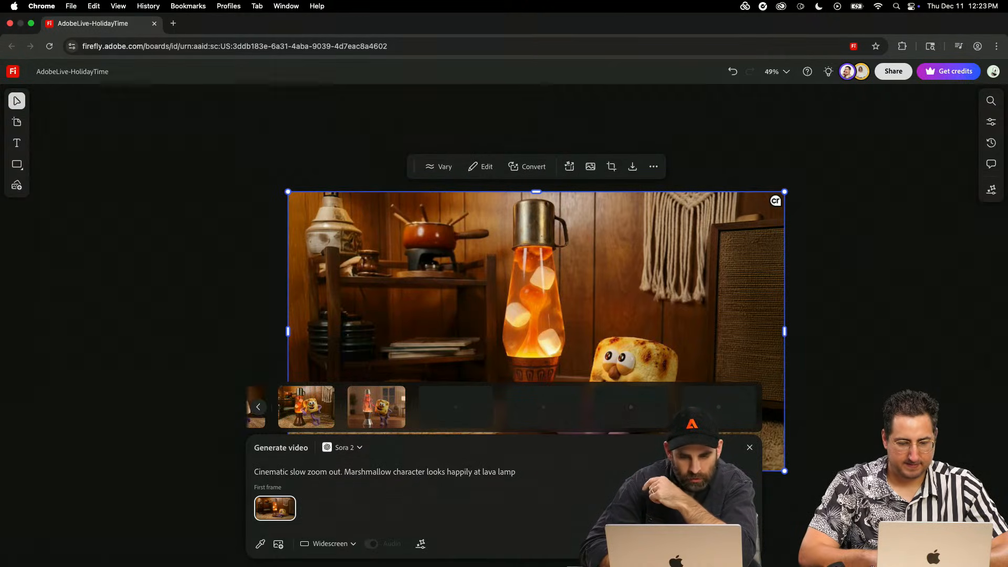
pyautogui.click(345, 452)
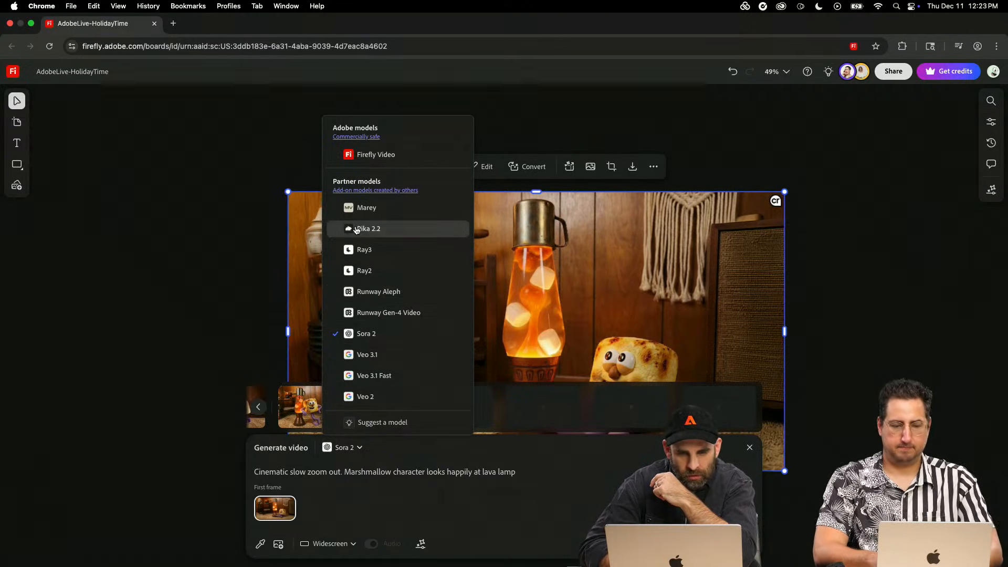
pyautogui.click(368, 212)
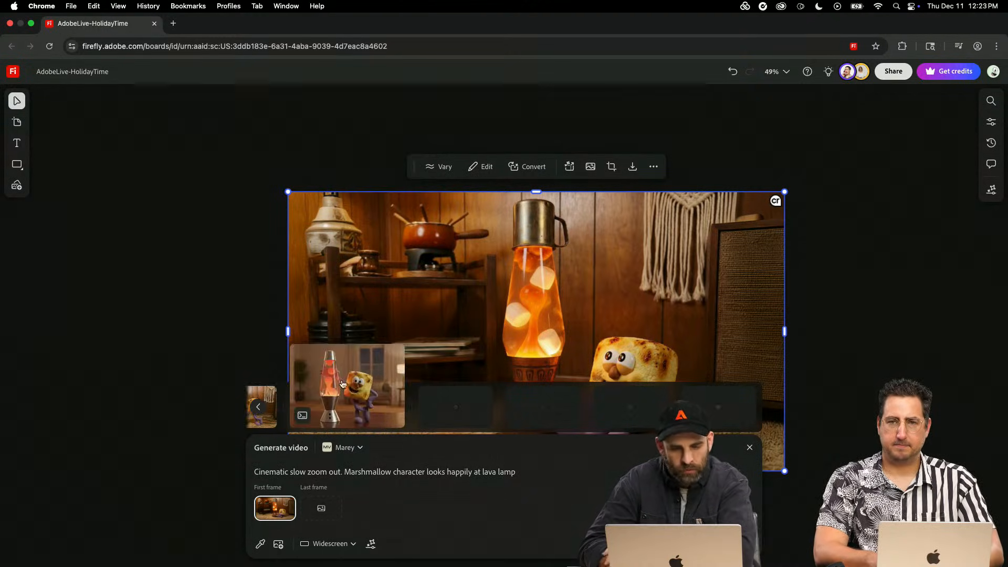
# - Place the generated image of the marshmallow leaning on a silver lava lamp on the board, with a gap beside the widescreen image
pyautogui.click(378, 414)
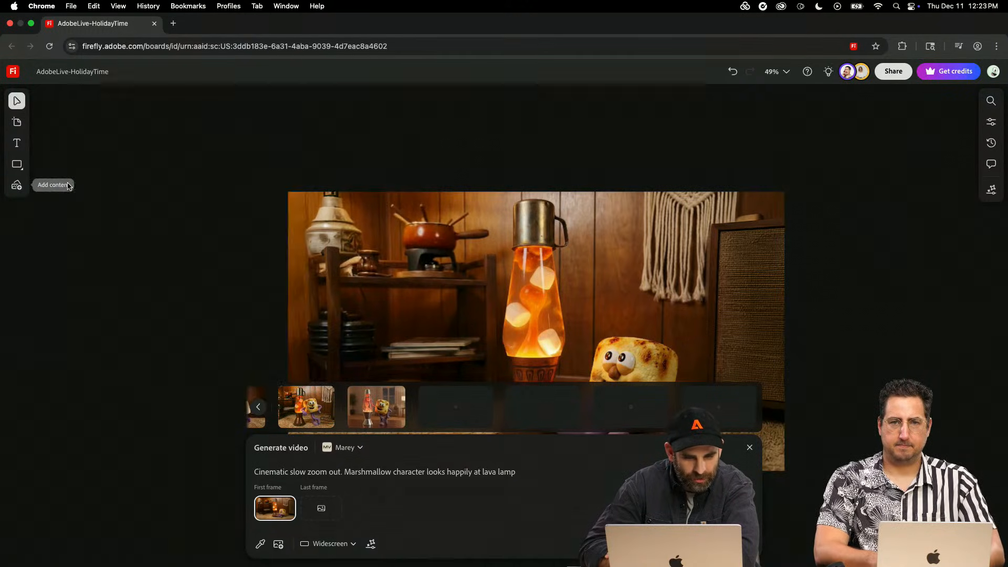
pyautogui.click(161, 104)
pyautogui.moveTo(286, 184); pyautogui.dragTo(86, 226)
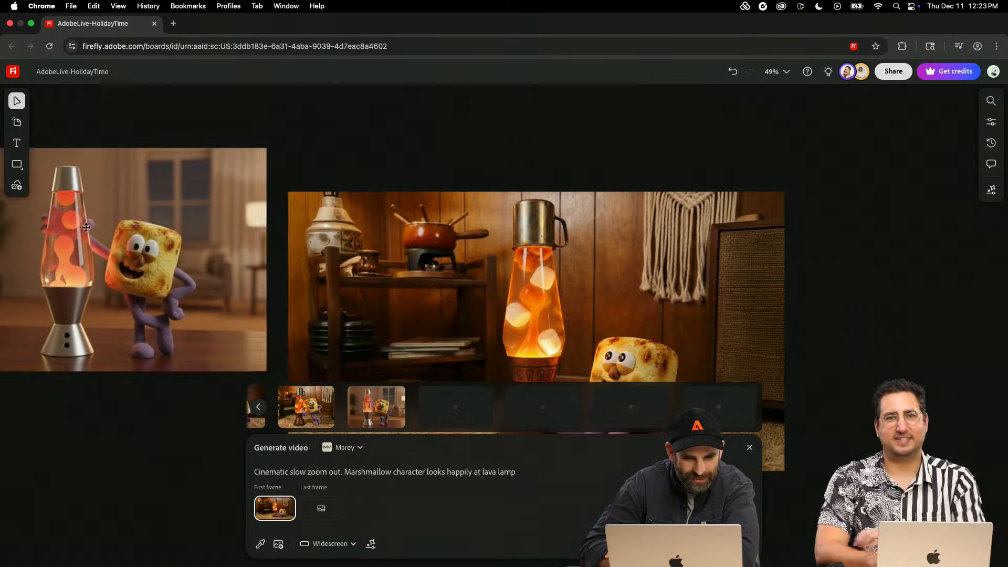
pyautogui.hscroll(-5, 95, 231)
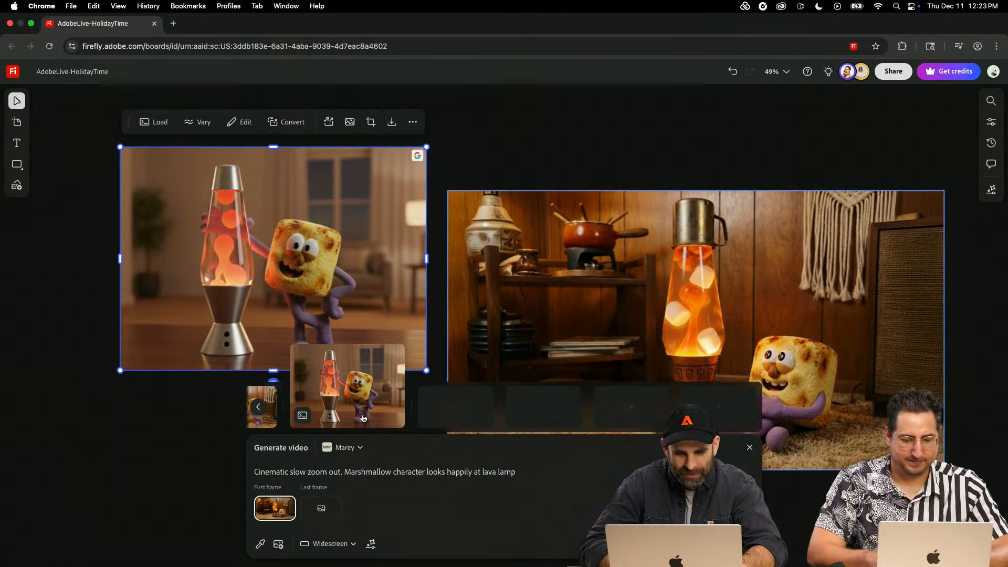
pyautogui.hscroll(-3, 288, 302)
pyautogui.moveTo(300, 302); pyautogui.dragTo(207, 299)
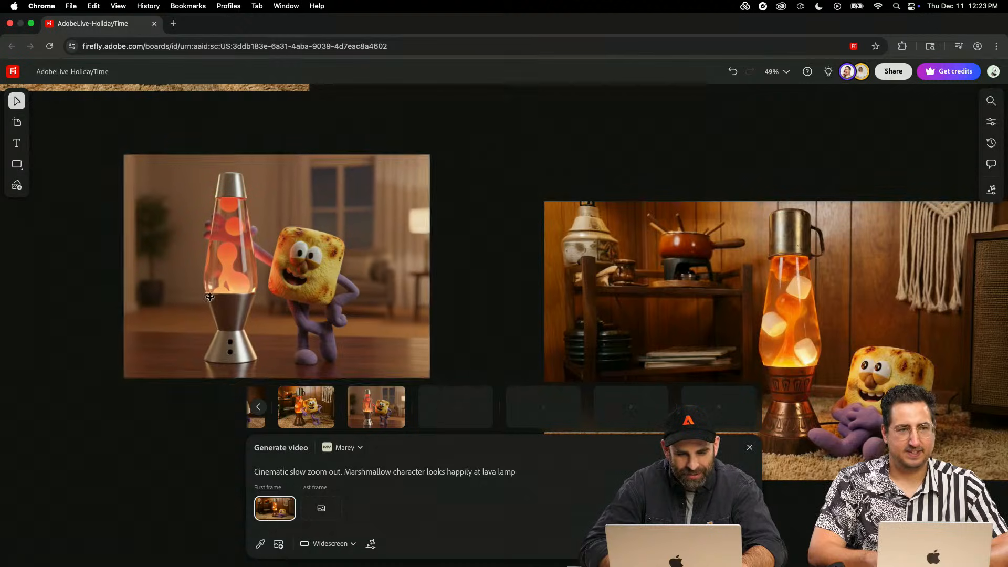
# - Examine the silver lava-lamp image beside the widescreen scene and check the progress of the pending generations
pyautogui.moveTo(344, 391)
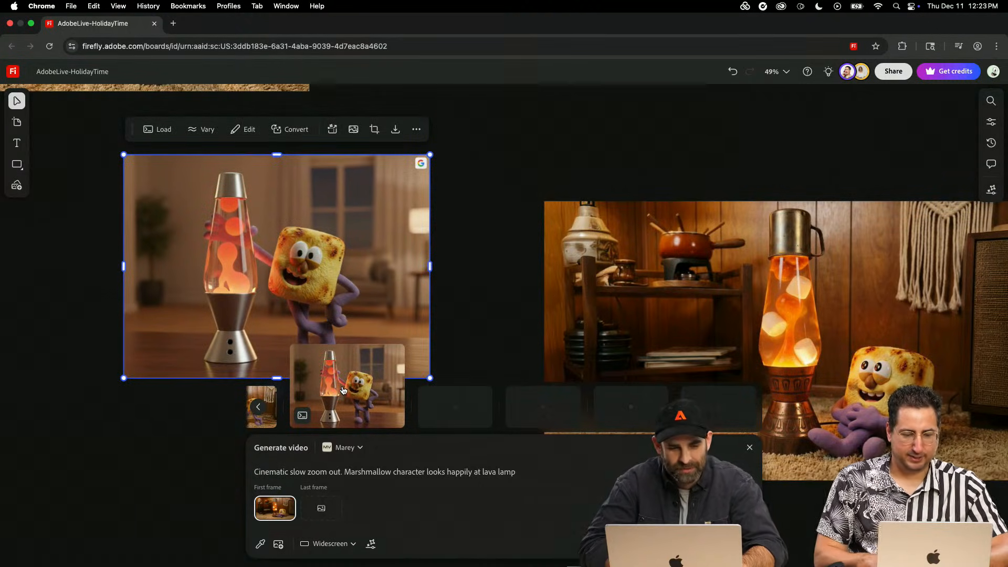
pyautogui.click(458, 309)
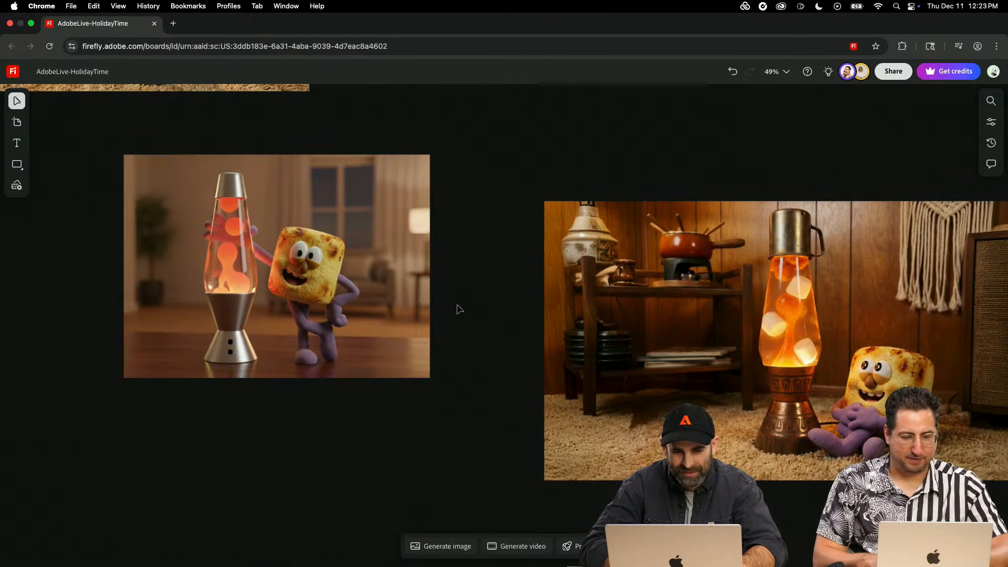
pyautogui.click(339, 331)
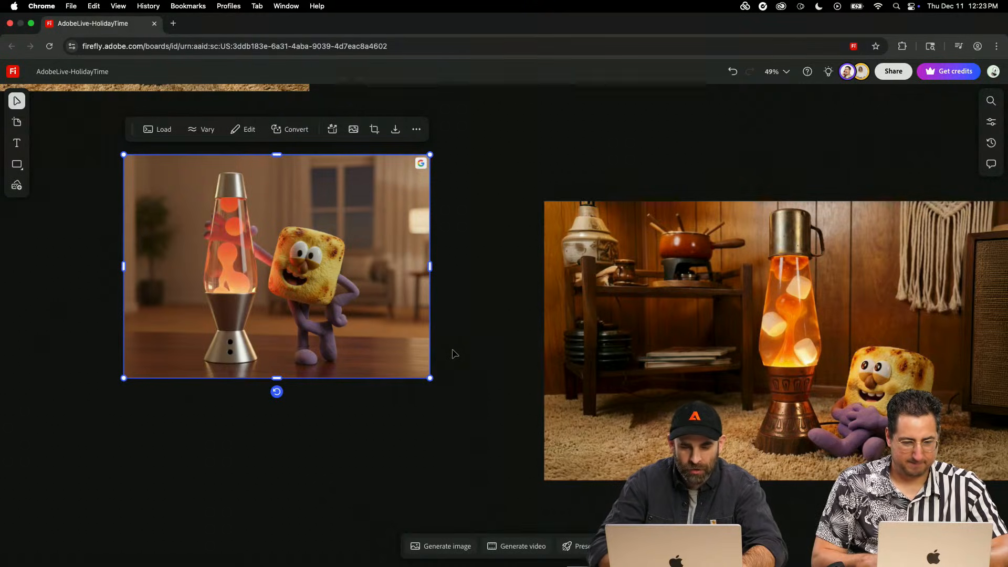
pyautogui.scroll(1, 457, 315)
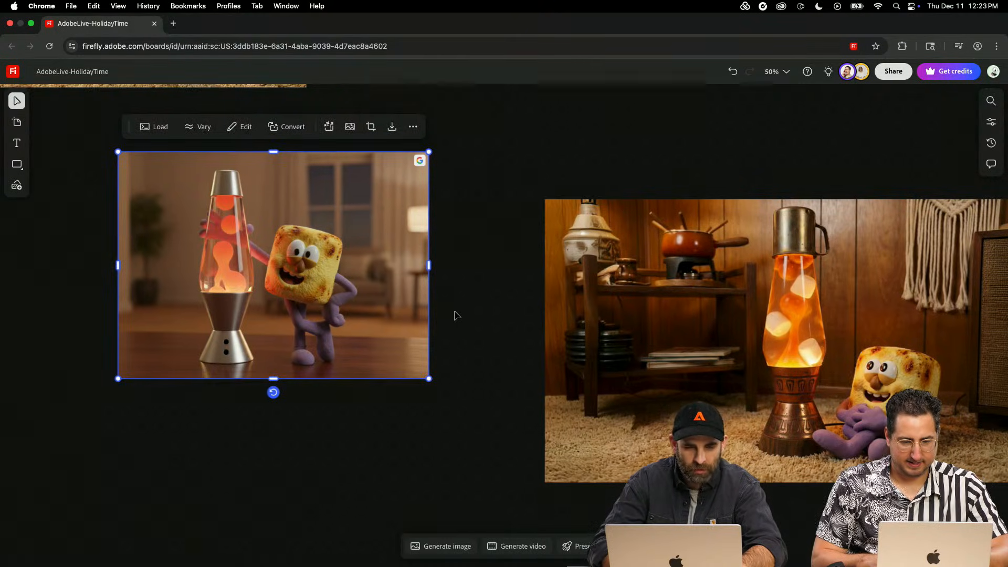
pyautogui.click(450, 319)
pyautogui.press('super+equal')
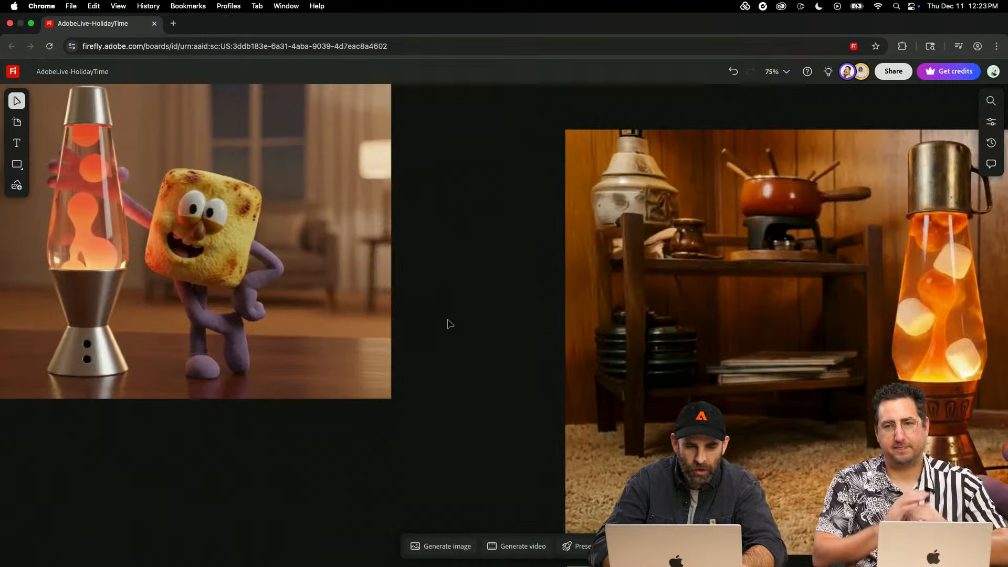
pyautogui.press('super+minus')
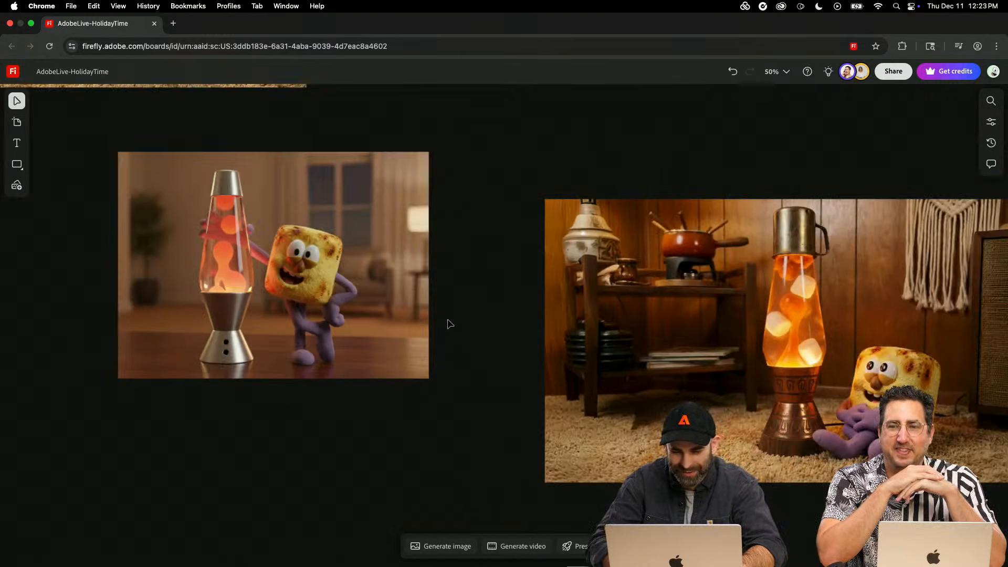
pyautogui.hscroll(3, 436, 472)
pyautogui.click(444, 546)
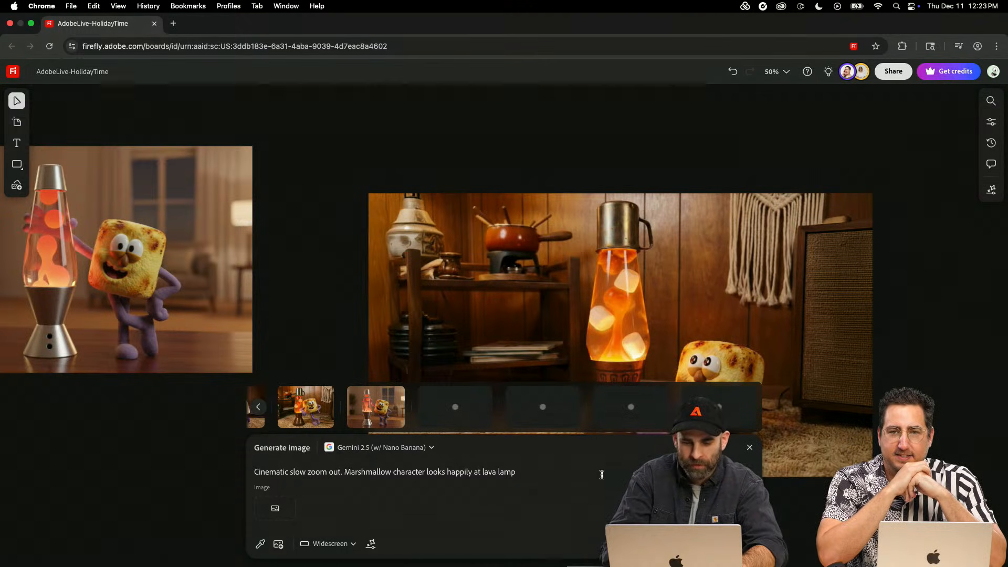
pyautogui.click(334, 209)
# - Look over the earlier gift-box and purple-sweater character workflows on the board and return to the lava-lamp images
pyautogui.press('super+minus')
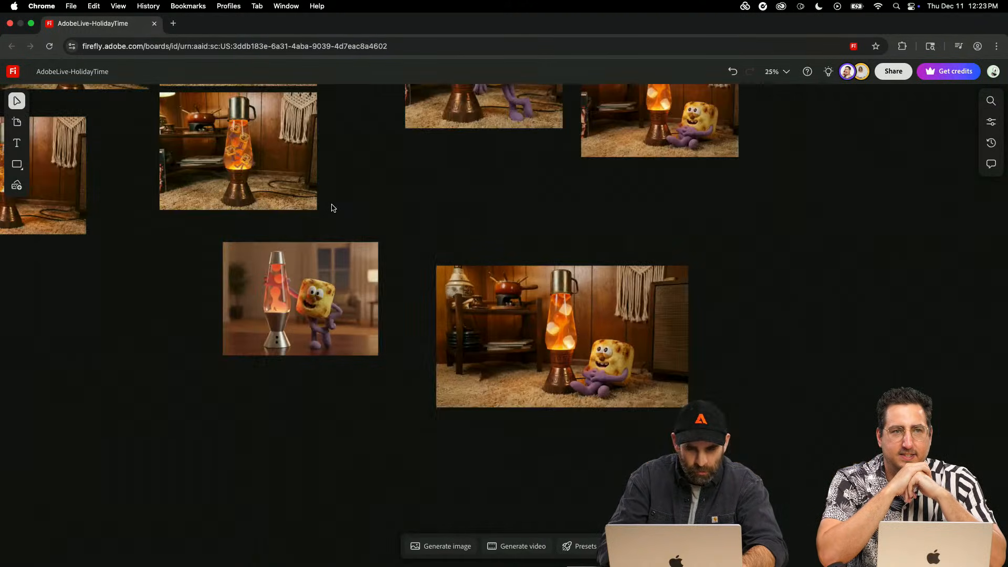
pyautogui.press('space')
pyautogui.moveTo(273, 213); pyautogui.dragTo(694, 238)
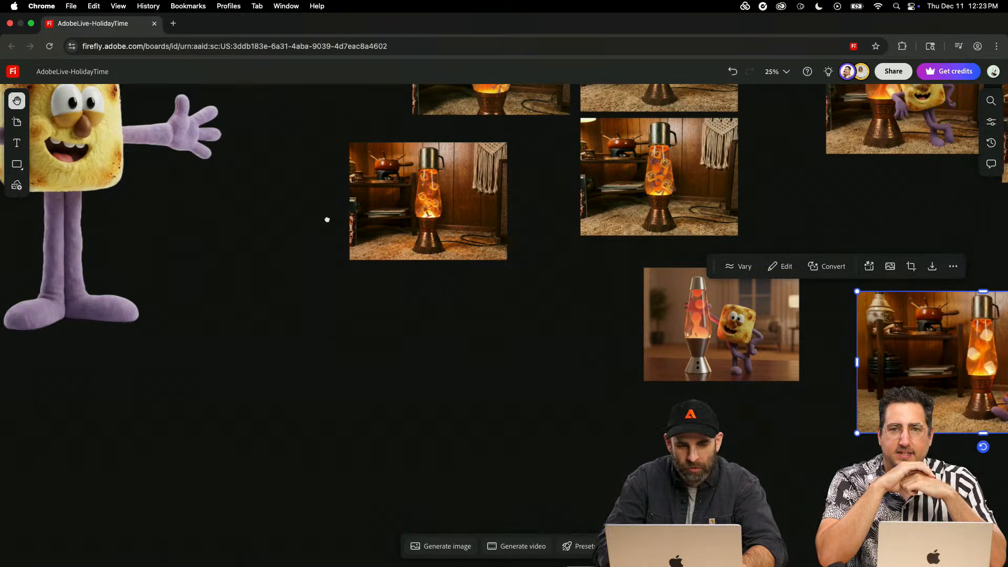
pyautogui.moveTo(331, 221); pyautogui.dragTo(717, 346)
pyautogui.press('super+minus')
pyautogui.press('space')
pyautogui.moveTo(428, 311); pyautogui.dragTo(732, 395)
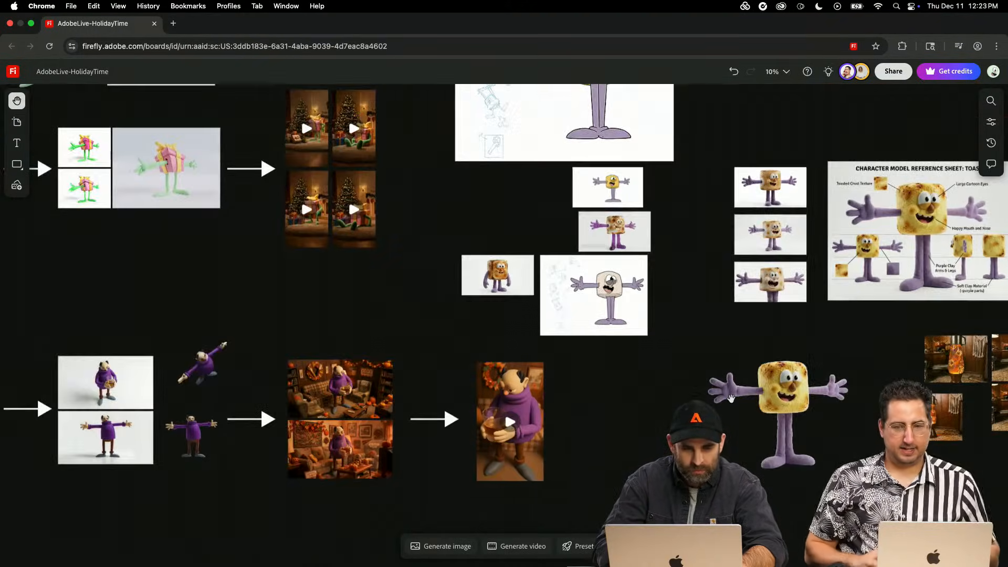
pyautogui.moveTo(487, 305); pyautogui.dragTo(725, 306)
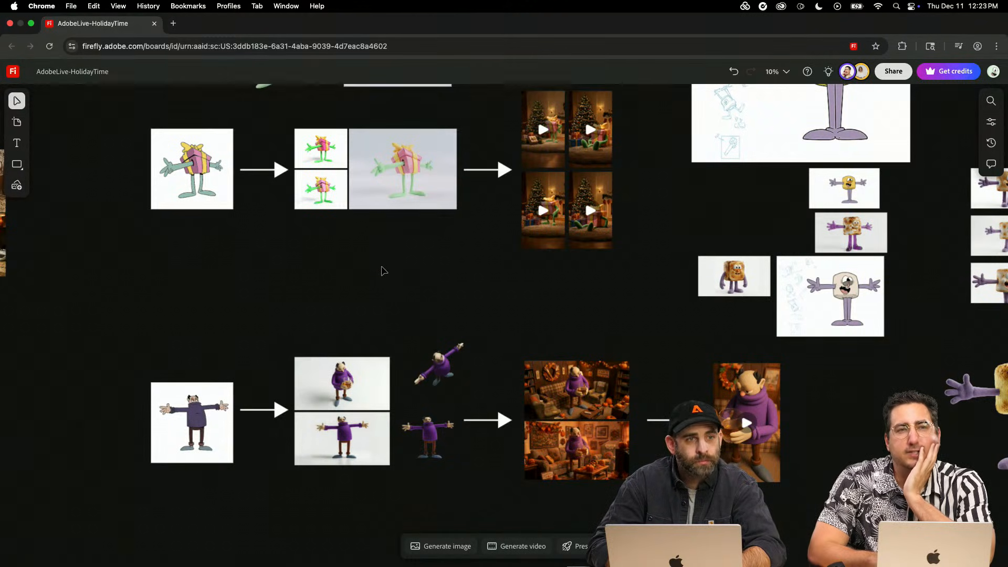
pyautogui.moveTo(541, 284); pyautogui.dragTo(61, 172)
pyautogui.moveTo(523, 257); pyautogui.dragTo(64, 263)
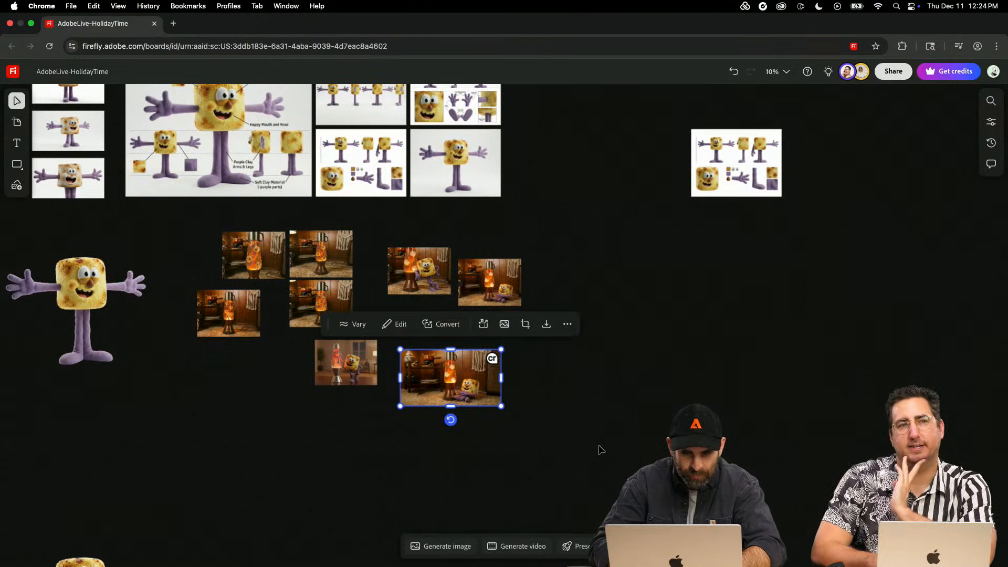
# - Move the lower marshmallow character cutout up to the empty area just below the lava-lamp images
pyautogui.scroll(-4, 126, 472)
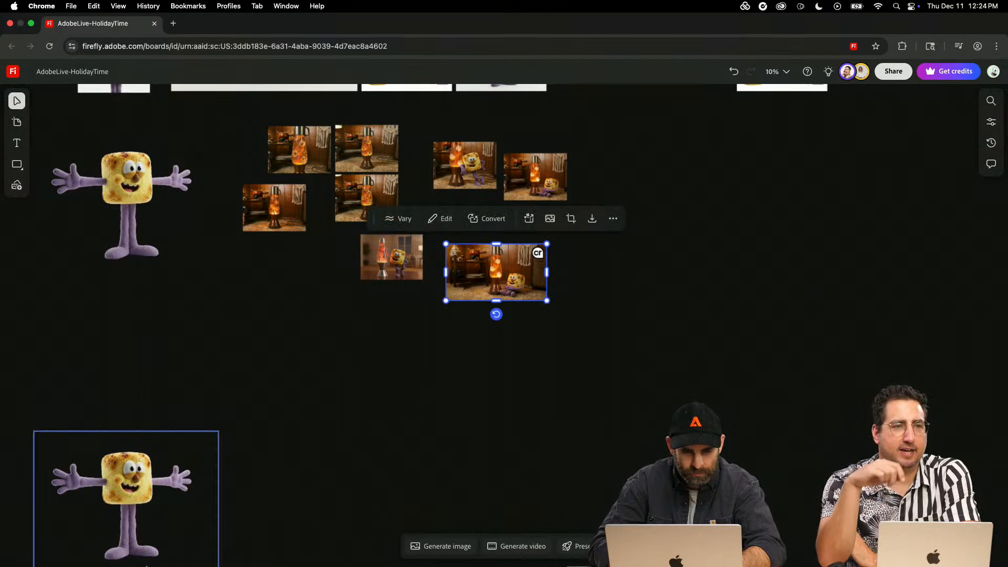
pyautogui.moveTo(125, 490); pyautogui.dragTo(223, 380)
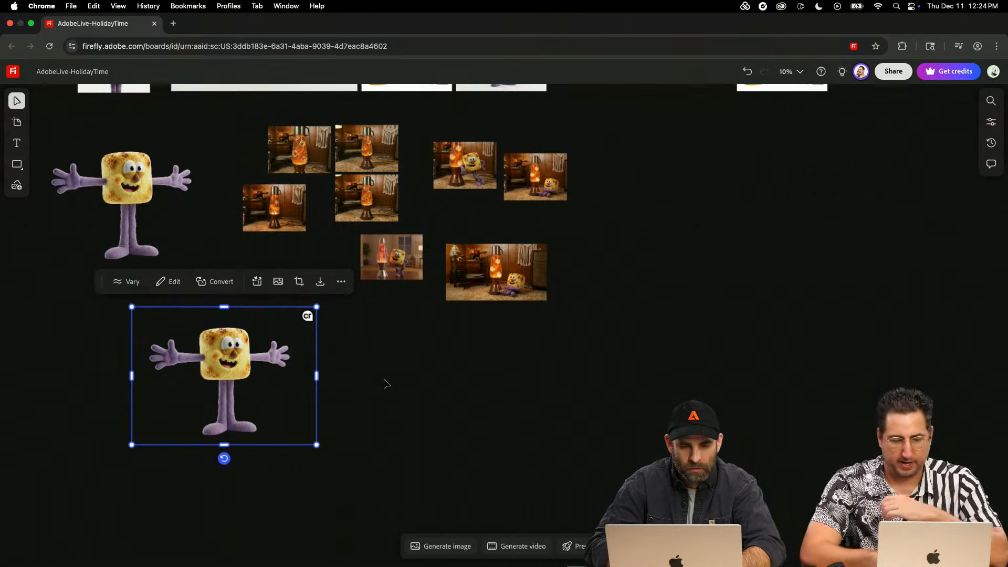
# - Place the finished Firefly Video clip on the board beside the lava-lamp images and watch it
pyautogui.scroll(-3, 388, 383)
pyautogui.scroll(4, 388, 383)
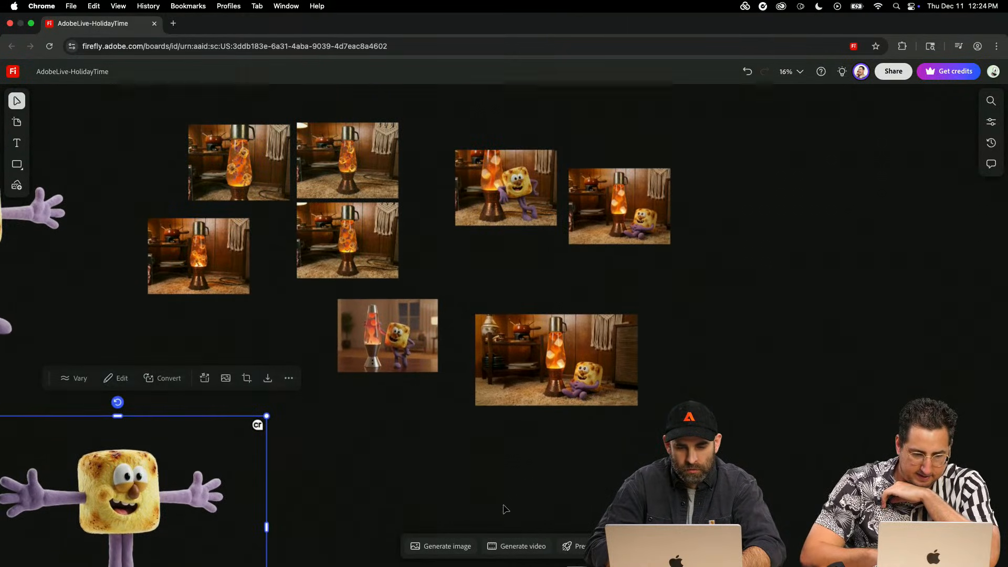
pyautogui.click(507, 546)
pyautogui.moveTo(621, 407)
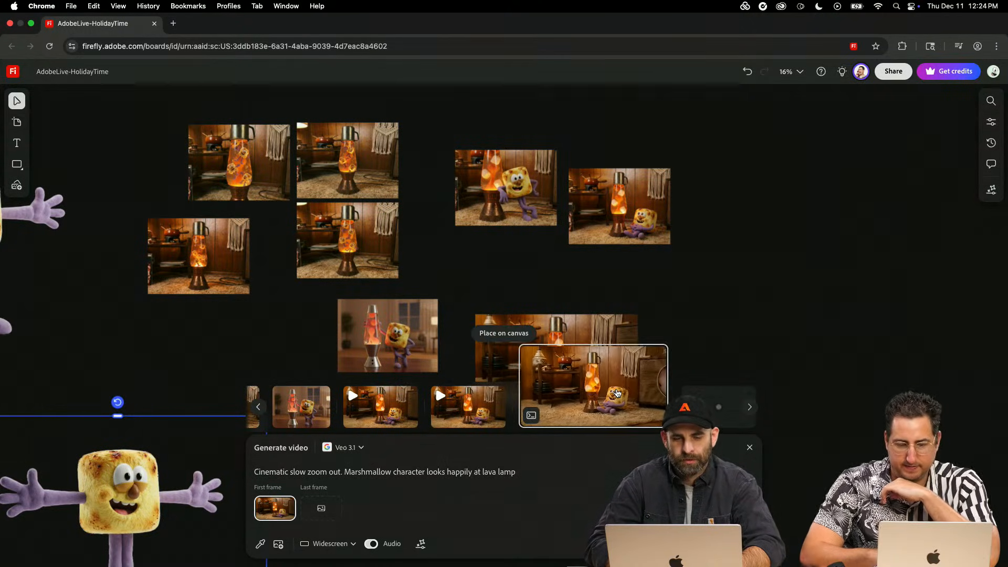
pyautogui.click(617, 394)
pyautogui.click(731, 234)
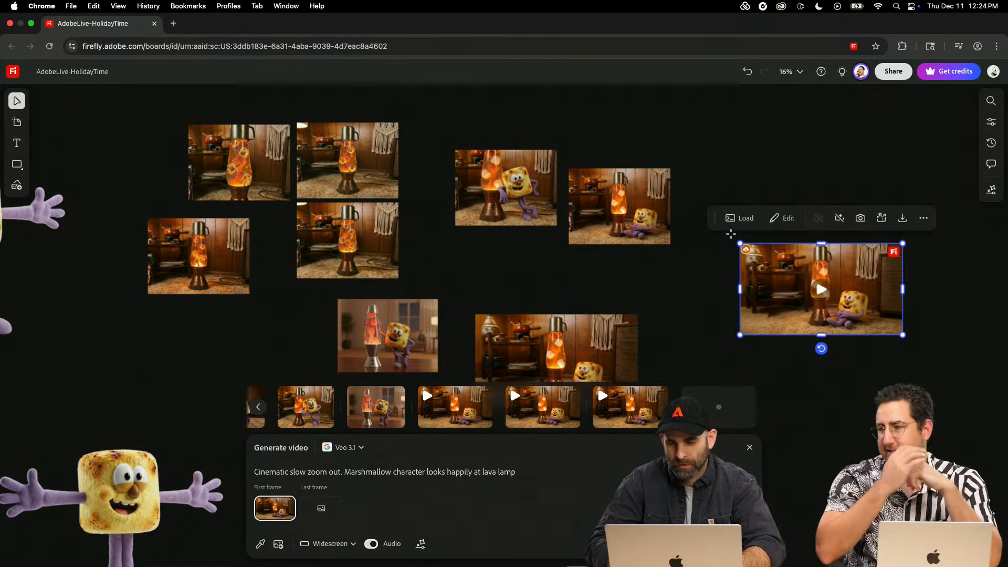
pyautogui.scroll(10, 808, 281)
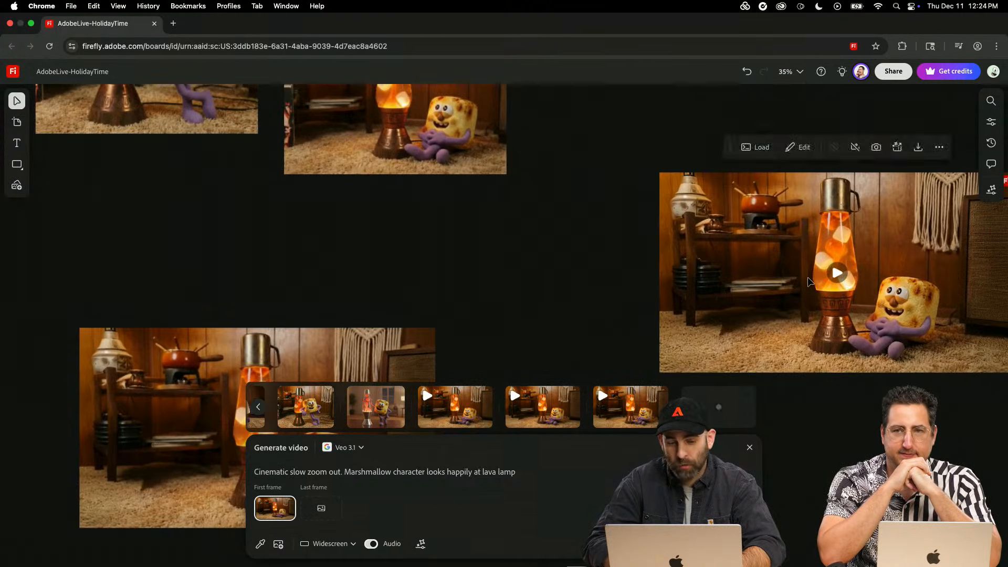
pyautogui.hscroll(5, 809, 281)
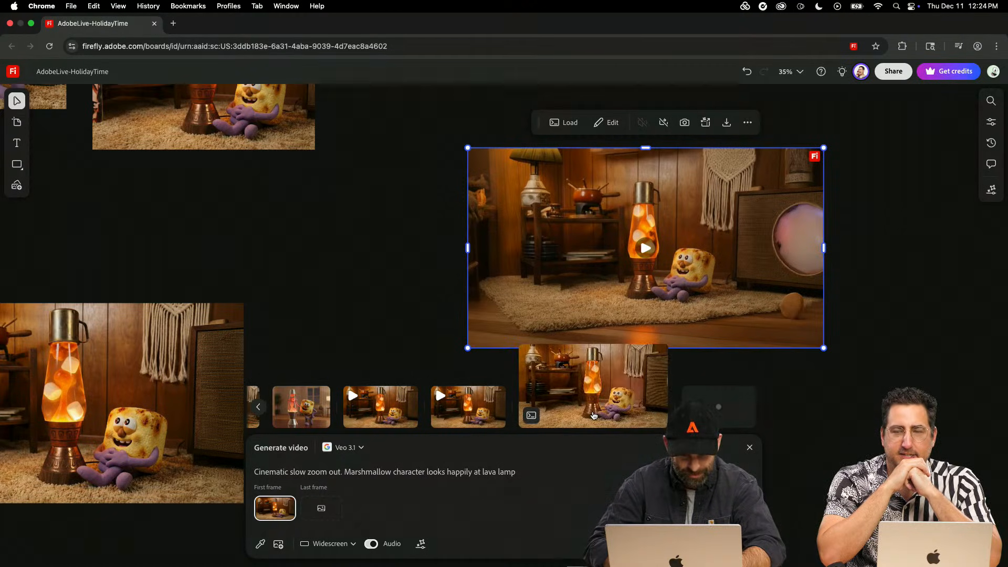
# - Place the finished Veo 3.1 clip on the board below the Firefly Video clip and play it
pyautogui.moveTo(416, 411)
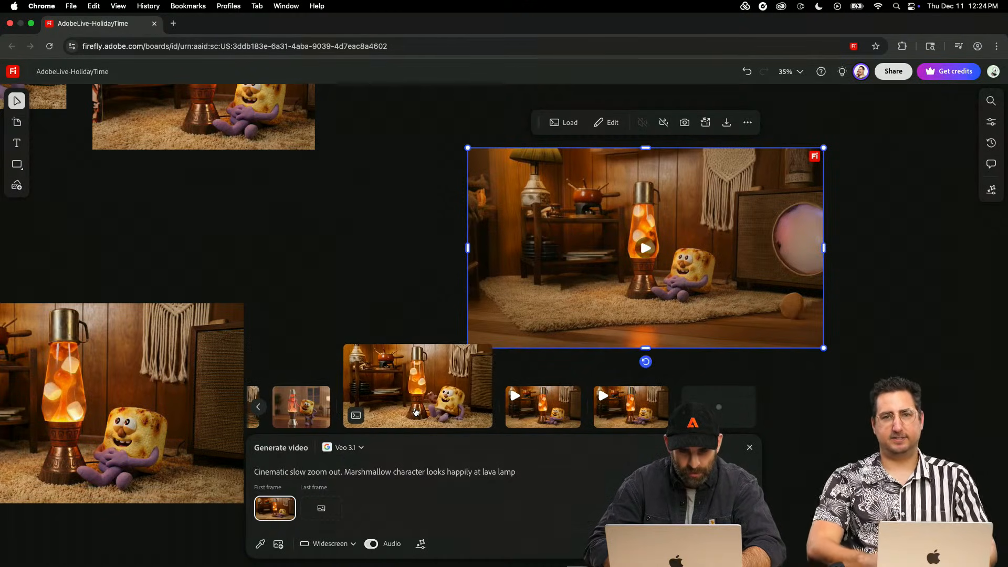
pyautogui.click(497, 333)
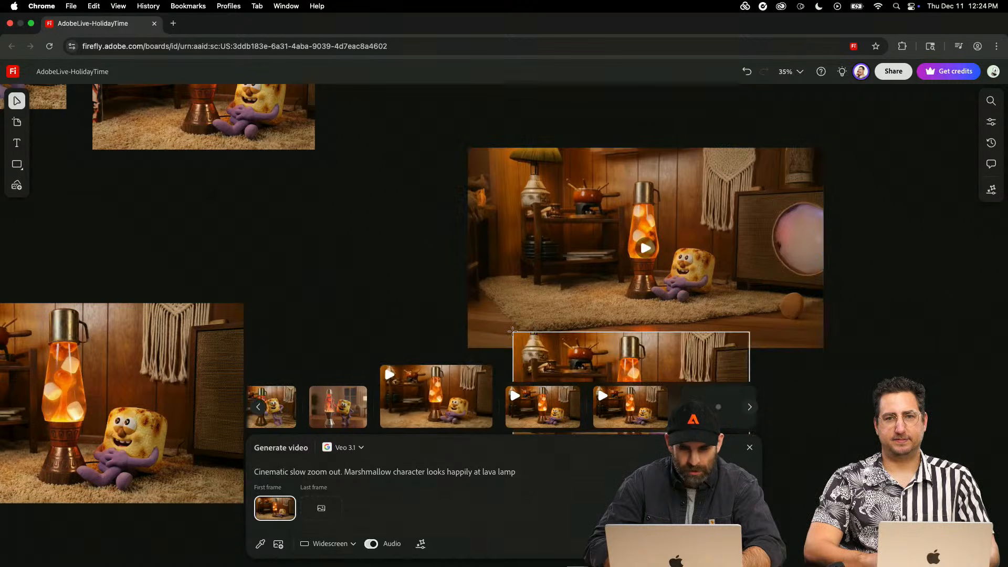
pyautogui.click(780, 399)
pyautogui.scroll(-2, 780, 400)
pyautogui.hscroll(2, 780, 400)
pyautogui.scroll(-2, 779, 399)
pyautogui.hscroll(2, 780, 400)
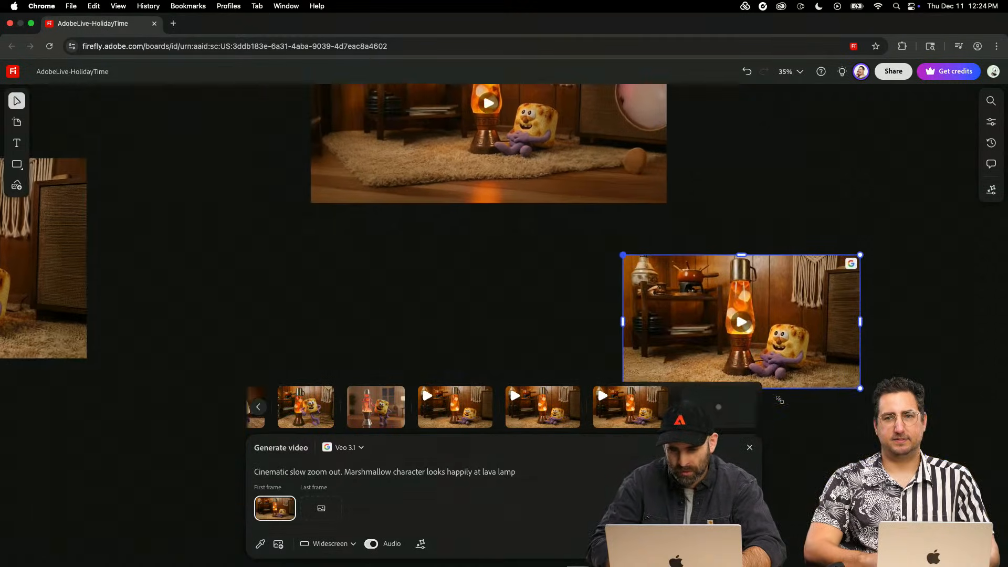
pyautogui.scroll(5, 779, 414)
pyautogui.scroll(2, 707, 257)
pyautogui.hscroll(1, 706, 257)
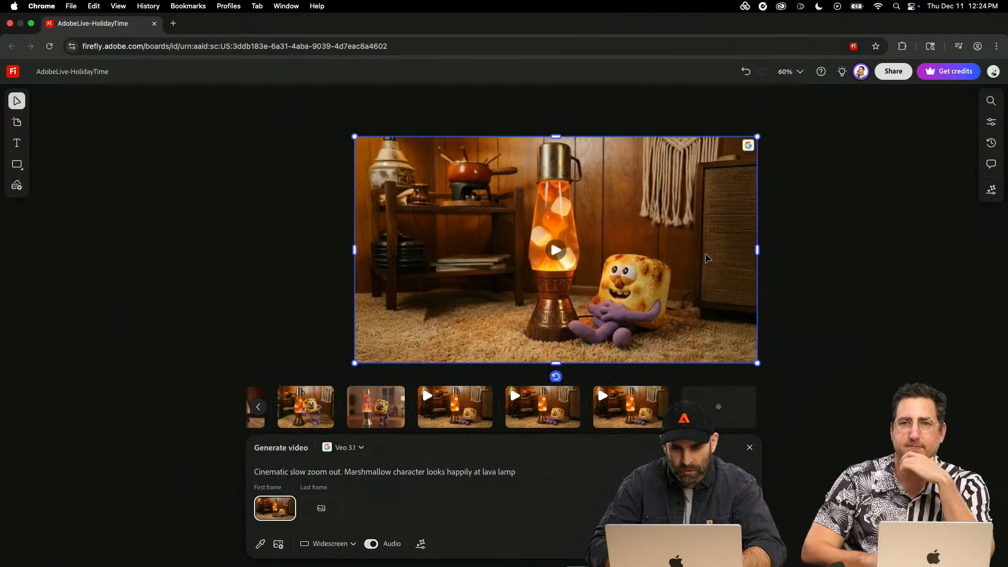
pyautogui.click(557, 251)
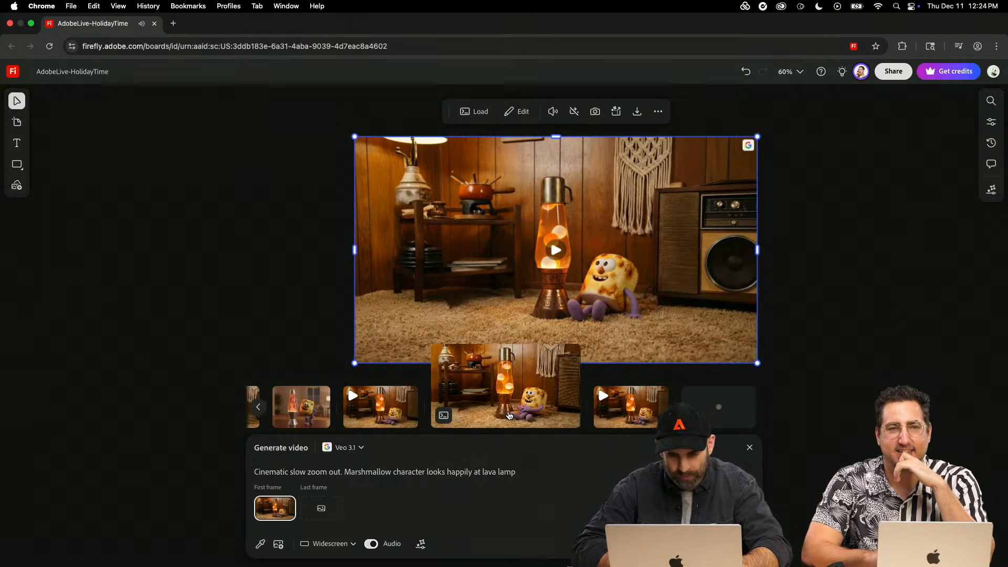
pyautogui.moveTo(624, 416)
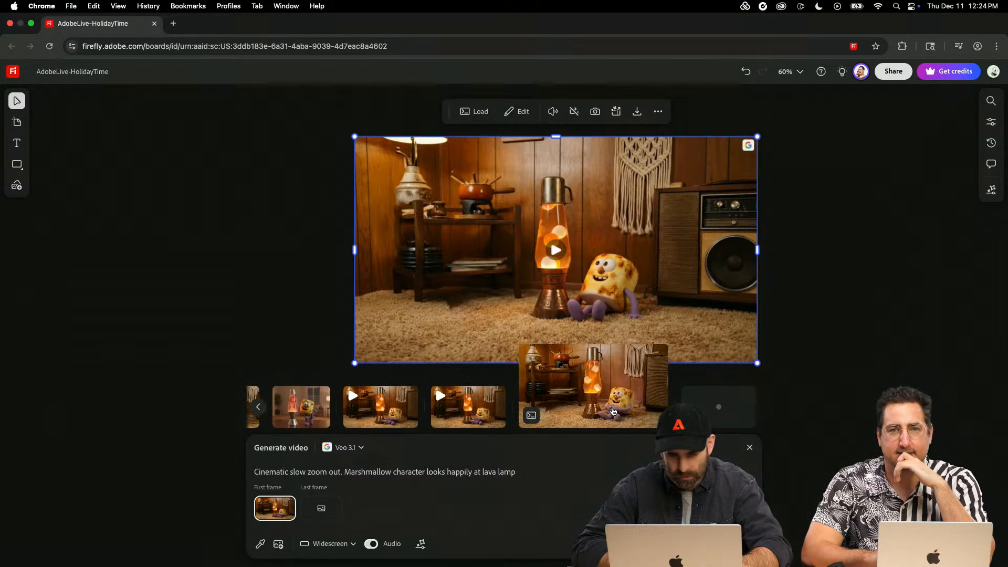
# - Change the video prompt to "Cinematic slow zoom out. Subject stands and jumps with excitement" and generate another Veo 3.1 clip
pyautogui.moveTo(517, 473); pyautogui.dragTo(343, 476)
pyautogui.write('S')
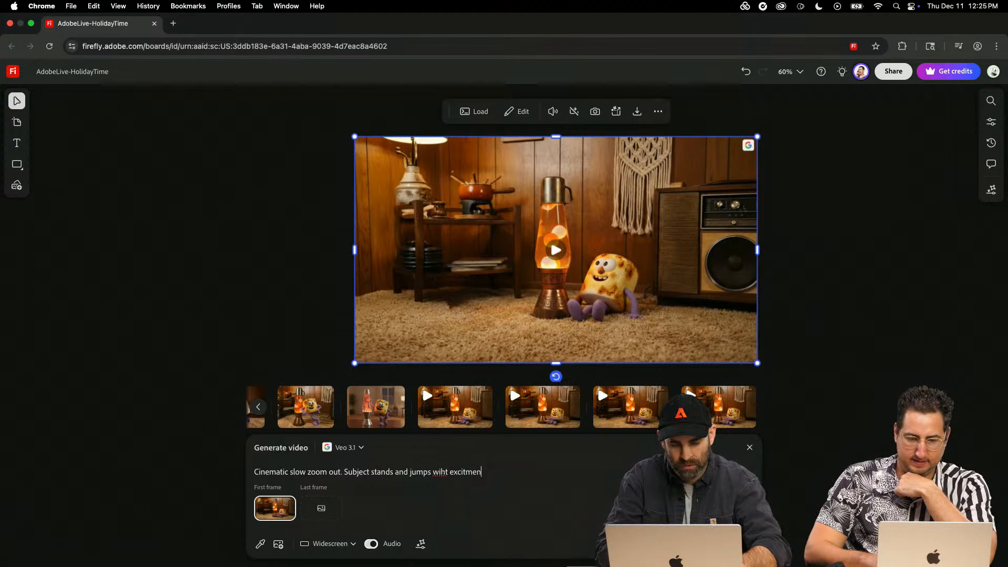
pyautogui.write('t')
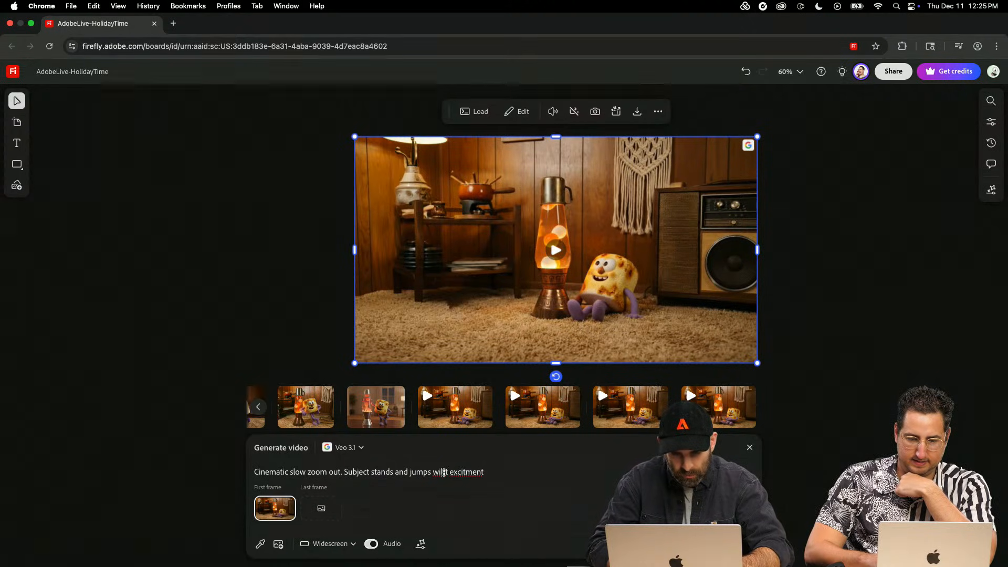
pyautogui.rightClick(454, 472)
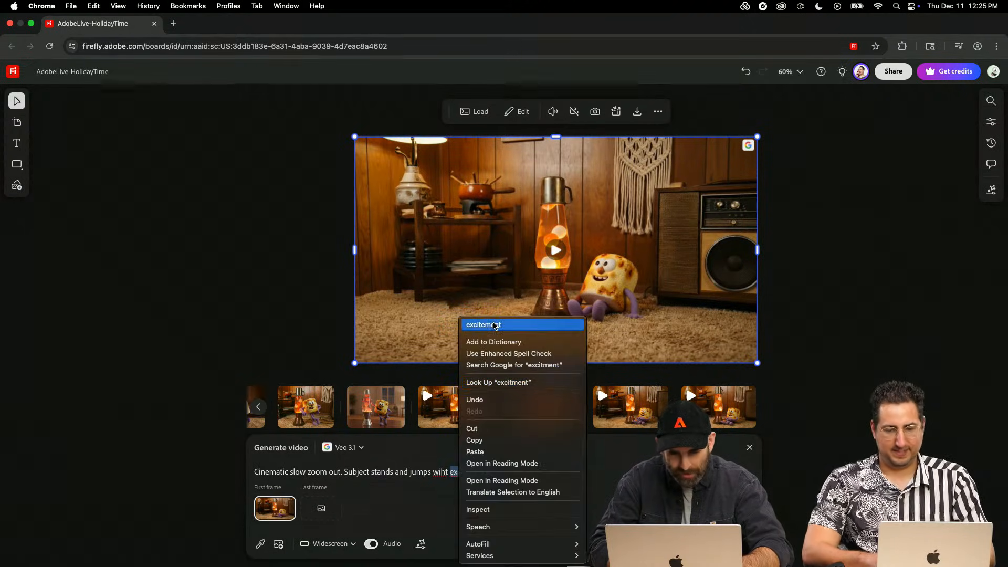
pyautogui.click(497, 325)
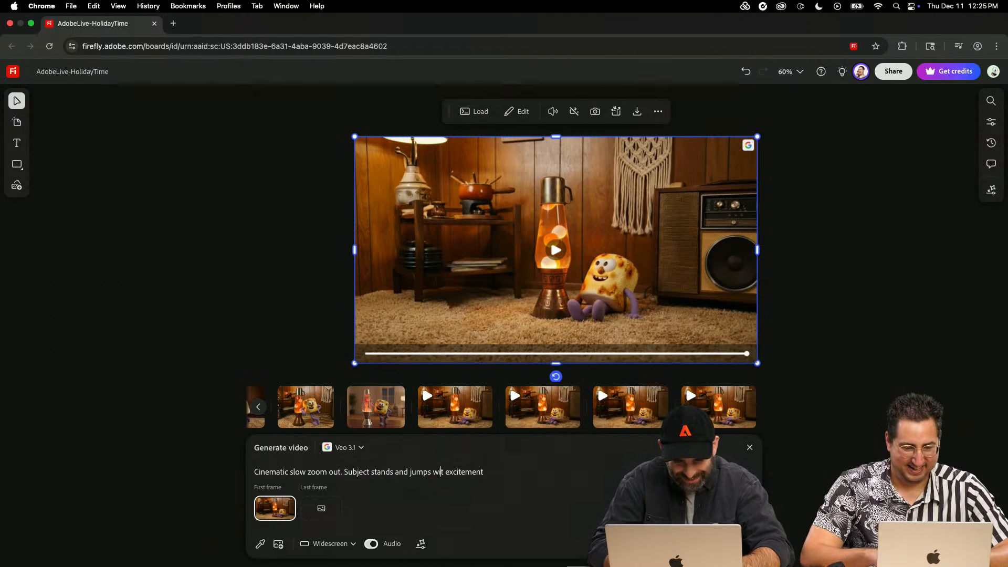
pyautogui.write('h')
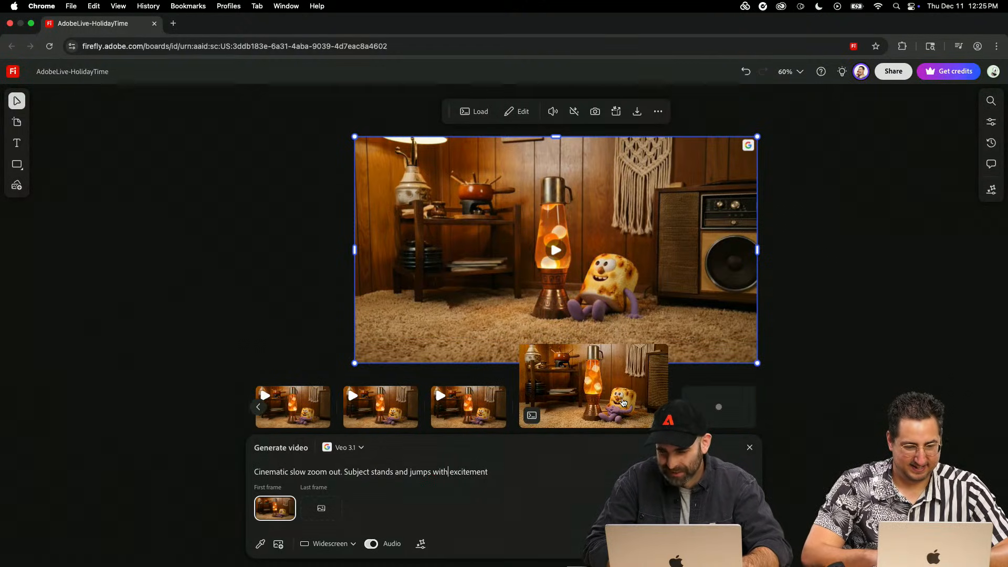
# - Place the finished close-up lava-lamp clip on the board below and beside the Veo 3.1 clip, and play it repeatedly
pyautogui.click(511, 344)
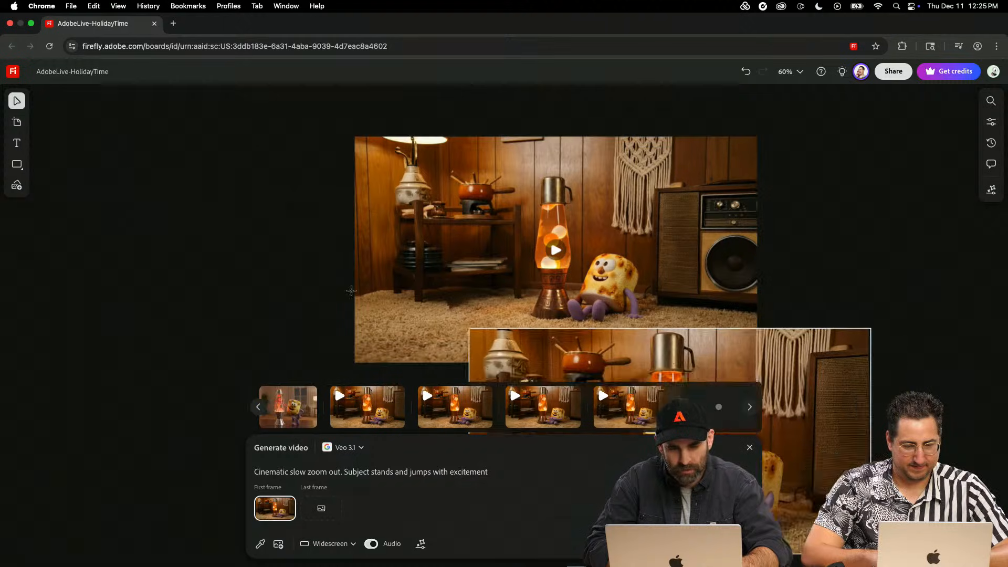
pyautogui.scroll(-3, 298, 239)
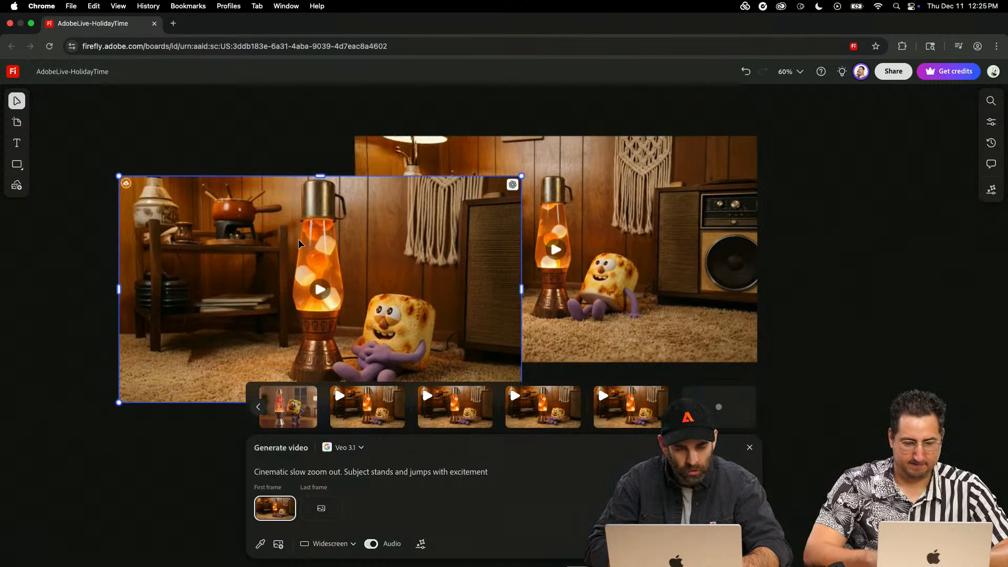
pyautogui.moveTo(436, 196); pyautogui.dragTo(239, 354)
pyautogui.click(278, 302)
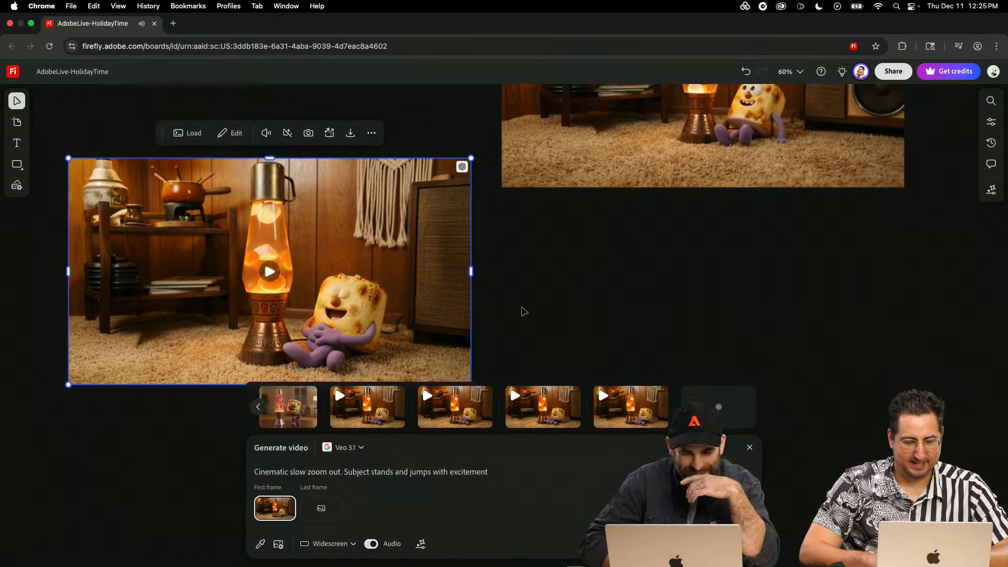
pyautogui.click(269, 272)
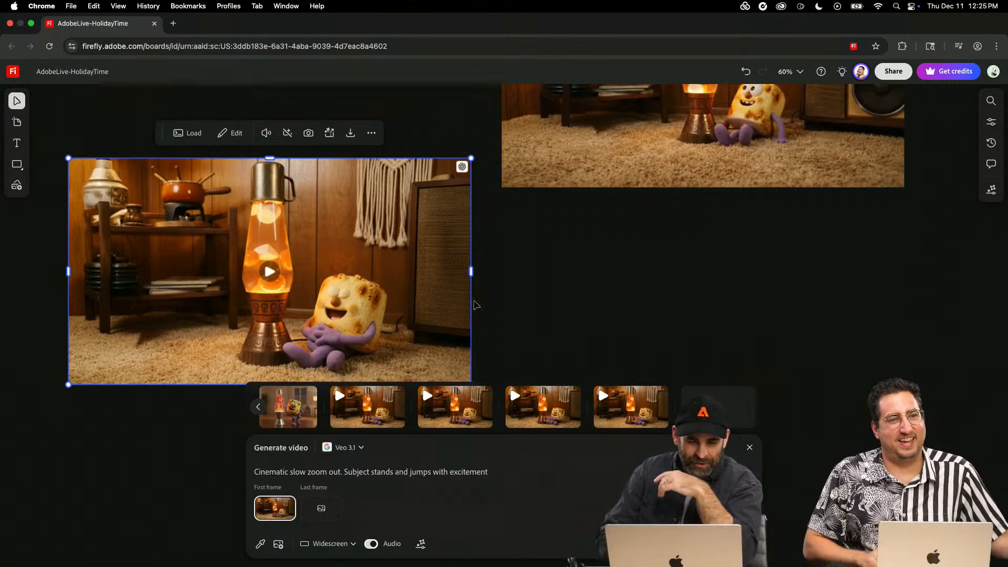
pyautogui.click(270, 271)
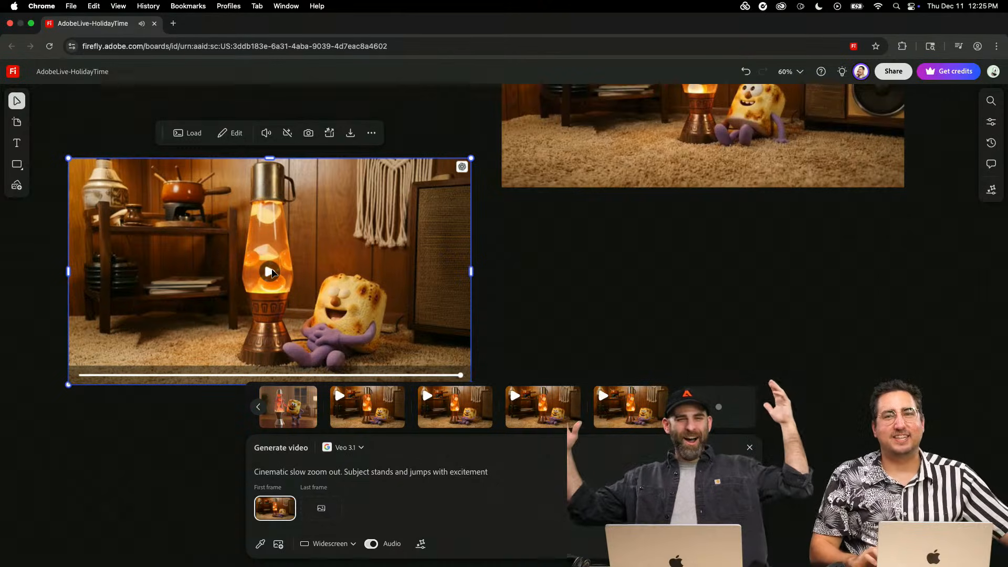
# - Draw a rectangle covering the newly placed close-up clip from its upper-left to its lower-right corner
pyautogui.click(544, 249)
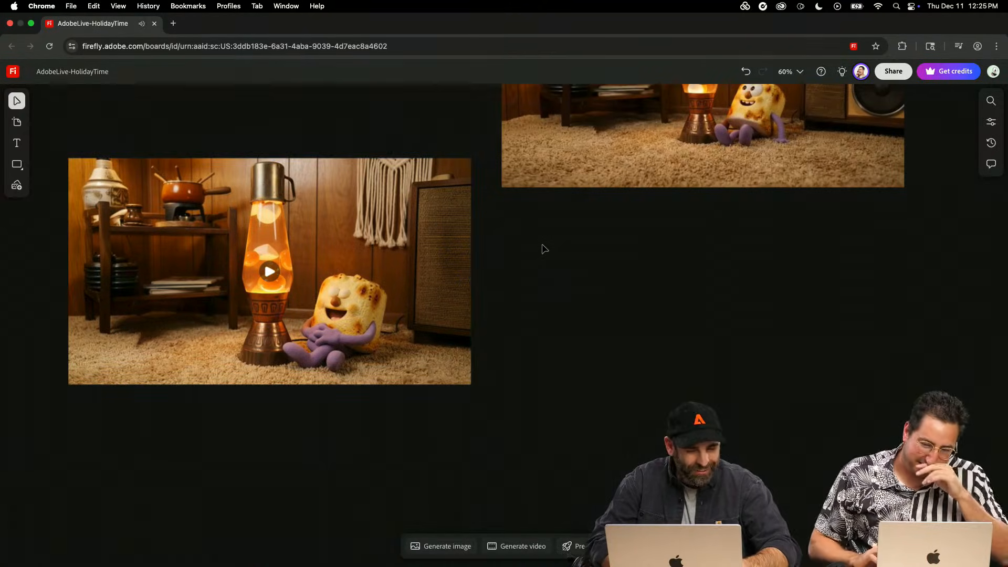
pyautogui.scroll(1, 544, 249)
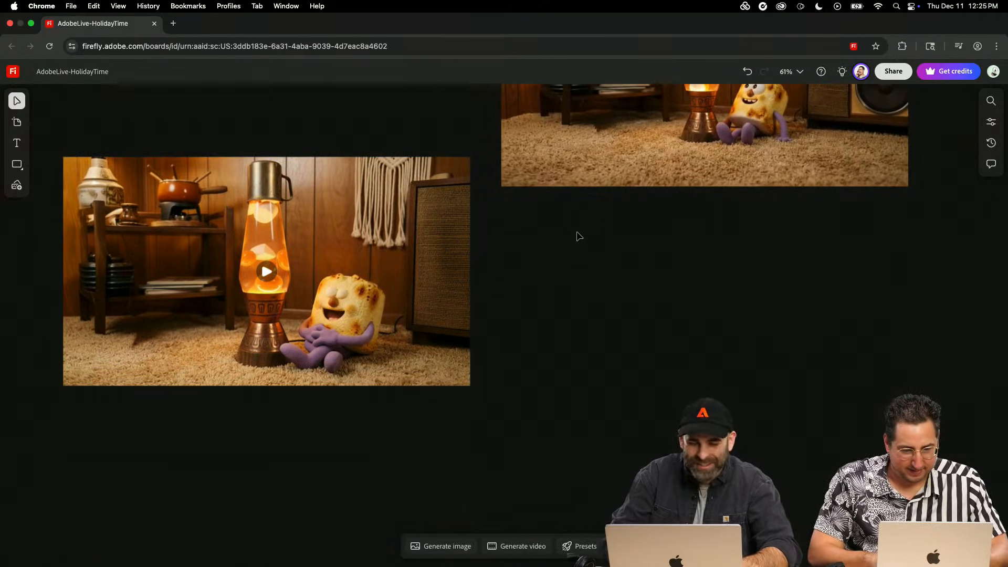
pyautogui.click(557, 171)
pyautogui.moveTo(500, 251); pyautogui.dragTo(707, 251)
pyautogui.moveTo(582, 261); pyautogui.dragTo(577, 307)
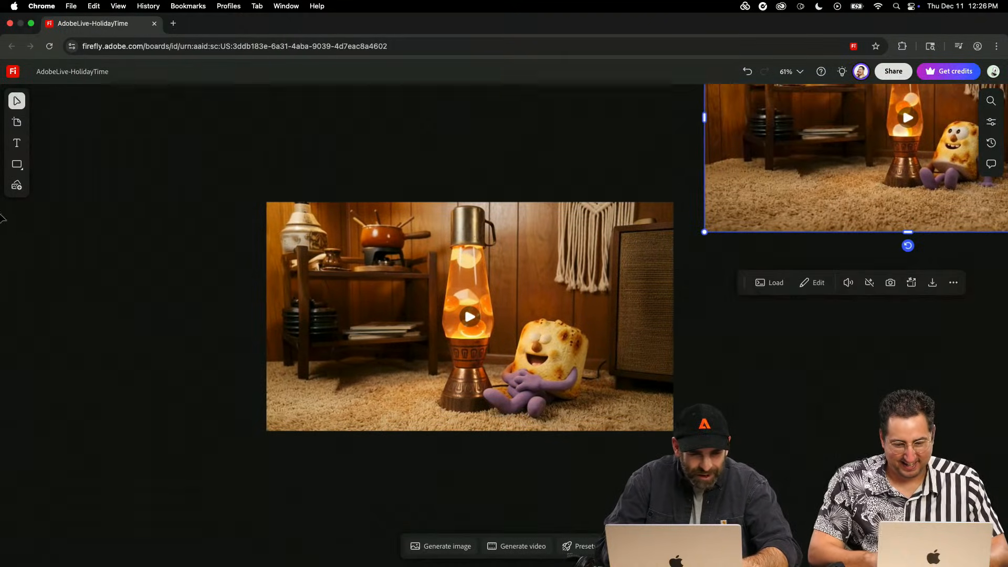
pyautogui.moveTo(17, 173)
pyautogui.click(73, 188)
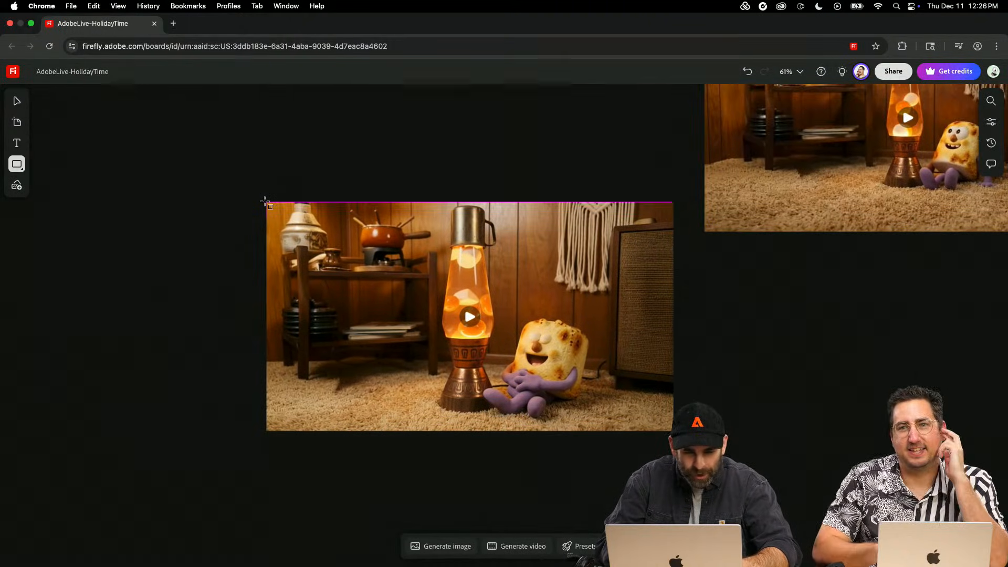
pyautogui.moveTo(266, 201)
pyautogui.mouseDown()
pyautogui.moveTo(592, 348)
pyautogui.moveTo(674, 434)
pyautogui.mouseUp()
# - Turn the rectangle into a frame with no fill and a yellow stroke of width 39, fitting its lower edge to the clip
pyautogui.click(440, 181)
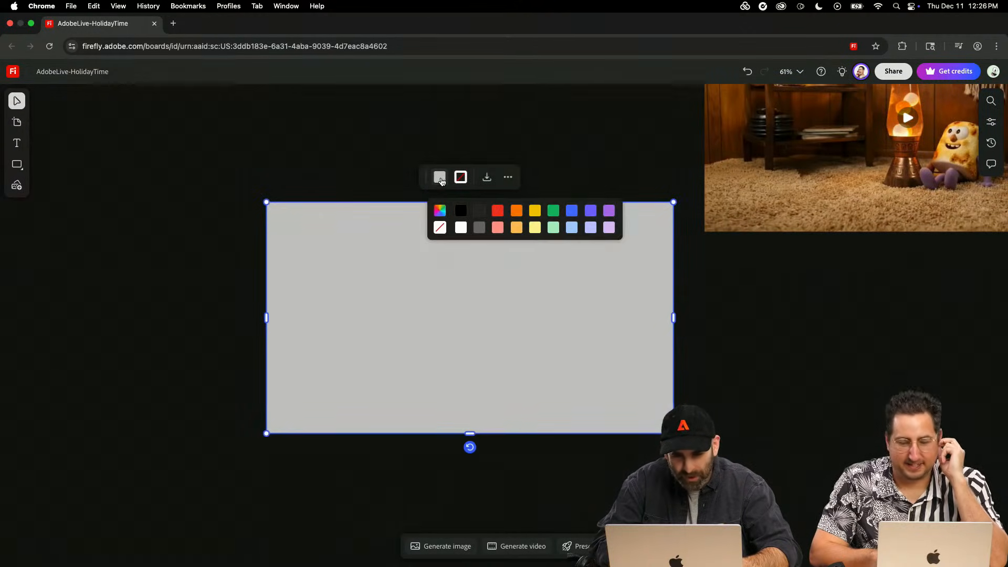
pyautogui.click(439, 228)
pyautogui.click(461, 178)
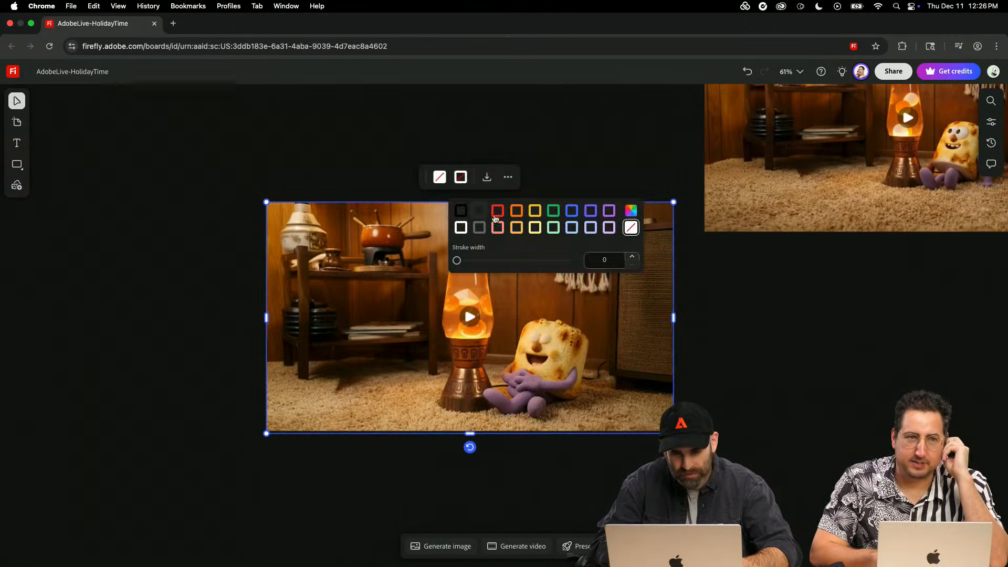
pyautogui.click(535, 211)
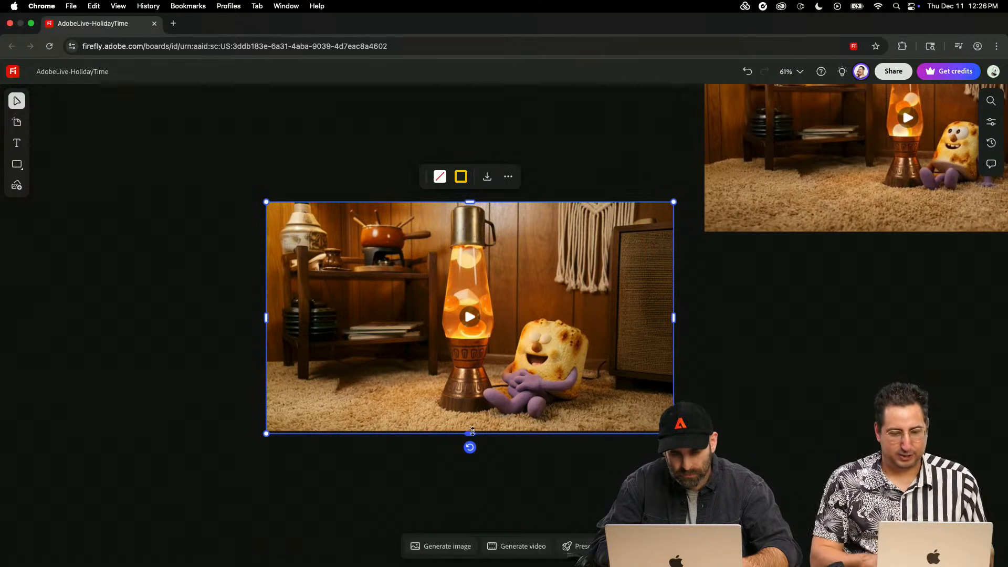
pyautogui.moveTo(472, 432); pyautogui.dragTo(473, 427)
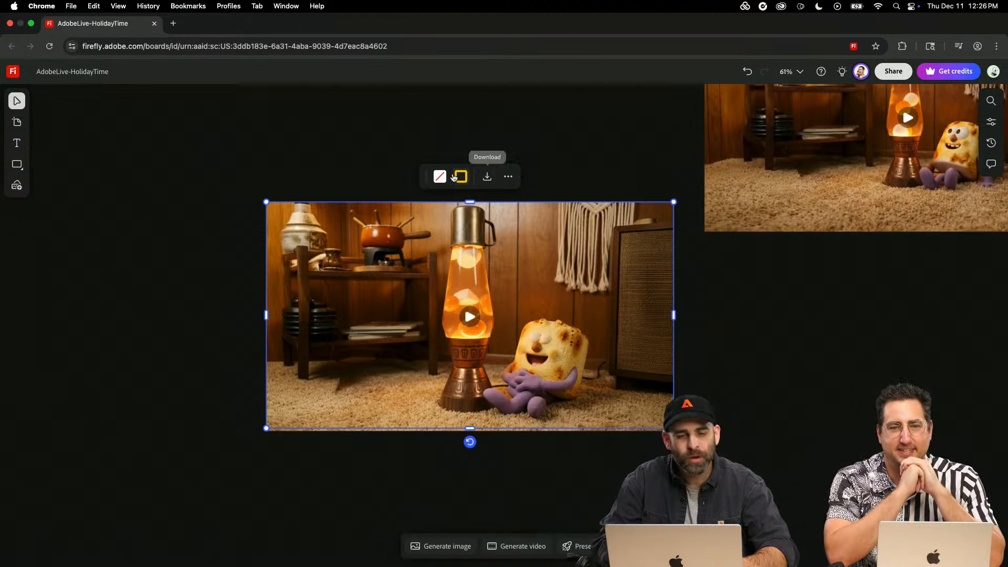
pyautogui.click(462, 177)
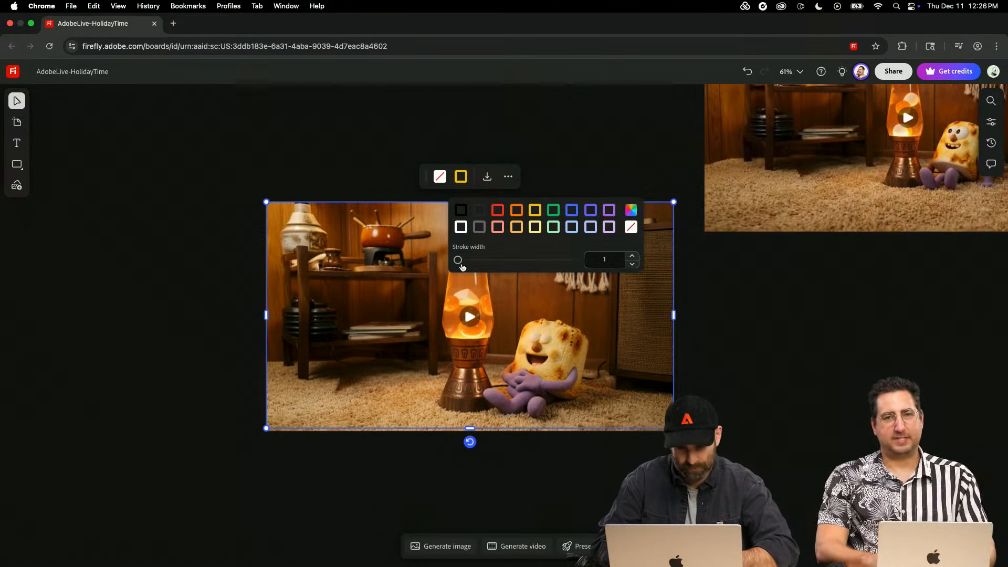
pyautogui.moveTo(500, 259); pyautogui.dragTo(500, 264)
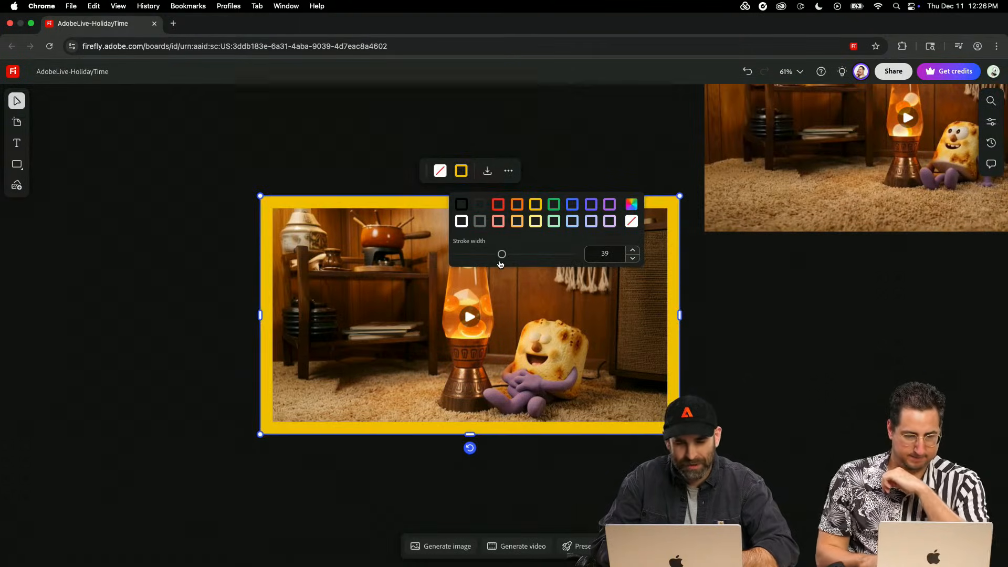
pyautogui.click(774, 436)
pyautogui.click(775, 439)
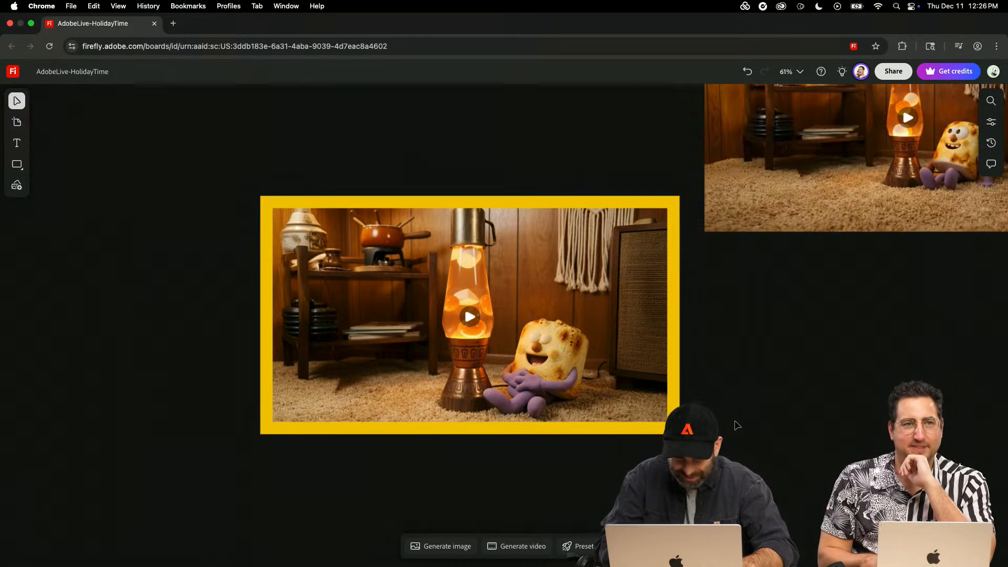
# - Select the yellow frame together with its clip and reopen the video generation settings
pyautogui.moveTo(736, 422); pyautogui.dragTo(303, 440)
pyautogui.scroll(-5, 739, 341)
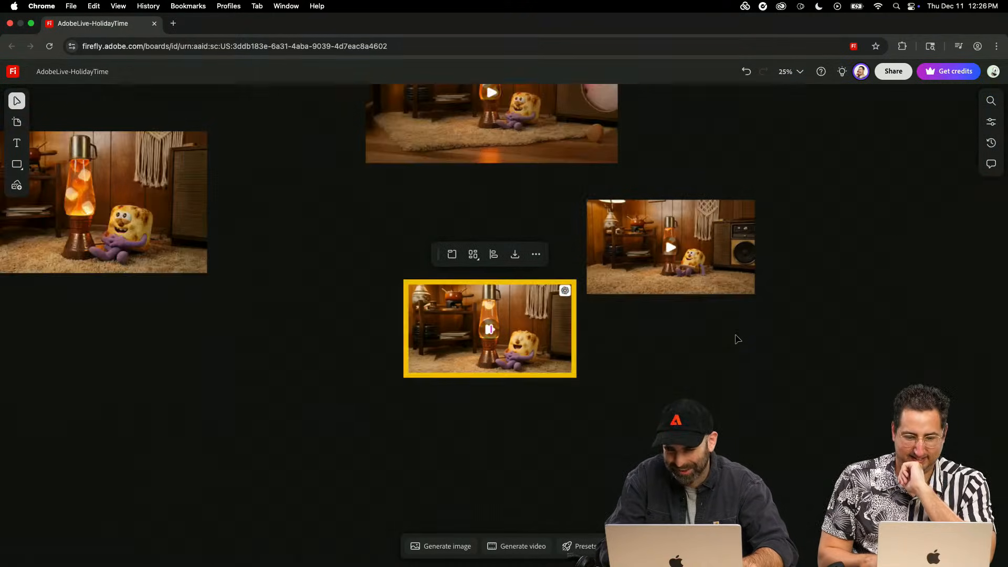
pyautogui.scroll(2, 739, 334)
pyautogui.hscroll(5, 727, 371)
pyautogui.scroll(3, 726, 371)
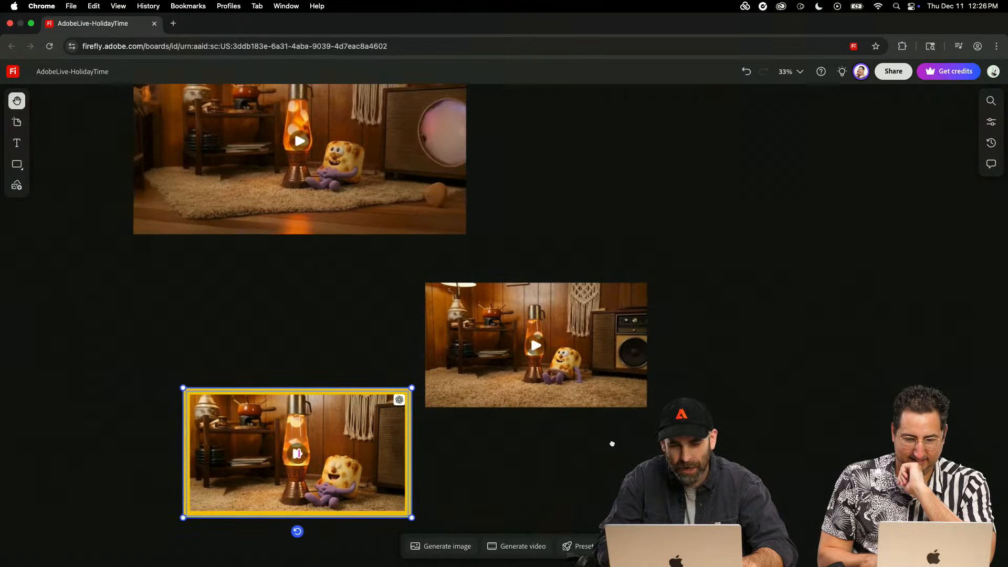
pyautogui.click(492, 546)
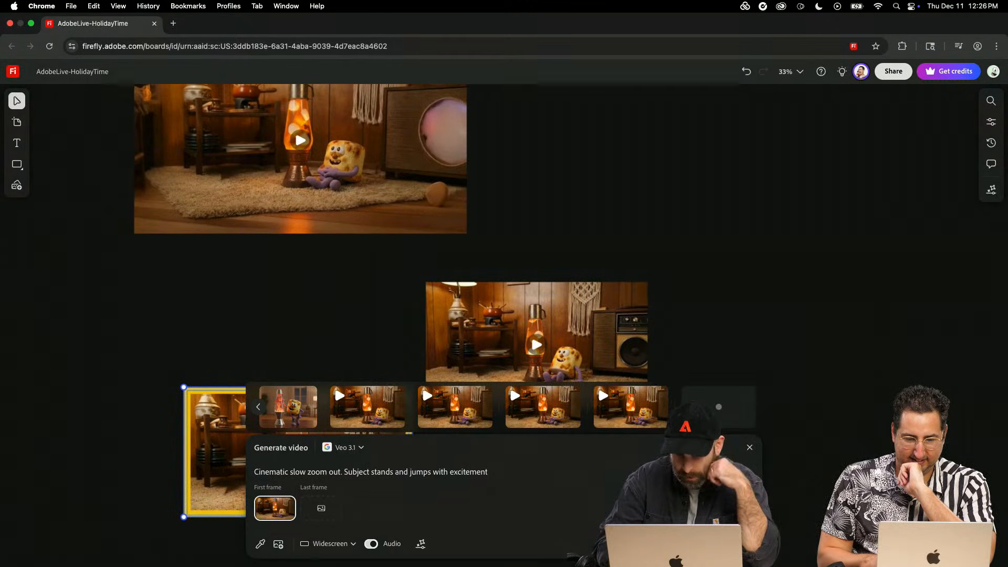
# - Look over the generated clips, the purple-sweater character workflow, the Toasty reference sheets and the lava-lamp images on the board
pyautogui.moveTo(632, 427)
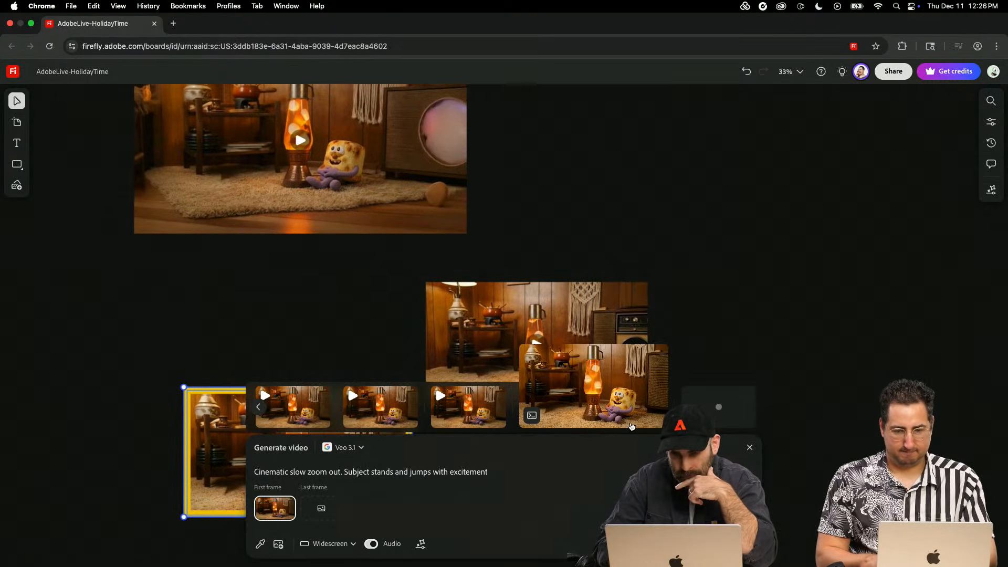
pyautogui.hscroll(-18, 228, 261)
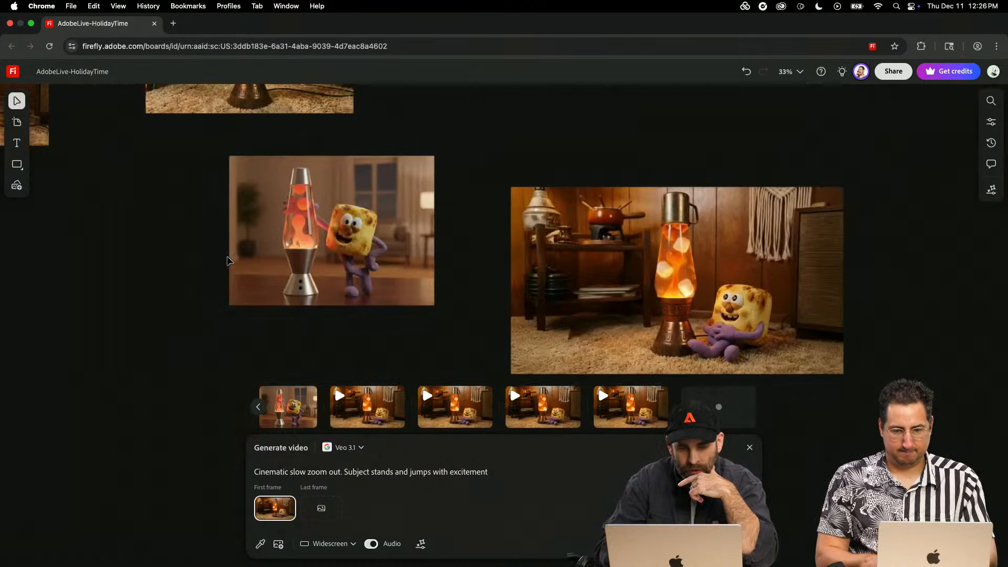
pyautogui.hscroll(-15, 227, 261)
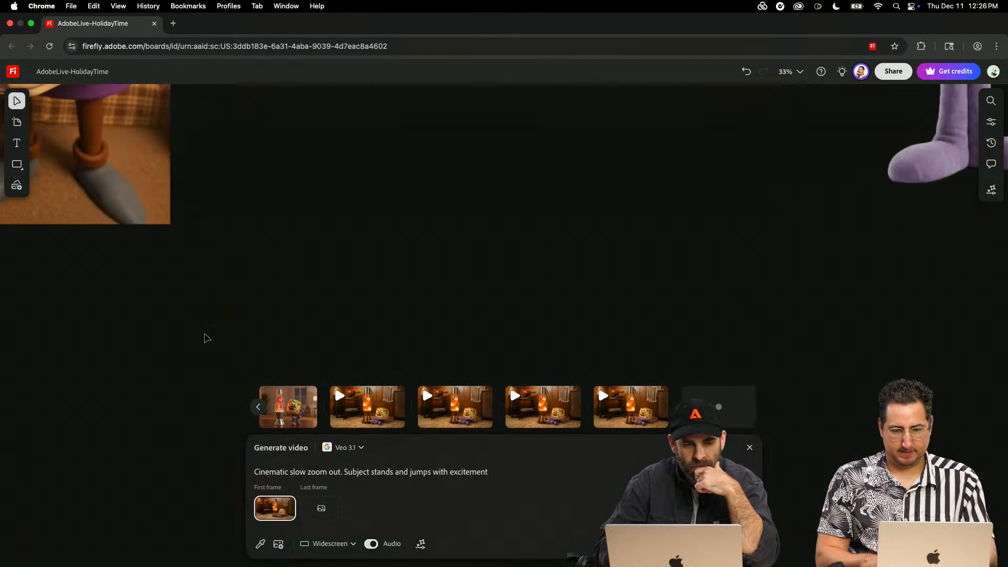
pyautogui.scroll(-5, 206, 337)
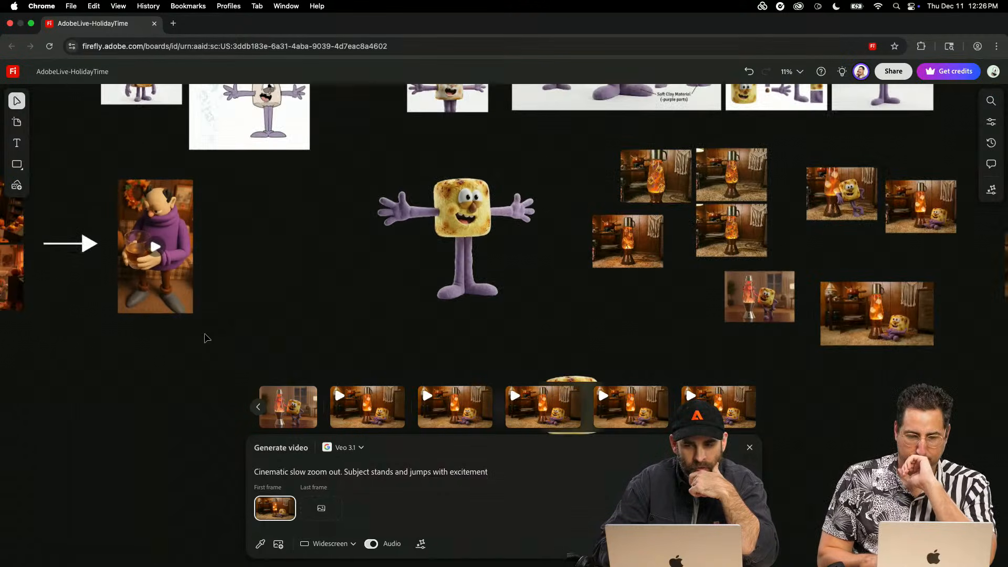
pyautogui.hscroll(-15, 331, 265)
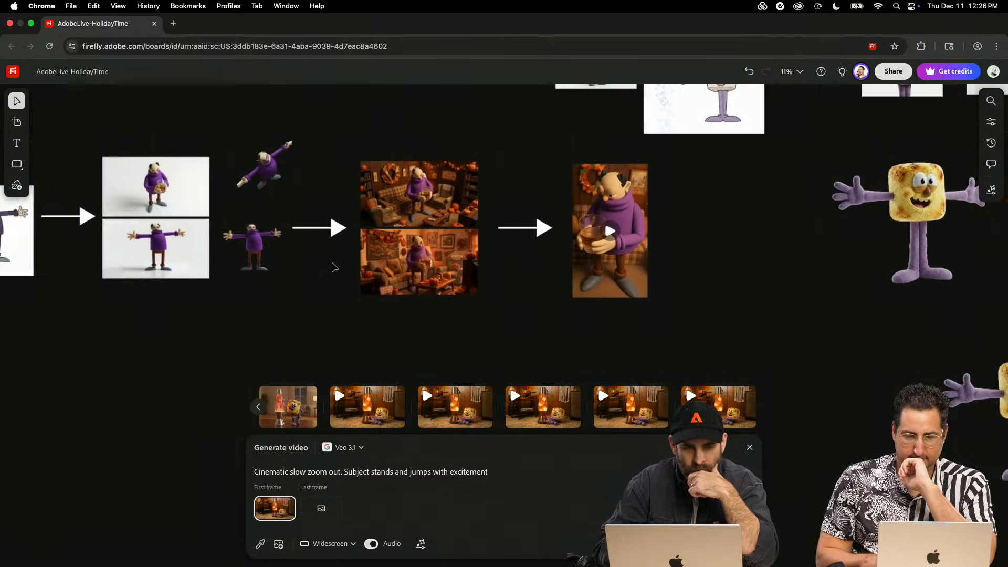
pyautogui.hscroll(20, 332, 266)
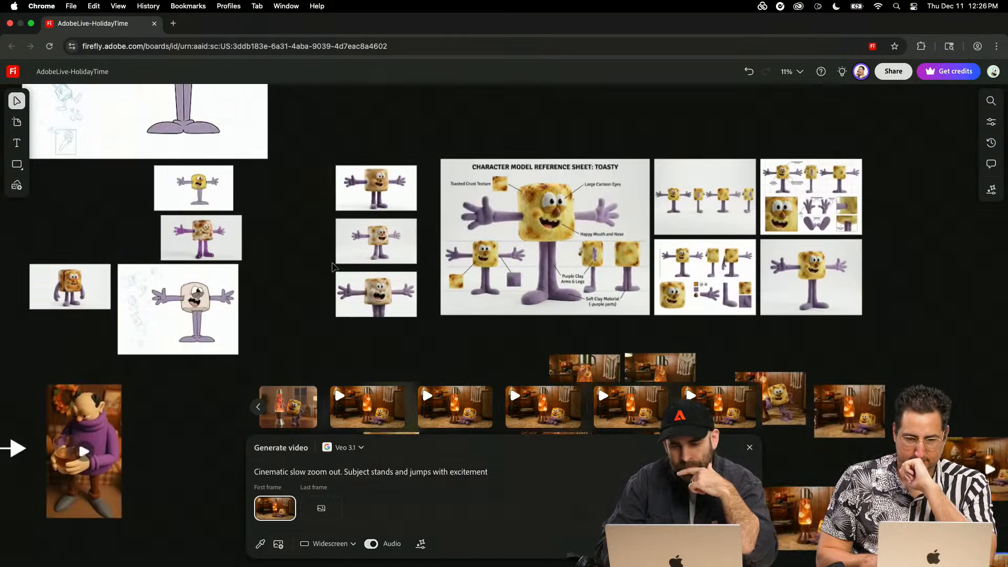
pyautogui.hscroll(5, 332, 267)
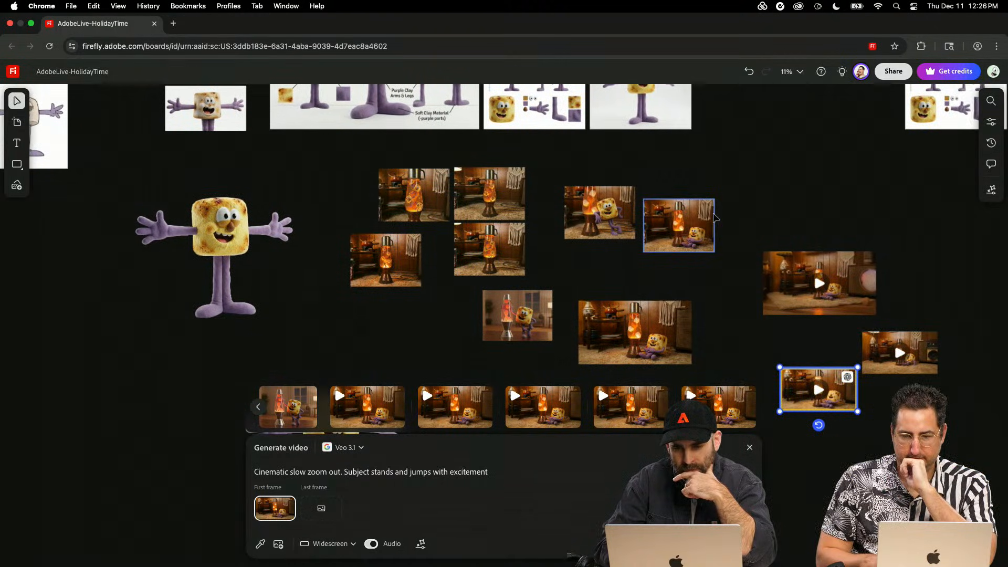
pyautogui.hscroll(-6, 512, 405)
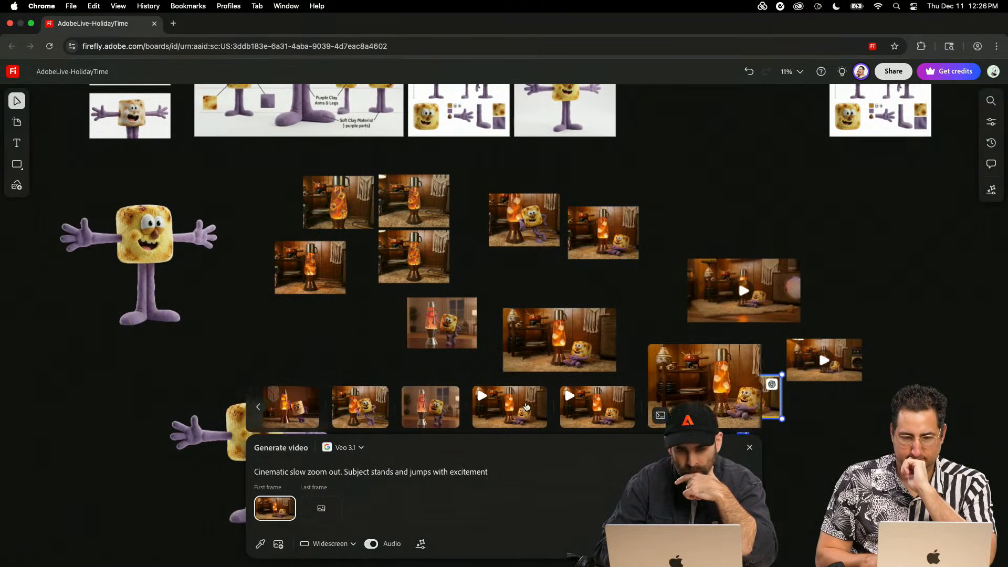
pyautogui.hscroll(6, 504, 408)
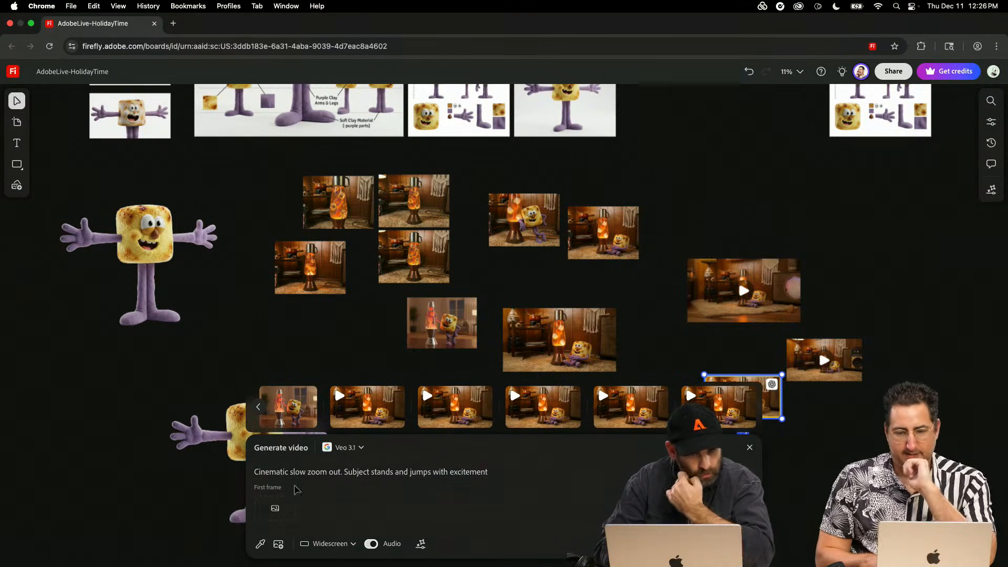
# - Clear the first-frame image from the Veo 3.1 video prompt
pyautogui.click(281, 505)
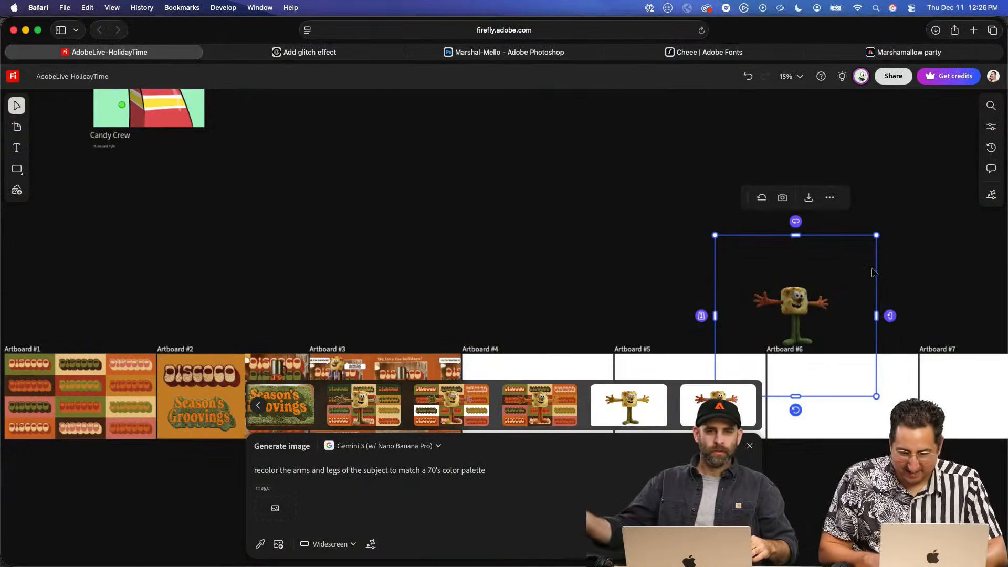
# - On the board with the numbered artboards, enlarge the recolored marshmallow character cutout above Artboard #6
pyautogui.moveTo(877, 235); pyautogui.dragTo(954, 157)
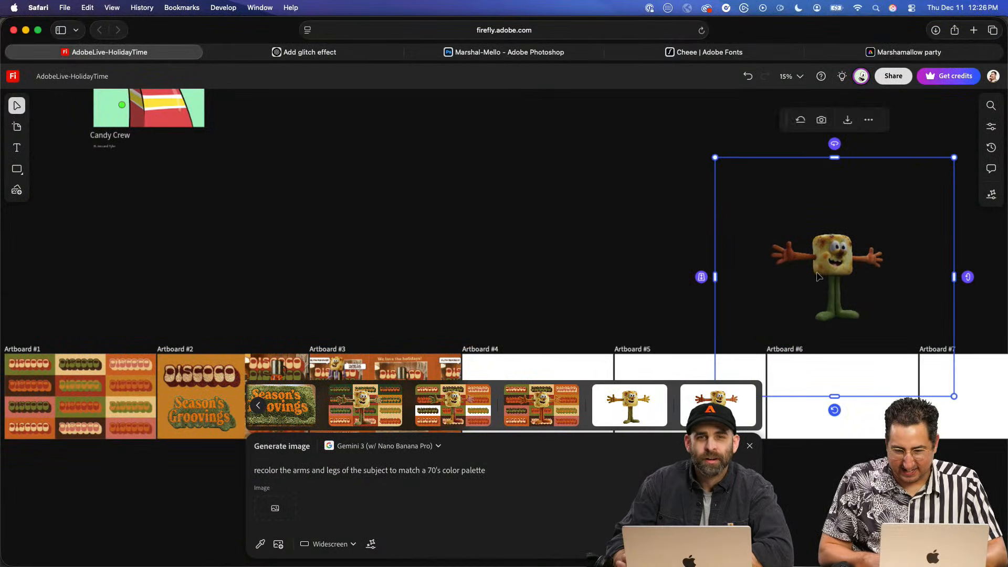
# - Move the recolored marshmallow character from above Artboard #6 to above the start of Artboard #4 and close the image prompt
pyautogui.moveTo(817, 277); pyautogui.dragTo(476, 234)
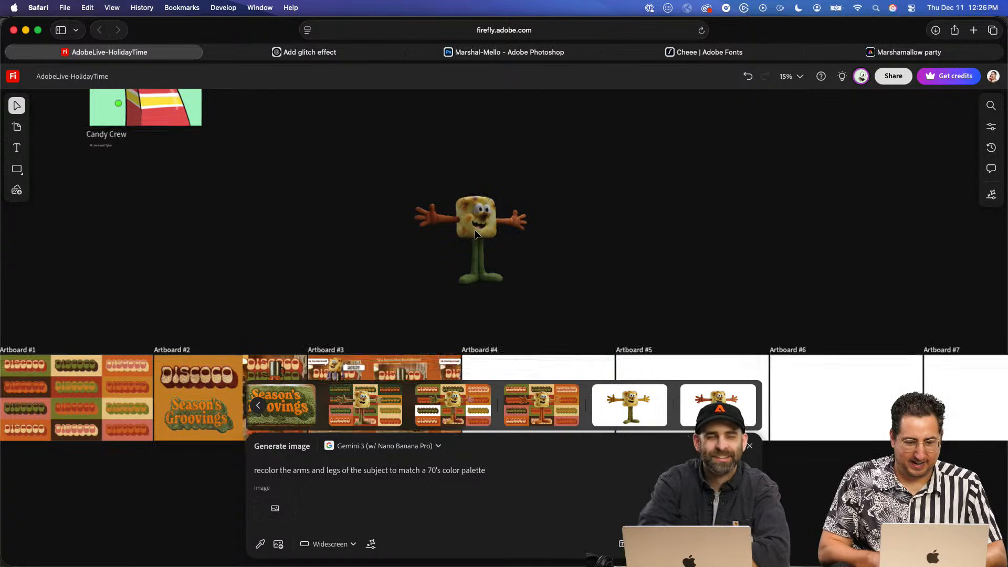
pyautogui.scroll(8, 476, 234)
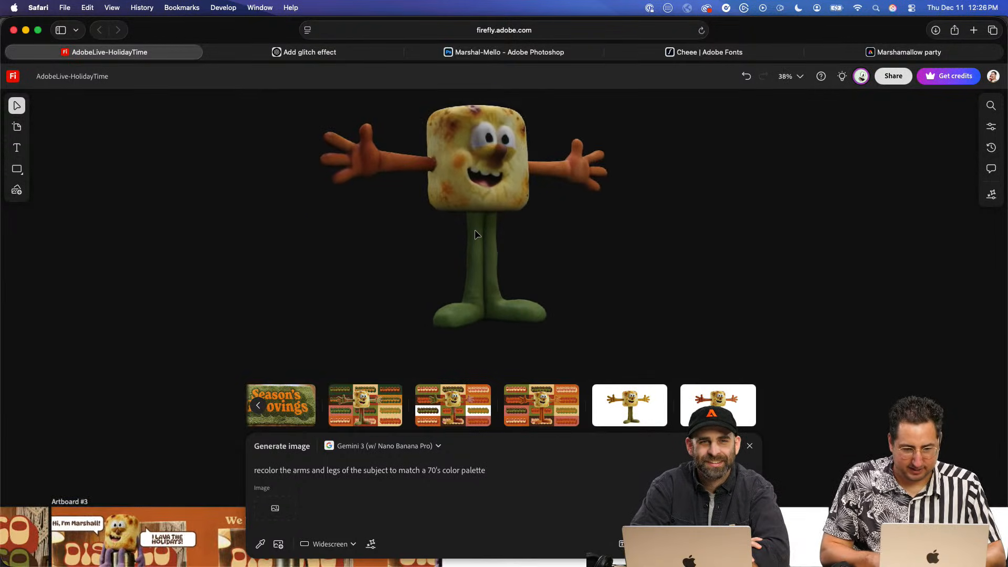
pyautogui.scroll(1, 475, 231)
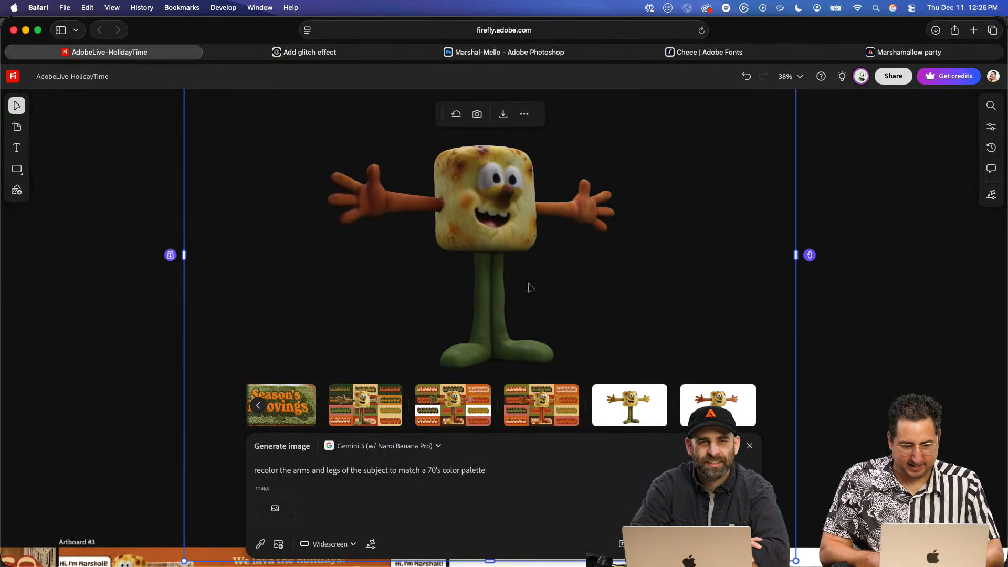
pyautogui.click(749, 446)
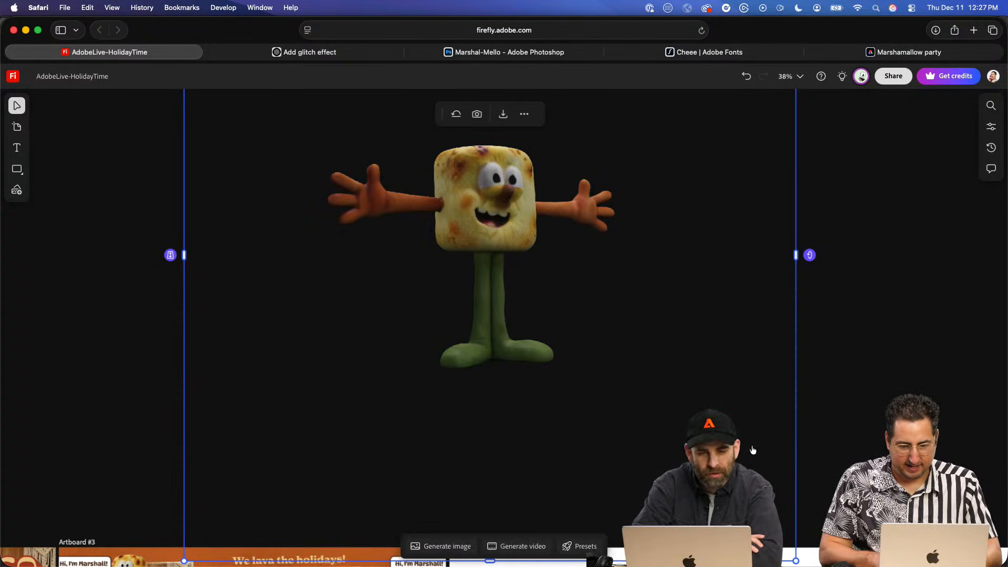
# - Rotate the recolored marshmallow character in 3D until its body squarely faces the viewer with both arms spread evenly
pyautogui.scroll(3, 601, 306)
pyautogui.scroll(-6, 601, 306)
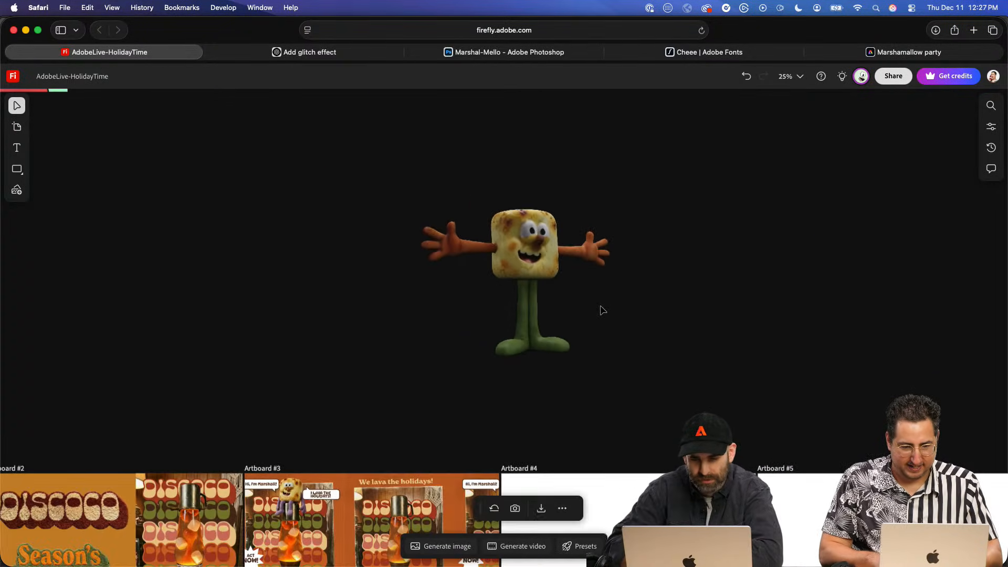
pyautogui.scroll(2, 542, 243)
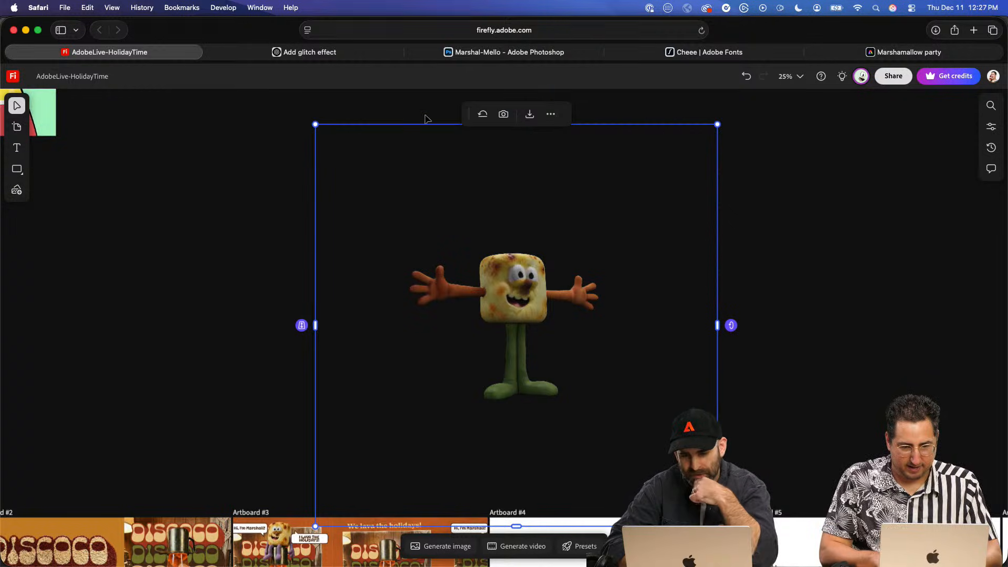
pyautogui.scroll(2, 448, 119)
pyautogui.moveTo(514, 145)
pyautogui.mouseDown()
pyautogui.moveTo(623, 144)
pyautogui.moveTo(643, 131)
pyautogui.moveTo(341, 145)
pyautogui.moveTo(582, 144)
pyautogui.moveTo(480, 144)
pyautogui.moveTo(561, 142)
pyautogui.moveTo(514, 143)
pyautogui.mouseUp()
pyautogui.moveTo(731, 361)
pyautogui.mouseDown()
pyautogui.moveTo(731, 223)
pyautogui.moveTo(738, 392)
pyautogui.moveTo(750, 212)
pyautogui.moveTo(745, 358)
pyautogui.mouseUp()
pyautogui.moveTo(516, 147)
pyautogui.mouseDown()
pyautogui.moveTo(590, 149)
pyautogui.moveTo(464, 153)
pyautogui.moveTo(520, 156)
pyautogui.mouseUp()
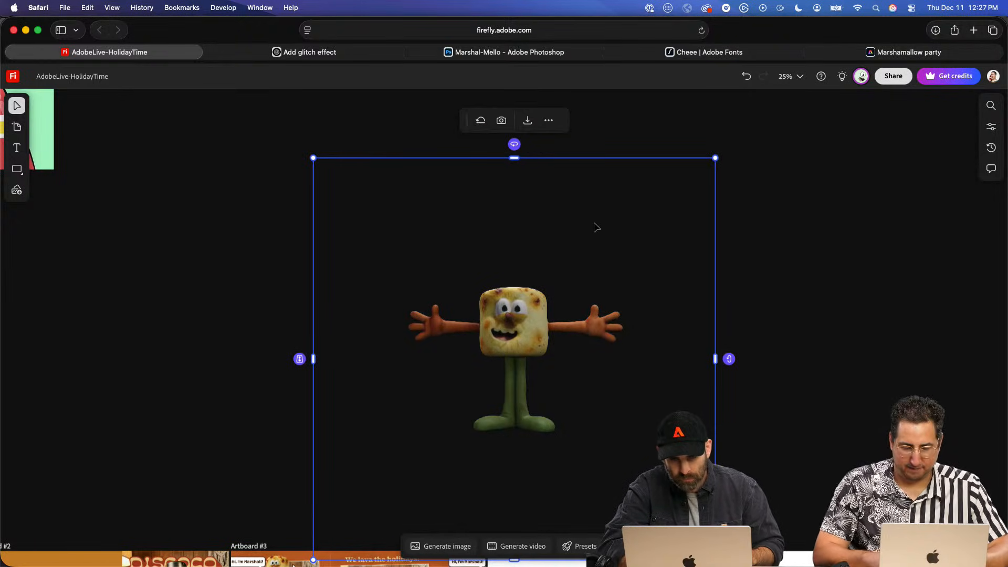
pyautogui.scroll(-5, 501, 268)
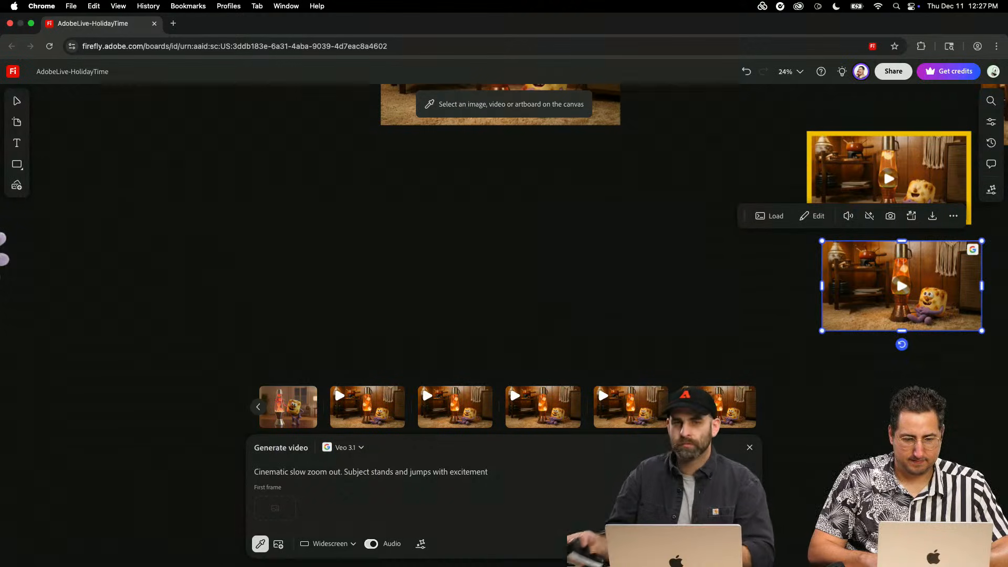
# - Leave the video prompt and play the generated clip below the yellow-framed video
pyautogui.click(844, 433)
pyautogui.click(901, 286)
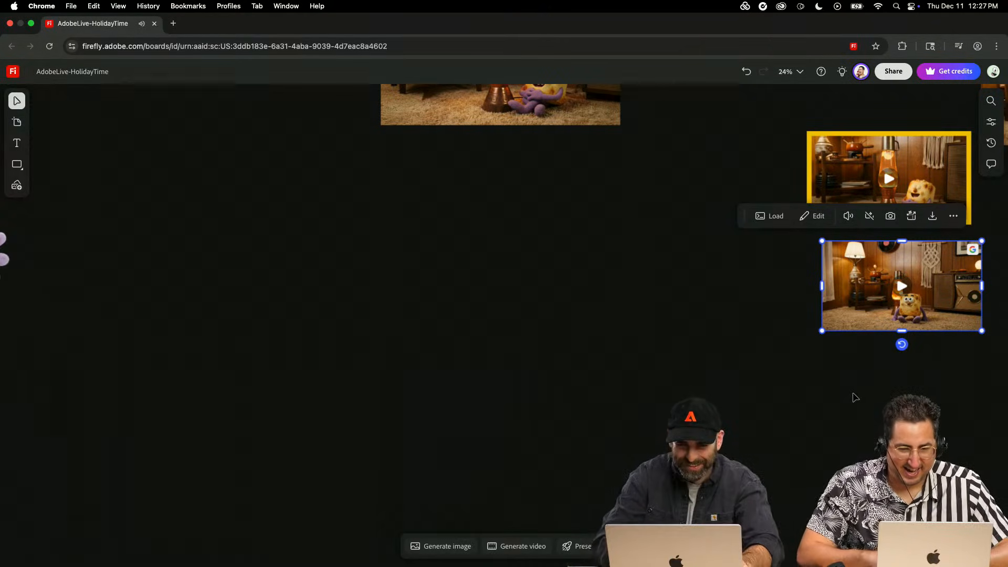
pyautogui.scroll(-5, 854, 398)
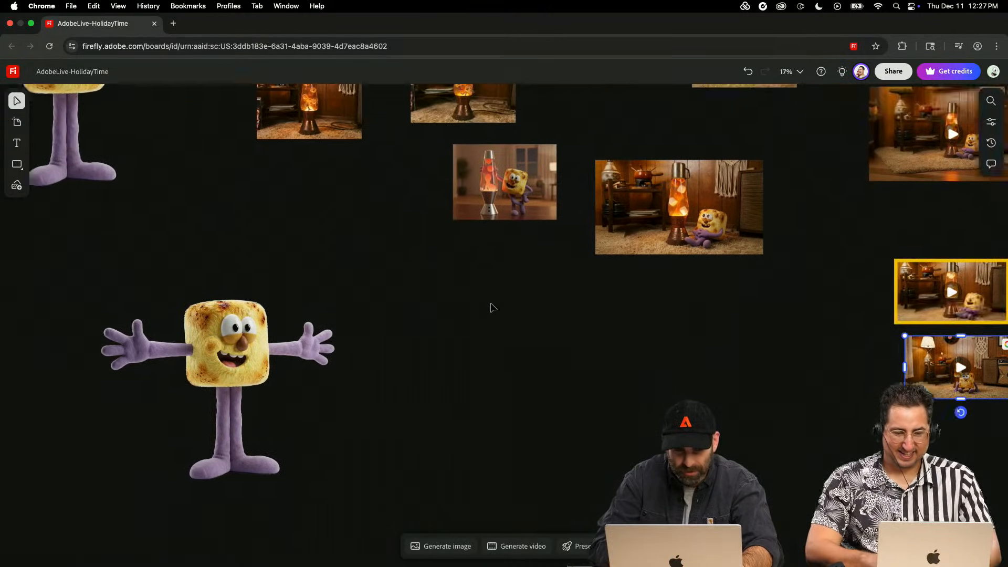
# - Open the image generation prompt and clear its text
pyautogui.scroll(2, 494, 308)
pyautogui.hscroll(-3, 493, 308)
pyautogui.click(445, 548)
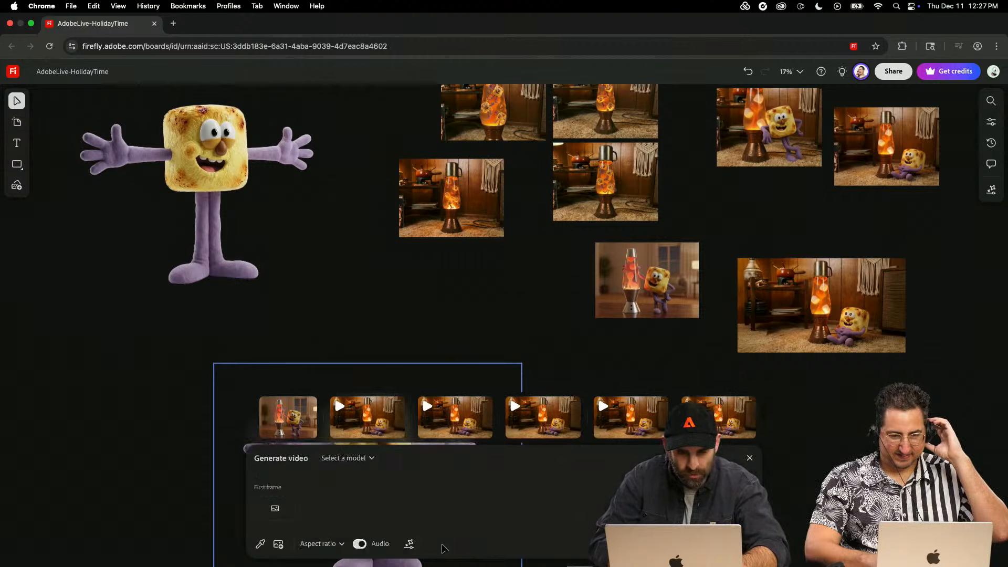
pyautogui.press('super+a')
pyautogui.press('BackSpace')
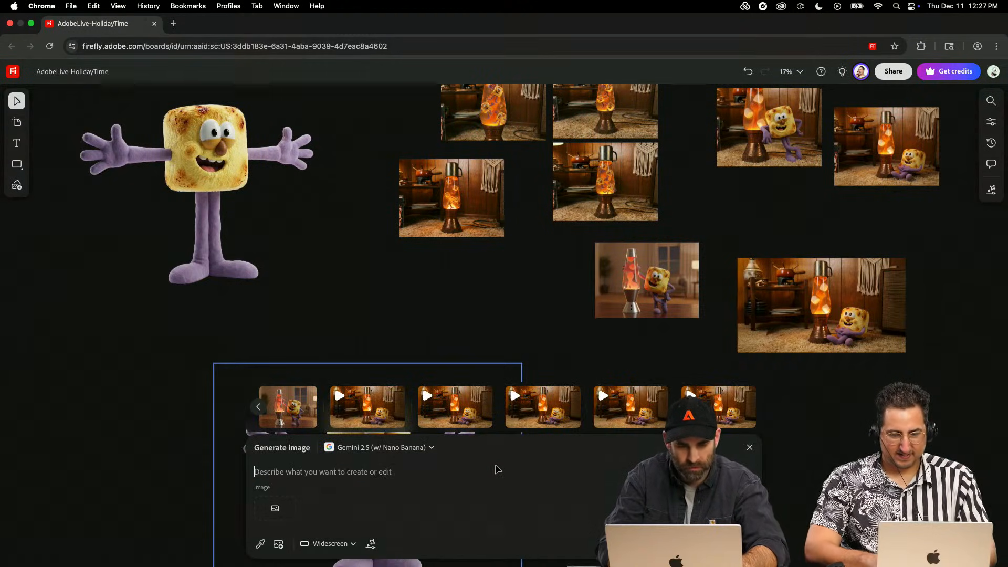
# - Load the generation settings of the lava lamp image above the "Hello chat" text into the prompt
pyautogui.hscroll(-3, 314, 374)
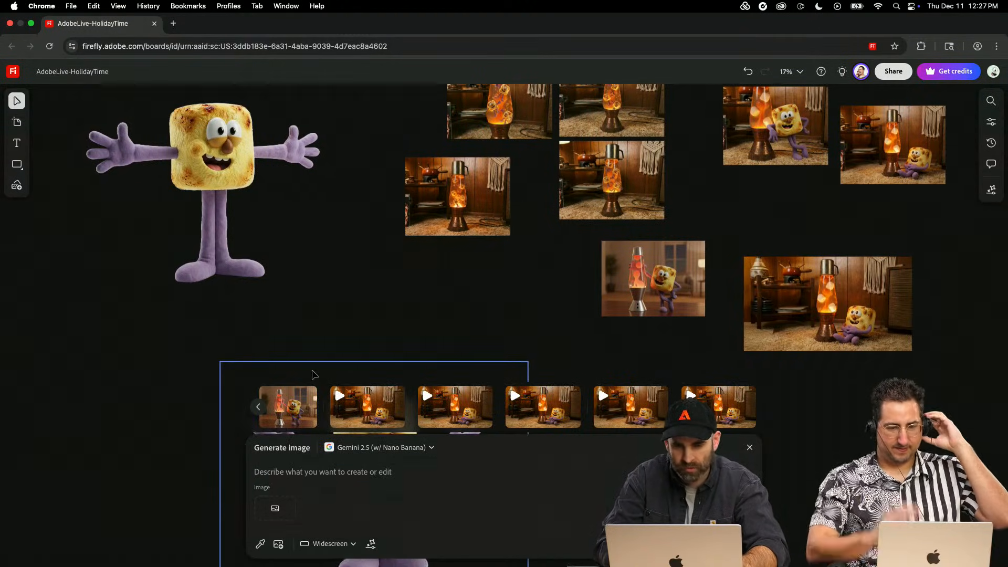
pyautogui.hscroll(-15, 315, 367)
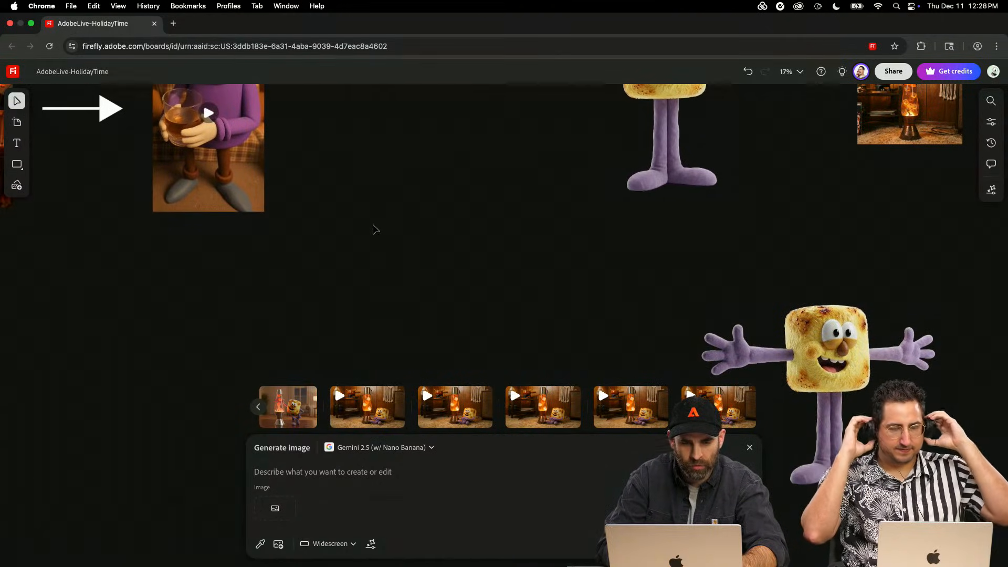
pyautogui.scroll(-10, 373, 230)
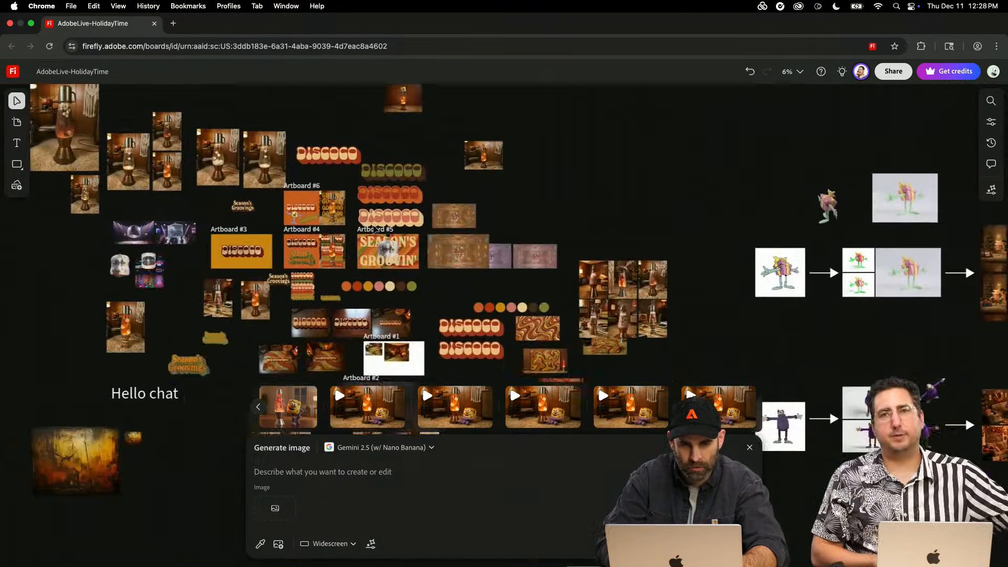
pyautogui.hscroll(-10, 374, 230)
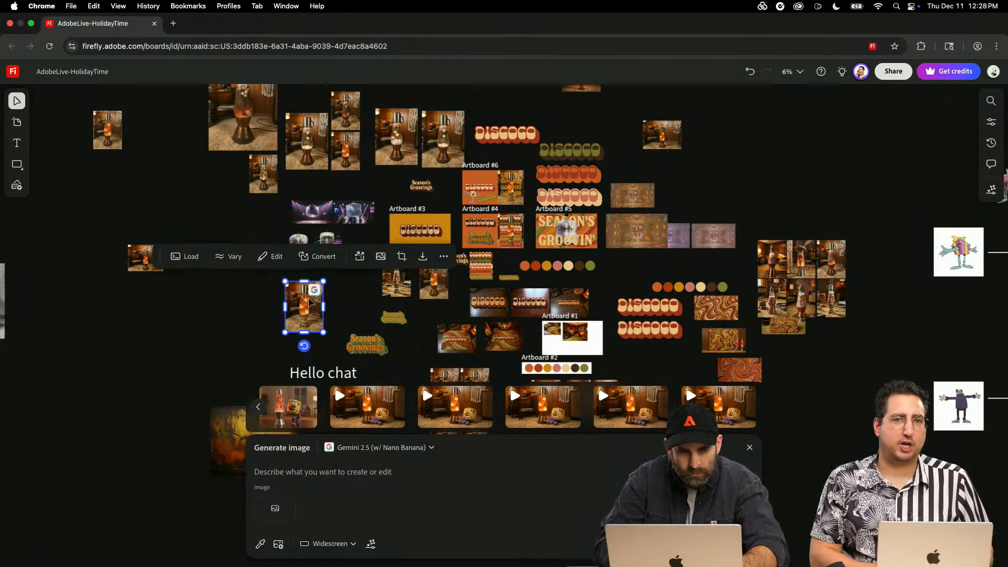
pyautogui.click(185, 256)
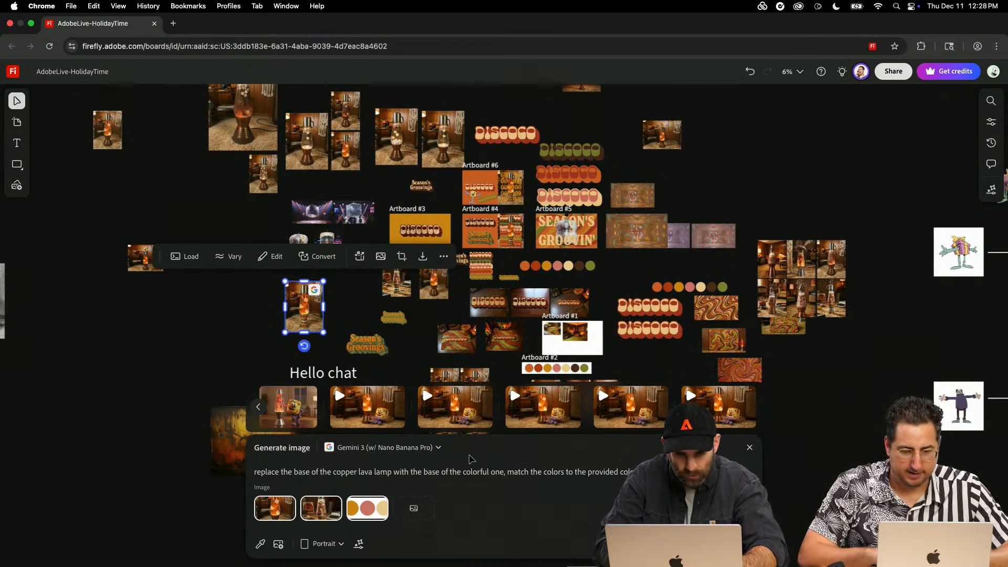
# - Load the generation settings of the lava lamp image below Artboard #2, followed by those of the DISCOCO shag rug beside Artboard #1
pyautogui.scroll(-5, 398, 318)
pyautogui.hscroll(2, 398, 317)
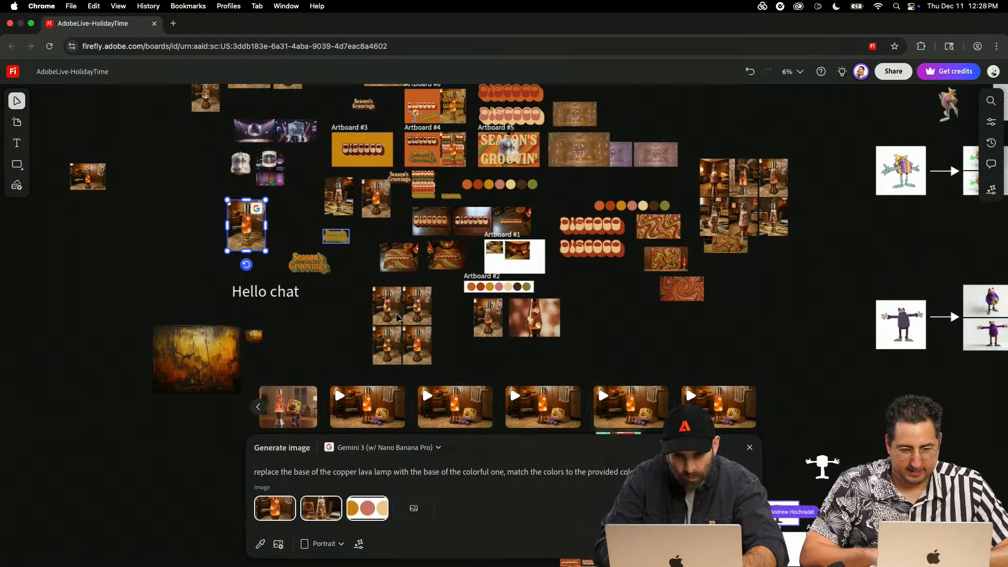
pyautogui.click(504, 310)
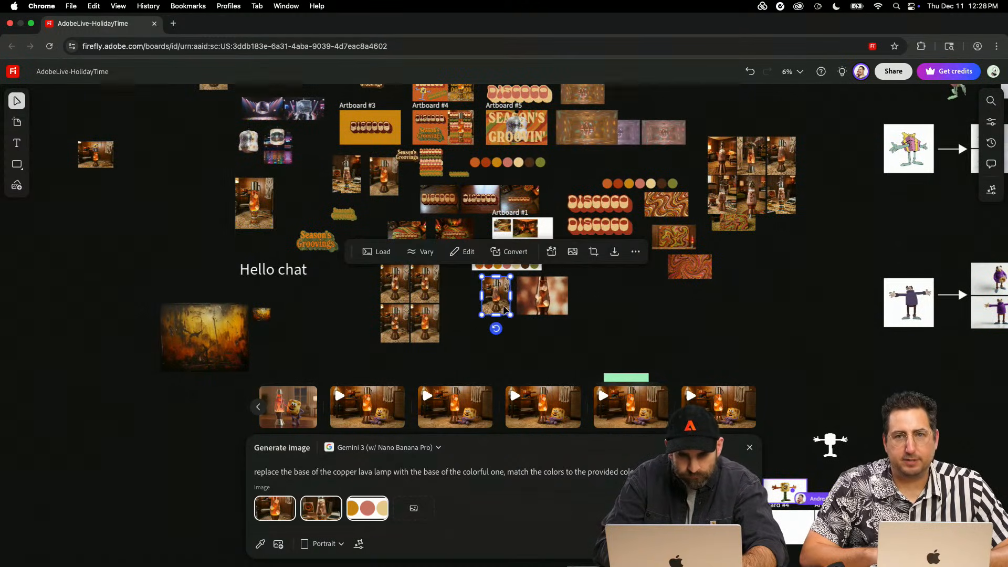
pyautogui.click(383, 252)
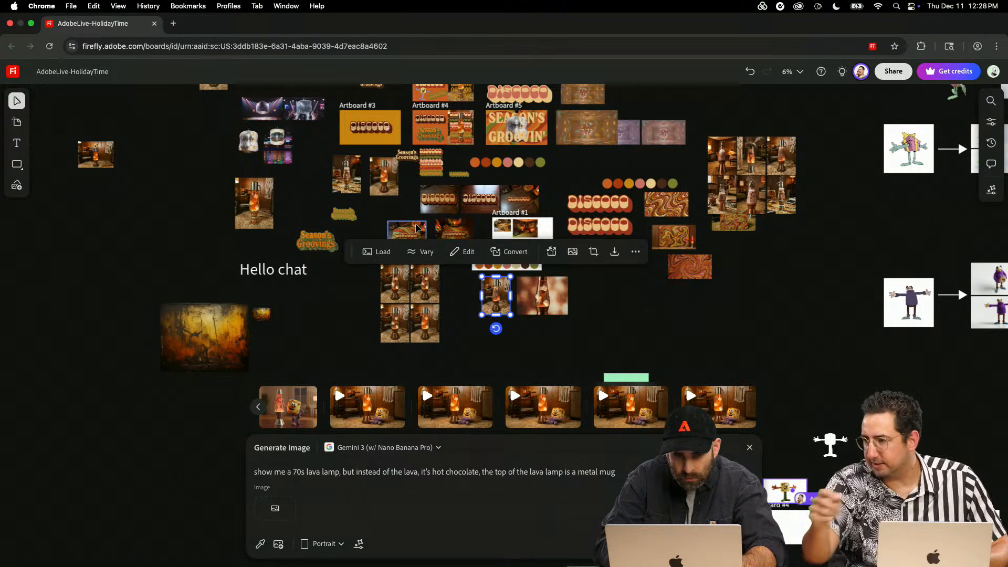
pyautogui.scroll(5, 428, 167)
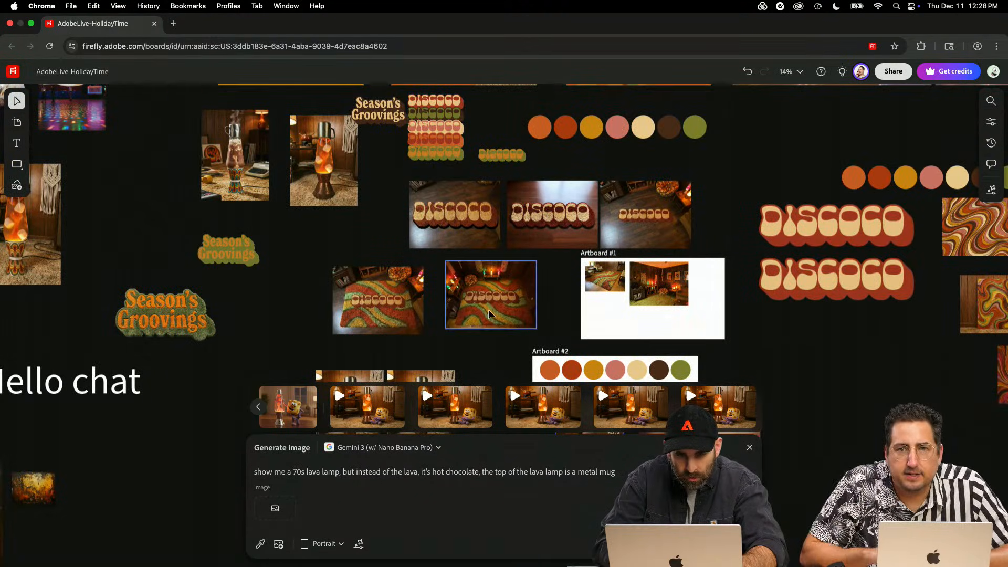
pyautogui.click(488, 311)
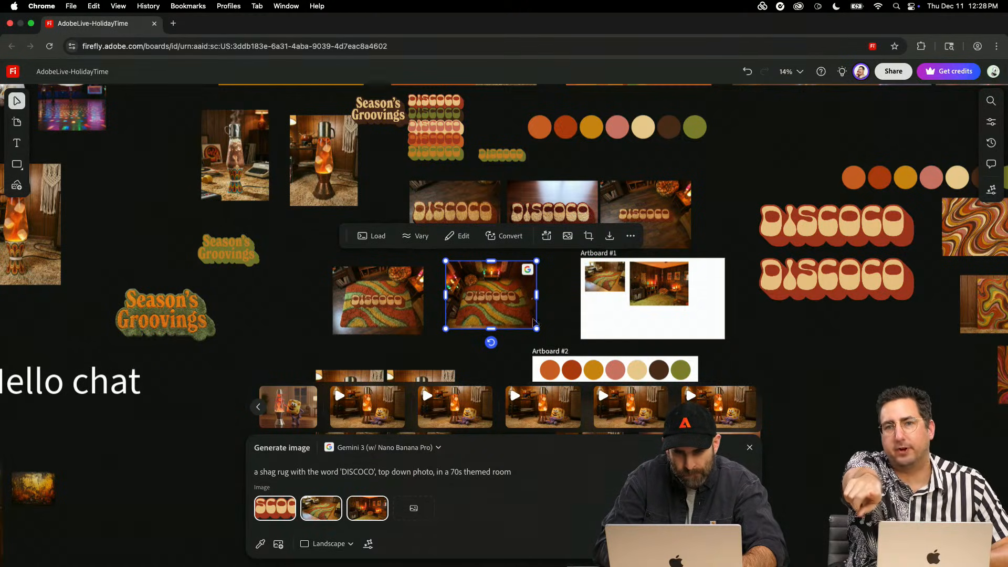
# - Load the generation settings of the wood-panelled 70s room image on Artboard #1 into the prompt
pyautogui.hscroll(1, 533, 319)
pyautogui.click(562, 269)
pyautogui.scroll(3, 562, 270)
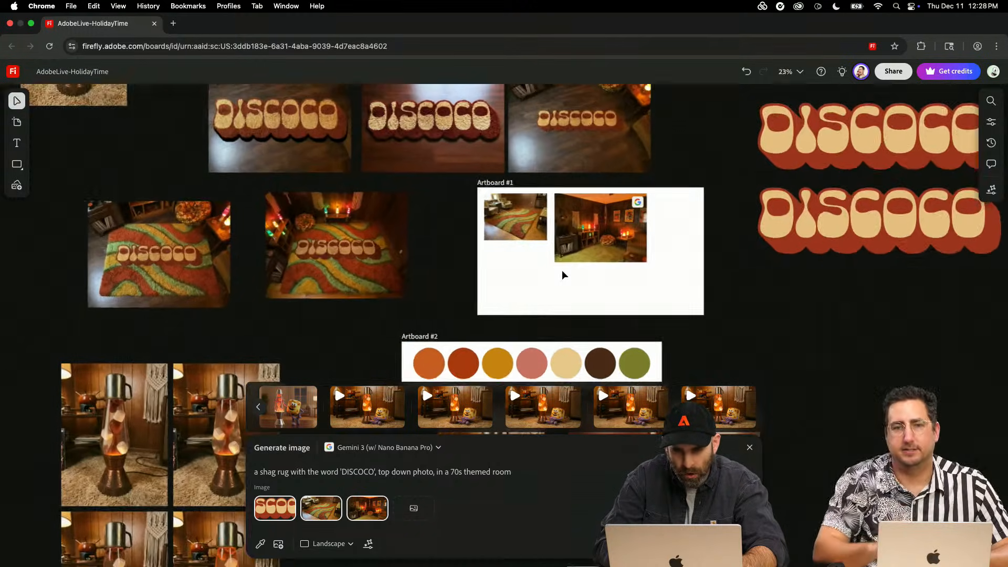
pyautogui.scroll(1, 562, 270)
pyautogui.click(580, 239)
pyautogui.click(488, 161)
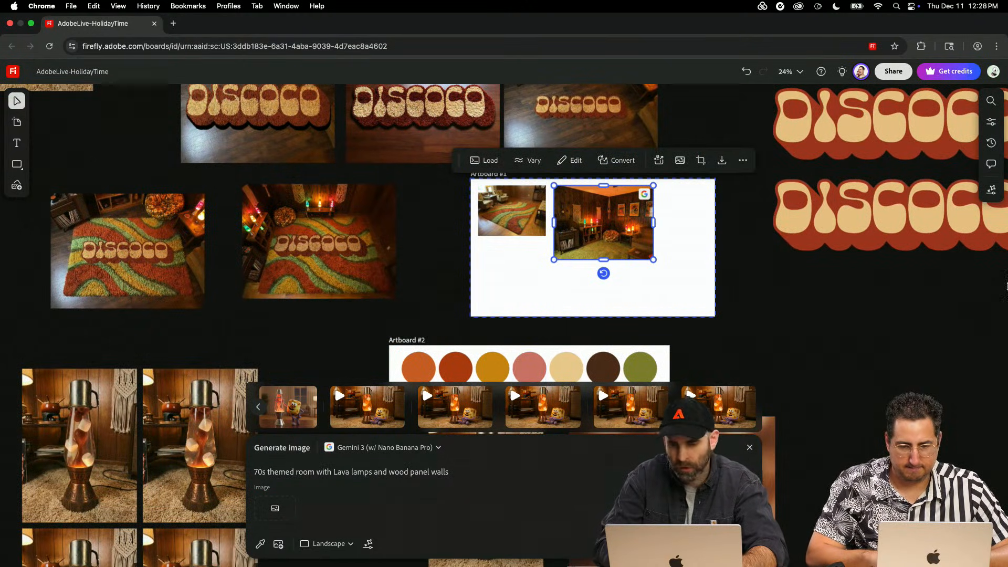
# - Add the lower purple-limbed marshmallow character cutout near the lava-lamp images as a reference image for the 70s room prompt
pyautogui.scroll(-15, 789, 277)
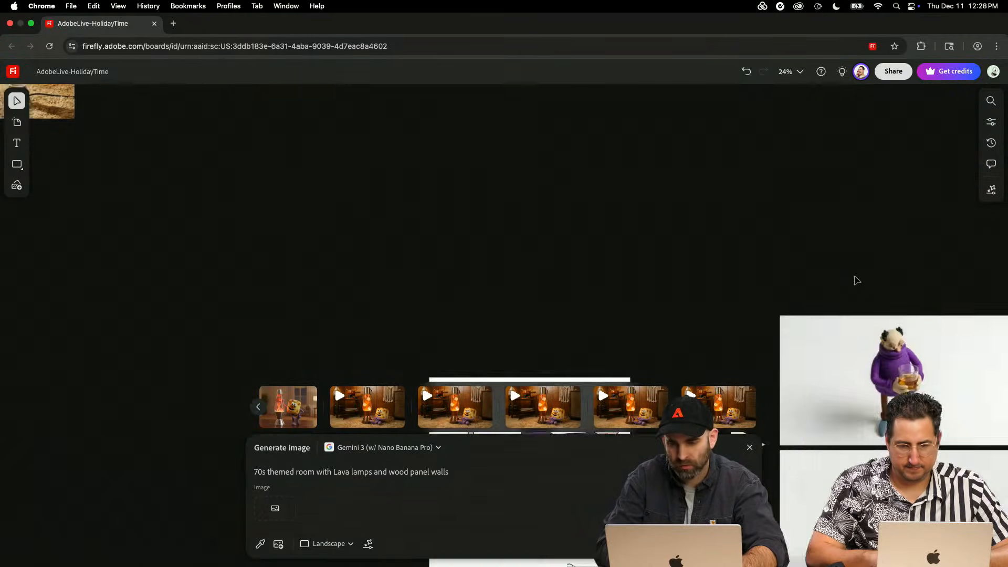
pyautogui.scroll(-6, 857, 281)
pyautogui.hscroll(12, 857, 281)
pyautogui.scroll(-5, 857, 281)
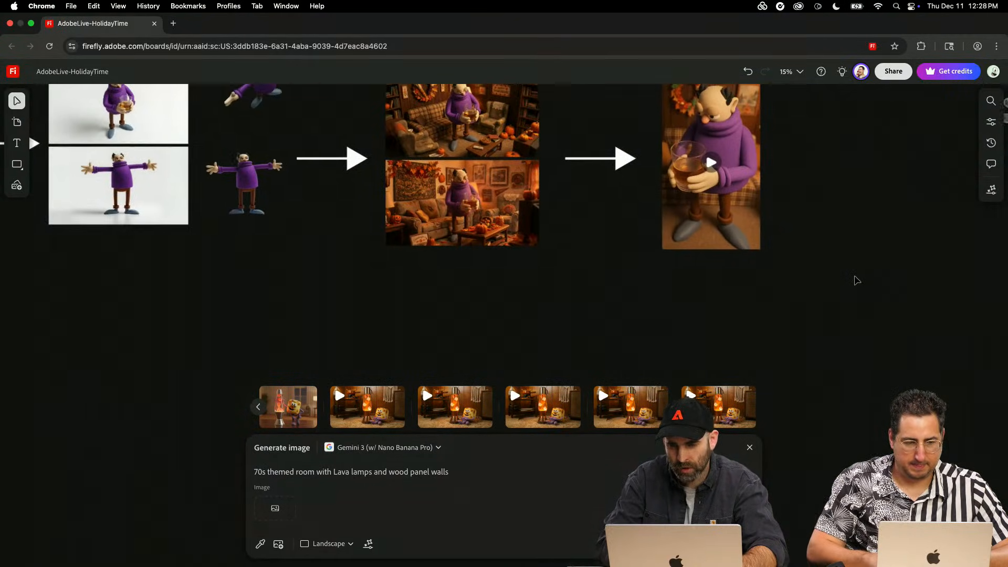
pyautogui.hscroll(14, 857, 280)
pyautogui.hscroll(6, 856, 281)
pyautogui.scroll(1, 856, 281)
pyautogui.scroll(-5, 857, 280)
pyautogui.hscroll(-4, 857, 280)
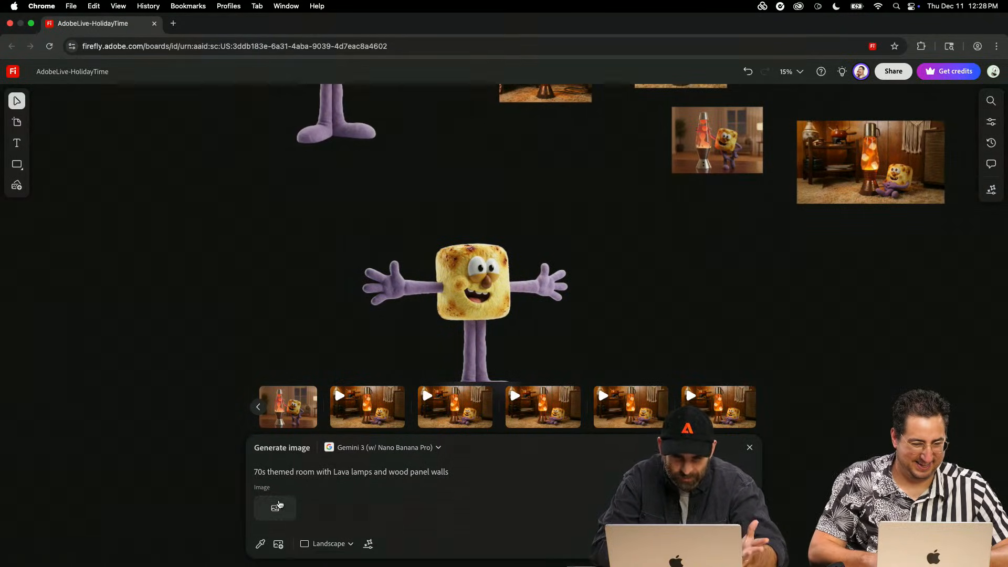
pyautogui.click(275, 507)
pyautogui.click(508, 354)
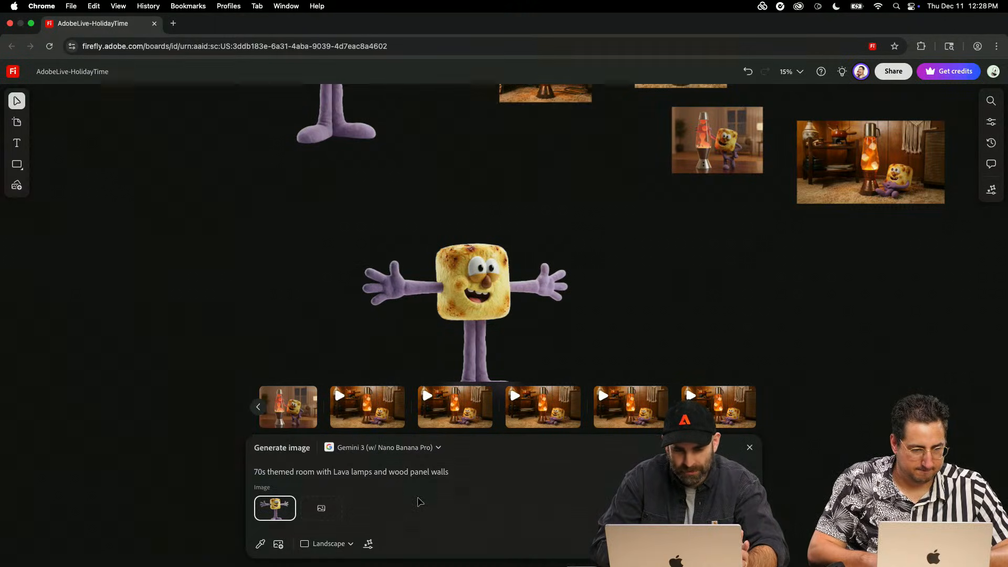
pyautogui.scroll(-3, 630, 191)
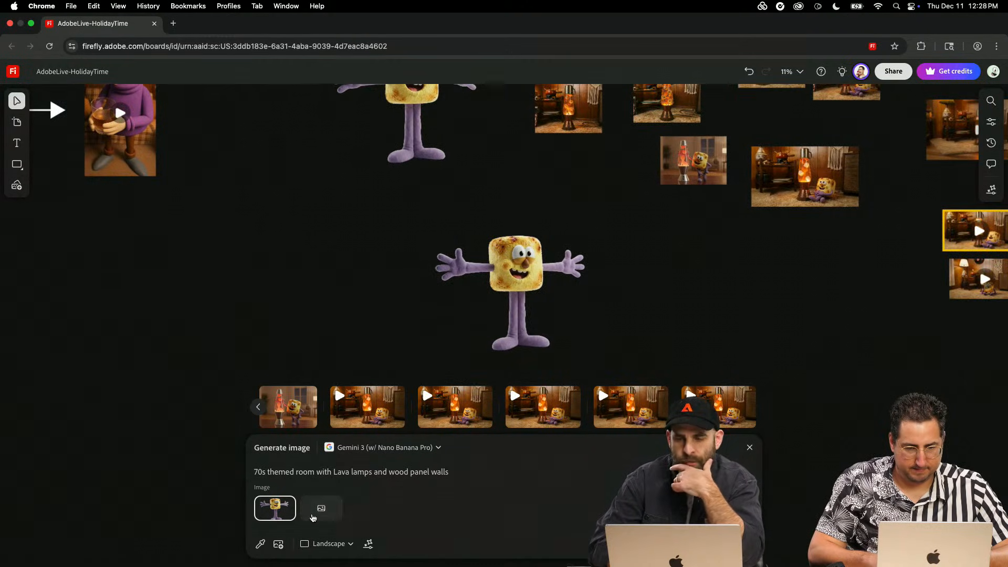
pyautogui.click(260, 543)
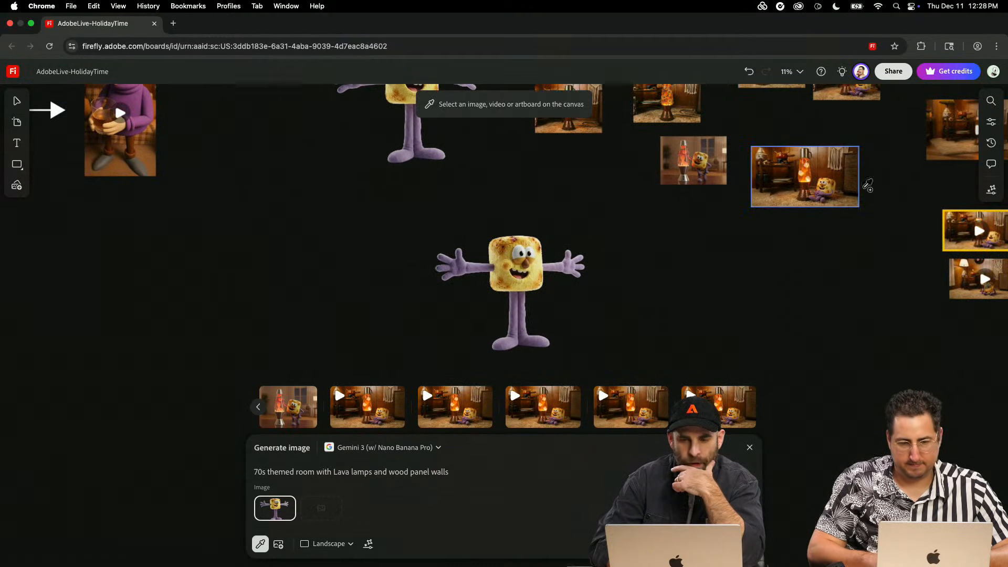
pyautogui.click(962, 278)
pyautogui.moveTo(325, 516)
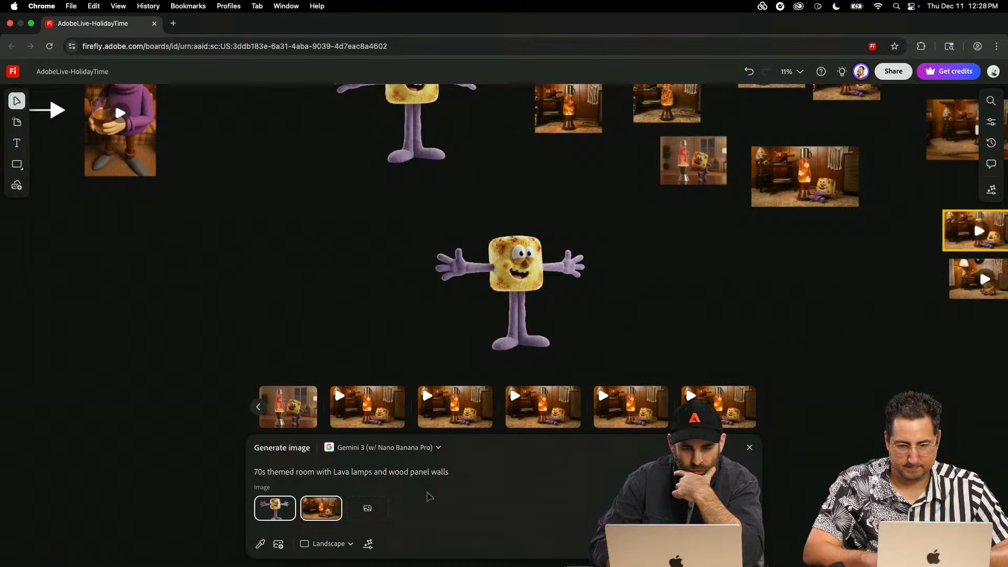
pyautogui.click(341, 499)
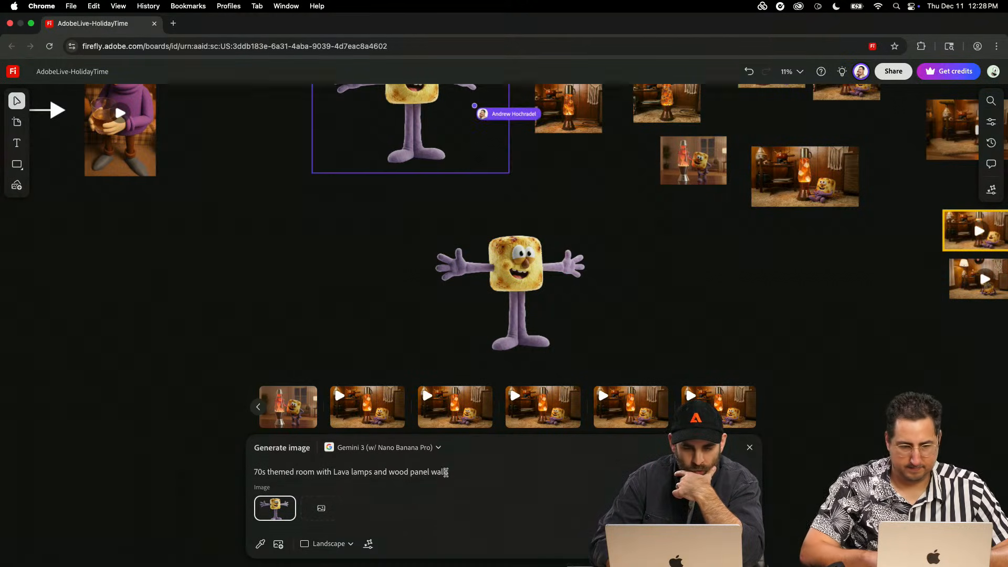
# - Append ". Put subject in scene" to the prompt and add the purple-limbed marshmallow's turnaround and parts sheet as a second reference image
pyautogui.click(450, 473)
pyautogui.write('. Put subject in scene')
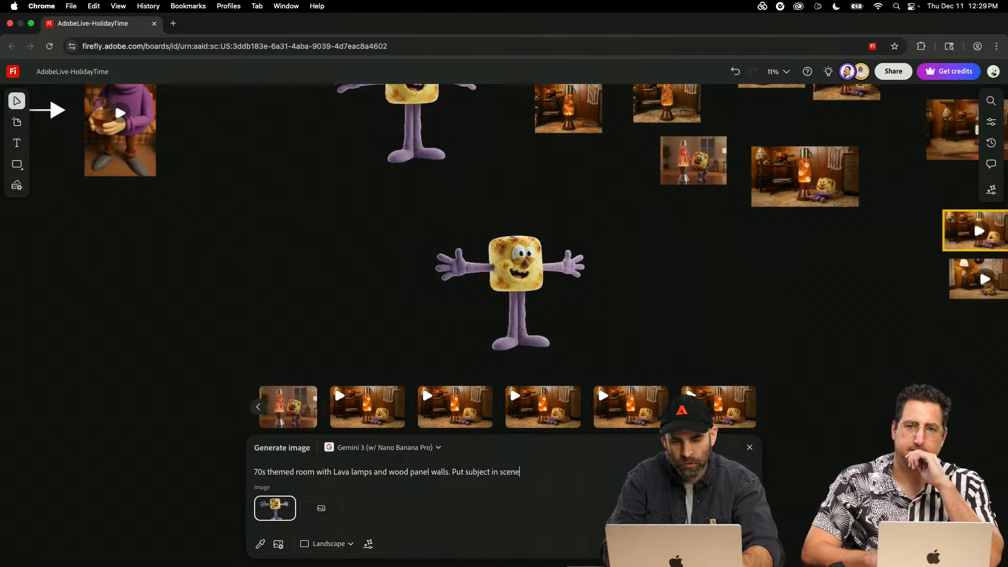
pyautogui.scroll(4, 558, 314)
pyautogui.hscroll(2, 558, 314)
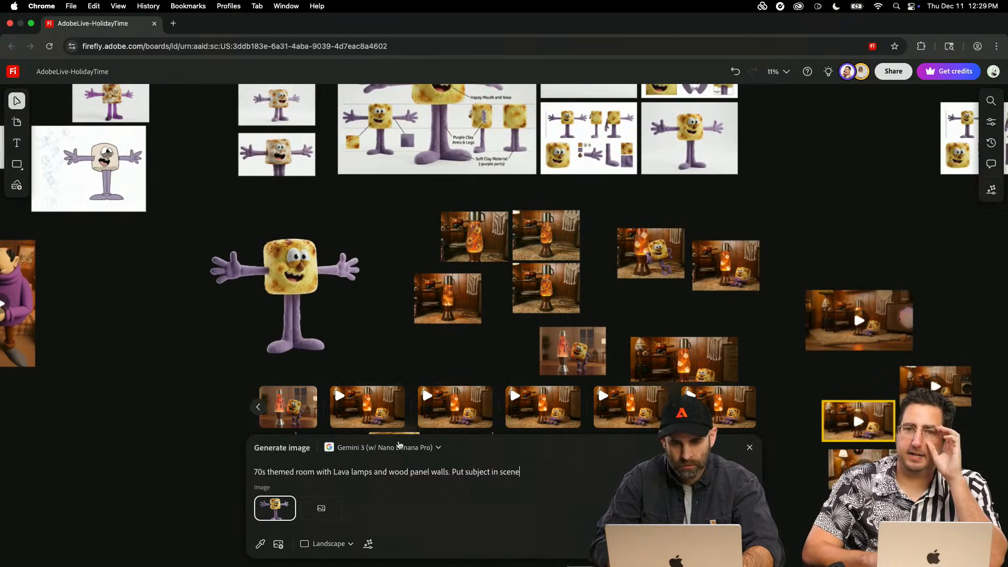
pyautogui.click(333, 512)
pyautogui.click(586, 150)
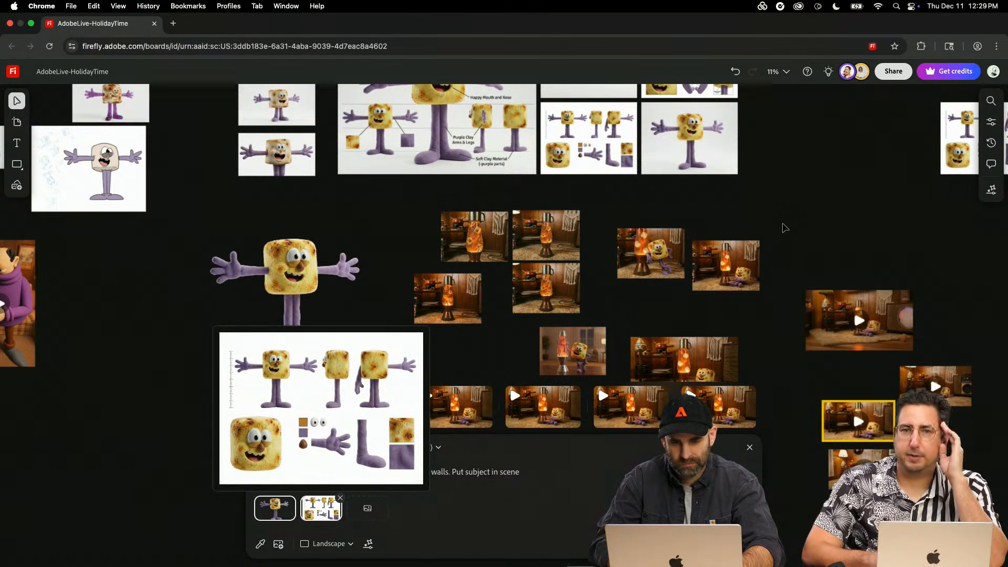
# - Add the four-view purple-limbed marshmallow turnaround as a third reference image and append "listening to music with headphones" to the prompt
pyautogui.scroll(3, 785, 227)
pyautogui.hscroll(1, 784, 227)
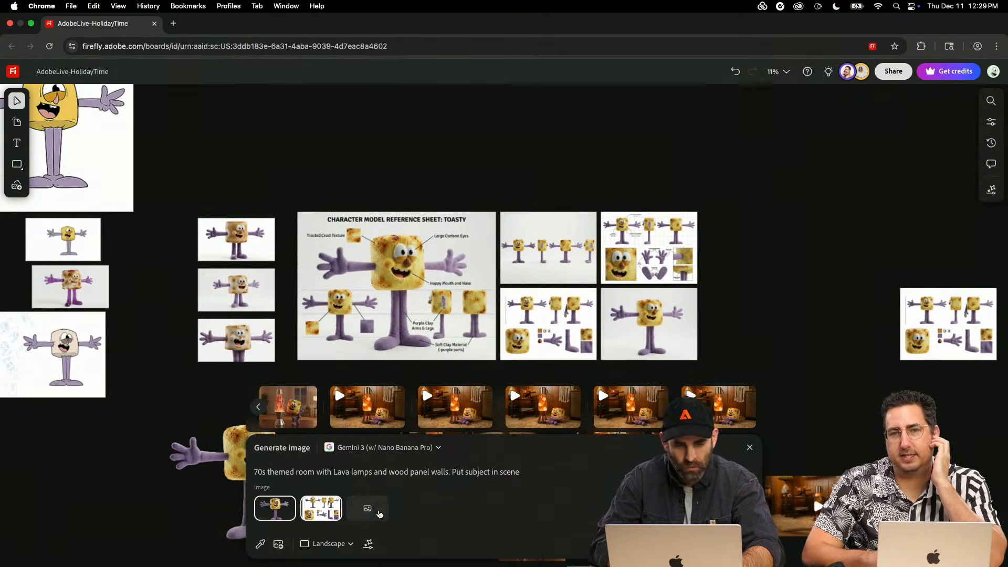
pyautogui.click(380, 514)
pyautogui.click(548, 247)
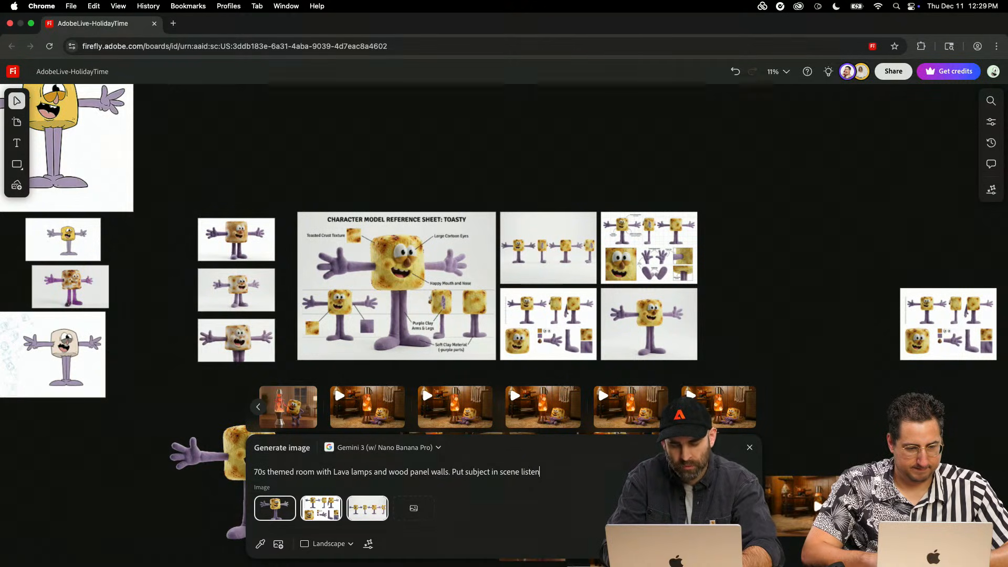
pyautogui.write('g to music with headpho')
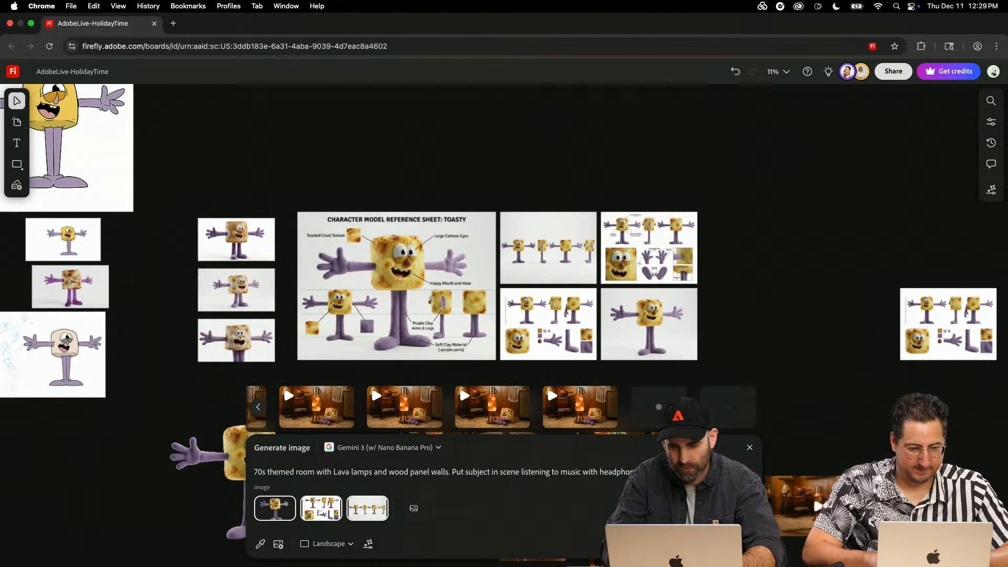
# - Look over the board from the character sheets and lava-lamp images to the artboard row while the new 70s room images generate
pyautogui.scroll(-8, 582, 260)
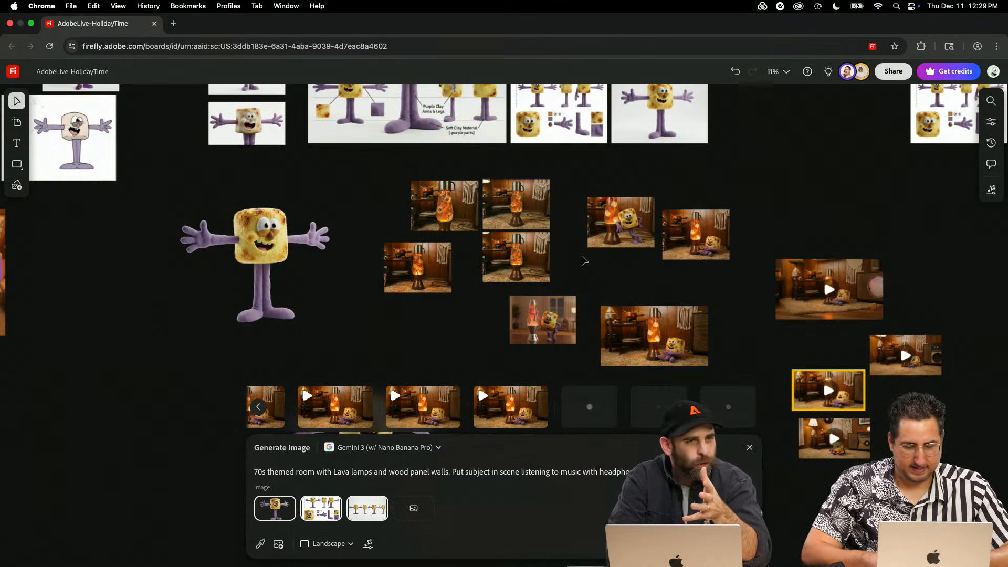
pyautogui.scroll(-2, 584, 260)
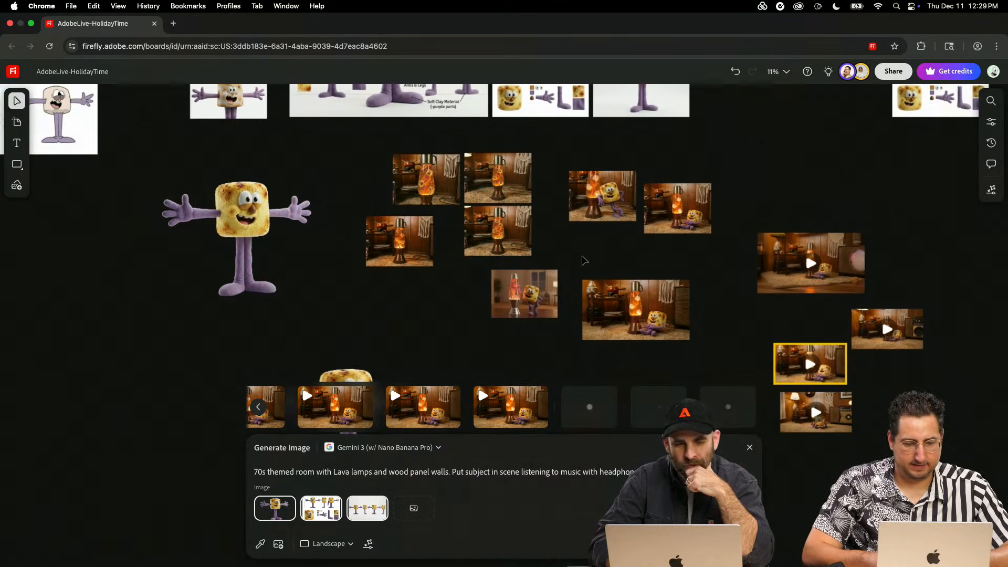
pyautogui.scroll(-4, 642, 205)
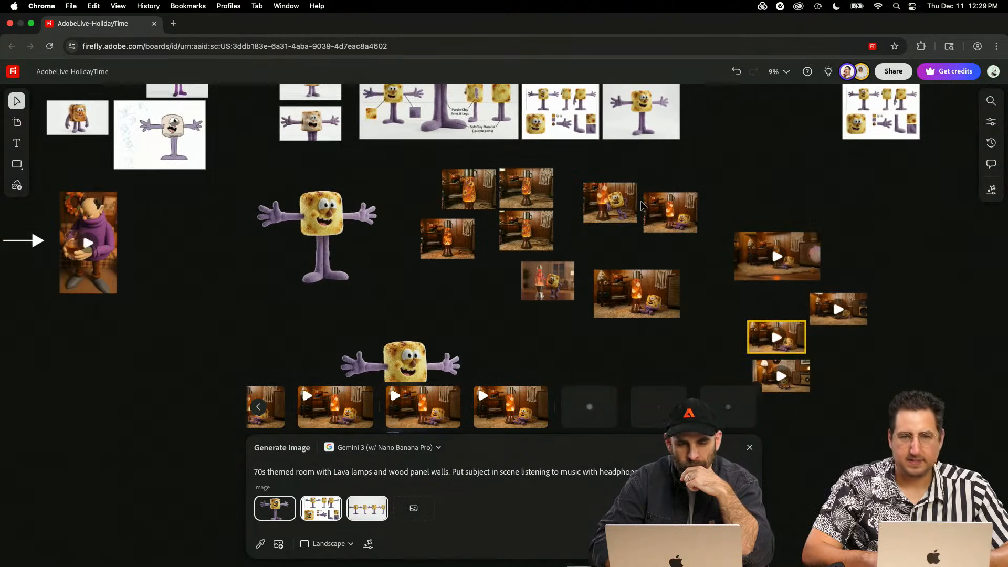
pyautogui.hscroll(-3, 641, 206)
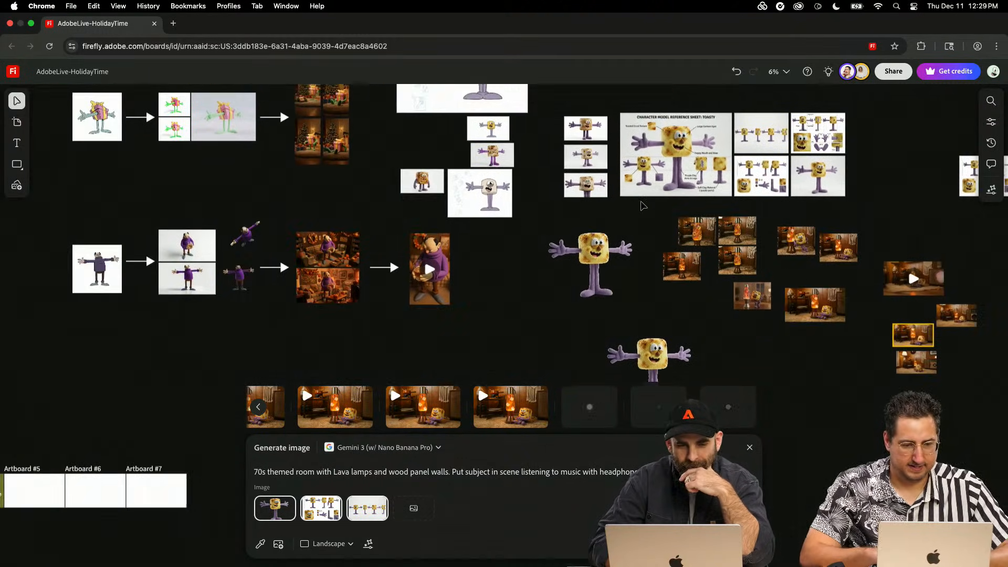
pyautogui.scroll(-2, 624, 234)
pyautogui.scroll(-3, 624, 234)
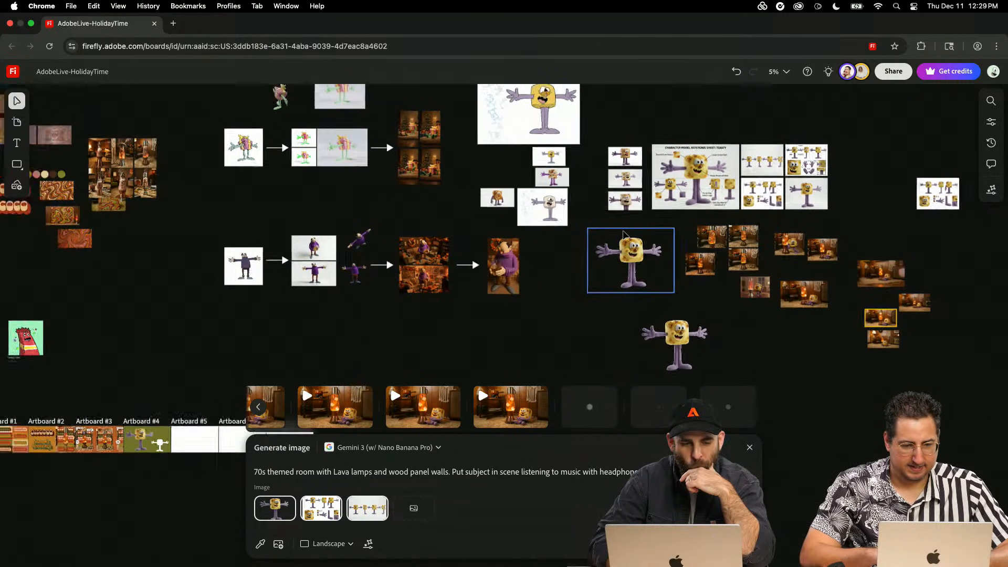
pyautogui.hscroll(-3, 624, 235)
pyautogui.hscroll(-3, 624, 235)
pyautogui.scroll(2, 625, 234)
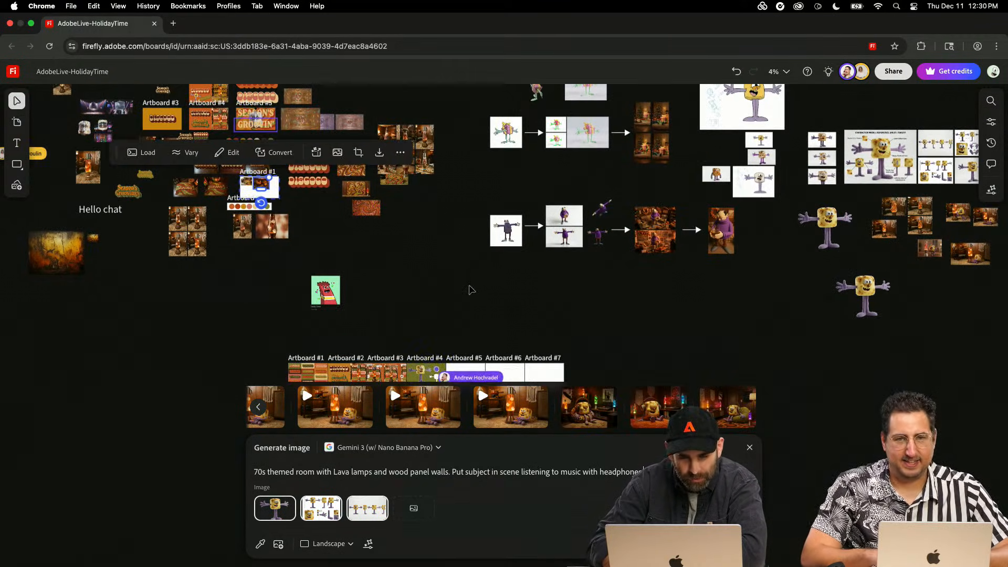
pyautogui.scroll(2, 471, 289)
pyautogui.scroll(-5, 469, 289)
pyautogui.scroll(1, 469, 288)
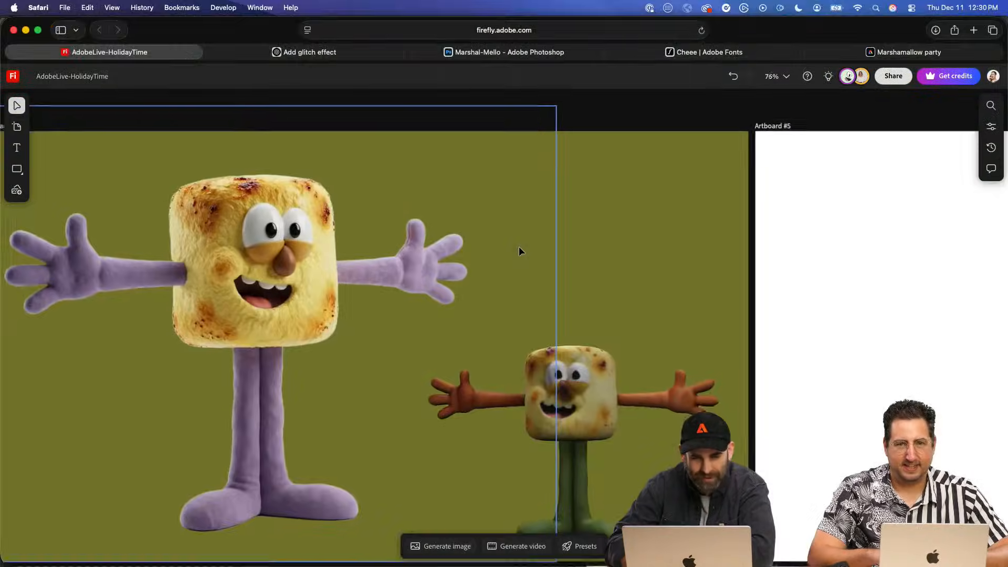
pyautogui.scroll(1, 519, 248)
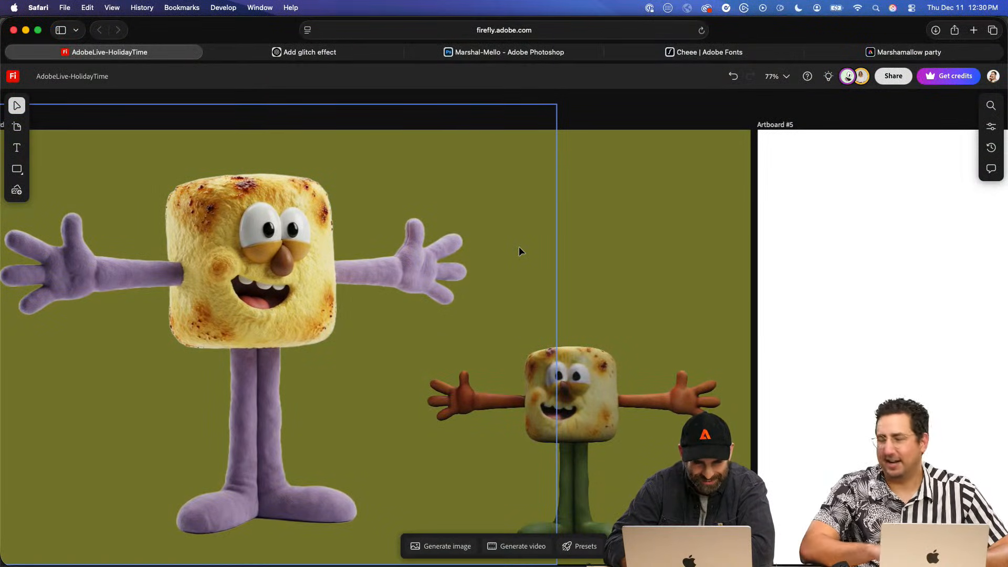
# - Paste the cream GROOVIN' text onto Artboard #4 and place it across the large purple-limbed marshmallow
pyautogui.press('super+v')
pyautogui.moveTo(450, 325); pyautogui.dragTo(378, 210)
pyautogui.scroll(-5, 354, 278)
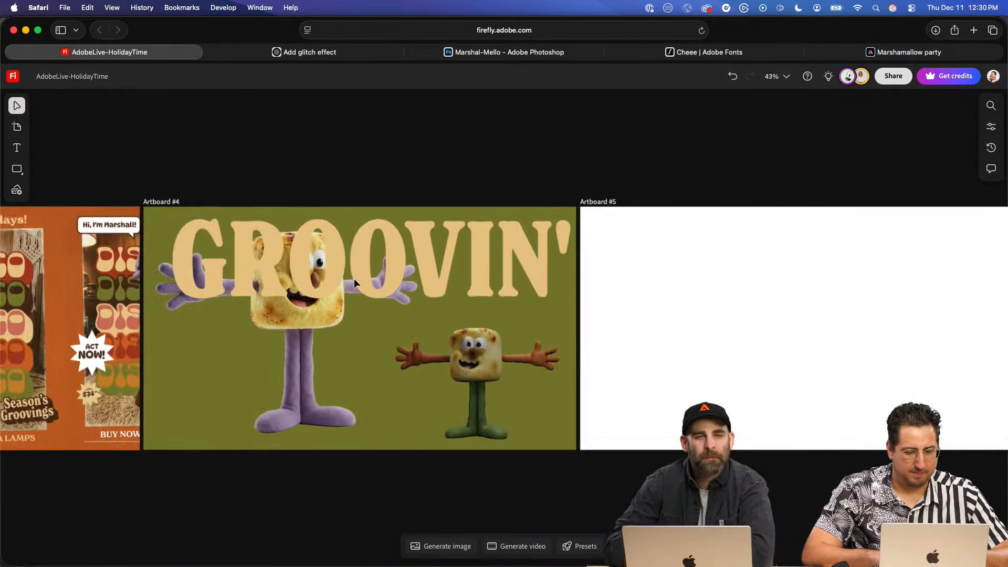
# - Review the artboards from the DISCOCO colour variations through the rugs and lava-lamp posters to the GROOVIN' layout on Artboard #4
pyautogui.scroll(-2, 354, 278)
pyautogui.hscroll(-15, 251, 269)
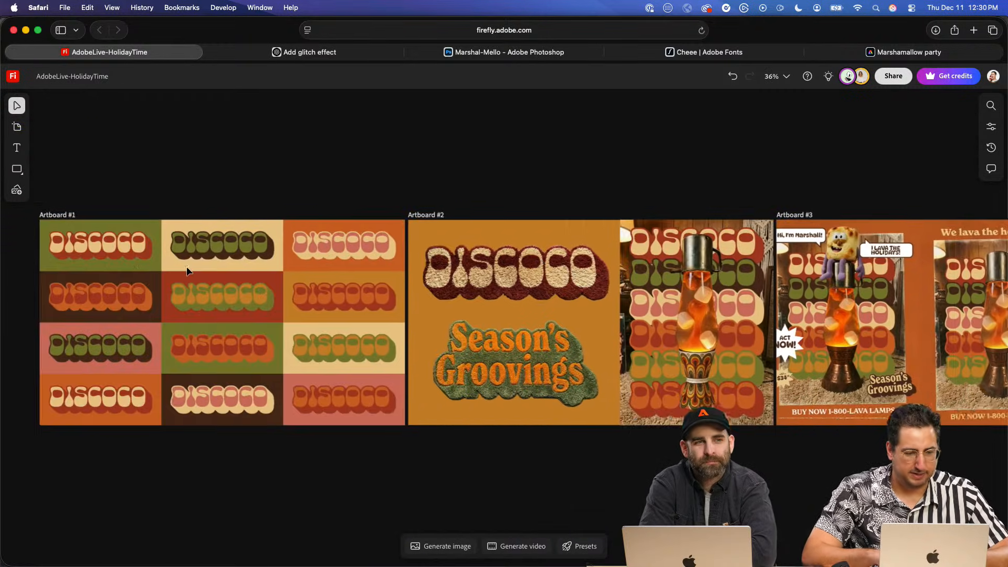
pyautogui.hscroll(-5, 210, 284)
pyautogui.scroll(-3, 229, 301)
pyautogui.scroll(10, 228, 301)
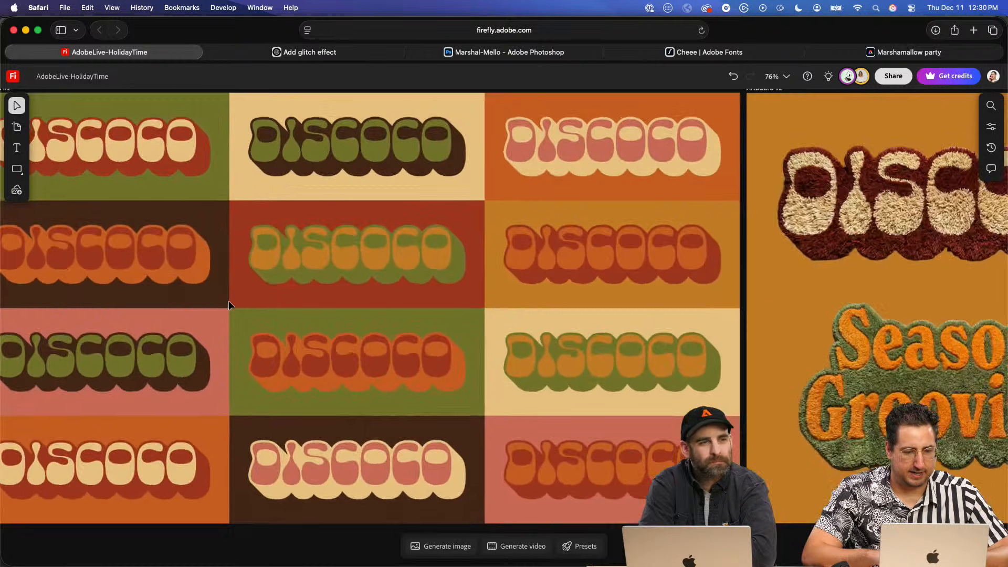
pyautogui.scroll(2, 228, 301)
pyautogui.hscroll(20, 229, 300)
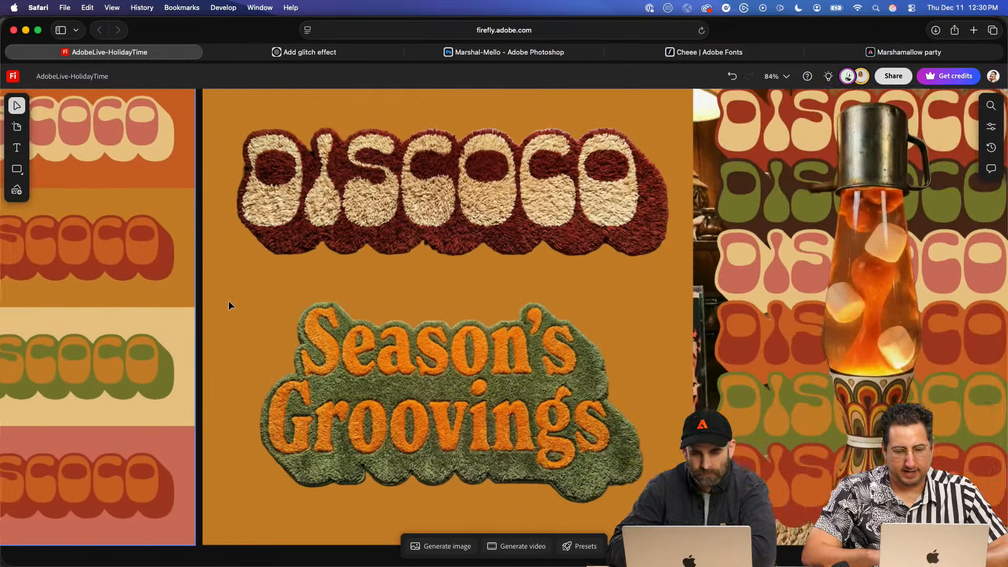
pyautogui.hscroll(20, 228, 300)
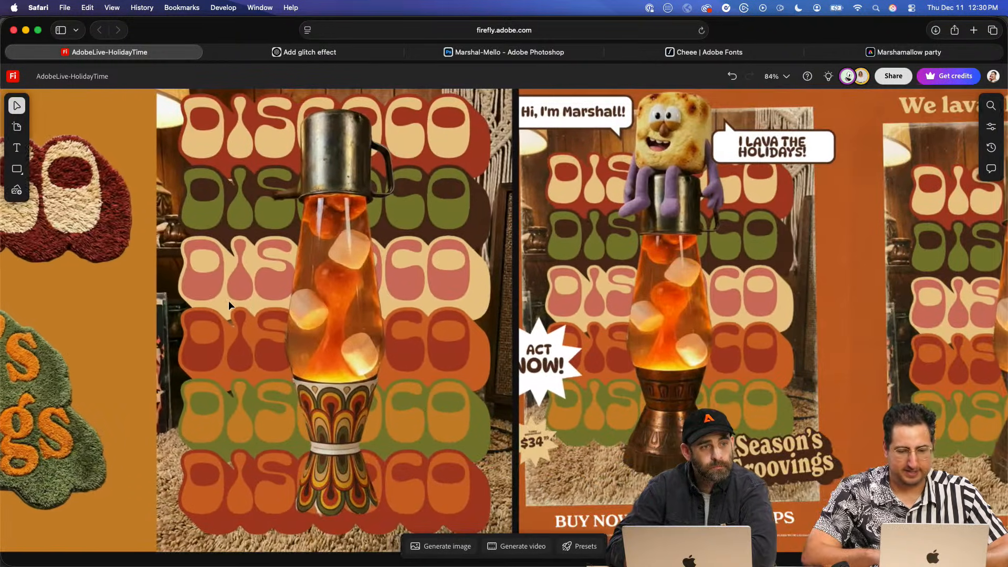
pyautogui.hscroll(20, 228, 300)
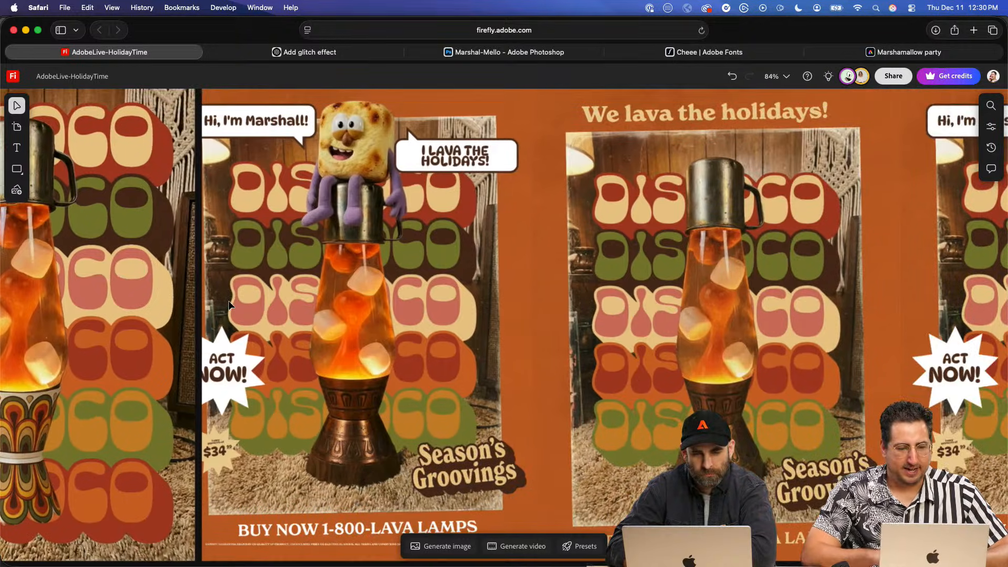
pyautogui.hscroll(20, 415, 160)
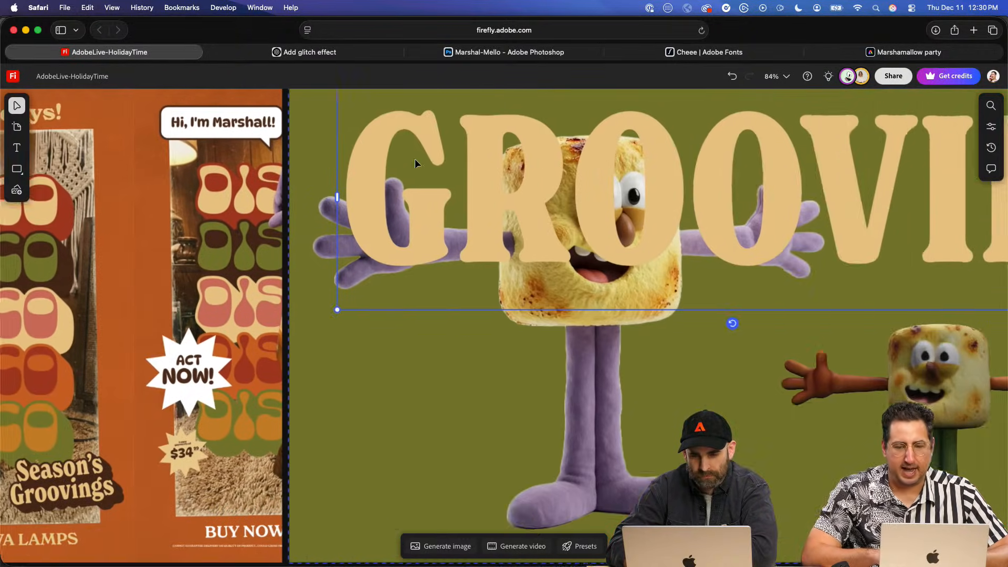
pyautogui.hscroll(5, 415, 158)
pyautogui.scroll(-5, 509, 269)
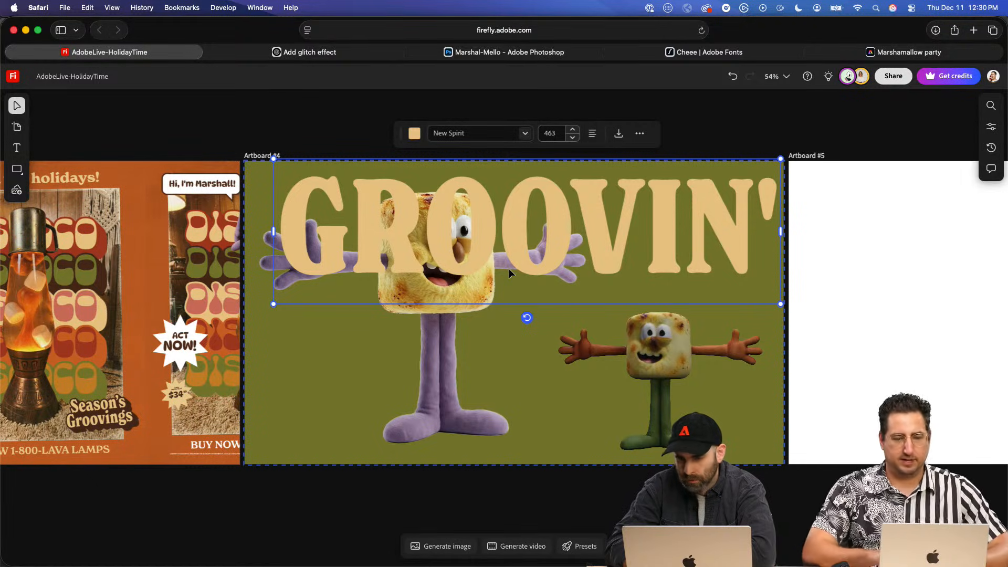
pyautogui.hscroll(5, 479, 348)
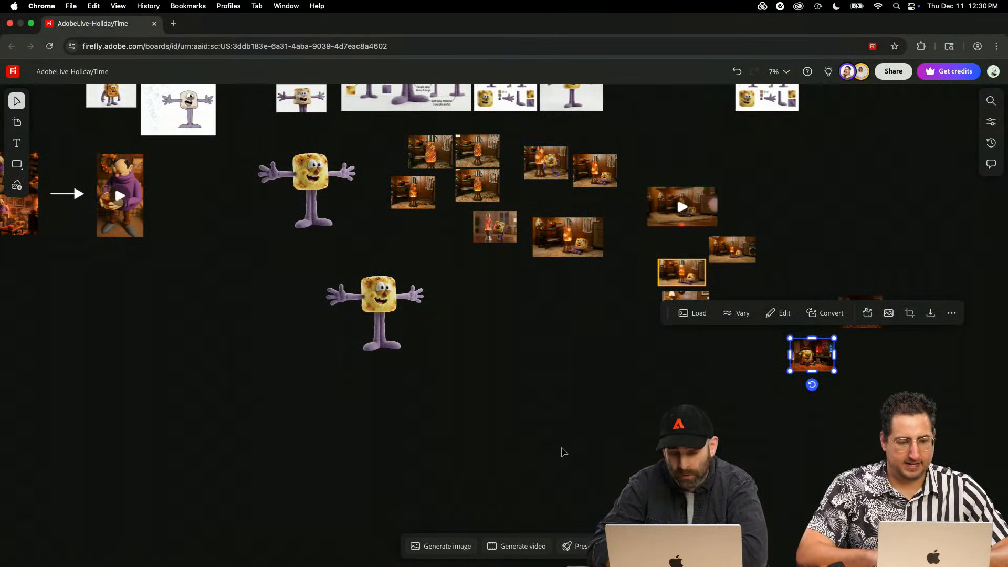
# - Place the generated image of the marshmallow with headphones on a patterned beanbag beside the other headphone images on the board
pyautogui.click(507, 546)
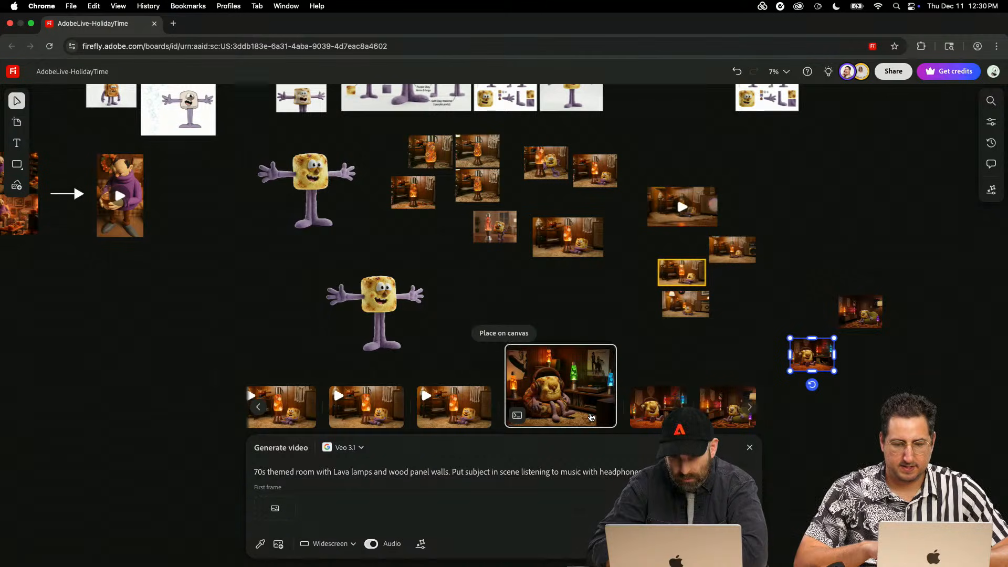
pyautogui.moveTo(511, 356); pyautogui.dragTo(758, 361)
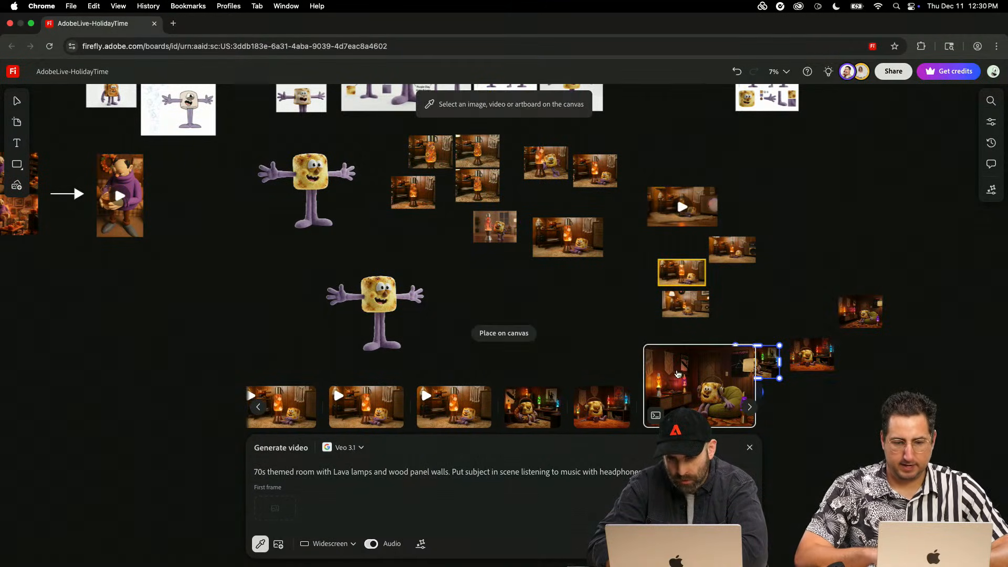
pyautogui.keyDown('shift'); pyautogui.click(605, 402); pyautogui.keyUp('shift')
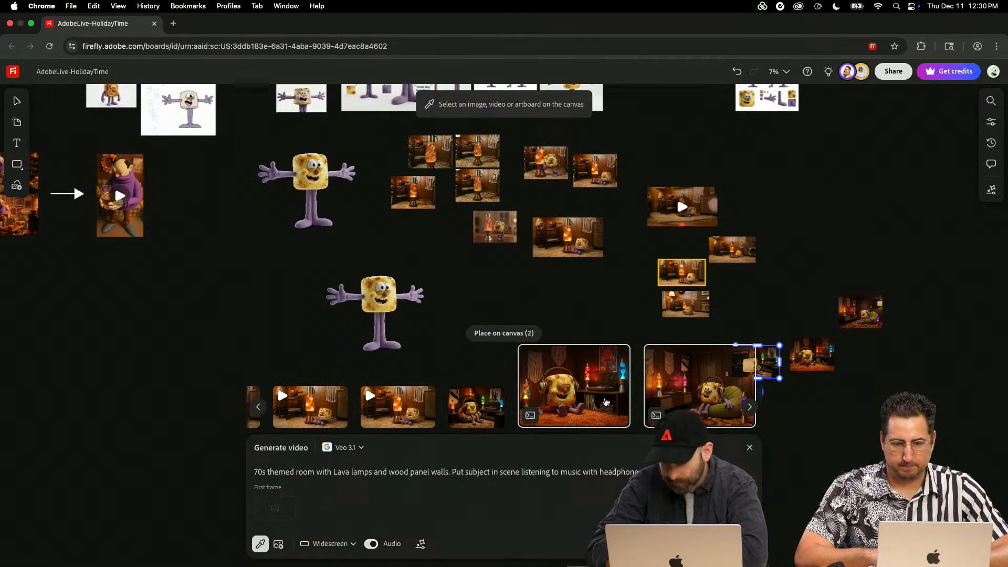
pyautogui.click(609, 393)
pyautogui.click(940, 386)
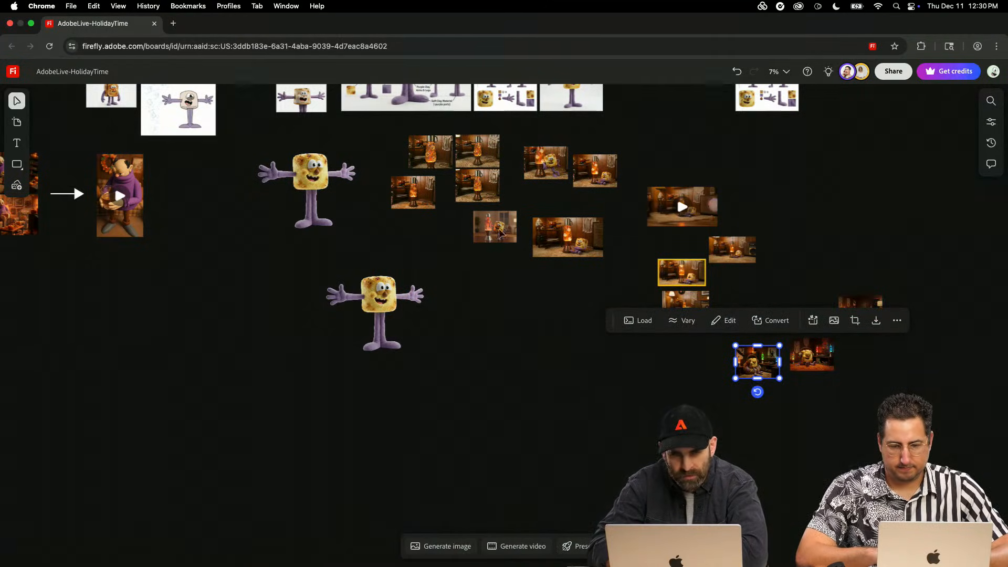
# - Arrange the lava-lamp images, clips, headphone images and lower purple-limbed marshmallow cutout into a grid
pyautogui.moveTo(396, 150); pyautogui.dragTo(887, 392)
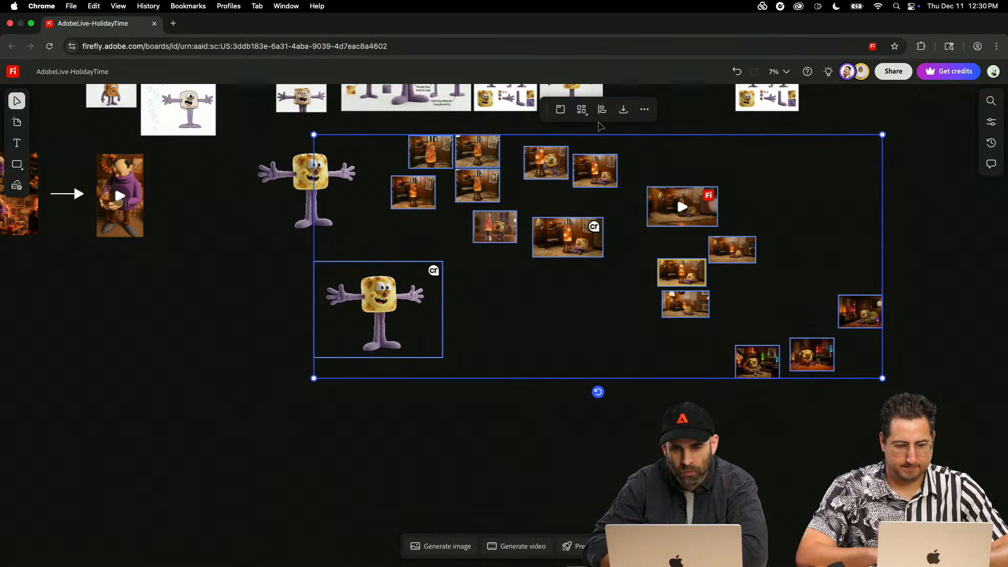
pyautogui.click(581, 110)
pyautogui.click(590, 155)
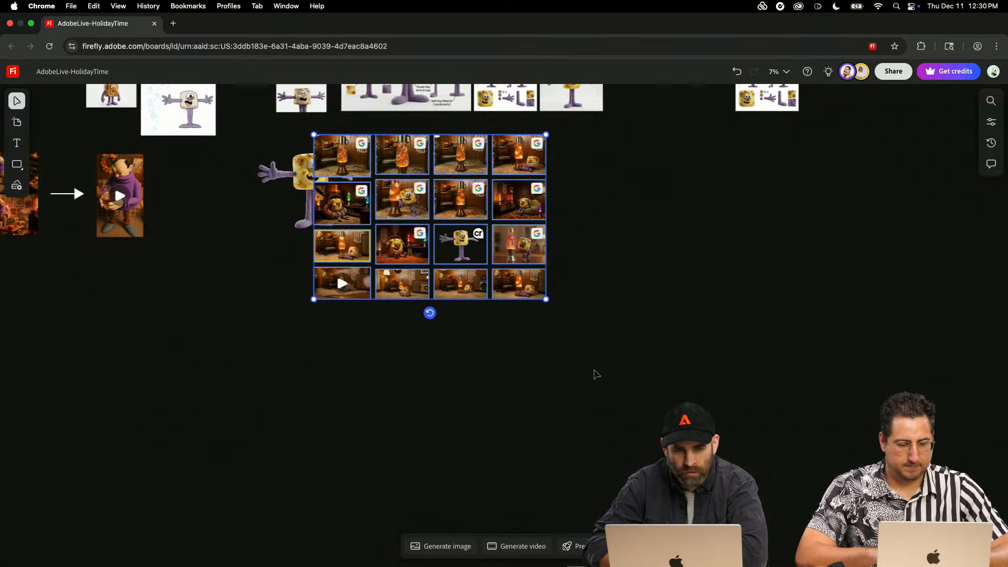
# - Move the image grid with the overlapping character cutout to clear board space and pull the cutout away from the grid
pyautogui.moveTo(611, 164); pyautogui.dragTo(362, 327)
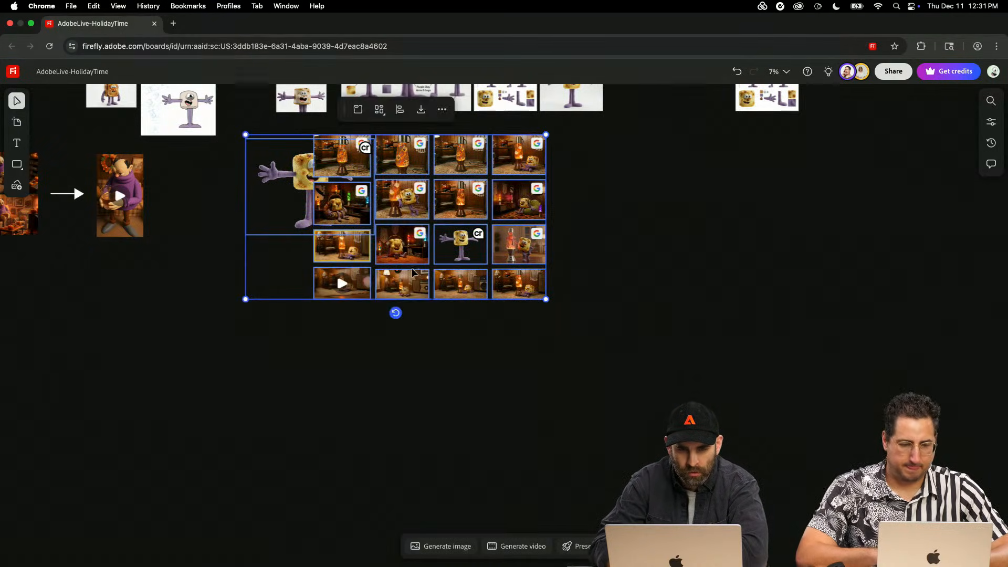
pyautogui.moveTo(412, 272); pyautogui.dragTo(638, 337)
pyautogui.click(504, 239)
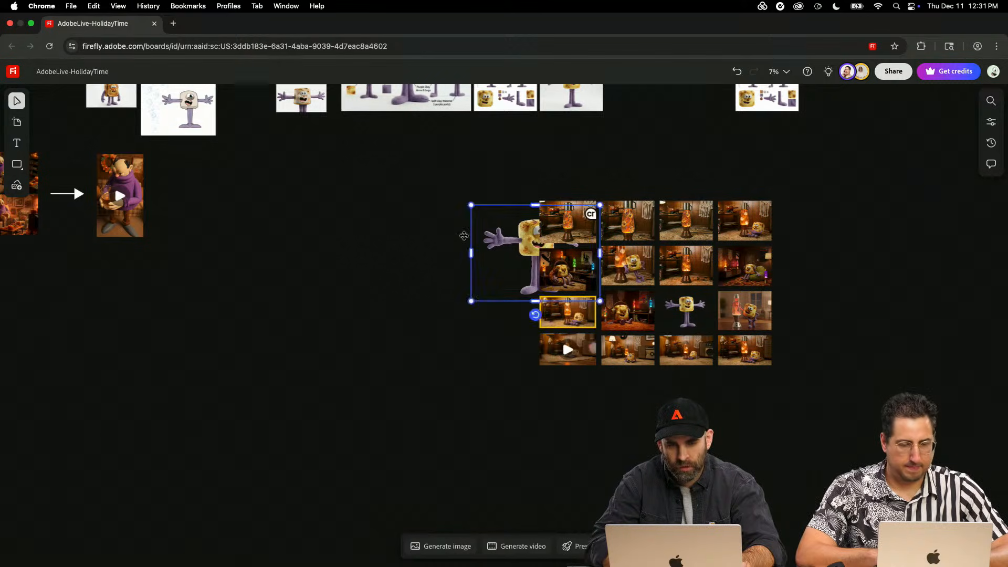
pyautogui.moveTo(464, 236); pyautogui.dragTo(327, 229)
# - Try grouping the first two lava-lamp clips in the grid's bottom row, ungroup them and clear the selection
pyautogui.scroll(10, 595, 309)
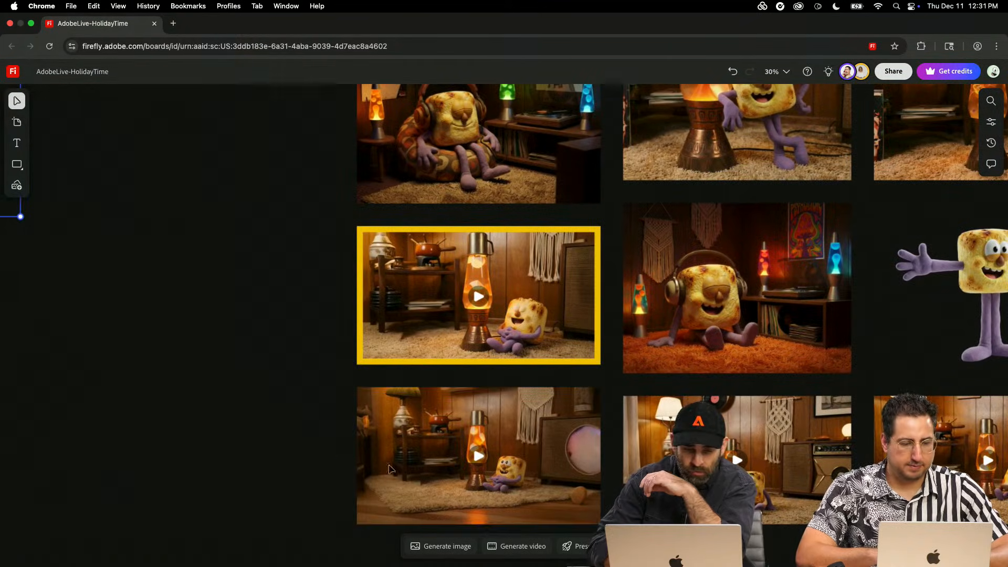
pyautogui.moveTo(309, 462); pyautogui.dragTo(783, 522)
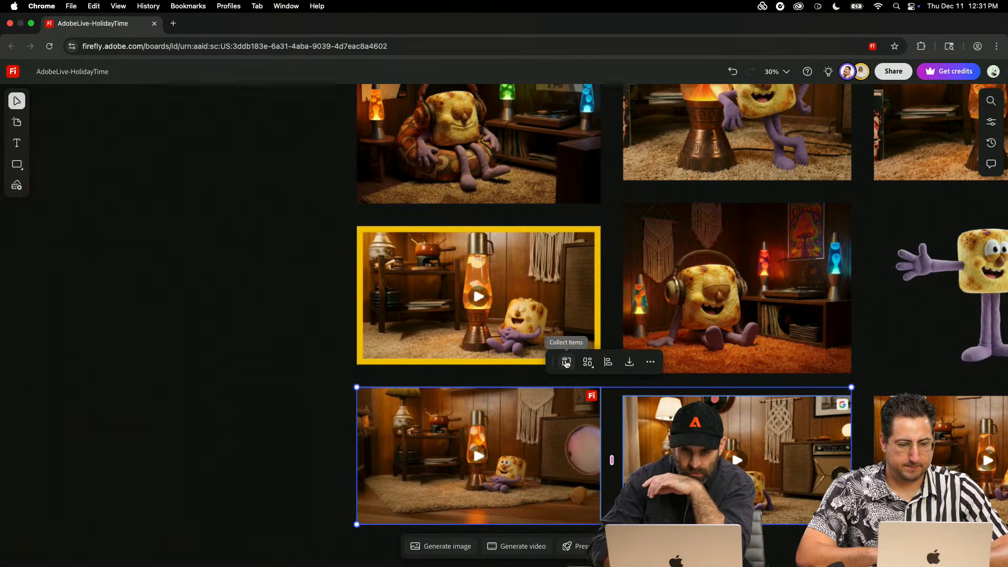
pyautogui.click(649, 366)
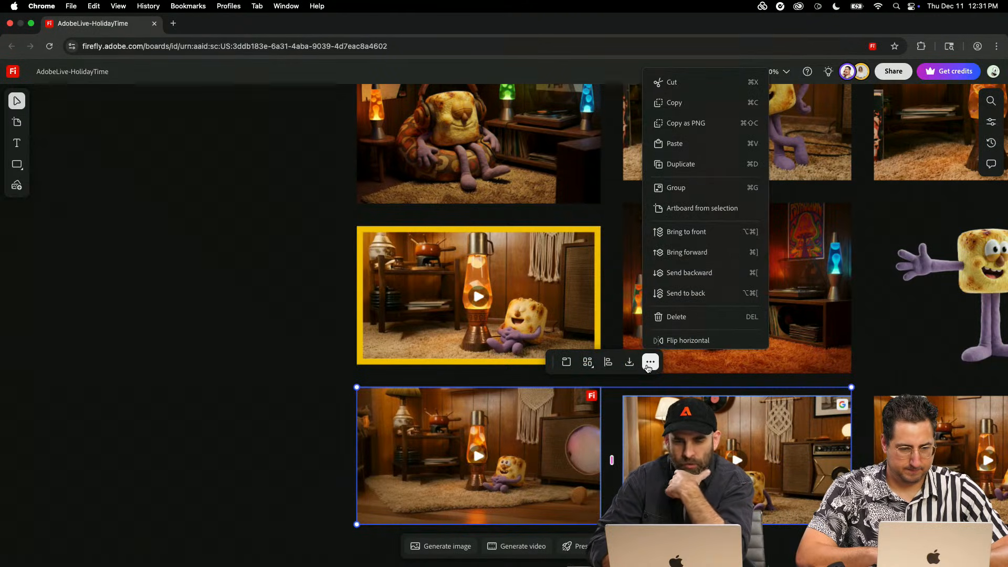
pyautogui.scroll(-1, 655, 336)
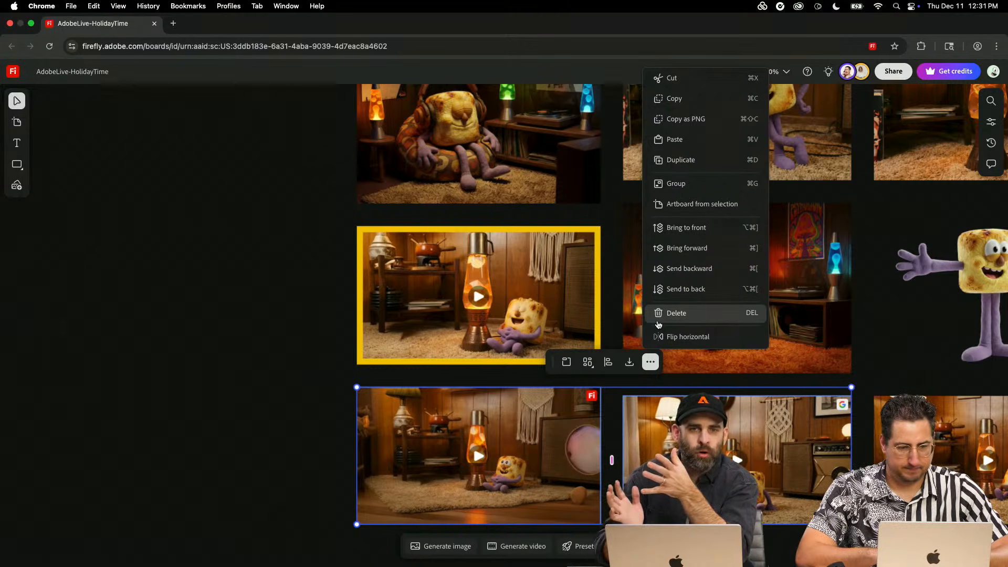
pyautogui.click(691, 184)
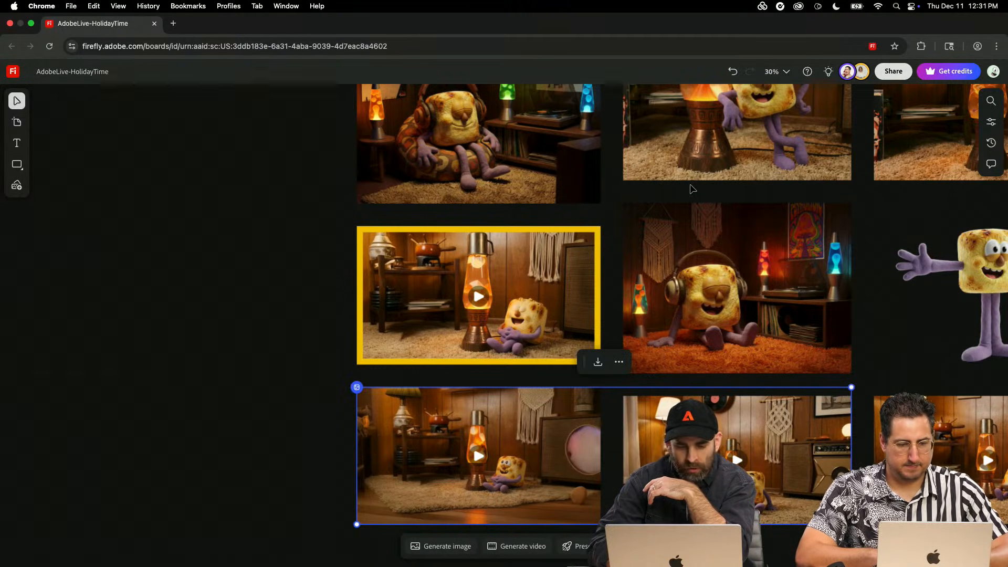
pyautogui.press('shift+super+g')
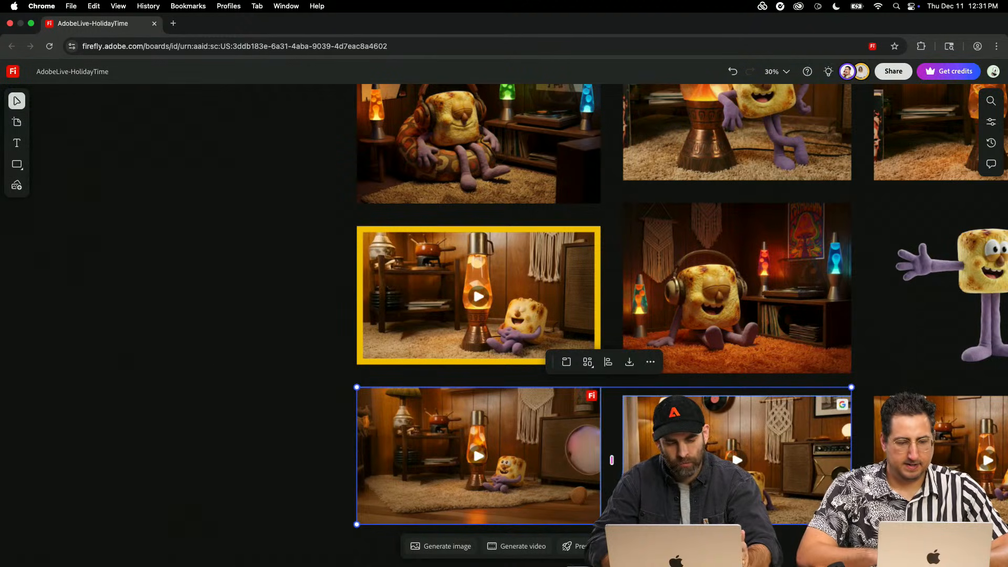
pyautogui.press('Escape')
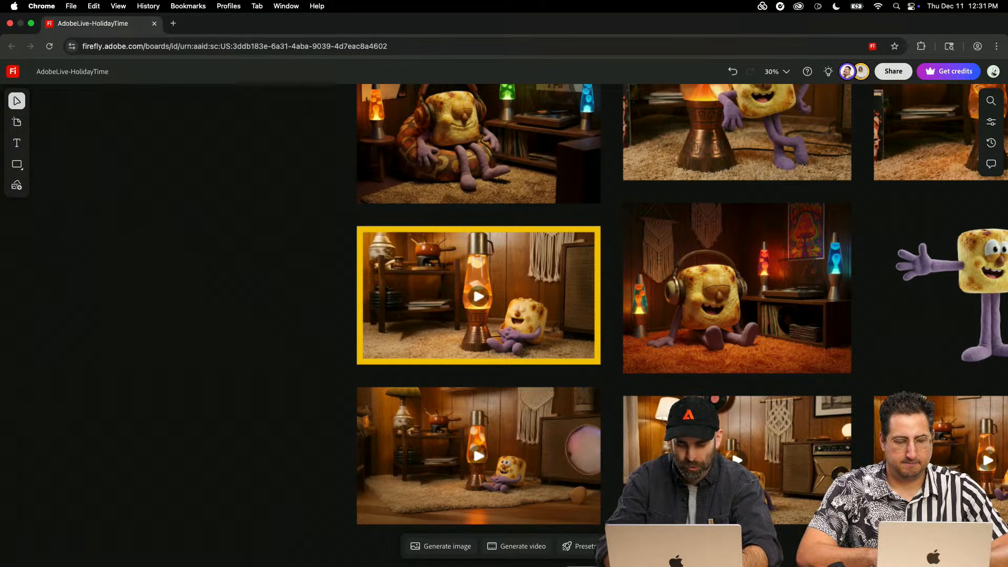
# - Examine the grid of generated images and compare the green-beanbag and patterned-beanbag headphone images up close
pyautogui.press('super+minus')
pyautogui.press('super+minus')
pyautogui.press('space')
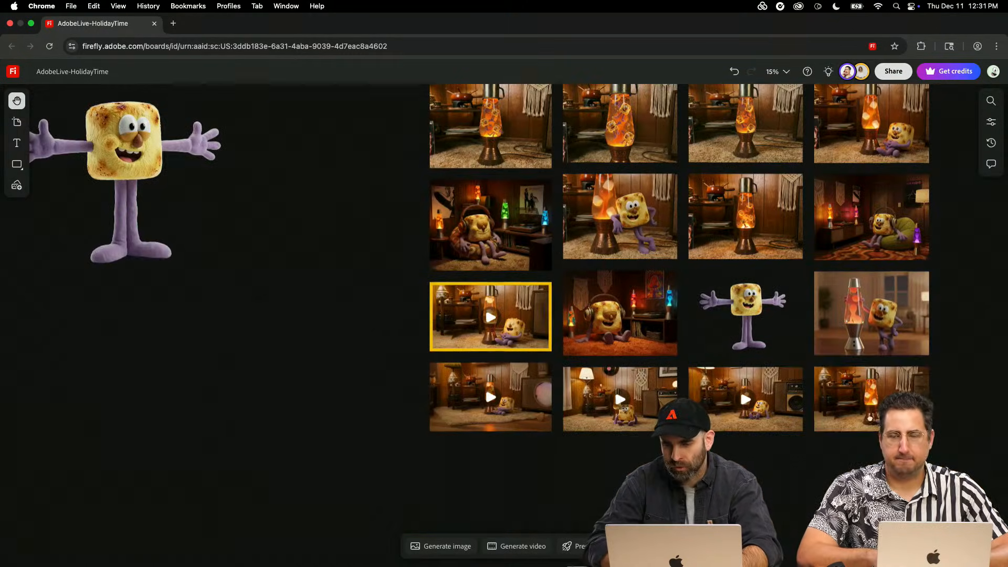
pyautogui.moveTo(935, 373); pyautogui.dragTo(729, 417)
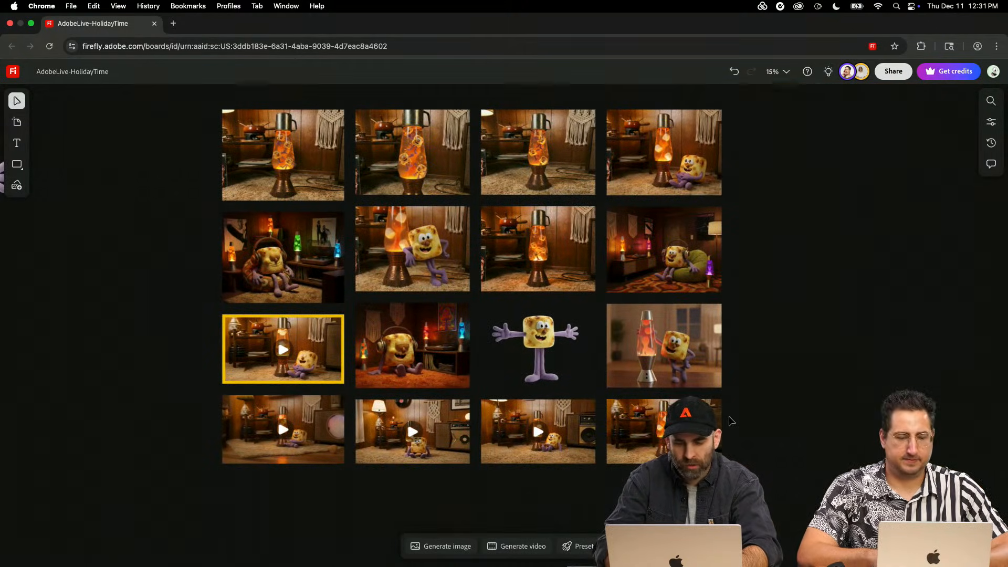
pyautogui.press('super+plus')
pyautogui.press('super+plus')
pyautogui.hscroll(5, 729, 416)
pyautogui.scroll(3, 729, 416)
pyautogui.click(760, 301)
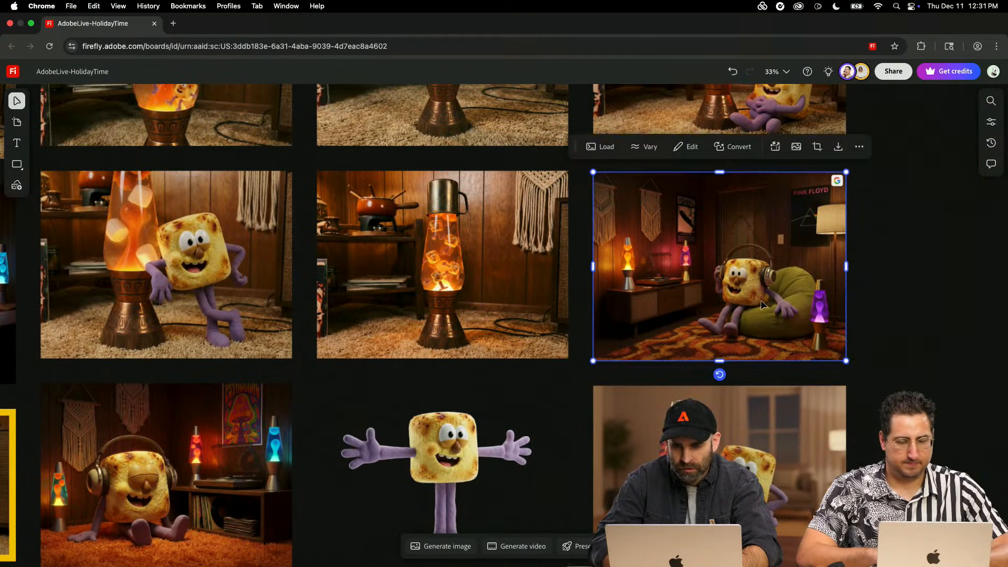
pyautogui.hscroll(-10, 761, 300)
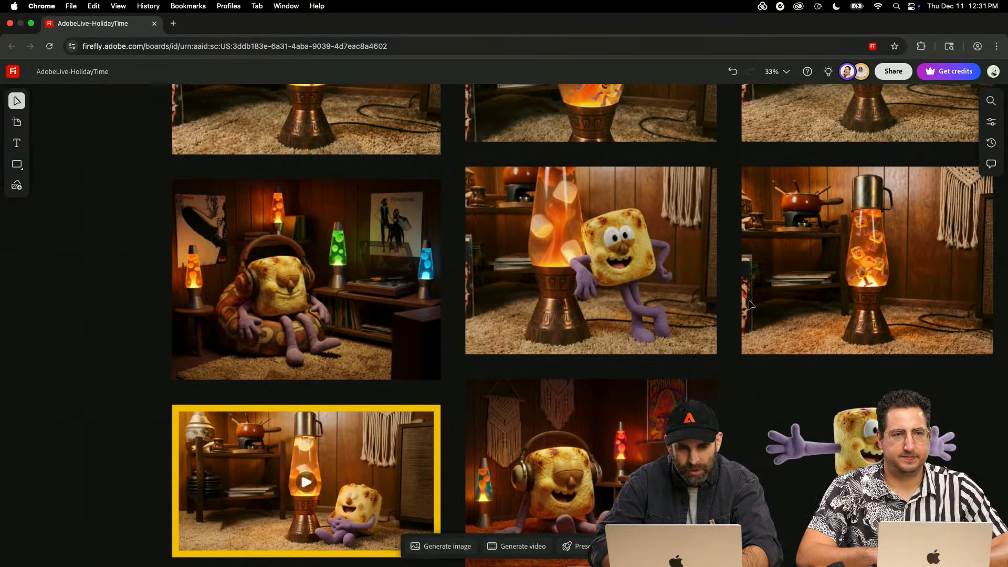
pyautogui.click(254, 306)
pyautogui.scroll(3, 254, 306)
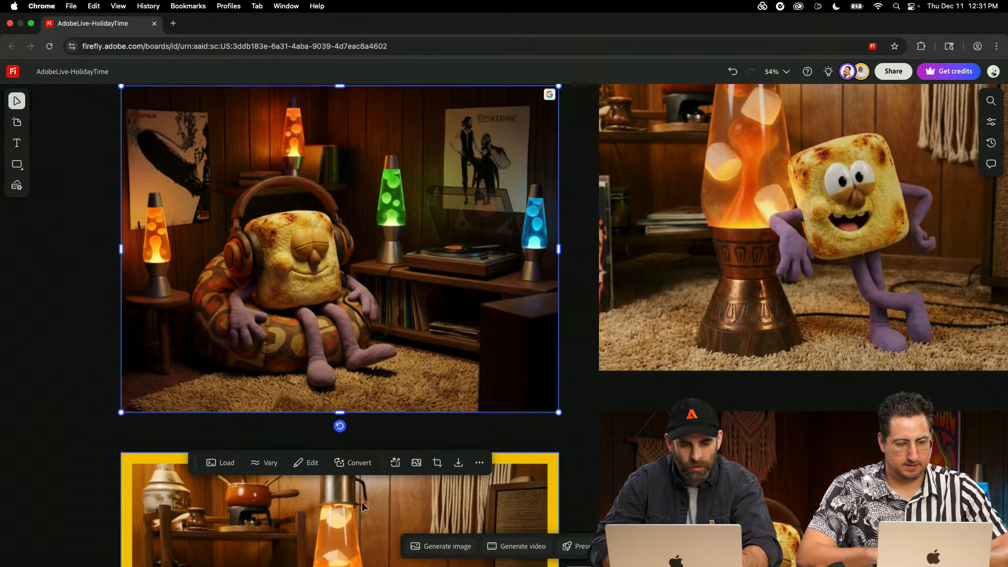
pyautogui.click(458, 548)
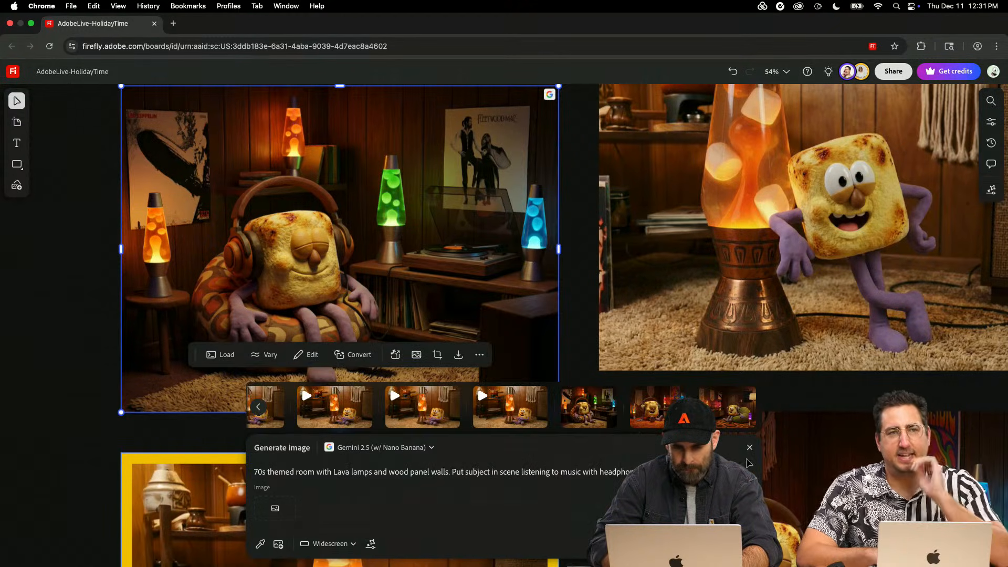
pyautogui.click(749, 450)
pyautogui.click(504, 550)
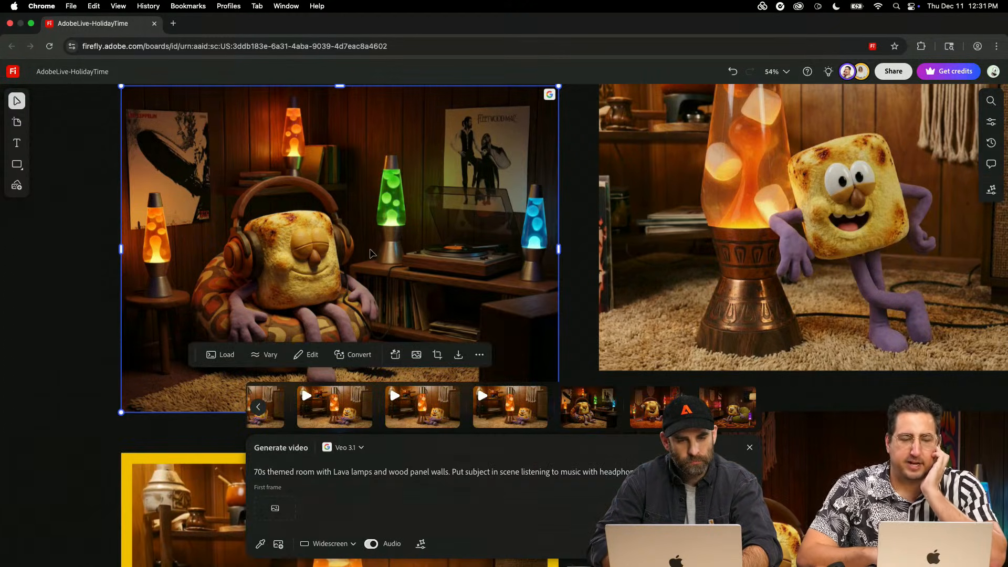
pyautogui.click(92, 362)
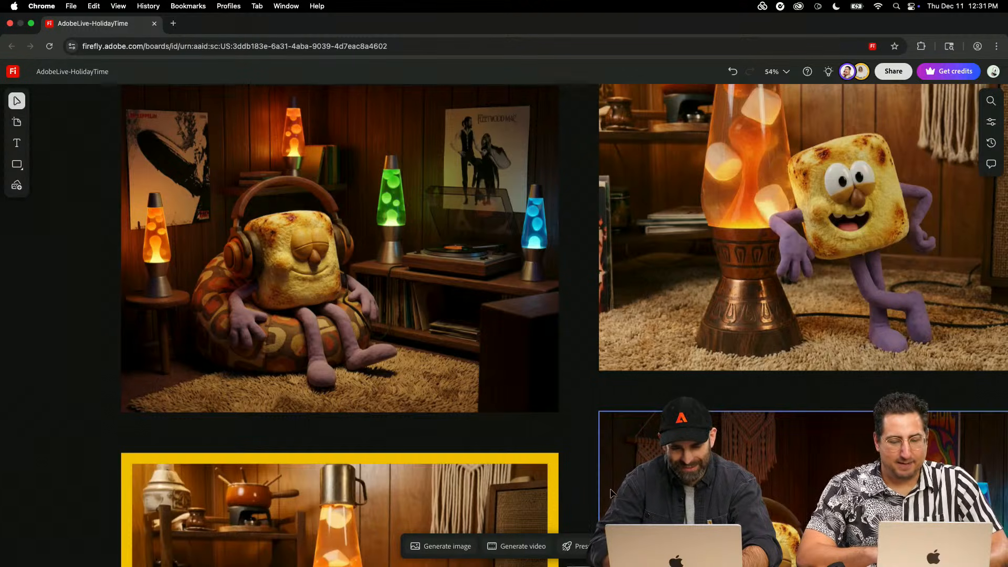
pyautogui.click(518, 546)
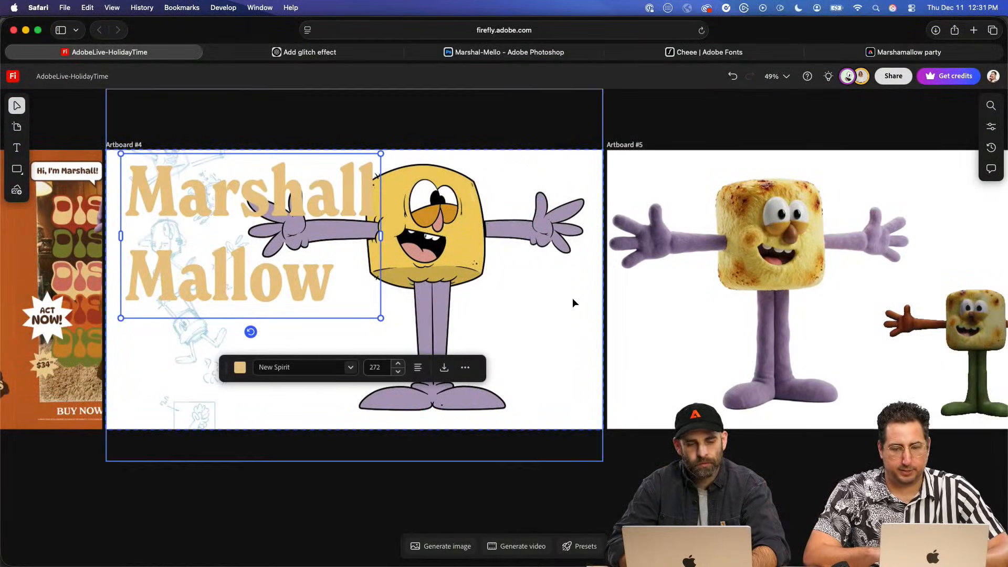
# - Set the line spacing of the "Marshall Mallow" title on Artboard #4 to 0.8
pyautogui.hscroll(3, 573, 303)
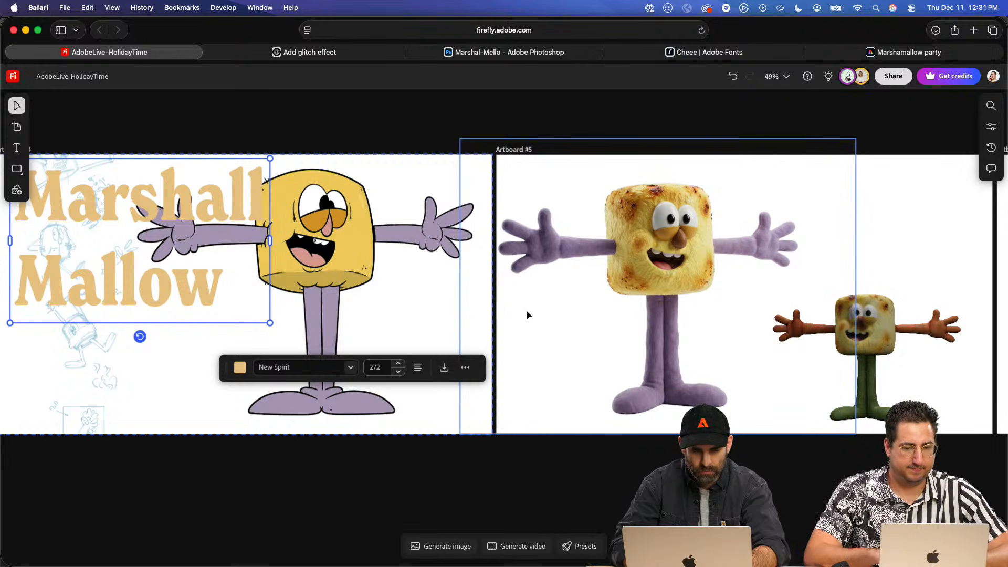
pyautogui.hscroll(-5, 333, 256)
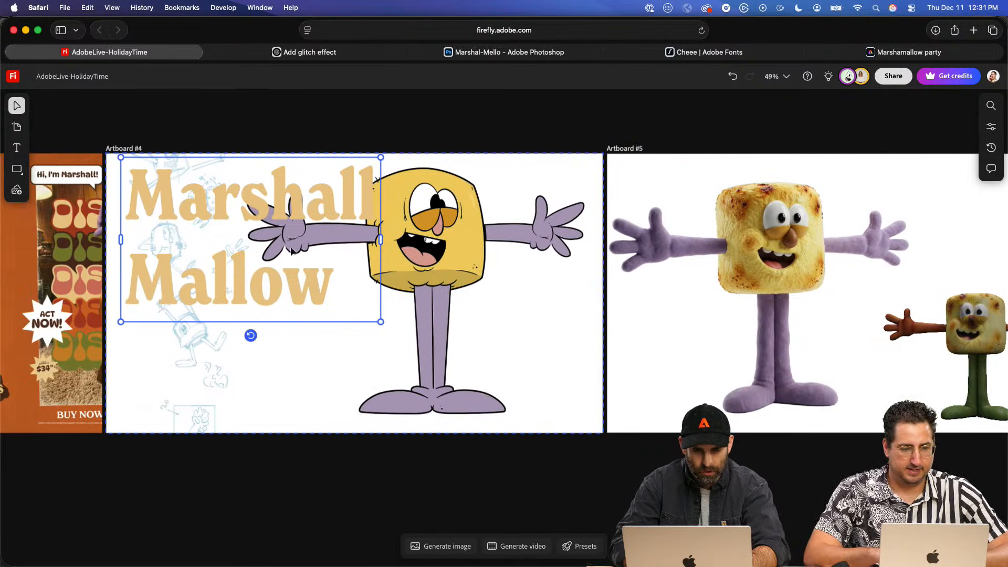
pyautogui.doubleClick(237, 210)
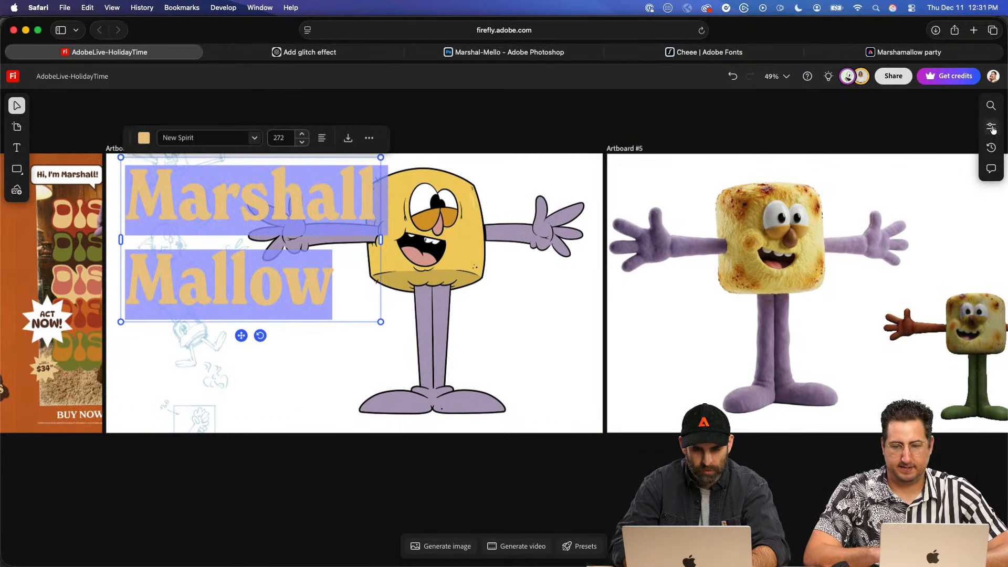
pyautogui.click(990, 126)
pyautogui.click(957, 309)
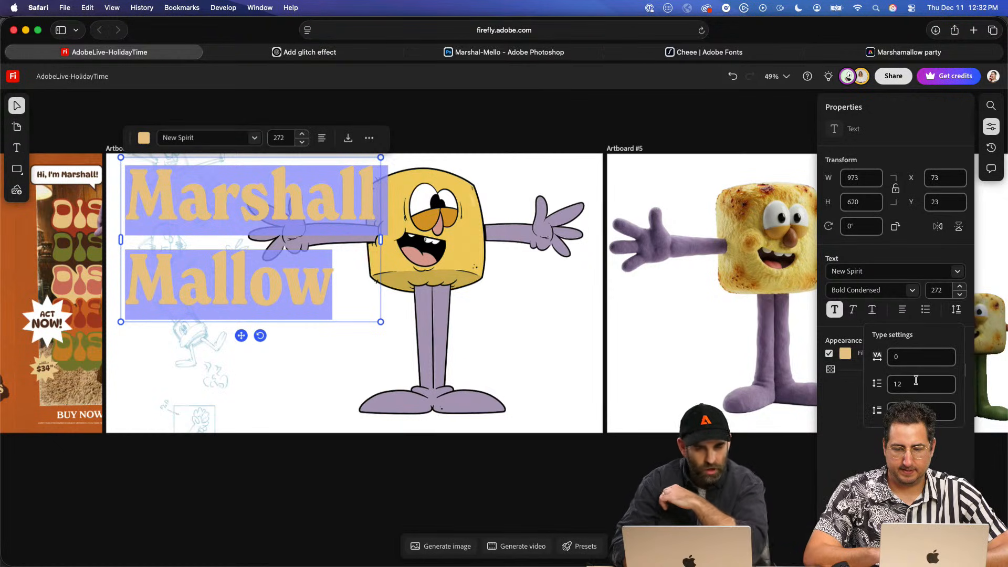
pyautogui.click(877, 384)
pyautogui.write('.8')
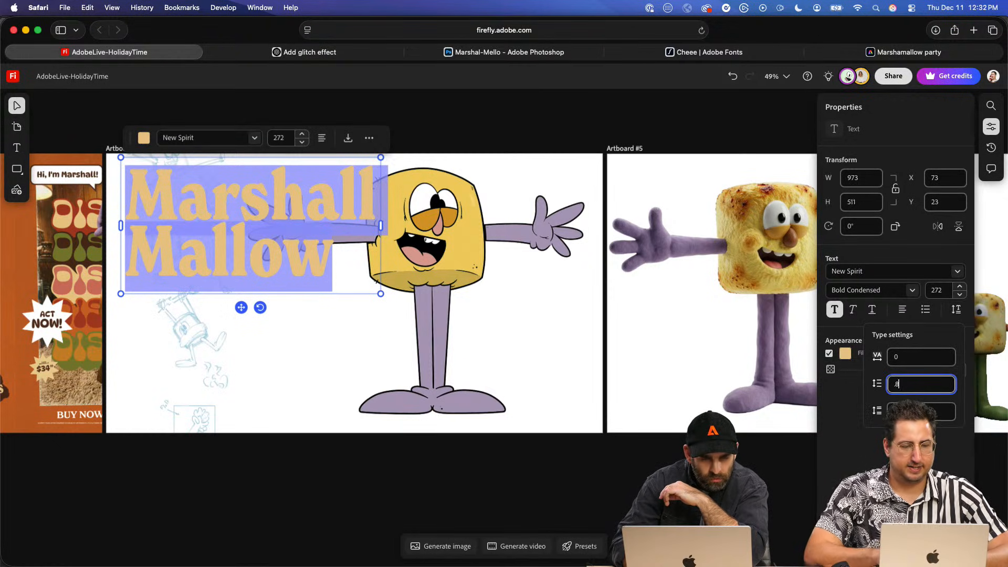
pyautogui.press('Return')
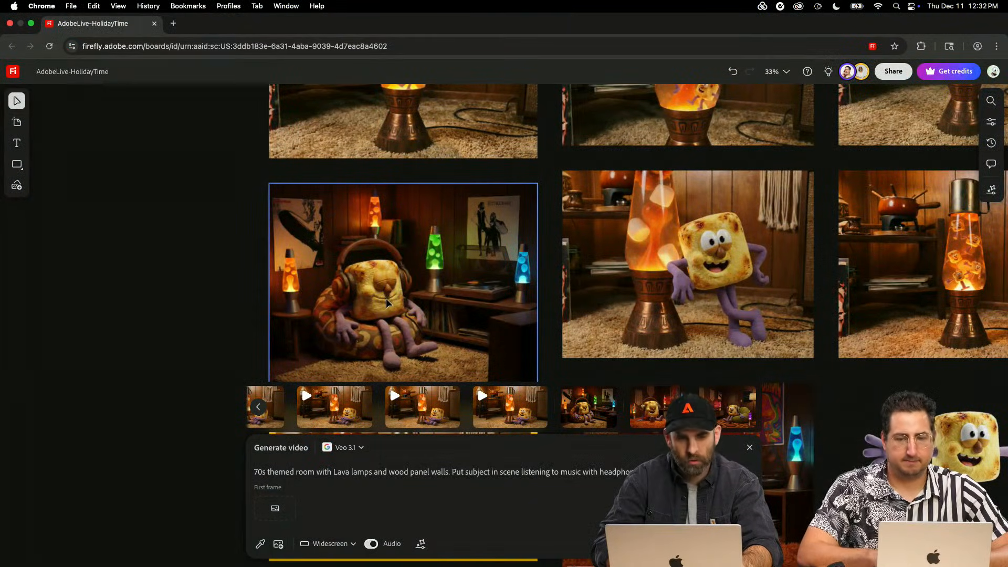
# - Duplicate the patterned-beanbag headphone image and place the copy in the empty board space beside the grid
pyautogui.click(386, 304)
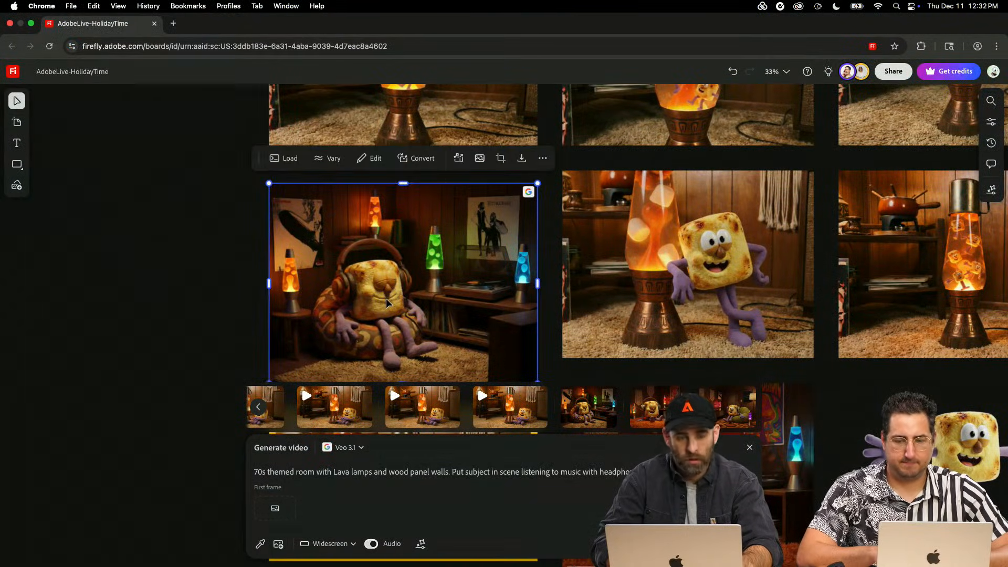
pyautogui.press('super+d')
pyautogui.moveTo(325, 257); pyautogui.dragTo(90, 244)
pyautogui.hscroll(-1, 328, 259)
pyautogui.press('space')
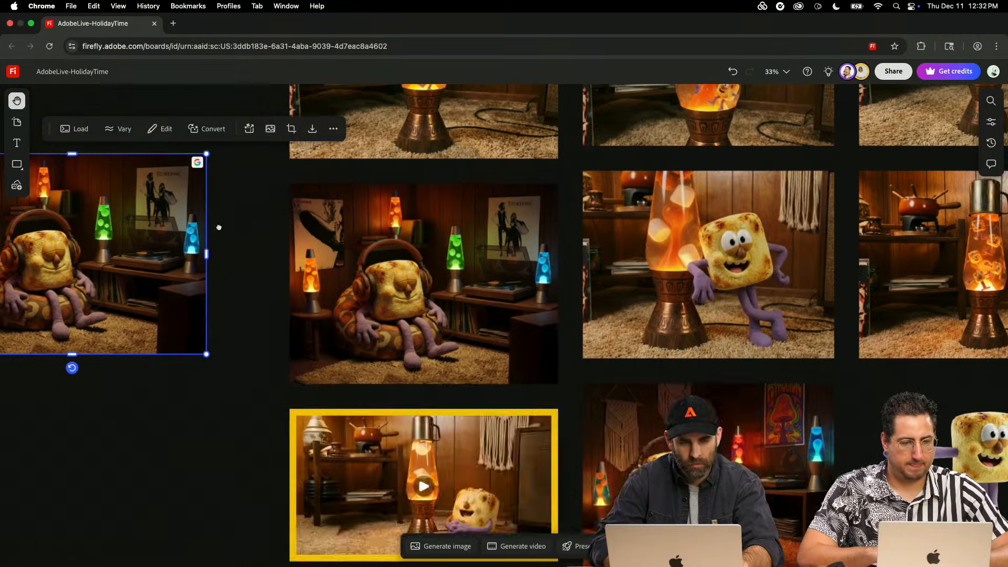
pyautogui.moveTo(219, 226); pyautogui.dragTo(557, 221)
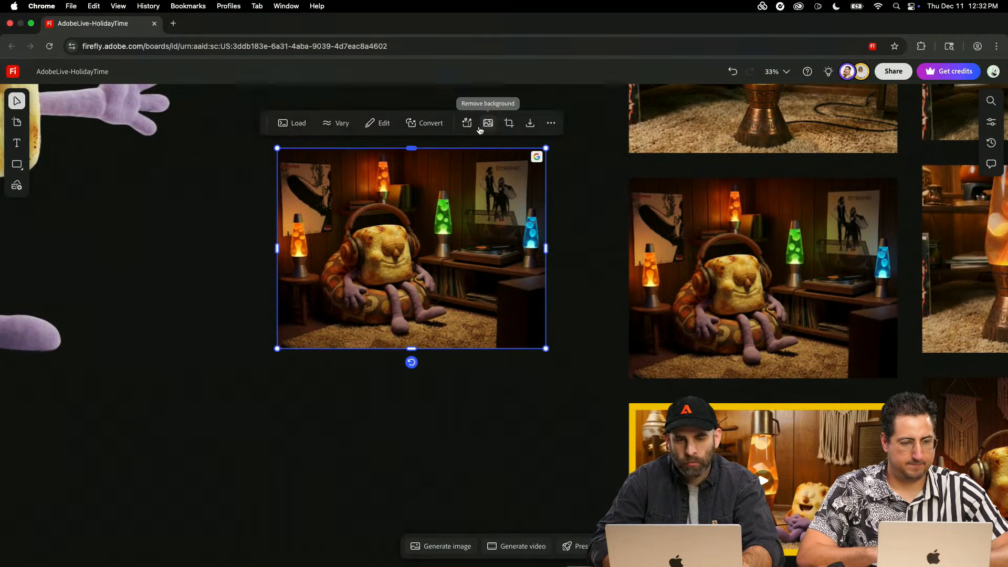
# - Crop the duplicated beanbag image to 1280 px wide by 720 px high
pyautogui.click(509, 124)
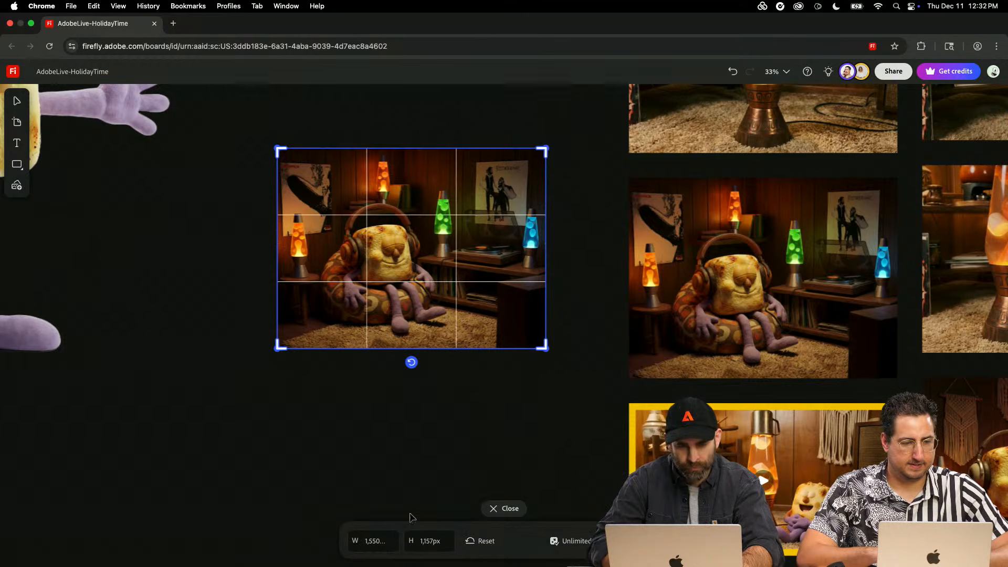
pyautogui.click(385, 541)
pyautogui.press('super+a')
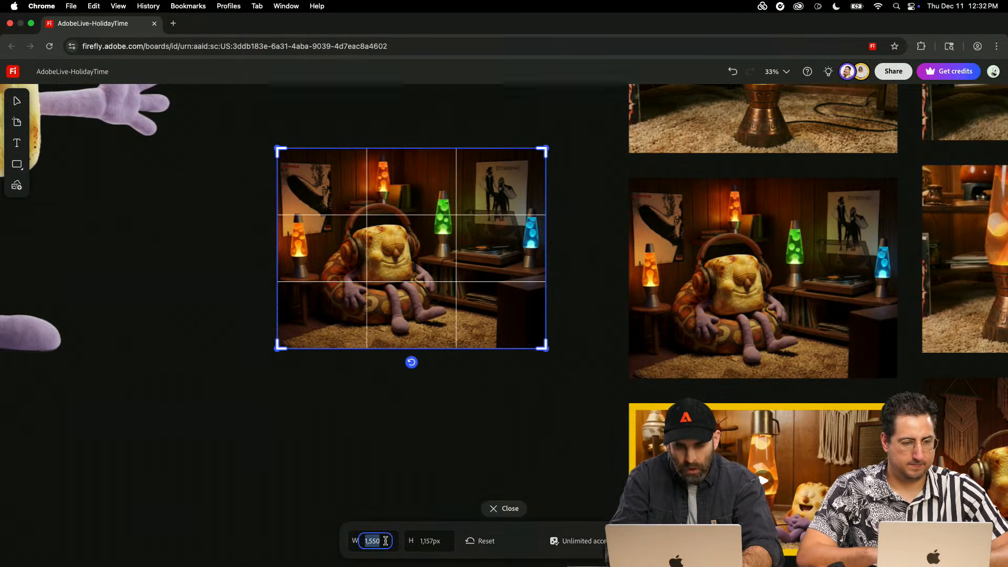
pyautogui.write('1280')
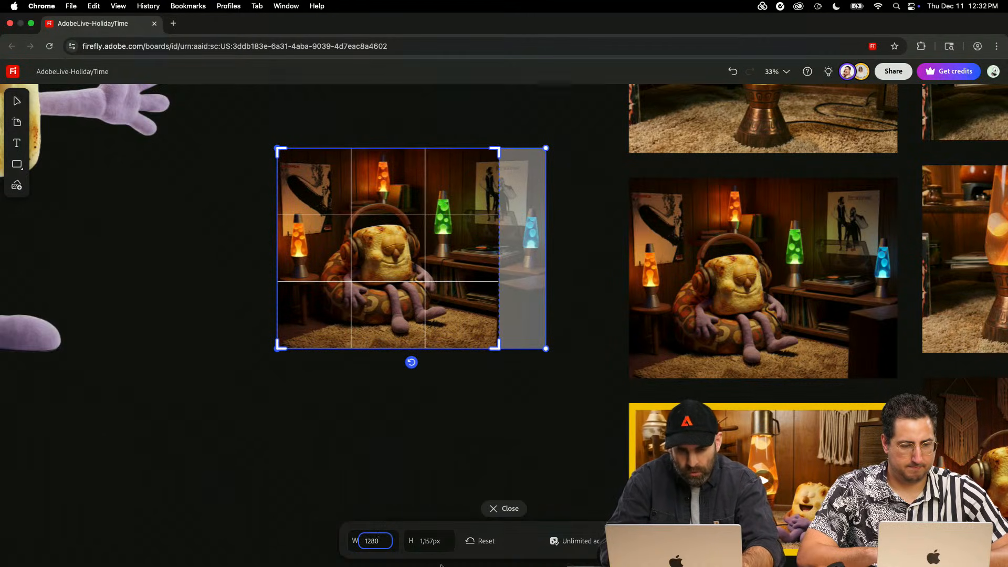
pyautogui.press('BackSpace')
pyautogui.press('BackSpace')
pyautogui.press('BackSpace')
pyautogui.press('BackSpace')
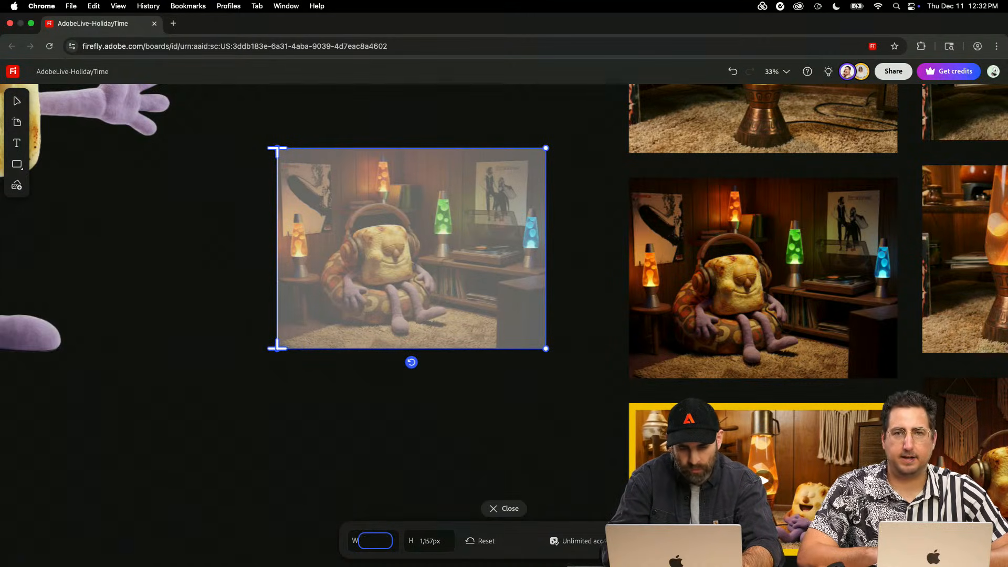
pyautogui.write('1280')
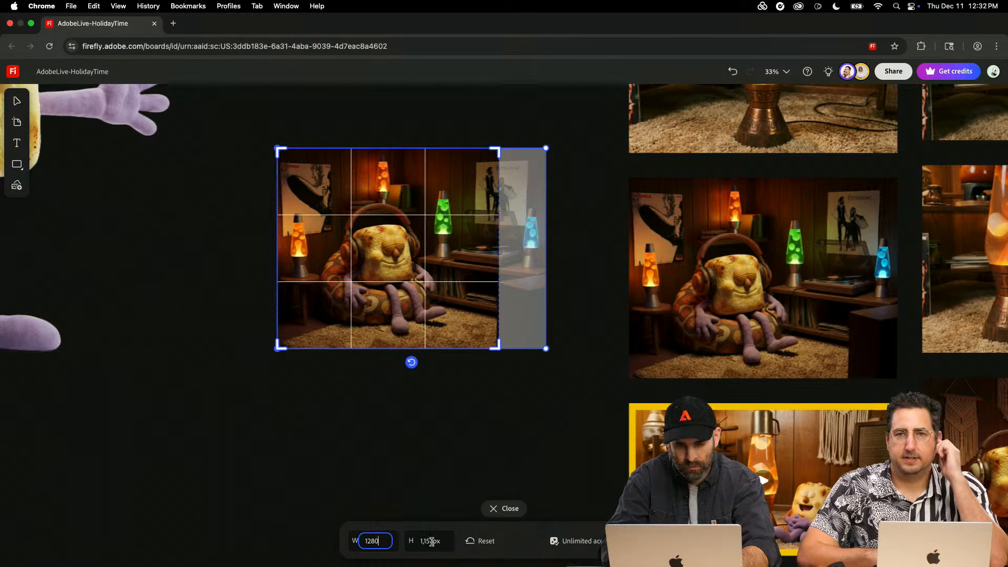
pyautogui.click(431, 541)
pyautogui.write('72')
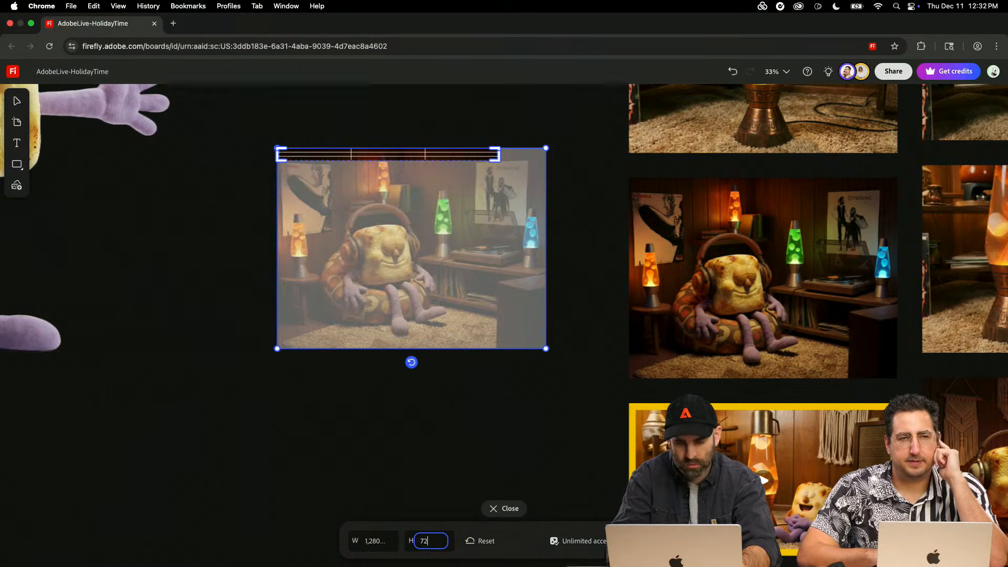
pyautogui.write('0')
pyautogui.press('Return')
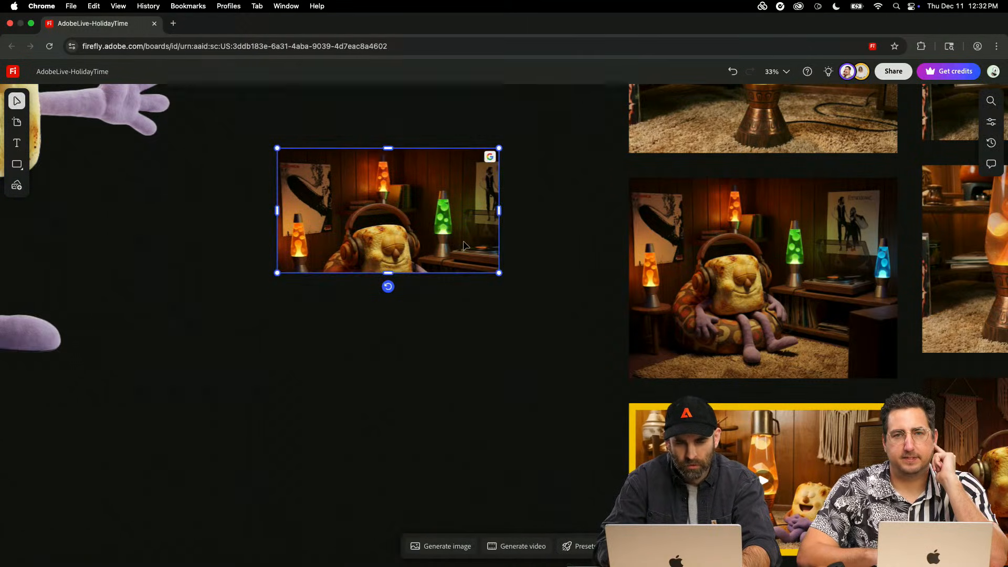
# - Scale the picture down to the crop frame's width and shift it vertically to show more above the character
pyautogui.doubleClick(463, 244)
pyautogui.moveTo(544, 348); pyautogui.dragTo(461, 248)
pyautogui.click(461, 361)
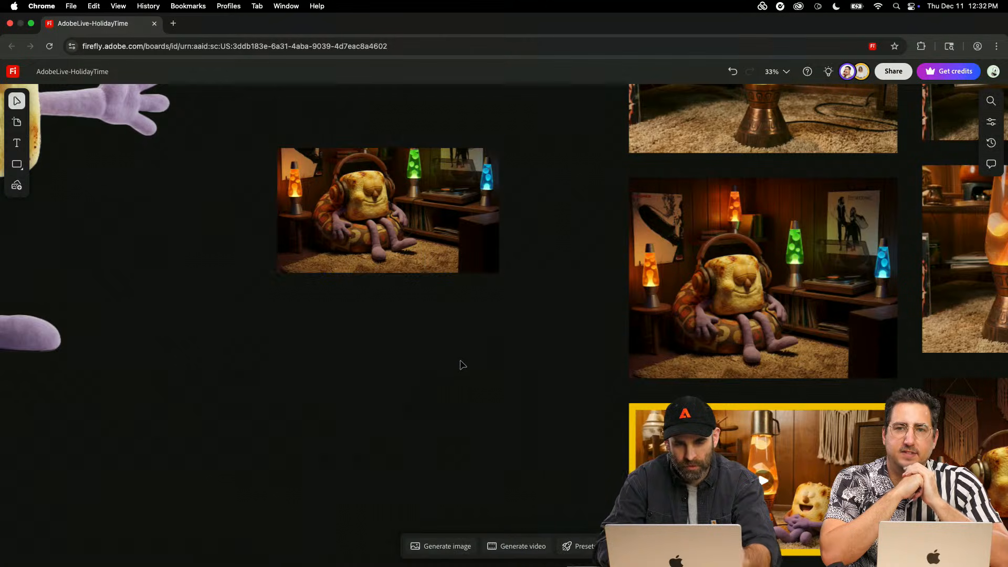
pyautogui.click(461, 241)
pyautogui.doubleClick(458, 221)
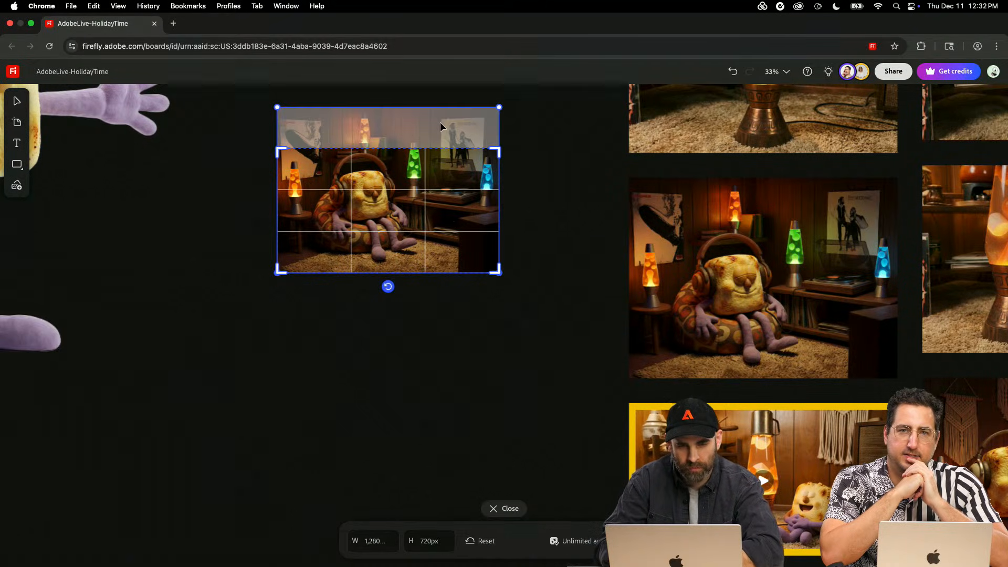
pyautogui.moveTo(440, 132); pyautogui.dragTo(441, 146)
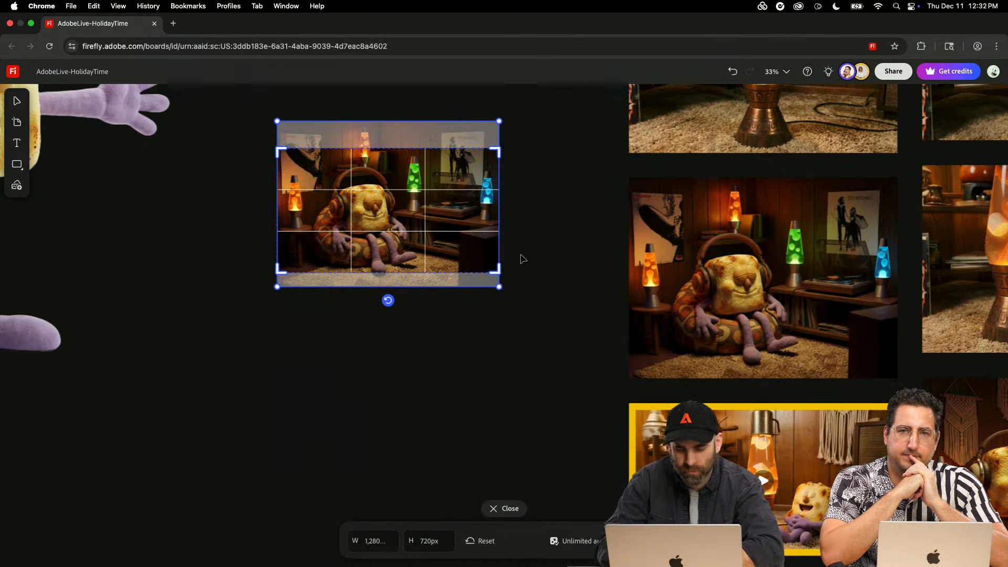
pyautogui.click(531, 277)
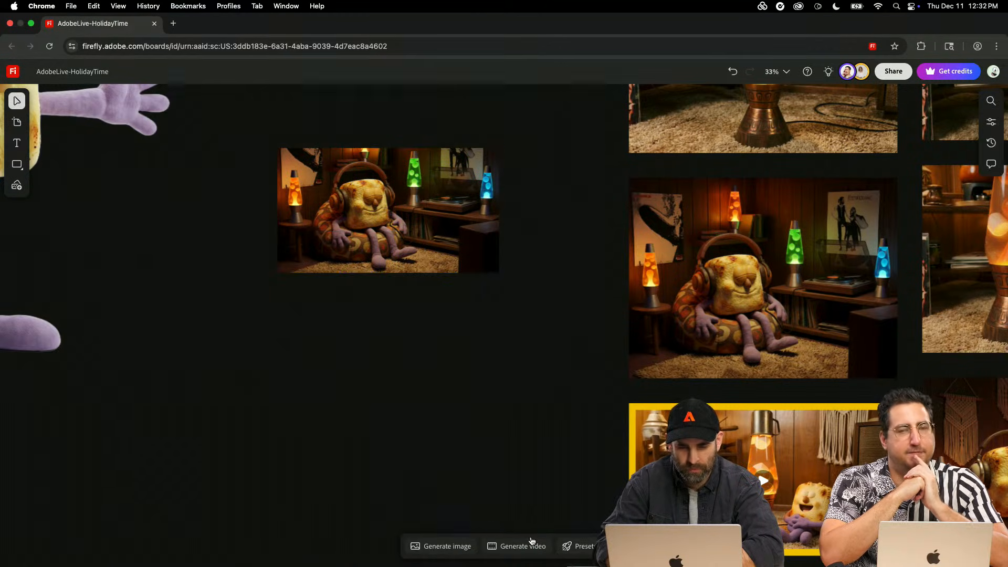
# - Set up a Veo 3.1 video generation with the cropped beanbag image as the first frame
pyautogui.click(532, 546)
pyautogui.click(274, 509)
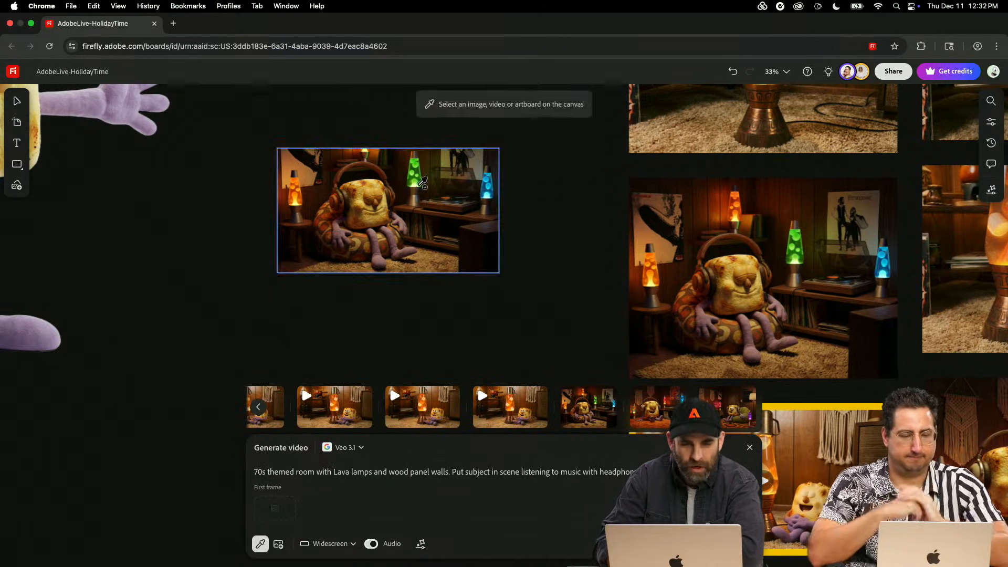
pyautogui.click(423, 182)
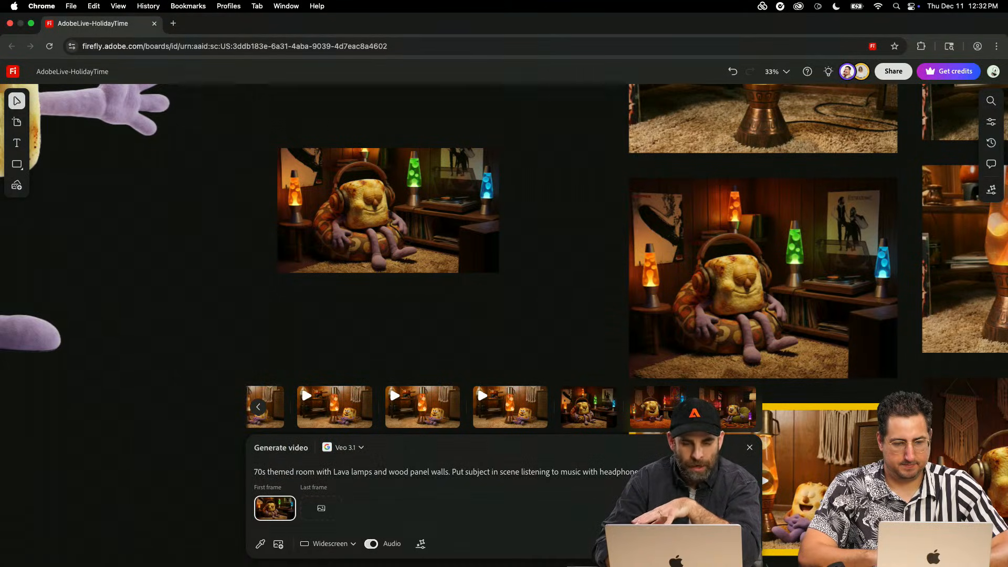
# - Reword the prompt's second sentence to start "subject in scene is listening to music with headphones" and generate the video
pyautogui.moveTo(650, 472); pyautogui.dragTo(308, 471)
pyautogui.click(257, 484)
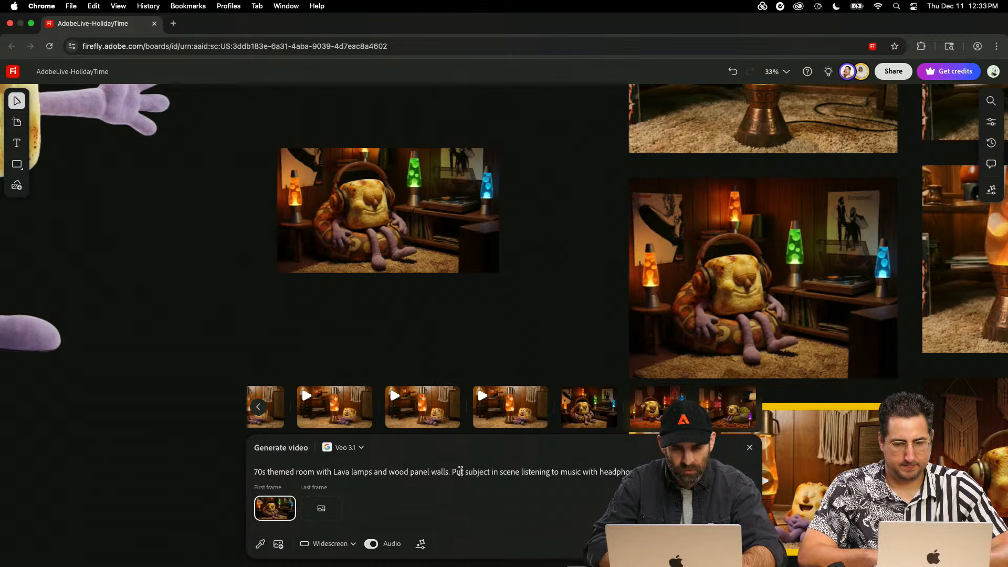
pyautogui.press('BackSpace')
pyautogui.press('BackSpace')
pyautogui.press('BackSpace')
pyautogui.press('BackSpace')
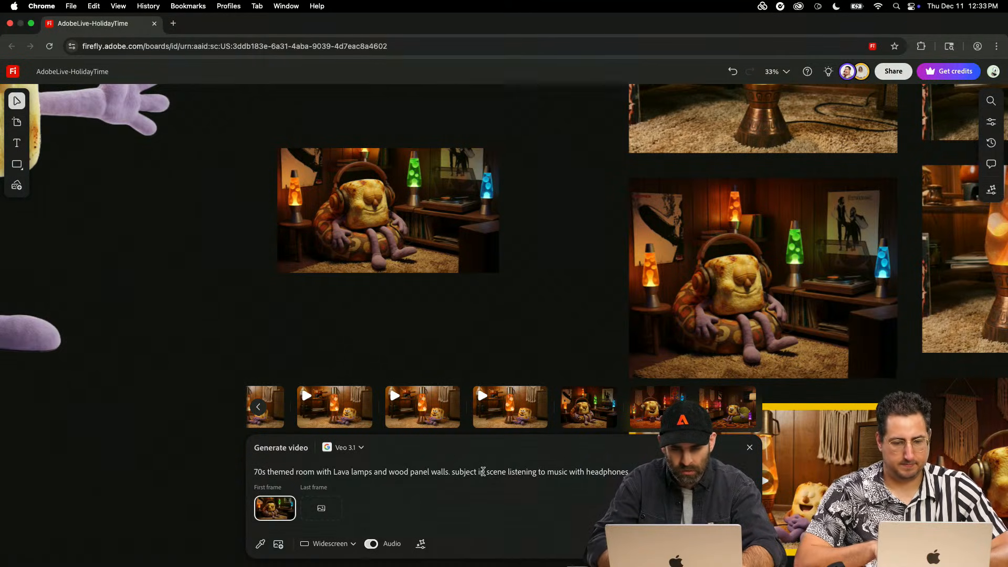
pyautogui.click(510, 472)
pyautogui.write('is')
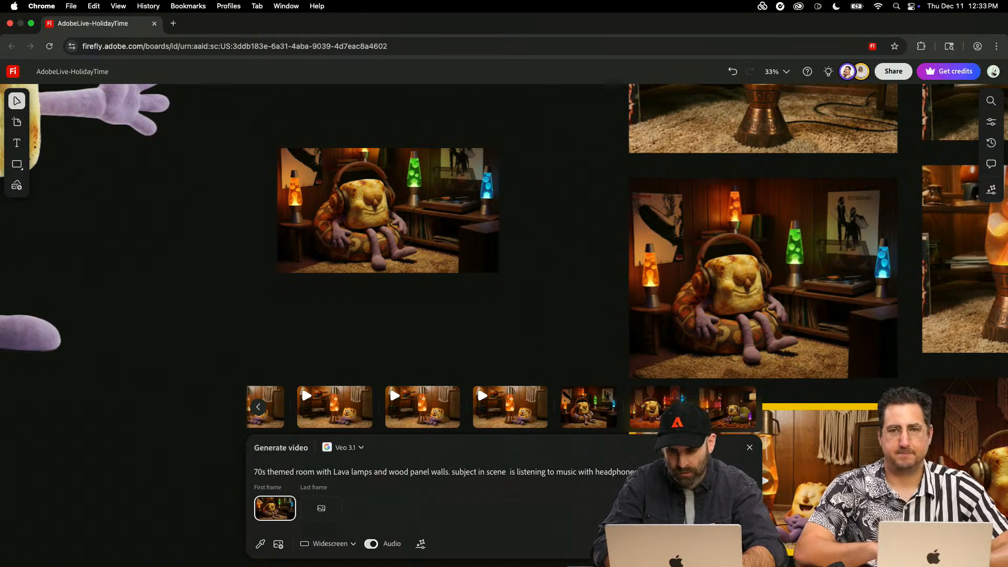
pyautogui.press('Return')
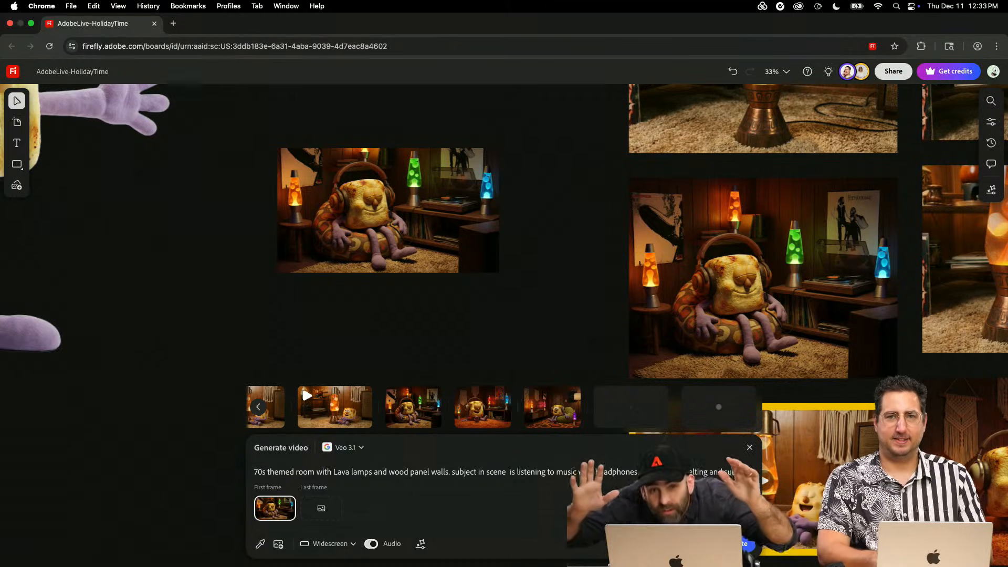
# - End the prompt with "Lava lamps melting and subject dances" and generate the Veo 3.1 video
pyautogui.write('t ')
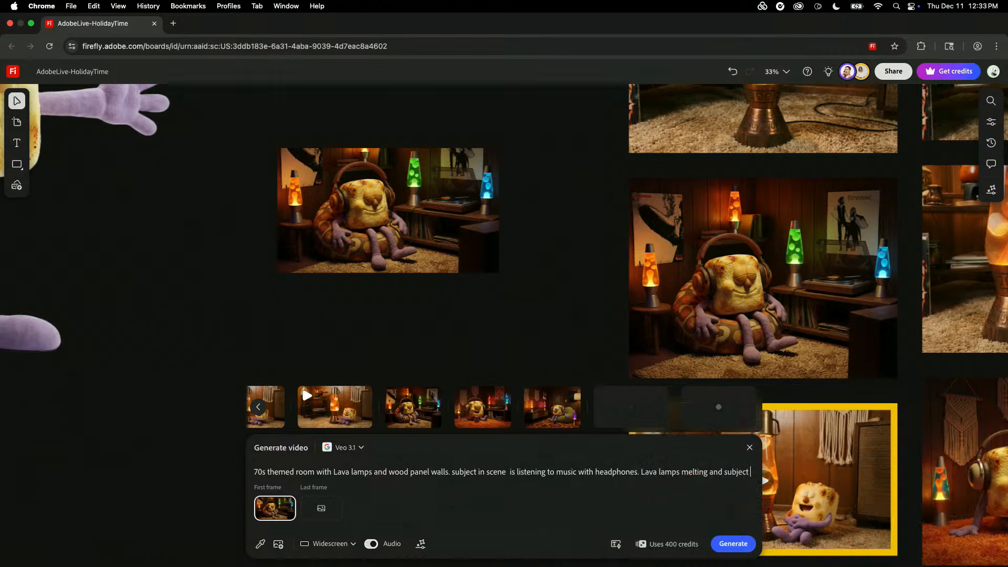
pyautogui.write('dances')
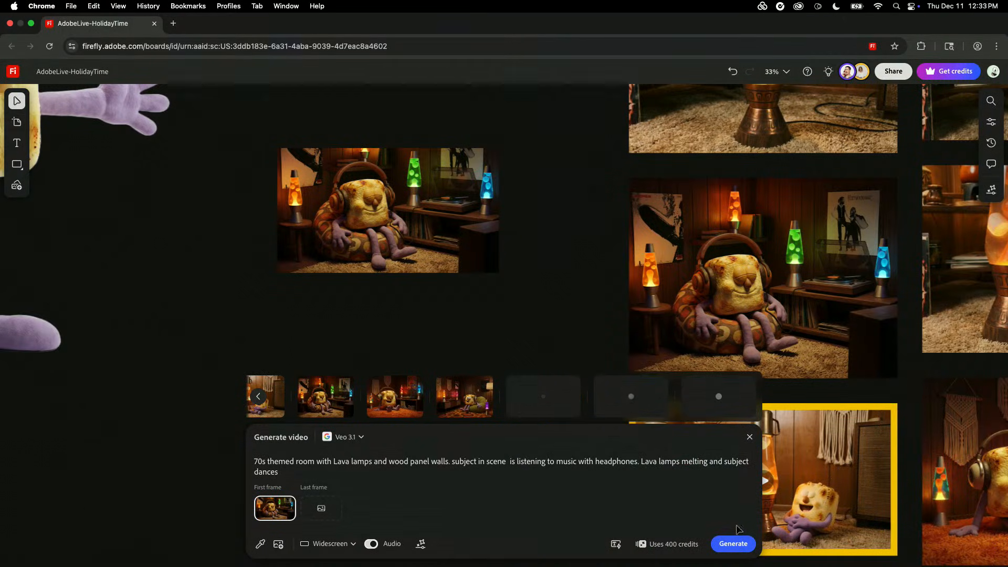
pyautogui.click(736, 544)
# - Switch the video generation model from the partner model to Firefly Video
pyautogui.scroll(-4, 829, 370)
pyautogui.hscroll(3, 828, 370)
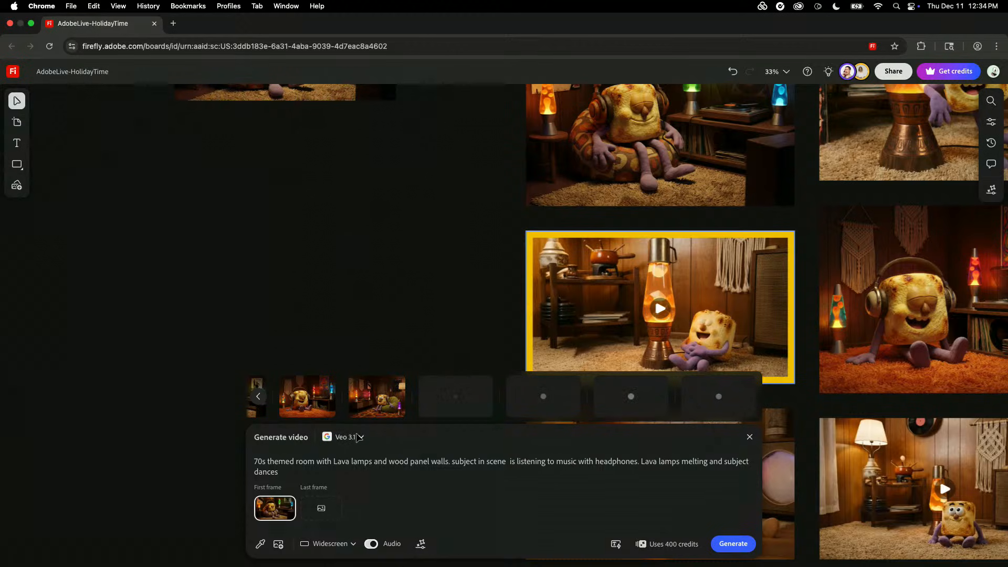
pyautogui.click(358, 438)
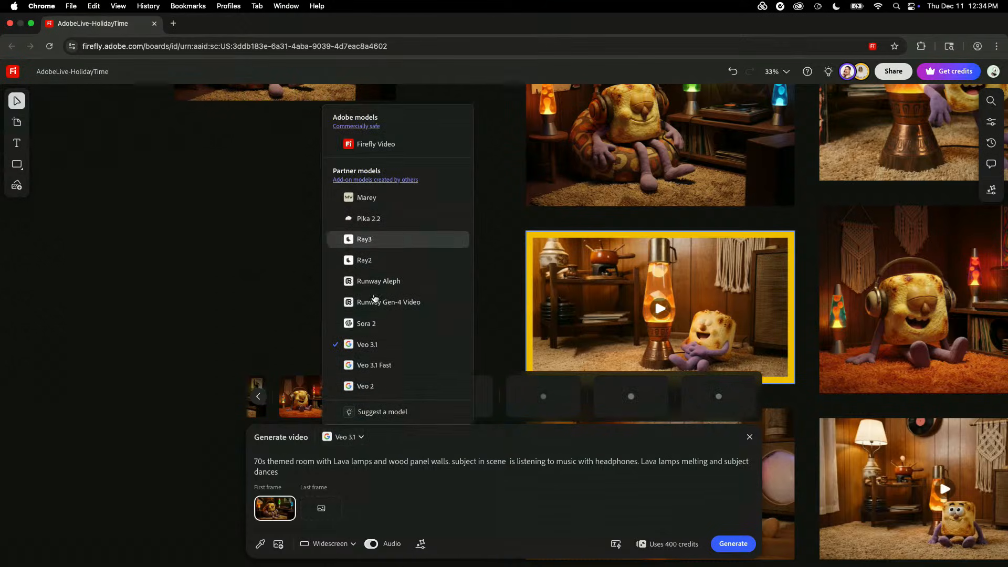
pyautogui.click(390, 146)
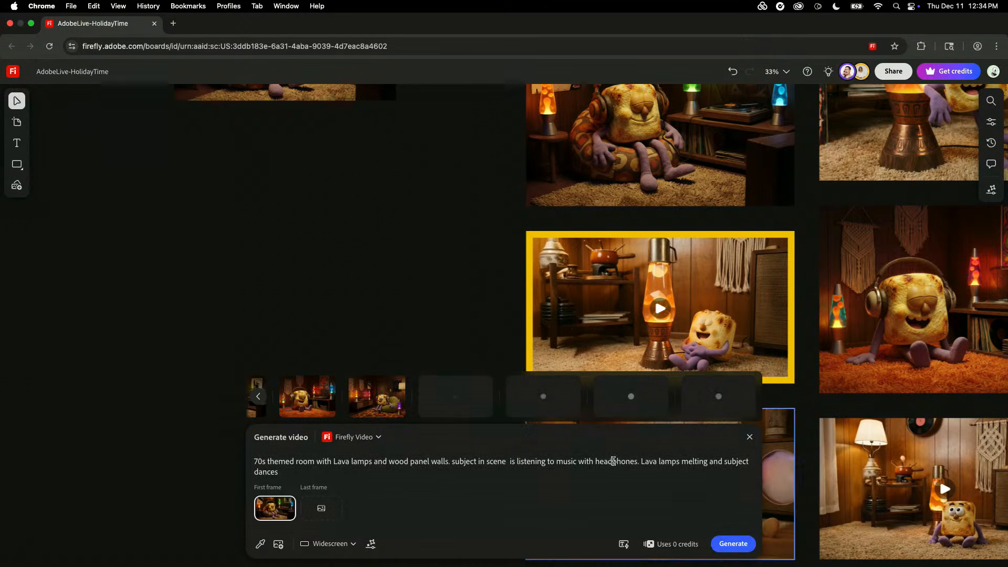
# - Move the small greeting text up closer to the Candy Crew title and deselect it, closing the video generation setup
pyautogui.scroll(-5, 677, 363)
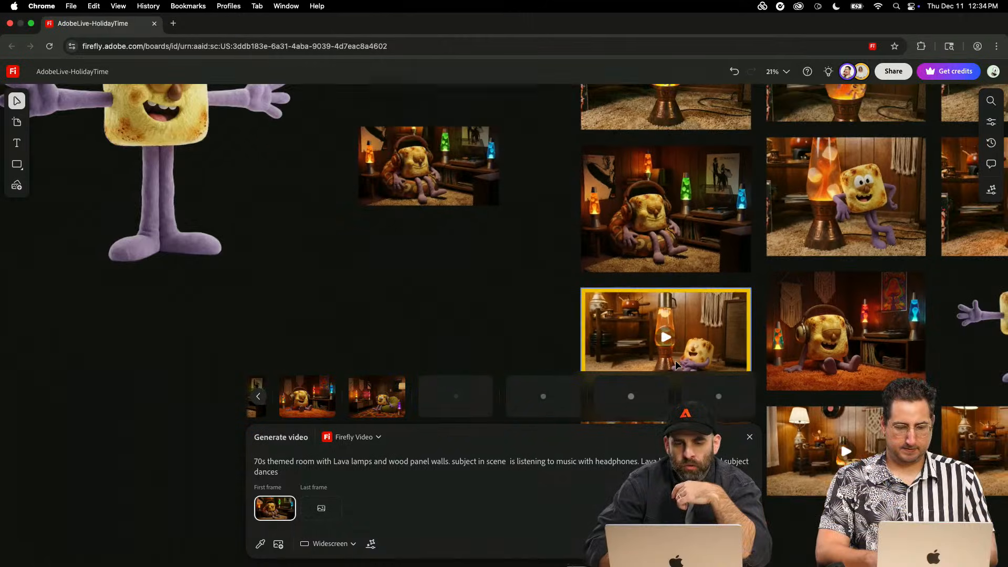
pyautogui.scroll(-5, 420, 260)
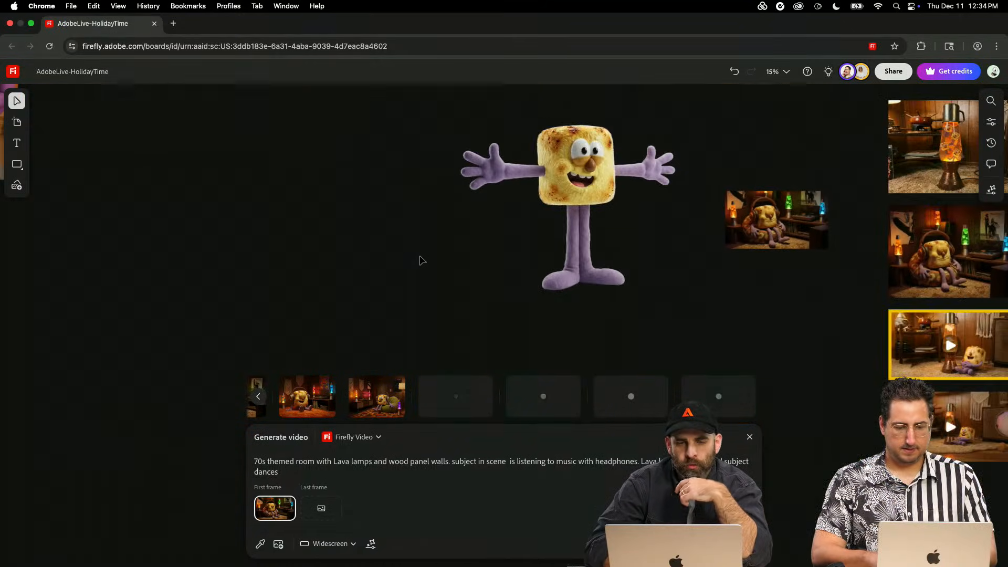
pyautogui.hscroll(-15, 420, 261)
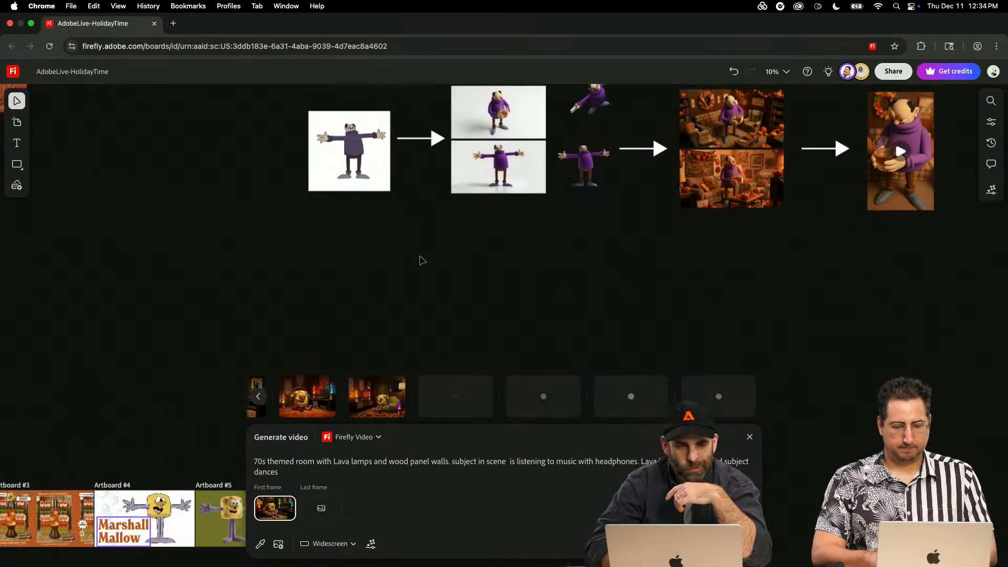
pyautogui.hscroll(-6, 570, 147)
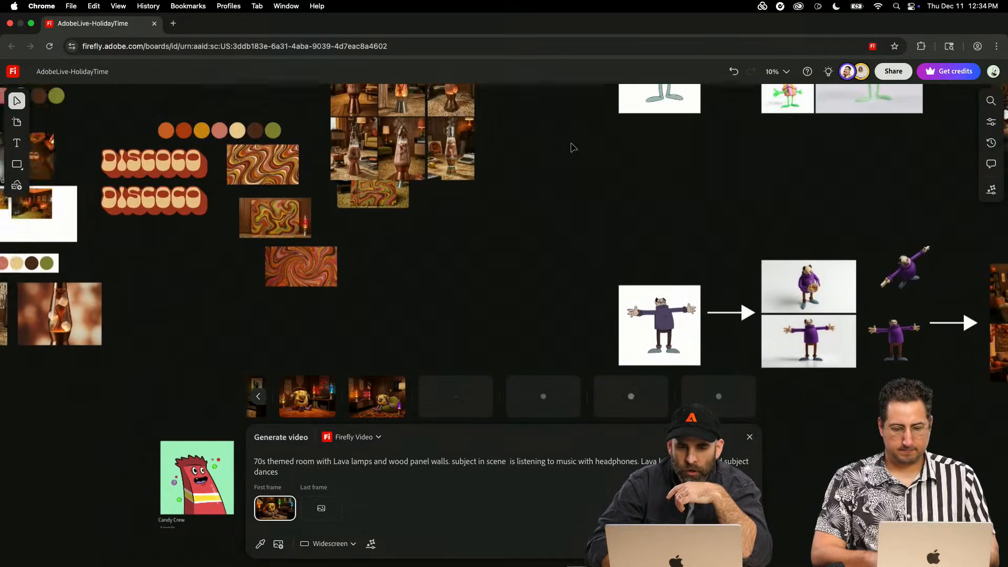
pyautogui.hscroll(-5, 571, 146)
pyautogui.scroll(-3, 571, 146)
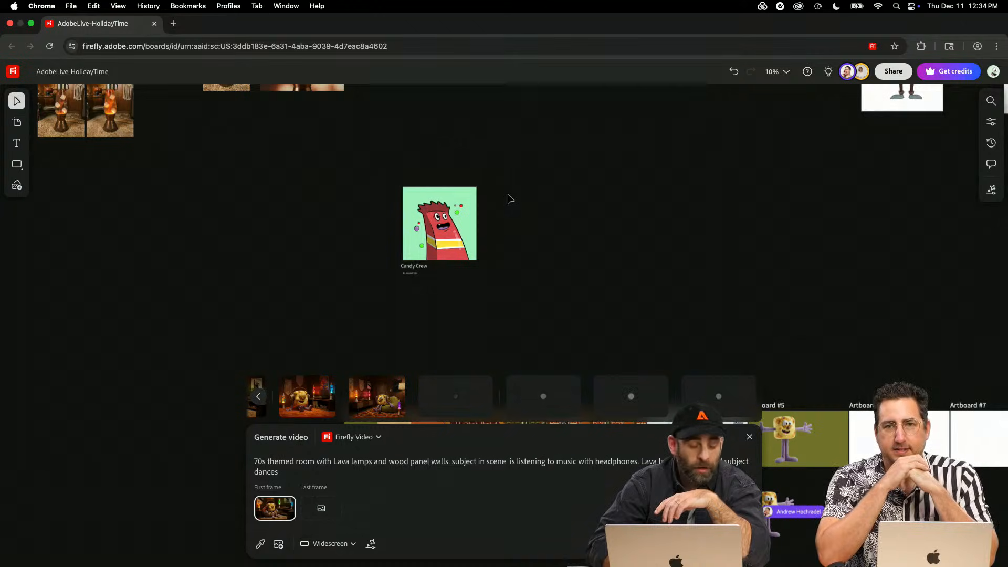
pyautogui.scroll(2, 449, 234)
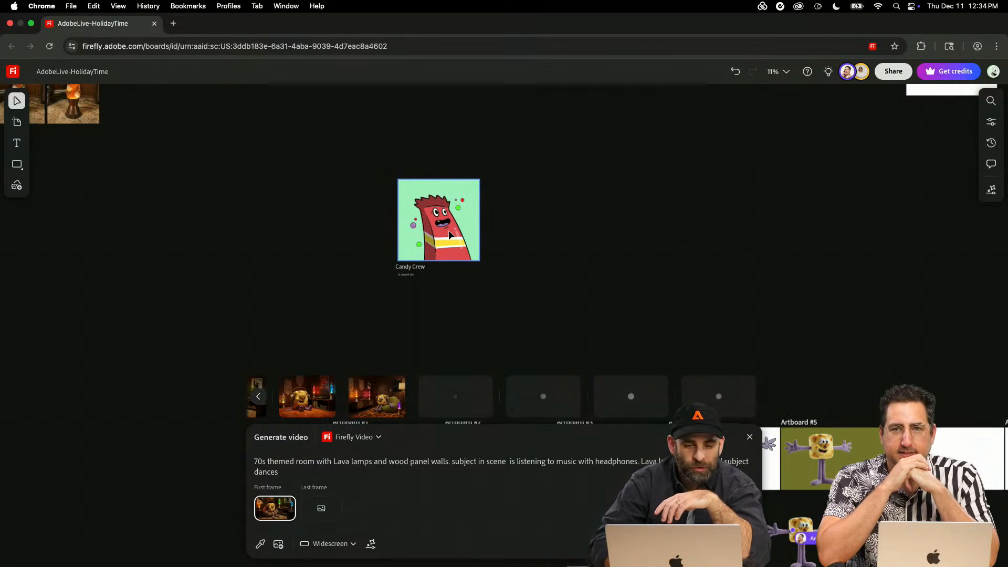
pyautogui.scroll(6, 450, 234)
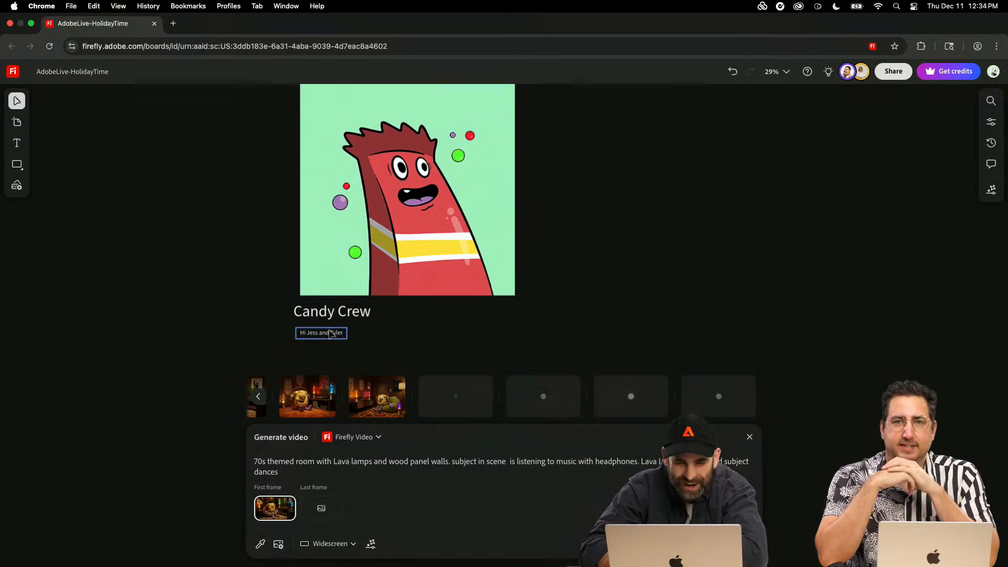
pyautogui.click(332, 334)
pyautogui.moveTo(331, 334); pyautogui.dragTo(330, 330)
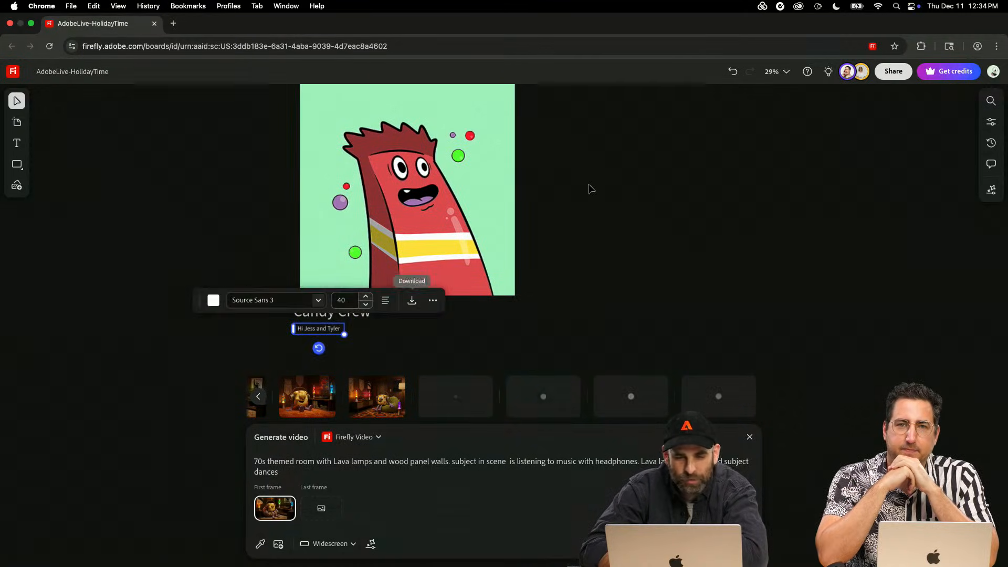
pyautogui.moveTo(590, 185); pyautogui.dragTo(535, 294)
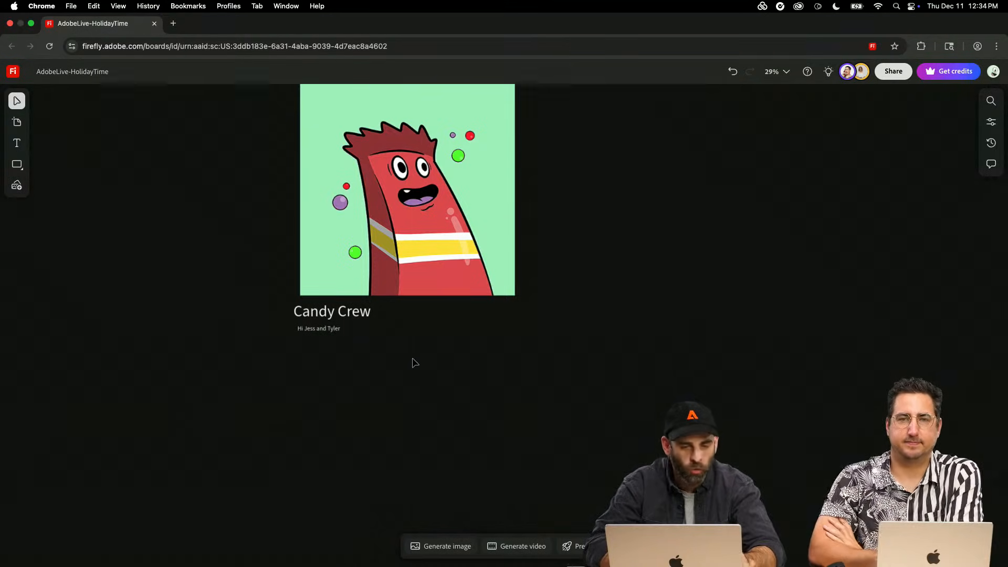
# - Select the Candy Crew picture together with its title and greeting text
pyautogui.scroll(1, 415, 363)
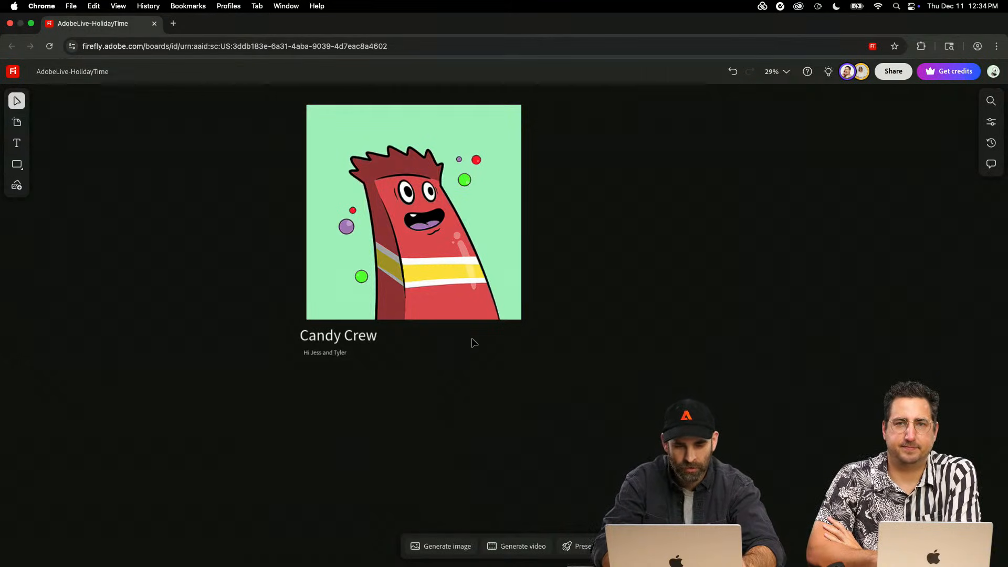
pyautogui.scroll(2, 474, 342)
pyautogui.scroll(-6, 472, 342)
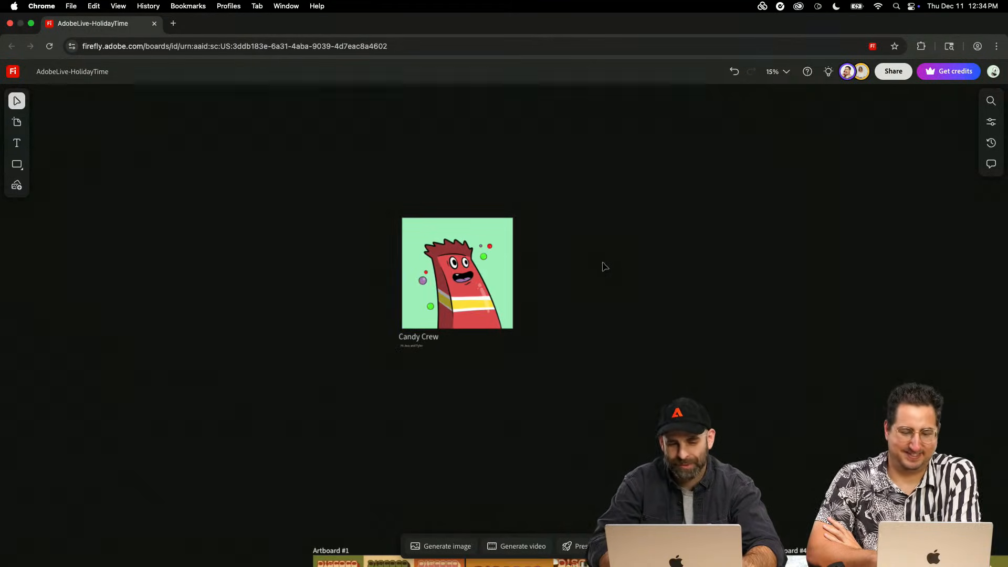
pyautogui.moveTo(570, 287); pyautogui.dragTo(313, 409)
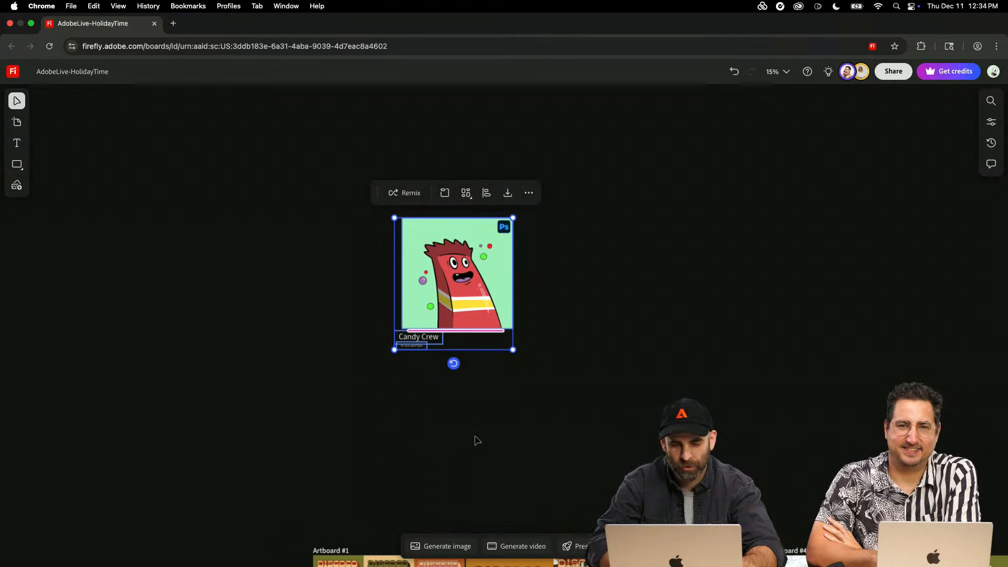
# - Look across the board at the character workflows, the 70s-room image grid and the marshmallow concept drawing
pyautogui.scroll(-3, 477, 440)
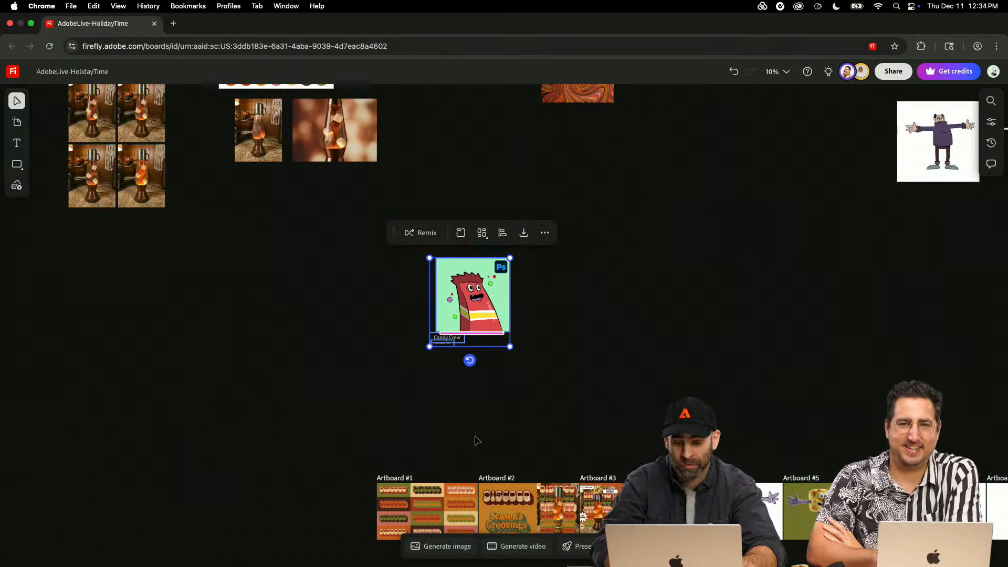
pyautogui.hscroll(5, 477, 440)
pyautogui.hscroll(10, 477, 440)
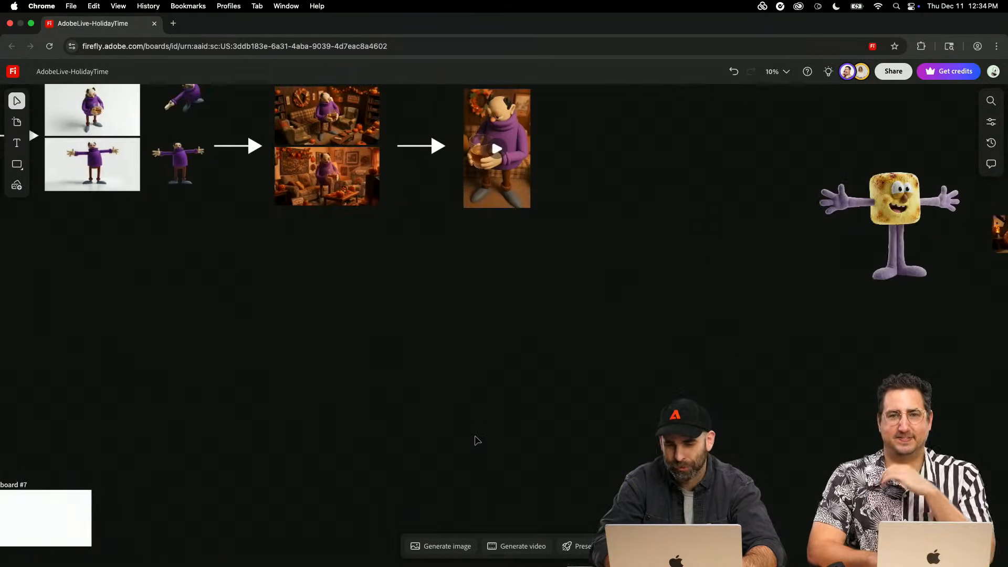
pyautogui.scroll(-3, 477, 440)
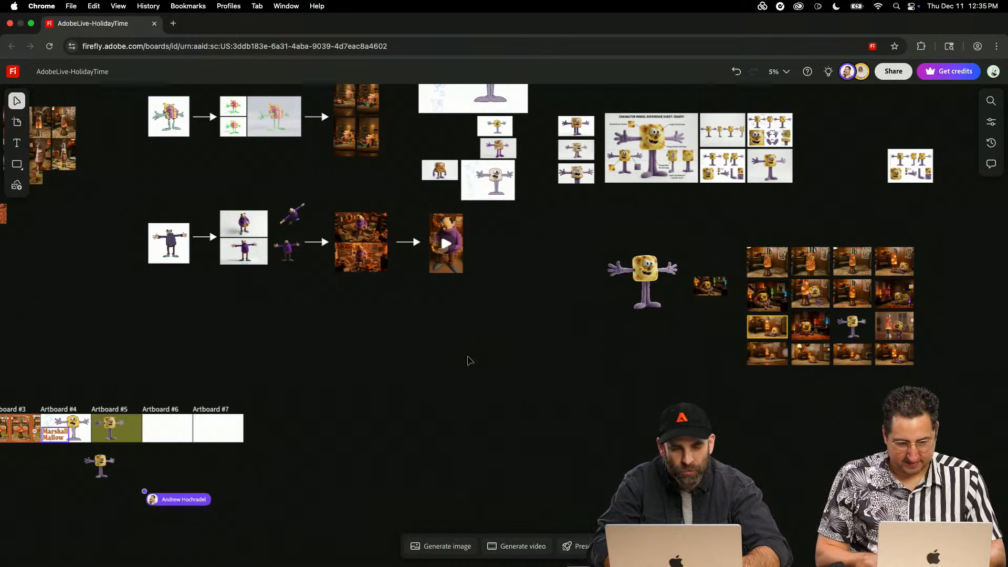
pyautogui.press('space')
pyautogui.moveTo(459, 303); pyautogui.dragTo(572, 457)
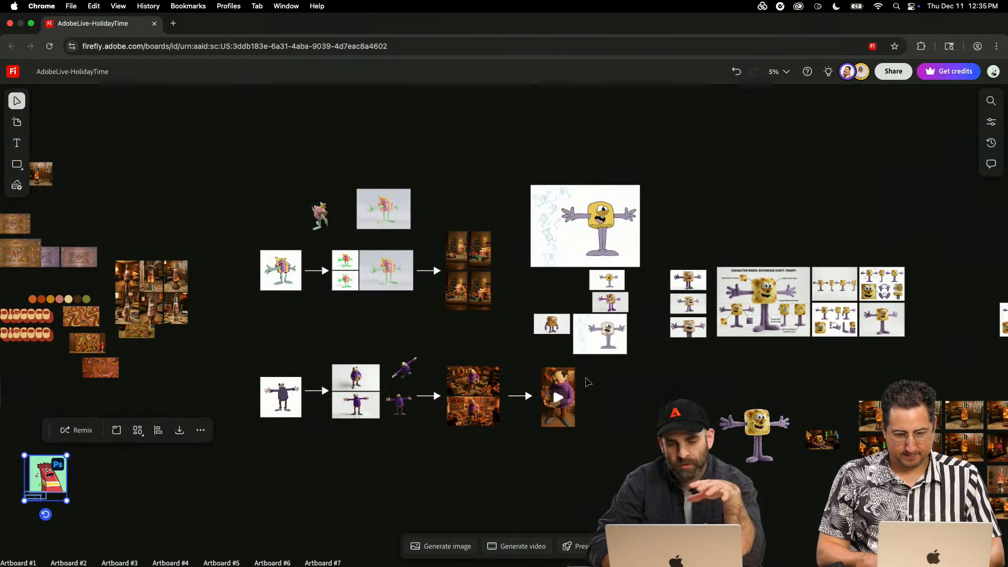
pyautogui.scroll(3, 607, 264)
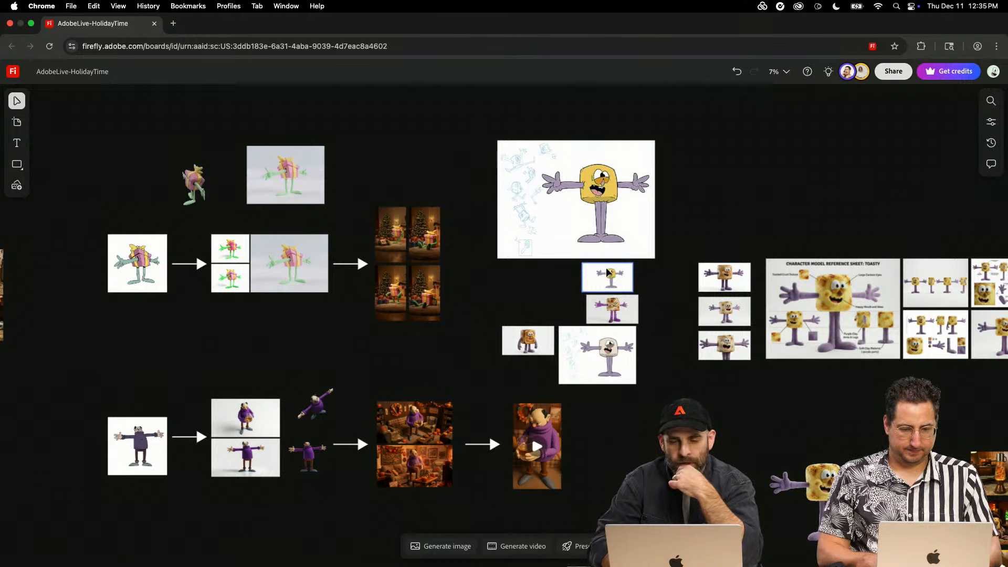
pyautogui.scroll(3, 607, 272)
pyautogui.scroll(2, 601, 263)
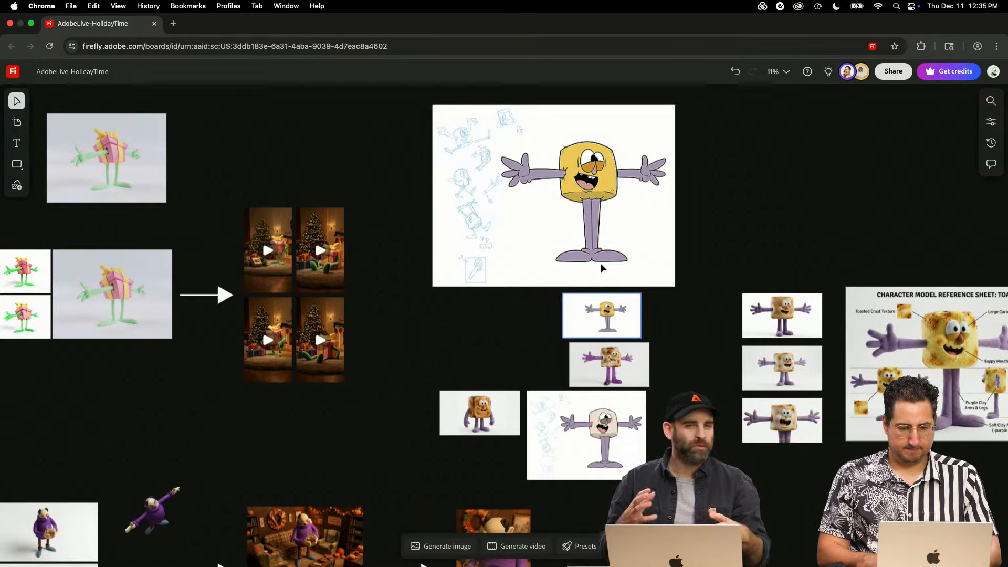
# - Examine the marshmallow's concept art, toasted variations and reference sheet alongside the gift-box character's drawing-to-video workflow
pyautogui.hscroll(5, 601, 265)
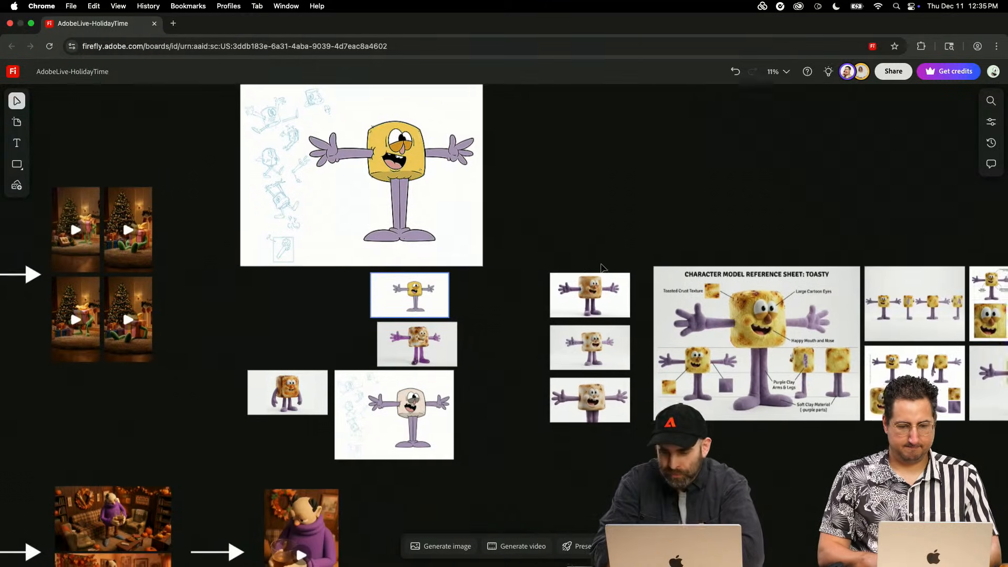
pyautogui.hscroll(-1, 601, 269)
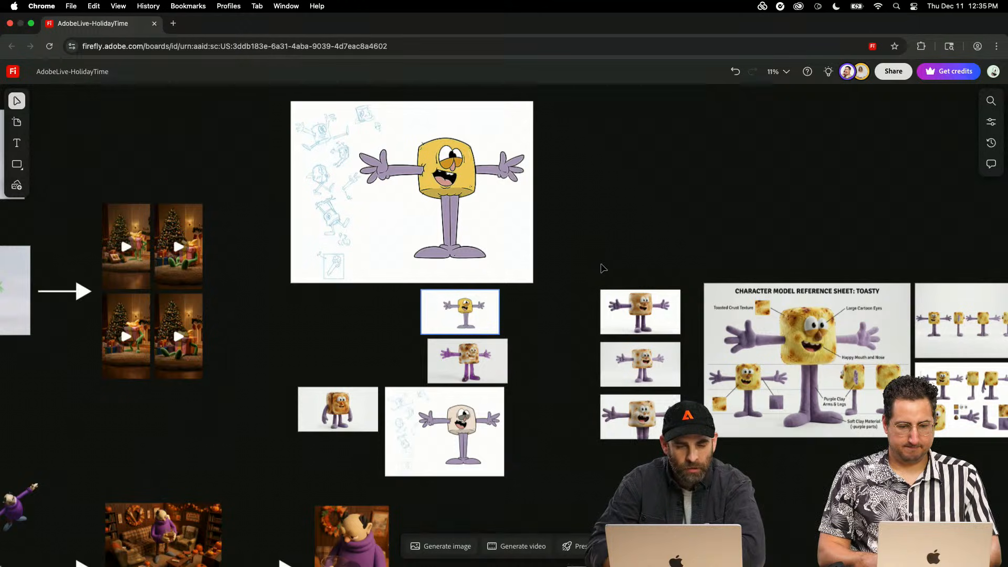
pyautogui.scroll(3, 603, 268)
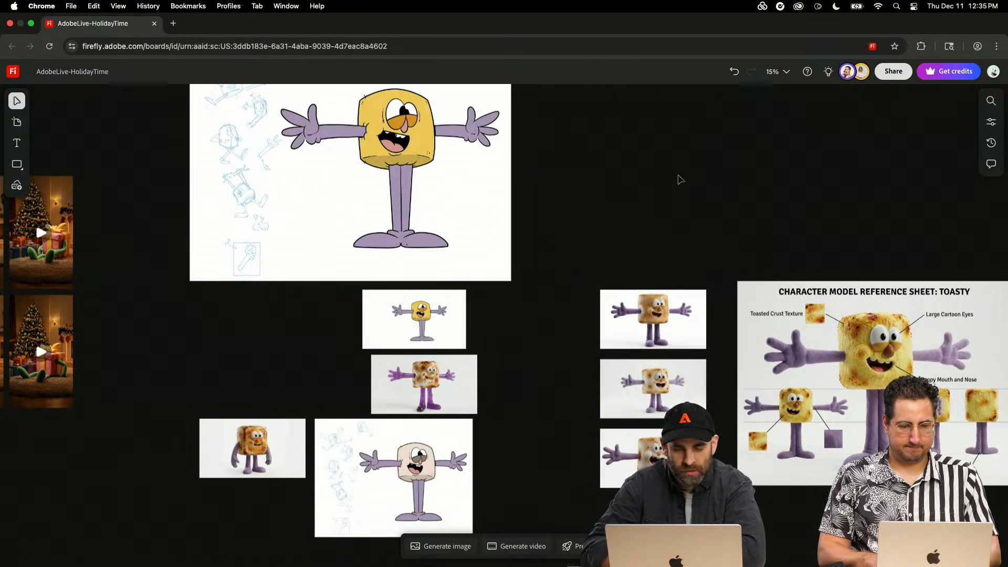
pyautogui.scroll(-2, 666, 217)
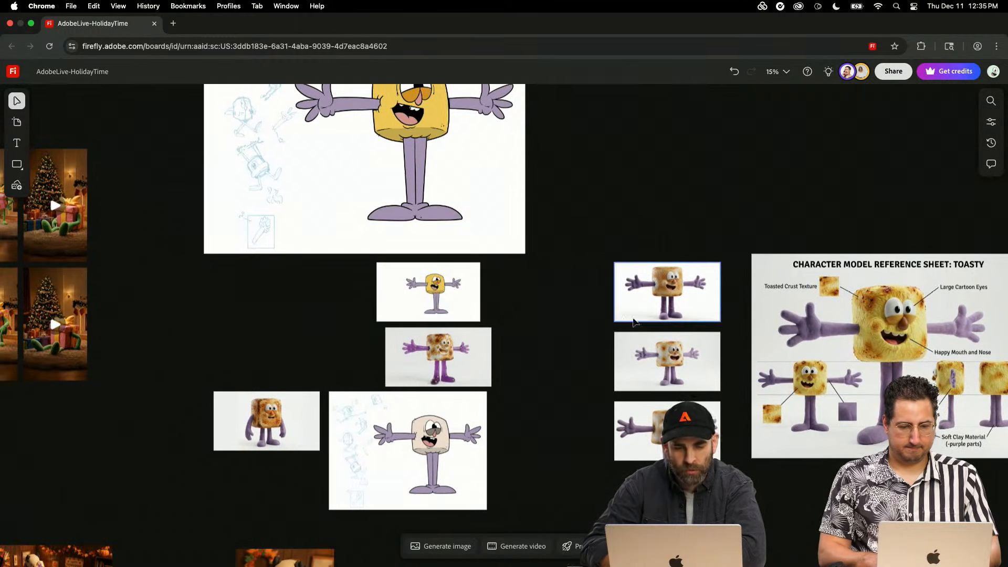
pyautogui.scroll(2, 619, 416)
pyautogui.hscroll(-2, 619, 416)
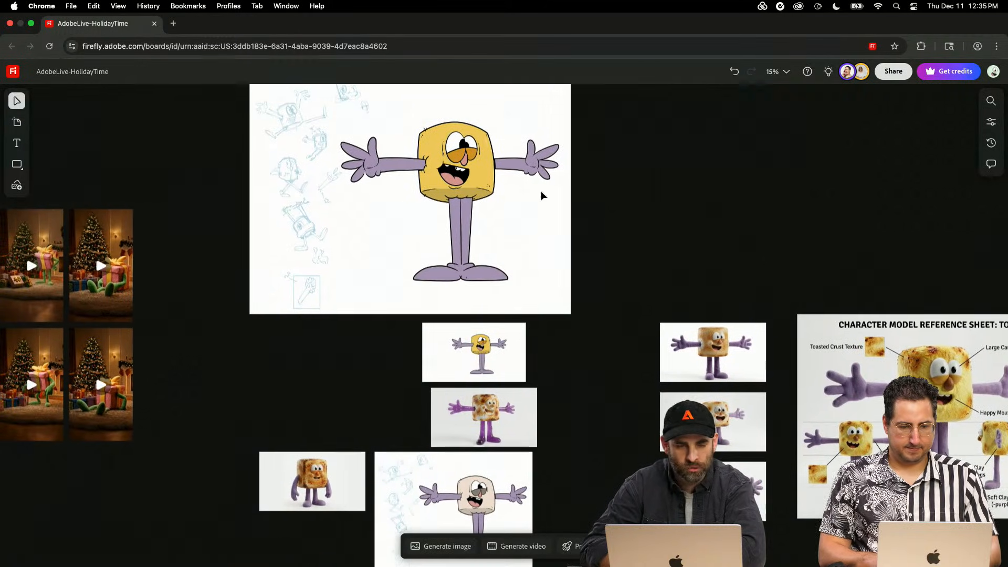
pyautogui.hscroll(-10, 529, 326)
pyautogui.scroll(1, 529, 326)
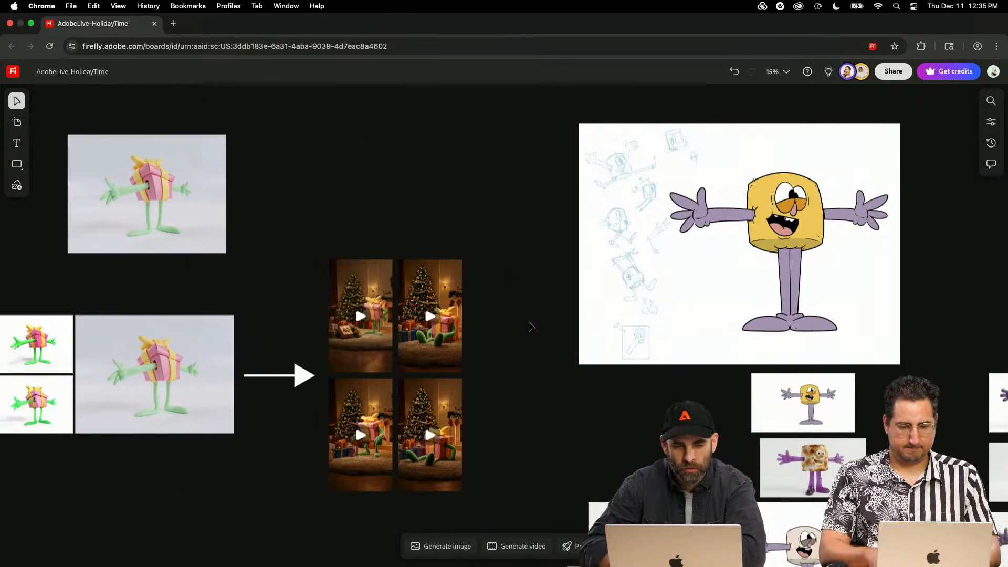
pyautogui.hscroll(-1, 529, 327)
pyautogui.hscroll(-20, 529, 327)
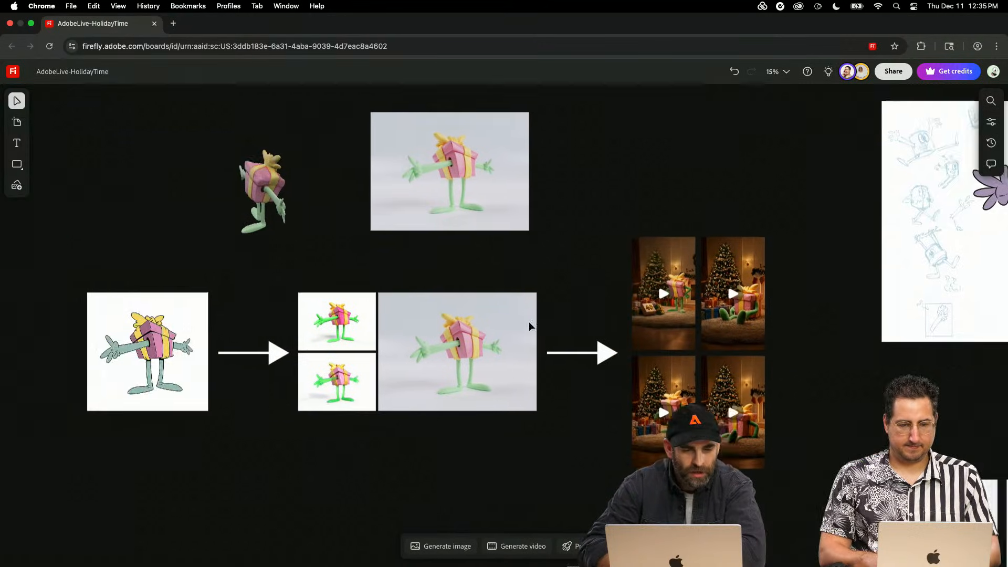
# - Select the dark amber grunge texture and its small copy below the Hello chat text and delete both
pyautogui.scroll(-3, 530, 327)
pyautogui.keyDown('ctrl'); pyautogui.scroll(-3, 528, 321); pyautogui.keyUp('ctrl')
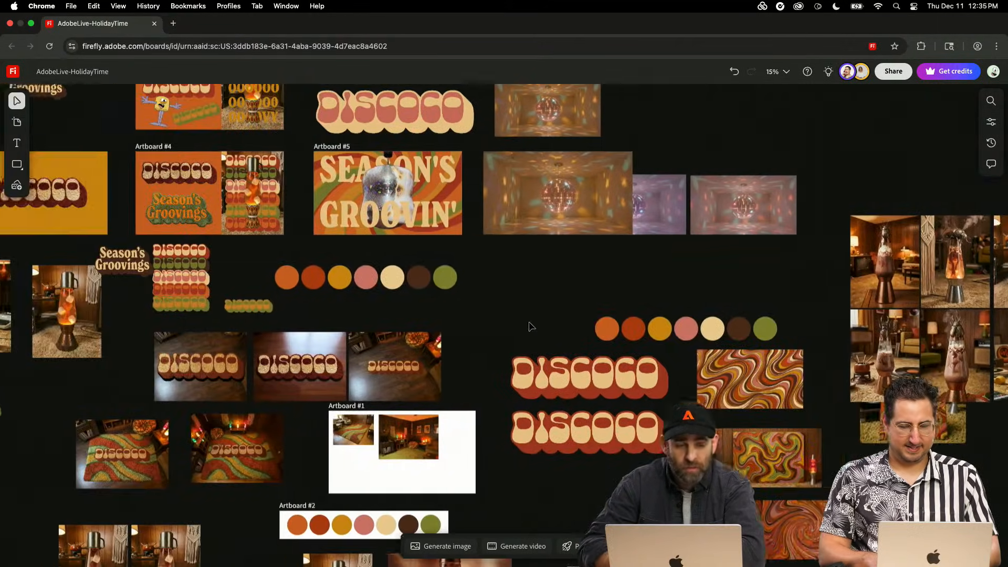
pyautogui.hscroll(-5, 528, 321)
pyautogui.scroll(2, 528, 321)
pyautogui.scroll(-12, 530, 327)
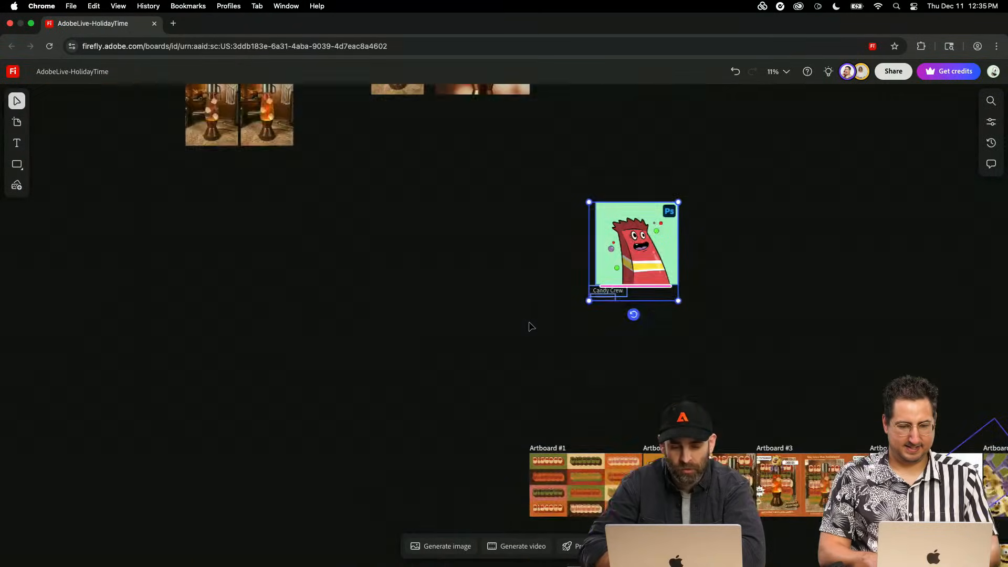
pyautogui.hscroll(1, 529, 327)
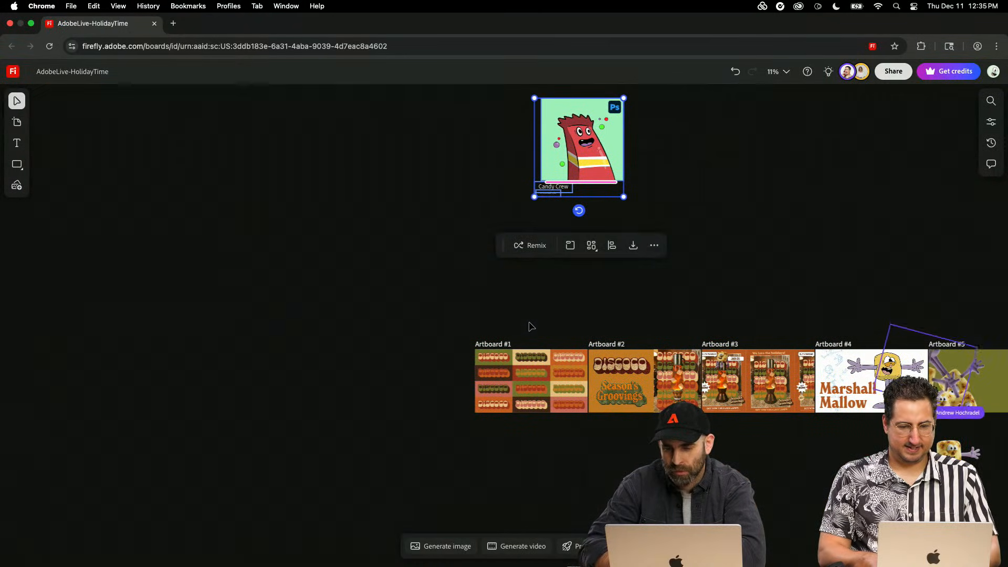
pyautogui.scroll(10, 529, 326)
pyautogui.hscroll(-4, 529, 327)
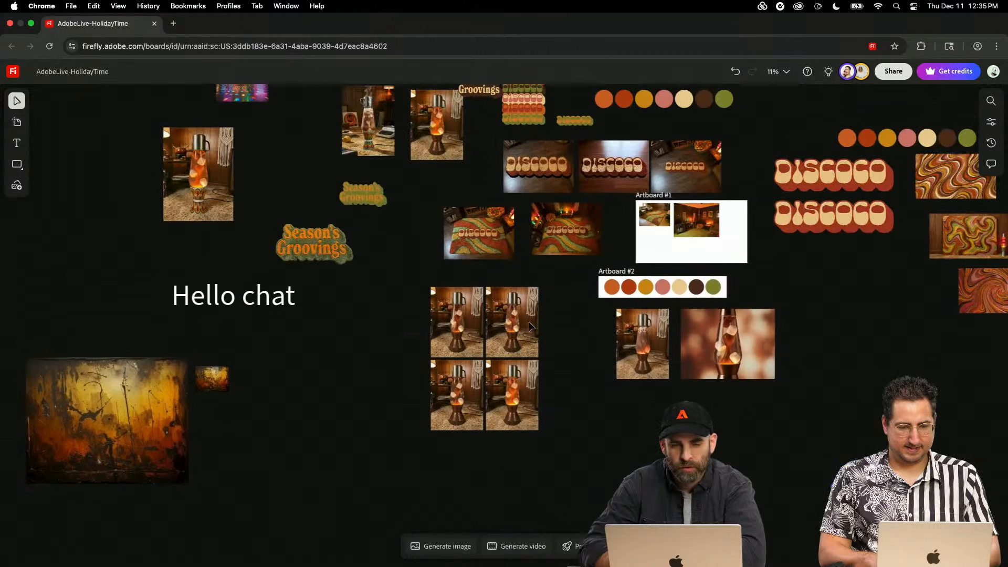
pyautogui.moveTo(112, 511); pyautogui.dragTo(84, 526)
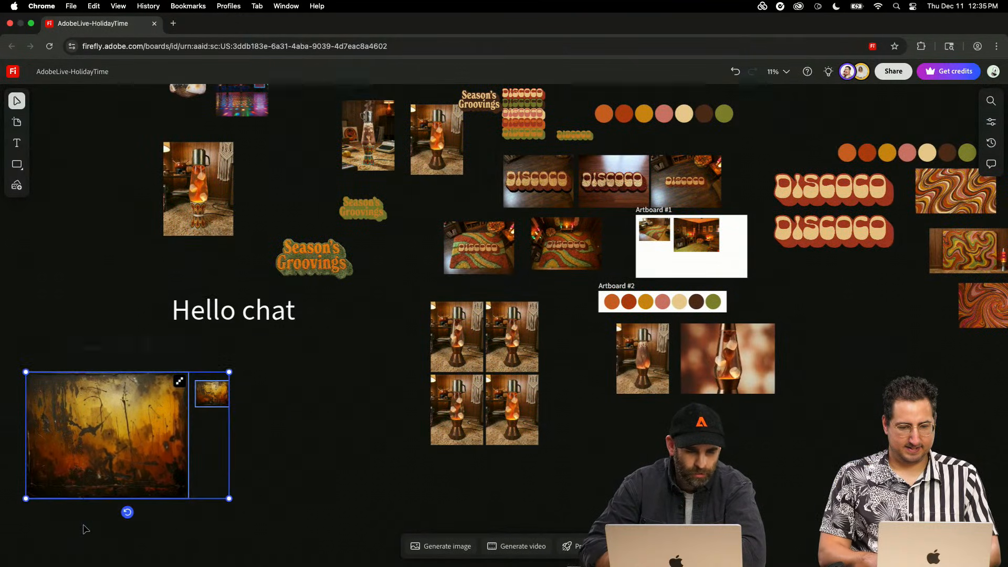
pyautogui.press('Delete')
# - Examine the two marshmallow disco-ball images below the disco videos up close, selecting each one
pyautogui.scroll(5, 486, 495)
pyautogui.hscroll(3, 486, 495)
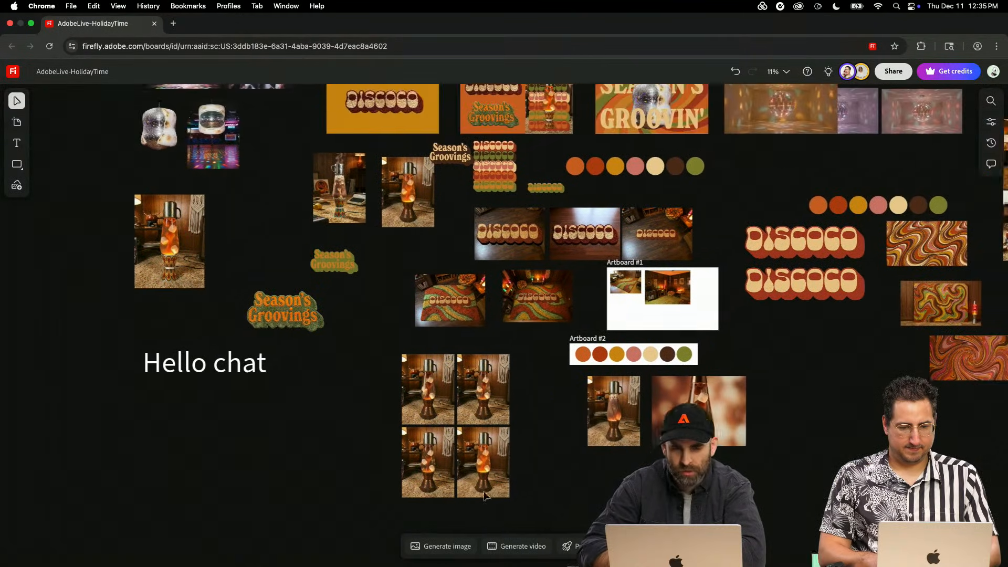
pyautogui.scroll(1, 518, 172)
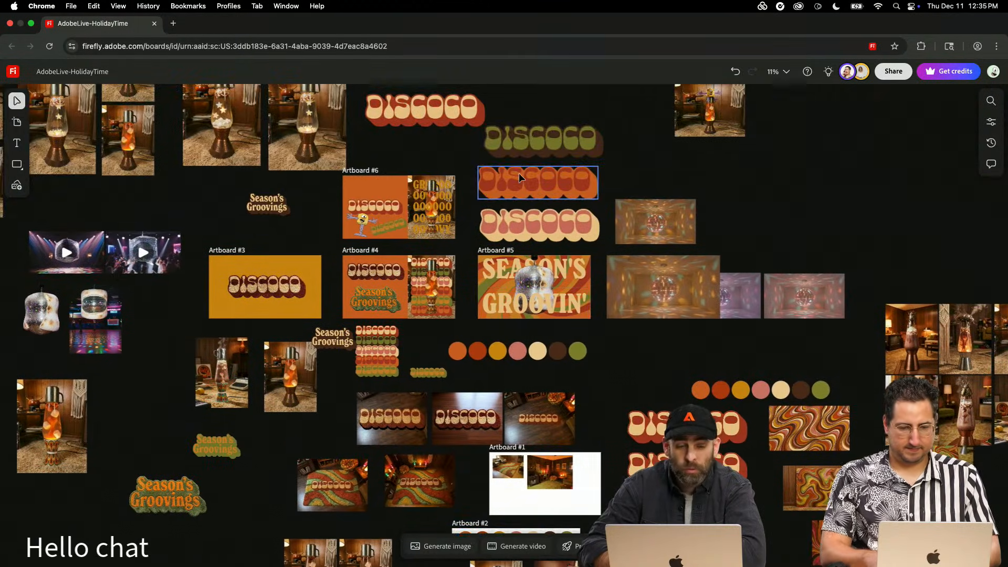
pyautogui.hscroll(-5, 519, 173)
pyautogui.scroll(3, 519, 173)
pyautogui.hscroll(-2, 519, 172)
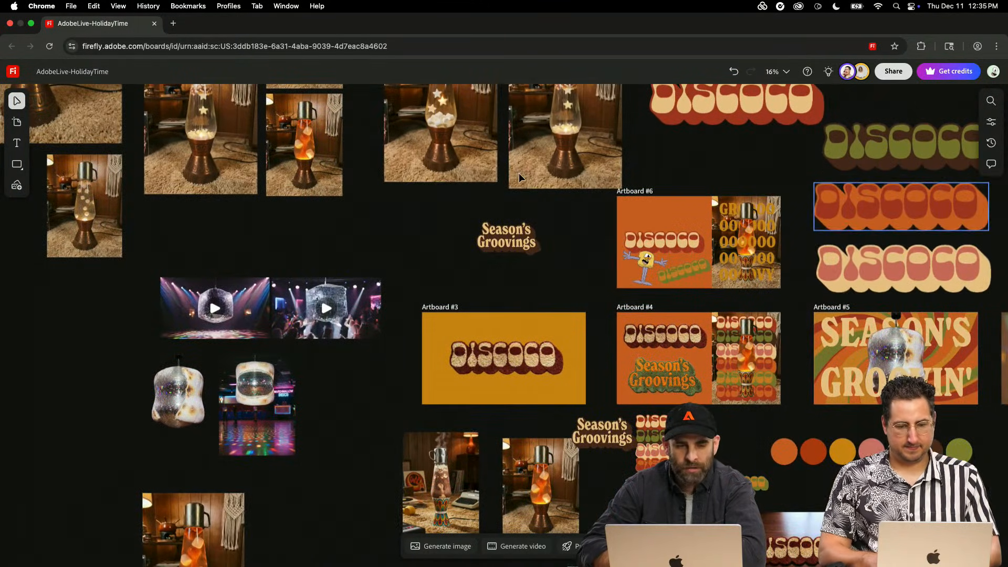
pyautogui.scroll(4, 355, 168)
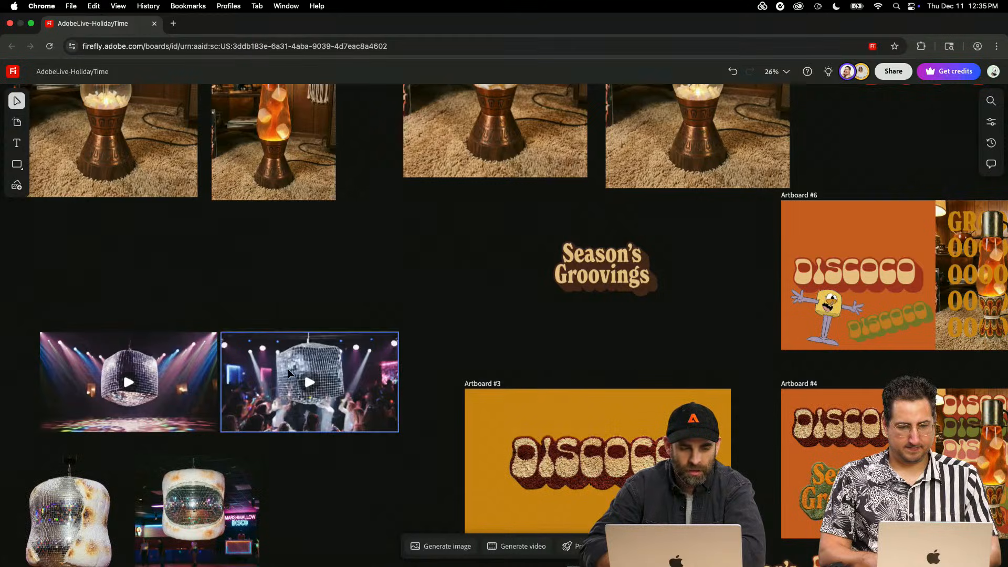
pyautogui.scroll(-5, 288, 369)
pyautogui.hscroll(-5, 287, 368)
pyautogui.click(249, 349)
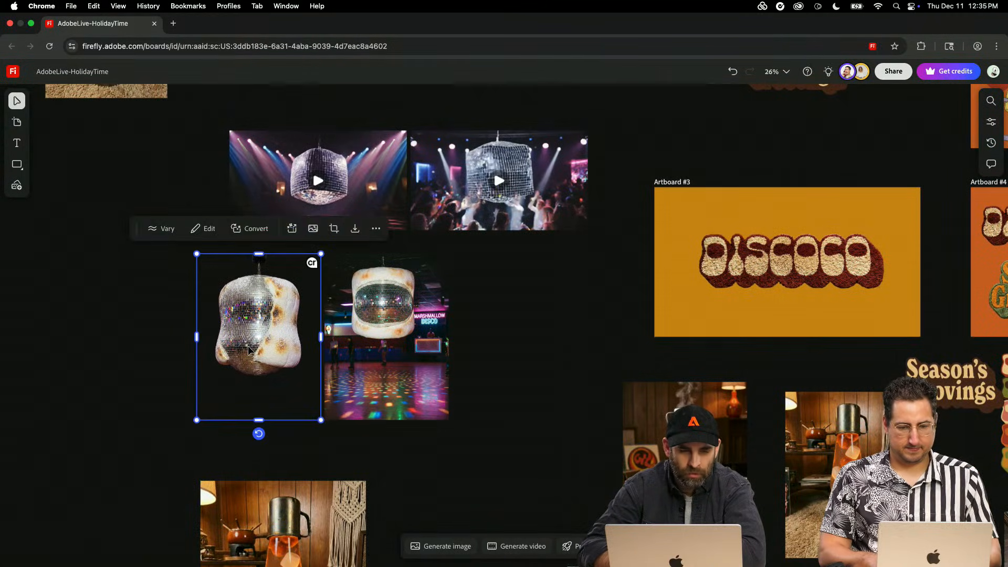
pyautogui.scroll(2, 250, 351)
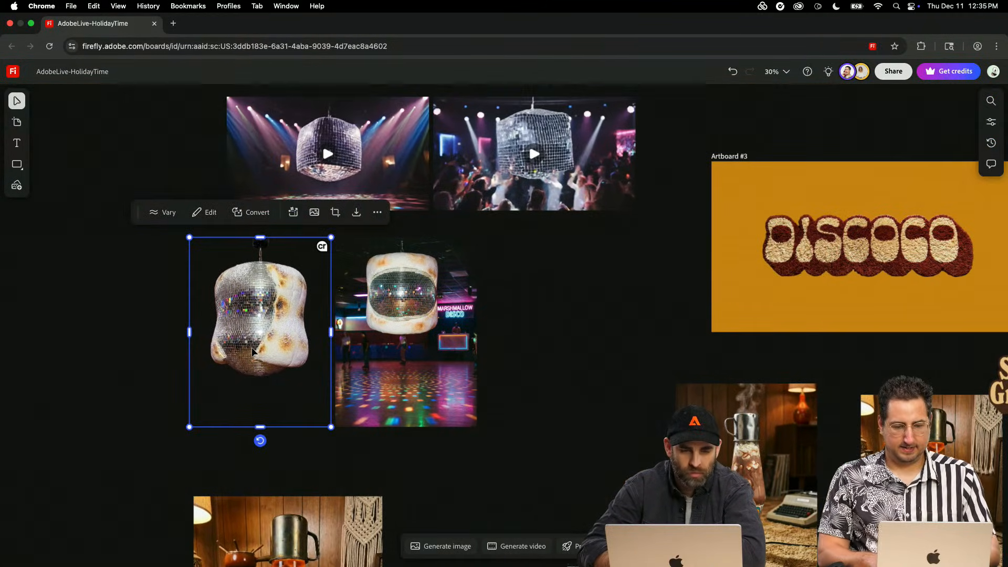
pyautogui.scroll(-2, 252, 350)
pyautogui.click(381, 305)
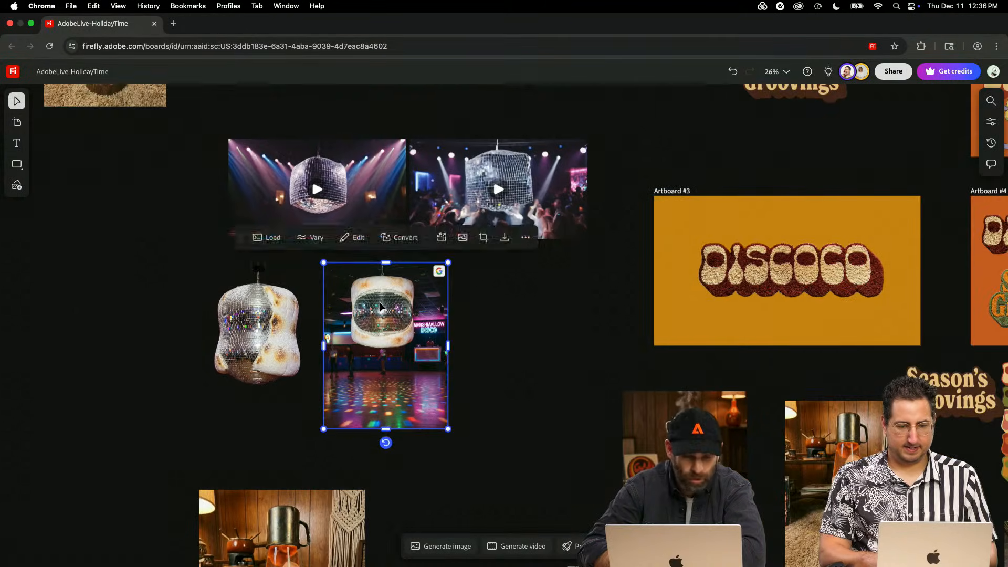
pyautogui.scroll(5, 379, 302)
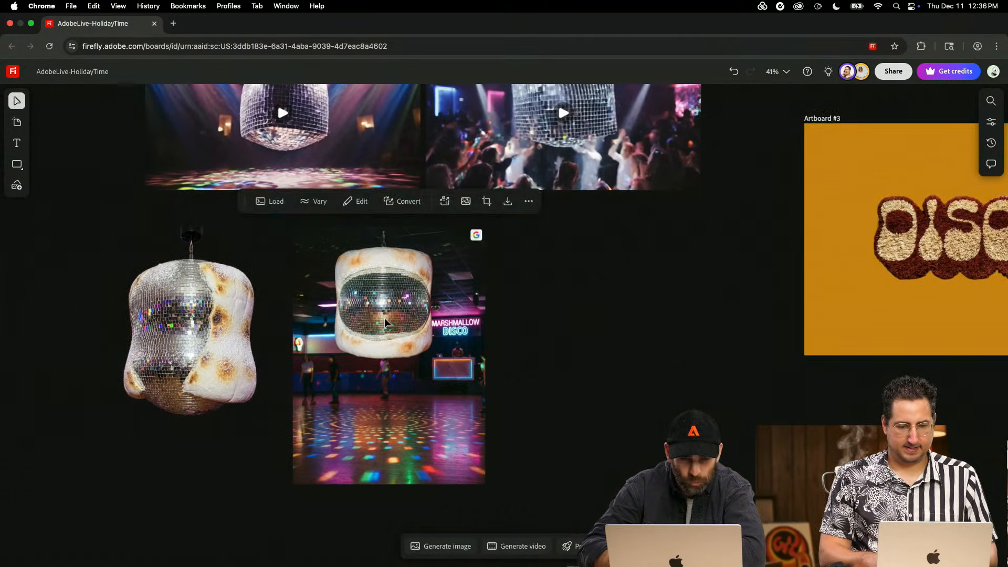
pyautogui.scroll(-5, 385, 317)
# - Play the disco video with the mirrored cube above a dancing crowd, then pause it
pyautogui.scroll(-10, 502, 235)
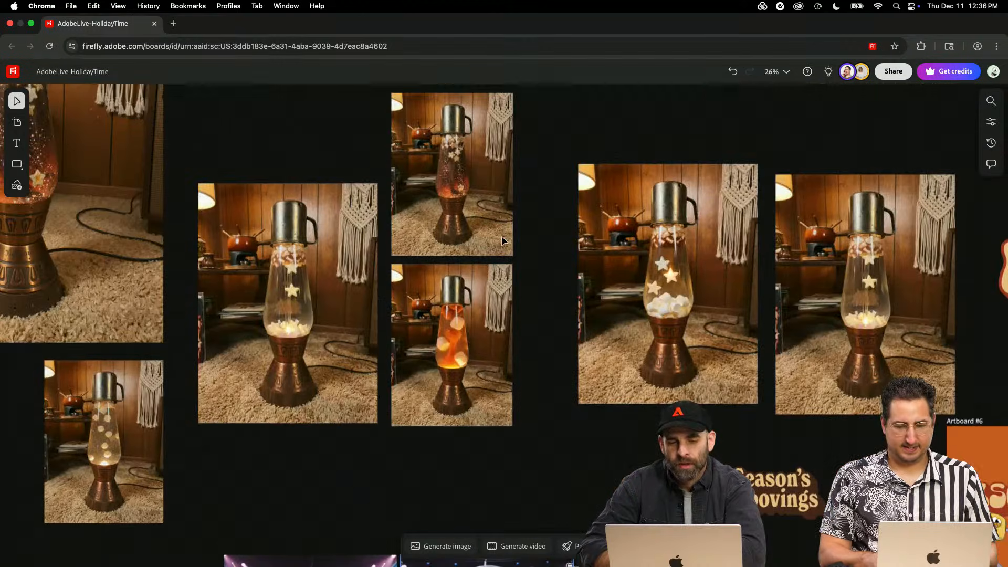
pyautogui.scroll(-5, 502, 236)
pyautogui.click(550, 446)
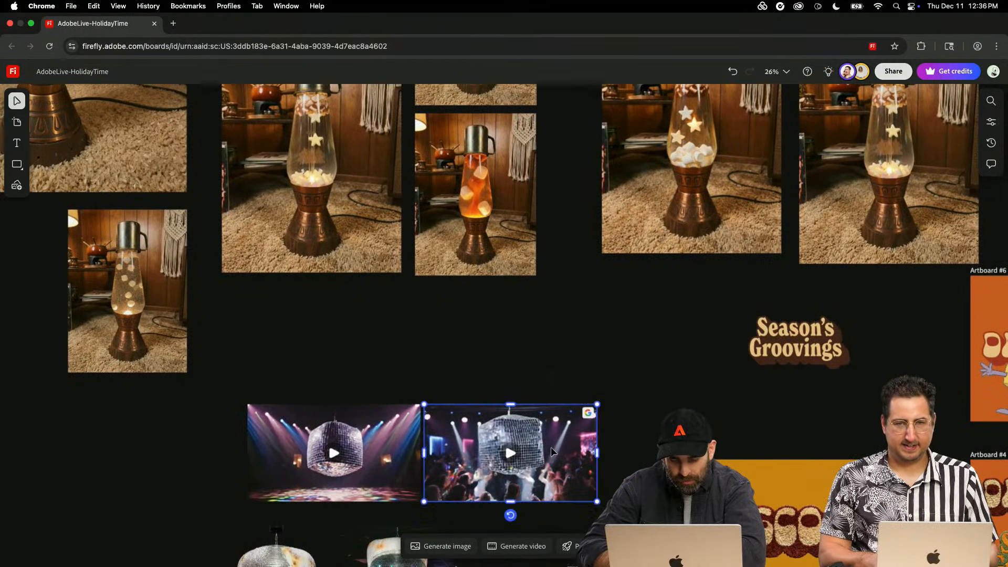
pyautogui.click(511, 452)
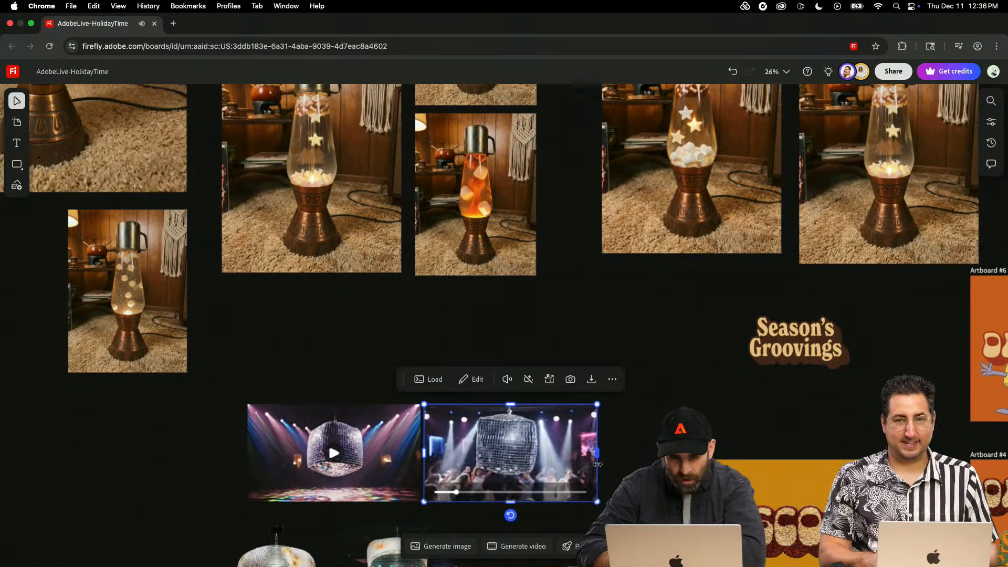
pyautogui.scroll(-2, 599, 451)
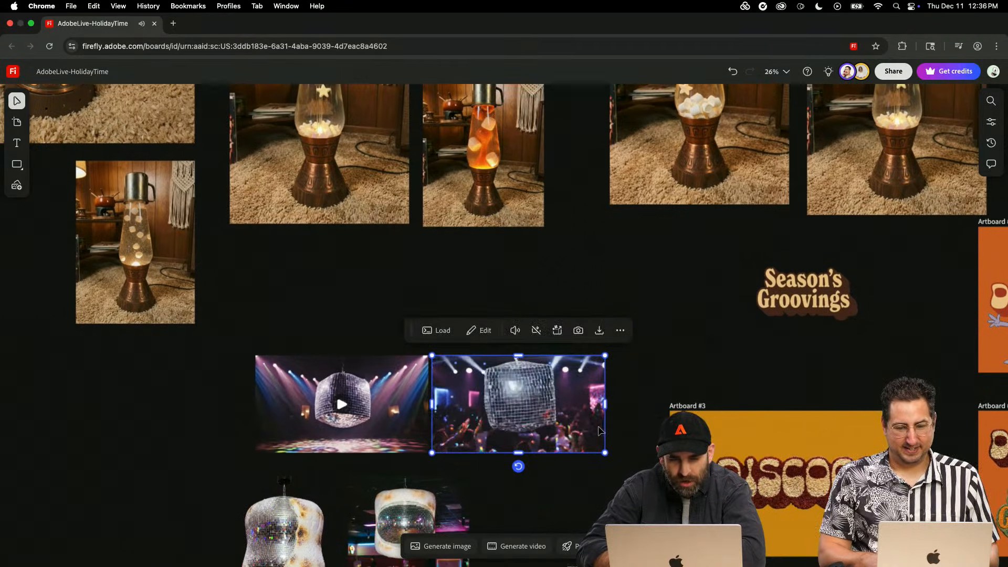
pyautogui.click(518, 404)
# - Inspect the orange lava lamp image with floating marshmallows up close
pyautogui.scroll(1, 565, 234)
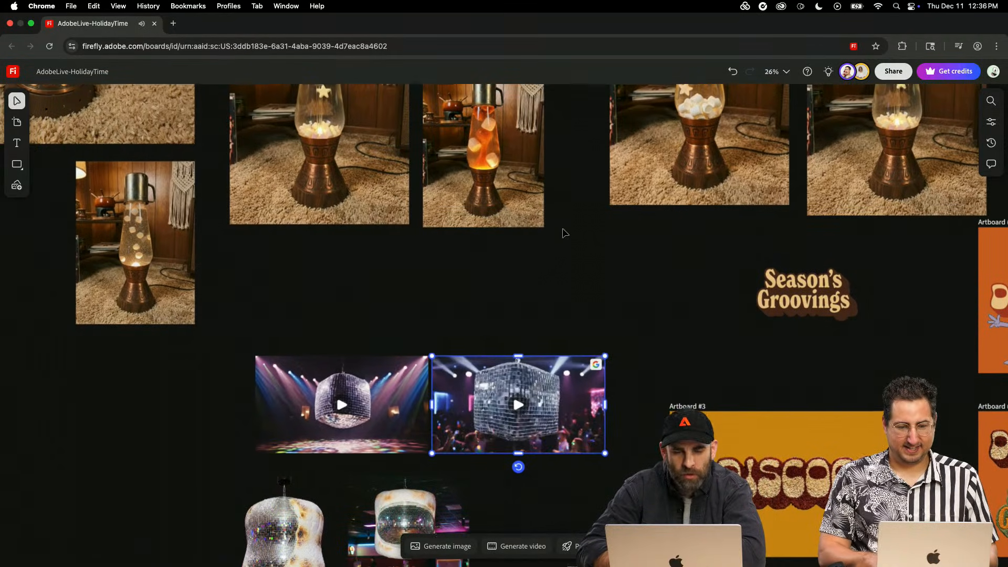
pyautogui.scroll(5, 566, 233)
pyautogui.scroll(3, 480, 326)
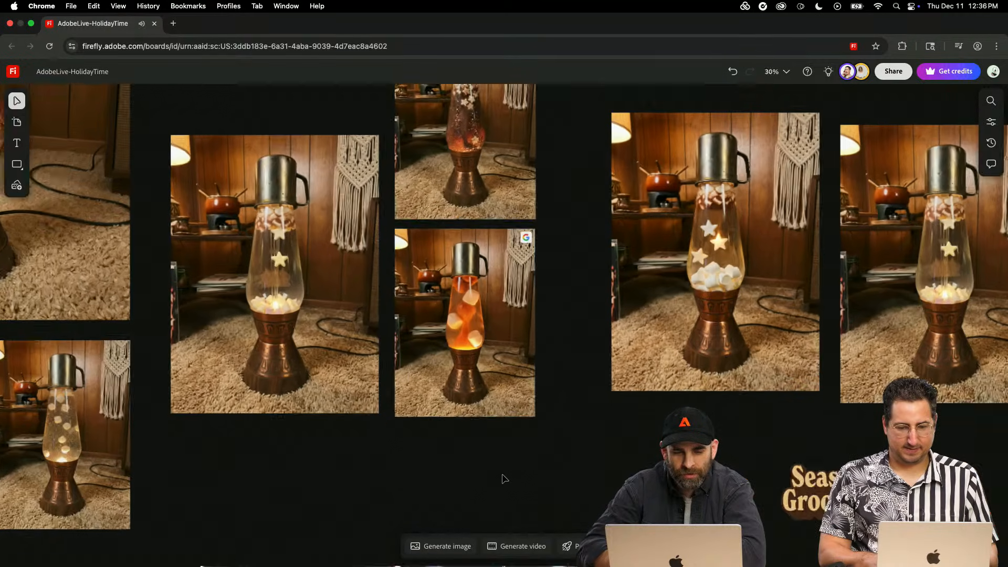
pyautogui.scroll(4, 462, 273)
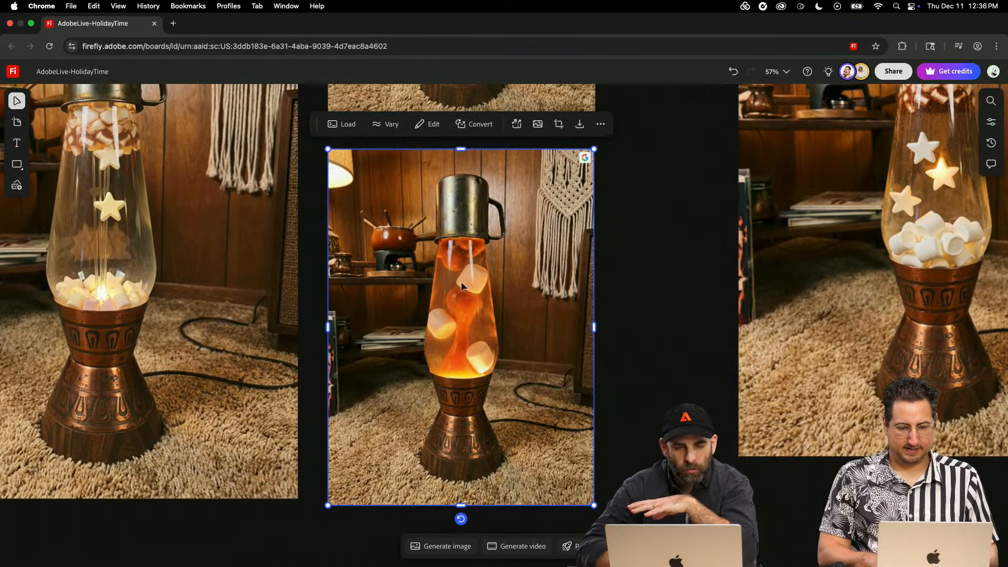
pyautogui.scroll(-6, 423, 328)
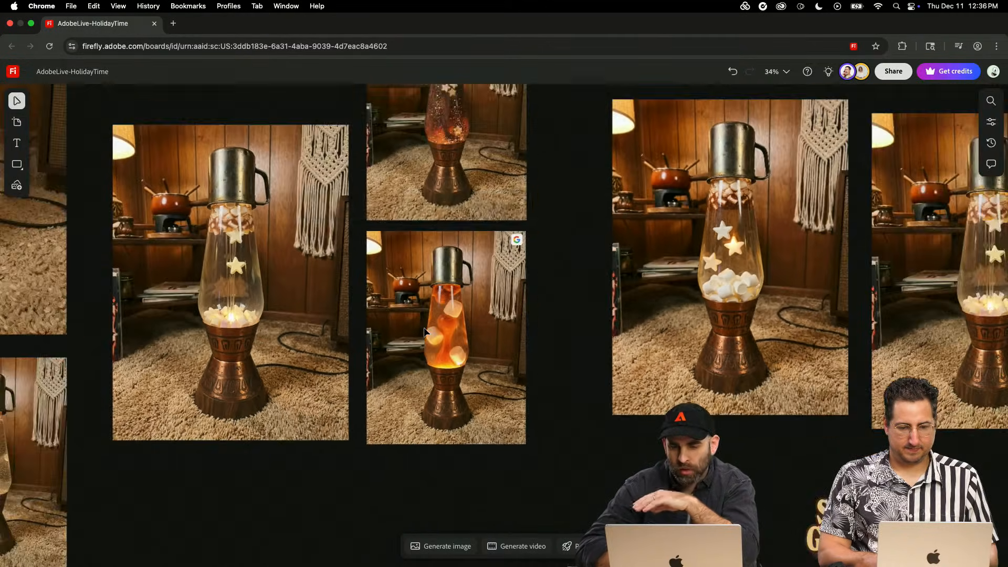
# - Look across the board from the Discoco lettering past the character workflows to the marshmallow's 70s-room image grid
pyautogui.scroll(-1, 423, 328)
pyautogui.hscroll(15, 423, 328)
pyautogui.scroll(-3, 423, 329)
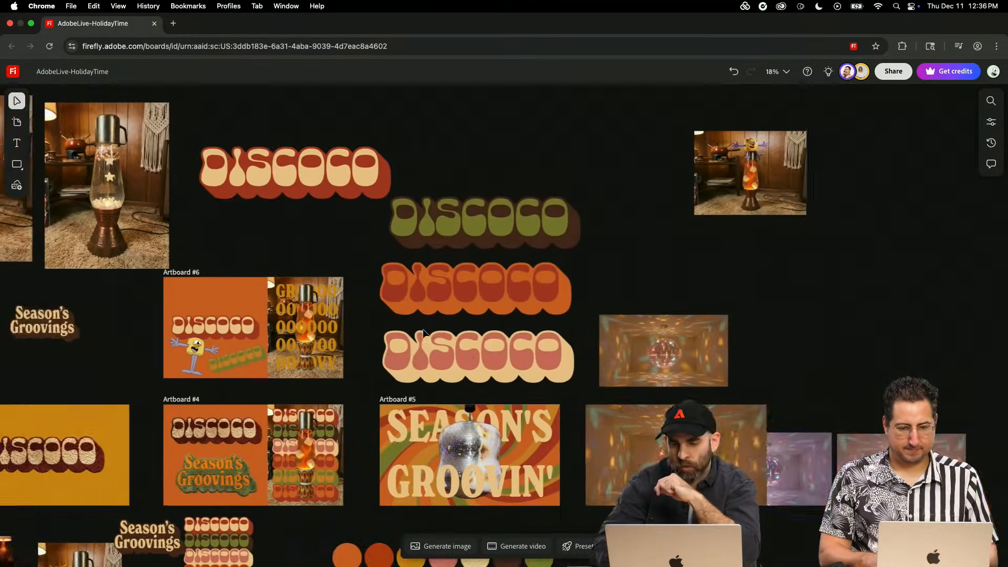
pyautogui.scroll(-5, 423, 329)
pyautogui.hscroll(4, 423, 329)
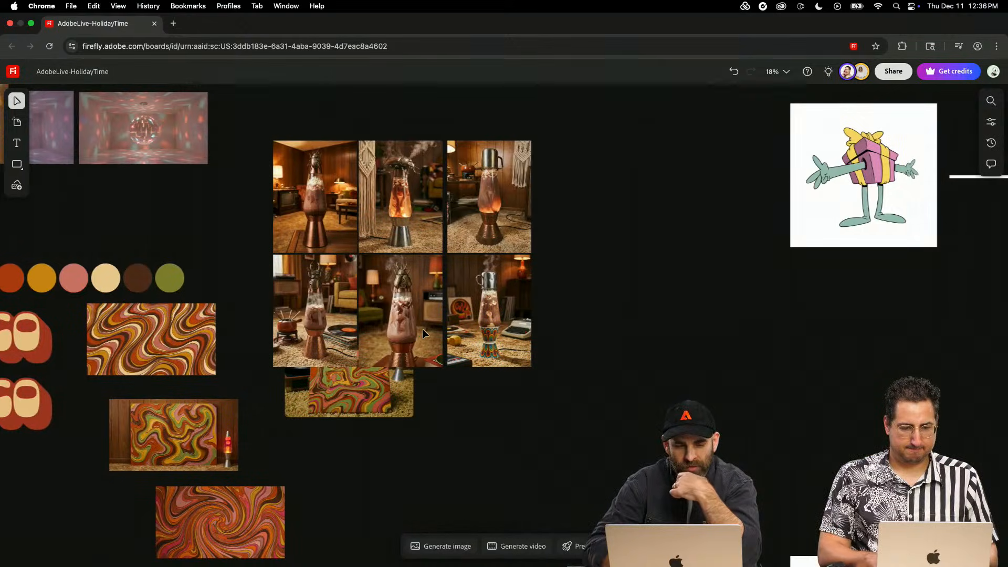
pyautogui.hscroll(20, 423, 329)
pyautogui.scroll(-3, 423, 329)
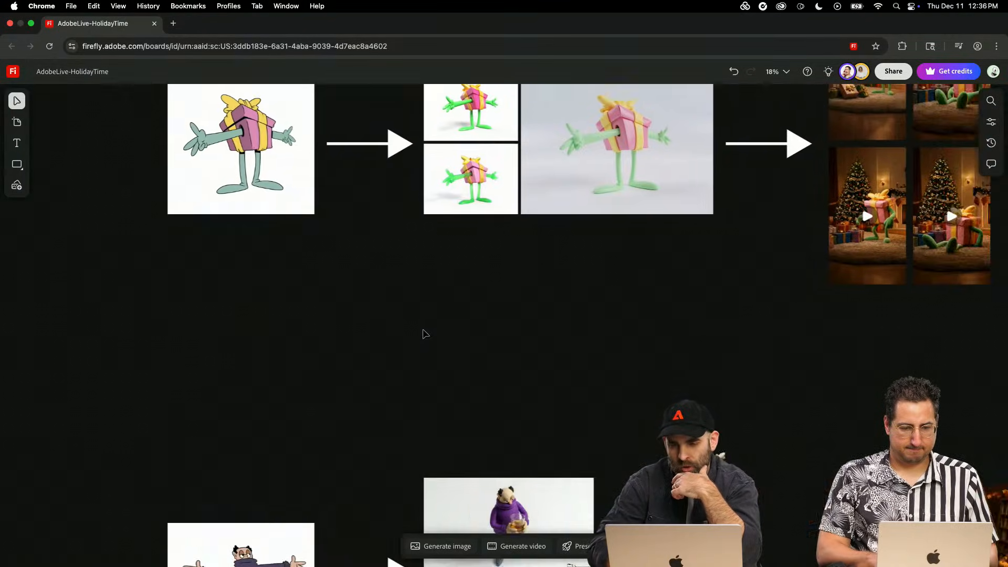
pyautogui.hscroll(10, 424, 335)
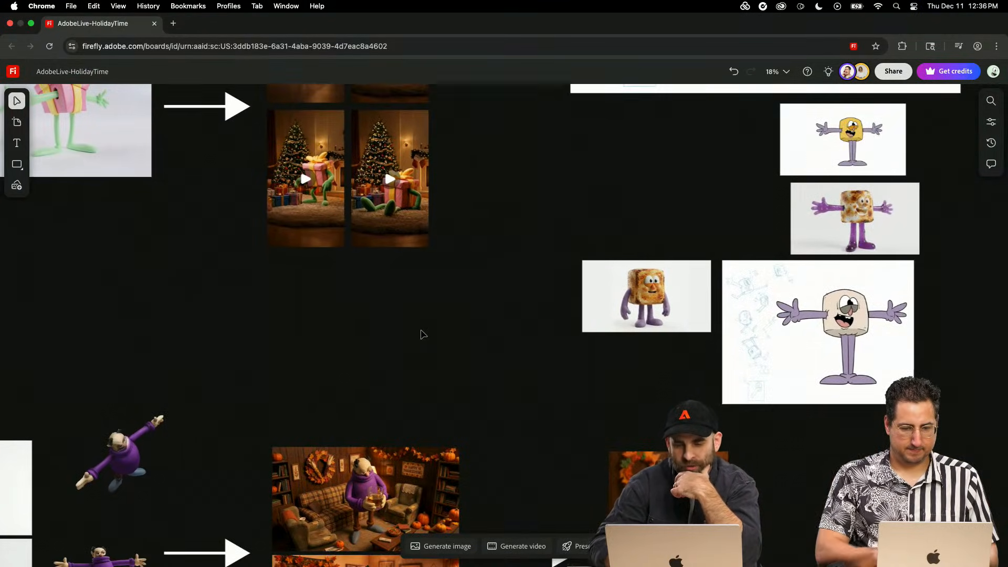
pyautogui.hscroll(20, 423, 335)
pyautogui.scroll(-7, 424, 335)
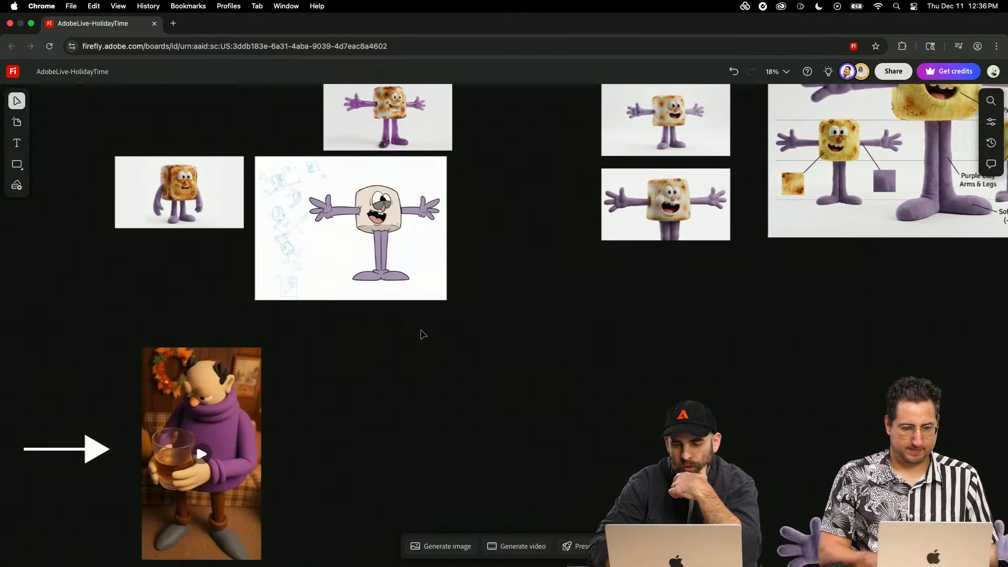
pyautogui.scroll(-12, 423, 334)
pyautogui.hscroll(8, 423, 334)
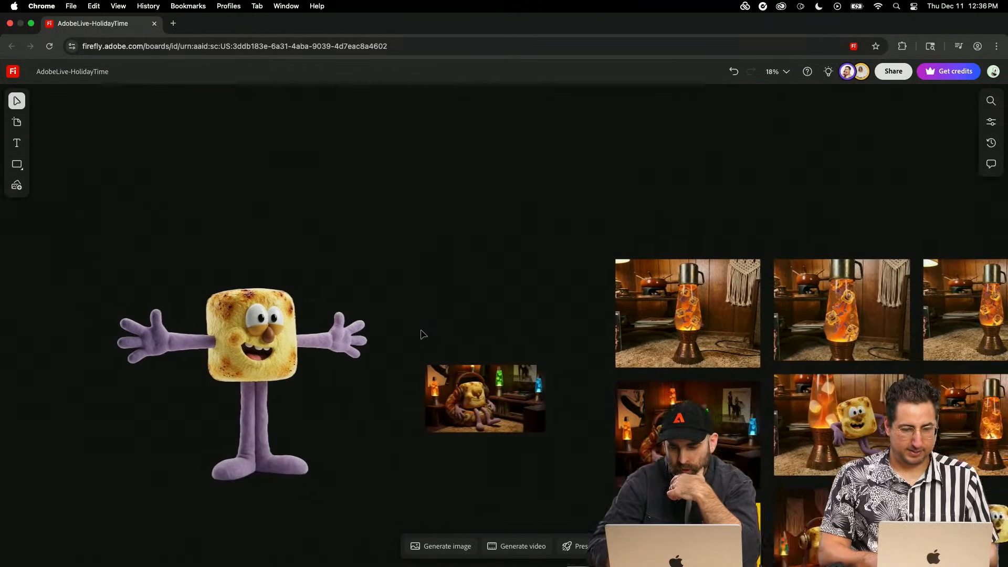
pyautogui.scroll(-5, 423, 334)
pyautogui.hscroll(6, 423, 334)
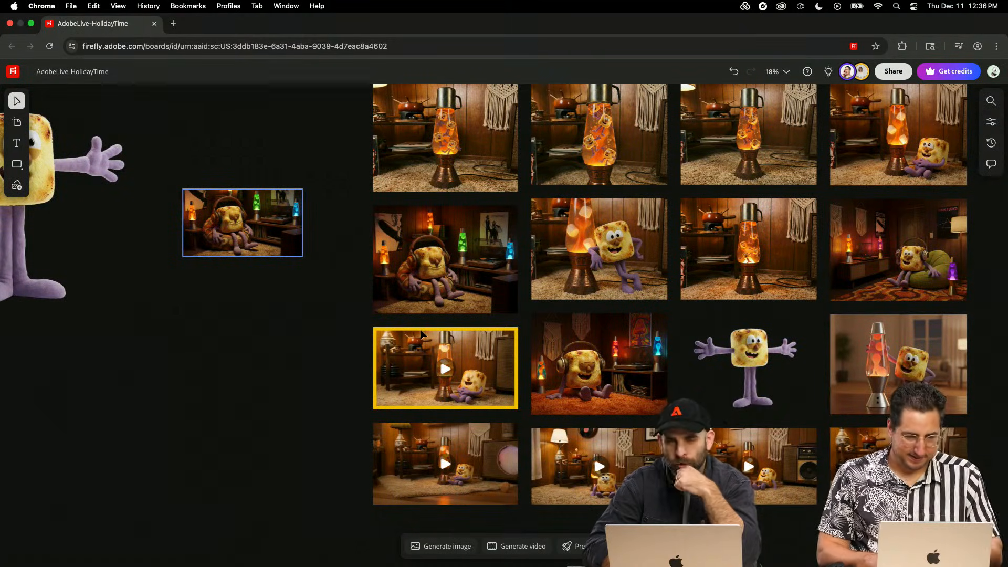
pyautogui.scroll(-3, 893, 462)
pyautogui.hscroll(2, 893, 462)
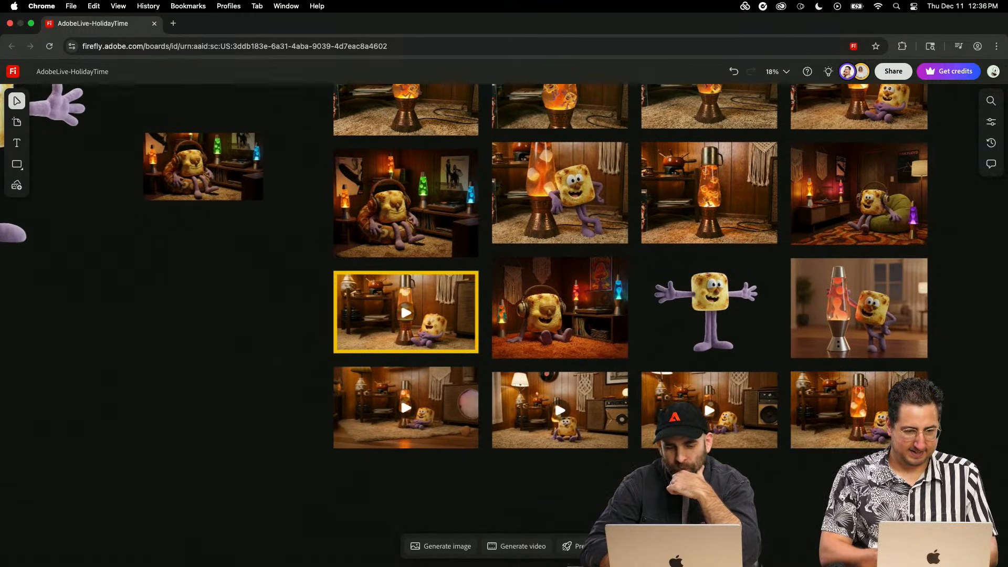
# - Open the video generation setup and place two generated videos of the headphone-wearing marshmallow on the board, one below the other beside the image grid
pyautogui.click(518, 546)
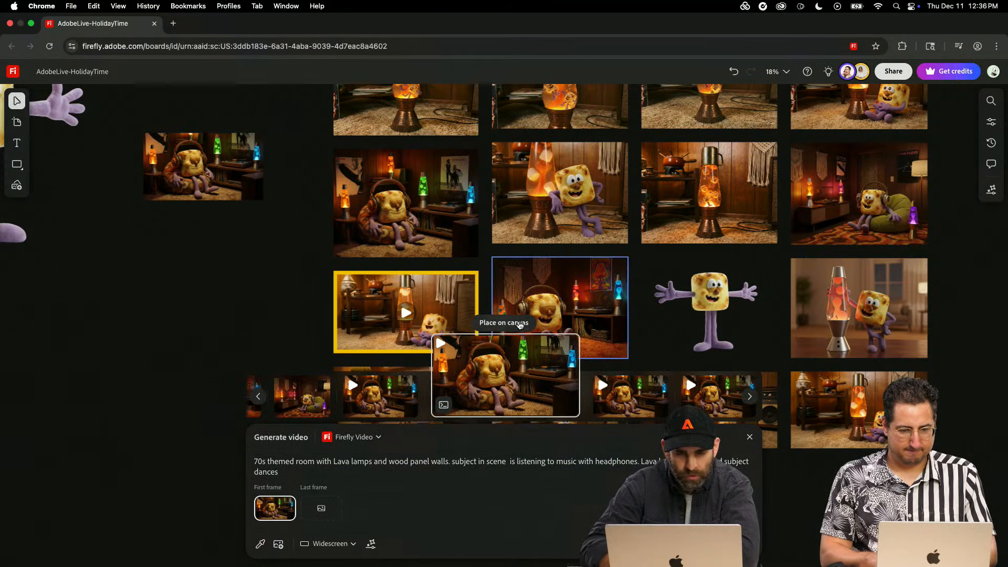
pyautogui.click(520, 325)
pyautogui.click(214, 279)
pyautogui.scroll(2, 205, 318)
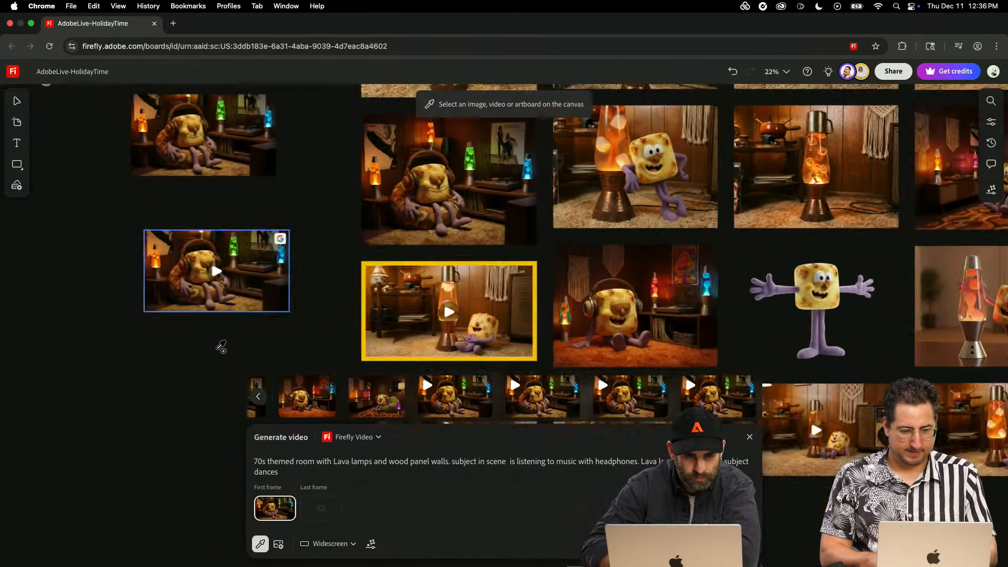
pyautogui.scroll(2, 221, 346)
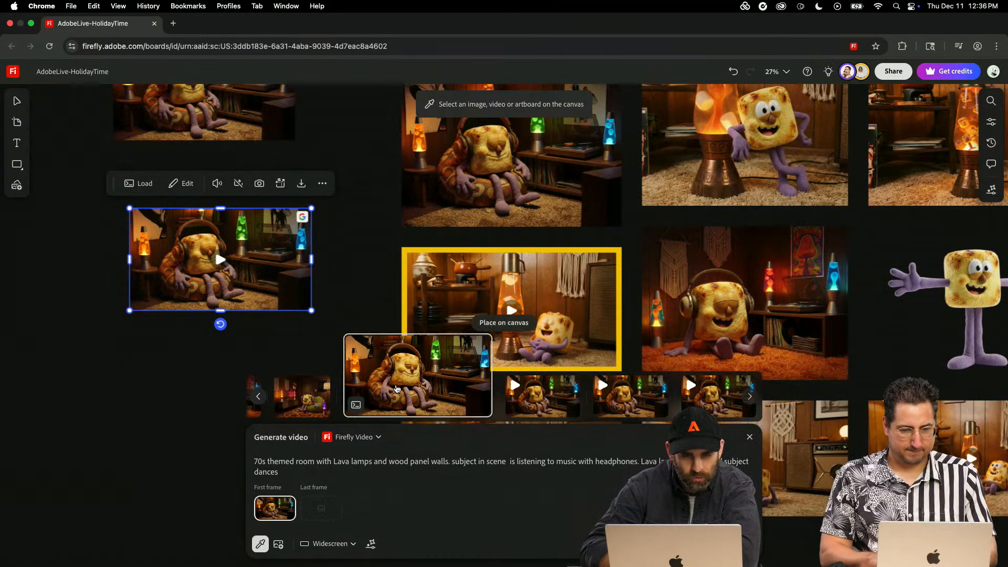
pyautogui.click(489, 322)
pyautogui.click(122, 332)
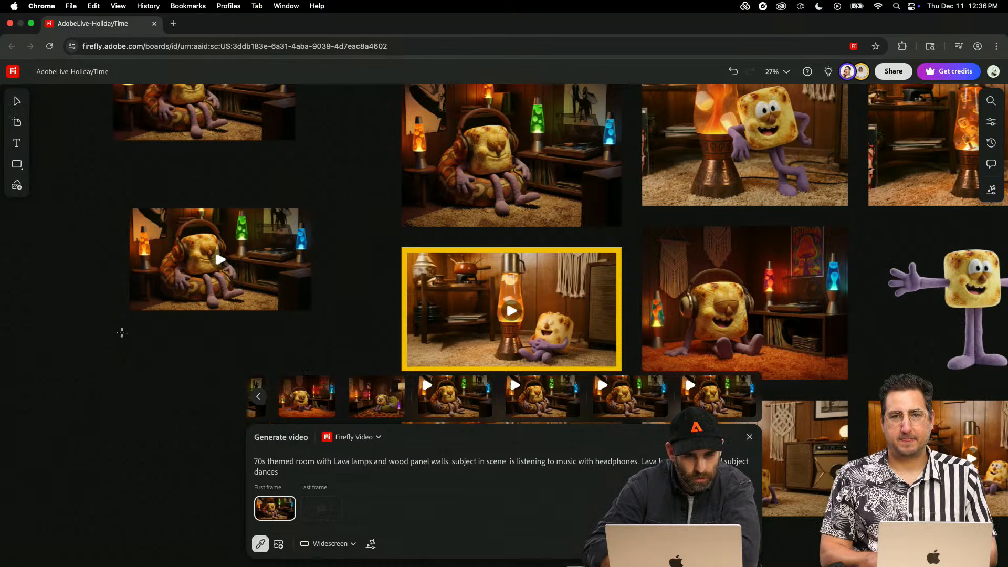
# - Place two more generated videos of the headphone-wearing marshmallow side by side on the board, below the two already placed
pyautogui.click(559, 386)
pyautogui.click(666, 368)
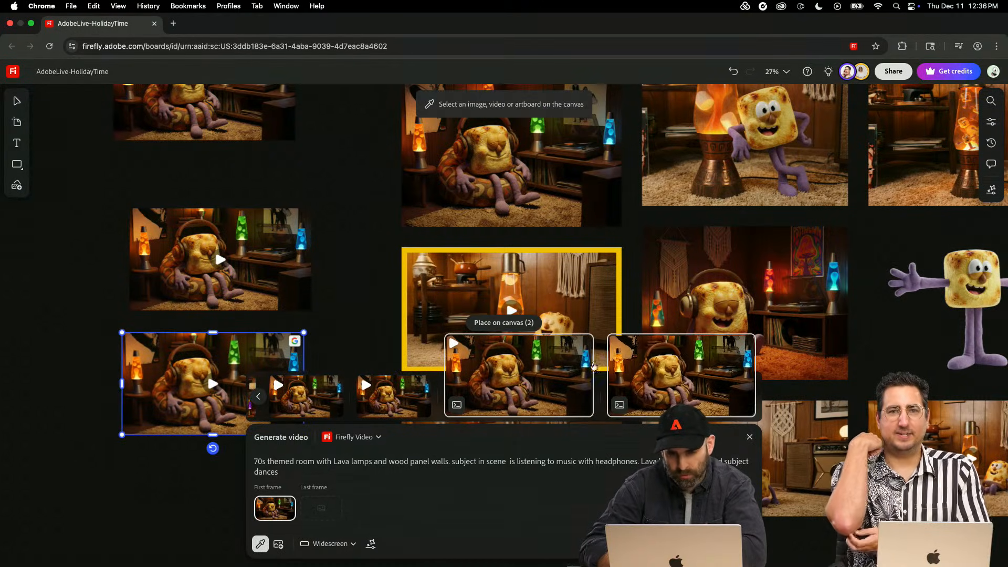
pyautogui.click(515, 323)
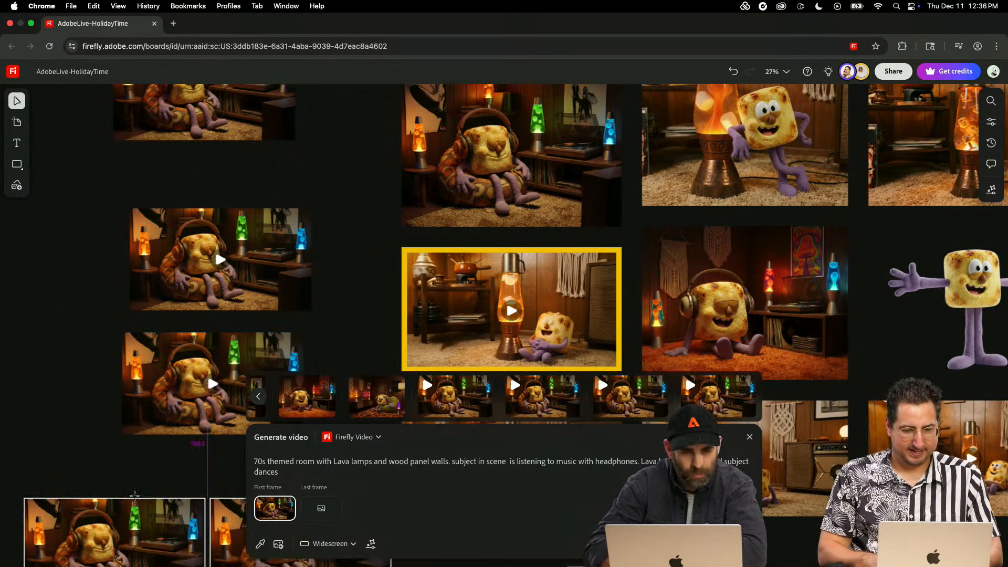
pyautogui.click(124, 557)
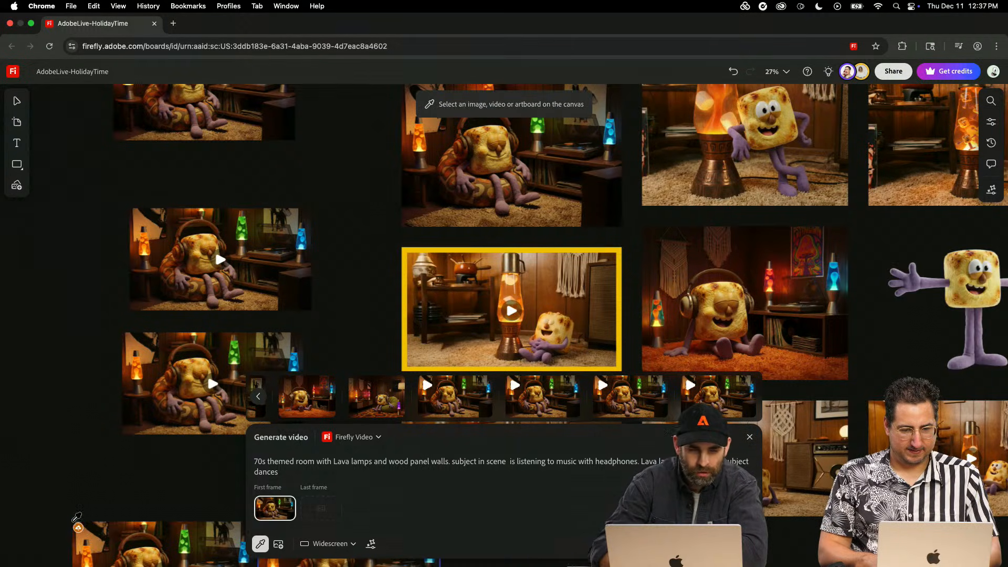
# - Close the video generation setup and delete the scattered headphone-wearing marshmallow videos beside the image grid
pyautogui.press('super+minus')
pyautogui.press('Escape')
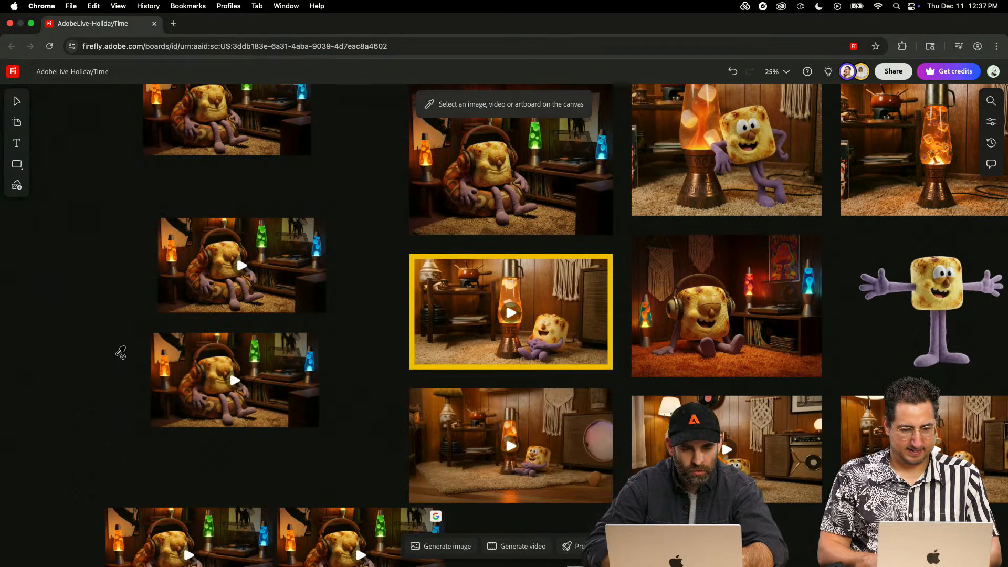
pyautogui.moveTo(104, 352); pyautogui.dragTo(354, 450)
pyautogui.press('BackSpace')
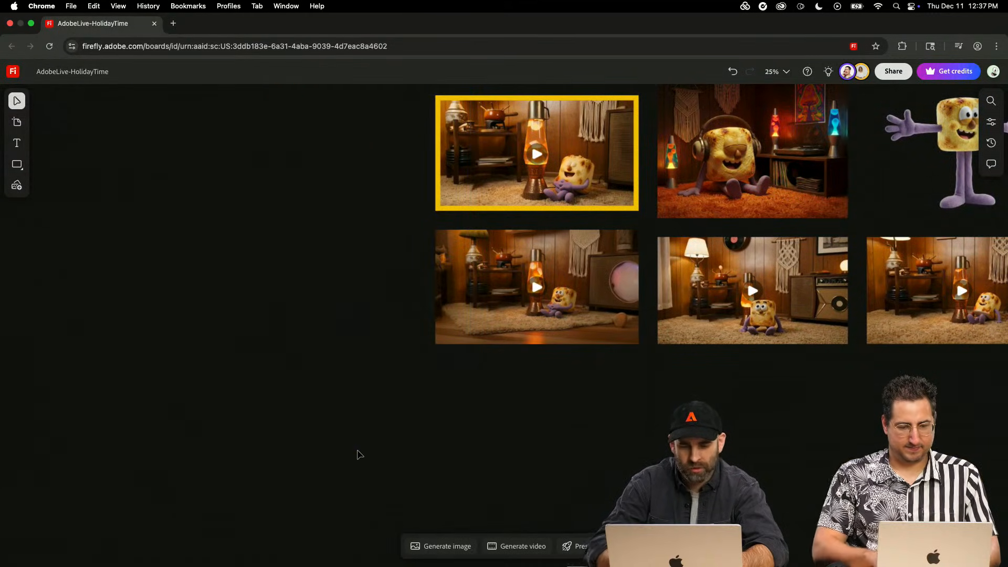
# - Reopen the video generation setup and place the four generated marshmallow videos as a two-by-two block beside the image grid
pyautogui.click(509, 546)
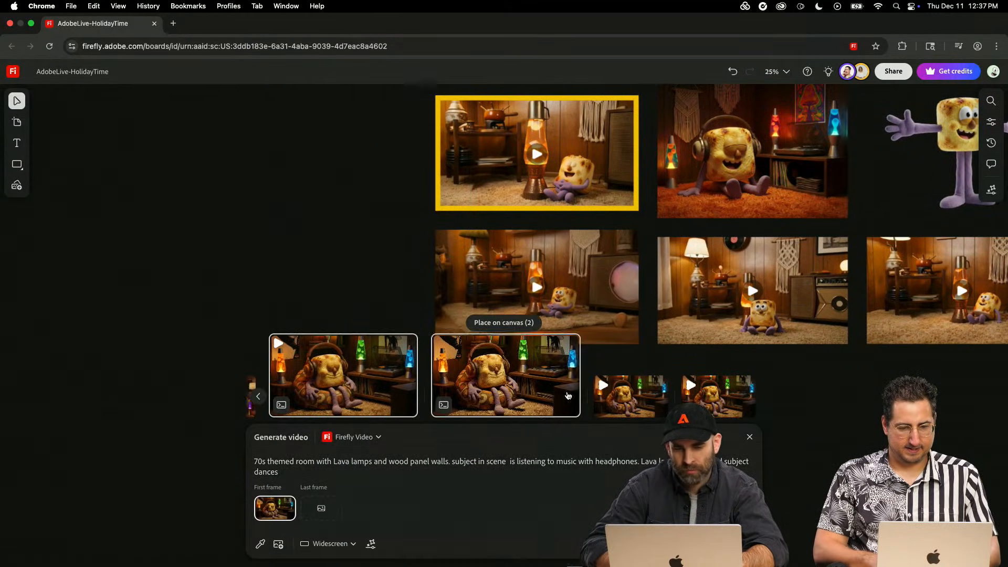
pyautogui.click(490, 323)
pyautogui.click(260, 544)
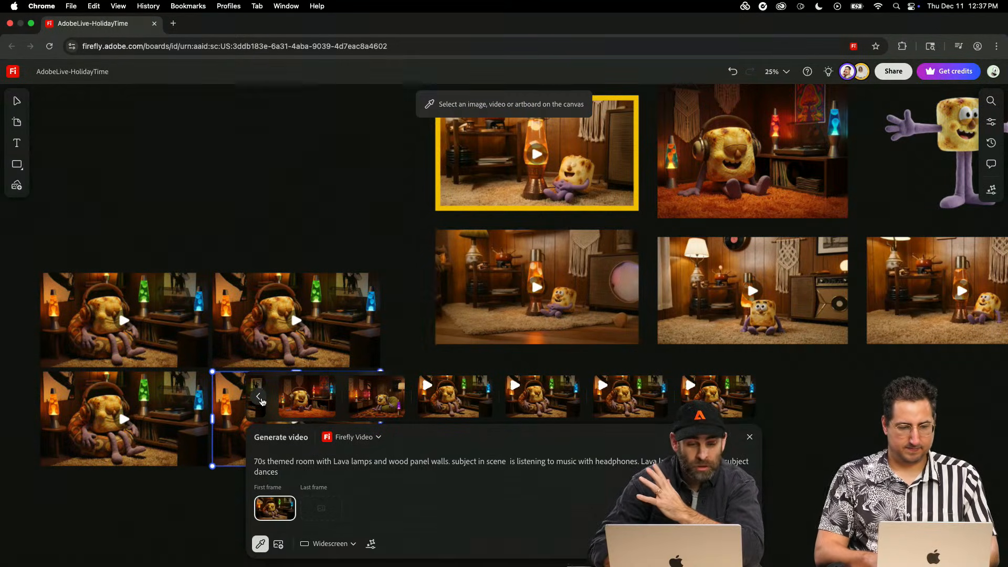
# - Look through the generation history from the newest marshmallow videos back to the lava lamp and character images, then close it
pyautogui.click(259, 398)
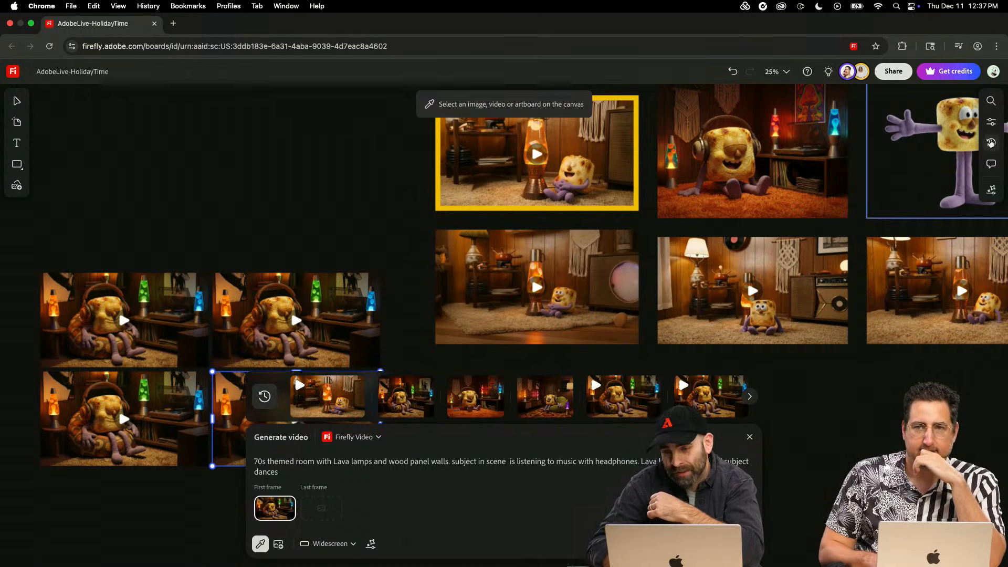
pyautogui.click(265, 401)
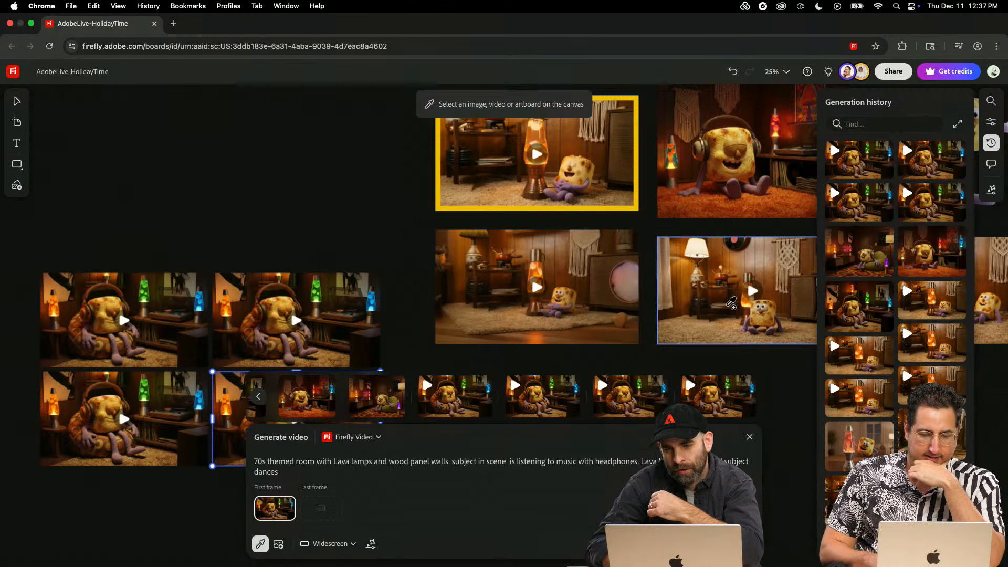
pyautogui.scroll(-1, 893, 284)
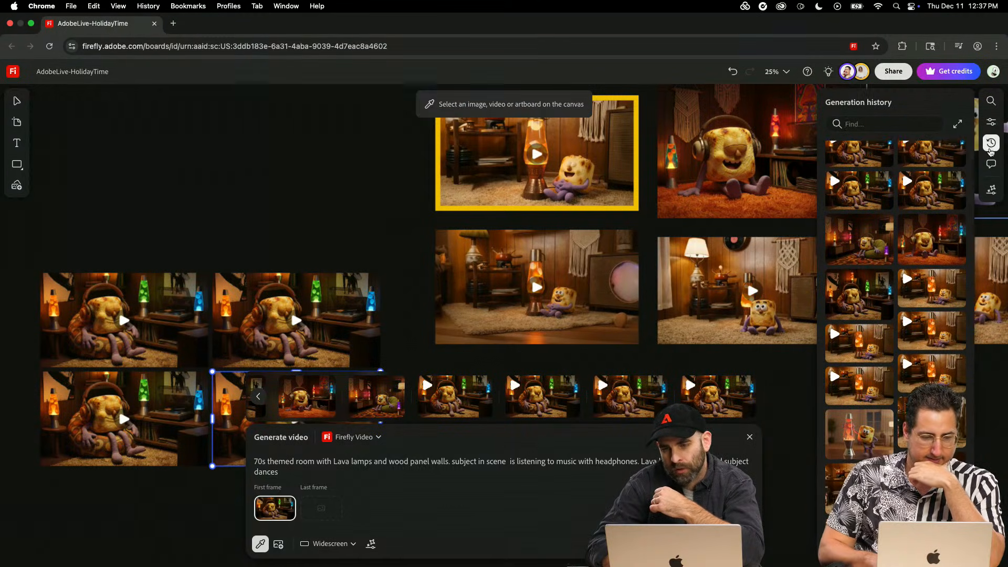
pyautogui.click(991, 150)
pyautogui.click(991, 150)
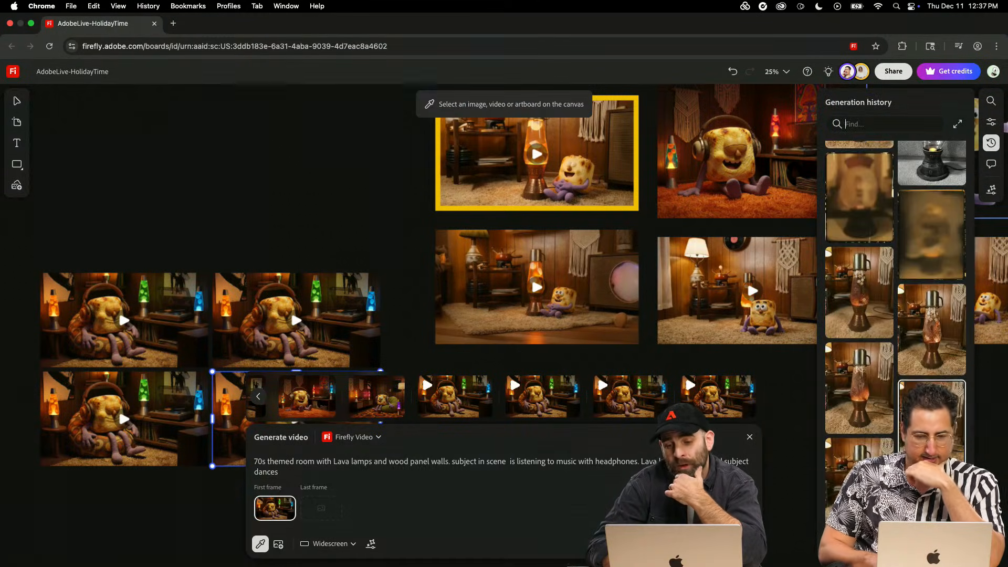
pyautogui.scroll(-4, 932, 415)
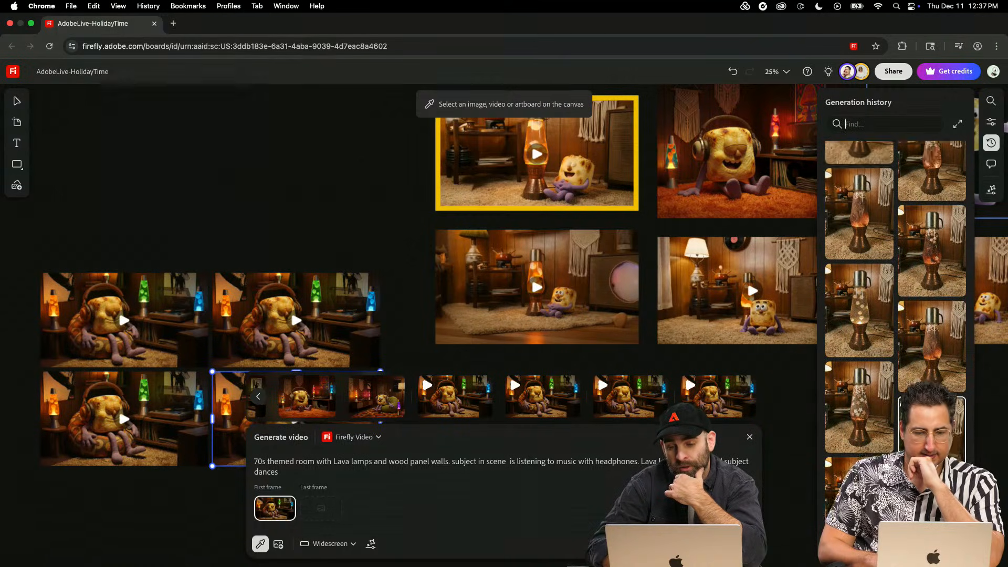
pyautogui.scroll(-15, 932, 386)
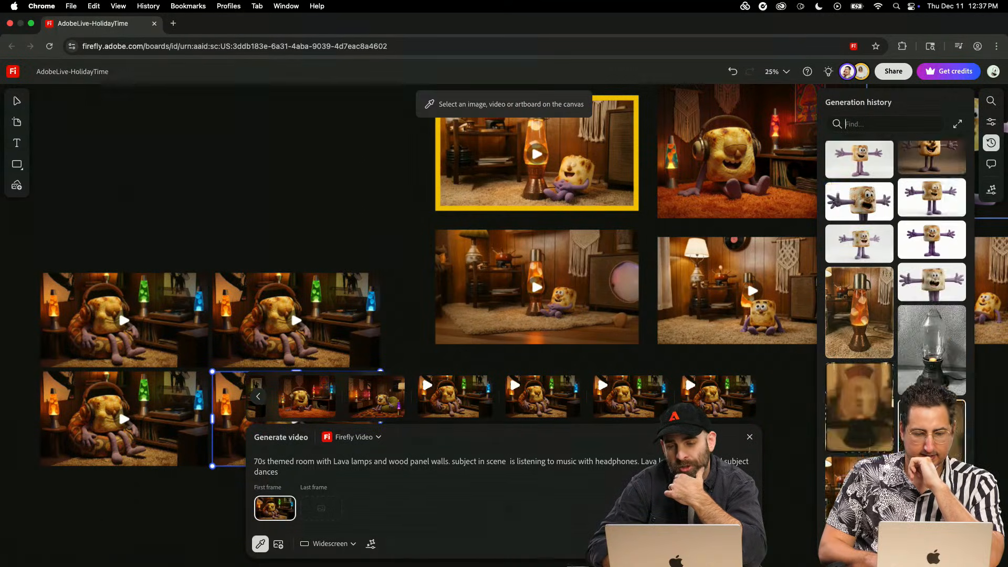
pyautogui.scroll(17, 932, 386)
pyautogui.scroll(-10, 932, 336)
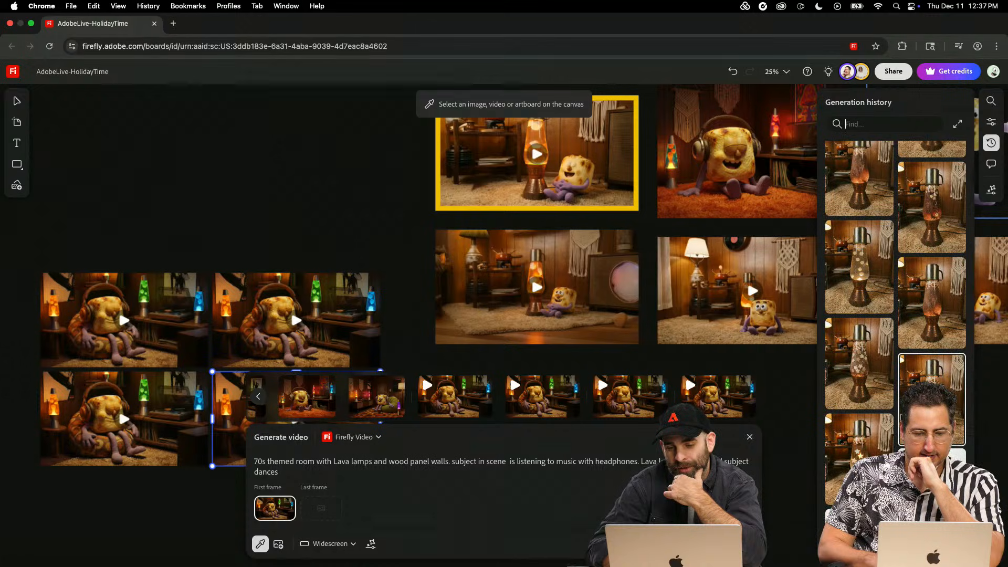
pyautogui.scroll(15, 932, 336)
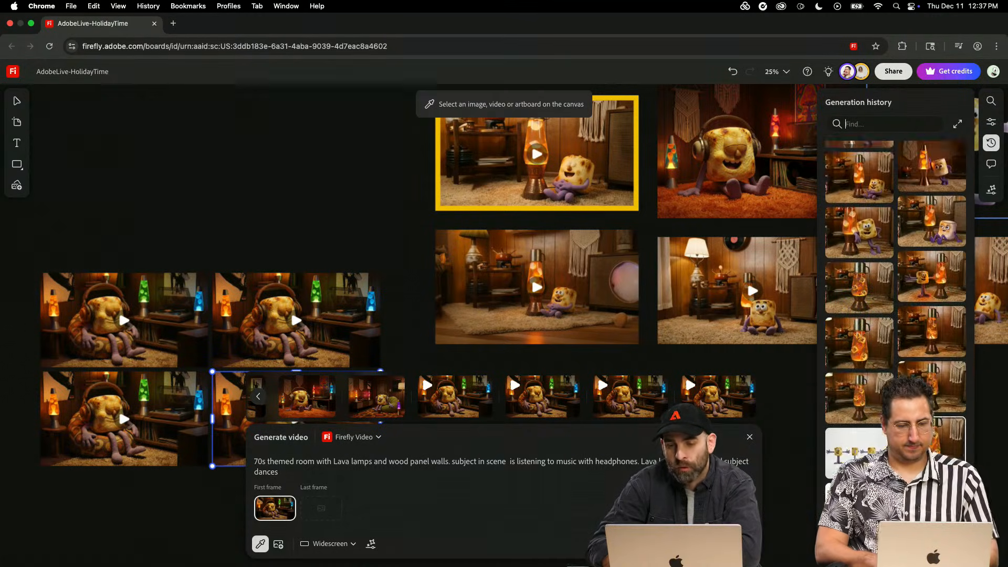
pyautogui.click(989, 144)
pyautogui.click(832, 413)
# - Look across the board at the purple-sweater character workflow, then examine the two-by-two block of marshmallow videos up close
pyautogui.press('super+minus')
pyautogui.press('super+minus')
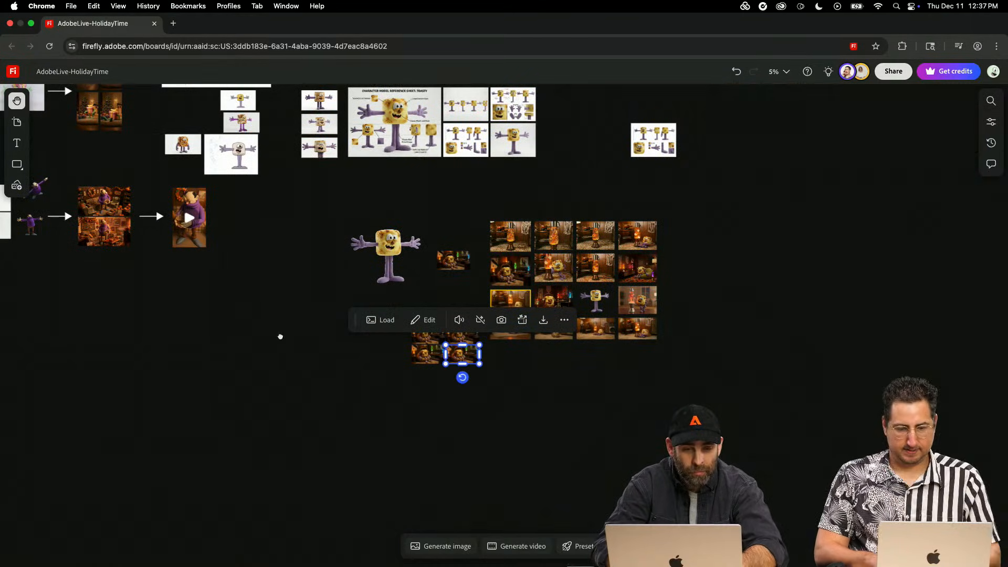
pyautogui.moveTo(280, 336); pyautogui.dragTo(624, 415)
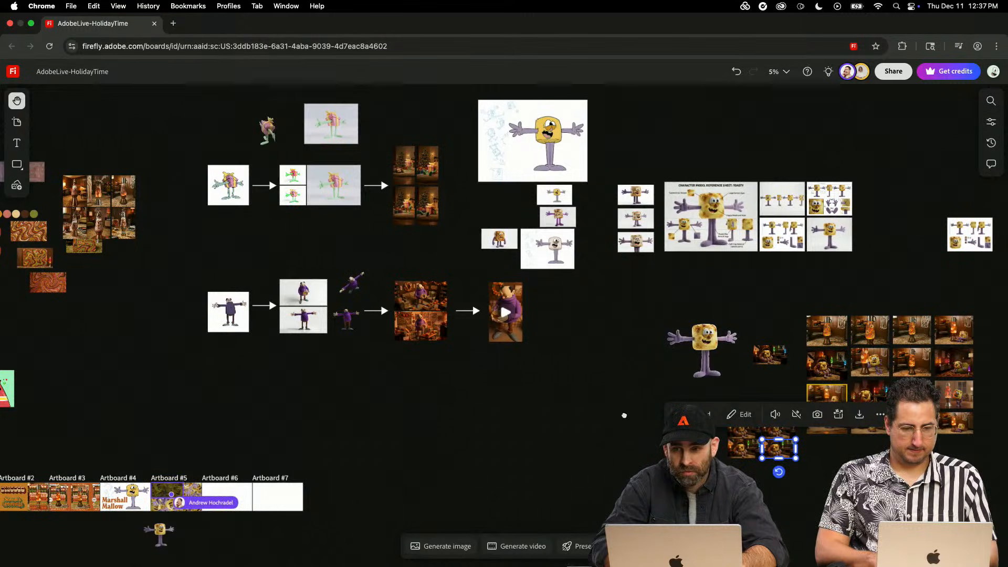
pyautogui.press('super+equal')
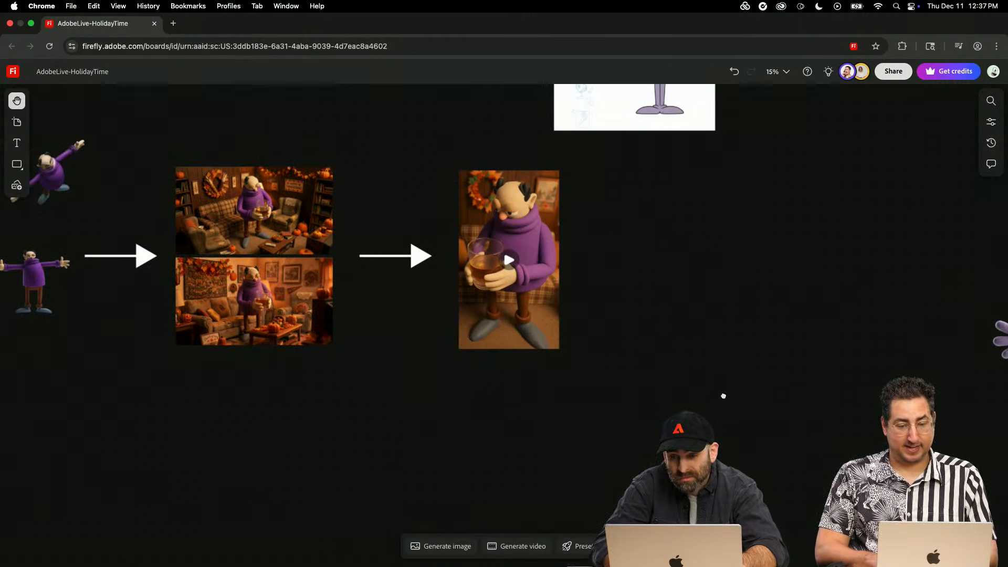
pyautogui.moveTo(724, 395); pyautogui.dragTo(135, 87)
pyautogui.moveTo(495, 333); pyautogui.dragTo(324, 306)
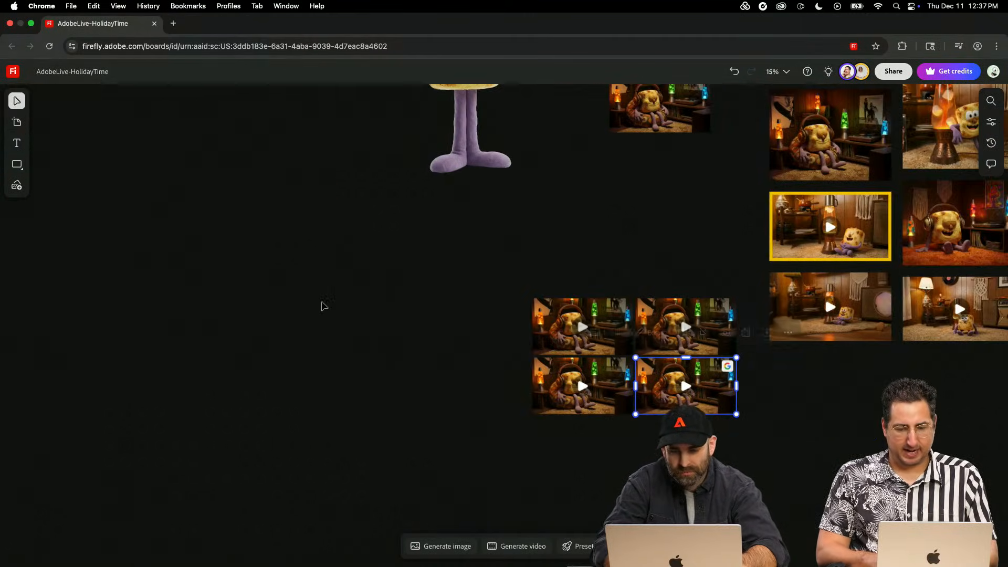
pyautogui.press('super+equal')
pyautogui.press('super+equal')
pyautogui.press('super+equal')
pyautogui.moveTo(513, 324); pyautogui.dragTo(12, 200)
pyautogui.click(192, 489)
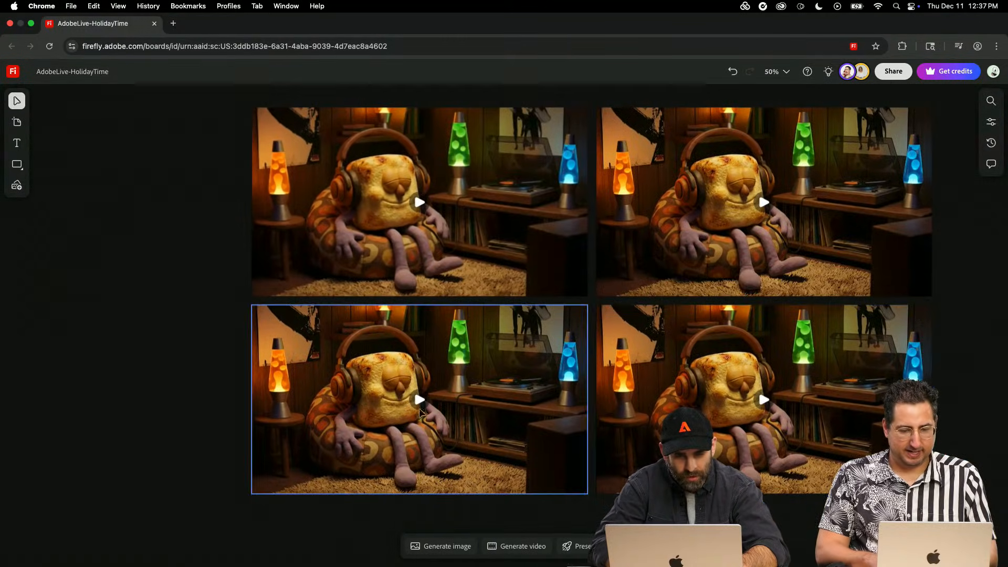
# - Play the headphone-wearing marshmallow videos in the two-by-two block for comparison, pausing the lower-right one
pyautogui.click(420, 411)
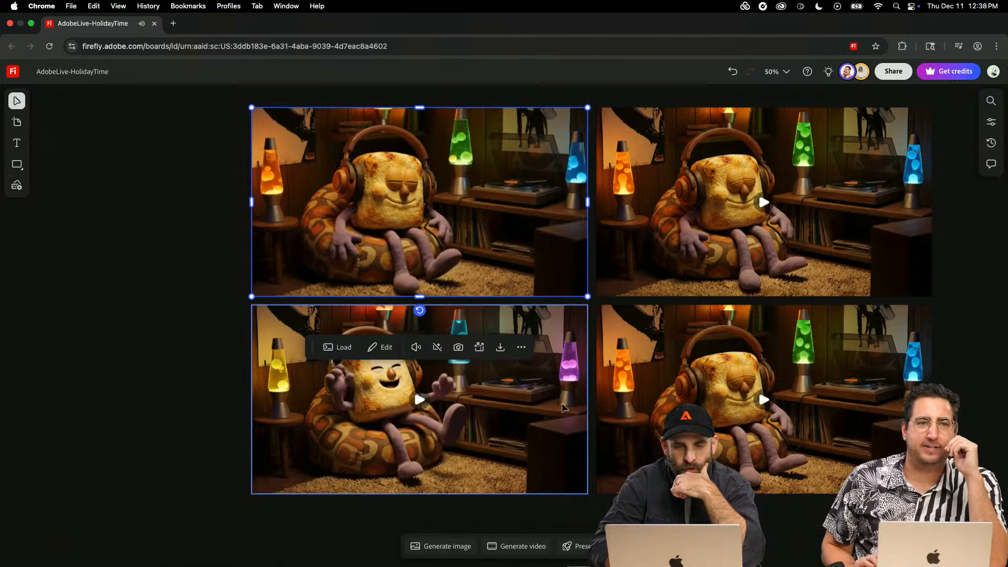
pyautogui.click(764, 401)
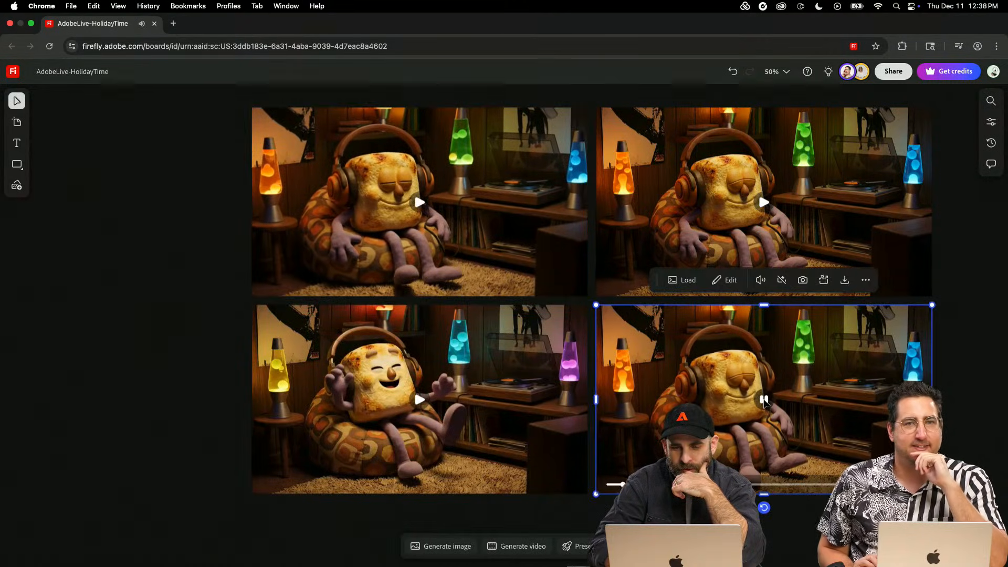
pyautogui.click(764, 401)
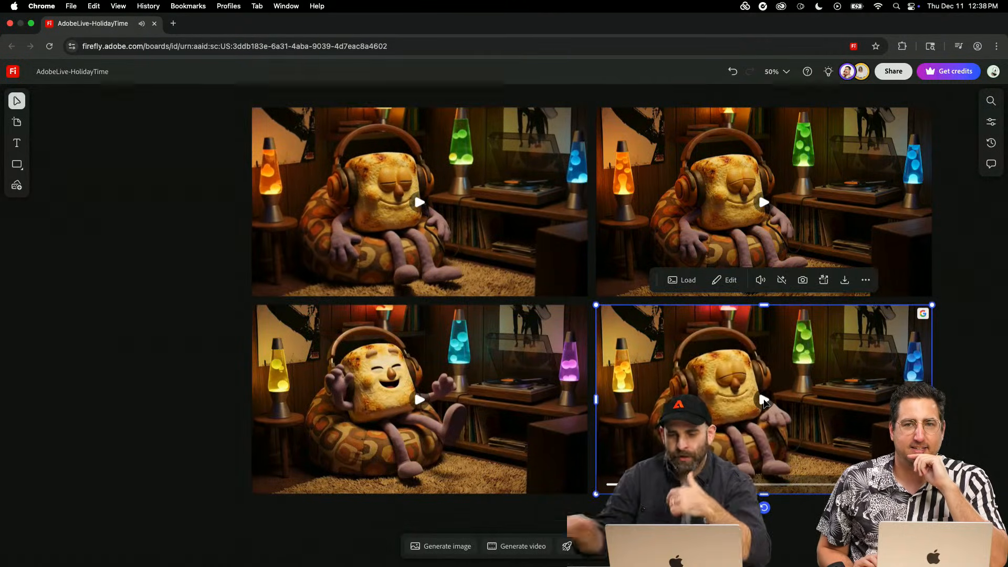
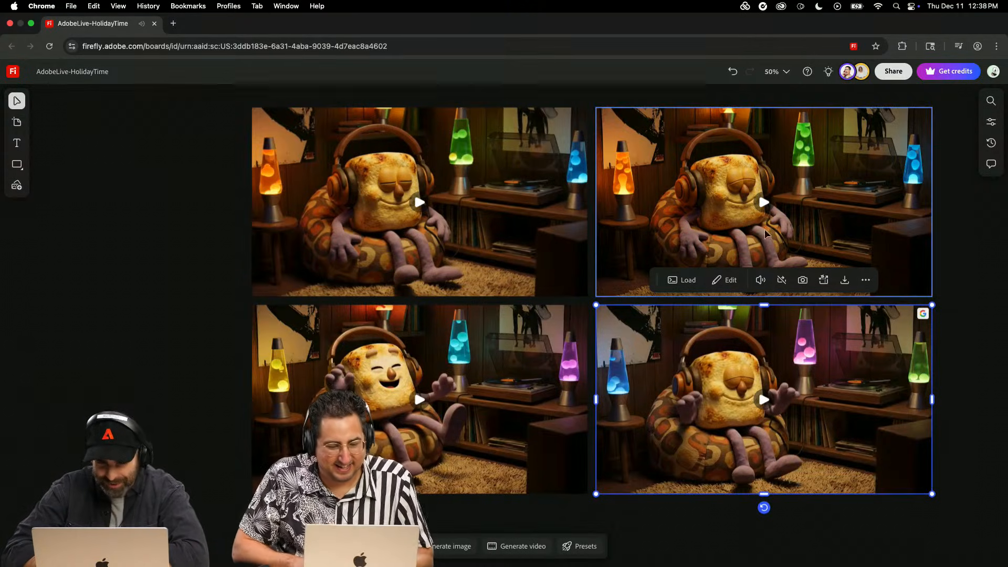
# - Play the upper-right, upper-left and lower-right marshmallow videos in the two-by-two block for comparison
pyautogui.click(764, 202)
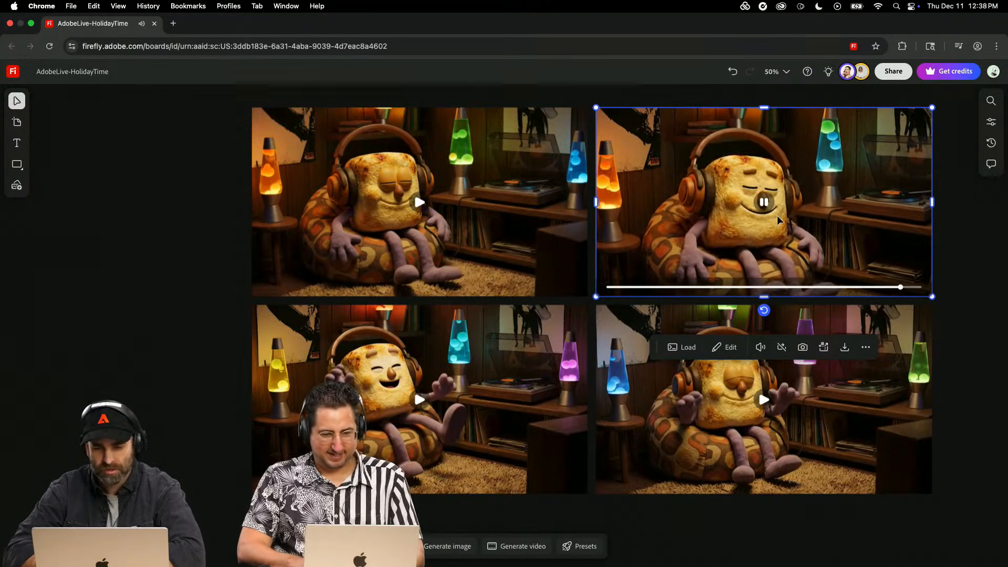
pyautogui.click(768, 209)
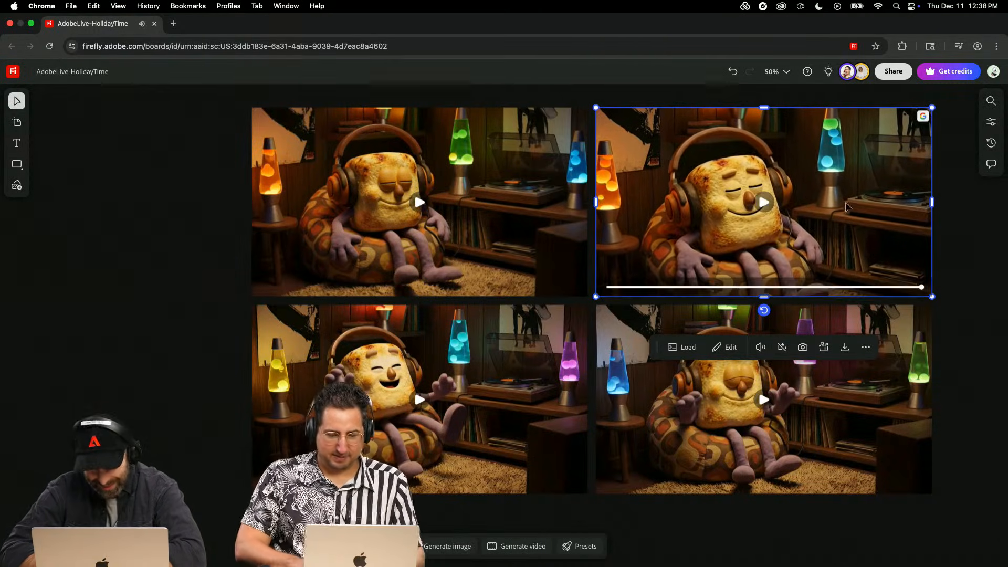
pyautogui.click(419, 202)
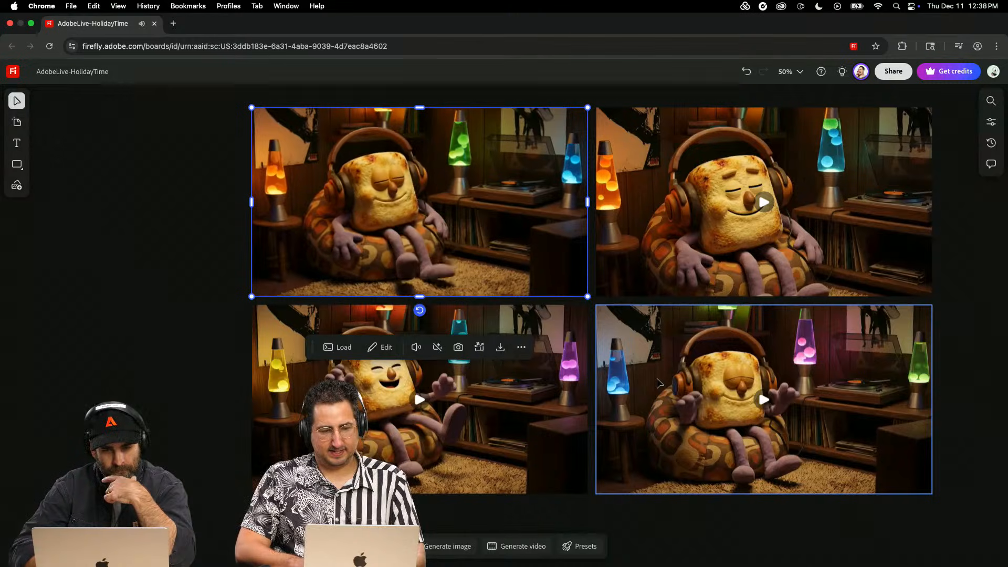
pyautogui.click(764, 402)
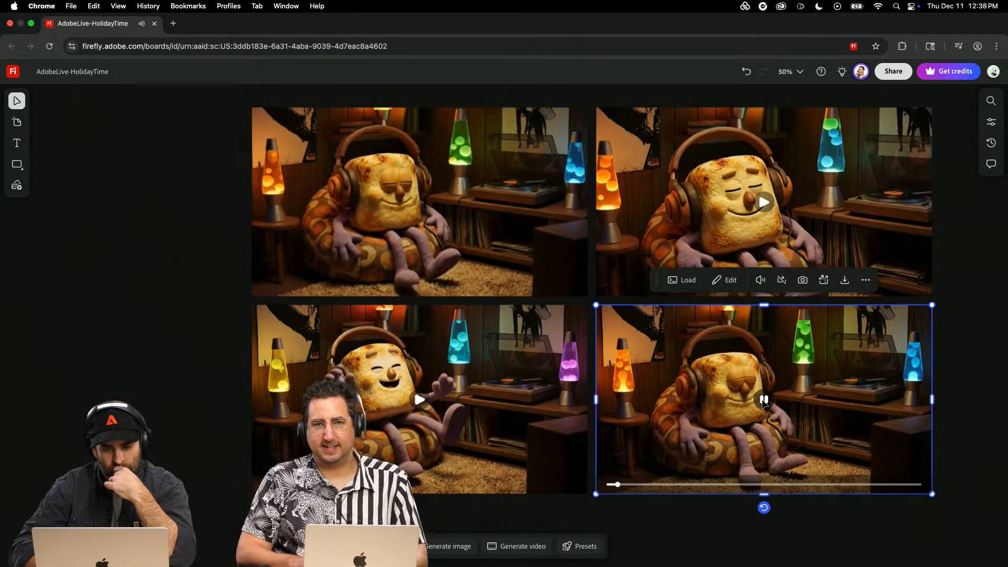
pyautogui.click(420, 200)
pyautogui.click(765, 400)
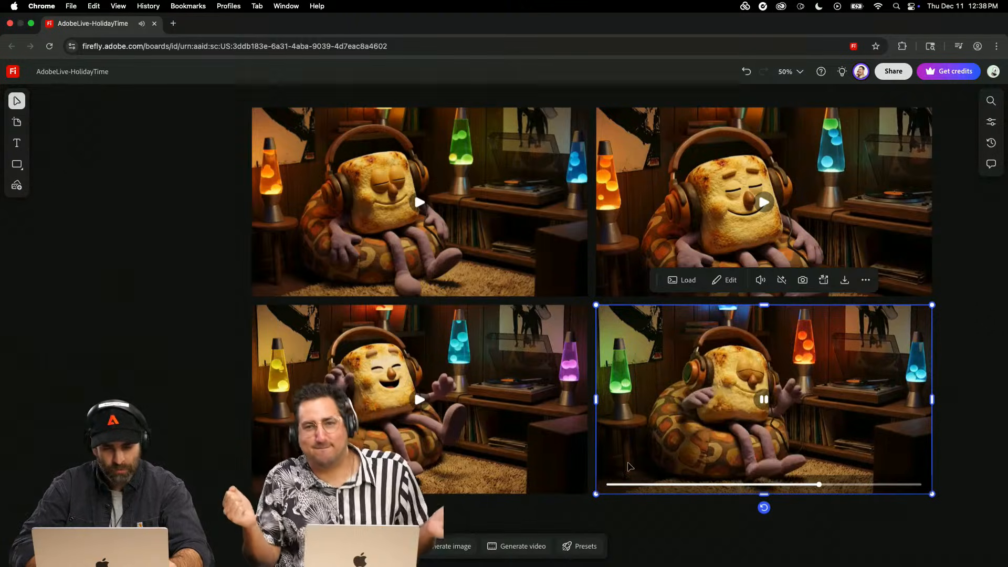
# - Move the upper-left and lower-right marshmallow videos together out of the block onto the empty board area to its left
pyautogui.keyDown('shift'); pyautogui.click(516, 264); pyautogui.keyUp('shift')
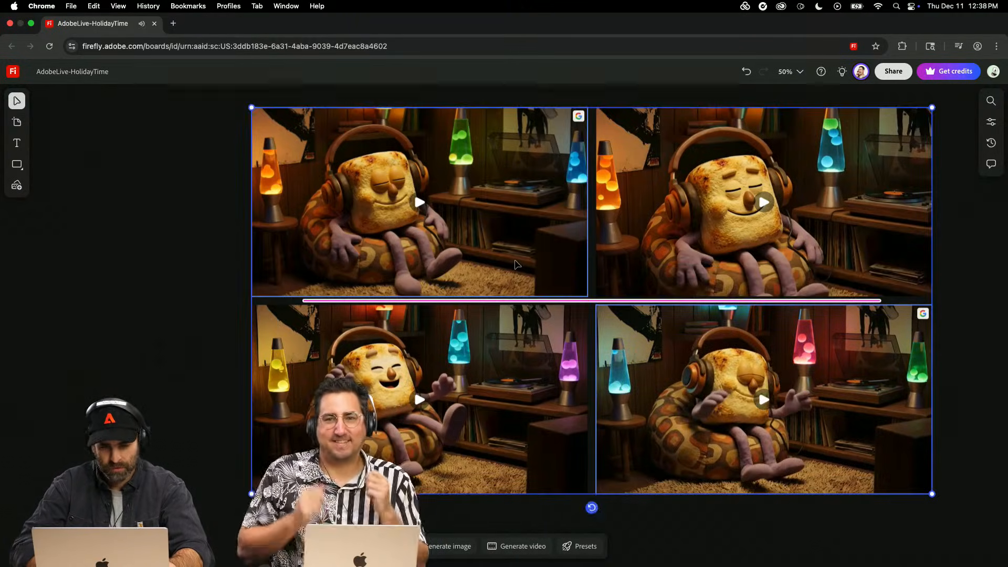
pyautogui.press('super+minus')
pyautogui.moveTo(599, 385); pyautogui.dragTo(121, 302)
pyautogui.hscroll(-5, 215, 480)
pyautogui.scroll(2, 216, 479)
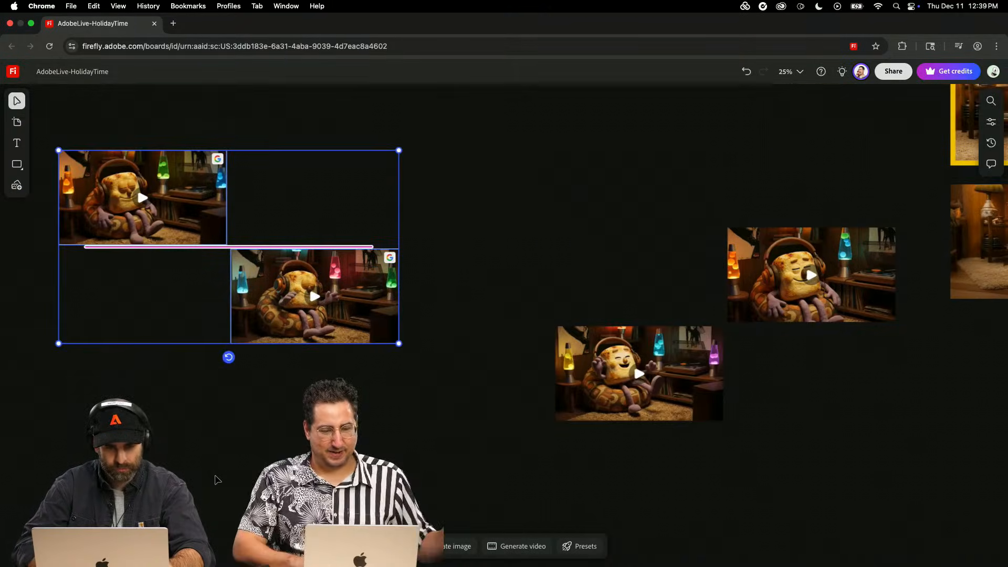
pyautogui.hscroll(-4, 215, 478)
pyautogui.scroll(2, 215, 478)
# - Arrange the two separated marshmallow videos side by side in one row and widen the gap between them slightly
pyautogui.click(329, 175)
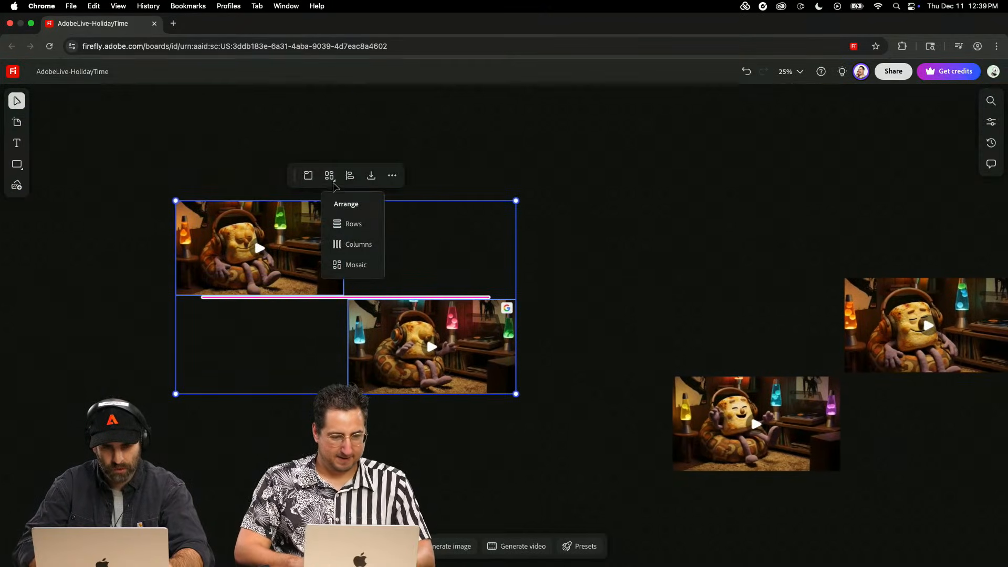
pyautogui.click(401, 357)
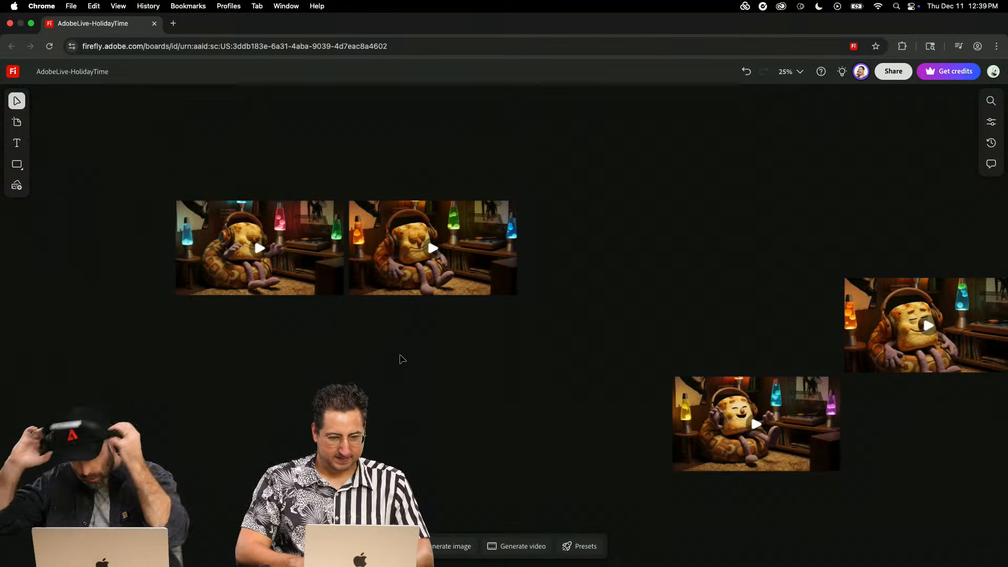
pyautogui.click(325, 288)
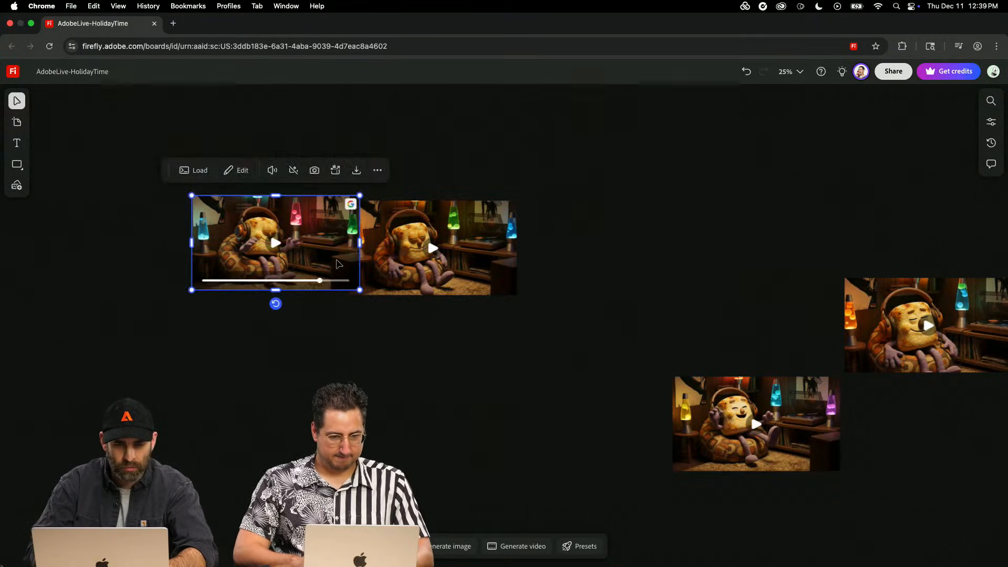
pyautogui.moveTo(339, 263); pyautogui.dragTo(316, 268)
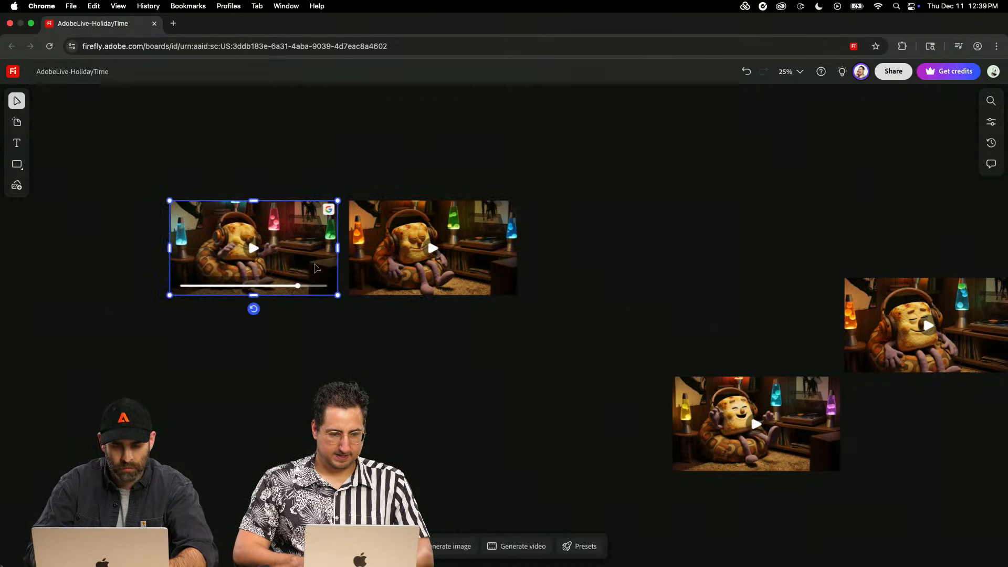
# - Add the text label "A" above the upper-left corner of the left video in the separated pair
pyautogui.press('super+equal')
pyautogui.hscroll(-6, 599, 374)
pyautogui.scroll(2, 598, 373)
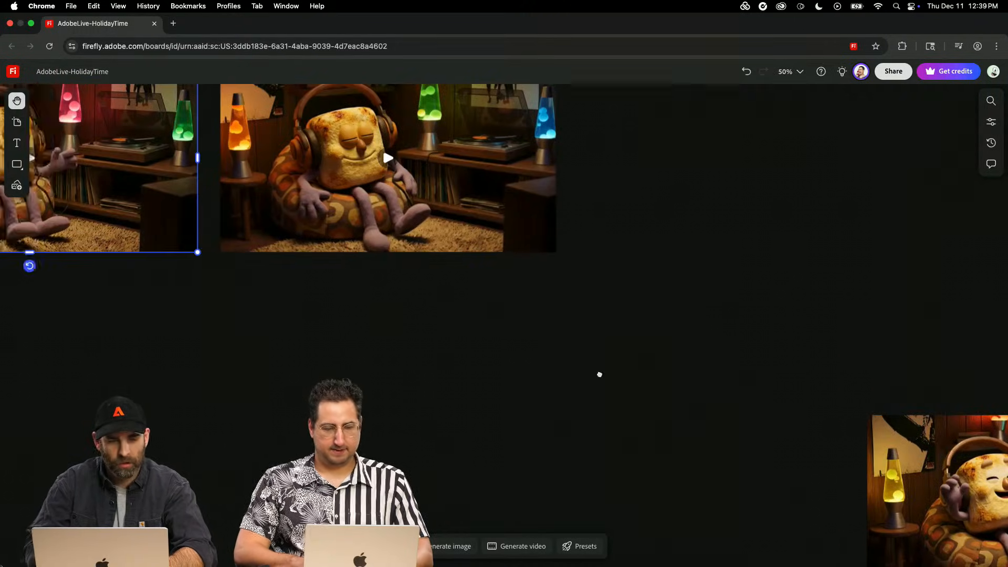
pyautogui.click(16, 143)
pyautogui.click(129, 124)
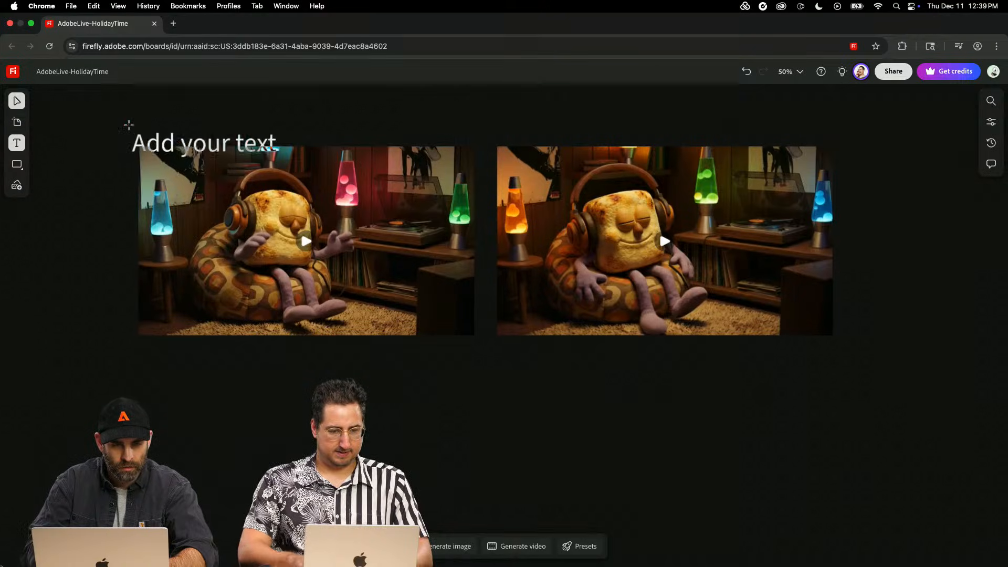
pyautogui.click(128, 113)
pyautogui.write('A')
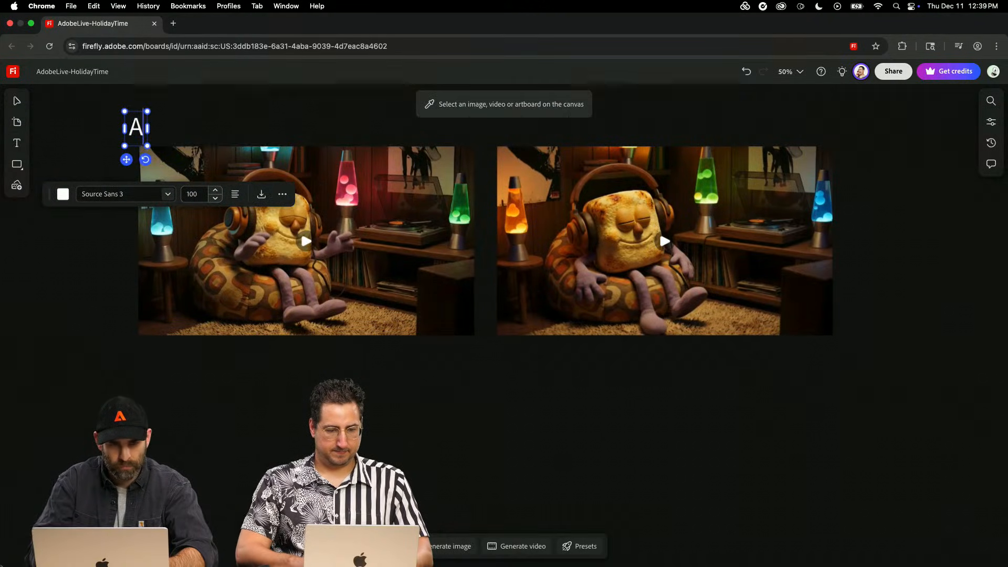
pyautogui.click(15, 103)
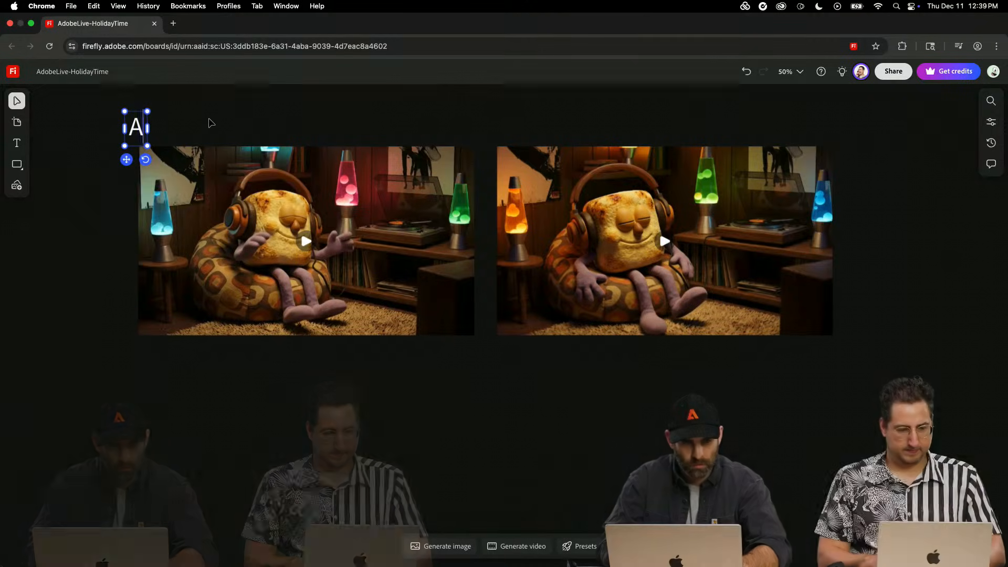
# - Add the text label "B" above the upper-left corner of the right video in the separated pair
pyautogui.click(17, 144)
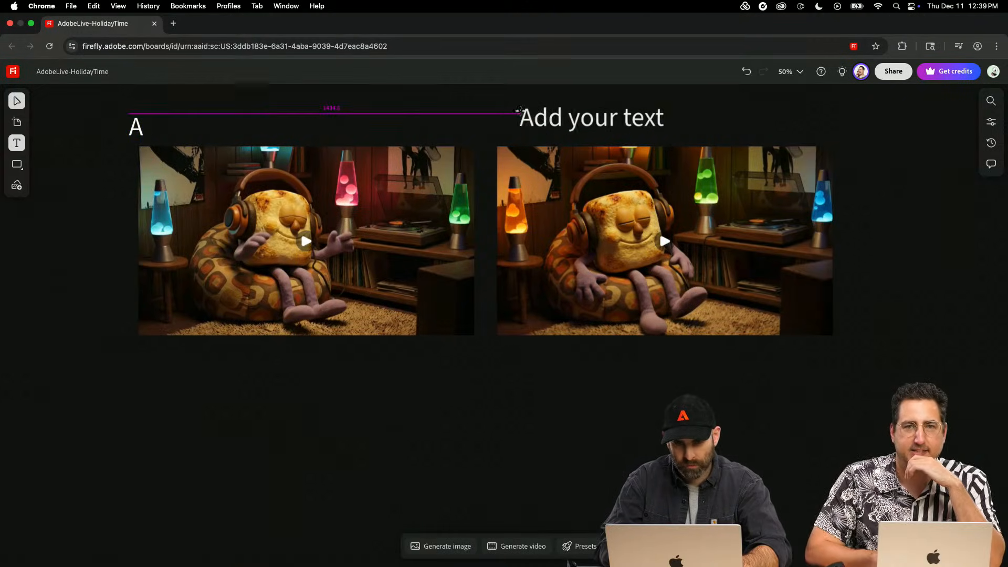
pyautogui.click(499, 116)
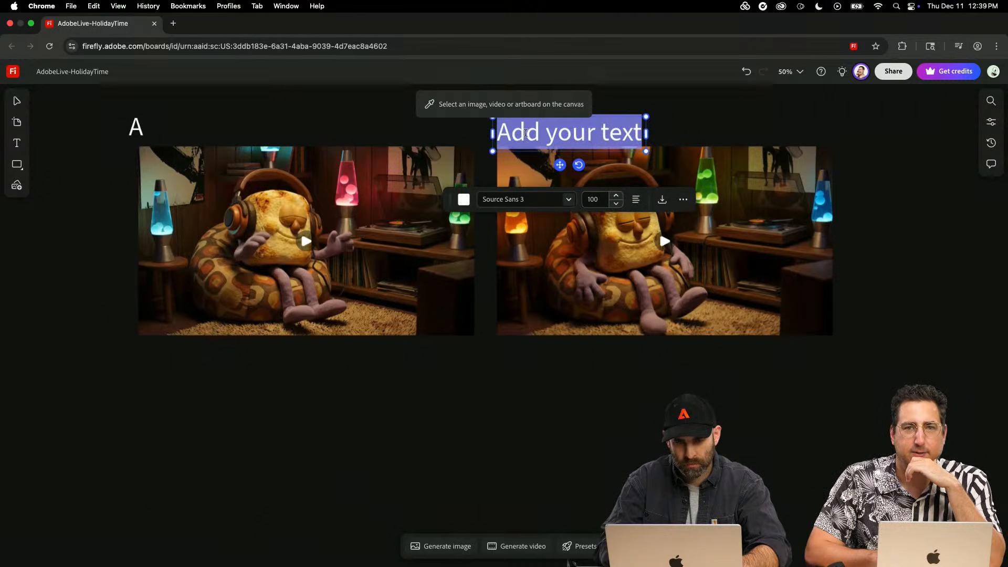
pyautogui.write('B')
pyautogui.press('Escape')
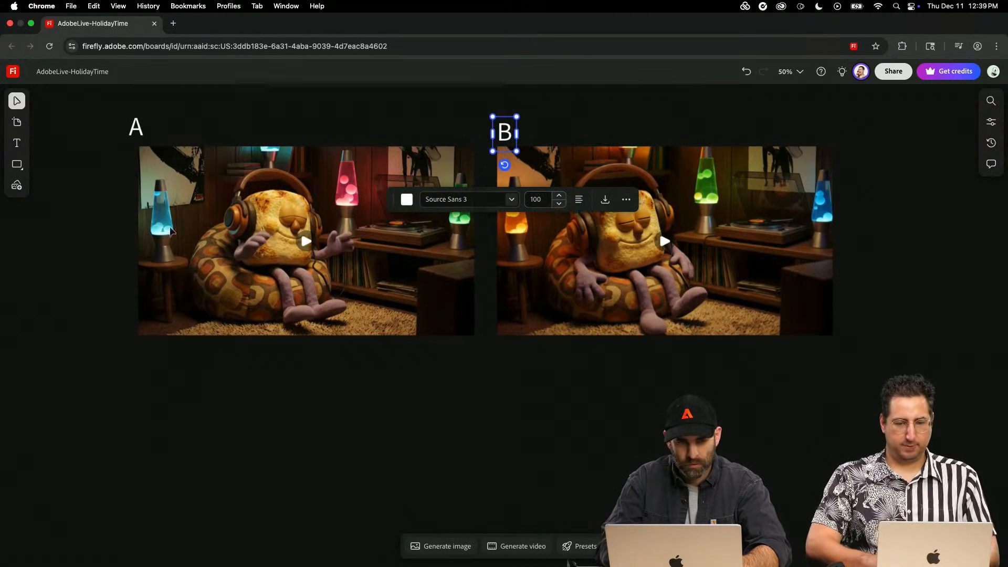
# - Align the "A" label with the left edge of its video and select both letter labels
pyautogui.click(133, 129)
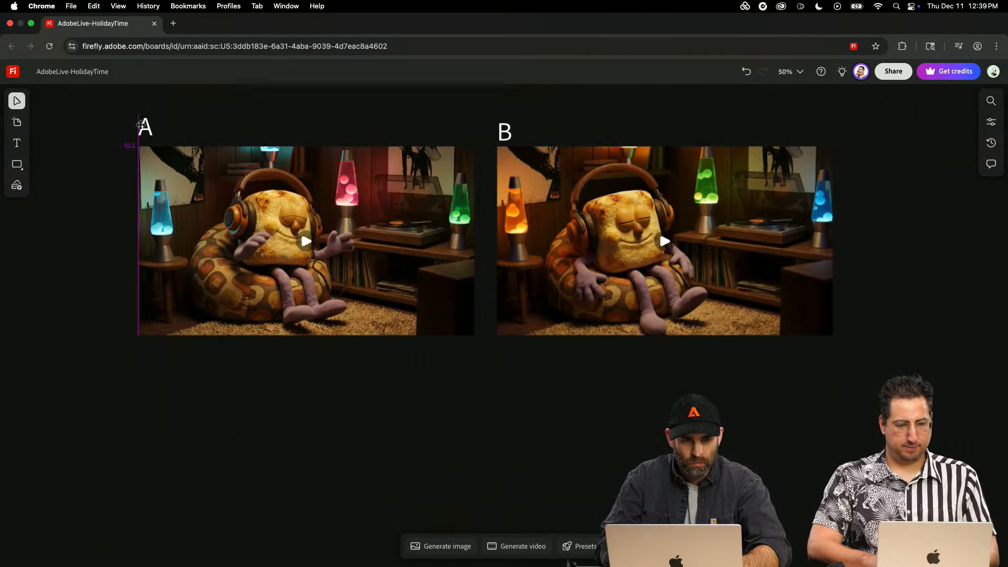
pyautogui.moveTo(141, 125); pyautogui.dragTo(141, 126)
pyautogui.moveTo(78, 131); pyautogui.dragTo(655, 116)
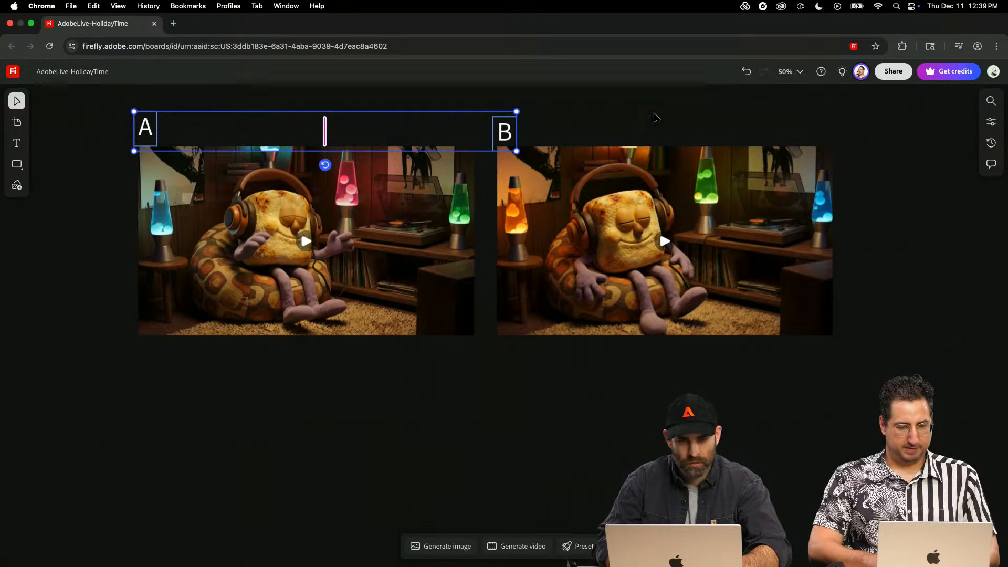
pyautogui.click(17, 143)
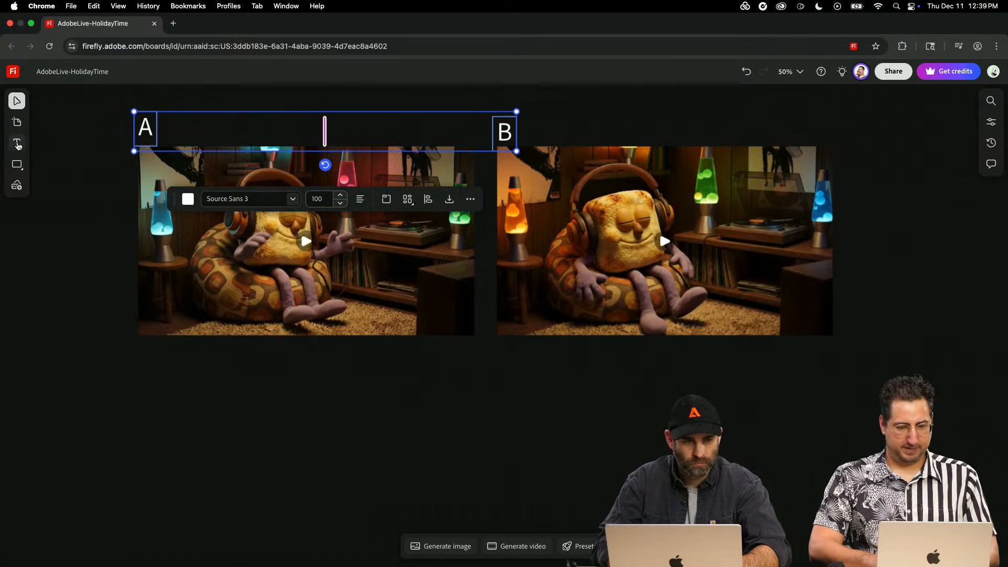
pyautogui.click(60, 149)
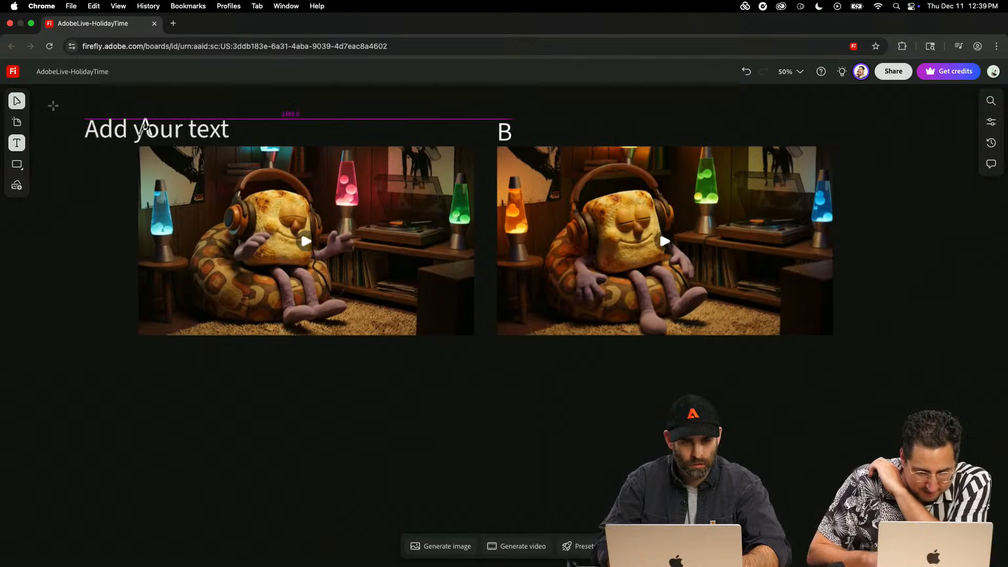
pyautogui.press('i')
pyautogui.click(17, 101)
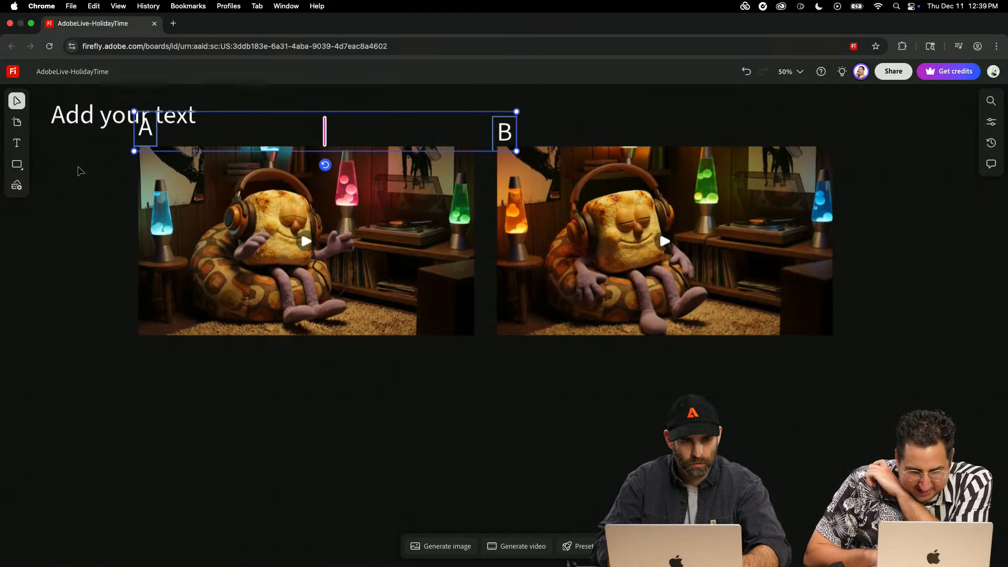
pyautogui.click(88, 119)
pyautogui.press('Delete')
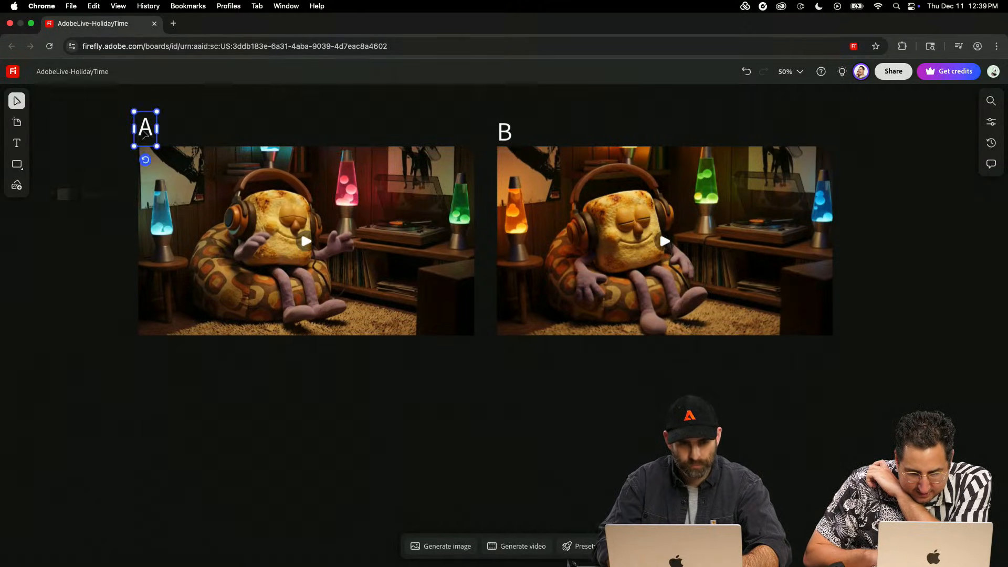
# - Set the font of both the "A" and "B" labels to 8 Heavy
pyautogui.click(169, 195)
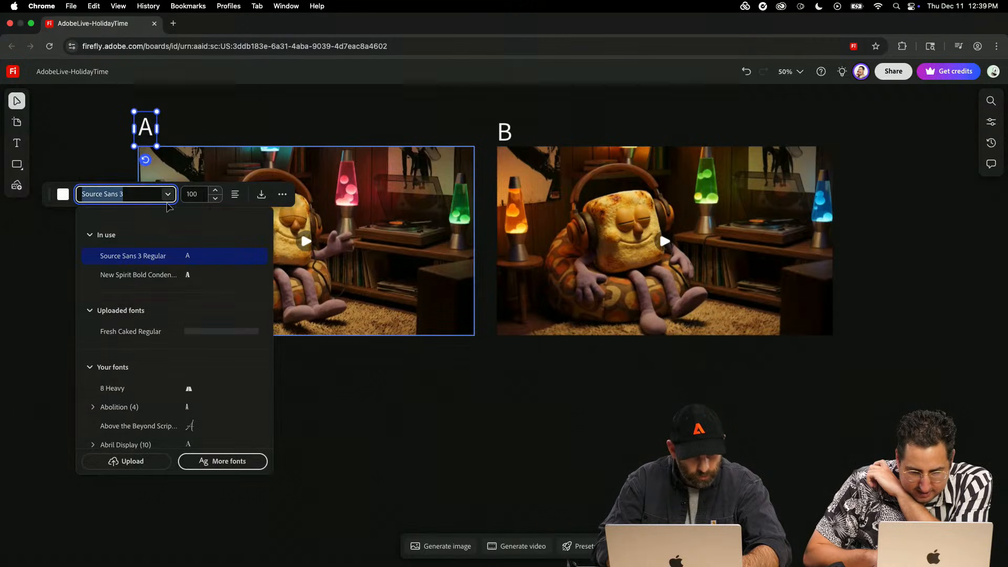
pyautogui.click(136, 389)
pyautogui.click(445, 127)
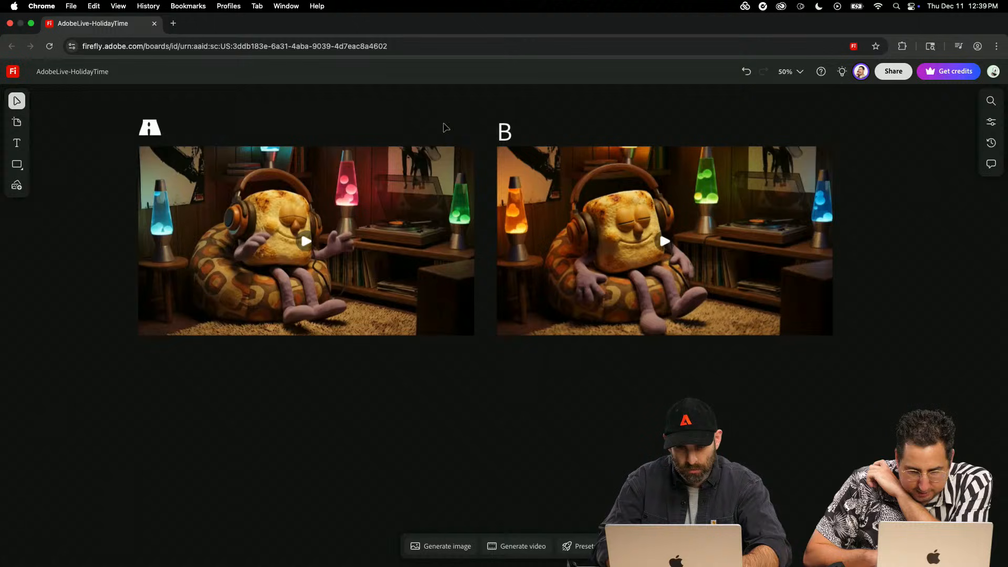
pyautogui.click(513, 138)
pyautogui.click(502, 202)
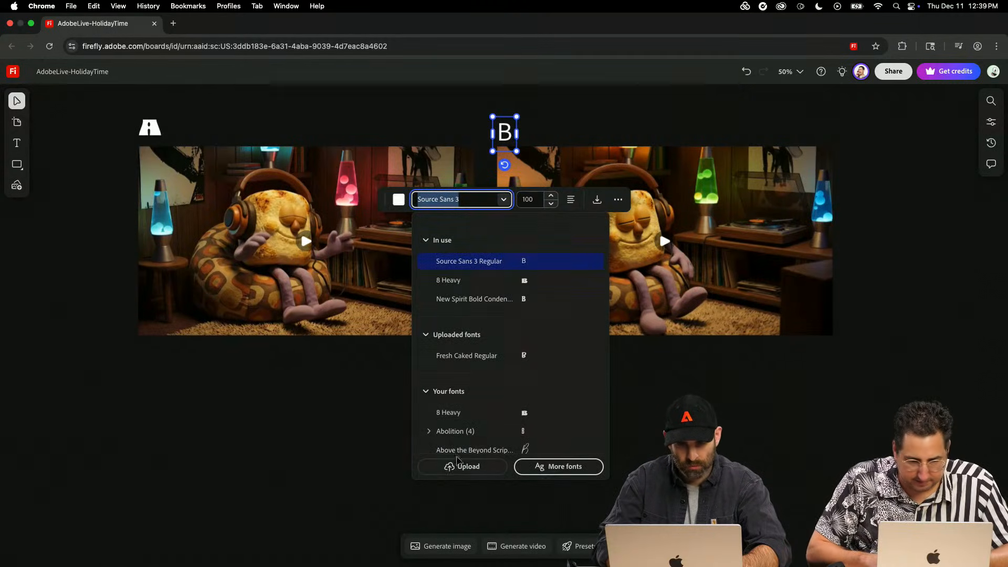
pyautogui.click(436, 413)
pyautogui.click(411, 424)
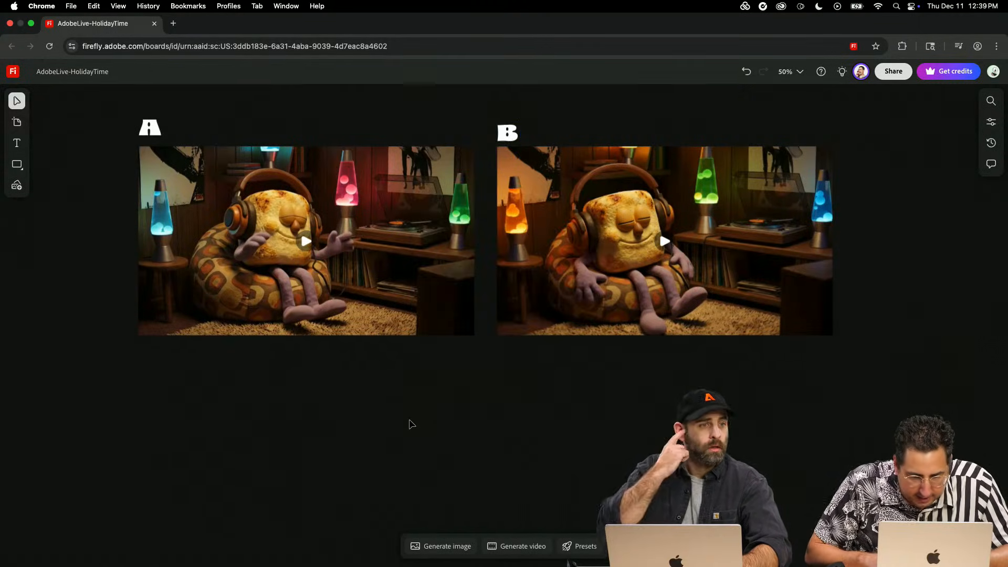
# - Play video A and then video B for comparison, examining B up close before pausing it
pyautogui.click(311, 240)
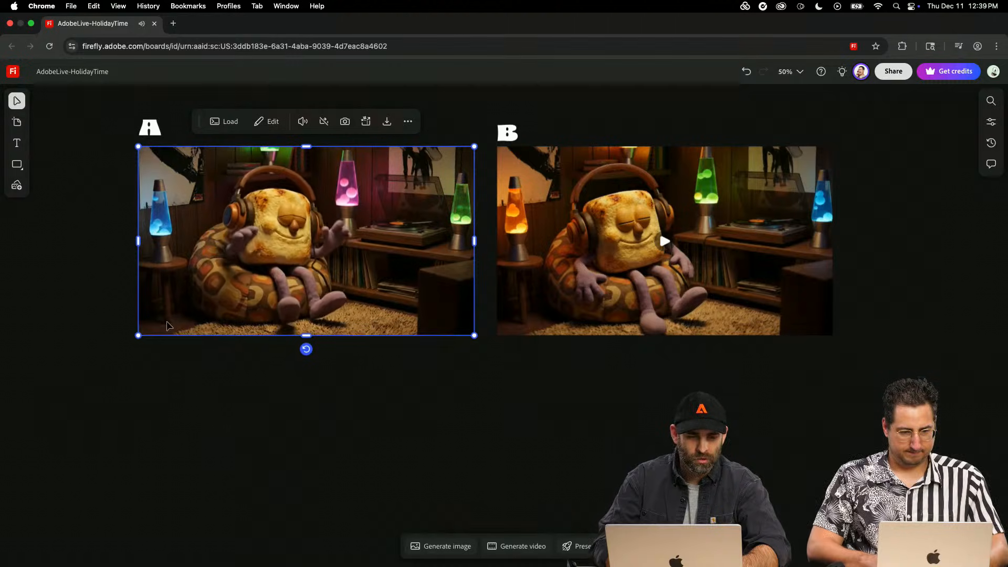
pyautogui.click(306, 241)
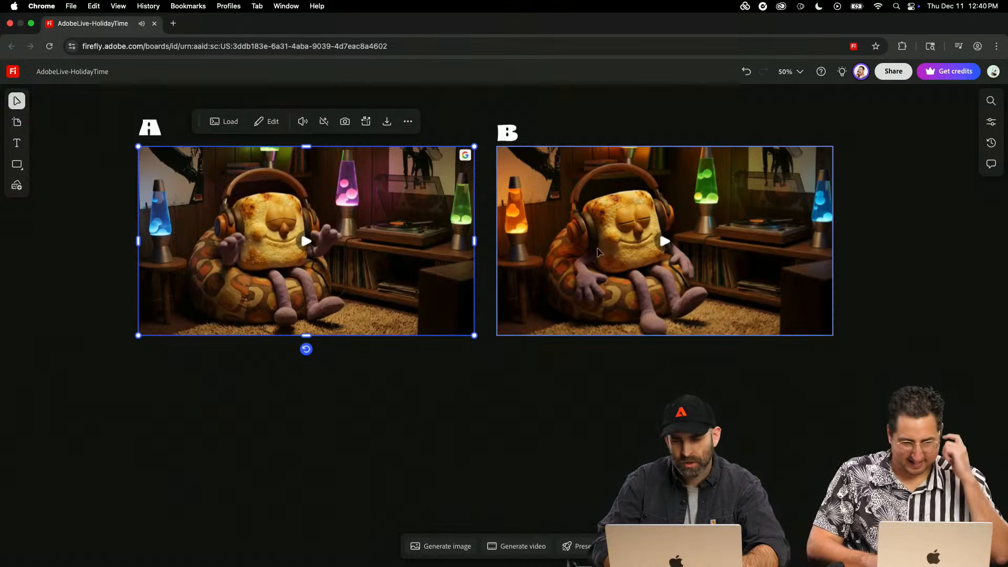
pyautogui.click(665, 243)
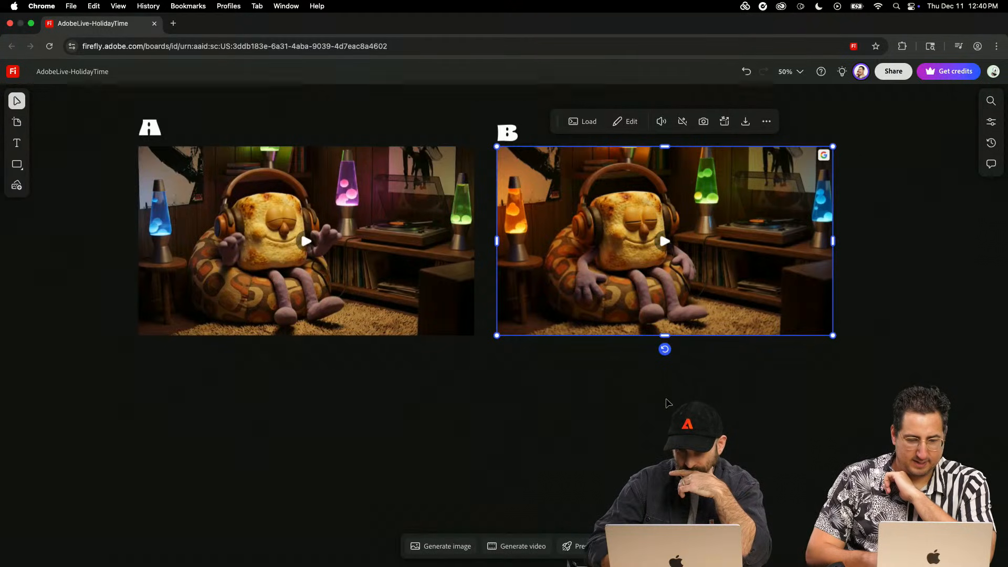
pyautogui.click(682, 247)
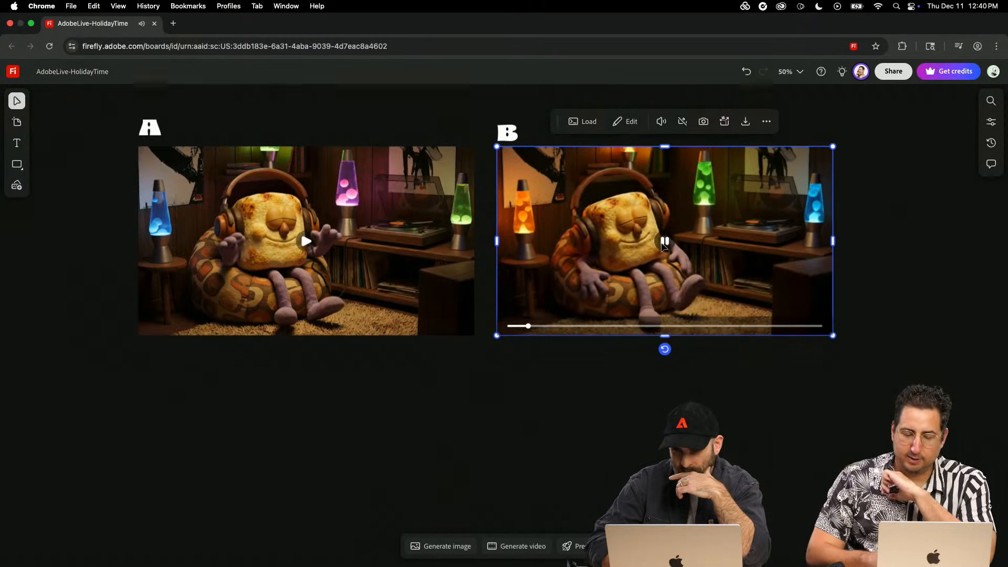
pyautogui.scroll(5, 748, 222)
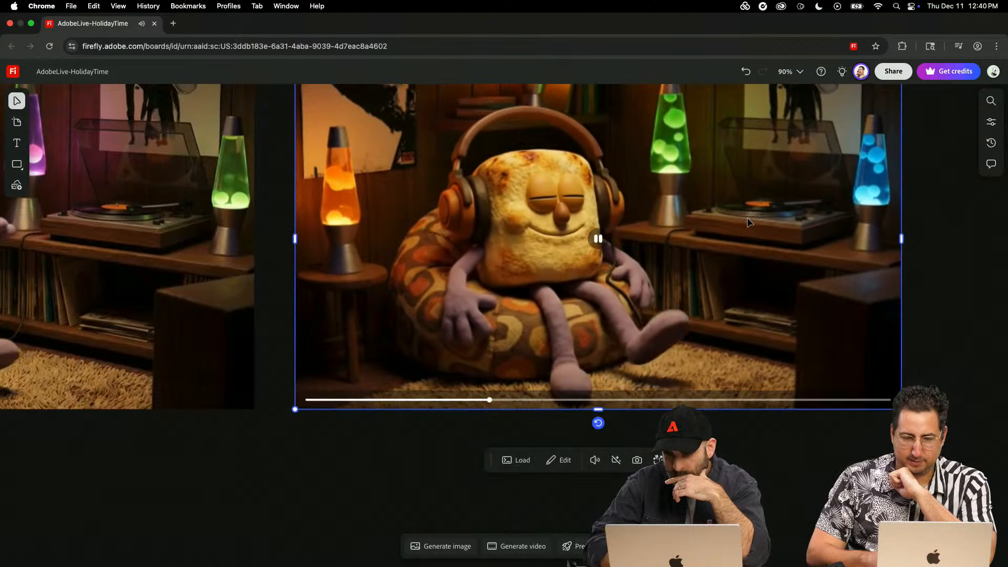
pyautogui.scroll(-3, 748, 221)
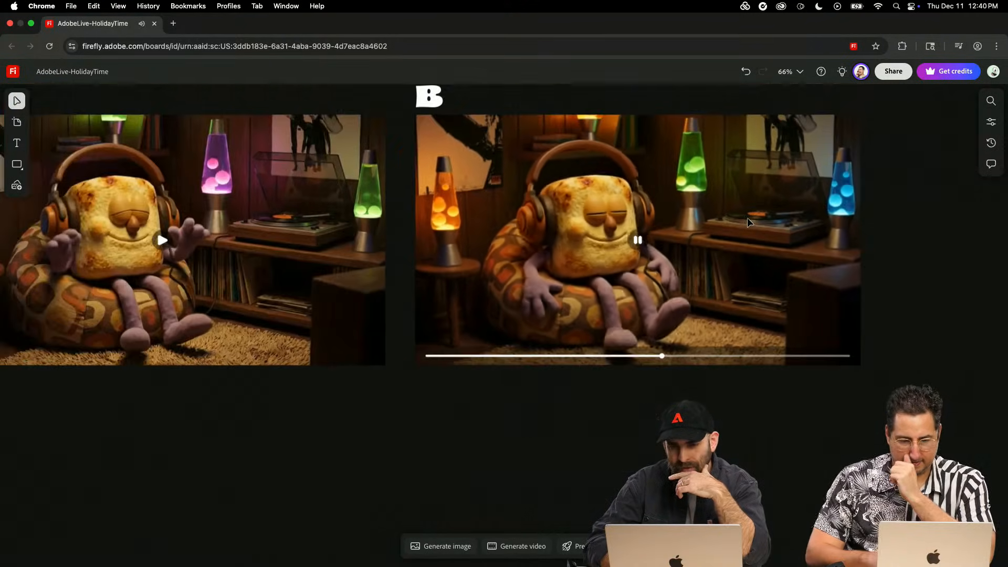
pyautogui.click(637, 239)
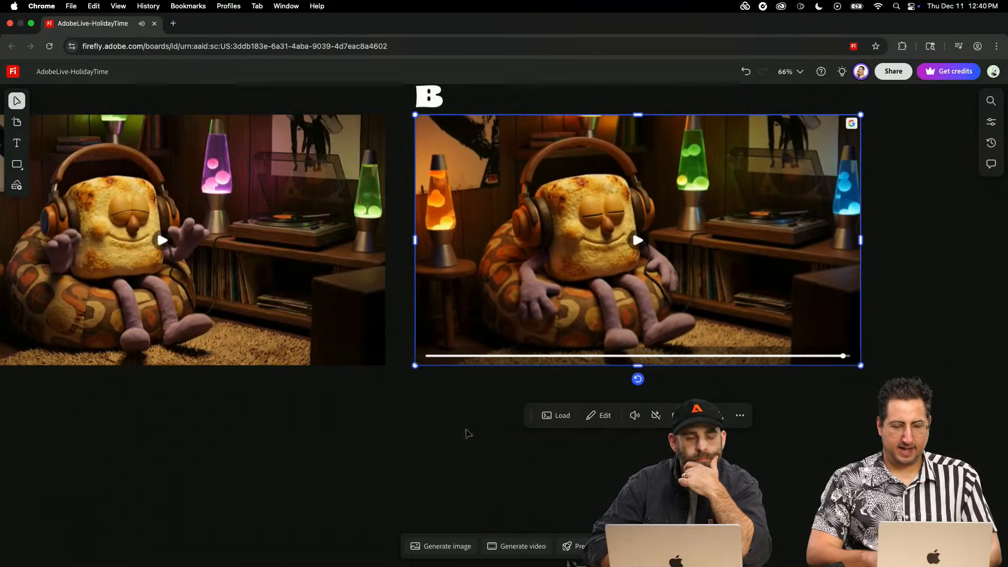
pyautogui.click(283, 538)
pyautogui.press('super+minus')
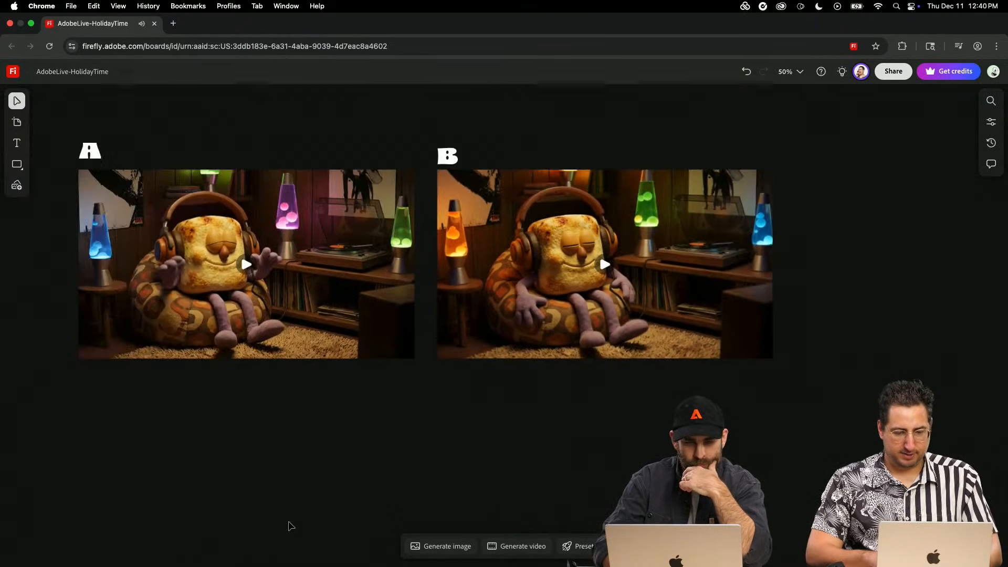
pyautogui.hscroll(-1, 291, 526)
pyautogui.scroll(-1, 291, 526)
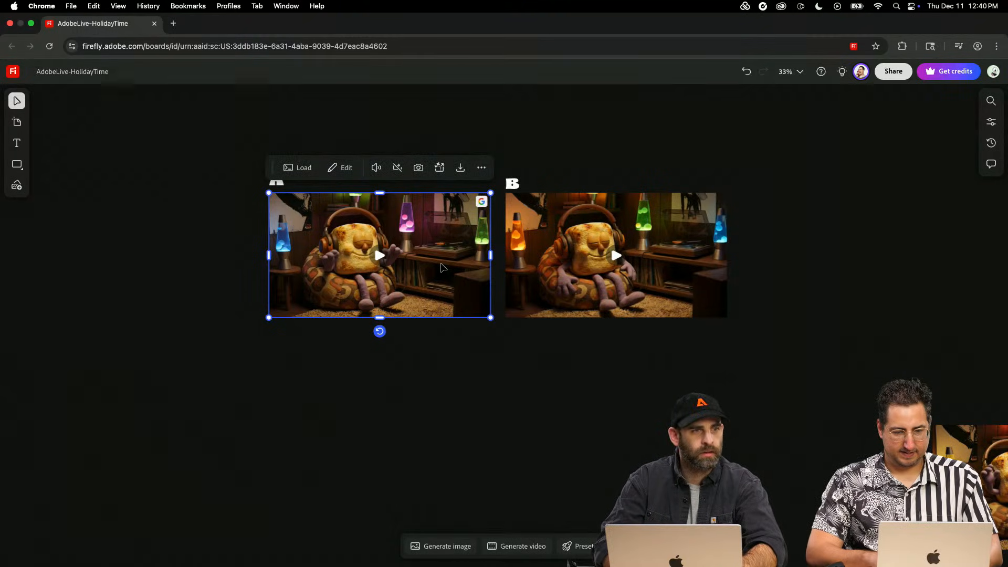
pyautogui.scroll(-2, 442, 268)
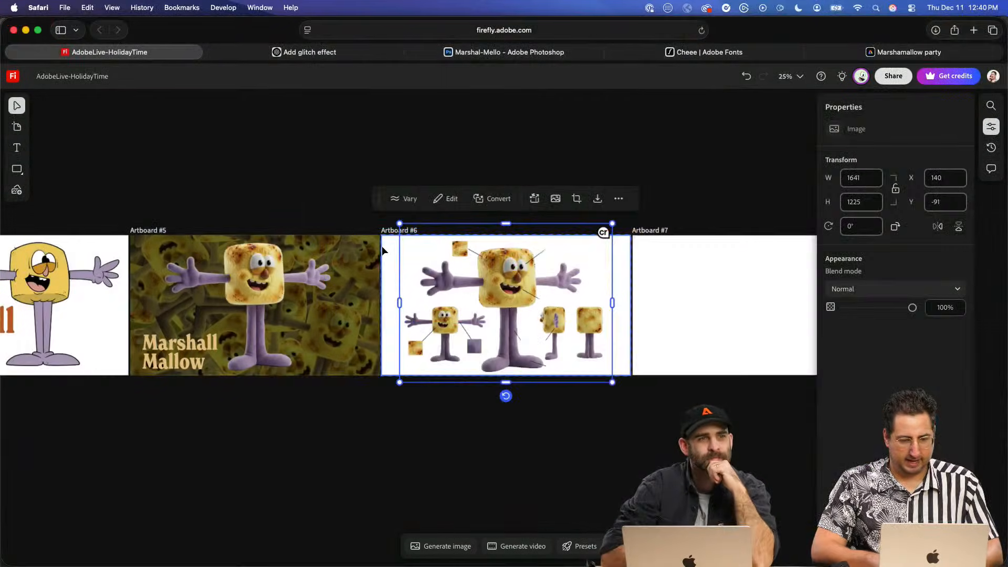
pyautogui.click(386, 247)
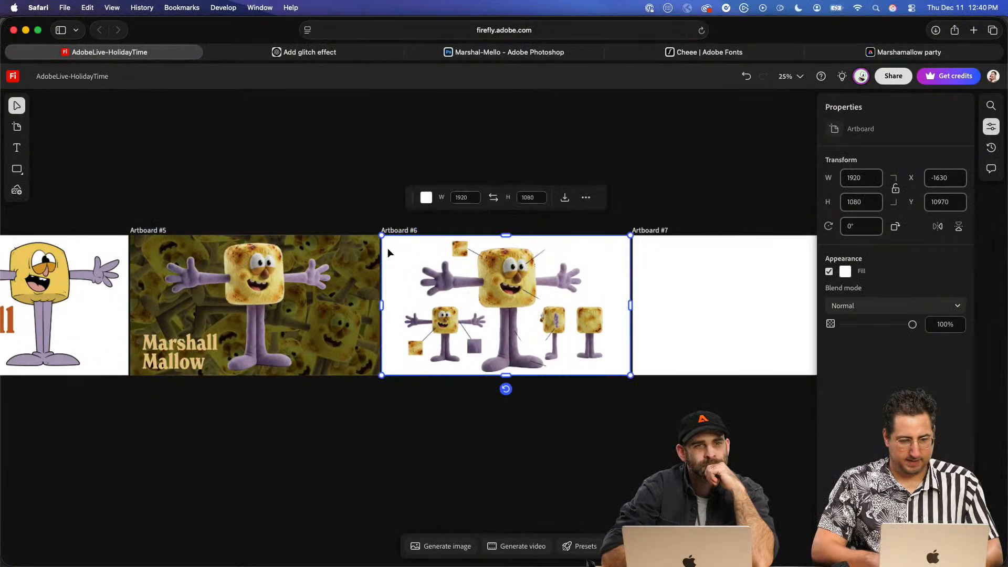
pyautogui.click(426, 197)
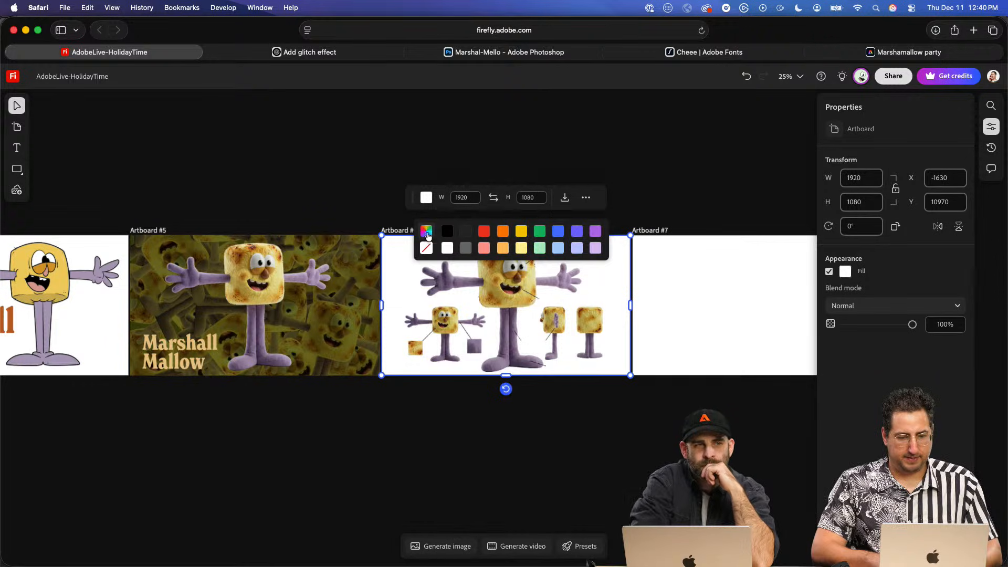
pyautogui.click(426, 232)
pyautogui.click(358, 174)
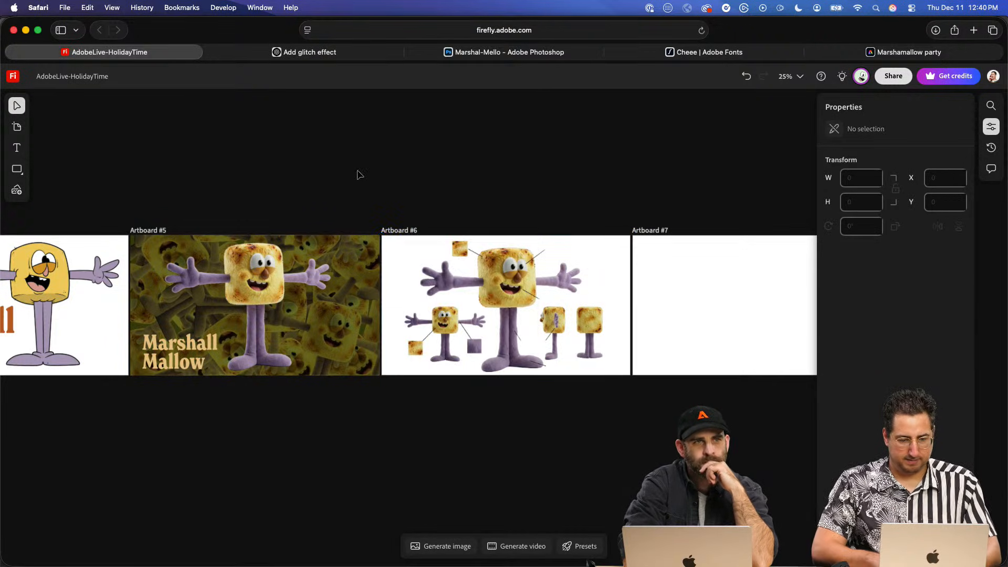
# - Undo the recent edits to the character image in Artboard #6, back to the full-size labelled "Character Model Reference Sheet: Toasty"
pyautogui.click(475, 292)
pyautogui.press('super+z')
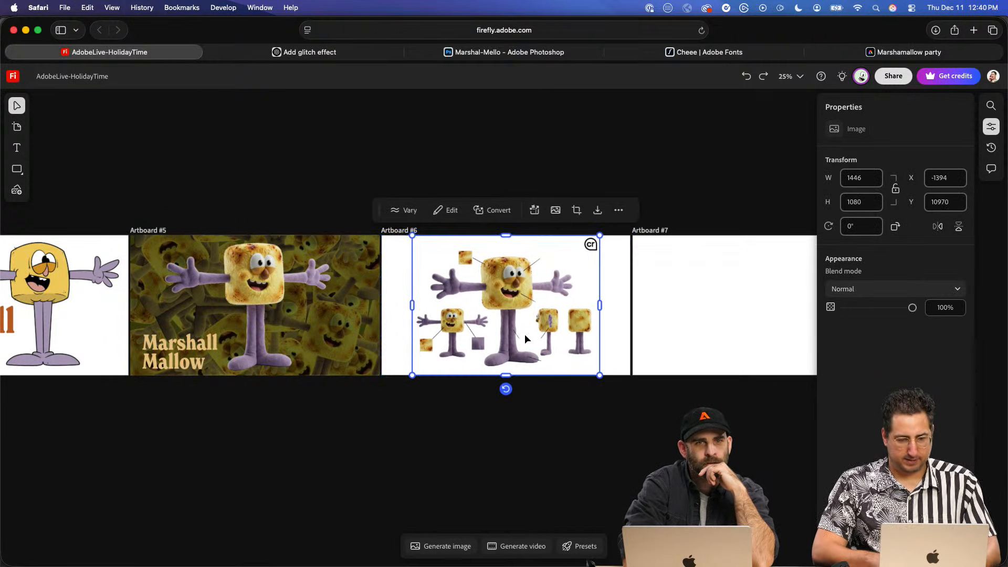
pyautogui.press('super+shift+z')
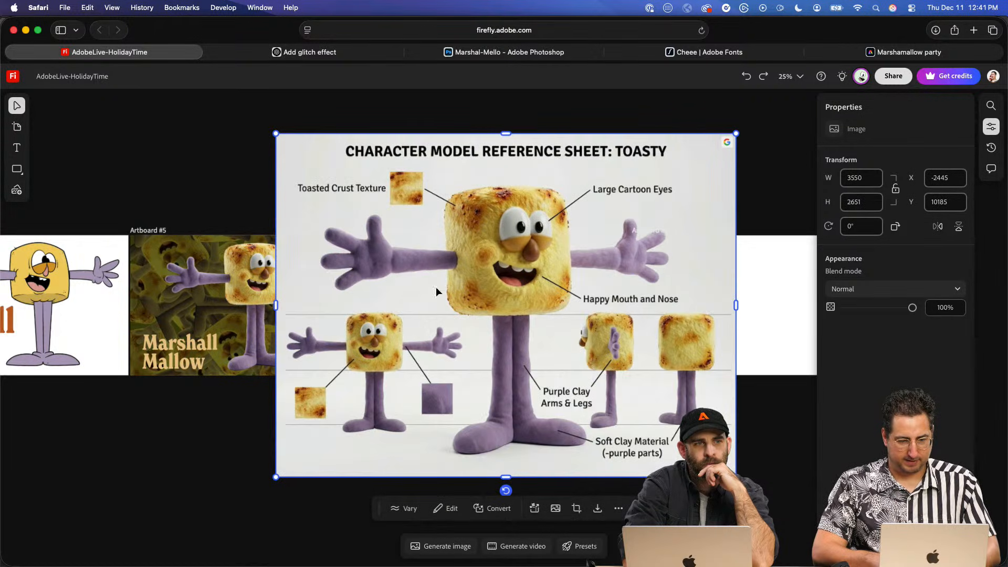
# - Move the Toasty reference sheet out below the artboards and place it back onto Artboard #6
pyautogui.moveTo(505, 218); pyautogui.dragTo(342, 426)
pyautogui.scroll(-1, 342, 425)
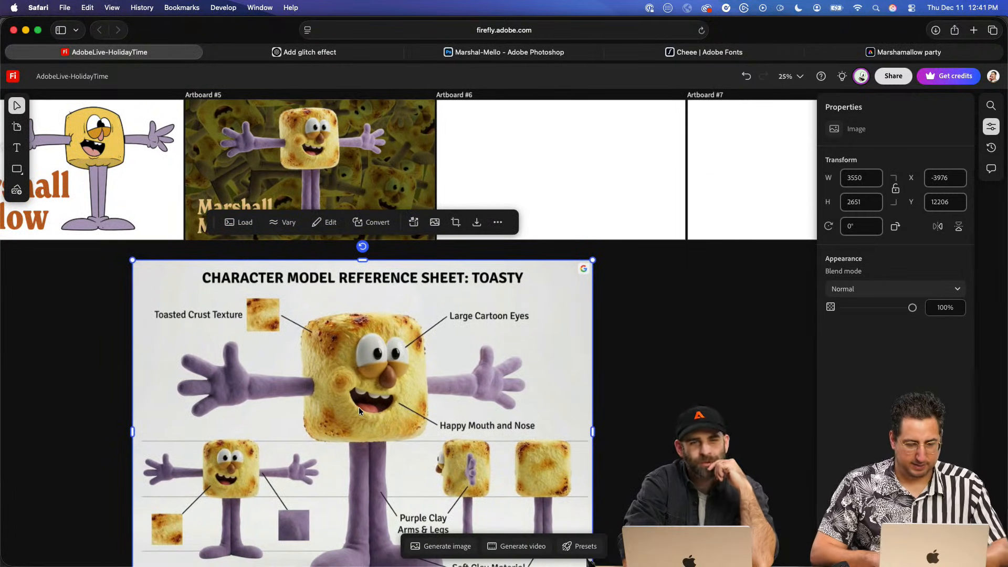
pyautogui.scroll(3, 376, 335)
pyautogui.moveTo(439, 406); pyautogui.dragTo(540, 210)
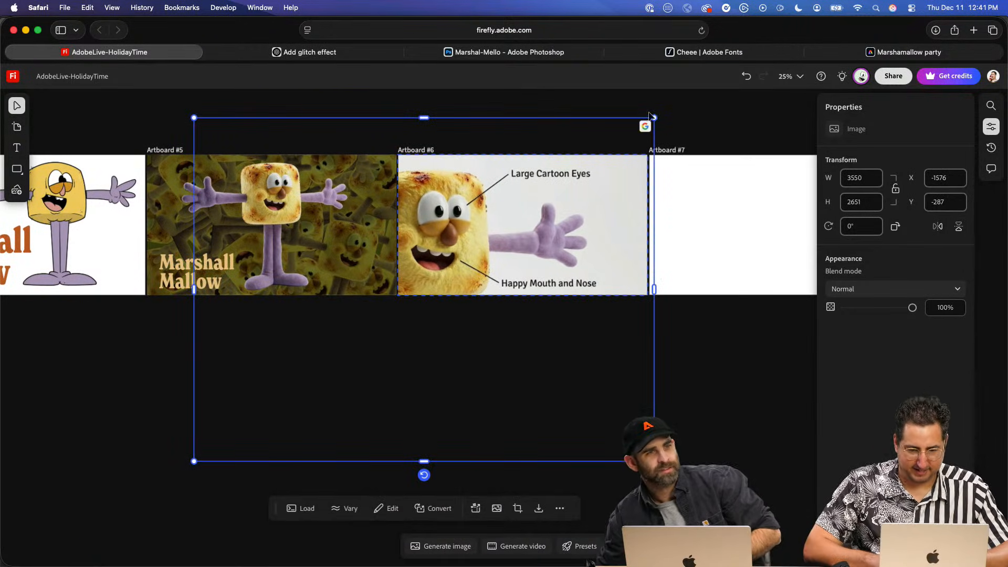
# - Scale the reference sheet down to 1446 by 1080 so that it fits the height of Artboard #6
pyautogui.moveTo(655, 117); pyautogui.dragTo(606, 156)
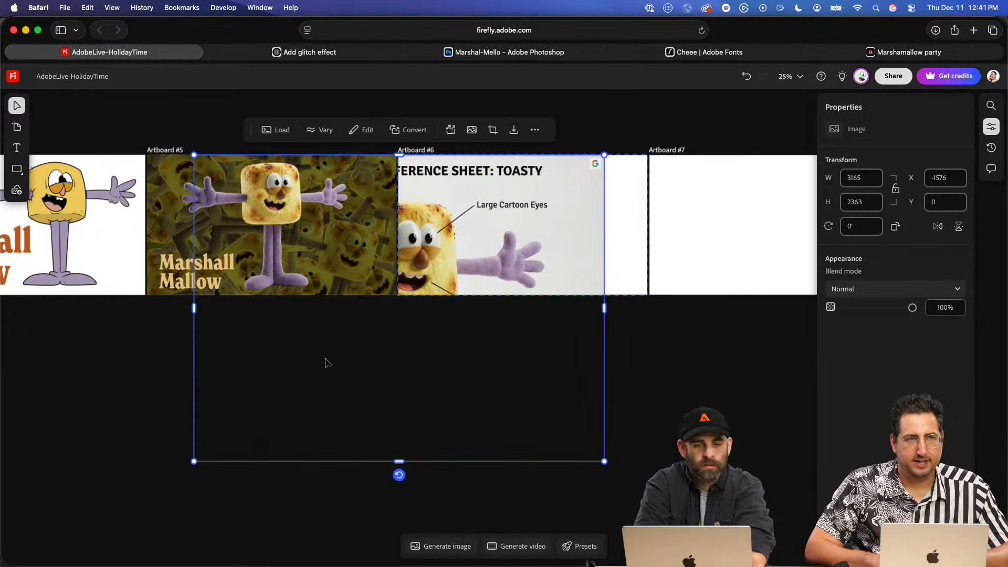
pyautogui.moveTo(195, 461); pyautogui.dragTo(431, 314)
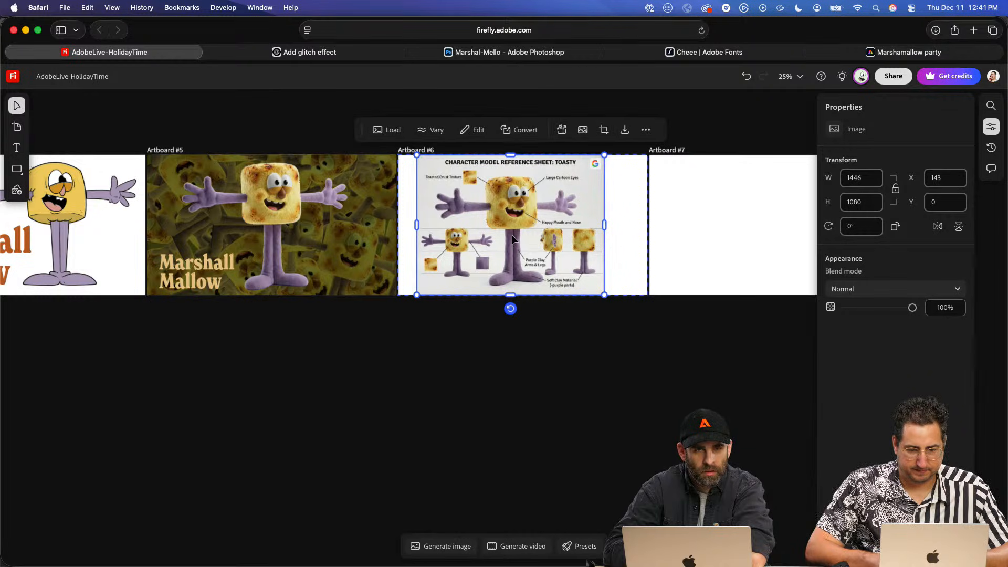
pyautogui.moveTo(512, 235); pyautogui.dragTo(512, 236)
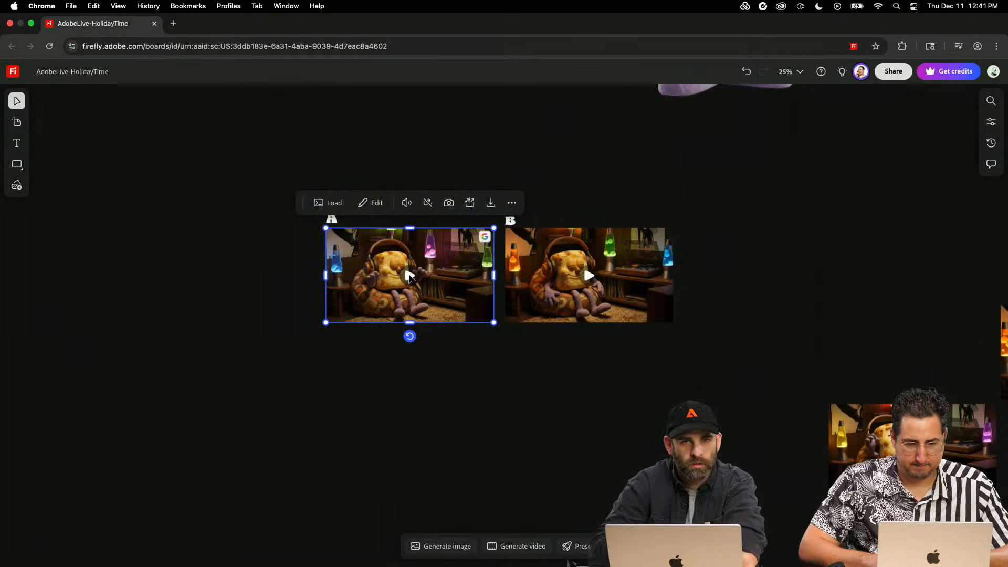
# - Replay video A in the labelled pair, followed by video B, to compare the two candidates again
pyautogui.press('super+equal')
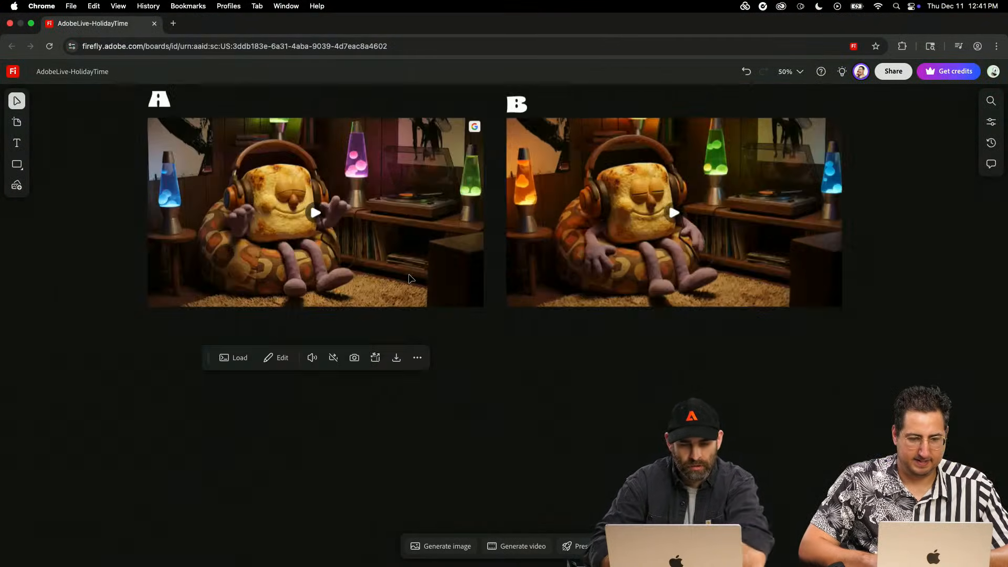
pyautogui.moveTo(338, 230); pyautogui.dragTo(378, 267)
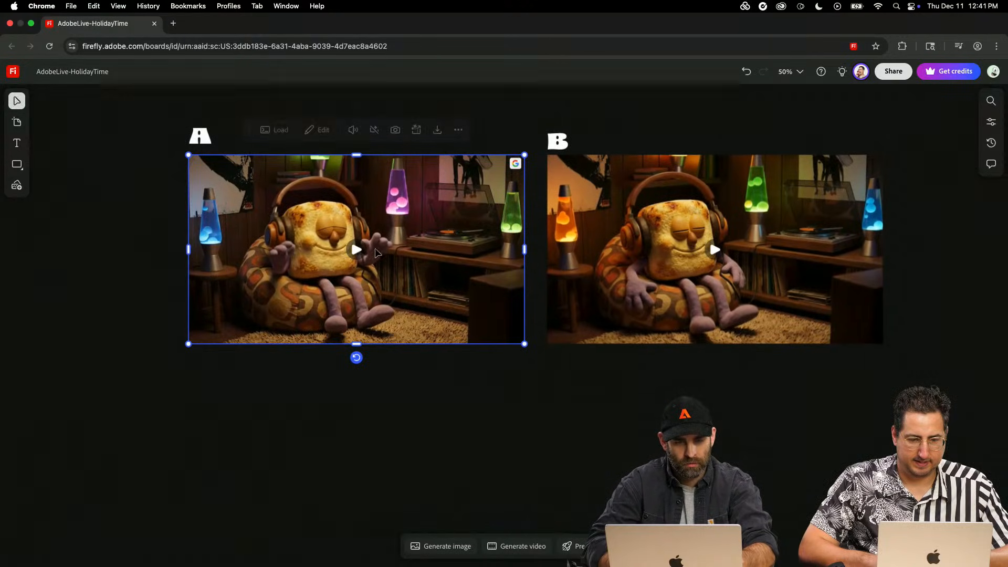
pyautogui.click(357, 250)
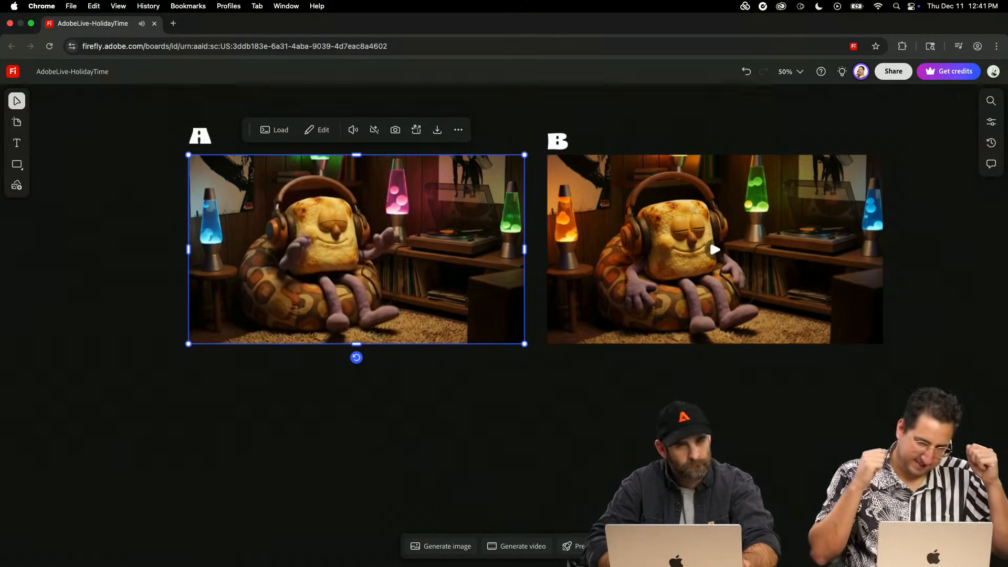
pyautogui.click(721, 259)
pyautogui.click(721, 265)
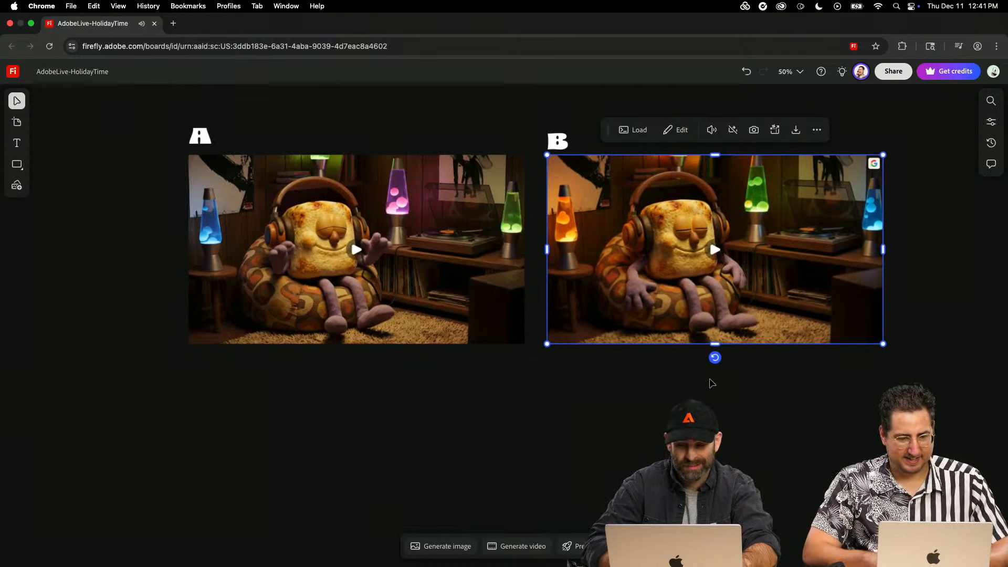
# - Survey the whole board, from the A and B videos past the character sheets to the DISCOCO artboards and lava lamp images
pyautogui.scroll(-2, 704, 450)
pyautogui.scroll(3, 552, 268)
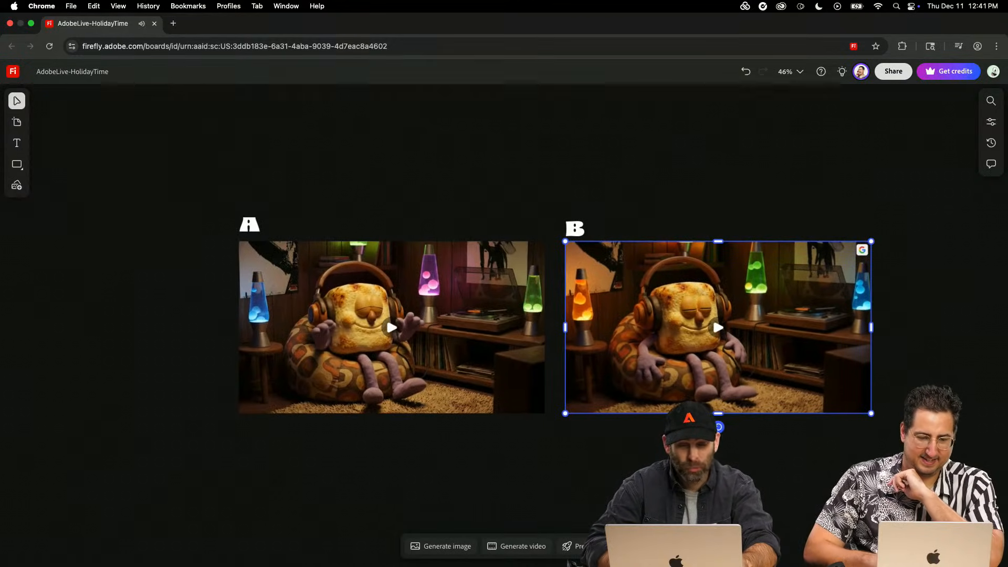
pyautogui.scroll(-3, 695, 453)
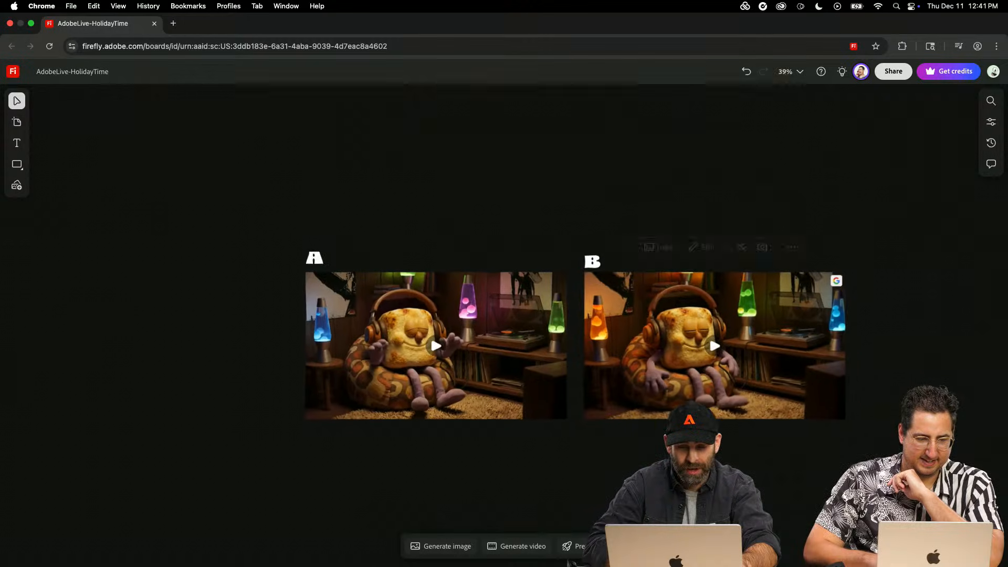
pyautogui.click(531, 365)
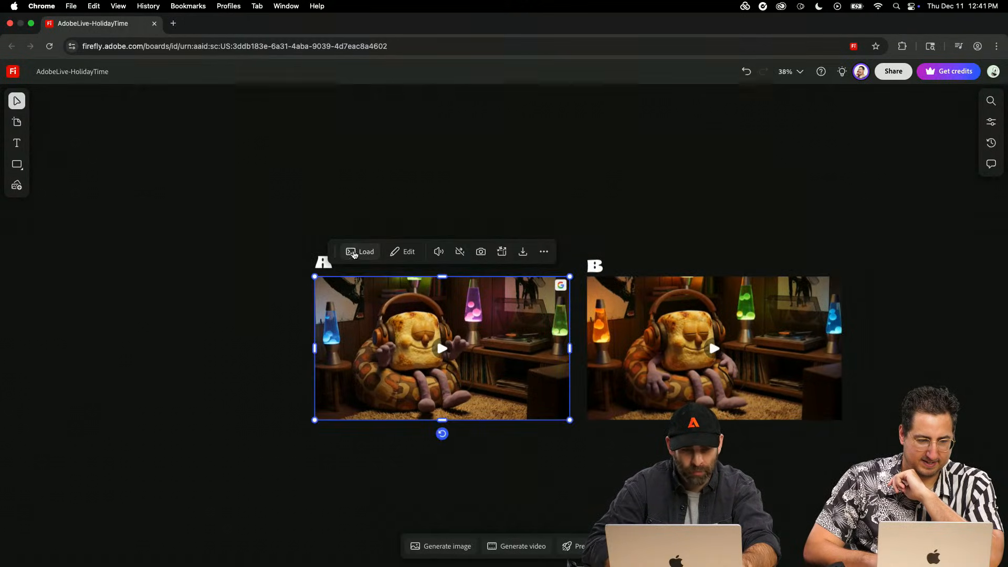
pyautogui.scroll(-4, 471, 177)
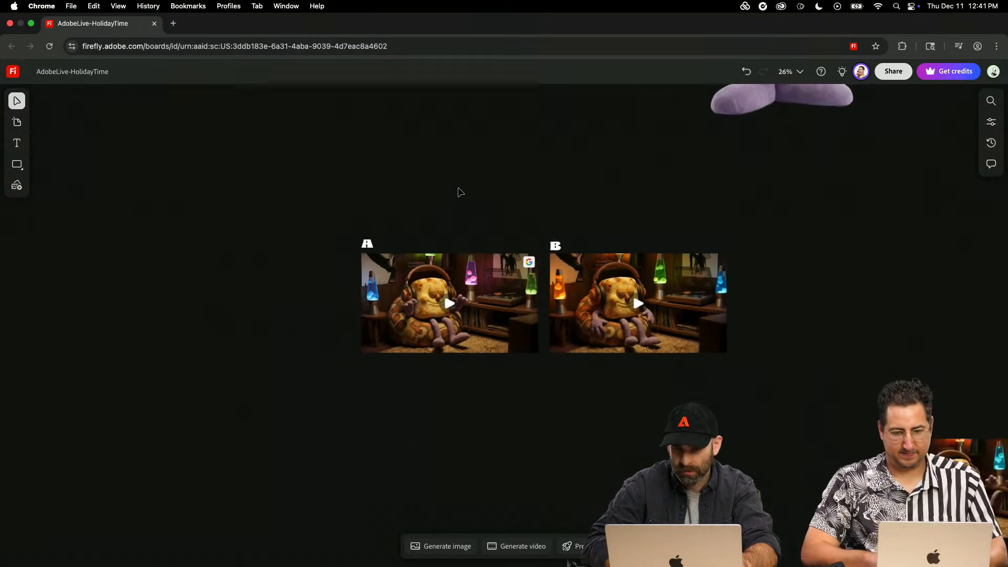
pyautogui.scroll(-3, 460, 193)
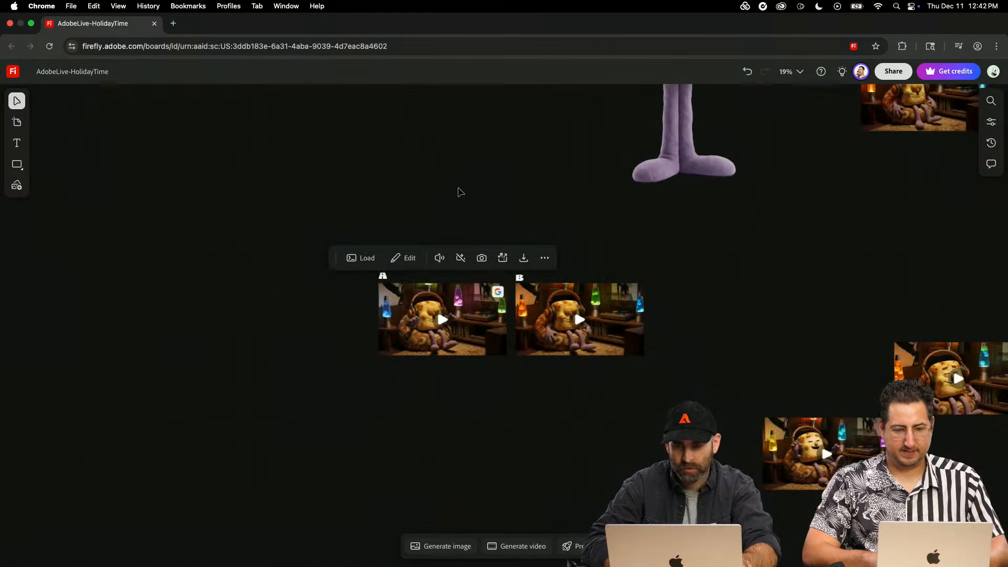
pyautogui.scroll(5, 459, 192)
pyautogui.scroll(-3, 460, 192)
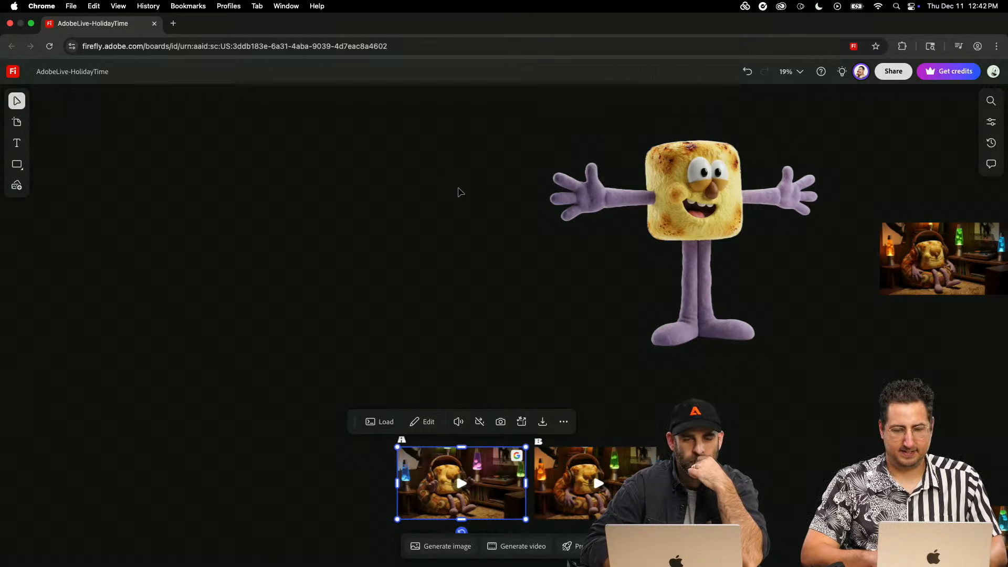
pyautogui.scroll(-3, 459, 192)
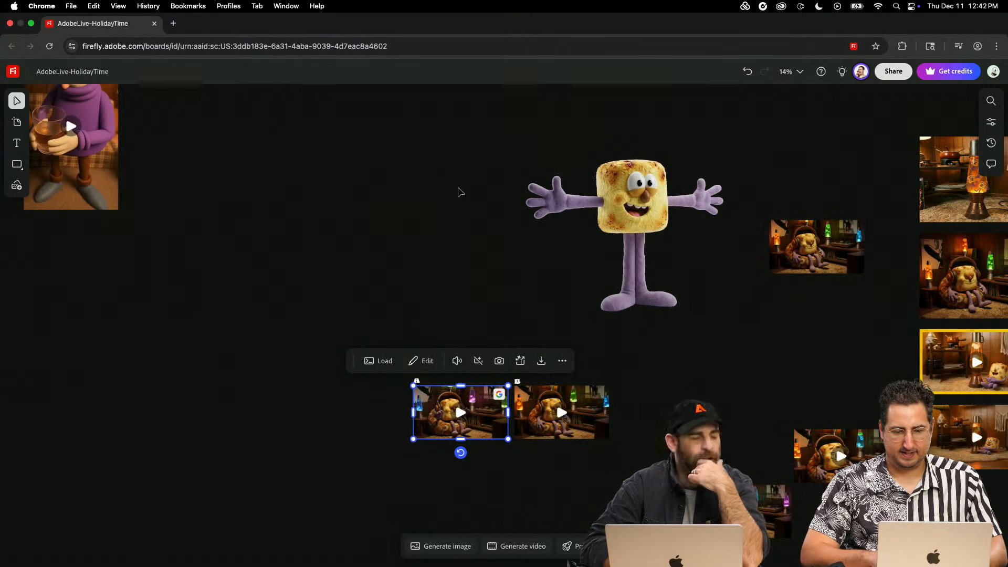
pyautogui.scroll(-3, 460, 193)
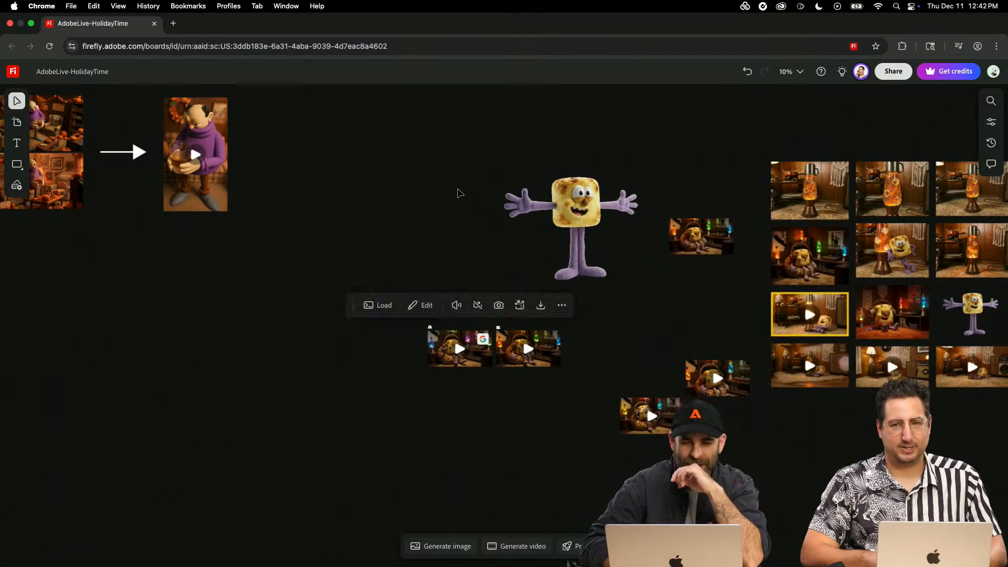
pyautogui.scroll(10, 459, 192)
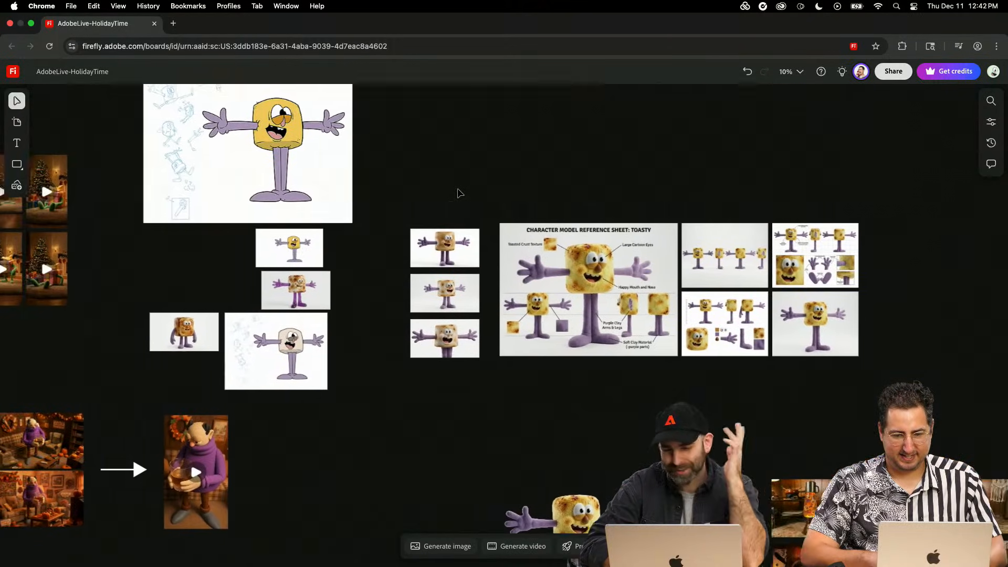
pyautogui.hscroll(-15, 459, 192)
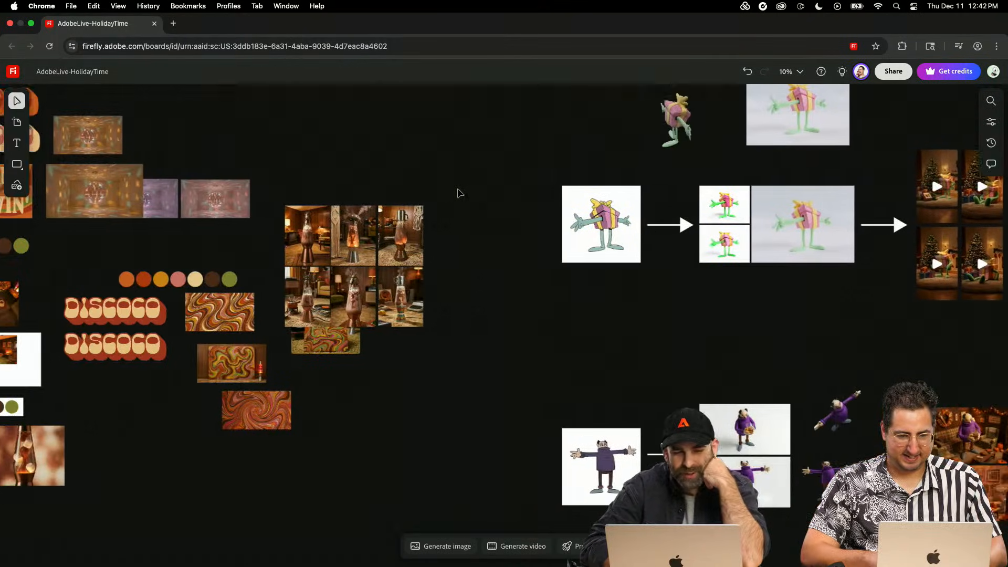
pyautogui.hscroll(-20, 459, 192)
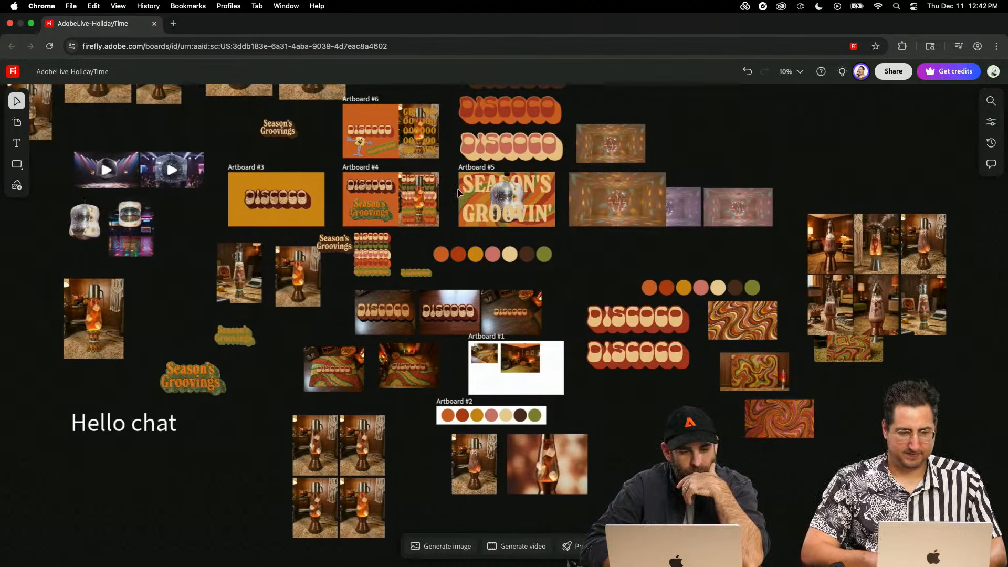
pyautogui.hscroll(-1, 459, 193)
pyautogui.scroll(-6, 457, 189)
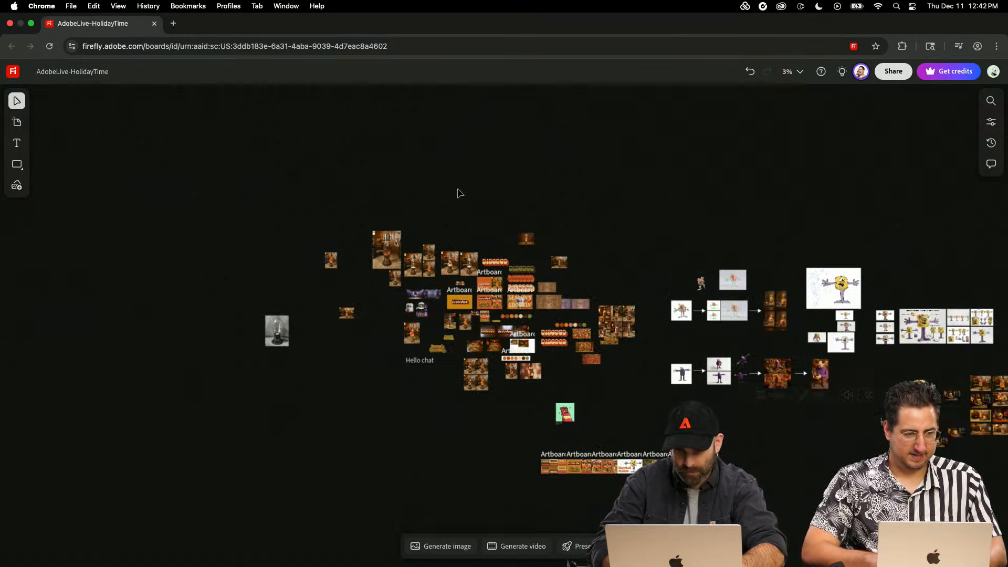
# - Move the toasted marshmallow character cutout across the board to beside the "Hello chat" text, overlapping the lava lamp image grid
pyautogui.click(813, 520)
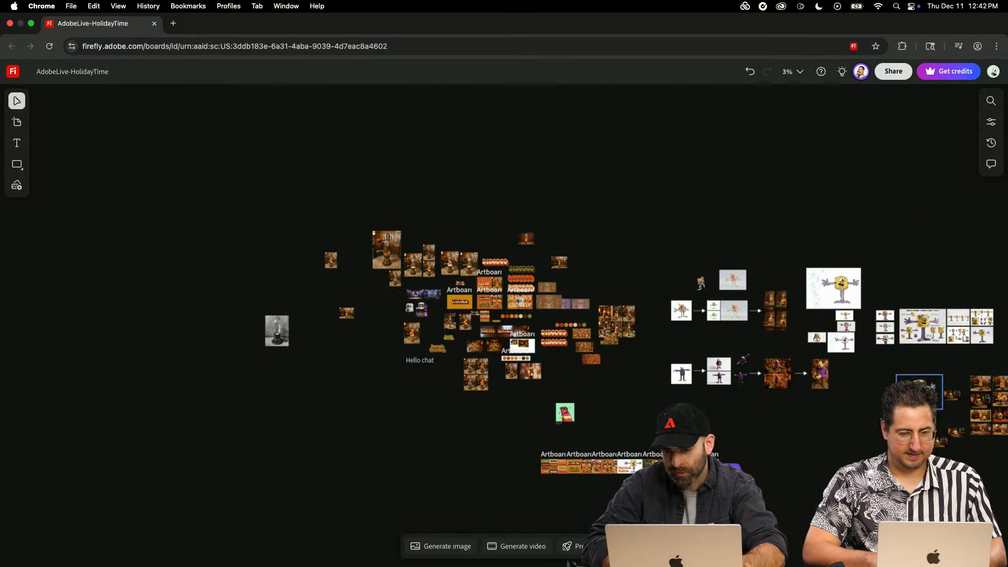
pyautogui.click(919, 386)
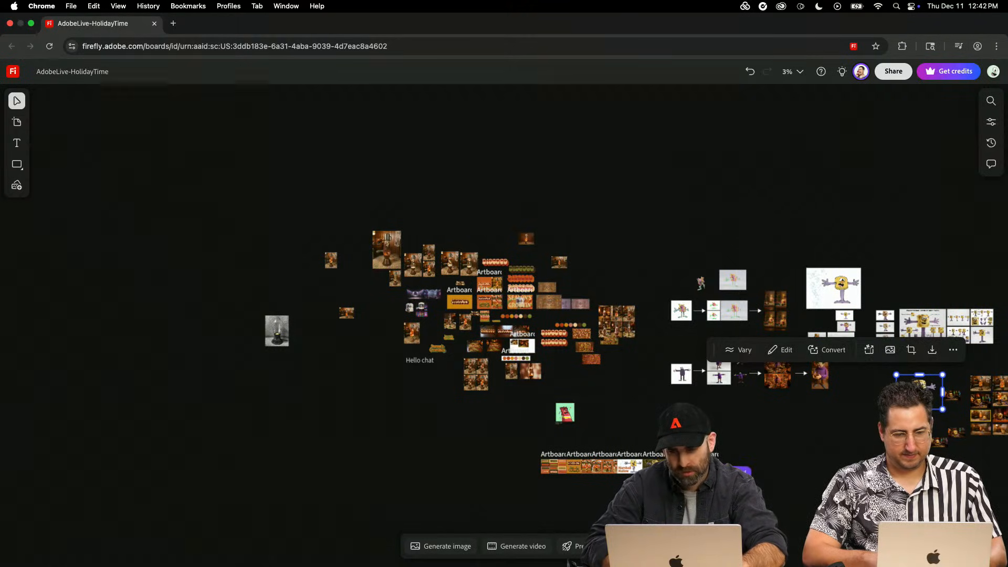
pyautogui.moveTo(969, 395); pyautogui.dragTo(467, 401)
pyautogui.scroll(3, 469, 406)
pyautogui.press('super+equal')
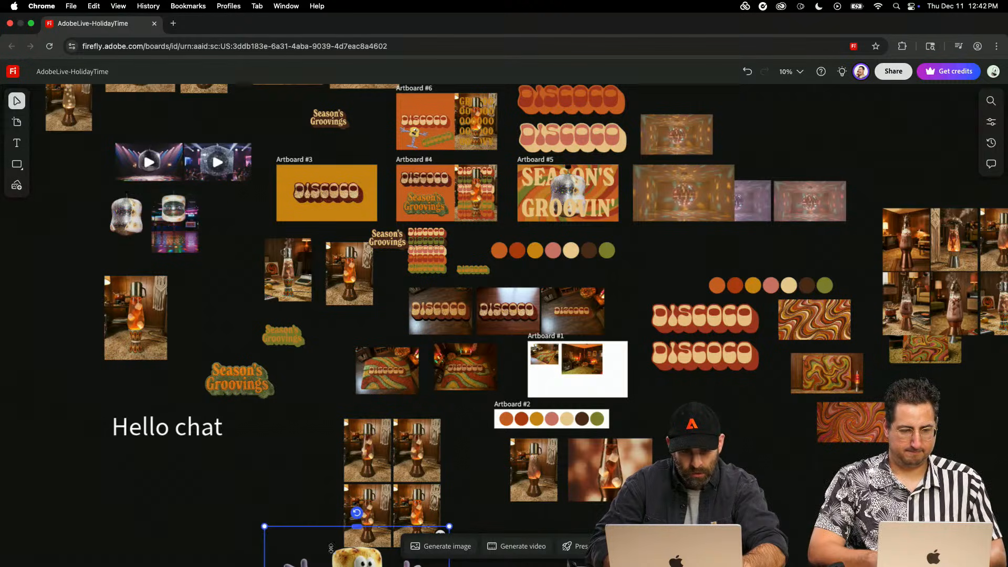
pyautogui.moveTo(339, 561); pyautogui.dragTo(305, 445)
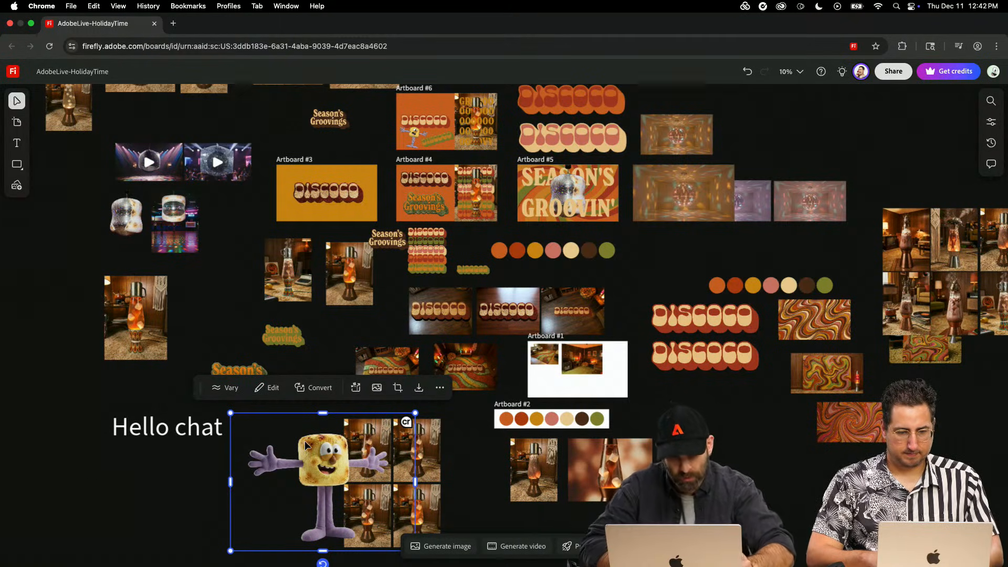
pyautogui.moveTo(322, 455); pyautogui.dragTo(308, 470)
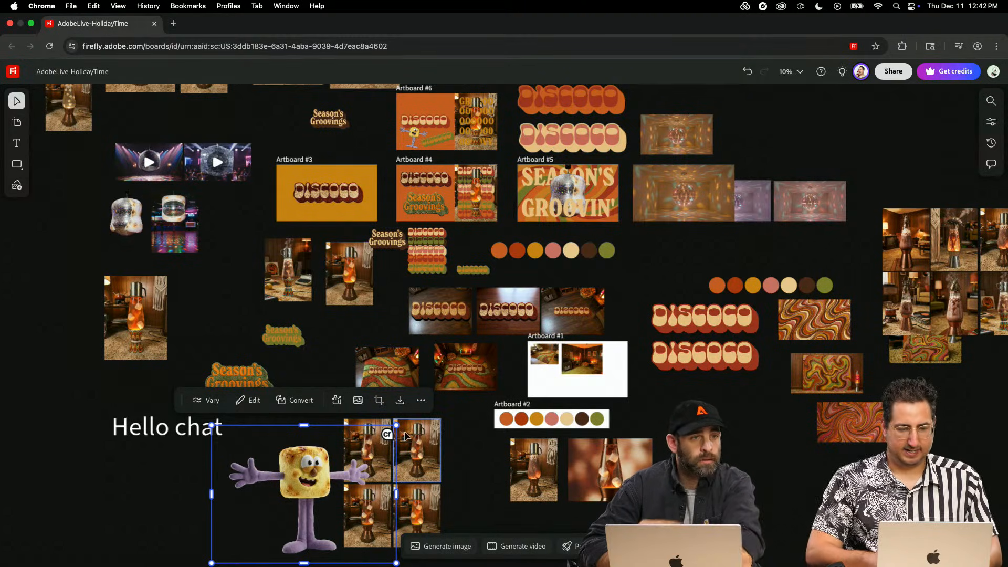
pyautogui.scroll(-2, 405, 435)
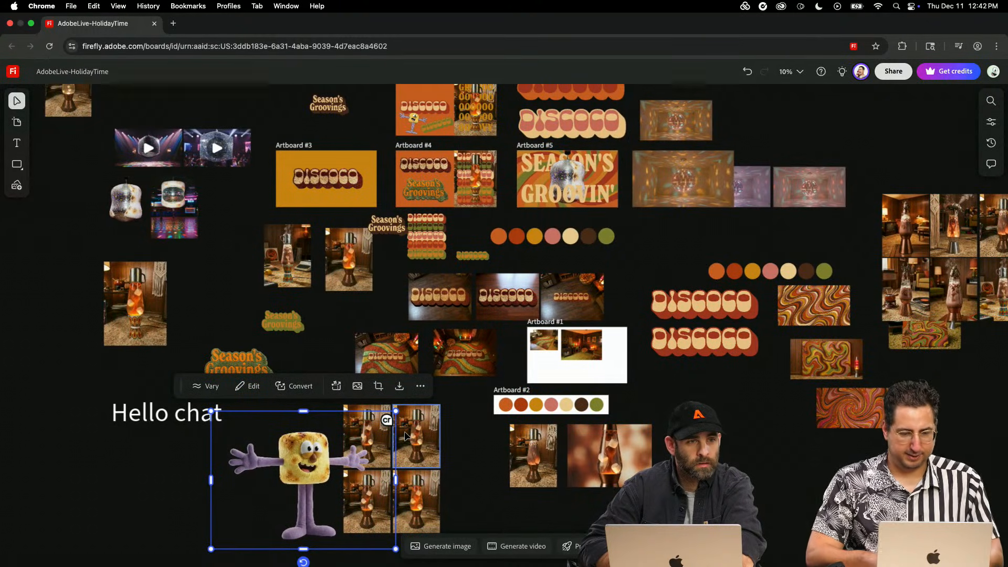
# - Send the toasted marshmallow cutout behind the lava lamp image grid and shift it slightly so the grid covers one arm
pyautogui.hscroll(2, 405, 435)
pyautogui.scroll(-1, 405, 434)
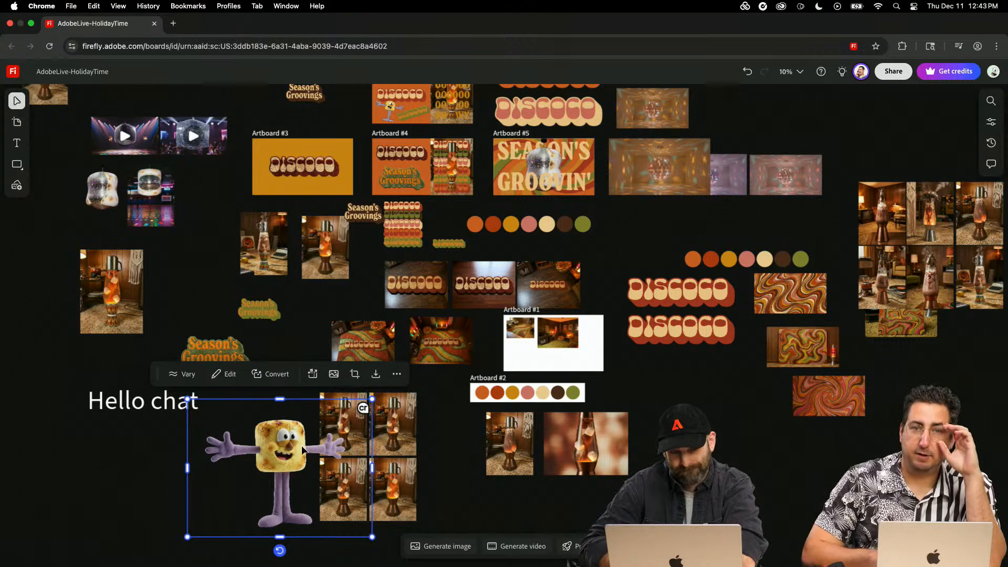
pyautogui.moveTo(294, 447); pyautogui.dragTo(293, 441)
pyautogui.rightClick(293, 441)
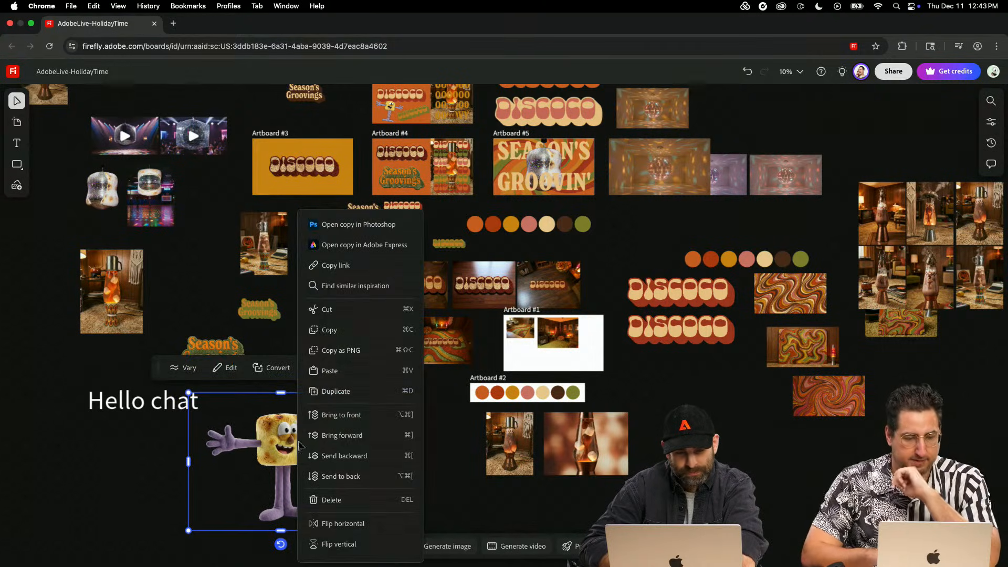
pyautogui.click(344, 455)
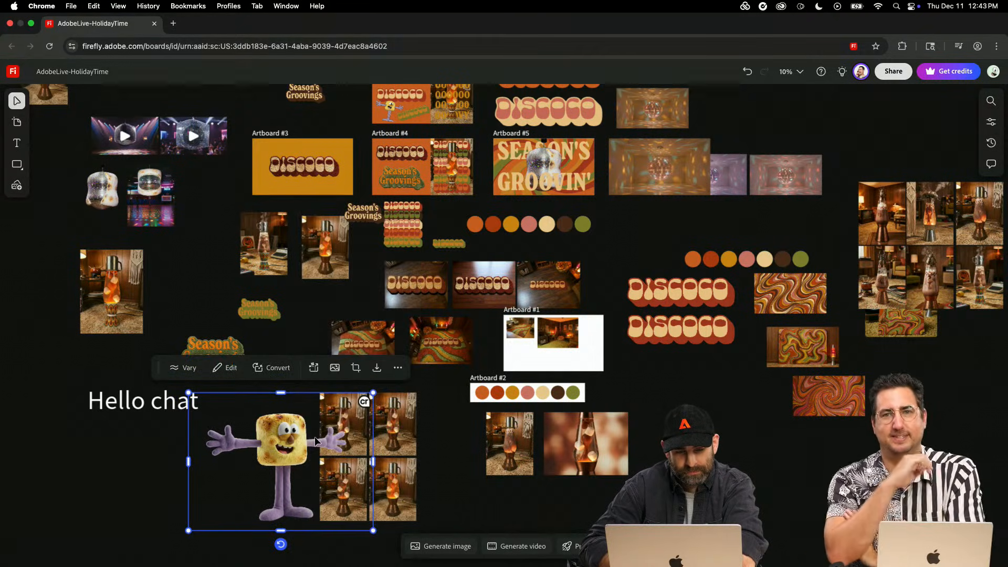
pyautogui.rightClick(315, 441)
pyautogui.click(345, 479)
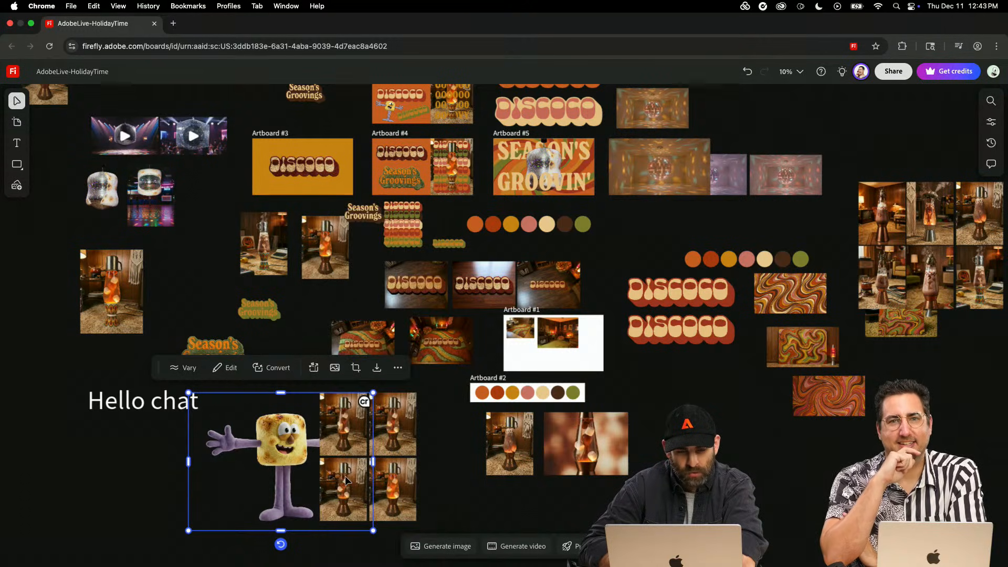
pyautogui.moveTo(273, 470); pyautogui.dragTo(294, 464)
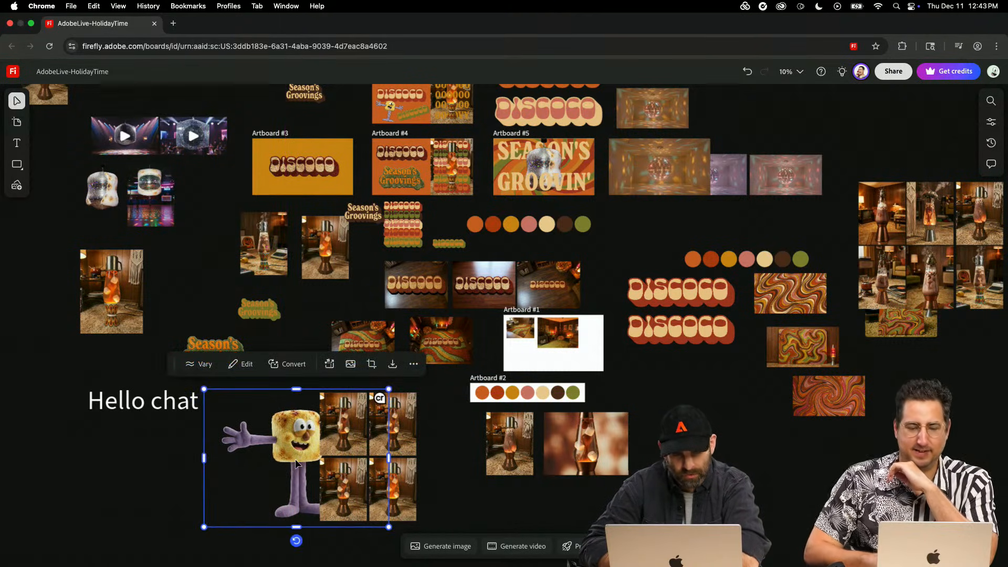
pyautogui.click(588, 507)
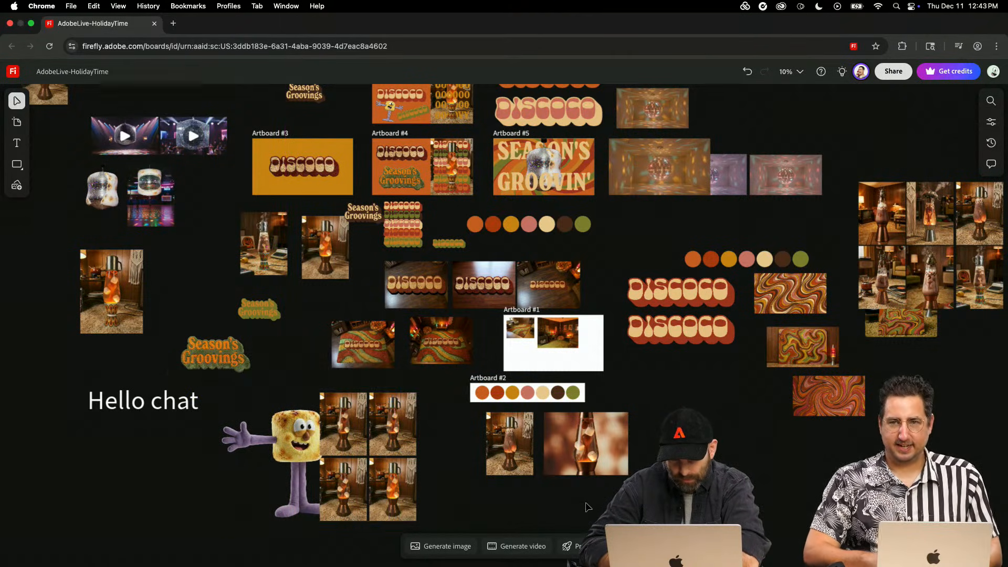
# - Duplicate video A from the labelled pair and place the copy beside the empty Artboard #7
pyautogui.press('super+minus')
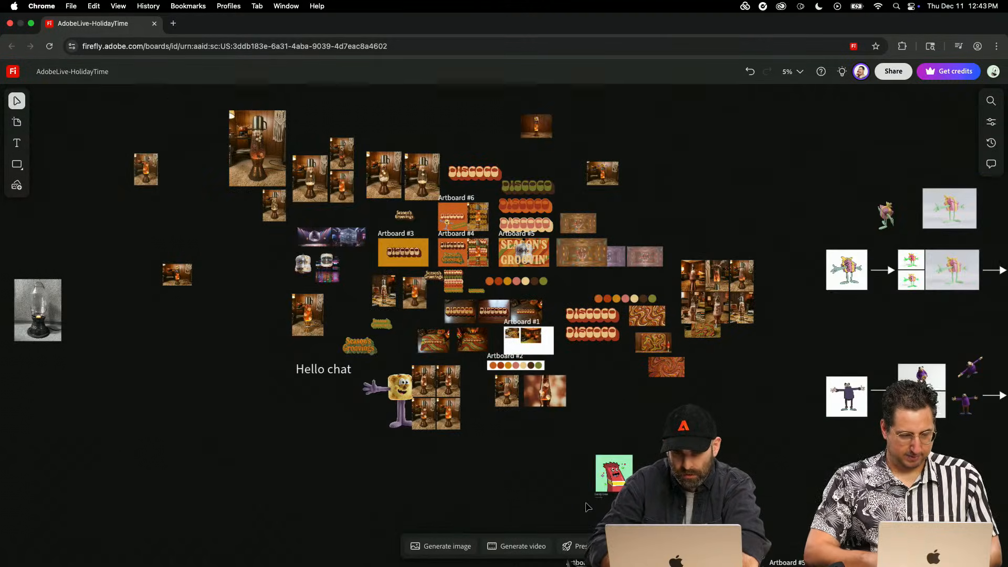
pyautogui.hscroll(15, 588, 507)
pyautogui.scroll(-5, 588, 507)
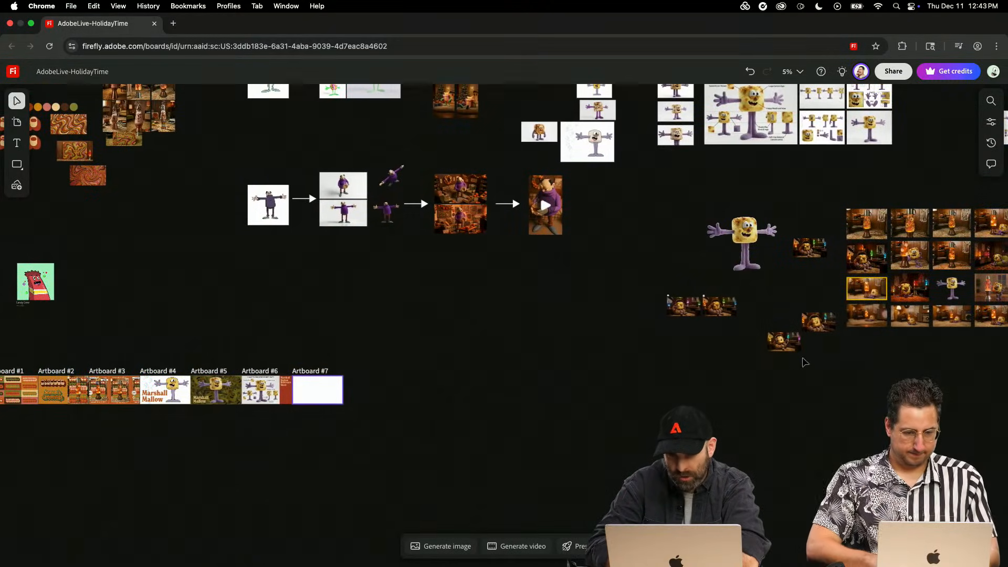
pyautogui.click(683, 308)
pyautogui.press('super+plus')
pyautogui.press('super+plus')
pyautogui.press('super+plus')
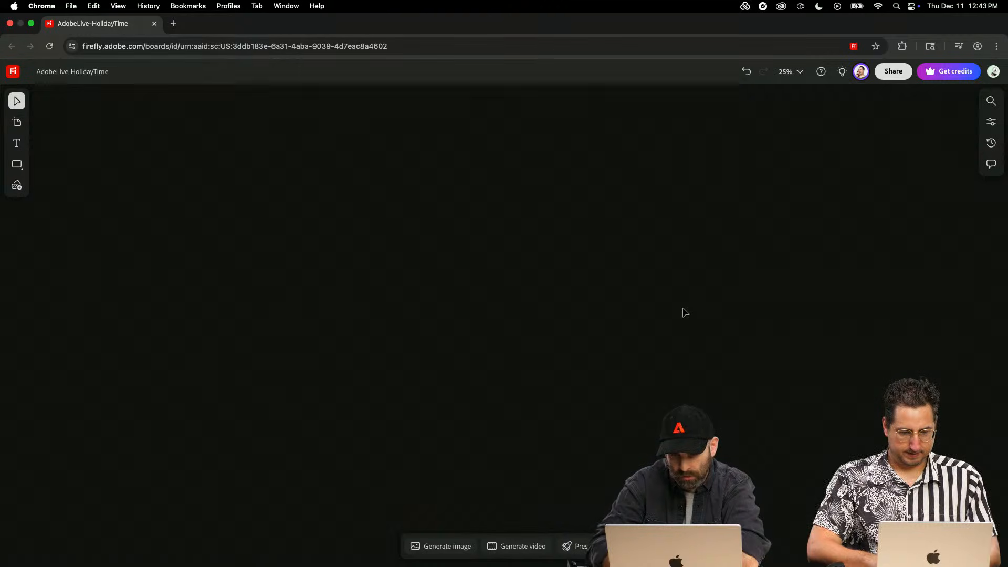
pyautogui.press('super+minus')
pyautogui.press('super+minus')
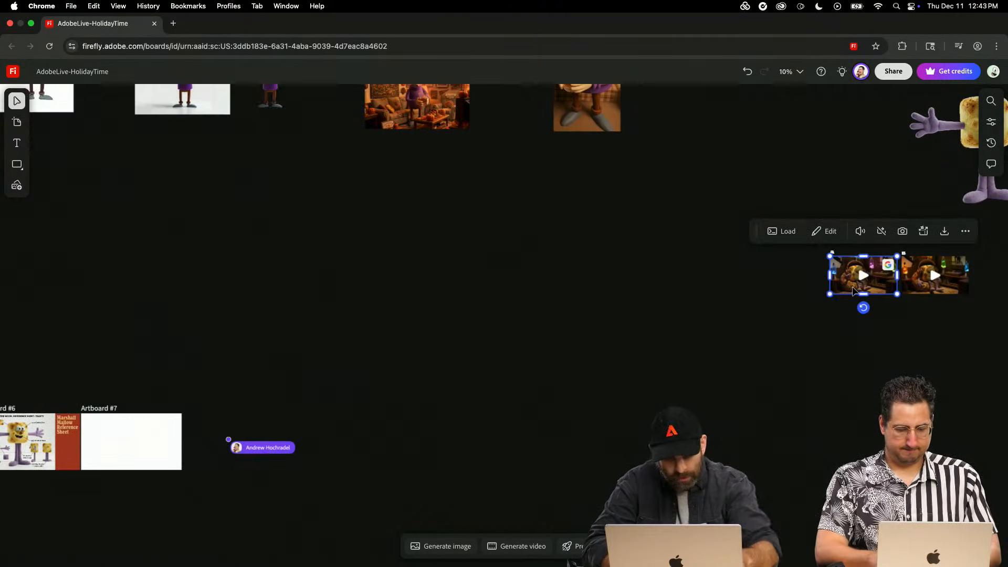
pyautogui.press('super+d')
pyautogui.moveTo(919, 293); pyautogui.dragTo(283, 445)
pyautogui.click(764, 460)
# - Ungroup the yellow-framed lava lamp video in the image grid and delete its yellow frame
pyautogui.hscroll(15, 764, 460)
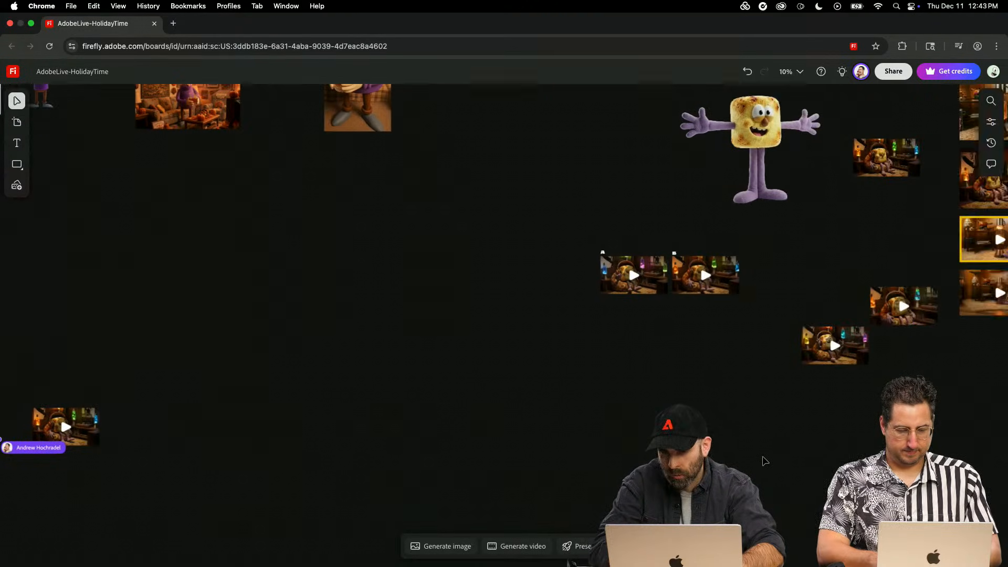
pyautogui.click(733, 245)
pyautogui.rightClick(734, 245)
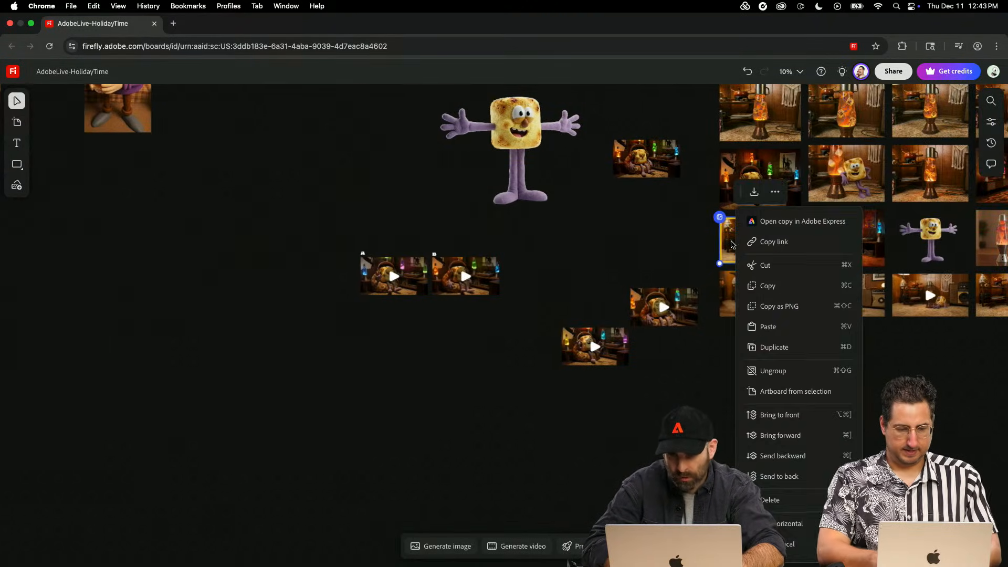
pyautogui.click(777, 373)
pyautogui.click(661, 242)
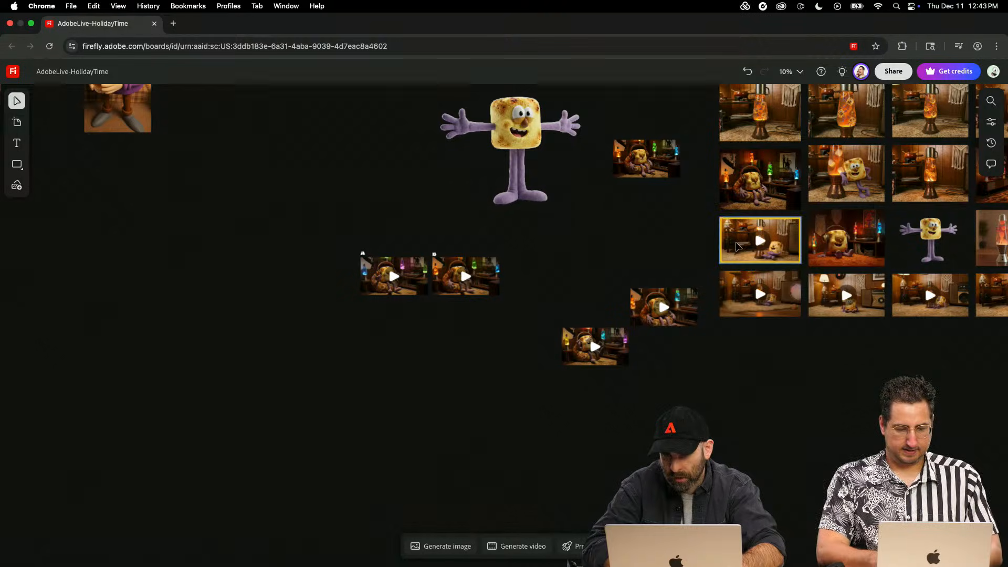
pyautogui.click(739, 247)
pyautogui.moveTo(739, 247); pyautogui.dragTo(559, 251)
pyautogui.press('Delete')
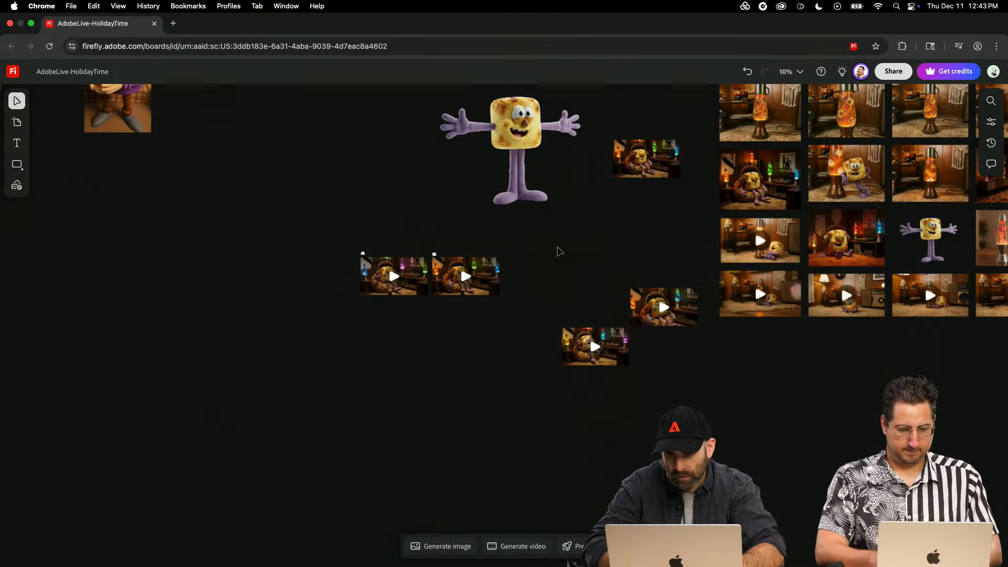
# - Duplicate the unframed lava lamp video and place the copy directly below video A's copy near Artboard #7
pyautogui.click(780, 245)
pyautogui.press('super+d')
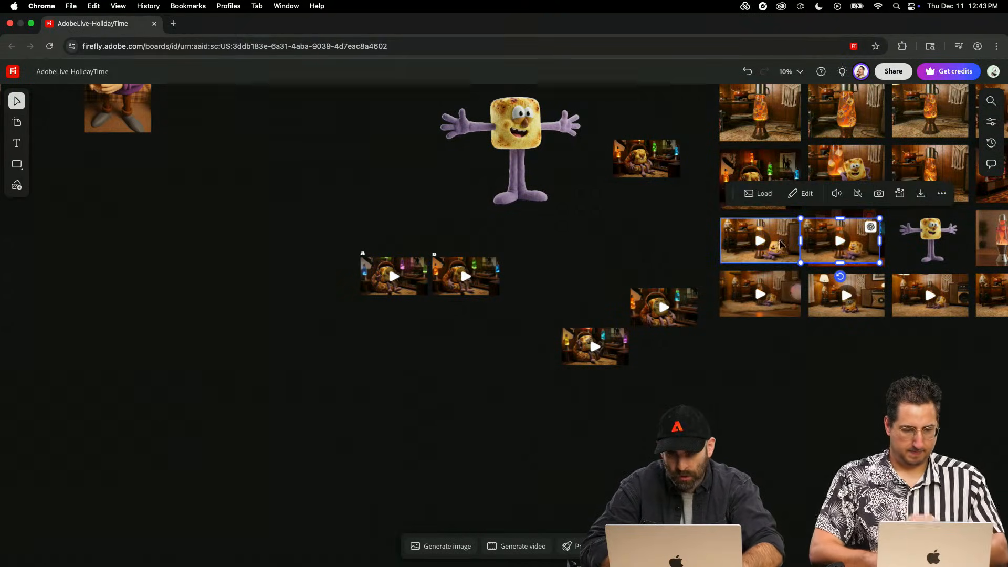
pyautogui.moveTo(796, 247); pyautogui.dragTo(2, 544)
pyautogui.hscroll(-5, 169, 462)
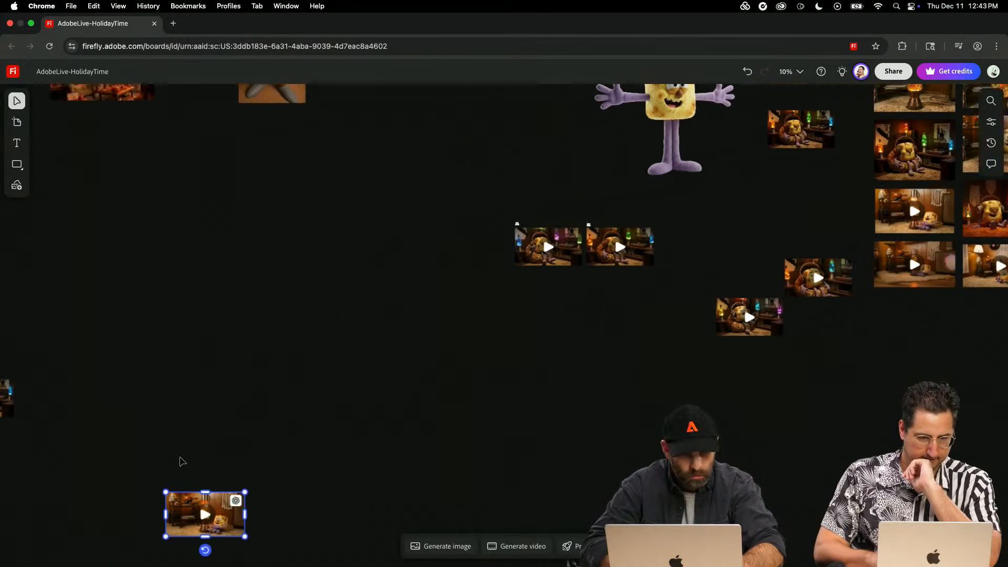
pyautogui.hscroll(-5, 180, 462)
pyautogui.moveTo(482, 461); pyautogui.dragTo(260, 390)
# - Inspect the dimensions of the copied lava lamp video and compare it visually with the video A copy above
pyautogui.press('super+equal')
pyautogui.hscroll(-8, 259, 390)
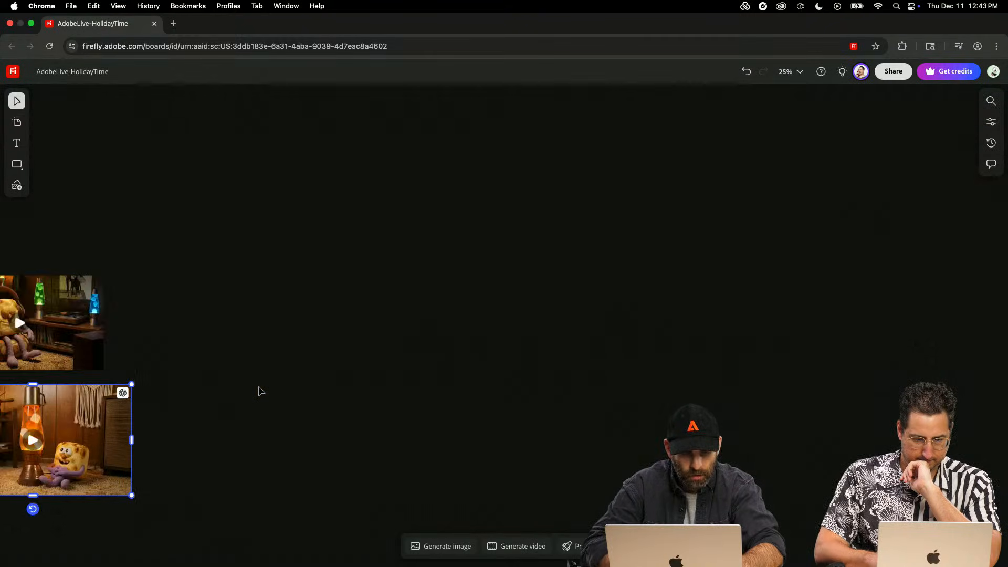
pyautogui.click(992, 122)
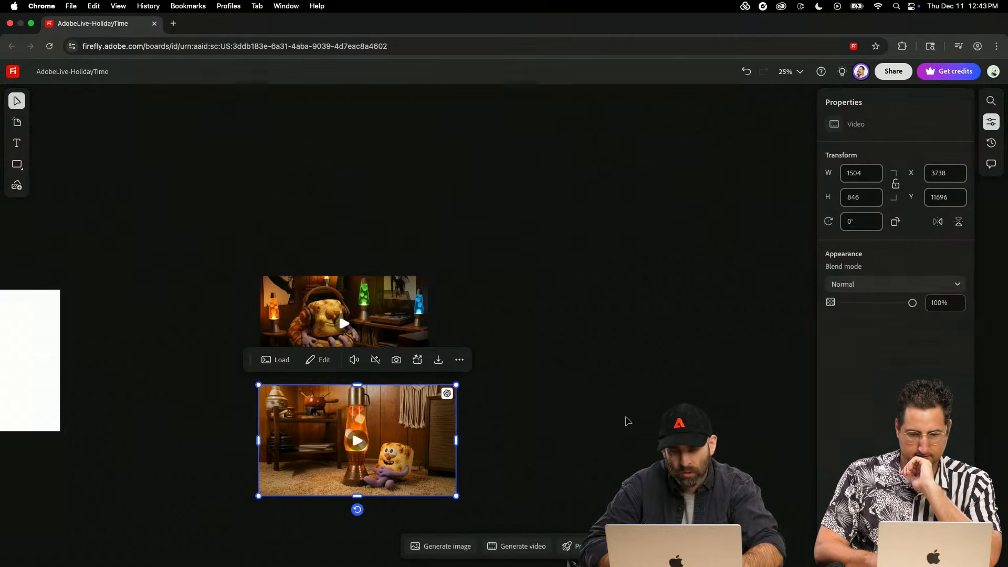
pyautogui.click(673, 401)
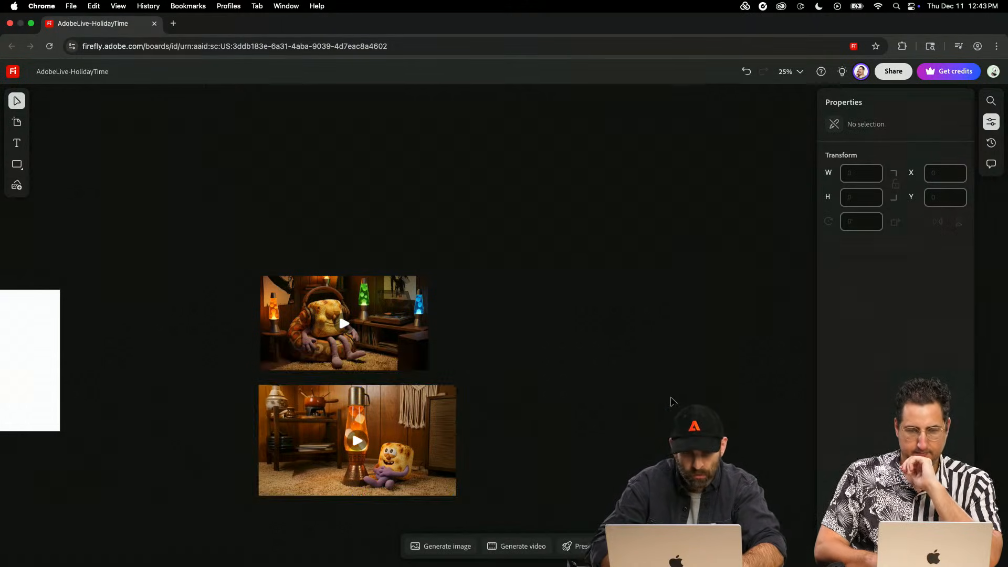
pyautogui.press('super+equal')
pyautogui.click(427, 442)
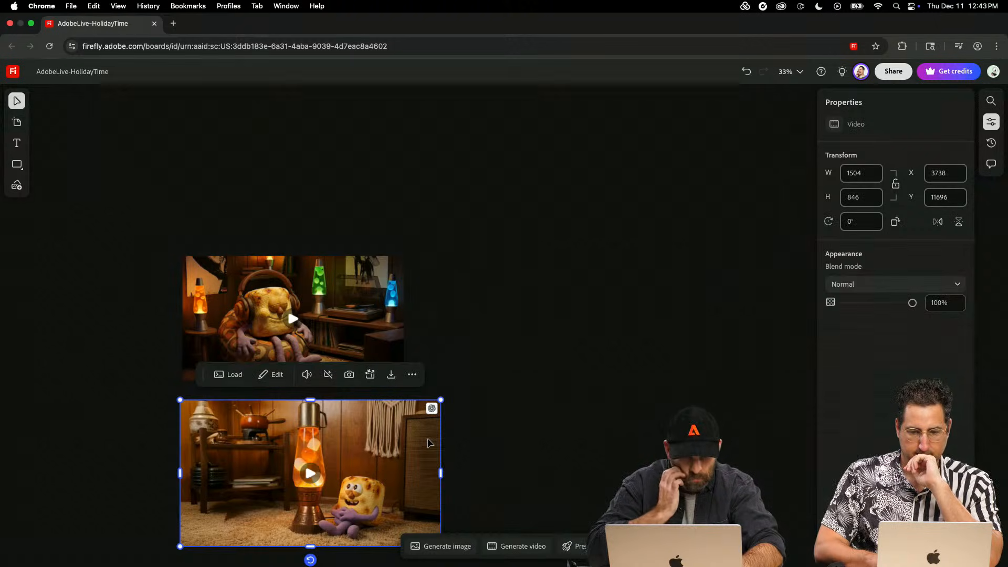
pyautogui.scroll(-3, 427, 438)
pyautogui.hscroll(-2, 427, 437)
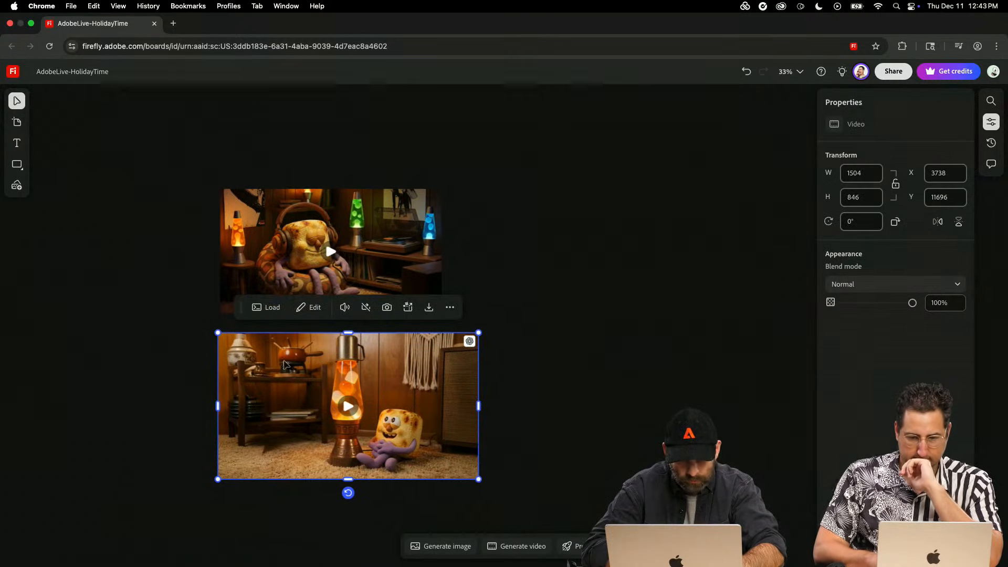
pyautogui.click(528, 412)
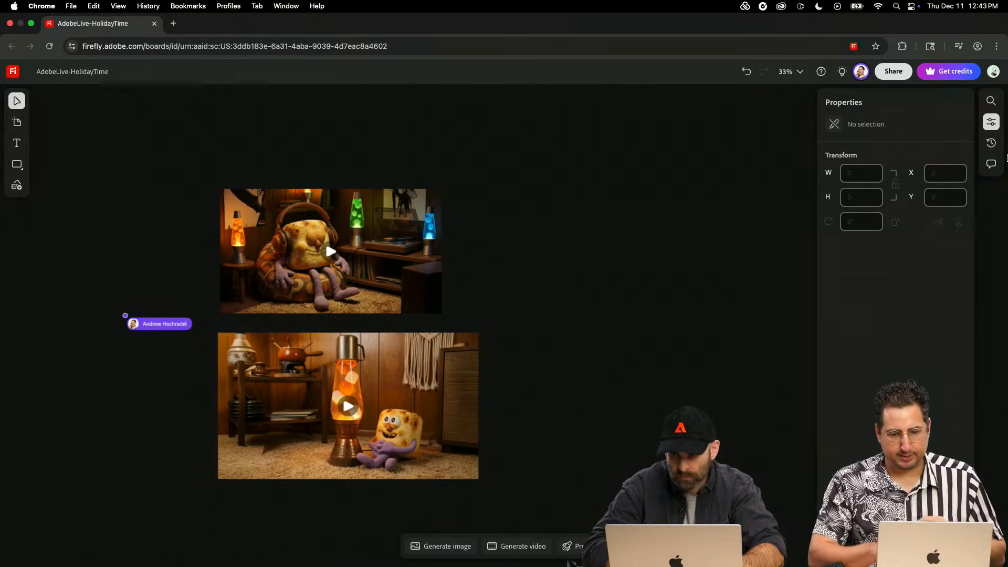
# - Place a lava lamp video from the generation history on the board, check its dimensions, and delete it
pyautogui.click(991, 143)
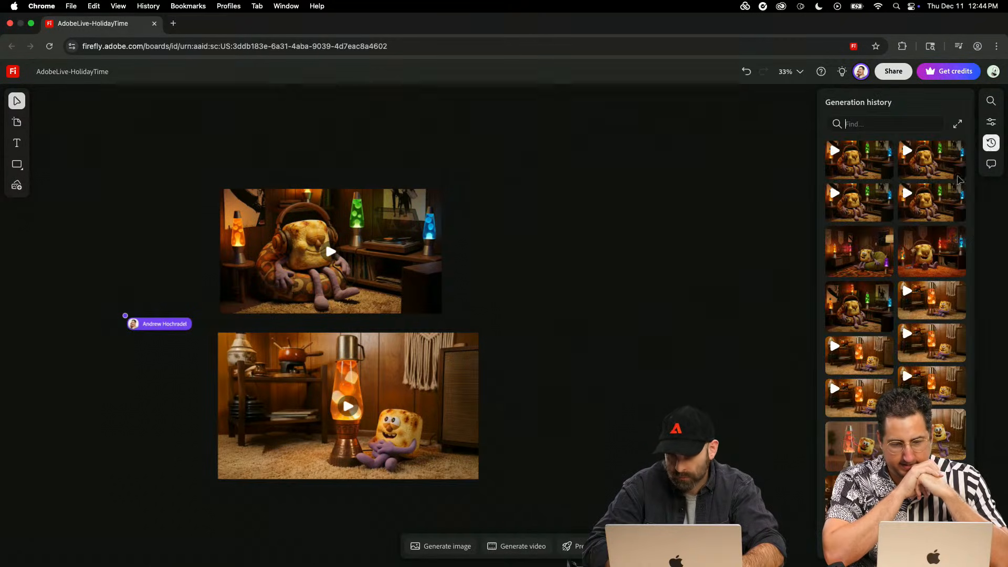
pyautogui.scroll(-2, 925, 259)
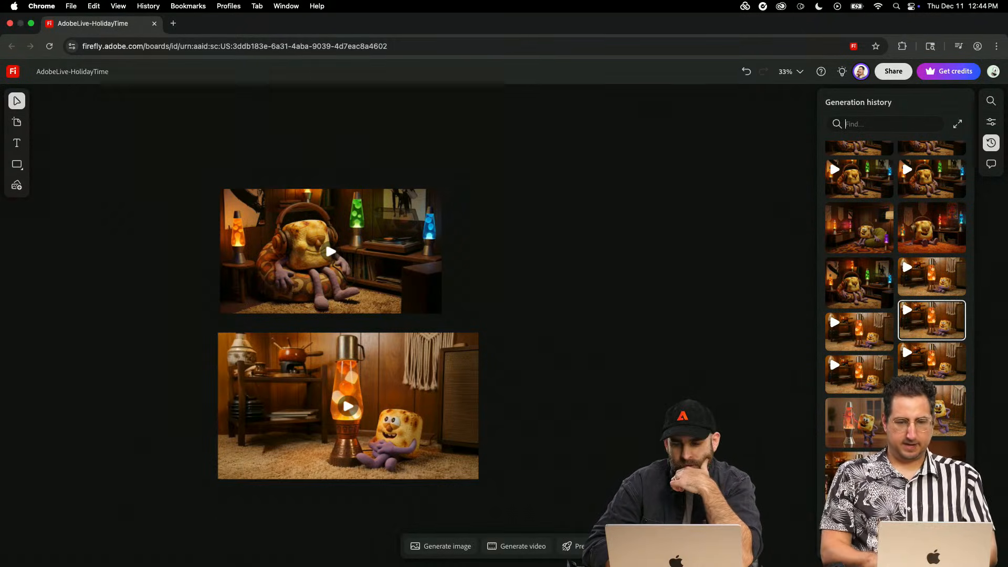
pyautogui.click(932, 462)
pyautogui.click(649, 292)
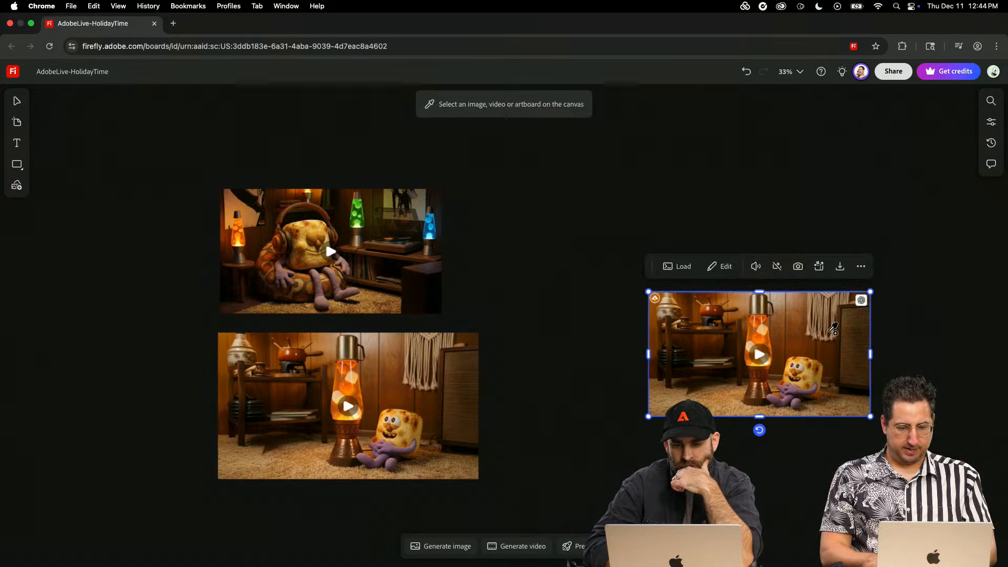
pyautogui.click(987, 124)
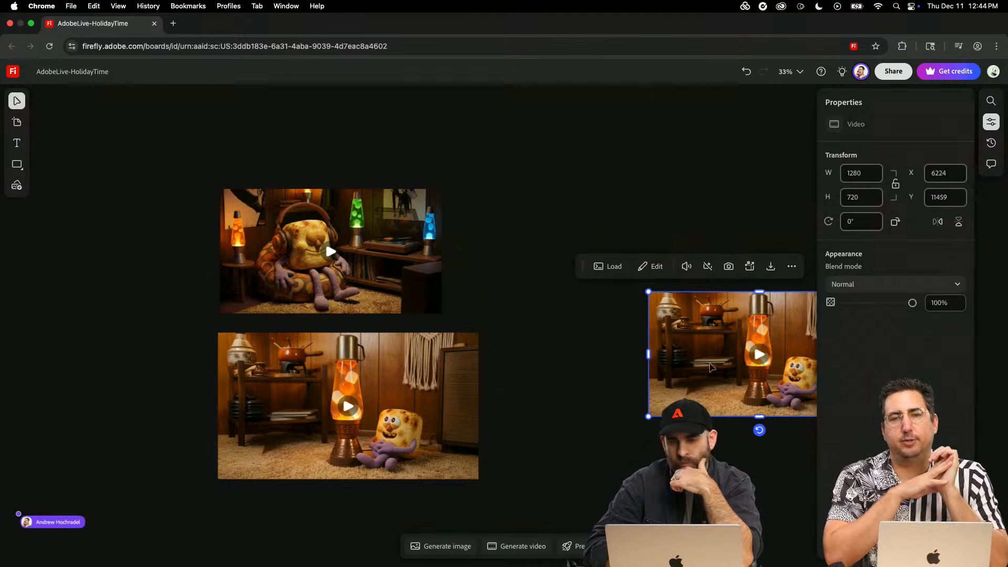
pyautogui.press('Delete')
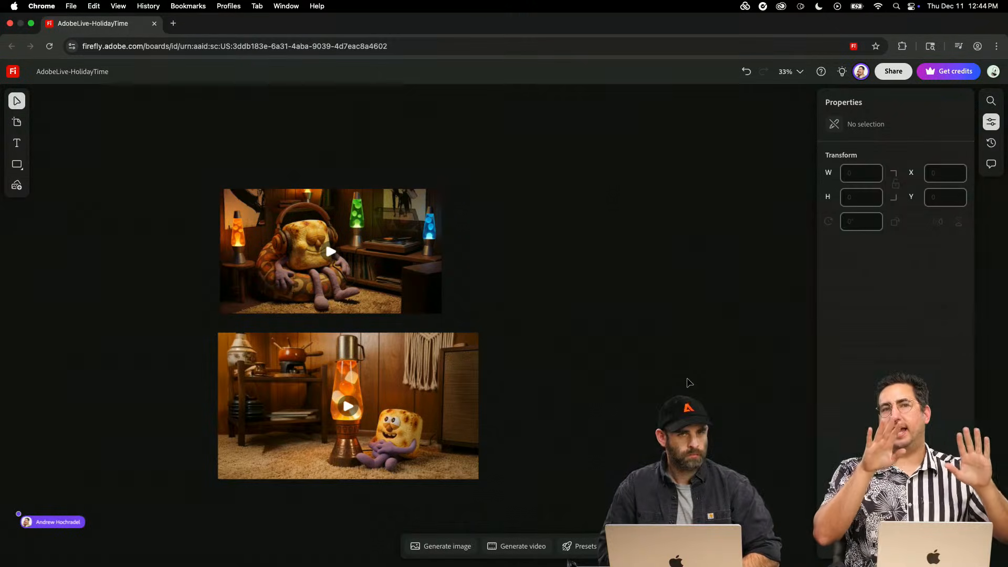
# - Review empty Artboard #7 between the Marshall Mallow Reference Sheet and the two copied videos, with the object properties hidden
pyautogui.hscroll(-2, 689, 383)
pyautogui.hscroll(-5, 688, 380)
pyautogui.scroll(-3, 688, 380)
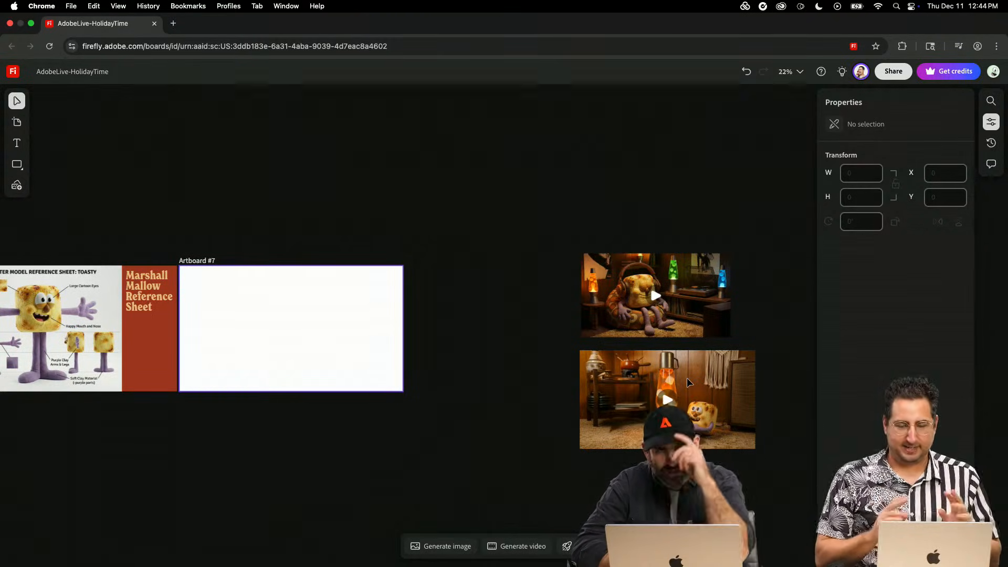
pyautogui.click(991, 122)
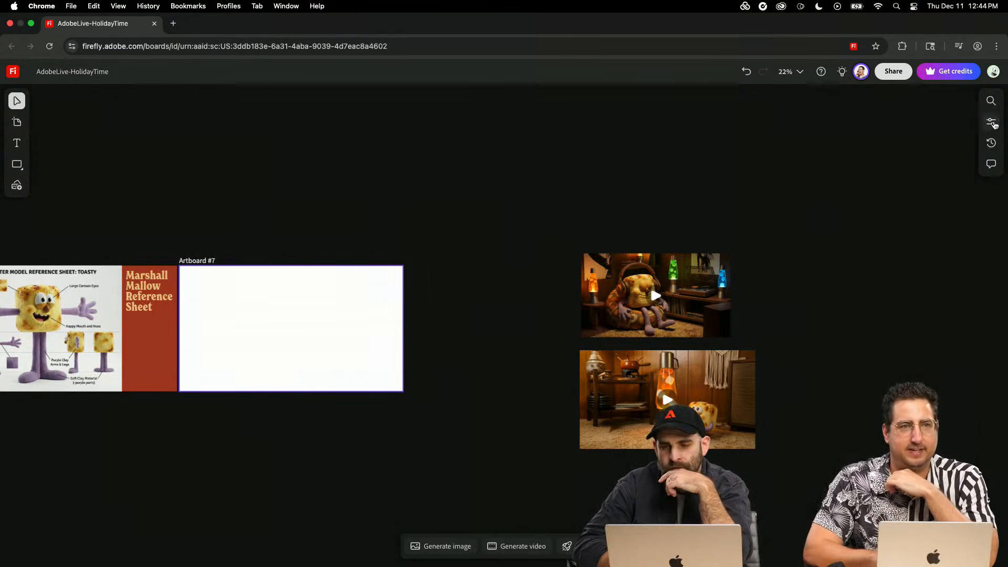
pyautogui.hscroll(-2, 615, 222)
pyautogui.scroll(-1, 614, 222)
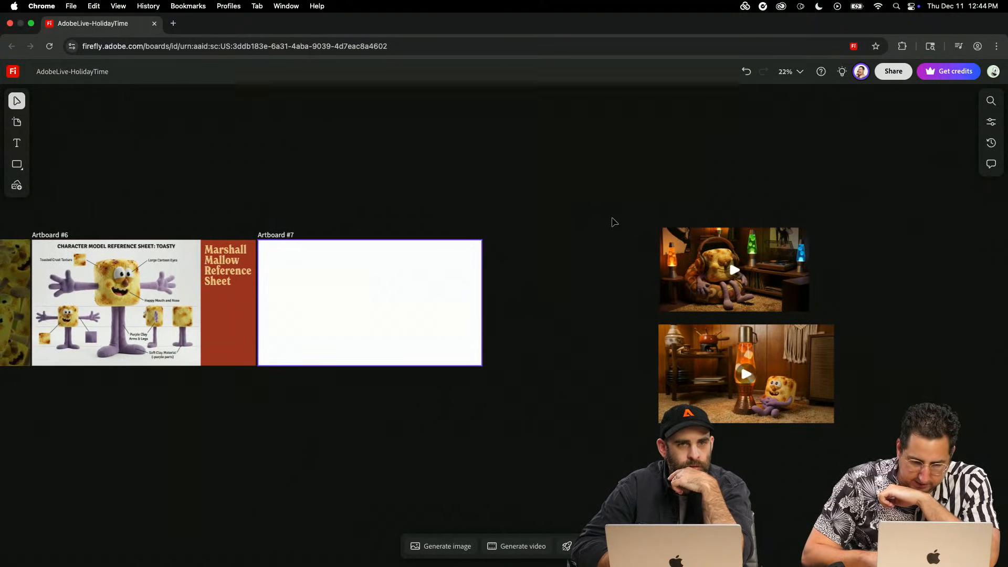
pyautogui.hscroll(-4, 615, 222)
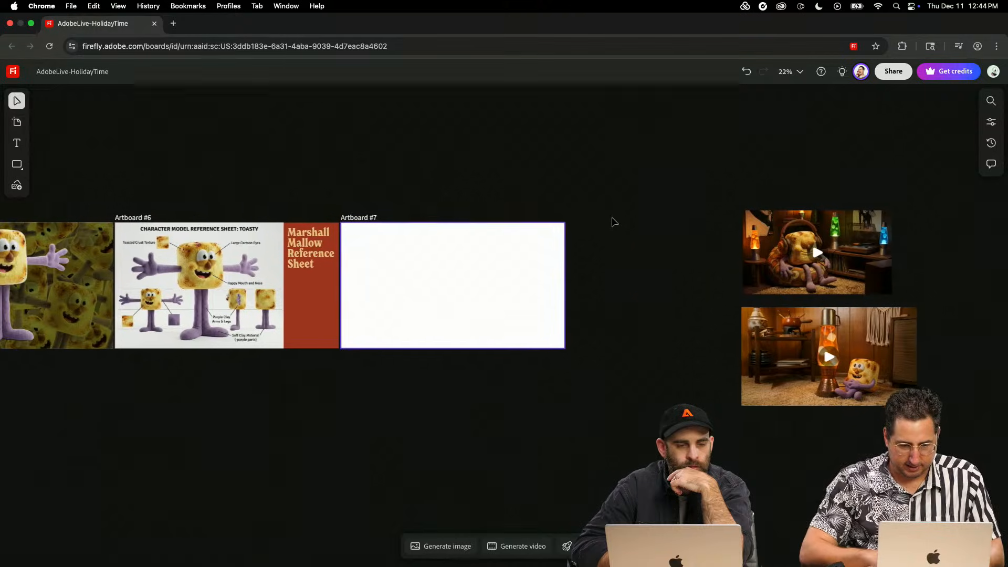
pyautogui.hscroll(-10, 614, 222)
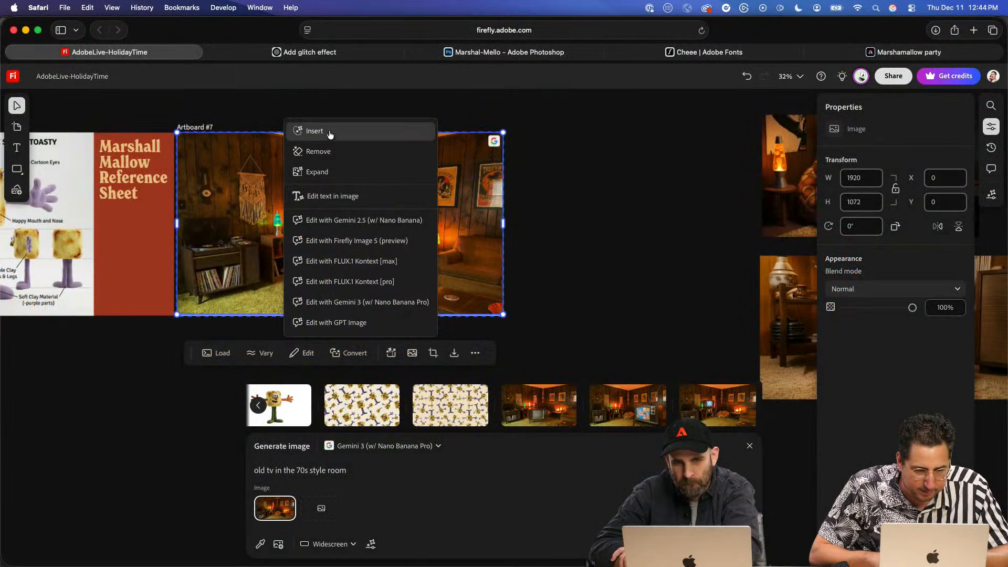
# - Try the Remove edit on the 70s room image in Artboard #7 and close it without brushing an area
pyautogui.click(330, 153)
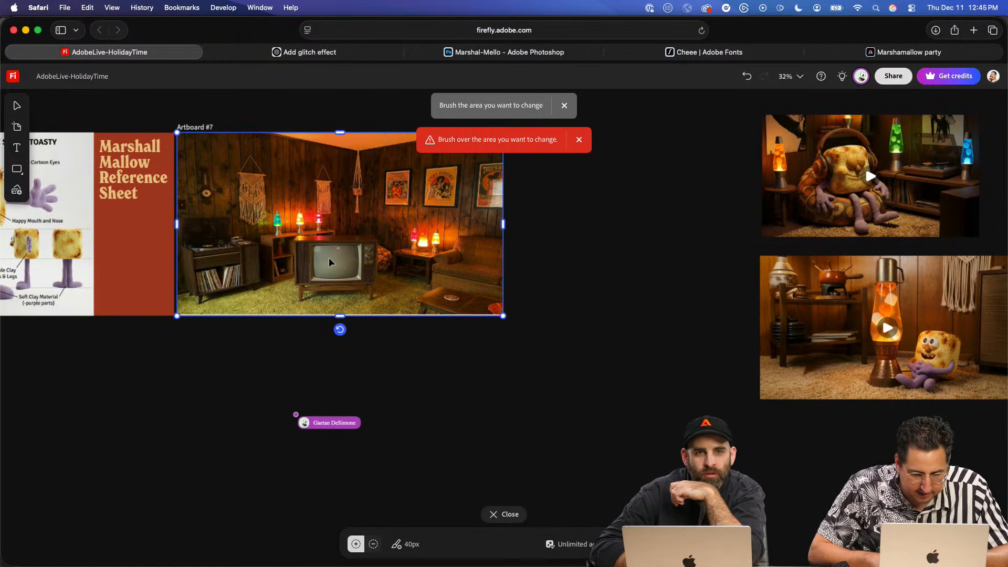
pyautogui.click(501, 514)
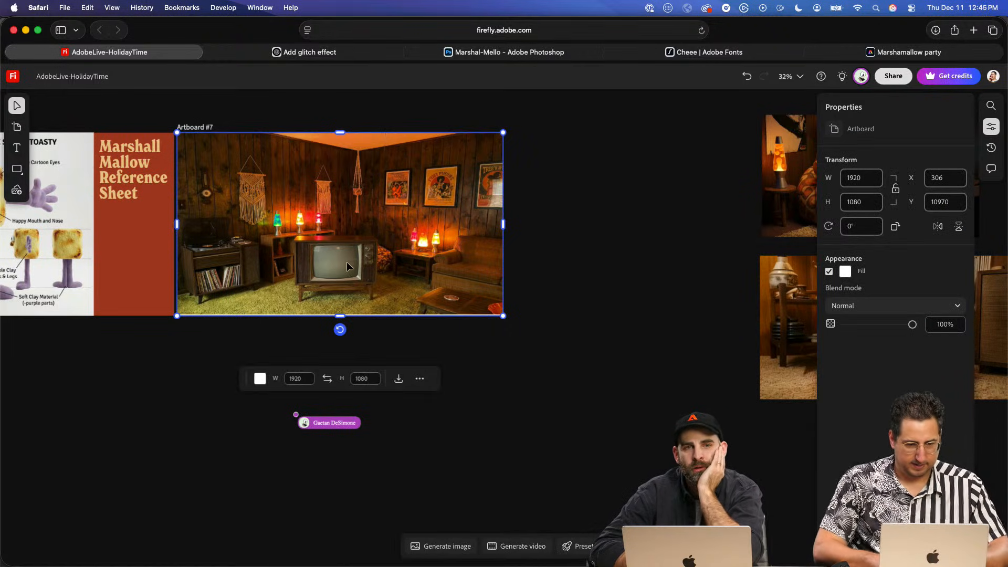
# - Brush over the TV screen in Artboard #7's room image and try to generate a replacement for the brushed area
pyautogui.scroll(5, 346, 262)
pyautogui.scroll(3, 348, 272)
pyautogui.click(321, 231)
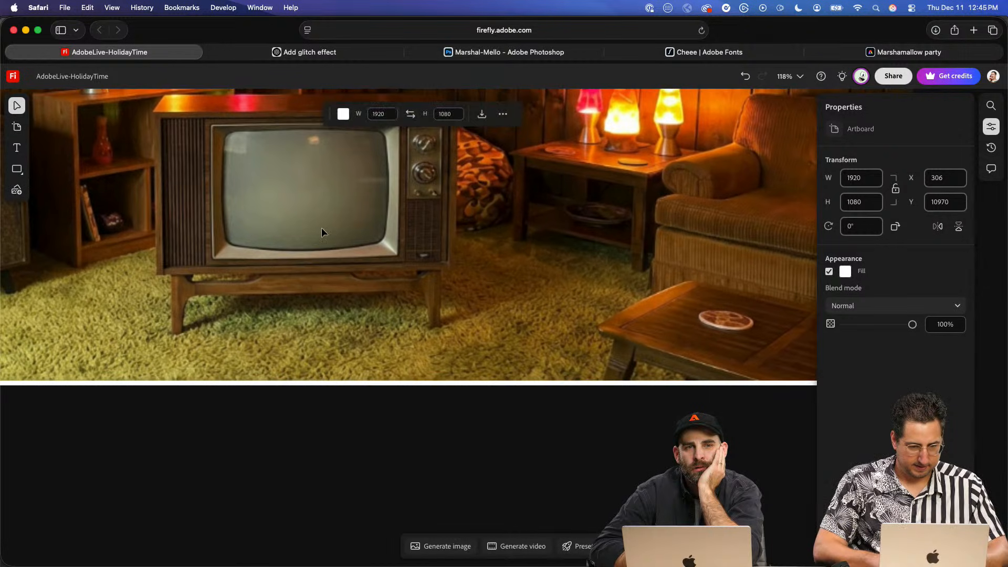
pyautogui.scroll(3, 321, 231)
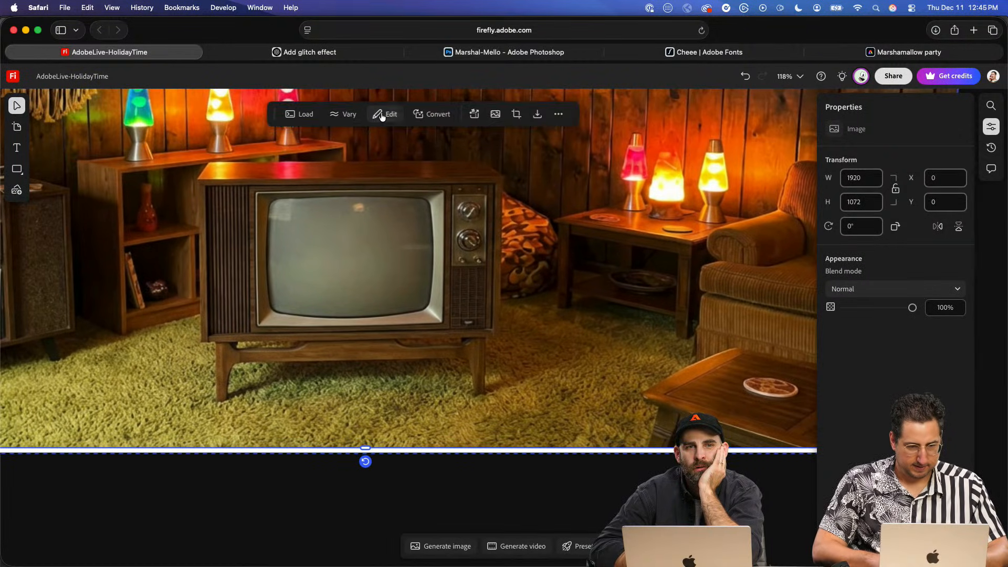
pyautogui.click(386, 113)
pyautogui.click(411, 165)
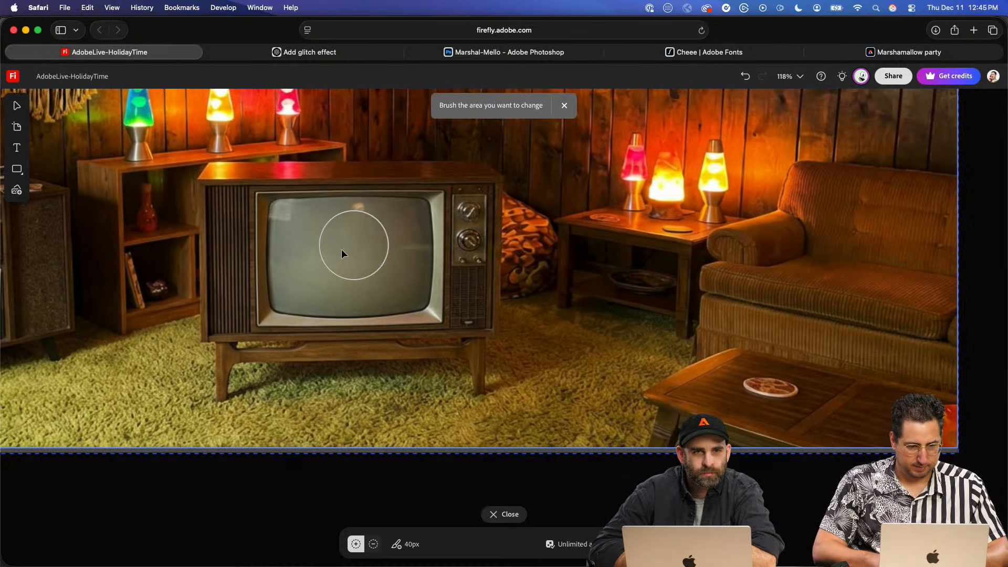
pyautogui.moveTo(353, 251); pyautogui.dragTo(376, 246)
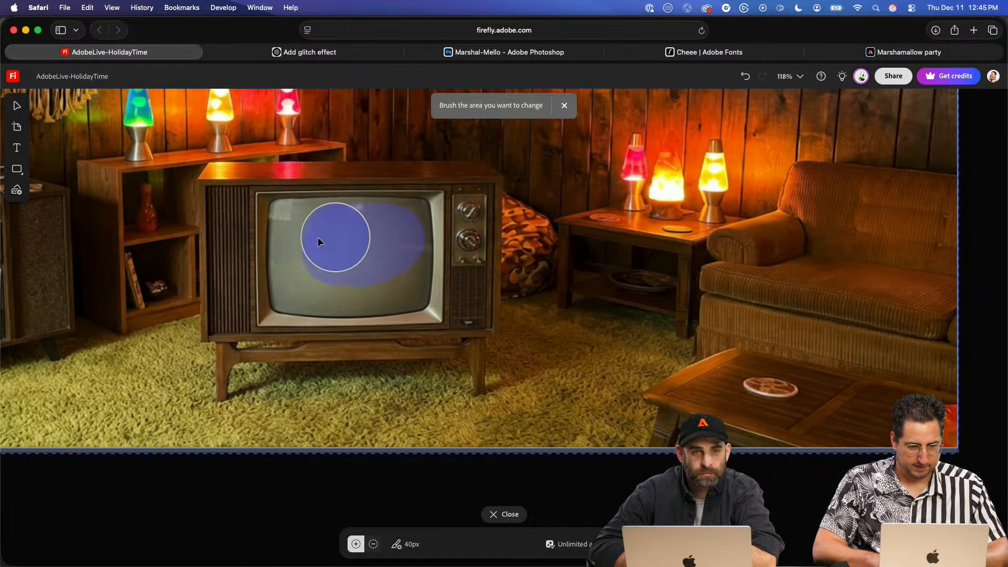
pyautogui.moveTo(309, 287); pyautogui.dragTo(401, 266)
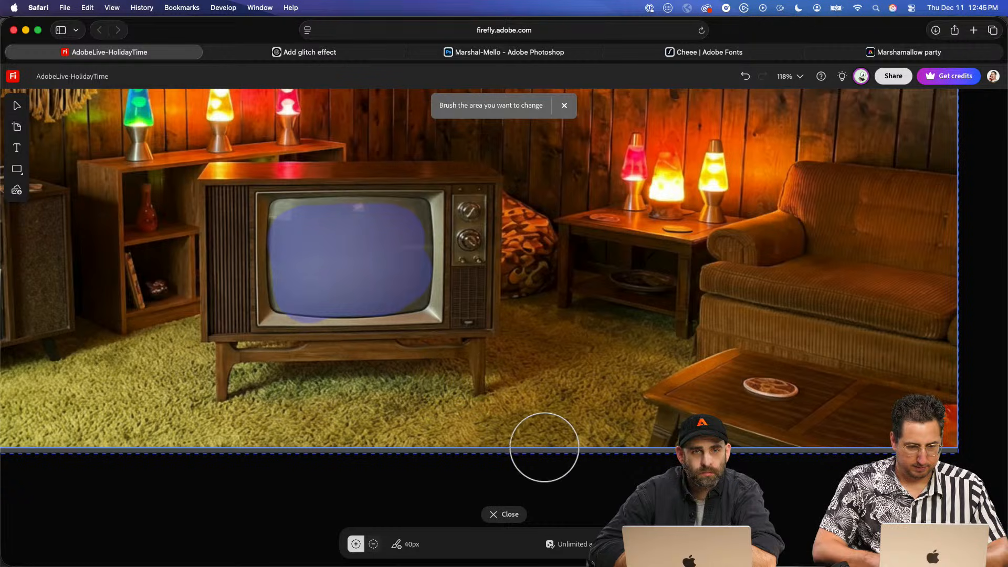
pyautogui.click(637, 544)
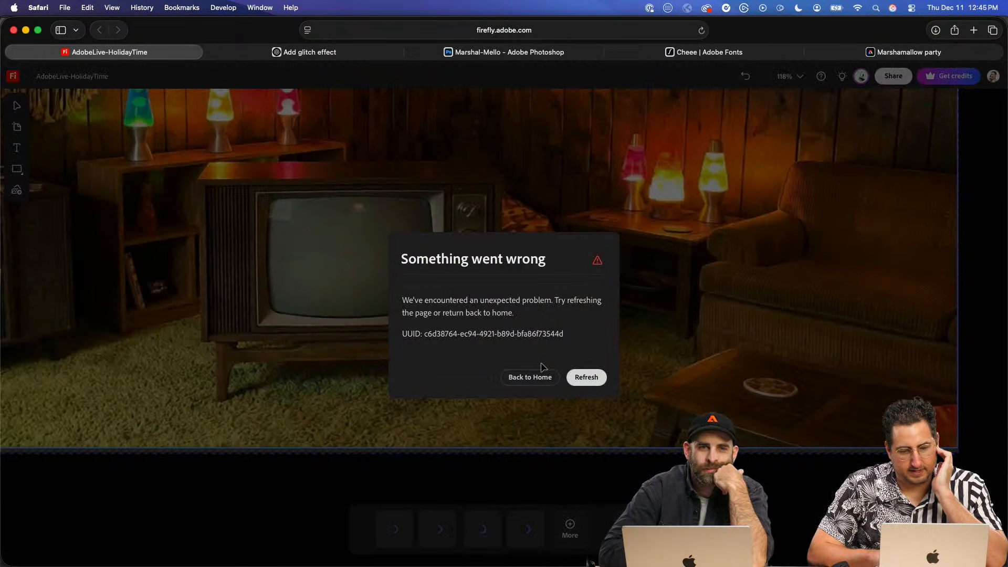
# - Leave the error page to reload the board, and stretch the room image's bottom edge to fill Artboard #7
pyautogui.click(531, 376)
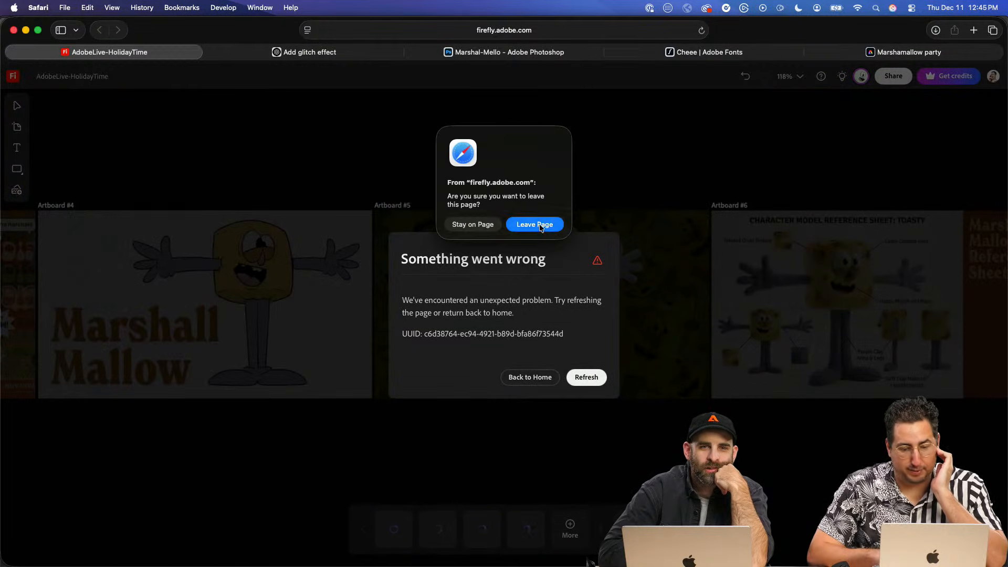
pyautogui.click(541, 228)
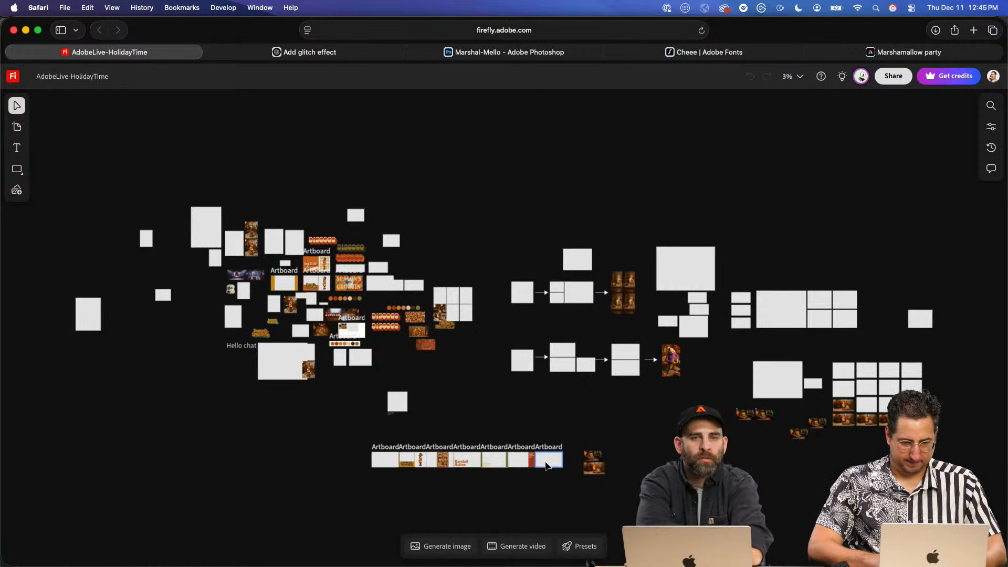
pyautogui.scroll(3, 546, 466)
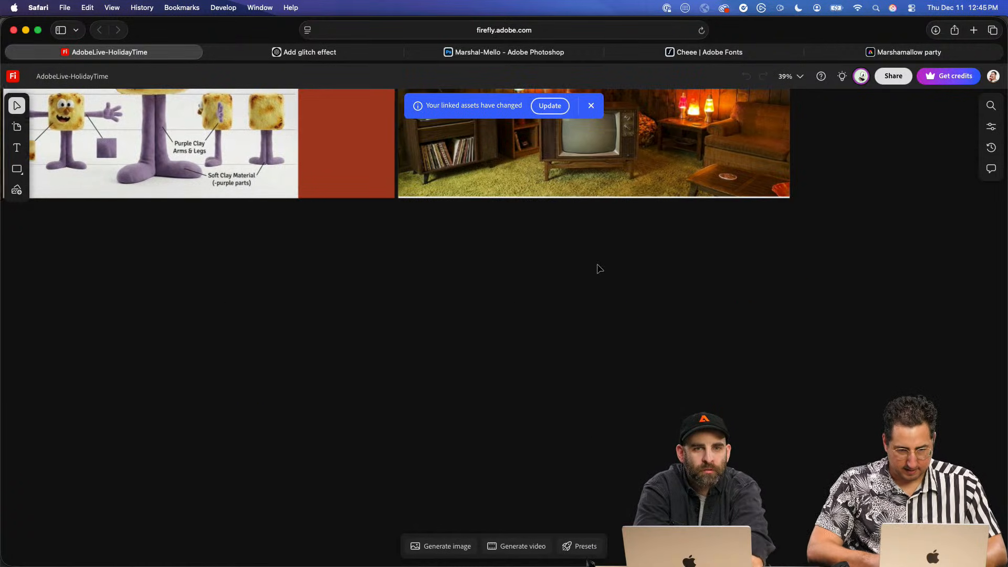
pyautogui.scroll(4, 599, 268)
pyautogui.click(547, 298)
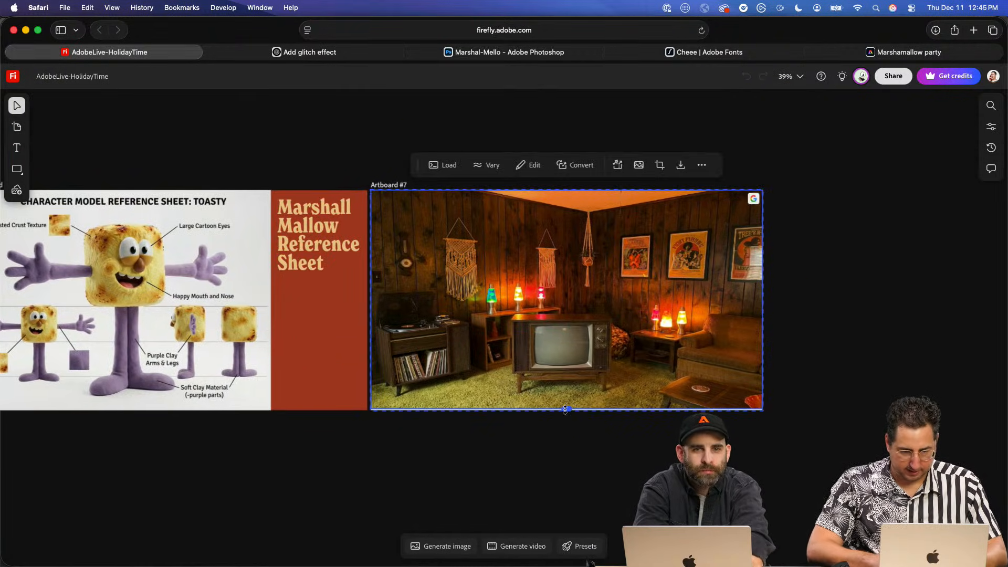
pyautogui.moveTo(565, 409); pyautogui.dragTo(566, 412)
pyautogui.doubleClick(603, 289)
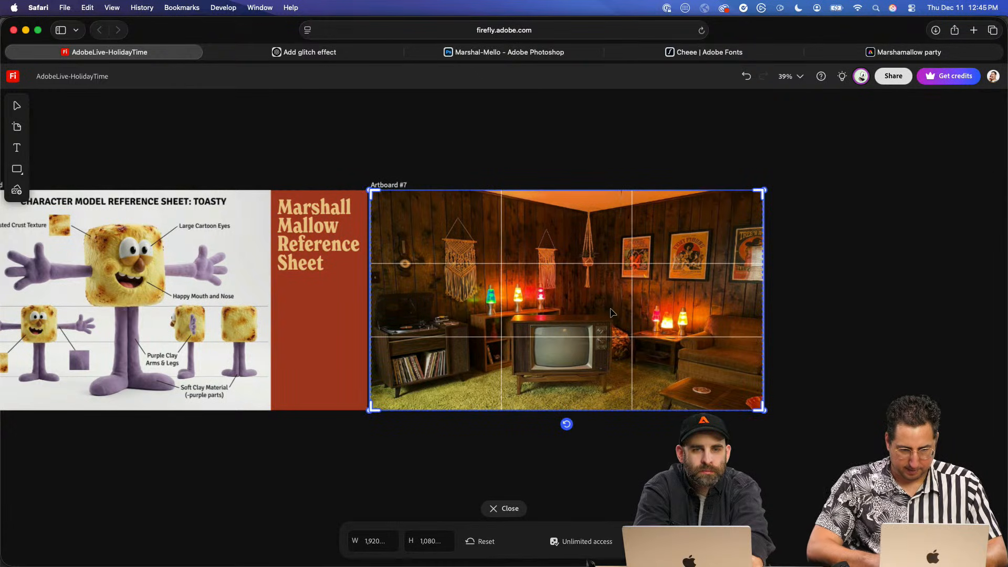
pyautogui.moveTo(762, 191); pyautogui.dragTo(920, 103)
pyautogui.moveTo(590, 260)
pyautogui.mouseDown()
pyautogui.moveTo(515, 259)
pyautogui.moveTo(575, 246)
pyautogui.mouseUp()
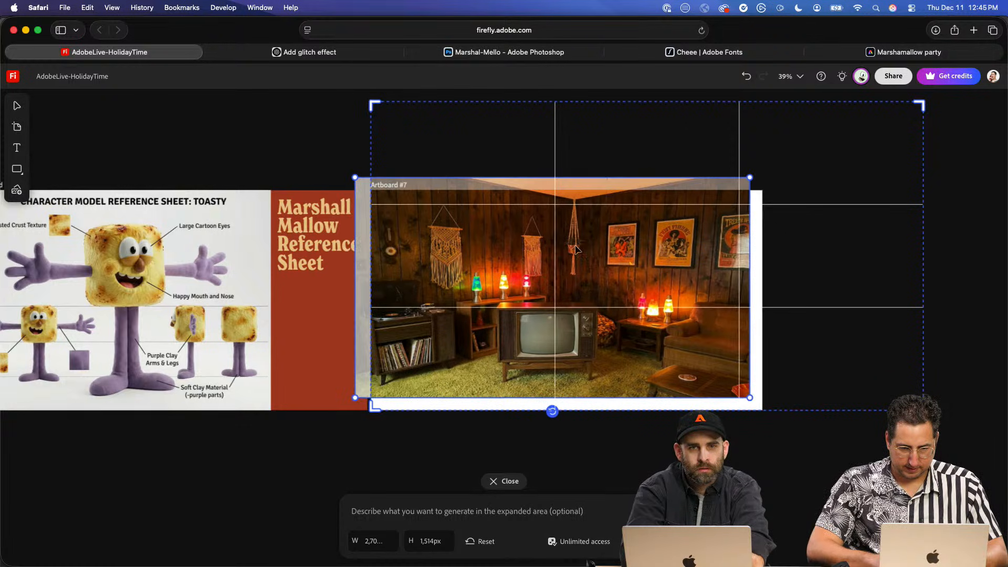
pyautogui.press('super+z')
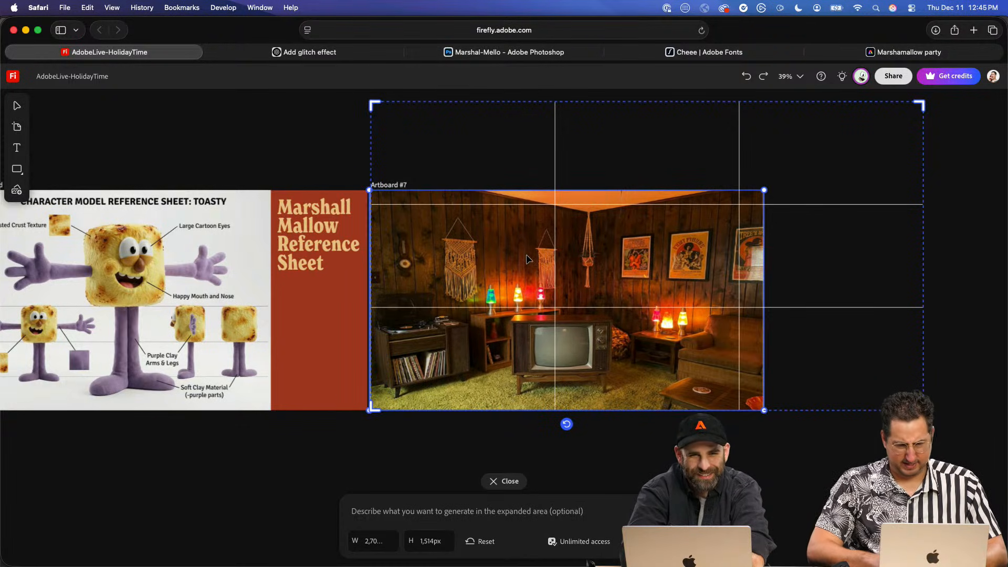
pyautogui.press('super+z')
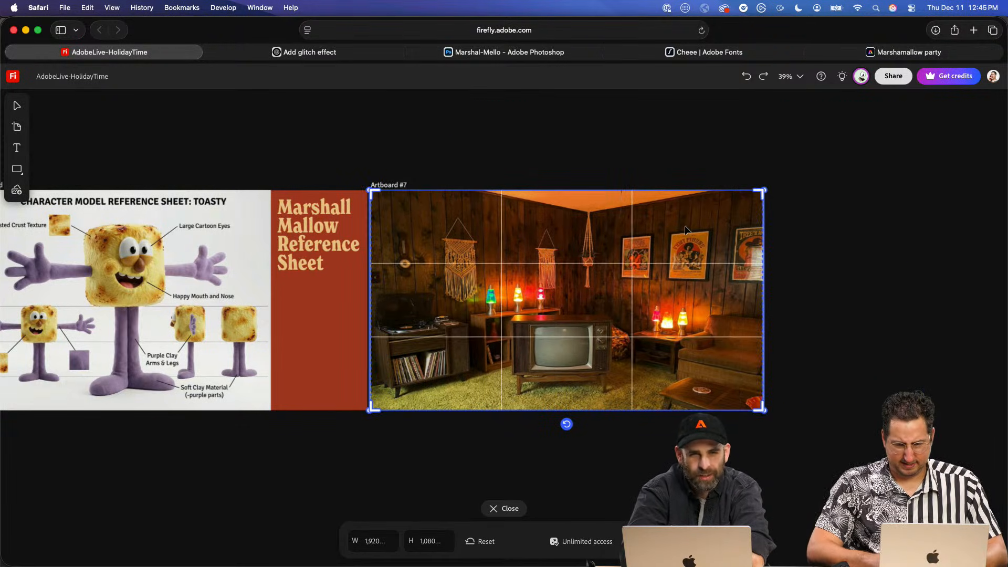
# - Enlarge the room image well beyond Artboard #7 and reposition it to give a close view of the whole TV screen
pyautogui.moveTo(768, 188); pyautogui.dragTo(801, 157)
pyautogui.click(712, 214)
pyautogui.moveTo(762, 190); pyautogui.dragTo(927, 100)
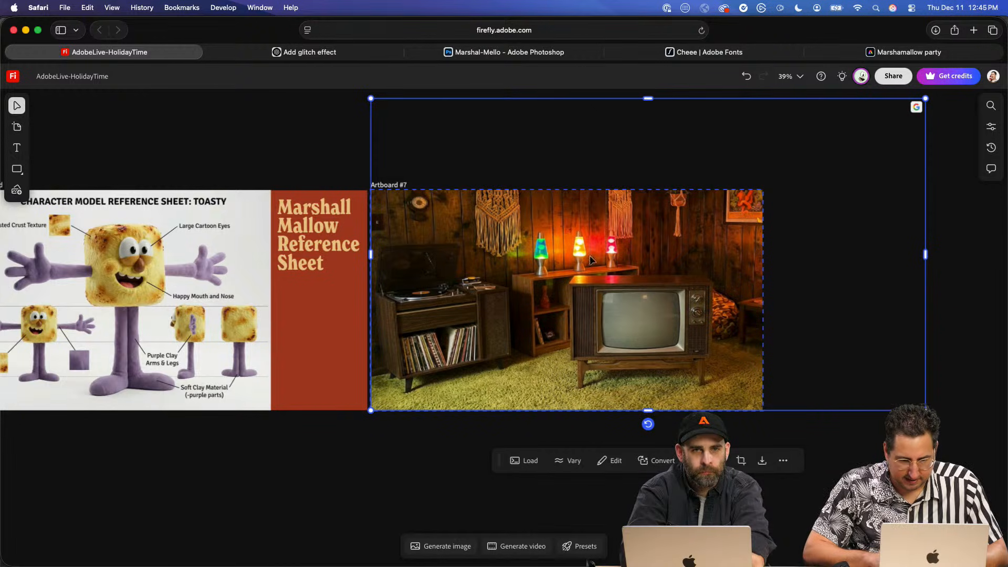
pyautogui.moveTo(581, 259); pyautogui.dragTo(500, 261)
pyautogui.moveTo(289, 411); pyautogui.dragTo(154, 541)
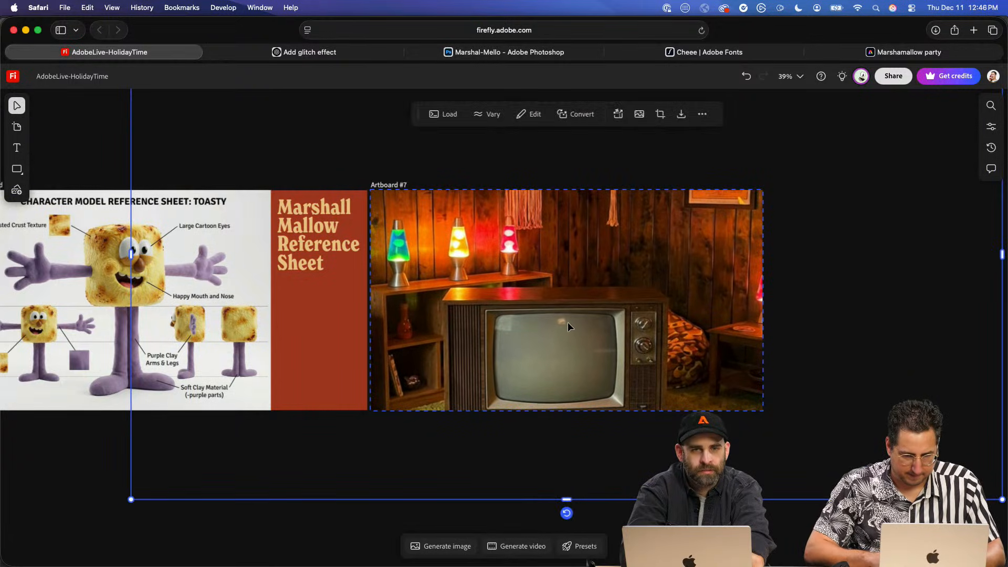
pyautogui.moveTo(569, 322); pyautogui.dragTo(569, 296)
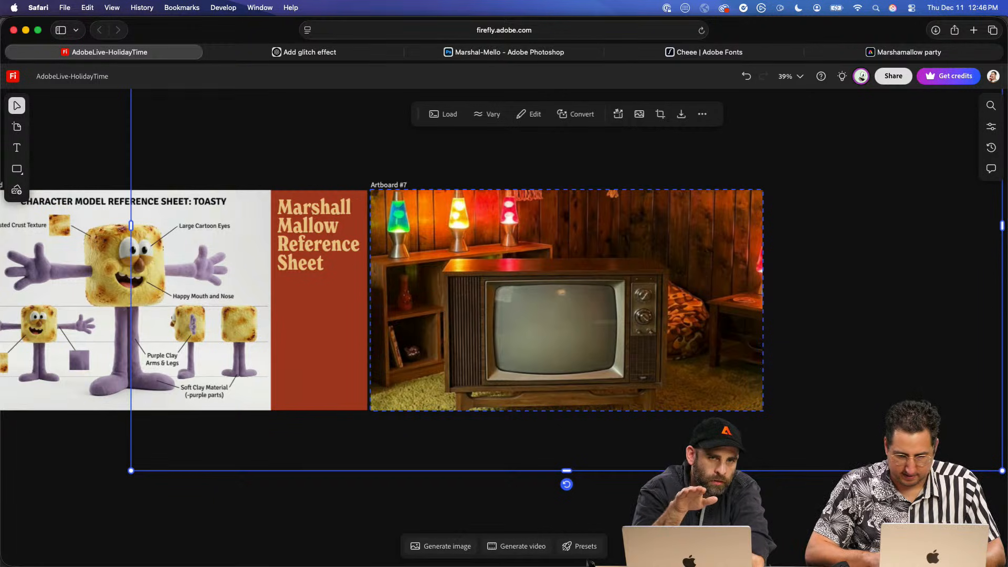
# - Scale the room image down slightly and shift it to frame the TV left of center with the lava lamp table beside it
pyautogui.moveTo(1000, 470); pyautogui.dragTo(952, 442)
pyautogui.moveTo(867, 366); pyautogui.dragTo(822, 366)
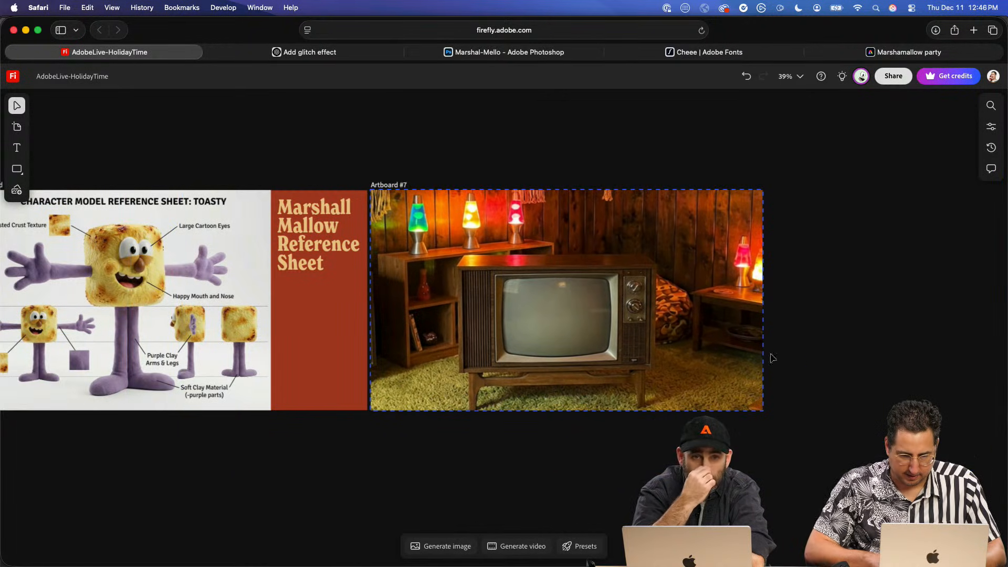
pyautogui.moveTo(582, 309); pyautogui.dragTo(653, 301)
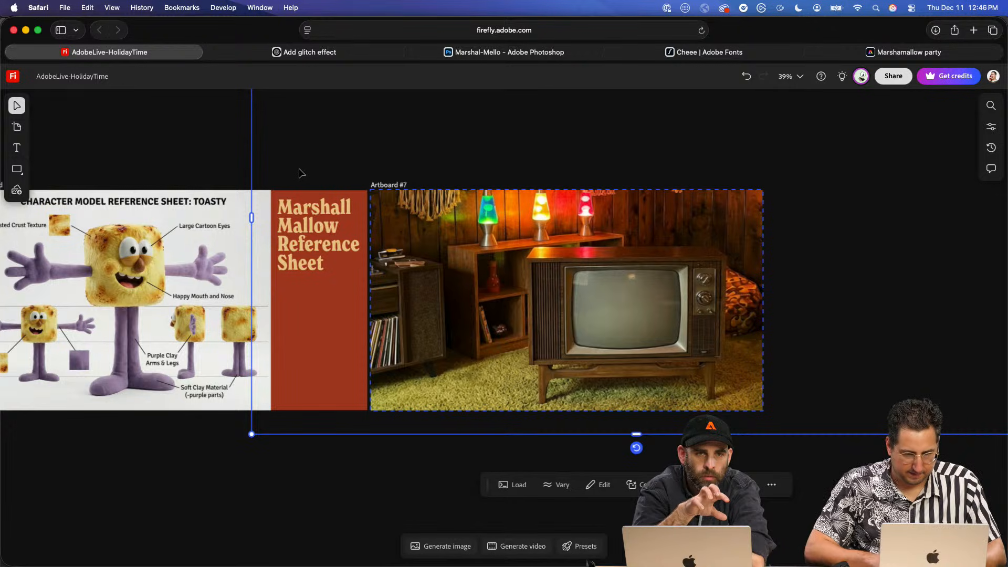
pyautogui.moveTo(576, 307); pyautogui.dragTo(459, 305)
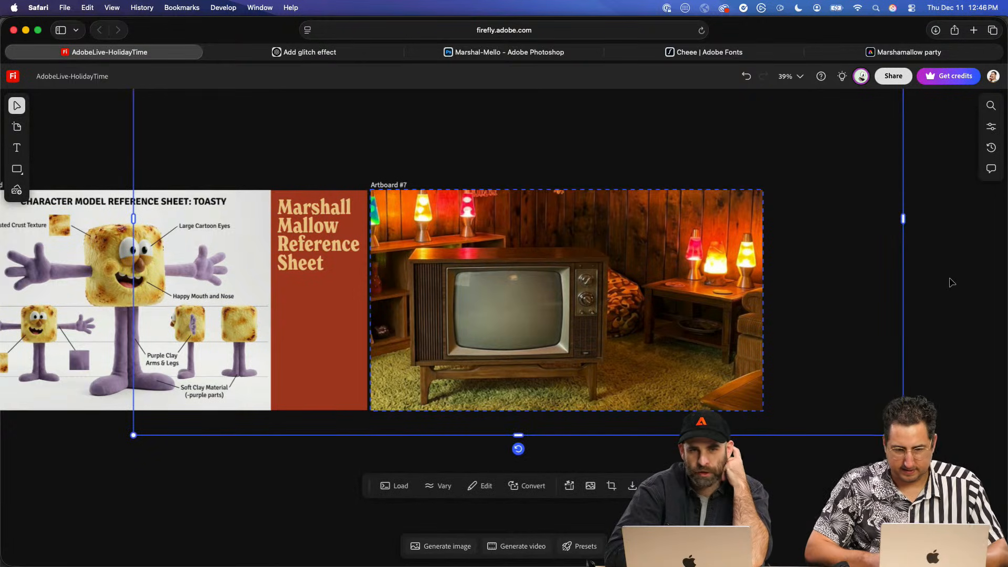
# - Open a copy of the room image in Photoshop
pyautogui.rightClick(576, 270)
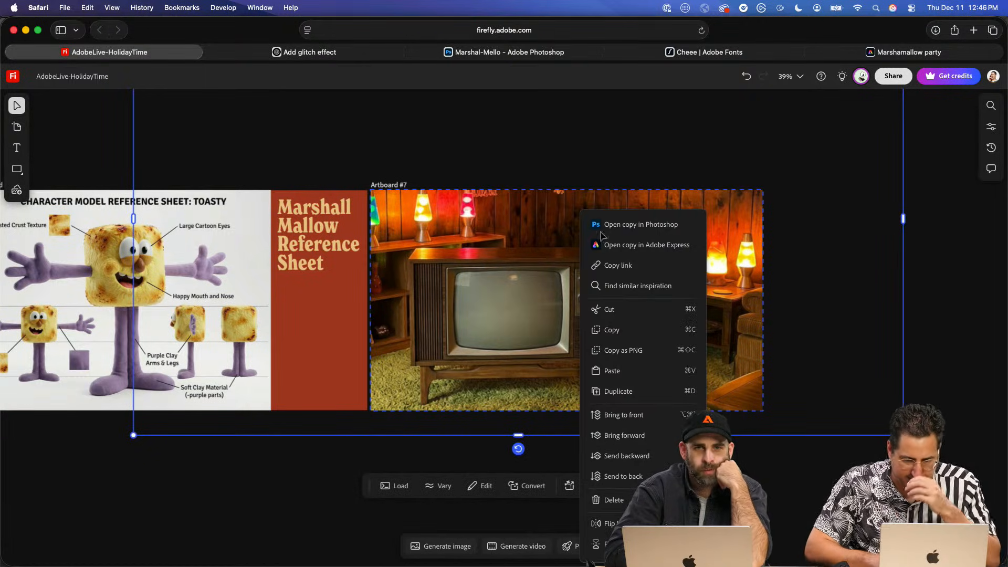
pyautogui.click(623, 225)
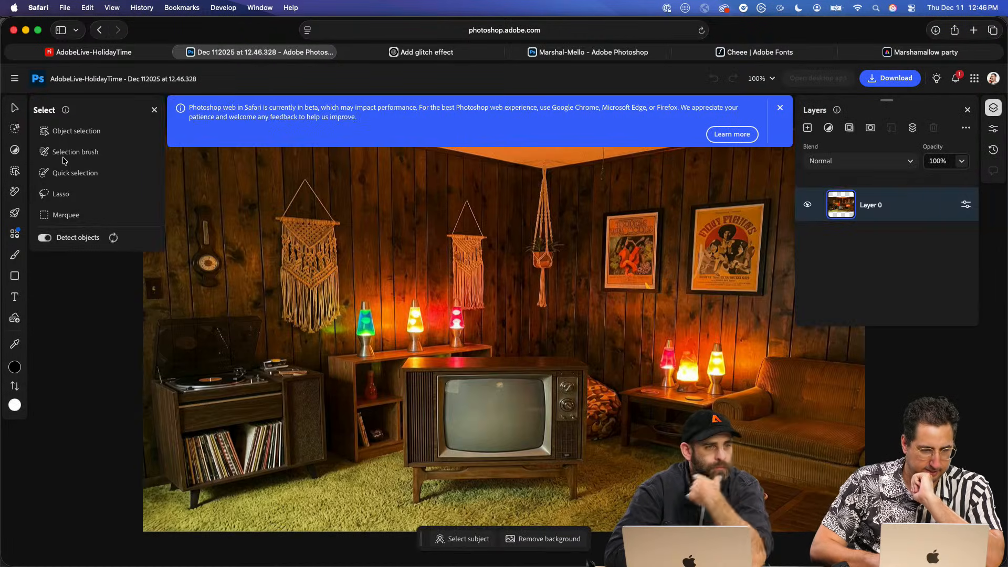
# - Select the TV screen with Quick selection, create a layer mask from it, and invert the mask to cut the screen out
pyautogui.click(84, 131)
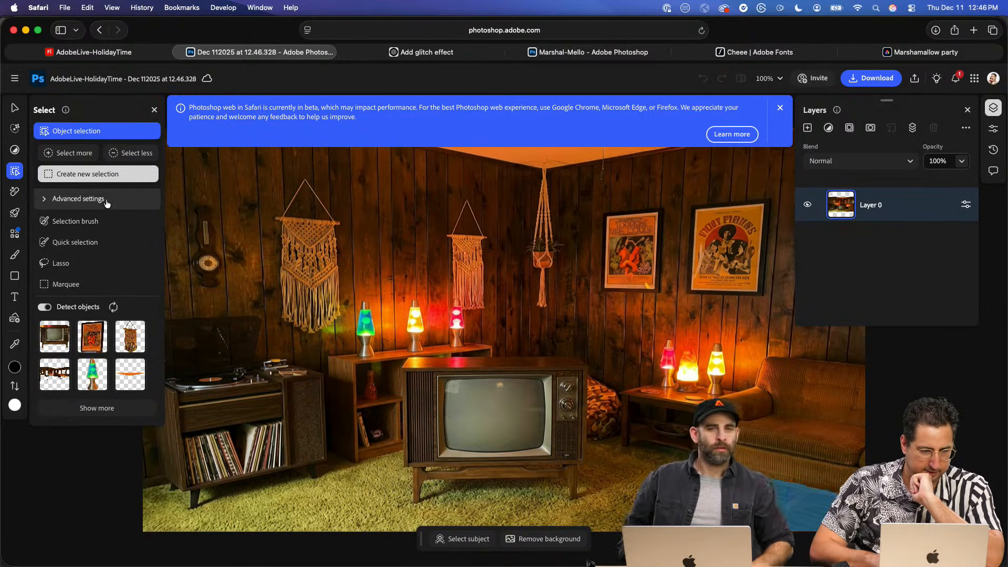
pyautogui.click(81, 243)
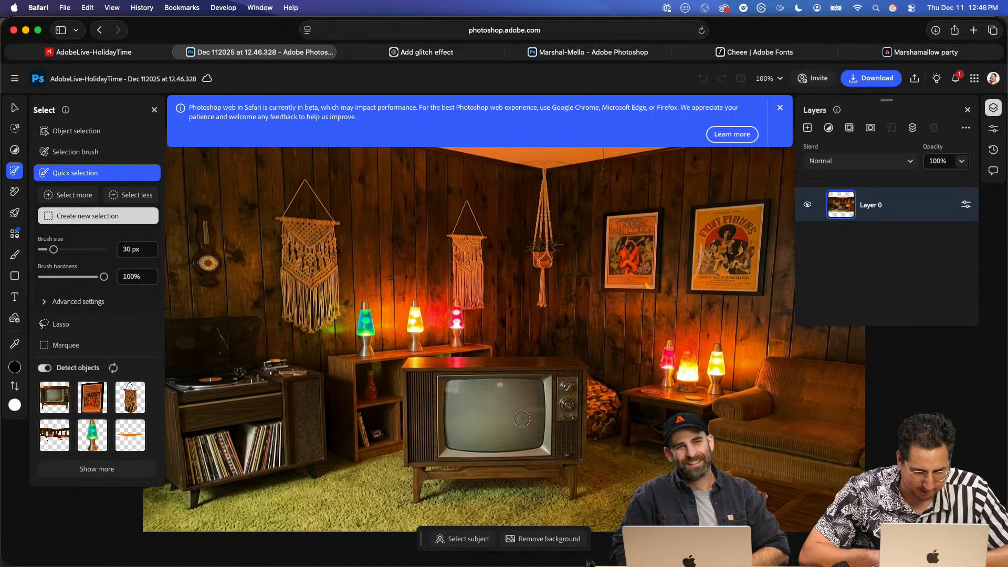
pyautogui.moveTo(522, 419); pyautogui.dragTo(507, 412)
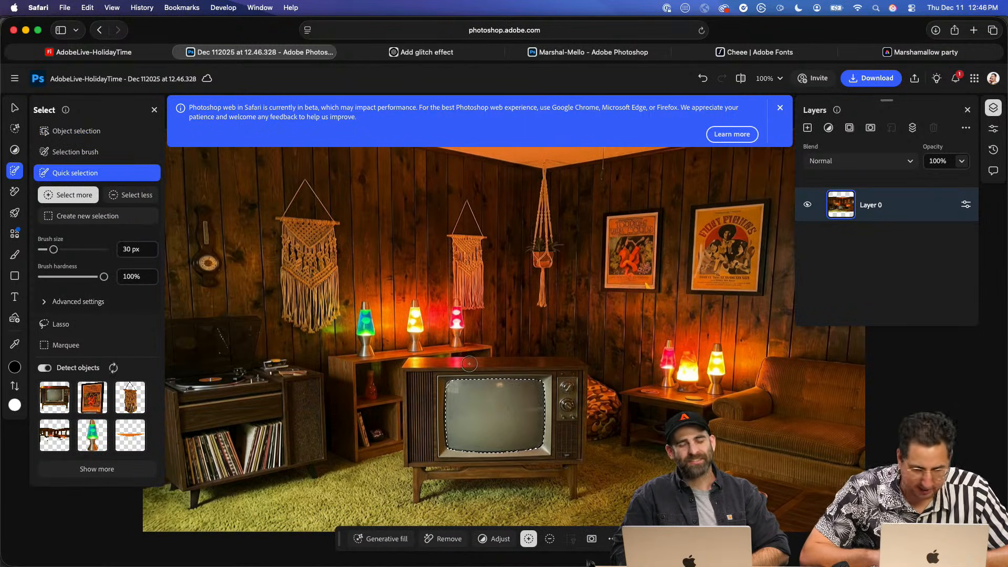
pyautogui.click(870, 128)
pyautogui.press('super+i')
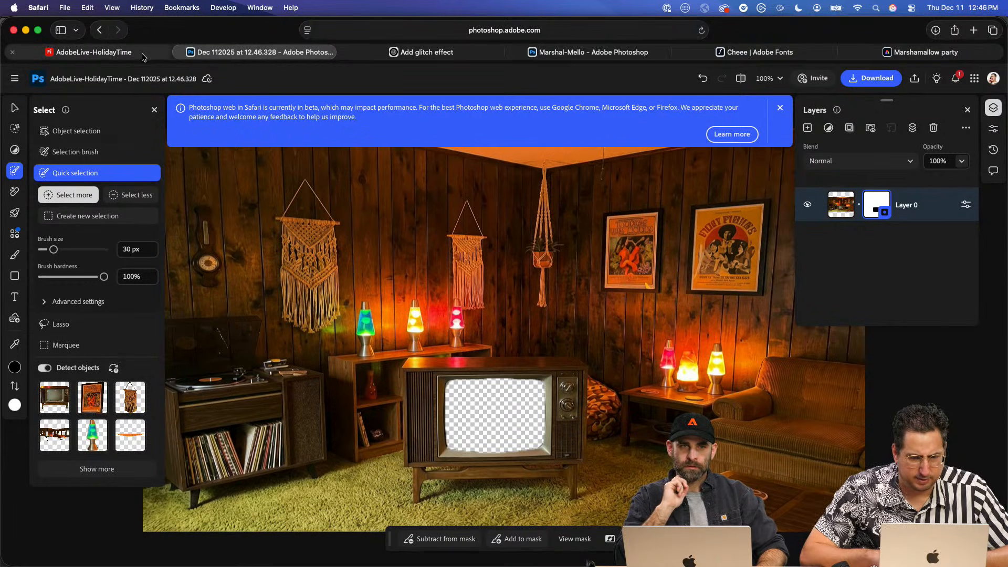
# - Check the masked file's cloud sync status, close its Photoshop tab, and return to the Firefly board
pyautogui.moveTo(143, 57)
pyautogui.press('super+w')
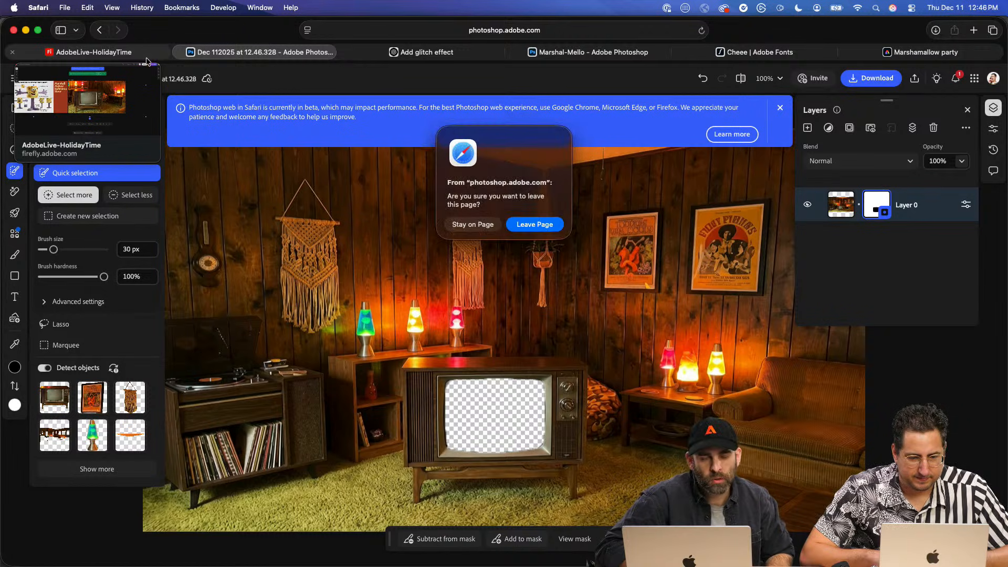
pyautogui.click(472, 224)
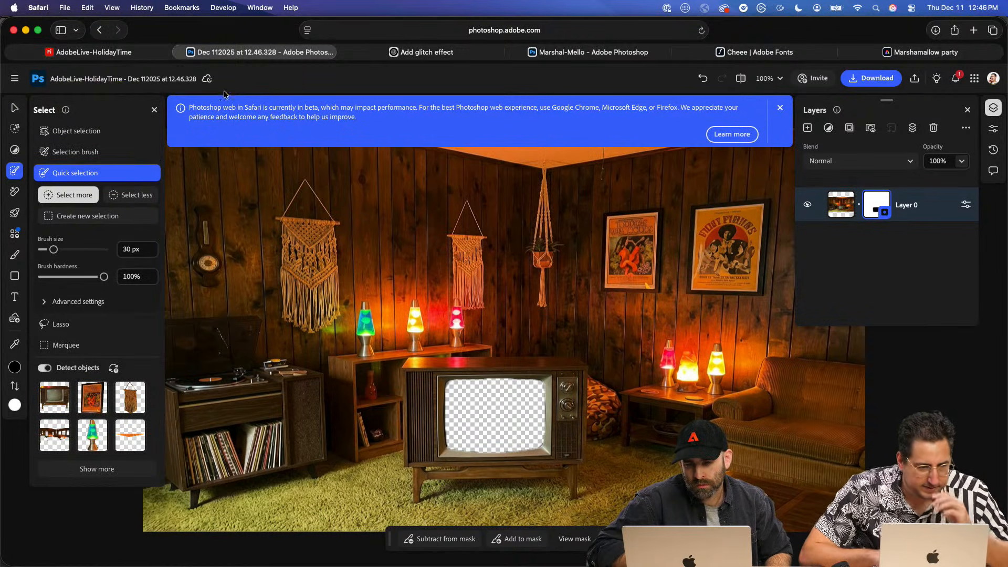
pyautogui.moveTo(207, 82)
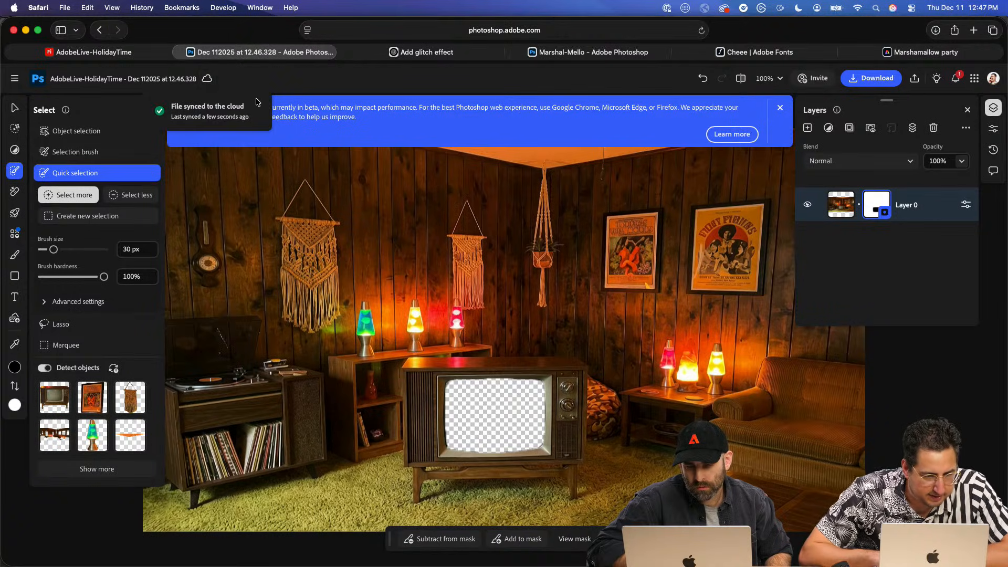
pyautogui.click(144, 52)
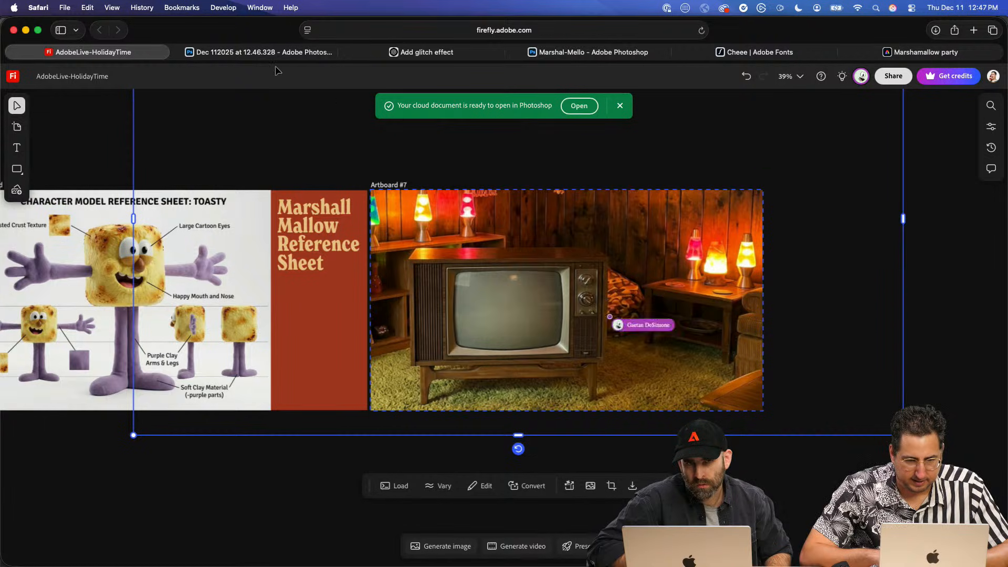
pyautogui.click(179, 53)
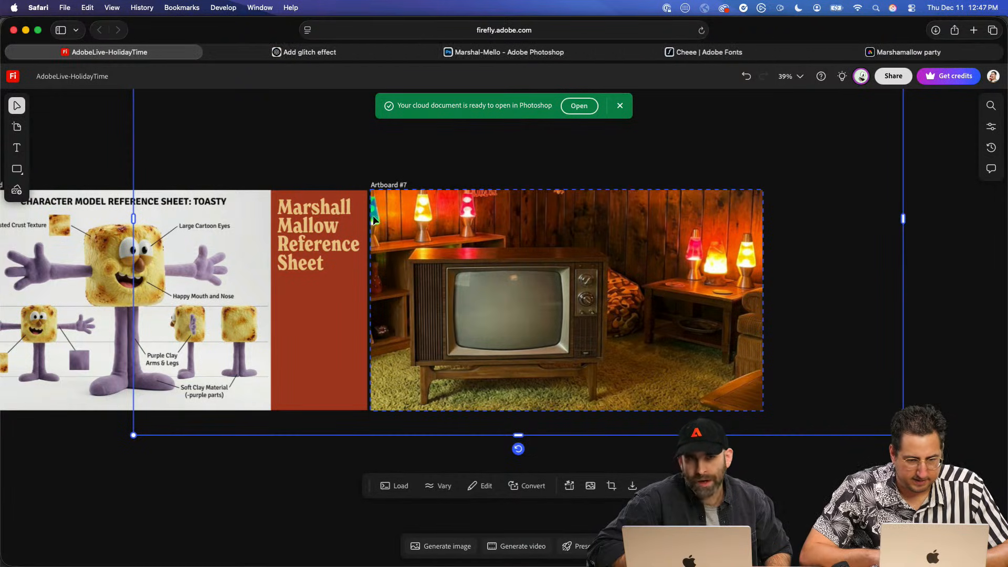
# - Open another copy of the Artboard #7 room image in Photoshop and switch back to the Firefly board
pyautogui.click(764, 185)
pyautogui.click(680, 273)
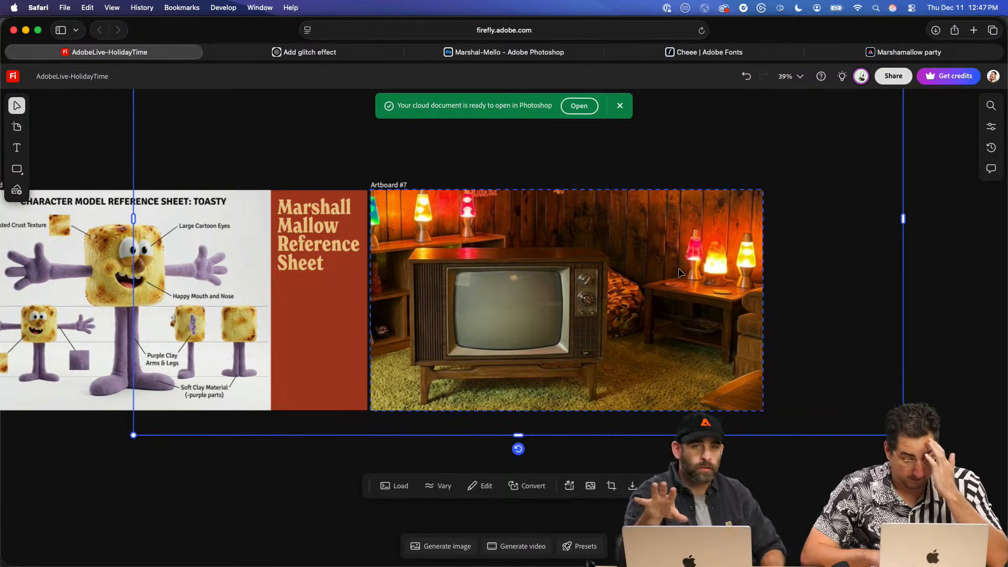
pyautogui.rightClick(623, 255)
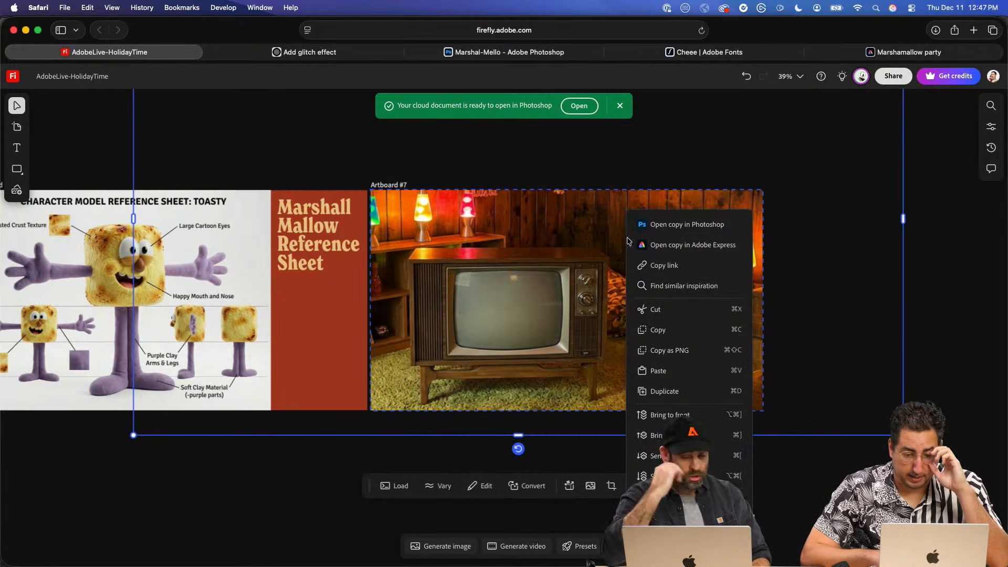
pyautogui.click(654, 224)
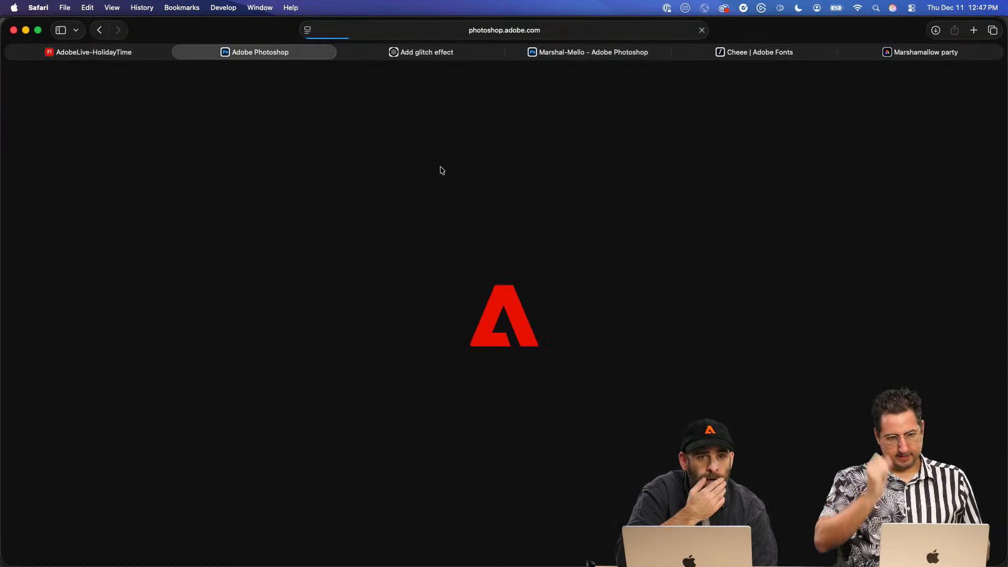
pyautogui.click(139, 51)
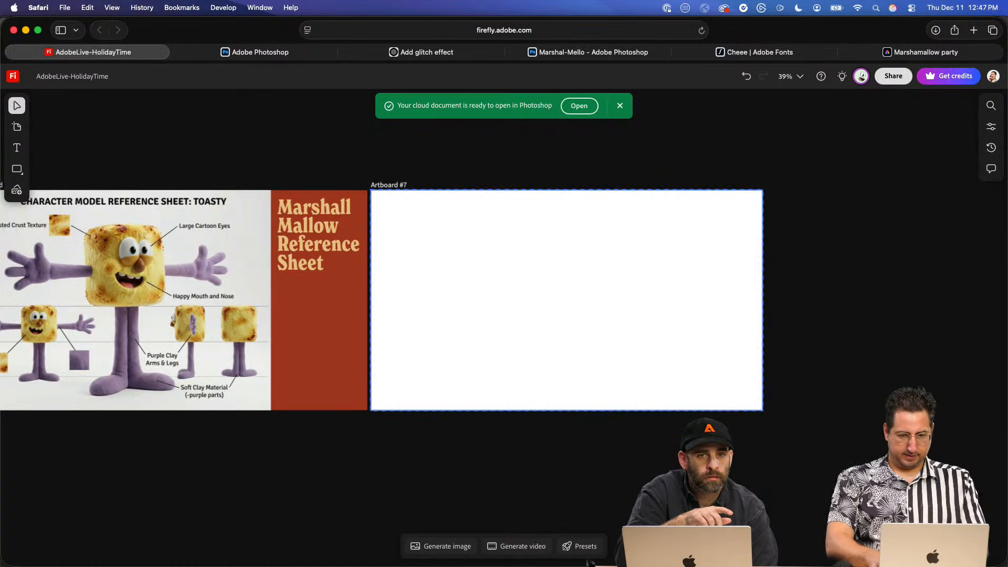
# - Import the masked TV room document from Adobe cloud storage and place it on Artboard #7
pyautogui.click(15, 191)
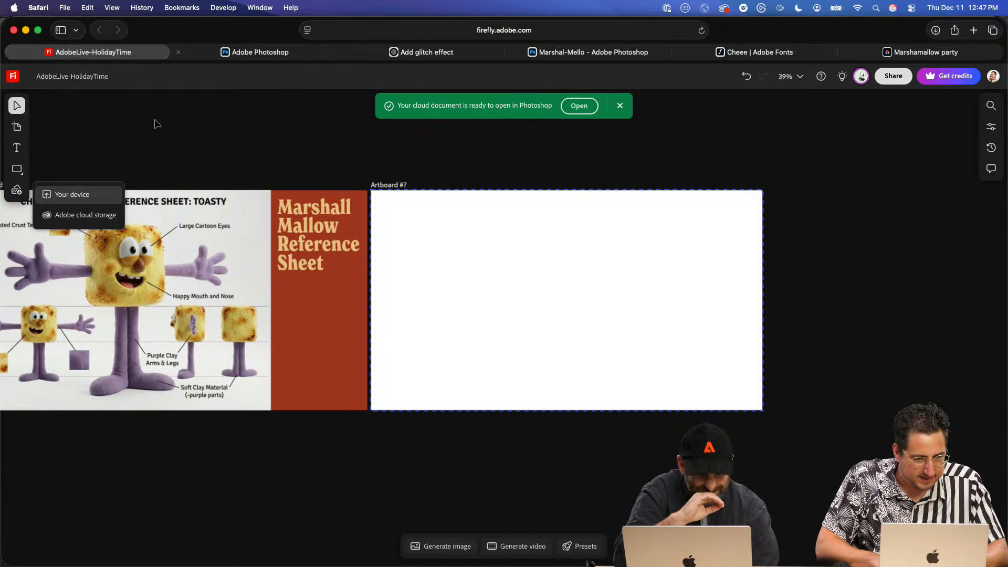
pyautogui.click(92, 215)
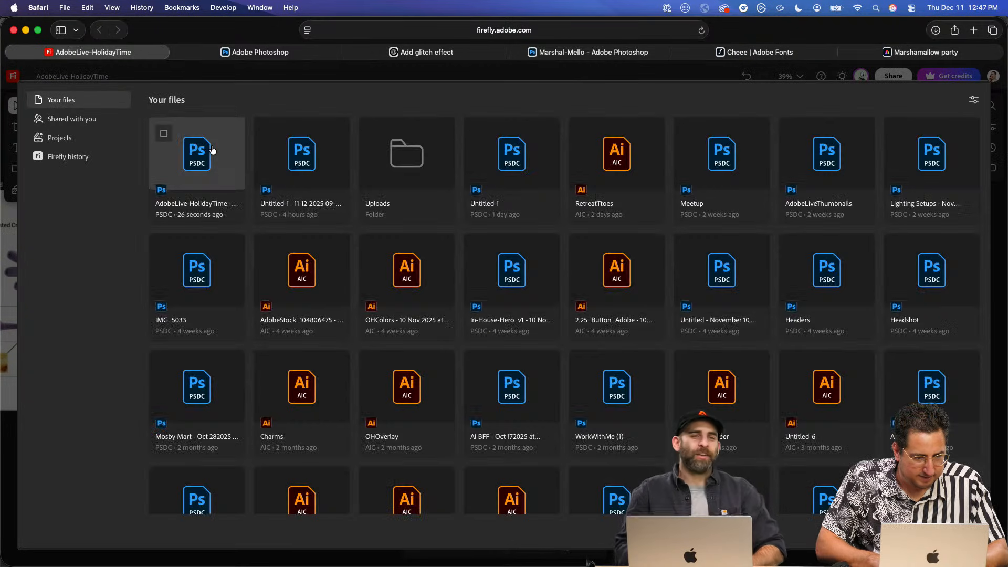
pyautogui.click(212, 150)
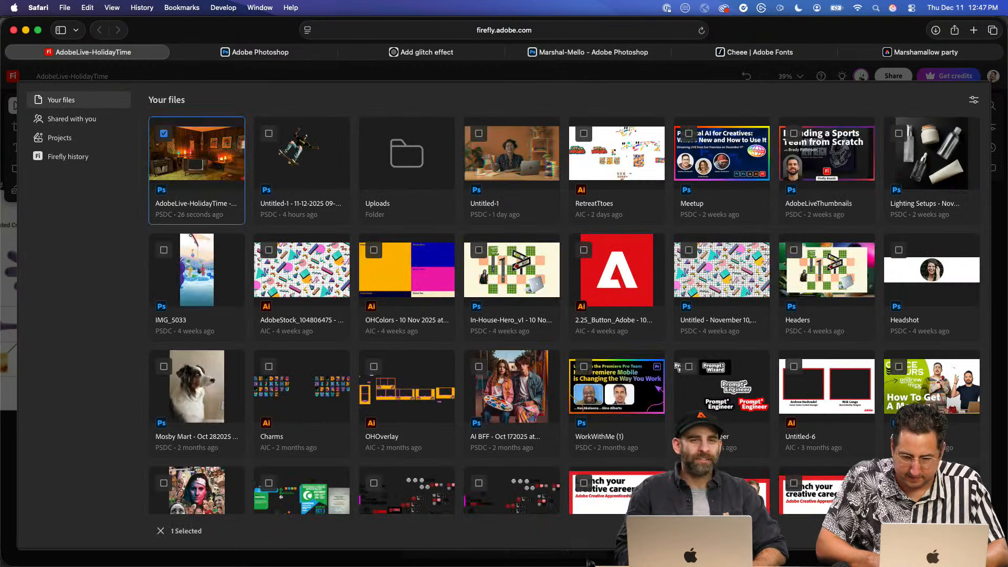
pyautogui.click(959, 531)
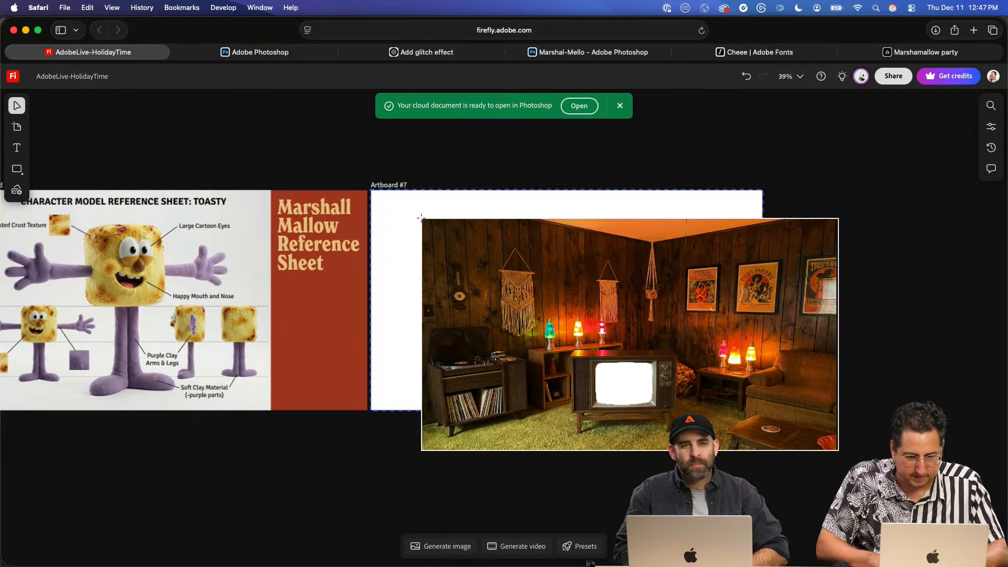
pyautogui.click(421, 217)
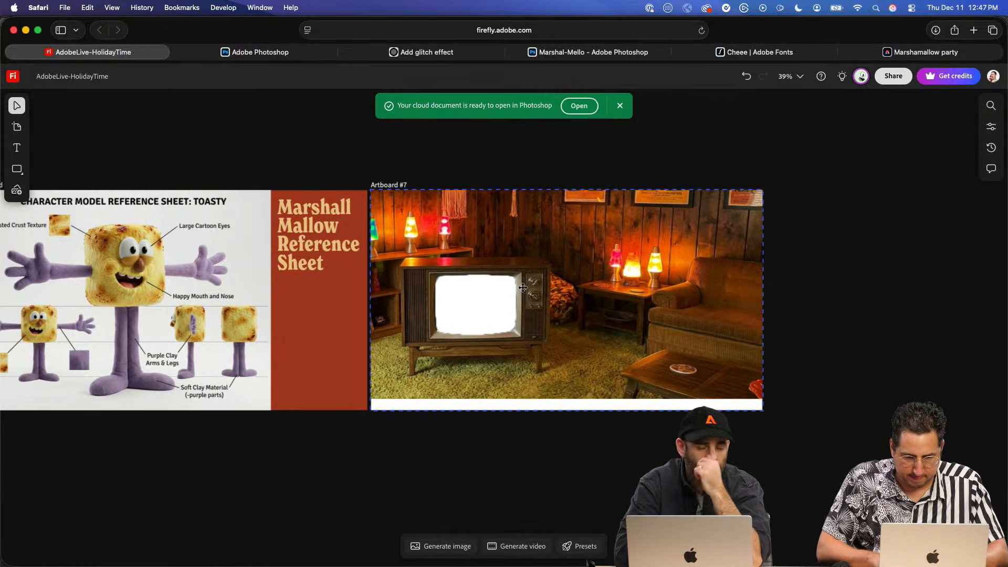
# - Enlarge and reposition the room image so it fills Artboard #7 with the television prominent on the left side
pyautogui.moveTo(523, 288); pyautogui.dragTo(492, 230)
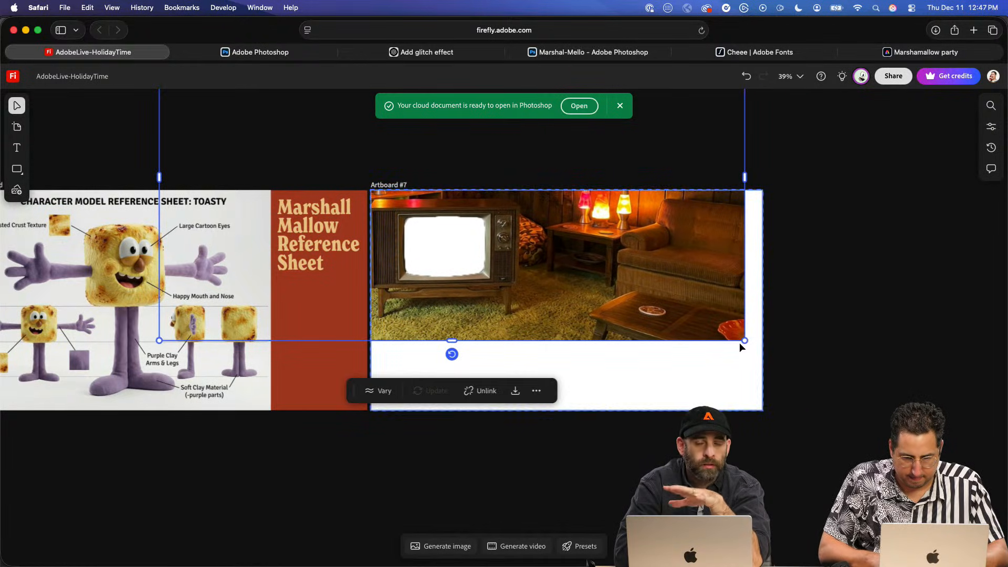
pyautogui.moveTo(745, 340); pyautogui.dragTo(878, 415)
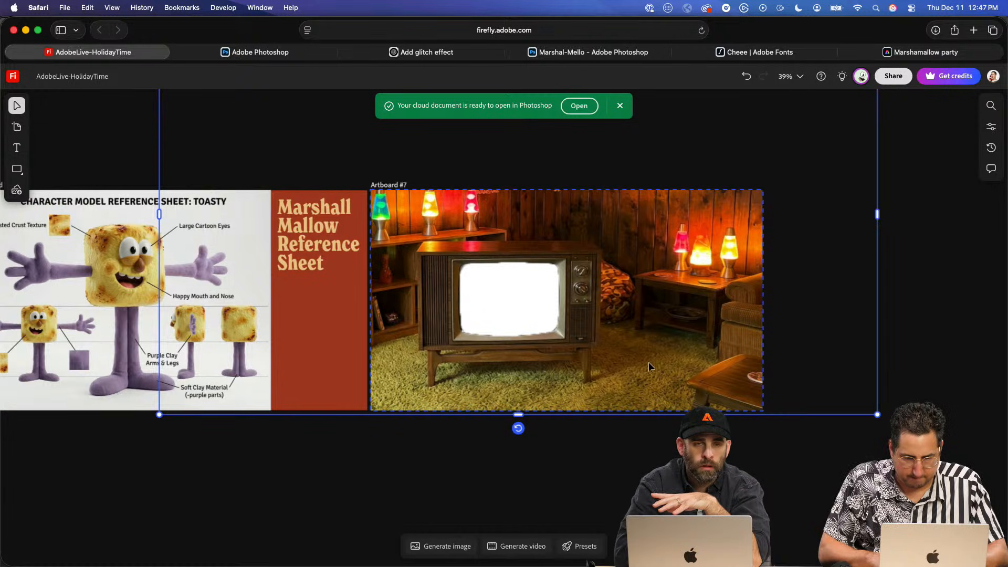
pyautogui.moveTo(649, 362); pyautogui.dragTo(635, 372)
pyautogui.click(791, 379)
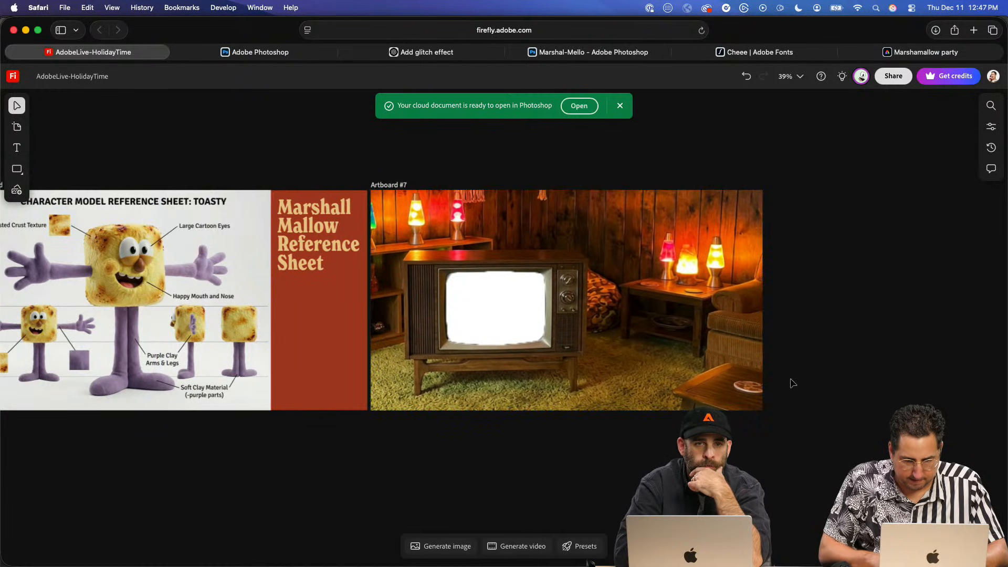
# - Move the lava lamp marshmallow video onto Artboard #7 behind the room image and shrink it toward the TV's size
pyautogui.hscroll(10, 793, 383)
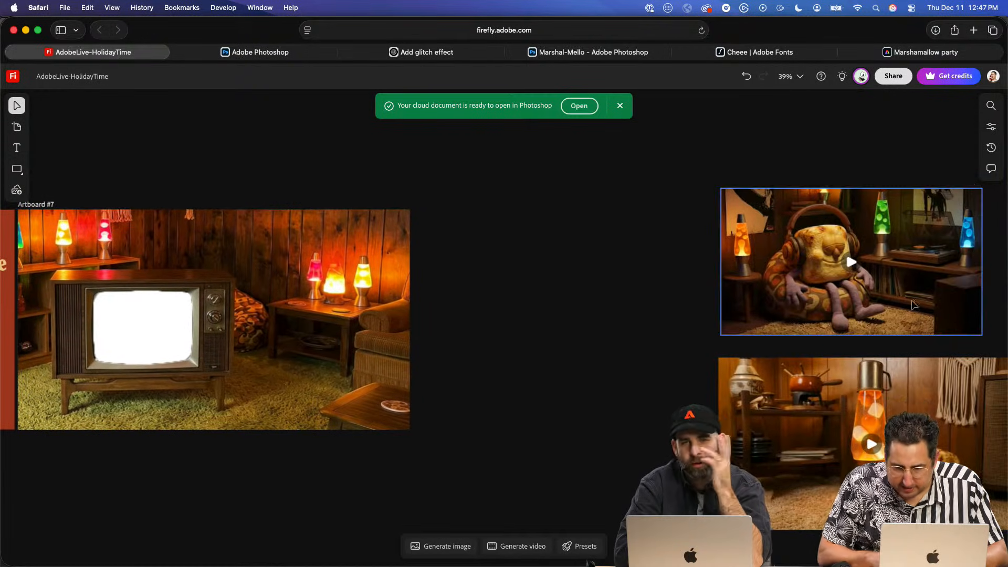
pyautogui.moveTo(932, 388); pyautogui.dragTo(251, 288)
pyautogui.press('super+[')
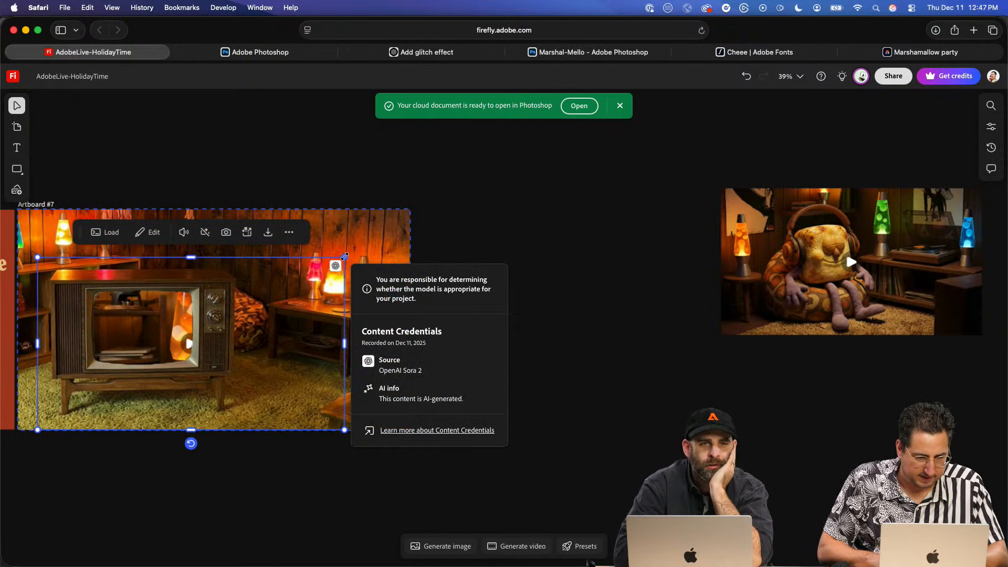
pyautogui.moveTo(344, 257); pyautogui.dragTo(243, 314)
pyautogui.moveTo(167, 317); pyautogui.dragTo(165, 295)
pyautogui.press('super+z')
# - Reposition and shrink the video so it fits the television's cut-out screen, nudging it slightly down and left
pyautogui.hscroll(-2, 201, 305)
pyautogui.scroll(-1, 201, 306)
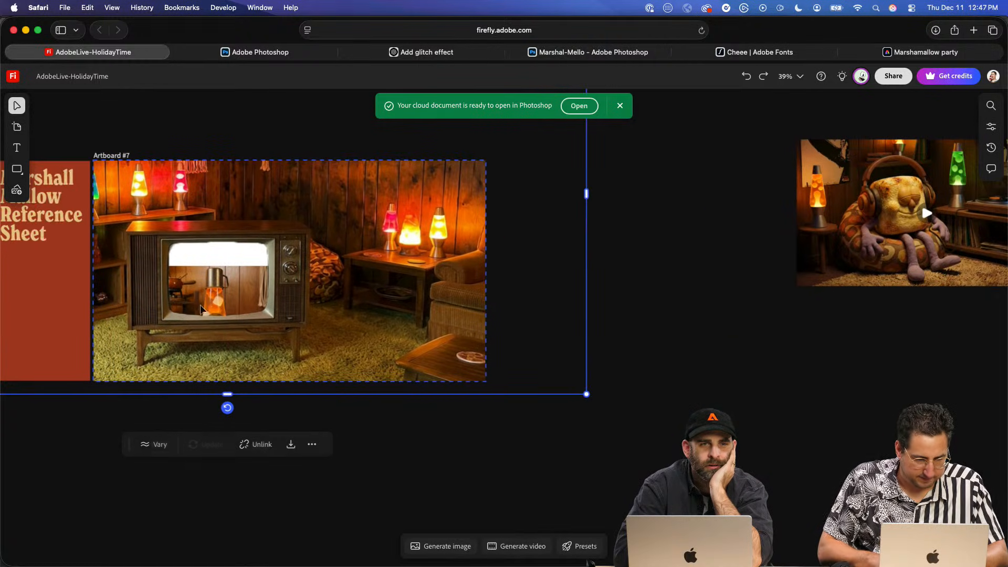
pyautogui.moveTo(335, 414); pyautogui.dragTo(204, 244)
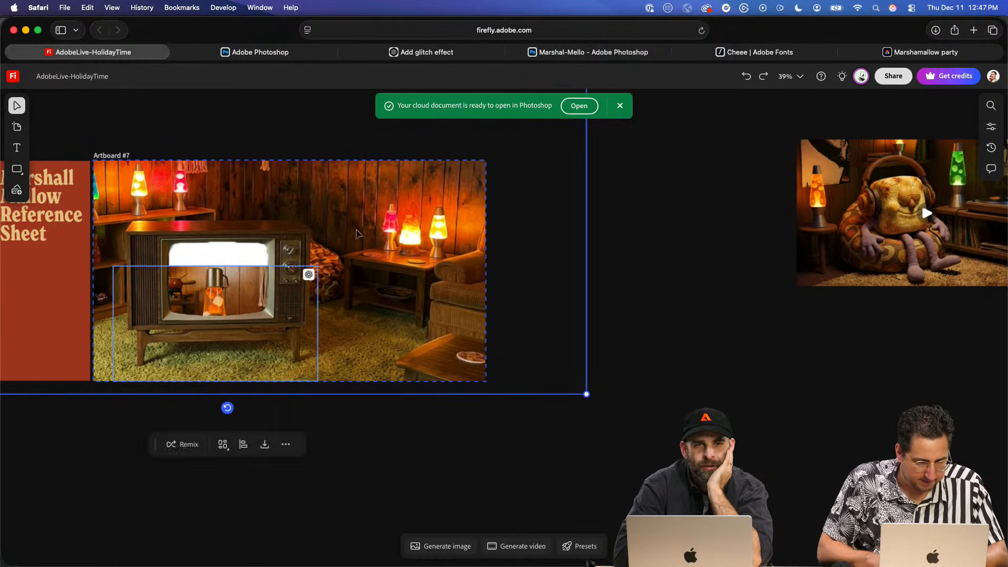
pyautogui.keyDown('shift'); pyautogui.click(358, 235); pyautogui.keyUp('shift')
pyautogui.moveTo(231, 310); pyautogui.dragTo(231, 273)
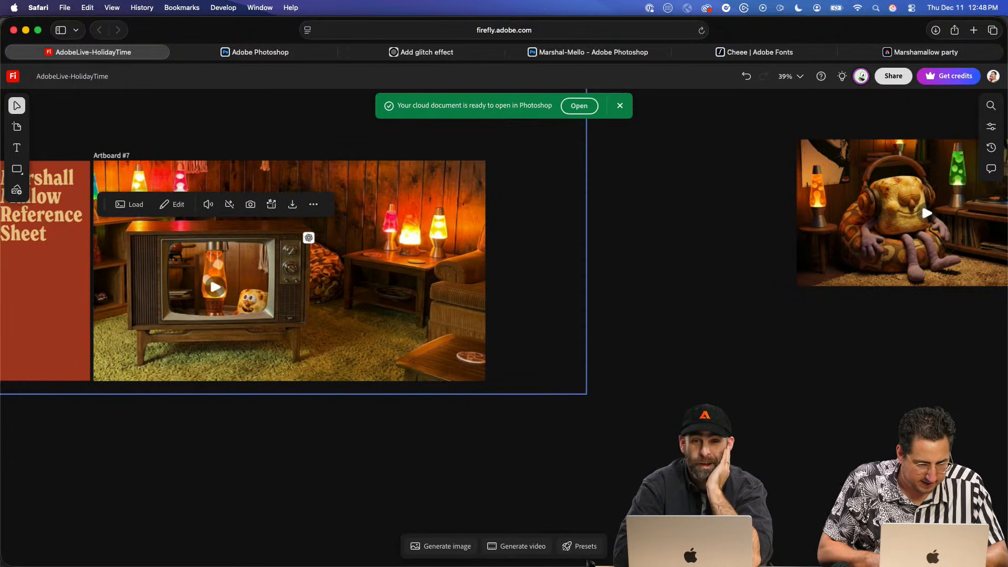
pyautogui.moveTo(311, 232); pyautogui.dragTo(296, 241)
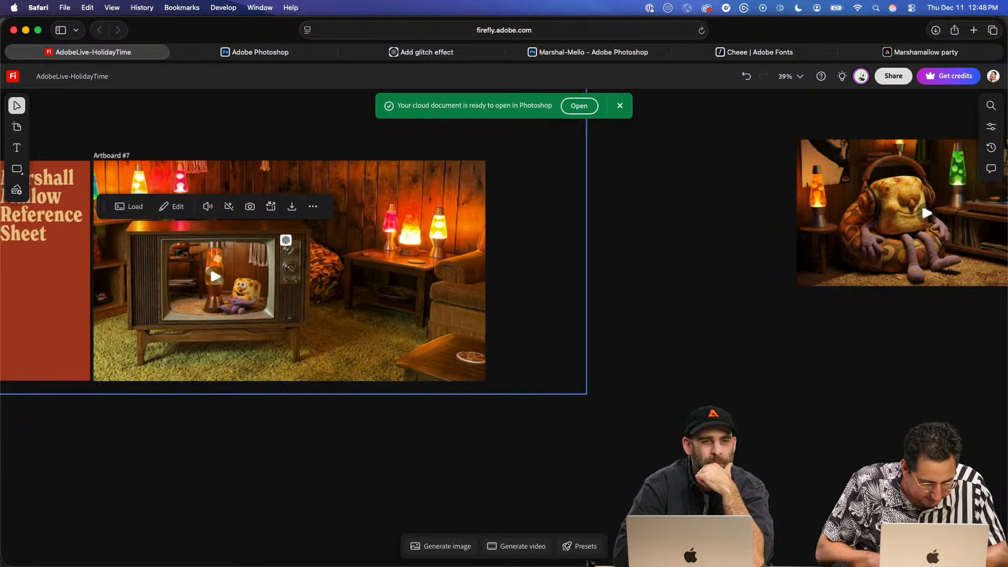
pyautogui.press('Down')
pyautogui.press('Down')
pyautogui.press('Left')
pyautogui.press('Left')
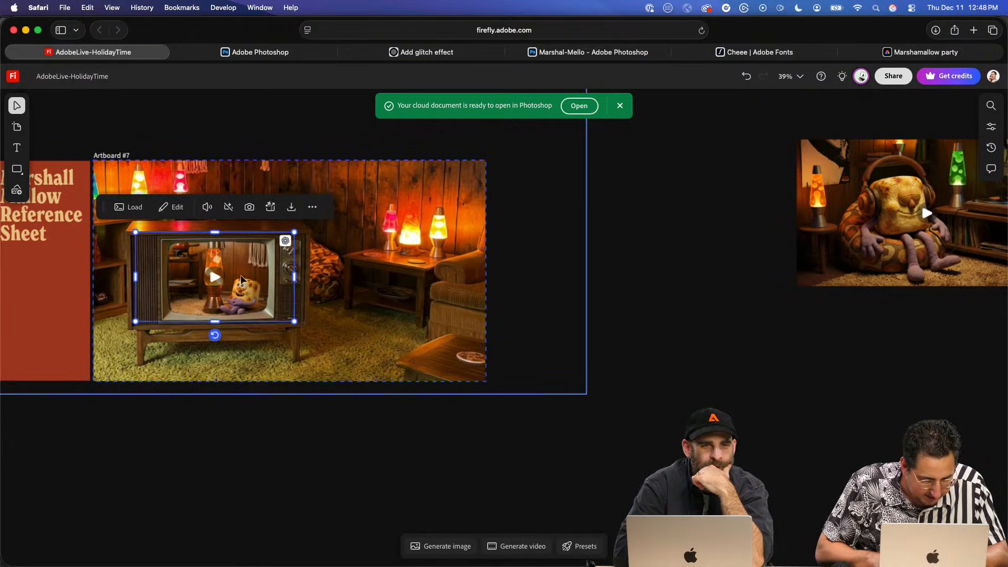
pyautogui.click(610, 267)
pyautogui.click(223, 283)
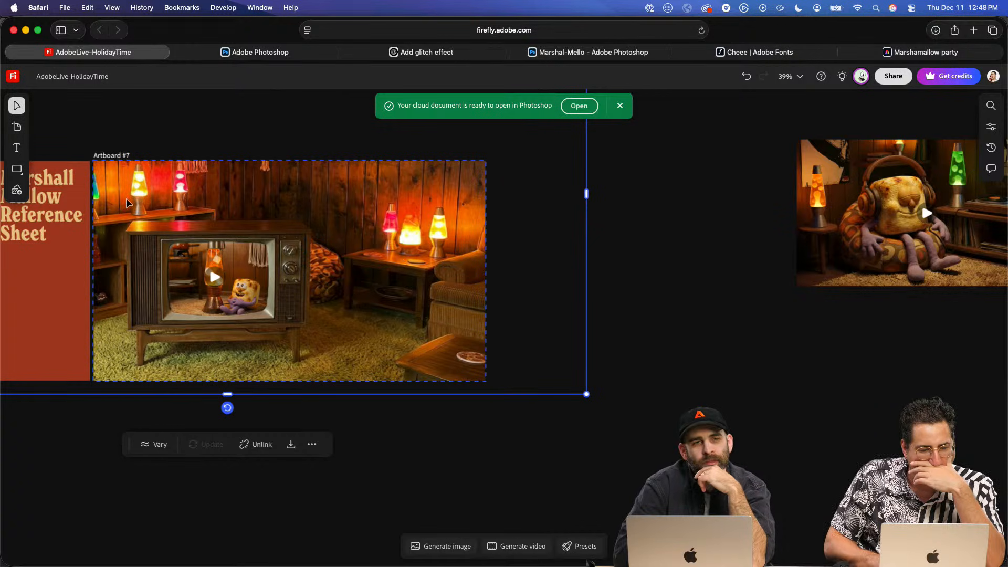
pyautogui.rightClick(242, 232)
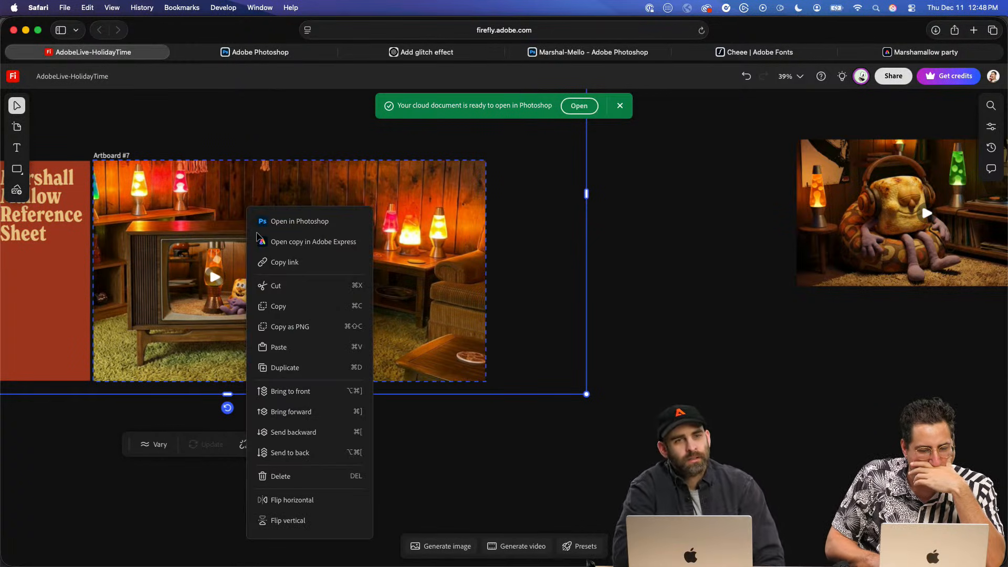
pyautogui.click(669, 253)
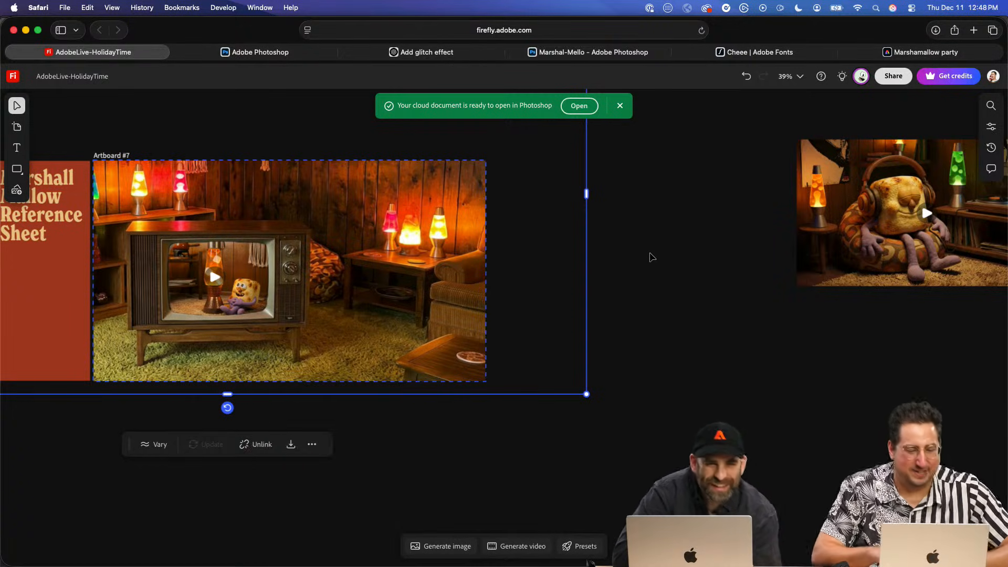
pyautogui.click(648, 259)
pyautogui.hscroll(-5, 294, 254)
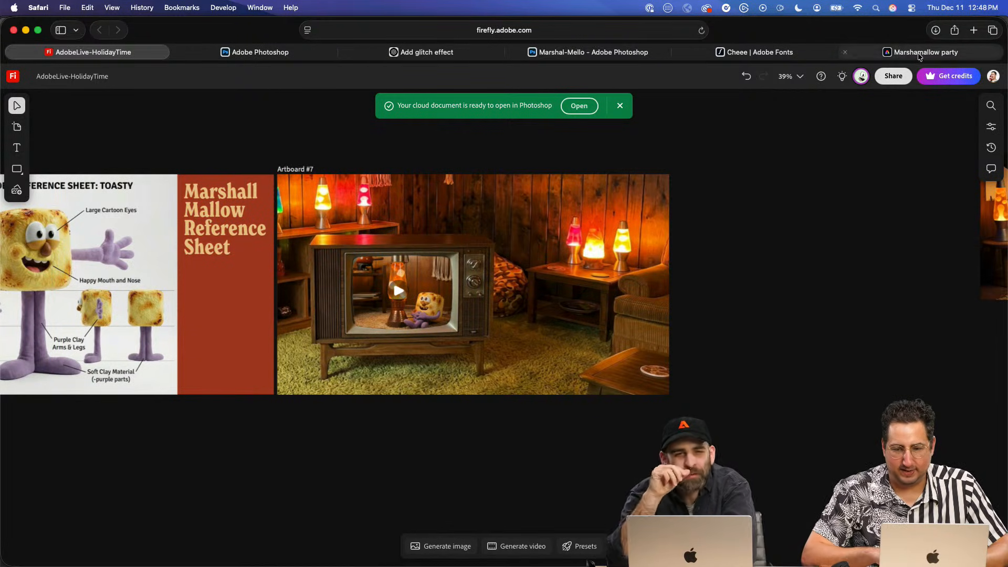
# - Switch to Adobe Express and create a new file in the 16:9 Landscape format
pyautogui.click(893, 52)
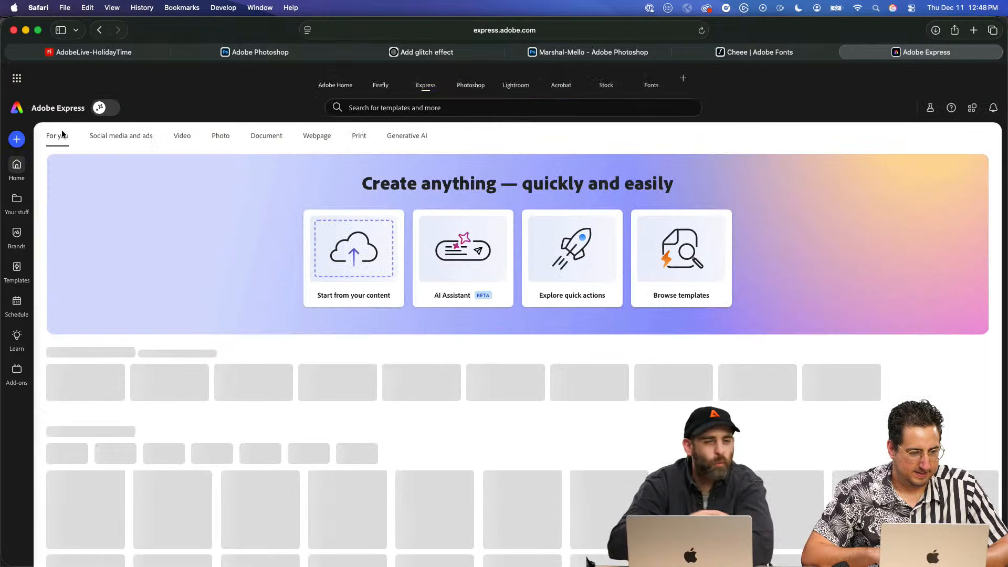
pyautogui.click(18, 139)
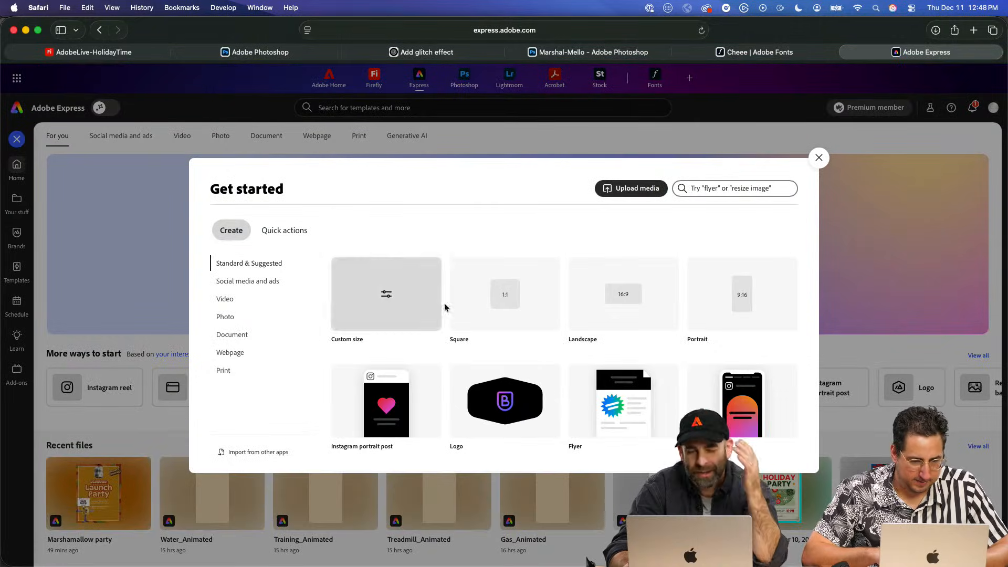
pyautogui.click(578, 293)
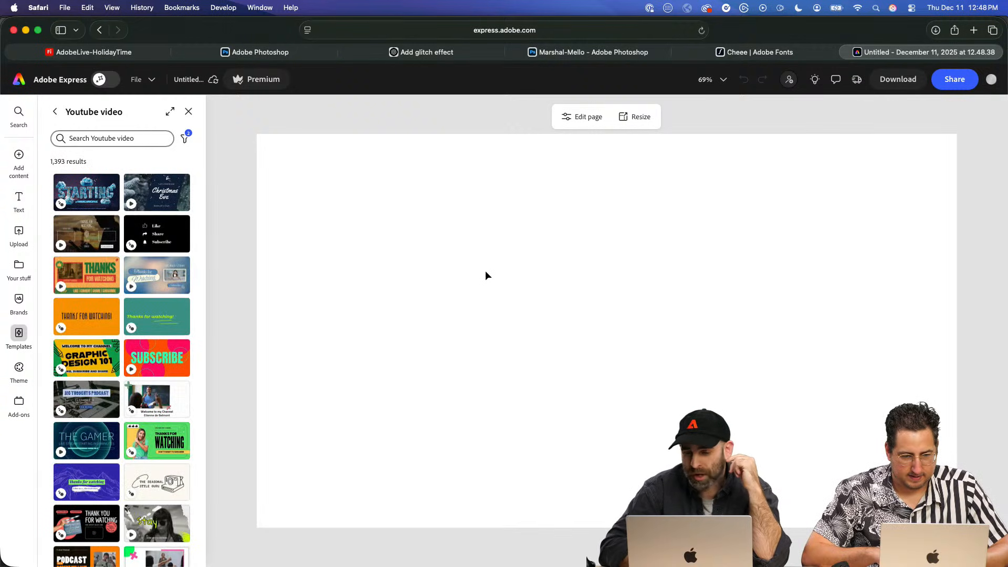
# - Try to copy the room image from the Firefly board and paste it onto the blank Express page
pyautogui.press('super+Tab')
pyautogui.press('super+Tab')
pyautogui.press('super+Tab')
pyautogui.press('super+Tab')
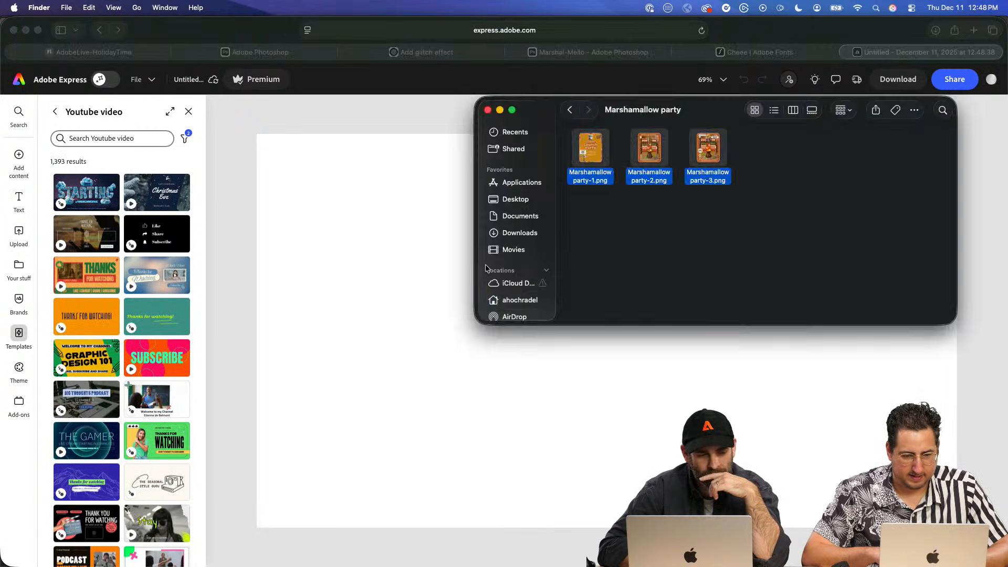
pyautogui.press('super+Tab')
pyautogui.click(104, 55)
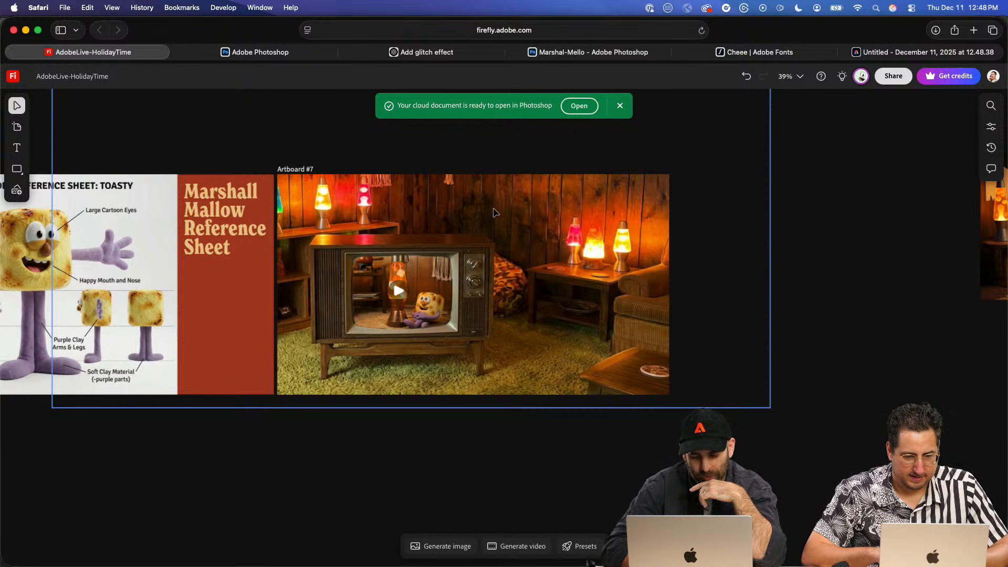
pyautogui.click(638, 247)
pyautogui.click(887, 52)
pyautogui.press('super+v')
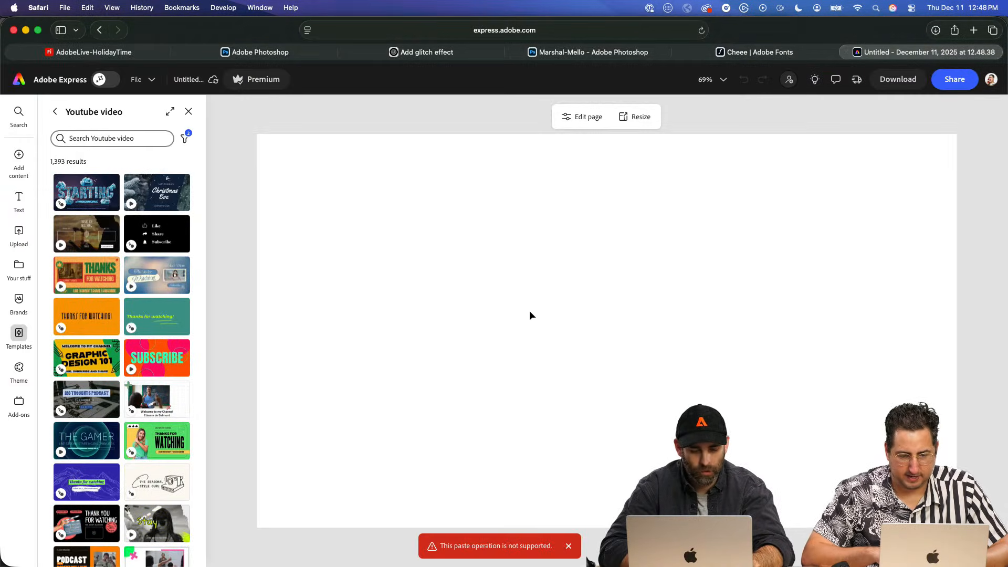
pyautogui.click(115, 53)
pyautogui.click(704, 154)
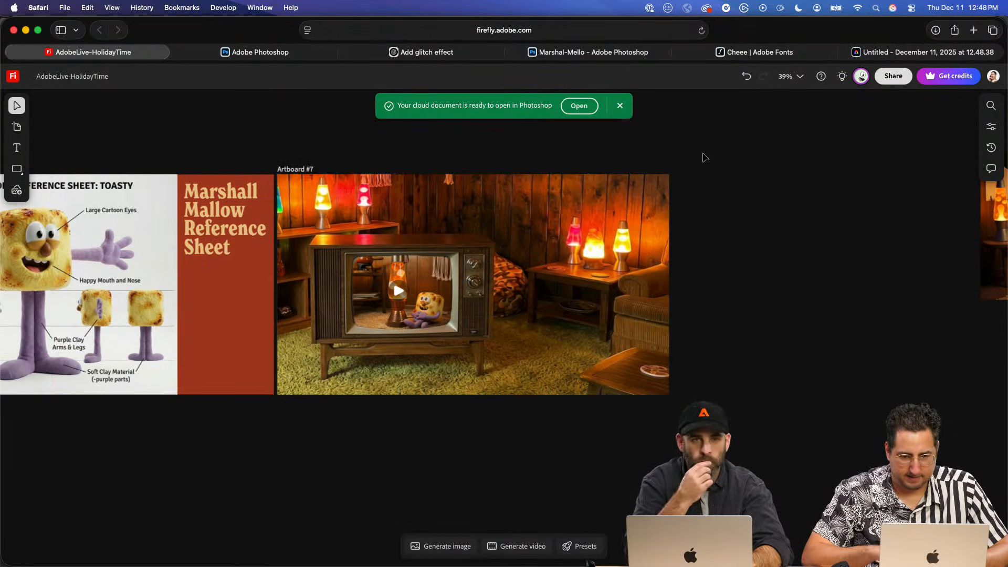
# - Copy the uncut room image from Photoshop and paste it onto the Express page
pyautogui.click(279, 56)
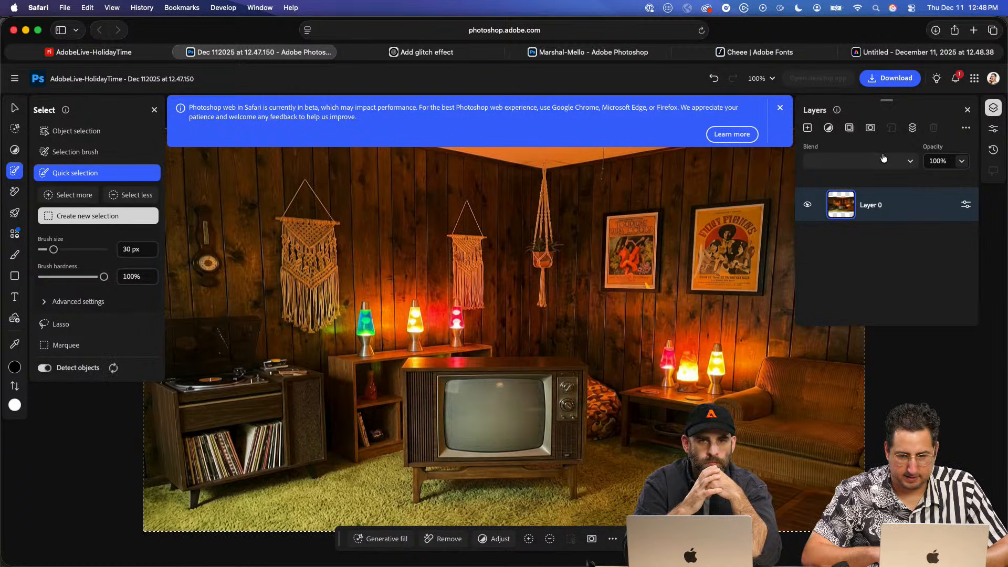
pyautogui.click(897, 51)
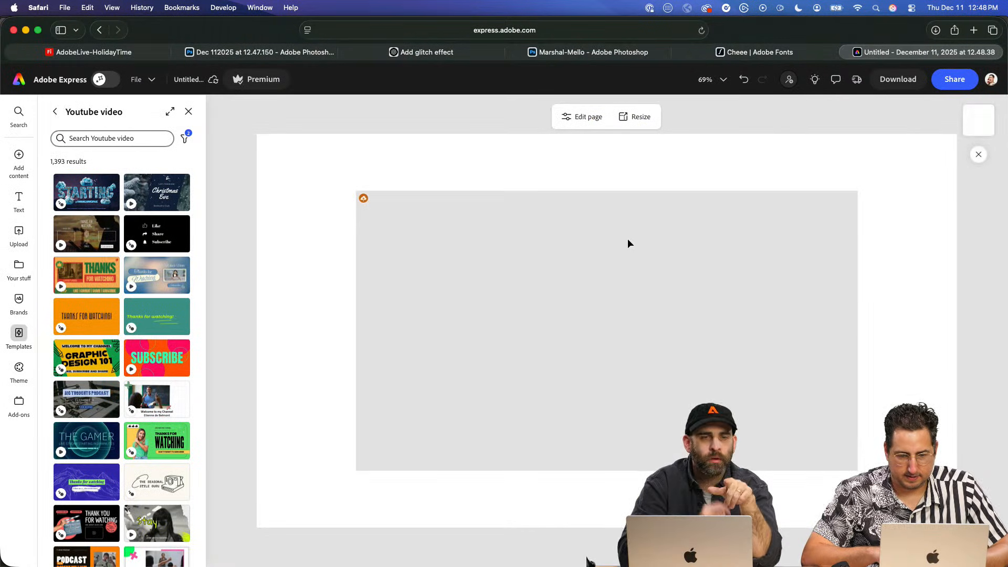
pyautogui.click(497, 284)
# - Cut the TV screen out of the room image in Photoshop using Quick selection and an inverted layer mask
pyautogui.click(294, 52)
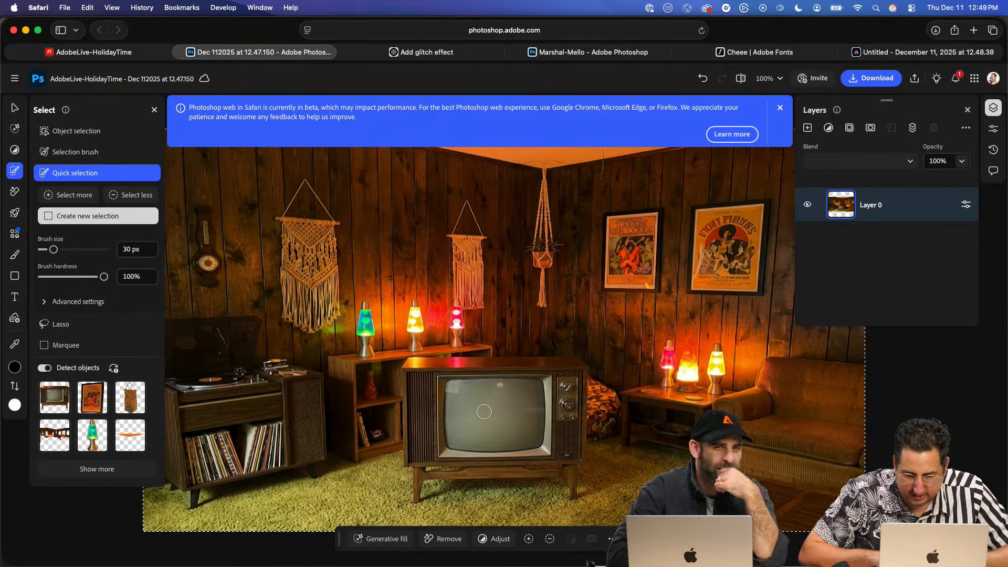
pyautogui.moveTo(485, 412); pyautogui.dragTo(489, 409)
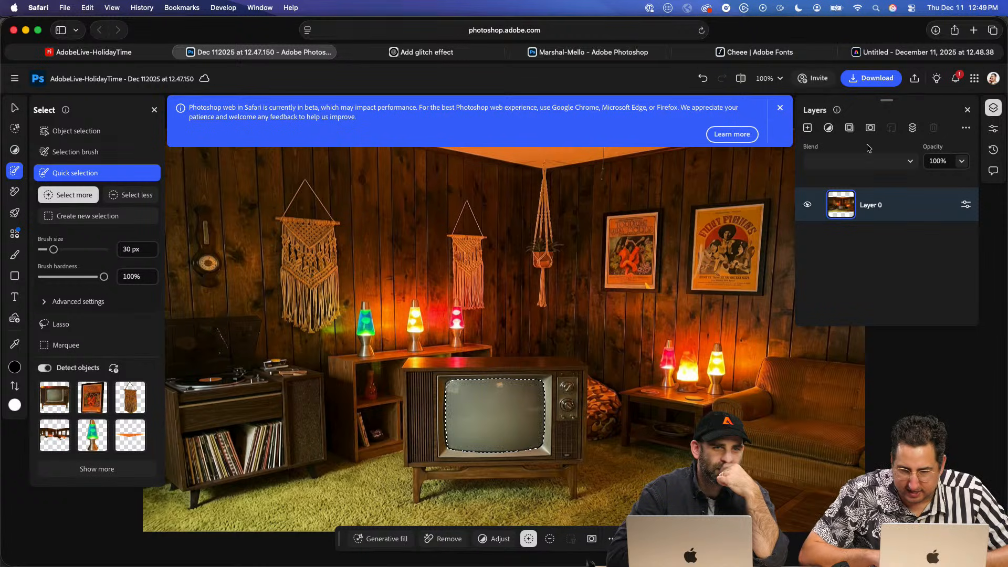
pyautogui.click(869, 130)
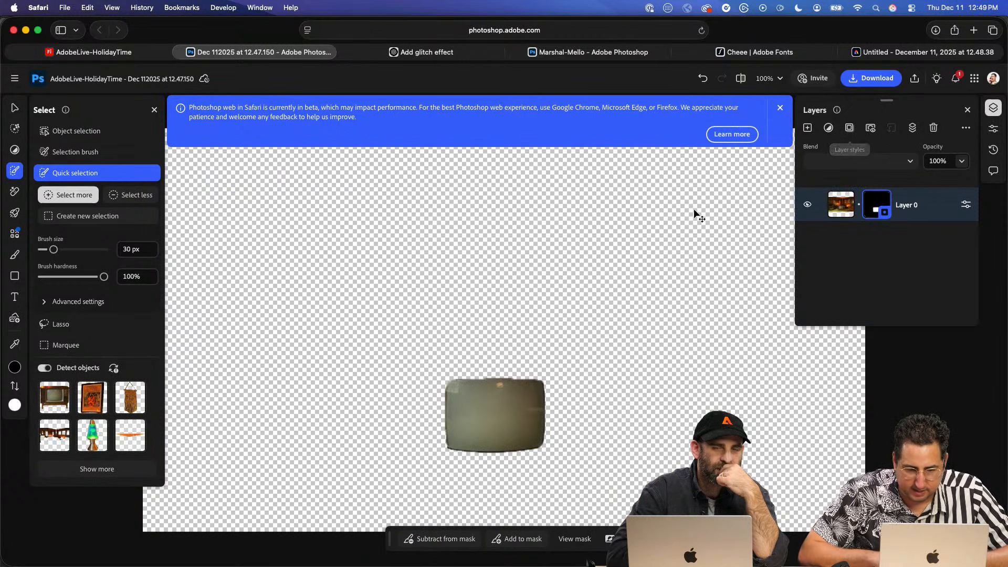
pyautogui.press('super+i')
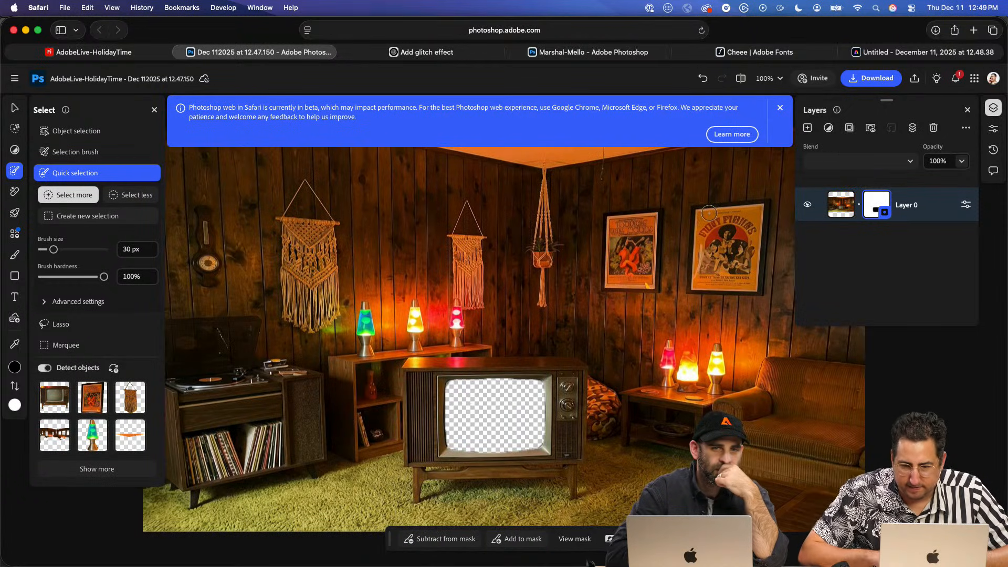
# - Flatten the layer mask, then copy the cut-out room image to the Express page and scale it to the page width
pyautogui.click(876, 210)
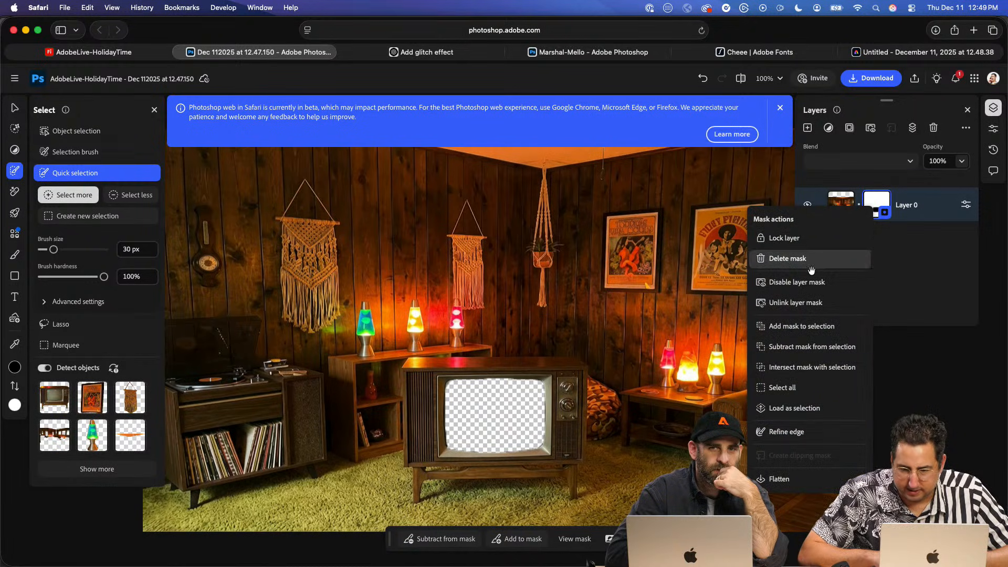
pyautogui.click(812, 485)
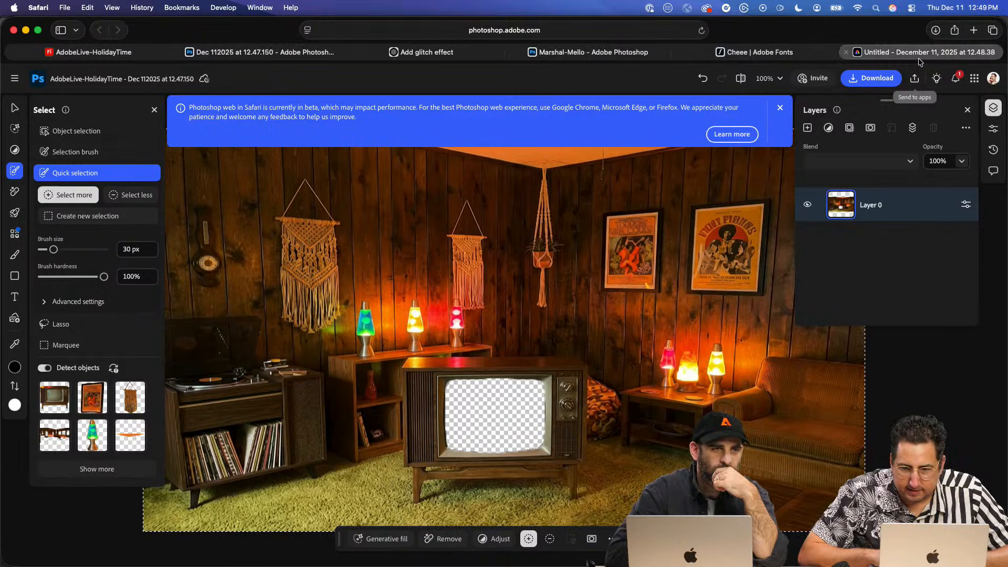
pyautogui.click(919, 52)
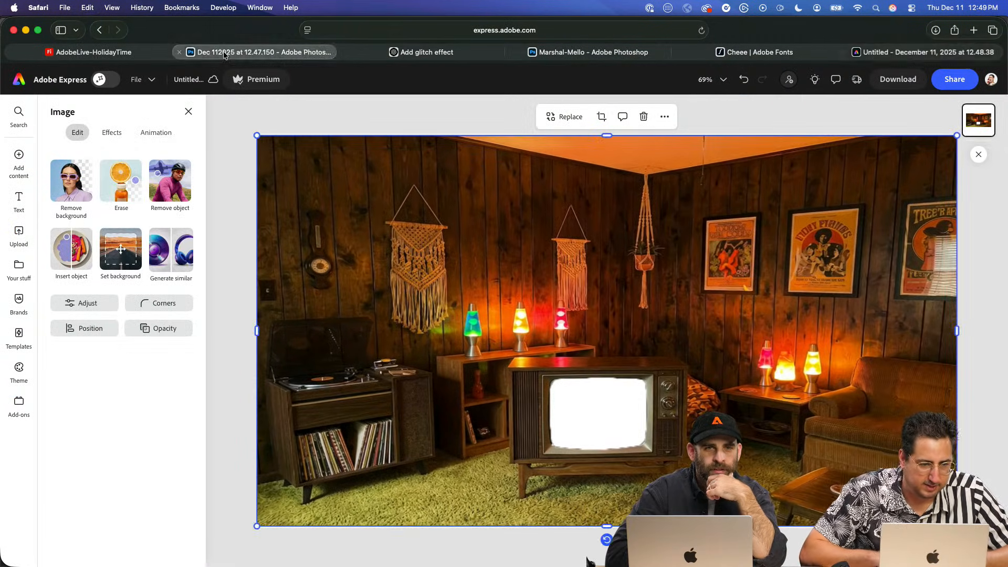
# - Download the marshmallow video from Firefly's Artboard #7 and move it off the artboard onto the empty board area
pyautogui.click(224, 52)
pyautogui.click(92, 52)
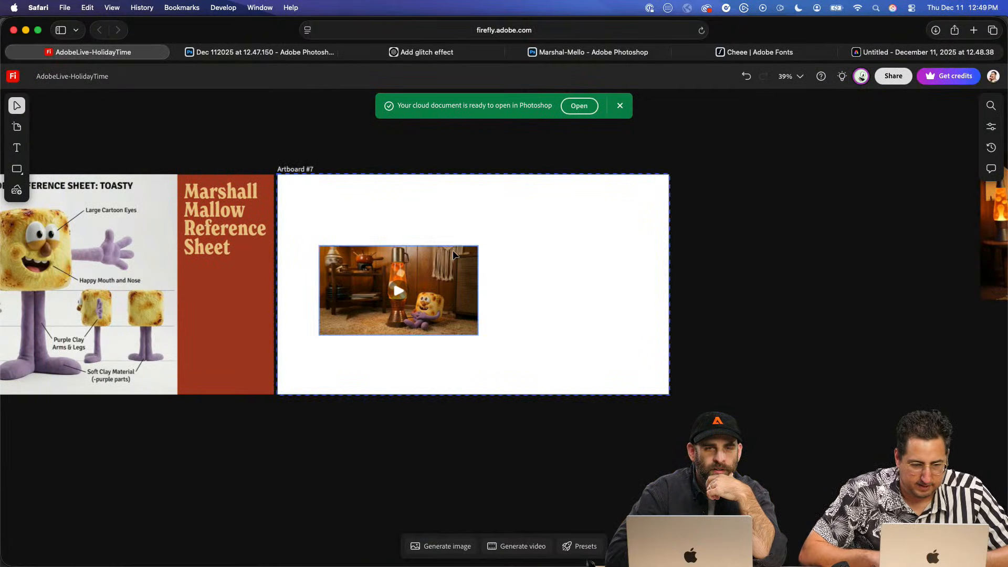
pyautogui.click(452, 250)
pyautogui.click(475, 221)
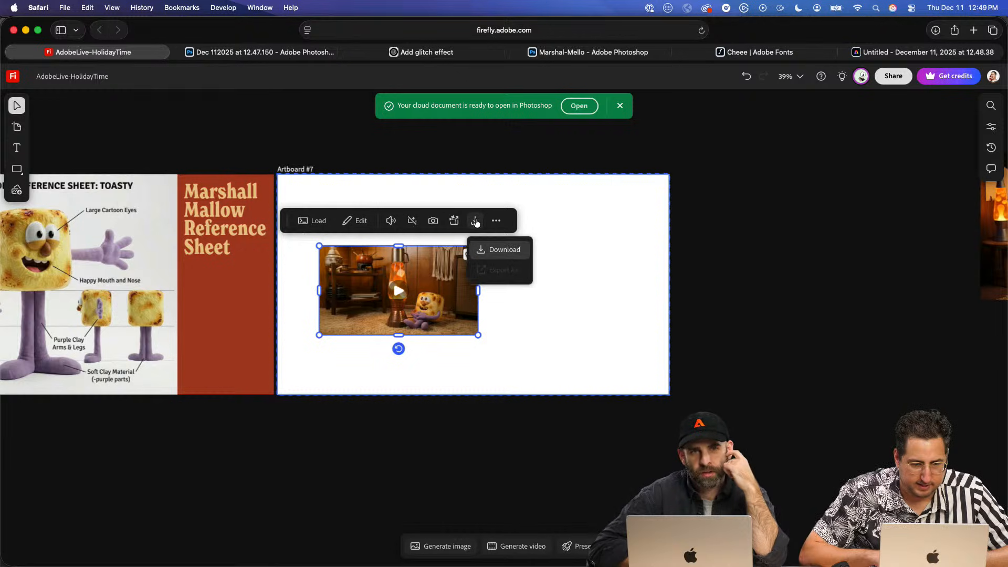
pyautogui.click(476, 252)
pyautogui.click(475, 221)
pyautogui.click(505, 252)
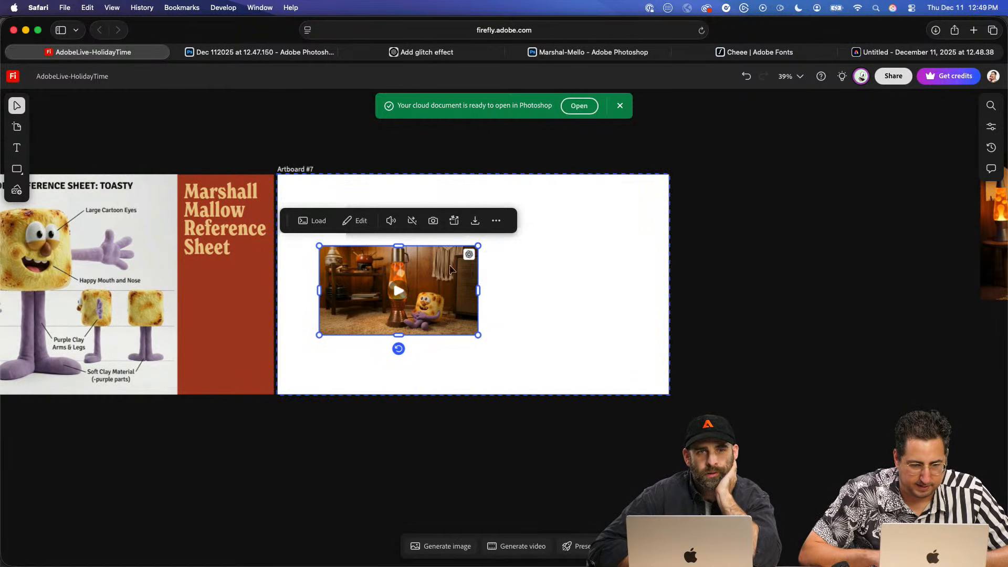
pyautogui.moveTo(442, 267); pyautogui.dragTo(877, 449)
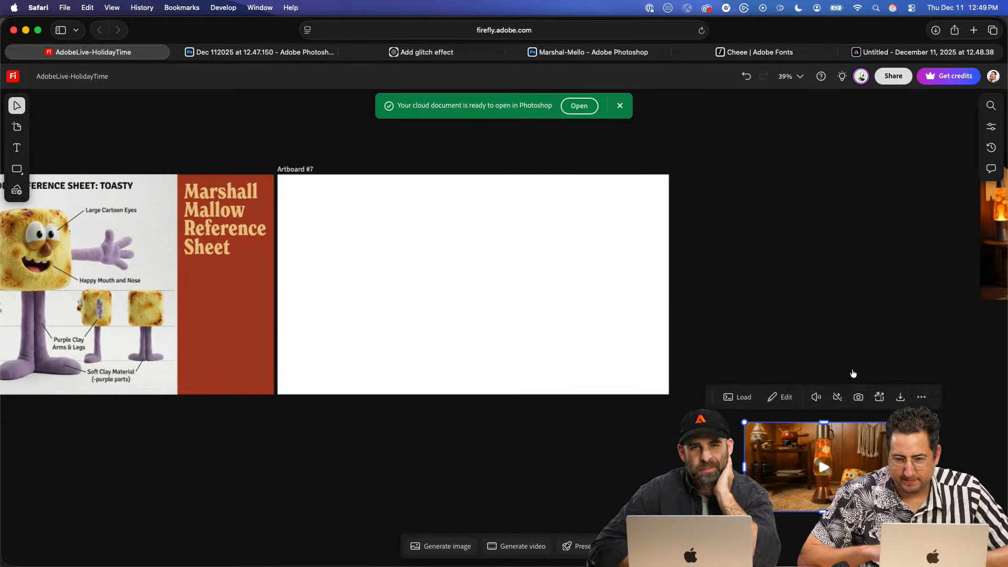
# - Switch to the Adobe Express file and open the Downloads folder in a Finder window over it
pyautogui.click(881, 56)
pyautogui.press('super+Tab')
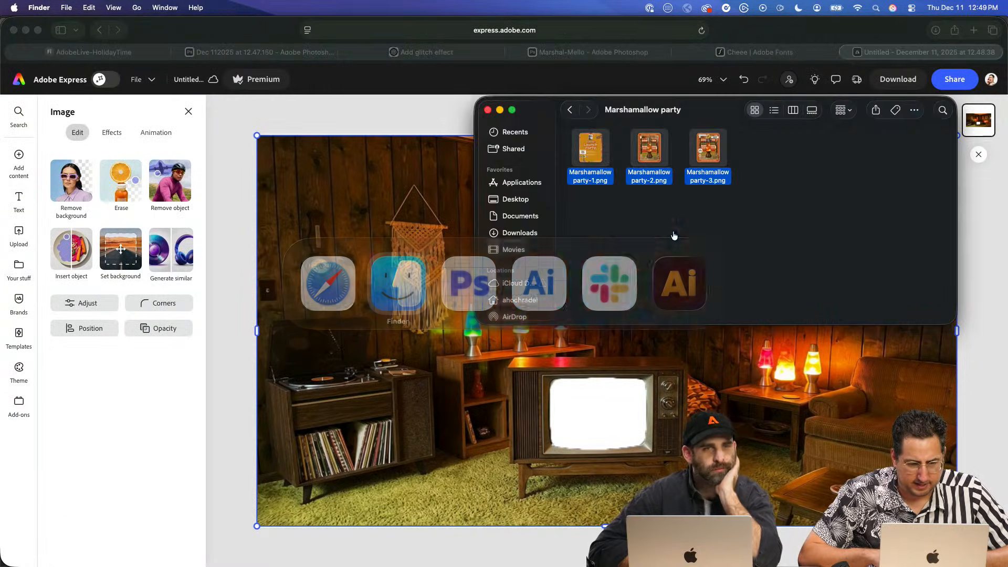
pyautogui.click(519, 233)
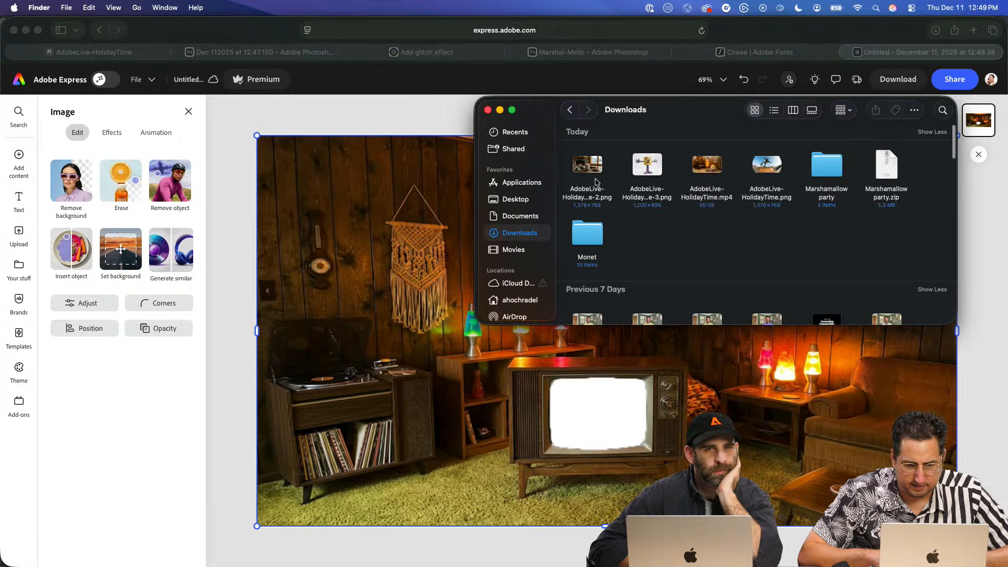
# - Try to add AdobeLive-HolidayTime.mp4 to the Express page by dropping it onto the room image, and undo it
pyautogui.click(706, 167)
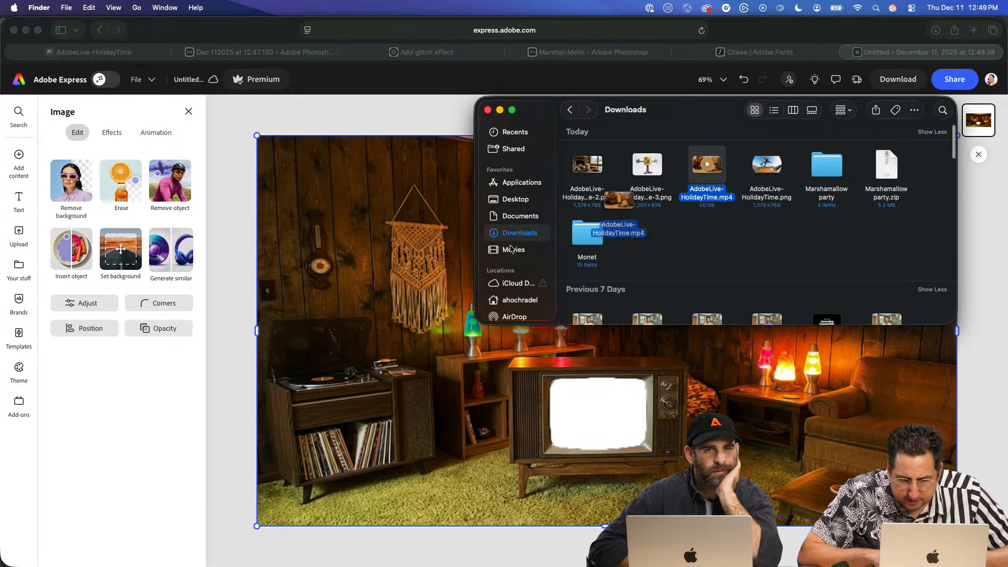
pyautogui.moveTo(291, 359); pyautogui.dragTo(421, 349)
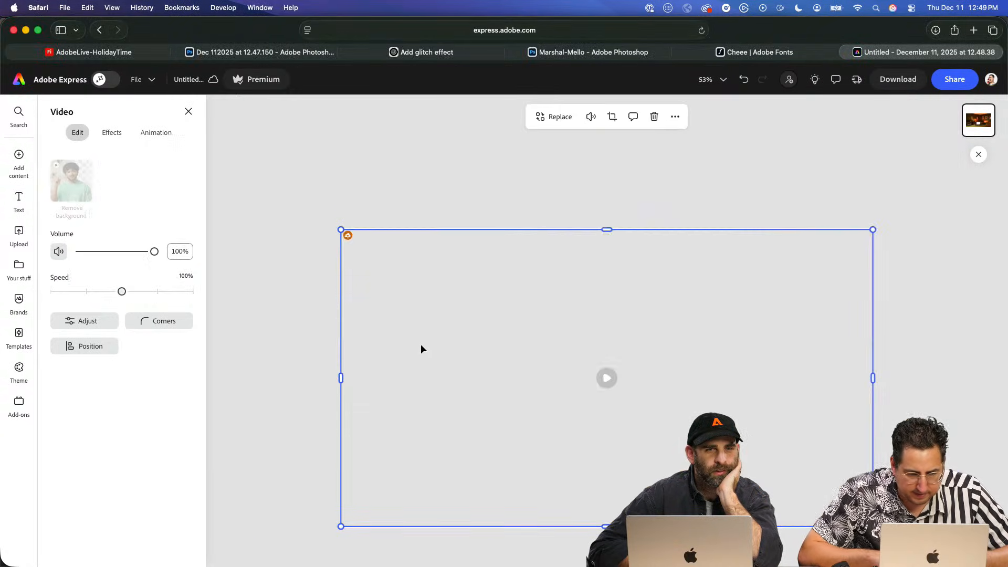
pyautogui.moveTo(621, 363); pyautogui.dragTo(657, 374)
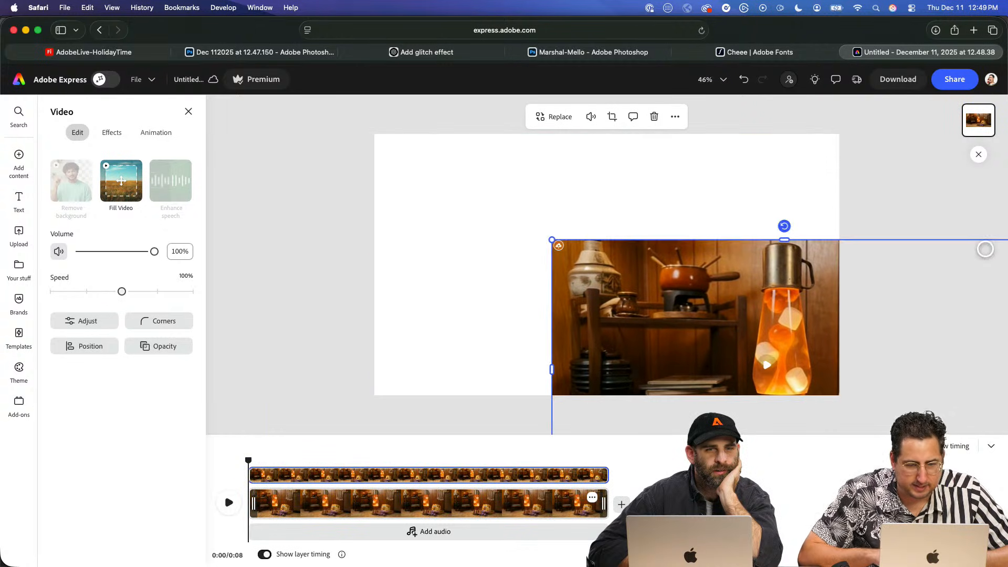
pyautogui.press('super+z')
pyautogui.press('super+z')
# - Deselect the room image and add AdobeLive-HolidayTime.mp4 from Downloads to the Express page as a separate layer
pyautogui.press('super+Tab')
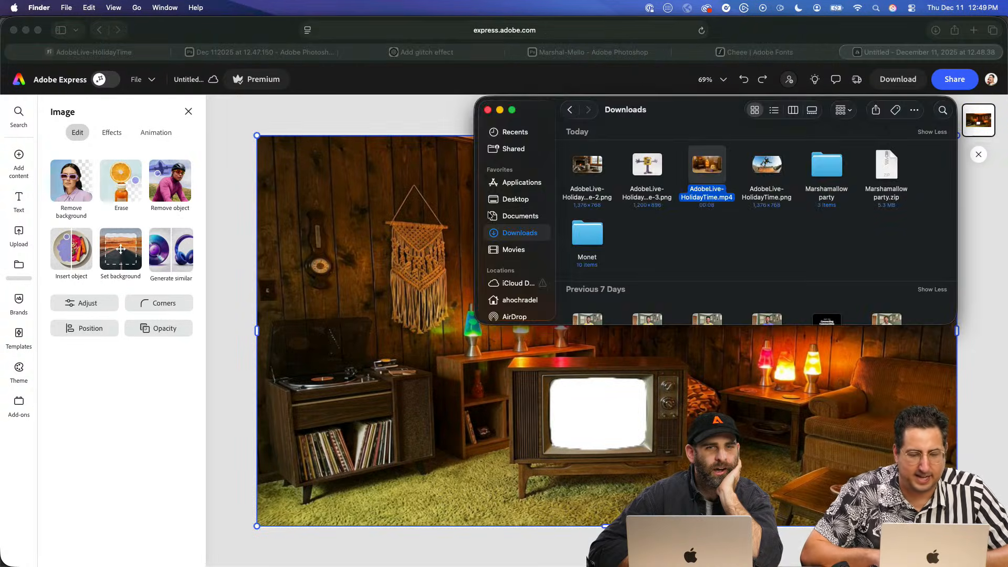
pyautogui.click(363, 81)
pyautogui.click(310, 119)
pyautogui.press('super+Tab')
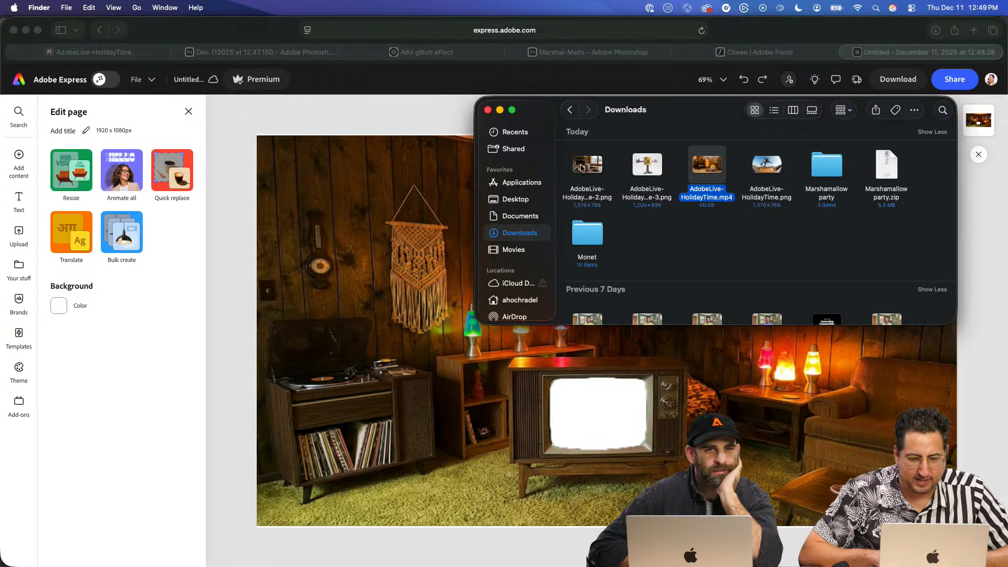
pyautogui.moveTo(706, 164); pyautogui.dragTo(367, 113)
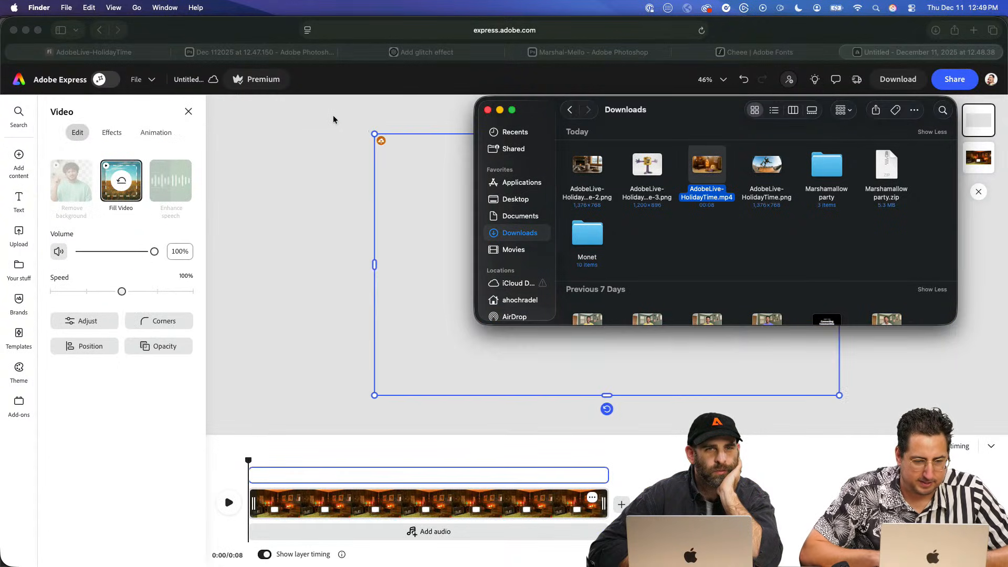
# - Shrink the marshmallow video on the Express page and move it down over the TV
pyautogui.press('super+Tab')
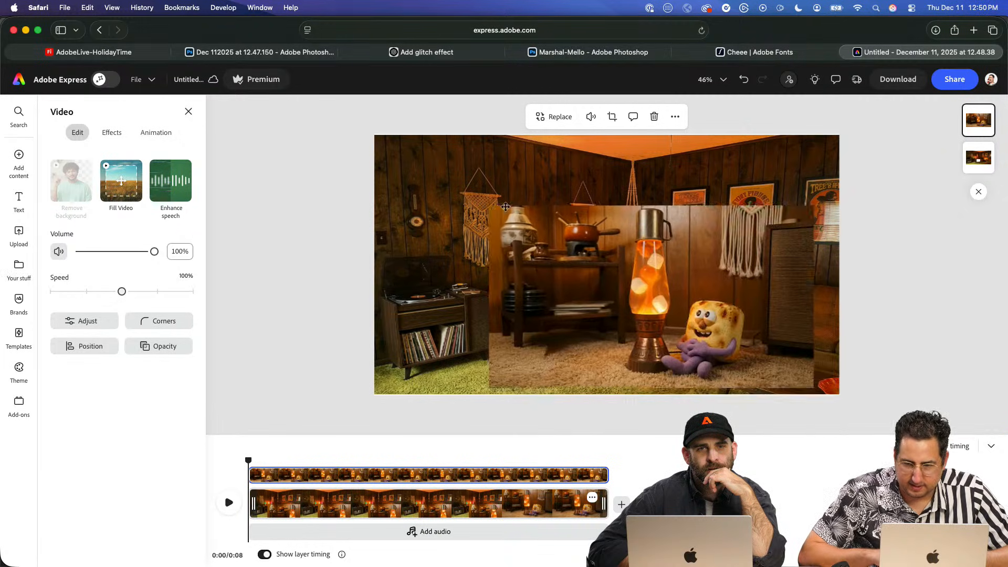
pyautogui.moveTo(444, 179); pyautogui.dragTo(522, 222)
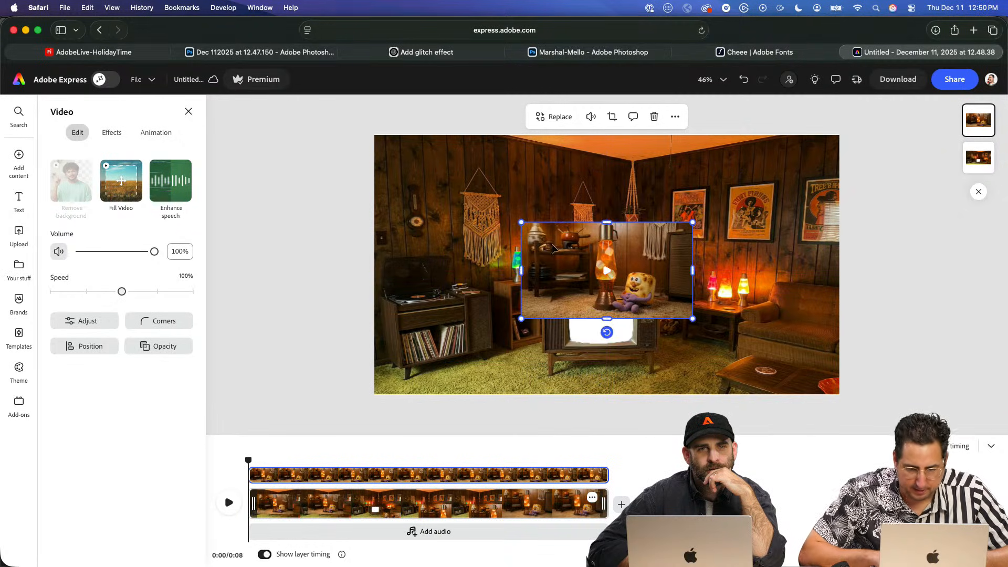
pyautogui.moveTo(567, 262); pyautogui.dragTo(564, 311)
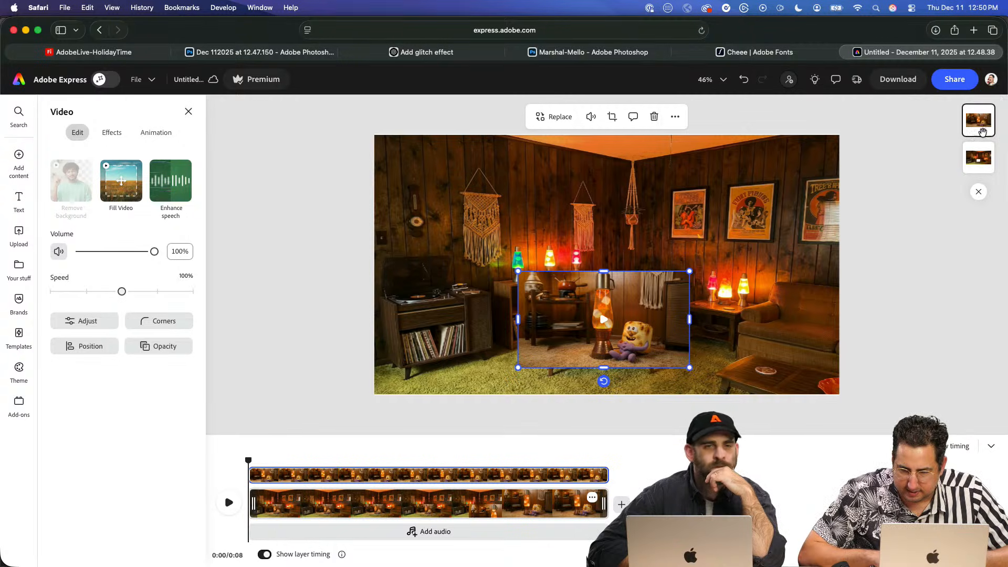
# - Enlarge the room image well beyond the page edges and reposition it to frame the TV more closely
pyautogui.click(824, 208)
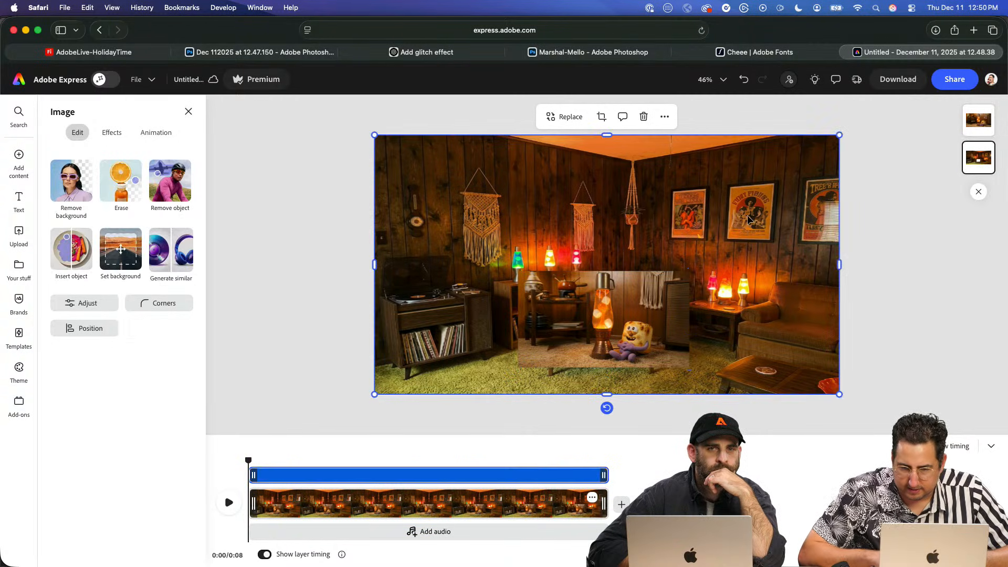
pyautogui.moveTo(840, 136); pyautogui.dragTo(972, 90)
pyautogui.moveTo(752, 231); pyautogui.dragTo(685, 187)
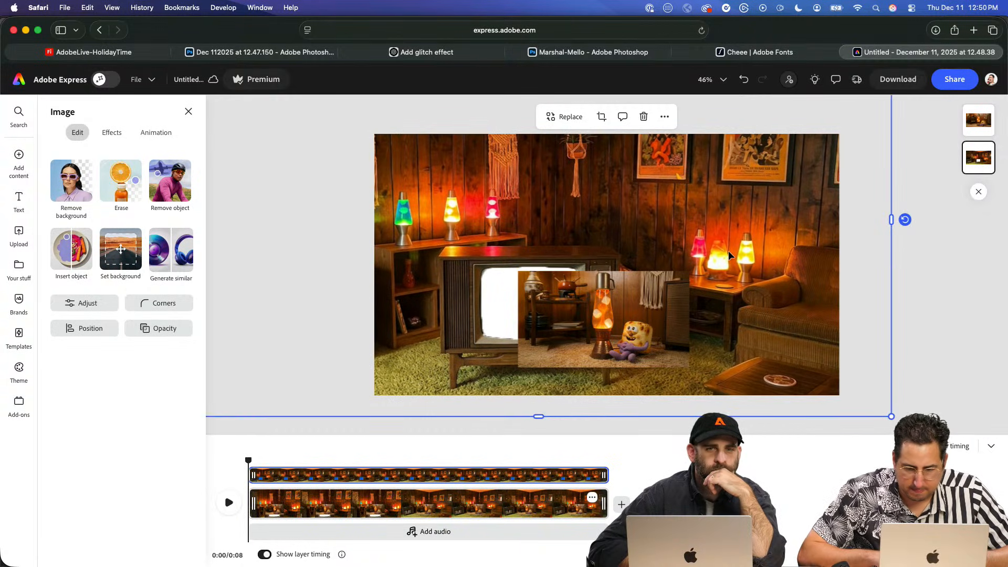
pyautogui.press('super+minus')
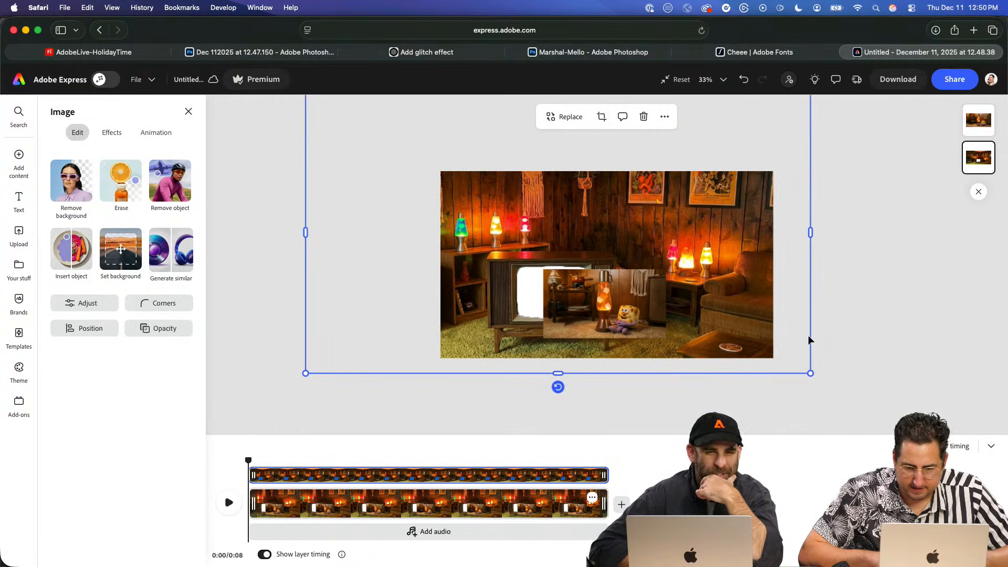
pyautogui.moveTo(811, 374); pyautogui.dragTo(857, 357)
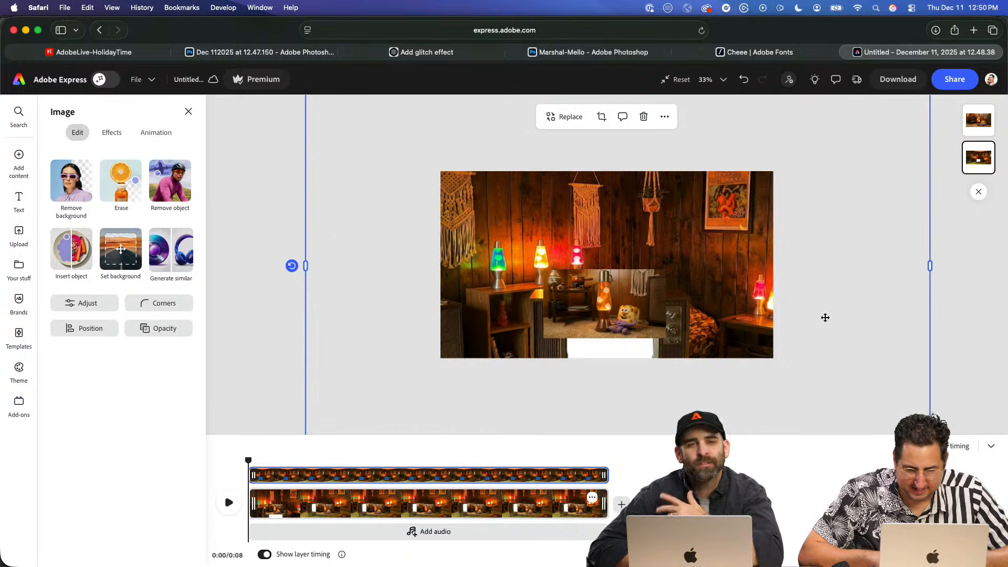
pyautogui.moveTo(826, 317); pyautogui.dragTo(775, 254)
# - Move the marshmallow video onto the enlarged TV and scale it to cover the whole screen opening
pyautogui.moveTo(630, 287); pyautogui.dragTo(567, 246)
pyautogui.press('super+z')
pyautogui.click(566, 300)
pyautogui.moveTo(566, 300); pyautogui.dragTo(501, 256)
pyautogui.moveTo(599, 296); pyautogui.dragTo(589, 276)
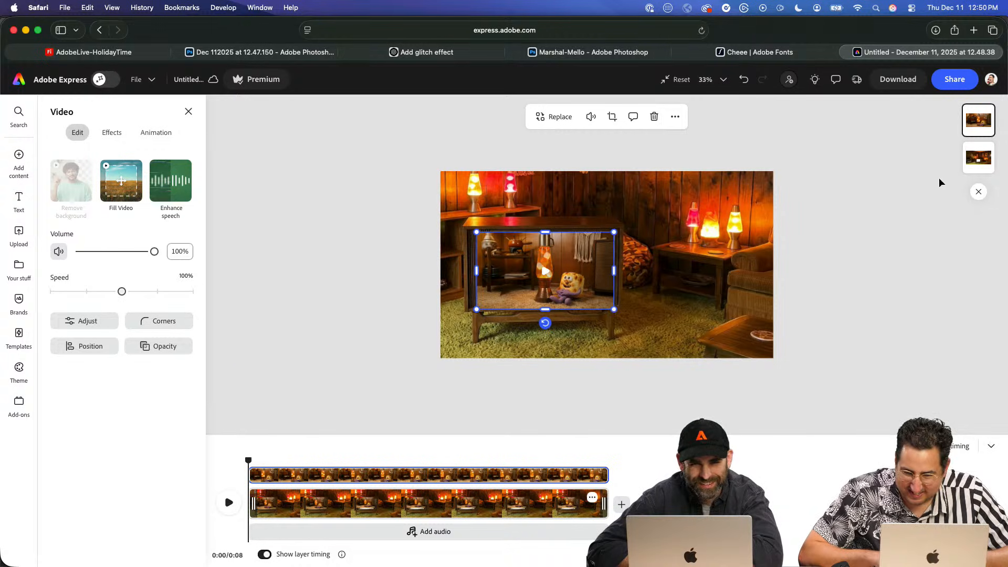
# - Move the room image layer above the video so the video plays through the cut-out screen, and clear the selection
pyautogui.click(979, 157)
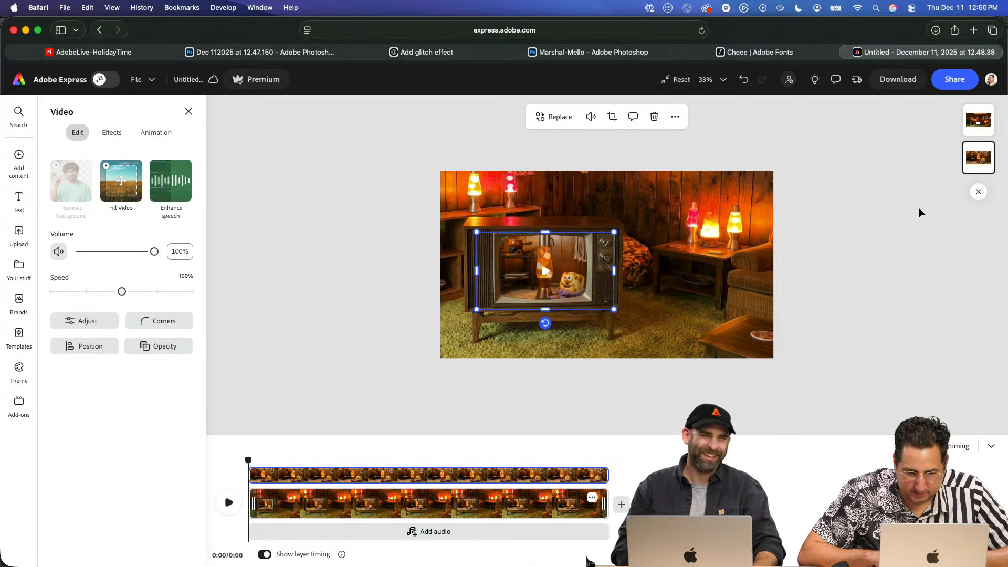
pyautogui.click(833, 252)
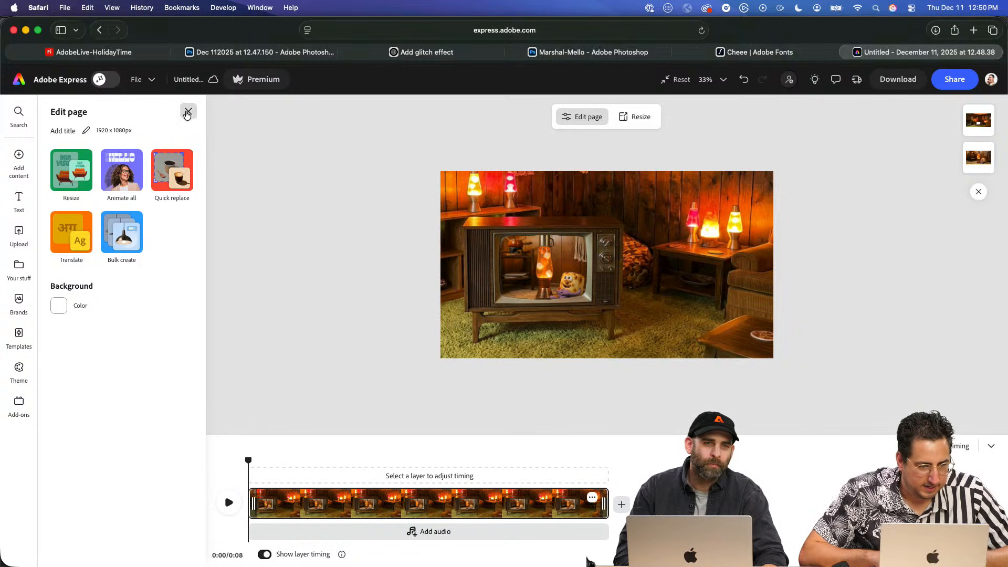
pyautogui.click(187, 115)
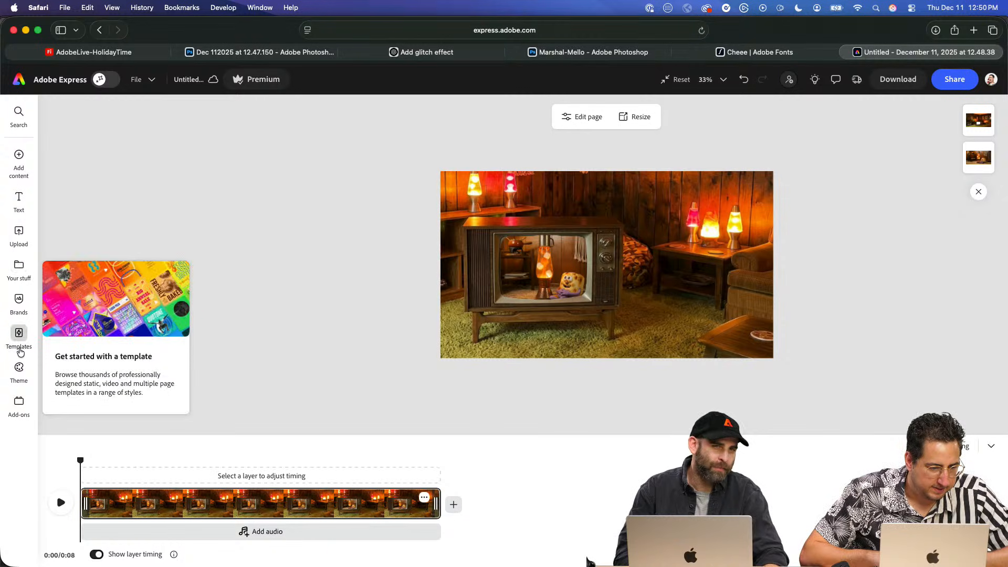
# - Search the stock videos for "tv scanlines" and add the 10-second gray scanline clip to the page
pyautogui.moveTo(19, 163)
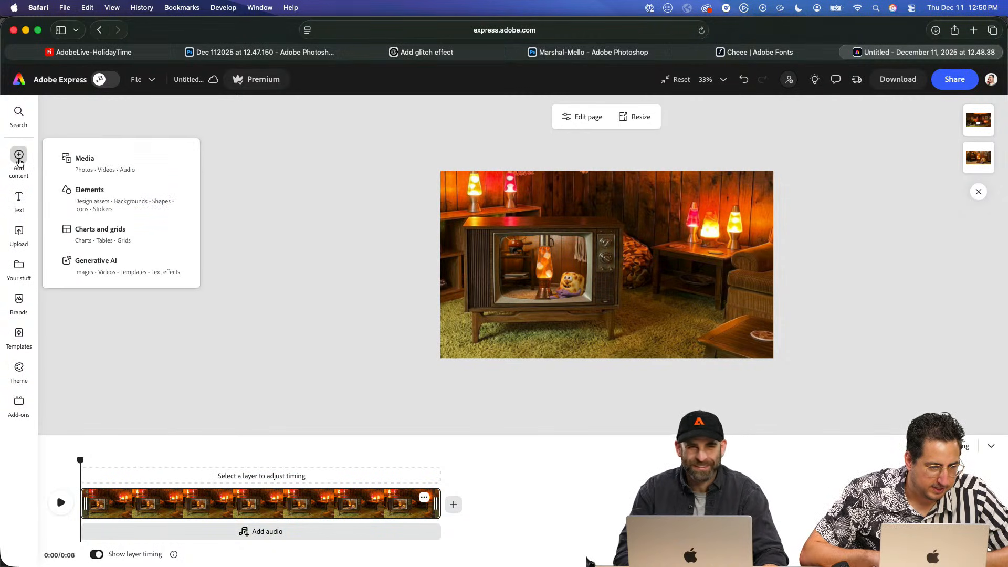
pyautogui.click(124, 162)
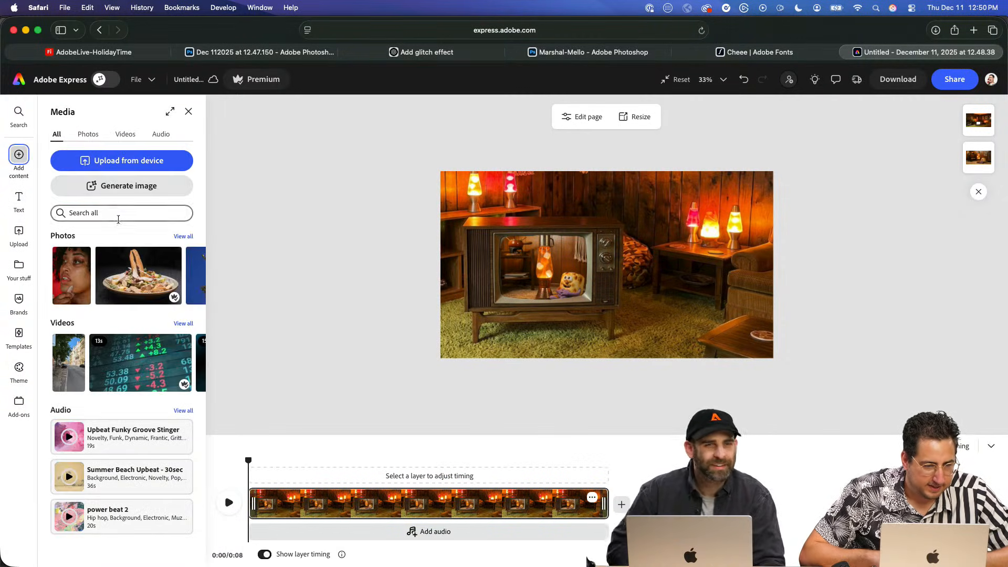
pyautogui.click(119, 216)
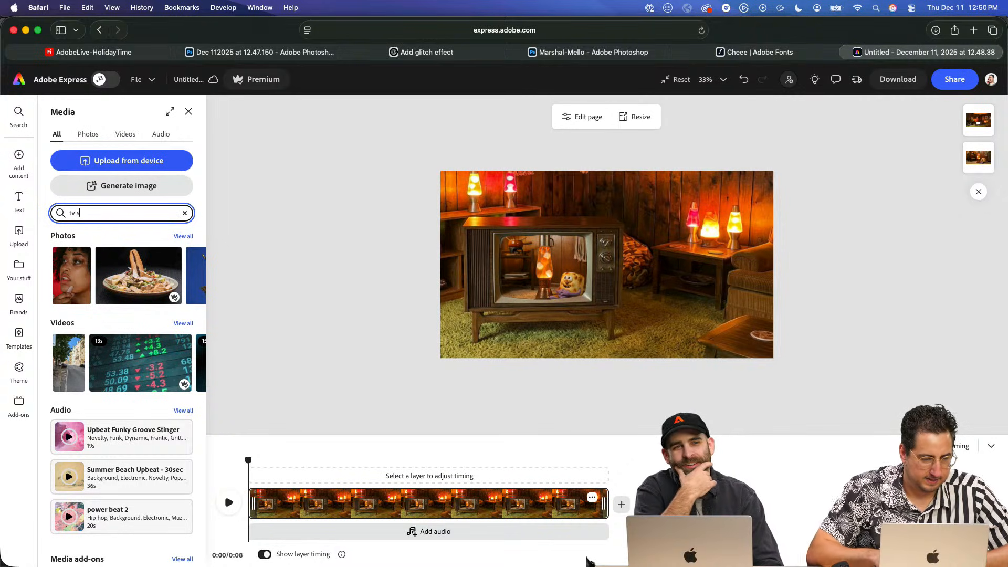
pyautogui.write('tv scanlines')
pyautogui.press('Return')
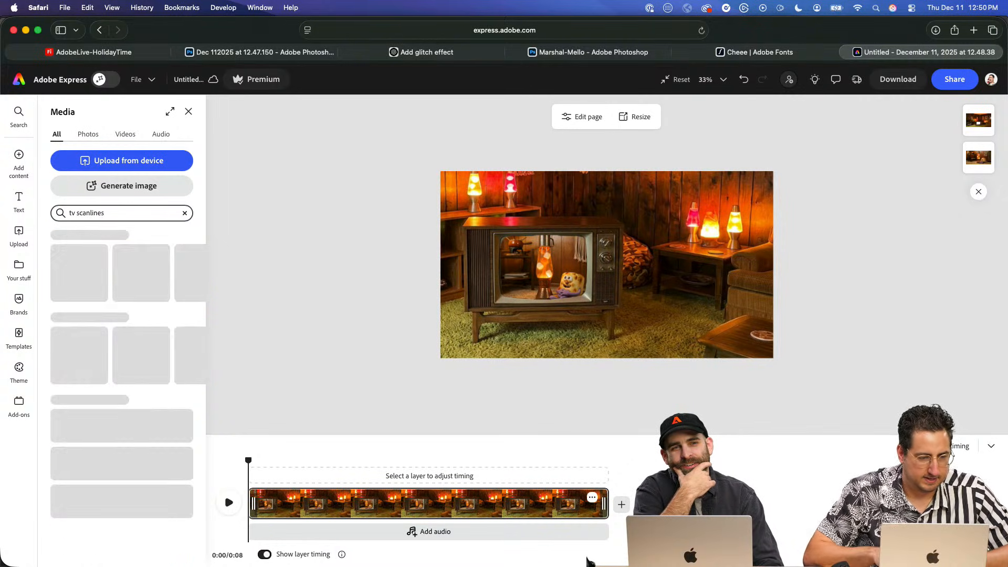
pyautogui.click(131, 135)
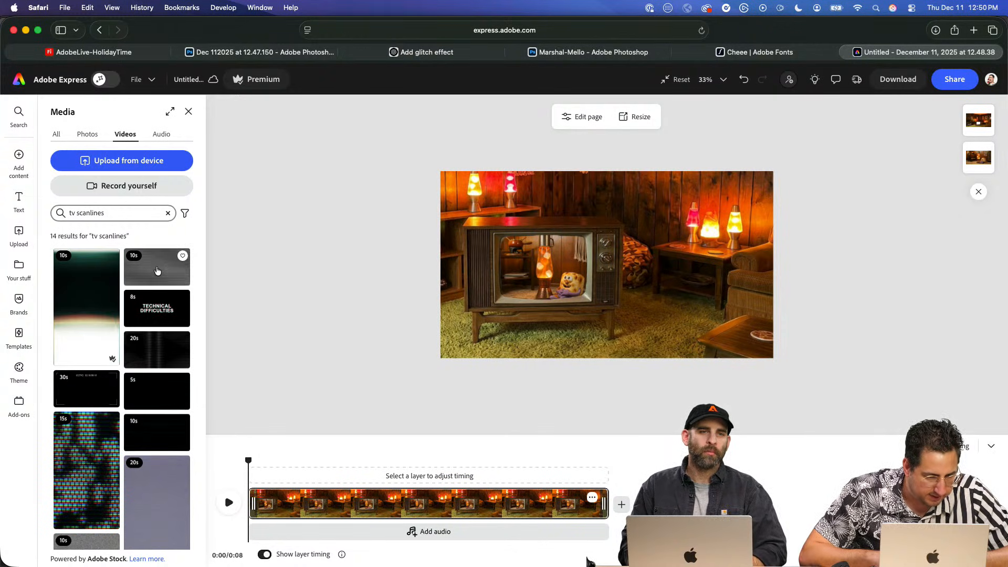
pyautogui.click(157, 270)
pyautogui.click(263, 251)
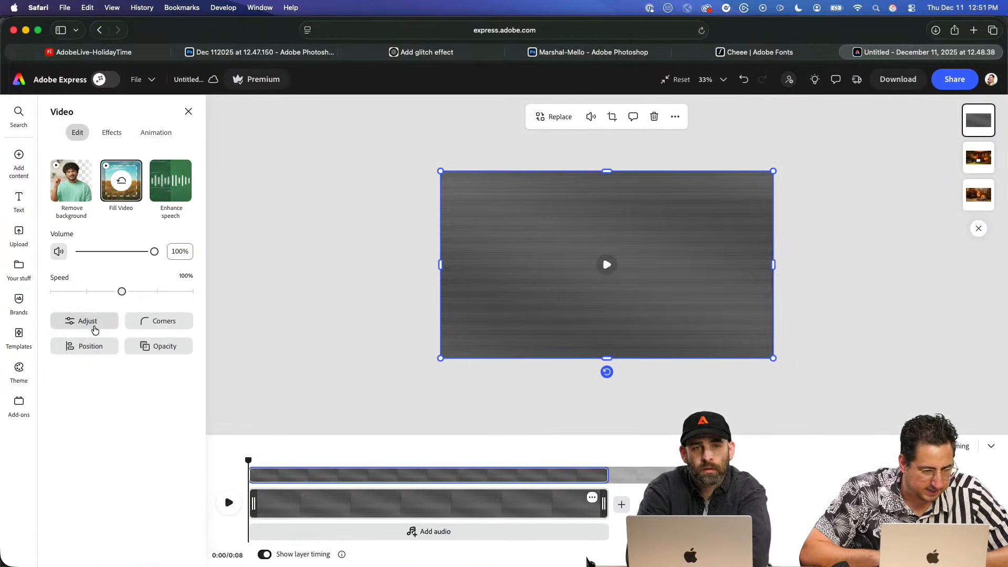
# - Set the scanline clip's blend mode to Screen, then scale it down and position it over the TV
pyautogui.click(149, 347)
pyautogui.click(213, 304)
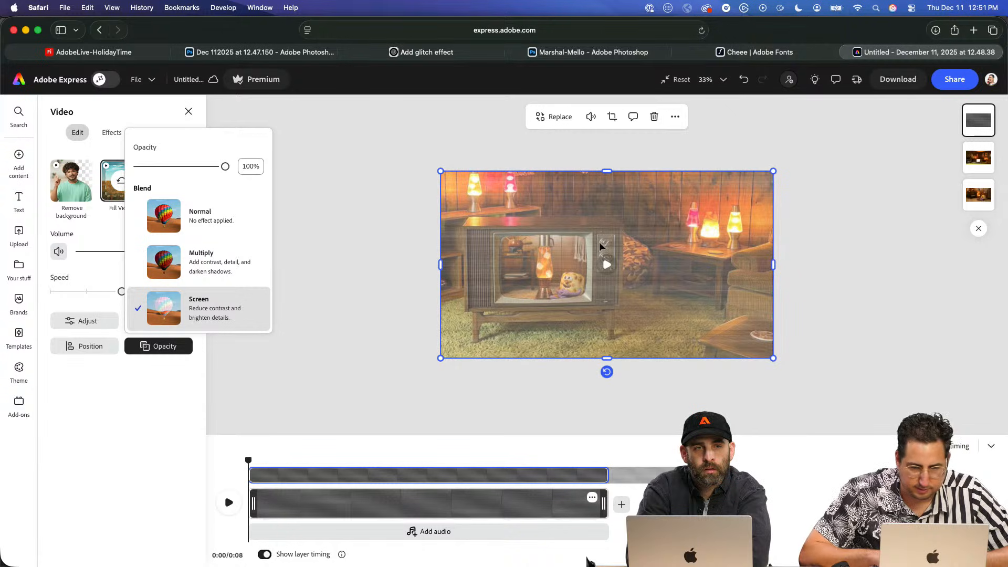
pyautogui.moveTo(774, 171); pyautogui.dragTo(596, 270)
pyautogui.moveTo(554, 317); pyautogui.dragTo(582, 271)
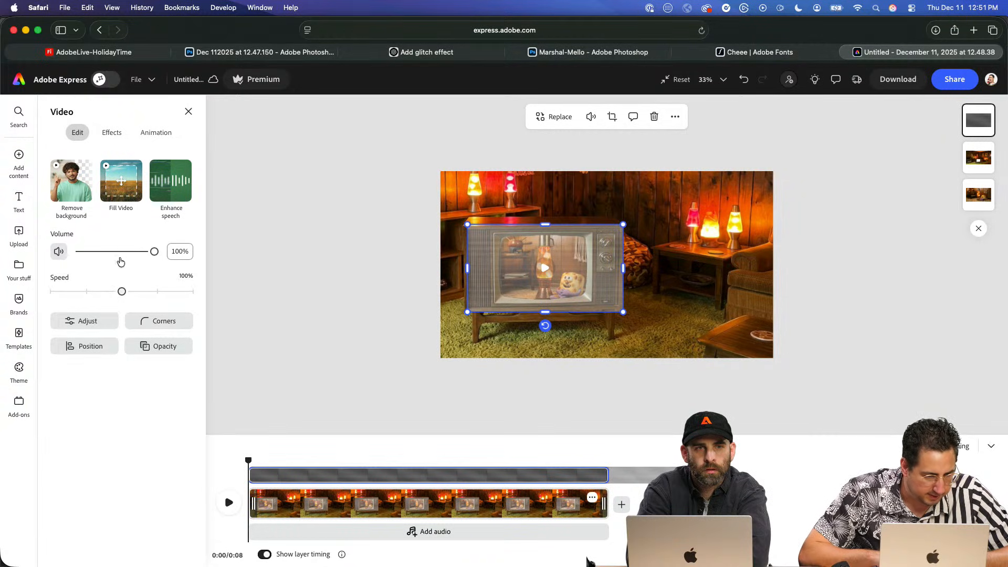
# - Lower the scanline clip's opacity to 46% and place its layer between the room image and the marshmallow video
pyautogui.click(133, 348)
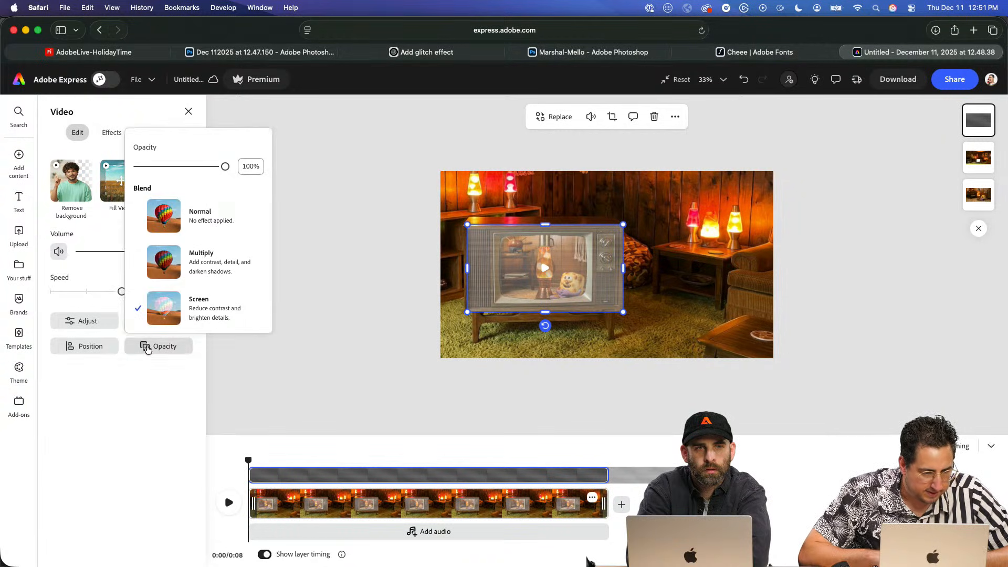
pyautogui.moveTo(200, 166); pyautogui.dragTo(178, 167)
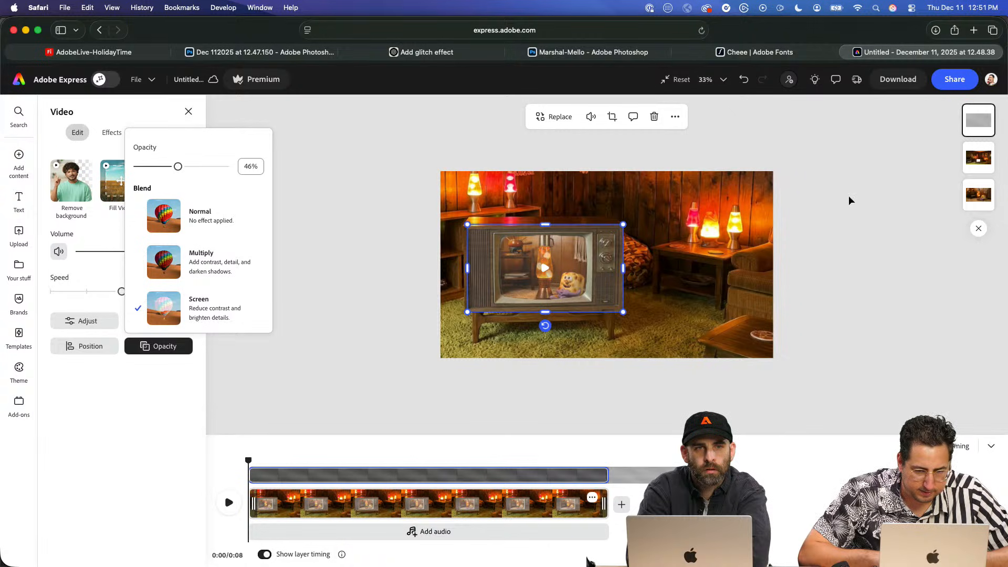
pyautogui.moveTo(978, 120); pyautogui.dragTo(978, 158)
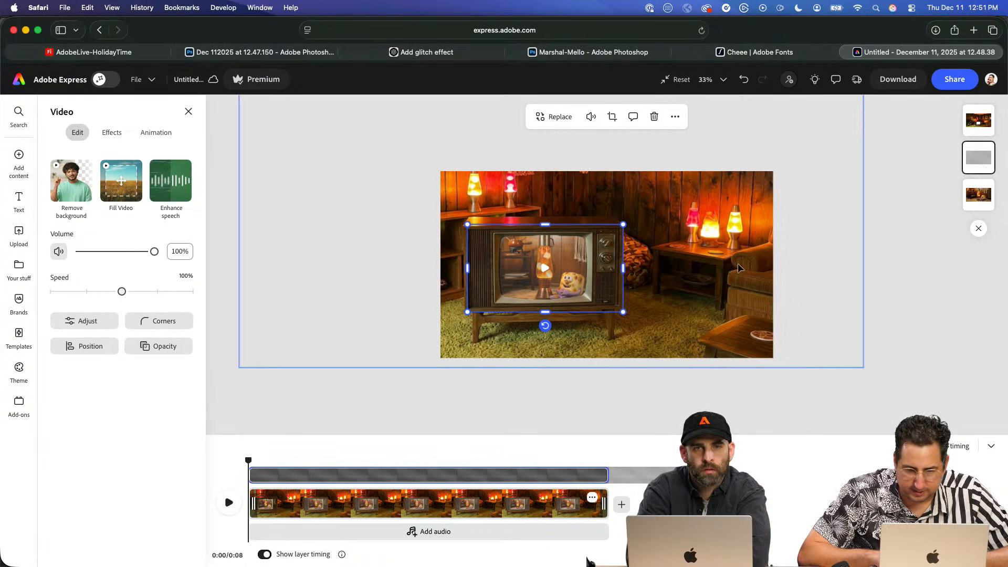
# - Download the composited TV room video as an MP4 at 1080p (original size)
pyautogui.click(888, 78)
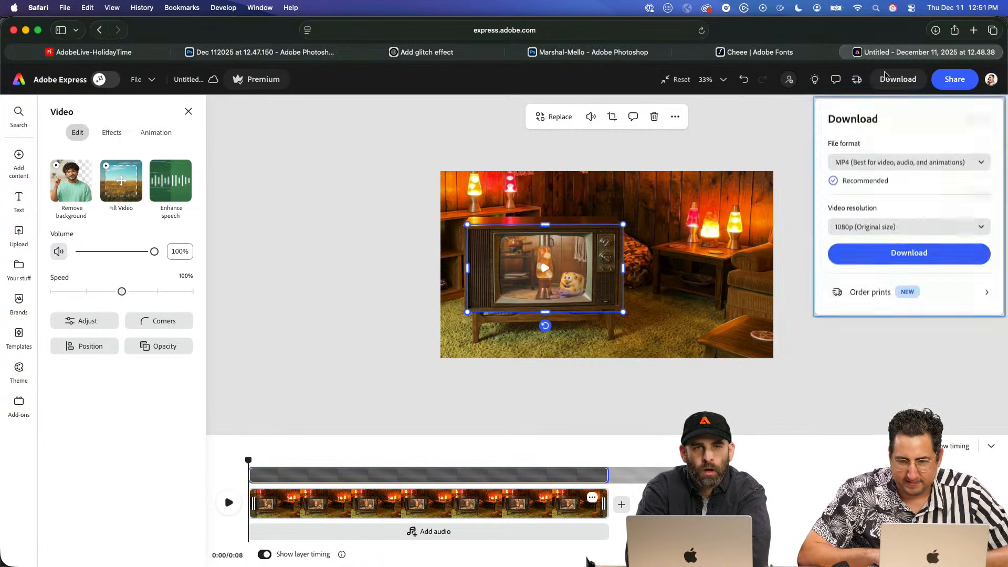
pyautogui.click(908, 252)
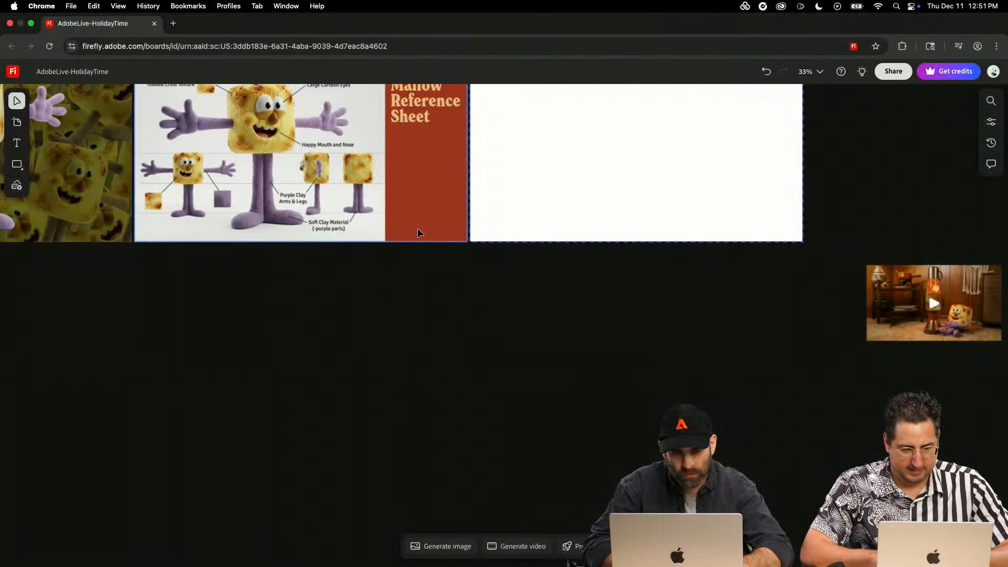
# - Switch to the AdobeLive-HolidayTime Firefly board and copy the "Marshall Mallow Reference Sheet" title onto the blank Artboard #7
pyautogui.click(417, 228)
pyautogui.moveTo(469, 309); pyautogui.dragTo(468, 414)
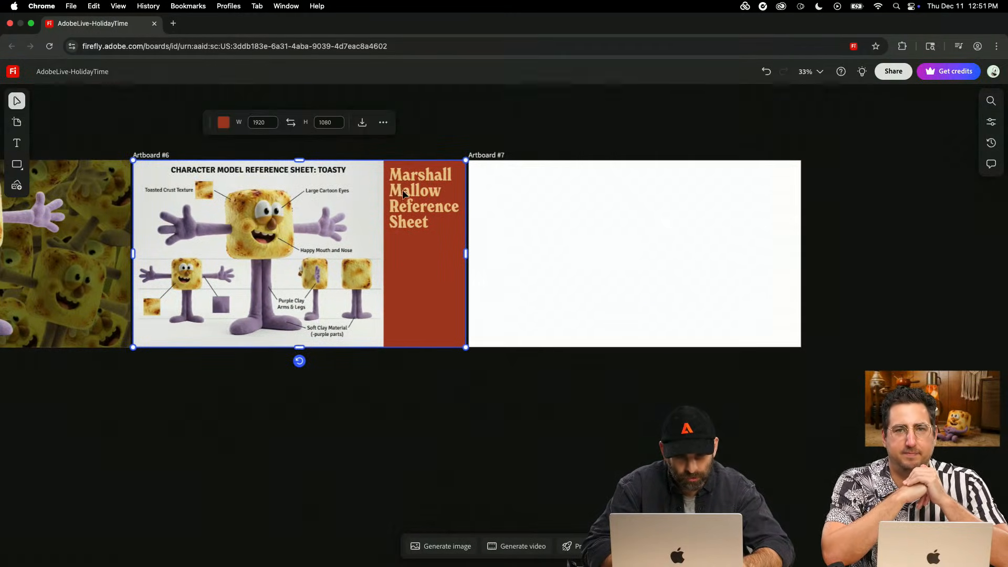
pyautogui.click(412, 206)
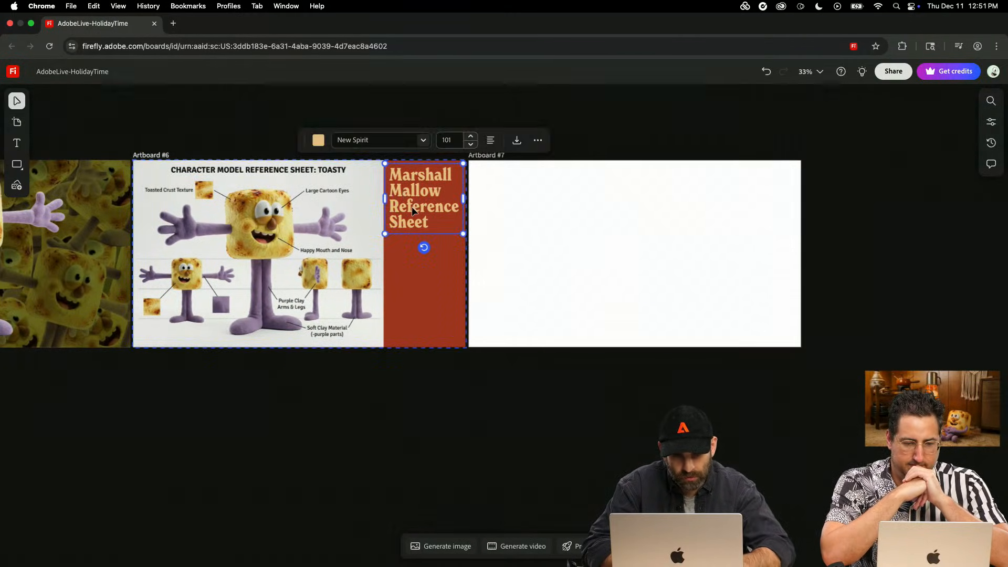
pyautogui.moveTo(418, 219); pyautogui.dragTo(754, 197)
# - Duplicate Artboard #6 into the space of the blank artboard beside it and delete the character reference image from the copy
pyautogui.click(426, 300)
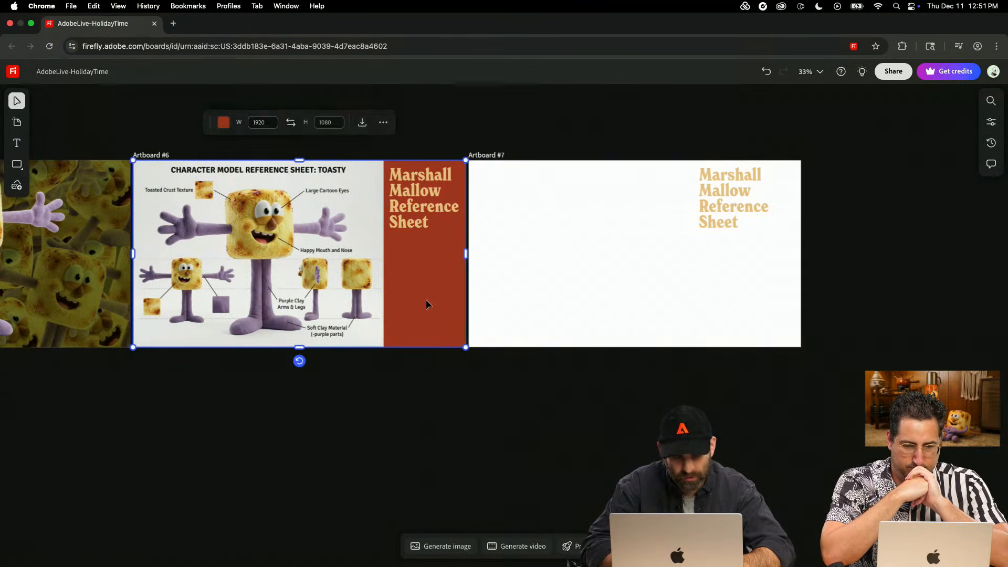
pyautogui.press('super+d')
pyautogui.doubleClick(672, 303)
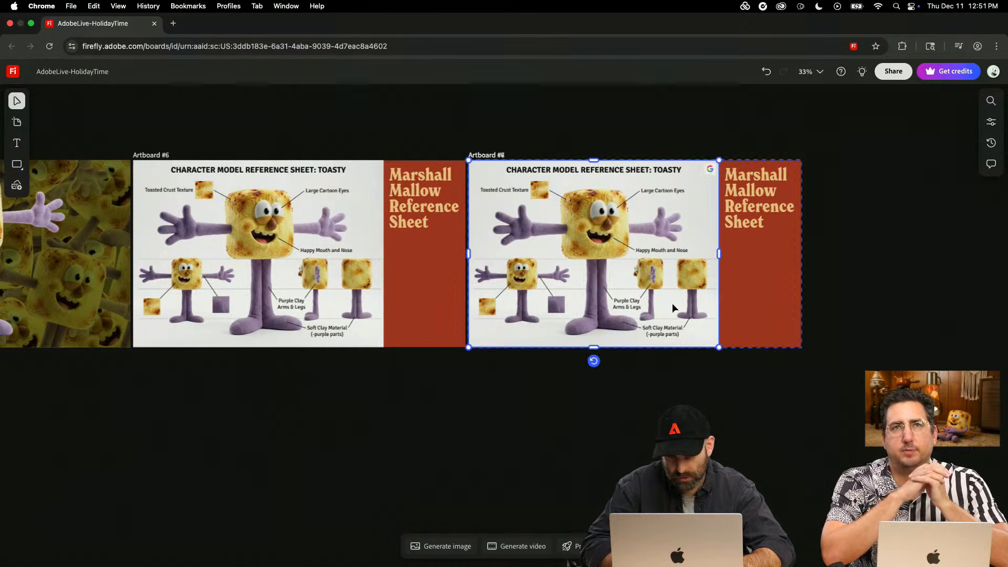
pyautogui.press('Escape')
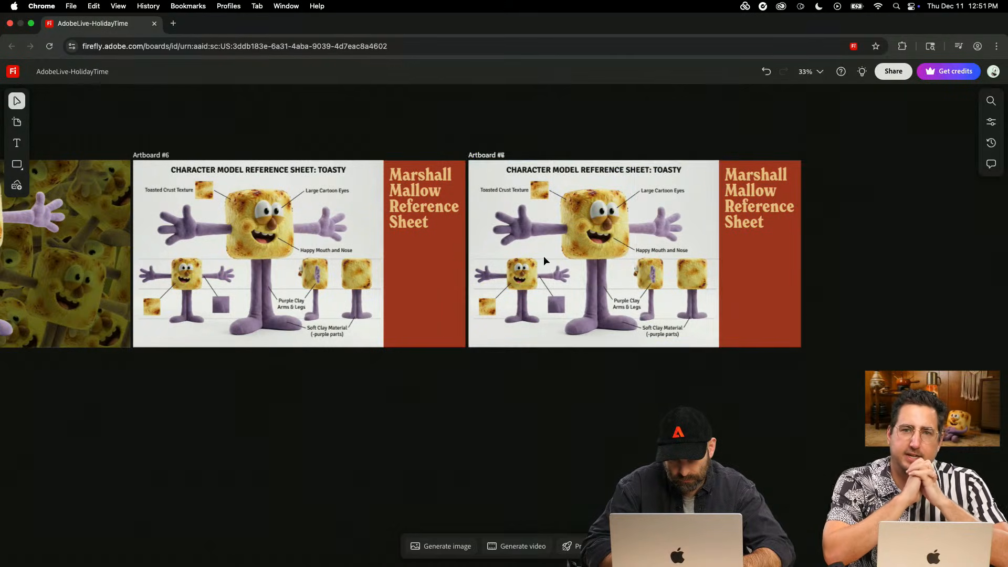
pyautogui.moveTo(471, 269); pyautogui.dragTo(725, 240)
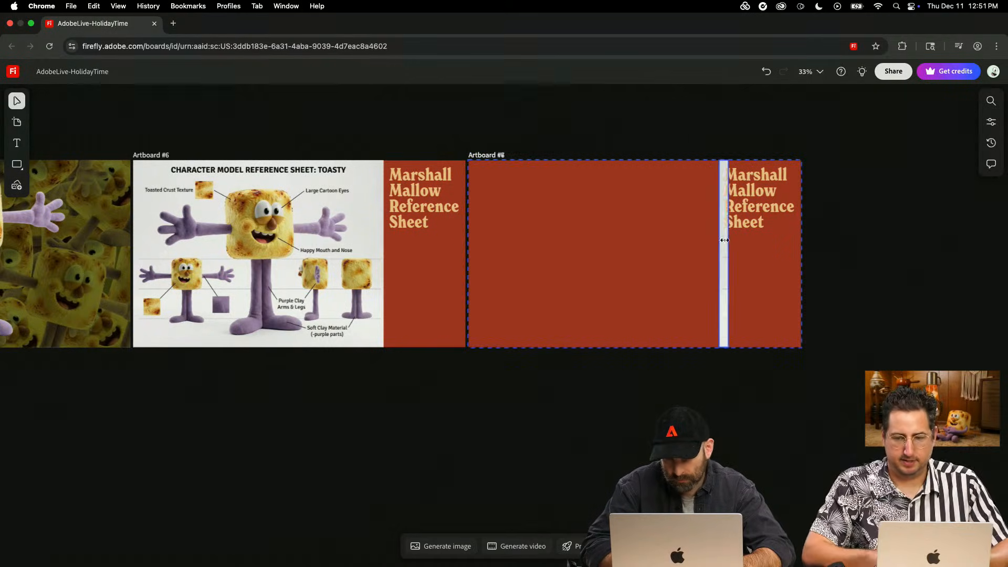
pyautogui.click(714, 427)
pyautogui.click(719, 292)
pyautogui.press('Delete')
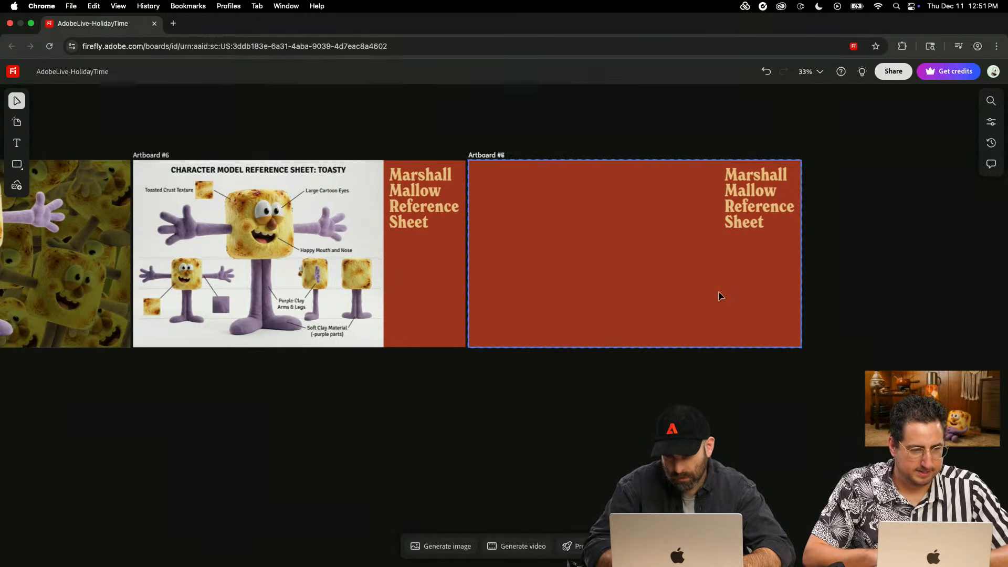
# - Change the title on the duplicated artboard to "Marshall Mallow Animation Test"
pyautogui.click(739, 212)
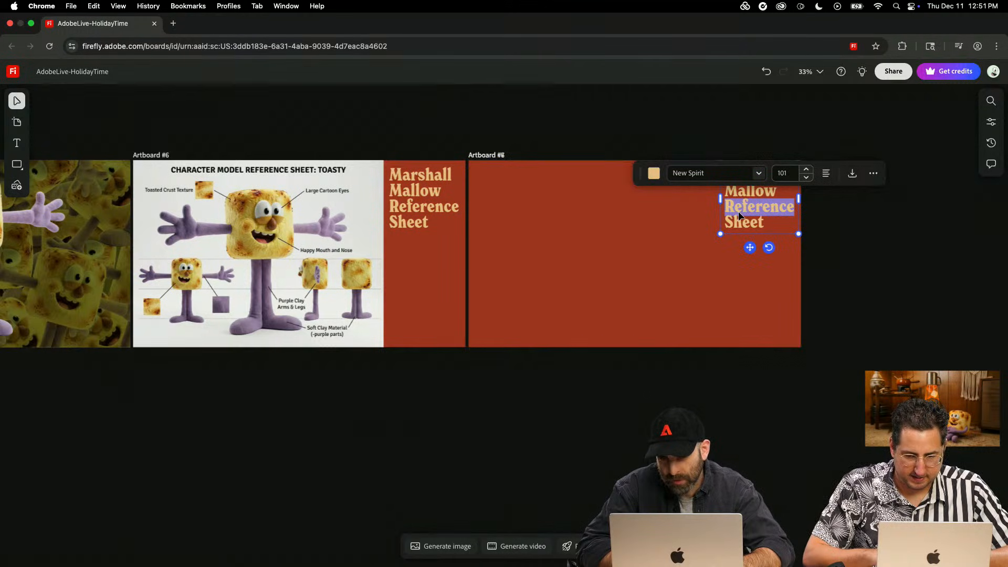
pyautogui.moveTo(771, 225); pyautogui.dragTo(721, 160)
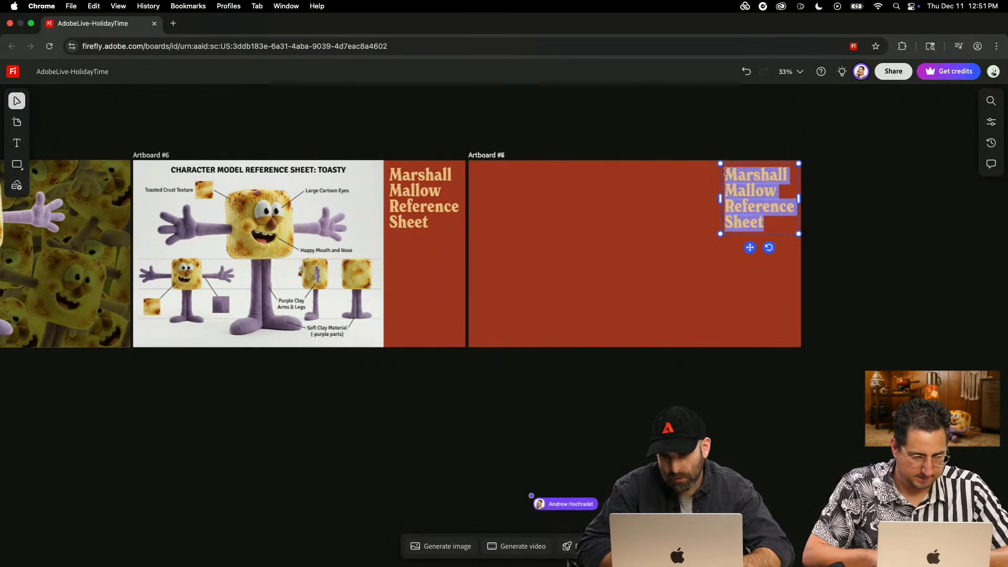
pyautogui.write('Ani')
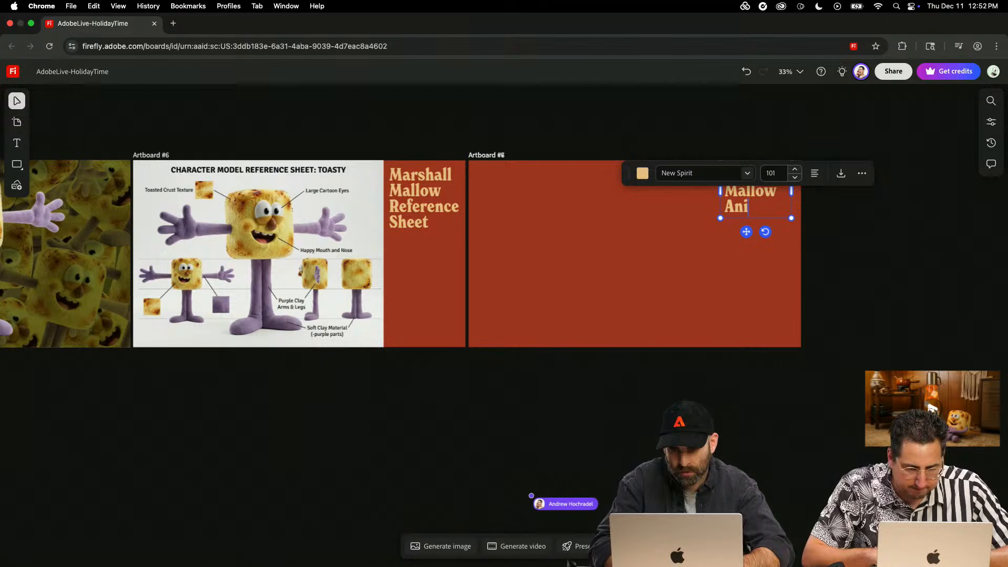
pyautogui.write('mation ')
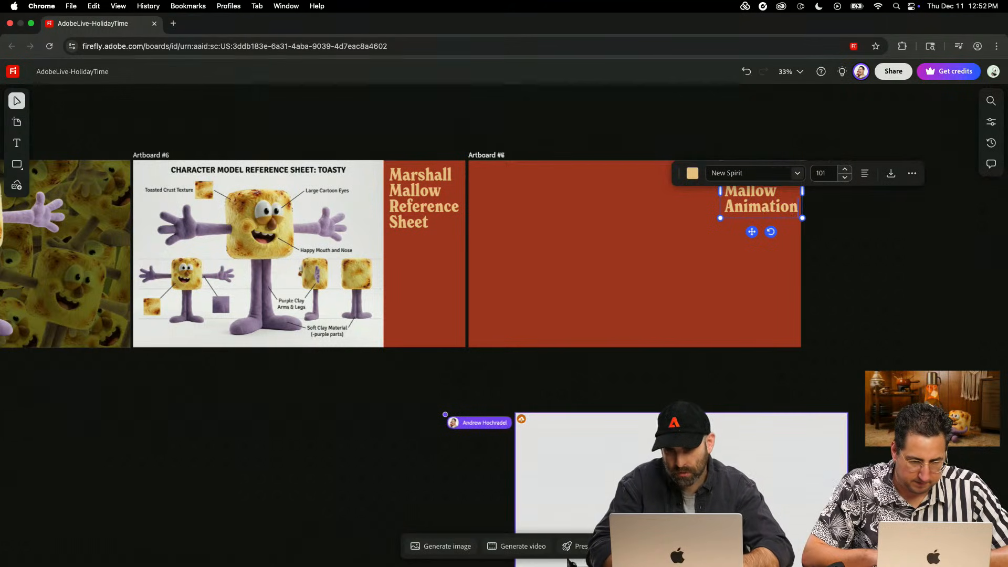
pyautogui.write('Test')
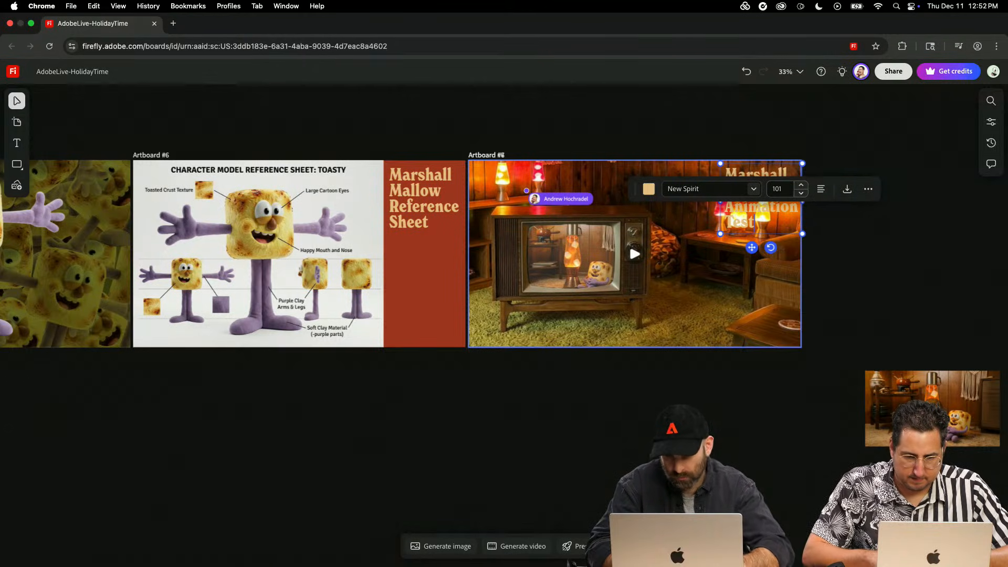
# - Move the TV room video away from the "Animation Test" title and crop its right side to leave the title strip free
pyautogui.click(708, 389)
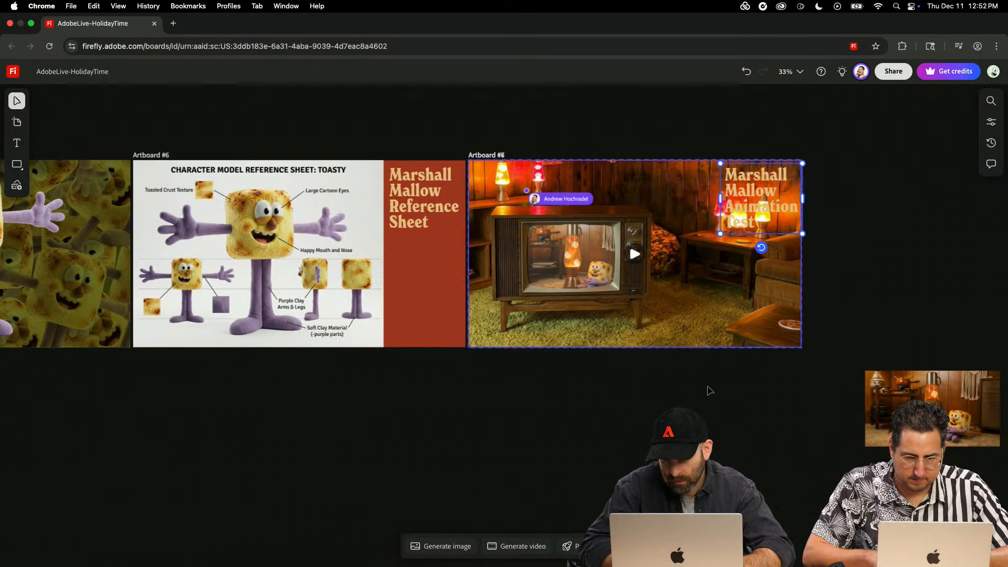
pyautogui.click(797, 332)
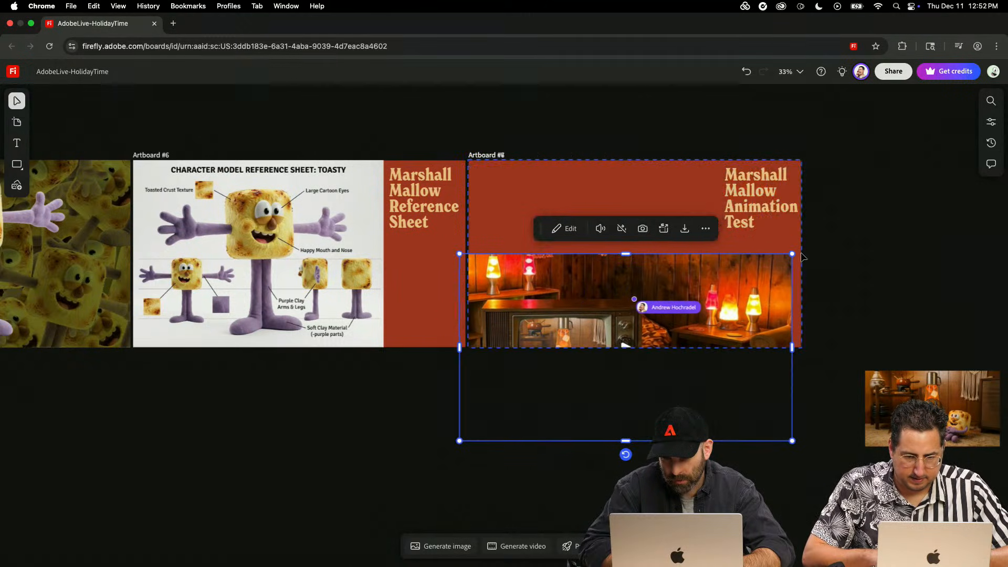
pyautogui.moveTo(791, 354); pyautogui.dragTo(701, 363)
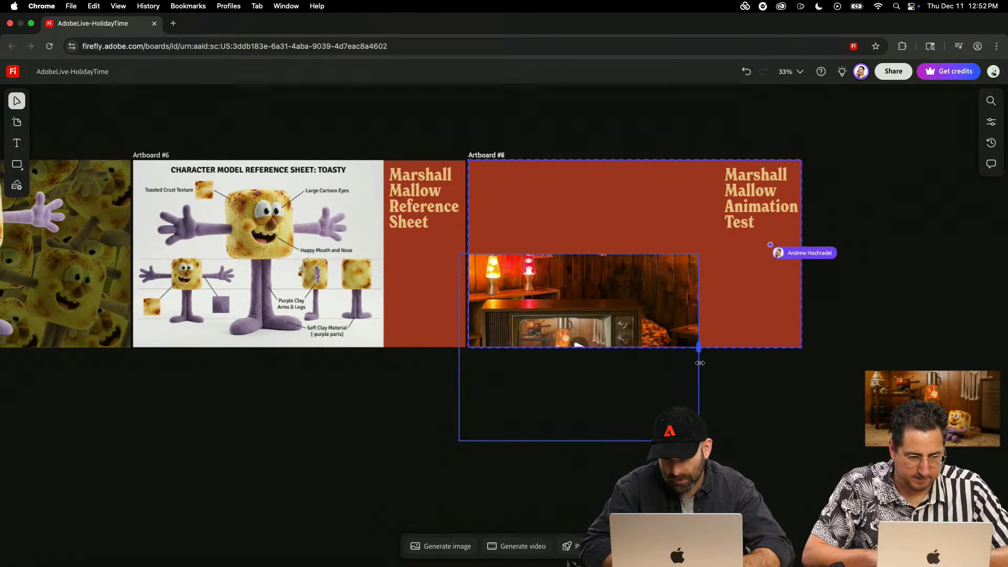
pyautogui.click(728, 389)
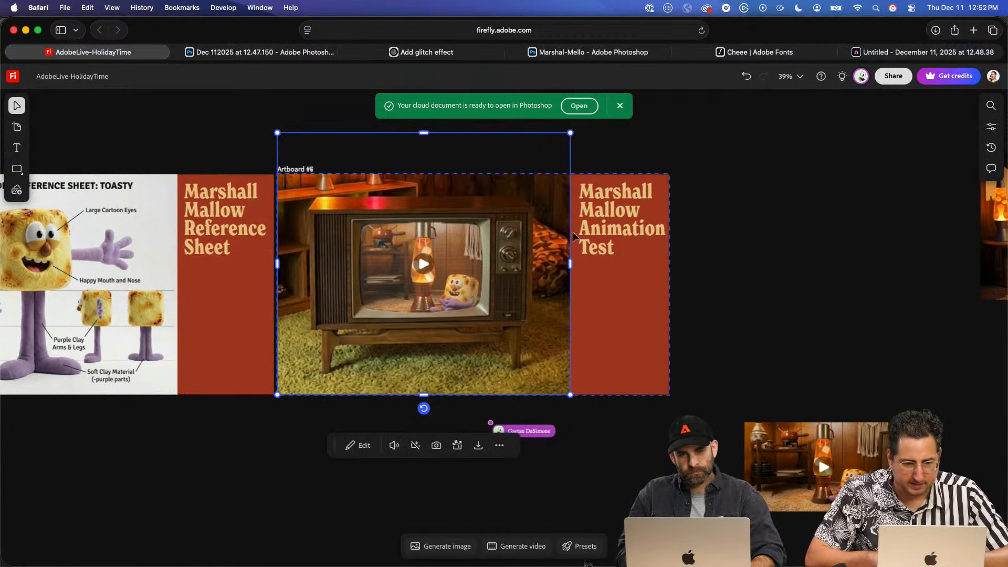
# - Review the row of presentation artboards back to the first one and examine the DISCOCO logo color variations up close
pyautogui.click(759, 282)
pyautogui.hscroll(-15, 455, 237)
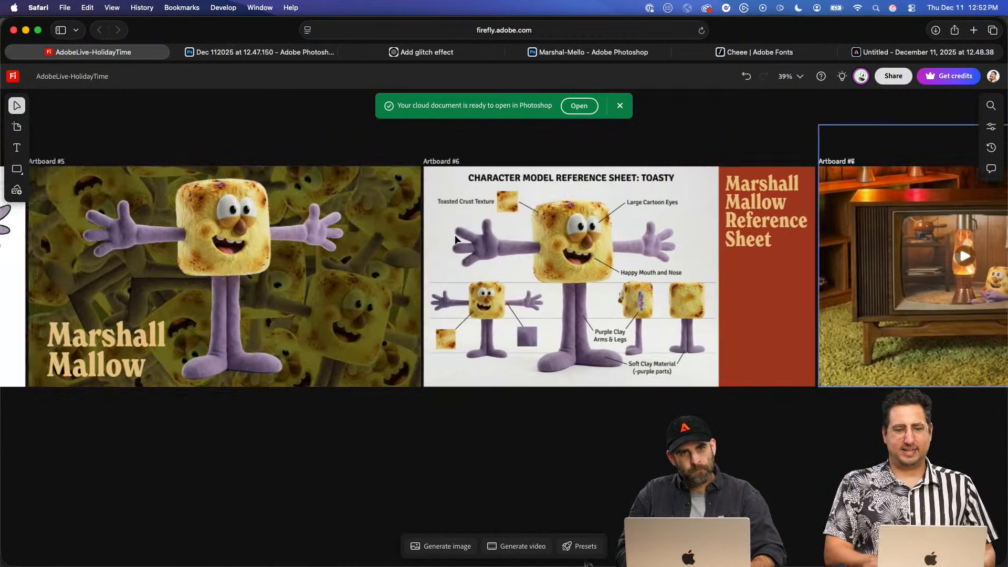
pyautogui.hscroll(-15, 454, 235)
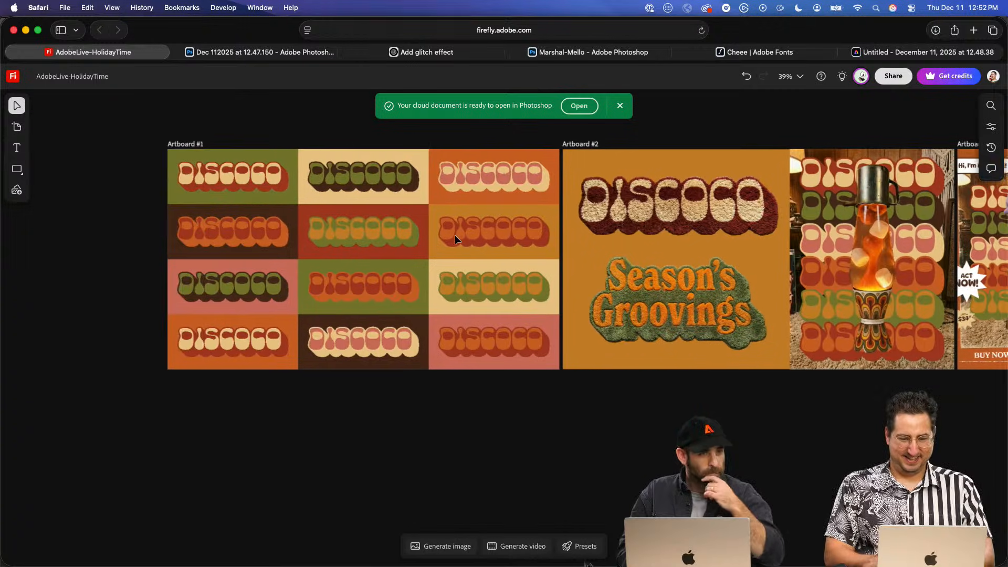
pyautogui.scroll(5, 393, 238)
pyautogui.scroll(2, 393, 238)
pyautogui.scroll(-3, 393, 238)
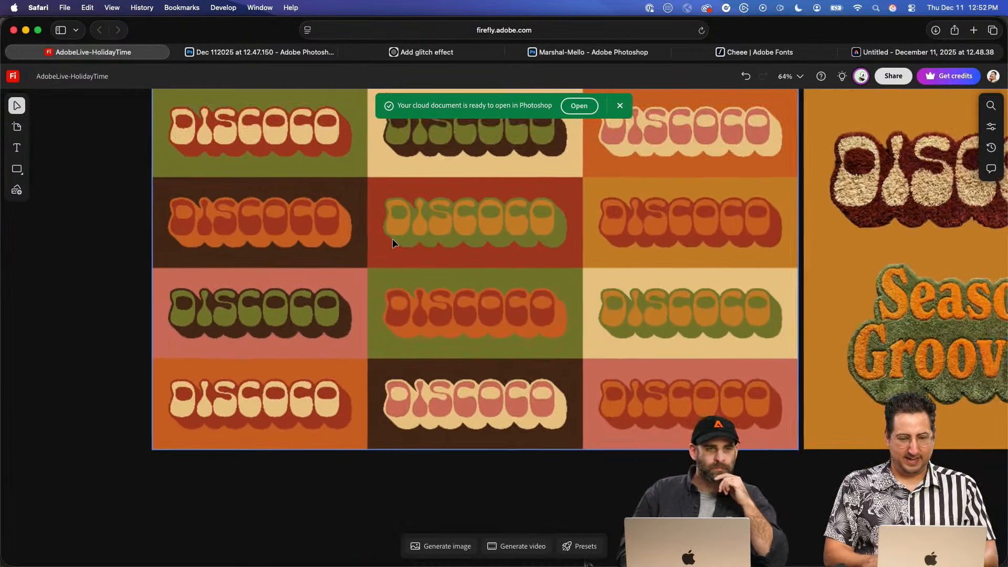
pyautogui.scroll(2, 393, 238)
pyautogui.click(621, 110)
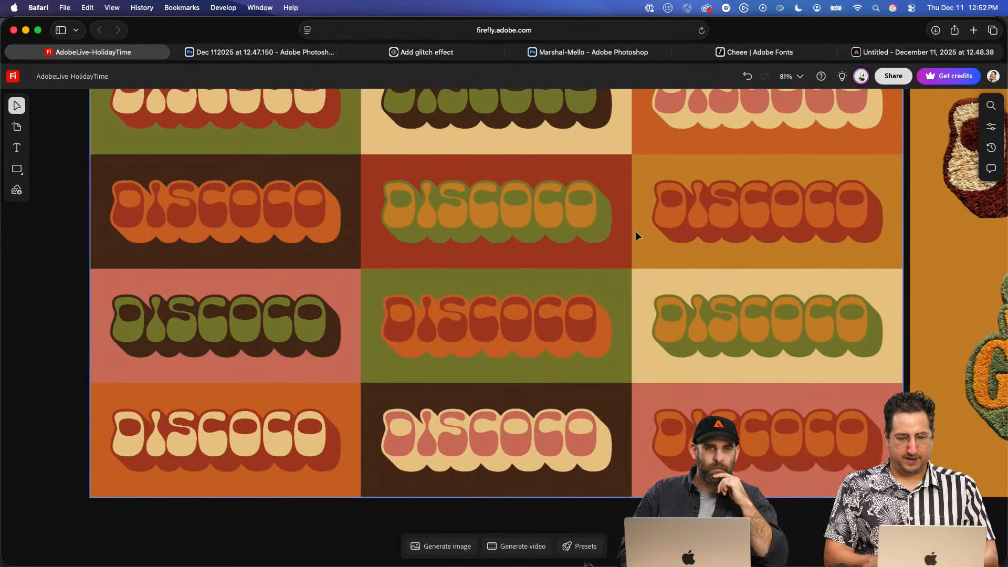
pyautogui.scroll(3, 635, 231)
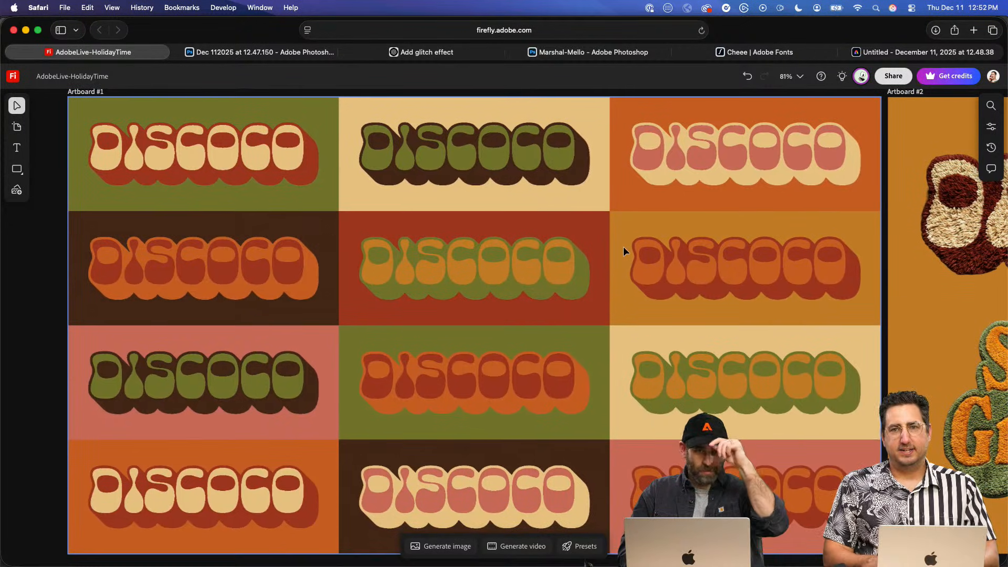
pyautogui.scroll(-2, 623, 247)
pyautogui.hscroll(3, 623, 247)
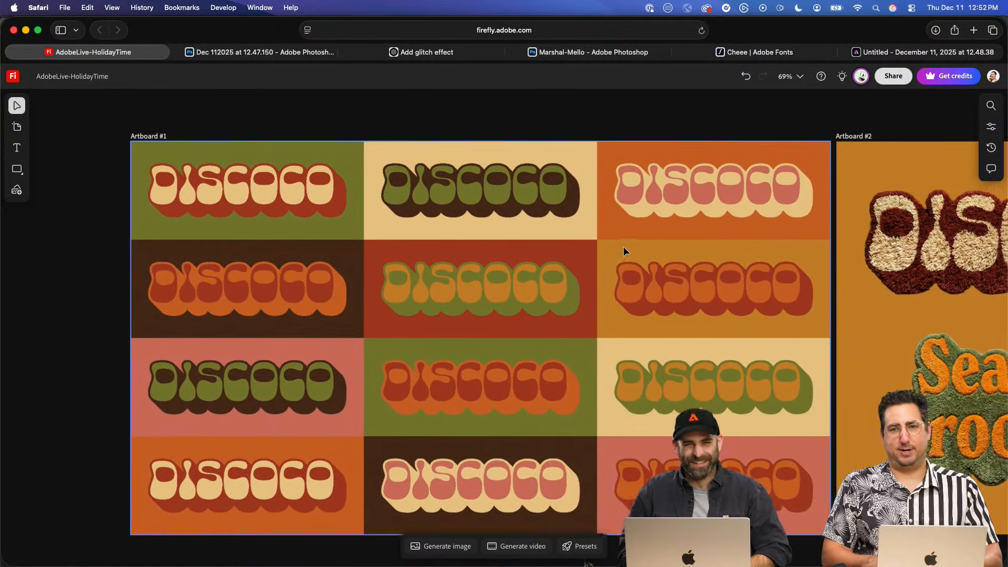
pyautogui.scroll(-3, 623, 247)
pyautogui.scroll(2, 623, 247)
pyautogui.hscroll(1, 623, 247)
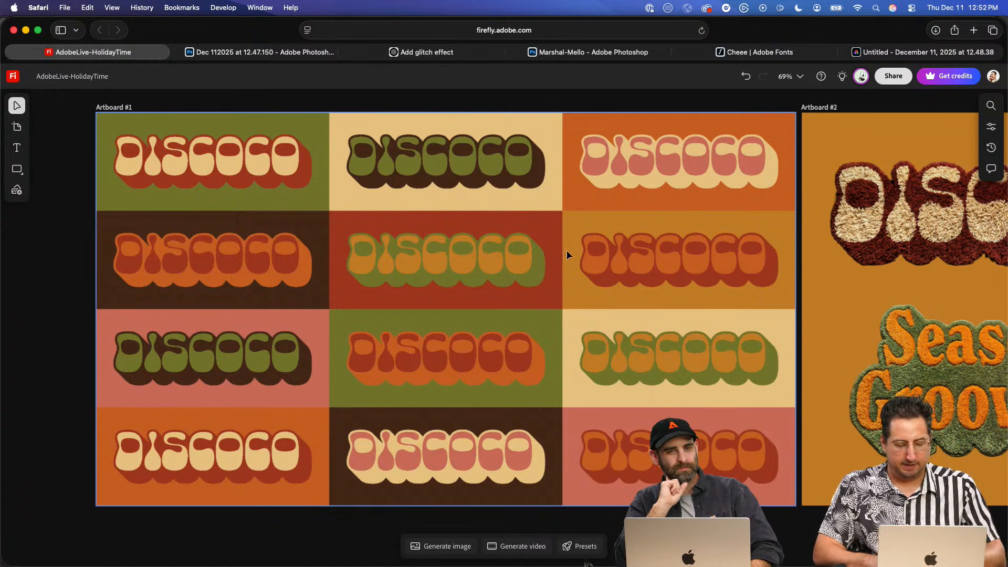
# - Examine the earlier exploration work on the board, including the color palette circles, swirl patterns and lava lamp images
pyautogui.scroll(2, 544, 258)
pyautogui.scroll(-10, 544, 259)
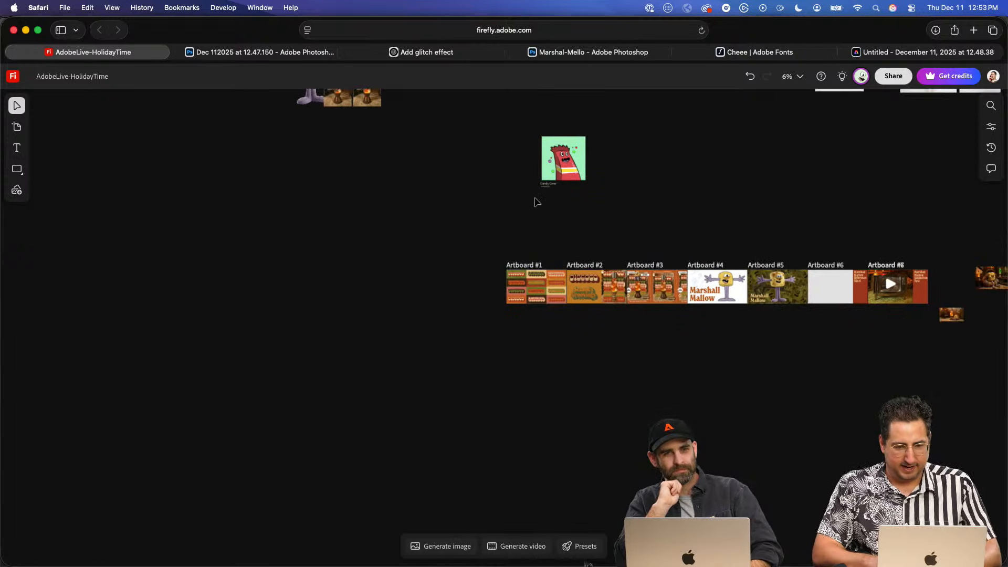
pyautogui.scroll(10, 536, 202)
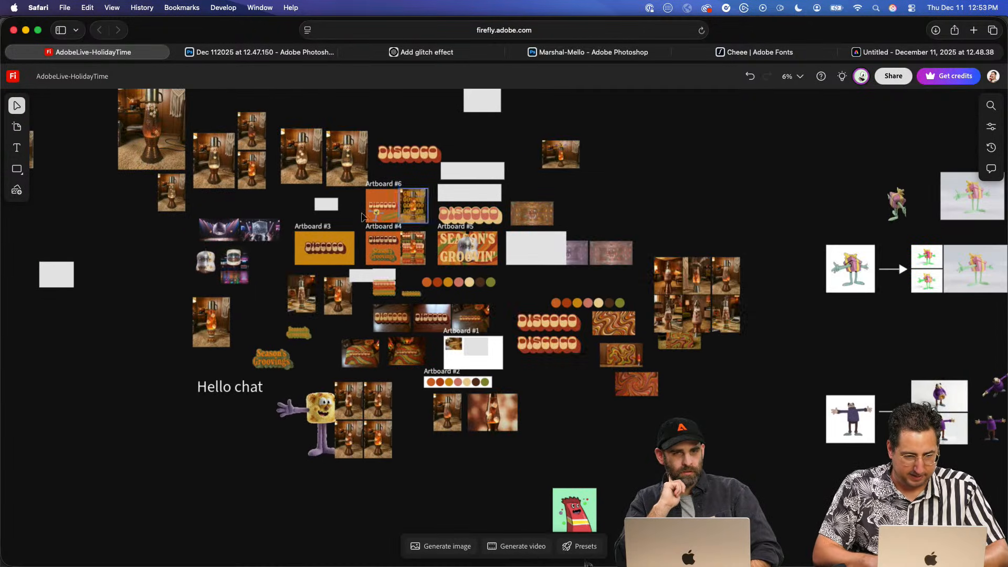
pyautogui.scroll(-2, 612, 332)
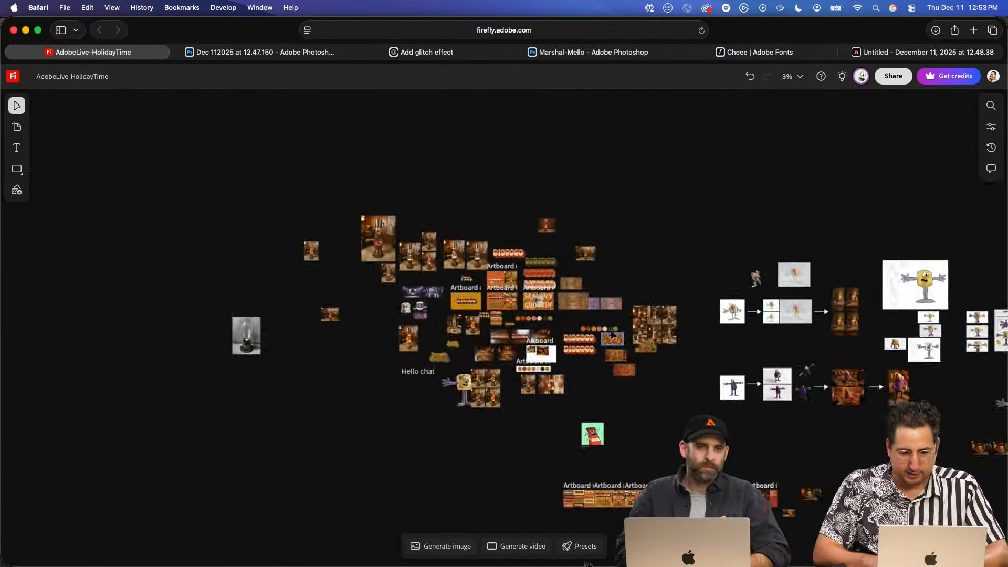
pyautogui.scroll(10, 611, 330)
pyautogui.scroll(5, 611, 330)
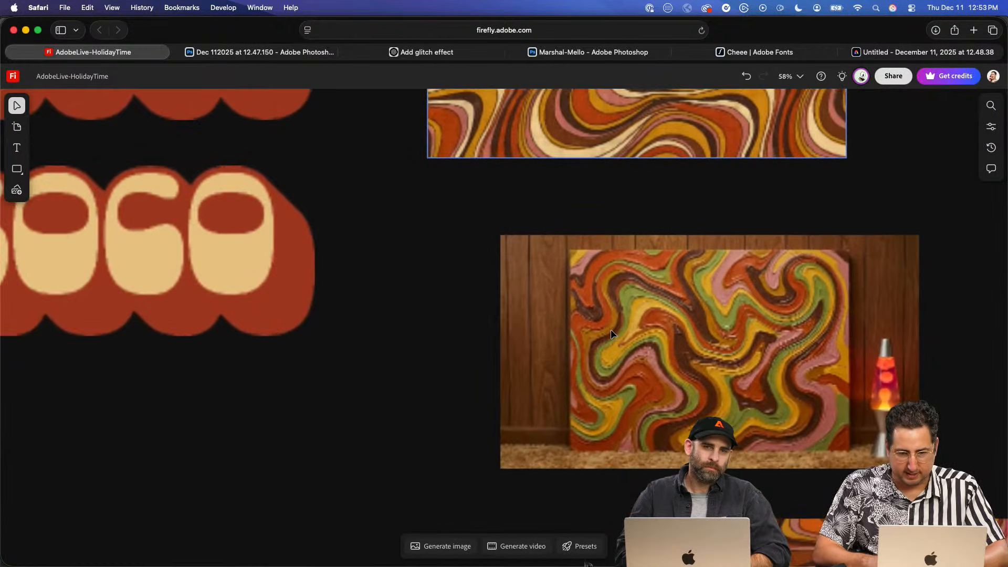
pyautogui.scroll(5, 612, 332)
pyautogui.hscroll(-3, 611, 332)
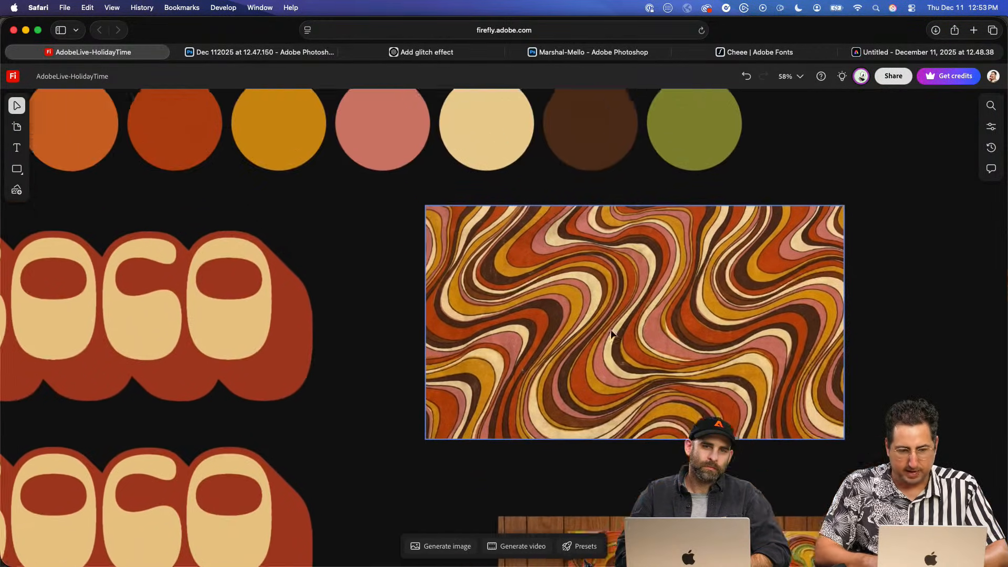
pyautogui.scroll(-8, 637, 267)
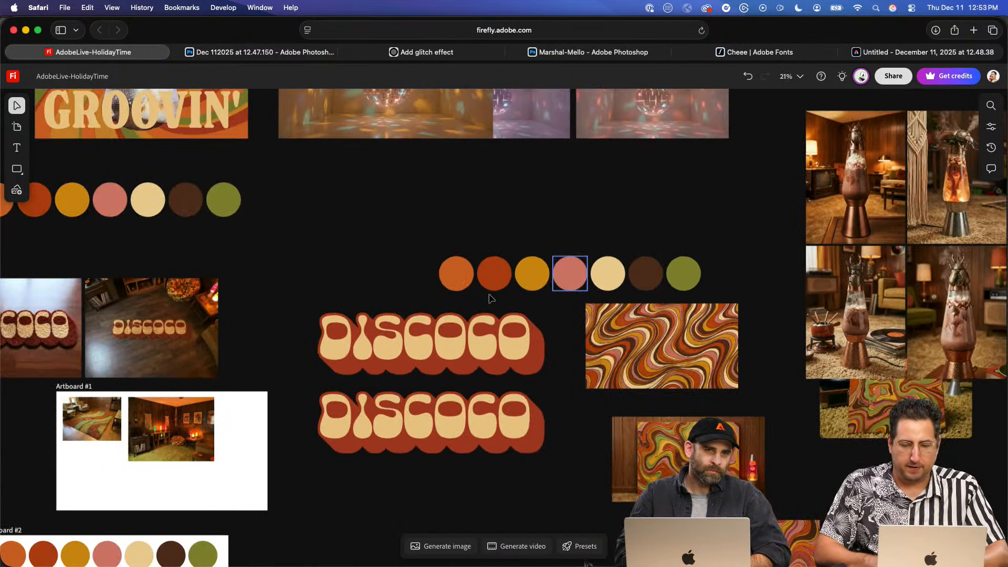
pyautogui.click(488, 355)
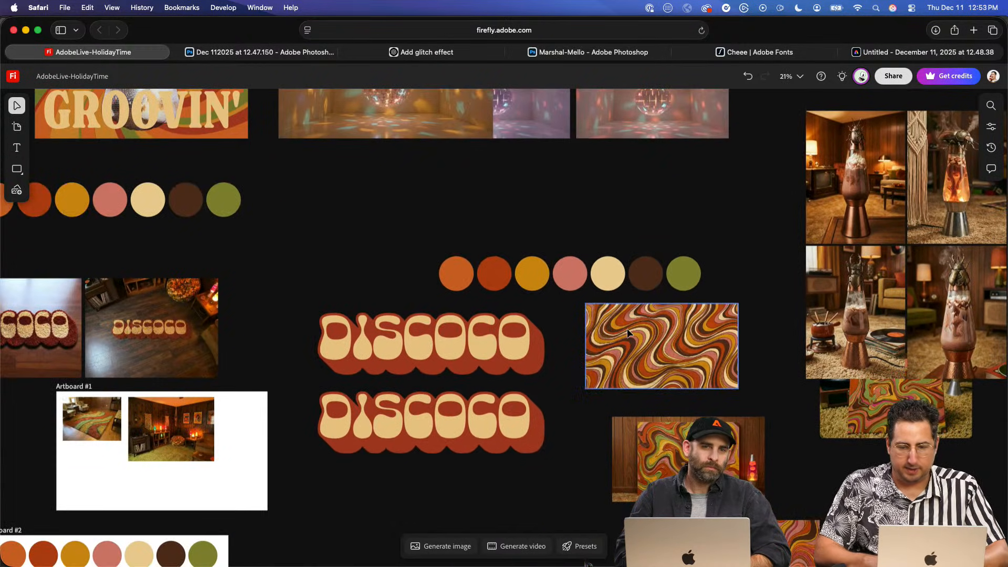
pyautogui.hscroll(2, 628, 332)
pyautogui.scroll(6, 748, 240)
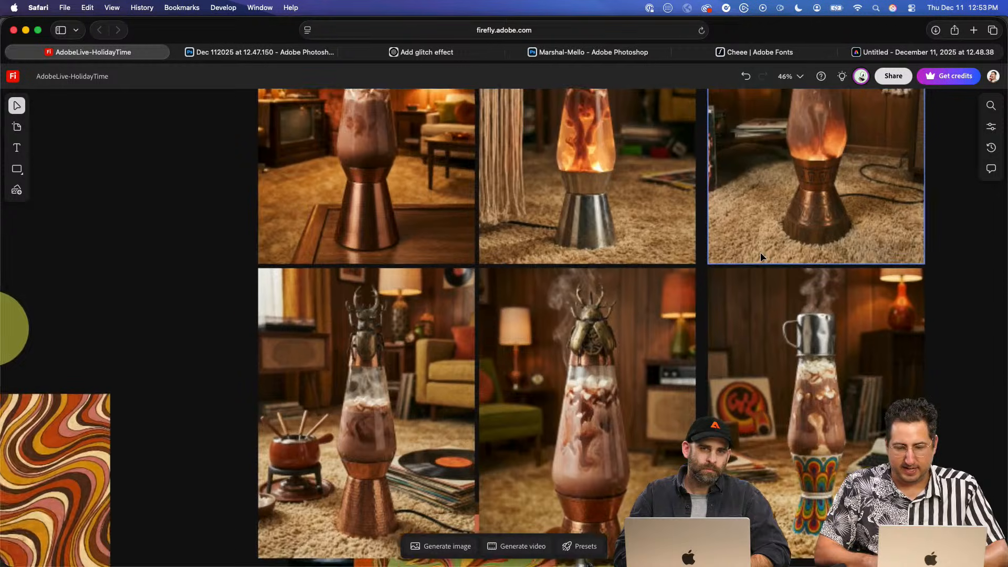
pyautogui.scroll(5, 761, 252)
pyautogui.hscroll(3, 761, 252)
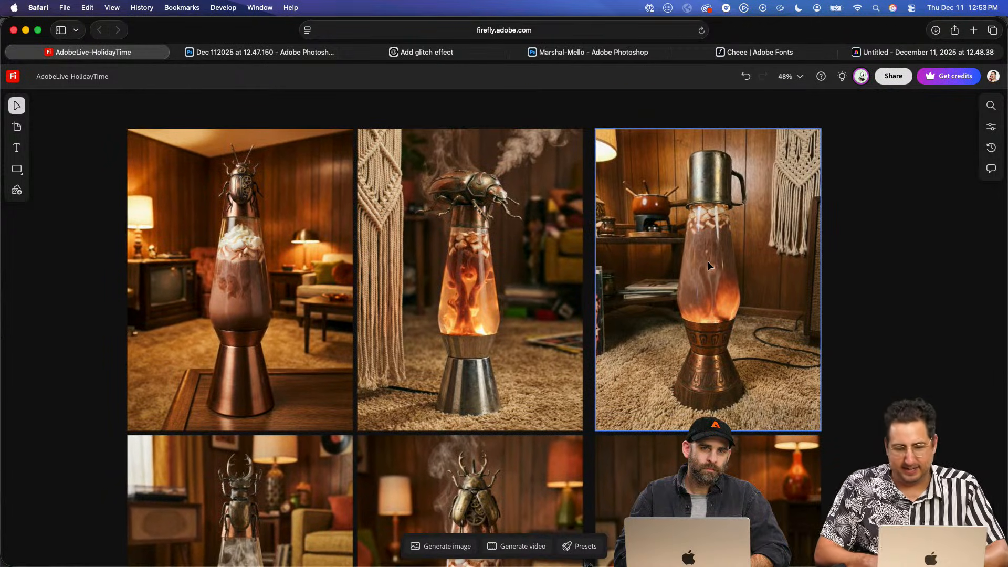
pyautogui.scroll(-10, 563, 289)
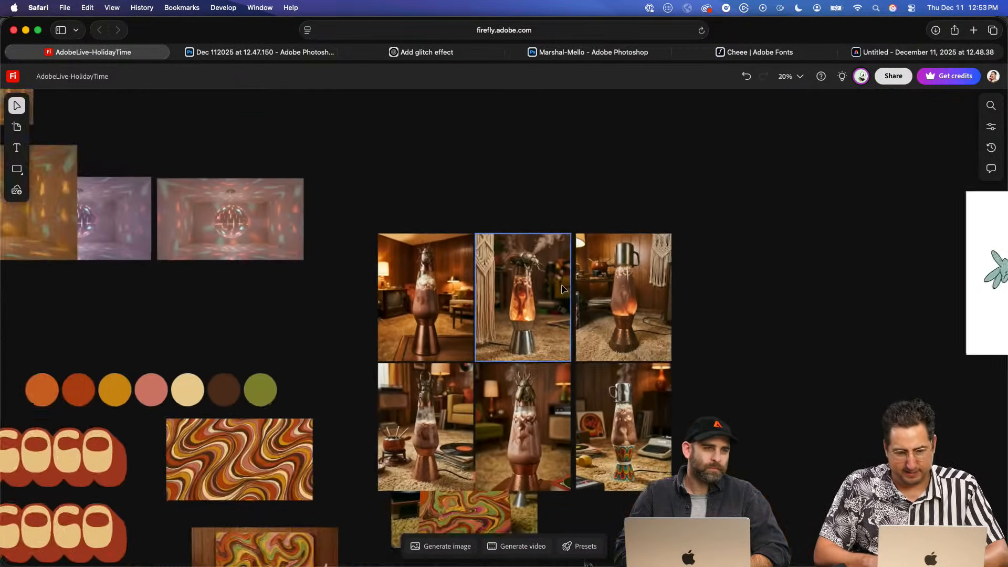
# - Examine the DISCOCO rug mockups on the wood floor and in the retro room, along with their room reference photos
pyautogui.scroll(-5, 337, 358)
pyautogui.hscroll(-5, 337, 358)
pyautogui.scroll(6, 370, 176)
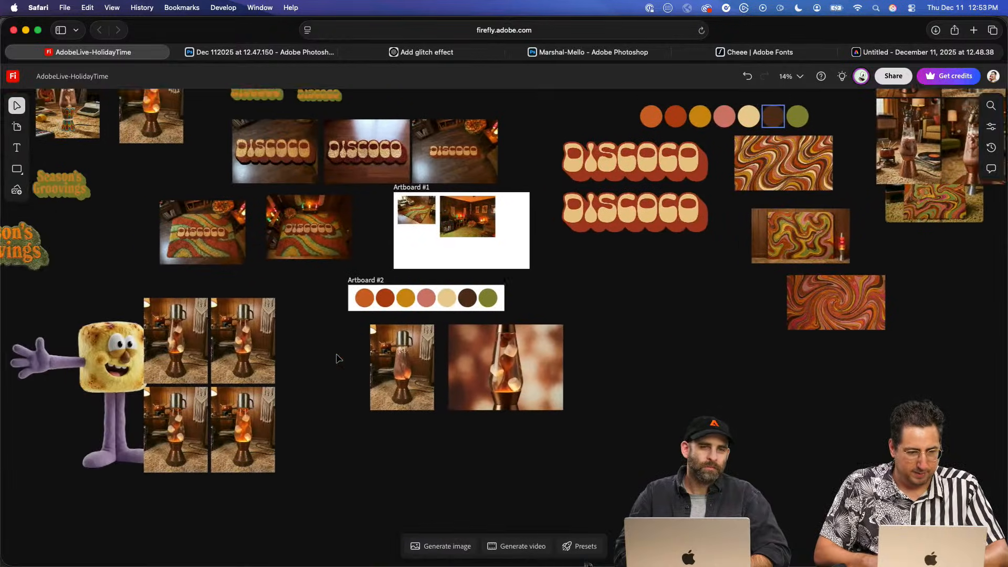
pyautogui.scroll(2, 371, 177)
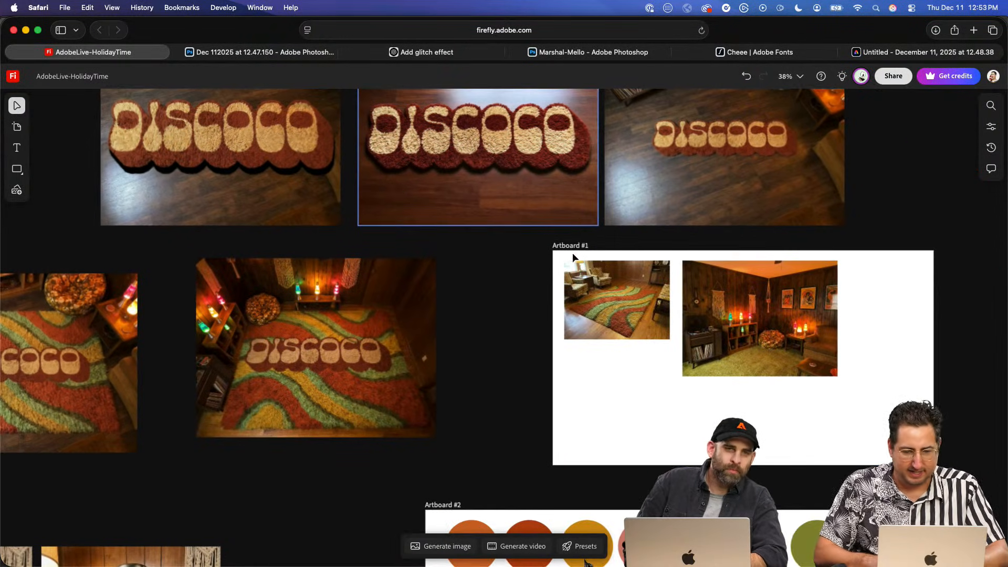
pyautogui.scroll(10, 661, 324)
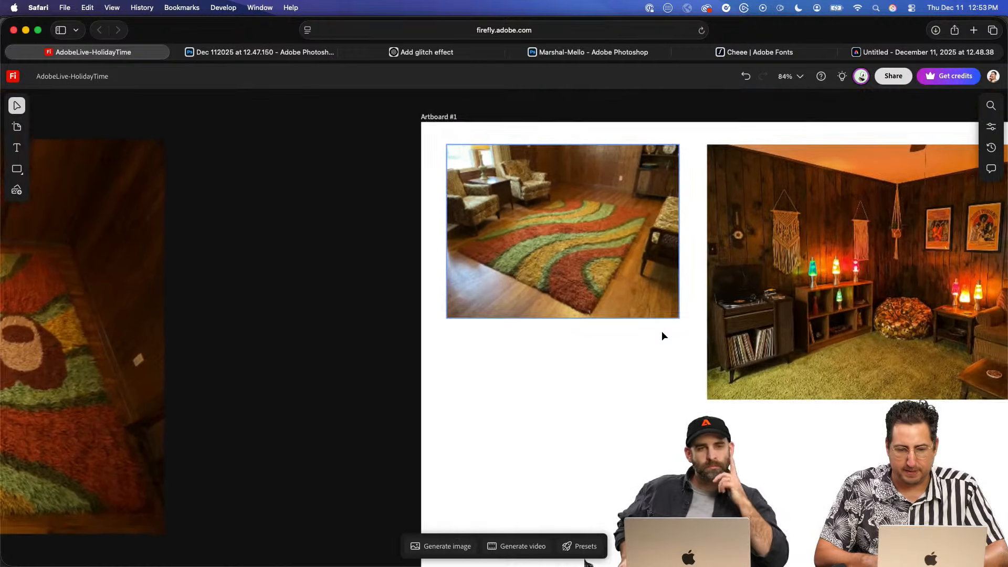
pyautogui.scroll(10, 663, 335)
pyautogui.hscroll(-5, 663, 335)
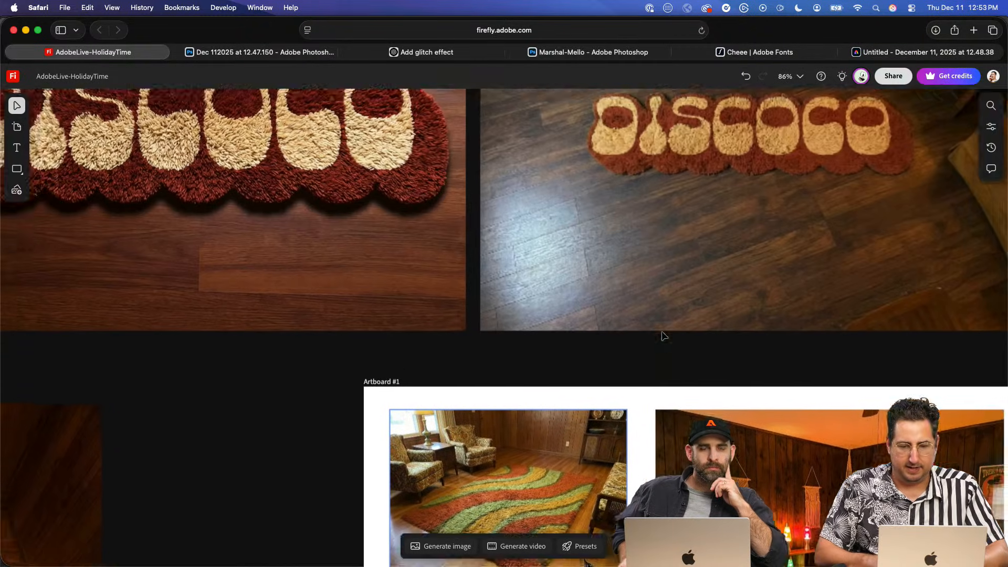
pyautogui.hscroll(-5, 662, 334)
pyautogui.scroll(-10, 662, 335)
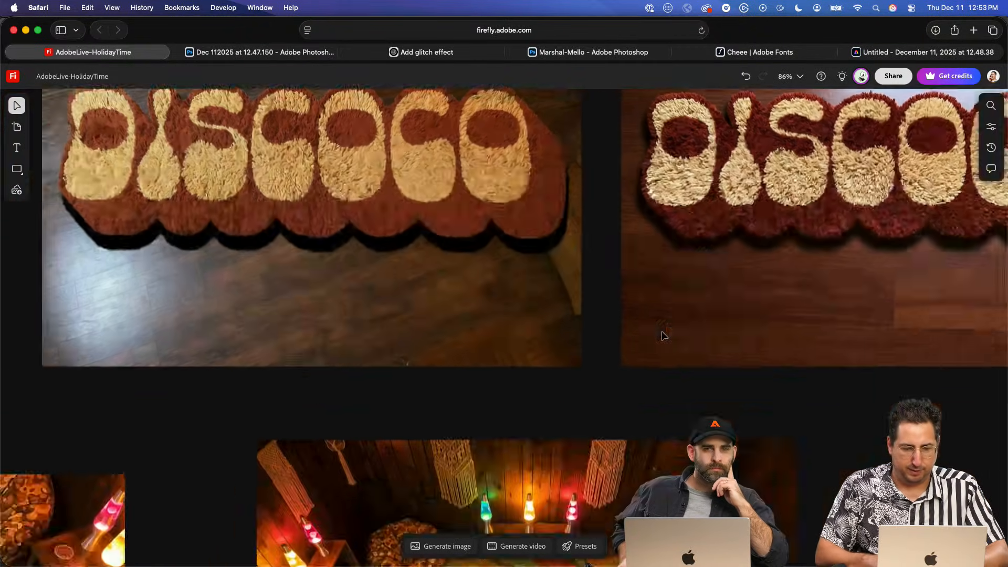
pyautogui.hscroll(-5, 663, 337)
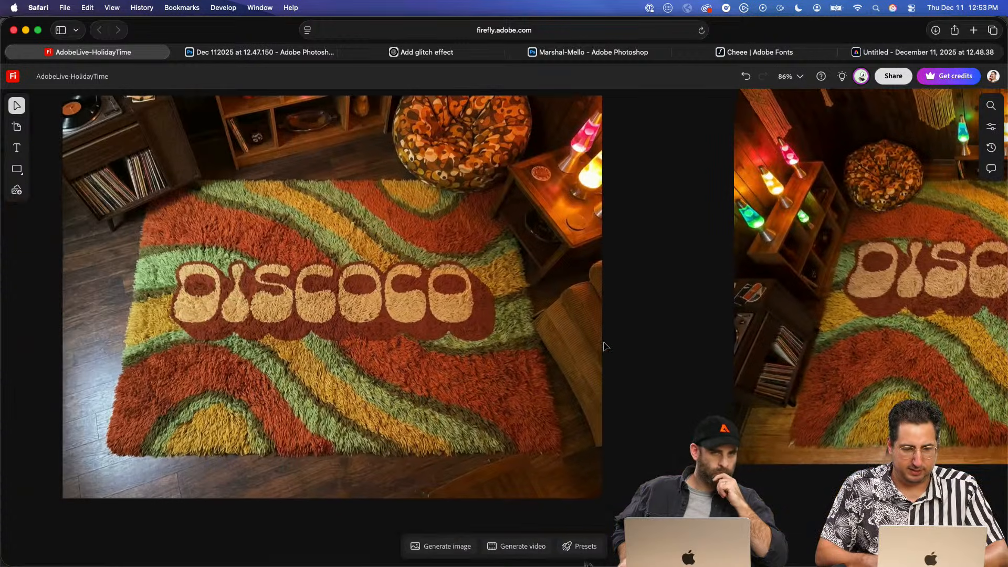
pyautogui.scroll(5, 604, 347)
pyautogui.scroll(-10, 604, 346)
pyautogui.scroll(-10, 604, 347)
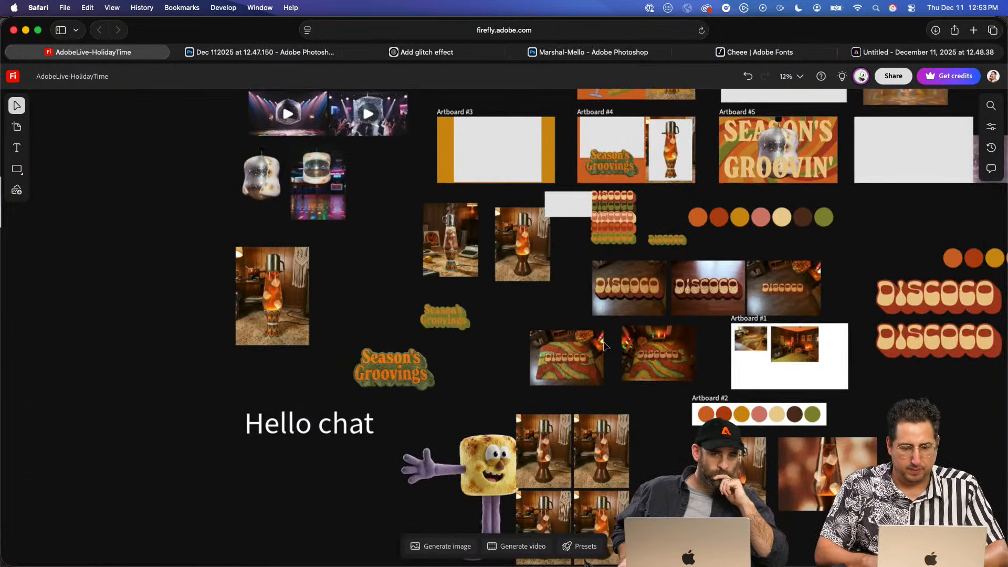
# - Examine the flat cartoon and furry 3D Marshall Mallow presentation artboards up close
pyautogui.hscroll(10, 604, 346)
pyautogui.scroll(-15, 604, 346)
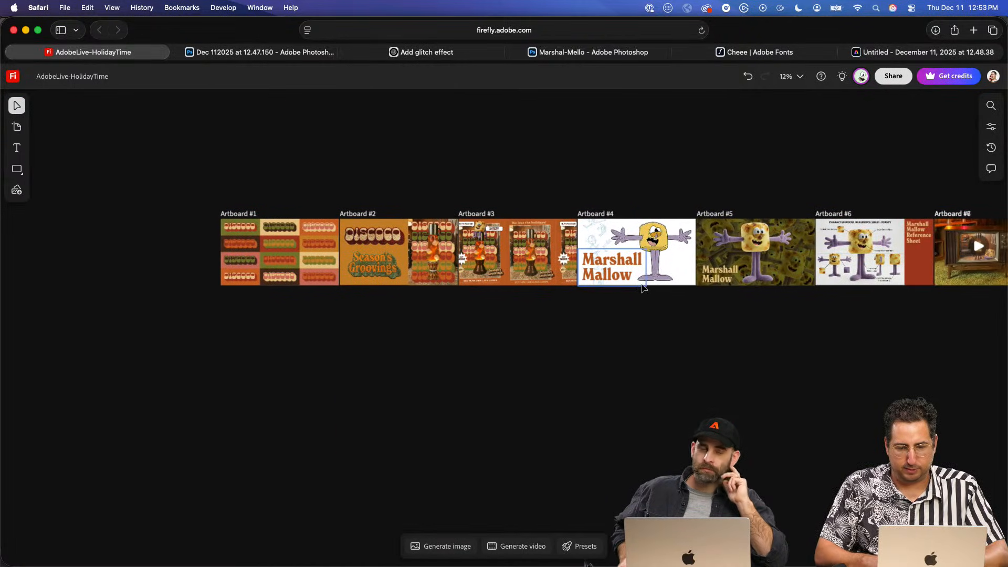
pyautogui.scroll(10, 635, 284)
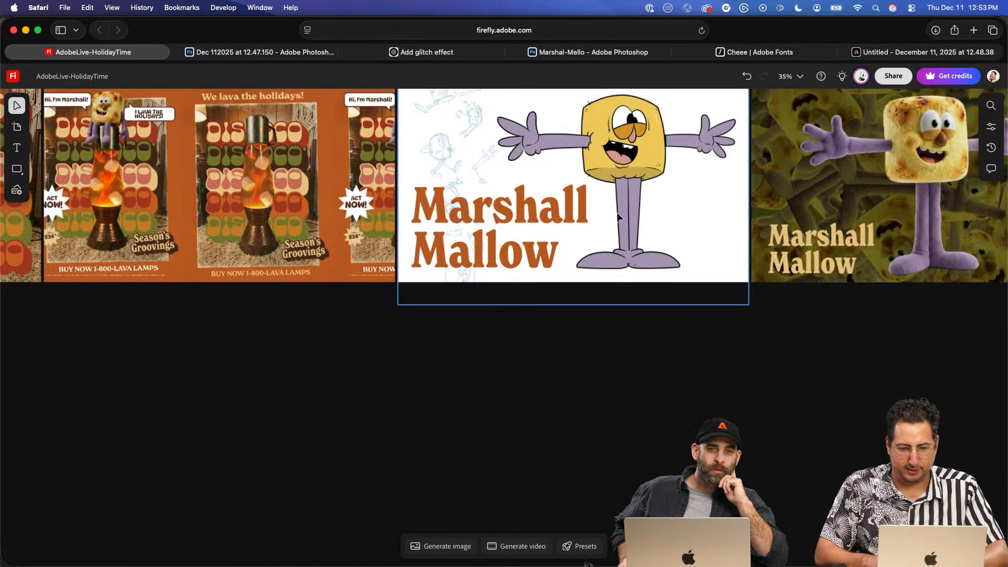
pyautogui.scroll(8, 616, 221)
pyautogui.scroll(3, 617, 222)
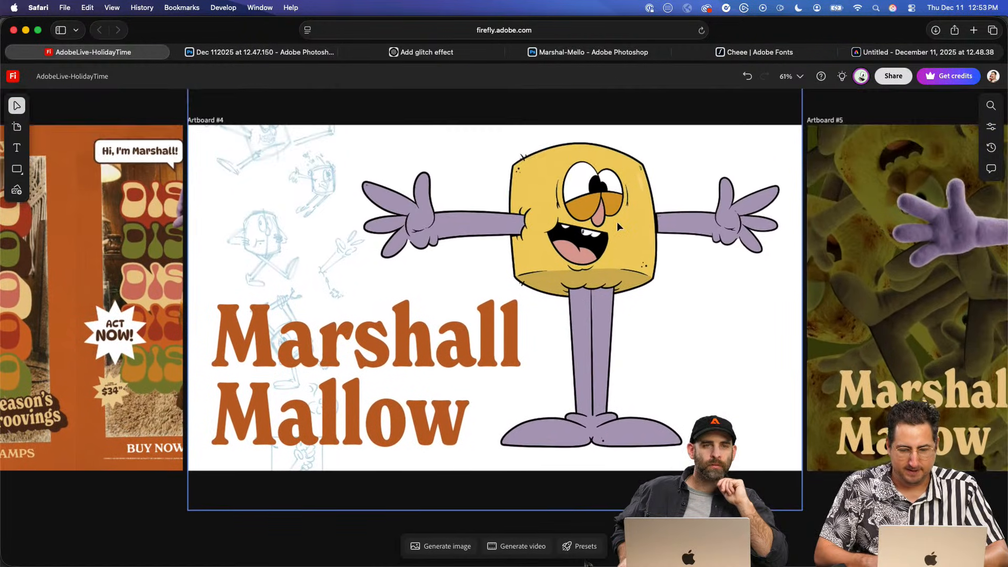
pyautogui.scroll(5, 559, 248)
pyautogui.scroll(1, 560, 247)
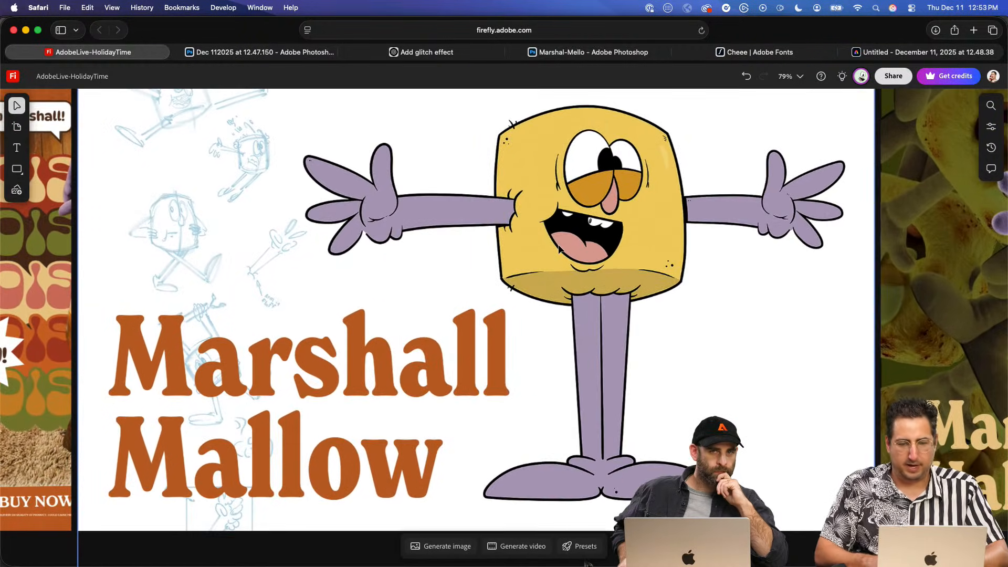
pyautogui.hscroll(15, 558, 247)
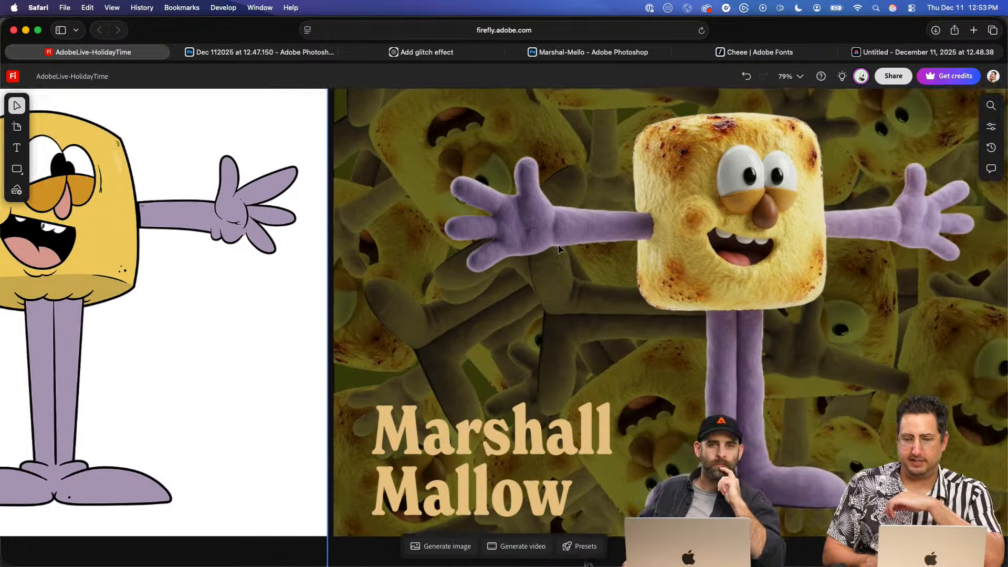
pyautogui.hscroll(4, 559, 248)
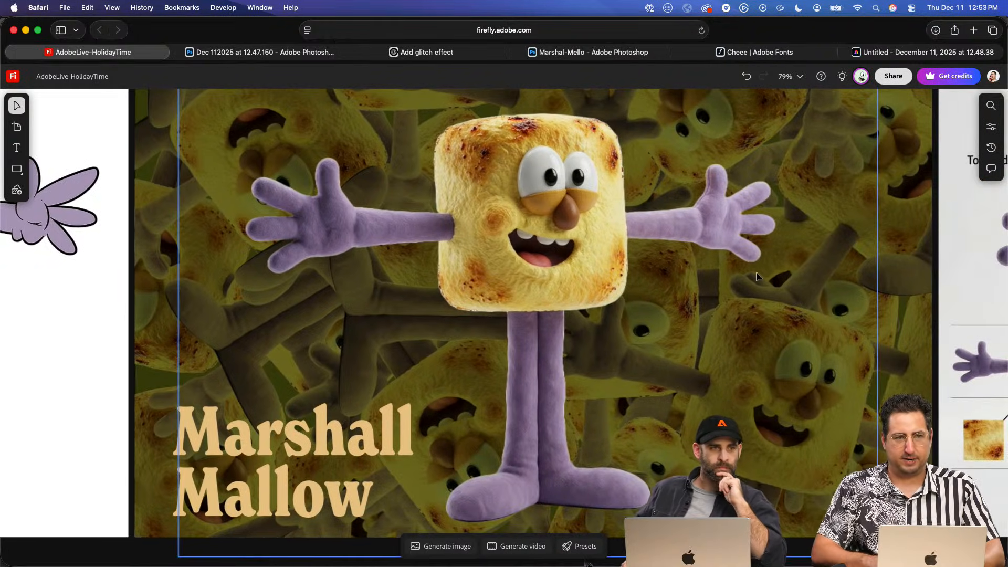
# - Review the character development work, from the original marshmallow drawing through the rendered clay and toasted variations
pyautogui.scroll(-15, 758, 272)
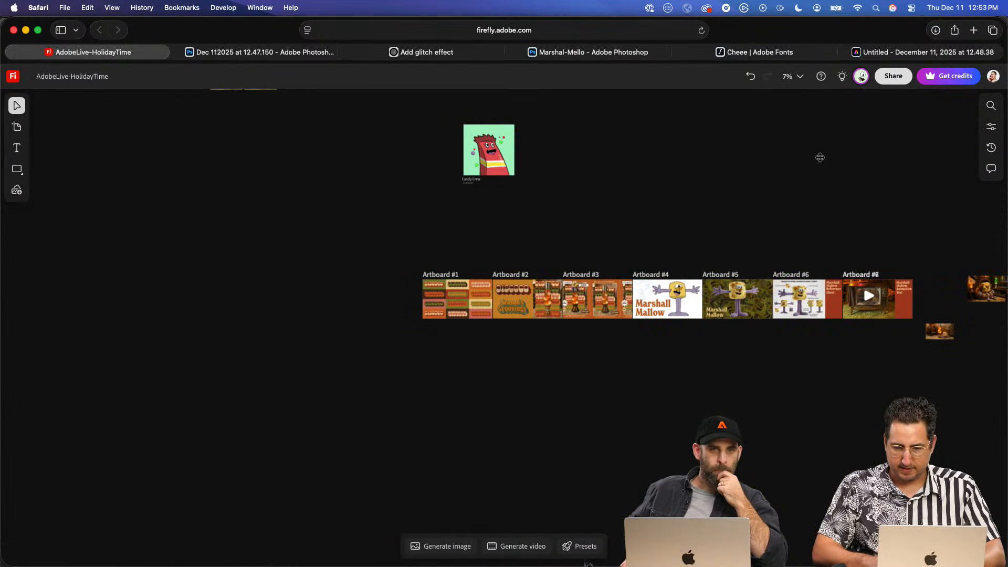
pyautogui.hscroll(15, 820, 157)
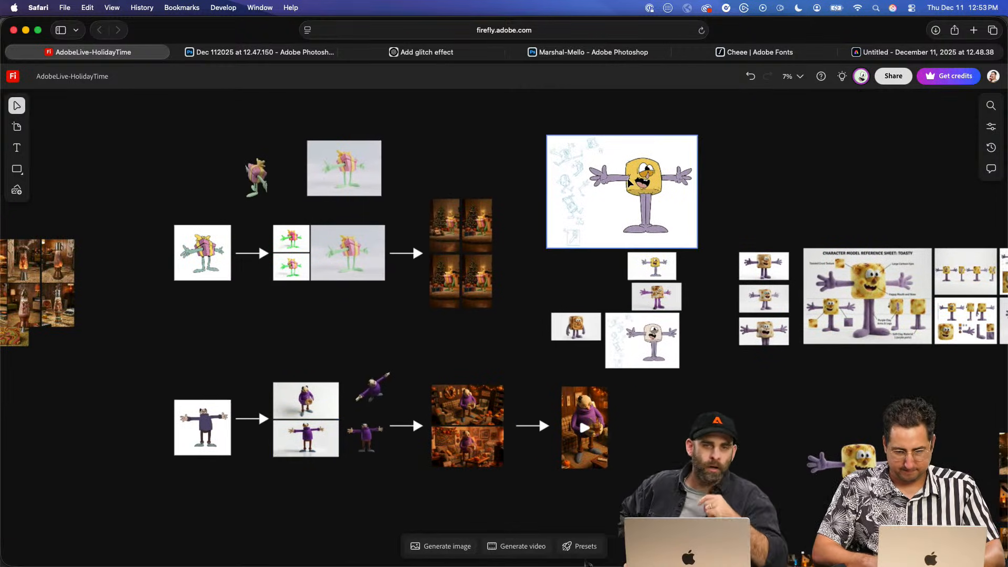
pyautogui.hscroll(5, 626, 185)
pyautogui.scroll(-5, 613, 198)
pyautogui.scroll(8, 613, 200)
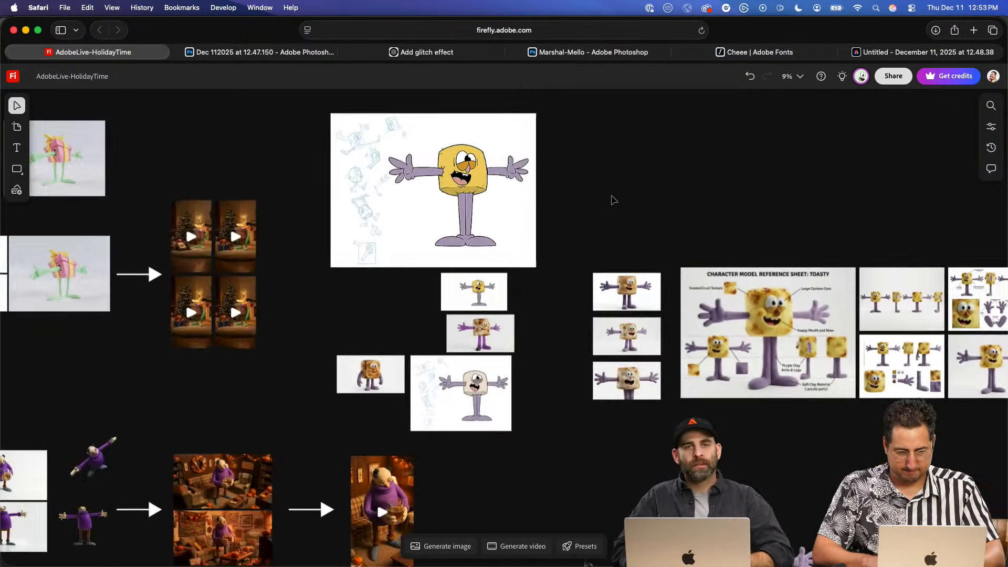
pyautogui.scroll(8, 611, 200)
pyautogui.scroll(8, 422, 296)
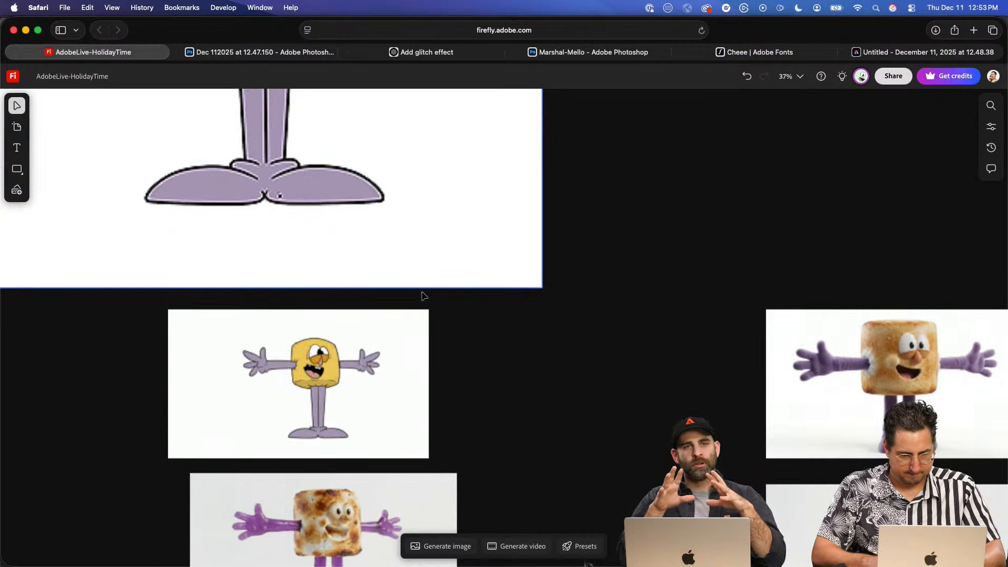
pyautogui.scroll(-10, 422, 296)
pyautogui.hscroll(-2, 422, 295)
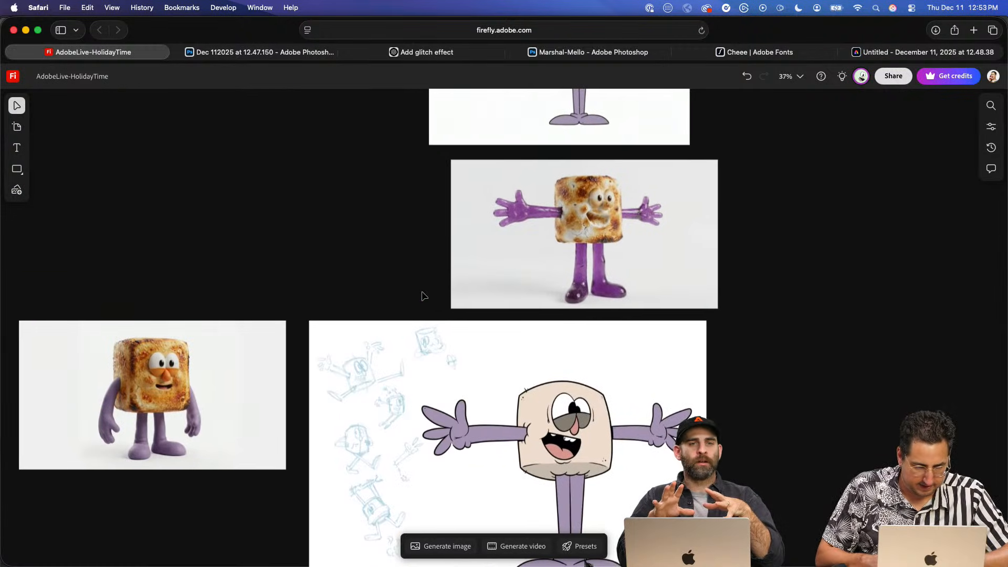
pyautogui.hscroll(8, 422, 296)
pyautogui.scroll(-2, 422, 295)
pyautogui.hscroll(10, 422, 295)
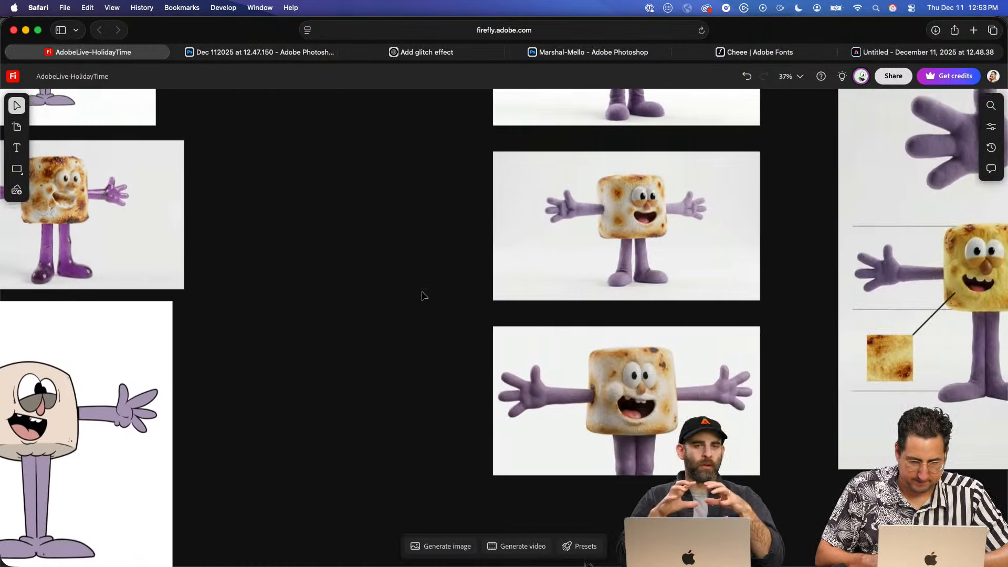
# - Examine the Toasty character model reference sheet and the turnaround sheets beside it
pyautogui.hscroll(15, 424, 296)
pyautogui.scroll(-3, 423, 296)
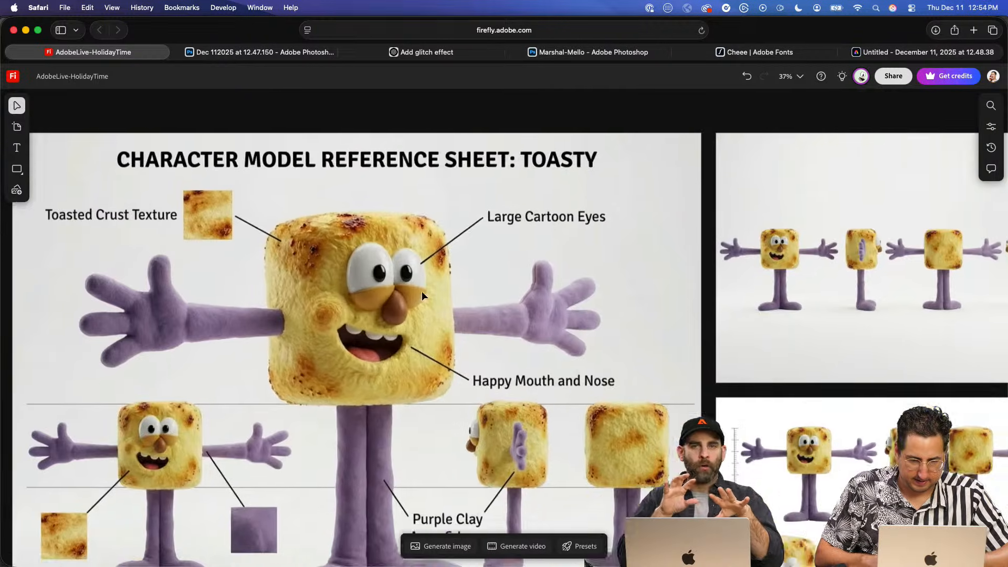
pyautogui.hscroll(5, 423, 296)
pyautogui.scroll(2, 423, 296)
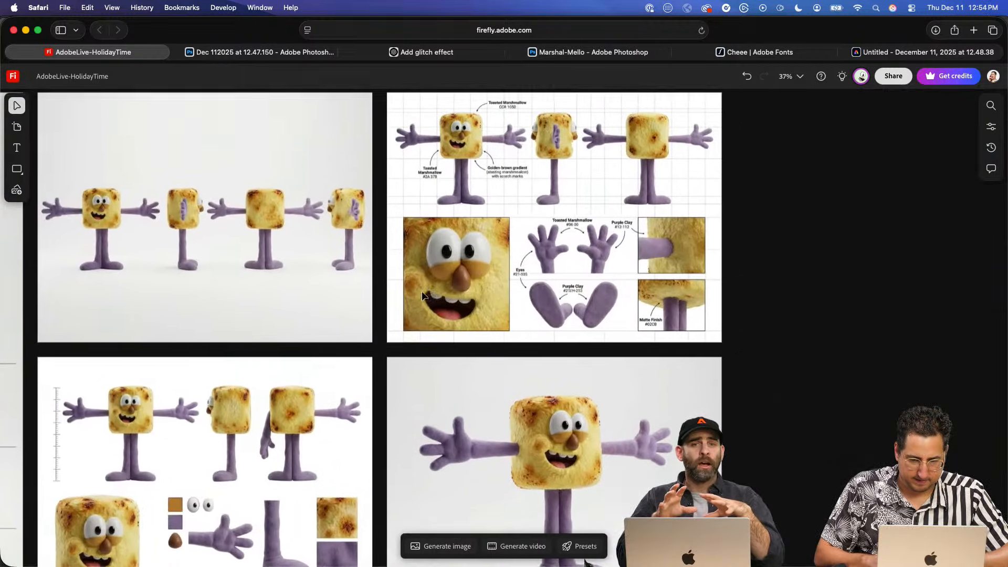
pyautogui.hscroll(-7, 424, 296)
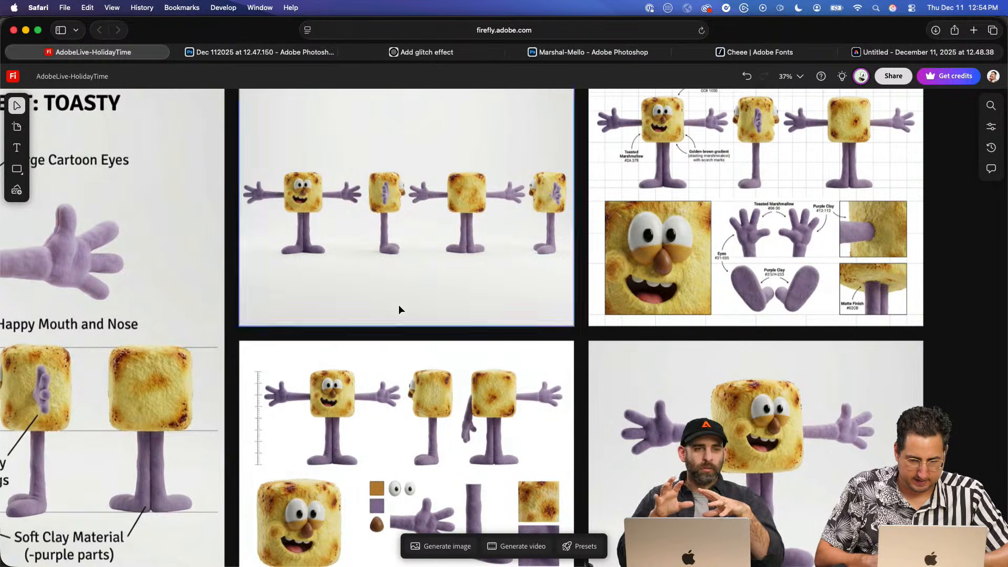
pyautogui.scroll(-5, 394, 315)
pyautogui.scroll(-3, 376, 338)
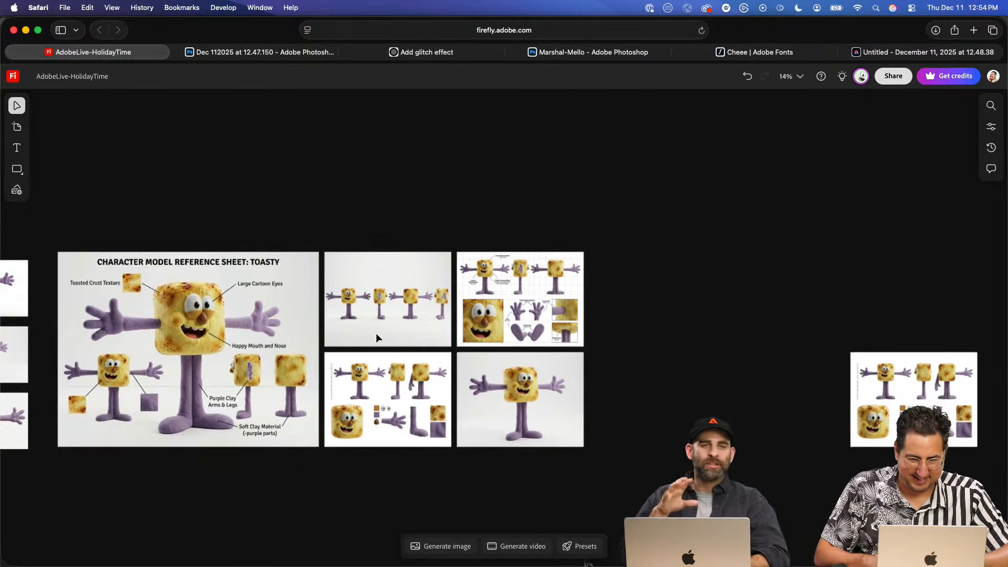
# - Go back to the row of presentation artboards and inspect the furry Marshall Mallow title artboard up close
pyautogui.hscroll(-8, 376, 337)
pyautogui.scroll(-8, 376, 337)
pyautogui.scroll(-10, 376, 337)
pyautogui.hscroll(-7, 376, 338)
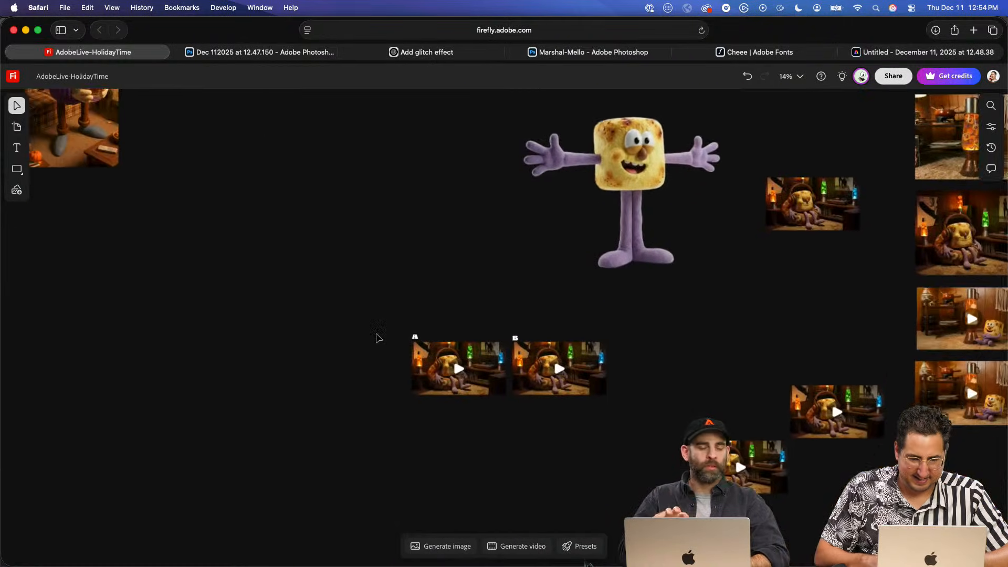
pyautogui.hscroll(-10, 376, 338)
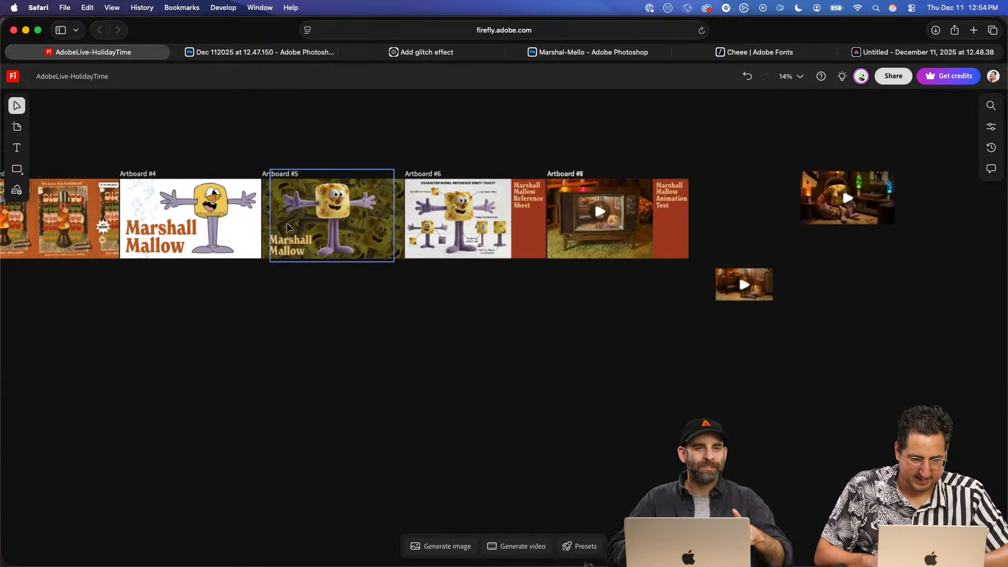
pyautogui.scroll(6, 288, 230)
pyautogui.scroll(4, 372, 186)
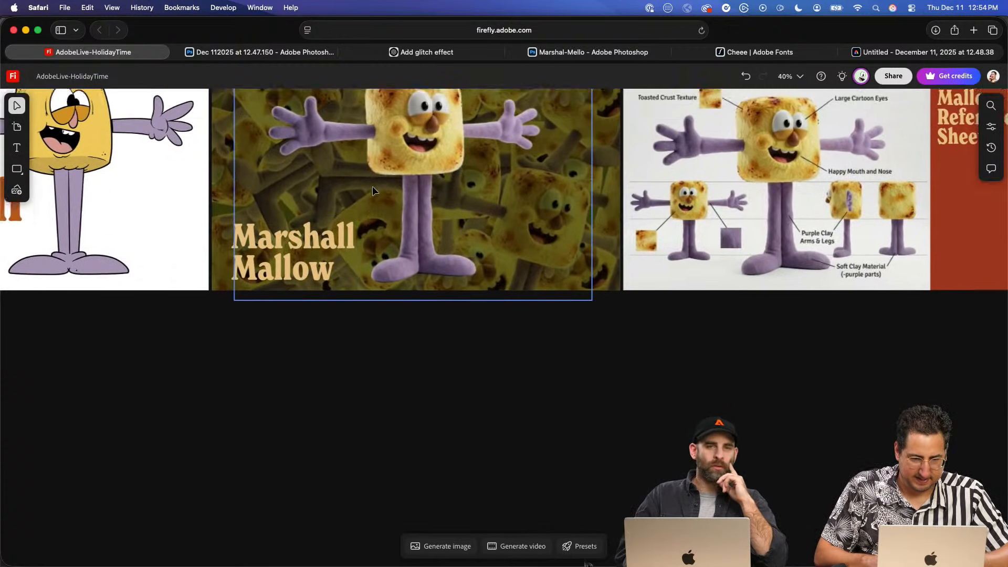
pyautogui.scroll(4, 373, 186)
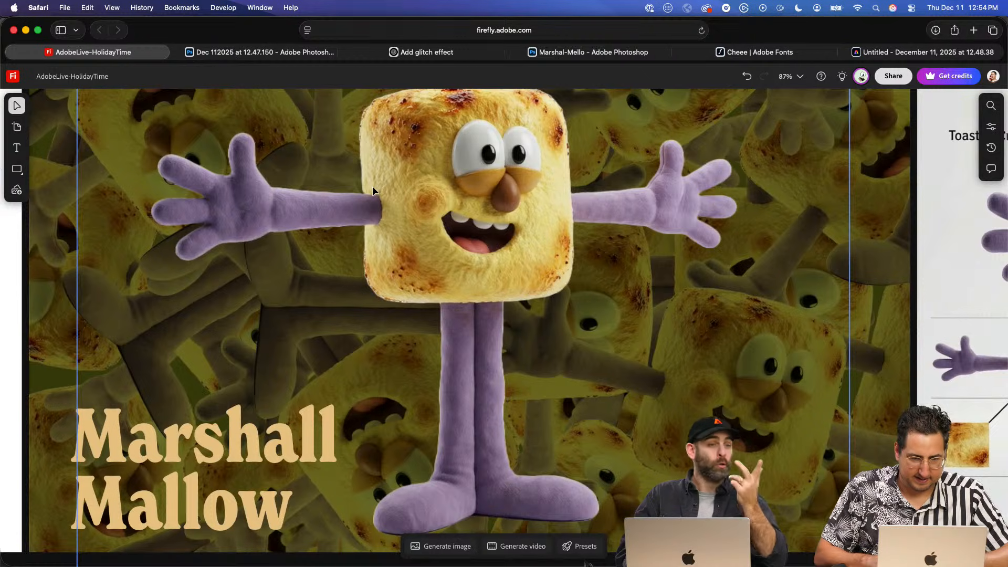
pyautogui.scroll(-2, 373, 186)
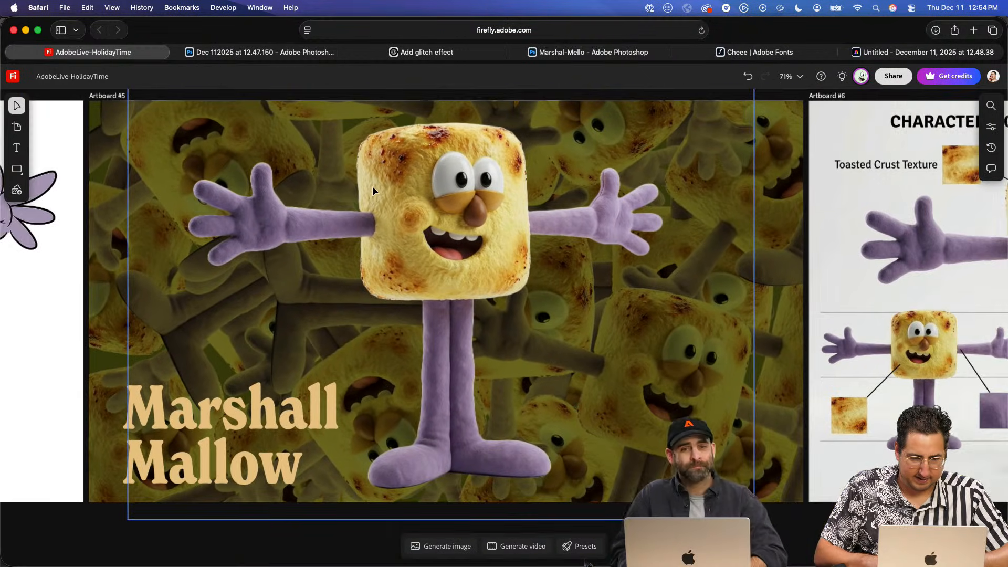
# - Review the Marshall Mallow Reference Sheet artboard and play the TV room video on the Animation Test artboard
pyautogui.hscroll(6, 373, 185)
pyautogui.scroll(2, 373, 186)
pyautogui.hscroll(10, 372, 186)
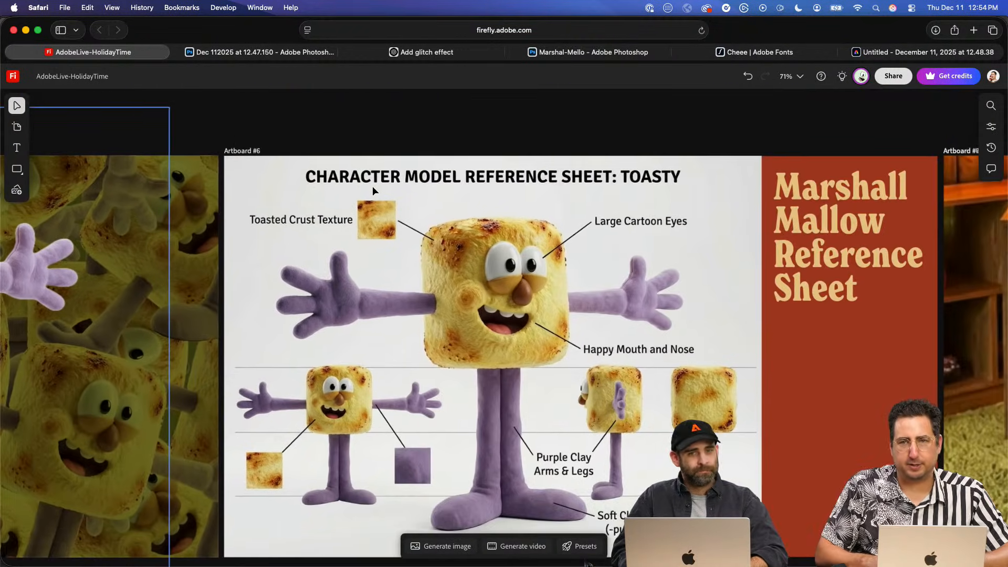
pyautogui.hscroll(15, 372, 186)
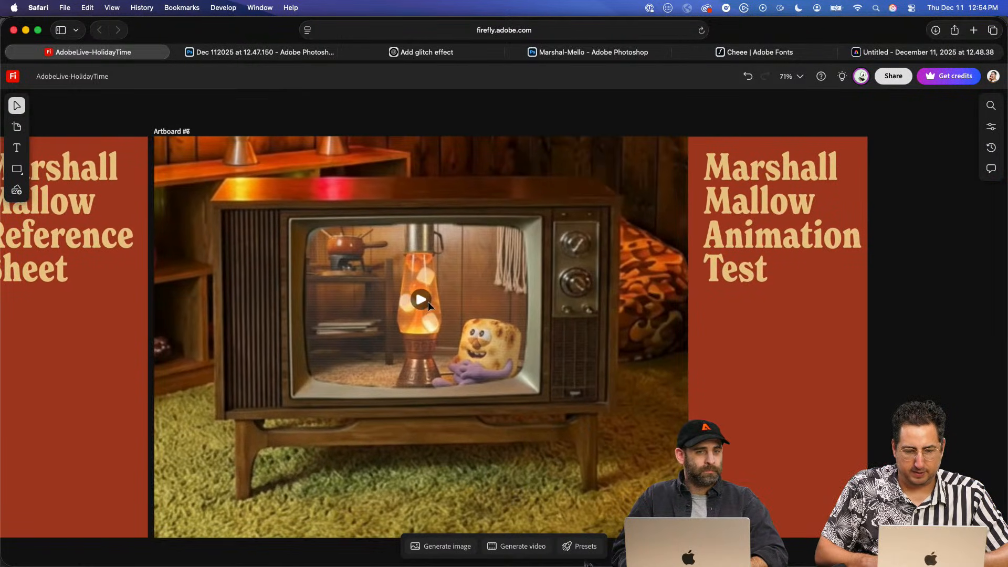
pyautogui.click(421, 300)
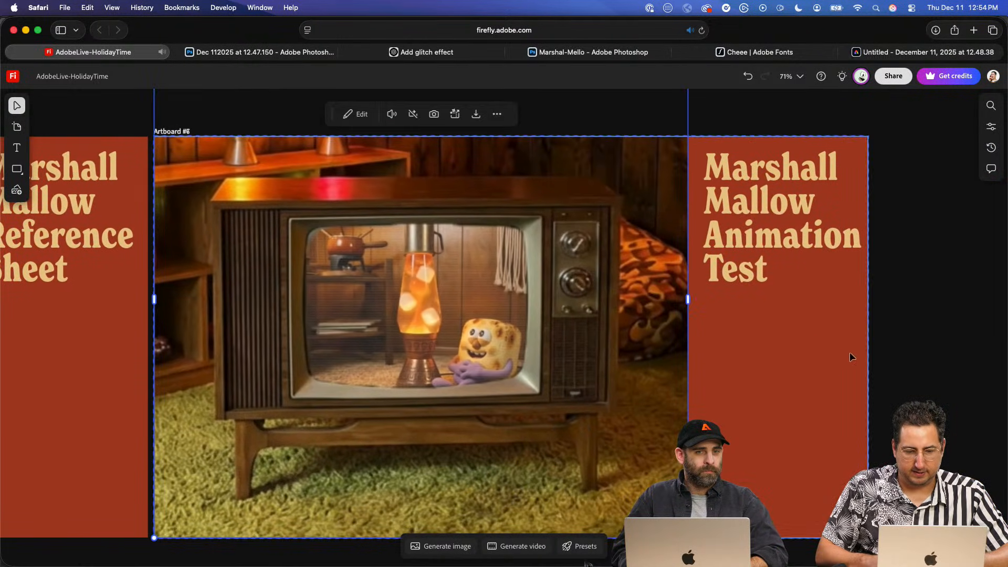
pyautogui.click(905, 342)
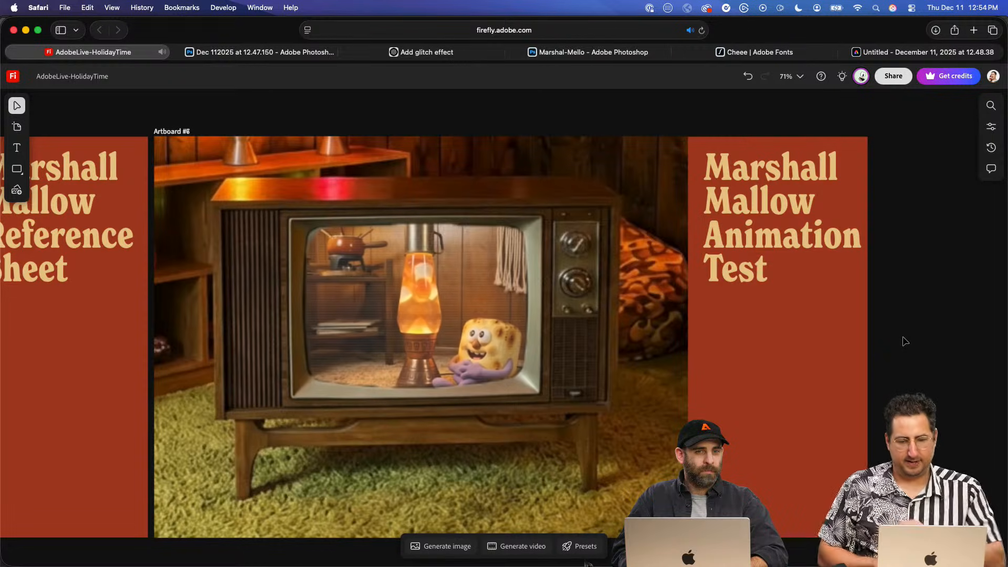